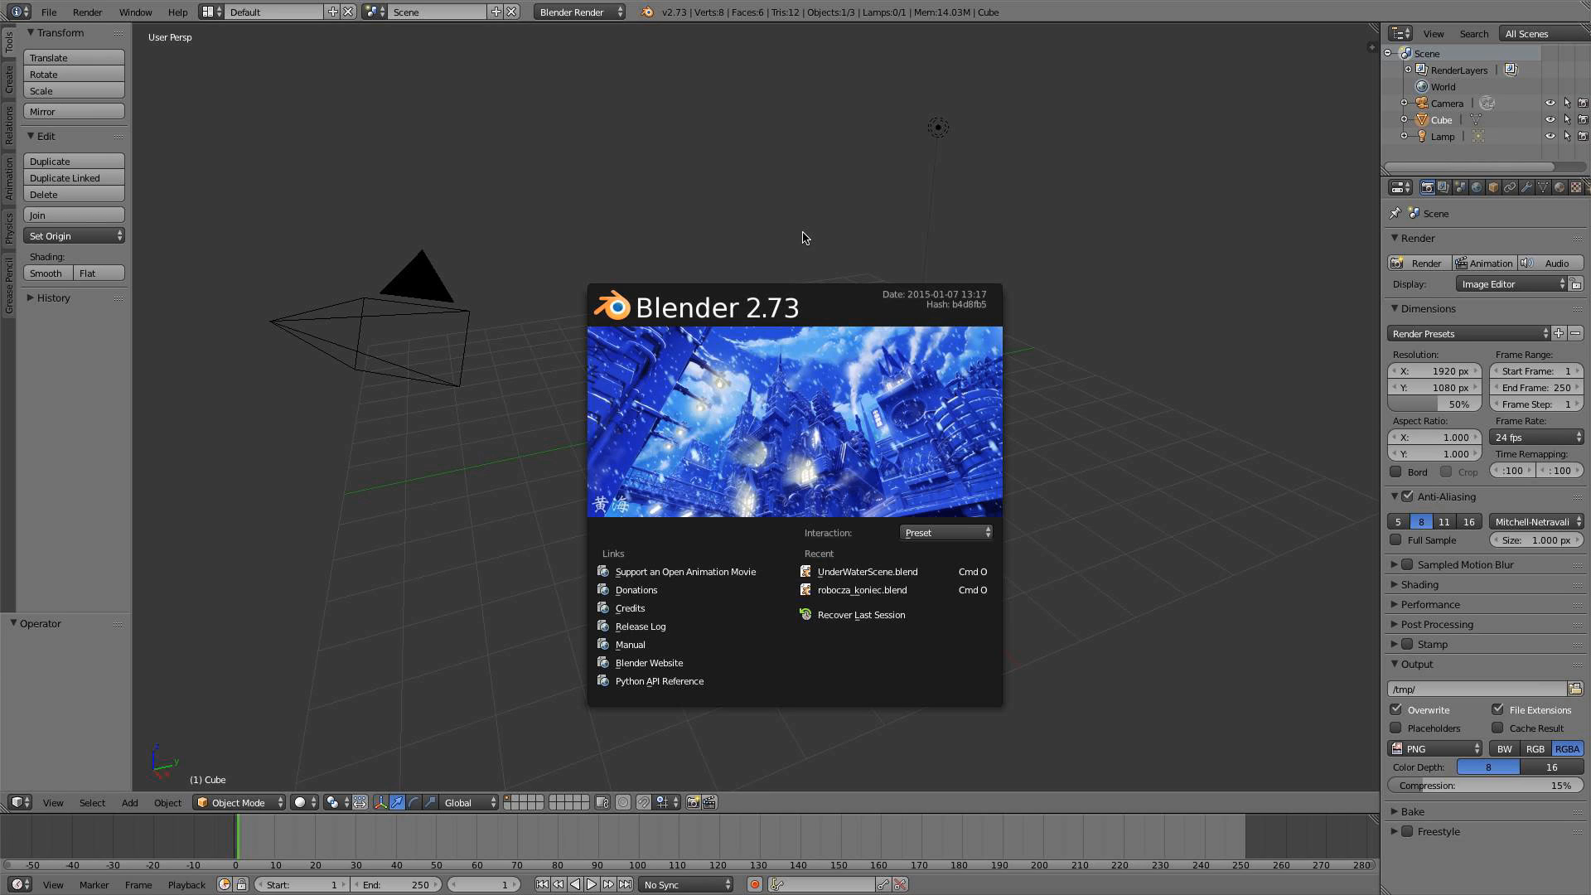
# Dismiss the splash screen and scale the default cube uniformly by 5
pyautogui.click(889, 361)
pyautogui.scroll(-2, 916, 363)
pyautogui.moveTo(916, 363); pyautogui.dragTo(884, 354, button='middle')
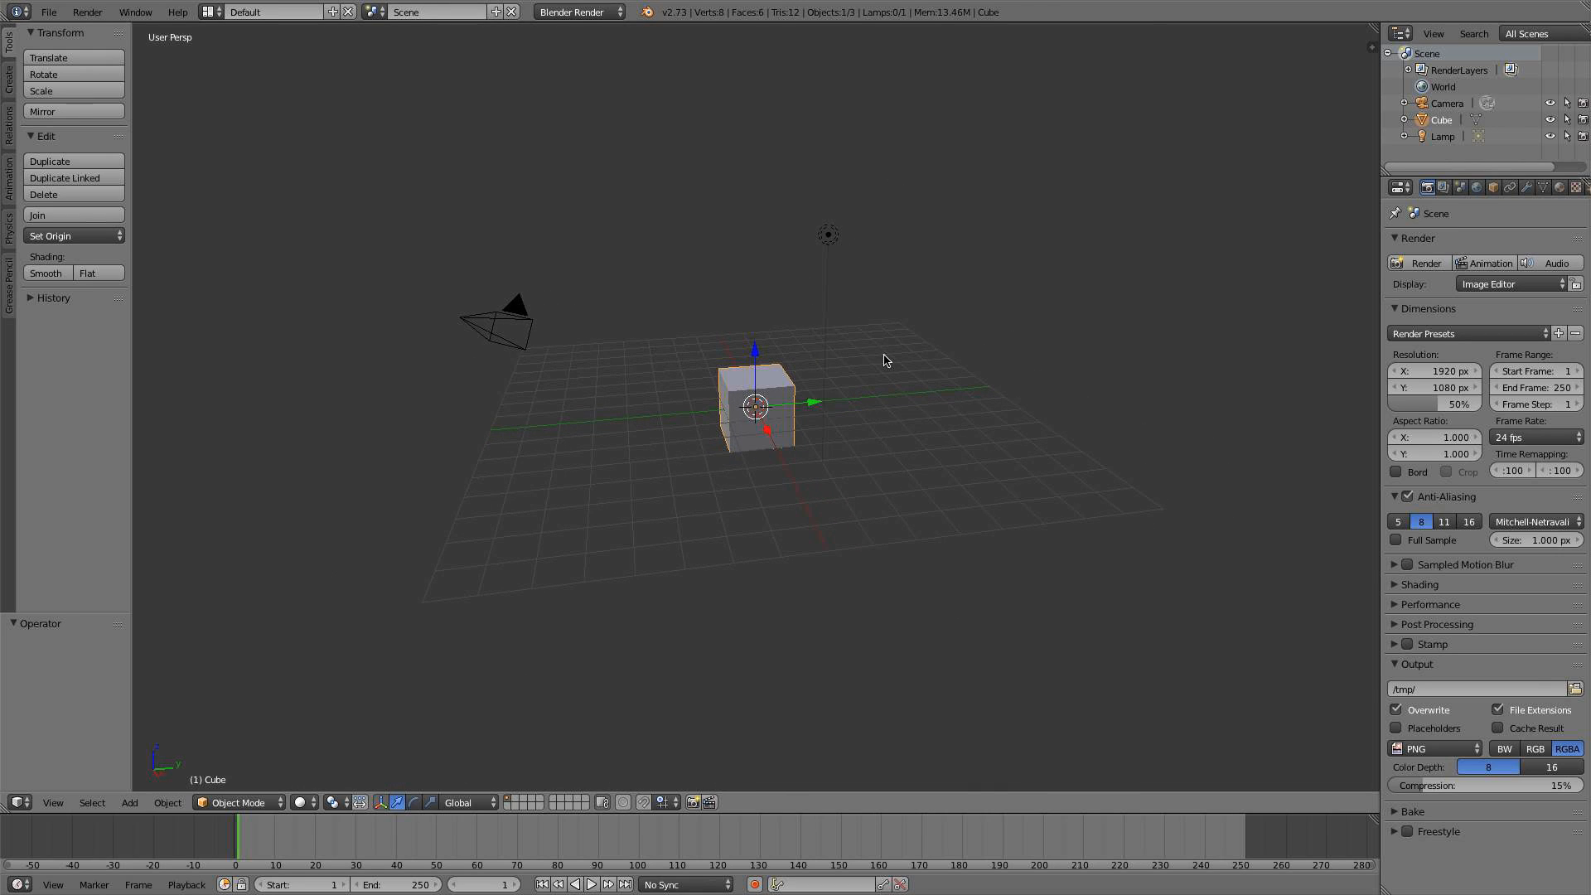
pyautogui.press('KP_3')
pyautogui.scroll(4, 782, 431)
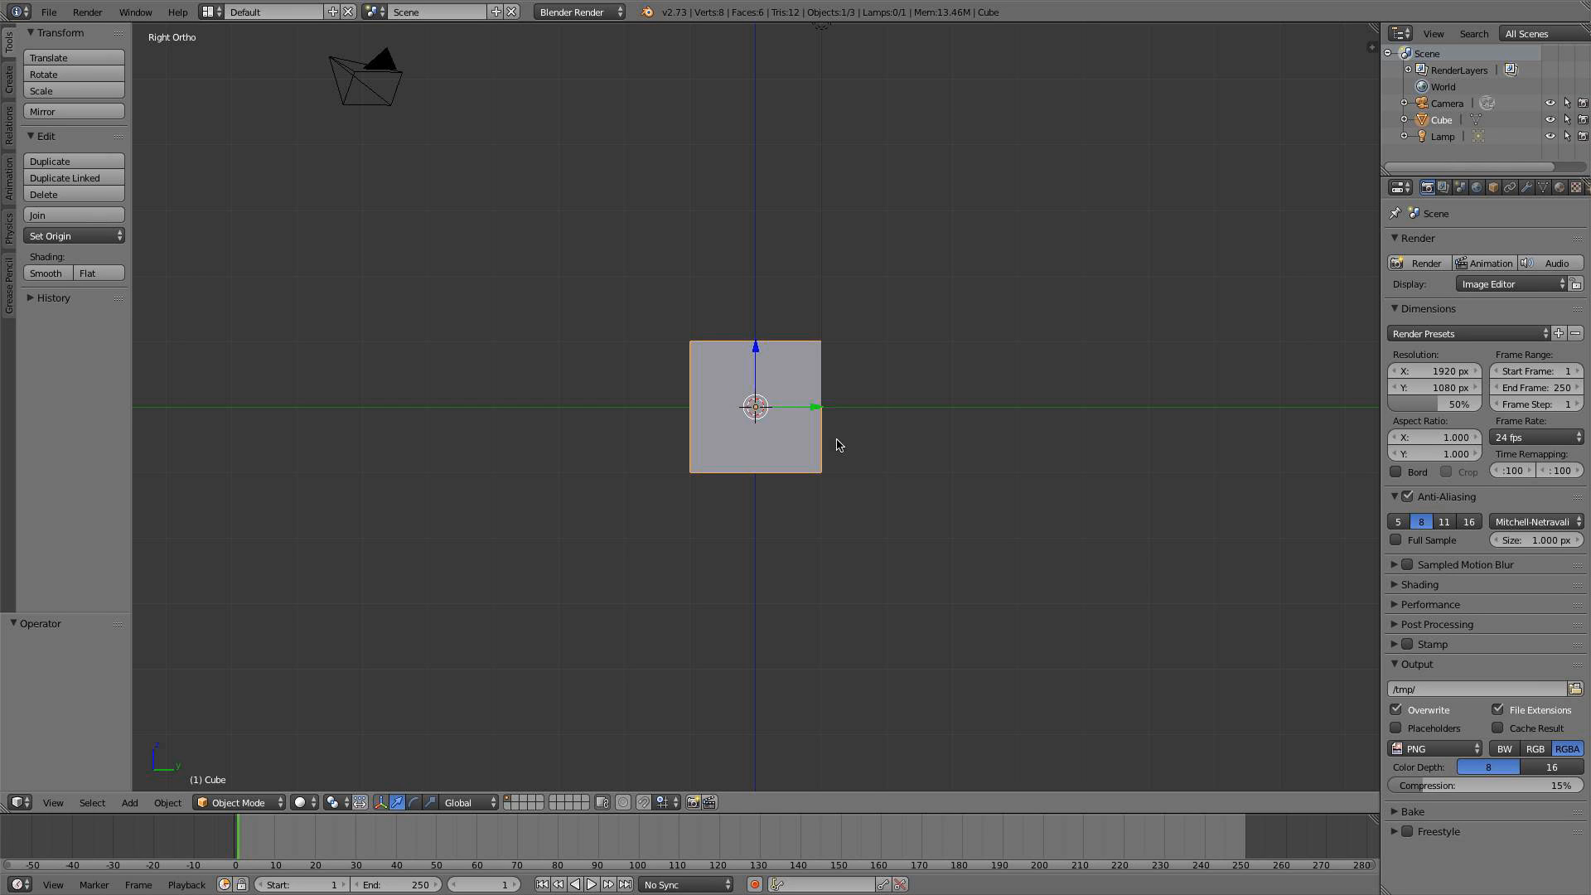
pyautogui.scroll(-3, 833, 449)
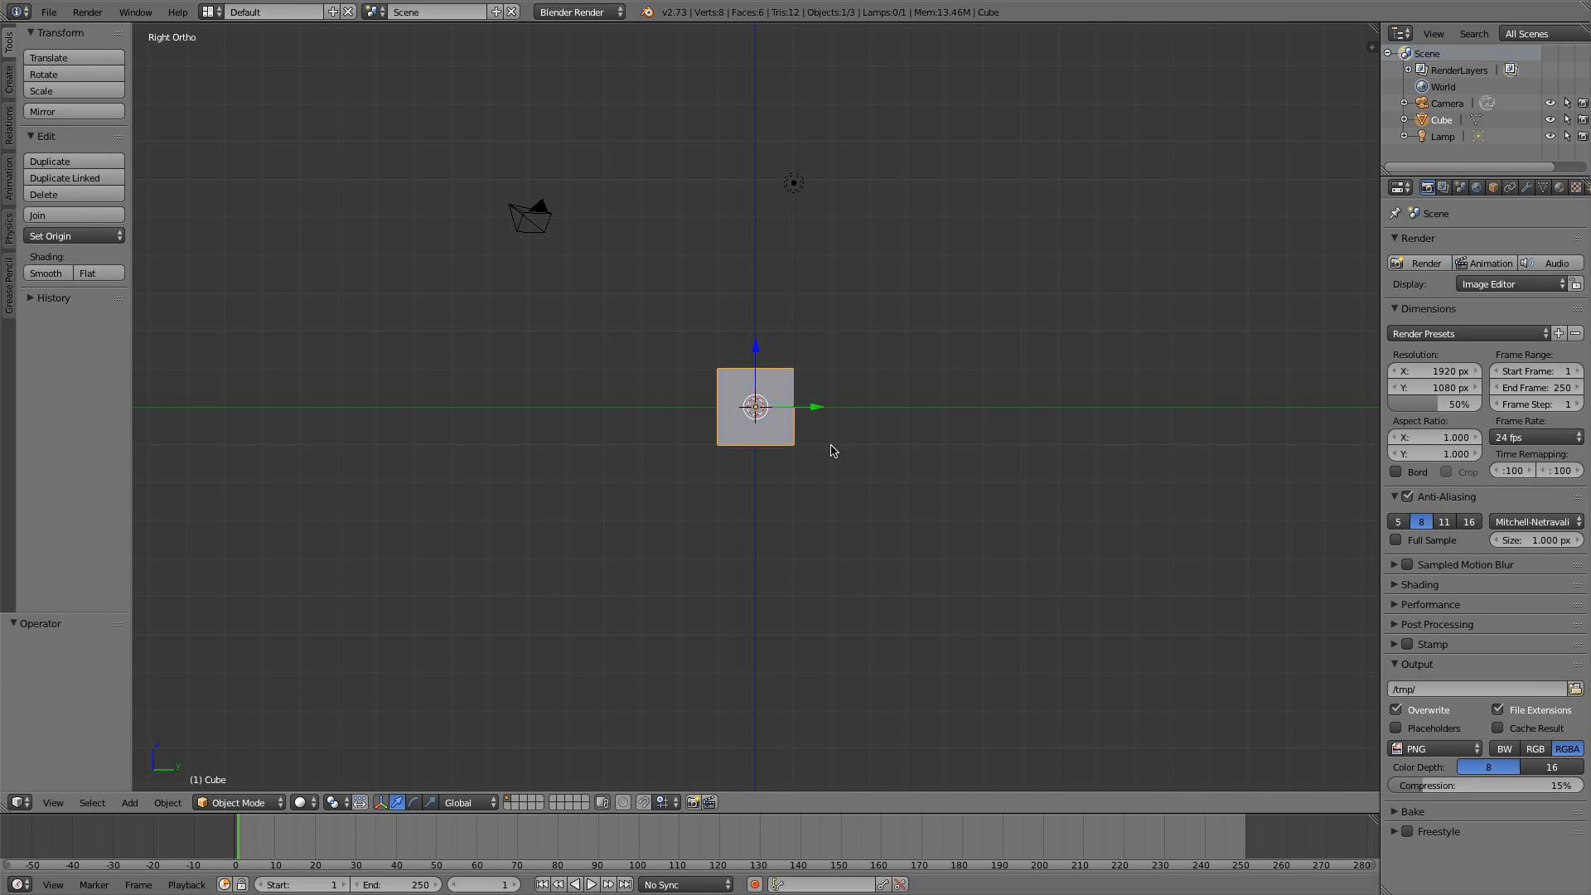
pyautogui.moveTo(833, 450); pyautogui.dragTo(841, 522, button='middle')
pyautogui.write('s')
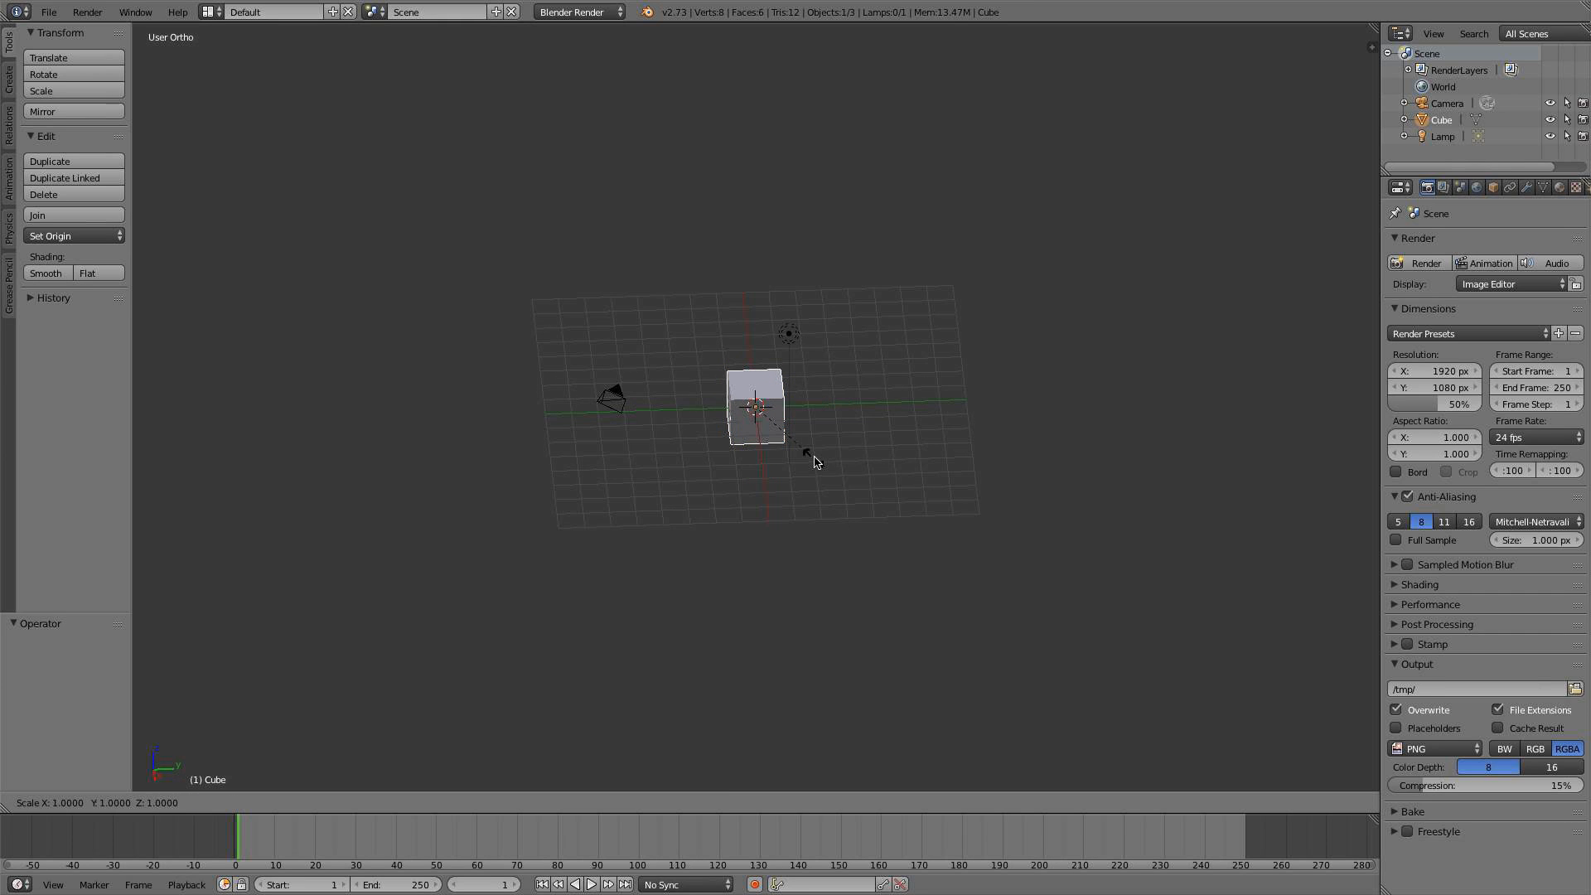
pyautogui.write('5')
pyautogui.press('Return')
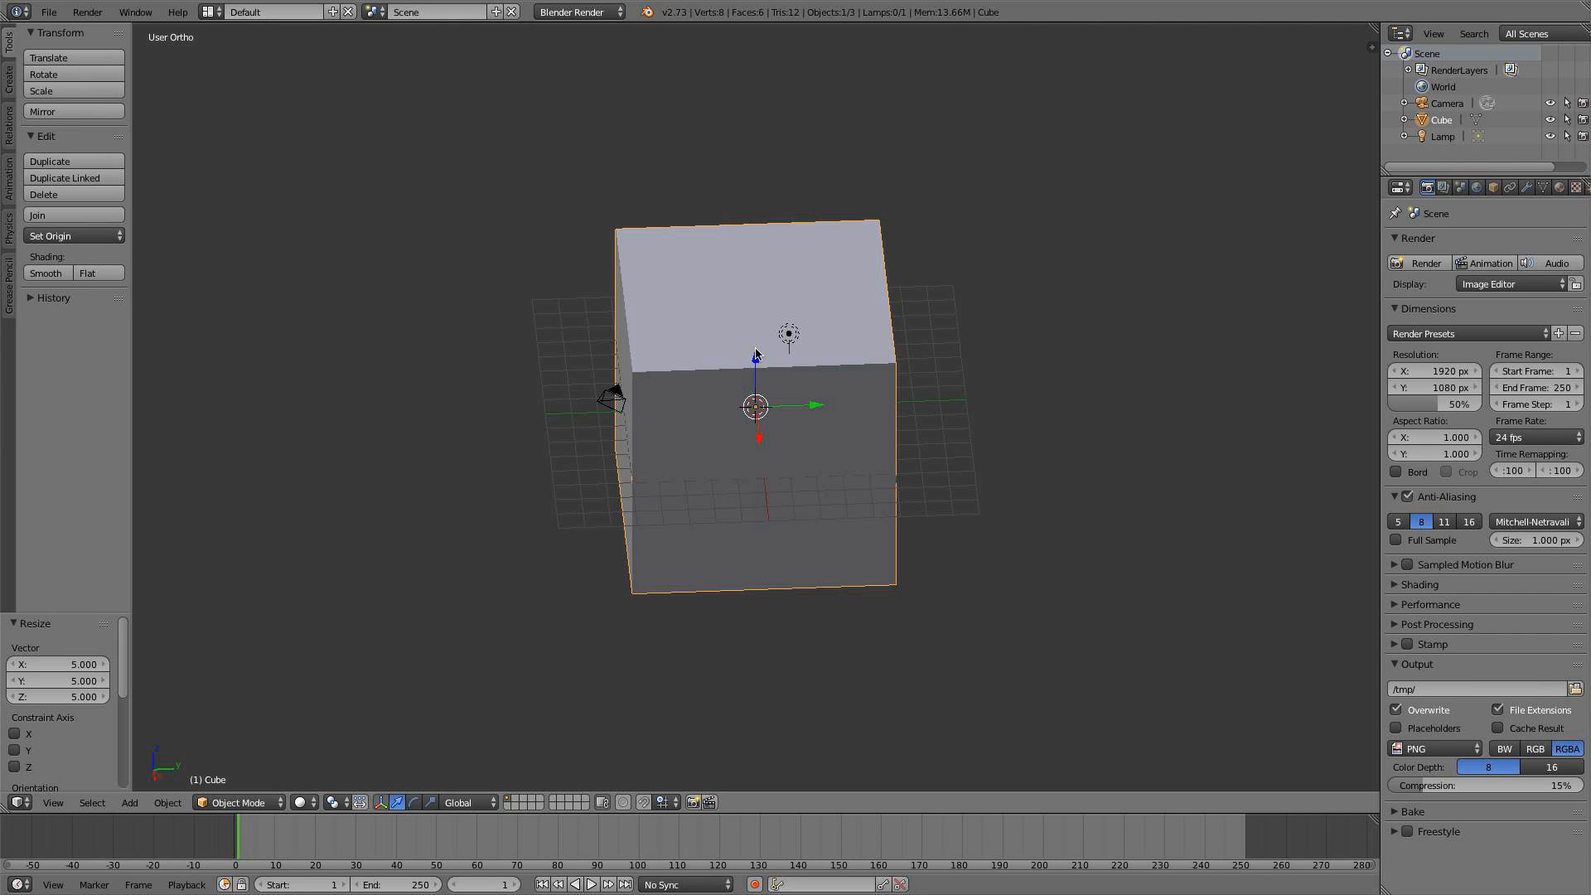
# Scale the enlarged cube by 0.5 along the global Z axis
pyautogui.moveTo(802, 384); pyautogui.dragTo(800, 351, button='middle')
pyautogui.press('s')
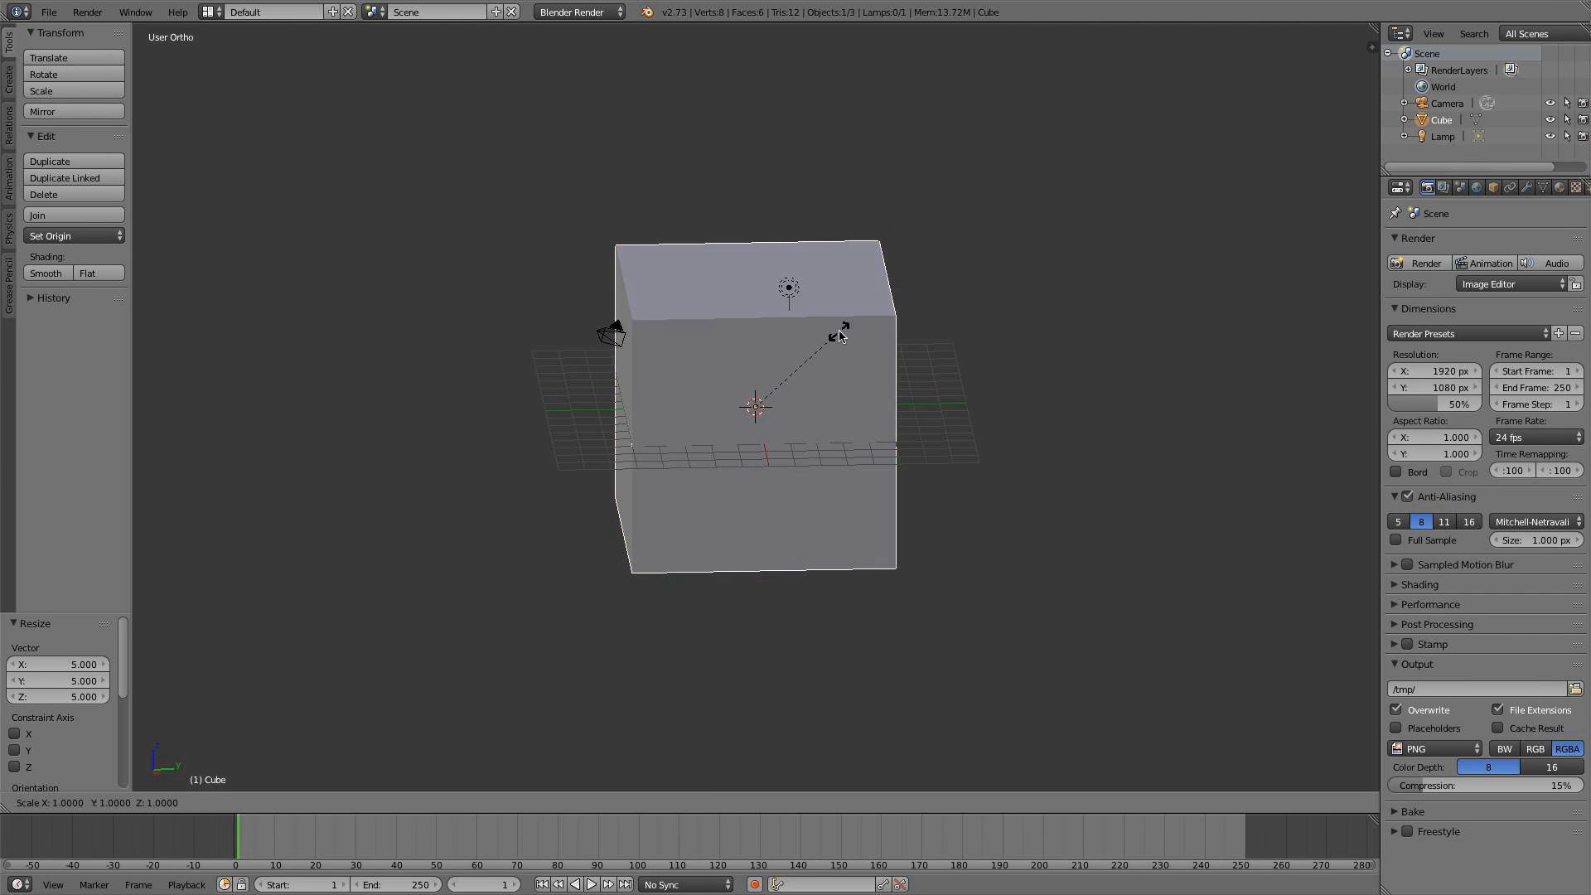
pyautogui.press('z')
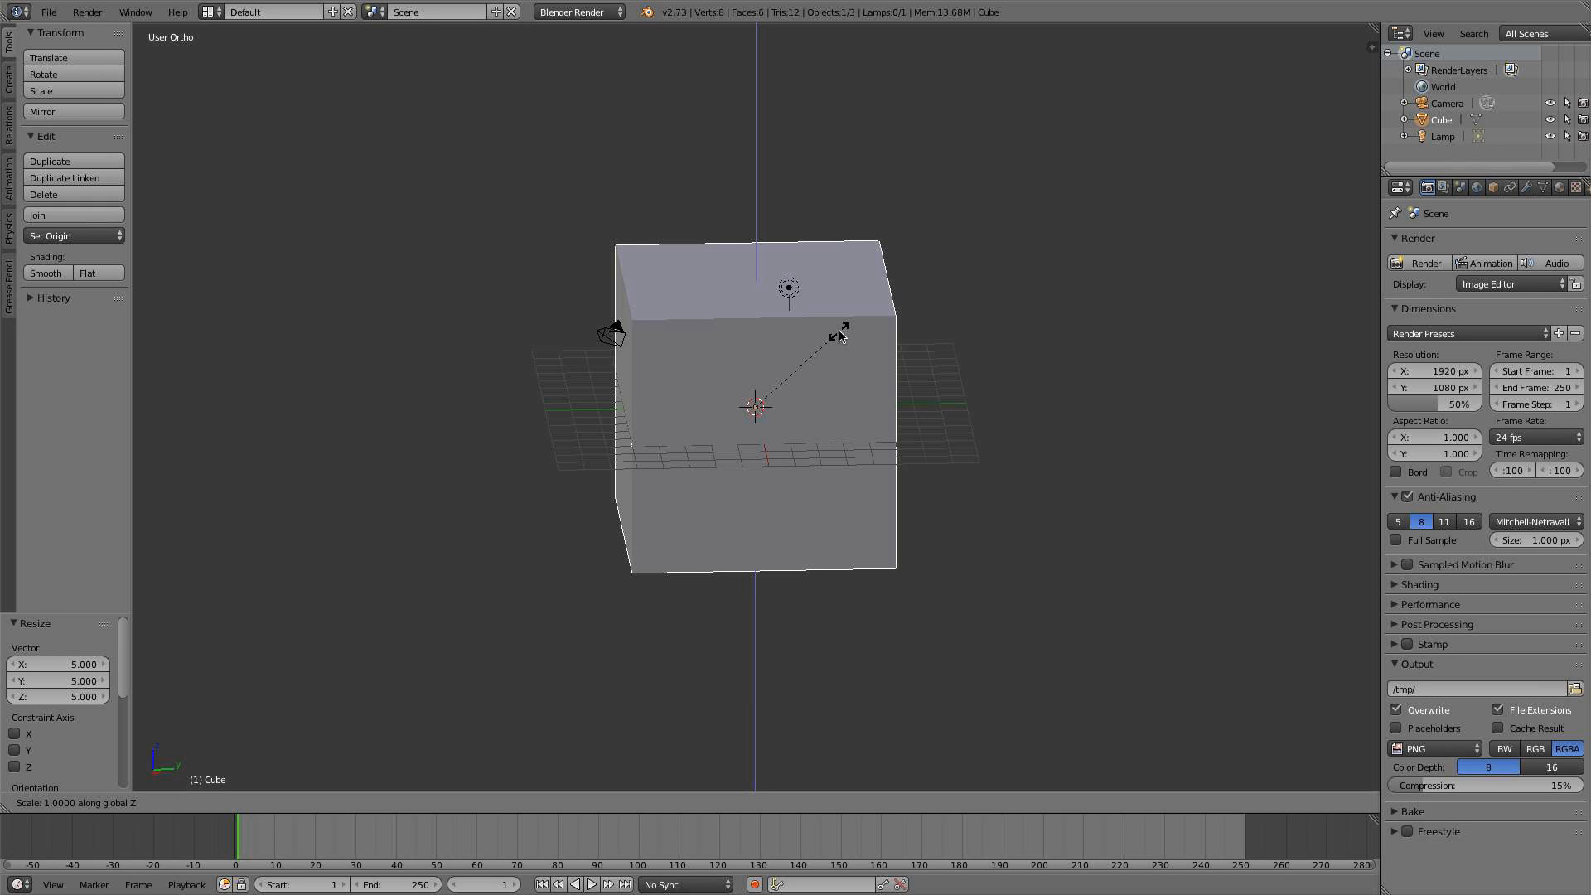
pyautogui.write('.5')
pyautogui.press('Return')
# Switch to the Scripting screen layout and run a script there, then return to the Default layout
pyautogui.moveTo(854, 342); pyautogui.dragTo(800, 339, button='middle')
pyautogui.scroll(3, 800, 339)
pyautogui.click(208, 13)
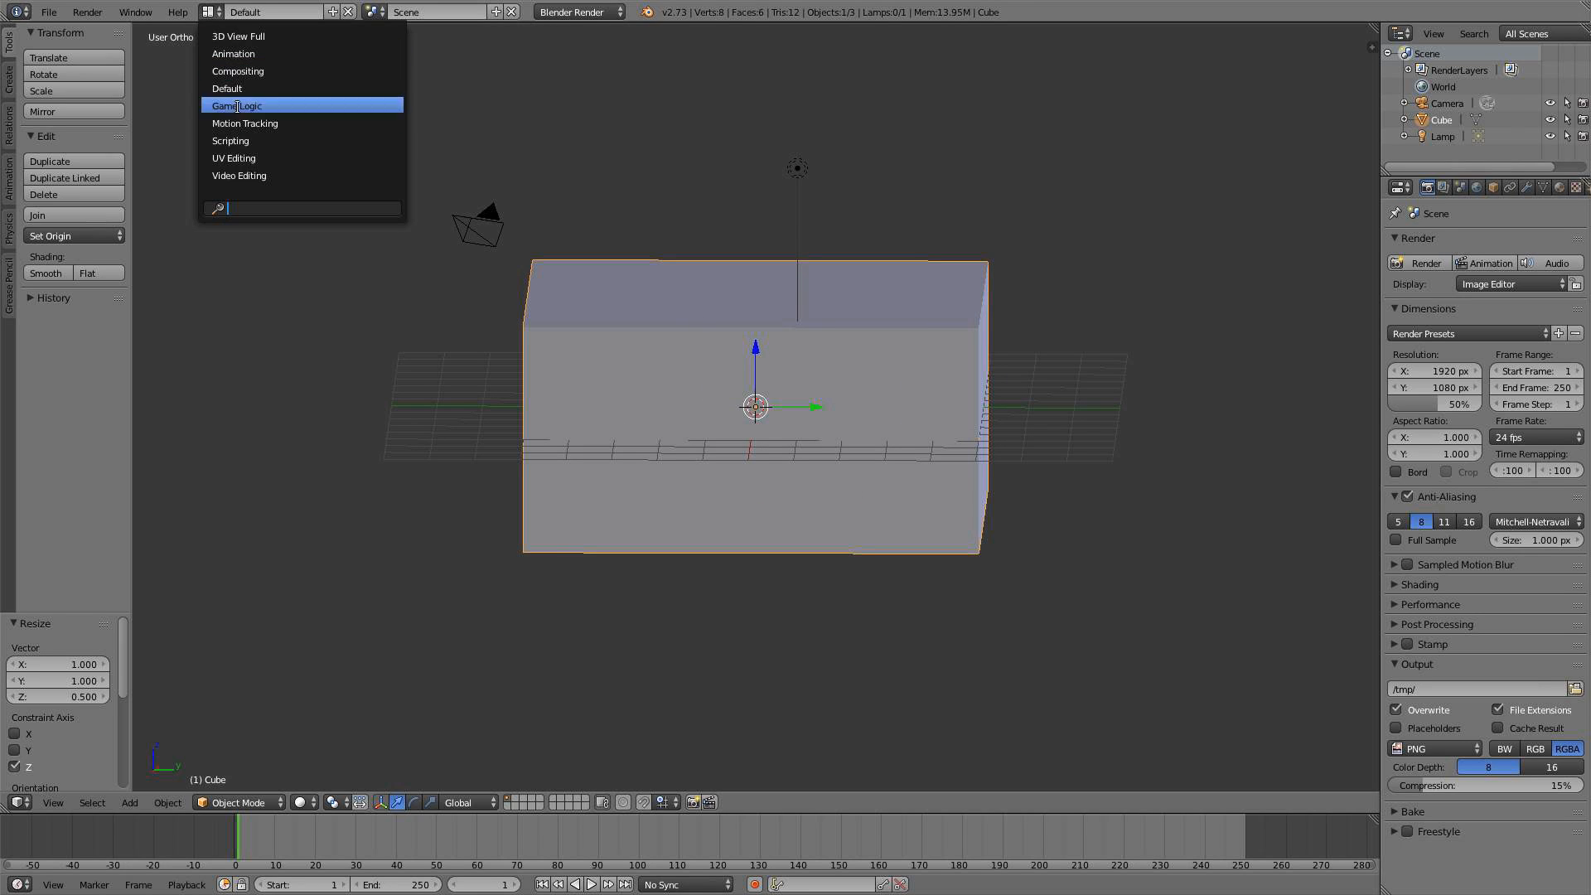
pyautogui.click(248, 143)
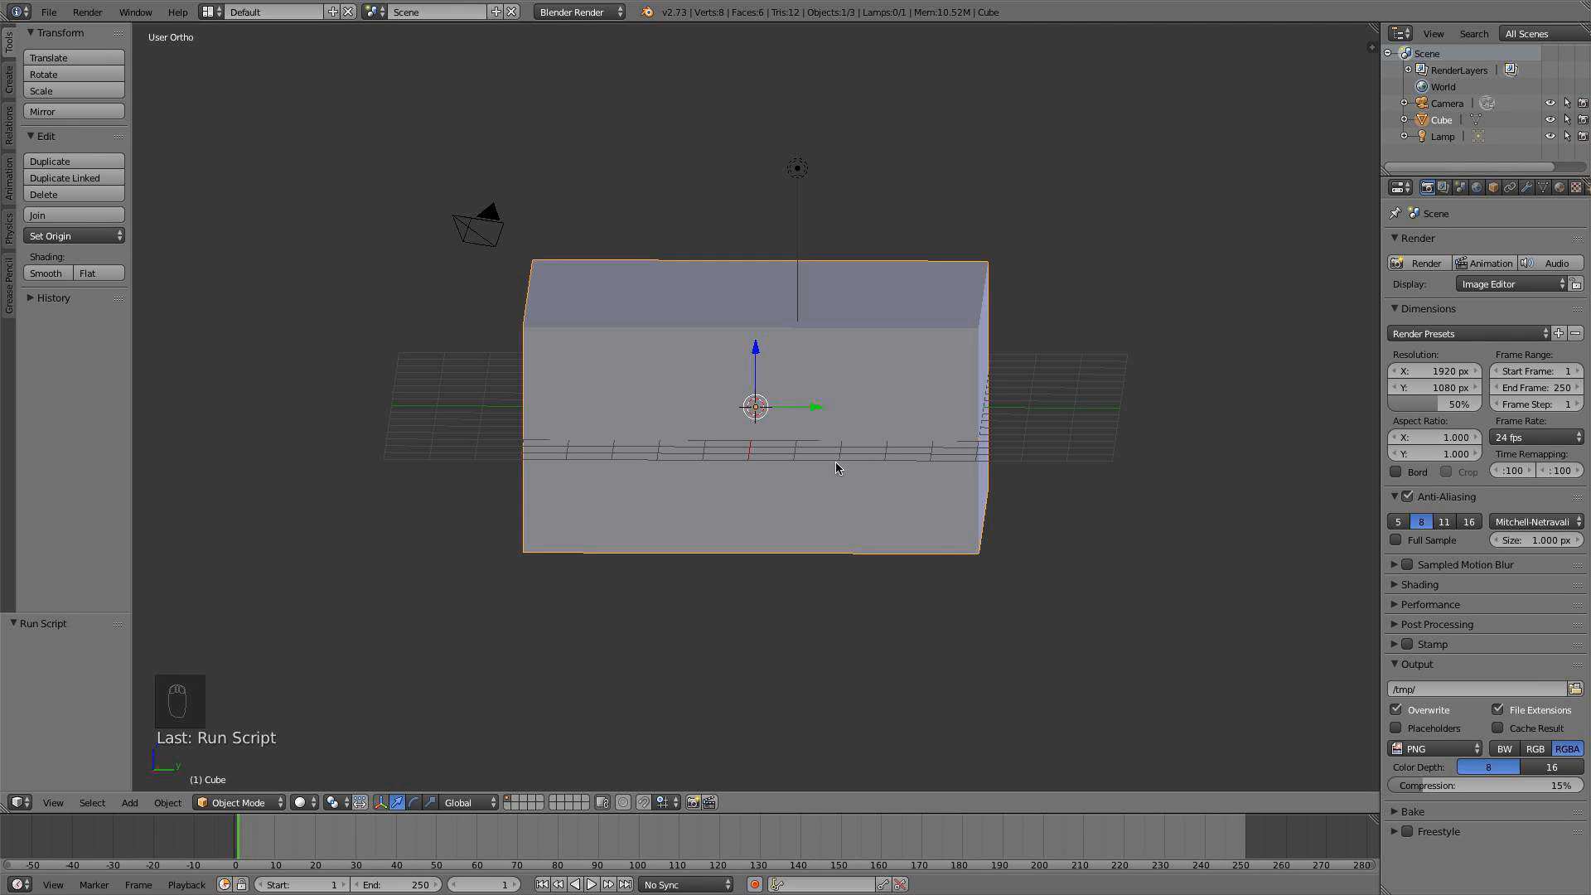
# In right orthographic view, move the box down 2.5 units along Z so its upper face sits at grid level
pyautogui.press('KP_3')
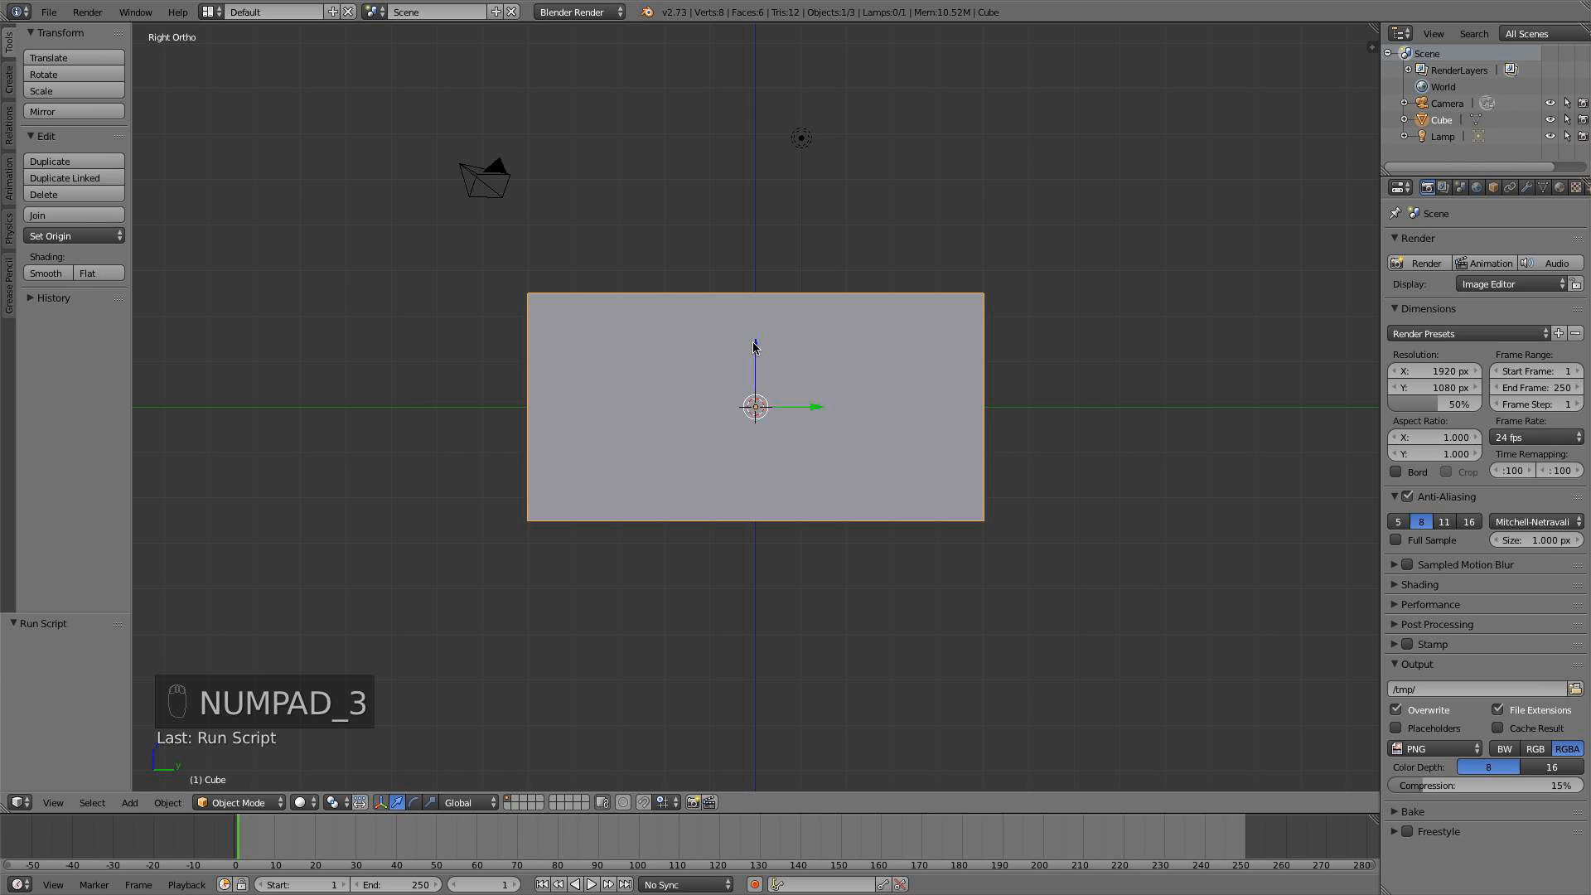
pyautogui.moveTo(754, 348); pyautogui.dragTo(755, 412)
pyautogui.rightClick(756, 412)
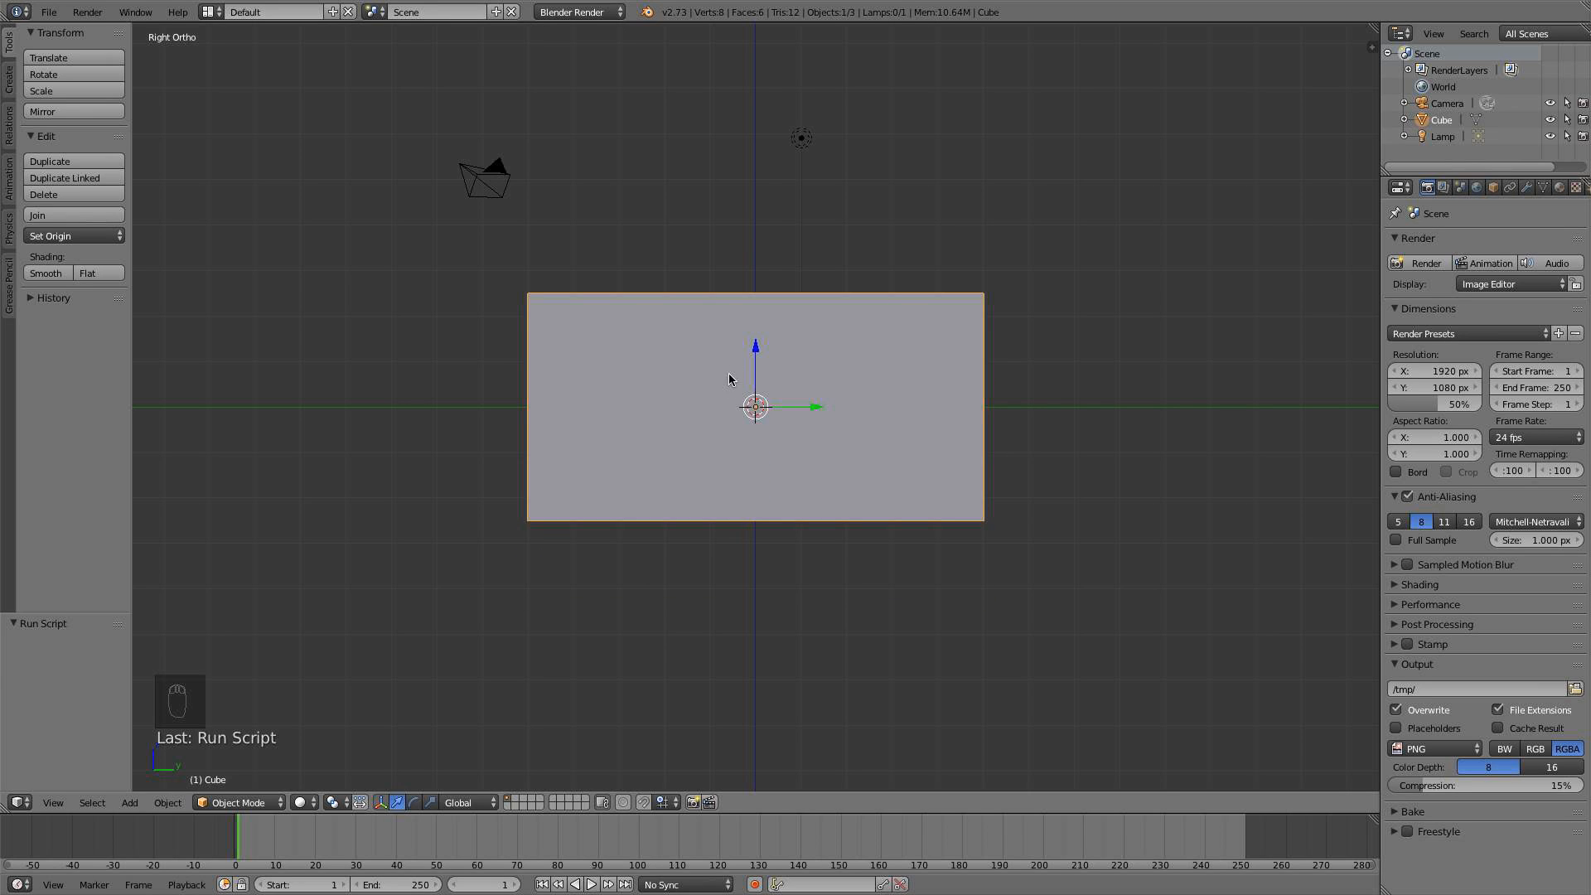
pyautogui.scroll(1, 750, 373)
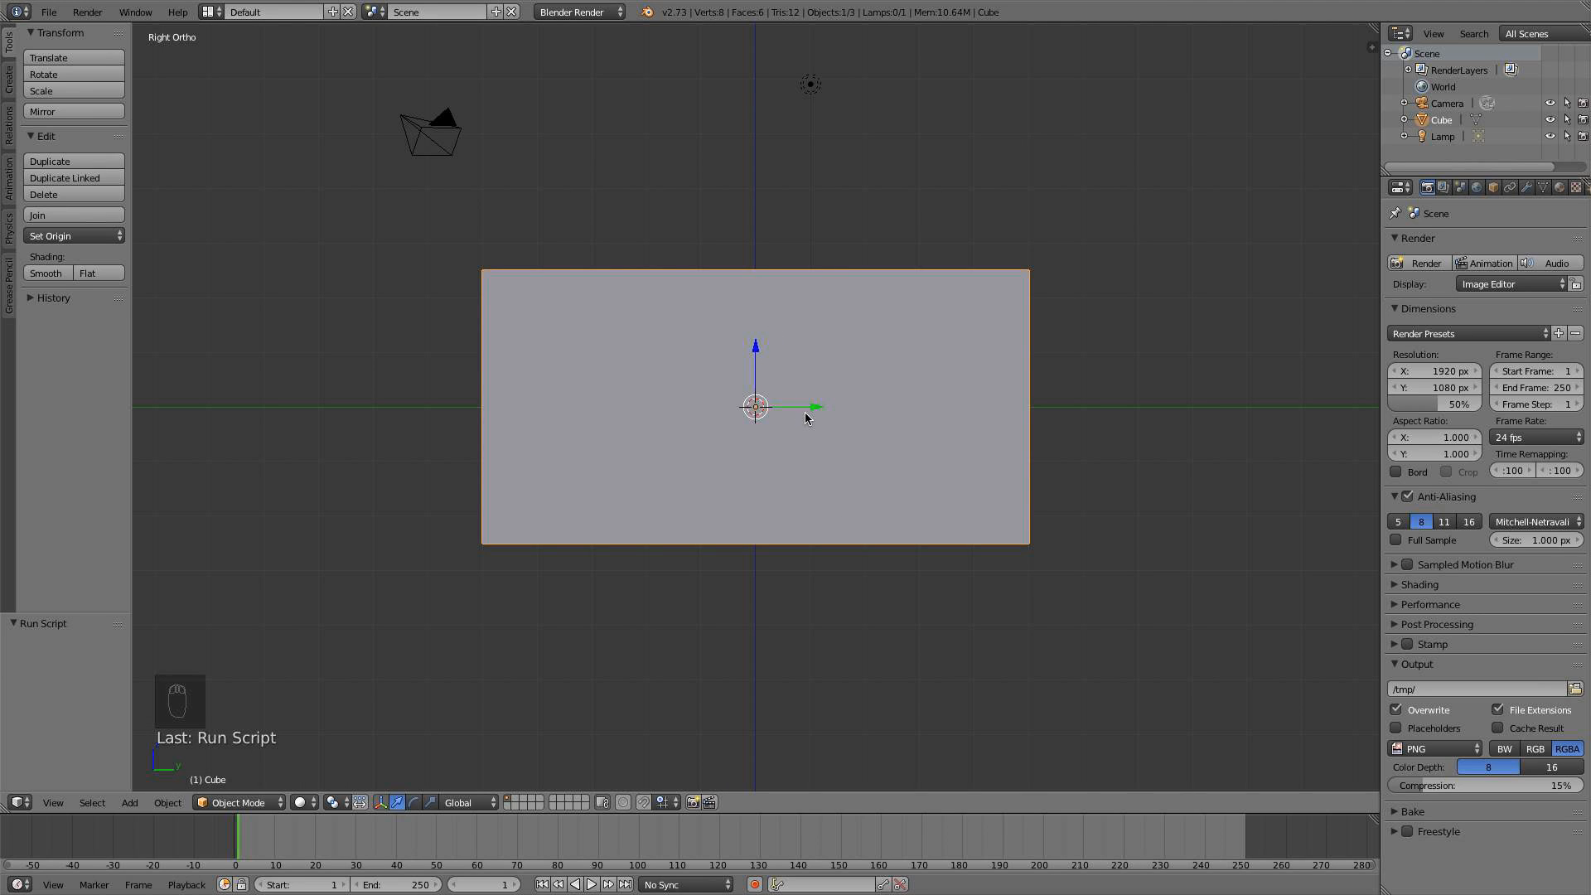
pyautogui.moveTo(755, 346); pyautogui.dragTo(765, 476)
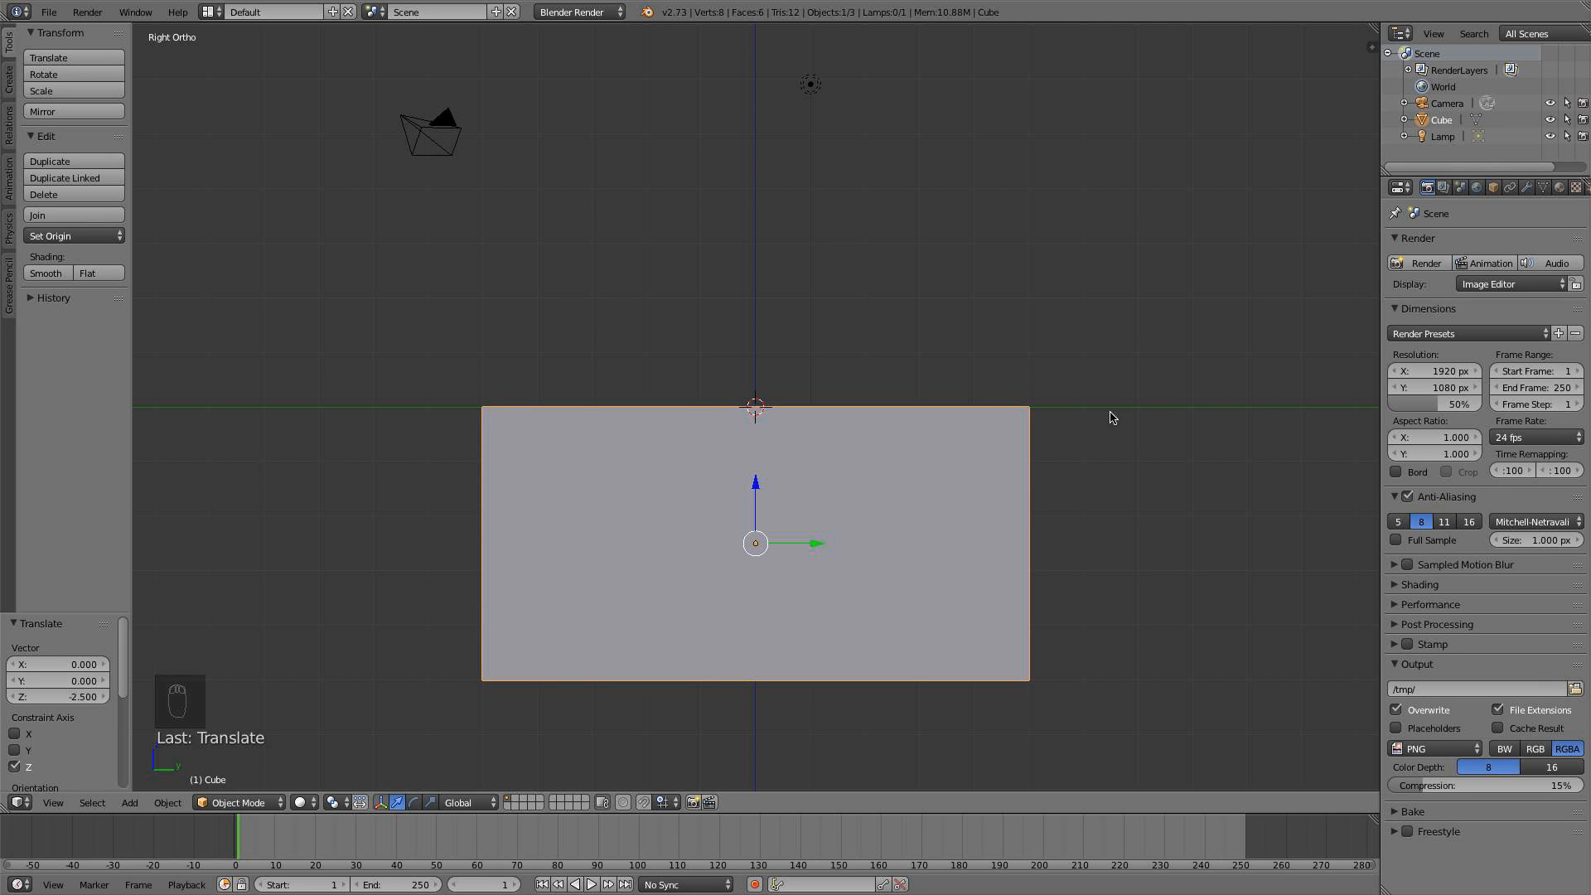
# Deselect everything and add a mesh plane at the 3D cursor, on the upper face of the box
pyautogui.scroll(3, 274, 433)
pyautogui.scroll(-4, 761, 418)
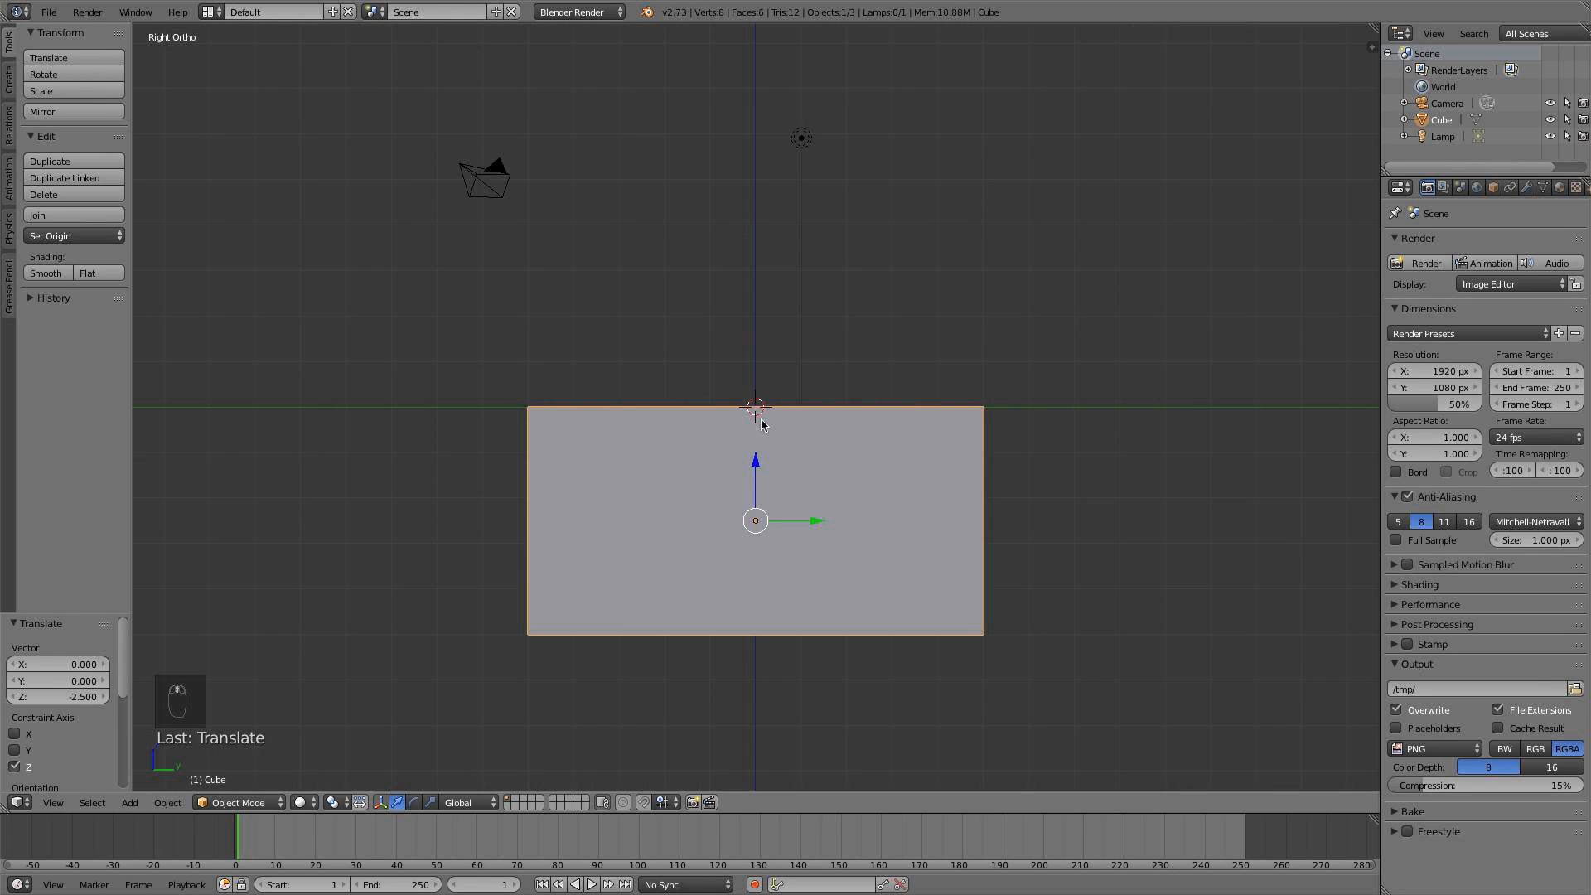
pyautogui.keyDown('shift'); pyautogui.moveTo(761, 424); pyautogui.dragTo(751, 369, button='middle'); pyautogui.keyUp('shift')
pyautogui.scroll(2, 509, 325)
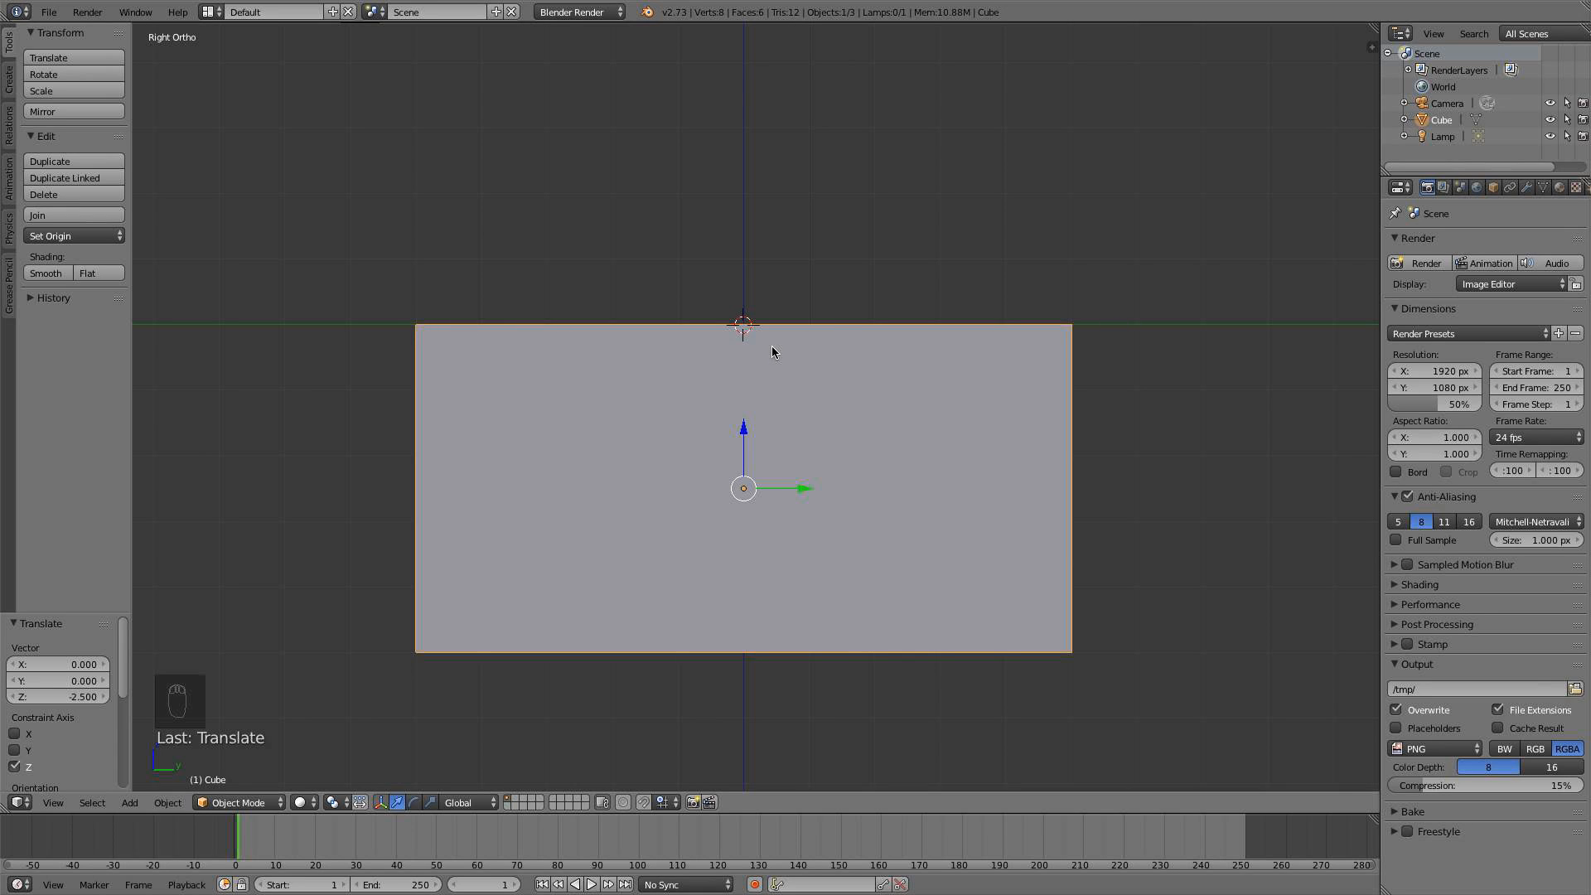
pyautogui.press('a')
pyautogui.hotkey('shift', 'a')
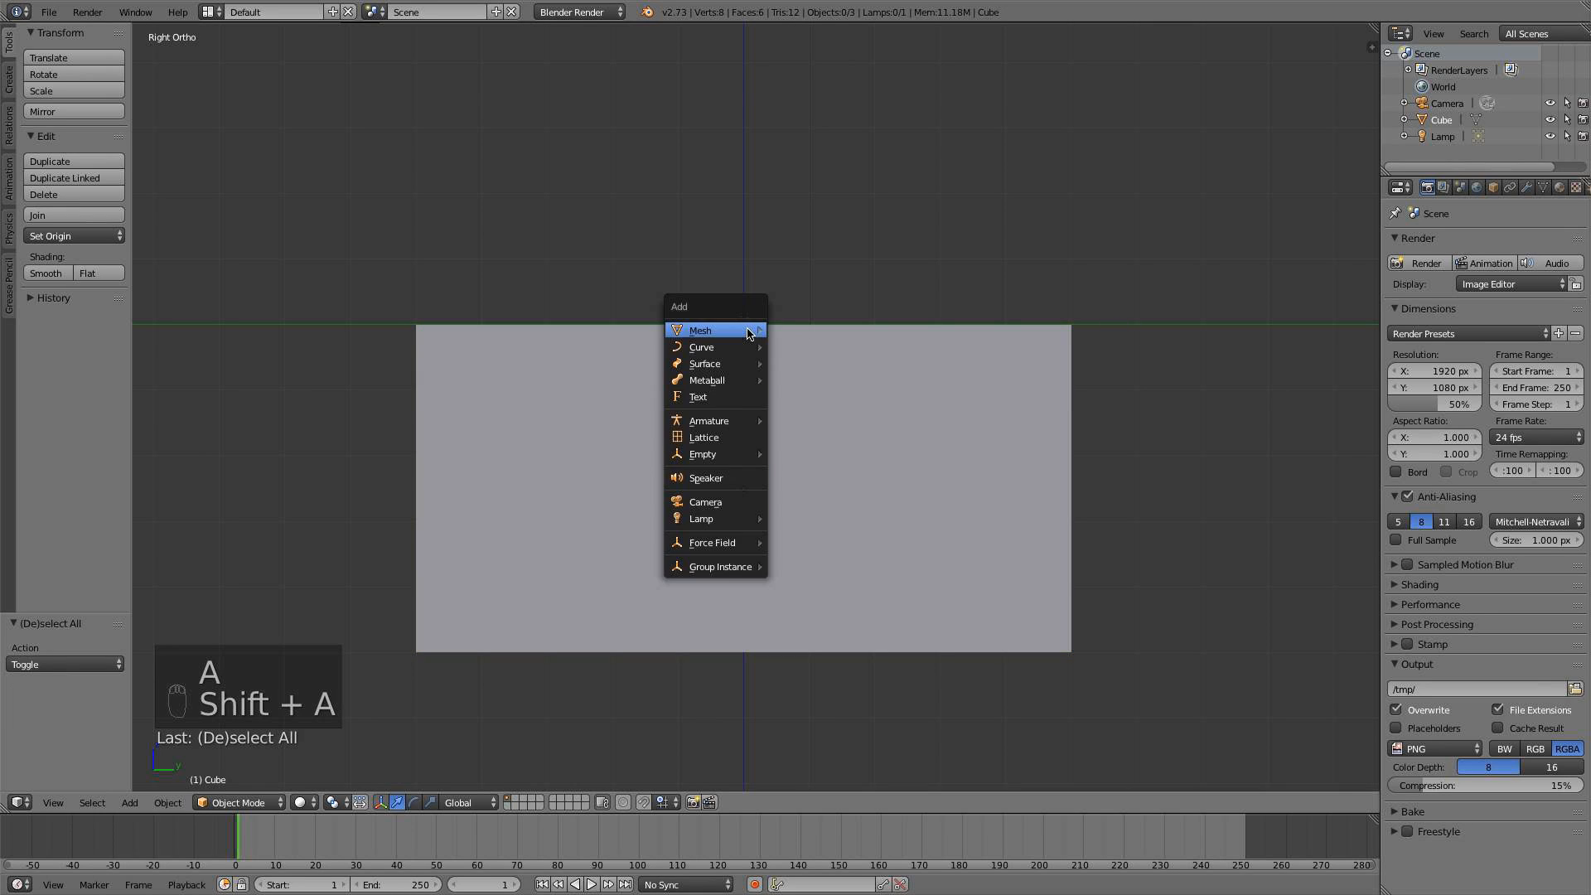
pyautogui.moveTo(751, 332)
pyautogui.click(803, 330)
# Add an Ocean modifier to the new plane
pyautogui.moveTo(803, 332); pyautogui.dragTo(825, 387, button='middle')
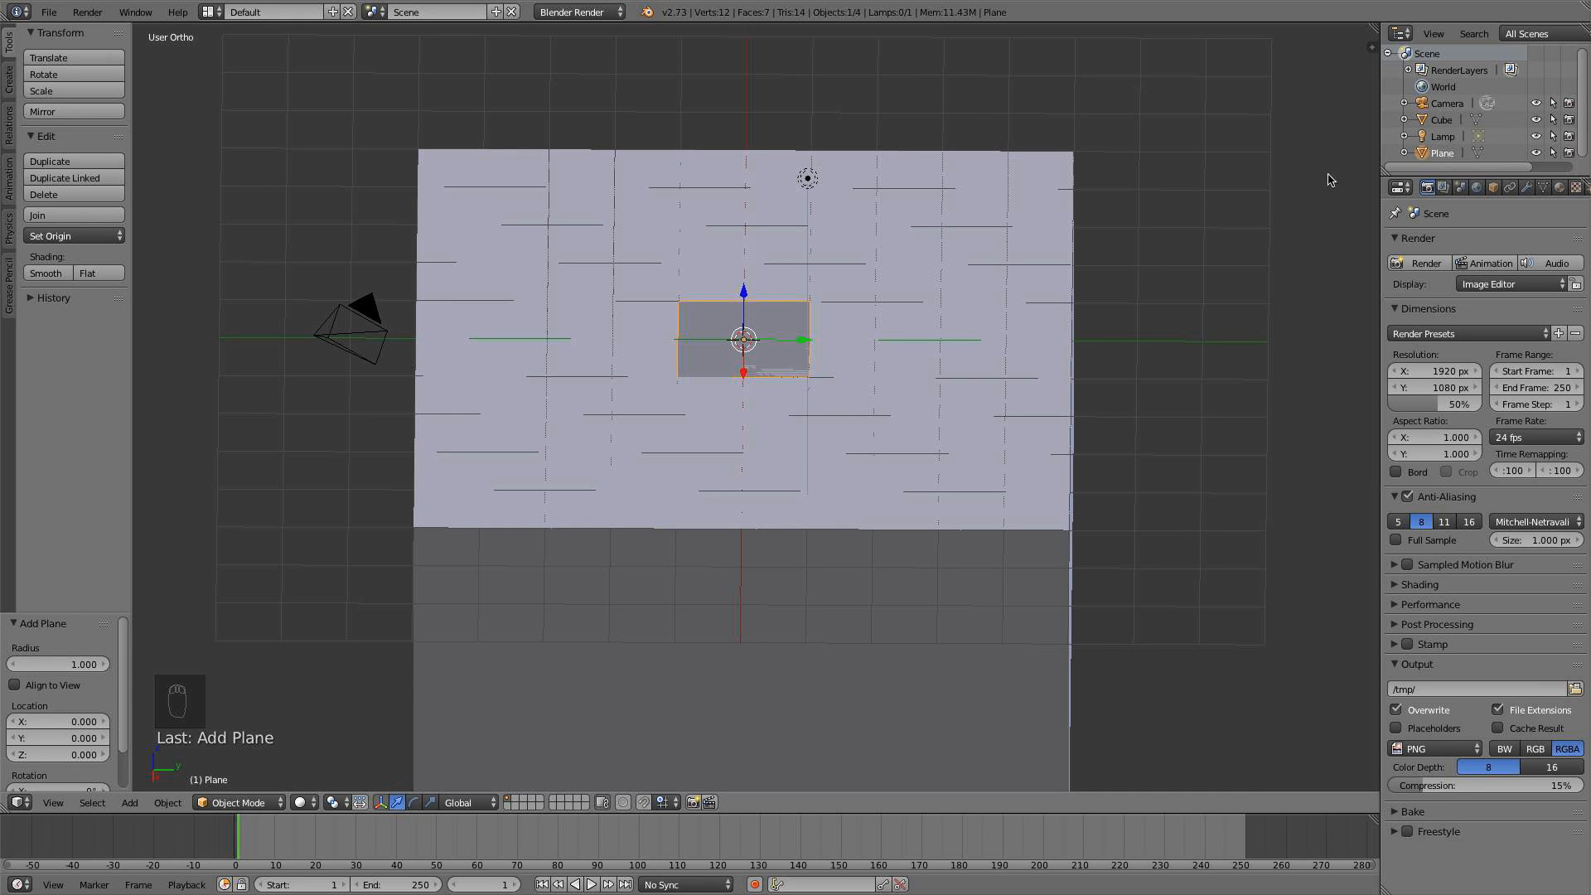
pyautogui.click(1528, 188)
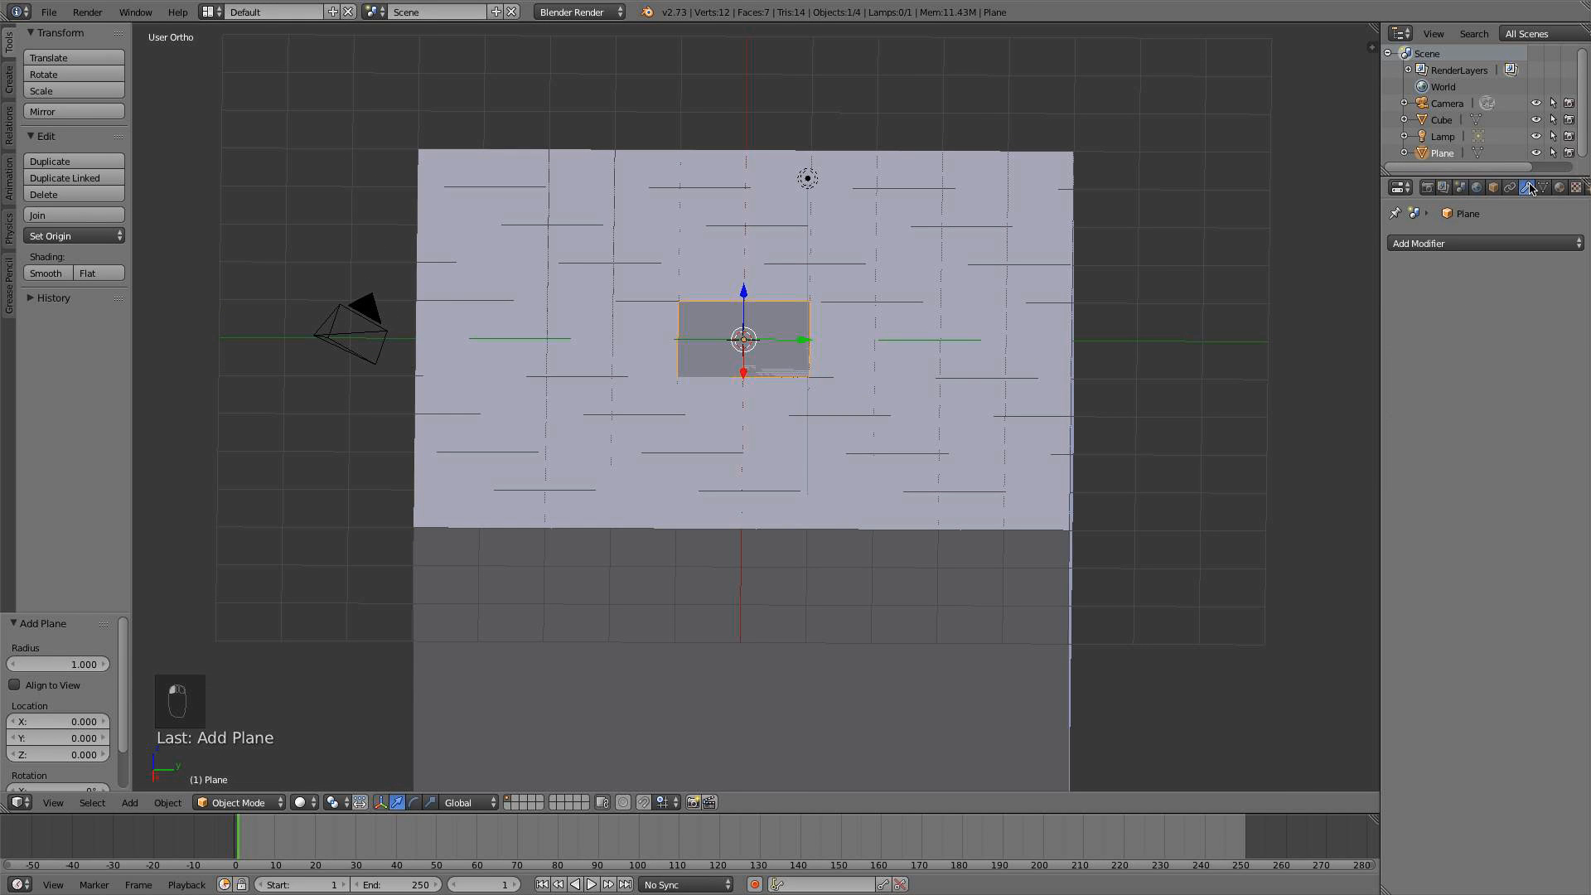
pyautogui.click(1486, 245)
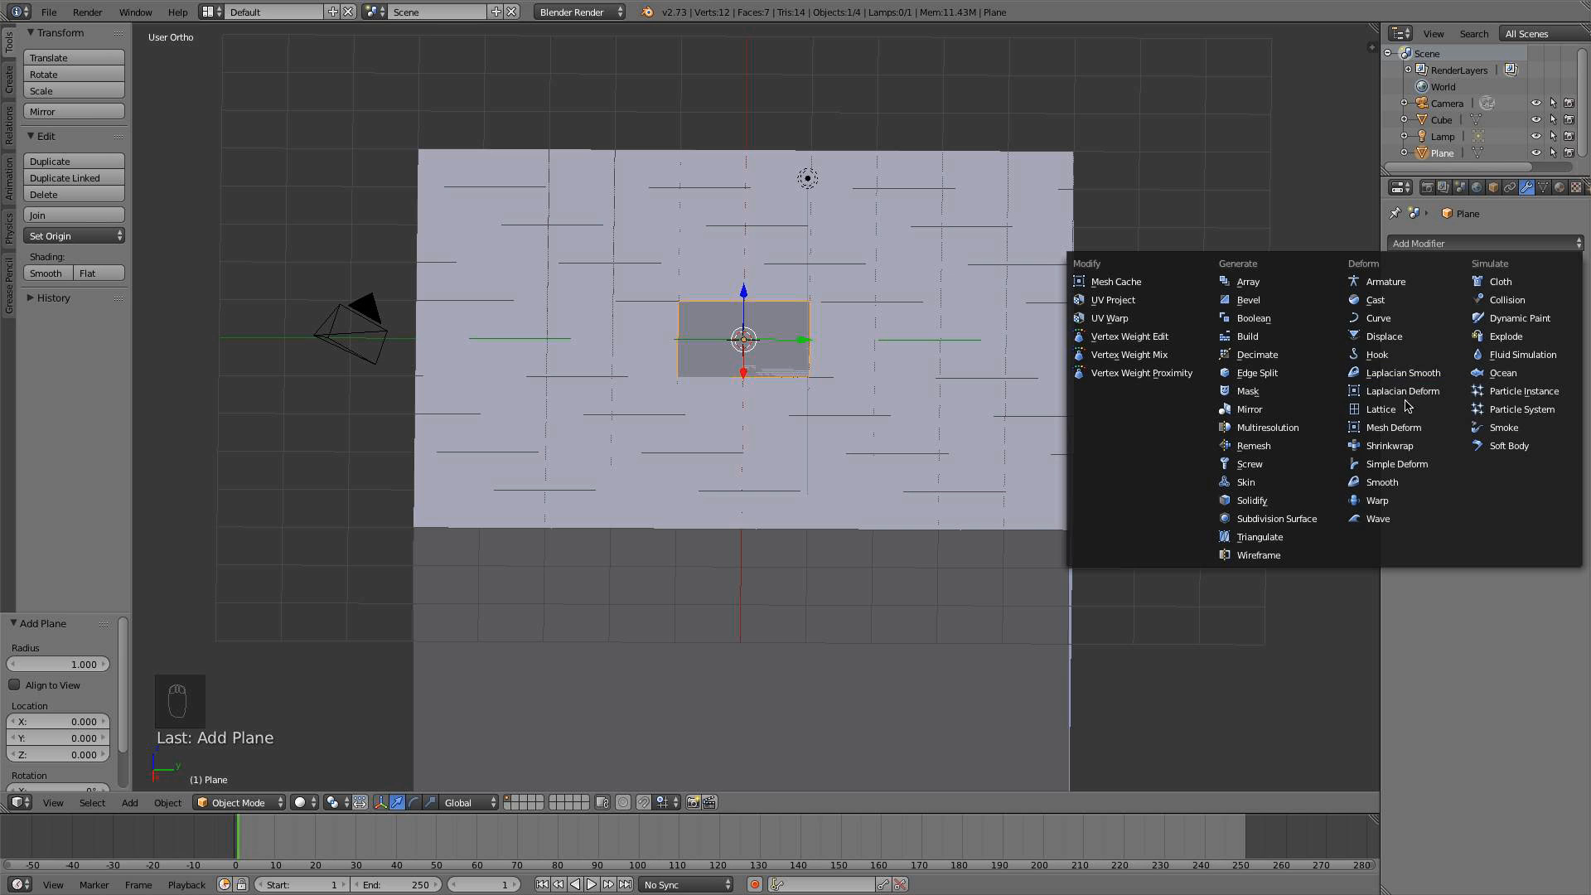
pyautogui.click(1502, 373)
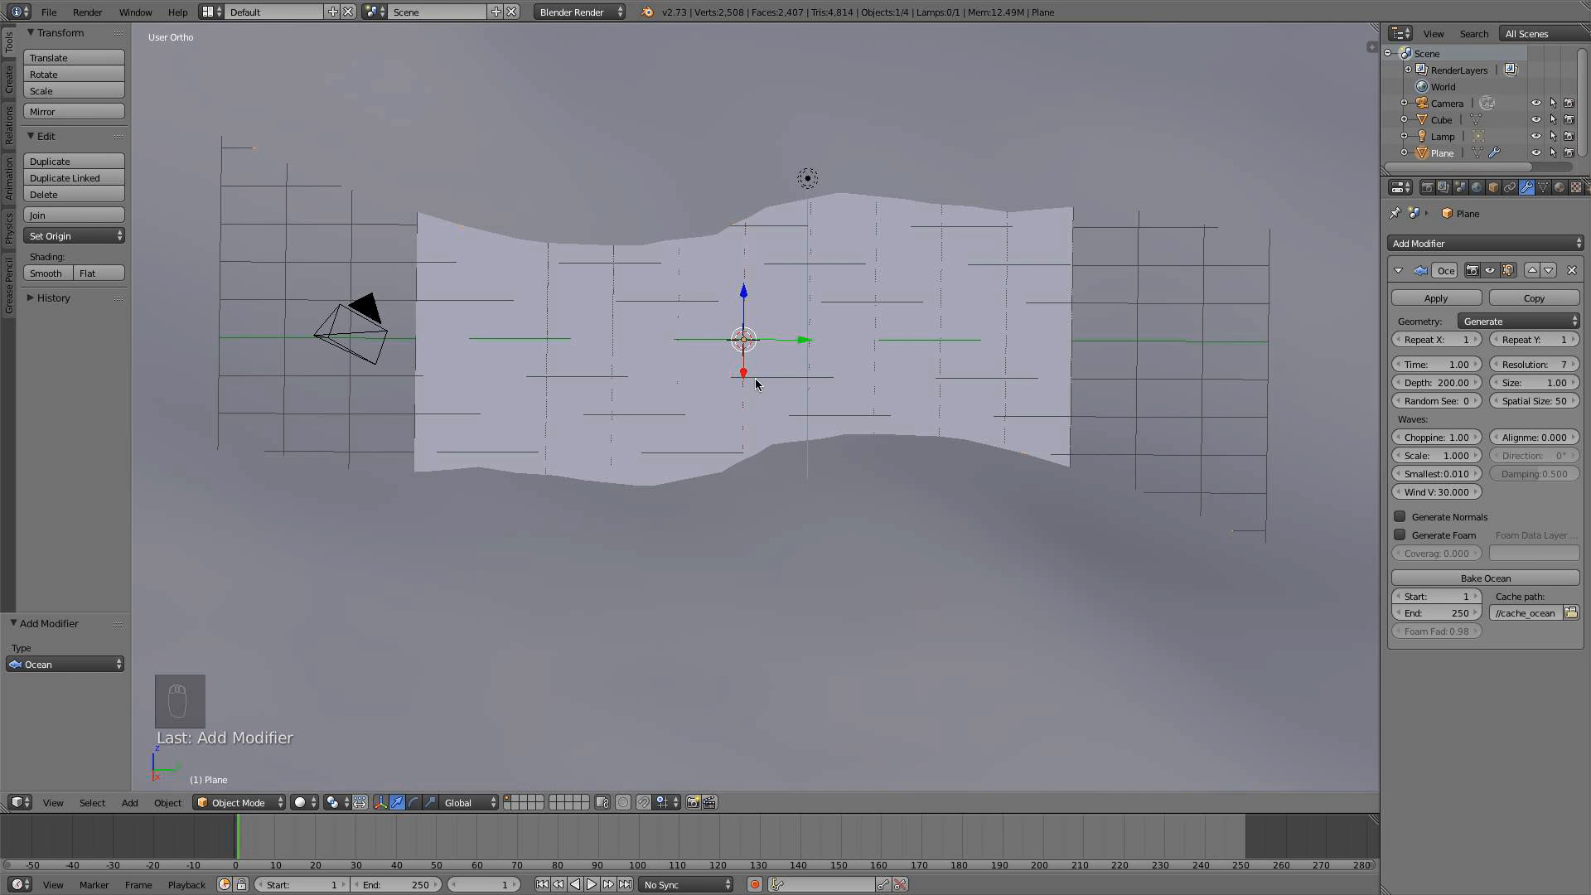
# Raise the ocean plane about 0.39 units along Z so it covers the box
pyautogui.scroll(-5, 744, 381)
pyautogui.scroll(-4, 744, 381)
pyautogui.moveTo(745, 381)
pyautogui.mouseDown(button='middle')
pyautogui.moveTo(983, 354)
pyautogui.moveTo(888, 313)
pyautogui.mouseUp(button='middle')
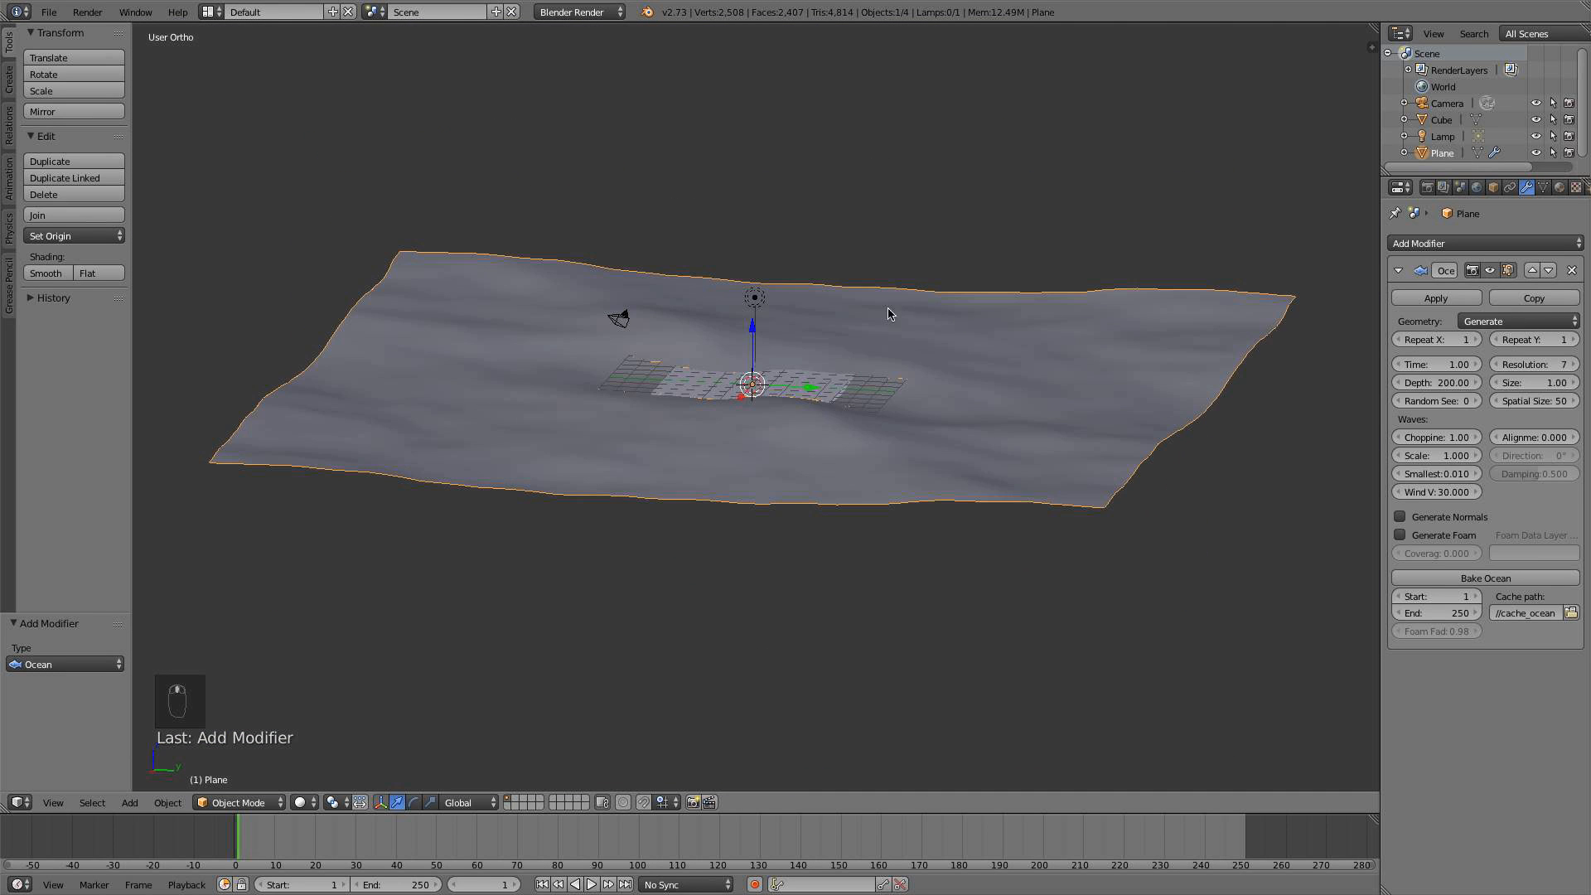
pyautogui.scroll(4, 762, 388)
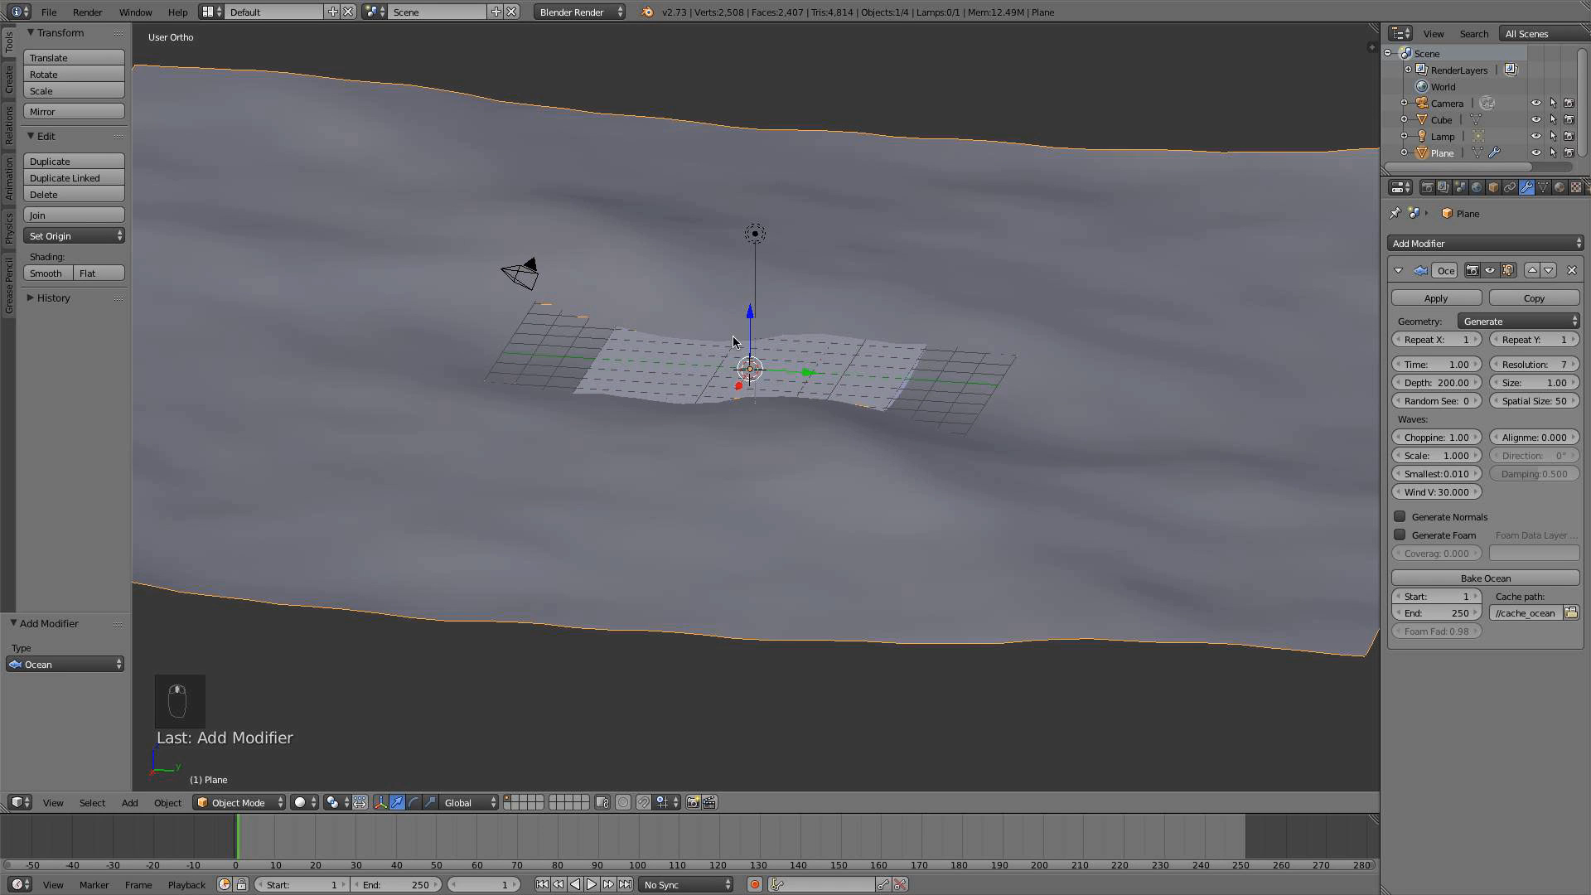
pyautogui.moveTo(748, 315); pyautogui.dragTo(751, 305)
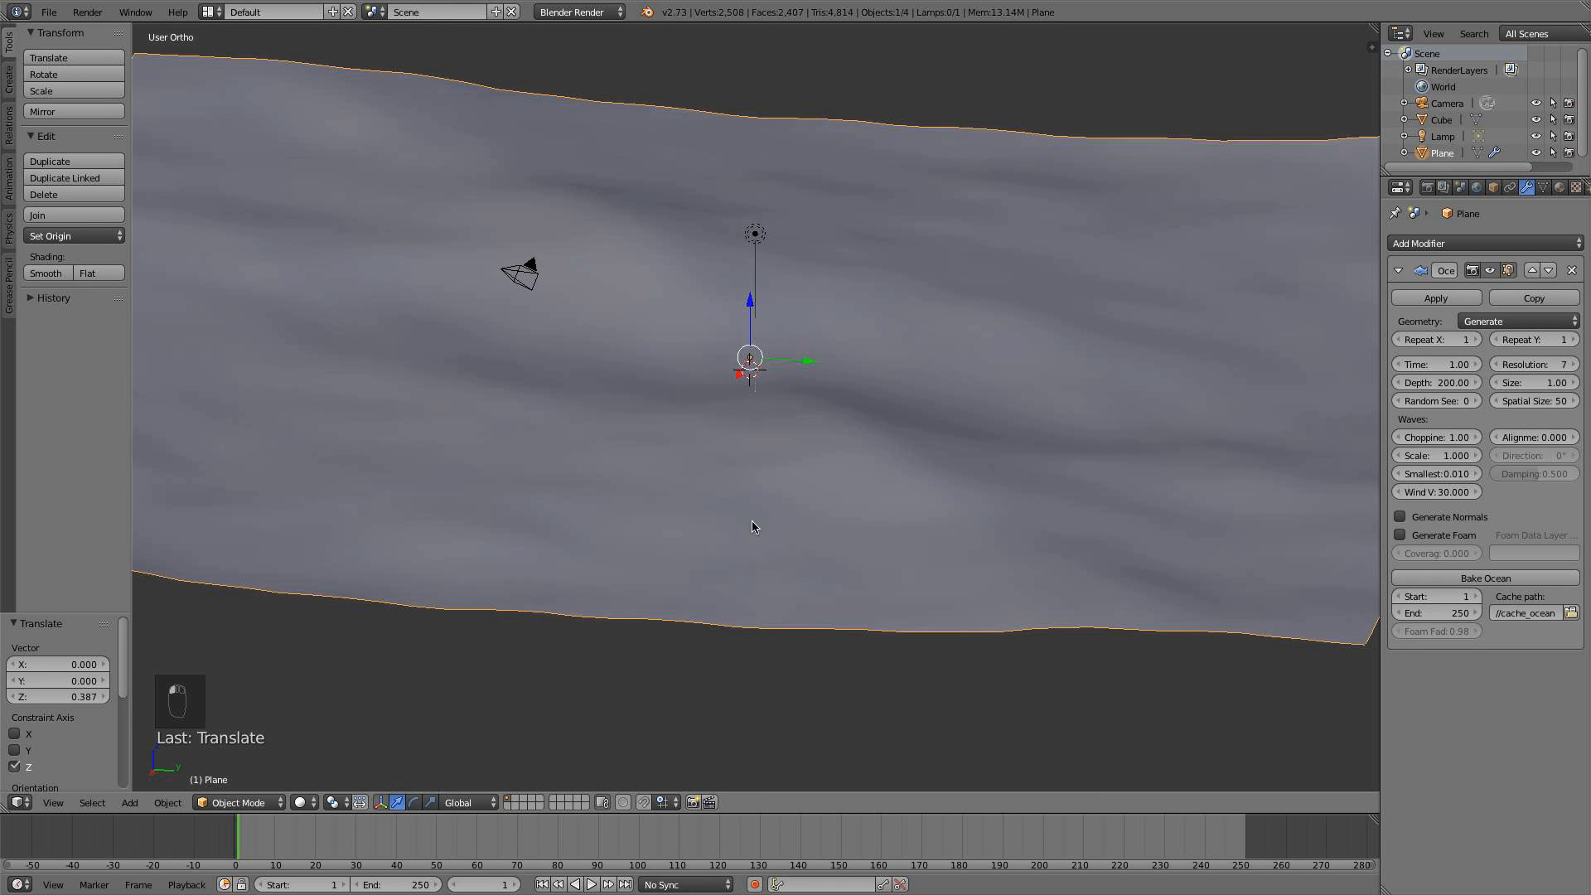
# Set the Ocean modifier's Size to 0.23 and compare the surface with the box in front orthographic view
pyautogui.scroll(-3, 769, 491)
pyautogui.moveTo(769, 491); pyautogui.dragTo(769, 475, button='middle')
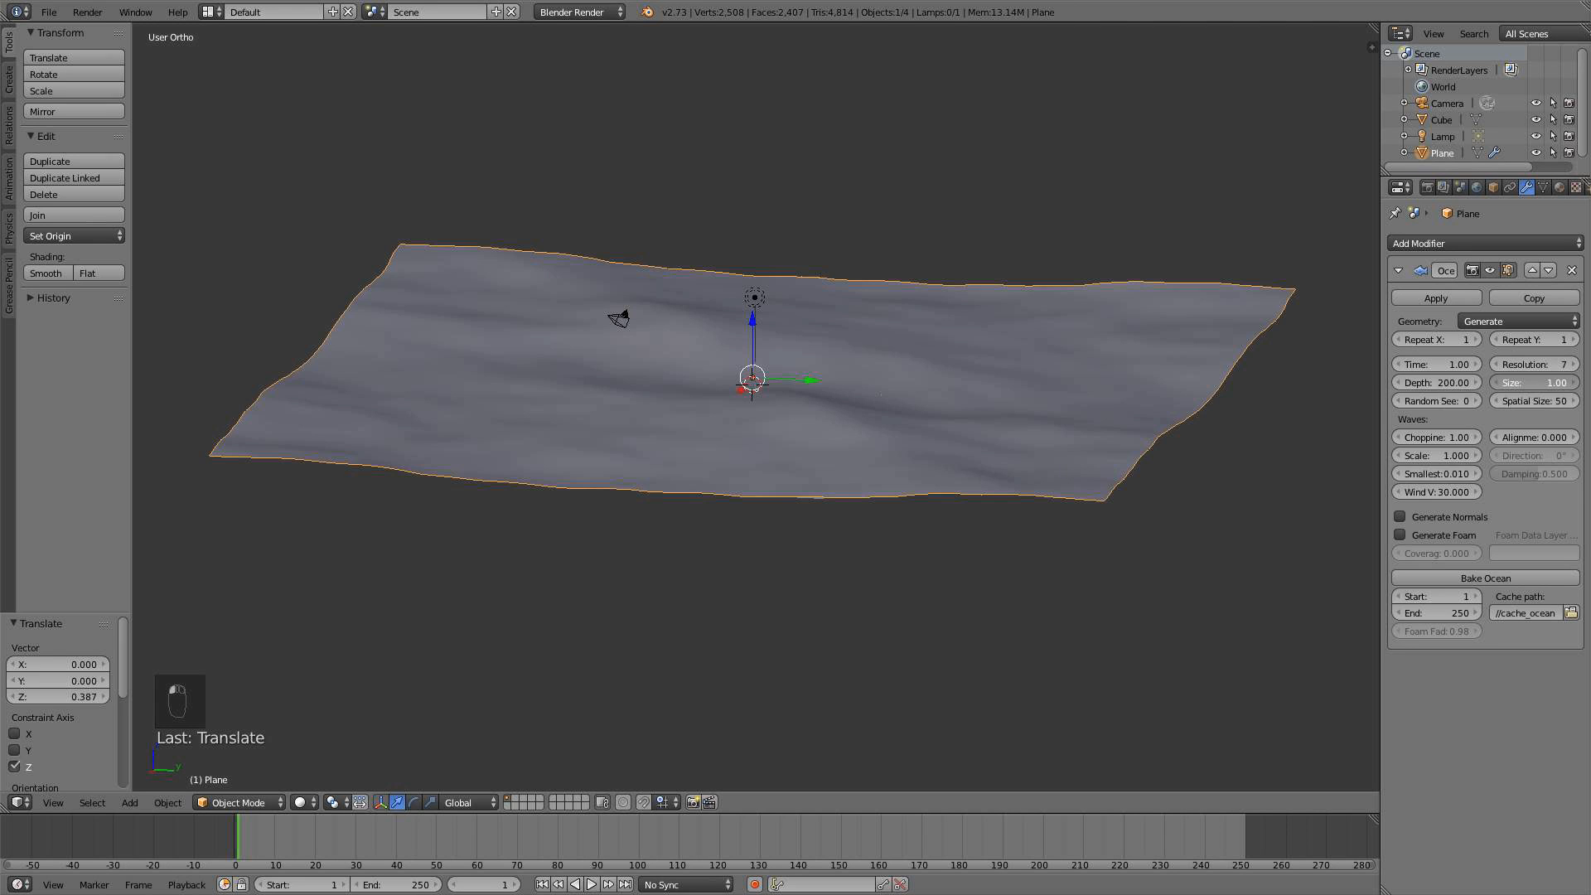
pyautogui.moveTo(1536, 380); pyautogui.dragTo(1473, 379)
pyautogui.moveTo(902, 350); pyautogui.dragTo(904, 487, button='middle')
pyautogui.scroll(3, 904, 487)
pyautogui.press('KP_1')
pyautogui.scroll(3, 954, 472)
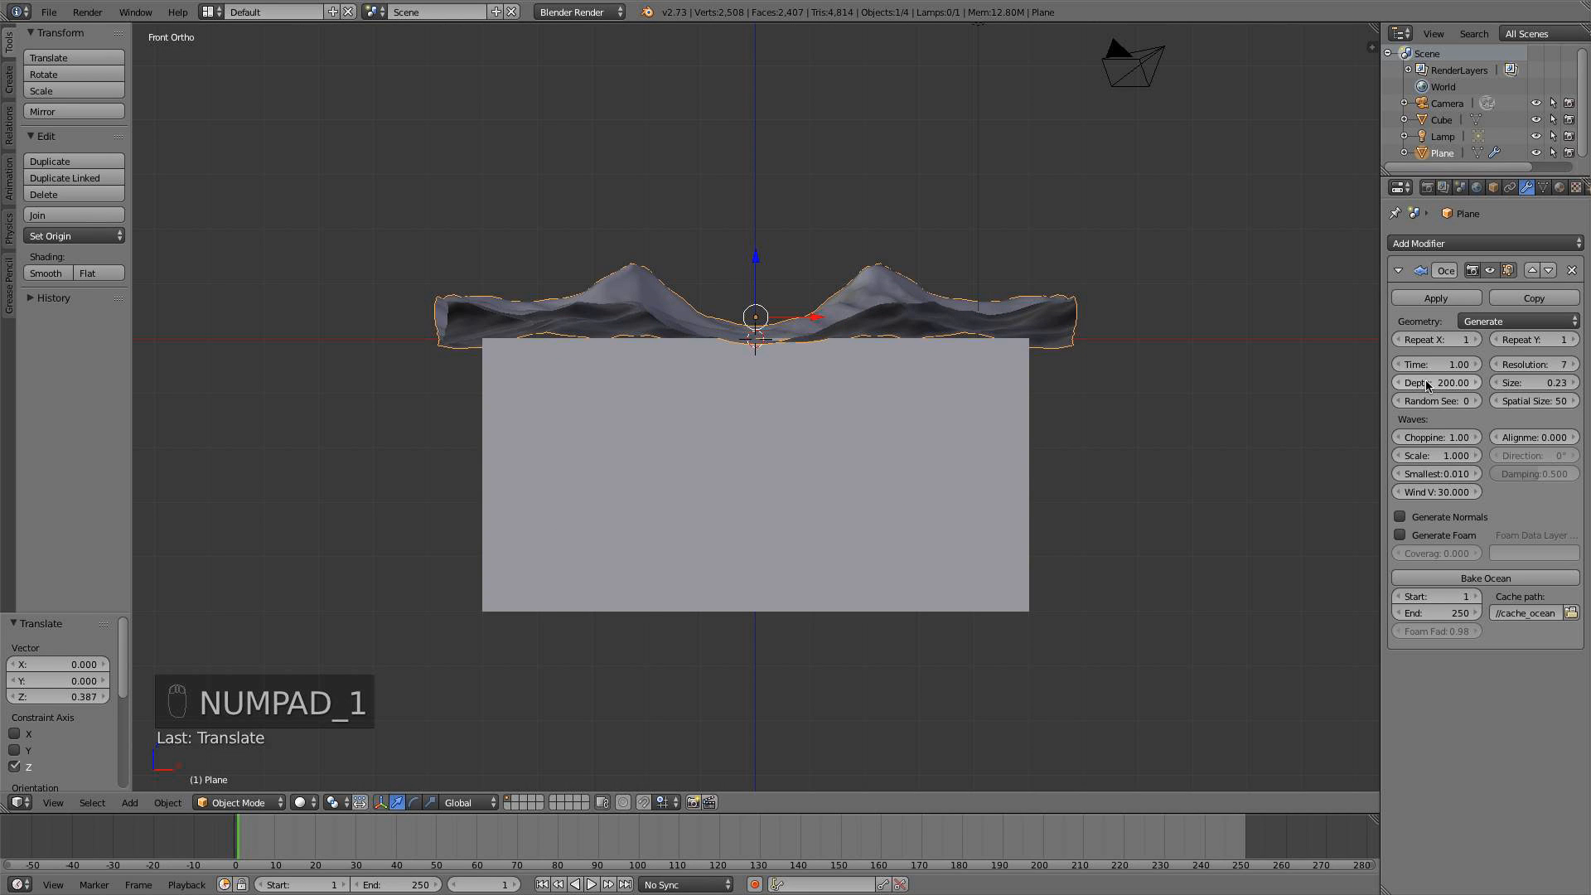
# Set the Ocean modifier's Choppiness to 0.85 and its wave Scale to 0.400, leaving Depth at 200
pyautogui.moveTo(1436, 383); pyautogui.dragTo(1416, 383)
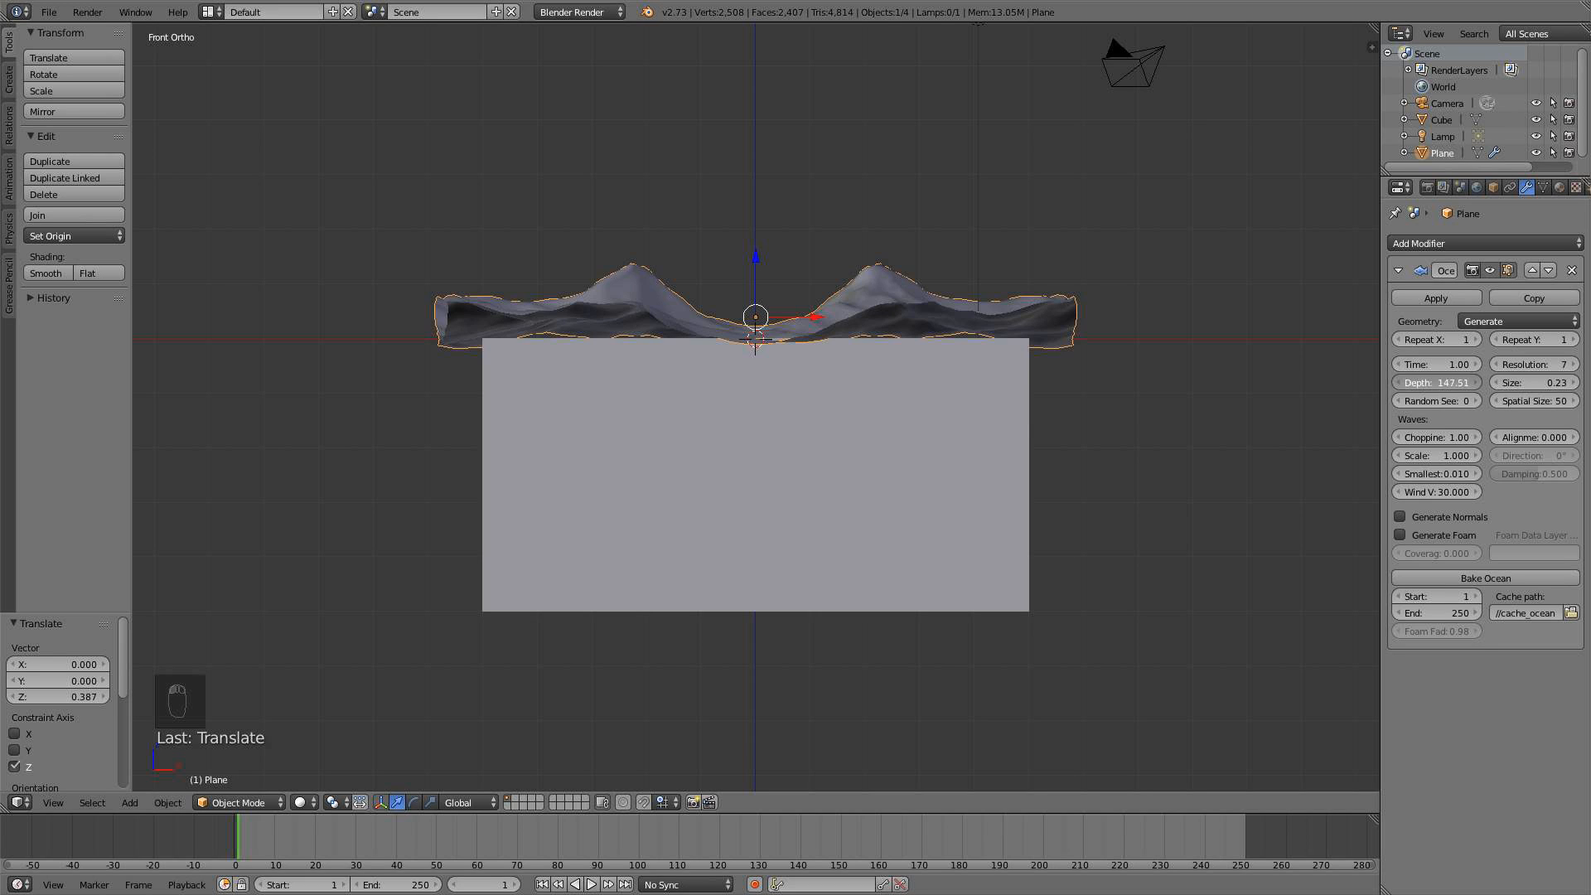
pyautogui.rightClick(1428, 386)
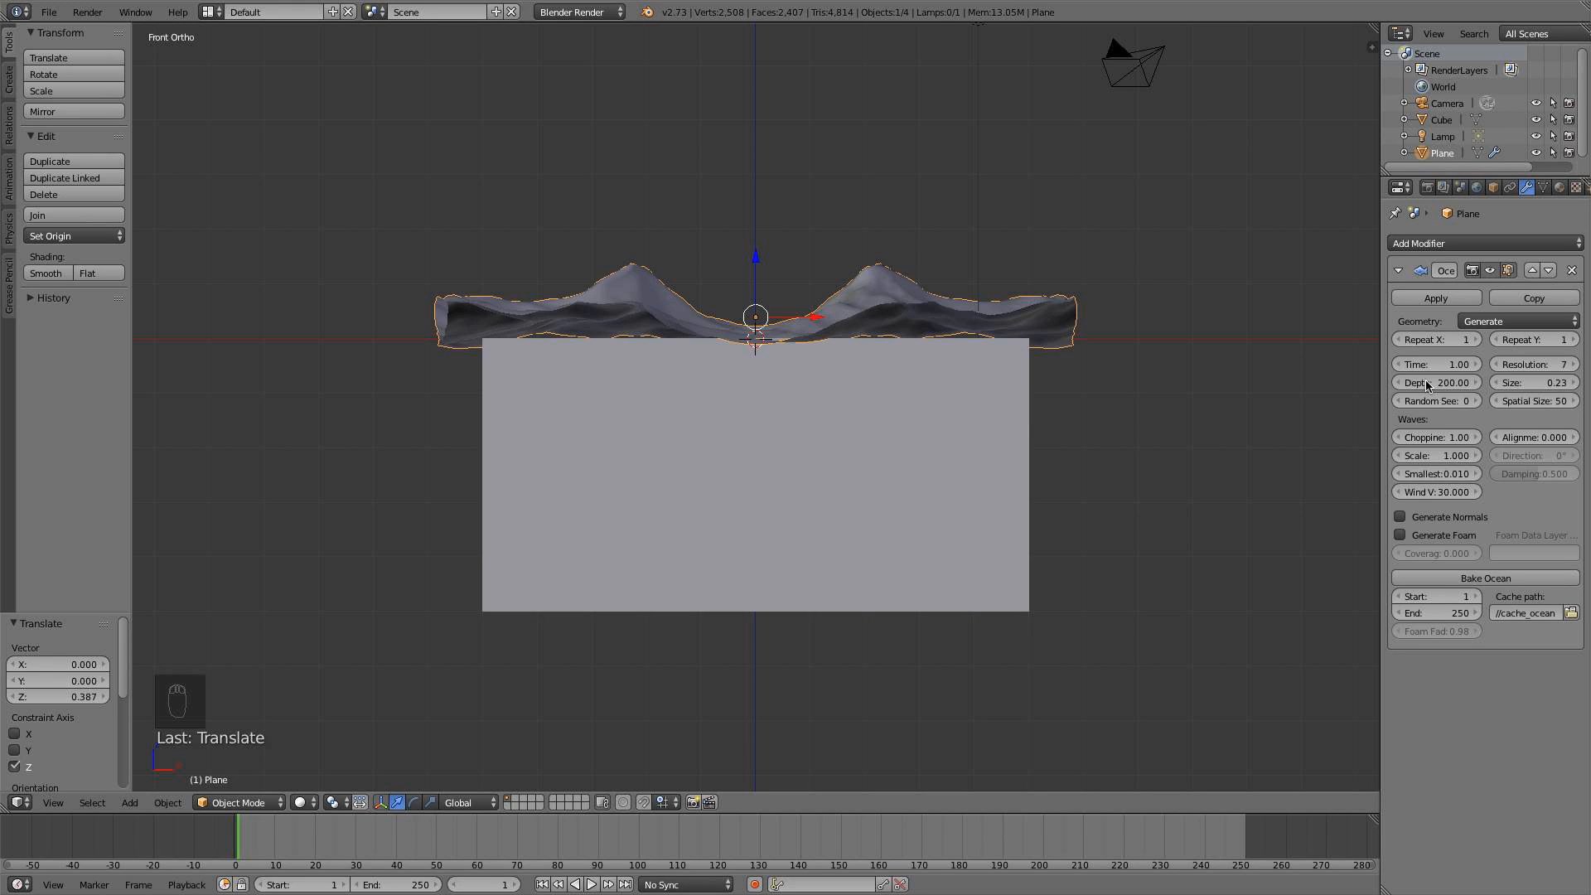
pyautogui.moveTo(1427, 442)
pyautogui.mouseDown()
pyautogui.moveTo(1403, 441)
pyautogui.moveTo(1417, 442)
pyautogui.mouseUp()
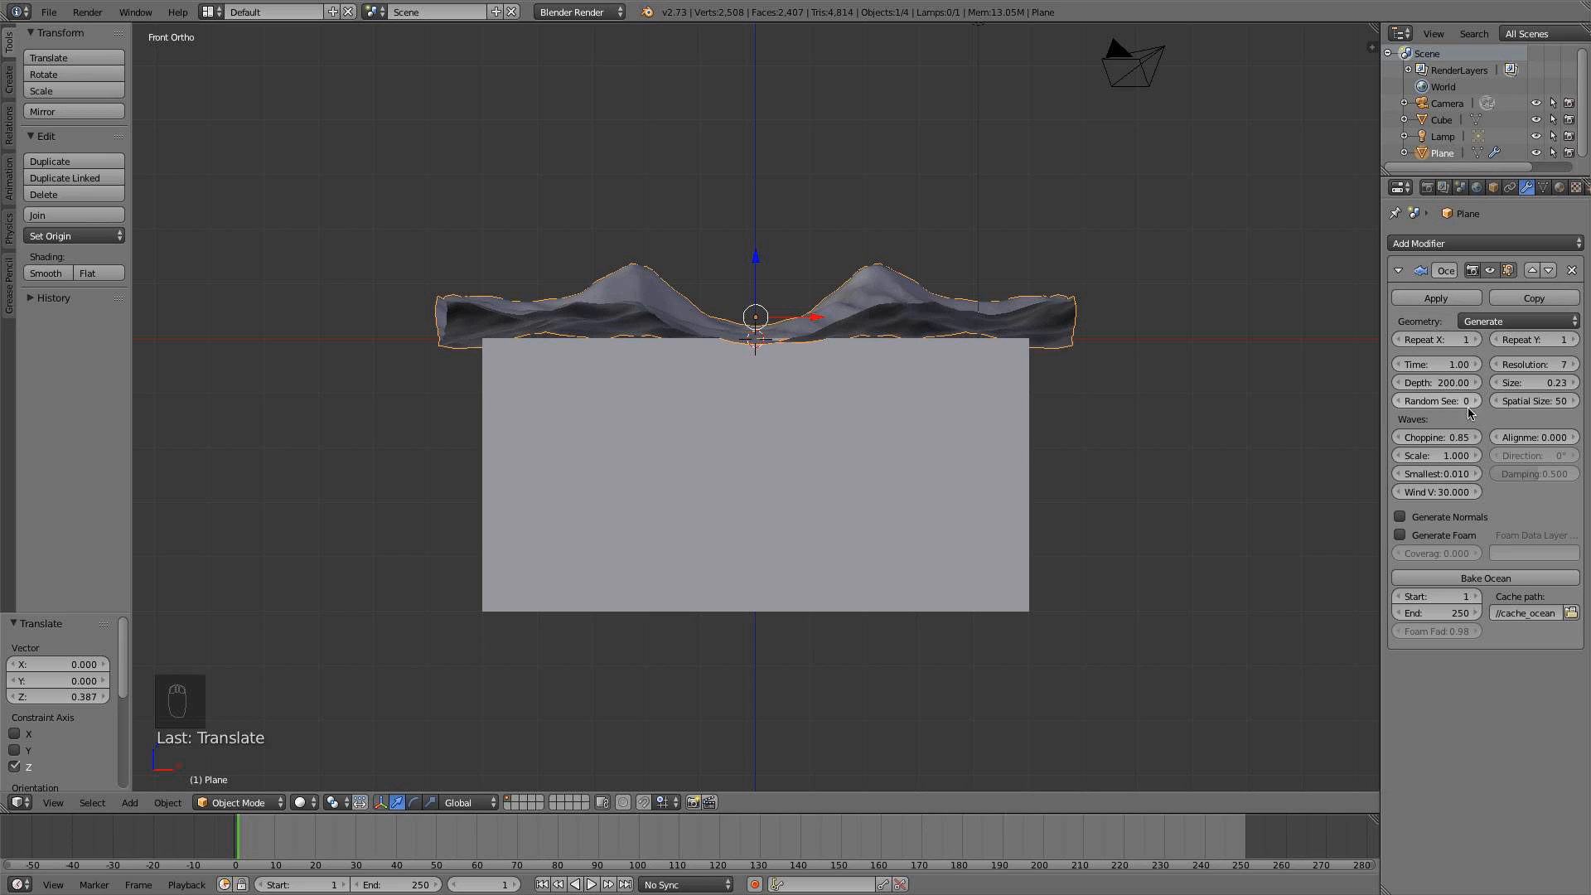
pyautogui.moveTo(1456, 456); pyautogui.dragTo(1403, 458)
pyautogui.moveTo(987, 331)
pyautogui.mouseDown(button='middle')
pyautogui.moveTo(1003, 421)
pyautogui.moveTo(1008, 350)
pyautogui.mouseUp(button='middle')
pyautogui.press('KP_1')
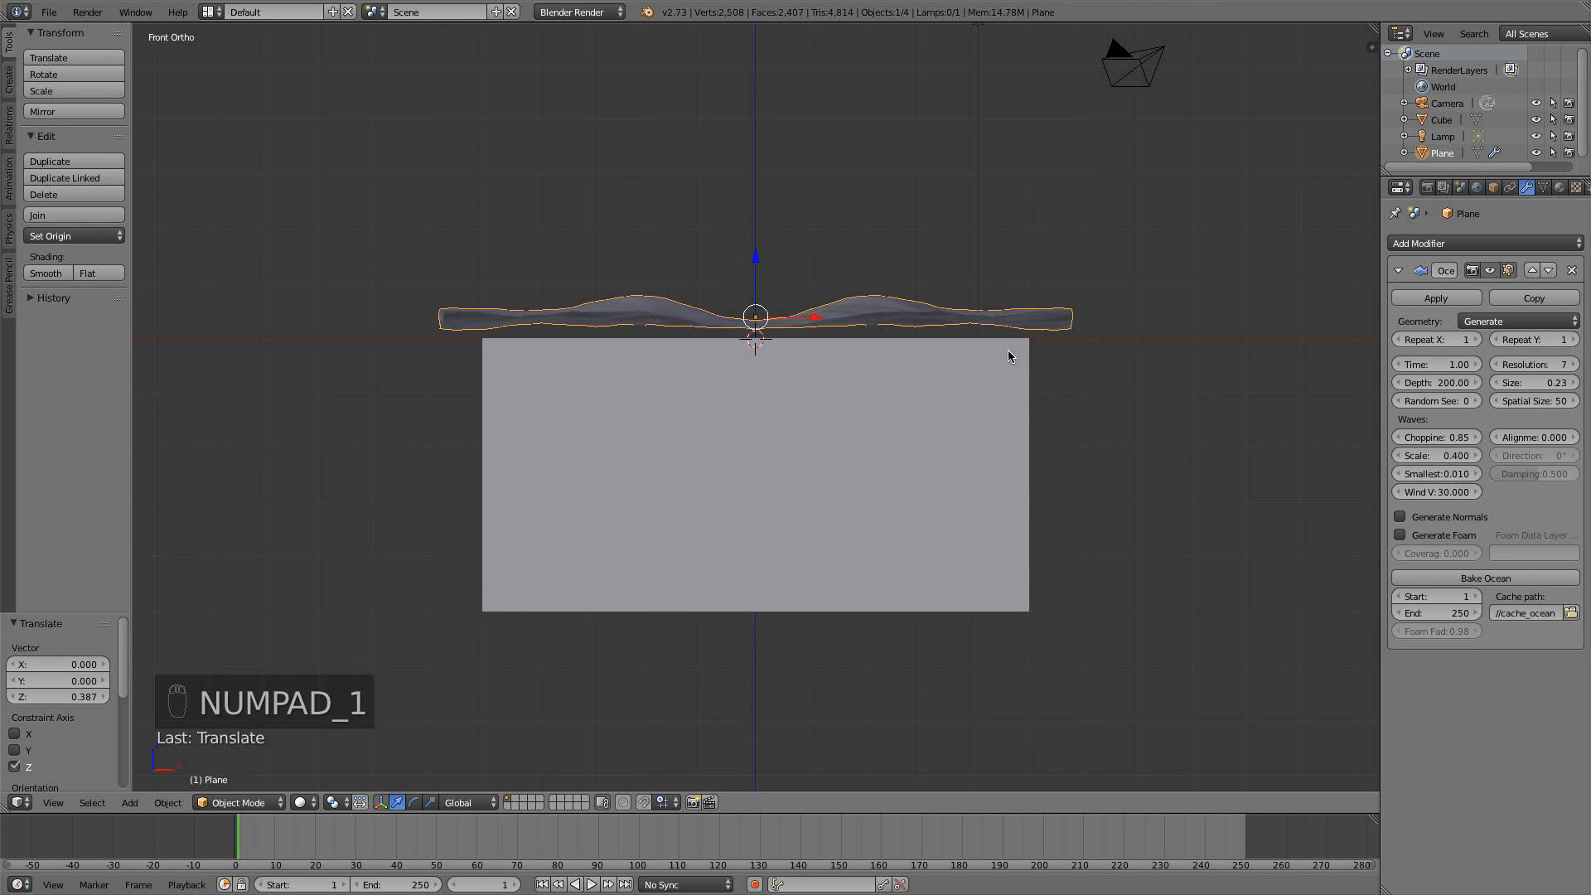
# Set the Ocean modifier's Resolution to 18
pyautogui.click(1530, 366)
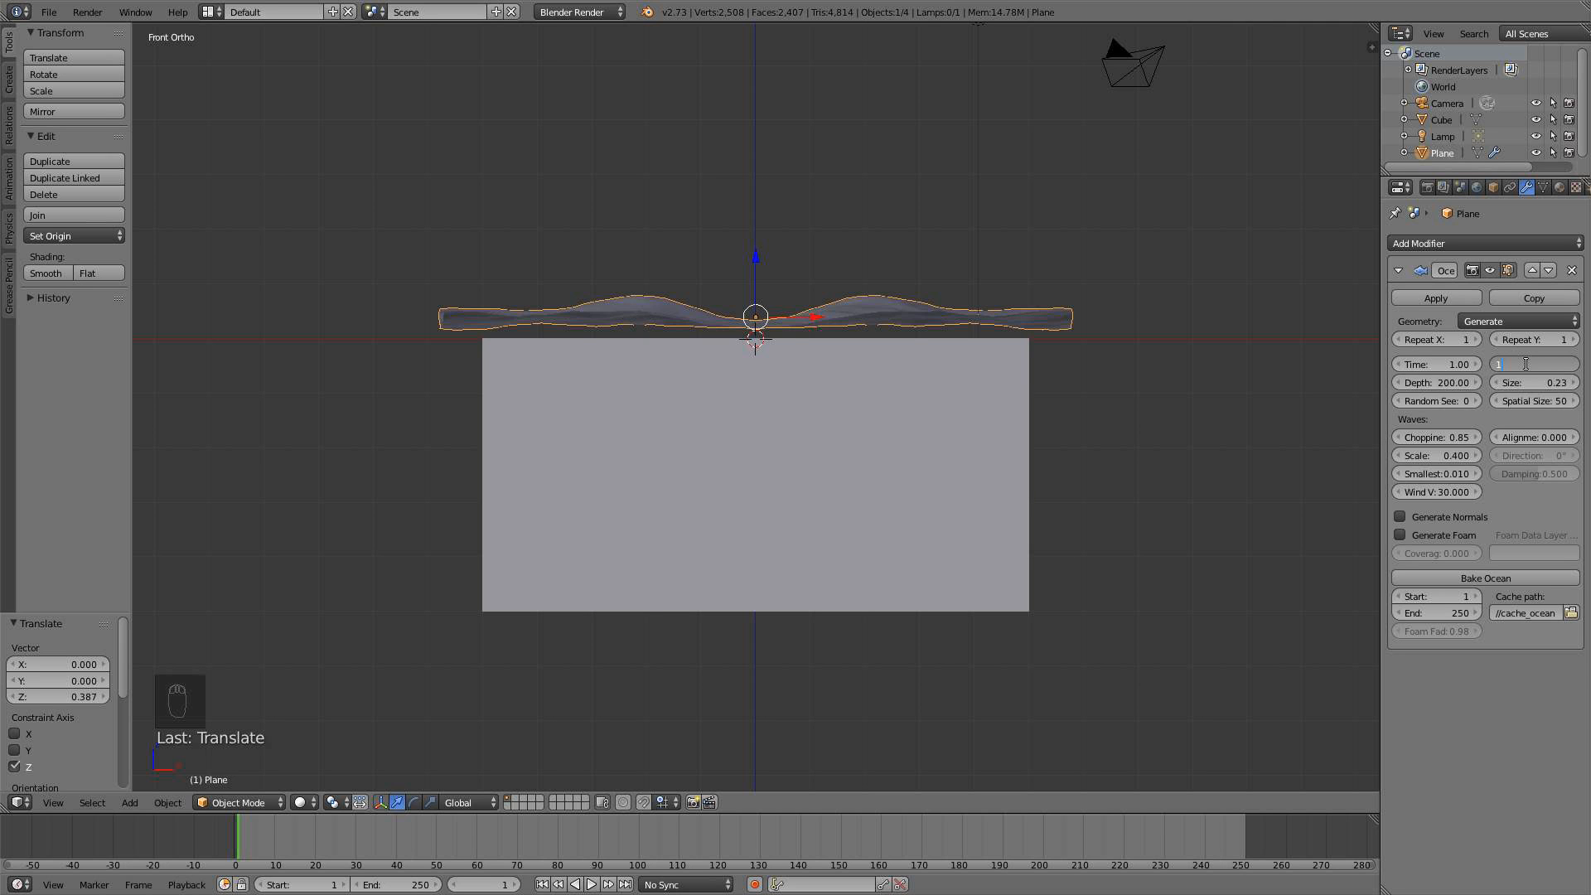
pyautogui.press('Return')
pyautogui.moveTo(854, 447); pyautogui.dragTo(972, 487, button='middle')
pyautogui.scroll(2, 875, 465)
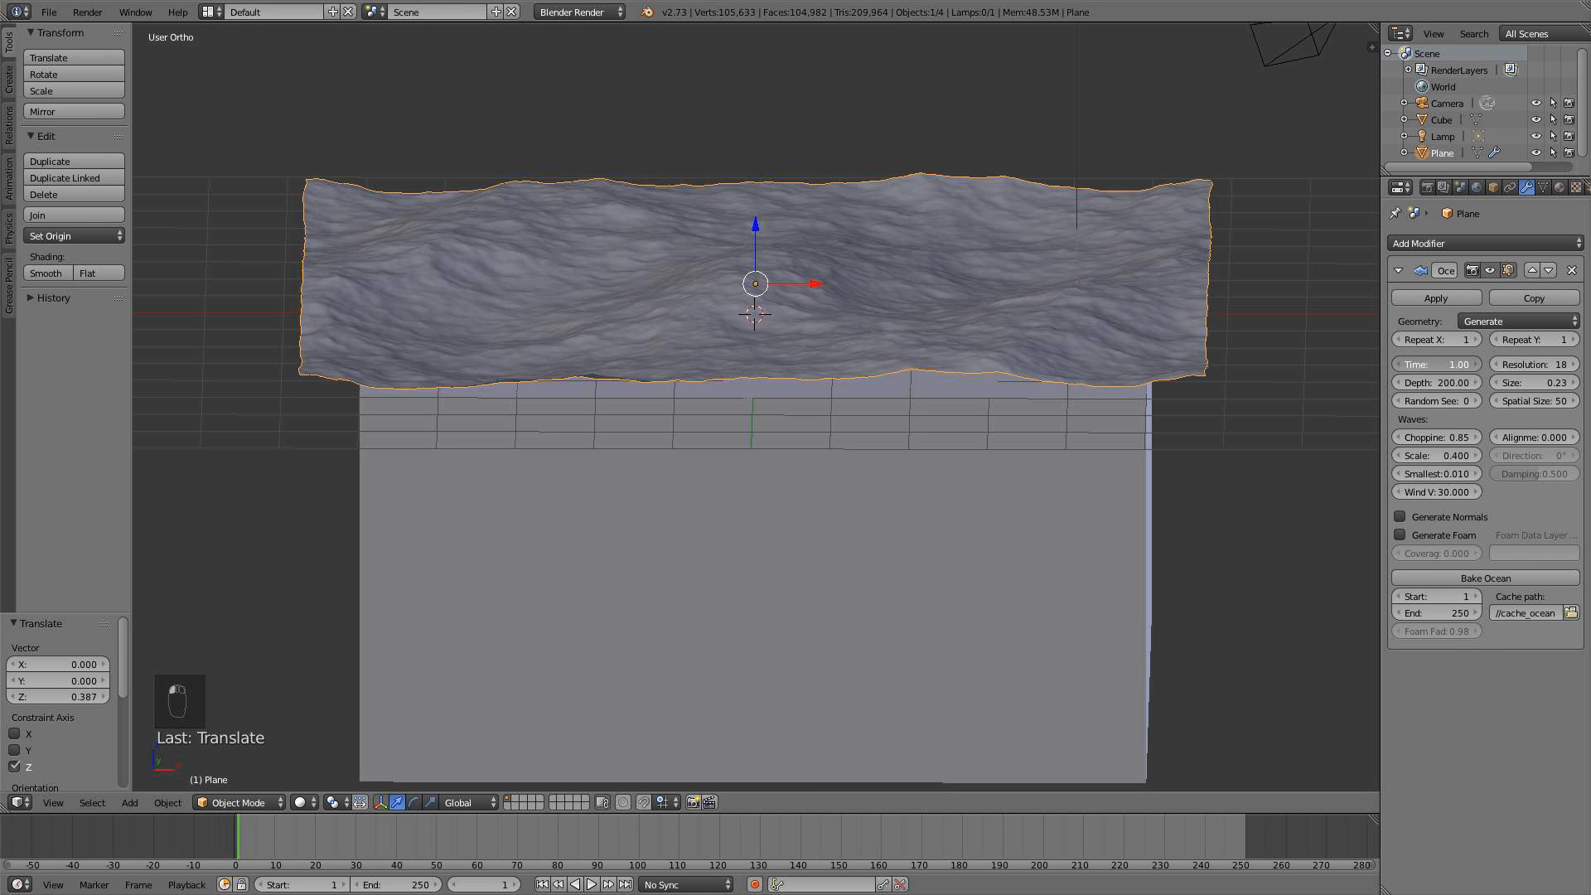
# Keyframe the Ocean modifier's Time at 4.02 on frame 1 and at a different value on frame 61
pyautogui.moveTo(1436, 364)
pyautogui.mouseDown()
pyautogui.moveTo(1514, 365)
pyautogui.moveTo(1444, 370)
pyautogui.mouseUp()
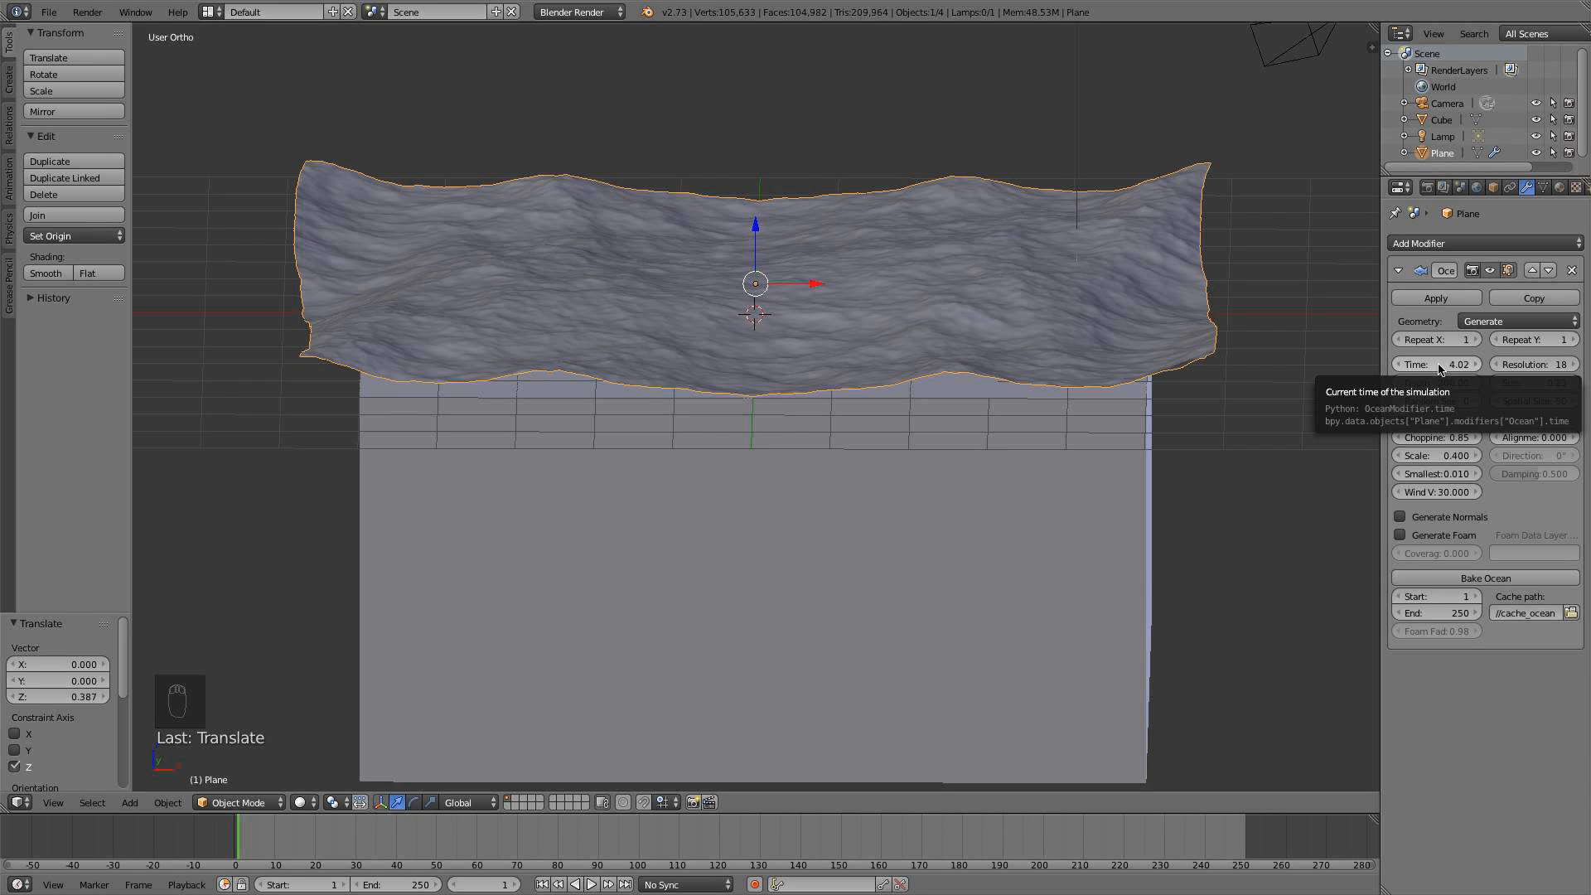
pyautogui.press('i')
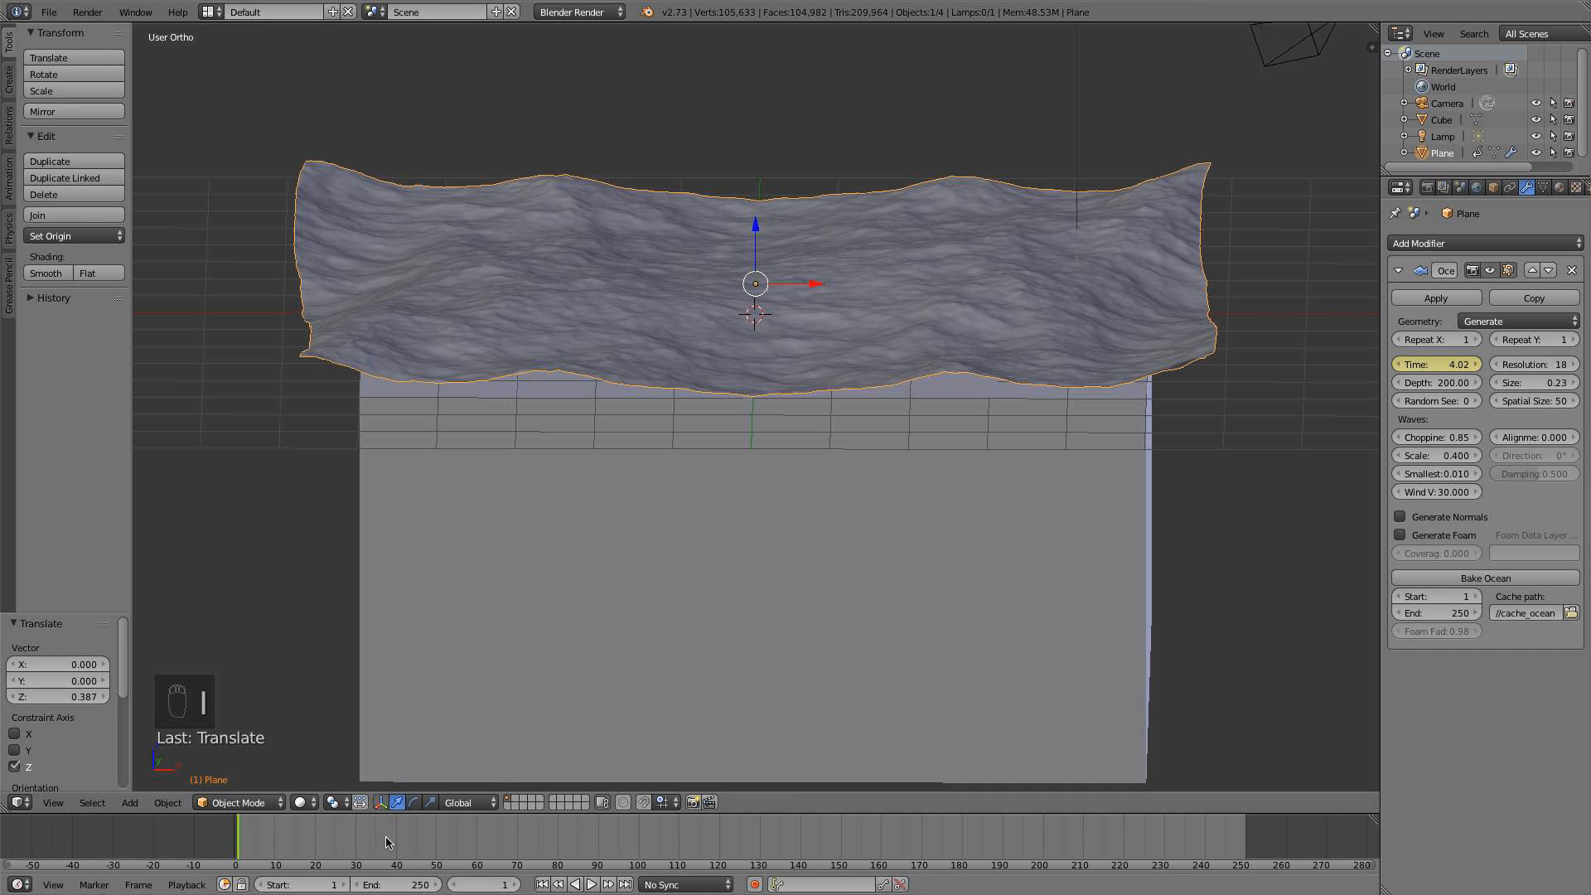
pyautogui.moveTo(474, 832); pyautogui.dragTo(480, 833)
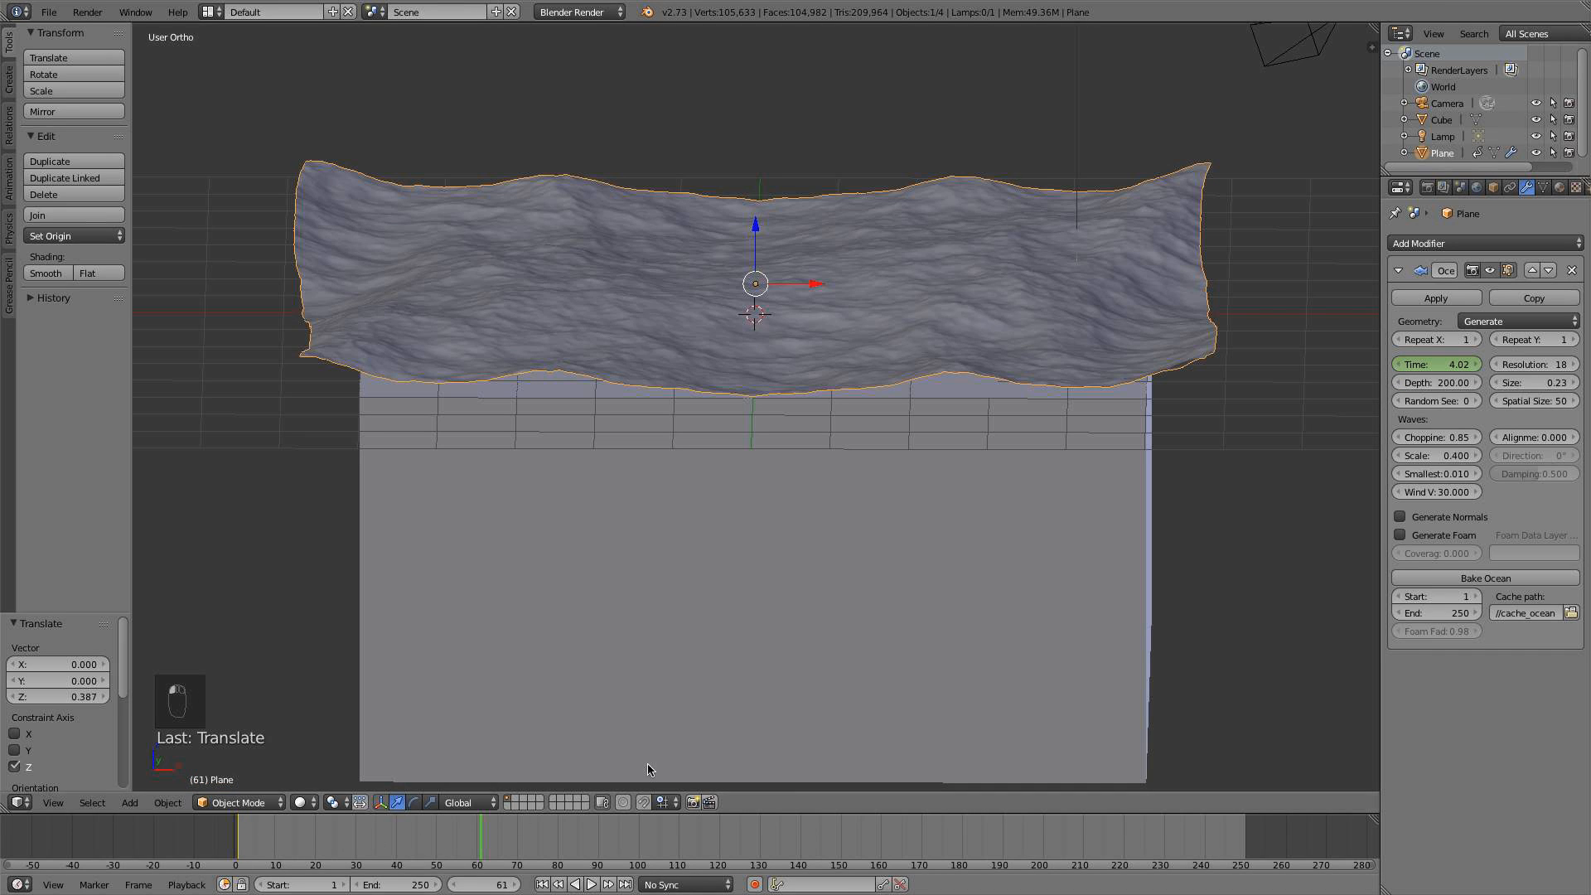
pyautogui.moveTo(1432, 366); pyautogui.dragTo(1274, 365)
pyautogui.press('i')
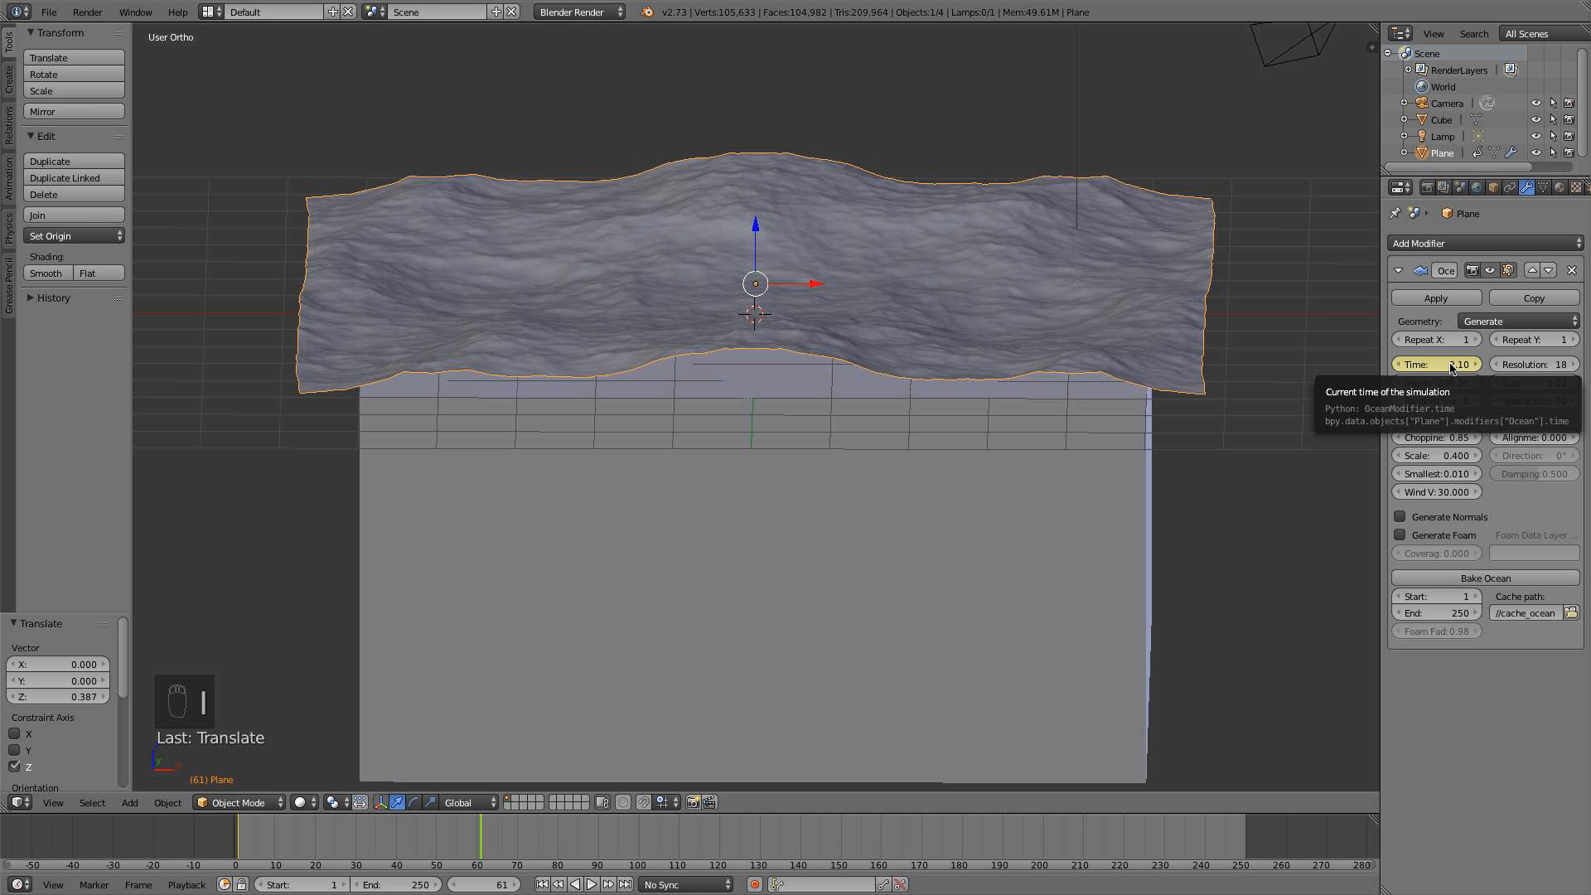
# Delete the Ocean modifier's Time keyframes on frames 61 and 1
pyautogui.hotkey('alt', 'i')
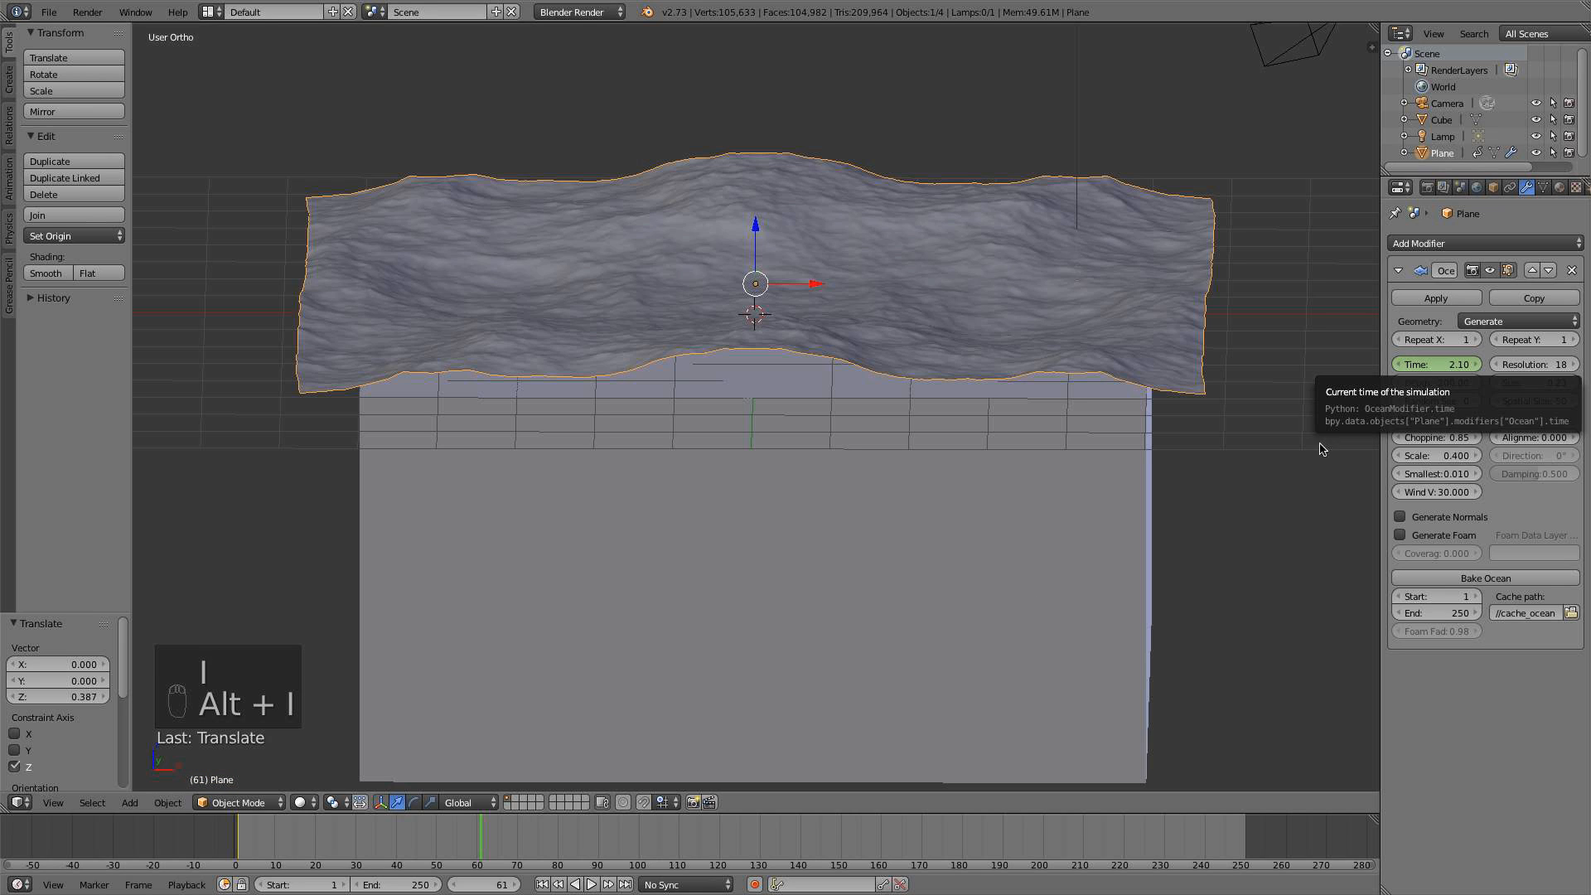
pyautogui.click(543, 885)
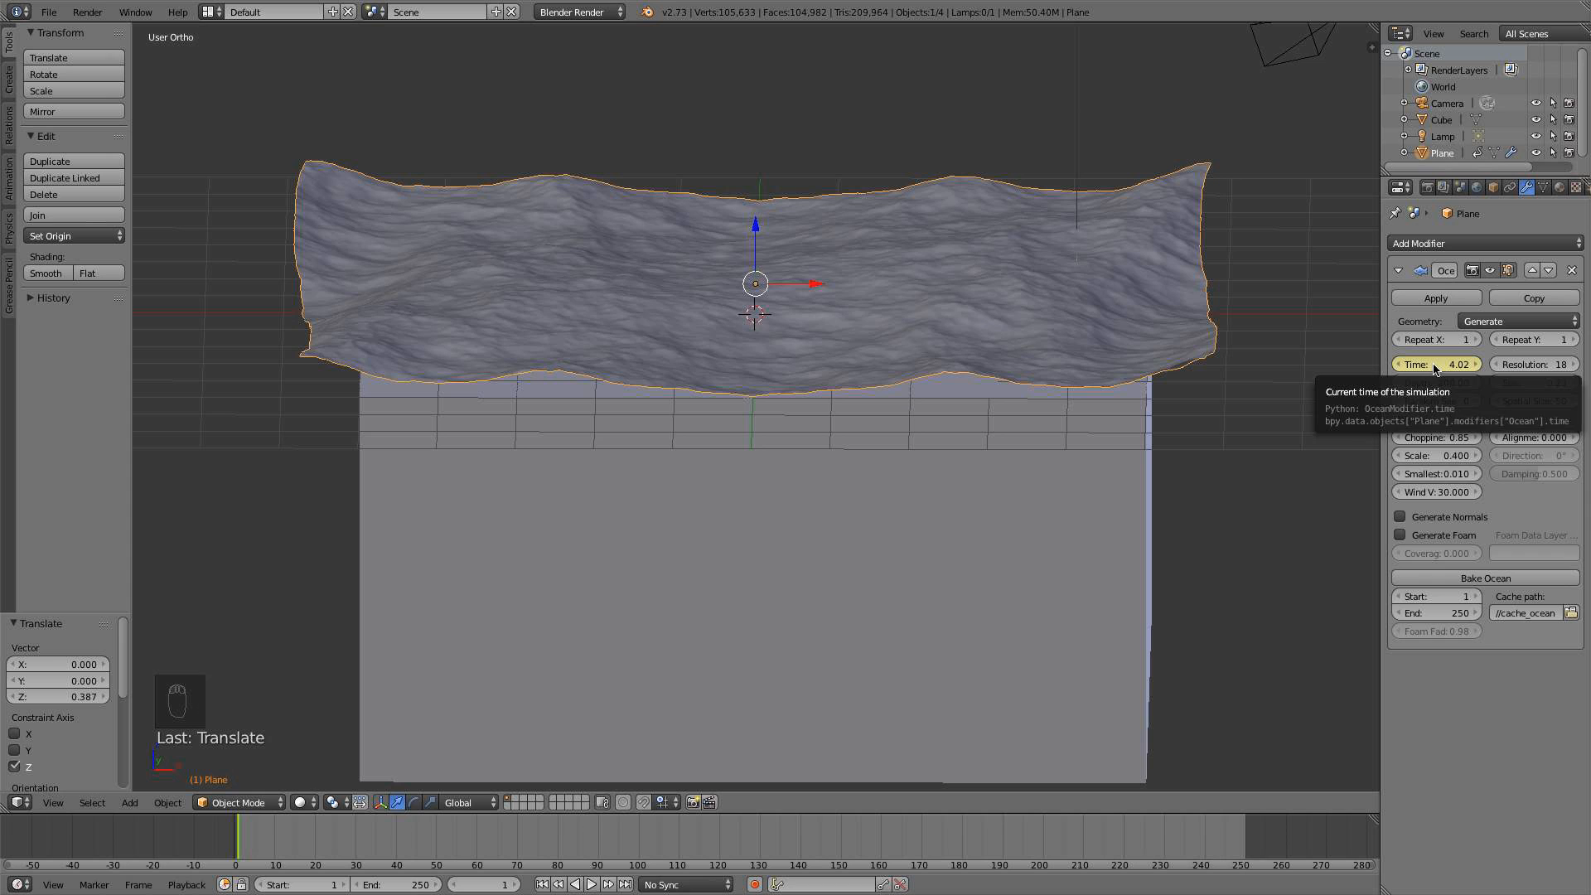
pyautogui.hotkey('alt', 'i')
# Lower the ocean plane by 0.088 along Z, raise it by 0.040, and check how it sits on the box
pyautogui.scroll(1, 955, 444)
pyautogui.press('KP_1')
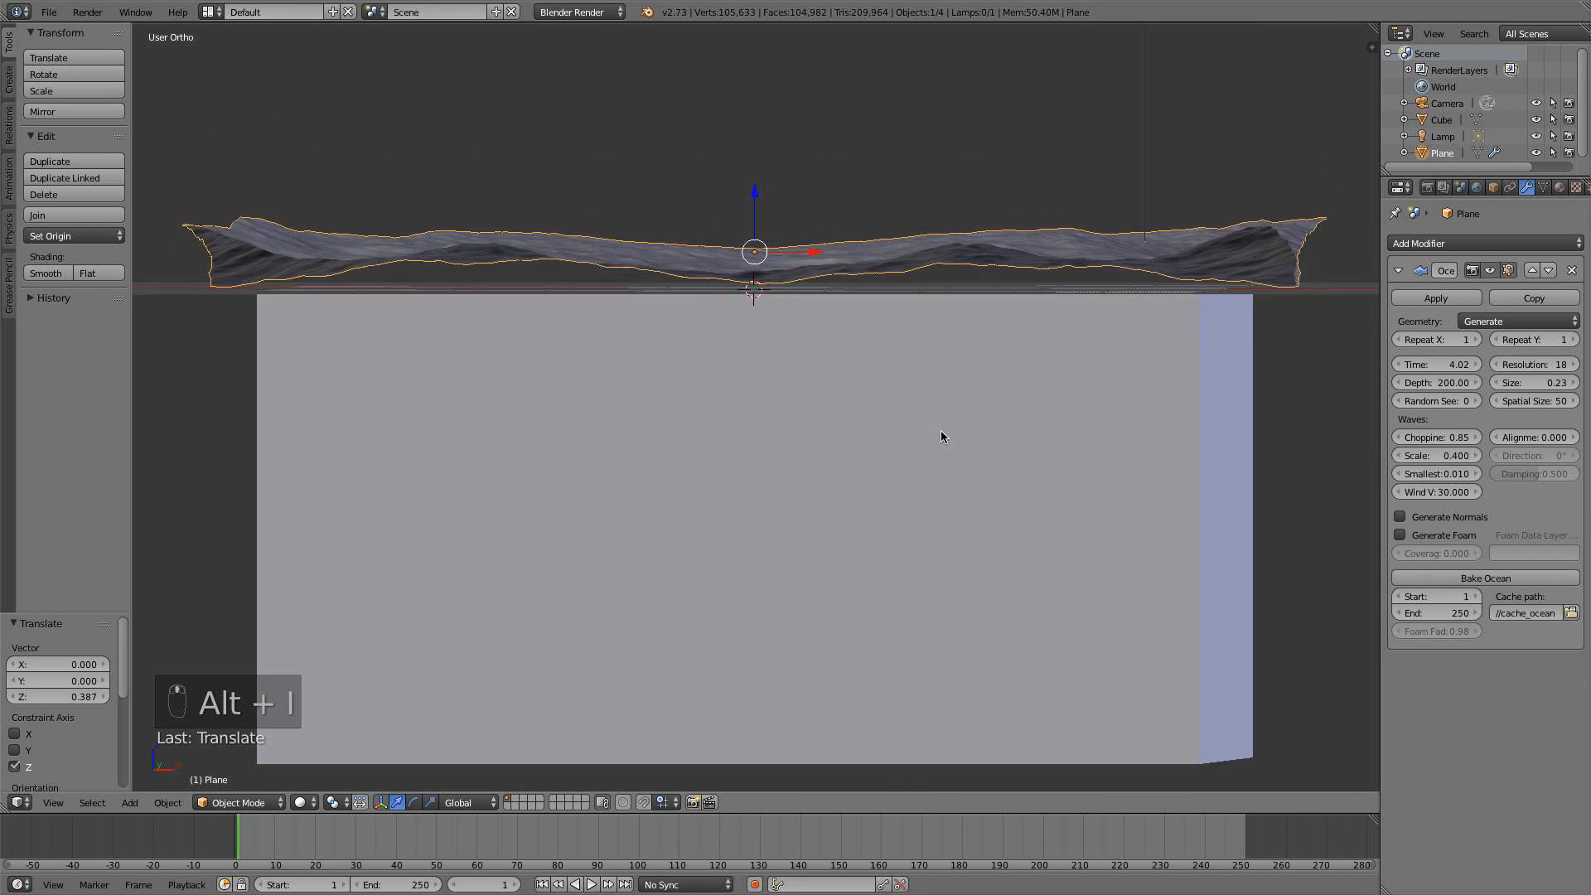
pyautogui.moveTo(755, 194); pyautogui.dragTo(755, 203)
pyautogui.moveTo(856, 404); pyautogui.dragTo(765, 381, button='middle')
pyautogui.moveTo(755, 248); pyautogui.dragTo(743, 228, button='middle')
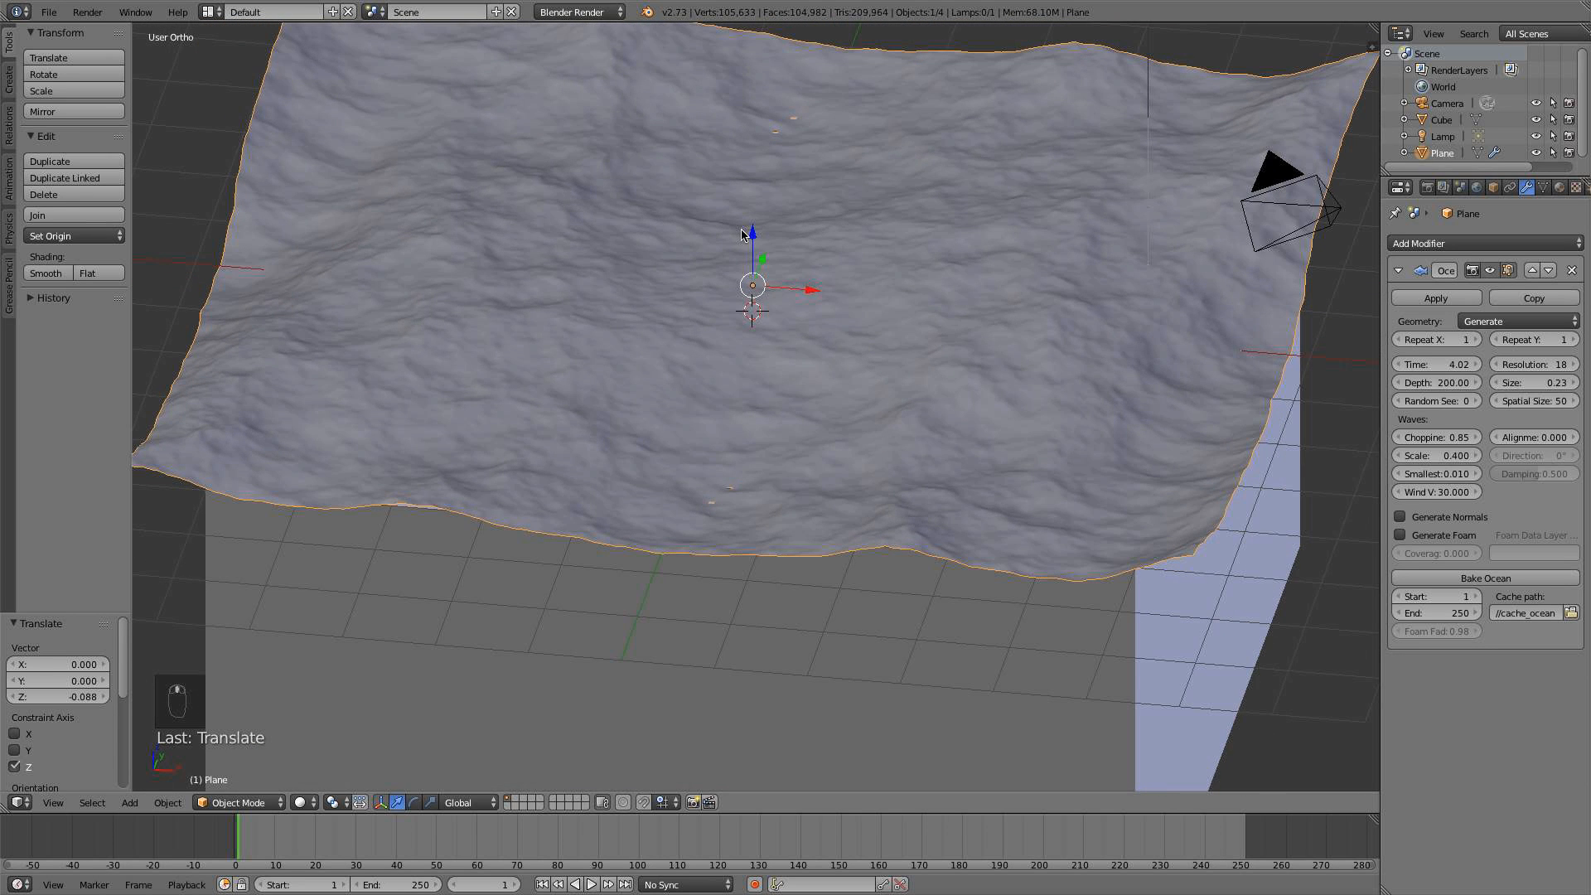
pyautogui.moveTo(752, 234); pyautogui.dragTo(753, 230)
pyautogui.scroll(-3, 754, 246)
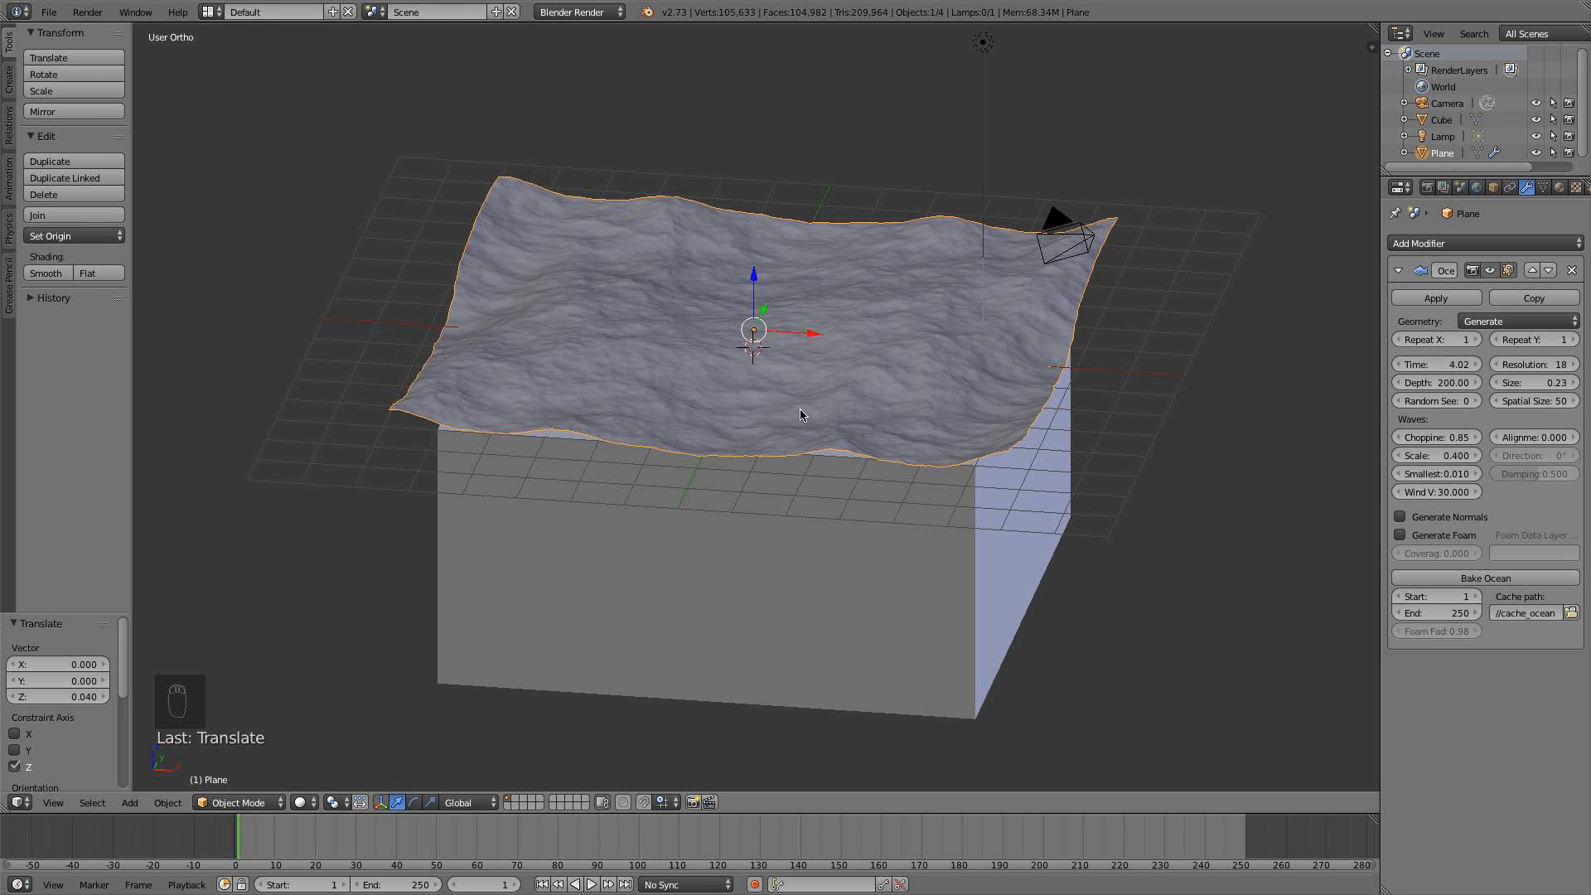
pyautogui.scroll(-3, 801, 414)
pyautogui.moveTo(801, 414); pyautogui.dragTo(801, 390, button='middle')
pyautogui.scroll(2, 799, 427)
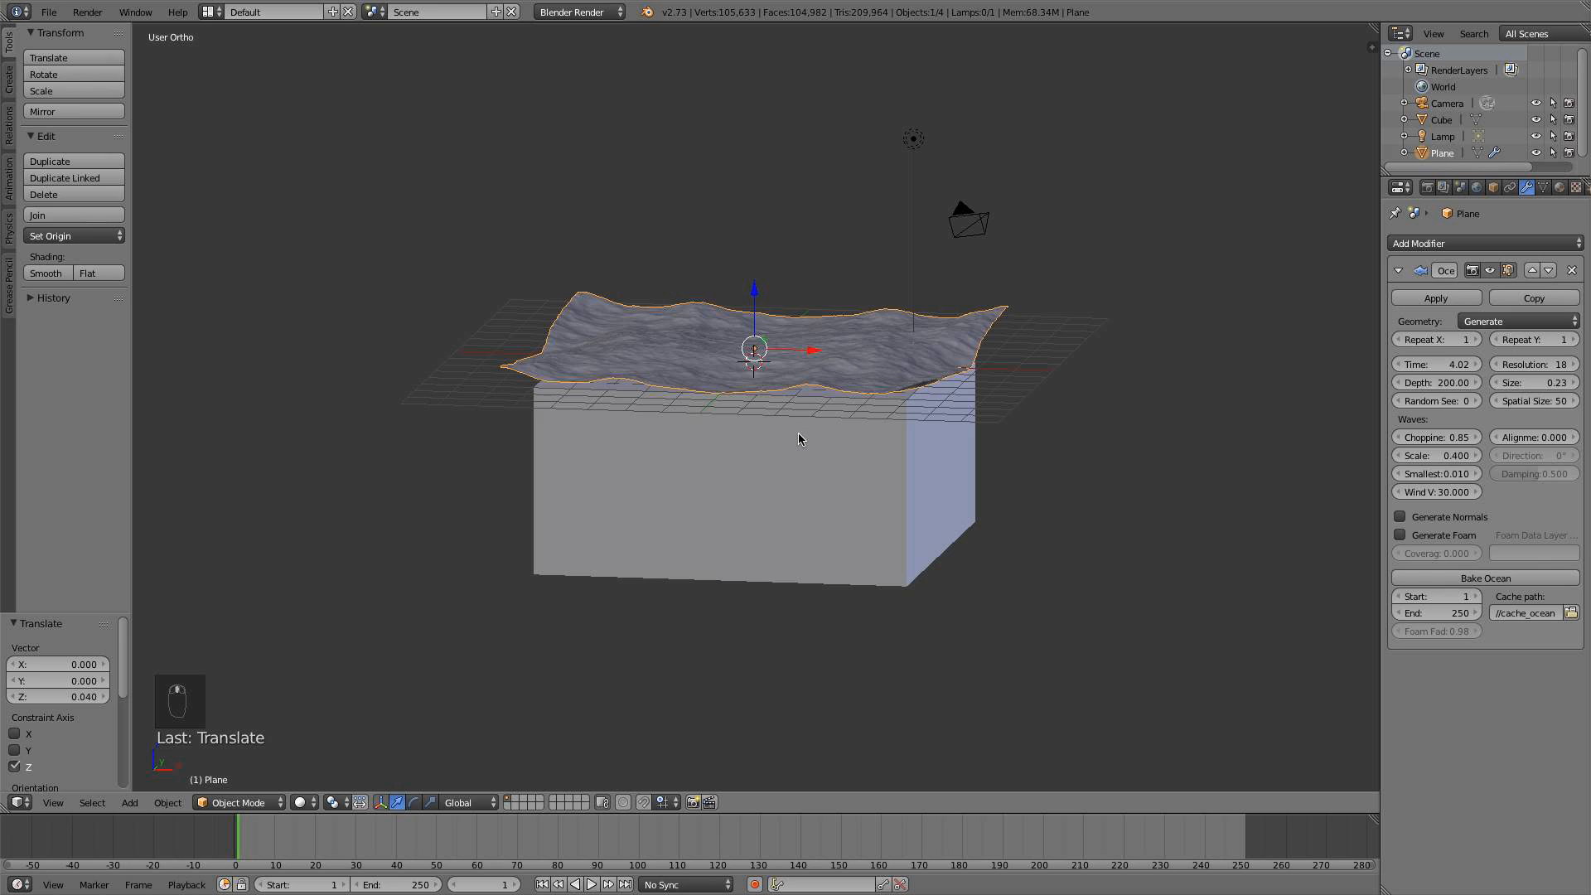
pyautogui.scroll(1, 788, 445)
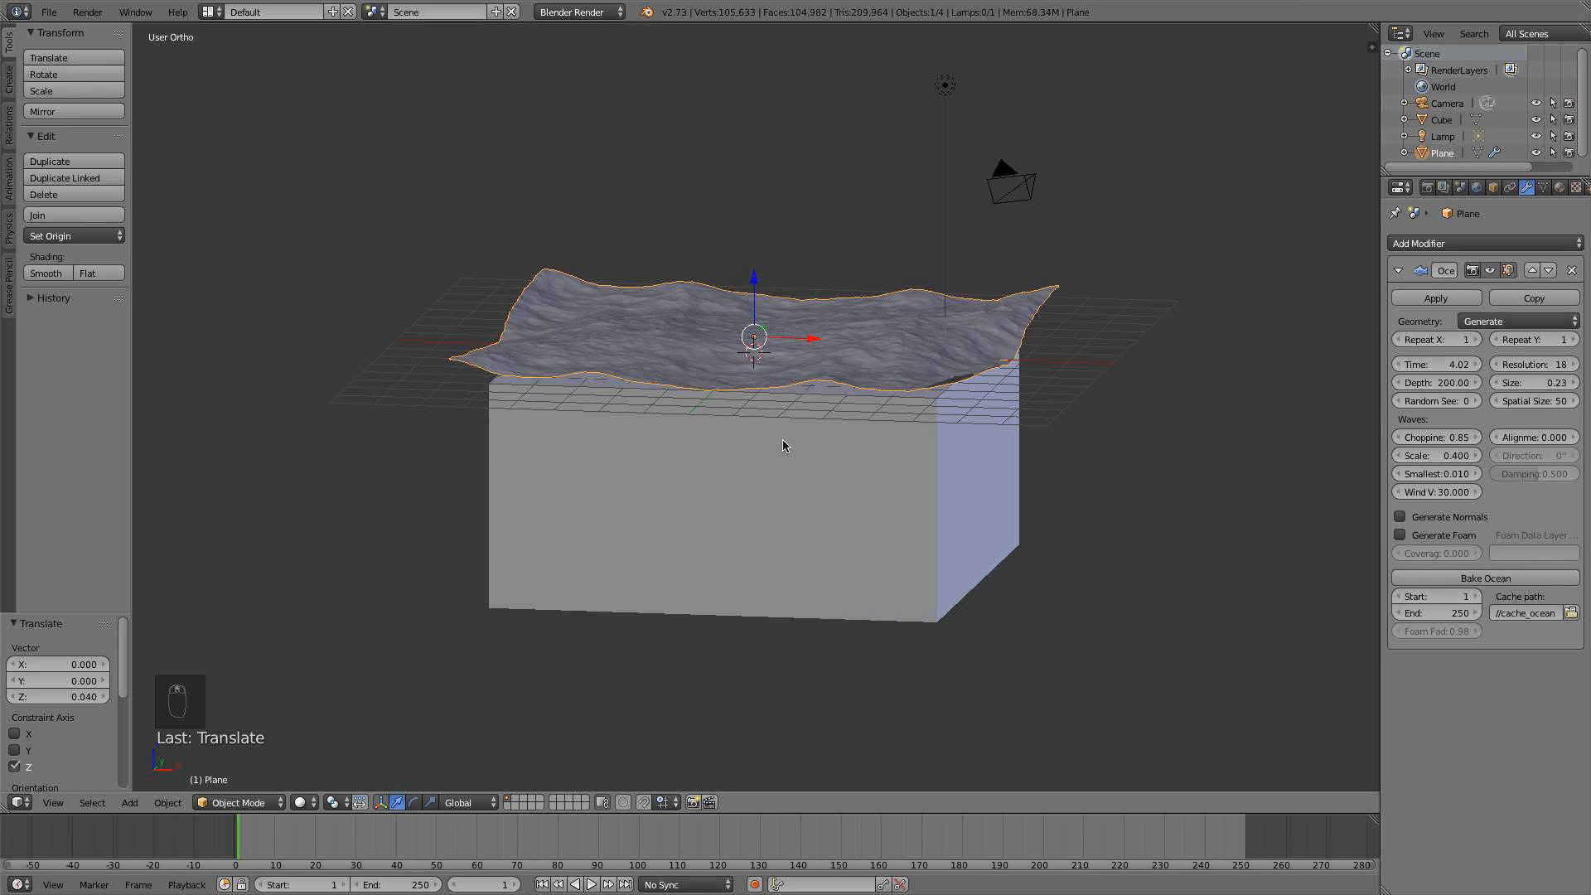
pyautogui.moveTo(794, 399); pyautogui.dragTo(816, 435, button='middle')
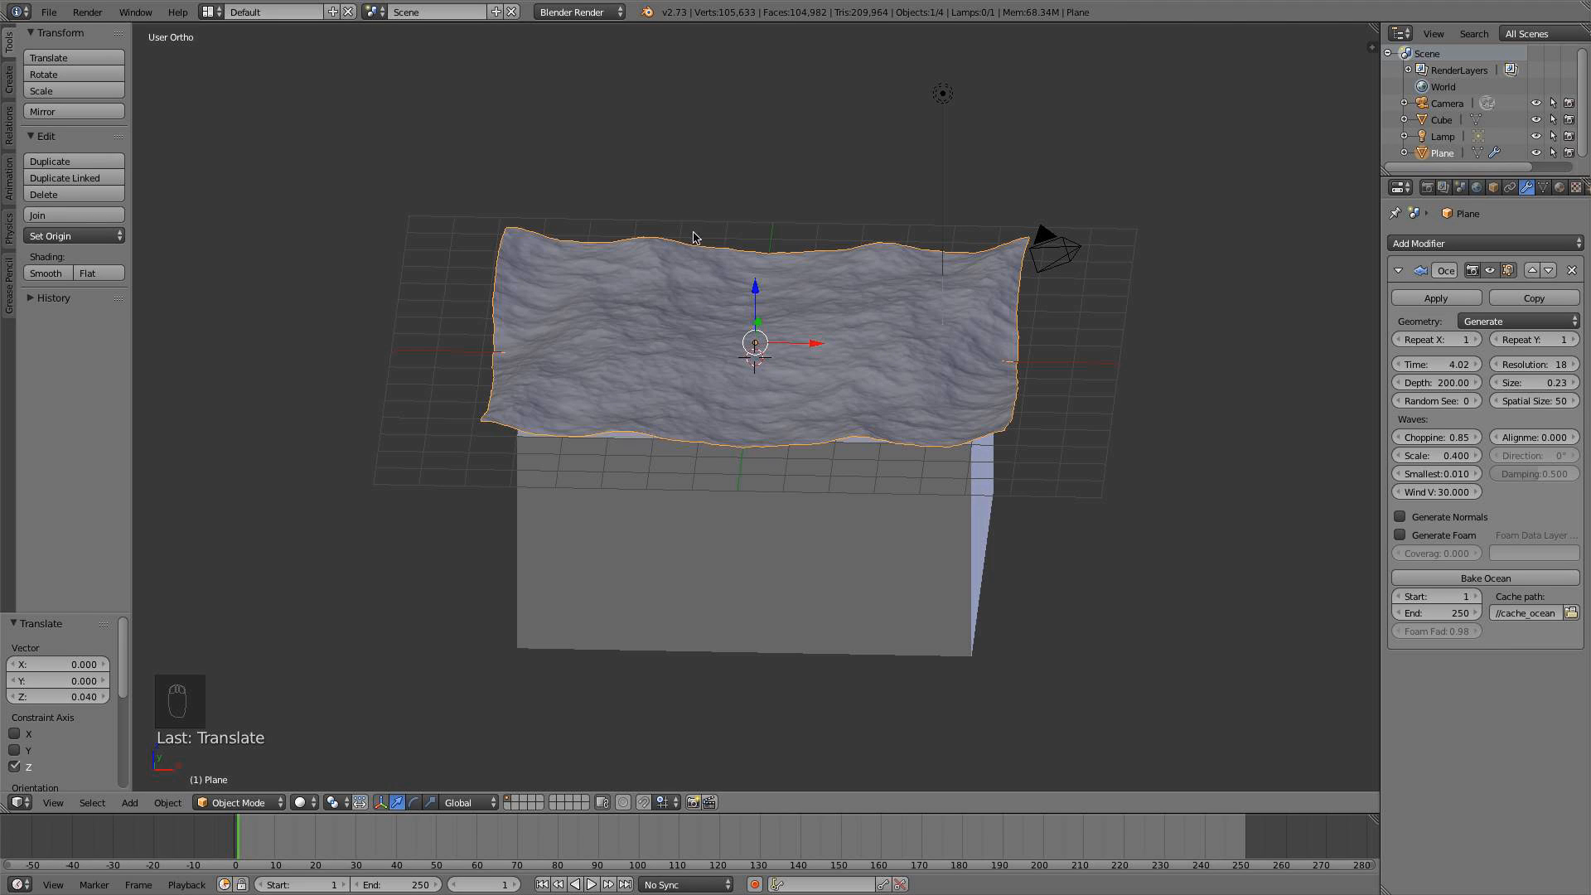
# Switch the render engine to Cycles Render and split off a Node Editor beside the 3D view
pyautogui.click(599, 11)
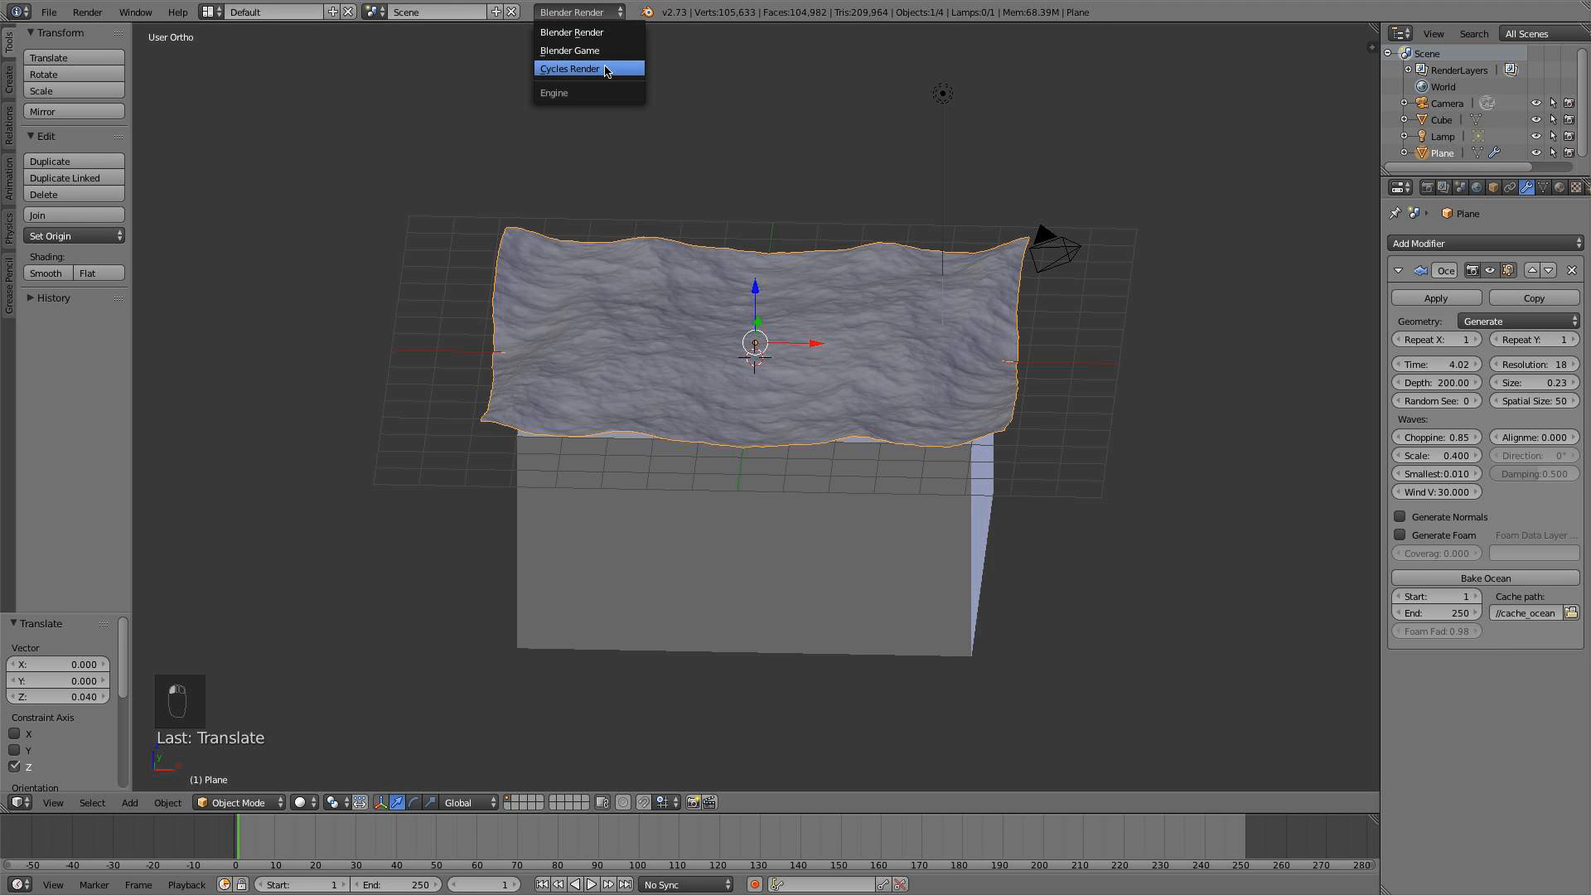
pyautogui.click(607, 69)
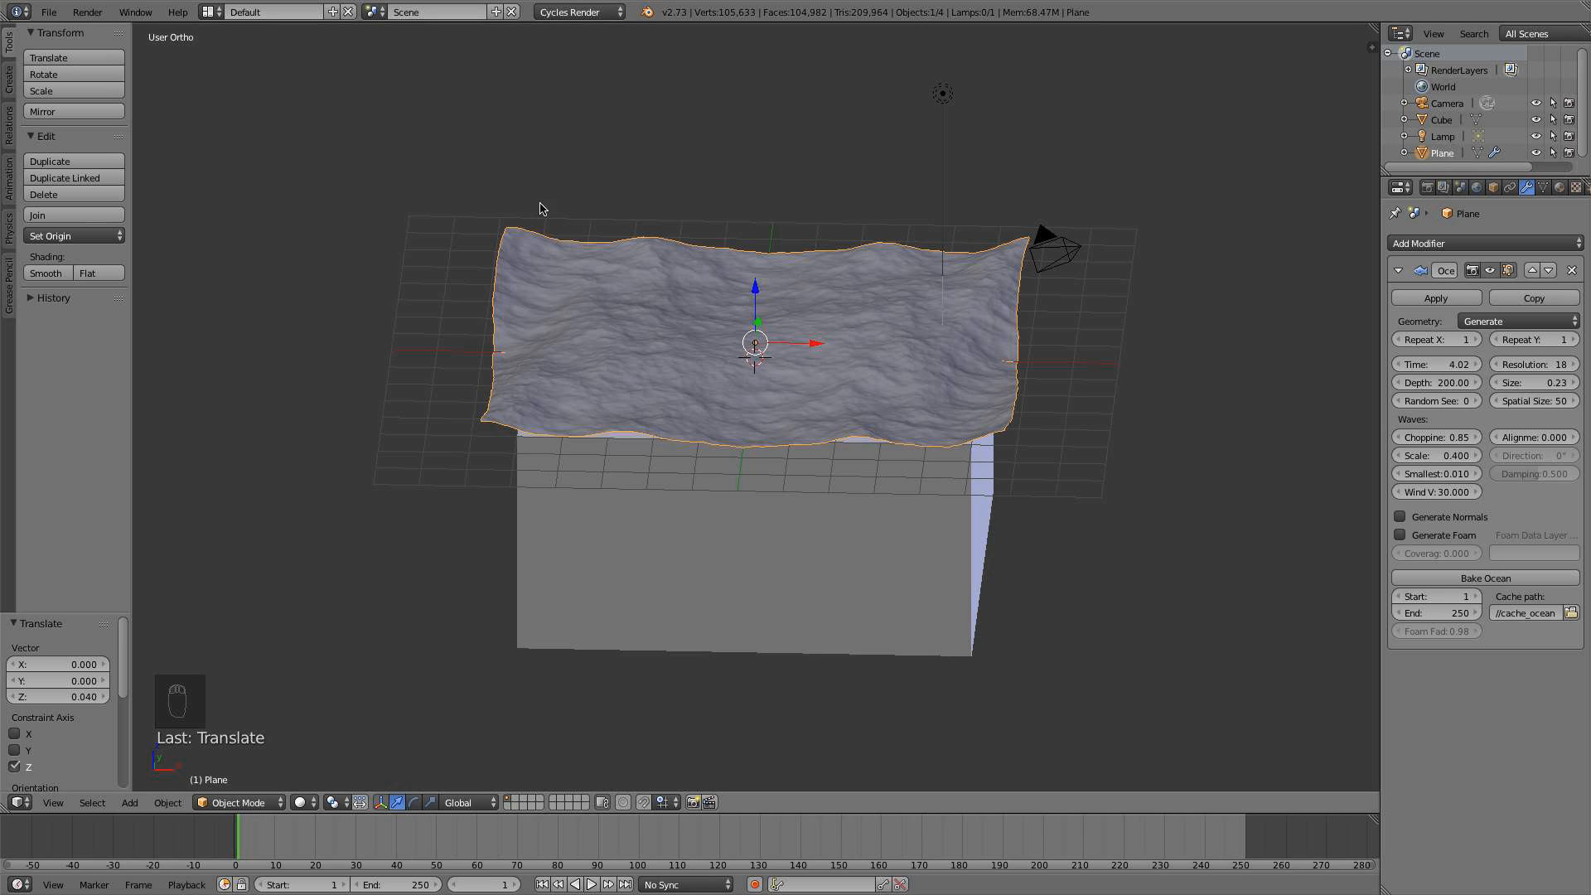
pyautogui.moveTo(6, 806); pyautogui.dragTo(435, 804)
pyautogui.click(18, 802)
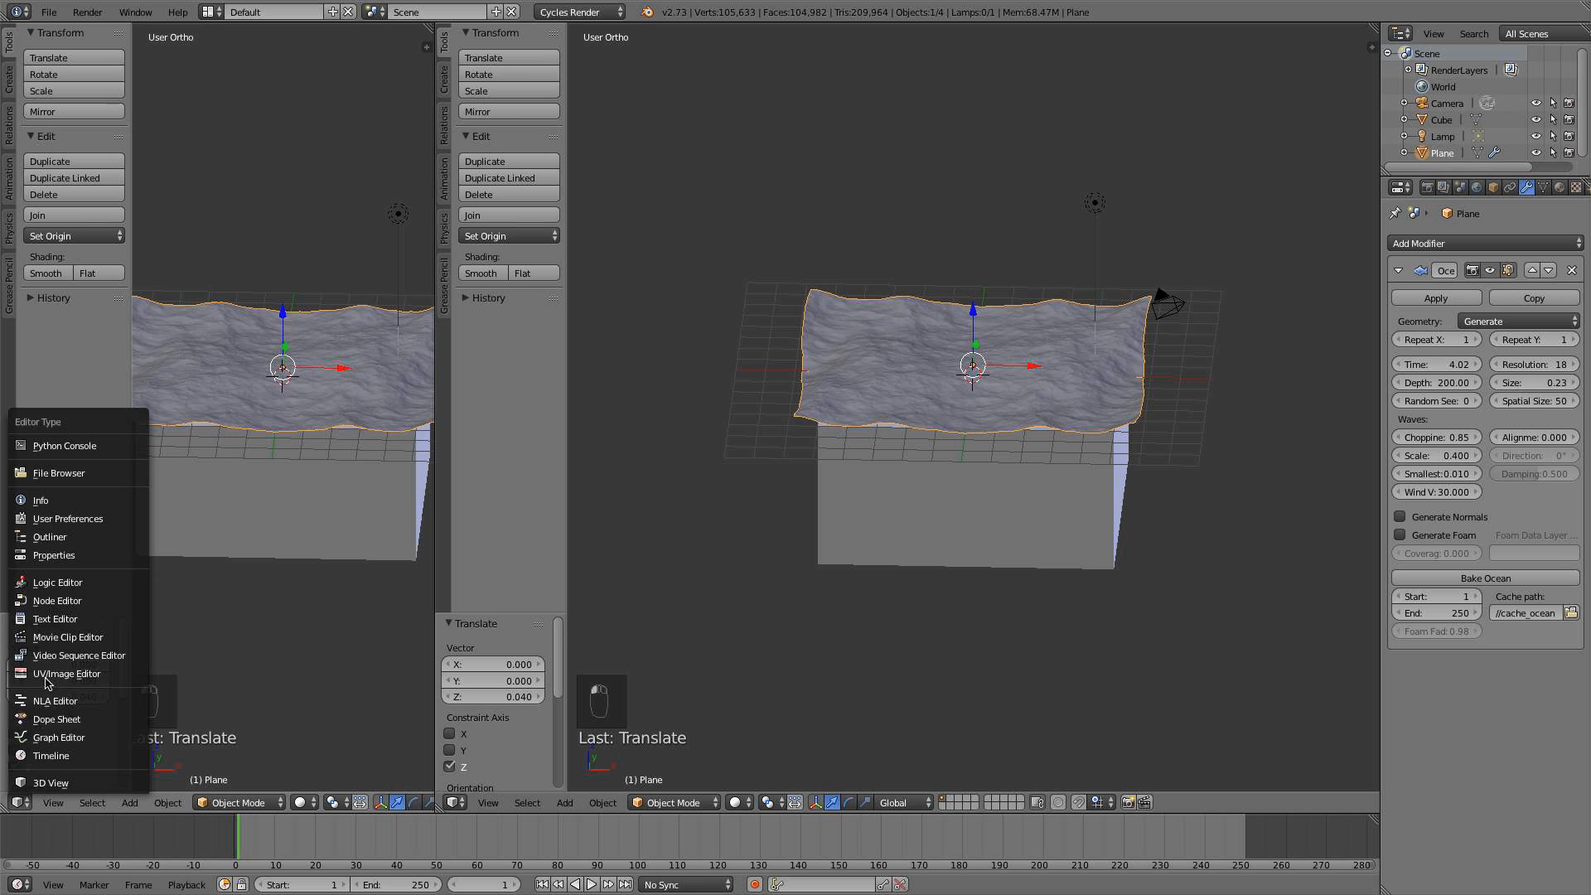
pyautogui.click(63, 599)
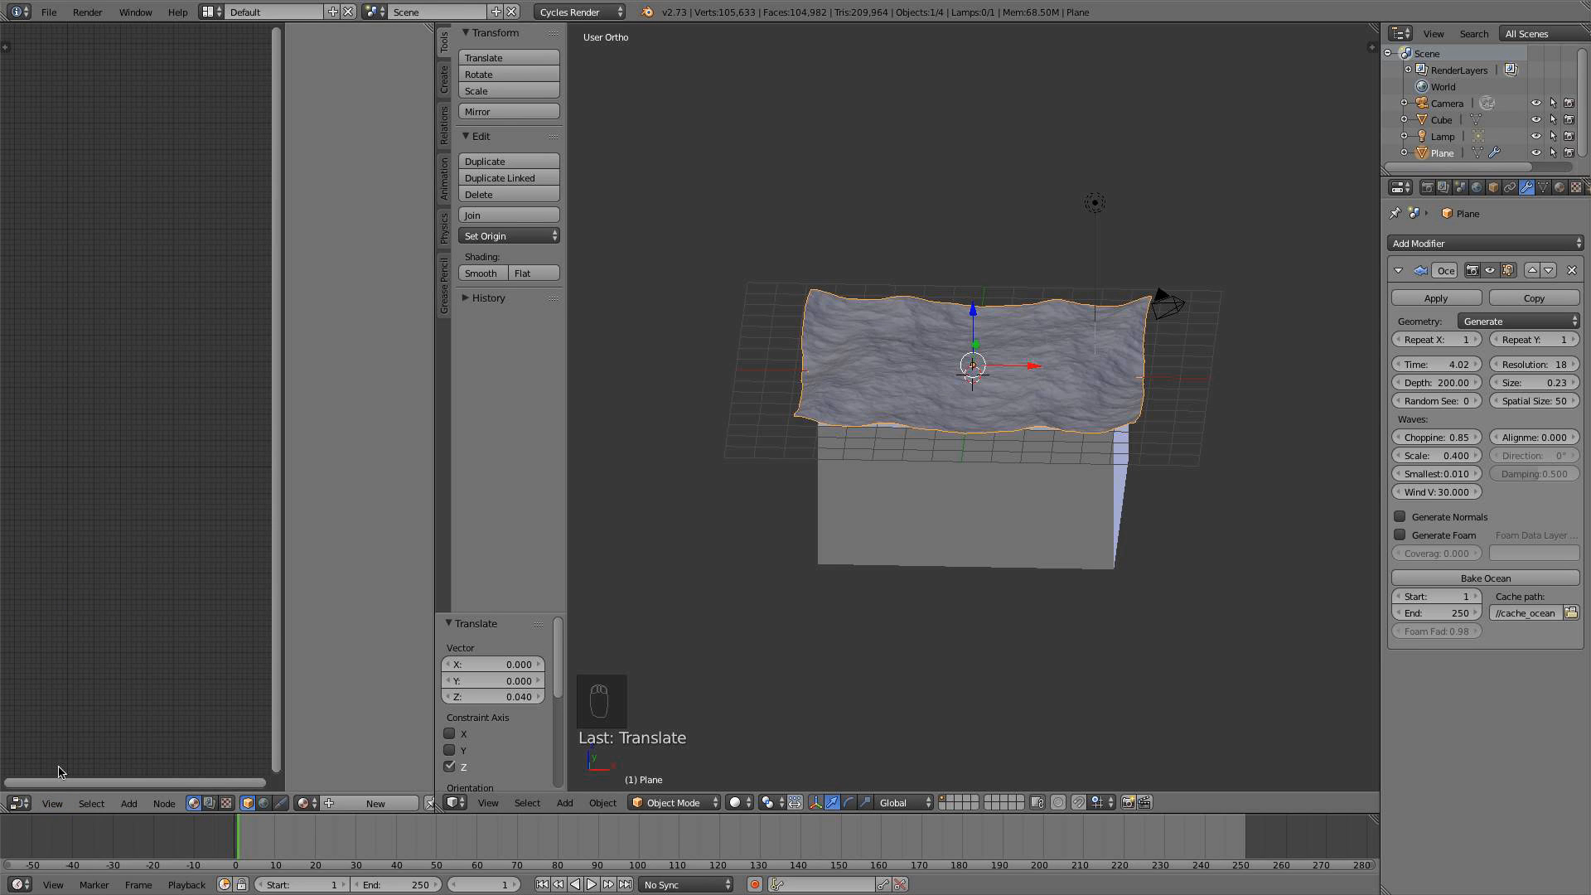
# Hide the Node Editor's properties sidebar and the 3D view's tool shelf, and widen the Node Editor
pyautogui.press('n')
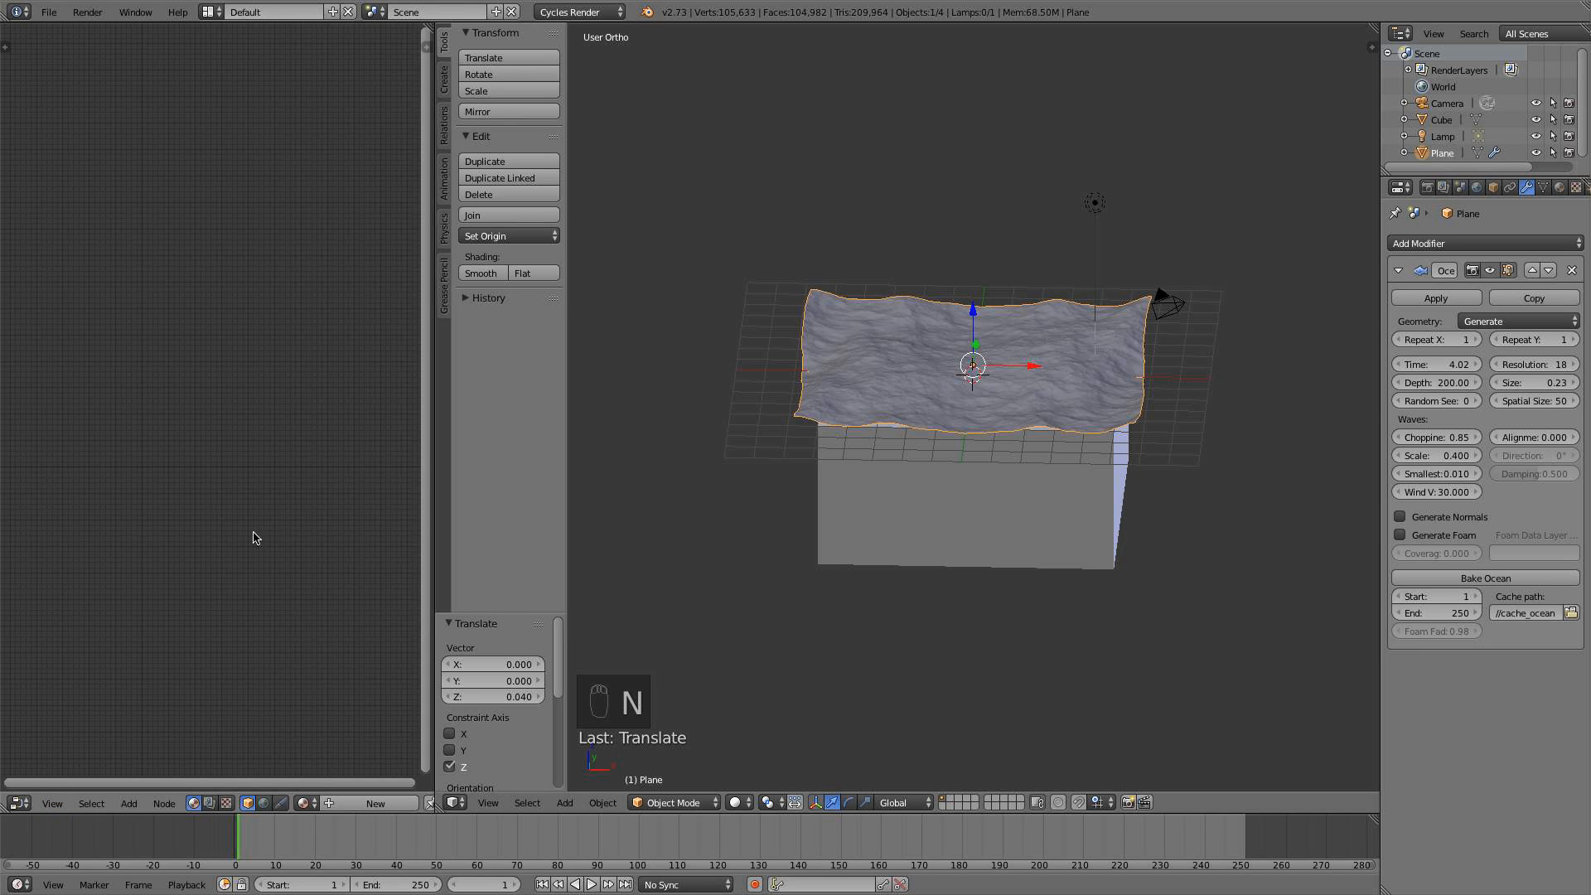
pyautogui.moveTo(434, 479); pyautogui.dragTo(590, 462)
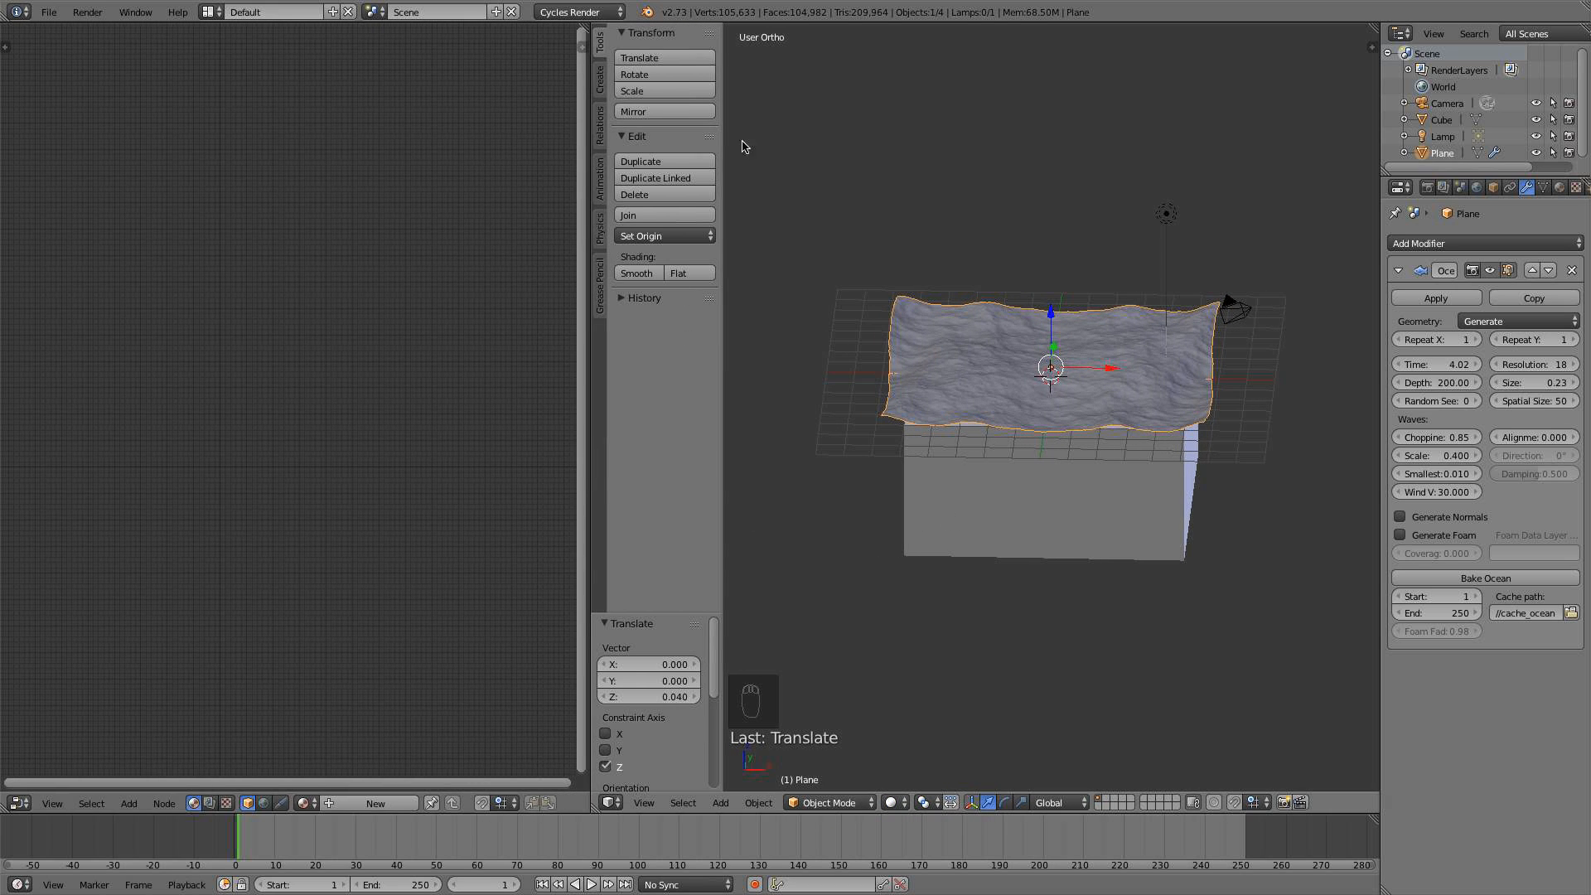
pyautogui.press('t')
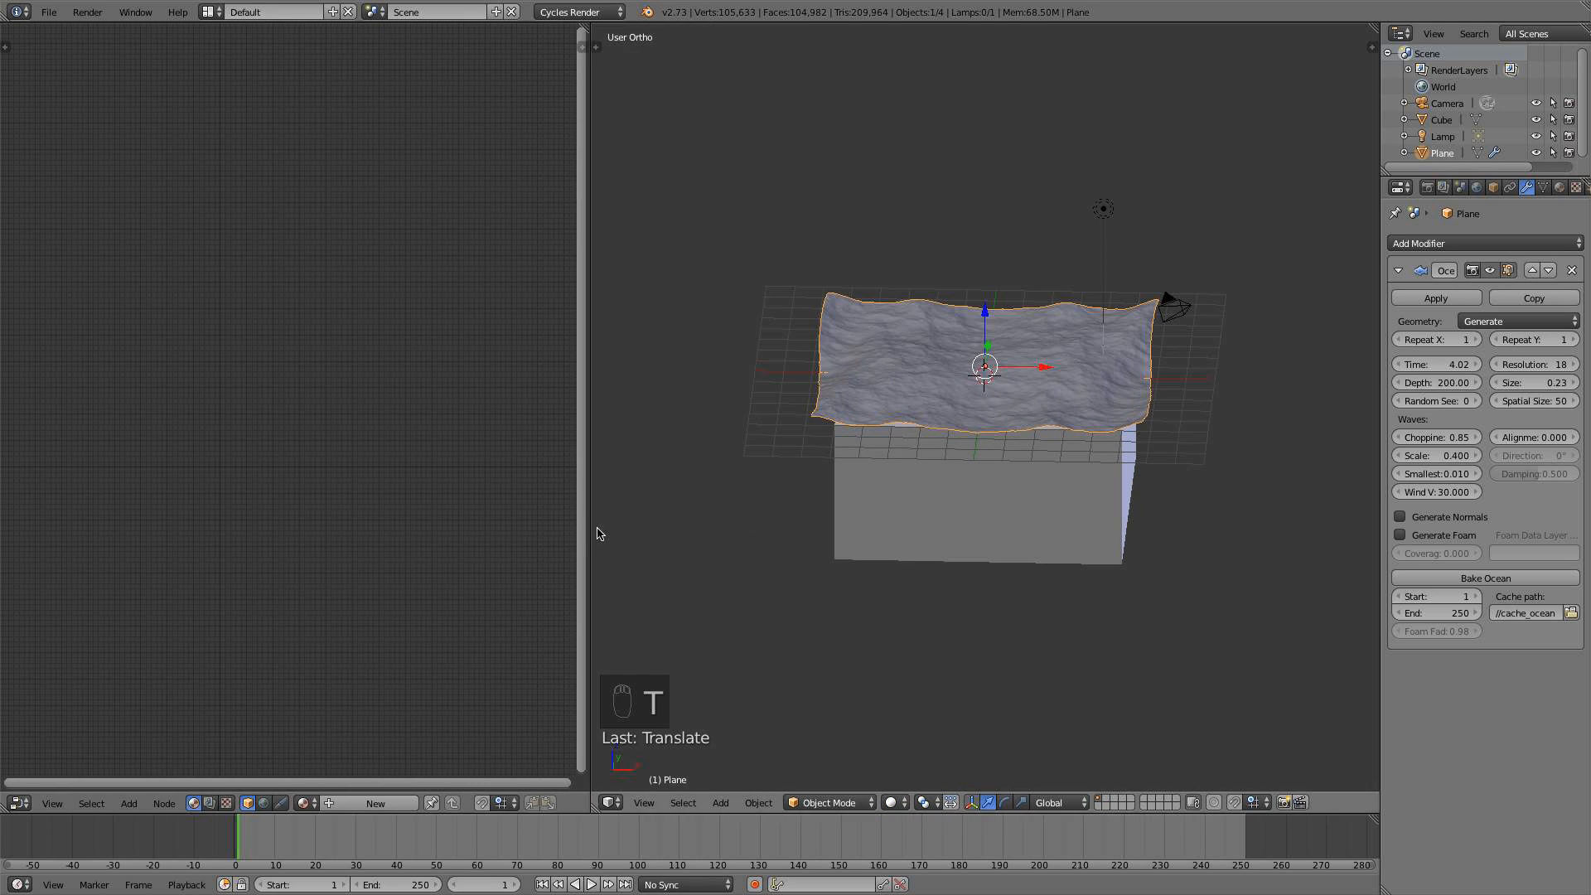
pyautogui.moveTo(582, 522); pyautogui.dragTo(638, 510)
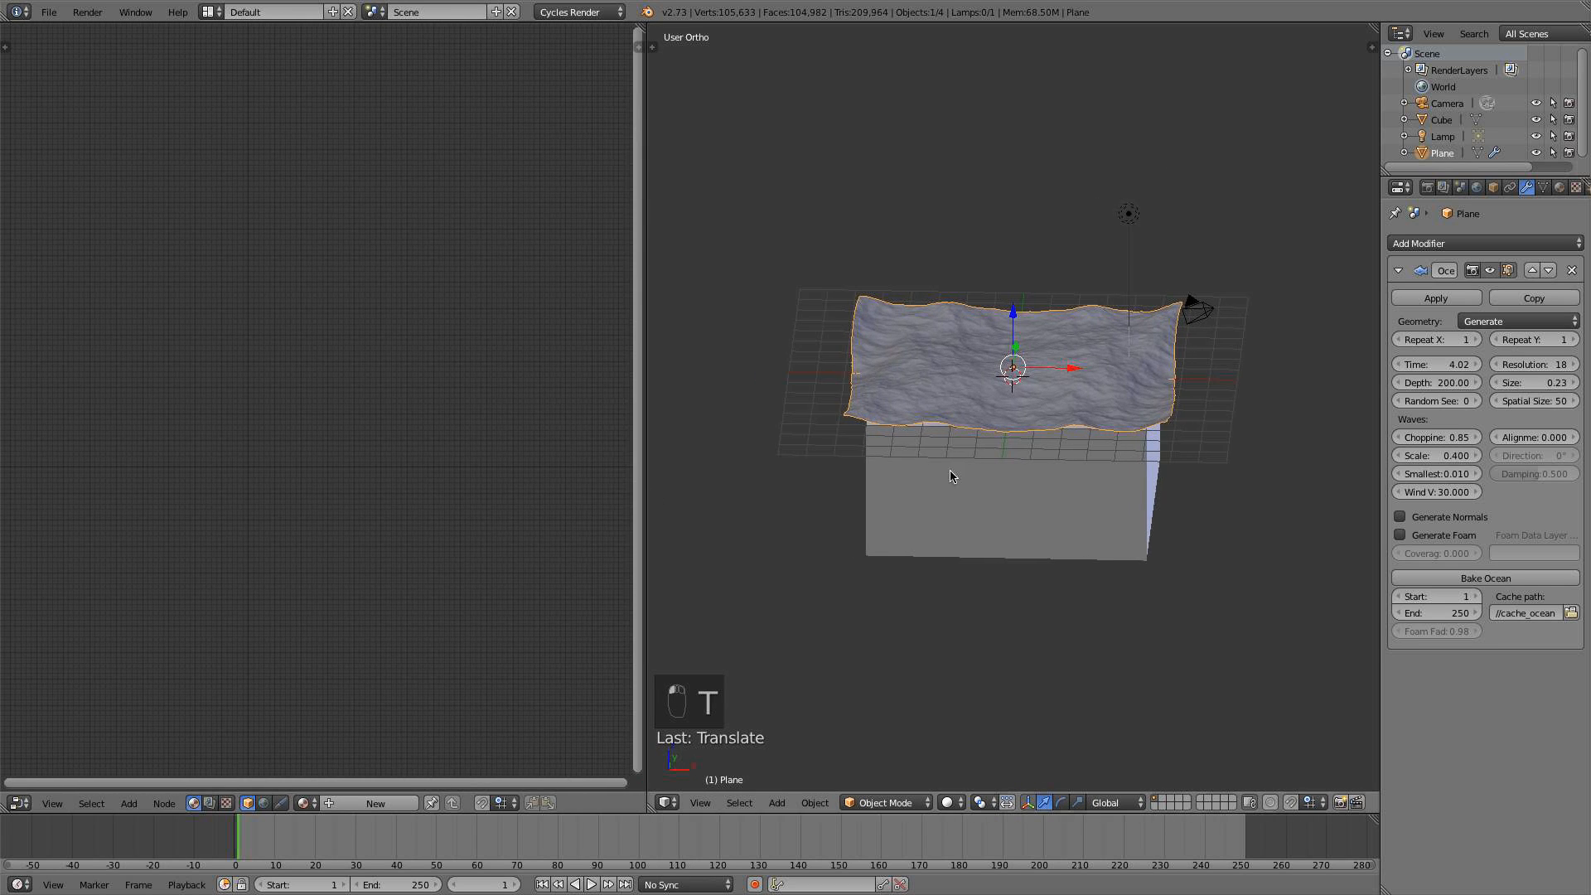
pyautogui.scroll(4, 950, 477)
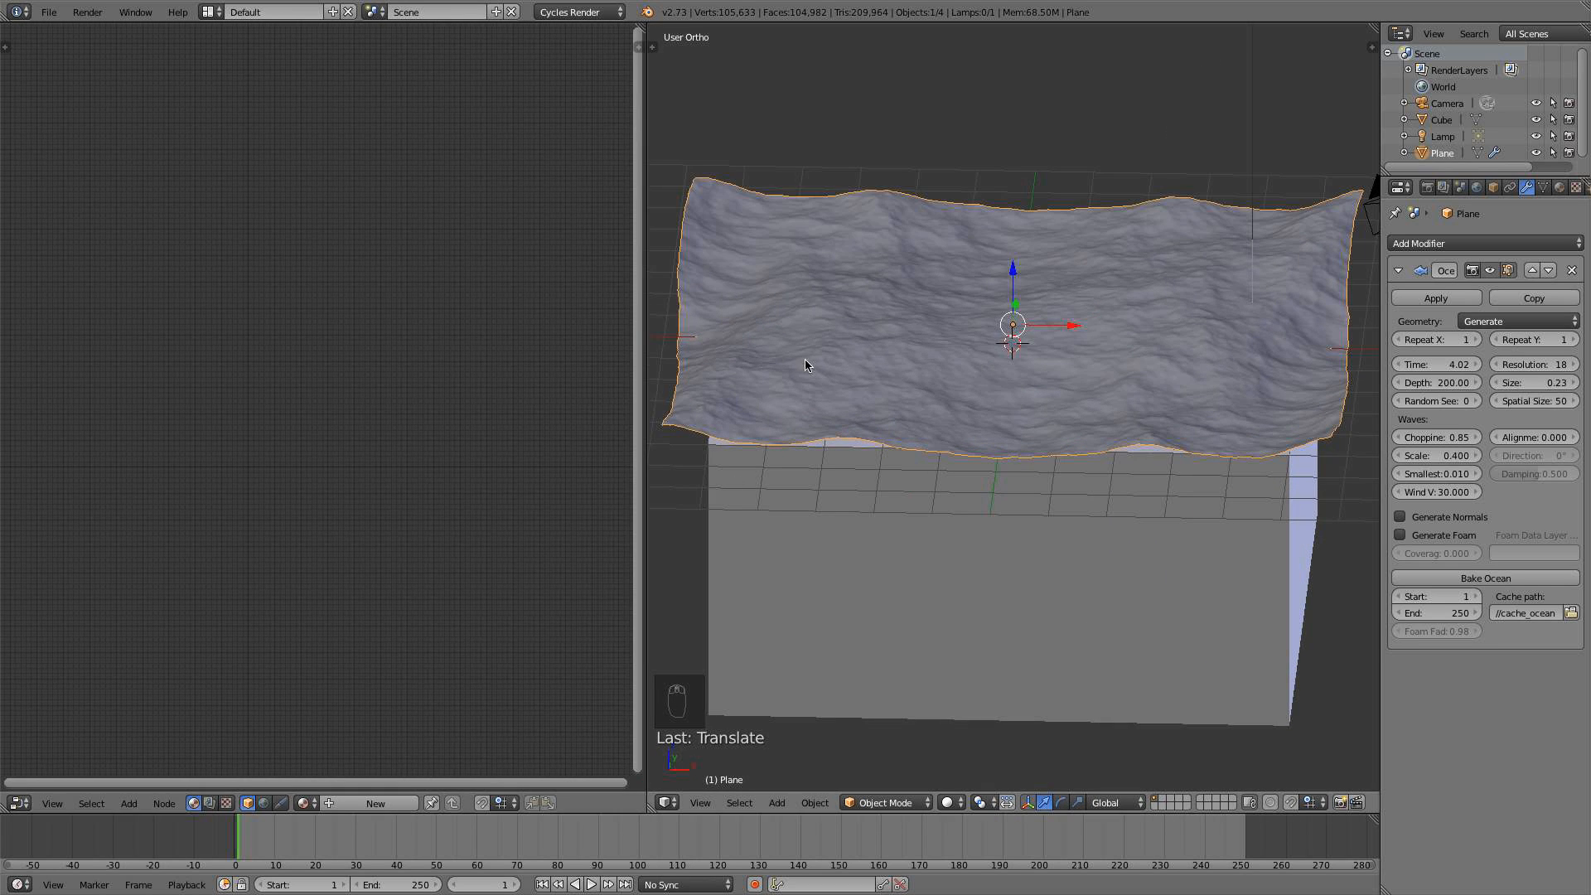
# Create a new material for the ocean plane and delete its default Diffuse BSDF node
pyautogui.click(376, 803)
pyautogui.scroll(3, 274, 473)
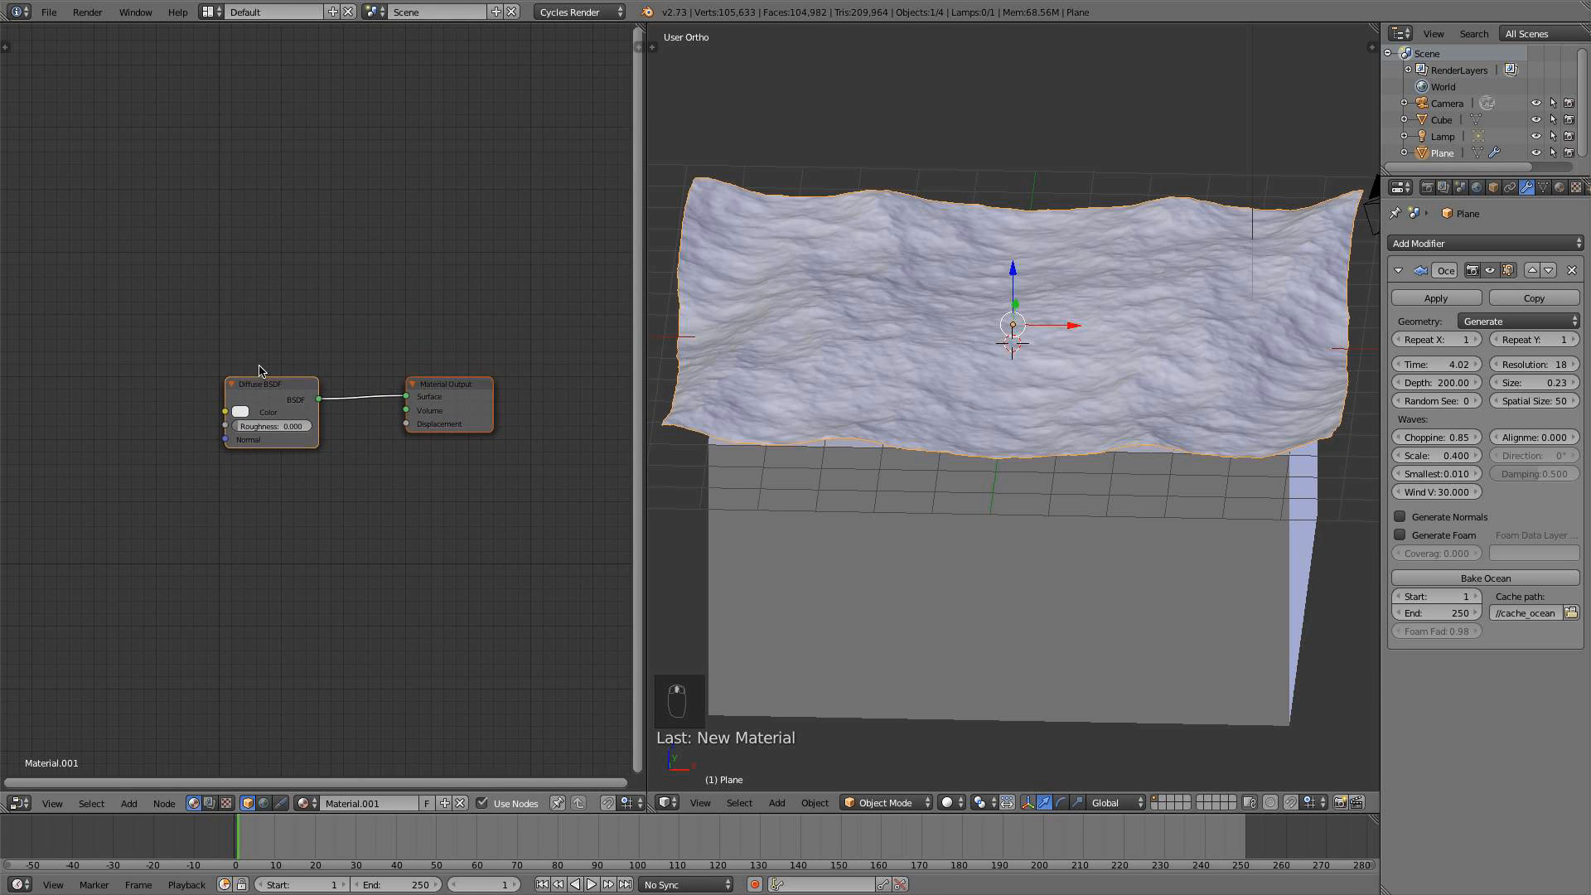
pyautogui.rightClick(259, 384)
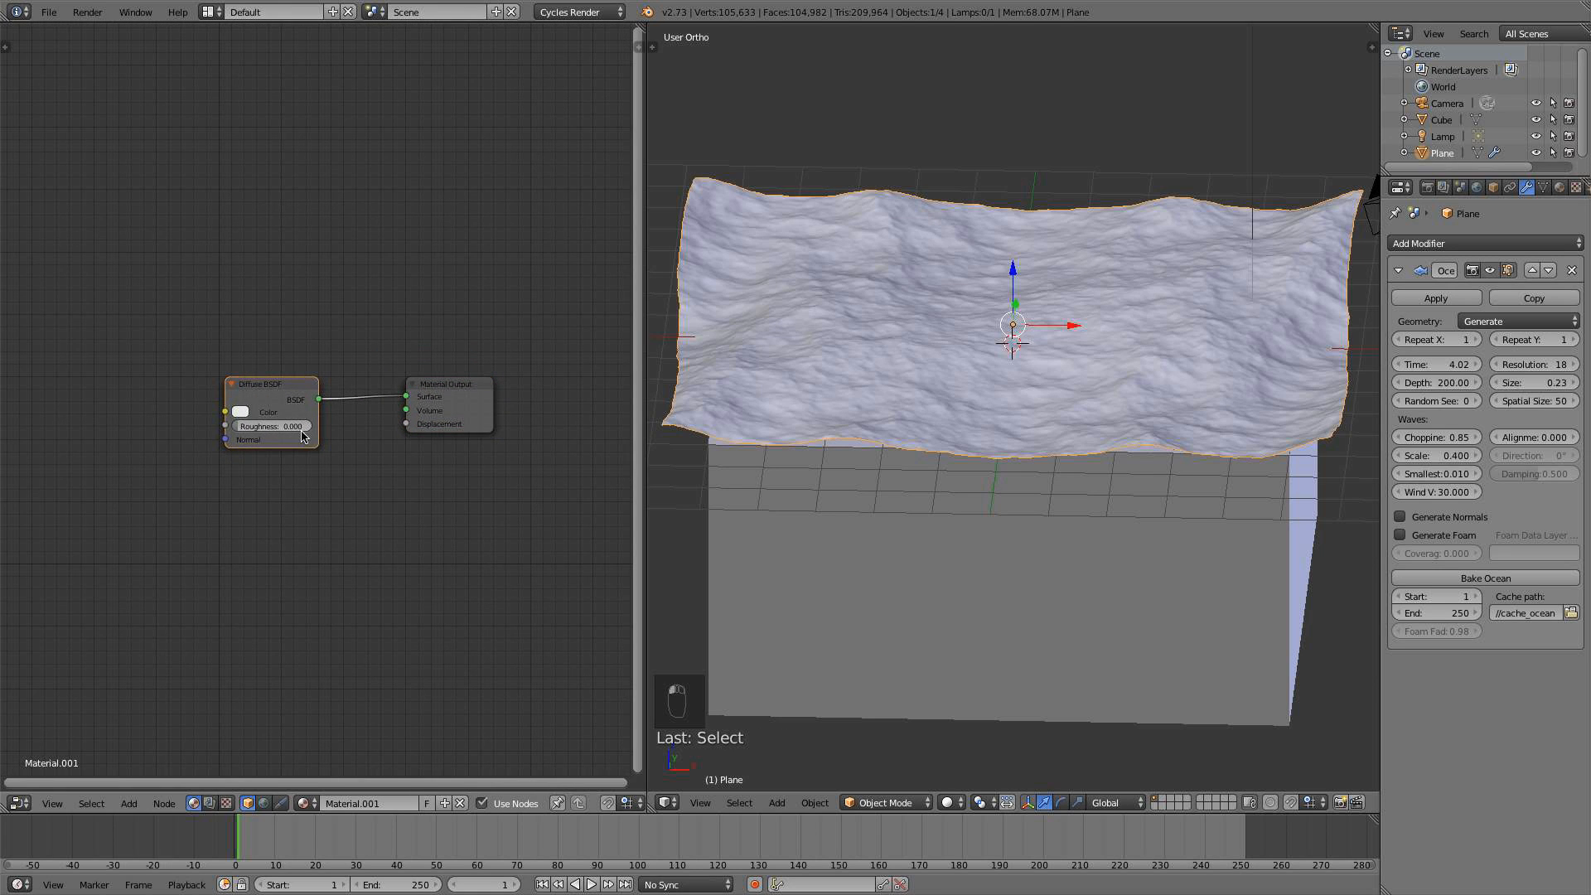
pyautogui.press('x')
# Add a Mix Shader node and link its output to the Material Output's Surface input
pyautogui.scroll(-2, 230, 473)
pyautogui.moveTo(231, 472); pyautogui.dragTo(328, 465, button='middle')
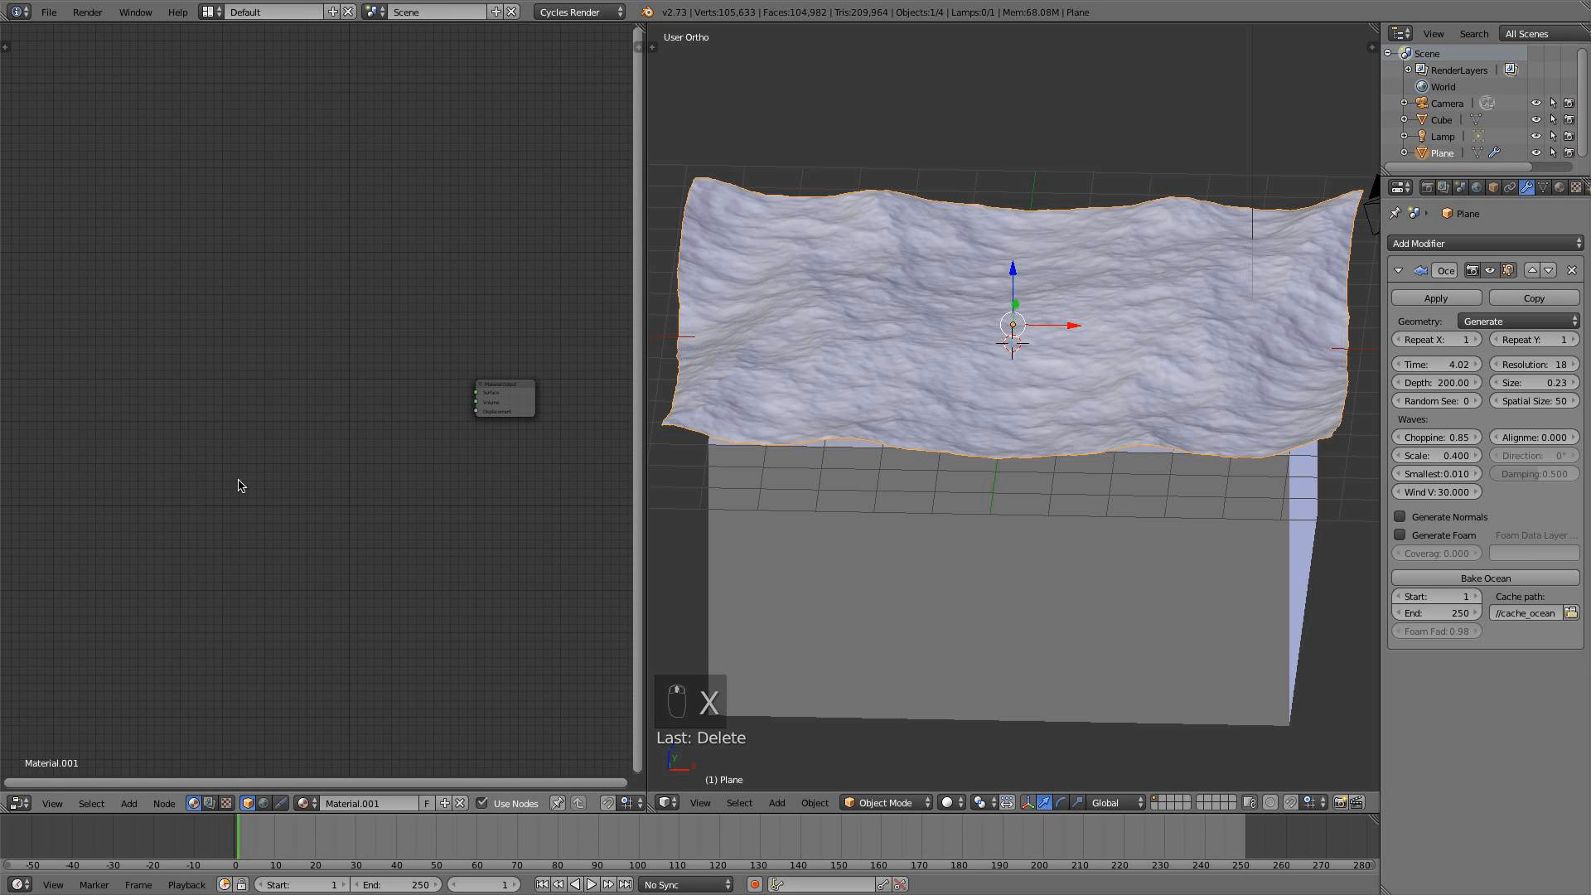
pyautogui.hotkey('shift', 'a')
pyautogui.moveTo(213, 532)
pyautogui.click(320, 531)
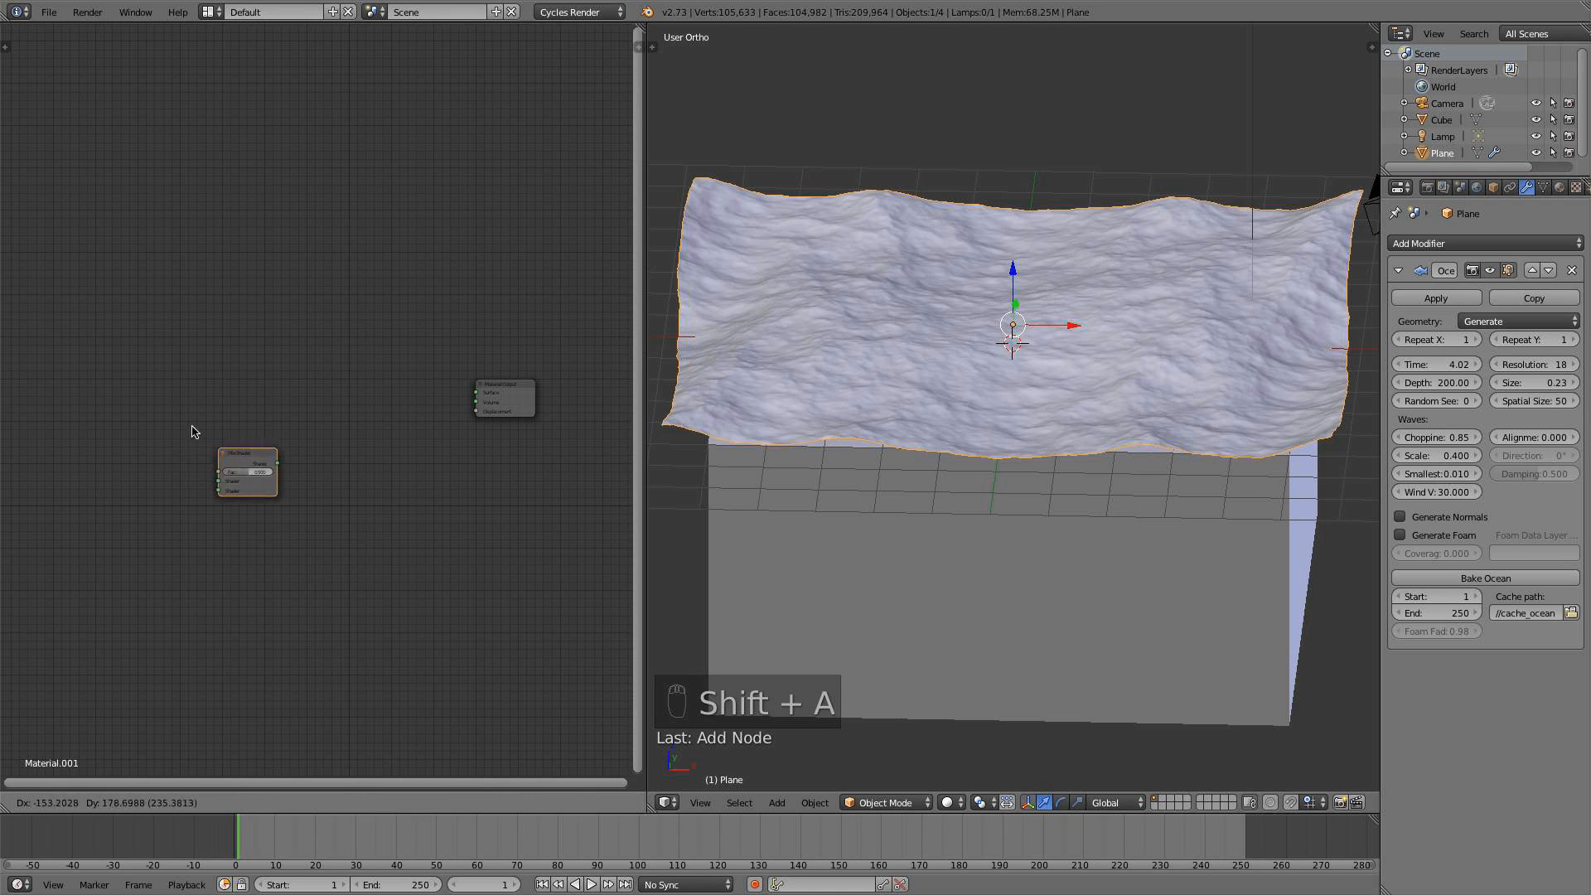
pyautogui.click(126, 404)
pyautogui.scroll(1, 417, 413)
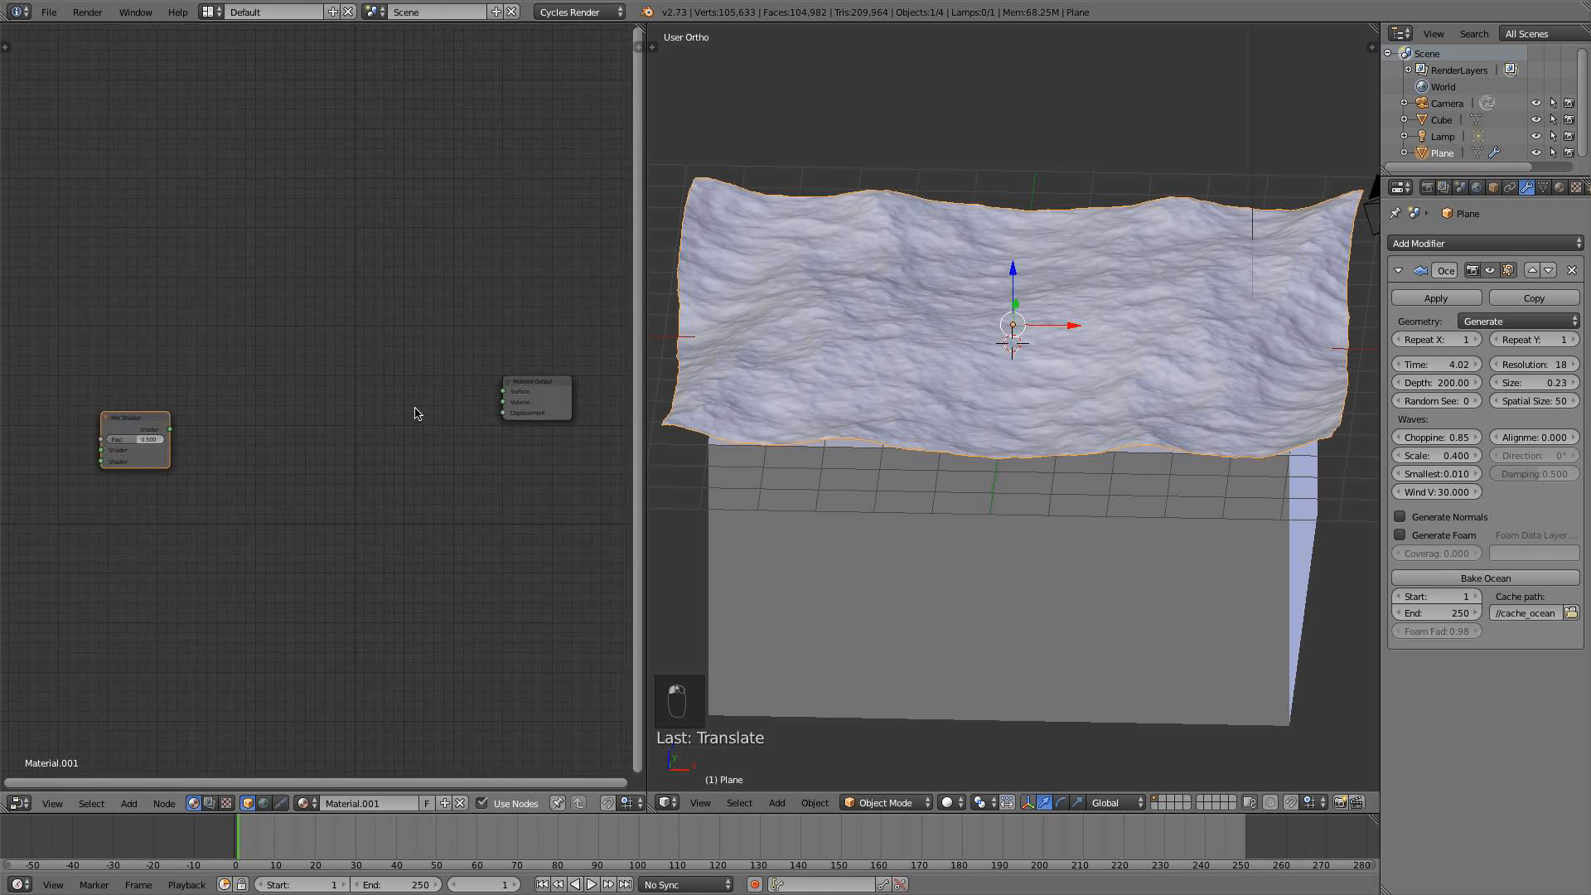
pyautogui.scroll(1, 417, 413)
pyautogui.moveTo(157, 432); pyautogui.dragTo(518, 390)
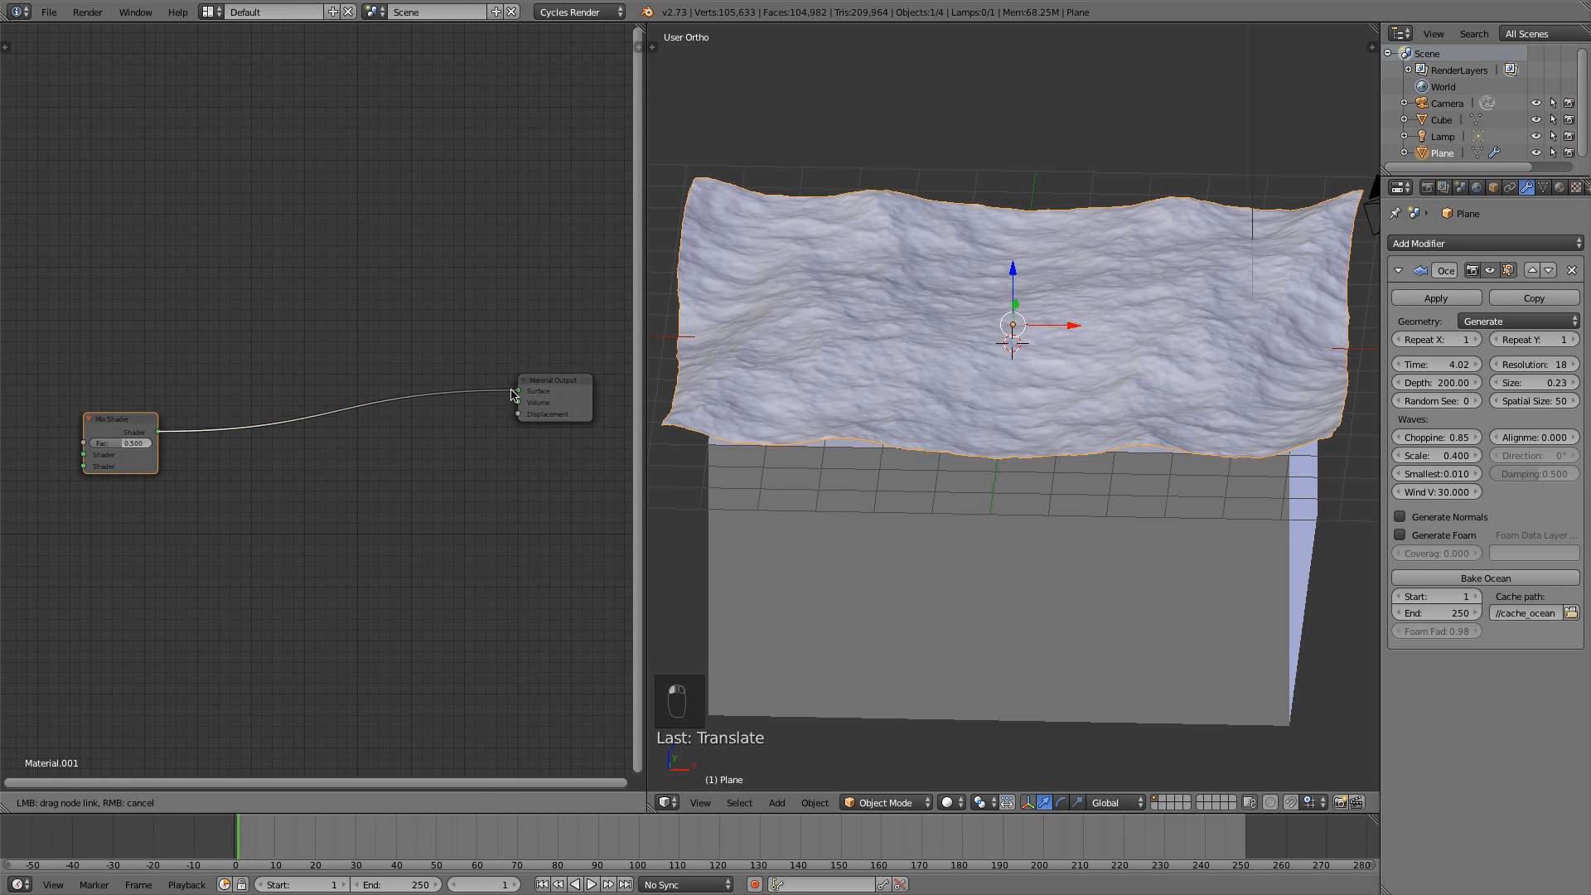
pyautogui.moveTo(354, 462); pyautogui.dragTo(547, 436, button='middle')
pyautogui.click(320, 387)
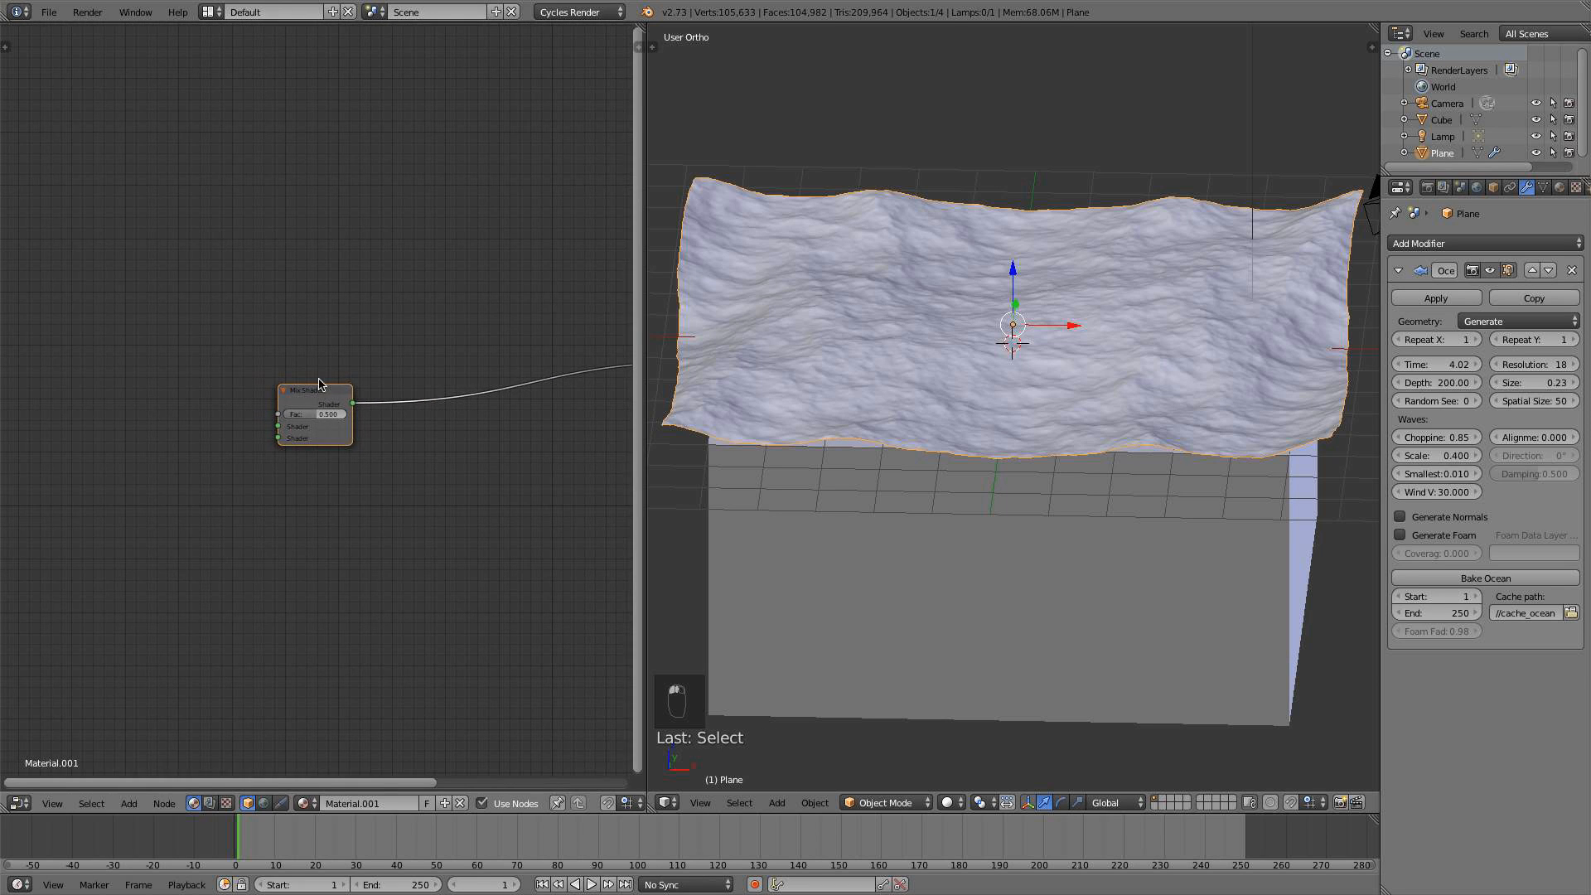
# Add a Glass BSDF node with an IOR of 1.333 and link it to the Mix Shader's second Shader input
pyautogui.moveTo(200, 420); pyautogui.dragTo(223, 437, button='middle')
pyautogui.hotkey('shift', 'a')
pyautogui.moveTo(221, 442)
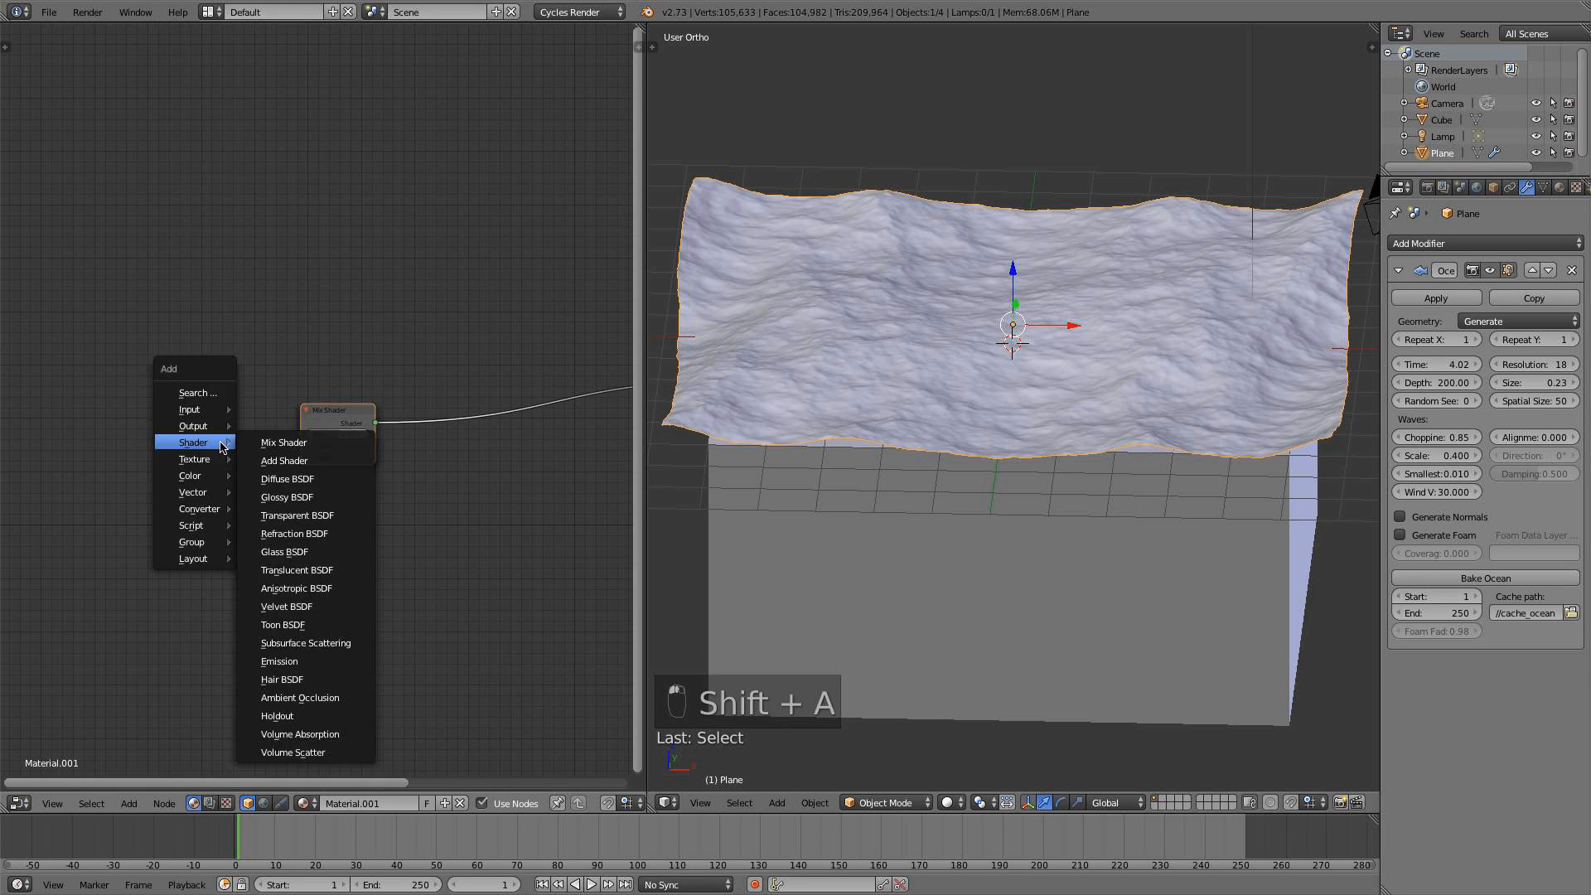
pyautogui.click(284, 552)
pyautogui.click(122, 430)
pyautogui.scroll(1, 159, 511)
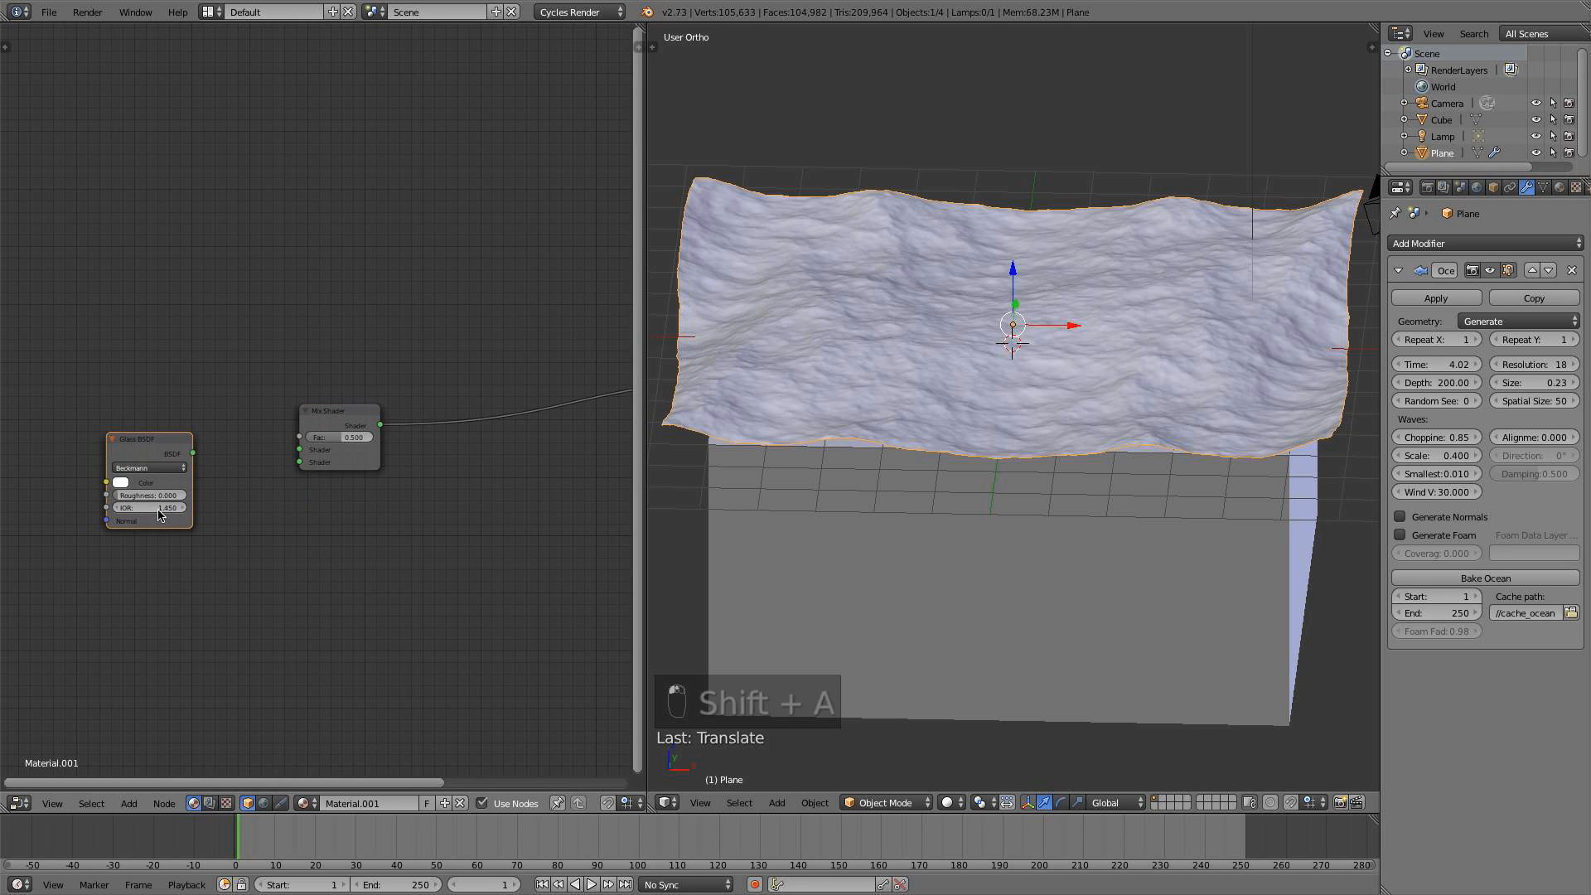
pyautogui.click(158, 510)
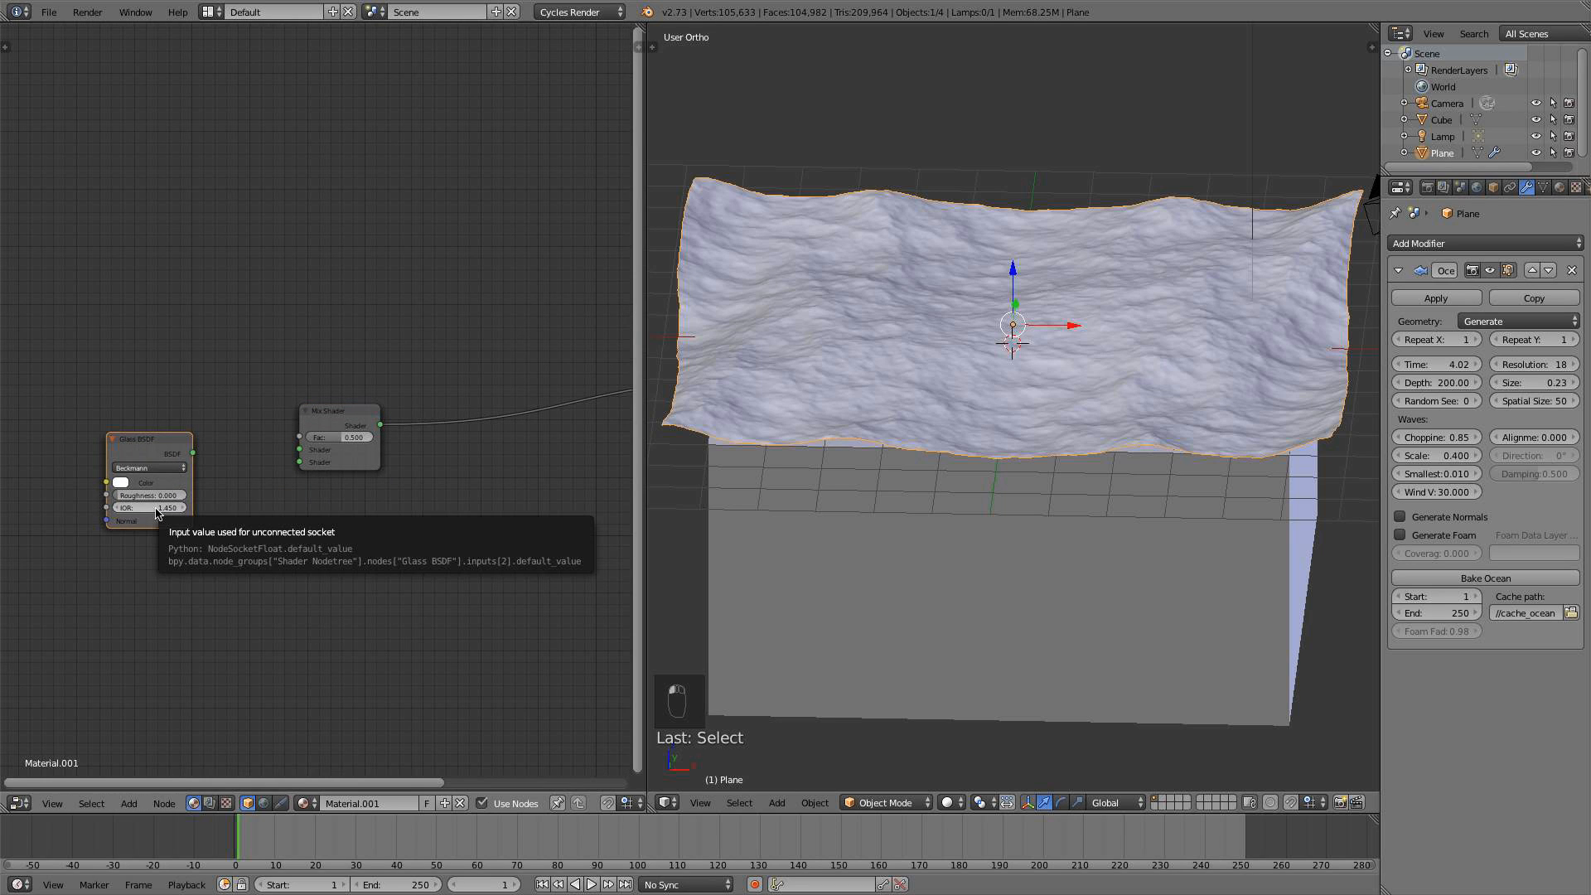
pyautogui.click(155, 509)
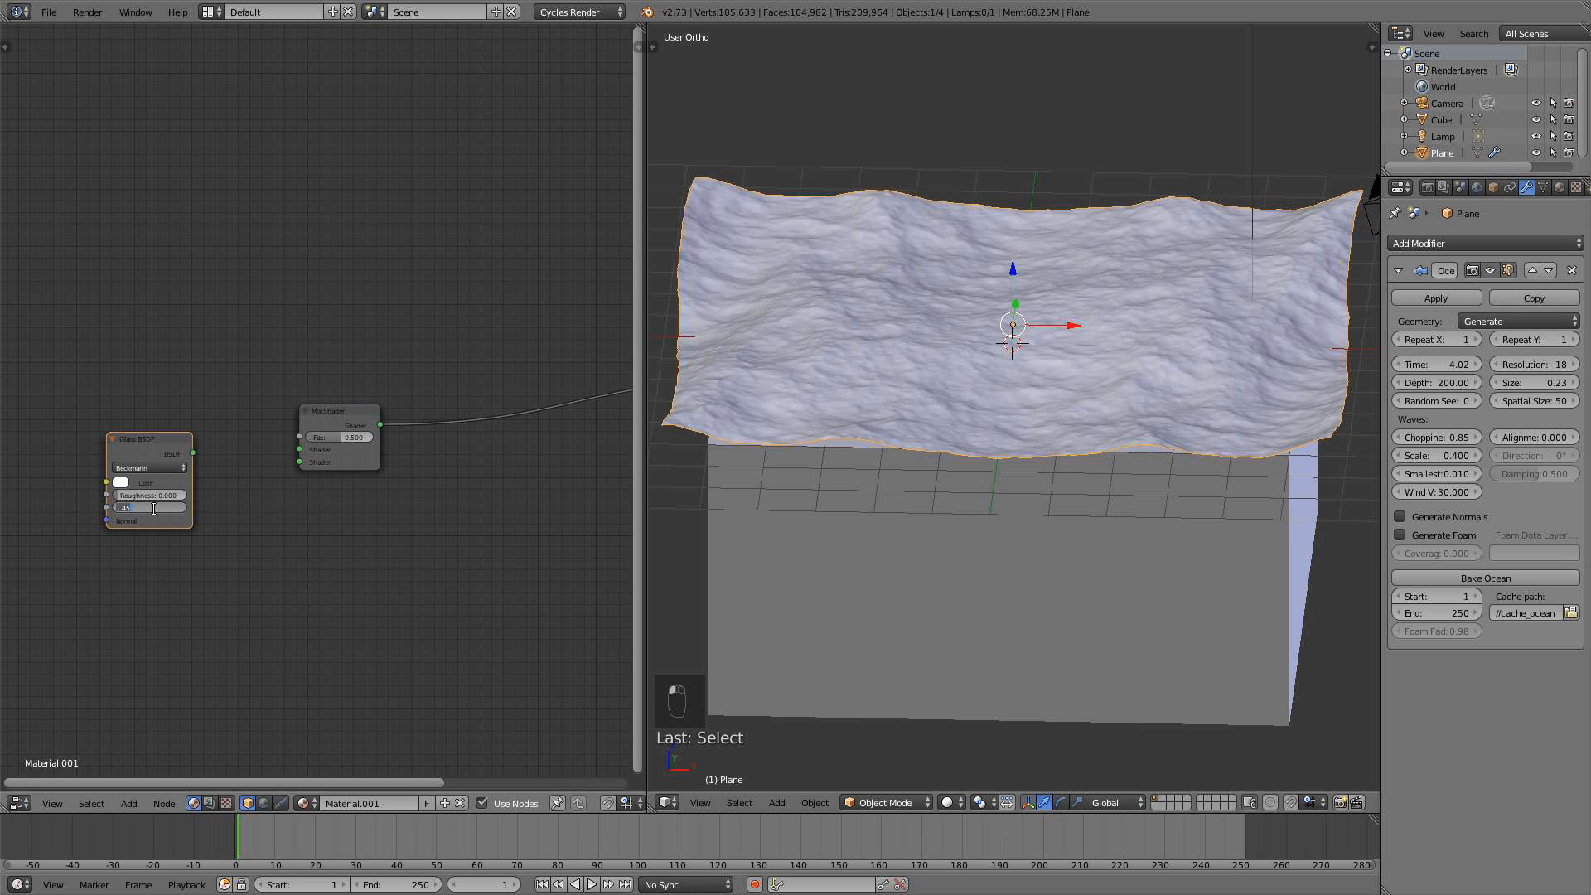
pyautogui.write('1.333')
pyautogui.press('Return')
pyautogui.moveTo(193, 454); pyautogui.dragTo(299, 462)
# Add a Glossy BSDF above the Glass BSDF, link it to the Mix Shader's first Shader input, and space the two nodes apart
pyautogui.hotkey('shift', 'a')
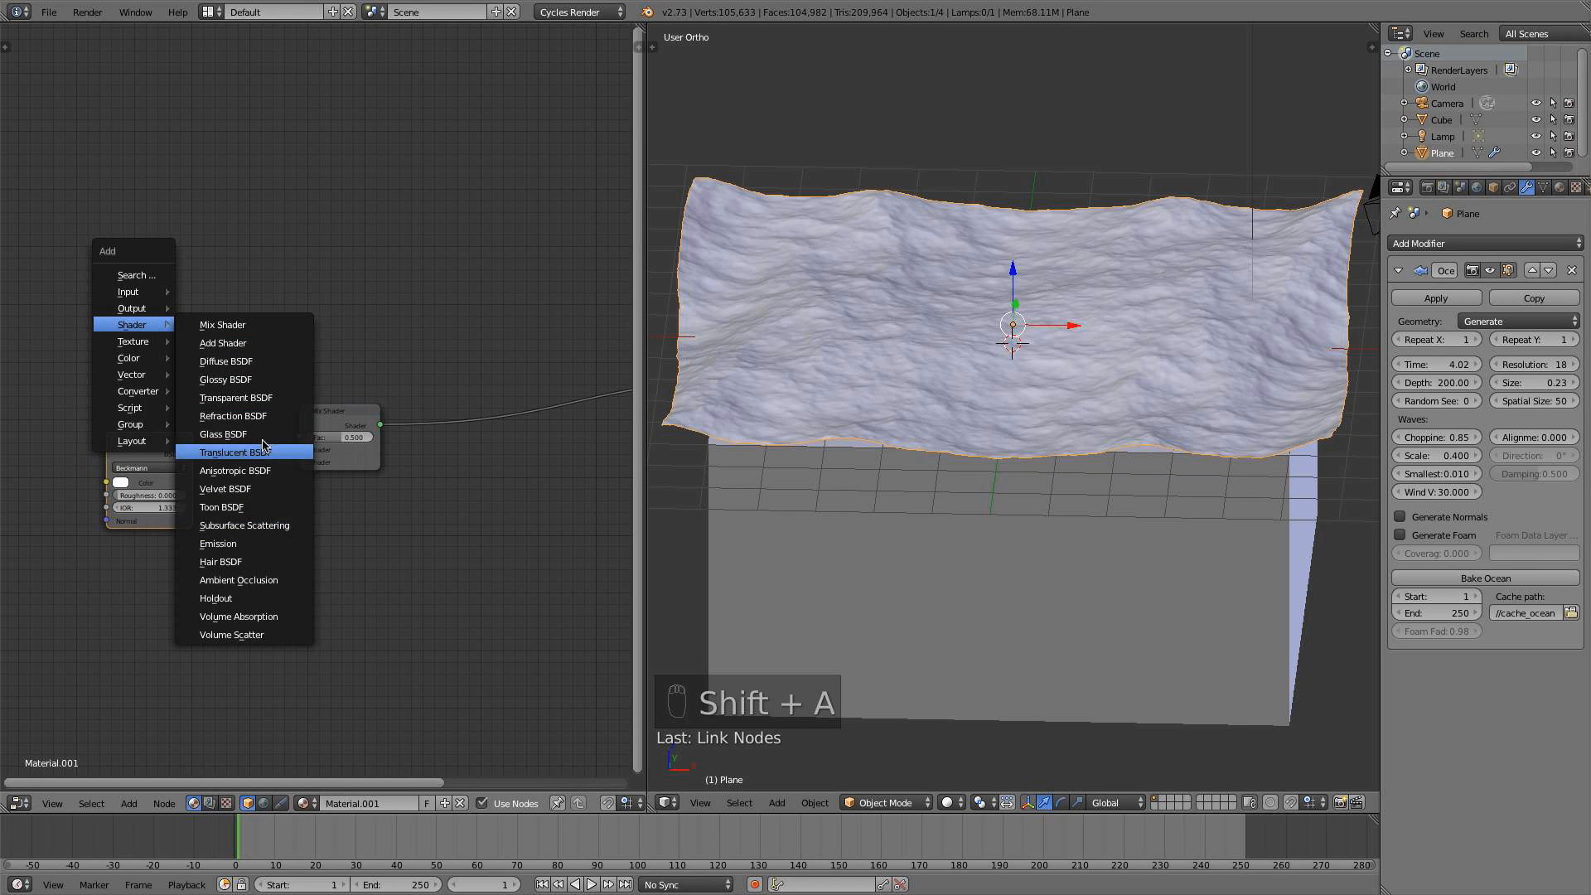
pyautogui.click(249, 379)
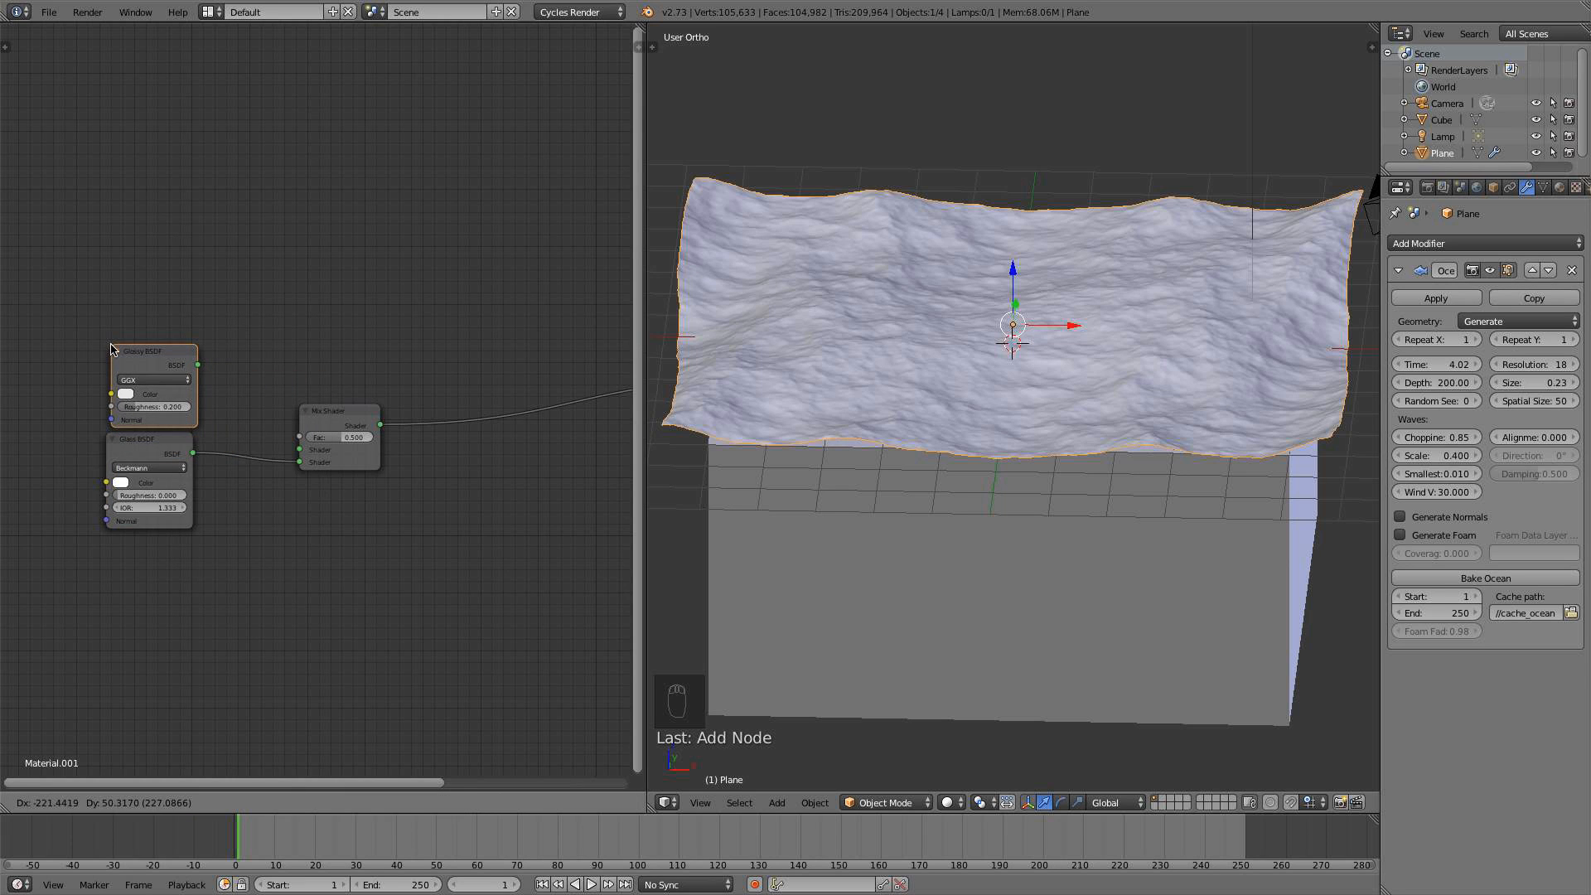
pyautogui.click(110, 347)
pyautogui.scroll(2, 199, 492)
pyautogui.moveTo(155, 353); pyautogui.dragTo(294, 467)
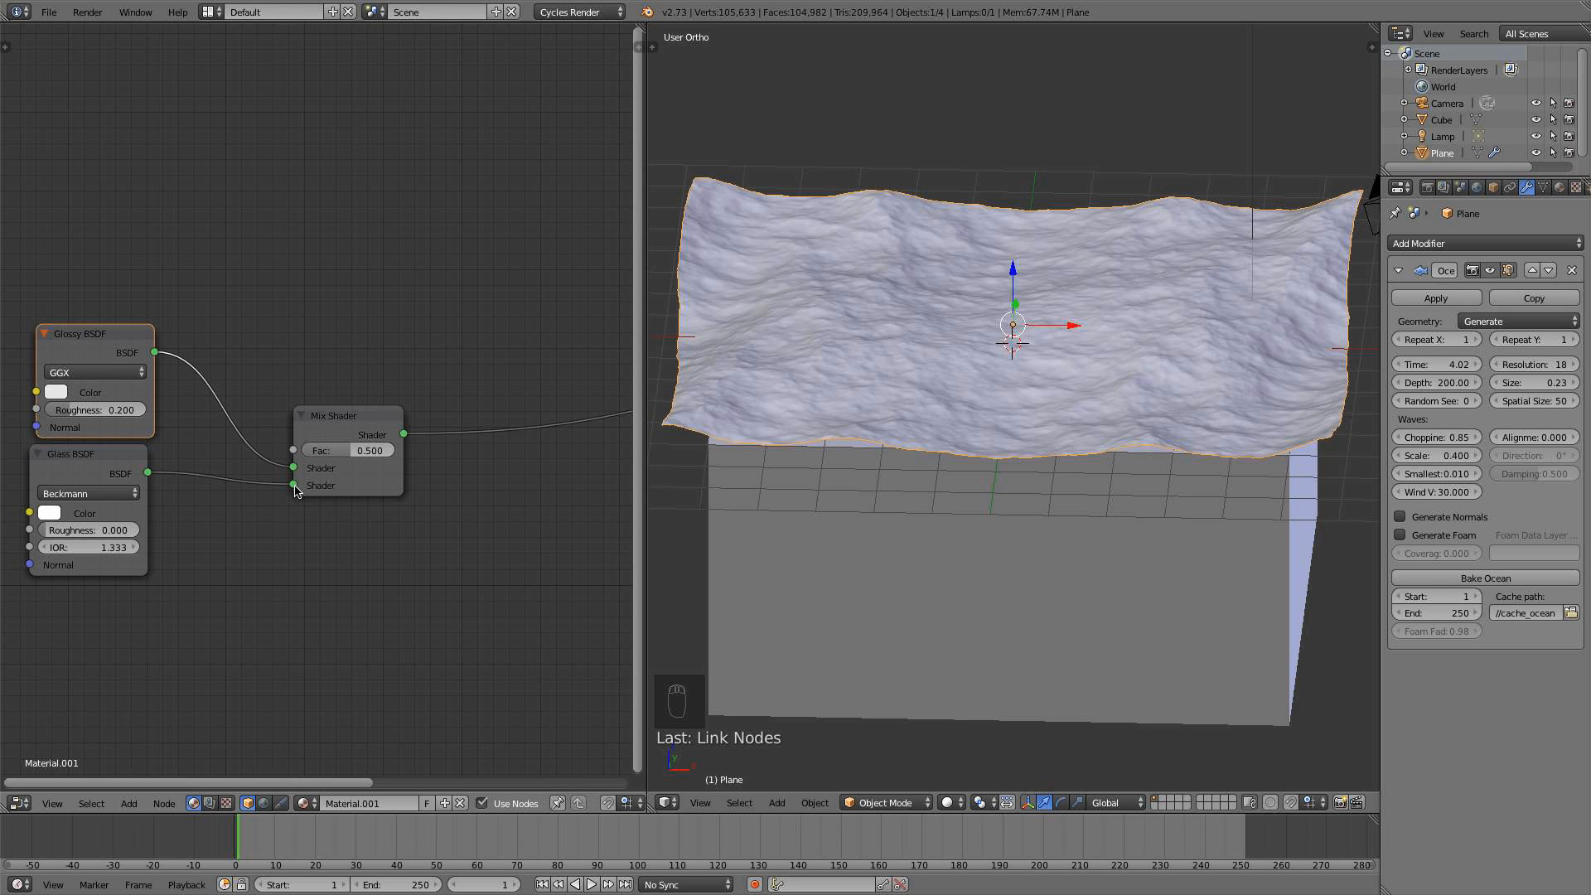
pyautogui.moveTo(101, 461); pyautogui.dragTo(121, 472)
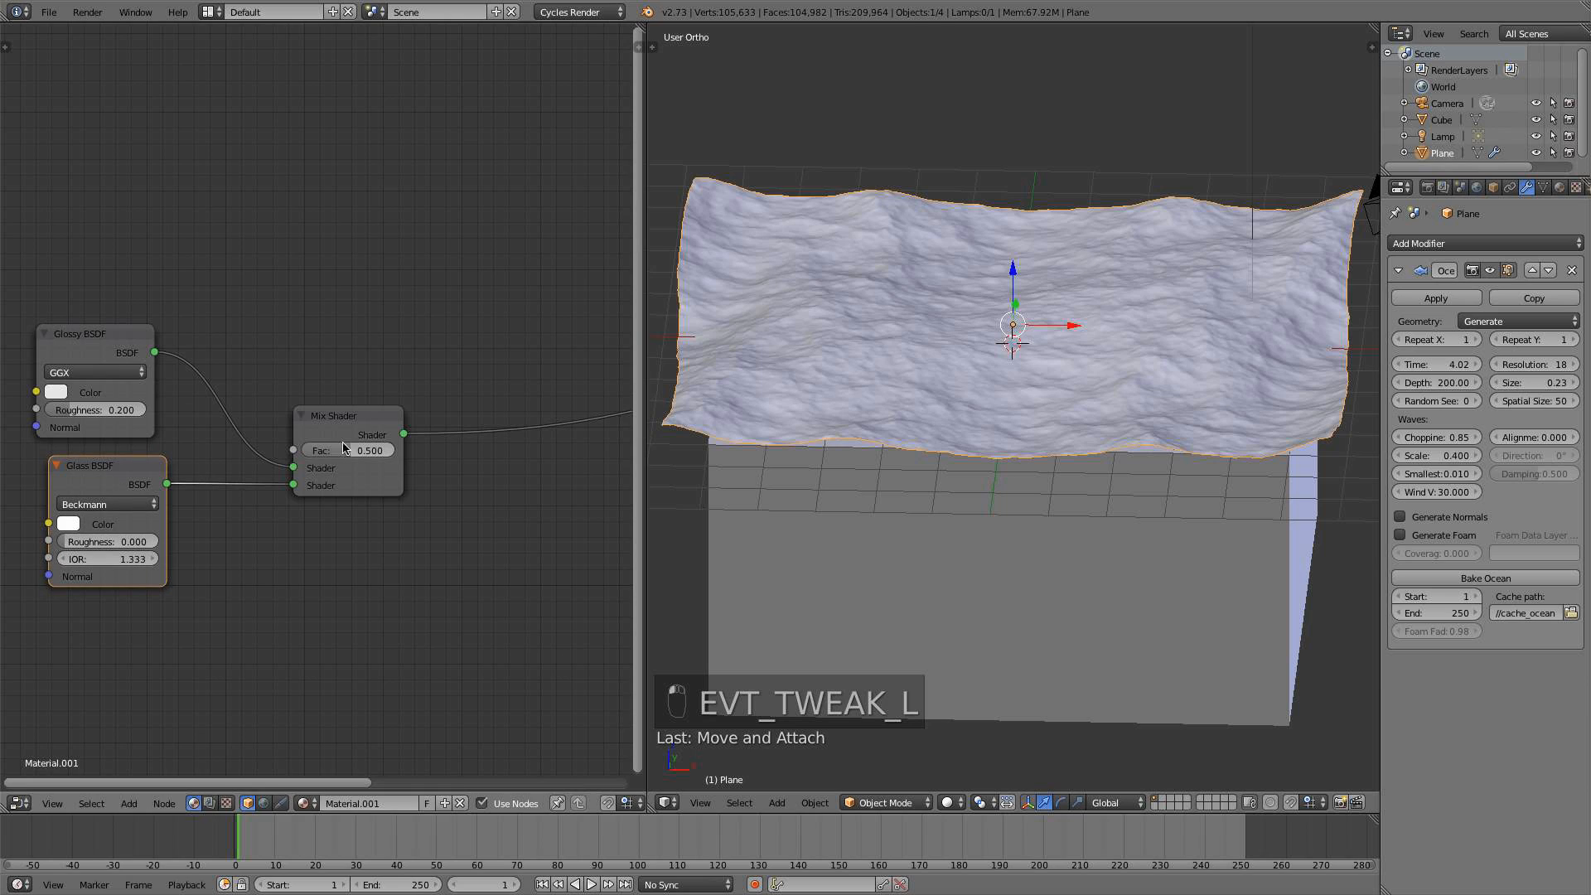
# Set the Mix Shader's Fac to 0.850 and the Glass BSDF's Roughness to 0.020
pyautogui.click(354, 450)
pyautogui.write('.85')
pyautogui.press('Return')
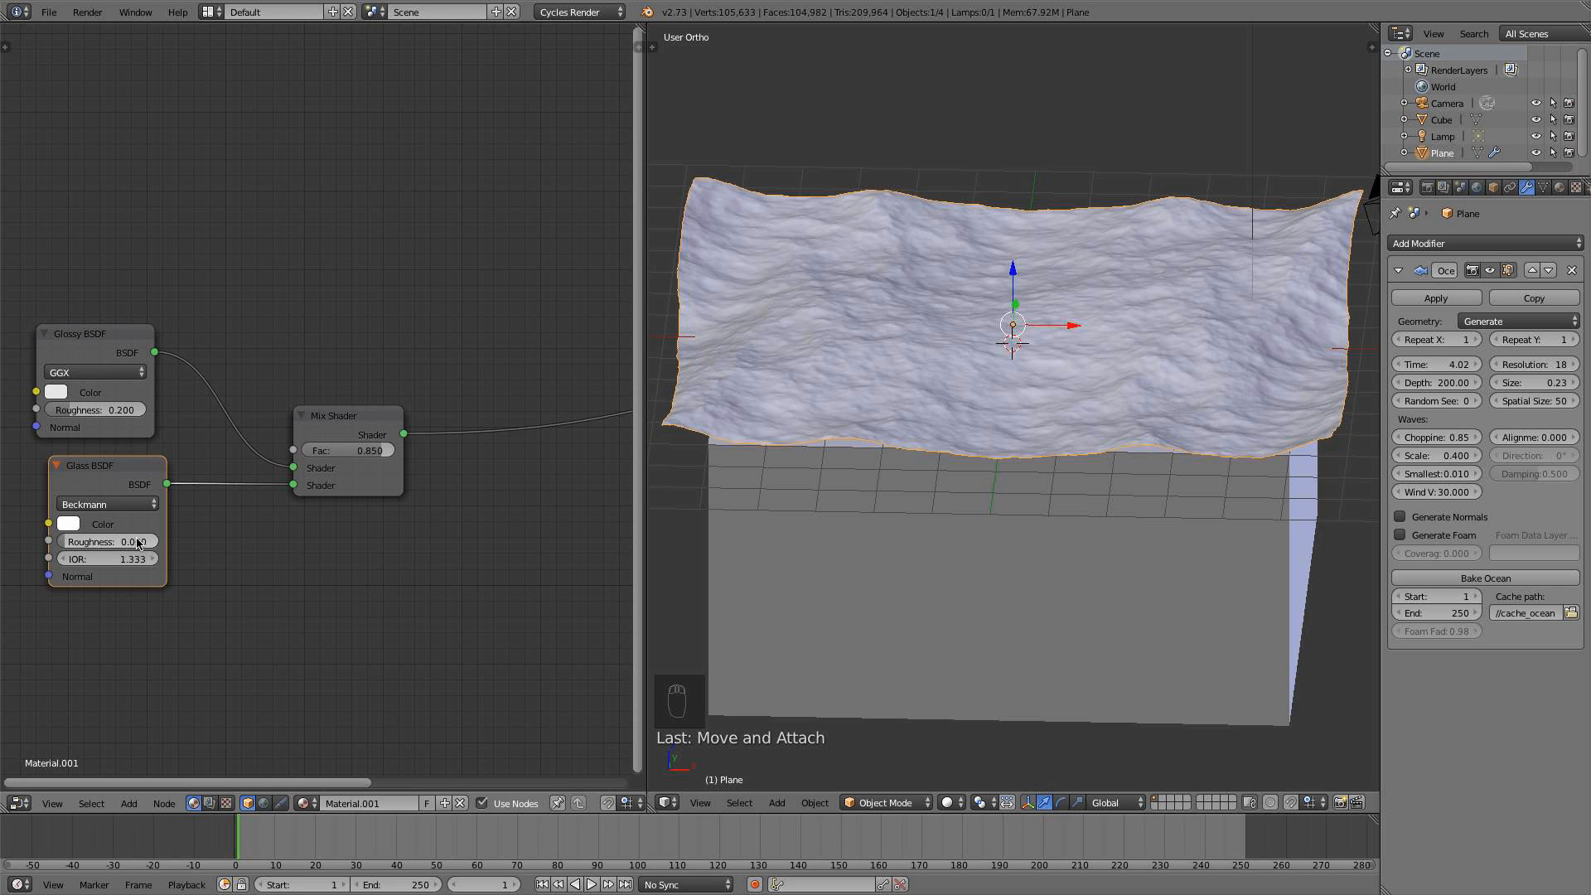
pyautogui.click(110, 543)
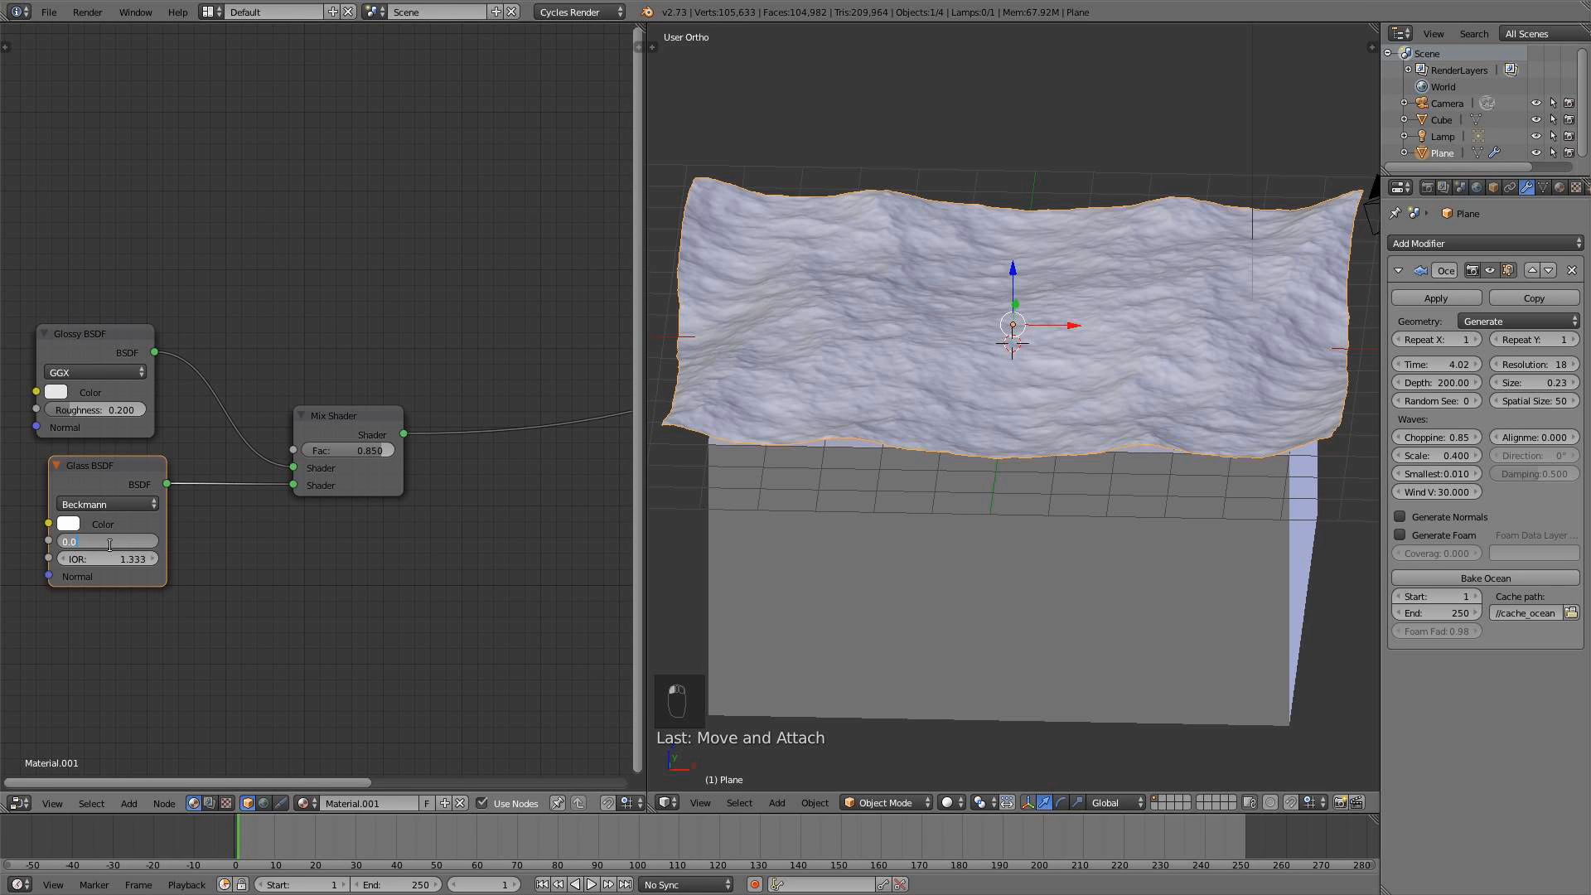
pyautogui.press('Return')
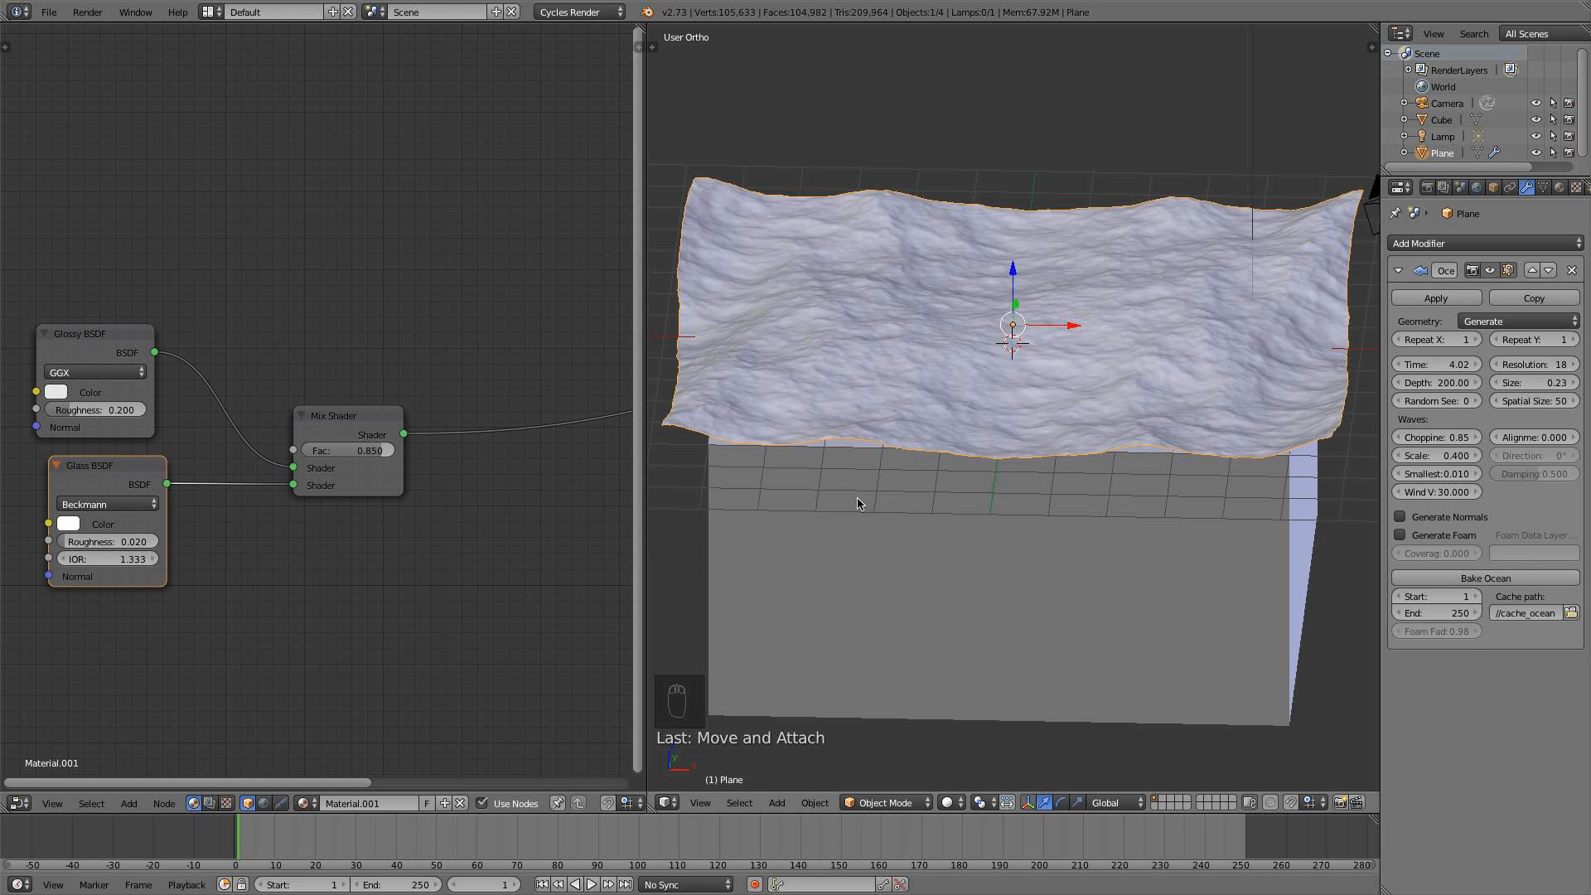
# Preview the ocean surface in Rendered viewport shading from different angles, and return the viewport to Solid shading
pyautogui.keyDown('shift'); pyautogui.moveTo(858, 504); pyautogui.dragTo(838, 495, button='middle'); pyautogui.keyUp('shift')
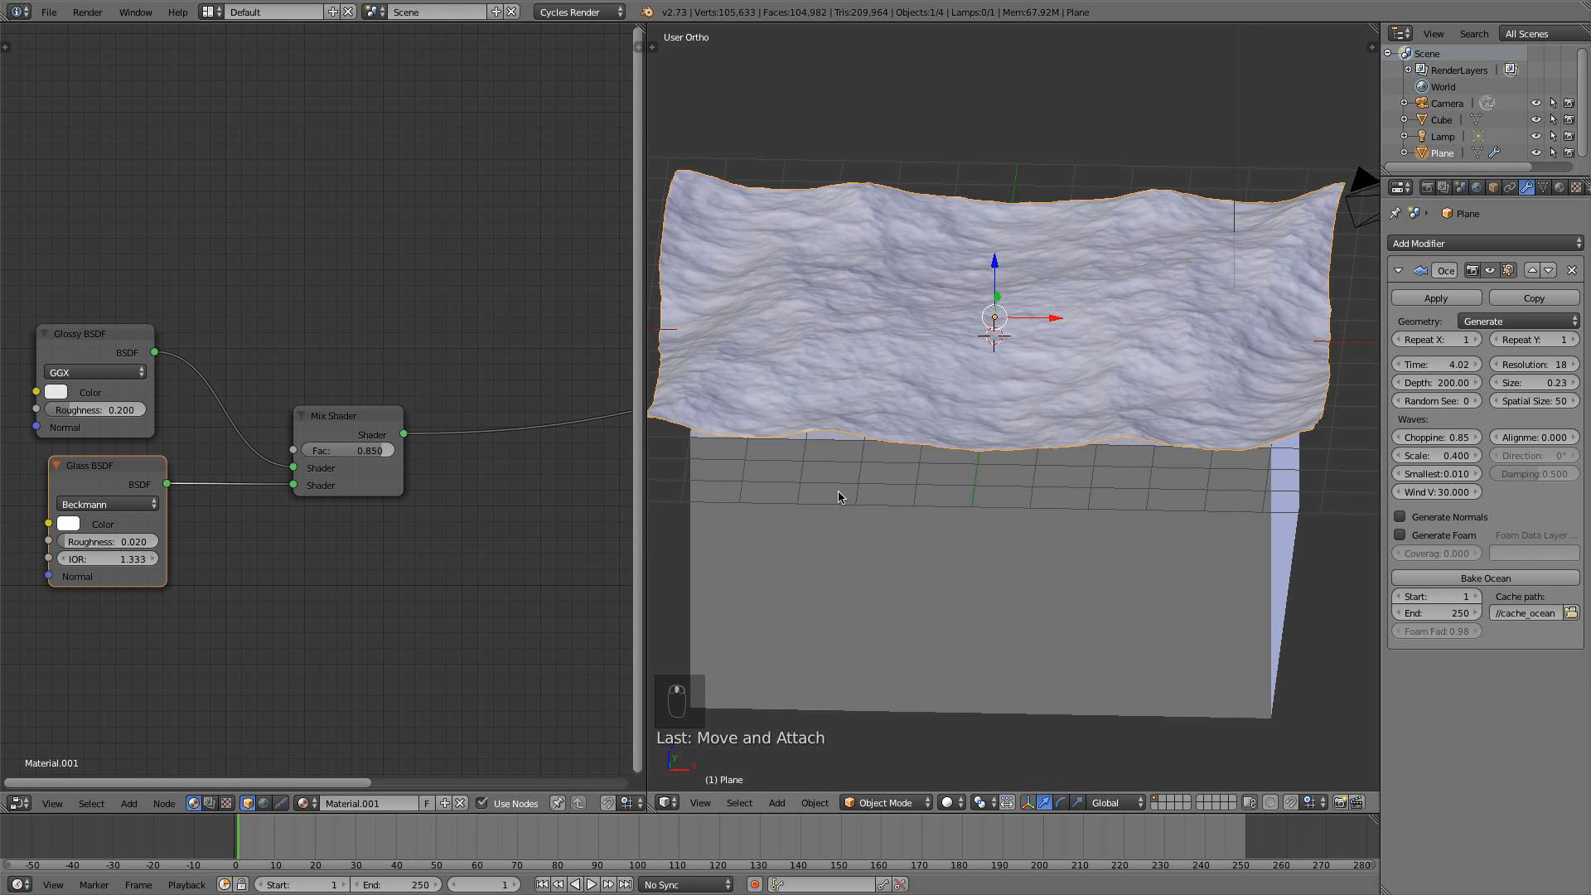
pyautogui.click(946, 802)
pyautogui.click(978, 690)
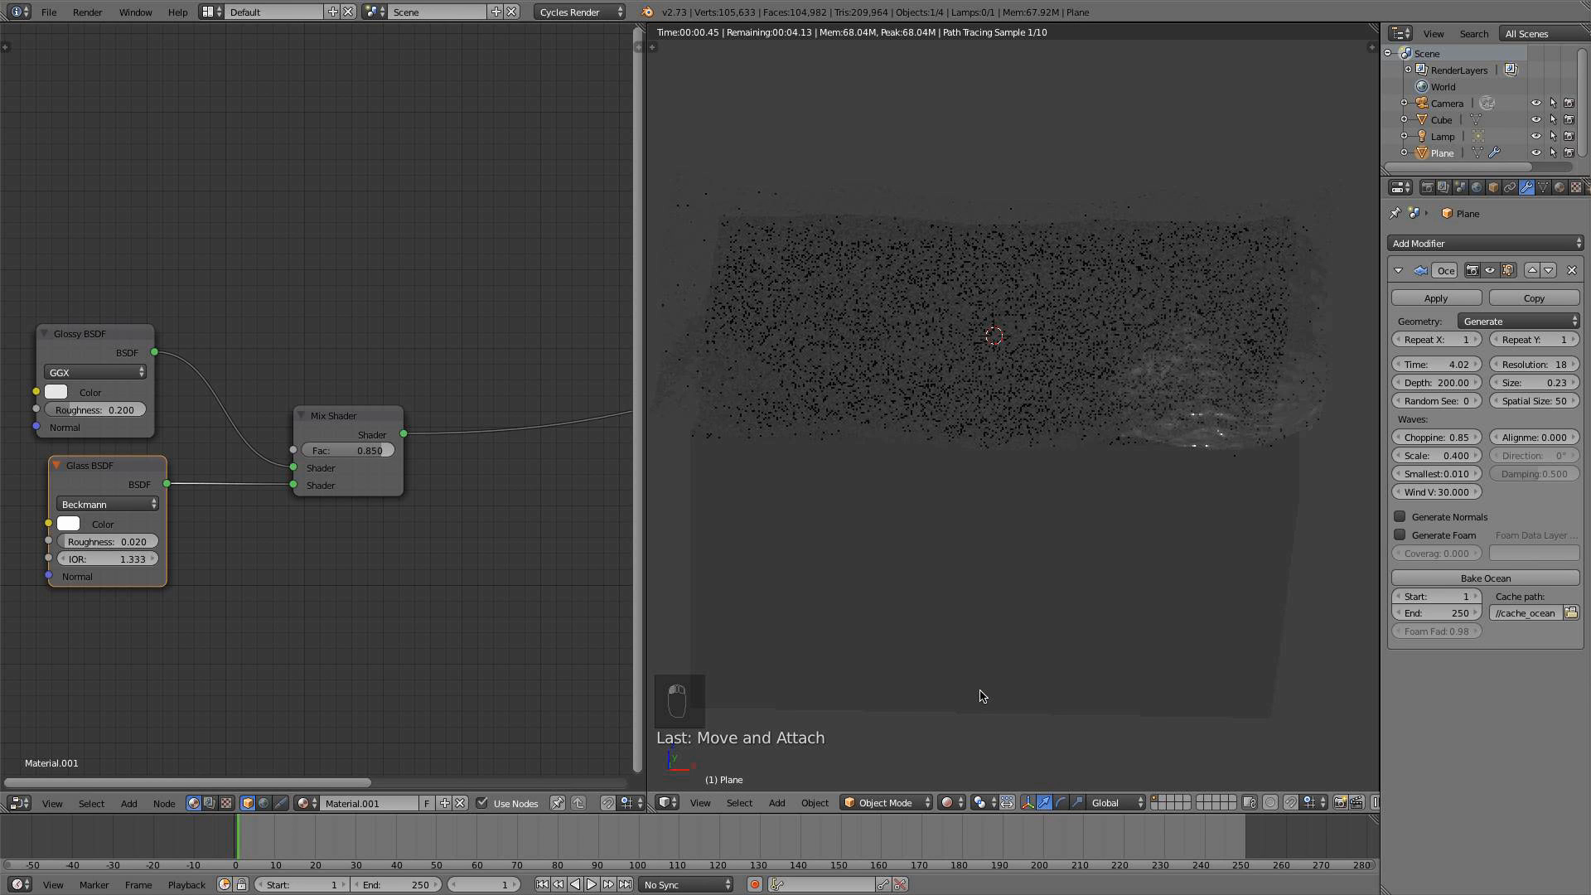
pyautogui.moveTo(1027, 409); pyautogui.dragTo(1160, 393, button='middle')
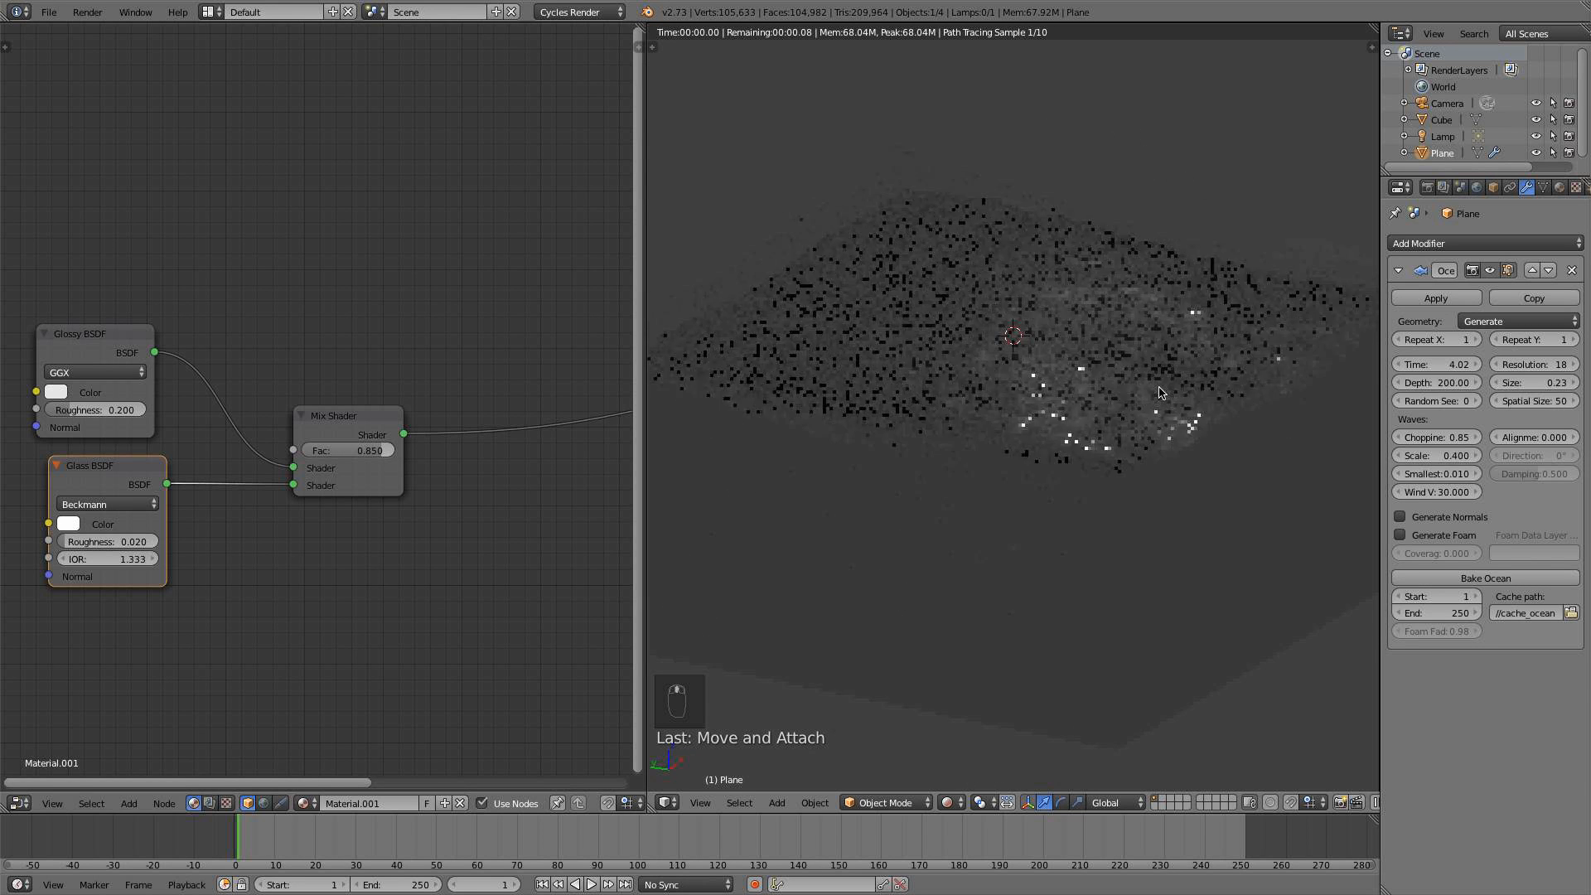
pyautogui.moveTo(1058, 394); pyautogui.dragTo(1070, 467, button='middle')
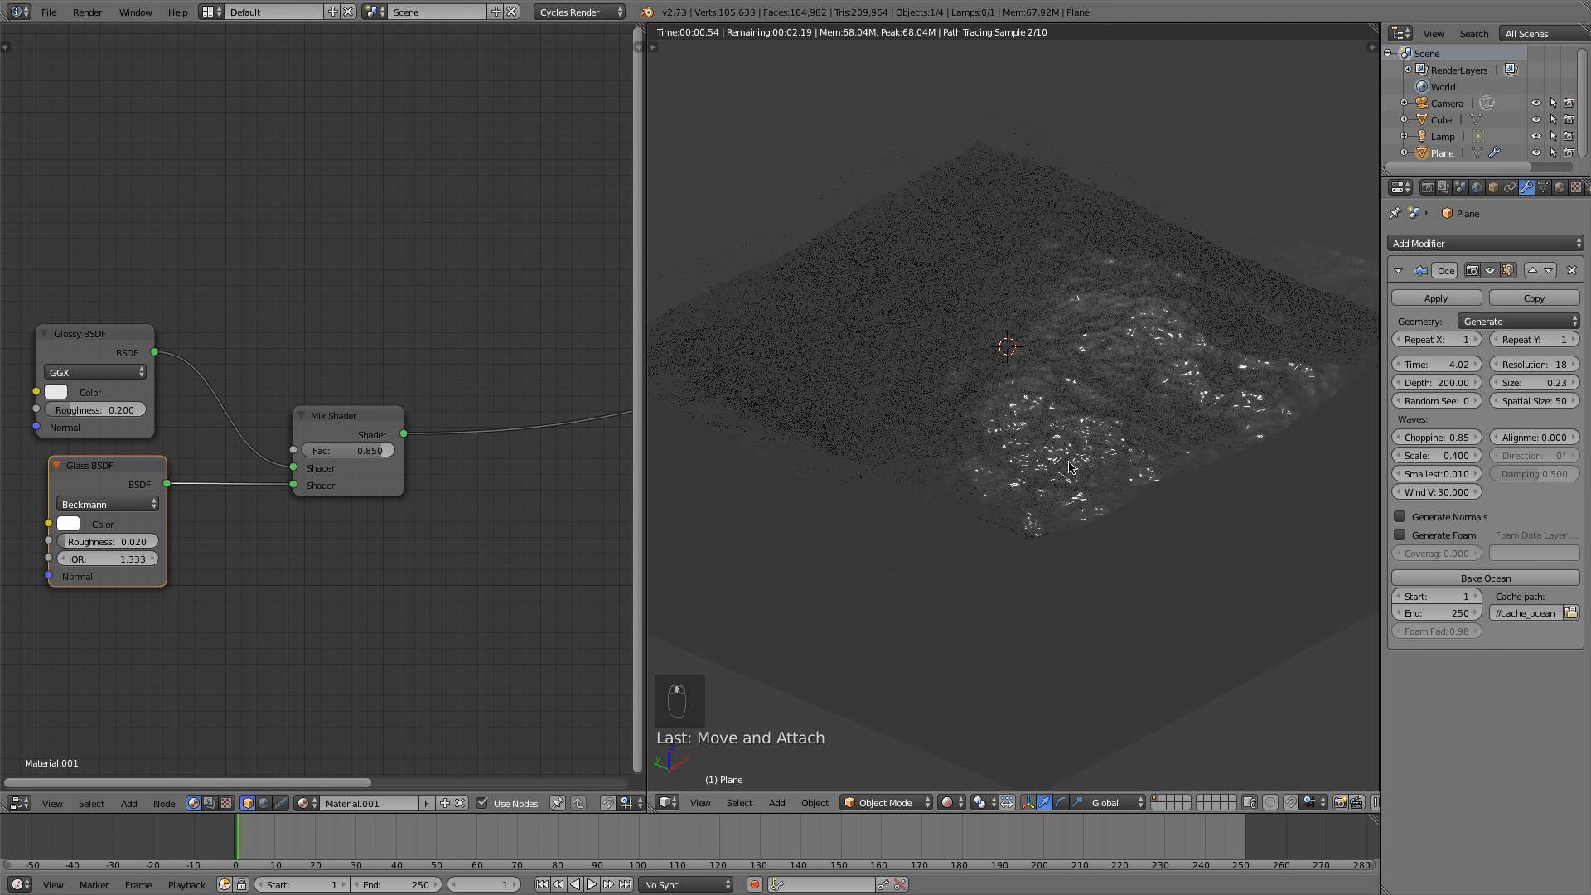
pyautogui.click(949, 802)
pyautogui.click(971, 749)
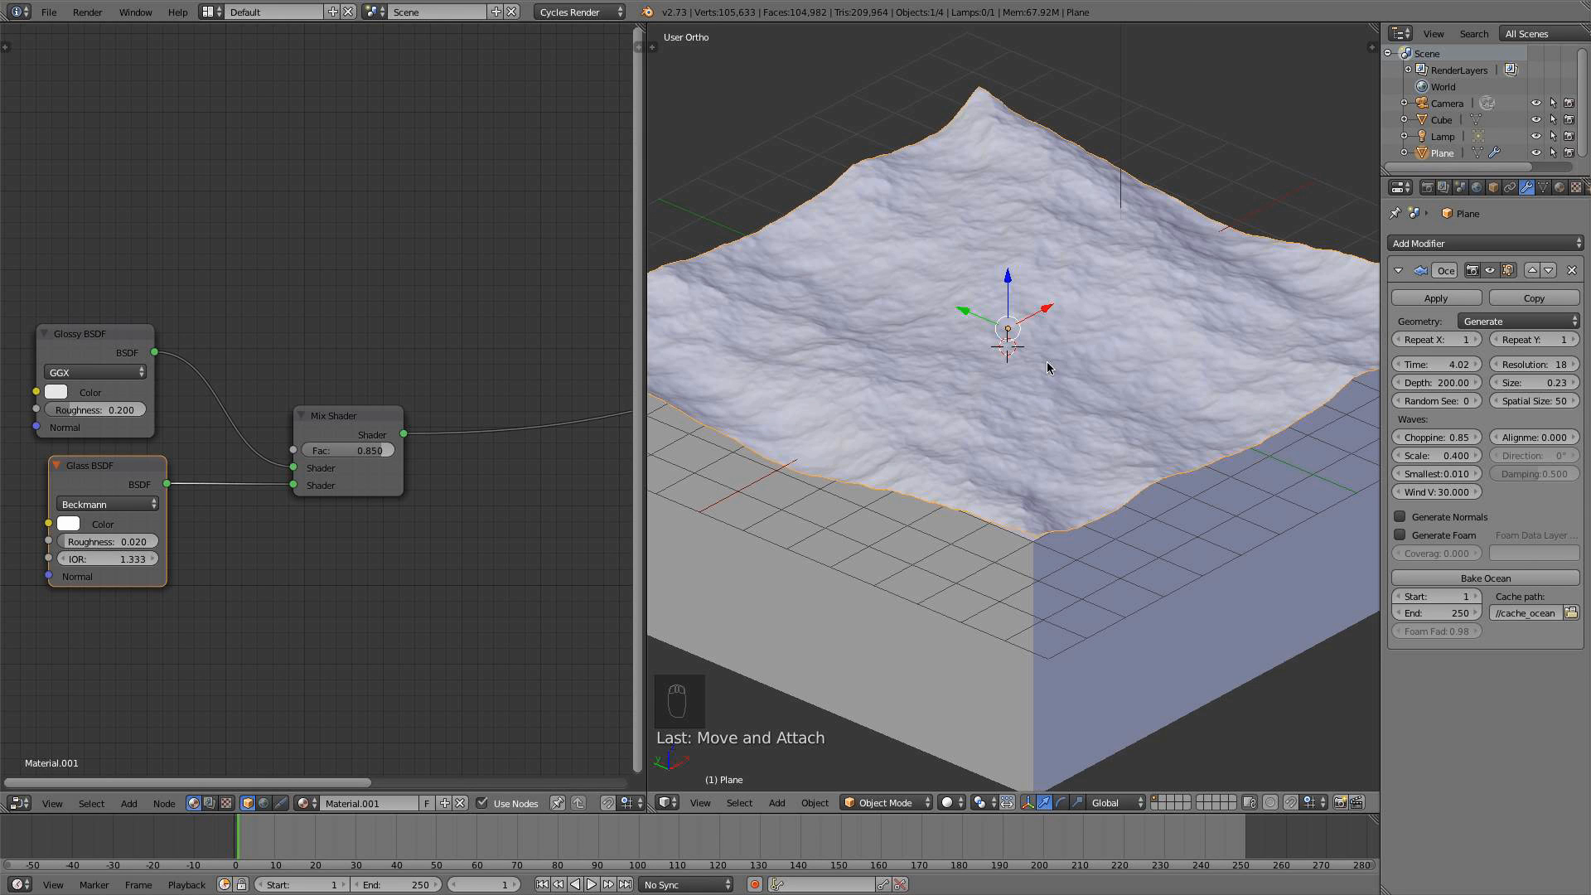
# Enable nodes for the World and assign an Environment Texture to the Background color
pyautogui.scroll(-5, 1047, 331)
pyautogui.scroll(-3, 1055, 349)
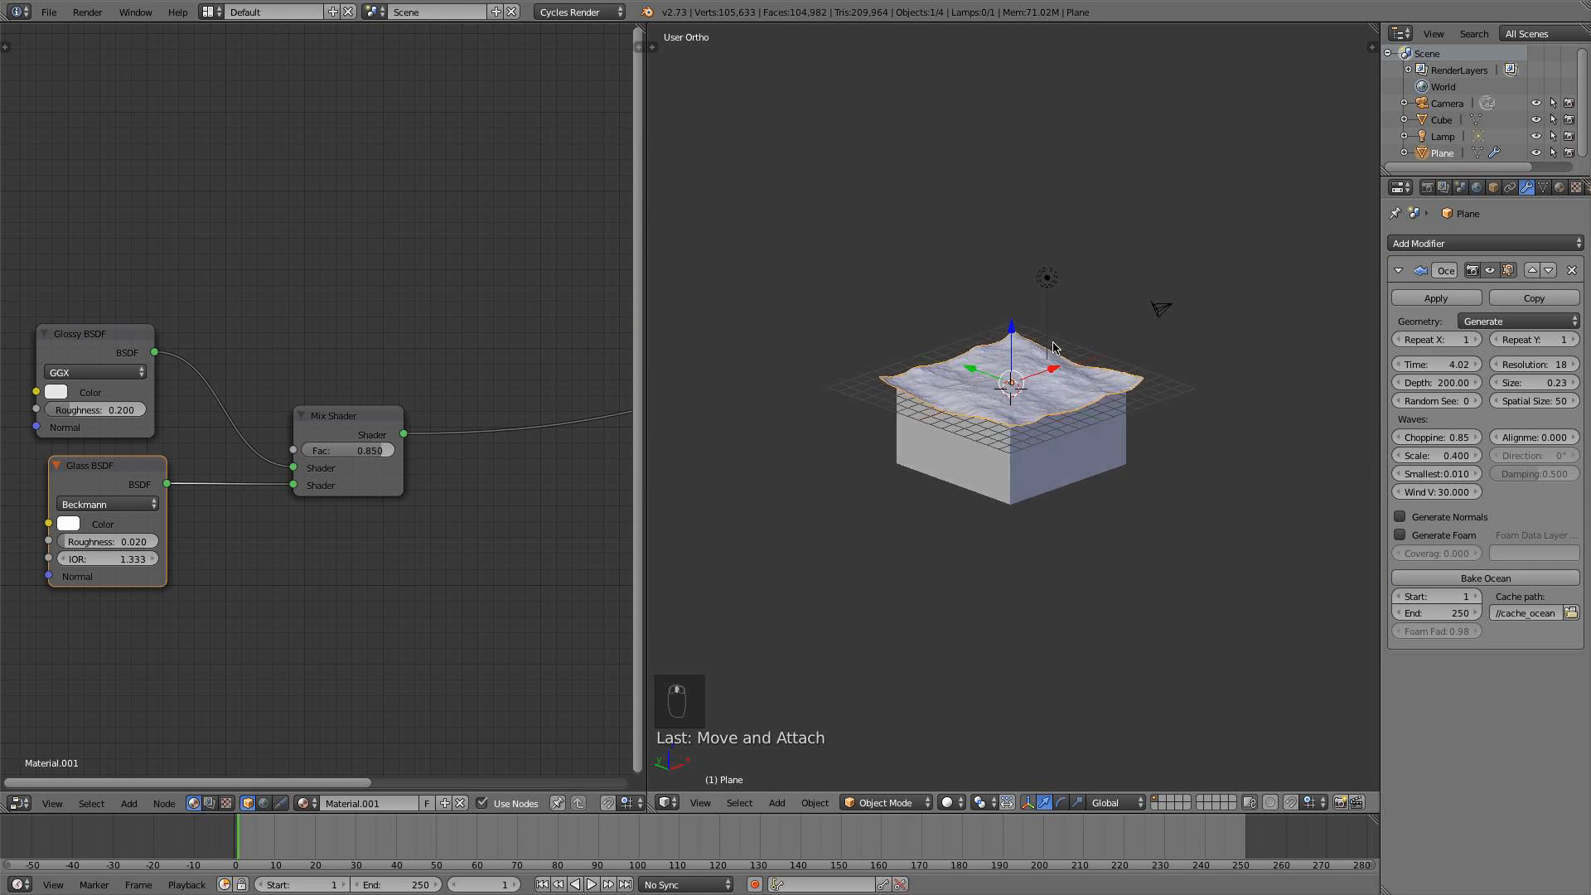
pyautogui.scroll(6, 1054, 348)
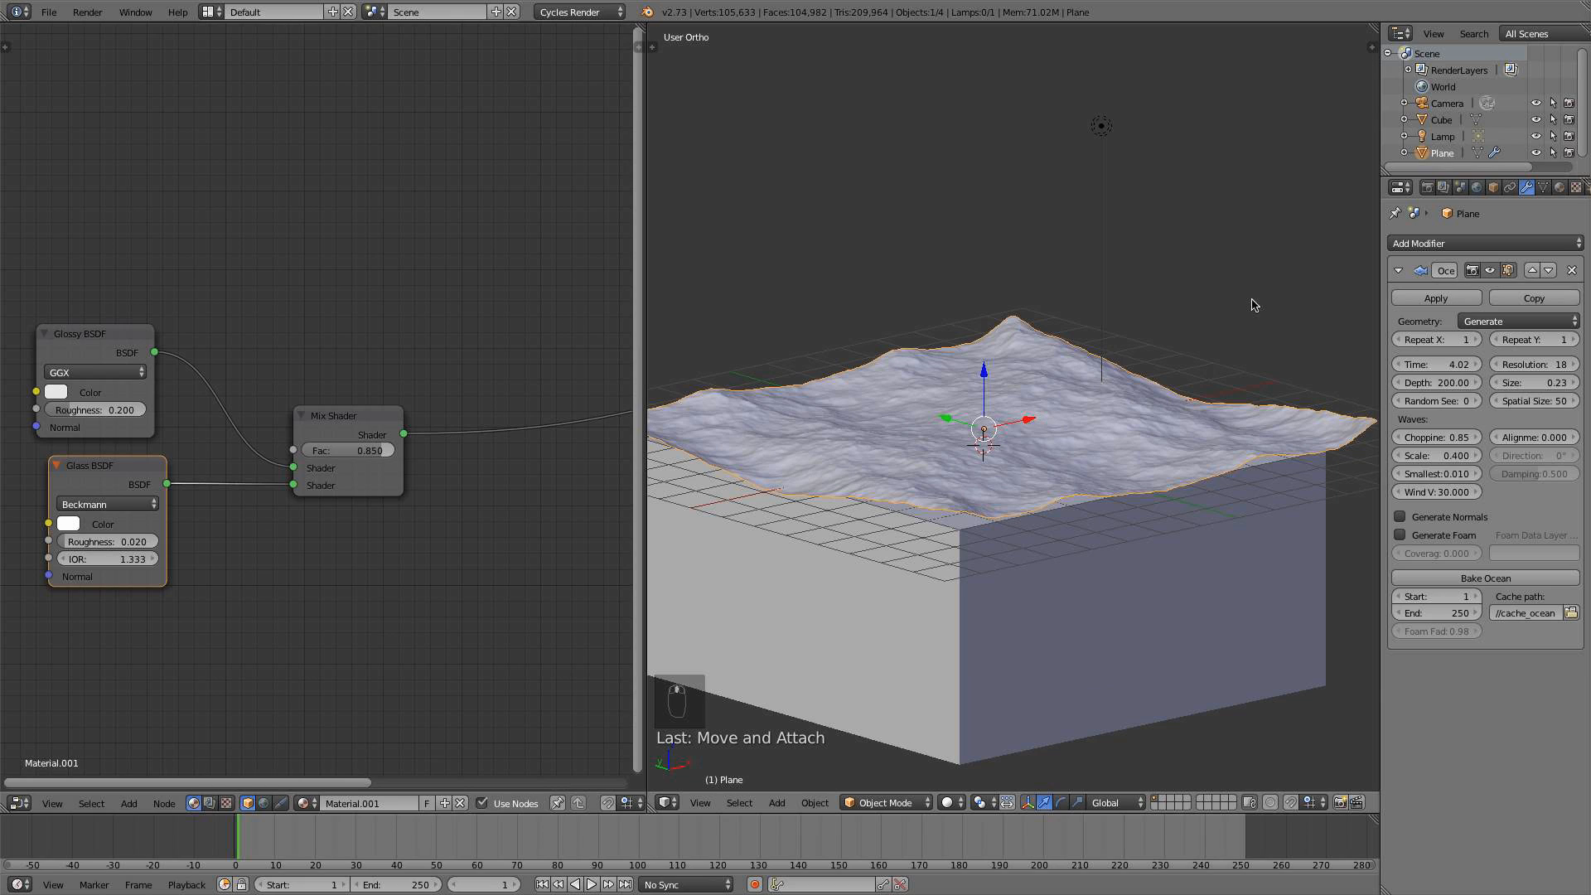
pyautogui.click(1477, 188)
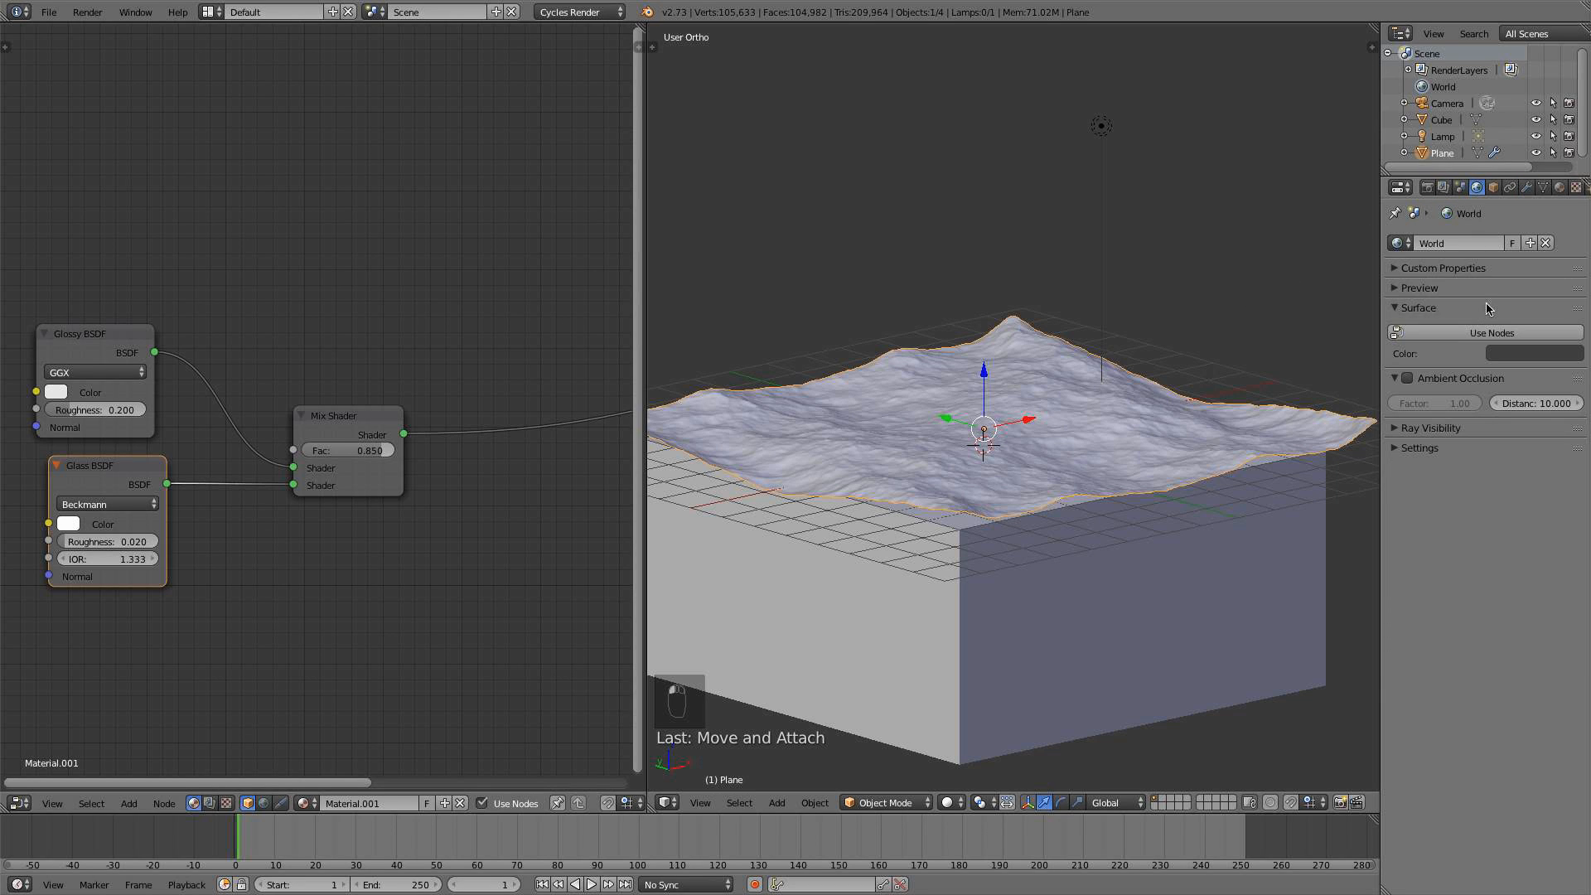
pyautogui.click(1488, 332)
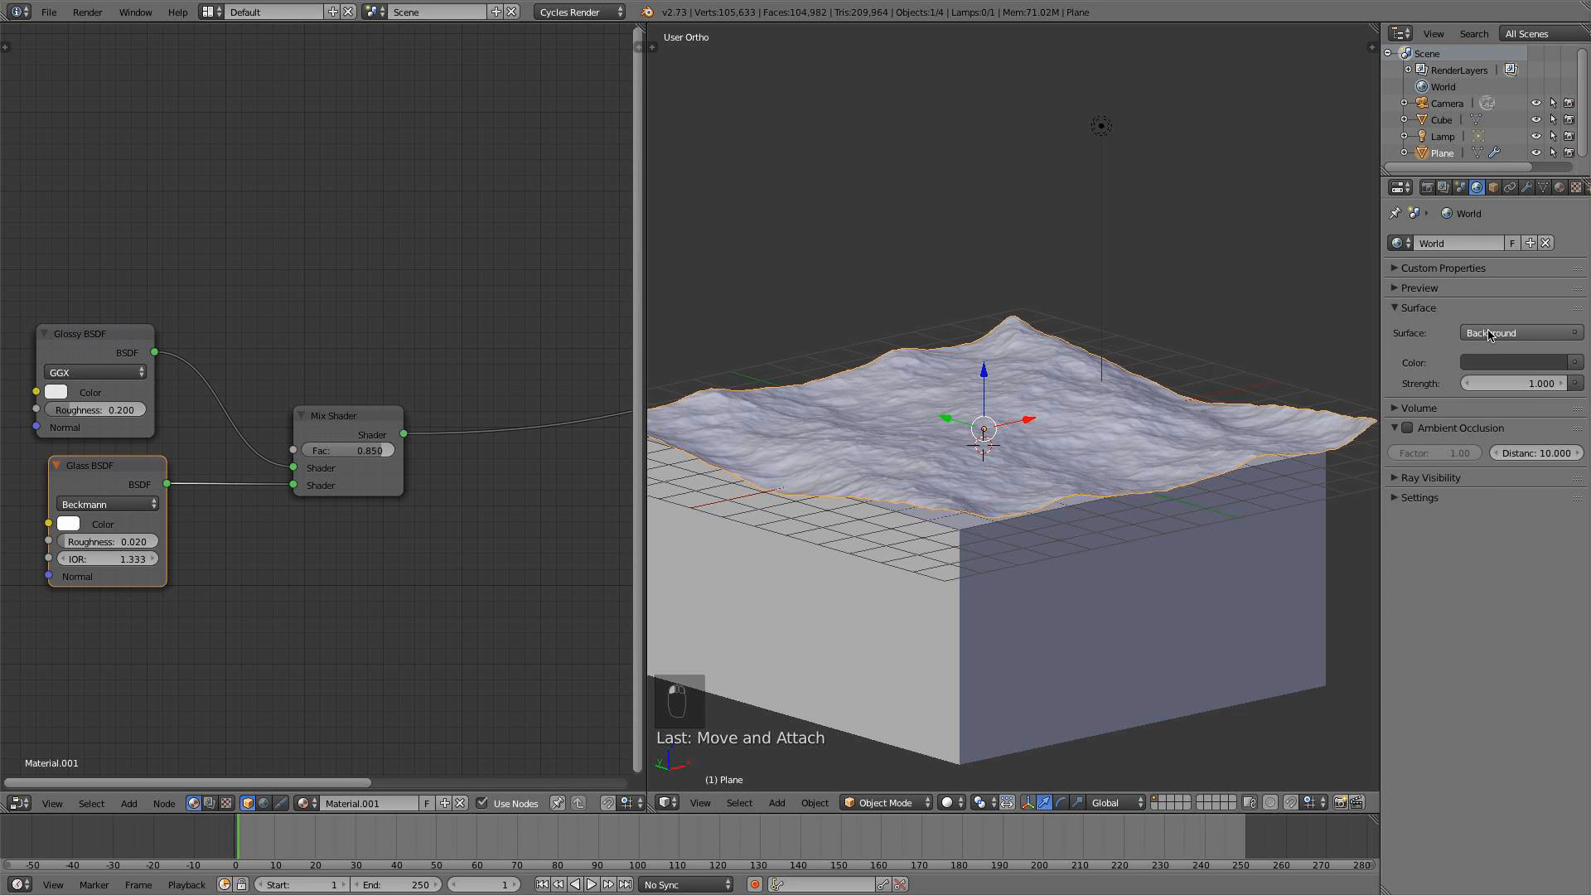
pyautogui.click(1576, 364)
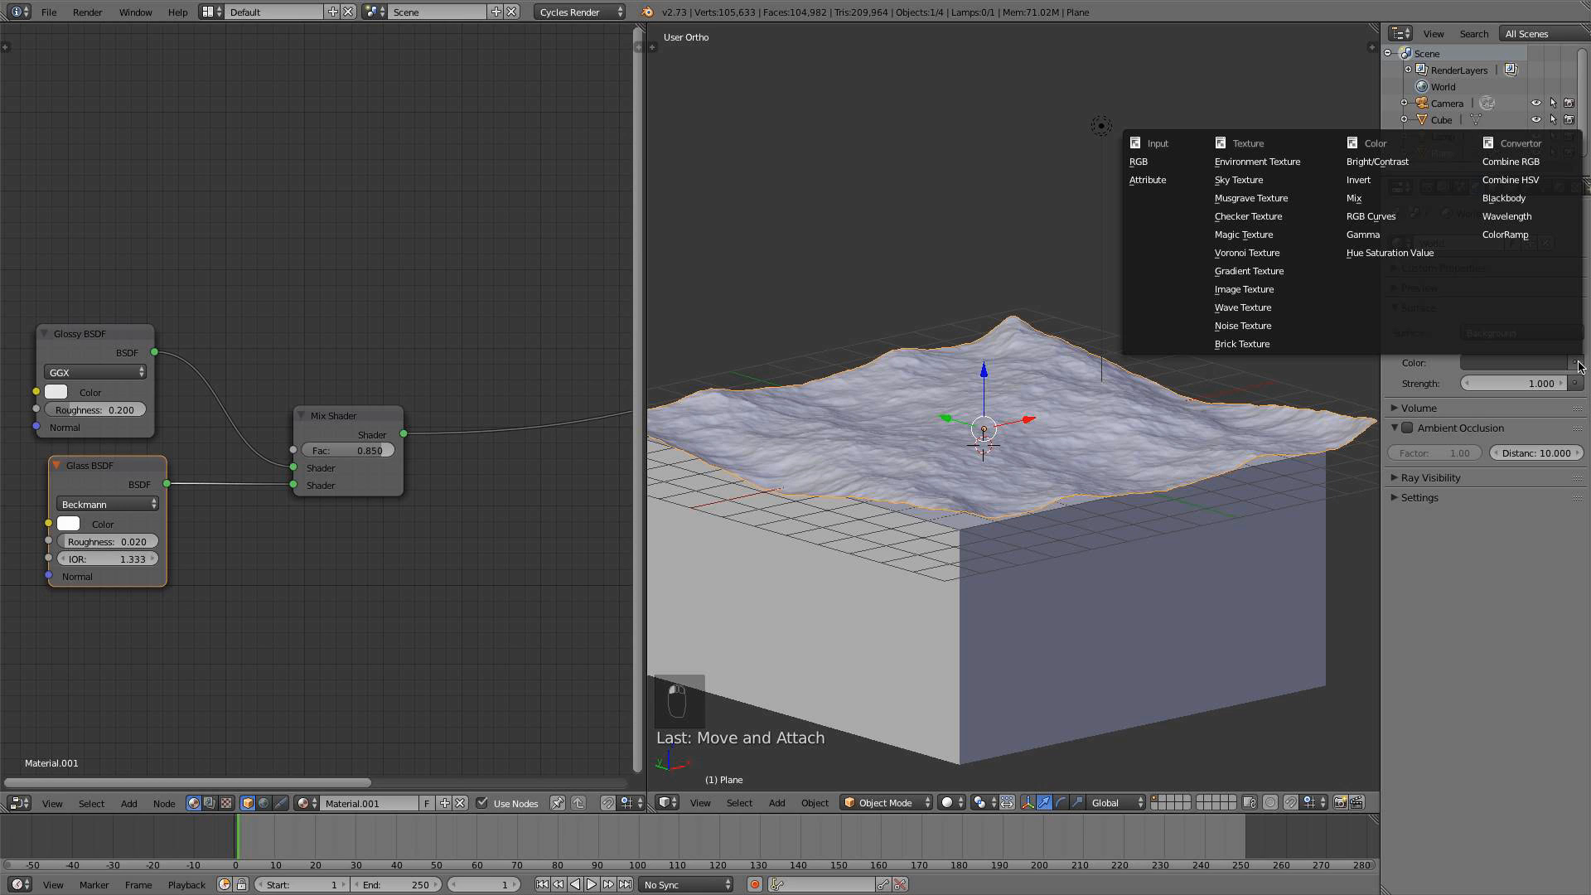
pyautogui.click(1269, 169)
# Browse for the environment image in the Blender/HDR's folder and show its contents as thumbnails
pyautogui.click(1531, 386)
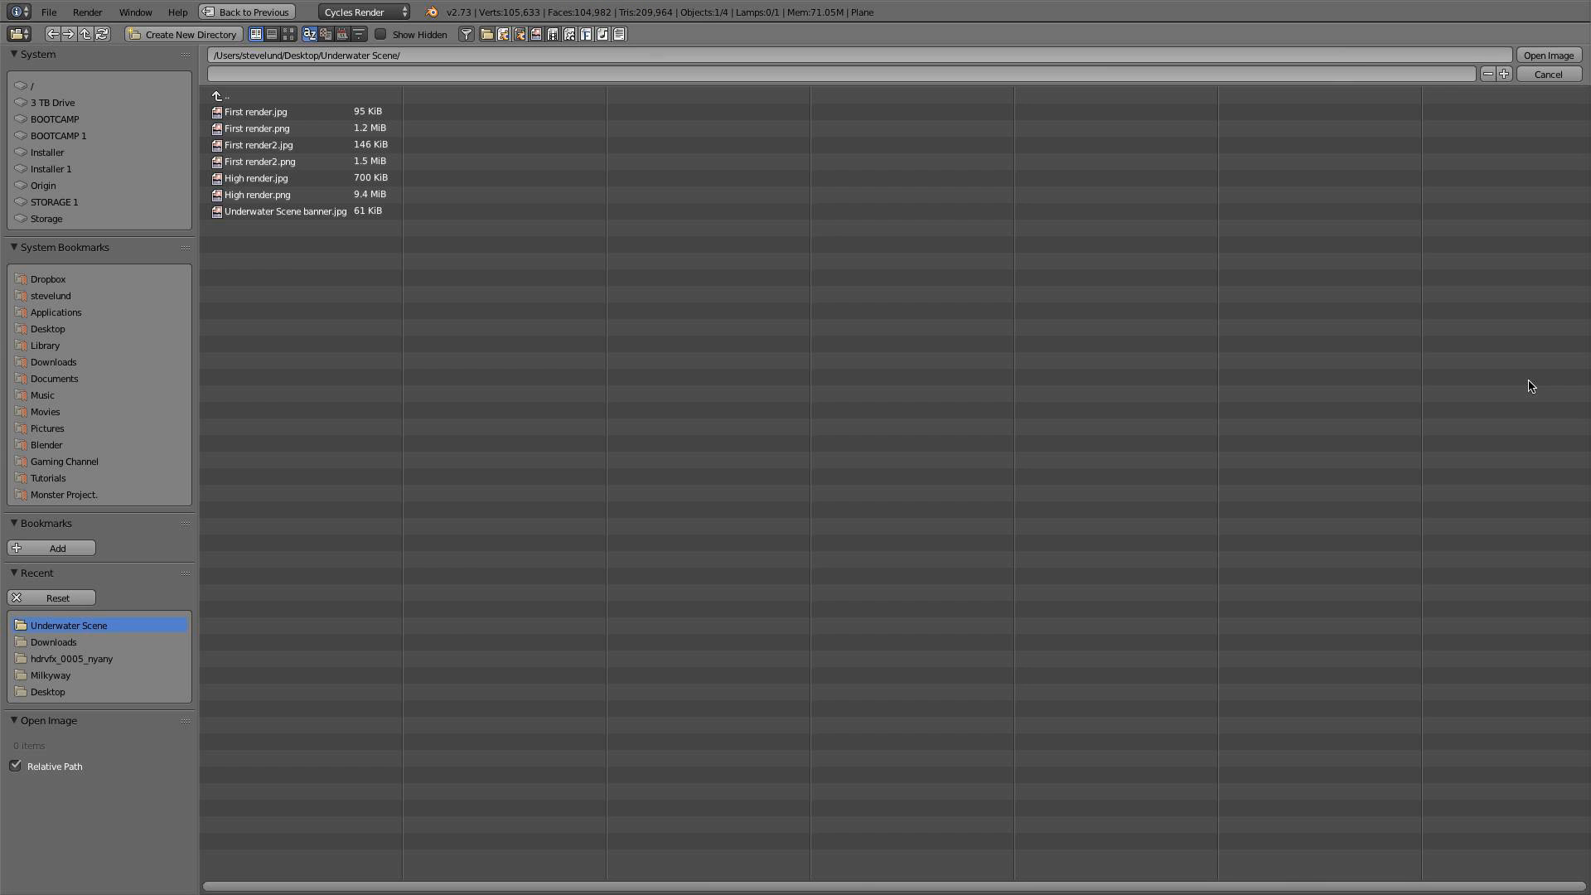
pyautogui.click(81, 443)
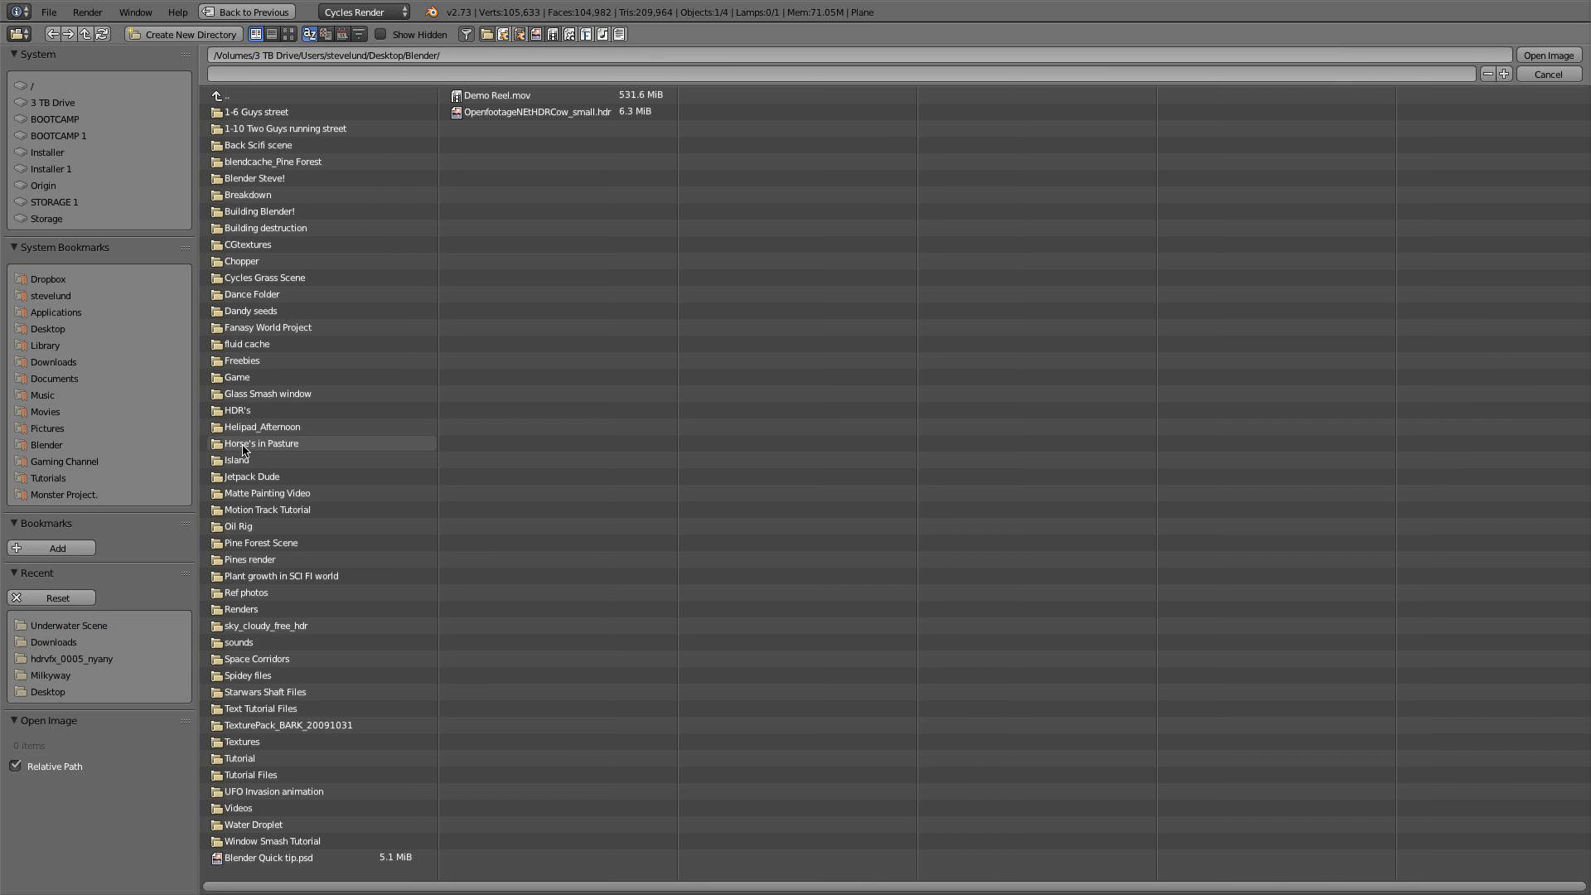
pyautogui.click(246, 412)
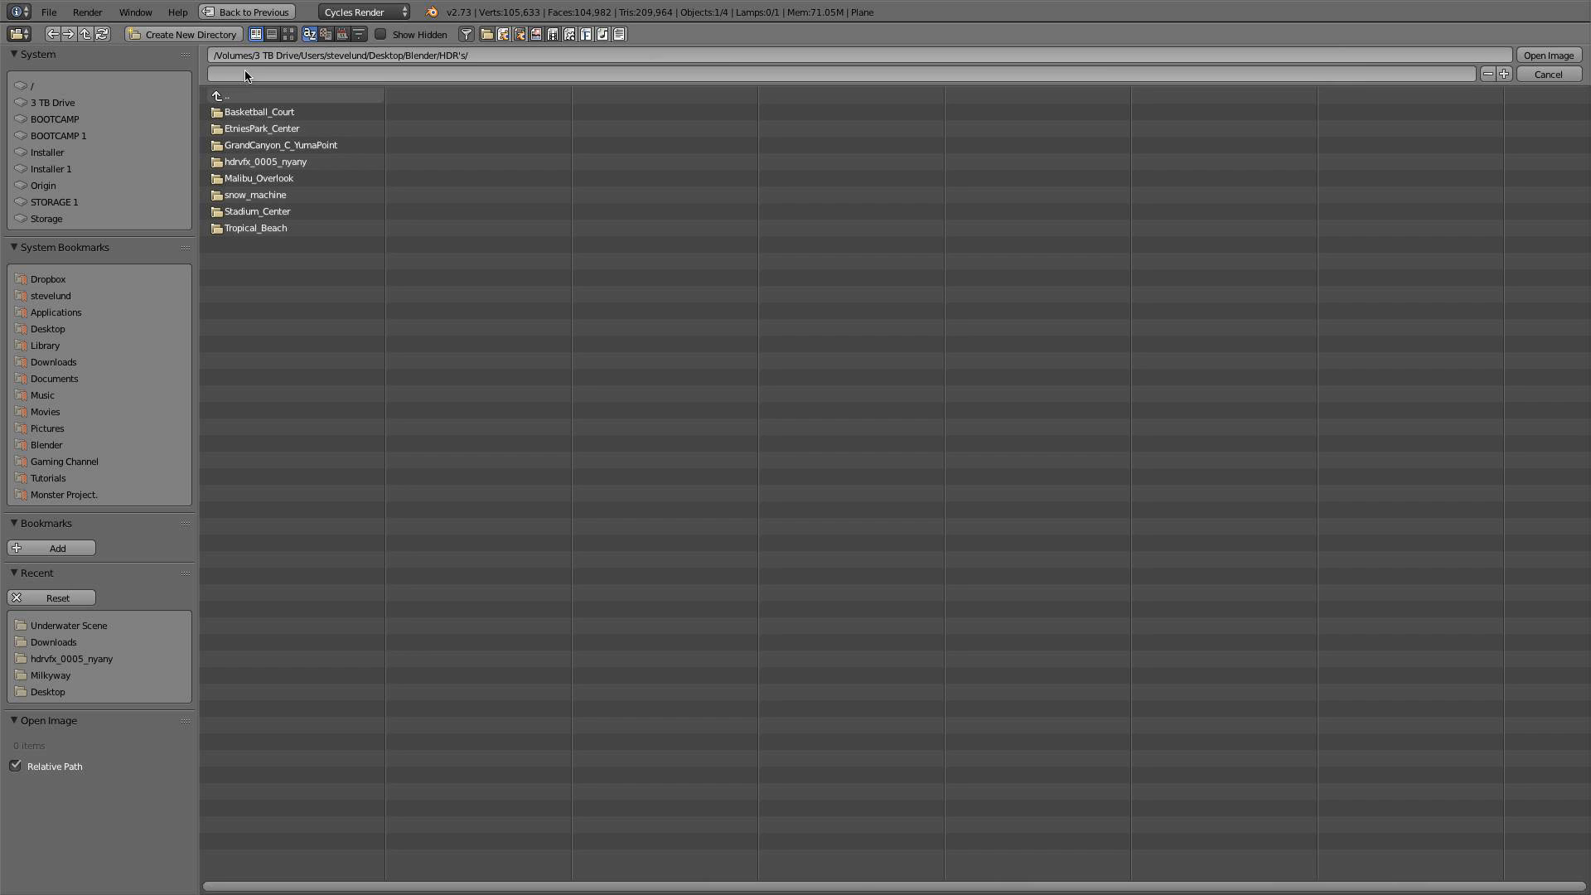
pyautogui.click(288, 34)
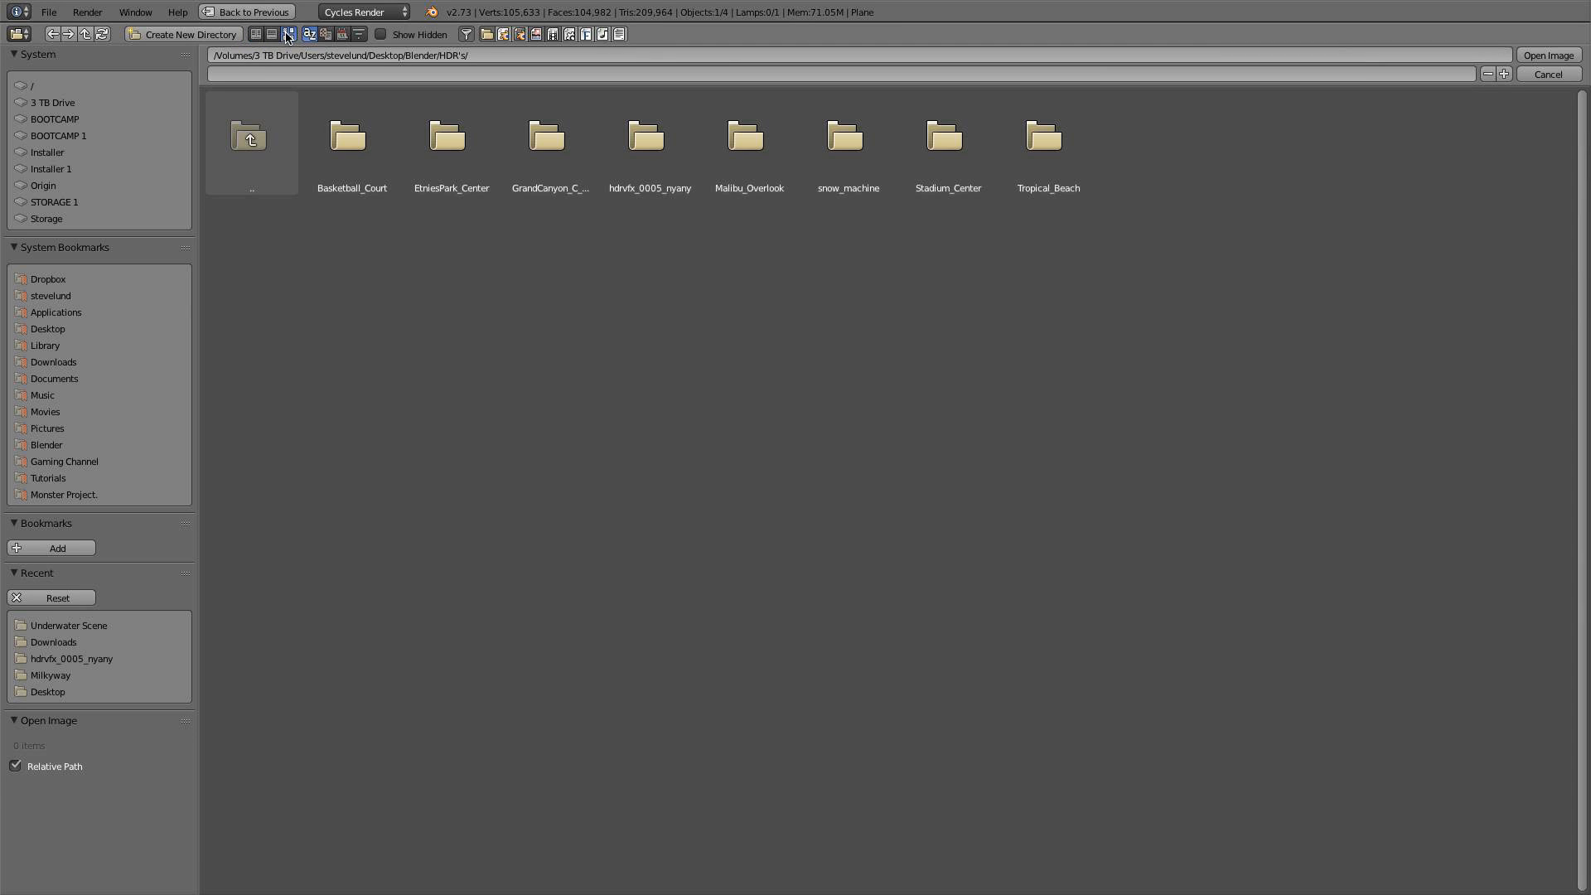
# Examine the images in the GrandCanyon_C_YumaPoint and EtniesPark_Center folders, returning to the HDR's folder
pyautogui.click(545, 150)
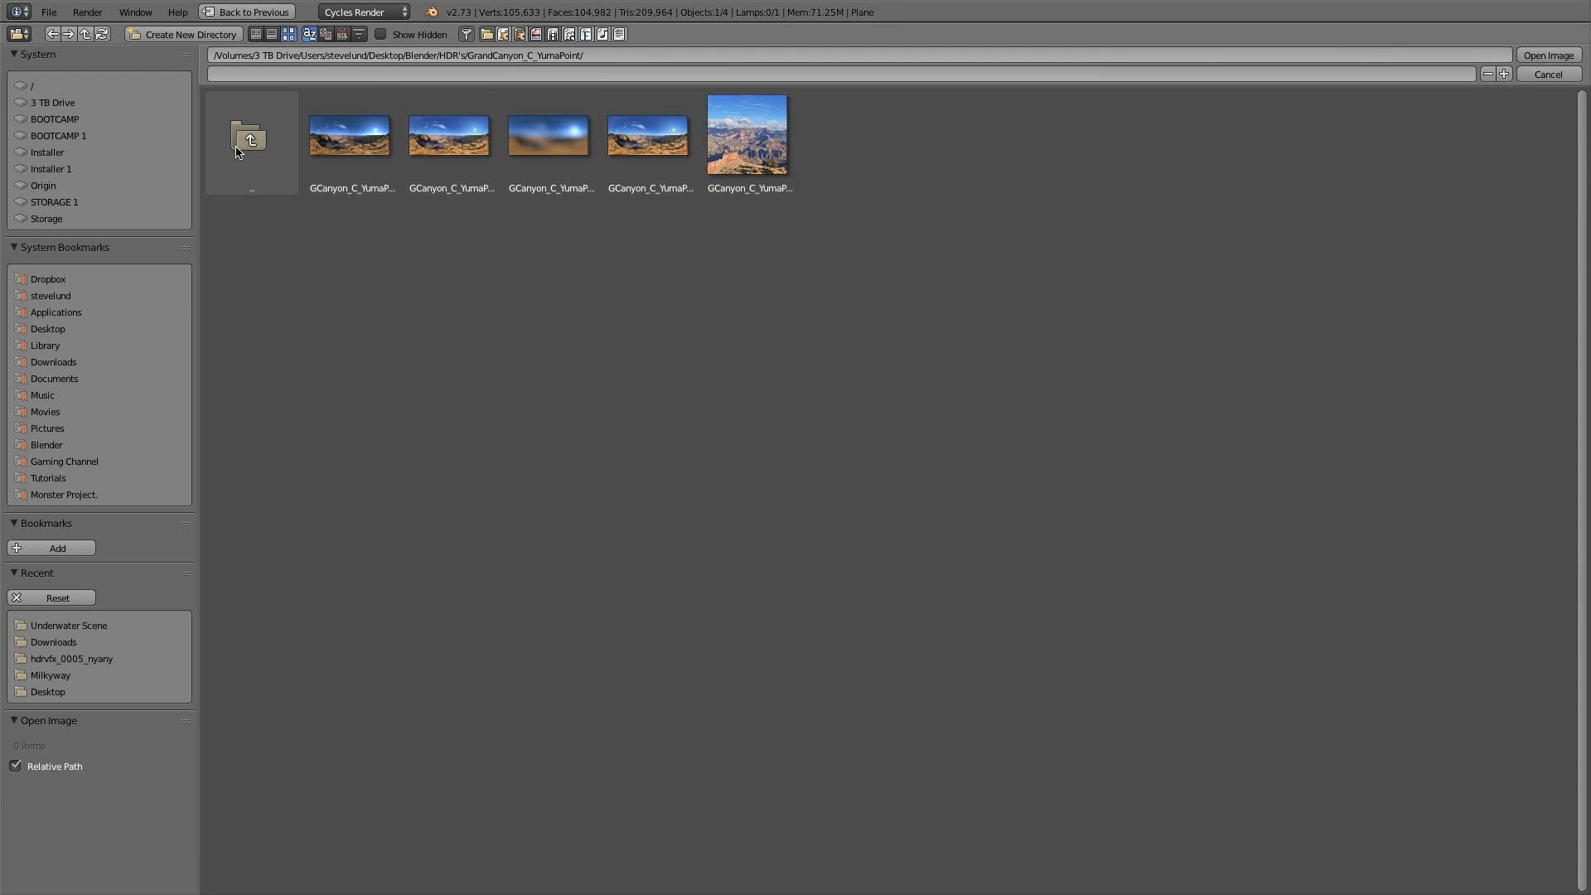
pyautogui.click(238, 151)
pyautogui.click(432, 158)
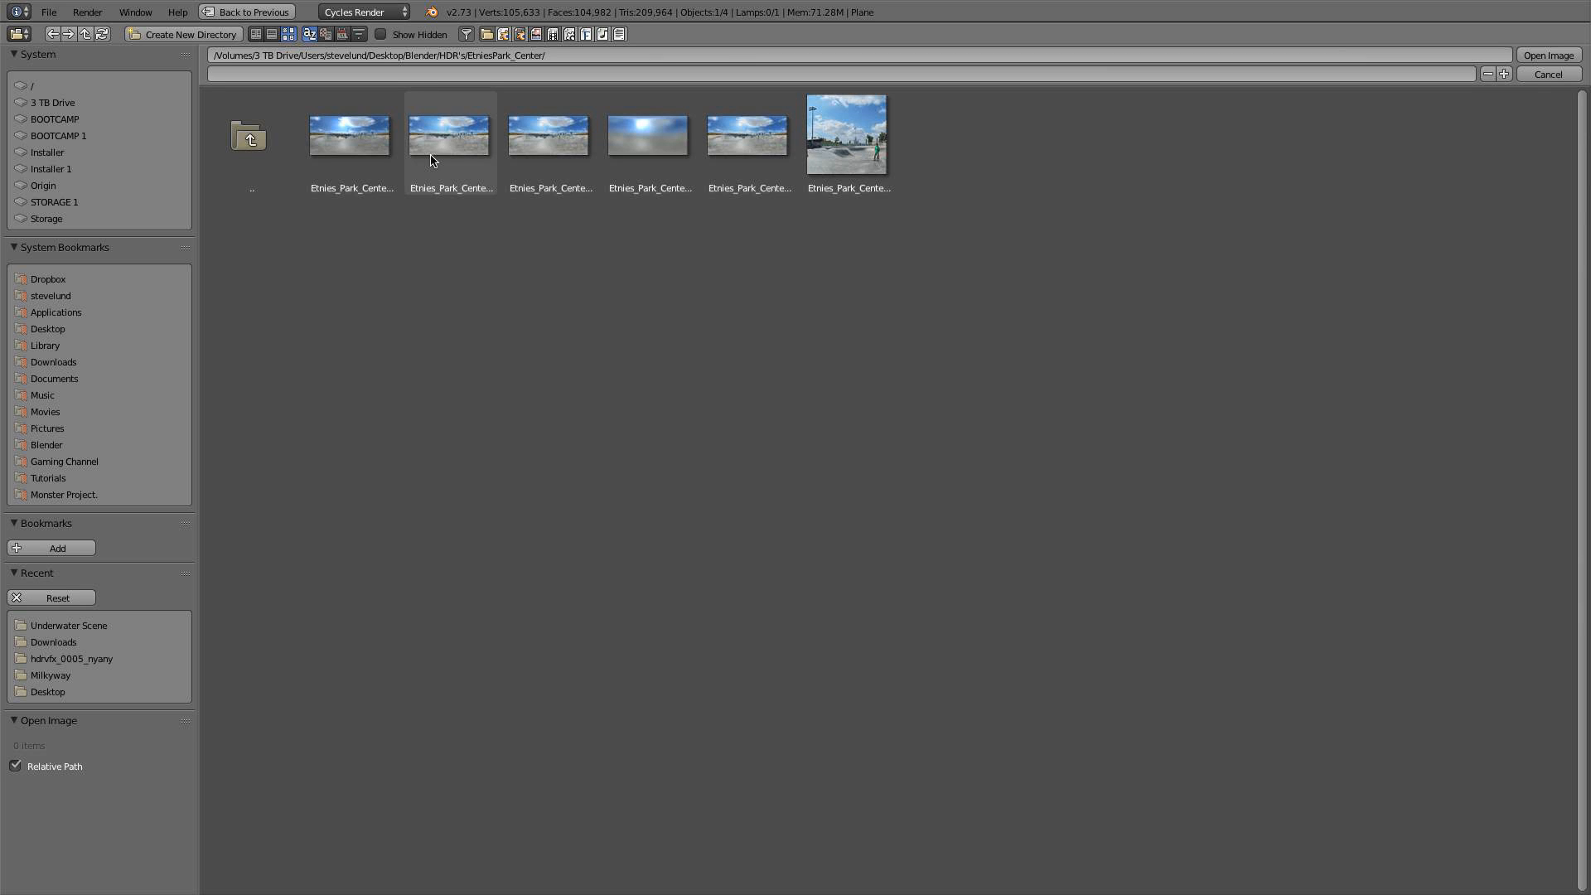
pyautogui.click(274, 154)
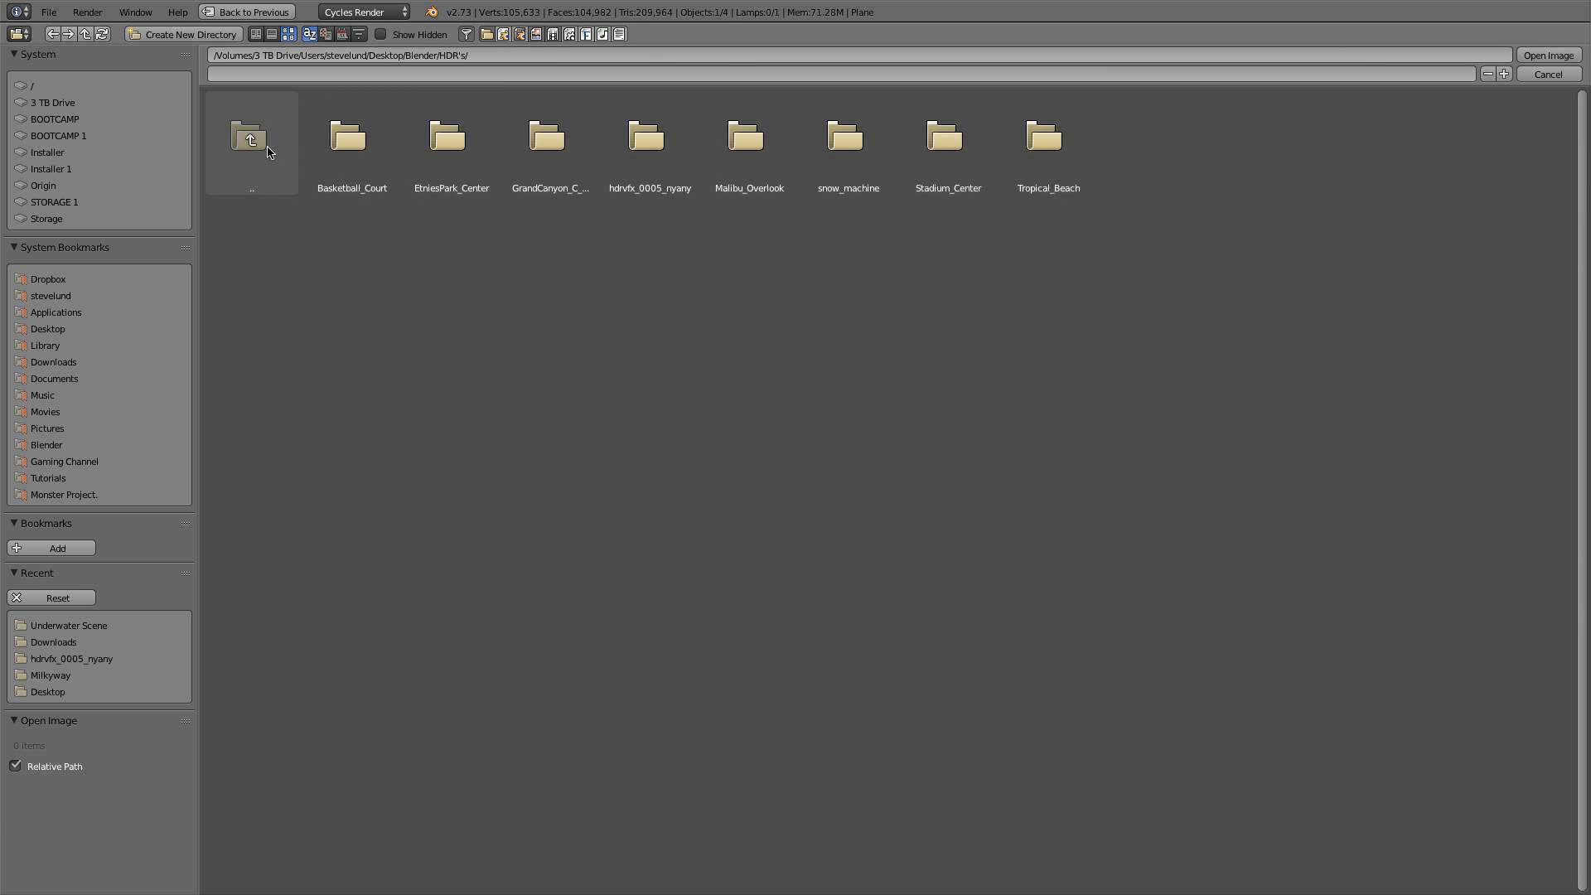
# Open hdrvfx_nyany_1_n2_v101_Ref.hdr from the hdrvfx_0005_nyany folder as the environment image, and show the World's shader nodes in the node editor
pyautogui.click(647, 139)
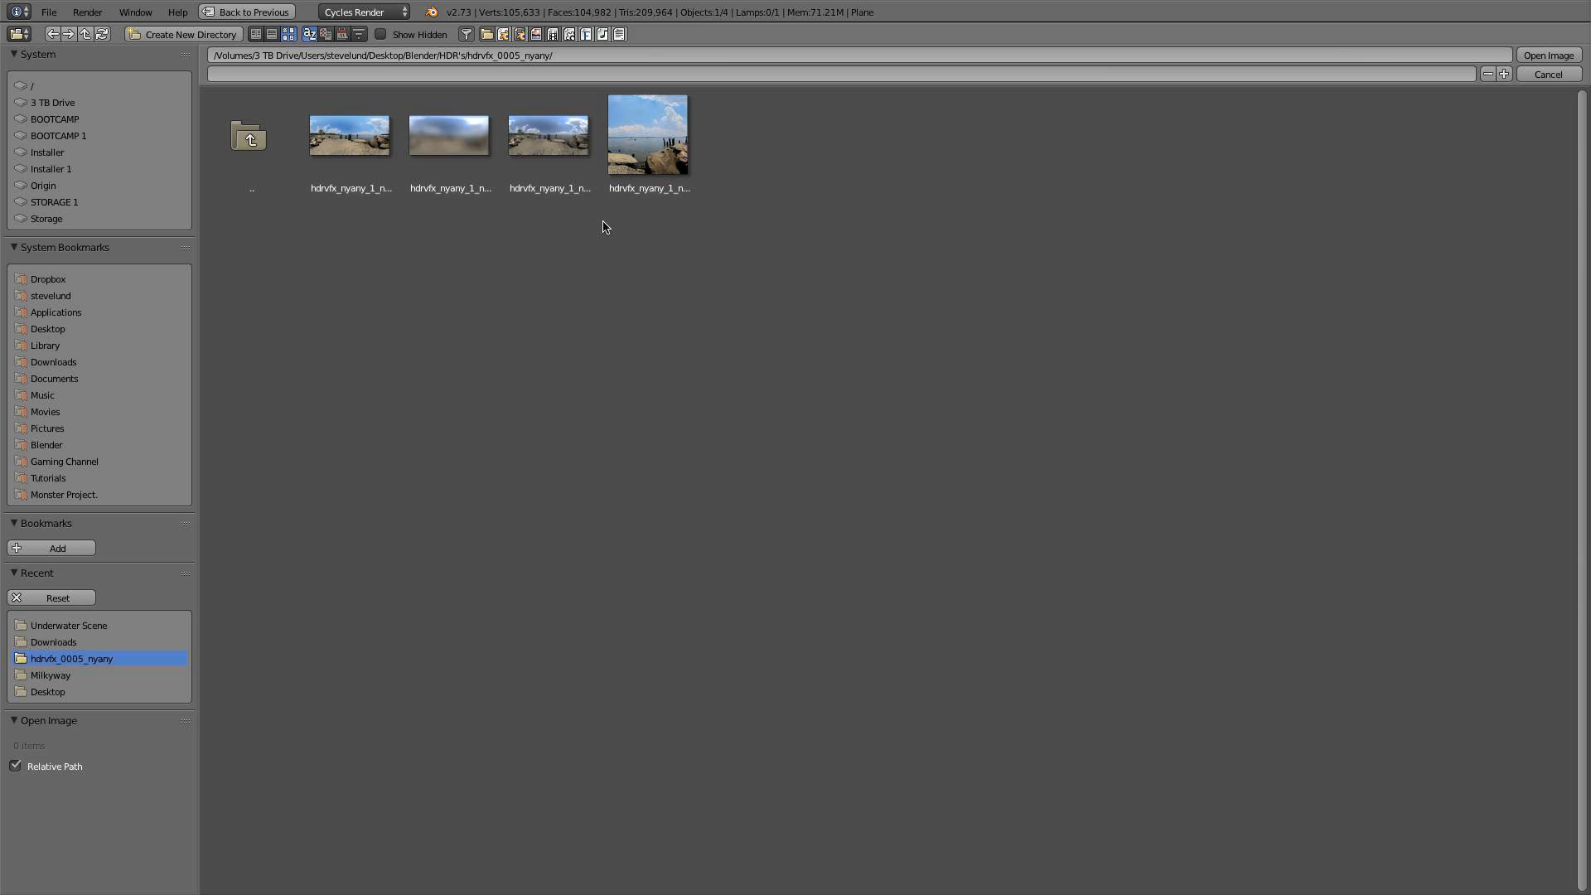
pyautogui.click(572, 151)
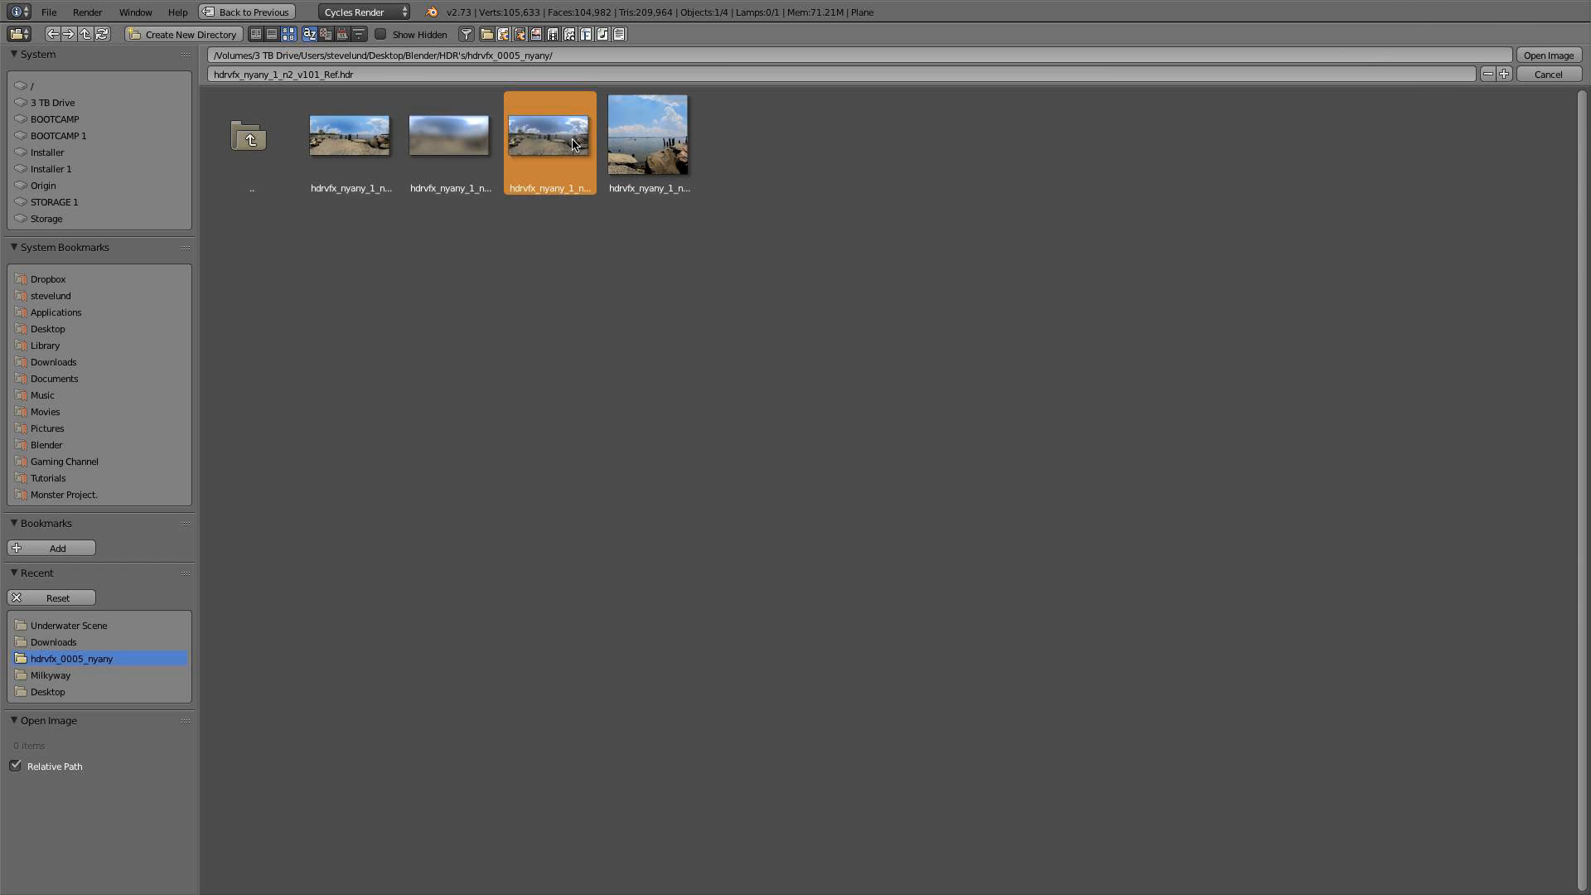
pyautogui.doubleClick(574, 145)
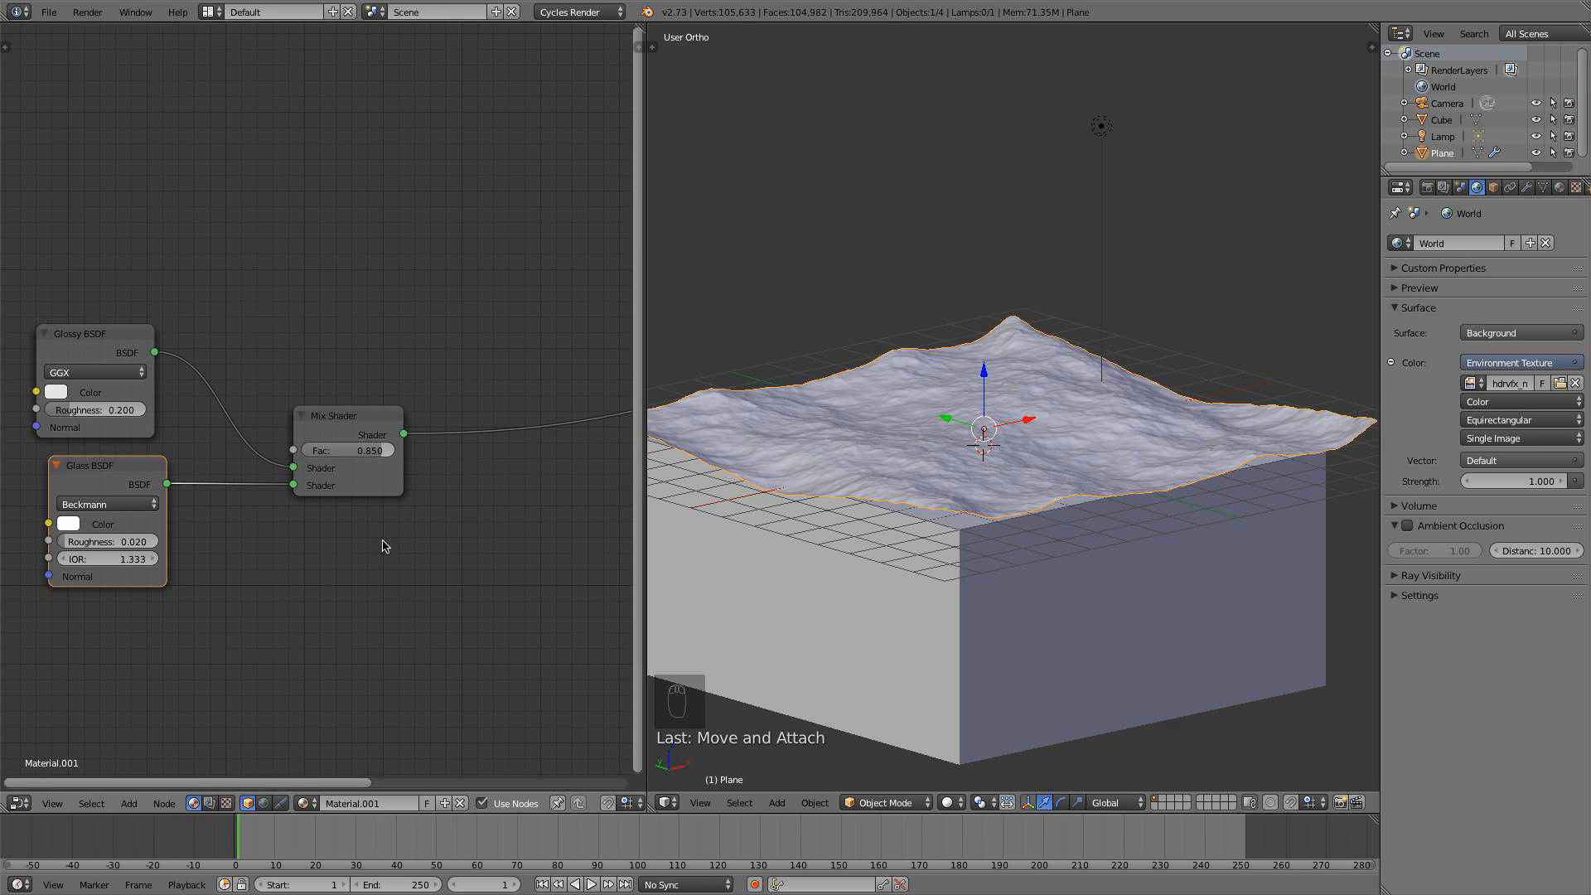
pyautogui.click(263, 803)
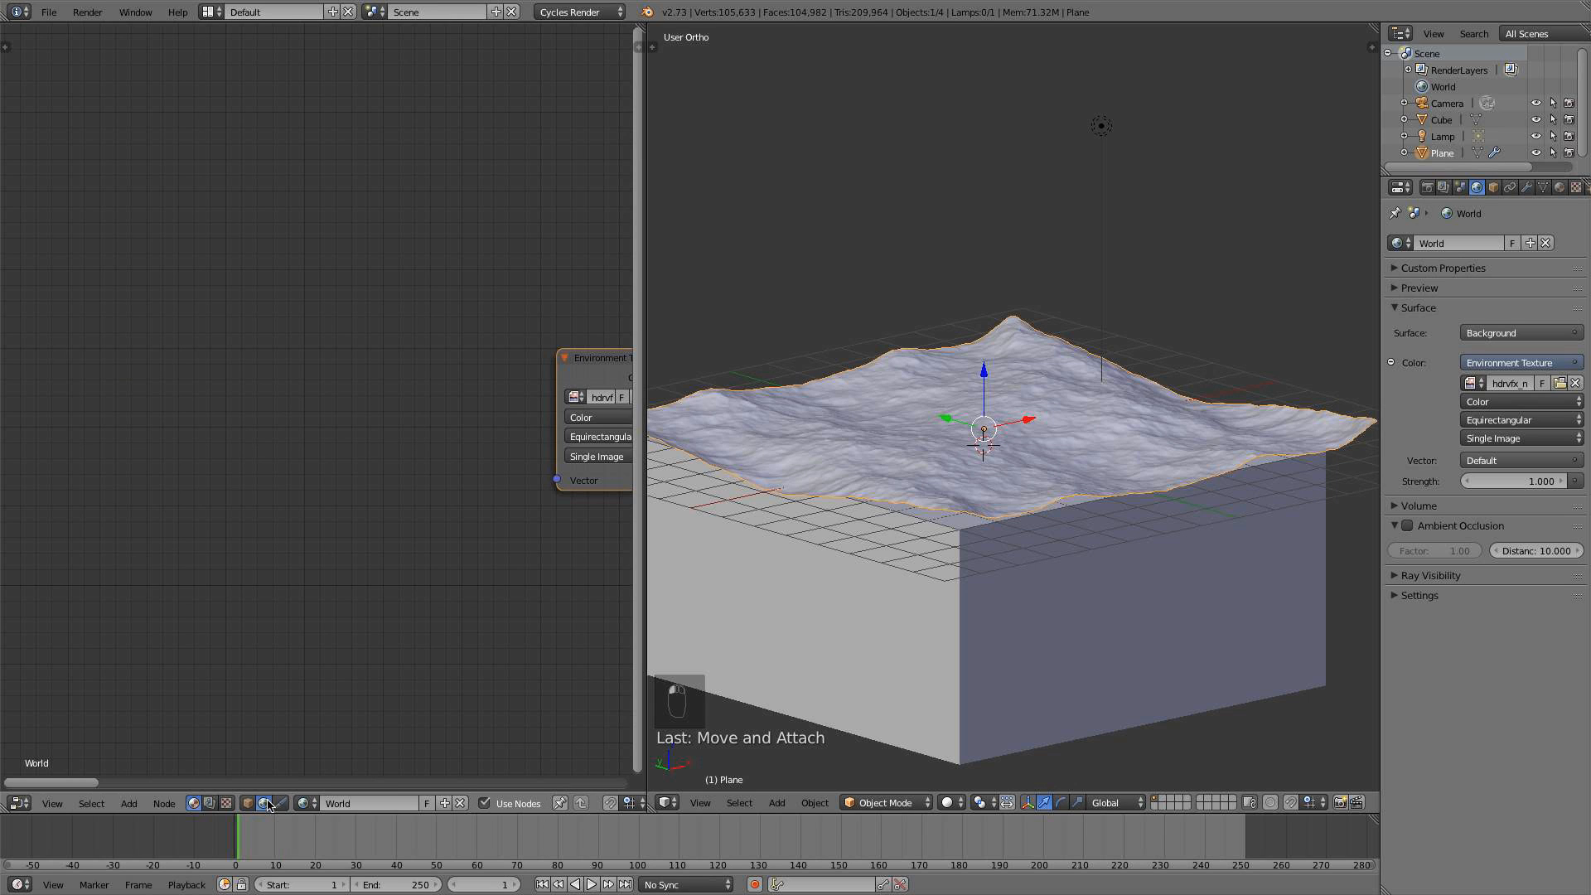
pyautogui.keyDown('ctrl'); pyautogui.scroll(-5, 388, 605); pyautogui.keyUp('ctrl')
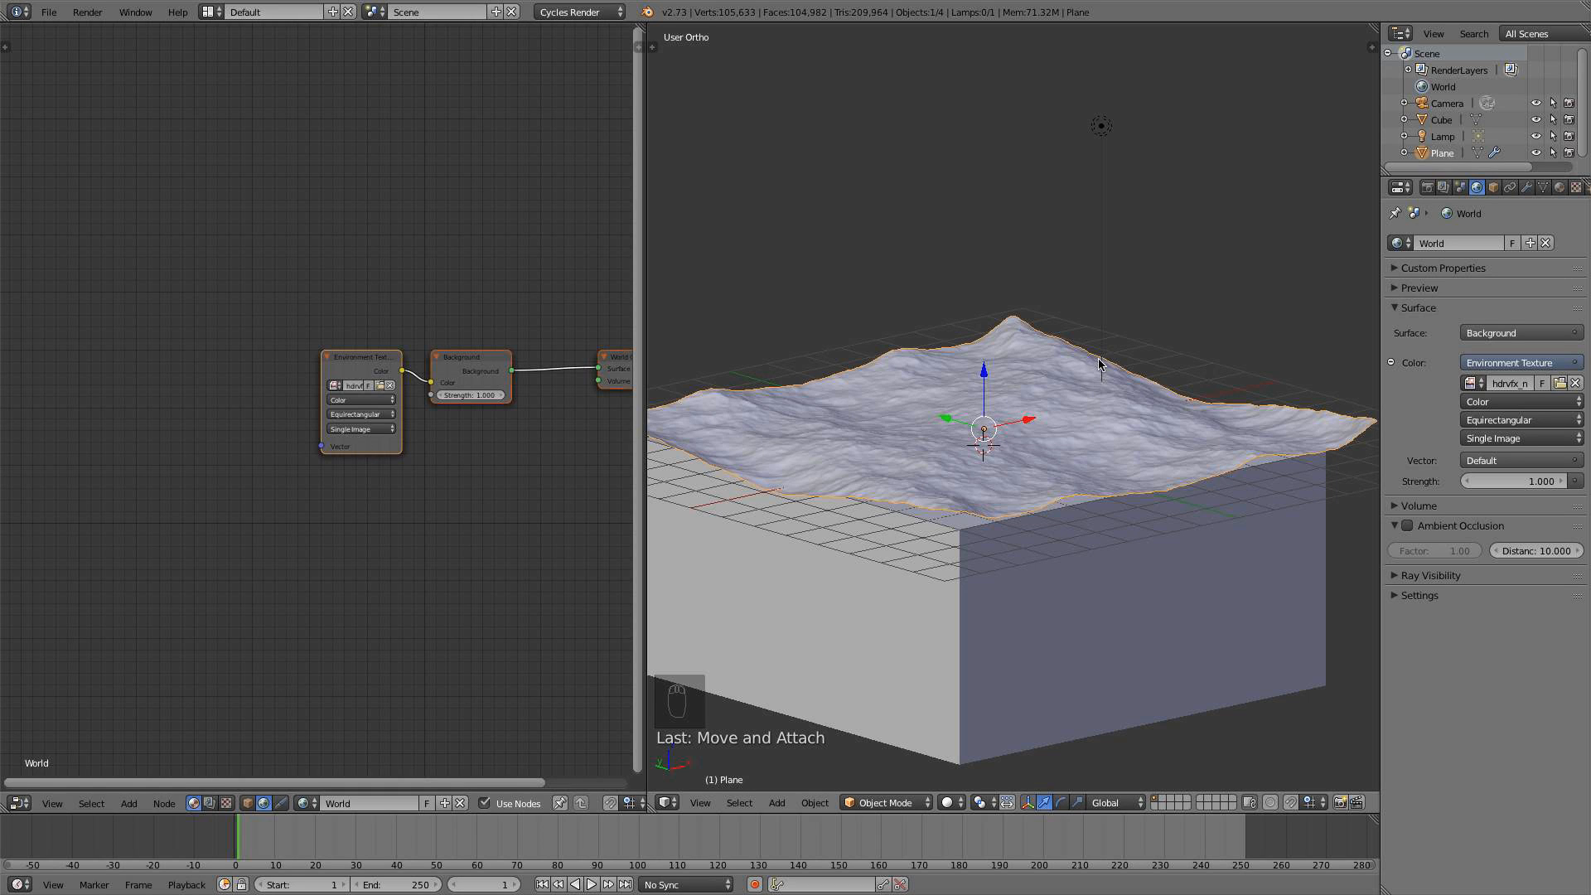
# Select the camera in the 3D view, and nudge the Environment Texture node slightly away from the Background node
pyautogui.scroll(-4, 1094, 363)
pyautogui.moveTo(1077, 370); pyautogui.dragTo(1190, 330, button='middle')
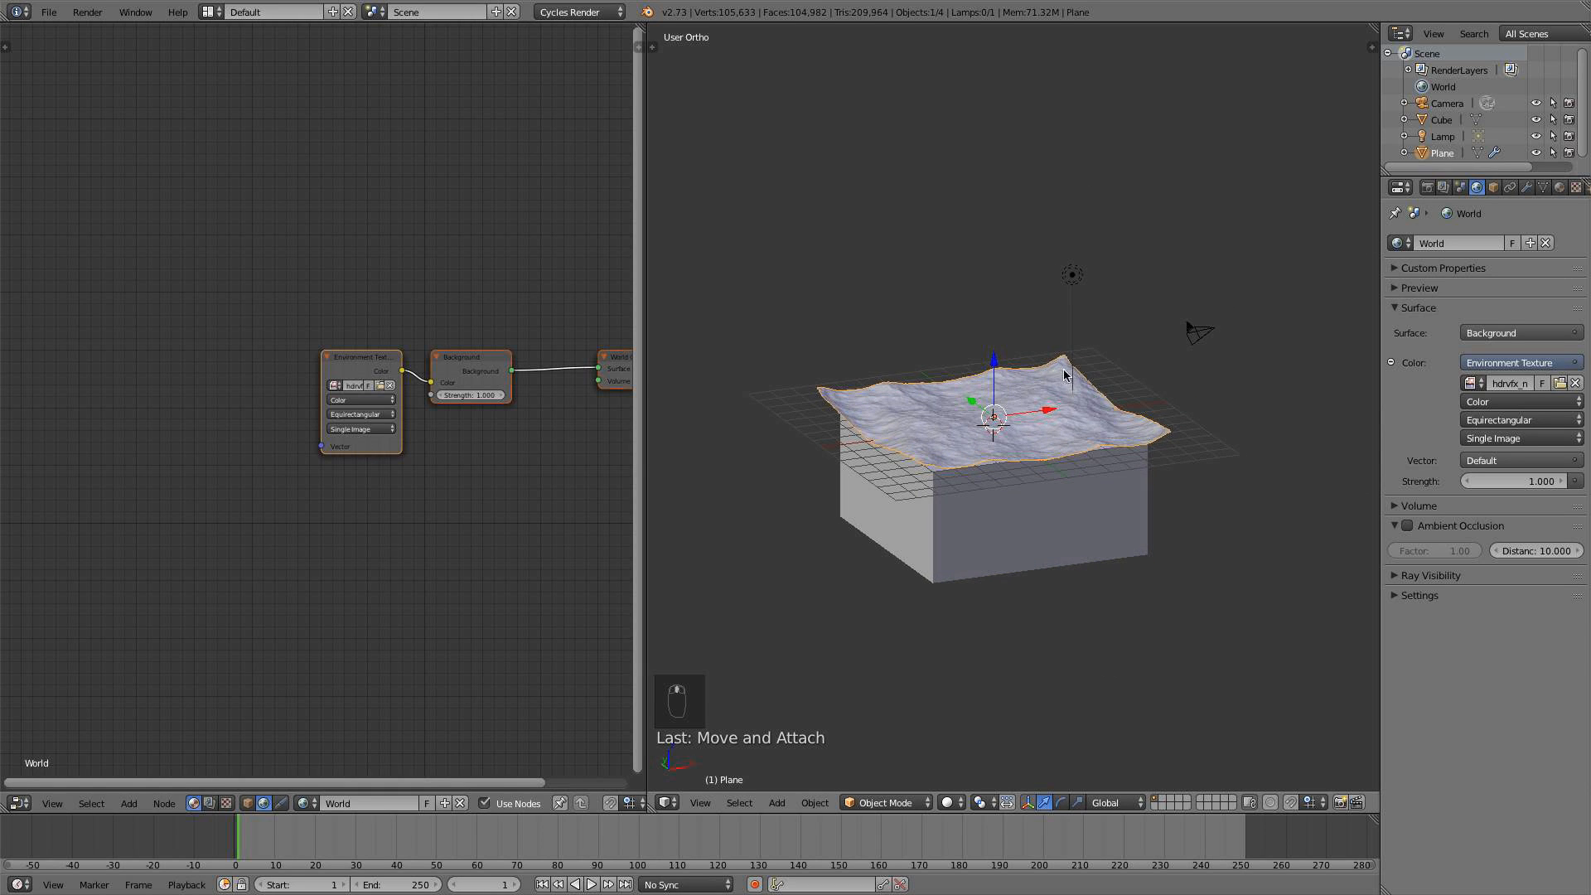
pyautogui.rightClick(1206, 332)
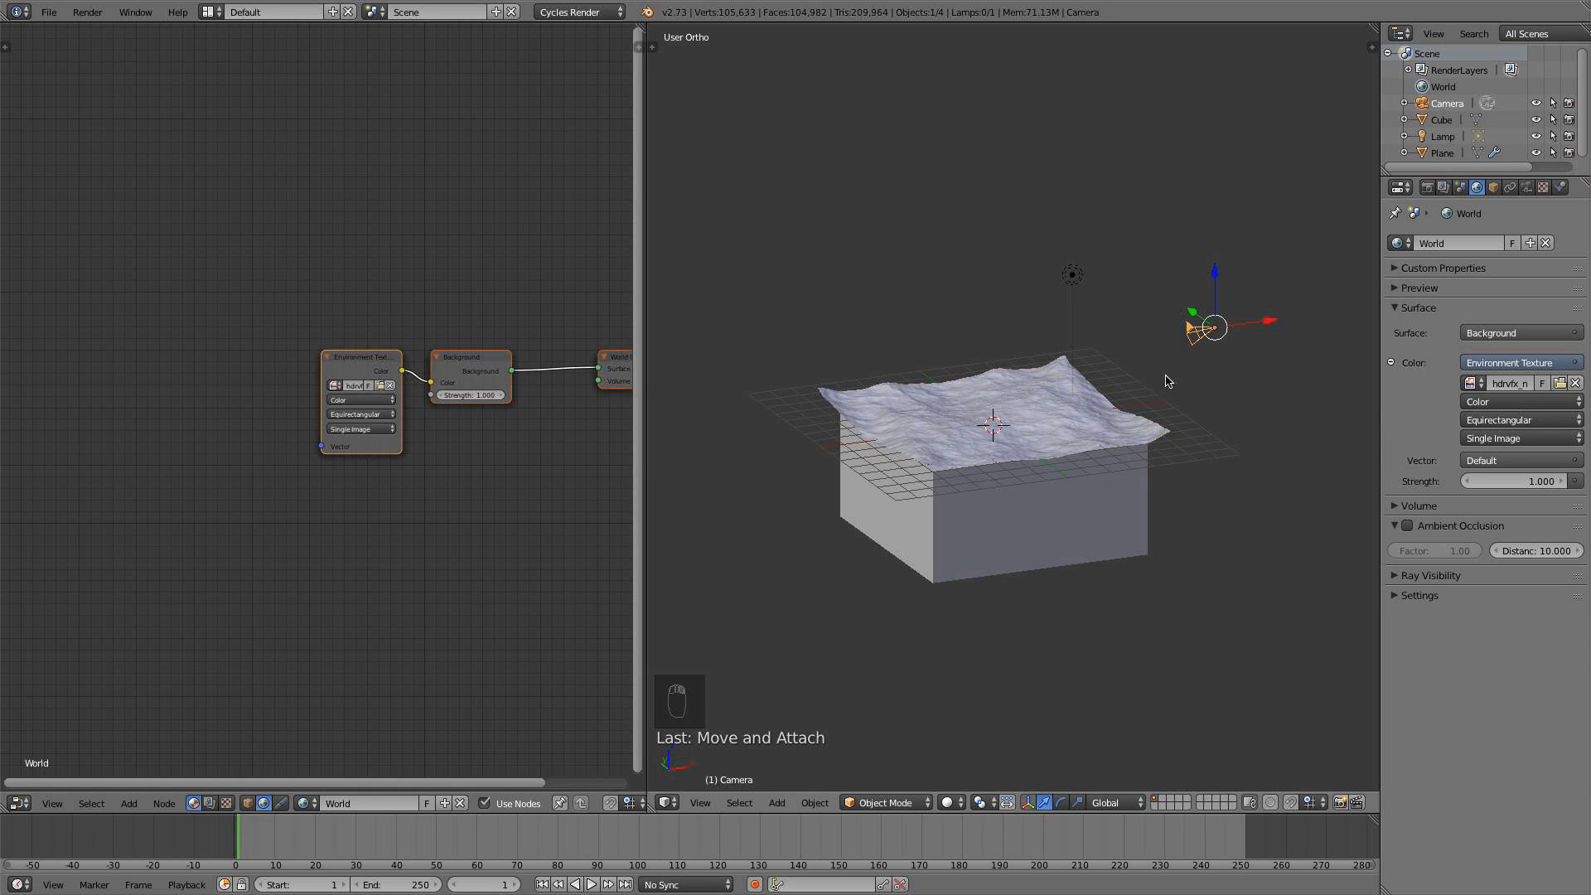
pyautogui.moveTo(356, 364); pyautogui.dragTo(343, 370)
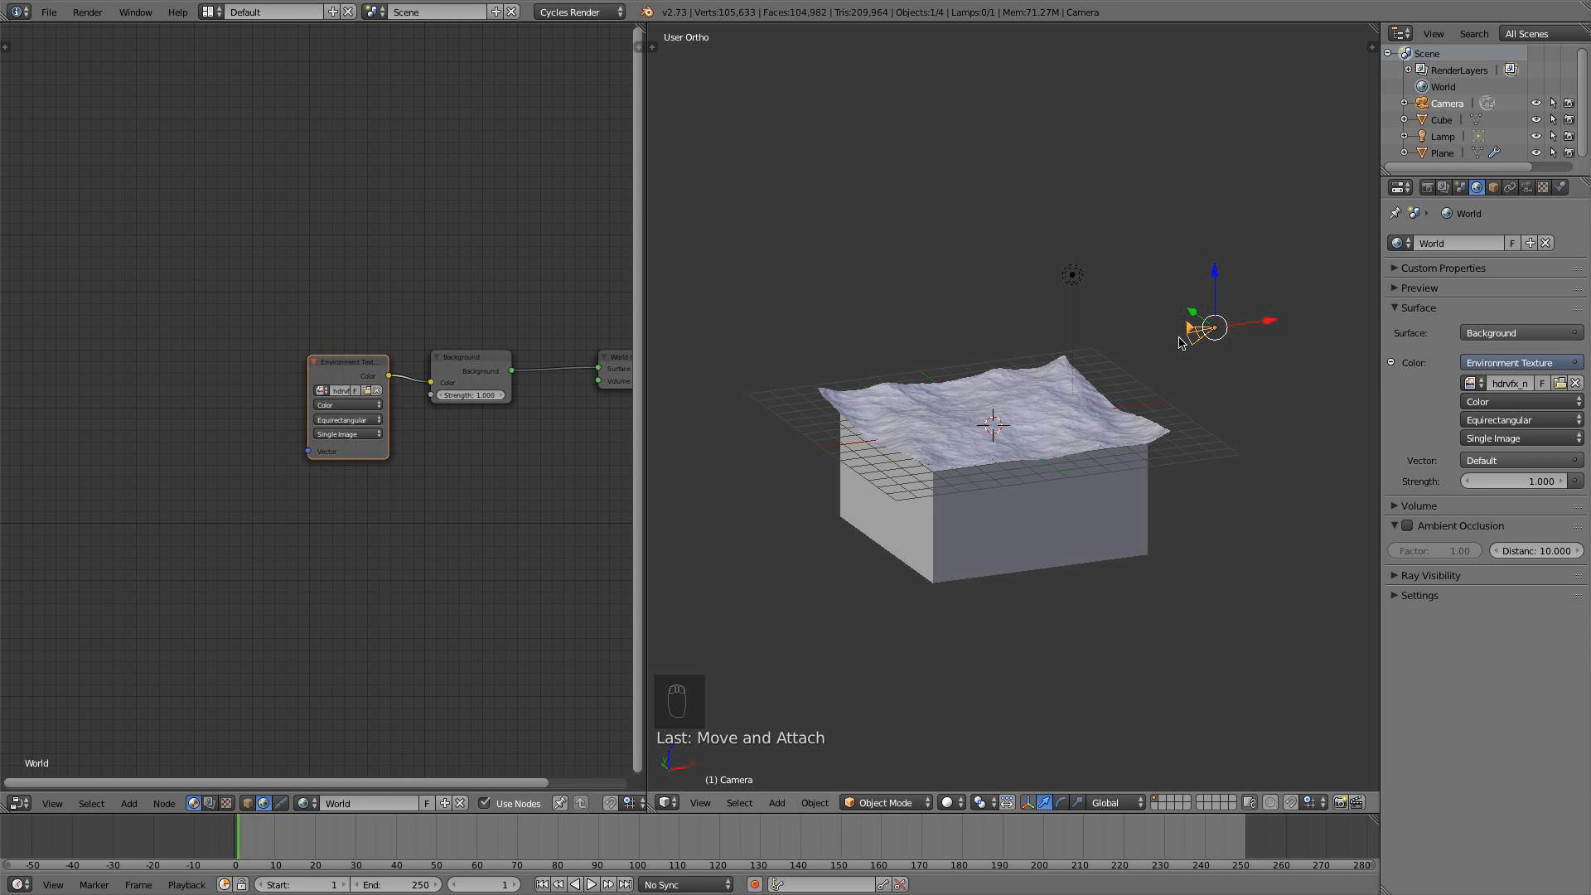
# Switch to perspective projection and align the camera to a view from inside the box, looking up toward the water surface and a corner
pyautogui.scroll(5, 1115, 465)
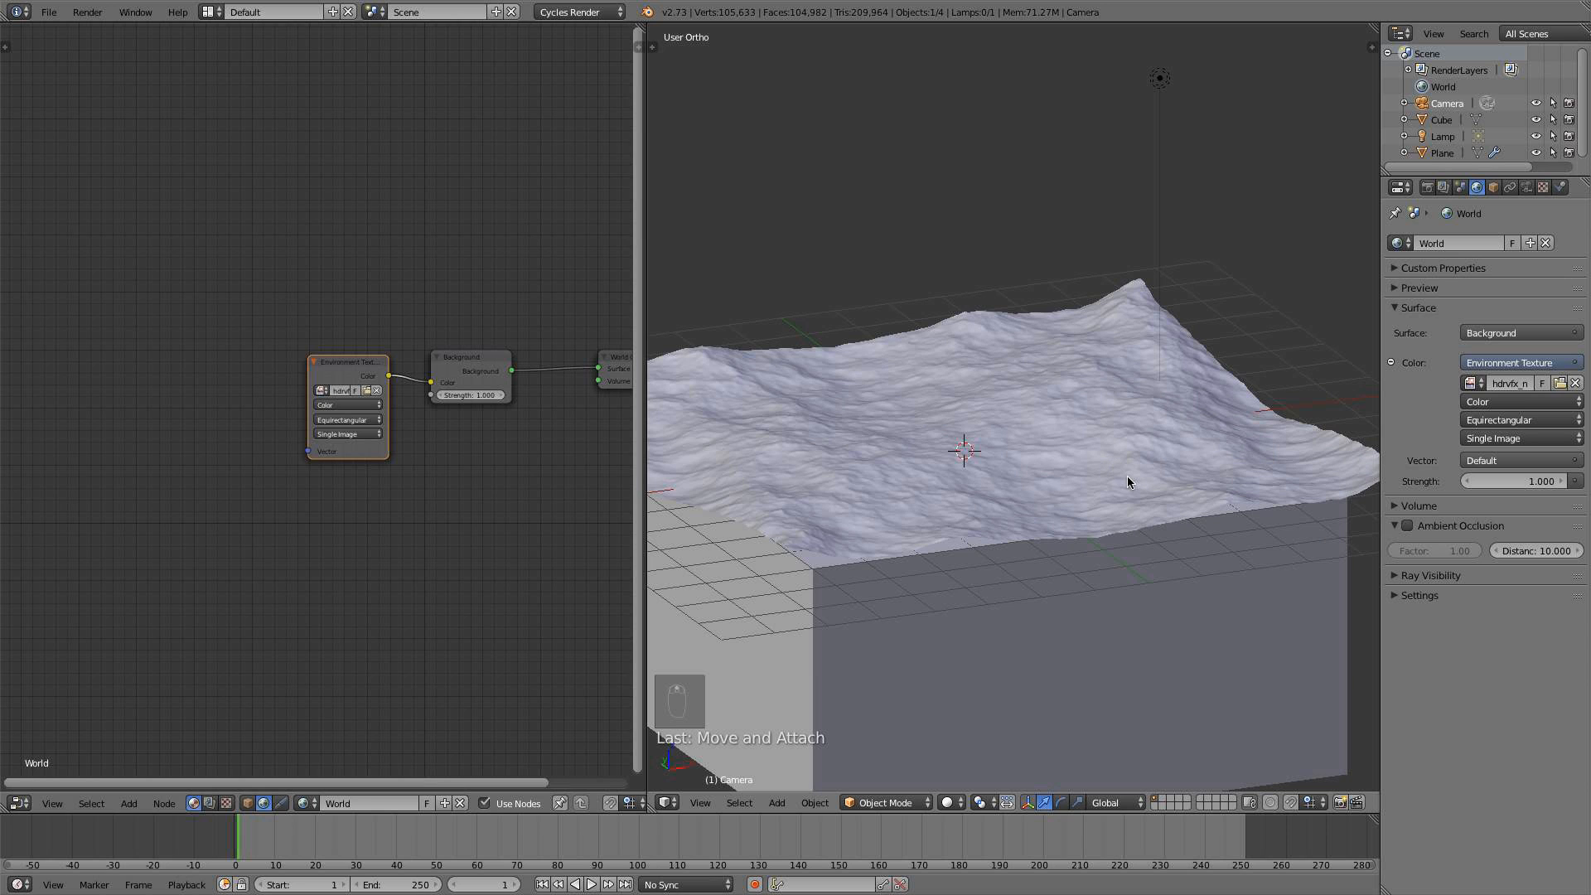
pyautogui.press('KP_5')
pyautogui.scroll(-6, 1111, 441)
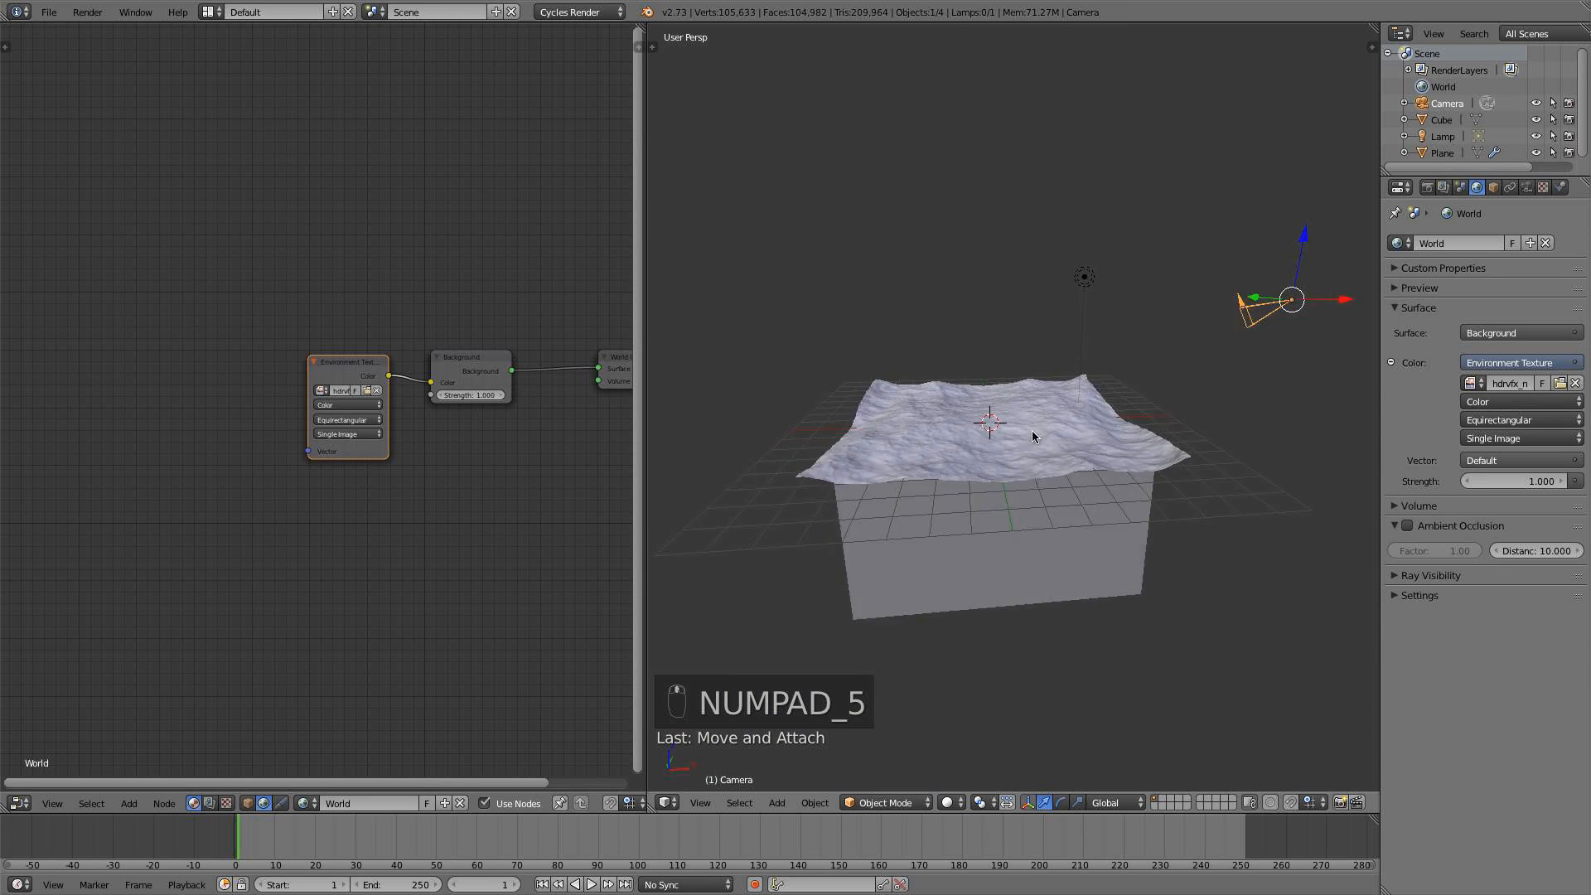
pyautogui.scroll(6, 1062, 464)
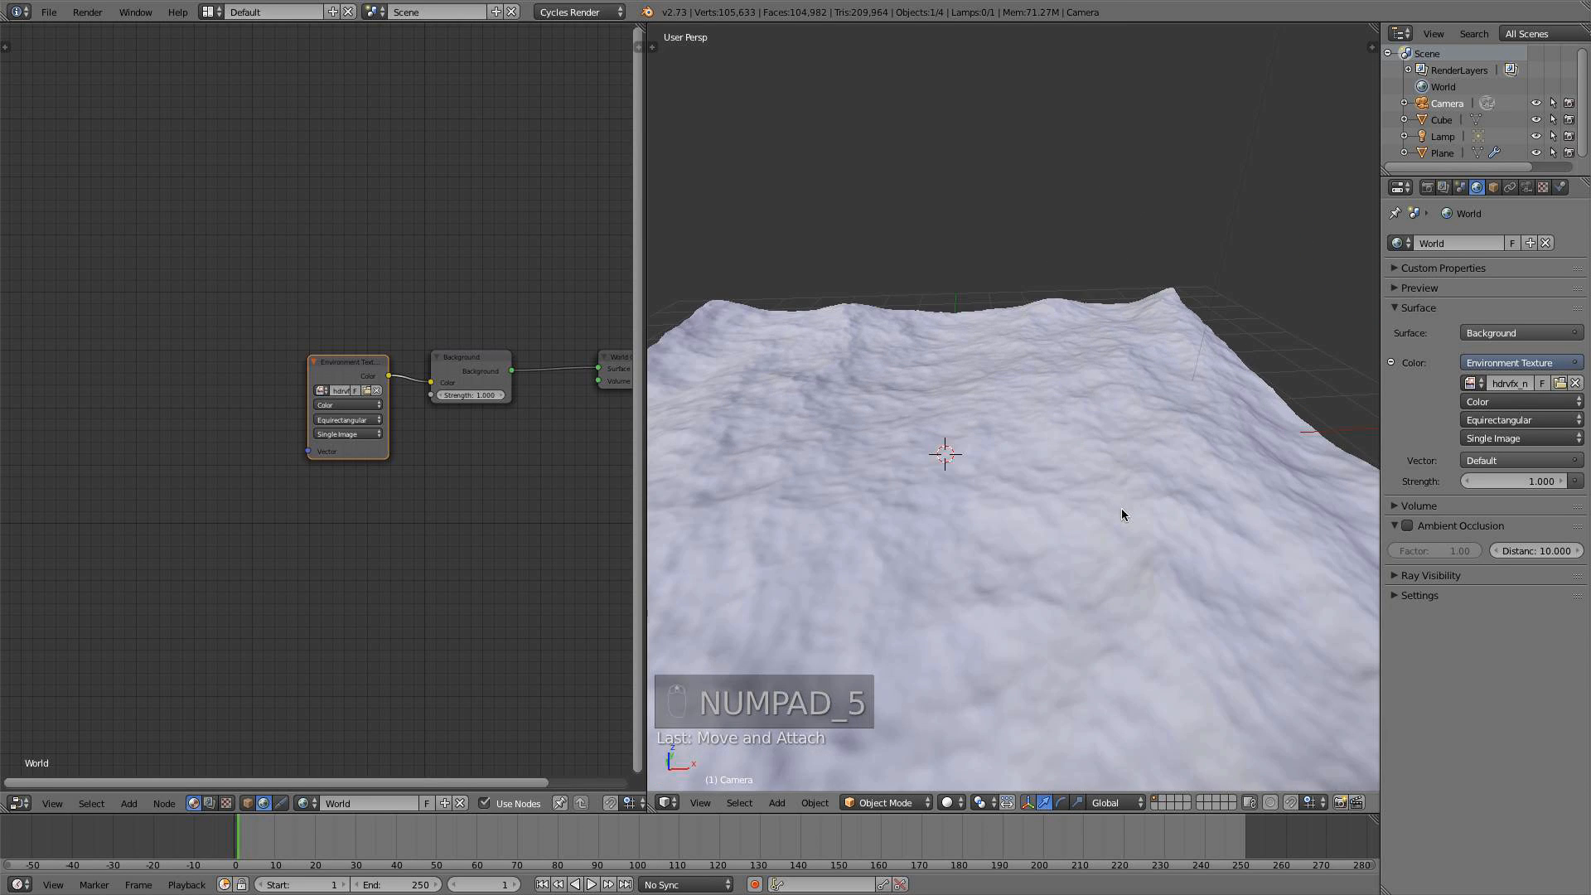
pyautogui.scroll(5, 1111, 464)
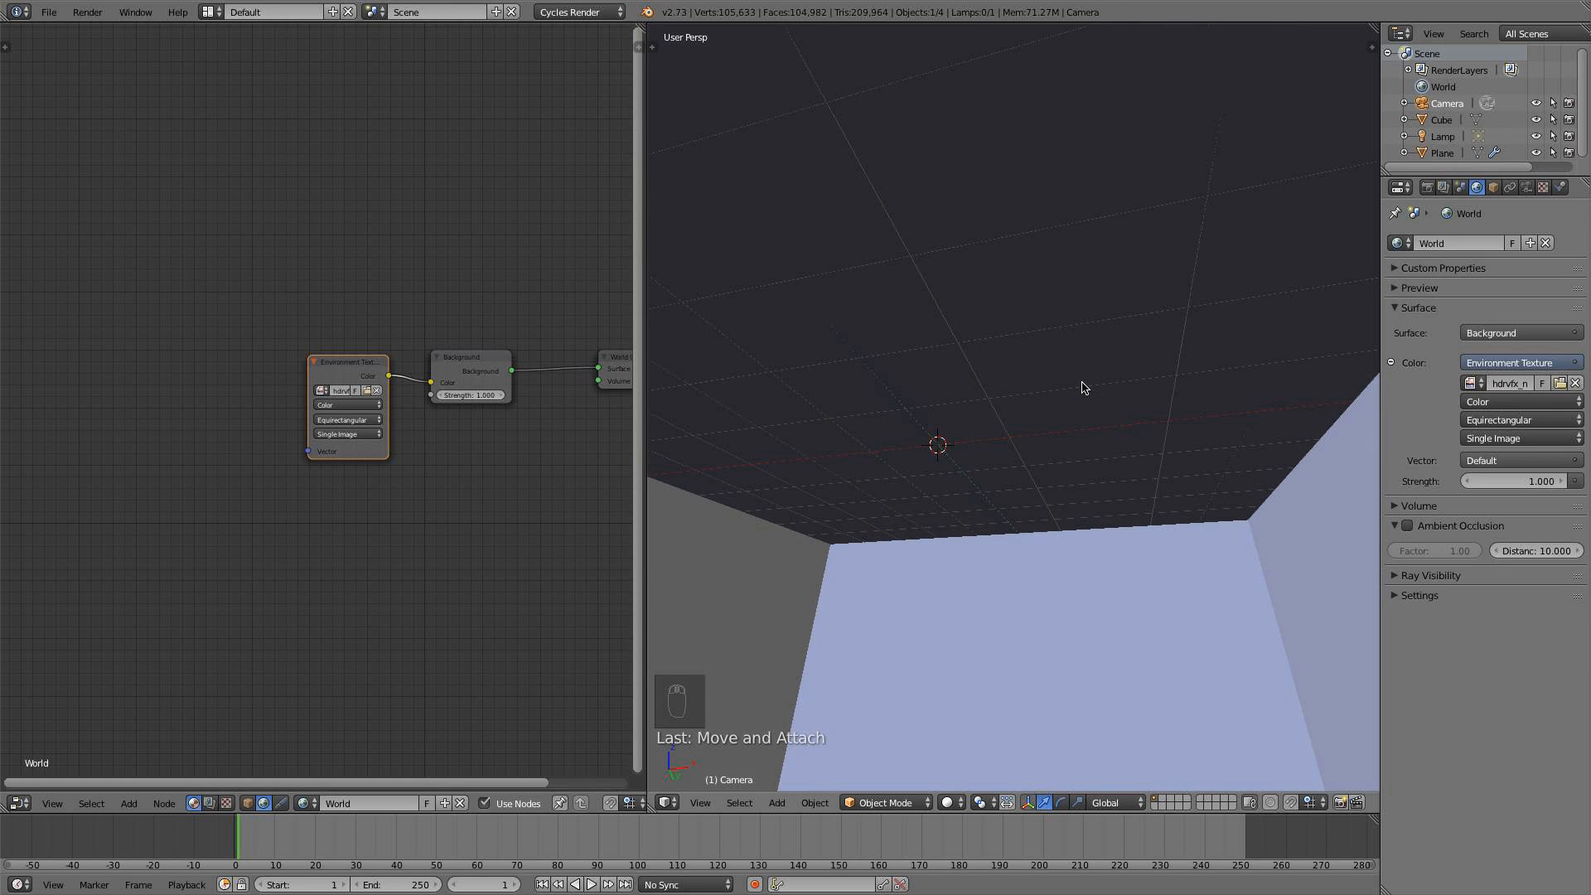
pyautogui.moveTo(1083, 430)
pyautogui.mouseDown(button='middle')
pyautogui.moveTo(1055, 486)
pyautogui.moveTo(1073, 500)
pyautogui.moveTo(1075, 452)
pyautogui.mouseUp(button='middle')
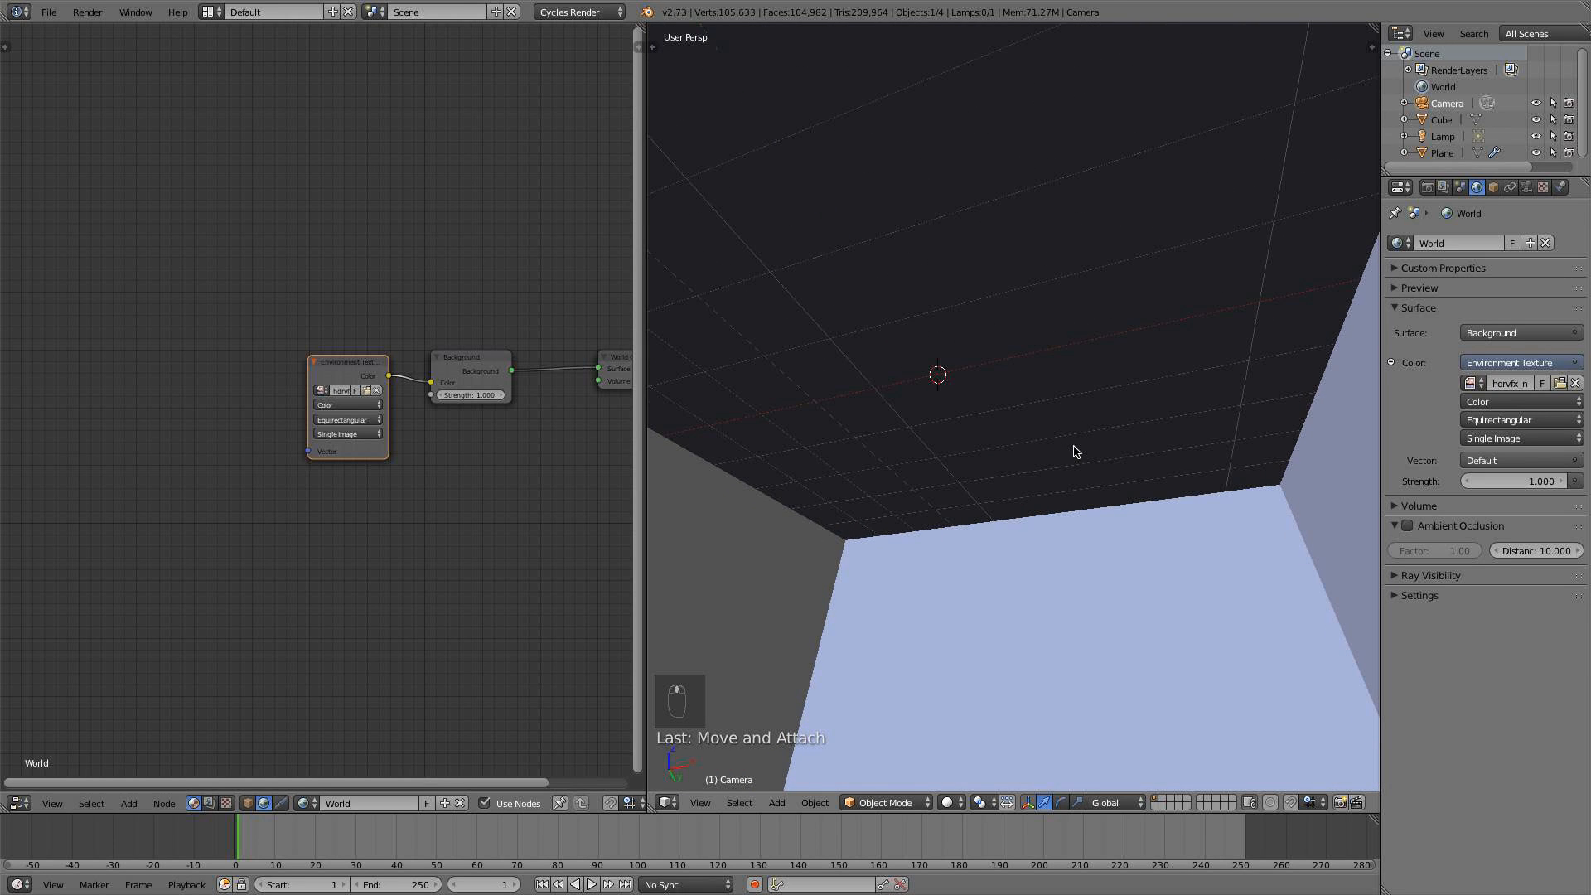
pyautogui.keyDown('shift'); pyautogui.moveTo(1063, 530); pyautogui.dragTo(1048, 493, button='middle'); pyautogui.keyUp('shift')
pyautogui.scroll(-2, 1057, 507)
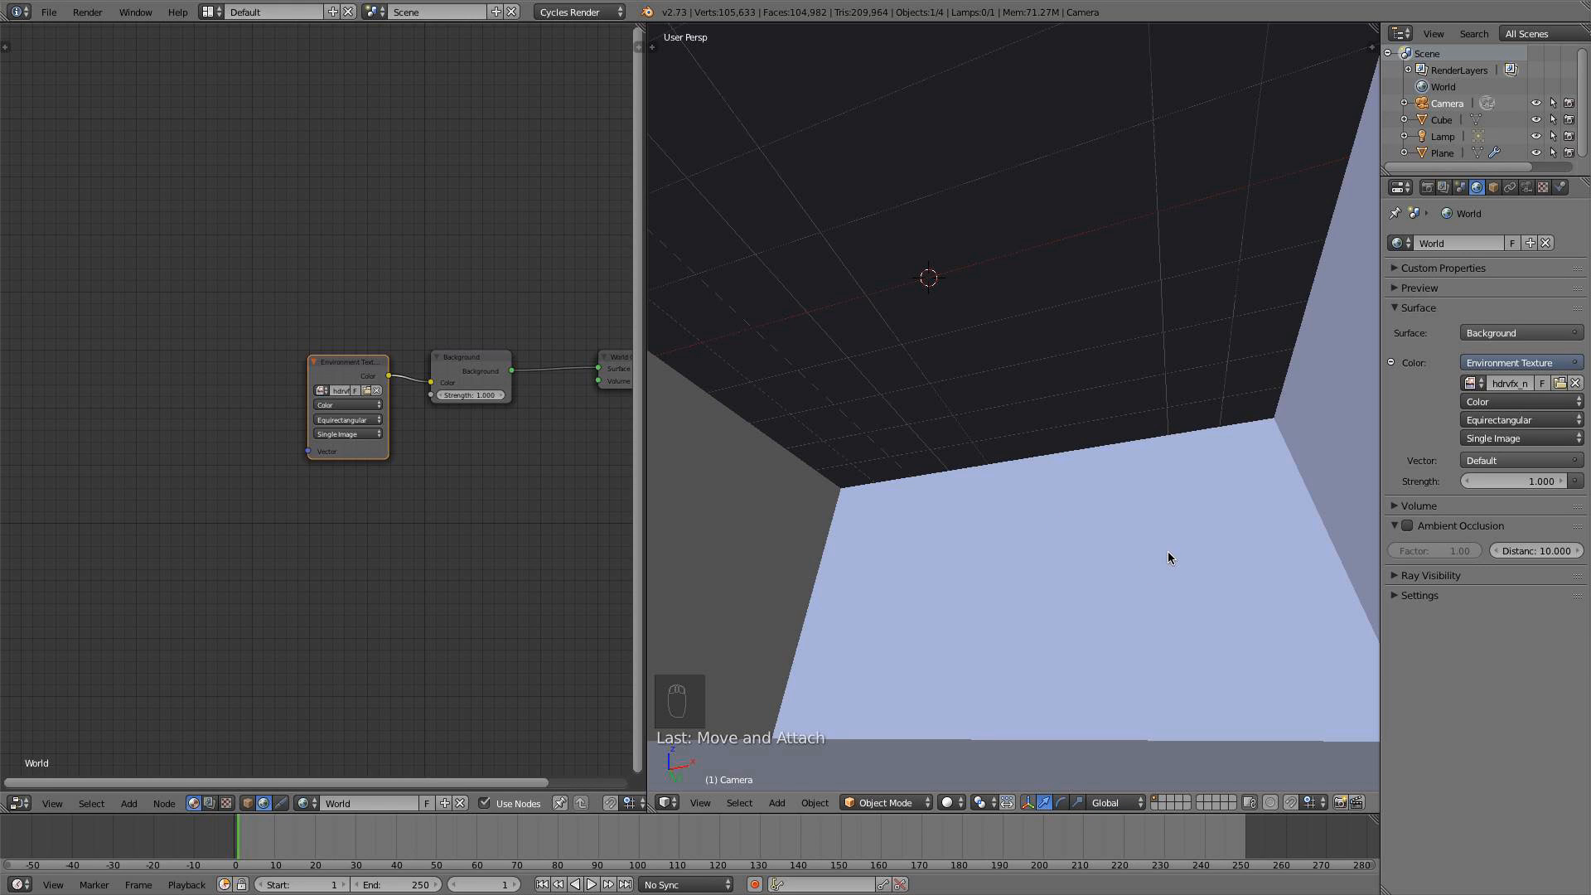
pyautogui.moveTo(1169, 557); pyautogui.dragTo(1127, 507, button='middle')
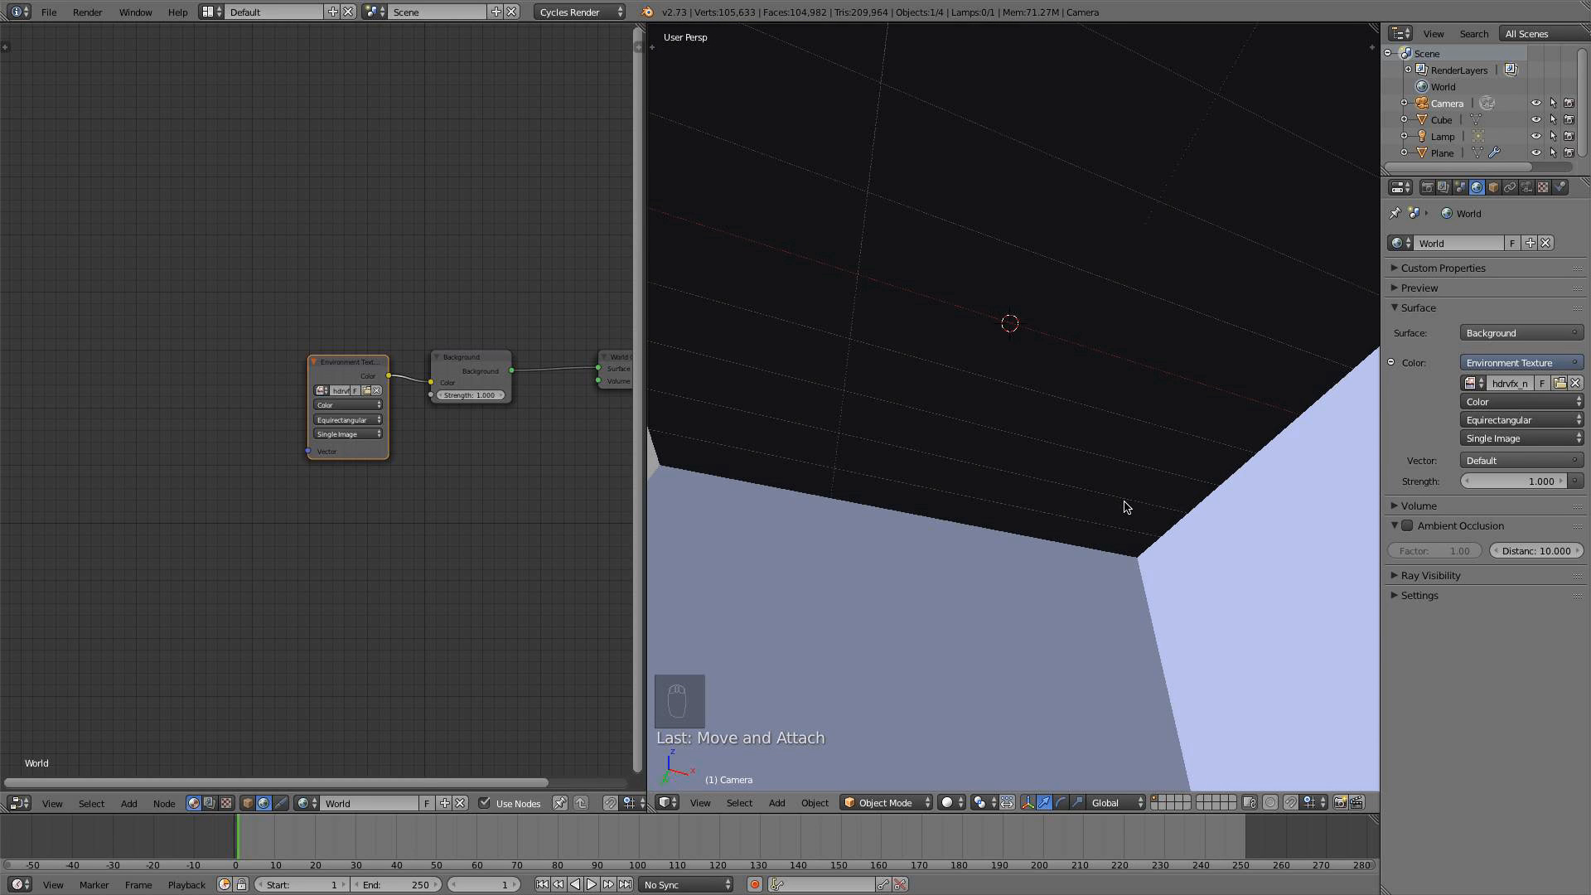
pyautogui.press('ctrl+alt+KP_0')
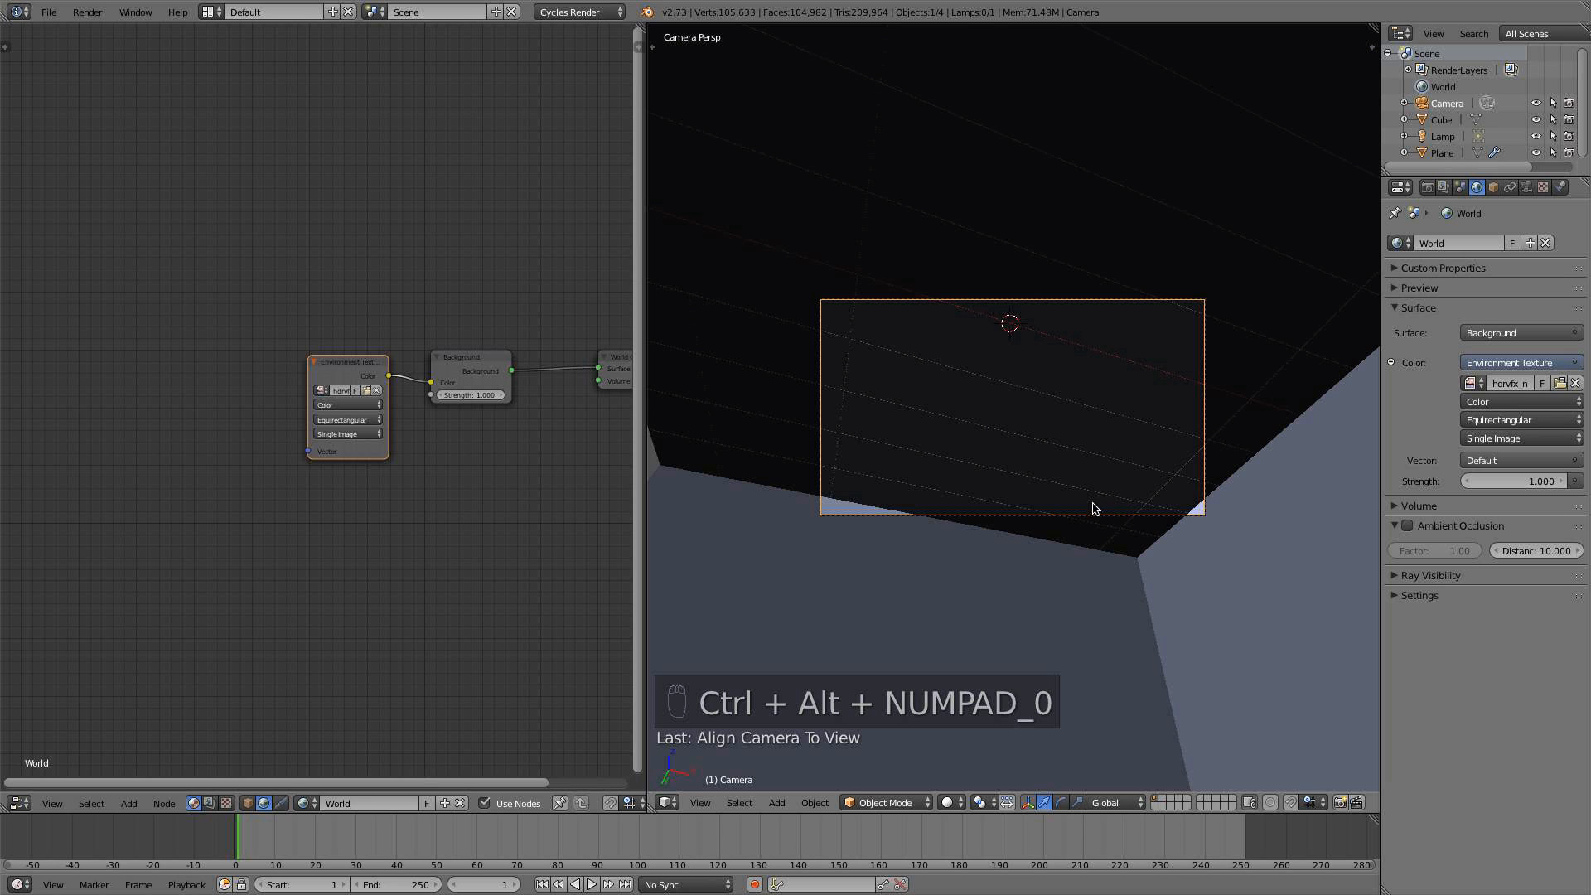
# Check the camera's placement from outside its view, return to the camera view, and show the scene in wireframe
pyautogui.scroll(-3, 1077, 496)
pyautogui.moveTo(1067, 488); pyautogui.dragTo(1247, 586, button='middle')
pyautogui.press('KP_1')
pyautogui.press('KP_0')
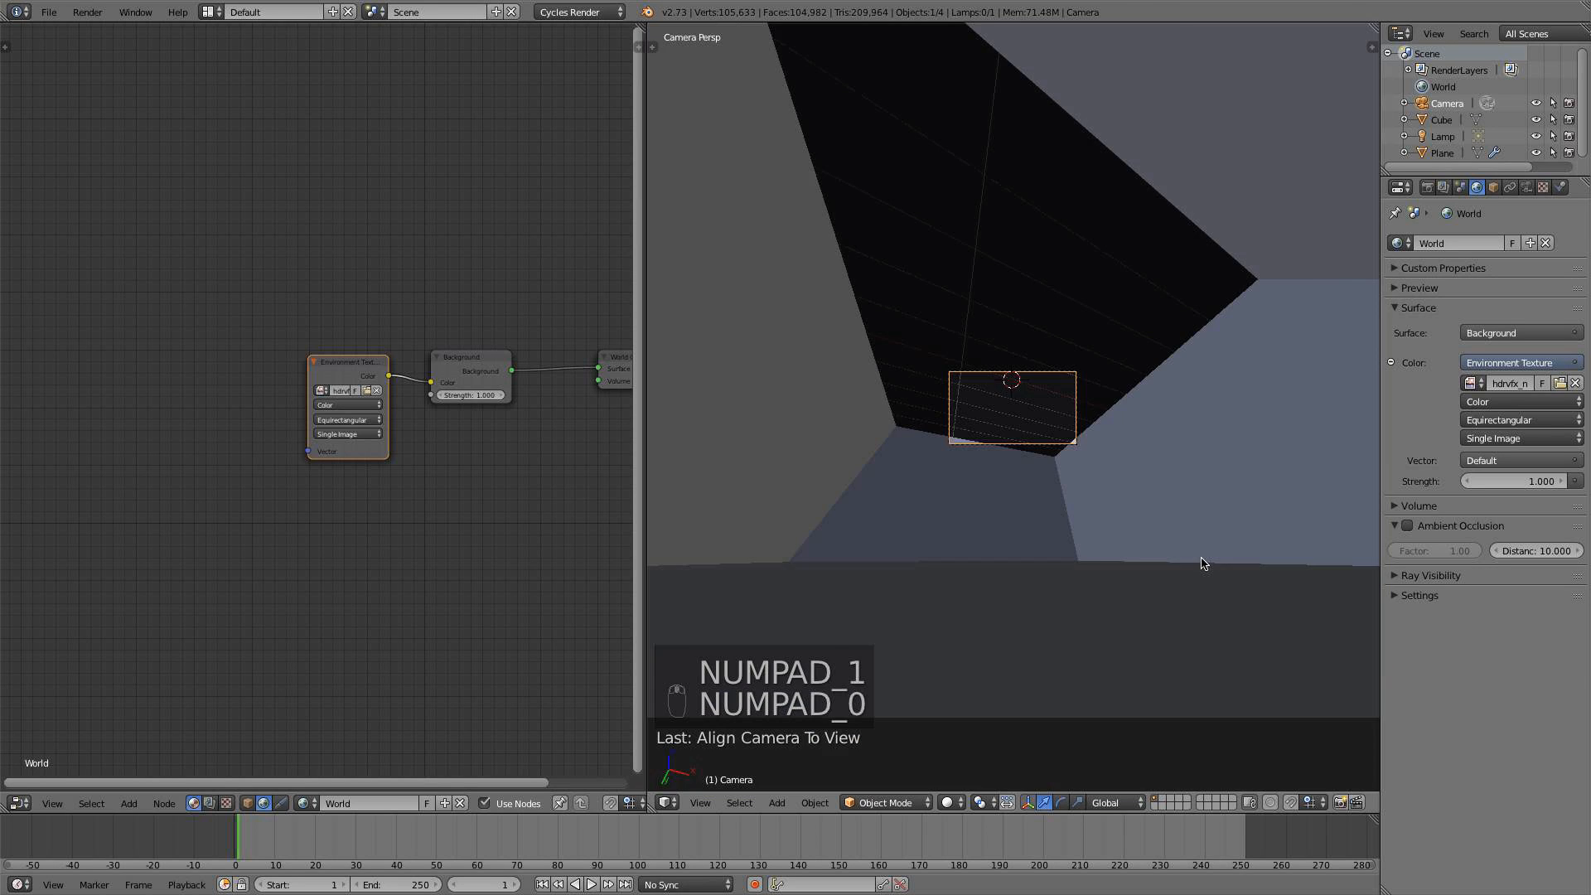
pyautogui.press('z')
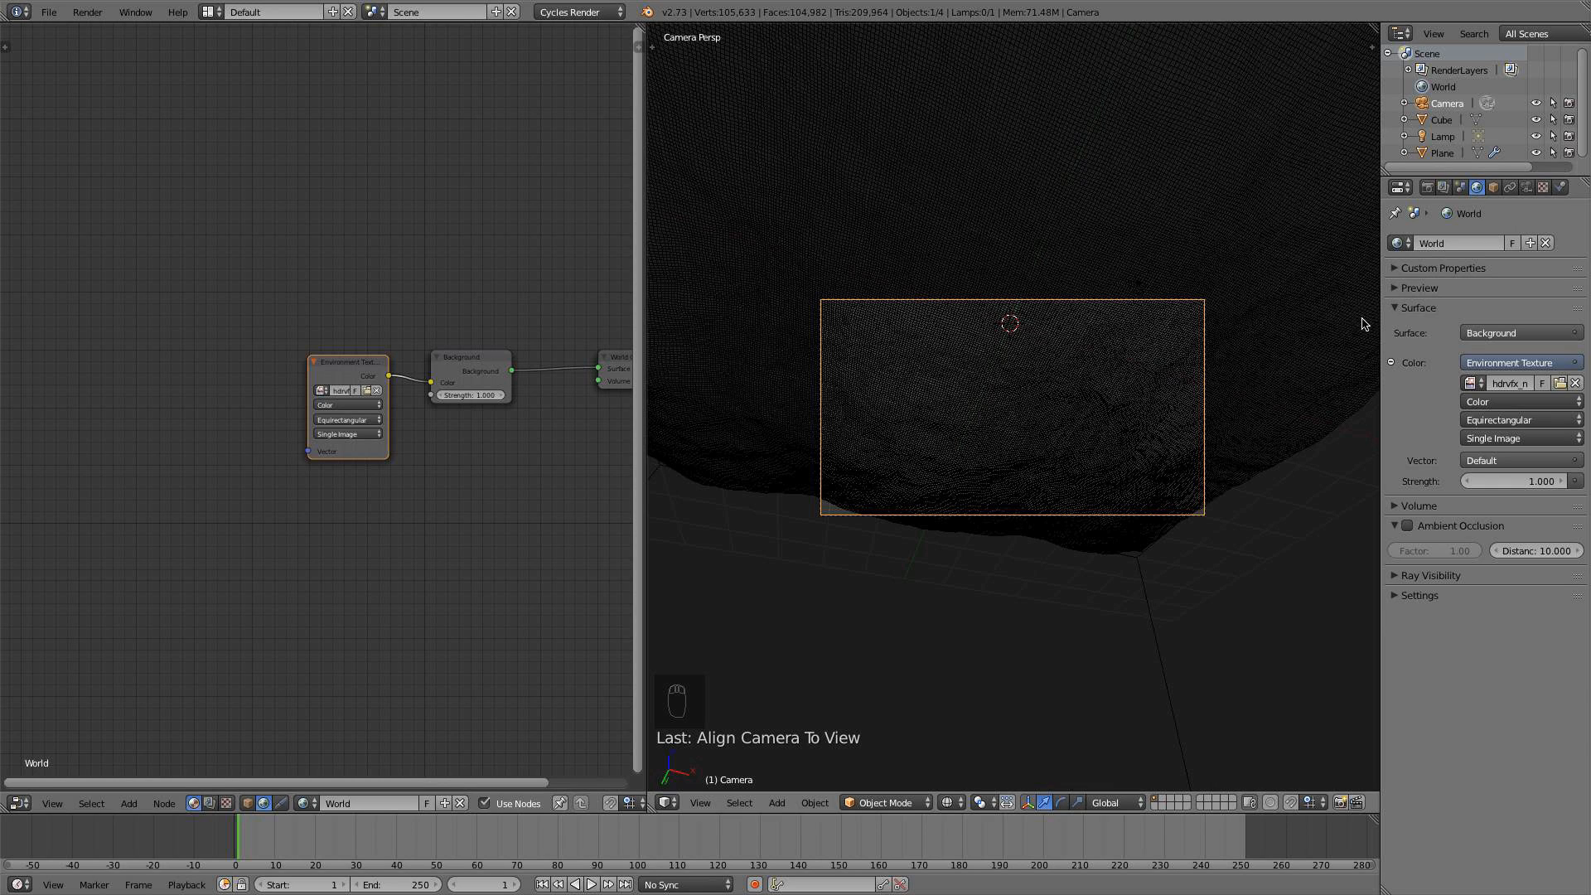
# Set the camera's focal length to 24 mm and tilt the camera with a free trackball rotation toward the water surface
pyautogui.click(1523, 188)
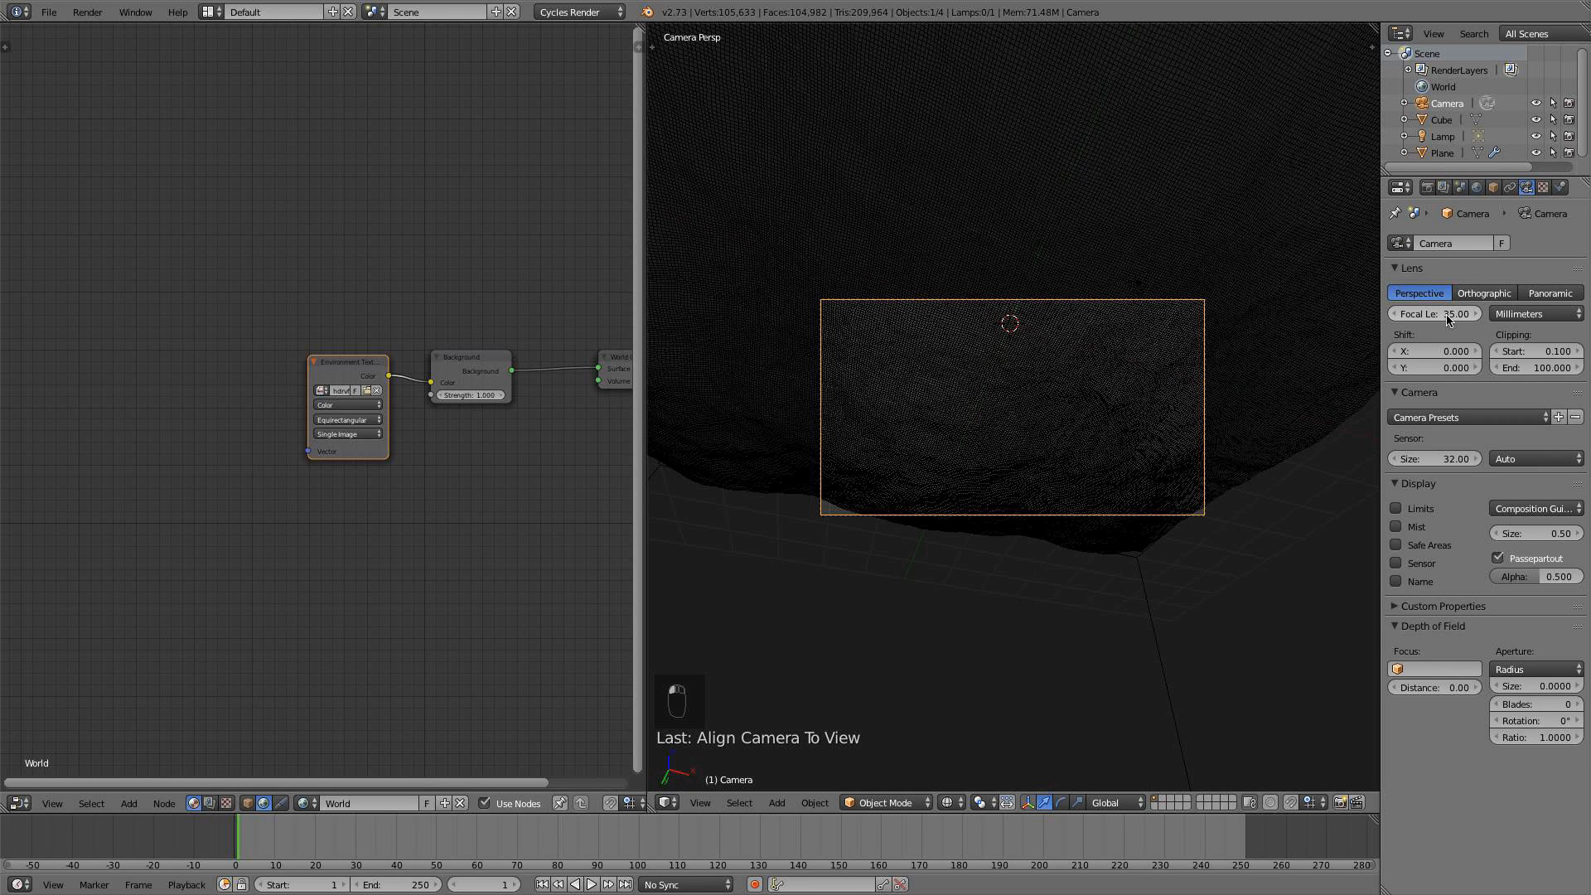
pyautogui.click(1448, 317)
pyautogui.write('24')
pyautogui.press('Return')
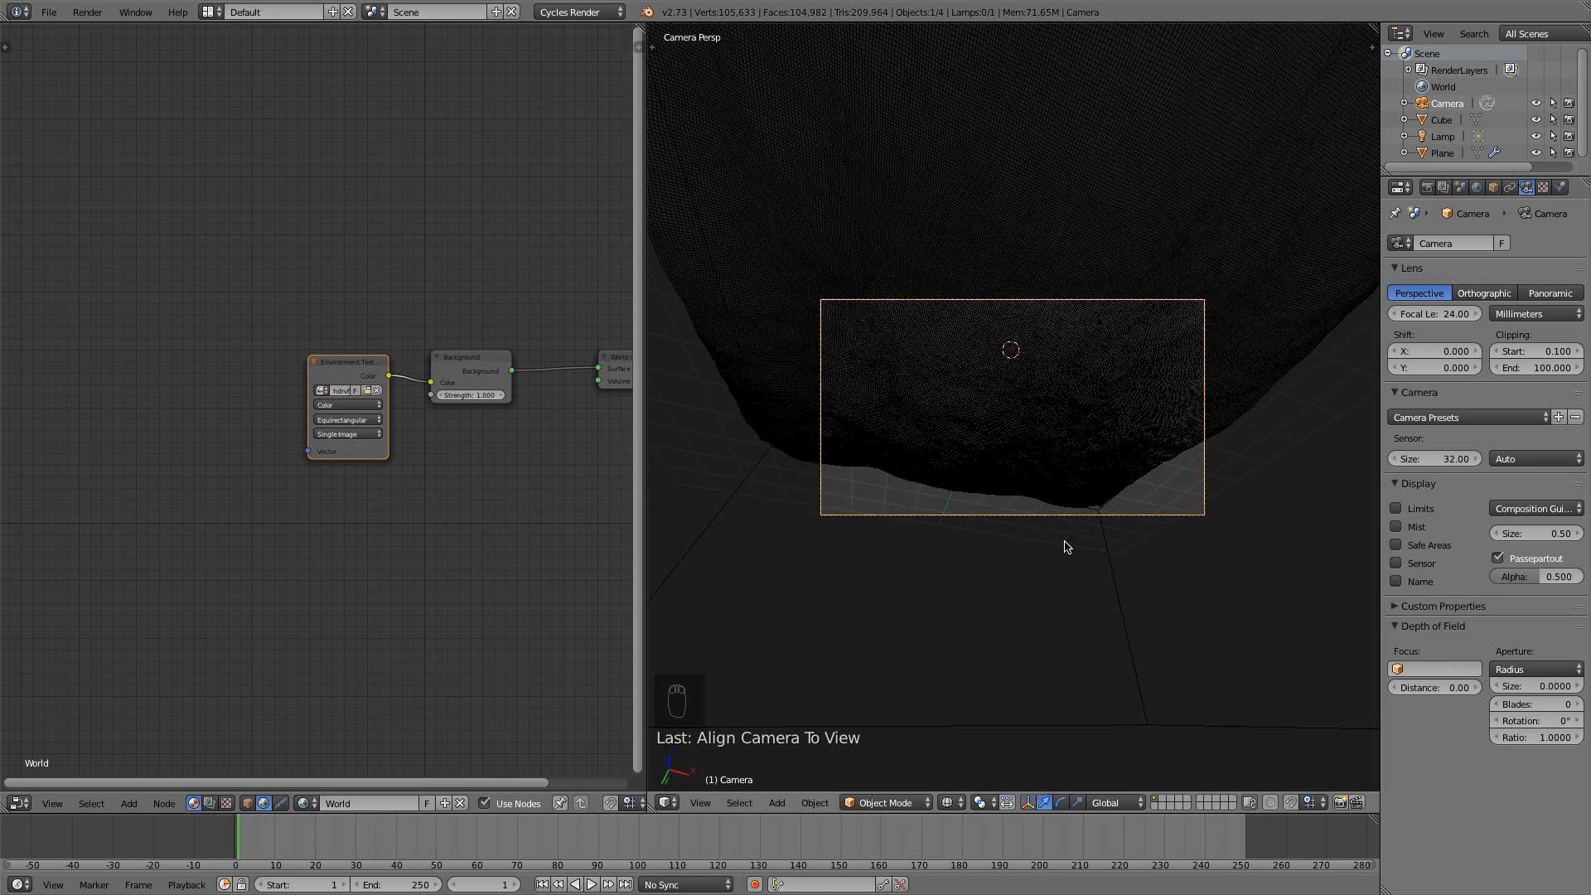
pyautogui.press('r')
pyautogui.press('r')
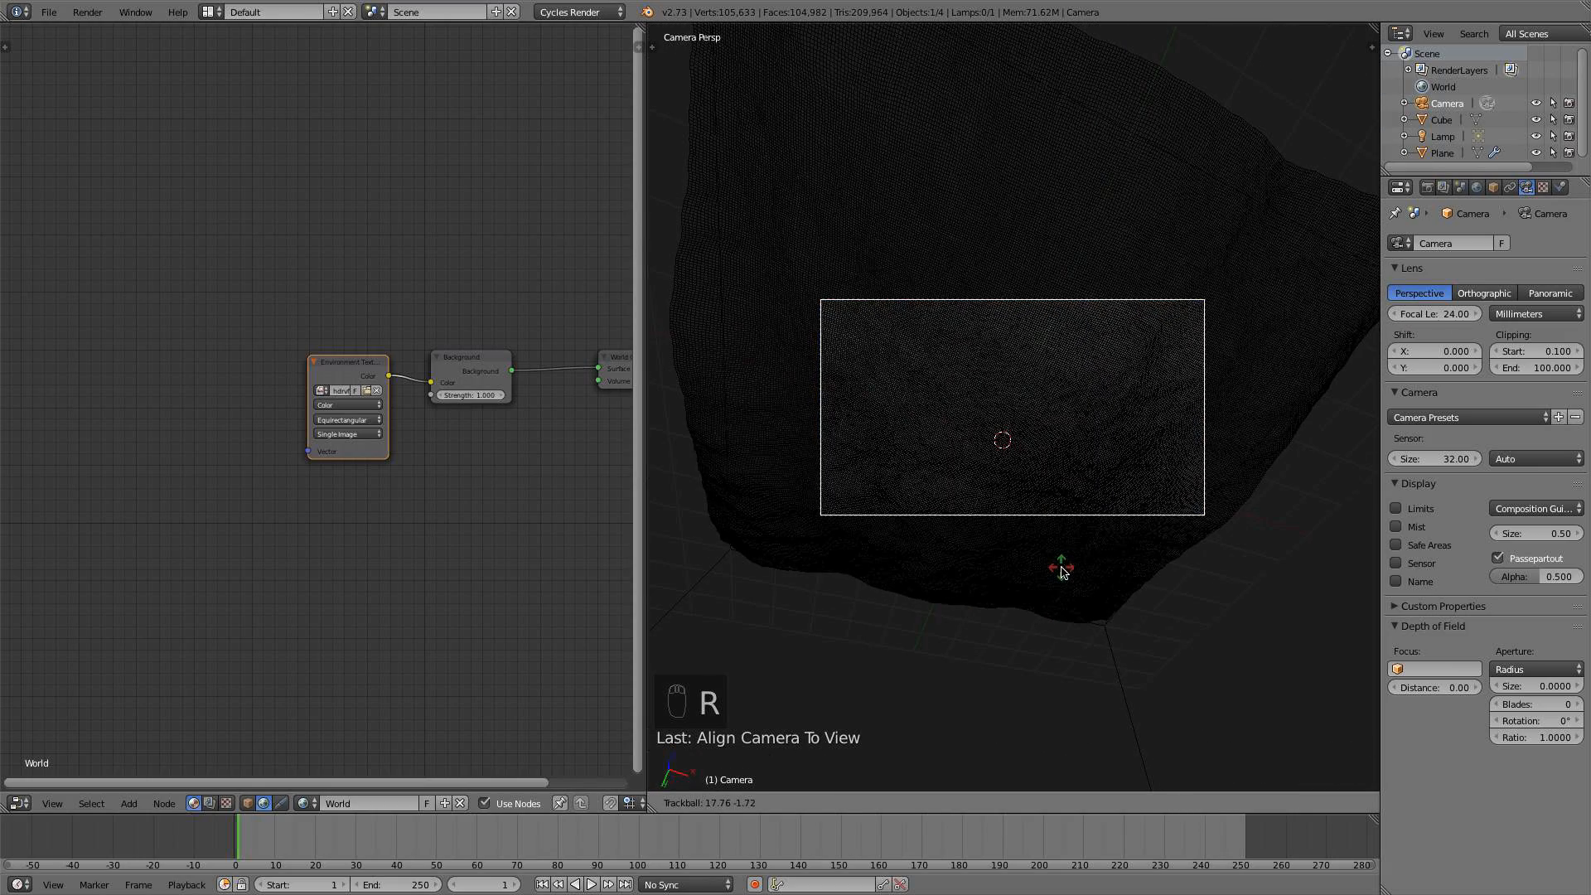
pyautogui.click(1063, 572)
# Check the camera's placement from the front, return to the camera view and fine-tune its aim with further trackball rotations
pyautogui.press('KP_1')
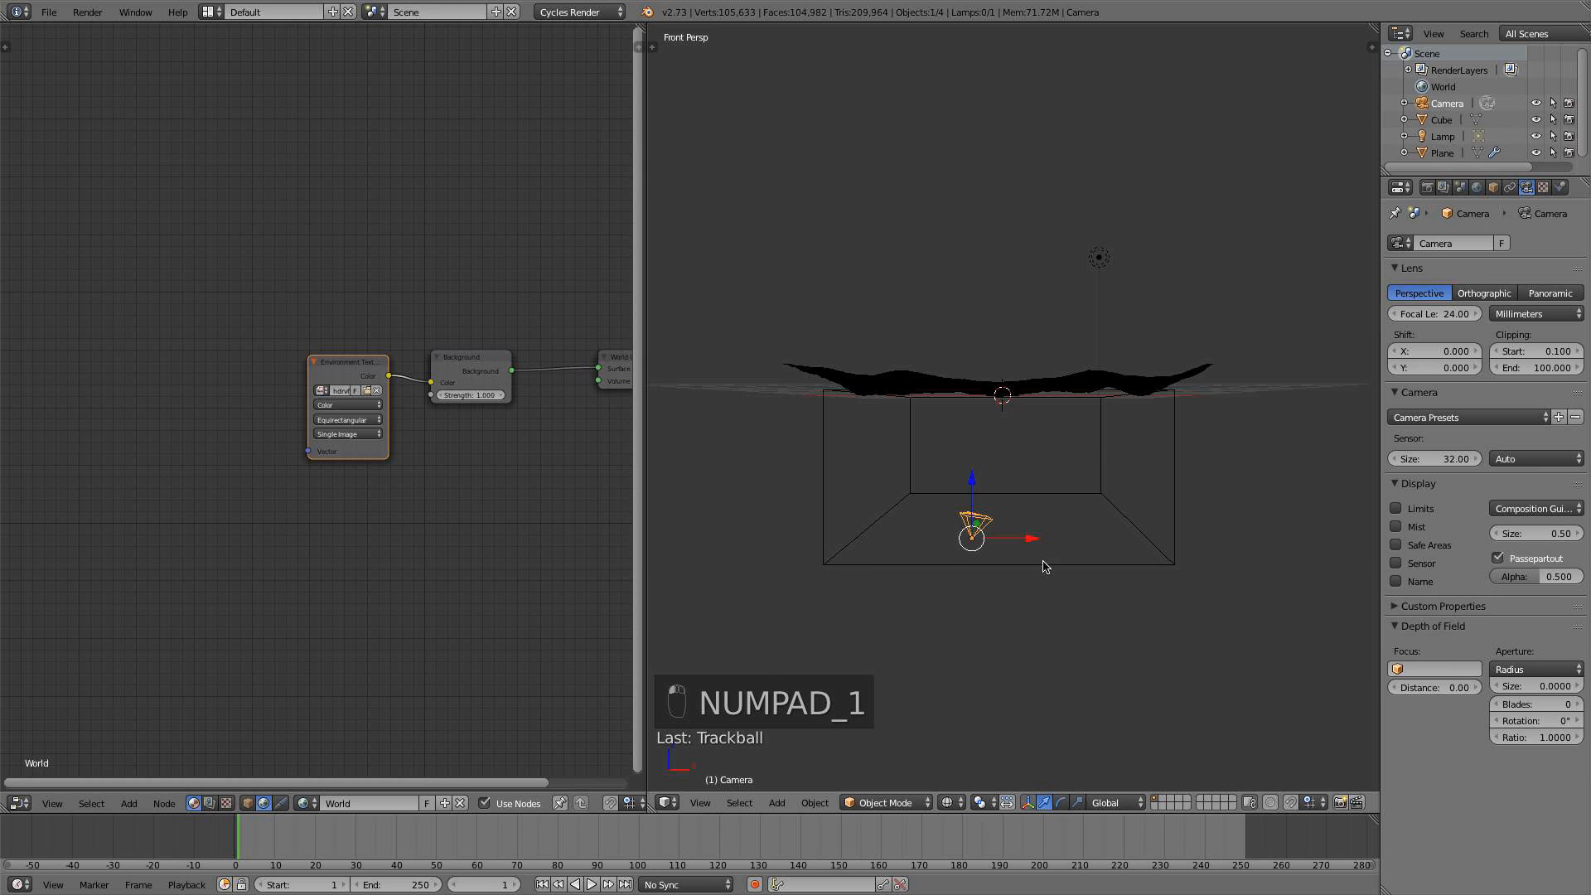
pyautogui.press('KP_6')
pyautogui.press('KP_1')
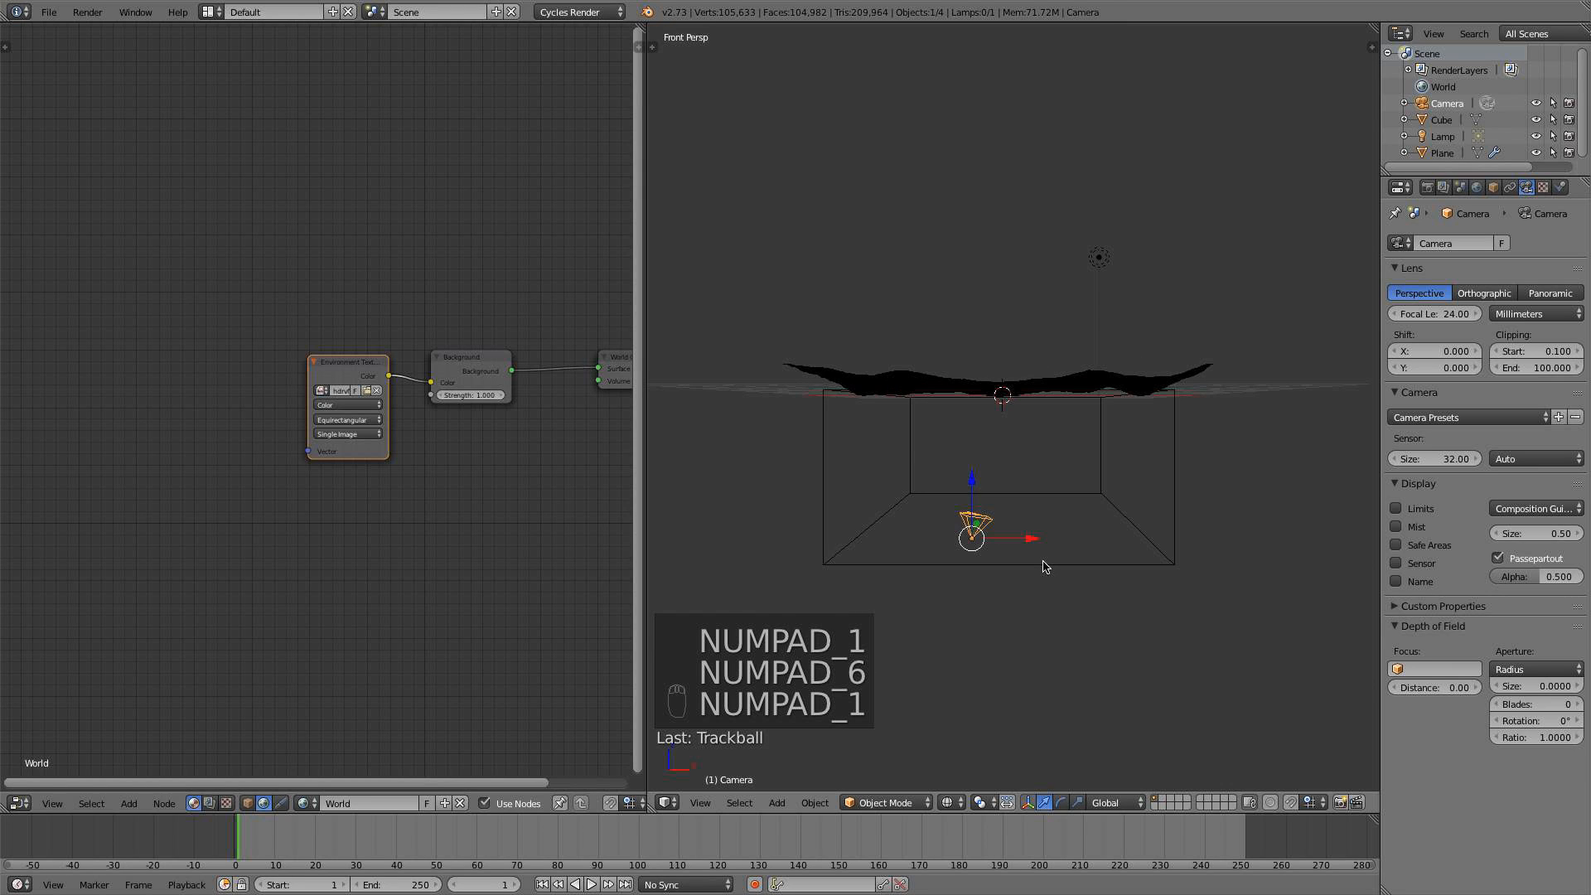
pyautogui.press('KP_5')
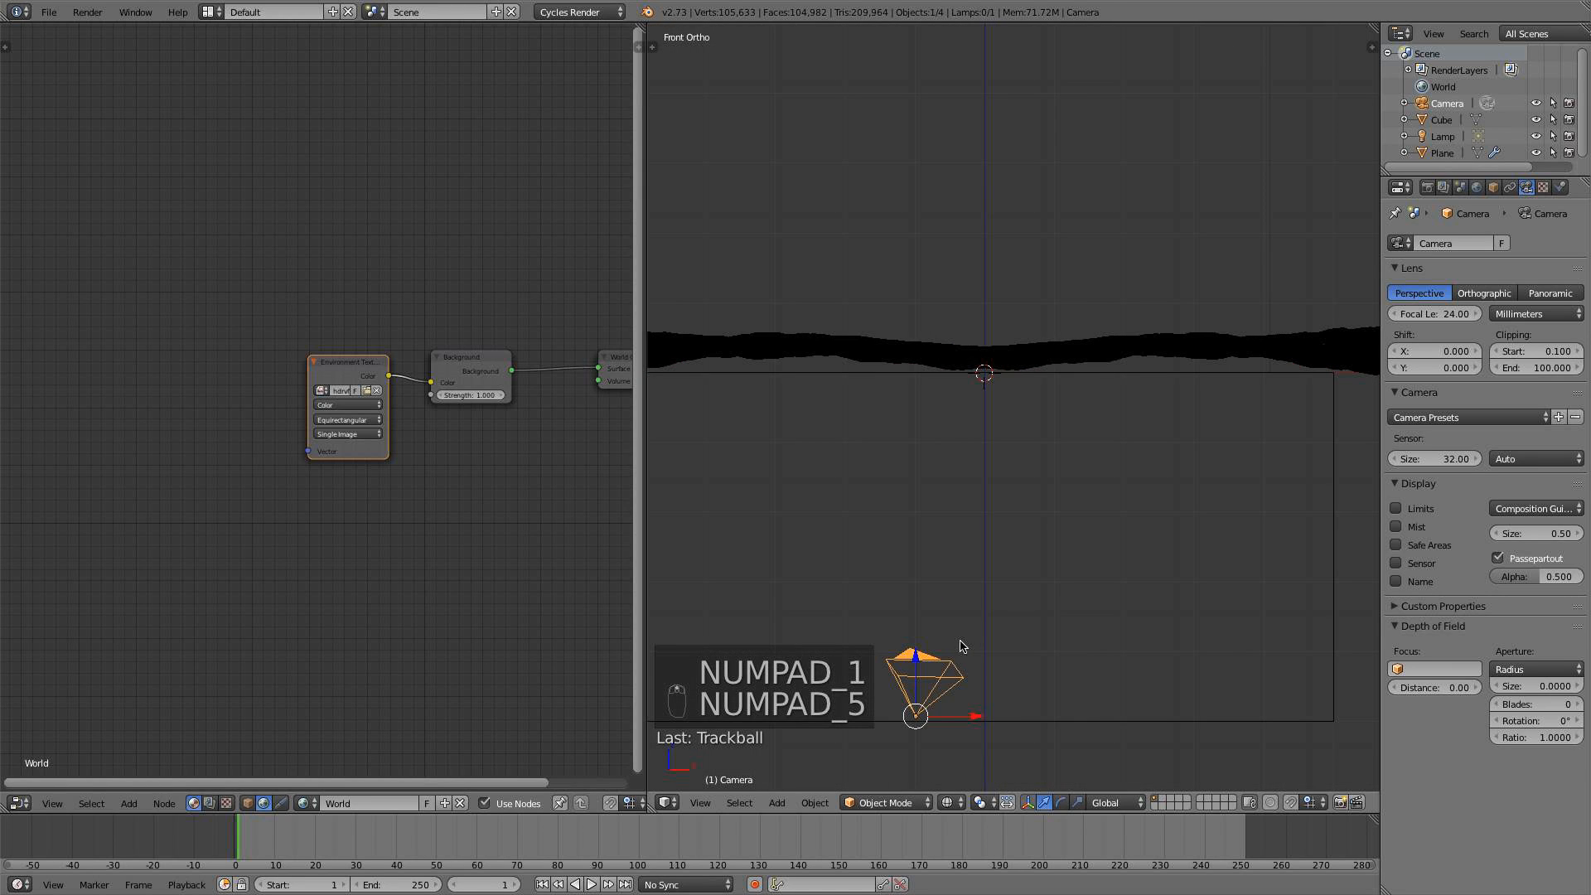
pyautogui.press('KP_0')
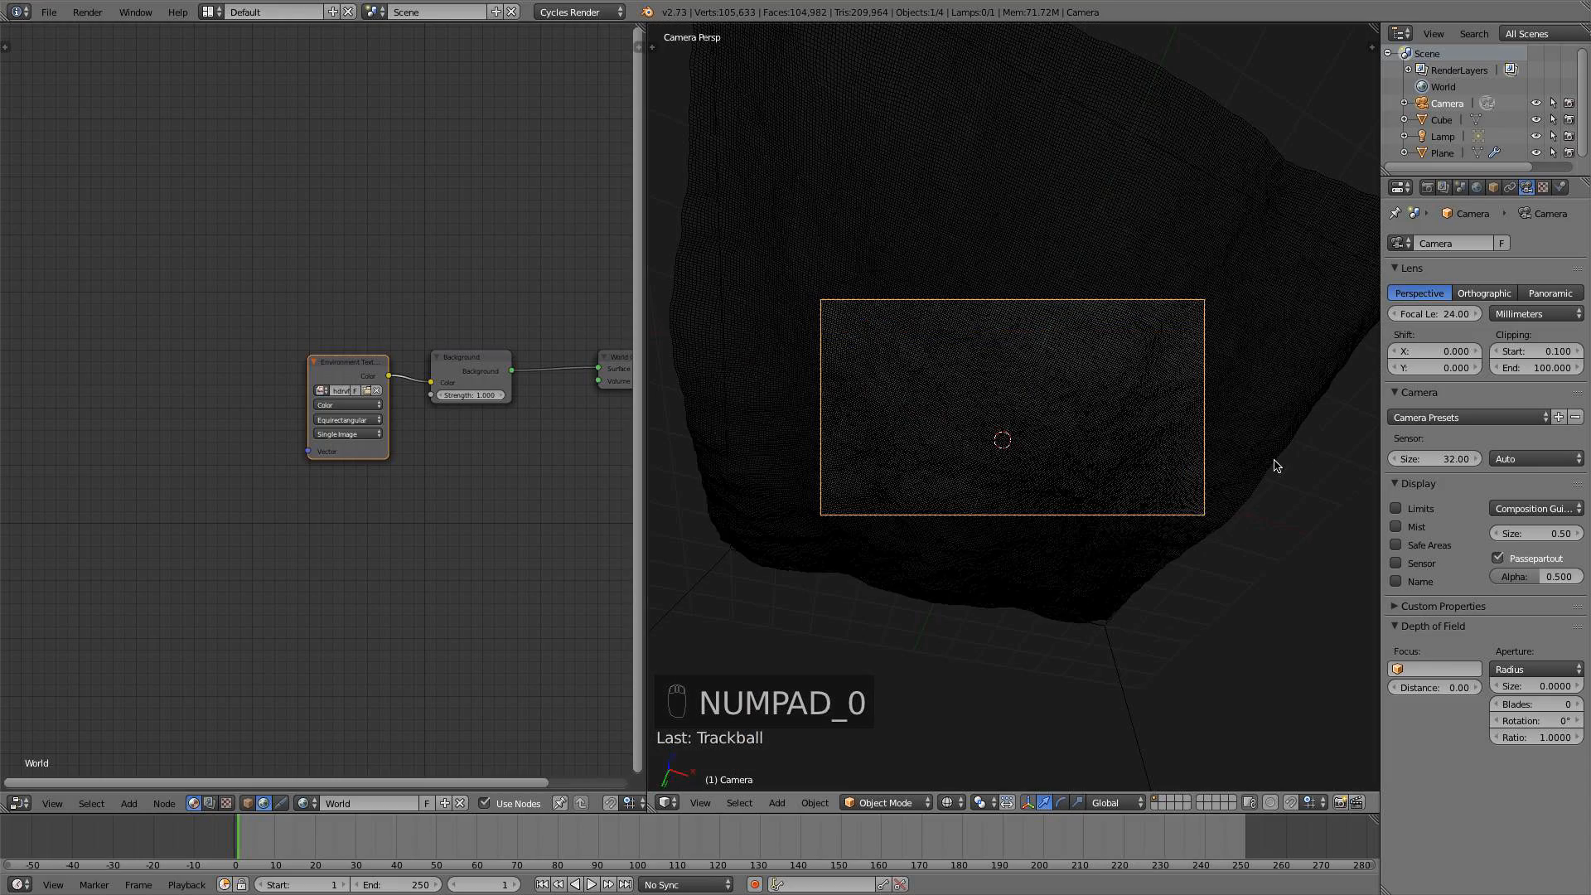
pyautogui.press('r')
pyautogui.press('r')
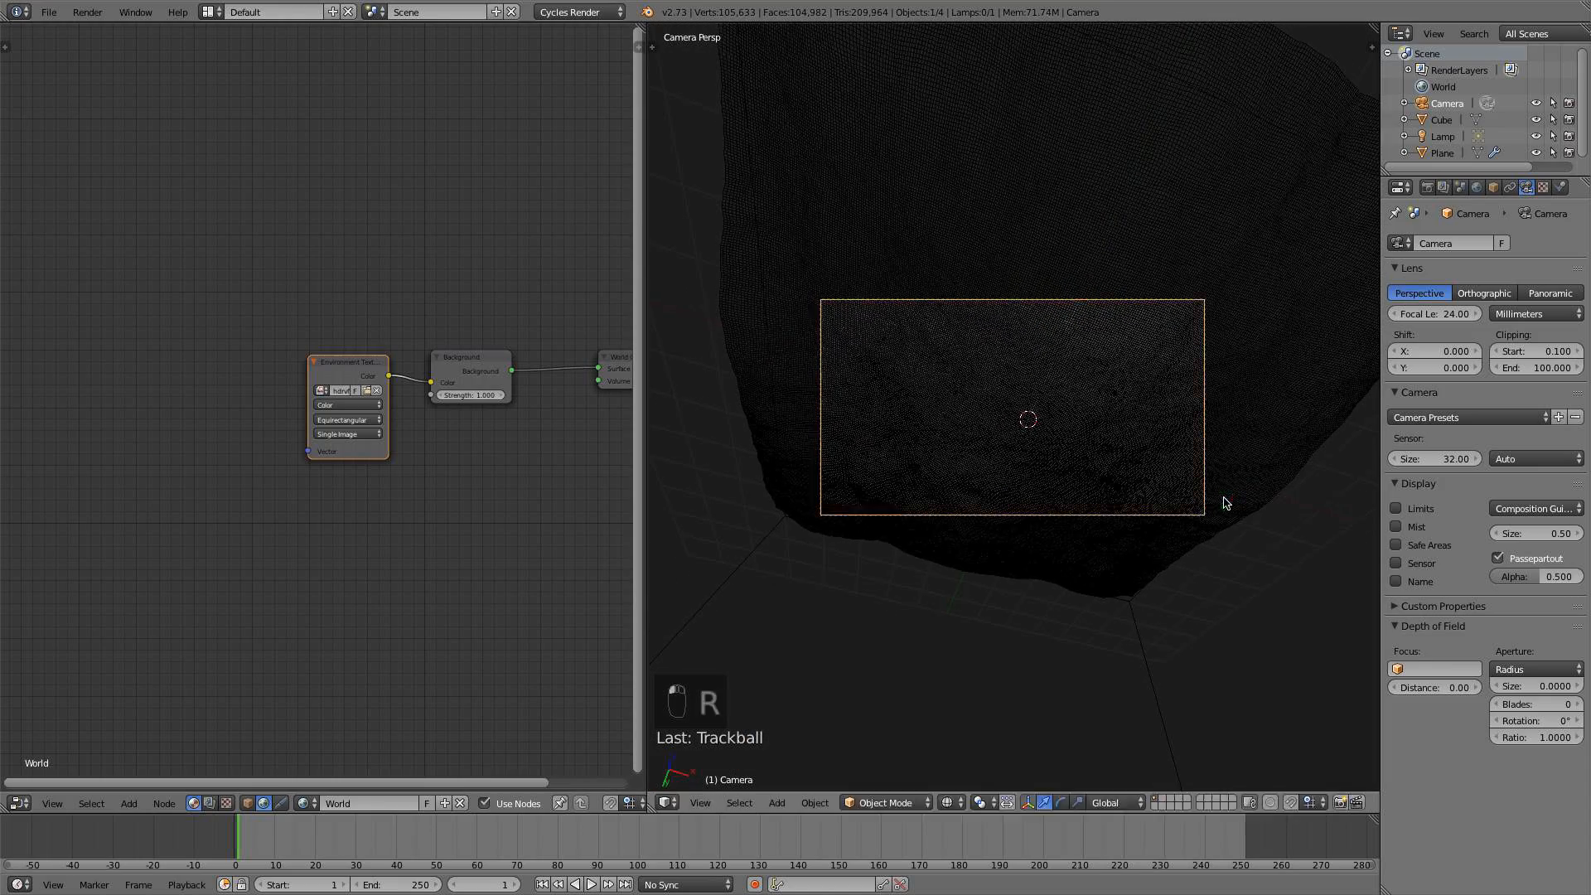
pyautogui.press('r')
pyautogui.press('r')
pyautogui.click(1226, 471)
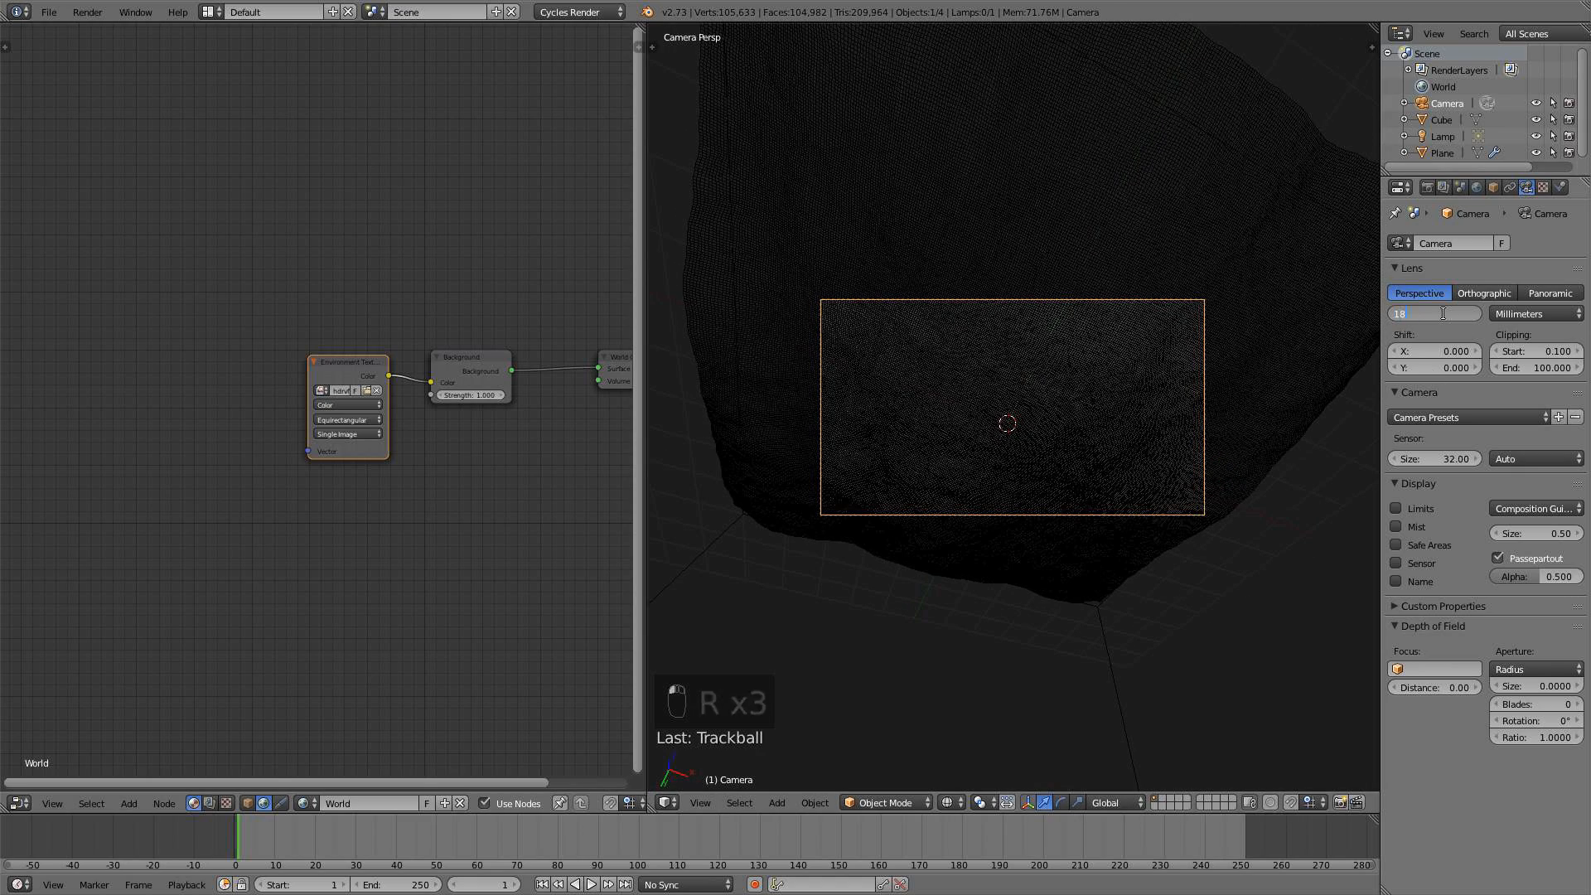
# Widen the camera's focal length to 18 mm and re-aim the camera with a trackball rotation so the water surface fills the frame
pyautogui.moveTo(1452, 315); pyautogui.dragTo(1447, 317)
pyautogui.press('r')
pyautogui.press('r')
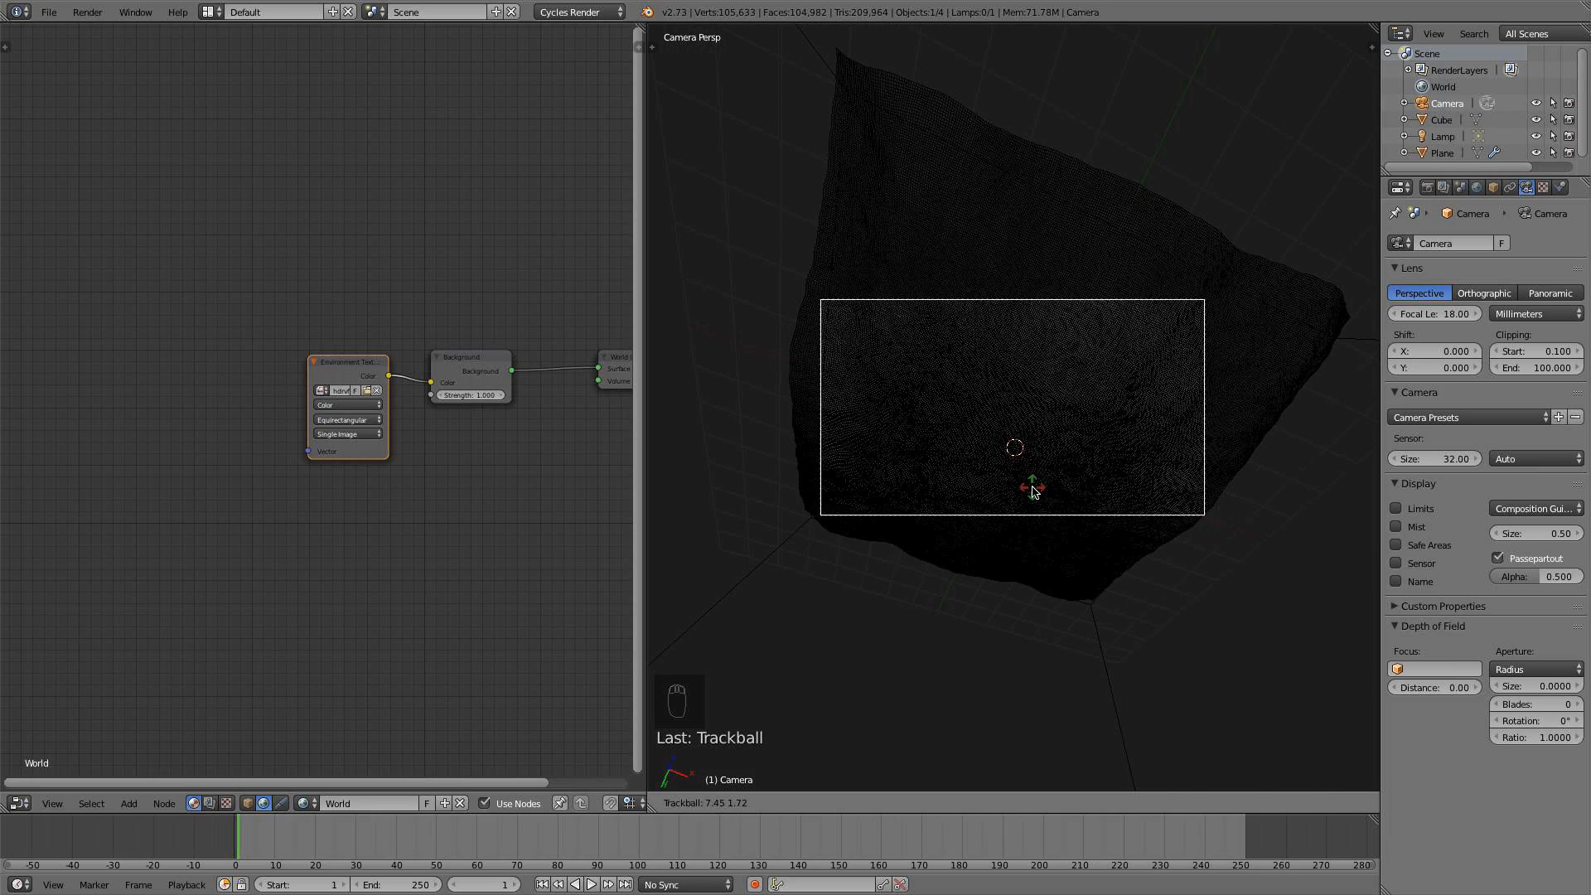
pyautogui.click(1034, 491)
pyautogui.scroll(3, 1130, 592)
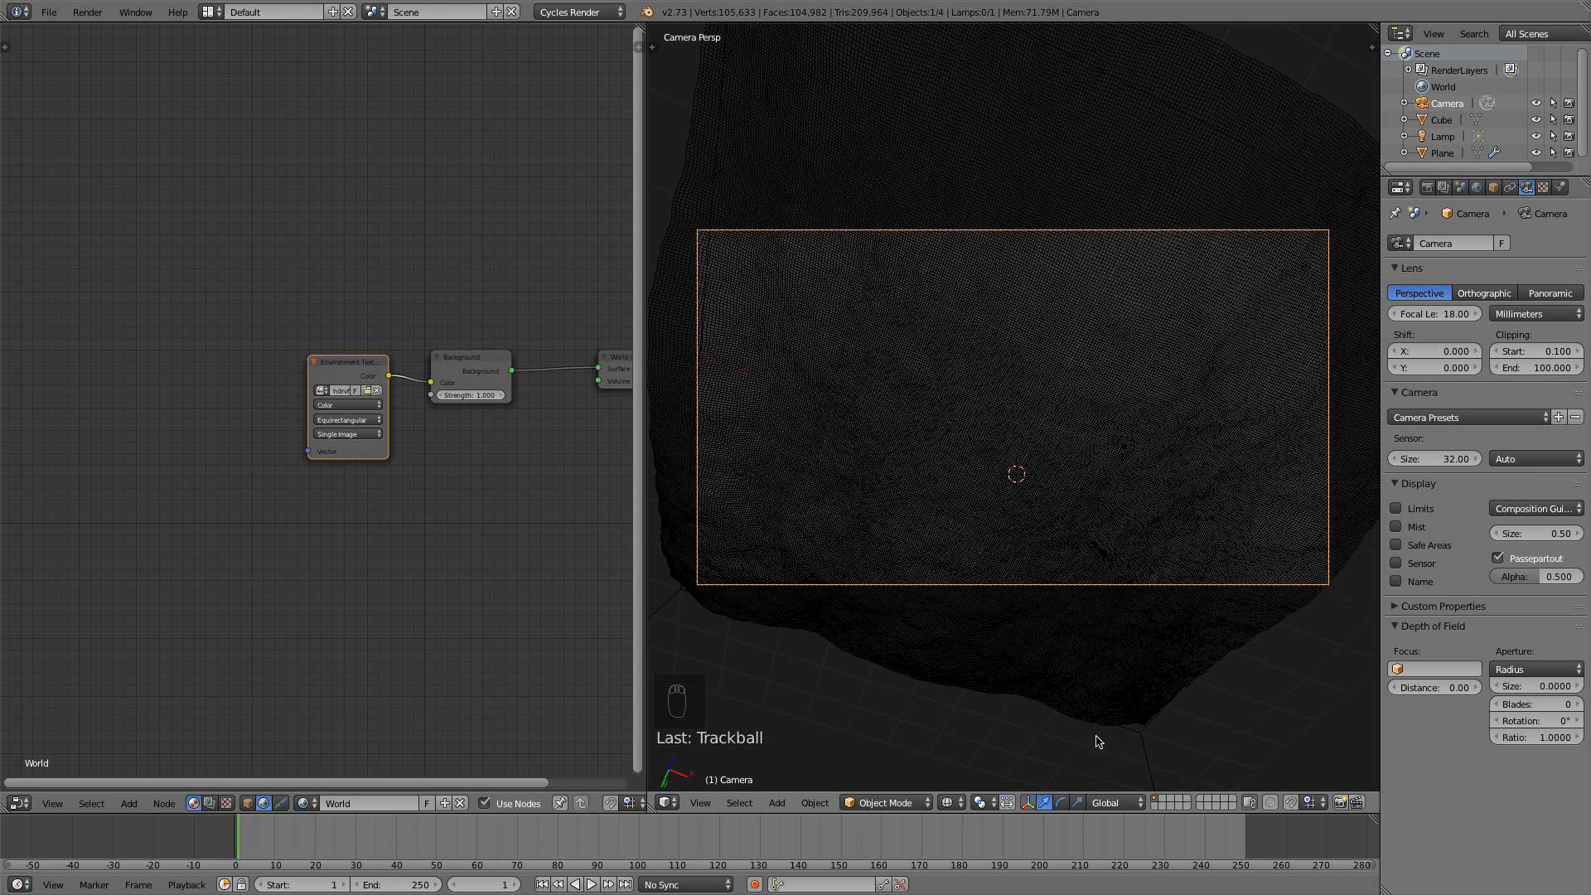
# Show an empty scene layer, and add a Texture Coordinate node well before the Environment Texture node in the World's shader
pyautogui.click(1165, 800)
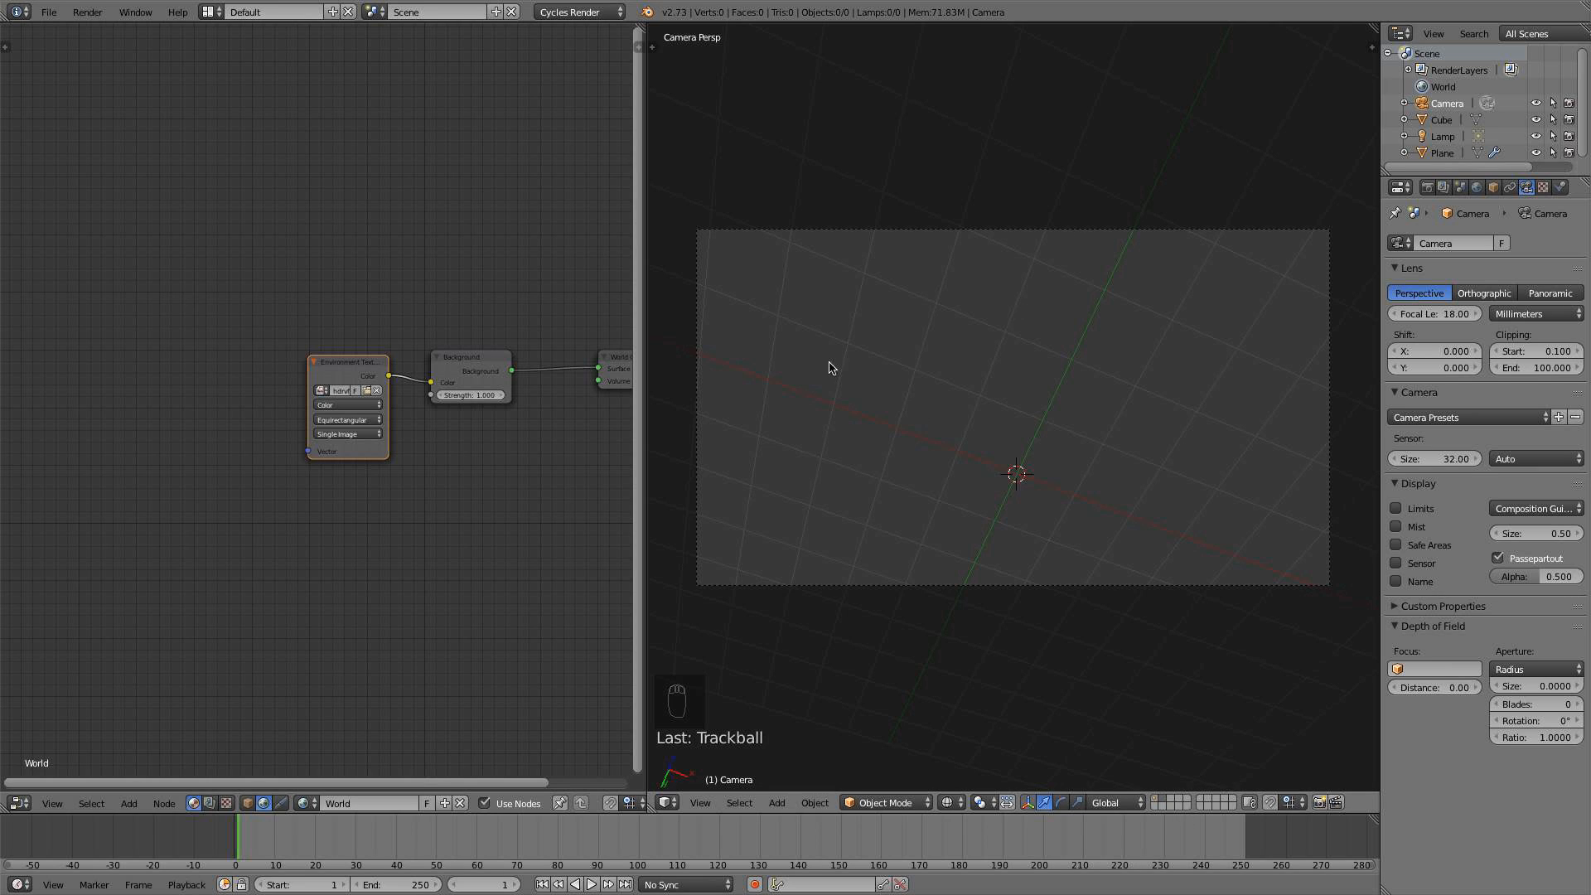
pyautogui.moveTo(348, 370); pyautogui.dragTo(346, 354)
pyautogui.moveTo(177, 406); pyautogui.dragTo(264, 415, button='middle')
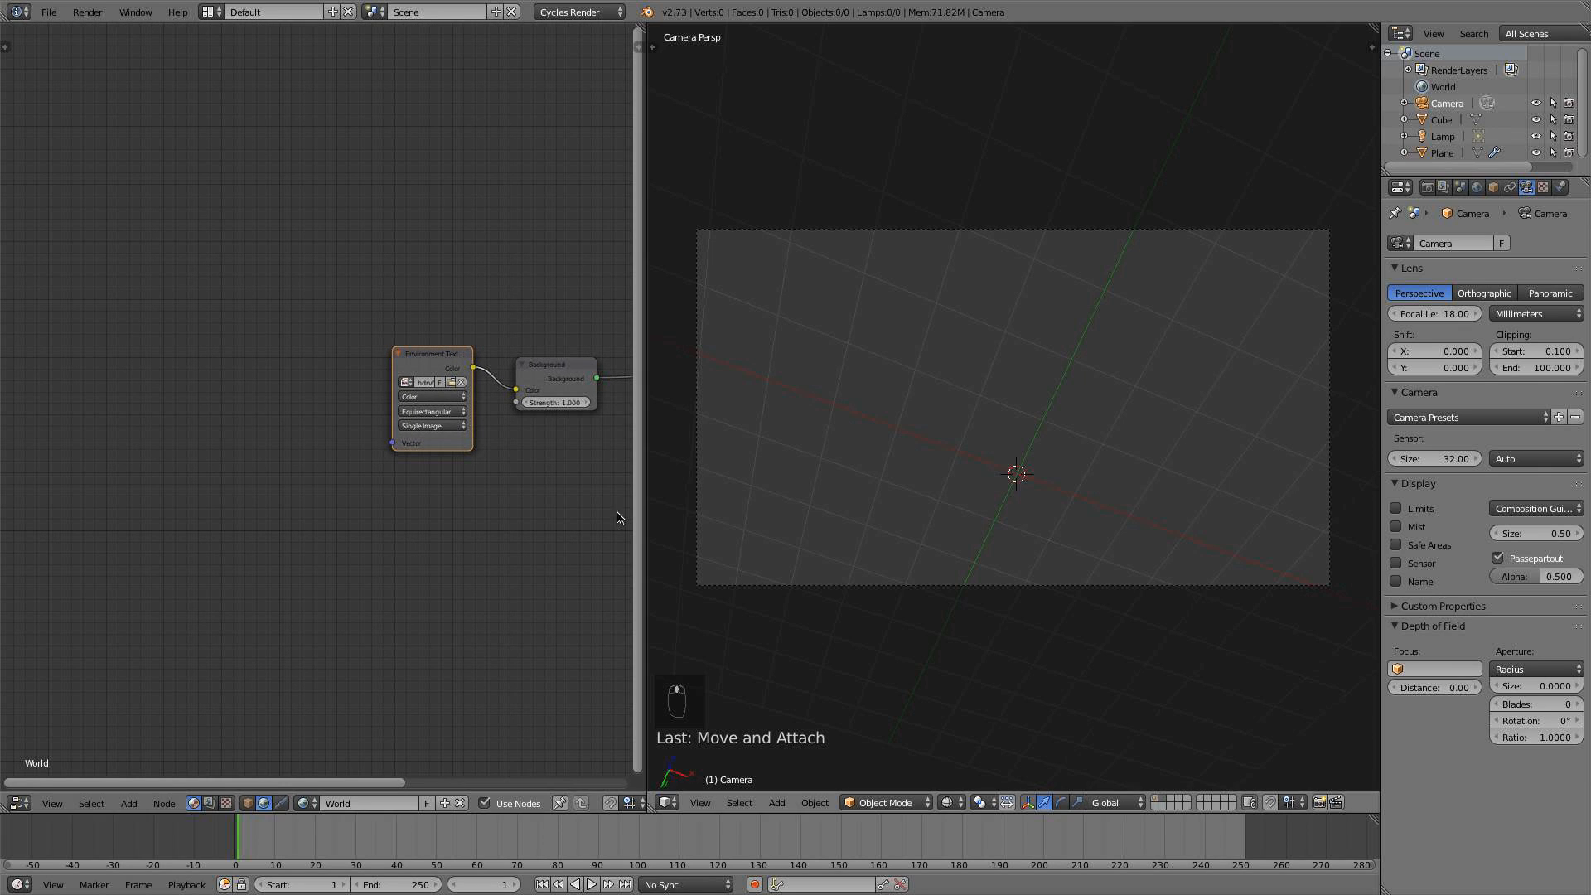
pyautogui.moveTo(362, 420); pyautogui.dragTo(375, 435, button='middle')
pyautogui.hotkey('shift', 'a')
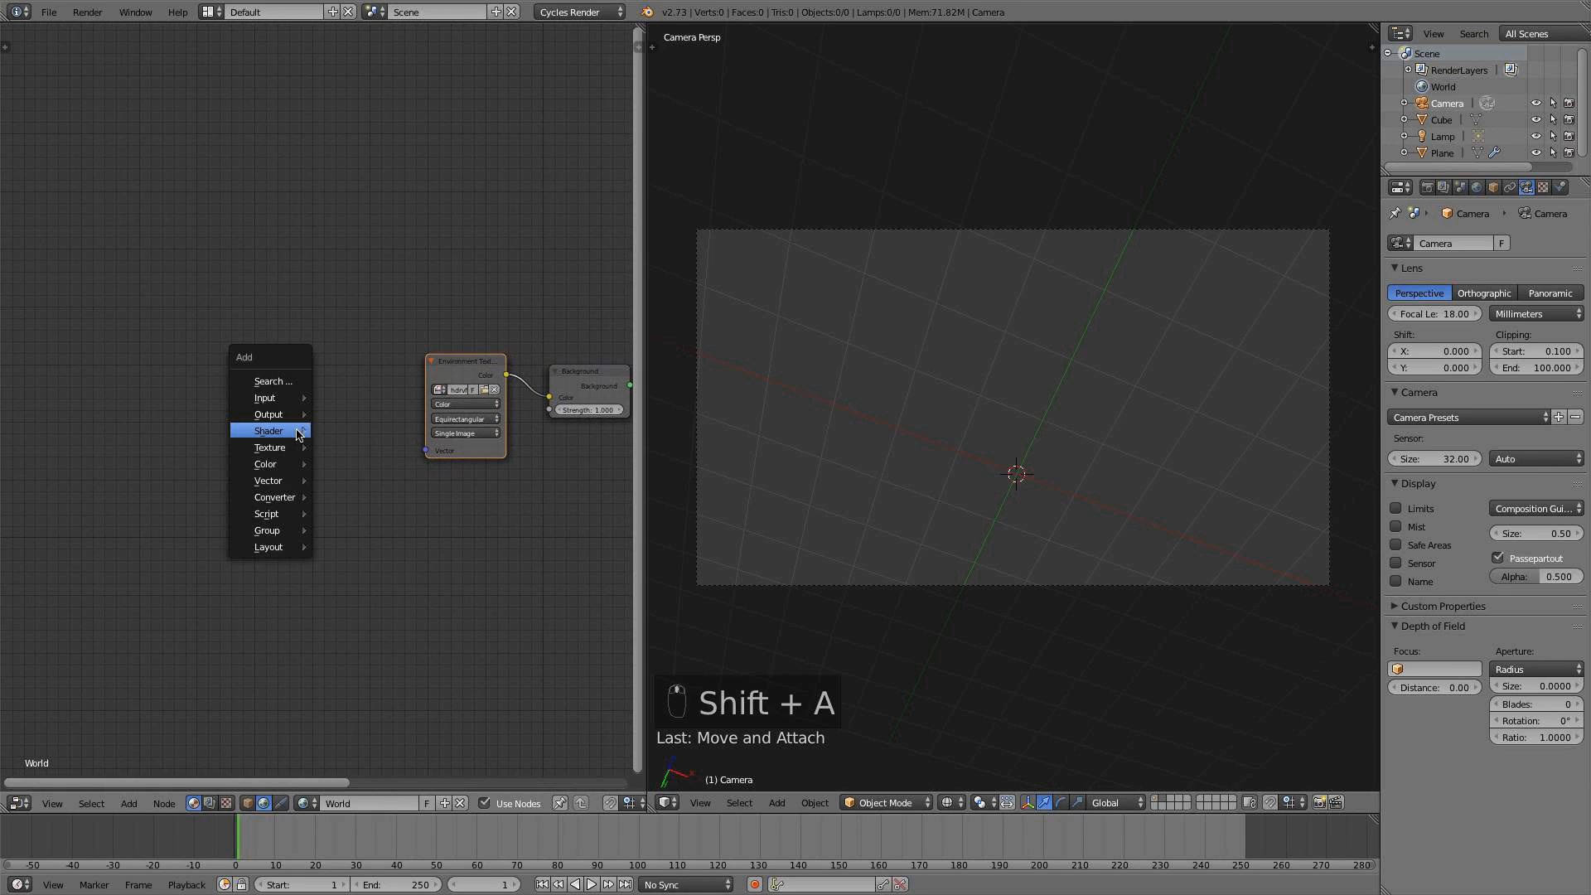
pyautogui.moveTo(279, 400)
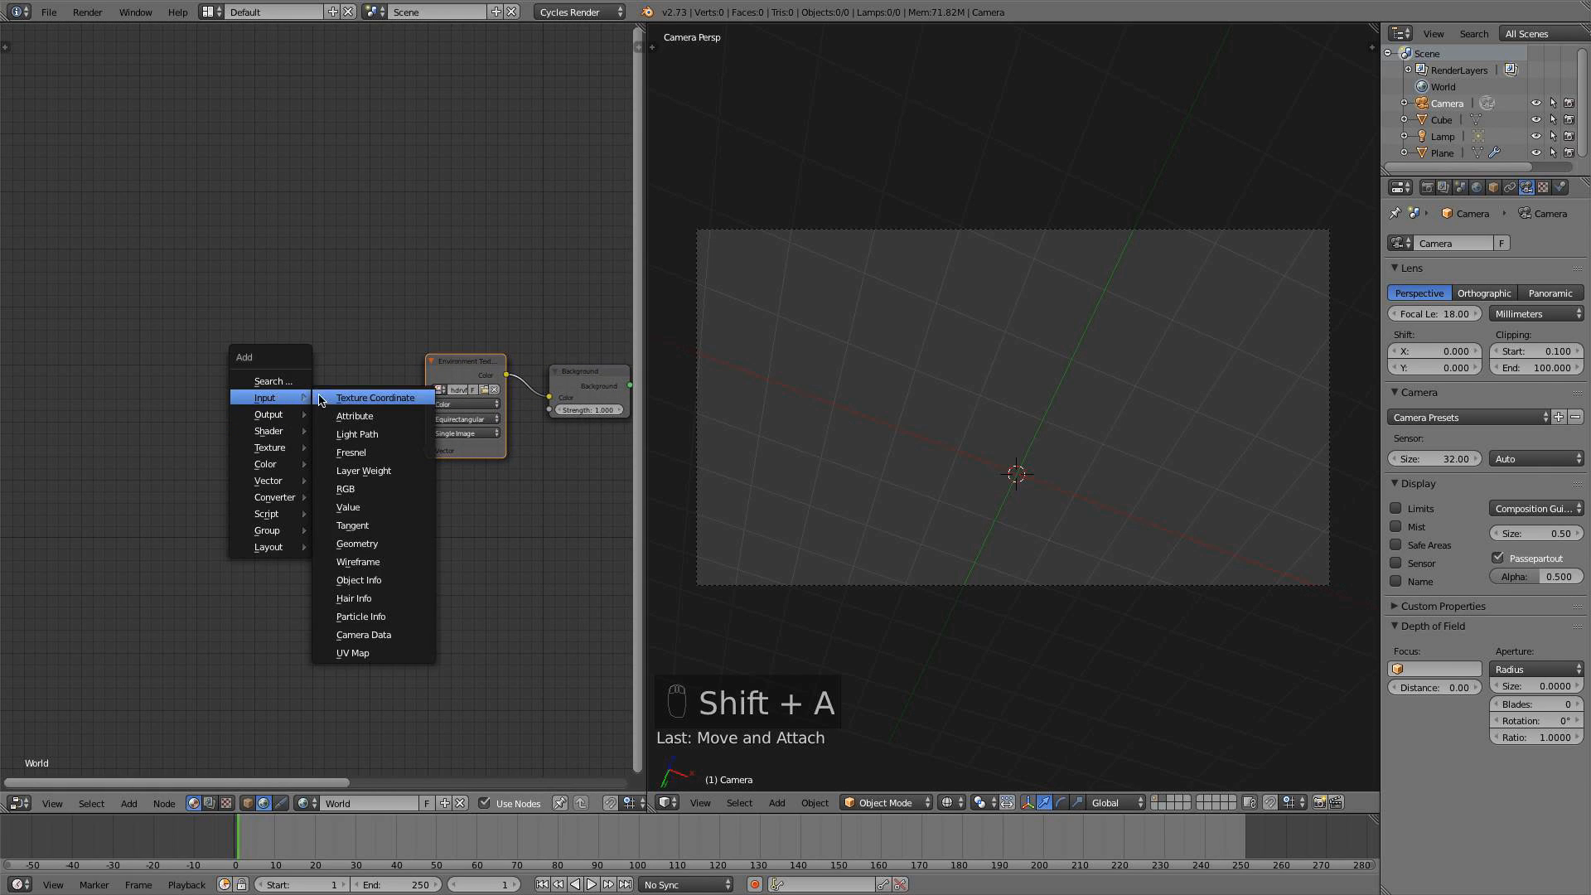
pyautogui.click(374, 398)
pyautogui.click(276, 393)
# Add a Mapping node, linking the Texture Coordinate's Generated output into it and its Vector output into the Environment Texture's Vector
pyautogui.hotkey('shift', 'a')
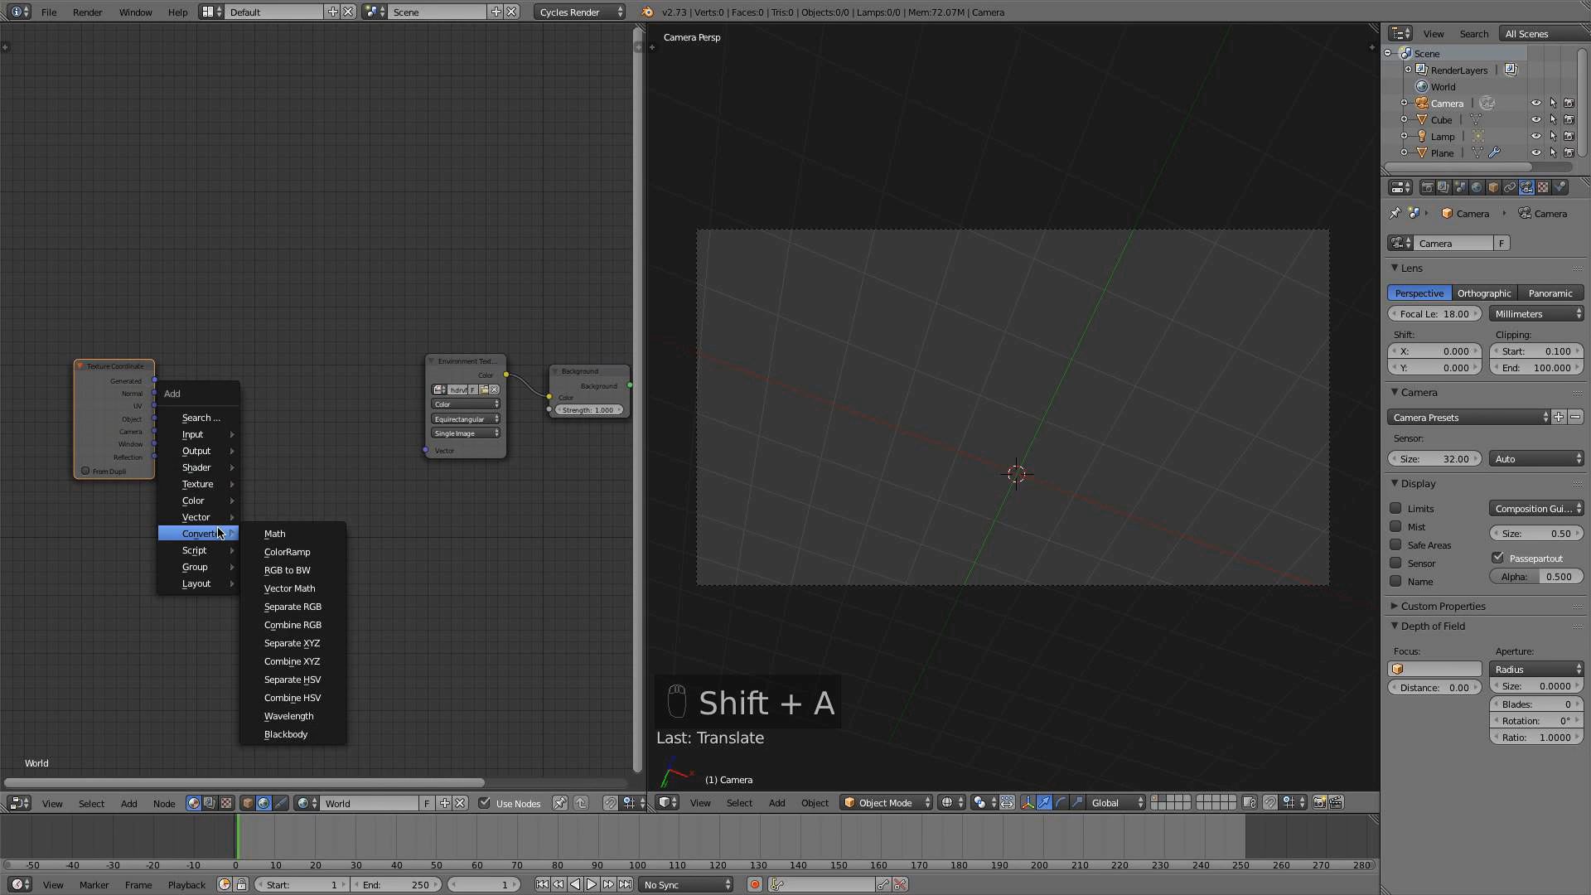
pyautogui.click(257, 517)
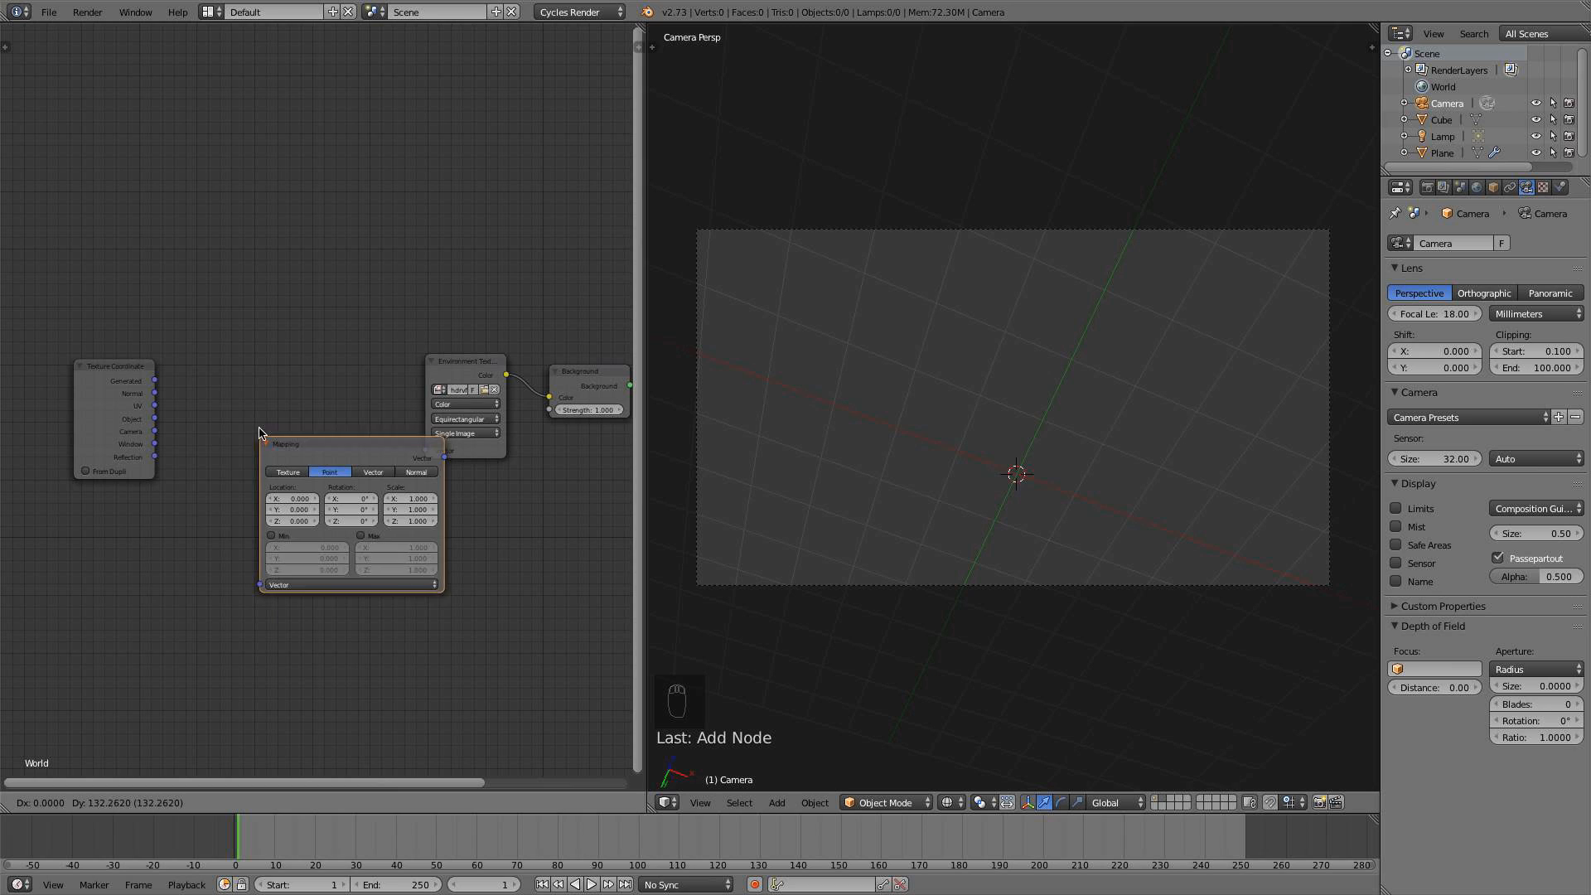
pyautogui.click(190, 351)
pyautogui.moveTo(158, 382); pyautogui.dragTo(209, 503)
pyautogui.moveTo(374, 375); pyautogui.dragTo(426, 450)
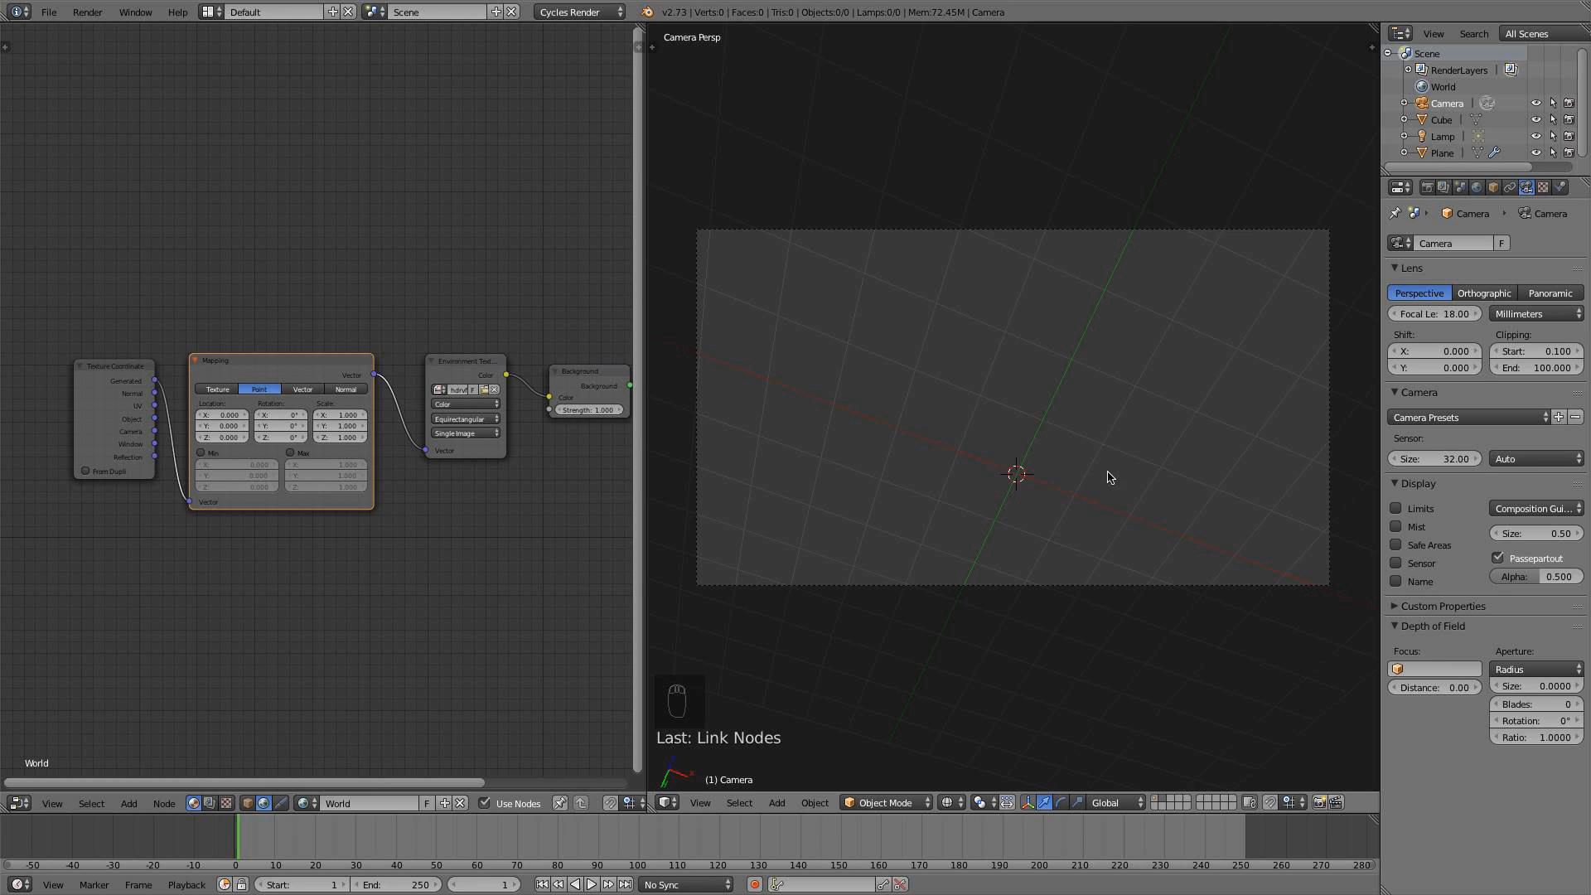
# Enable World Background in the 3D view's display settings and view the sky image through the camera
pyautogui.press('n')
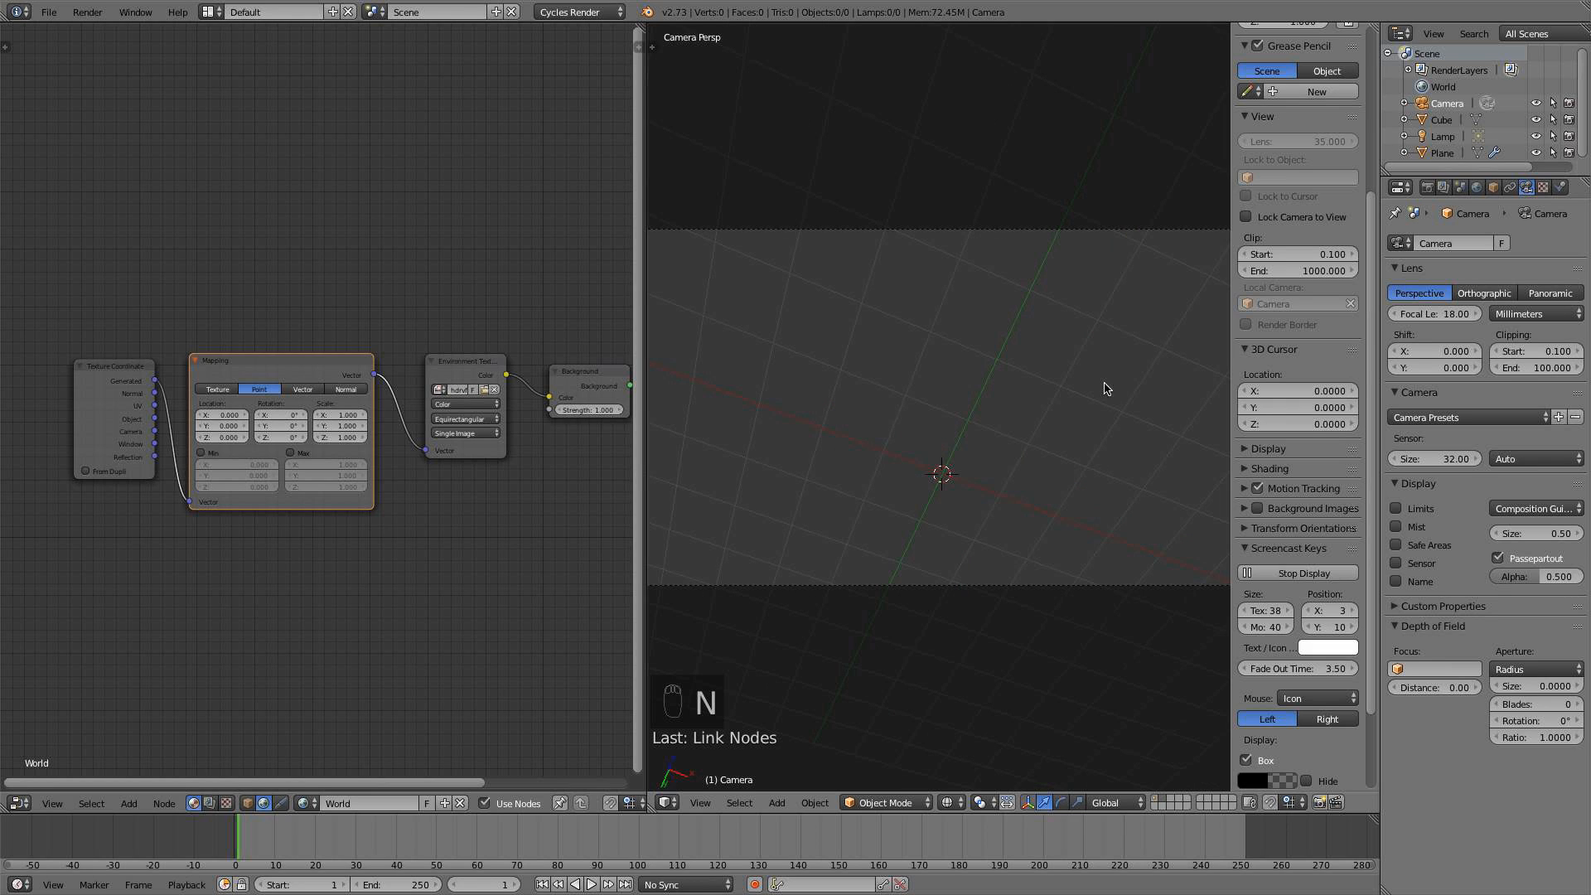
pyautogui.click(1258, 550)
pyautogui.click(1287, 450)
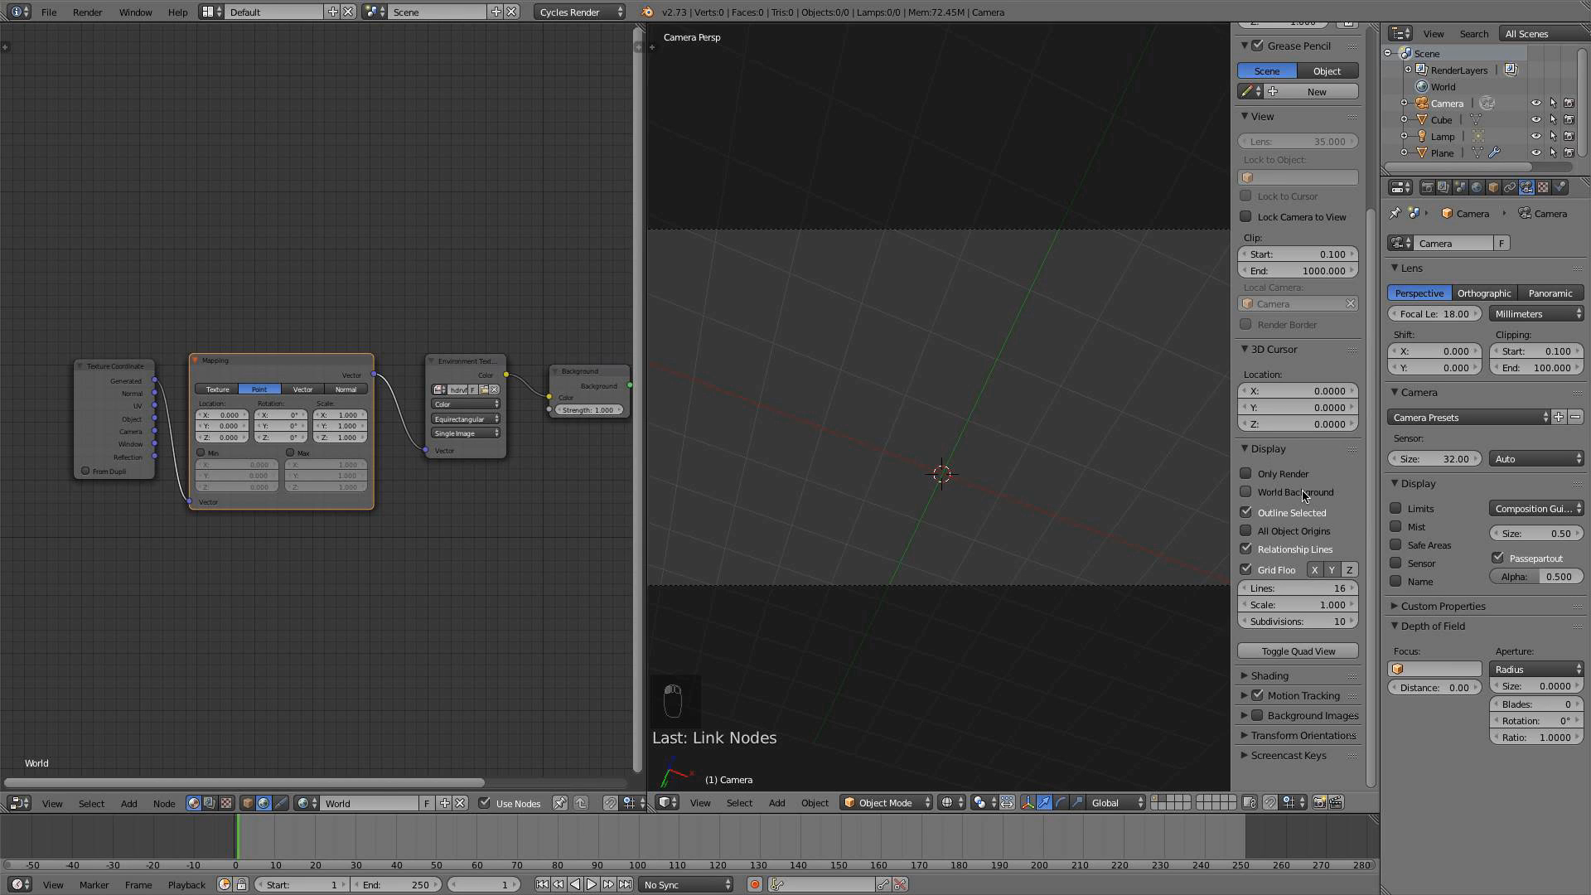
pyautogui.click(1246, 493)
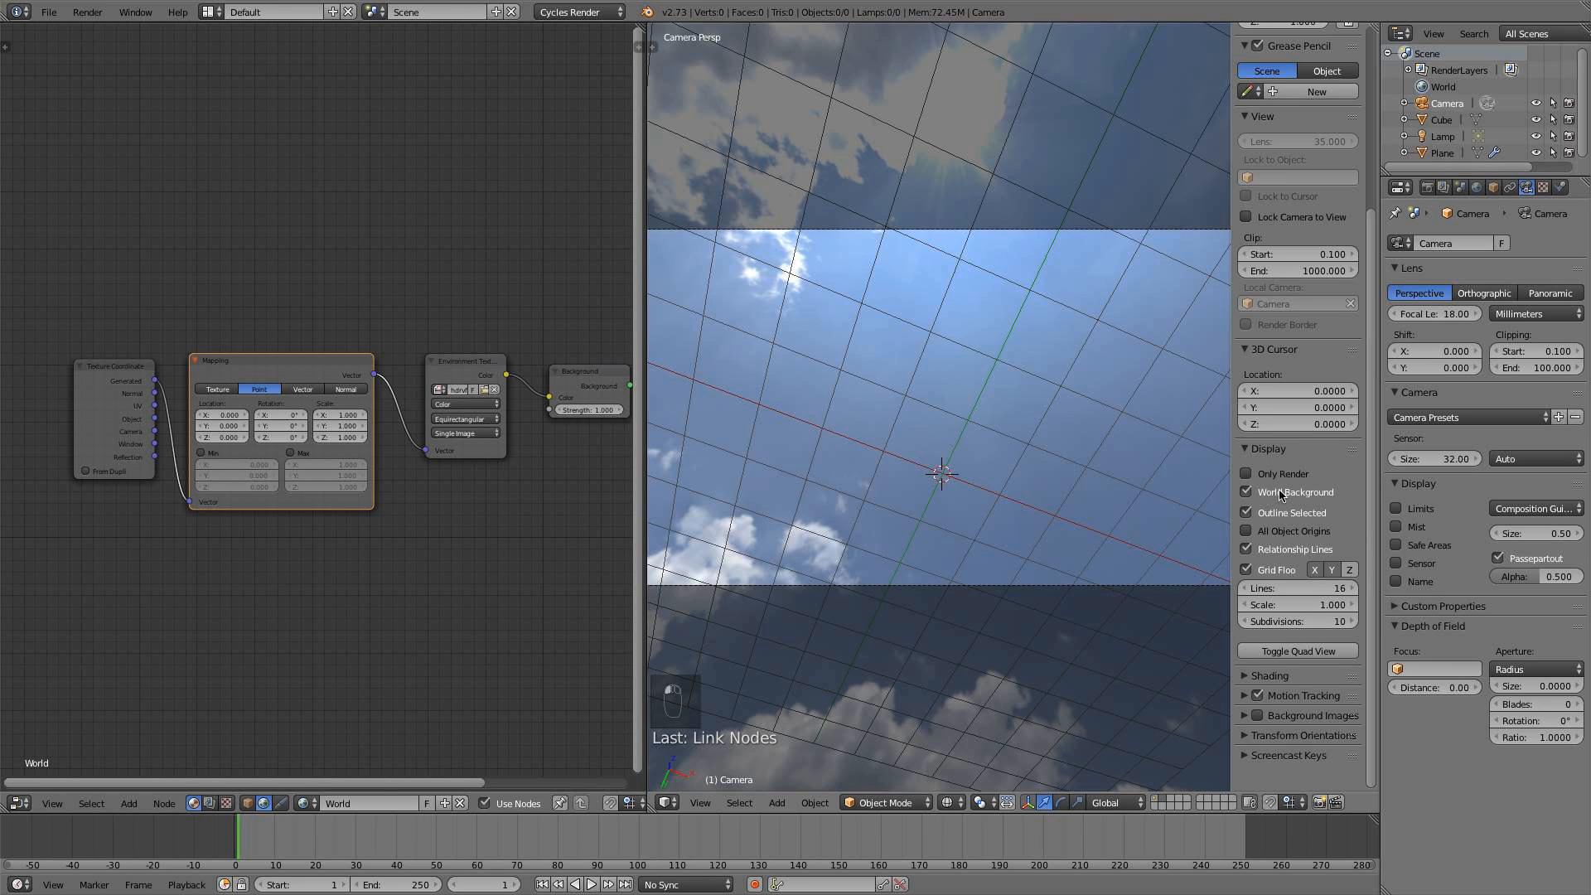
pyautogui.press('n')
pyautogui.scroll(-5, 1055, 461)
pyautogui.scroll(2, 1055, 461)
pyautogui.middleClick(1055, 461)
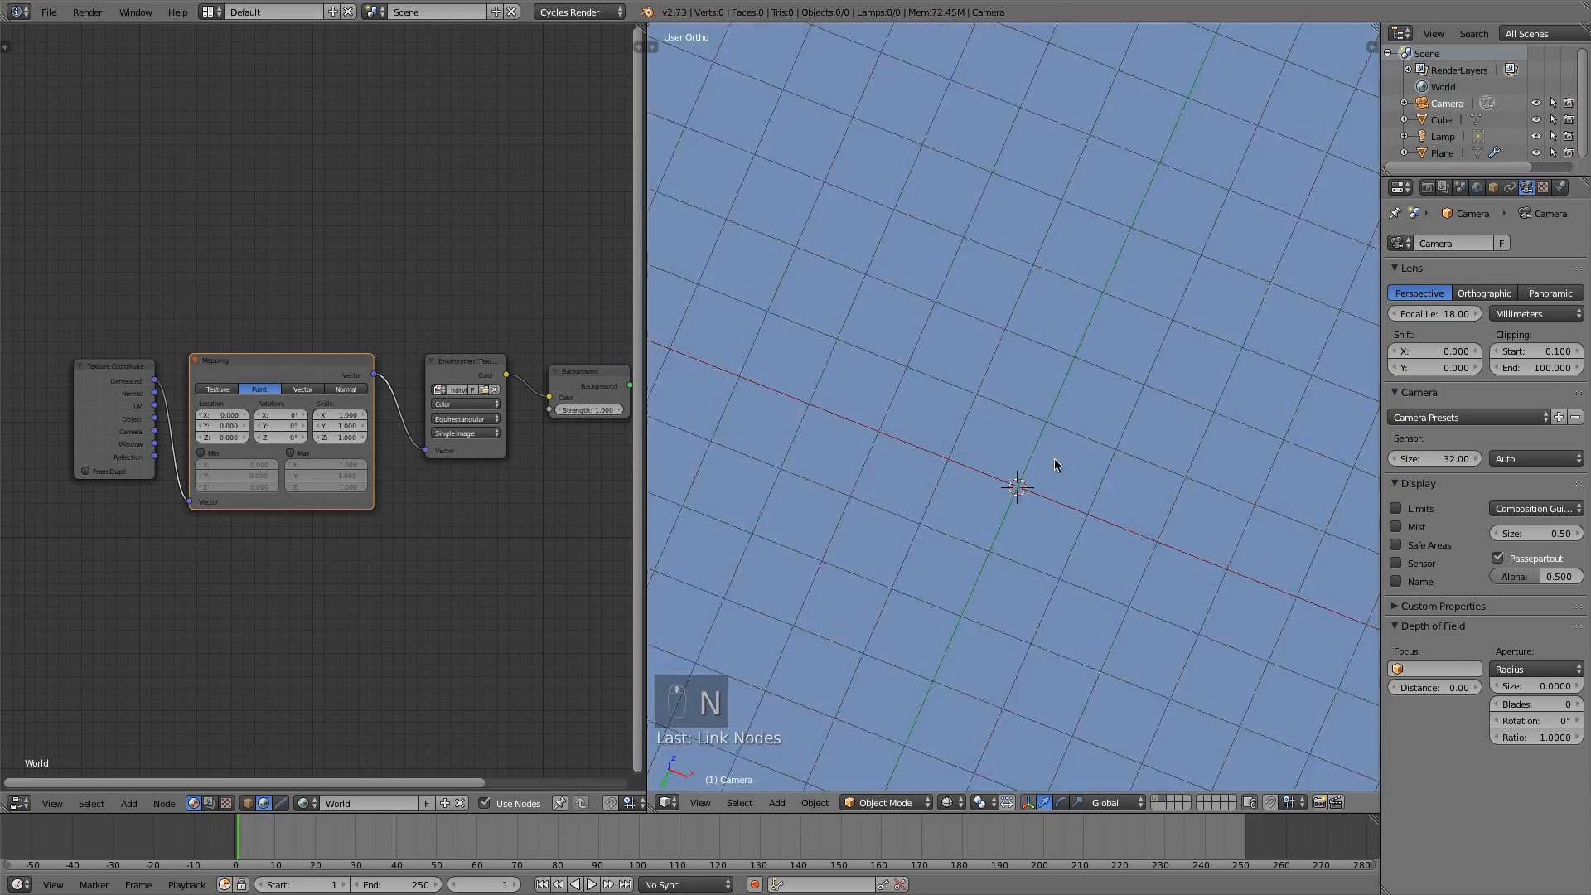
pyautogui.press('KP_0')
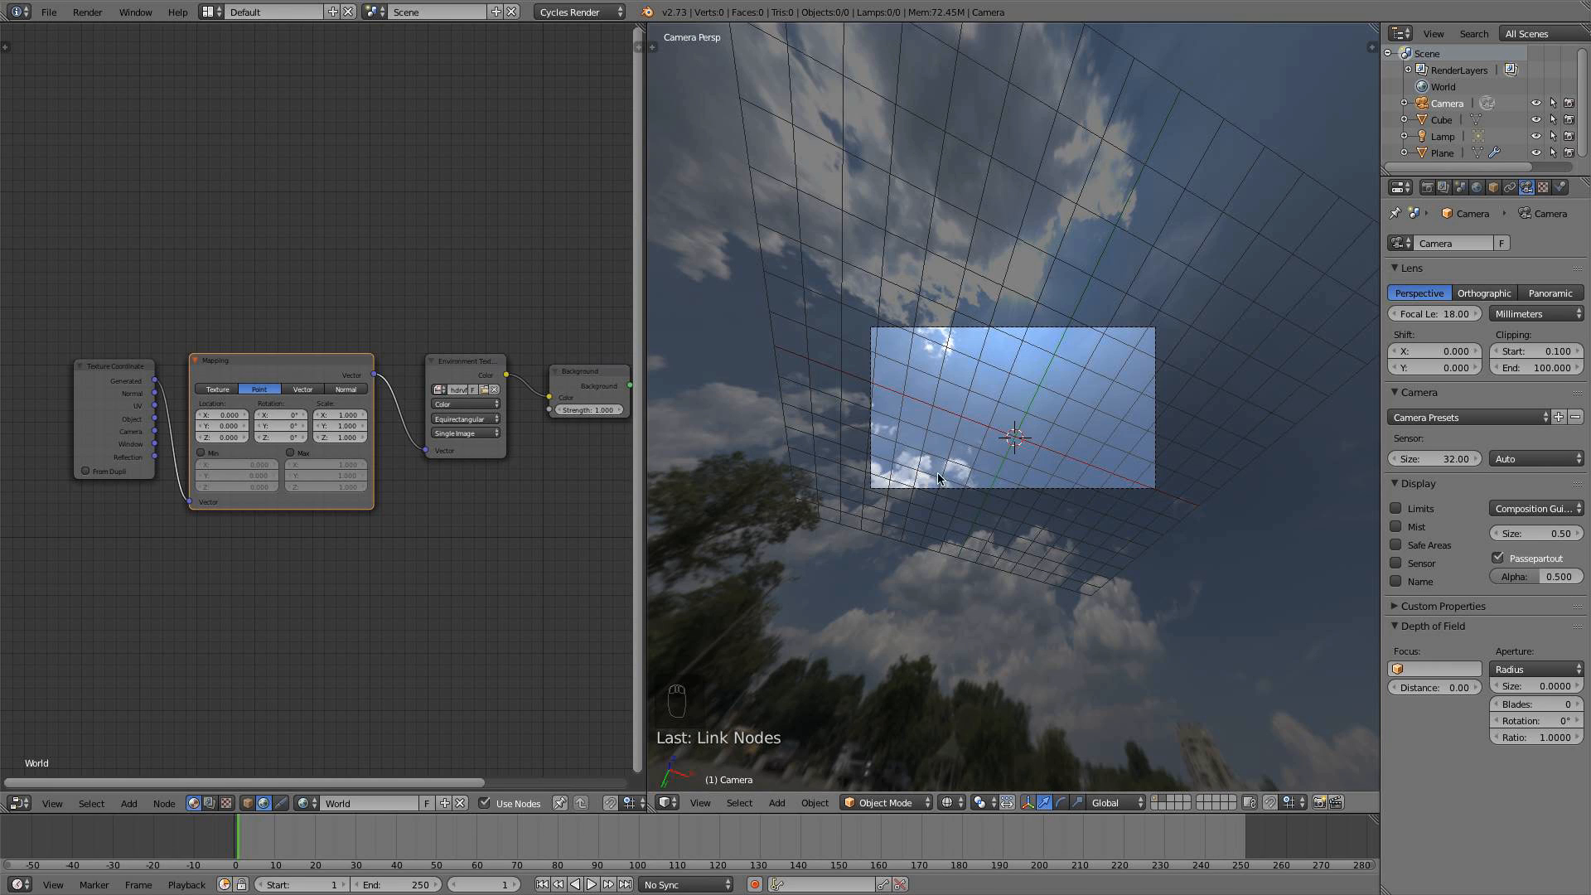
pyautogui.scroll(3, 989, 554)
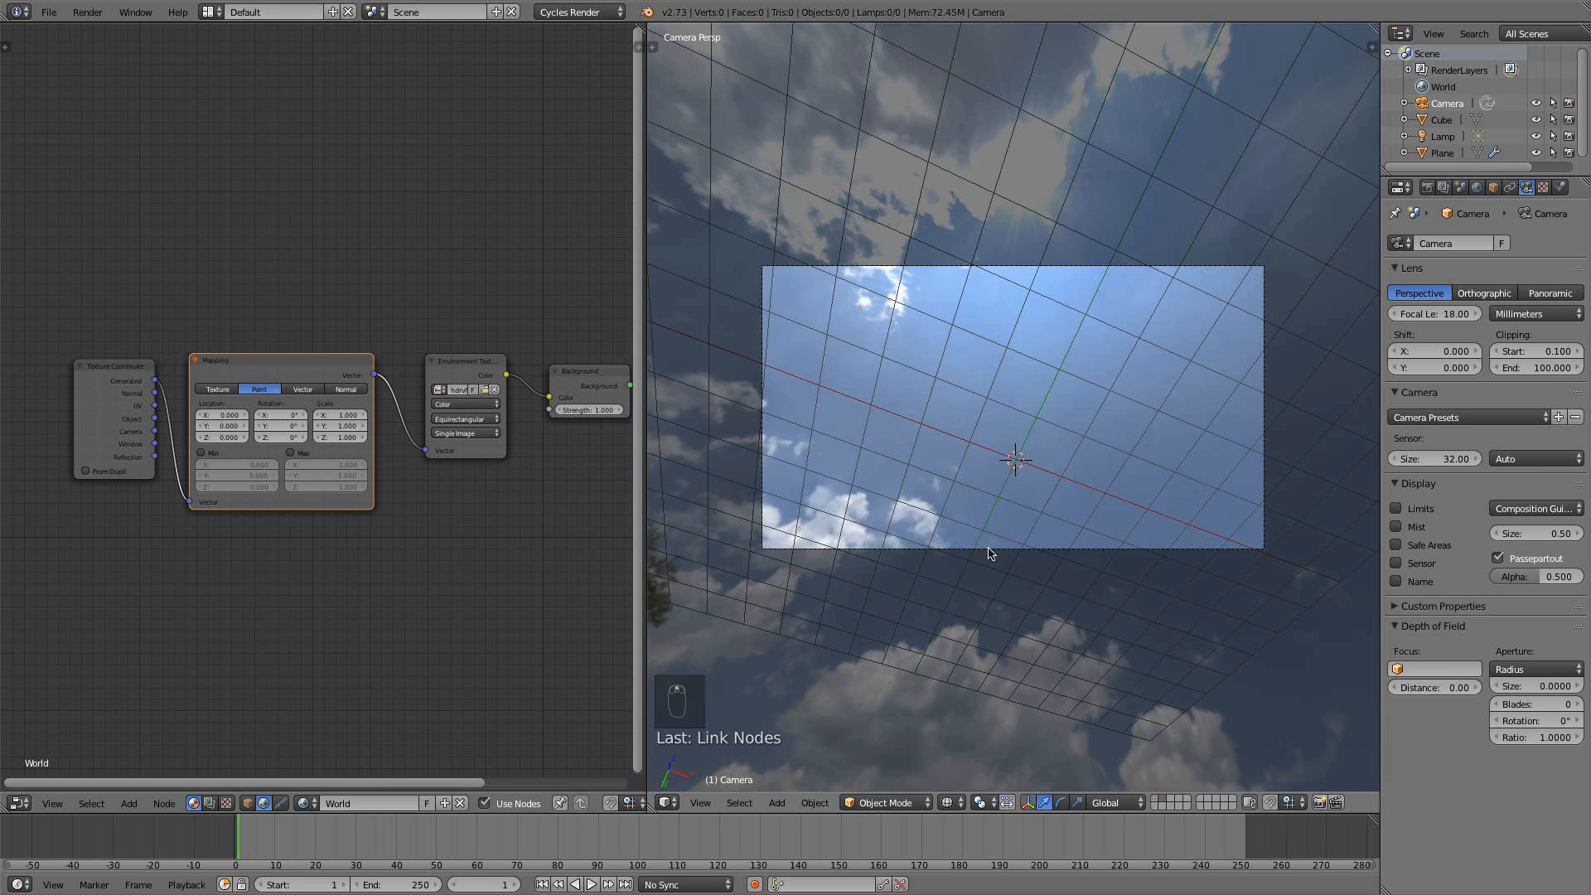
pyautogui.scroll(2, 909, 514)
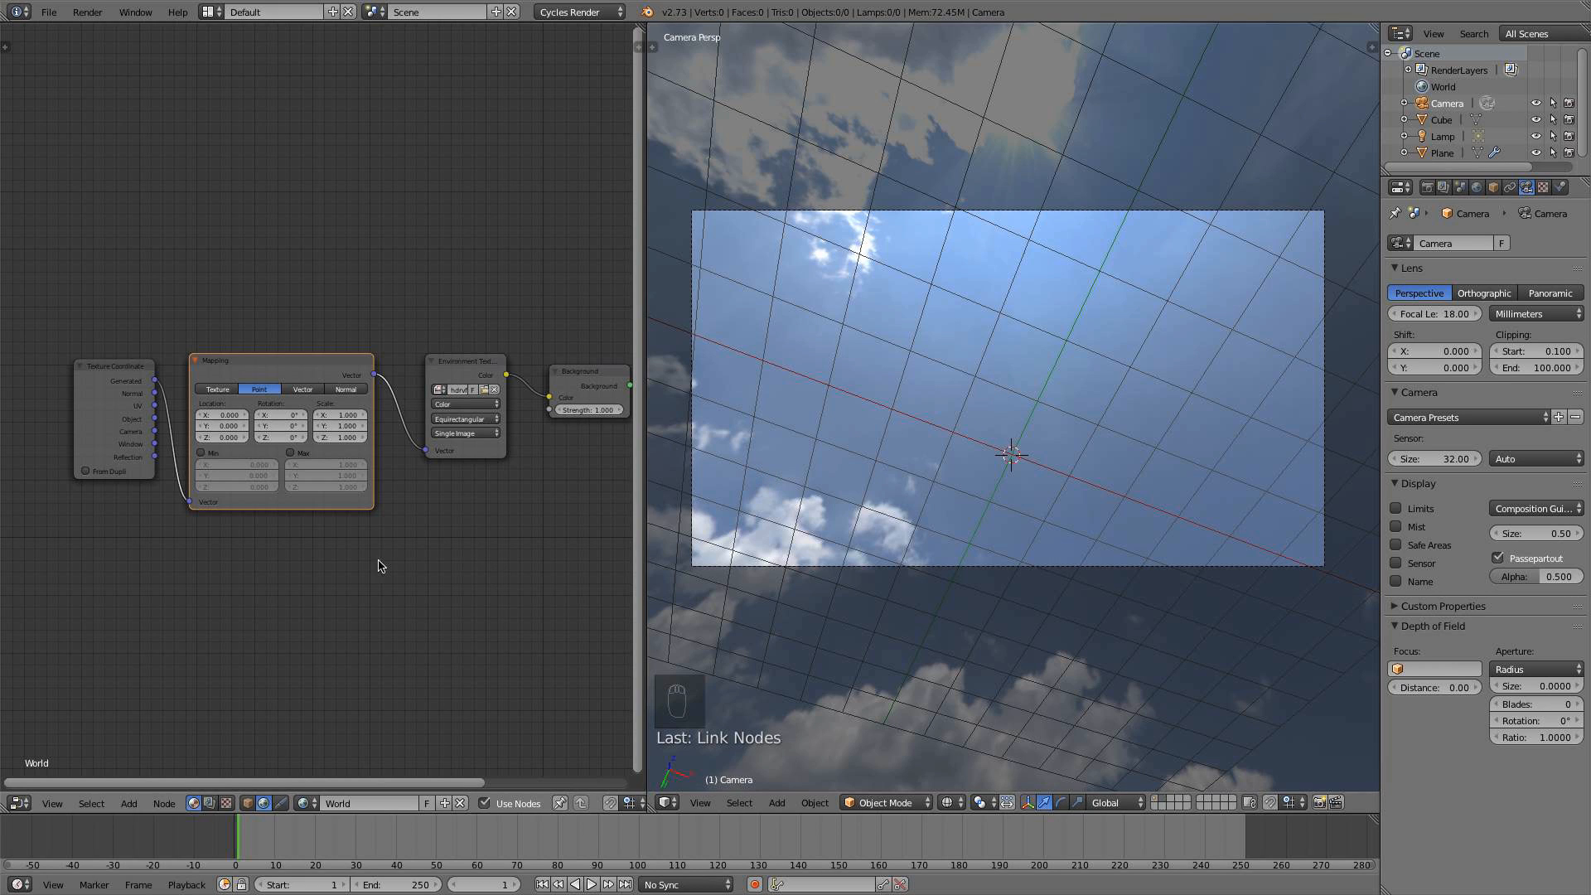
# Set the Mapping node's Z location to -0.400 and its Z rotation to 139° to bring the sun into the camera frame
pyautogui.click(200, 437)
pyautogui.click(199, 437)
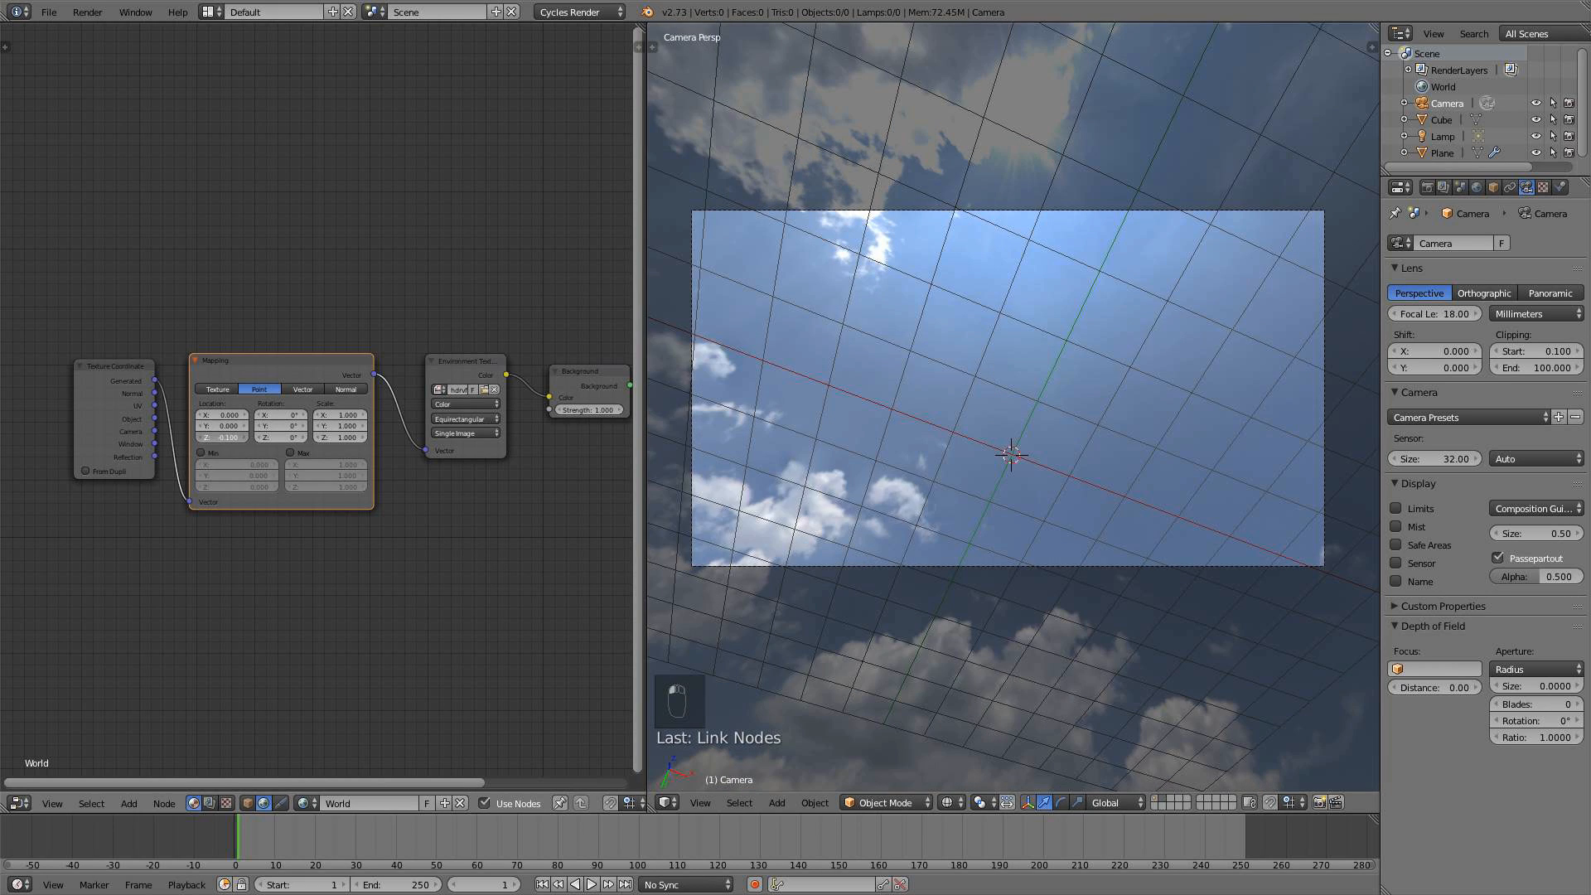
pyautogui.click(199, 437)
pyautogui.click(200, 436)
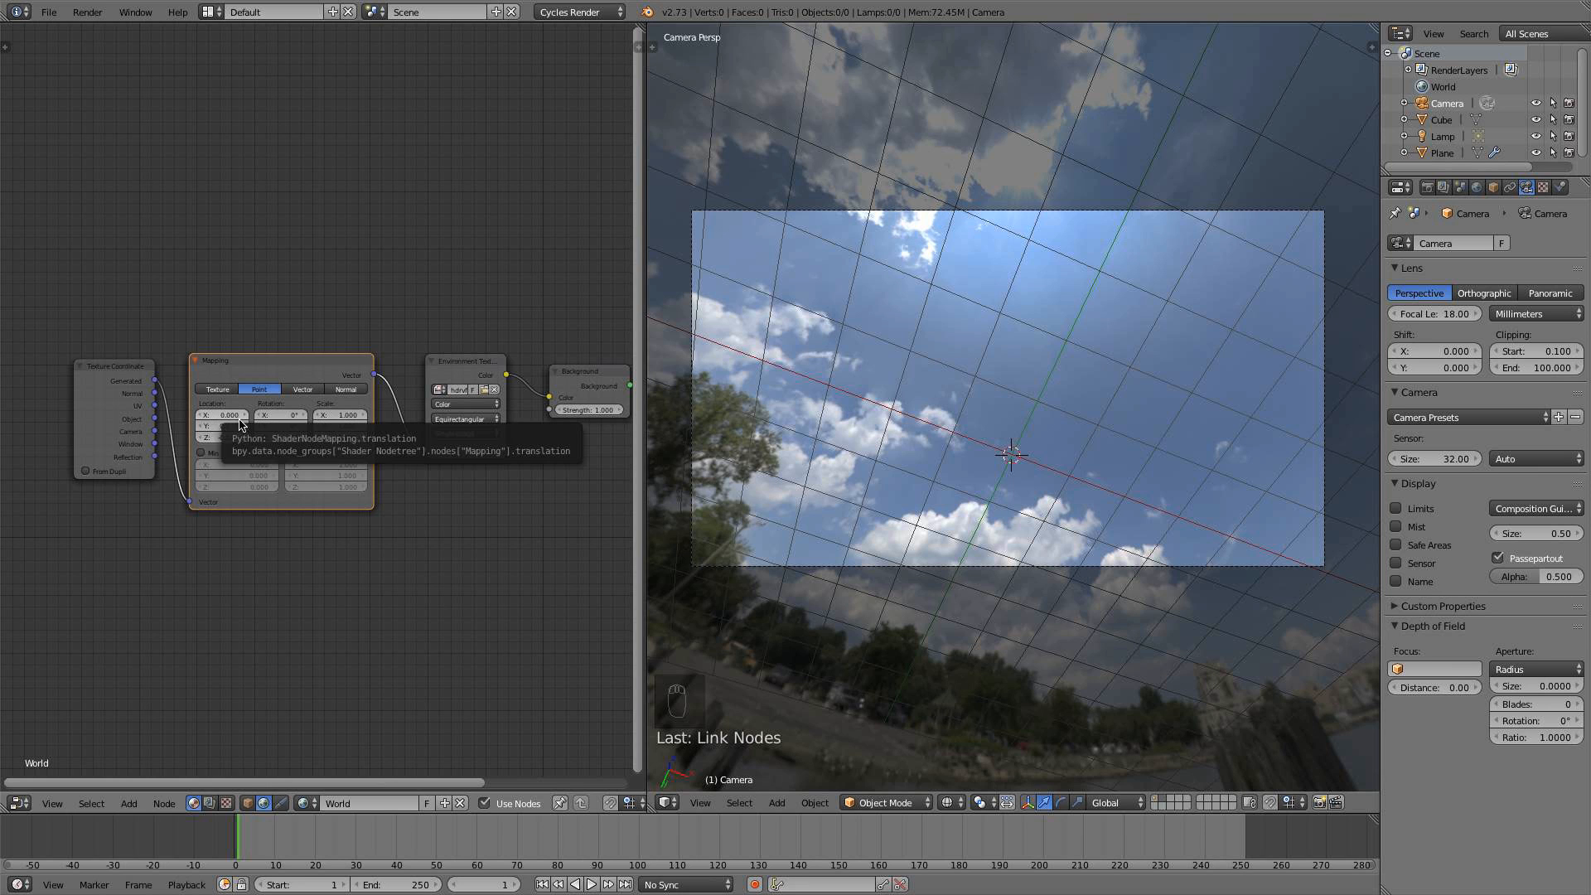
pyautogui.moveTo(280, 437); pyautogui.dragTo(536, 437)
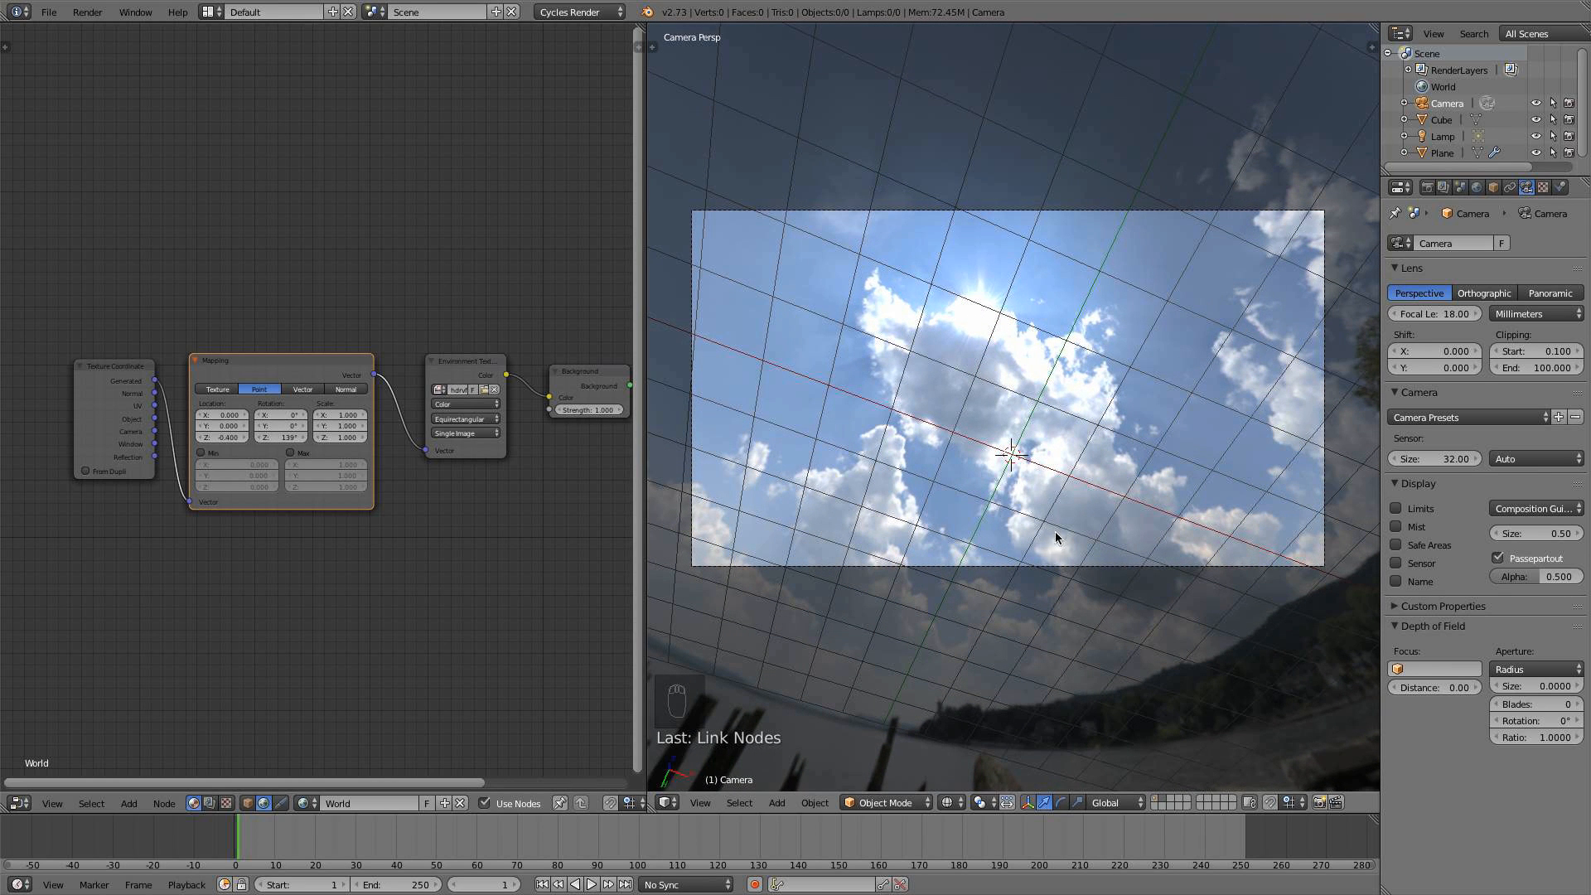
# Set the Mapping node's Y rotation to -5°
pyautogui.click(259, 427)
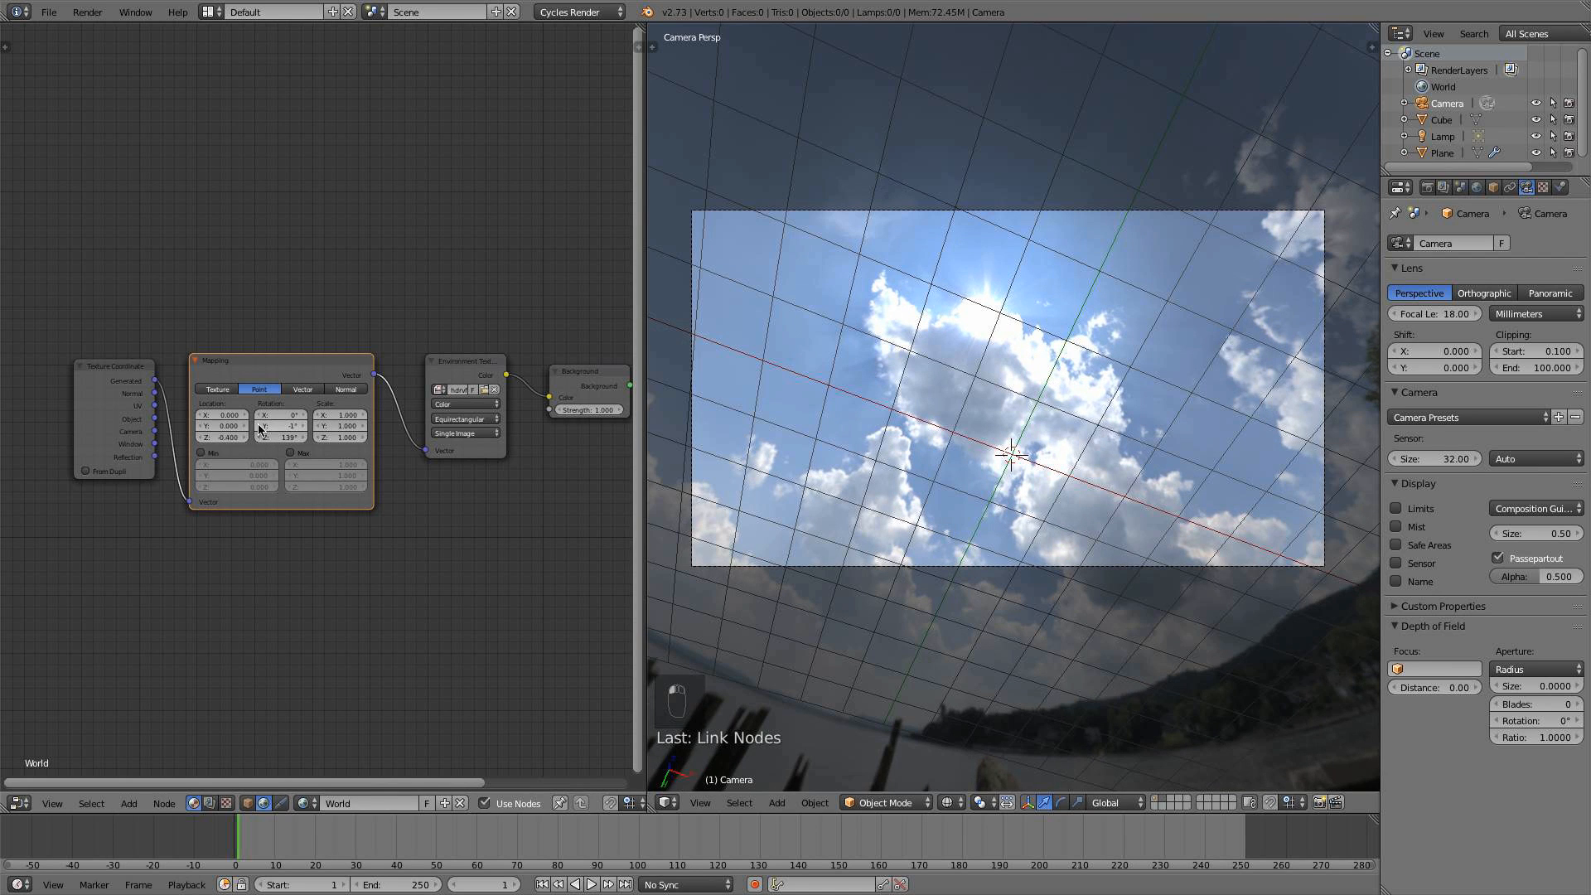
pyautogui.click(259, 427)
pyautogui.click(259, 427)
pyautogui.click(259, 427)
pyautogui.click(258, 427)
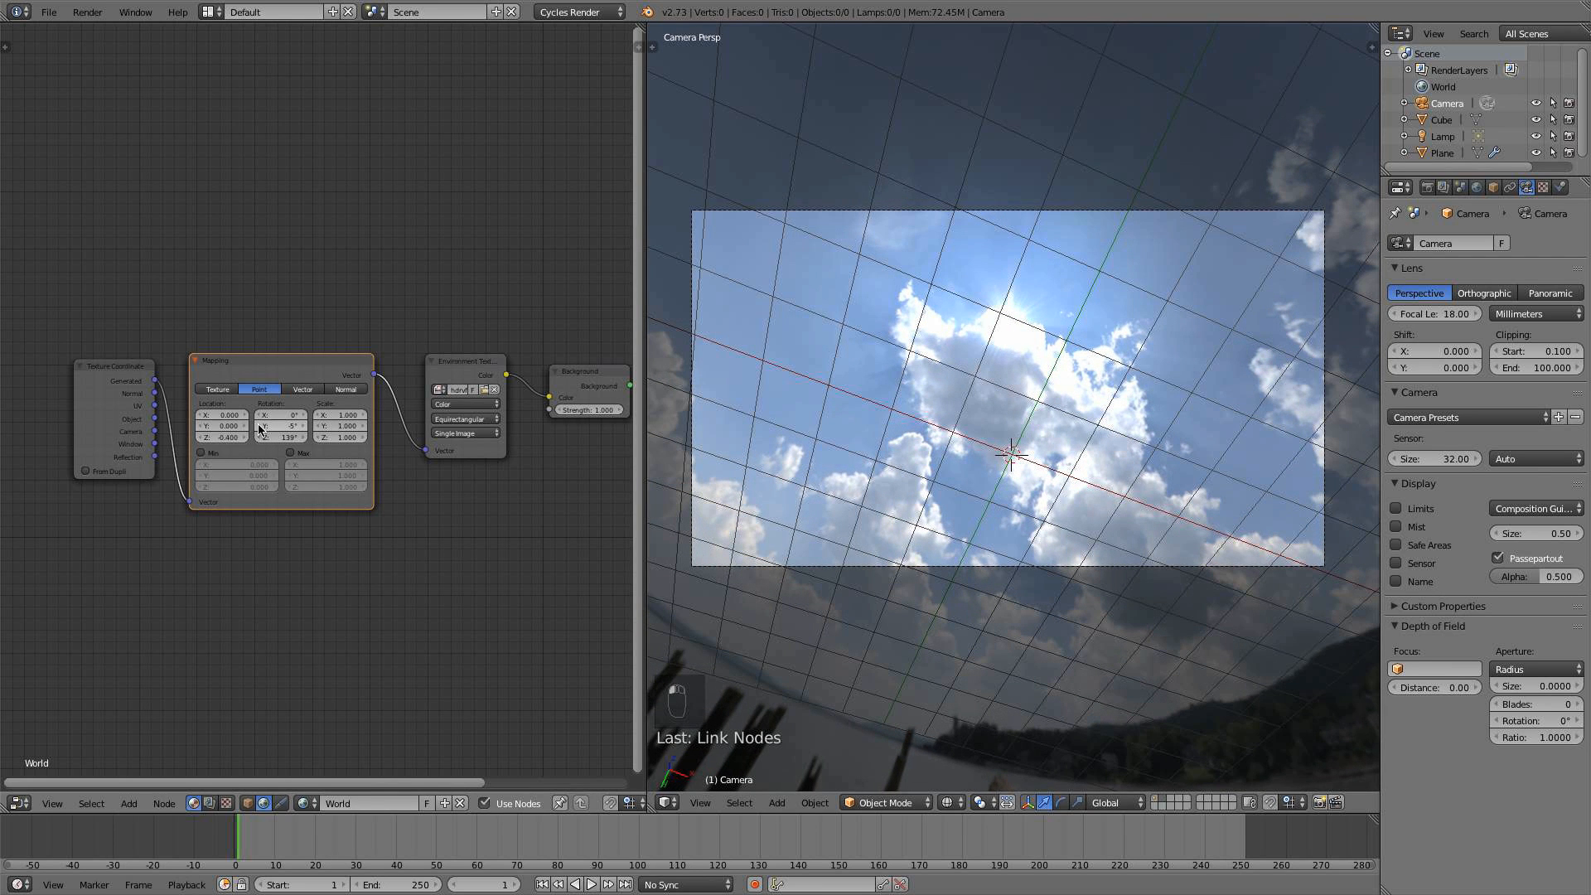
# Set the Mapping node's X rotation to -7° to shift the sun within the camera frame
pyautogui.click(304, 416)
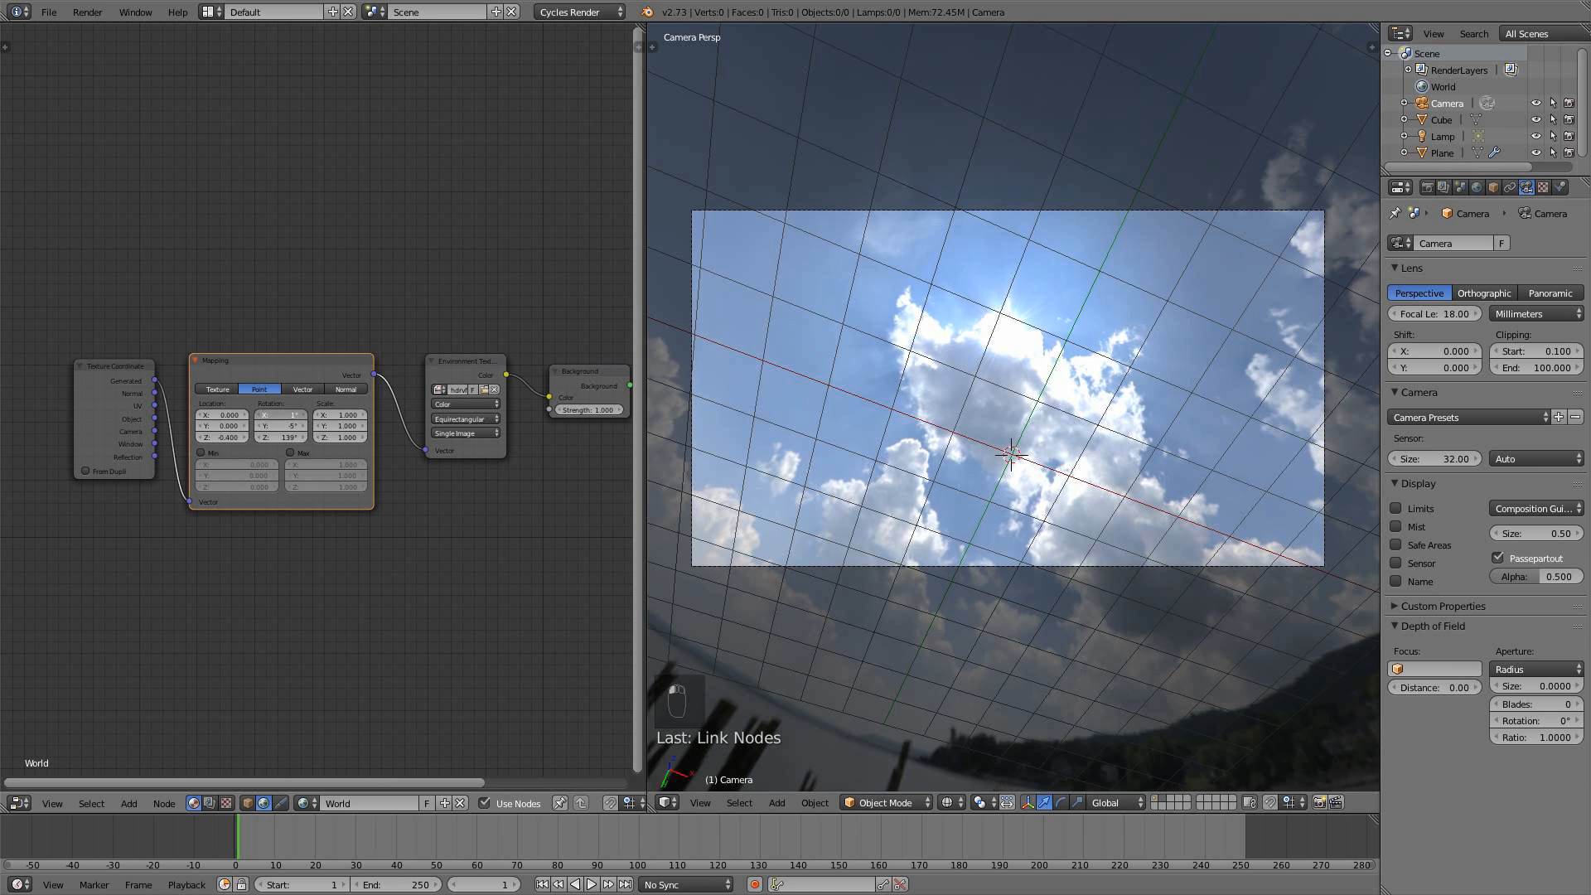
pyautogui.click(305, 415)
pyautogui.click(260, 416)
pyautogui.click(261, 416)
pyautogui.click(261, 416)
pyautogui.click(260, 416)
pyautogui.click(260, 416)
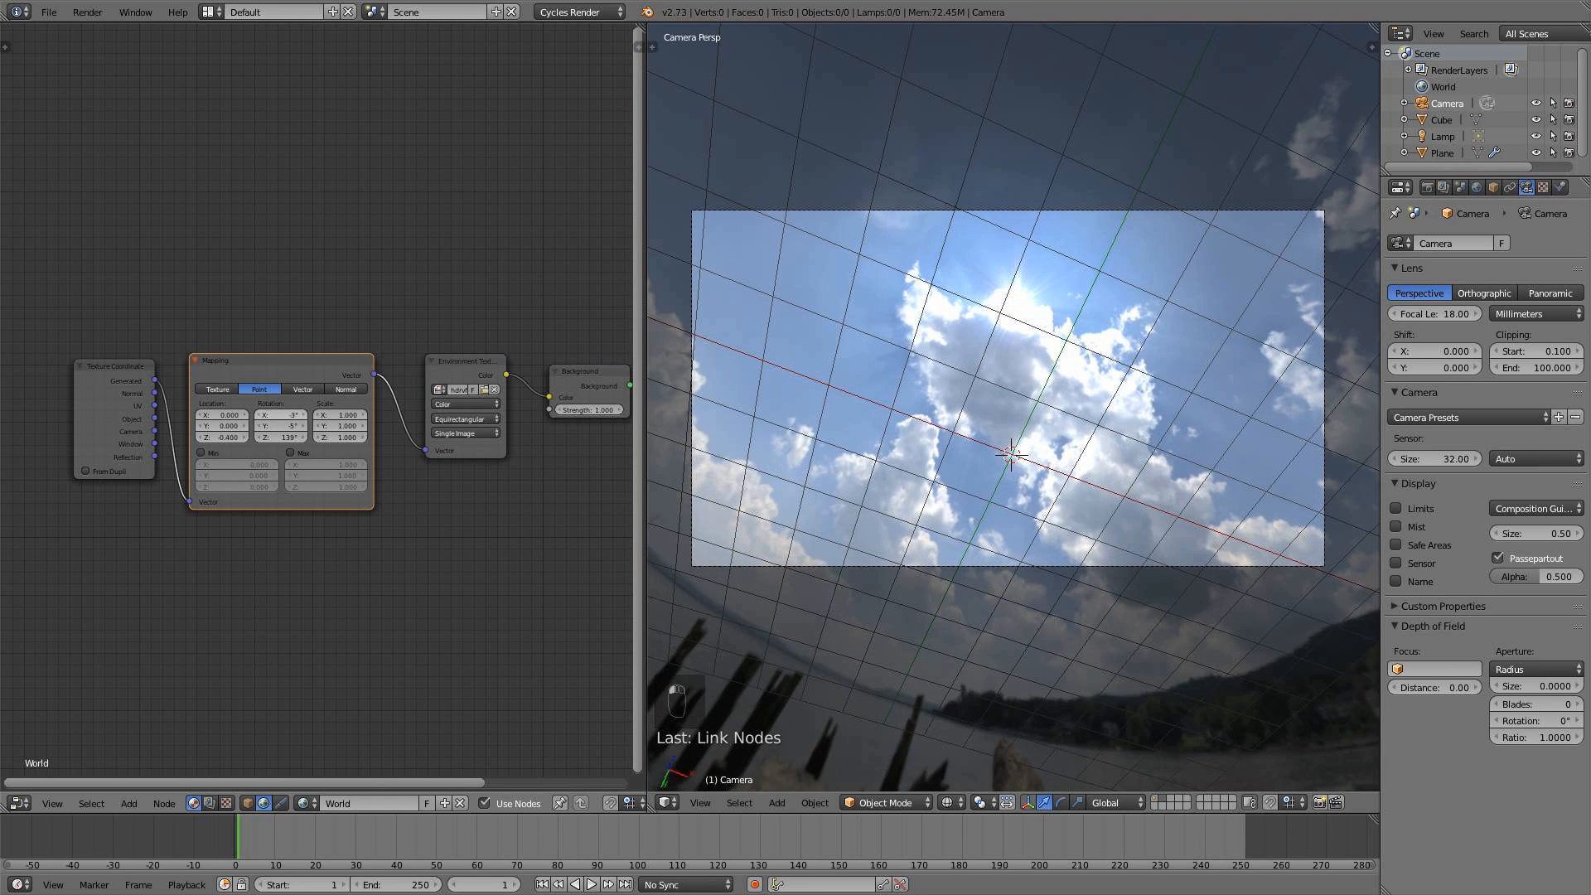
pyautogui.click(260, 416)
pyautogui.click(261, 416)
pyautogui.click(260, 416)
pyautogui.click(261, 416)
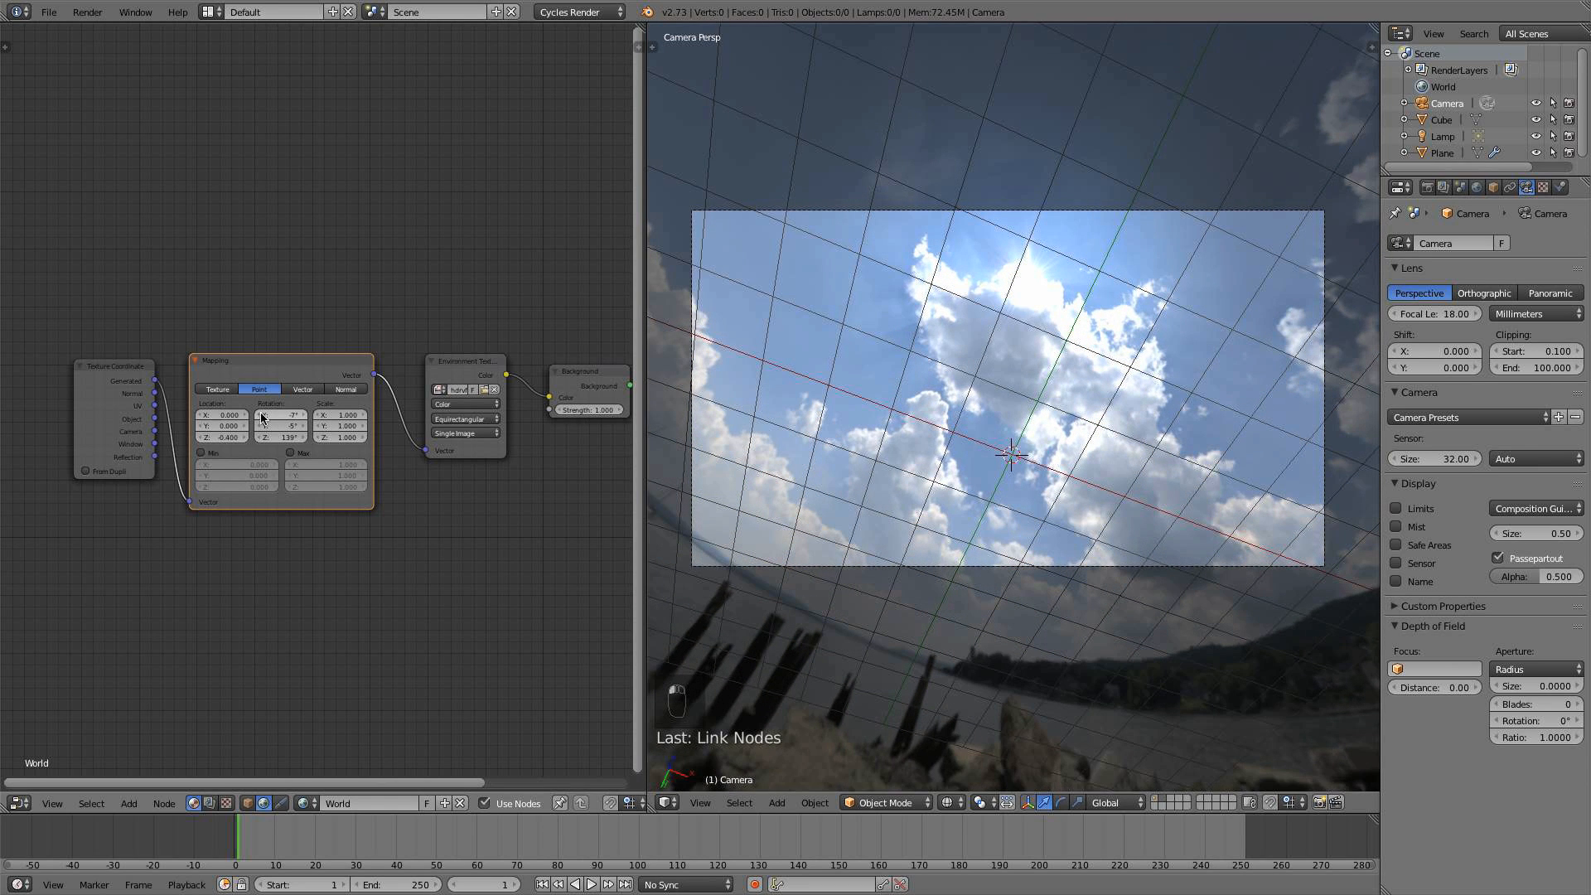
# Bring the Mapping node's Y rotation back to 0°
pyautogui.click(303, 426)
pyautogui.click(303, 426)
pyautogui.click(303, 426)
pyautogui.click(304, 426)
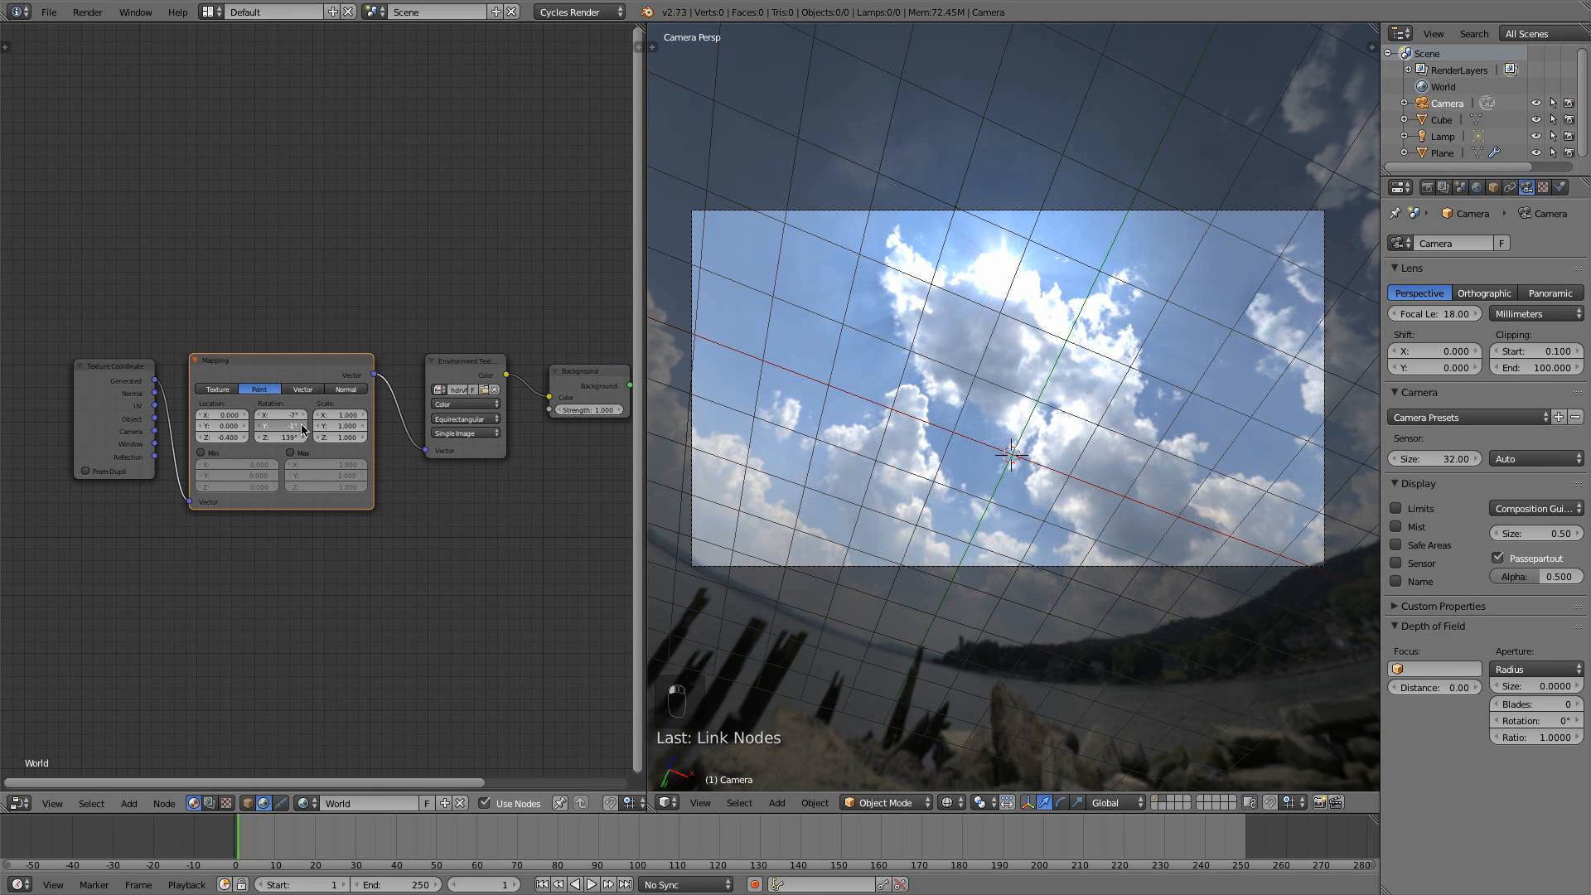
pyautogui.click(303, 426)
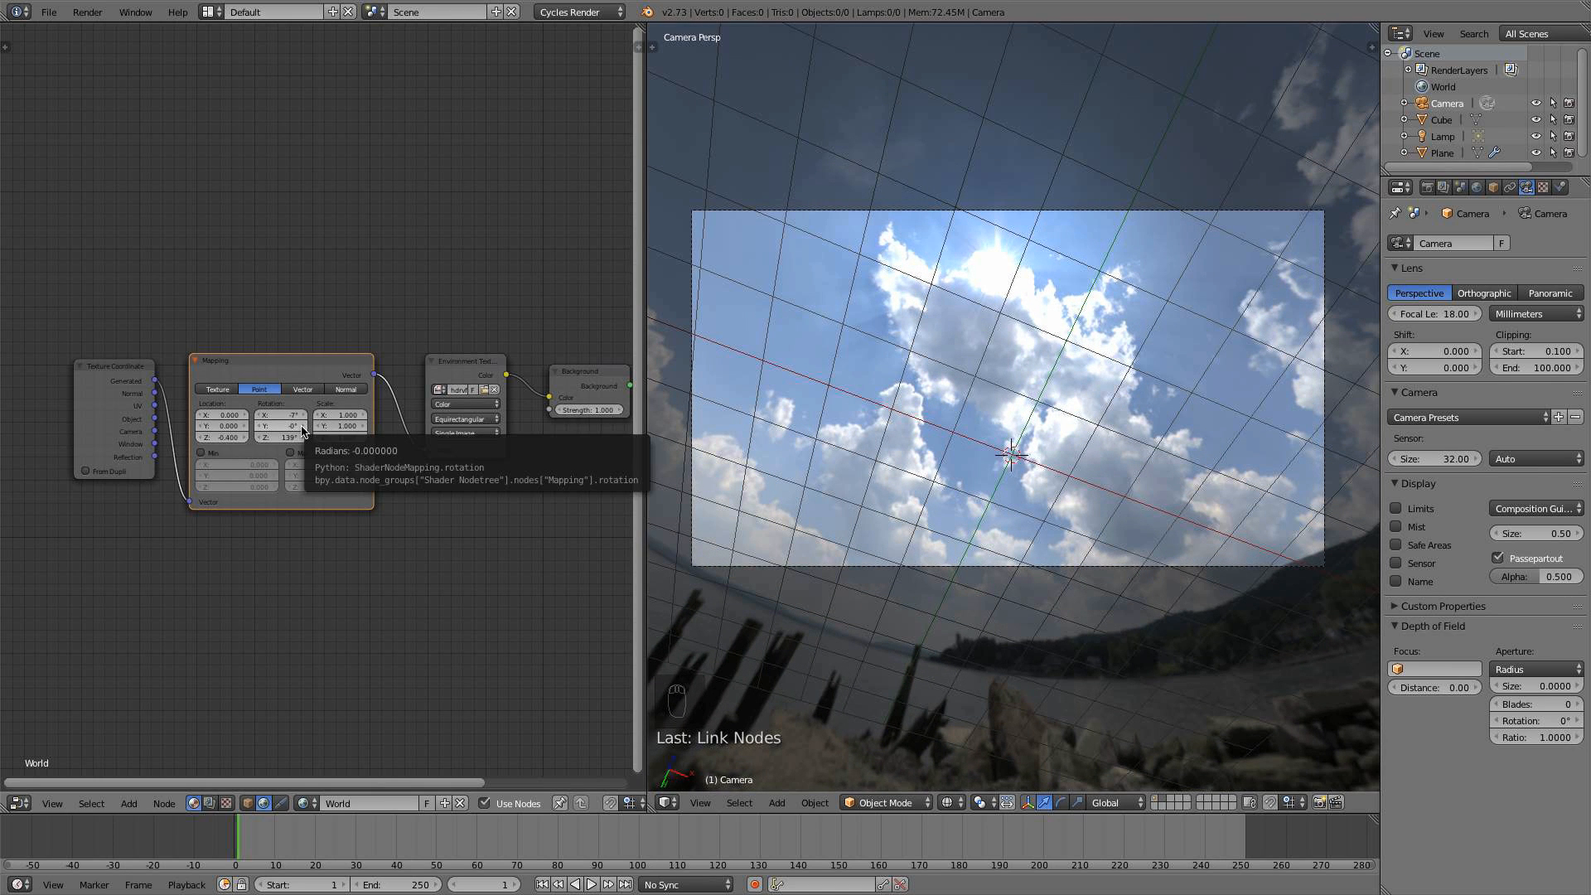
# Set the Mapping node's Z location to -0.300 and its X rotation to -12°
pyautogui.click(242, 439)
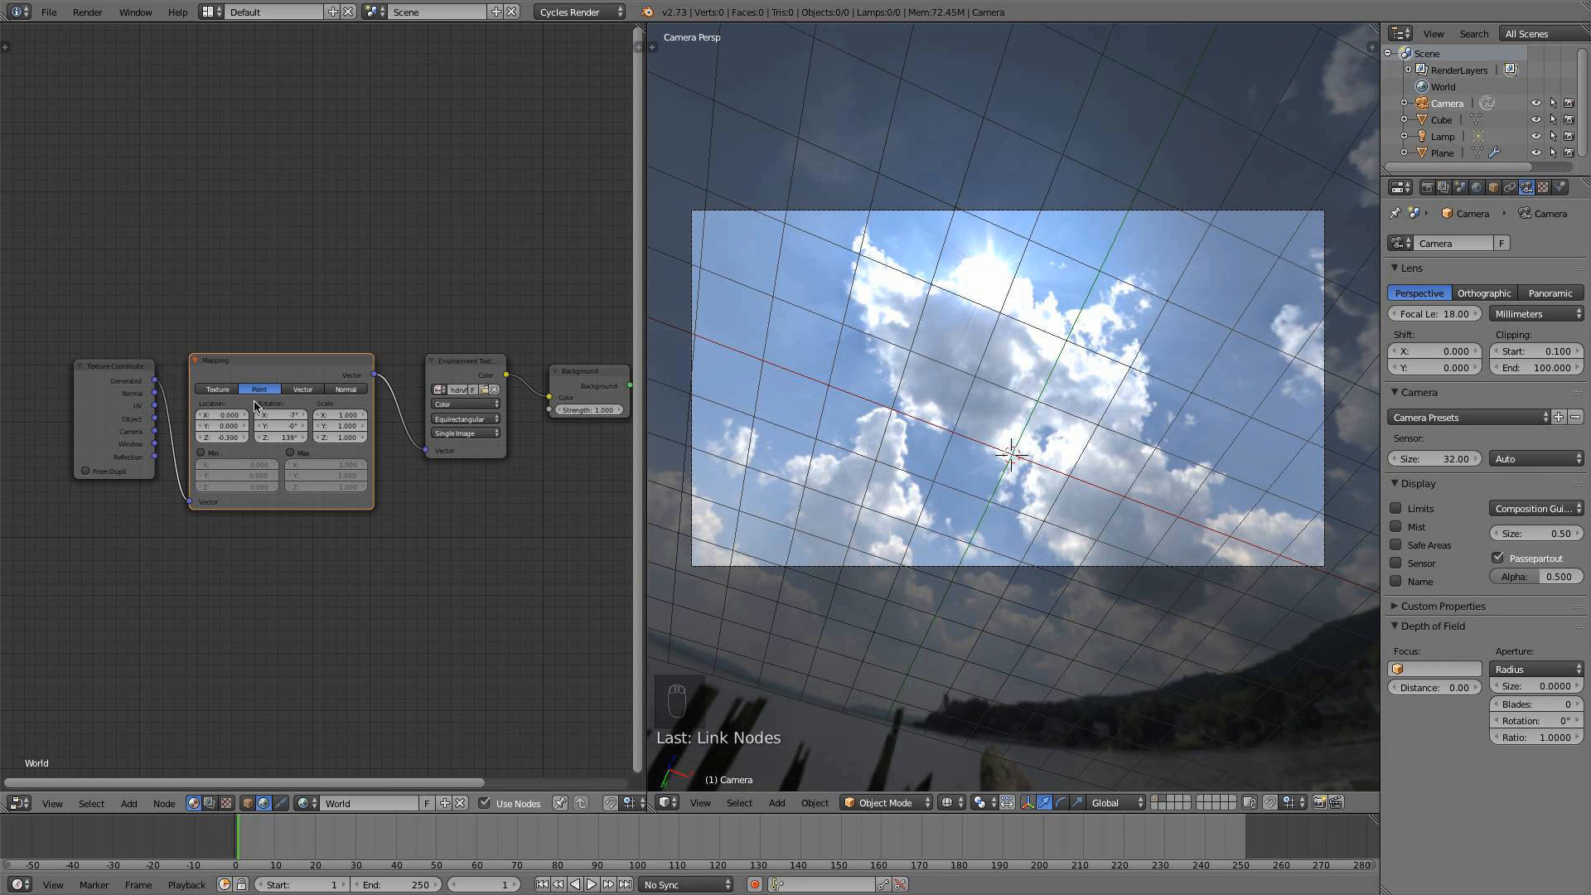
pyautogui.click(303, 415)
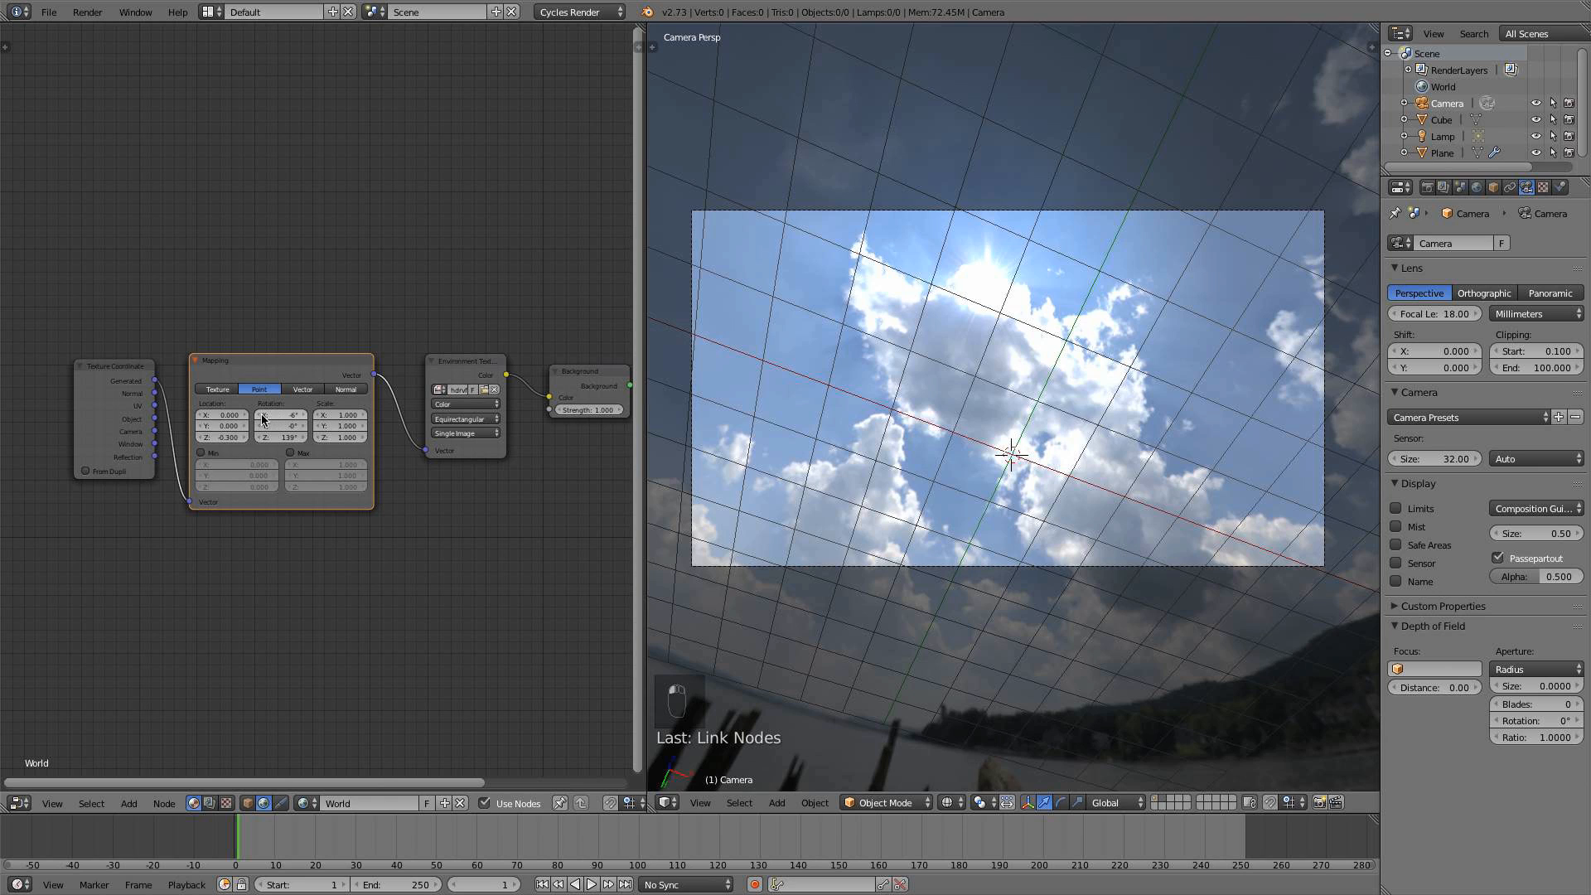
pyautogui.click(262, 417)
pyautogui.click(262, 417)
pyautogui.click(262, 417)
pyautogui.click(262, 417)
pyautogui.click(262, 417)
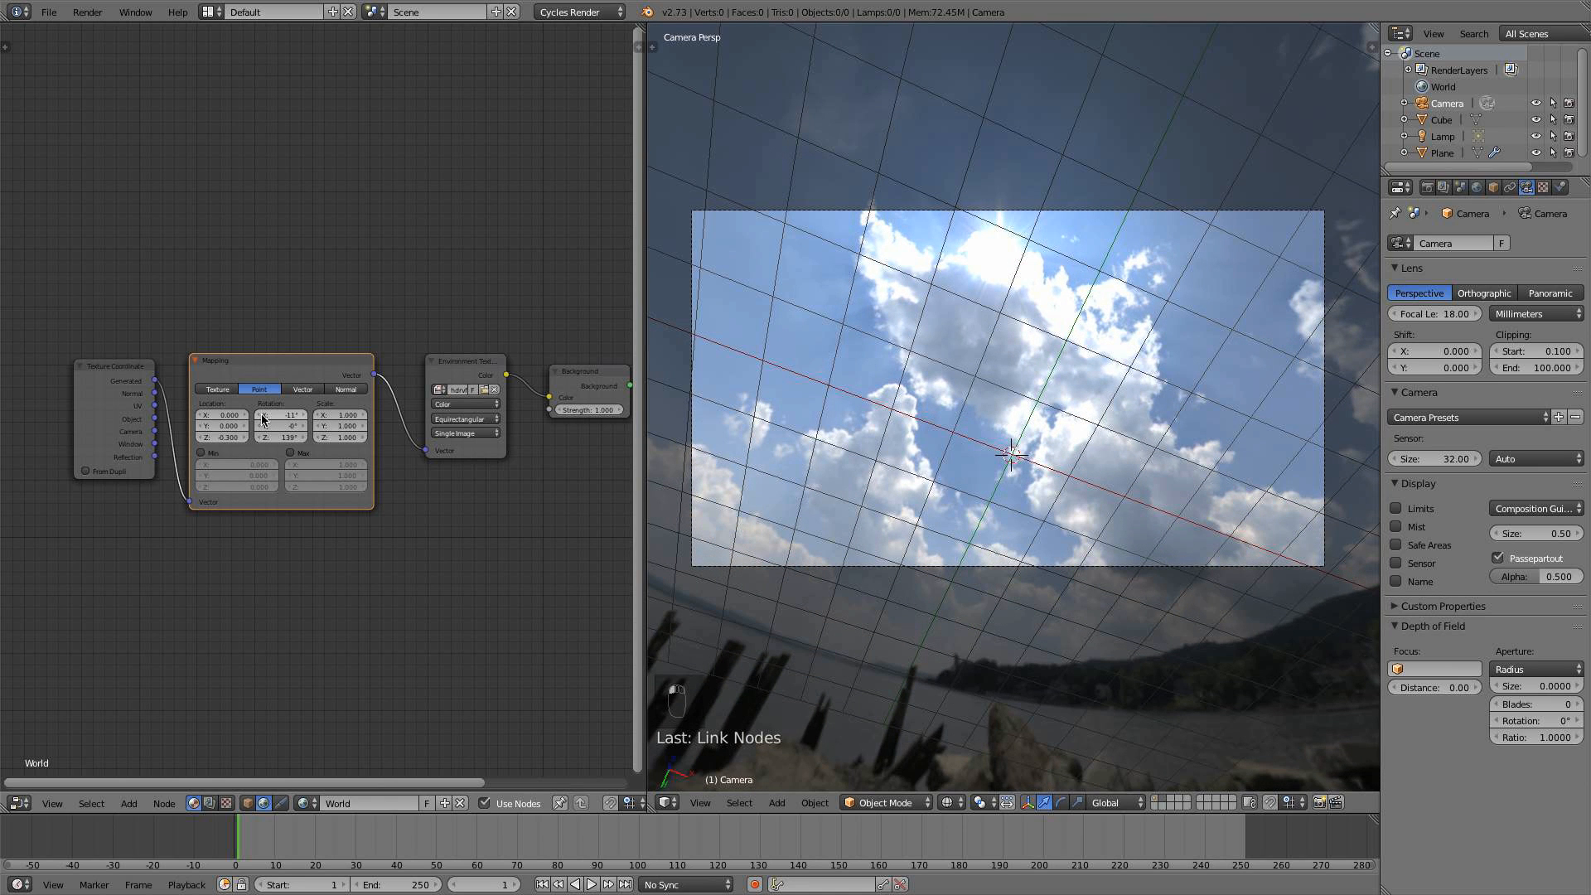
pyautogui.click(262, 417)
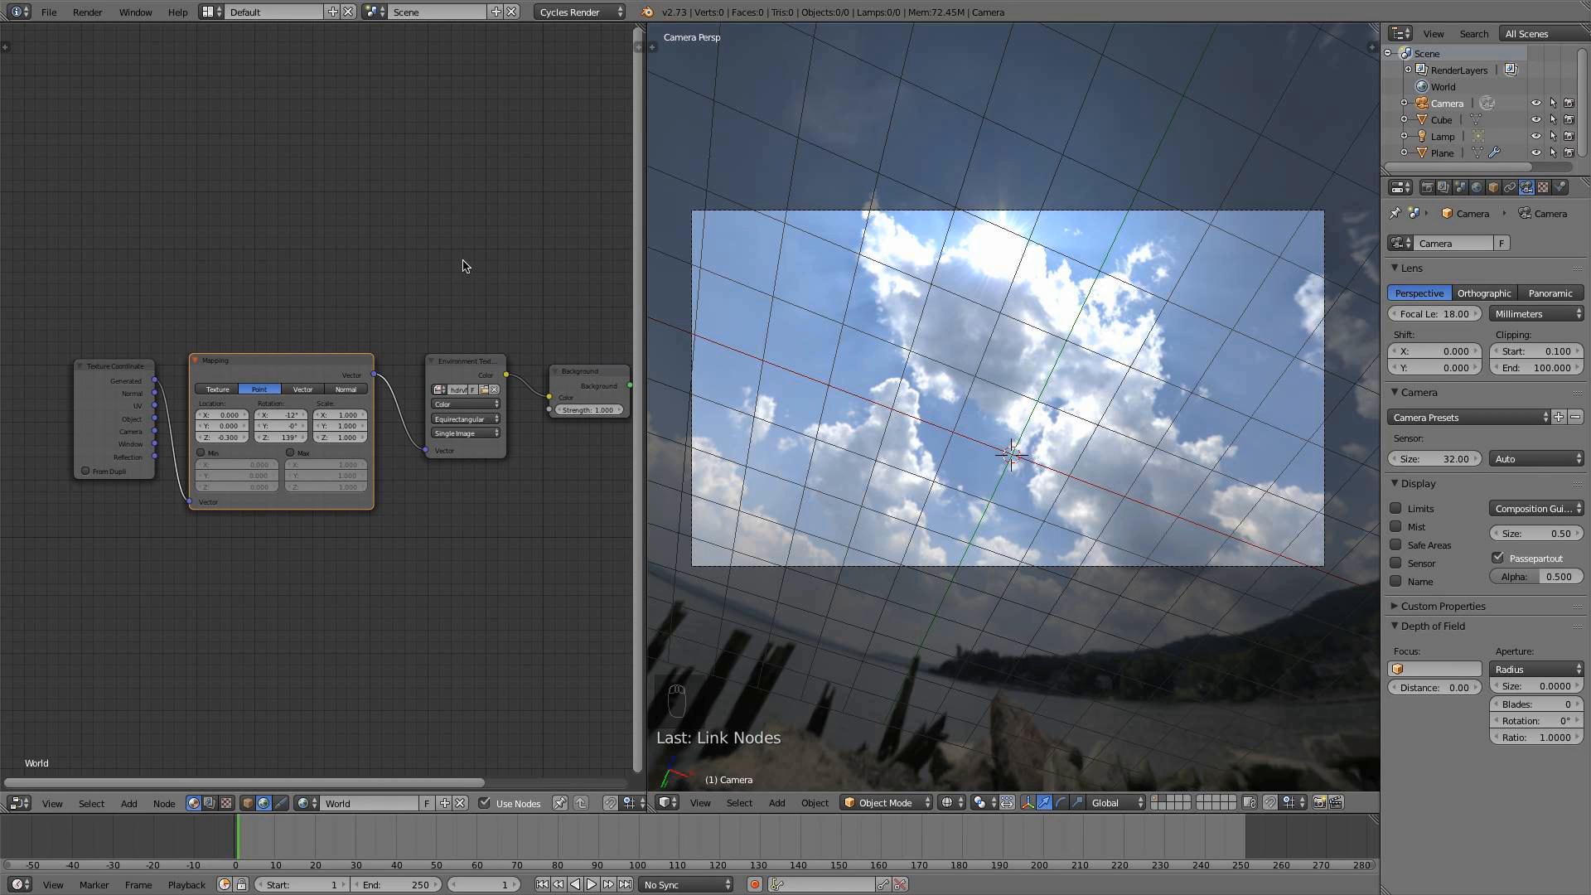
# Move the Texture Coordinate, Mapping and Environment Texture nodes together away from the Background node to make room between them
pyautogui.press('a')
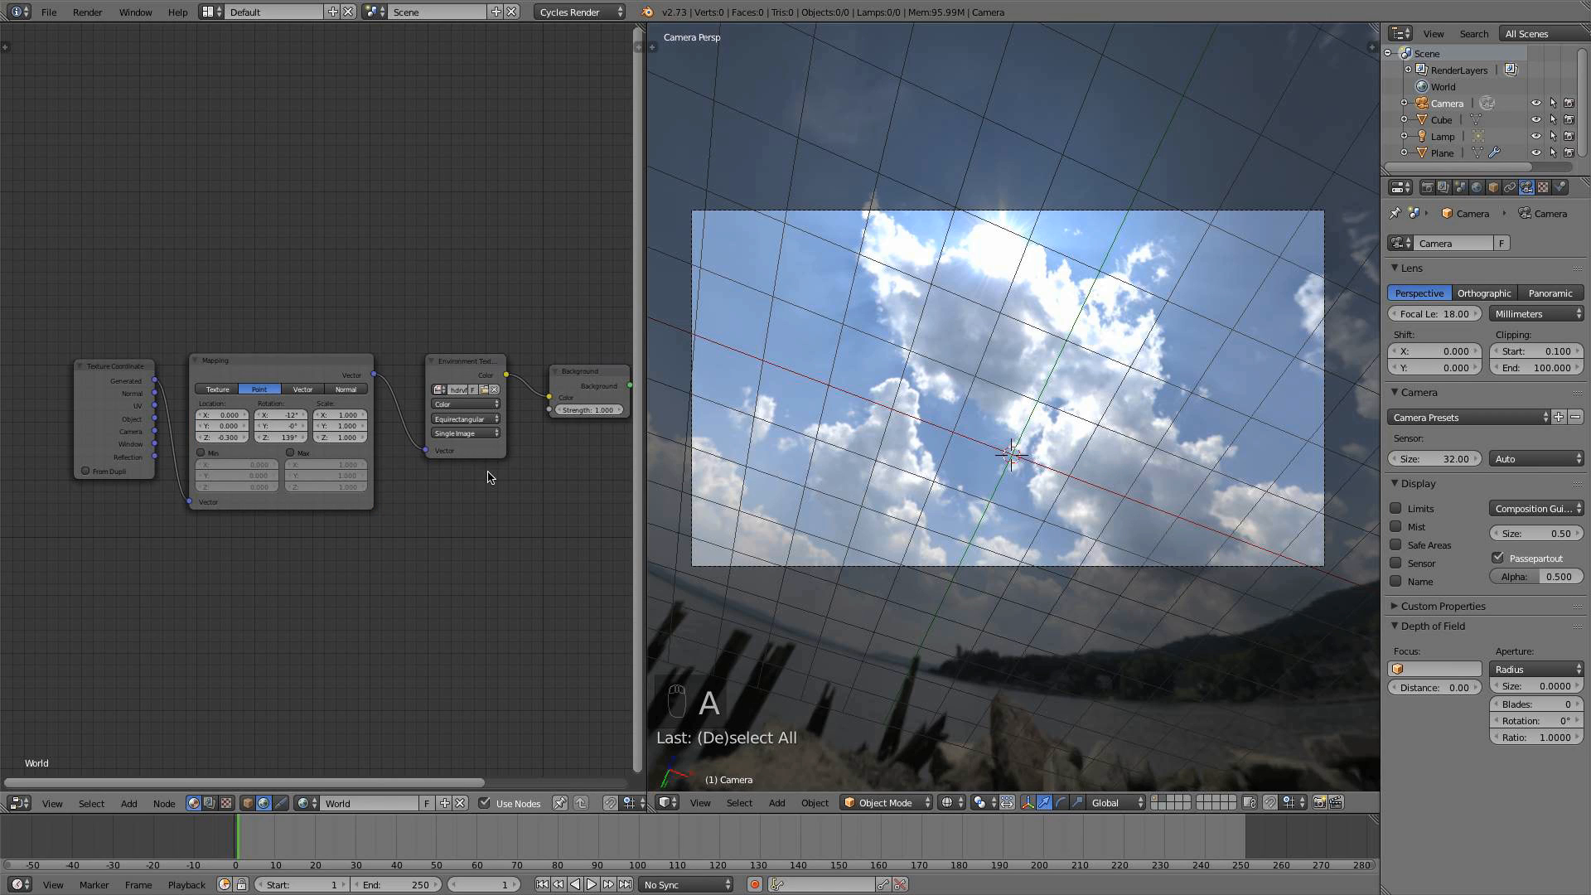
pyautogui.press('b')
pyautogui.moveTo(505, 581); pyautogui.dragTo(116, 313)
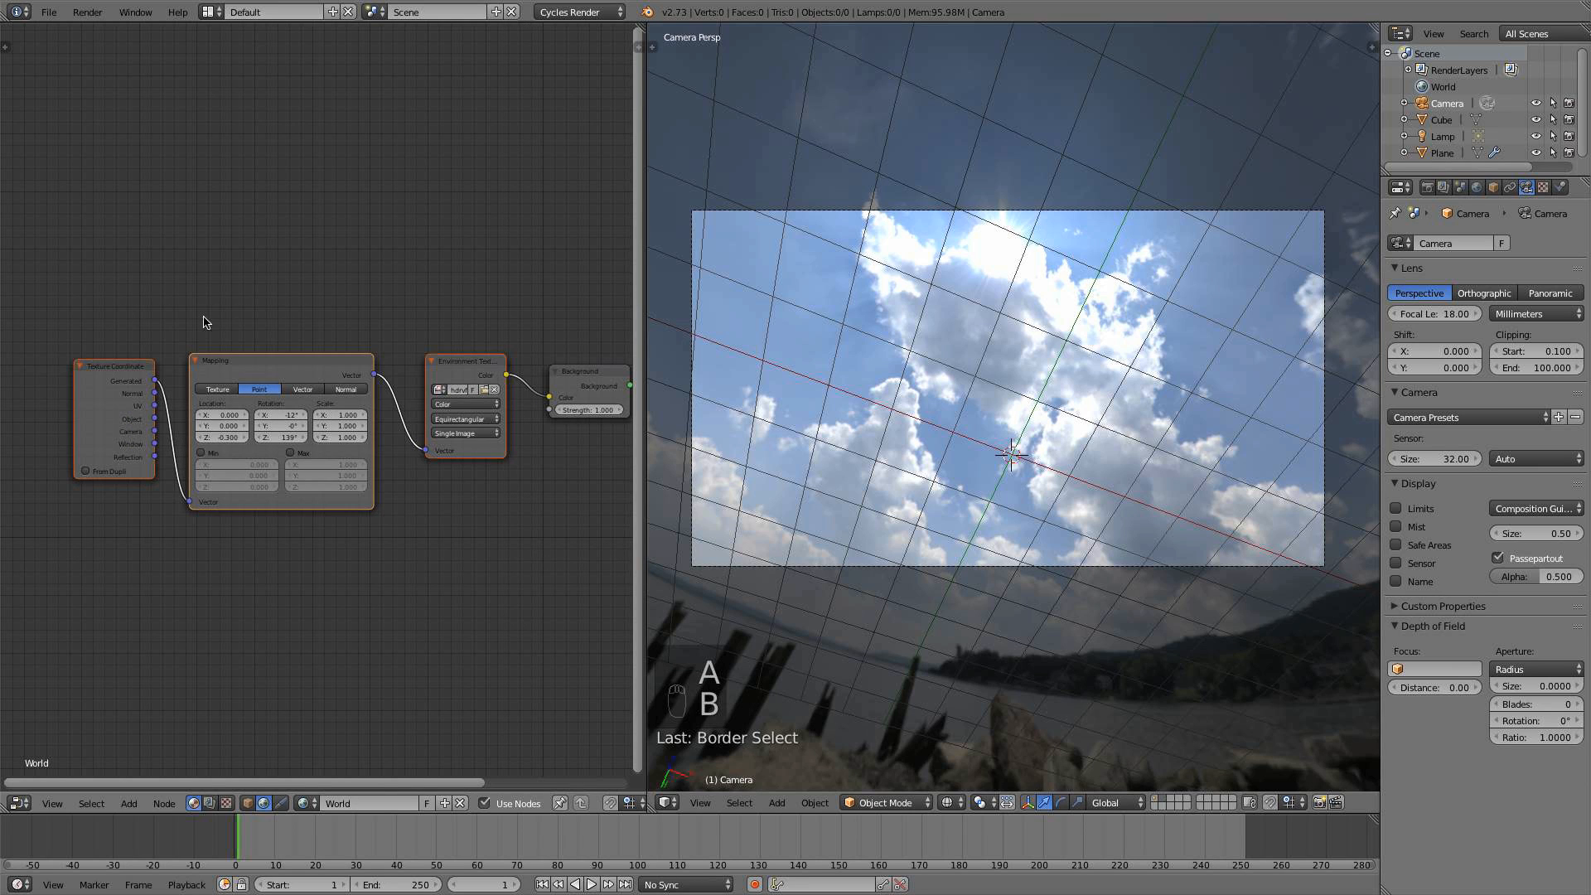
pyautogui.press('g')
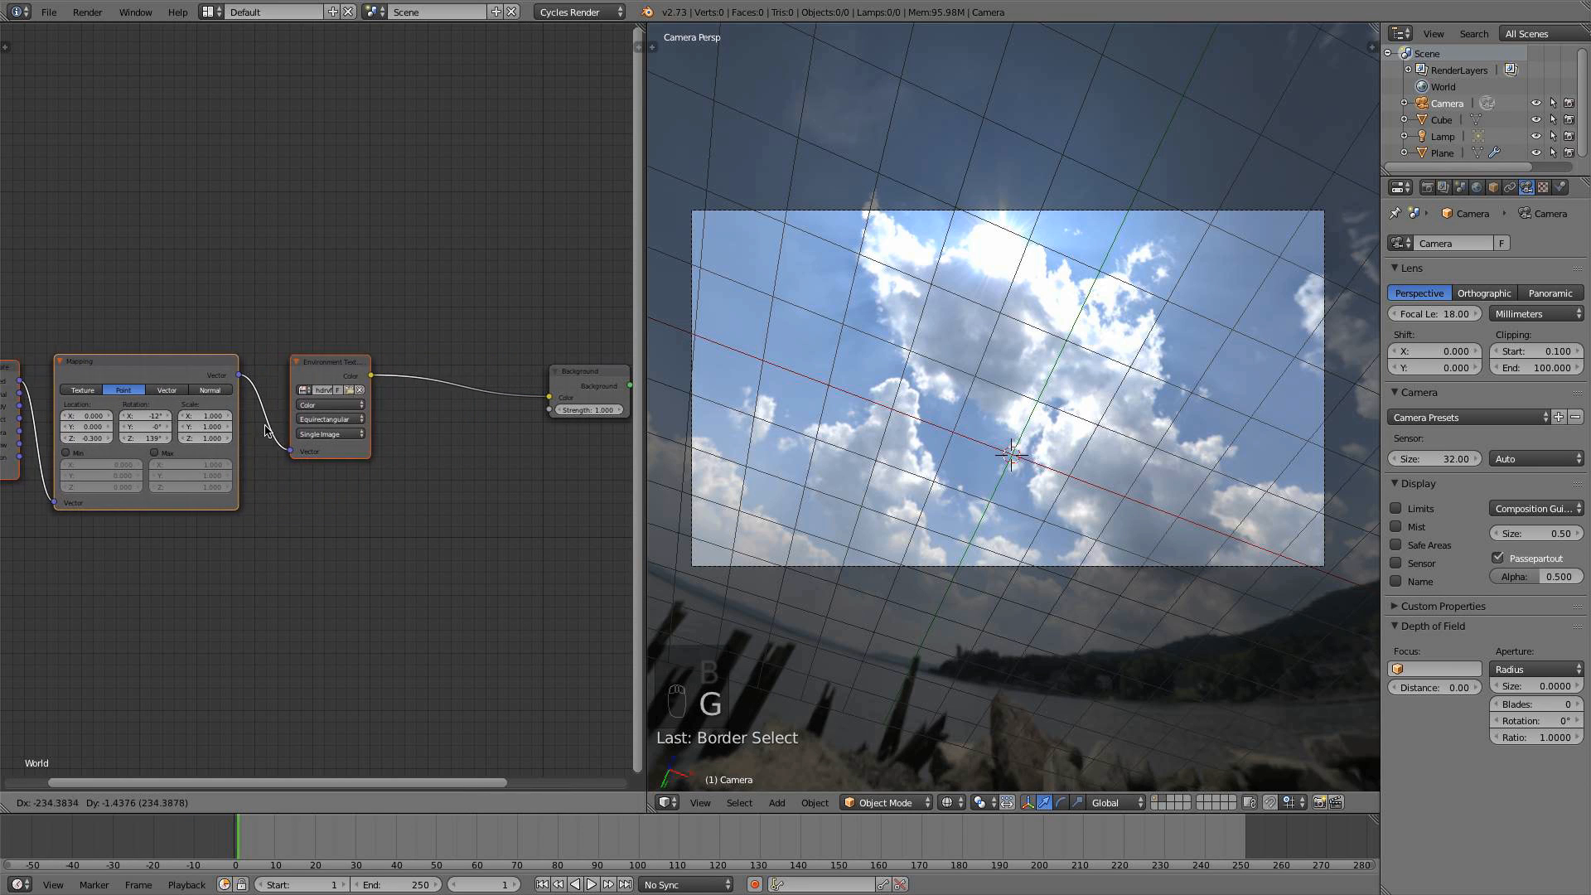
pyautogui.click(247, 429)
pyautogui.scroll(-1, 422, 432)
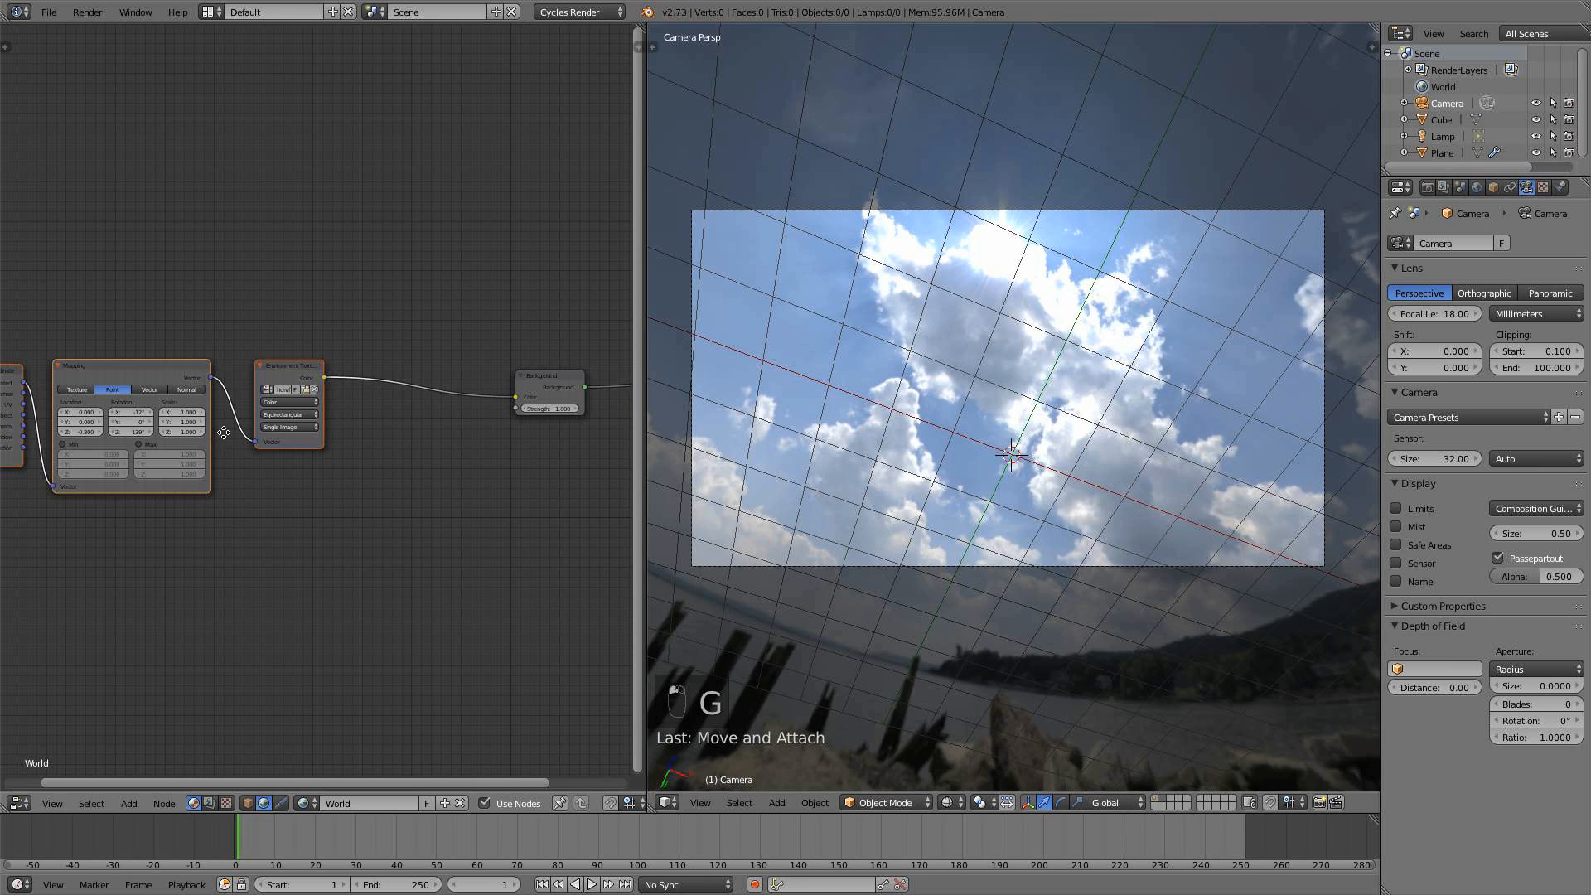
pyautogui.moveTo(224, 433); pyautogui.dragTo(371, 424, button='middle')
# Insert a Bright/Contrast node between the Environment Texture and Background nodes, placed close to the Environment Texture
pyautogui.press('a')
pyautogui.hotkey('shift', 'a')
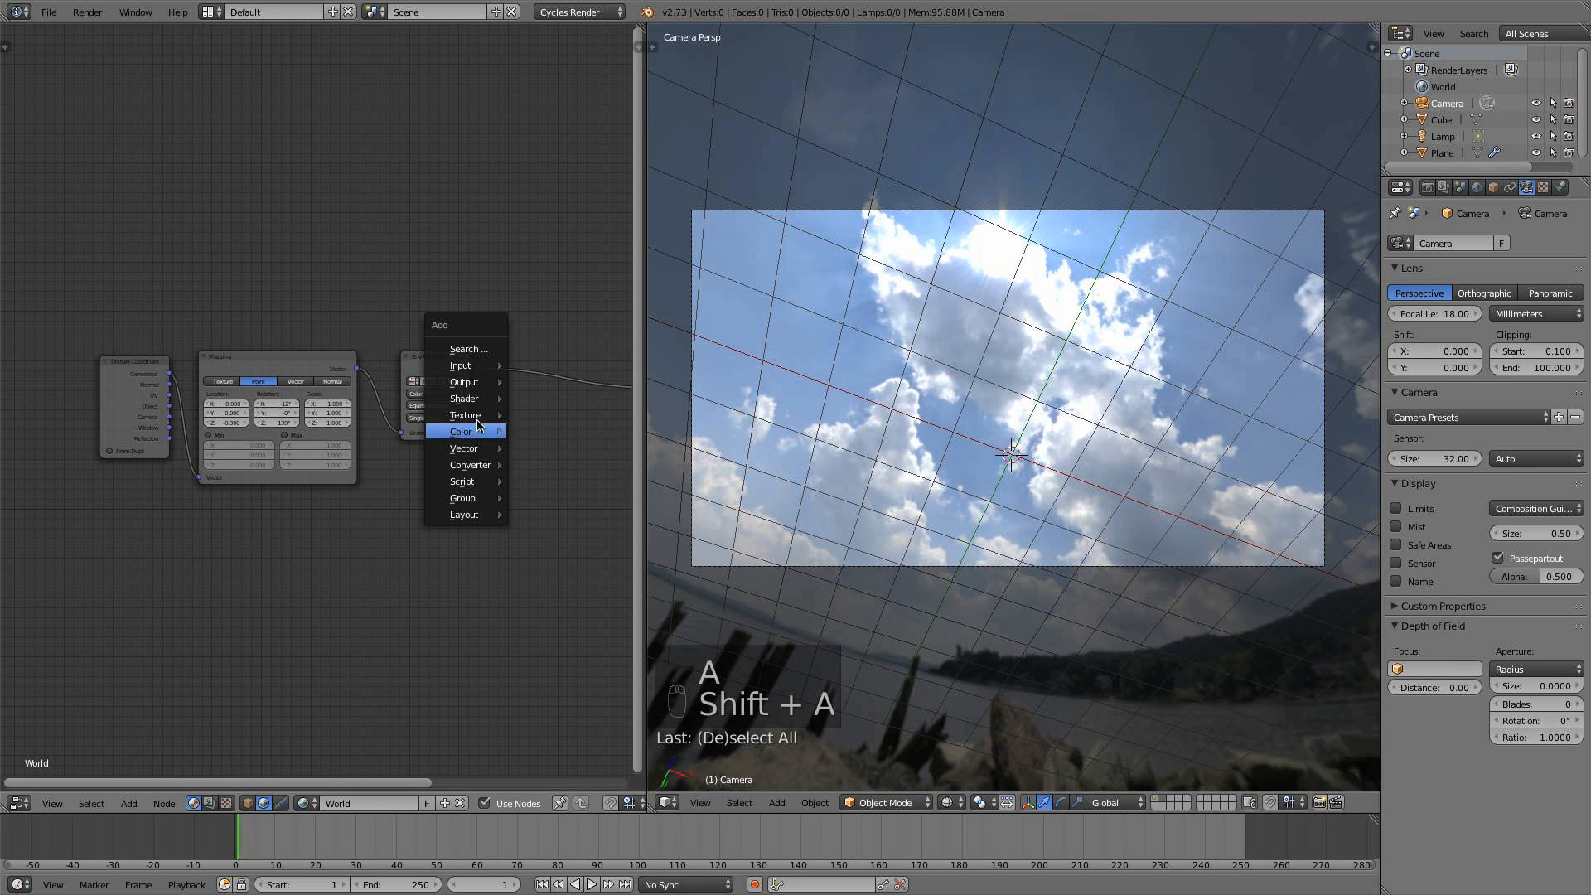
pyautogui.moveTo(479, 430)
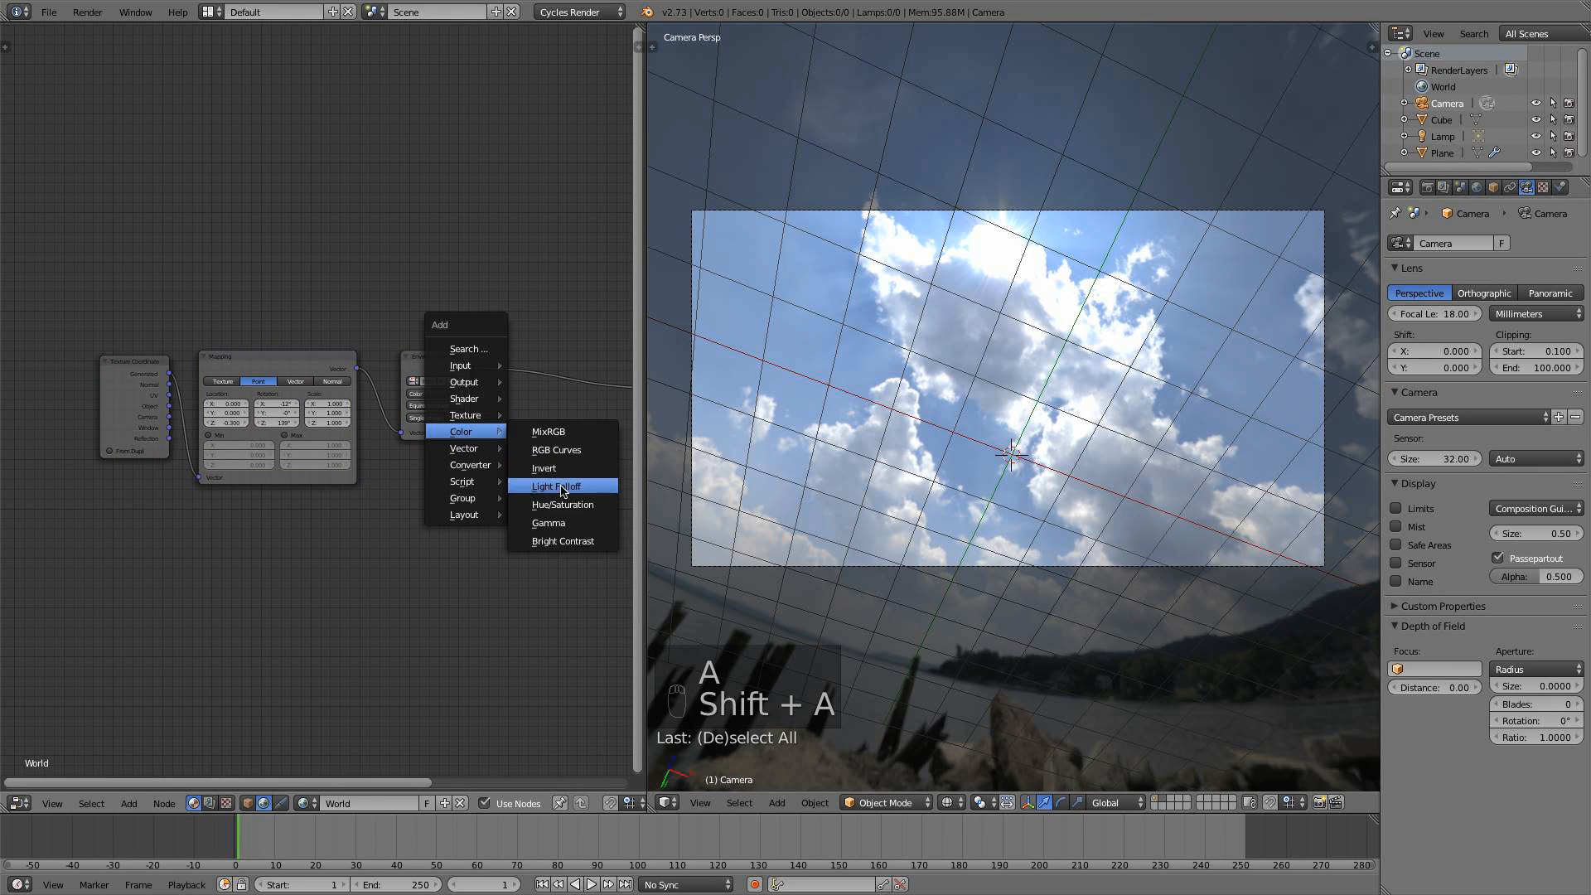
pyautogui.click(563, 540)
pyautogui.click(556, 381)
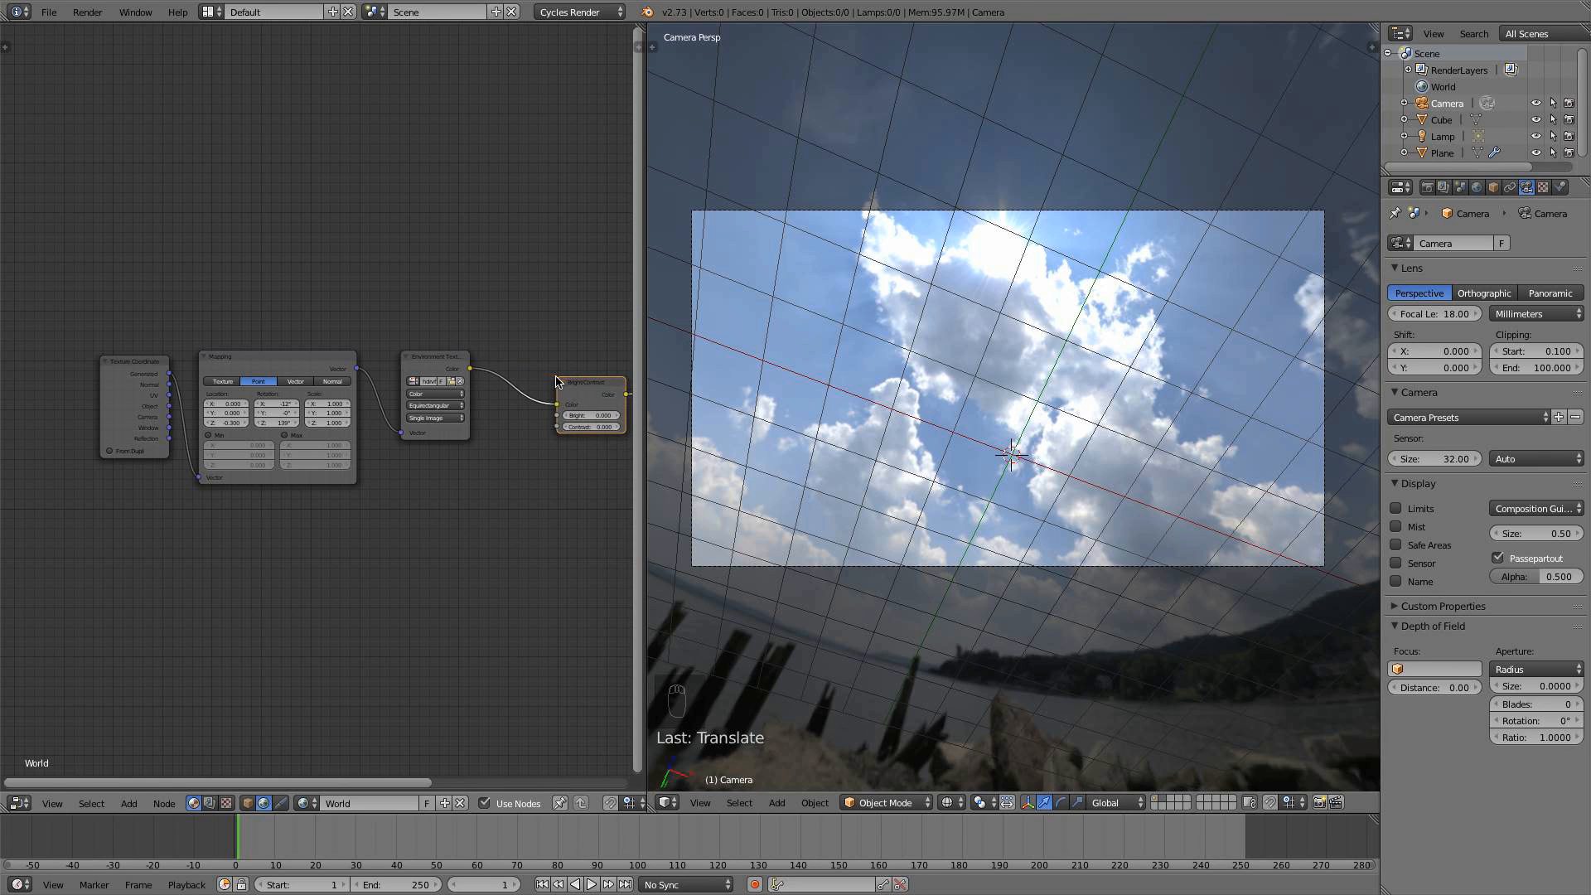
pyautogui.moveTo(549, 433); pyautogui.dragTo(394, 406, button='middle')
pyautogui.scroll(3, 422, 361)
pyautogui.moveTo(461, 345); pyautogui.dragTo(387, 323)
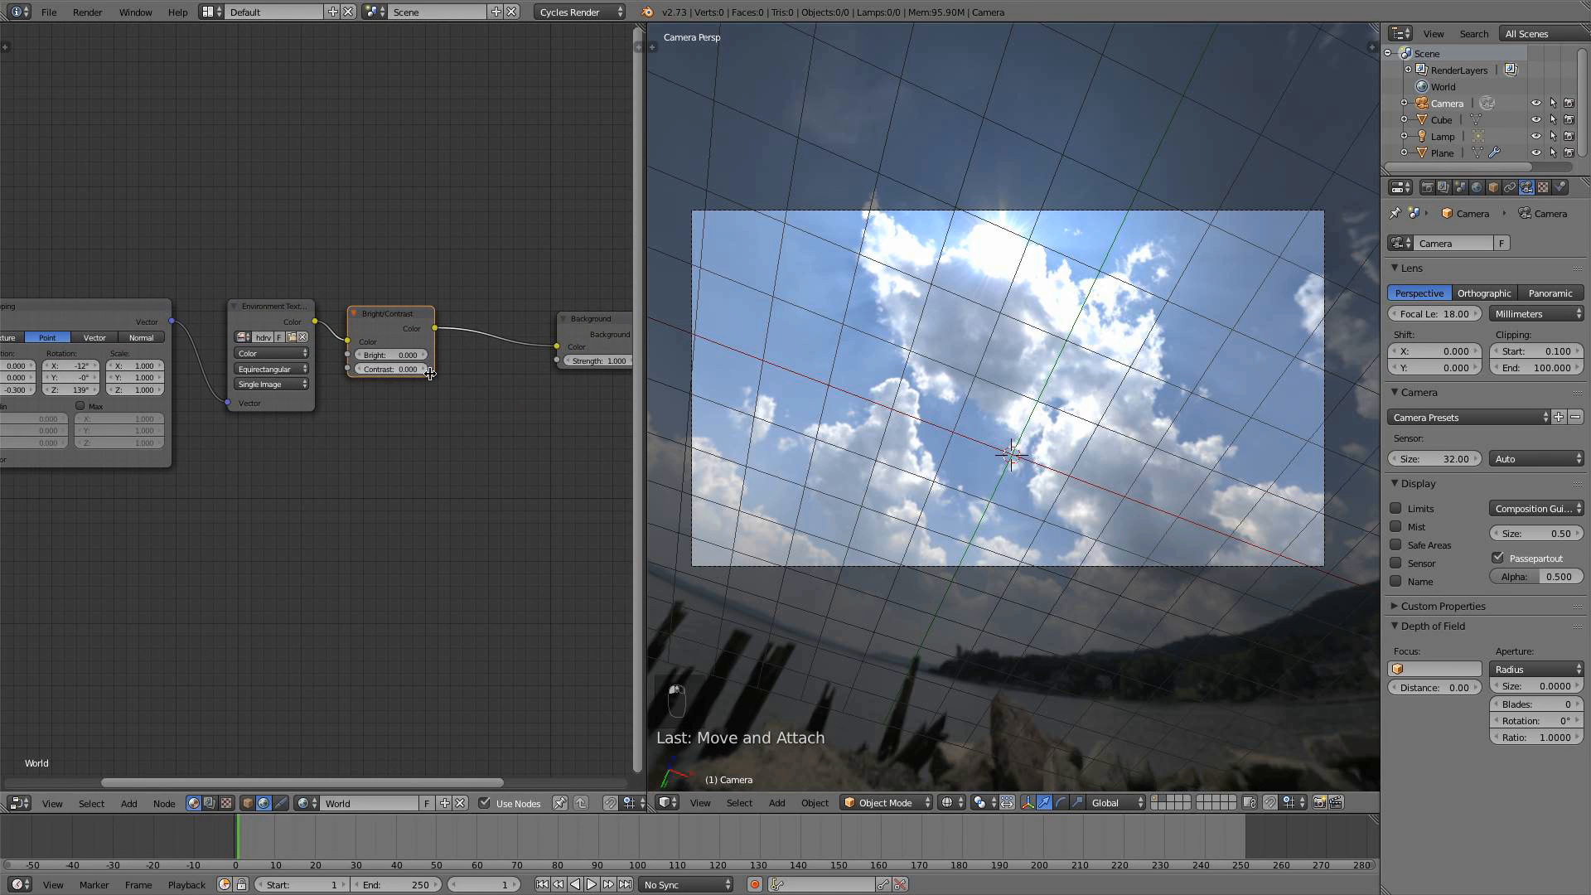
# Set the Bright/Contrast node's contrast to 0.300
pyautogui.click(426, 370)
pyautogui.click(427, 370)
pyautogui.click(427, 370)
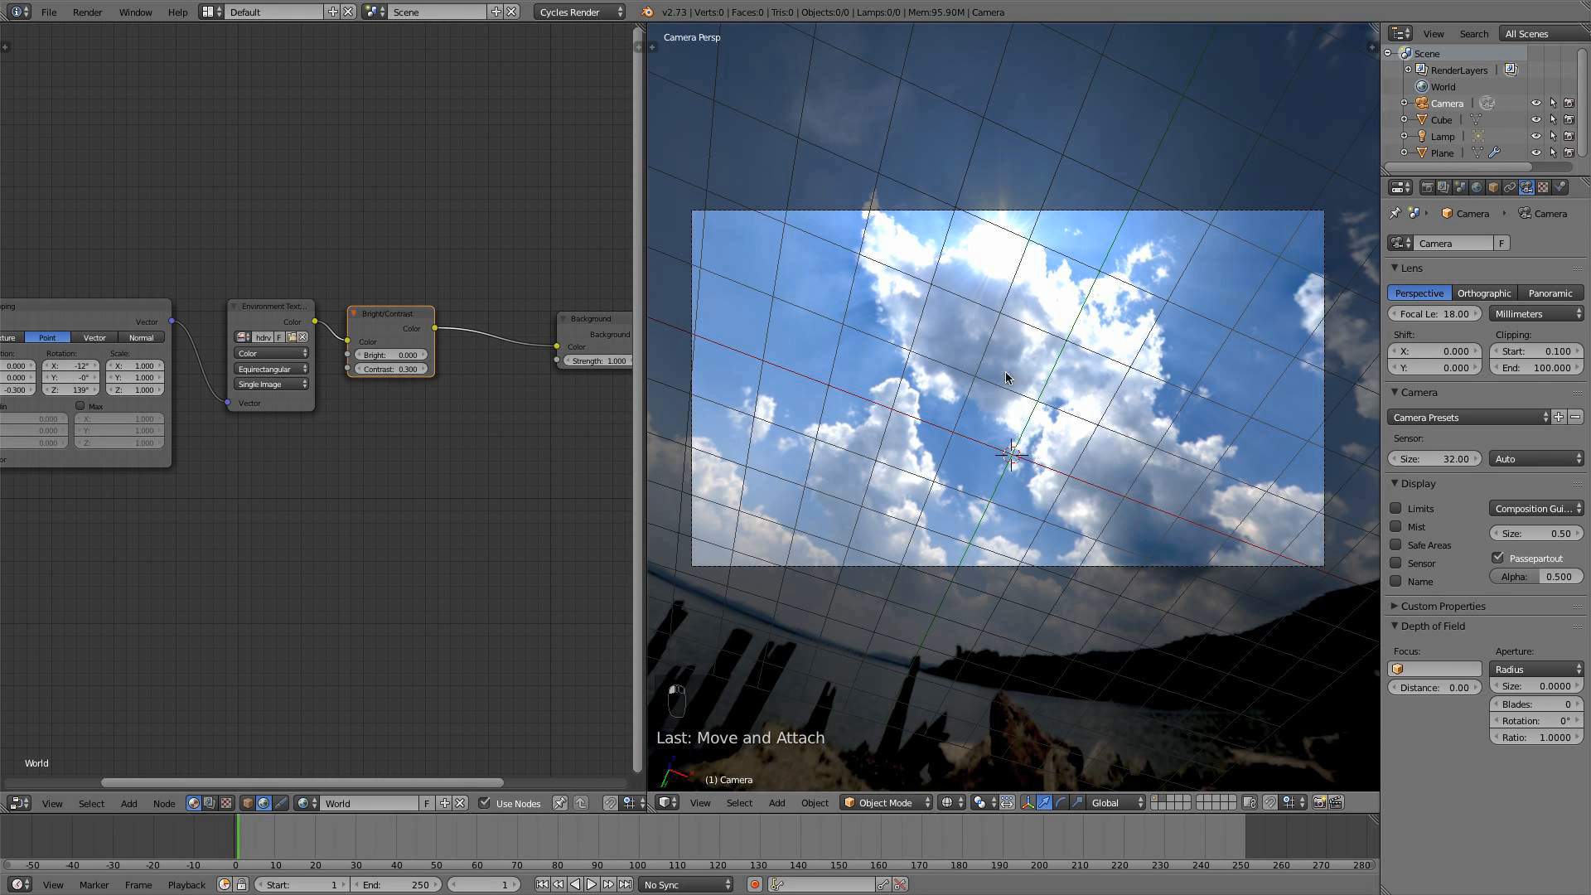
# Shift the Background node aside and insert a Hue Saturation Value node between Bright/Contrast and Background
pyautogui.moveTo(493, 402); pyautogui.dragTo(430, 452, button='middle')
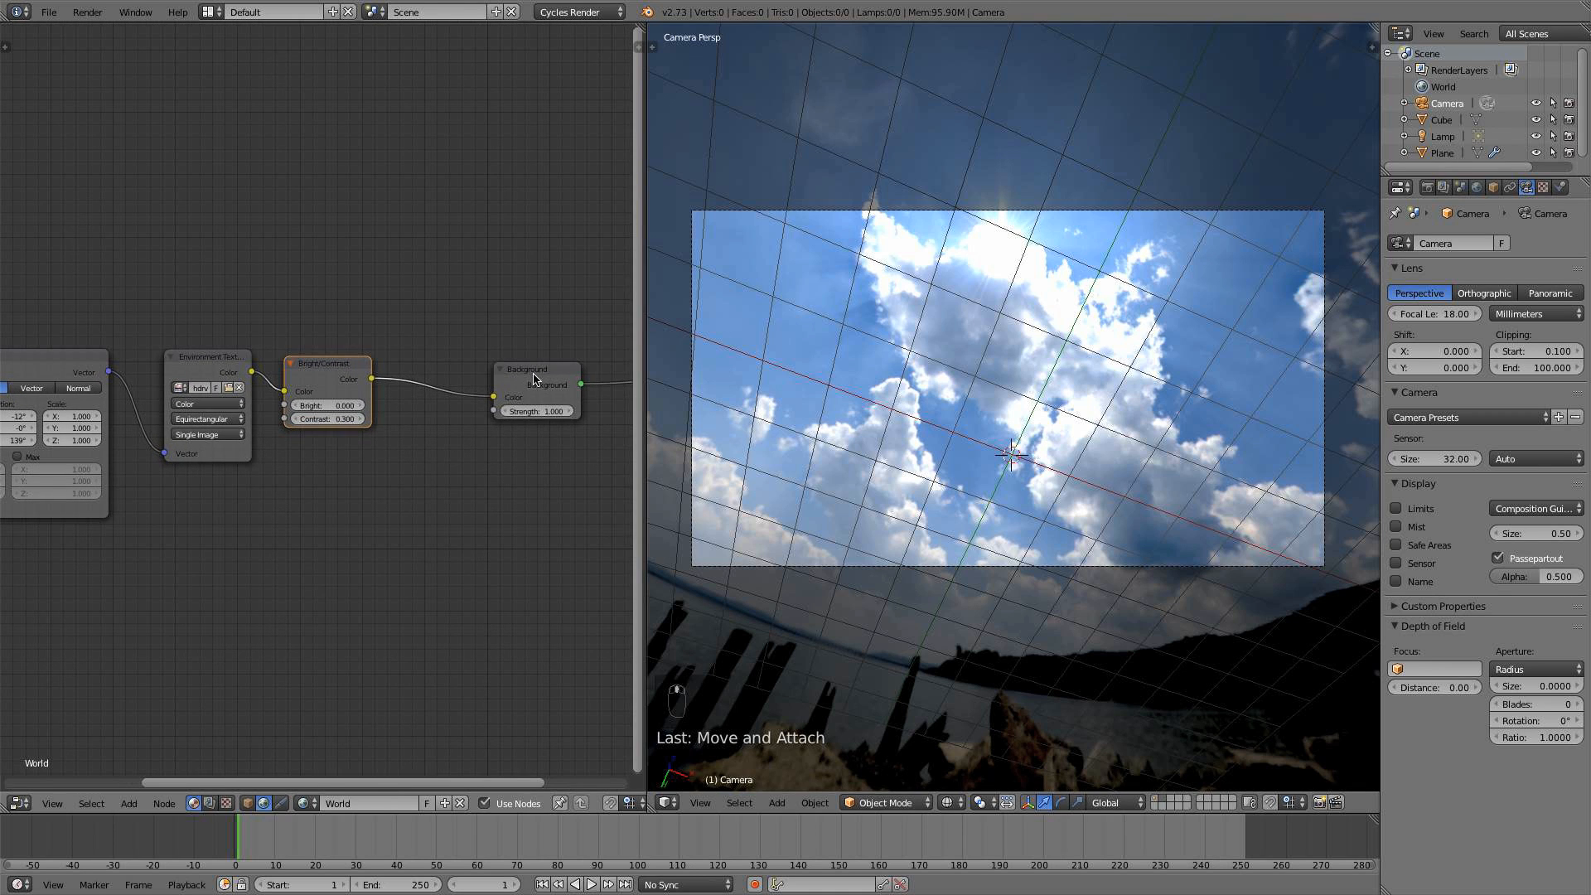
pyautogui.moveTo(541, 374); pyautogui.dragTo(574, 373)
pyautogui.scroll(1, 434, 437)
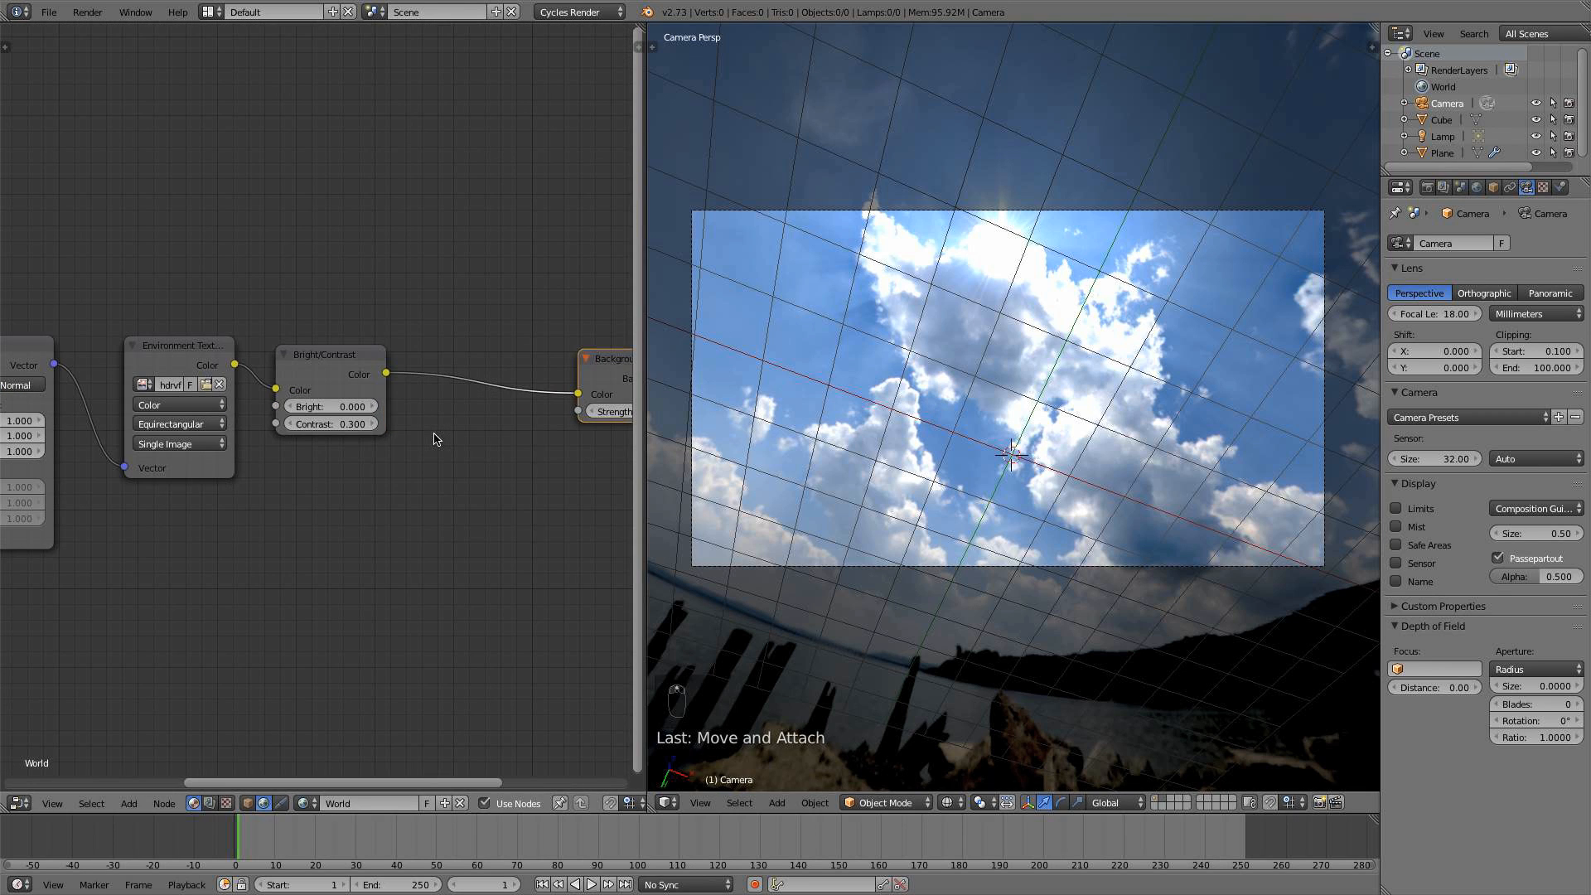
pyautogui.hotkey('shift', 'a')
pyautogui.moveTo(437, 439)
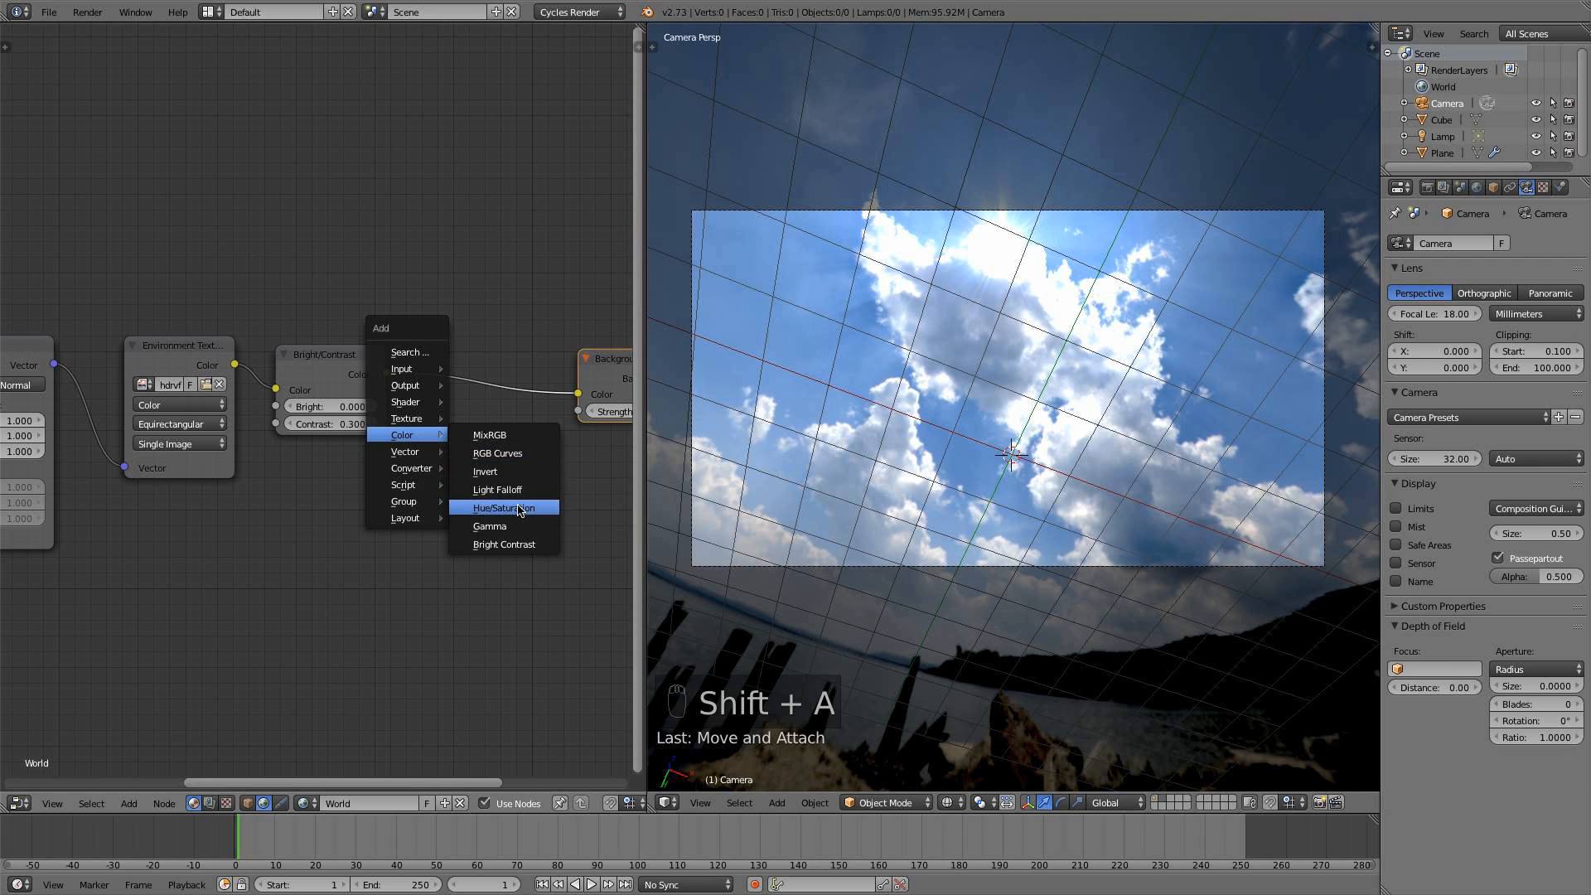
pyautogui.click(504, 508)
pyautogui.click(475, 399)
# Set the saturation of the Hue Saturation Value node to 1.1
pyautogui.click(484, 408)
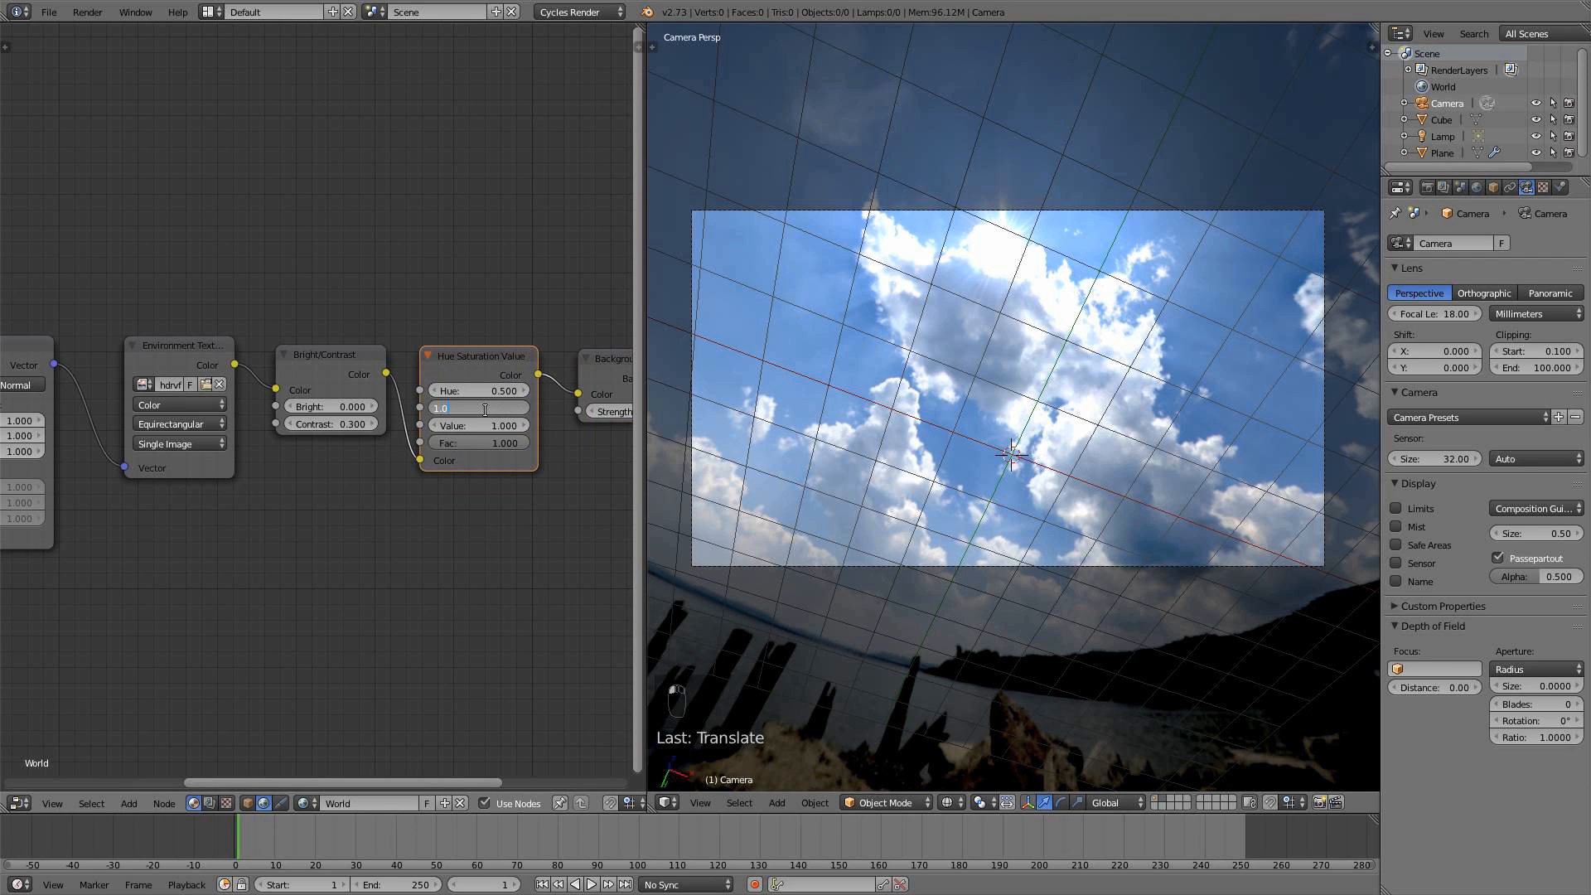
pyautogui.write('1.1')
pyautogui.press('Return')
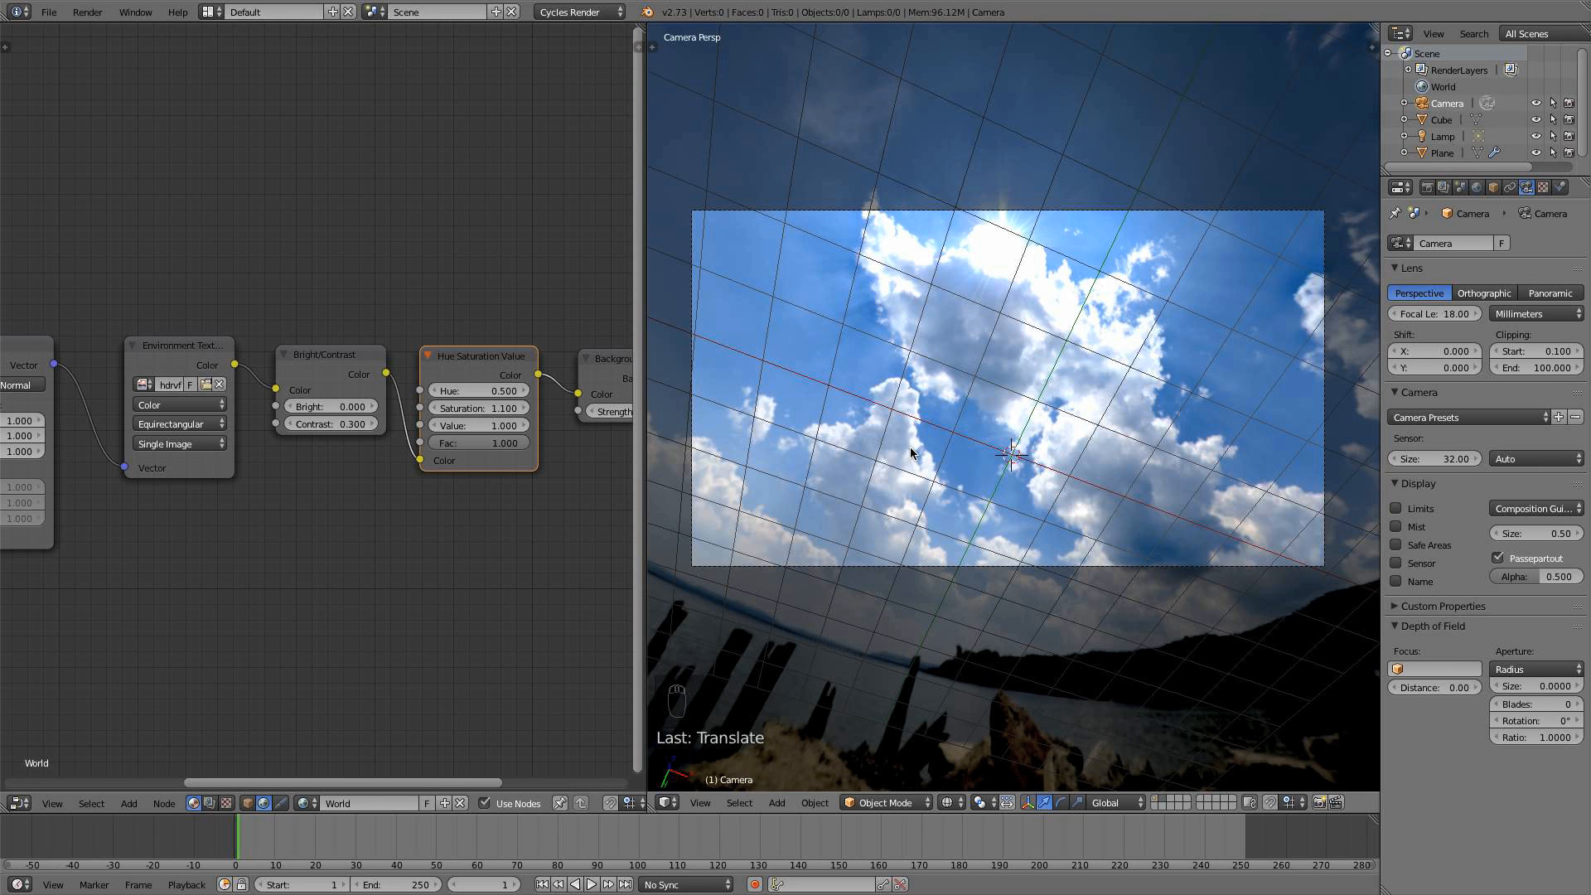
# Try a contrast of 0.700 on the Bright/Contrast node and bring it back to 0.300
pyautogui.click(287, 425)
pyautogui.moveTo(362, 427); pyautogui.dragTo(370, 426)
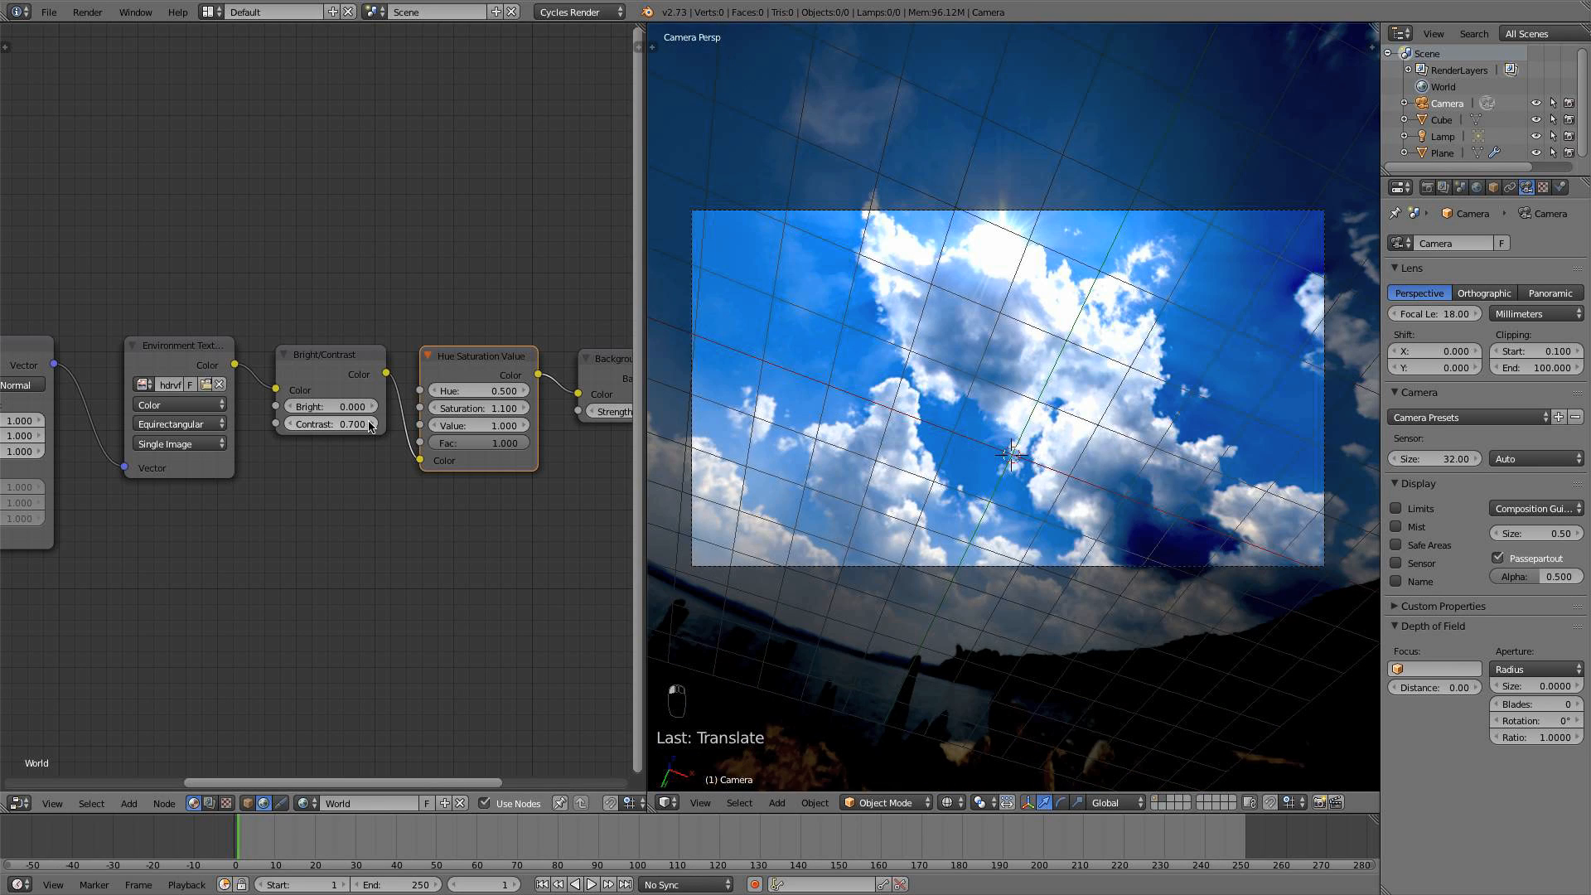
pyautogui.click(298, 426)
pyautogui.click(297, 426)
pyautogui.click(297, 426)
pyautogui.click(297, 427)
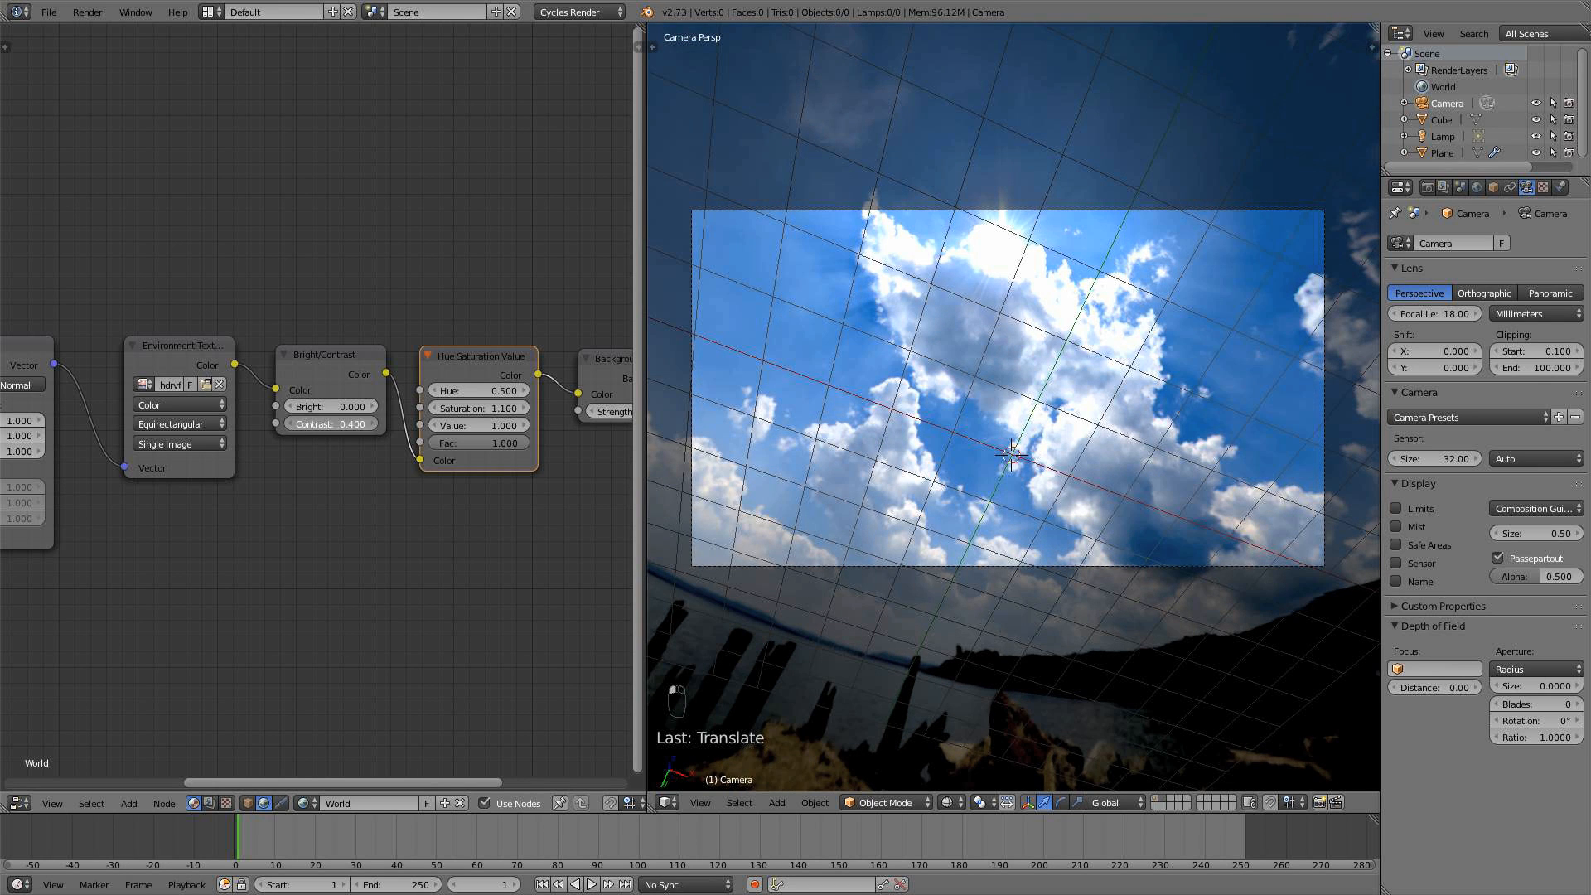
pyautogui.scroll(-4, 1318, 406)
pyautogui.scroll(3, 1041, 416)
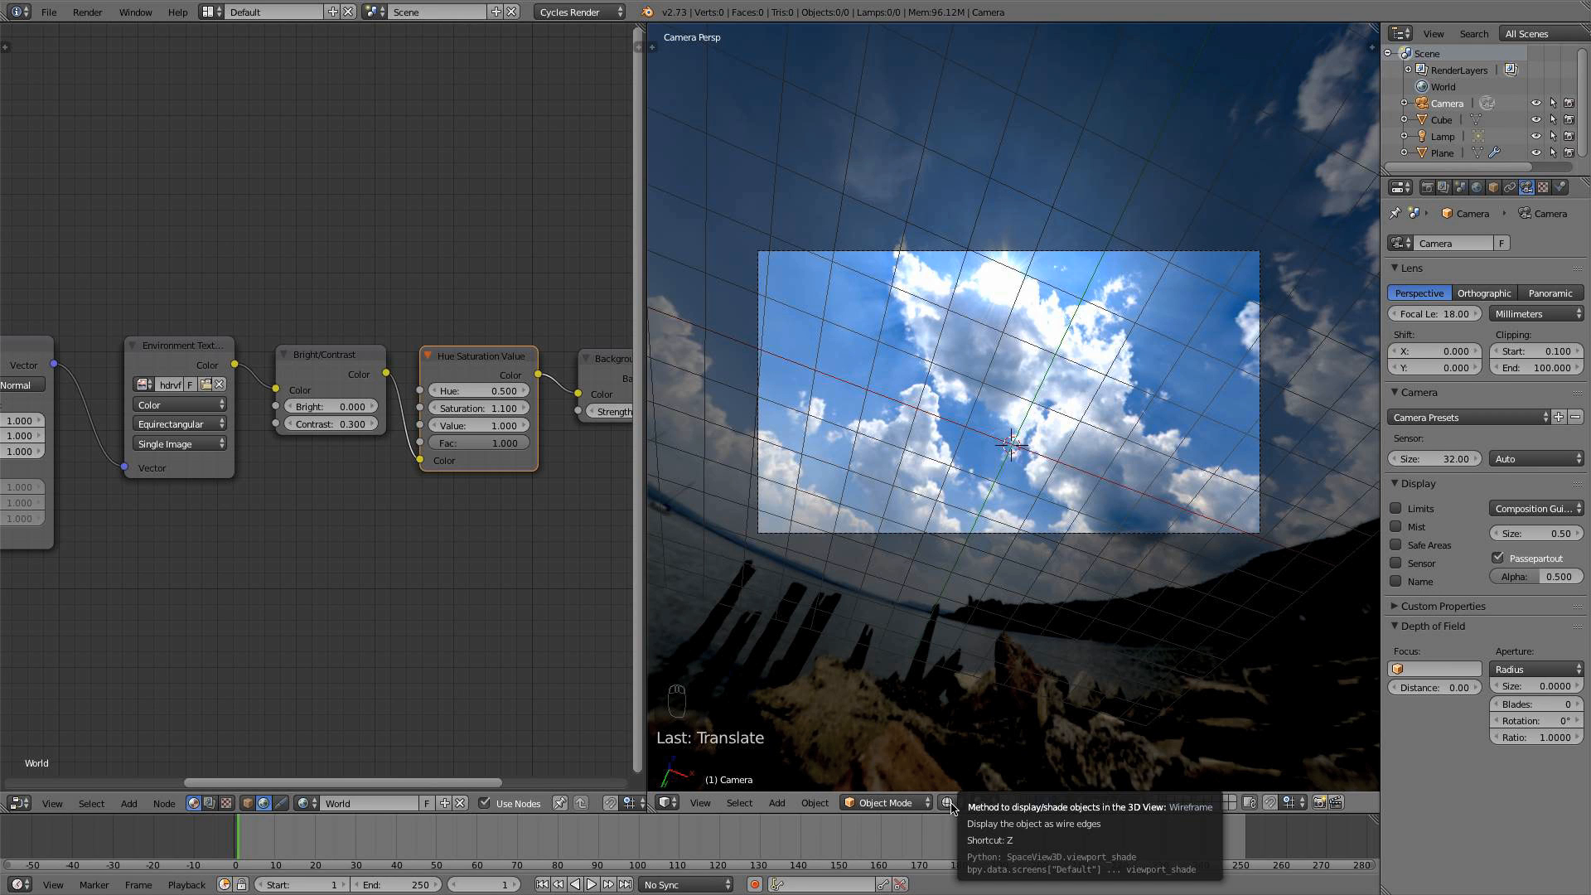
# Switch the 3D view to front orthographic and turn off its World Background display
pyautogui.press('KP_1')
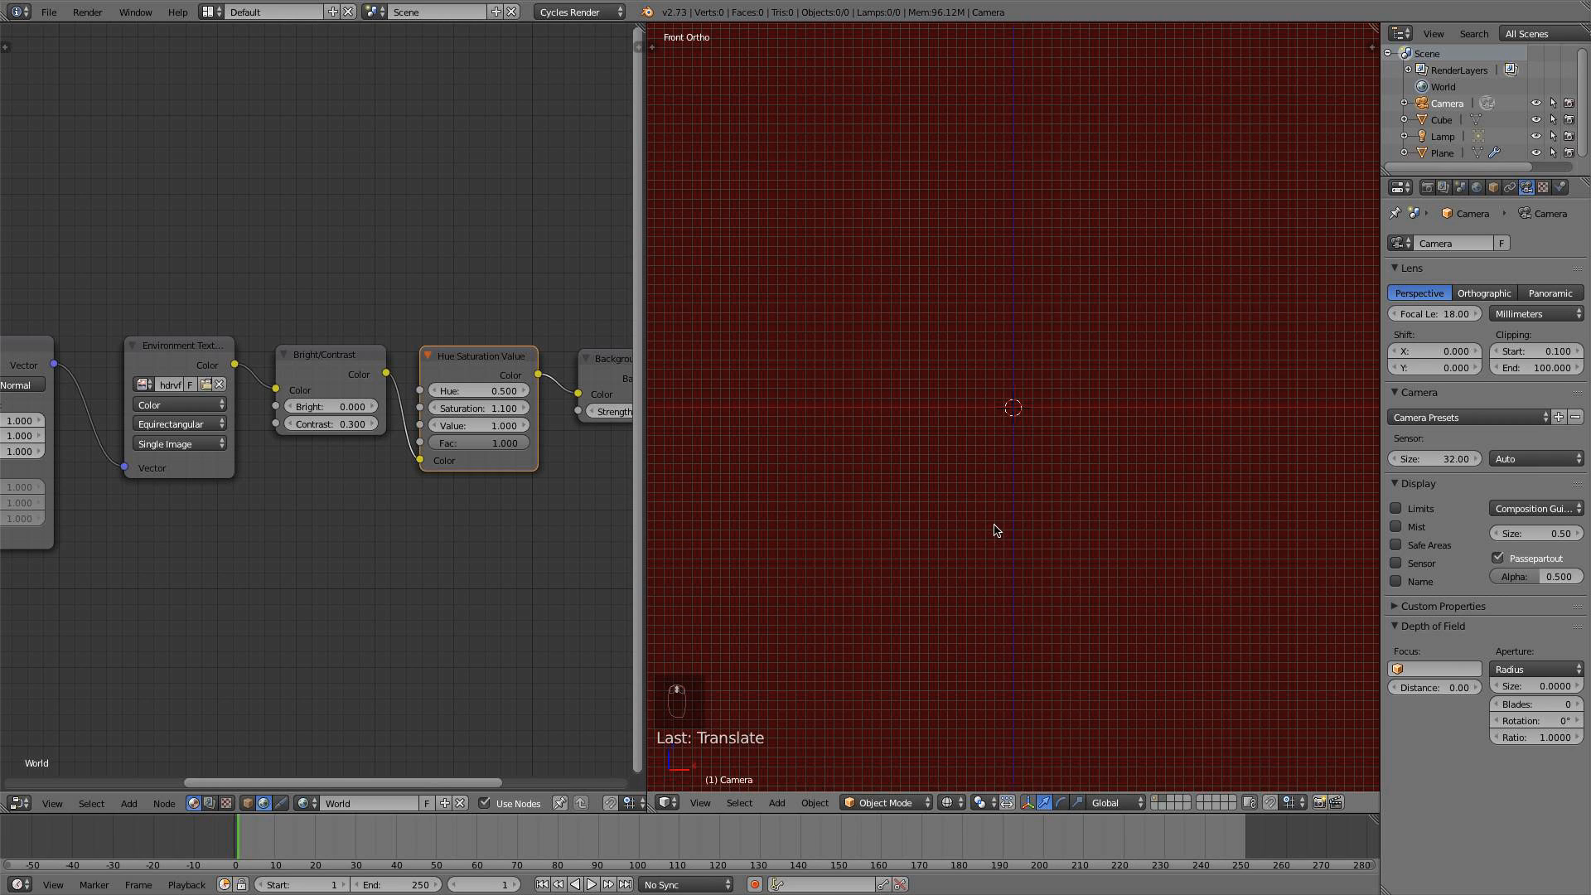
pyautogui.press('n')
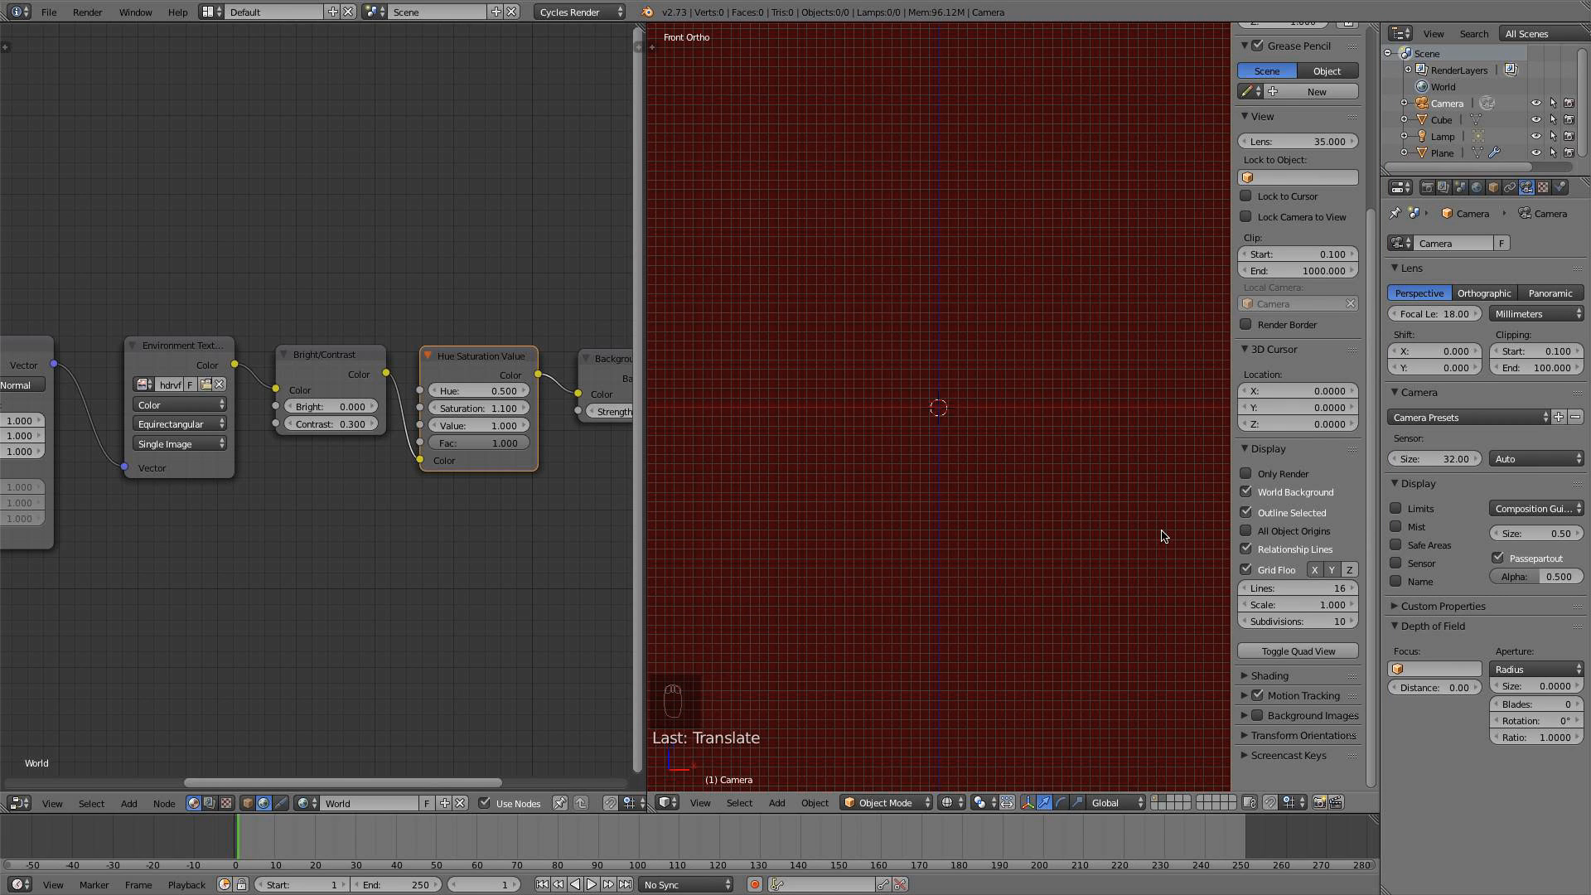
pyautogui.press('KP_5')
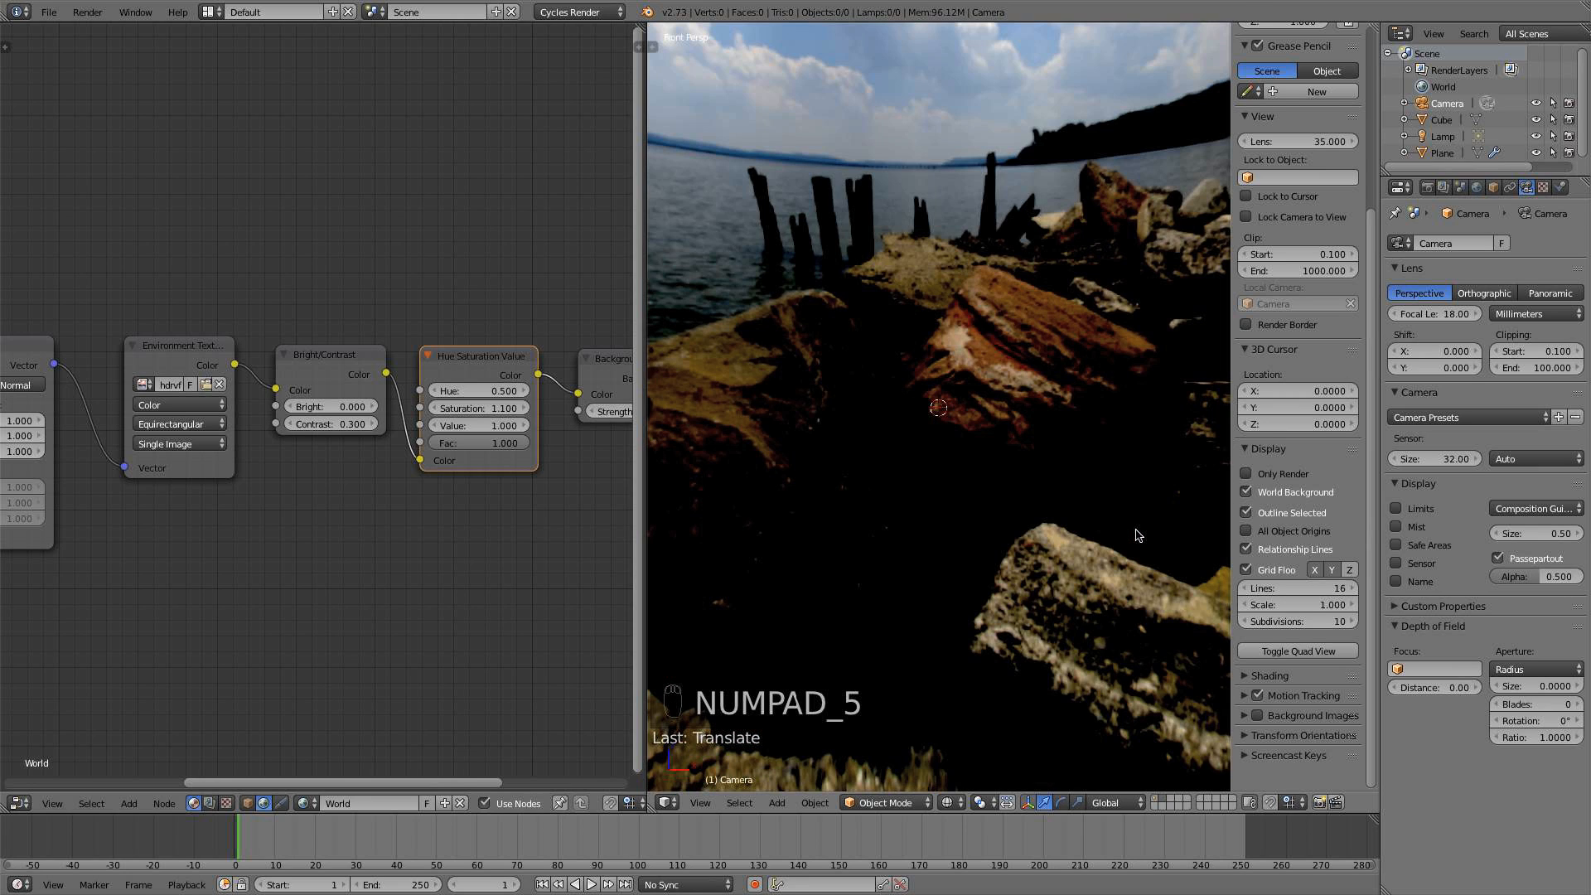
pyautogui.press('KP_5')
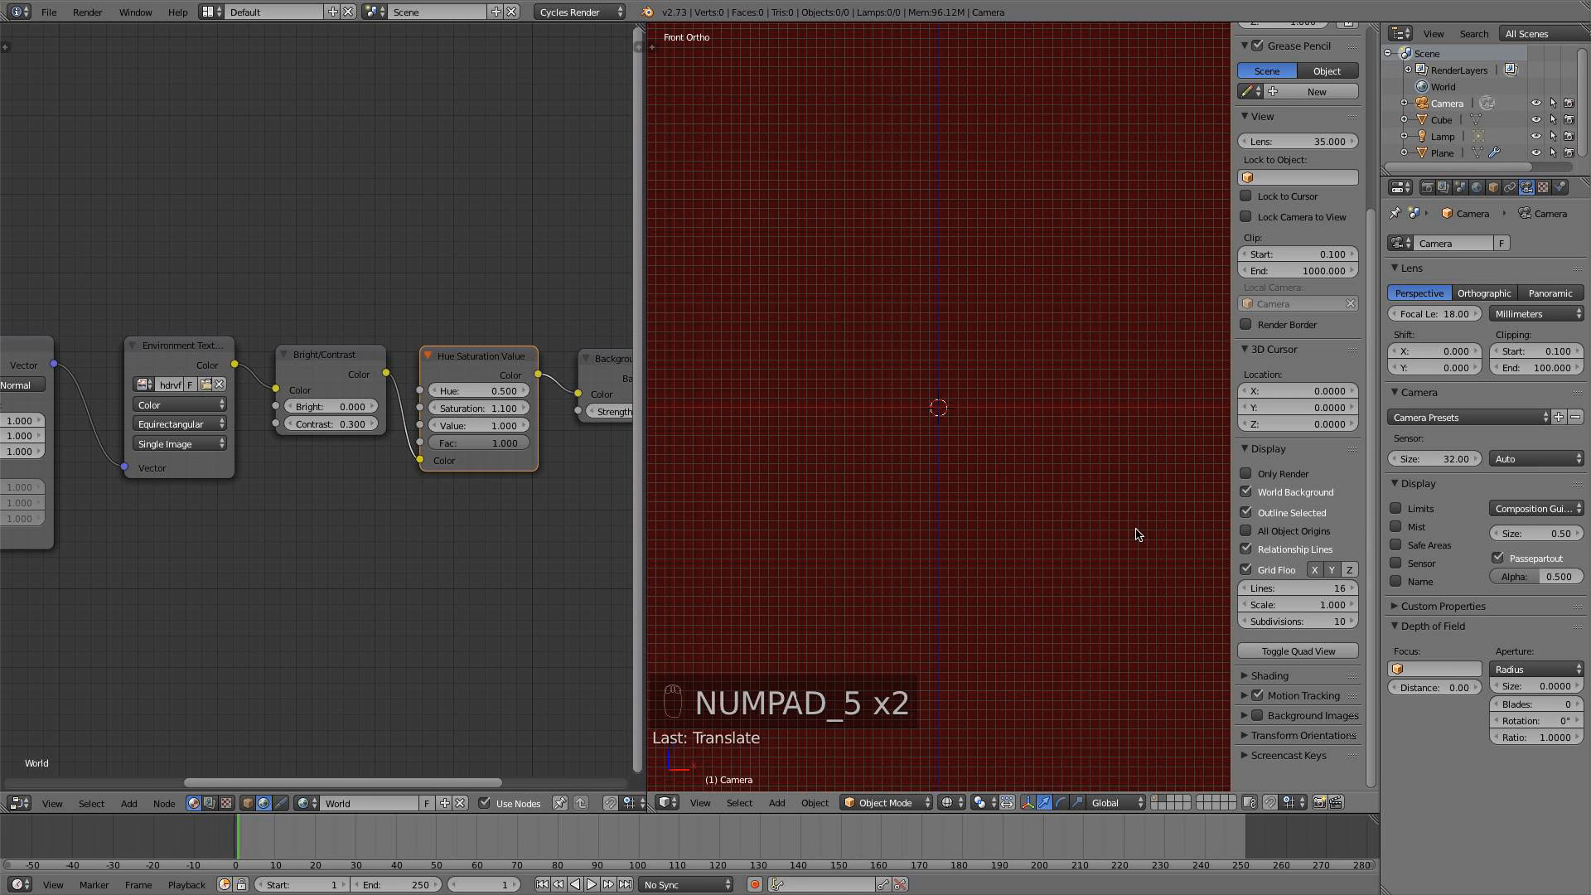
pyautogui.click(1301, 494)
pyautogui.press('n')
pyautogui.press('n')
pyautogui.press('n')
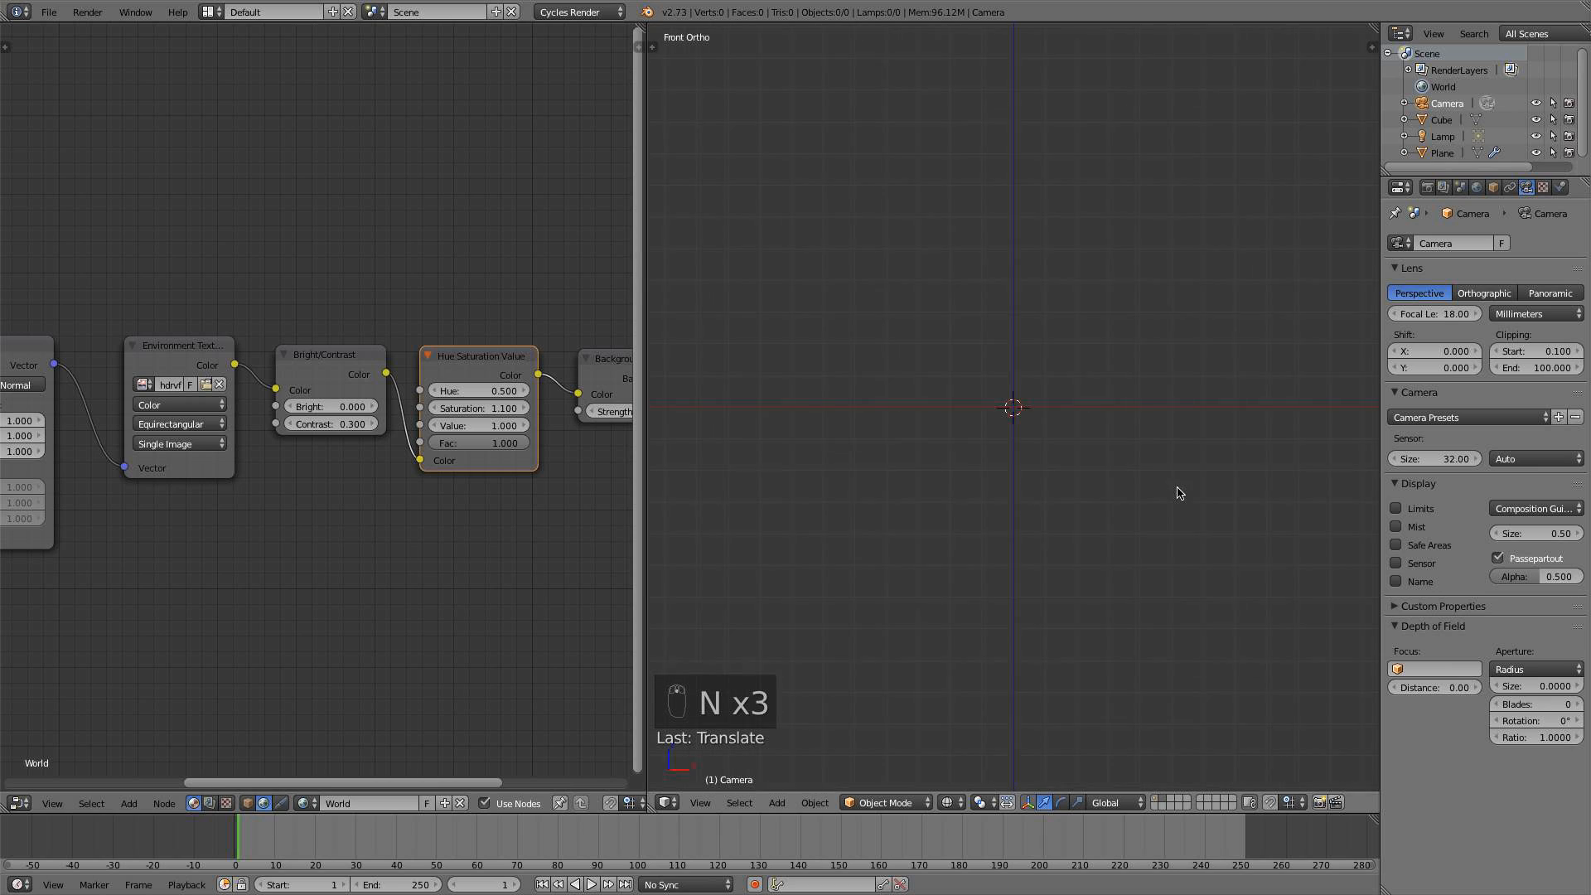
# Show the first layer with the water plane, cube, camera and lamp in the 3D view
pyautogui.moveTo(1180, 494); pyautogui.dragTo(1172, 462, button='middle')
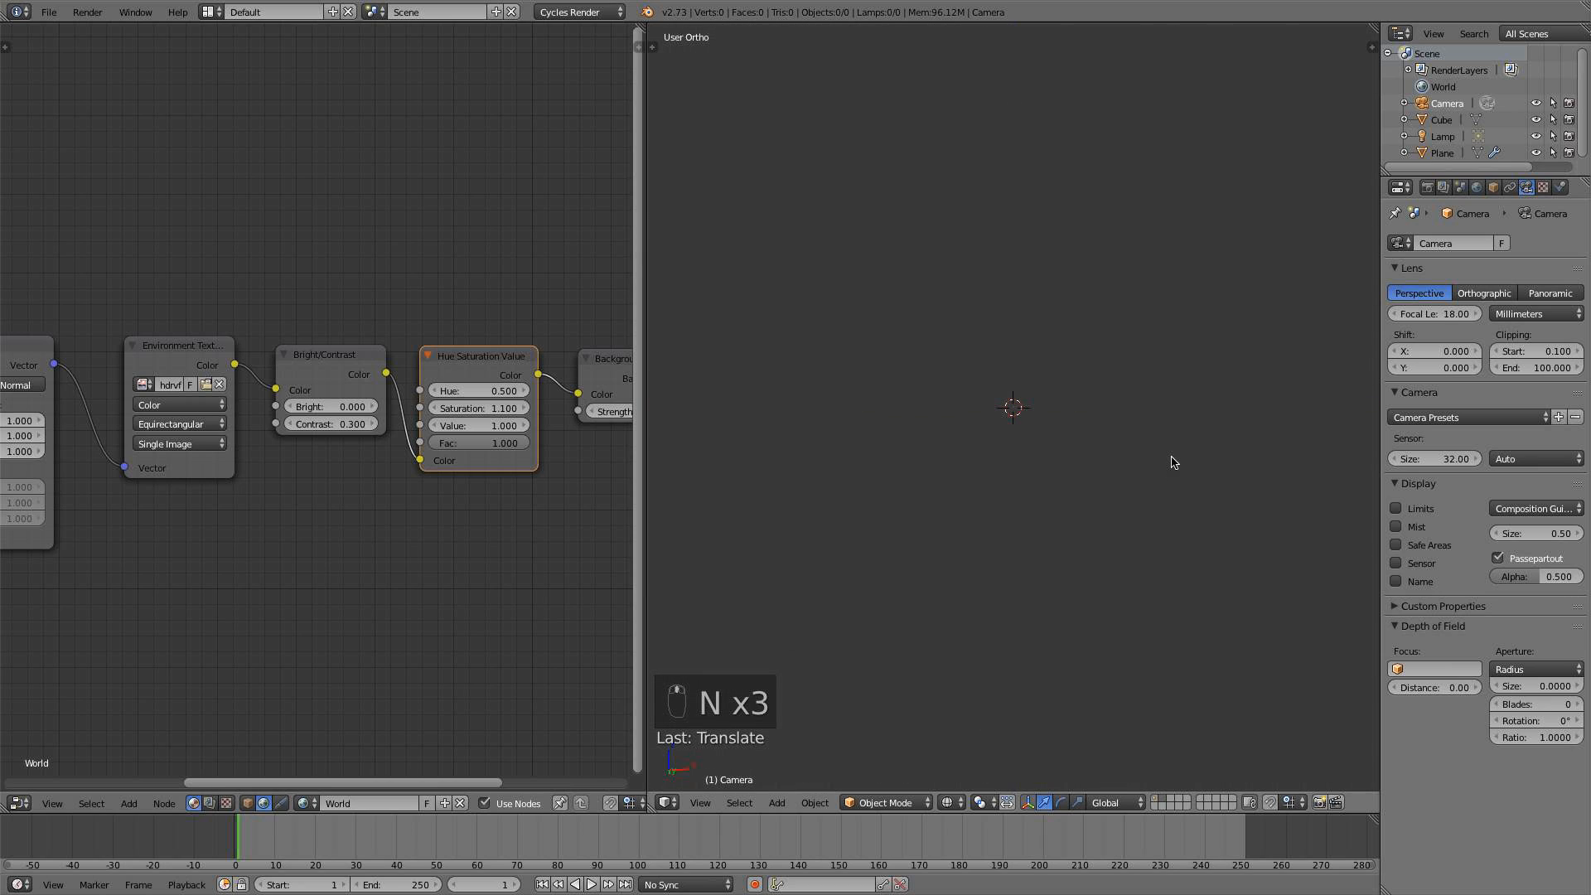
pyautogui.click(1158, 804)
pyautogui.scroll(6, 1068, 568)
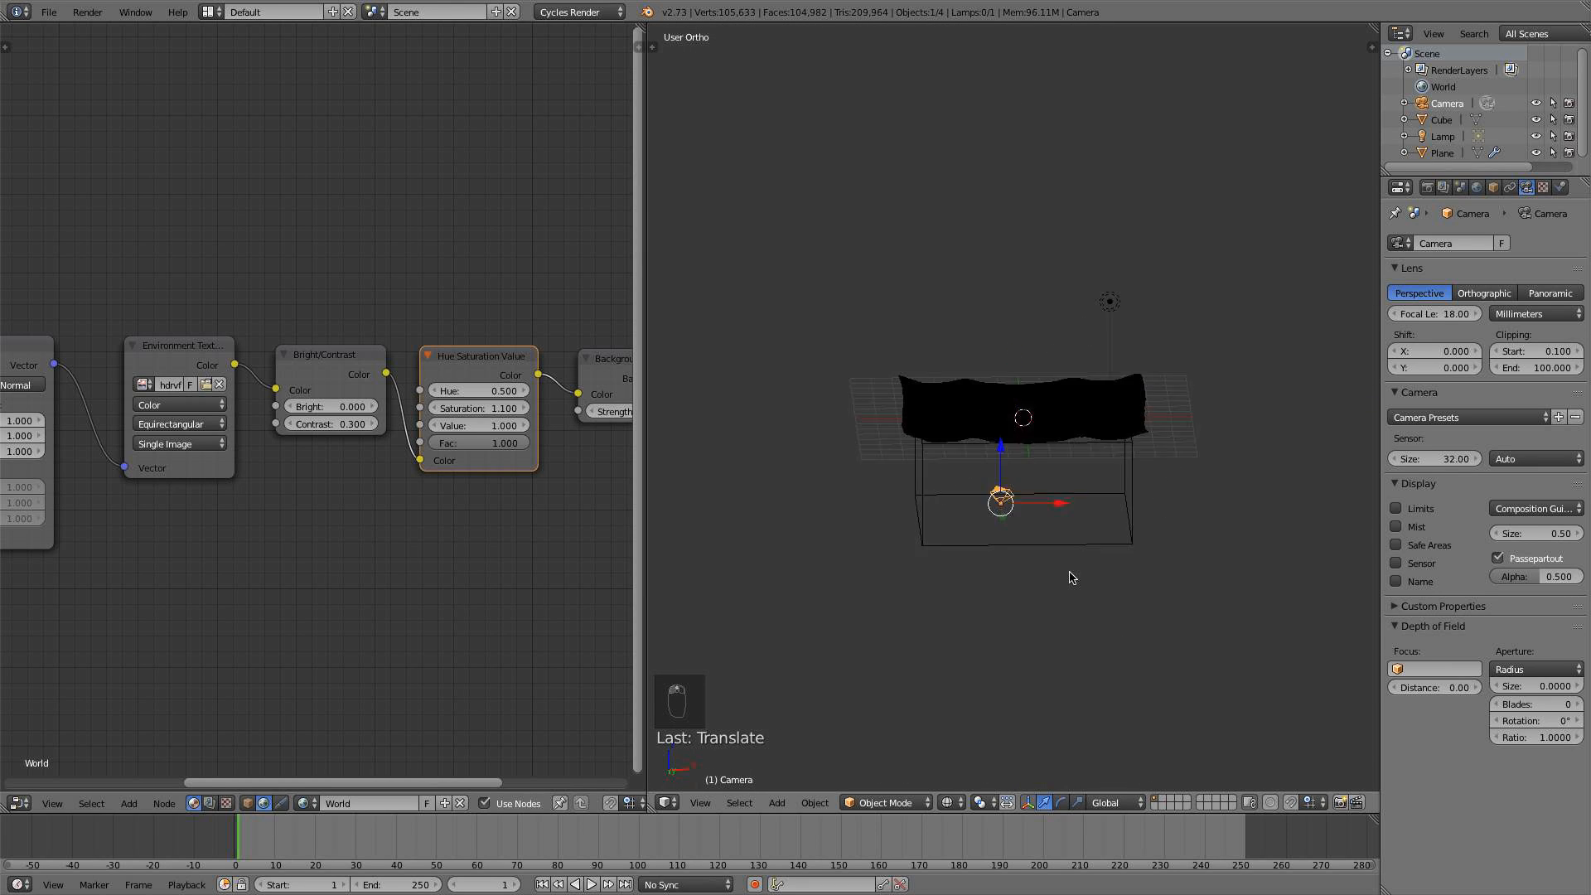
pyautogui.scroll(2, 1070, 572)
pyautogui.moveTo(1070, 572); pyautogui.dragTo(1077, 638, button='middle')
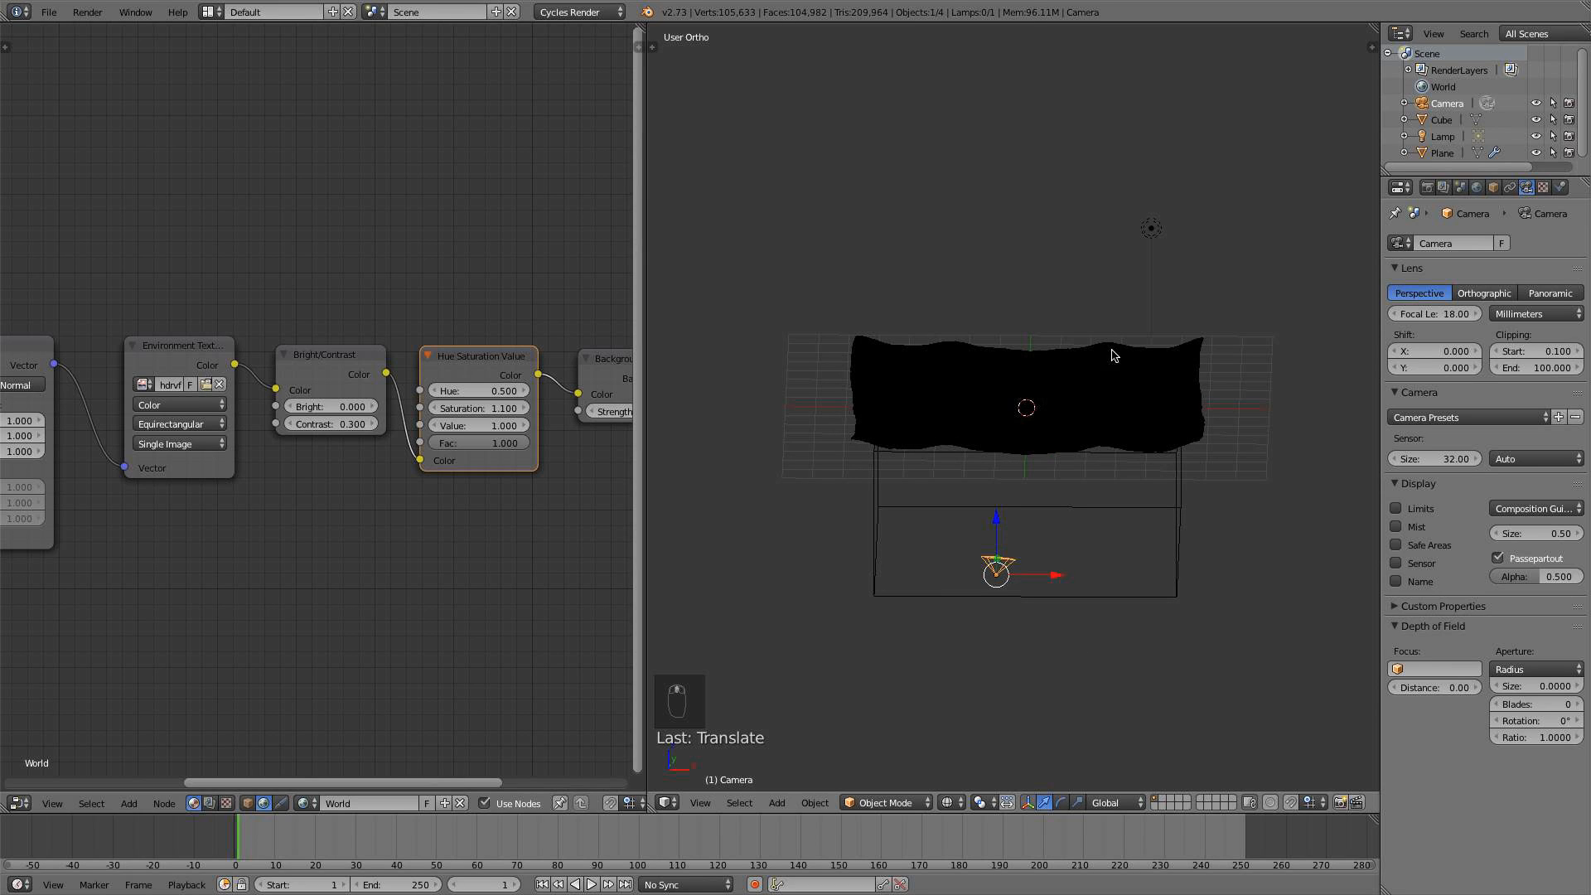
# Change the lamp above the water to a Sun, enable its nodes and set its emission strength to 5
pyautogui.rightClick(1153, 232)
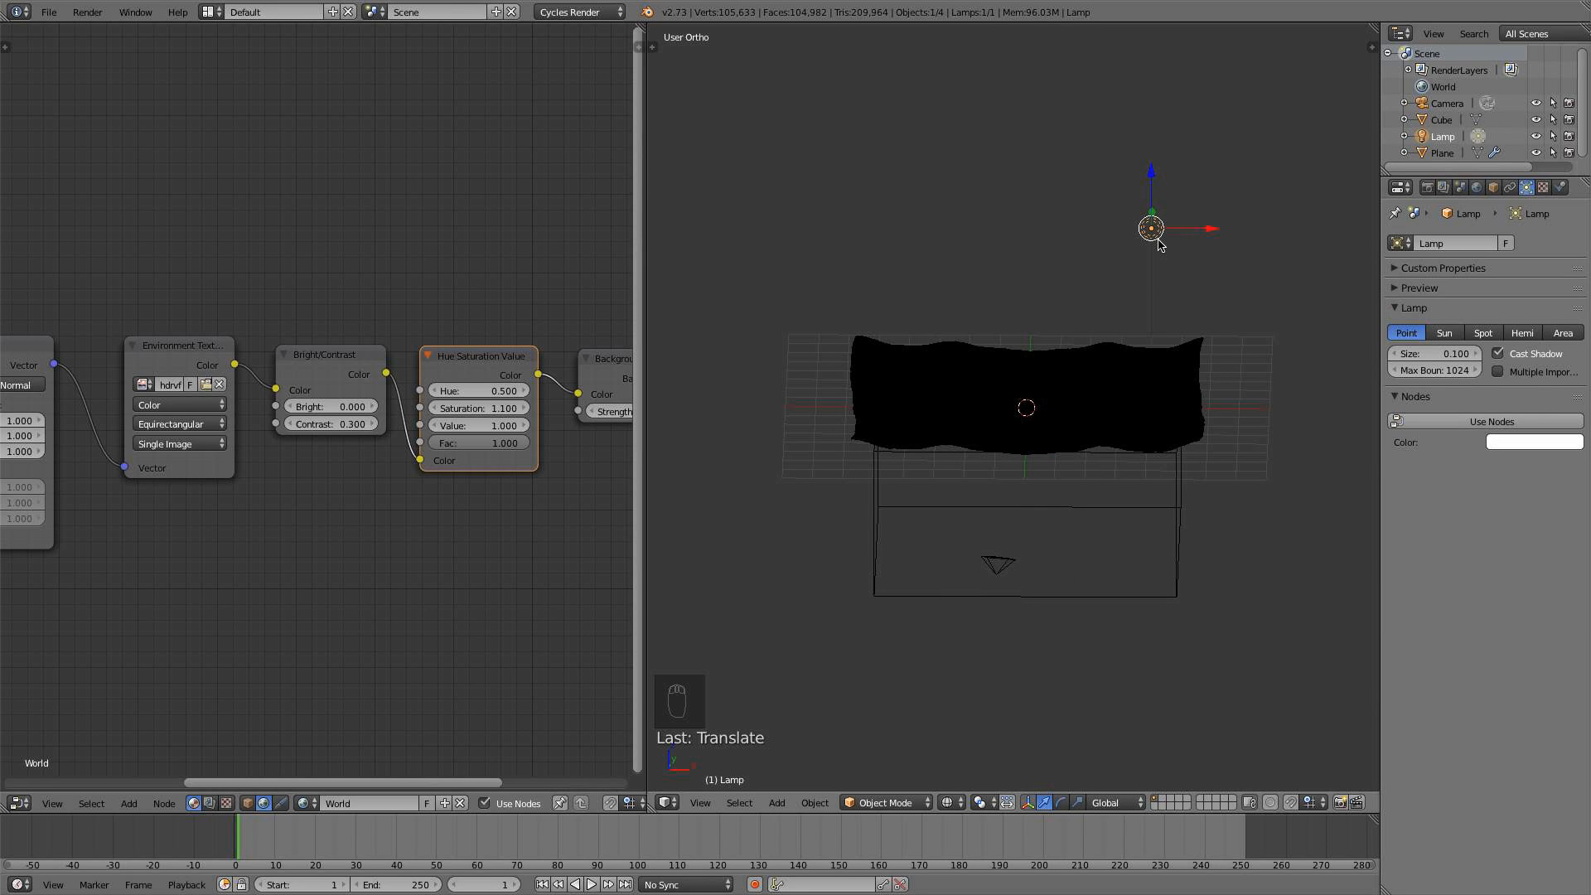
pyautogui.click(1446, 336)
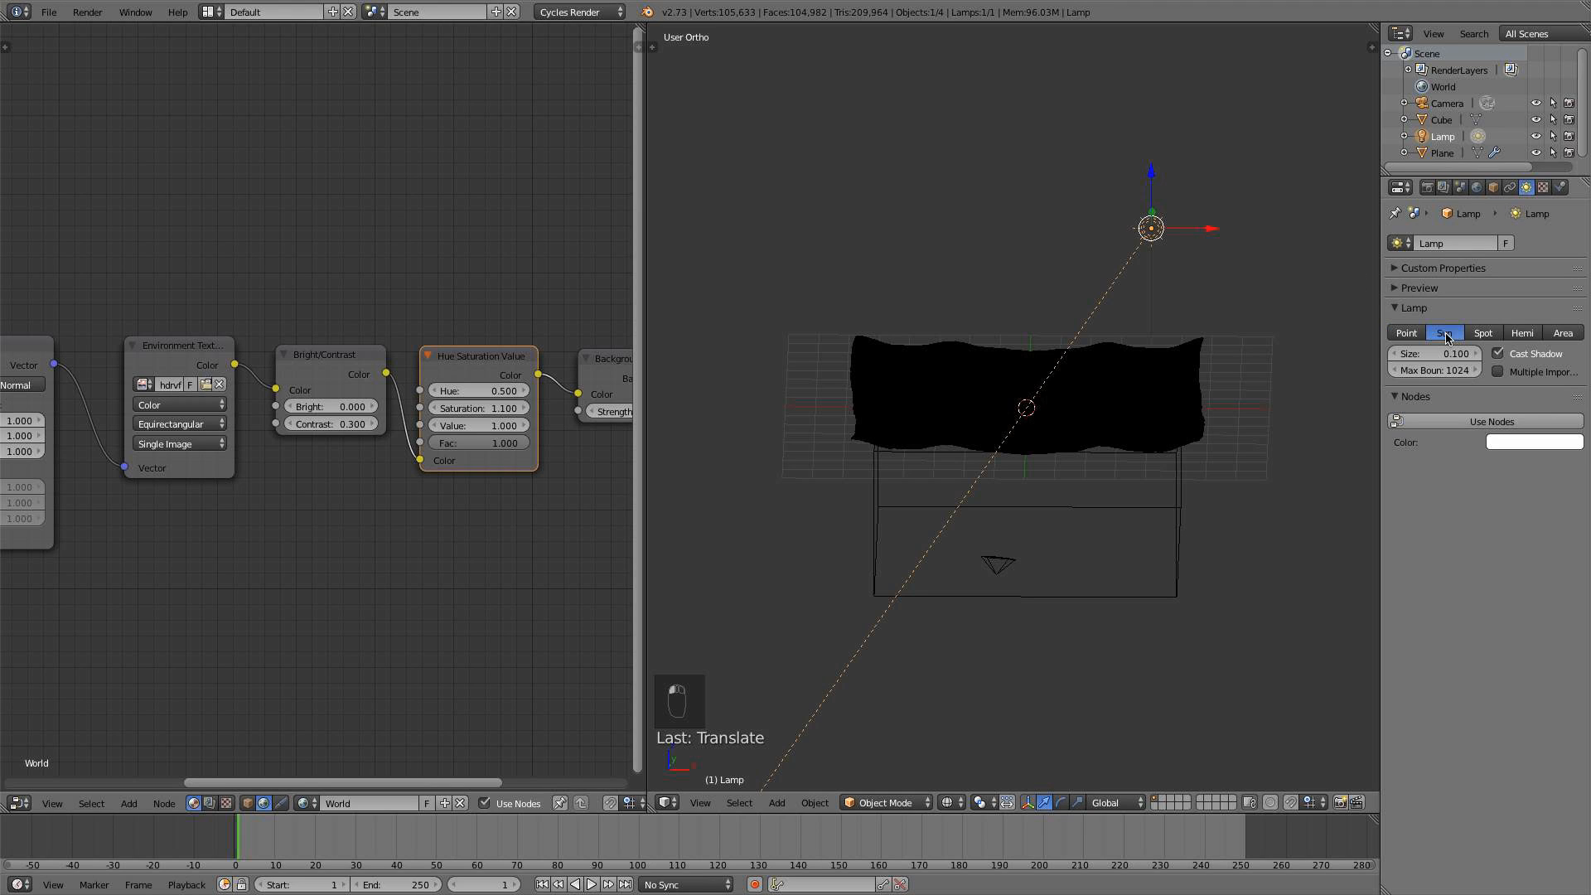
pyautogui.click(1497, 421)
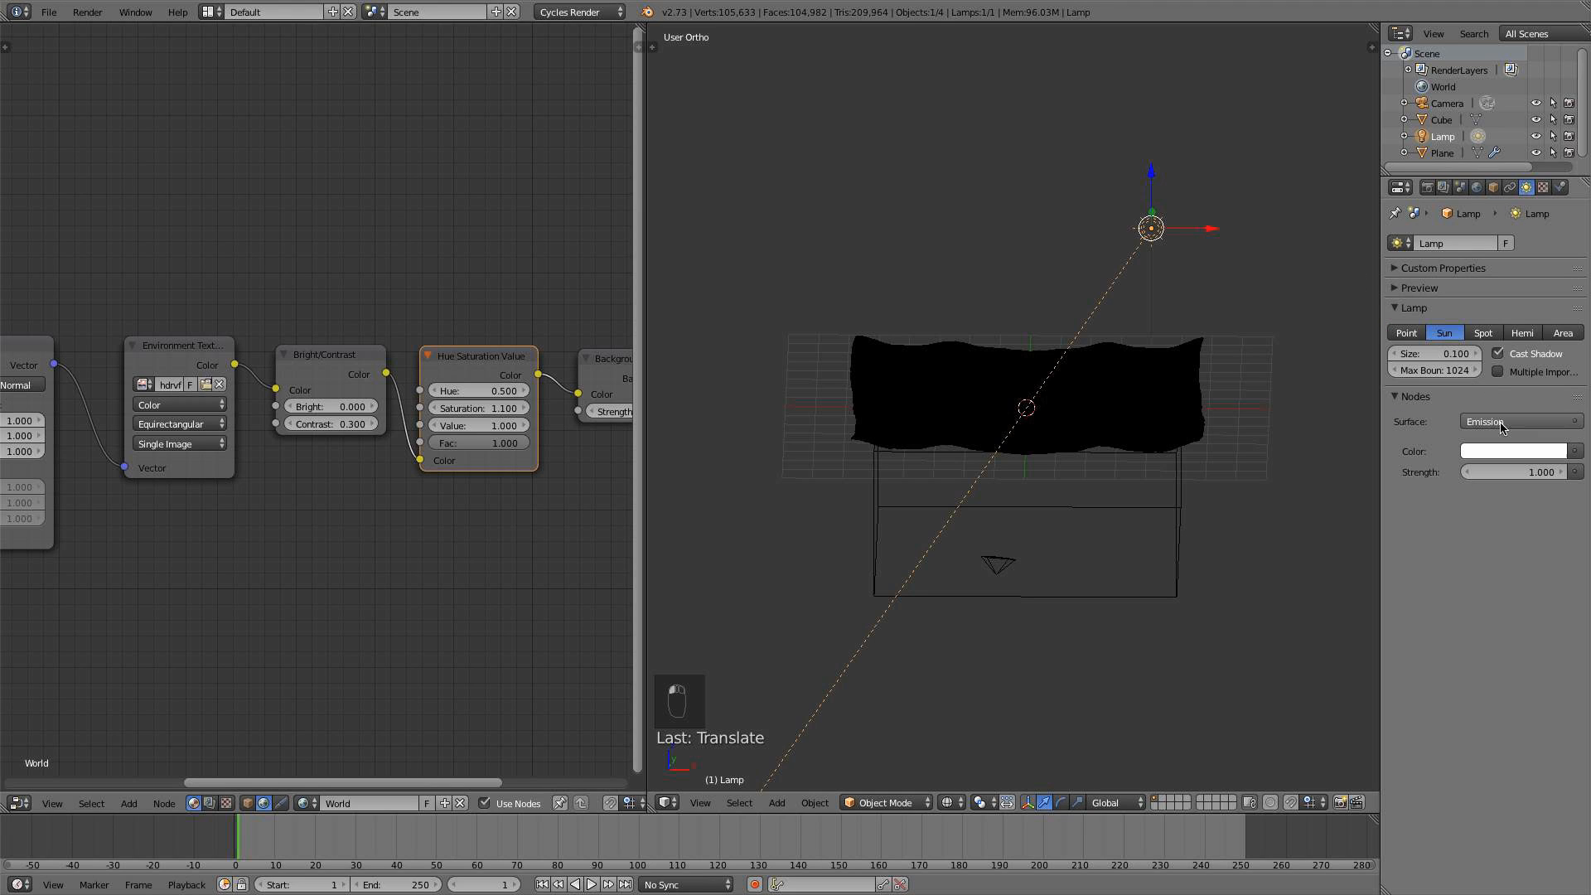
pyautogui.click(1526, 474)
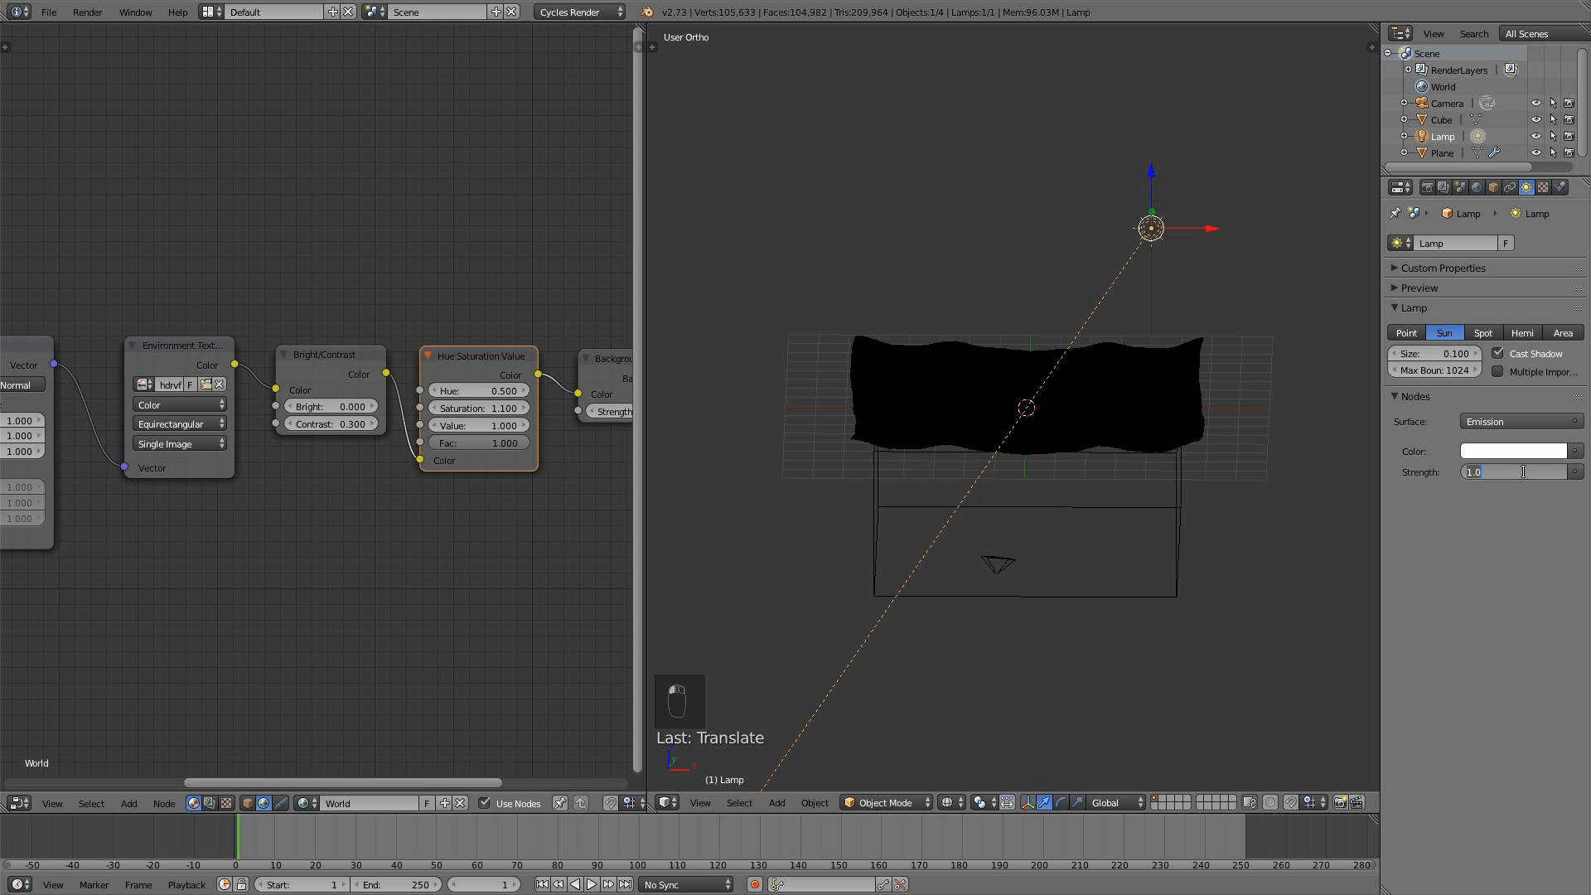
pyautogui.write('5')
pyautogui.press('Return')
# Switch the 3D view to front orthographic
pyautogui.press('KP_1')
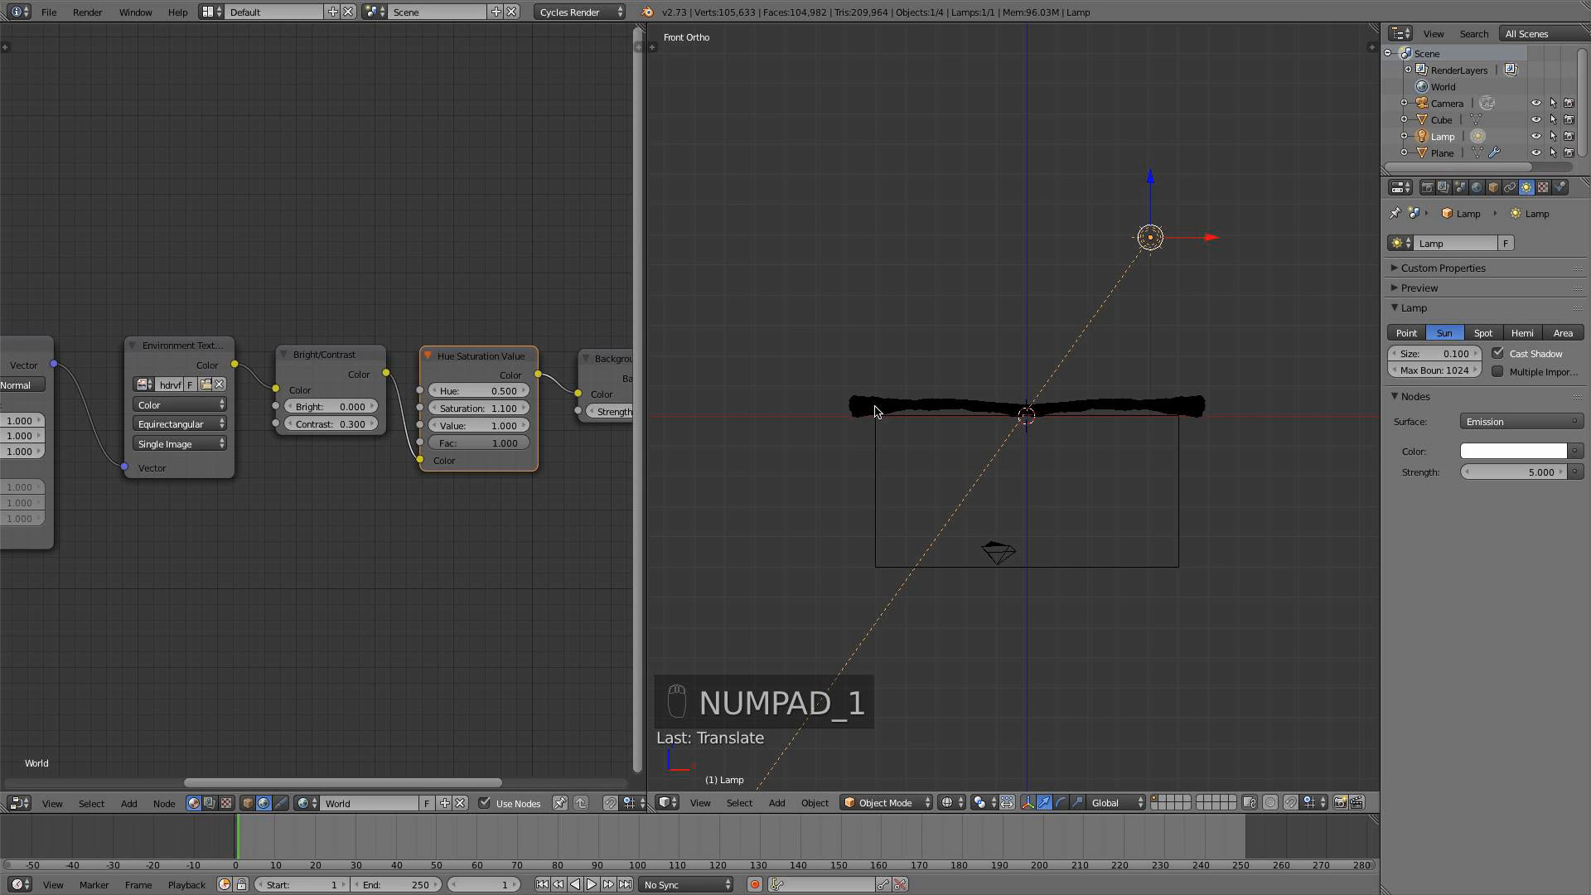
pyautogui.write('r90')
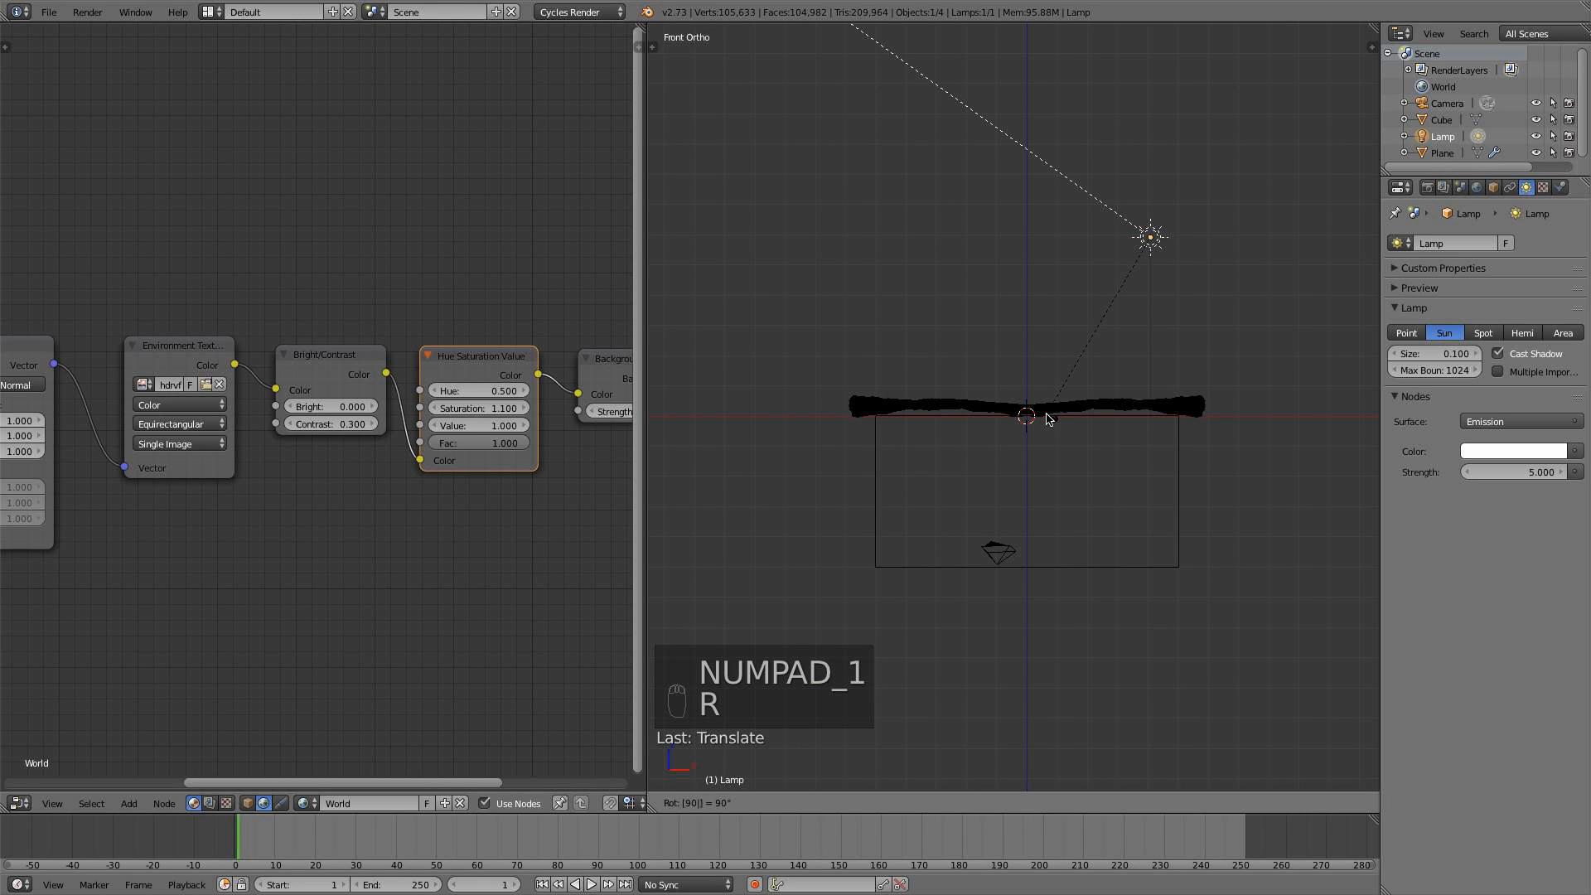
pyautogui.press('-')
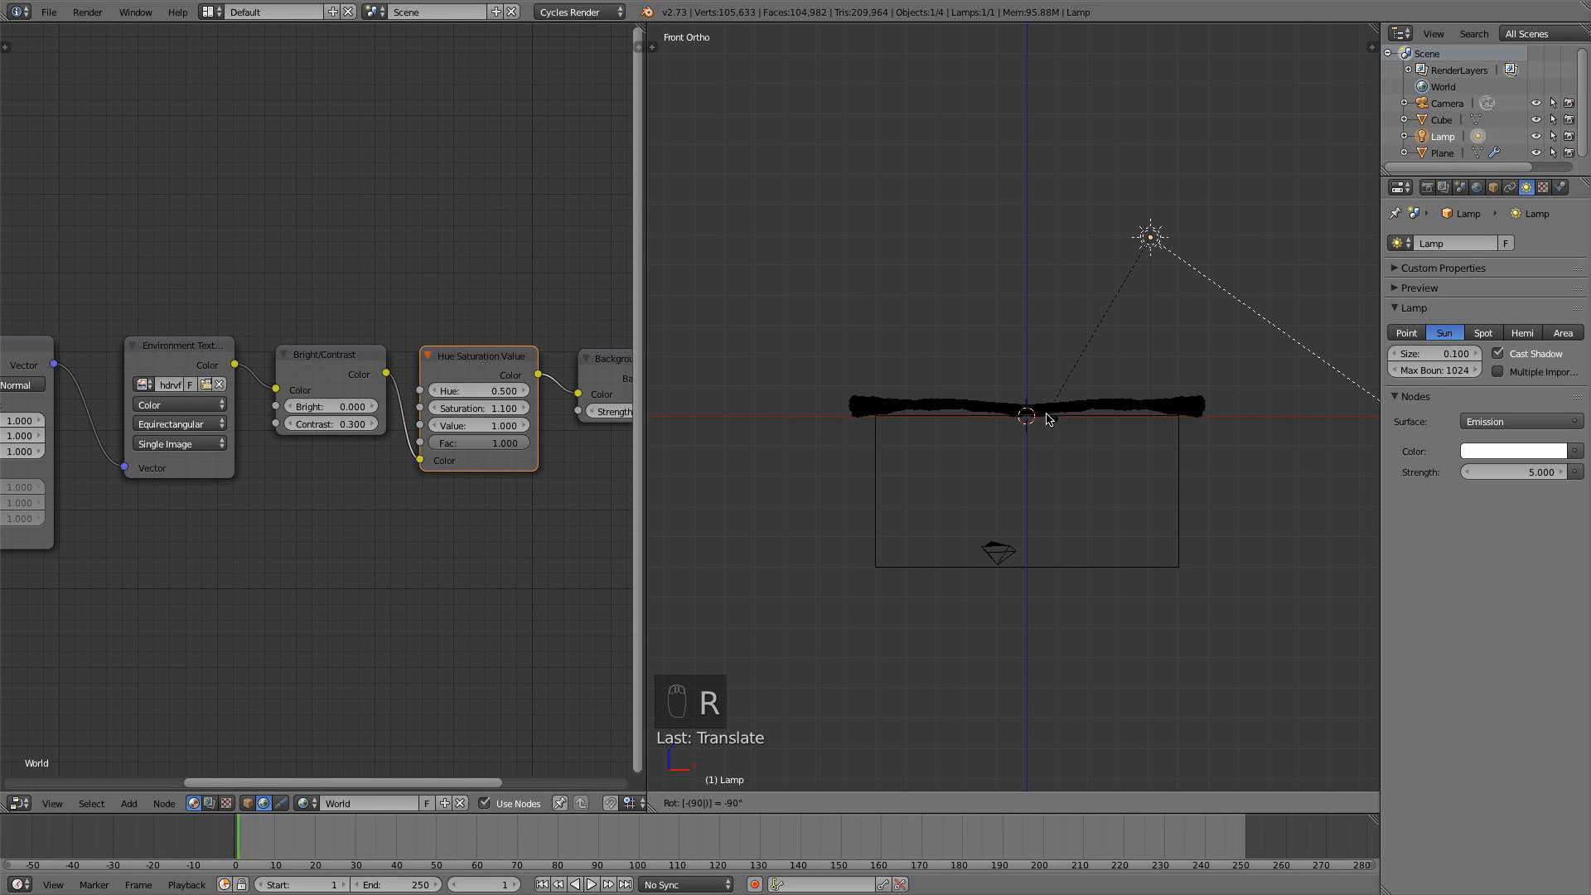
pyautogui.click(1049, 419)
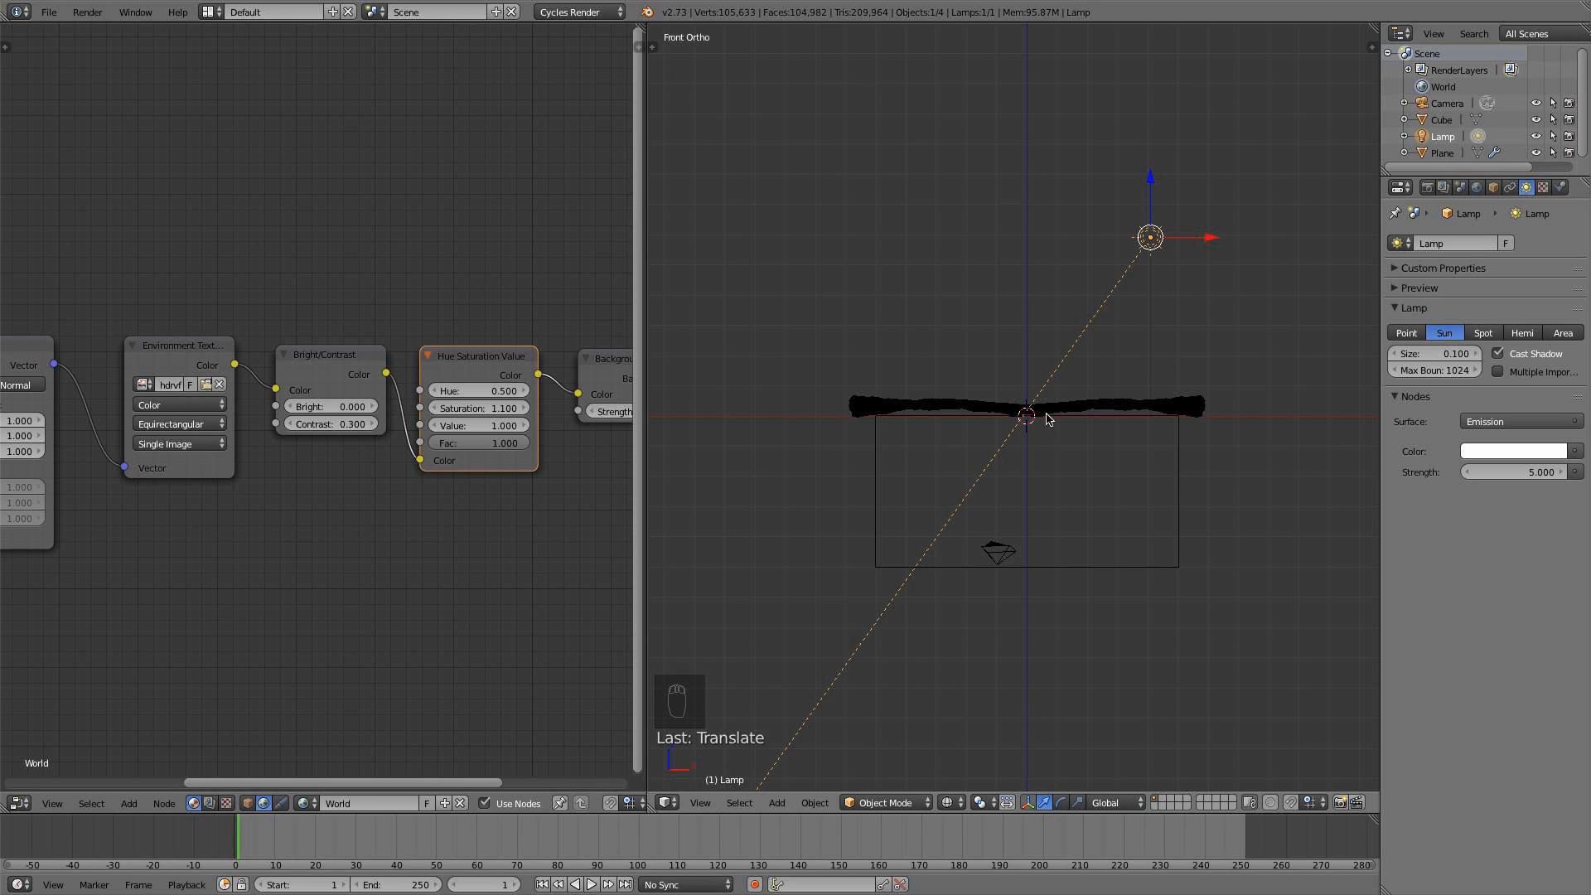
# Rotate the Sun lamp by -45 degrees in the front view, and adjust it by about 9 degrees to aim nearly straight down
pyautogui.press('r')
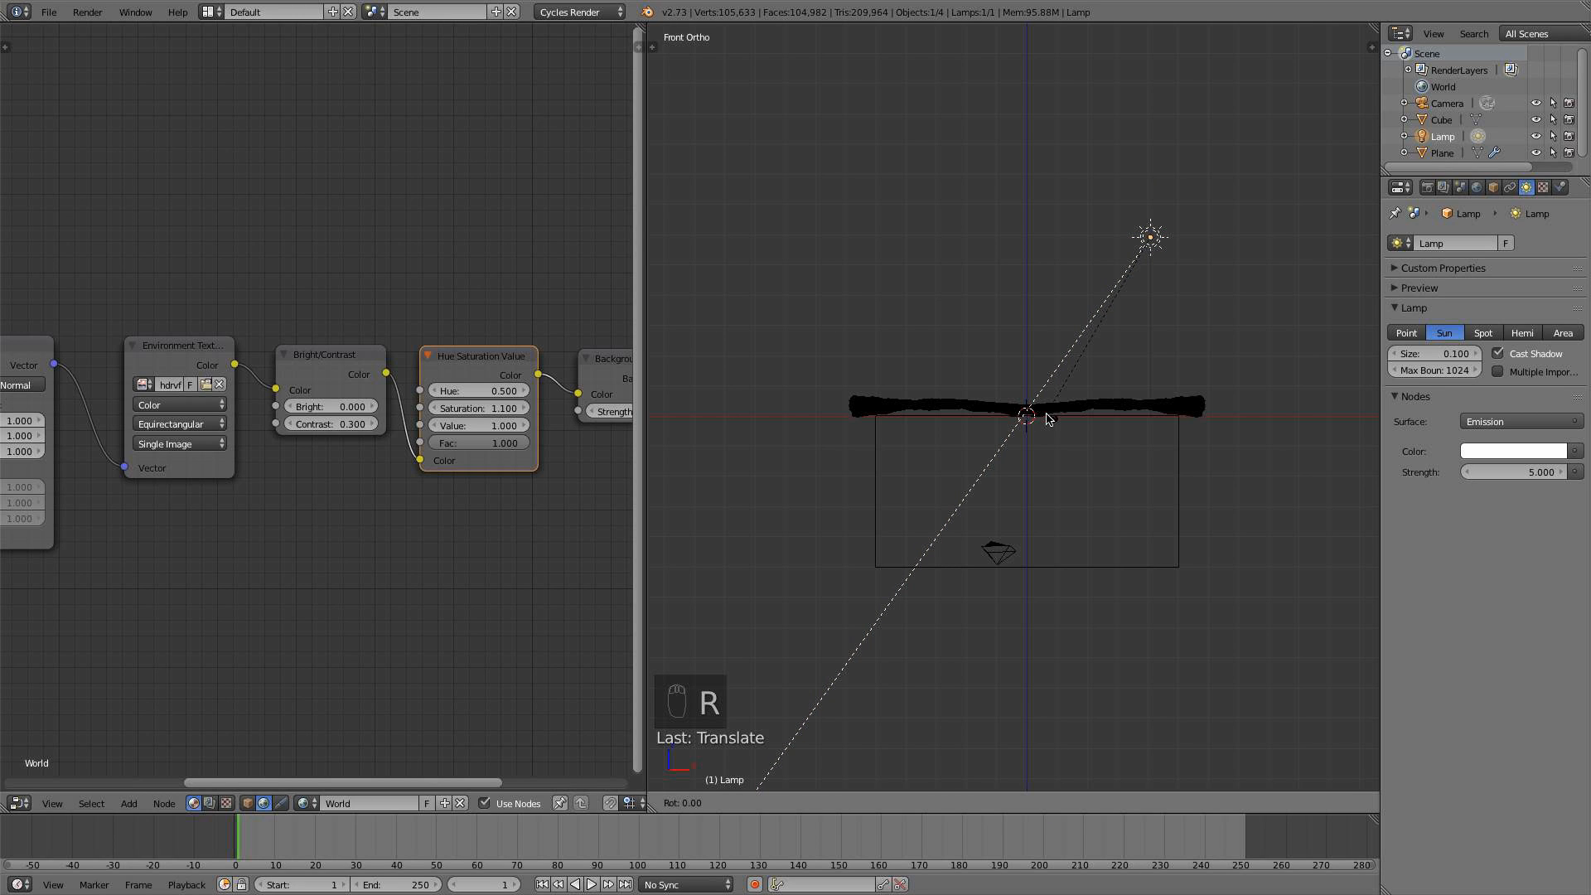
pyautogui.write('45')
pyautogui.press('-')
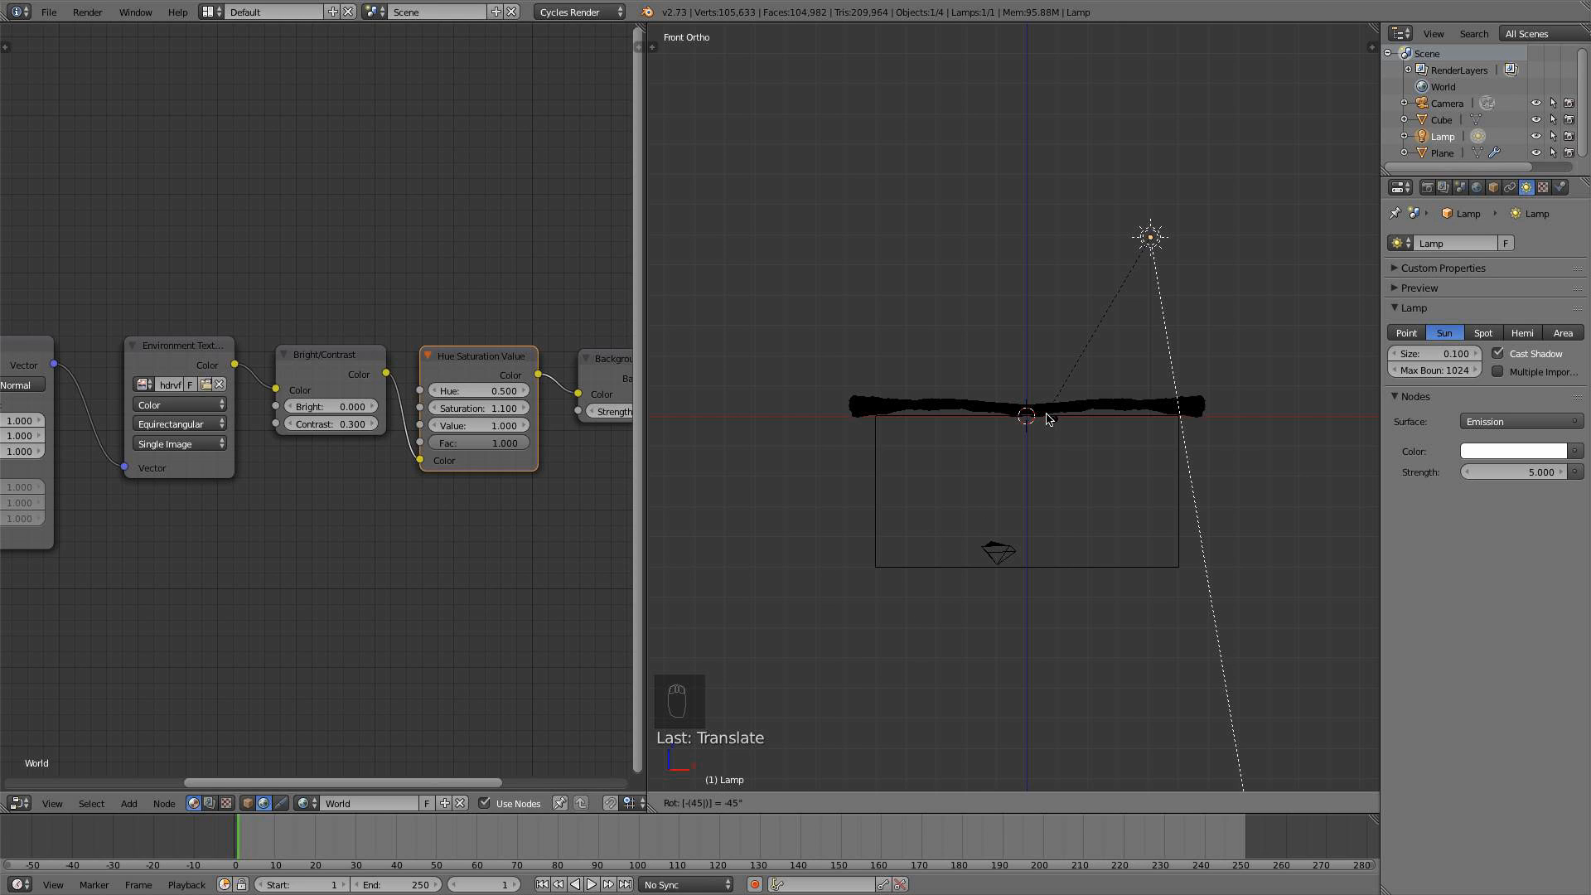
pyautogui.click(1048, 419)
pyautogui.scroll(-2, 1264, 420)
pyautogui.press('r')
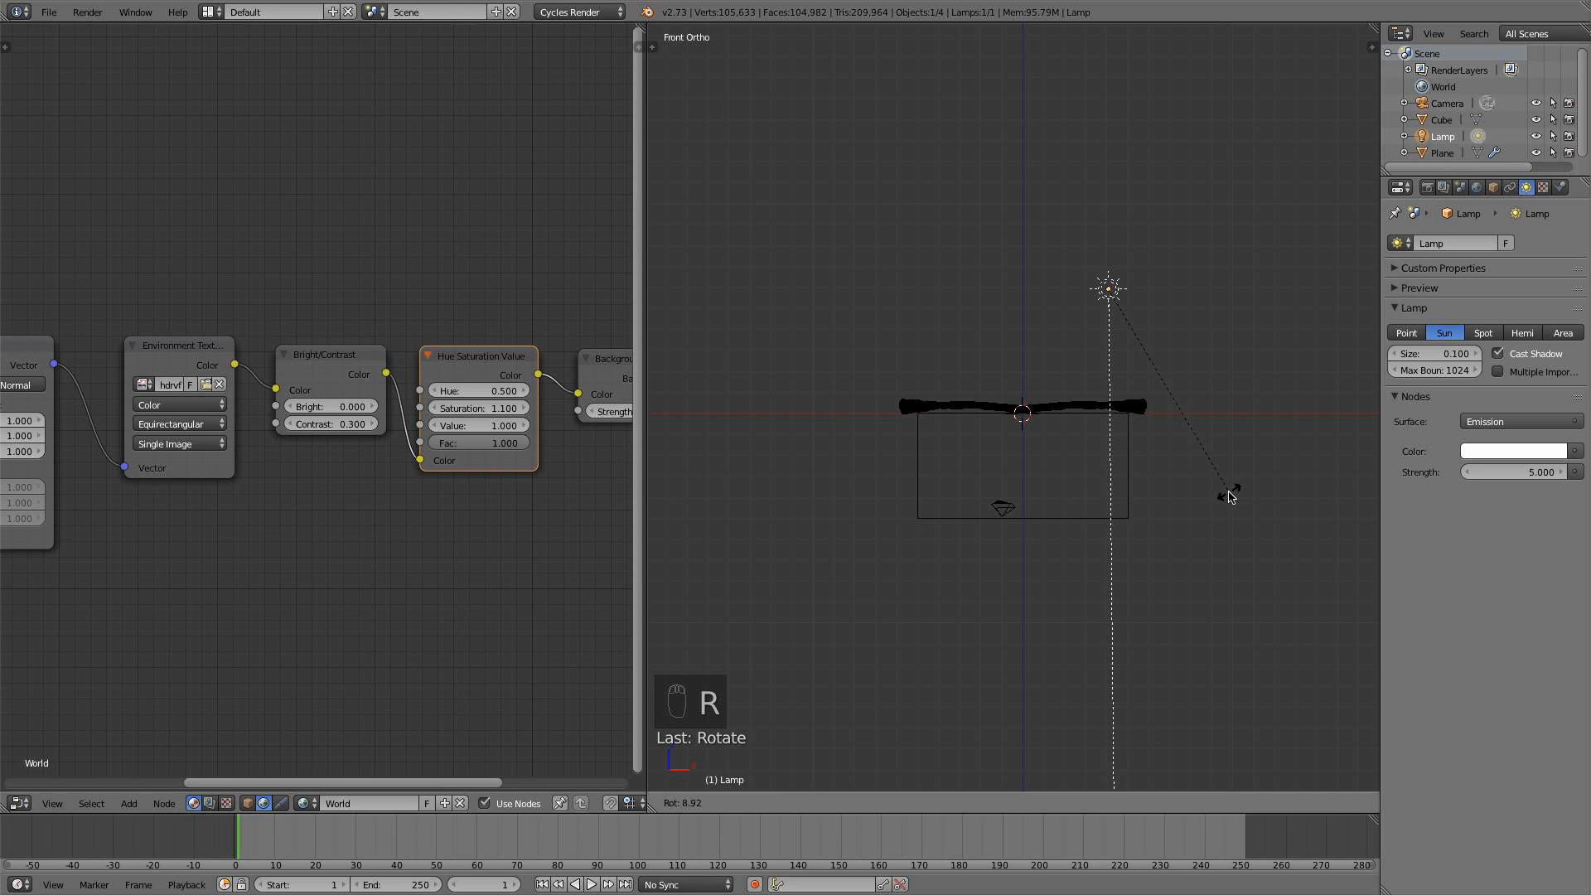
pyautogui.click(1231, 489)
# In the right orthographic view, rotate the Sun lamp so its rays slant toward positive Y, and nudge the lamp along the Z axis
pyautogui.press('KP_7')
pyautogui.press('KP_3')
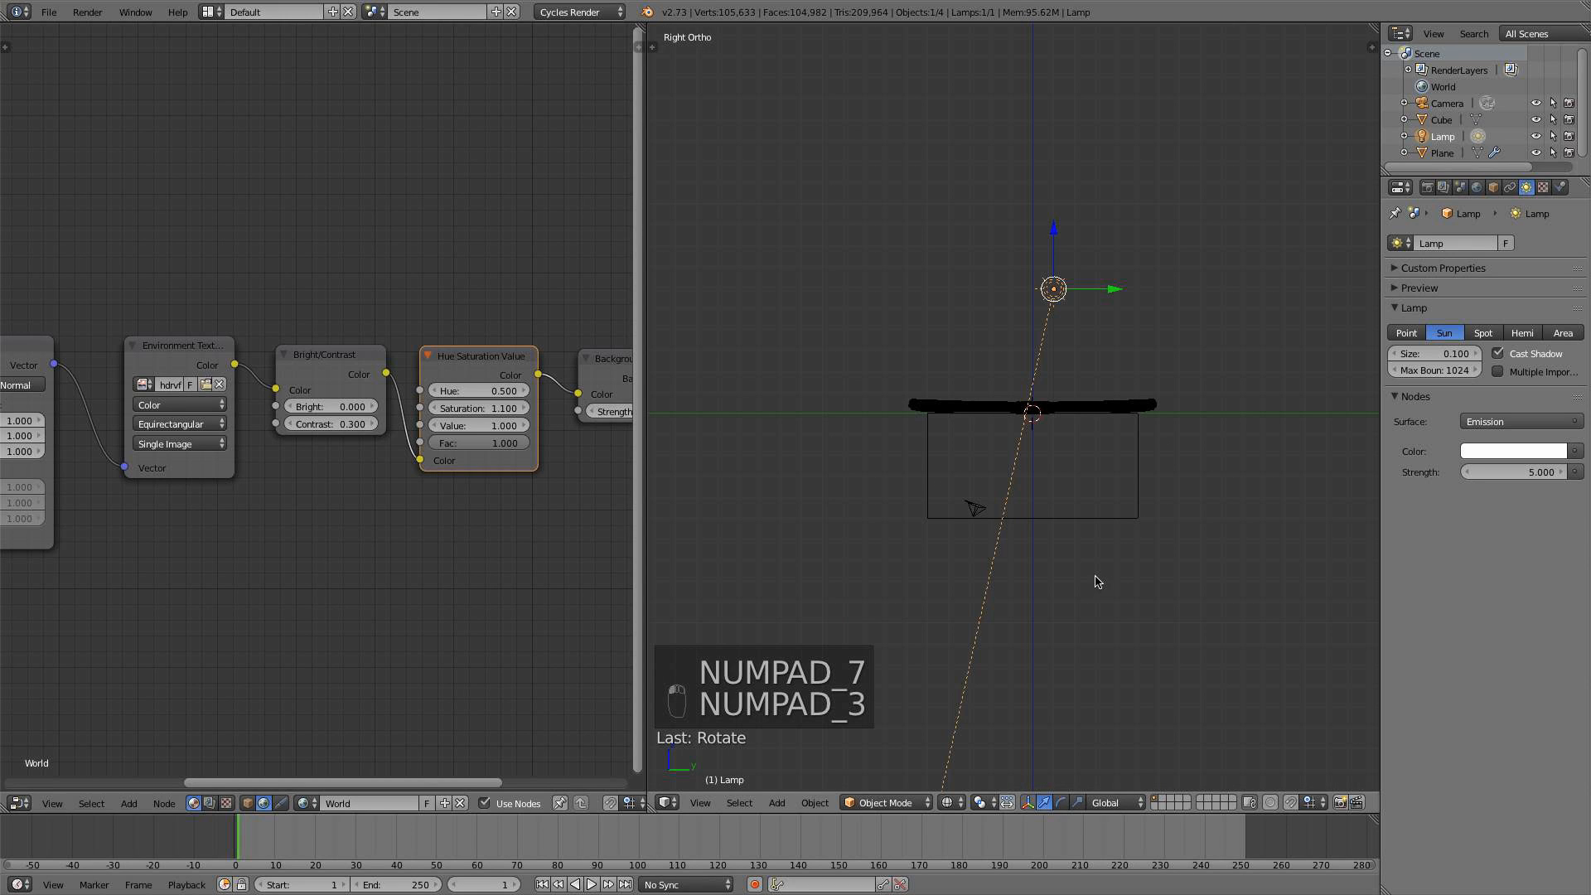
pyautogui.press('r')
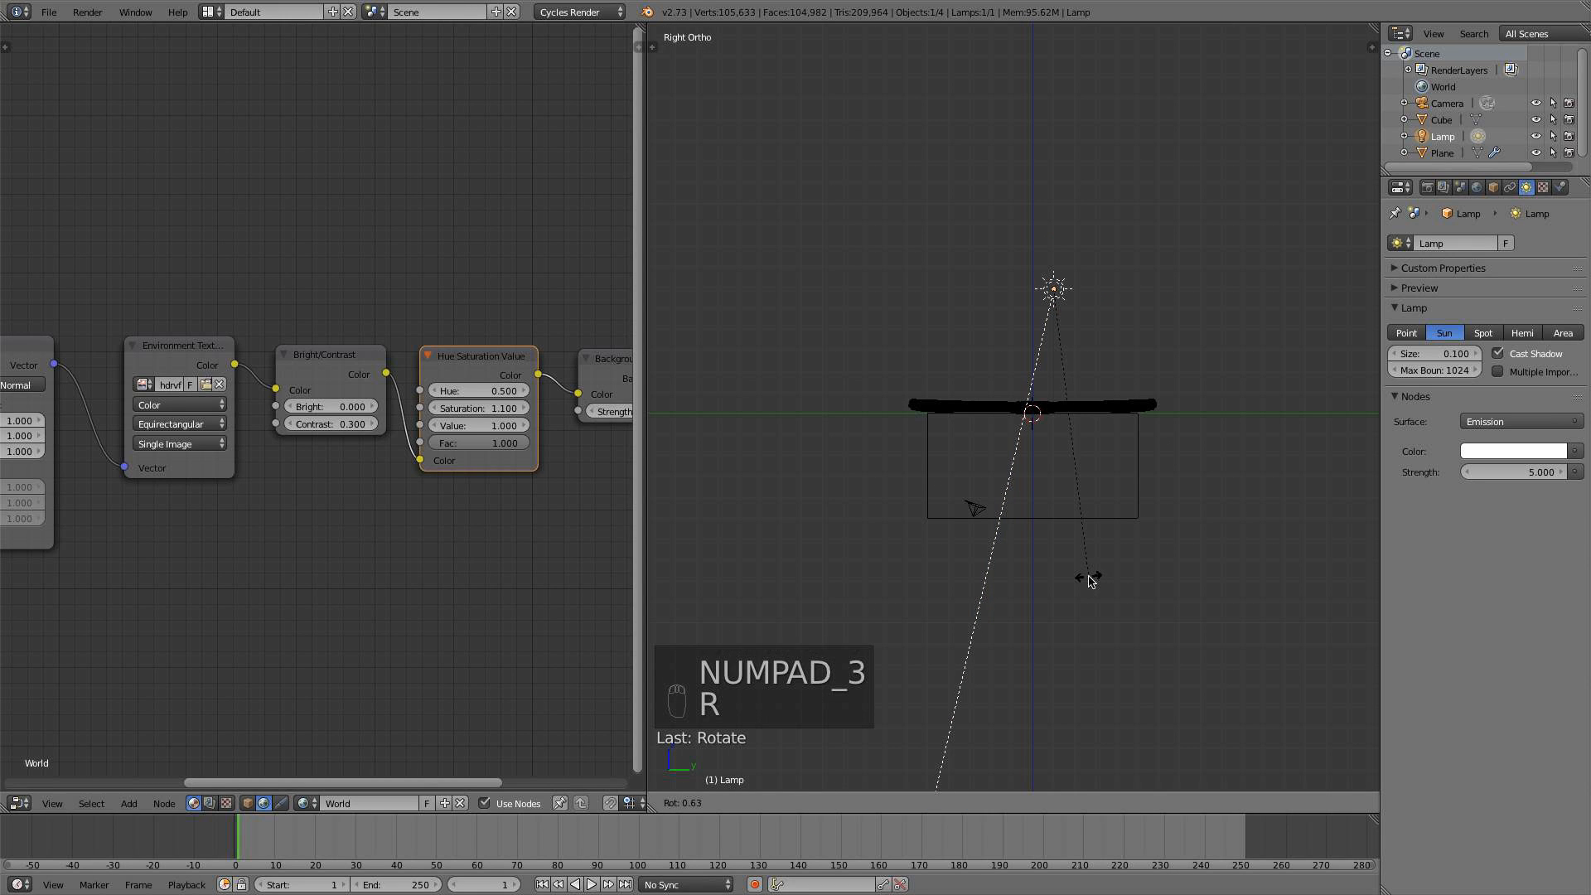
pyautogui.click(1212, 544)
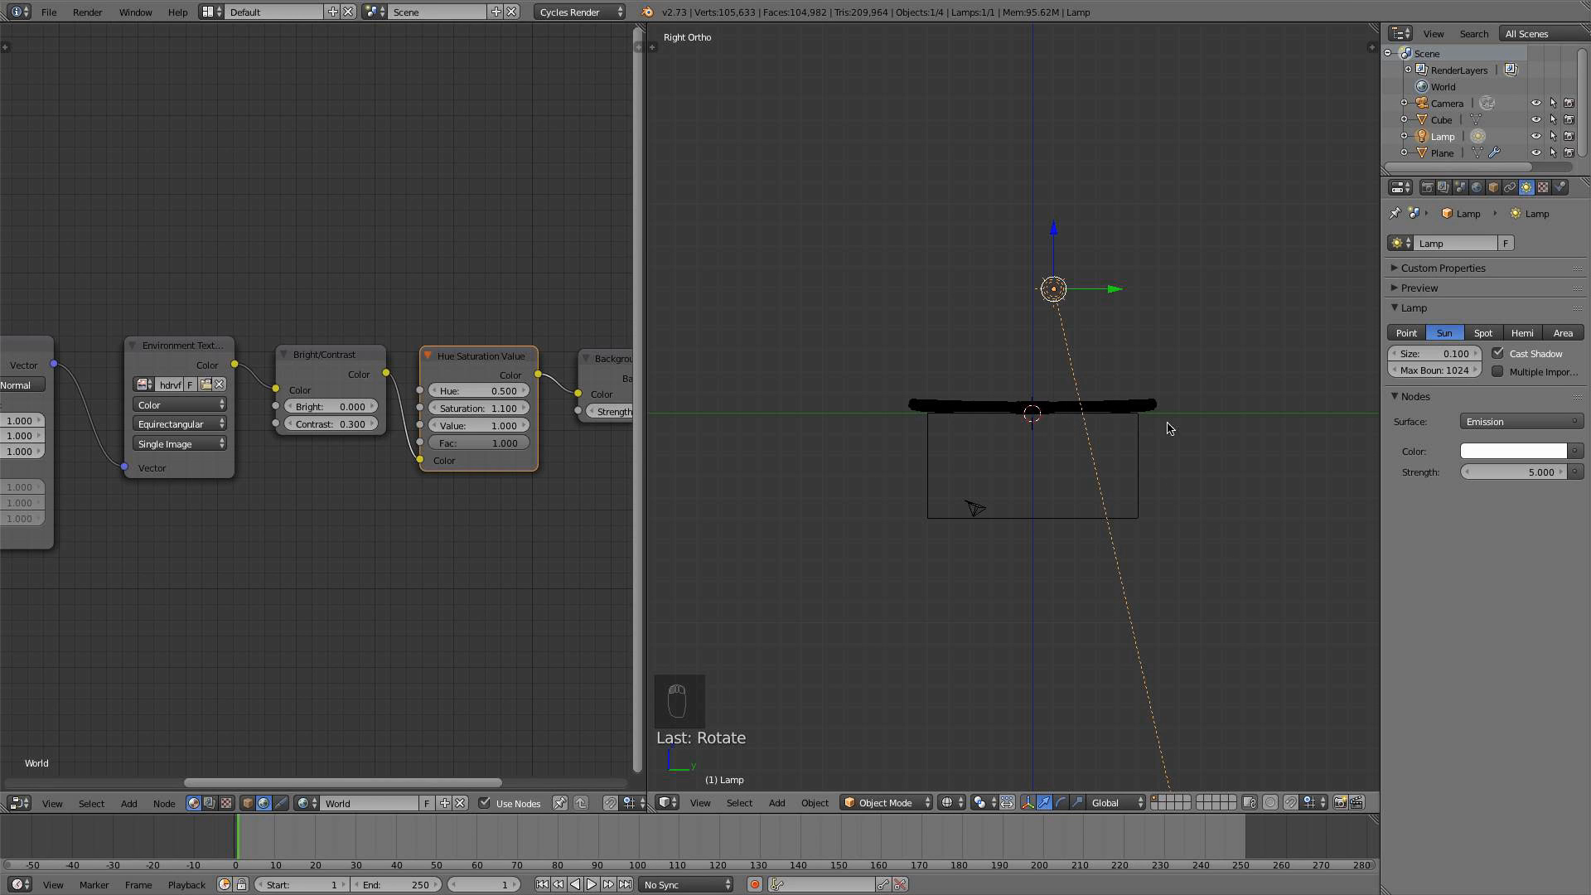
pyautogui.moveTo(1054, 237)
pyautogui.mouseDown()
pyautogui.moveTo(1055, 185)
pyautogui.moveTo(1075, 237)
pyautogui.moveTo(1058, 236)
pyautogui.mouseUp()
# Preview the camera view with Rendered shading and switch the viewport to Solid shading
pyautogui.scroll(-3, 1046, 246)
pyautogui.moveTo(999, 288); pyautogui.dragTo(1168, 366, button='middle')
pyautogui.press('KP_0')
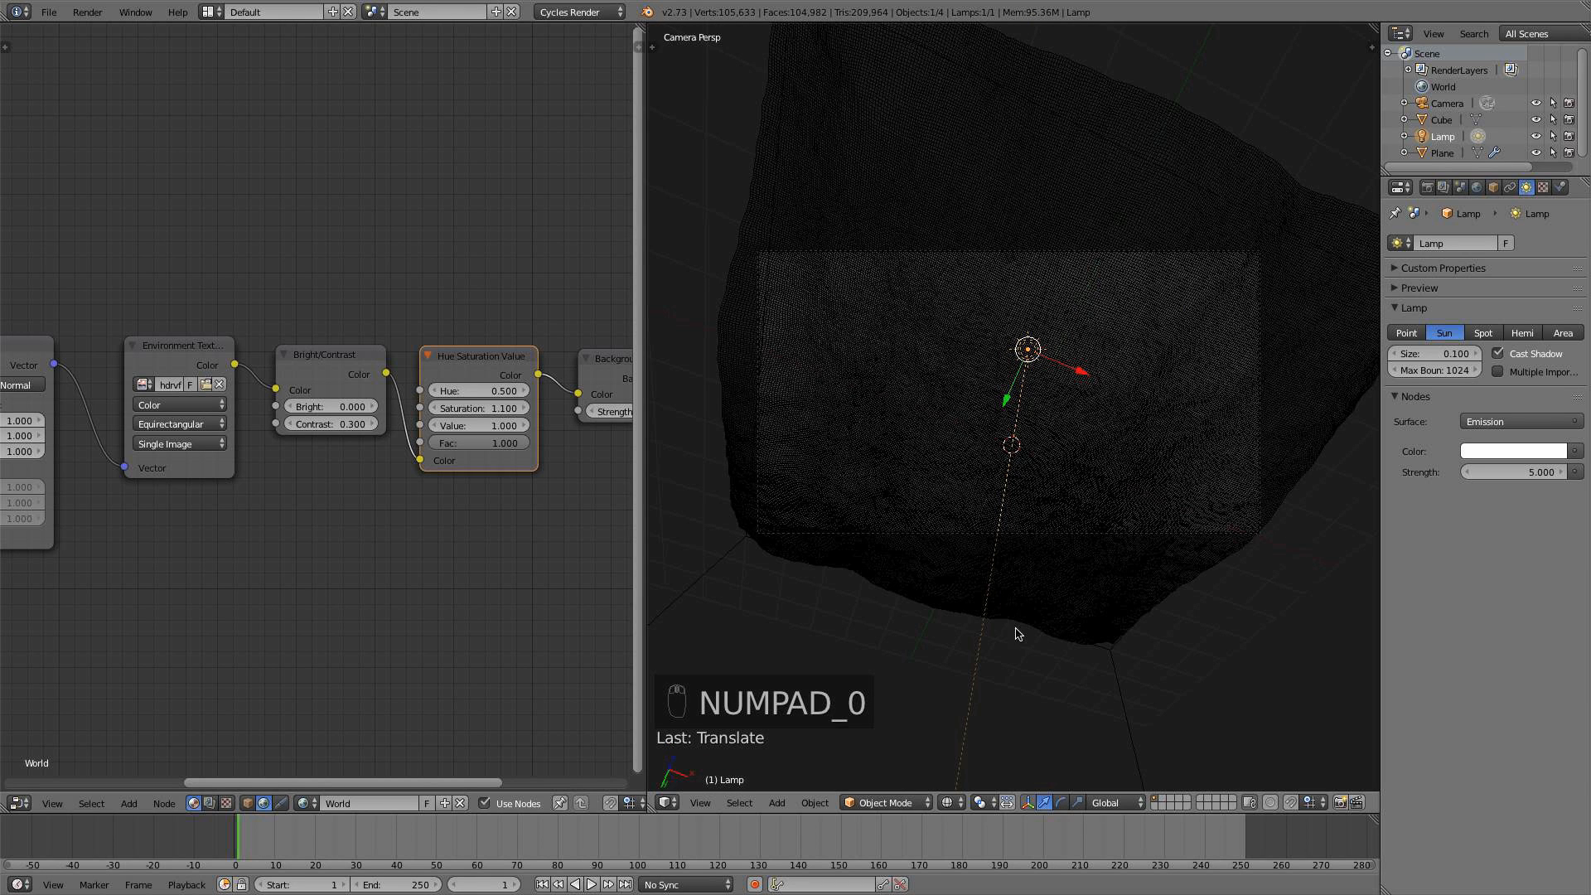
pyautogui.click(952, 803)
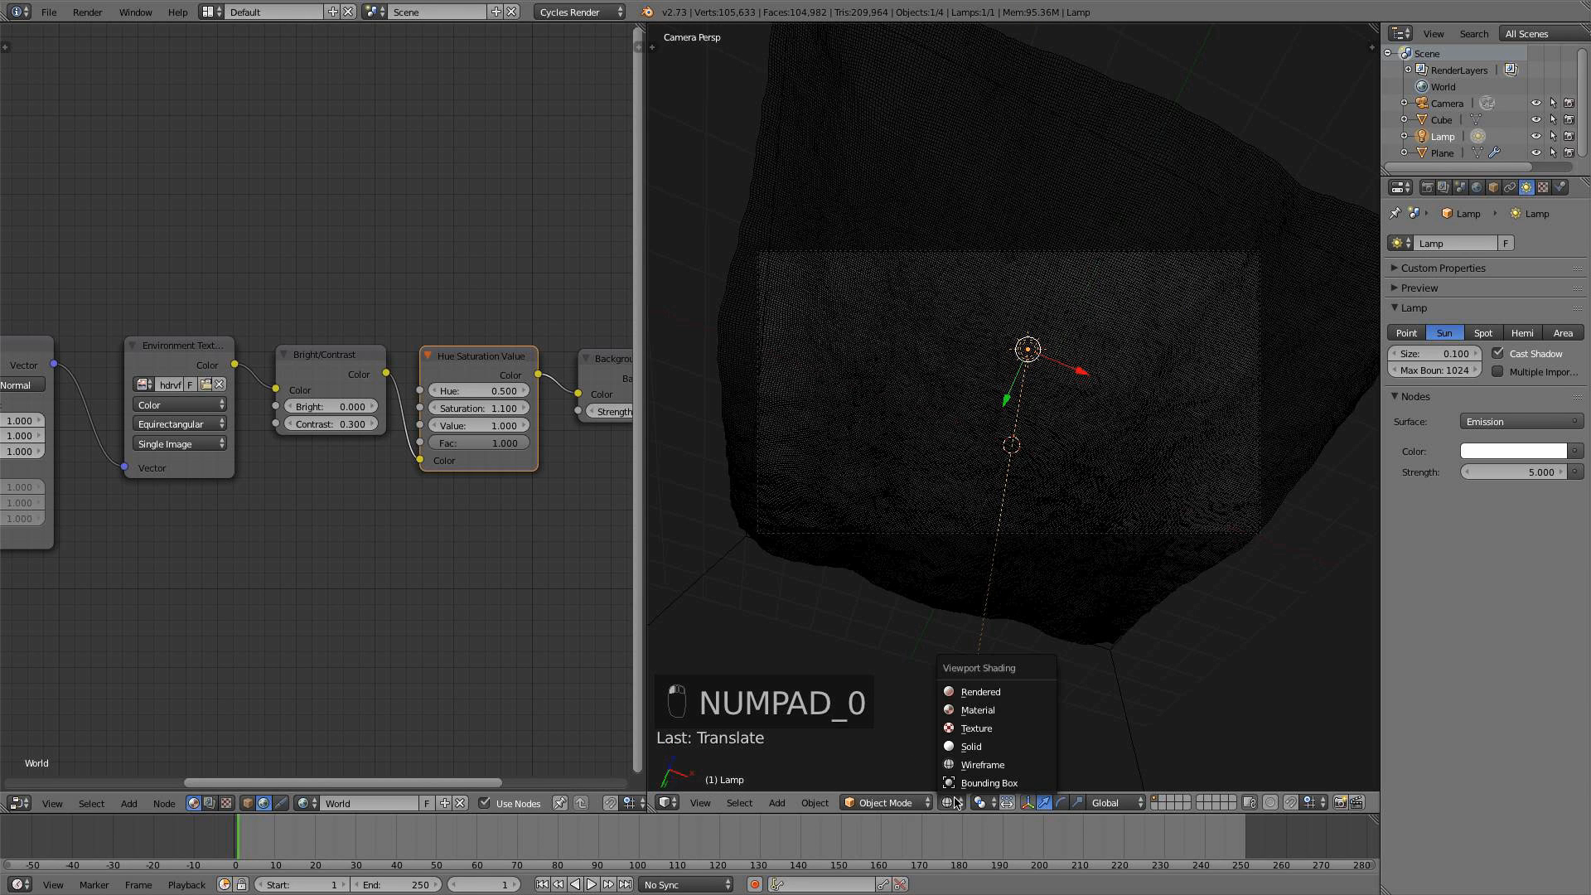
pyautogui.click(983, 692)
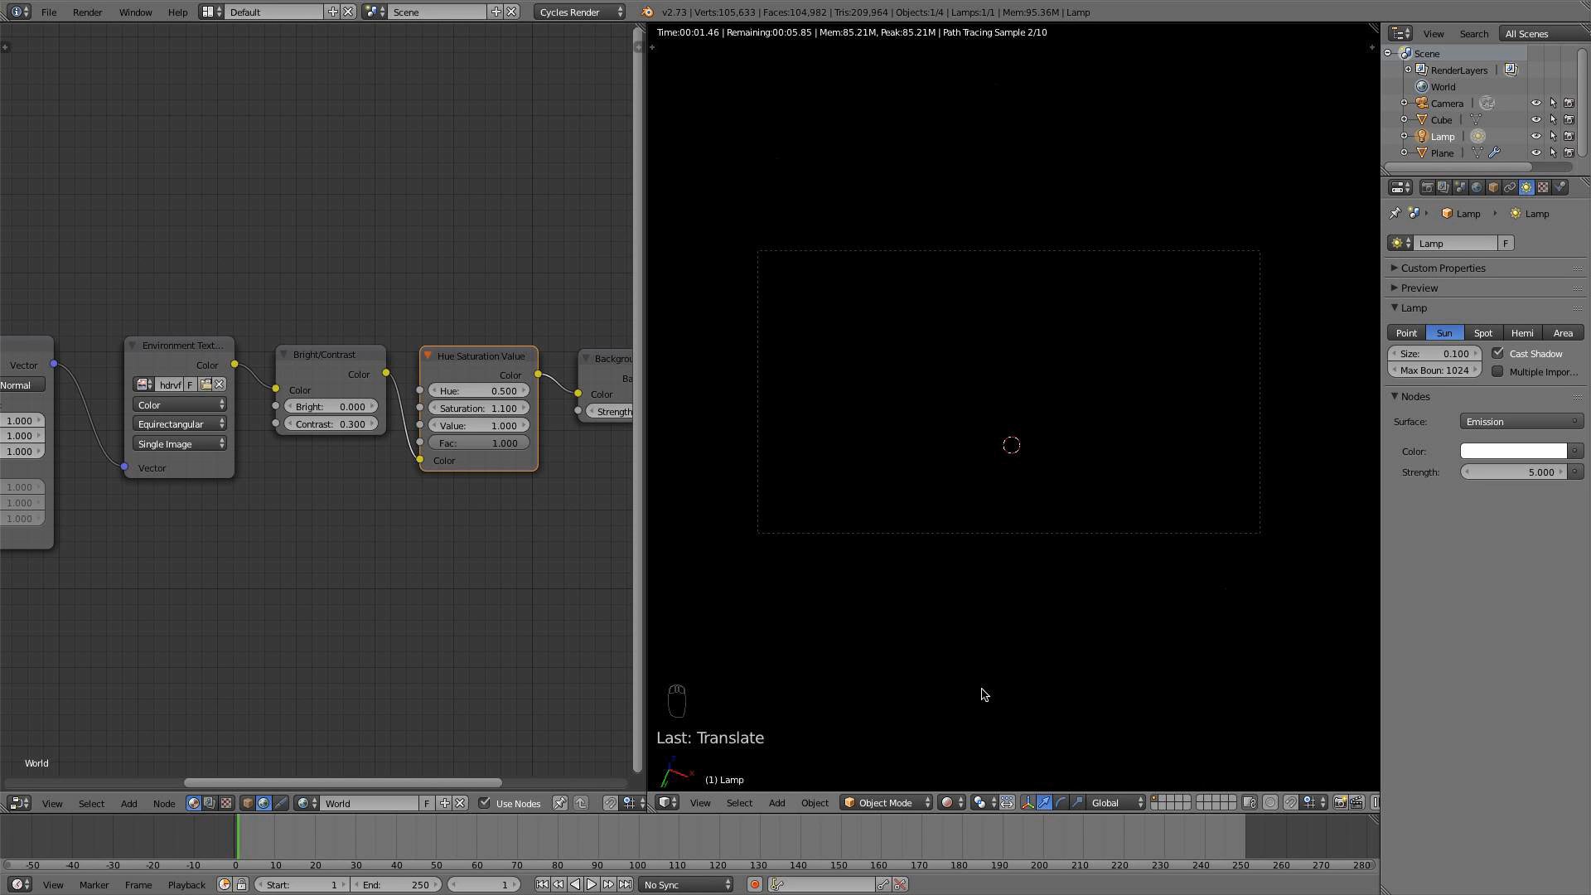
pyautogui.click(950, 803)
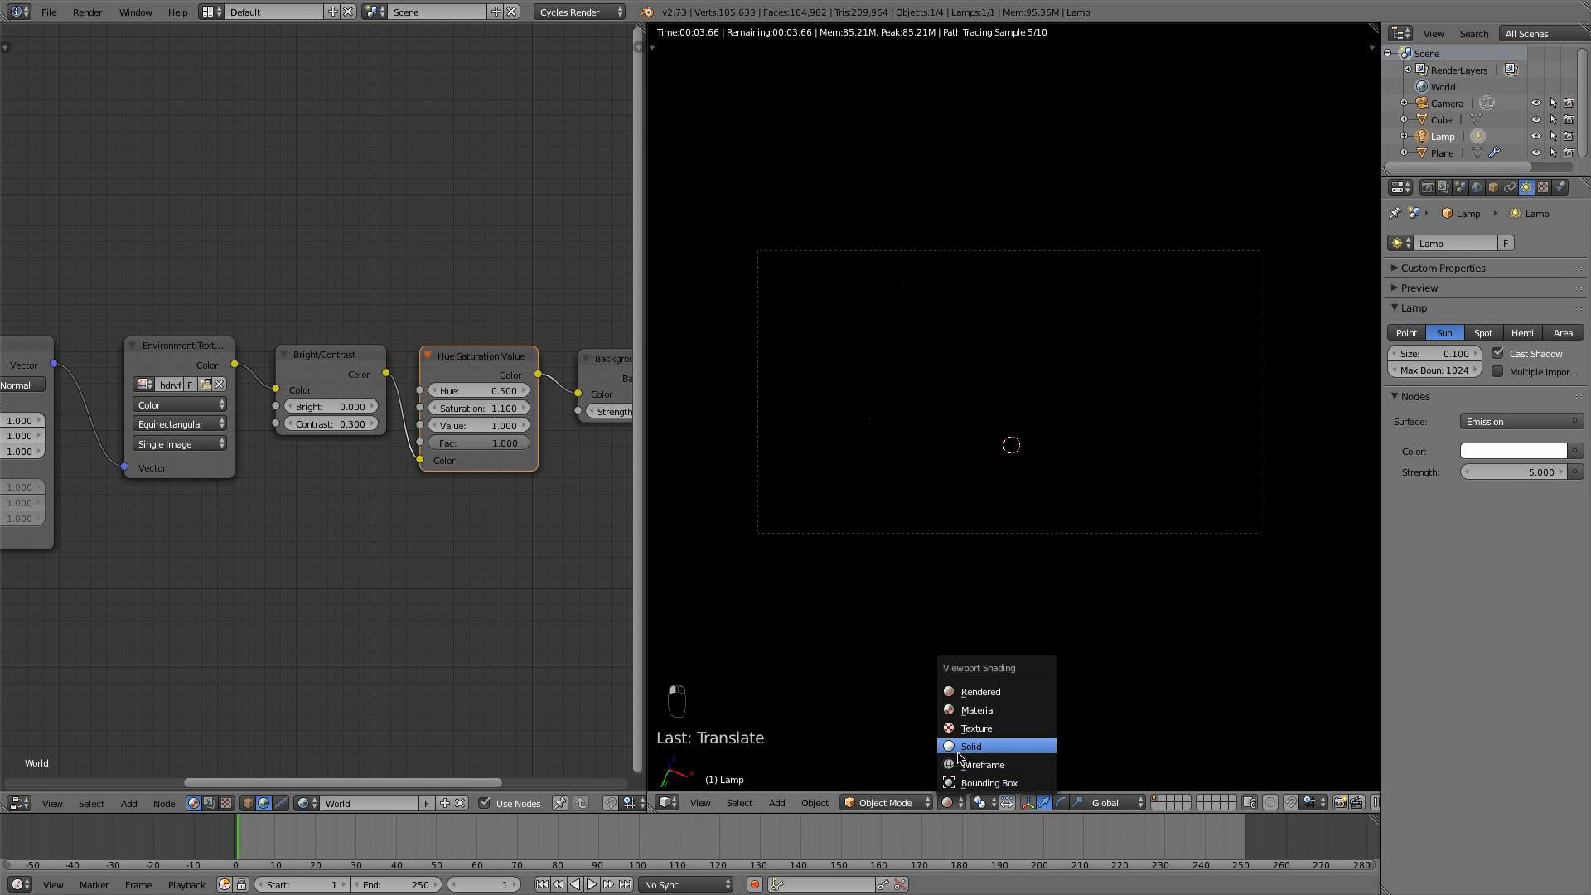
pyautogui.click(963, 745)
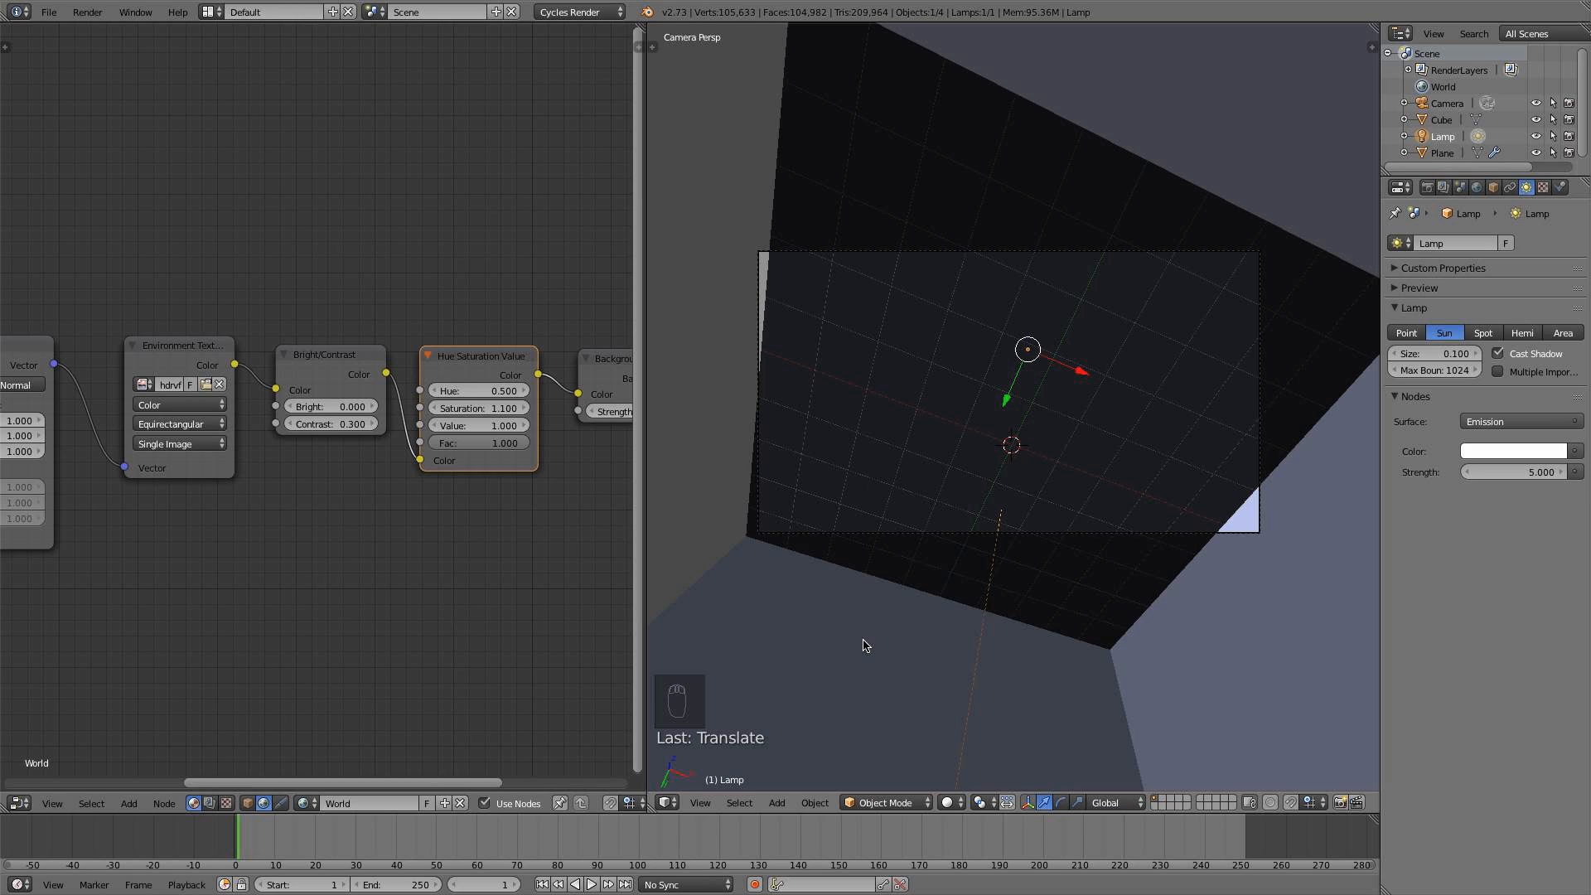
# Select the cube below the water, show its material in the node editor and enable nodes for it
pyautogui.rightClick(882, 616)
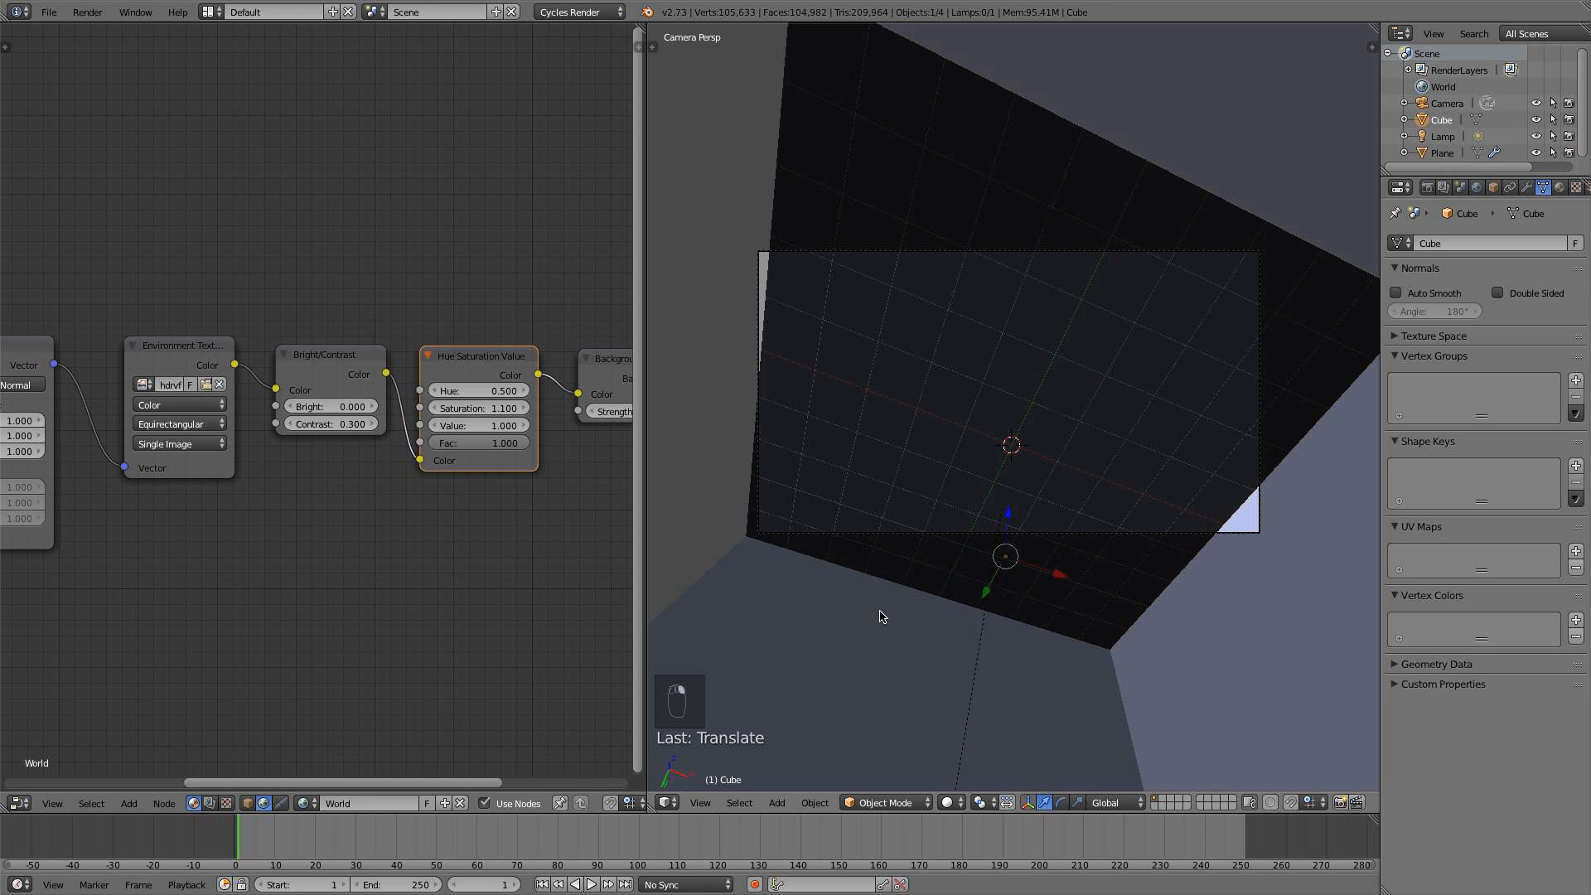
pyautogui.click(248, 803)
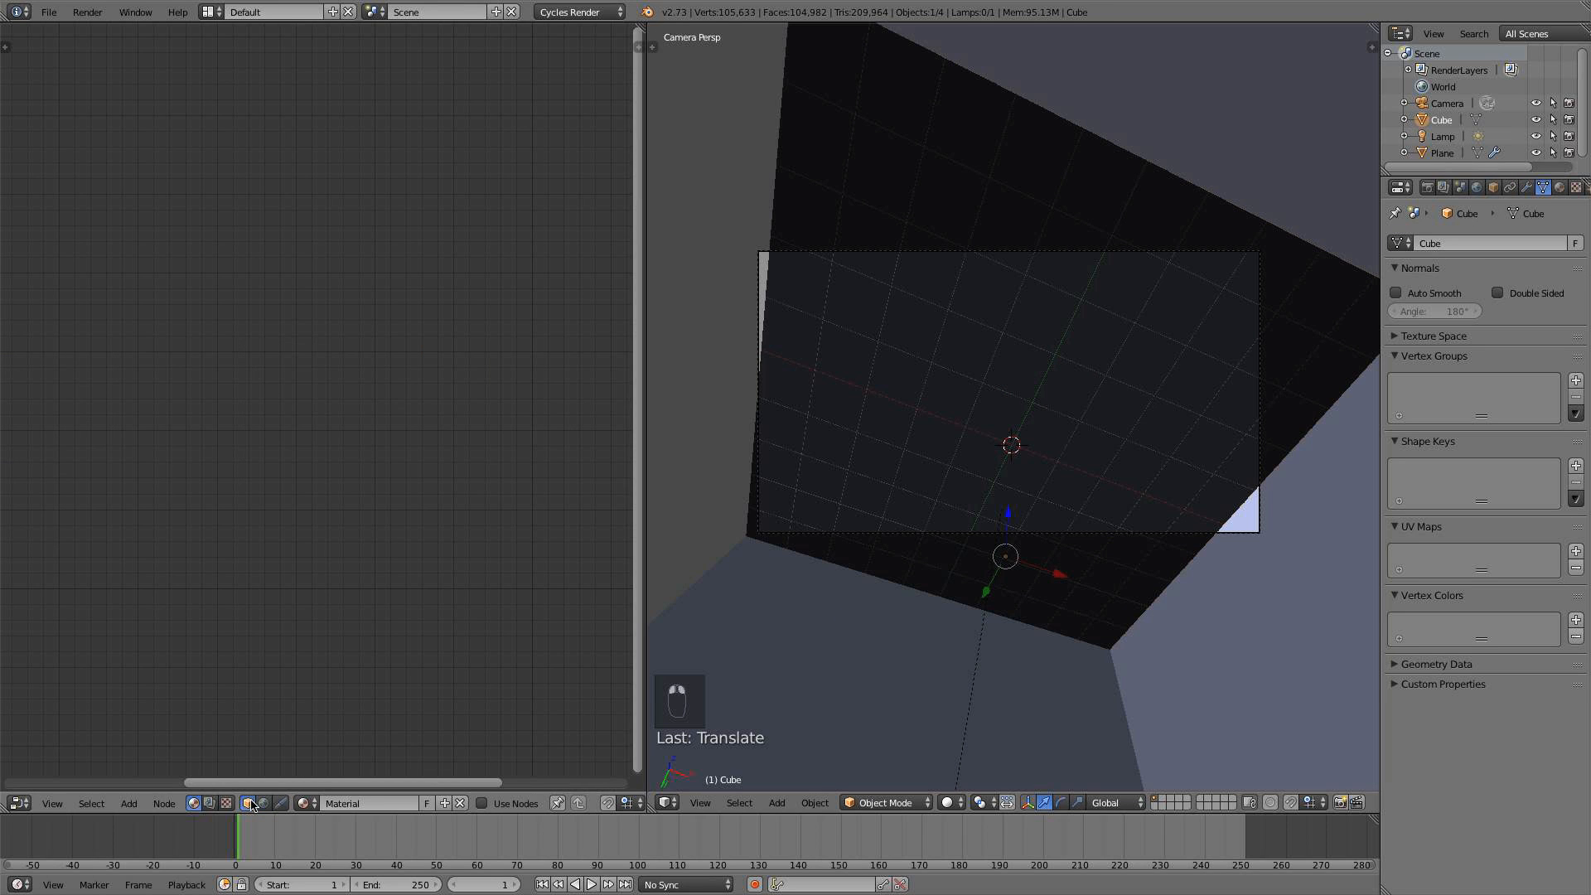
pyautogui.scroll(-4, 704, 414)
pyautogui.scroll(4, 441, 463)
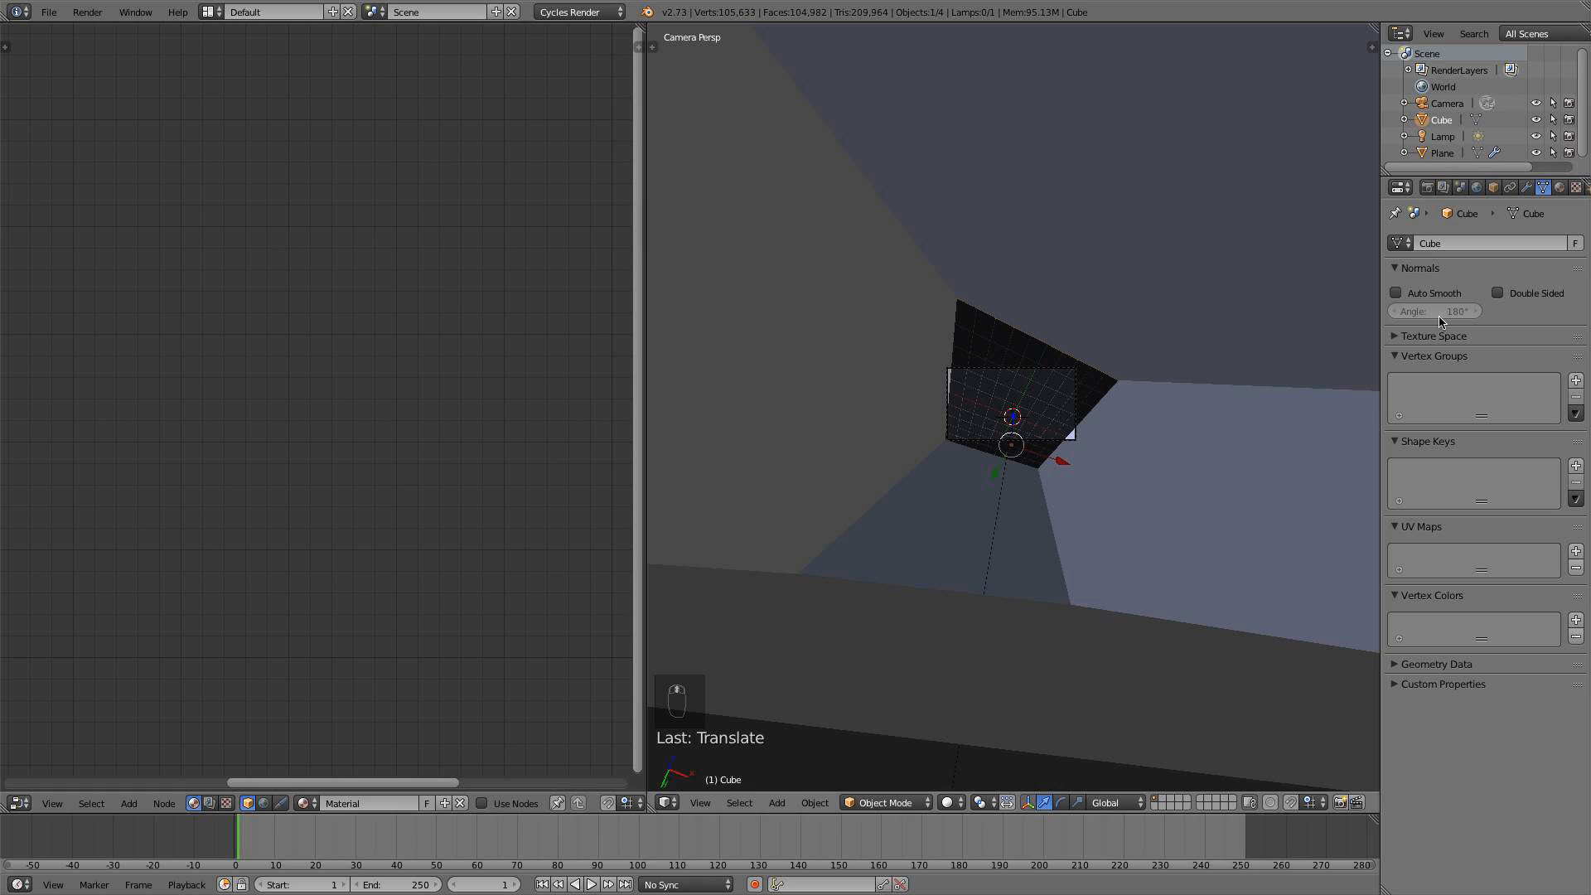
pyautogui.moveTo(1118, 471); pyautogui.dragTo(1111, 499, button='middle')
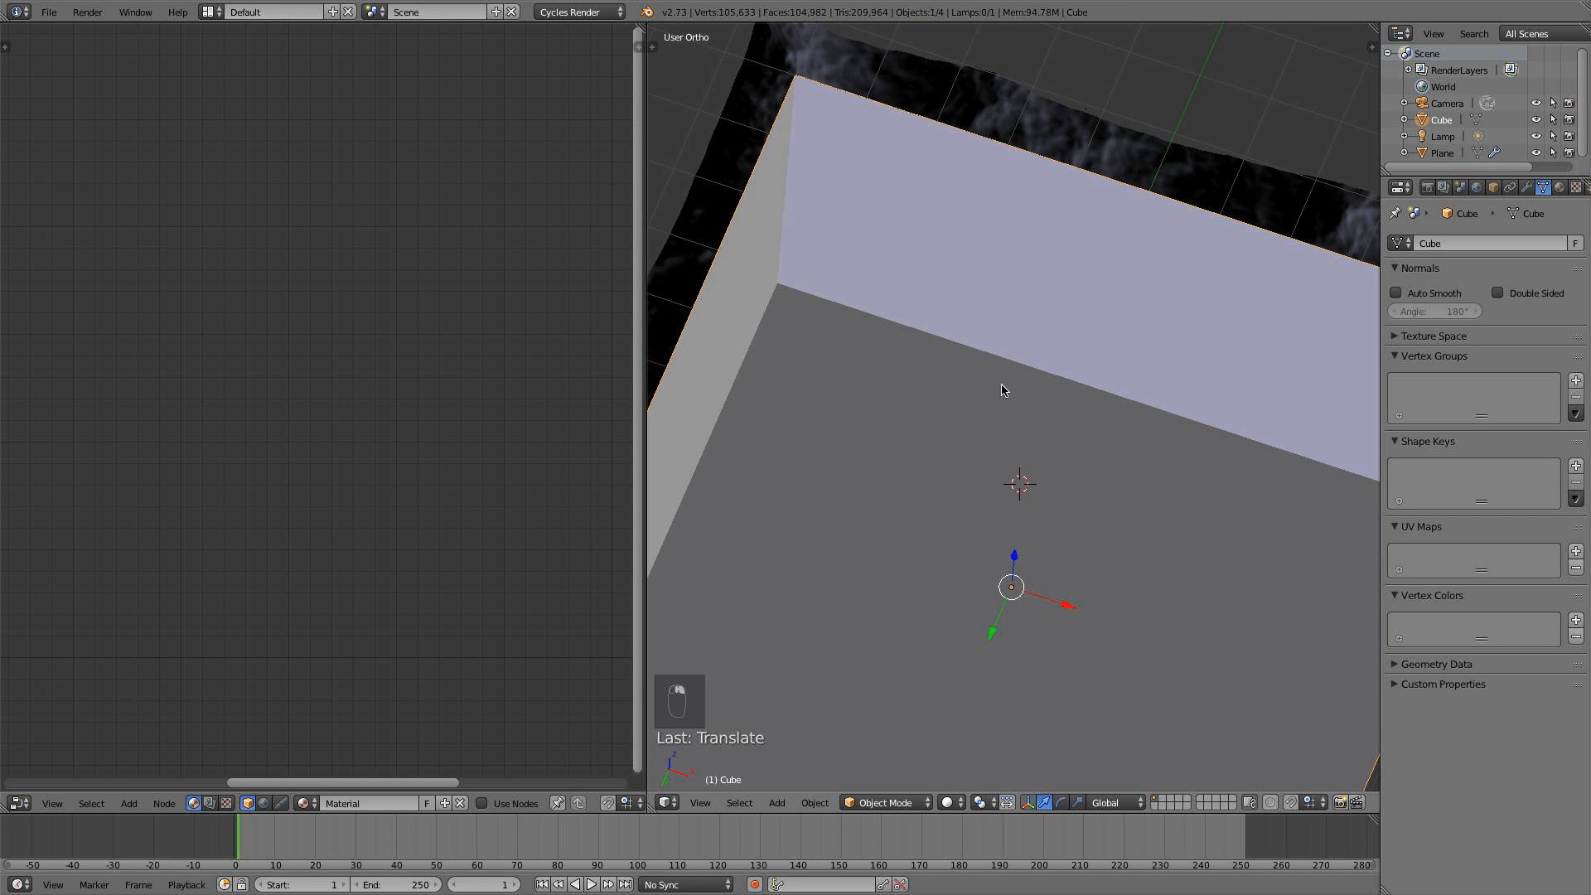
pyautogui.press('KP_0')
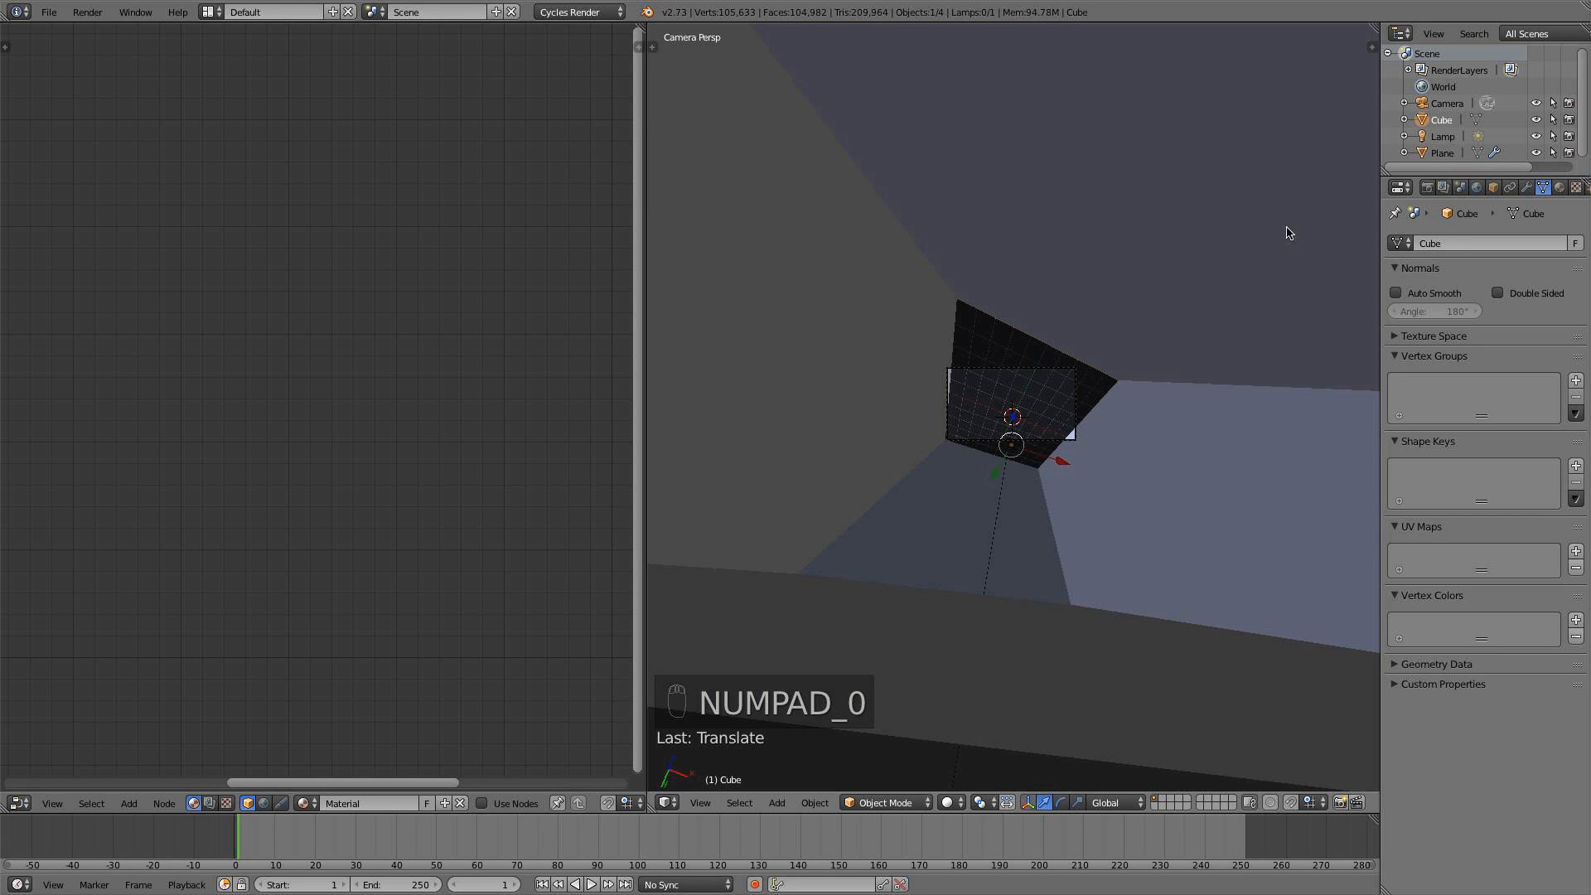
pyautogui.click(1560, 187)
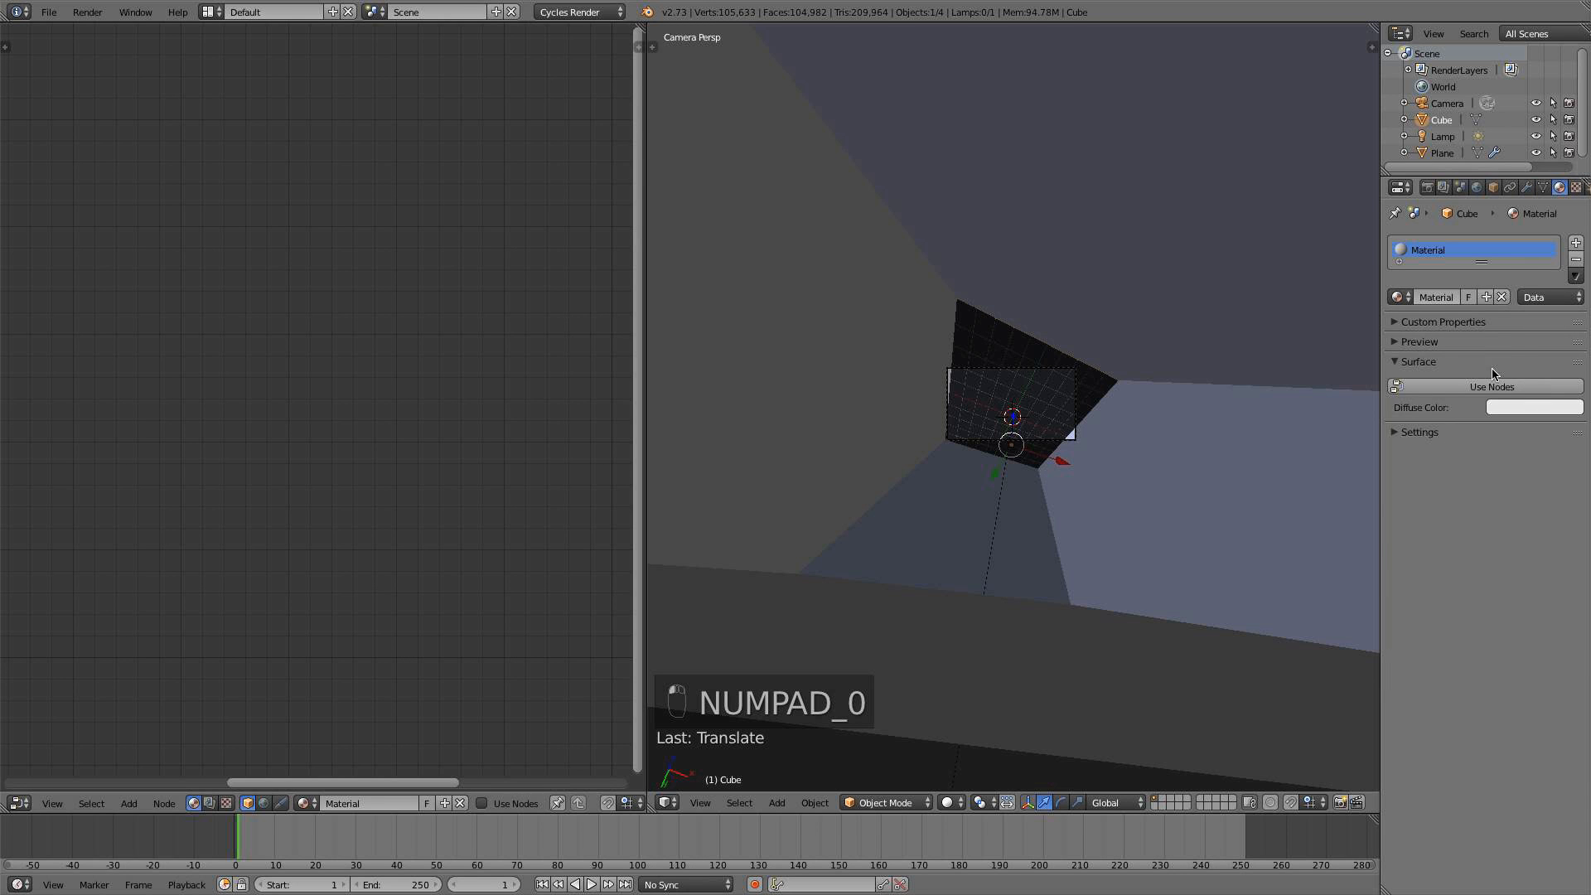
pyautogui.click(1492, 386)
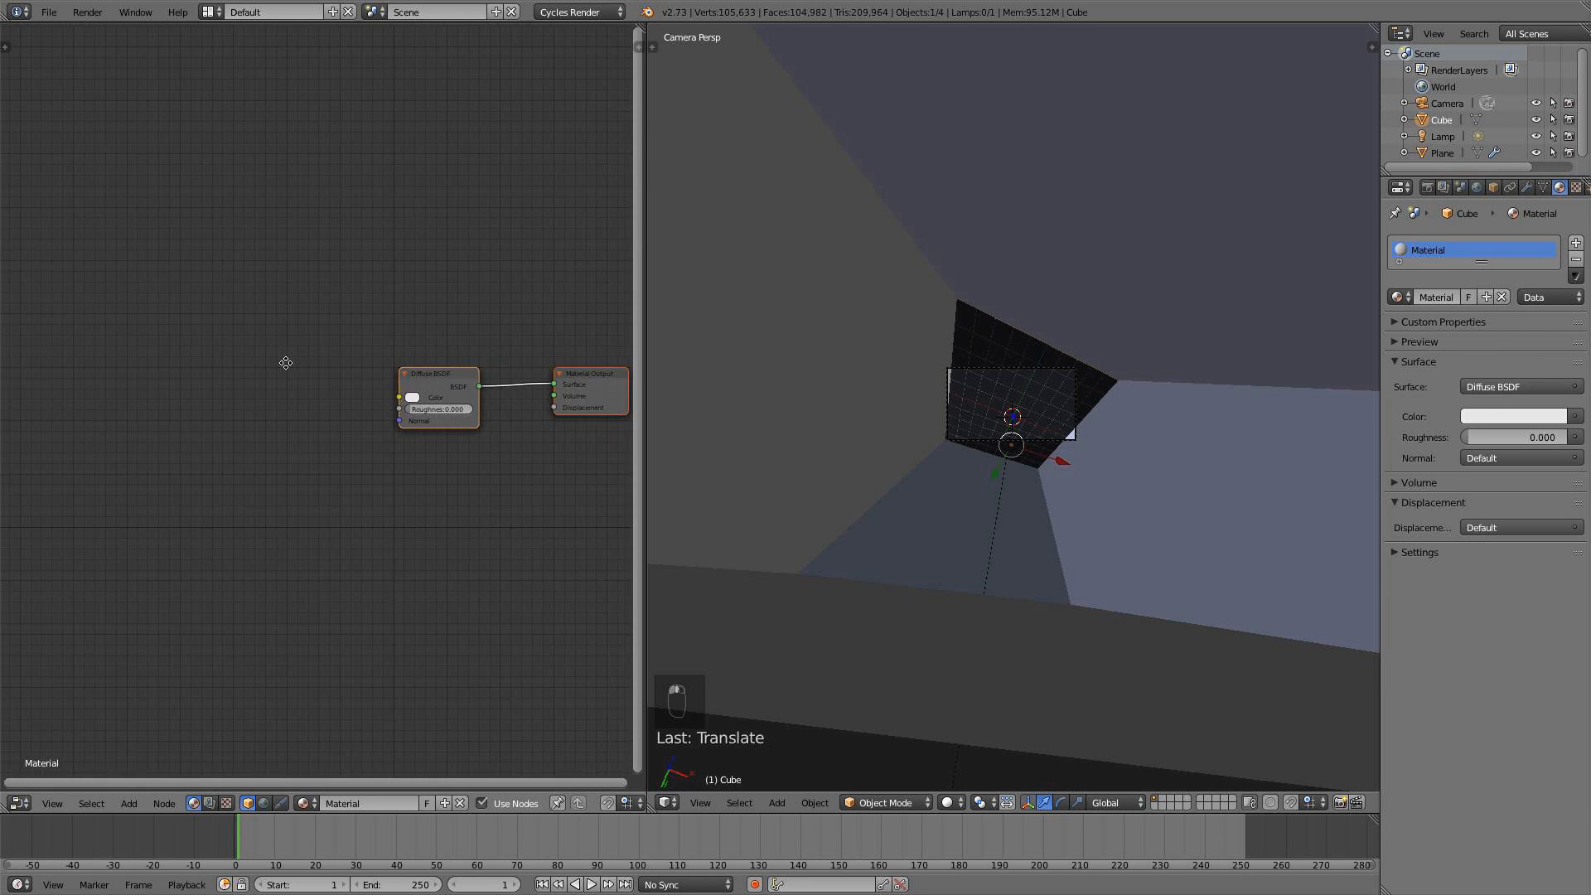
# Delete the Diffuse BSDF node from the cube's material
pyautogui.scroll(4, 265, 393)
pyautogui.moveTo(286, 363); pyautogui.dragTo(204, 351, button='middle')
pyautogui.moveTo(355, 373); pyautogui.dragTo(305, 396)
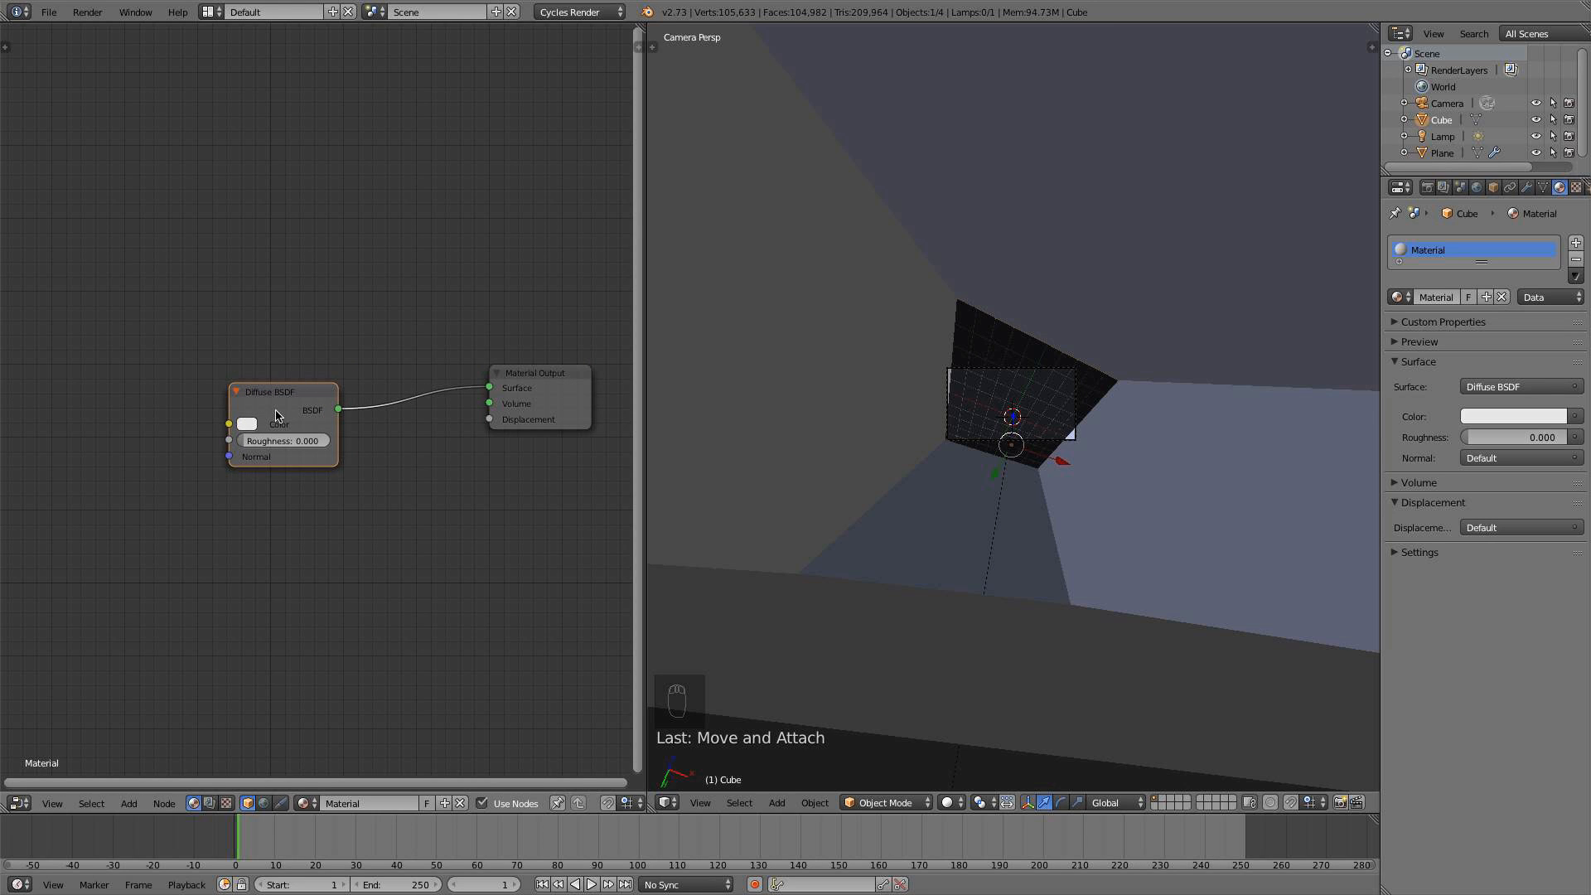
pyautogui.press('x')
pyautogui.scroll(1, 314, 444)
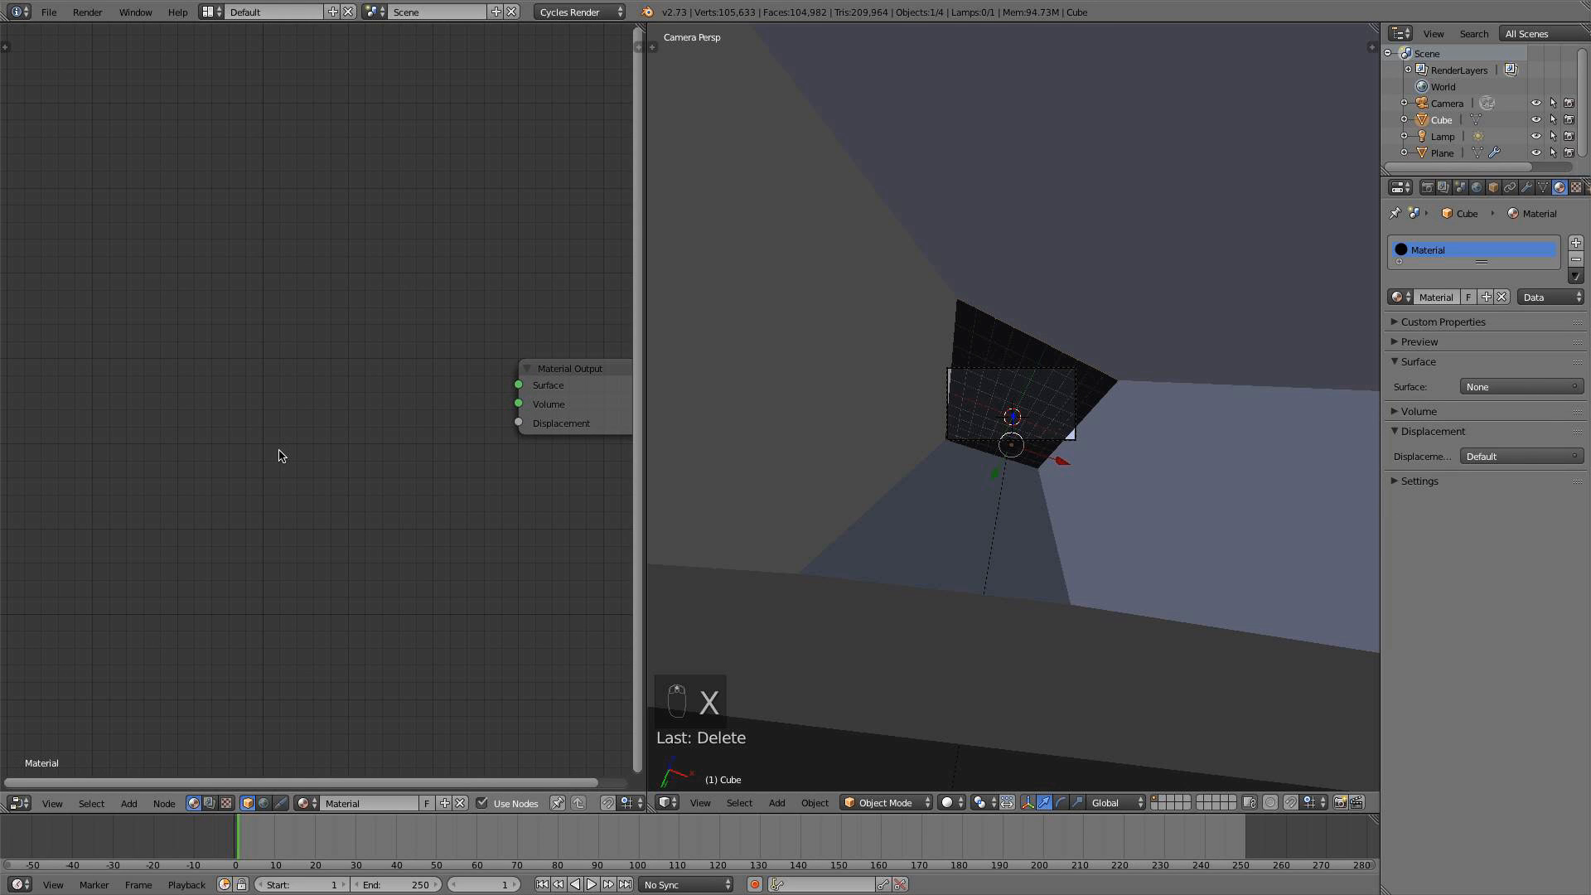
# Add a Volume Scatter shader to the cube's material and connect it to the Material Output's Volume input
pyautogui.hotkey('shift', 'a')
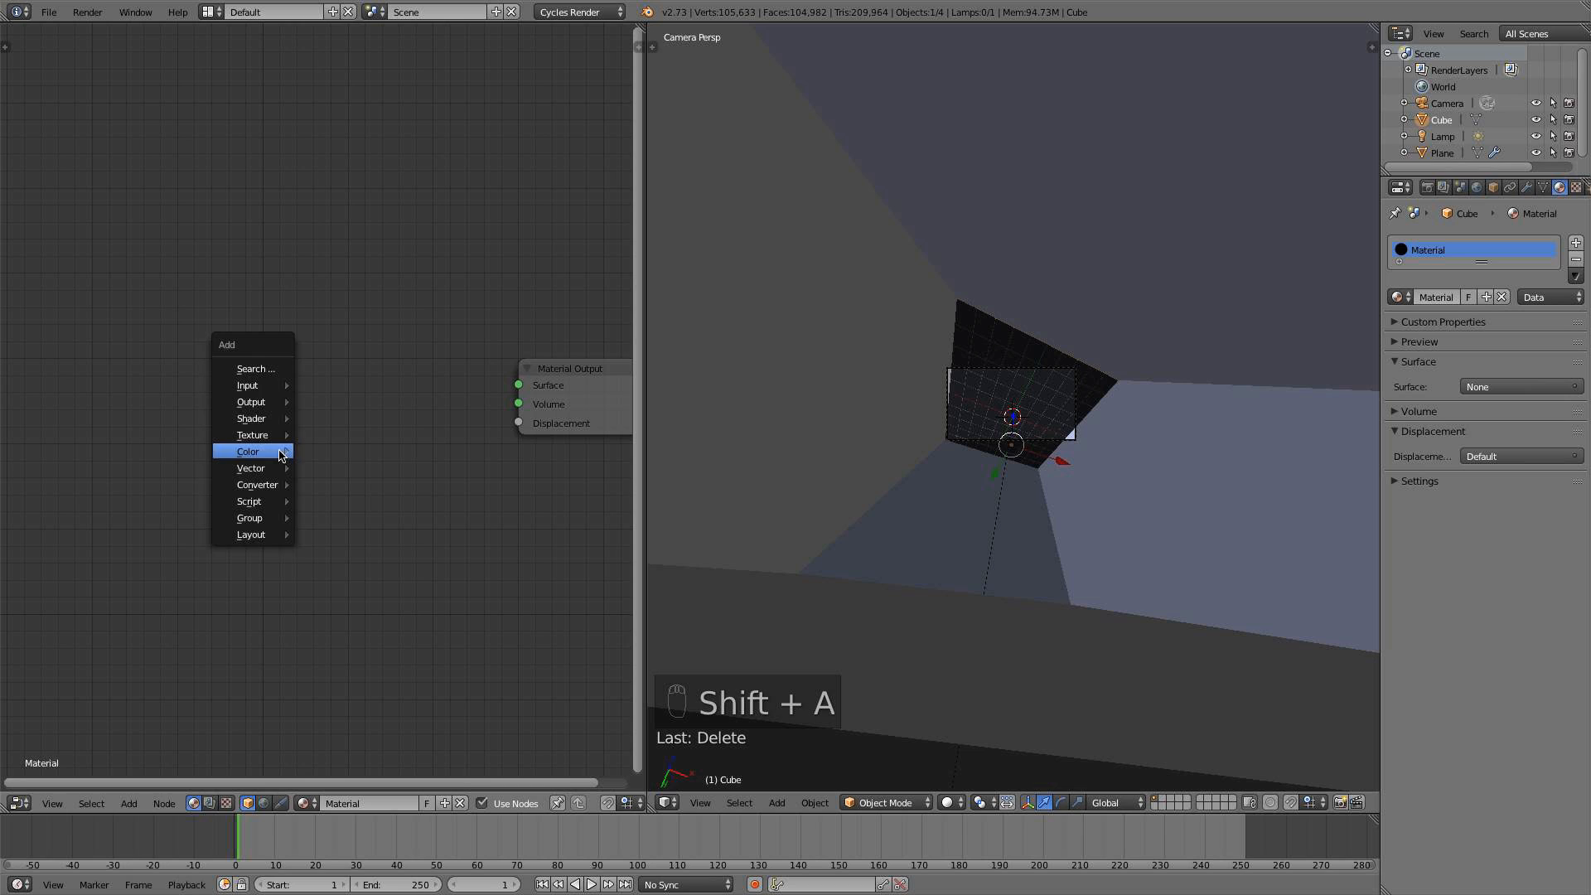
pyautogui.moveTo(256, 424)
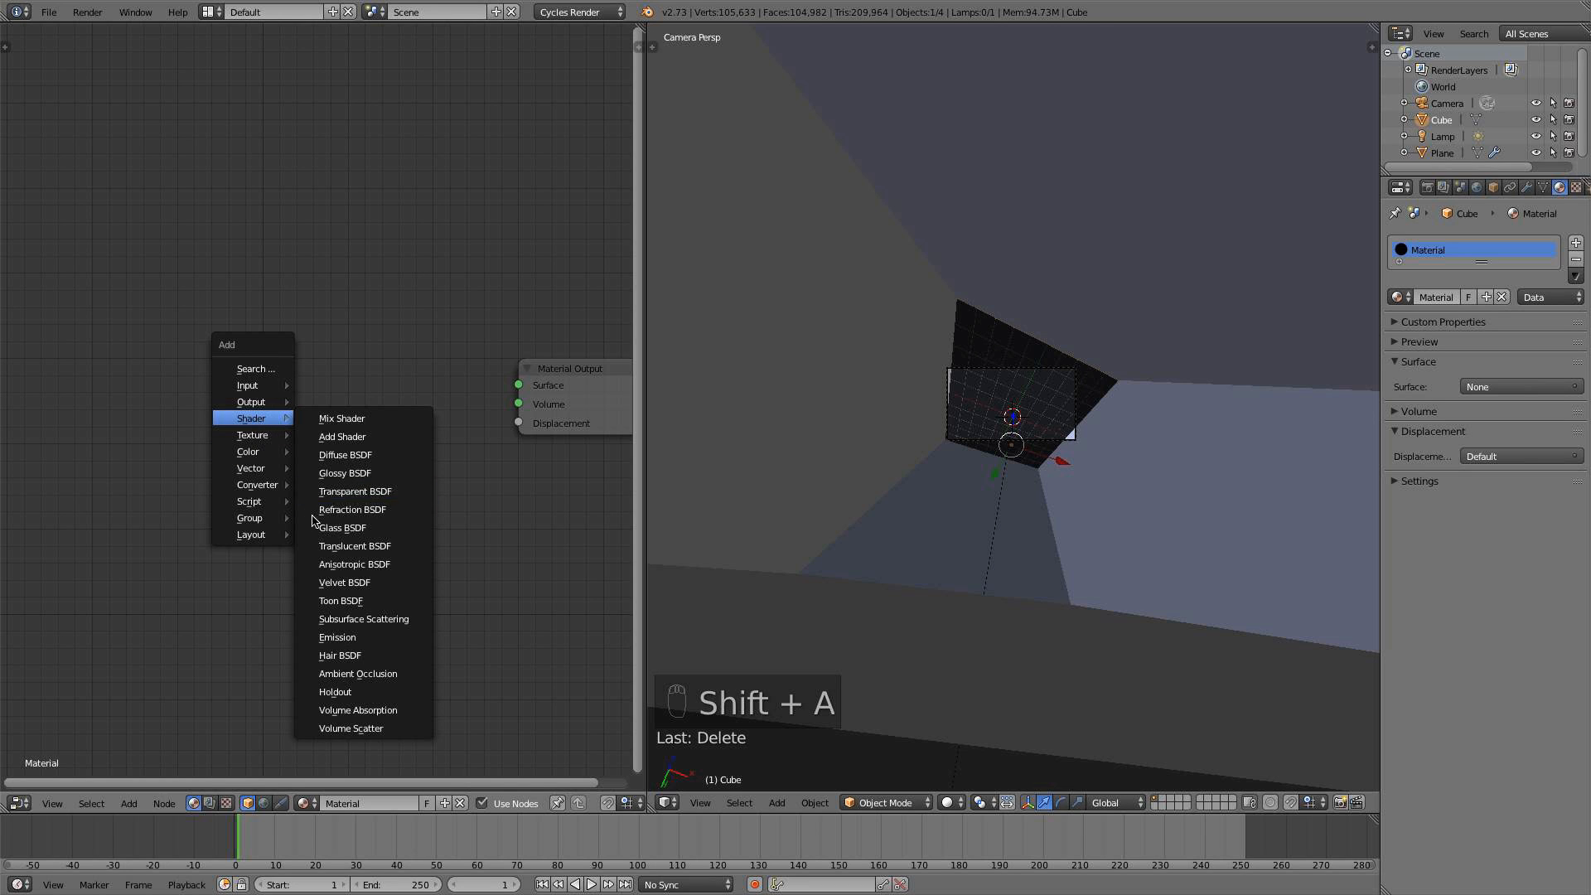
pyautogui.click(365, 728)
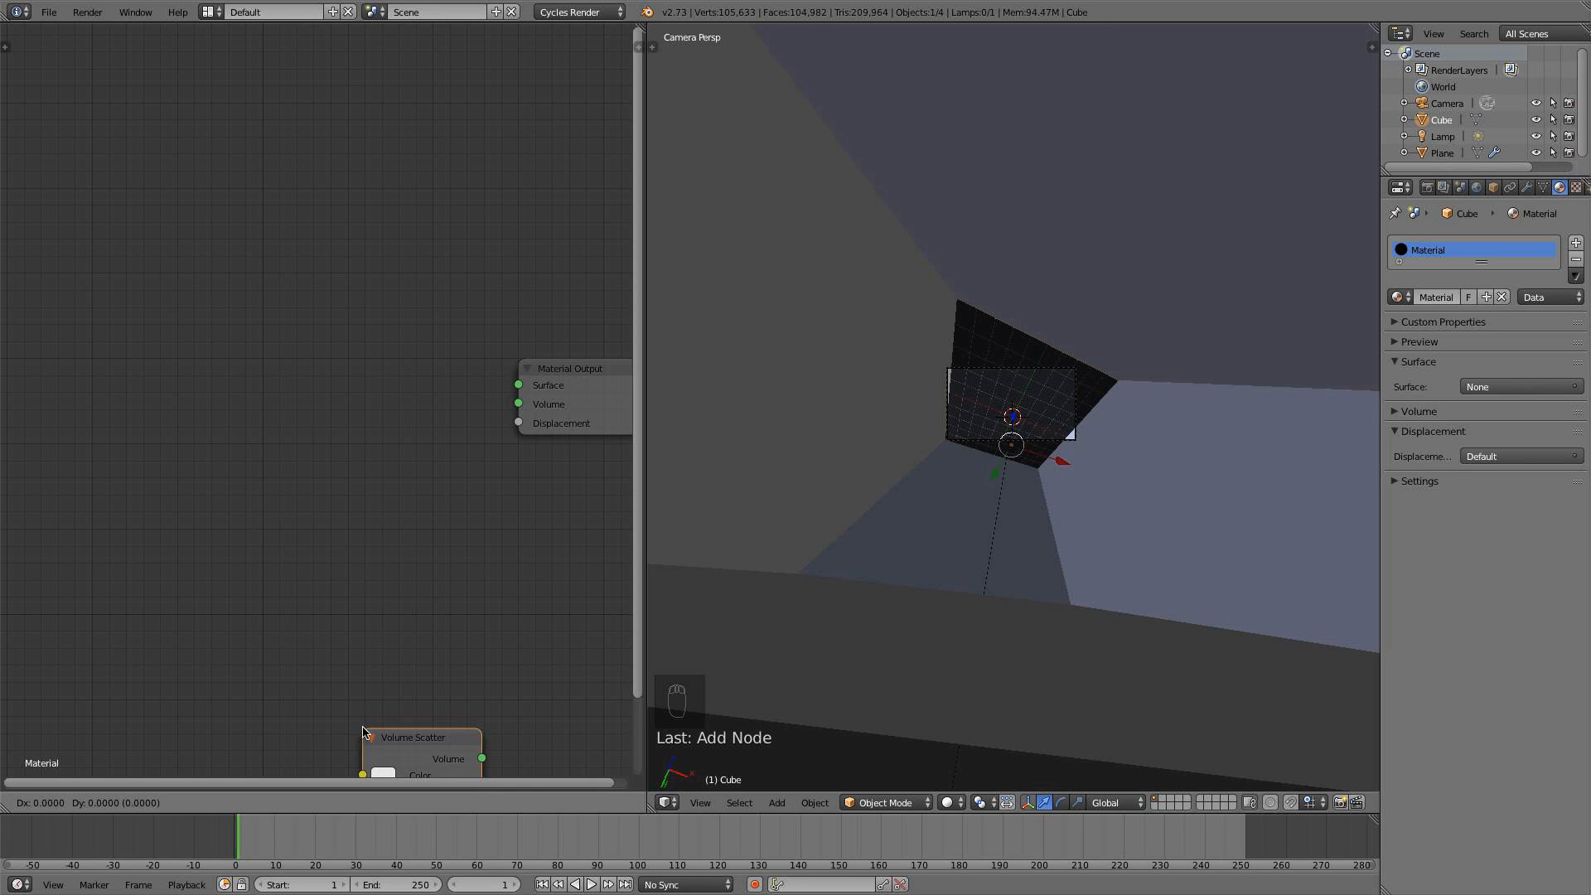
pyautogui.click(217, 373)
pyautogui.moveTo(341, 406); pyautogui.dragTo(528, 412)
pyautogui.moveTo(524, 394); pyautogui.dragTo(473, 388)
# Set the Volume Scatter density to 0.2 and reposition the node slightly lower beside the Material Output
pyautogui.click(275, 434)
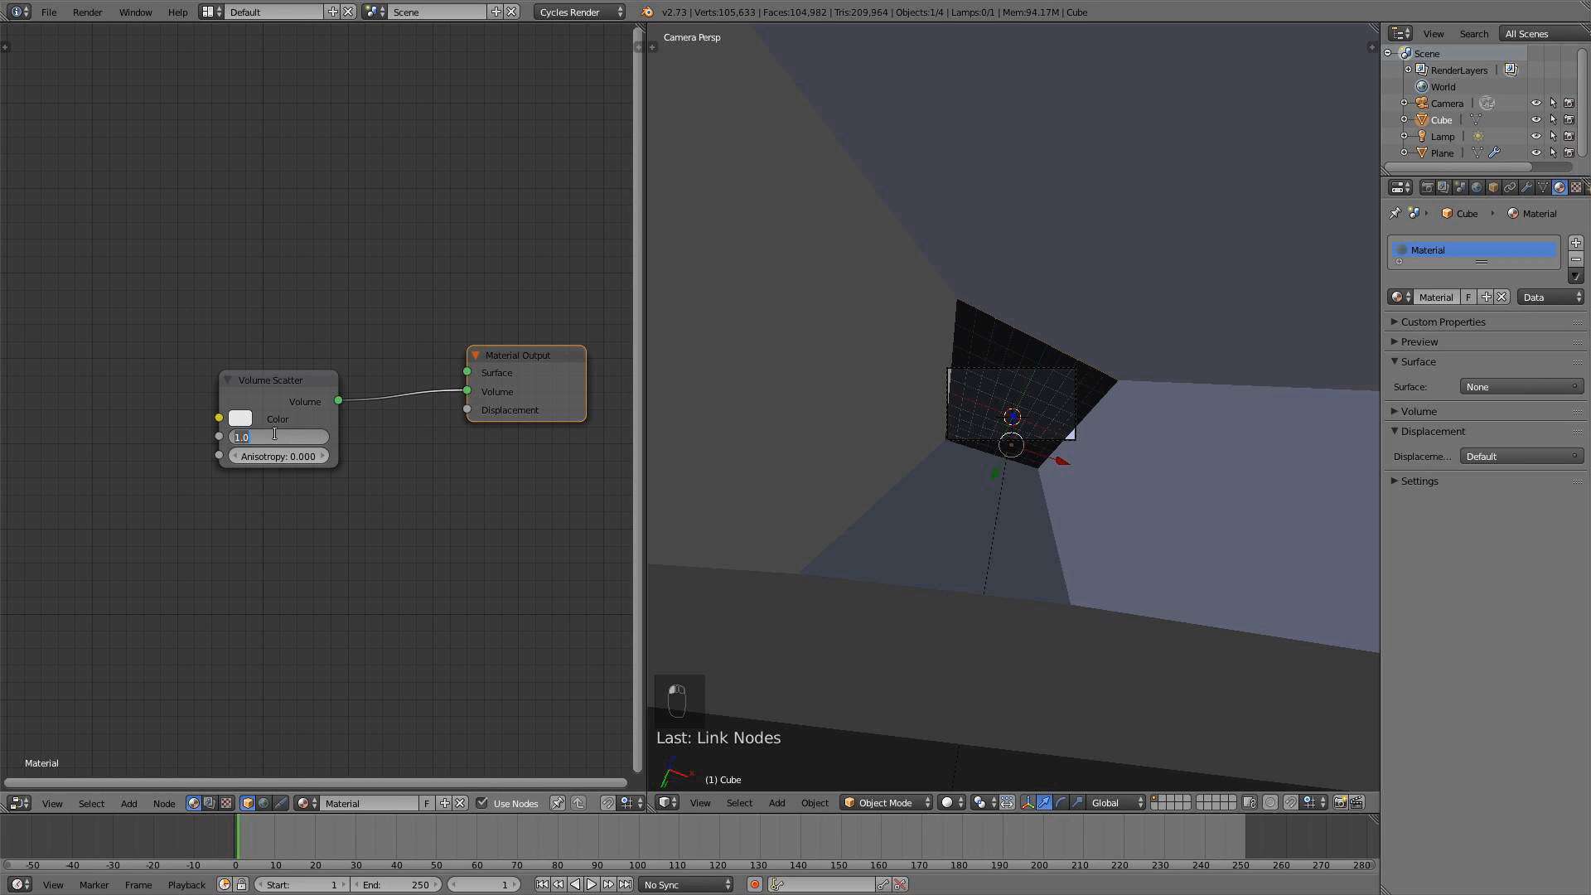
pyautogui.press('Escape')
pyautogui.click(275, 434)
pyautogui.write('0.2')
pyautogui.press('Return')
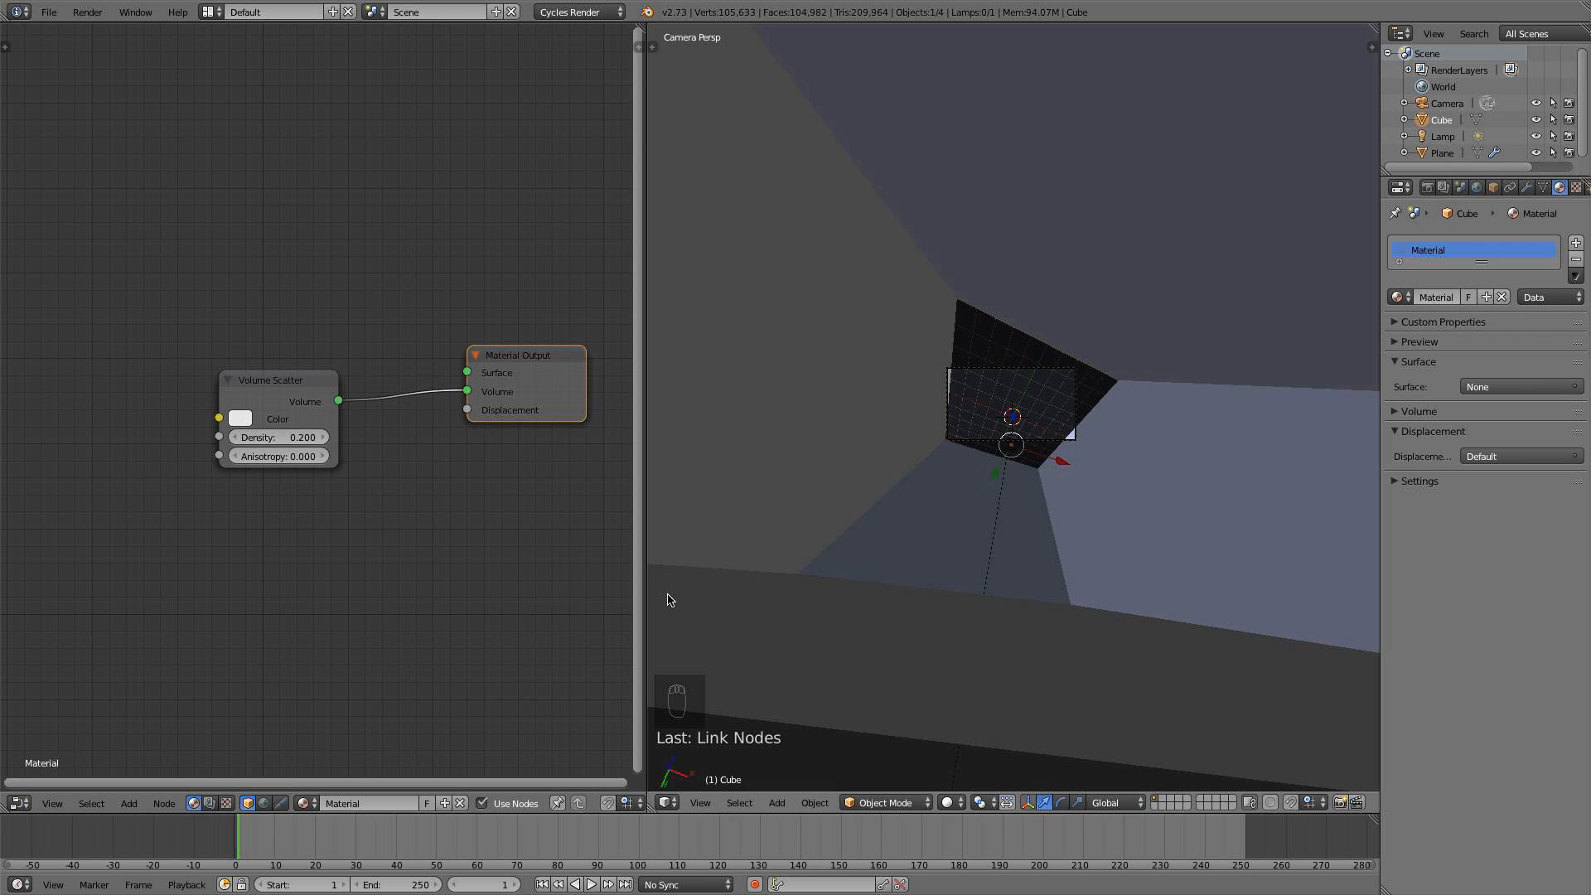
pyautogui.moveTo(283, 398); pyautogui.dragTo(270, 421)
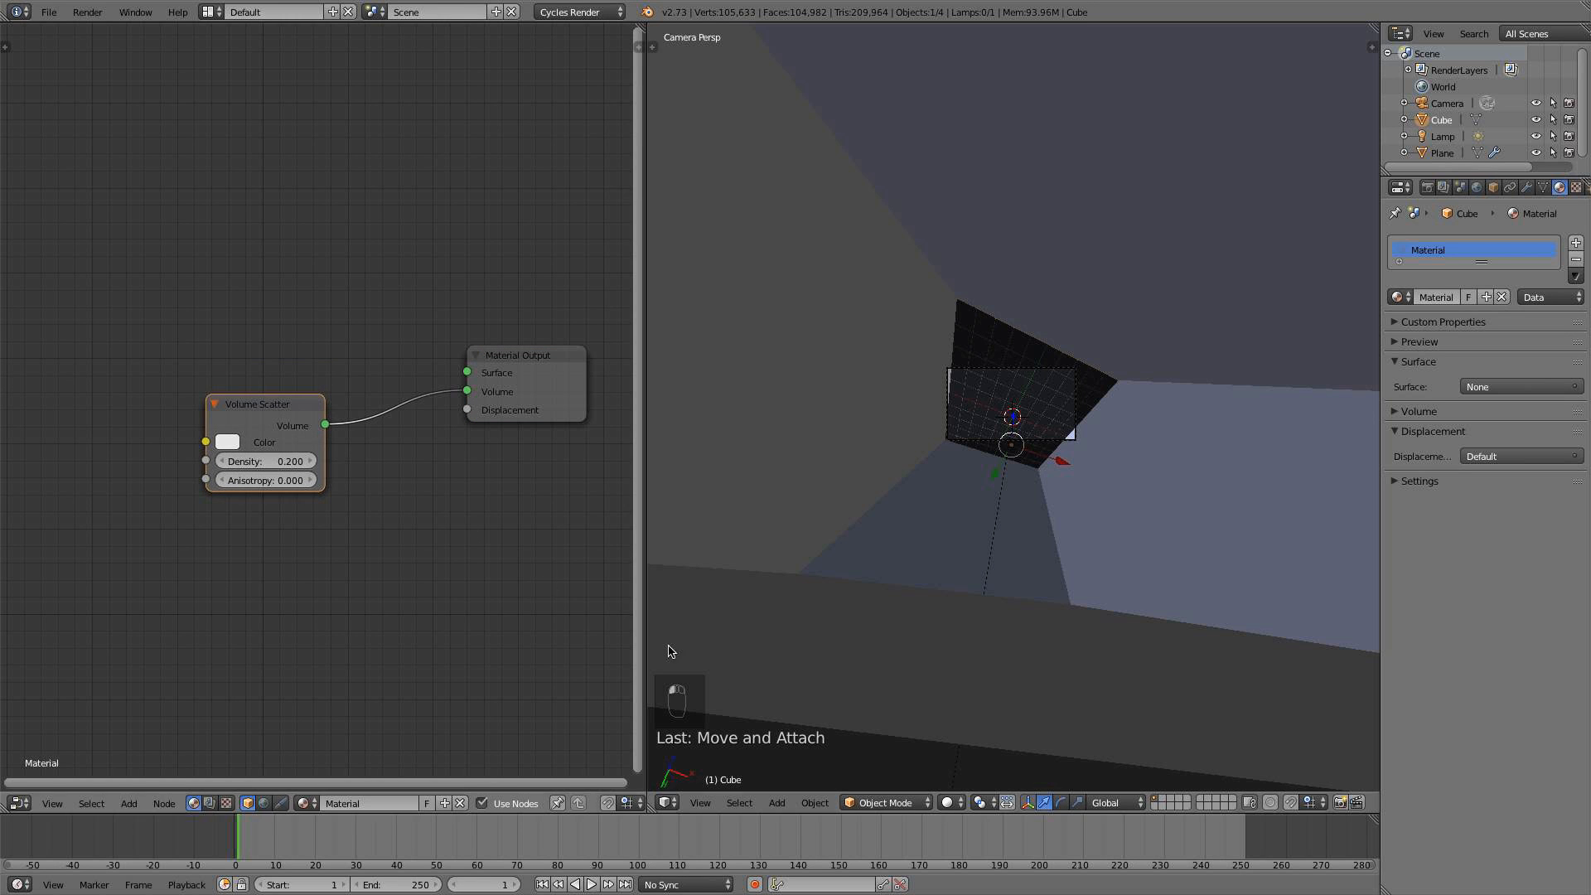
# Preview the volumetric cube and water surface with Rendered shading through the camera
pyautogui.click(948, 801)
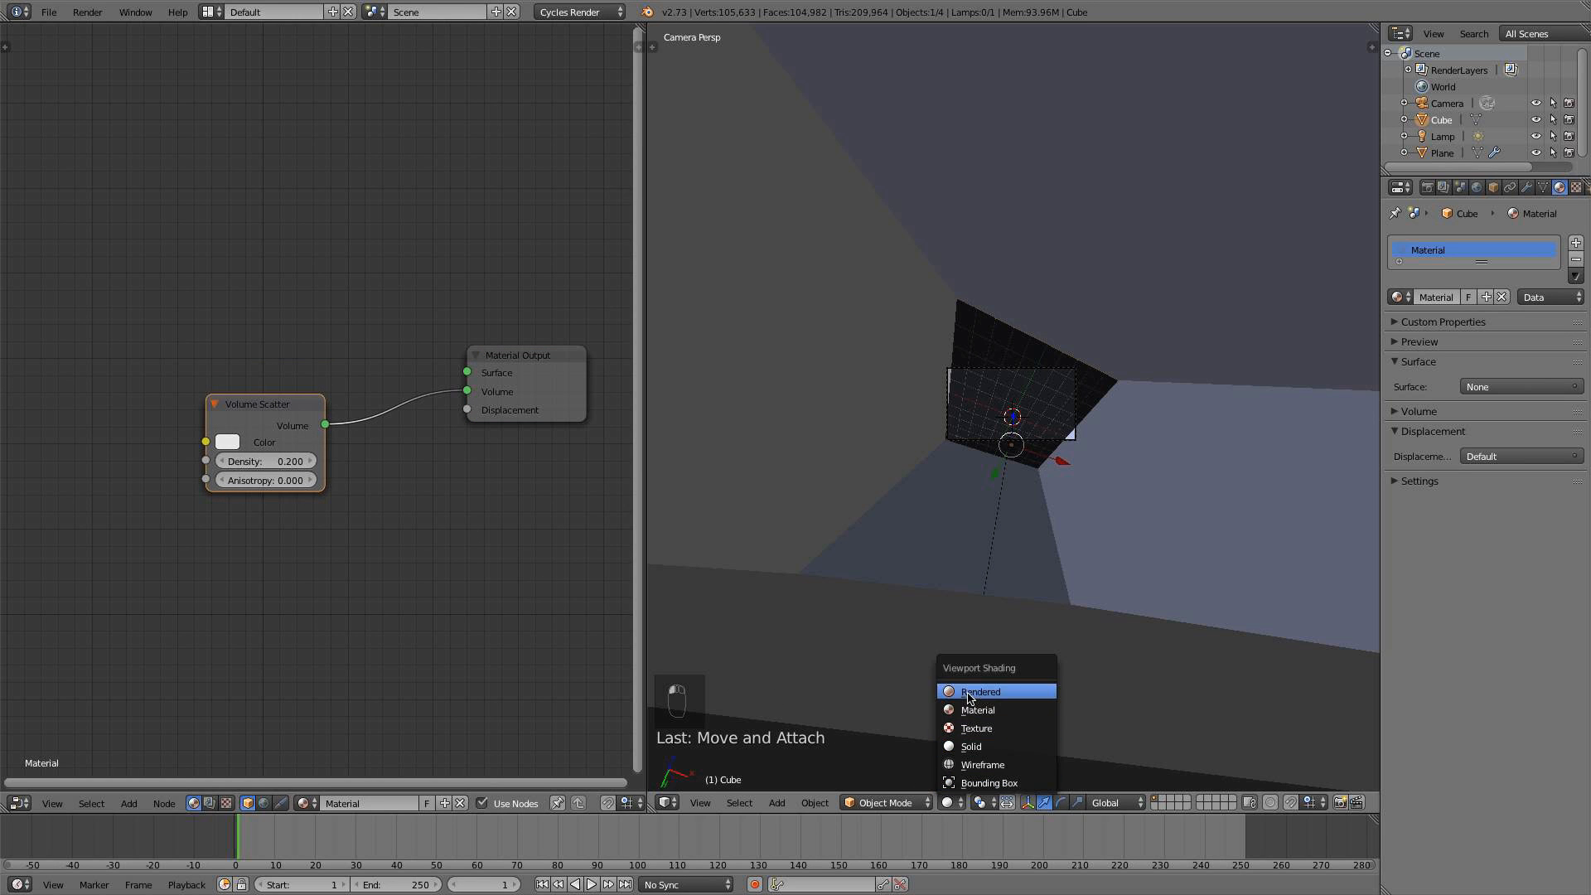
pyautogui.click(968, 694)
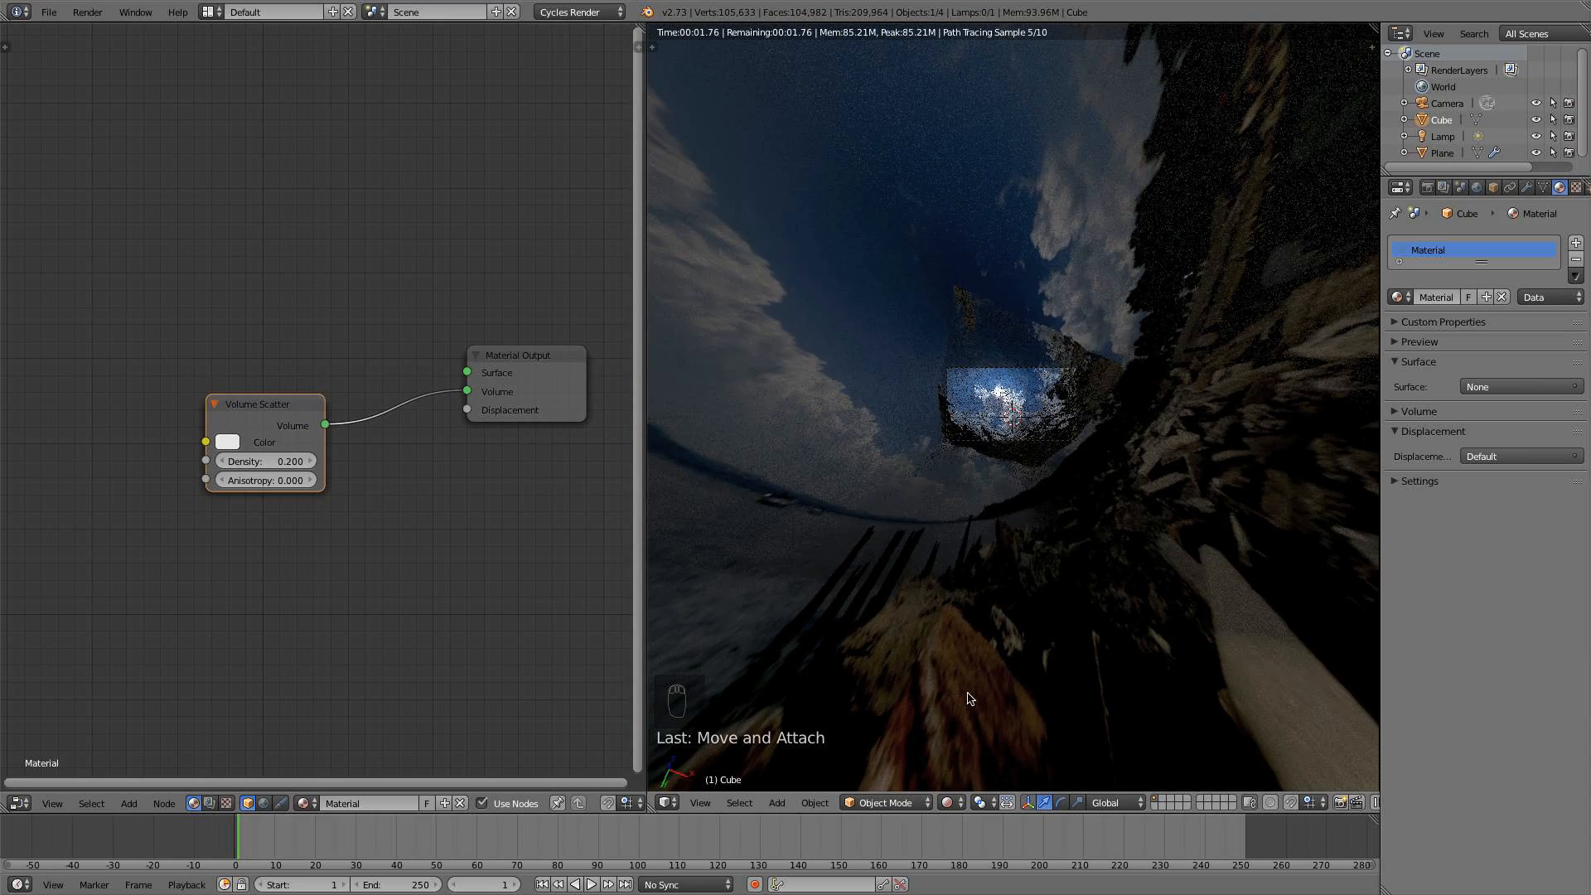
pyautogui.scroll(6, 1013, 451)
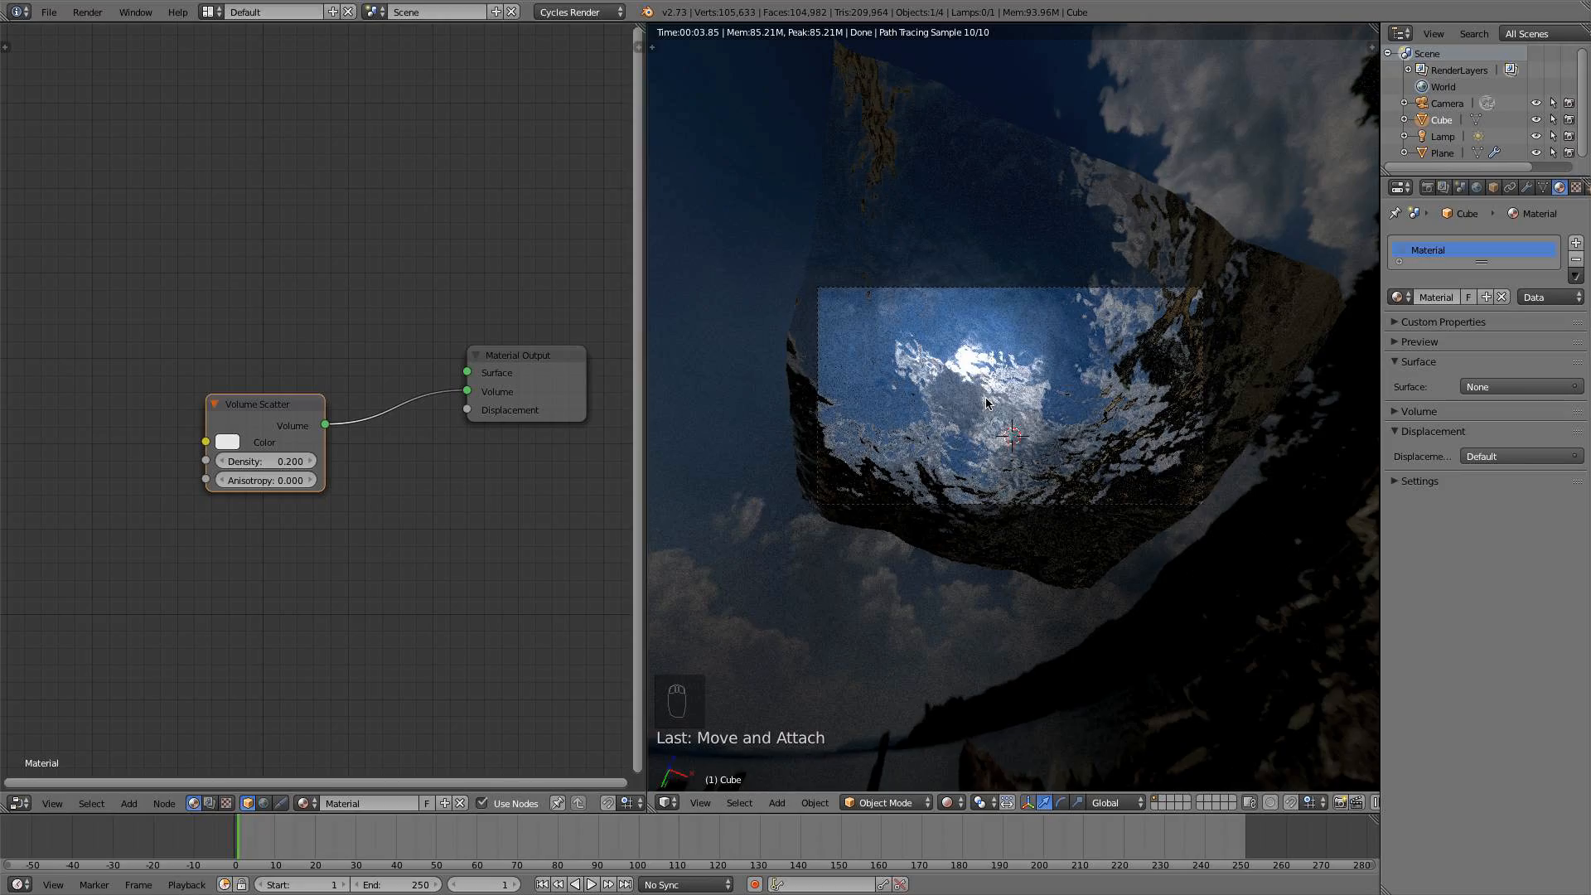
pyautogui.scroll(5, 986, 404)
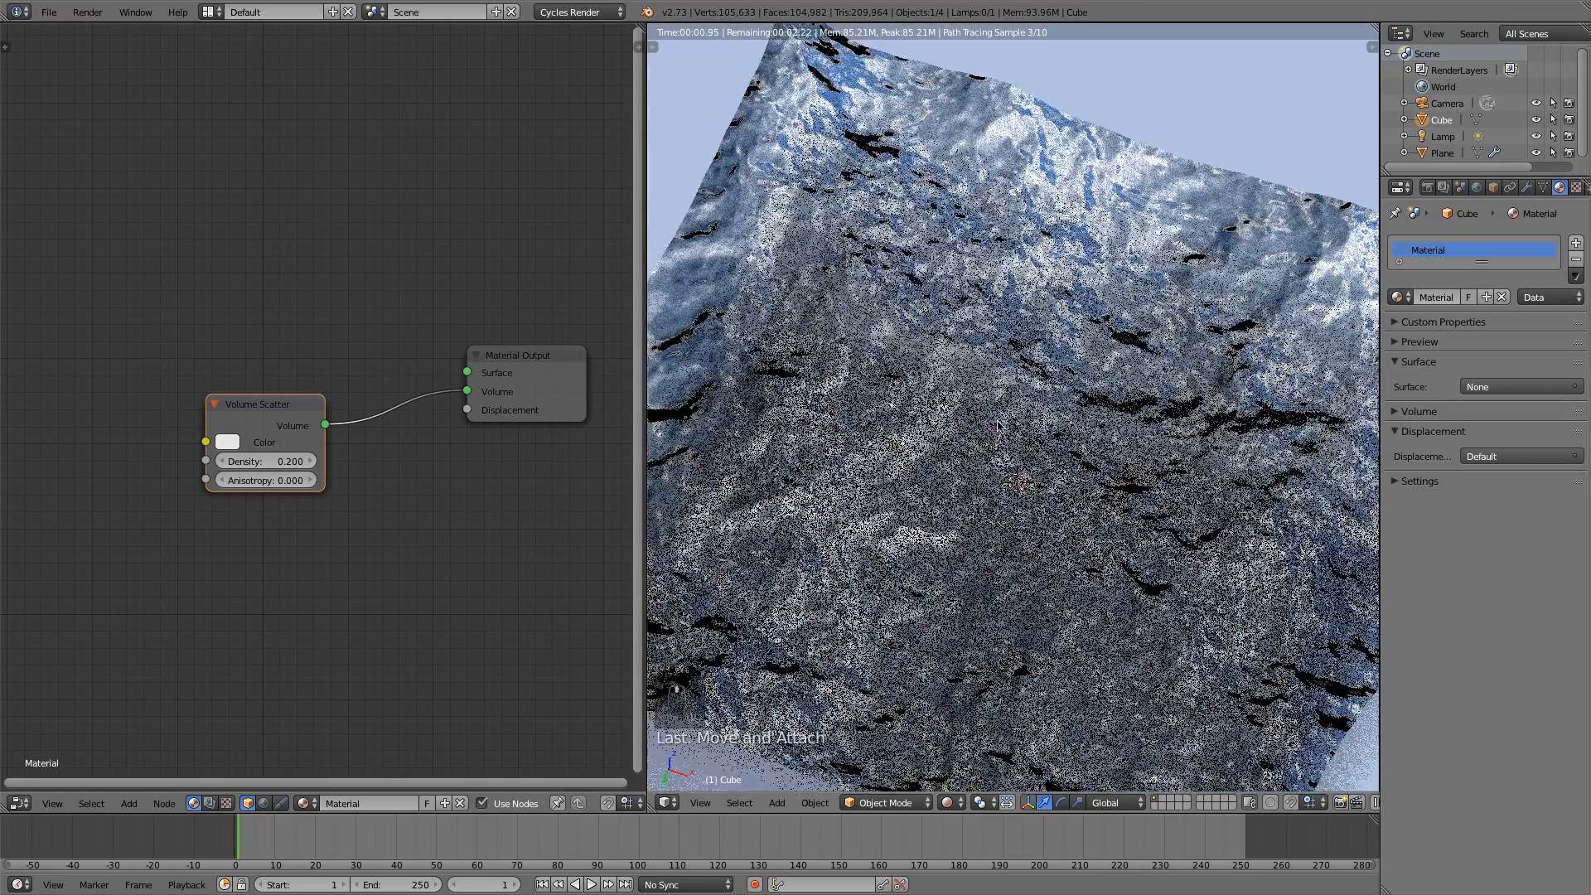
pyautogui.press('KP_0')
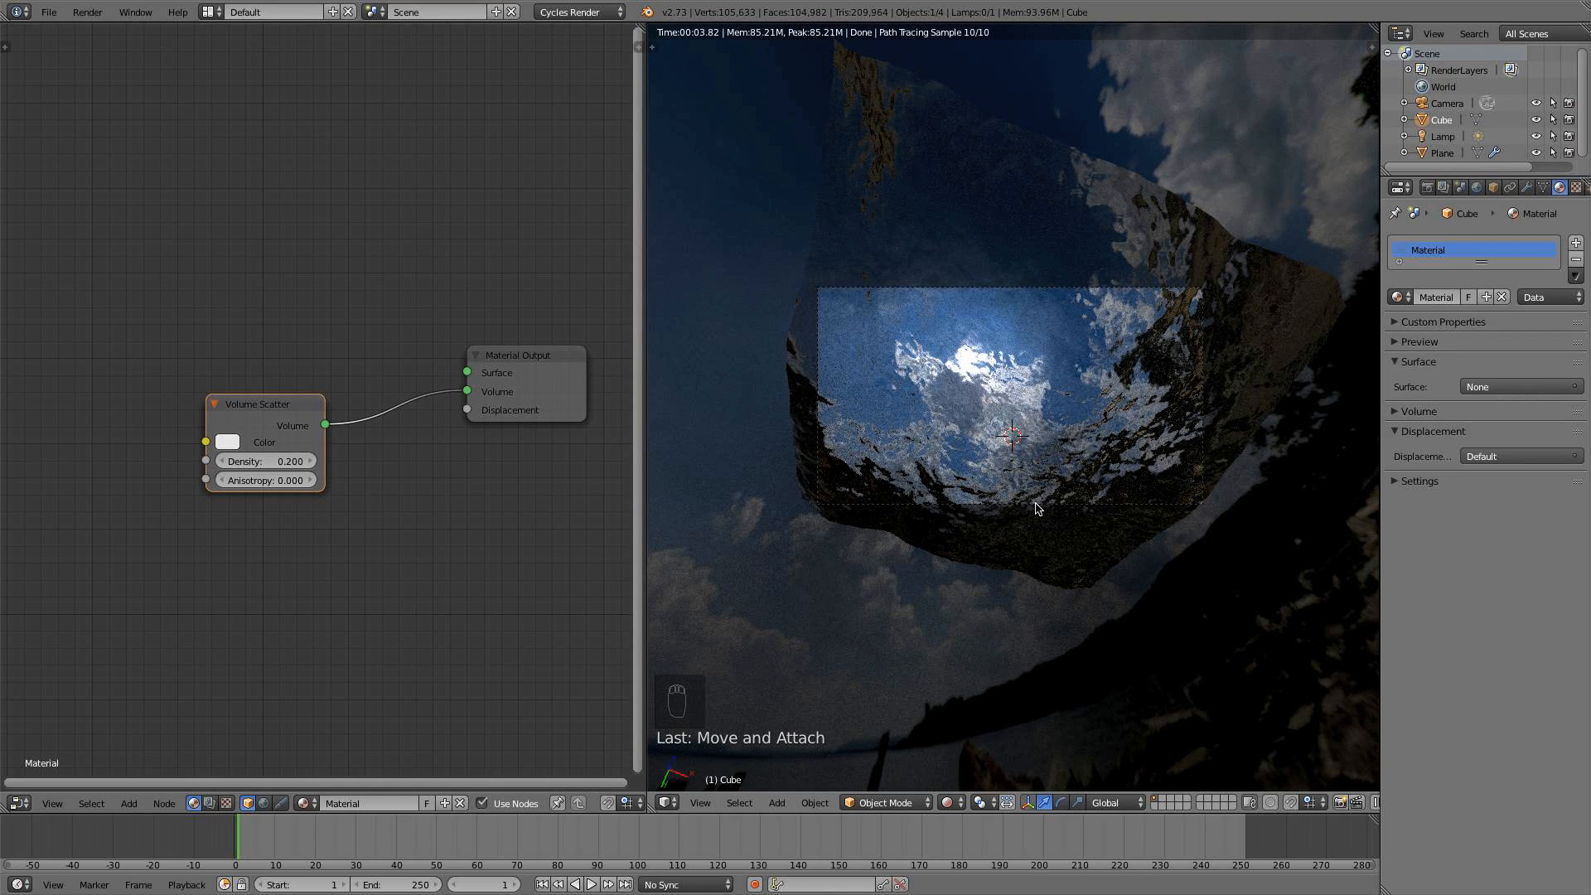
# Set the Z location of the World environment's Mapping node to -0.2
pyautogui.click(263, 803)
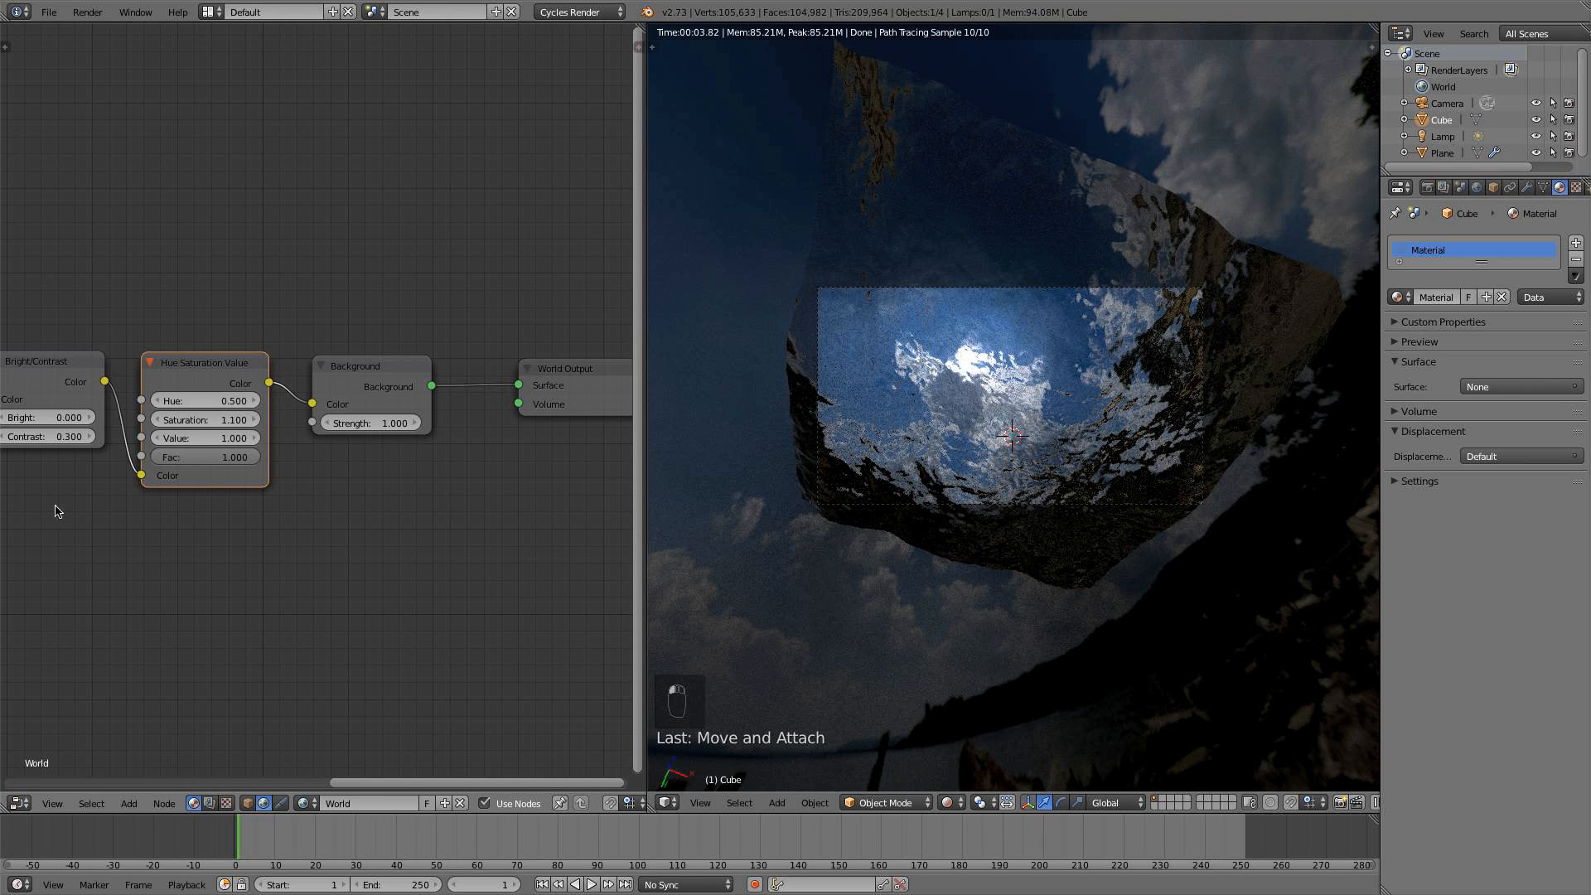
pyautogui.scroll(-3, 207, 572)
pyautogui.moveTo(217, 572); pyautogui.dragTo(515, 557, button='middle')
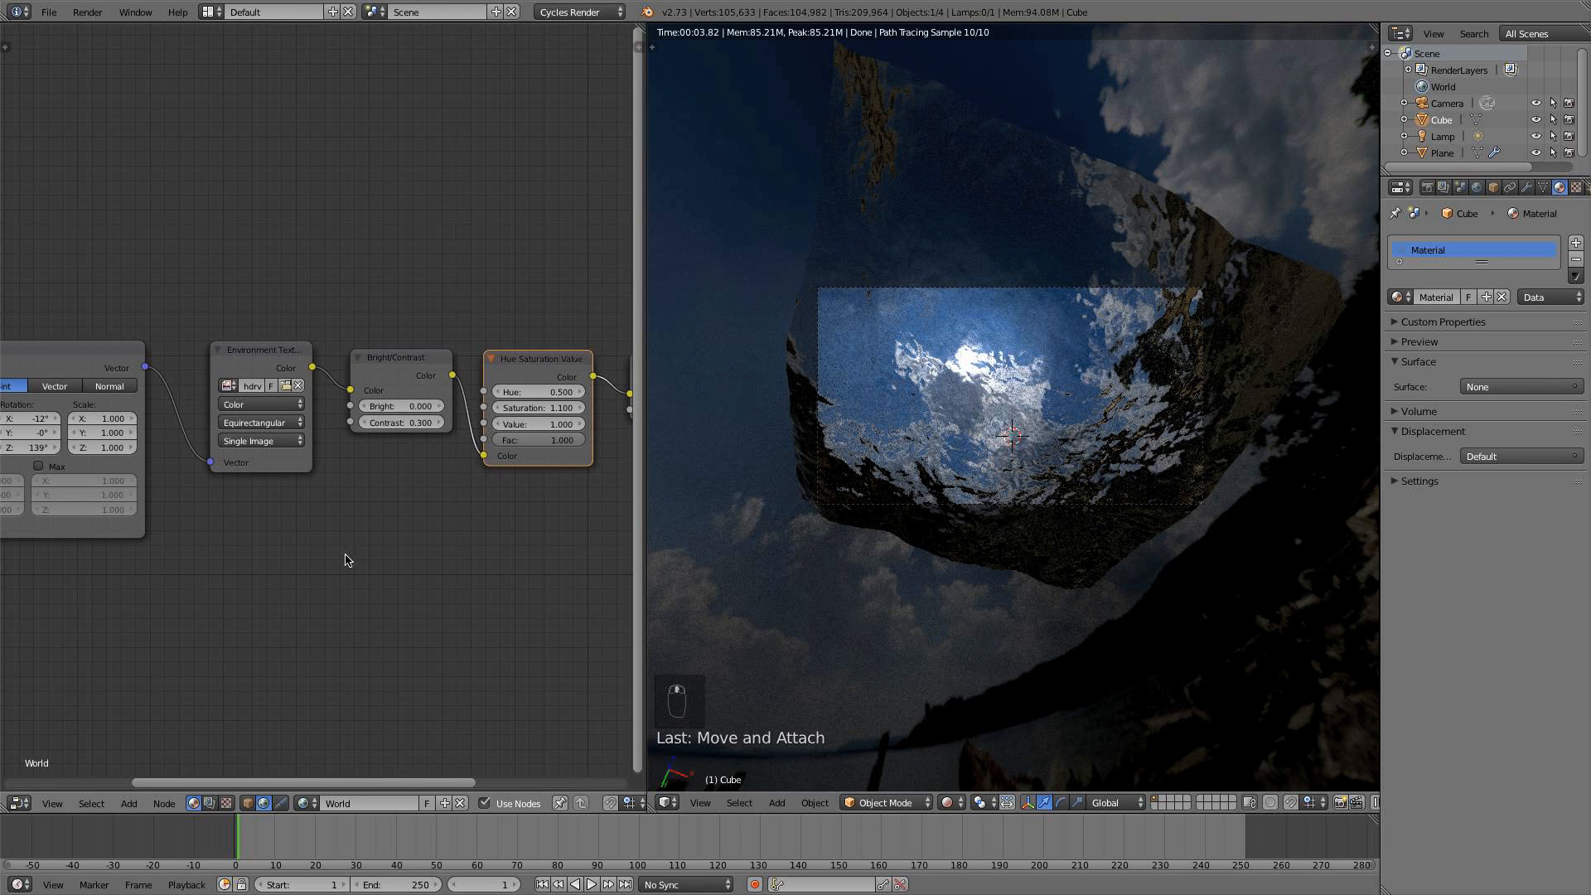
pyautogui.moveTo(317, 532); pyautogui.dragTo(495, 498, button='middle')
pyautogui.click(101, 415)
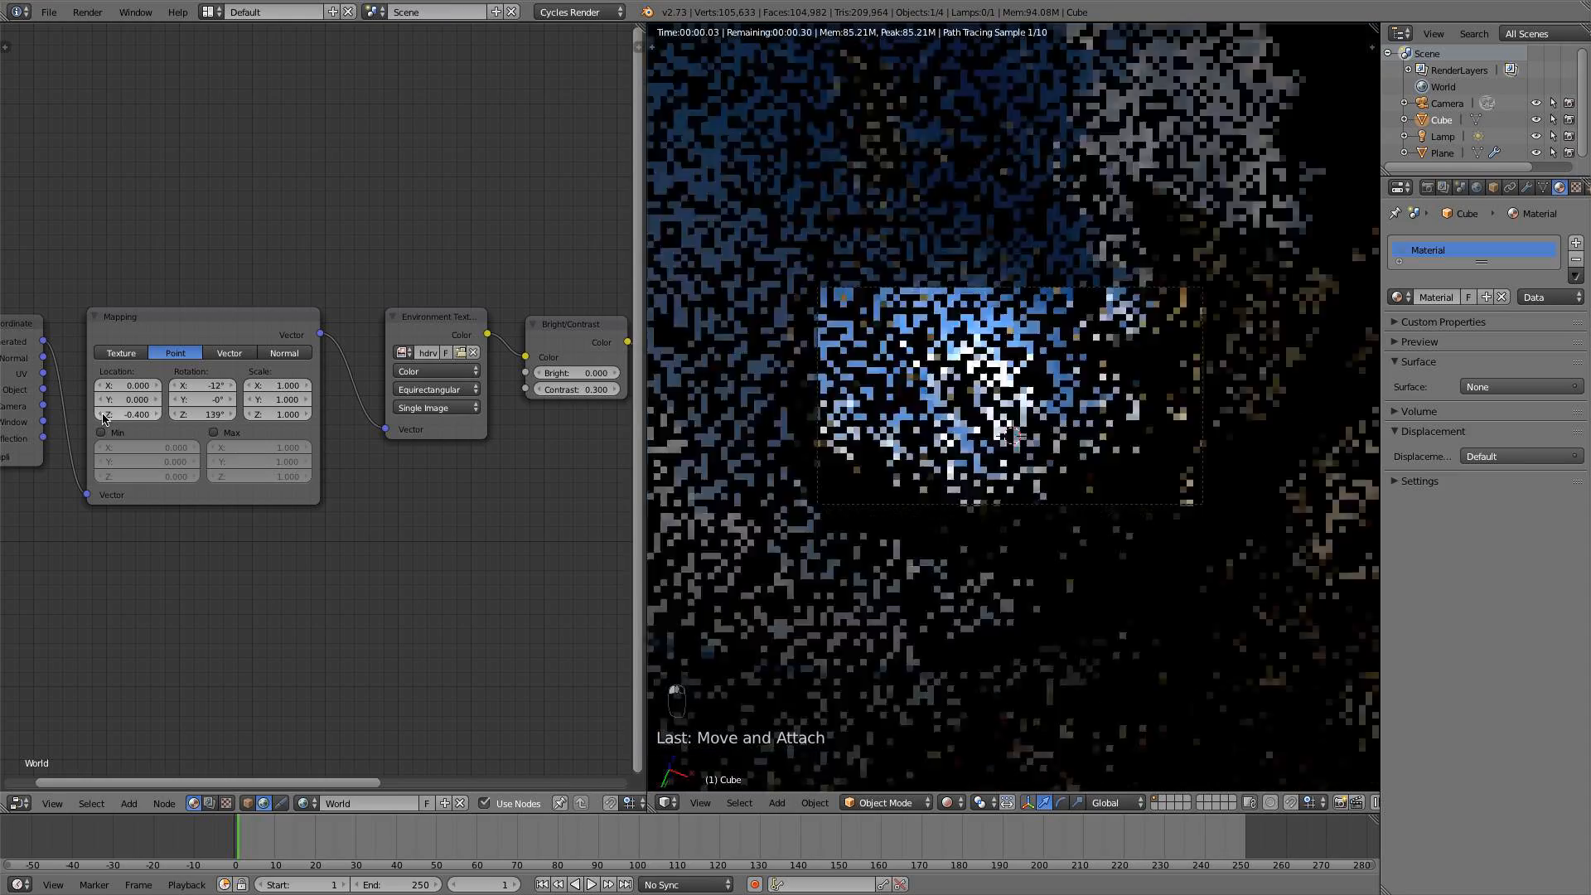
pyautogui.click(156, 414)
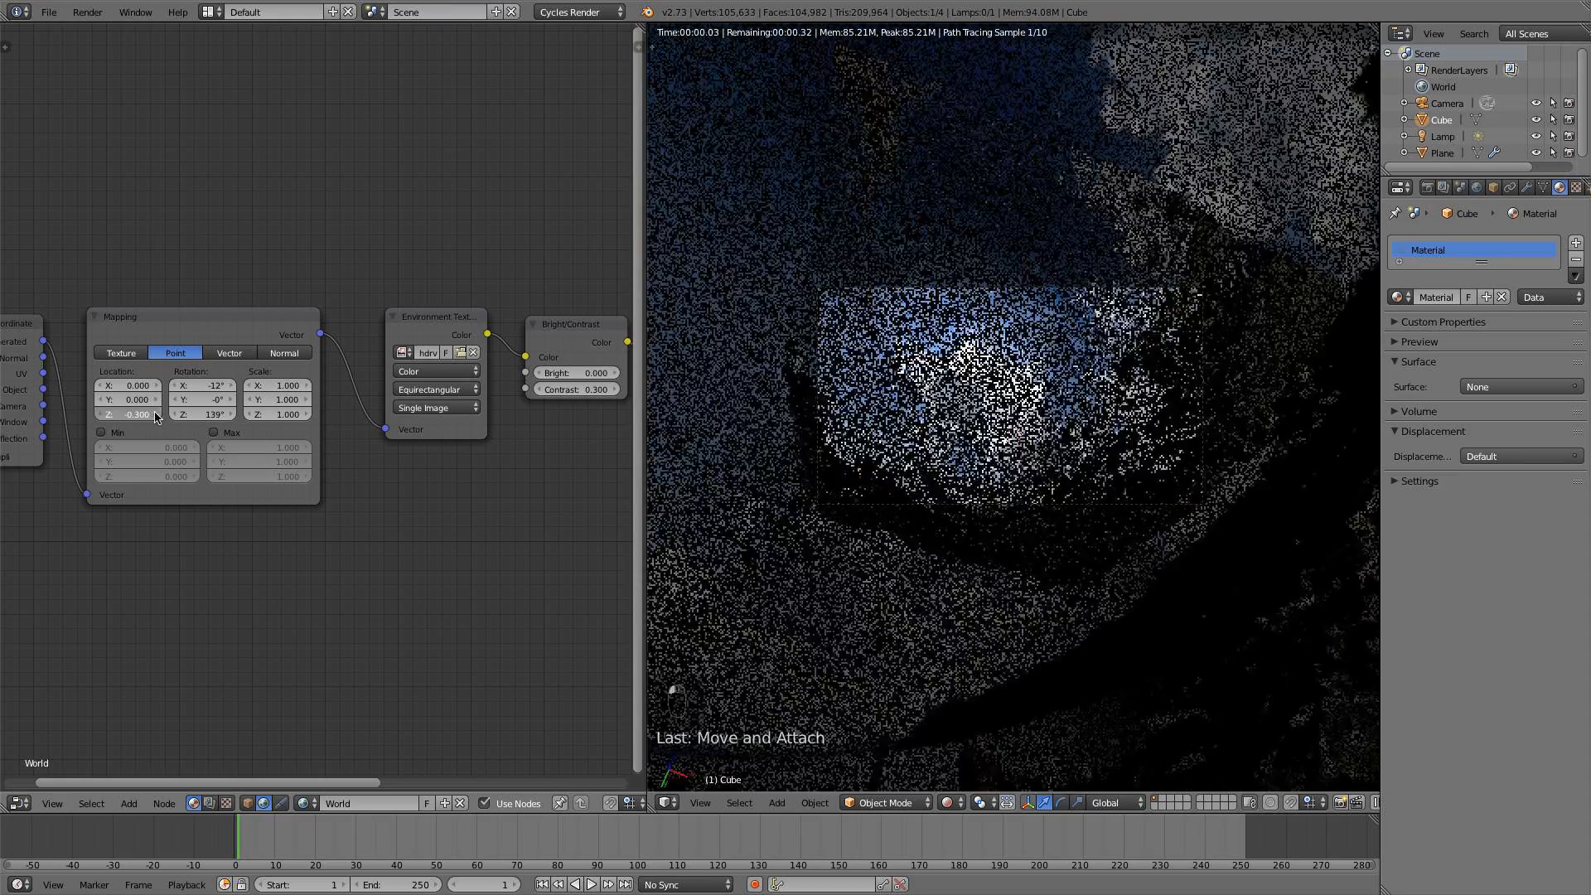
pyautogui.click(156, 414)
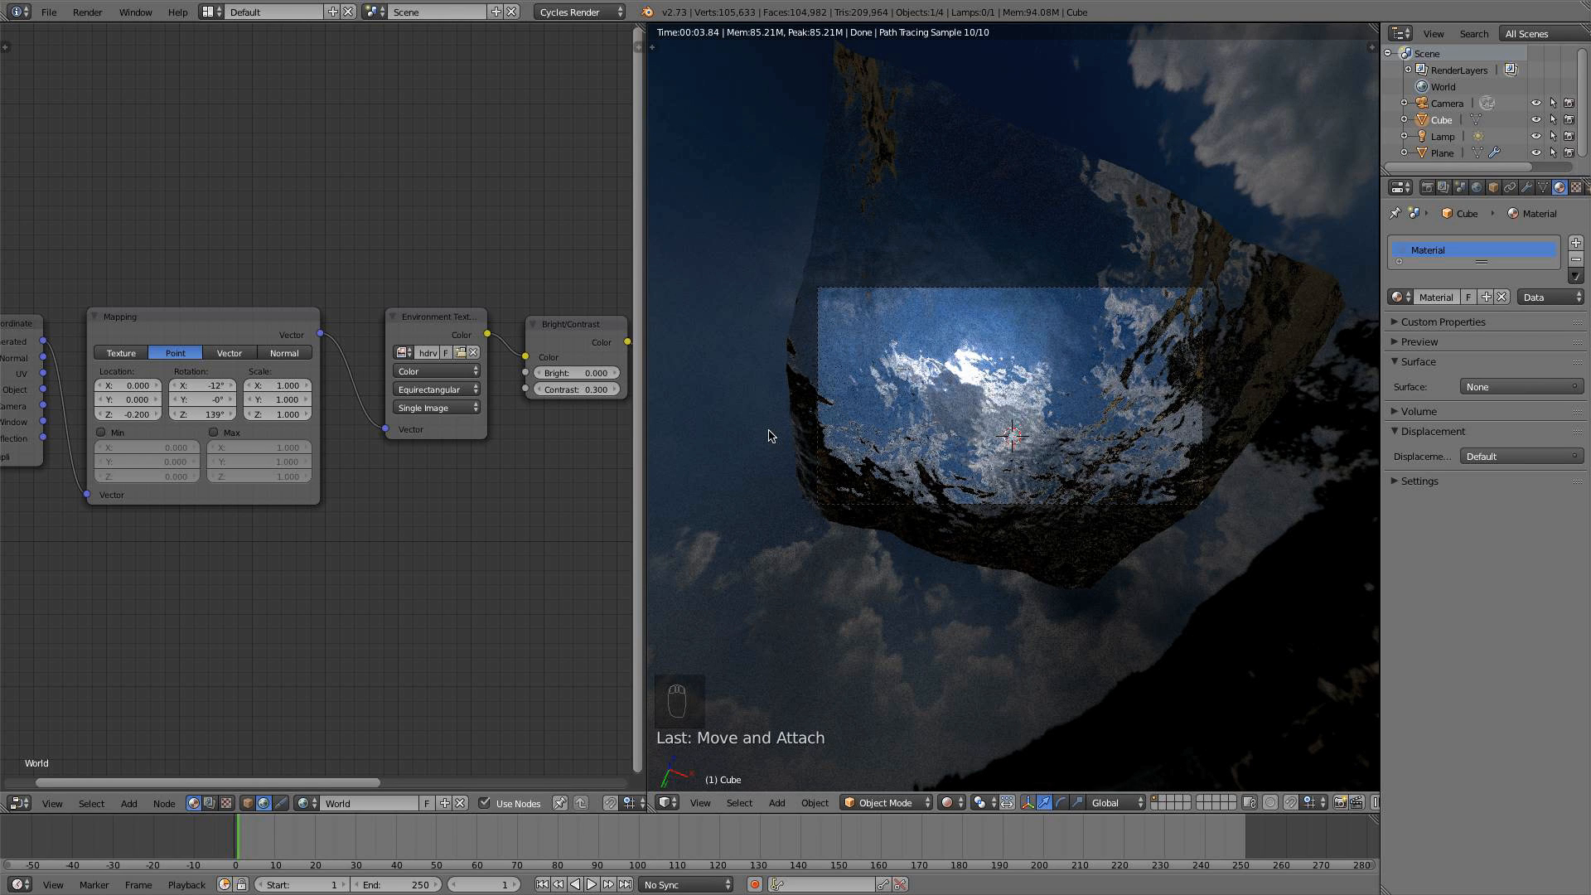
# Set the camera's focal length to 24 mm
pyautogui.rightClick(1140, 290)
pyautogui.click(1449, 313)
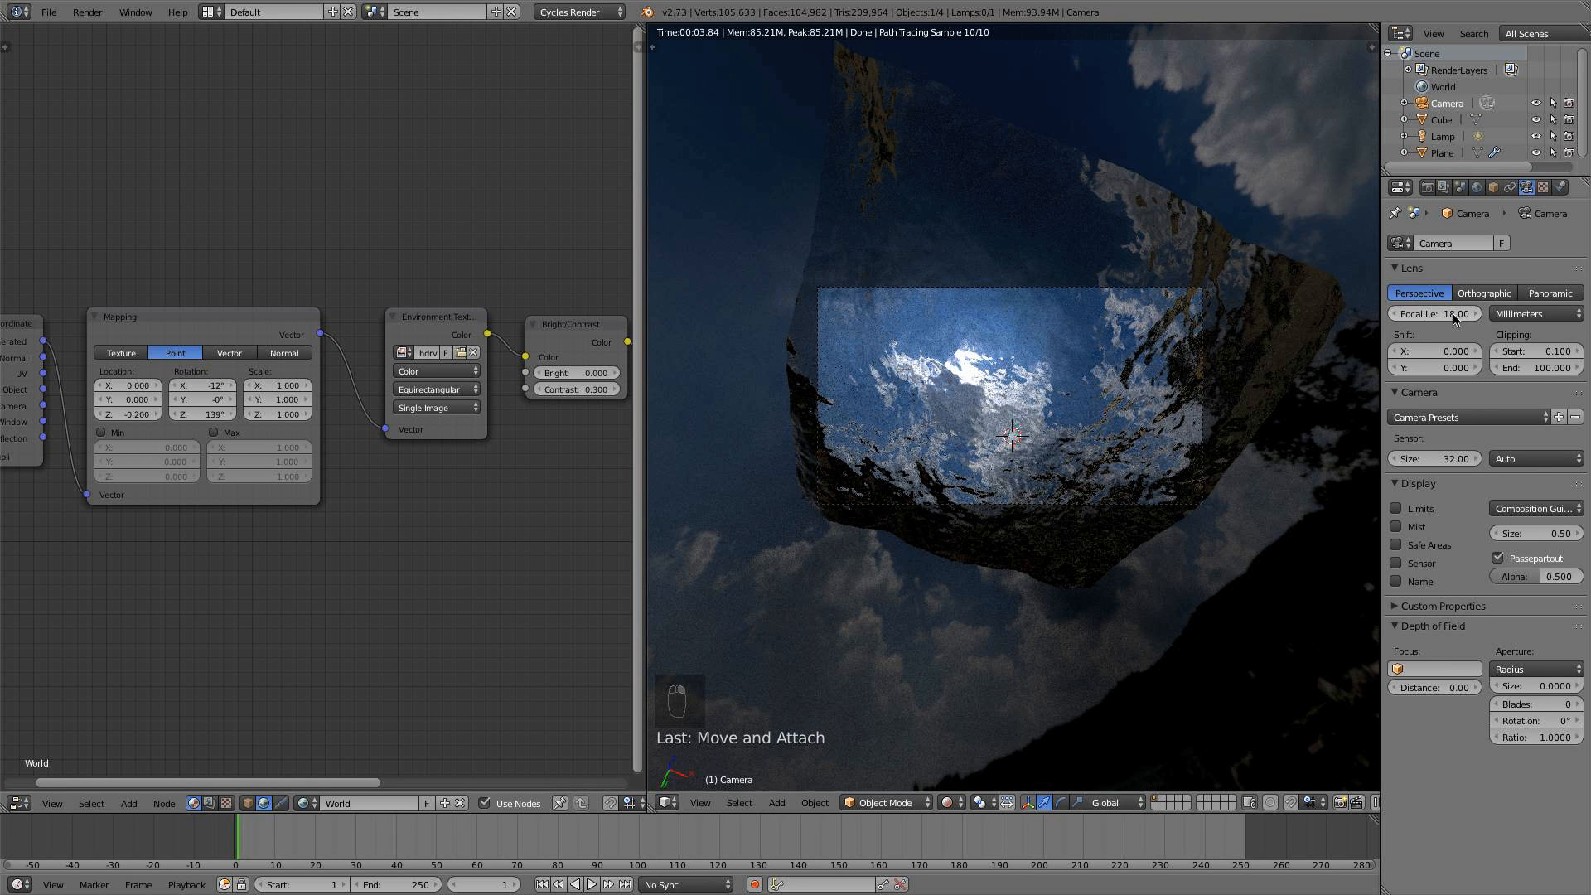
pyautogui.write('24')
pyautogui.press('Return')
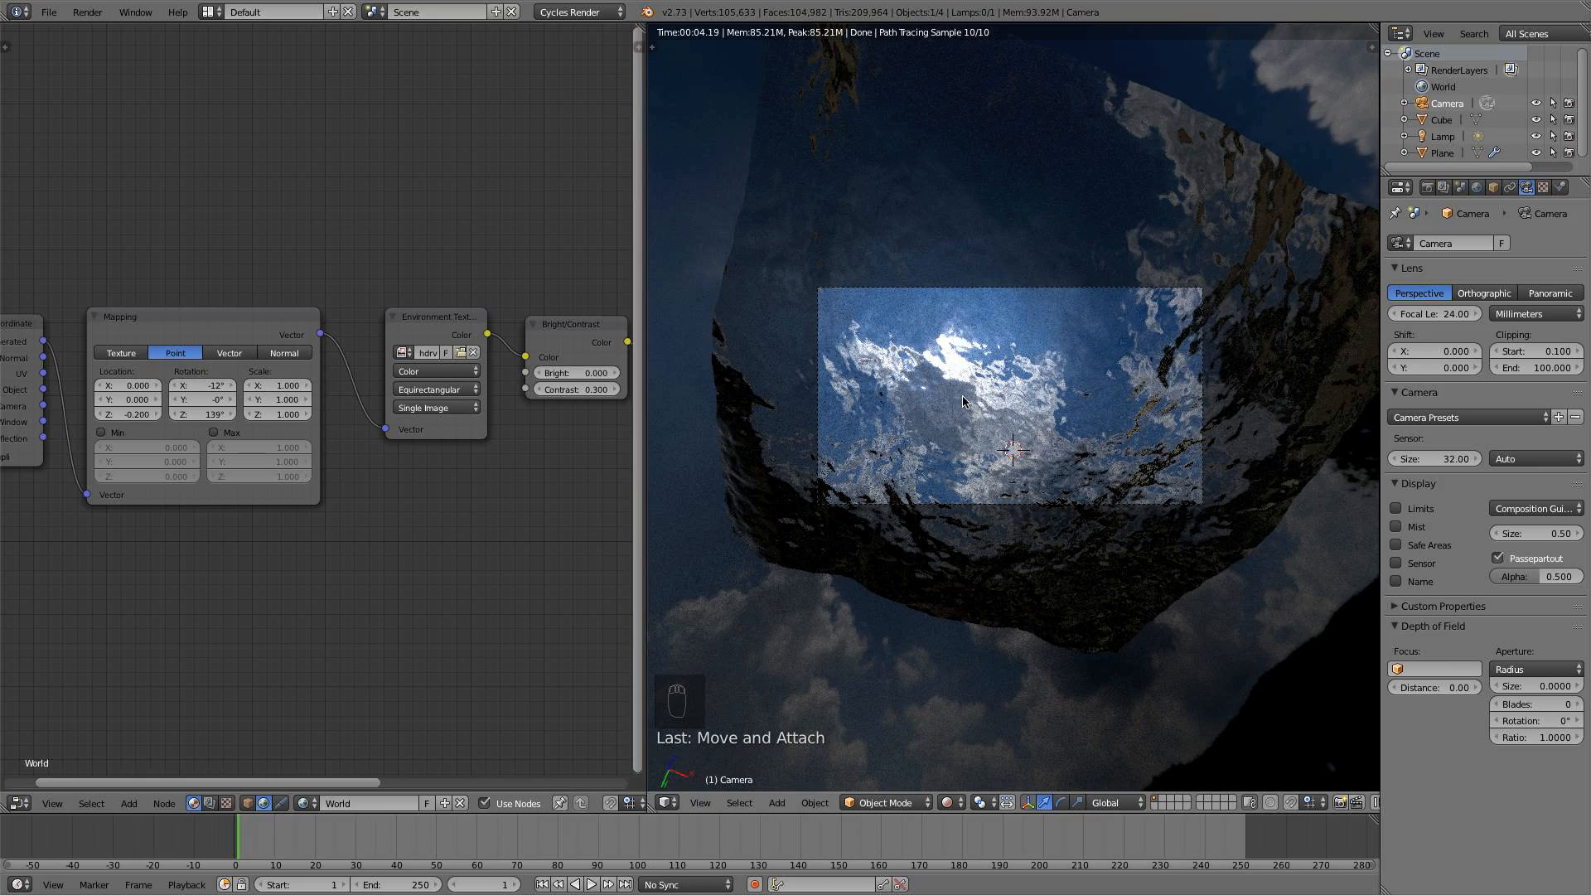
# Rotate the environment texture in the World's Mapping node to X 7° and Y -5°
pyautogui.moveTo(213, 387)
pyautogui.mouseDown()
pyautogui.moveTo(265, 387)
pyautogui.moveTo(200, 406)
pyautogui.mouseUp()
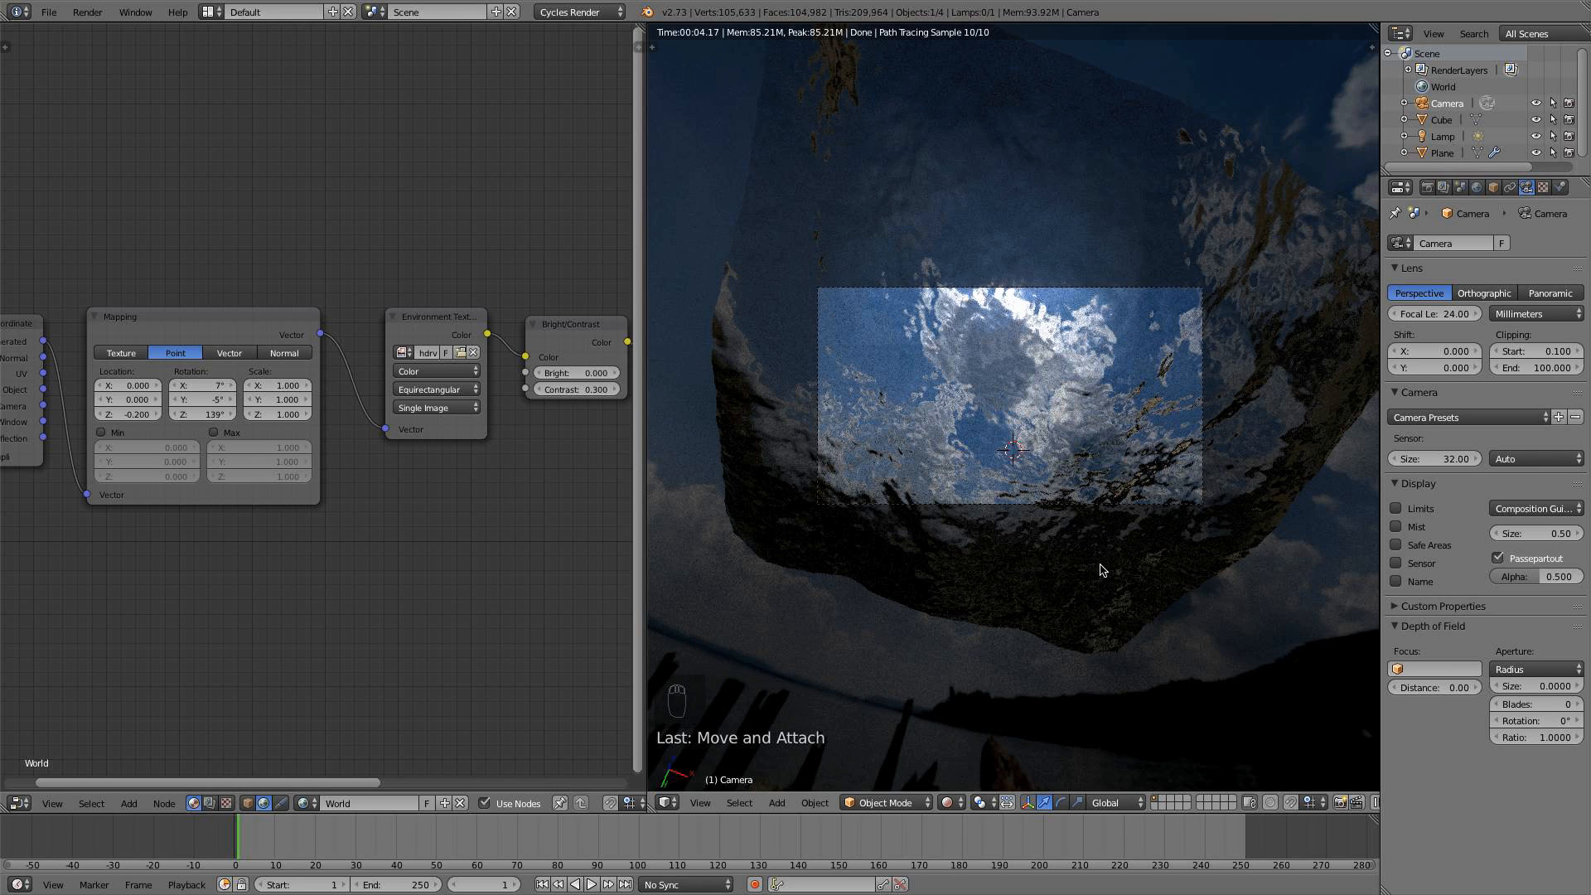
# Place the 3D cursor just below the cube in Solid front view and add a plane there
pyautogui.click(947, 803)
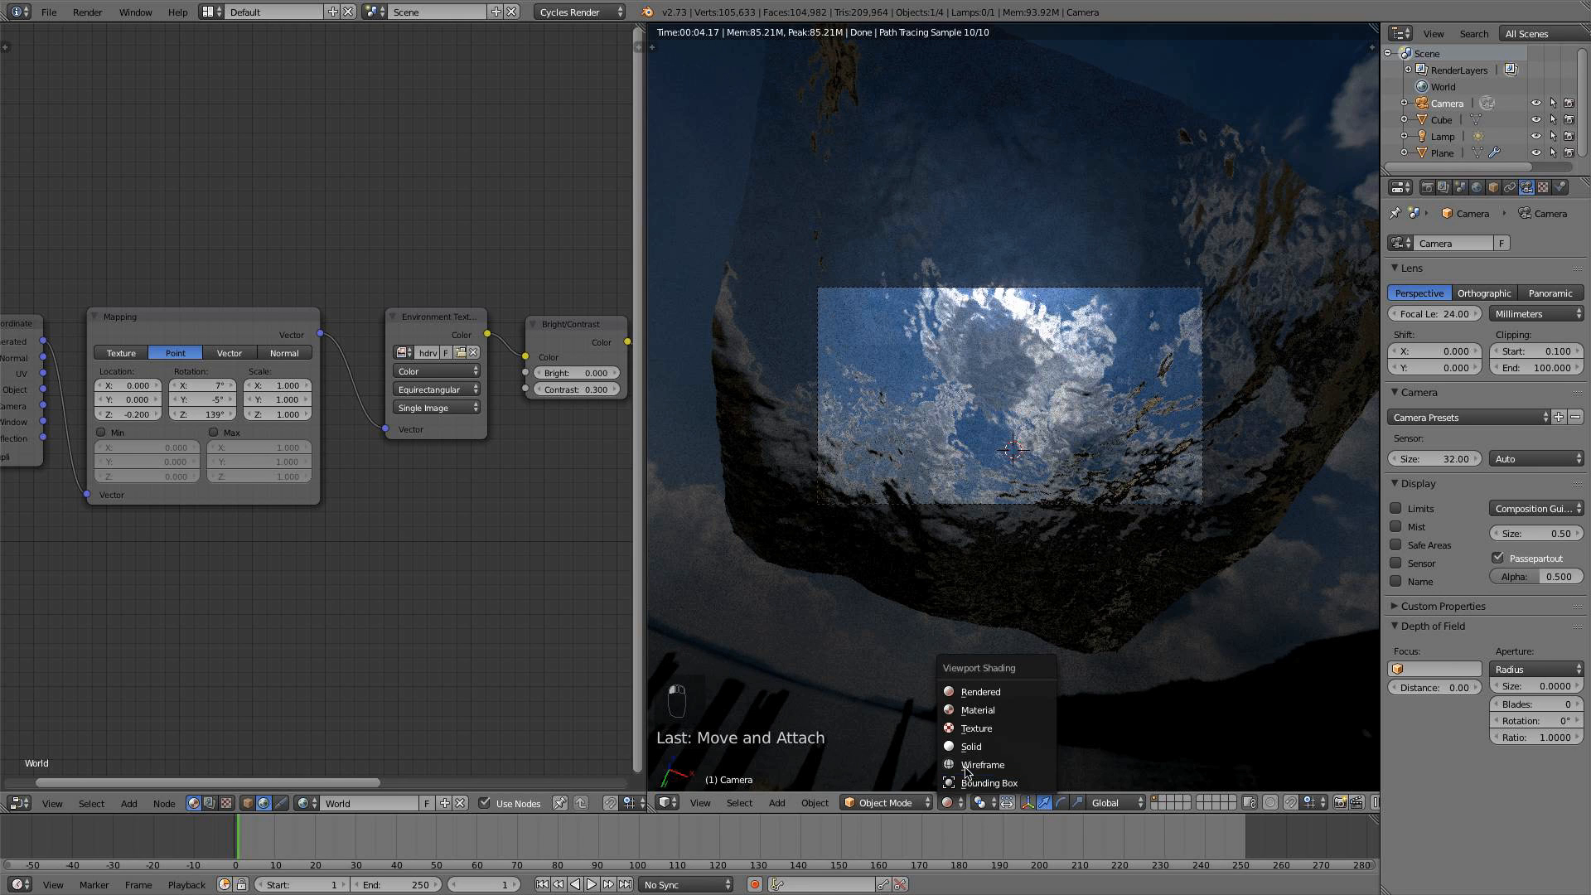
pyautogui.click(970, 746)
pyautogui.press('KP_1')
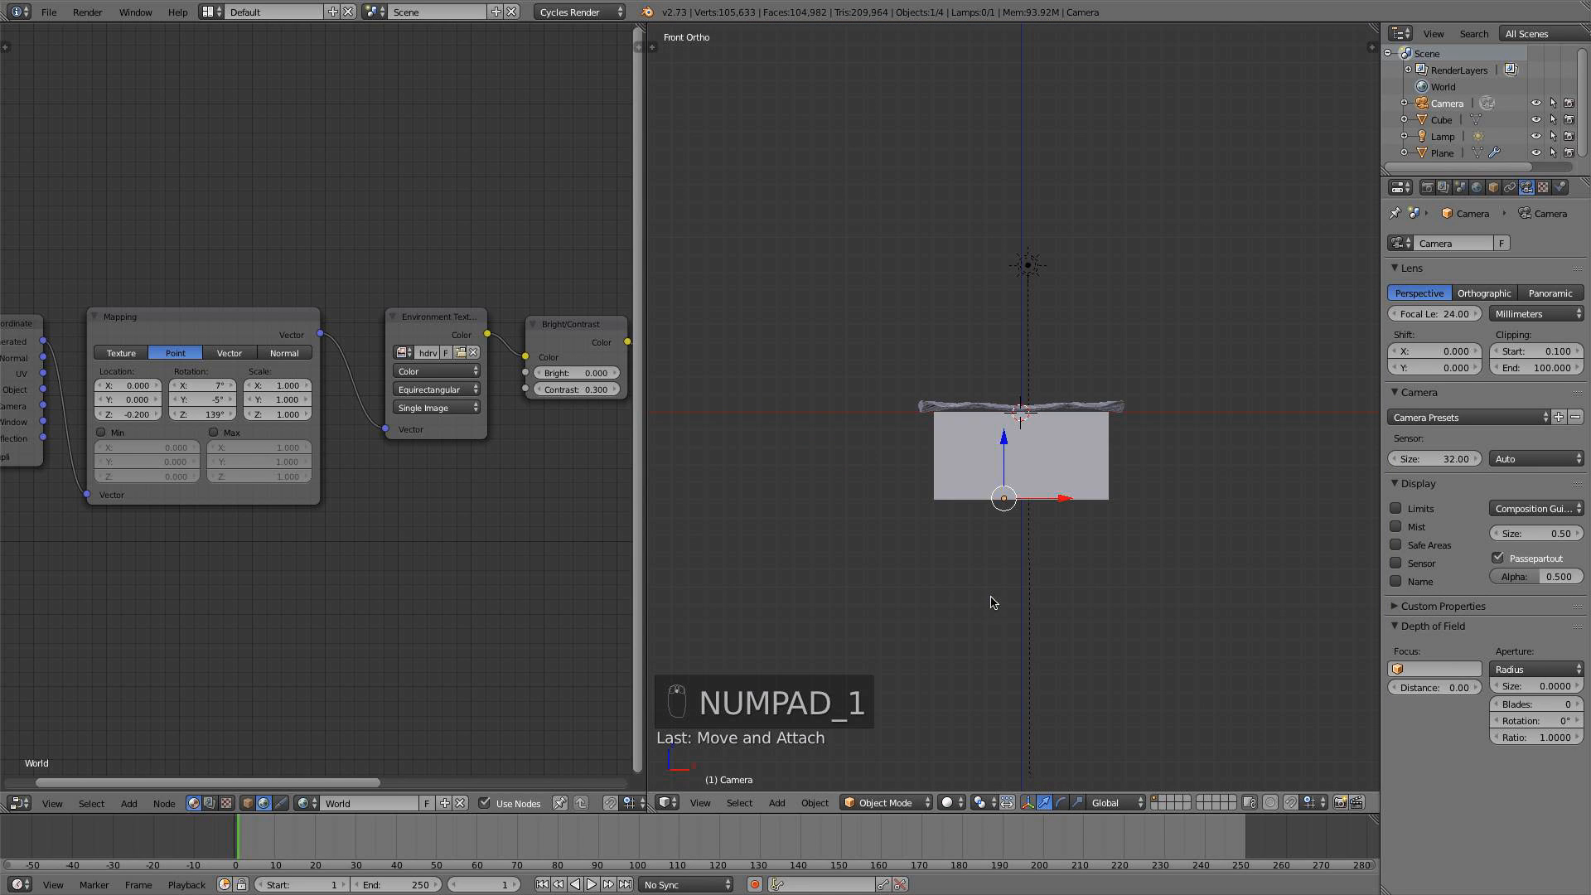
pyautogui.click(1018, 506)
pyautogui.click(1023, 515)
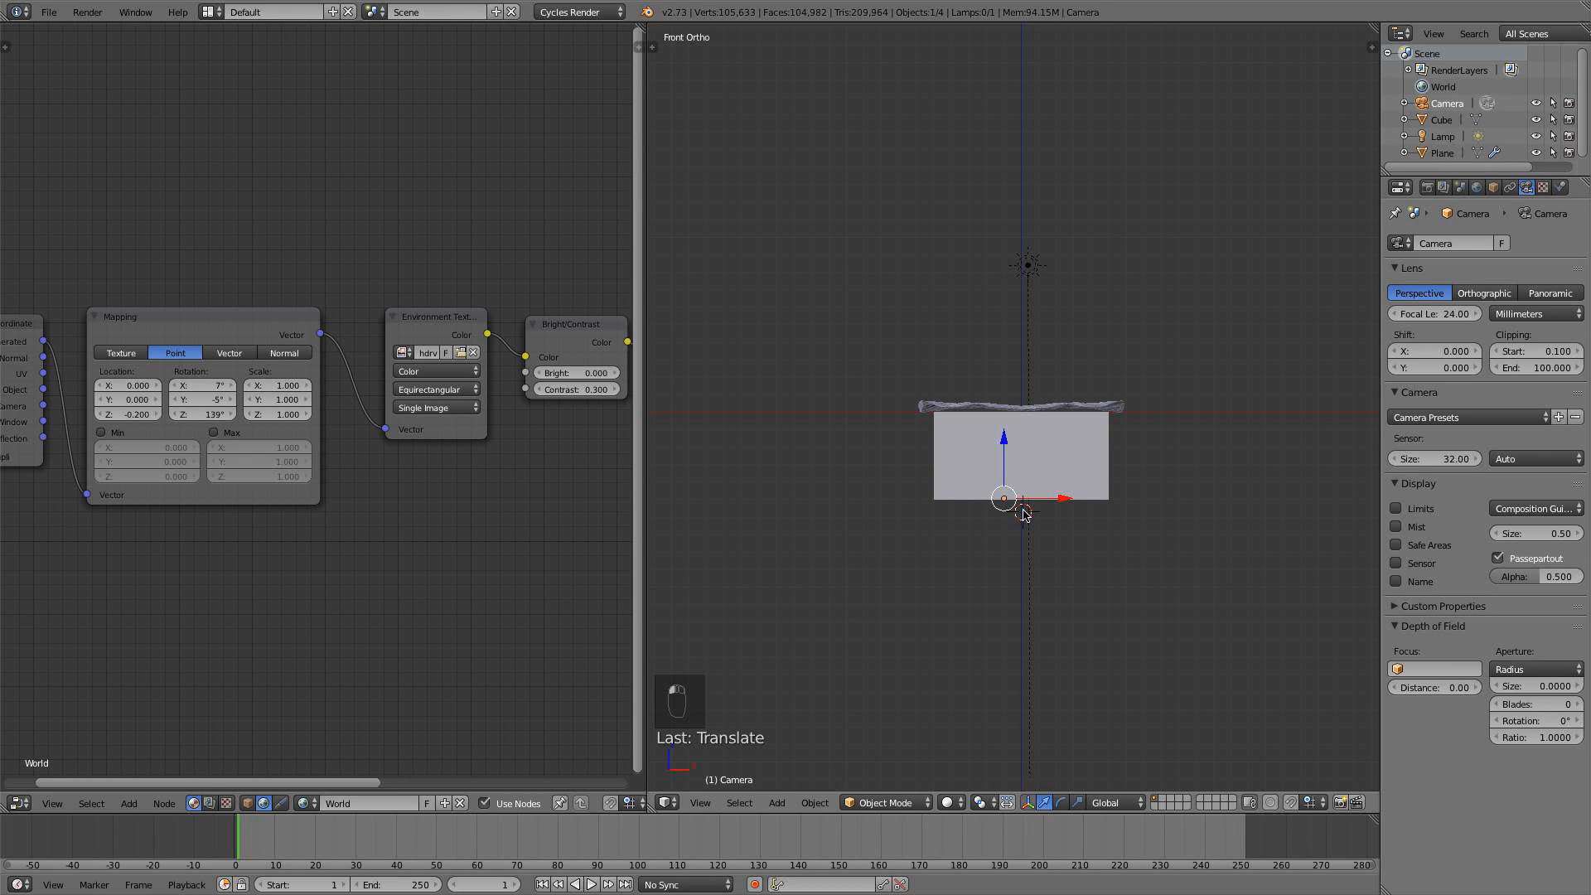
pyautogui.hotkey('shift', 'a')
pyautogui.click(1057, 512)
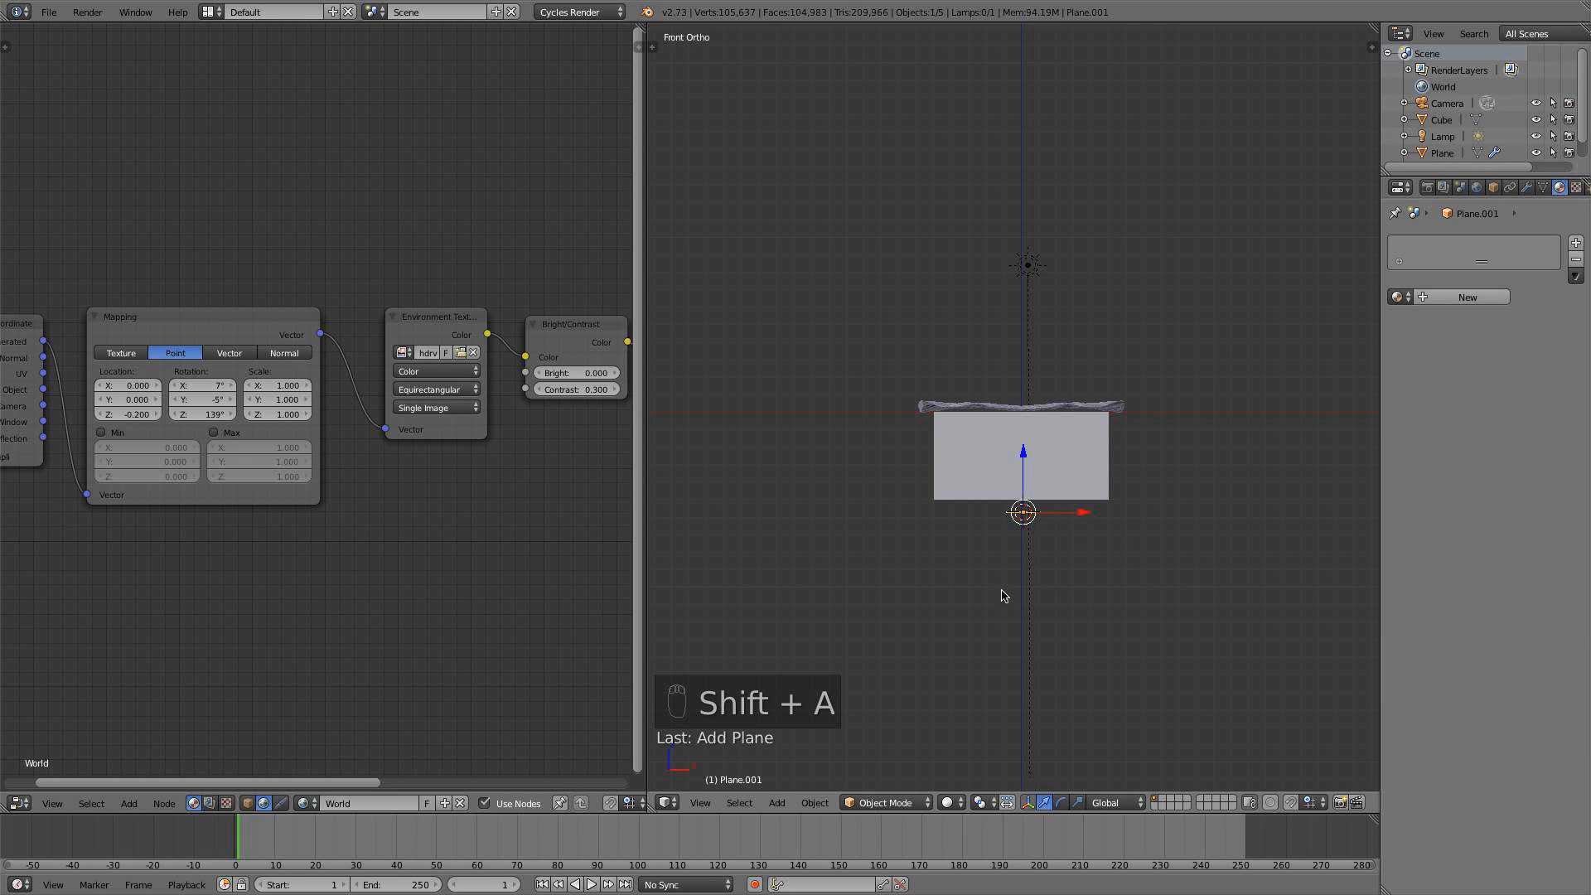
# Scale up the new plane so it extends well beyond the cube and water surface on all sides
pyautogui.press('s')
pyautogui.click(944, 565)
pyautogui.scroll(-5, 928, 547)
pyautogui.moveTo(916, 526); pyautogui.dragTo(1325, 522, button='middle')
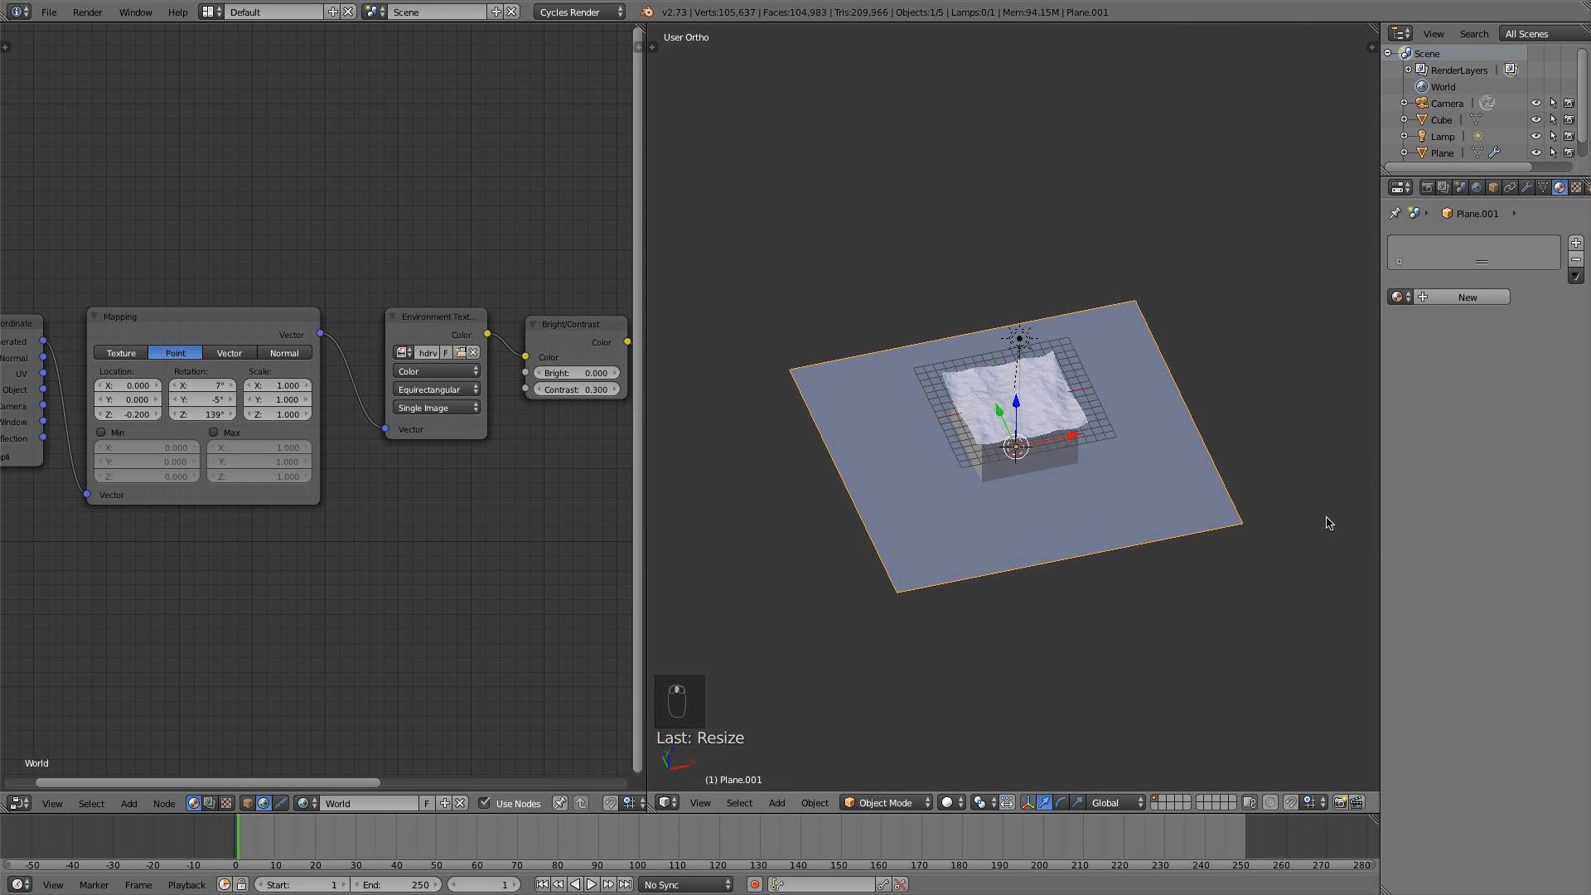
# Give the large plane a new Diffuse material in dark blue with R 0.037, G 0.073 and B 0.119
pyautogui.click(1481, 296)
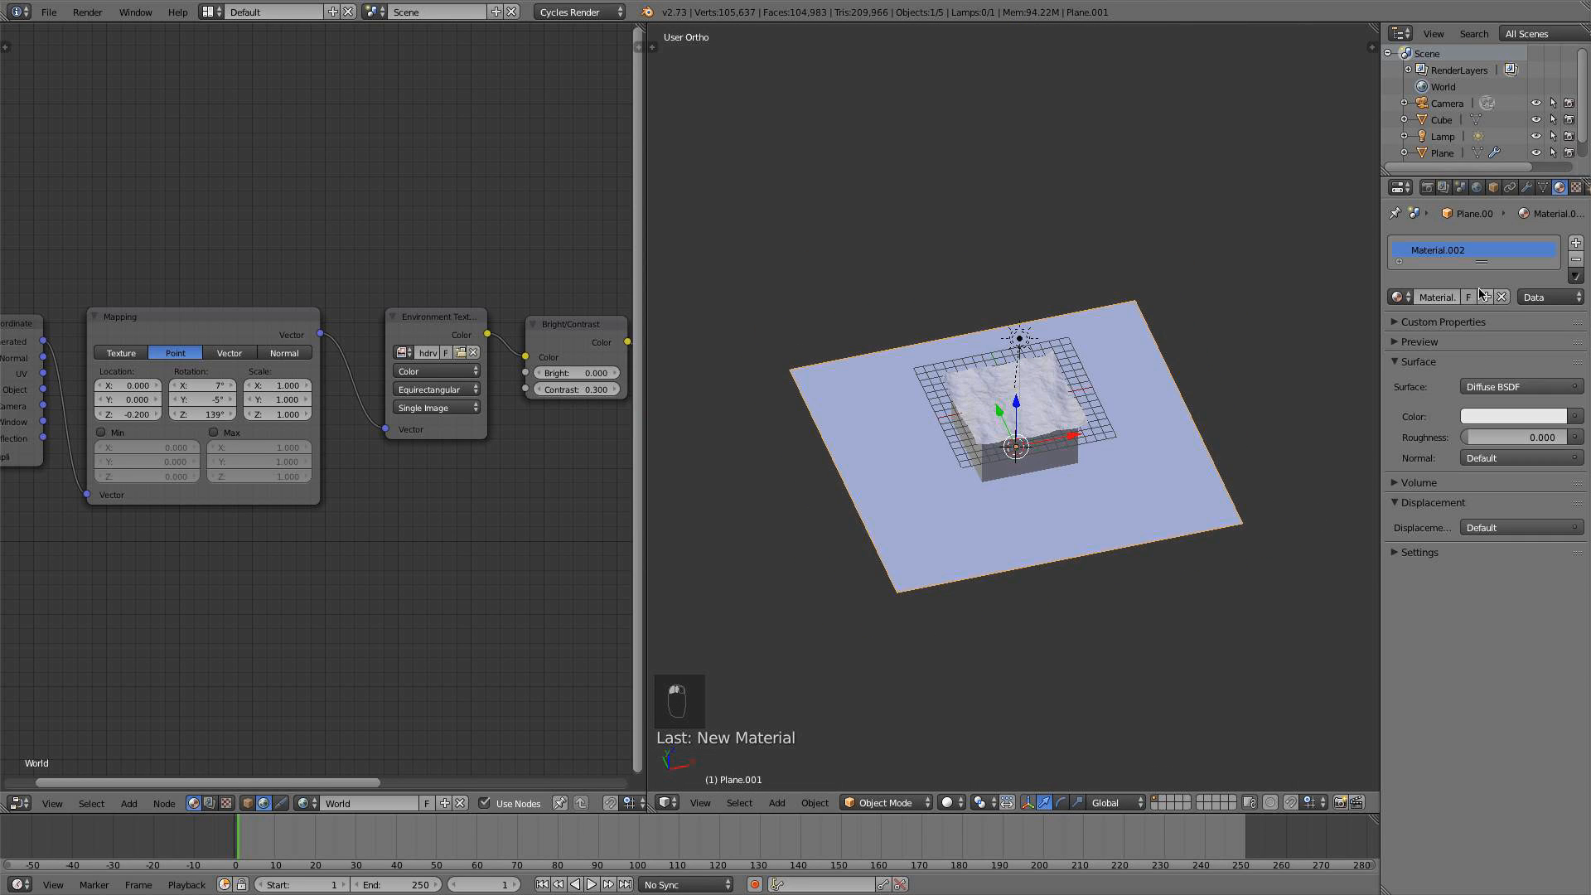
pyautogui.click(1510, 413)
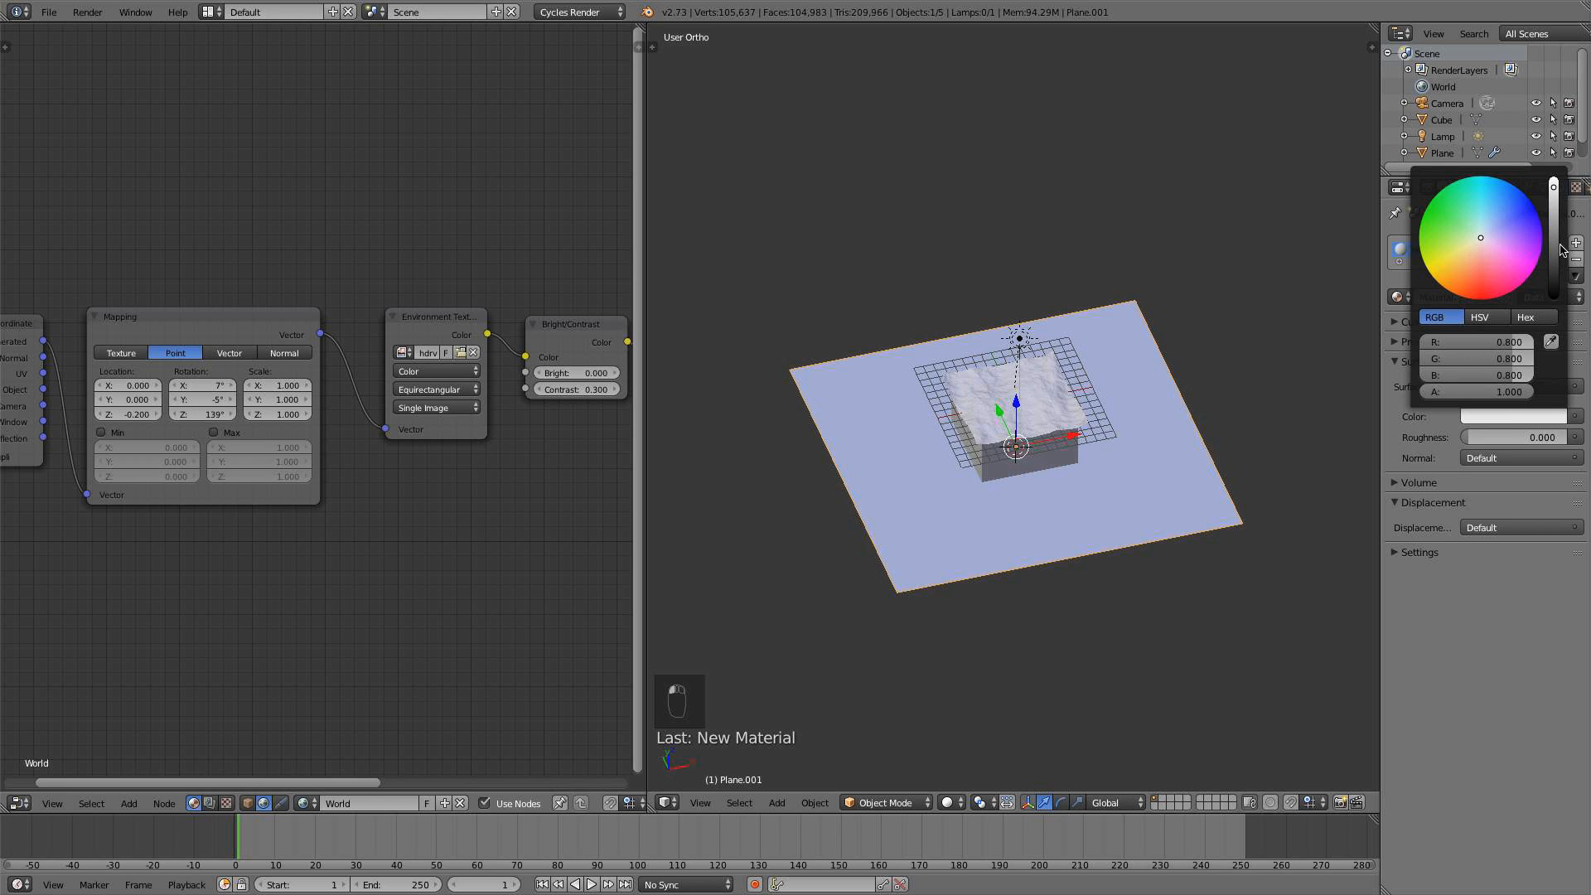
pyautogui.click(1561, 250)
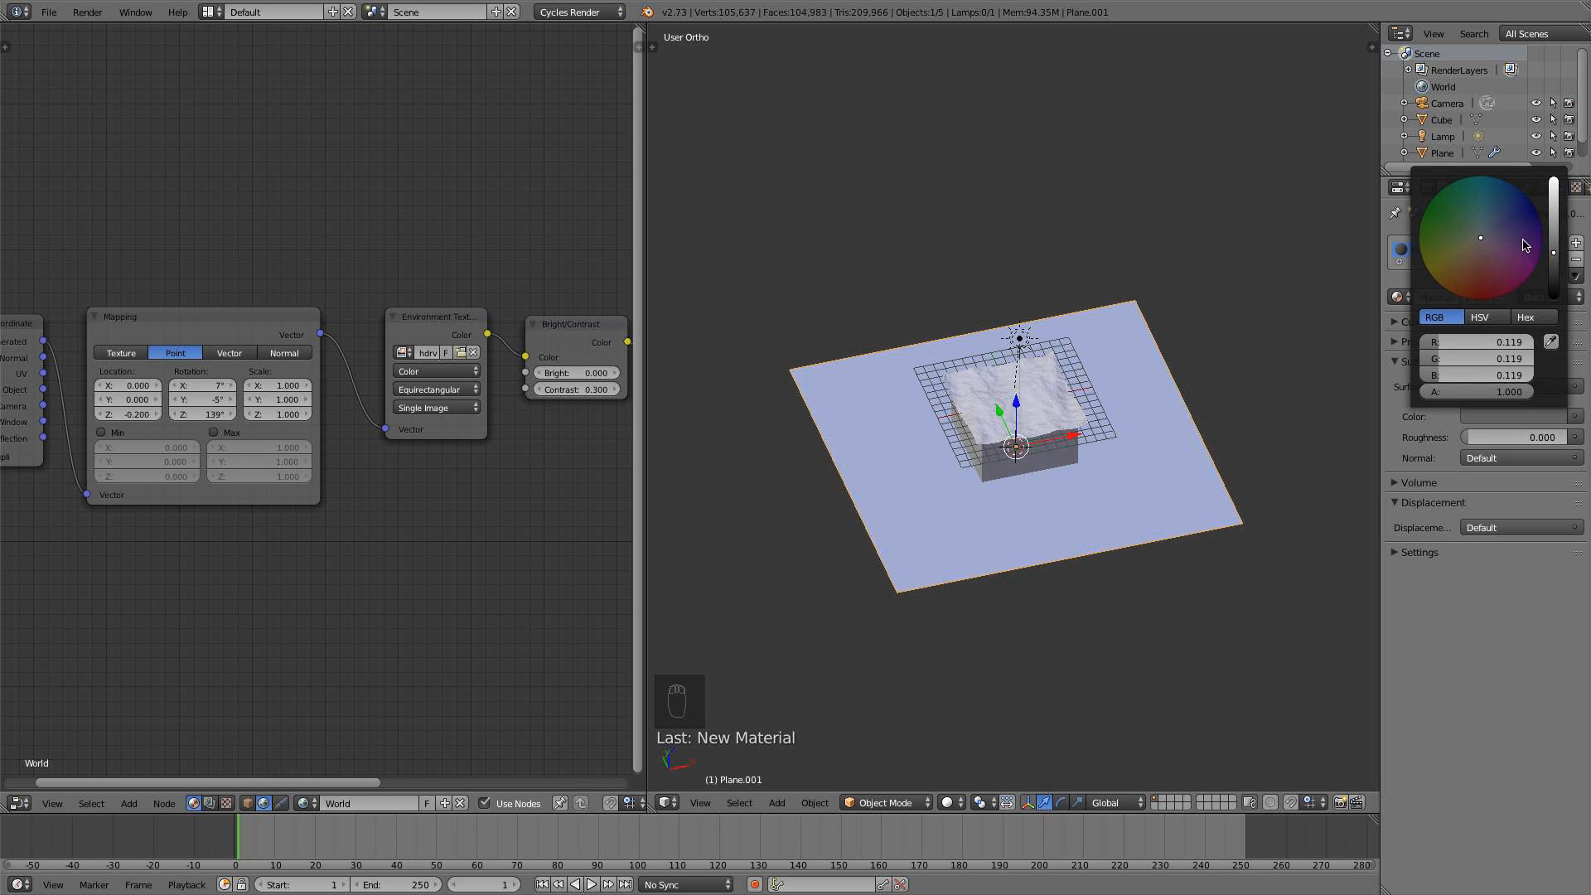
pyautogui.moveTo(1526, 245); pyautogui.dragTo(1491, 223)
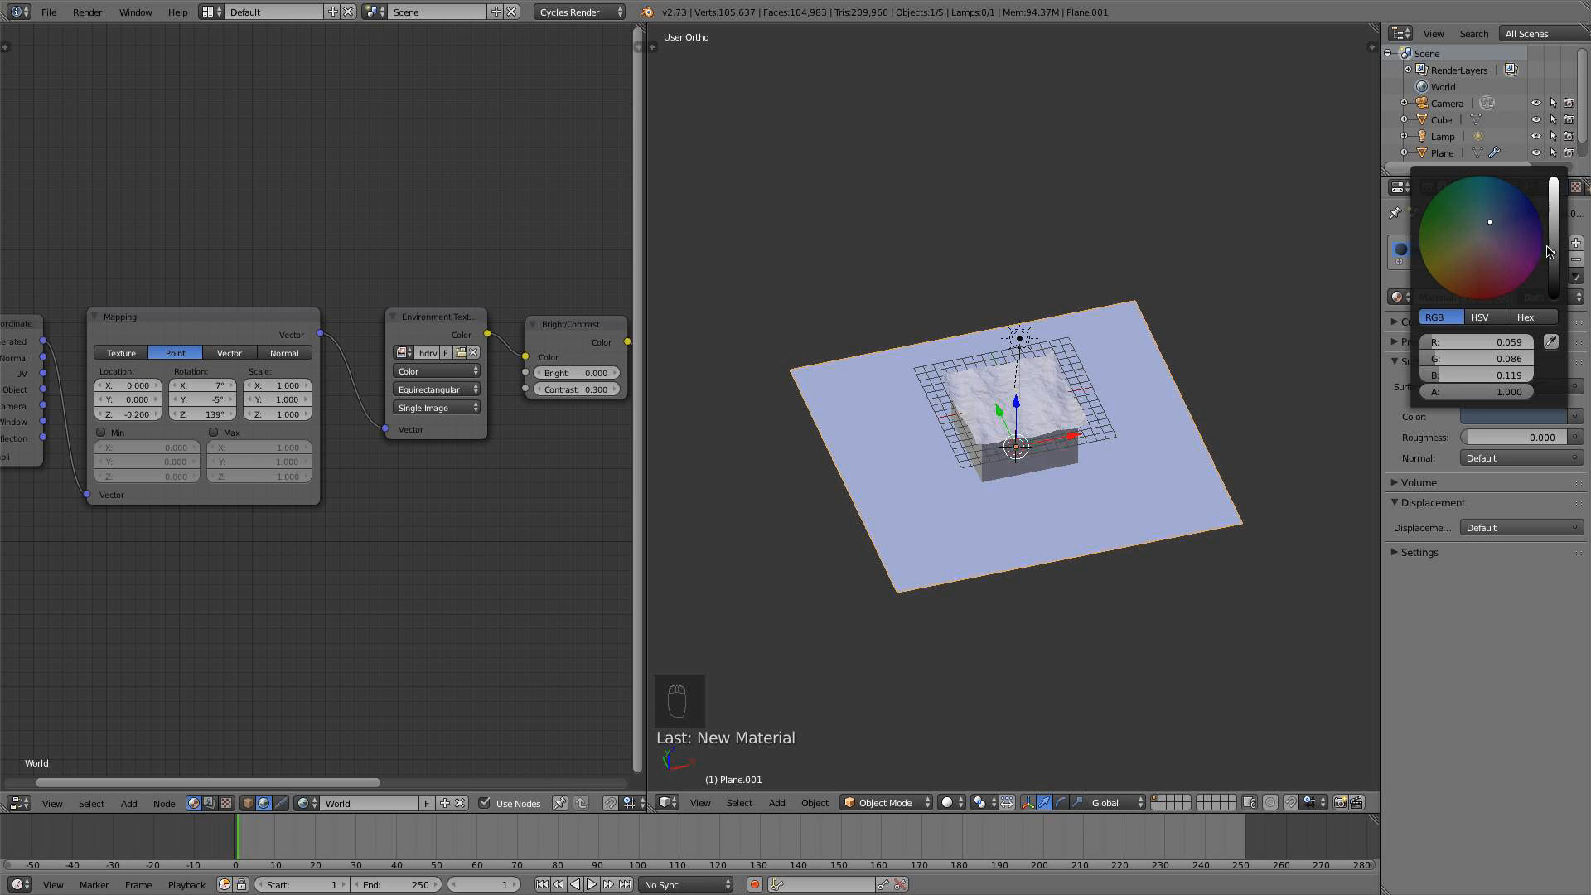
pyautogui.moveTo(1513, 239); pyautogui.dragTo(1494, 214)
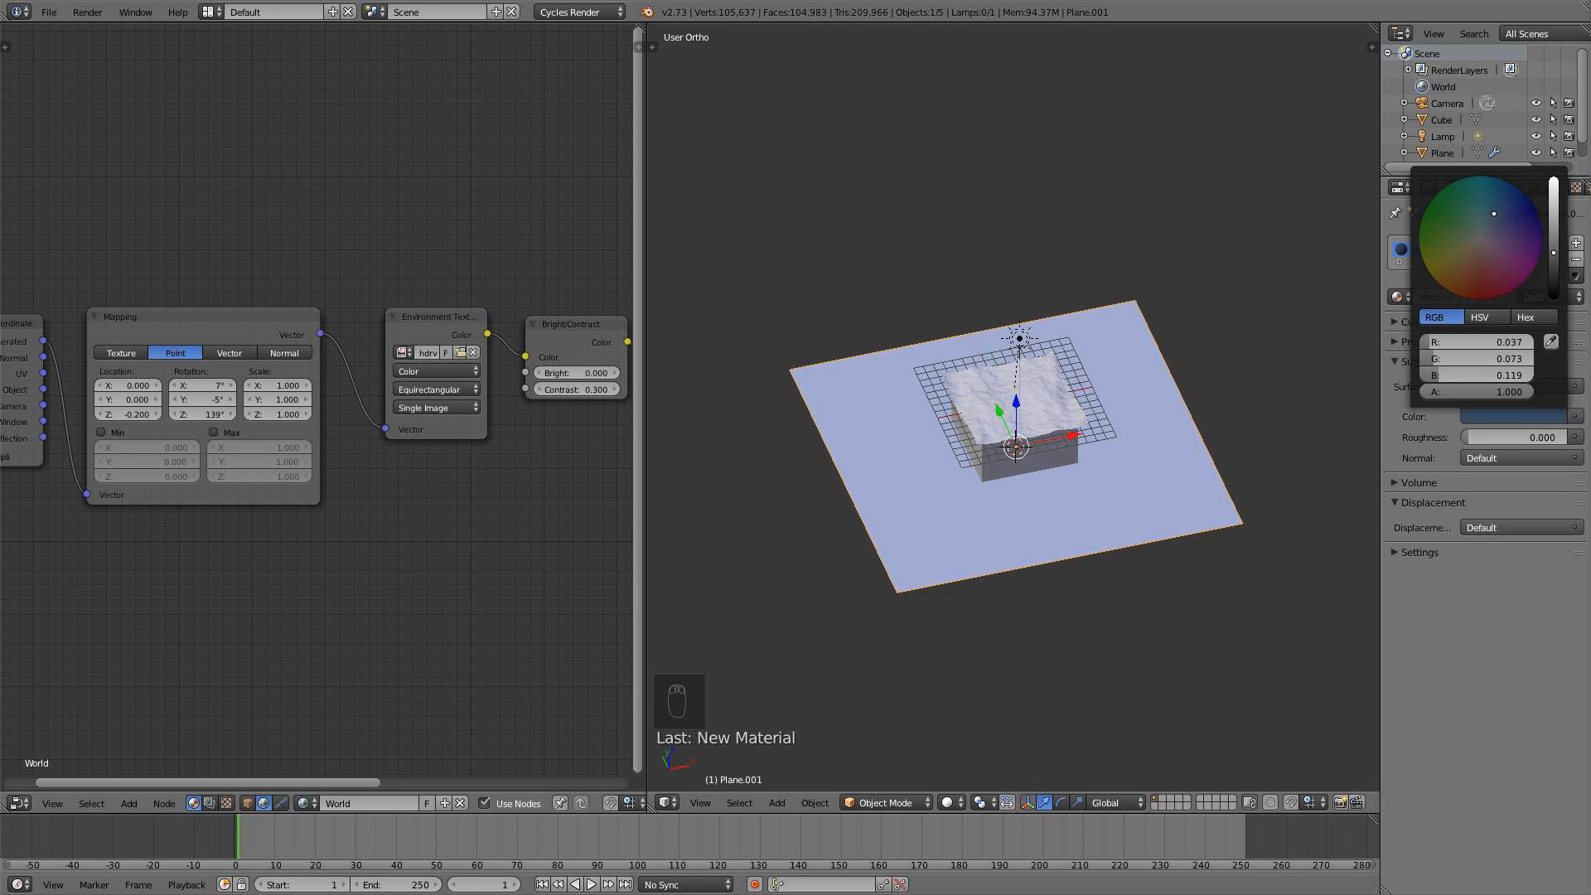
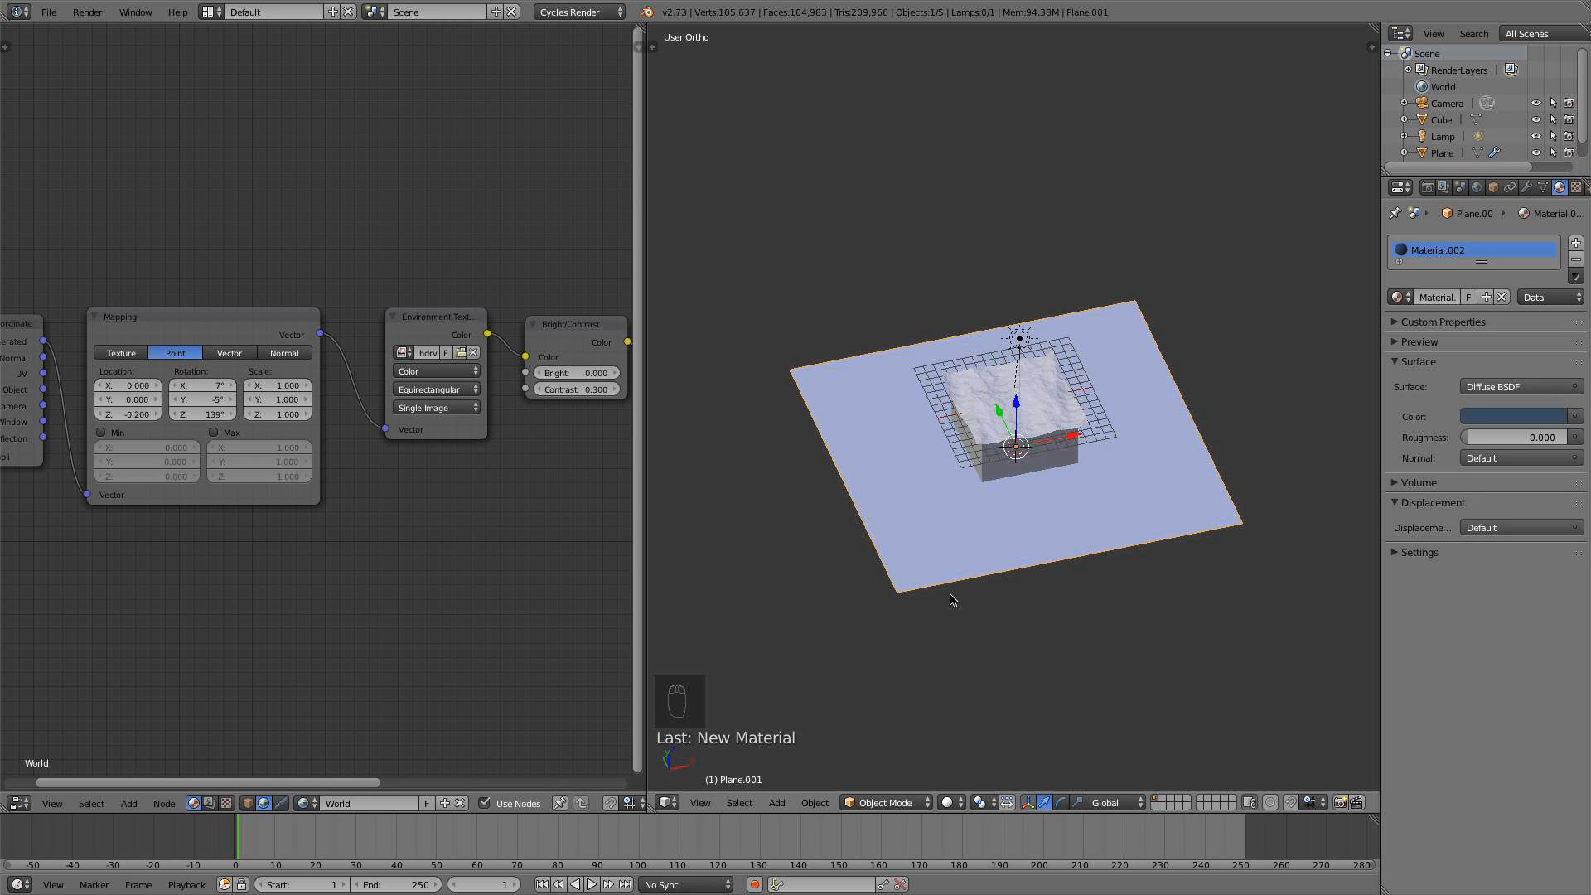
# Move the Diffuse BSDF aside in the plane's material nodes and insert a Mix Shader between it and the Material Output
pyautogui.scroll(4, 983, 613)
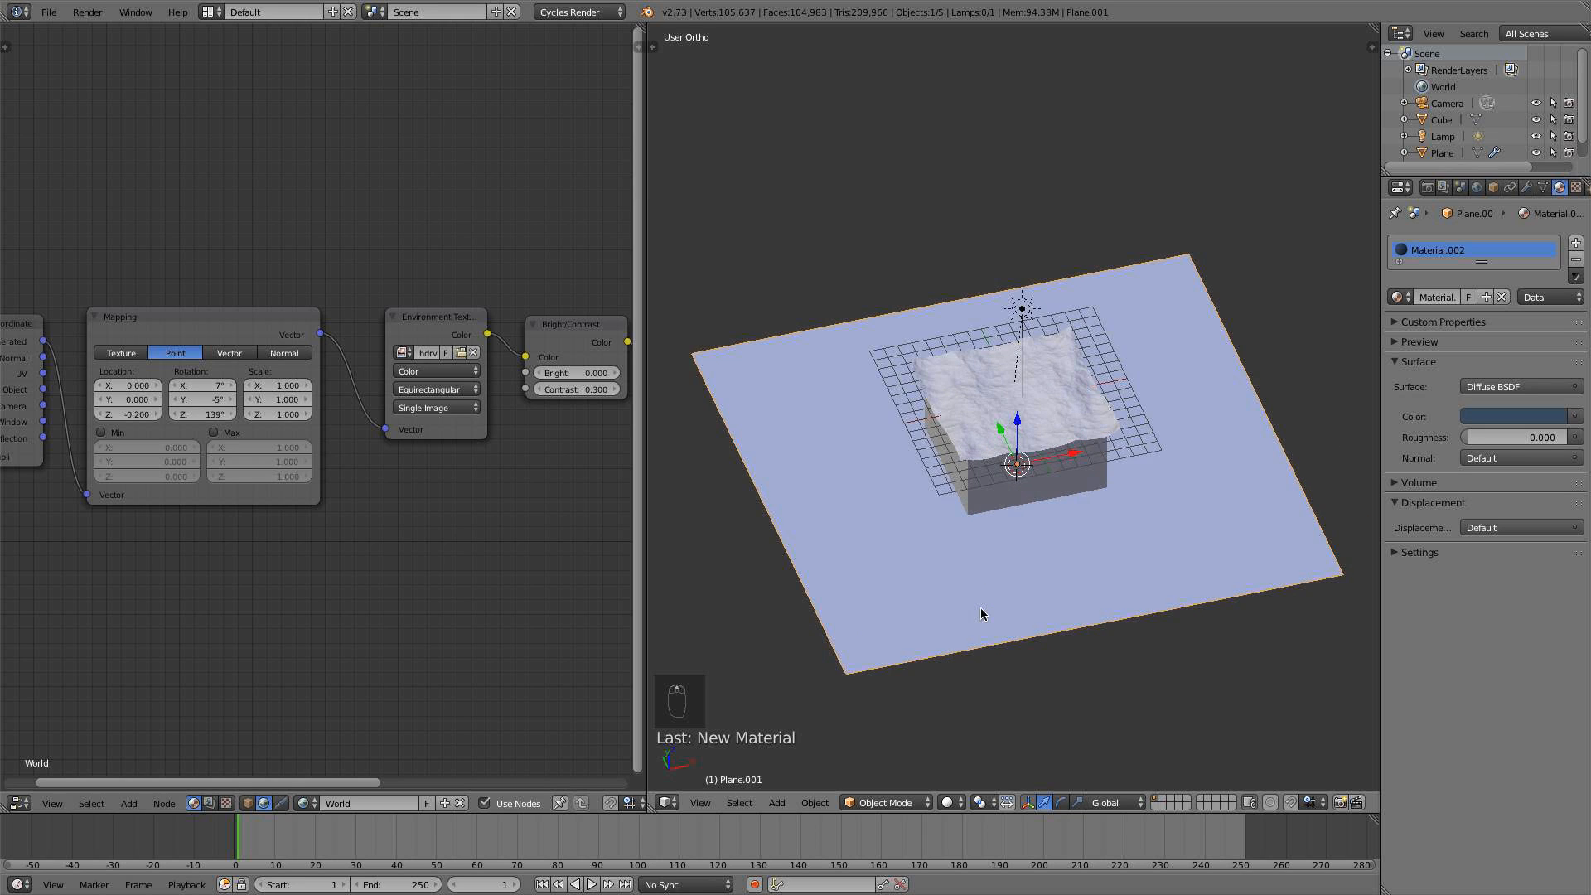
pyautogui.click(247, 804)
pyautogui.scroll(-8, 363, 578)
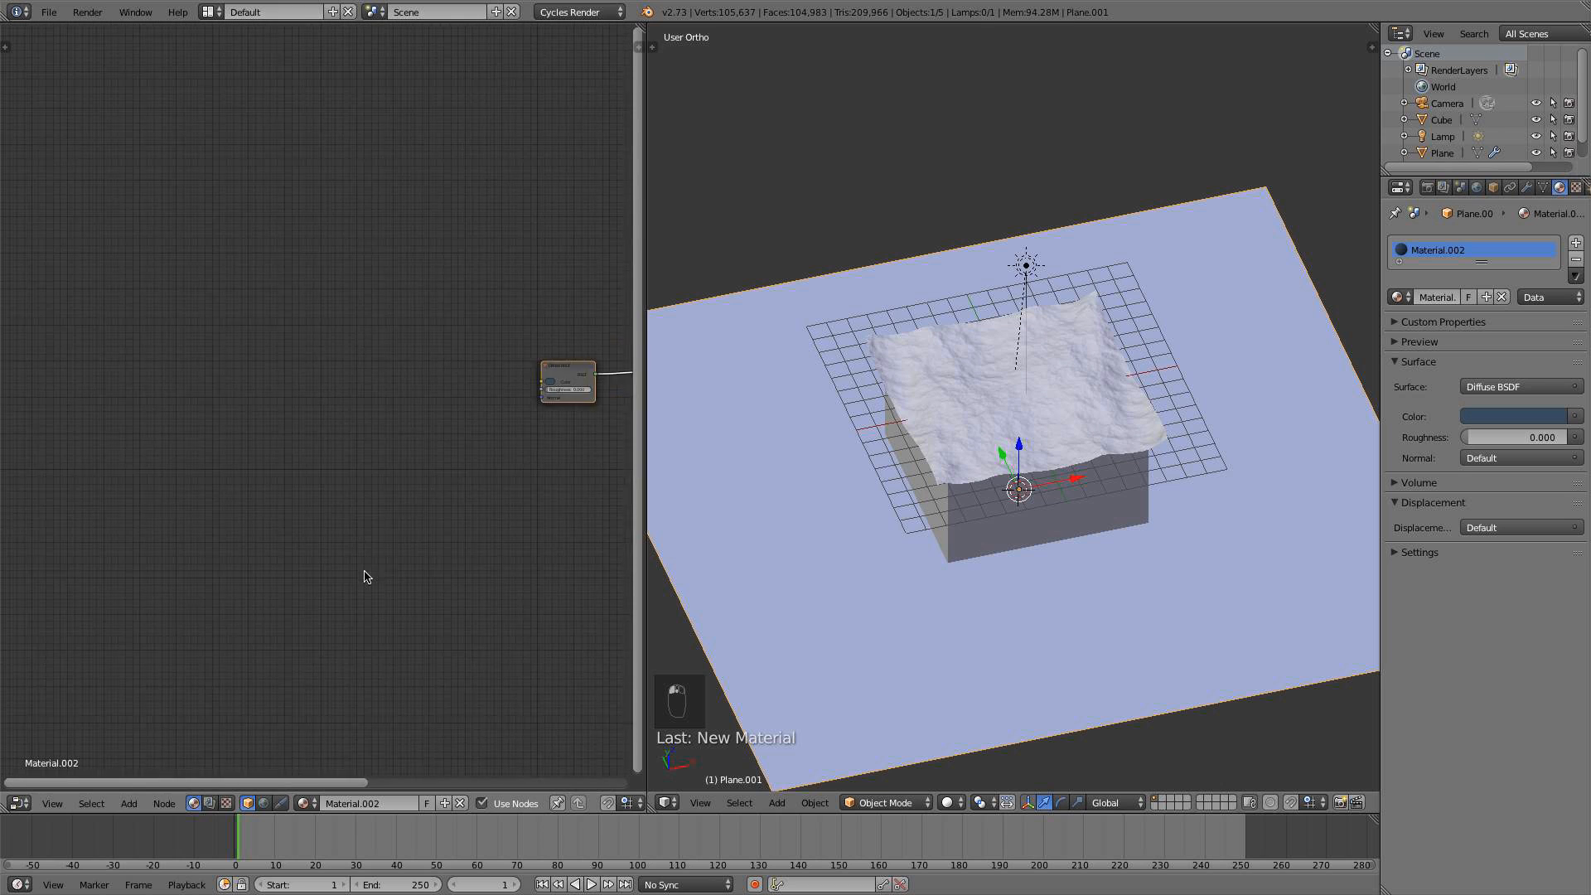
pyautogui.moveTo(366, 514); pyautogui.dragTo(273, 561, button='middle')
pyautogui.scroll(6, 275, 559)
pyautogui.moveTo(389, 540); pyautogui.dragTo(361, 546, button='middle')
pyautogui.scroll(2, 361, 546)
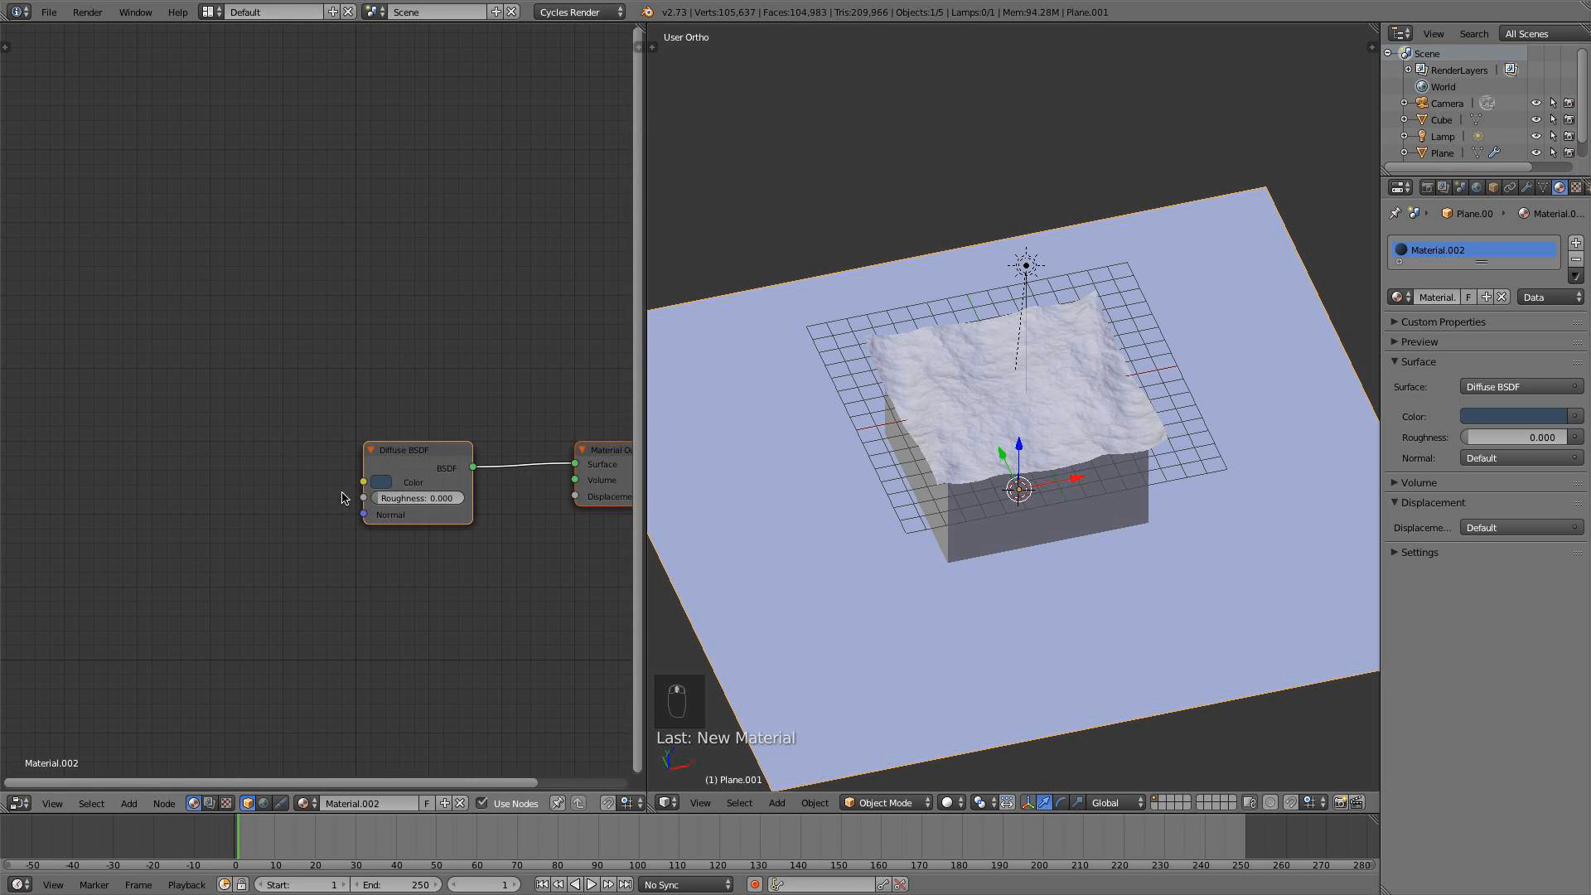
pyautogui.moveTo(434, 472); pyautogui.dragTo(292, 412)
pyautogui.hotkey('shift', 'a')
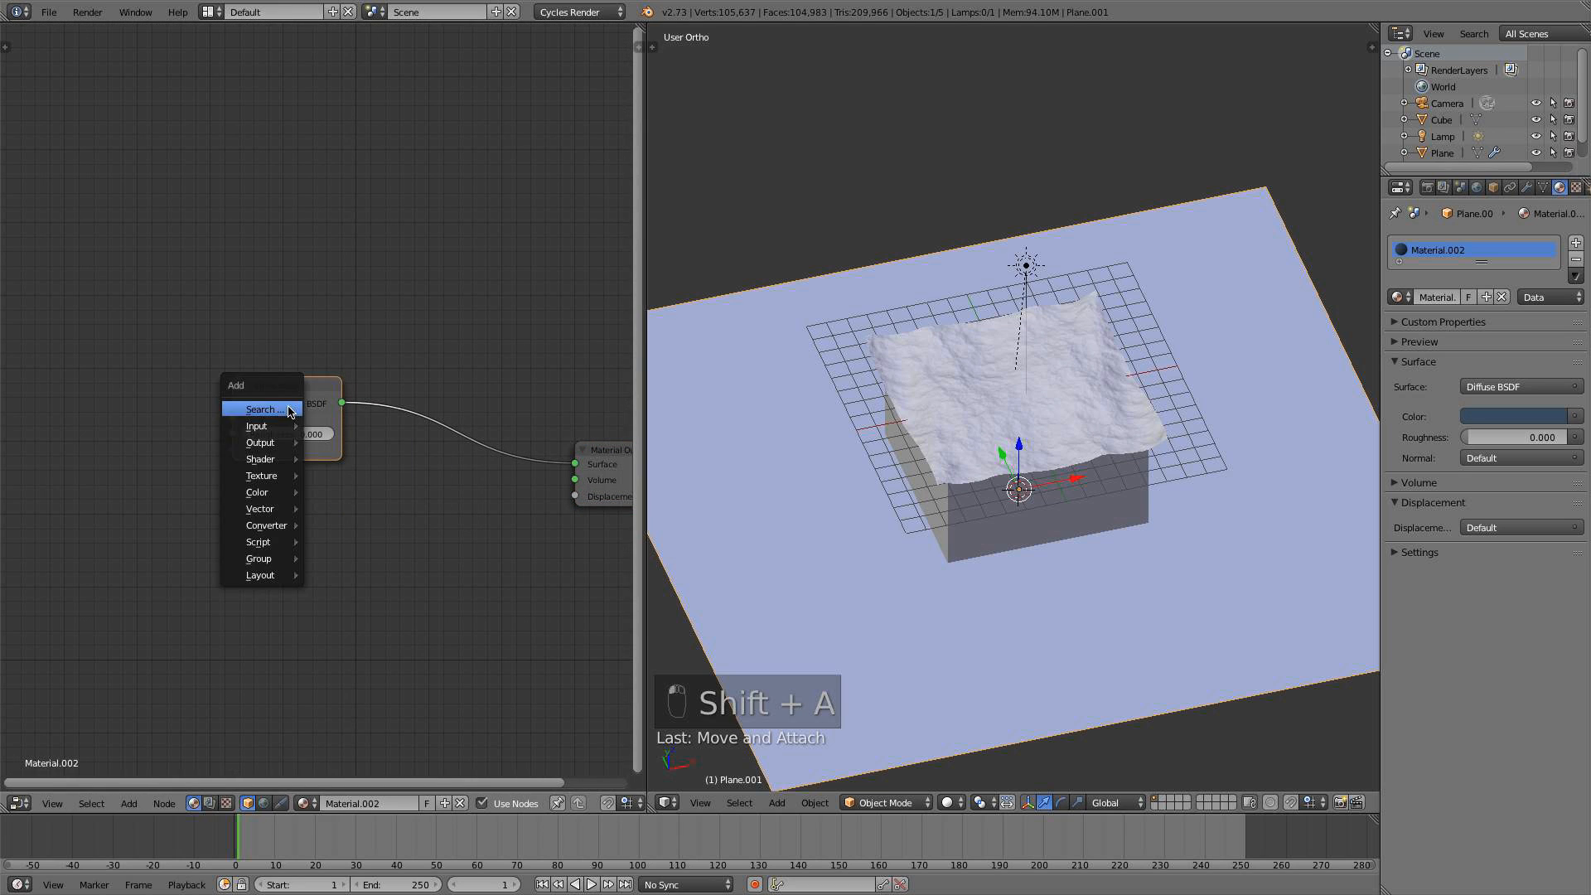
pyautogui.moveTo(273, 460)
pyautogui.click(348, 459)
pyautogui.click(389, 428)
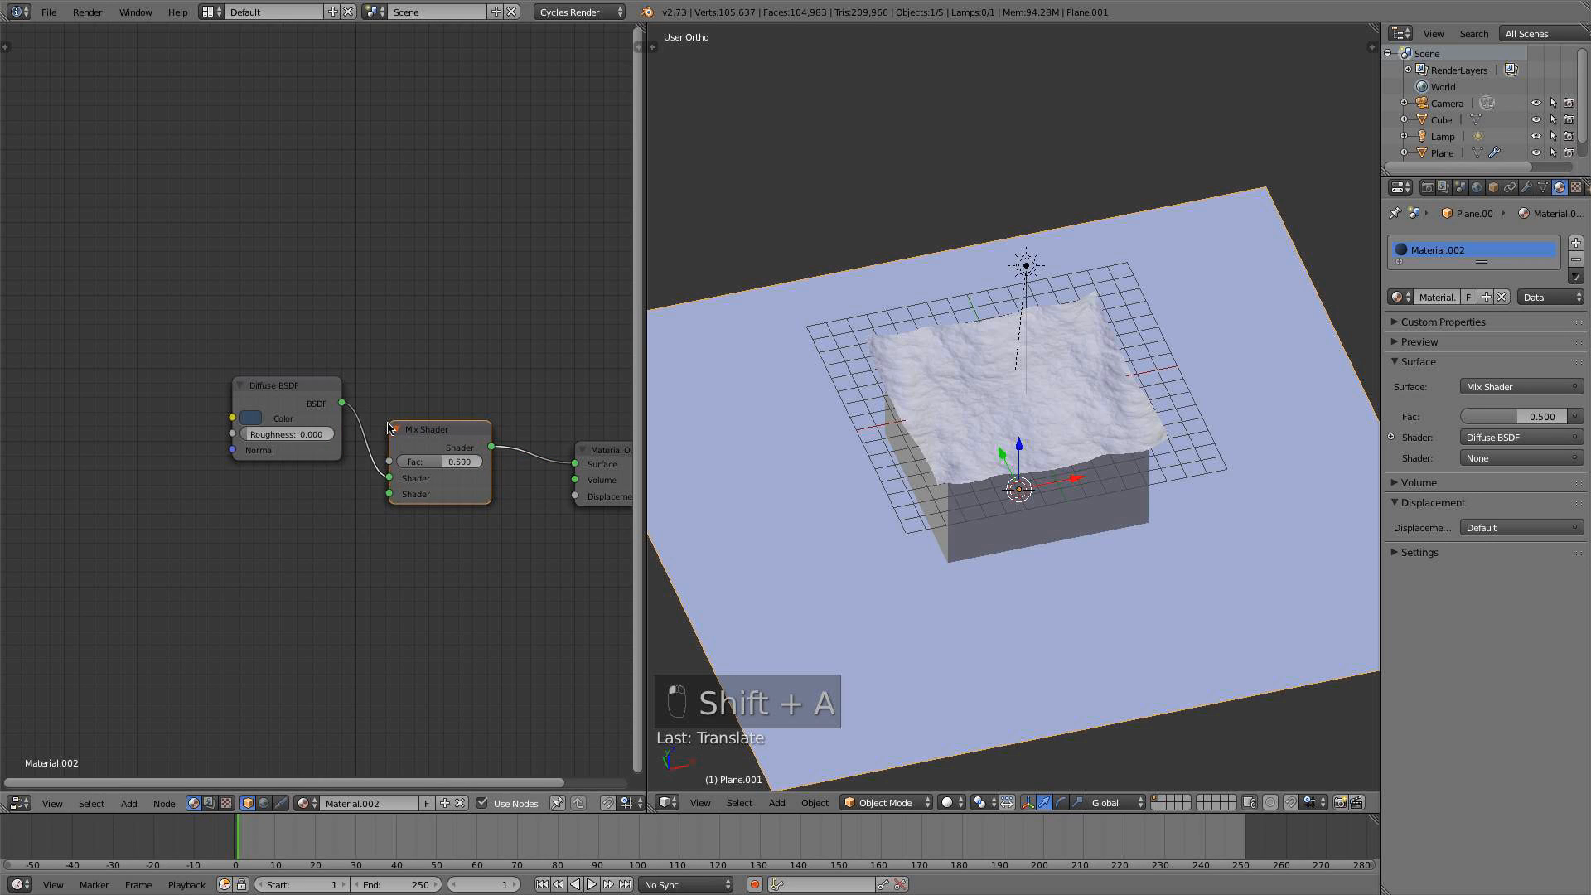
# Add a Transparent BSDF below the Diffuse BSDF and connect it to the Mix Shader's second Shader input
pyautogui.hotkey('shift', 'a')
pyautogui.moveTo(388, 428)
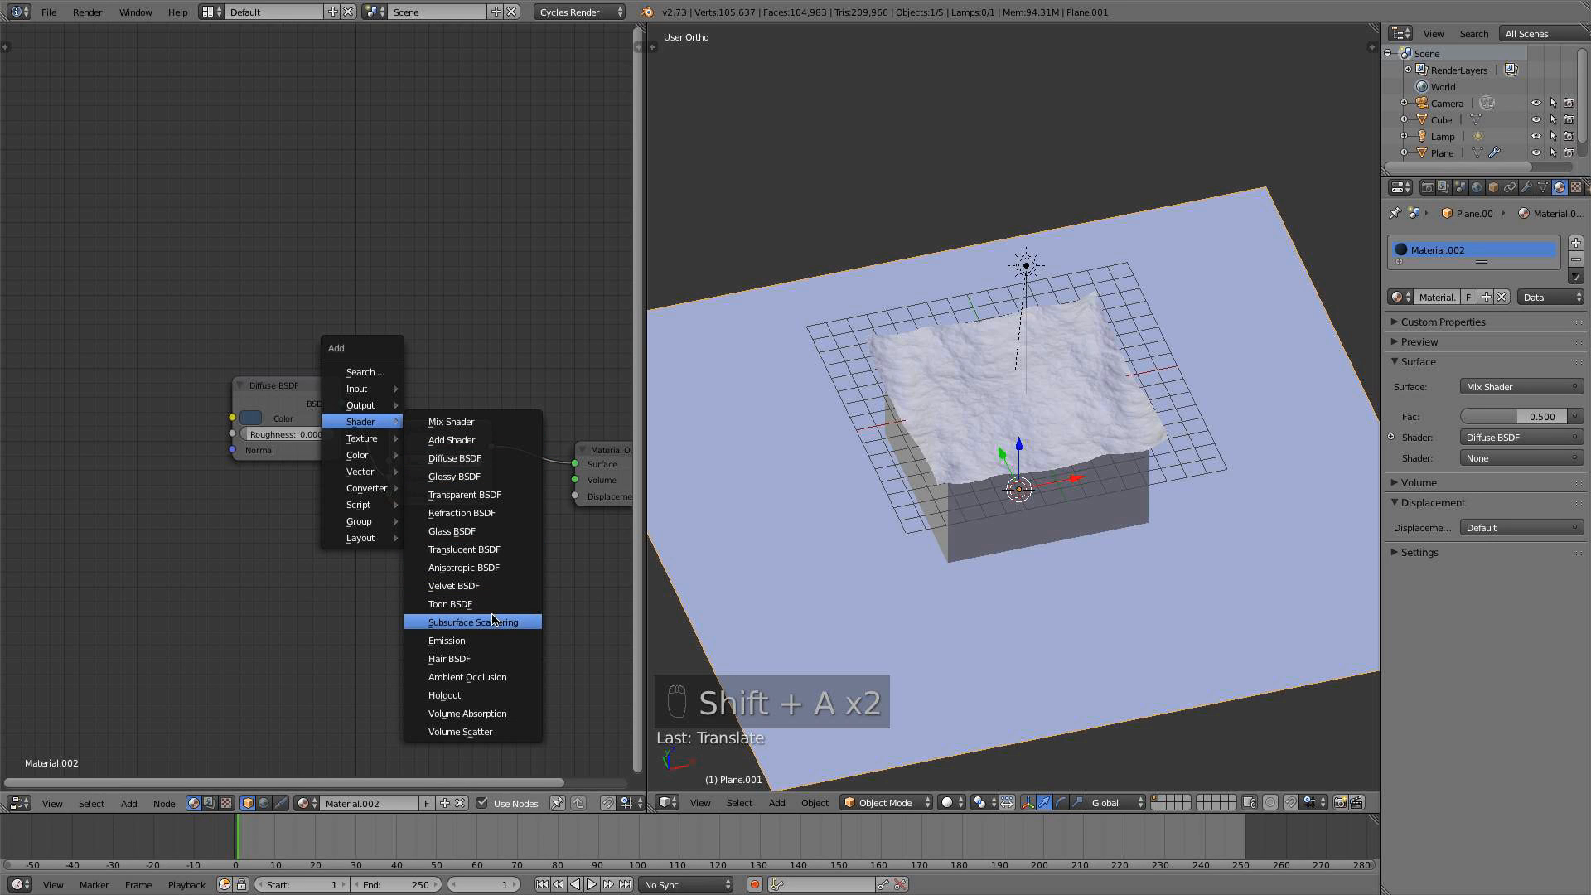
pyautogui.click(496, 495)
pyautogui.click(303, 507)
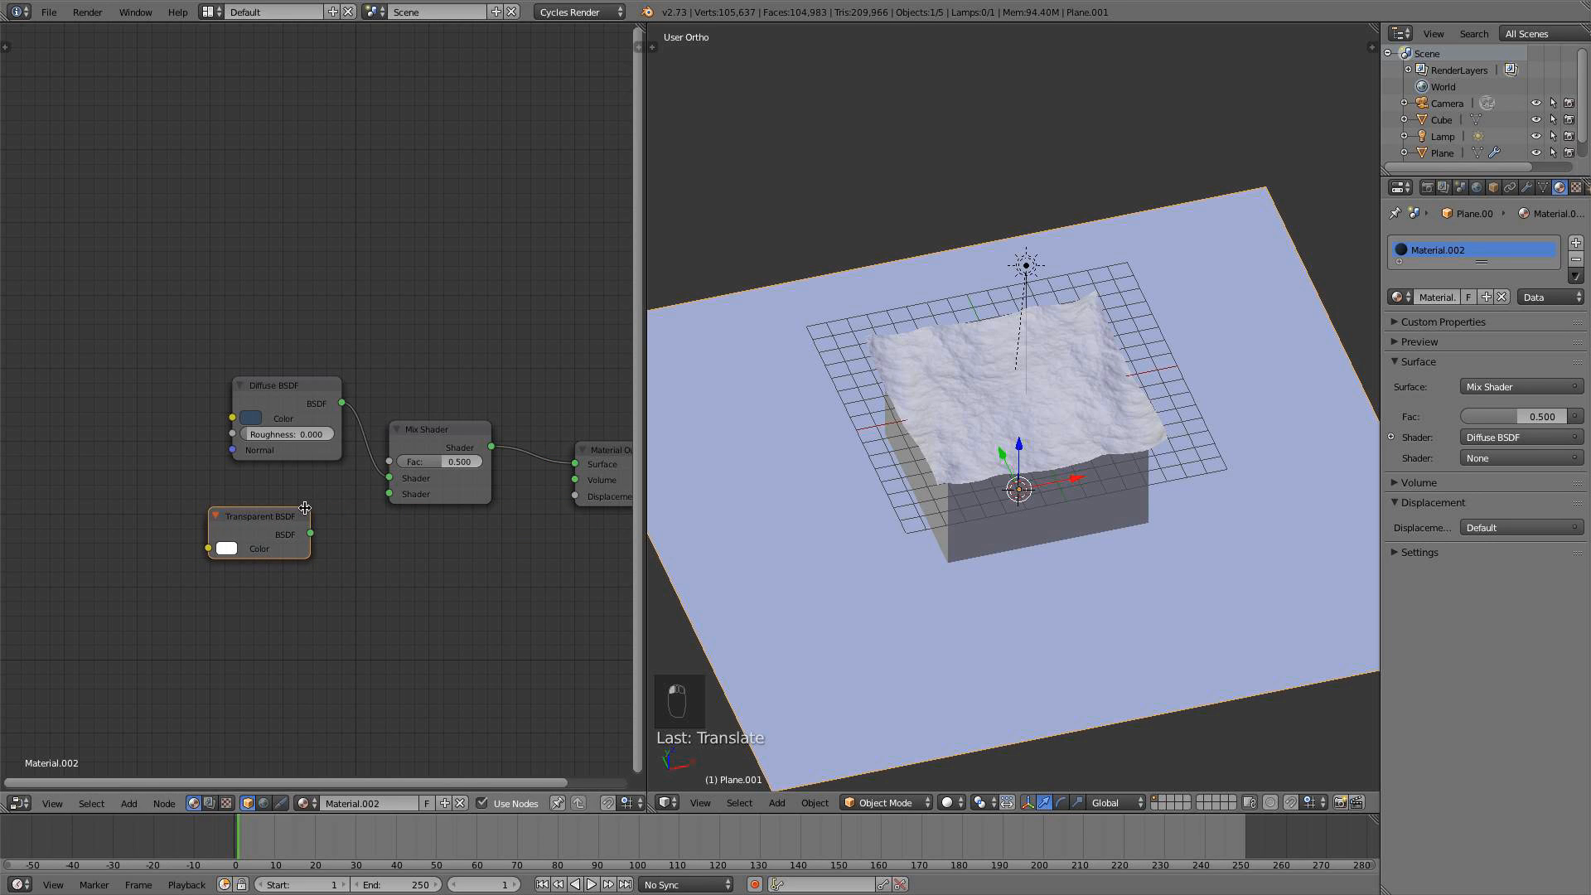
pyautogui.moveTo(310, 533); pyautogui.dragTo(389, 494)
# Set the Mix Shader's factor to 0.3
pyautogui.click(452, 461)
pyautogui.press('BackSpace')
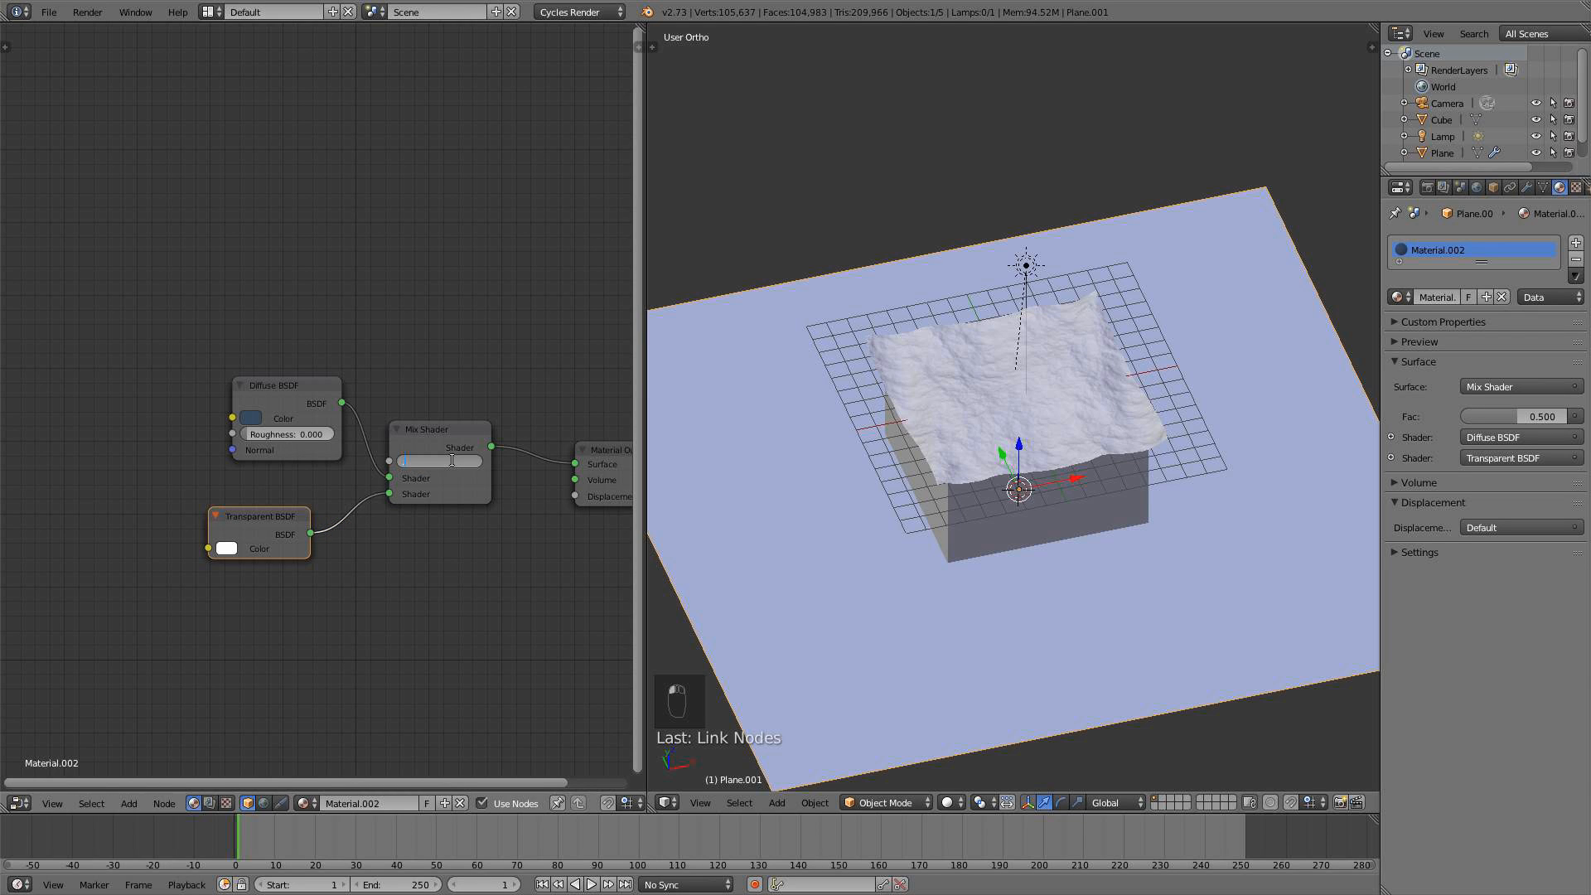
pyautogui.write('0.3')
pyautogui.press('Return')
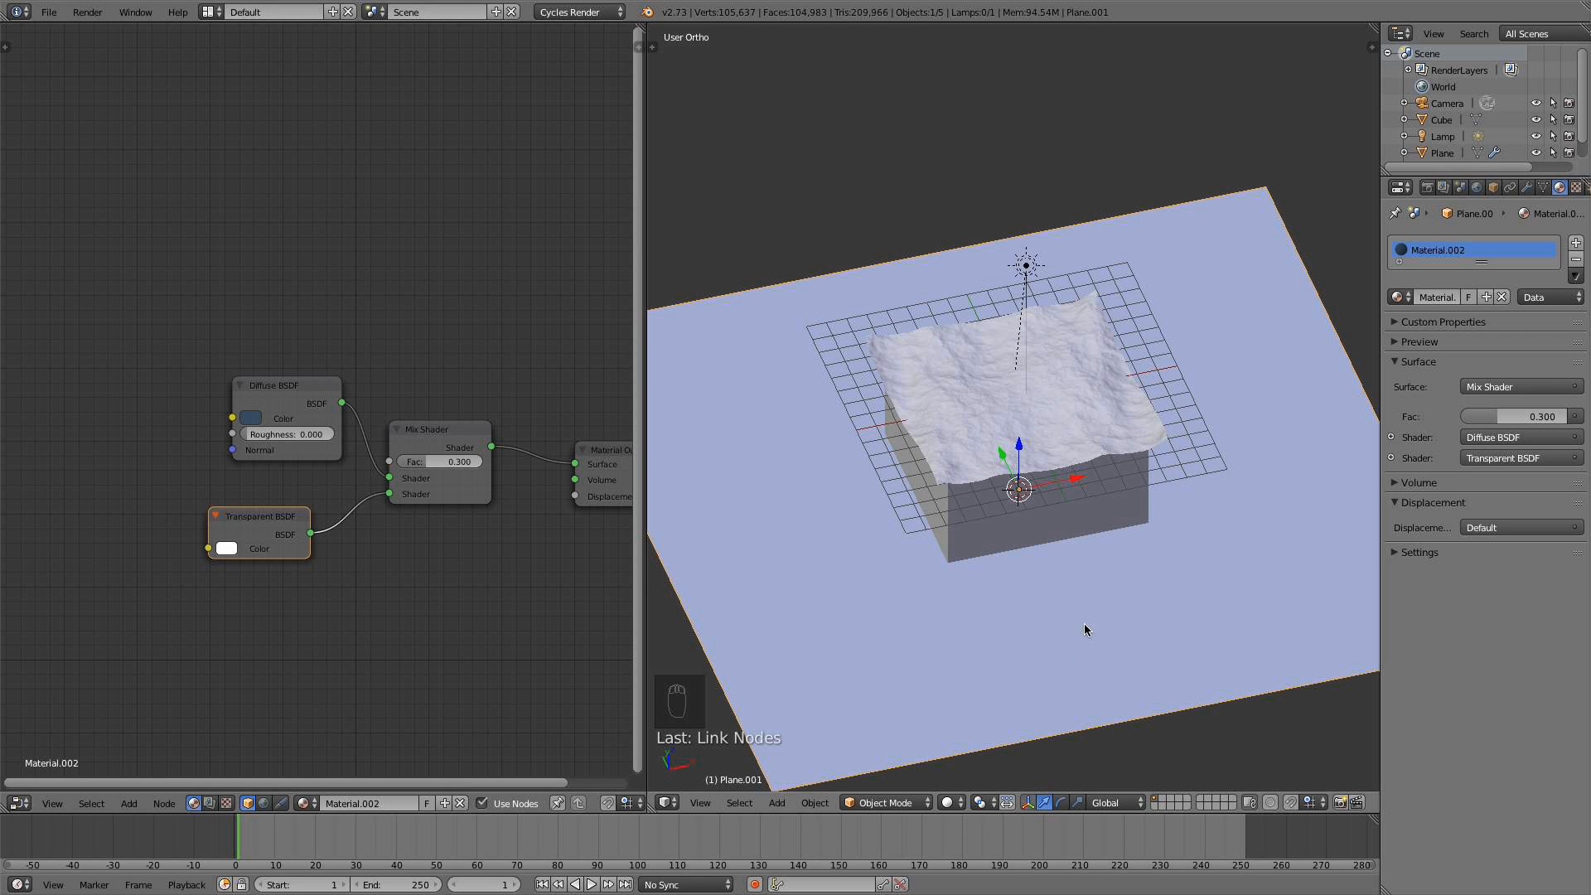
# Preview the scene with the new plane through the camera in Rendered shading
pyautogui.press('KP_0')
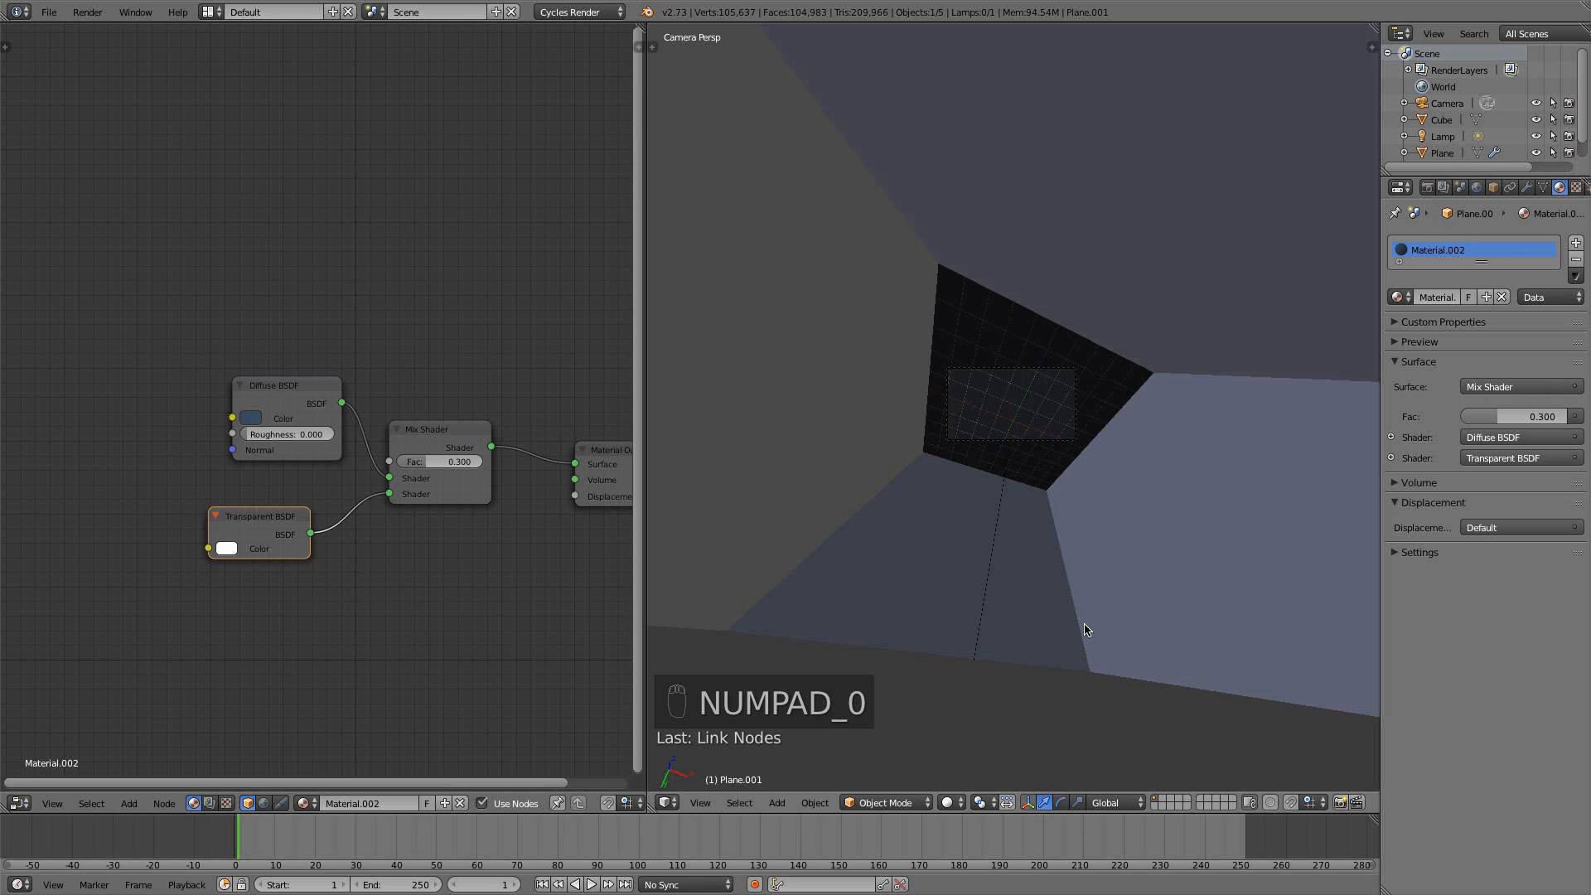
pyautogui.click(949, 803)
pyautogui.click(978, 766)
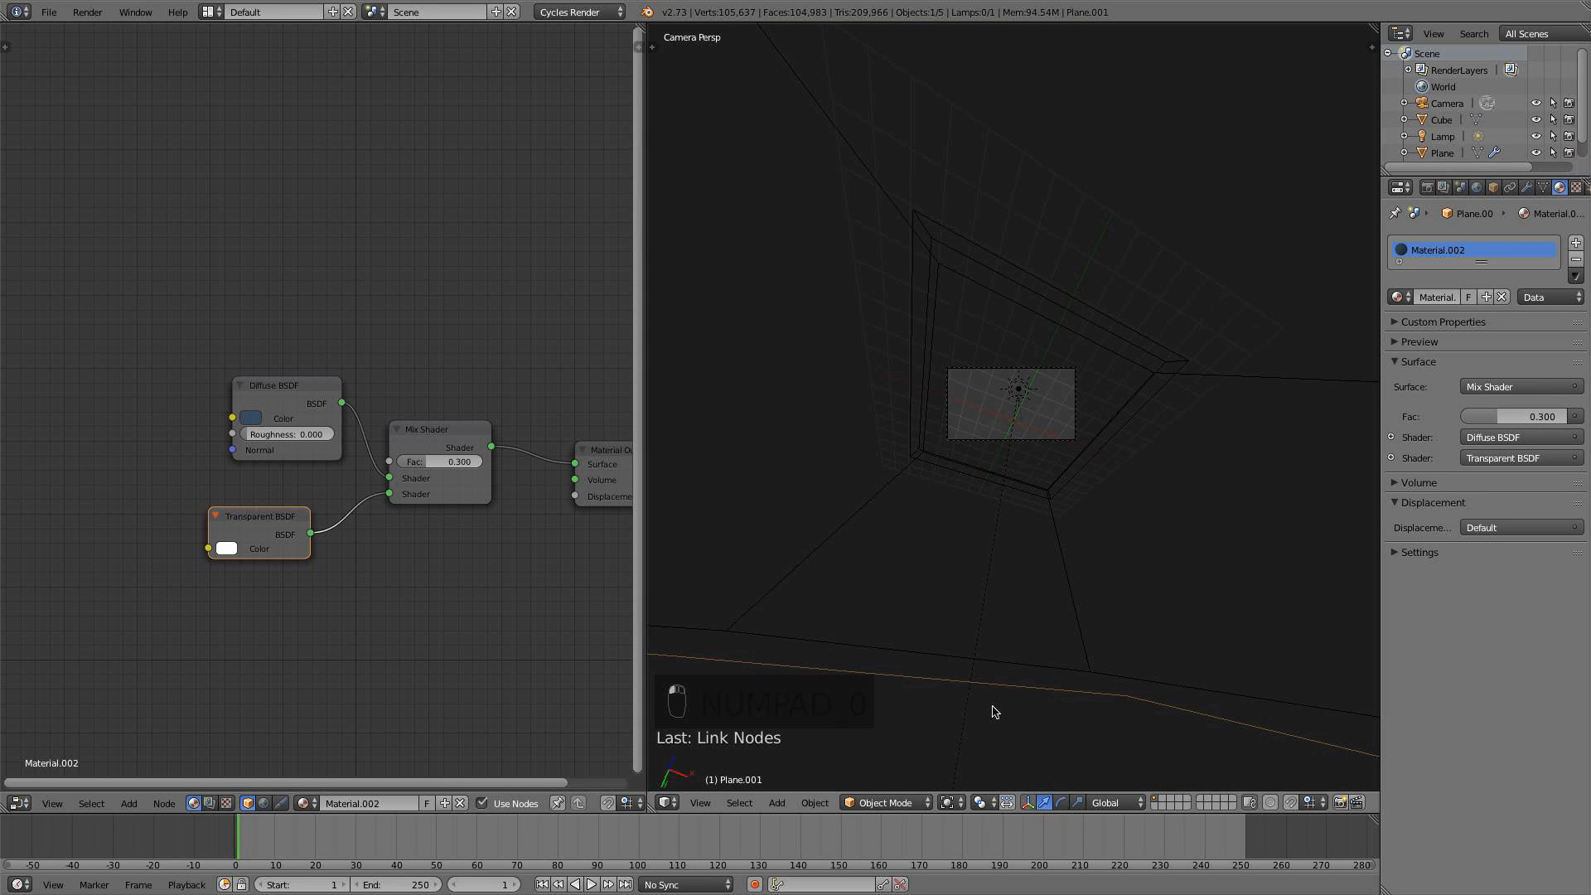
pyautogui.click(949, 802)
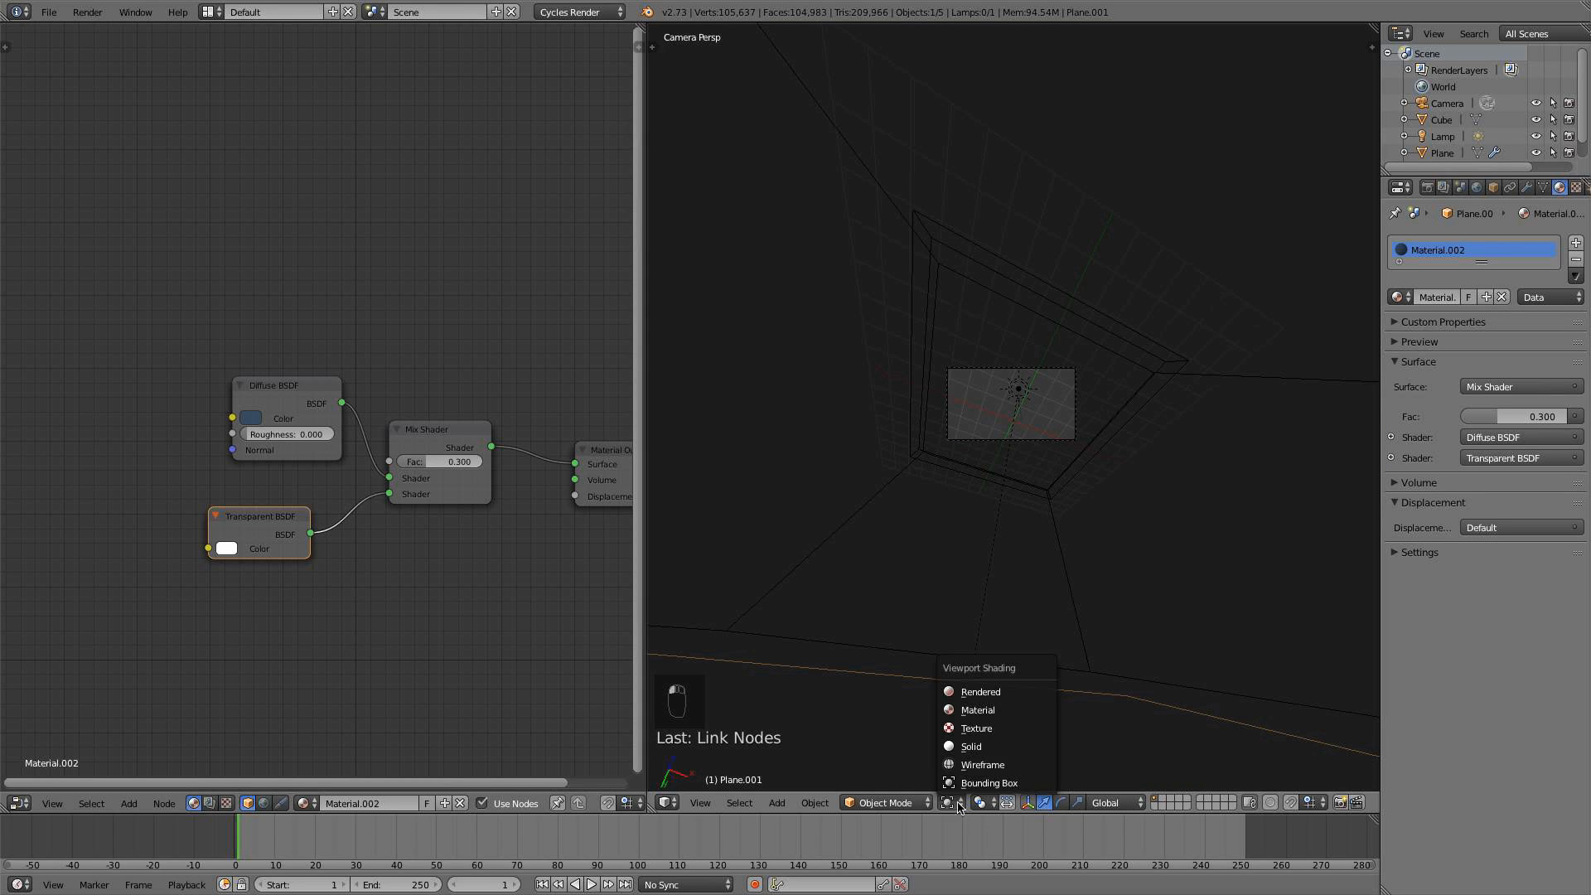
pyautogui.click(977, 693)
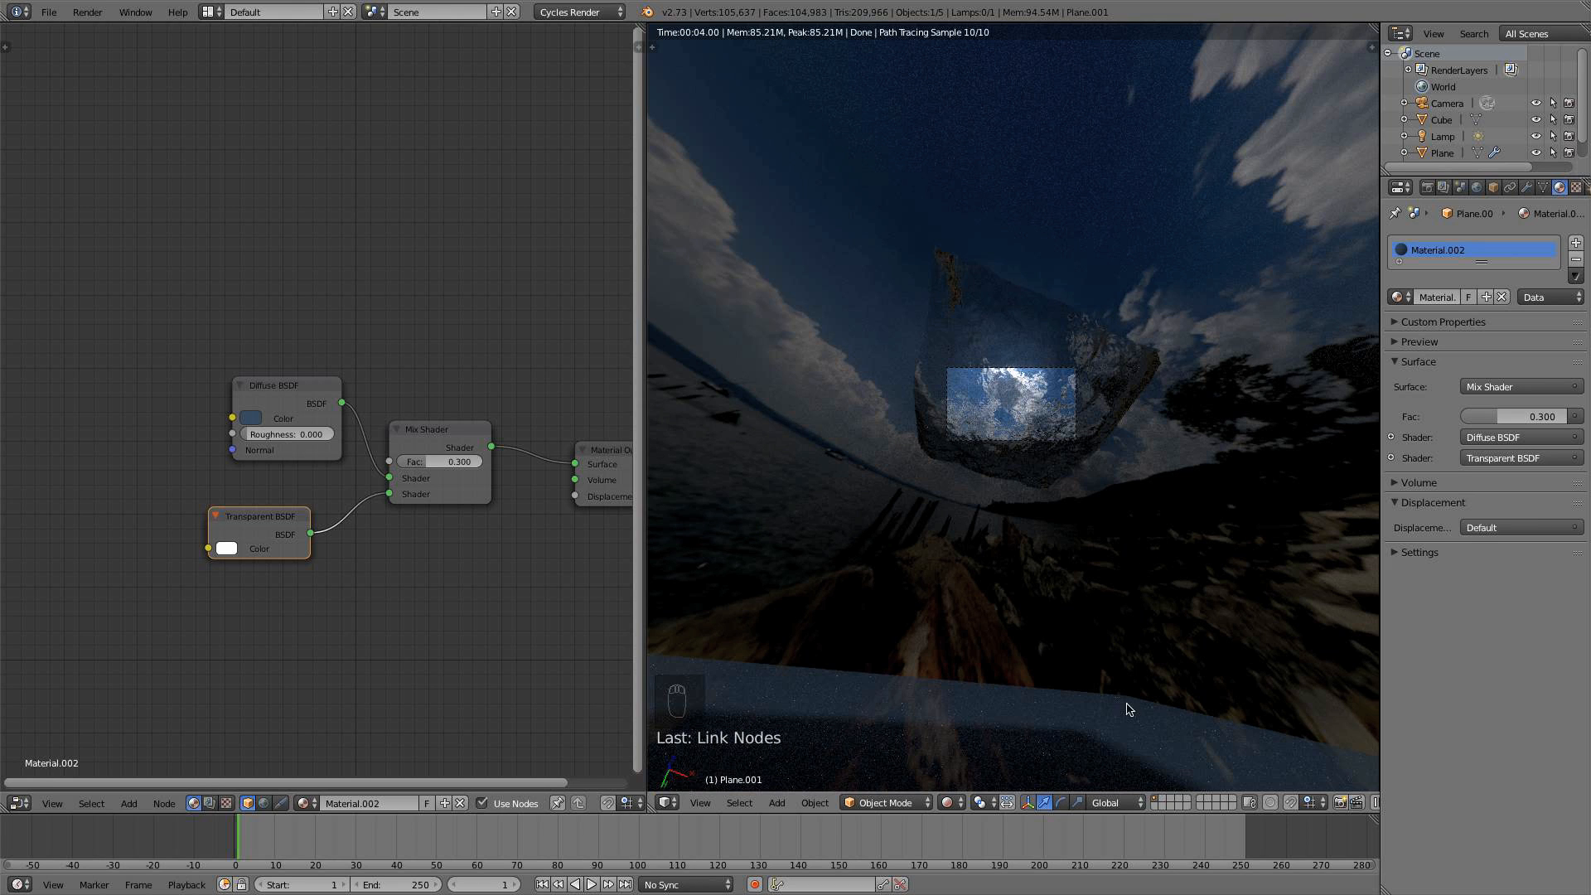
# Leave the rendered preview and add a Spot lamp above the water surface in the right orthographic view
pyautogui.hotkey('shift', 'z')
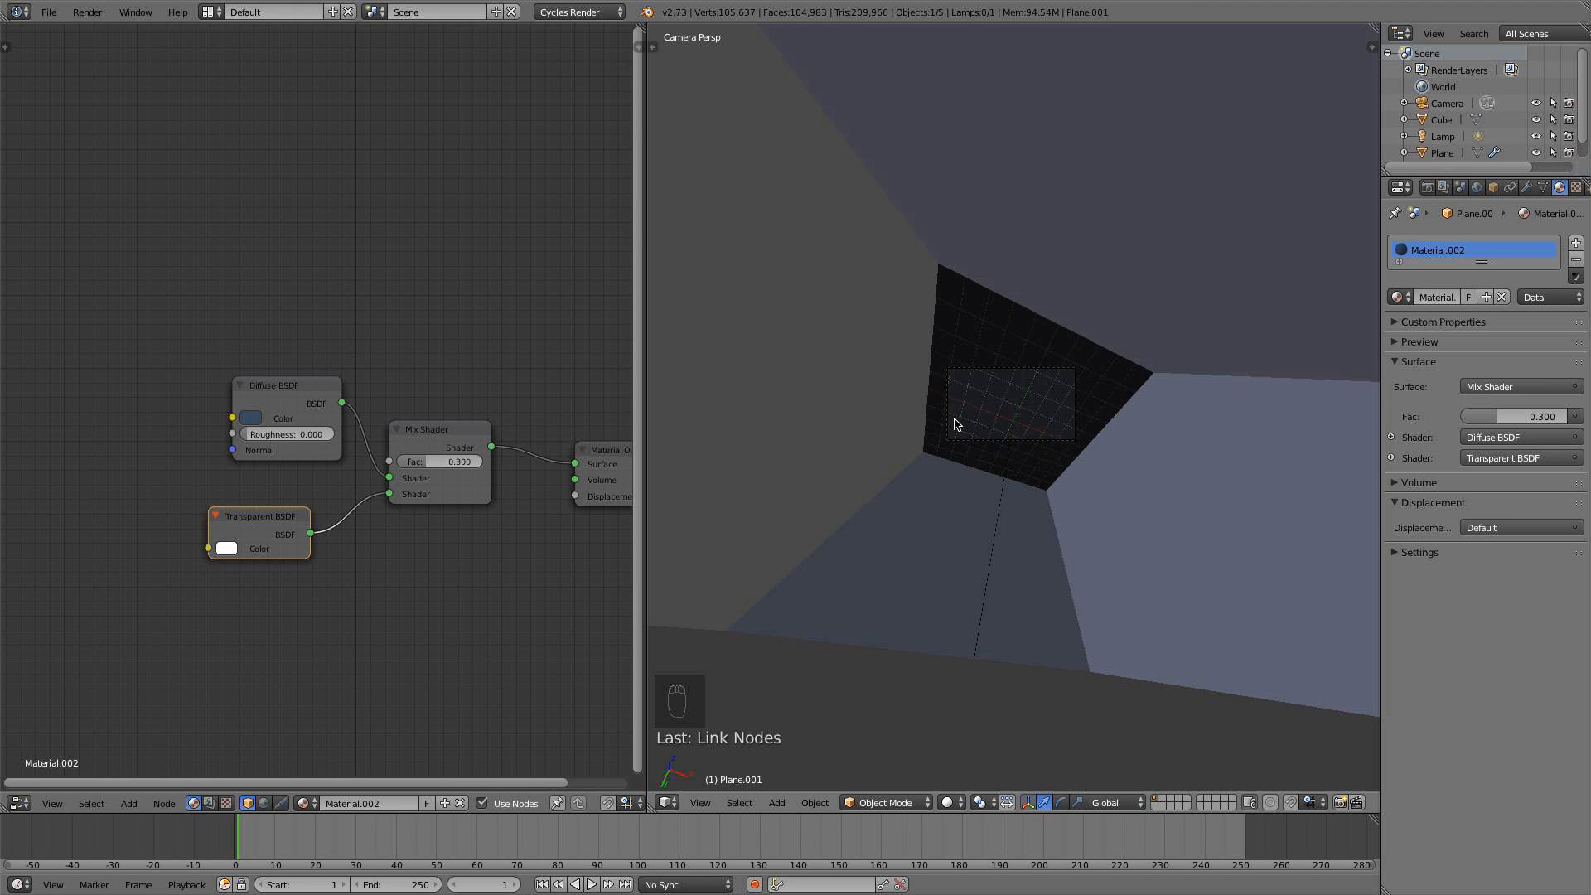
pyautogui.press('KP_1')
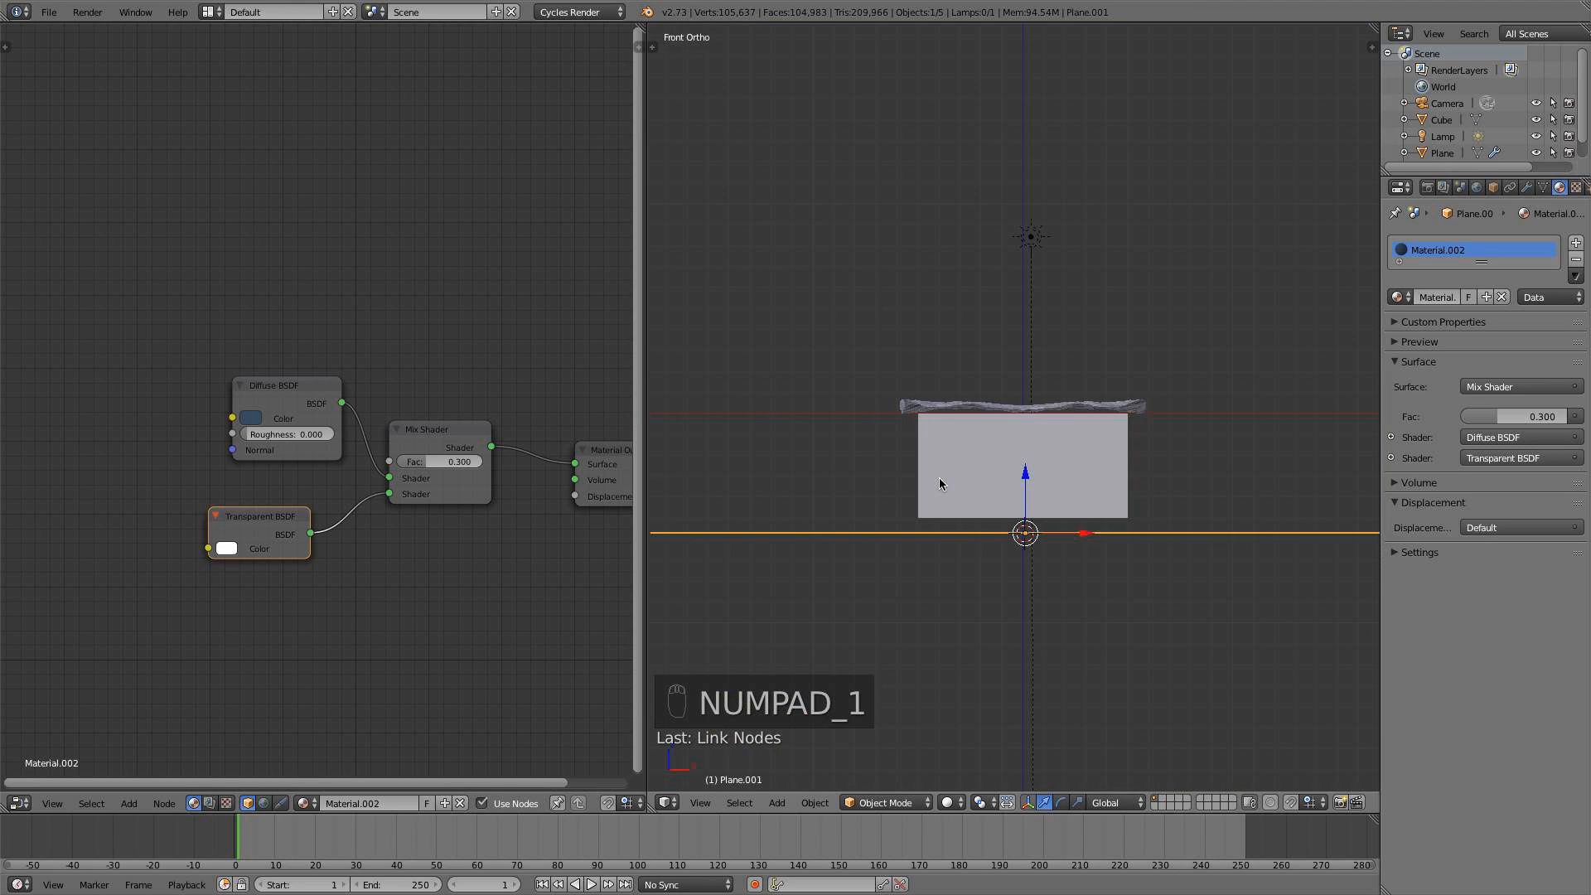
pyautogui.press('KP_3')
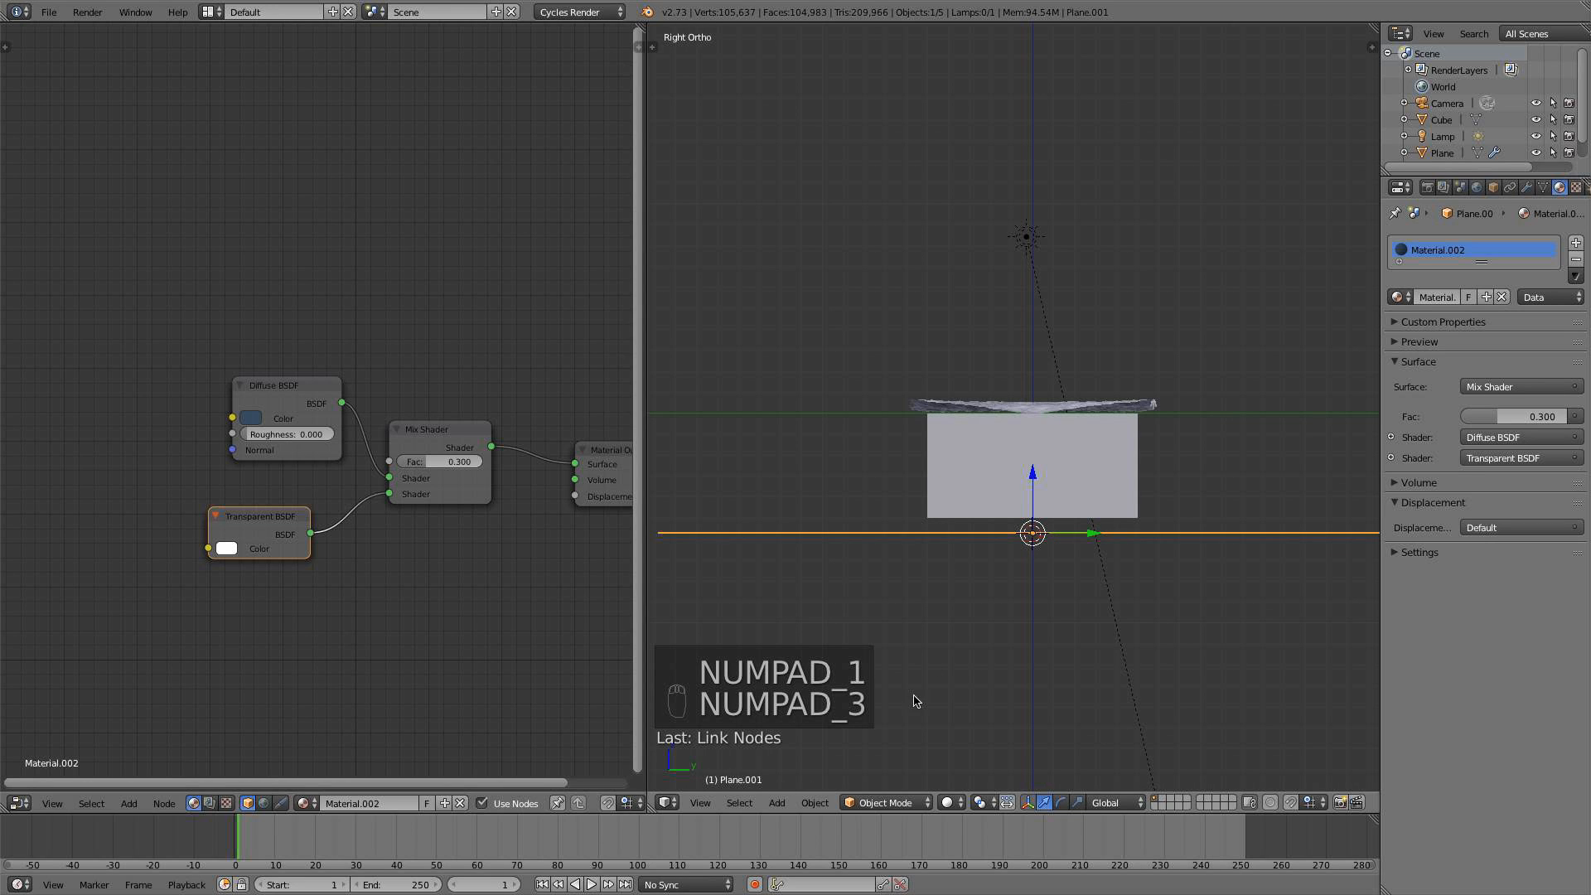
pyautogui.scroll(2, 1028, 600)
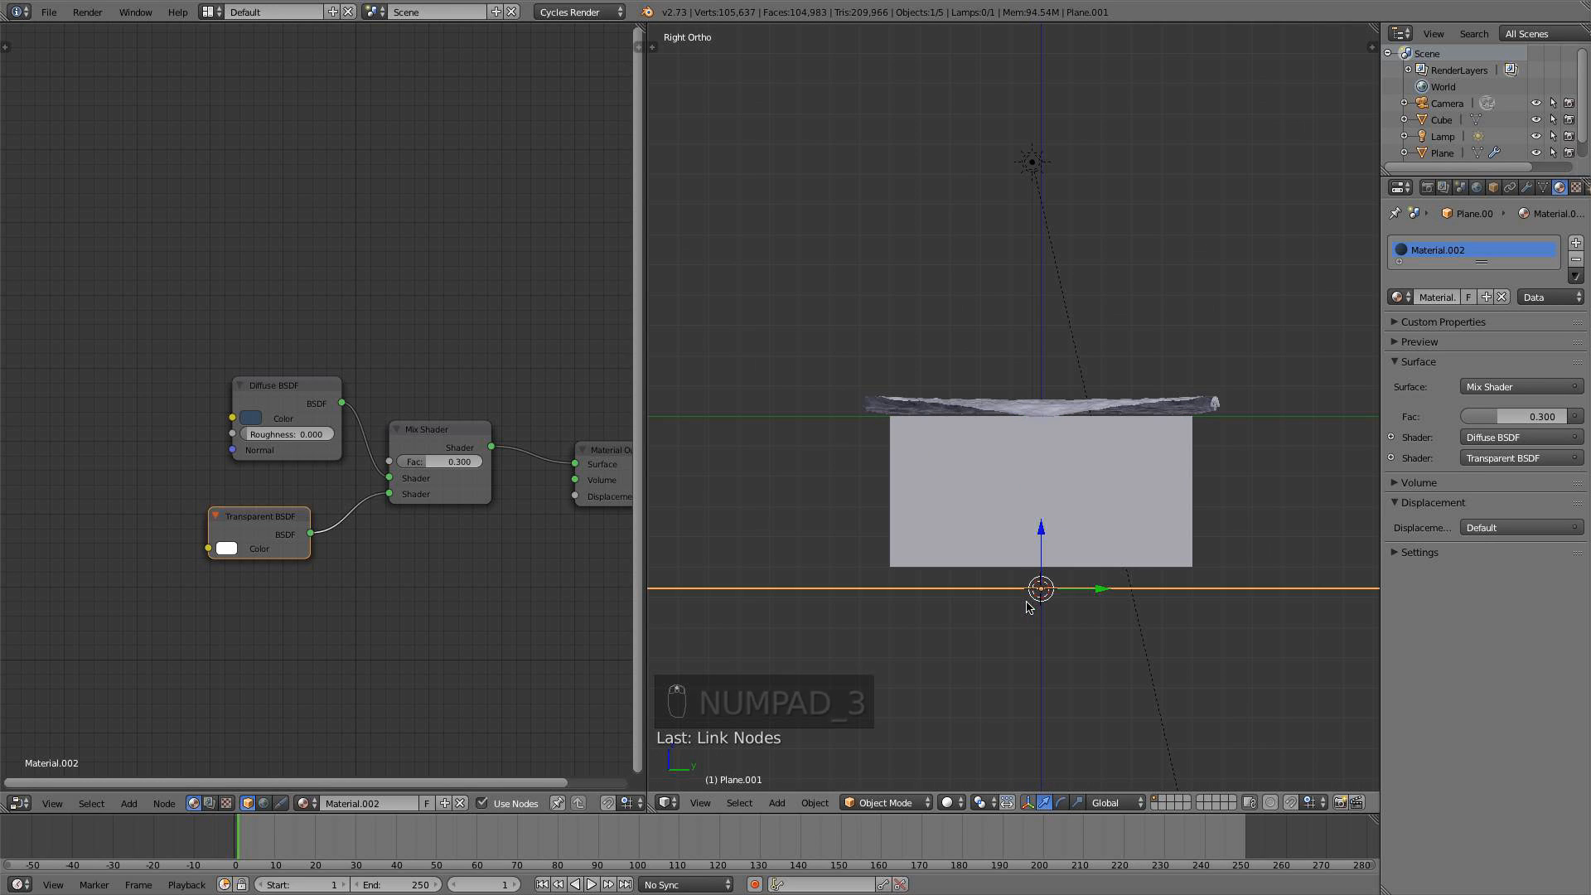
pyautogui.click(1062, 320)
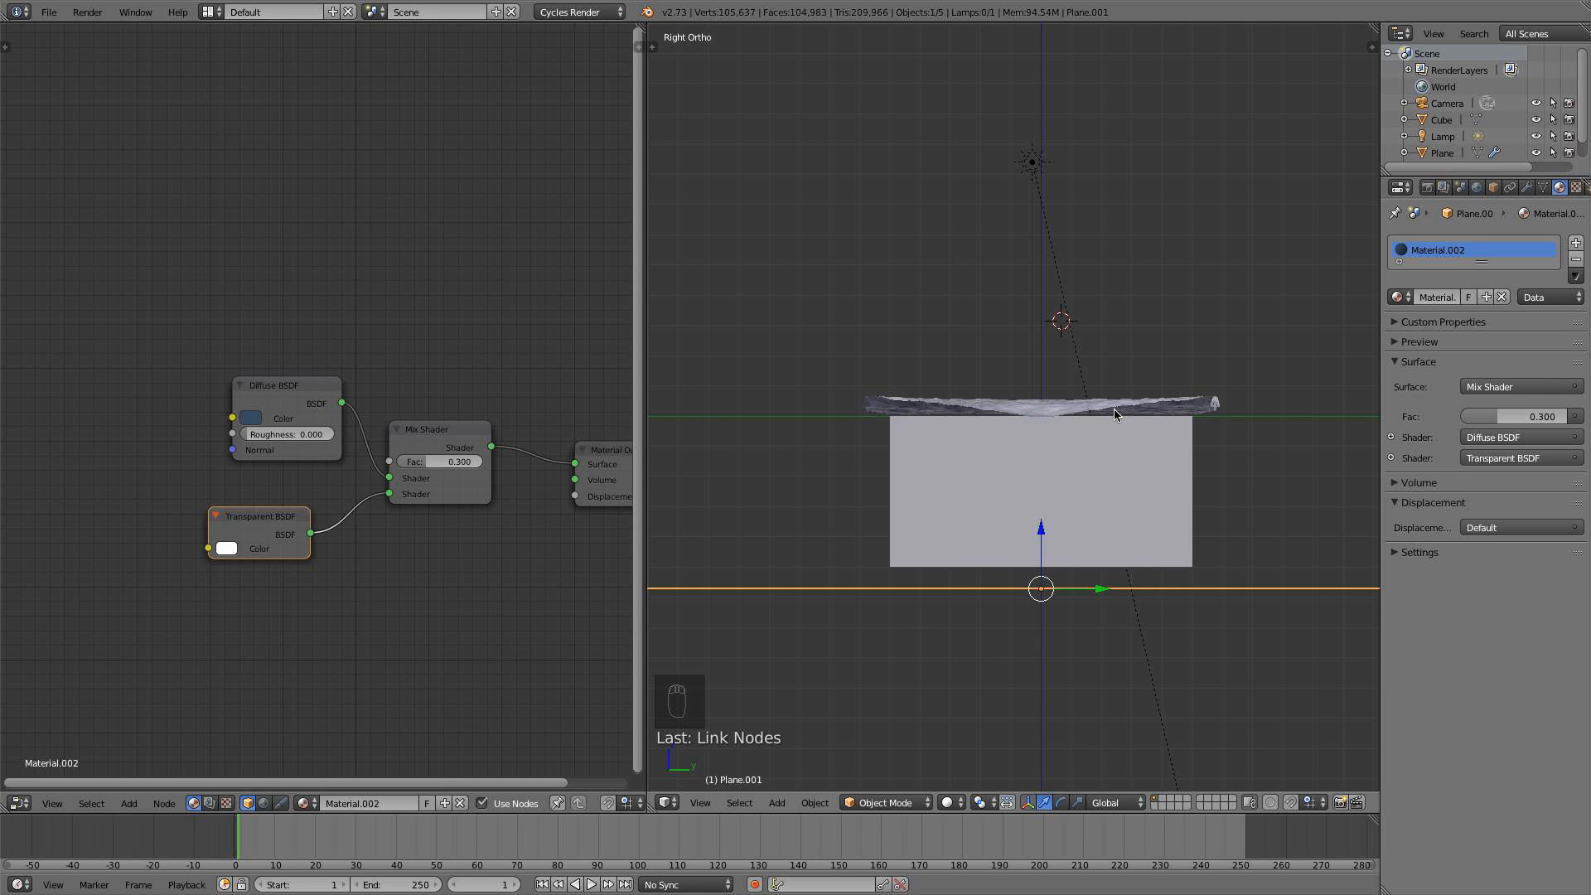
pyautogui.hotkey('shift', 'a')
pyautogui.moveTo(1078, 602)
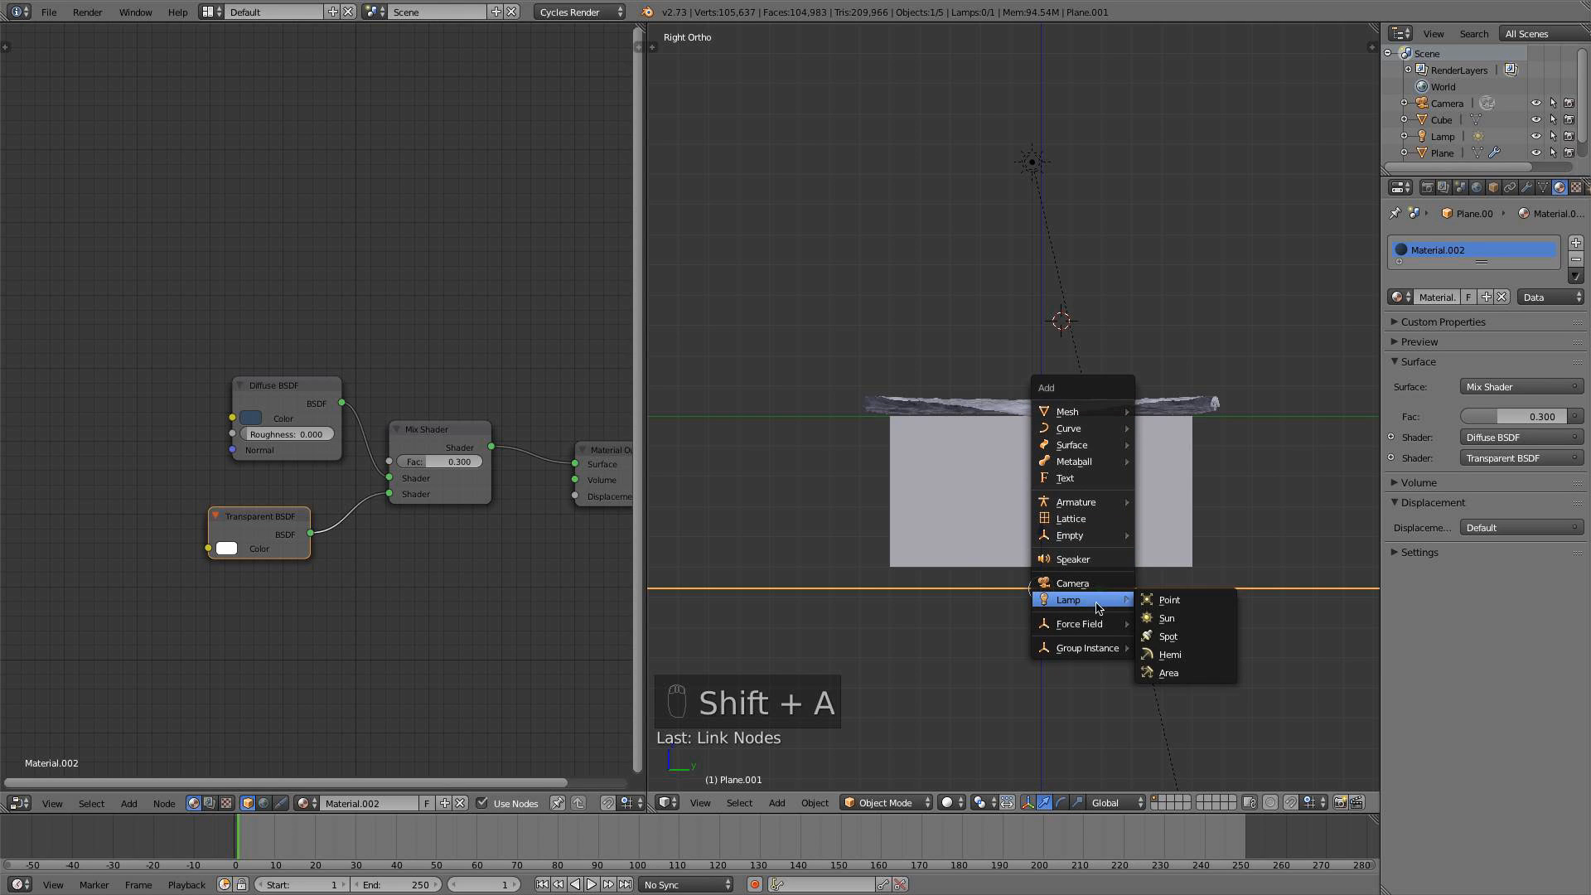
pyautogui.click(1175, 635)
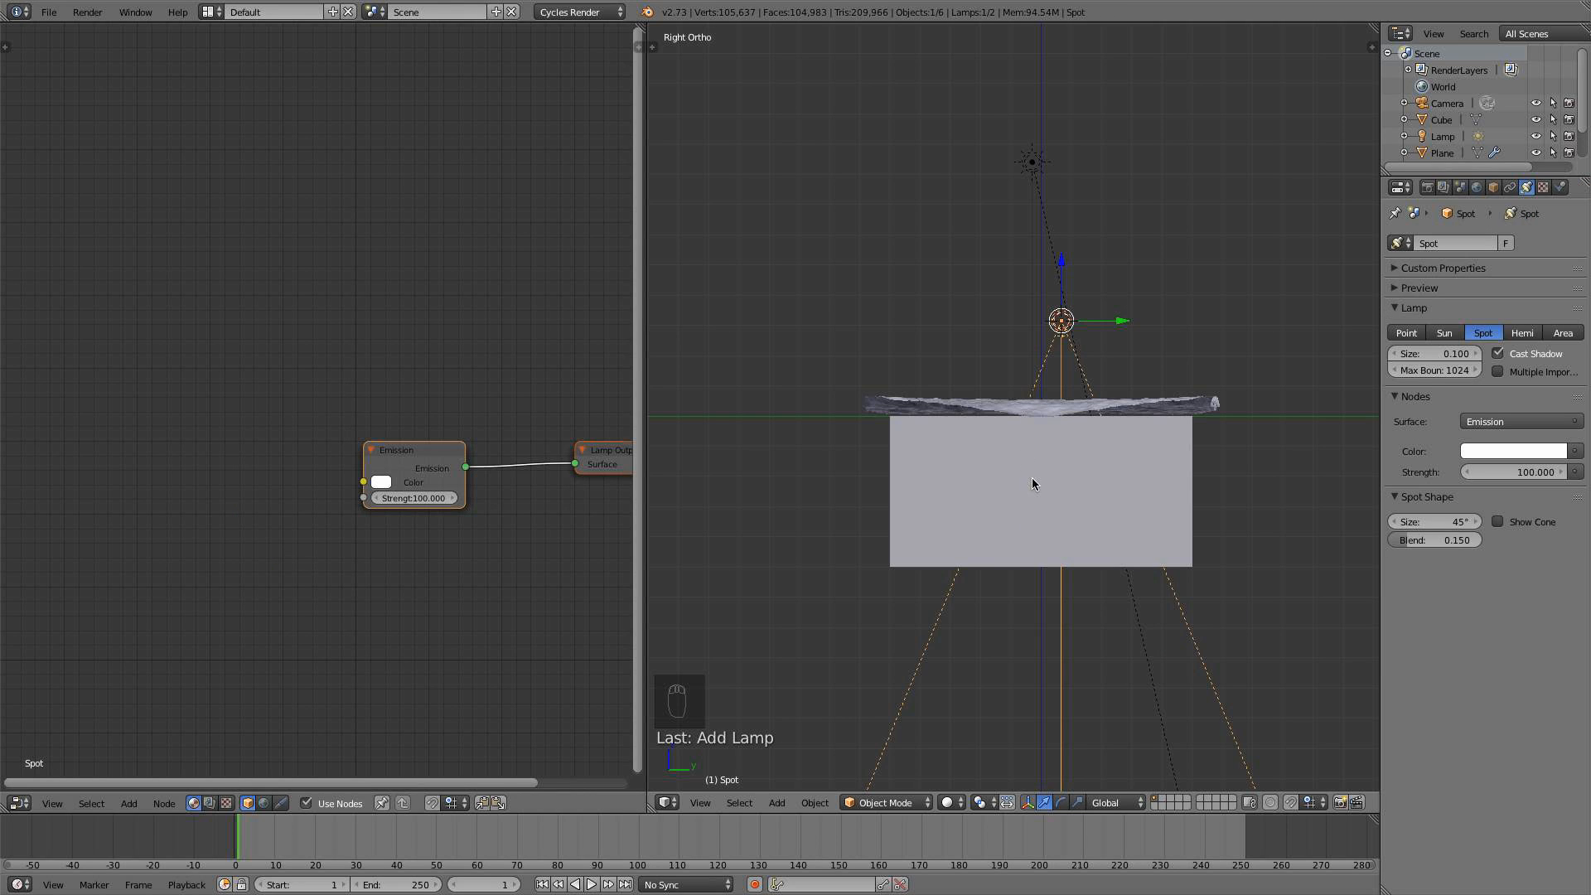
# Tilt the new Spot lamp slightly towards positive Y in the side view and check its placement from the other views
pyautogui.press('r')
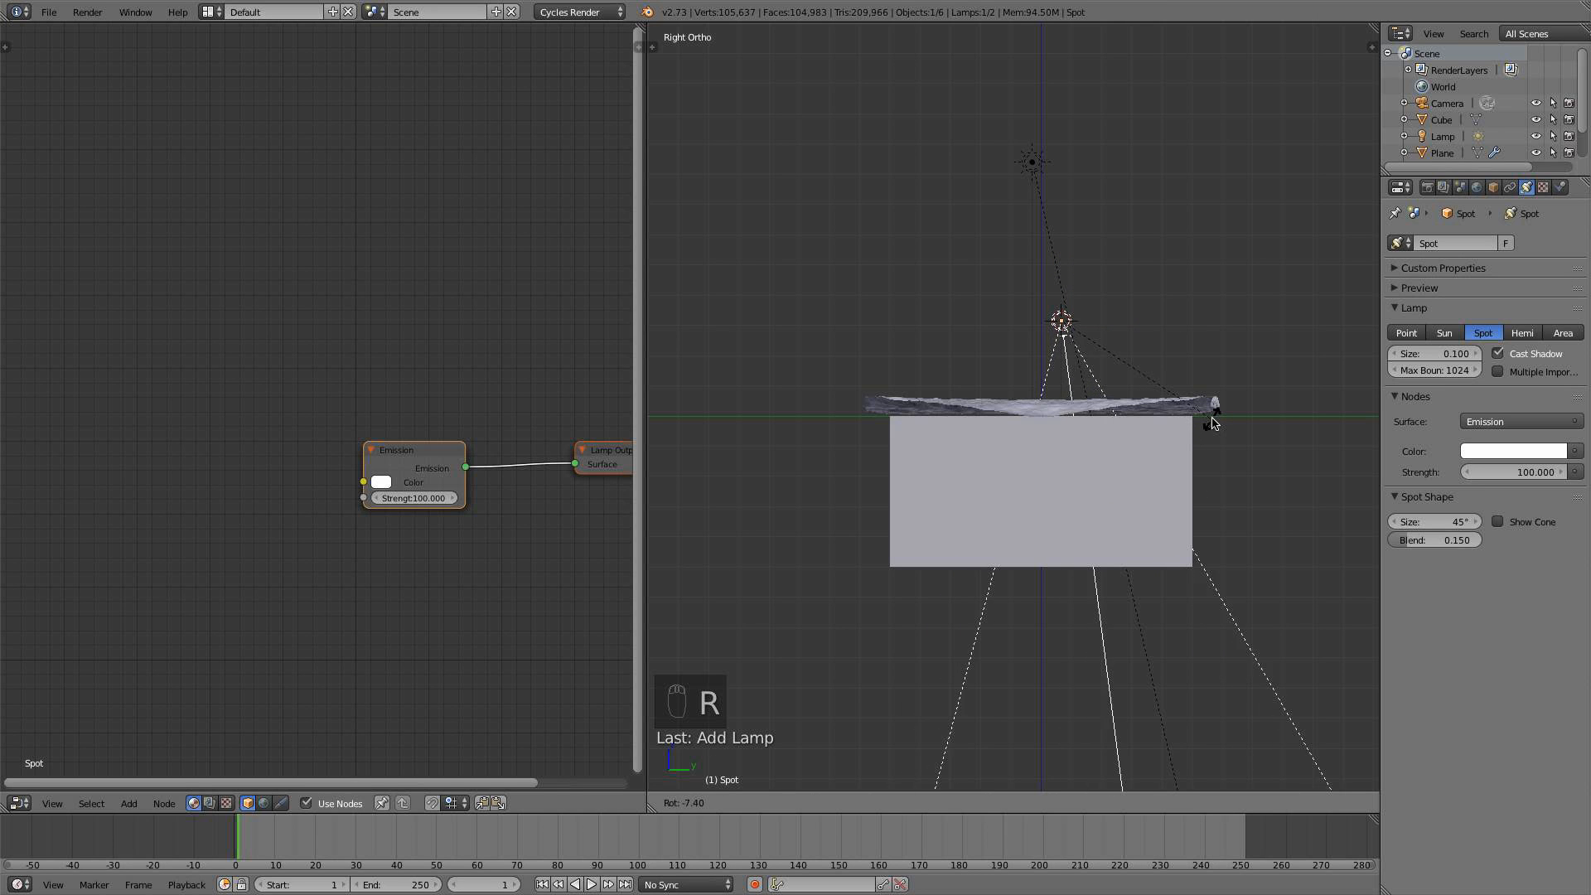
pyautogui.click(1211, 412)
pyautogui.press('KP_7')
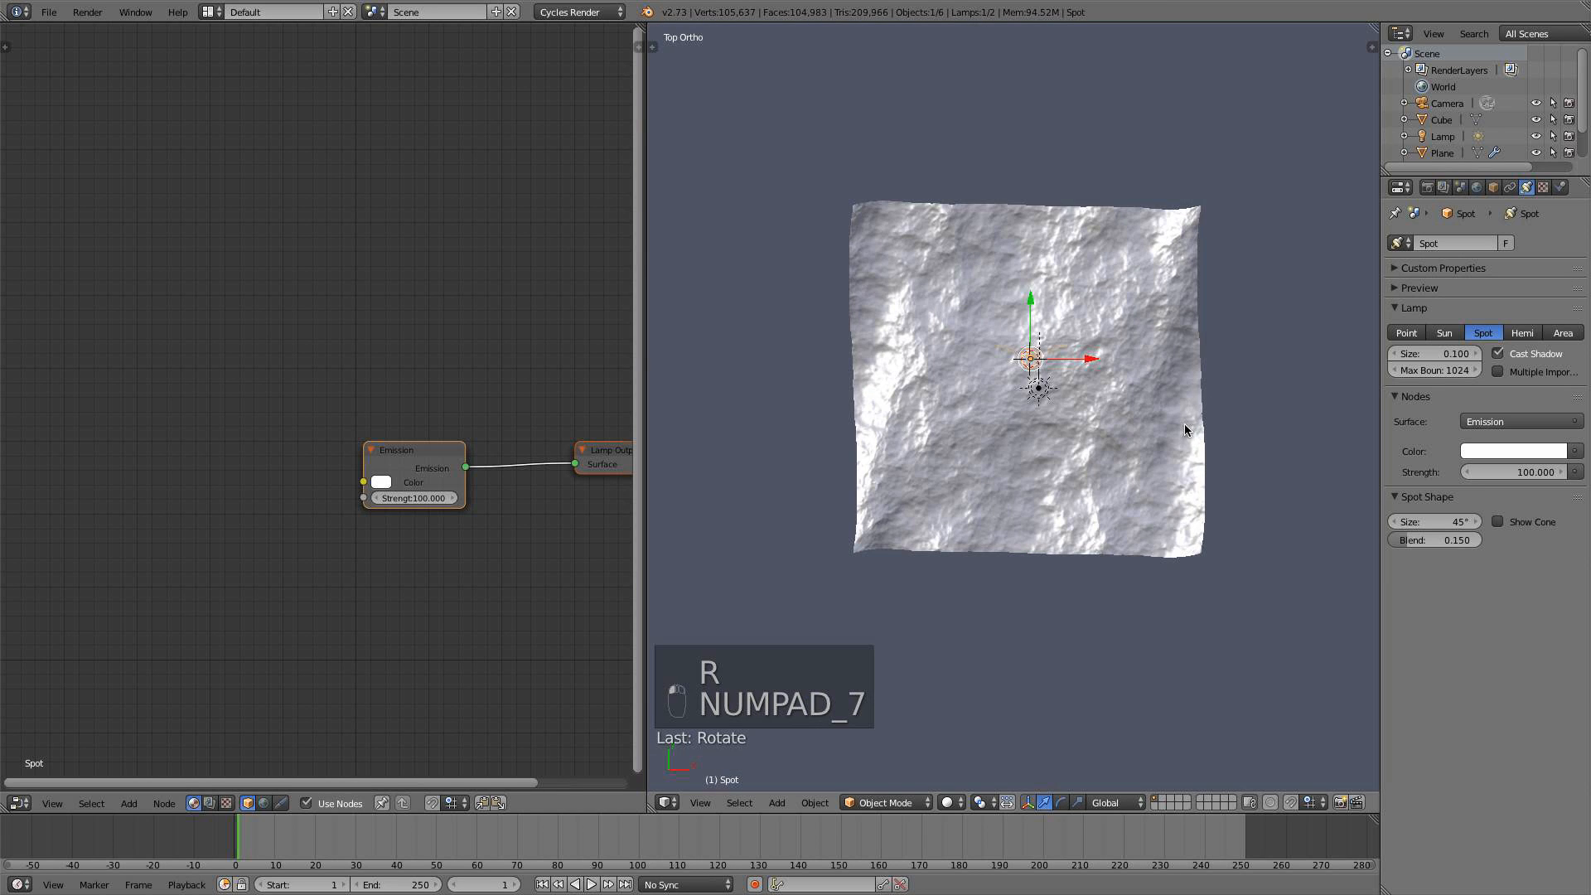
pyautogui.press('KP_3')
pyautogui.press('KP_0')
pyautogui.press('KP_3')
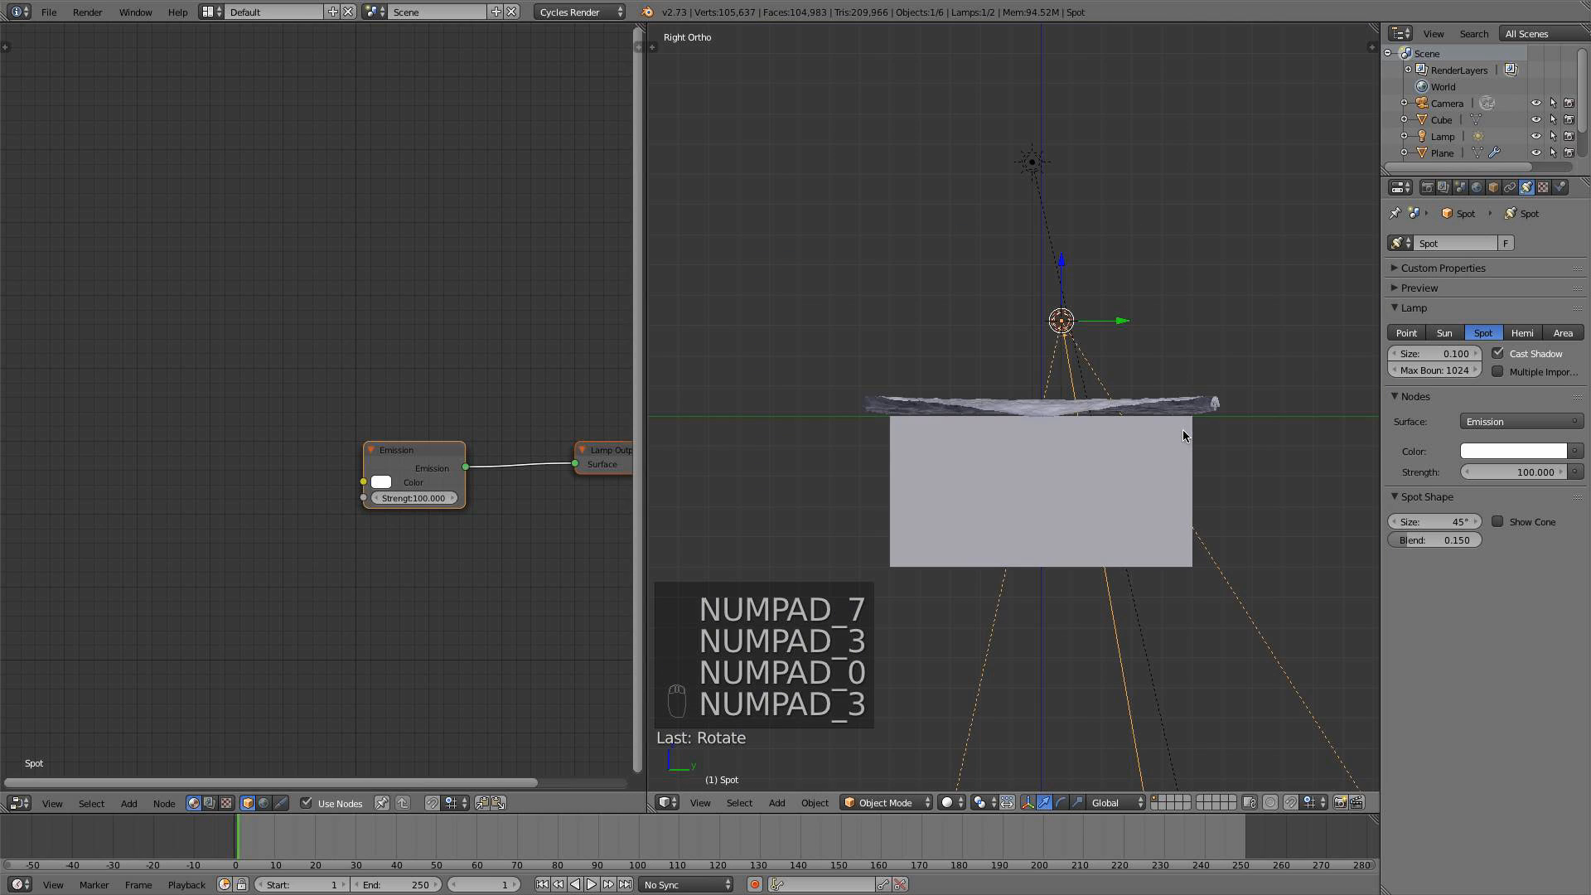
# Show the scene in wireframe to locate the camera, and rotate the Spot lamp further towards positive Y
pyautogui.press('z')
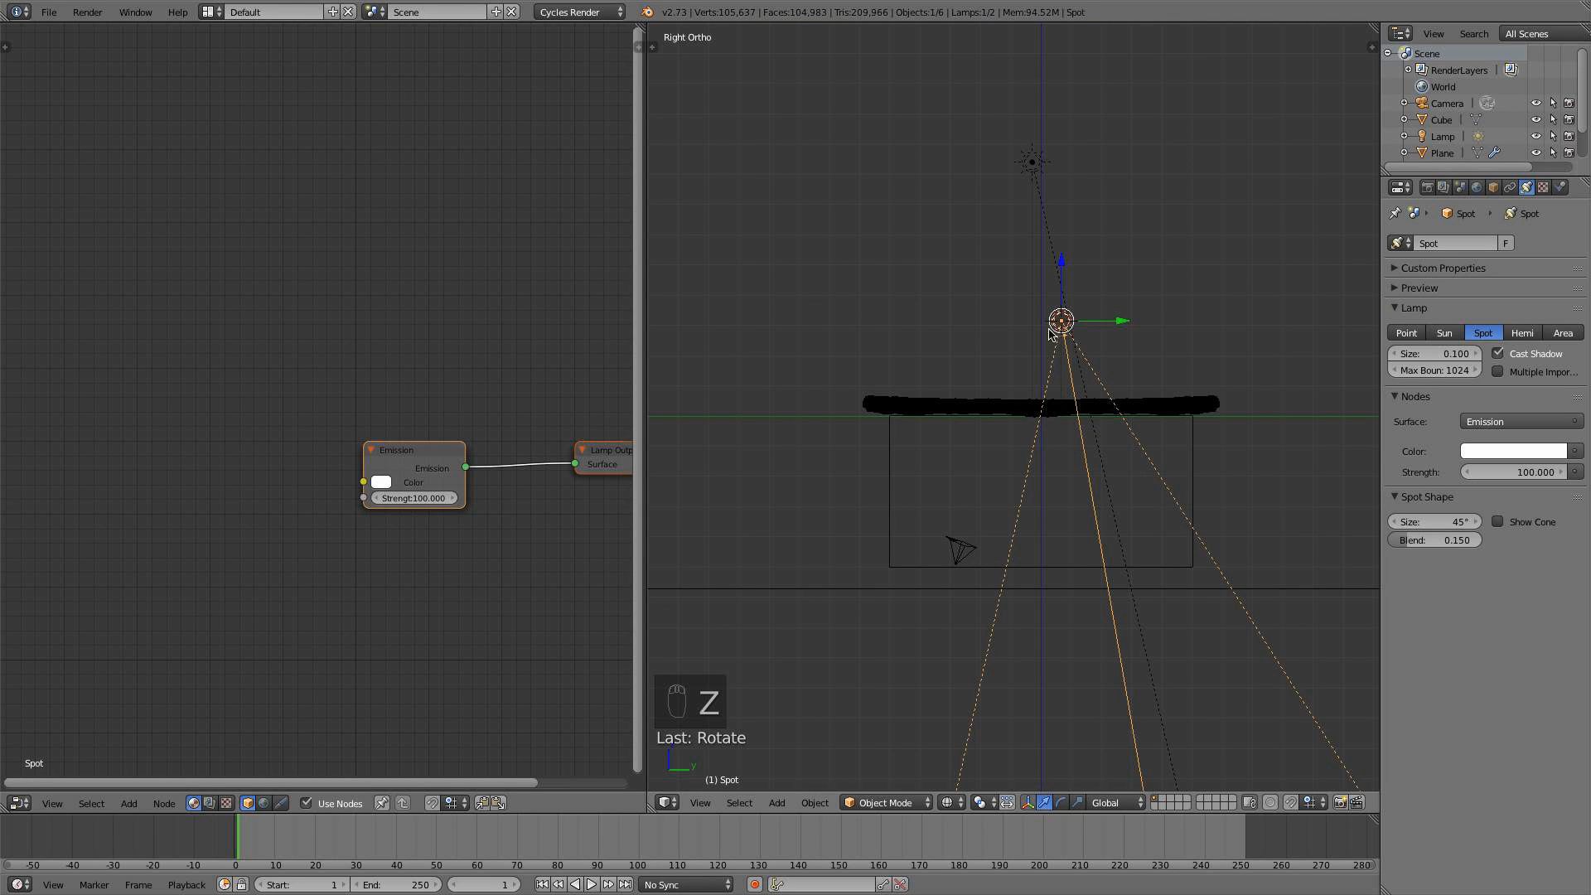
pyautogui.rightClick(964, 549)
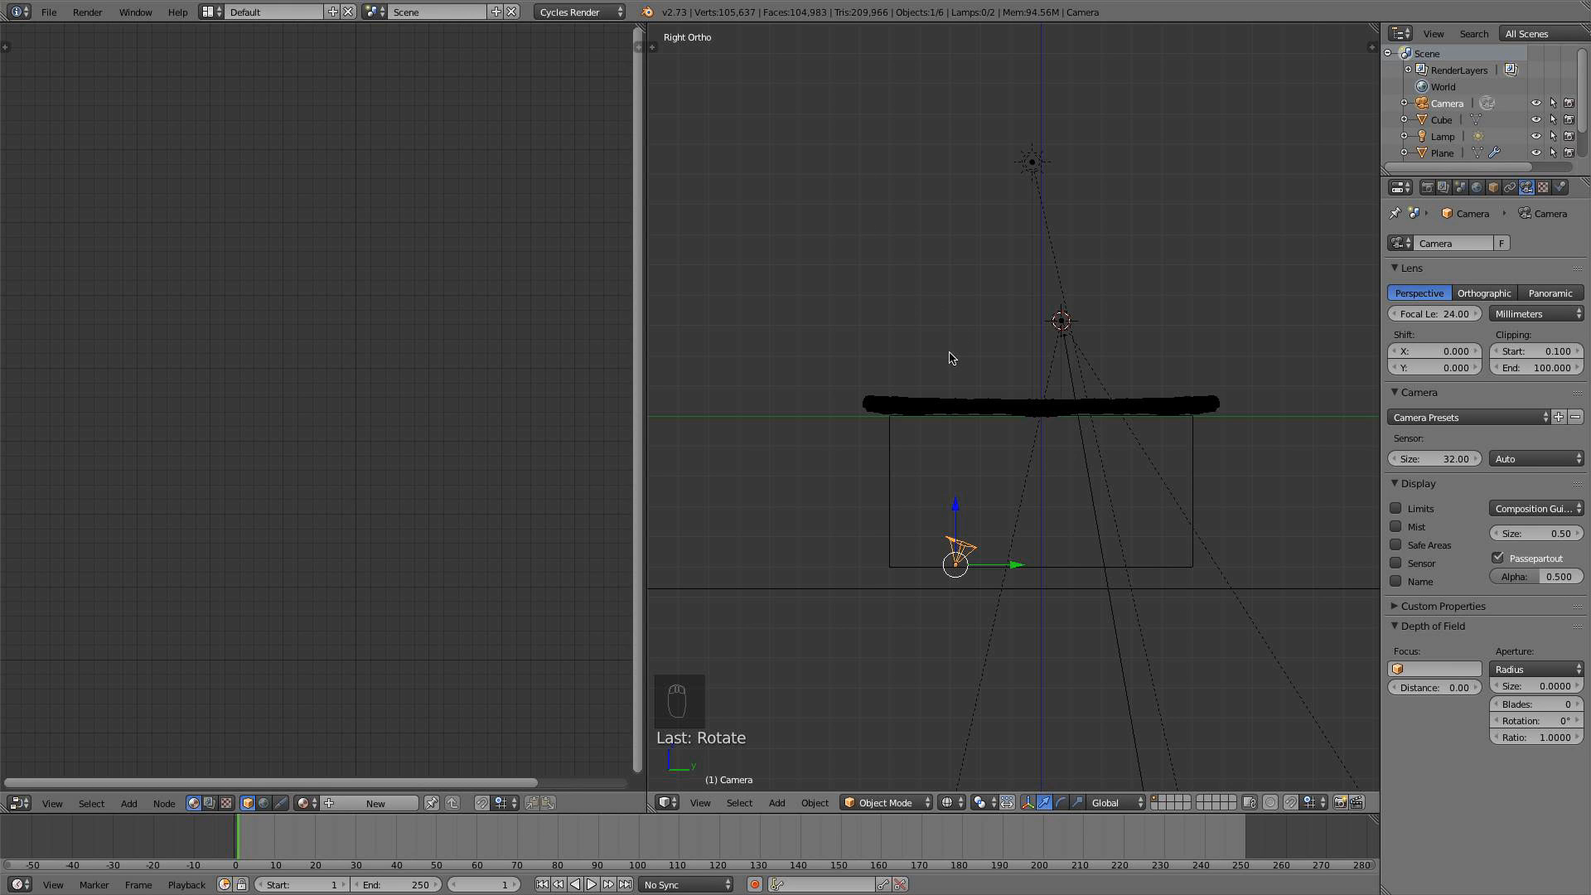
pyautogui.rightClick(1059, 327)
pyautogui.press('r')
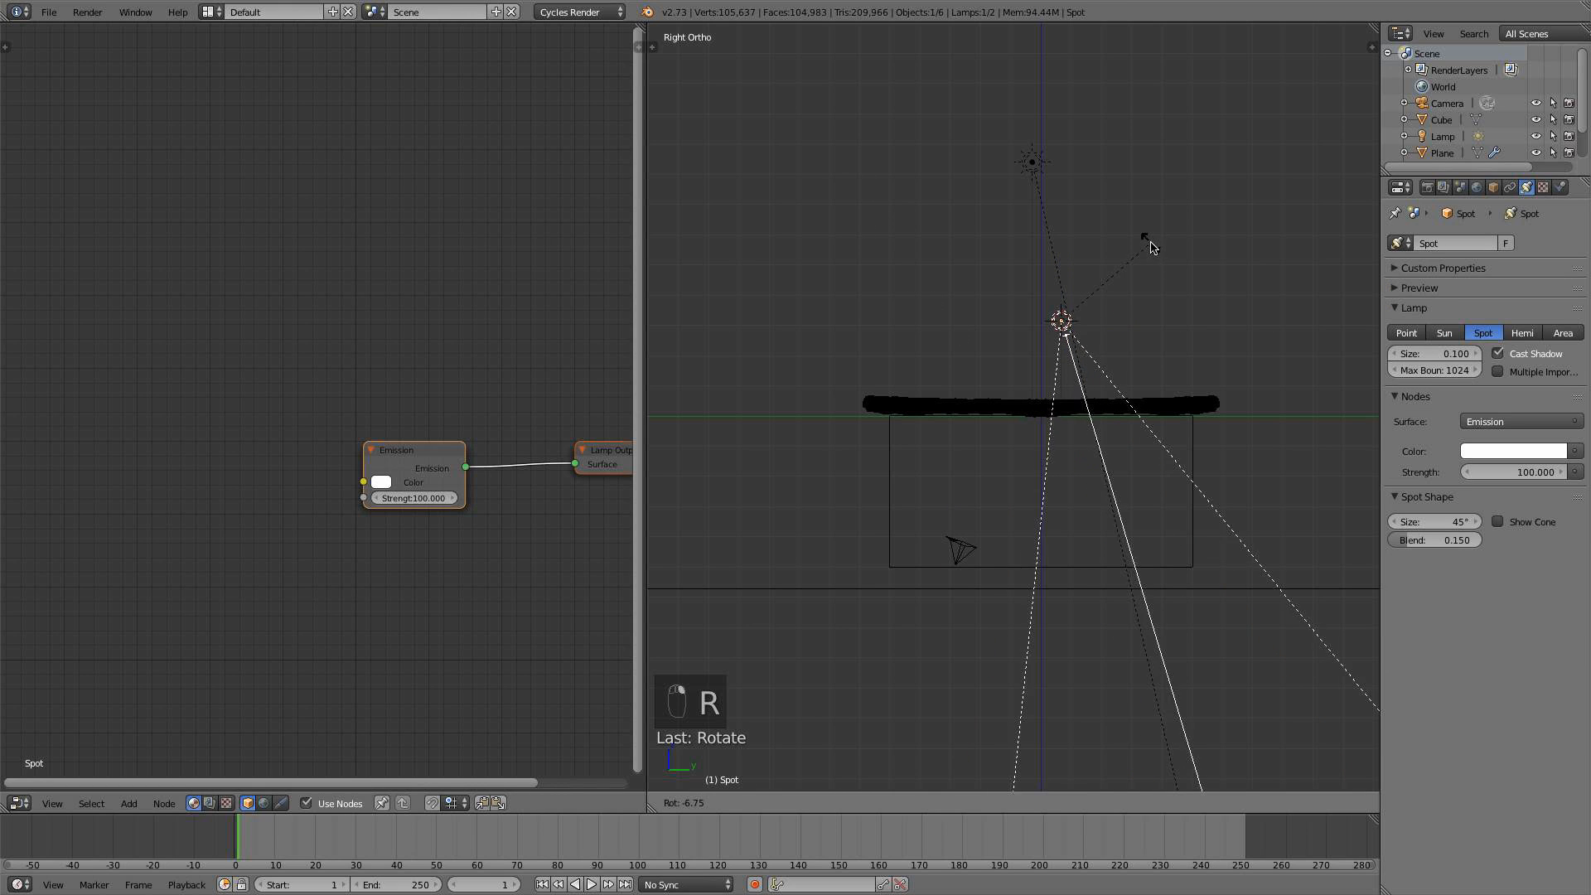
pyautogui.click(1109, 249)
# Move the Spot lamp directly above the camera, clear of the water surface, and return to the camera view
pyautogui.press('g')
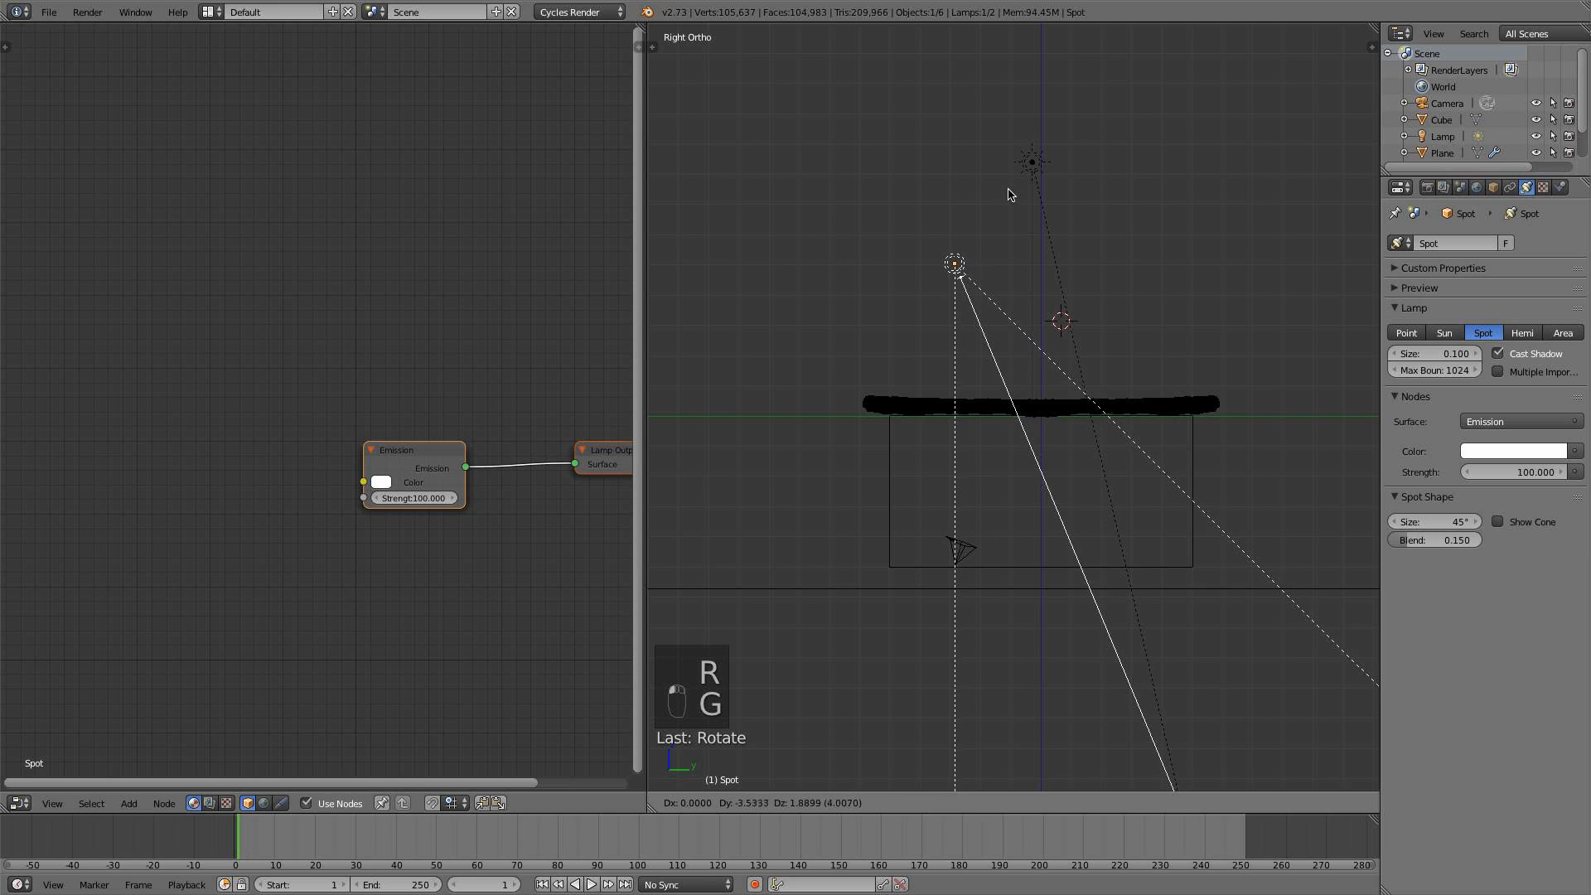
pyautogui.click(1012, 197)
pyautogui.press('g')
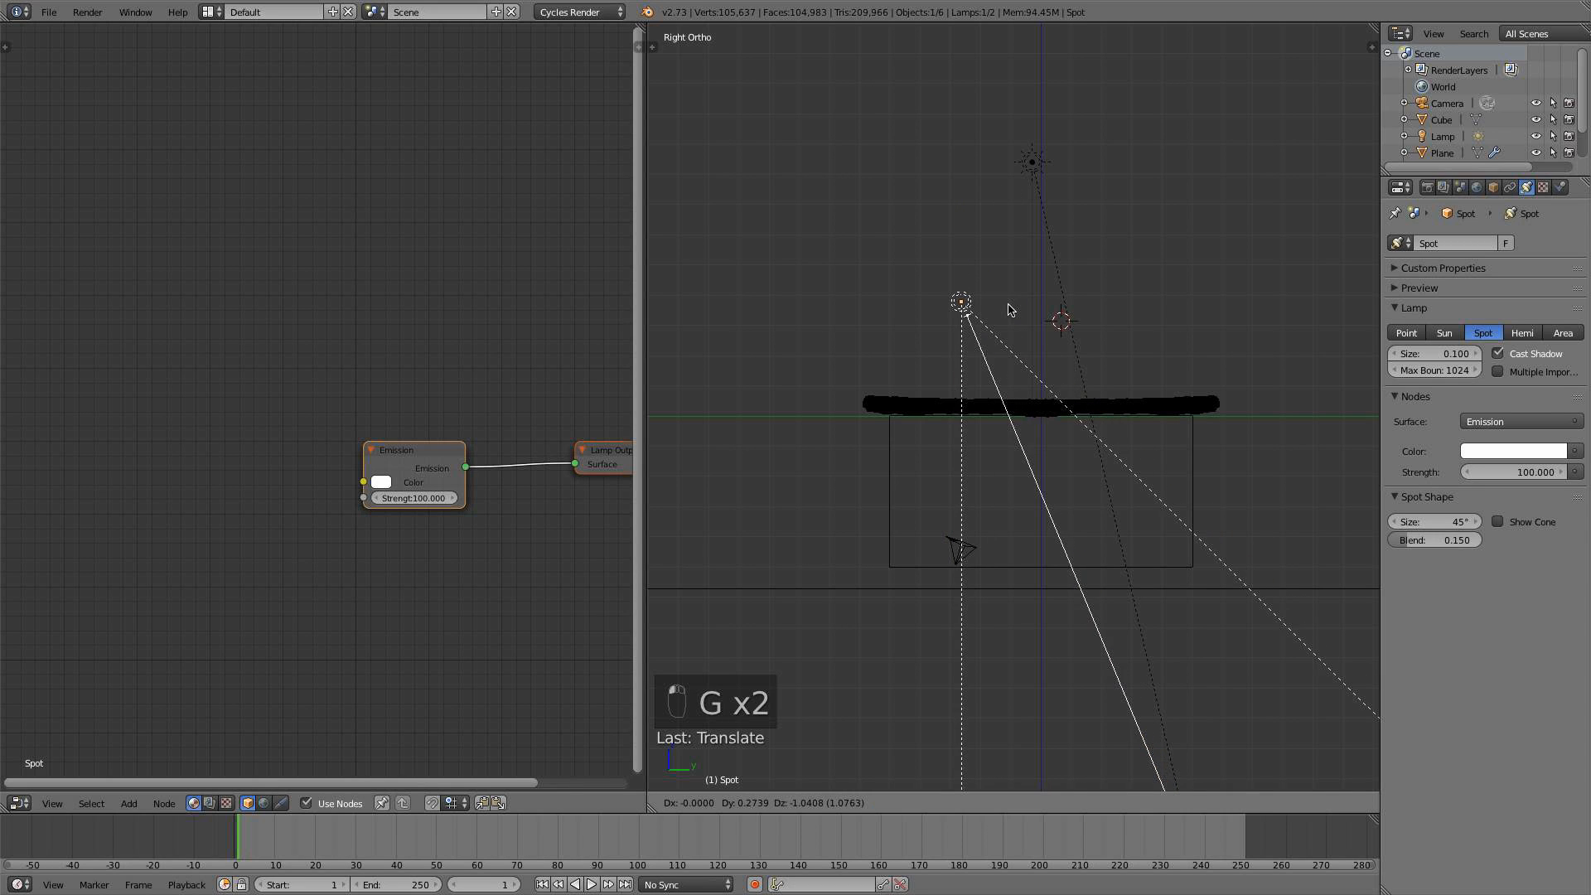
pyautogui.click(1010, 305)
pyautogui.press('KP_1')
pyautogui.press('KP_0')
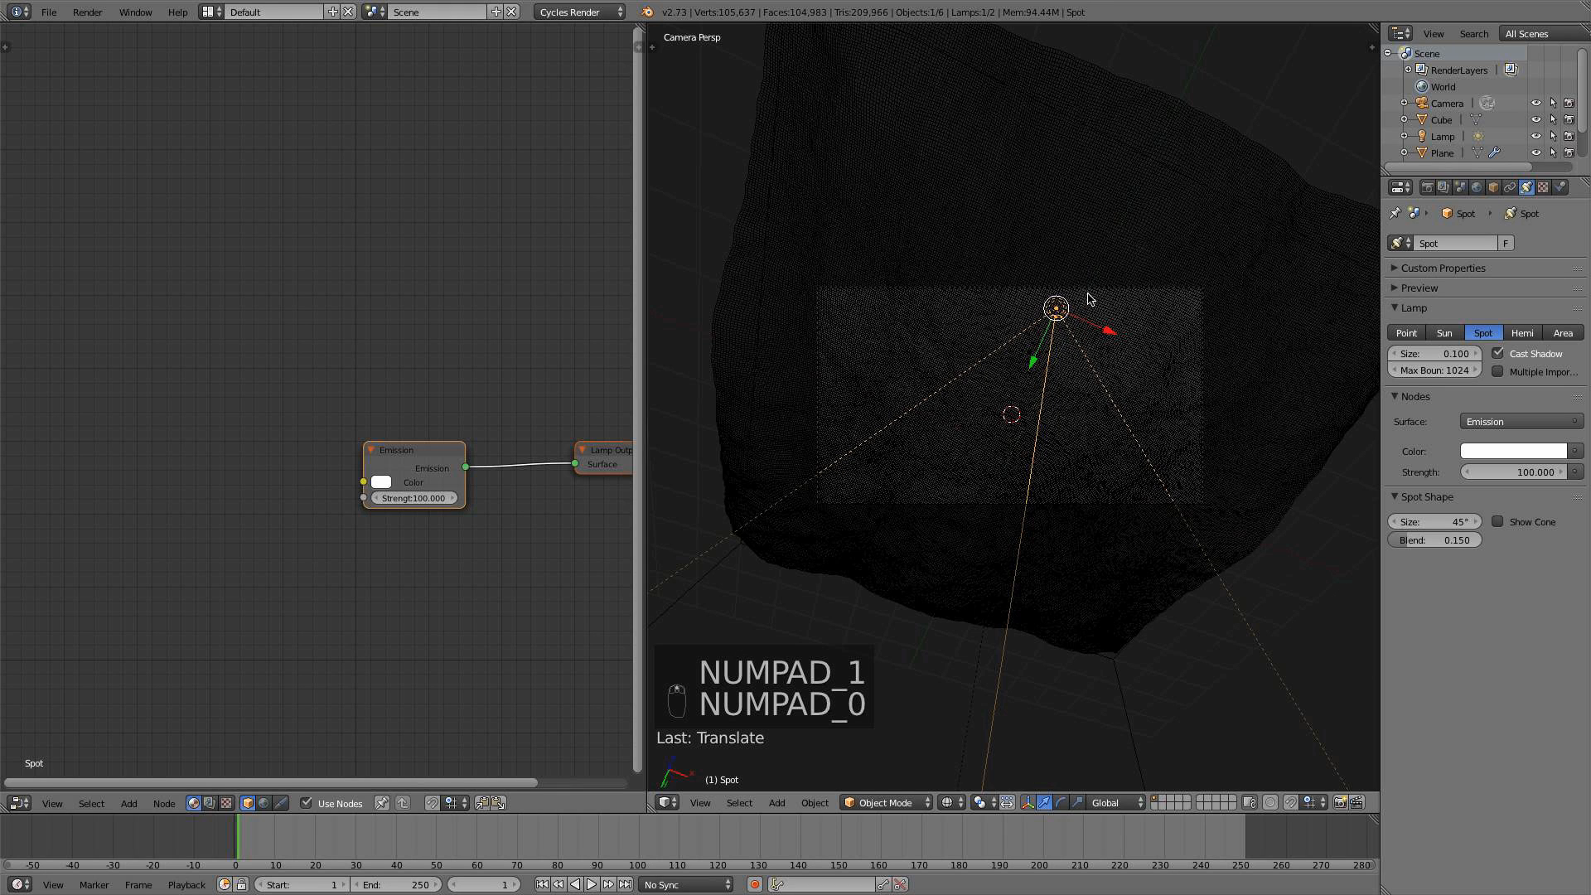
# Centre the Spot lamp at the top edge of the camera frame and rotate it about -15° to aim straight down the frame
pyautogui.press('g')
pyautogui.click(1068, 284)
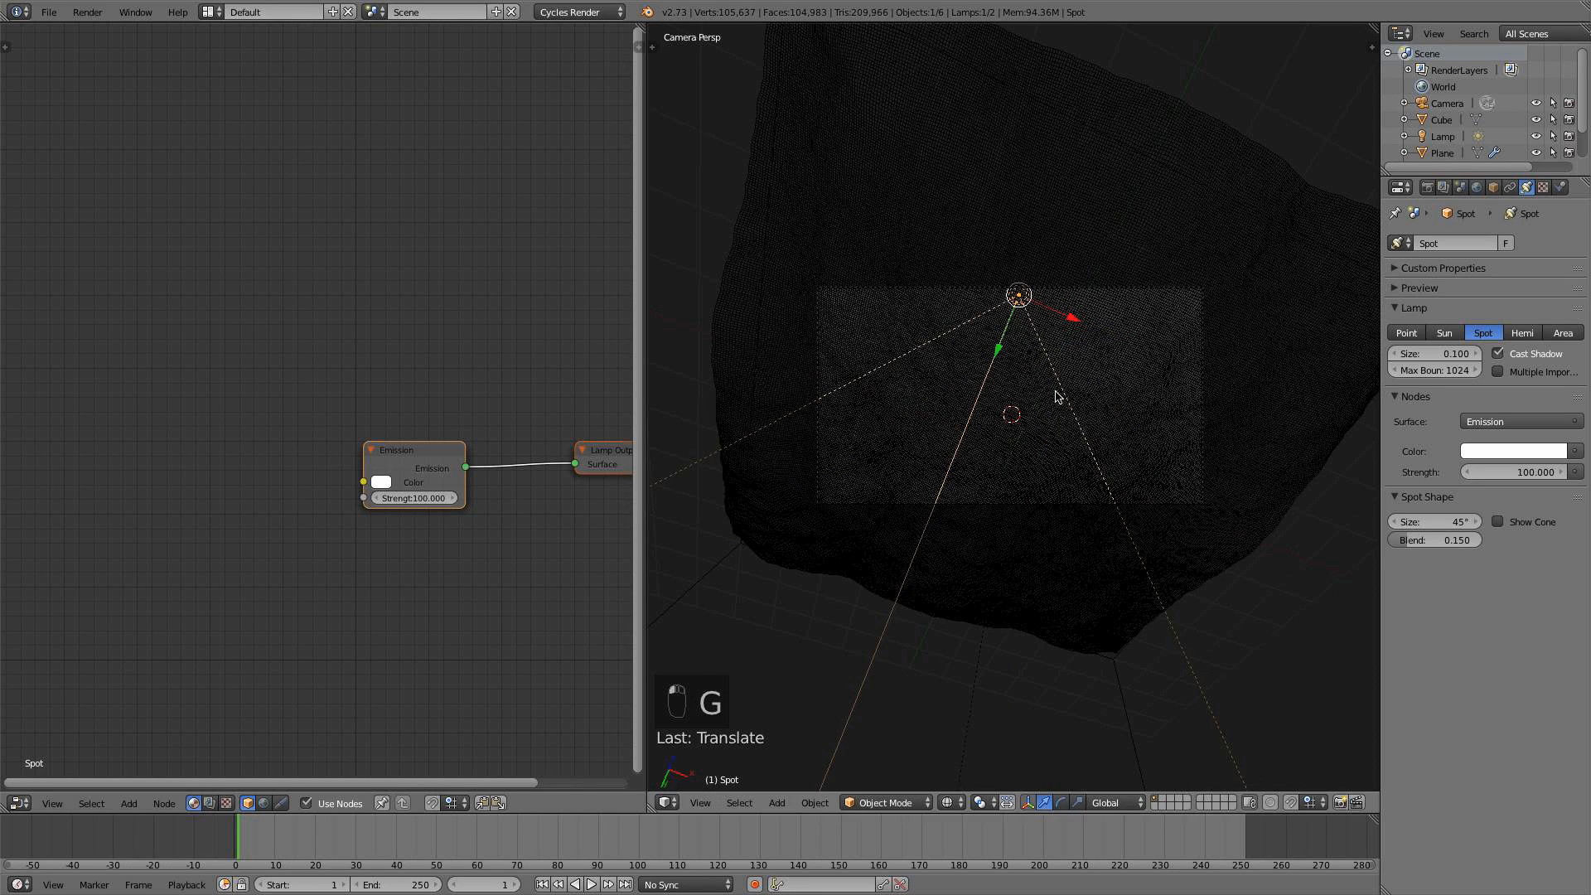
pyautogui.press('r')
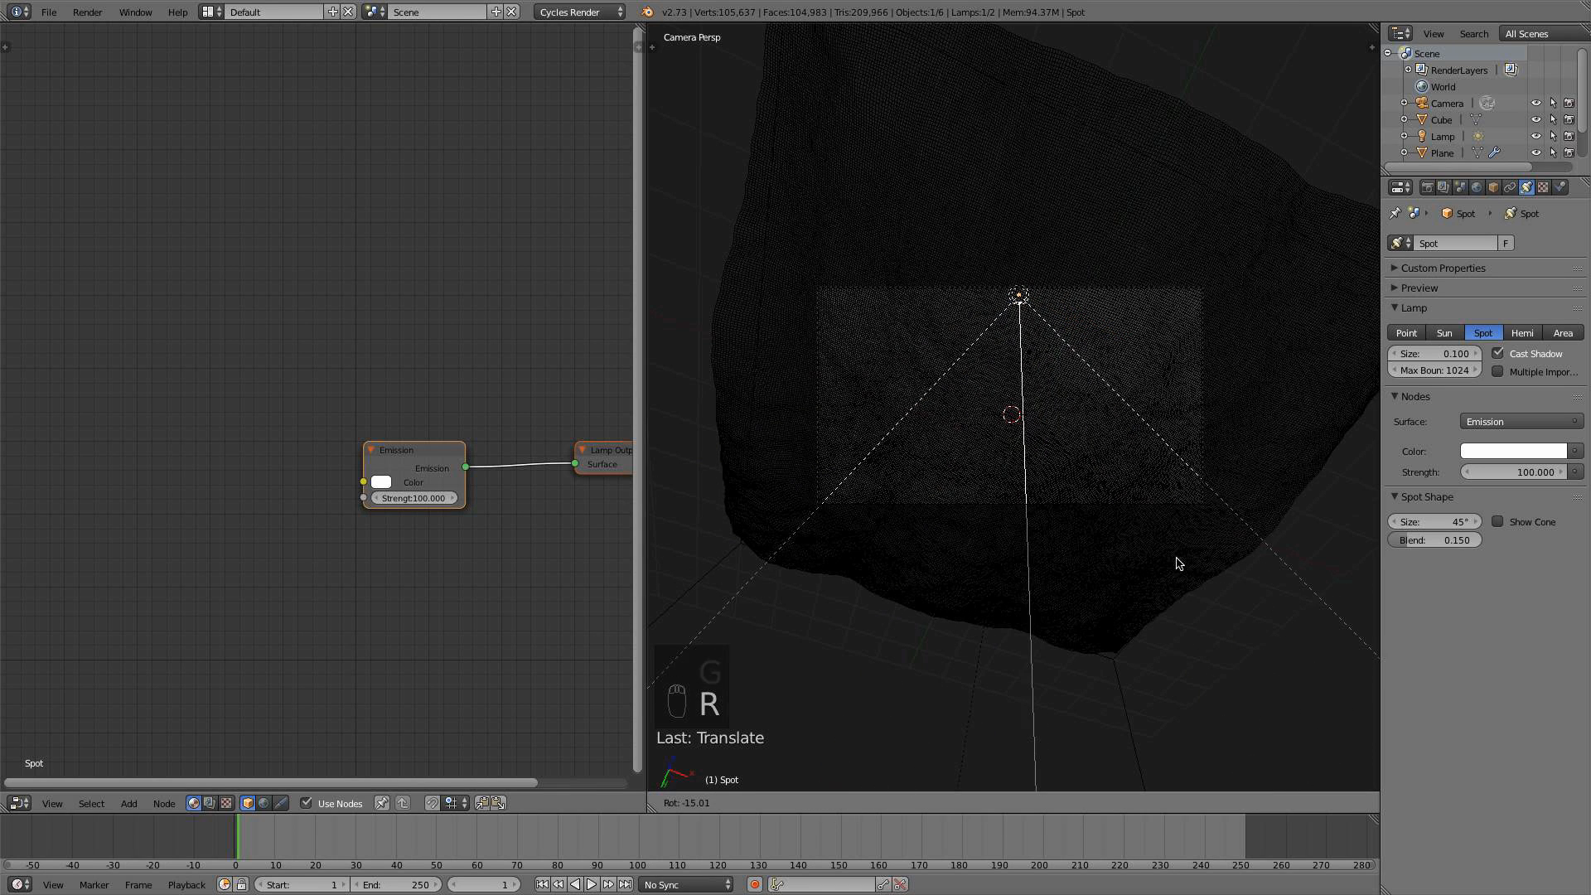
pyautogui.click(1173, 560)
pyautogui.press('KP_Enter')
pyautogui.press('KP_3')
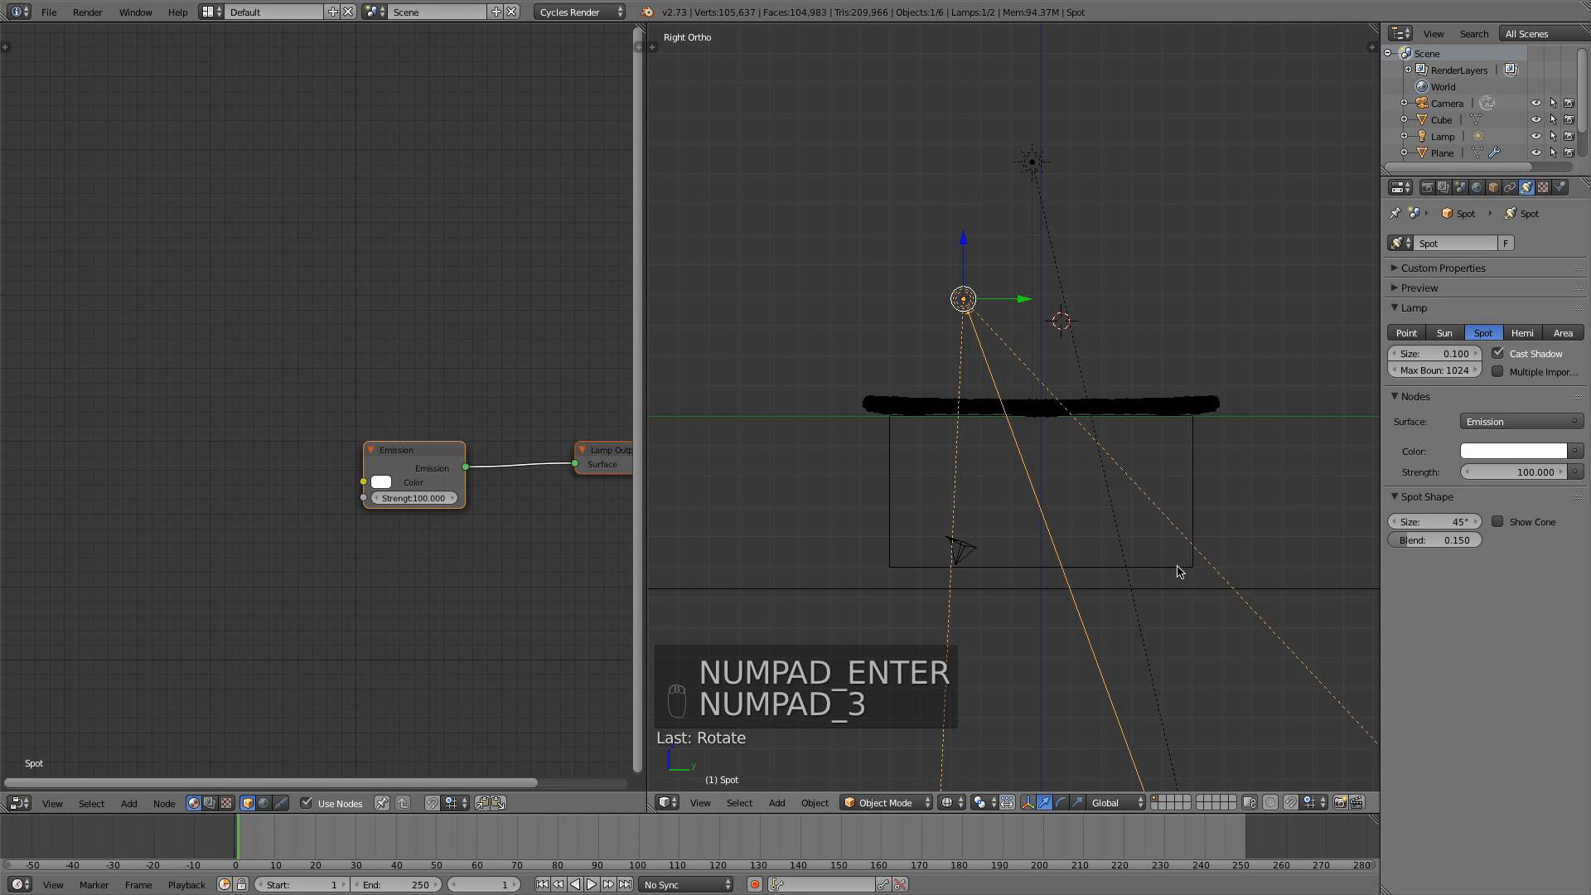
# Set the Spot lamp's cone size to 40°
pyautogui.click(1431, 524)
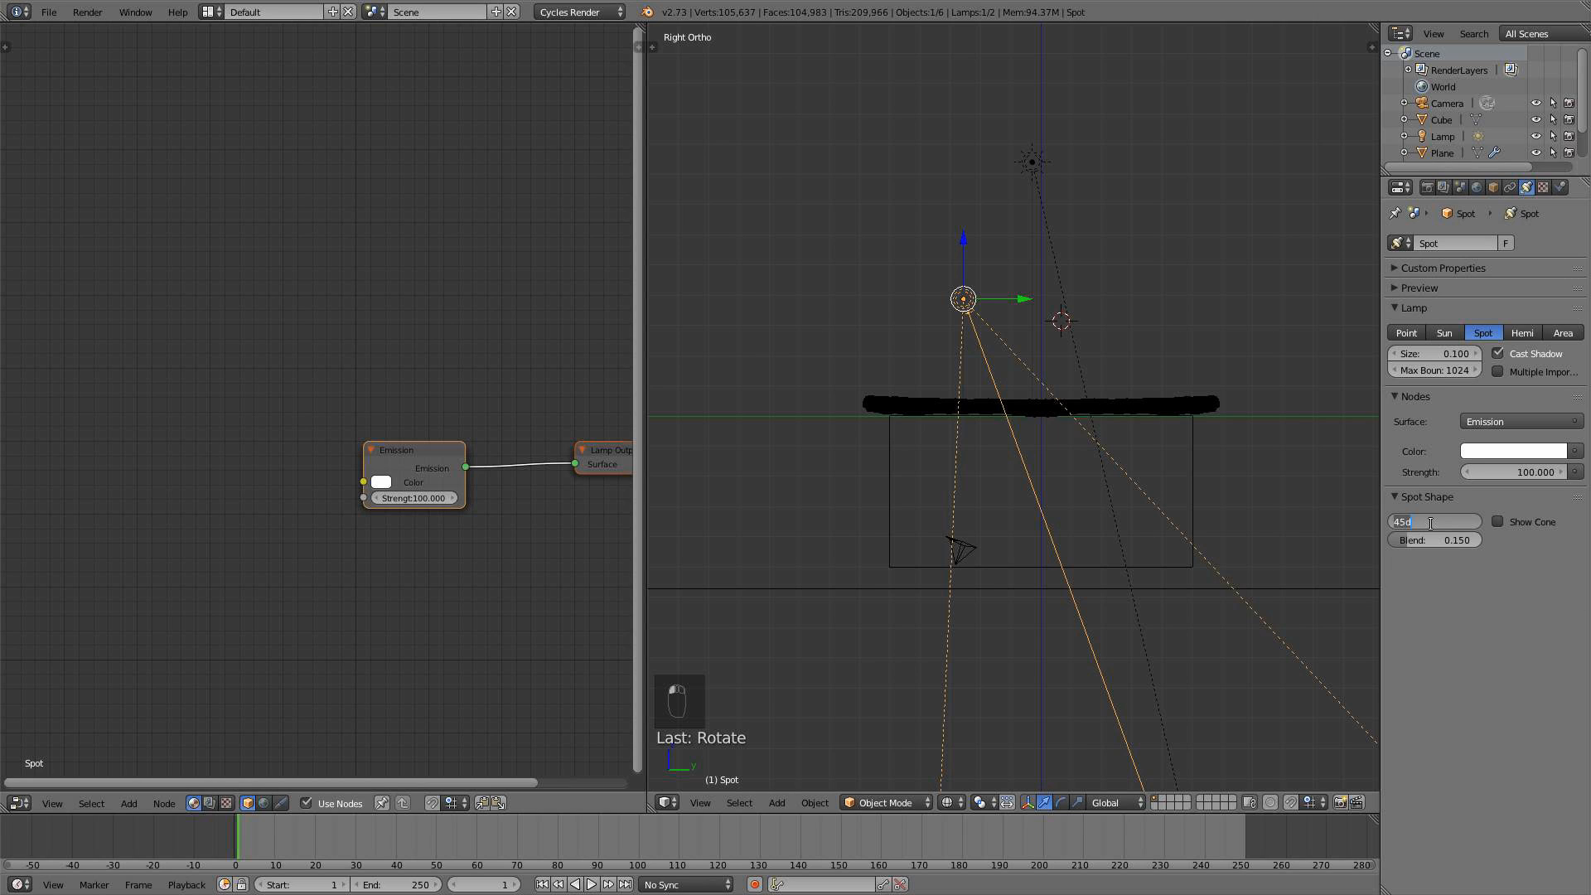
pyautogui.write('40')
pyautogui.press('Return')
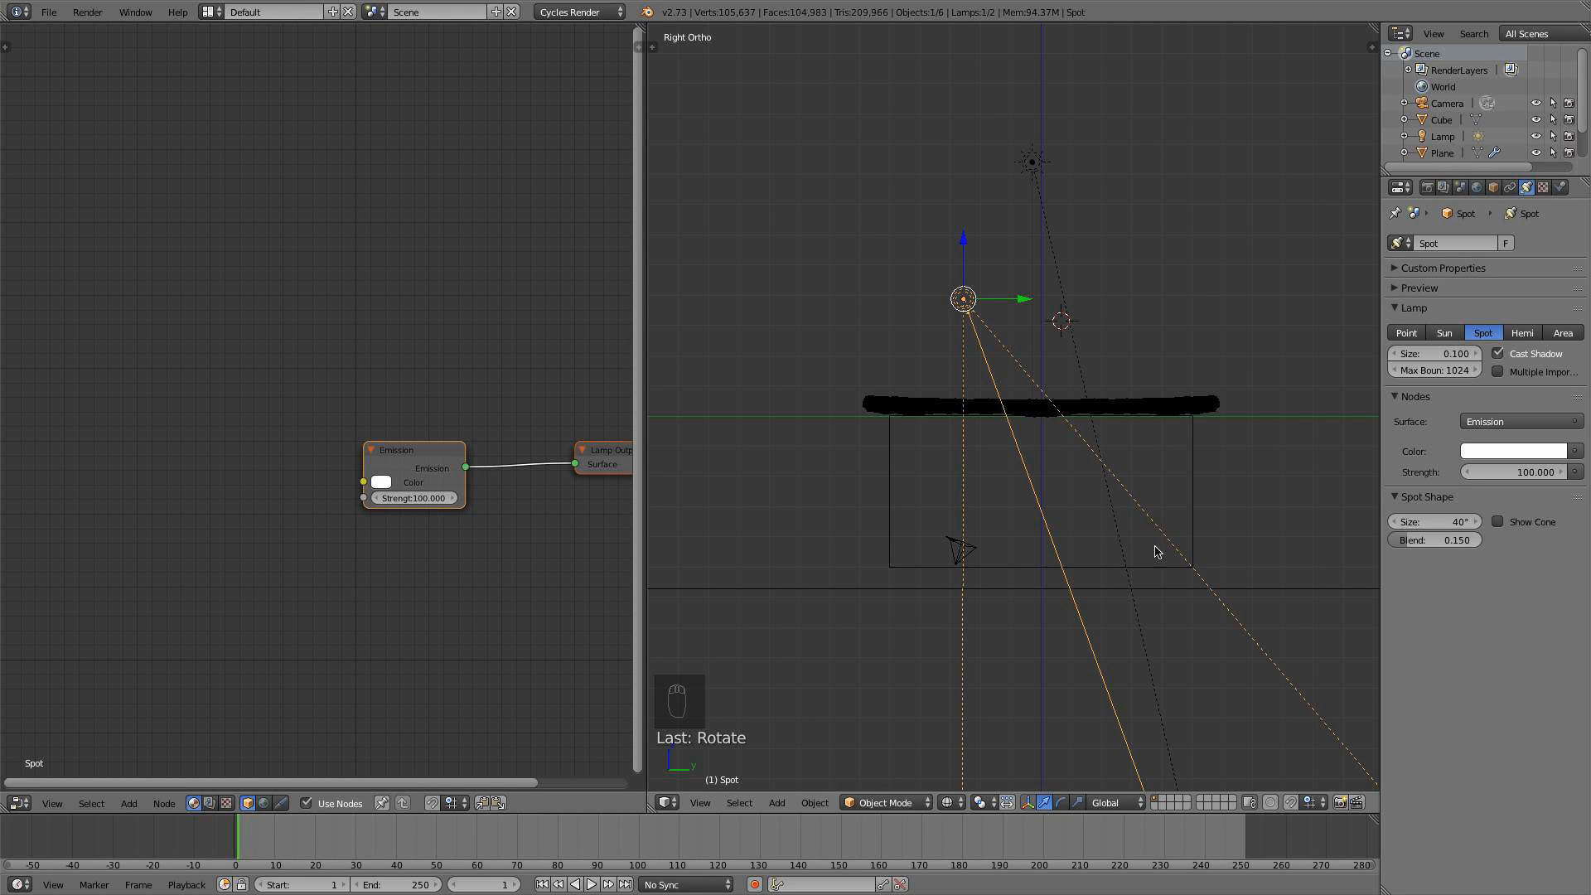
# Raise the Spot lamp about 1.6 units, shift it about -0.5 in Y, and tilt it slightly more in the side view
pyautogui.press('g')
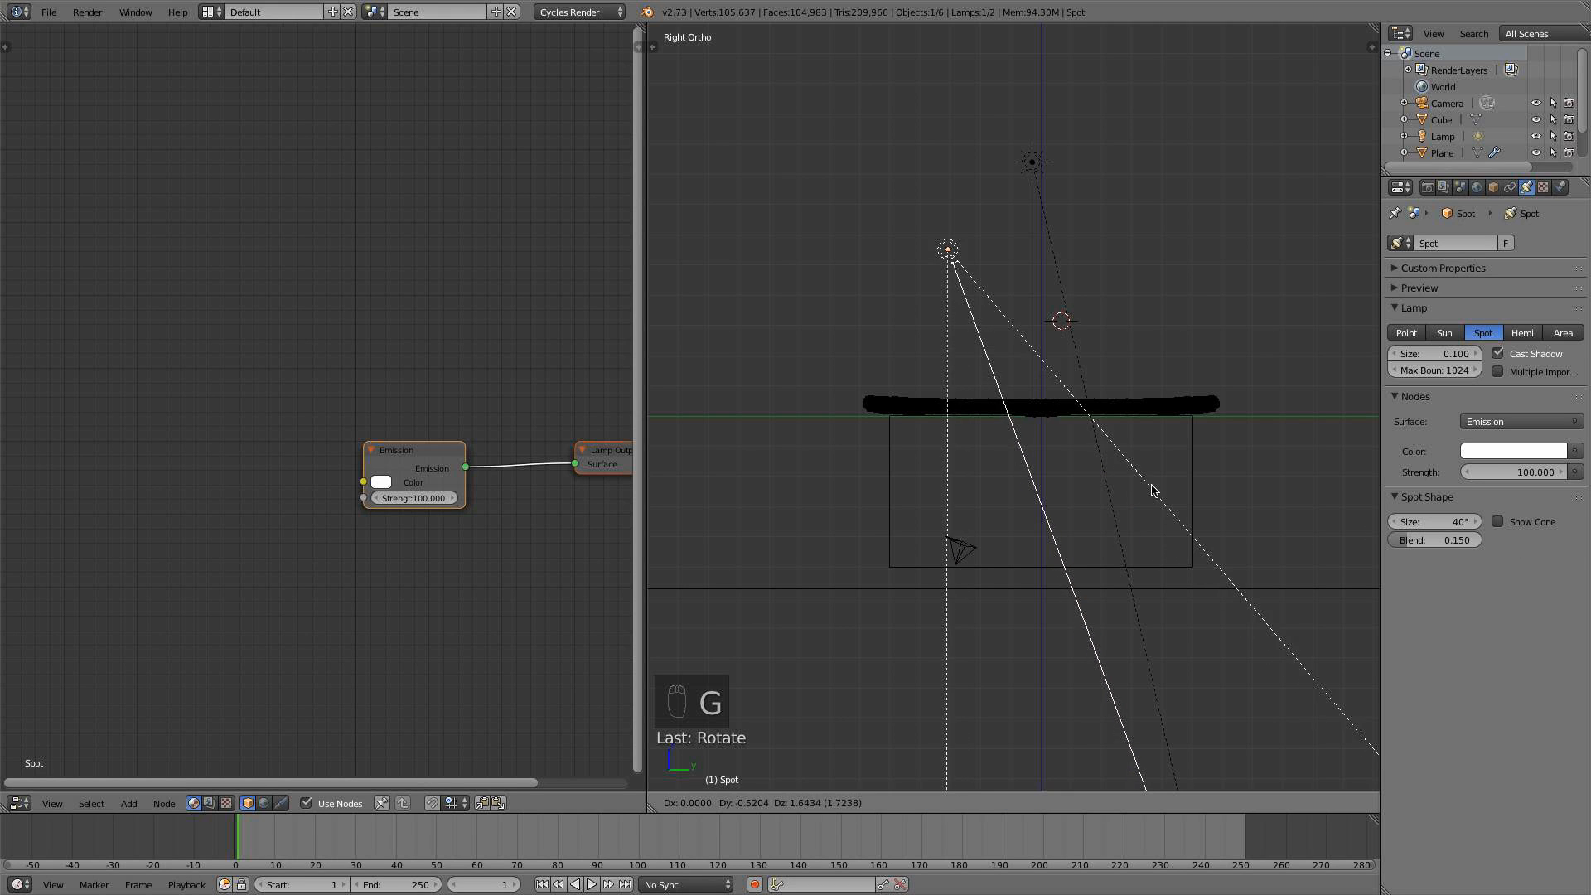
pyautogui.press('r')
pyautogui.click(1158, 466)
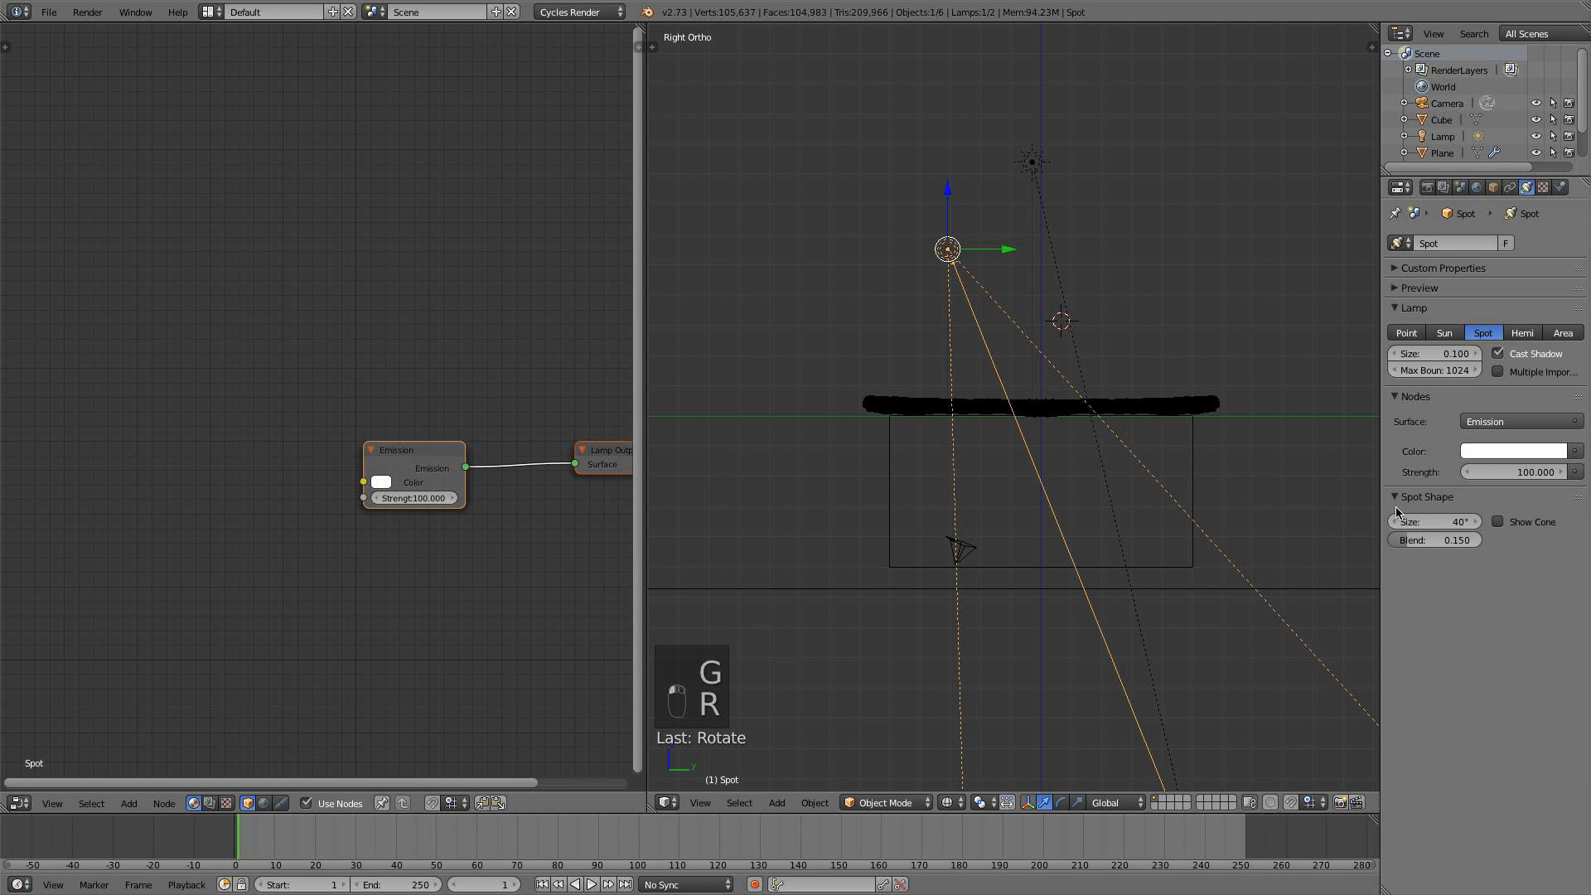
# Narrow the Spot lamp's cone size to 35°
pyautogui.click(1432, 524)
pyautogui.write('35')
pyautogui.press('Return')
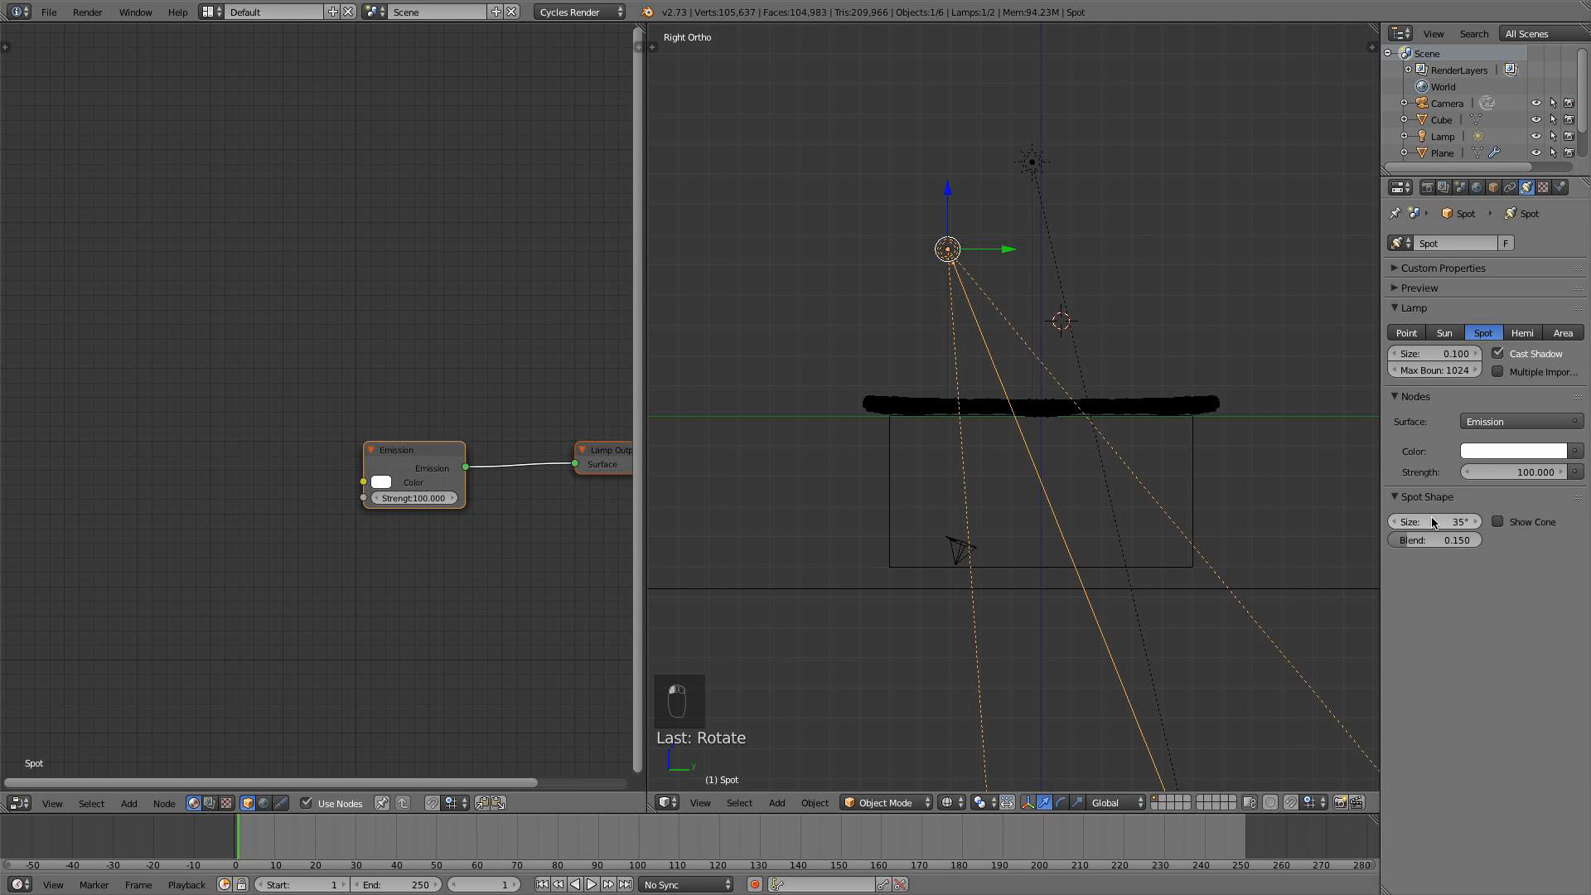
# Rotate the Spot lamp slightly in the camera view so its cone points straight down the frame
pyautogui.press('KP_0')
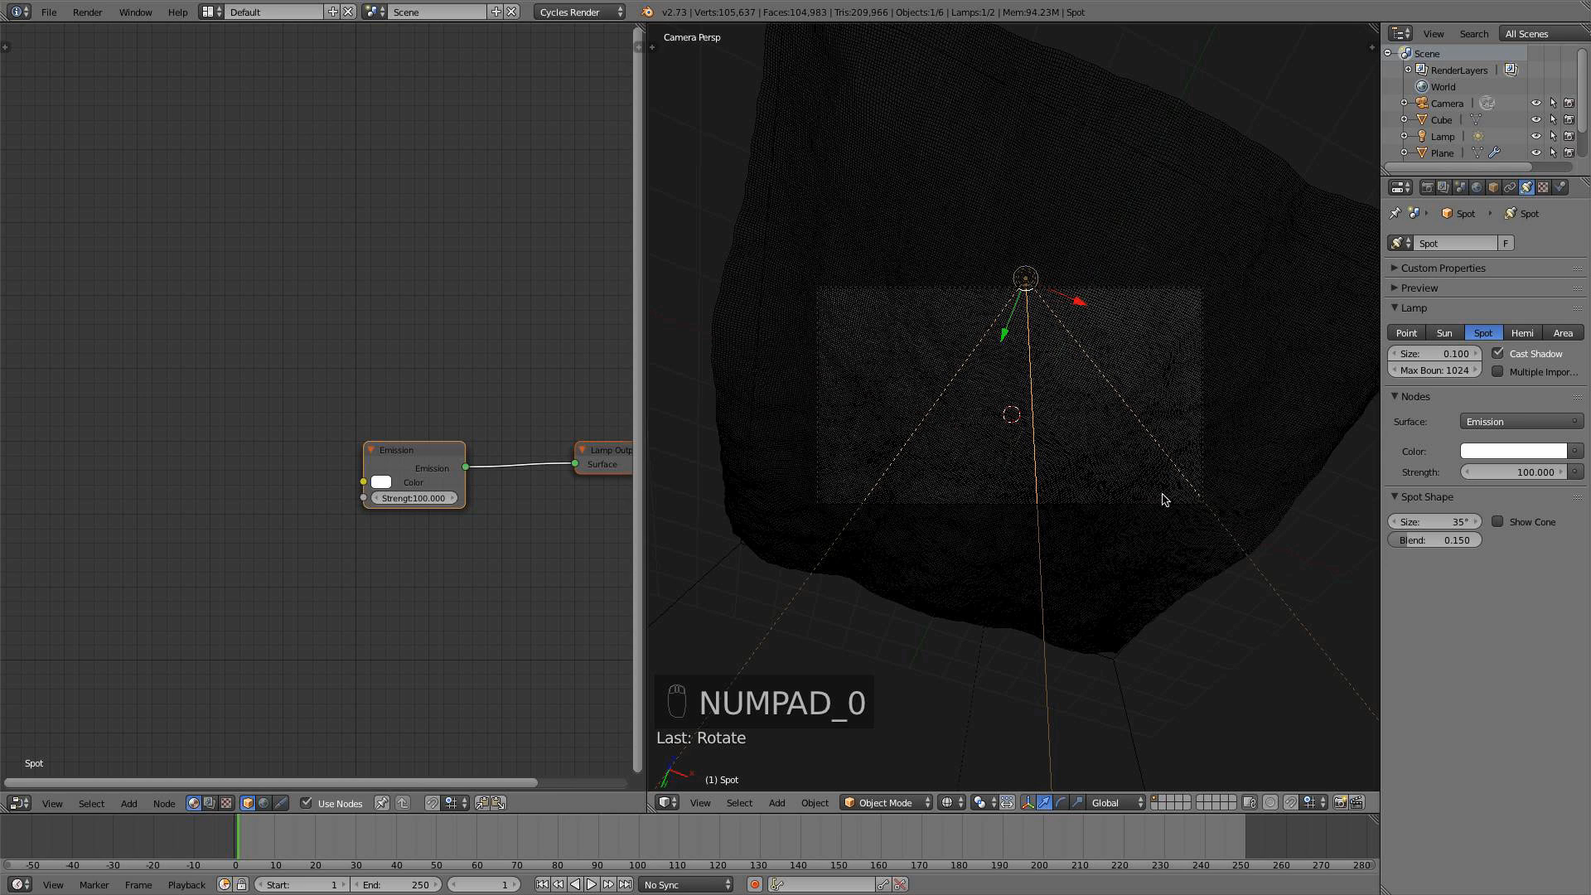
pyautogui.press('r')
pyautogui.click(1201, 548)
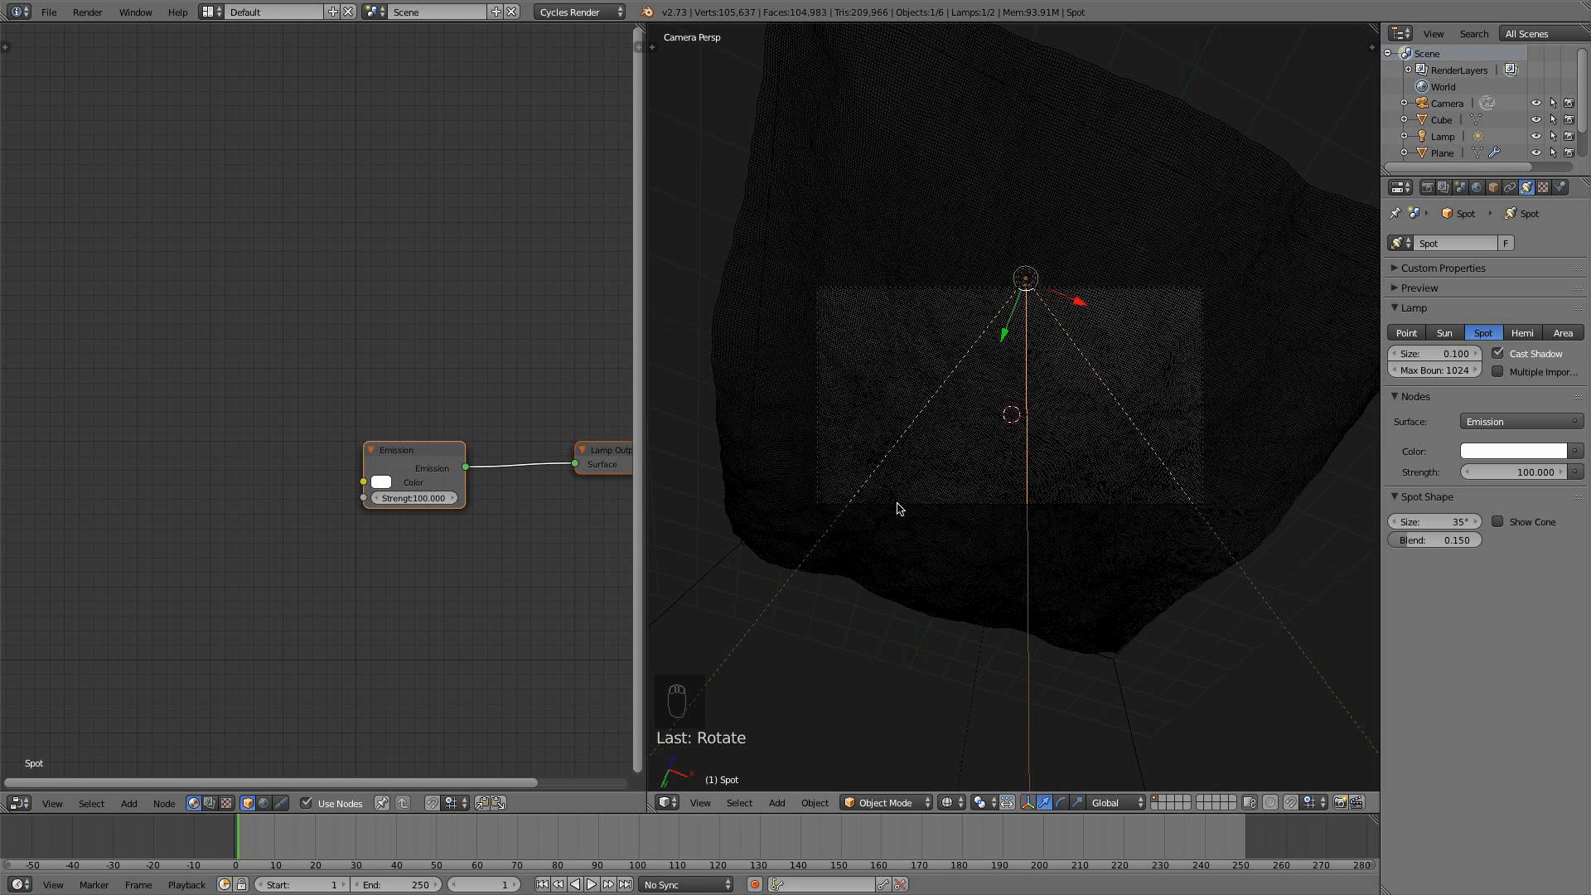
# Widen the Spot lamp's cone size back to 40°
pyautogui.moveTo(1429, 522); pyautogui.dragTo(1447, 522)
pyautogui.click(1432, 521)
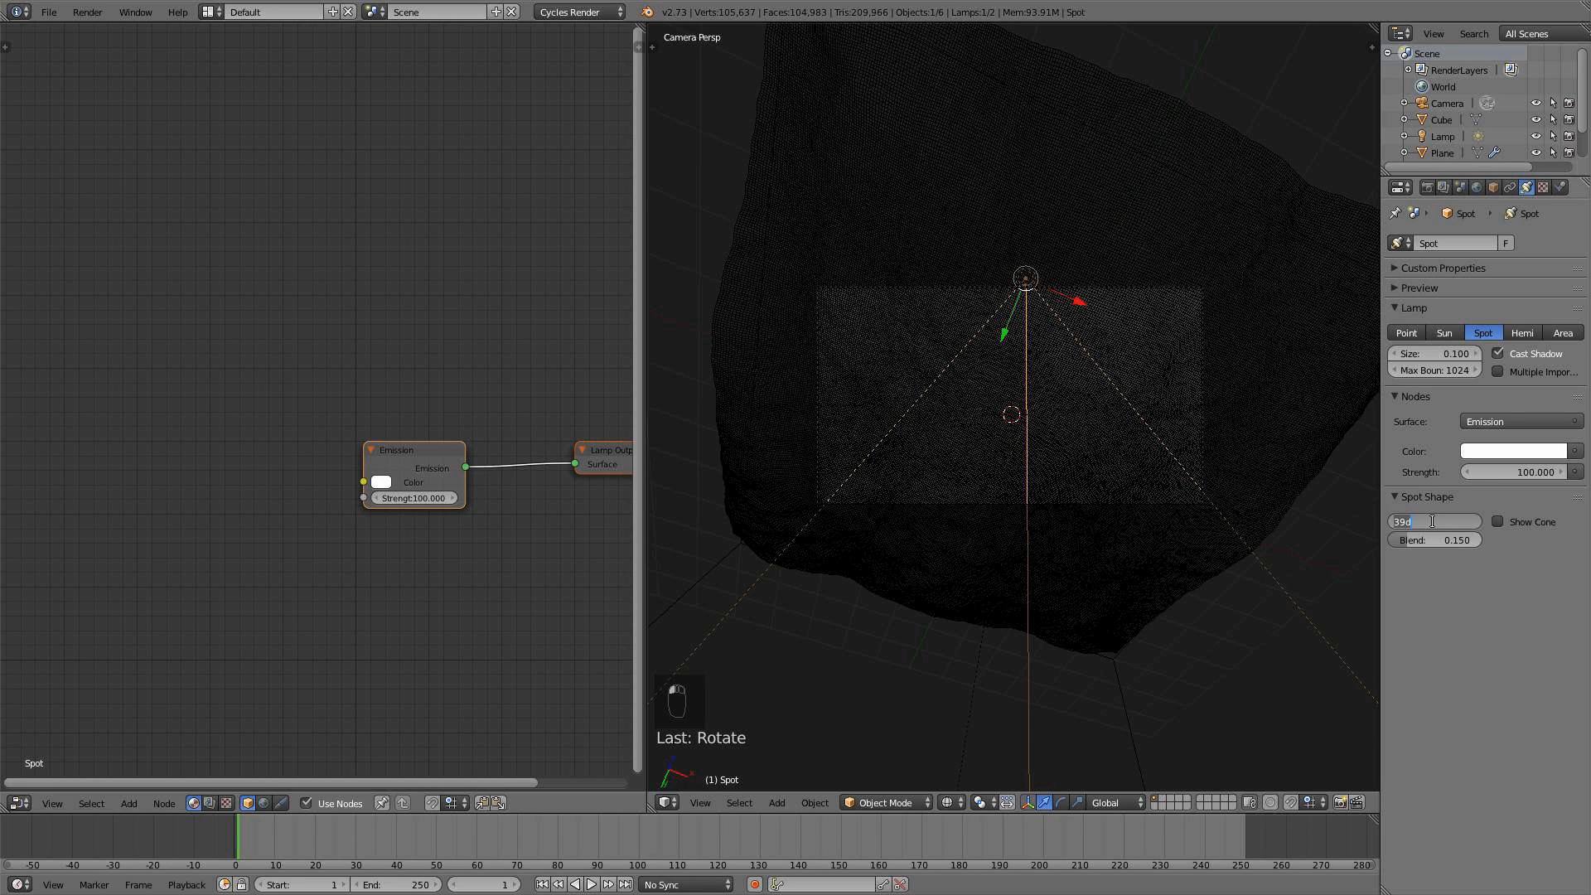
pyautogui.write('40')
pyautogui.press('Return')
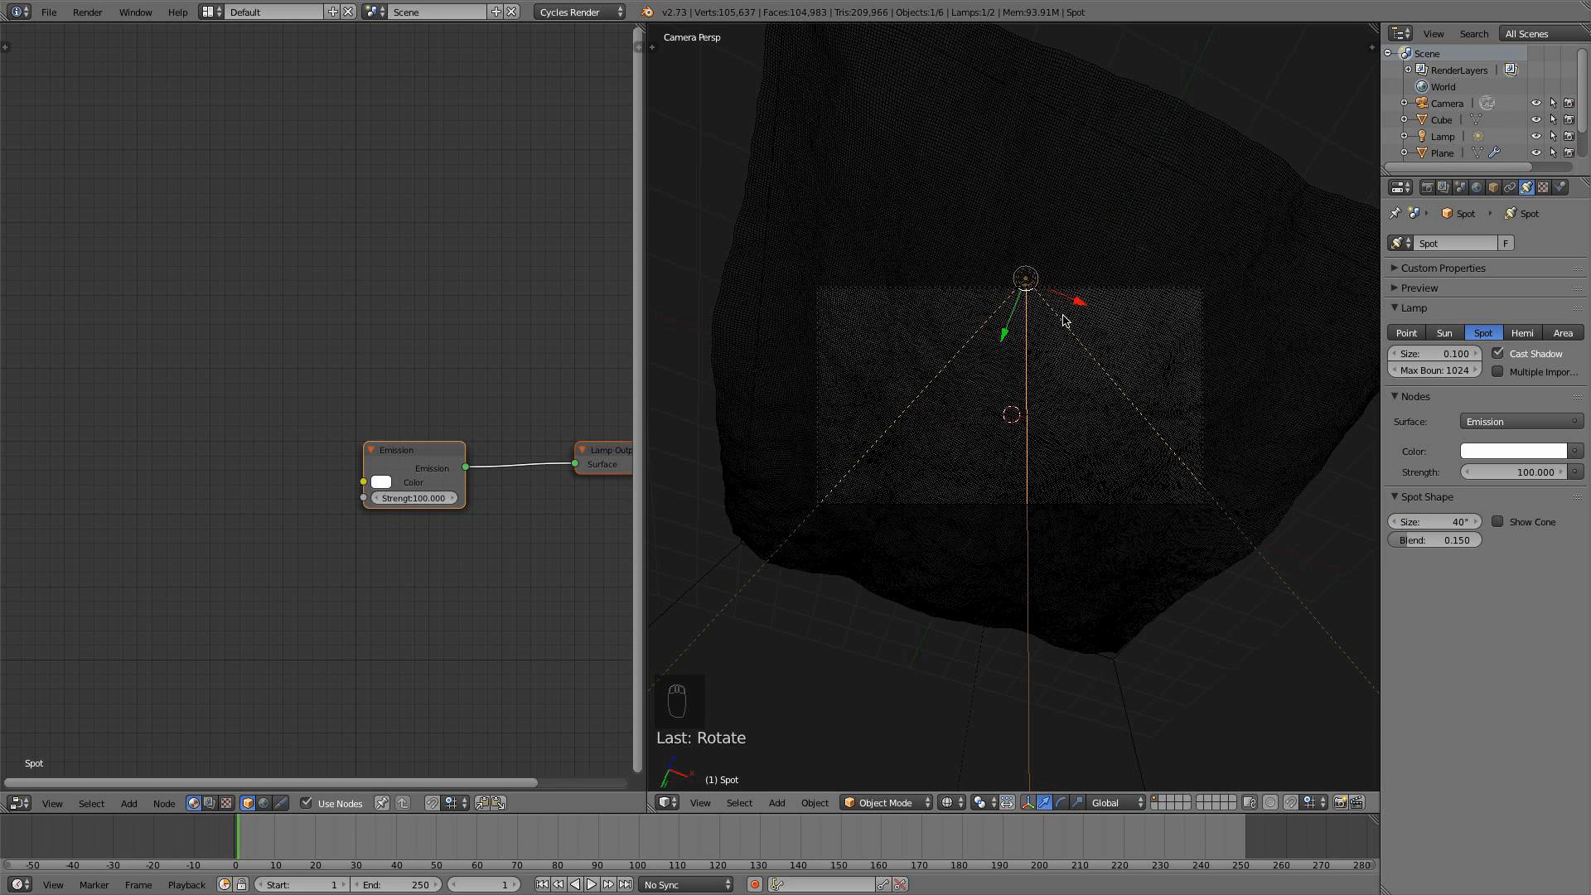
# Shift the Spot lamp slightly towards negative X in the camera view and return the viewport to solid shading
pyautogui.moveTo(1080, 300); pyautogui.dragTo(1053, 292)
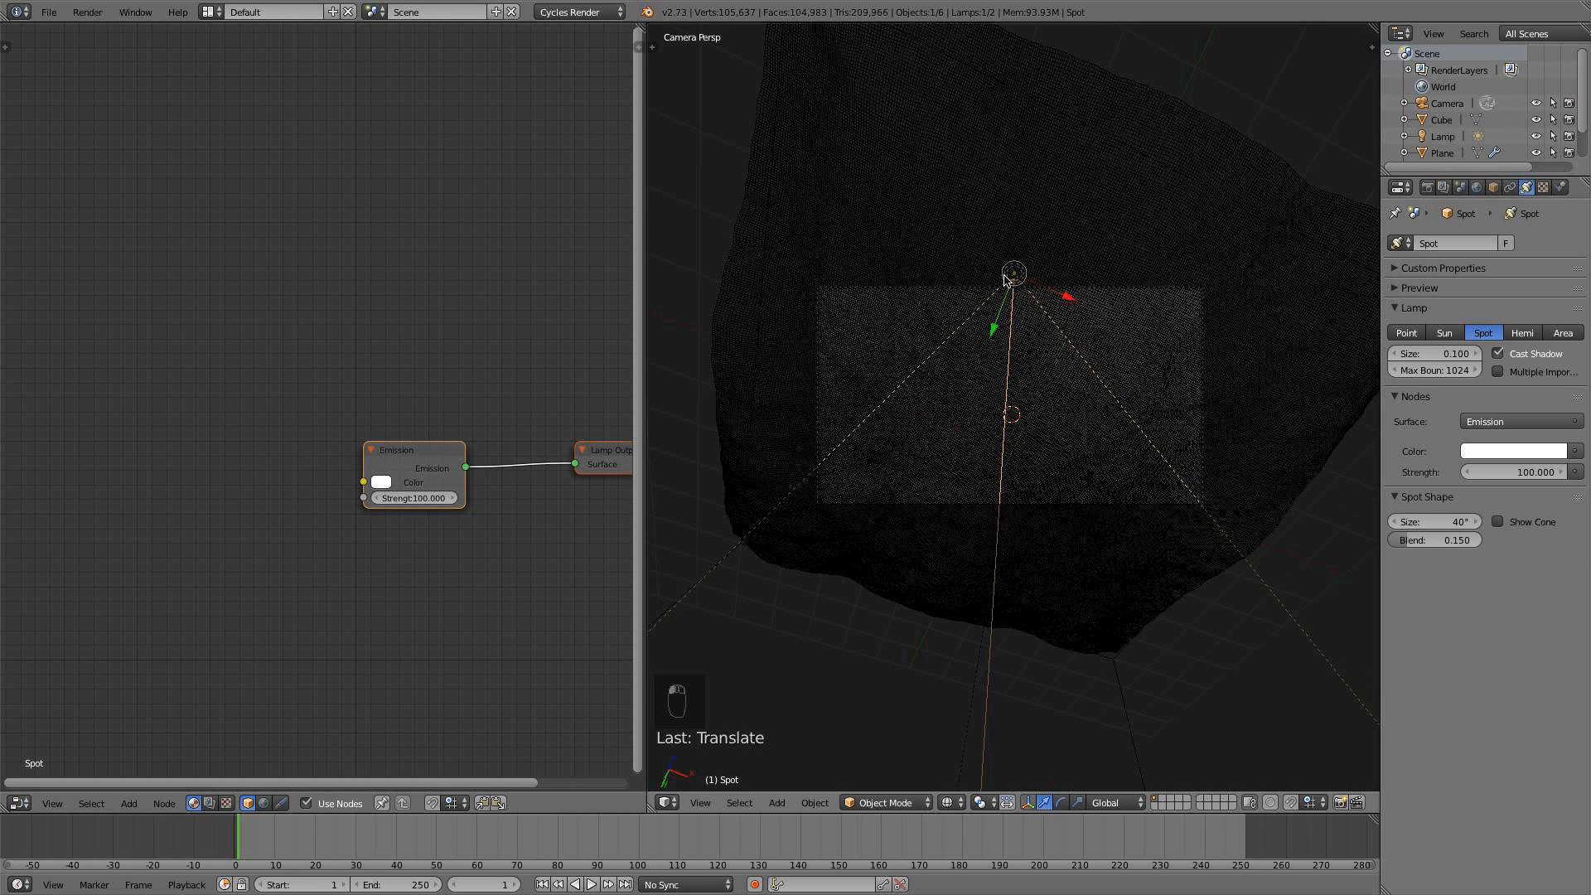
pyautogui.press('z')
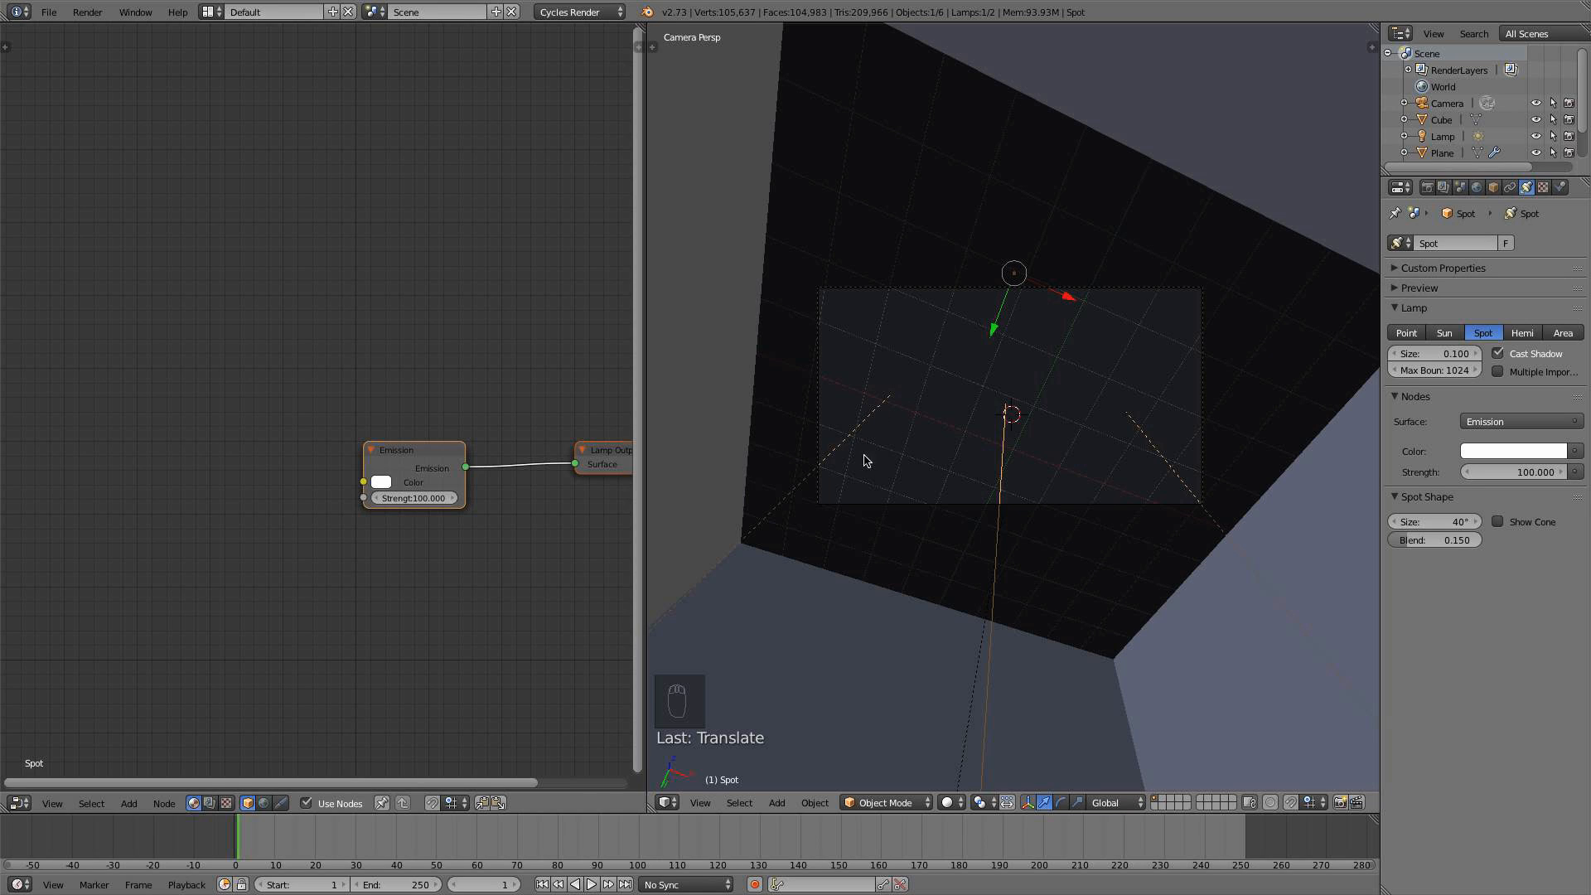
pyautogui.press('z')
pyautogui.press('z')
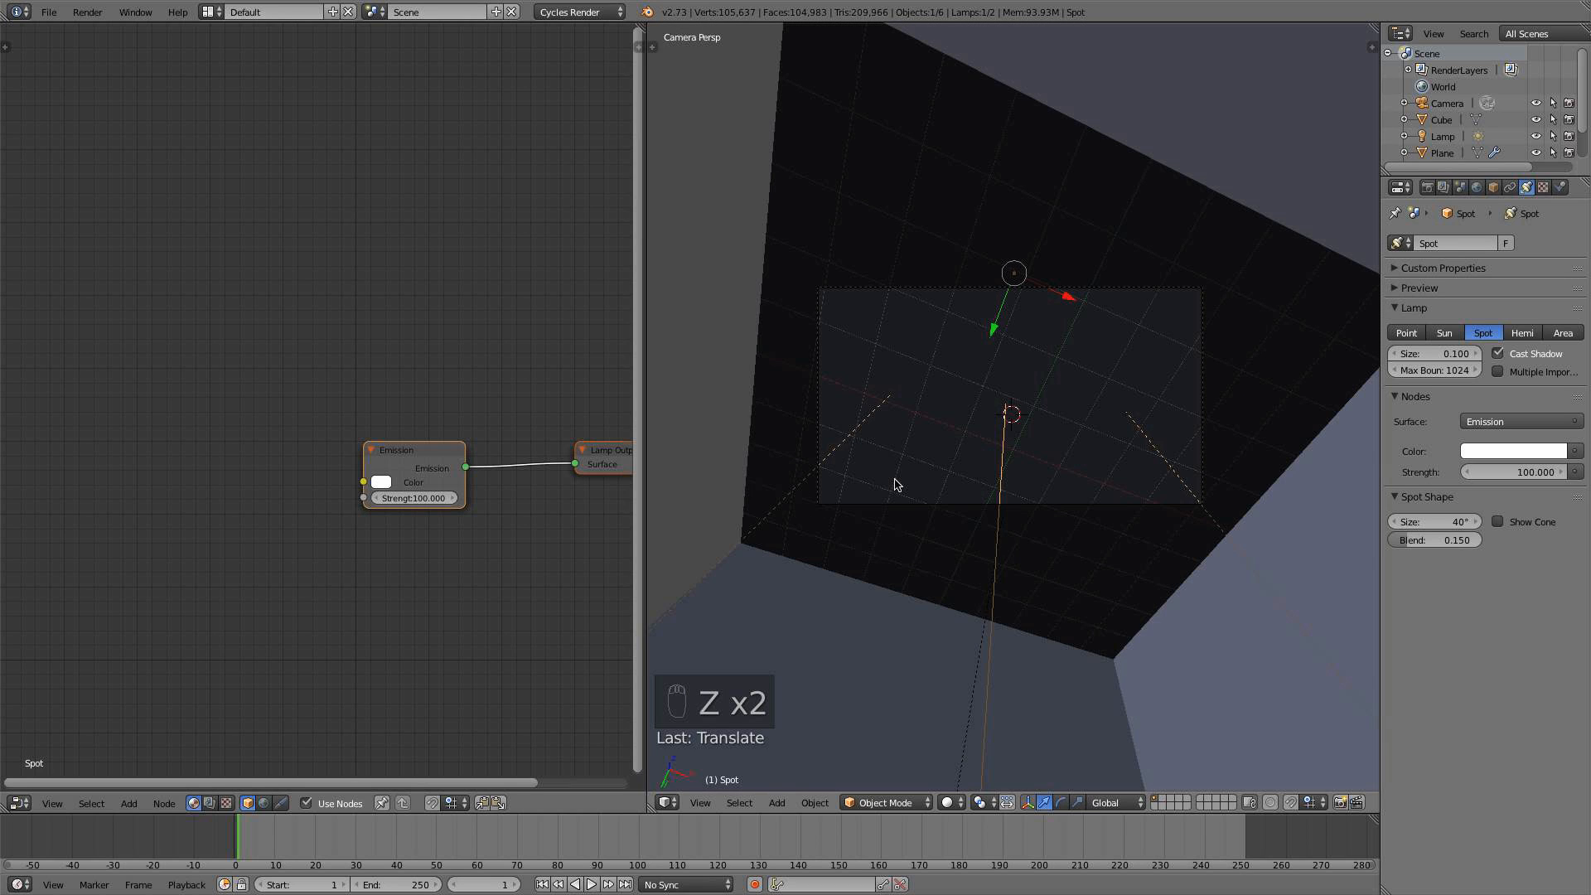
pyautogui.press('z')
pyautogui.press('z')
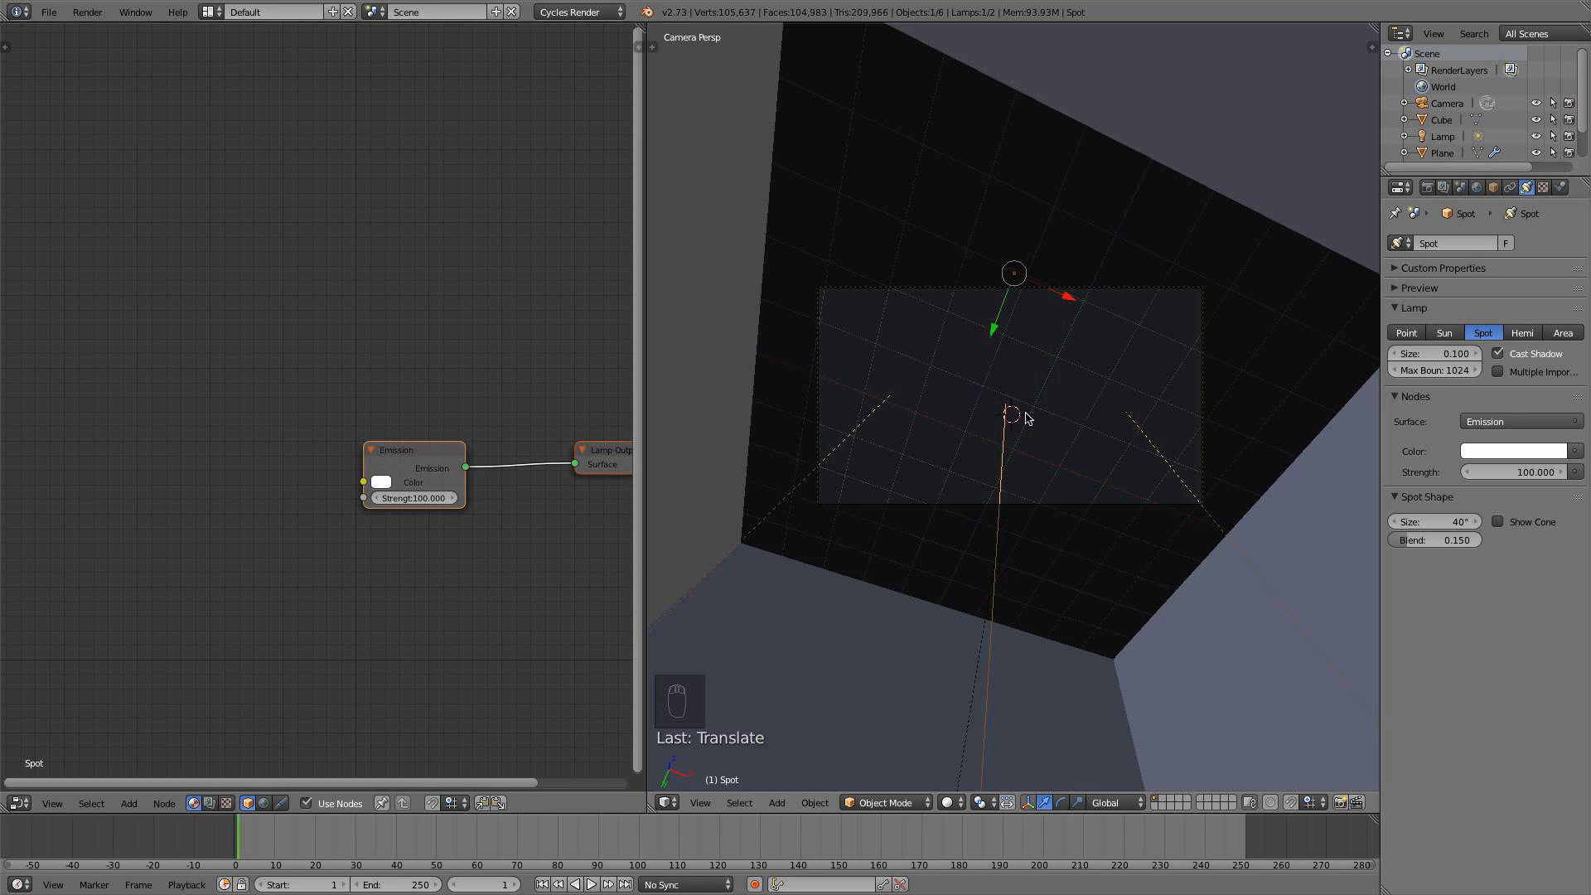
pyautogui.press('g')
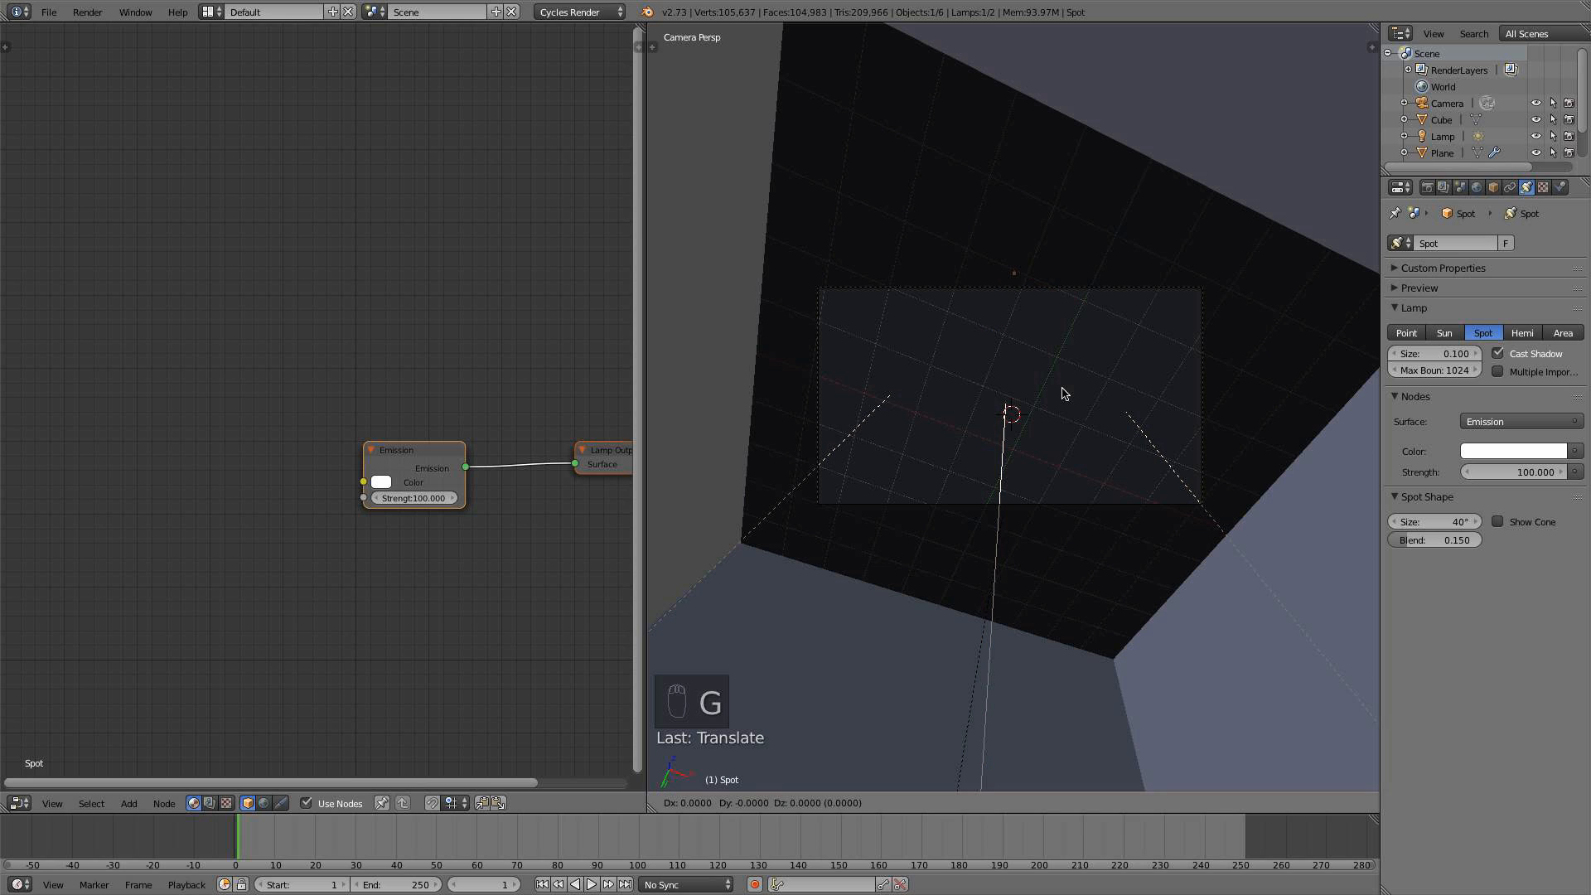
pyautogui.press('z')
pyautogui.press('Escape')
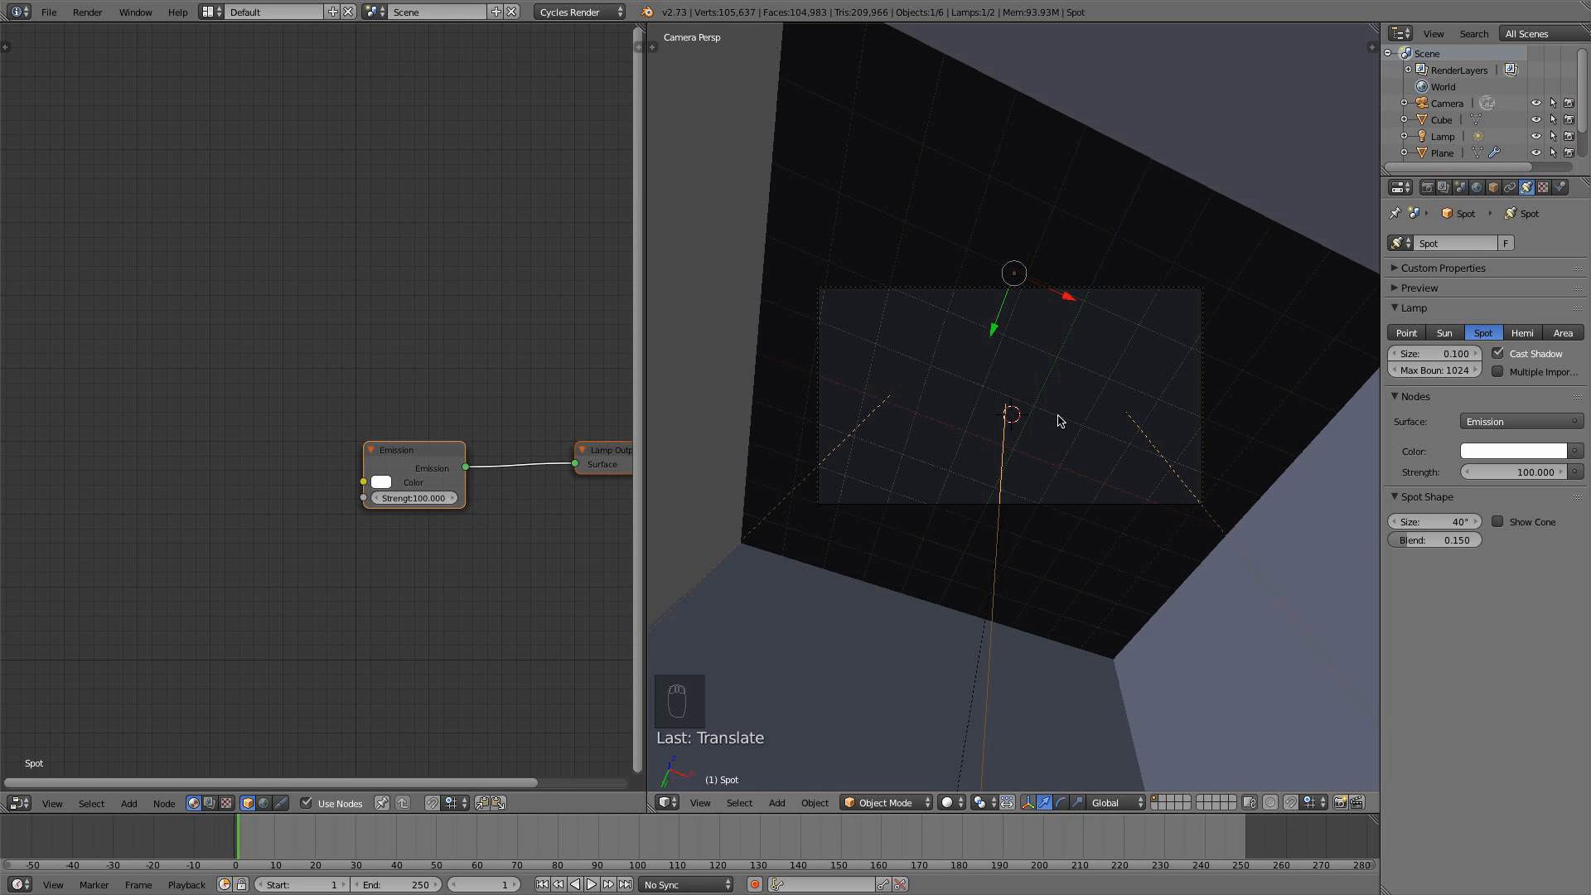
# Lower the Spot lamp closer to the water surface along Z in the front view, and return to the camera view
pyautogui.press('KP_1')
pyautogui.moveTo(985, 192); pyautogui.dragTo(987, 279)
pyautogui.press('KP_0')
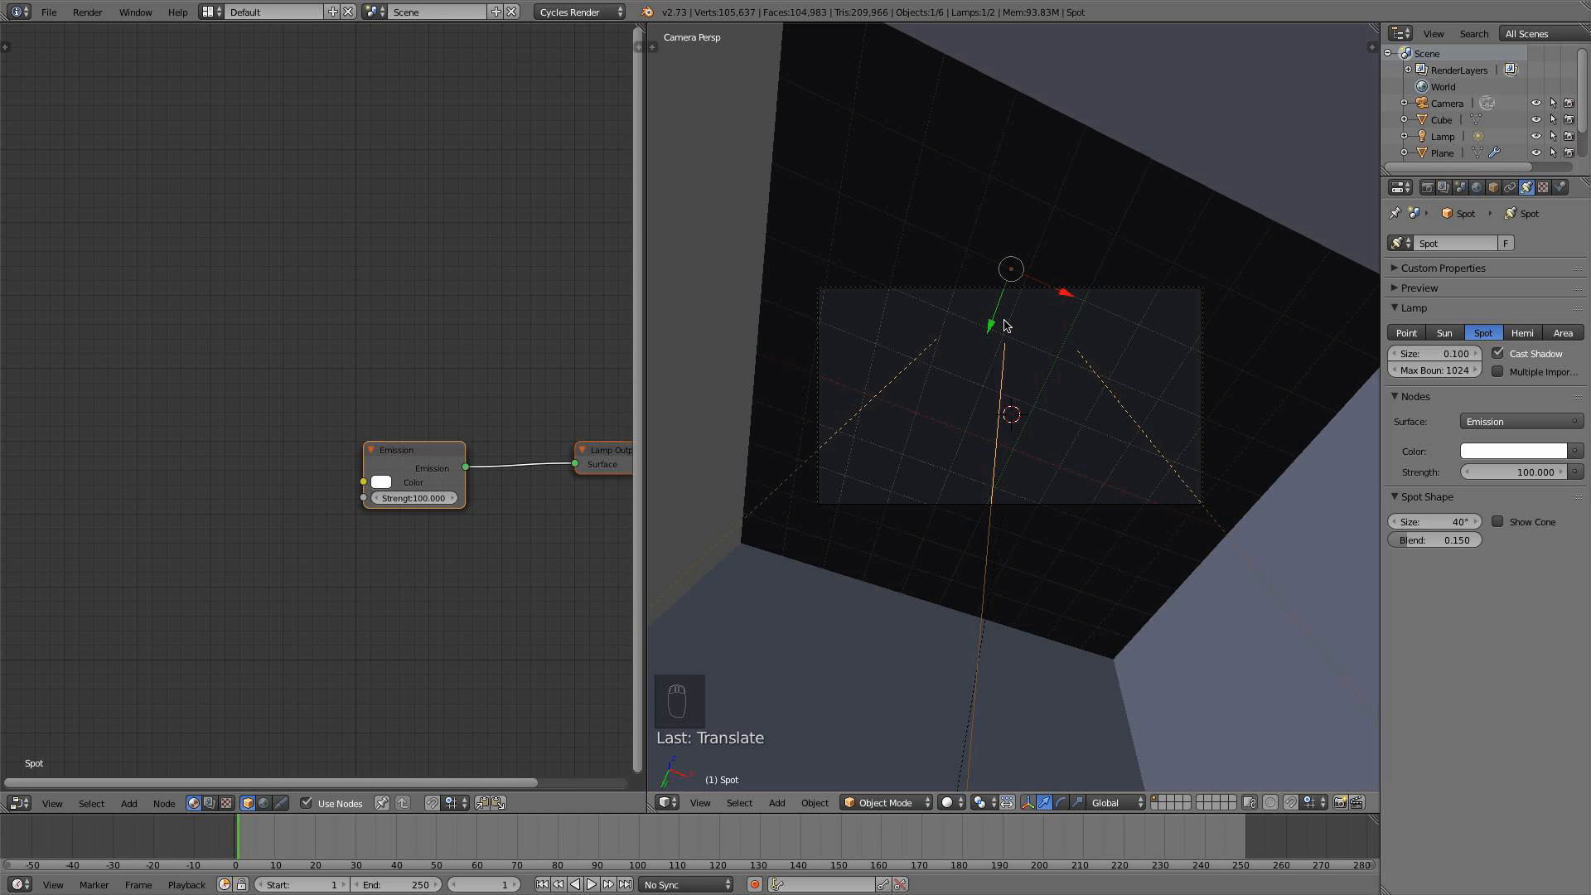
# Preview the scene in rendered shading from the camera view
pyautogui.press('KP_2')
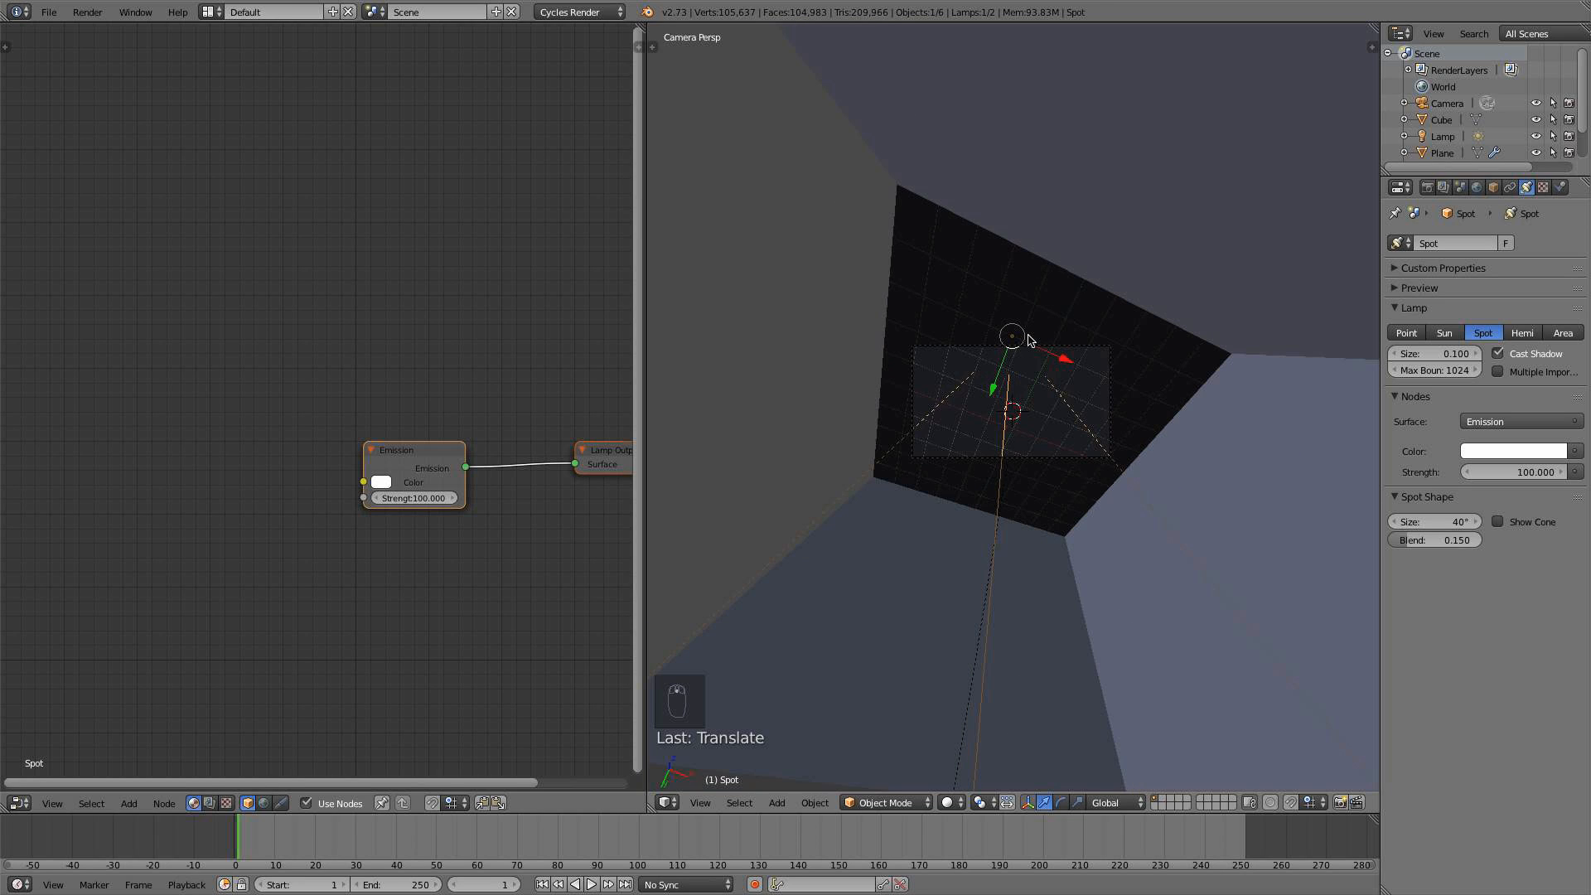
pyautogui.press('KP_Enter')
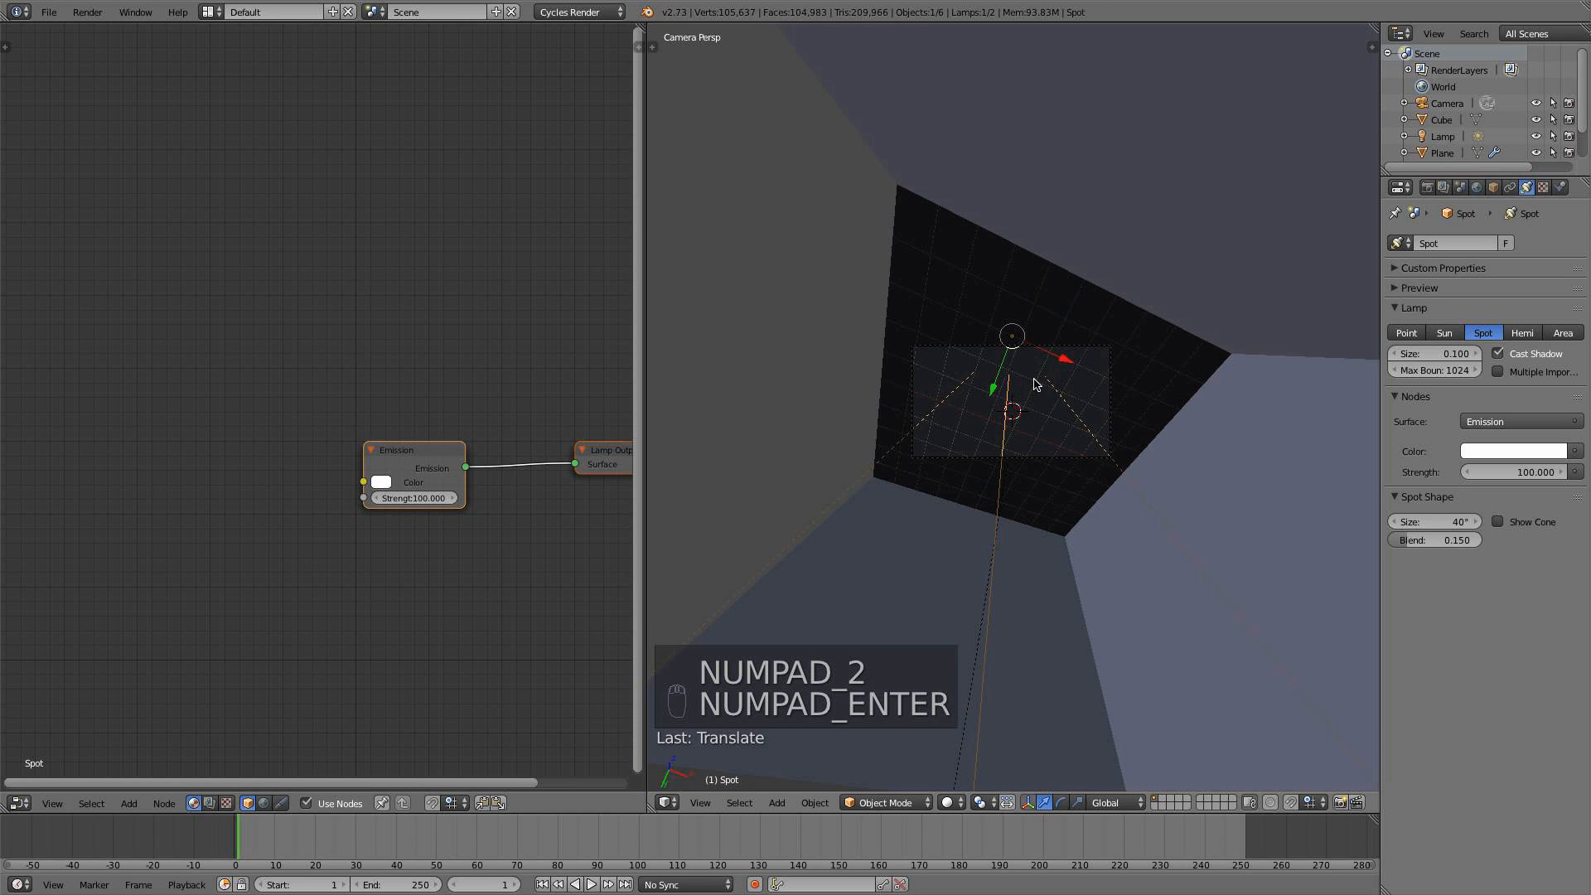
pyautogui.scroll(5, 1035, 384)
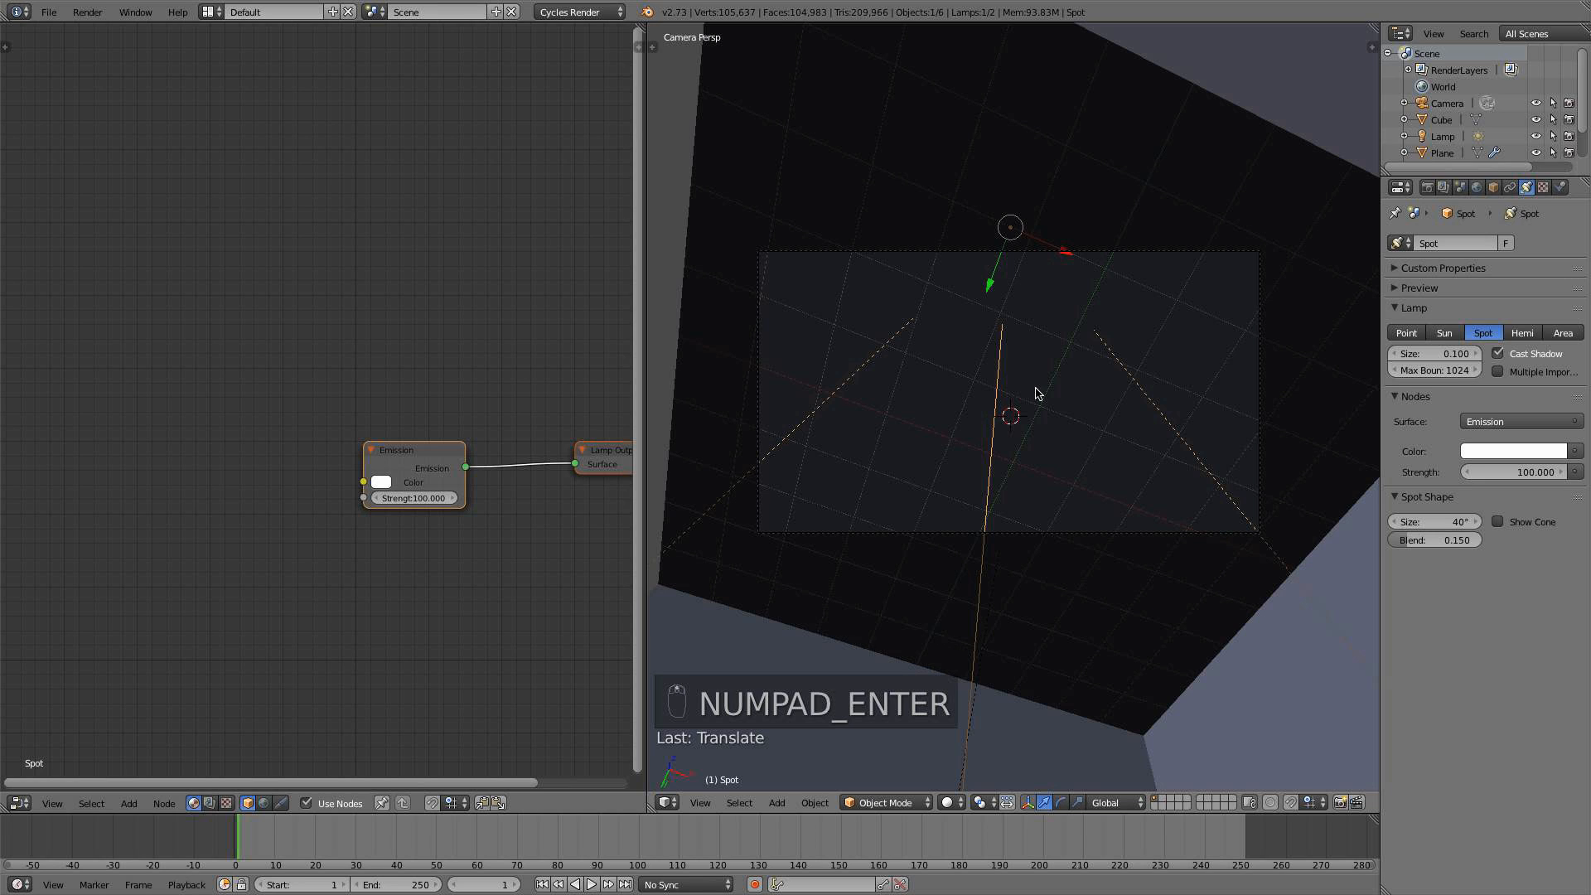
pyautogui.scroll(-1, 1041, 391)
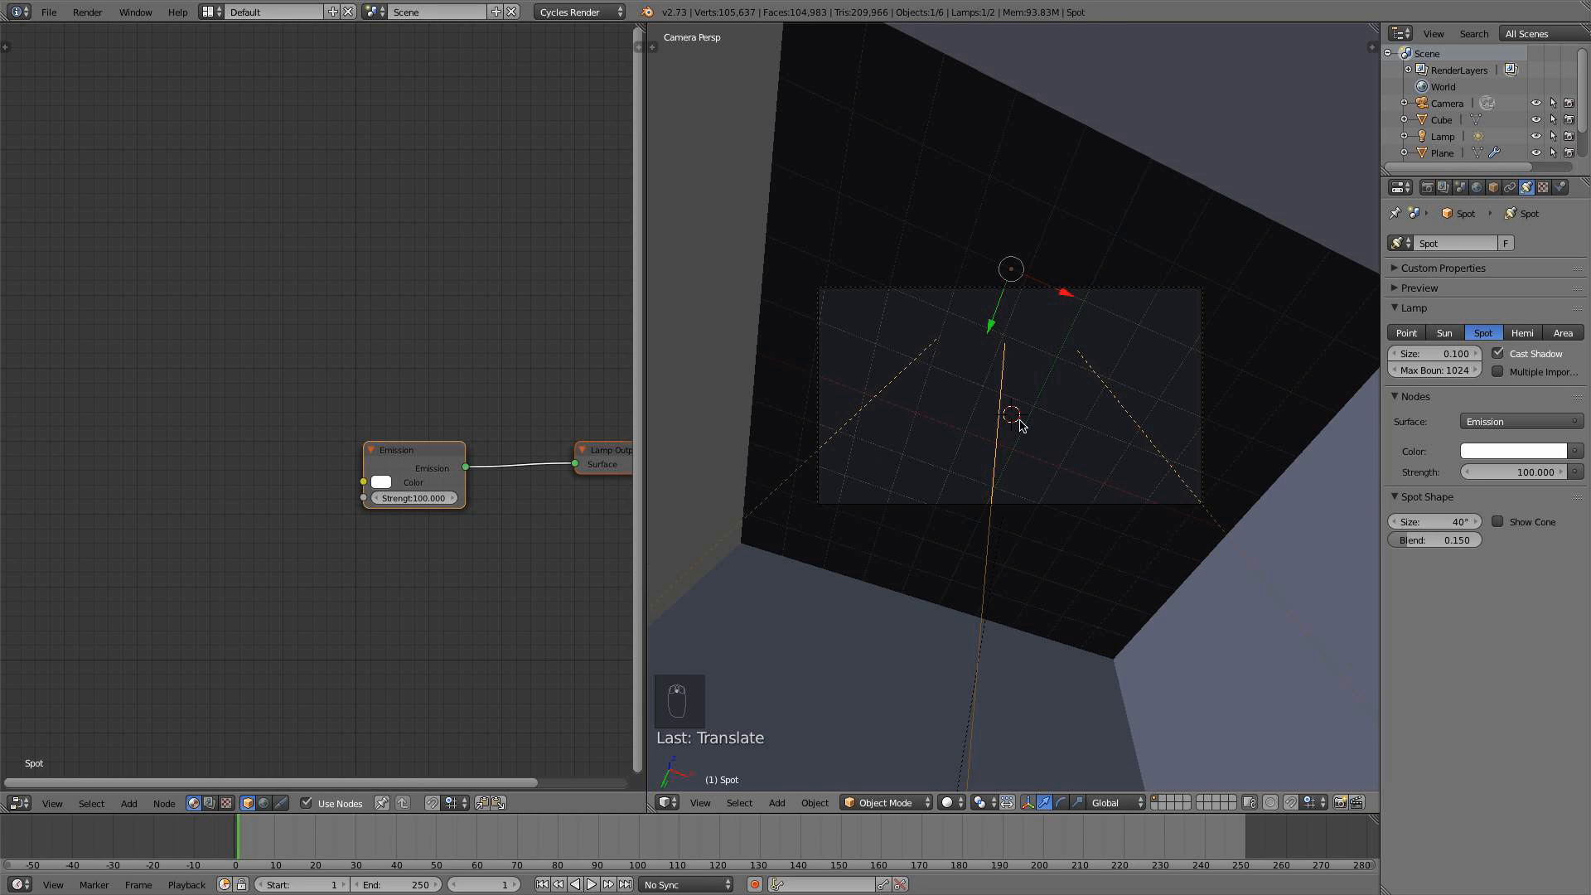
pyautogui.click(949, 800)
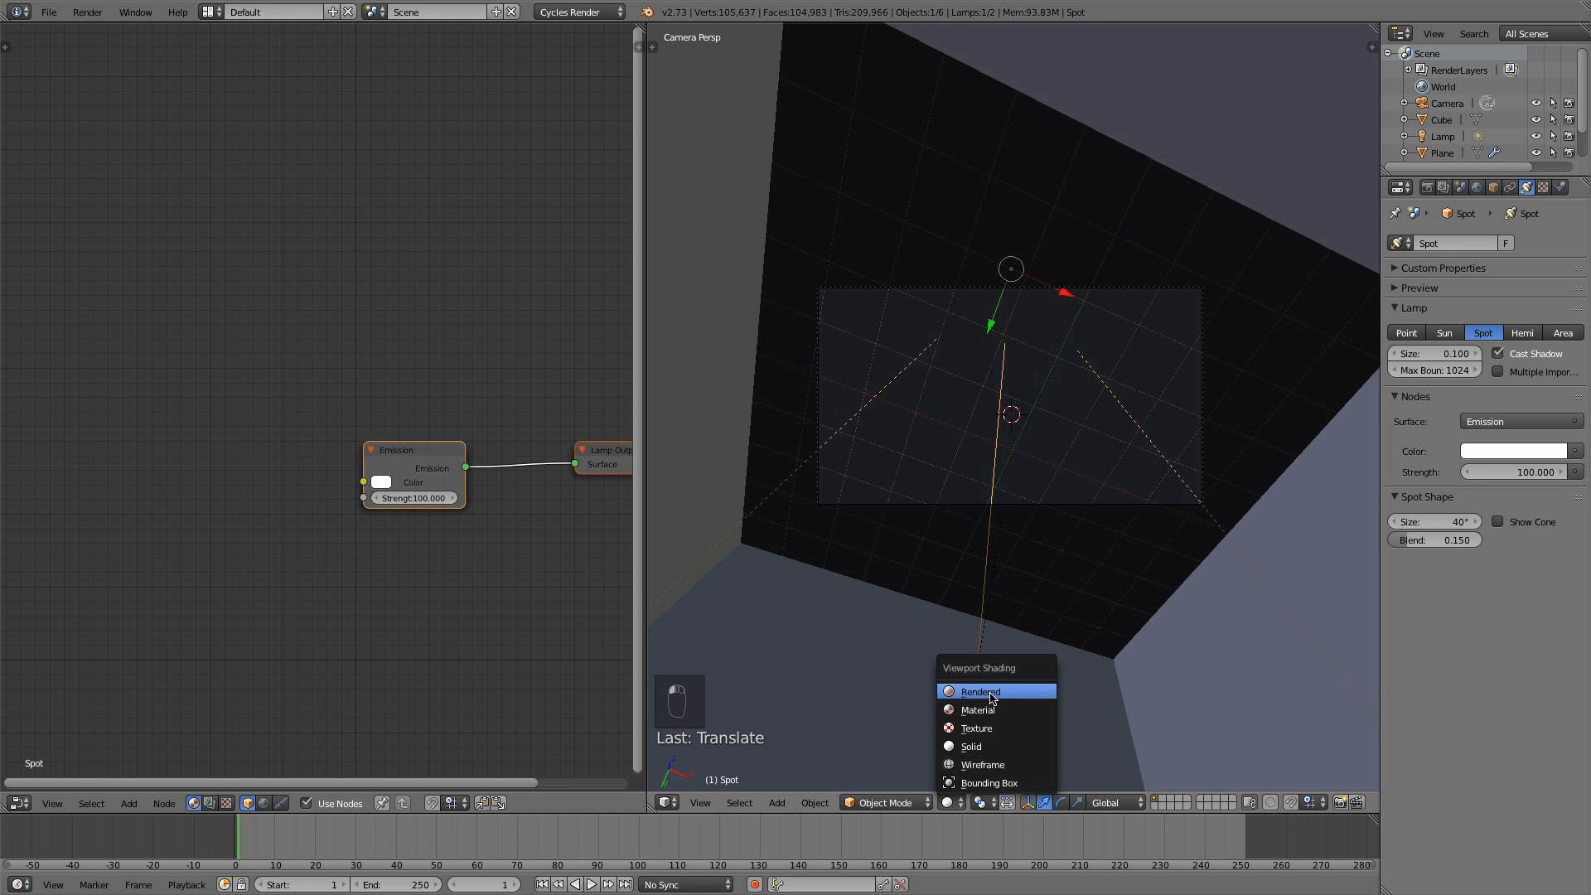
pyautogui.click(991, 693)
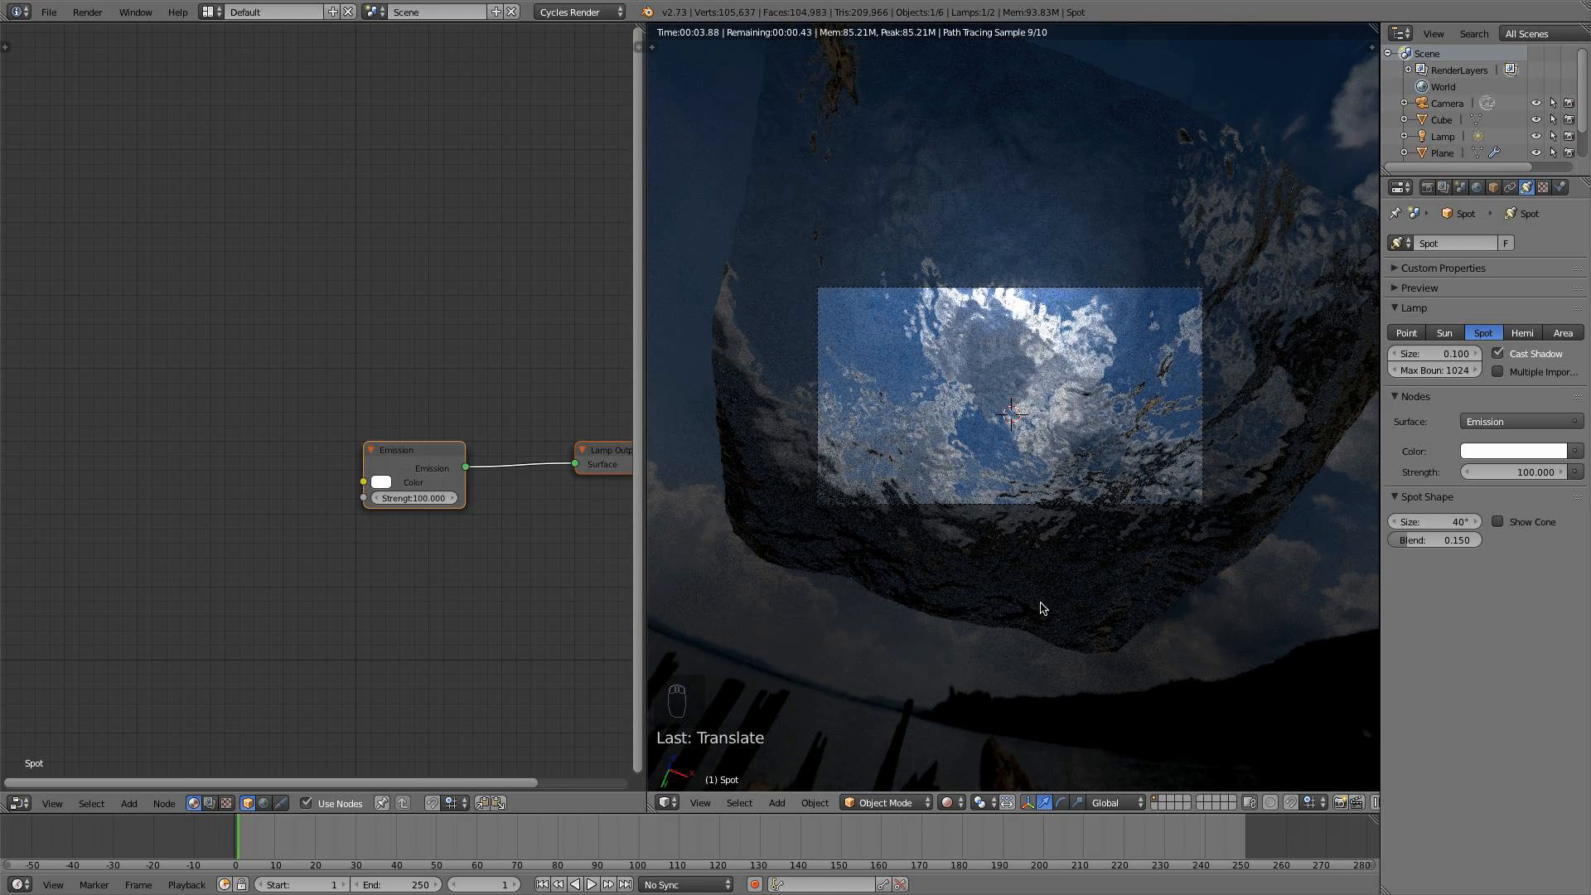
# Turn off Shadow in the volume cube's ray visibility settings
pyautogui.rightClick(1071, 151)
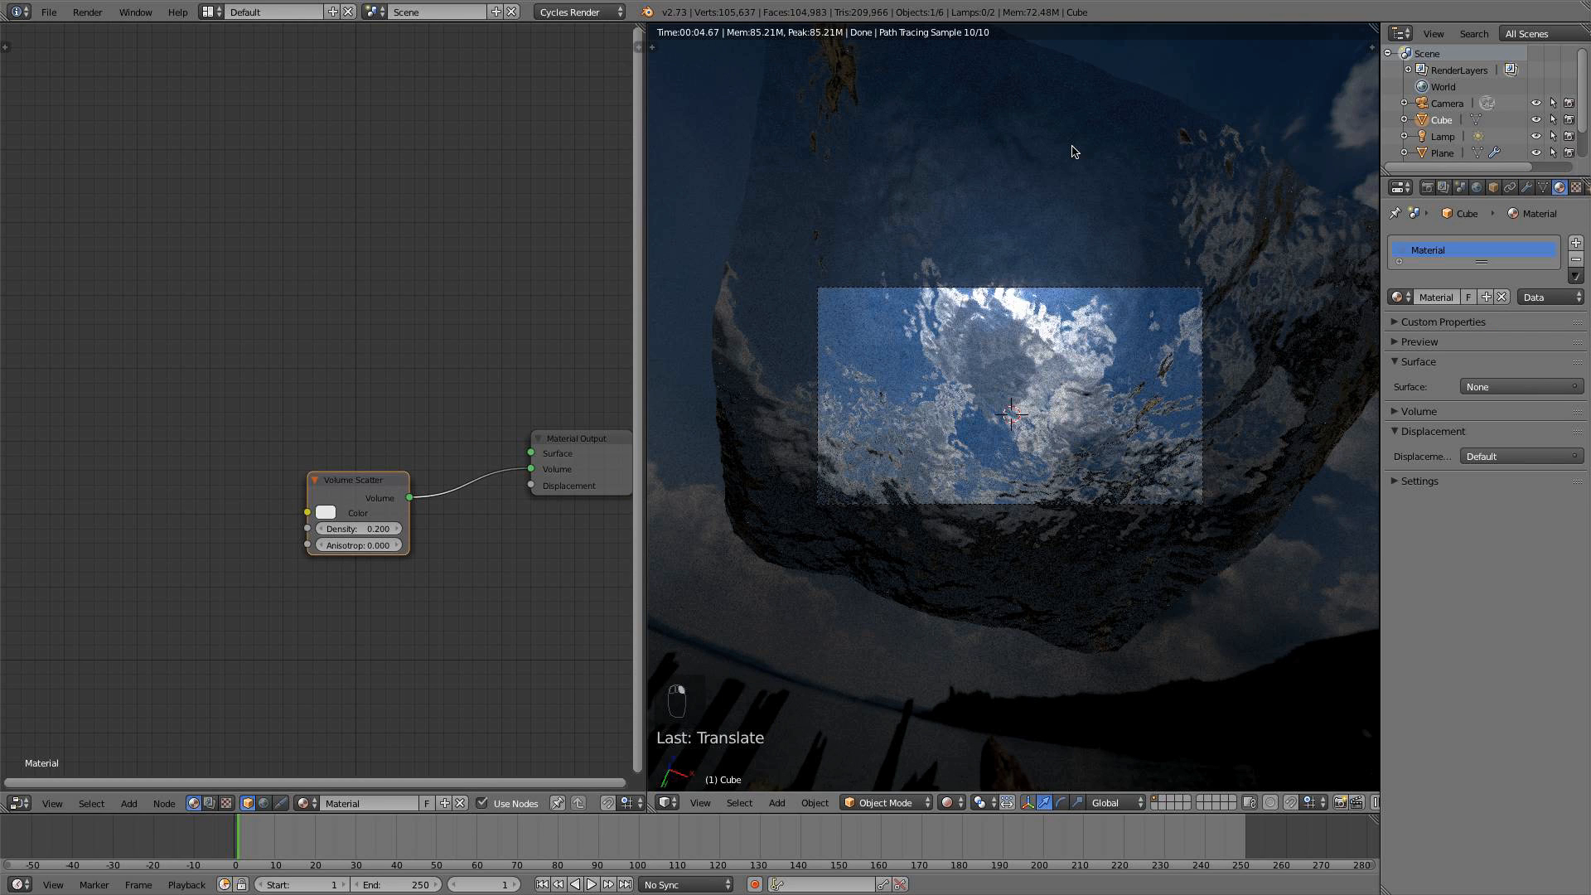
pyautogui.click(1493, 188)
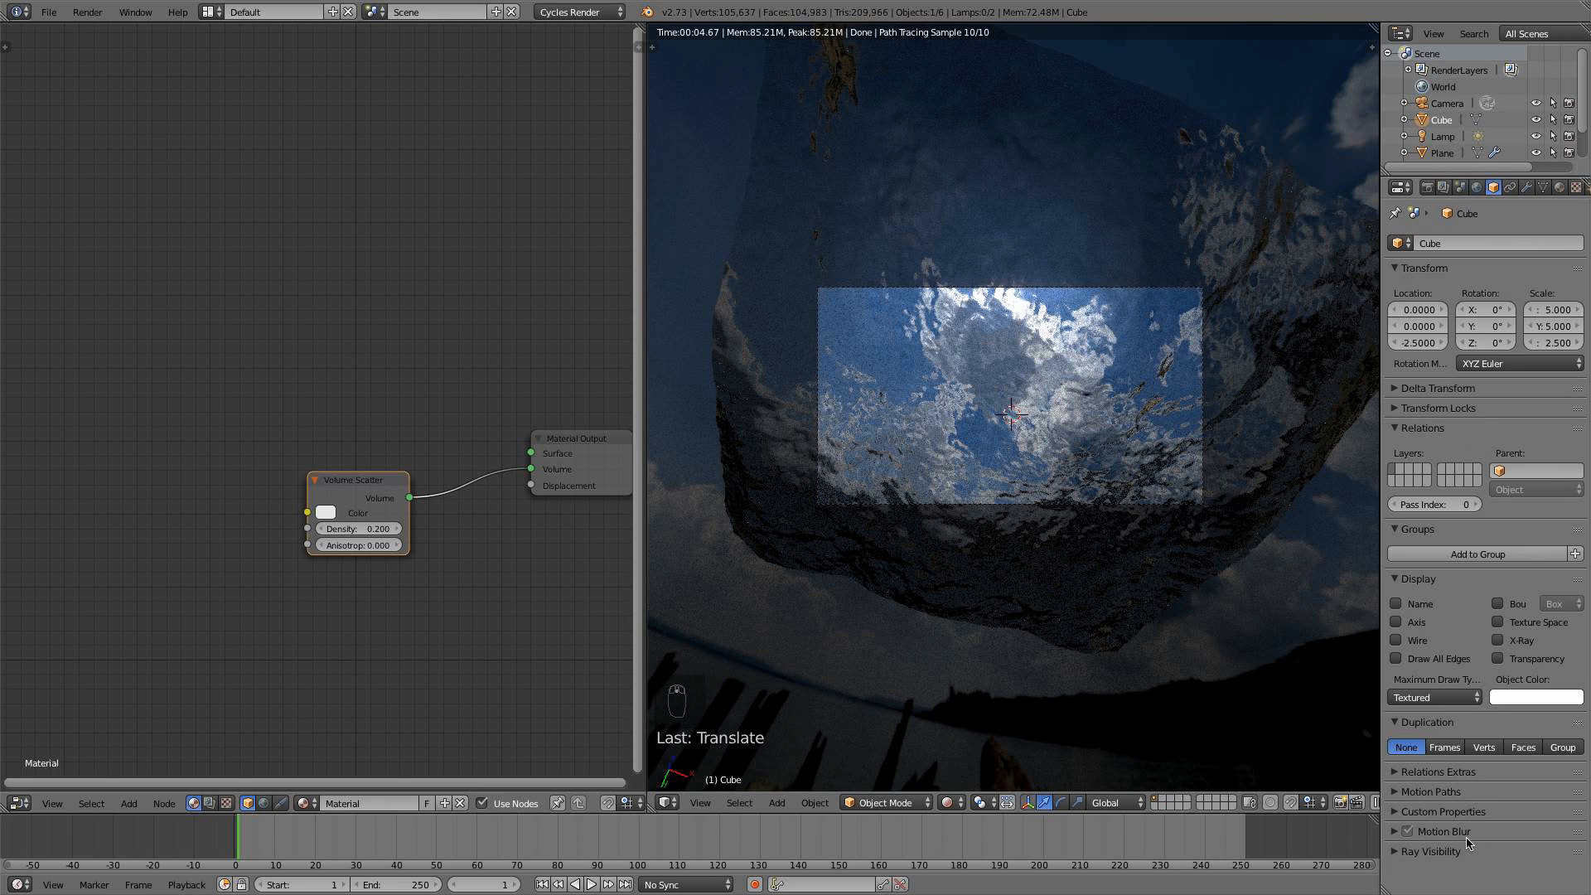
pyautogui.click(1432, 852)
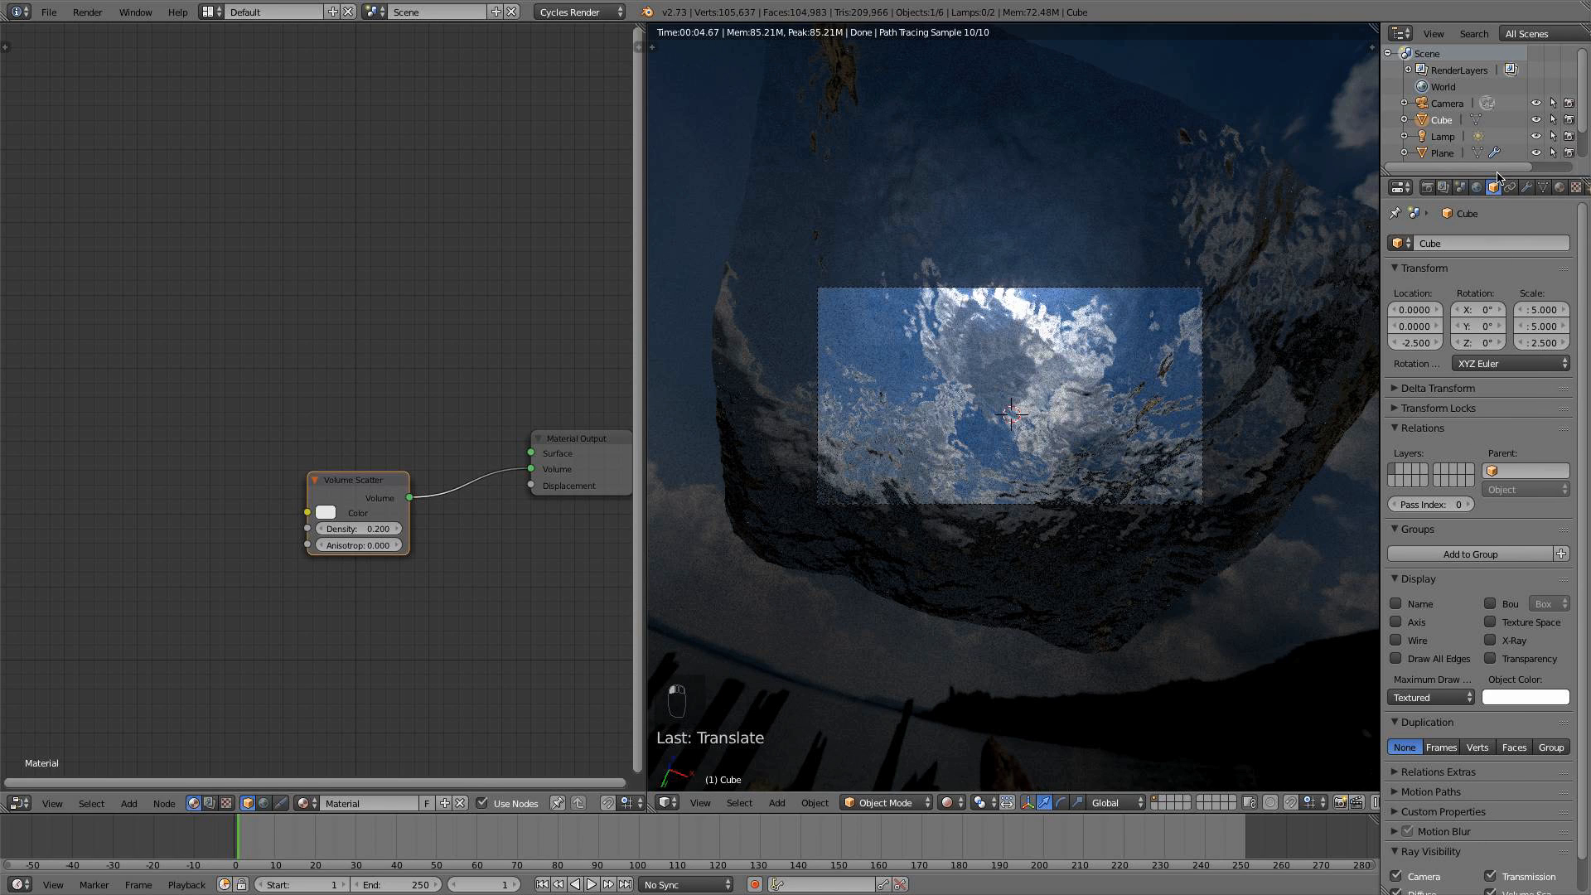
pyautogui.scroll(-2, 1488, 464)
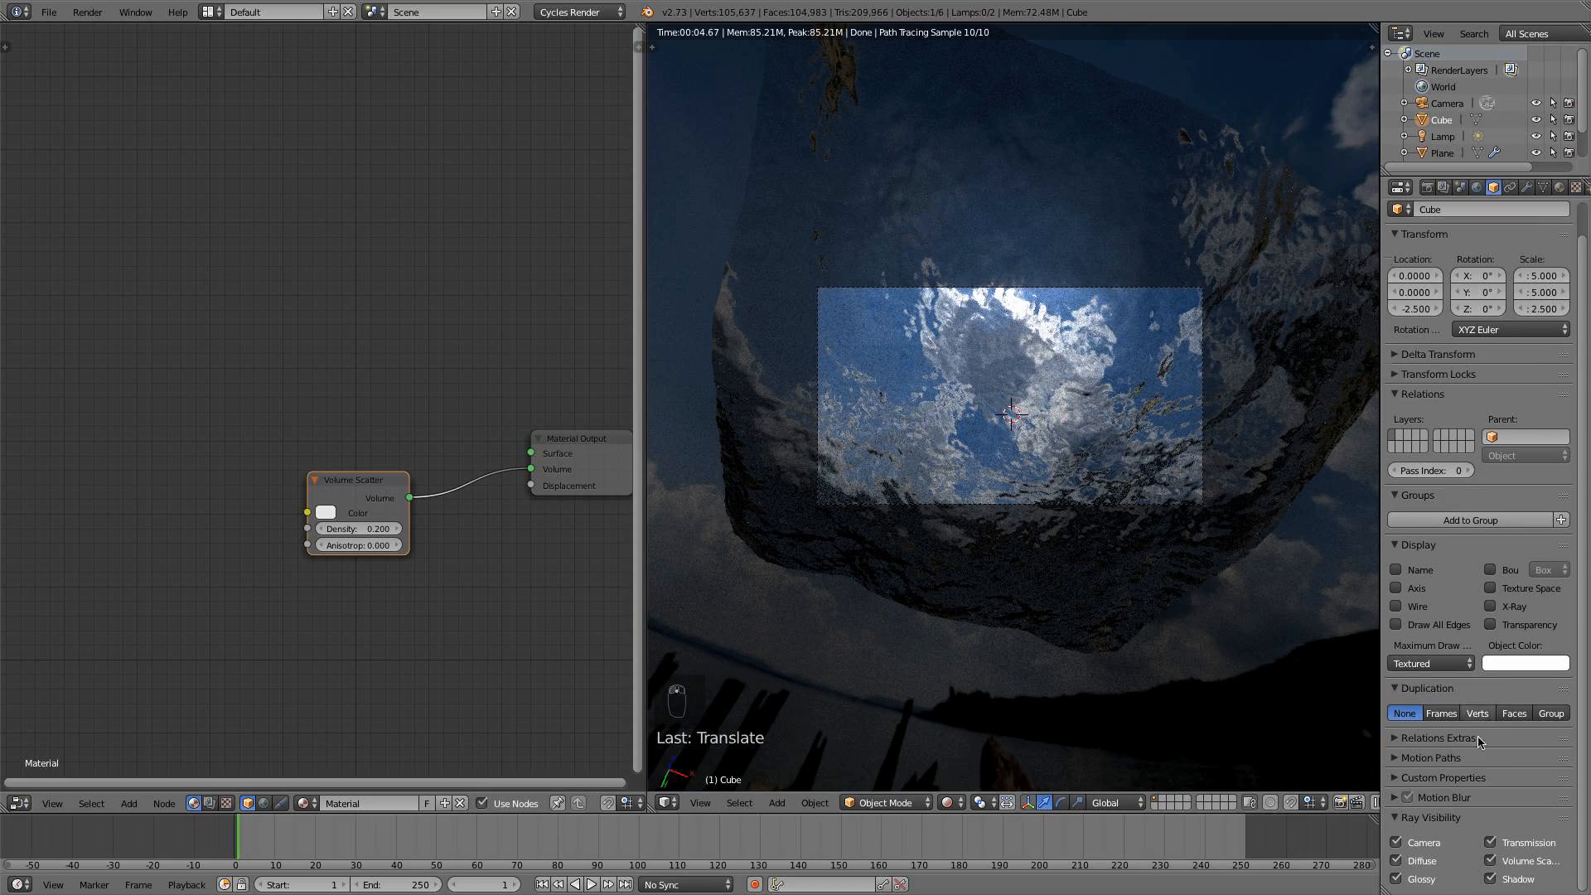
pyautogui.click(1492, 881)
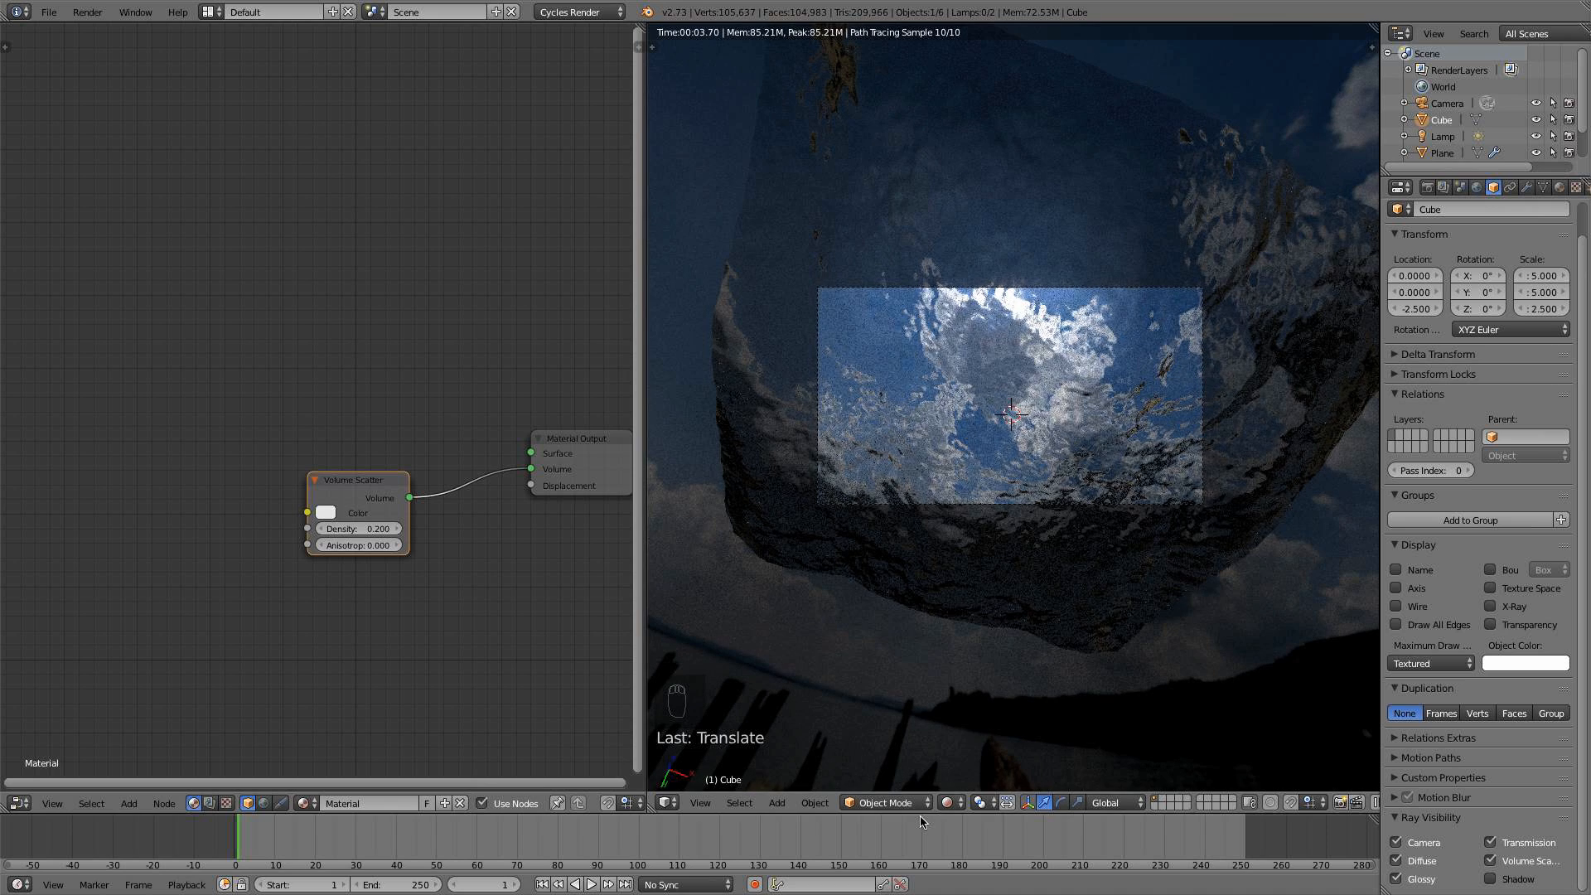
# Return the viewport to solid shading and rotate the Spot lamp to about X 23.42°, Y -5.30°, Z -15.31°
pyautogui.click(950, 802)
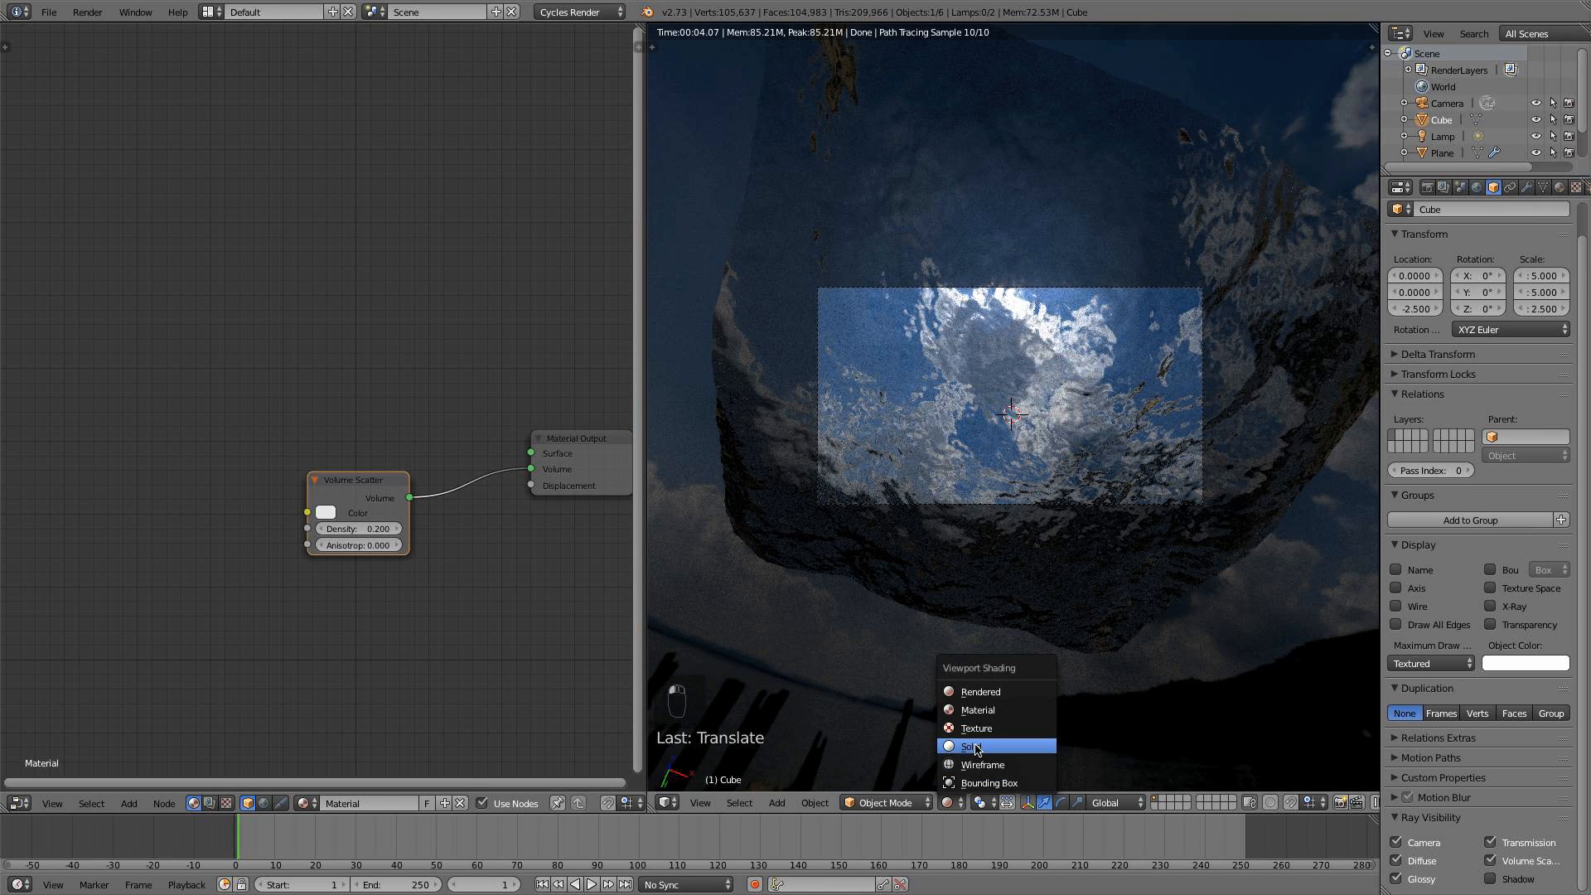
pyautogui.click(971, 747)
pyautogui.rightClick(1125, 404)
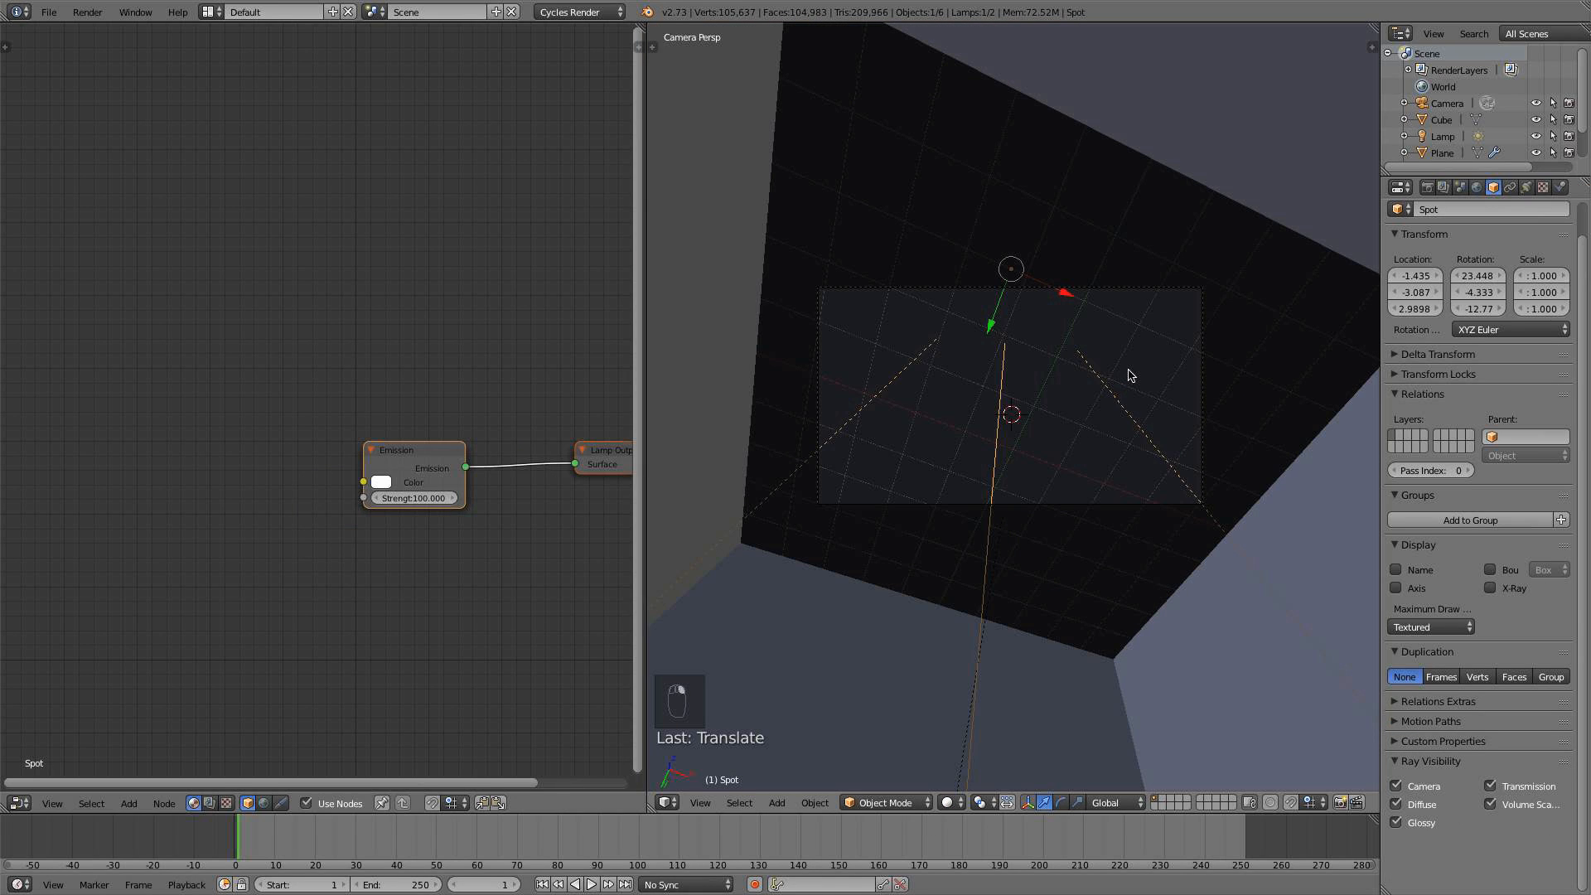
pyautogui.press('r')
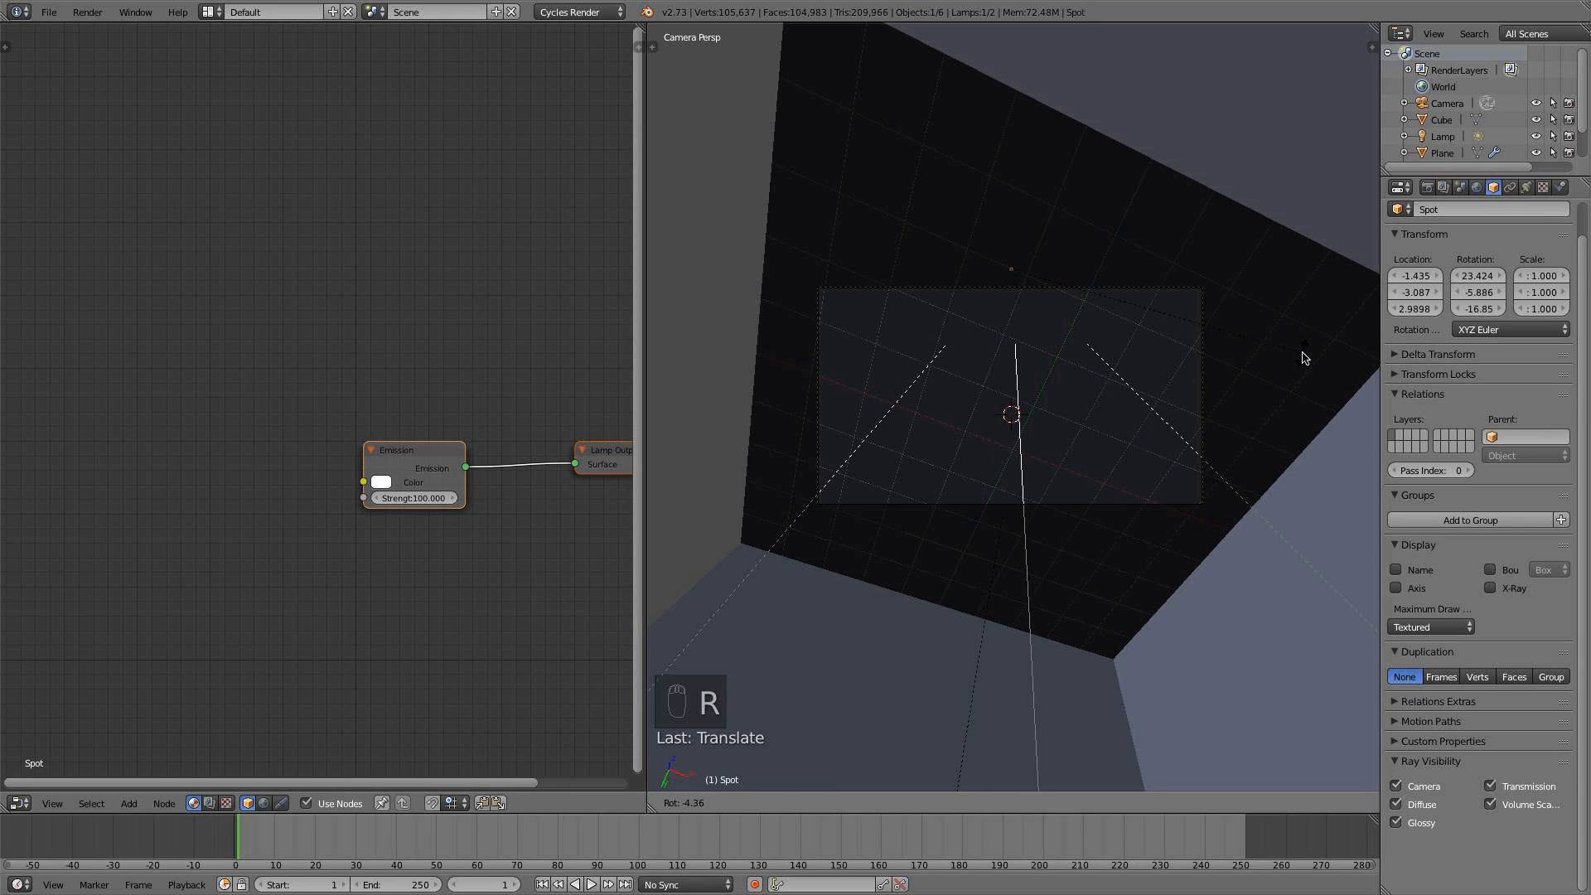
pyautogui.click(1289, 373)
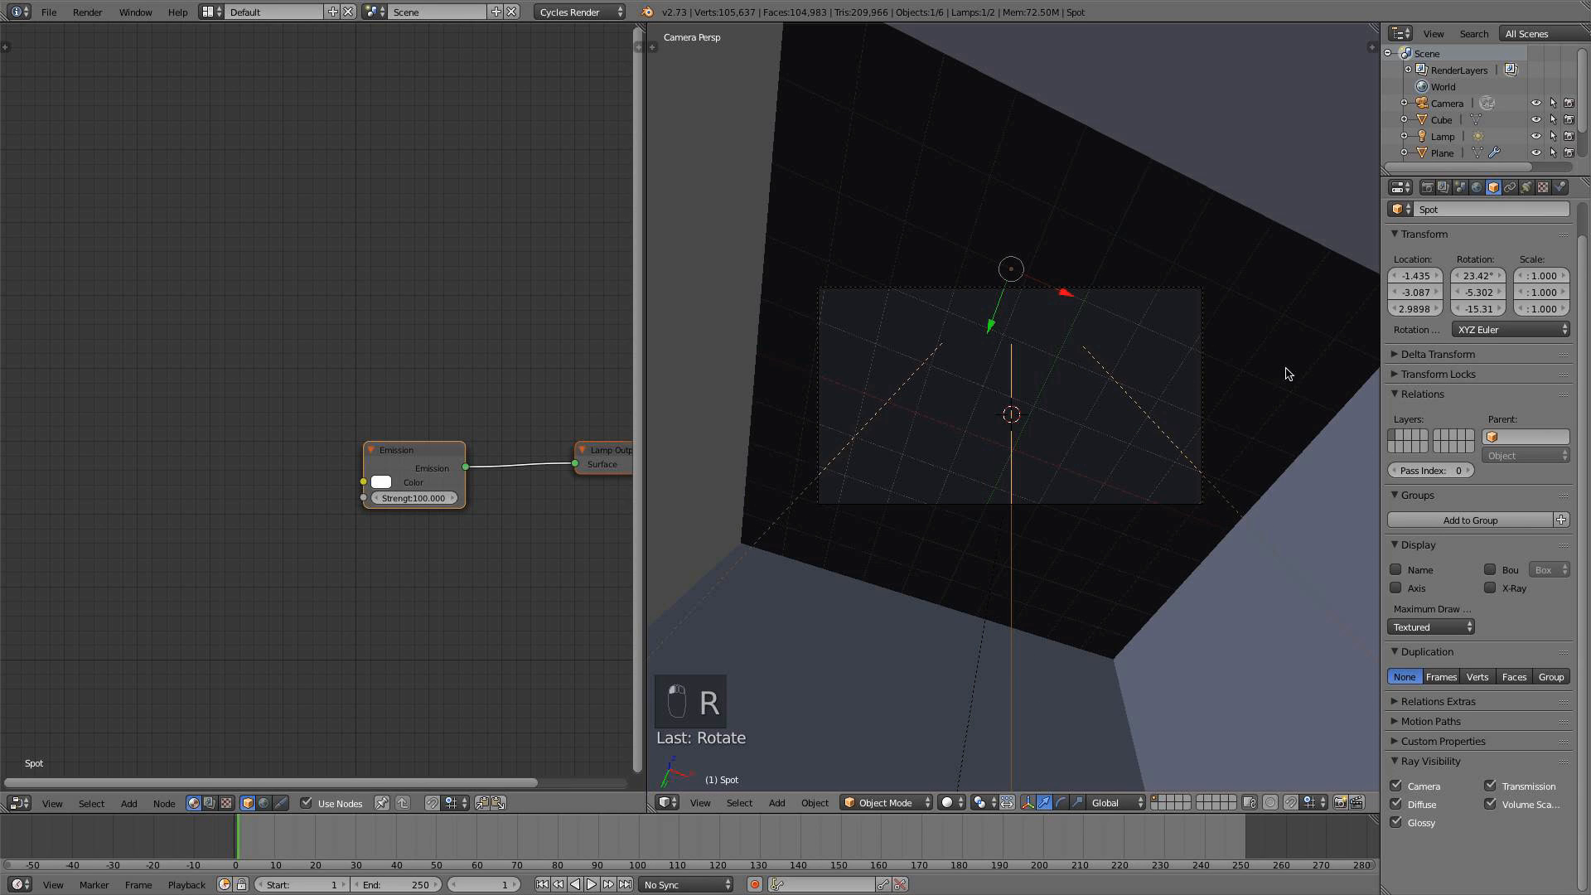
# Set the Spot lamp's emission strength to 14000
pyautogui.click(1528, 188)
pyautogui.click(1509, 472)
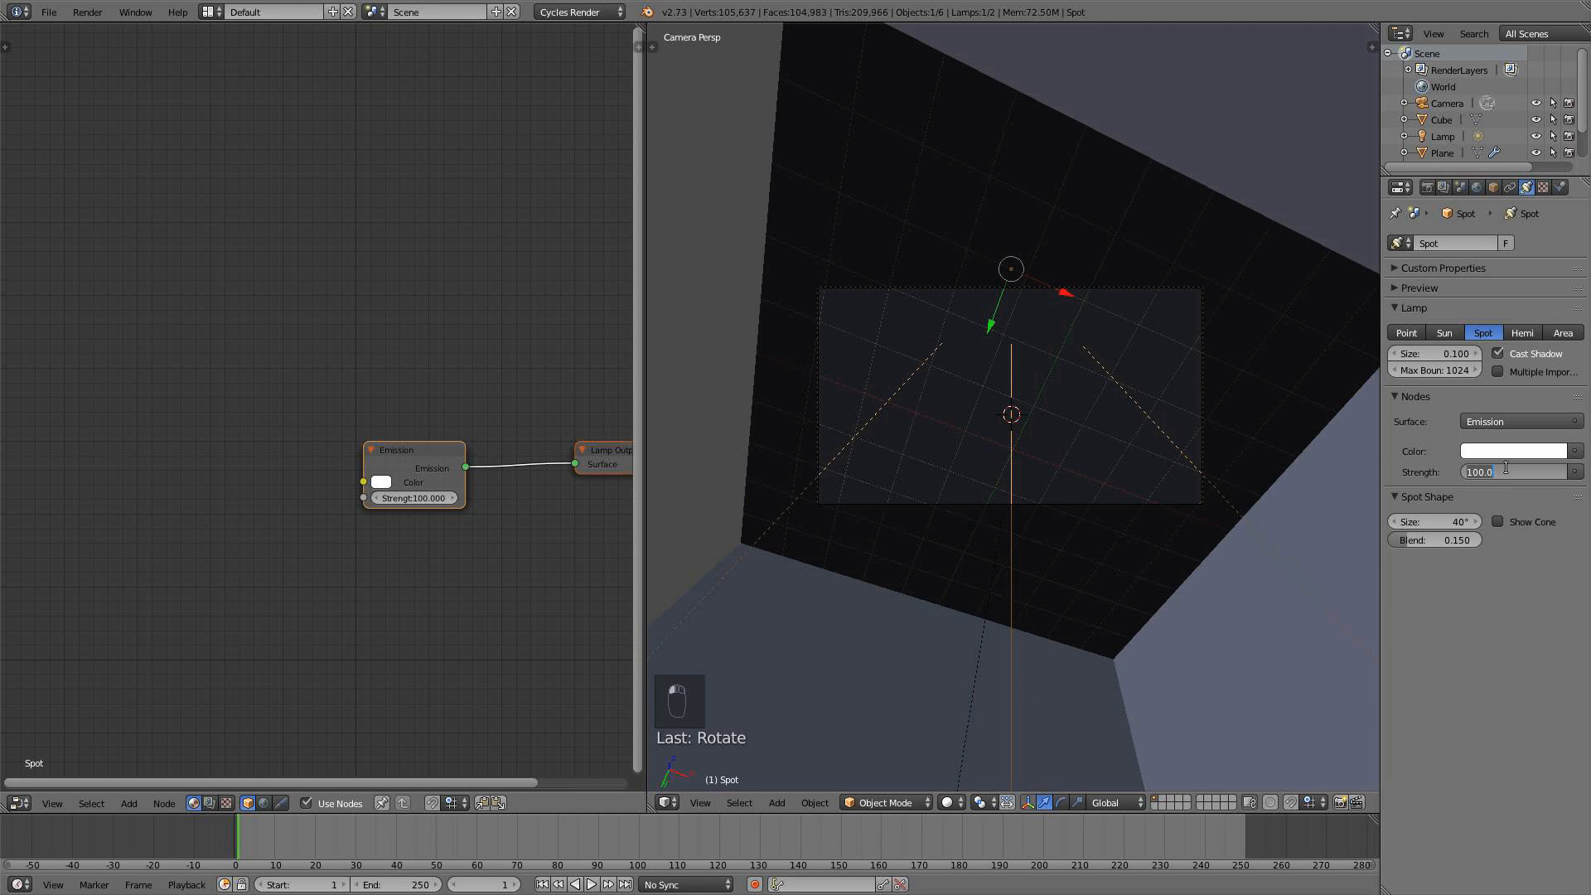
pyautogui.press('BackSpace')
pyautogui.press('BackSpace')
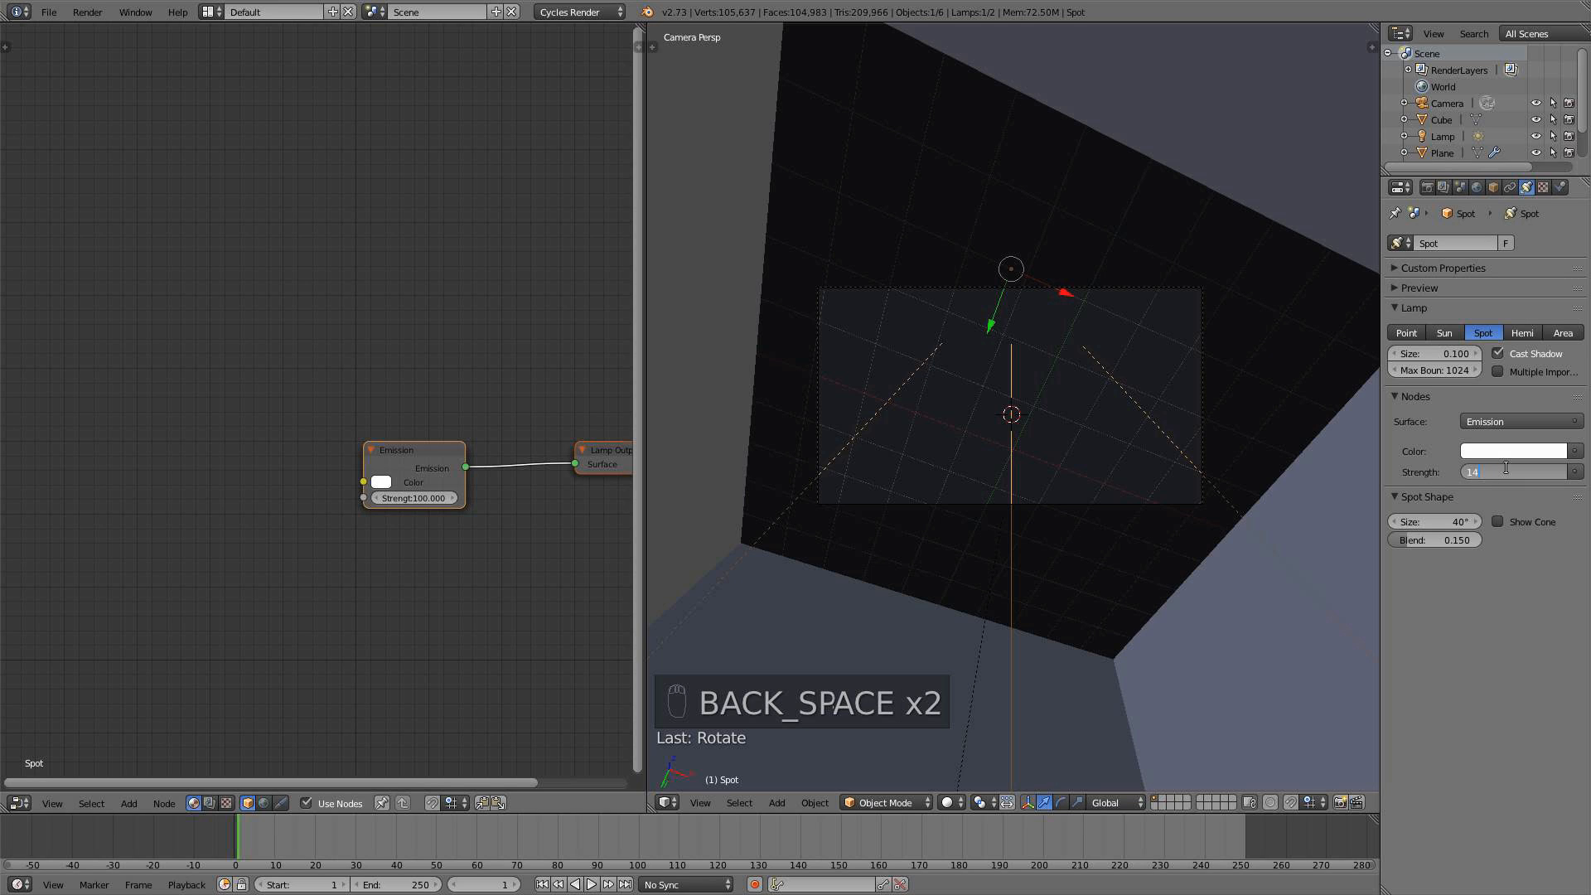
pyautogui.write('000')
pyautogui.press('Return')
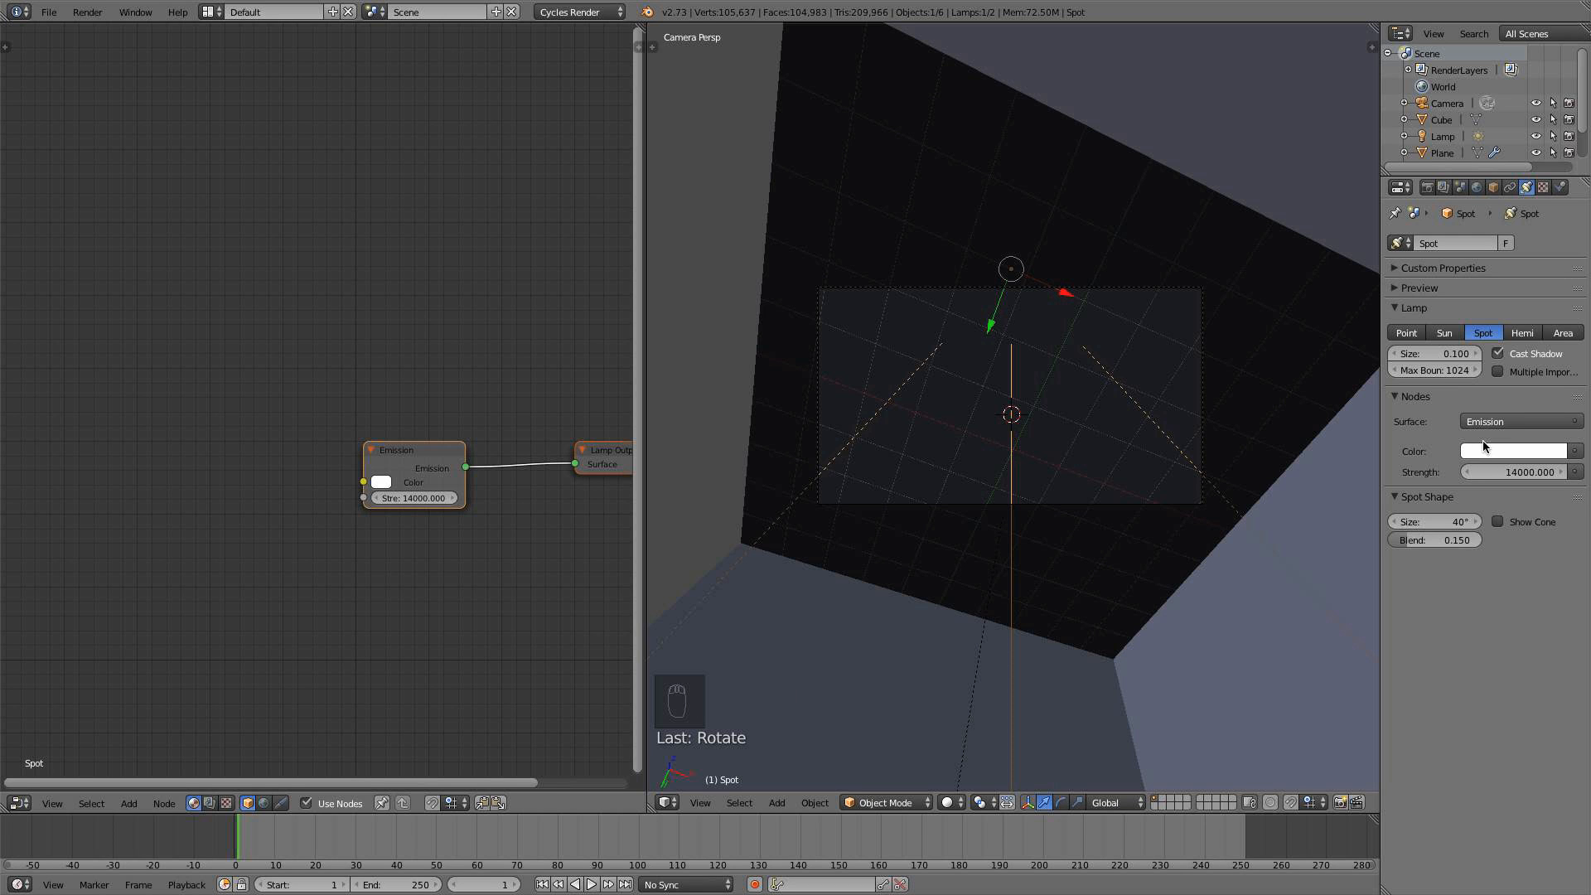
# Switch the viewport to rendered shading and turn off Shadow in the water plane's ray visibility settings
pyautogui.click(951, 805)
pyautogui.click(971, 689)
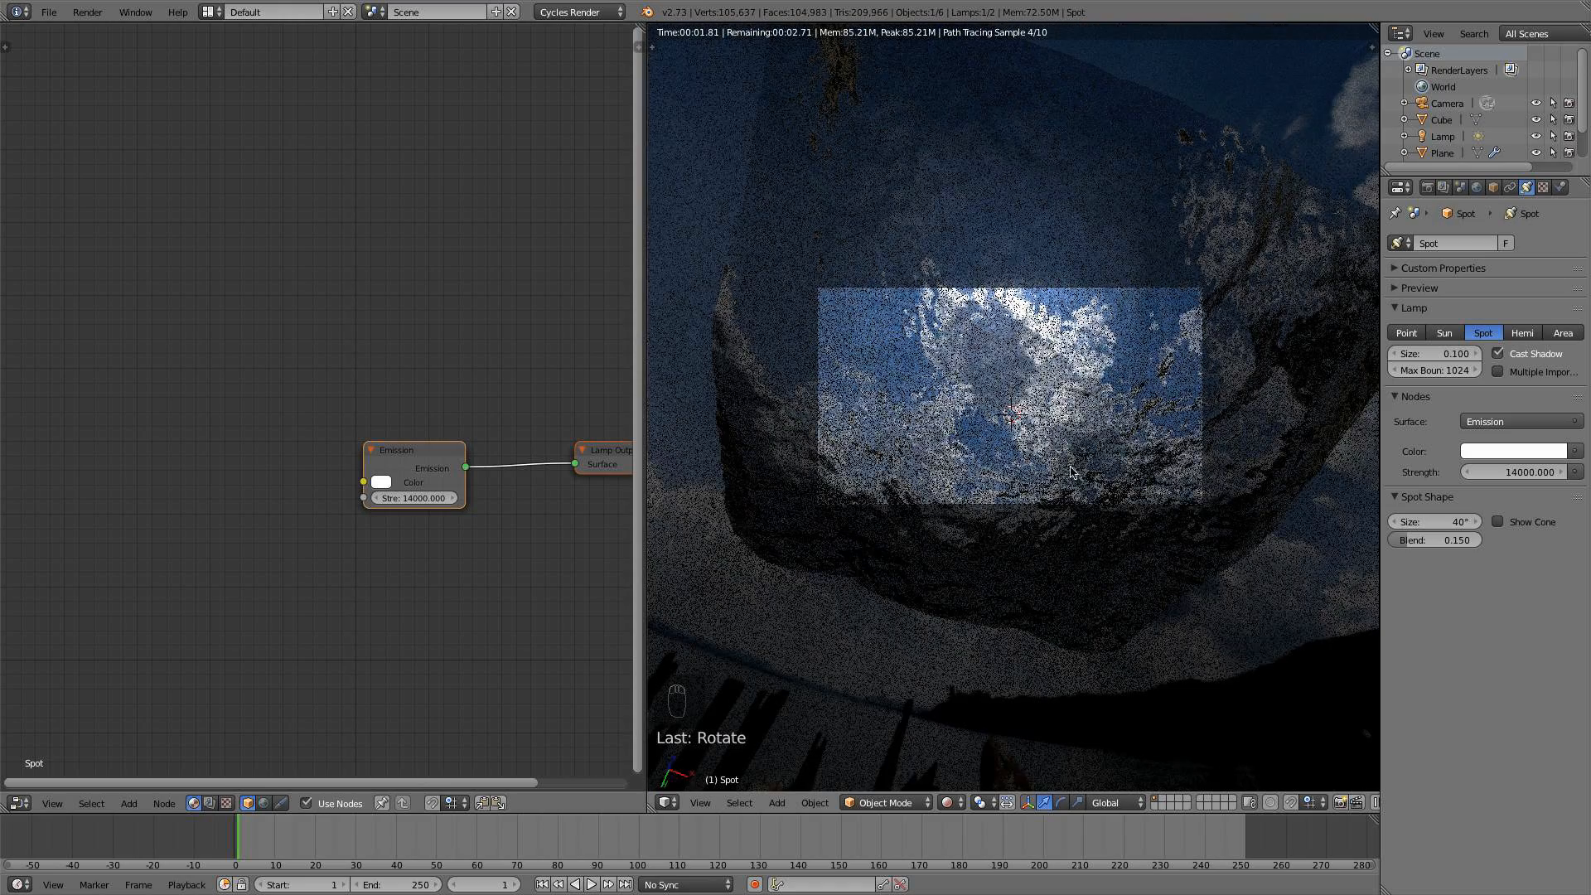
pyautogui.rightClick(1142, 144)
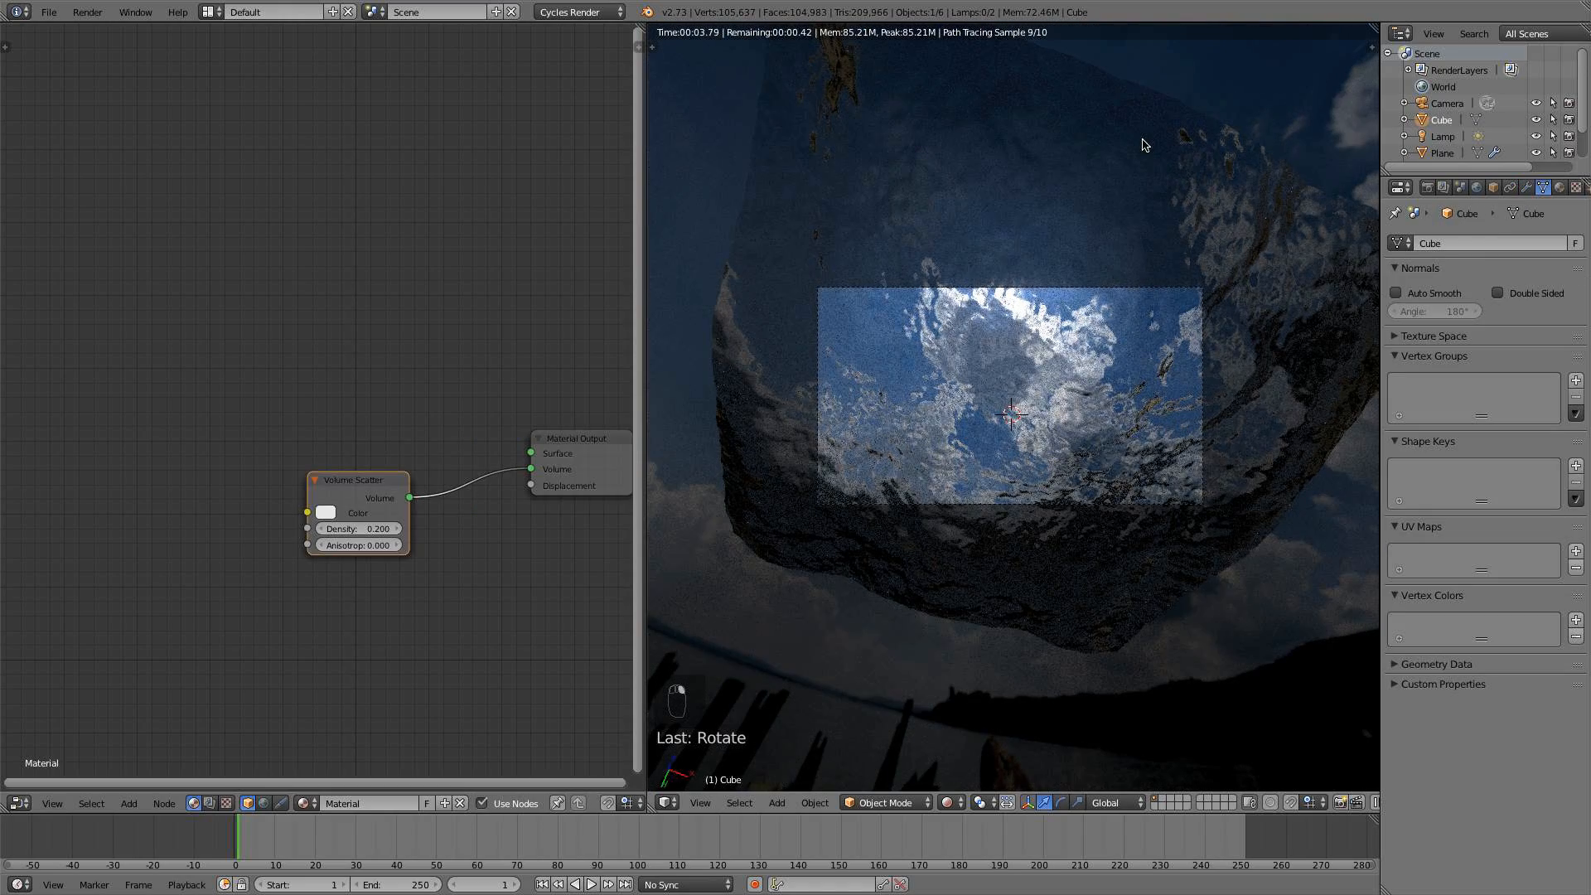
pyautogui.click(1494, 188)
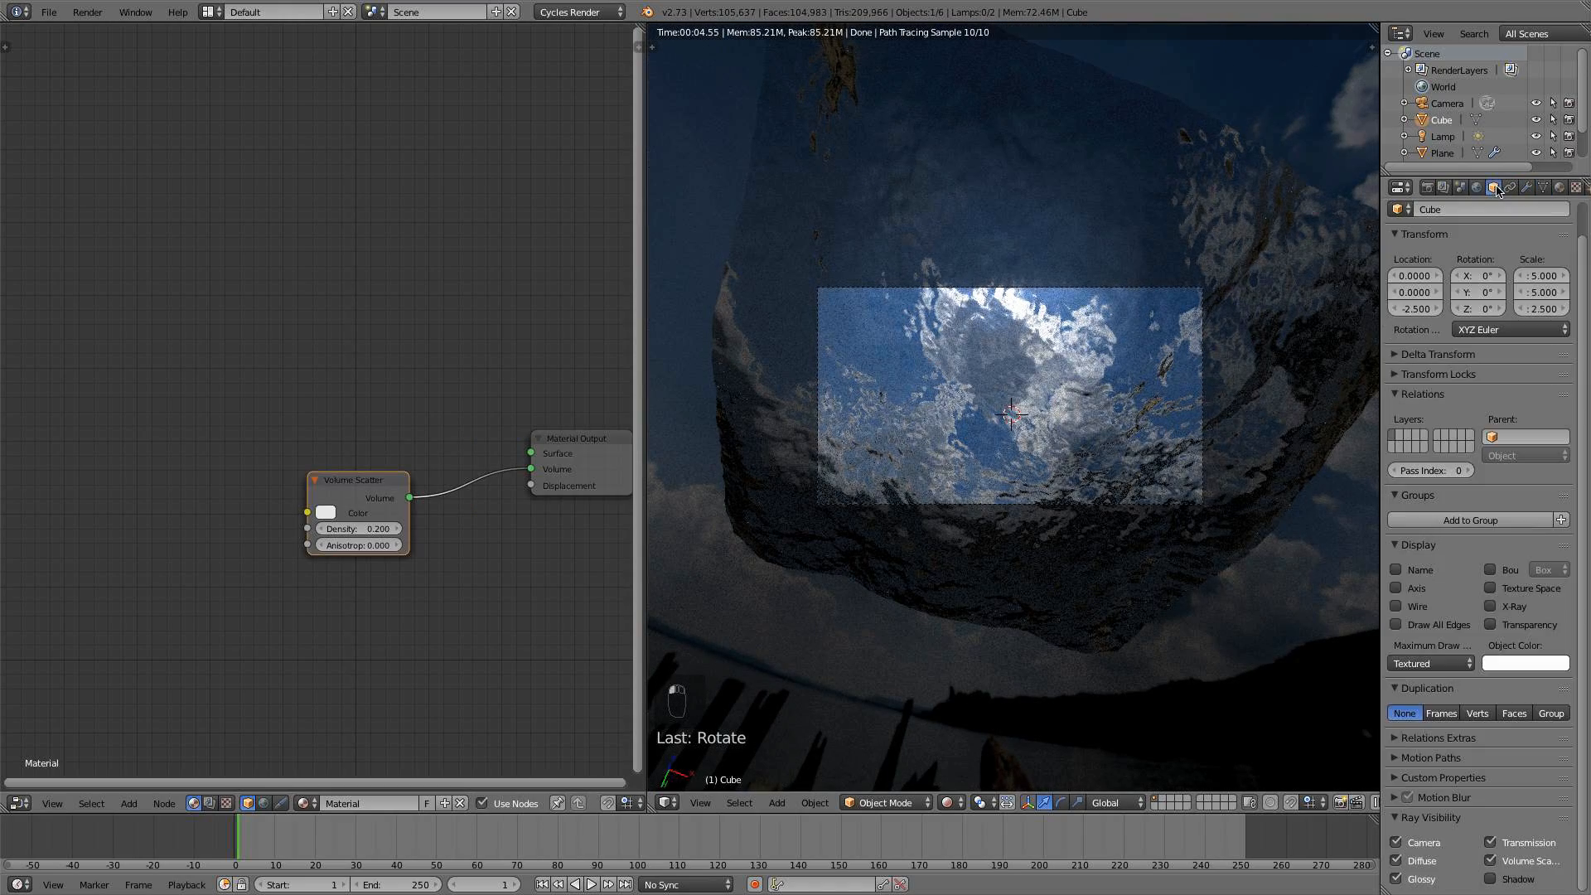
pyautogui.rightClick(1258, 218)
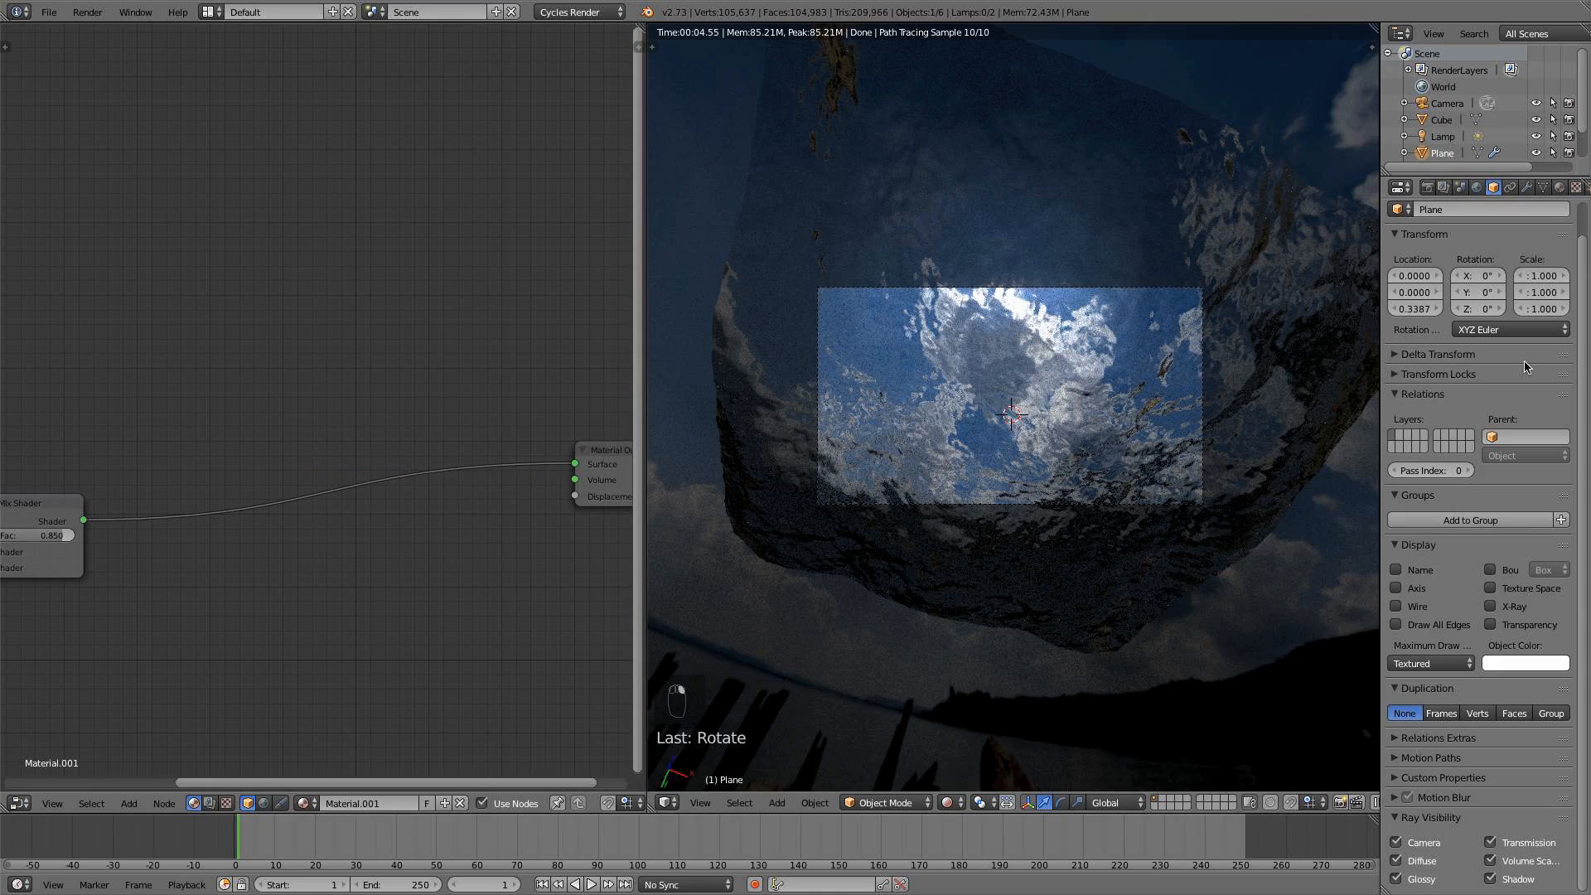
pyautogui.click(1491, 879)
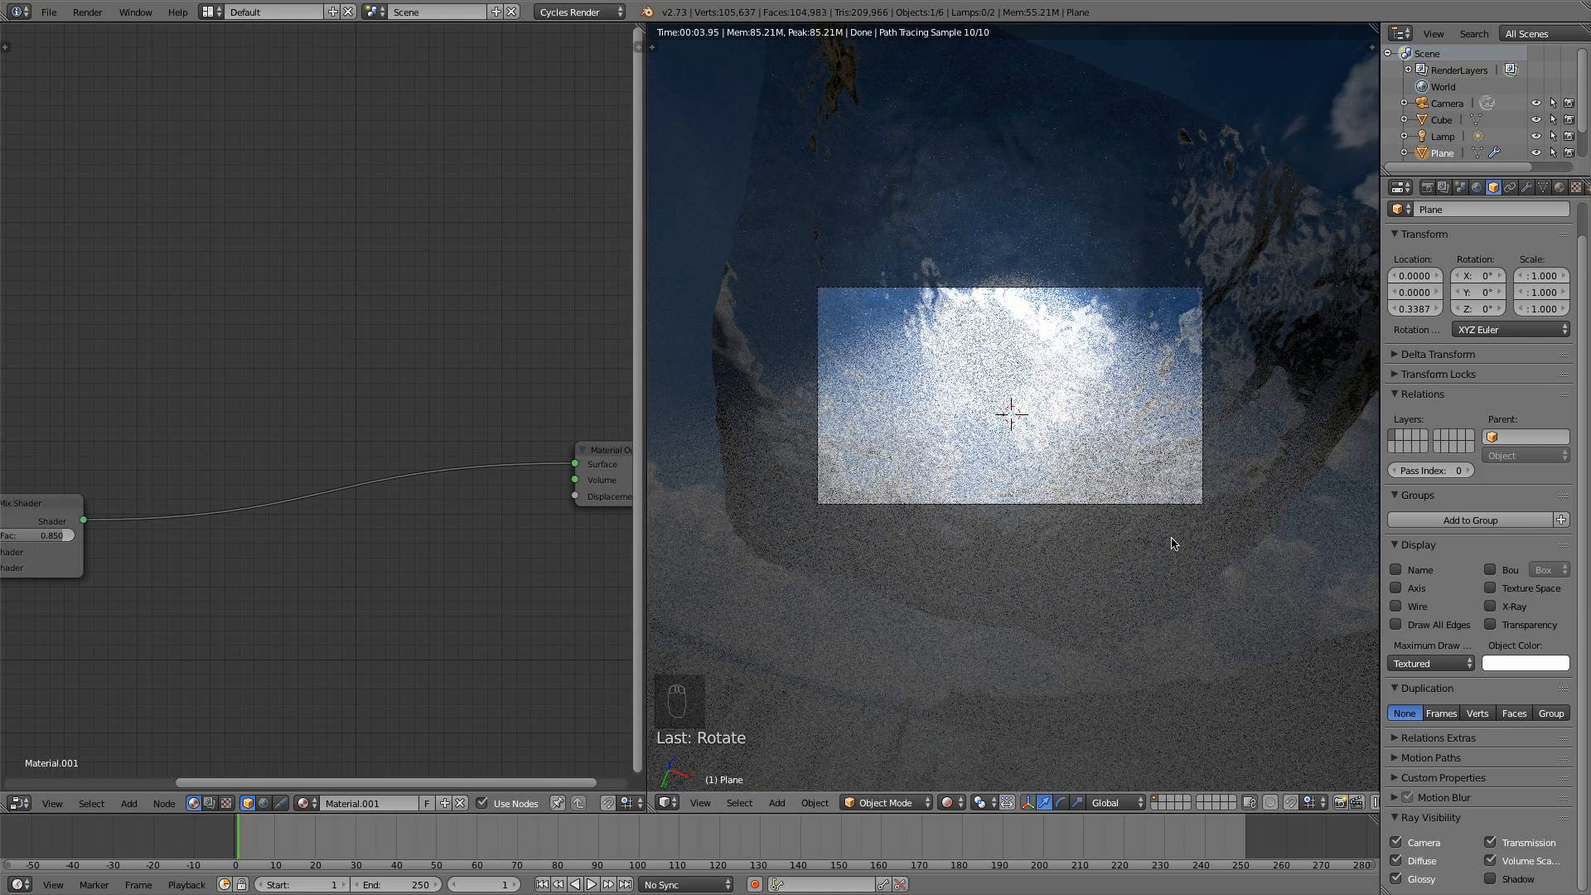
# Set the Spot lamp's emission strength to 12000, with the light beam shown in the front view
pyautogui.press('KP_3')
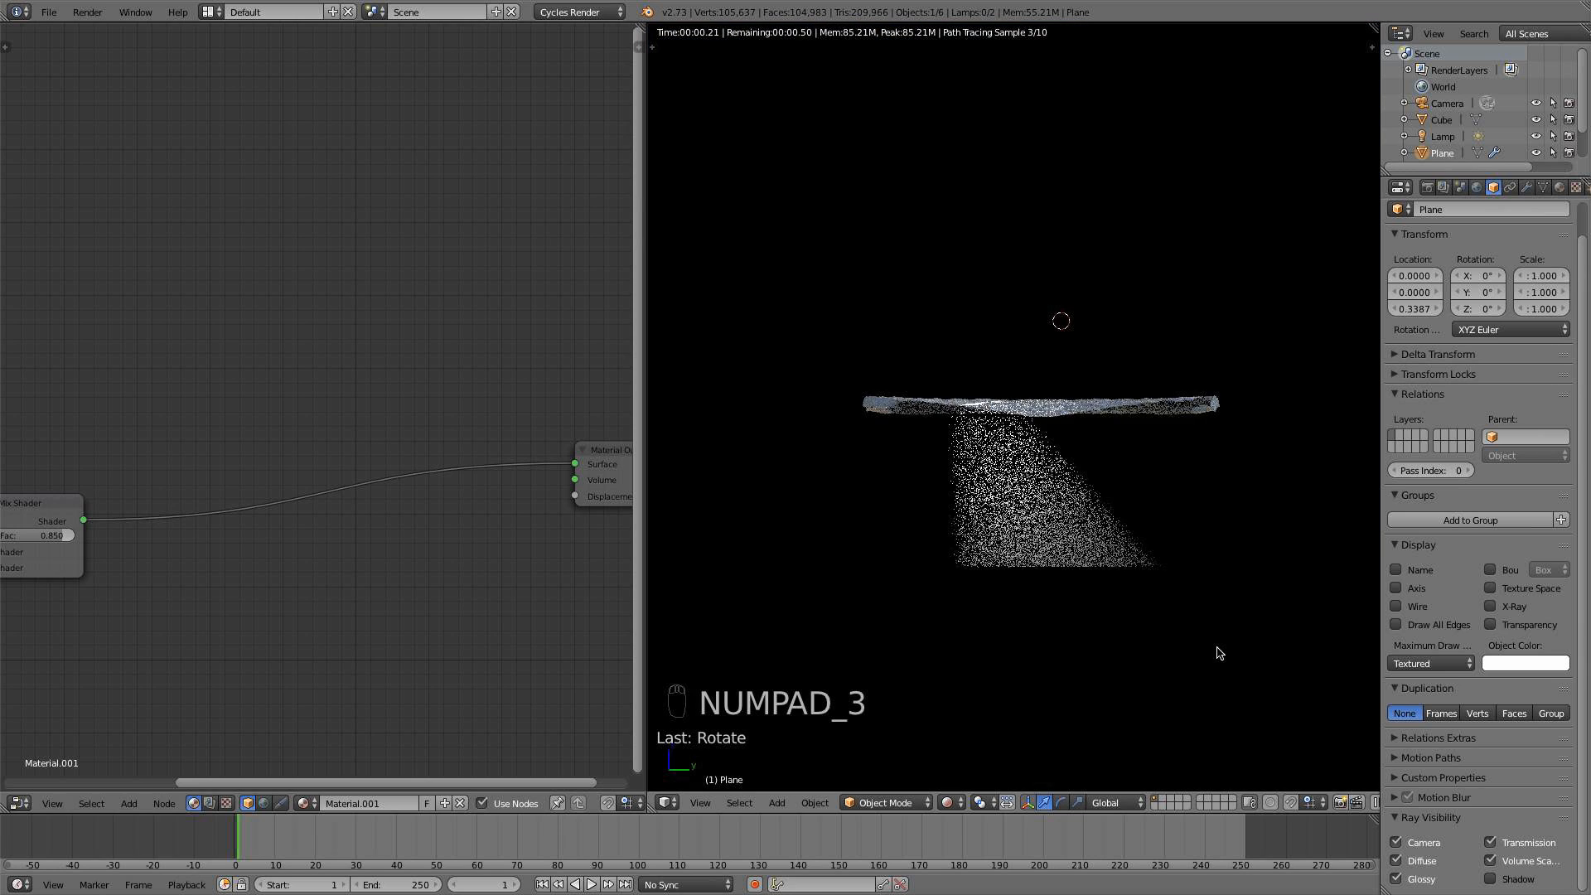
pyautogui.press('KP_1')
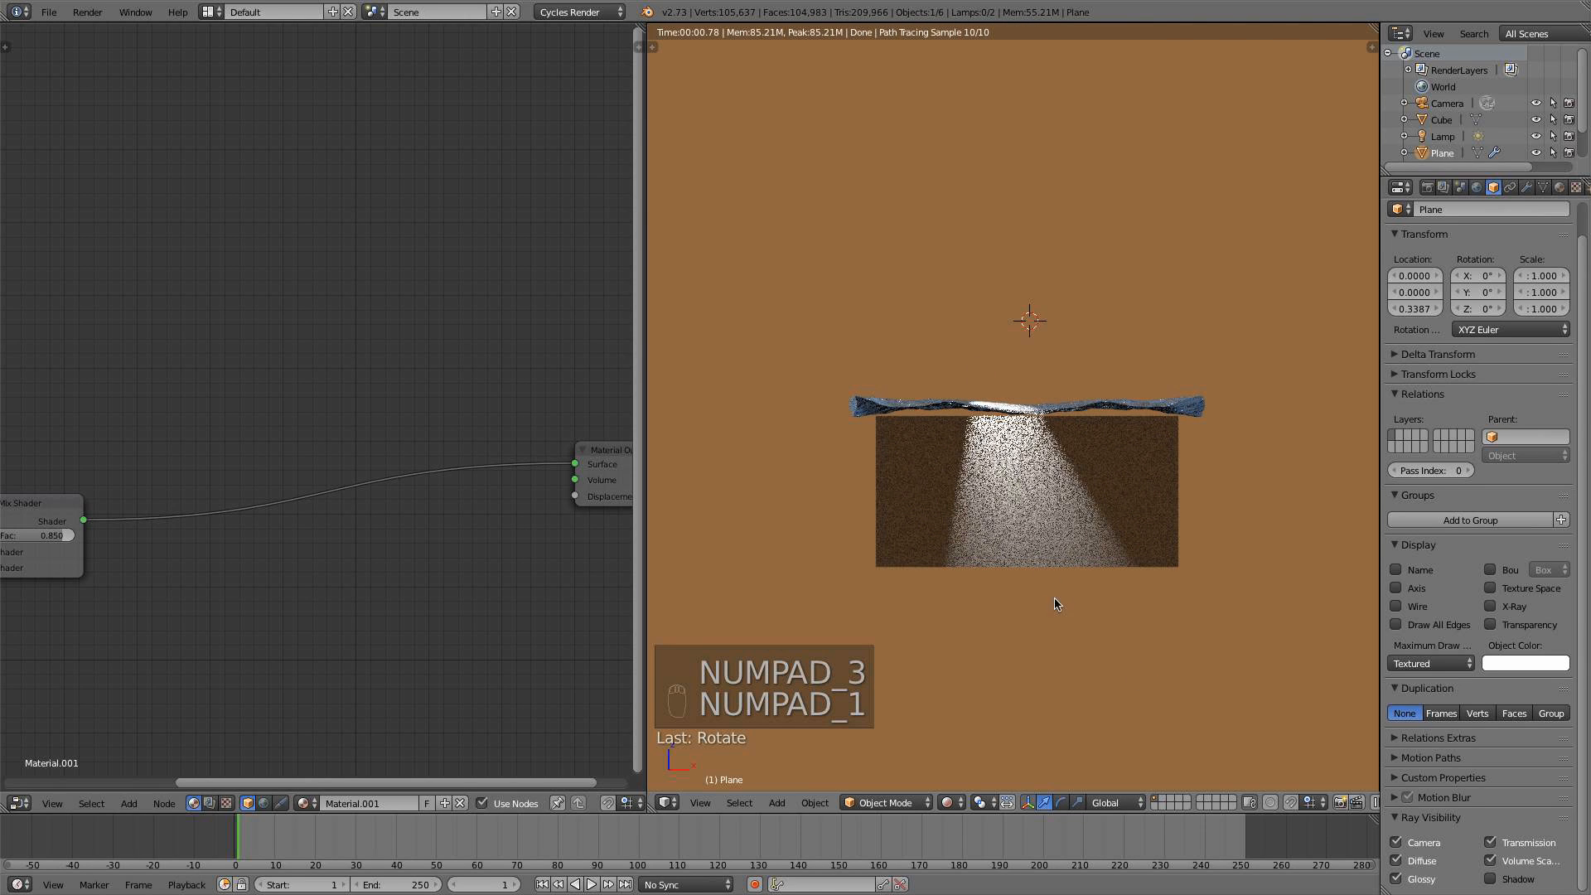
pyautogui.rightClick(1012, 320)
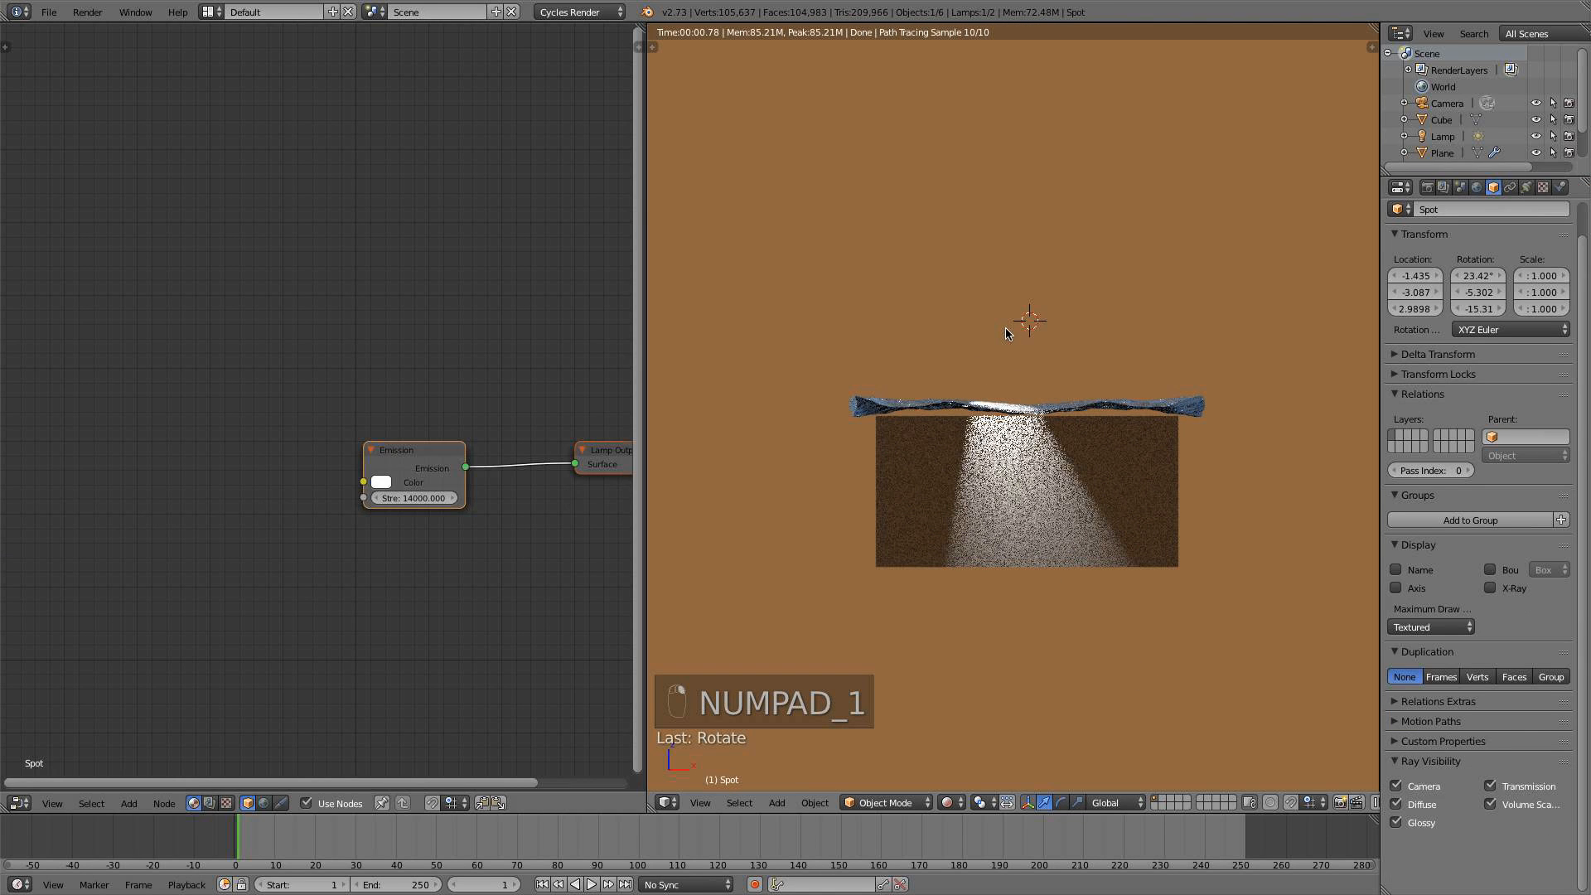
pyautogui.click(1527, 187)
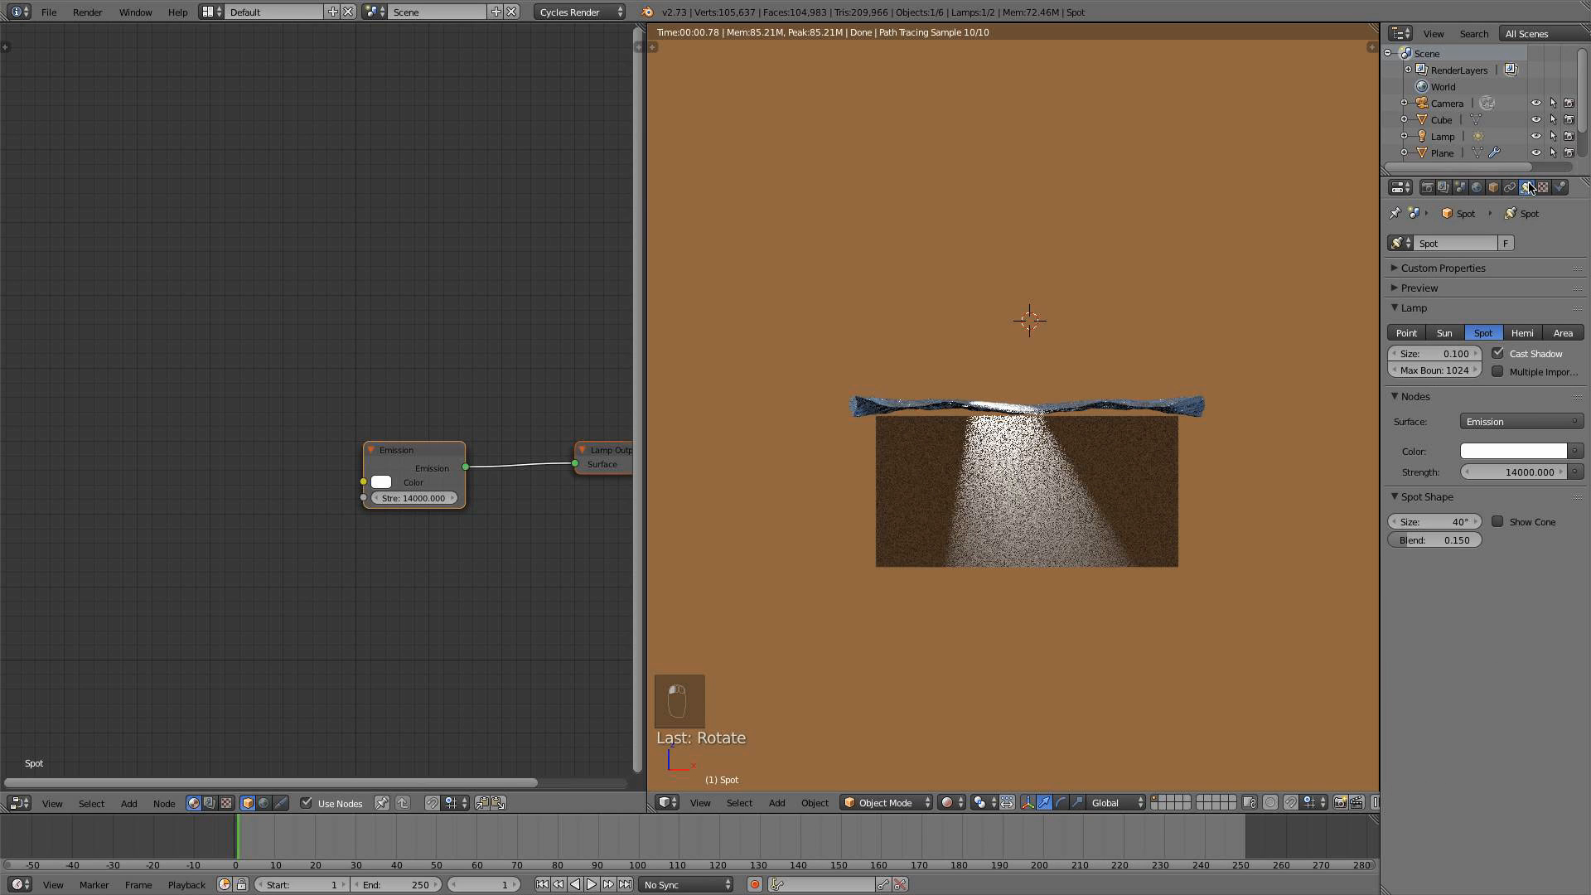
pyautogui.click(1526, 473)
pyautogui.click(1484, 473)
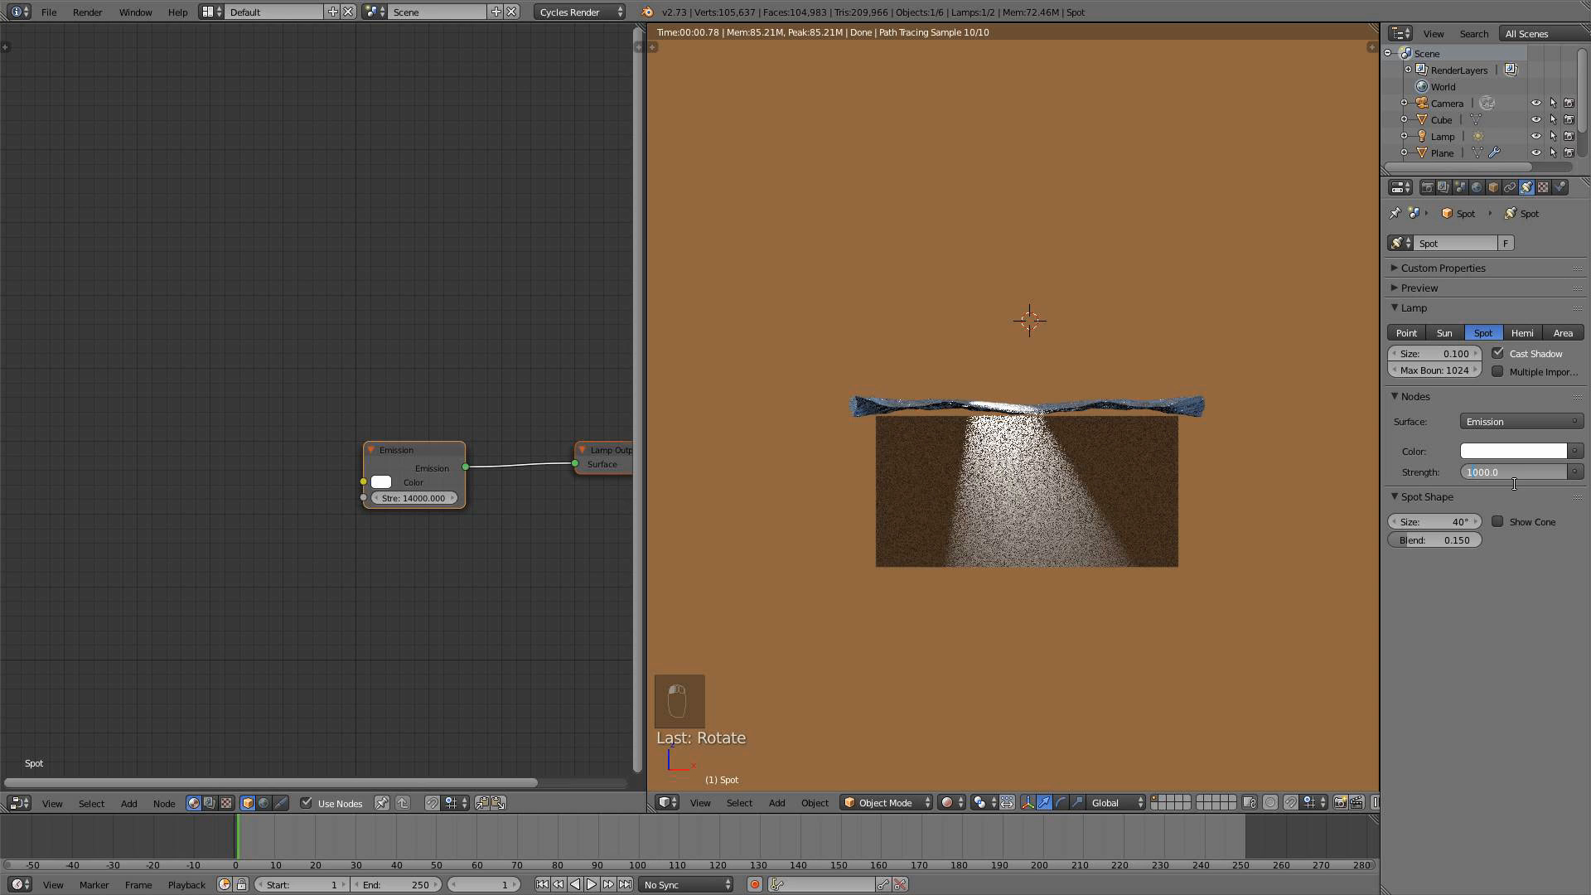
pyautogui.write('2')
pyautogui.press('Return')
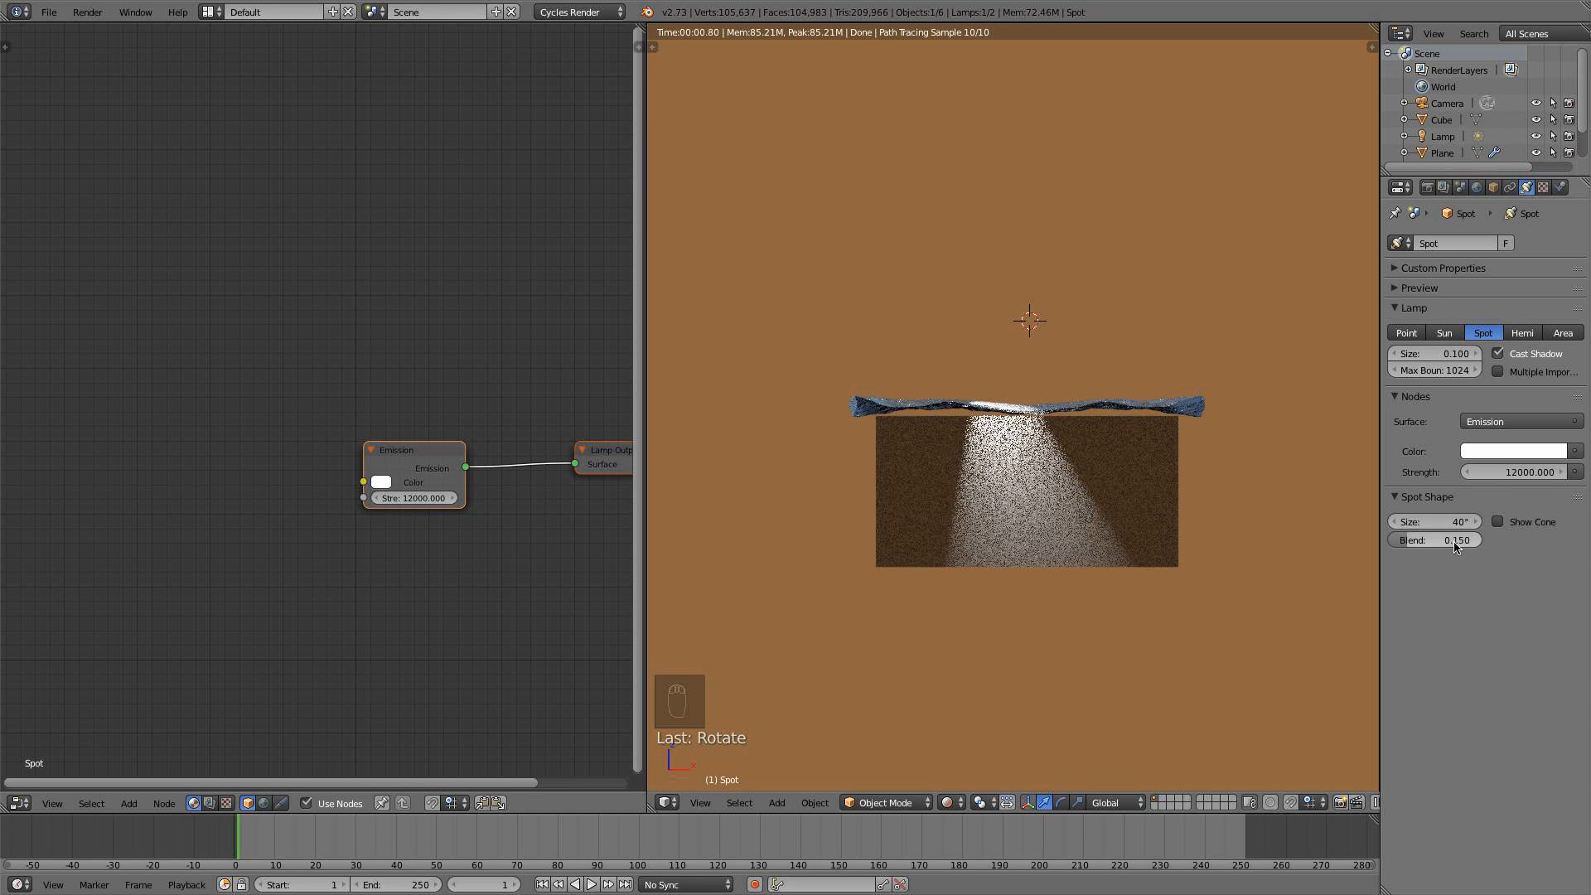
# Set the Spot lamp's cone size to 35° and return to the camera view
pyautogui.click(1441, 522)
pyautogui.write('35')
pyautogui.press('Return')
pyautogui.press('KP_0')
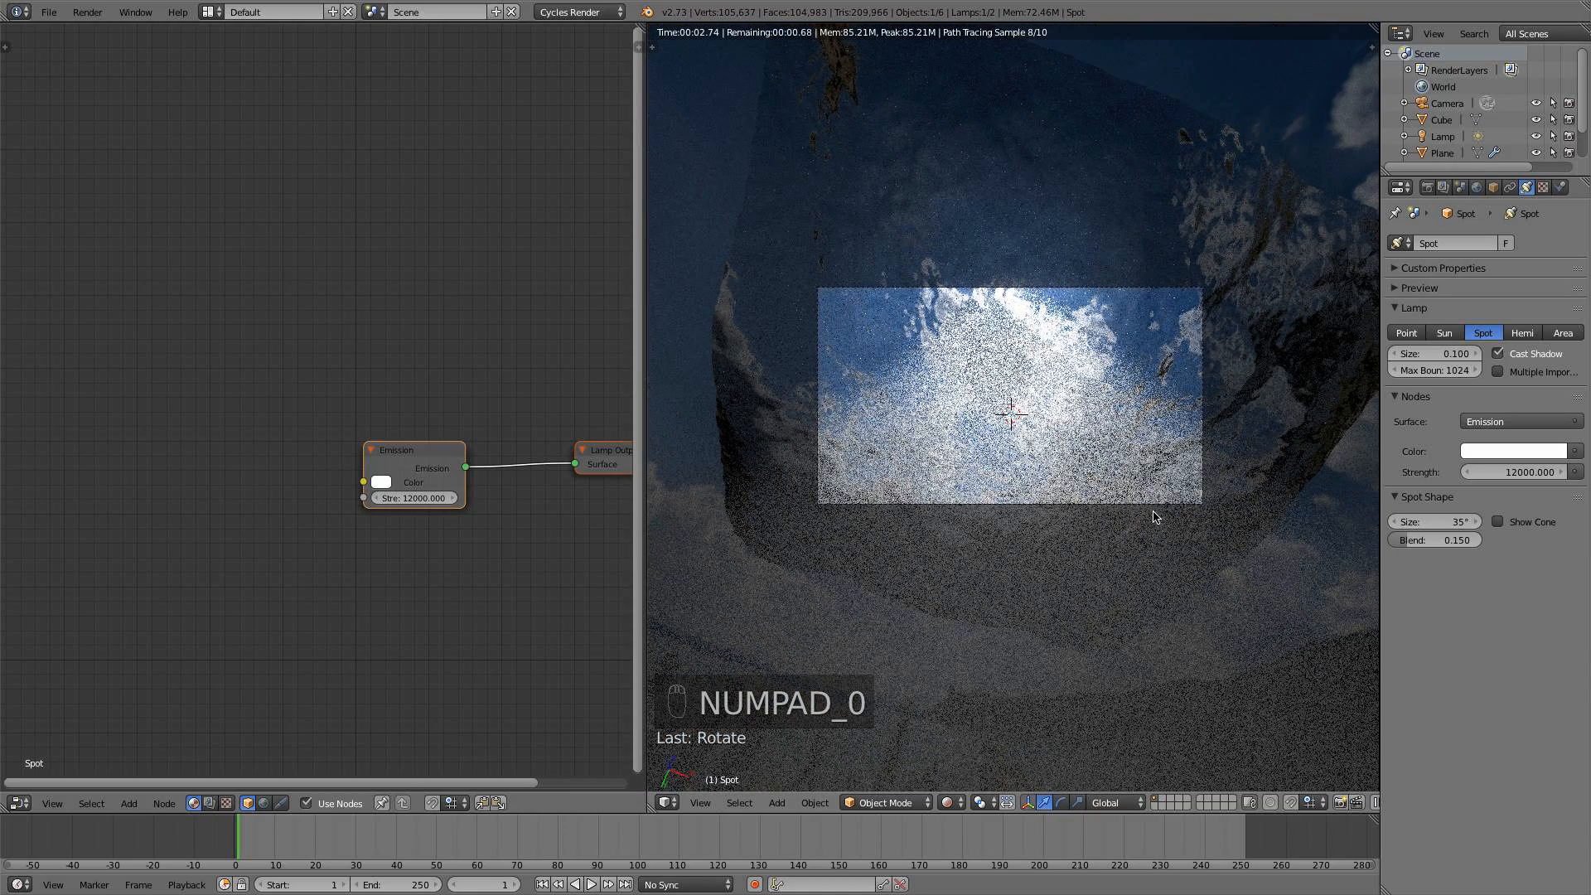
# Select the water plane and turn its Shadow ray visibility back on, with the light beam shown in the side view
pyautogui.press('KP_1')
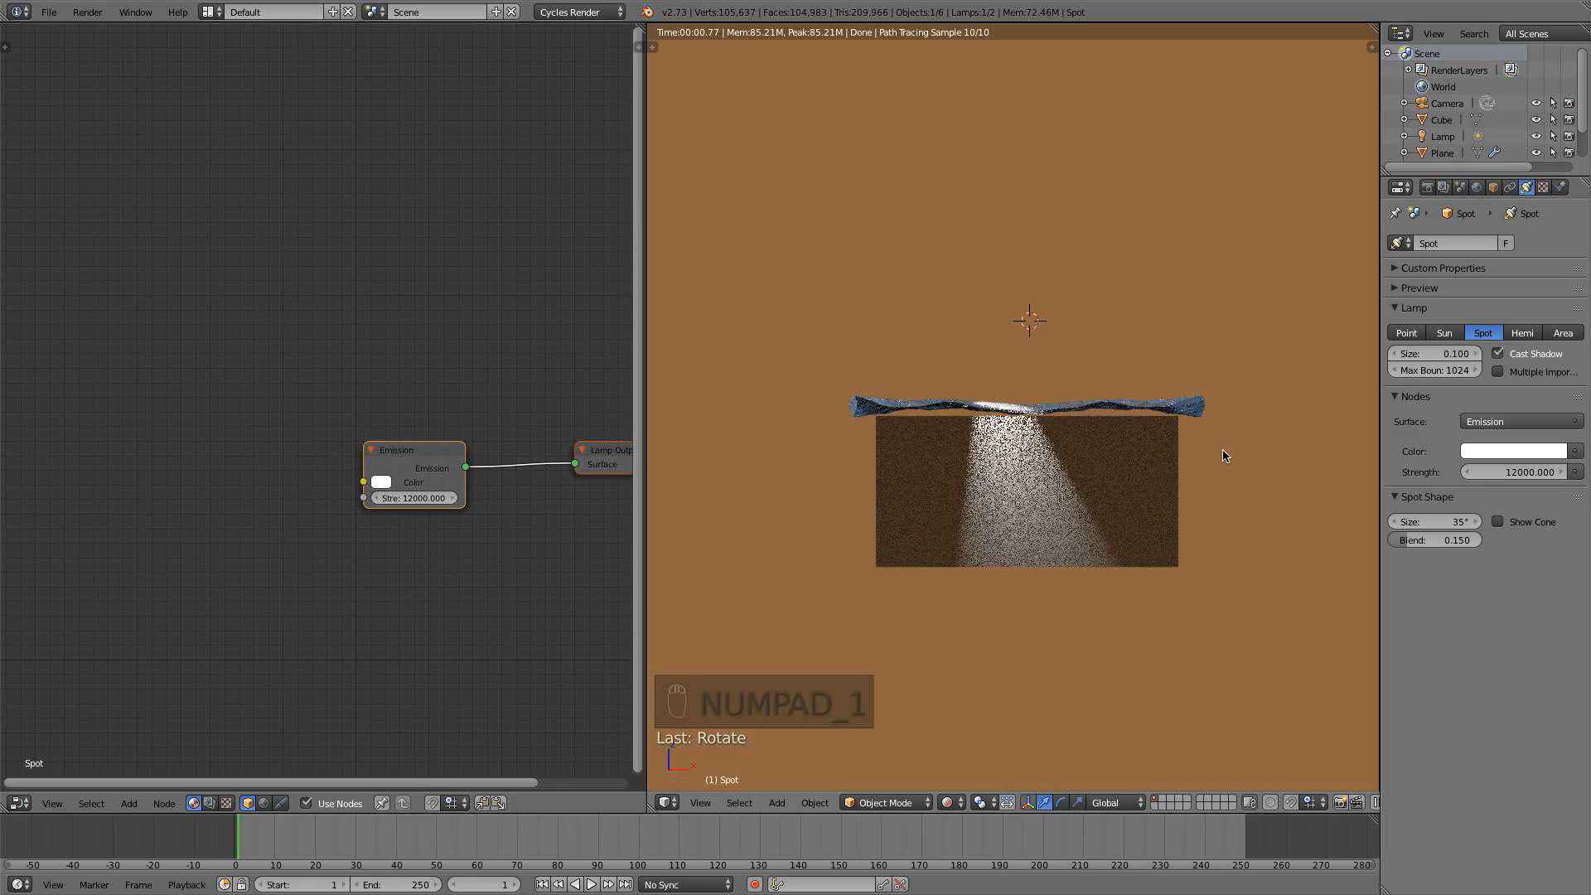
pyautogui.scroll(4, 1226, 451)
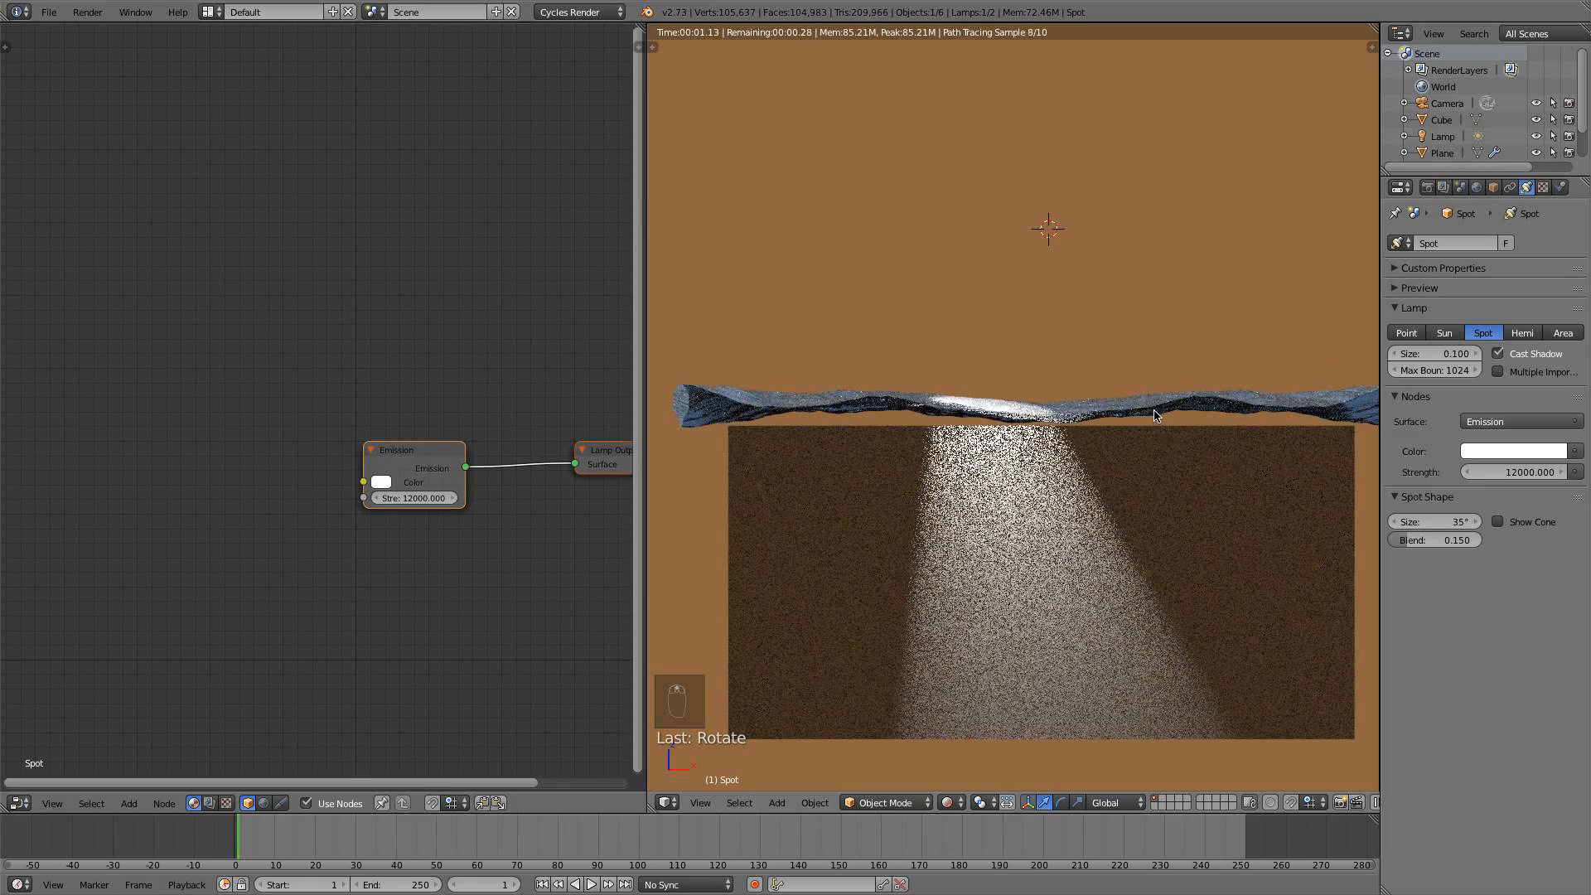
pyautogui.rightClick(1163, 406)
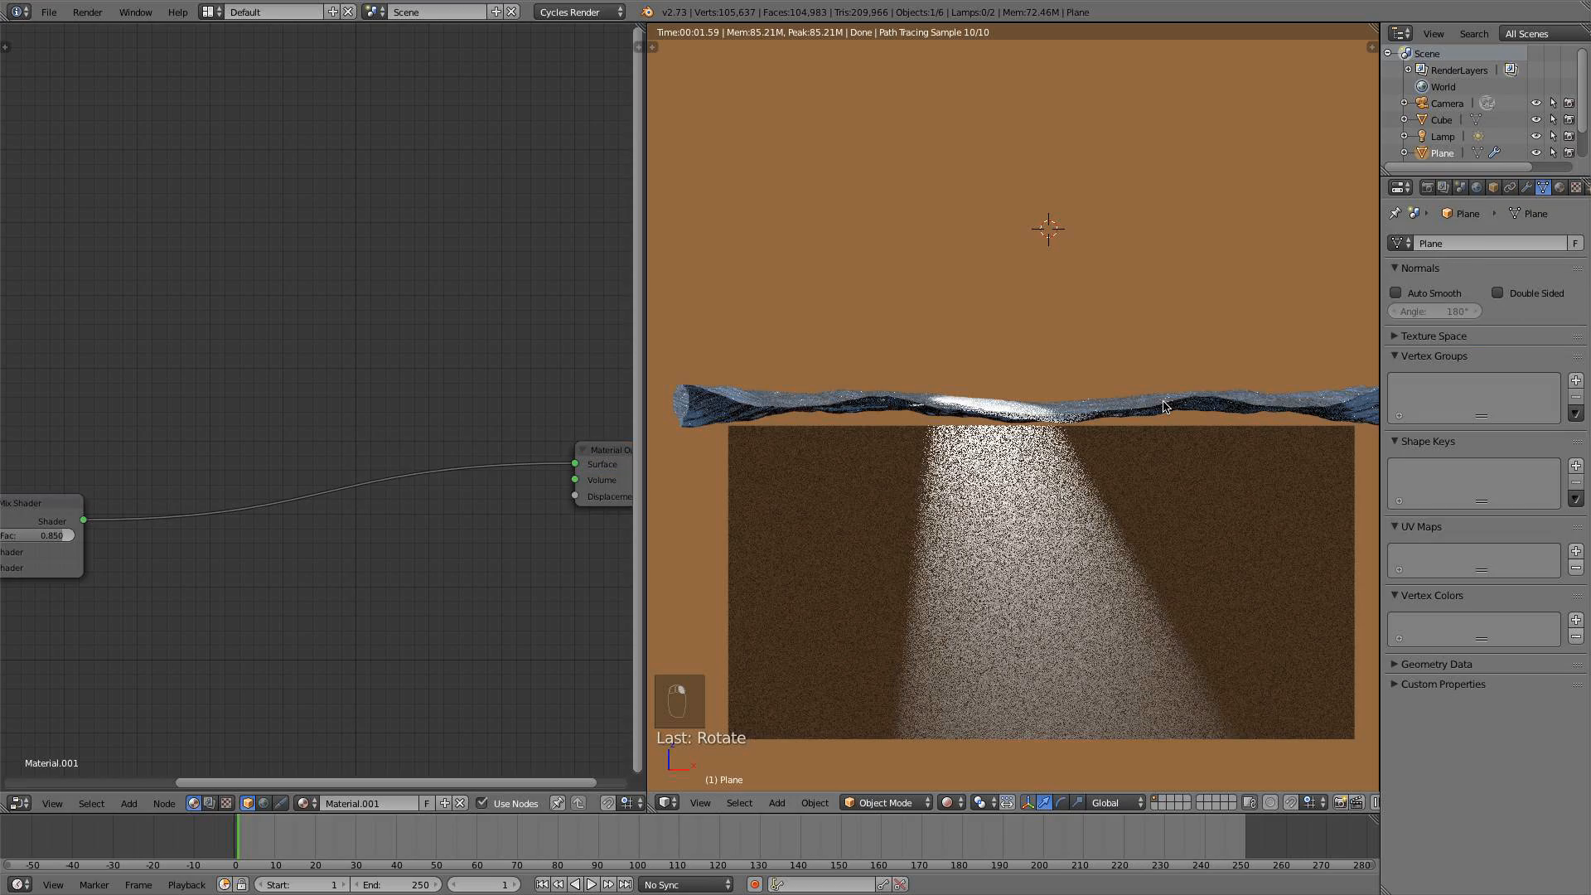
pyautogui.moveTo(1131, 414); pyautogui.dragTo(1137, 464, button='middle')
pyautogui.press('KP_3')
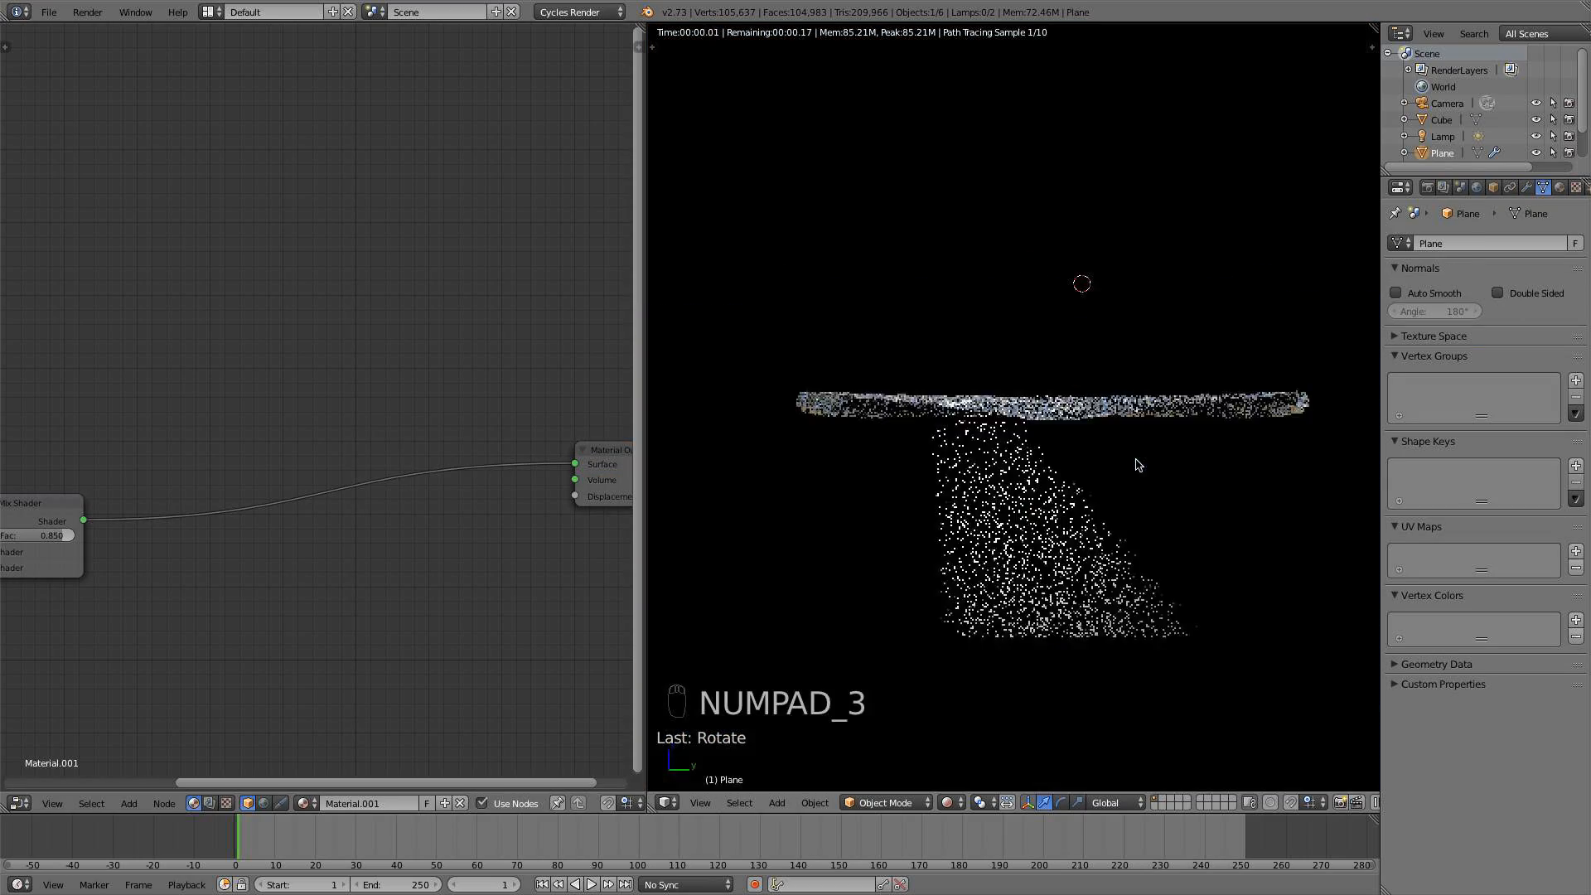
pyautogui.click(1494, 188)
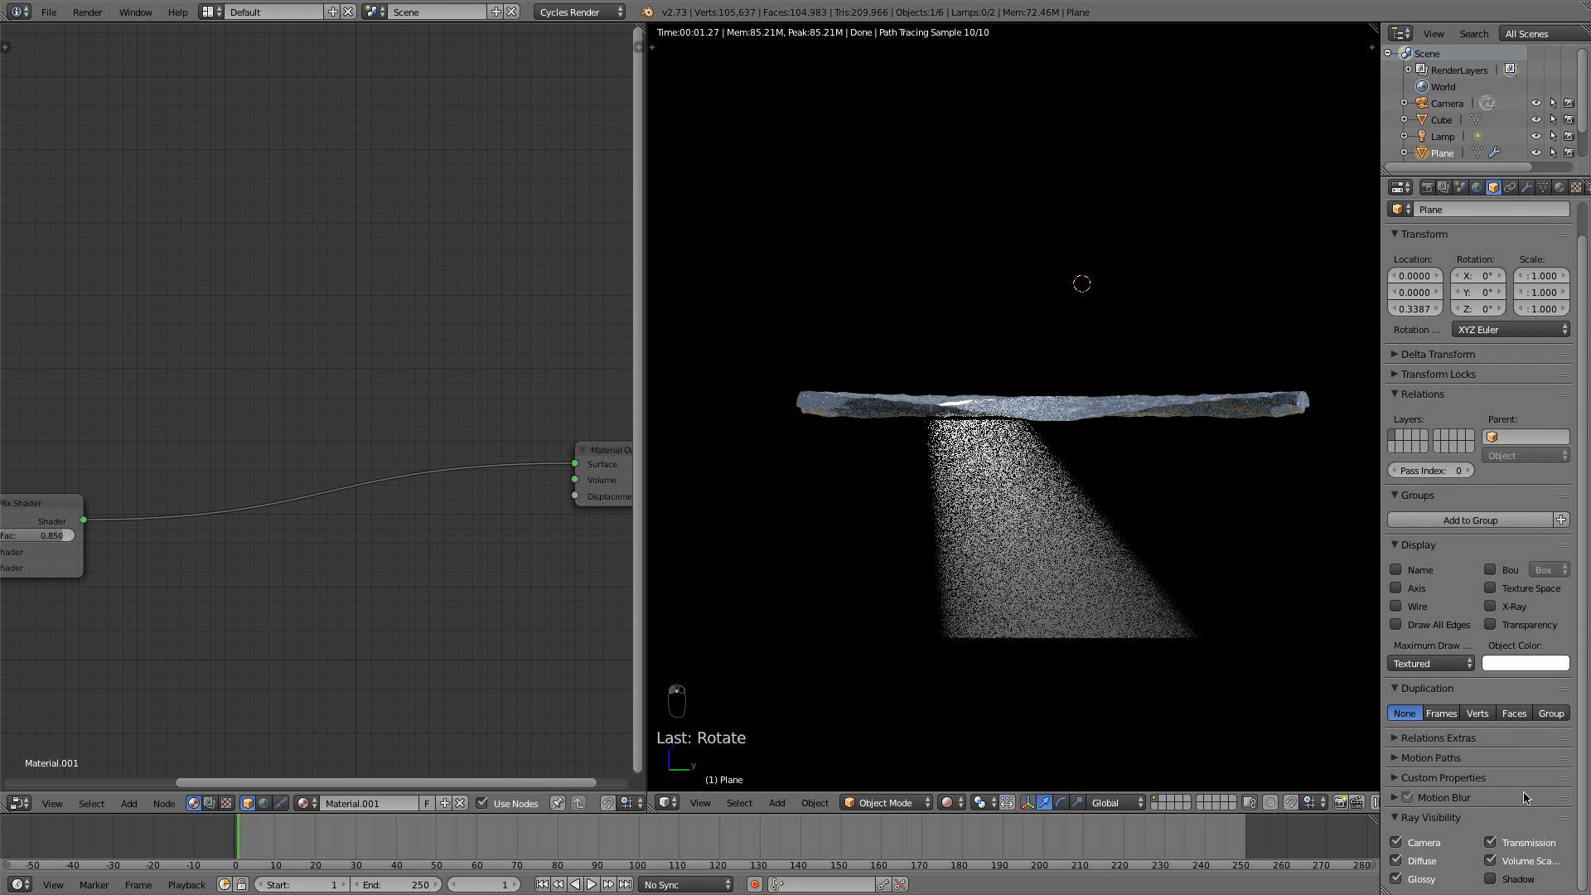
pyautogui.click(1504, 882)
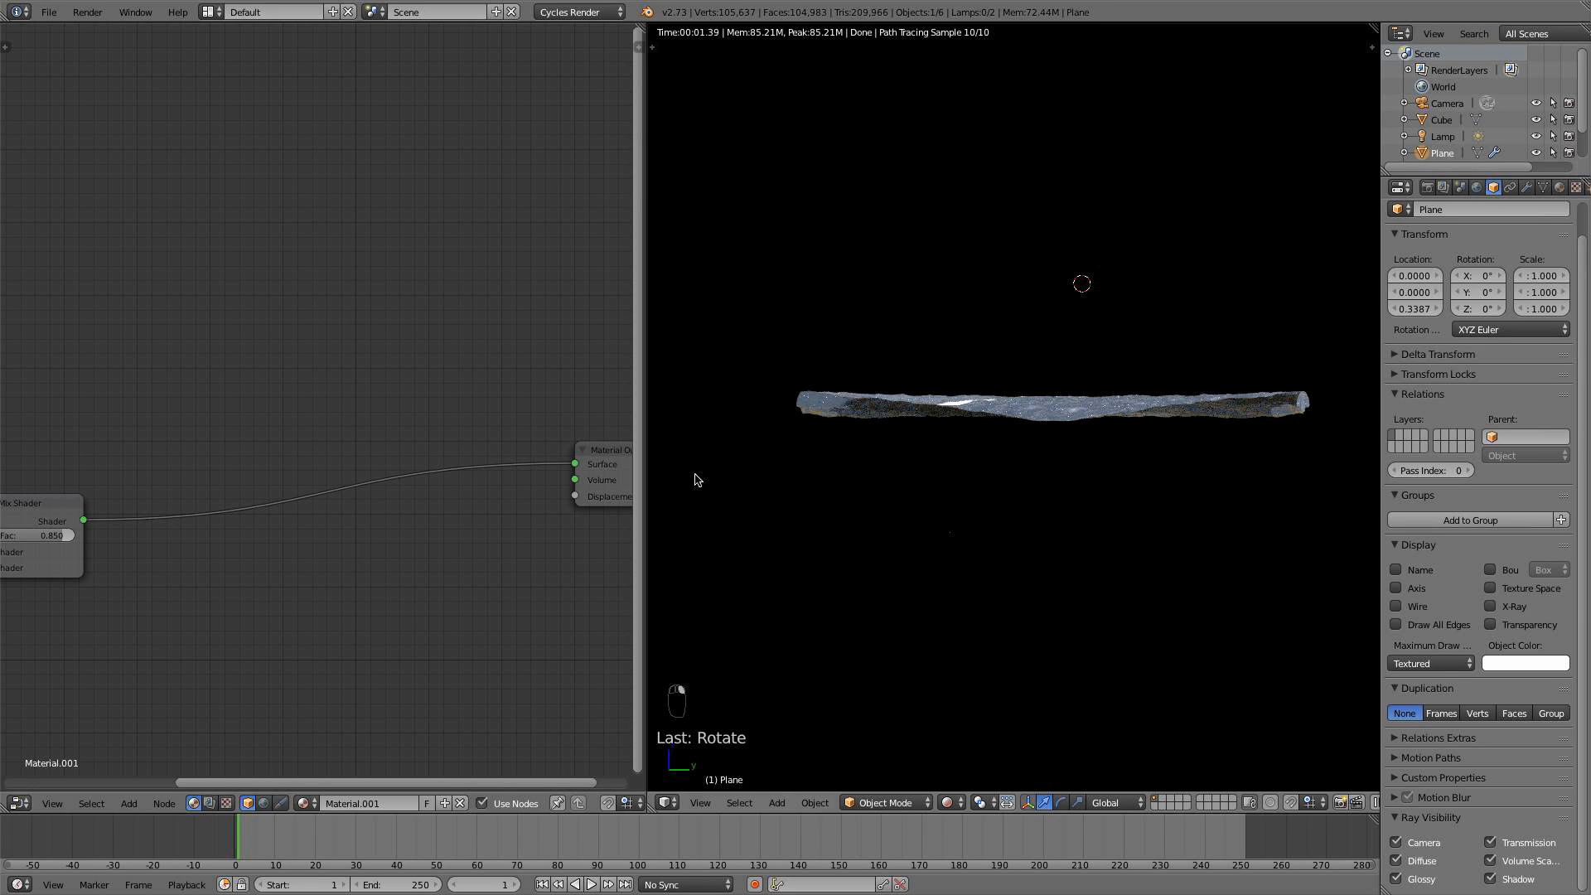
# Insert a second Mix Shader node on the link between the water material's existing Mix Shader and the Material Output
pyautogui.scroll(-4, 225, 560)
pyautogui.moveTo(223, 560); pyautogui.dragTo(296, 510, button='middle')
pyautogui.scroll(1, 262, 551)
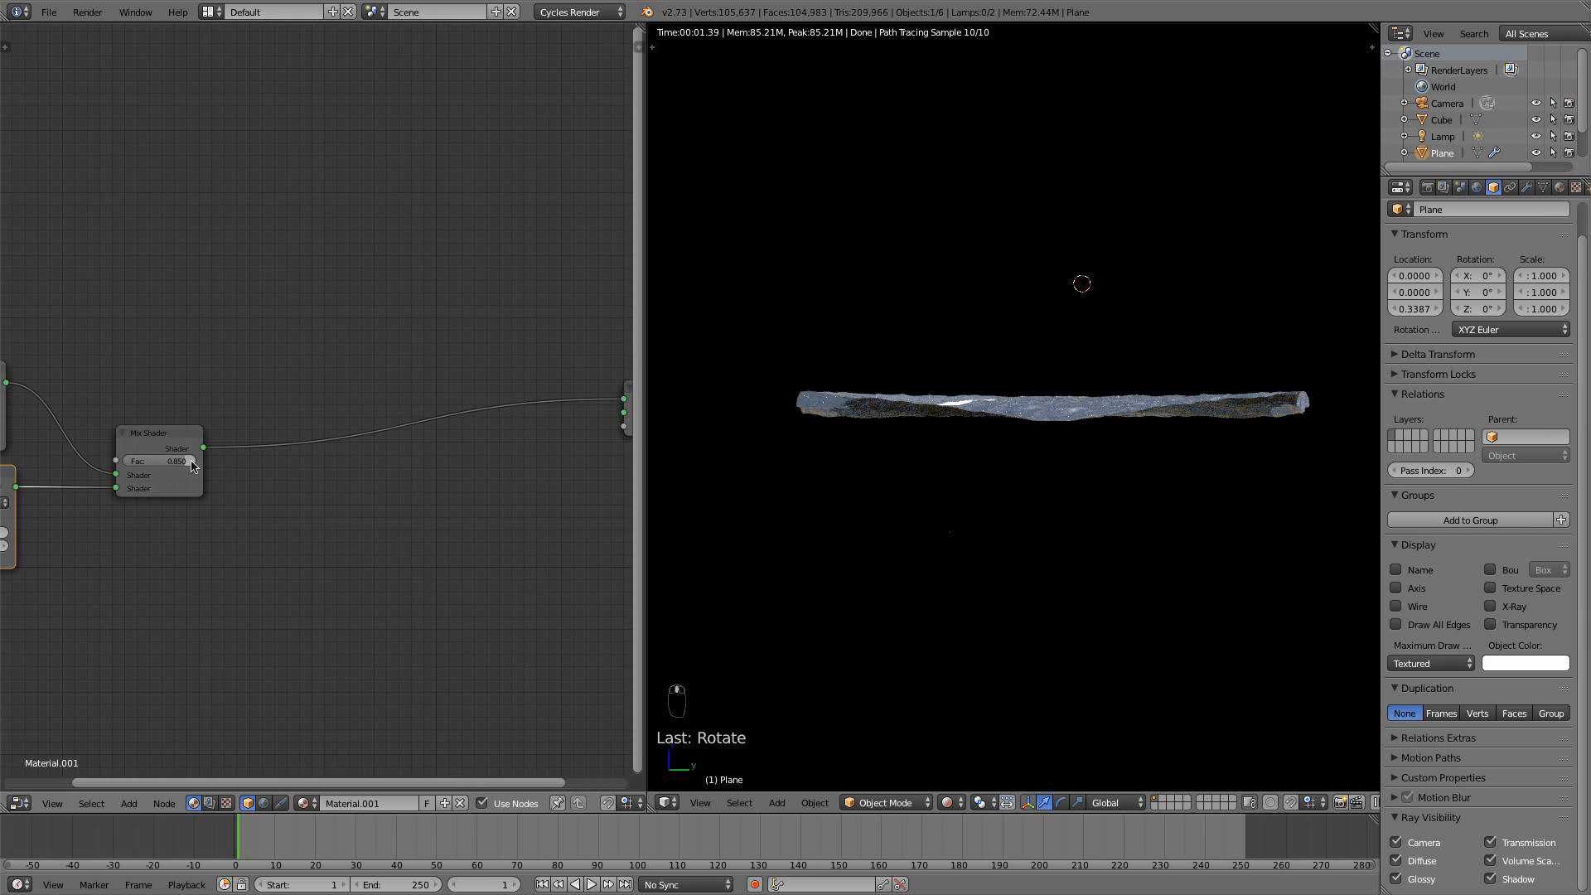
pyautogui.hotkey('shift', 'a')
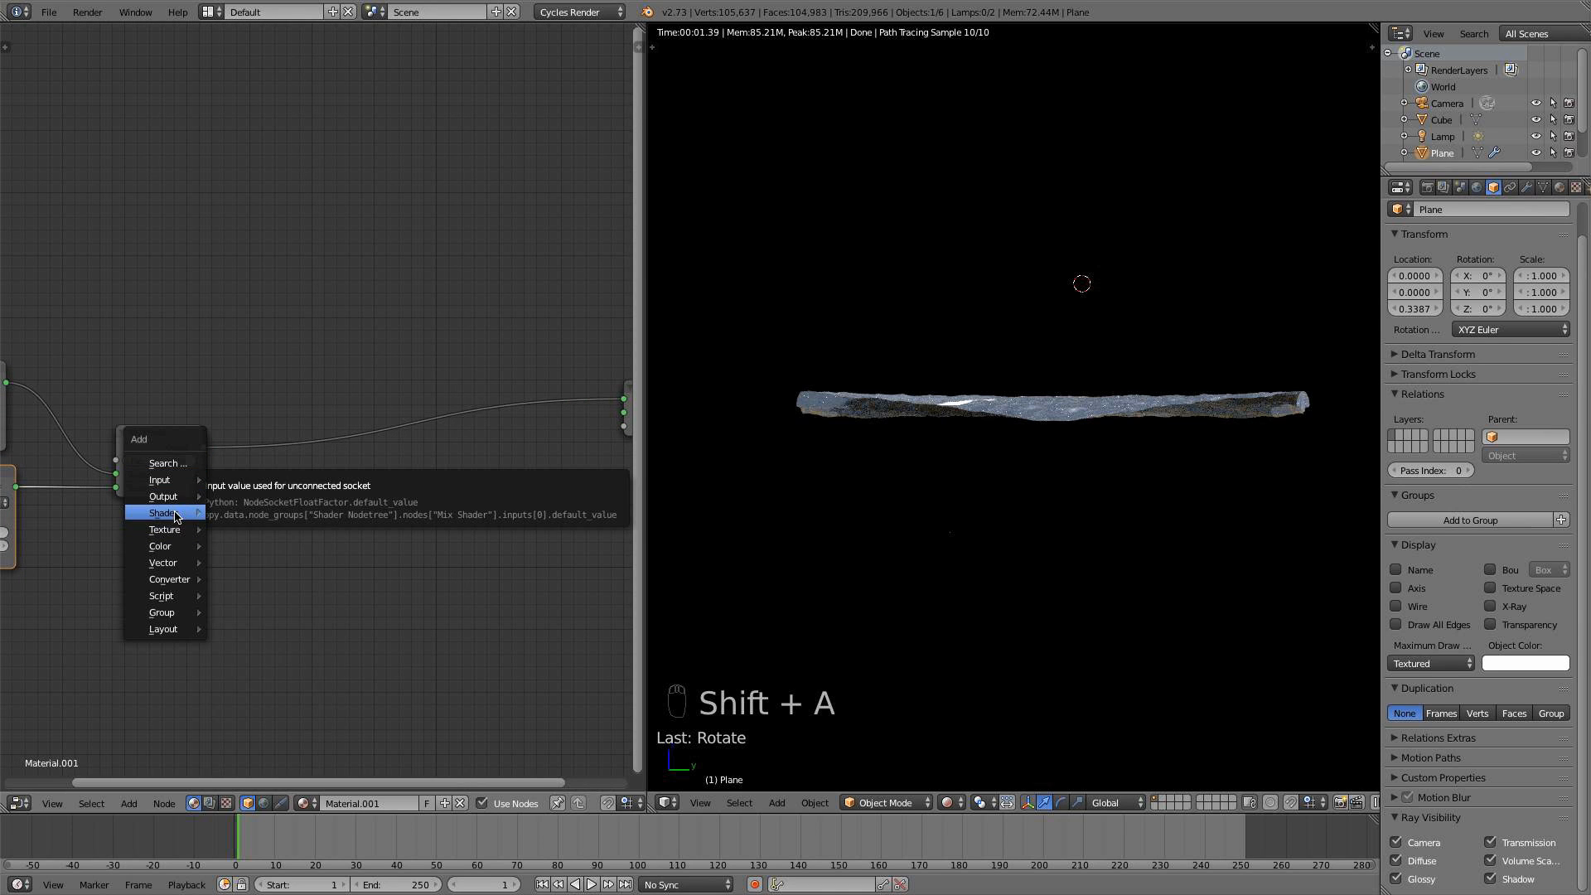
pyautogui.moveTo(169, 513)
pyautogui.click(247, 513)
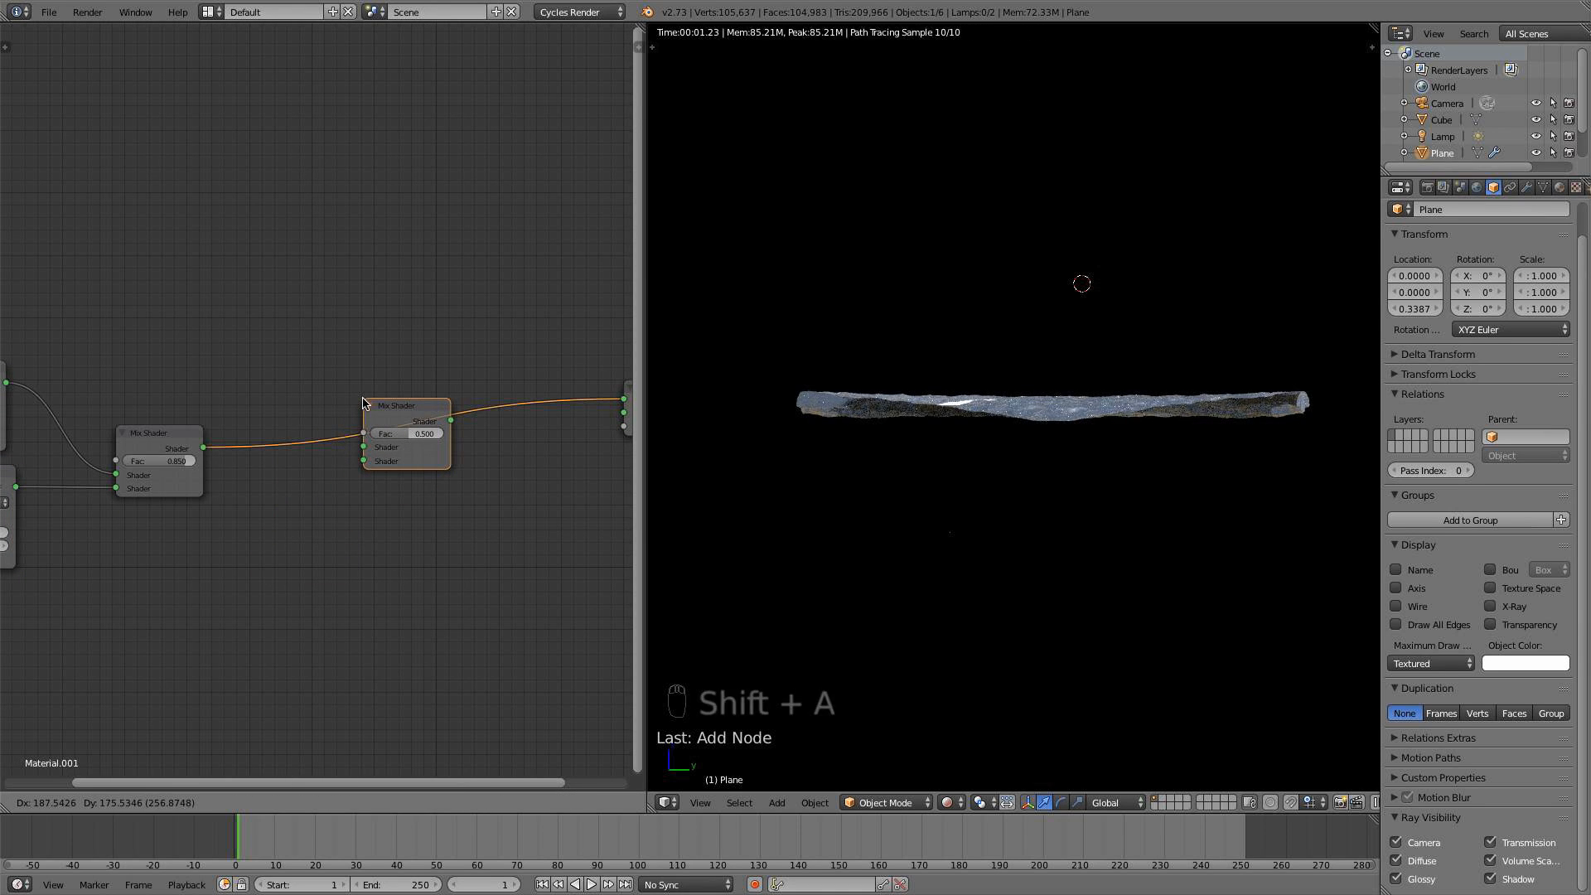
pyautogui.click(358, 409)
# Add a Transparent BSDF, link it to the new Mix Shader's second shader input, and try mix factors of 1 and 0
pyautogui.hotkey('shift', 'a')
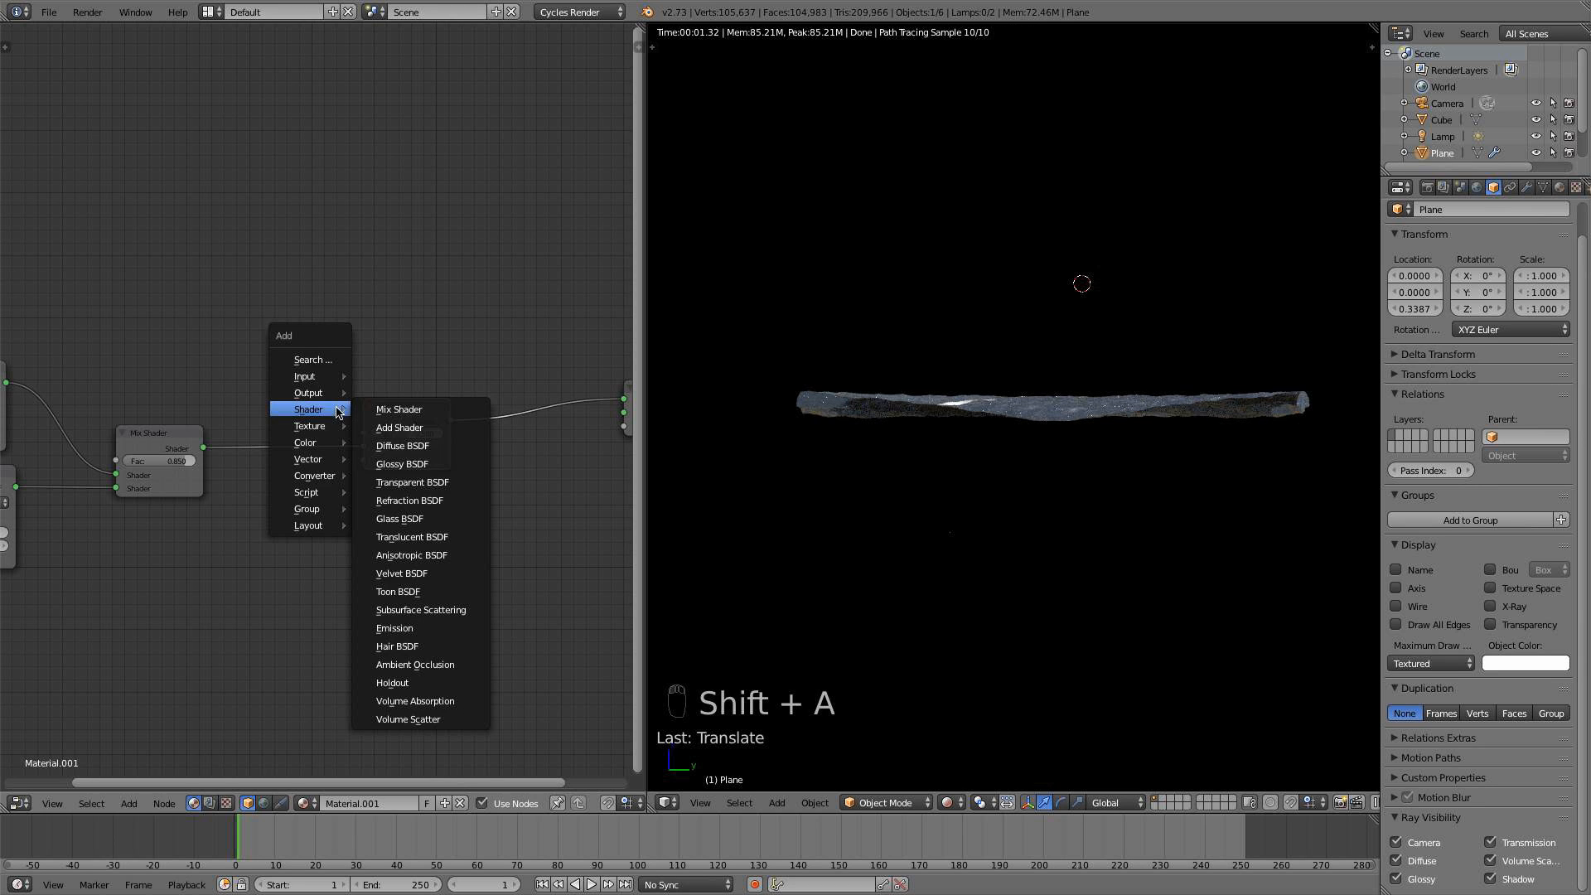
pyautogui.click(407, 482)
pyautogui.click(331, 533)
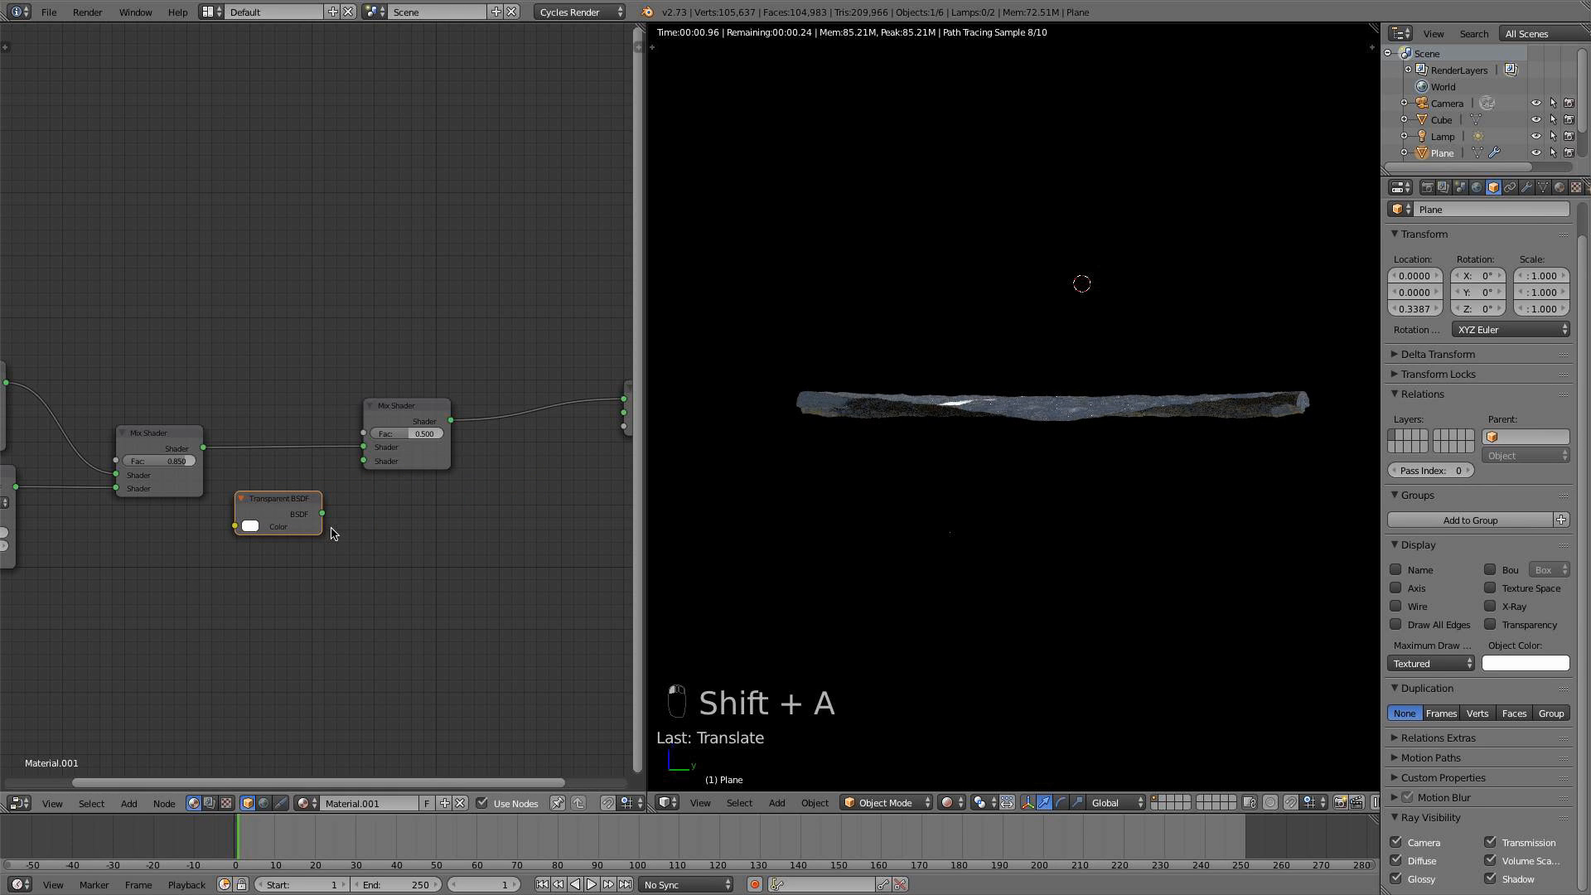
pyautogui.moveTo(322, 513); pyautogui.dragTo(442, 434)
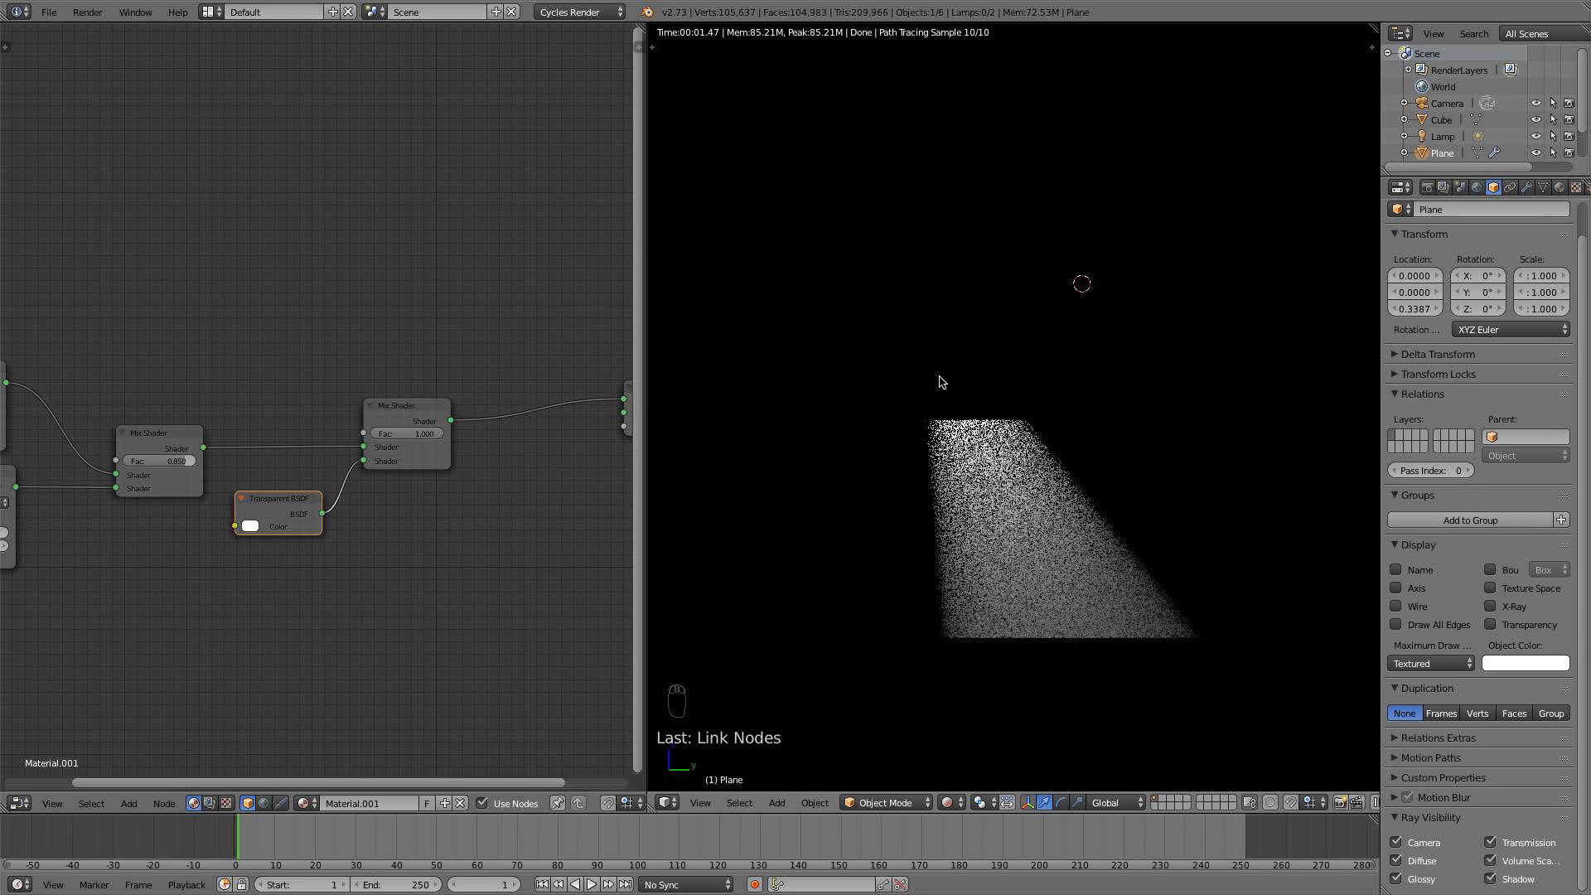
pyautogui.moveTo(401, 439); pyautogui.dragTo(393, 445)
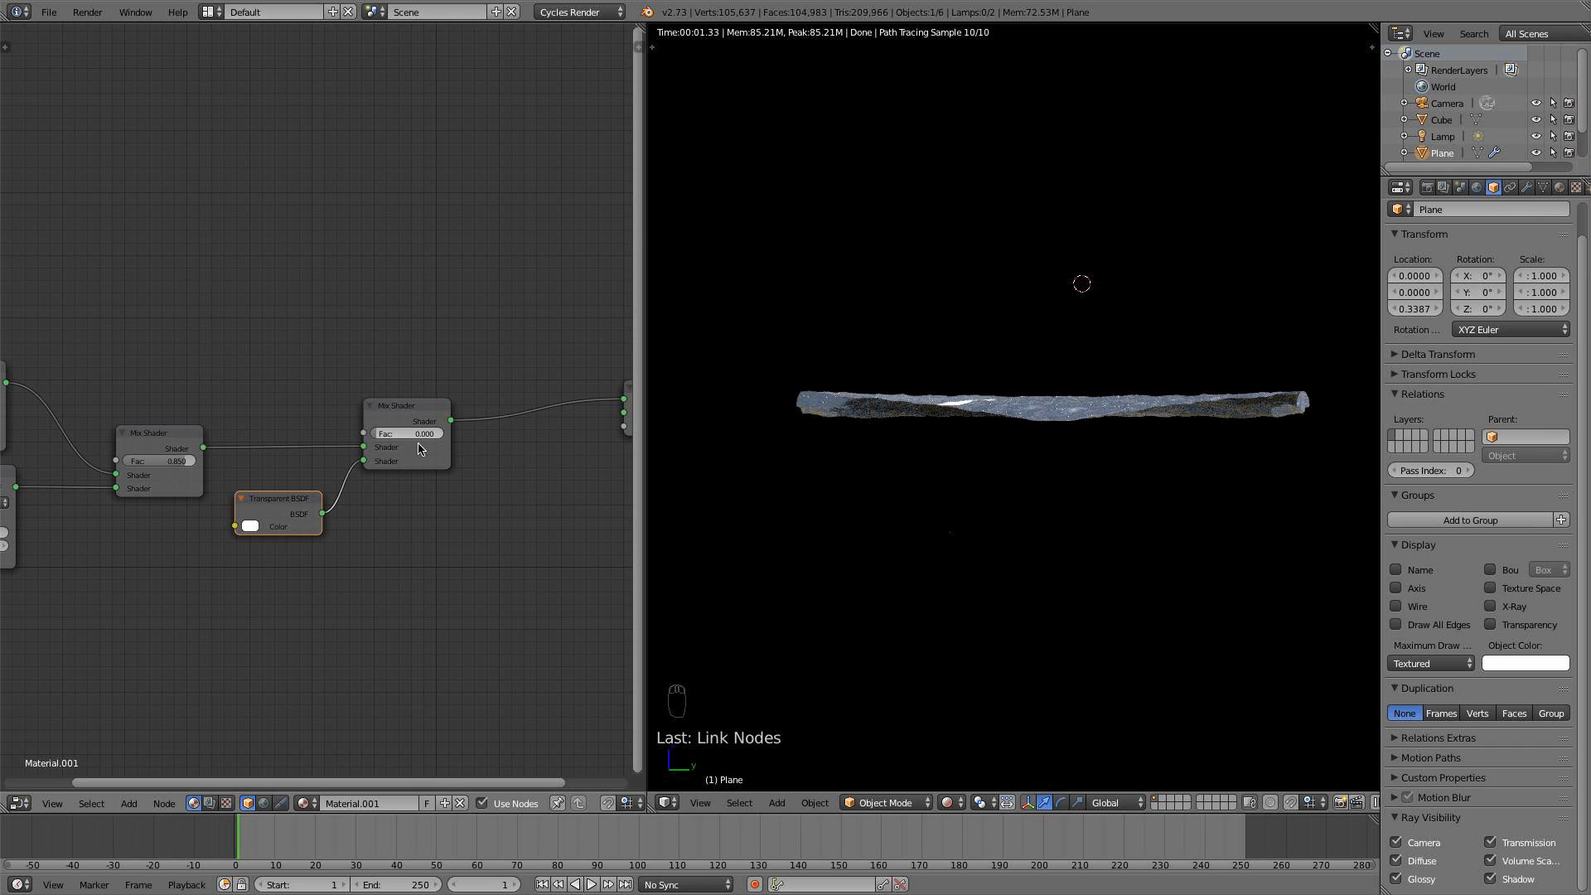
# Compare the beam with the plane's Shadow visibility off and on again, and space out the Transparent BSDF and new Mix Shader nodes
pyautogui.click(1499, 883)
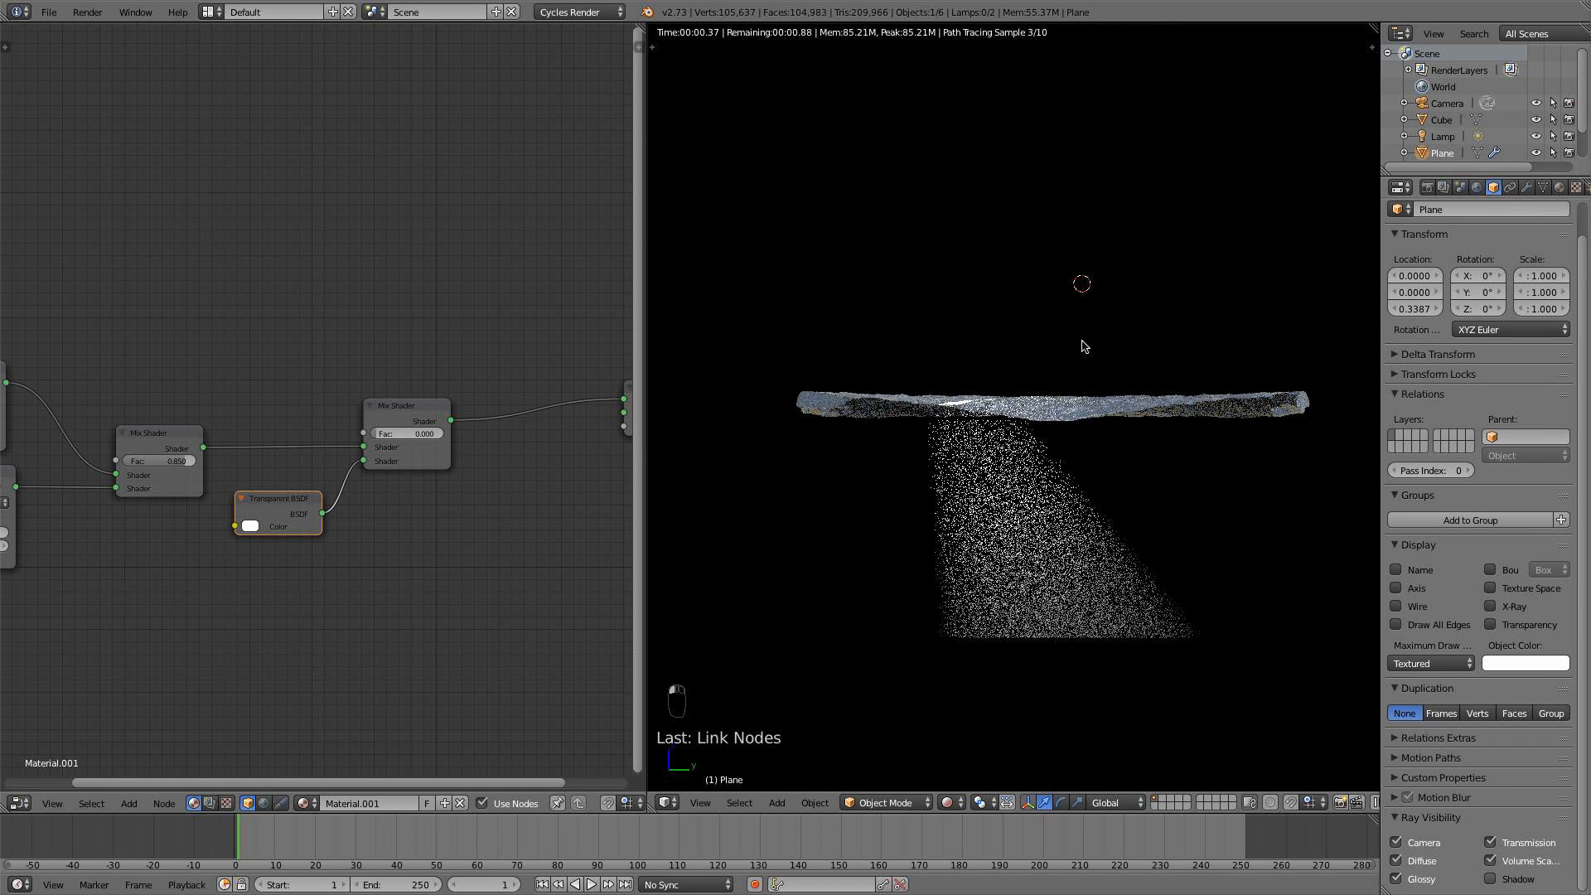
pyautogui.click(1495, 880)
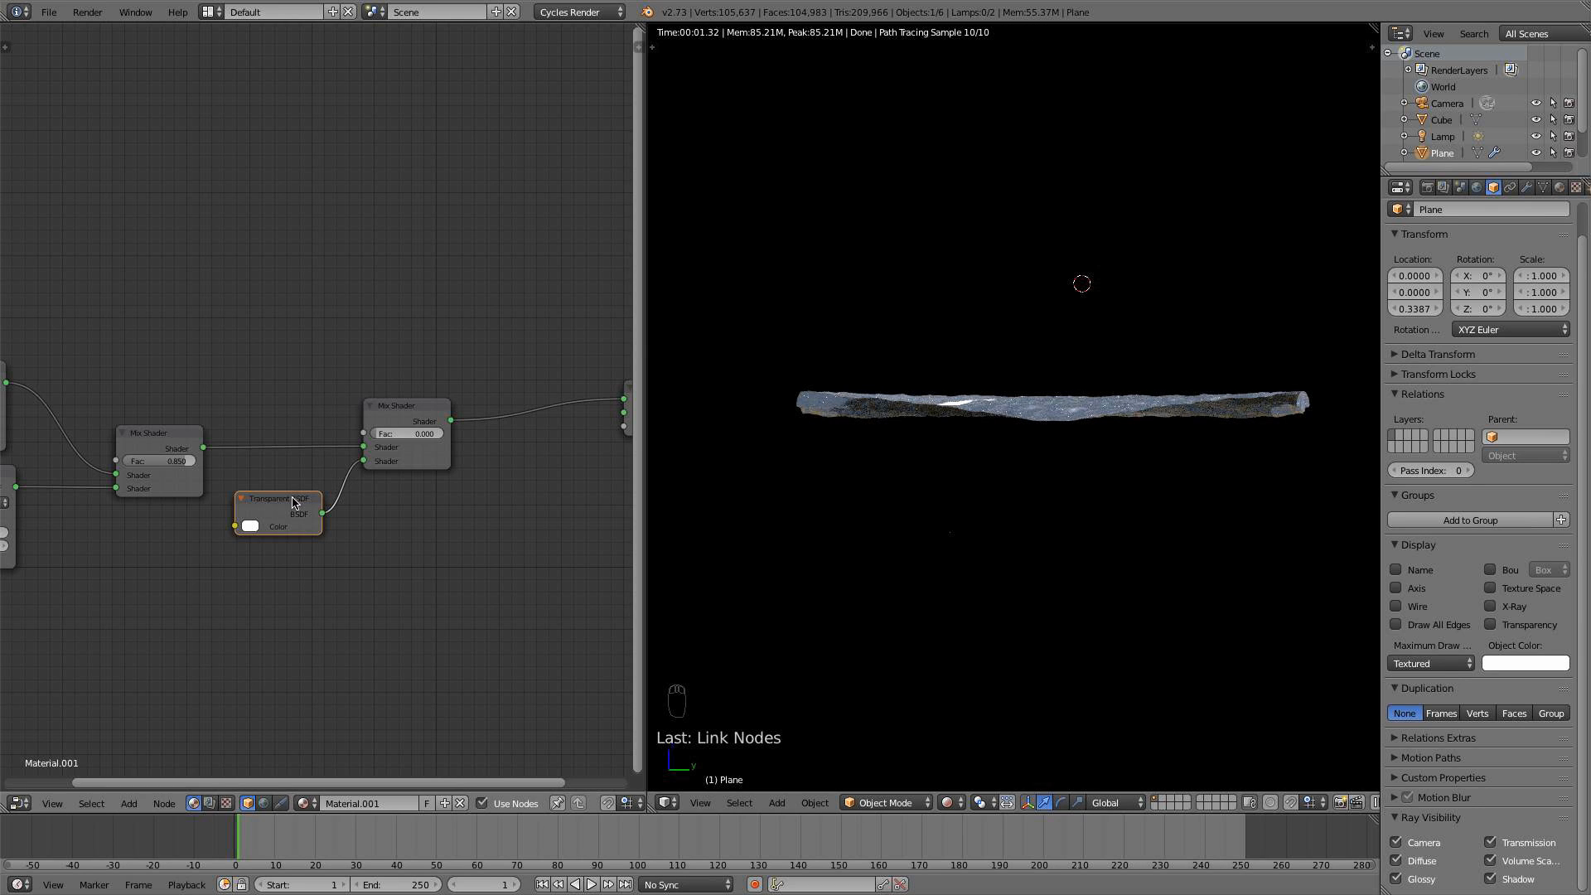
pyautogui.moveTo(284, 503); pyautogui.dragTo(296, 485)
pyautogui.moveTo(406, 407); pyautogui.dragTo(430, 395)
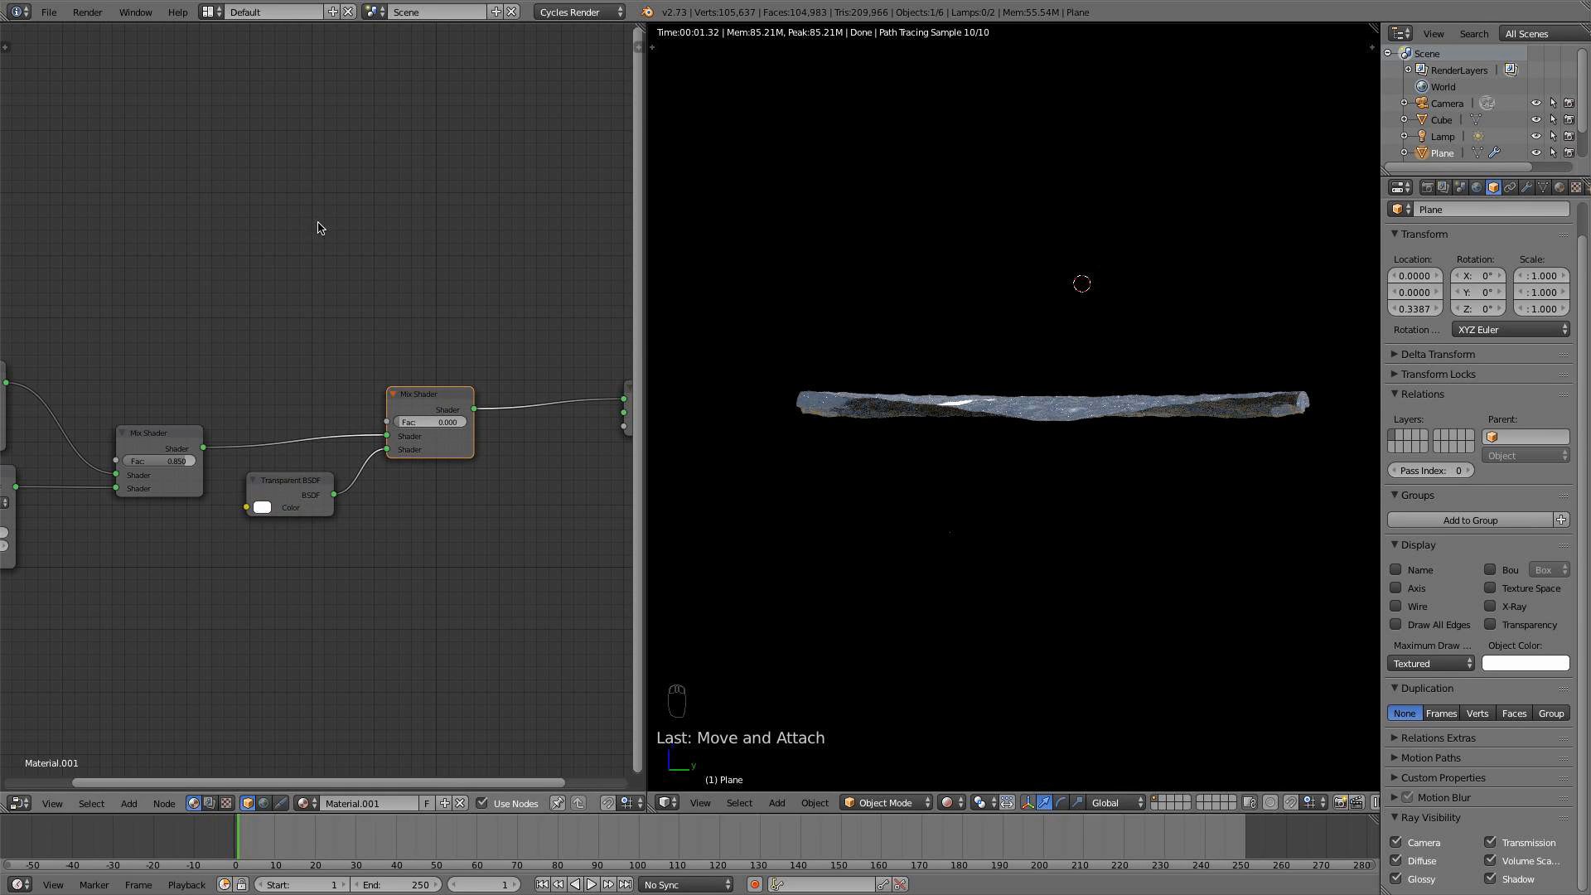
pyautogui.moveTo(419, 342); pyautogui.dragTo(431, 390, button='middle')
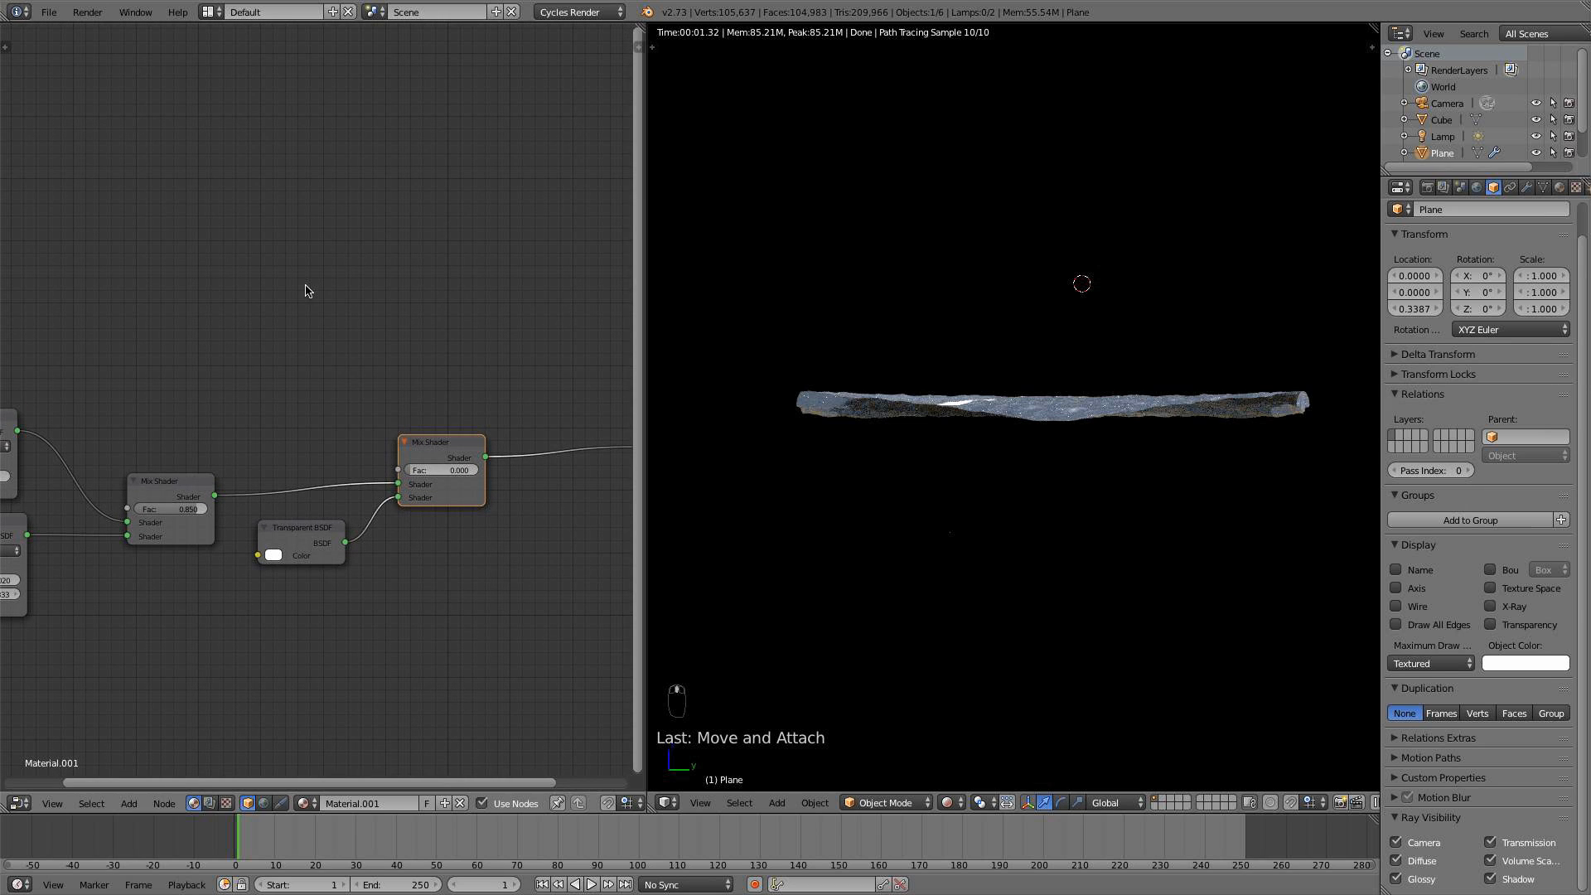
# Add a Light Path node above the shaders and link its Is Shadow Ray output to the new Mix Shader's Fac input
pyautogui.hotkey('shift', 'a')
pyautogui.moveTo(289, 254)
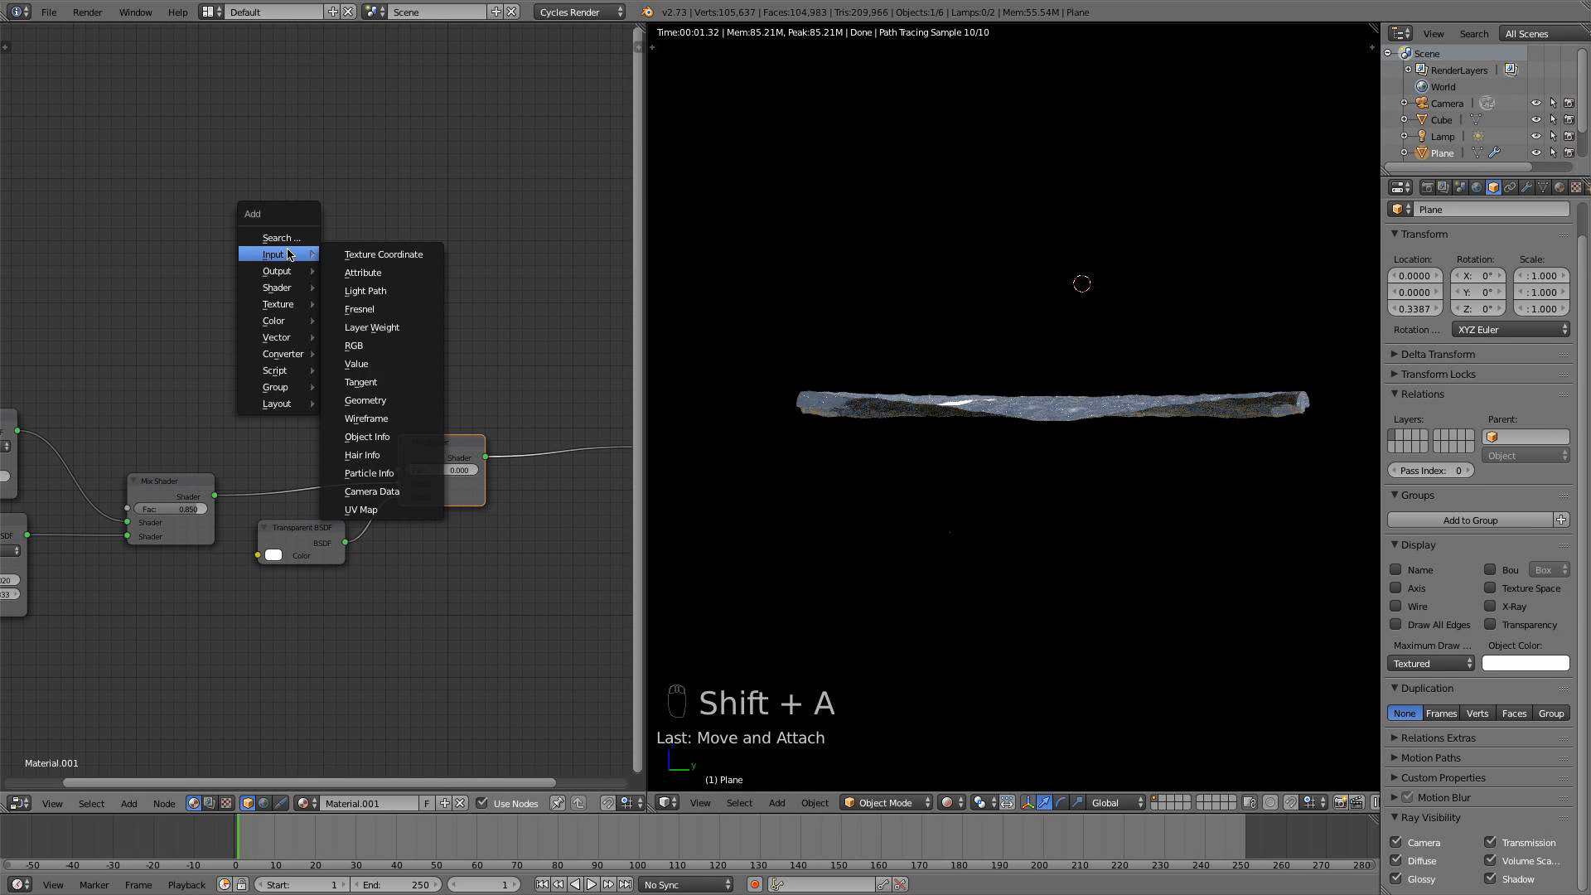
pyautogui.click(406, 291)
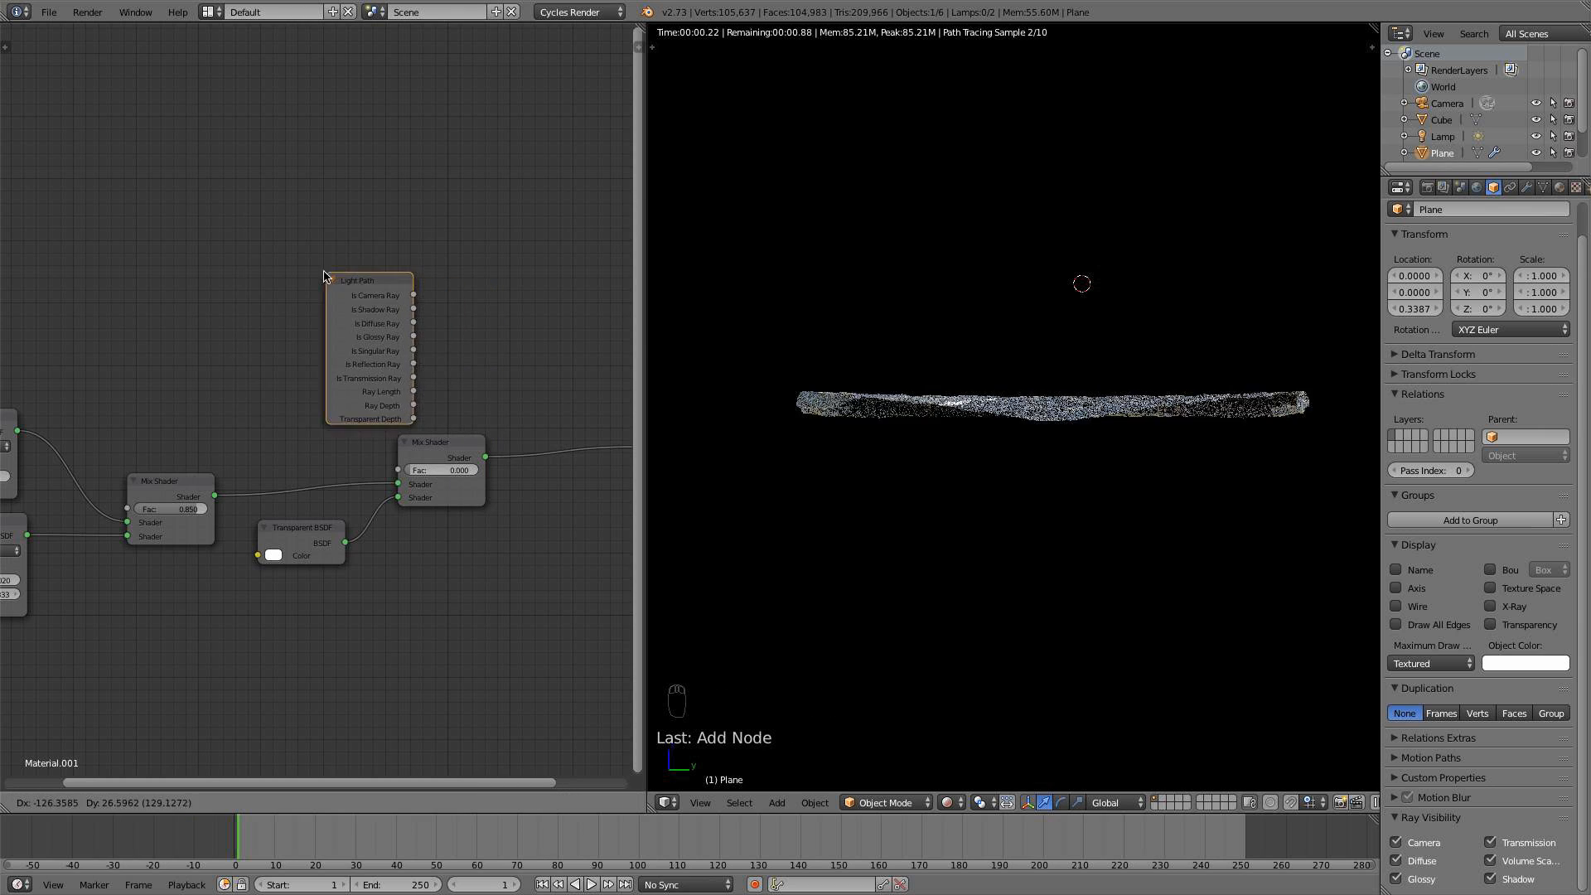
pyautogui.click(371, 238)
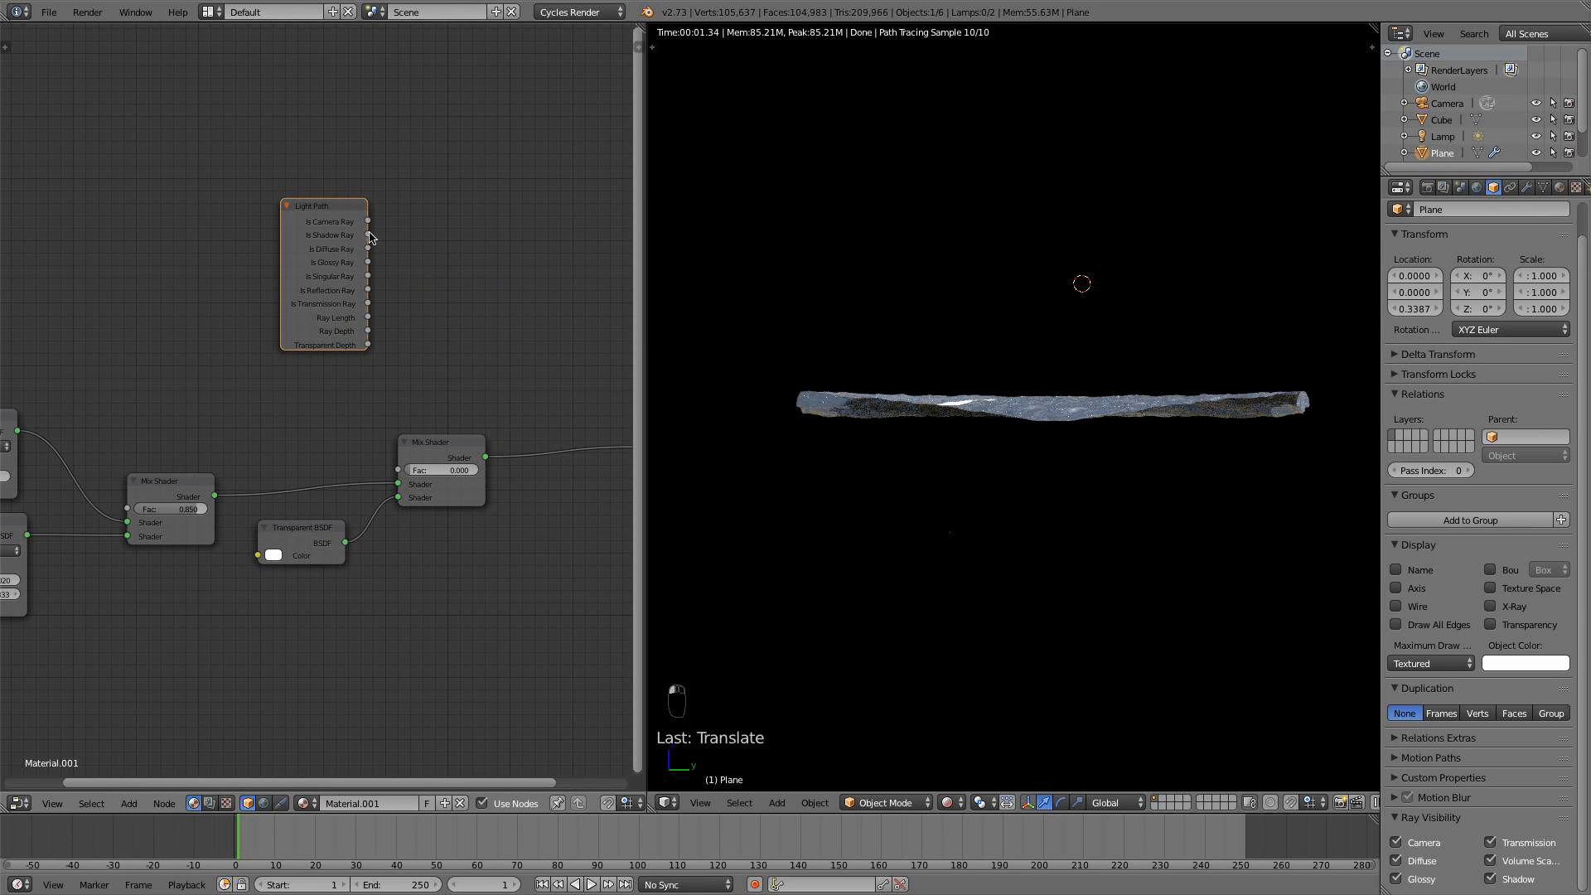
pyautogui.moveTo(370, 234); pyautogui.dragTo(373, 232)
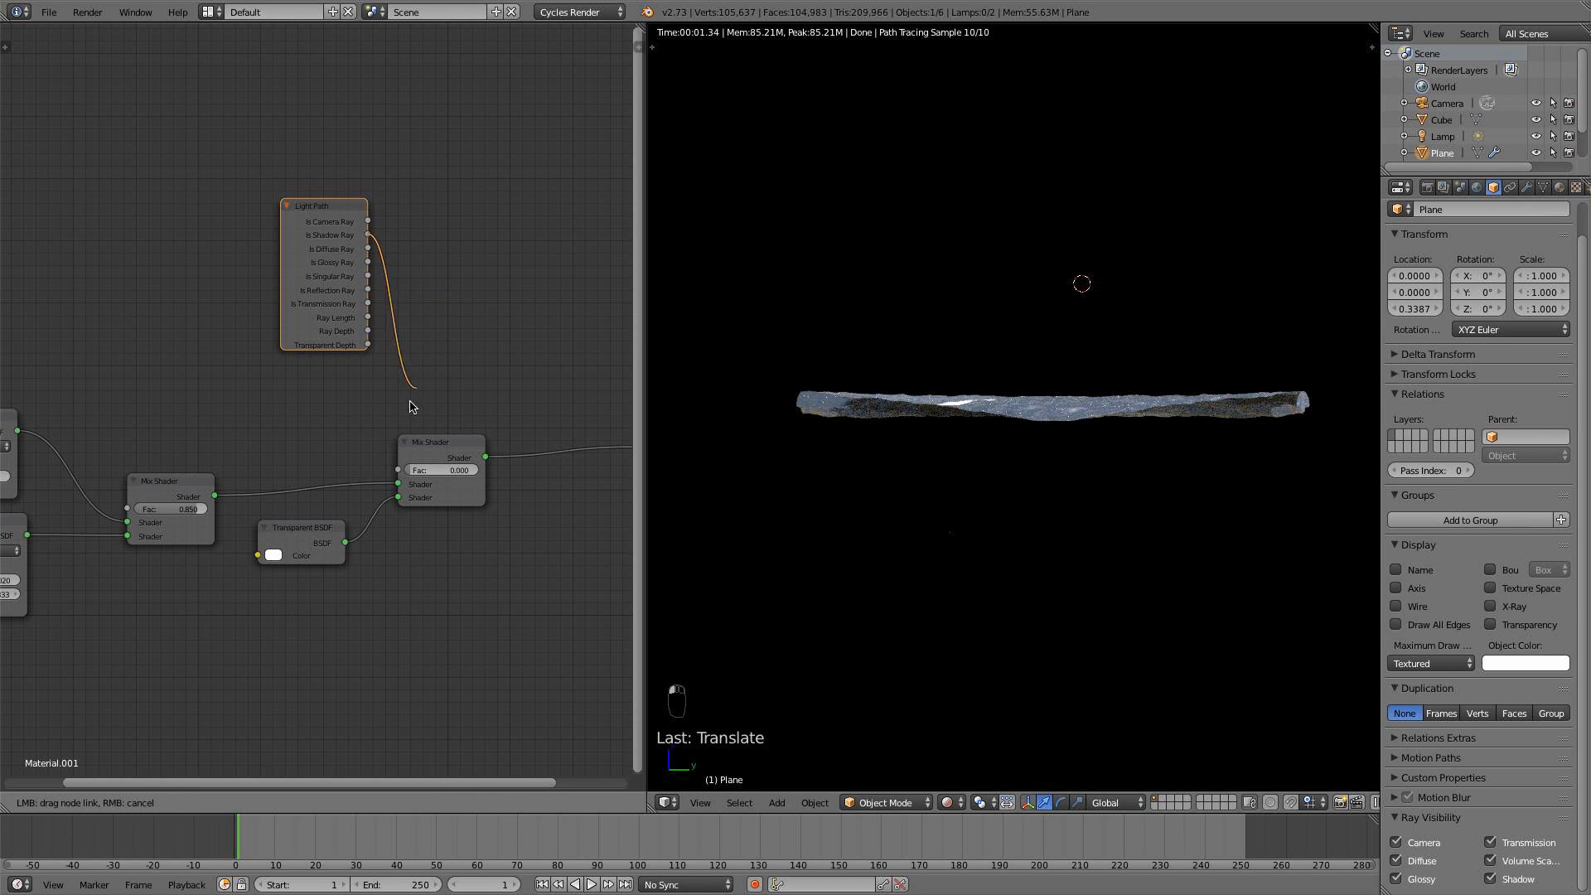
pyautogui.moveTo(412, 407); pyautogui.dragTo(399, 470)
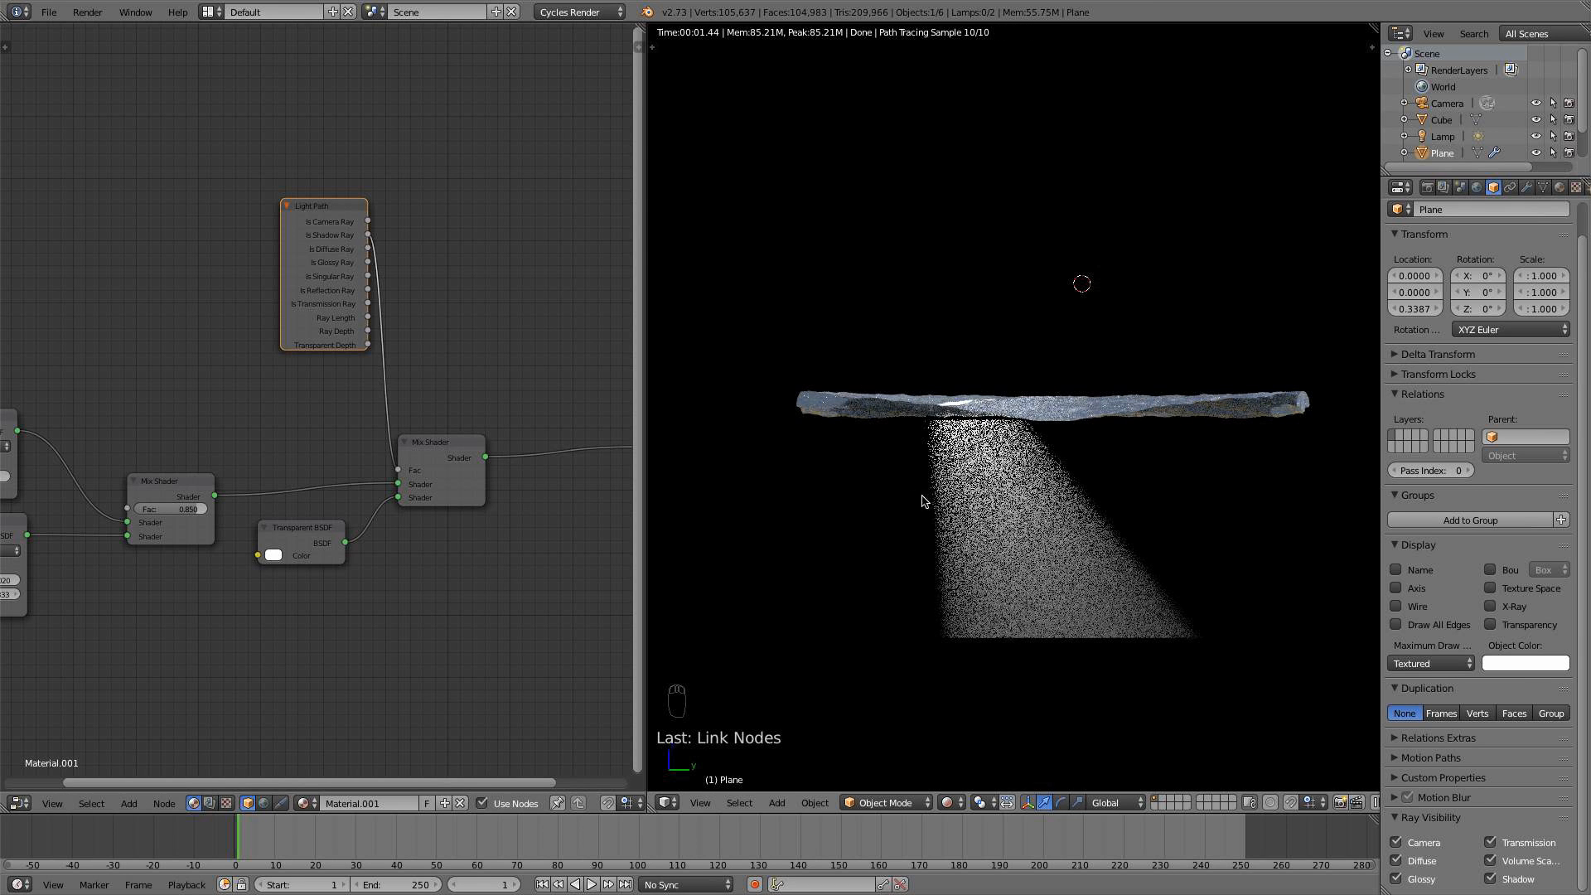
pyautogui.moveTo(342, 216); pyautogui.dragTo(305, 81)
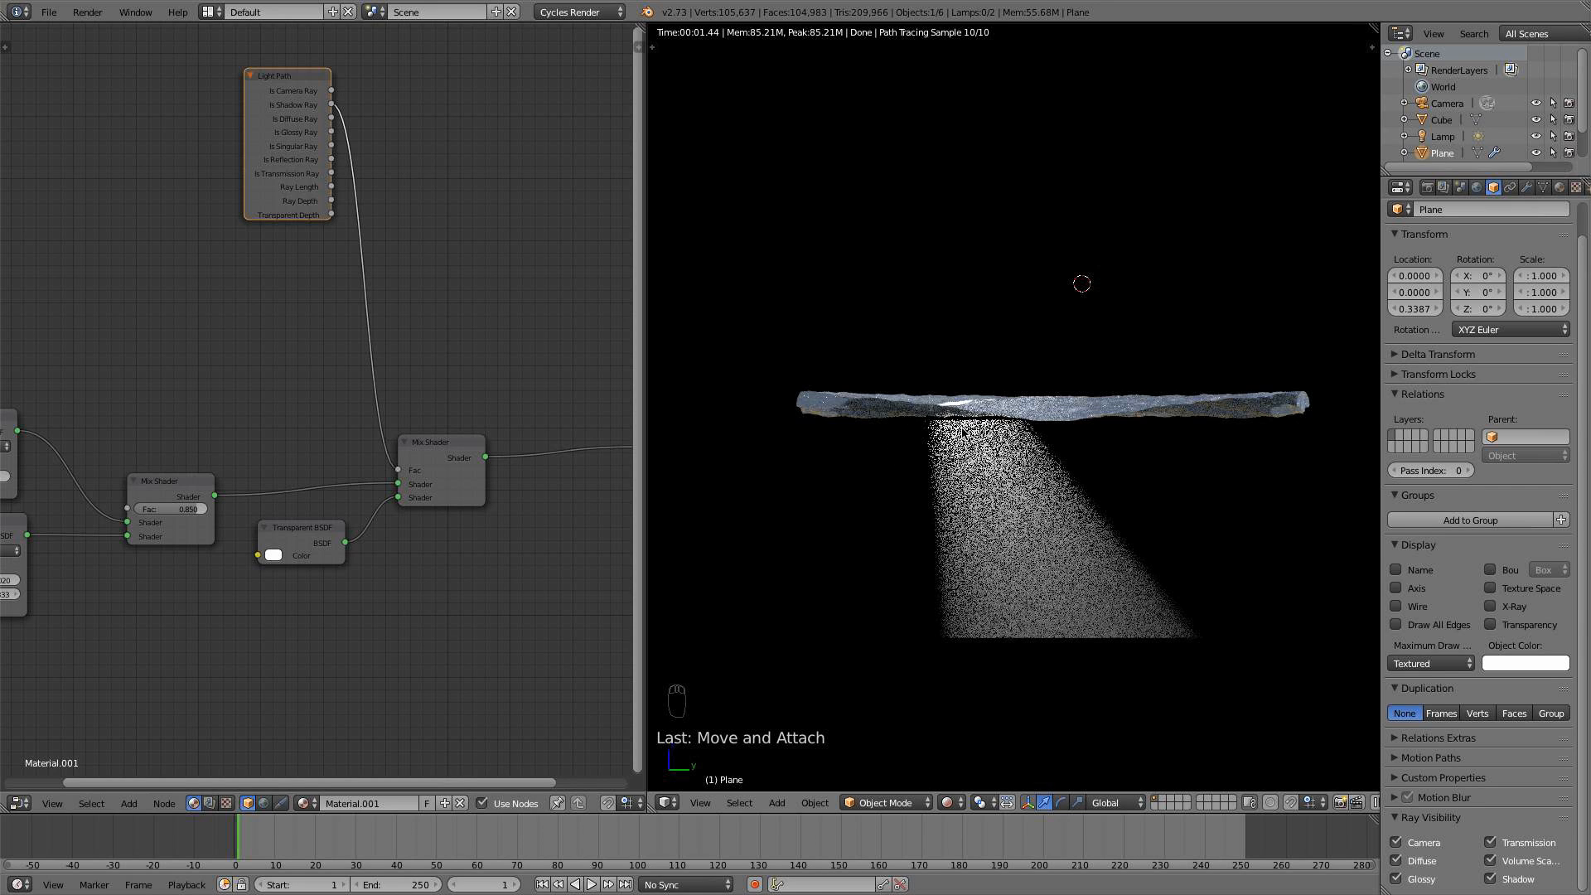
pyautogui.moveTo(253, 349); pyautogui.dragTo(359, 410, button='middle')
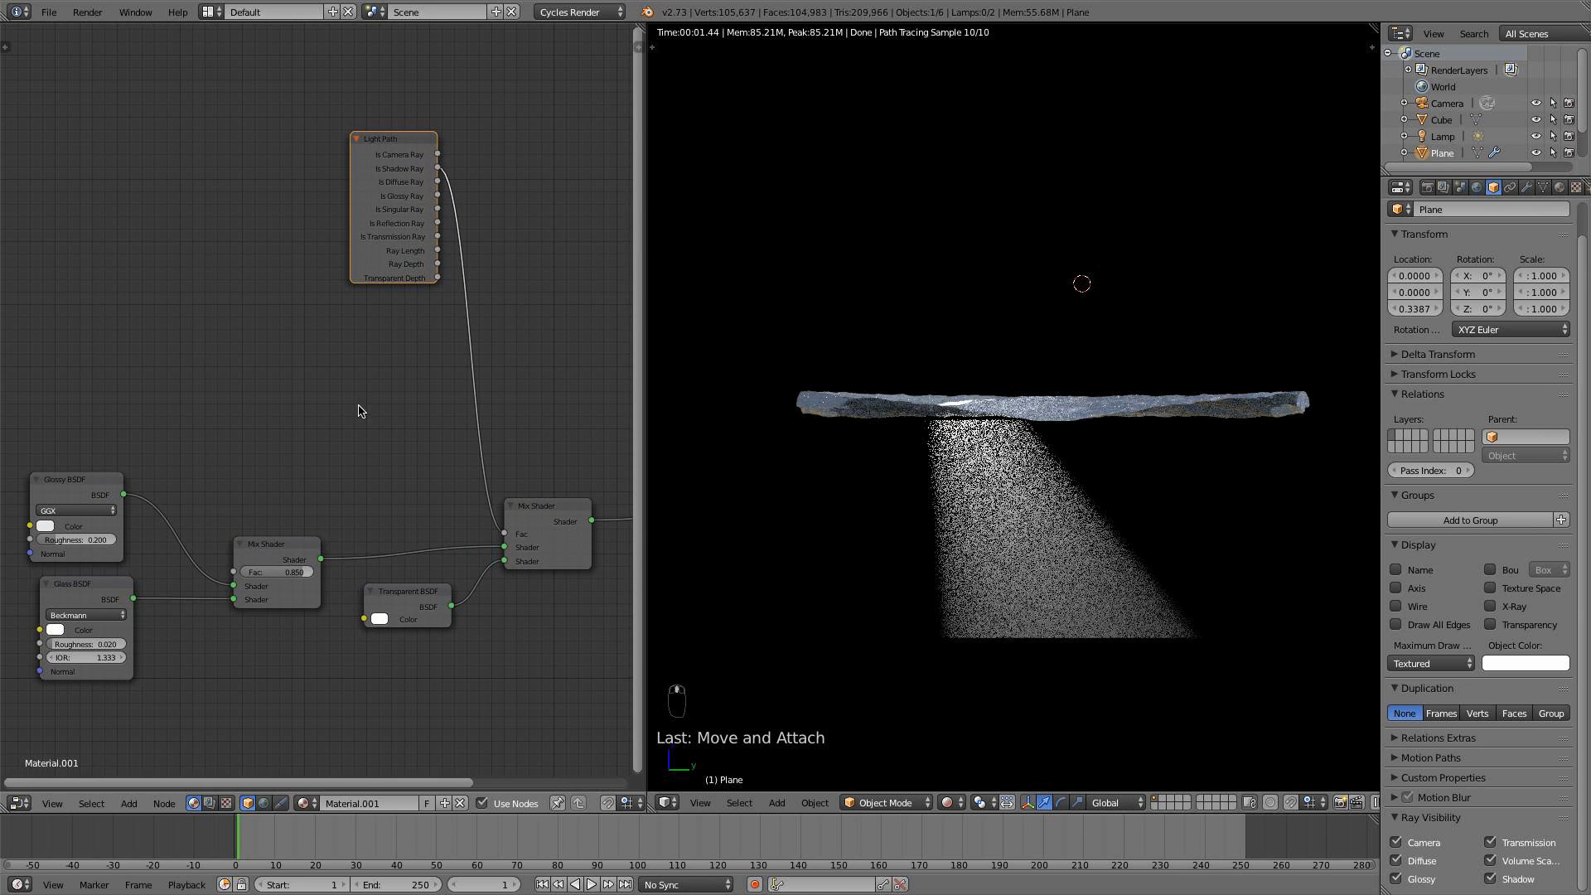
pyautogui.hotkey('shift', 'a')
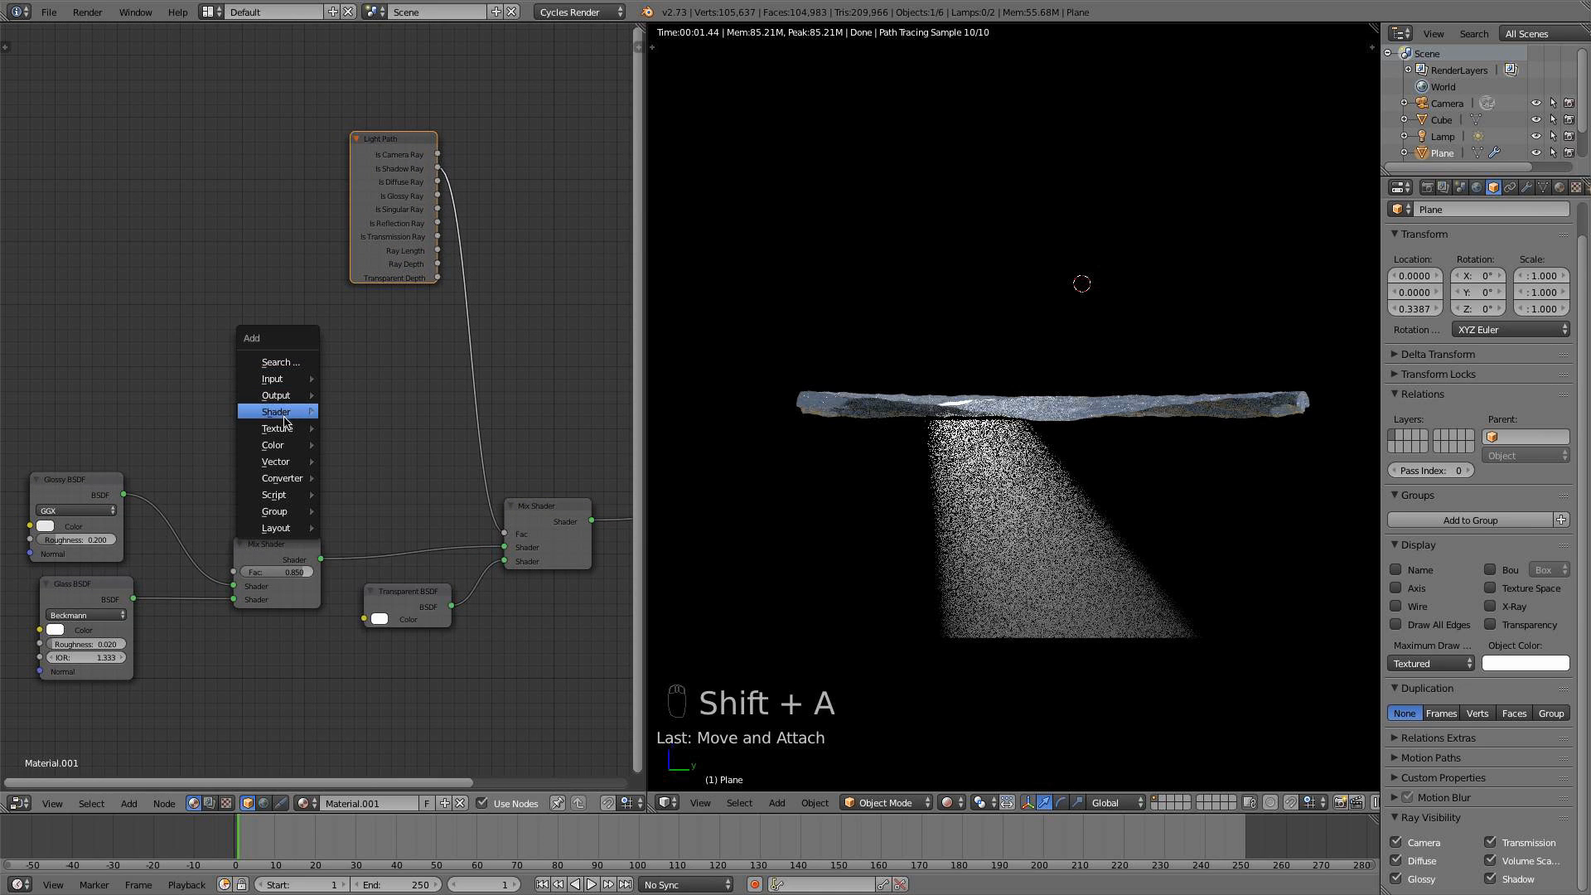
pyautogui.moveTo(293, 429)
pyautogui.click(360, 428)
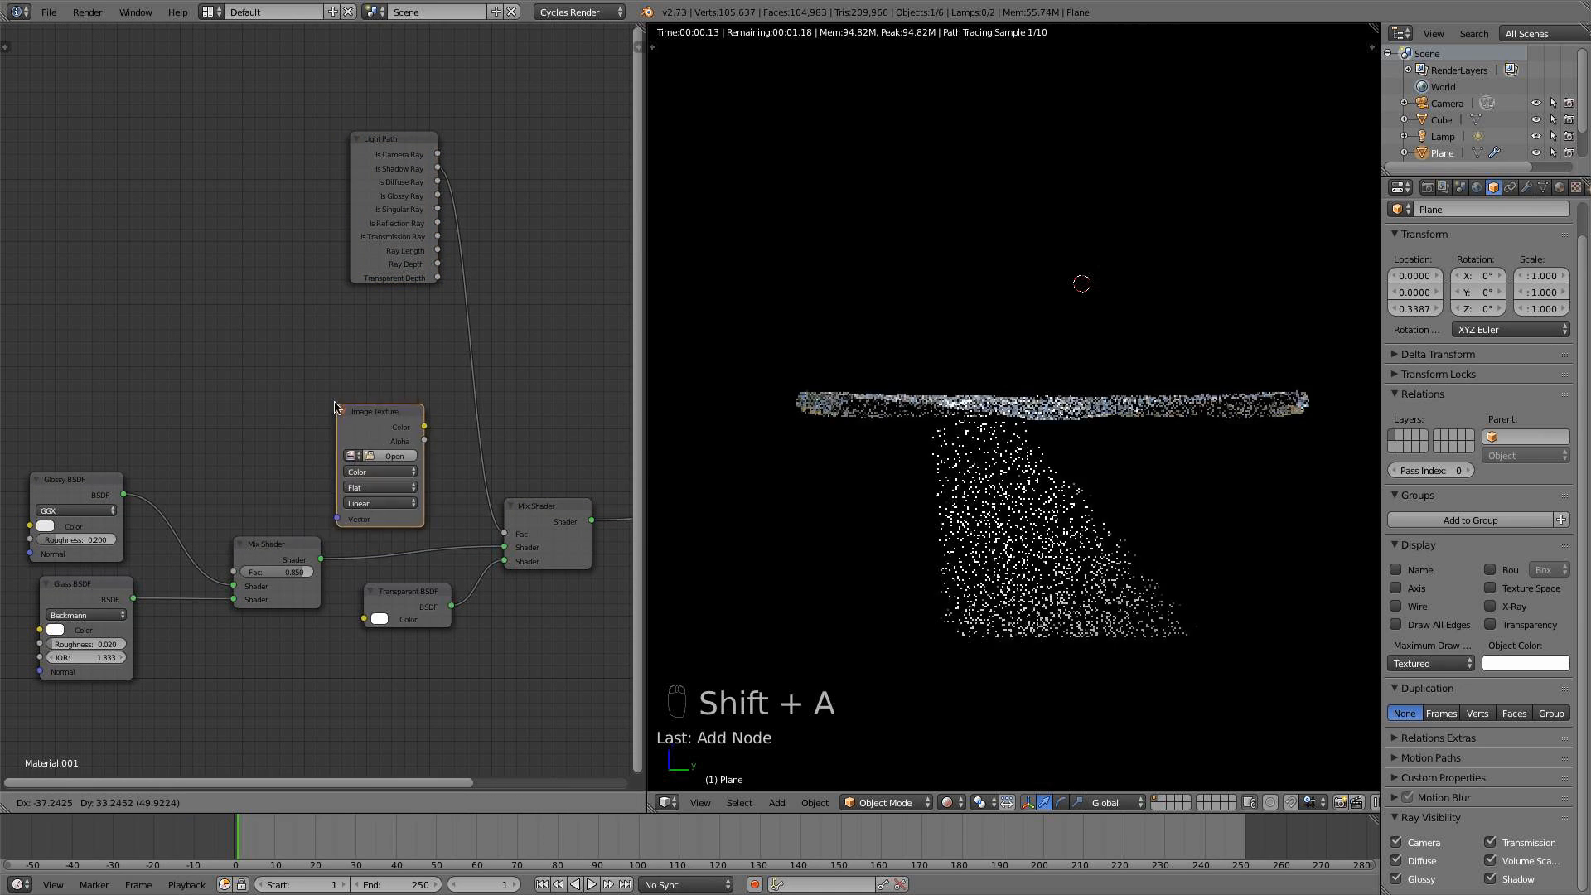
pyautogui.click(275, 342)
pyautogui.moveTo(389, 150); pyautogui.dragTo(395, 84)
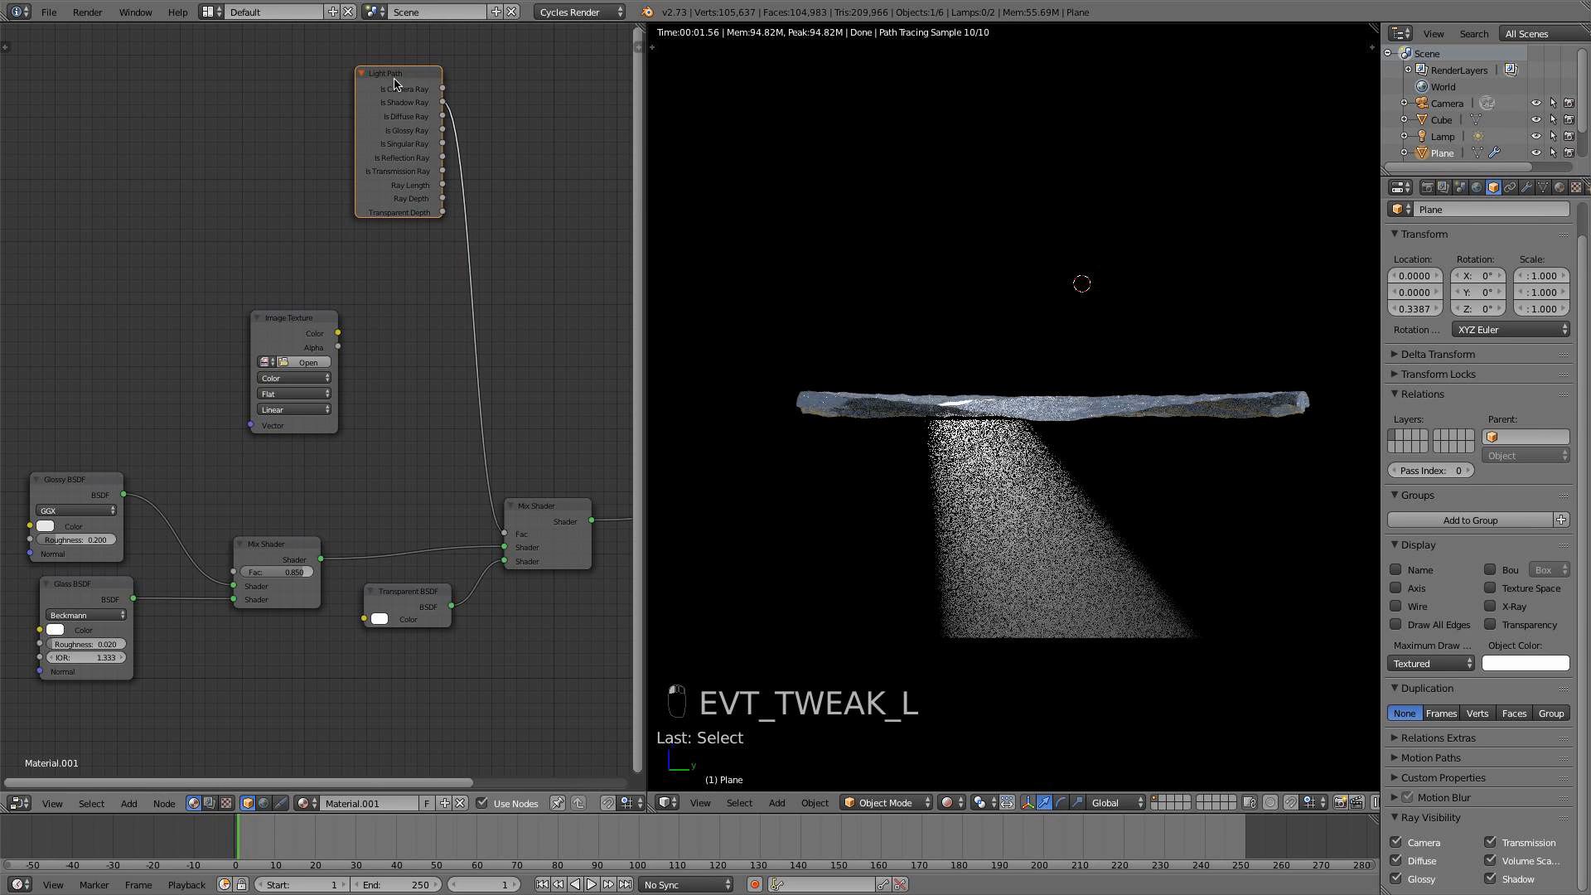
pyautogui.click(300, 326)
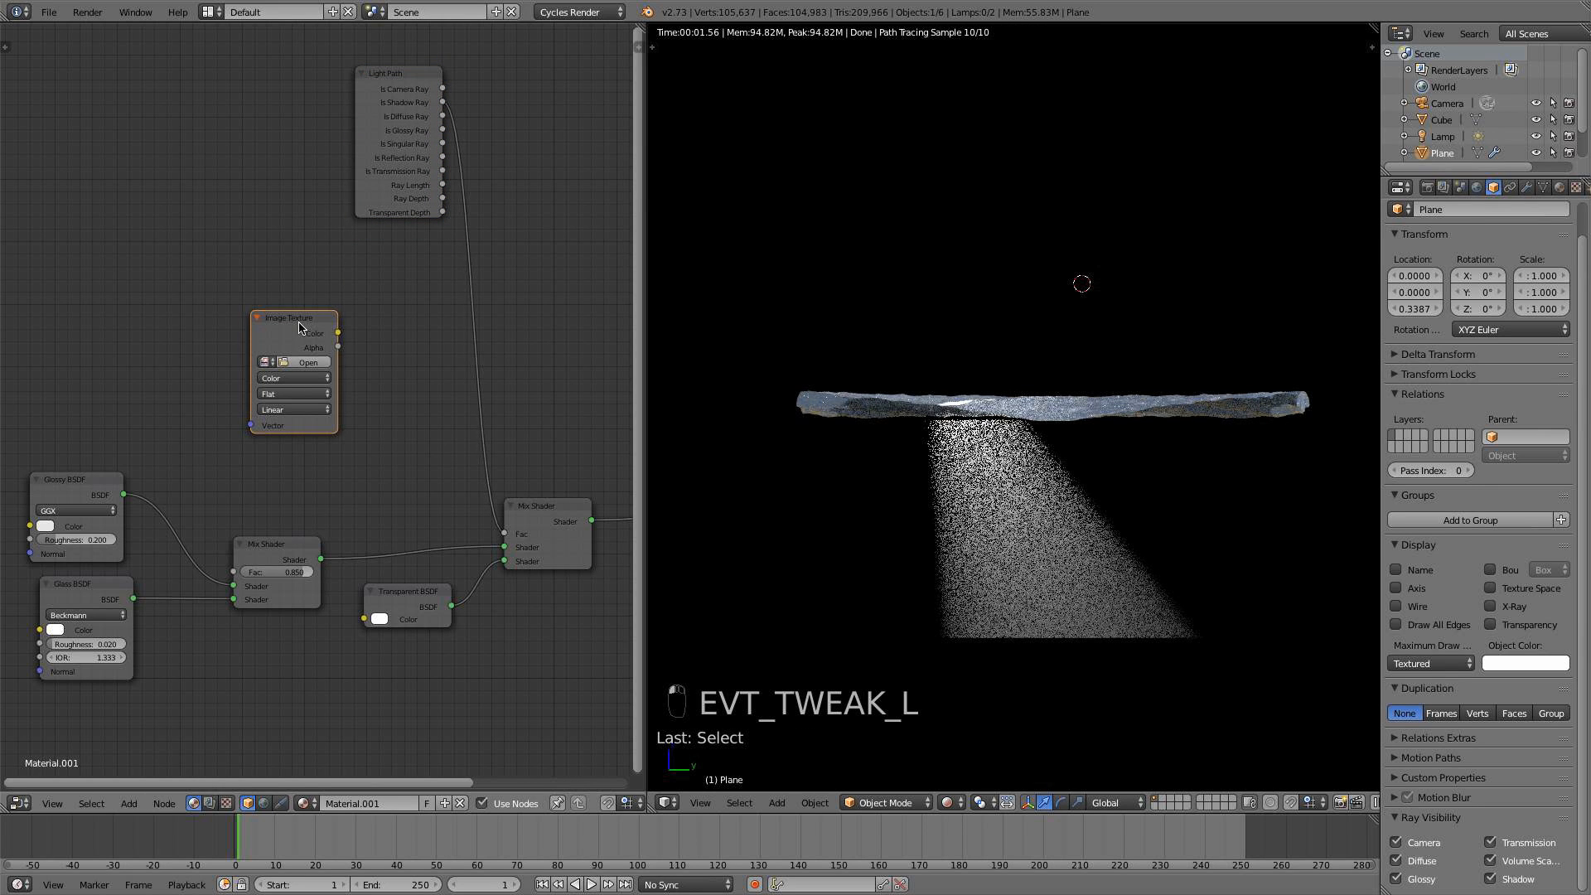
pyautogui.press('x')
# Add a Noise Texture node in the free space above the Glossy BSDF and existing Mix Shader nodes
pyautogui.hotkey('shift', 'a')
pyautogui.moveTo(299, 328)
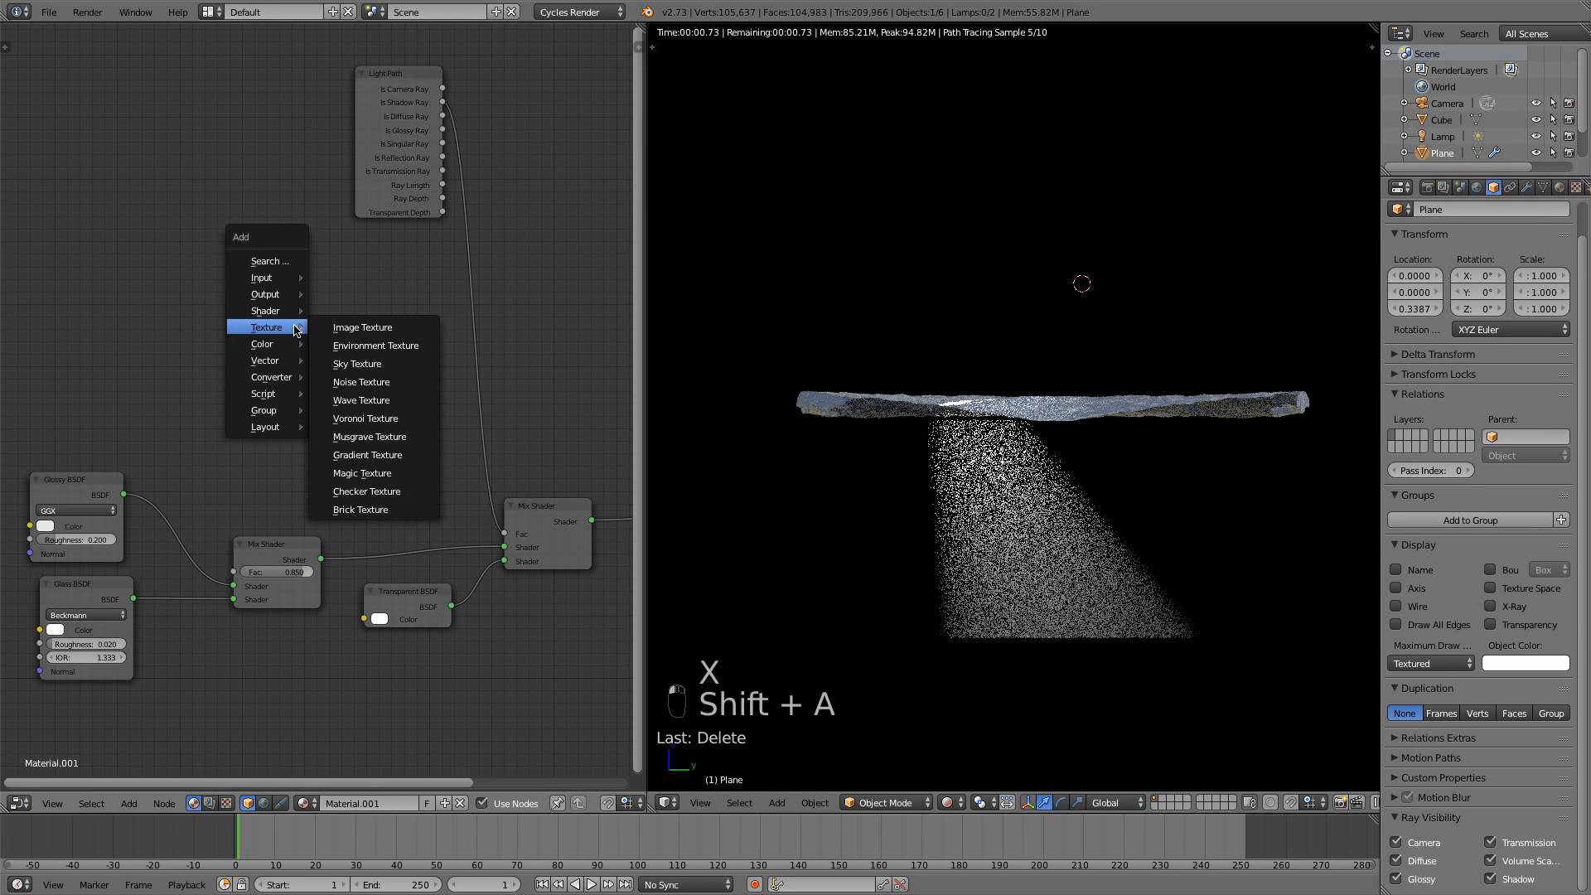
pyautogui.click(361, 381)
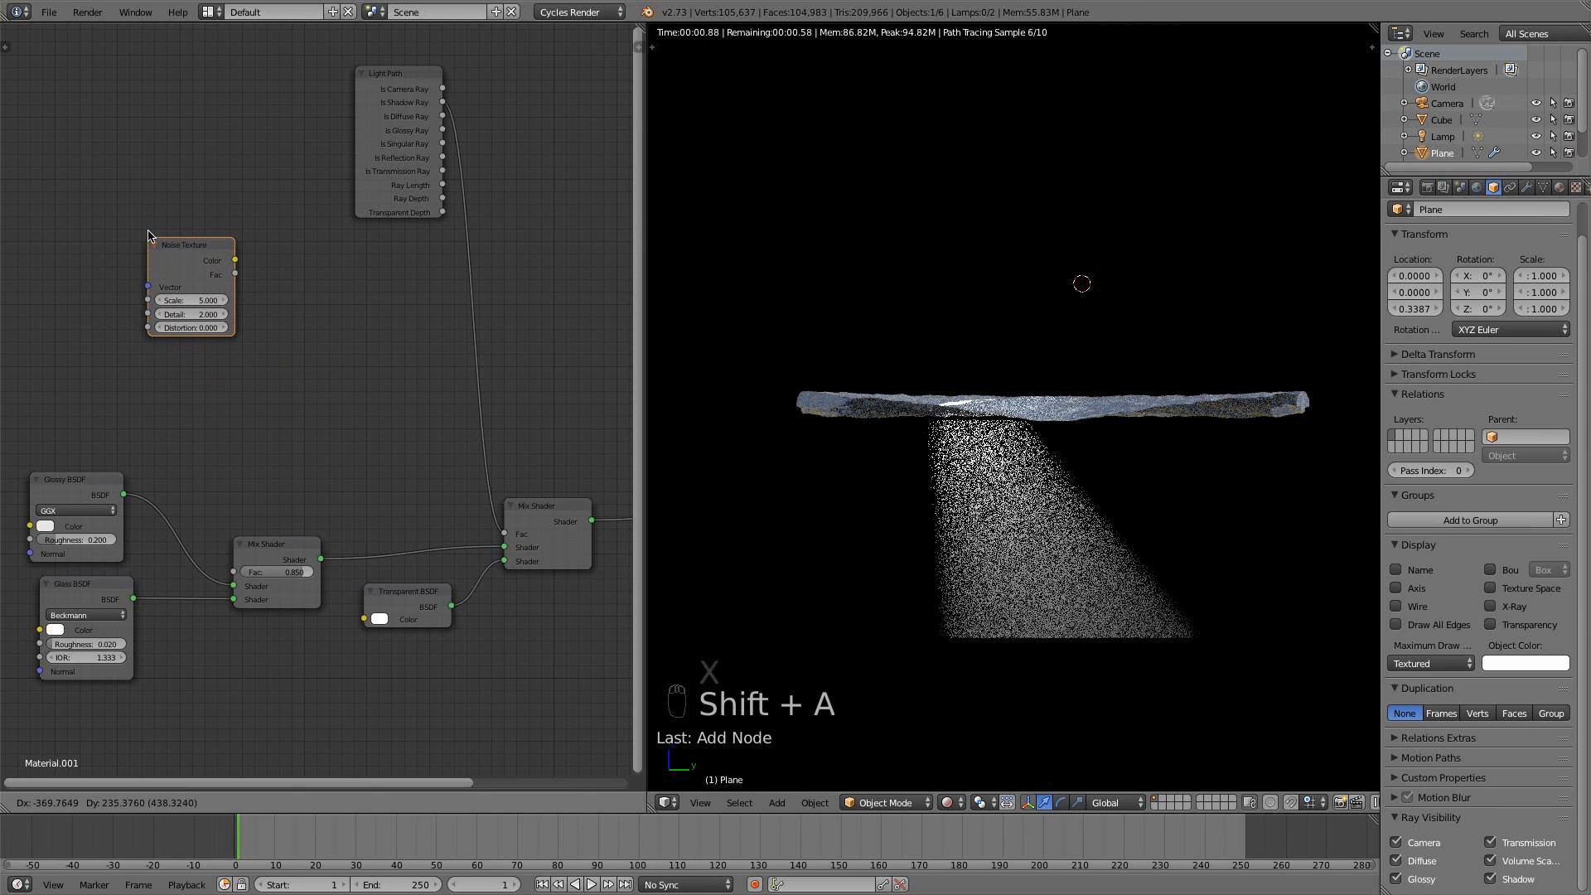
pyautogui.click(199, 290)
# Set the Noise Texture's Scale to 3 and Detail to 6, and move the node further away from the Light Path node
pyautogui.scroll(1, 240, 373)
pyautogui.moveTo(242, 373); pyautogui.dragTo(250, 378, button='middle')
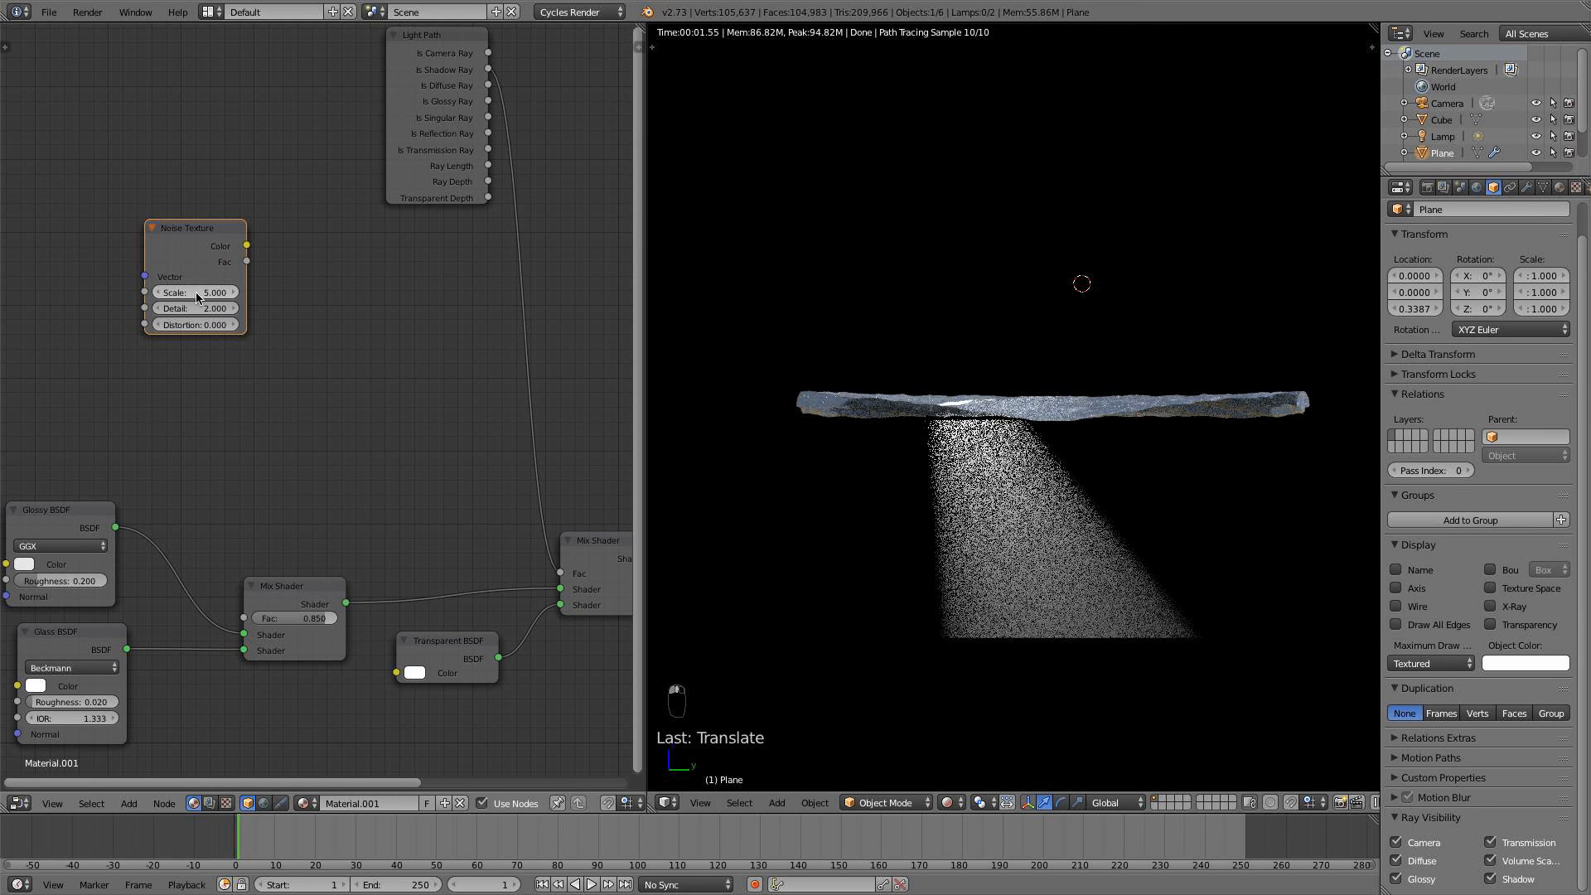
pyautogui.click(196, 294)
pyautogui.write('3')
pyautogui.press('Return')
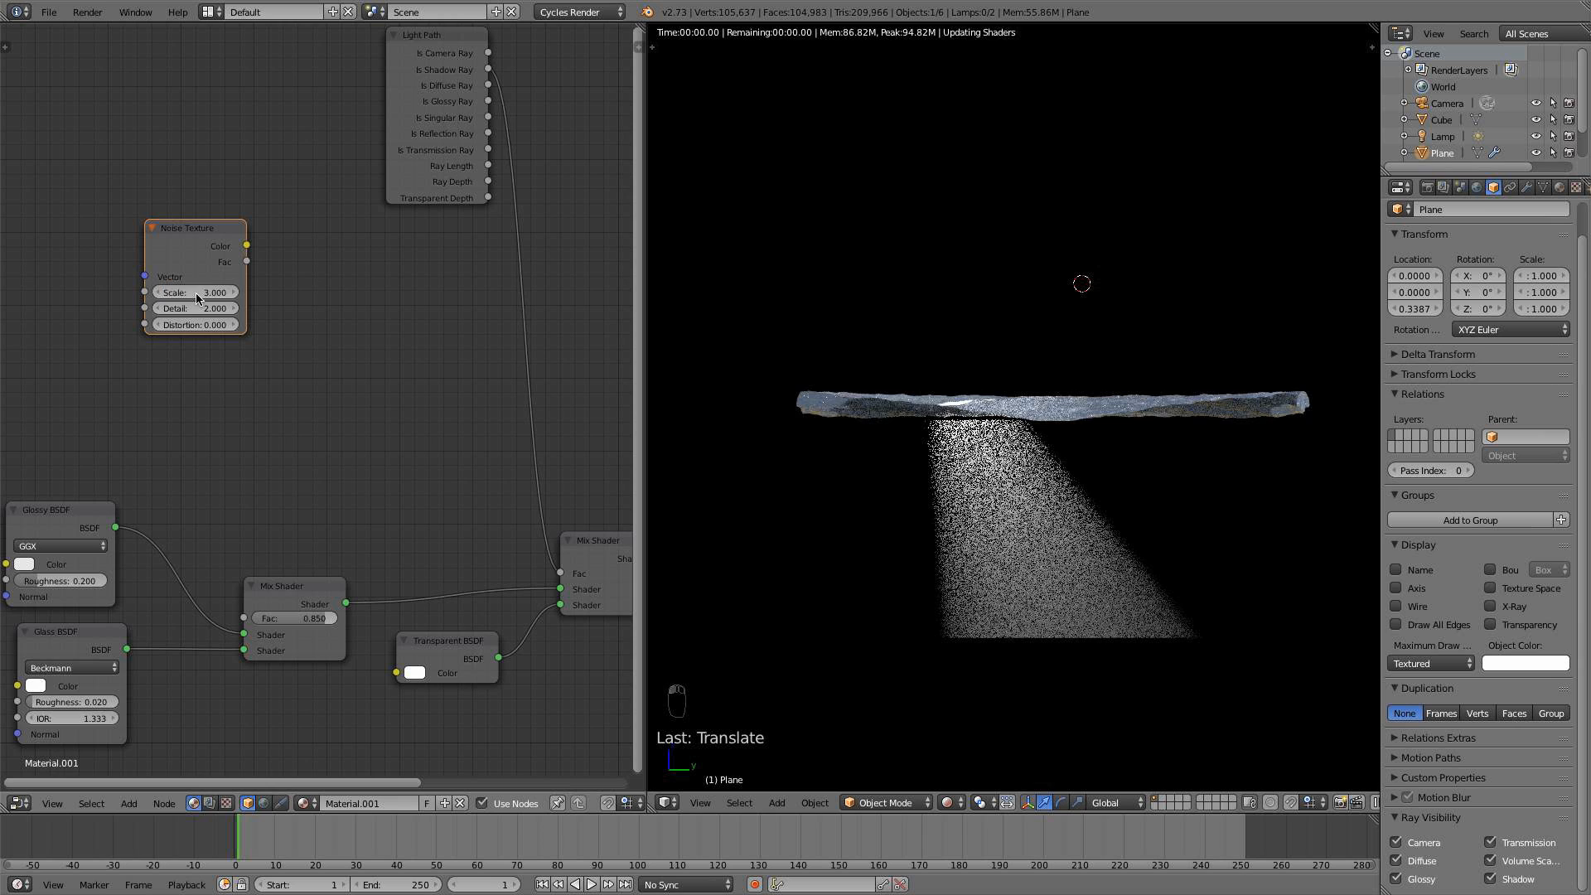
pyautogui.click(196, 309)
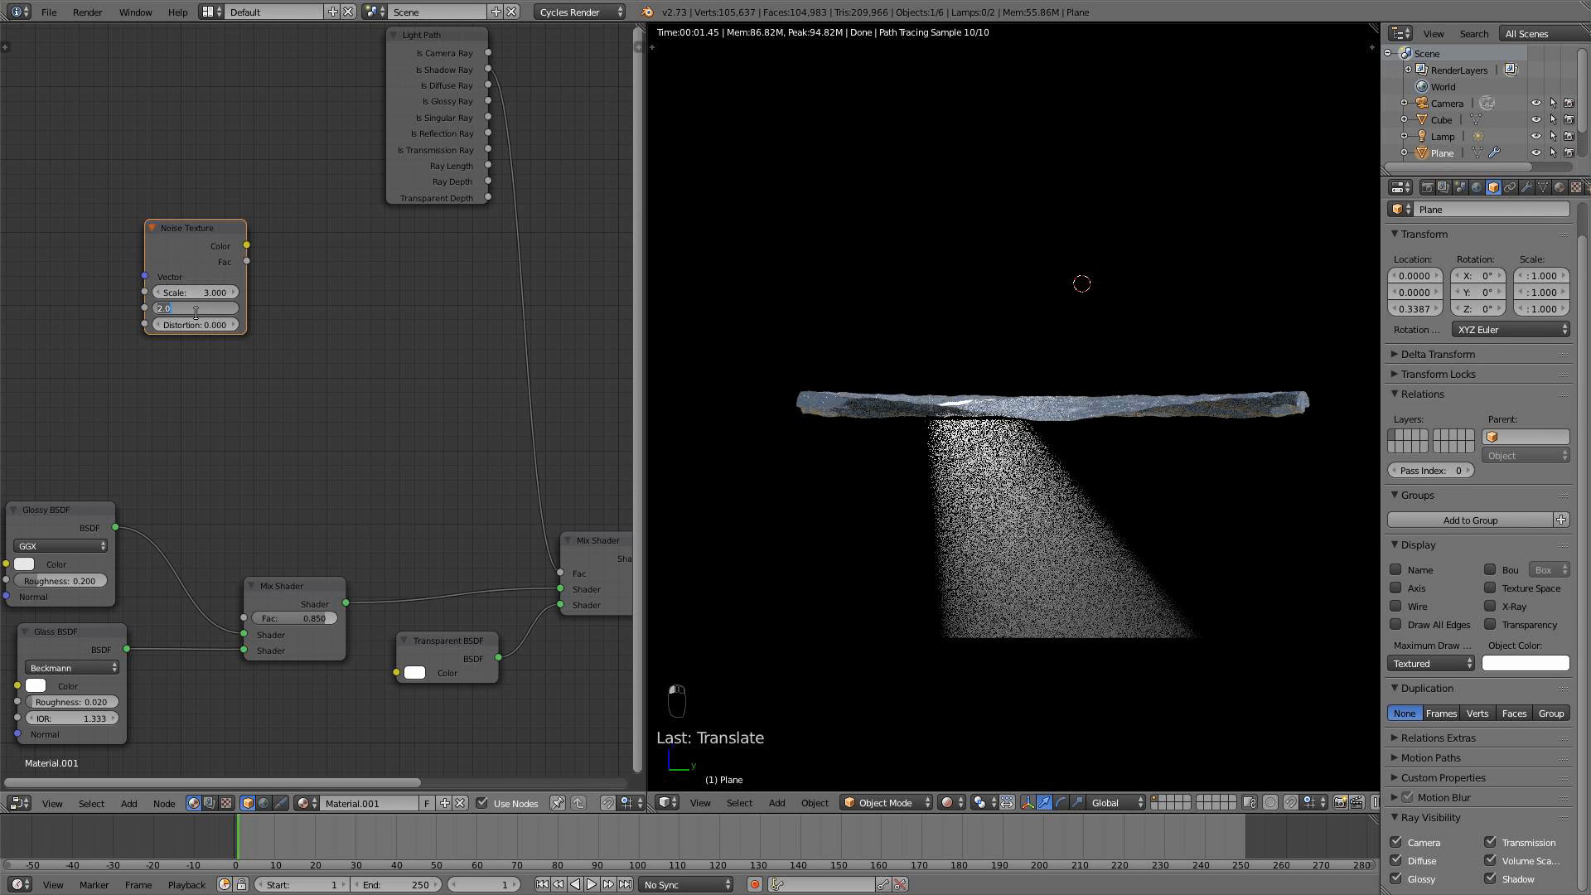
pyautogui.write('6')
pyautogui.press('Return')
pyautogui.moveTo(196, 233); pyautogui.dragTo(149, 233)
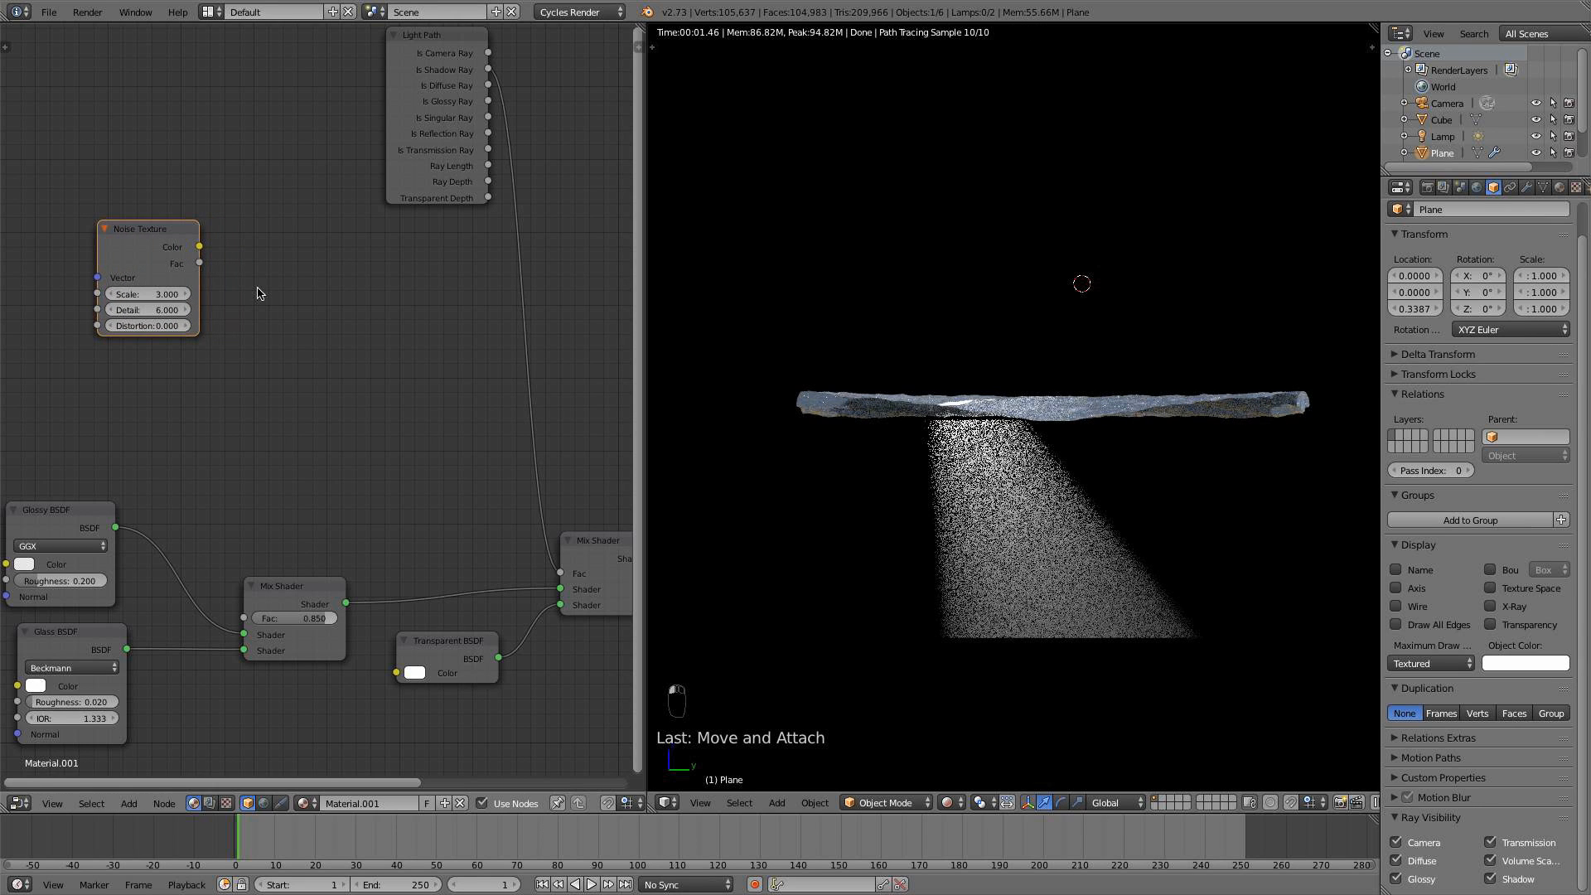
# Add a ColorRamp node between the Noise Texture and Light Path nodes
pyautogui.hotkey('shift', 'a')
pyautogui.moveTo(278, 360)
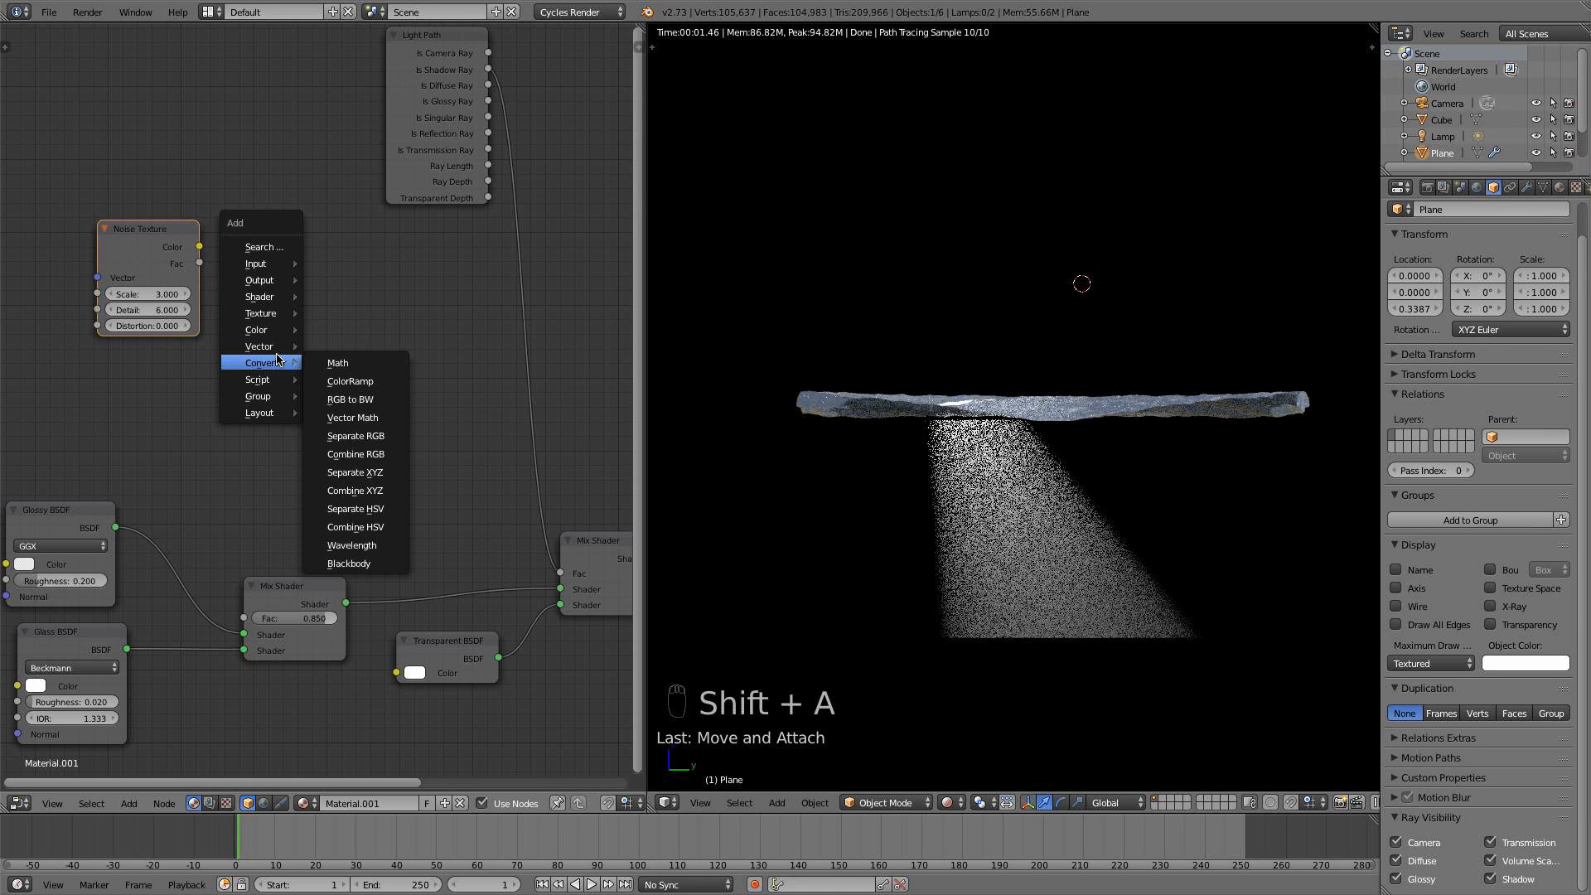
pyautogui.click(351, 382)
pyautogui.click(349, 368)
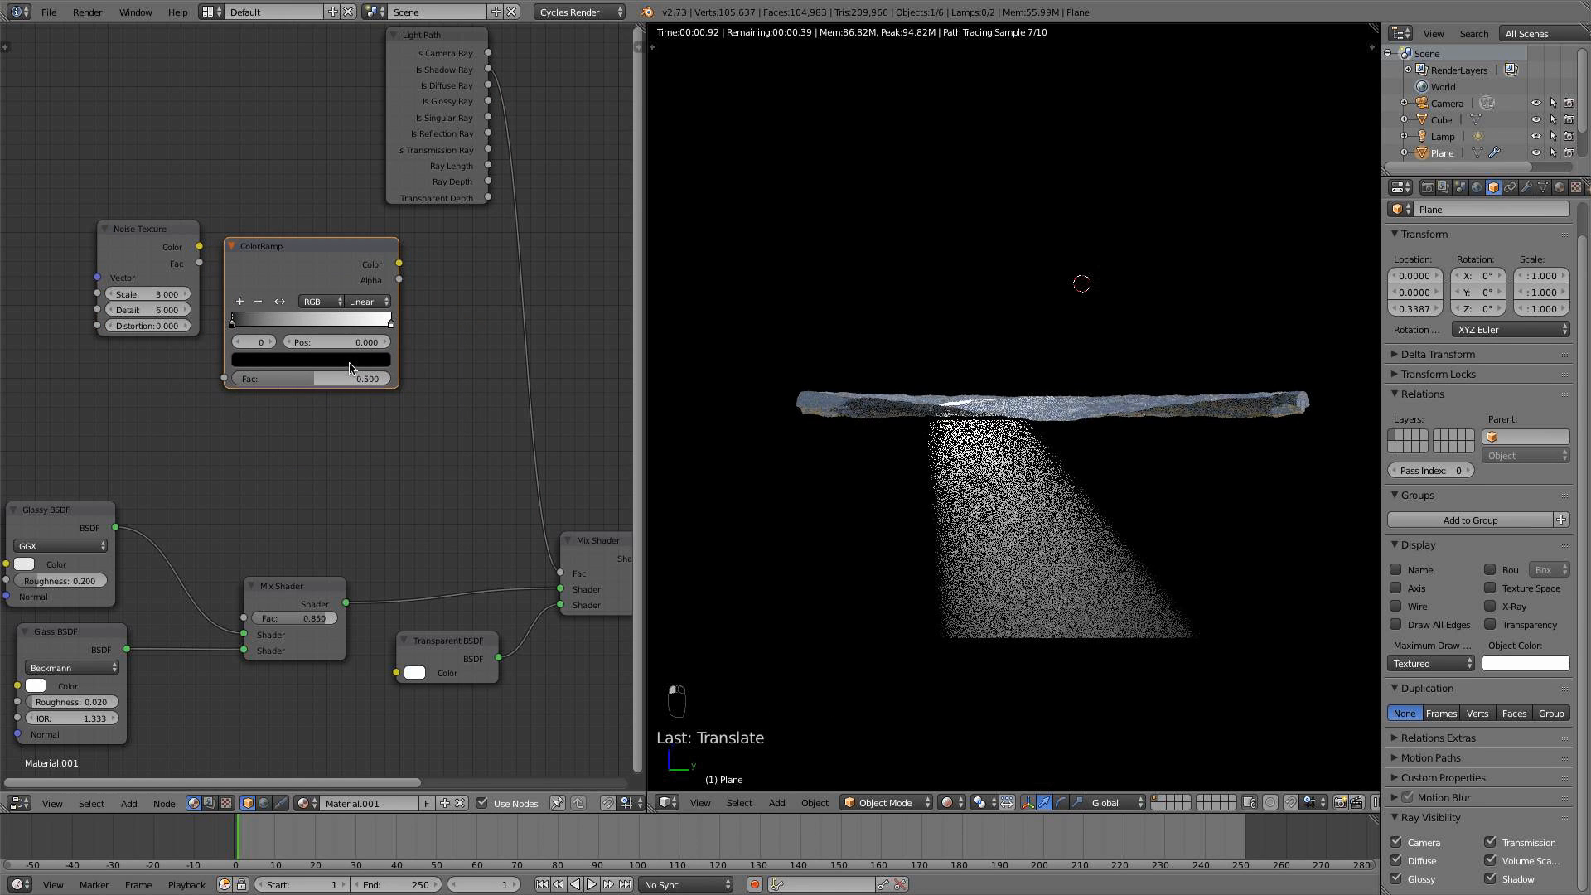
# Link the Noise Texture's Color to the ColorRamp's Fac and bring its stops close together near the middle, with the white stop at 0.509
pyautogui.scroll(-1, 313, 358)
pyautogui.moveTo(224, 279); pyautogui.dragTo(374, 348)
pyautogui.moveTo(373, 346); pyautogui.dragTo(316, 343)
pyautogui.click(326, 346)
pyautogui.scroll(5, 325, 342)
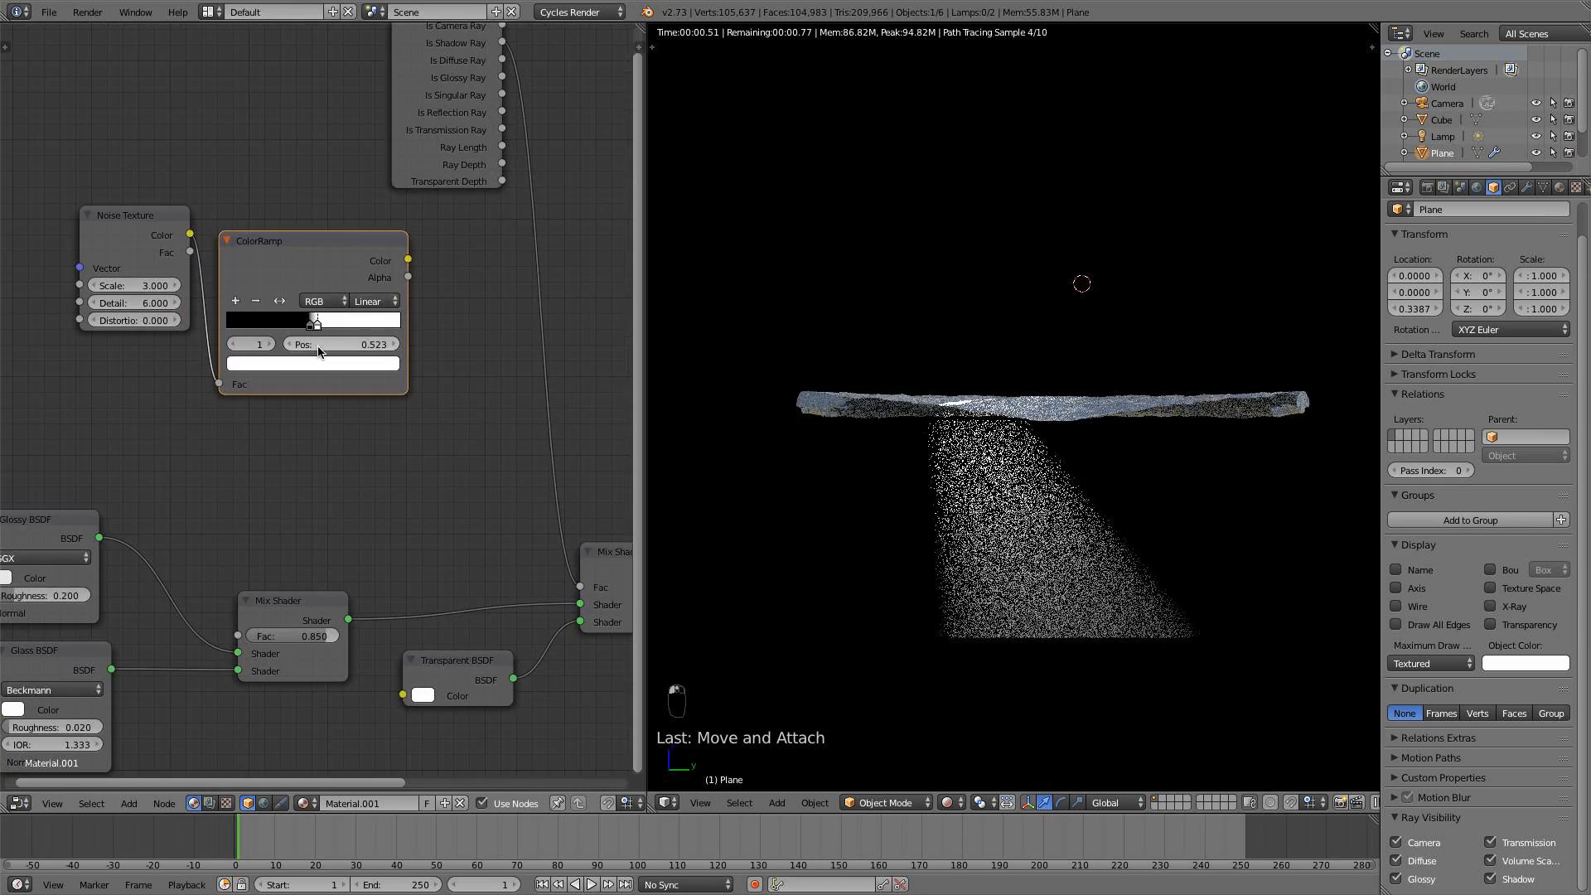
pyautogui.moveTo(312, 256); pyautogui.dragTo(314, 254)
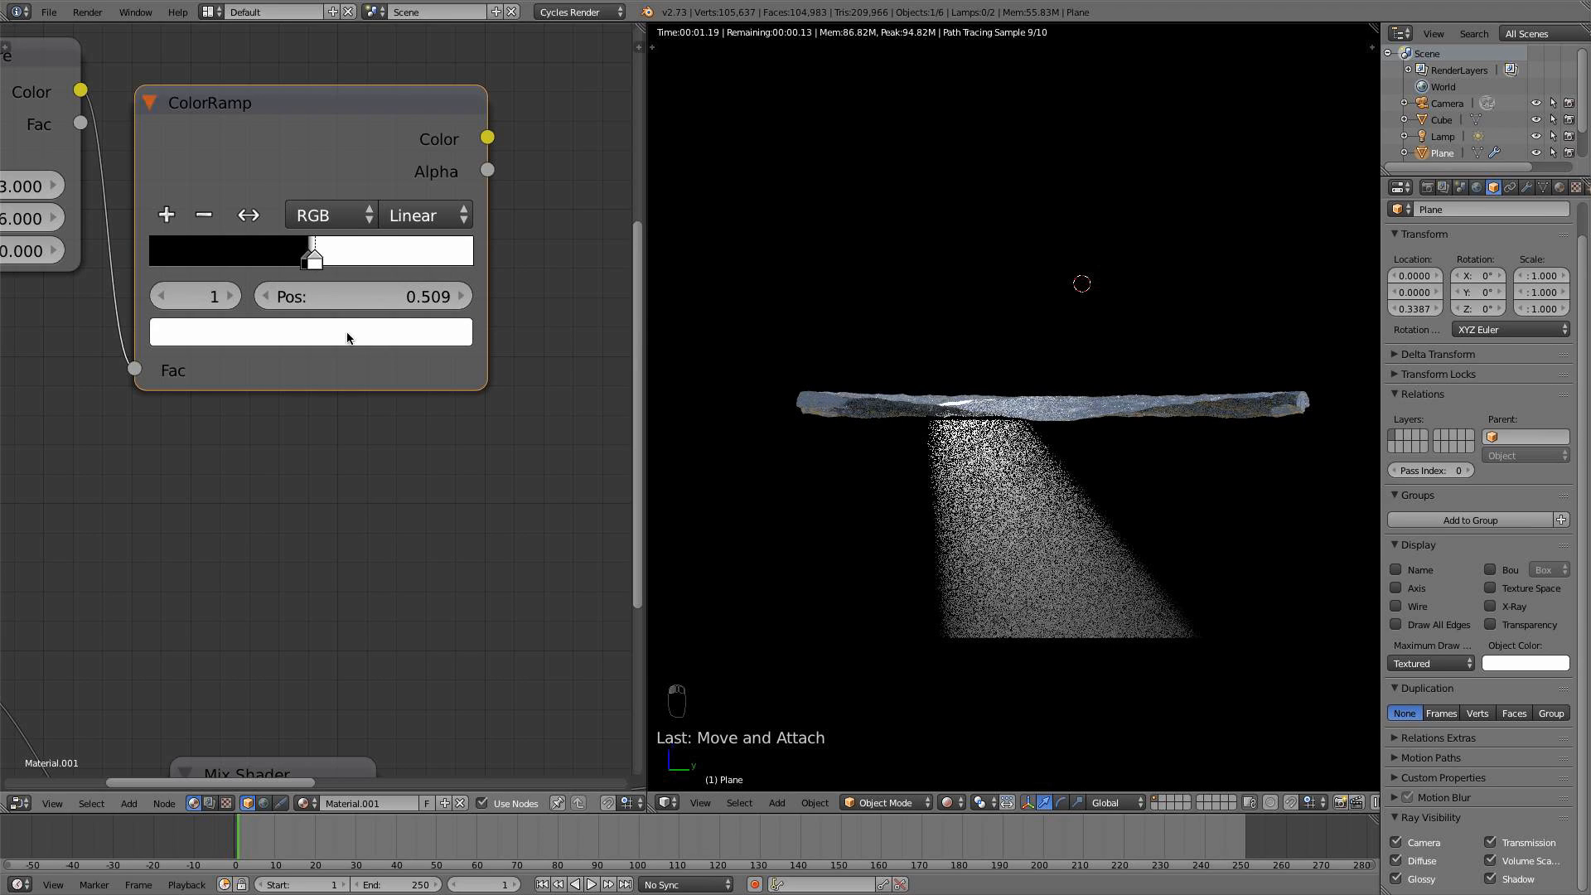
# Move the Material Output and the final Mix Shader further along to make room after the existing shader nodes
pyautogui.scroll(-5, 315, 274)
pyautogui.moveTo(235, 322); pyautogui.dragTo(158, 269, button='middle')
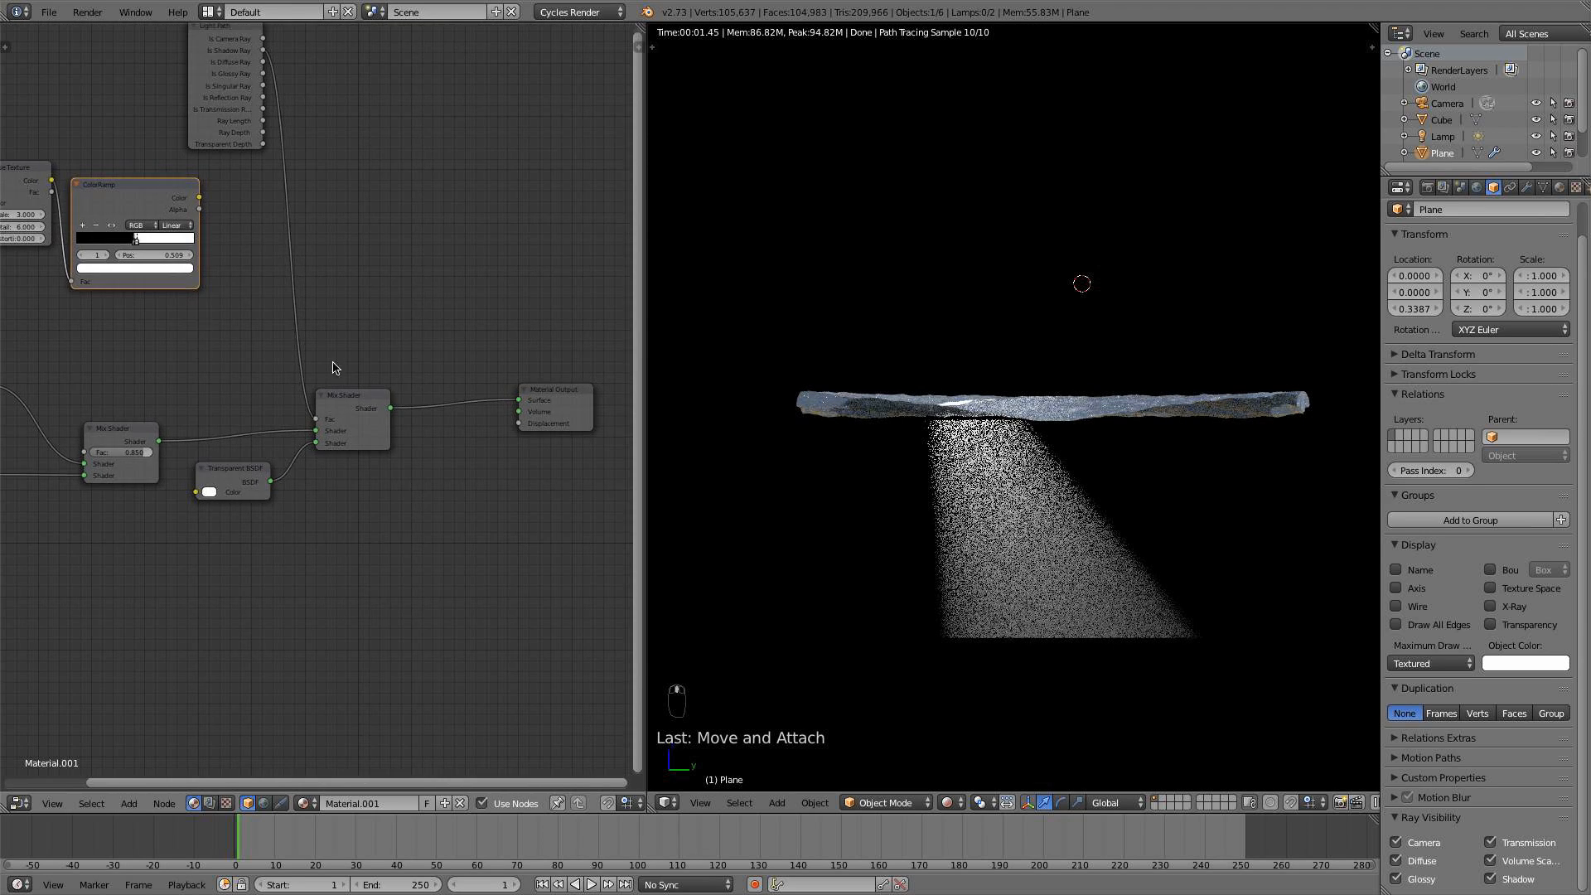
pyautogui.moveTo(552, 391); pyautogui.dragTo(610, 385)
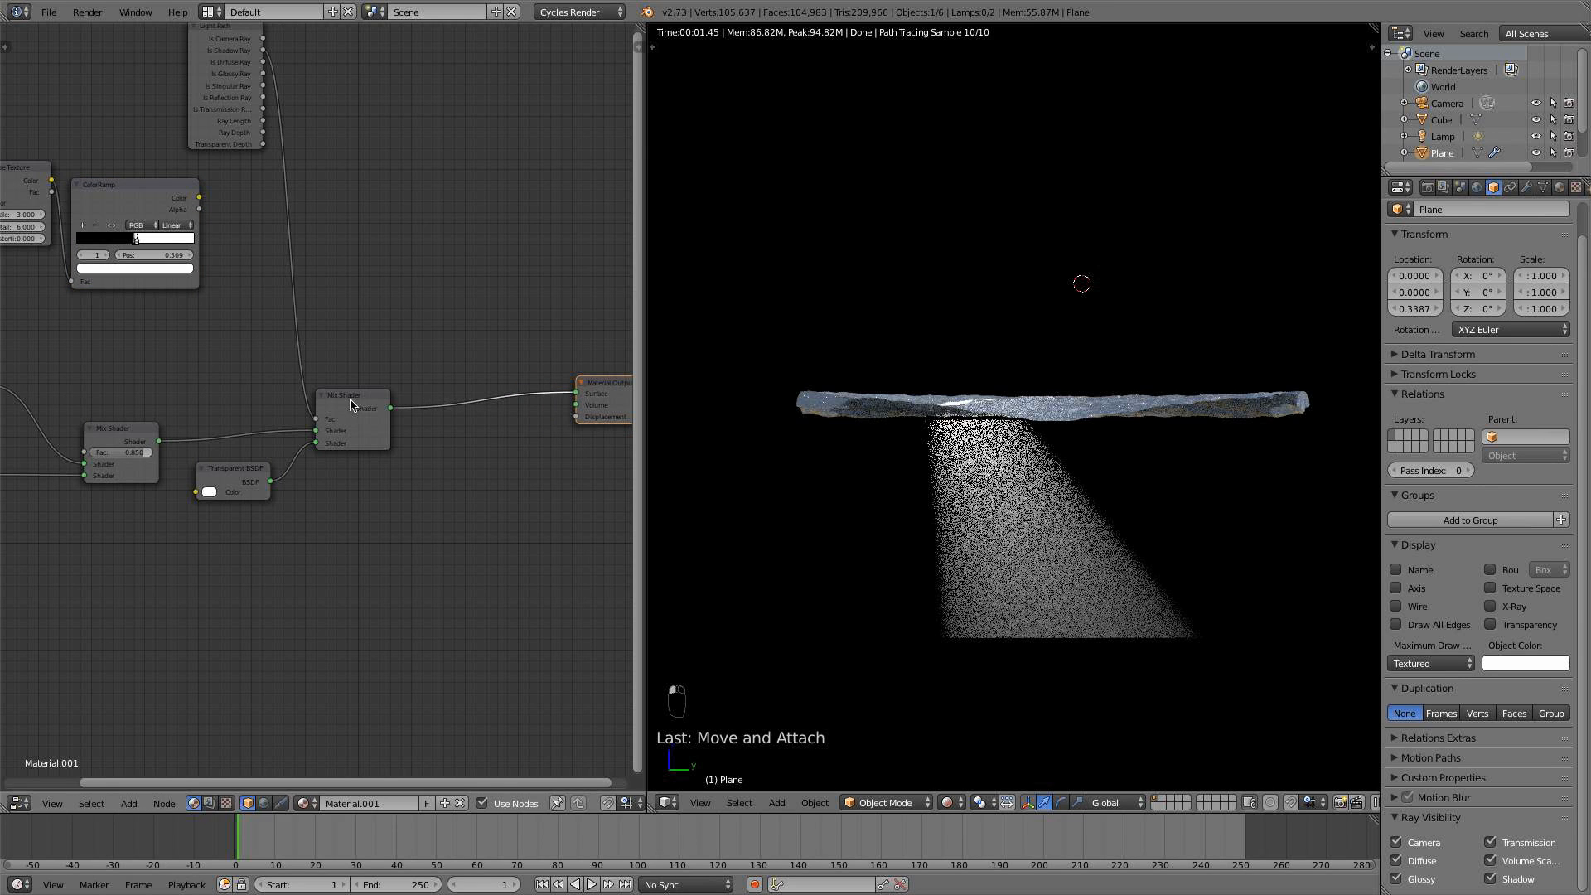
pyautogui.moveTo(350, 404); pyautogui.dragTo(426, 368)
pyautogui.press('a')
pyautogui.press('b')
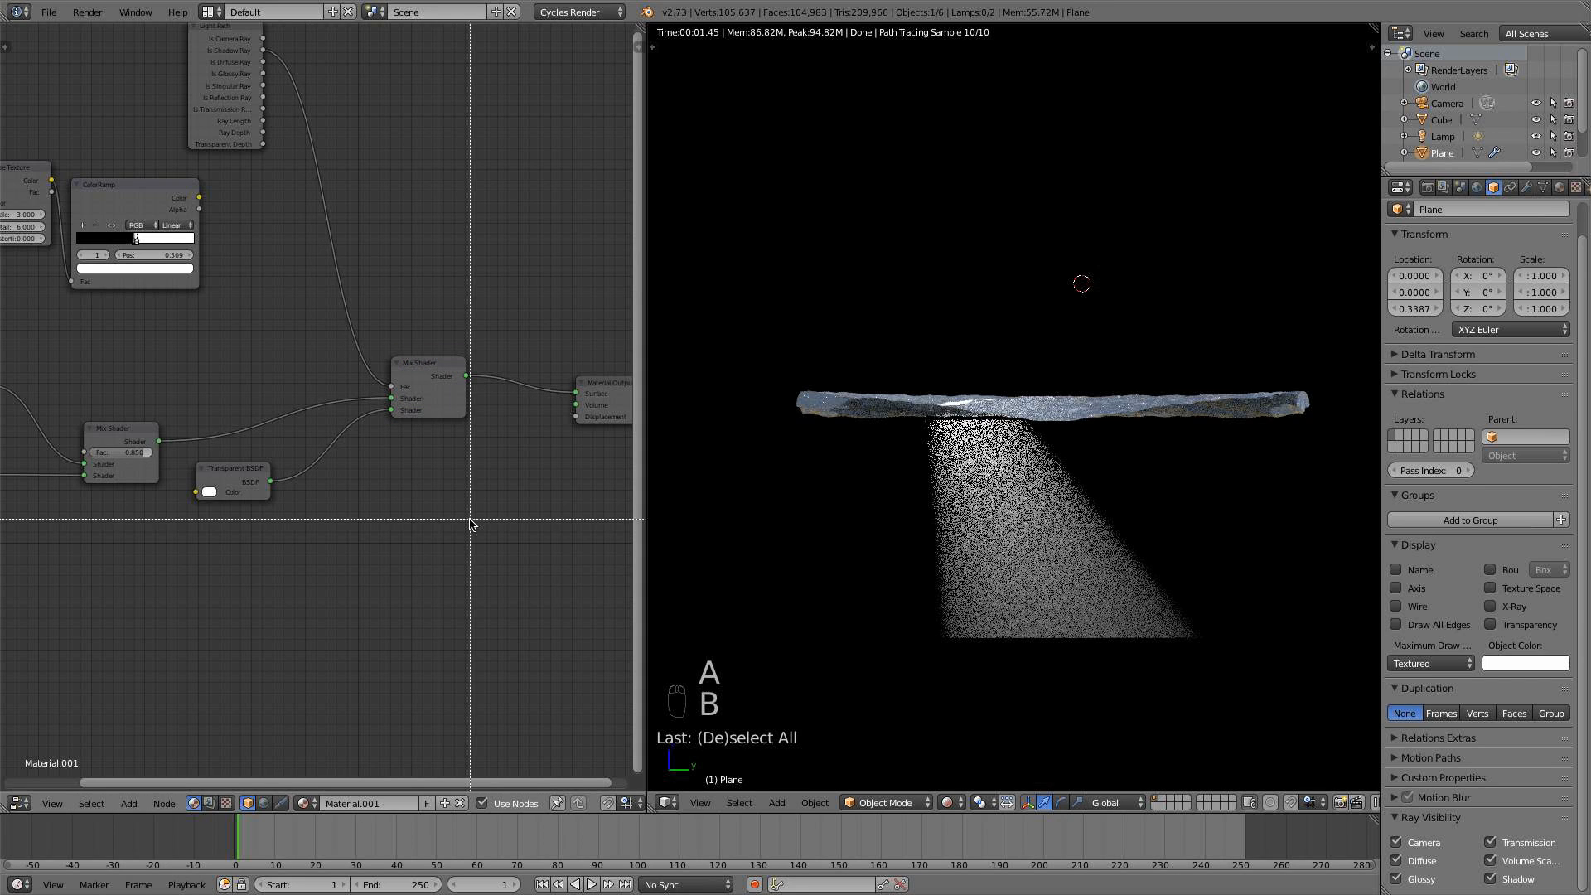
pyautogui.moveTo(472, 519); pyautogui.dragTo(212, 383)
pyautogui.moveTo(396, 400); pyautogui.dragTo(441, 422)
# Insert a duplicated Mix Shader ahead of the final Mix Shader and link a duplicated Transparent BSDF to its second Shader input
pyautogui.hotkey('shift', 'd')
pyautogui.click(287, 403)
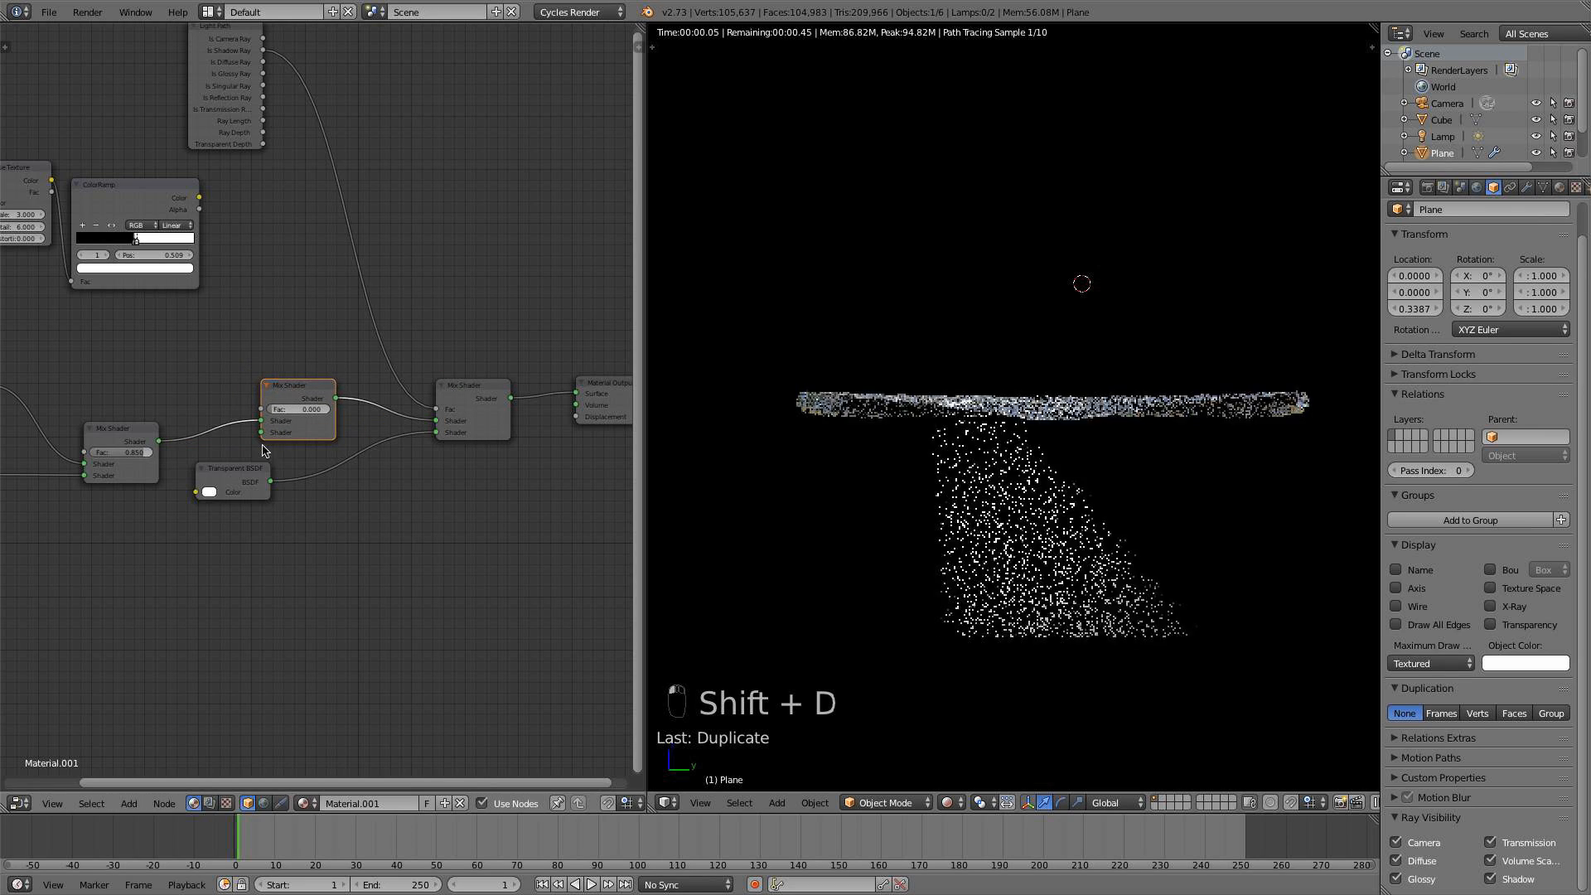
pyautogui.moveTo(243, 474); pyautogui.dragTo(370, 487)
pyautogui.hotkey('shift', 'd')
pyautogui.click(235, 518)
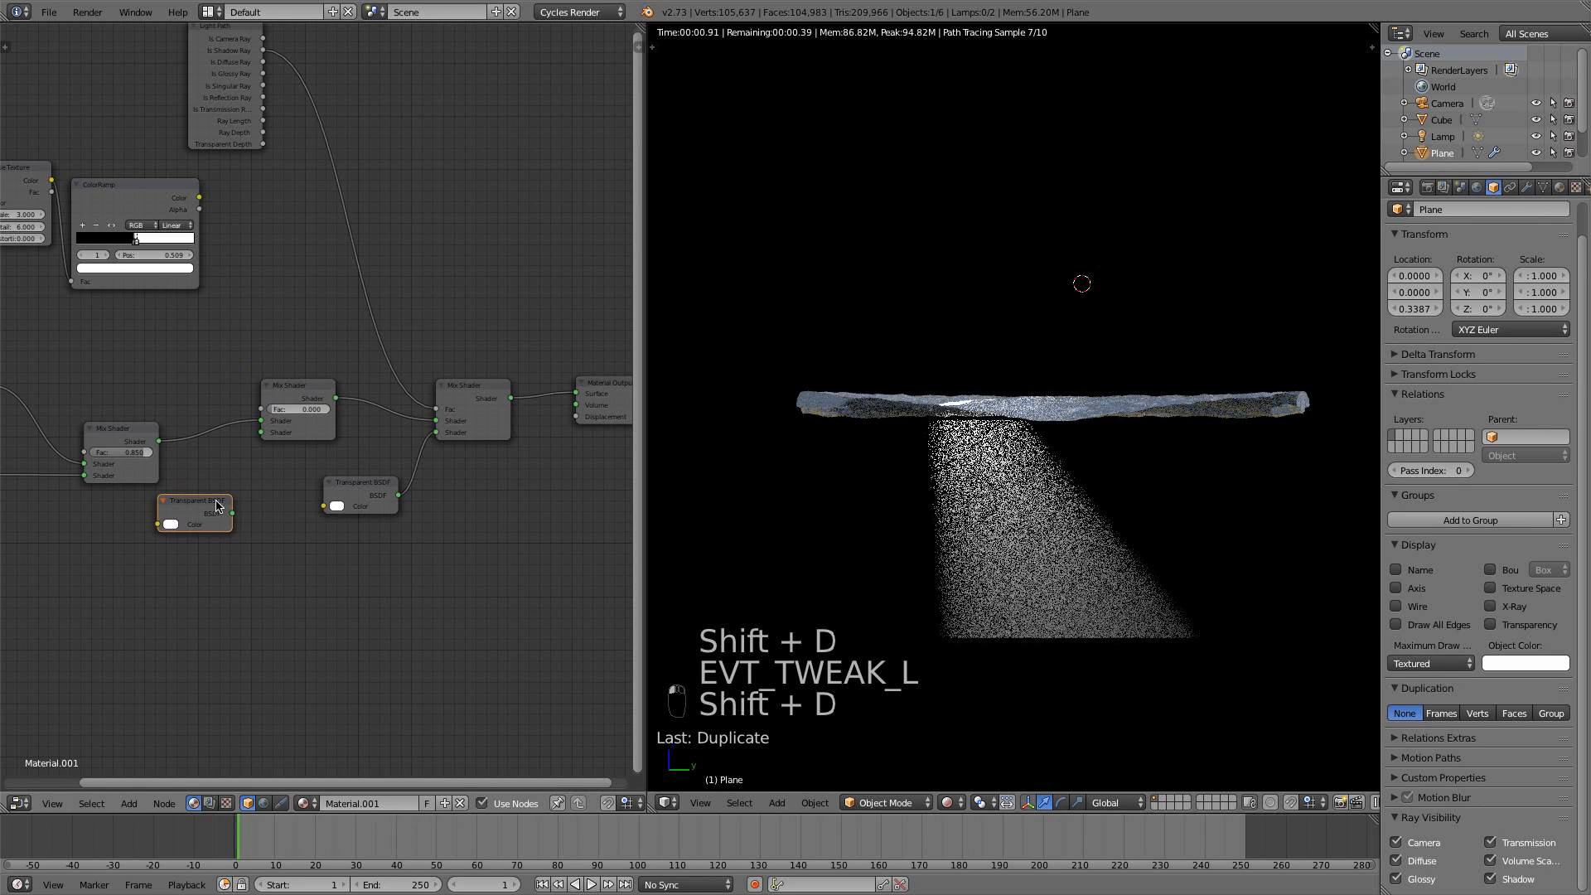
pyautogui.moveTo(234, 513); pyautogui.dragTo(308, 384)
# Link the ColorRamp's Color output to the Fac input of the inserted Mix Shader
pyautogui.moveTo(129, 212); pyautogui.dragTo(138, 222)
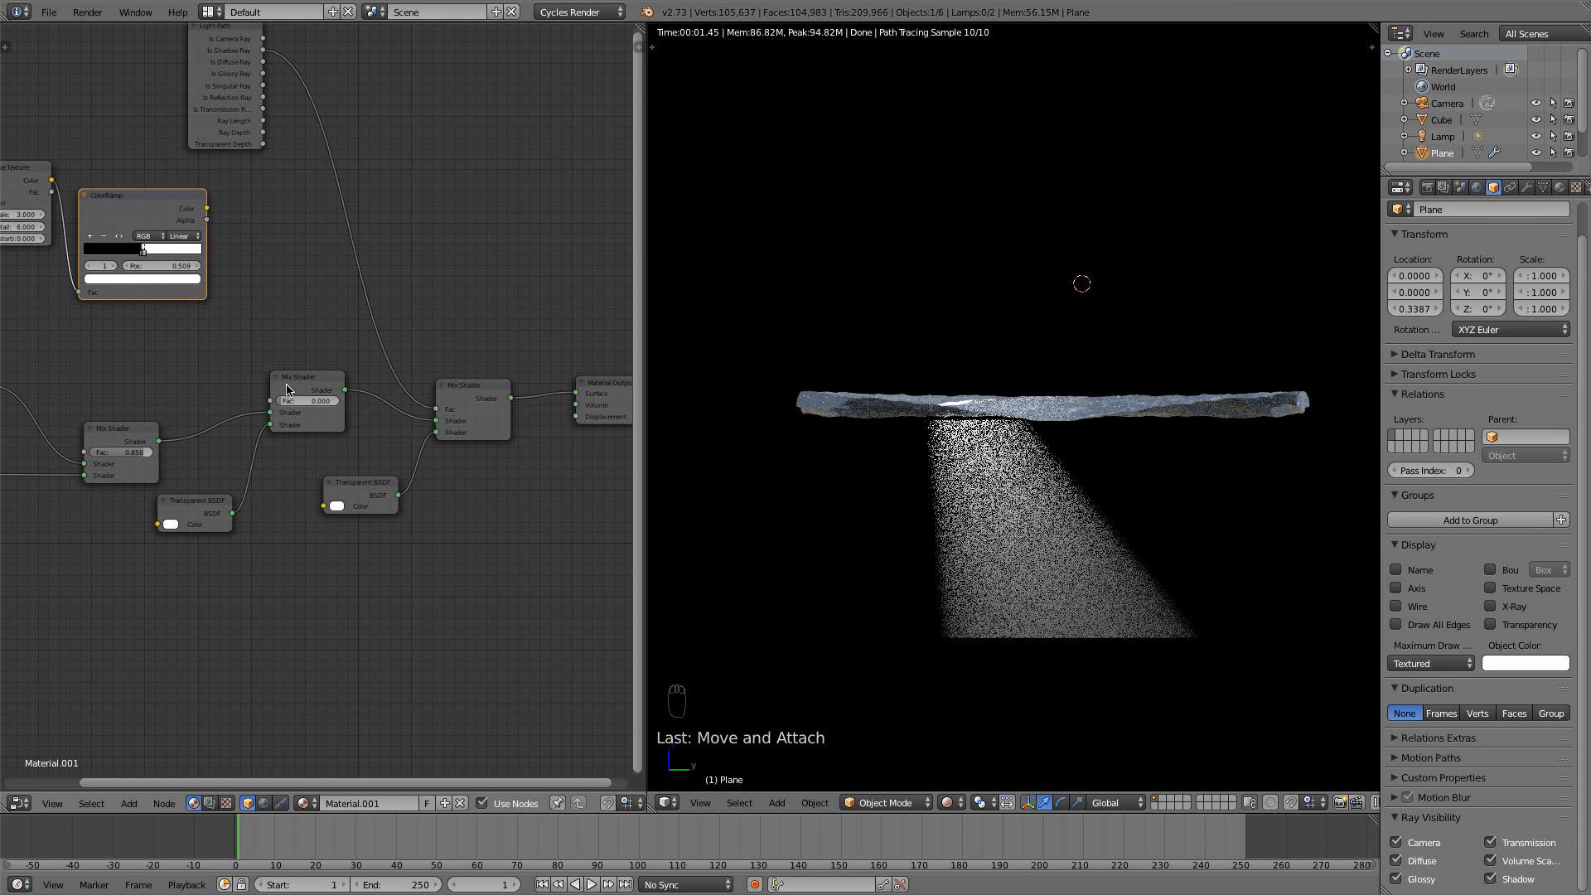
pyautogui.moveTo(206, 208); pyautogui.dragTo(219, 198)
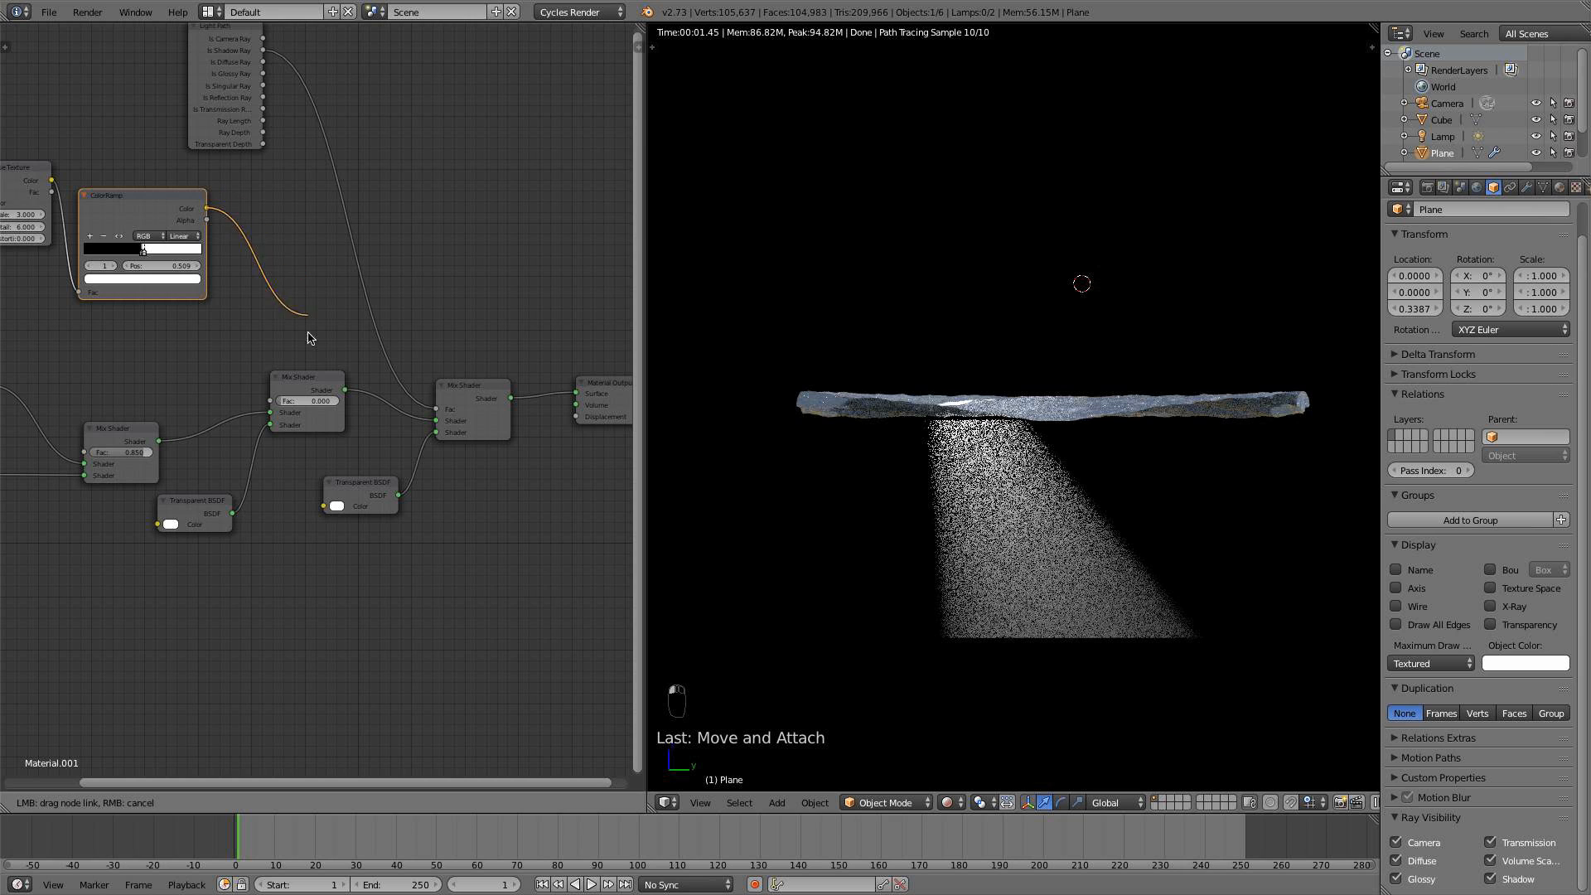
pyautogui.moveTo(309, 336); pyautogui.dragTo(271, 401)
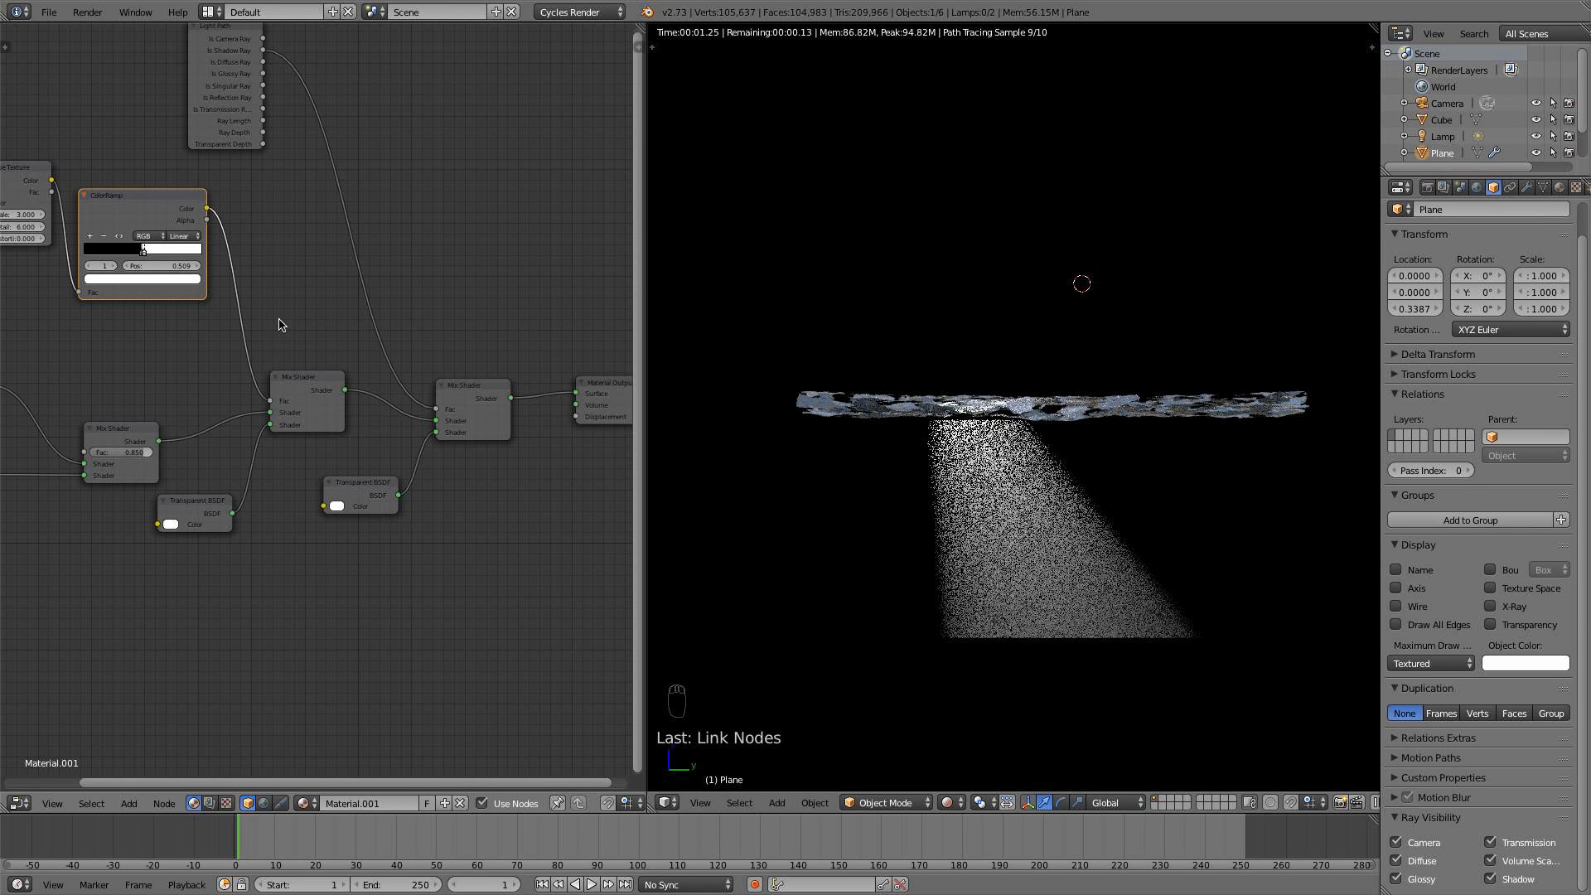
# Reroute the inserted Mix Shader's output directly to the Material Output's Surface, bypassing the final Mix Shader, and inspect the light beams from an angle
pyautogui.moveTo(280, 324); pyautogui.dragTo(337, 332, button='middle')
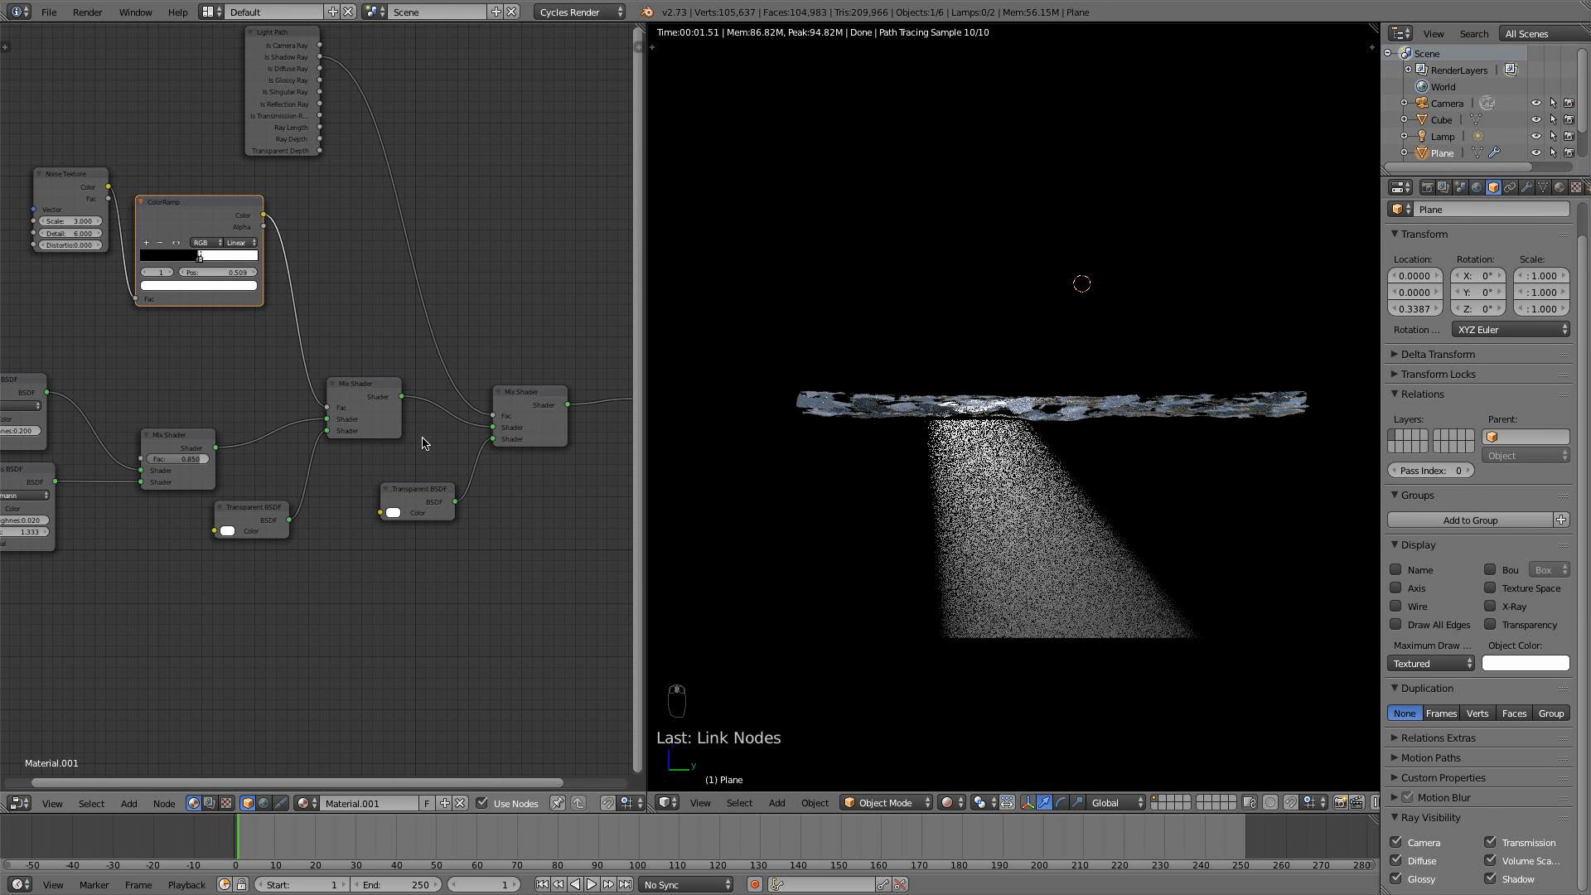
pyautogui.scroll(2, 377, 459)
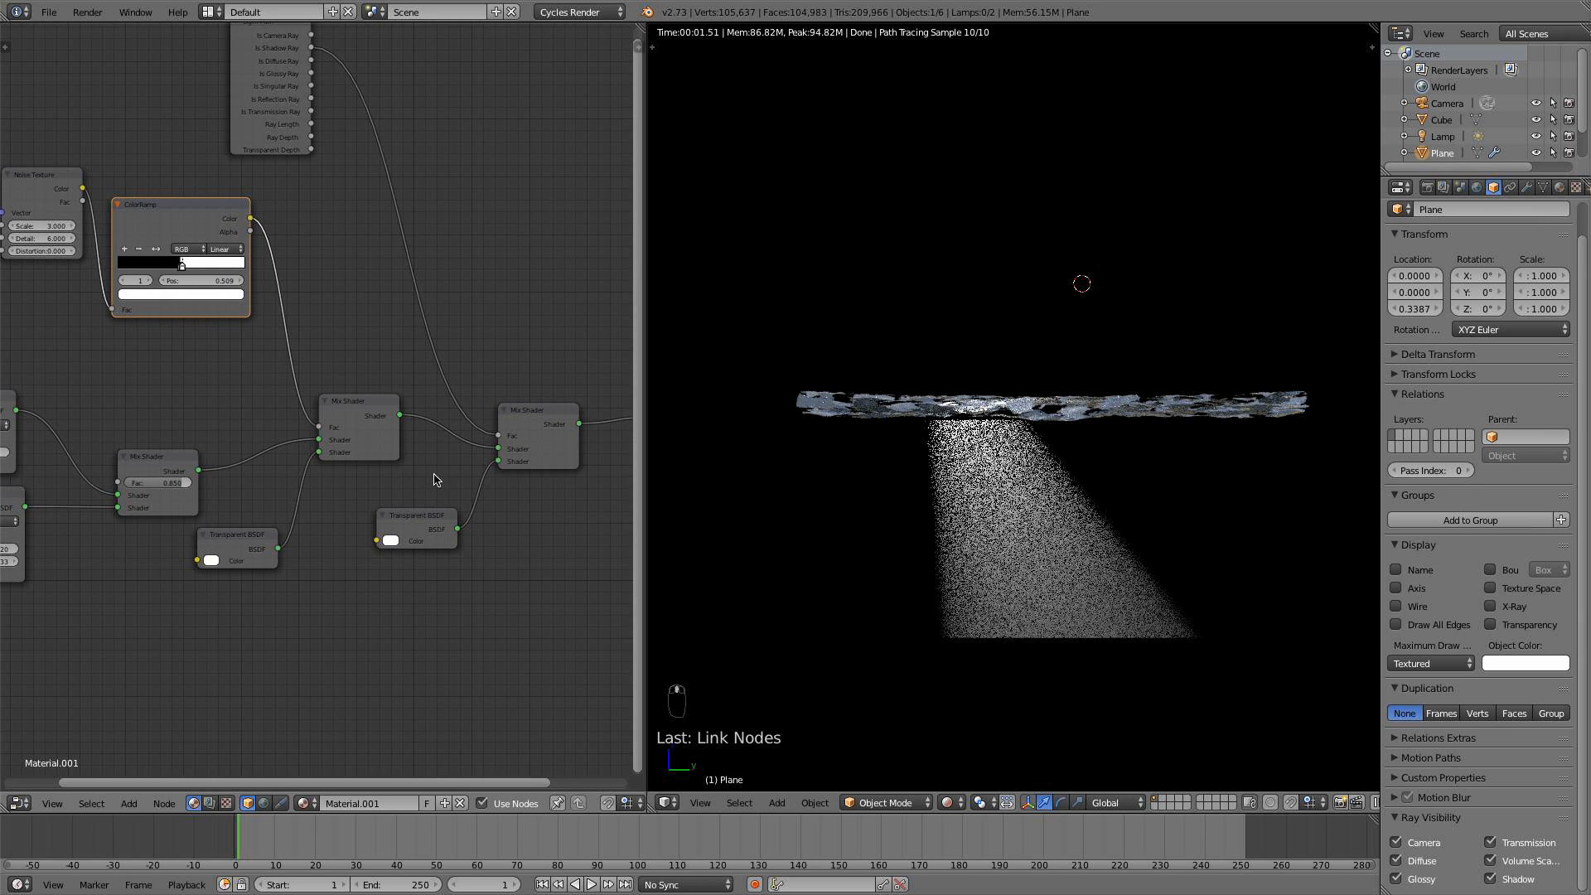
pyautogui.moveTo(437, 479); pyautogui.dragTo(381, 490, button='middle')
pyautogui.moveTo(482, 439); pyautogui.dragTo(482, 410)
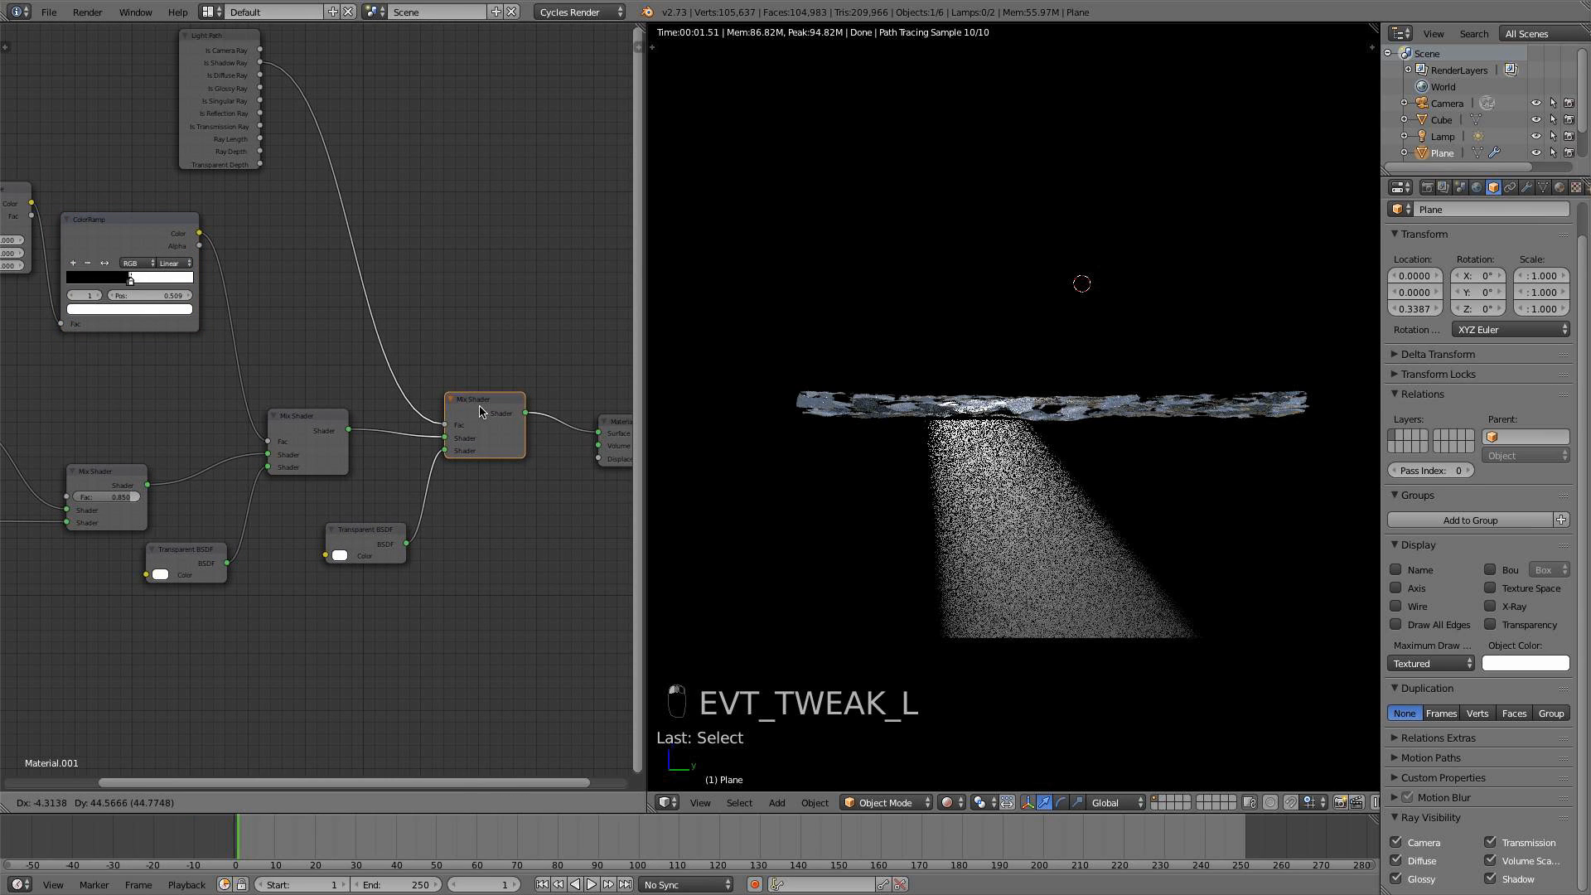
pyautogui.moveTo(447, 266); pyautogui.dragTo(422, 306, button='middle')
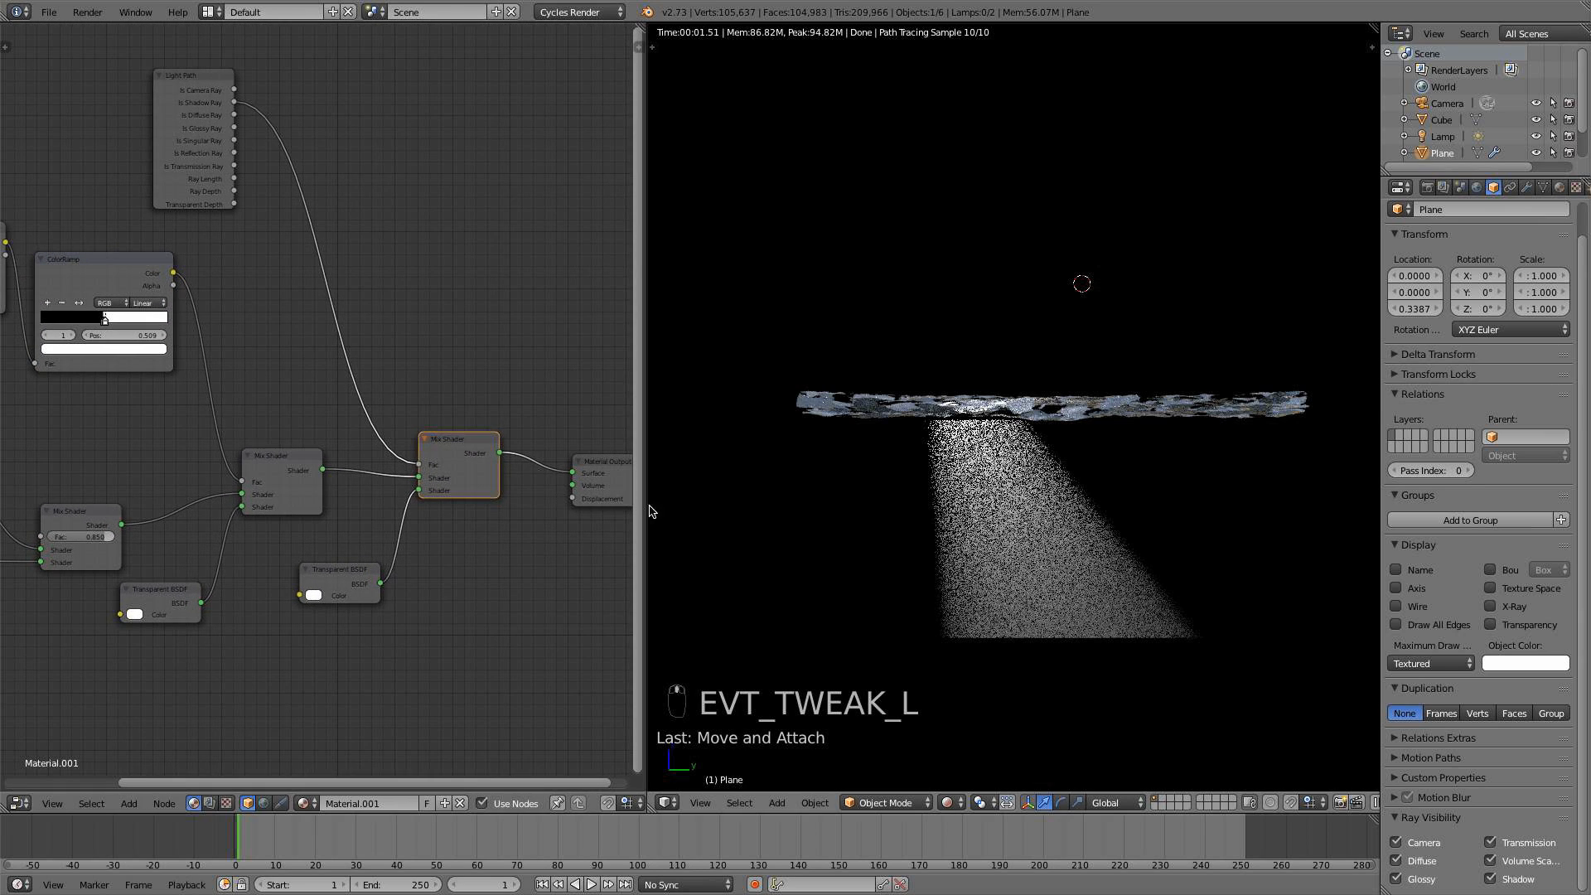
pyautogui.moveTo(429, 481); pyautogui.dragTo(386, 473, button='middle')
pyautogui.moveTo(374, 476); pyautogui.dragTo(533, 466)
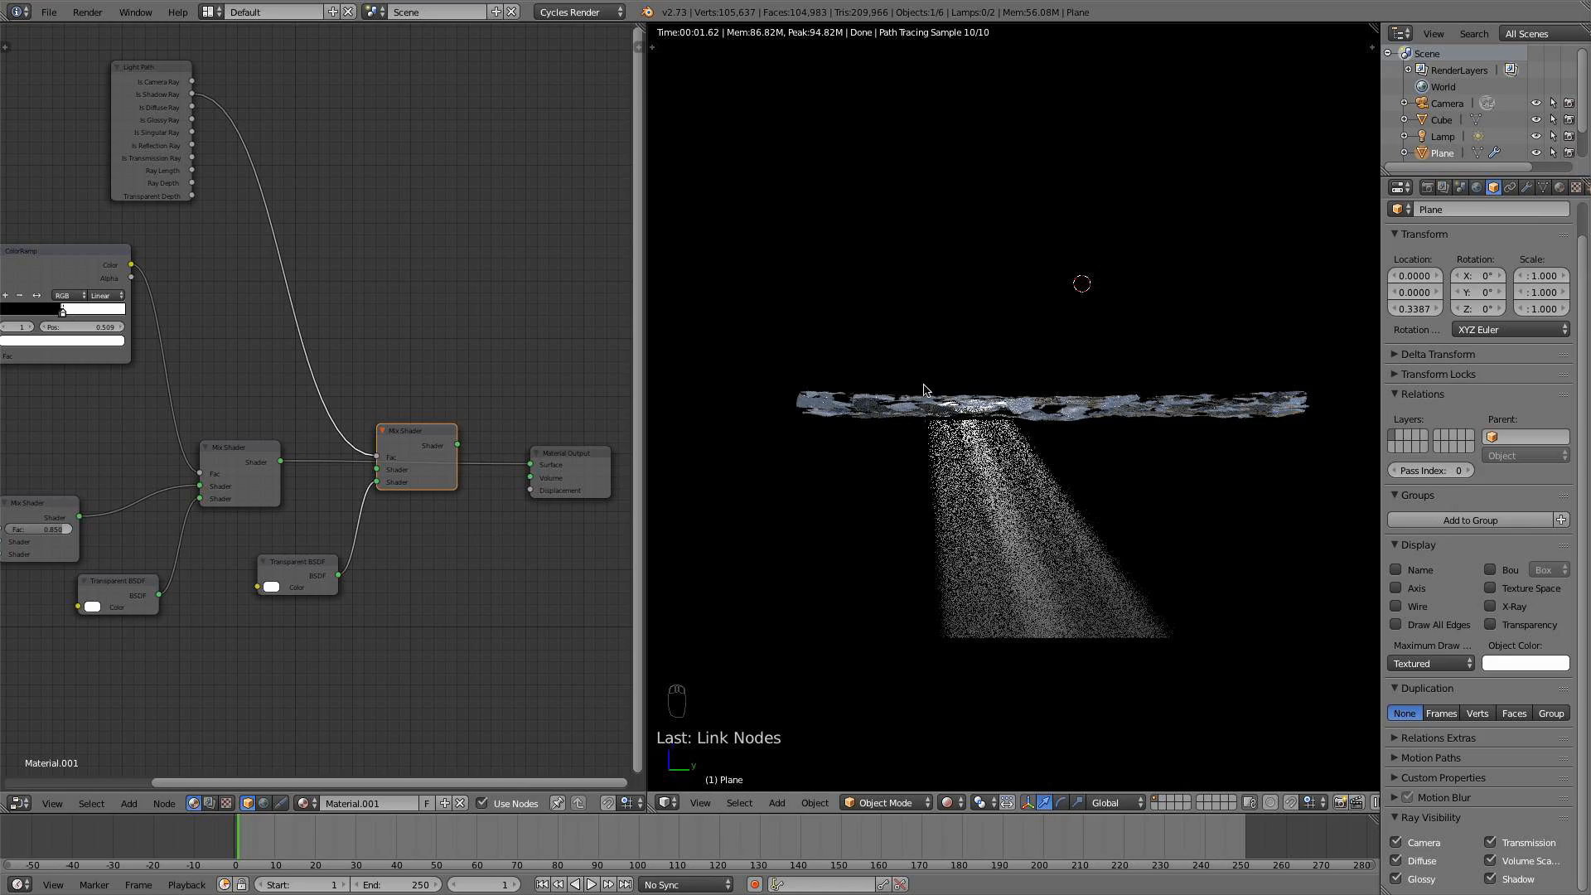
pyautogui.moveTo(982, 493); pyautogui.dragTo(986, 555, button='middle')
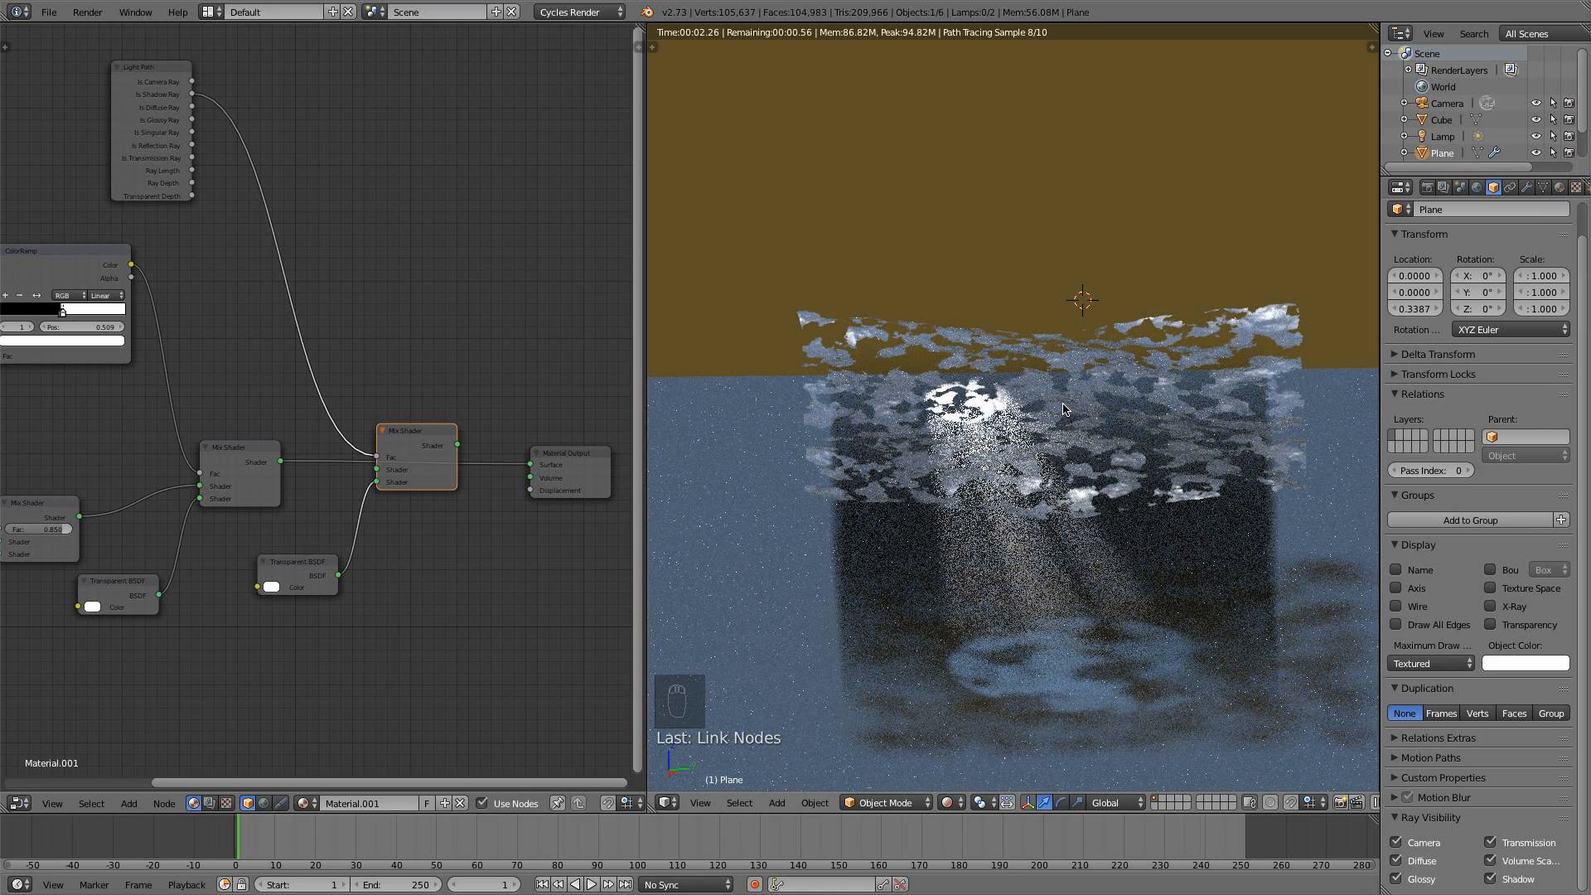
pyautogui.press('KP_3')
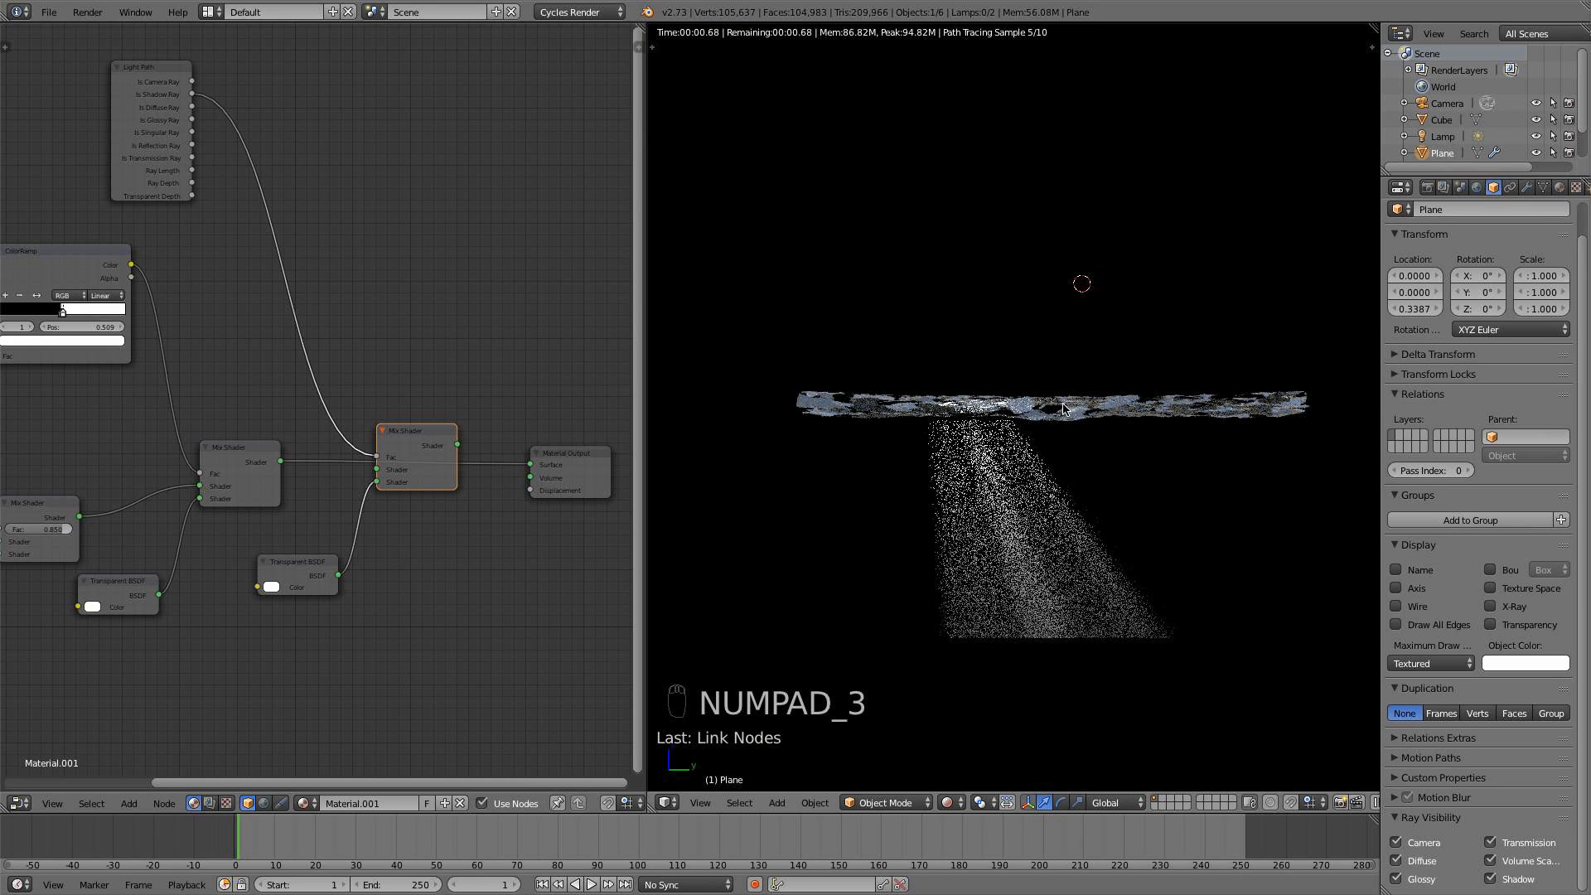
# Set the Noise Texture's Scale to 4 and move the ColorRamp's black stop to position 0.536
pyautogui.moveTo(300, 408); pyautogui.dragTo(426, 345, button='middle')
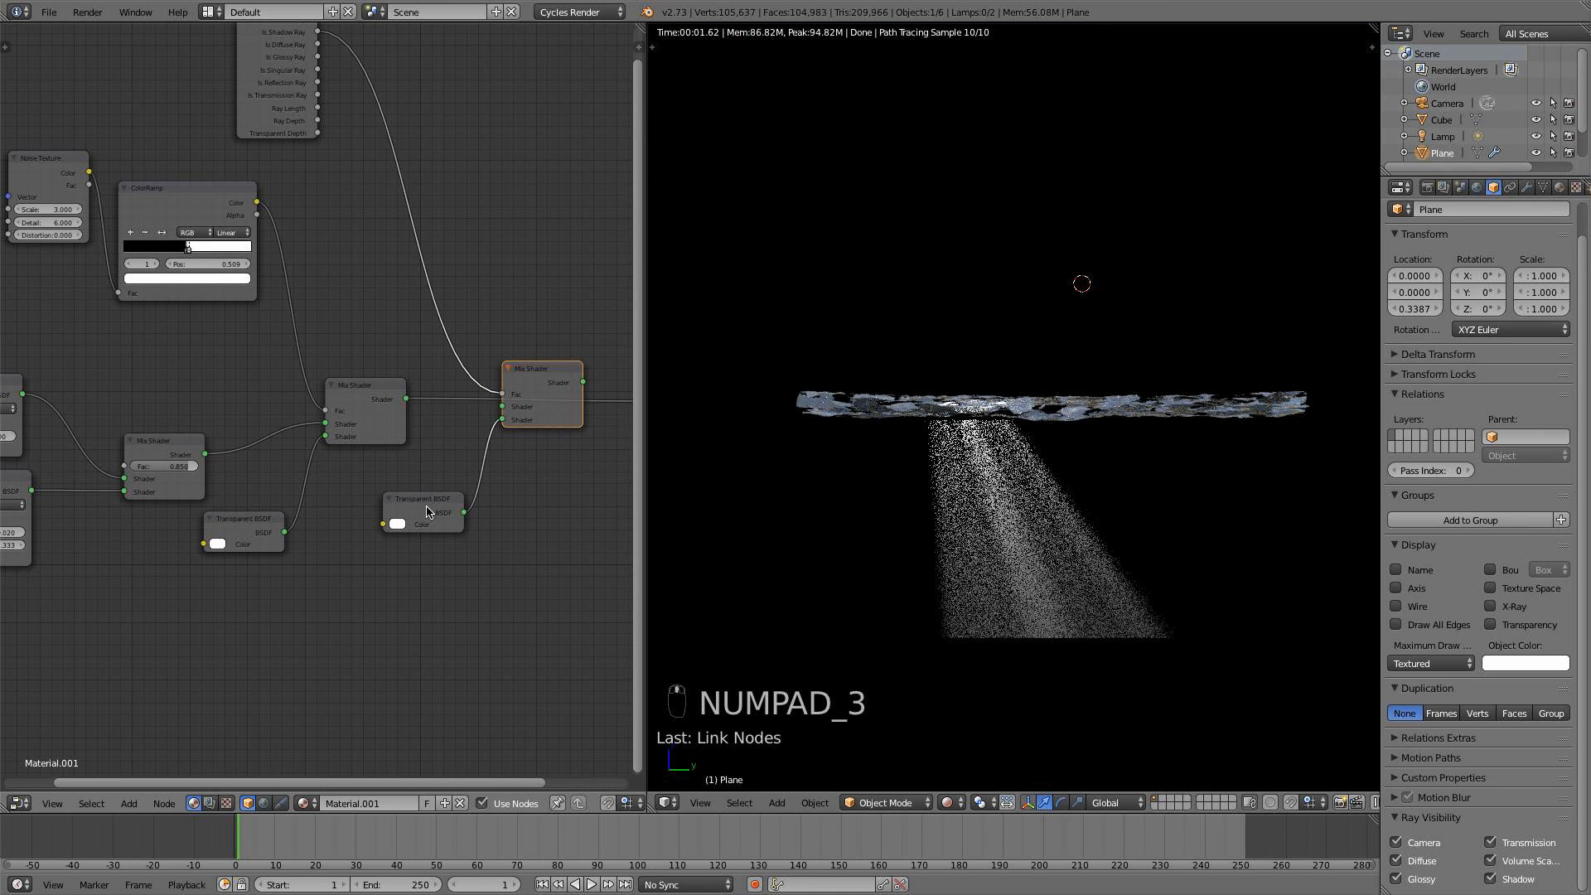
pyautogui.scroll(1, 187, 332)
pyautogui.moveTo(164, 308); pyautogui.dragTo(266, 364, button='middle')
pyautogui.scroll(2, 279, 384)
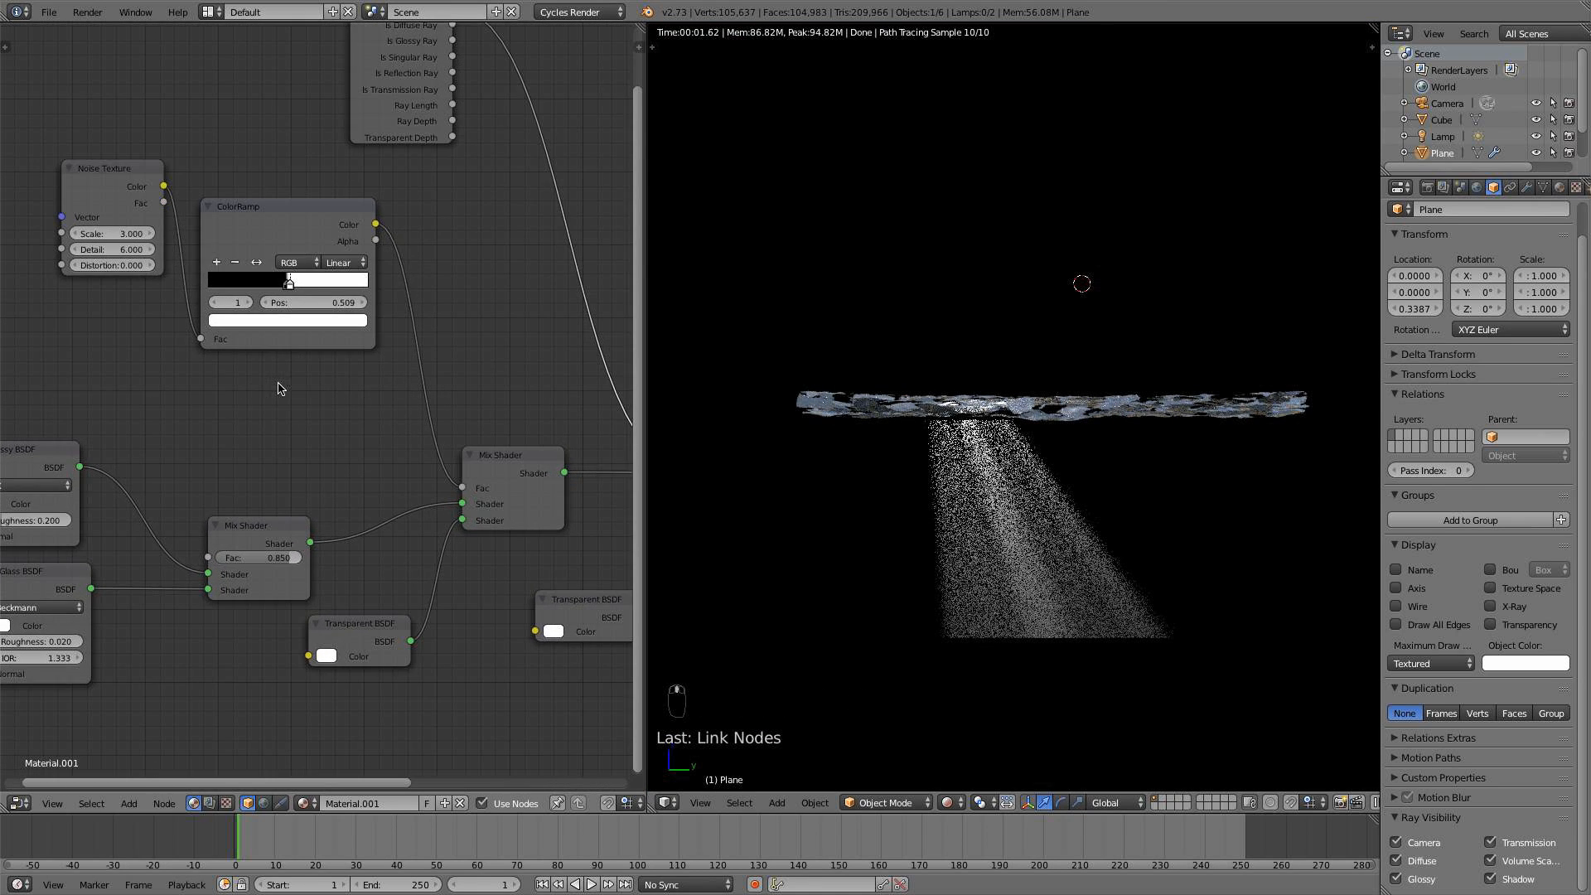
pyautogui.click(135, 236)
pyautogui.press('Return')
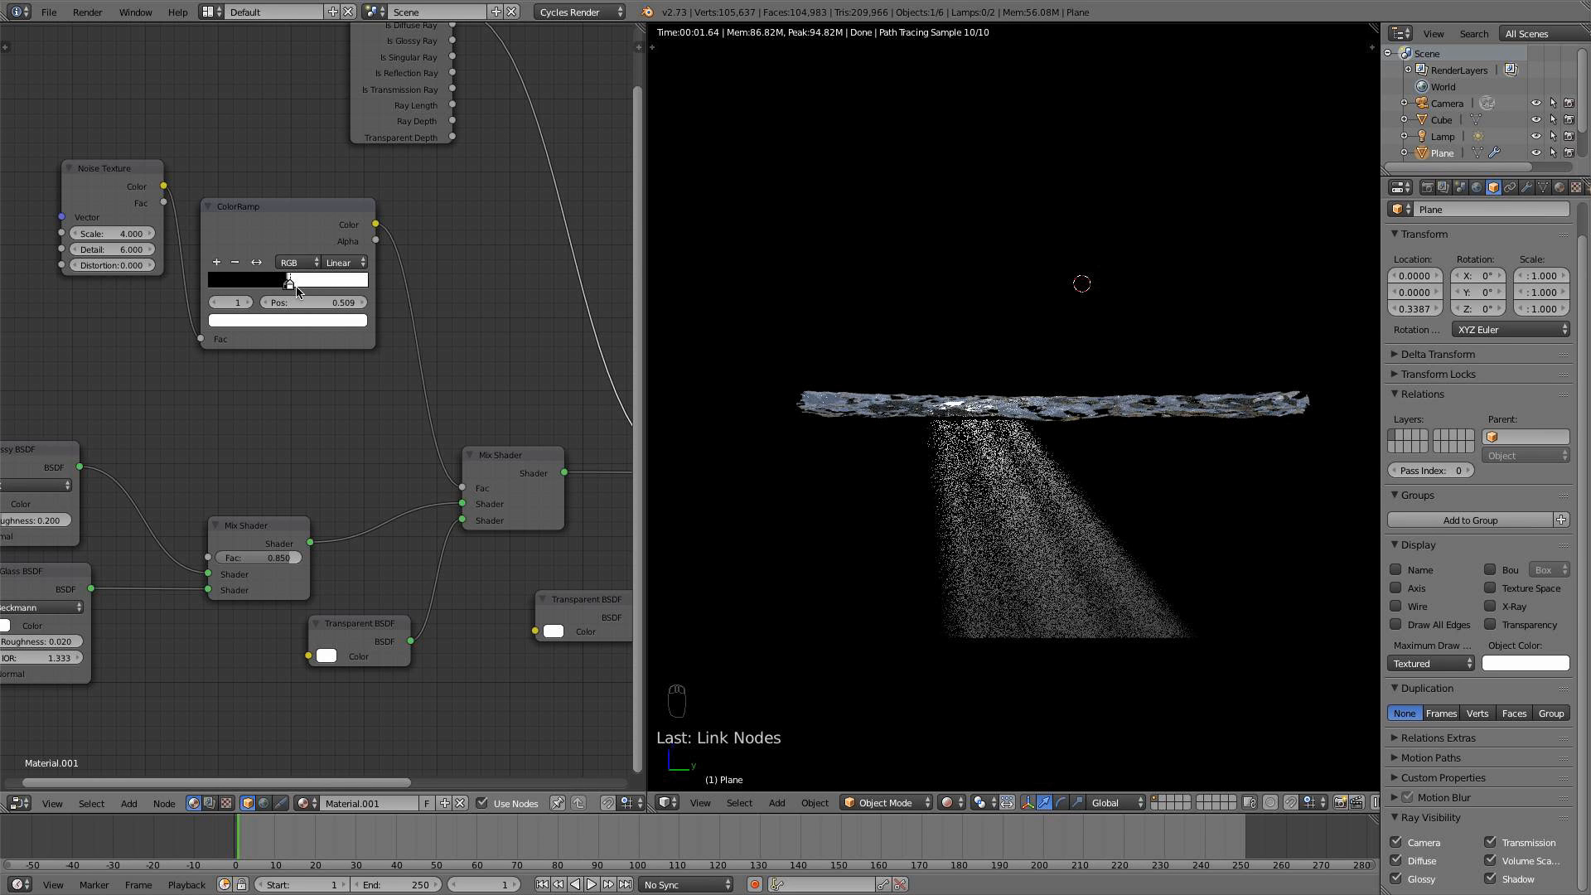
pyautogui.moveTo(292, 285); pyautogui.dragTo(288, 284)
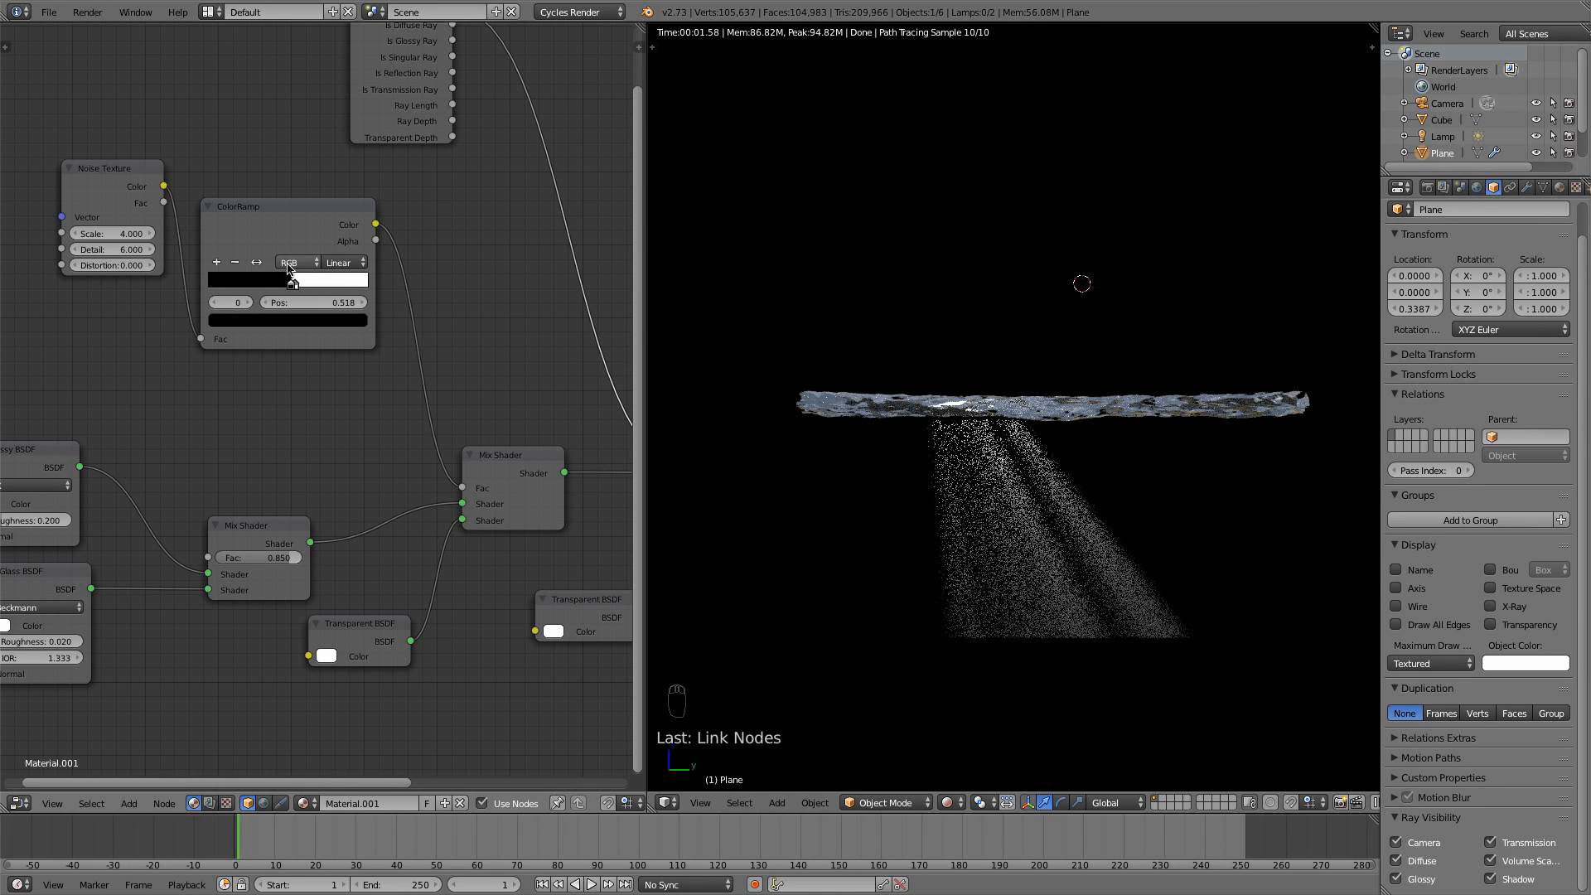
pyautogui.moveTo(296, 285); pyautogui.dragTo(296, 287)
# Try the Noise Texture's Scale at 4.5 and then at 5
pyautogui.click(105, 233)
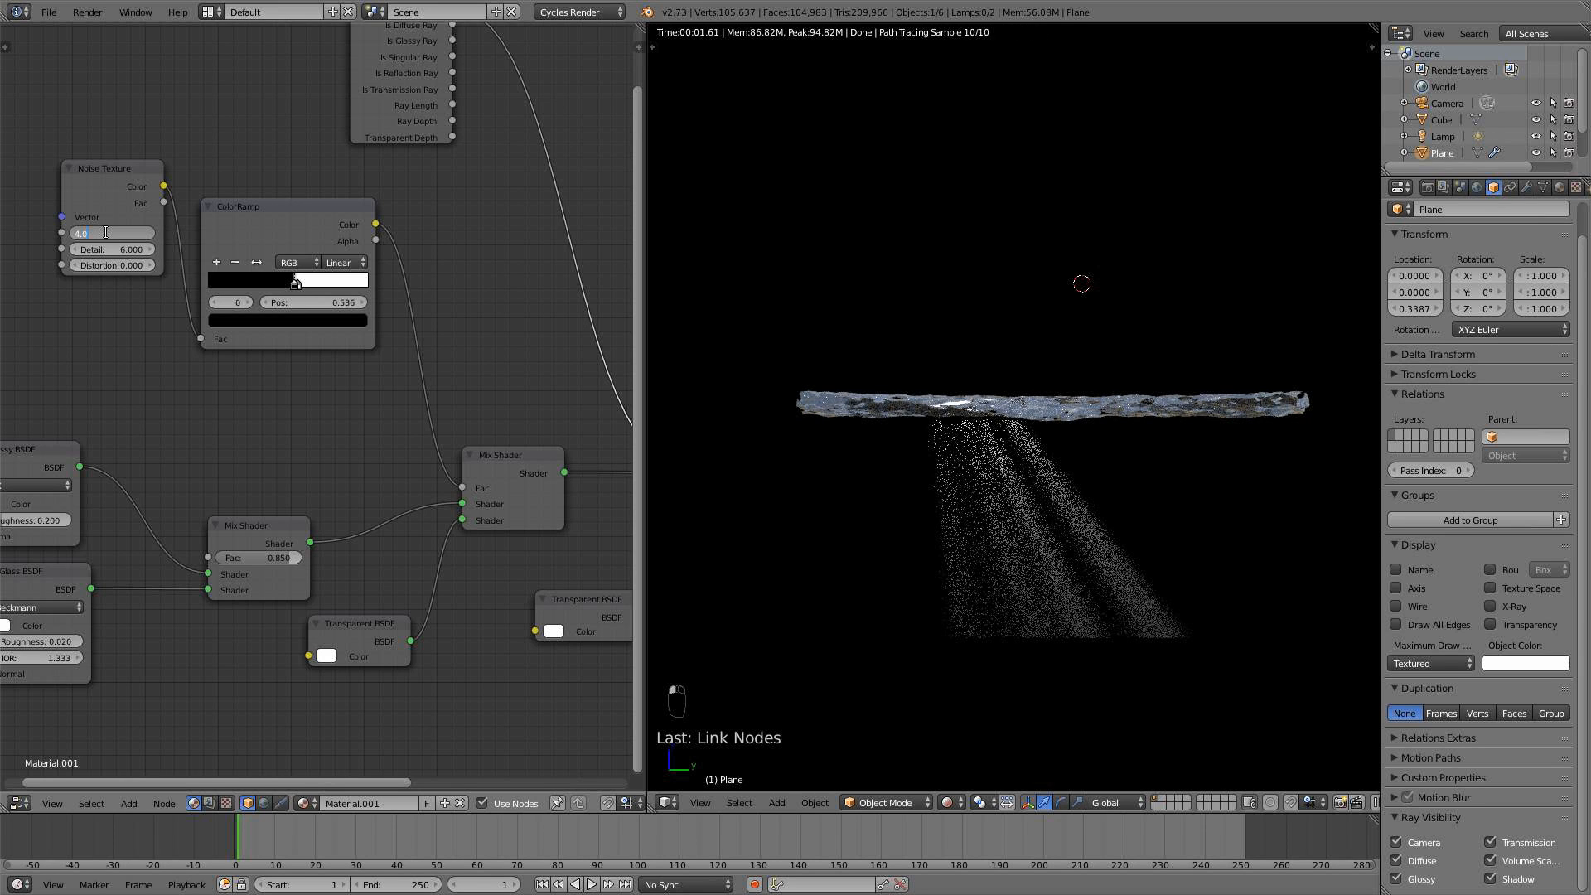
pyautogui.write('4.5')
pyautogui.press('Return')
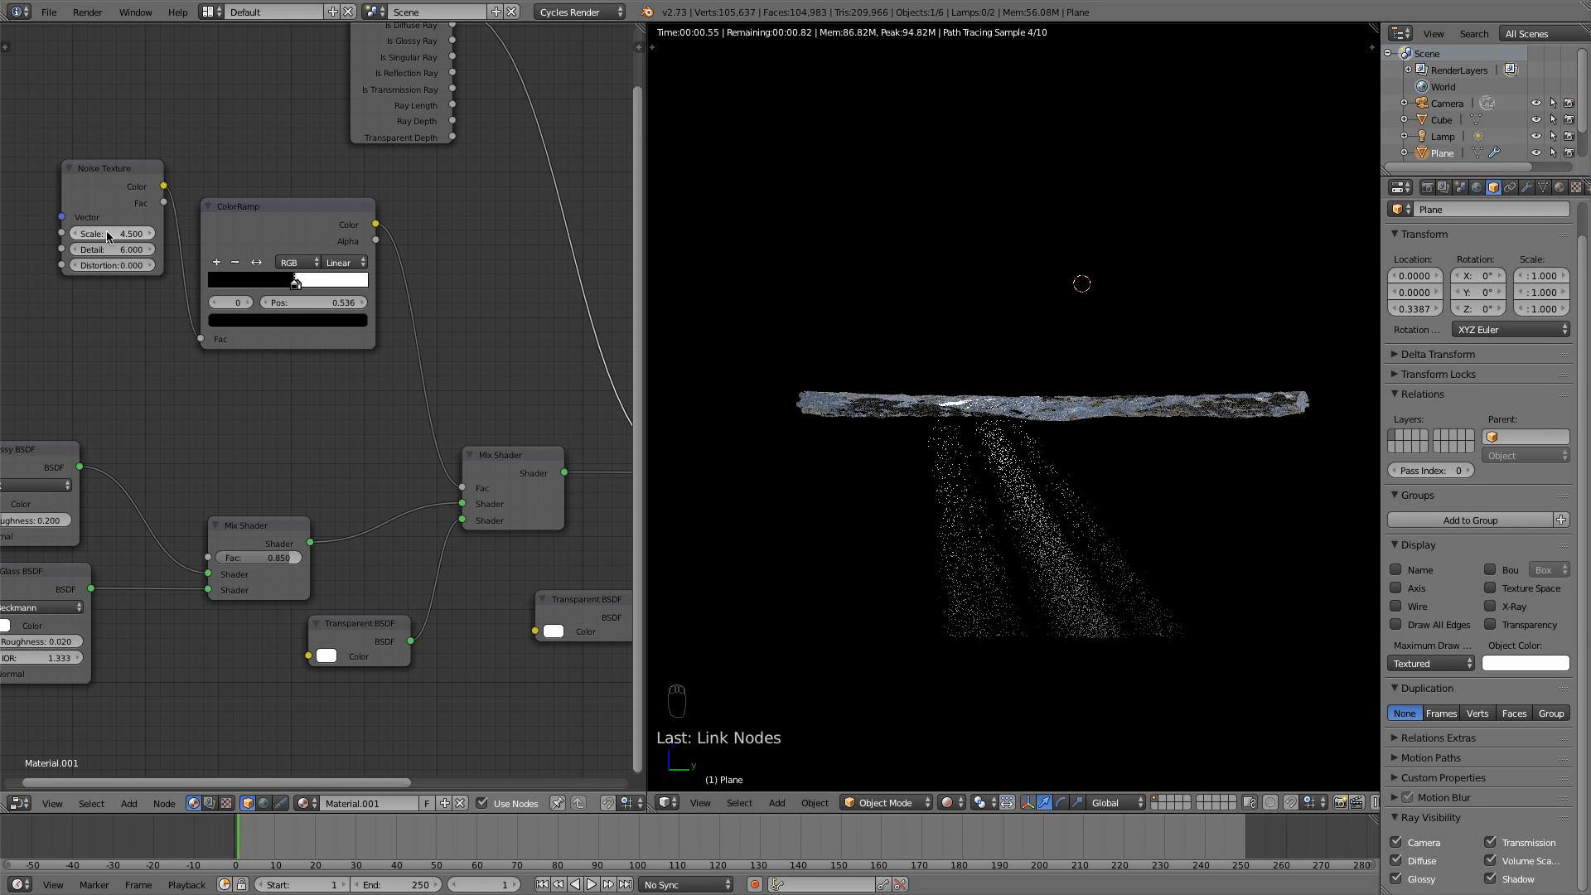
pyautogui.click(152, 237)
pyautogui.click(151, 237)
pyautogui.click(151, 238)
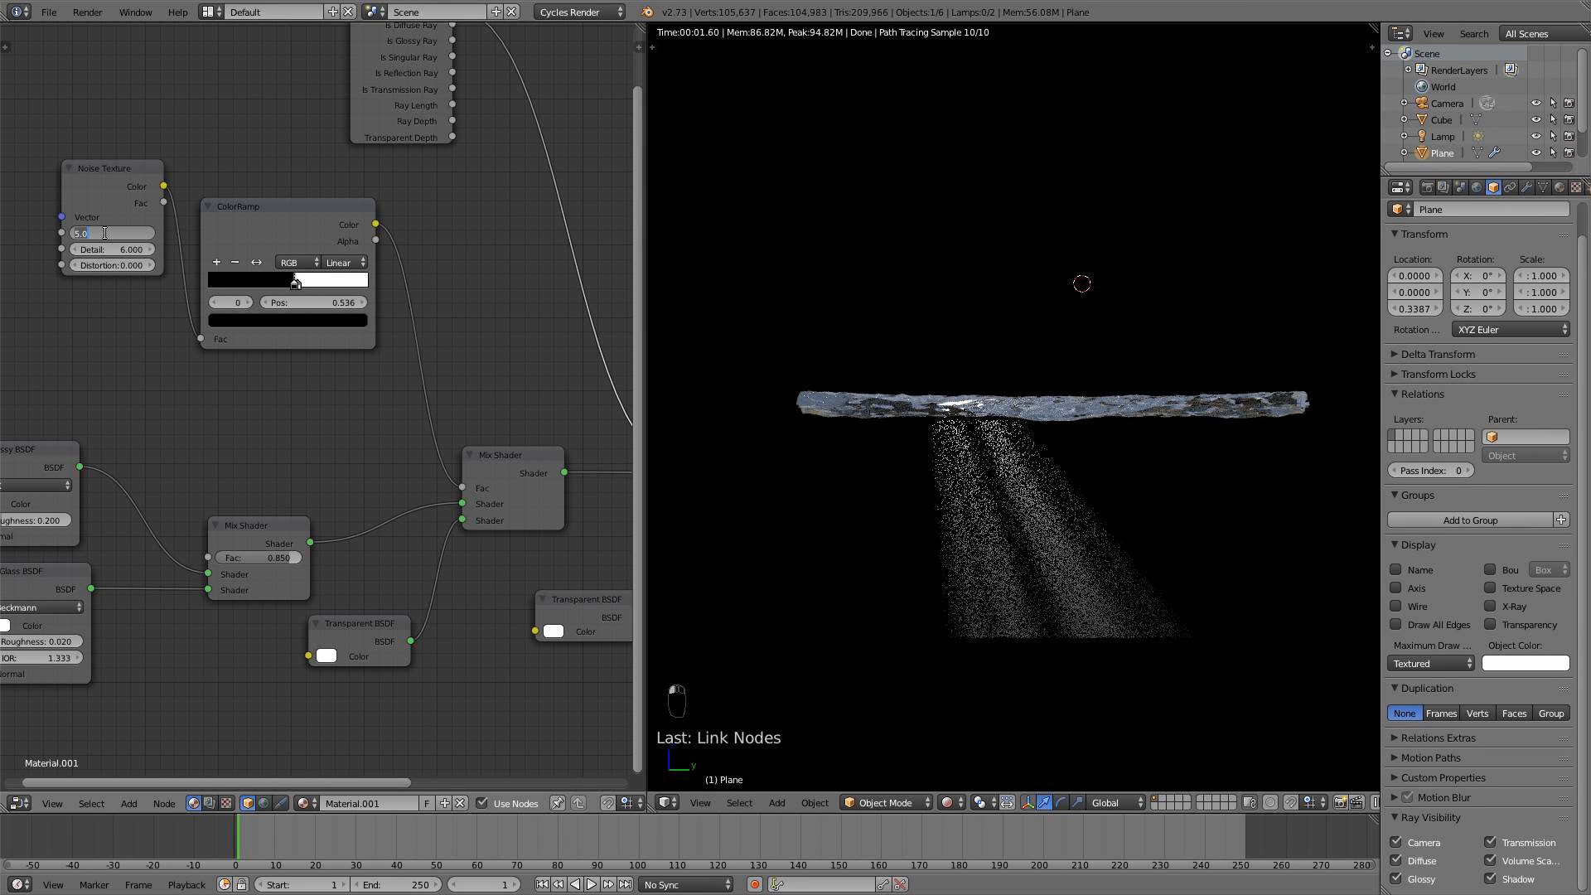
# Set the Noise Texture's Scale to 3, move the ColorRamp's white stop to 0.559, and check the beams from the side and front
pyautogui.write('3')
pyautogui.press('Return')
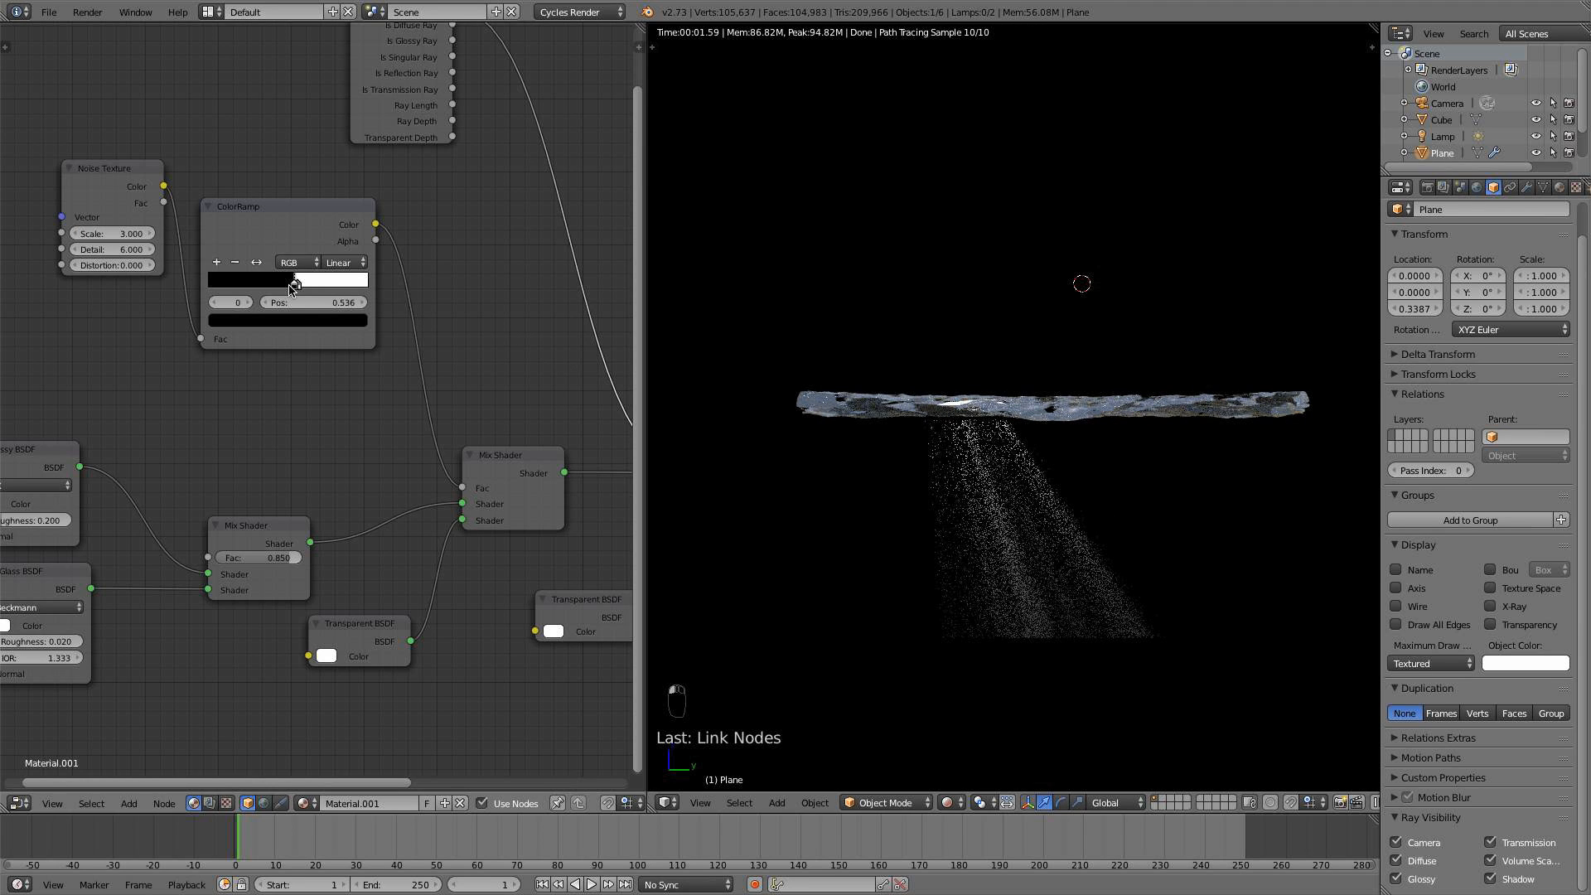
pyautogui.moveTo(291, 285); pyautogui.dragTo(299, 282)
pyautogui.press('KP_3')
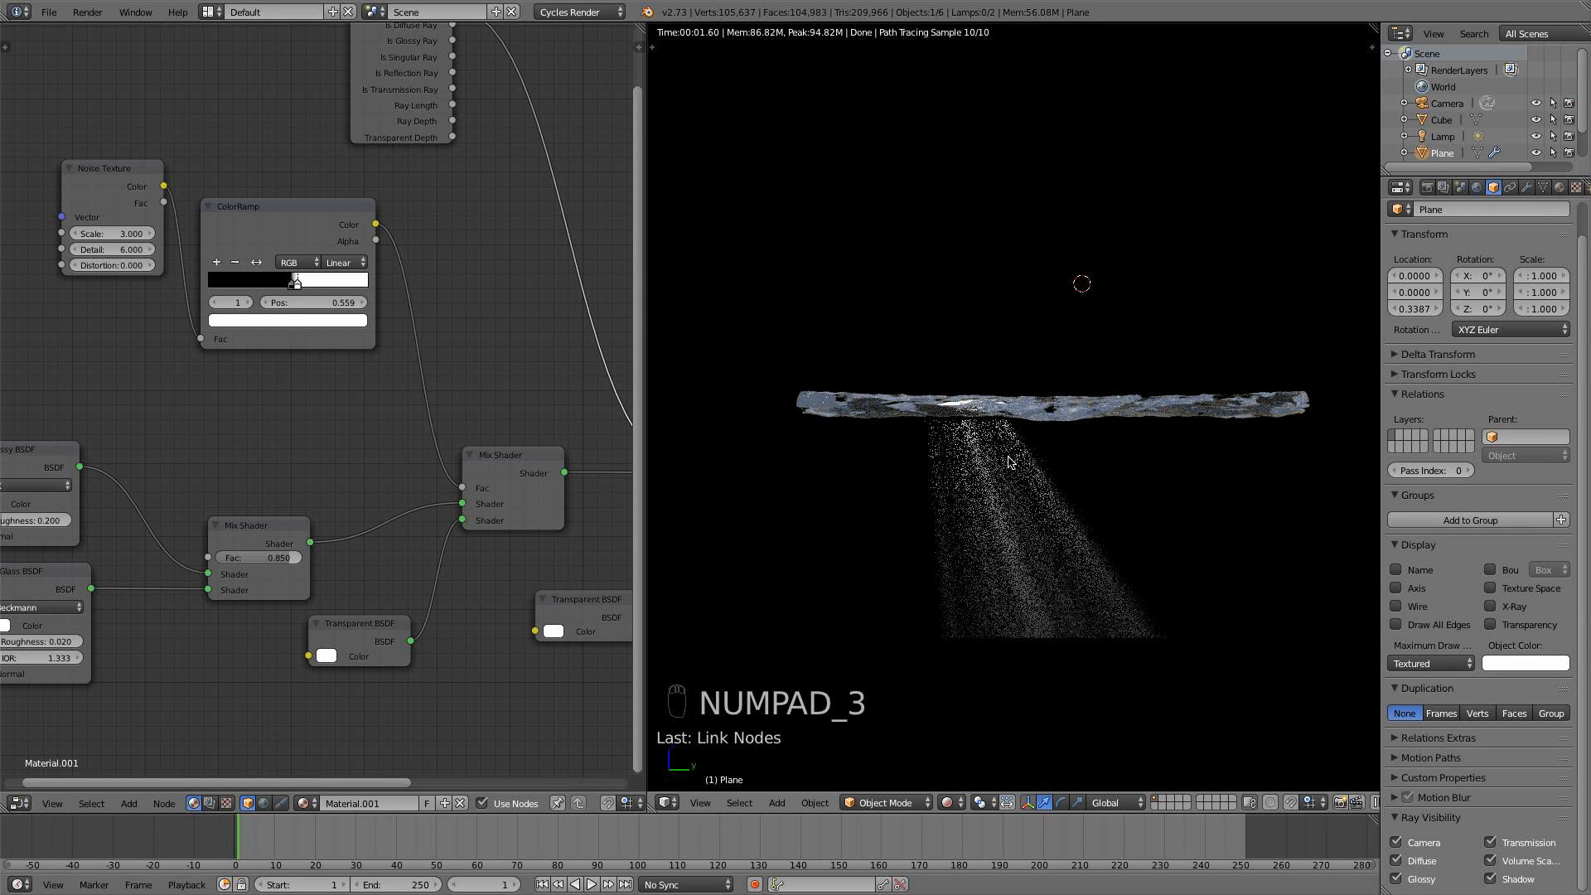
pyautogui.press('KP_1')
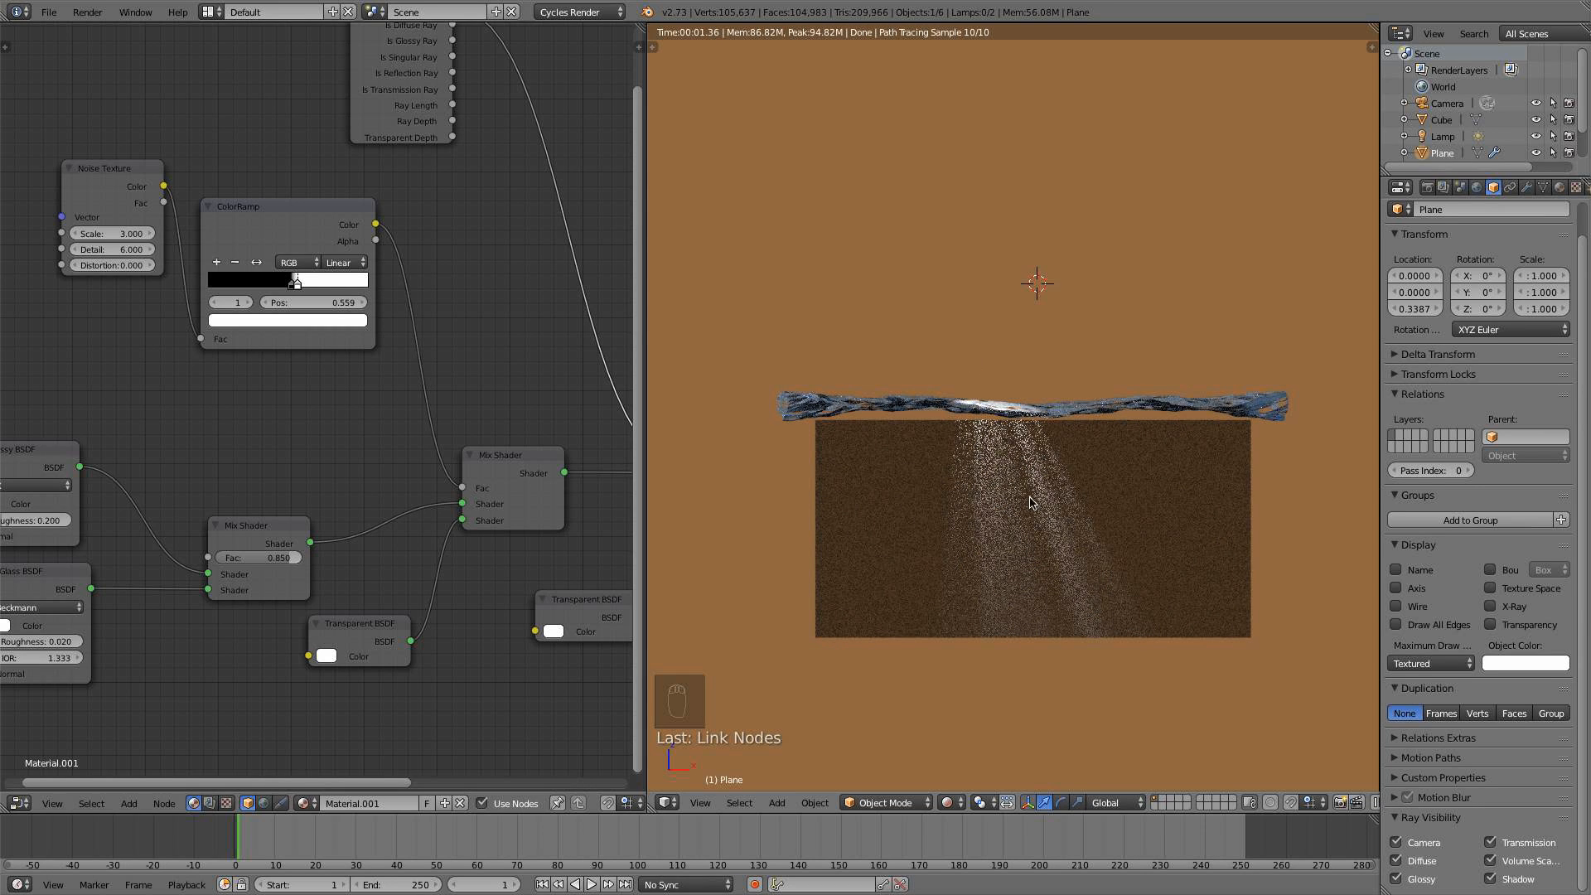
# Switch the 3D view from rendered to solid shading and move the Light Path node down beside the ColorRamp
pyautogui.hotkey('shift', 'z')
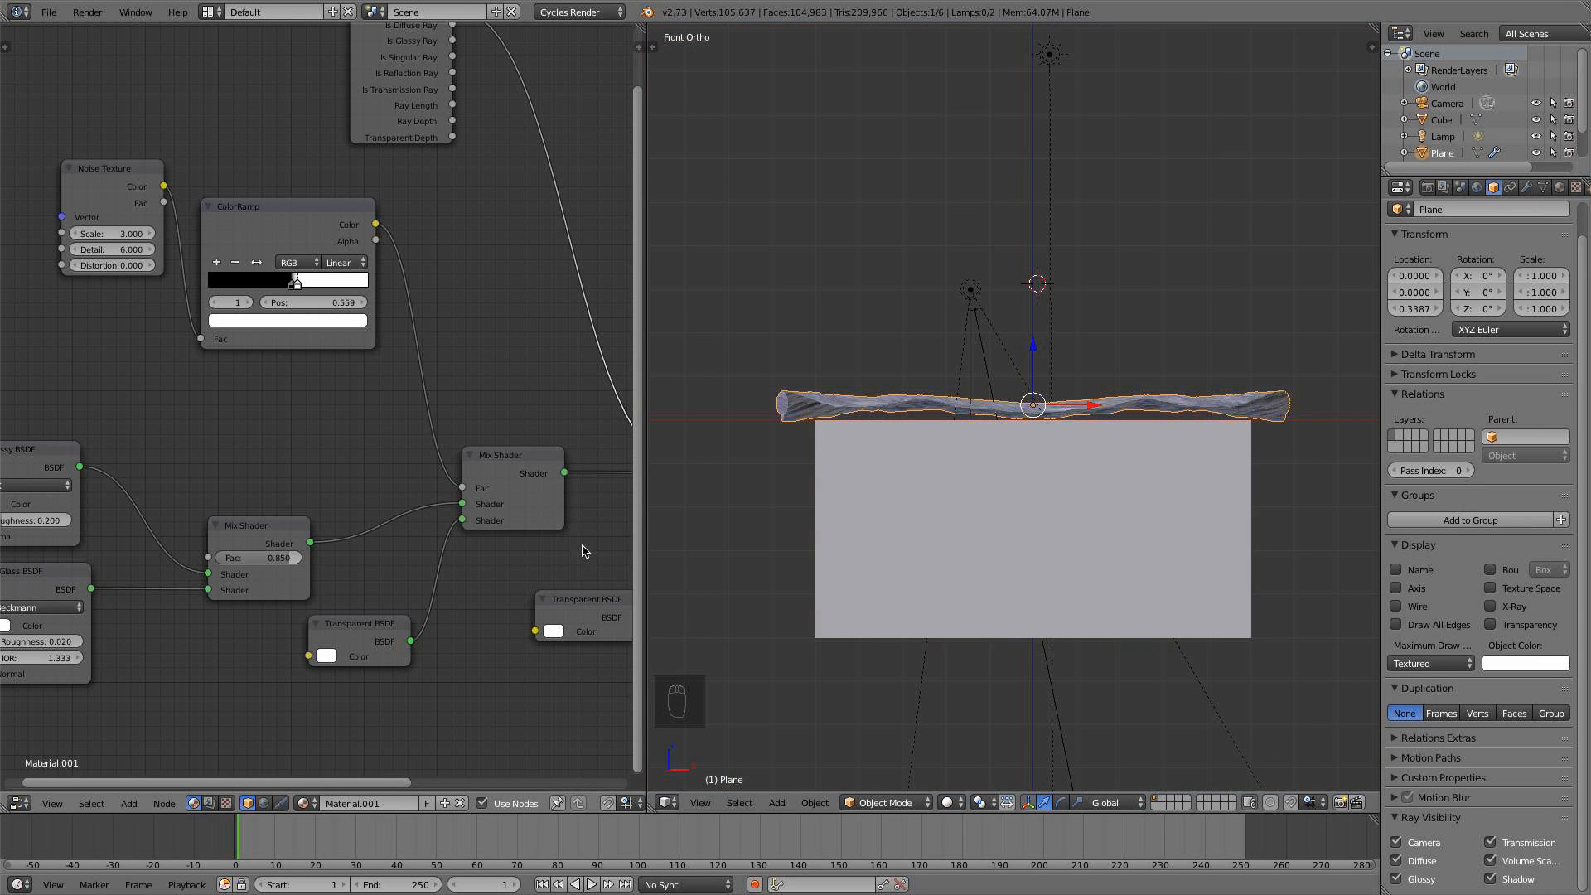
pyautogui.moveTo(501, 409); pyautogui.dragTo(287, 385, button='middle')
pyautogui.scroll(-1, 272, 199)
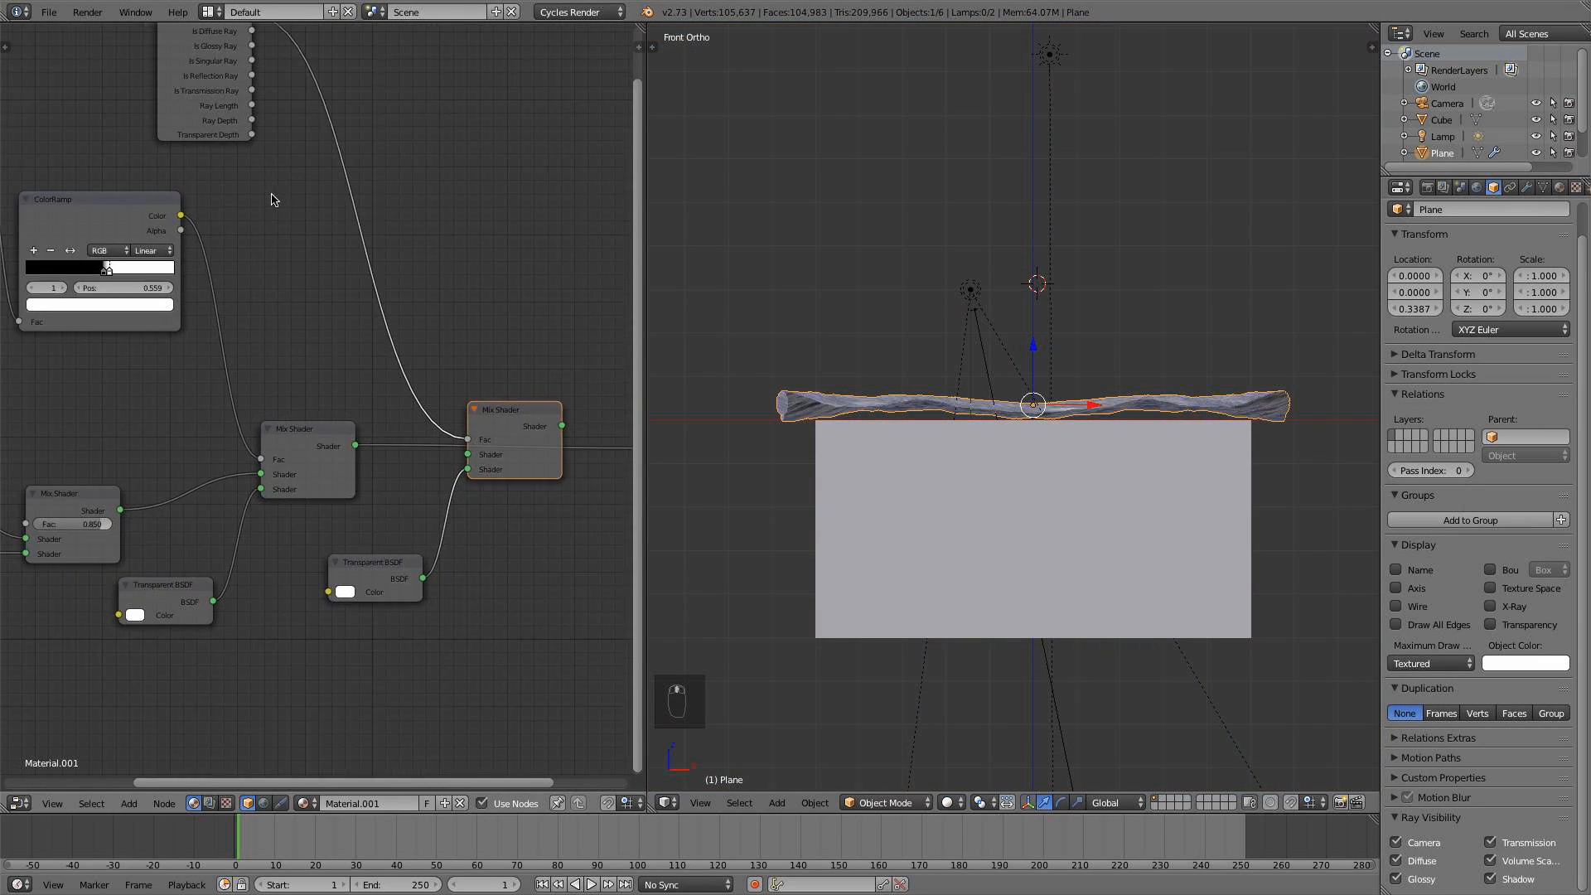
pyautogui.moveTo(219, 33); pyautogui.dragTo(234, 136, button='middle')
pyautogui.moveTo(234, 141); pyautogui.dragTo(302, 288)
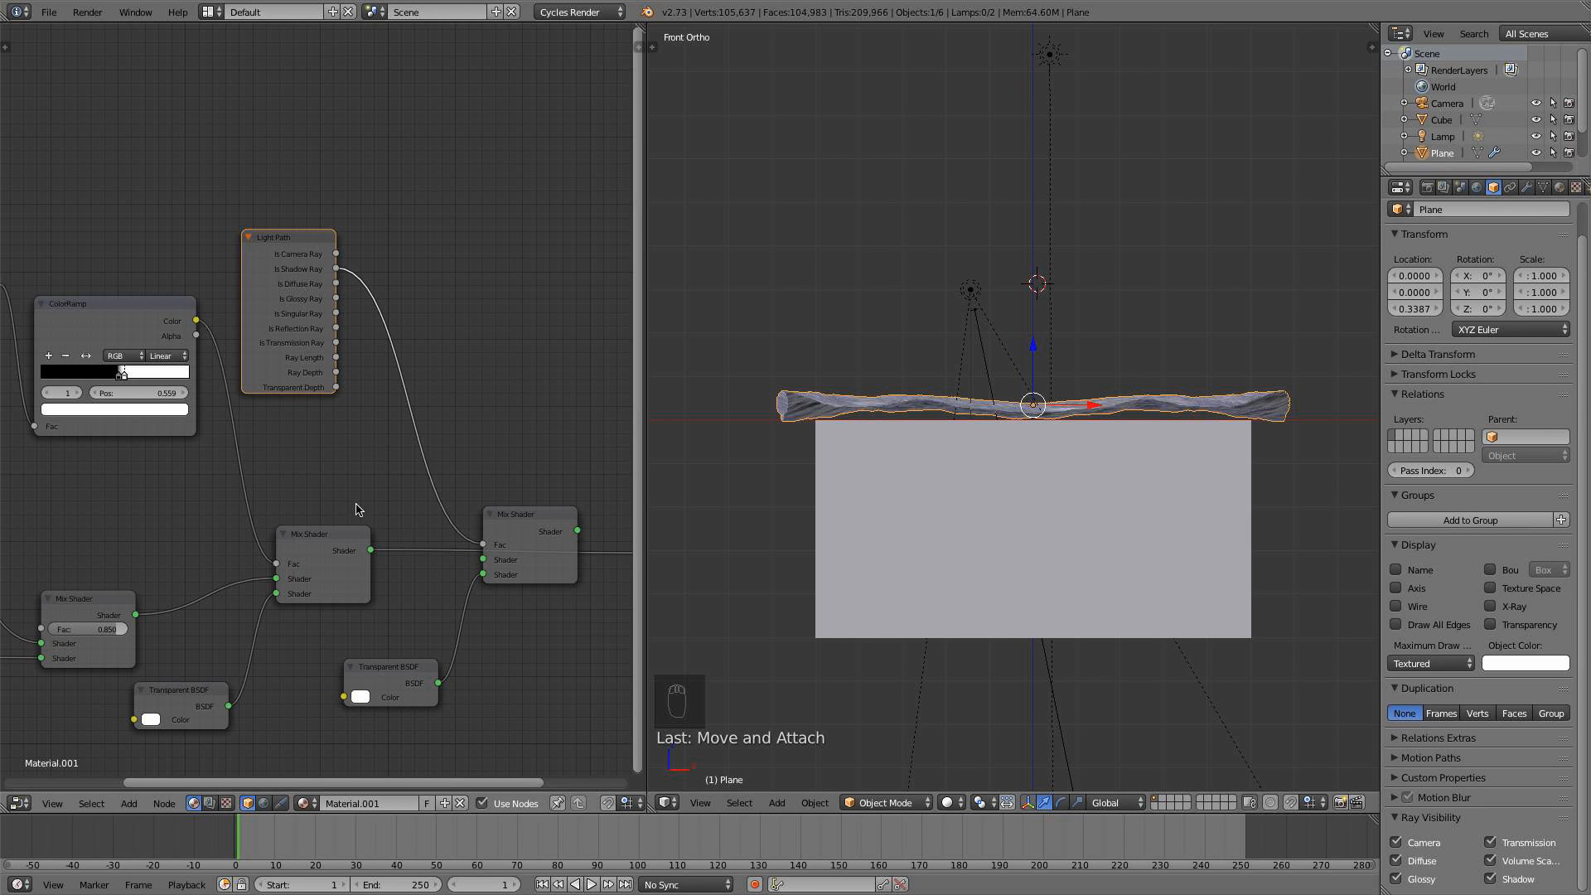
pyautogui.moveTo(340, 548); pyautogui.dragTo(361, 369, button='middle')
# Rearrange the first two Mix Shader nodes and link the noise-driven Mix Shader's output to the final Mix Shader
pyautogui.moveTo(356, 358); pyautogui.dragTo(336, 394)
pyautogui.moveTo(141, 426); pyautogui.dragTo(144, 344)
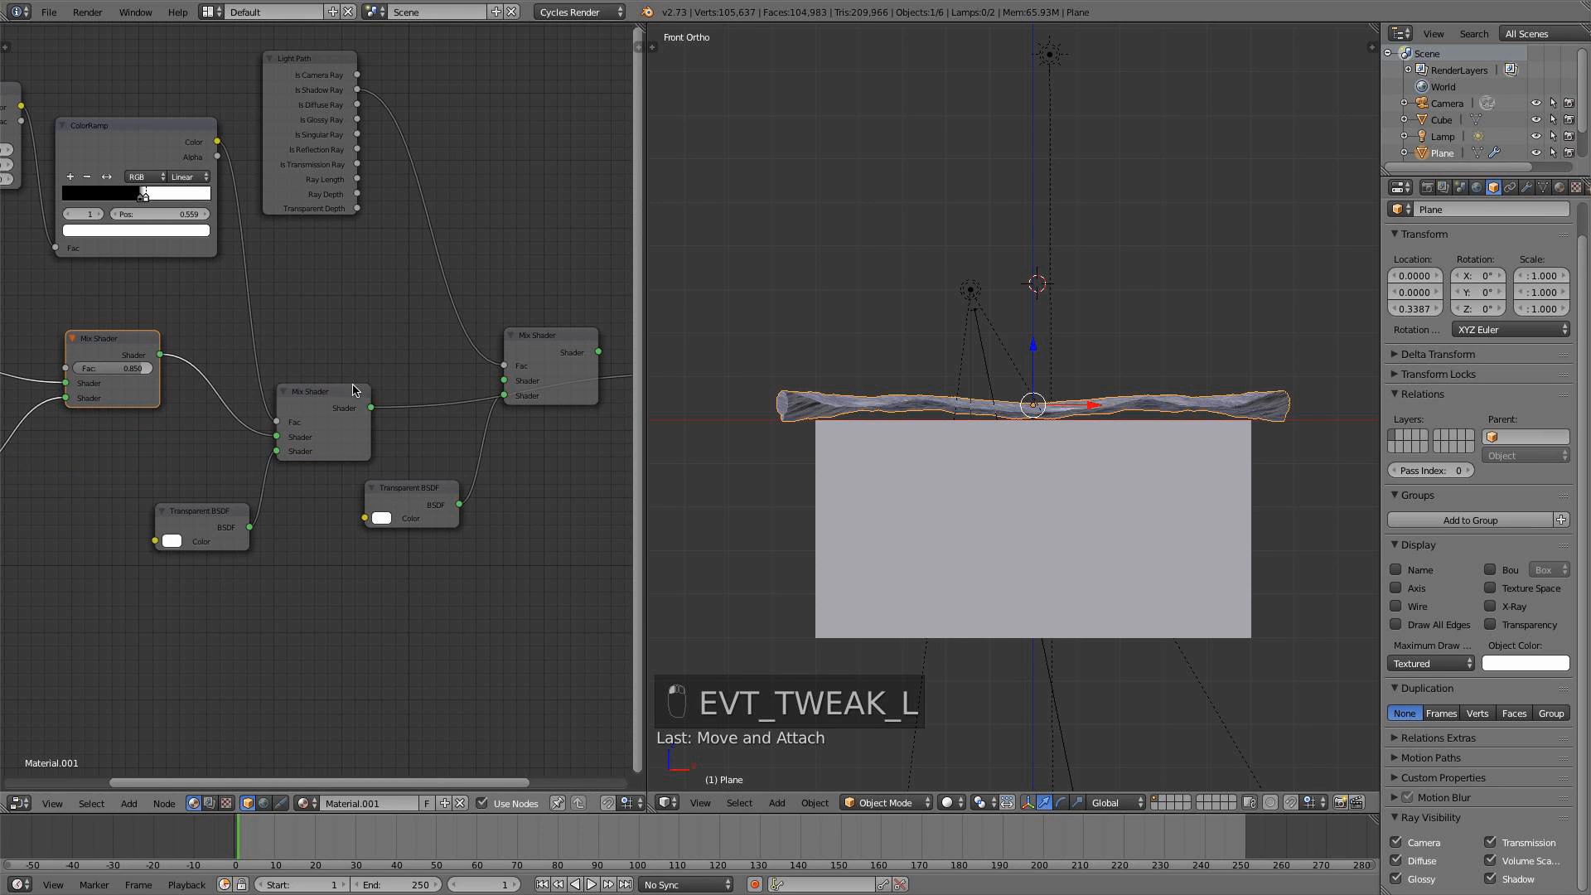
pyautogui.moveTo(309, 396); pyautogui.dragTo(401, 415)
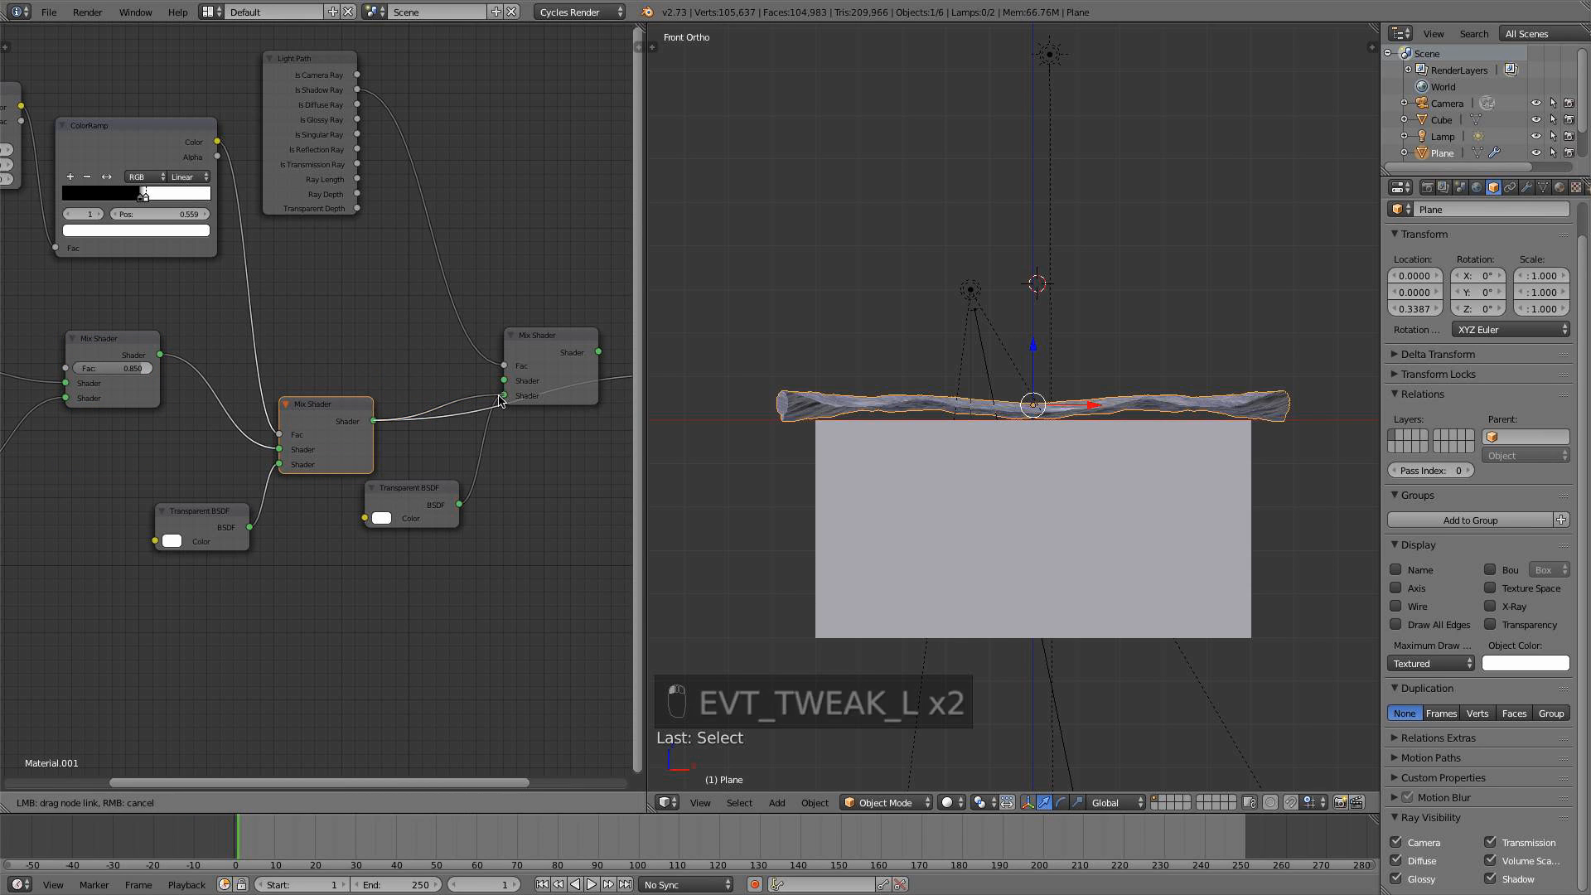
pyautogui.moveTo(500, 401); pyautogui.dragTo(500, 401)
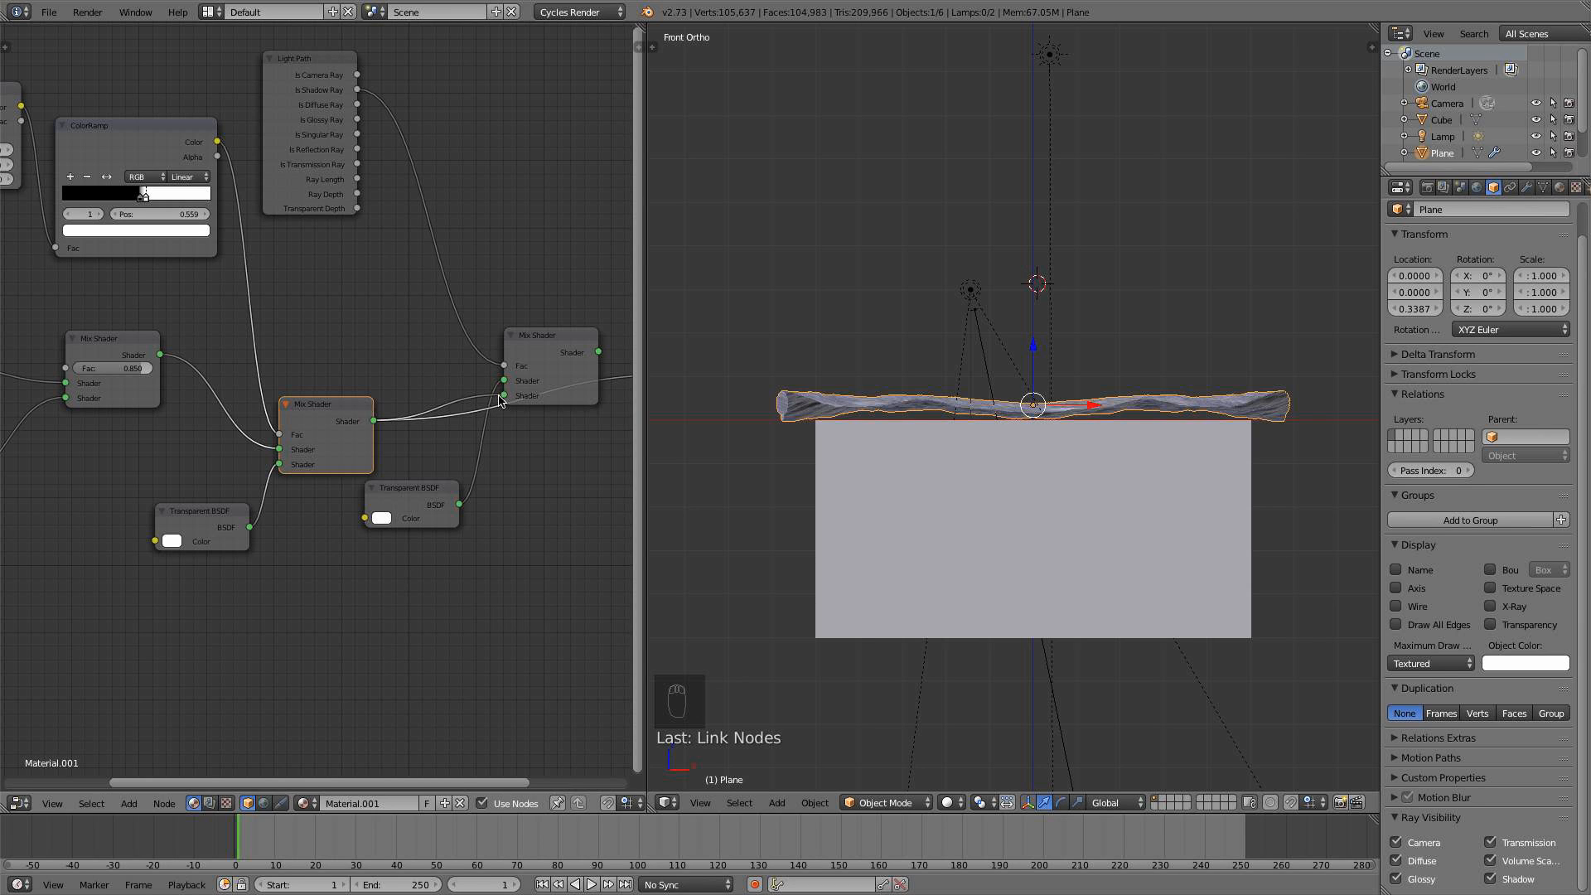
# Shift the first Mix Shader slightly right and delete the Transparent BSDF feeding the final Mix Shader
pyautogui.moveTo(125, 346); pyautogui.dragTo(153, 345)
pyautogui.moveTo(435, 530); pyautogui.dragTo(454, 543, button='middle')
pyautogui.click(442, 515)
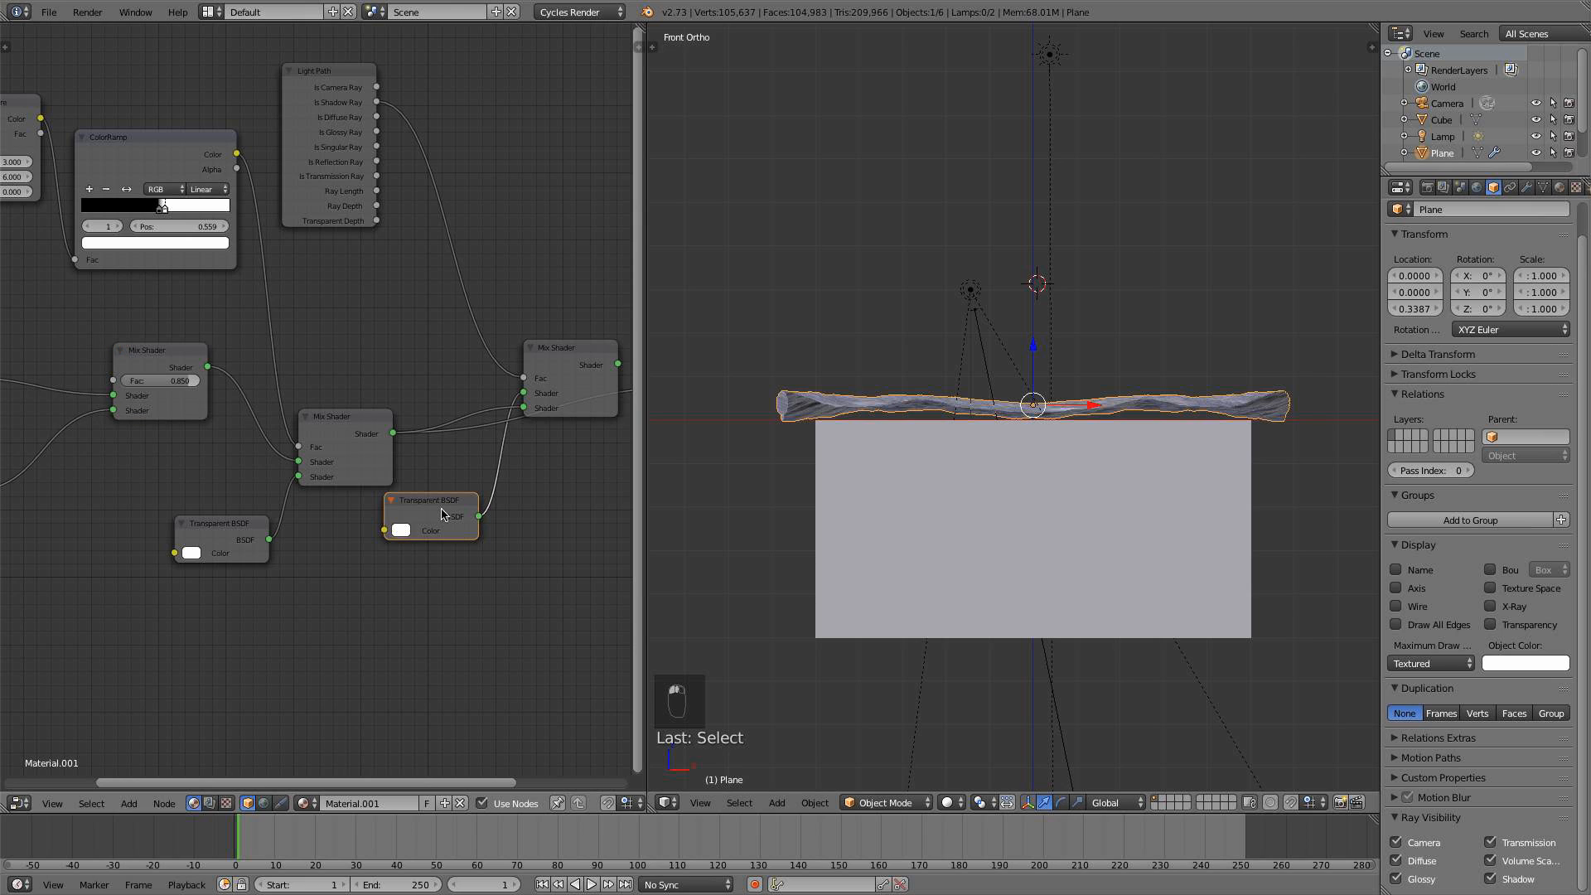
pyautogui.press('x')
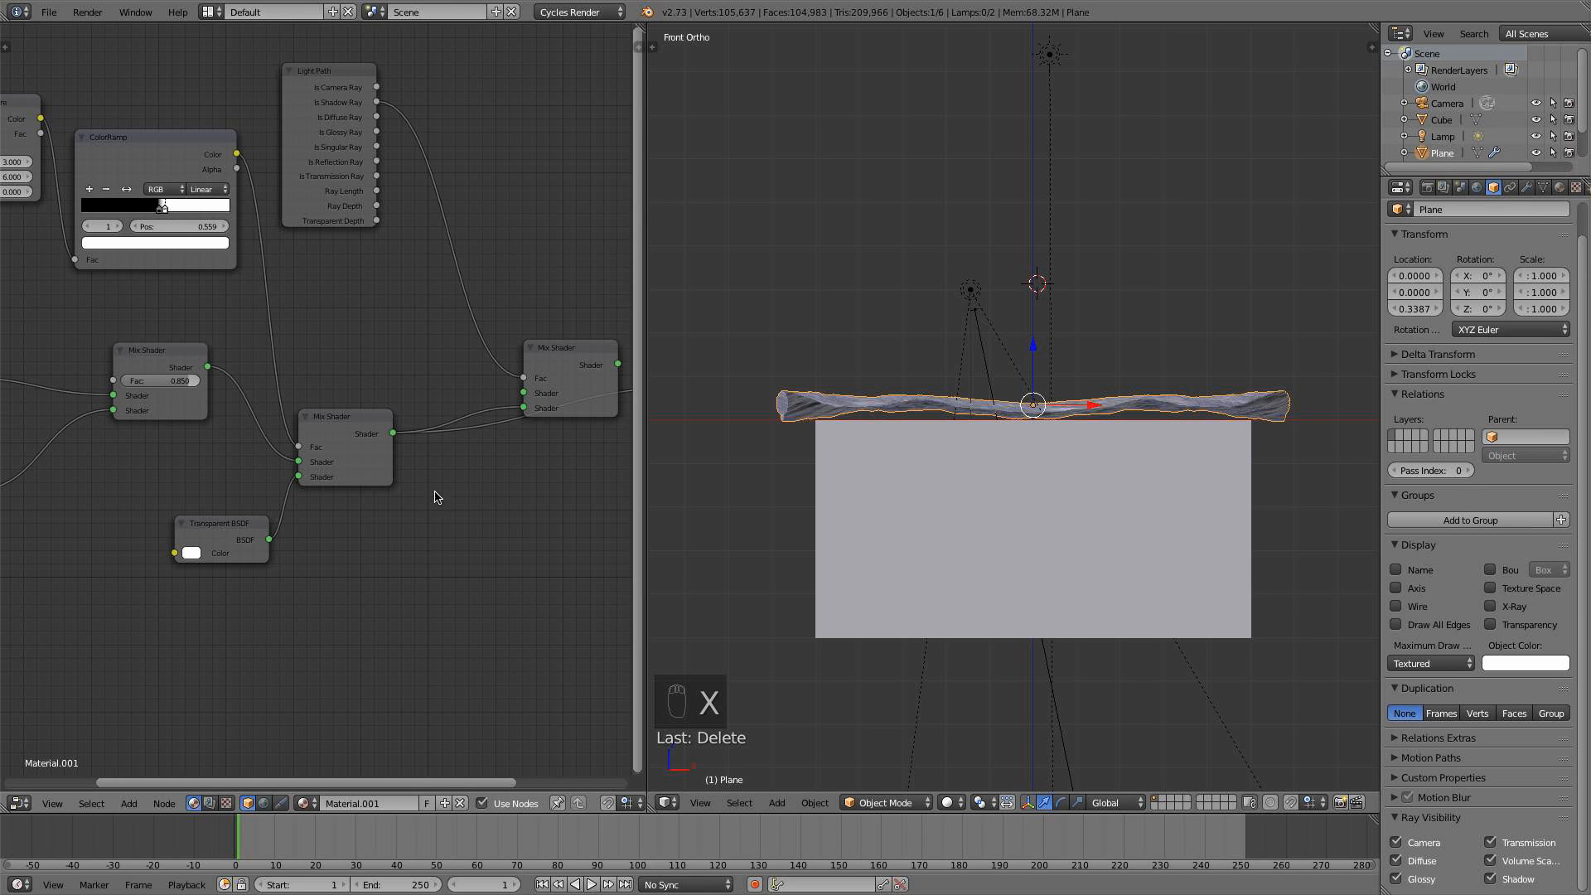
# Move the final Mix Shader closer to the others and link the first Mix Shader's output to its first Shader input
pyautogui.moveTo(594, 340); pyautogui.dragTo(550, 318)
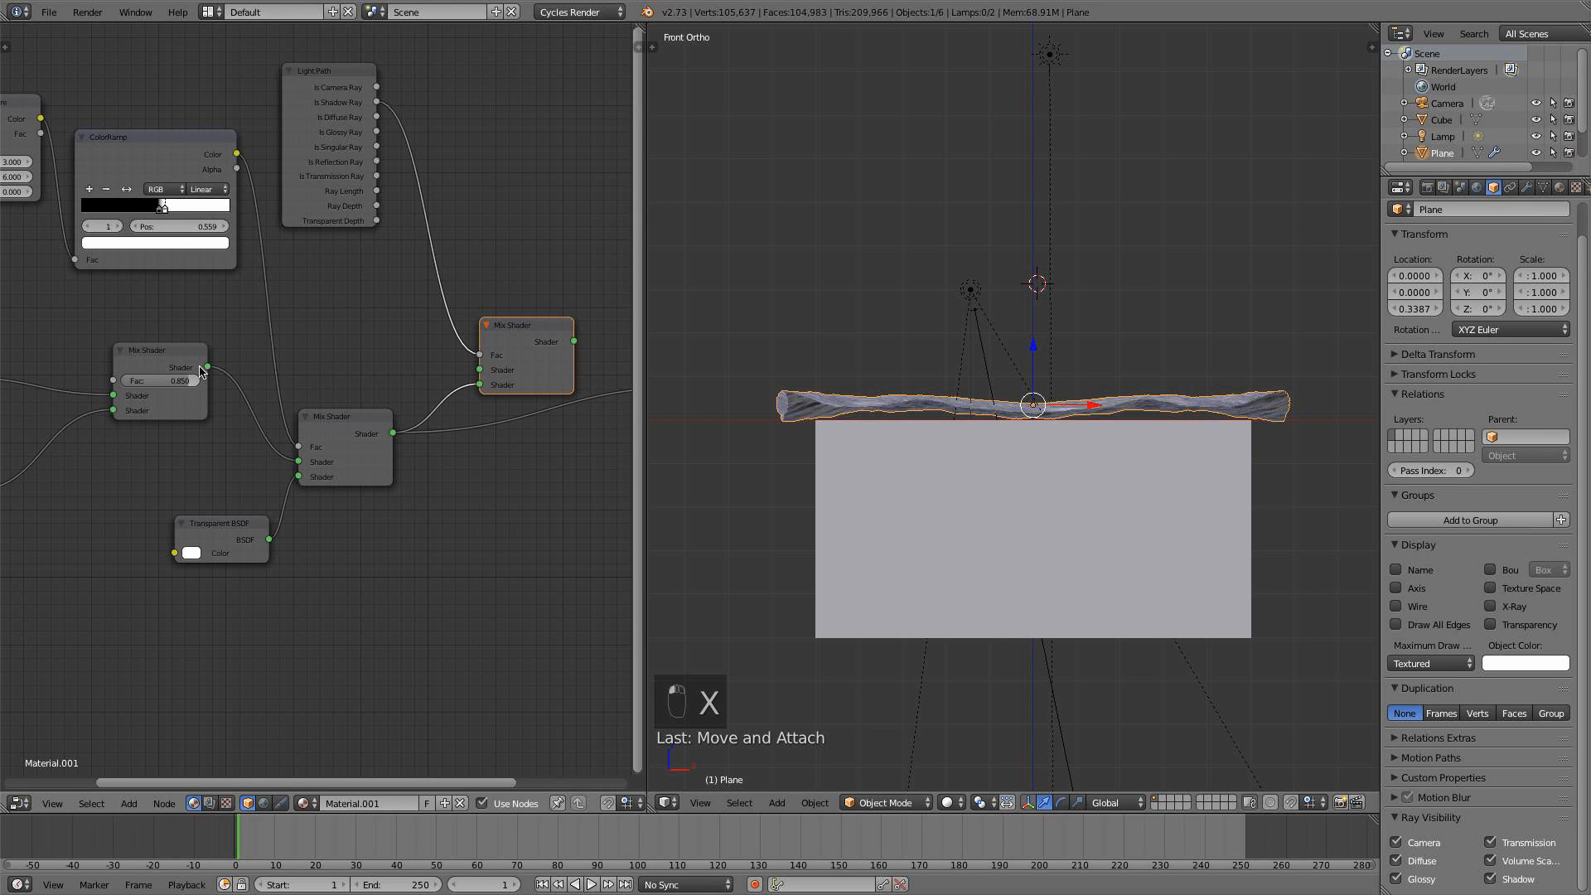
pyautogui.moveTo(207, 367); pyautogui.dragTo(479, 385)
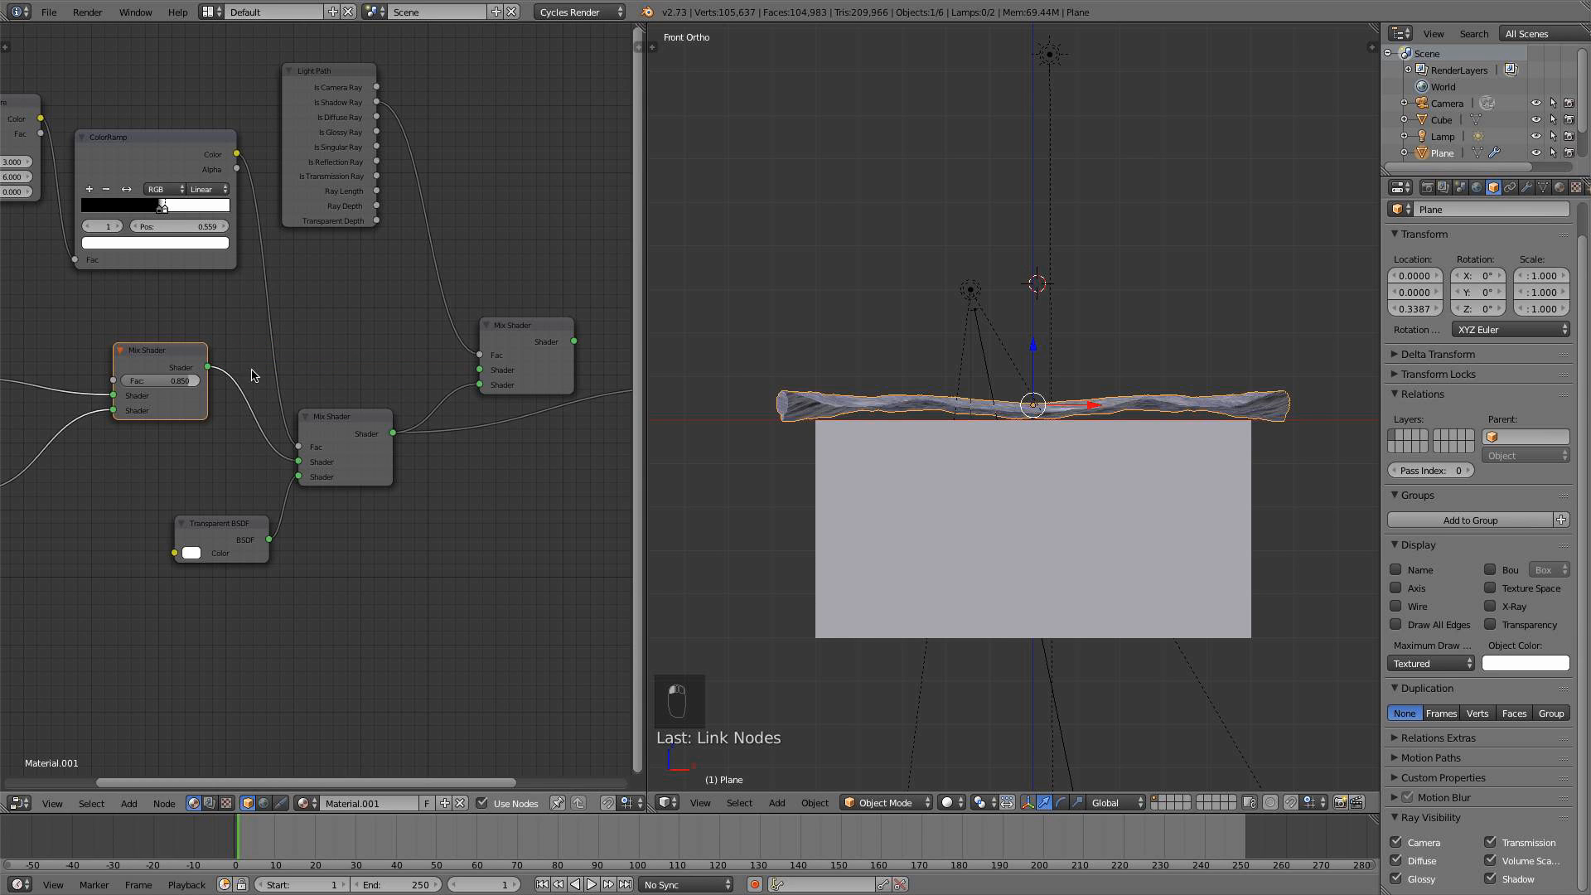
pyautogui.moveTo(207, 371); pyautogui.dragTo(479, 370)
# Tidy the node layout by repositioning the noise-driven Mix Shader, Transparent BSDF, final Mix Shader and Light Path nodes
pyautogui.moveTo(365, 464); pyautogui.dragTo(360, 474)
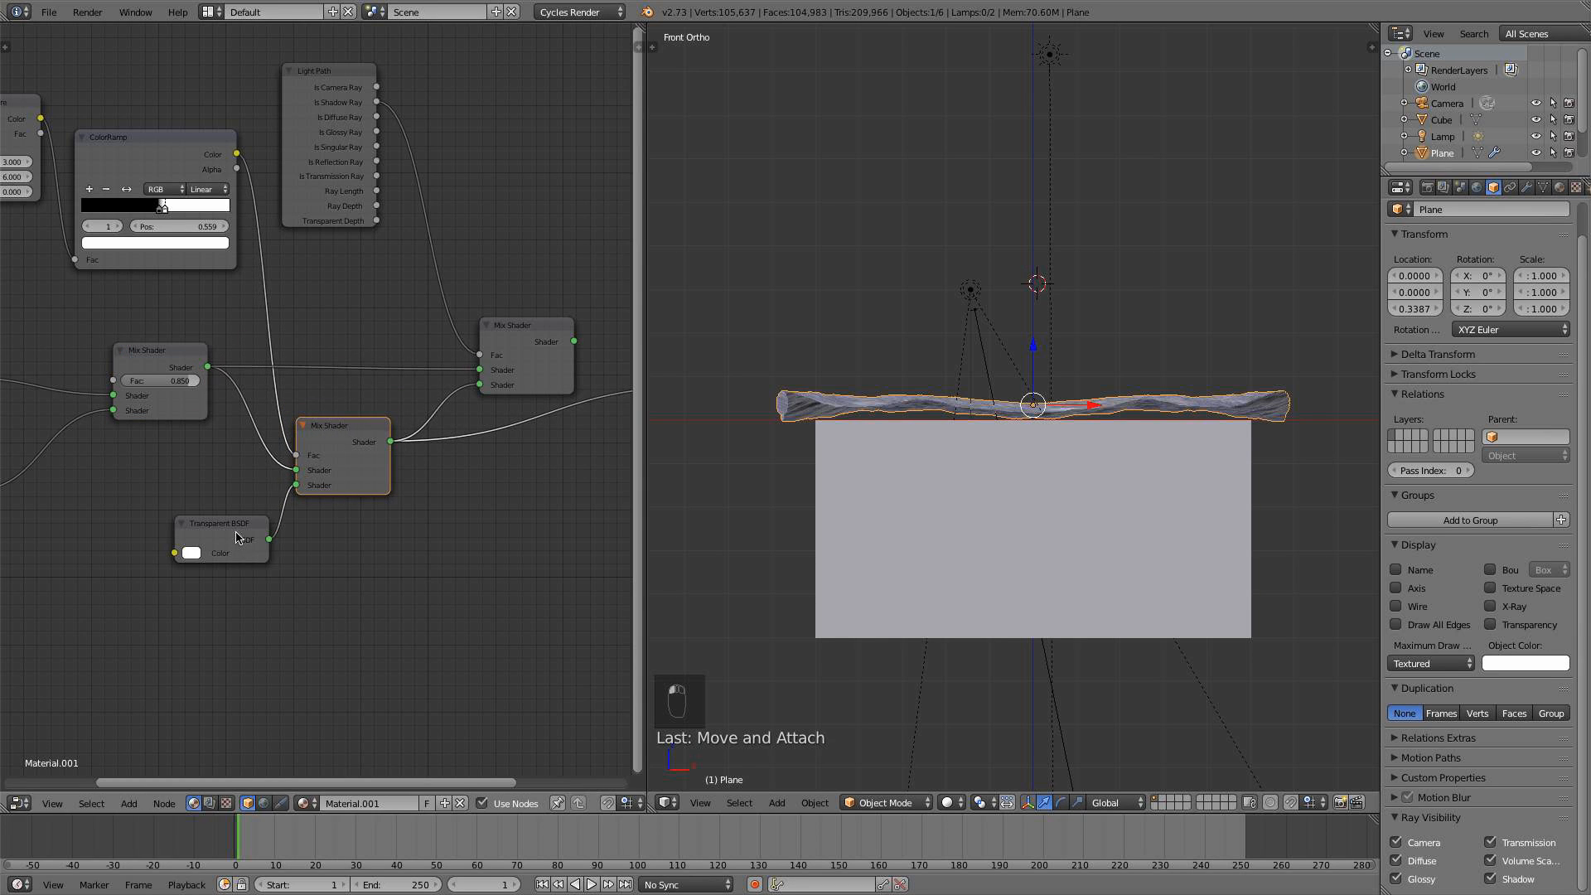
pyautogui.moveTo(238, 537); pyautogui.dragTo(224, 533)
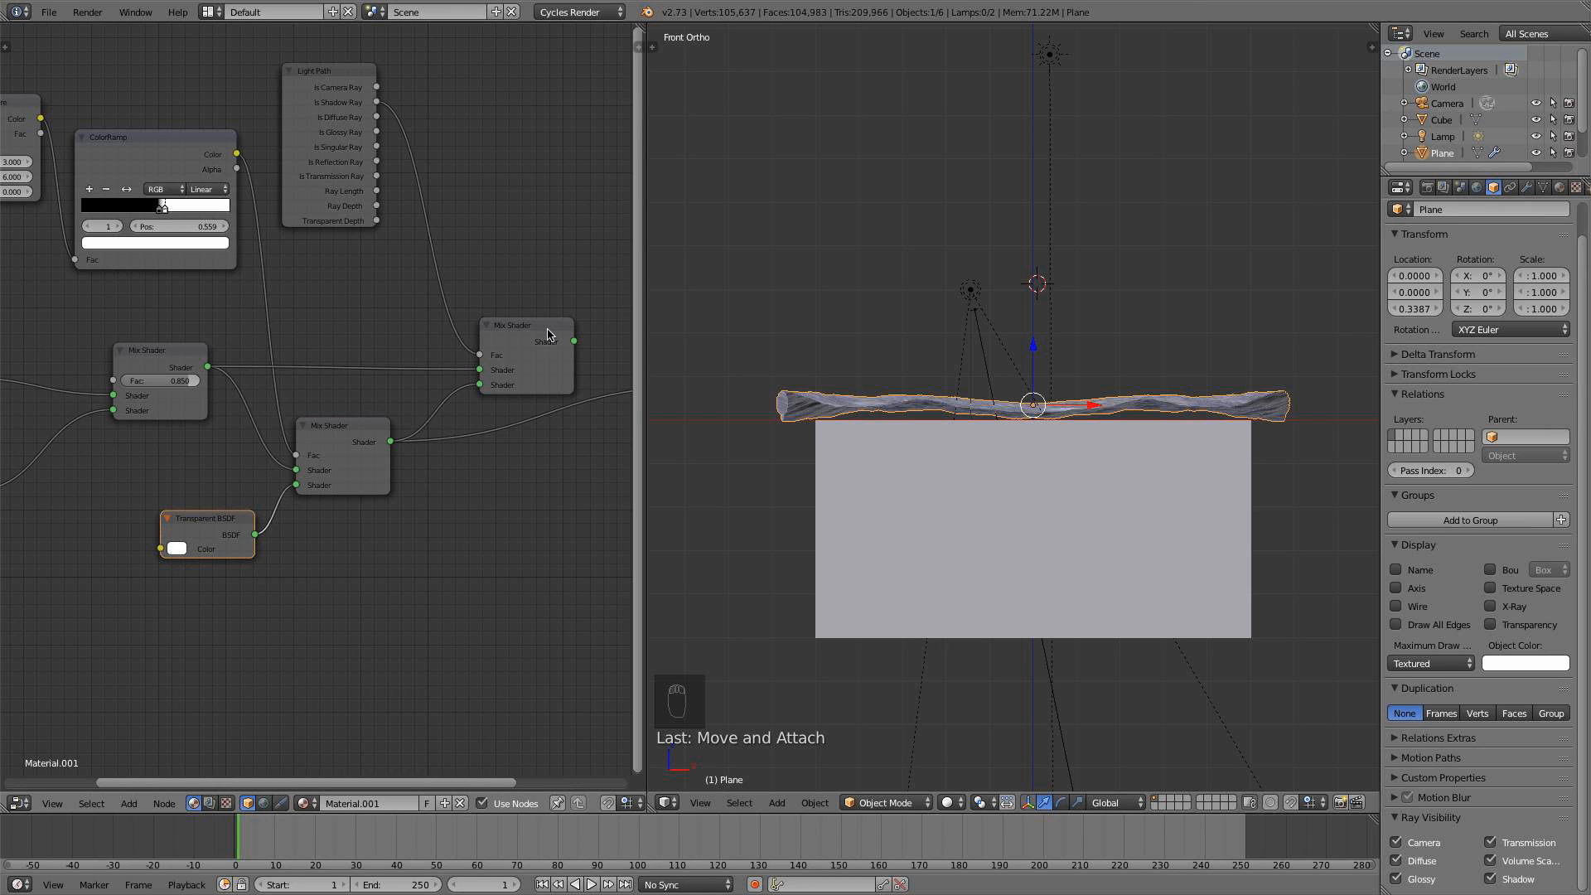
pyautogui.moveTo(547, 335); pyautogui.dragTo(539, 326)
pyautogui.moveTo(342, 72); pyautogui.dragTo(353, 89)
pyautogui.click(362, 439)
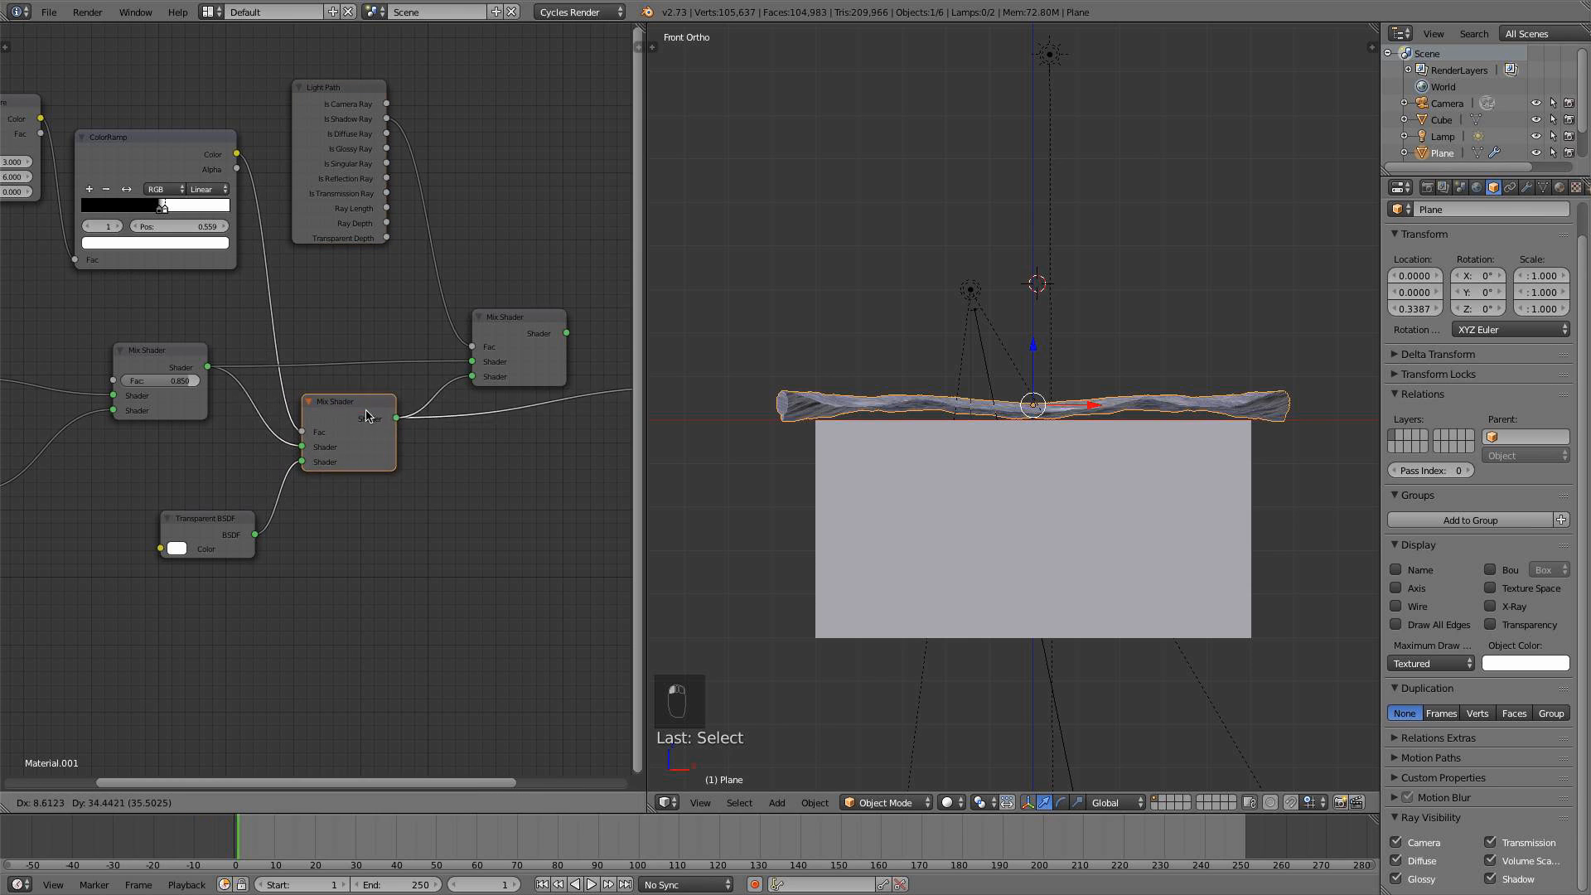
pyautogui.moveTo(361, 439); pyautogui.dragTo(367, 434)
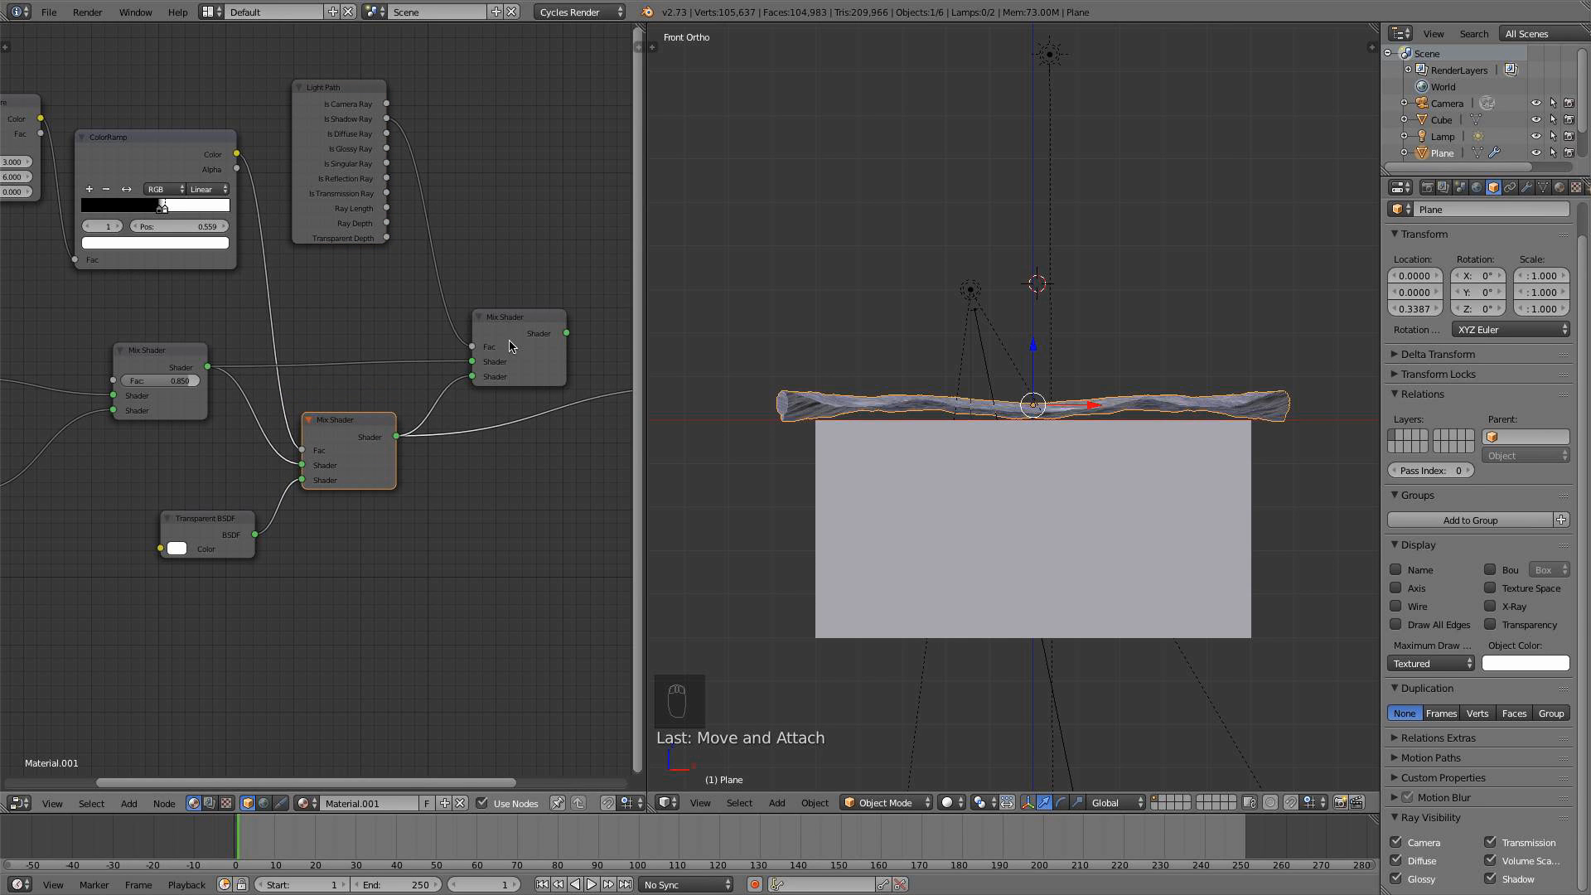
pyautogui.moveTo(511, 574); pyautogui.dragTo(362, 640, button='middle')
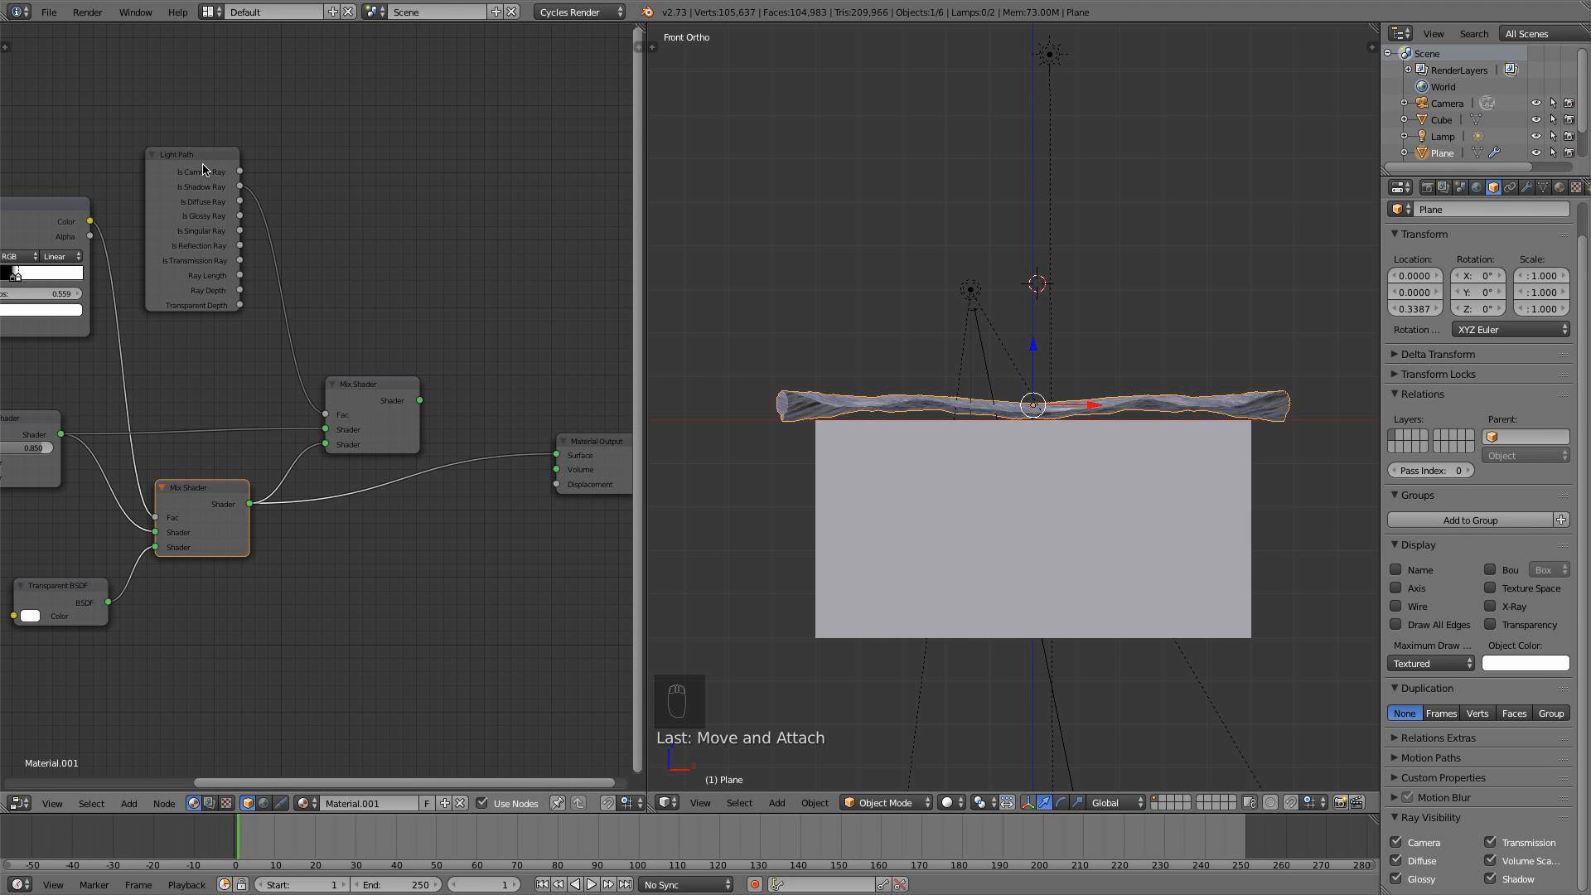
# Link the last Mix Shader's output to the Material Output's Surface and preview the scene in Rendered shading through the camera
pyautogui.moveTo(445, 423); pyautogui.dragTo(556, 455)
pyautogui.click(950, 803)
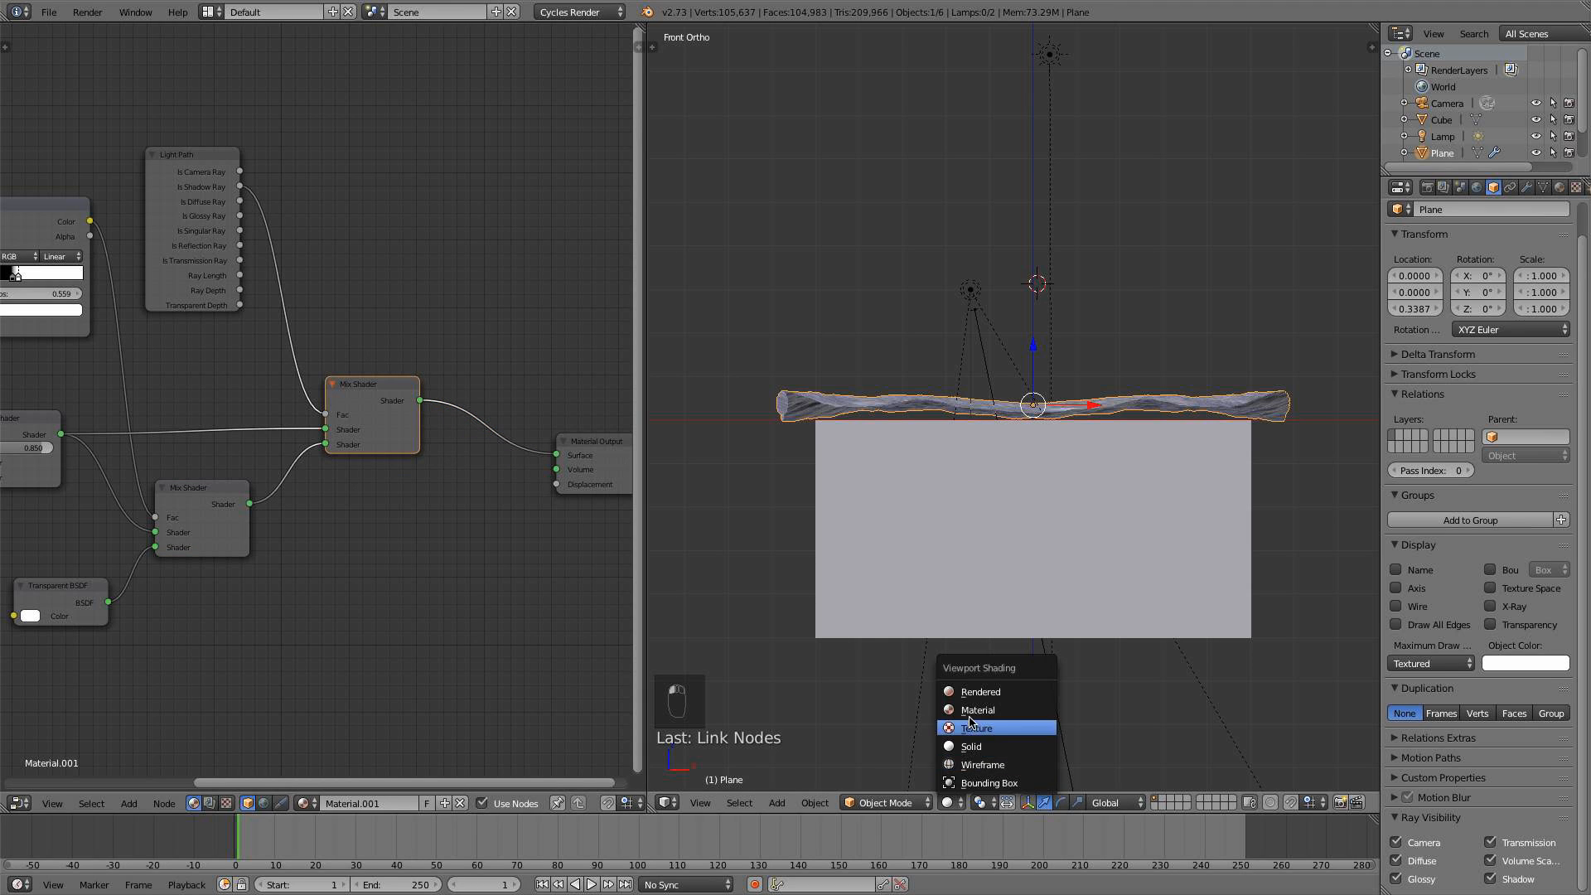
pyautogui.click(975, 696)
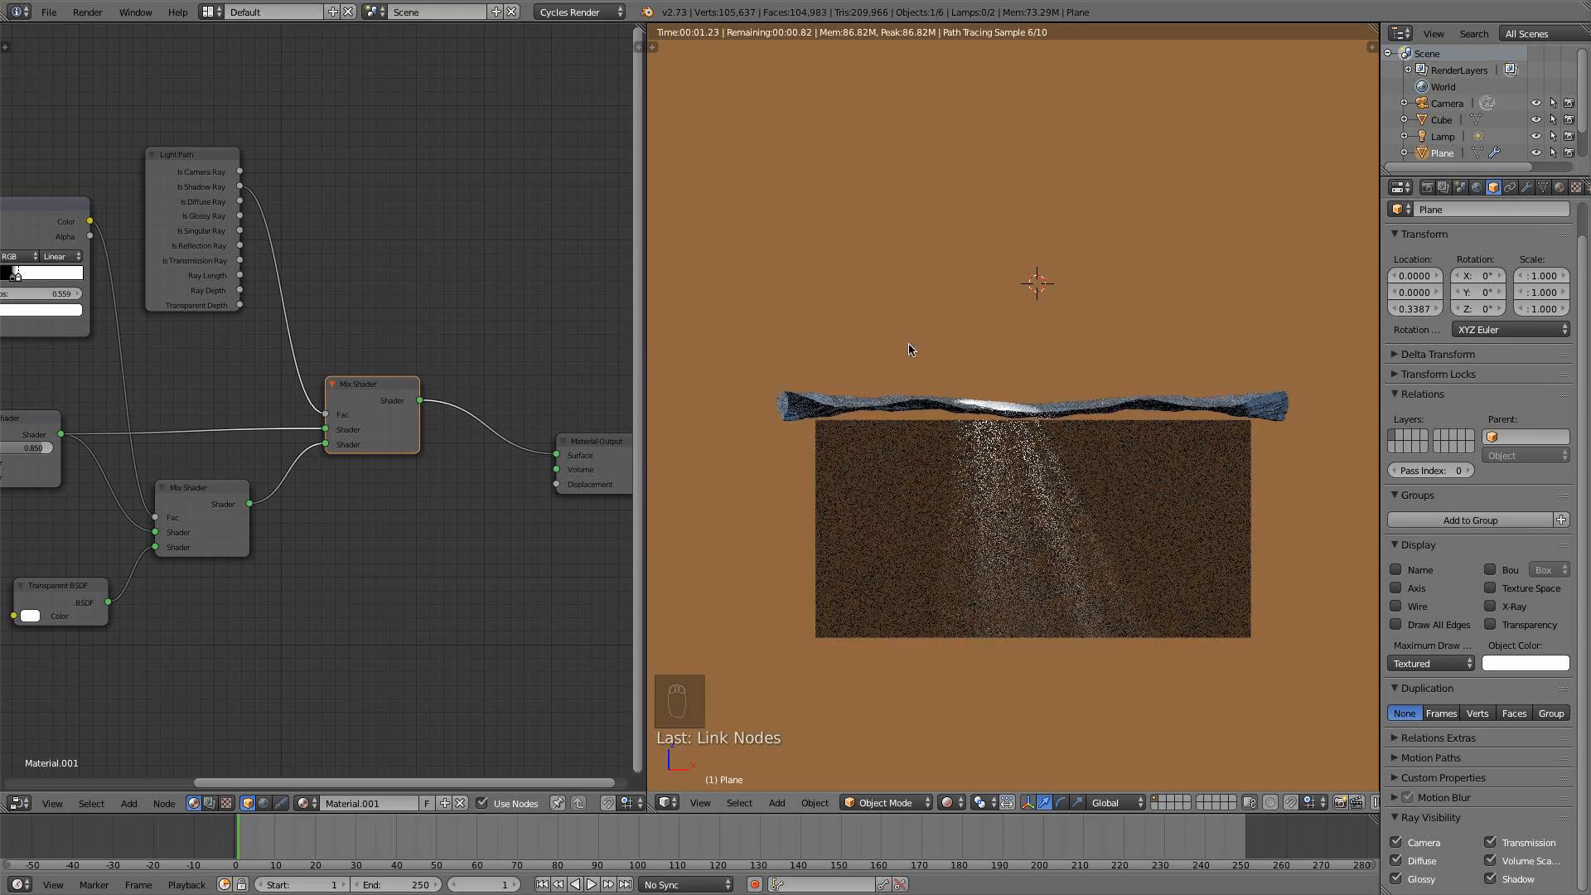
pyautogui.moveTo(1090, 430); pyautogui.dragTo(1098, 501, button='middle')
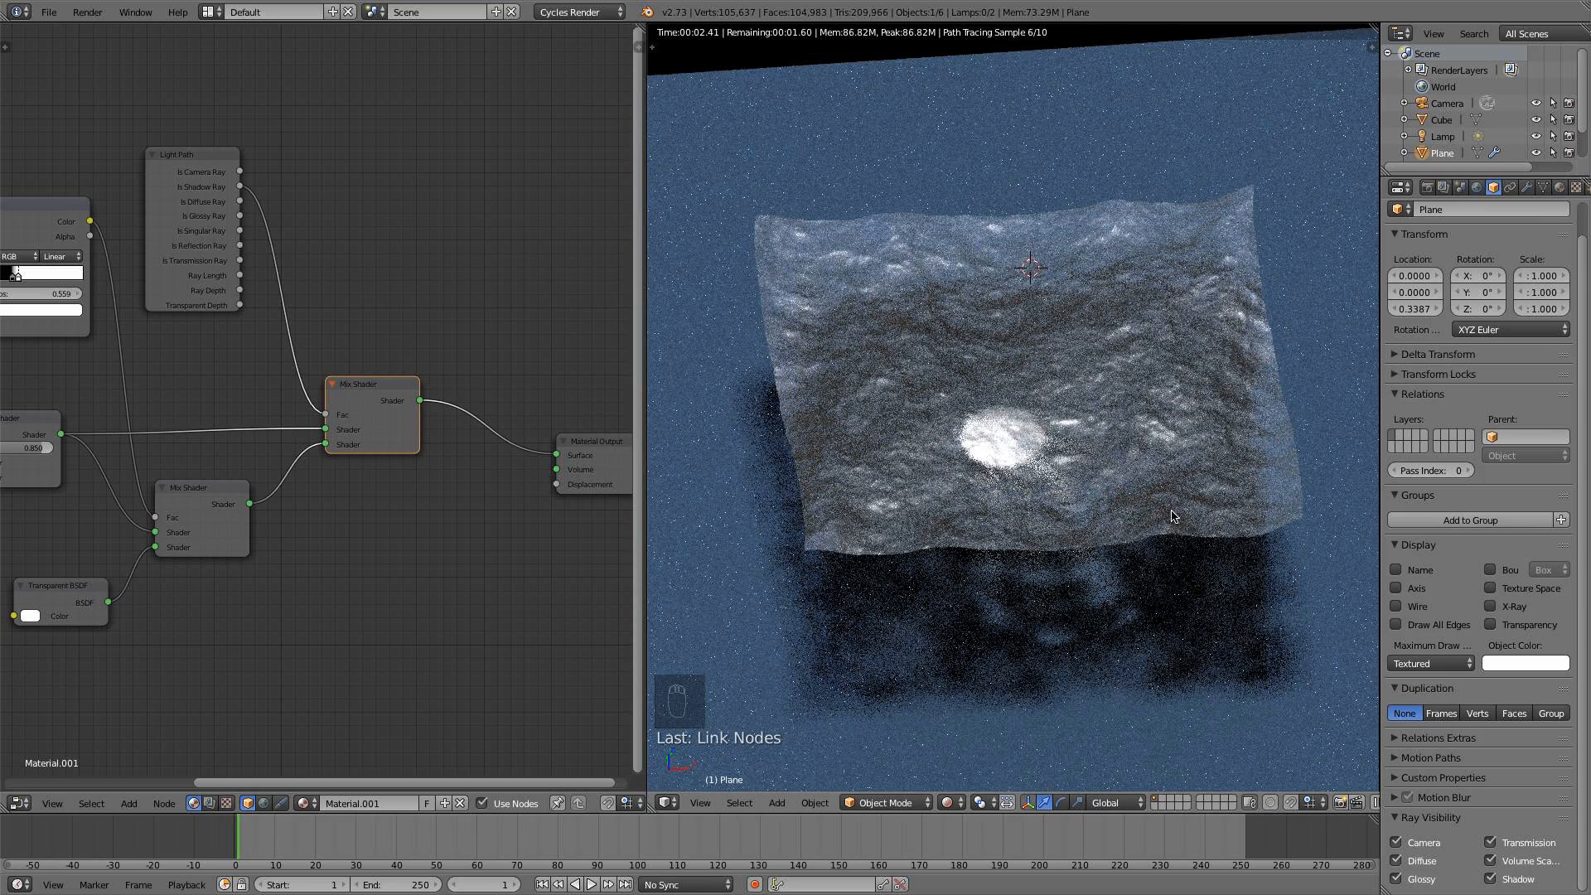
pyautogui.press('KP_0')
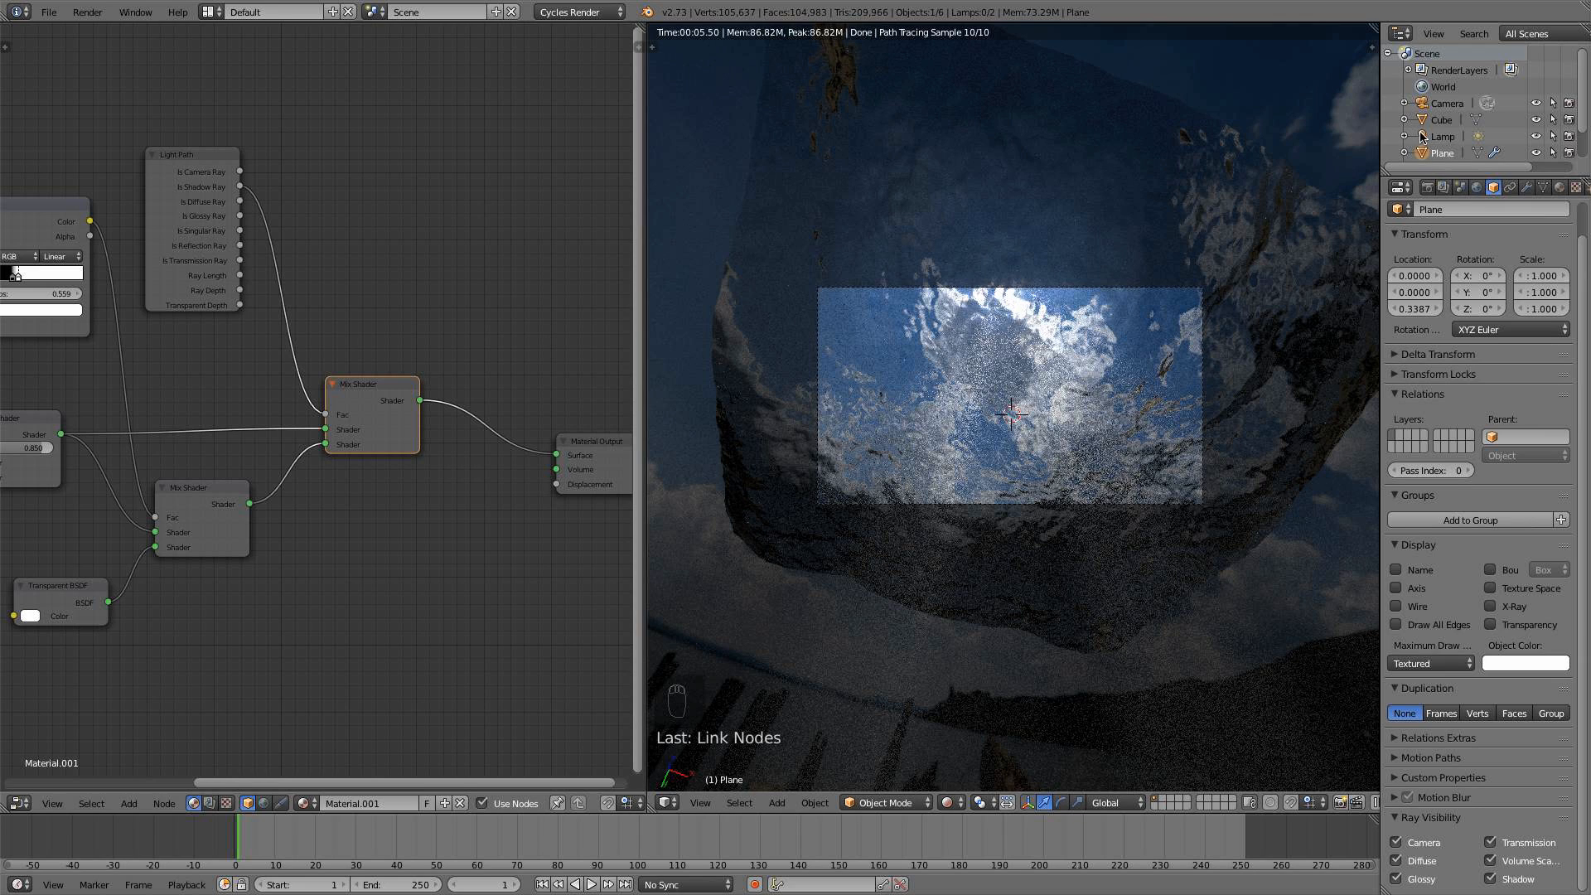
# Select the Spot lamp and set its emission strength to 16000
pyautogui.scroll(-2, 1442, 141)
pyautogui.click(1441, 156)
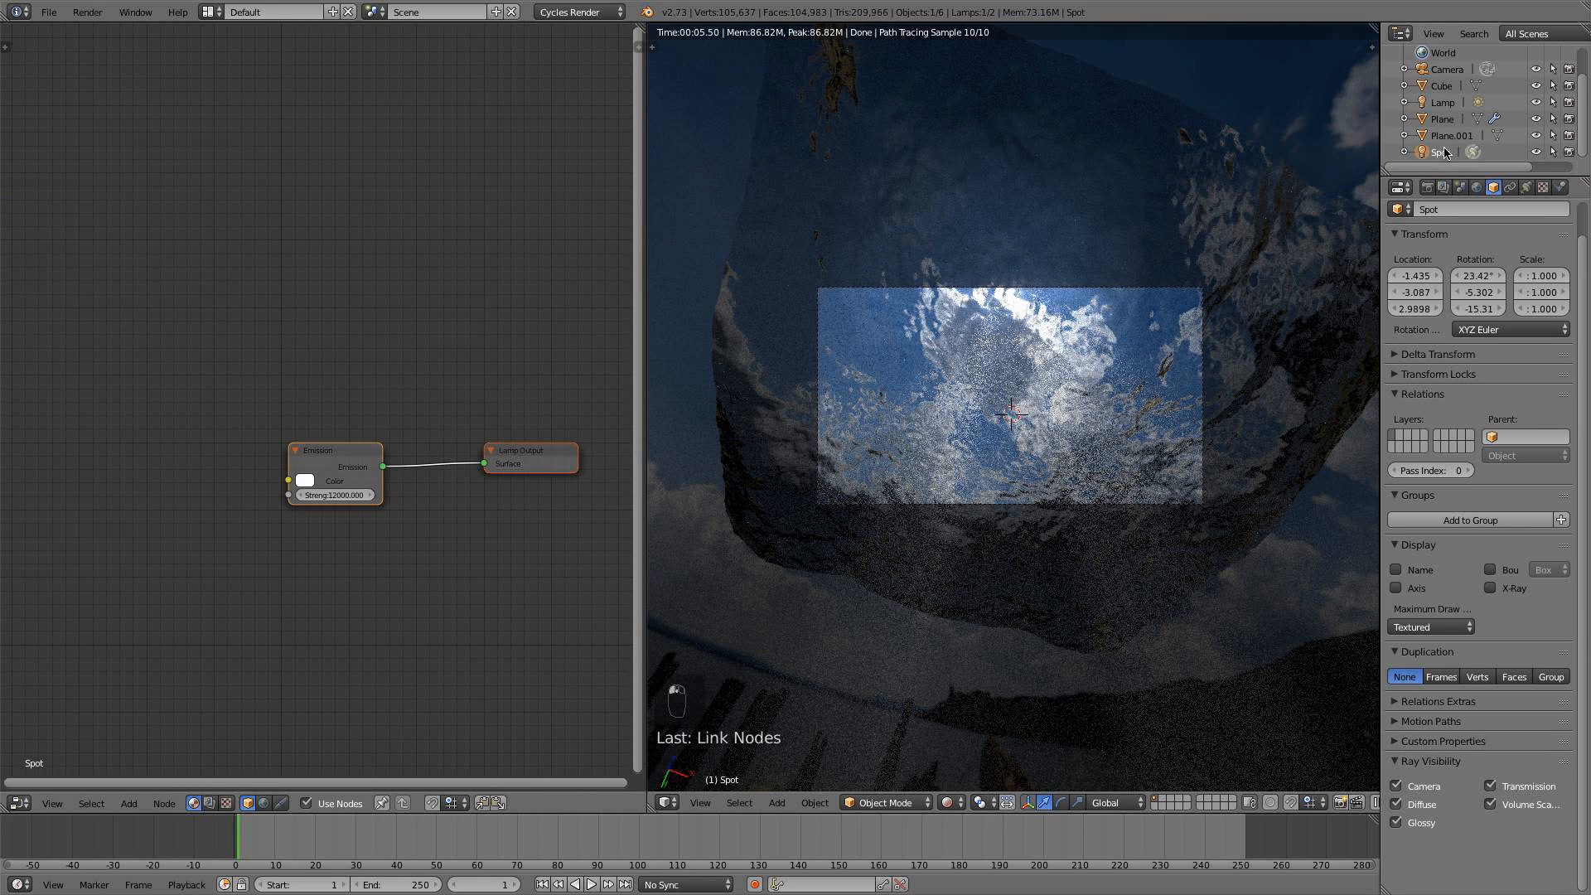
pyautogui.scroll(-1, 1447, 154)
pyautogui.click(1525, 189)
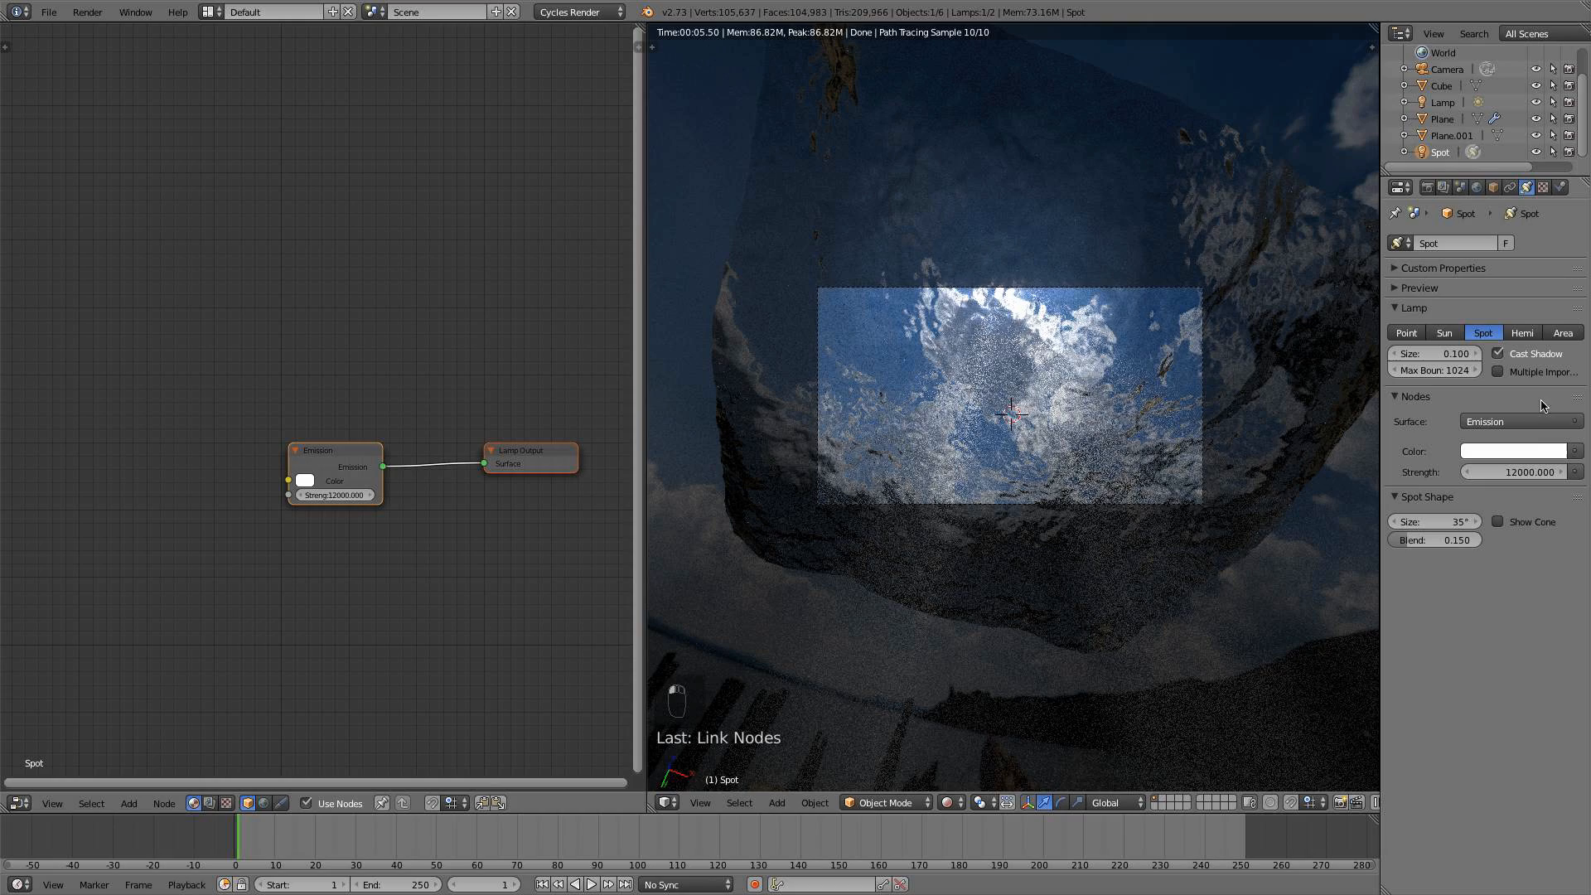
pyautogui.click(1483, 472)
pyautogui.press('Return')
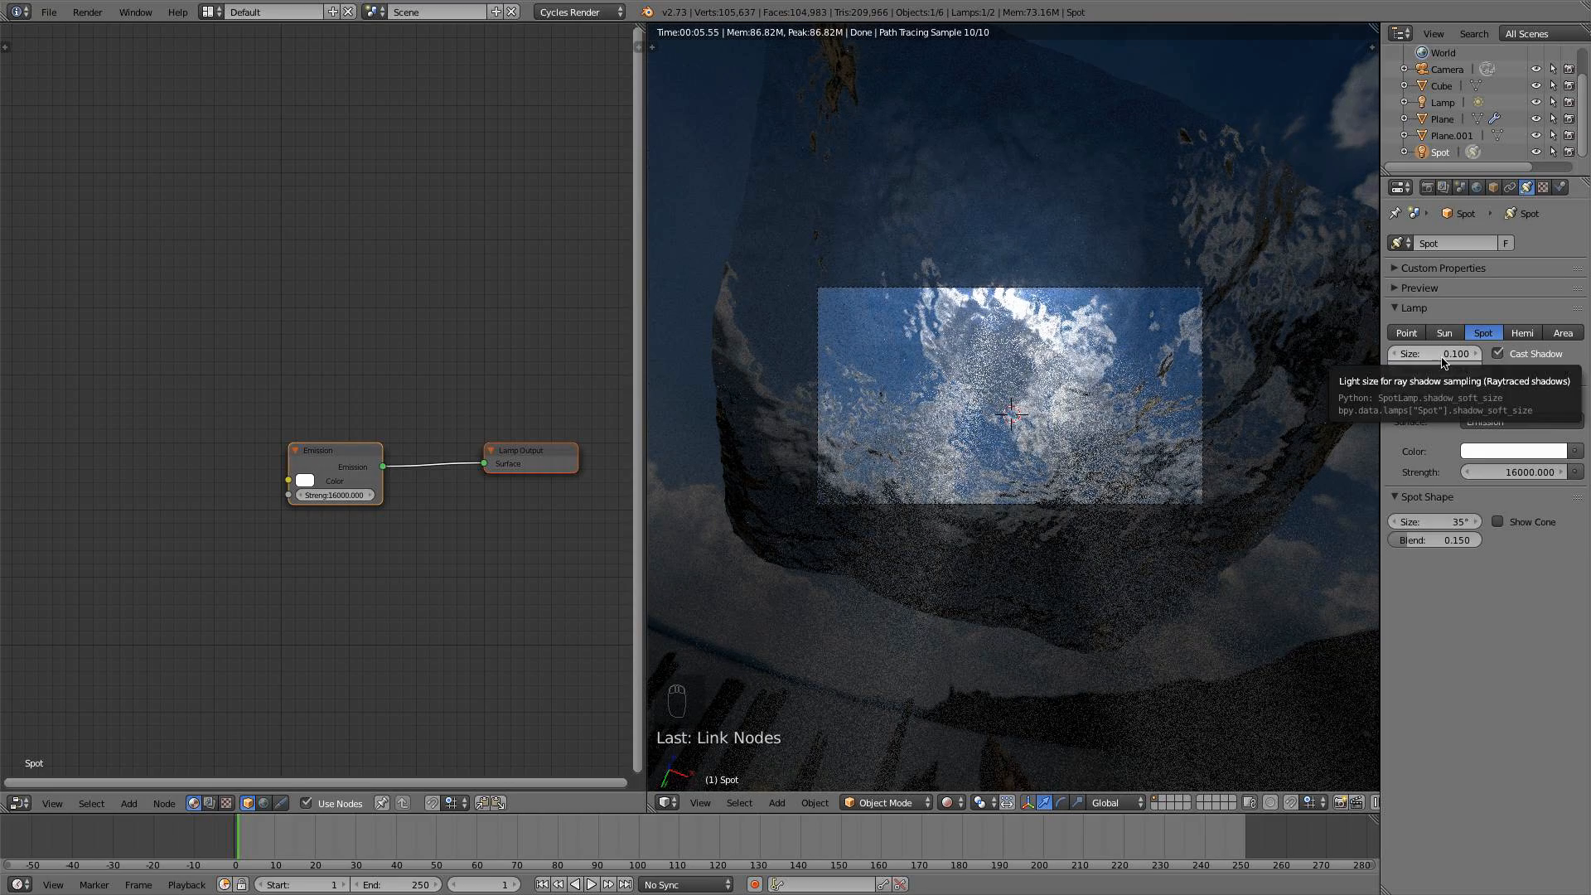
# Set the spot lamp's shadow size to 0.3
pyautogui.click(1436, 353)
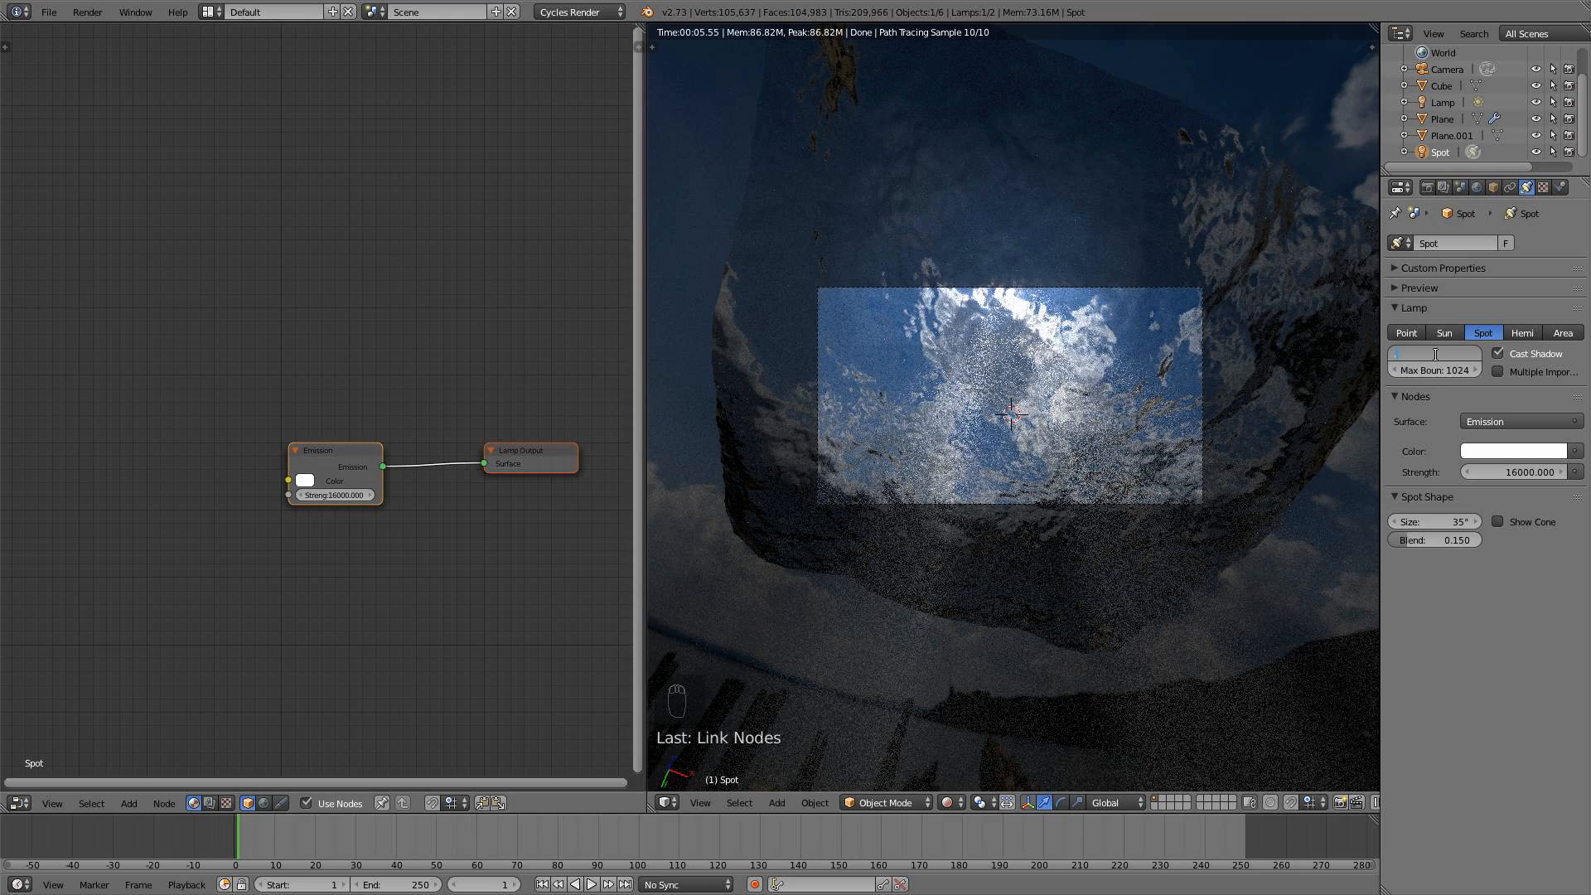
pyautogui.write('.3')
pyautogui.press('Return')
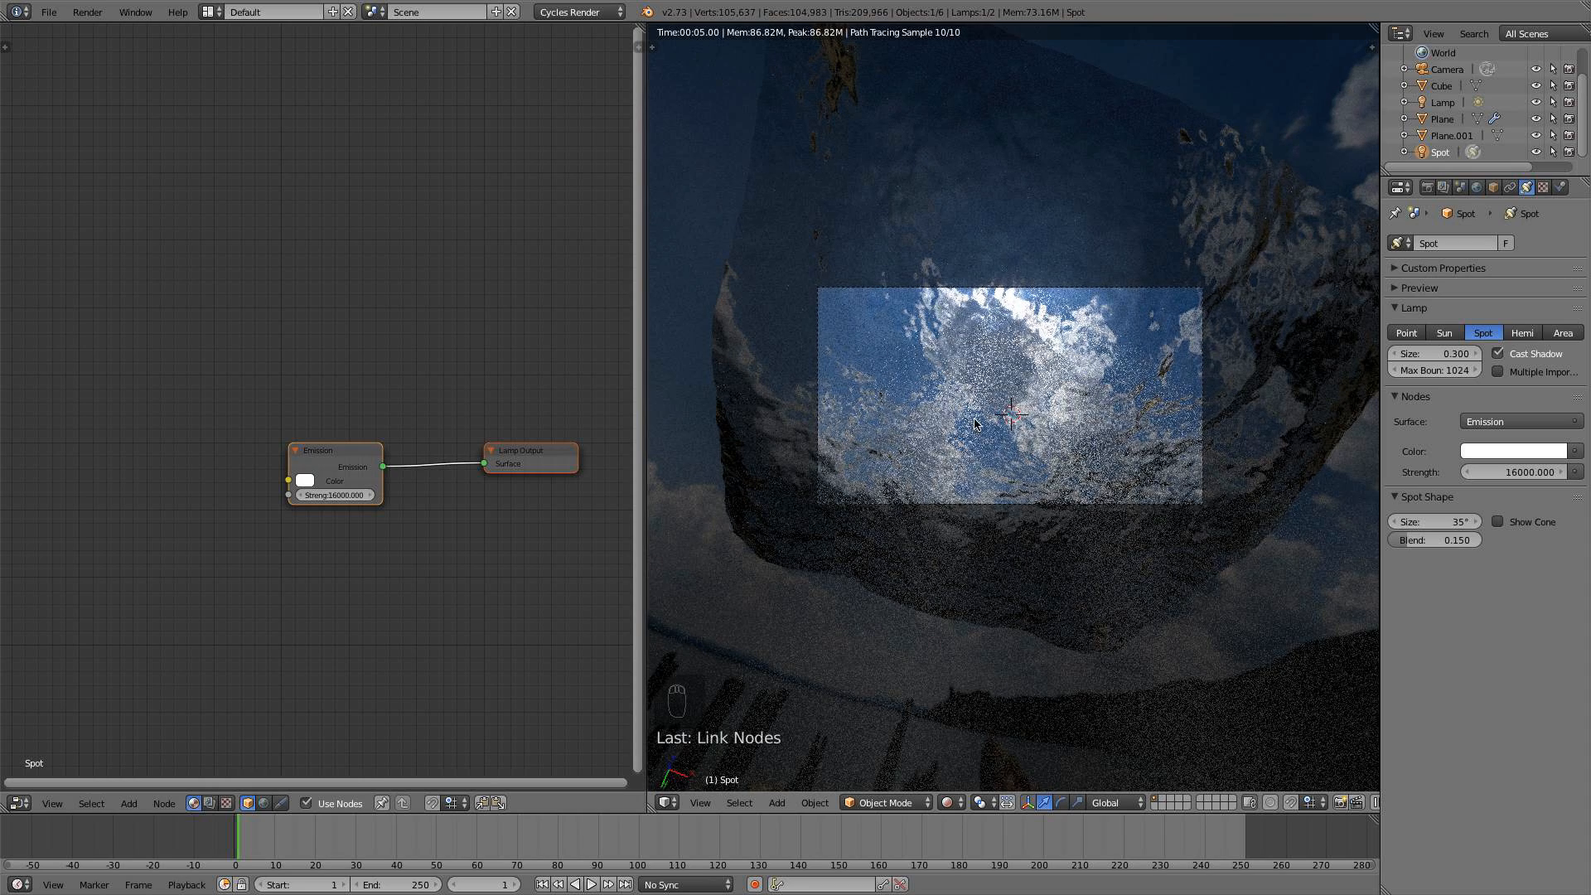
# In front view, select the water plane and raise its Noise Texture's distortion to 0.8
pyautogui.press('KP_1')
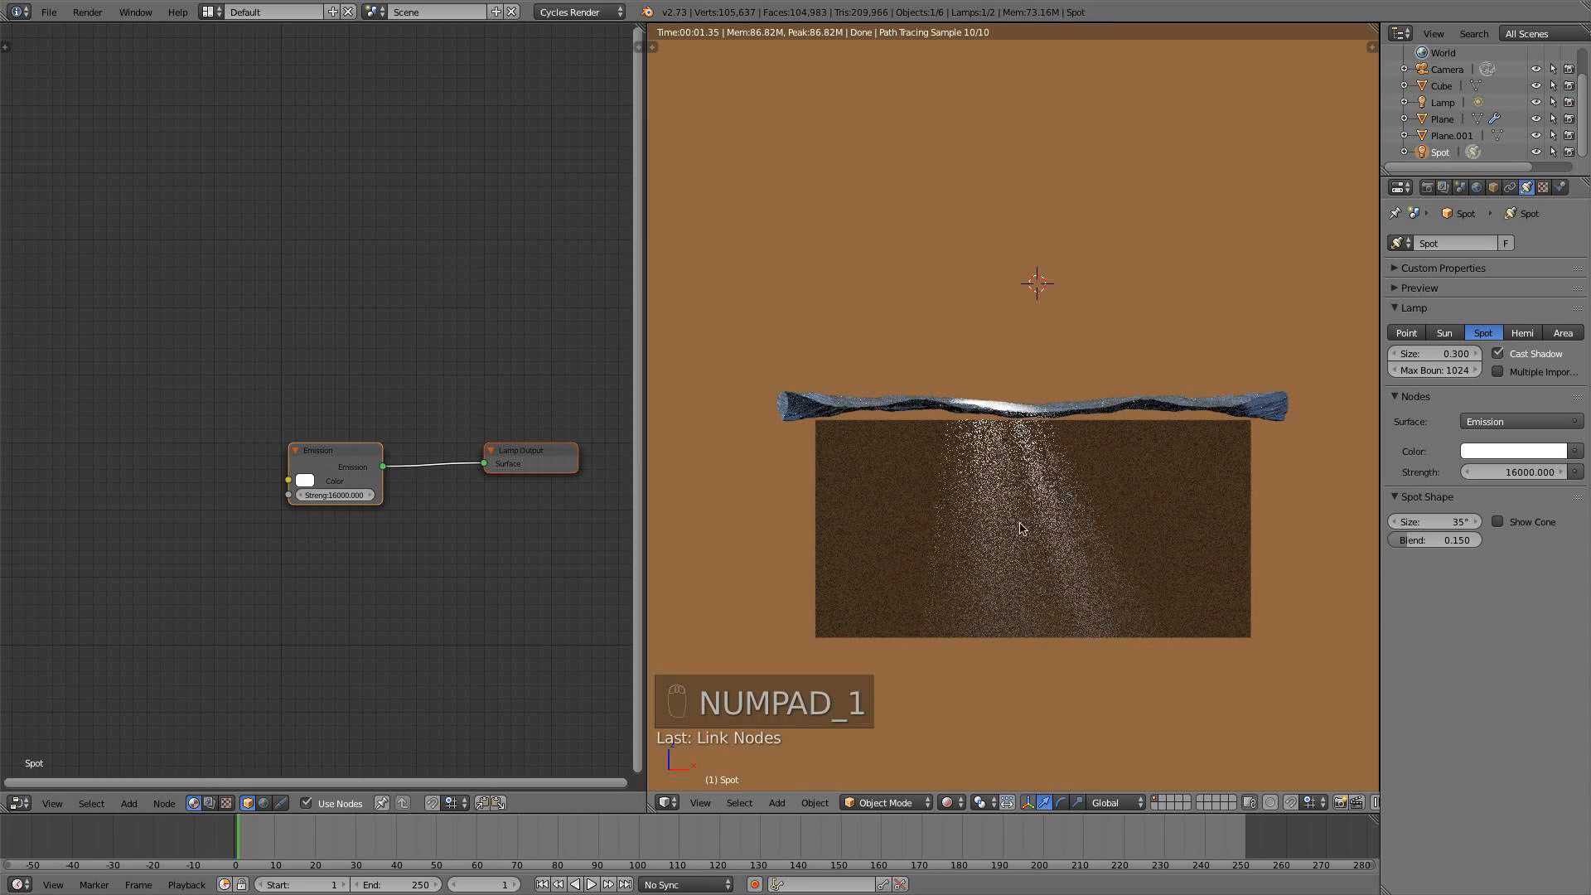
pyautogui.rightClick(1006, 411)
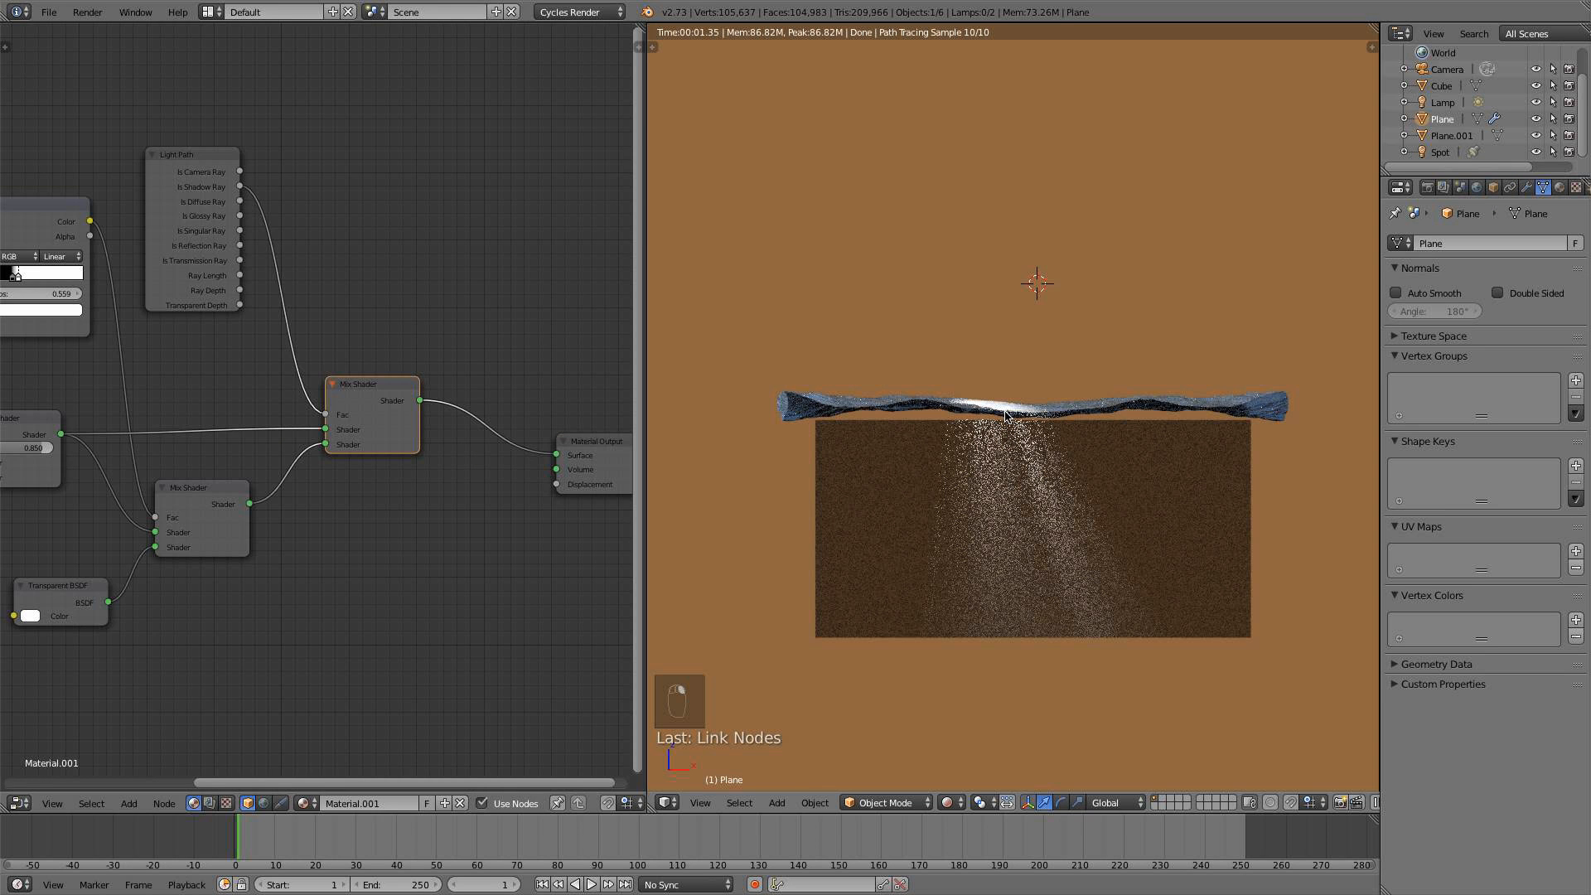
pyautogui.scroll(-5, 11, 372)
pyautogui.moveTo(11, 372); pyautogui.dragTo(377, 413, button='middle')
pyautogui.scroll(4, 372, 410)
pyautogui.scroll(2, 372, 416)
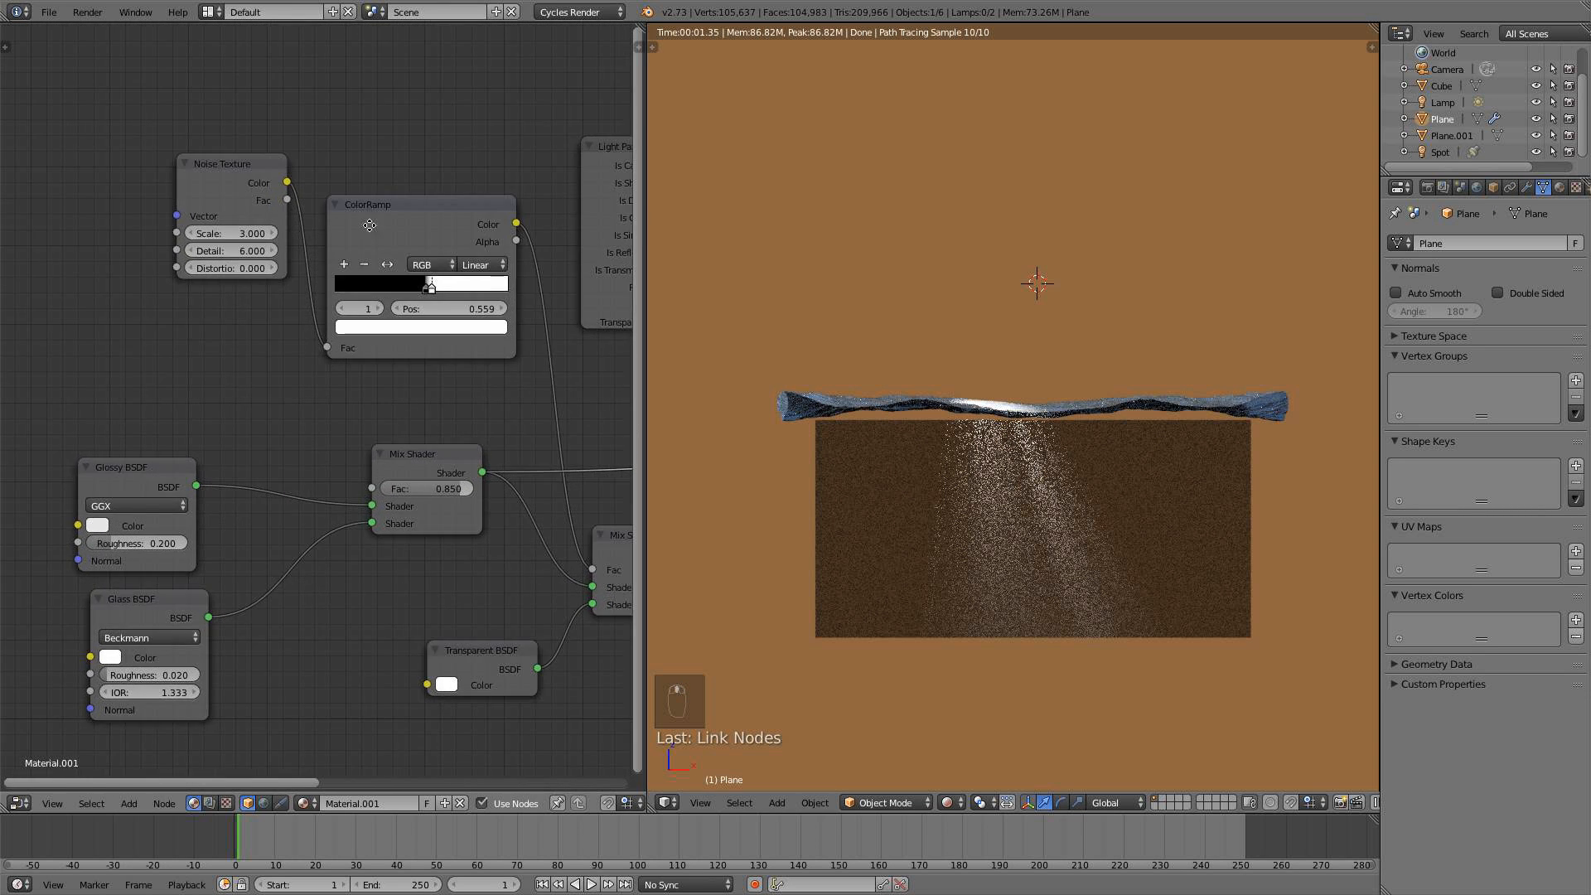
pyautogui.click(282, 371)
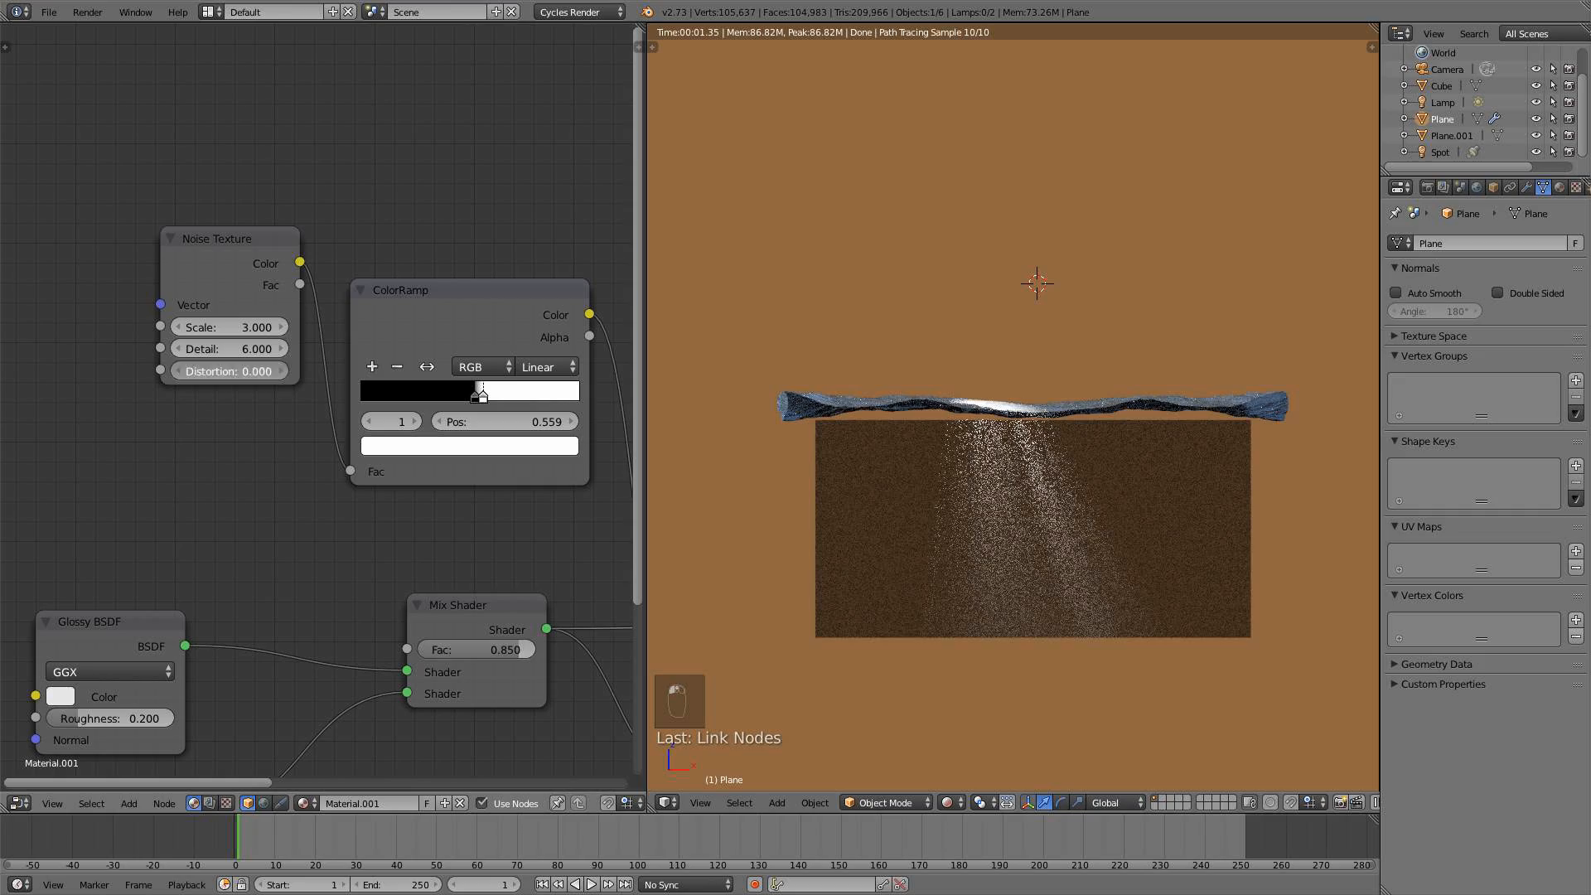
pyautogui.click(282, 372)
pyautogui.click(282, 372)
pyautogui.click(282, 371)
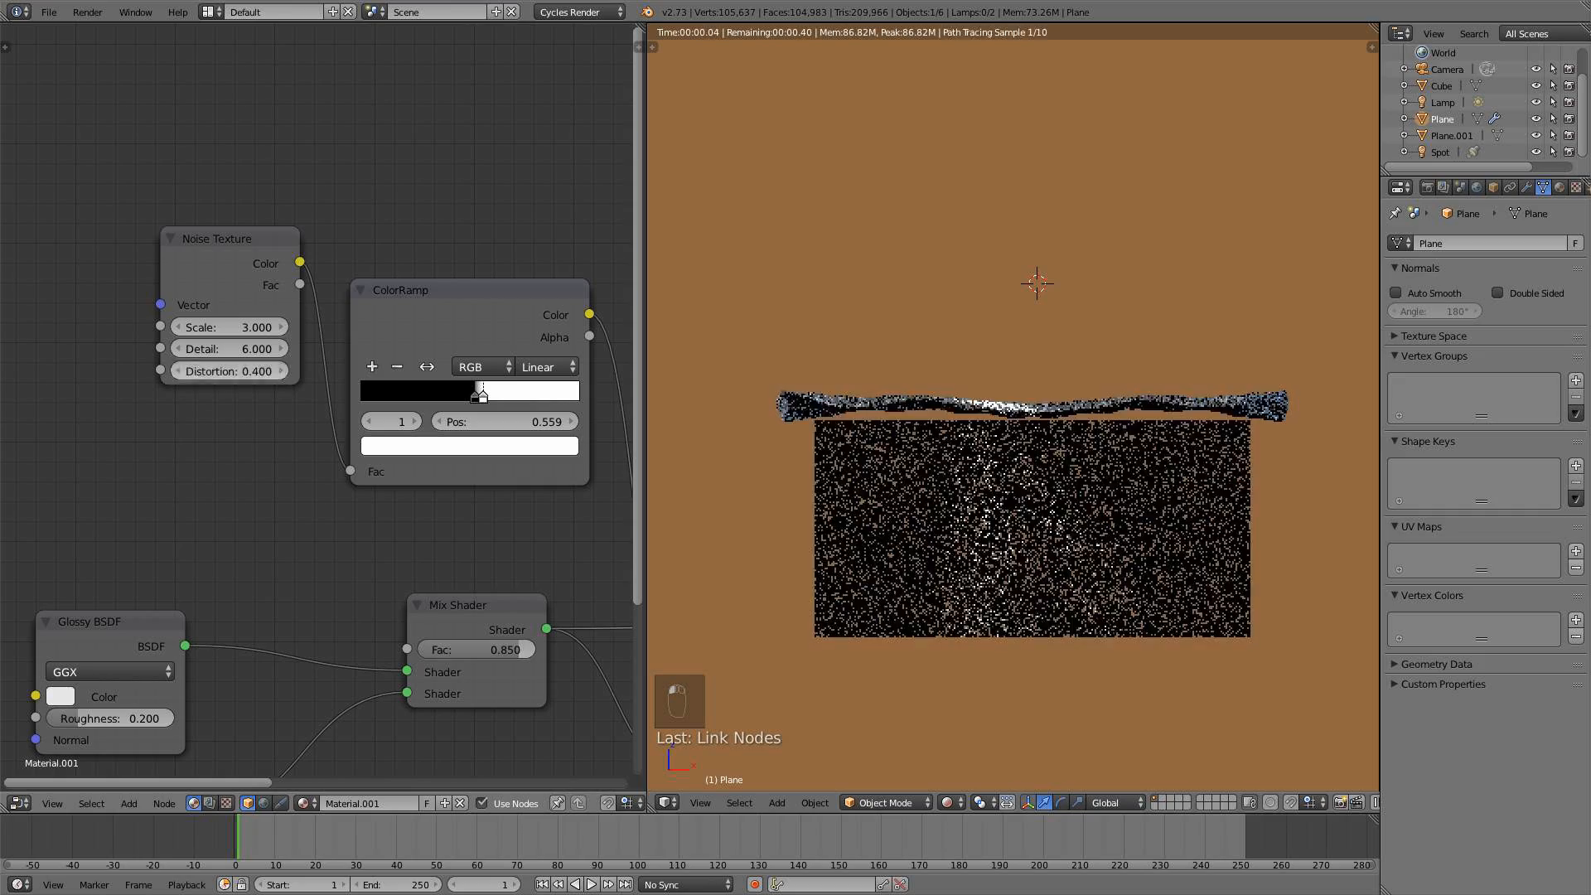
pyautogui.click(282, 371)
pyautogui.click(281, 372)
pyautogui.click(281, 372)
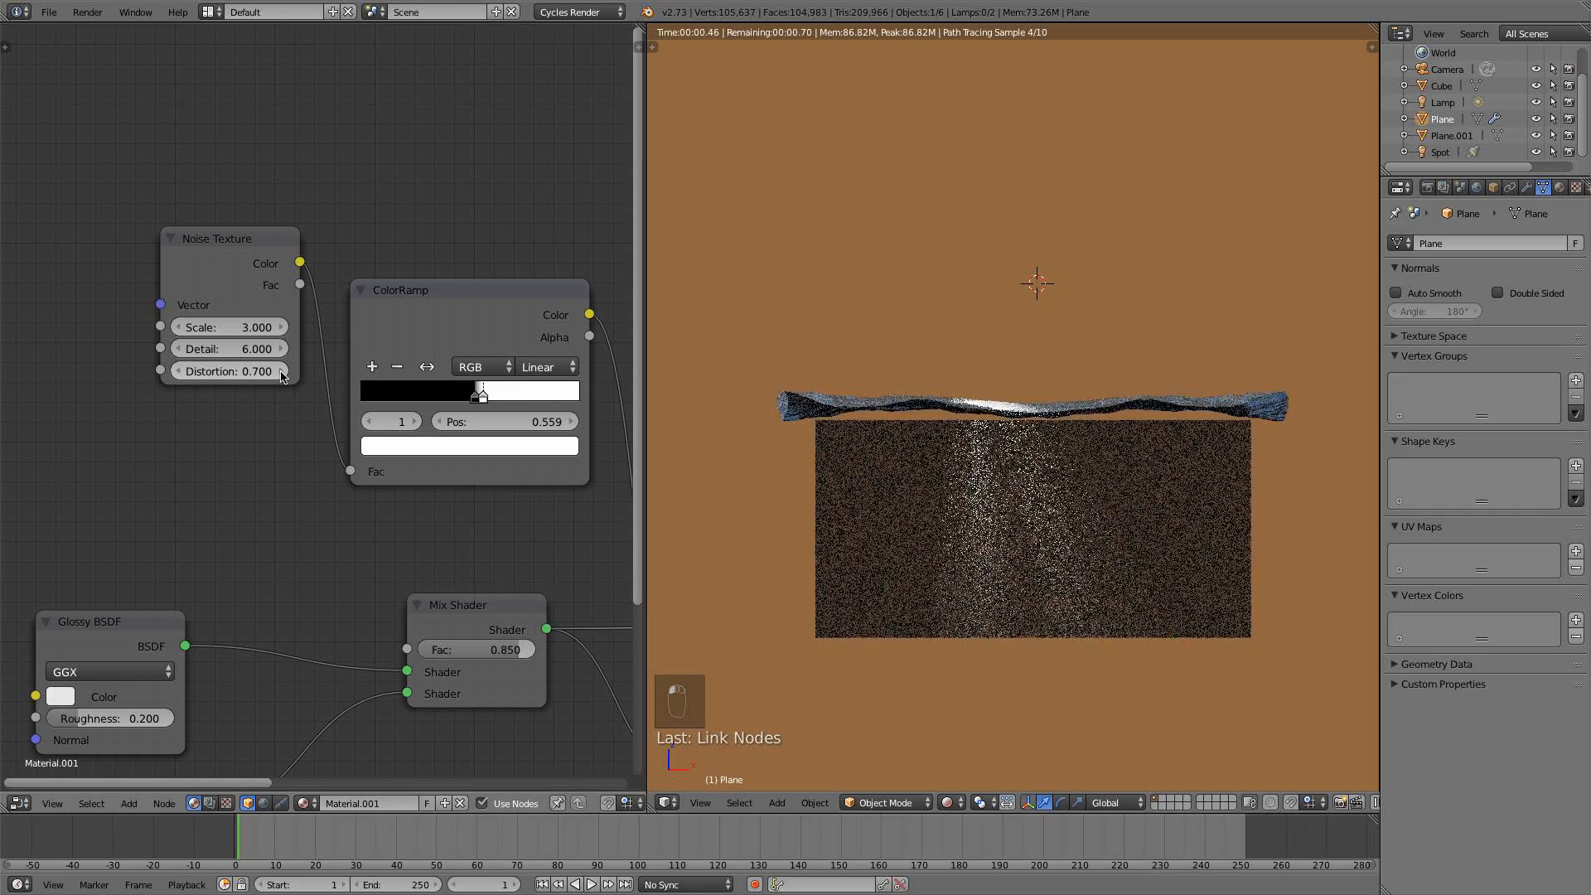
pyautogui.click(282, 373)
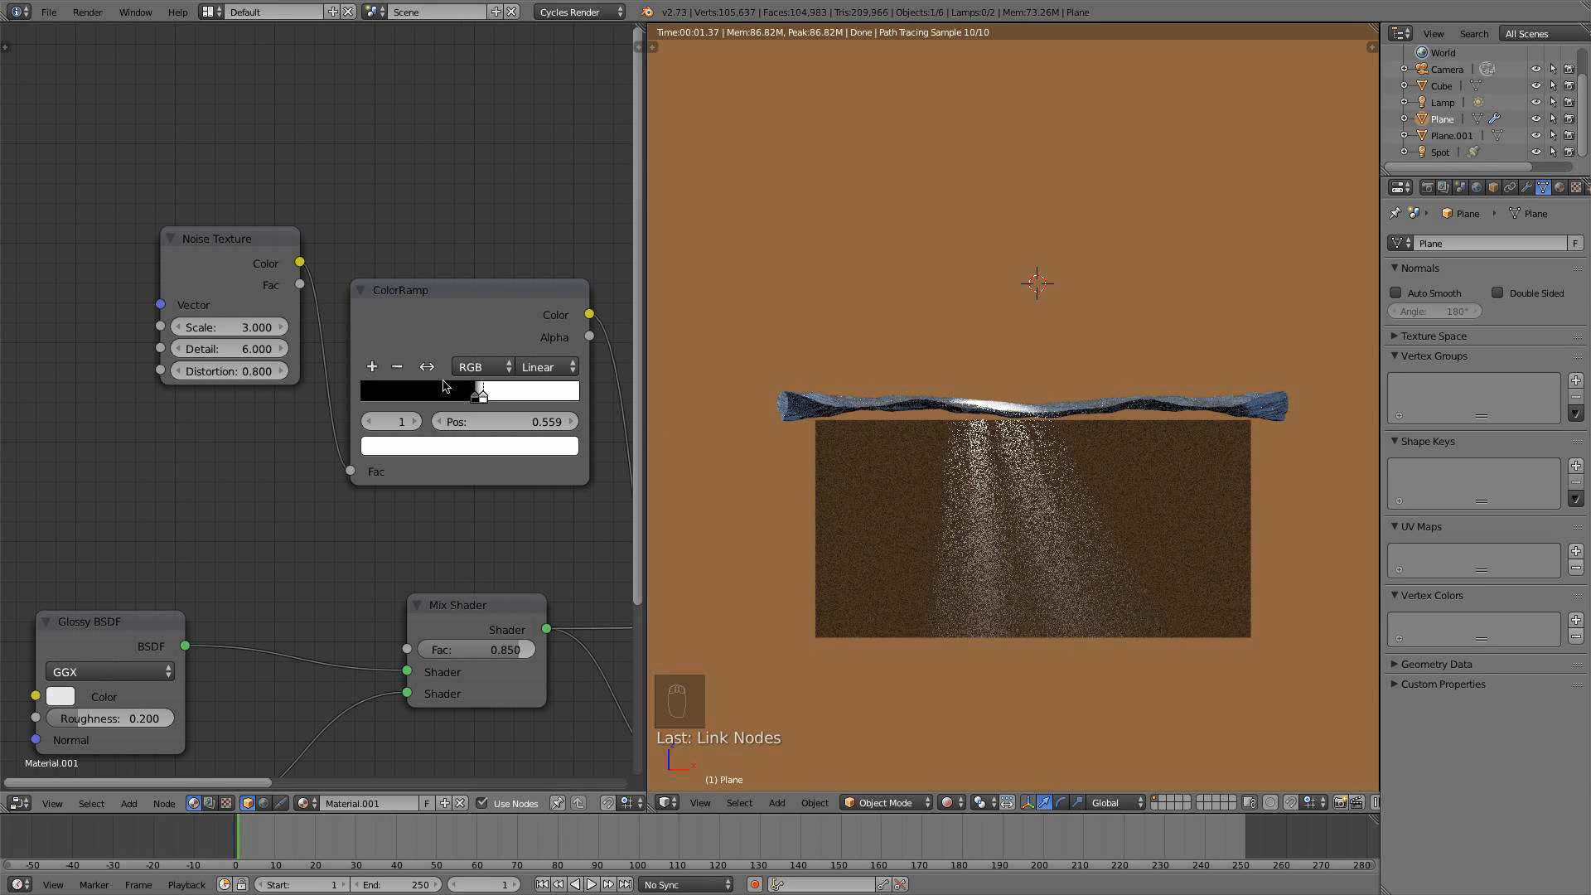
# Try a Noise Texture scale of 5, followed by 12, on the water material
pyautogui.click(244, 327)
pyautogui.write('3.0')
pyautogui.press('Return')
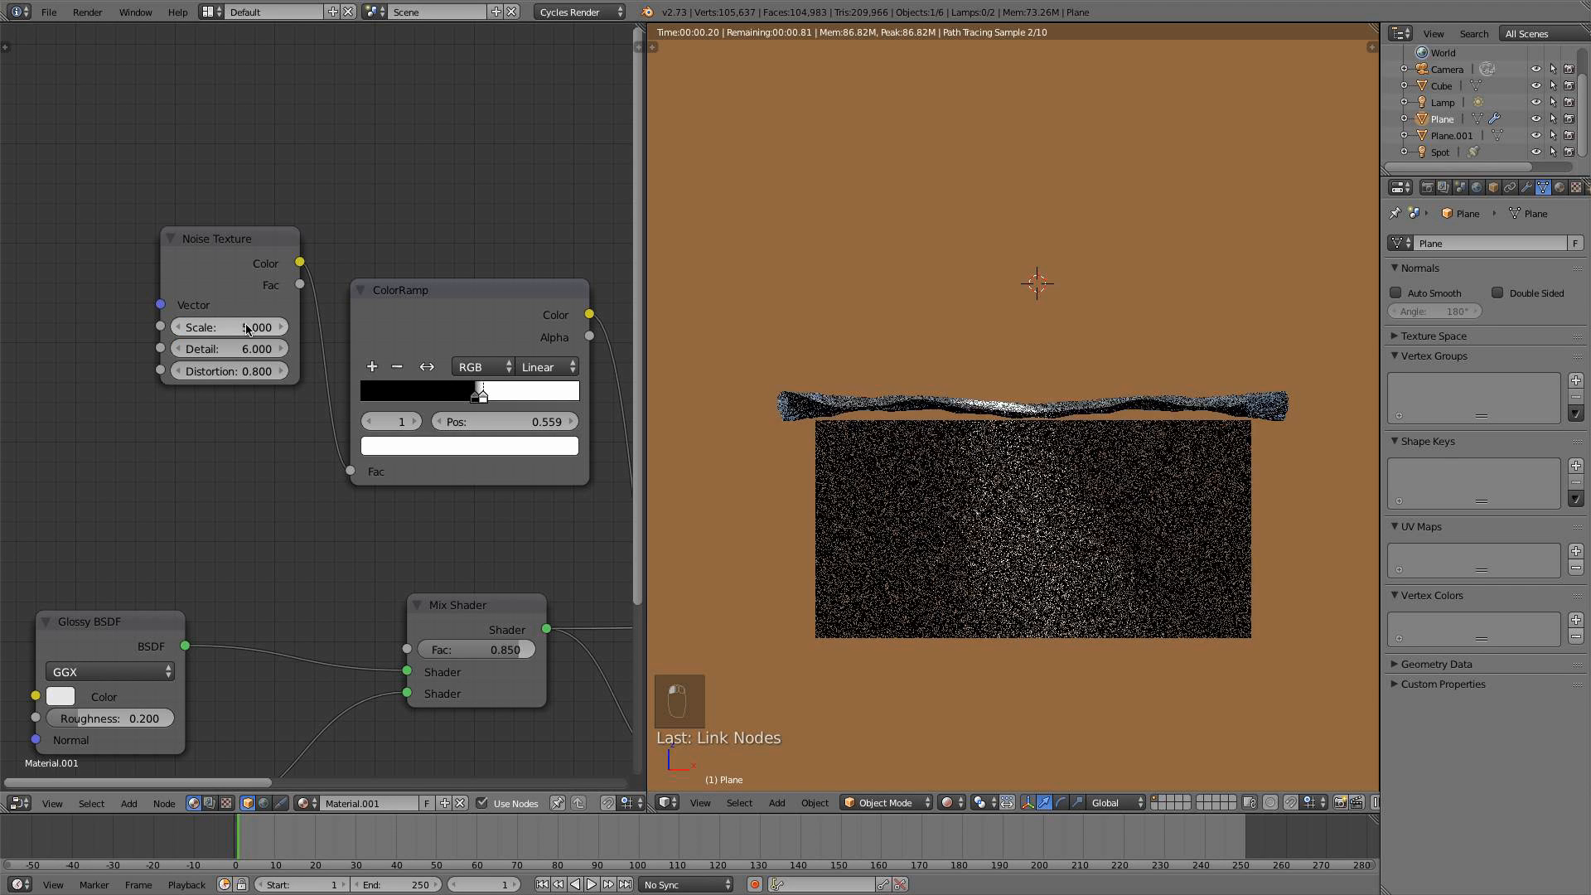
pyautogui.click(246, 328)
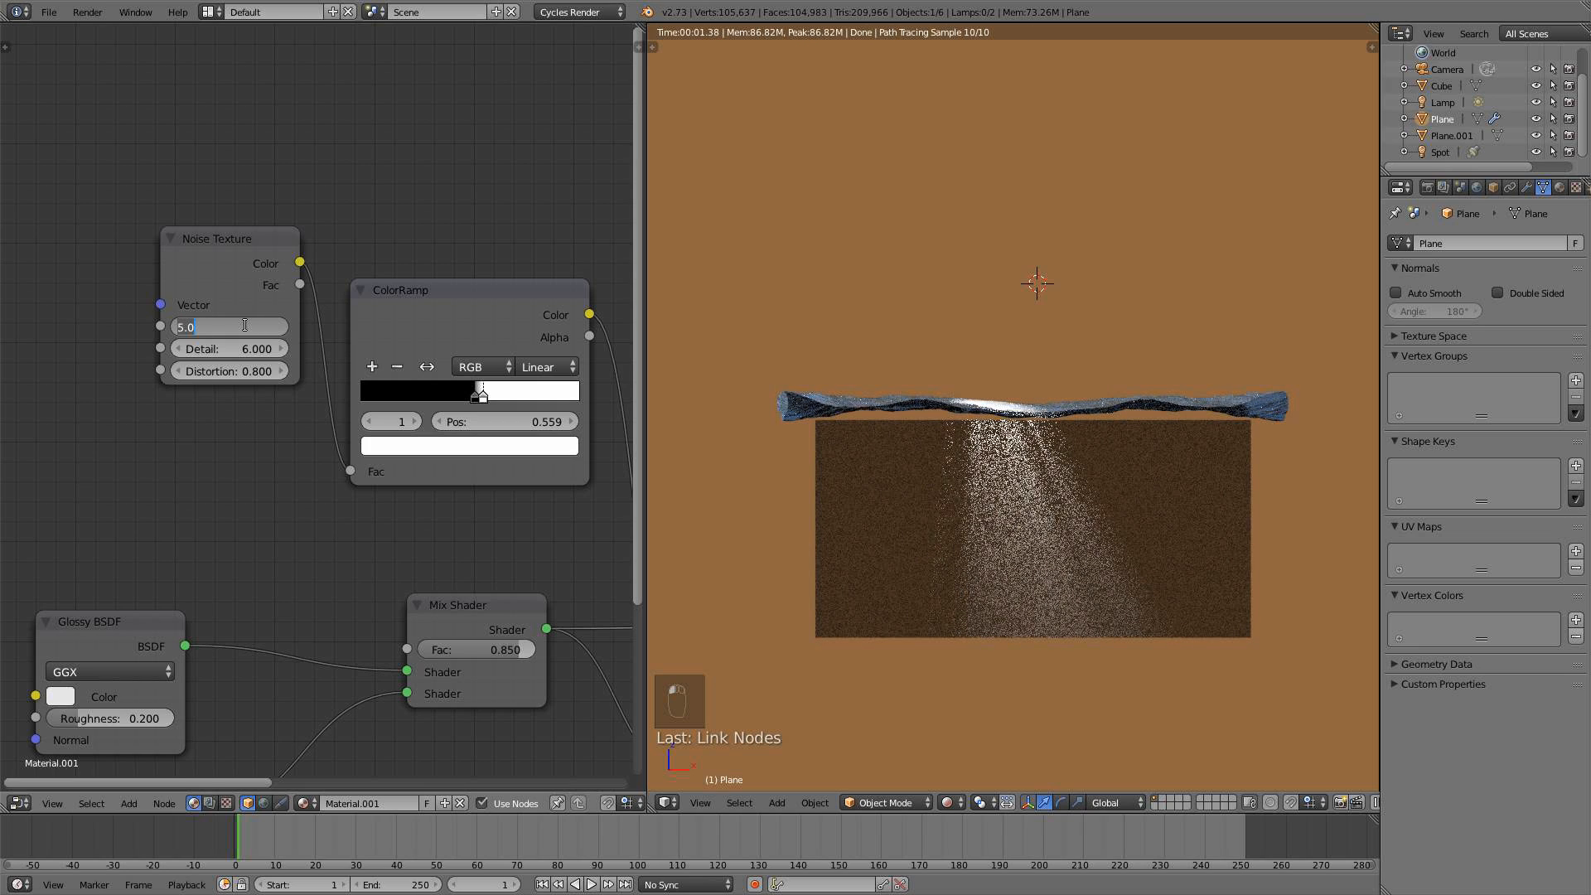
pyautogui.write('12')
pyautogui.press('Return')
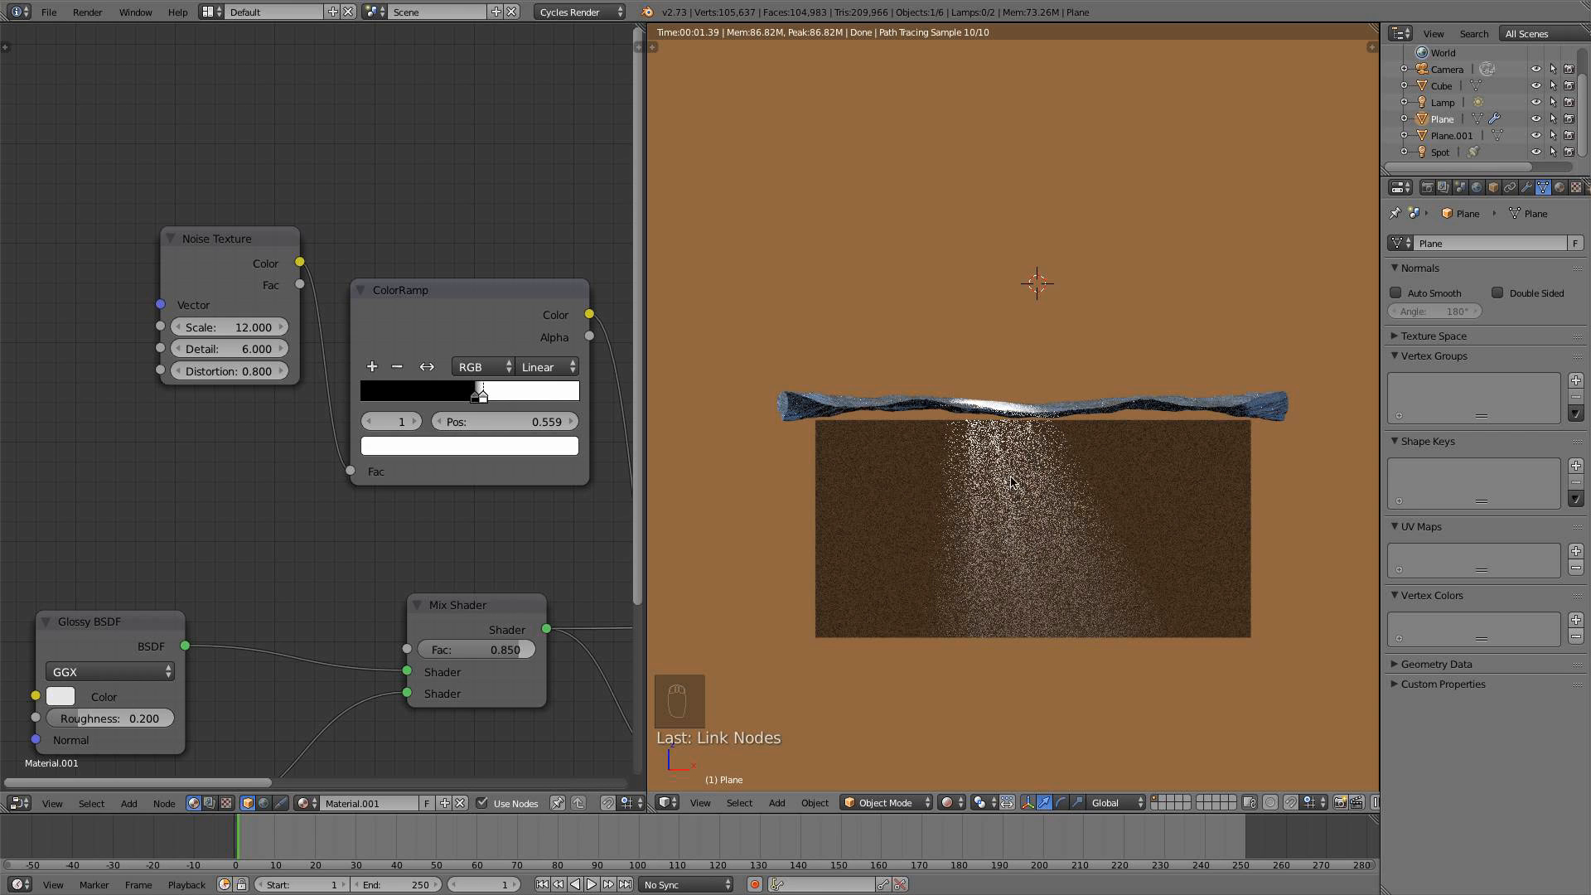
# Try Noise Texture scales of 3 and 3.5 on the water material
pyautogui.click(244, 328)
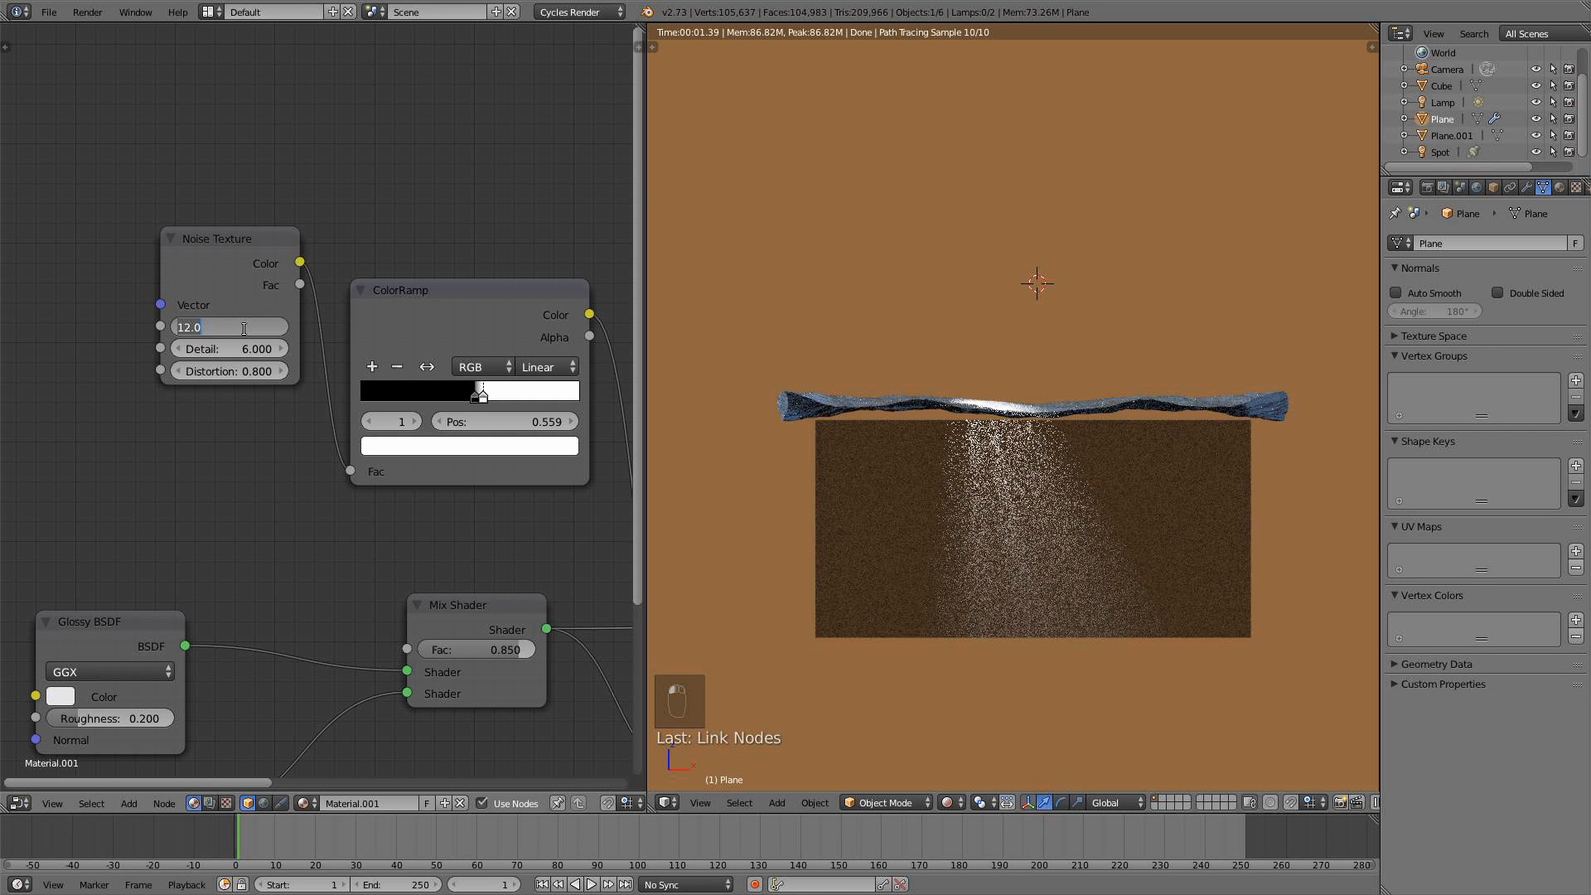
pyautogui.write('3')
pyautogui.press('Return')
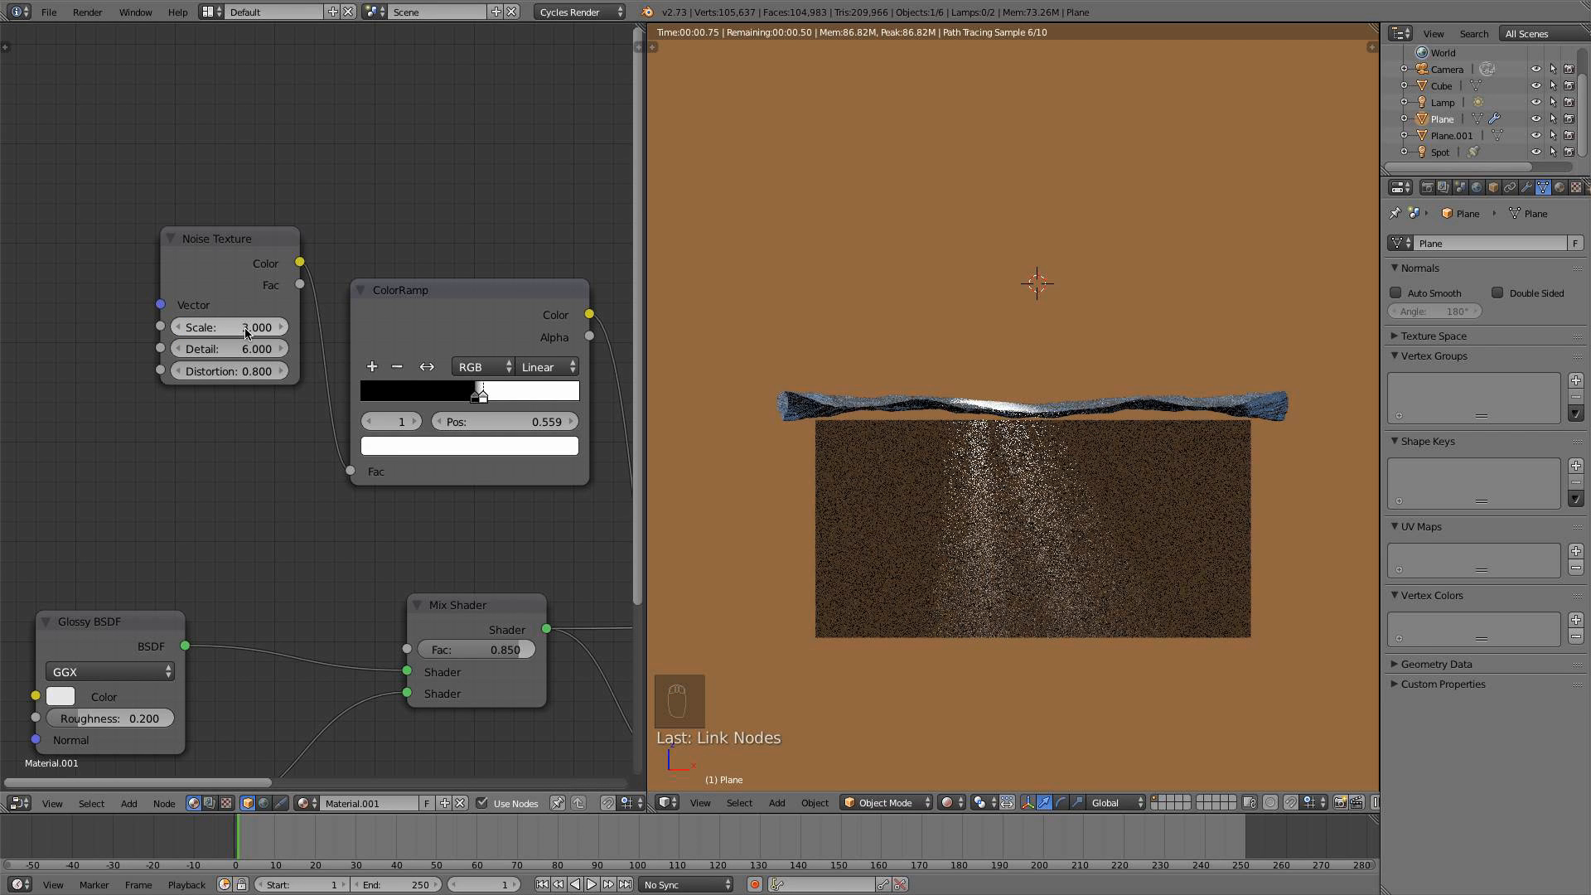
pyautogui.click(244, 329)
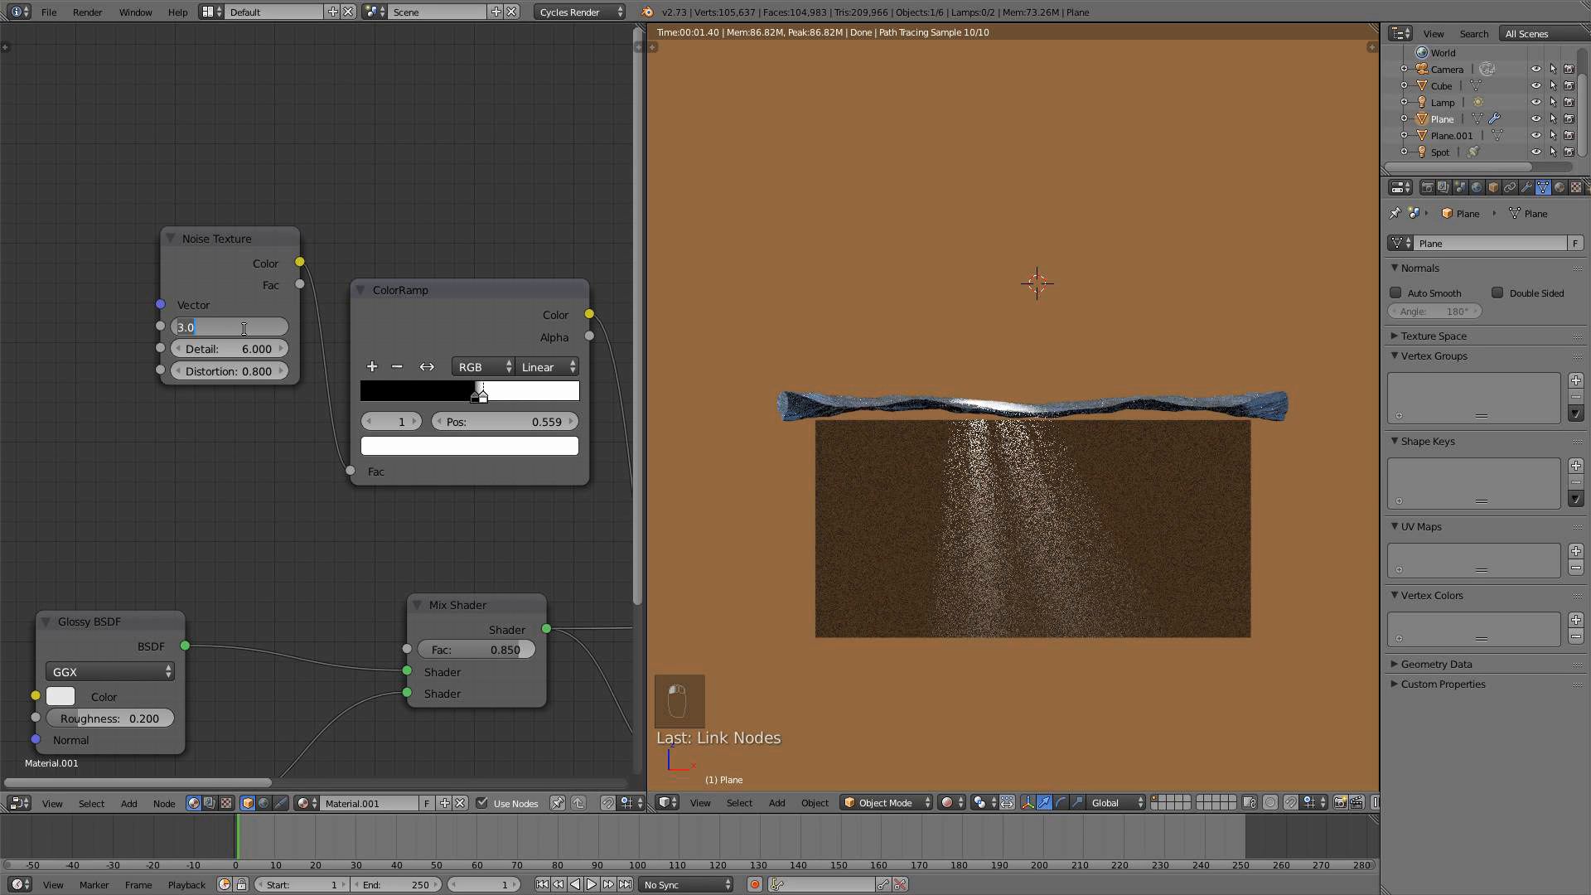
pyautogui.write('3.5')
pyautogui.press('Return')
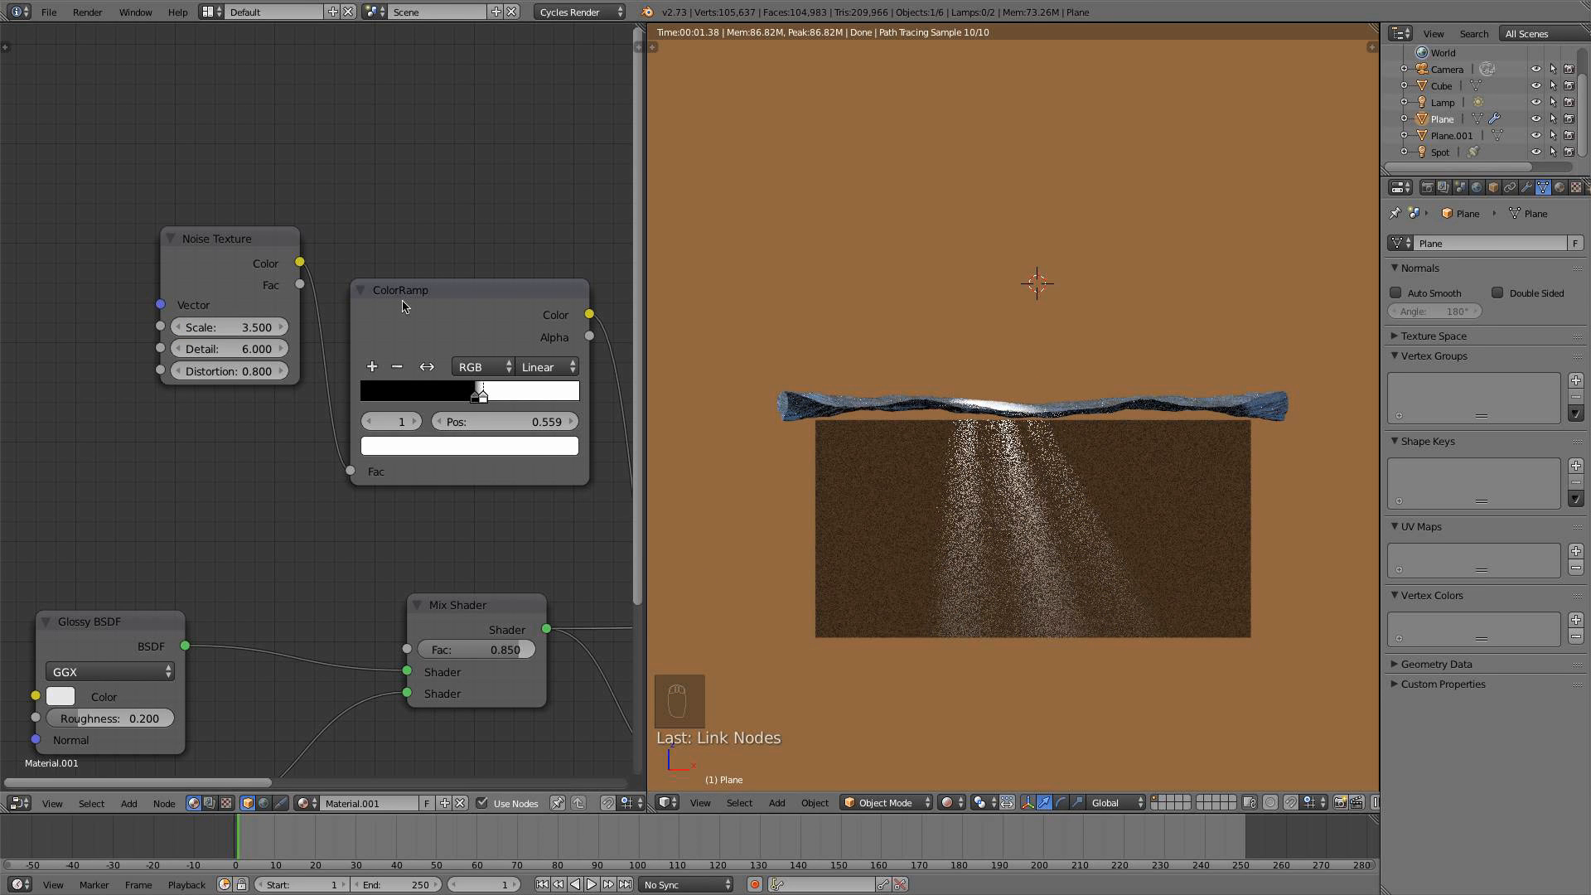
# Try Noise Texture scales of 4.5 and 2.5 to compare the light rays
pyautogui.click(243, 328)
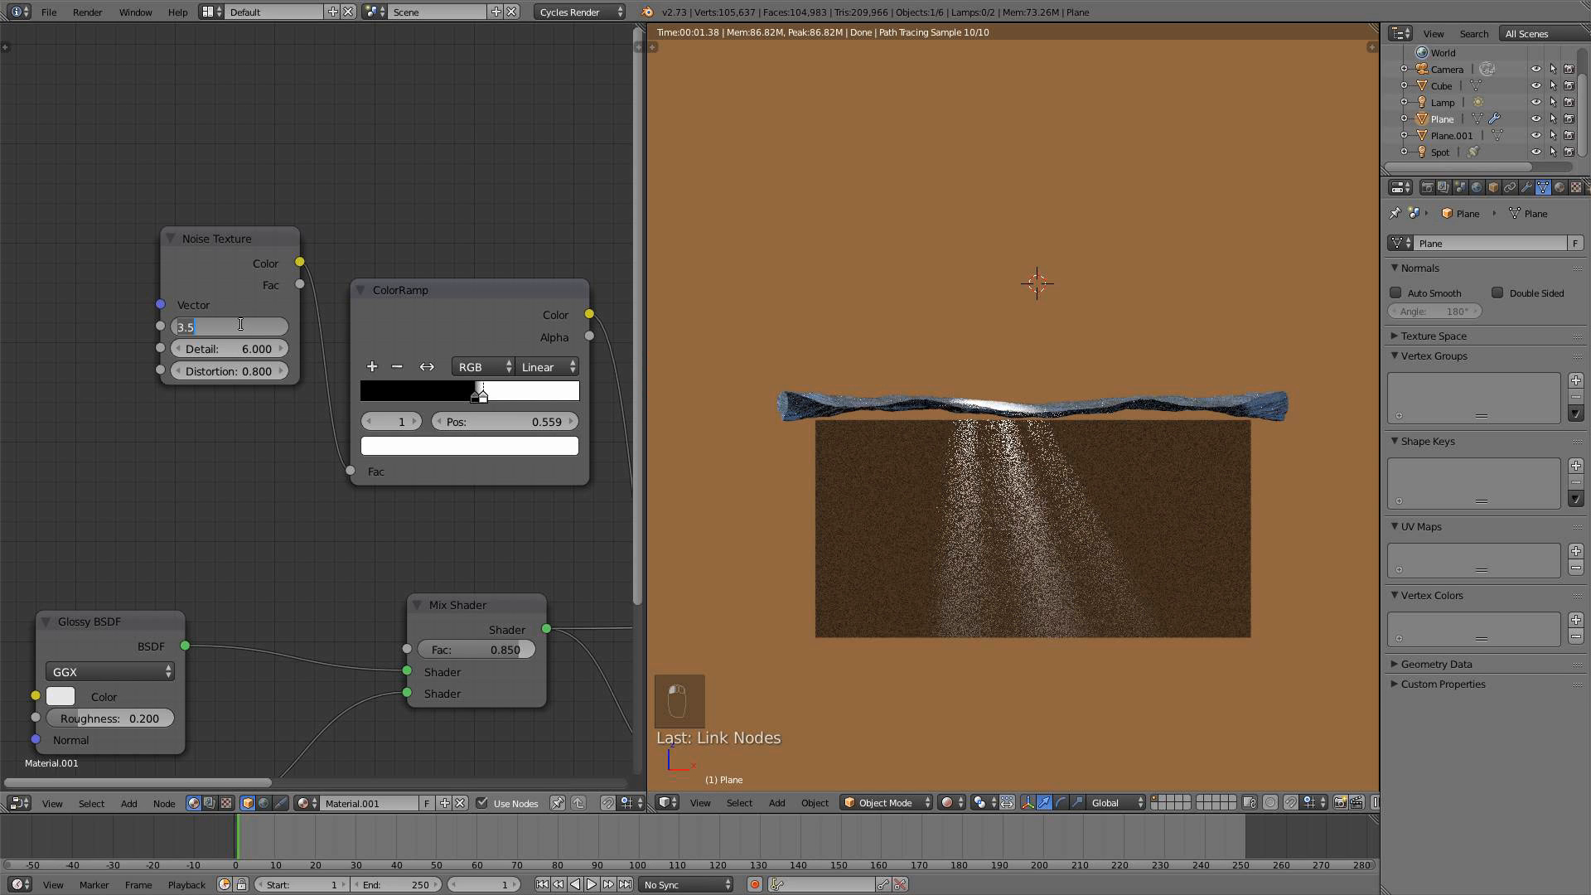
pyautogui.write('2.5')
pyautogui.press('Return')
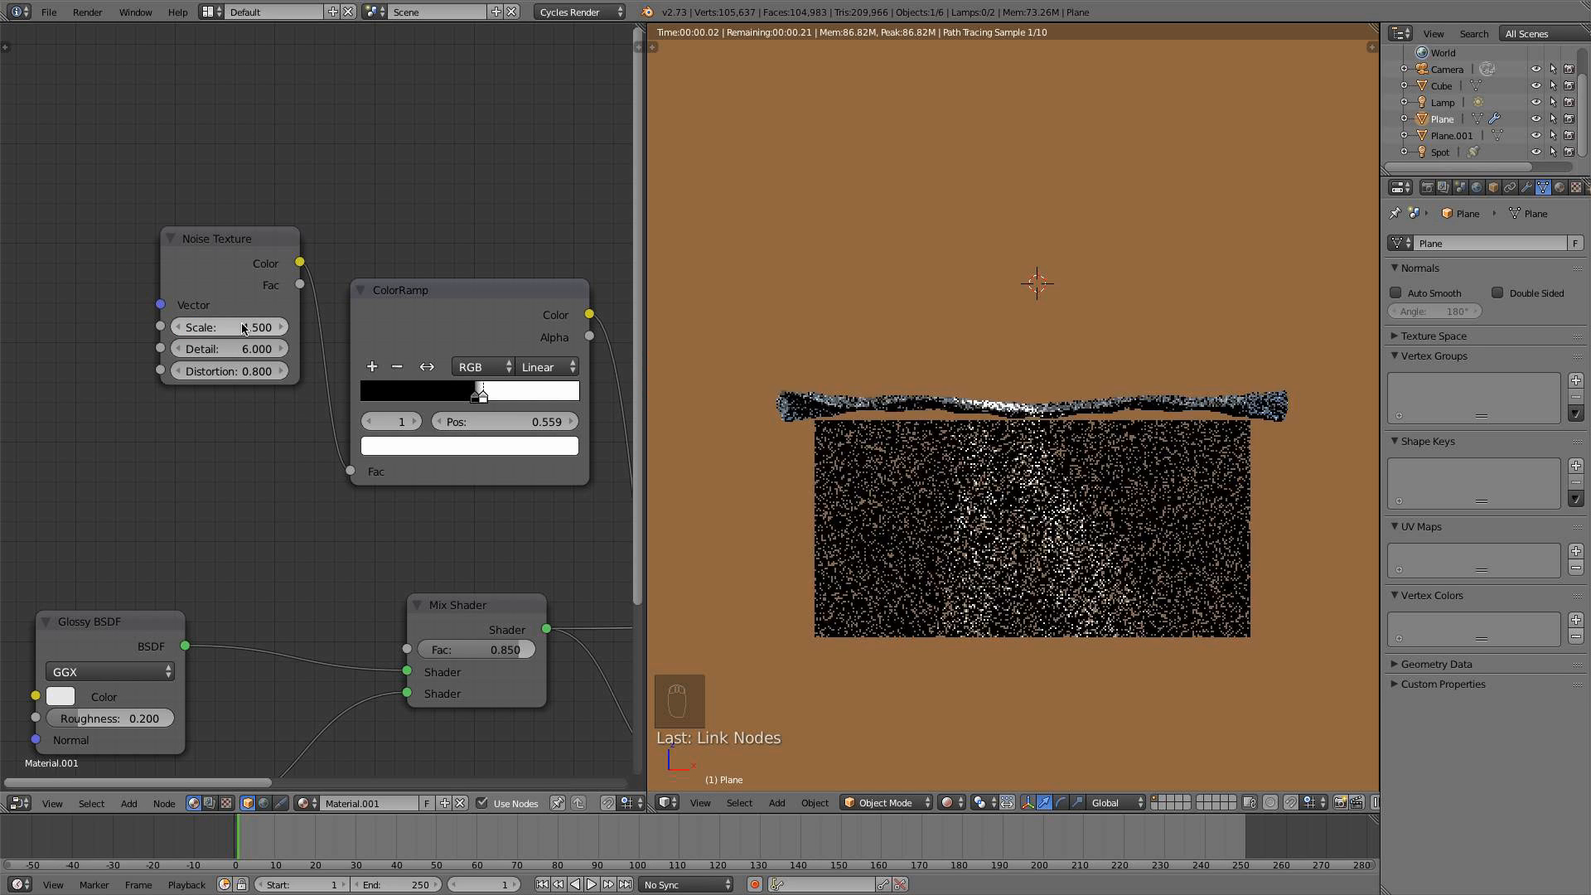
pyautogui.click(243, 328)
pyautogui.write('4.5')
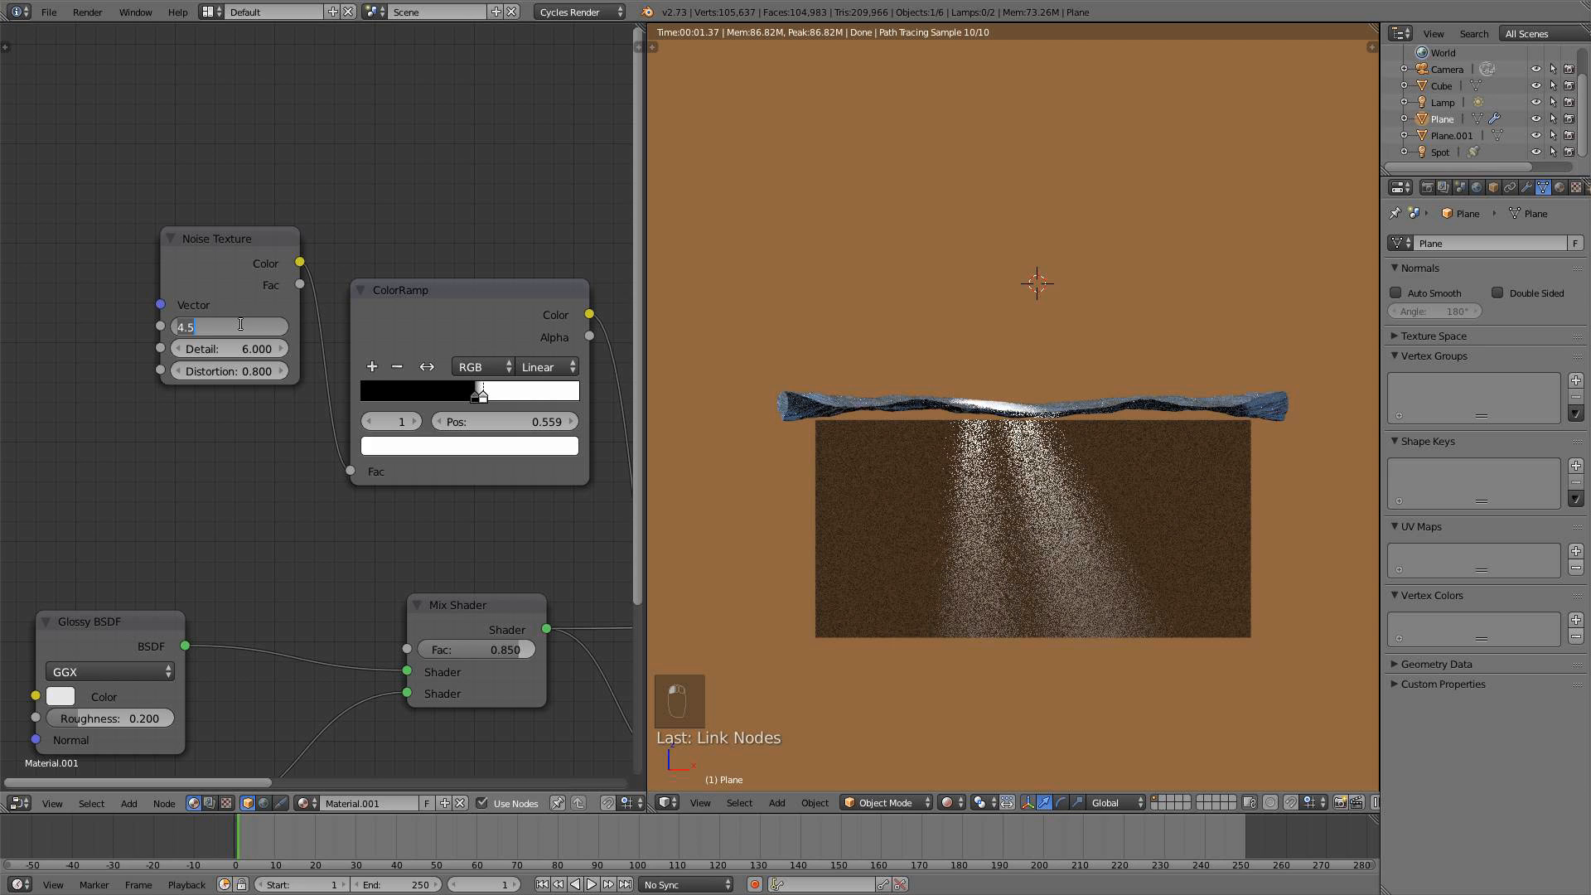
pyautogui.write('2.5')
pyautogui.press('Return')
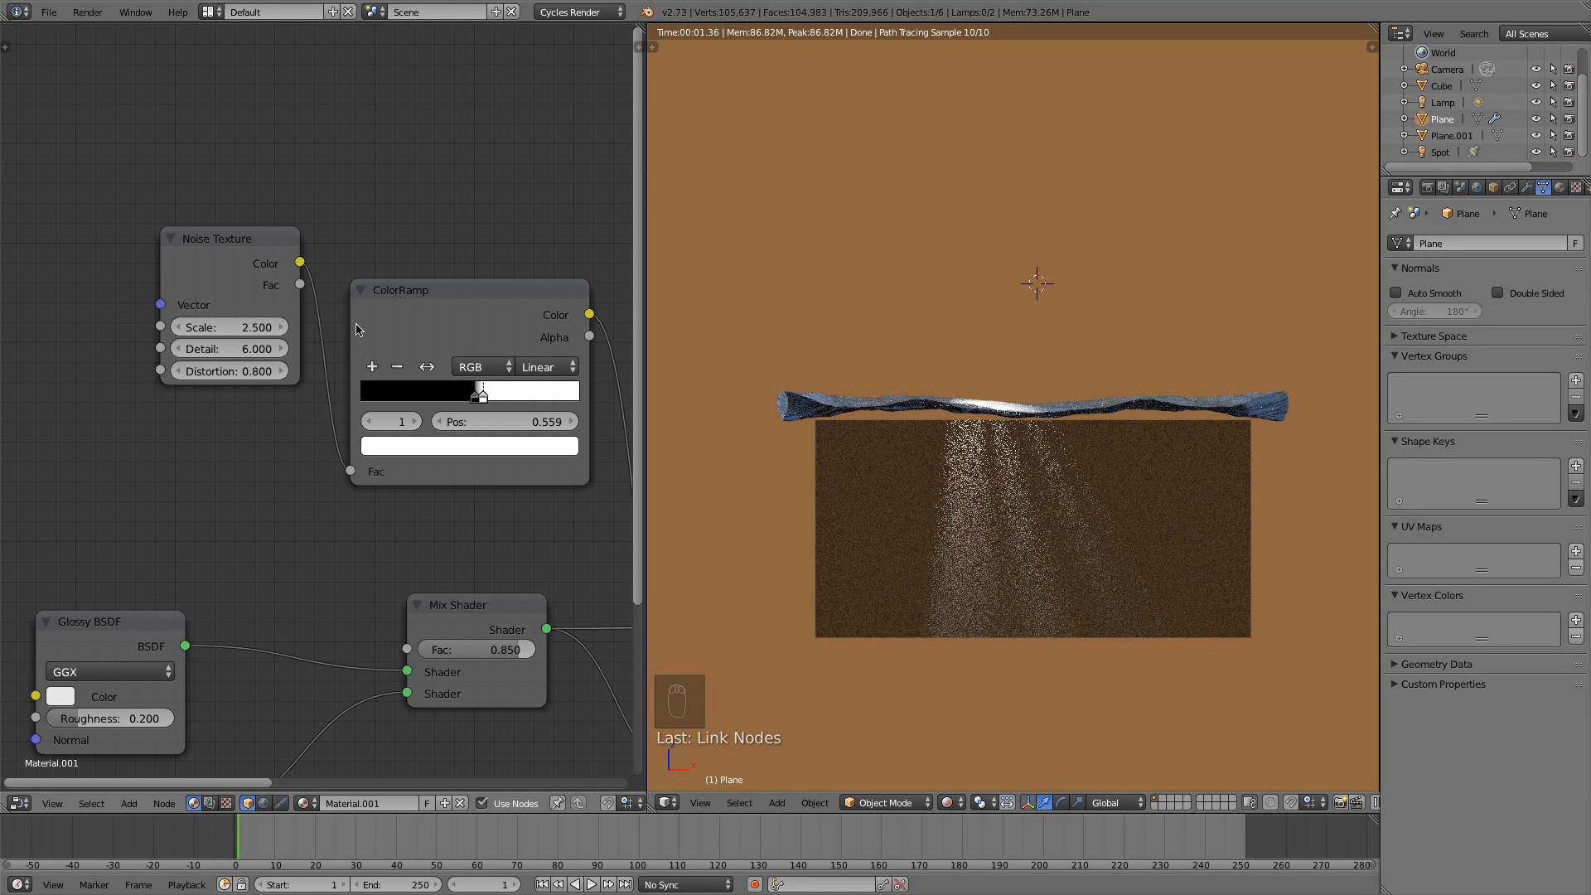
# Lower the Noise Texture's scale to 2.2 in small increments
pyautogui.click(253, 326)
pyautogui.click(256, 266)
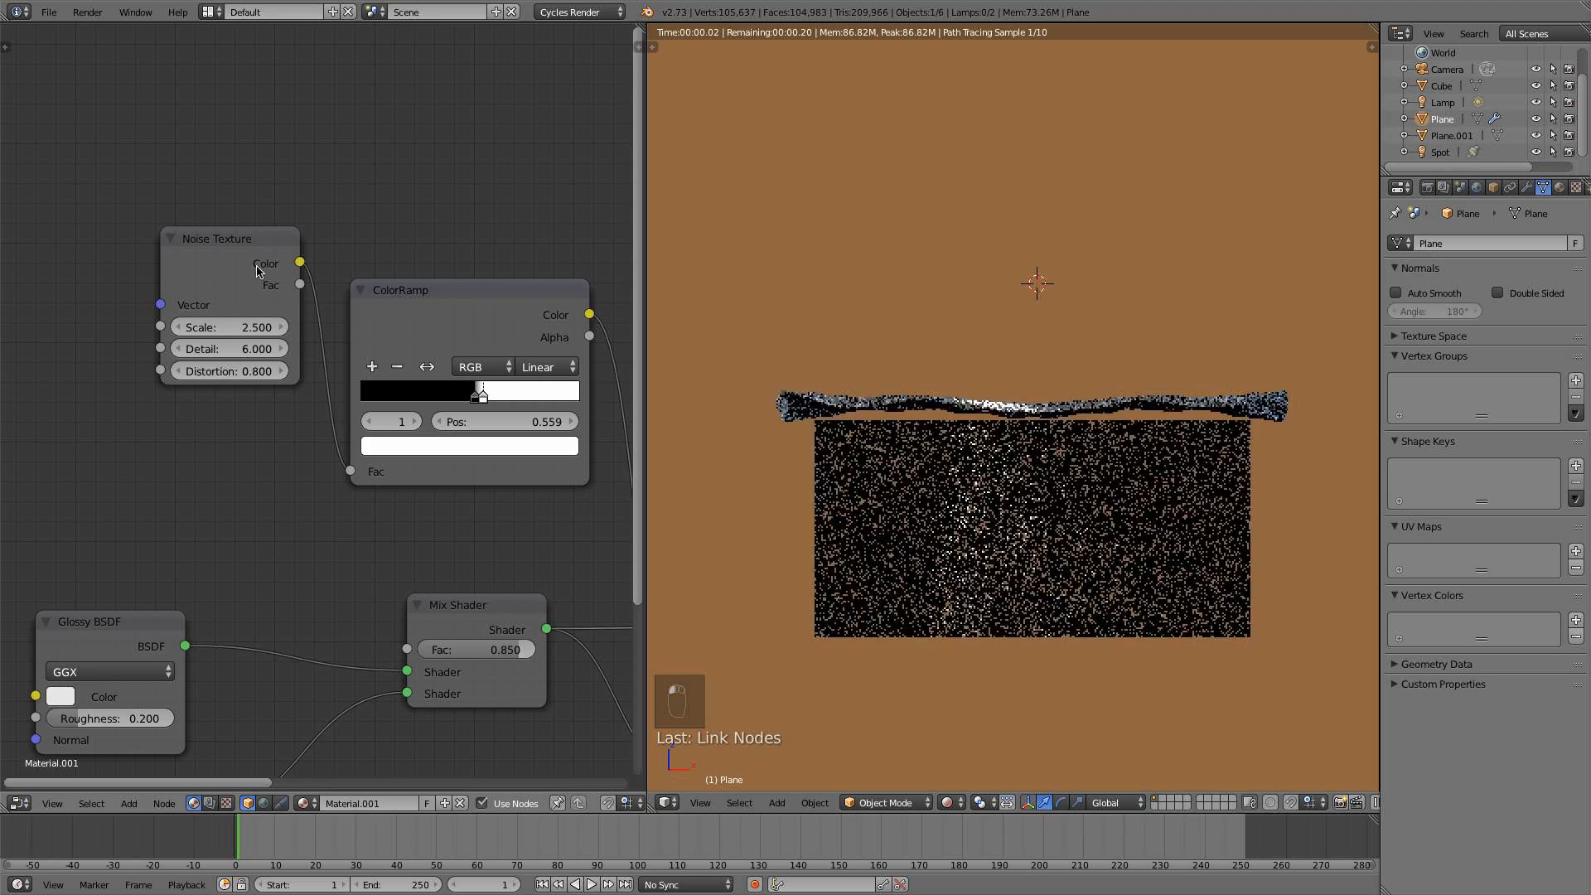
pyautogui.click(175, 328)
pyautogui.click(175, 328)
pyautogui.click(175, 328)
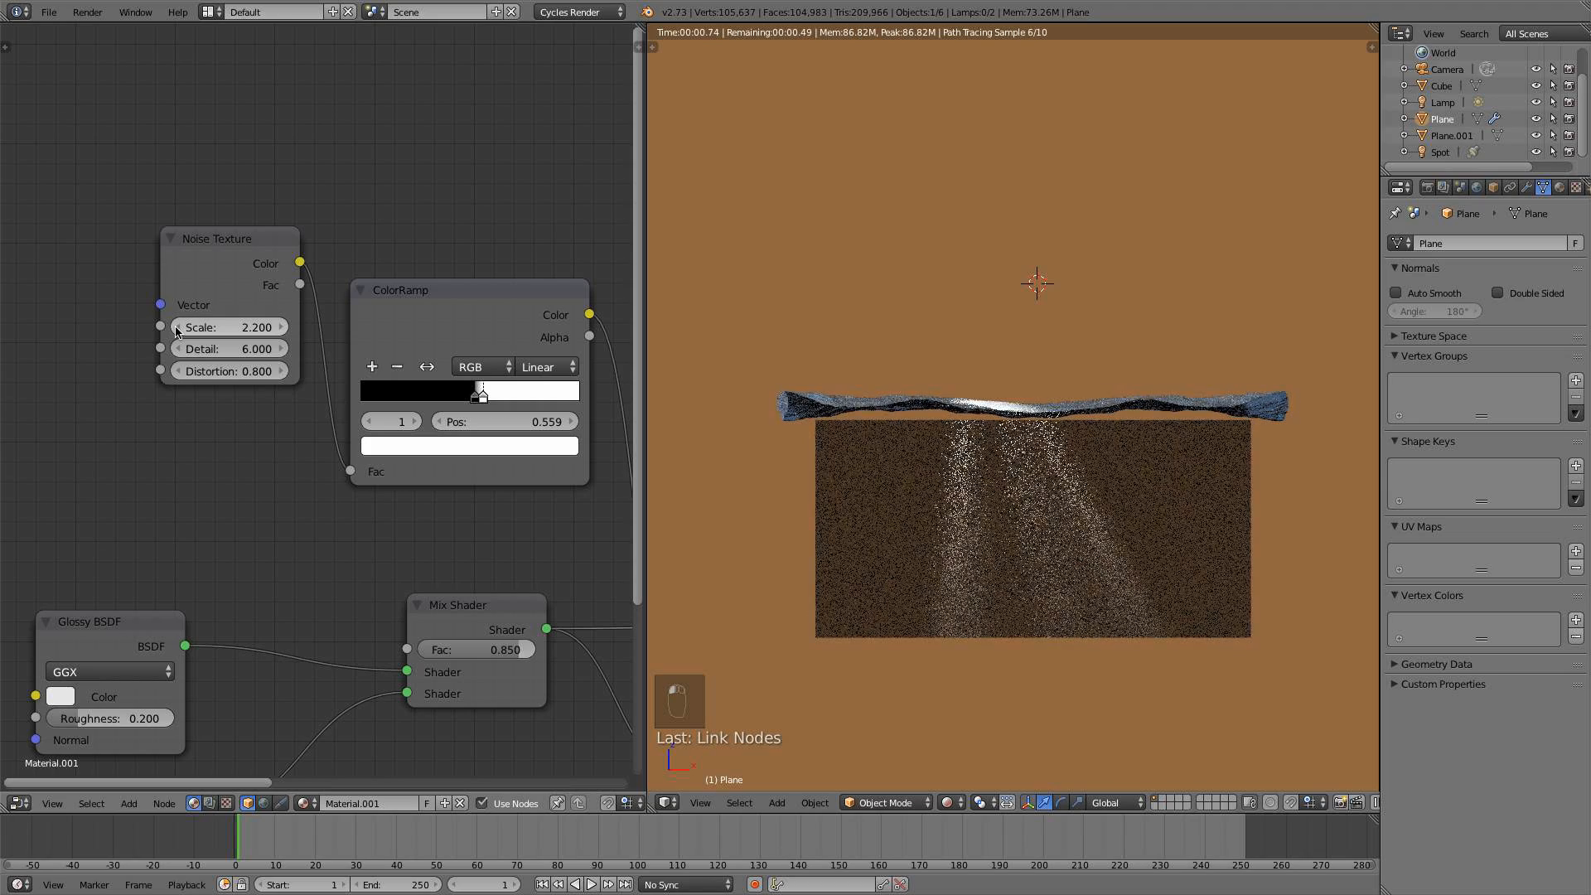
# Raise the Noise Texture's scale to 4.3 in small increments while watching the light rays in the rendered preview
pyautogui.click(279, 328)
pyautogui.click(279, 328)
pyautogui.click(279, 328)
pyautogui.click(279, 328)
pyautogui.click(278, 327)
pyautogui.click(278, 327)
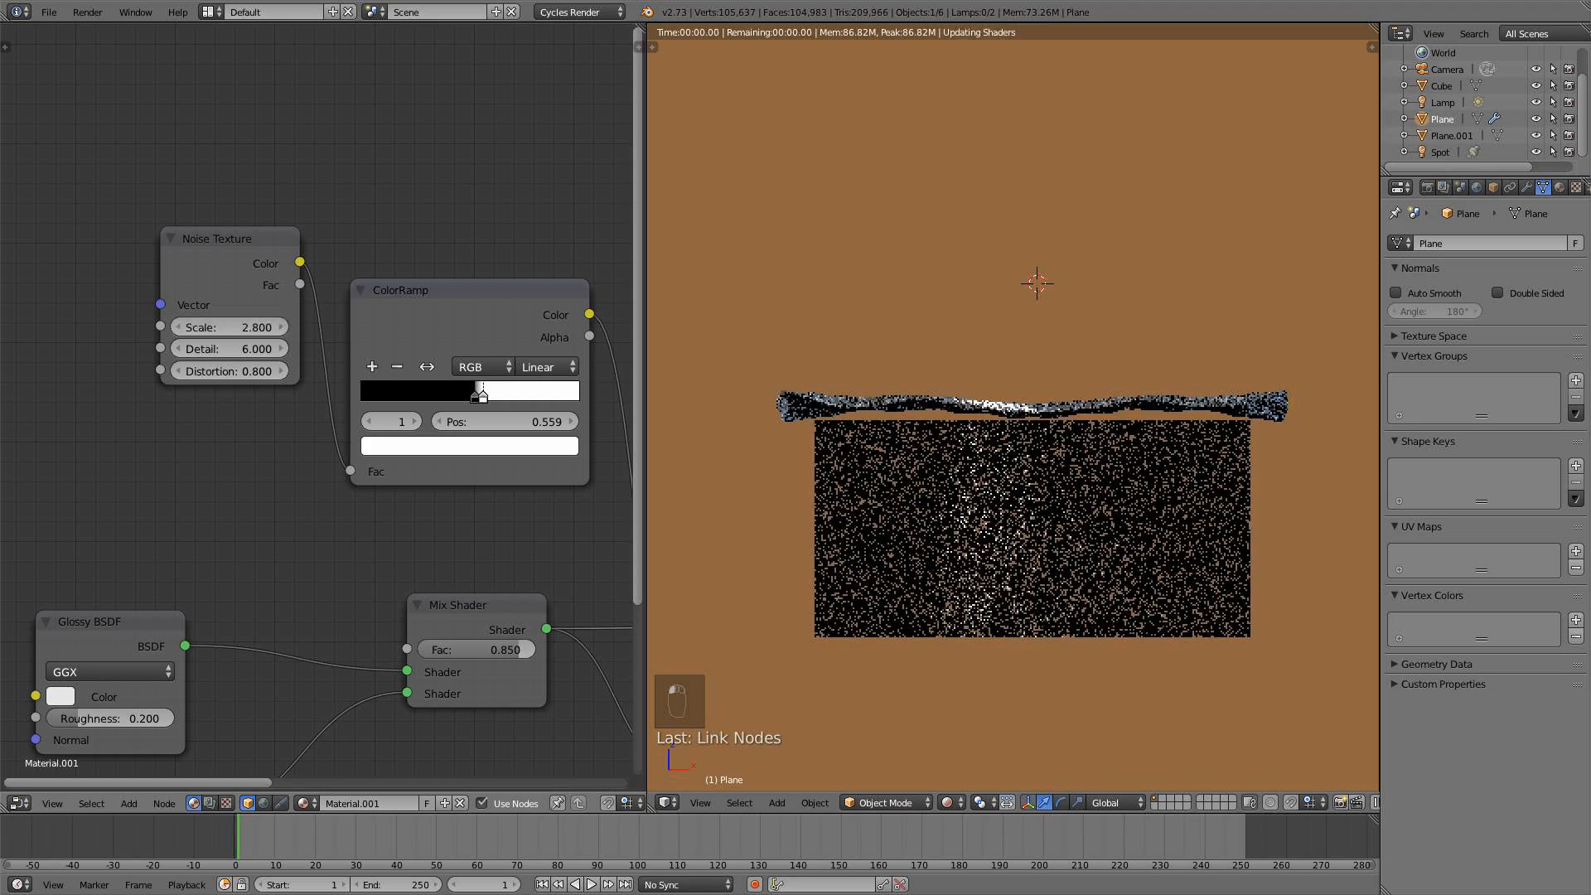
pyautogui.click(279, 328)
pyautogui.click(278, 328)
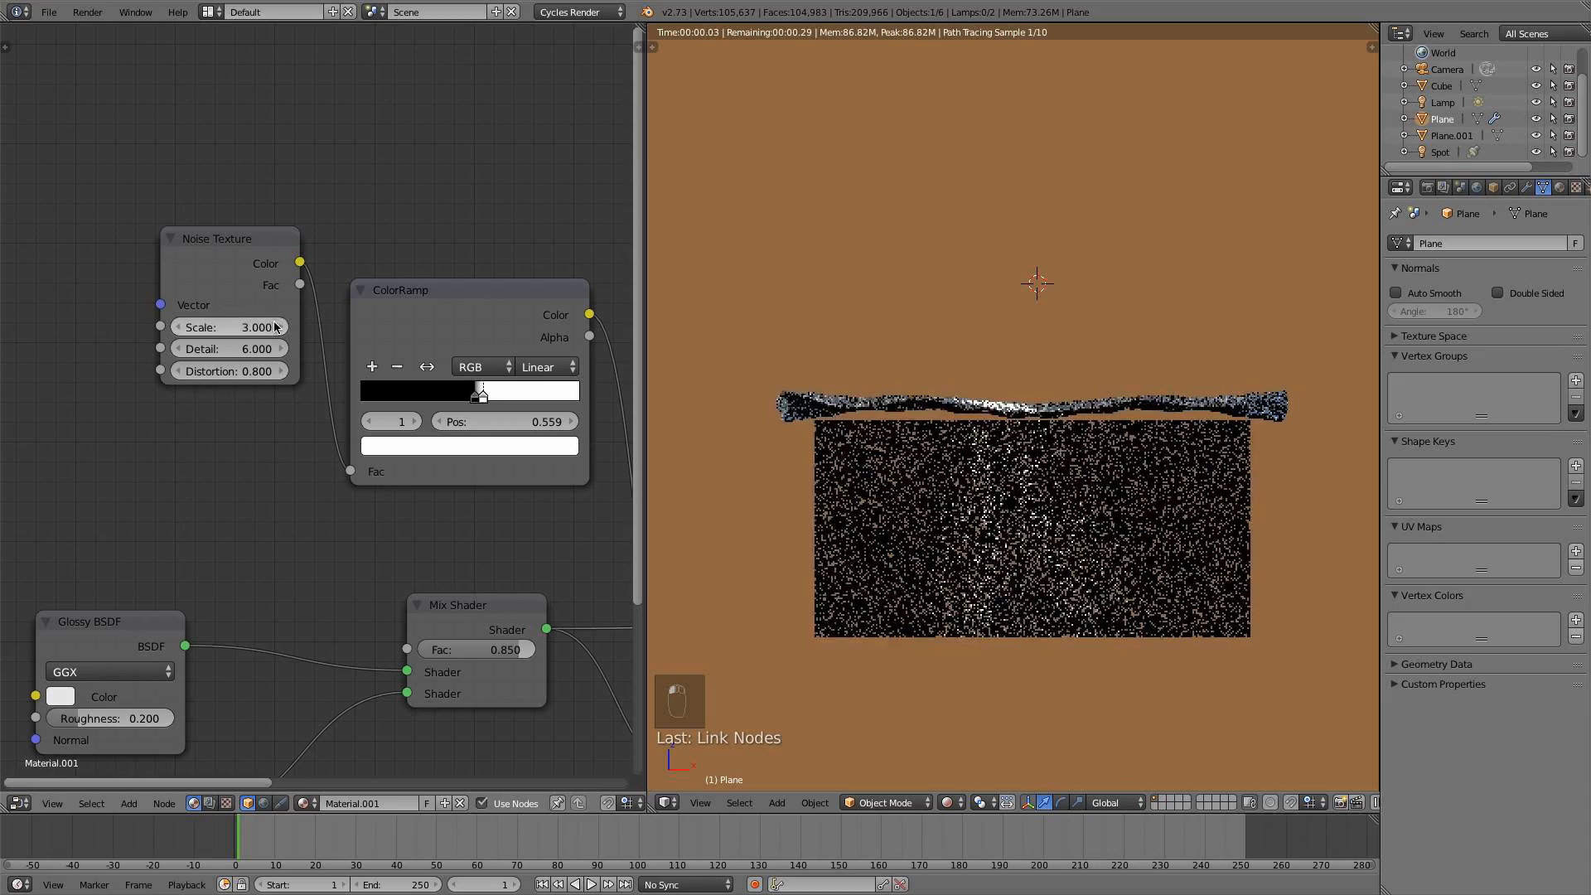
pyautogui.click(278, 327)
pyautogui.click(278, 328)
pyautogui.click(278, 328)
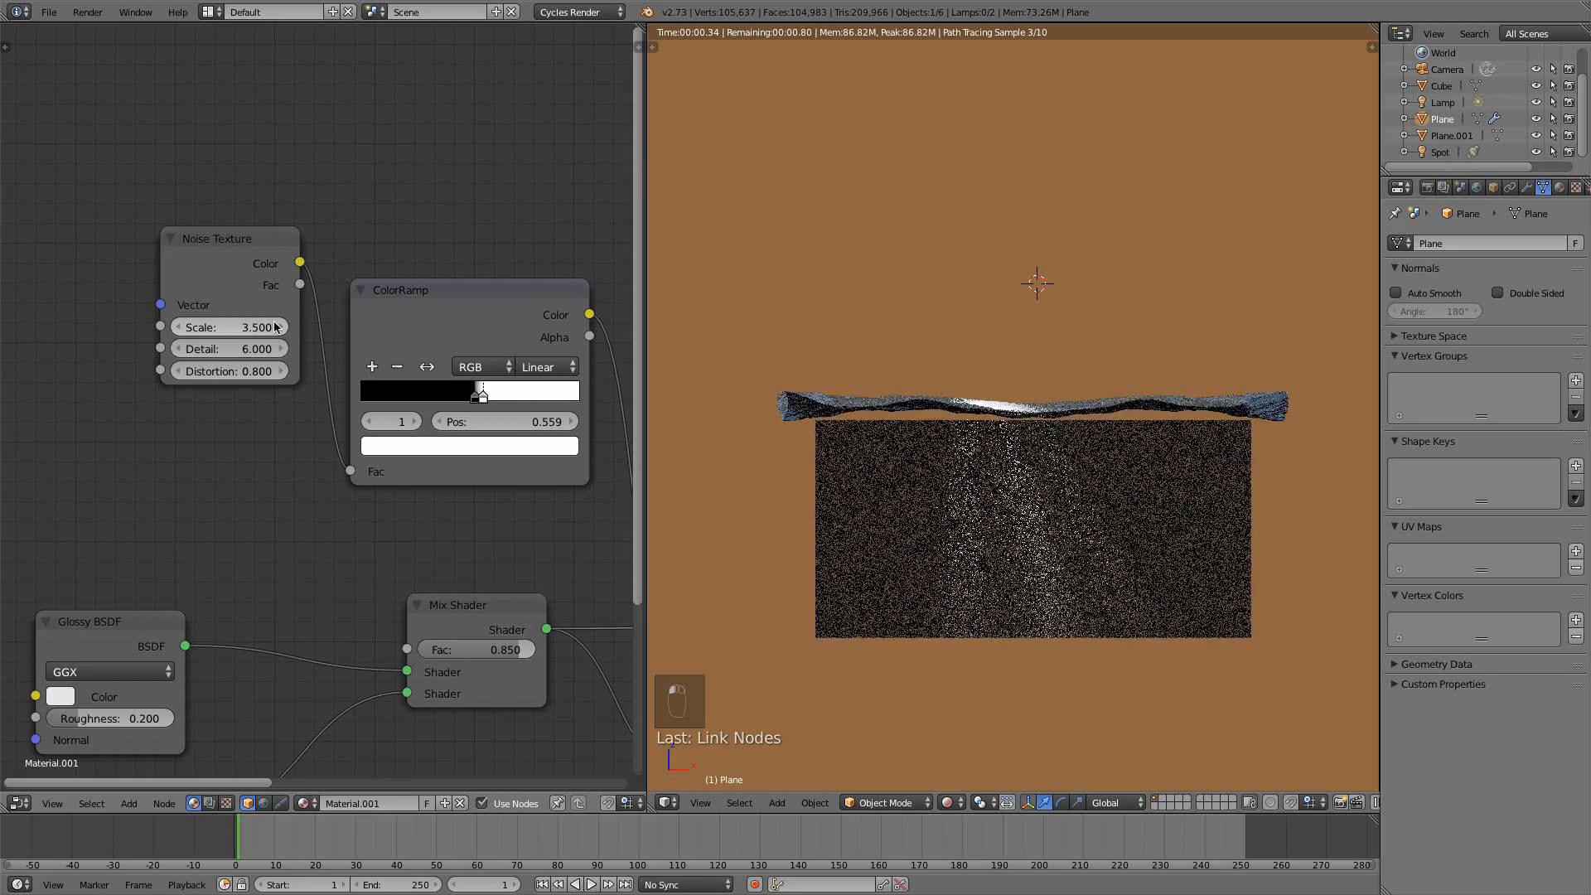
pyautogui.click(277, 327)
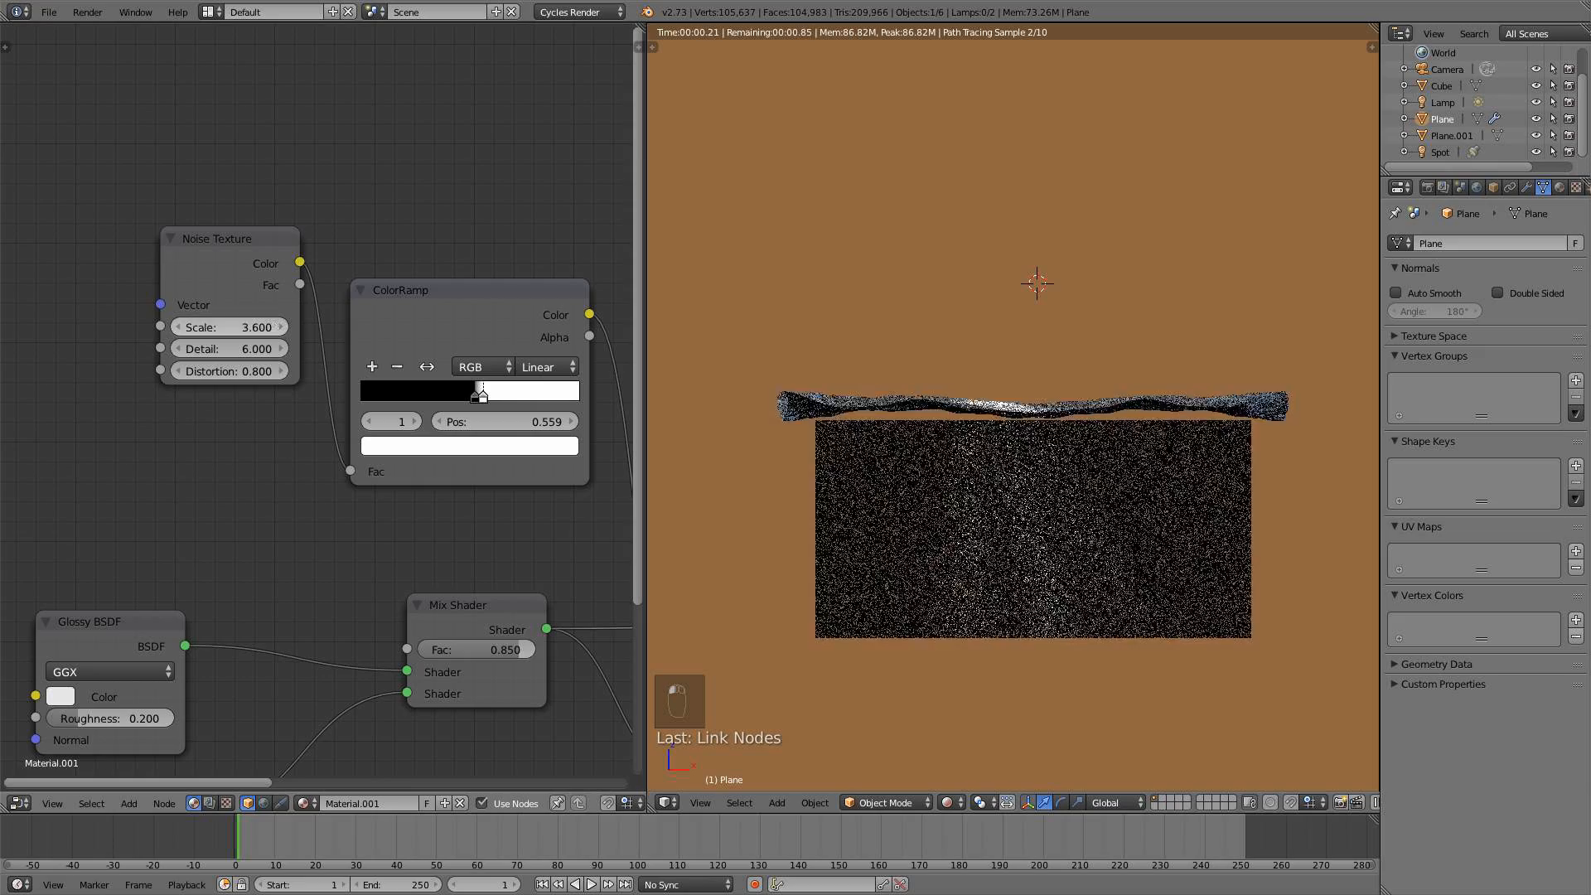
pyautogui.click(278, 328)
pyautogui.click(278, 328)
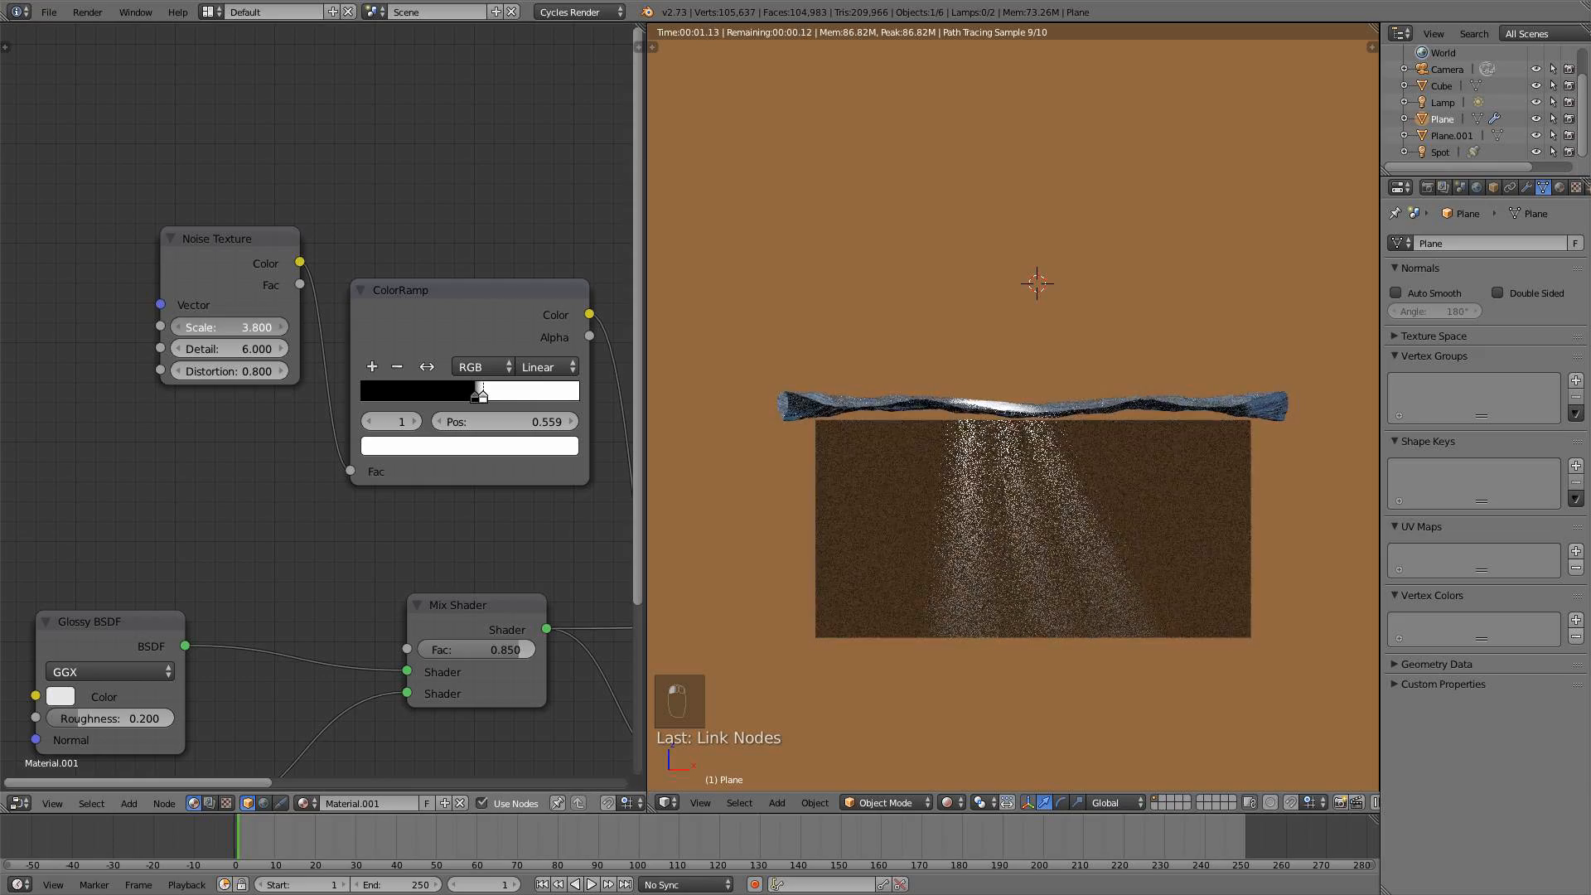
pyautogui.click(277, 327)
pyautogui.click(278, 327)
pyautogui.click(278, 328)
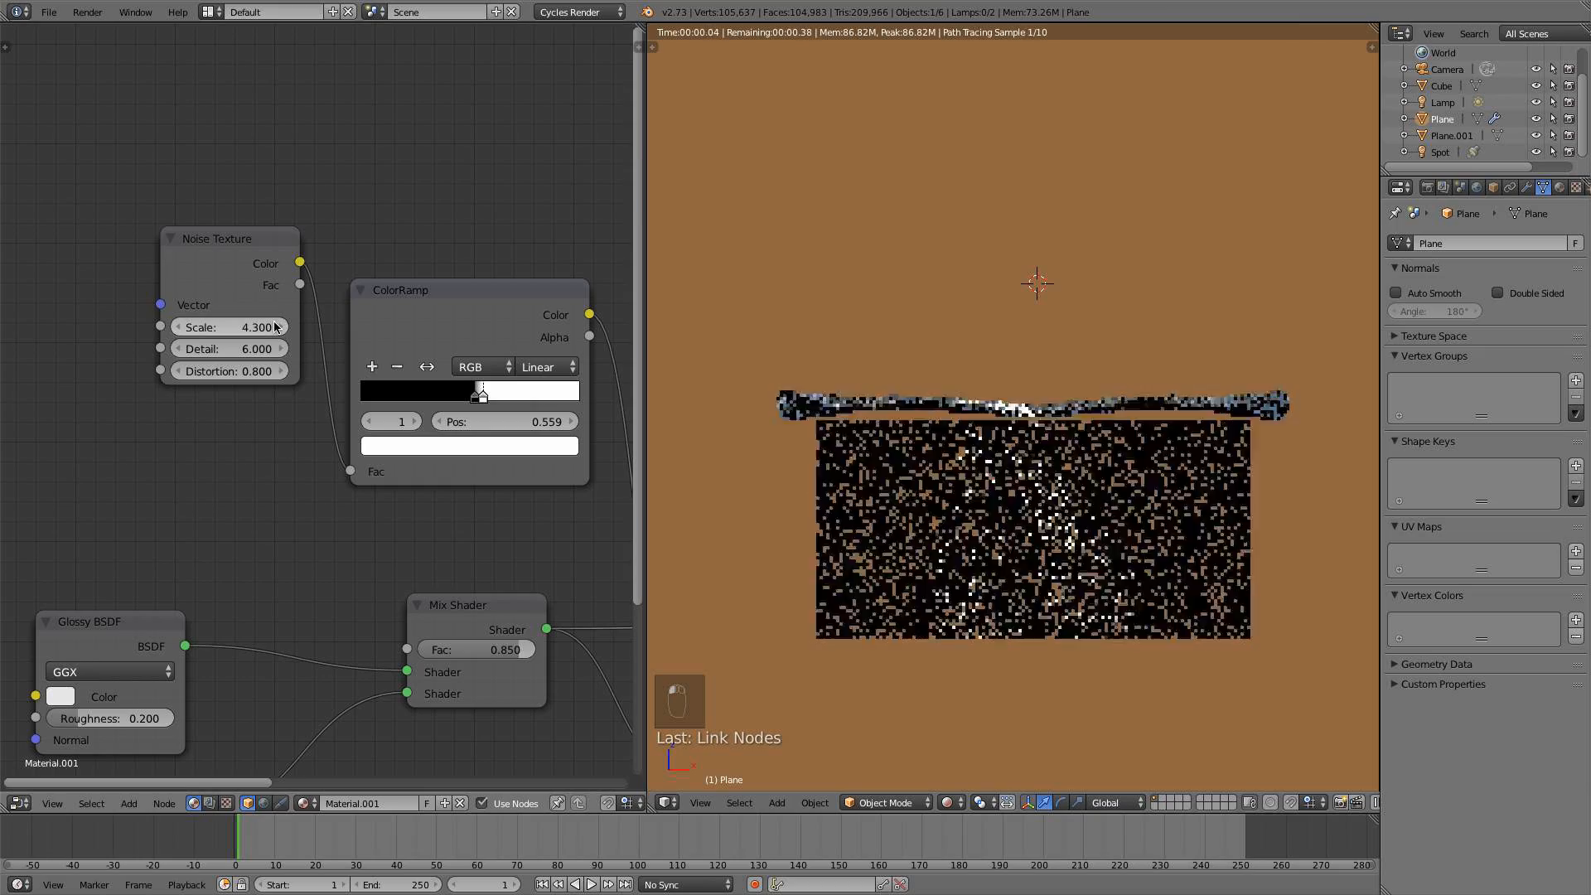
# Raise the Noise Texture's scale to 6.1 in small increments to compare the light rays
pyautogui.click(278, 327)
pyautogui.click(278, 327)
pyautogui.click(277, 327)
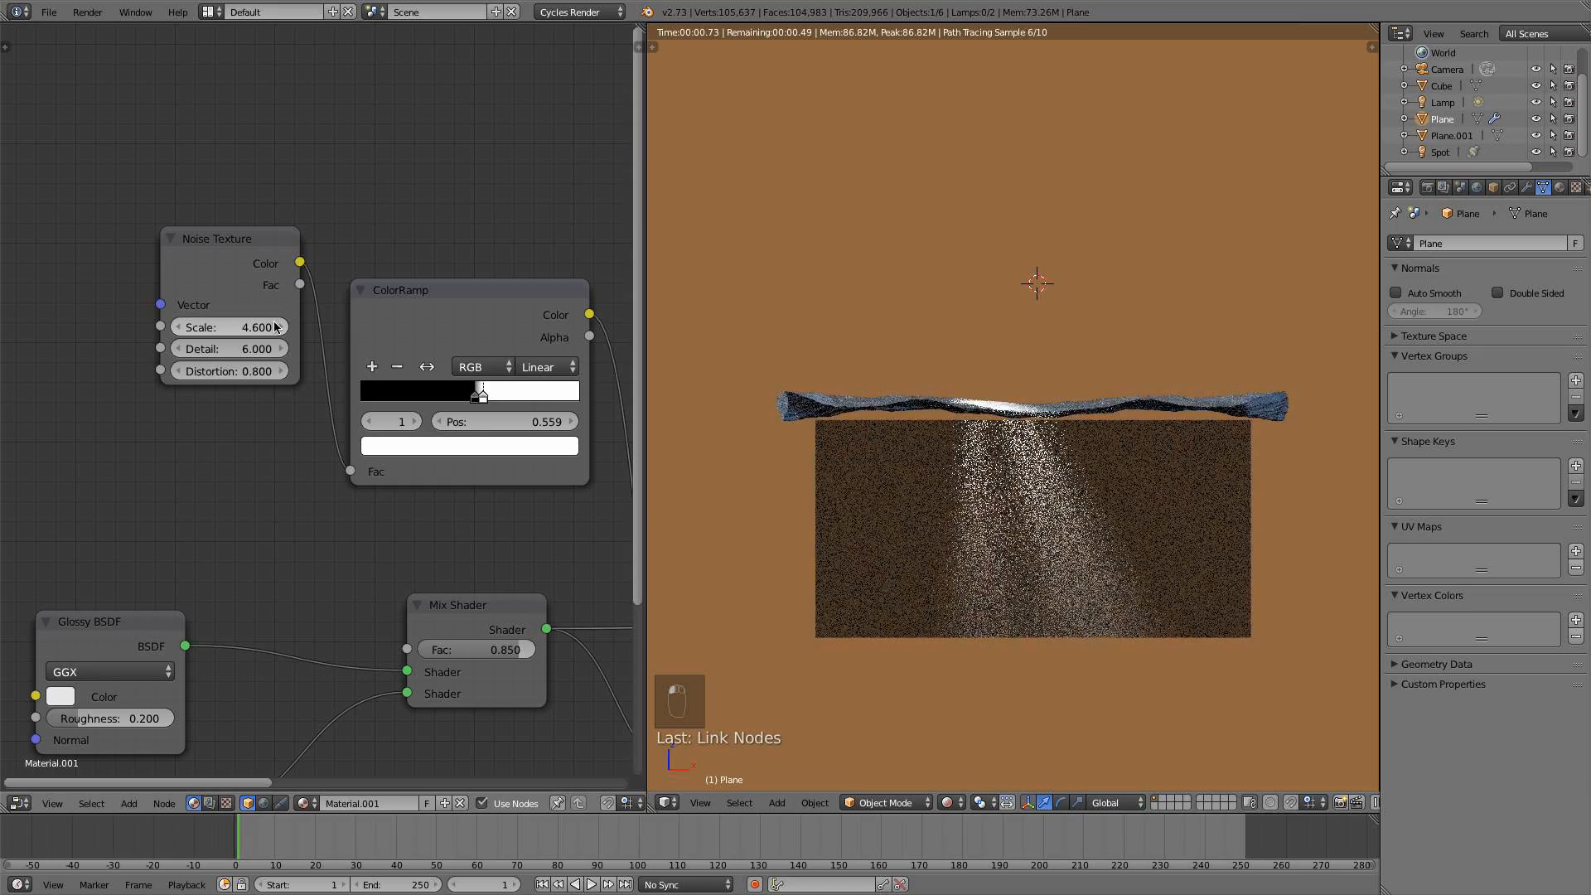
pyautogui.click(278, 328)
pyautogui.click(277, 328)
pyautogui.click(277, 328)
pyautogui.click(278, 328)
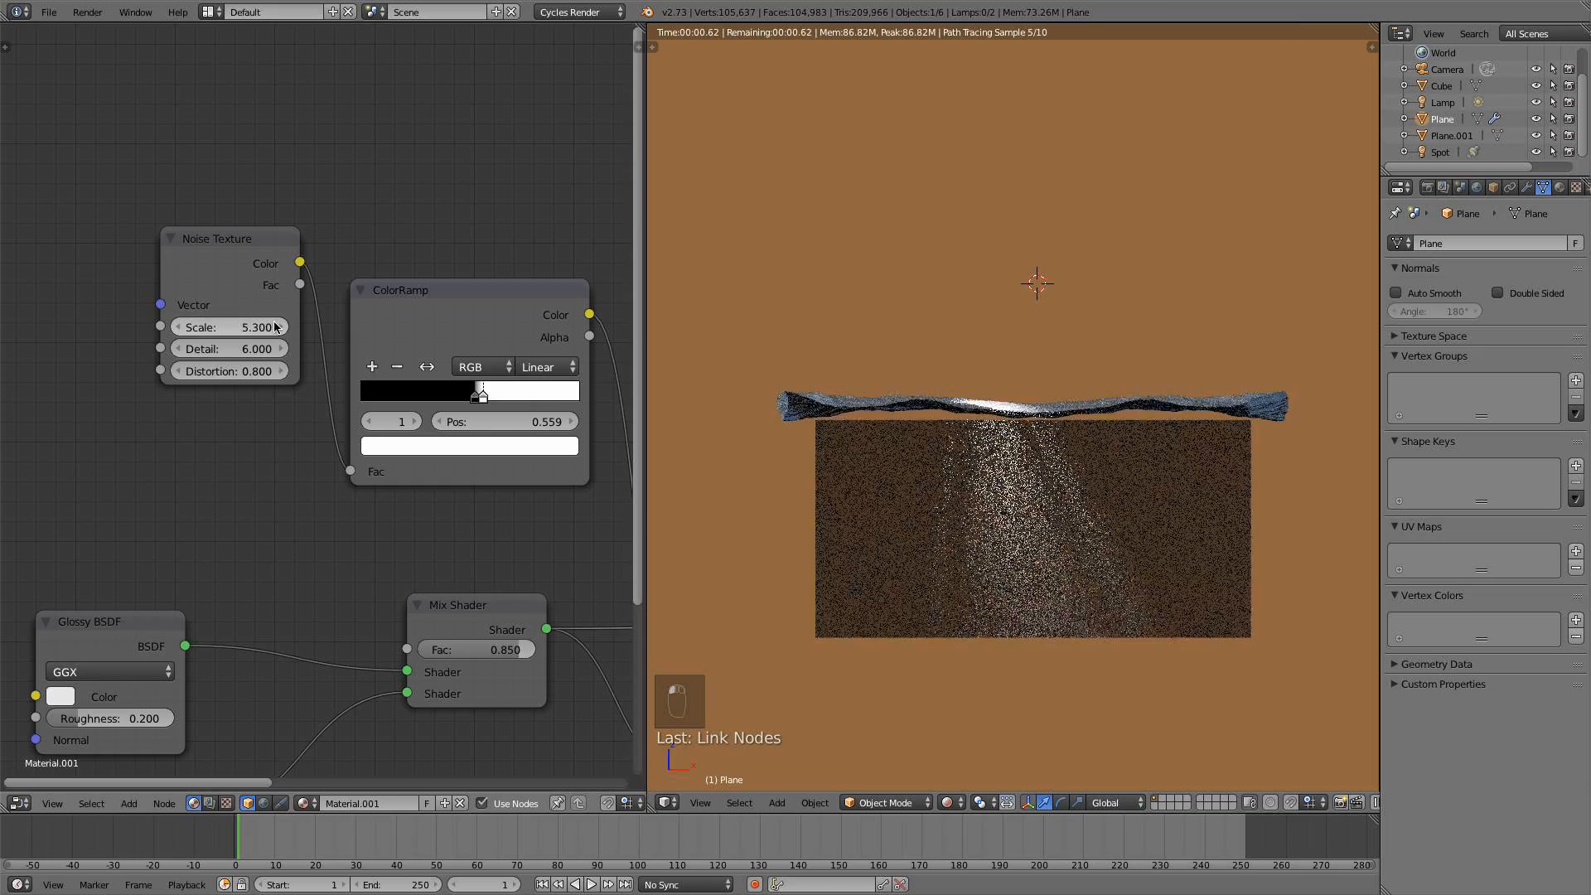
pyautogui.click(278, 328)
pyautogui.click(278, 327)
pyautogui.click(277, 328)
pyautogui.click(278, 327)
pyautogui.click(278, 327)
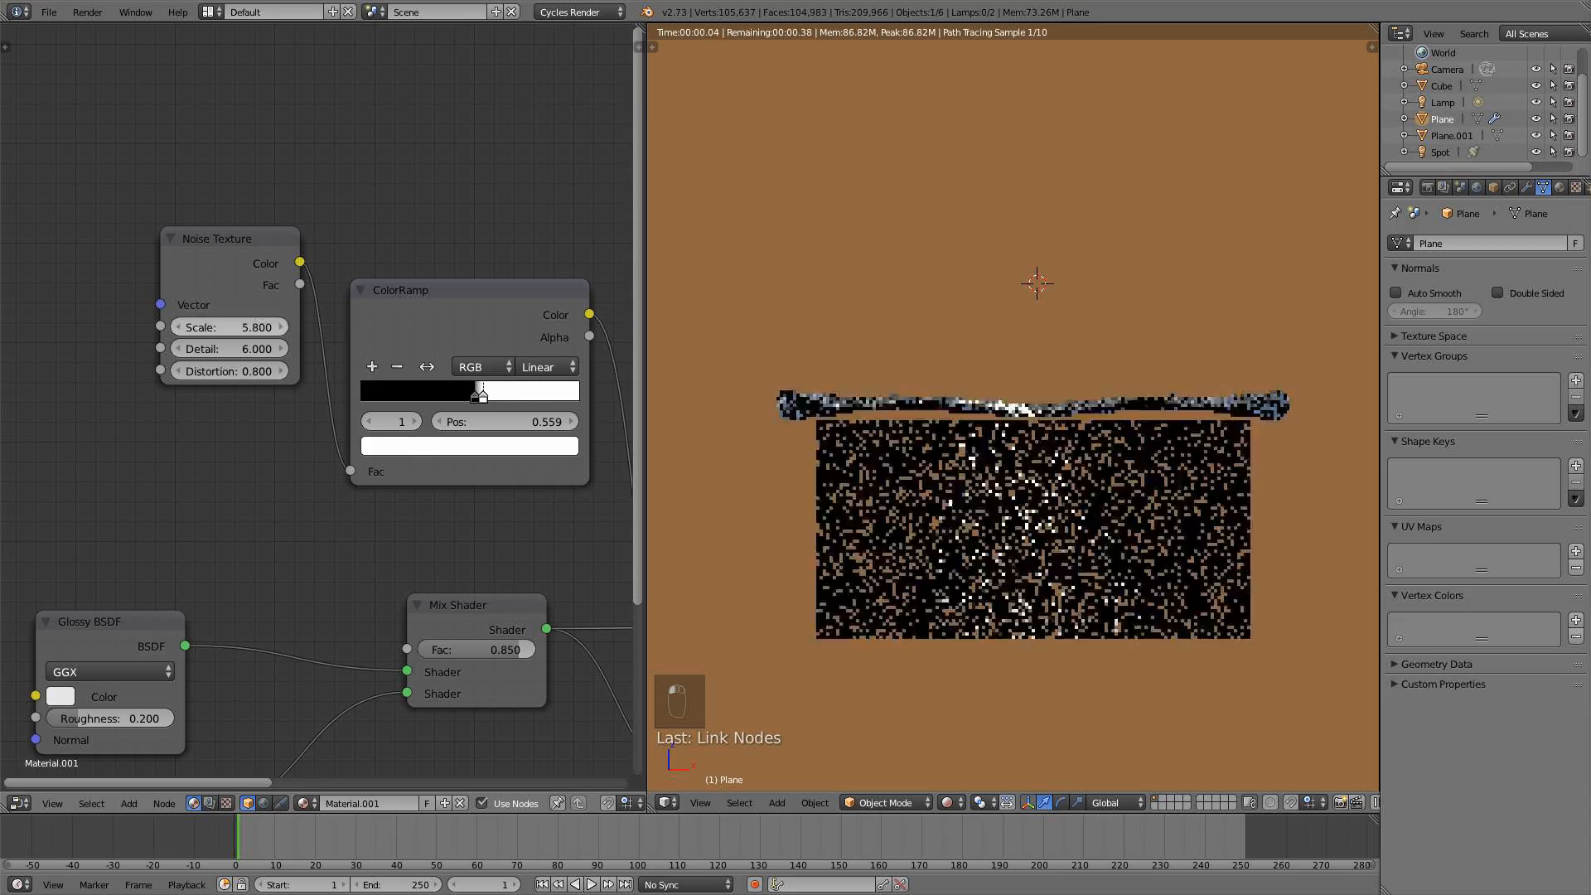
pyautogui.click(278, 327)
pyautogui.click(278, 328)
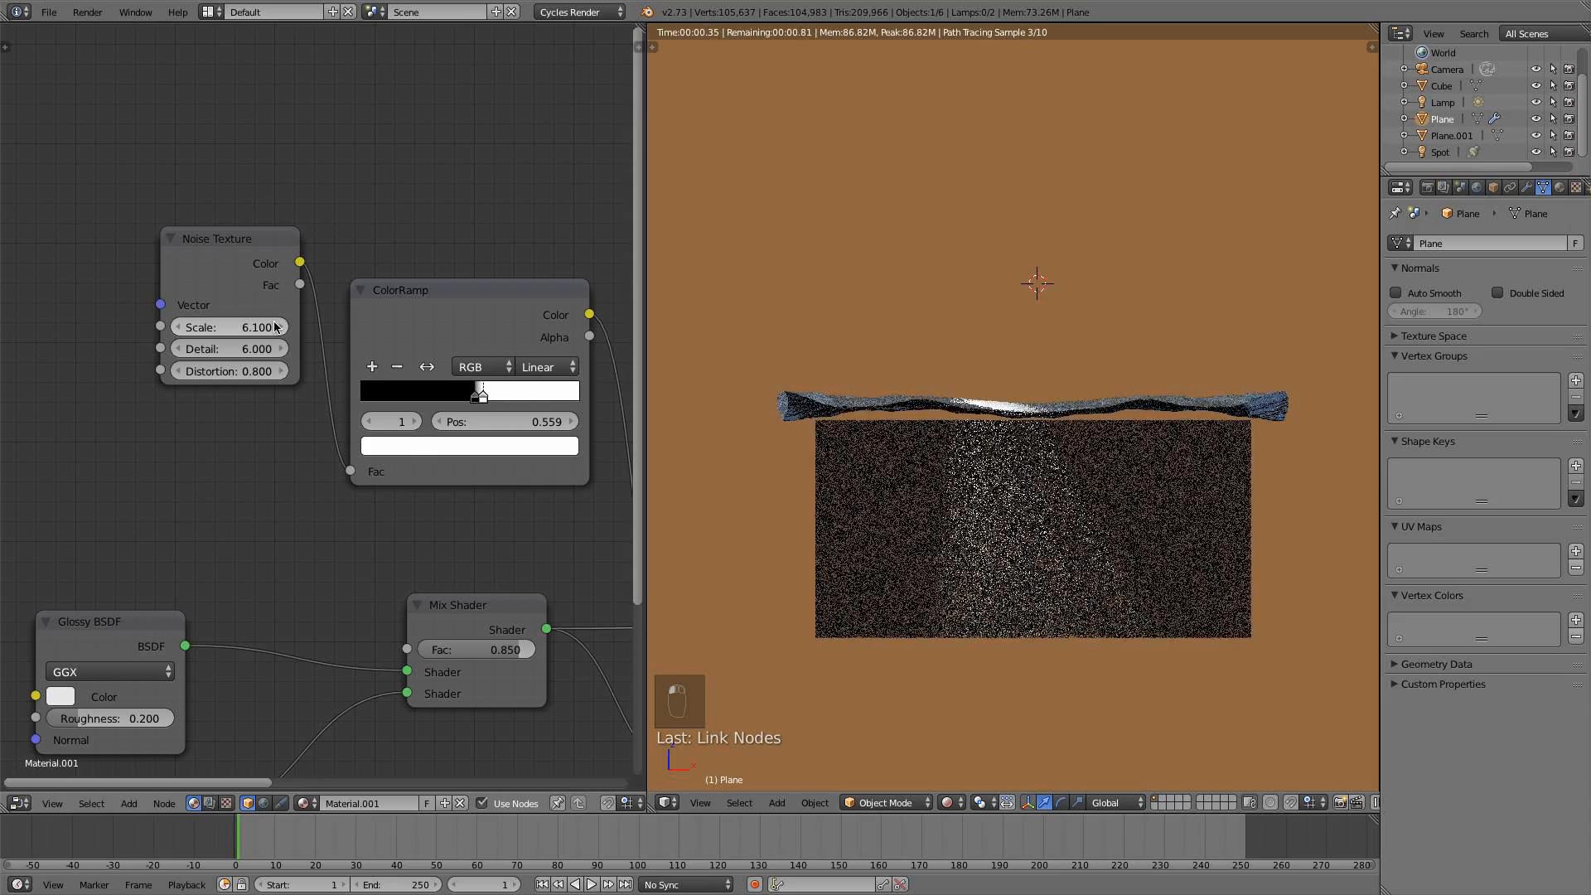
# Shift the ColorRamp's white stop to position 0.577 and its black stop to position 0.564
pyautogui.moveTo(394, 531); pyautogui.dragTo(352, 528, button='middle')
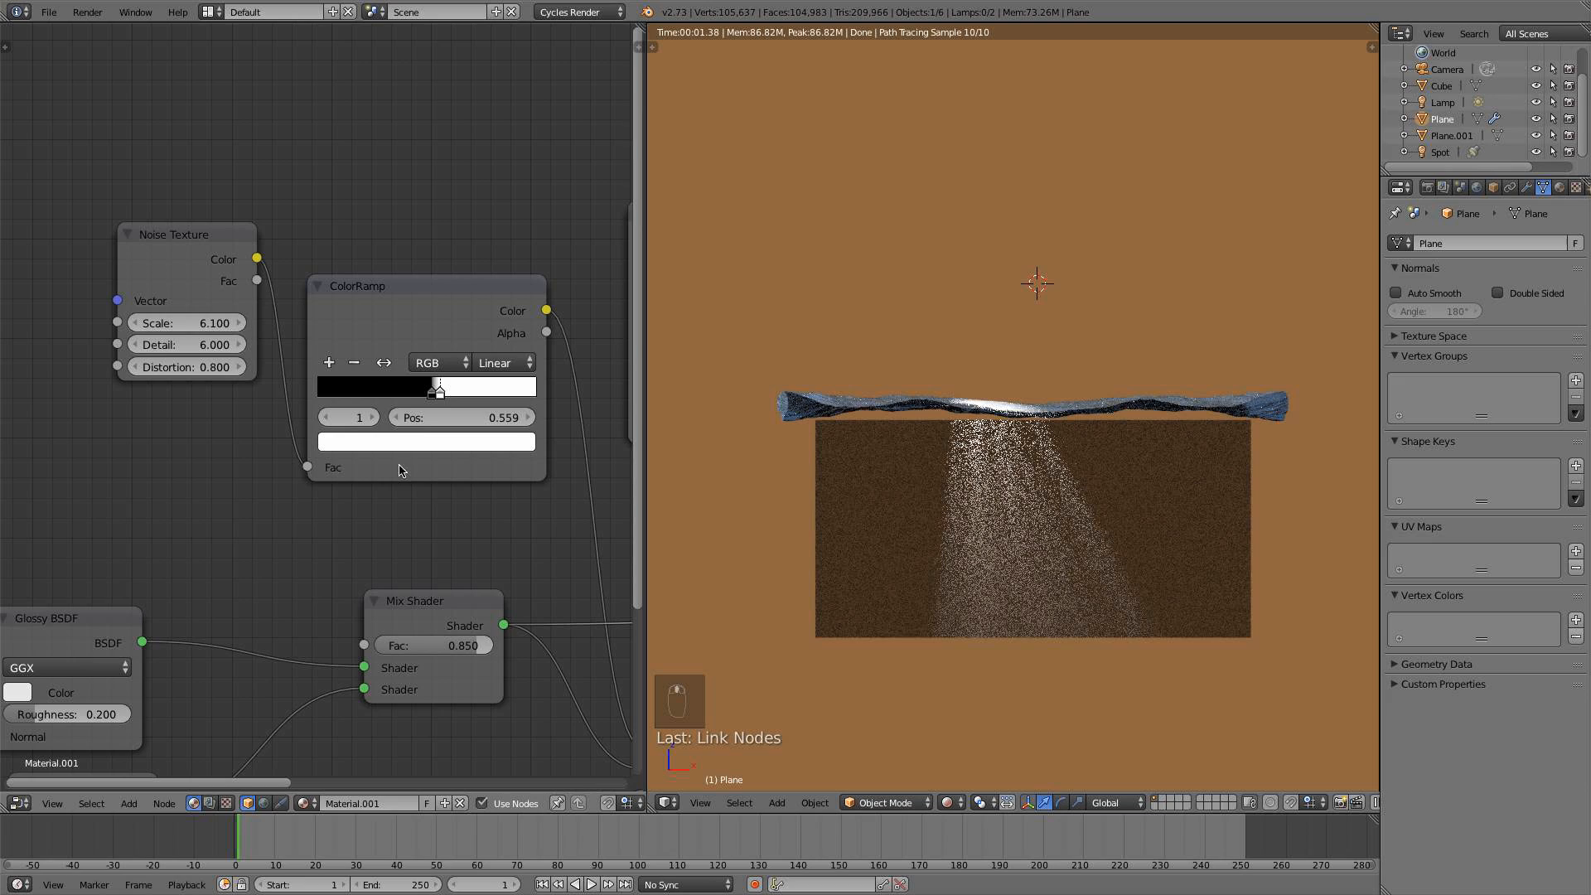
pyautogui.click(446, 399)
pyautogui.moveTo(446, 400)
pyautogui.mouseDown()
pyautogui.moveTo(482, 391)
pyautogui.moveTo(454, 392)
pyautogui.mouseUp()
pyautogui.click(440, 393)
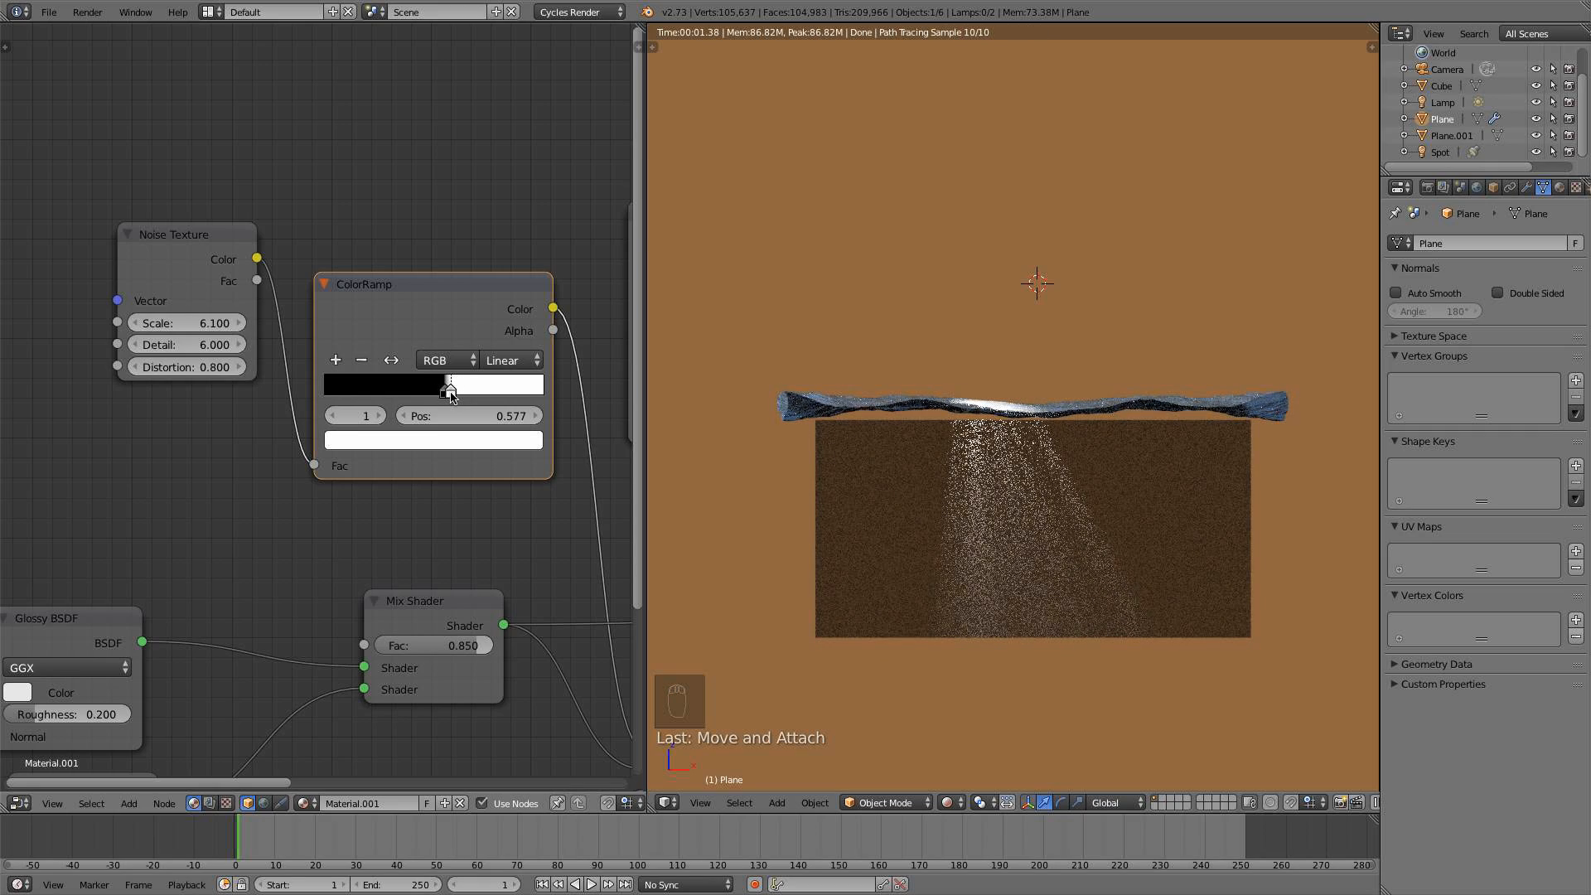
pyautogui.click(447, 393)
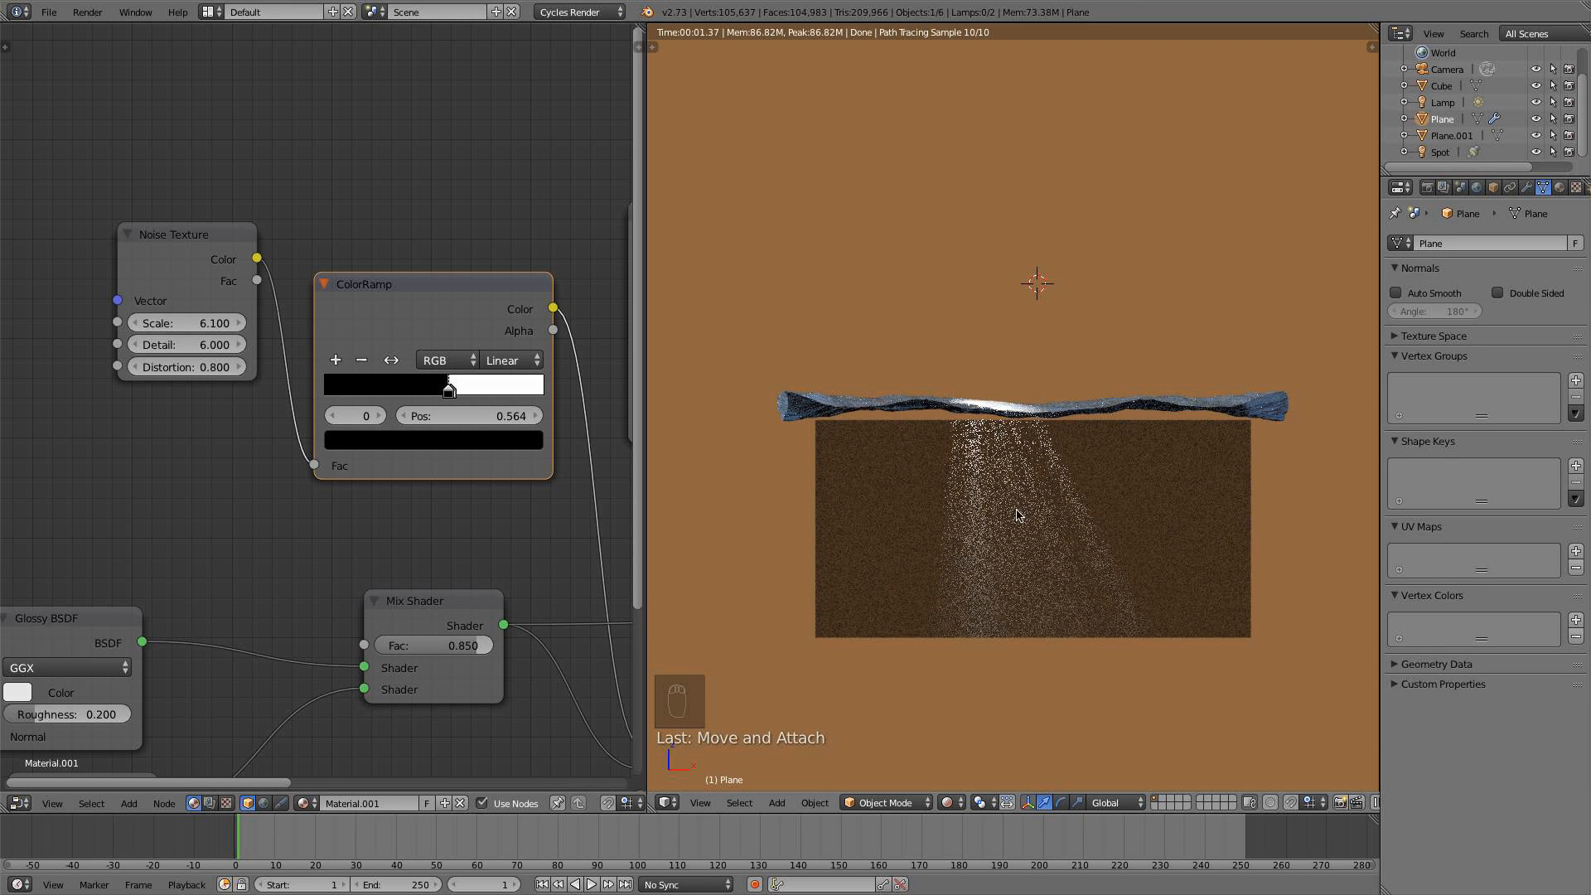
# Look through the camera and set the Cycles preview samples to 100 in the render sampling settings
pyautogui.press('KP_0')
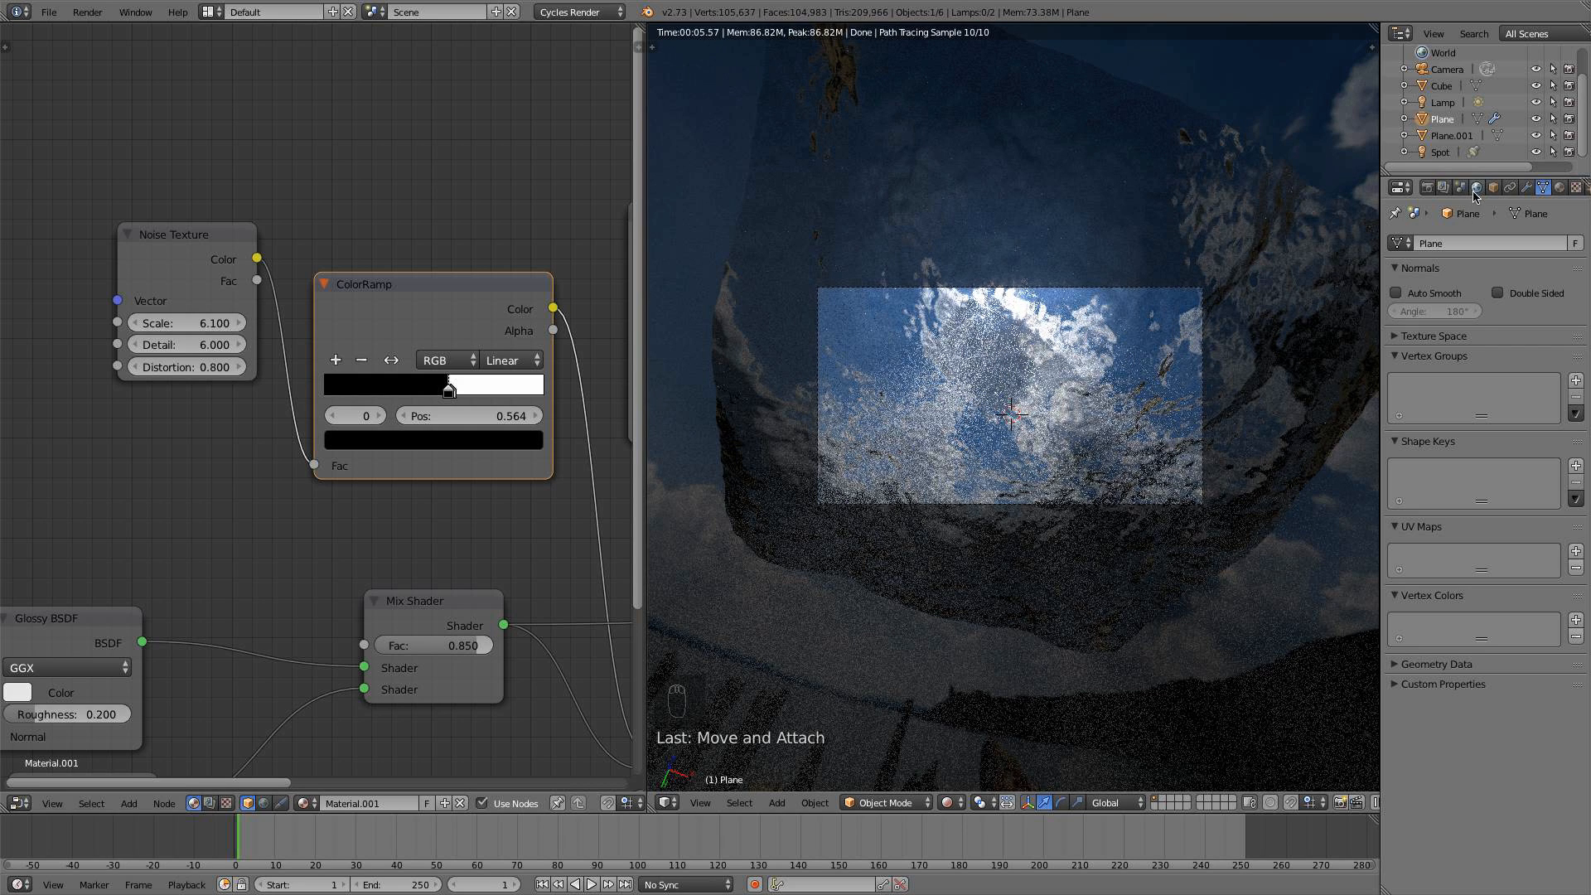
pyautogui.click(1428, 188)
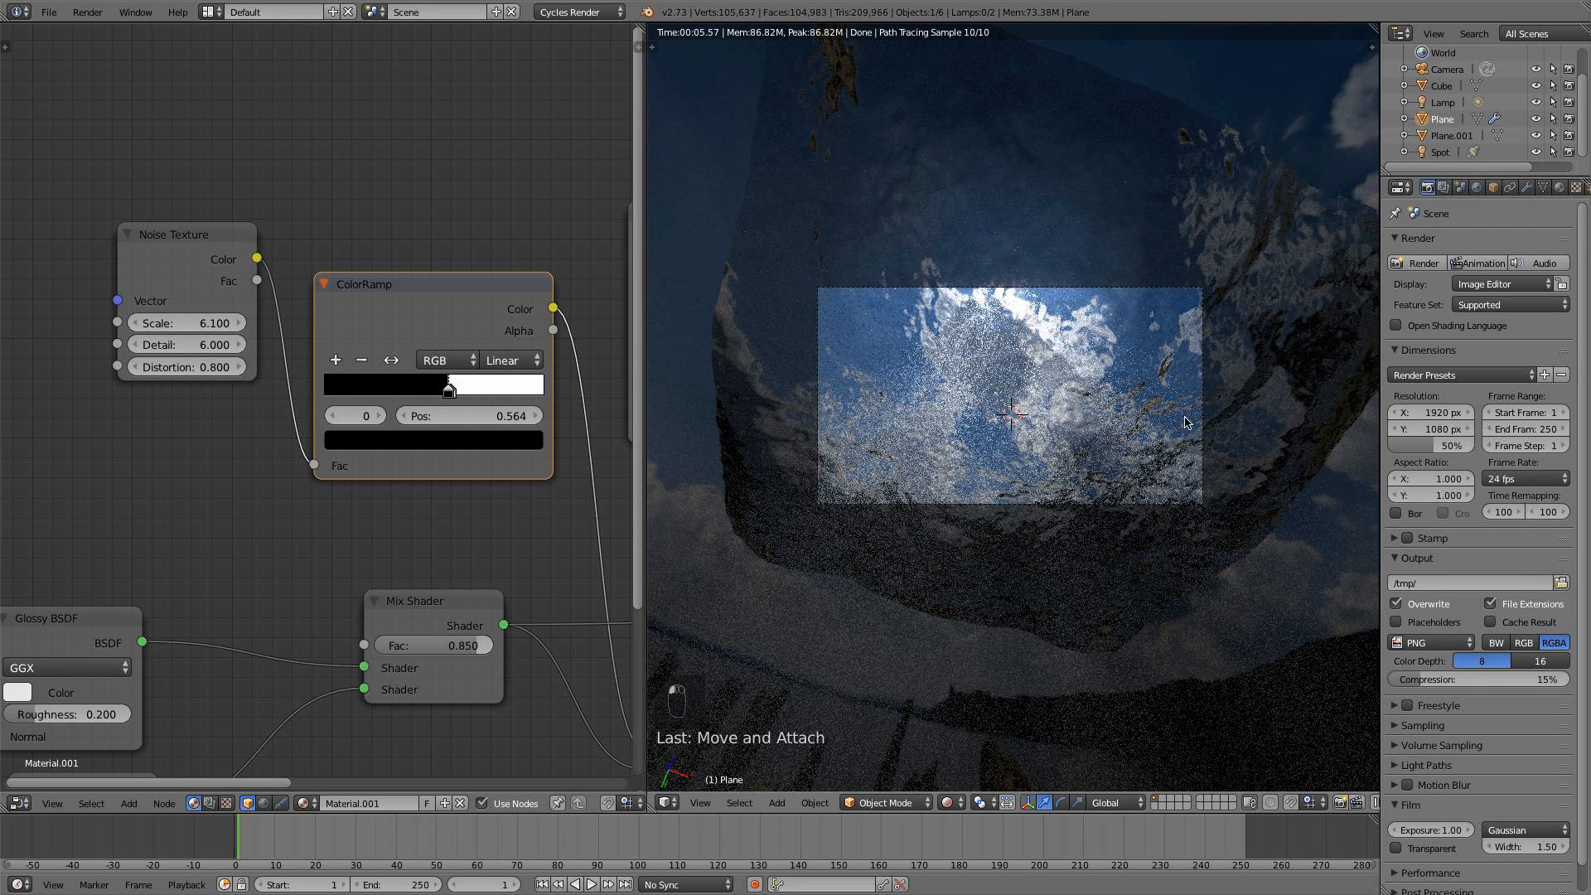
pyautogui.click(1456, 765)
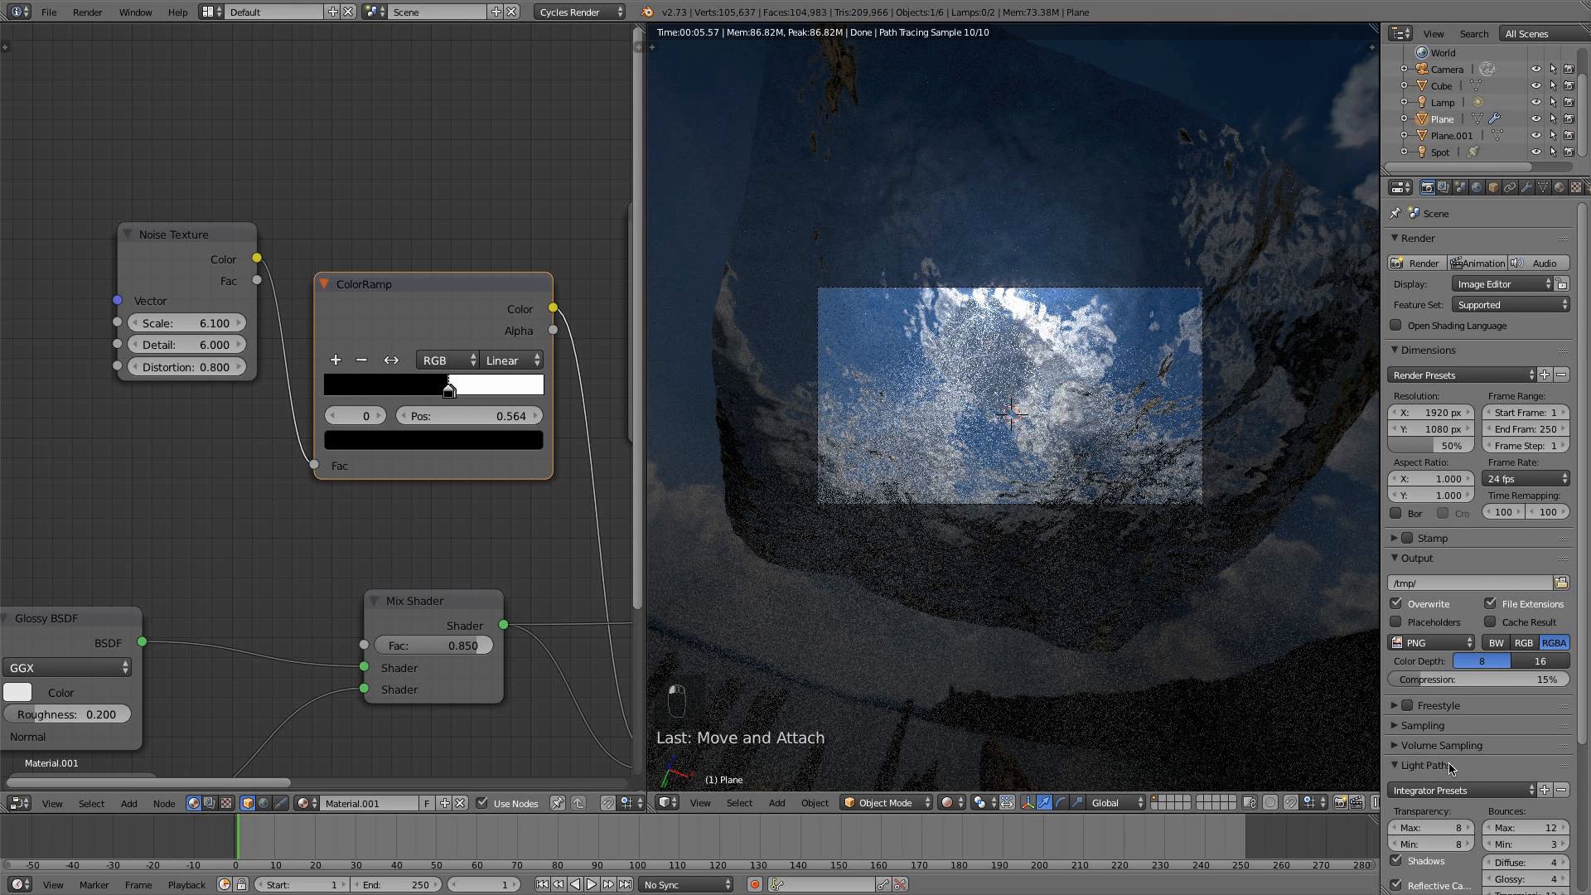
pyautogui.scroll(-3, 1507, 756)
pyautogui.click(1443, 647)
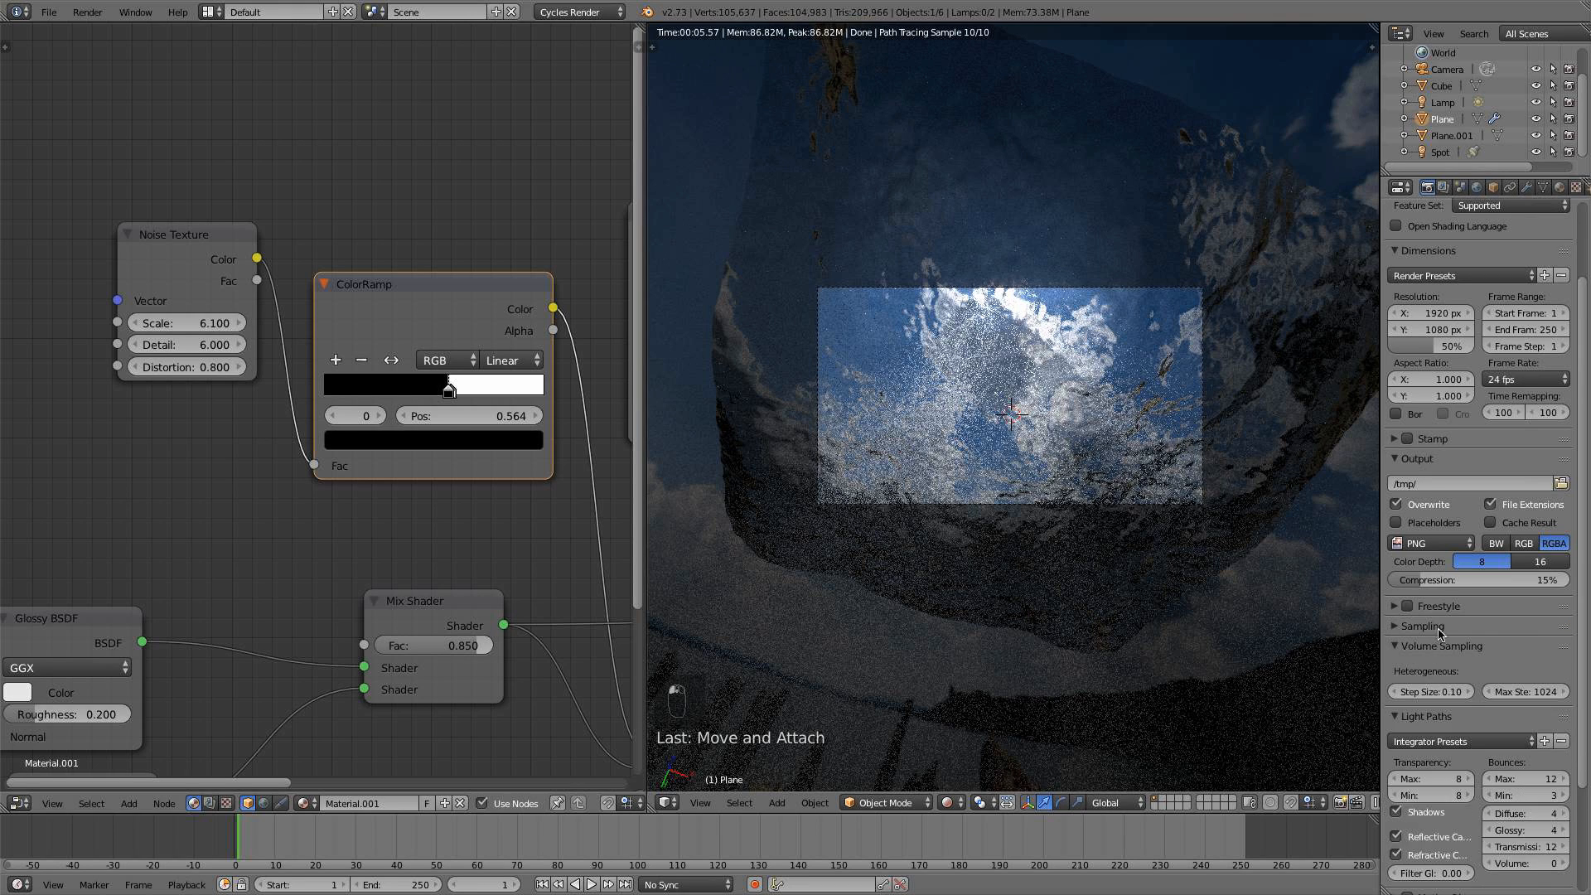
pyautogui.click(1440, 628)
pyautogui.click(1511, 724)
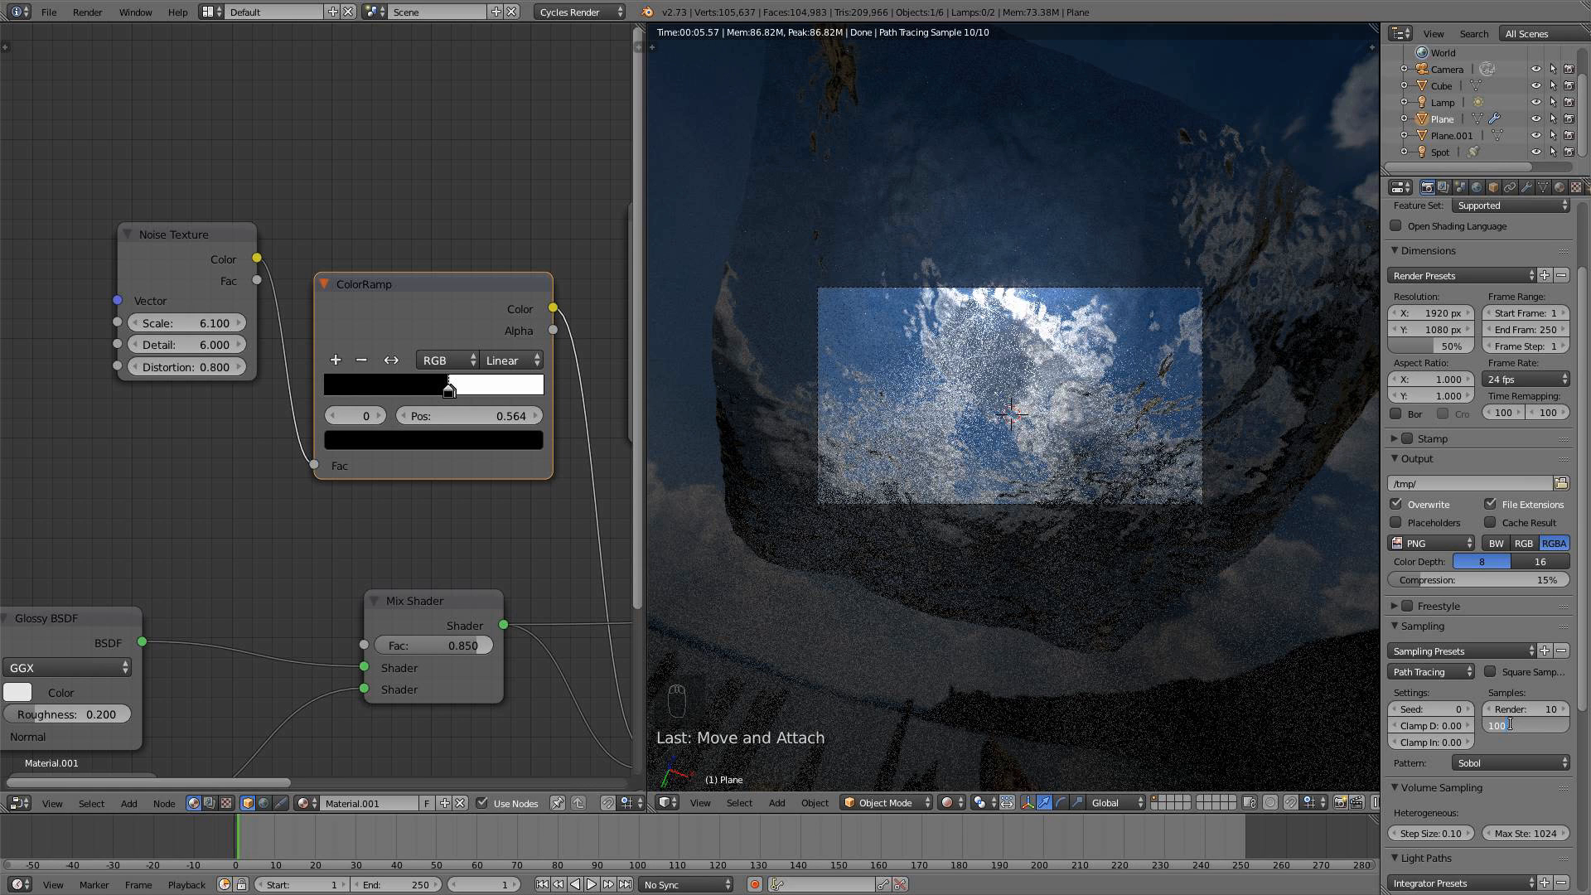
pyautogui.write('100')
pyautogui.press('Return')
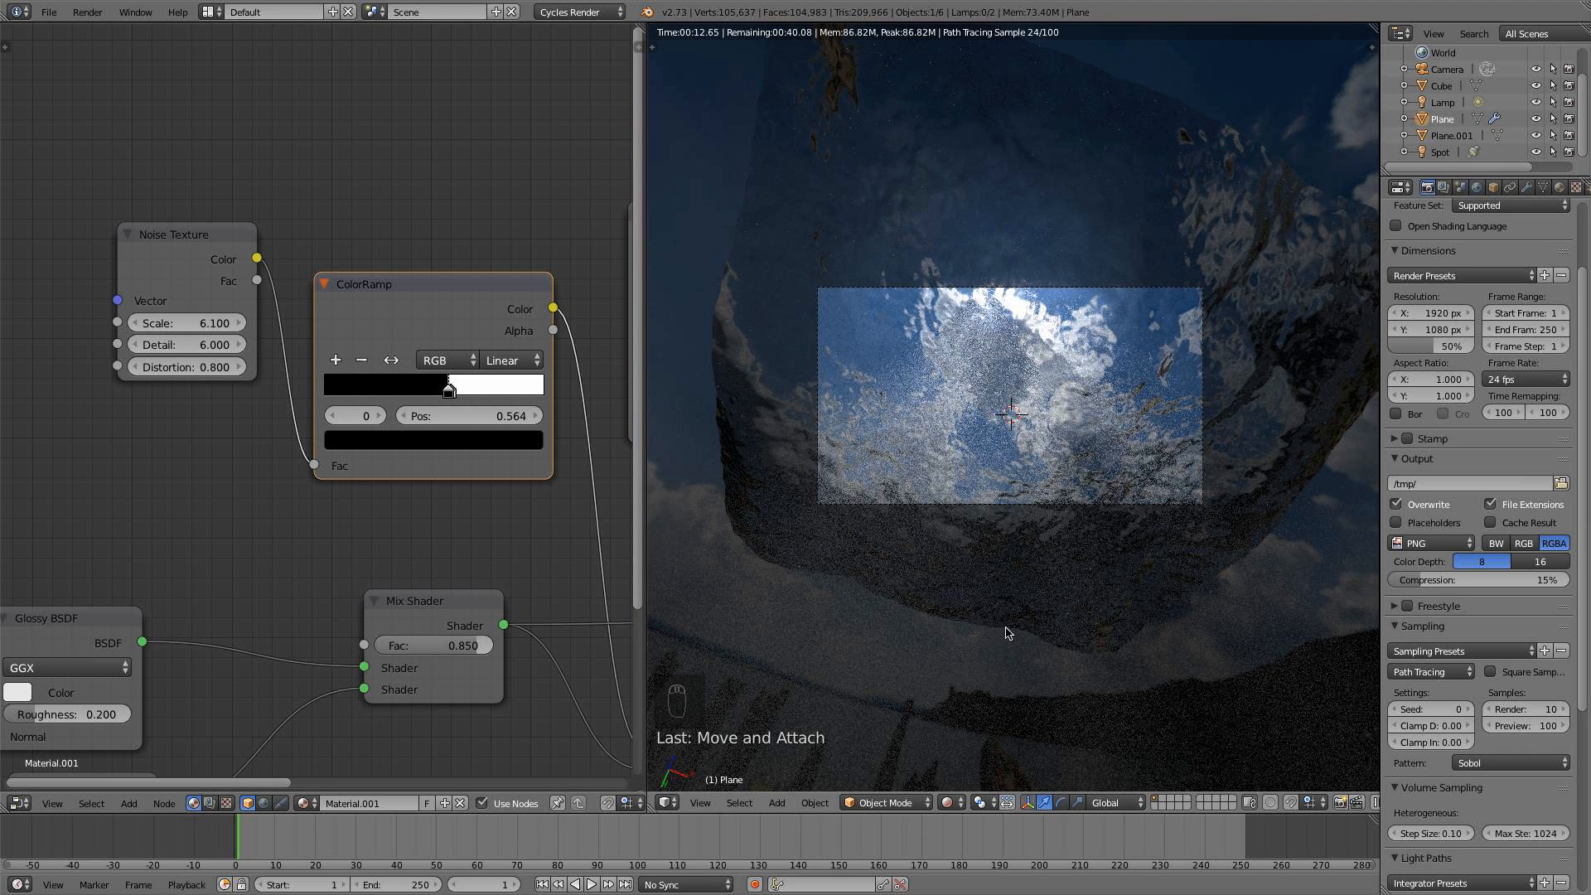
# In a wireframe right-side view, rotate the spot lamp by about -5 degrees and shift it slightly
pyautogui.click(951, 802)
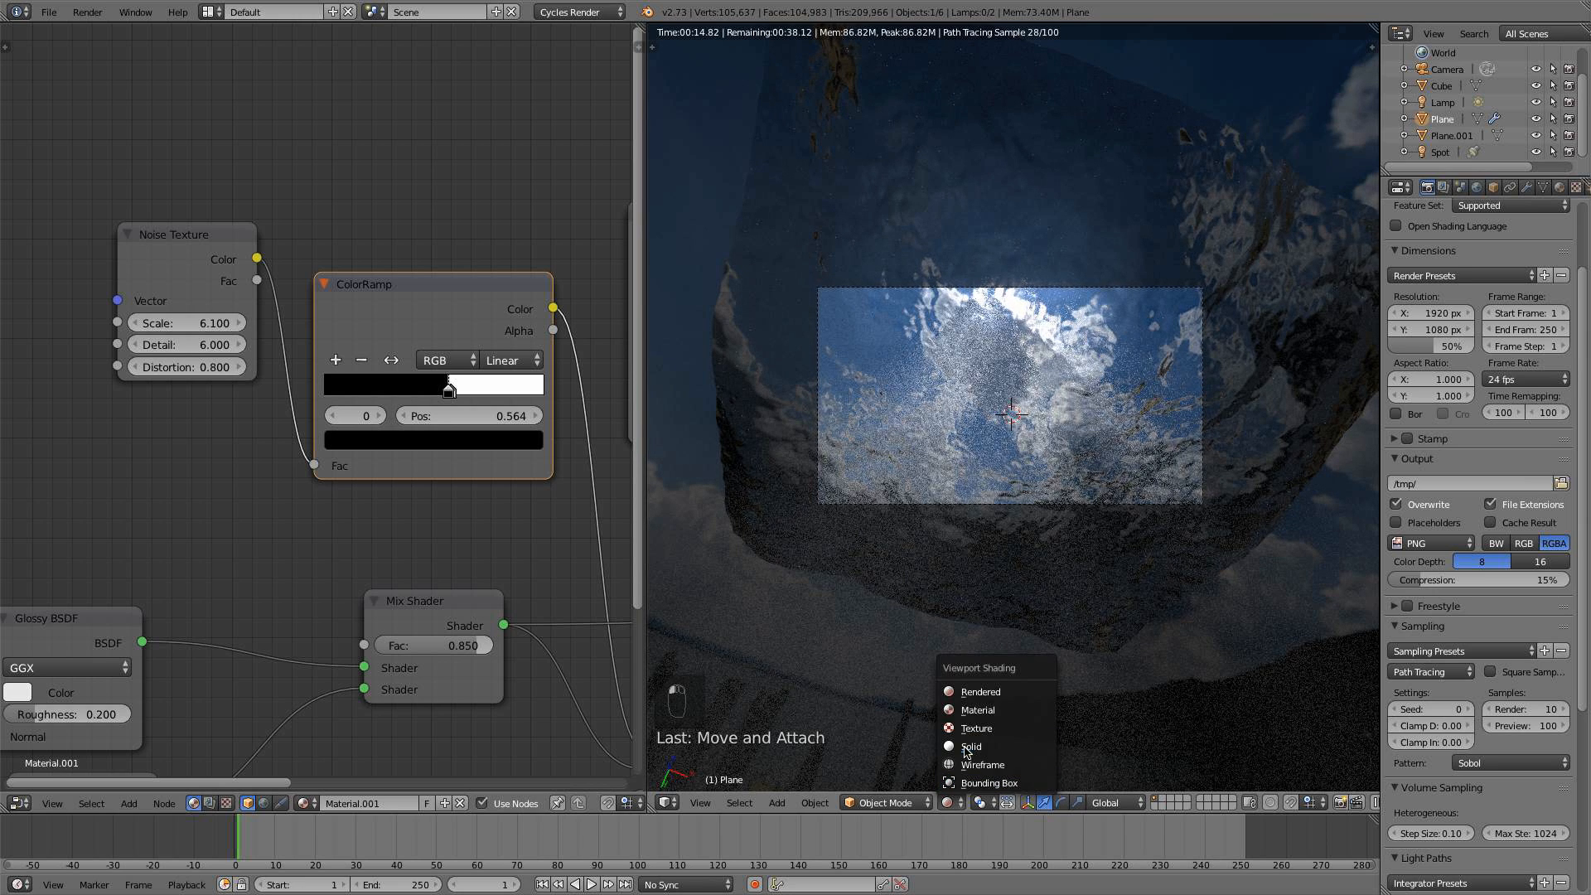
pyautogui.click(967, 751)
pyautogui.press('KP_3')
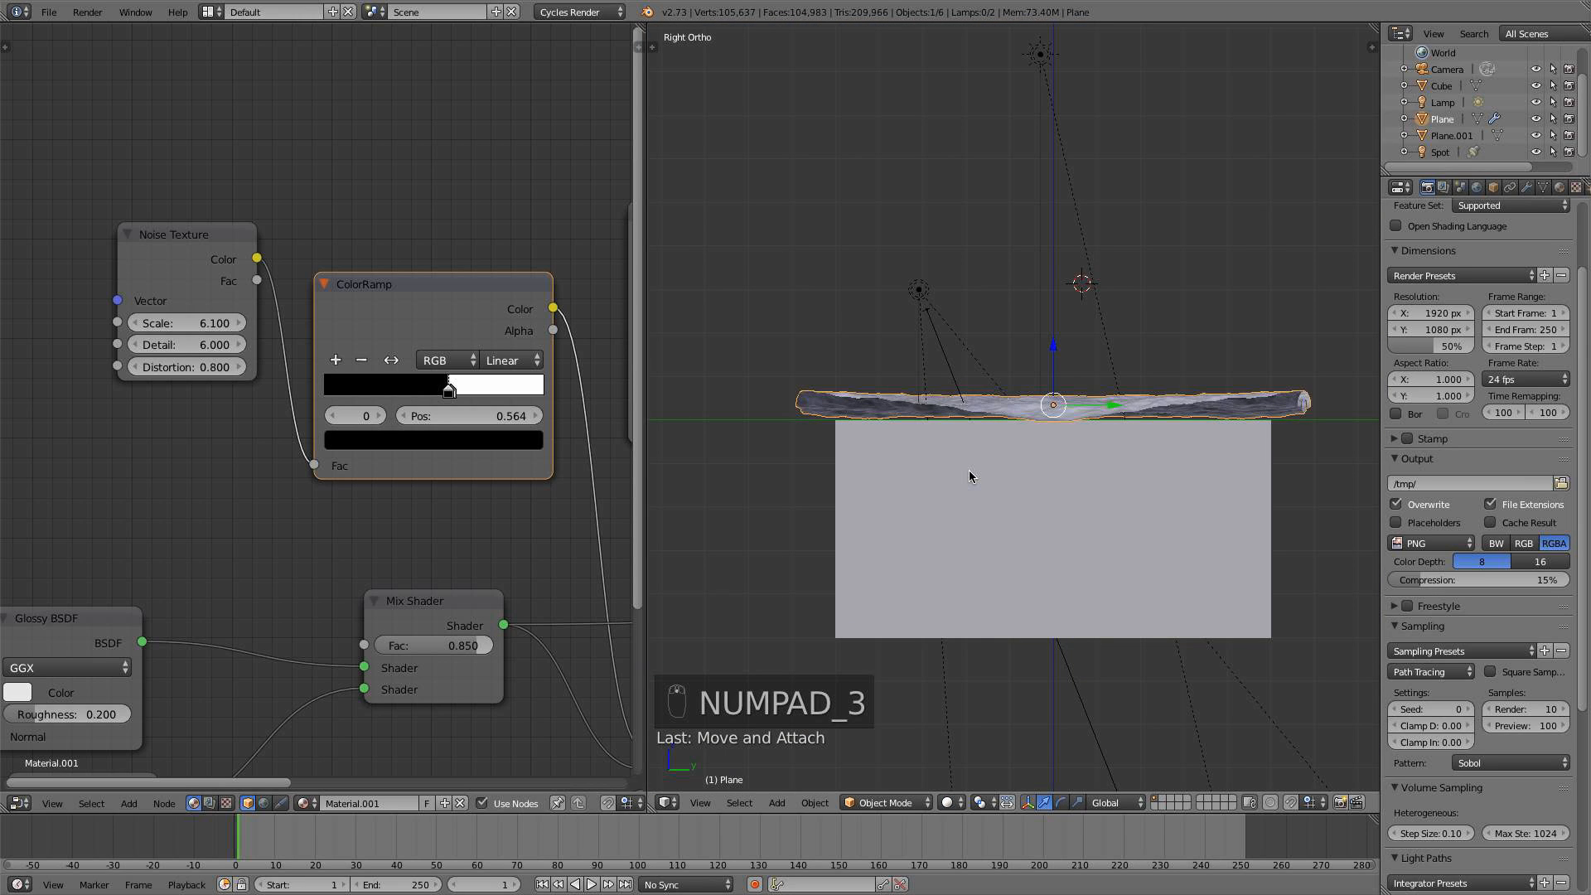
pyautogui.press('z')
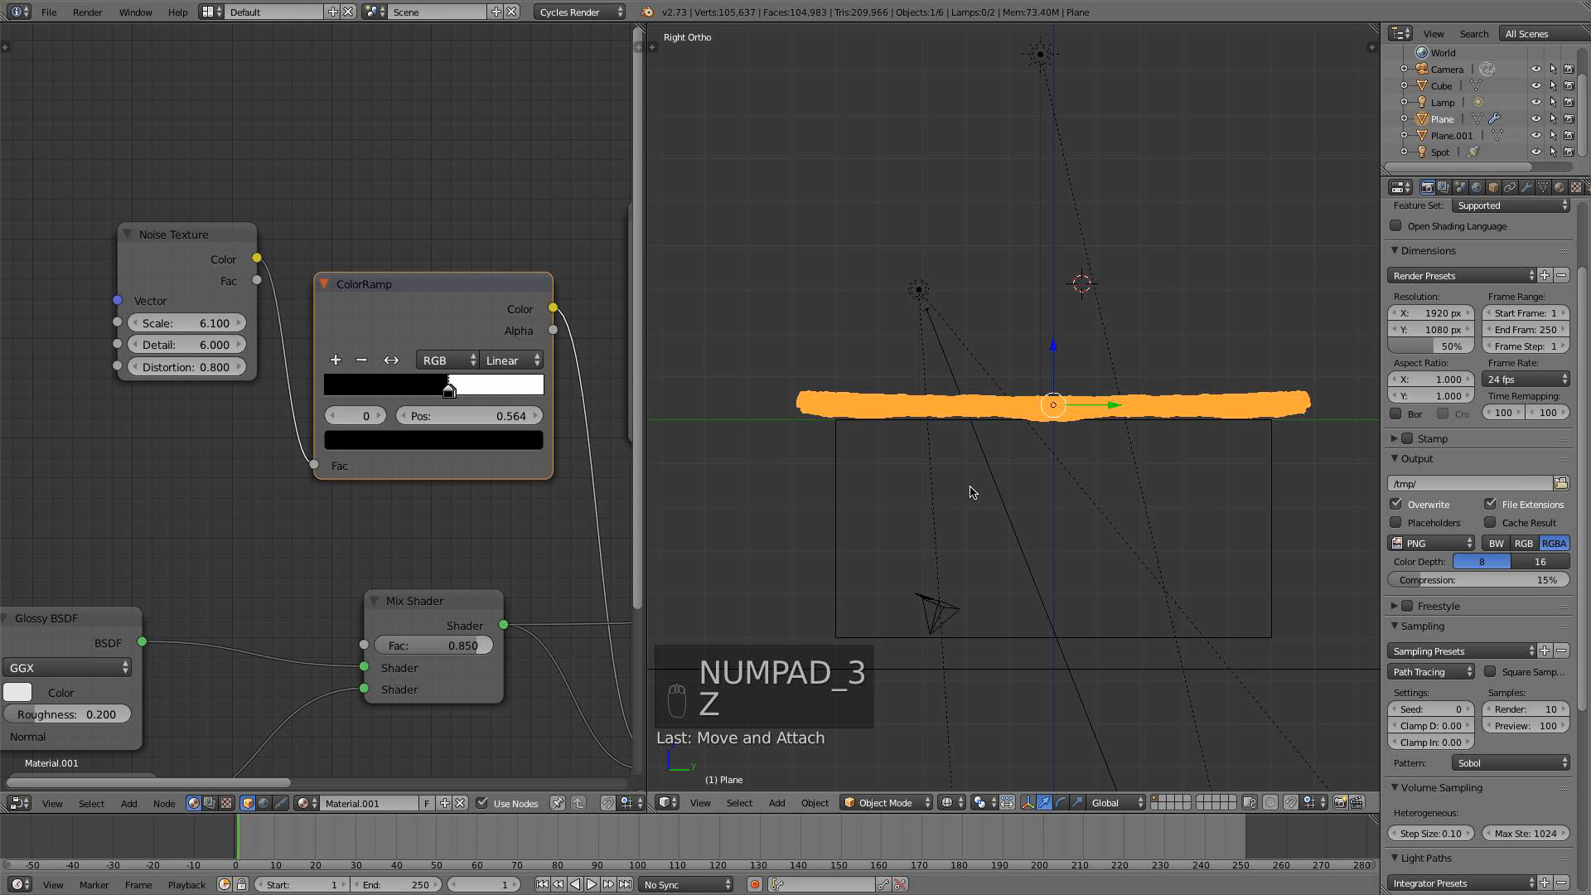
pyautogui.rightClick(928, 297)
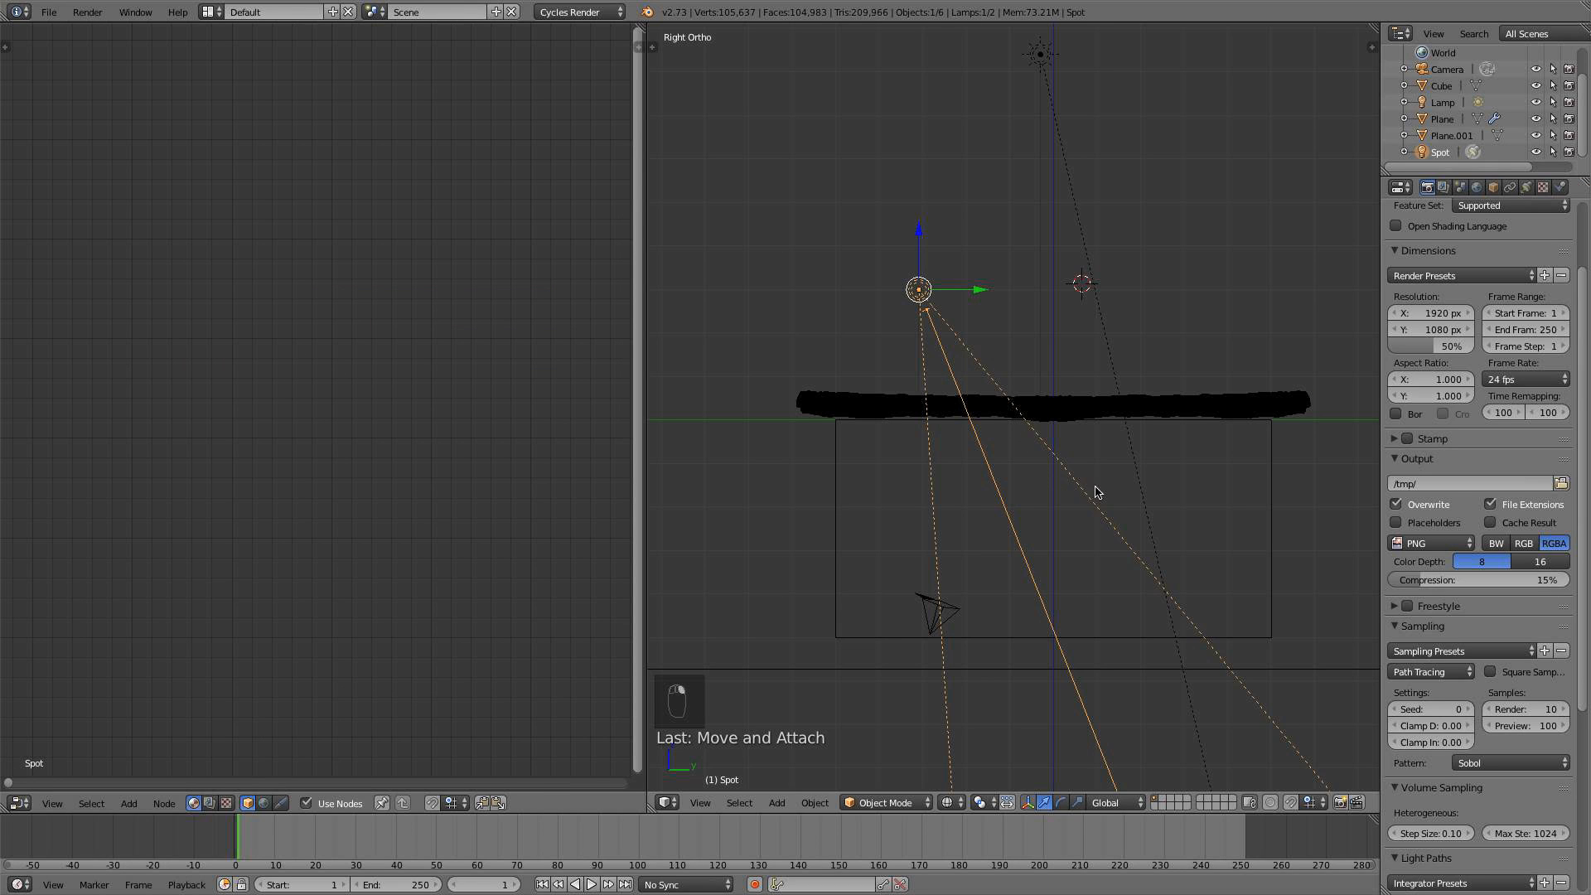
pyautogui.press('r')
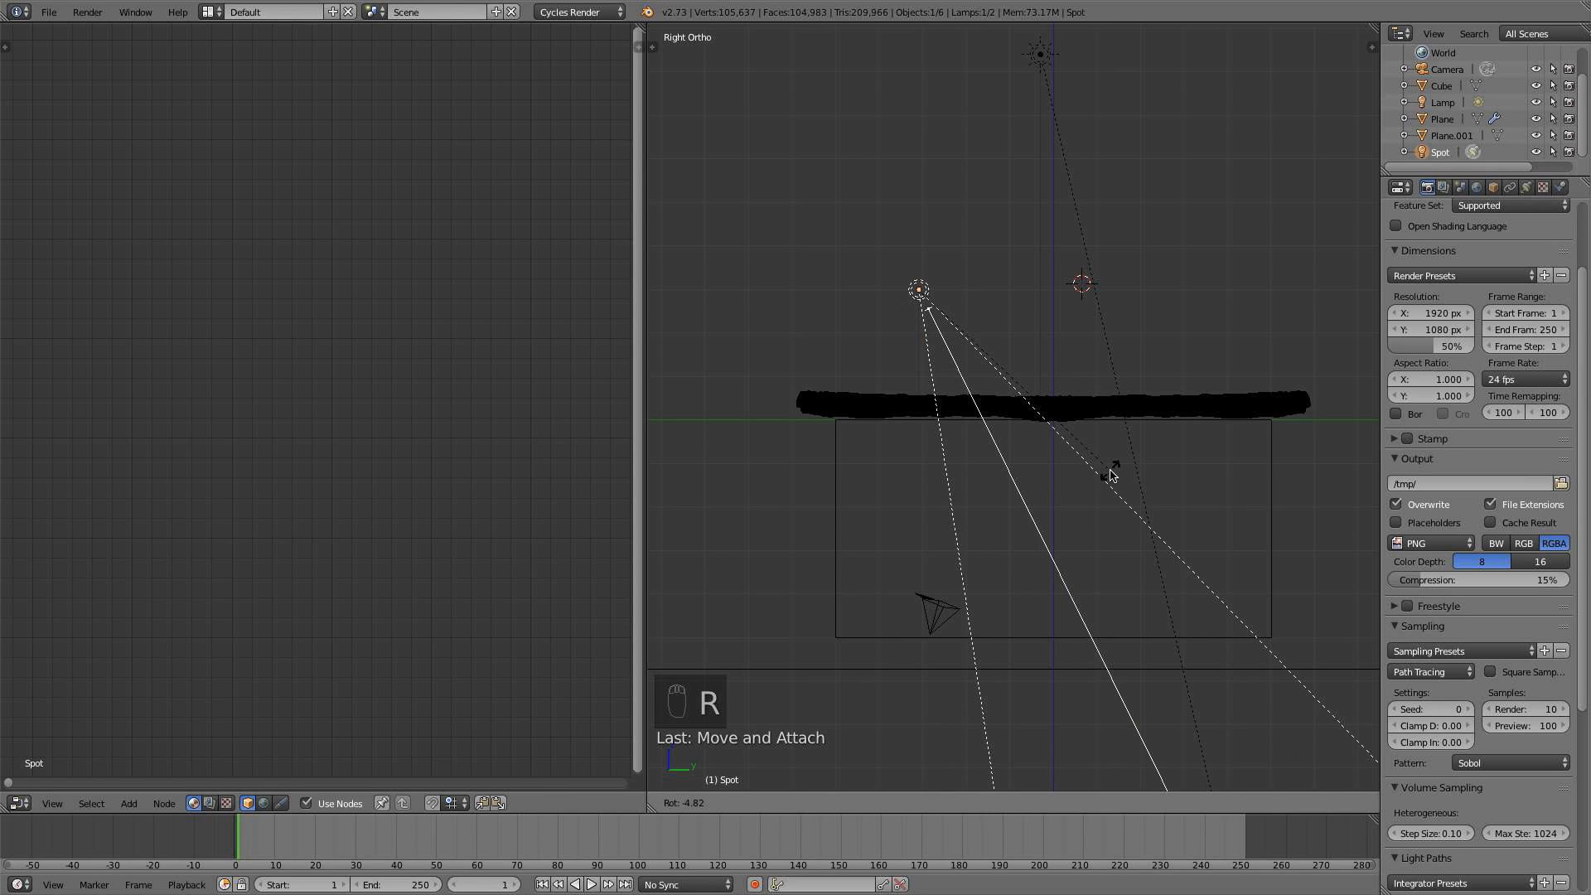
pyautogui.click(1112, 469)
pyautogui.press('g')
pyautogui.click(1101, 488)
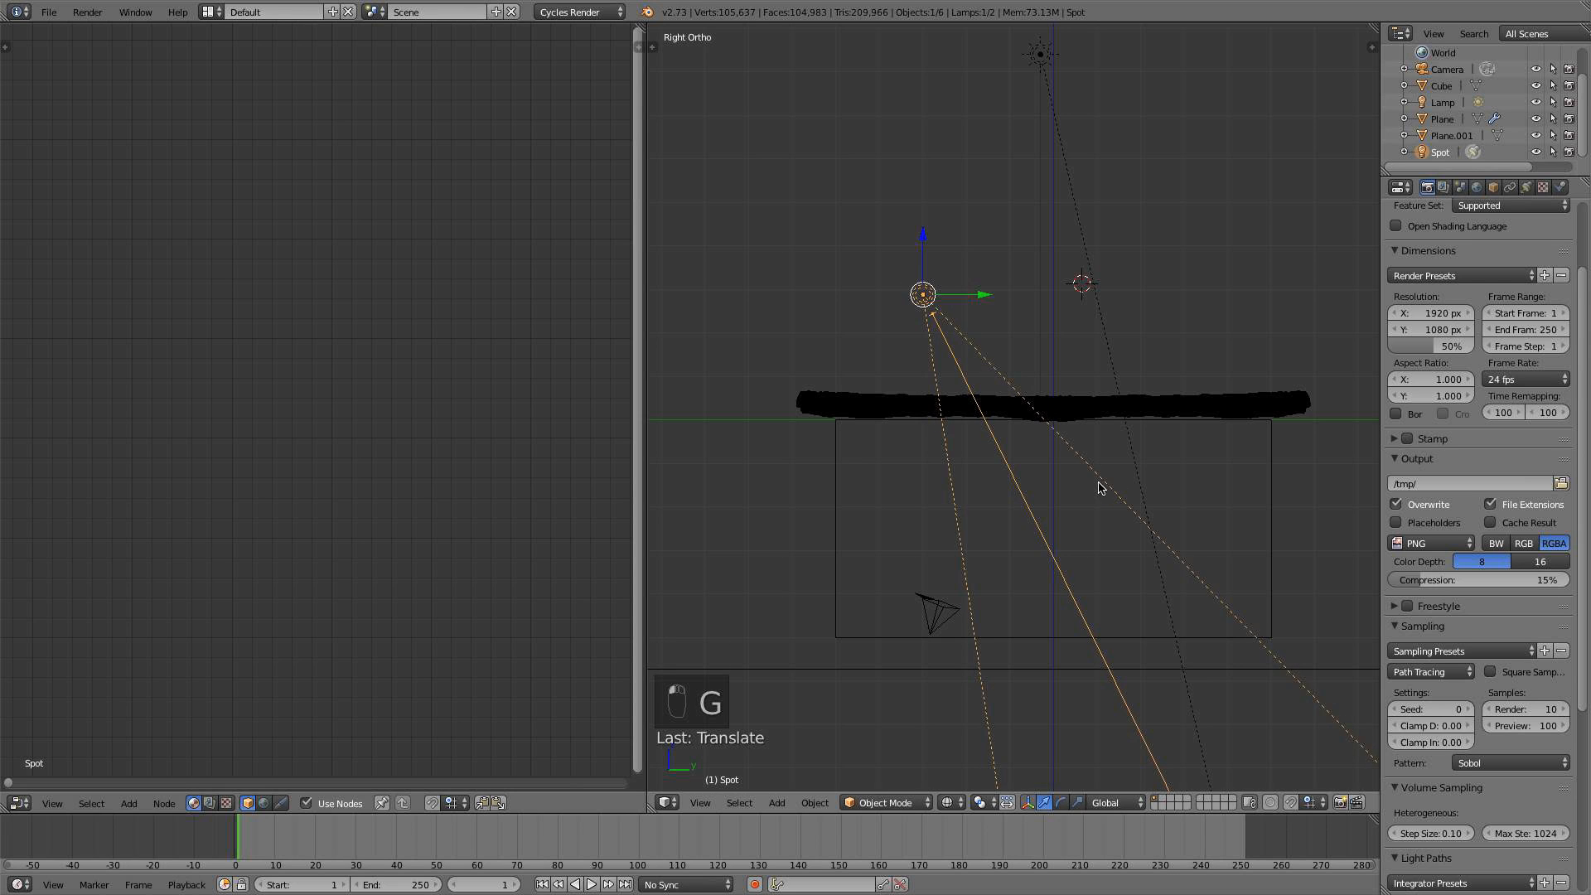
# Reposition the spot lamp in the camera view so it sits just inside the frame's upper edge, near its centre
pyautogui.press('KP_0')
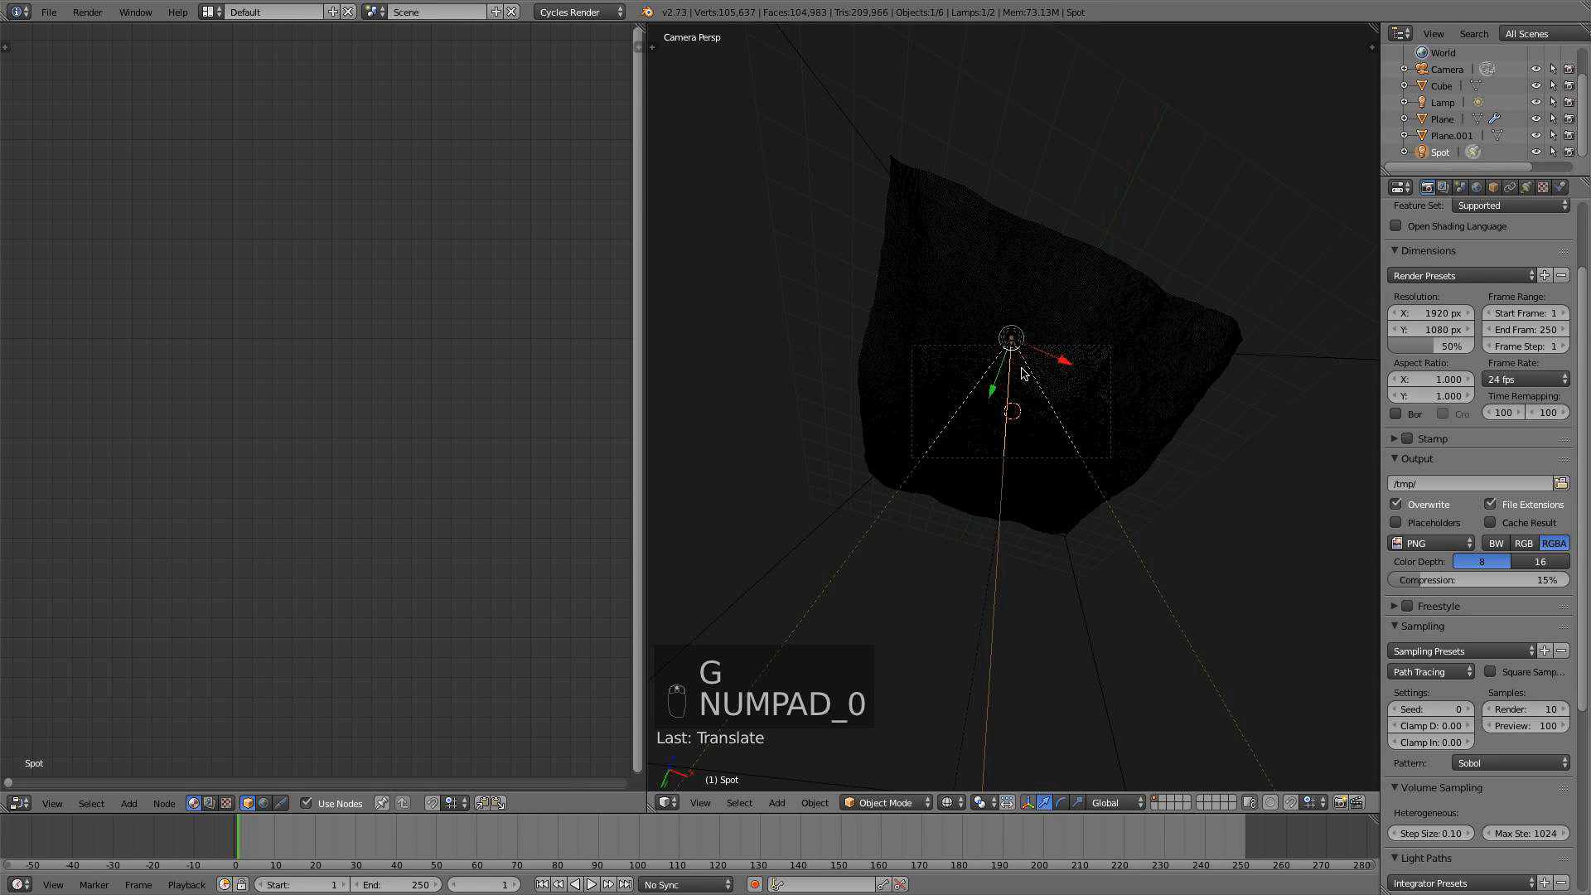
pyautogui.press('g')
pyautogui.click(1028, 385)
pyautogui.press('g')
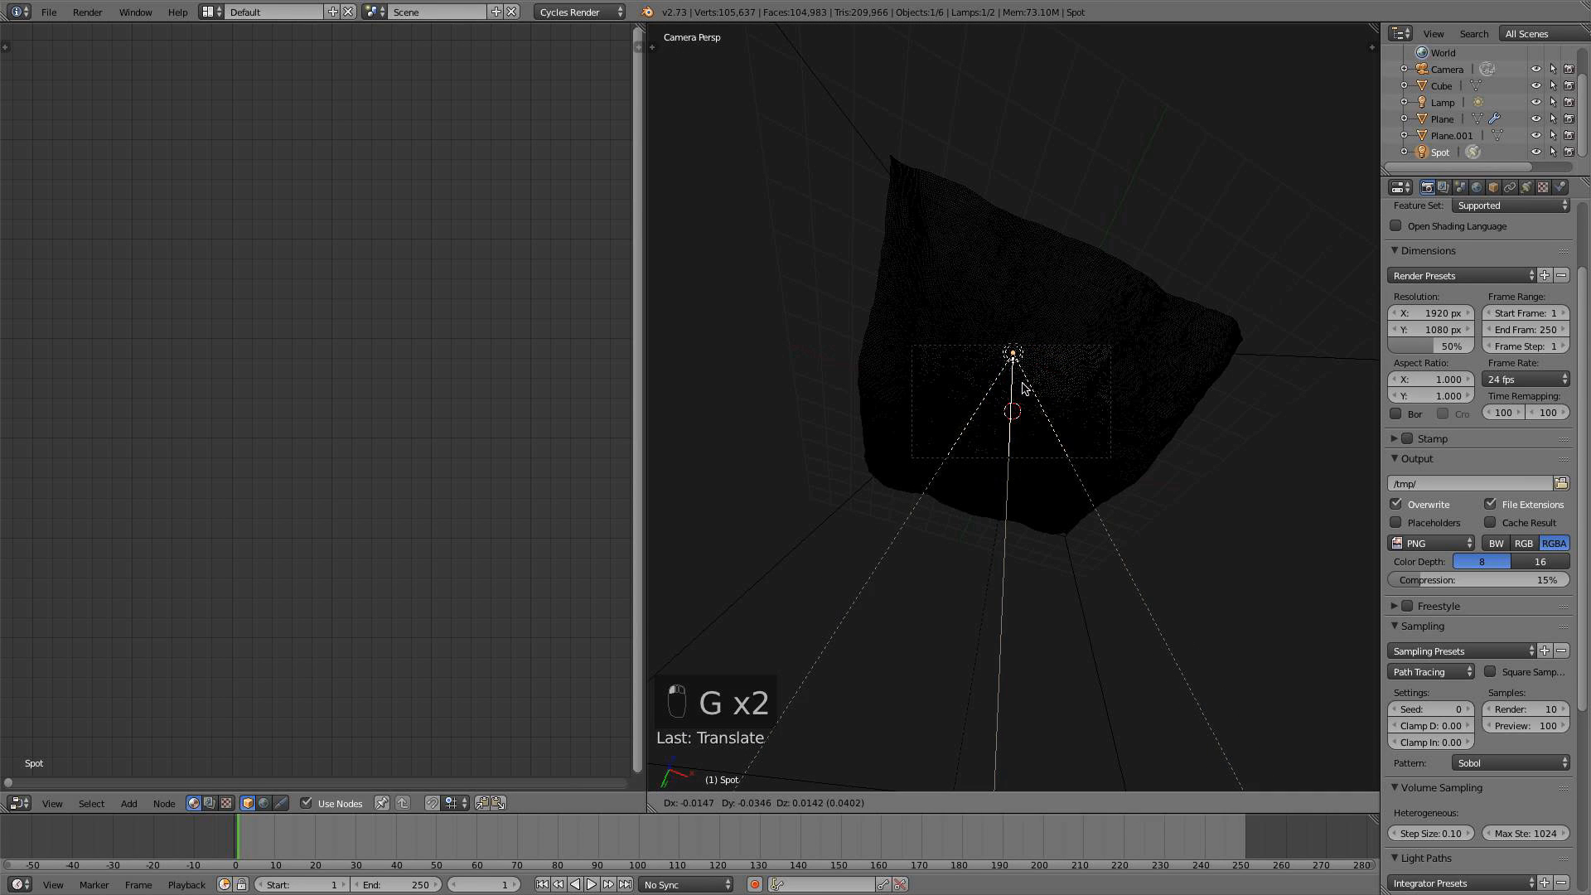
pyautogui.click(1025, 384)
# Set the spot lamp's cone size to 40 degrees
pyautogui.click(1528, 188)
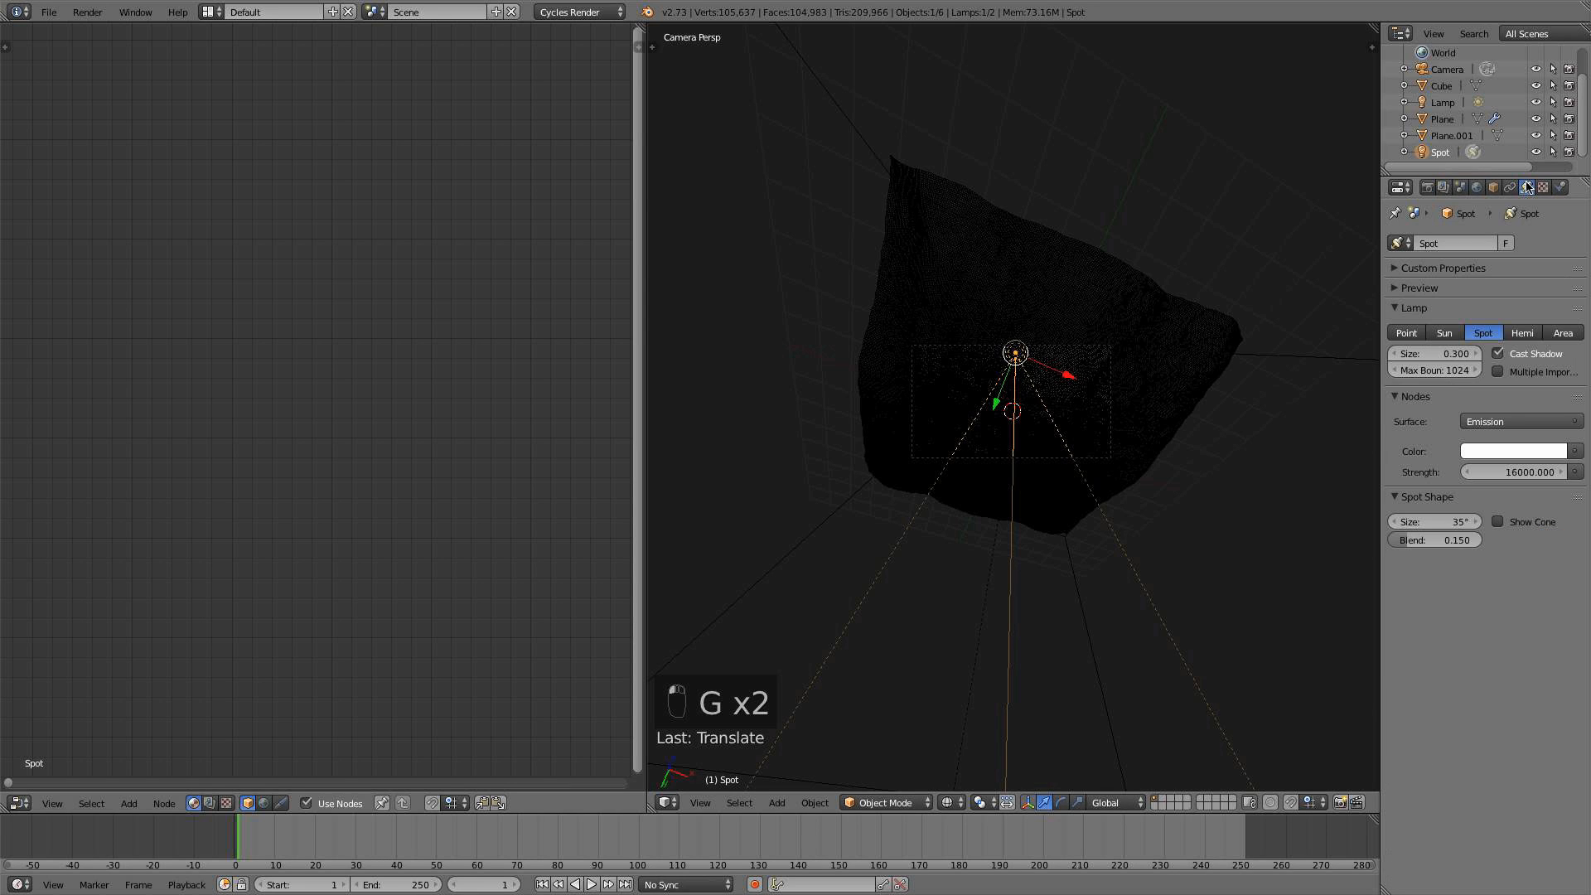
pyautogui.click(1443, 523)
pyautogui.write('40')
pyautogui.press('Return')
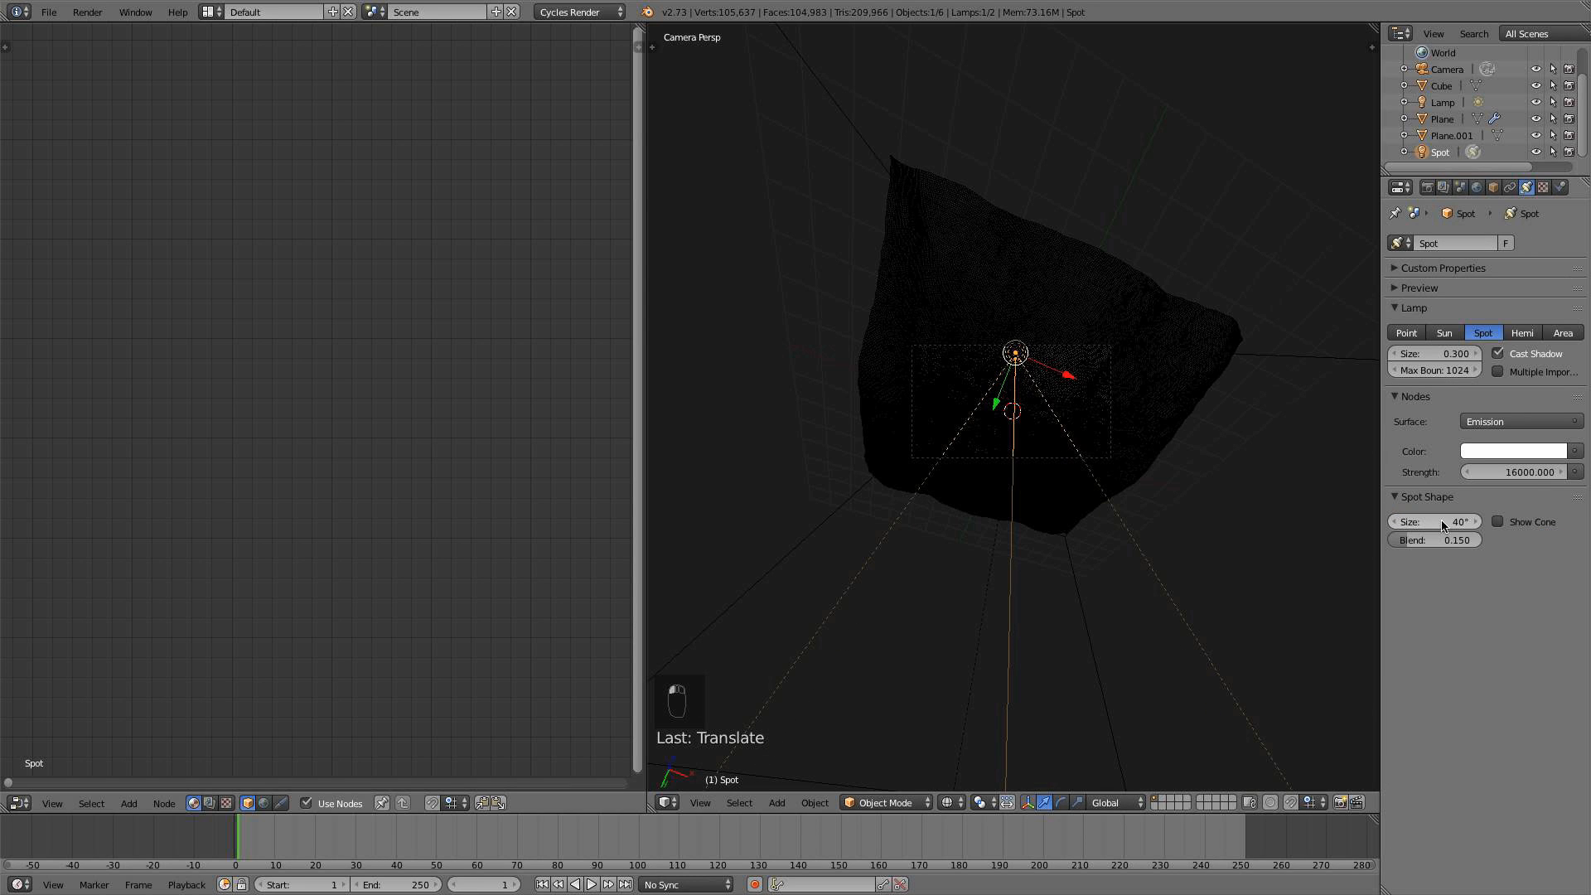
# Check the spot lamp's cone from the side and preview the camera view with rendered shading
pyautogui.press('KP_3')
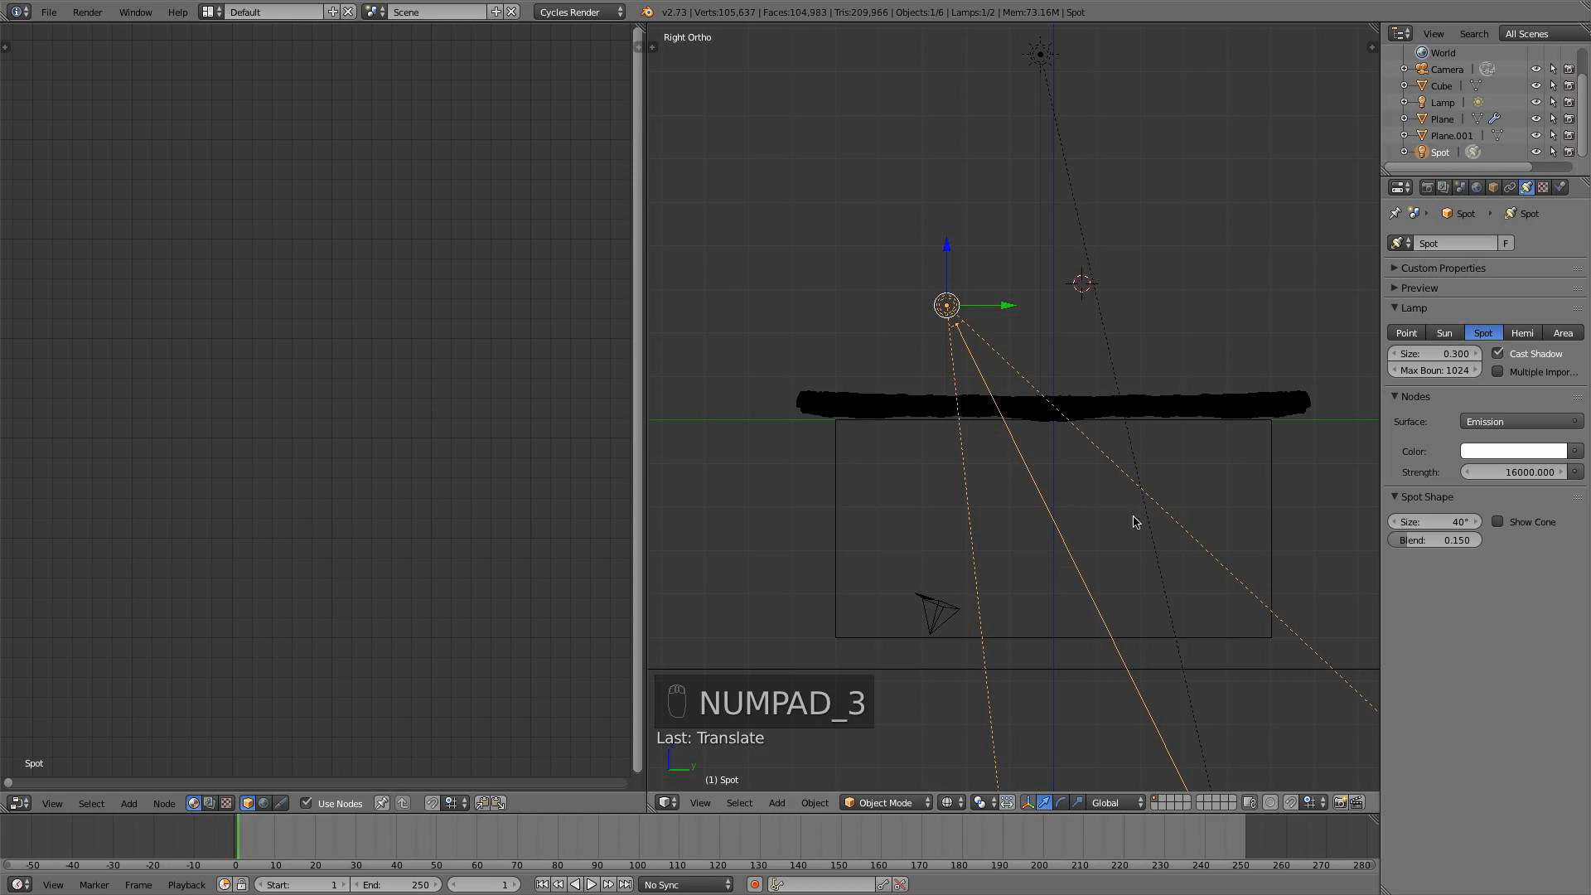
pyautogui.press('KP_0')
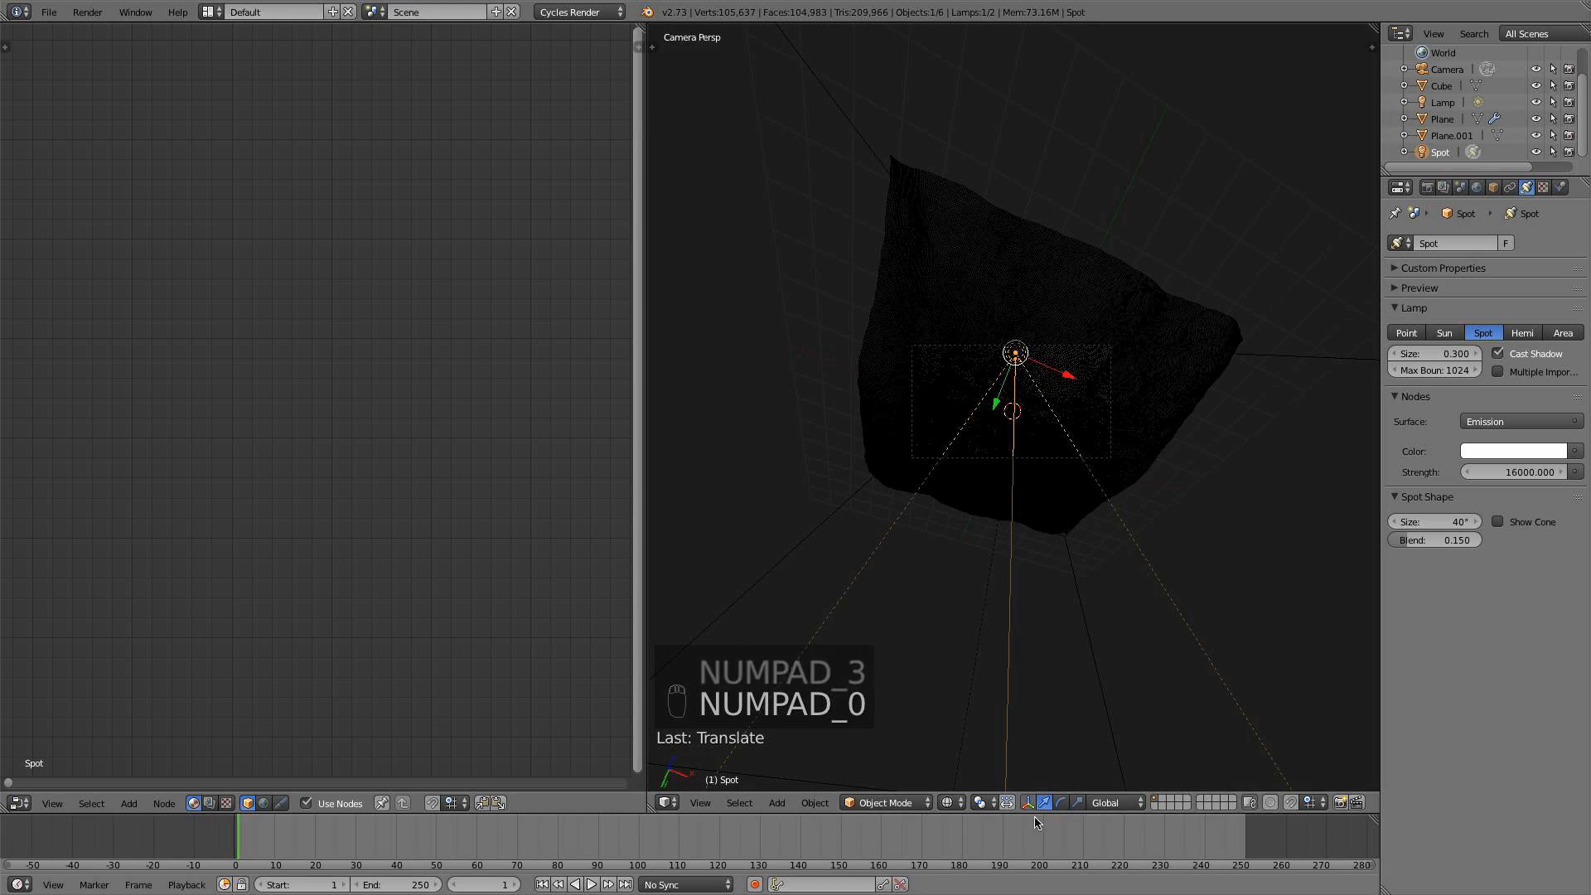
pyautogui.click(950, 803)
pyautogui.click(981, 692)
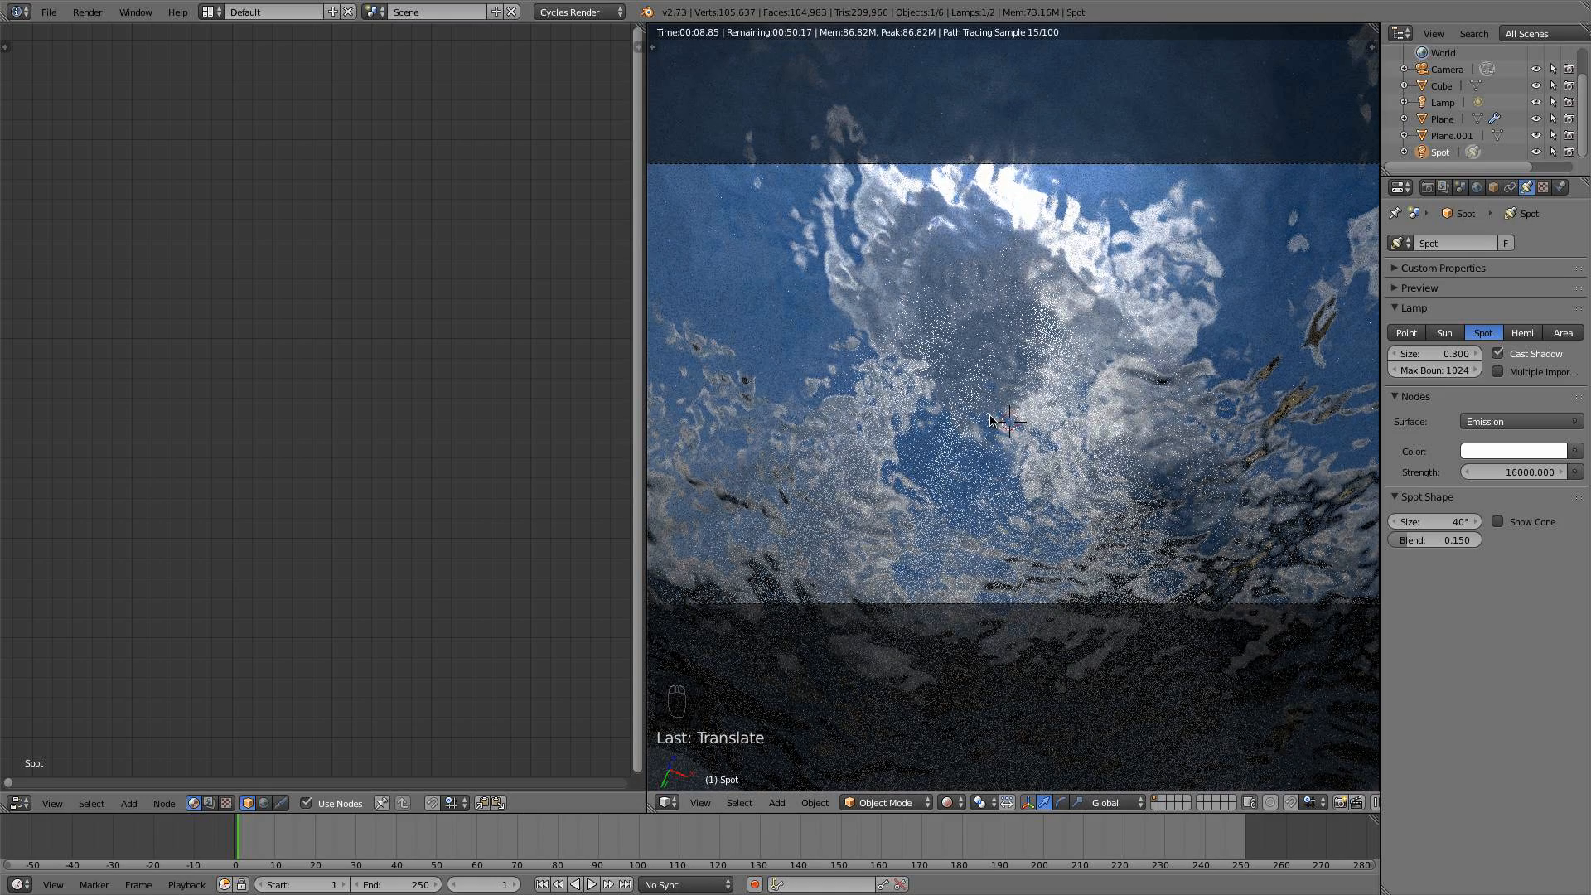
# Select the water plane and move its ColorRamp's white stop to position 0.568
pyautogui.rightClick(982, 172)
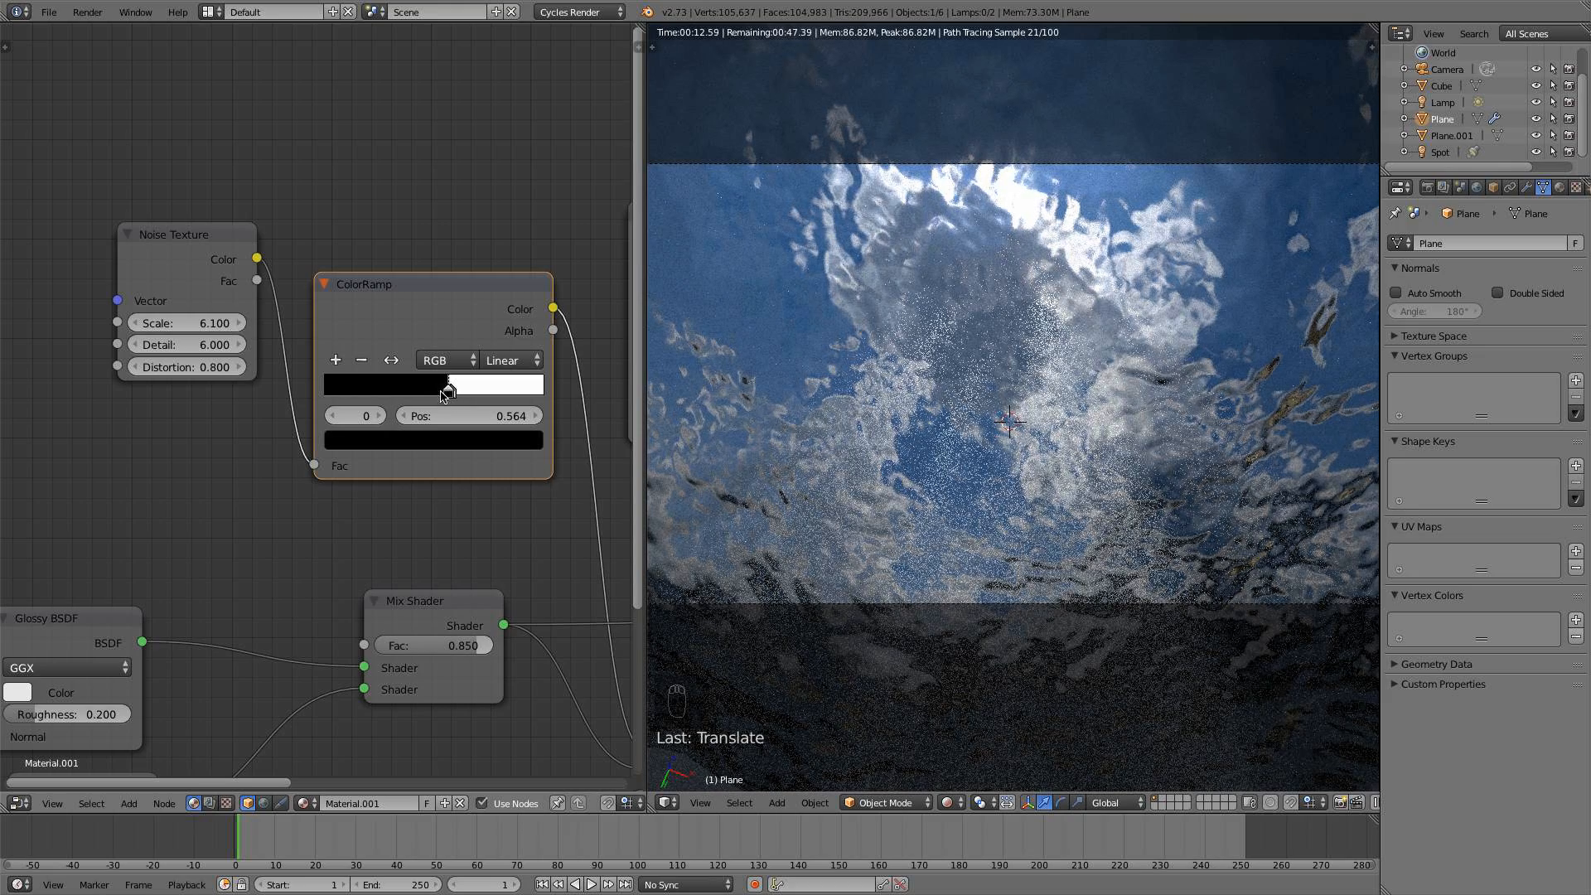
pyautogui.moveTo(448, 392); pyautogui.dragTo(448, 393)
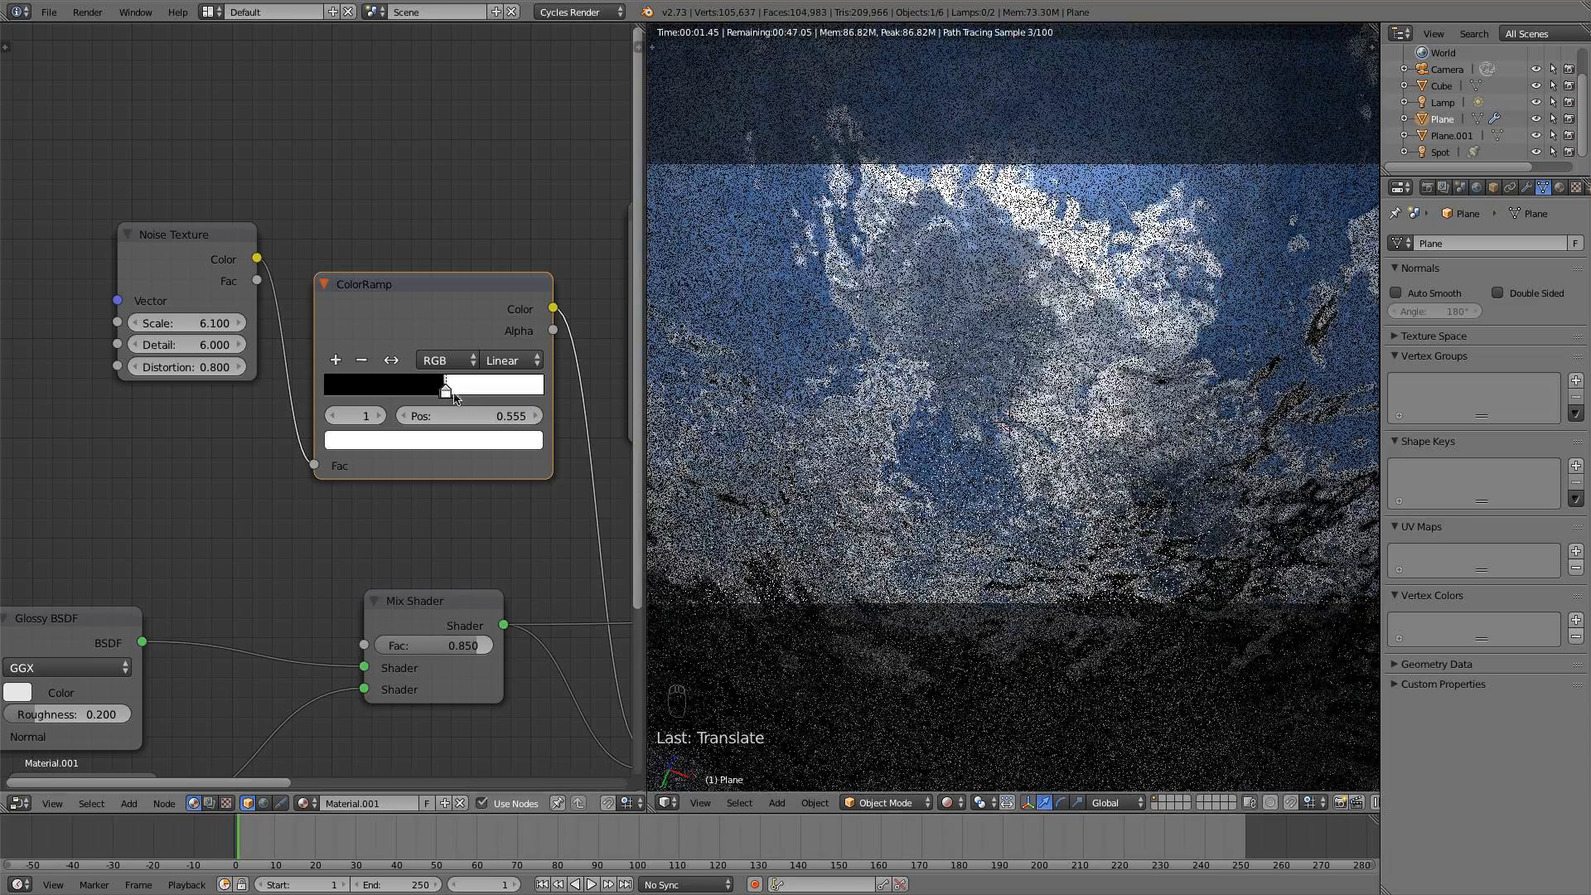
pyautogui.moveTo(447, 393); pyautogui.dragTo(450, 394)
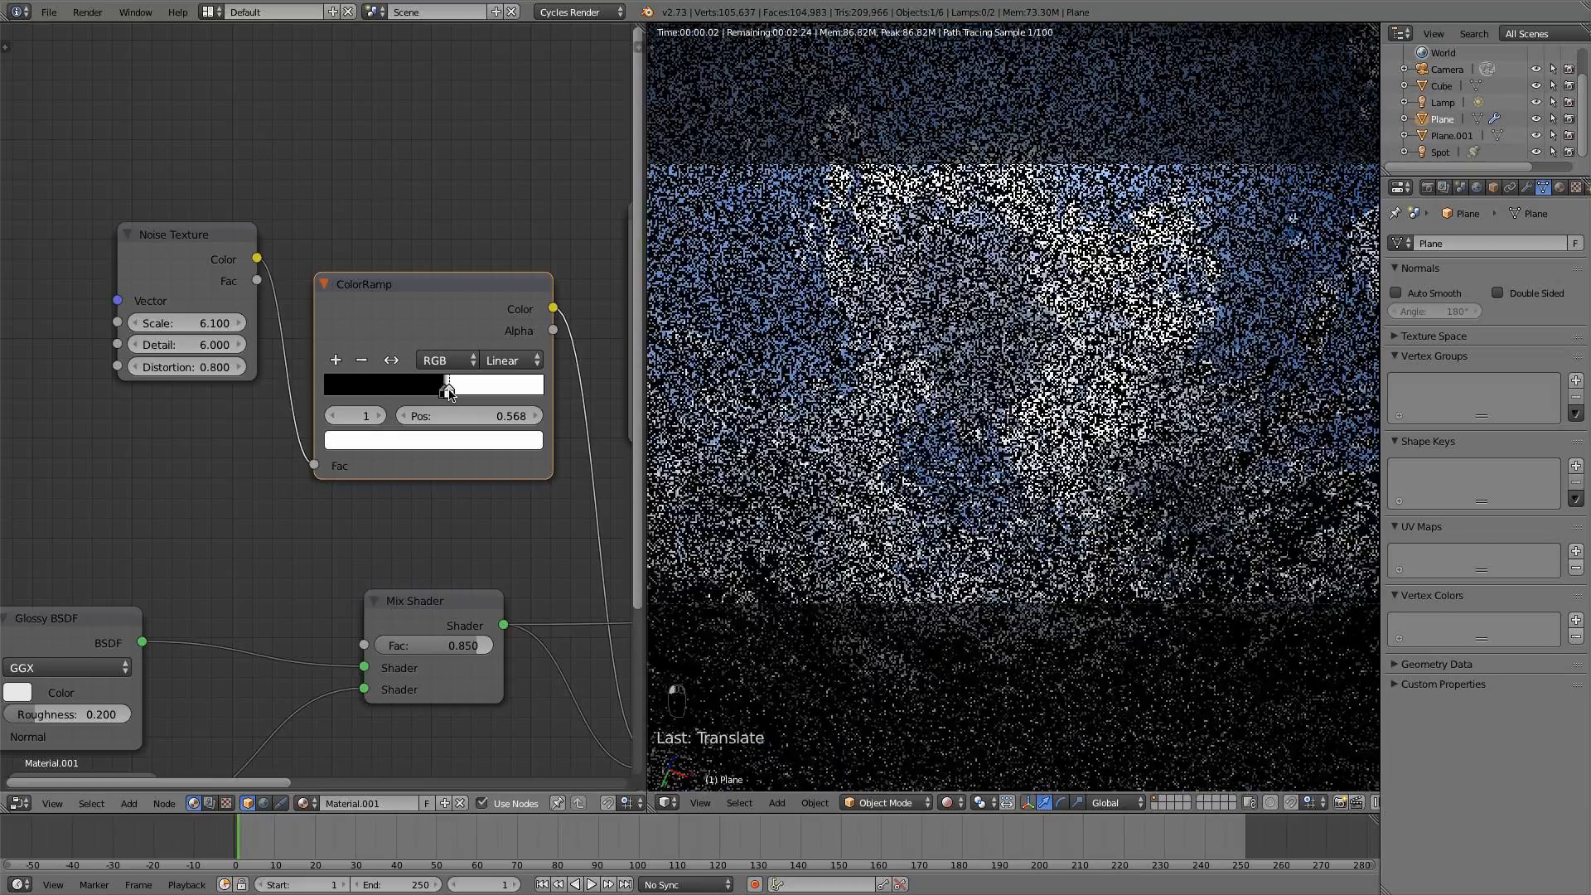
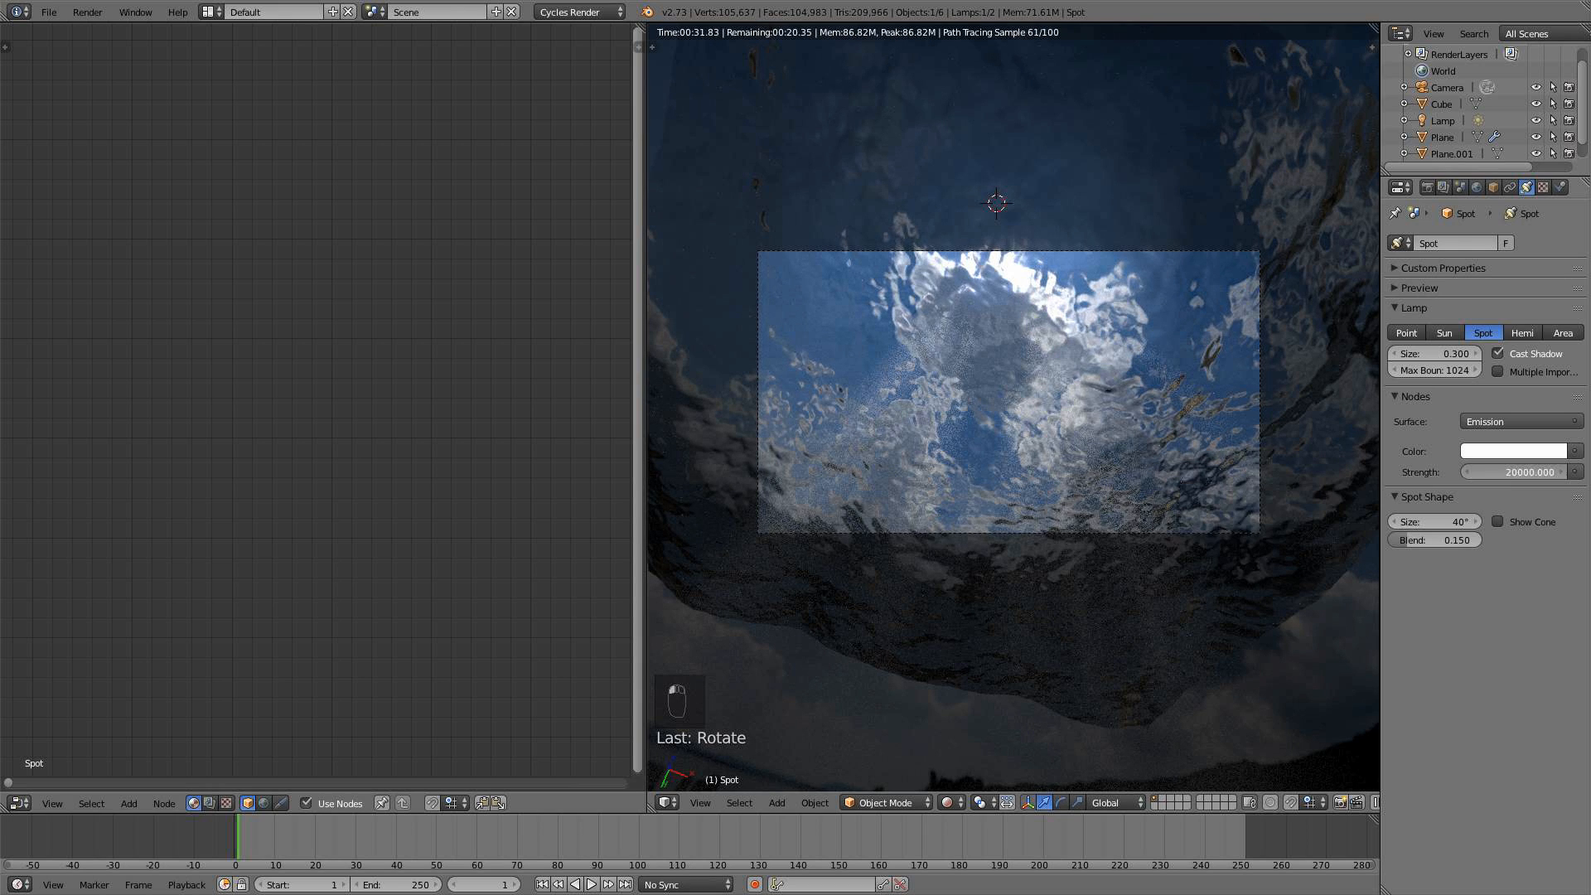
# Try a strength of 25000 for the spot lamp
pyautogui.click(1505, 474)
pyautogui.click(1483, 471)
pyautogui.write('5')
pyautogui.press('Return')
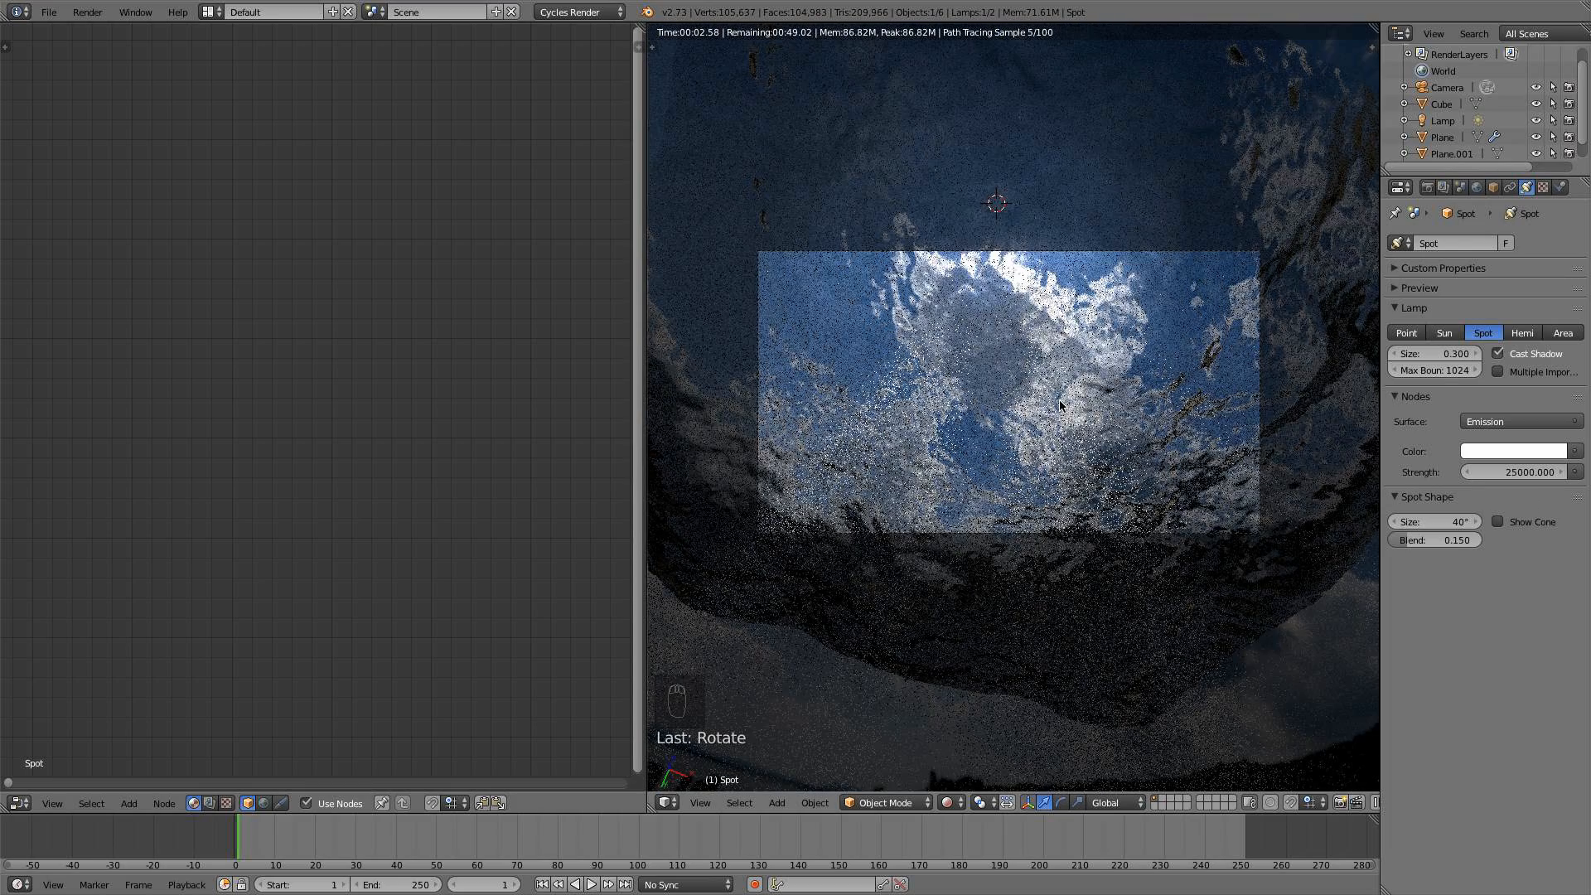
# Set the spot lamp's emission strength to 24000
pyautogui.click(1509, 471)
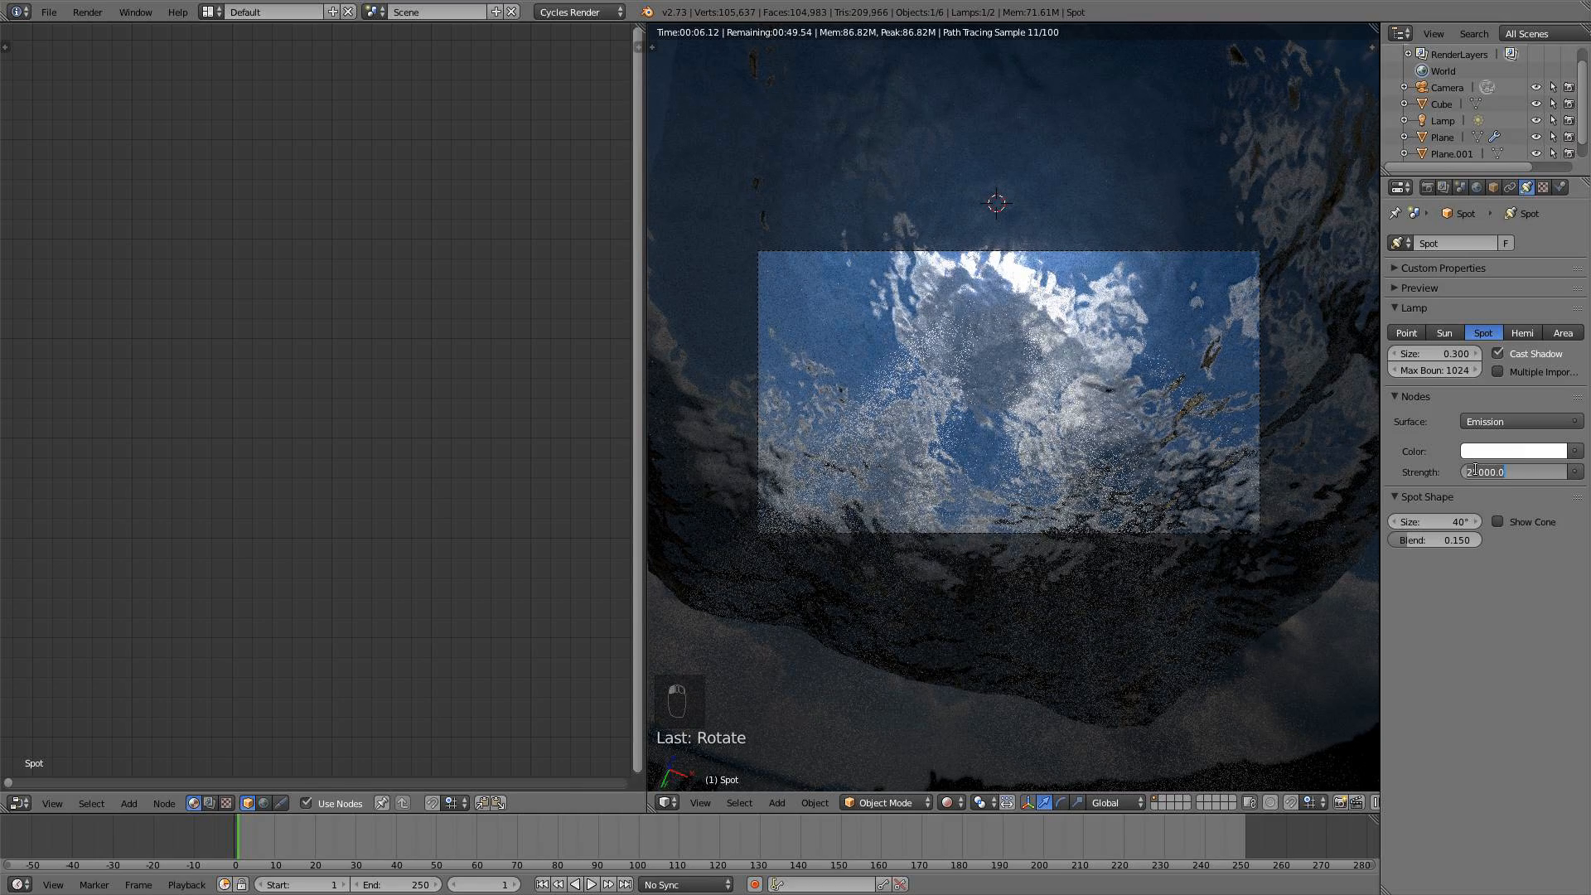
pyautogui.click(1477, 472)
pyautogui.press('BackSpace')
pyautogui.write('4')
pyautogui.press('Return')
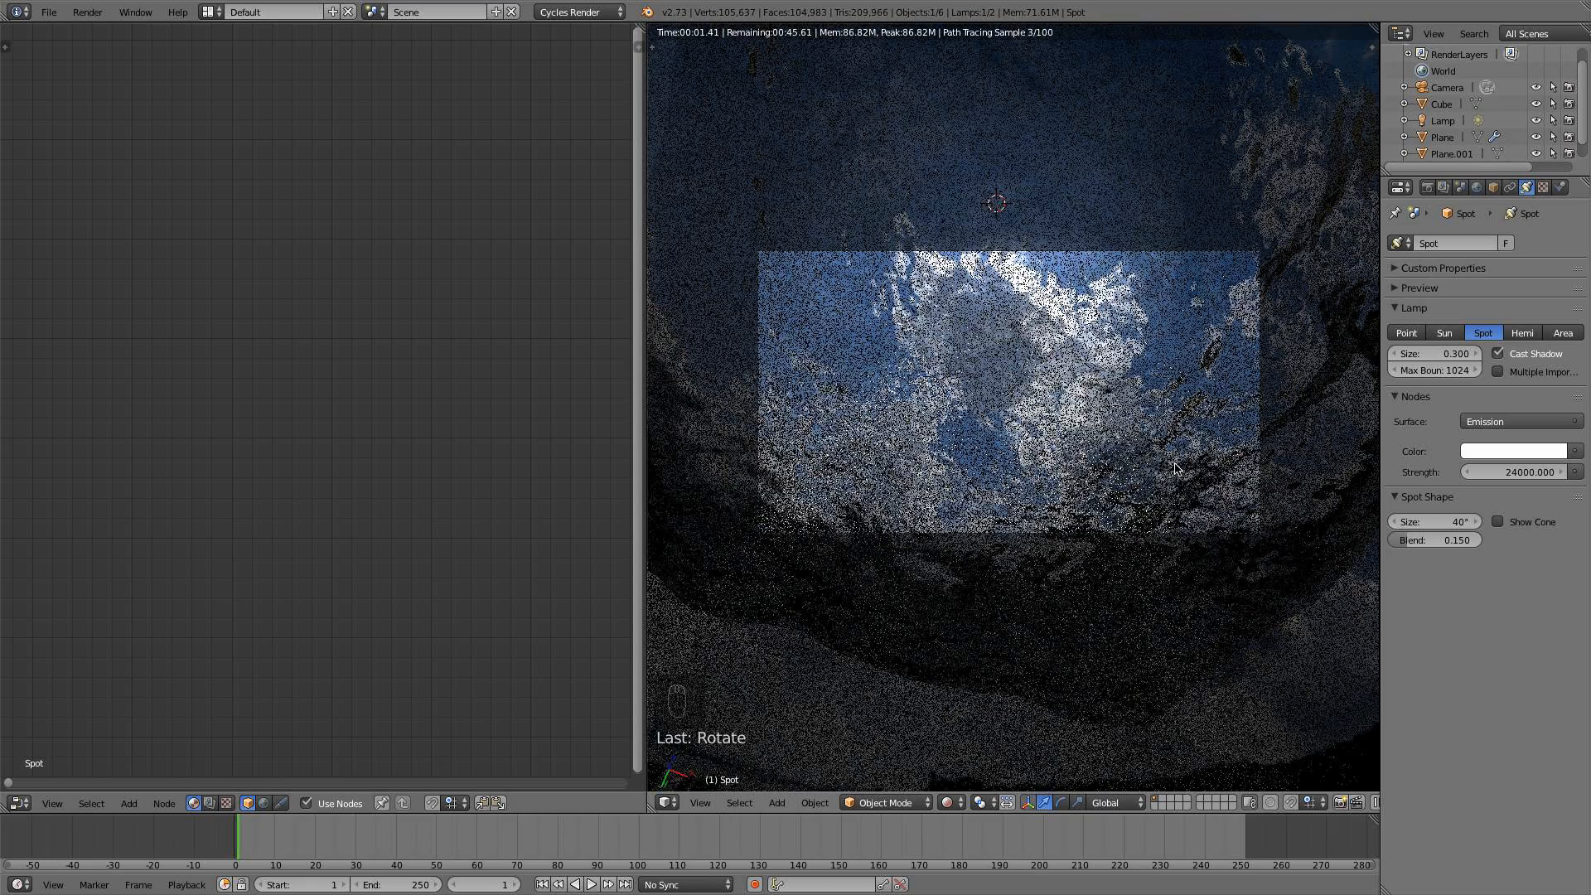
# Examine the rendered light rays from a slightly rotated front view and select the water plane's Noise Texture node
pyautogui.press('KP_1')
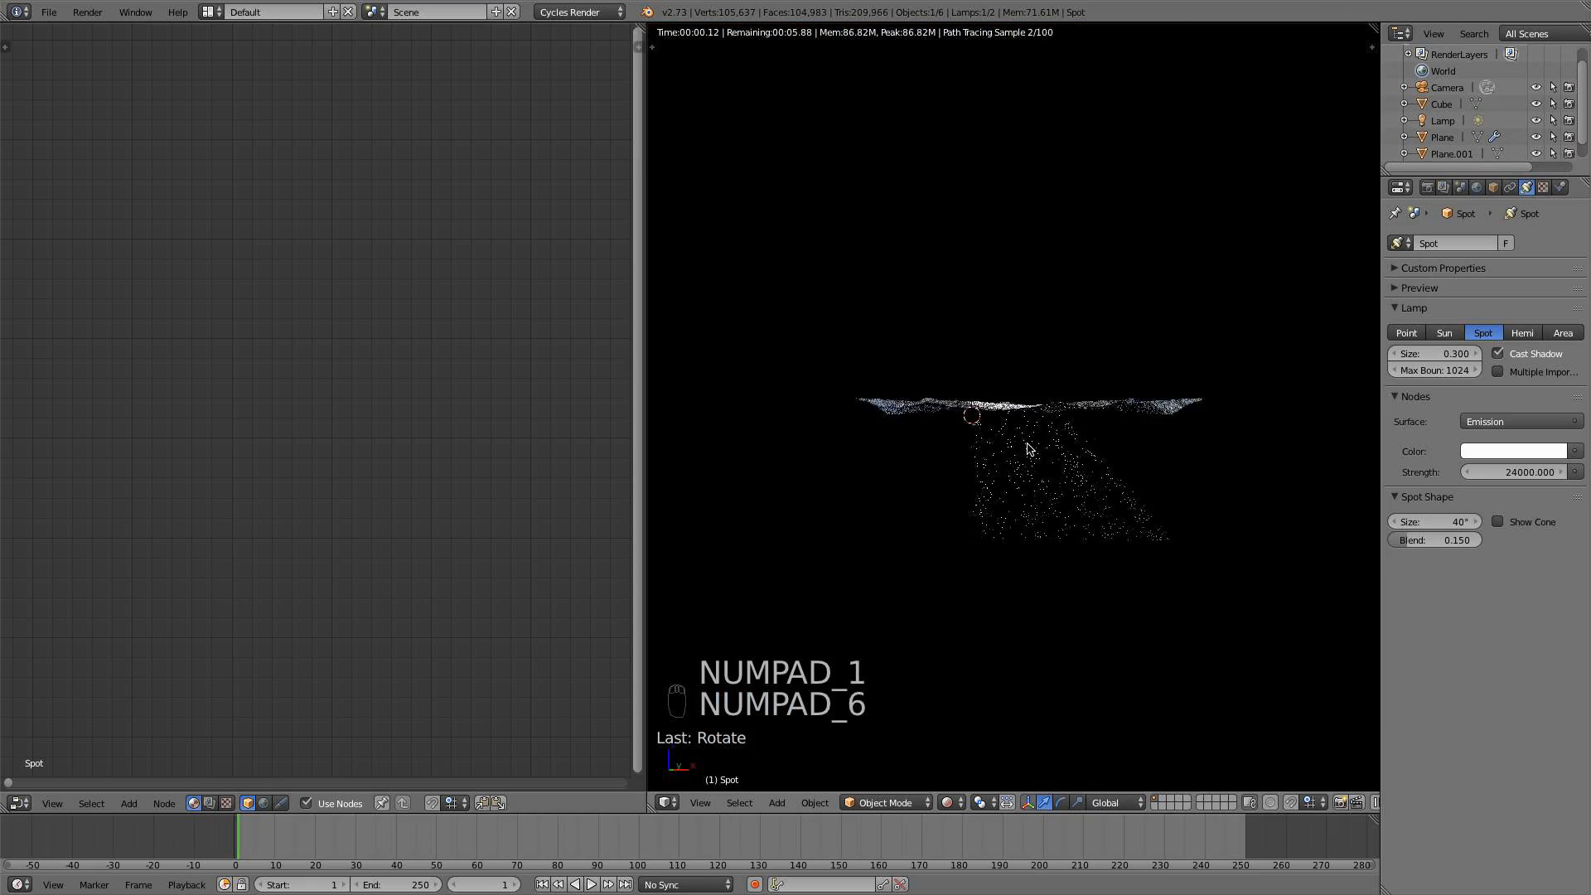
pyautogui.press('KP_6')
pyautogui.rightClick(1048, 411)
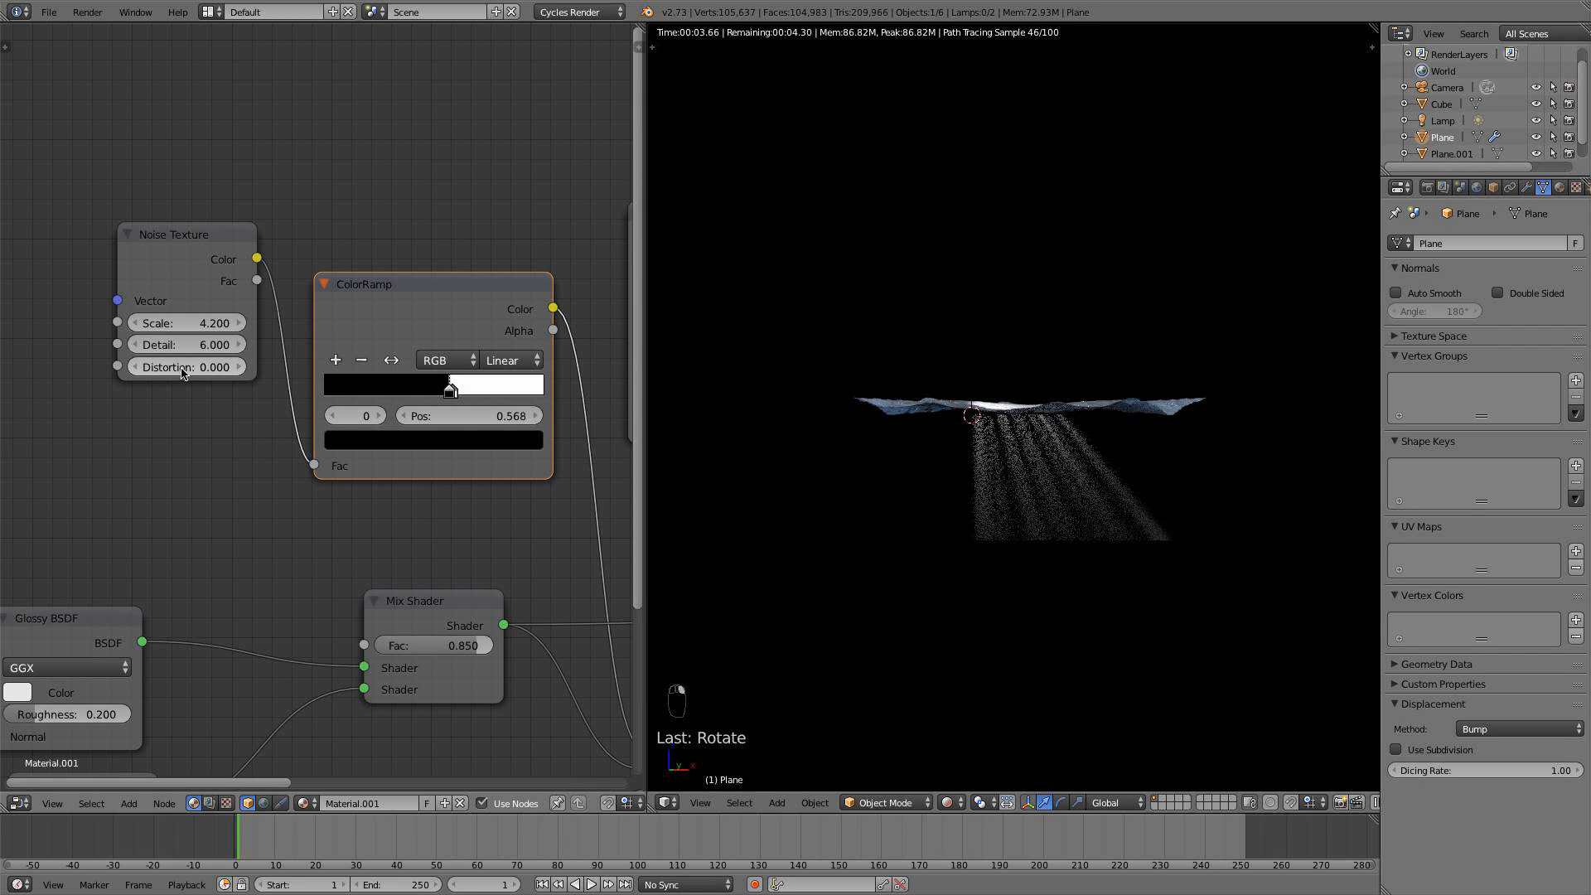
pyautogui.rightClick(189, 265)
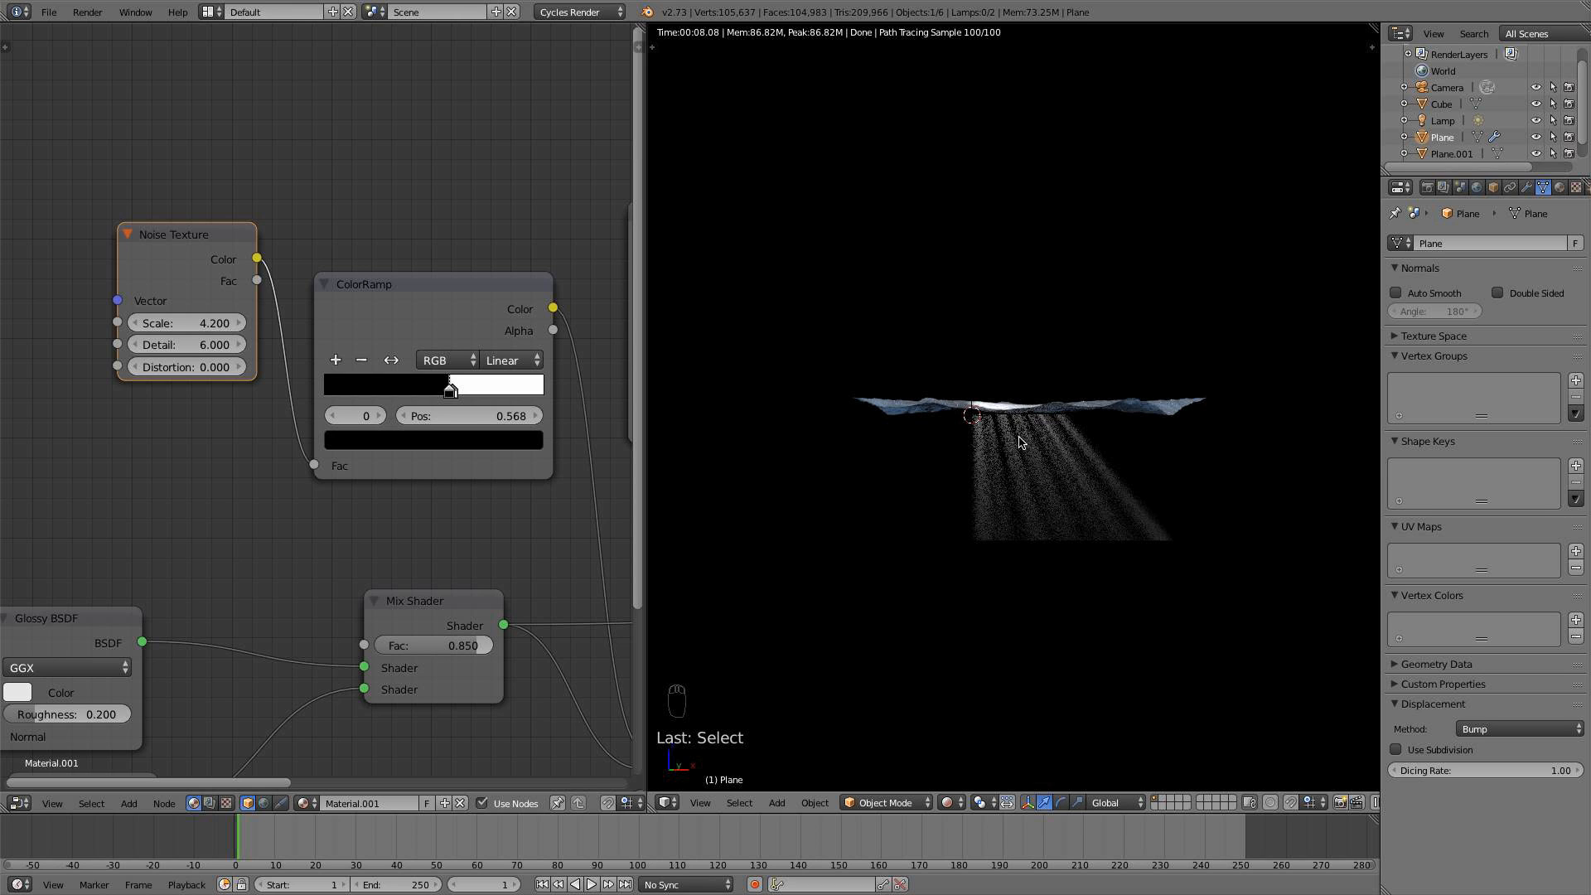
pyautogui.scroll(1, 1113, 502)
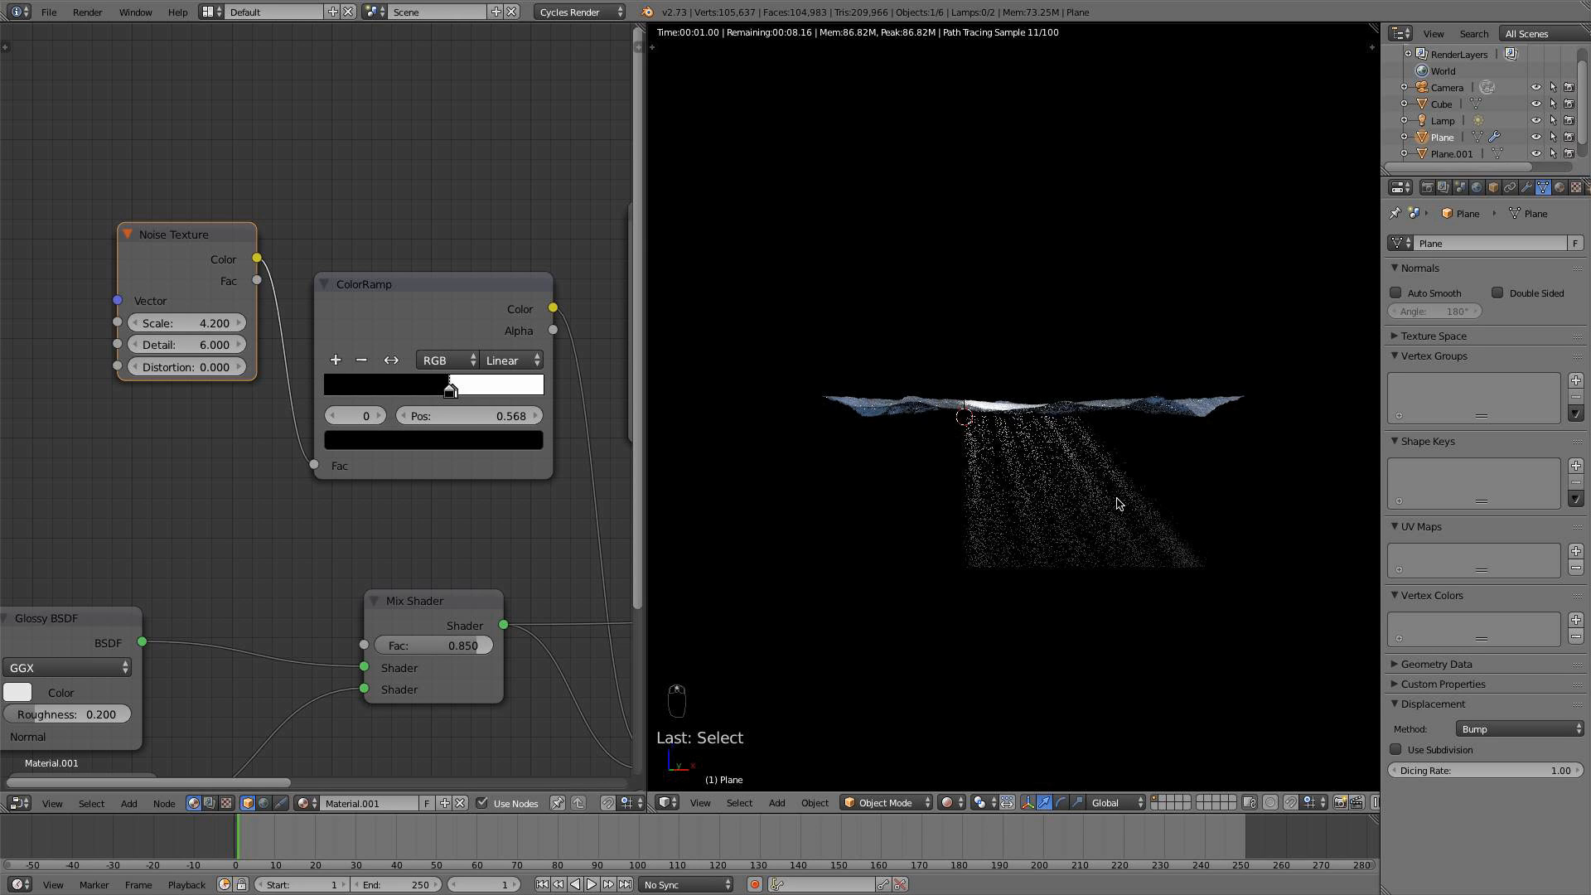
# Select the spot lamp, switch to solid shading and tint its emission colour pale pink: R 1.000, G 0.852, B 0.825
pyautogui.rightClick(1118, 504)
pyautogui.rightClick(953, 303)
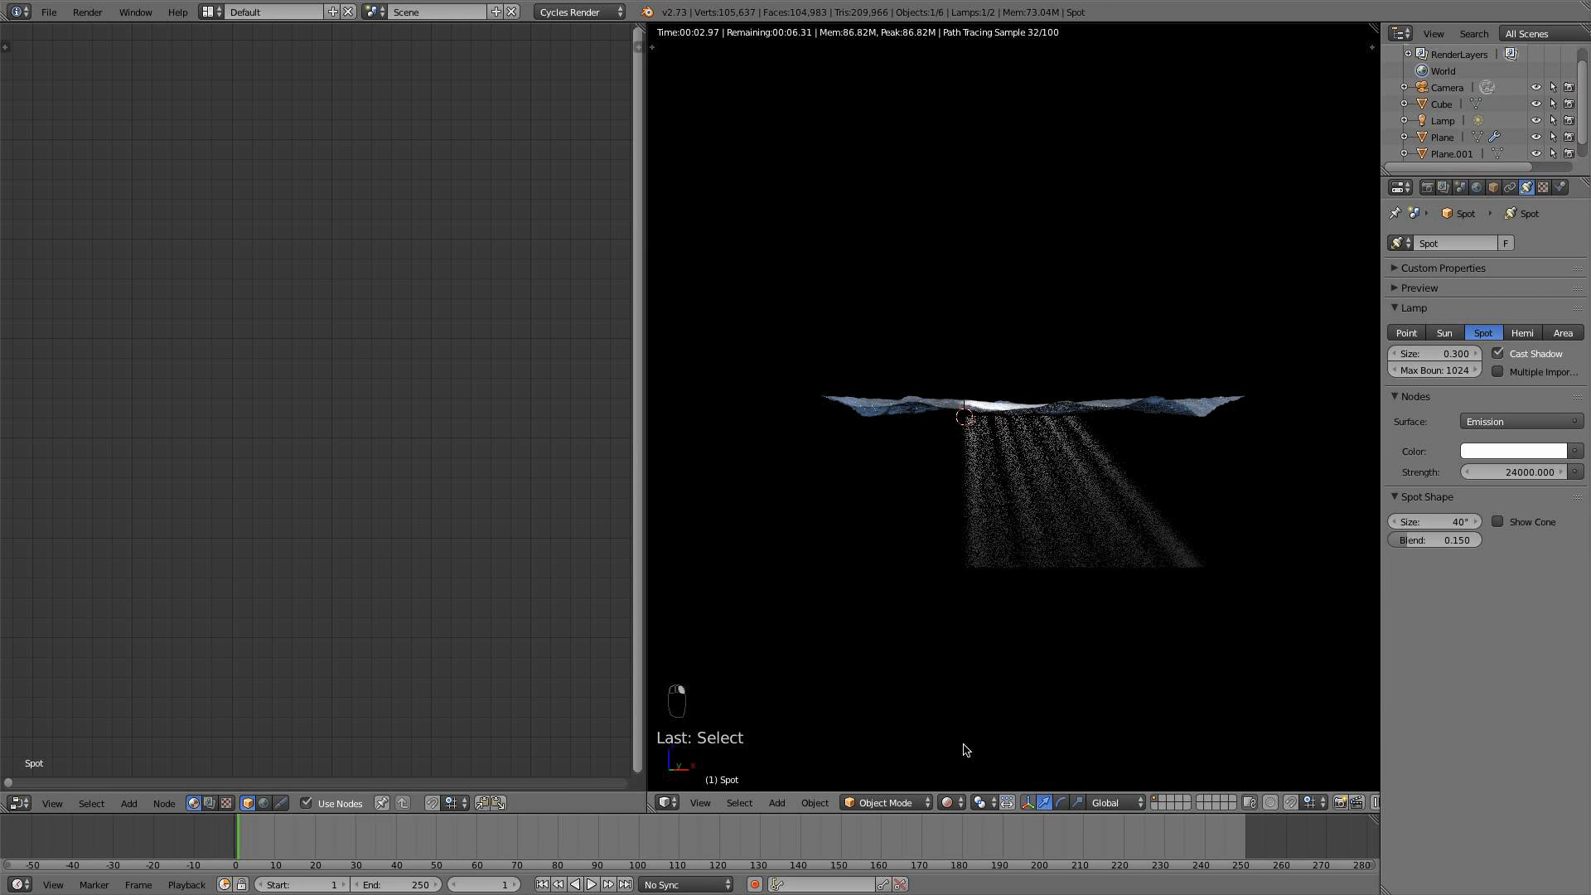
pyautogui.click(952, 802)
pyautogui.click(970, 749)
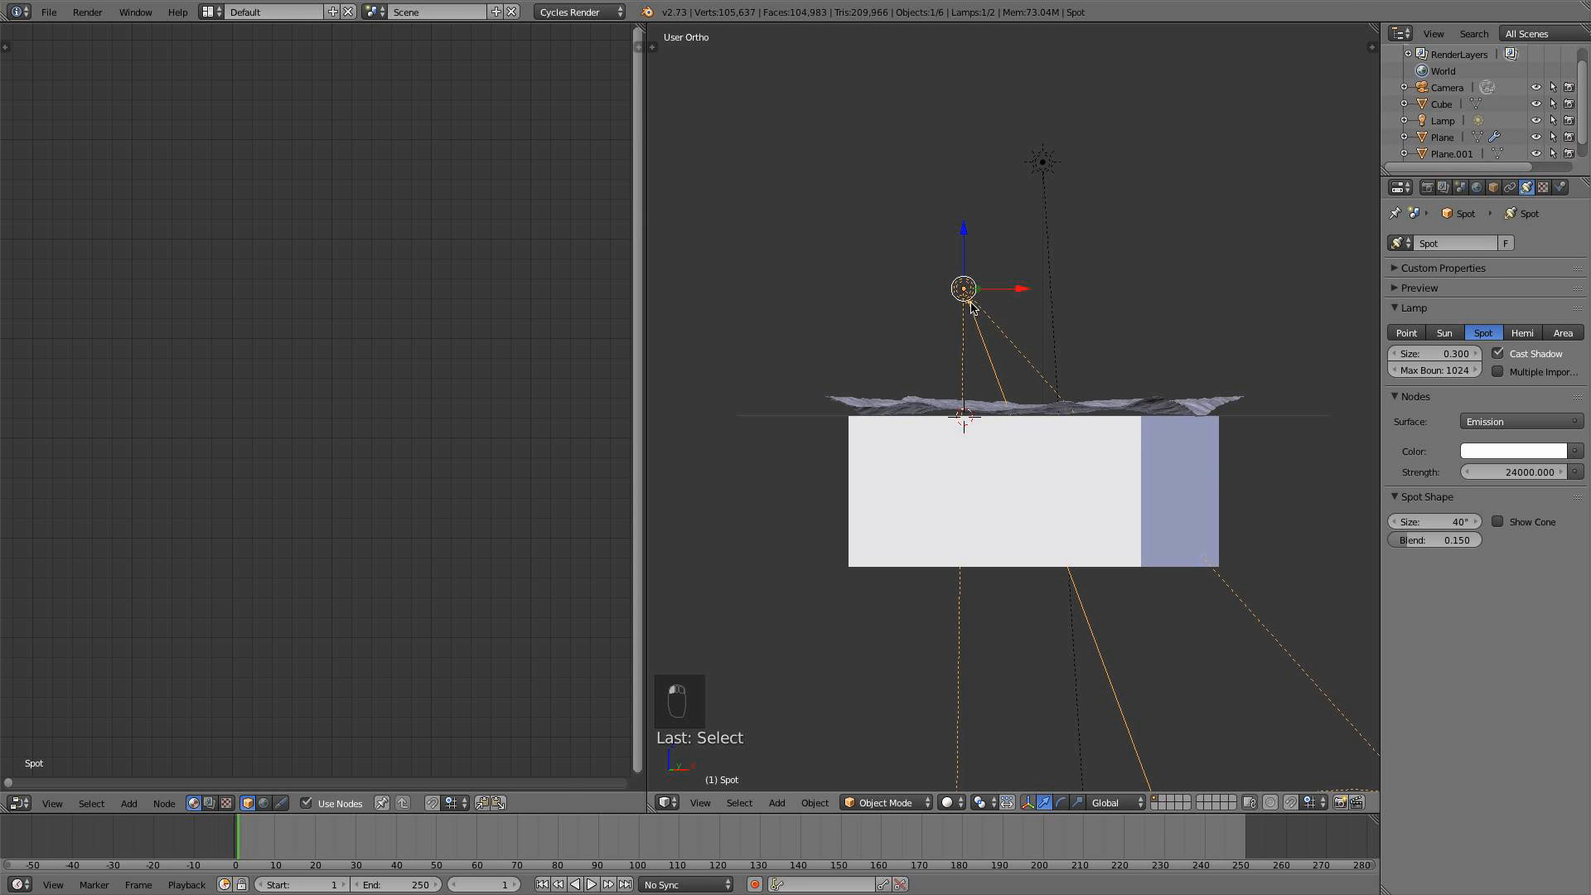
pyautogui.click(1504, 453)
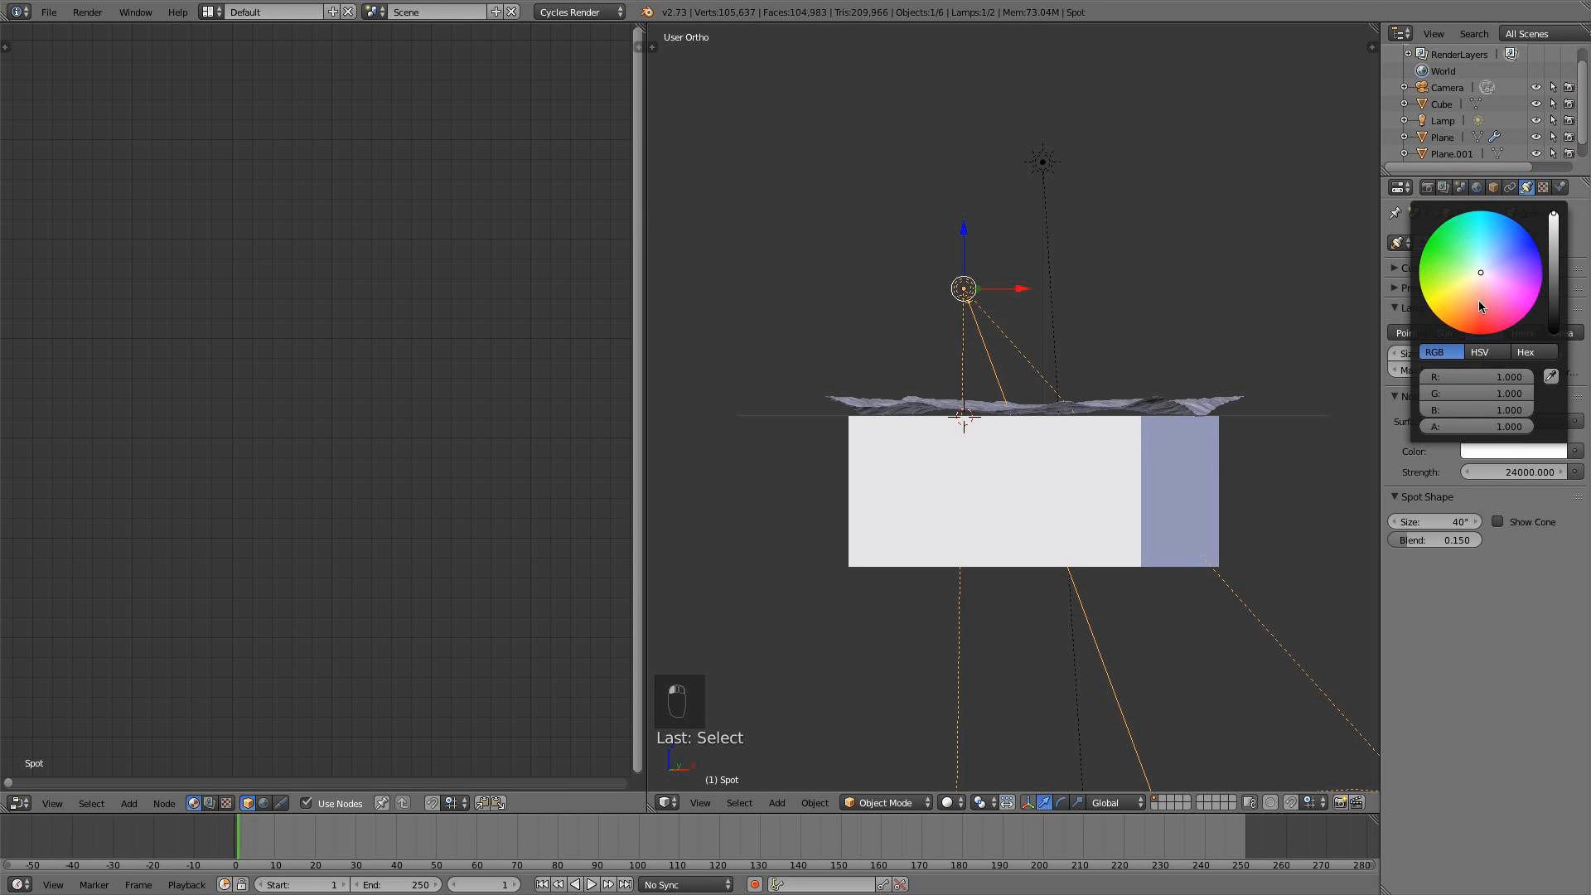
pyautogui.click(1481, 278)
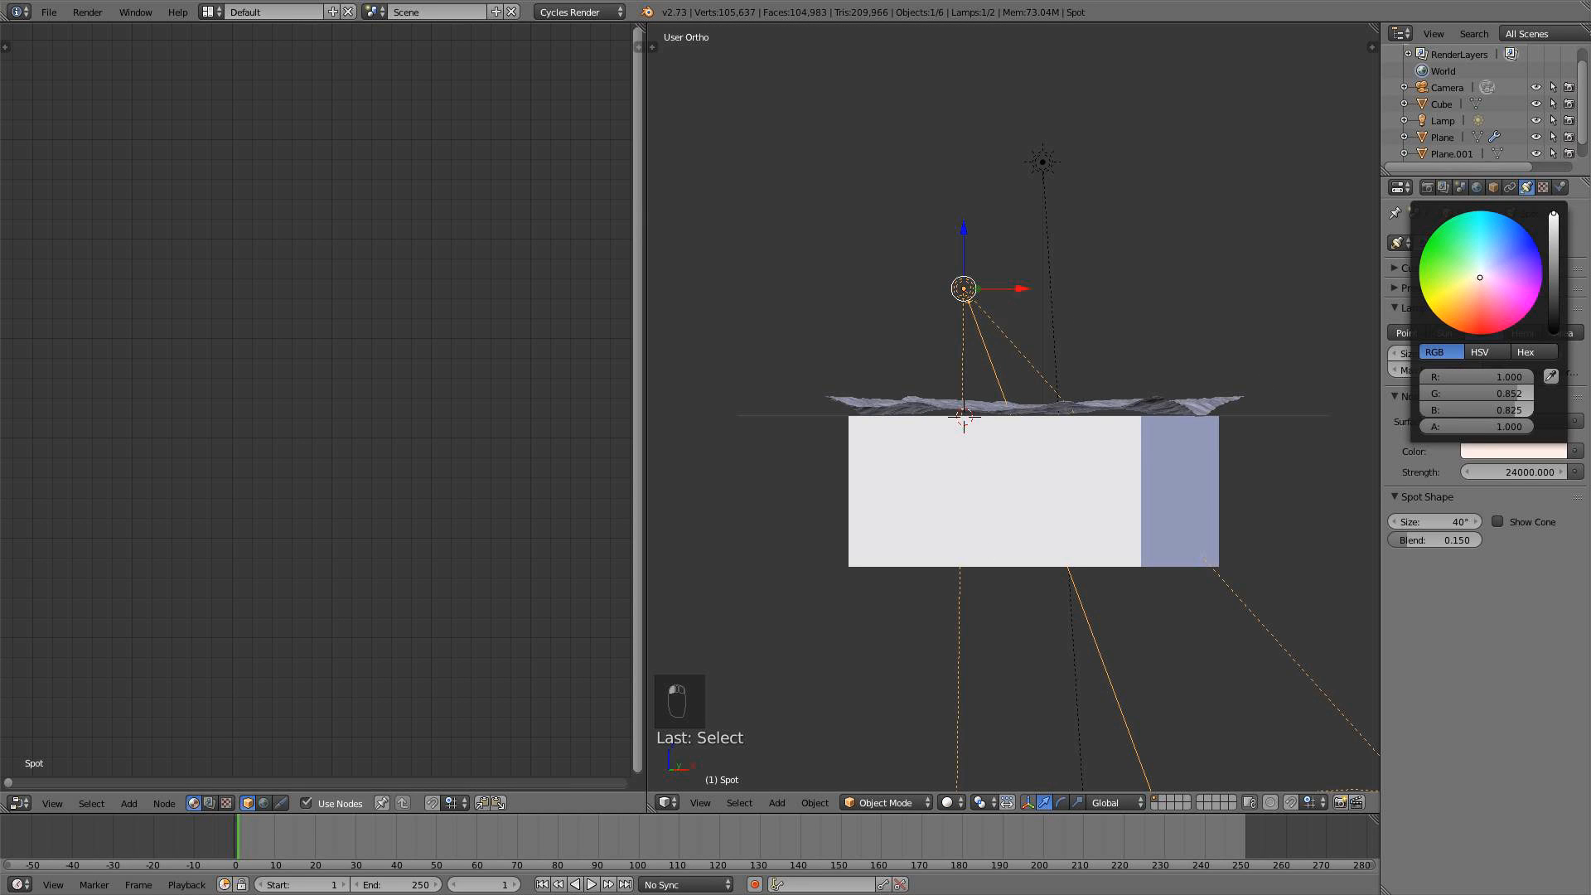
# Select the sun lamp and tint its emission colour pale yellow: R 1.000, G 0.987, B 0.795
pyautogui.rightClick(1041, 162)
pyautogui.click(1531, 452)
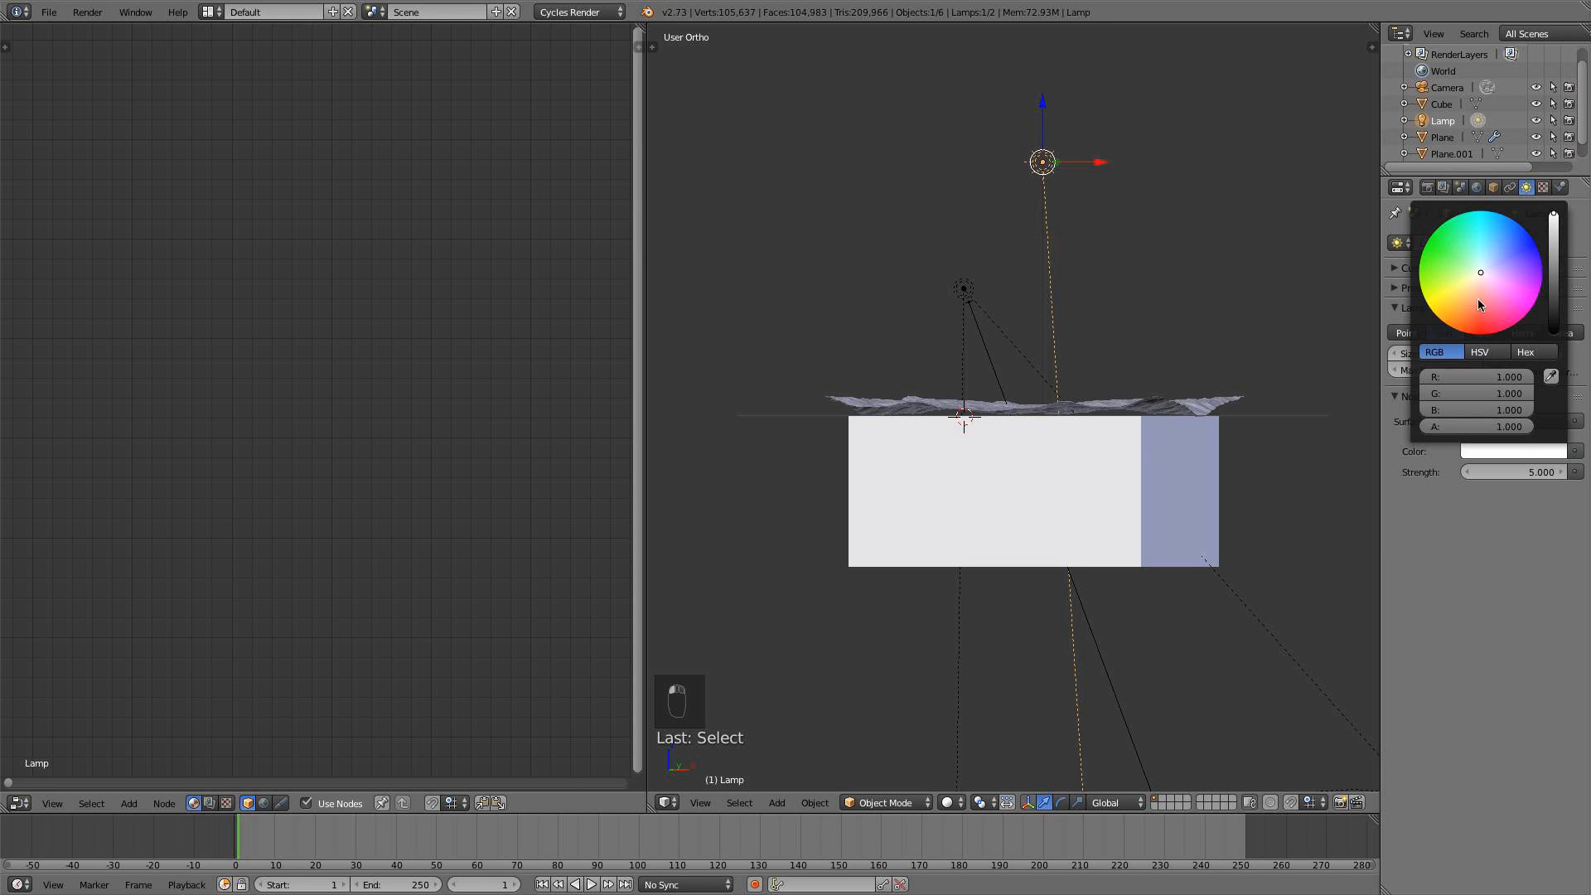
pyautogui.moveTo(1474, 272); pyautogui.dragTo(1476, 276)
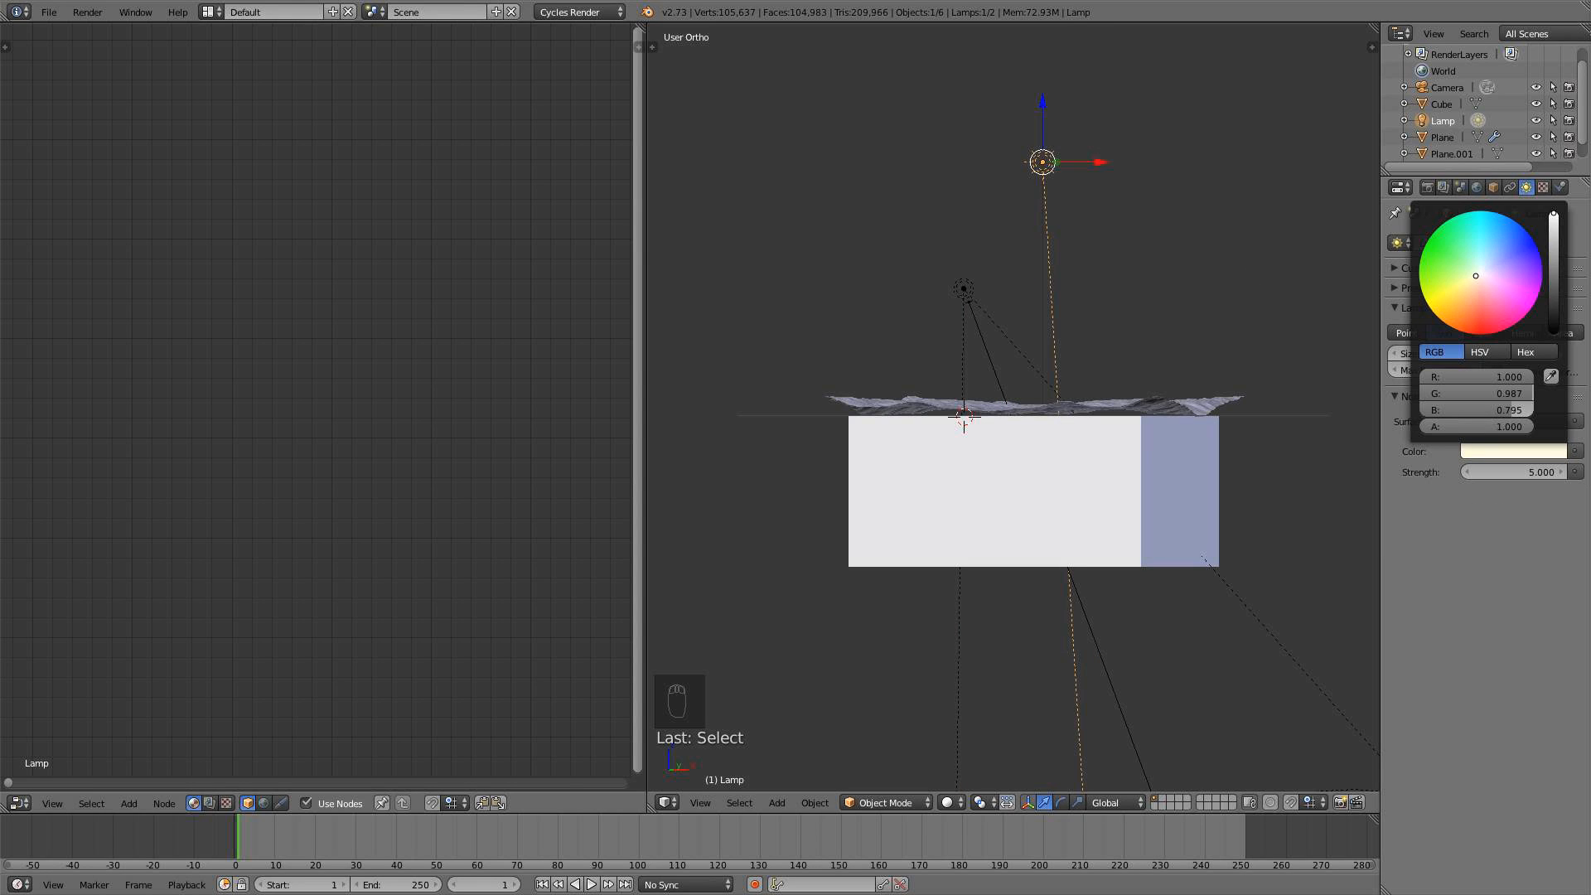
# Set the sun lamp's strength to 6 and its size to 0.3
pyautogui.scroll(-4, 1211, 465)
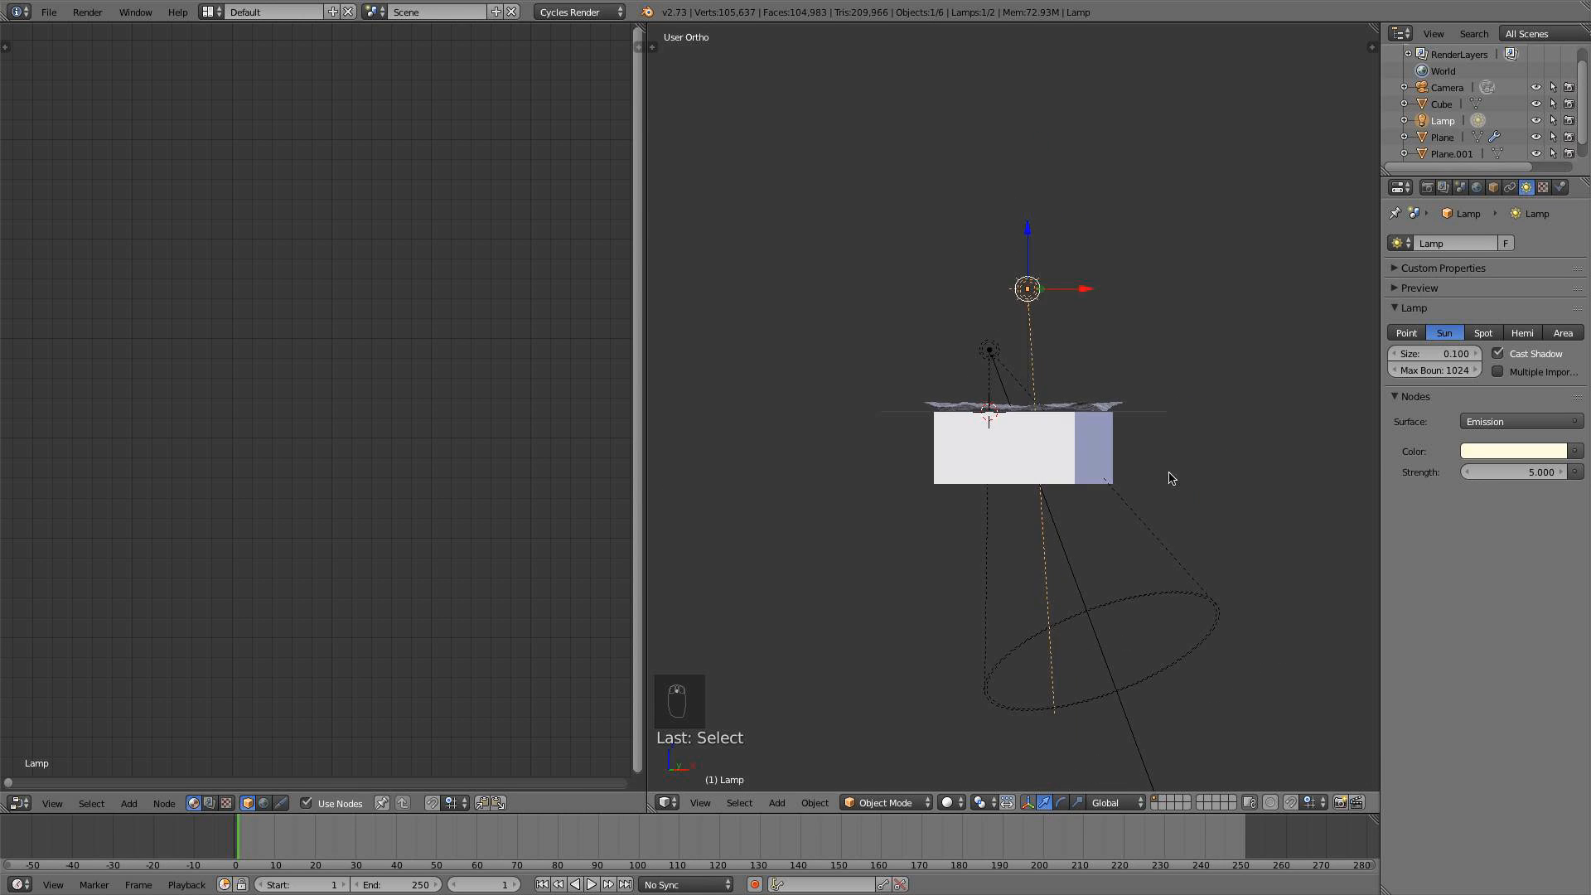
pyautogui.moveTo(1169, 473)
pyautogui.mouseDown(button='middle')
pyautogui.moveTo(1111, 574)
pyautogui.moveTo(1140, 465)
pyautogui.mouseUp(button='middle')
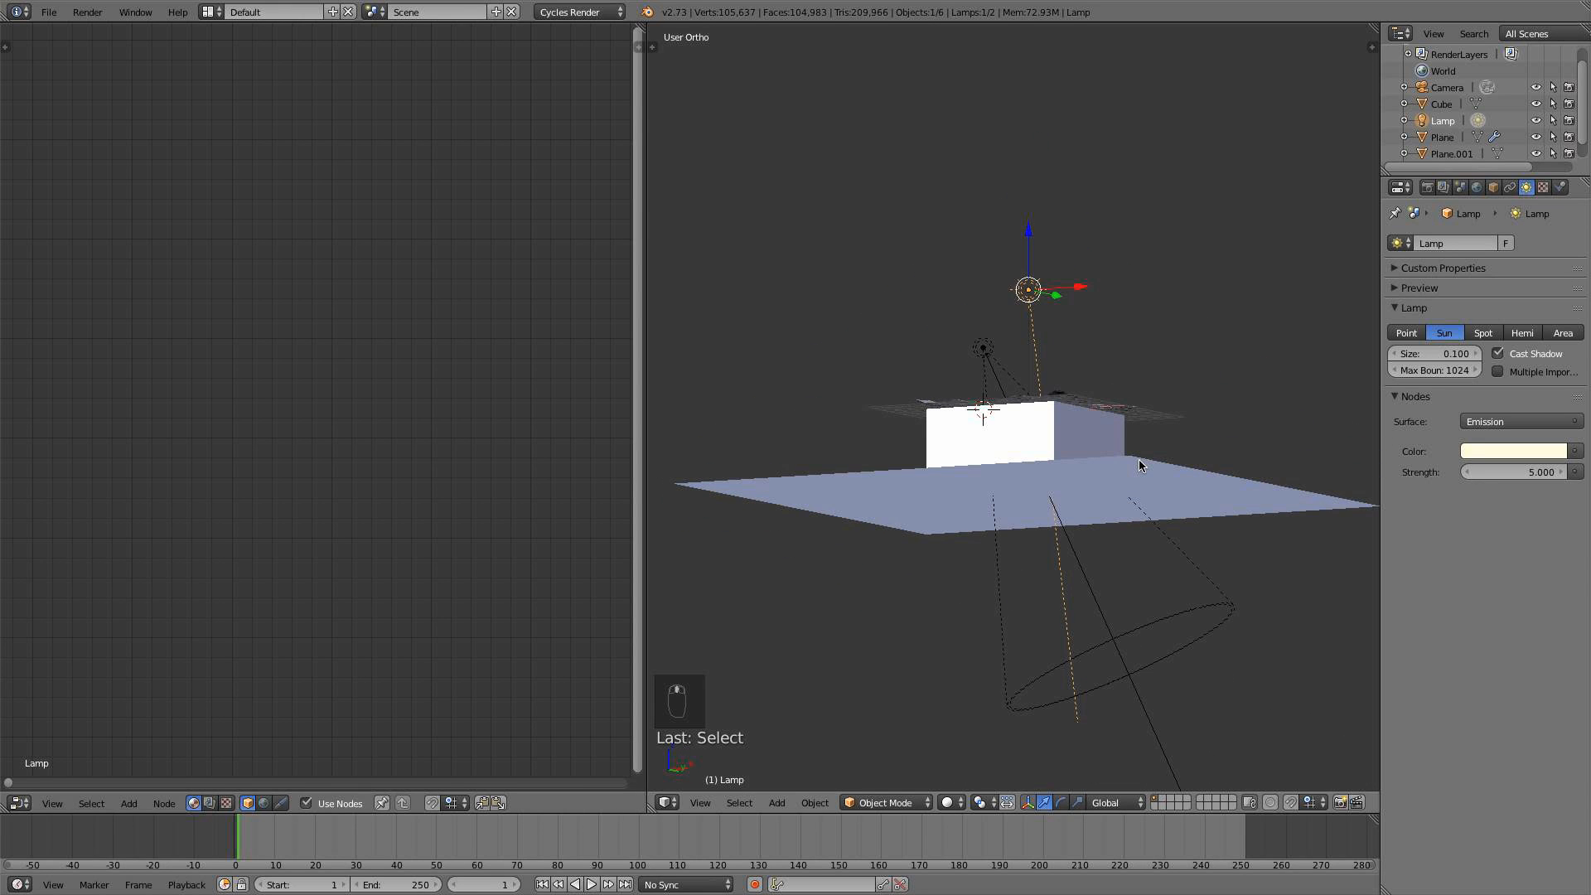
pyautogui.press('KP_3')
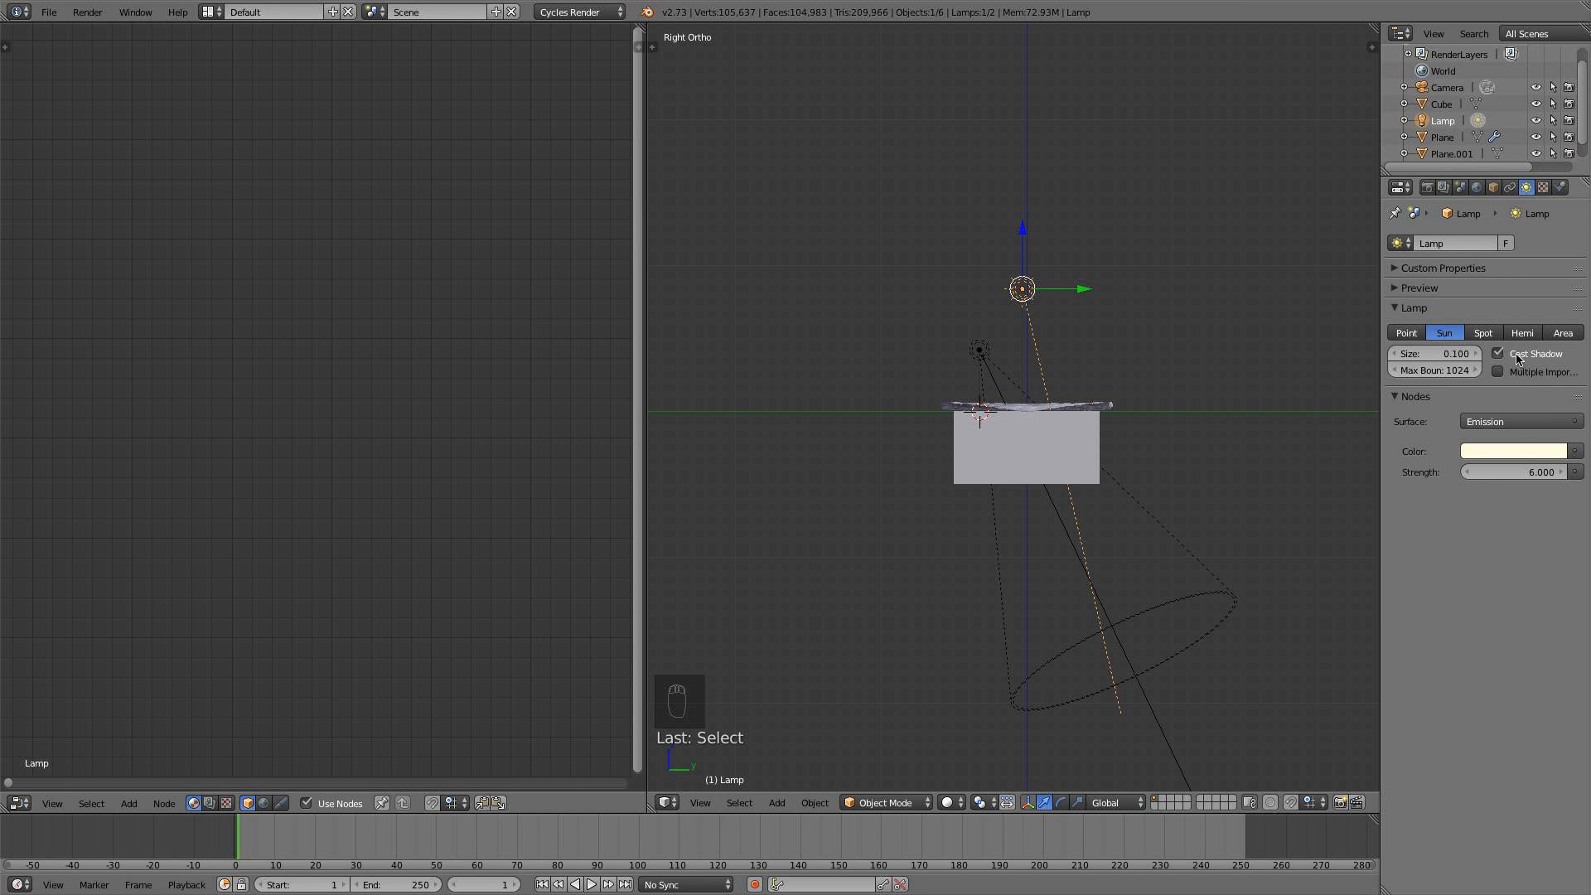
pyautogui.click(1457, 354)
pyautogui.write('0.3')
pyautogui.press('Return')
# Preview the light rays in rendered shading and examine them up close from the right and front views
pyautogui.click(954, 801)
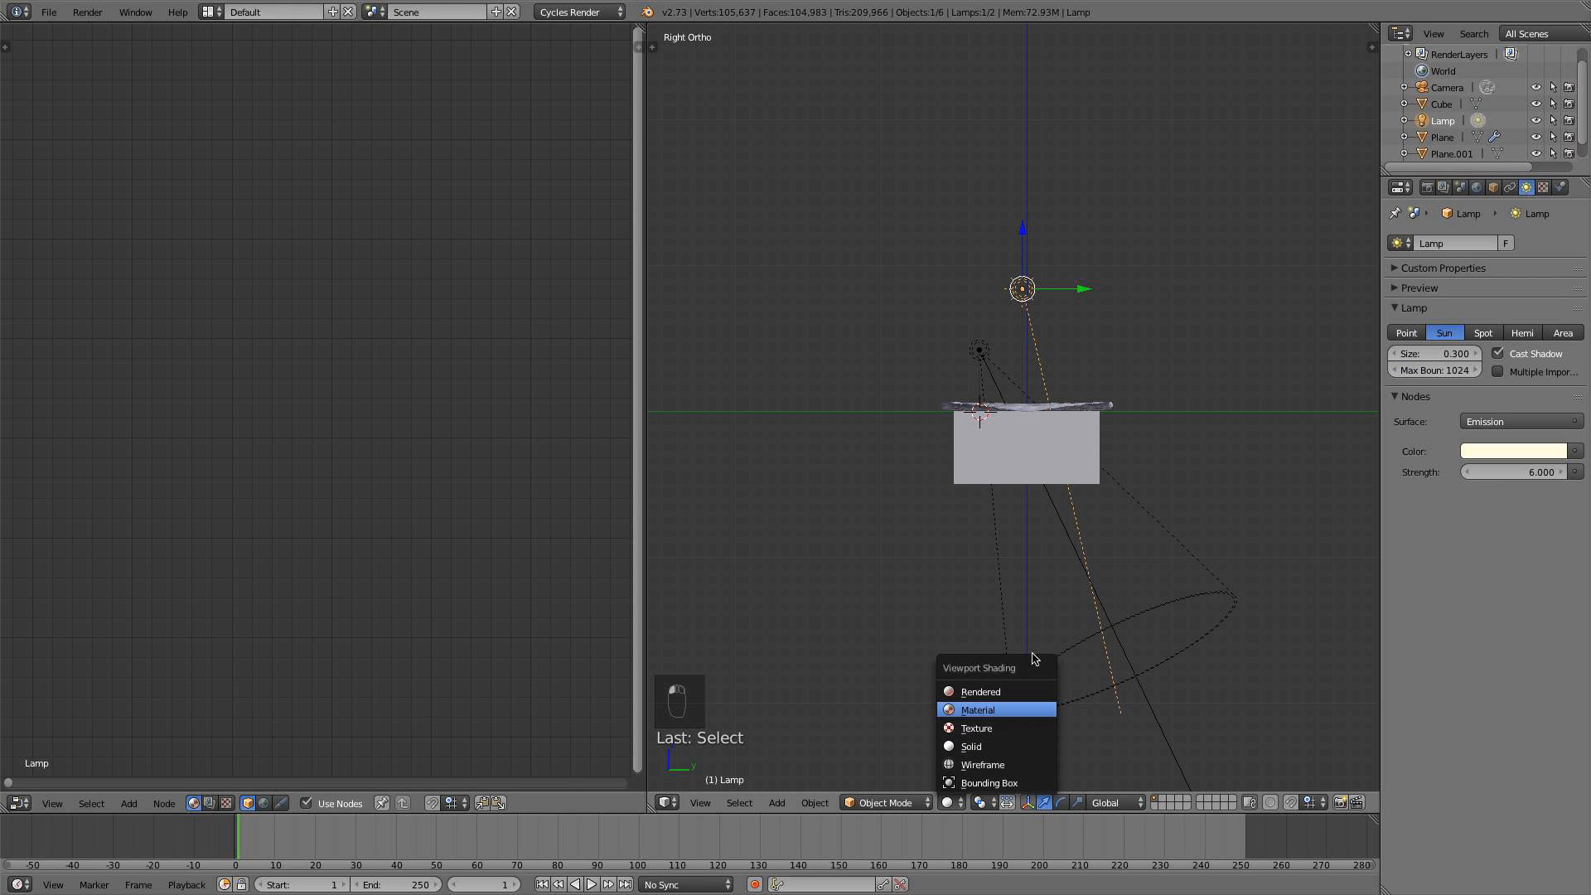
pyautogui.click(992, 691)
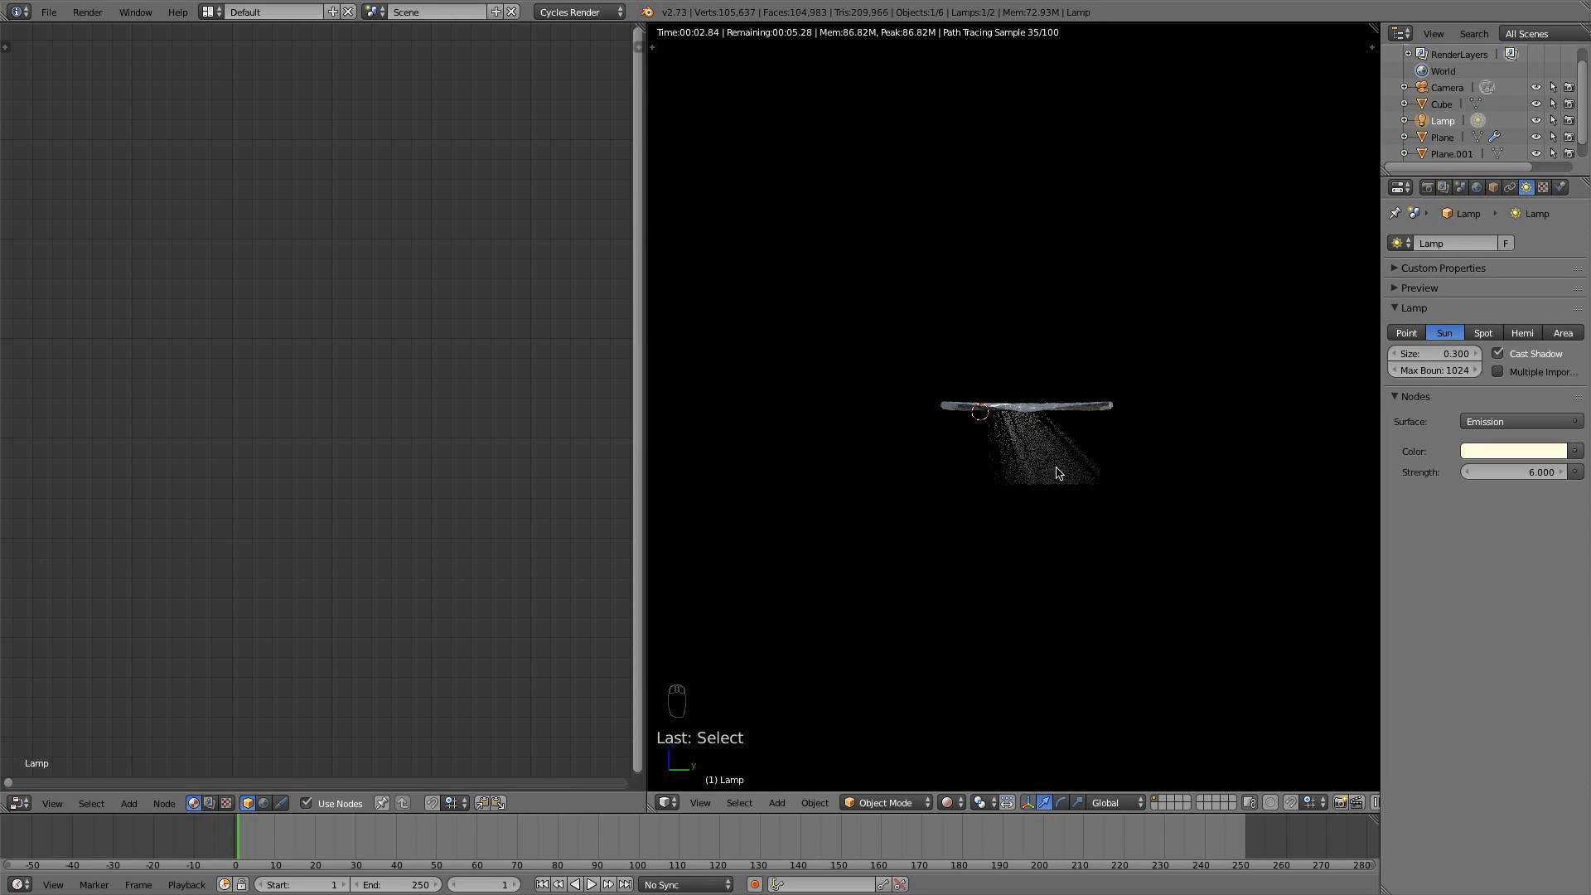
pyautogui.scroll(2, 1122, 569)
pyautogui.scroll(2, 1124, 572)
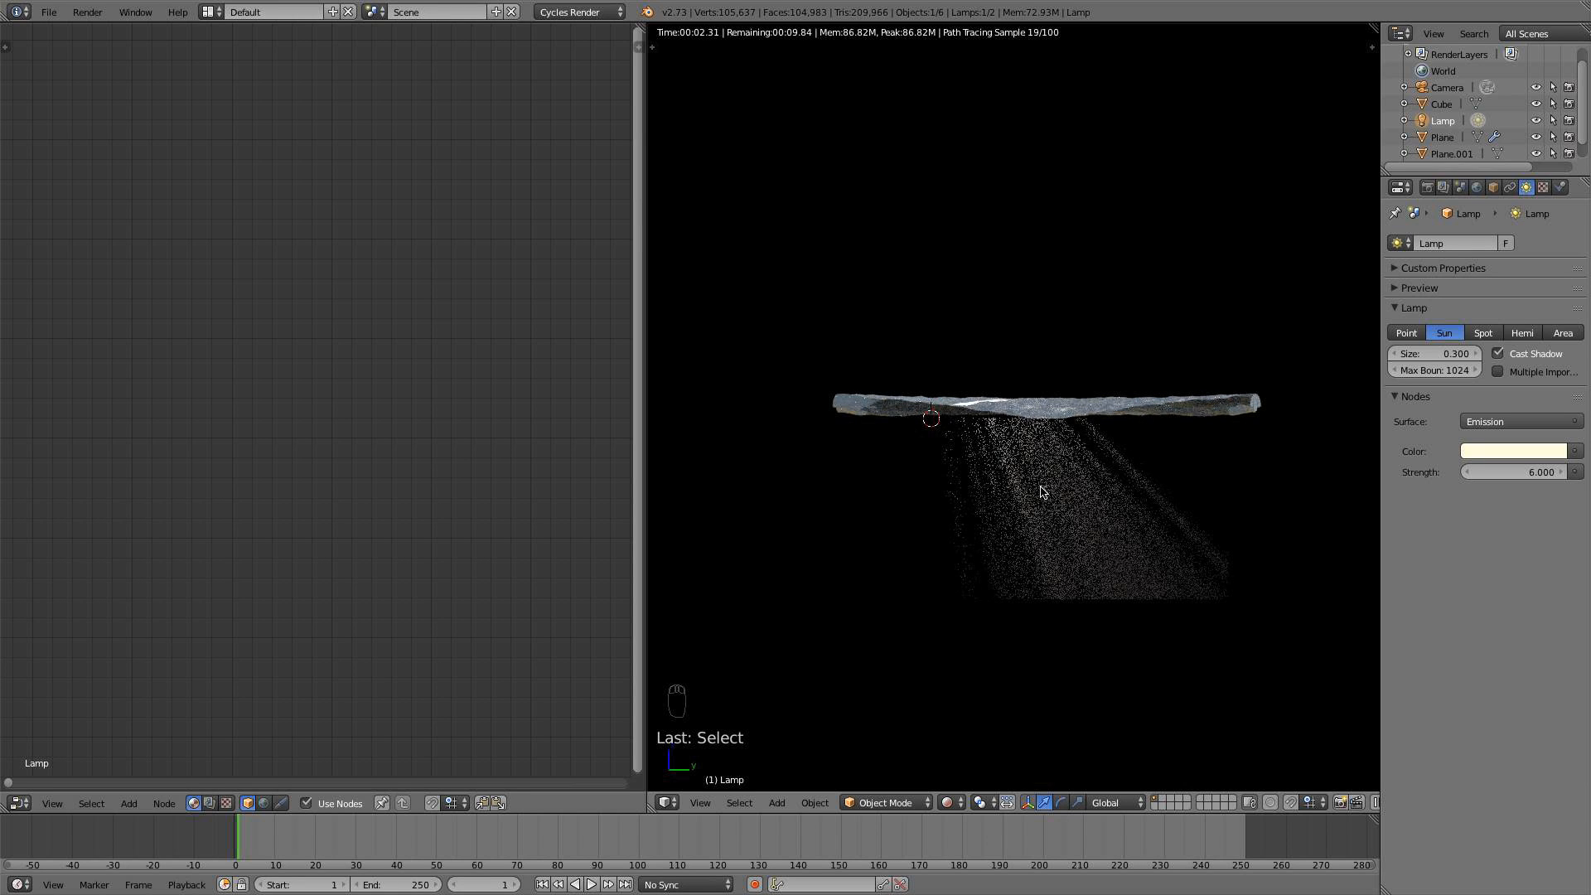
pyautogui.press('KP_1')
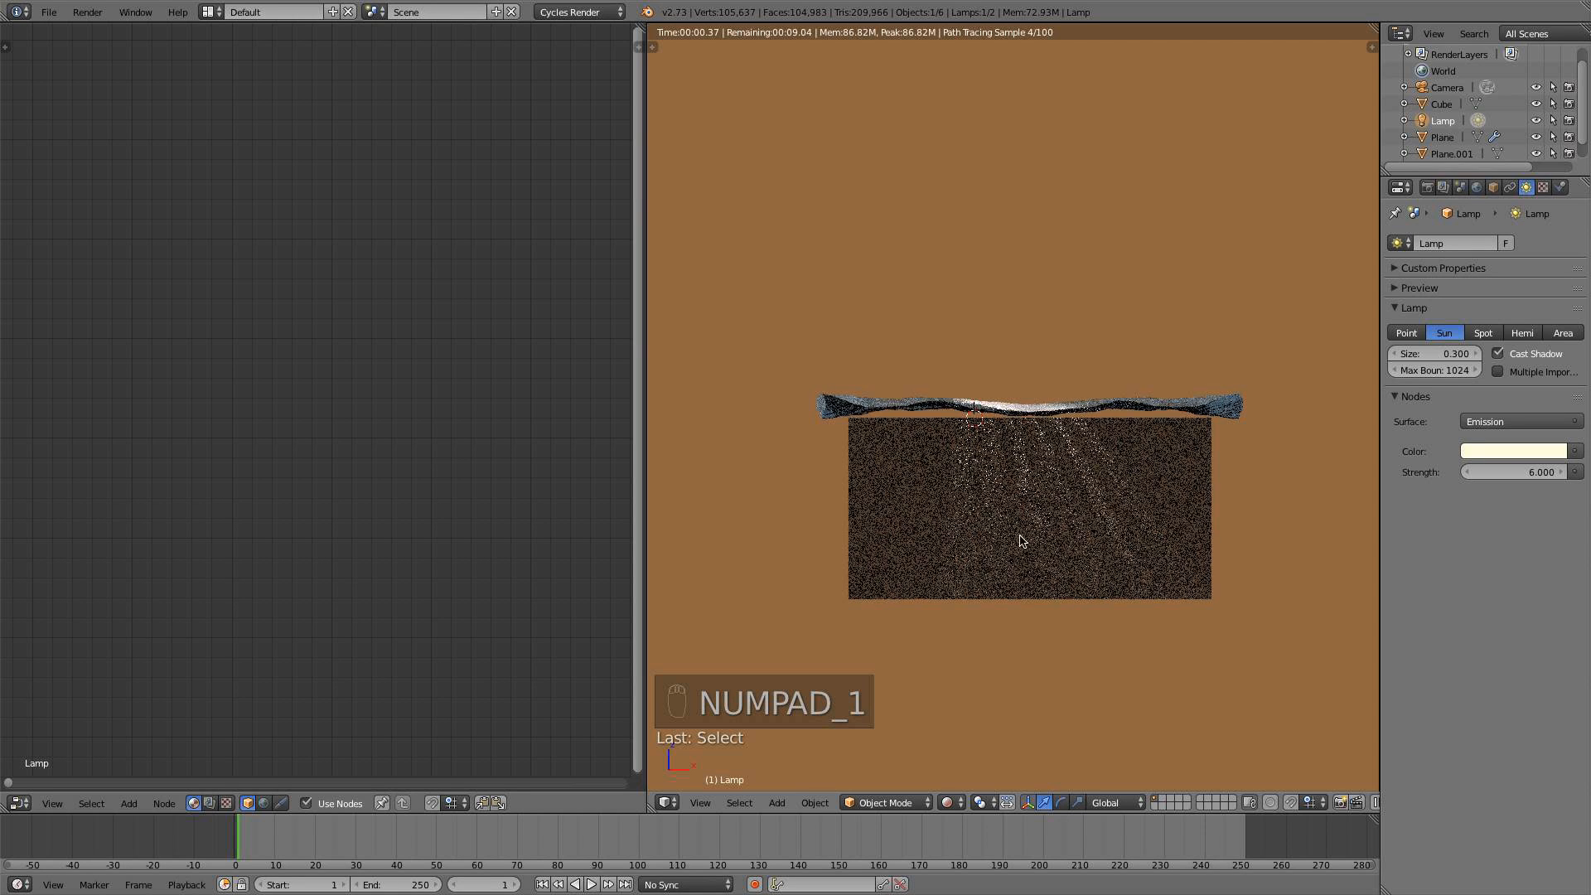
# Select the water volume cube and tint its Volume Scatter colour a pale warm beige
pyautogui.rightClick(1181, 480)
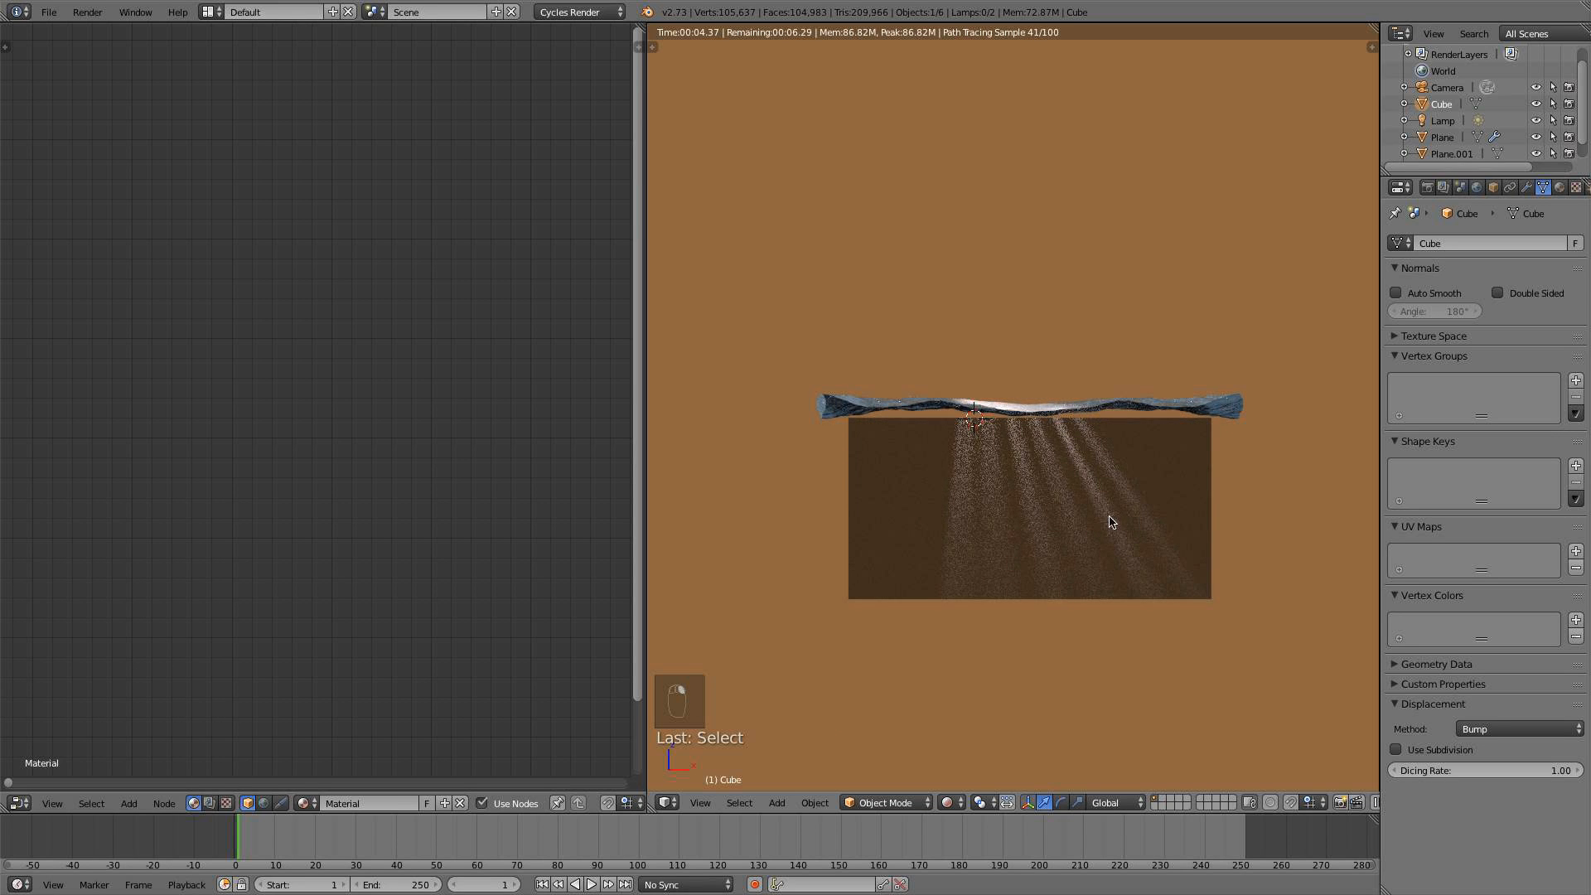
pyautogui.scroll(-9, 507, 522)
pyautogui.moveTo(510, 527); pyautogui.dragTo(298, 419, button='middle')
pyautogui.scroll(2, 366, 422)
pyautogui.scroll(4, 298, 420)
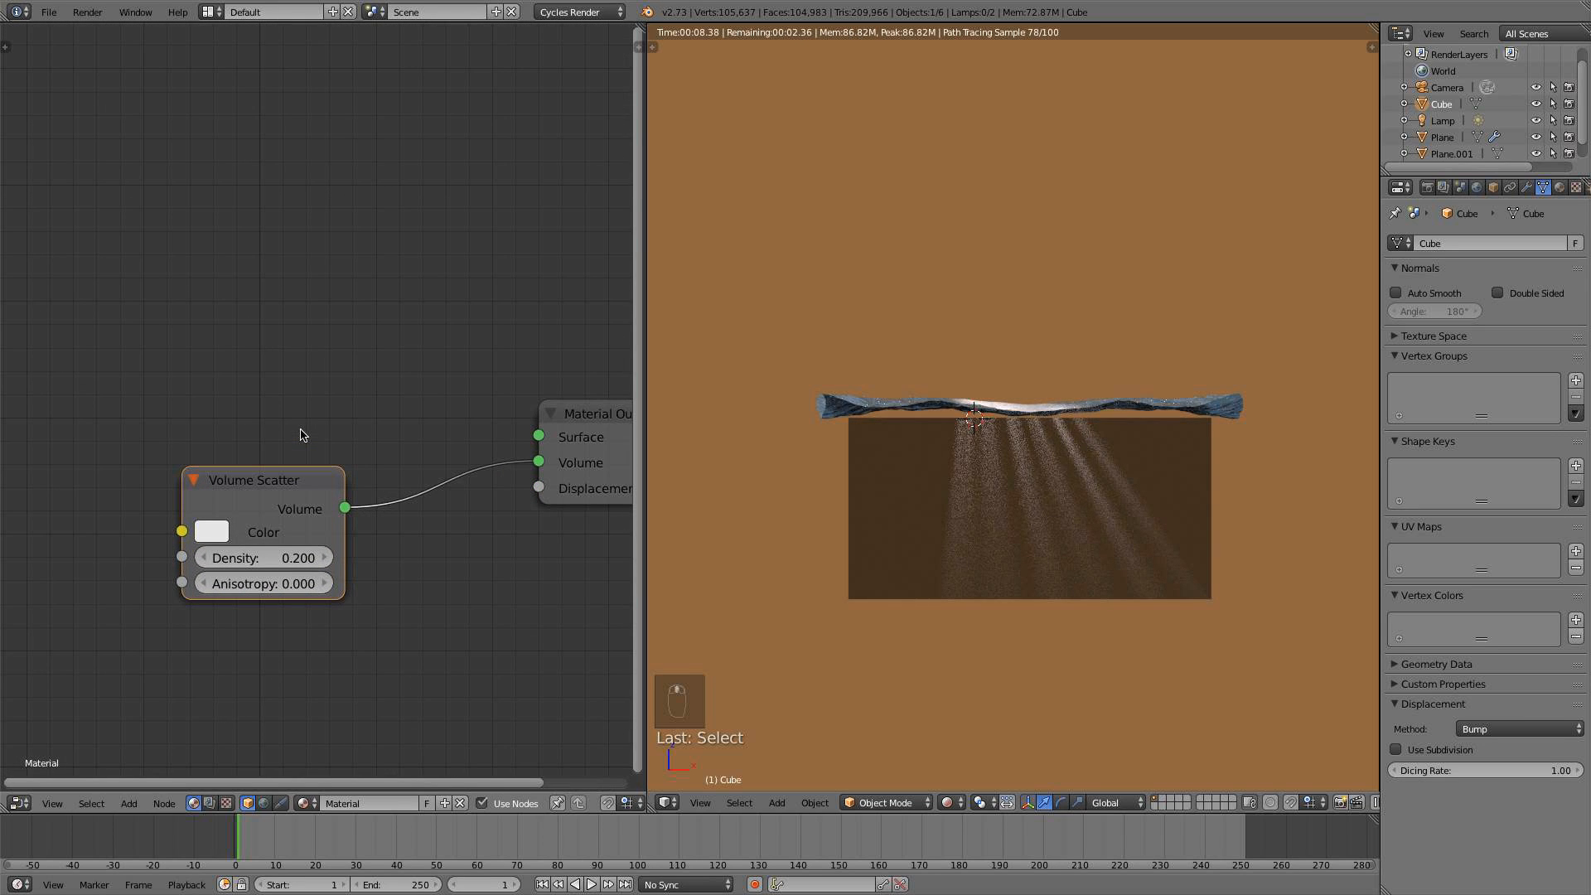
pyautogui.click(217, 531)
pyautogui.click(307, 255)
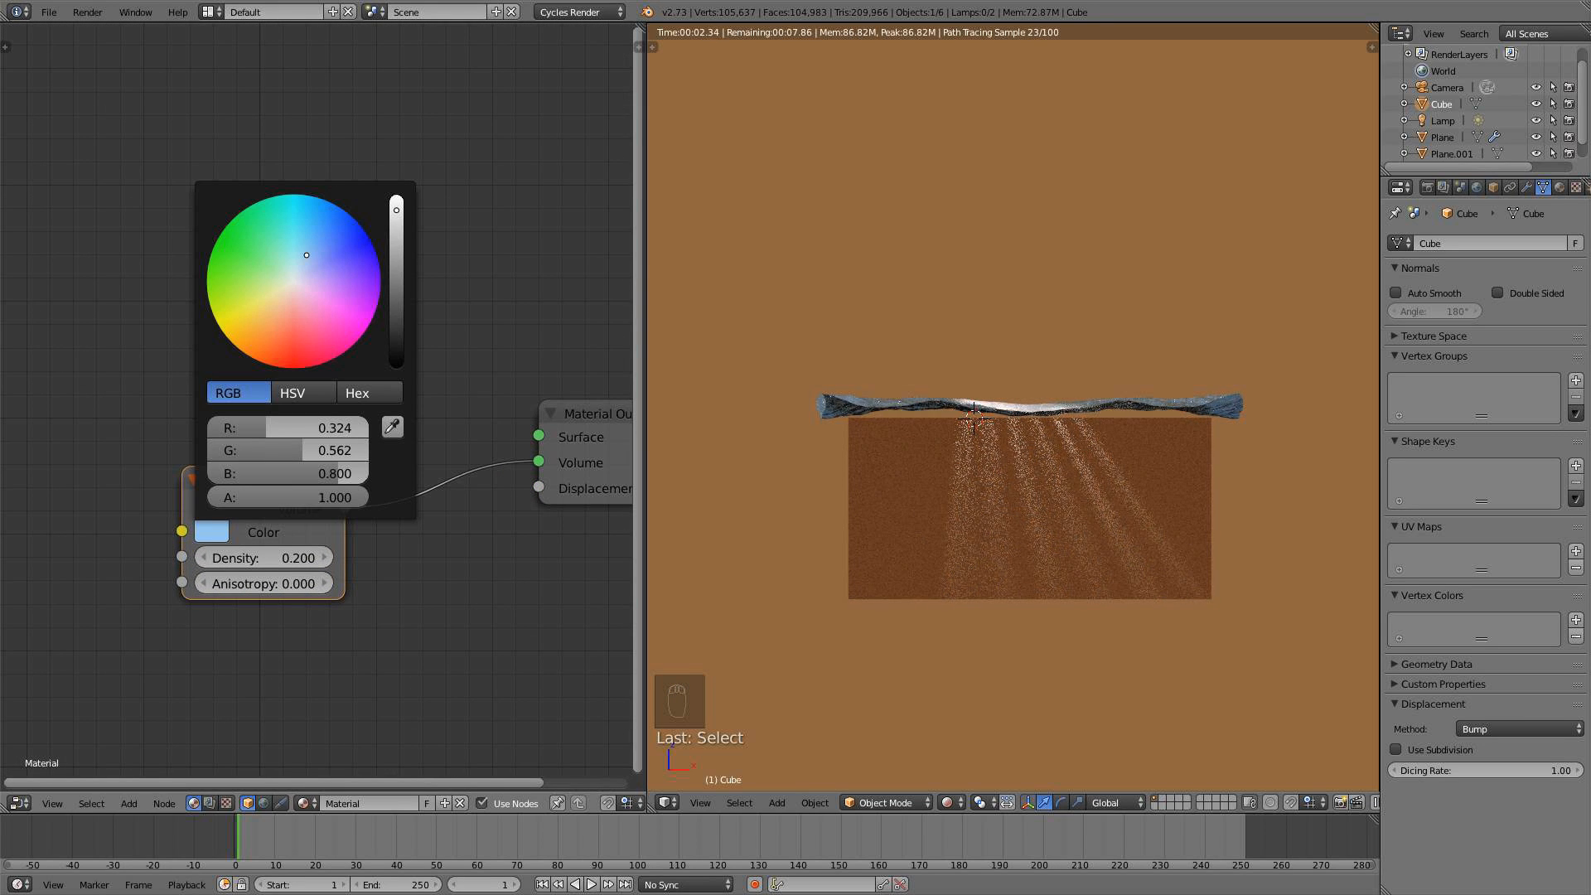
pyautogui.moveTo(307, 257); pyautogui.dragTo(285, 293)
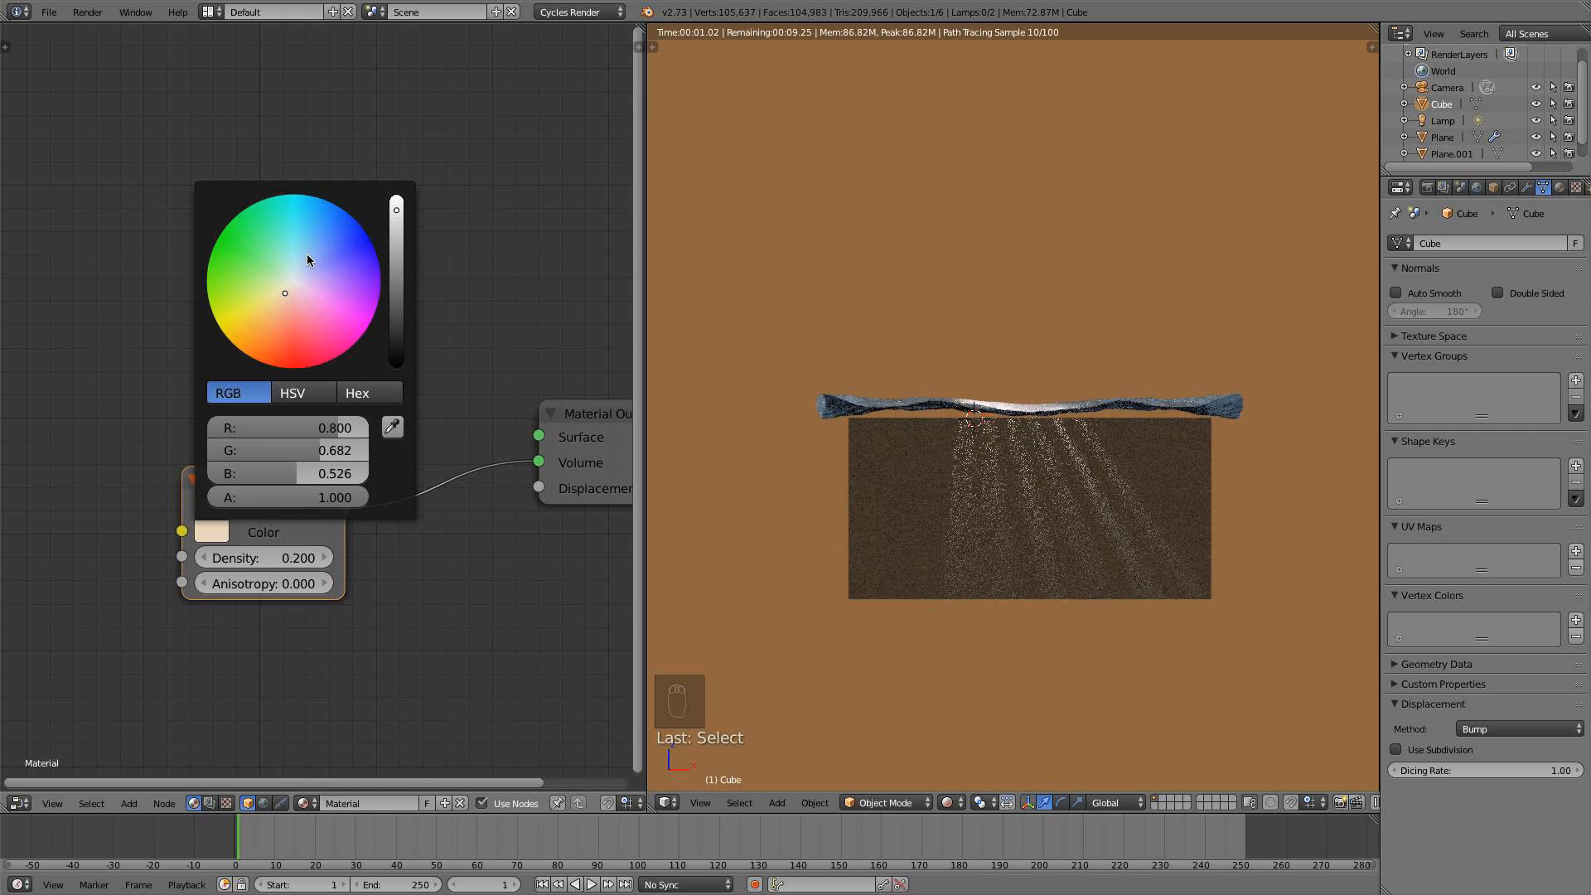
pyautogui.moveTo(296, 286)
pyautogui.mouseDown()
pyautogui.moveTo(281, 319)
pyautogui.moveTo(259, 309)
pyautogui.moveTo(315, 241)
pyautogui.moveTo(267, 267)
pyautogui.moveTo(290, 287)
pyautogui.mouseUp()
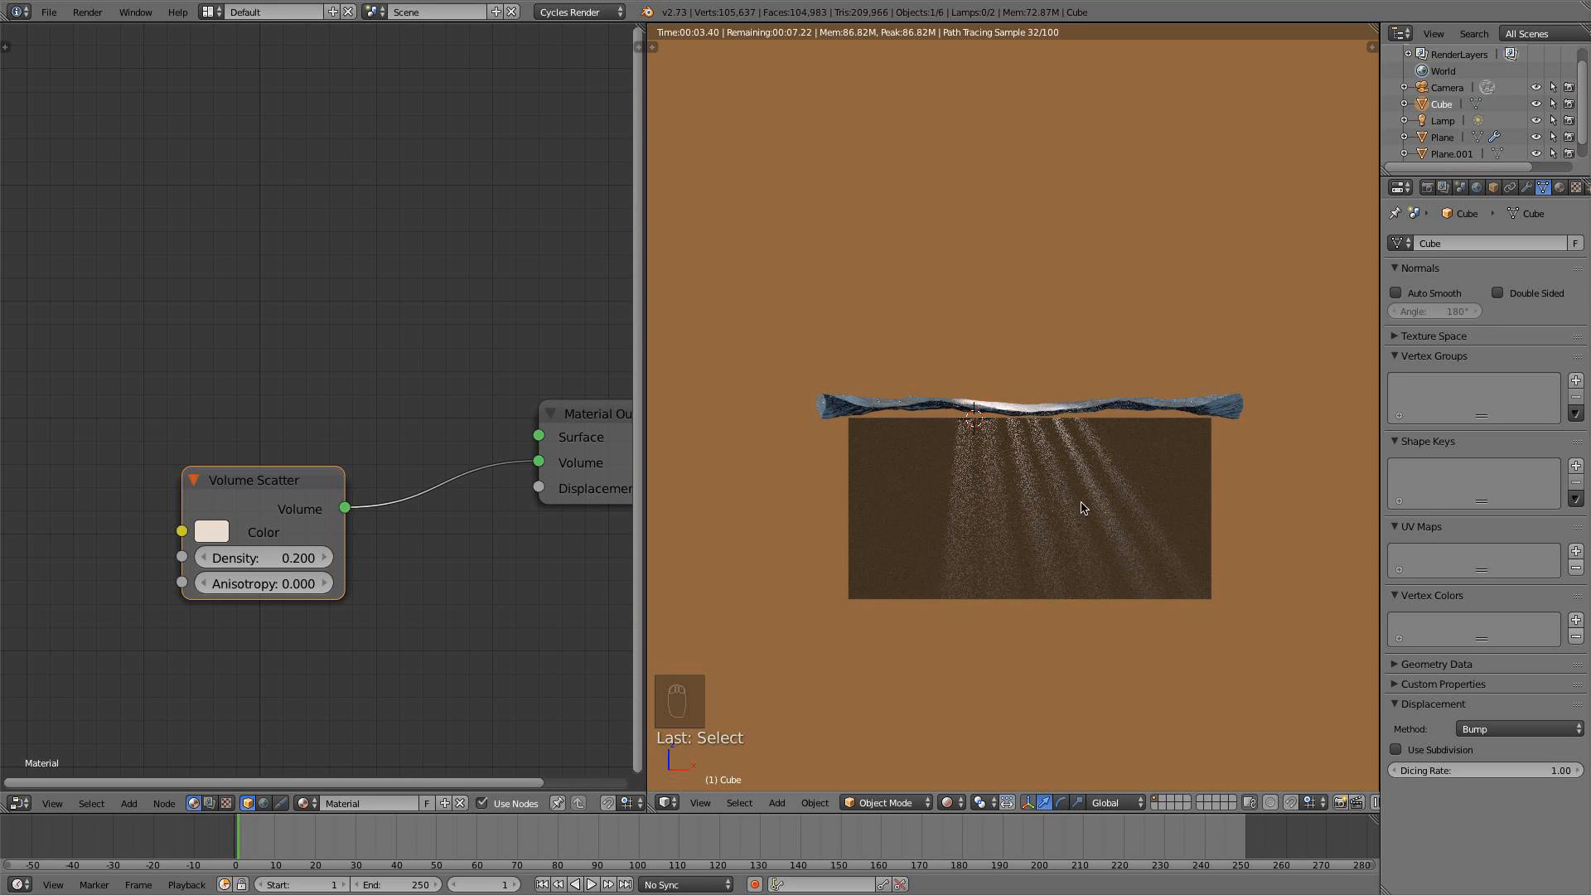
# Examine the tinted volume and light rays in rendered shading from above, through the camera and from the front
pyautogui.scroll(-2, 1049, 535)
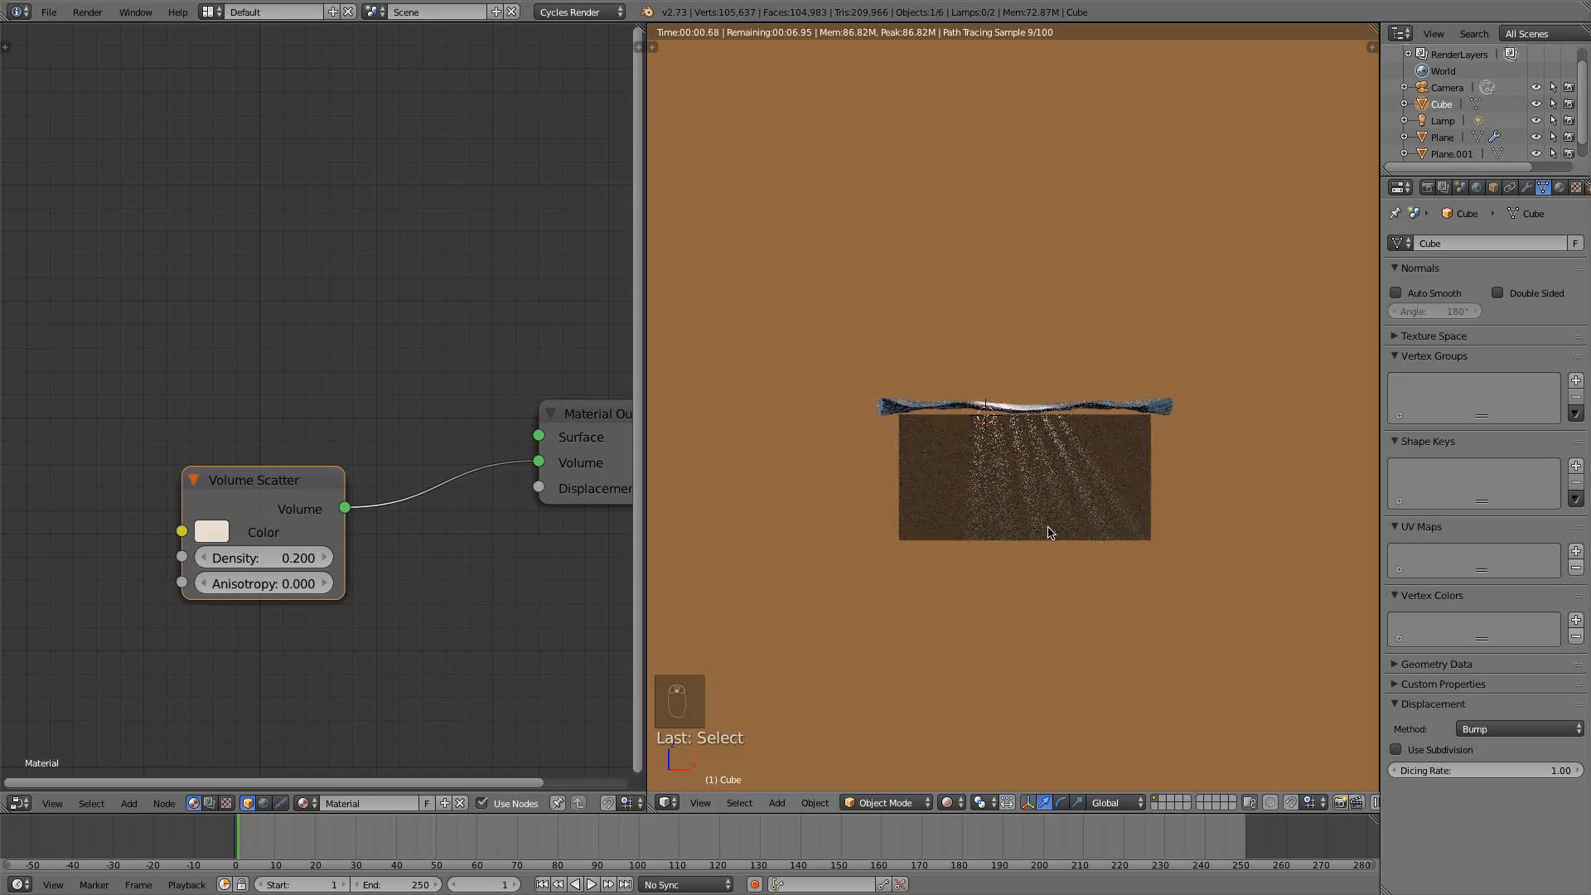
pyautogui.moveTo(1049, 531); pyautogui.dragTo(1048, 549, button='middle')
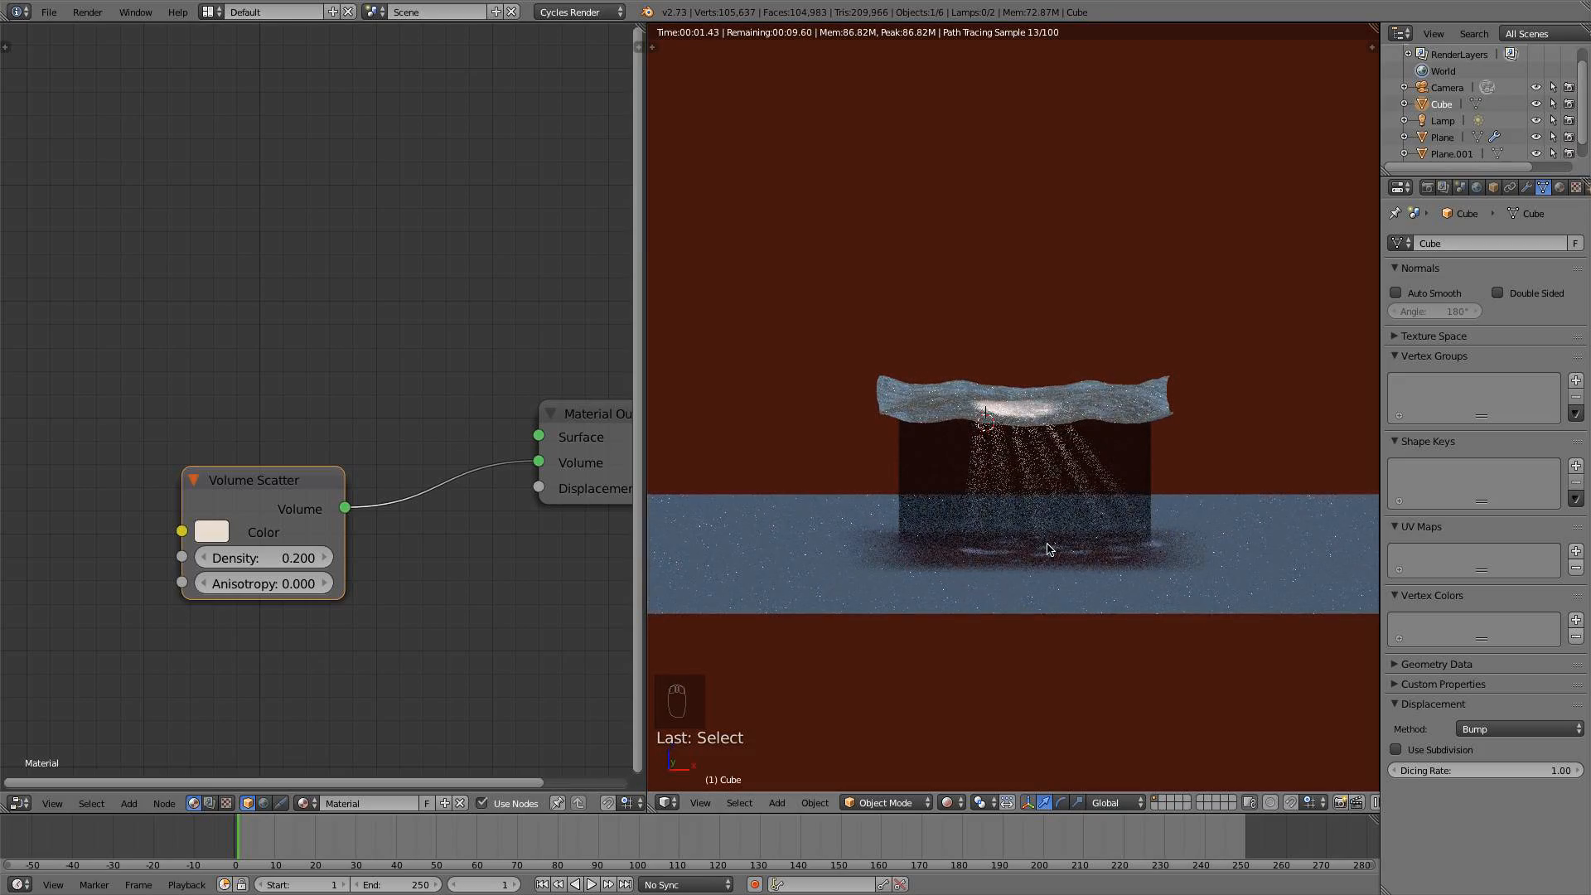
pyautogui.press('KP_0')
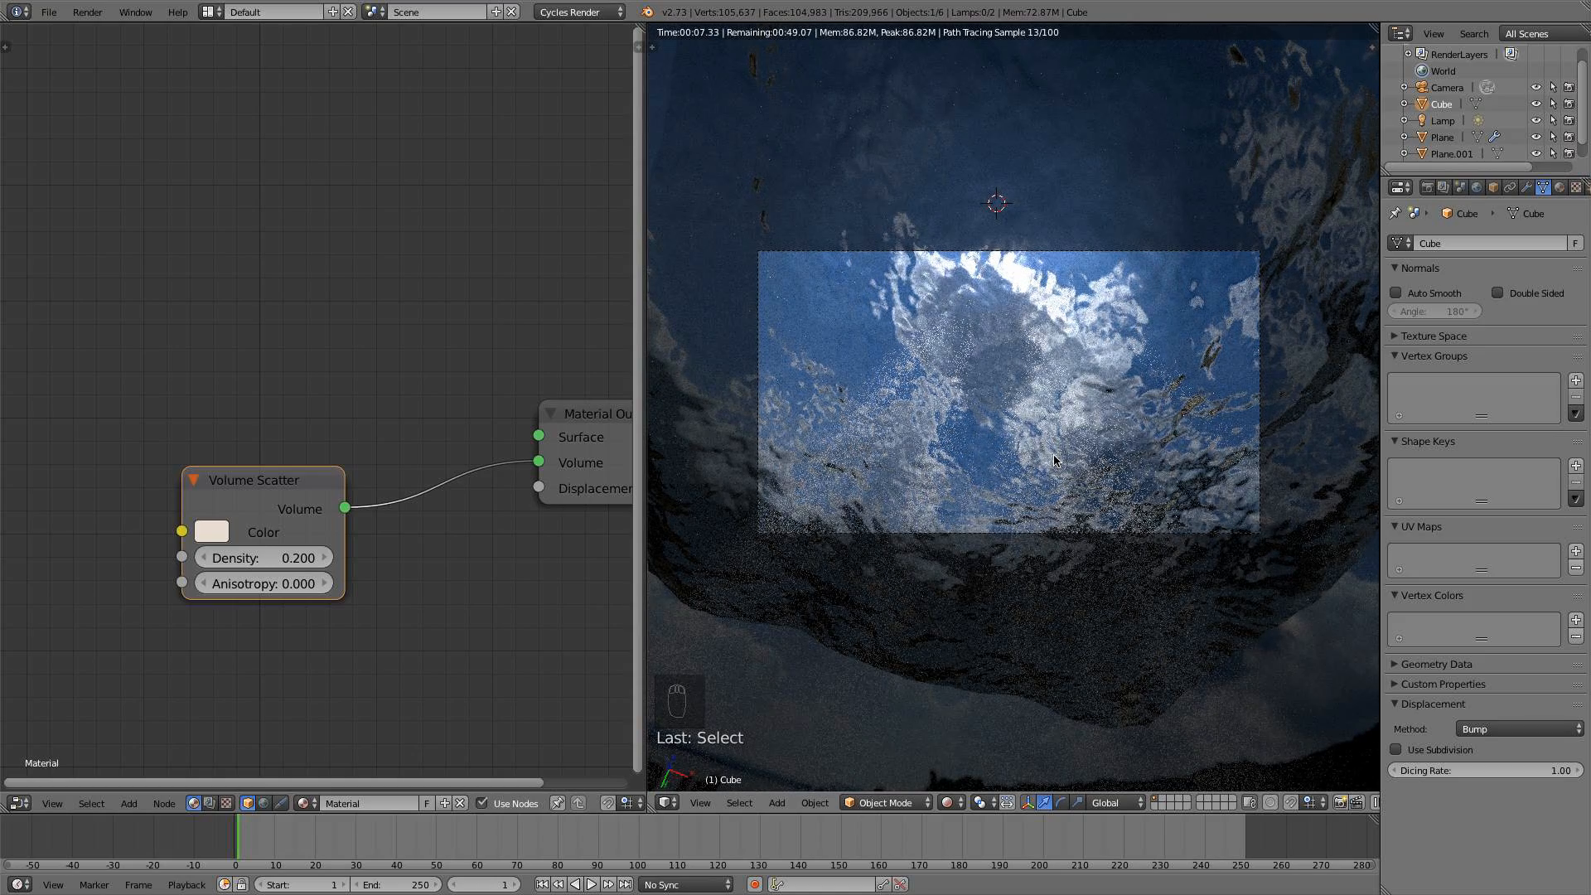
pyautogui.press('KP_1')
pyautogui.press('KP_6')
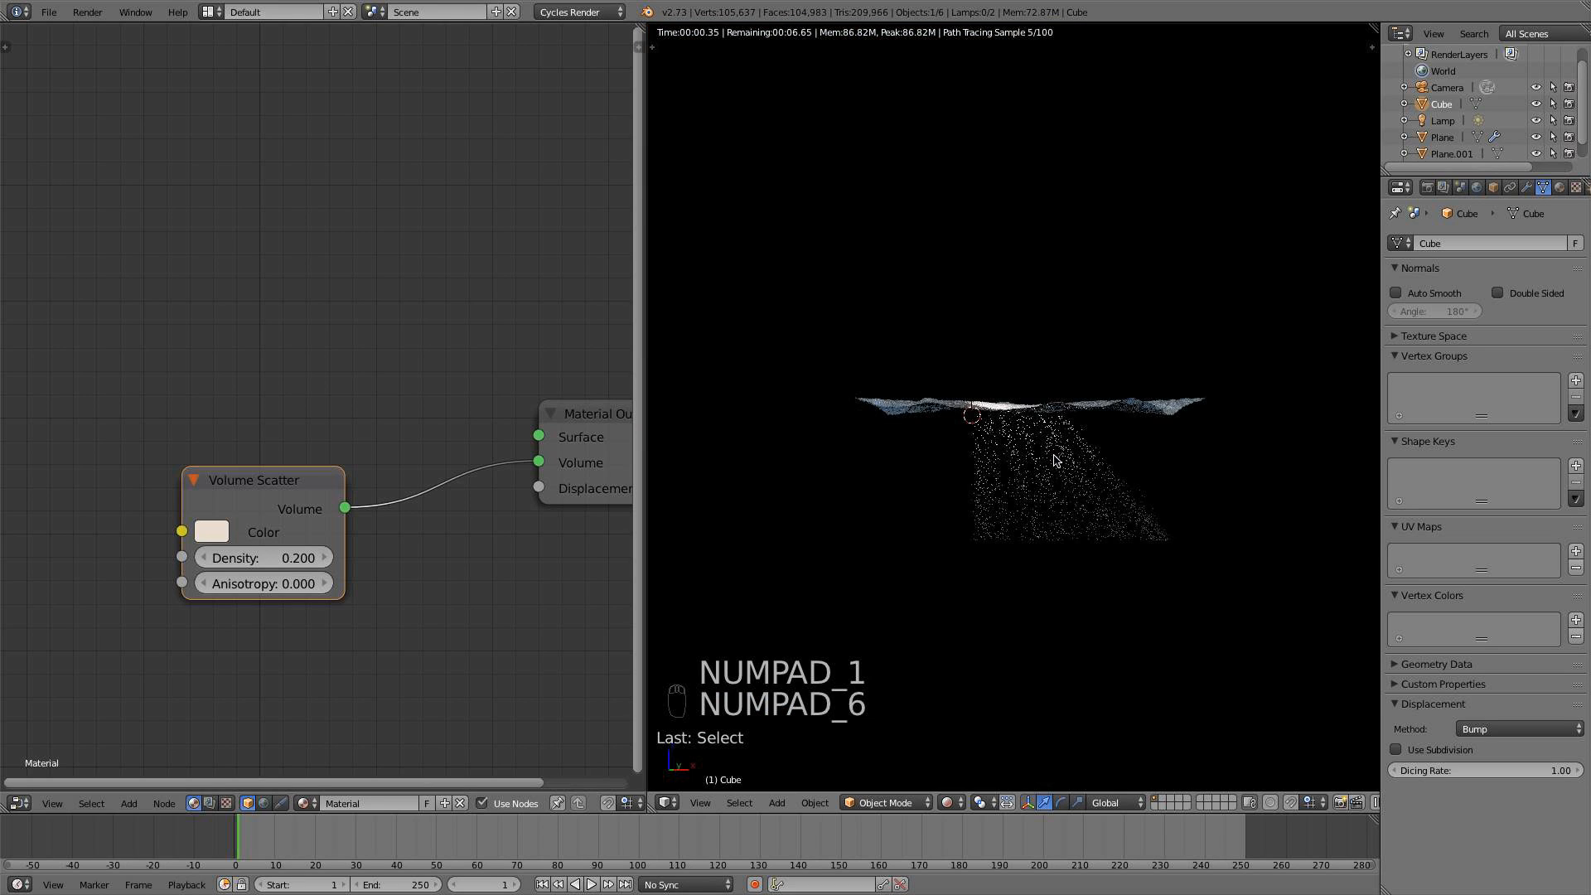
pyautogui.press('KP_4')
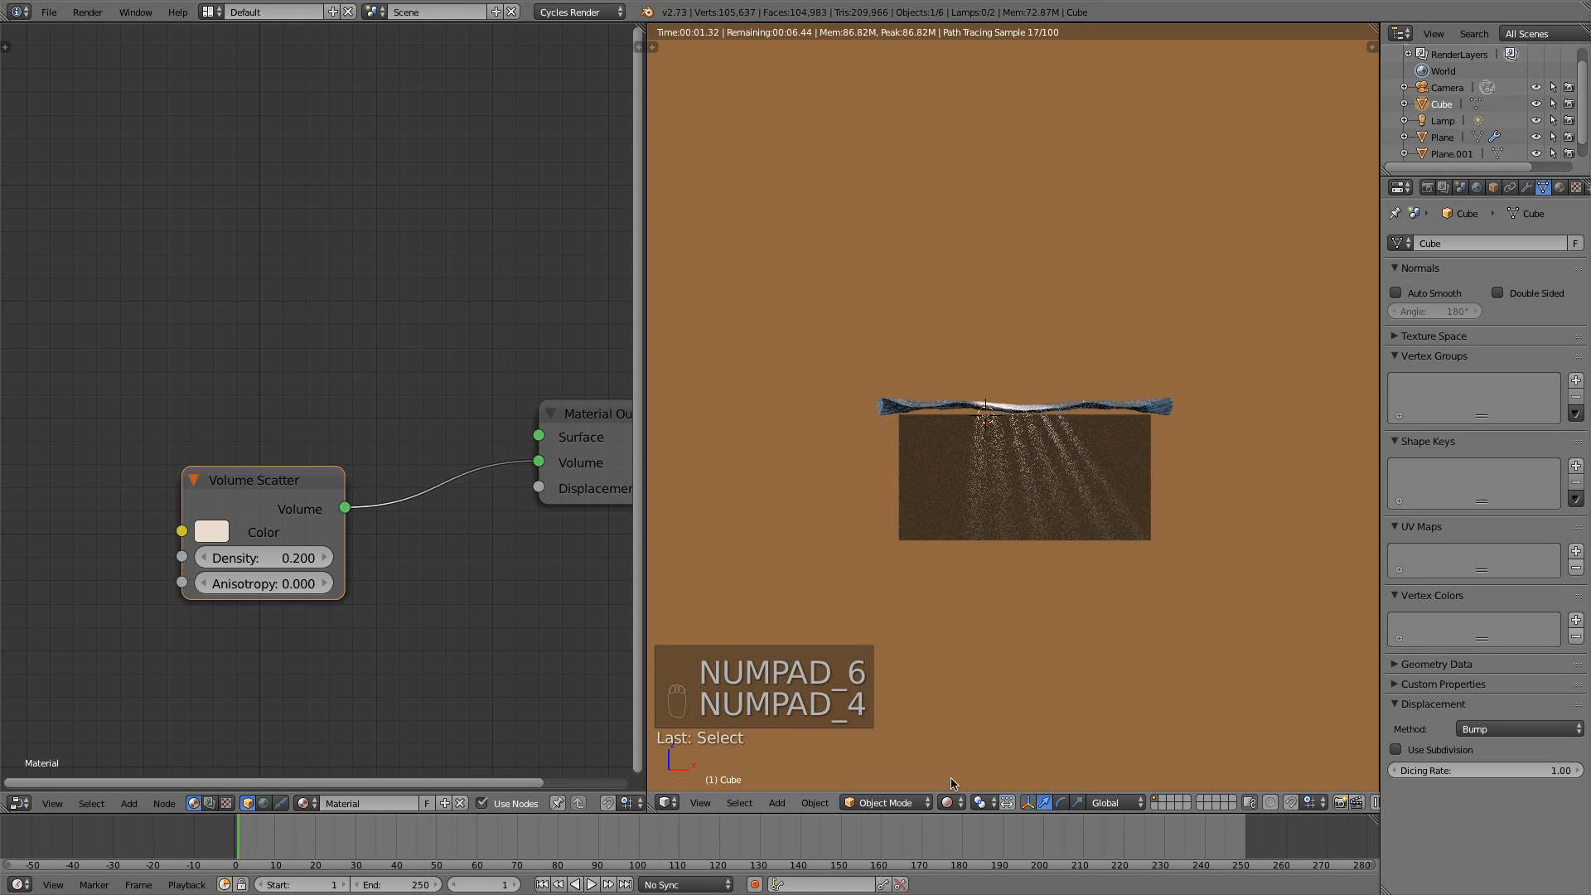
# Review the water plane's and volume cube's materials in solid shading, ending on the cube in front view
pyautogui.moveTo(1101, 399); pyautogui.dragTo(1100, 473, button='middle')
pyautogui.scroll(2, 1100, 480)
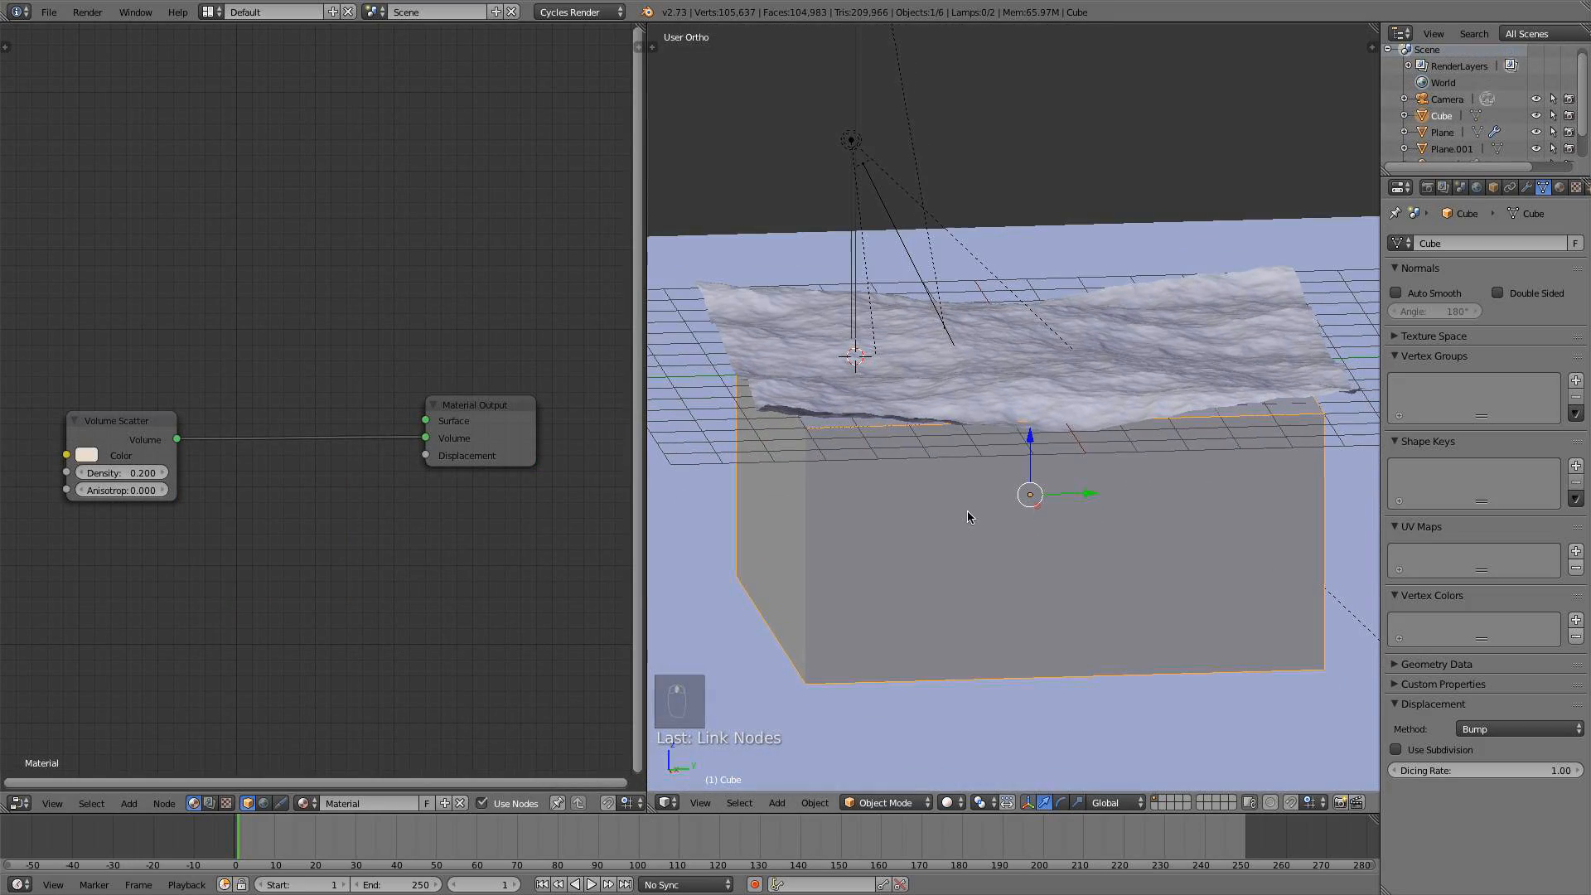
pyautogui.moveTo(967, 516); pyautogui.dragTo(1053, 465, button='middle')
pyautogui.rightClick(1089, 391)
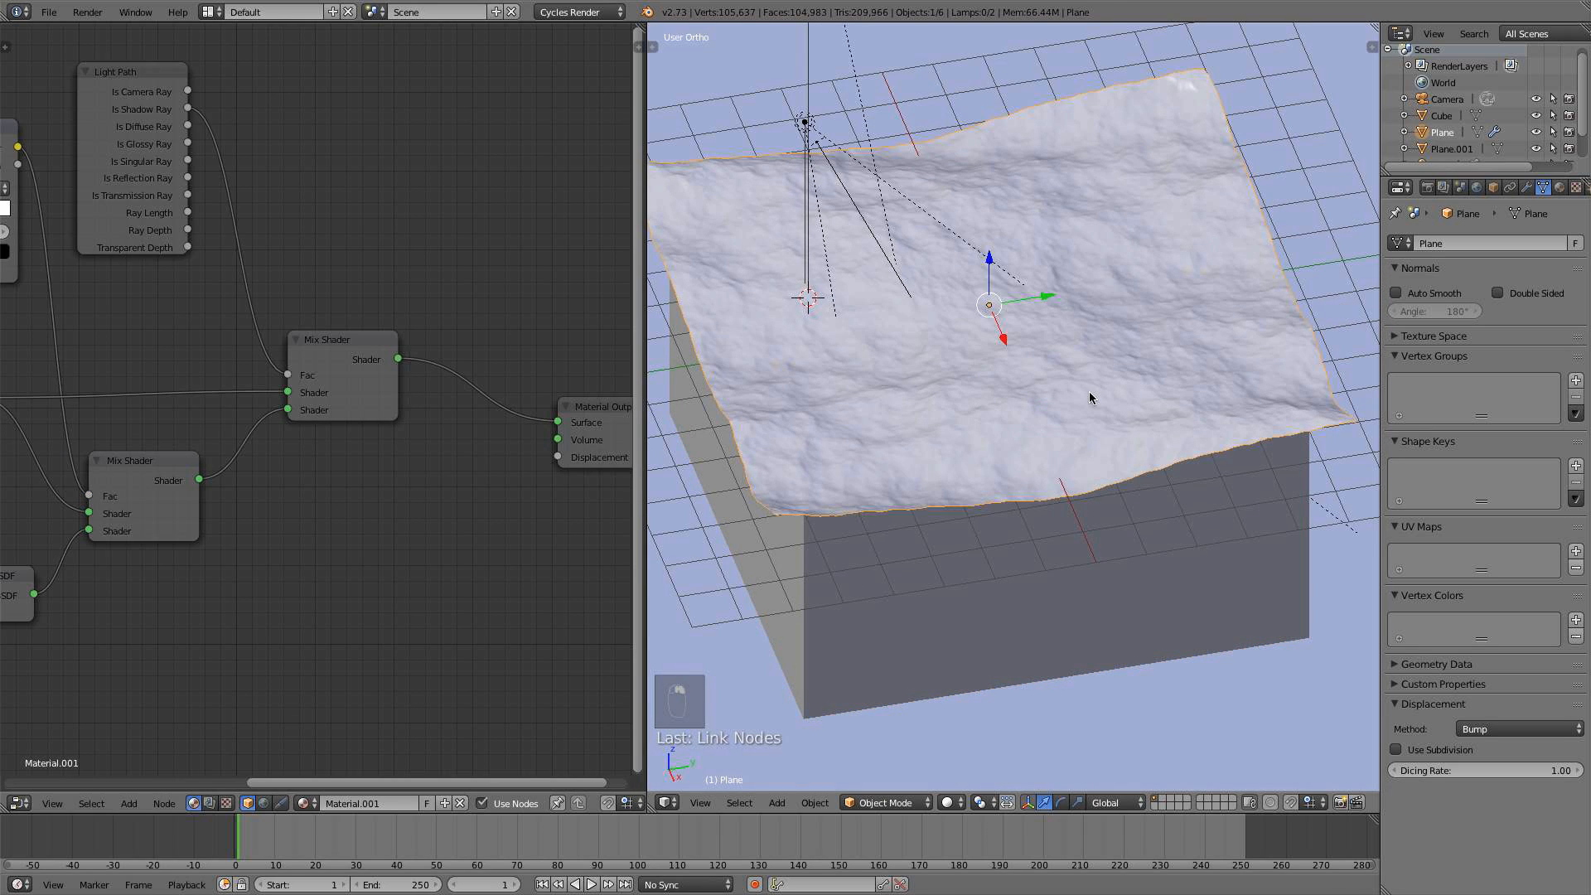
pyautogui.moveTo(1058, 575); pyautogui.dragTo(1049, 552, button='middle')
pyautogui.rightClick(1048, 551)
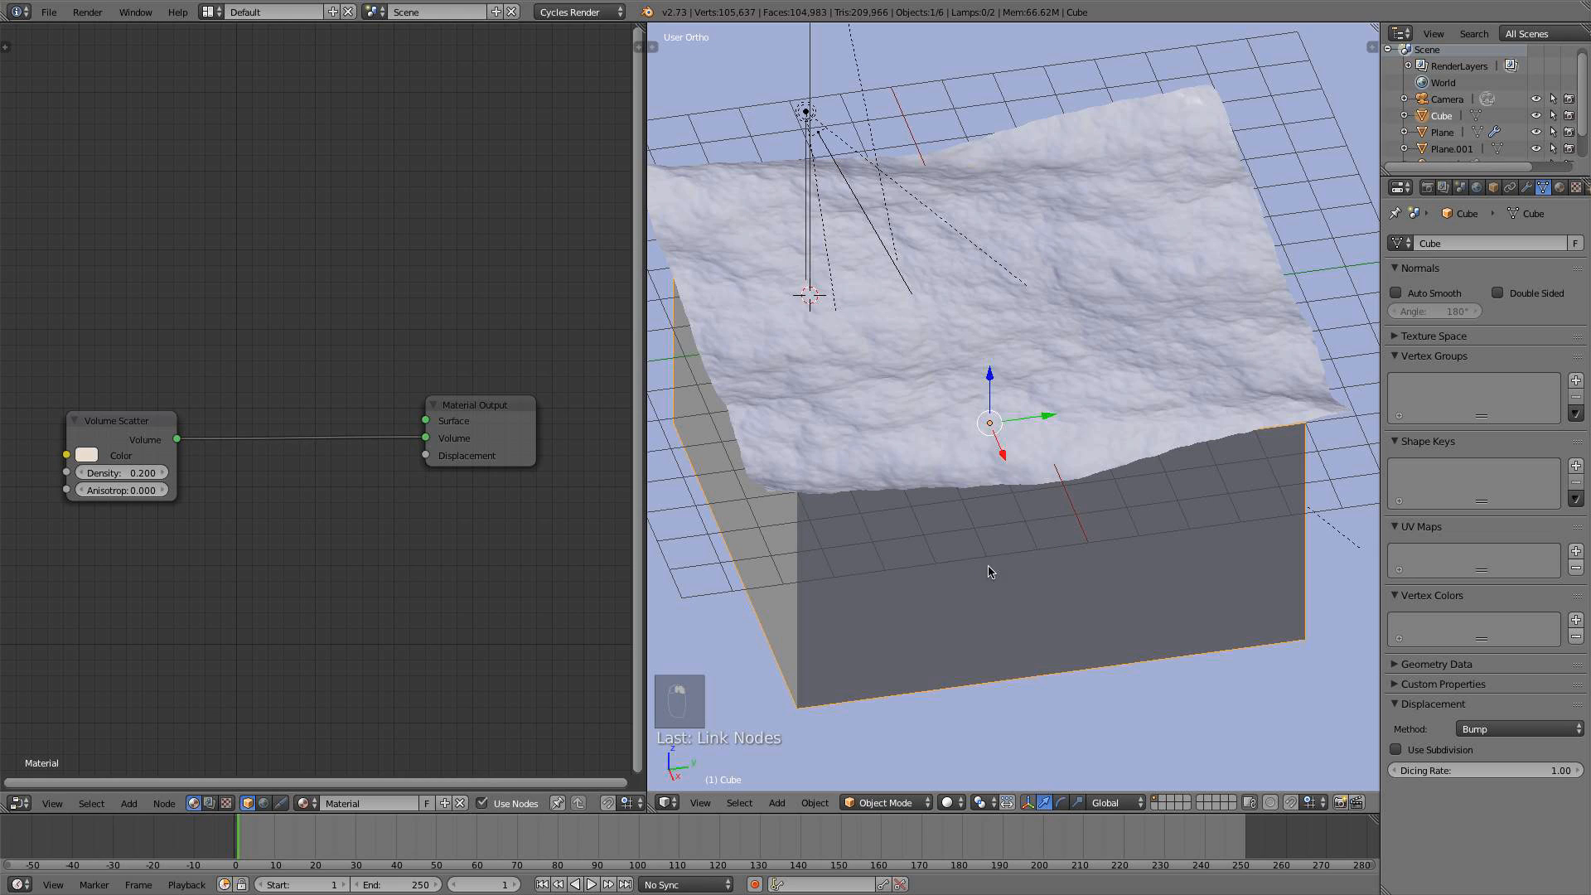
pyautogui.press('KP_1')
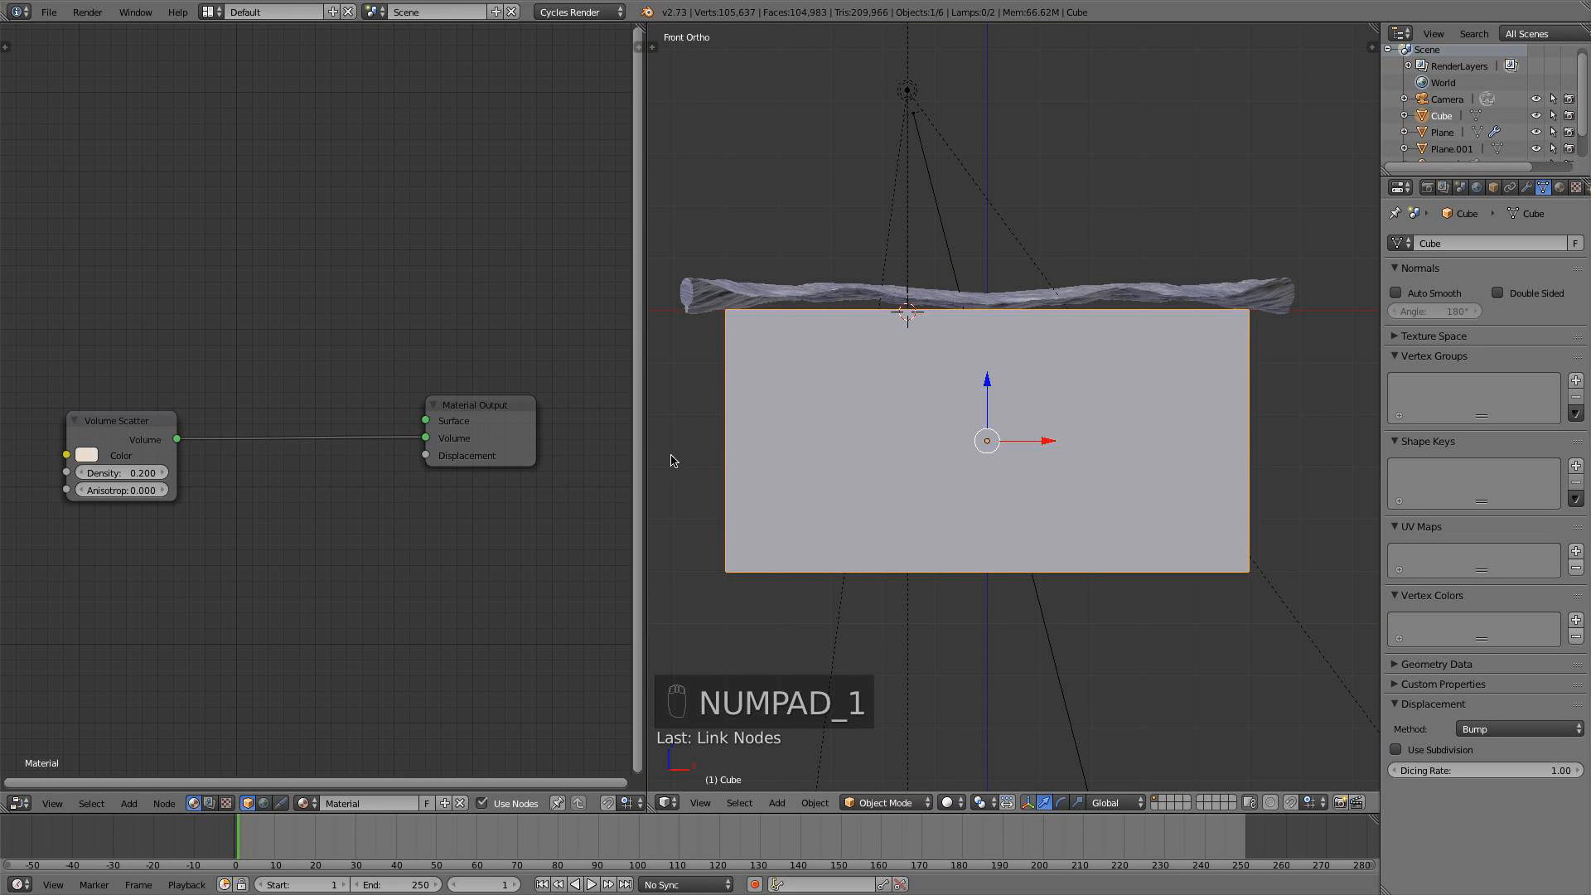
pyautogui.scroll(1, 791, 462)
pyautogui.keyDown('shift'); pyautogui.moveTo(791, 462); pyautogui.dragTo(833, 445, button='middle'); pyautogui.keyUp('shift')
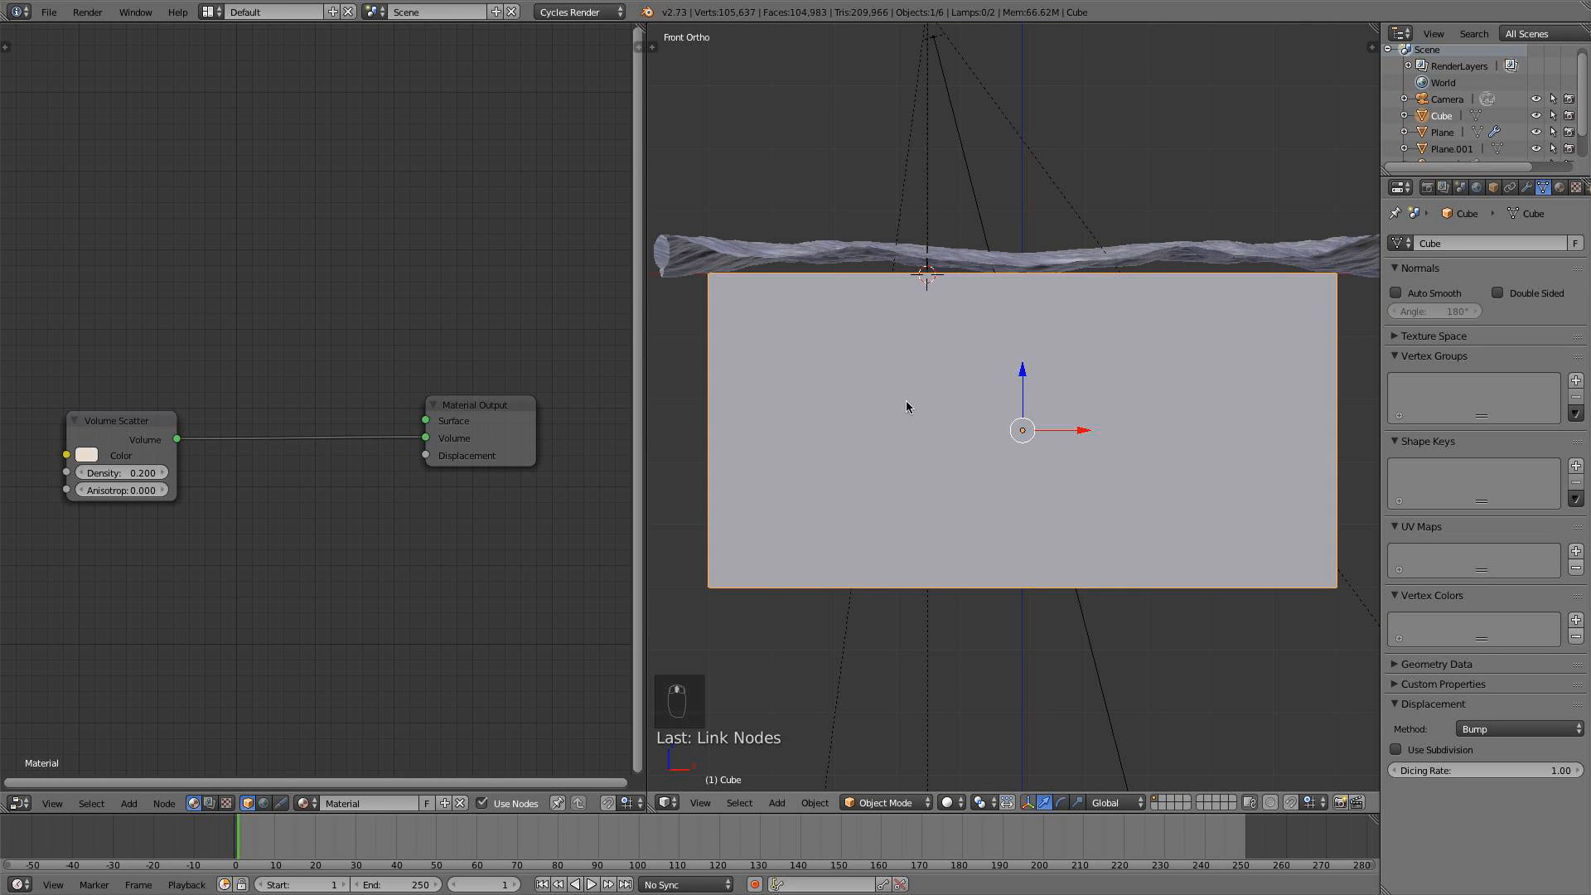
# Move the cube's Volume Scatter node closer to Material Output and add a Volume Absorption shader below it
pyautogui.moveTo(129, 428); pyautogui.dragTo(193, 419)
pyautogui.hotkey('shift', 'a')
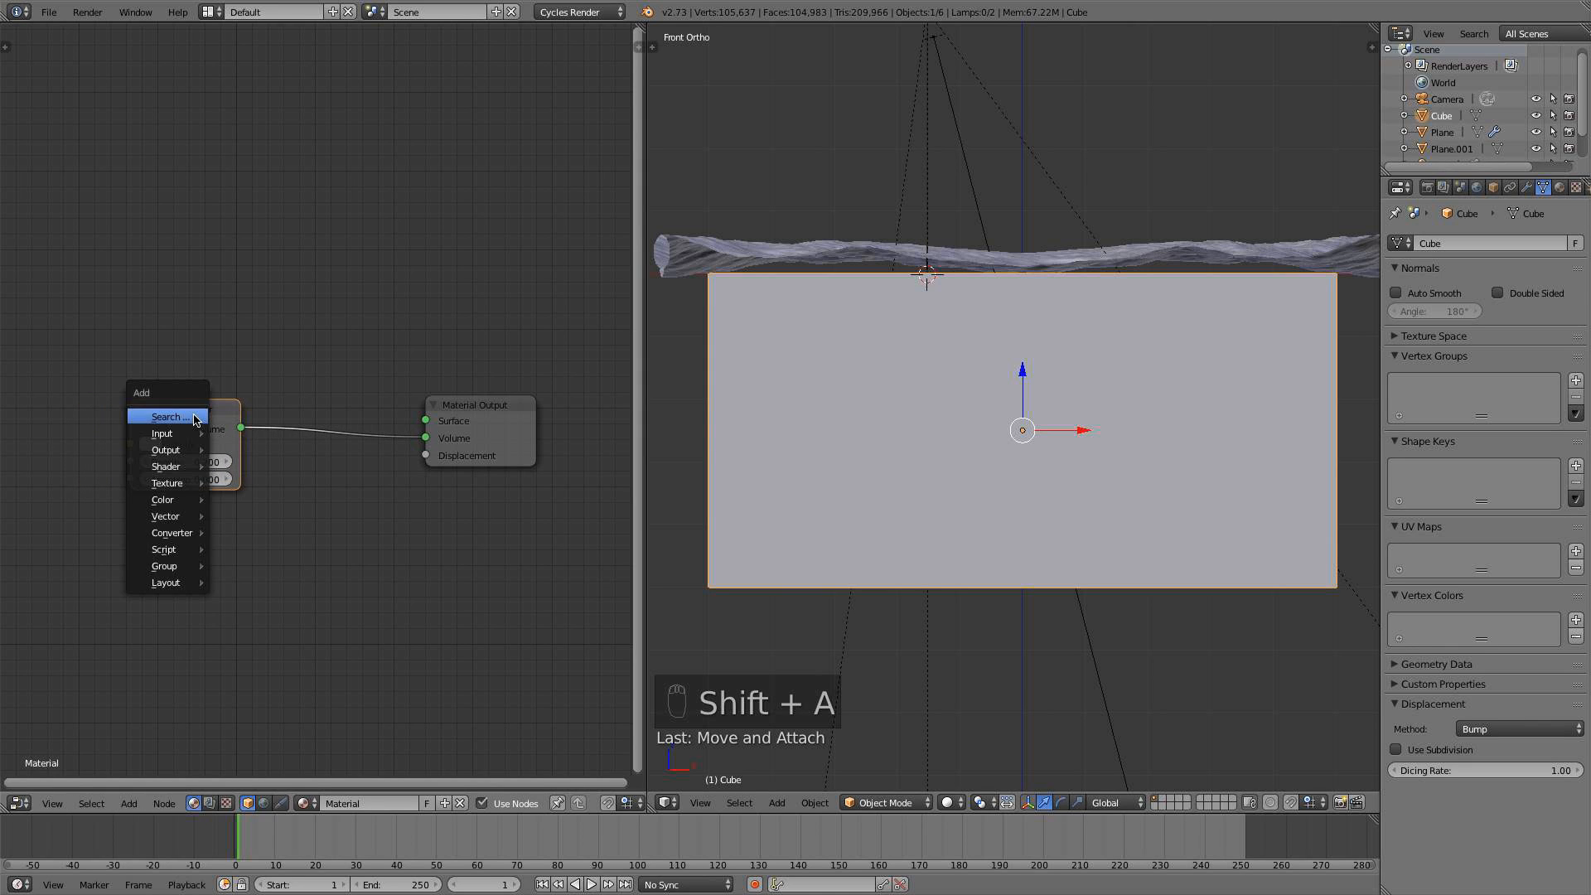
pyautogui.moveTo(170, 462)
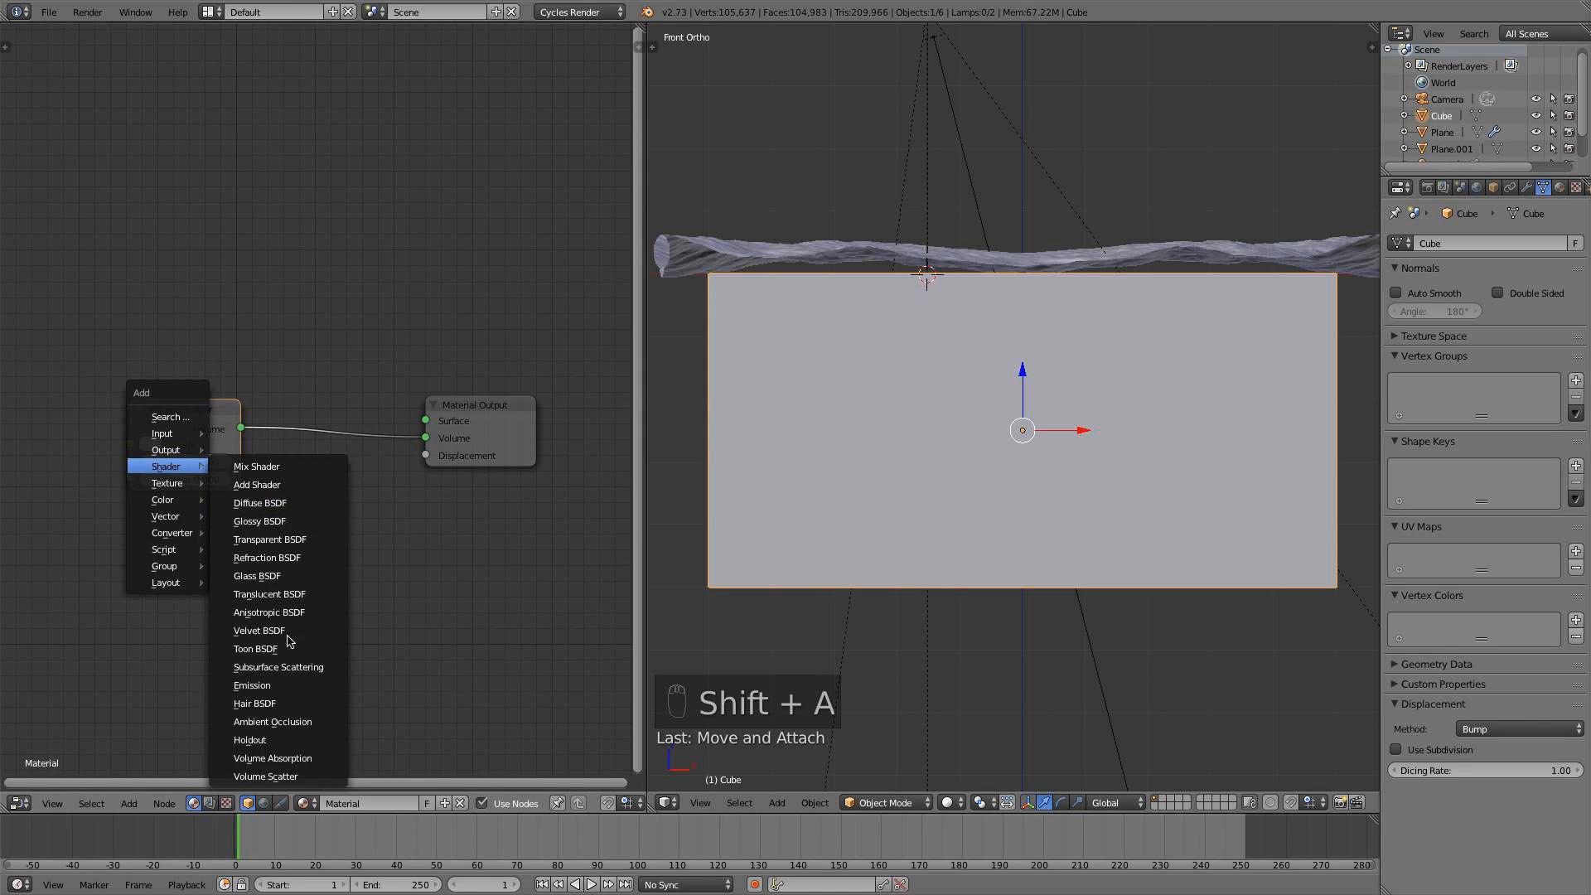
pyautogui.click(273, 758)
pyautogui.click(137, 520)
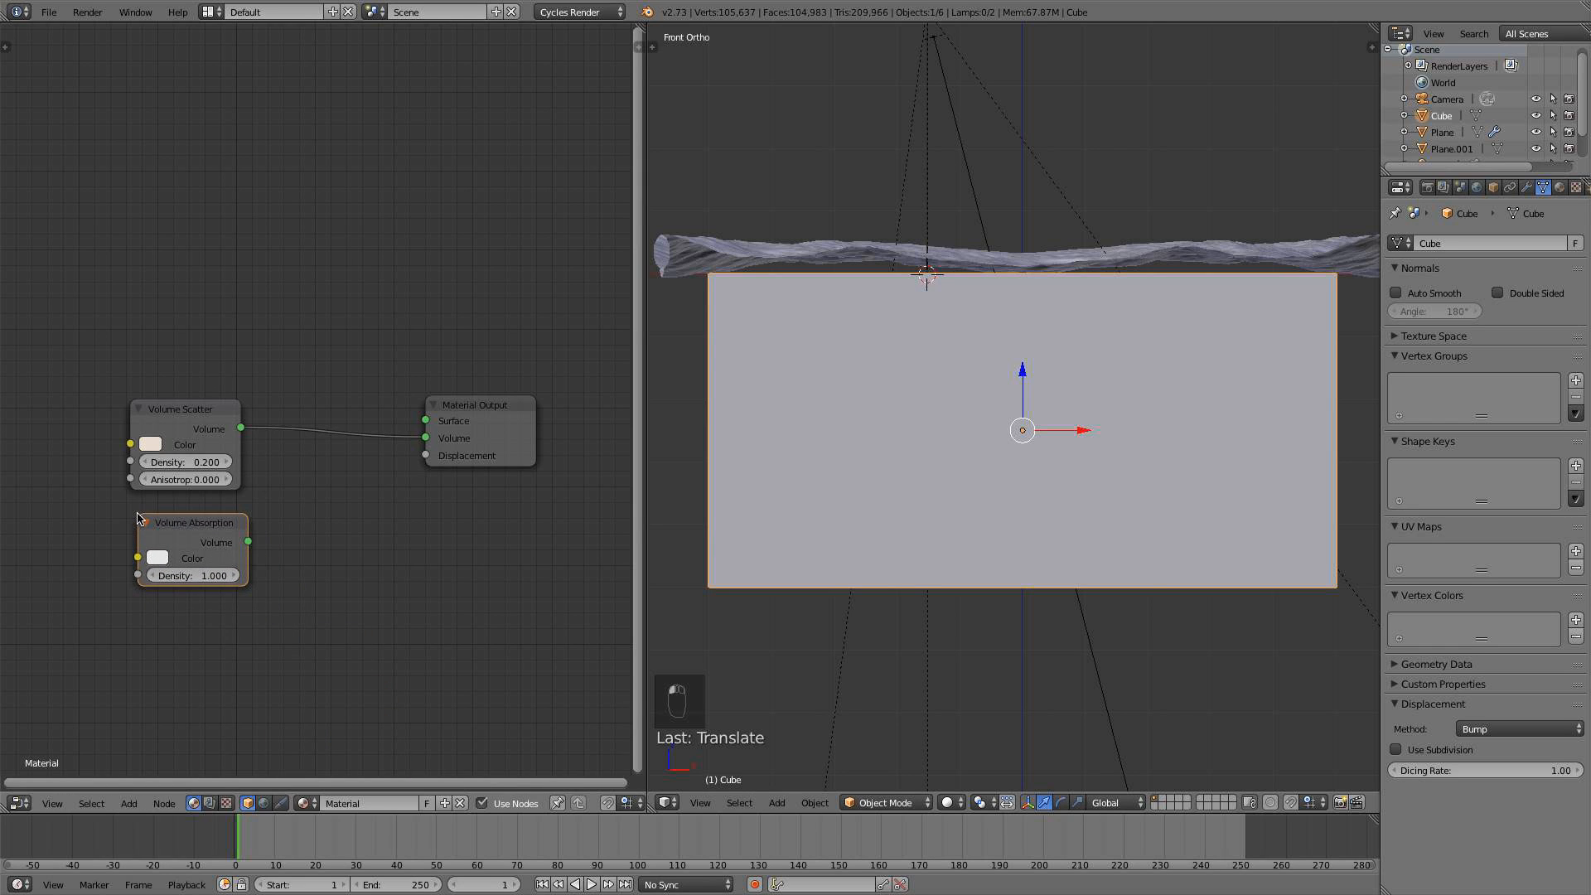
pyautogui.hotkey('shift', 'a')
pyautogui.moveTo(324, 462)
pyautogui.click(375, 459)
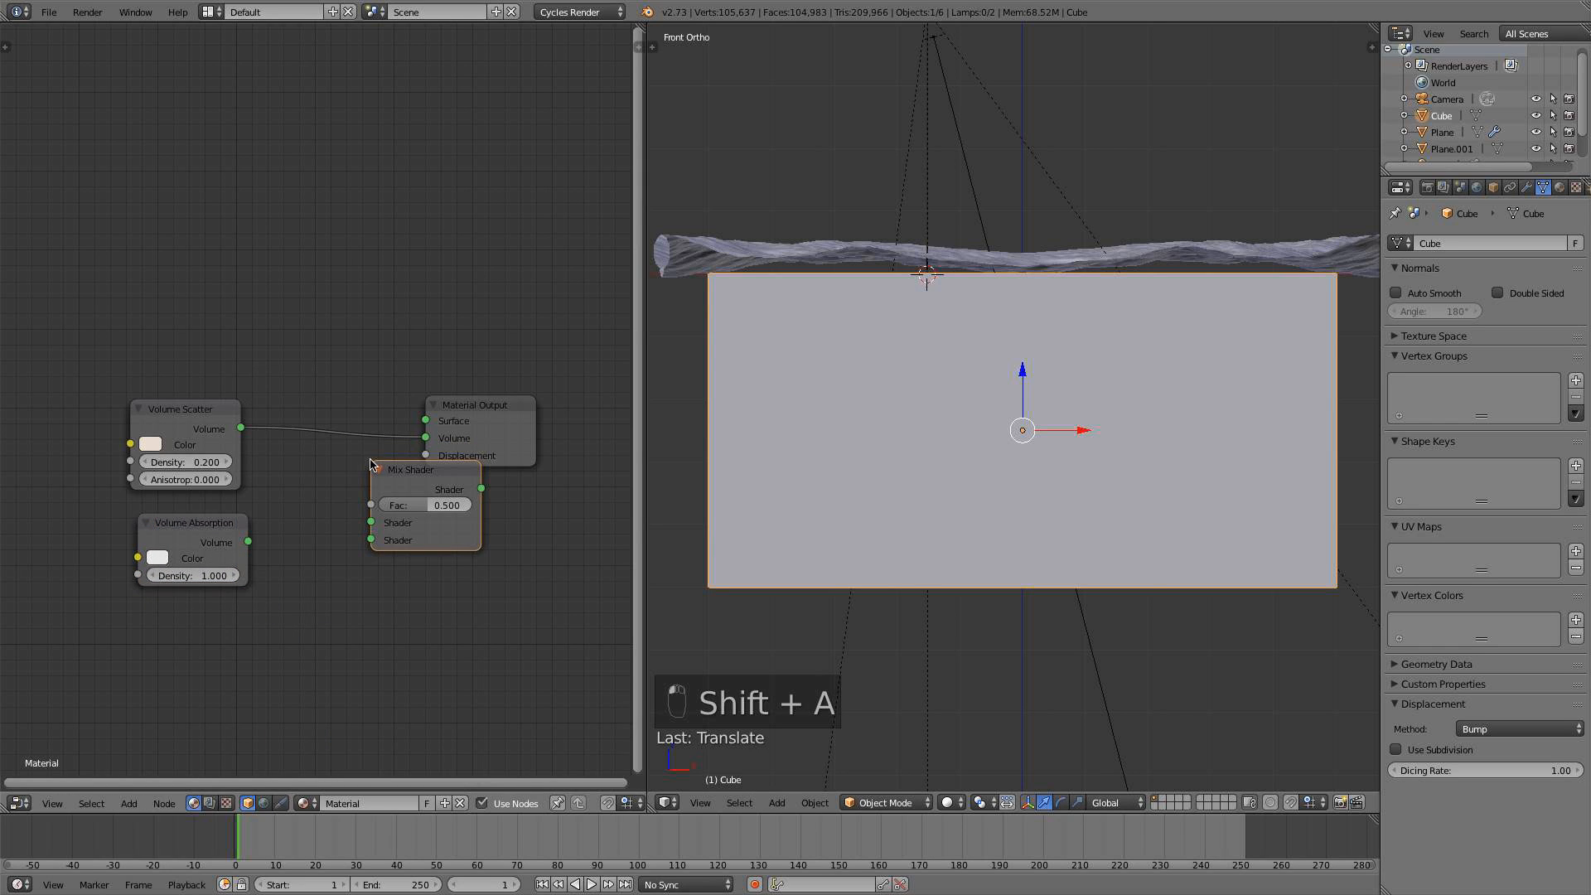
pyautogui.press('x')
# Insert an Add Shader between Volume Scatter and Material Output and connect Volume Absorption to its second shader input
pyautogui.hotkey('shift', 'a')
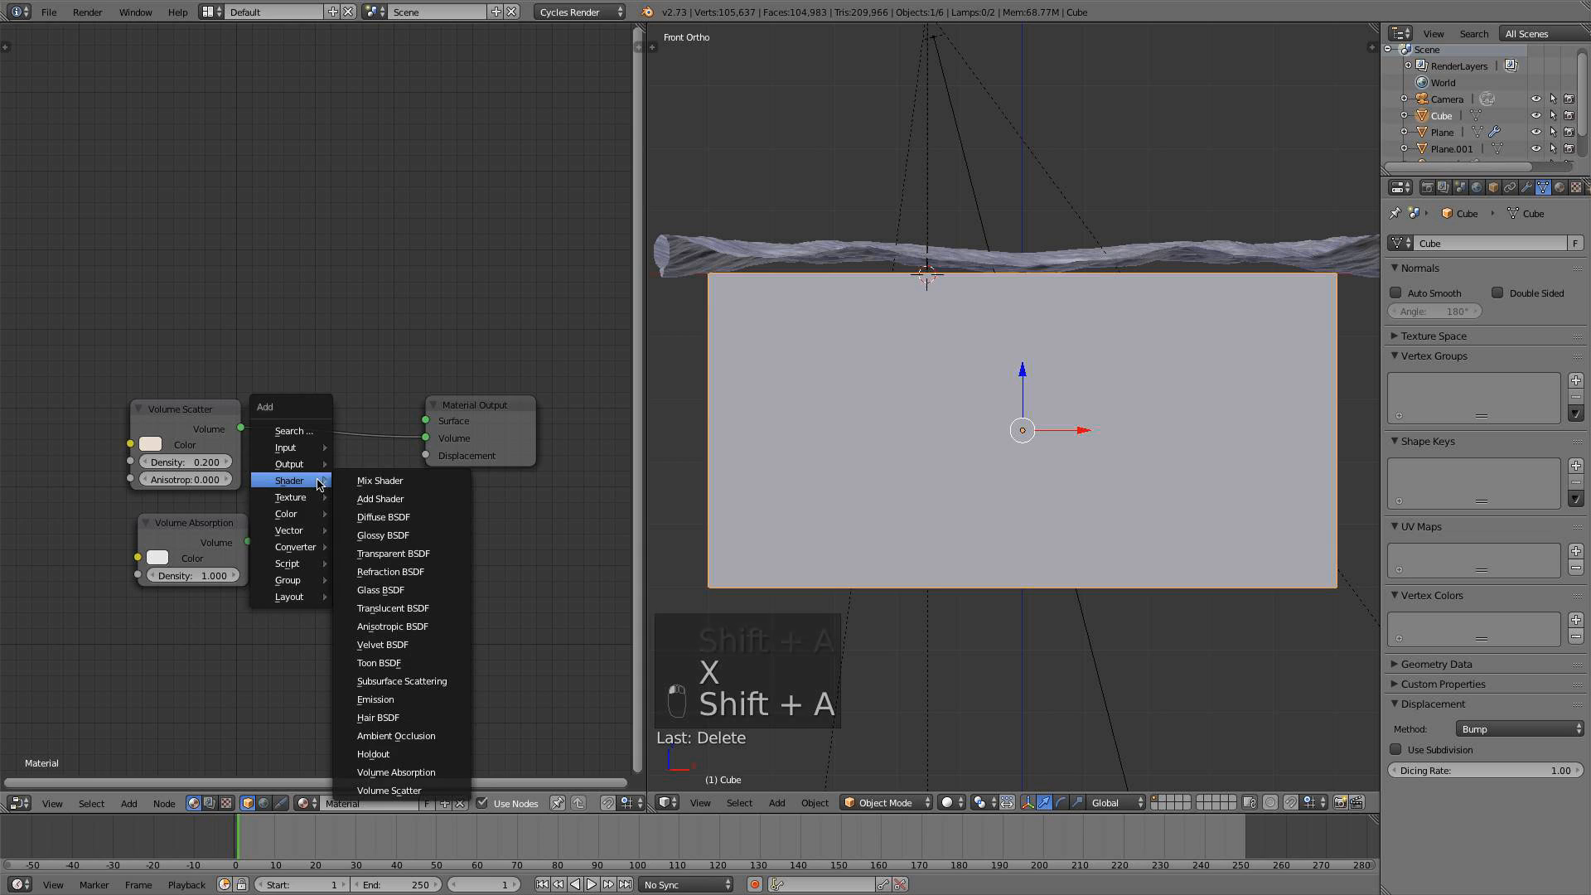
pyautogui.click(358, 495)
pyautogui.click(284, 422)
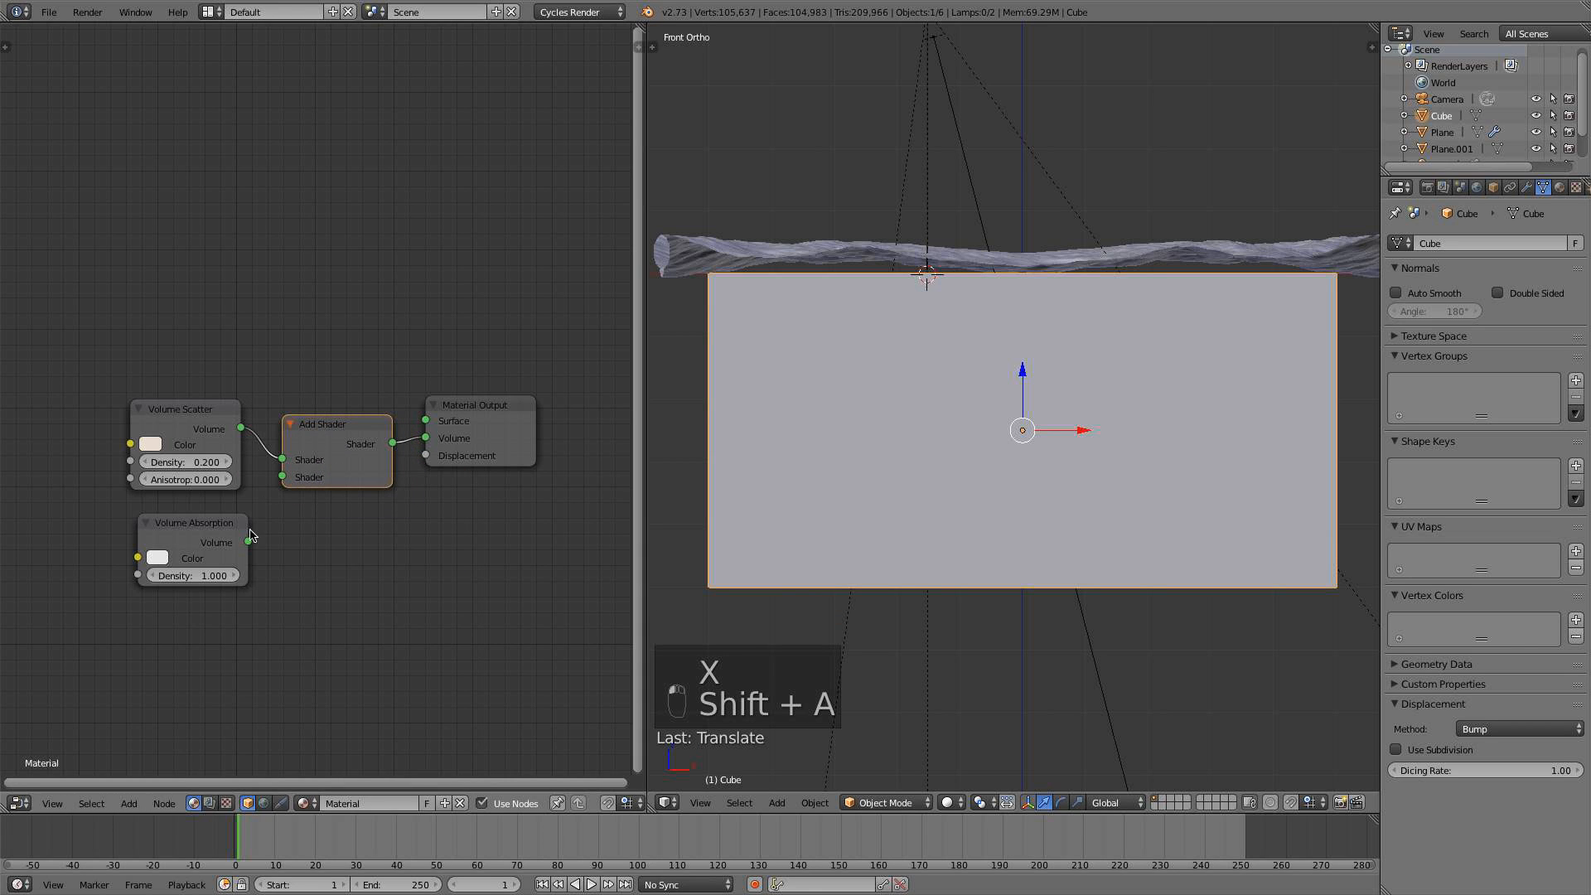
pyautogui.moveTo(248, 541); pyautogui.dragTo(326, 427)
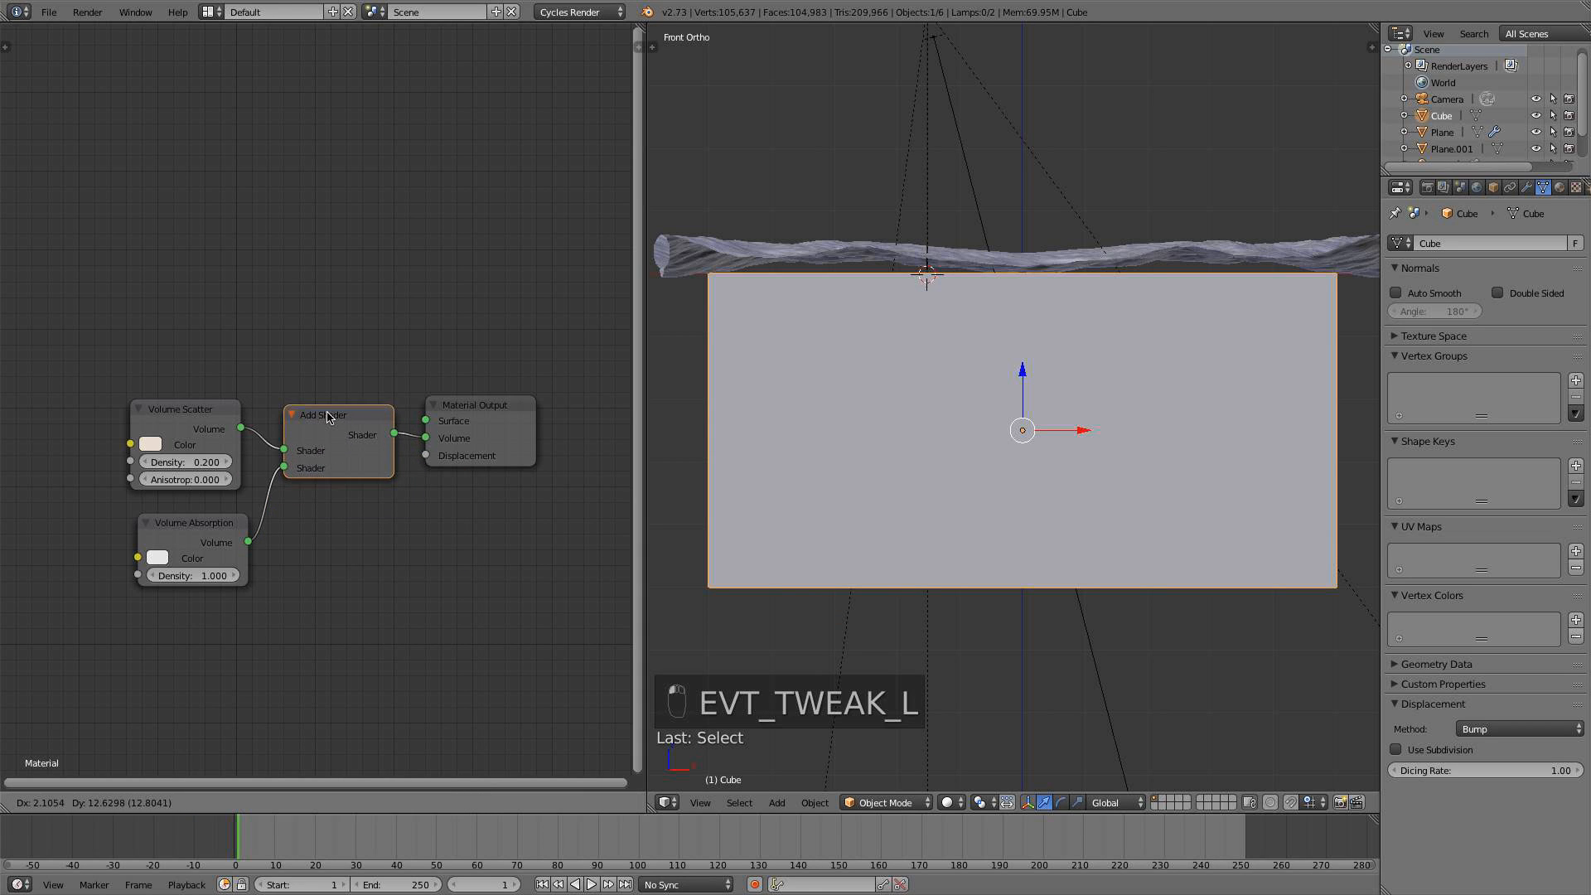
pyautogui.moveTo(190, 528); pyautogui.dragTo(190, 541)
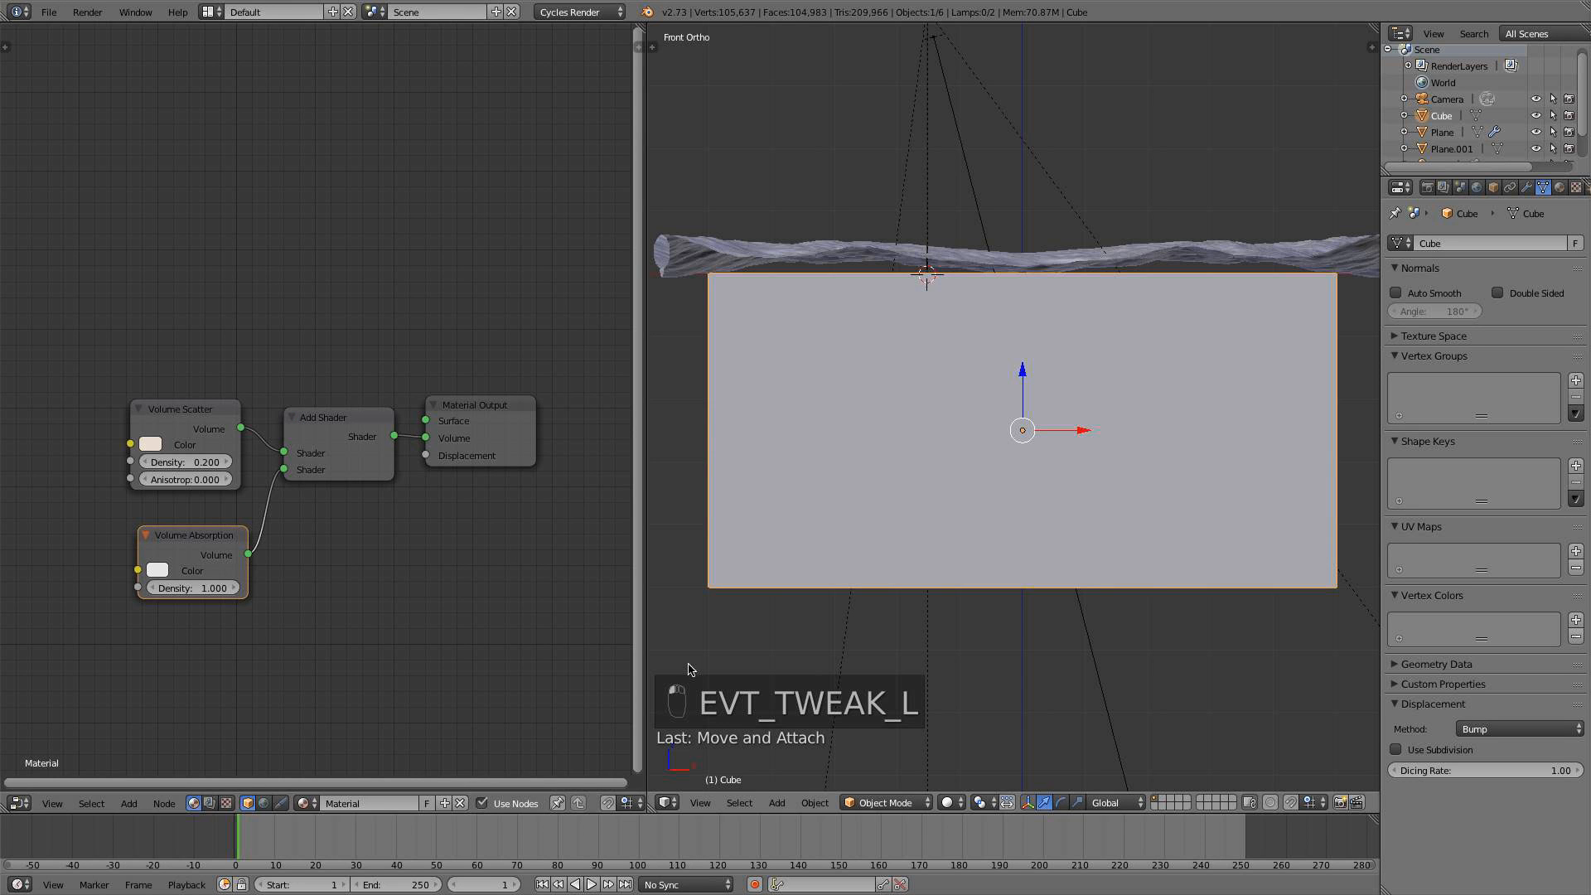
# In rendered shading, set the Volume Absorption density to 0.1 and the Volume Scatter density to 0.3
pyautogui.click(945, 806)
pyautogui.click(981, 689)
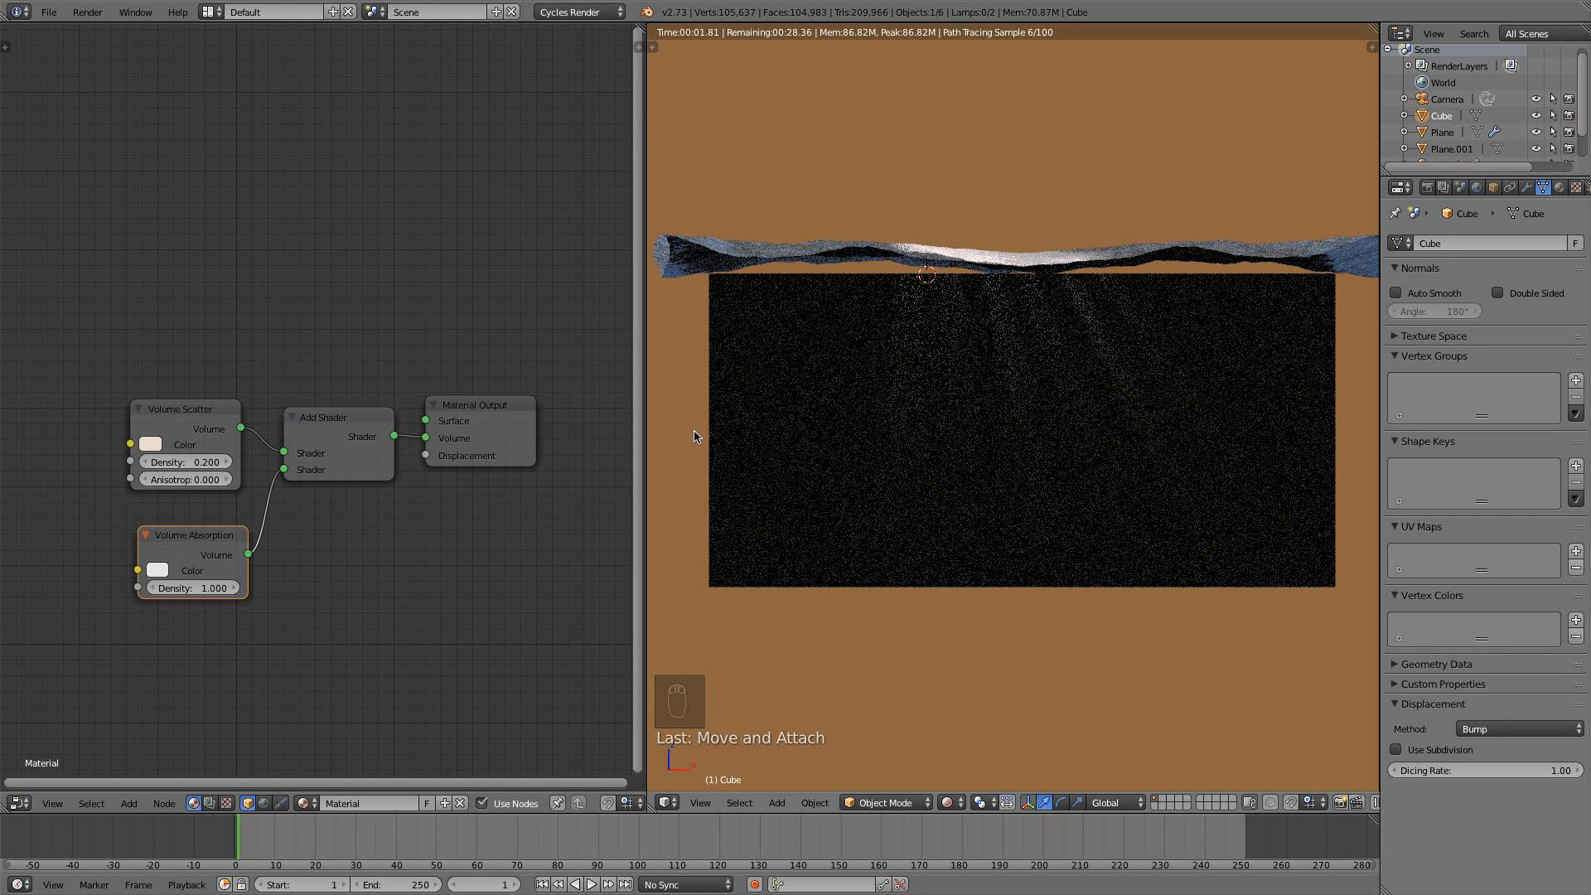
pyautogui.click(189, 589)
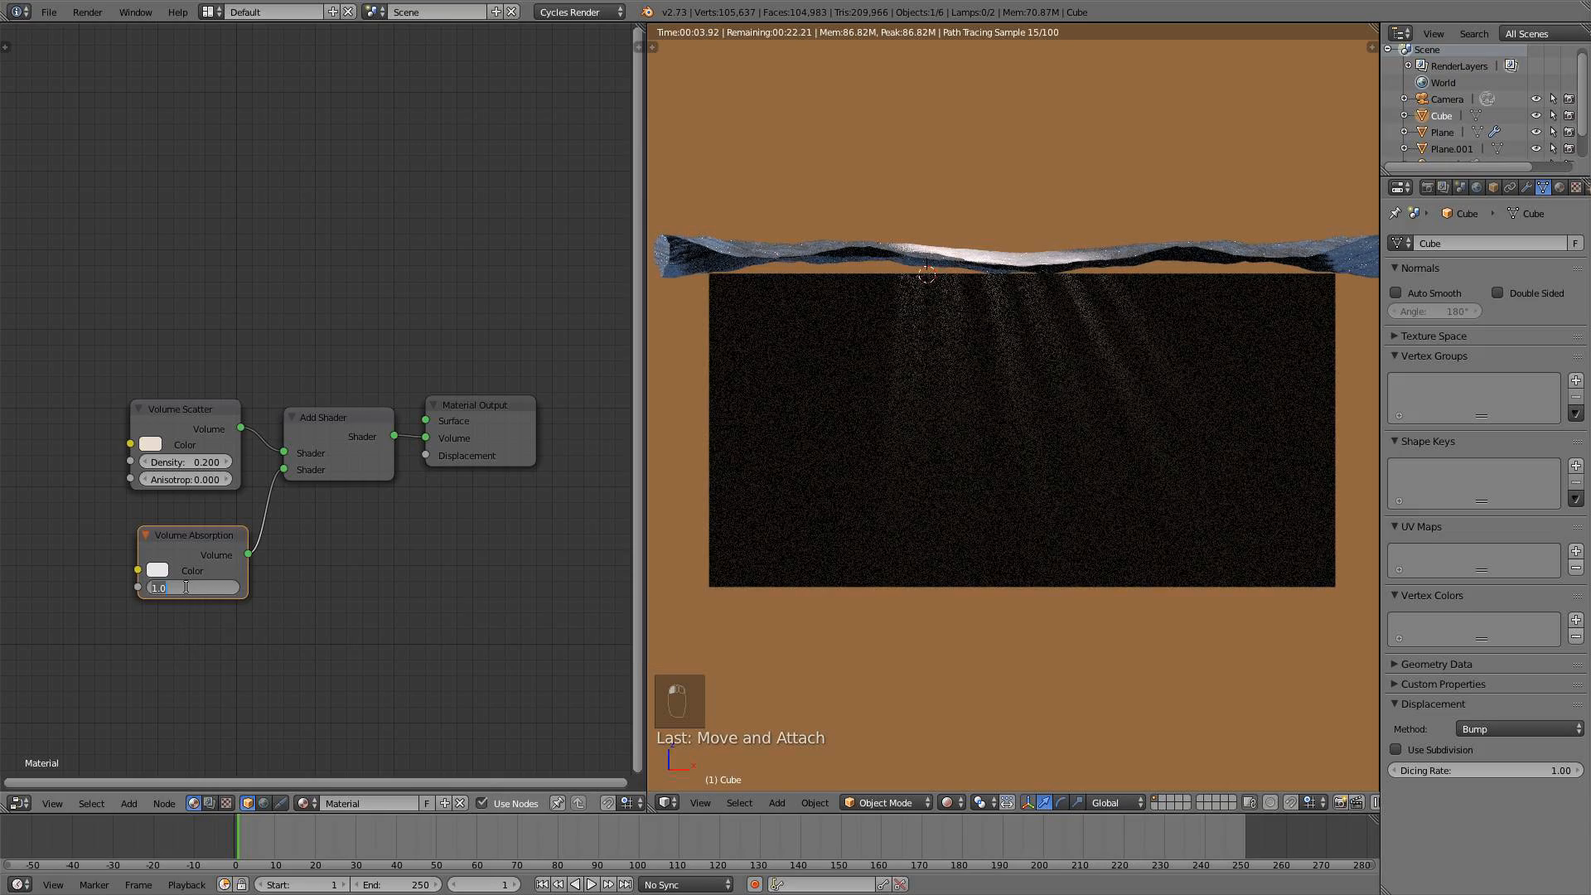
pyautogui.write('0.1')
pyautogui.press('Return')
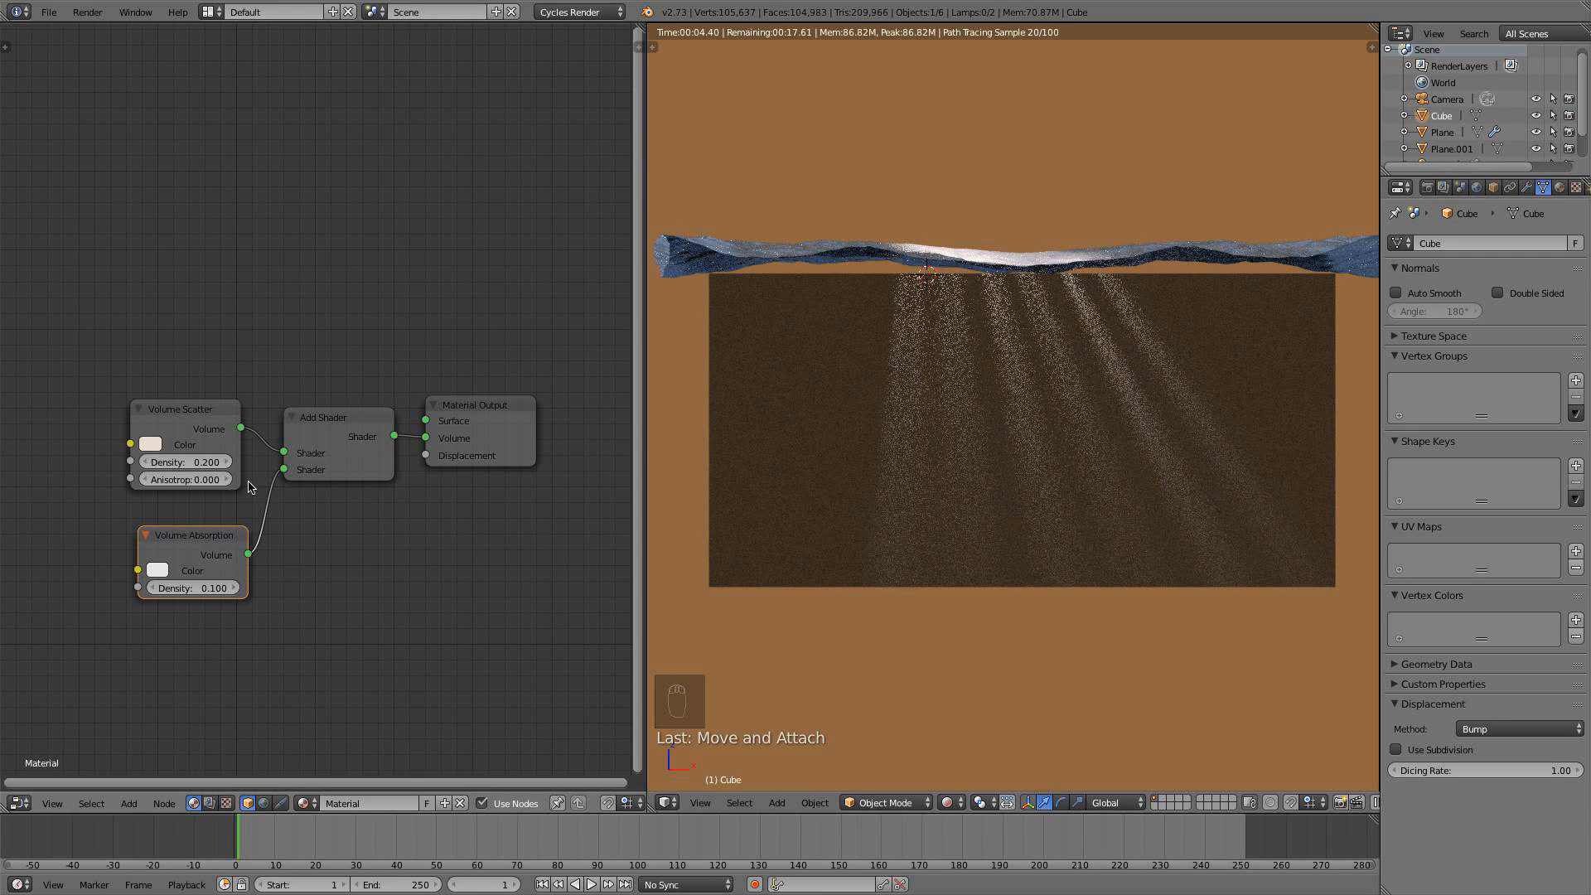
pyautogui.click(186, 463)
pyautogui.write('0.3')
pyautogui.press('Return')
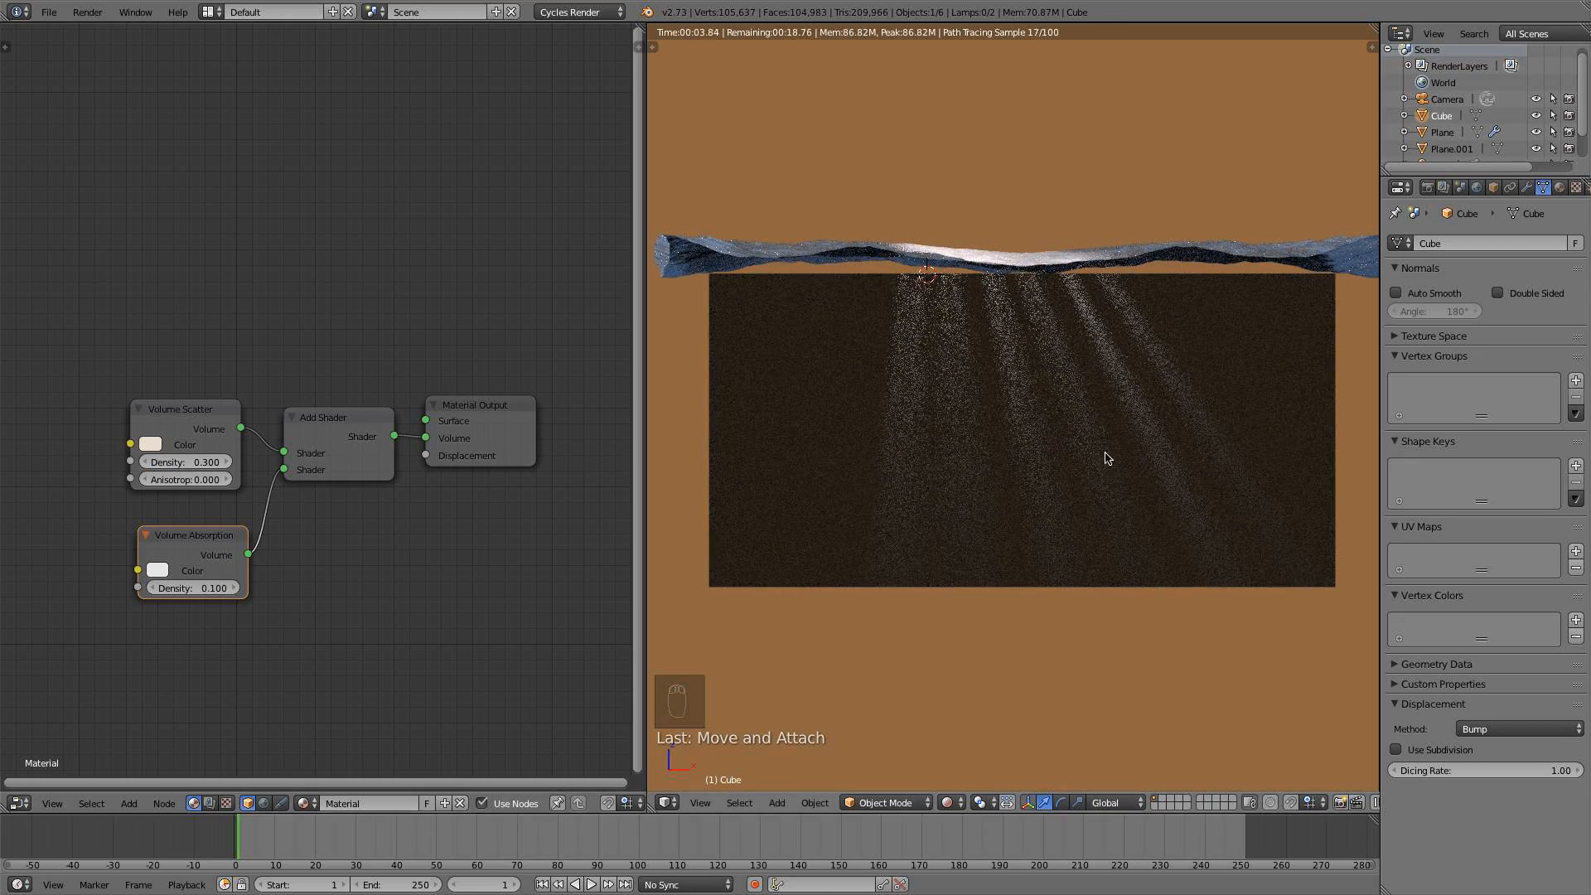
# Tint the Volume Absorption colour pale blue and check the volume through the camera and from the front
pyautogui.click(157, 571)
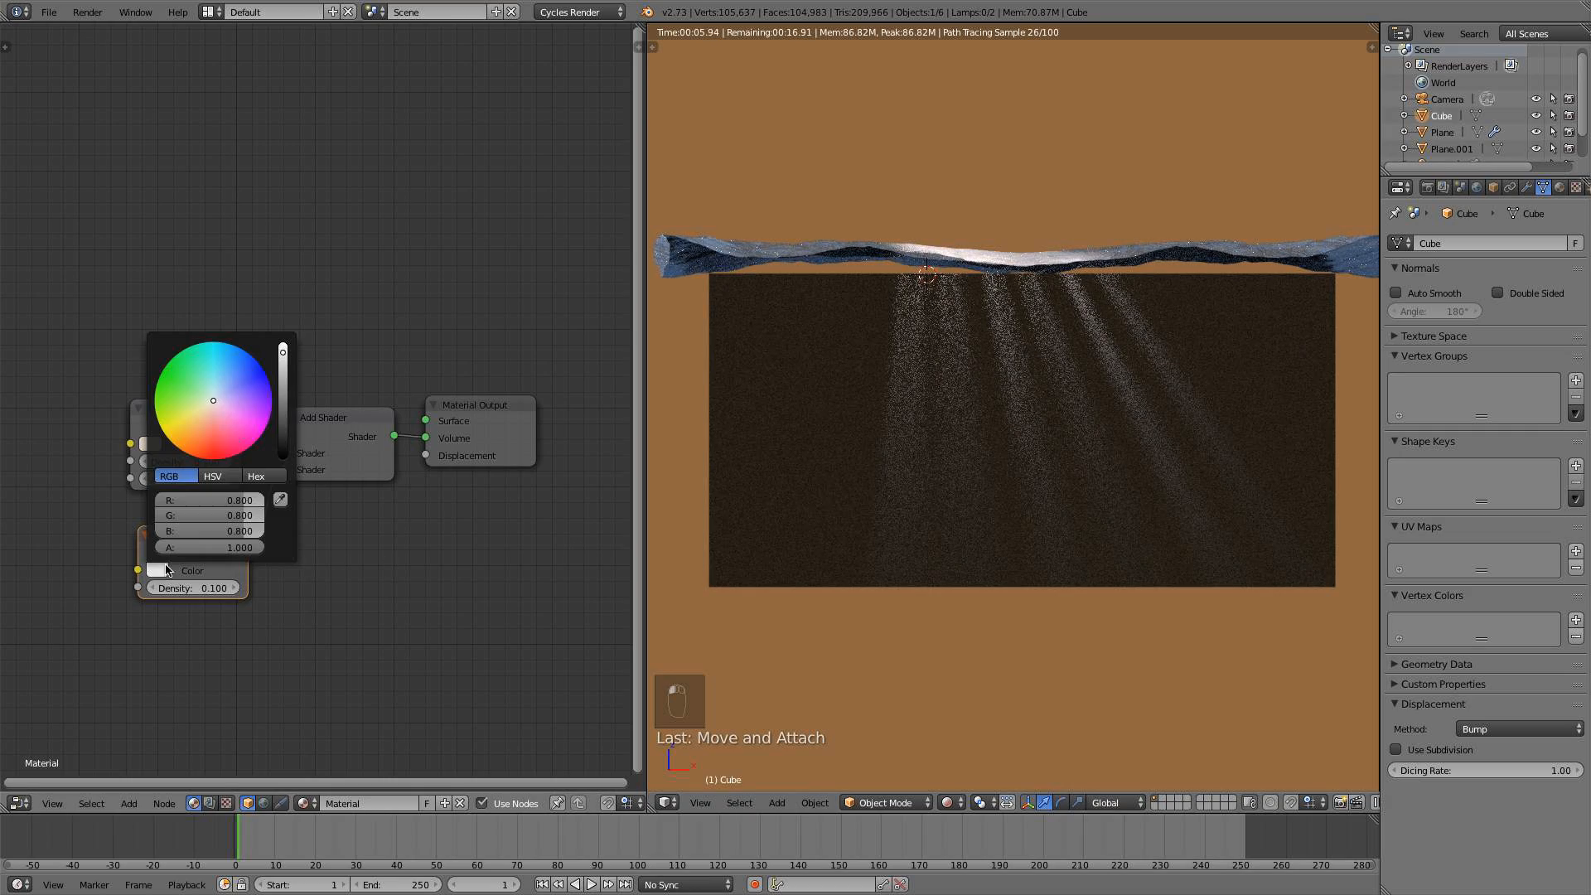
pyautogui.moveTo(227, 384); pyautogui.dragTo(221, 392)
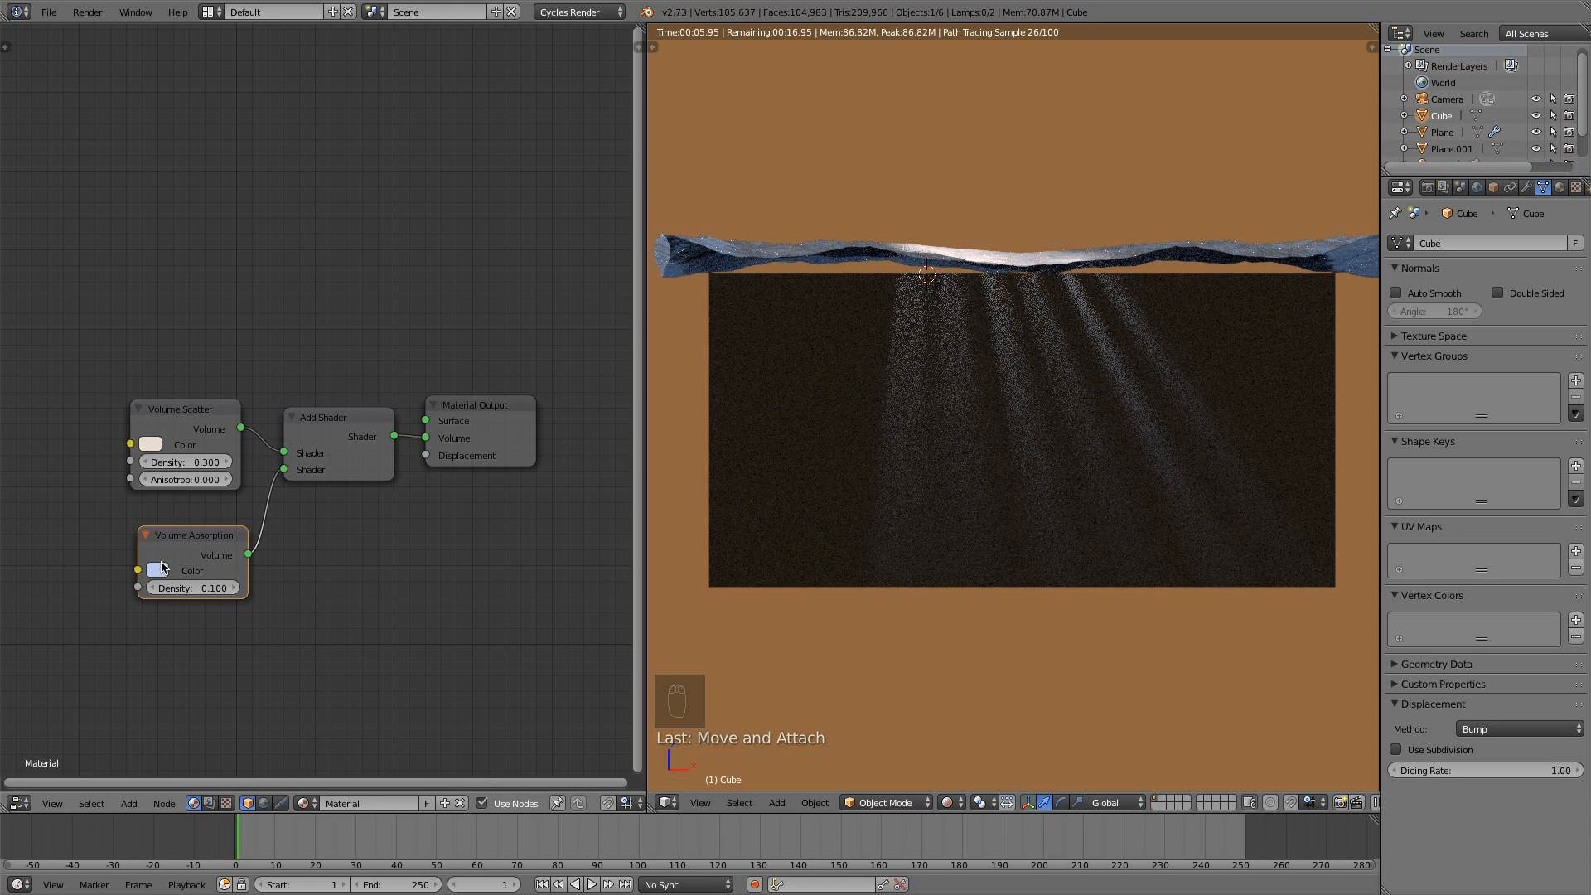
pyautogui.press('KP_0')
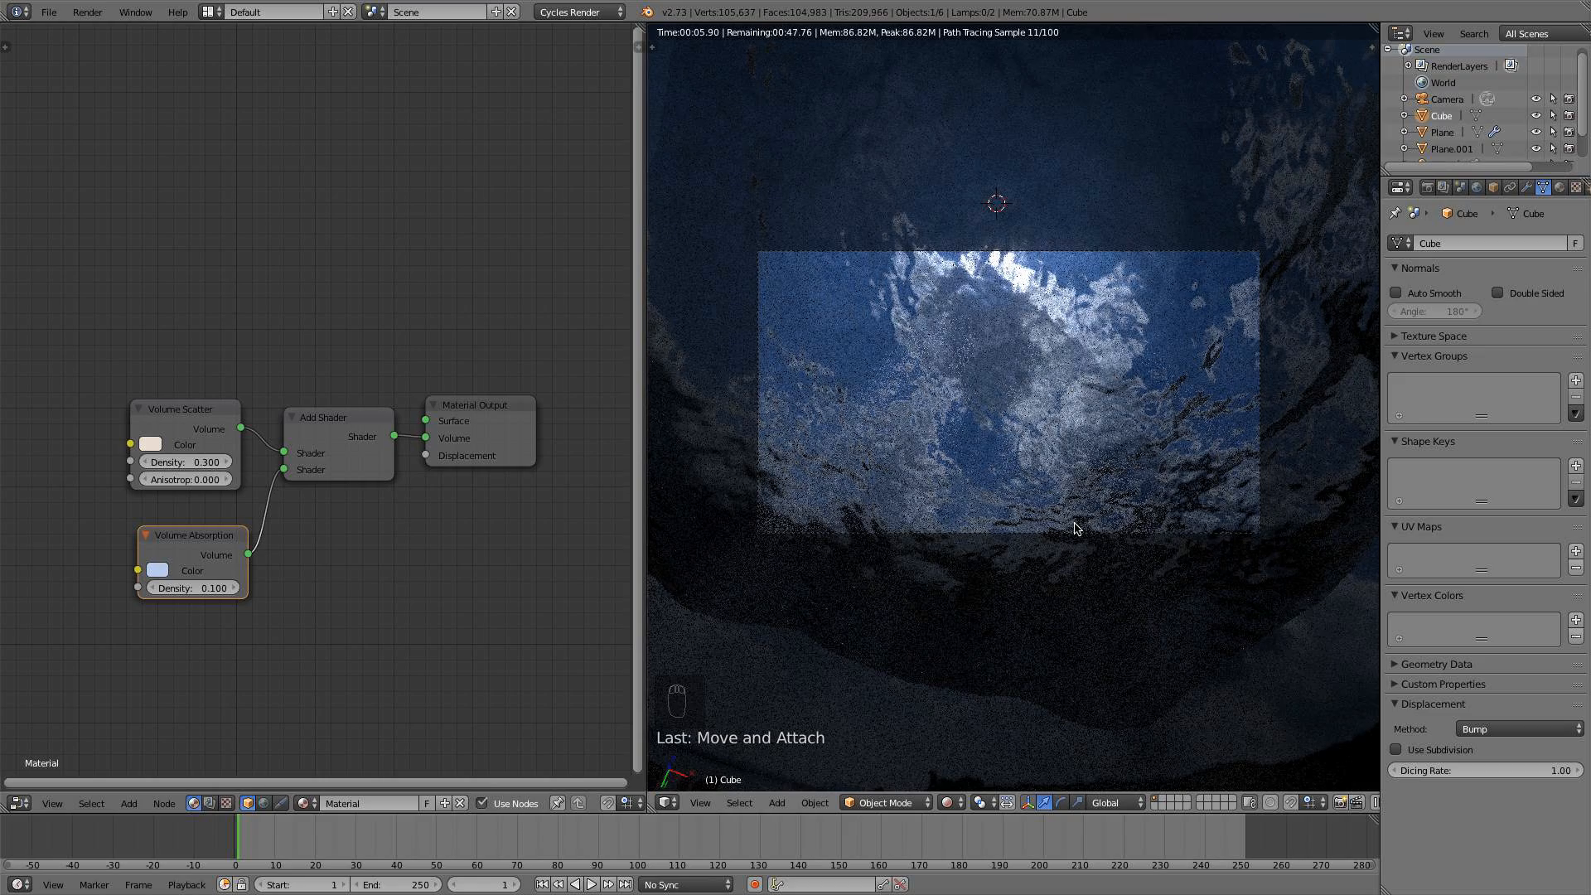
pyautogui.press('KP_1')
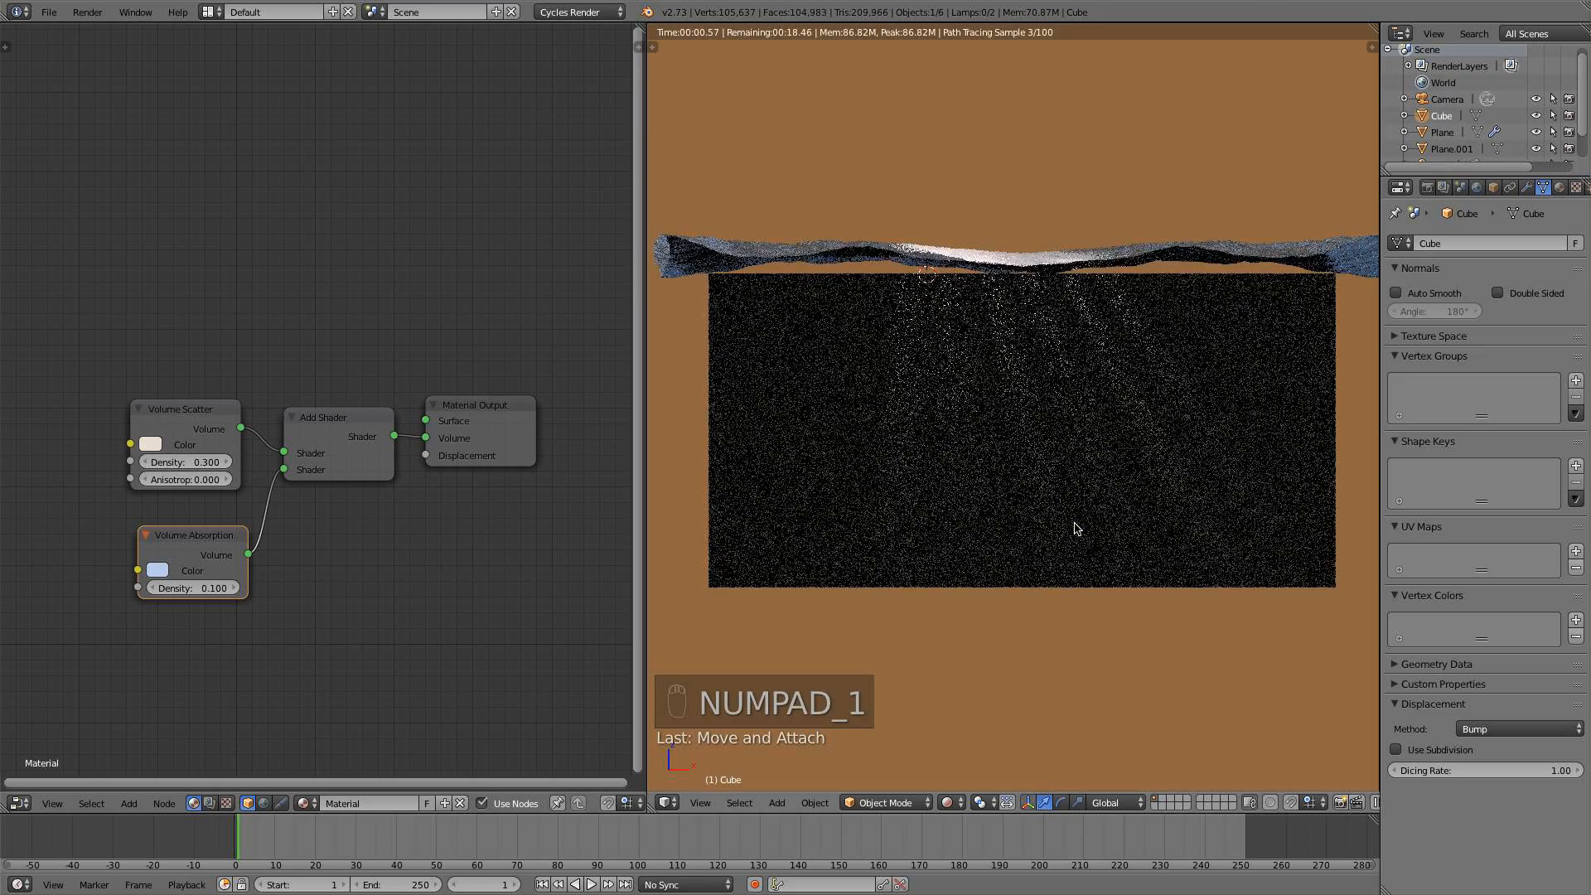
pyautogui.scroll(-2, 1075, 527)
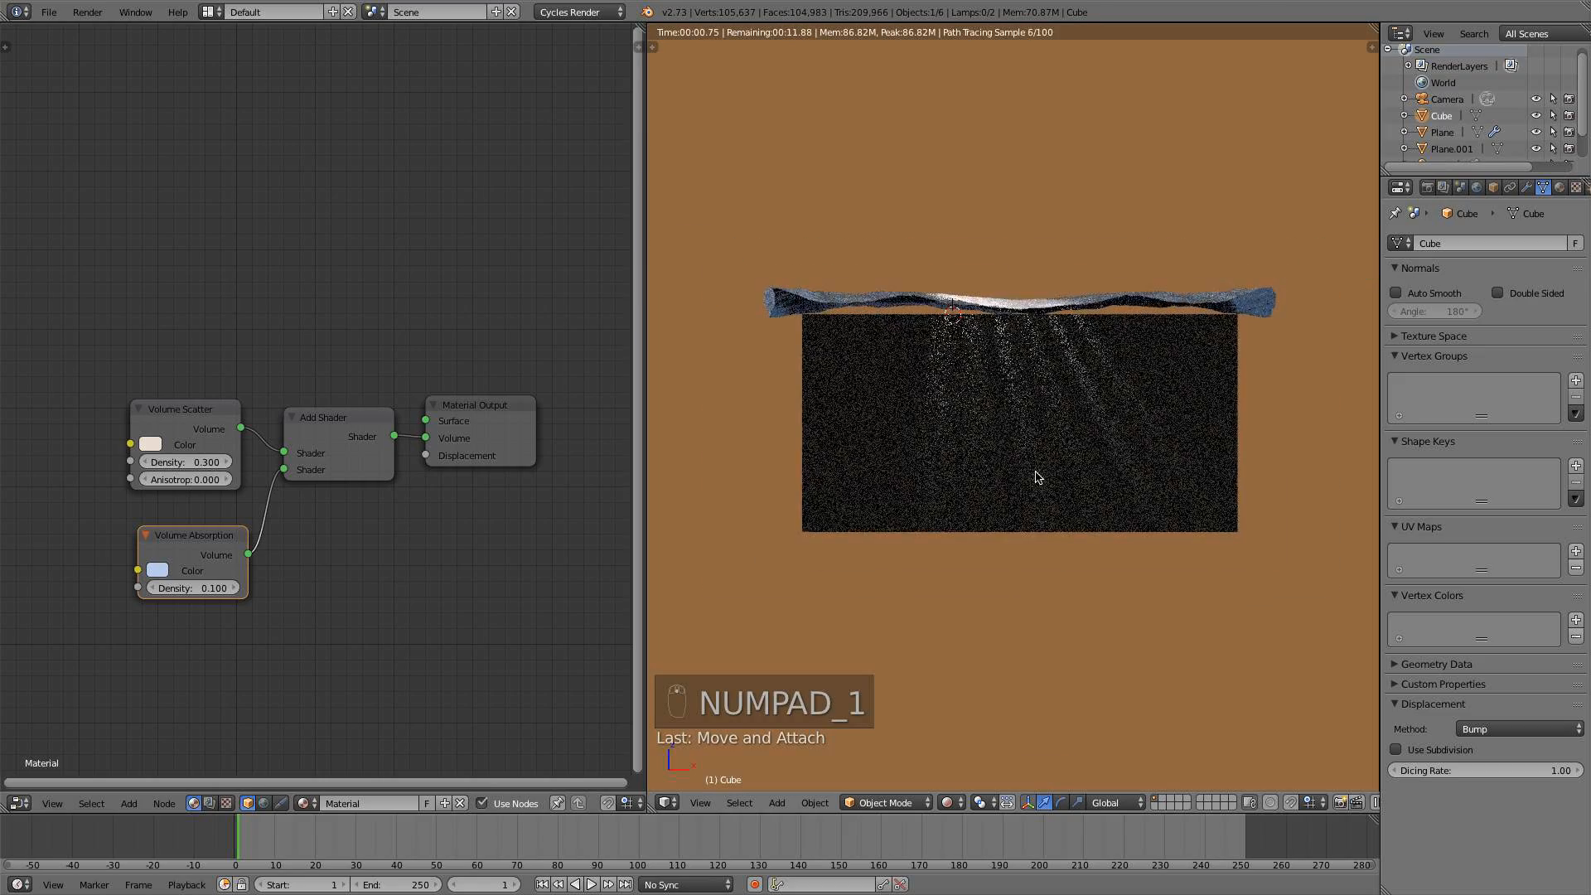
# Select the water plane and set the scale of its Noise Texture to 3
pyautogui.rightClick(1118, 301)
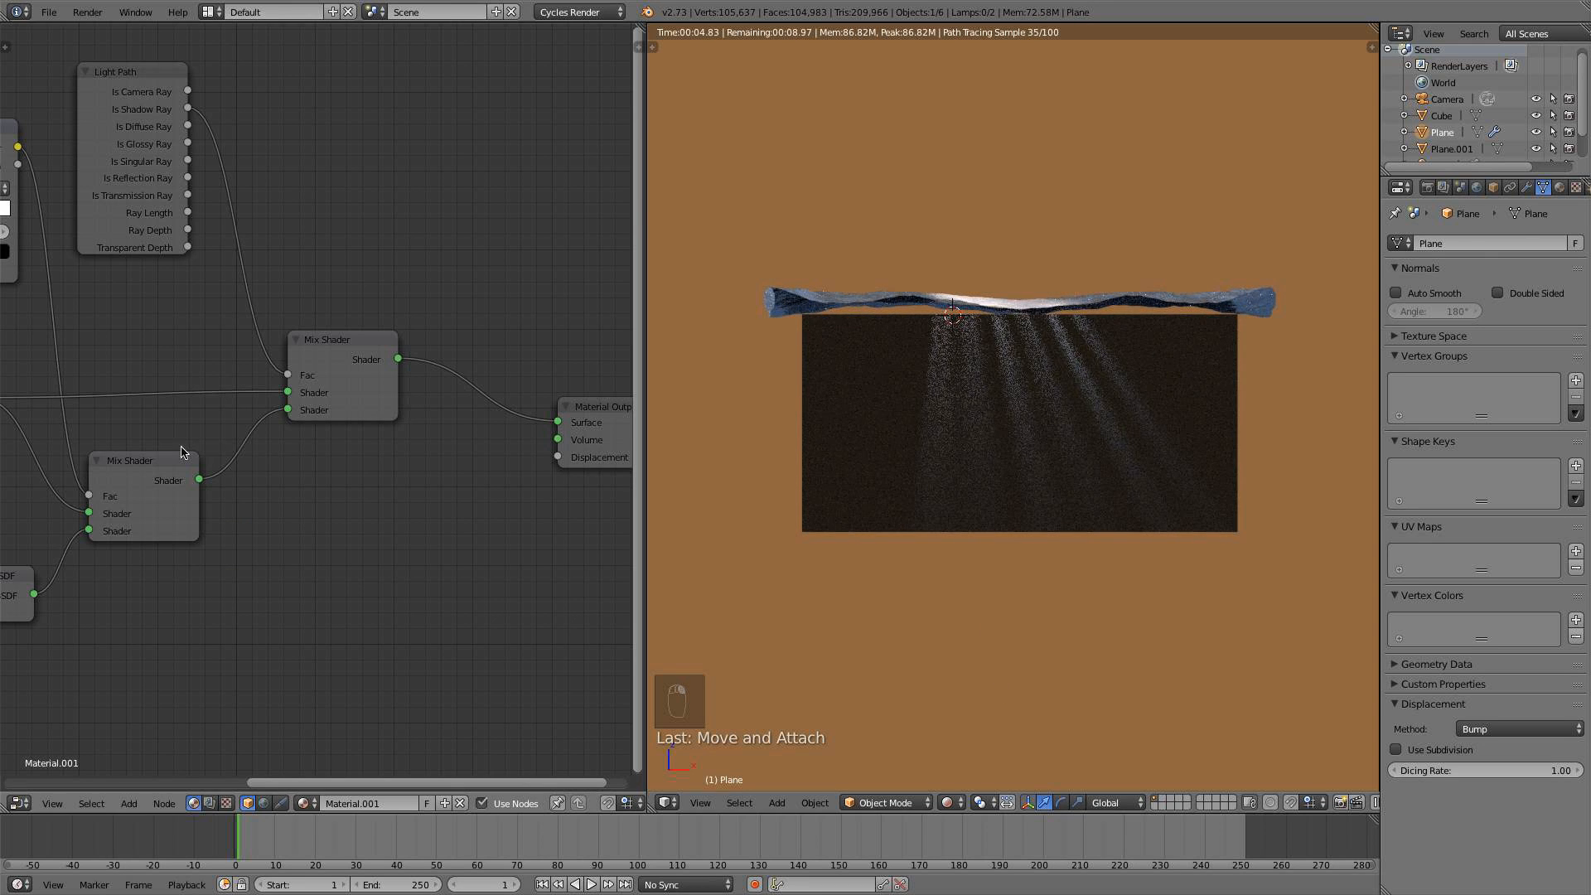
pyautogui.scroll(-4, 135, 452)
pyautogui.moveTo(135, 452); pyautogui.dragTo(275, 445, button='middle')
pyautogui.moveTo(236, 300); pyautogui.dragTo(374, 392, button='middle')
pyautogui.scroll(3, 371, 390)
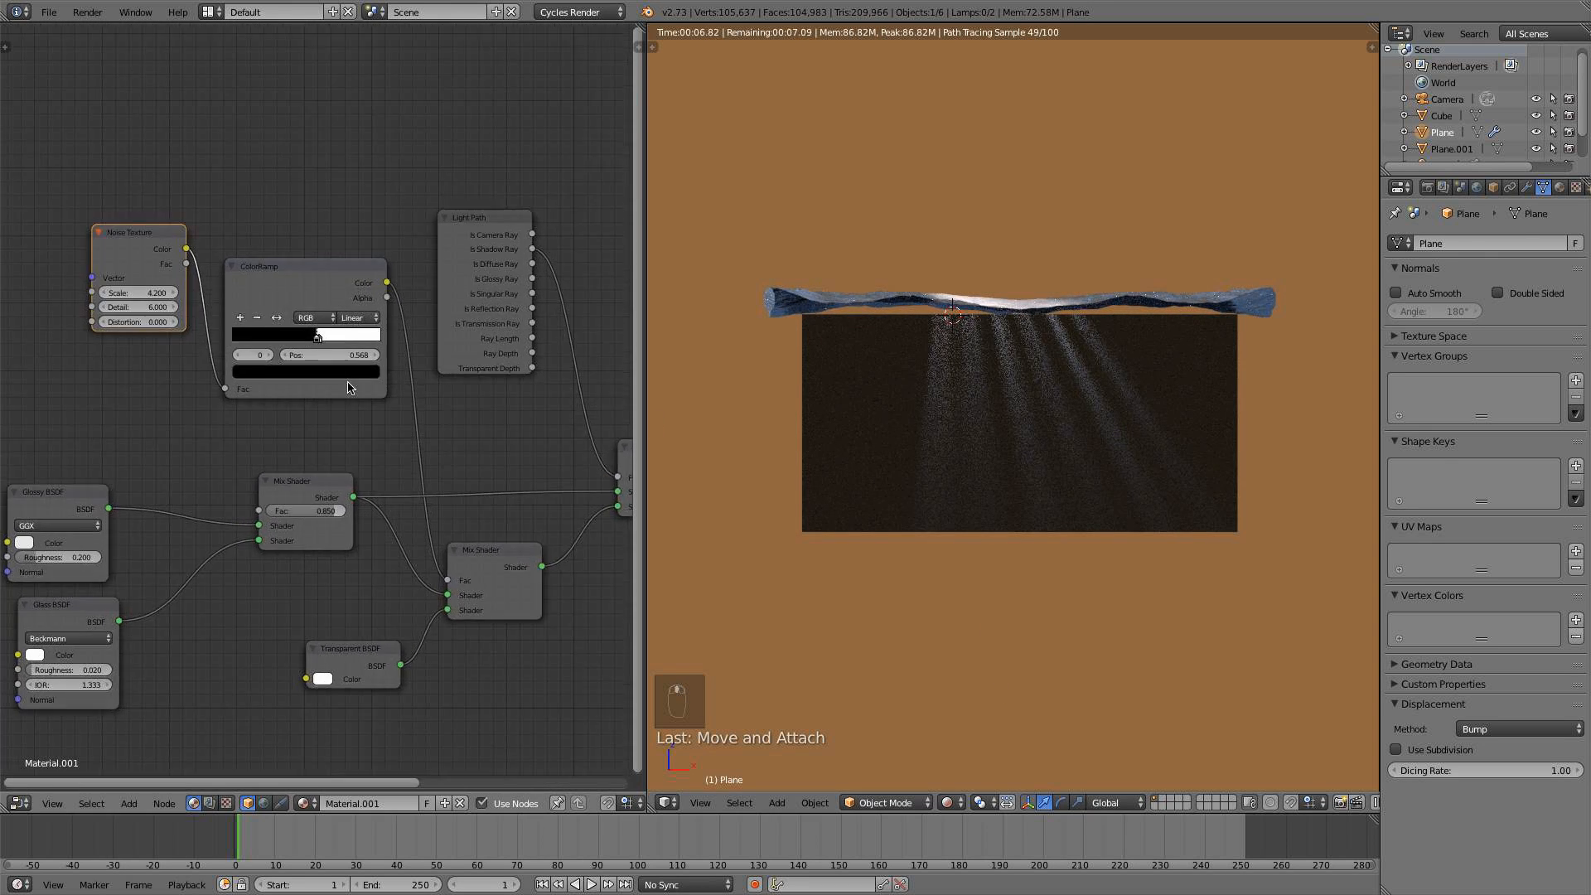
pyautogui.click(122, 284)
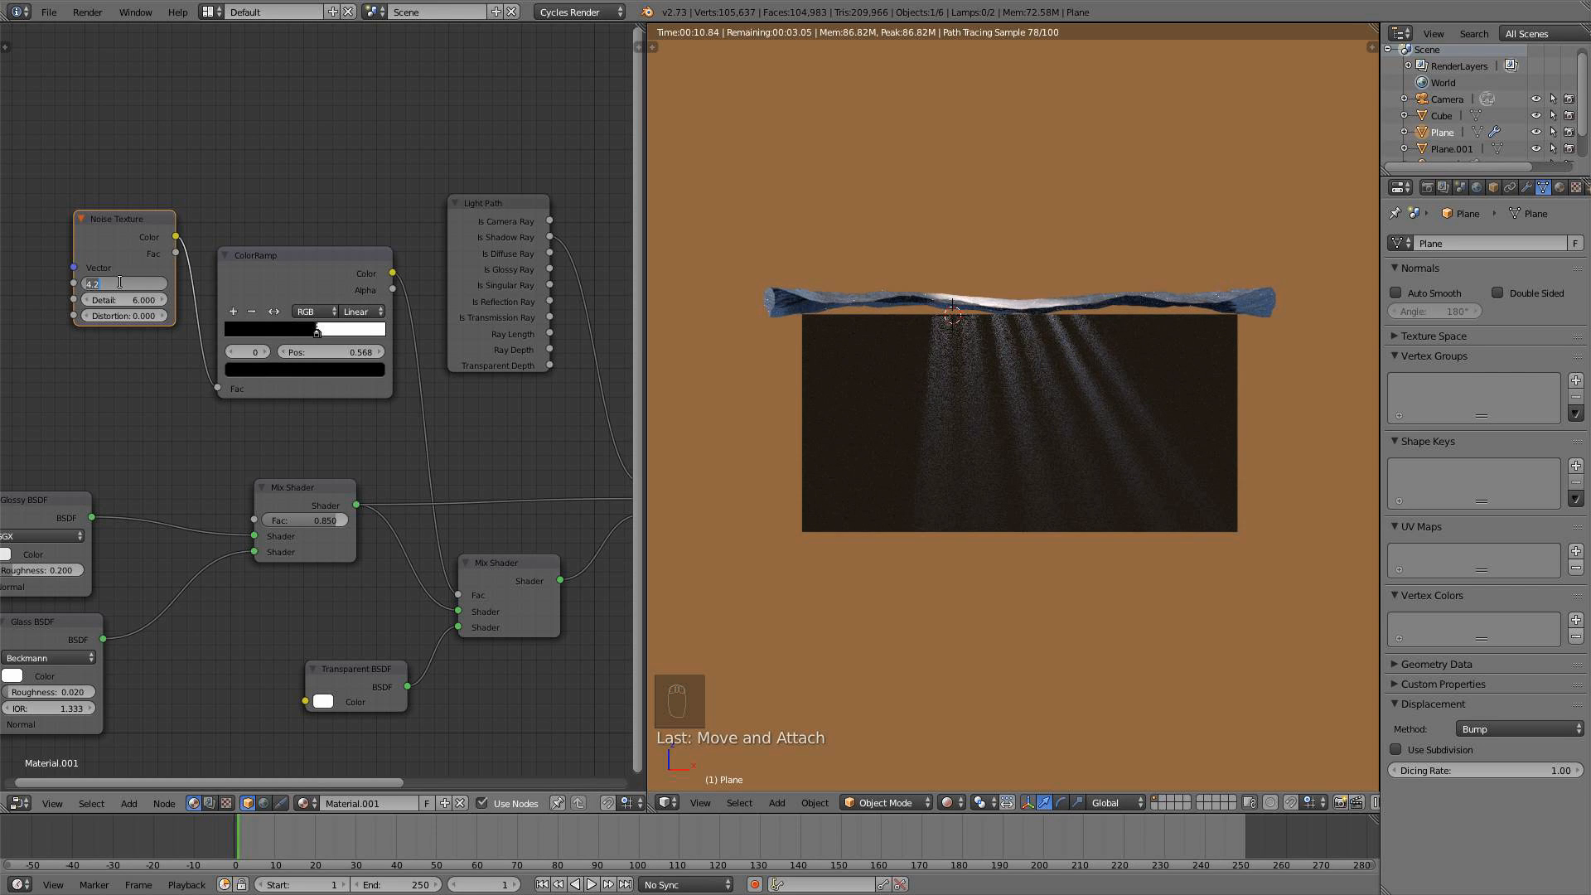
pyautogui.write('3')
pyautogui.press('Return')
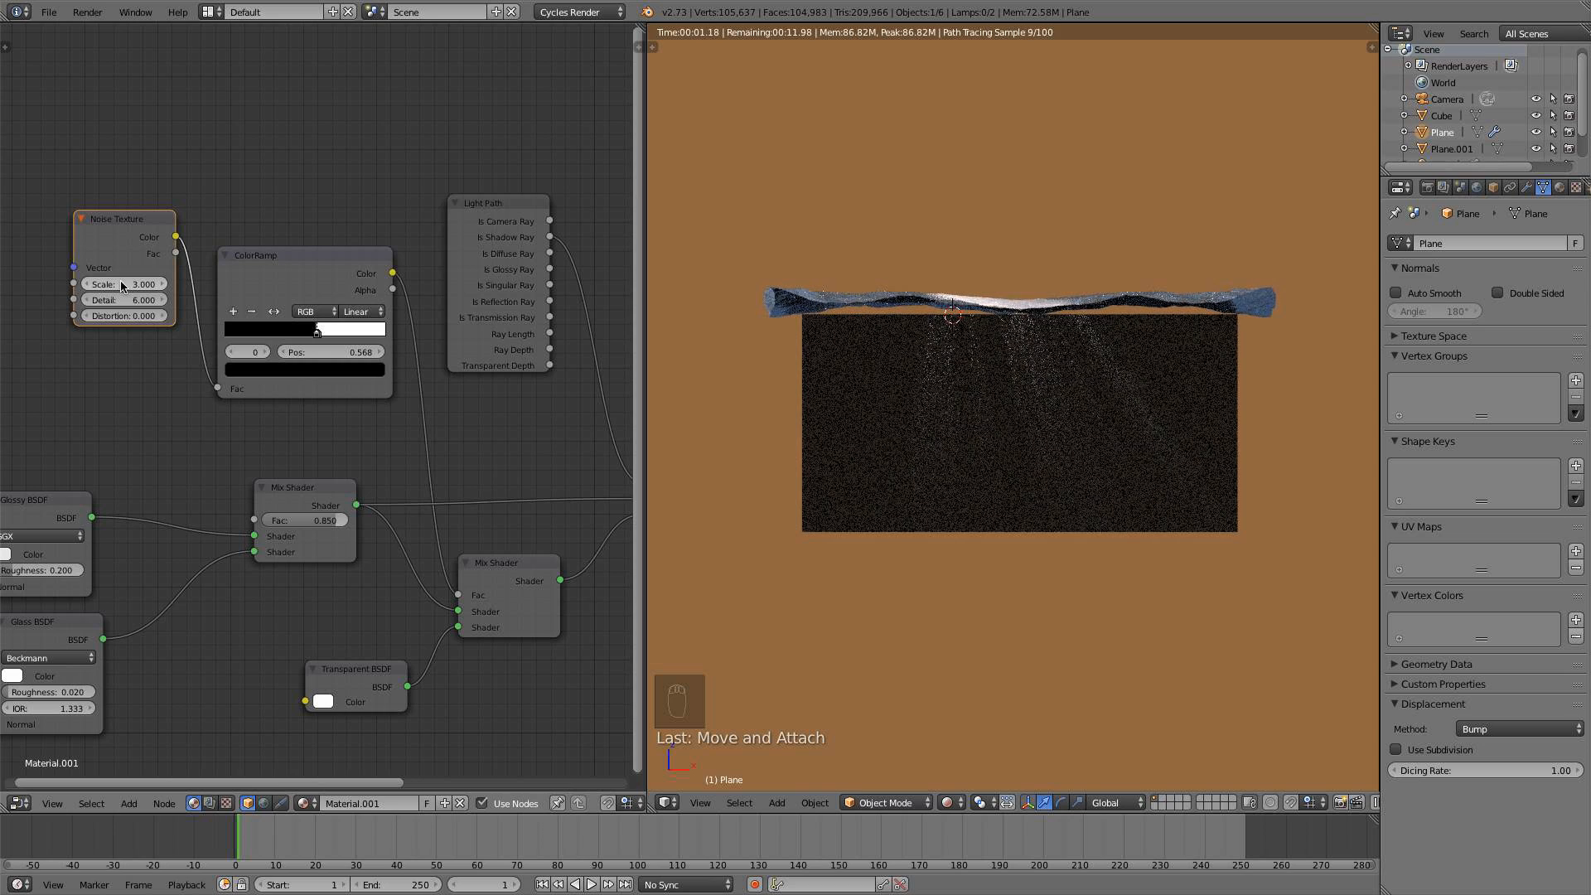
# Try Noise Texture scales of 2 and 8 on the water plane to compare the light rays
pyautogui.click(122, 284)
pyautogui.write('2')
pyautogui.press('Return')
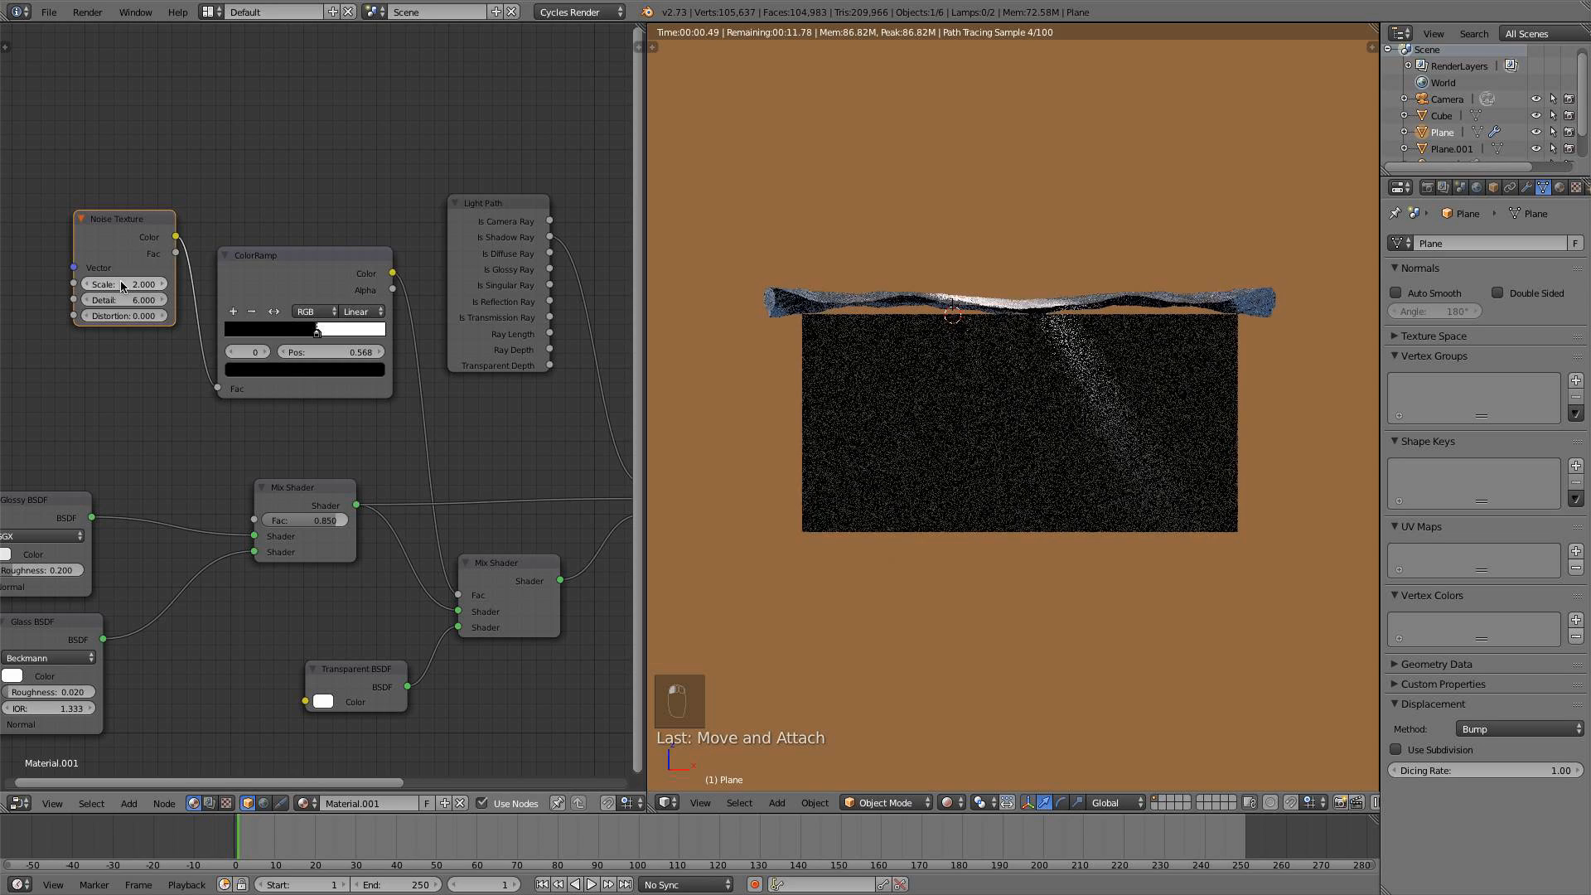
pyautogui.click(122, 285)
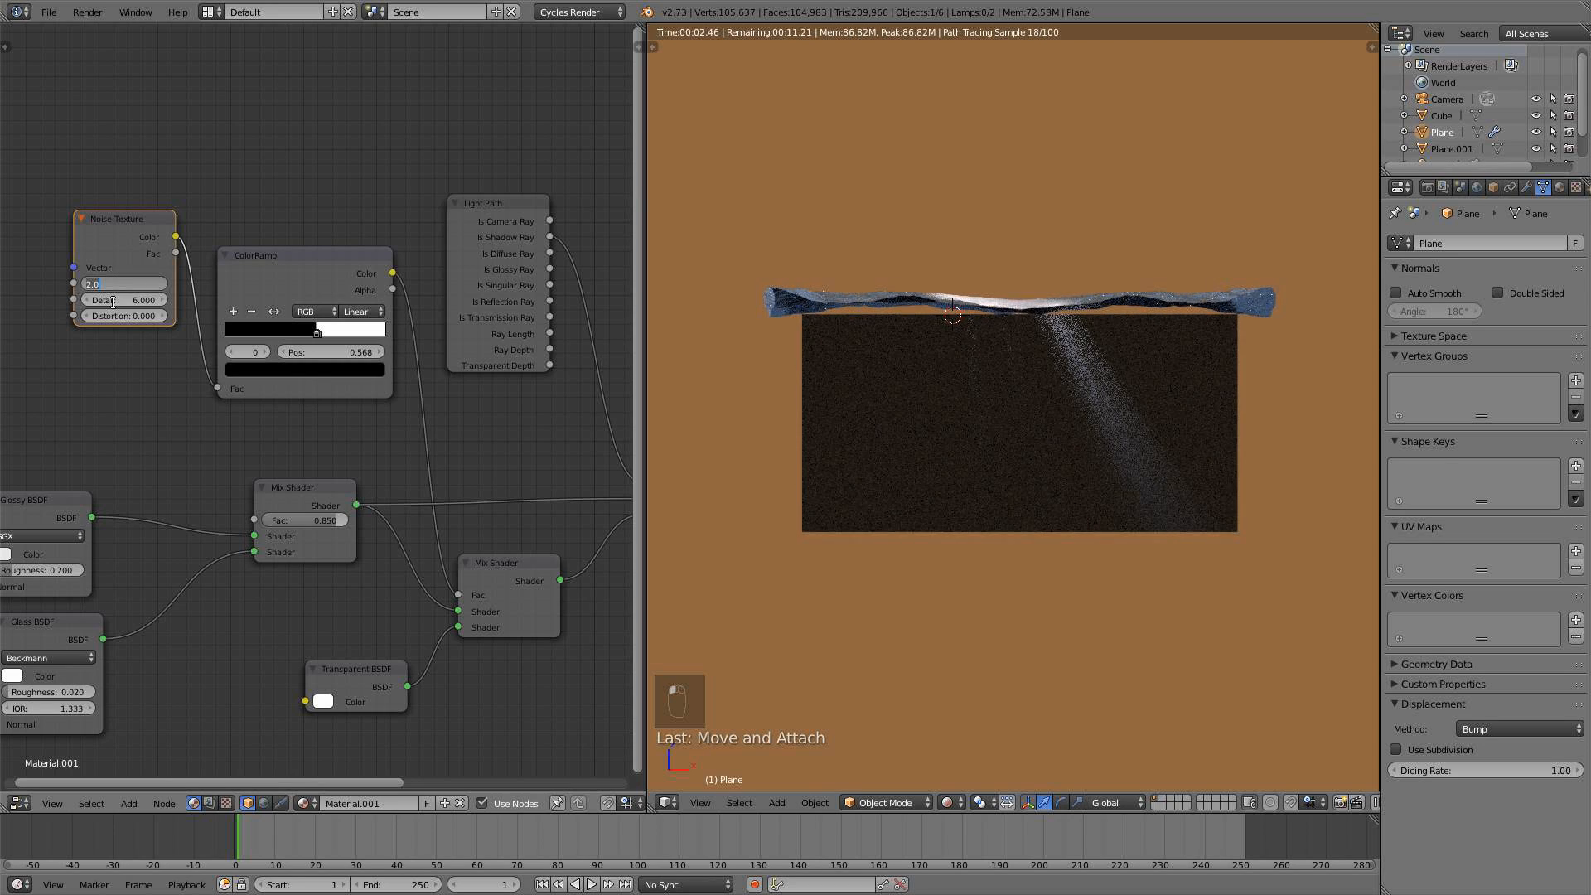
pyautogui.write('8')
pyautogui.press('Return')
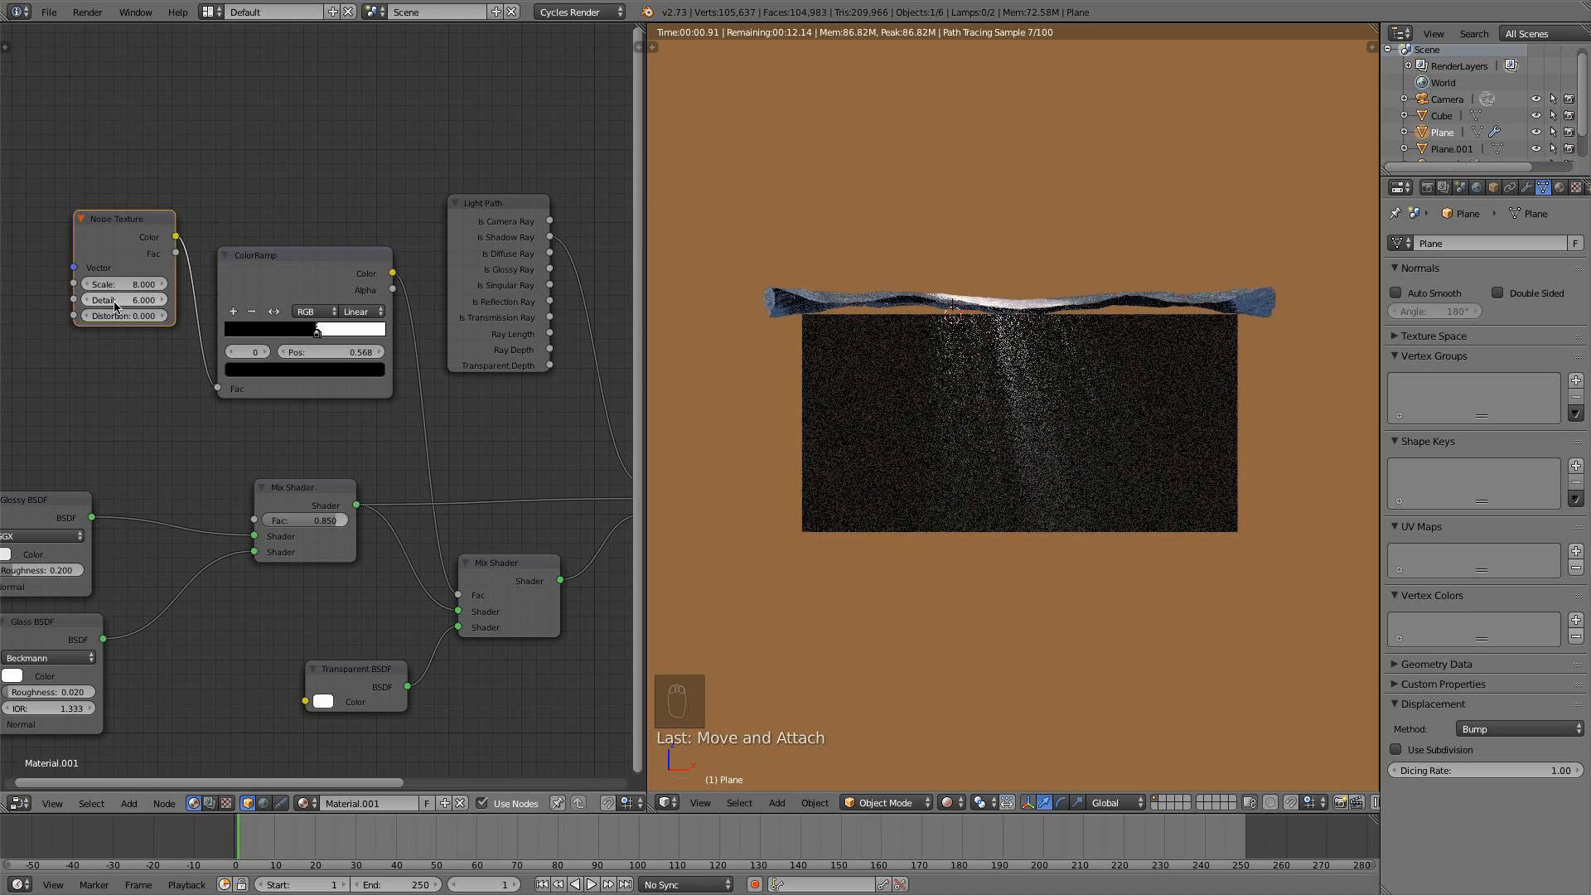
# Set the Noise Texture scale to 7 and check the rays through the camera and from the side
pyautogui.click(139, 284)
pyautogui.write('7')
pyautogui.press('Return')
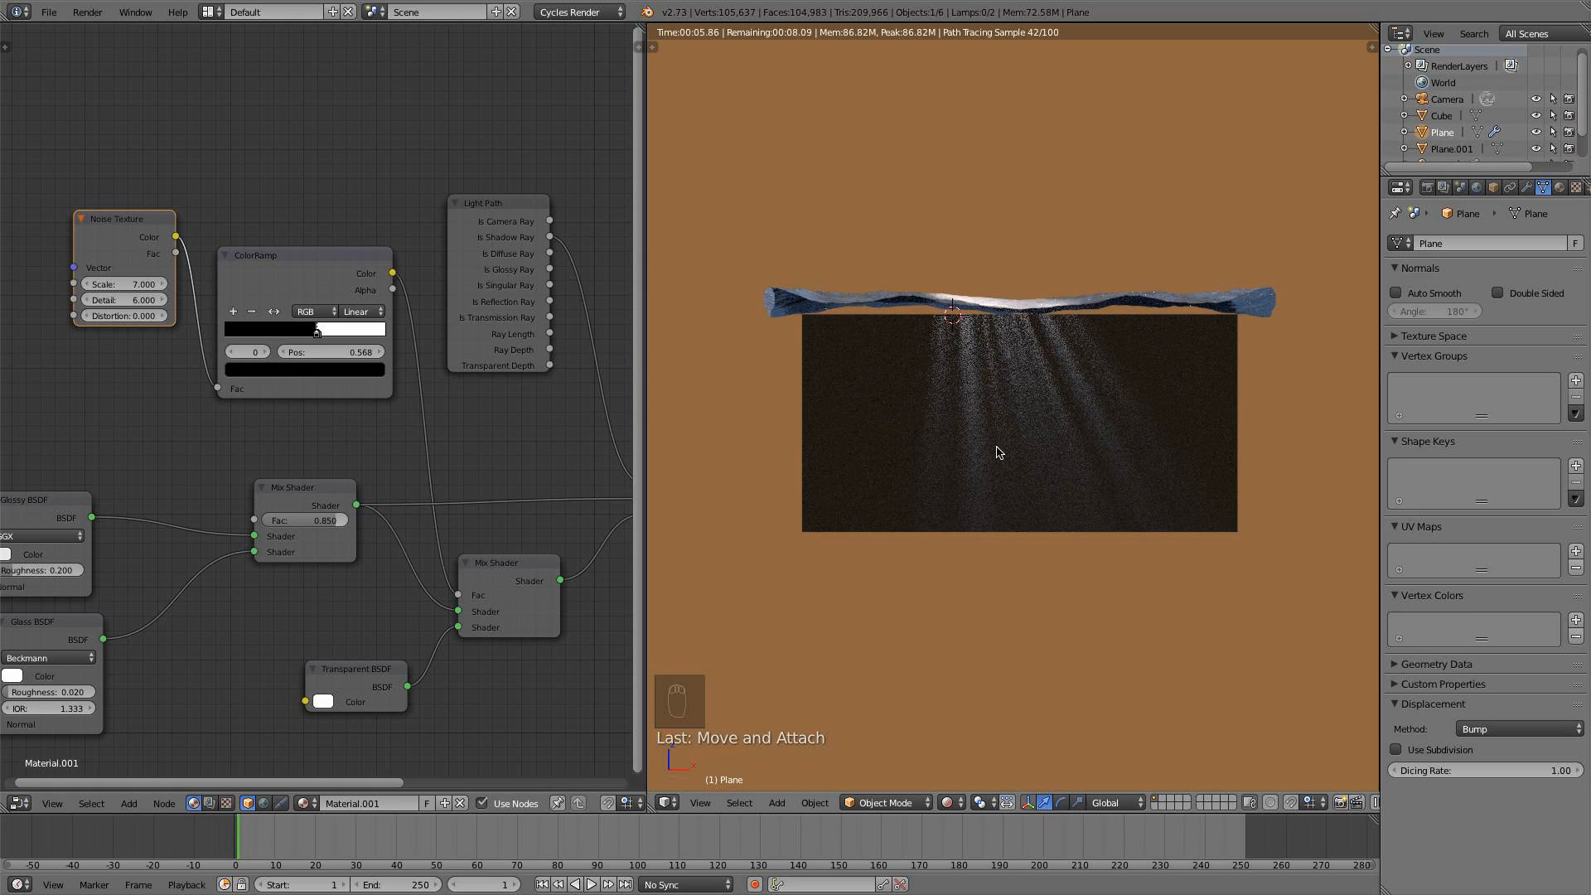
pyautogui.press('KP_0')
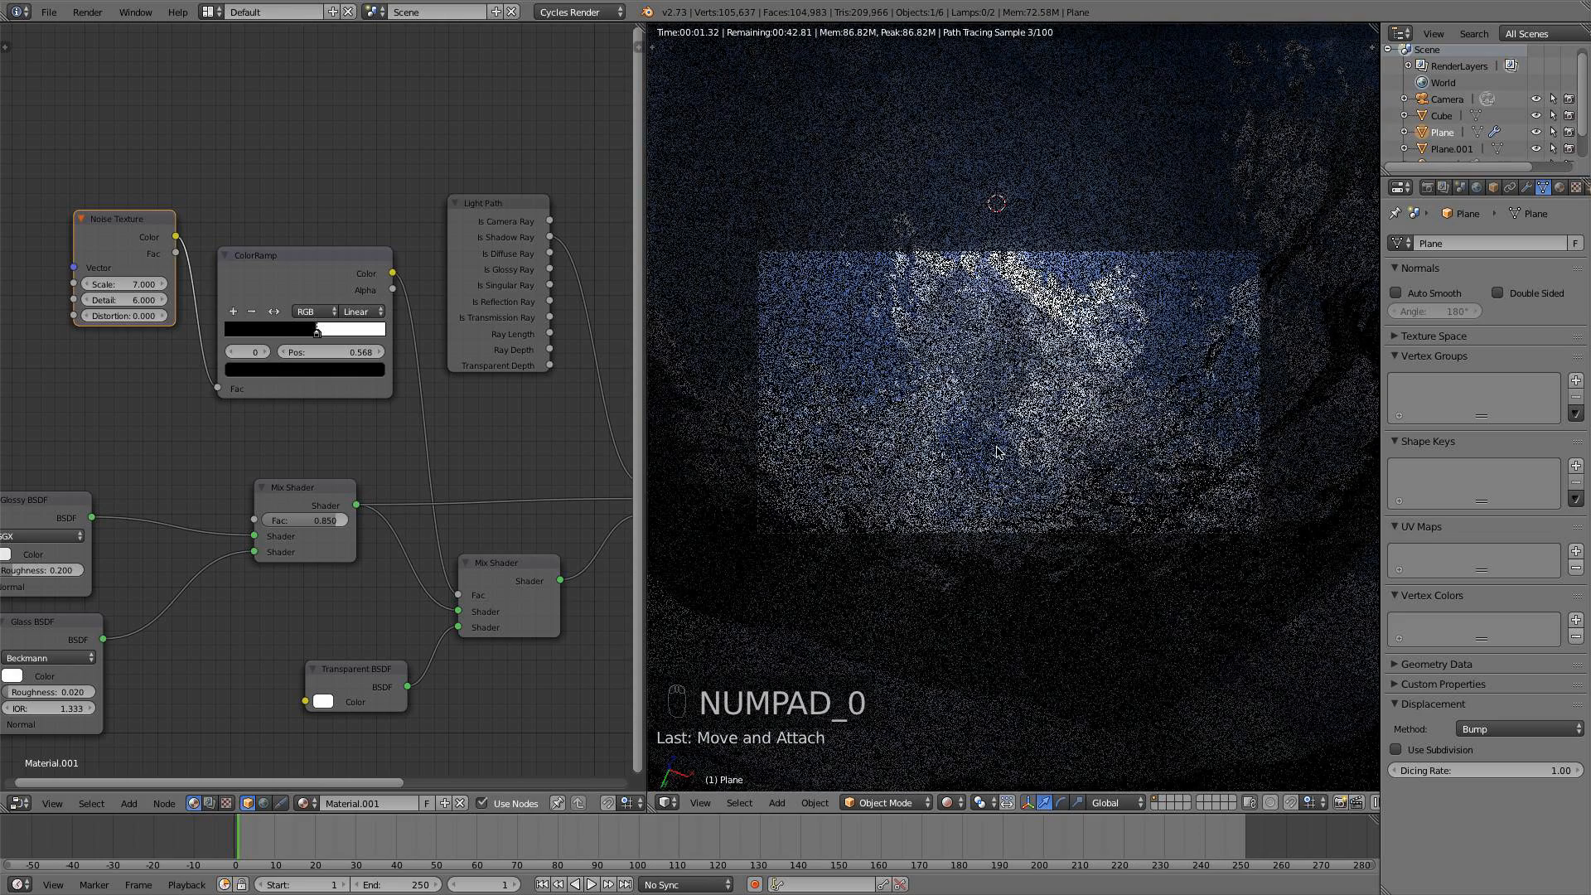
pyautogui.press('KP_3')
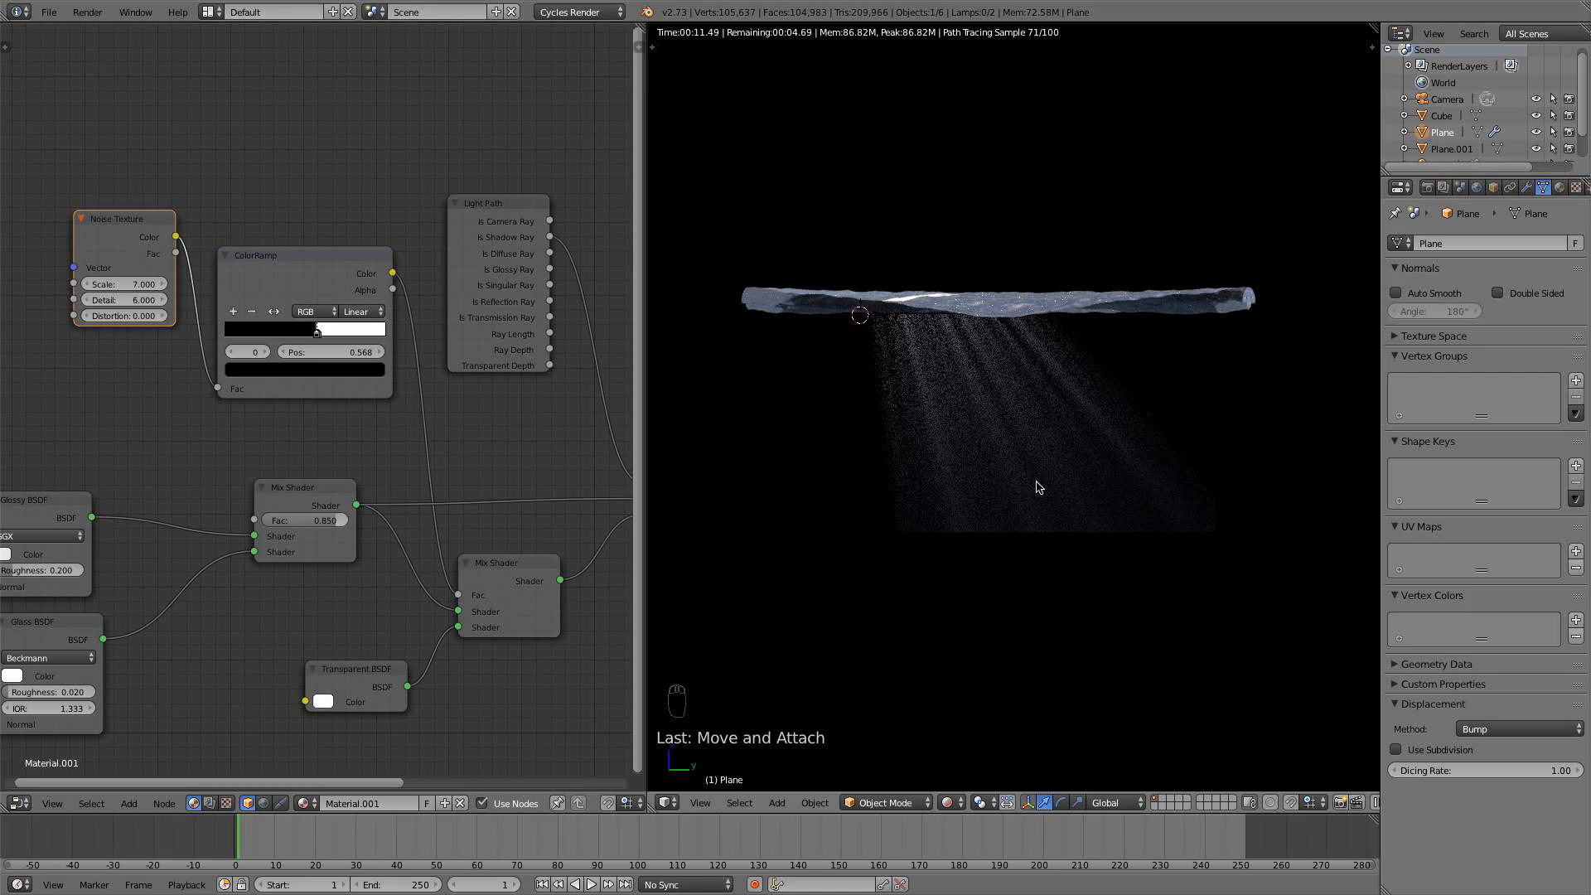
pyautogui.press('KP_0')
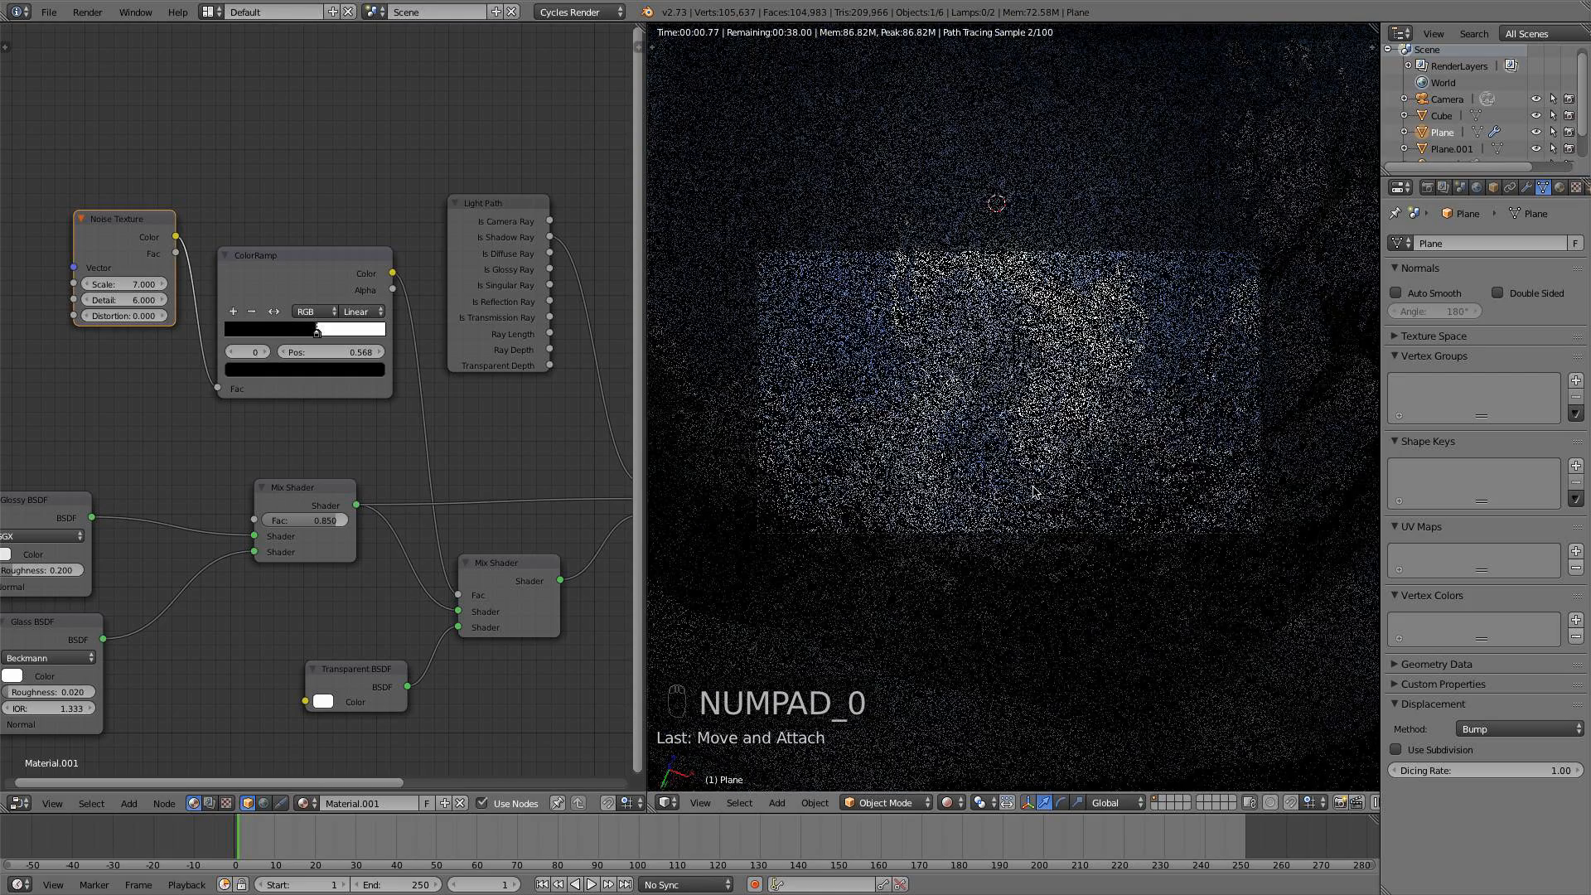
# Examine the water plane, volume cube and lamps in solid shading from the front and from an angle above
pyautogui.click(957, 807)
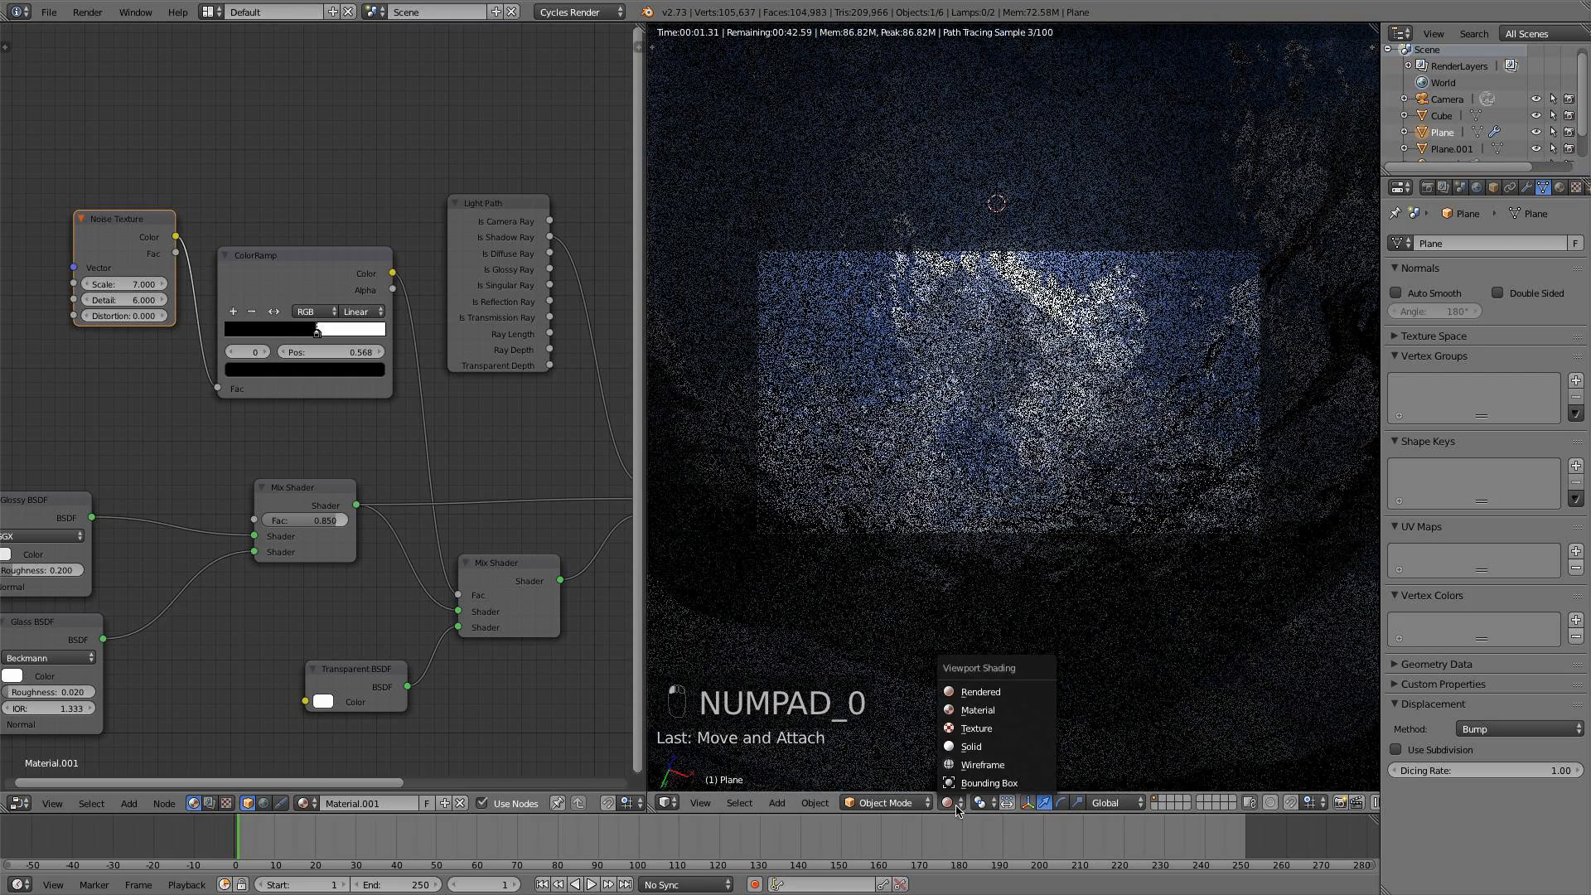
pyautogui.click(971, 746)
pyautogui.scroll(-6, 1012, 578)
pyautogui.press('KP_1')
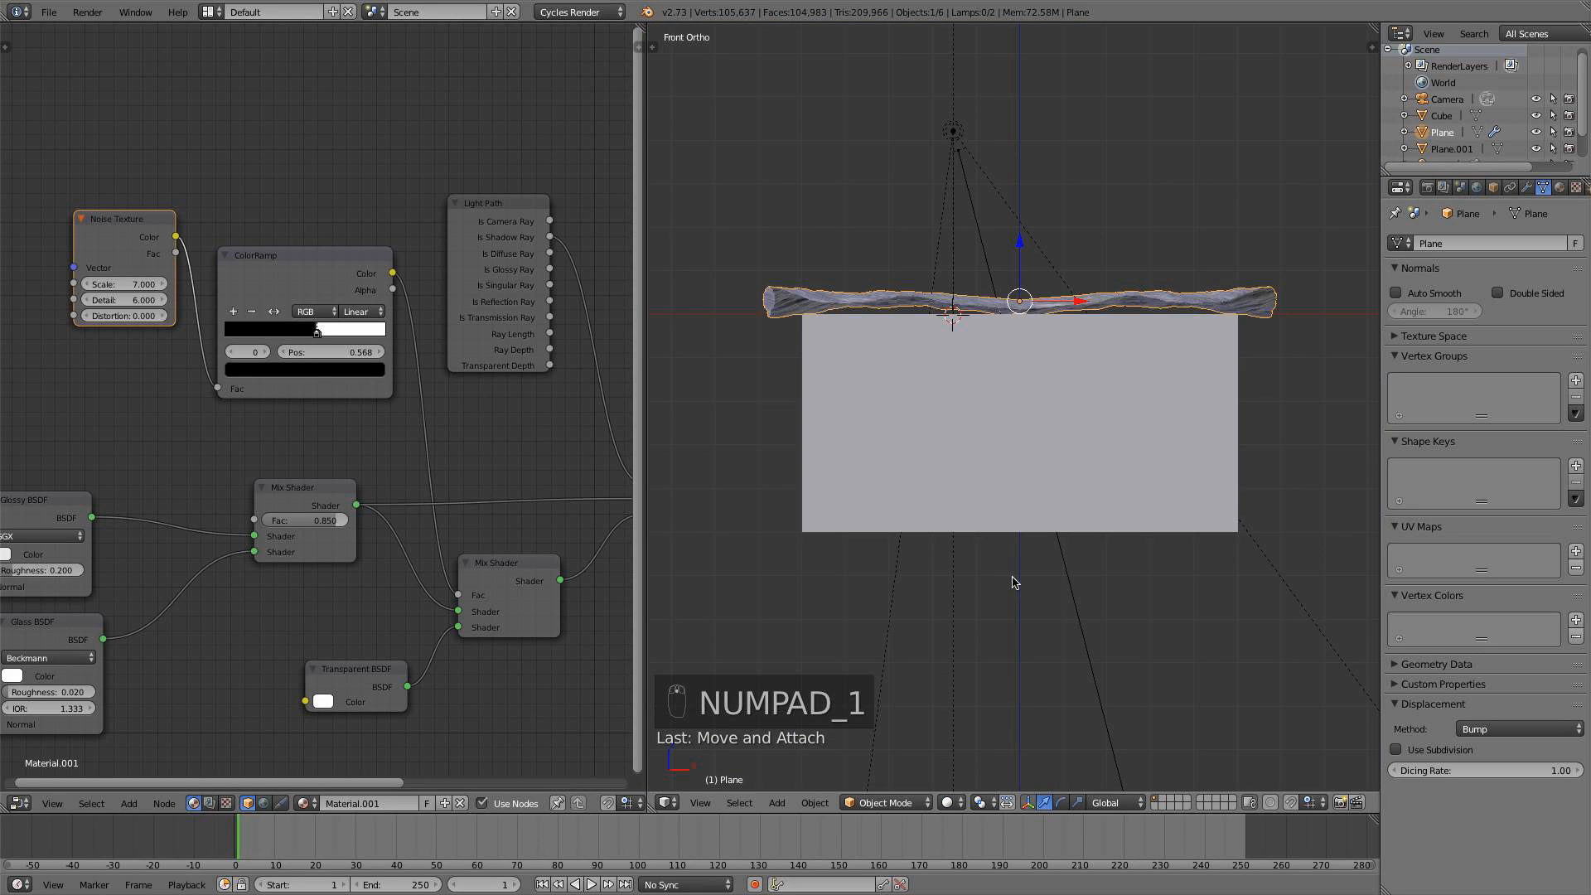
pyautogui.scroll(1, 1015, 583)
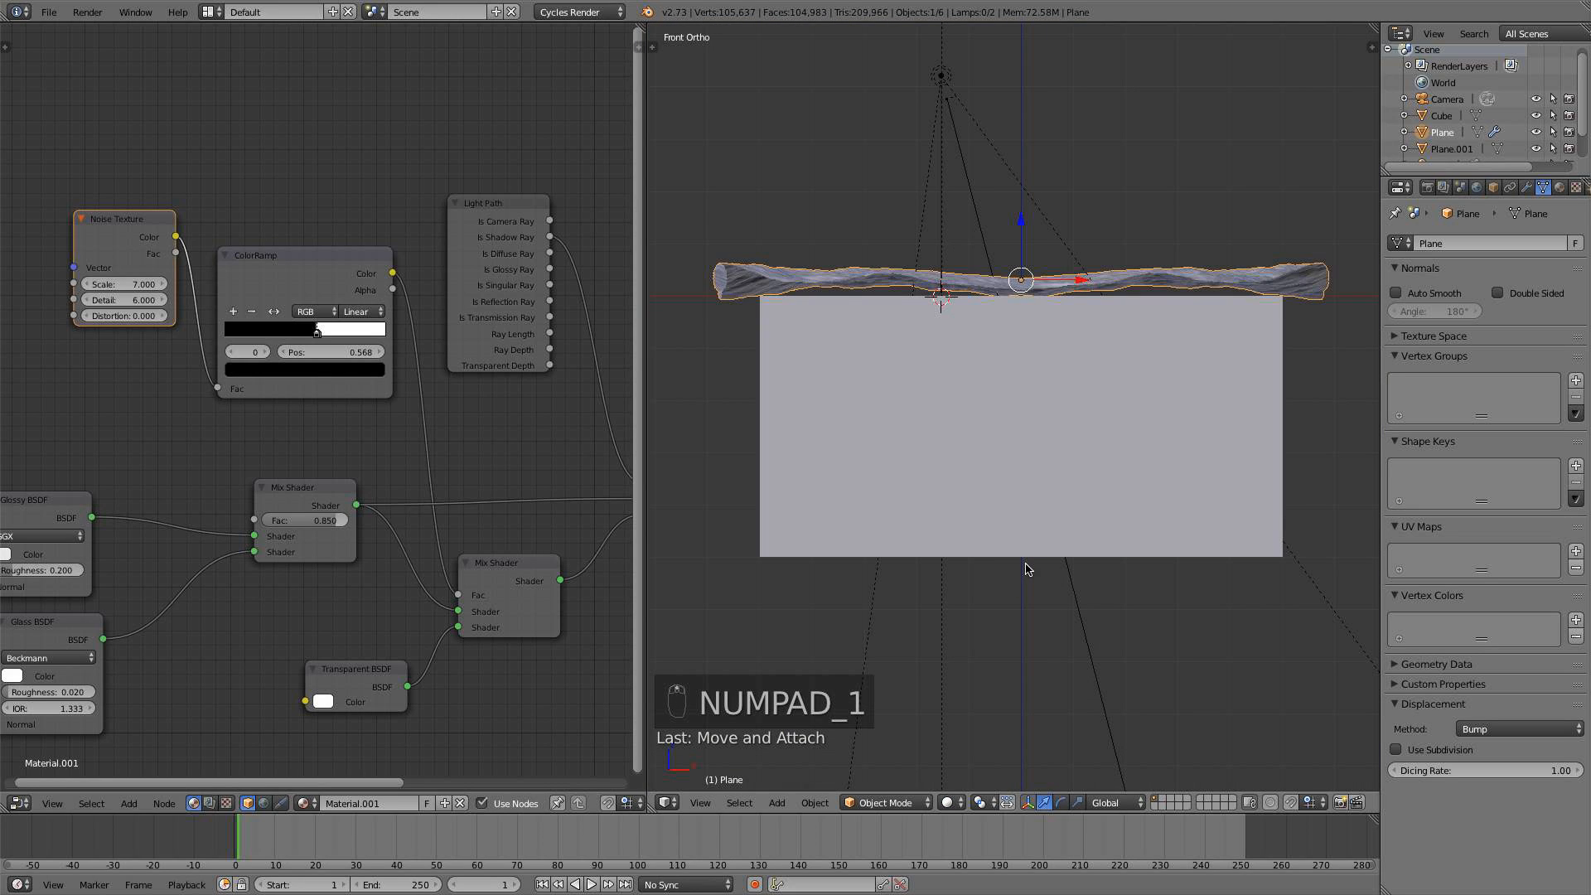
pyautogui.scroll(-4, 985, 439)
pyautogui.keyDown('shift'); pyautogui.moveTo(1018, 430); pyautogui.dragTo(1003, 547, button='middle'); pyautogui.keyUp('shift')
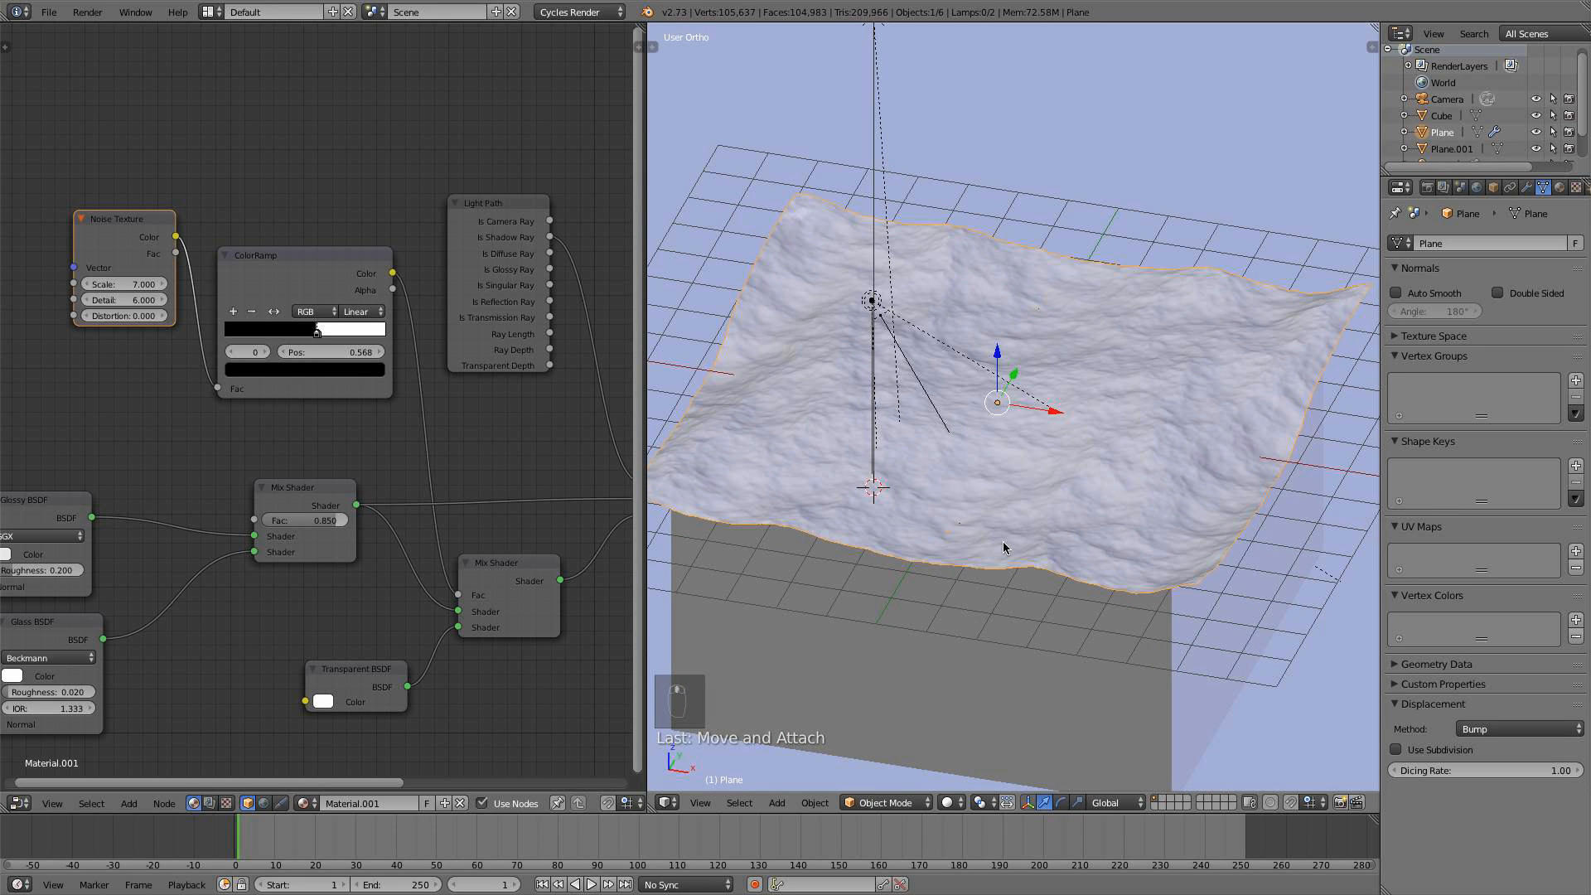
pyautogui.scroll(1, 1004, 548)
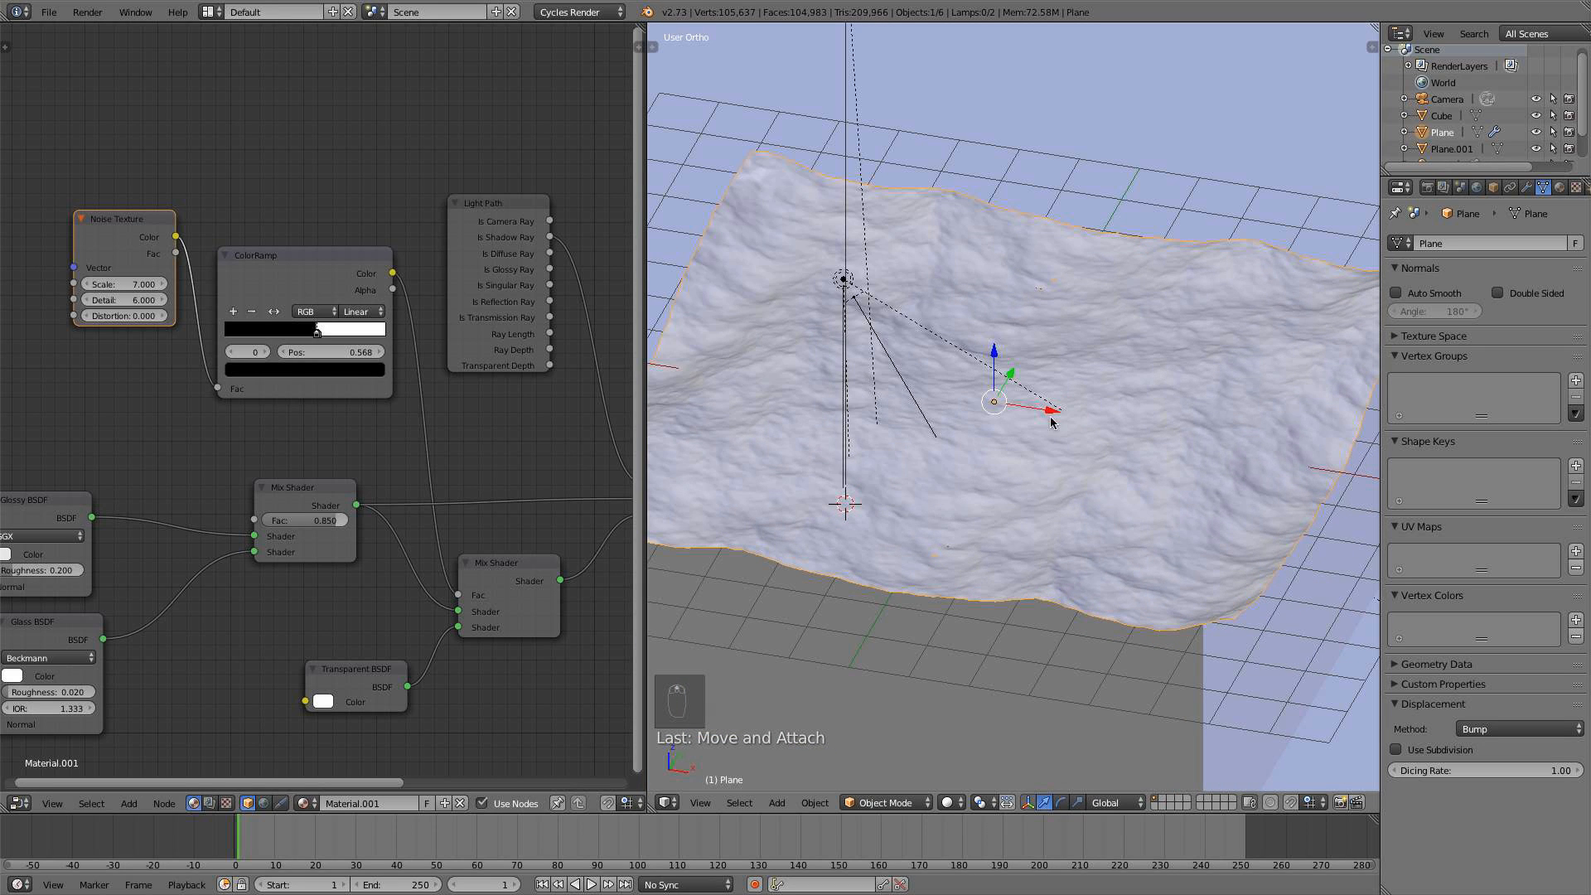
pyautogui.press('KP_1')
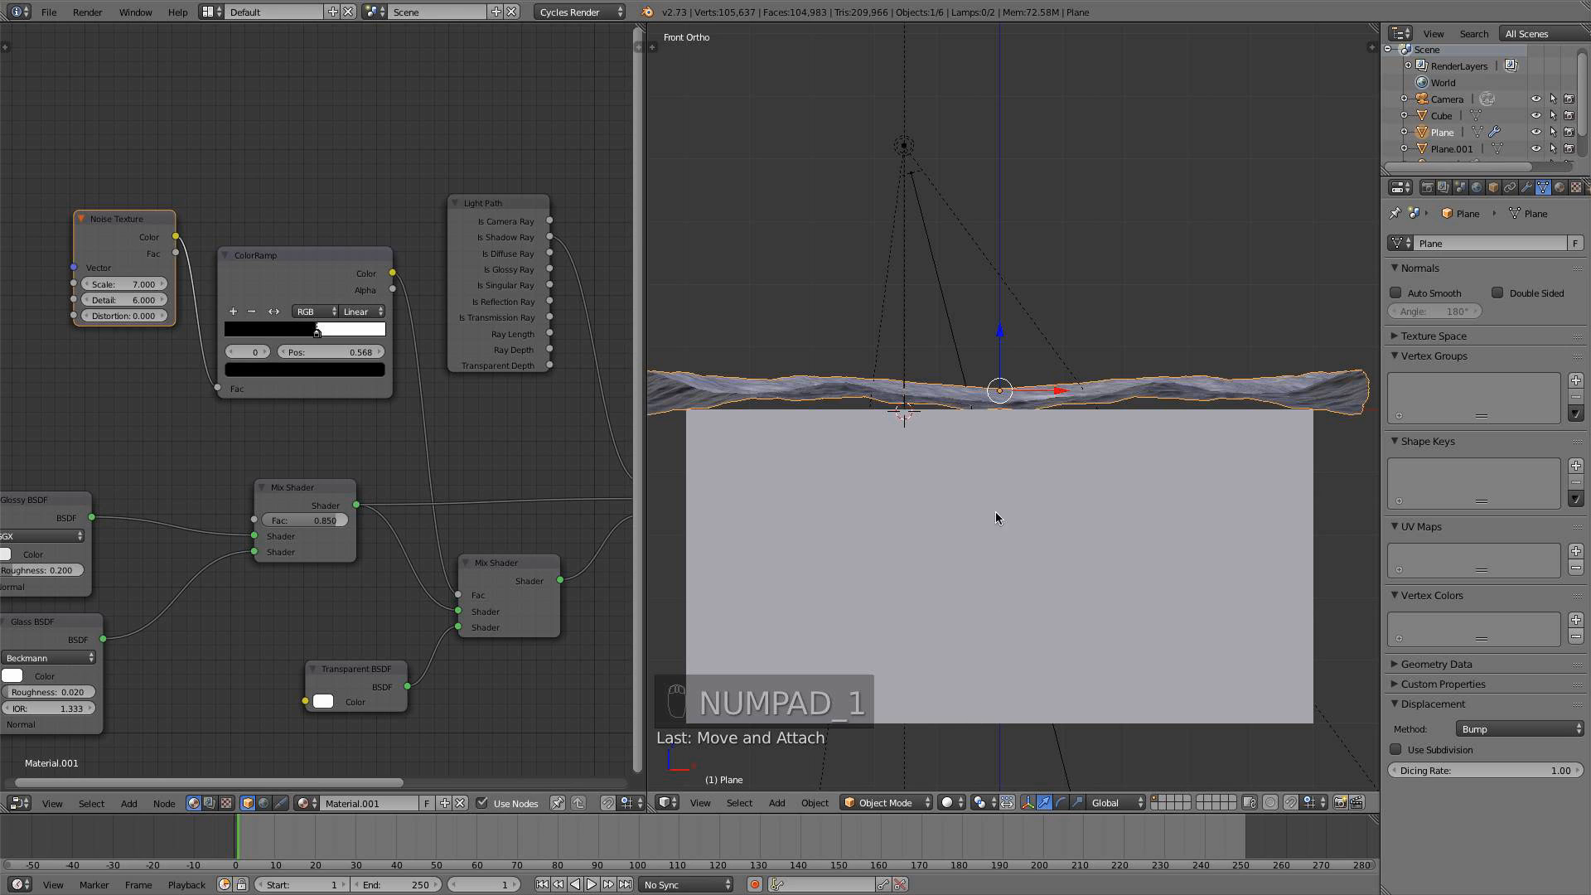
pyautogui.scroll(-3, 1014, 484)
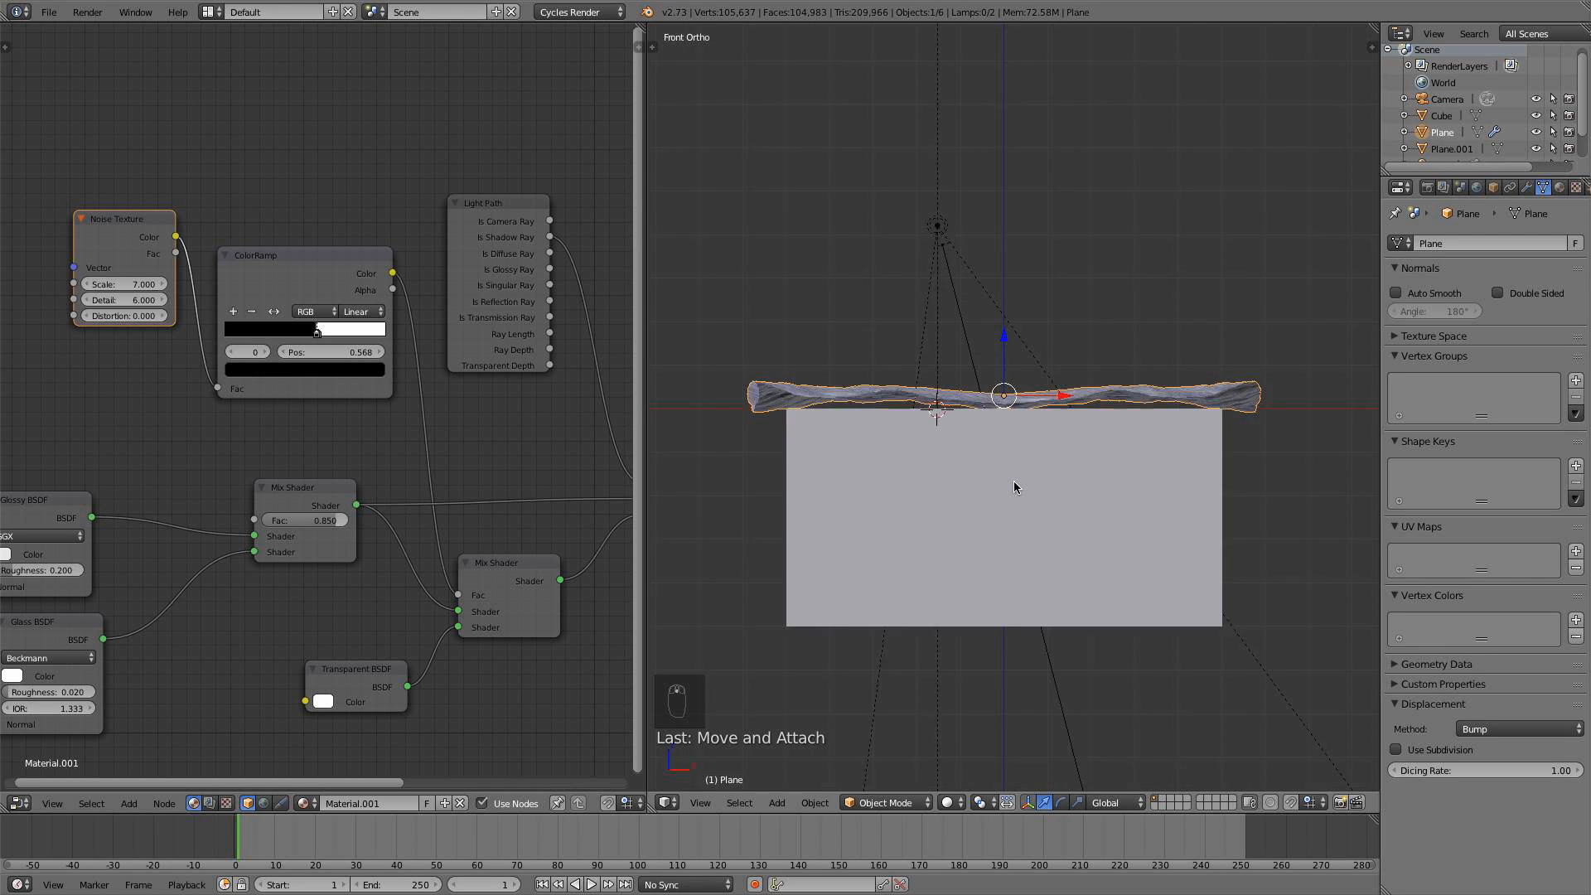
pyautogui.keyDown('shift'); pyautogui.moveTo(1165, 501); pyautogui.dragTo(1117, 387, button='middle'); pyautogui.keyUp('shift')
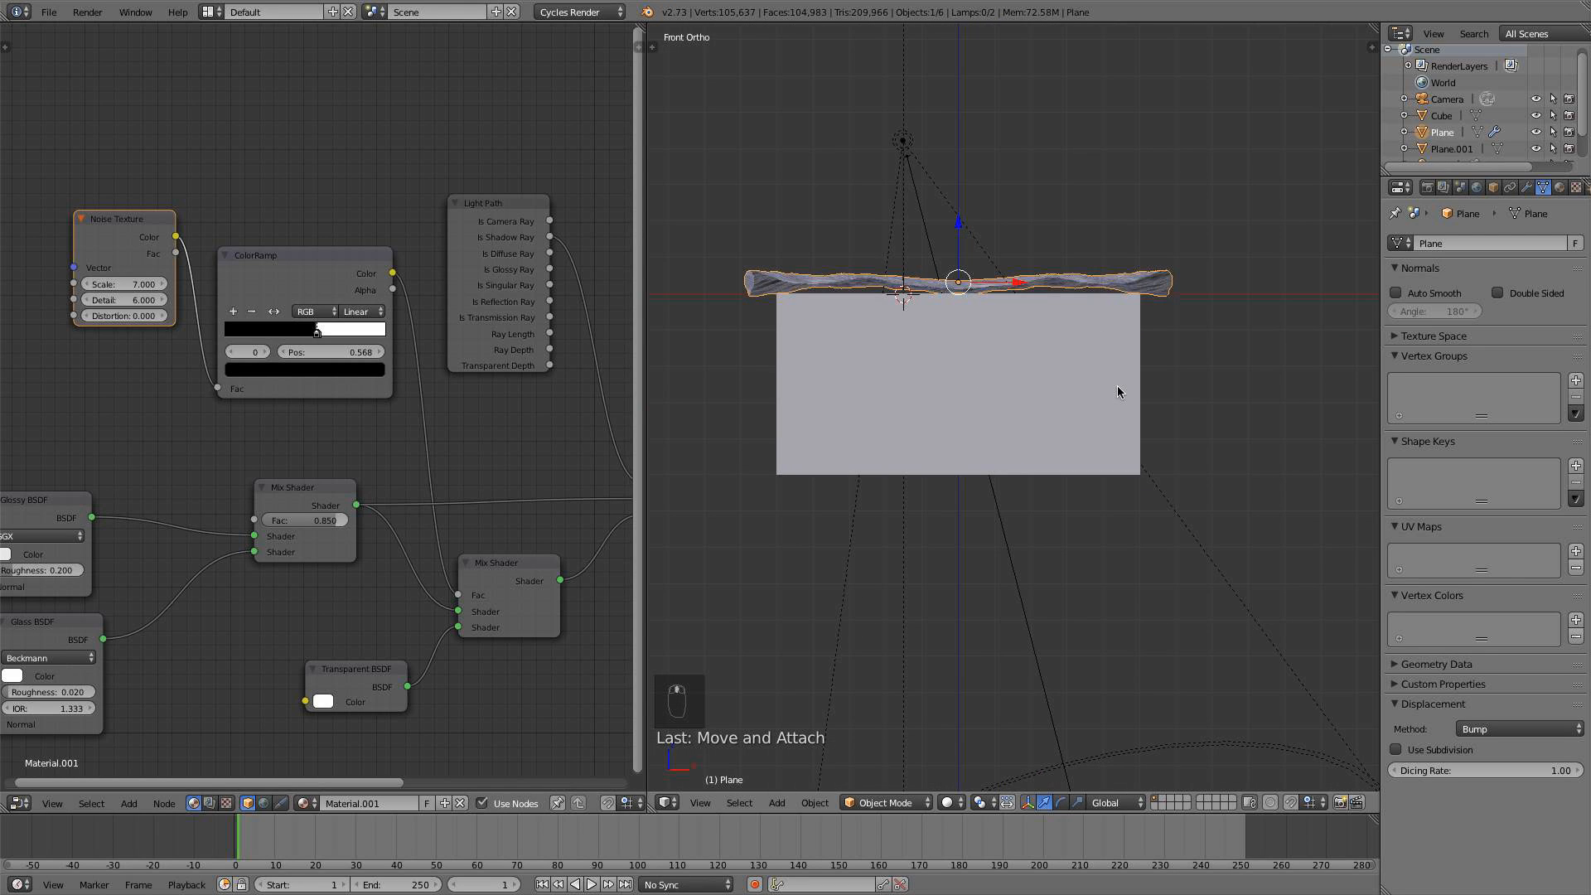
# Switch to an empty layer and snap the 3D cursor to the scene's center
pyautogui.click(1164, 799)
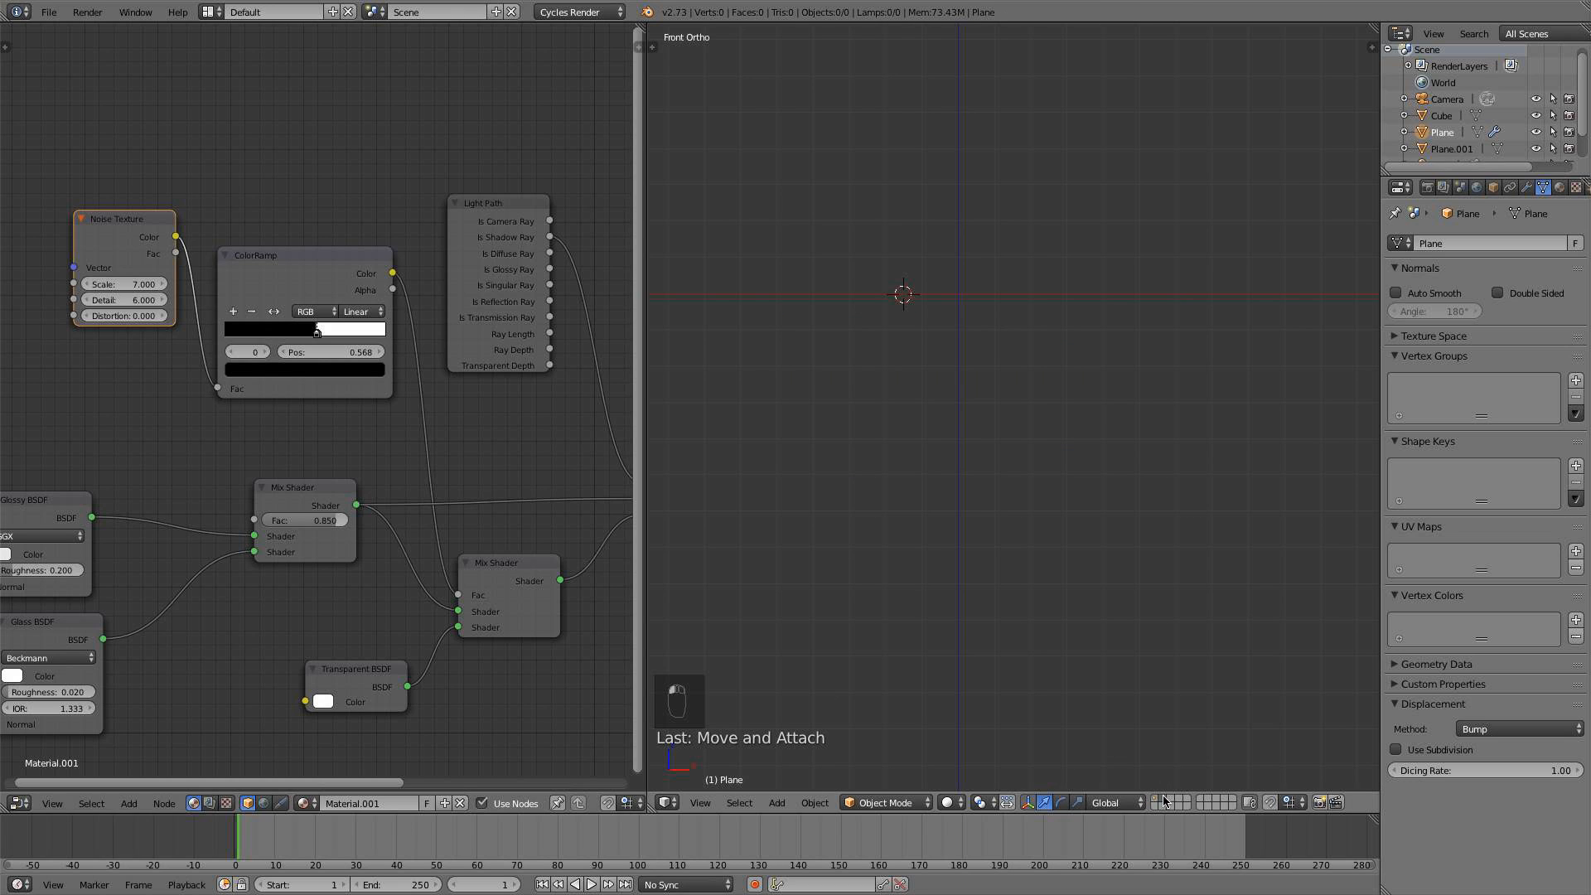
pyautogui.scroll(4, 951, 389)
pyautogui.keyDown('shift'); pyautogui.moveTo(942, 247); pyautogui.dragTo(1054, 535, button='middle'); pyautogui.keyUp('shift')
pyautogui.scroll(4, 1054, 534)
pyautogui.hotkey('shift', 's')
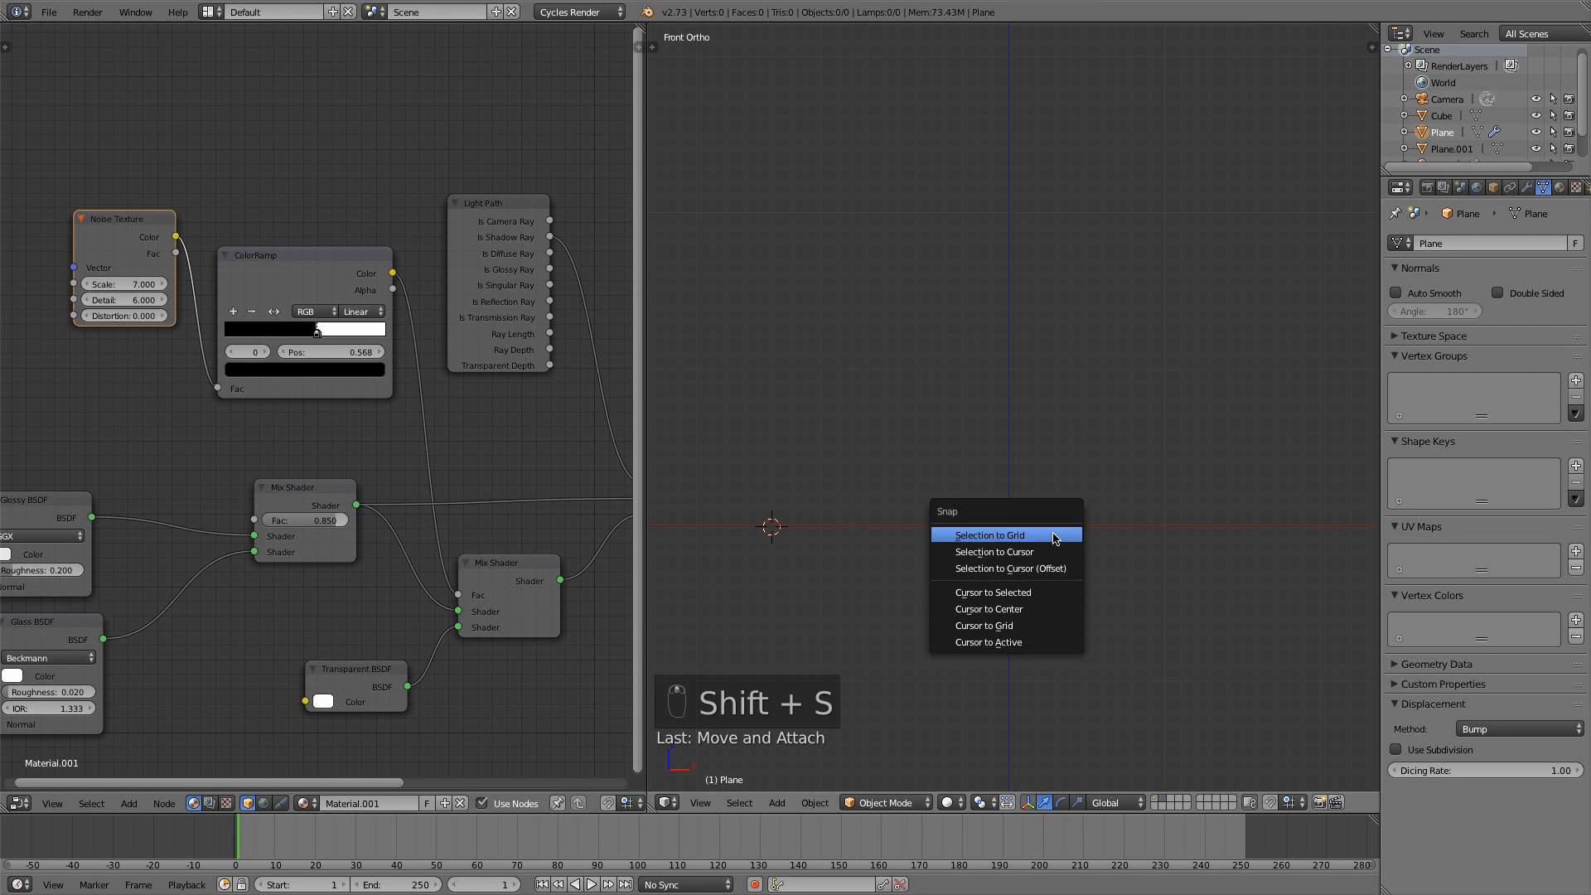
pyautogui.click(1027, 609)
pyautogui.keyDown('shift'); pyautogui.moveTo(1036, 476); pyautogui.dragTo(1056, 401, button='middle'); pyautogui.keyUp('shift')
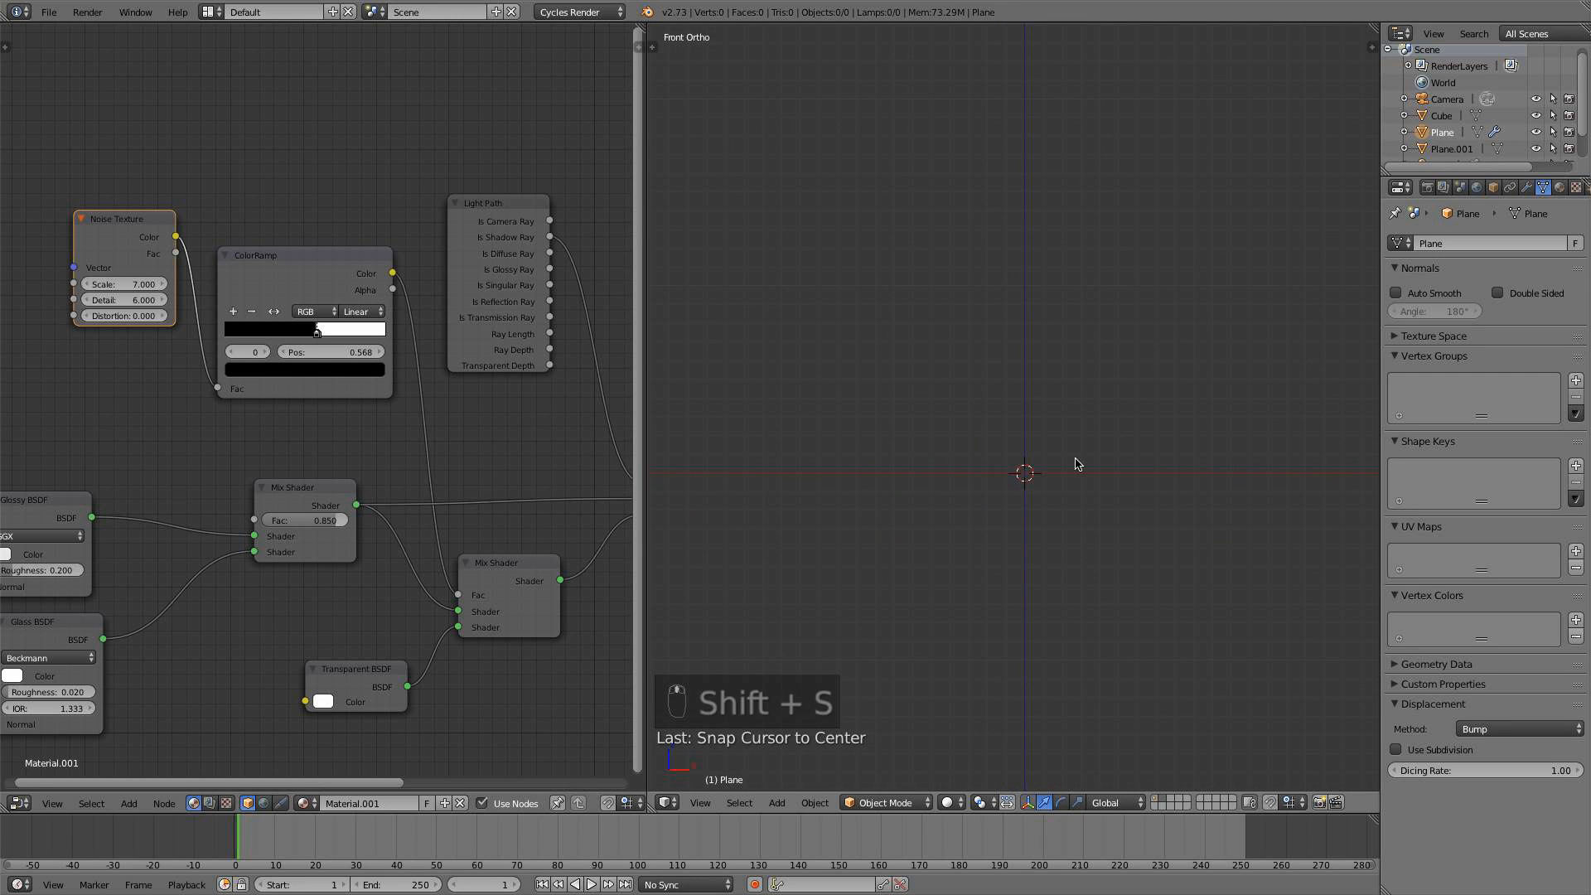
# Add a UV sphere at the 3D cursor and shade it smooth
pyautogui.scroll(2, 1077, 479)
pyautogui.hotkey('shift', 'a')
pyautogui.moveTo(1079, 489)
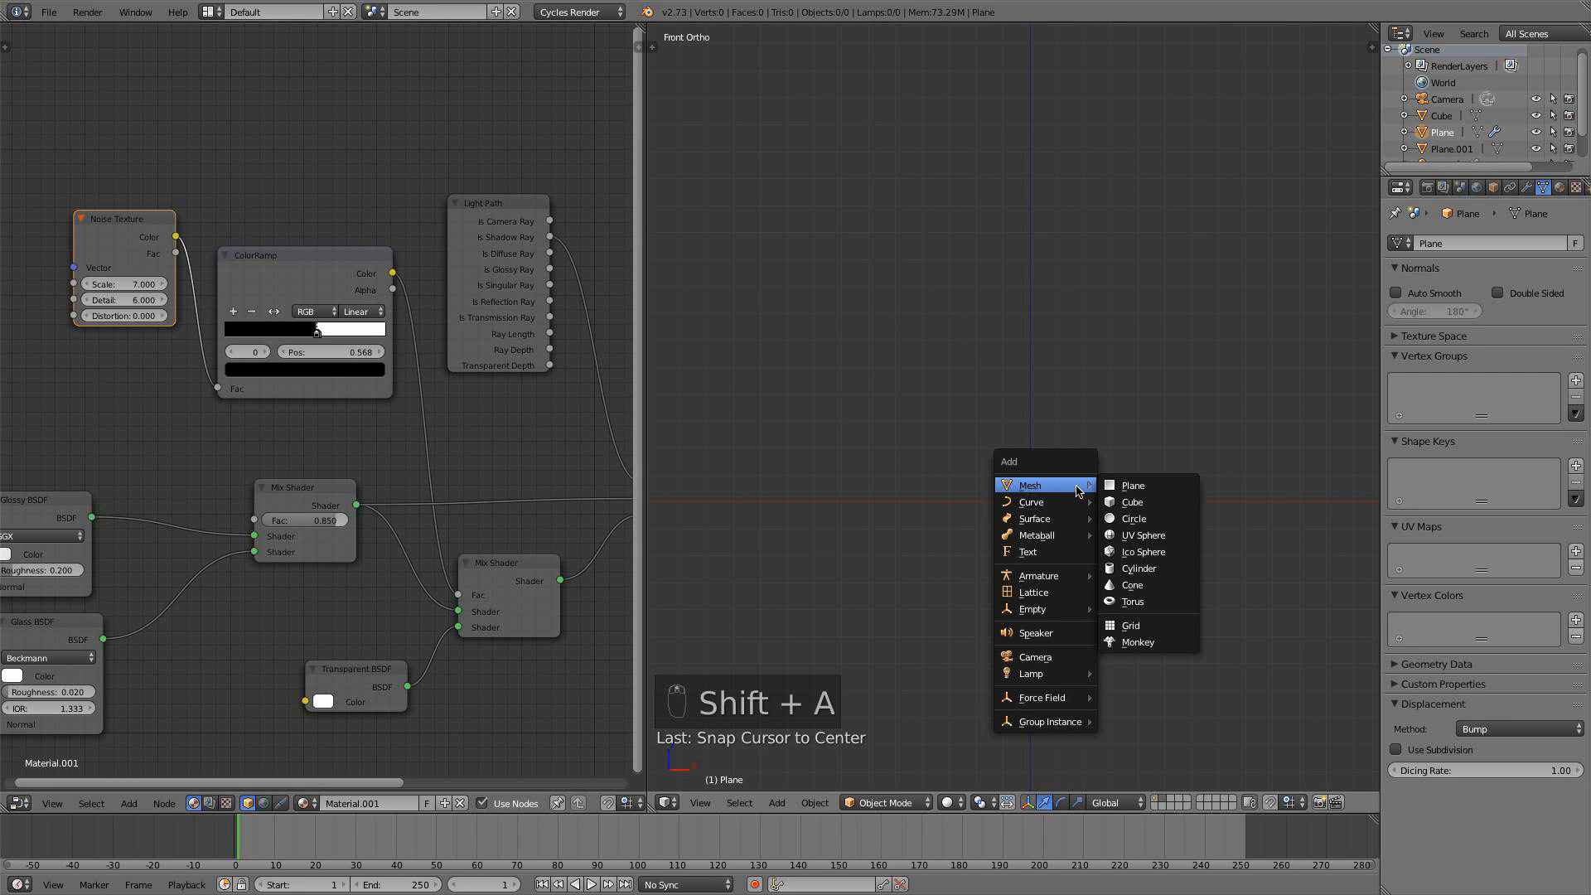
pyautogui.click(1171, 535)
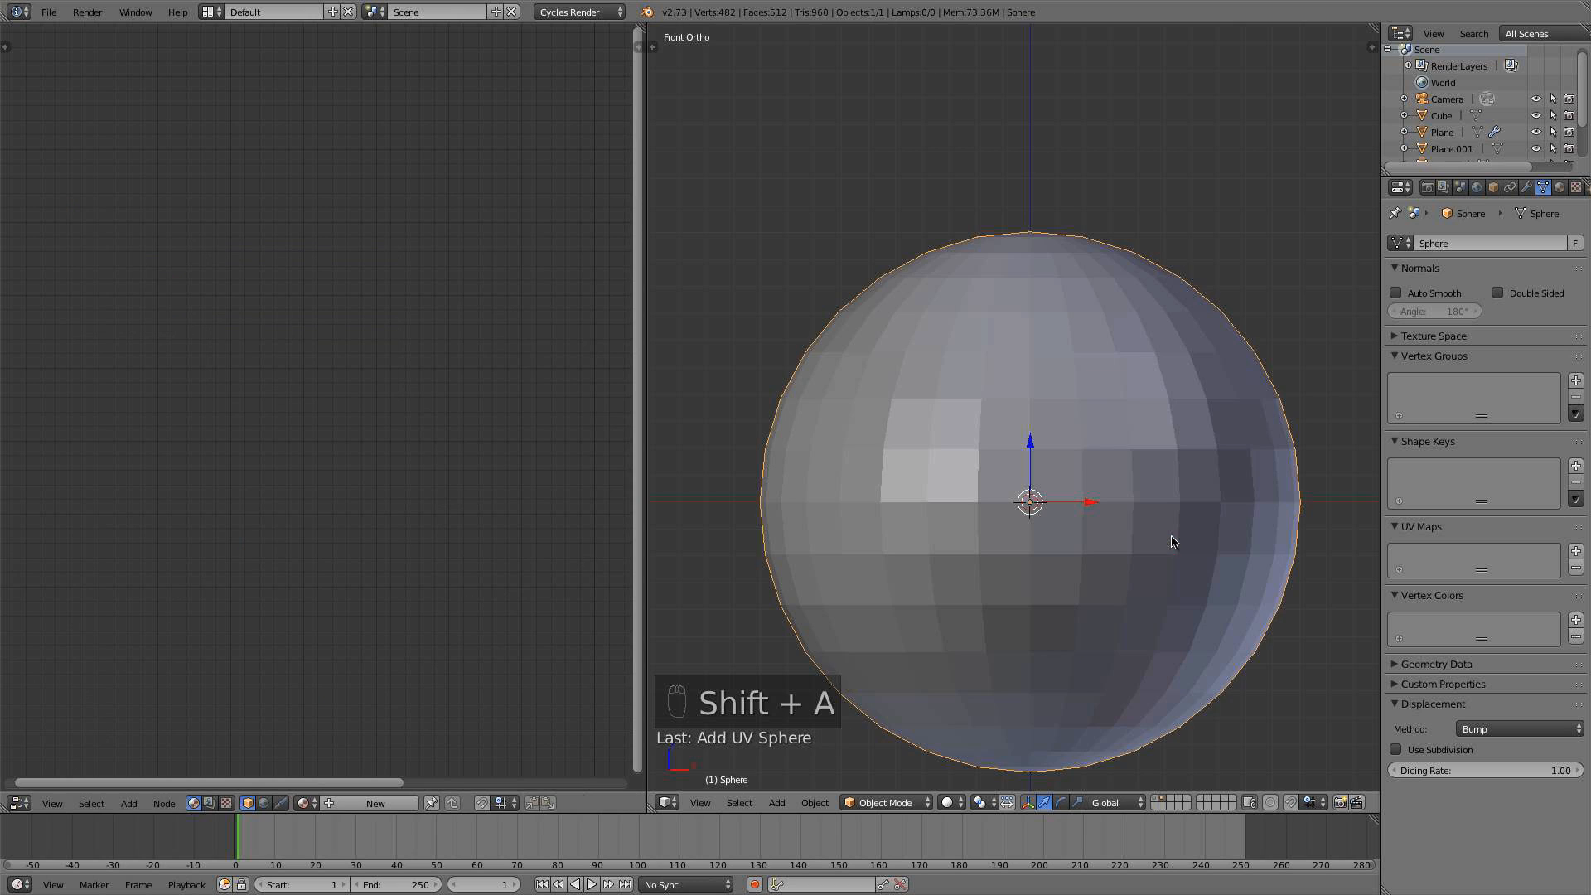
pyautogui.press('t')
pyautogui.click(693, 271)
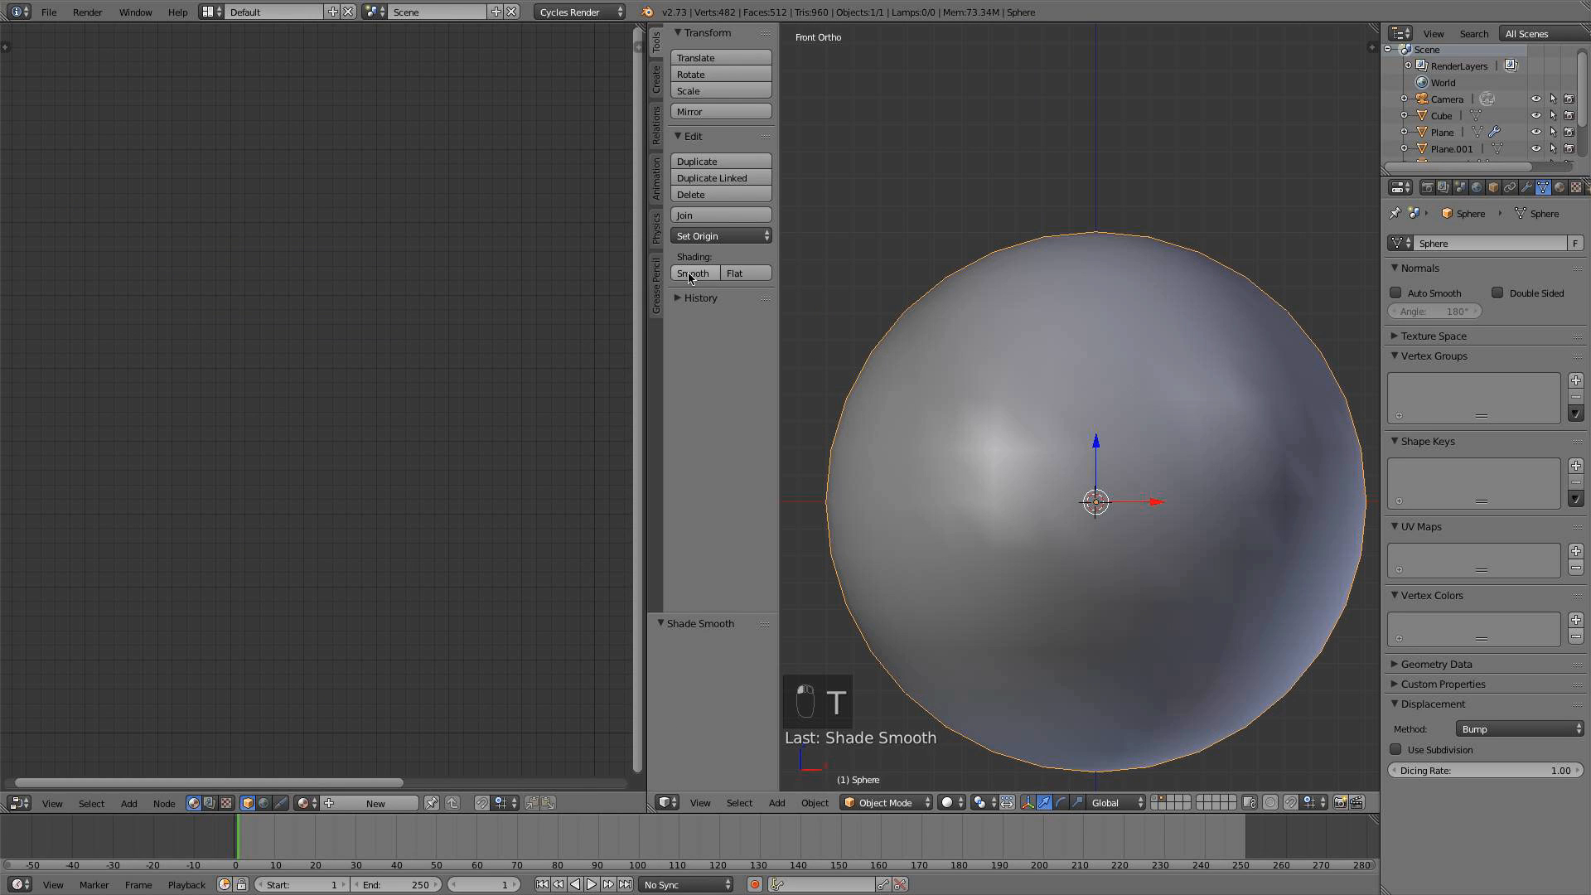
pyautogui.press('t')
# Move the sphere along the negative X axis and scale it down to about half its size
pyautogui.scroll(-4, 1079, 506)
pyautogui.moveTo(1061, 450); pyautogui.dragTo(794, 466)
pyautogui.scroll(-1, 800, 466)
pyautogui.keyDown('shift'); pyautogui.moveTo(912, 468); pyautogui.dragTo(995, 435, button='middle'); pyautogui.keyUp('shift')
pyautogui.scroll(2, 995, 436)
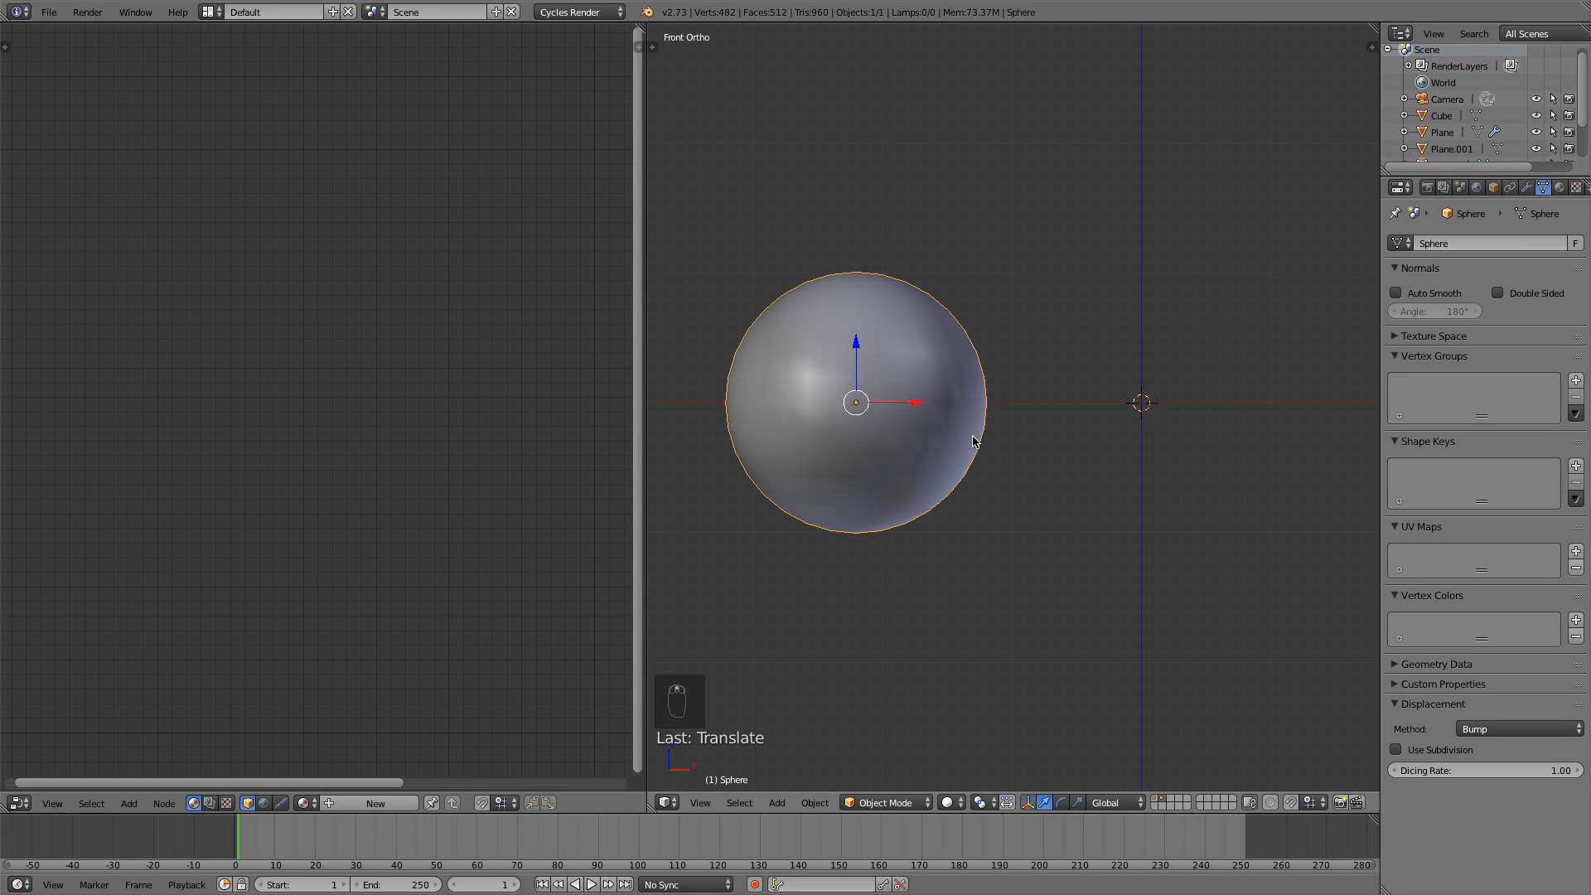
pyautogui.press('s')
pyautogui.click(976, 442)
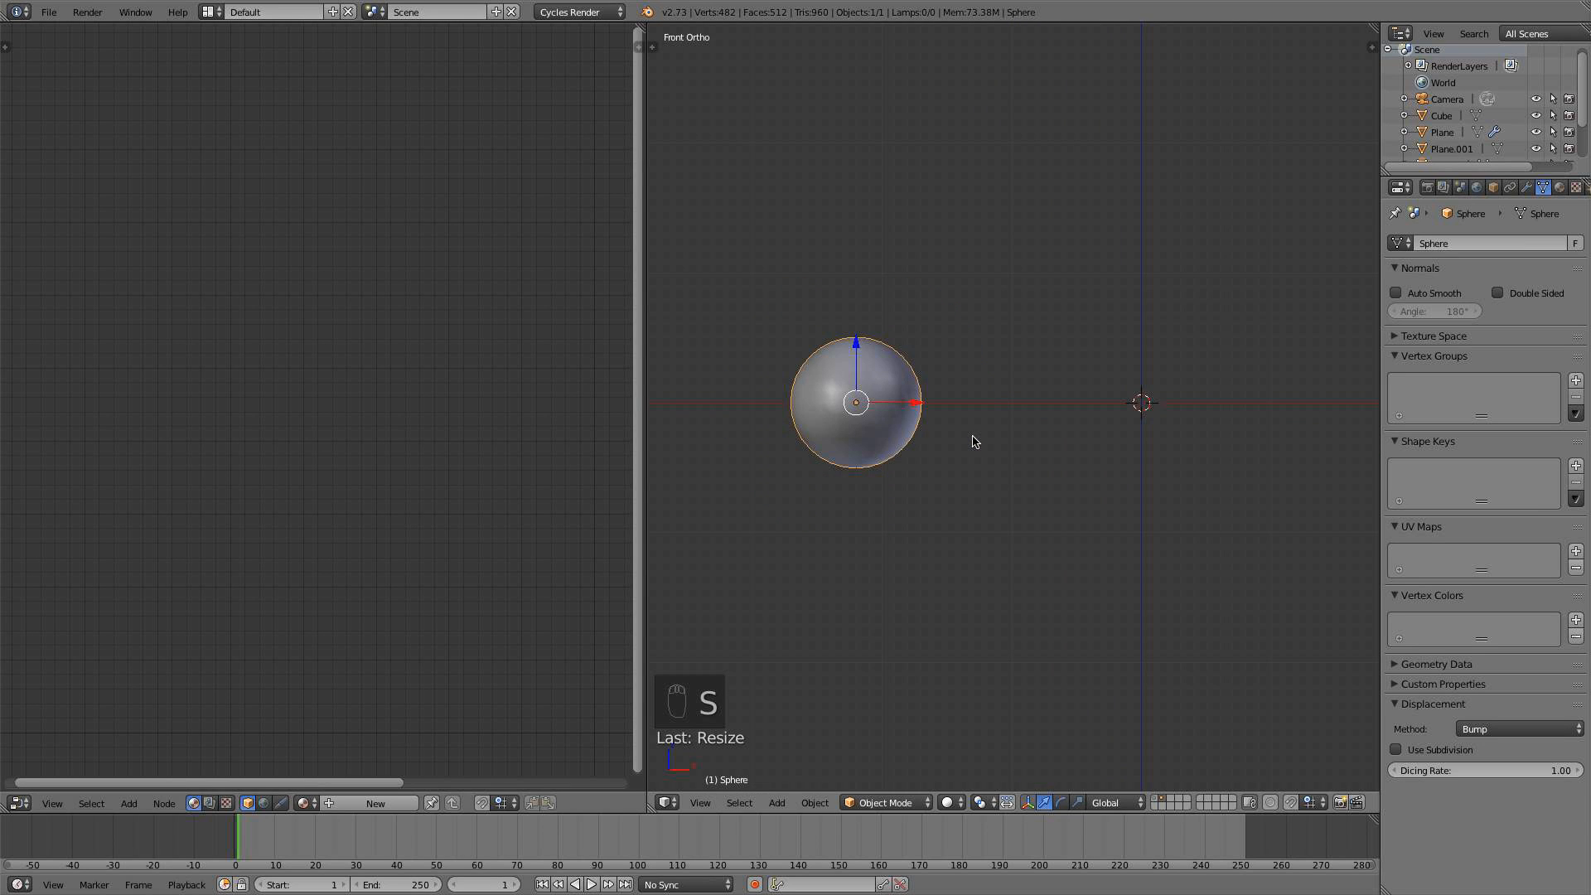
pyautogui.keyDown('shift'); pyautogui.moveTo(976, 442); pyautogui.dragTo(928, 440, button='middle'); pyautogui.keyUp('shift')
pyautogui.scroll(2, 796, 358)
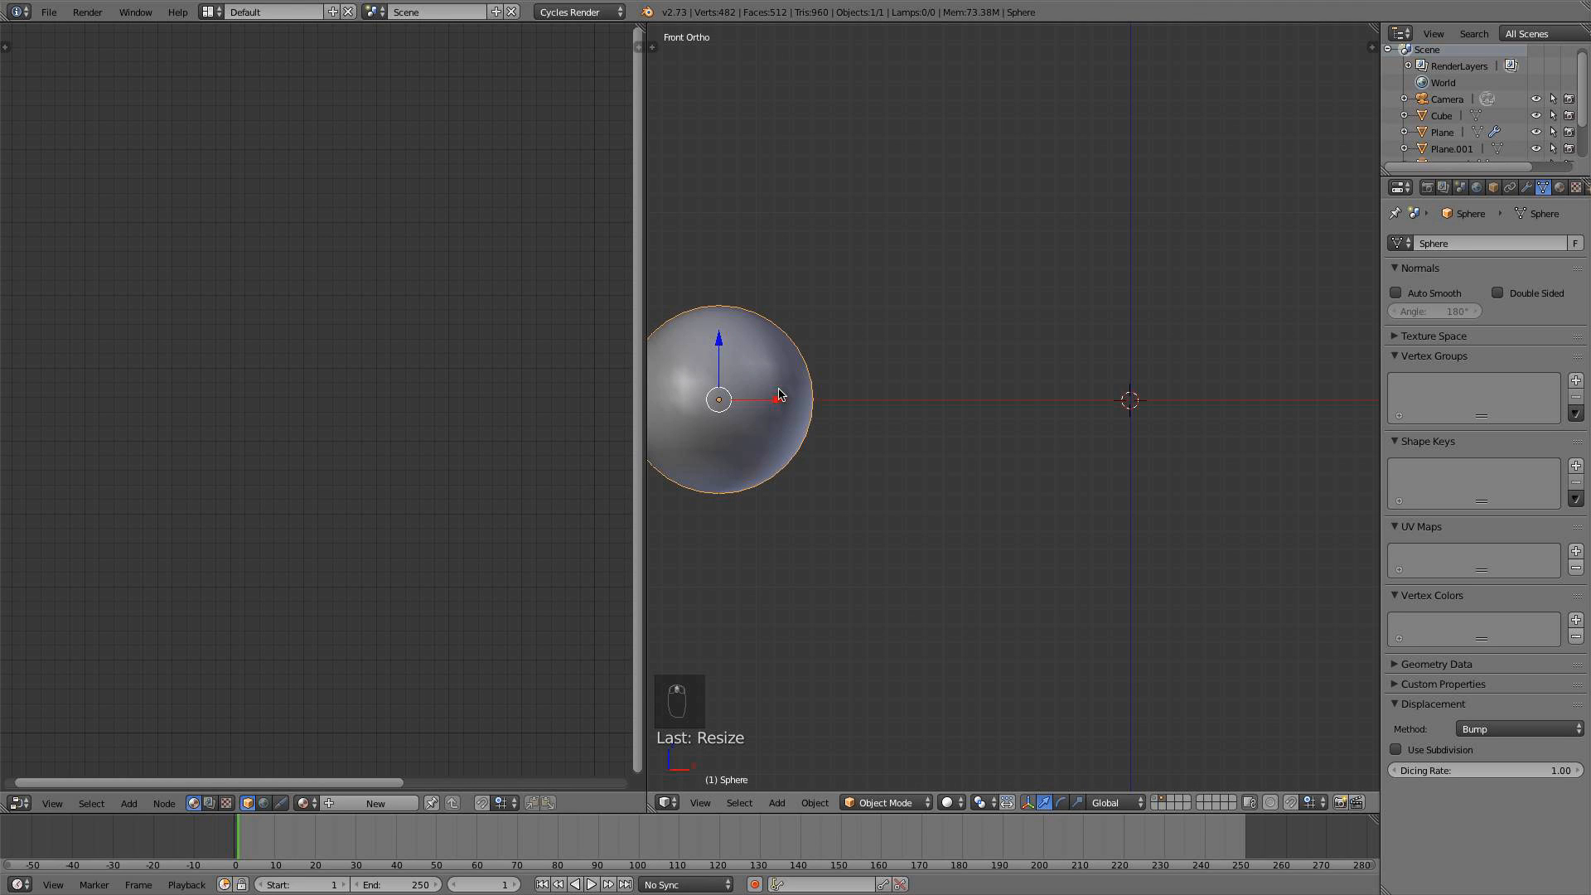
# Duplicate the sphere about 1.31 units along X and pull the copy's top vertex upward with proportional editing to form an egg
pyautogui.hotkey('shift', 'd')
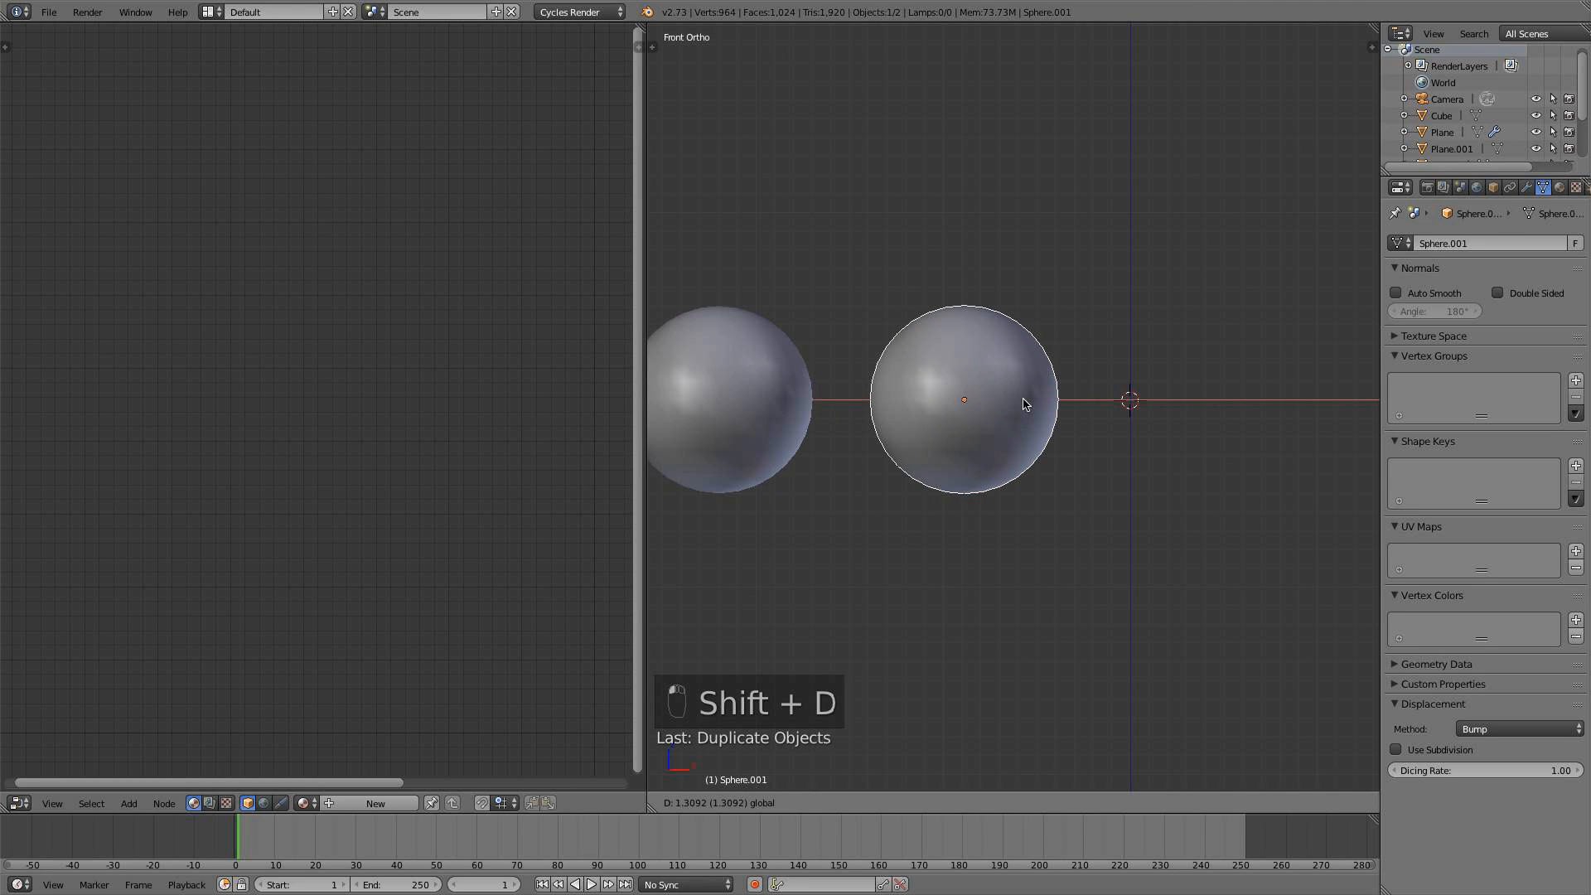
pyautogui.click(1018, 412)
pyautogui.press('Tab')
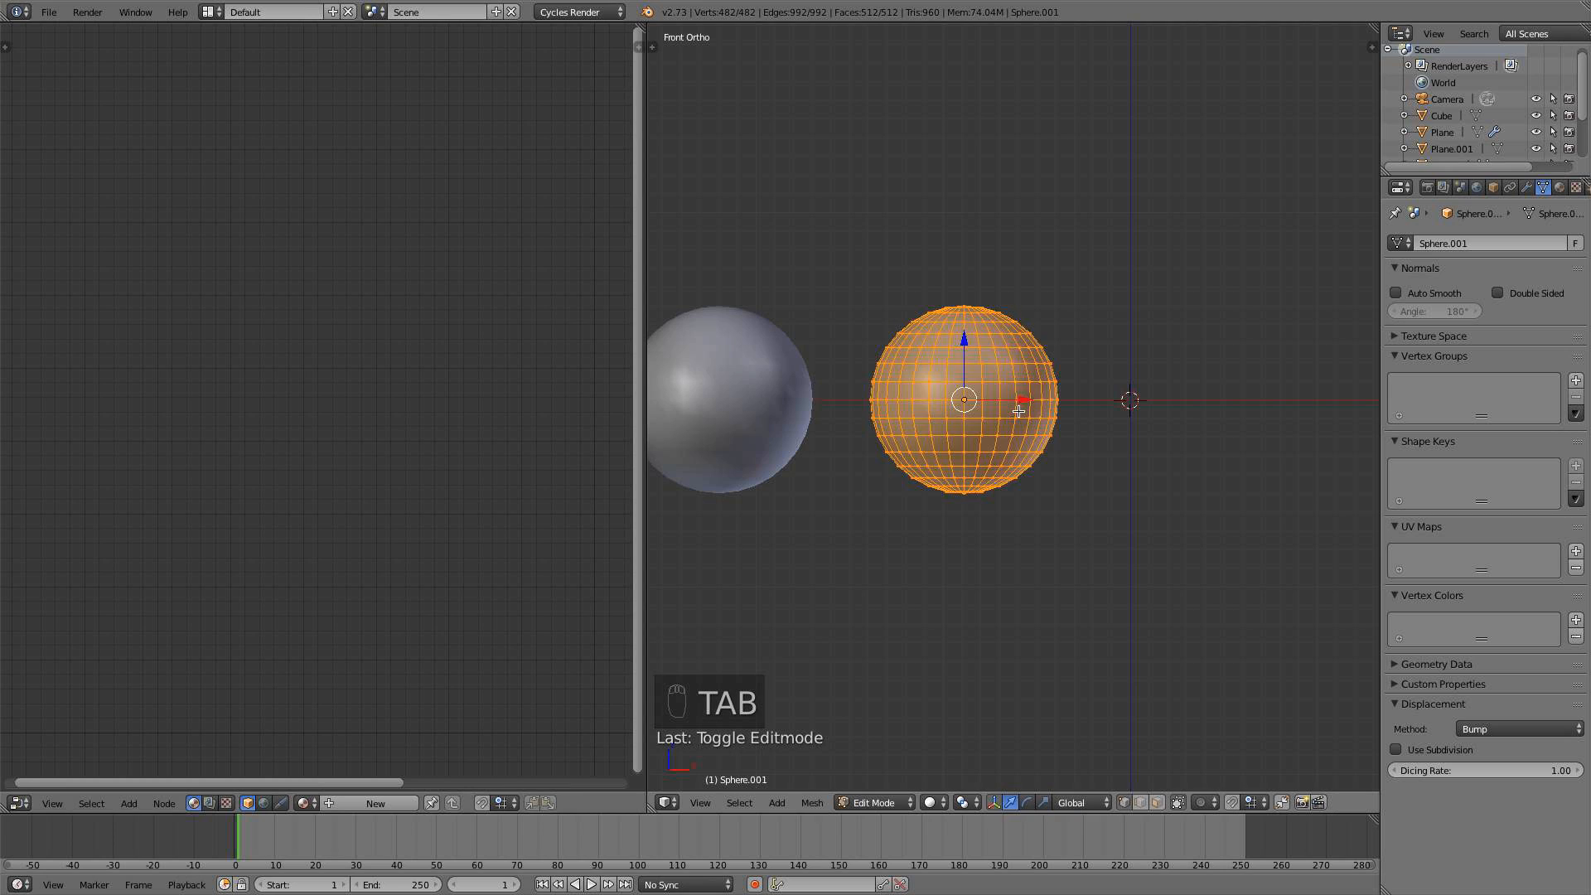
pyautogui.rightClick(962, 299)
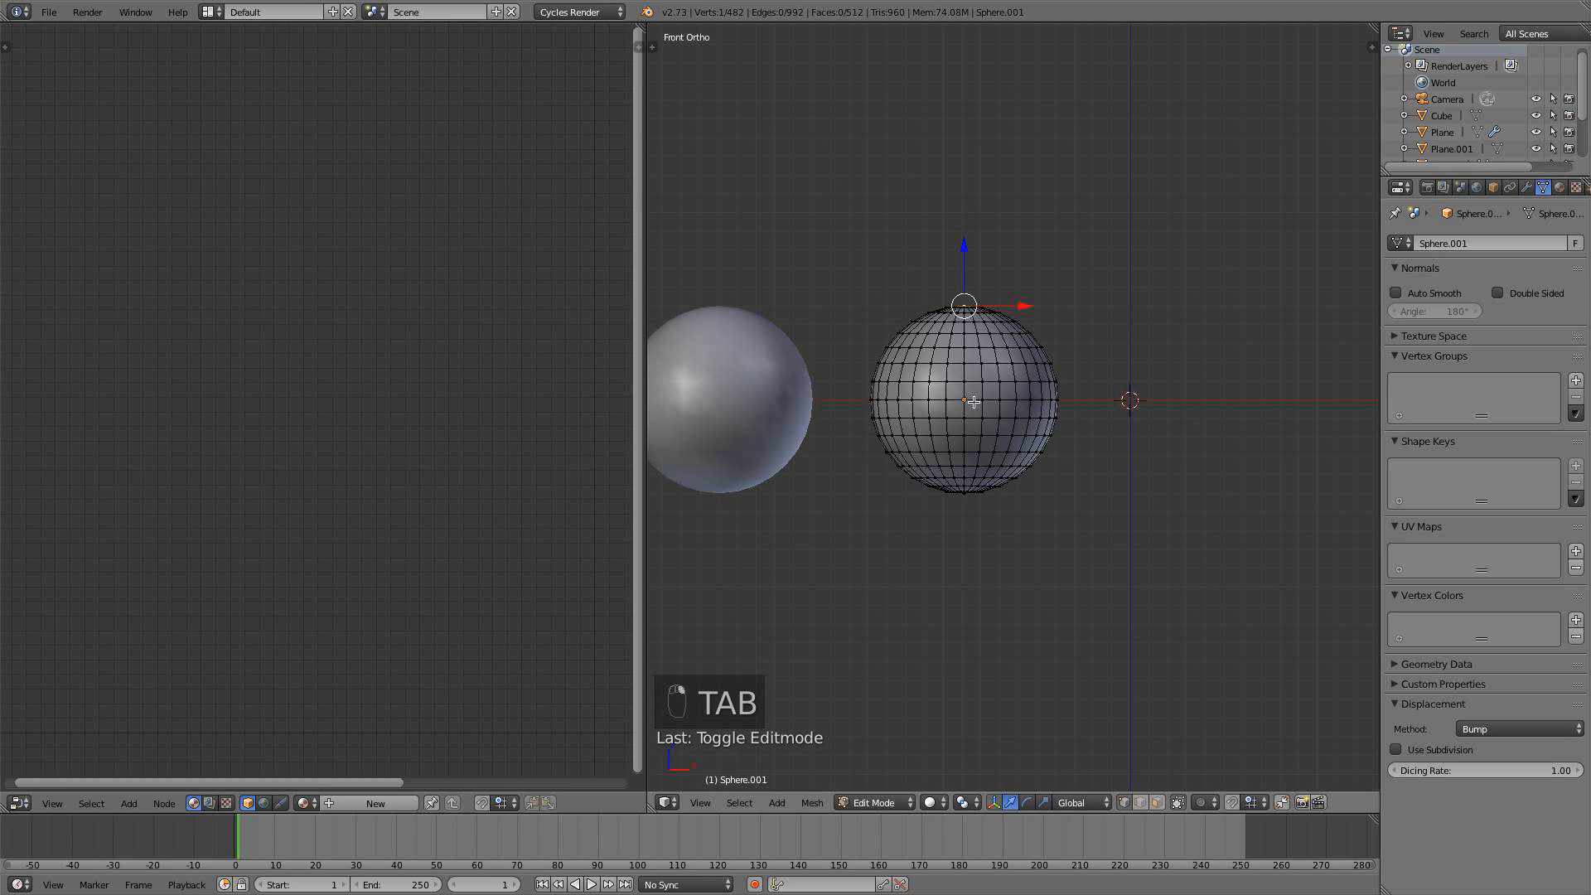
pyautogui.press('o')
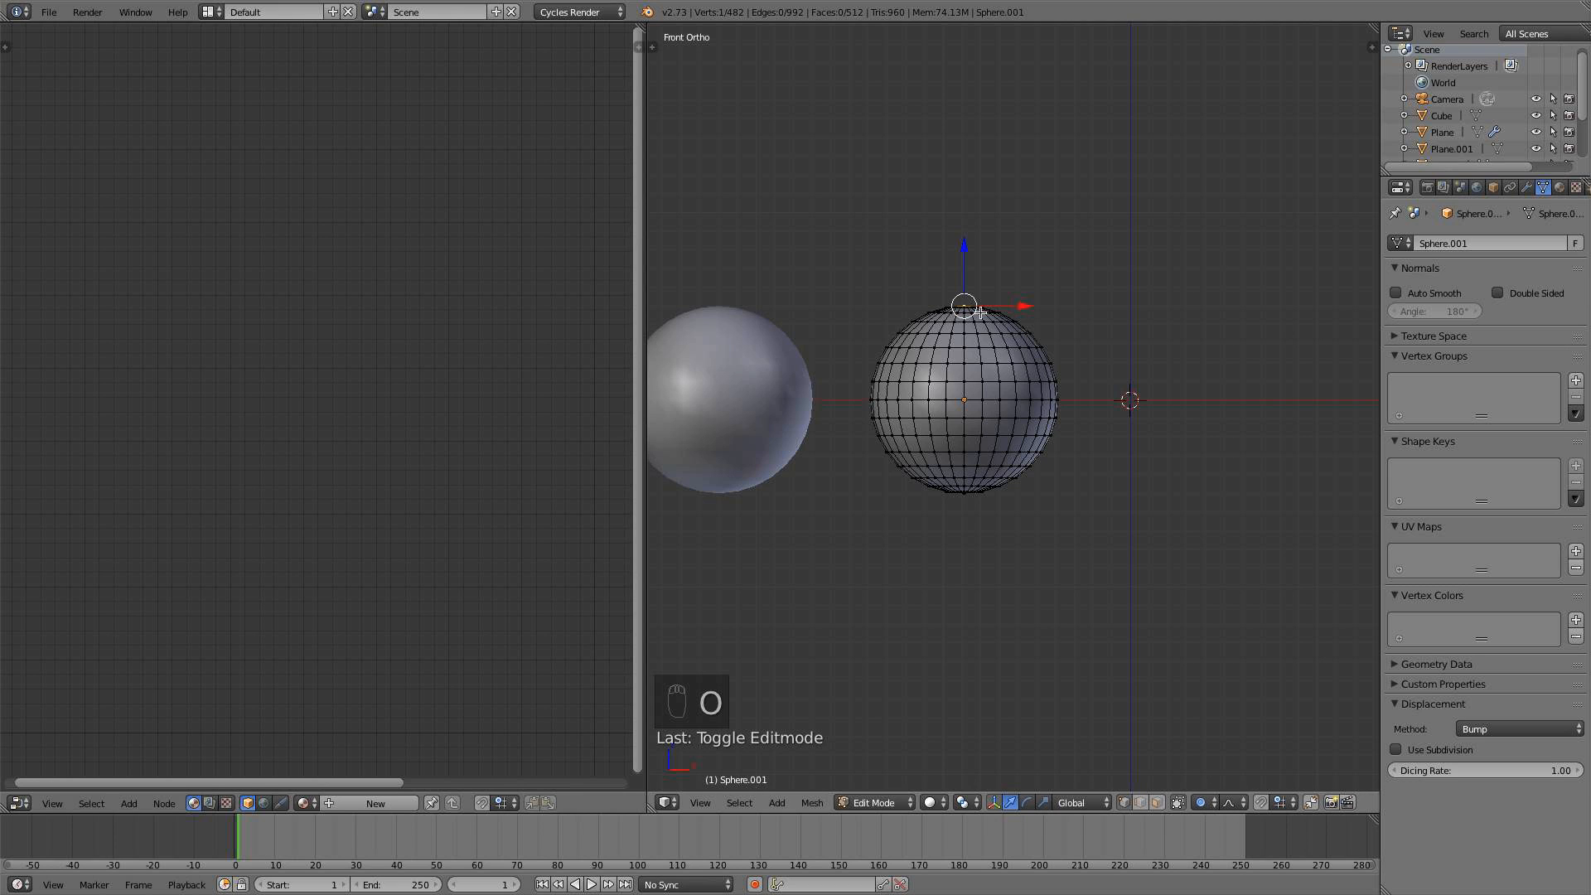
pyautogui.press('g')
pyautogui.press('z')
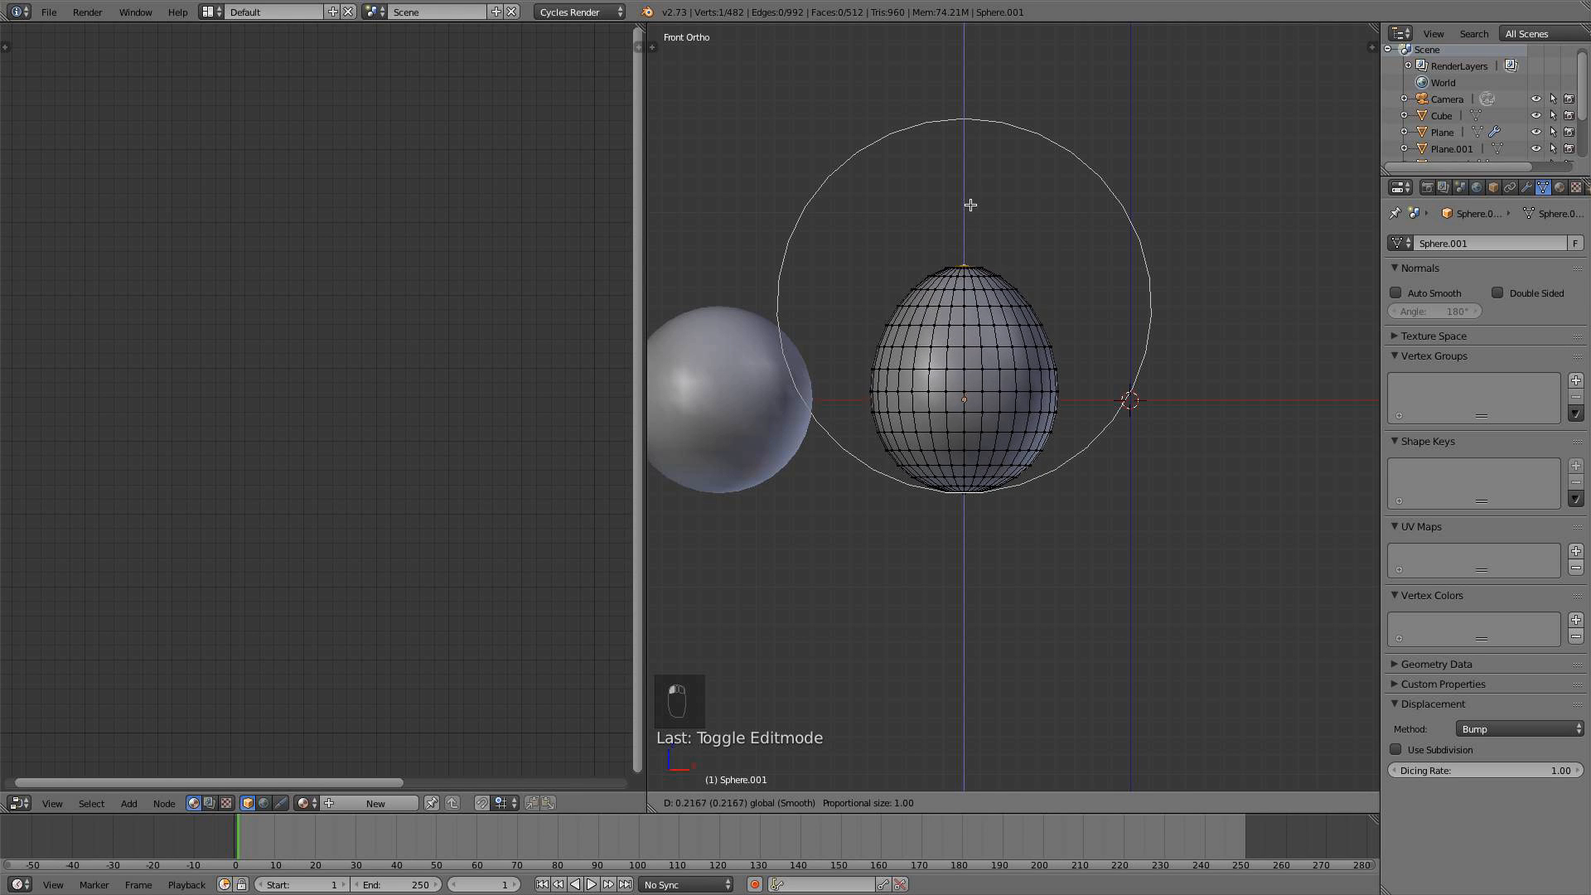
pyautogui.click(974, 180)
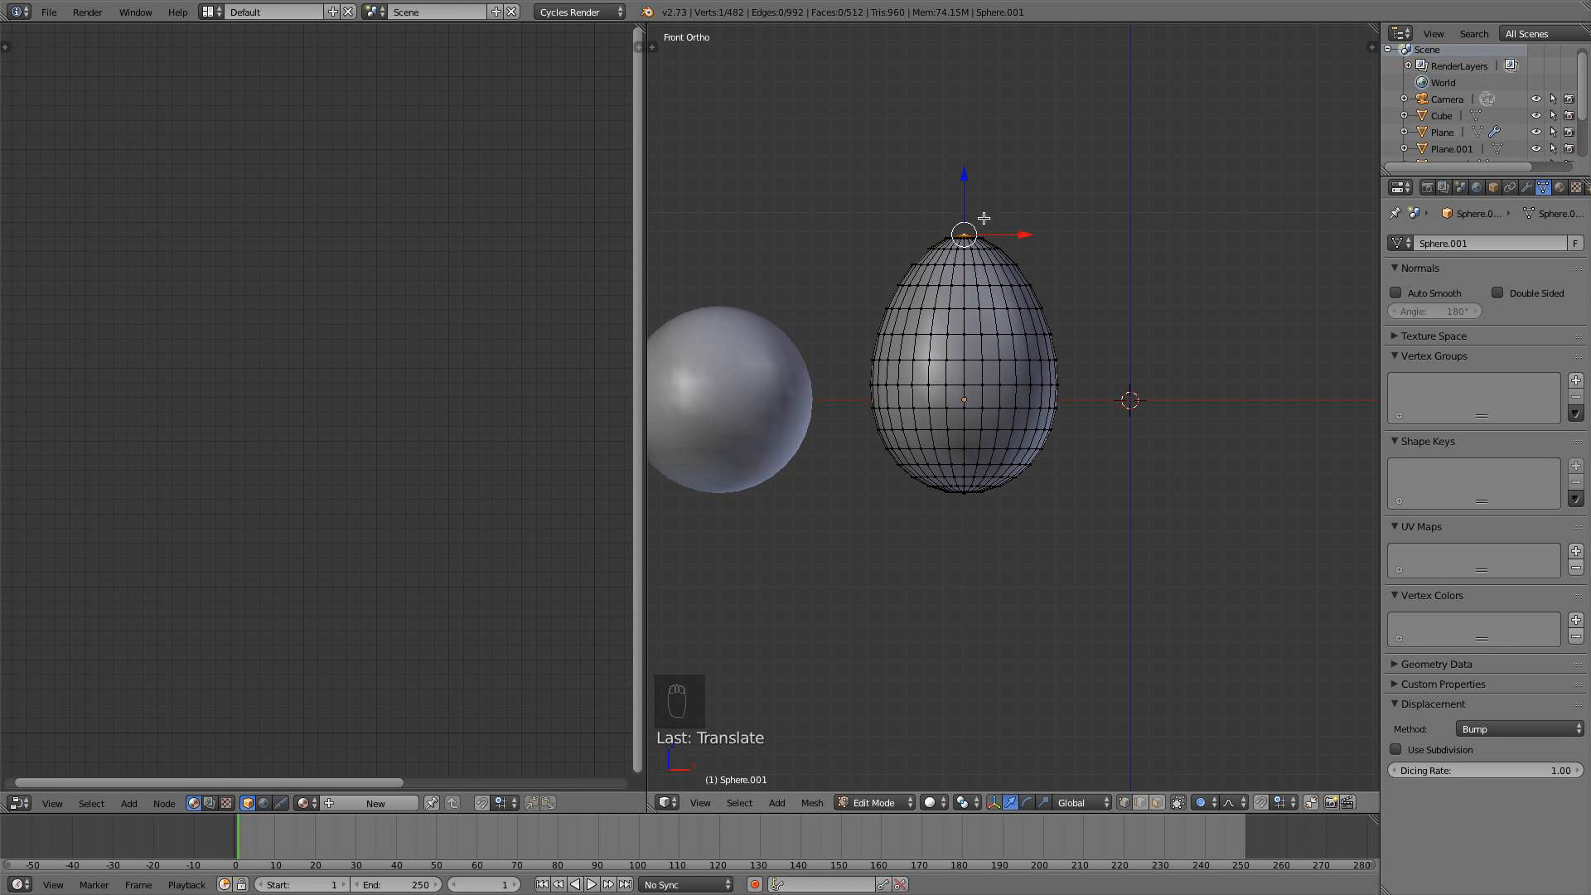
pyautogui.press('a')
pyautogui.press('Tab')
# Duplicate the round sphere and place the copy along X on the other side of the egg
pyautogui.scroll(-3, 994, 315)
pyautogui.rightClick(874, 389)
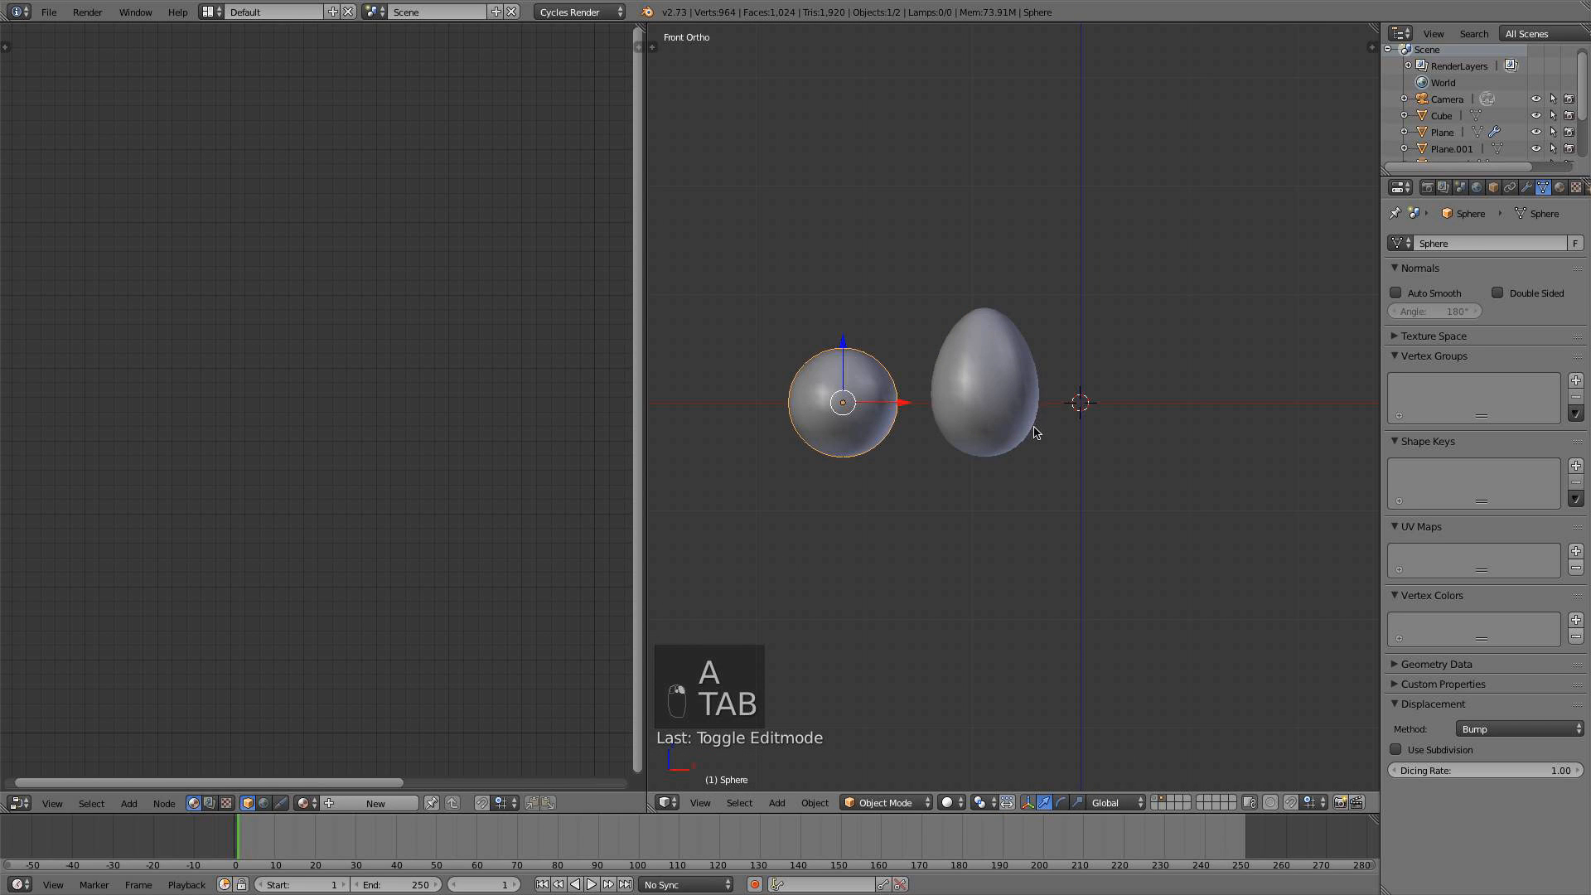
pyautogui.hotkey('shift', 'd')
pyautogui.rightClick(970, 440)
pyautogui.moveTo(906, 404); pyautogui.dragTo(1197, 385)
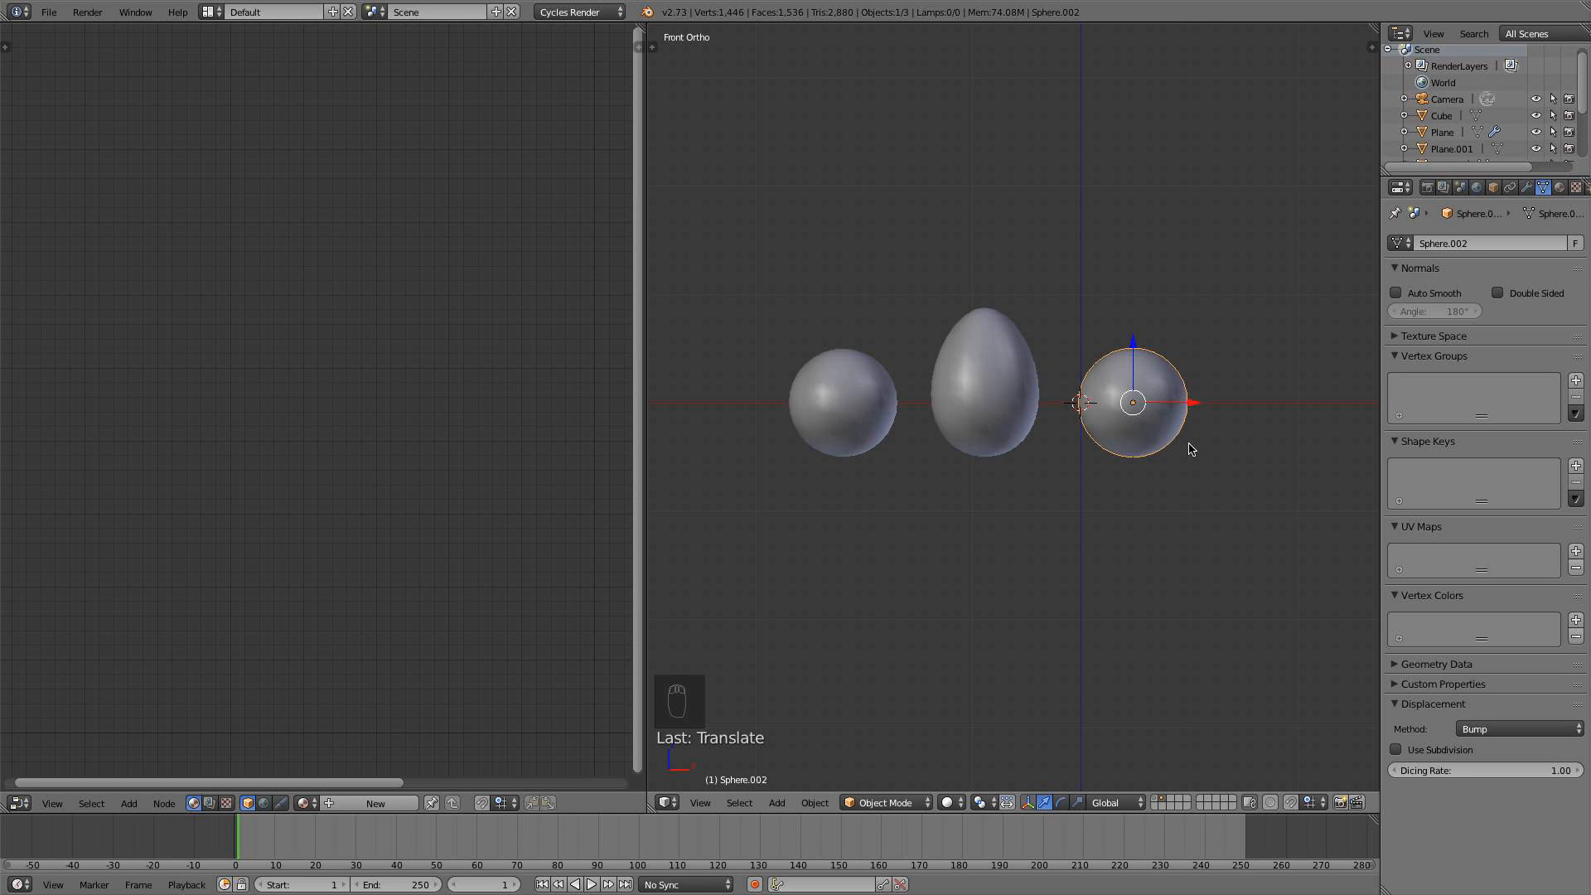
# Widen the third sphere in X and Y with global Z locked, giving it a flattened drop shape
pyautogui.hotkey('shift', 's')
pyautogui.click(1197, 496)
pyautogui.press('s')
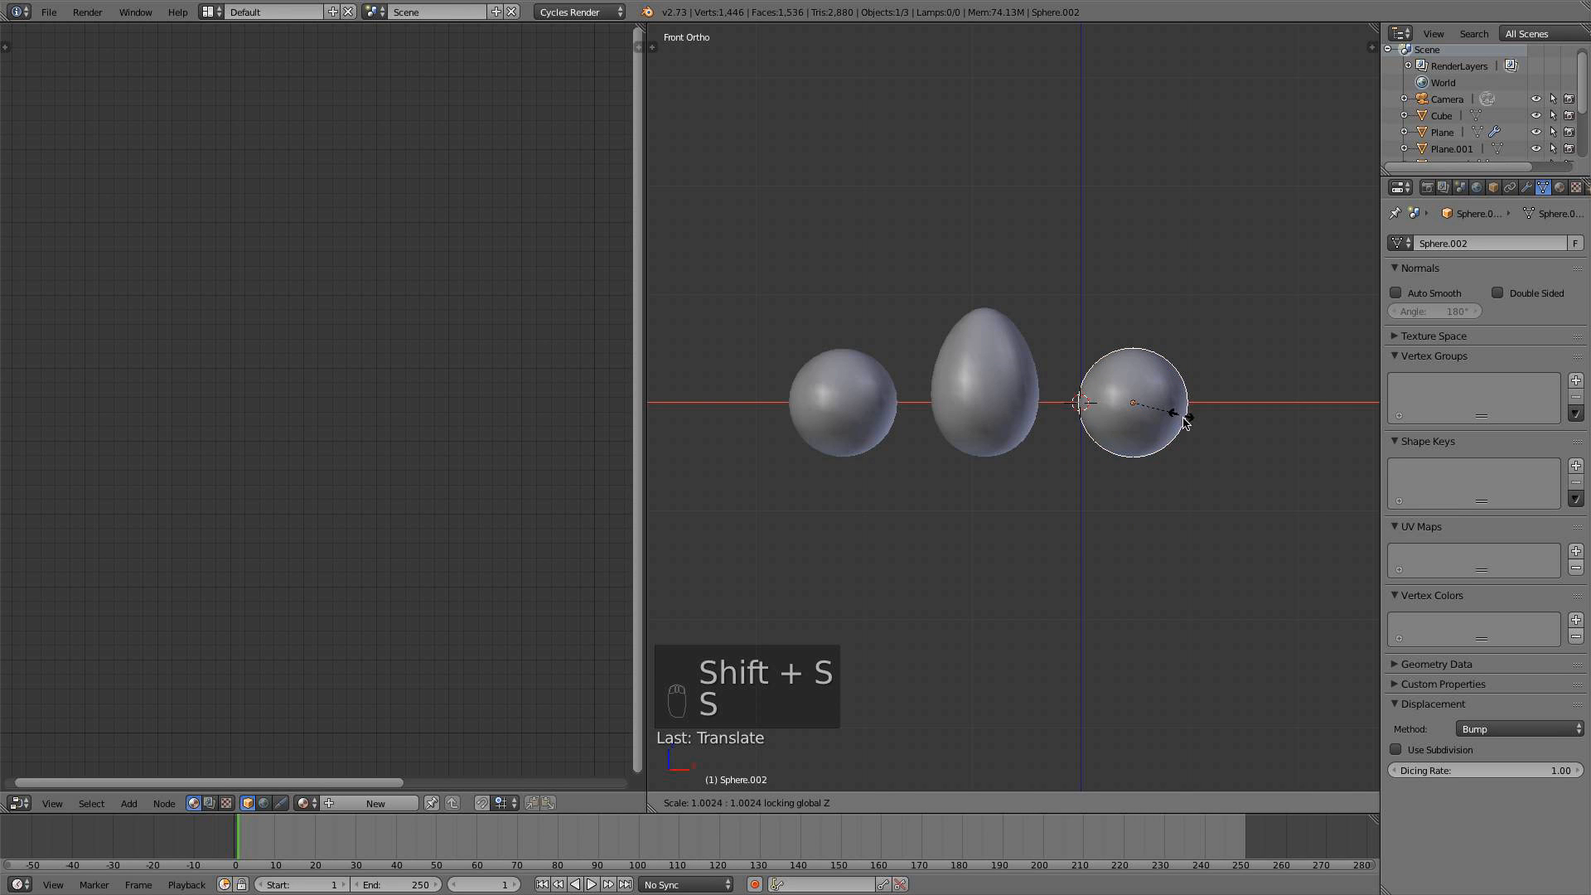
pyautogui.click(1189, 441)
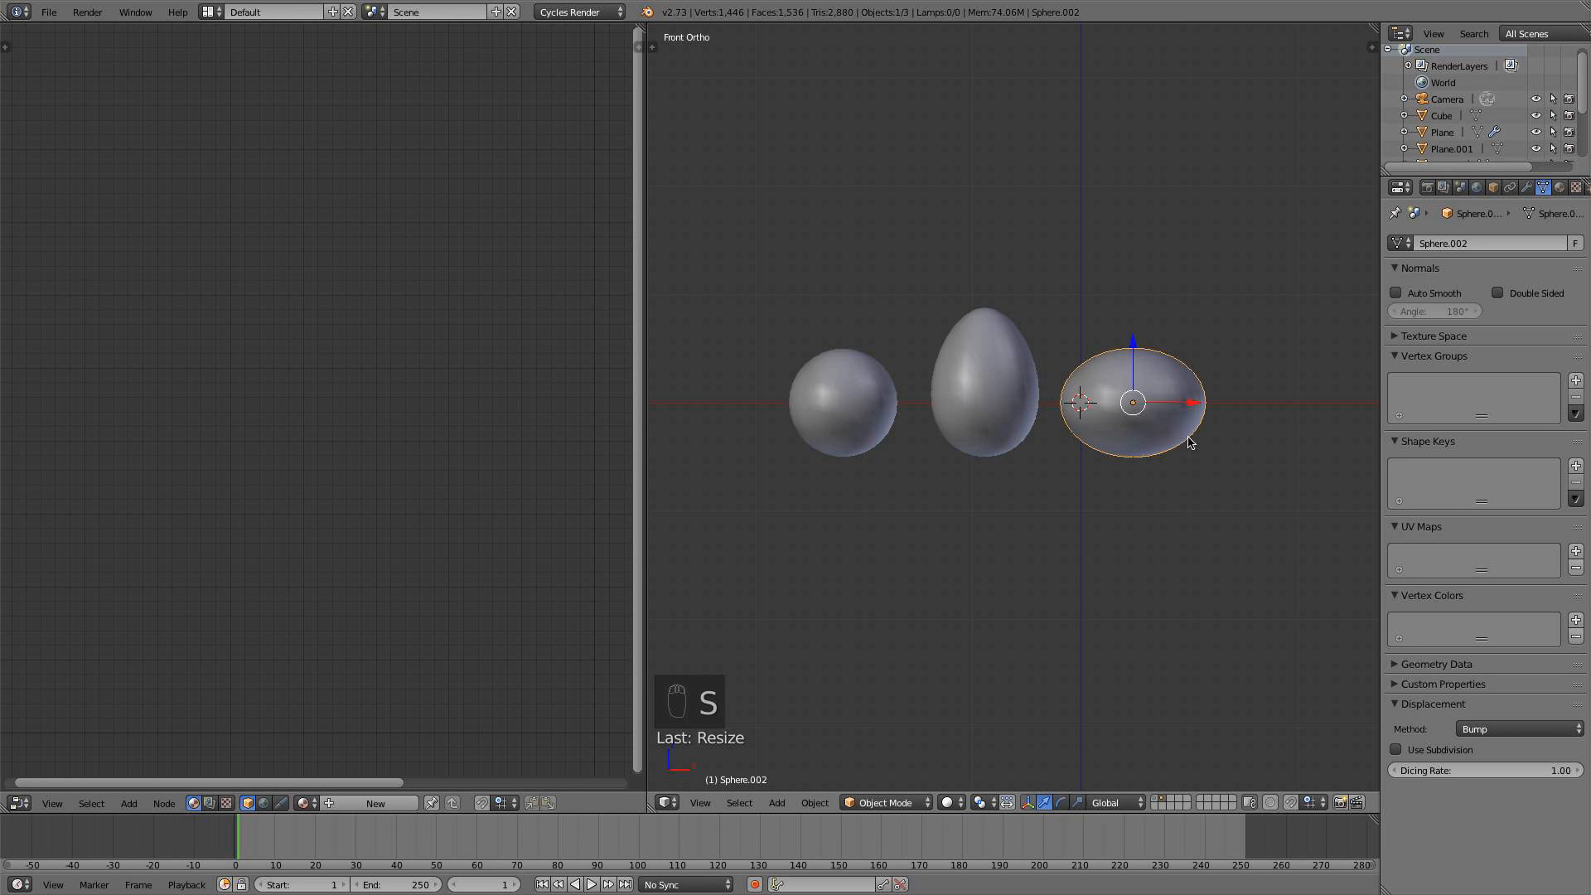
pyautogui.moveTo(1189, 441); pyautogui.dragTo(1168, 632, button='middle')
pyautogui.press('s')
pyautogui.hotkey('shift', 'z')
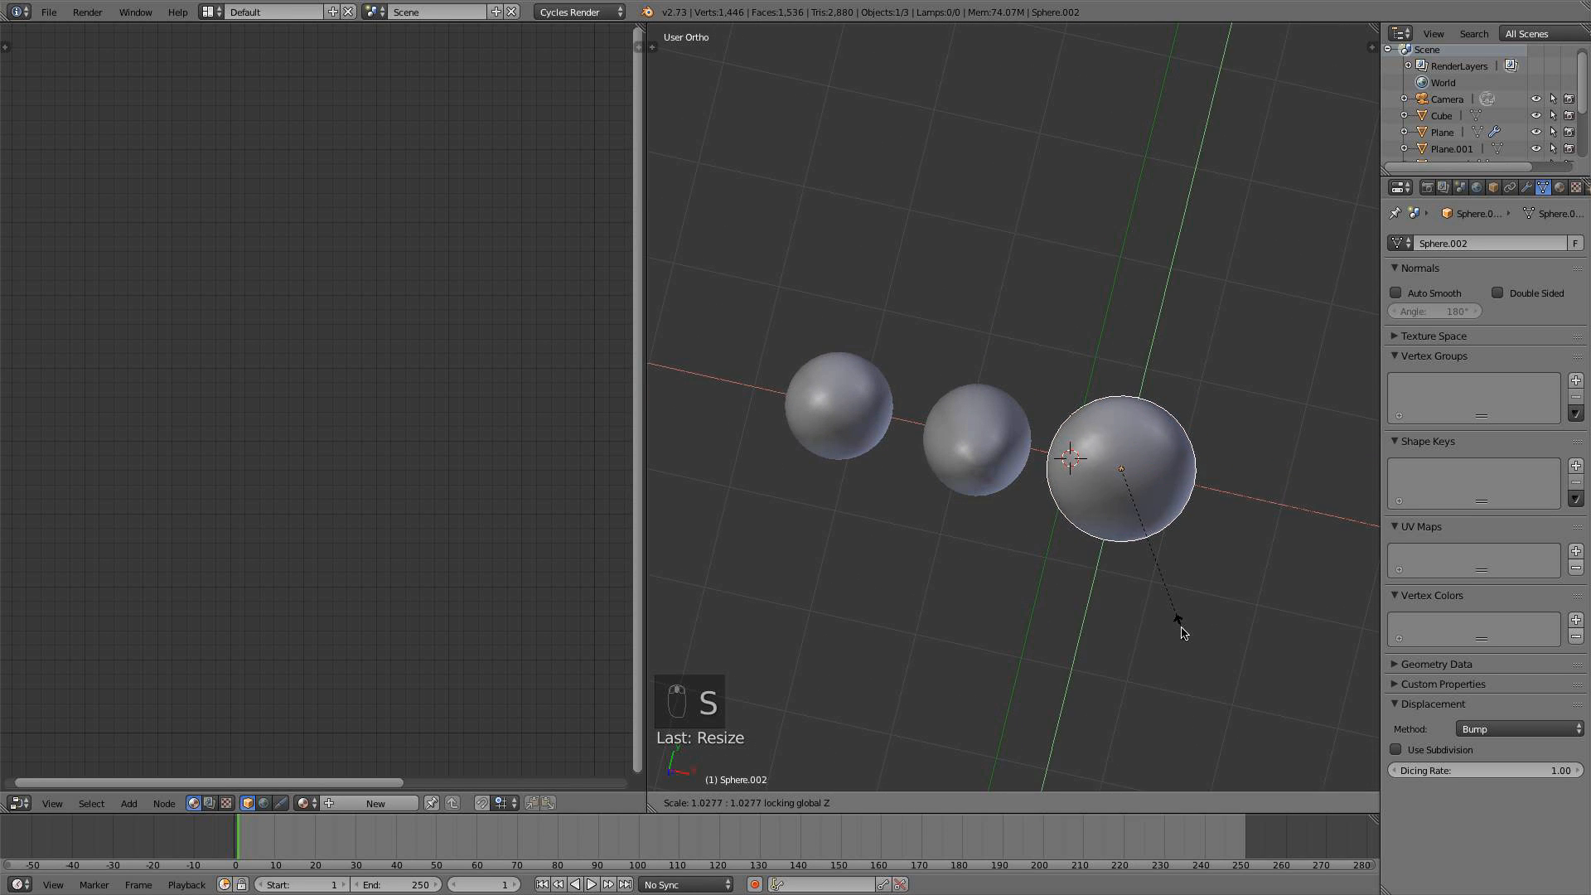
pyautogui.click(1184, 632)
pyautogui.moveTo(1183, 632); pyautogui.dragTo(1090, 491, button='middle')
pyautogui.press('KP_1')
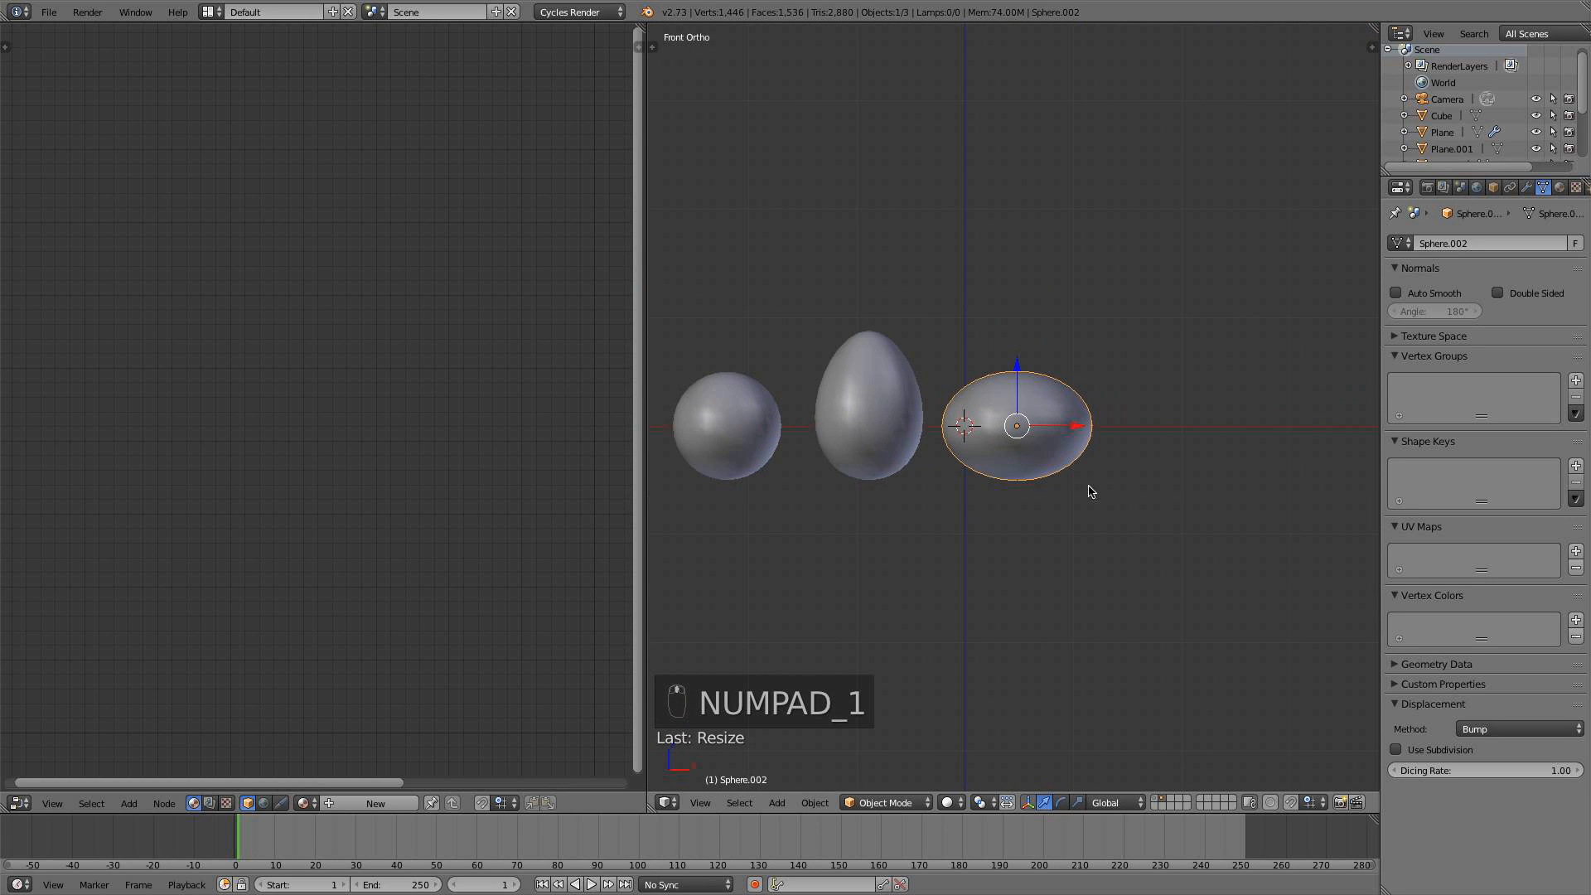
# Select all three drop shapes and duplicate them about 1.46 units along Y in the top view
pyautogui.press('a')
pyautogui.press('a')
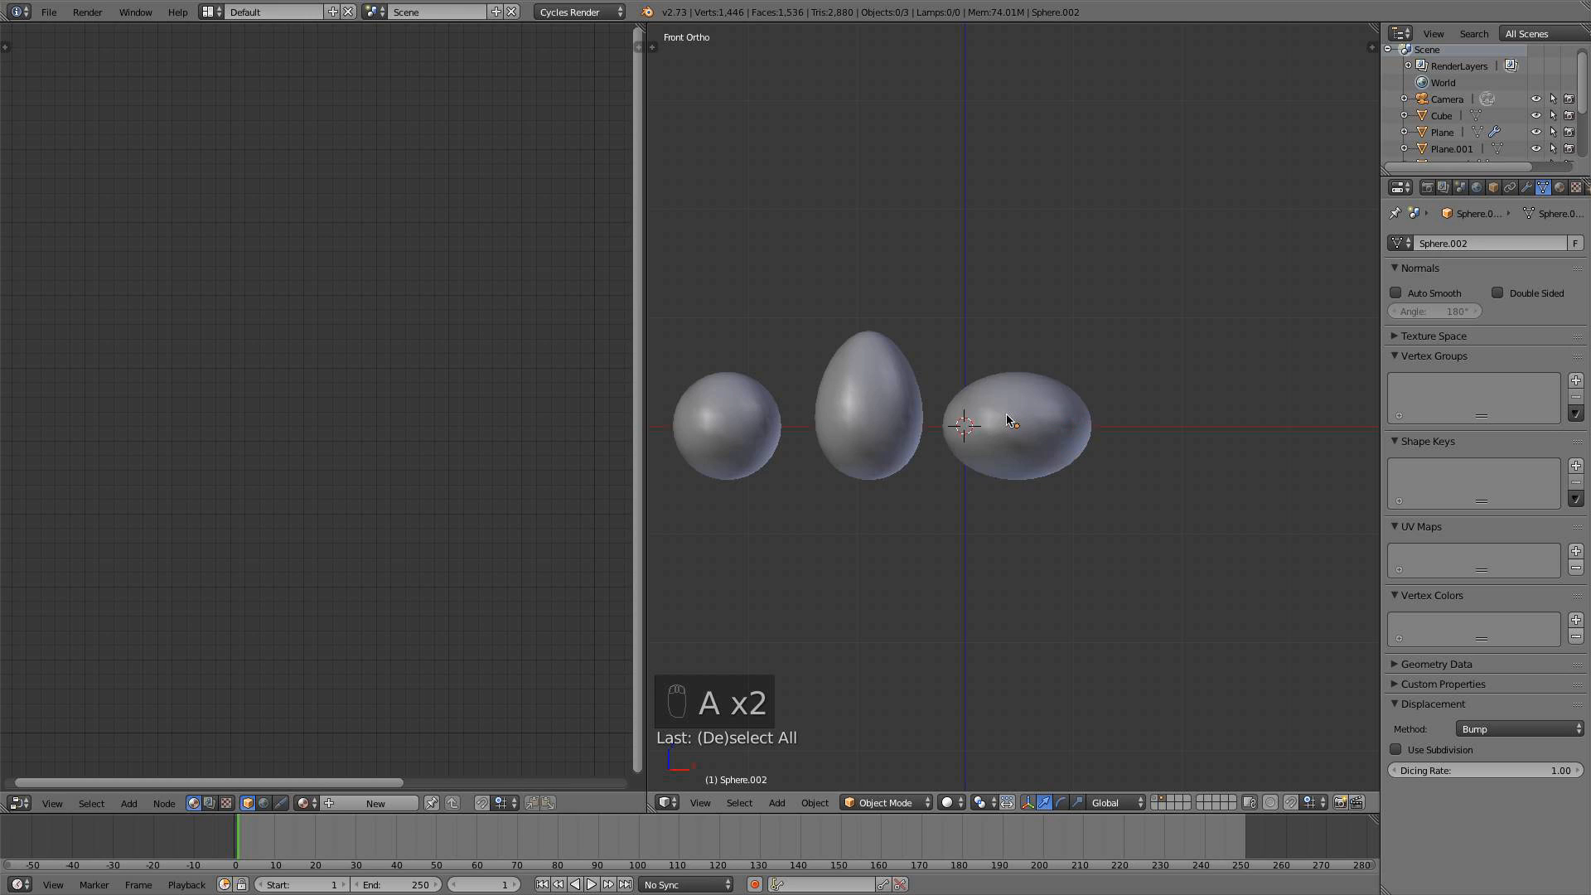
pyautogui.scroll(-1, 1091, 390)
pyautogui.press('b')
pyautogui.moveTo(1086, 388); pyautogui.dragTo(728, 461)
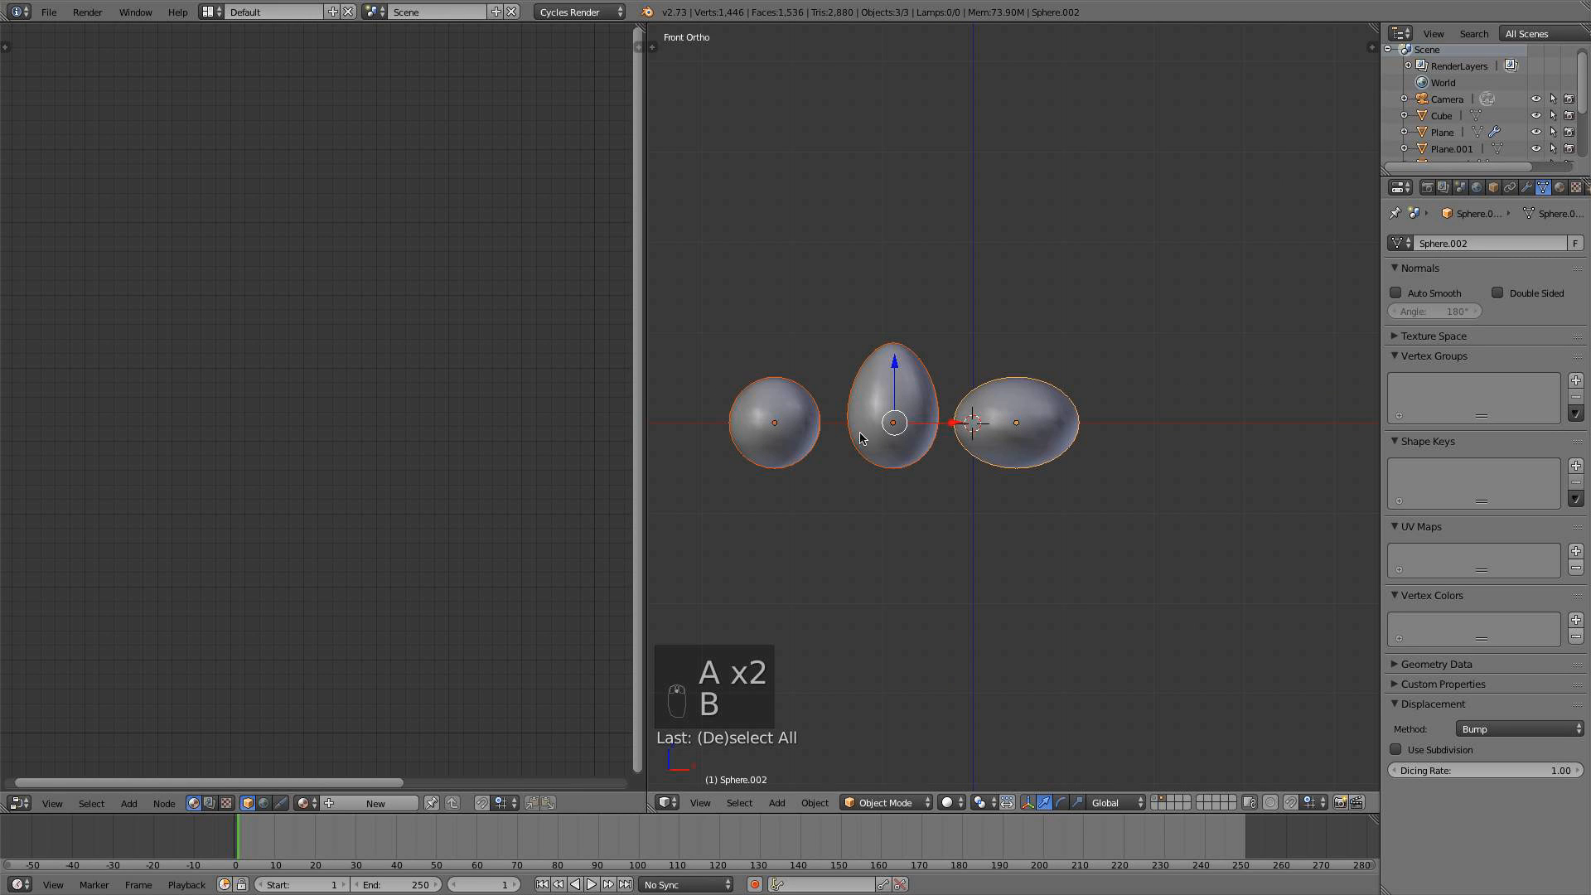
pyautogui.press('KP_7')
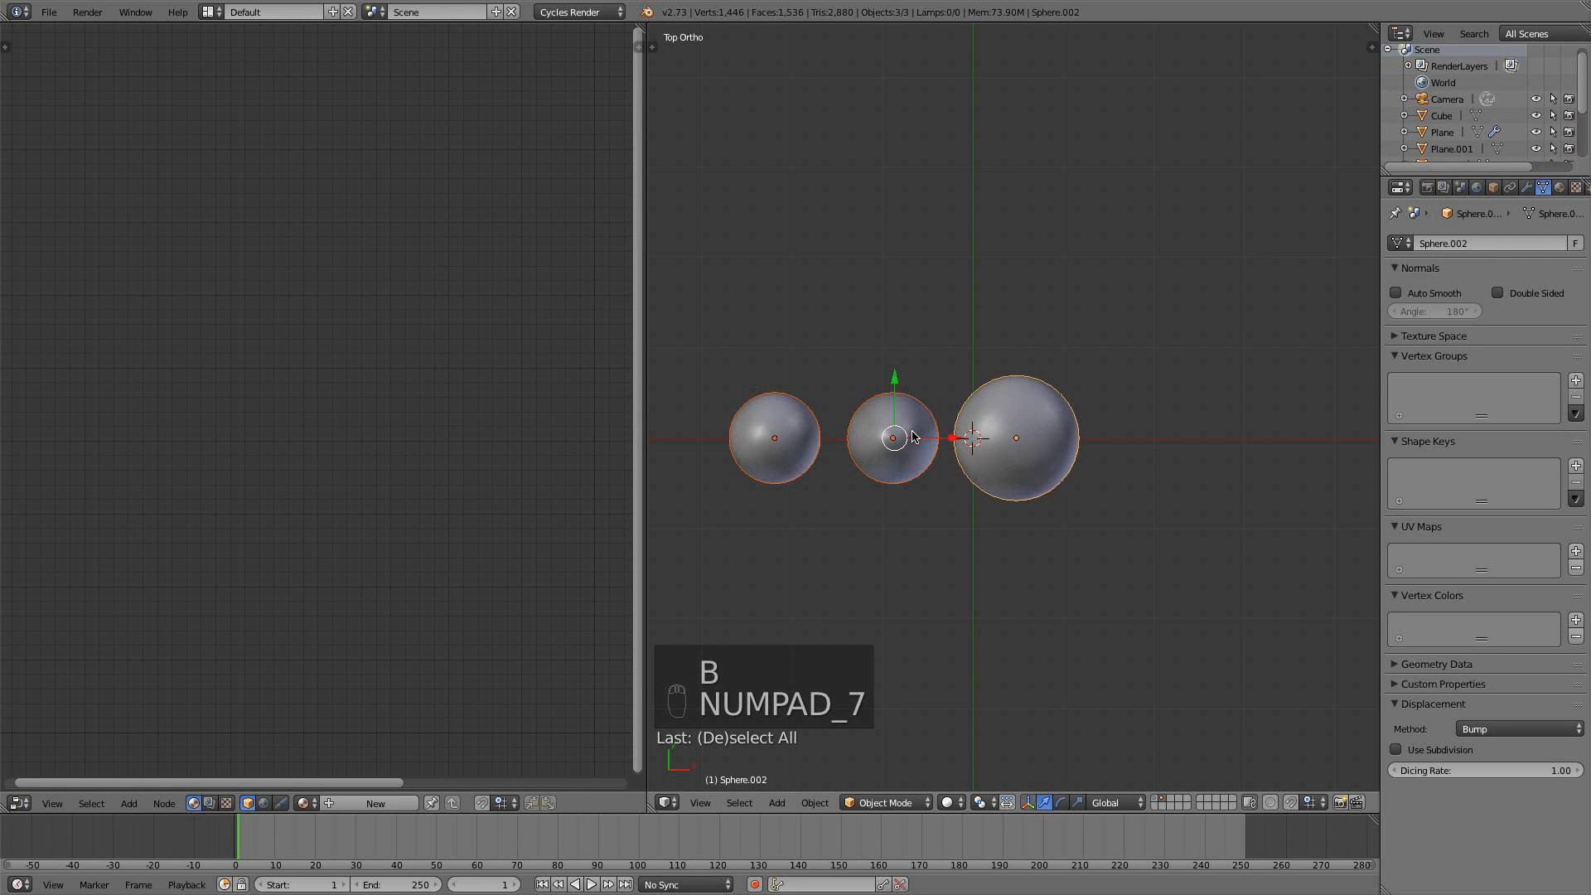
pyautogui.hotkey('shift', 'd')
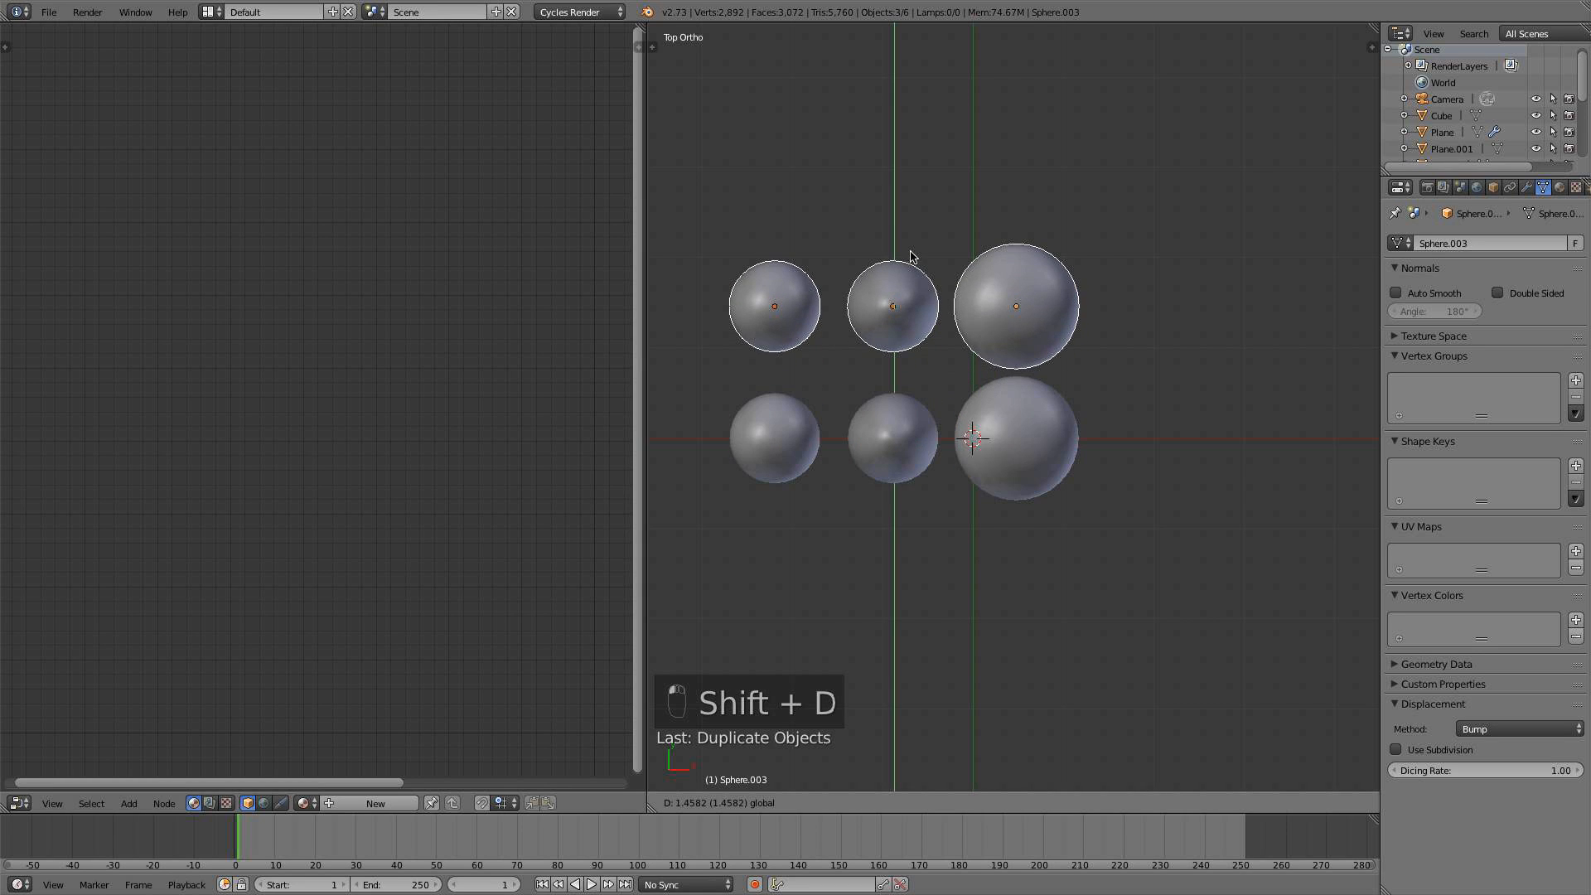
pyautogui.click(910, 258)
# Scale the three duplicated drops down to slightly under half their size
pyautogui.scroll(-1, 998, 317)
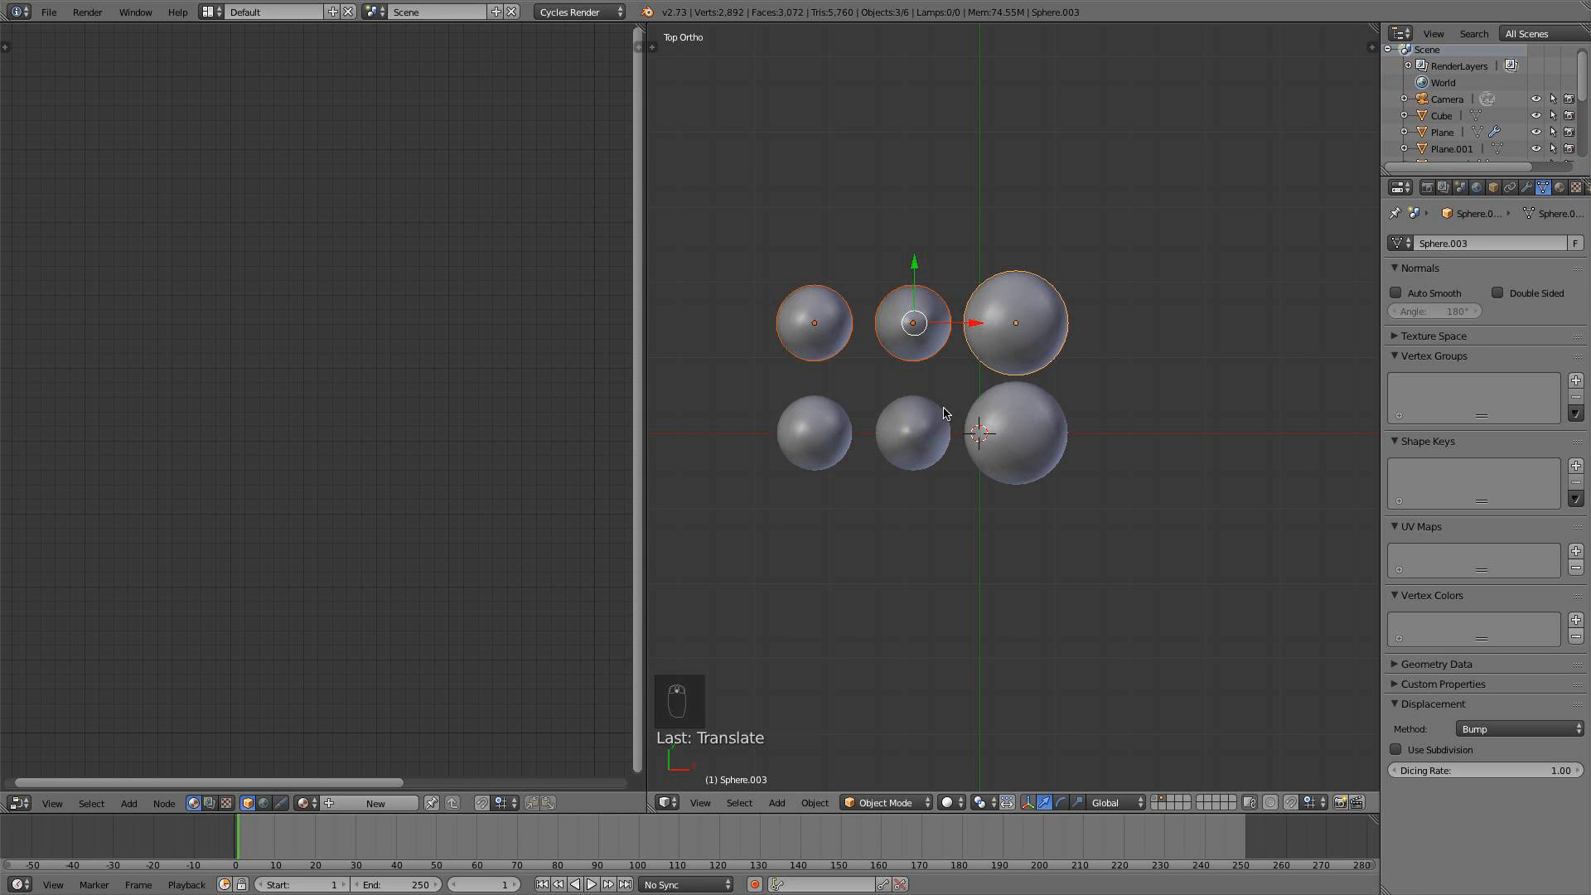
pyautogui.press('s')
pyautogui.click(1001, 341)
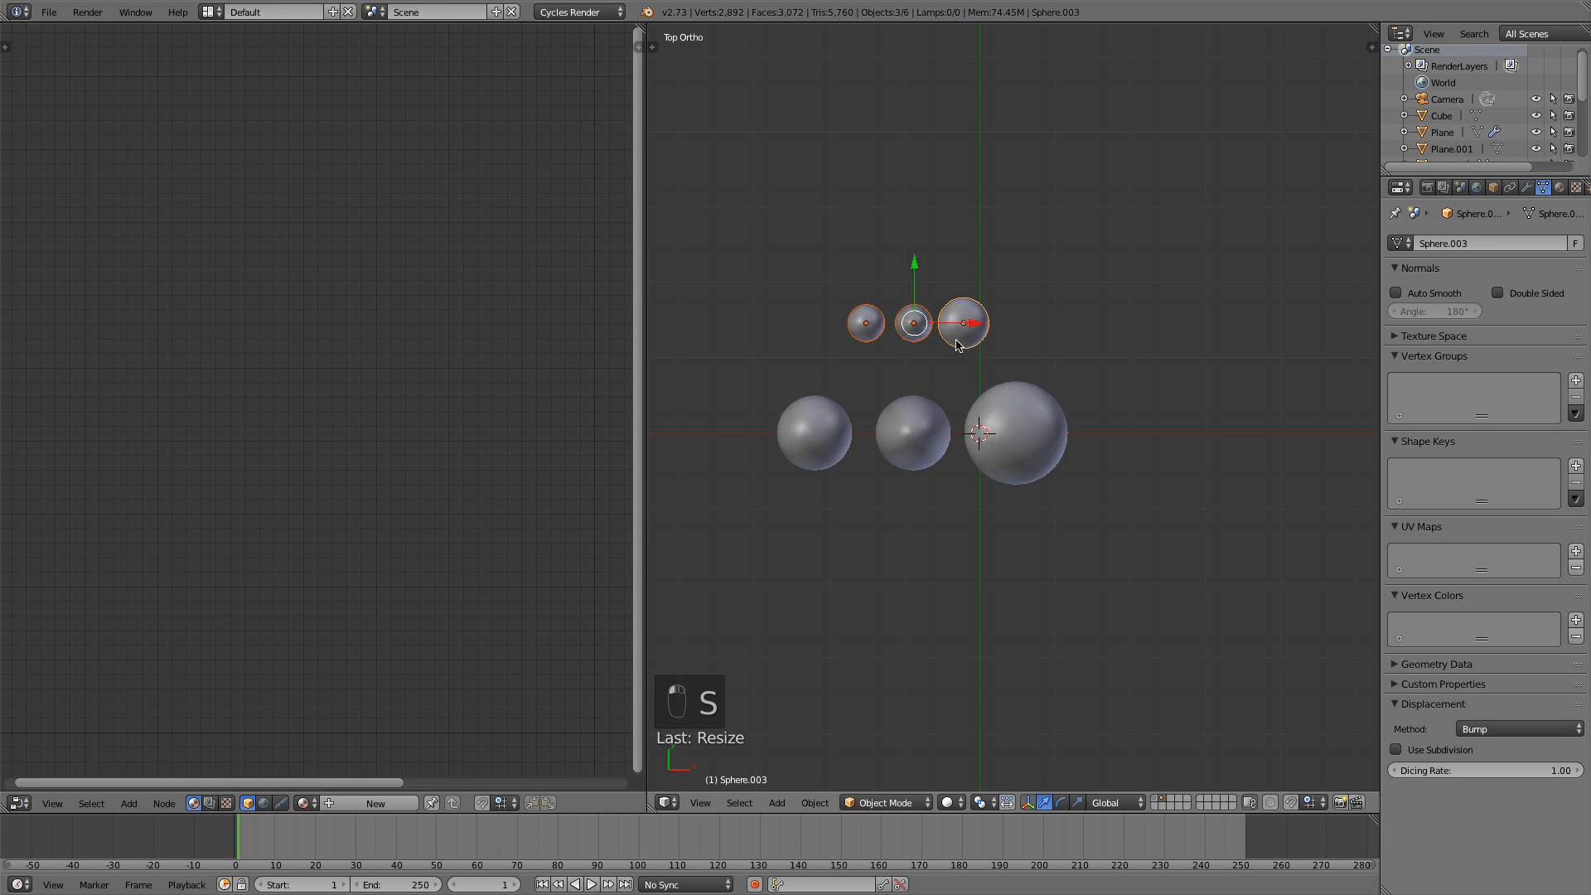
pyautogui.moveTo(1010, 430); pyautogui.dragTo(1013, 532, button='middle')
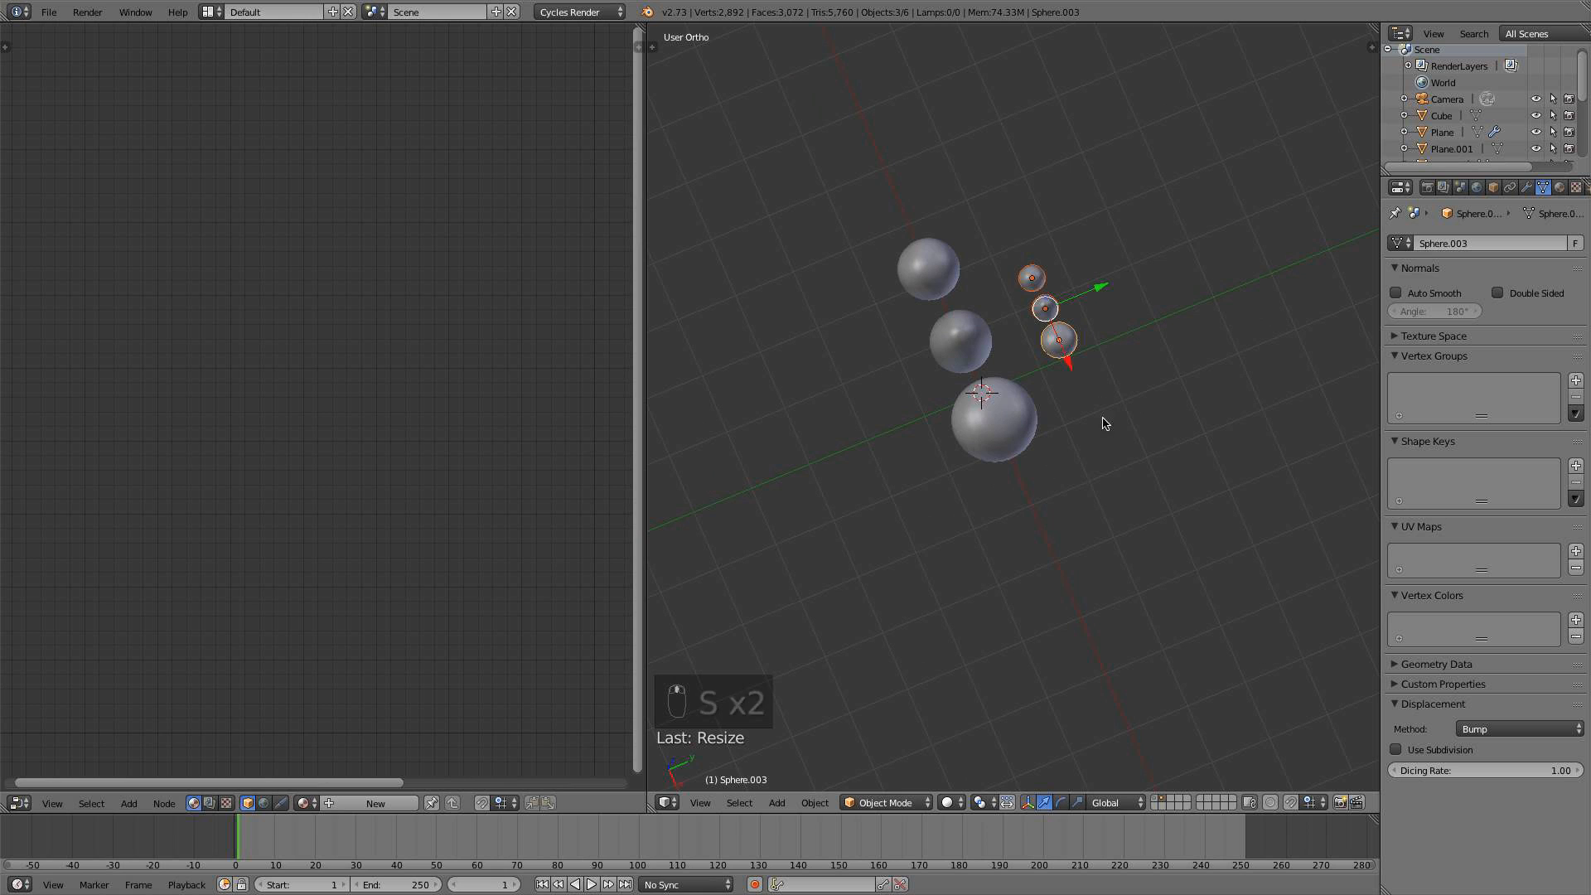
# Select all six drop shapes and put them in a new group named drops
pyautogui.press('a')
pyautogui.moveTo(1074, 470); pyautogui.dragTo(1052, 348, button='middle')
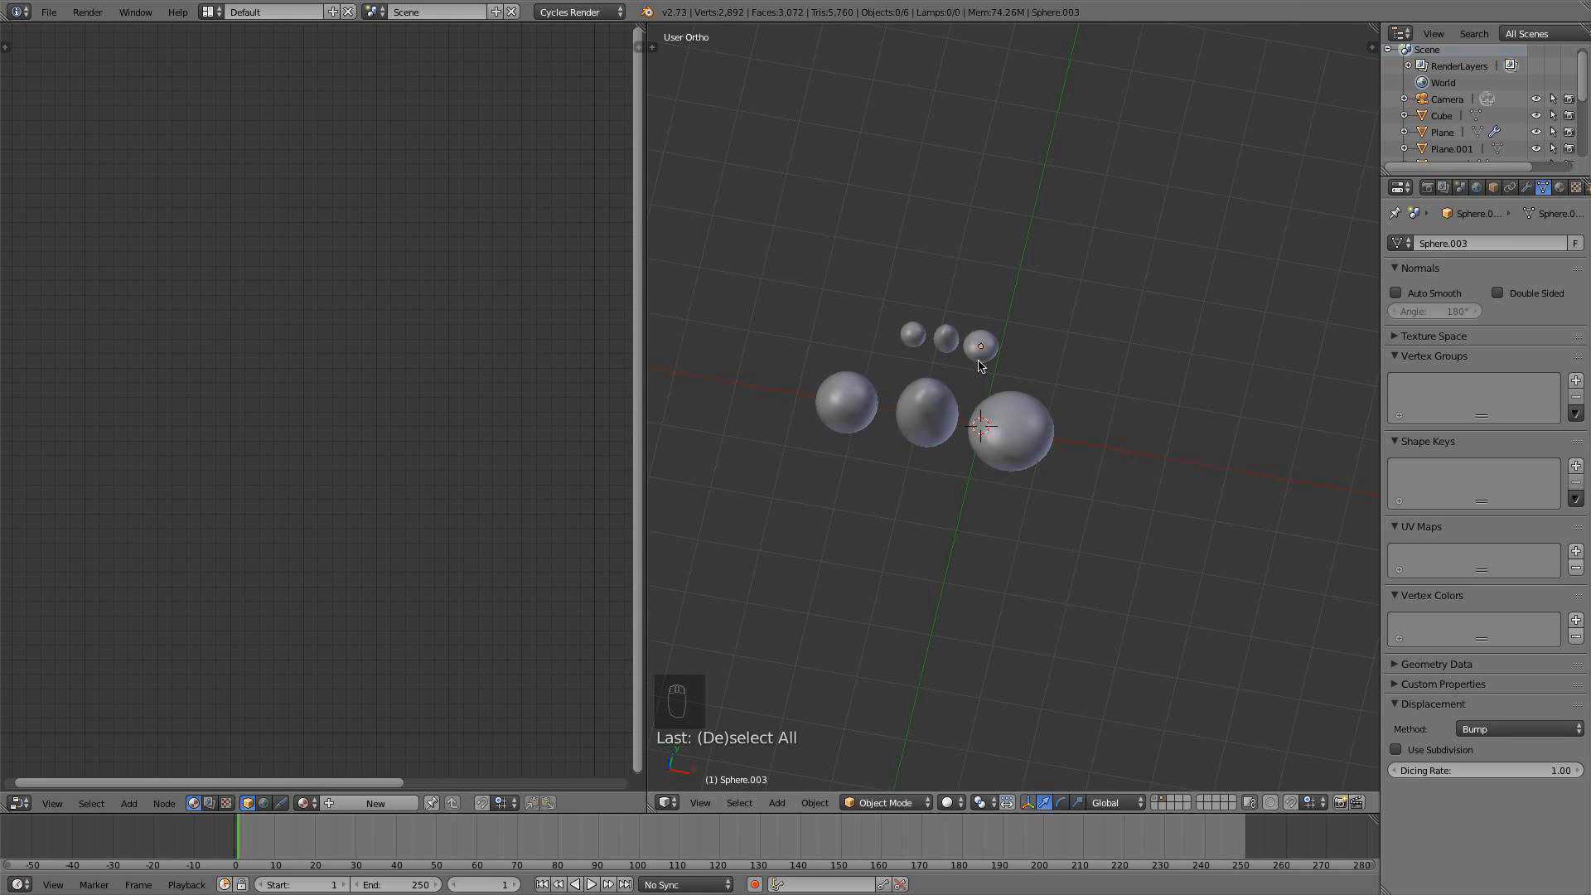
pyautogui.moveTo(995, 380); pyautogui.dragTo(1078, 398, button='middle')
pyautogui.press('b')
pyautogui.moveTo(1091, 493); pyautogui.dragTo(728, 316)
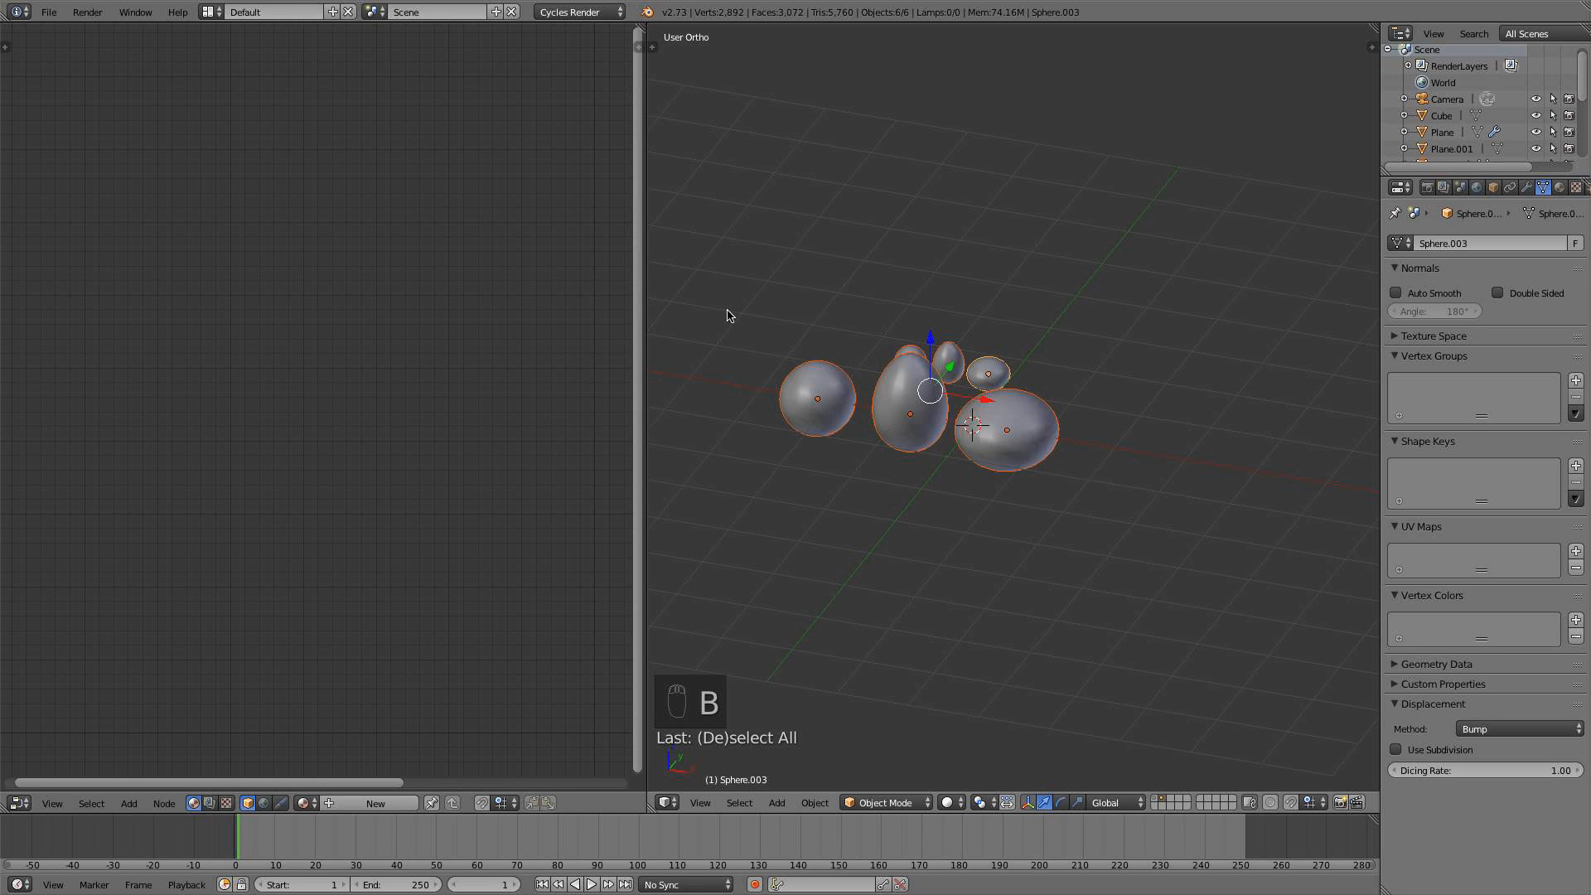
pyautogui.hotkey('ctrl', 'g')
pyautogui.press('t')
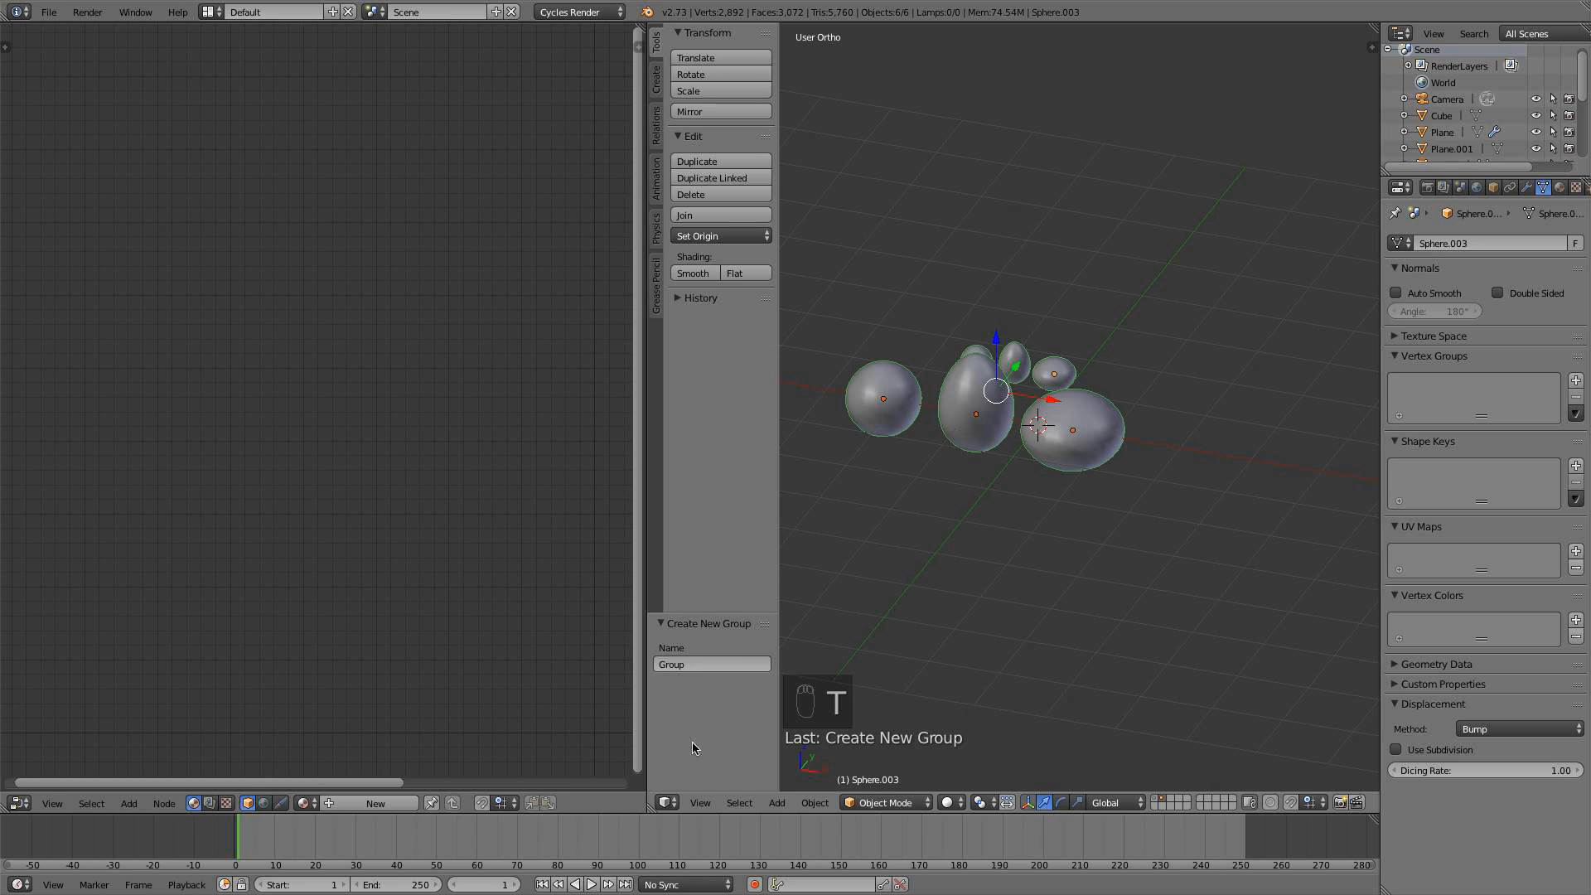
pyautogui.click(706, 663)
pyautogui.write('drops')
pyautogui.press('Return')
pyautogui.press('t')
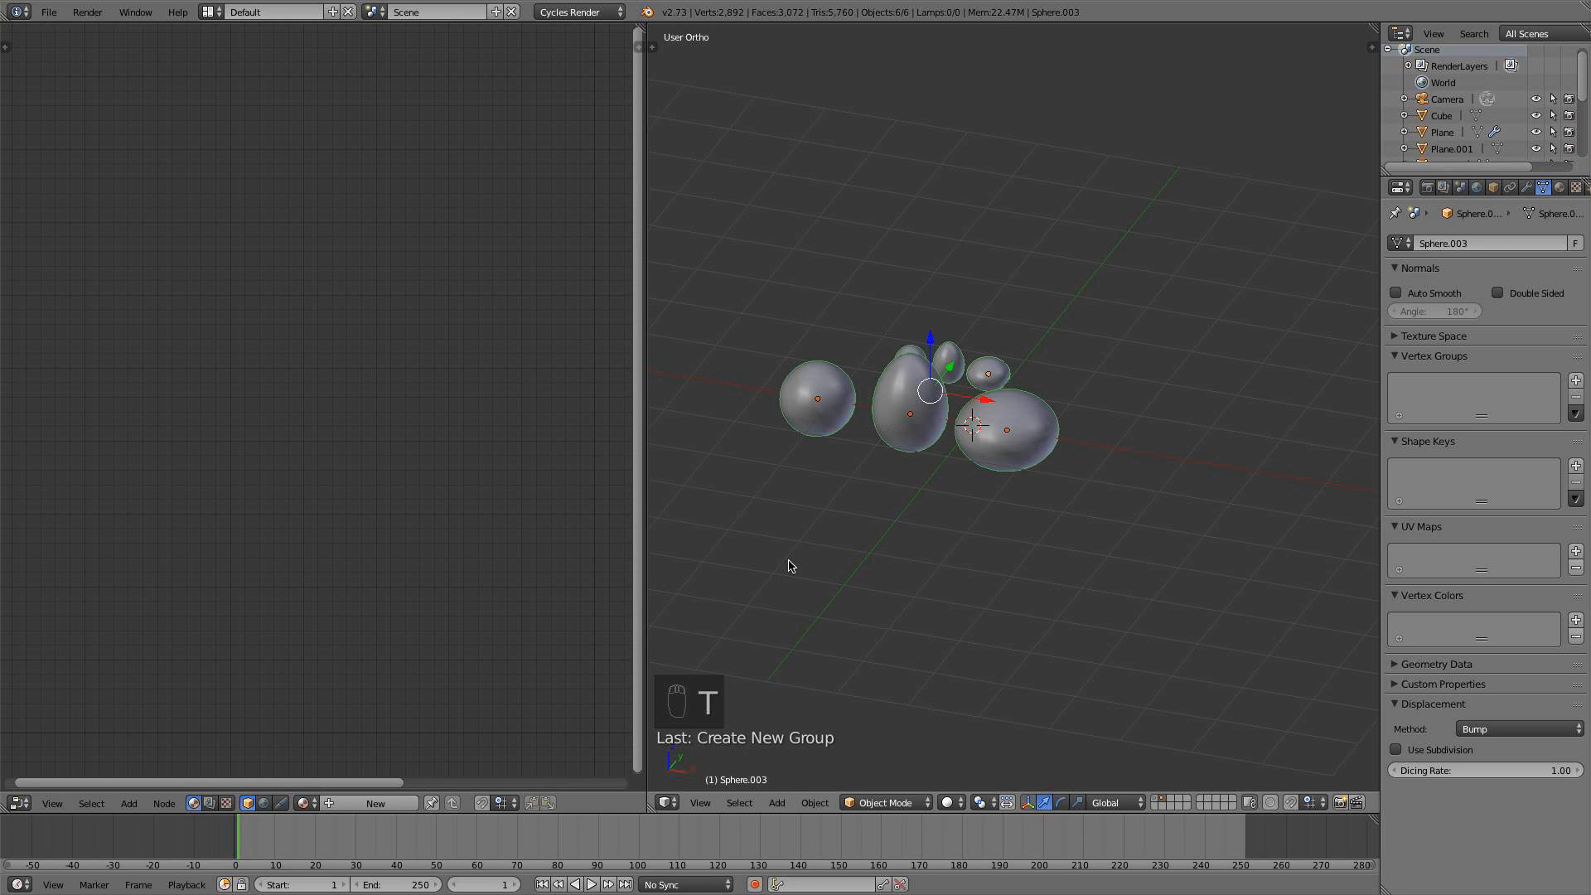
# Select the large flattened drop and give it a new material, framing its nodes in the node editor
pyautogui.keyDown('shift'); pyautogui.moveTo(910, 502); pyautogui.dragTo(947, 531, button='middle'); pyautogui.keyUp('shift')
pyautogui.rightClick(1027, 475)
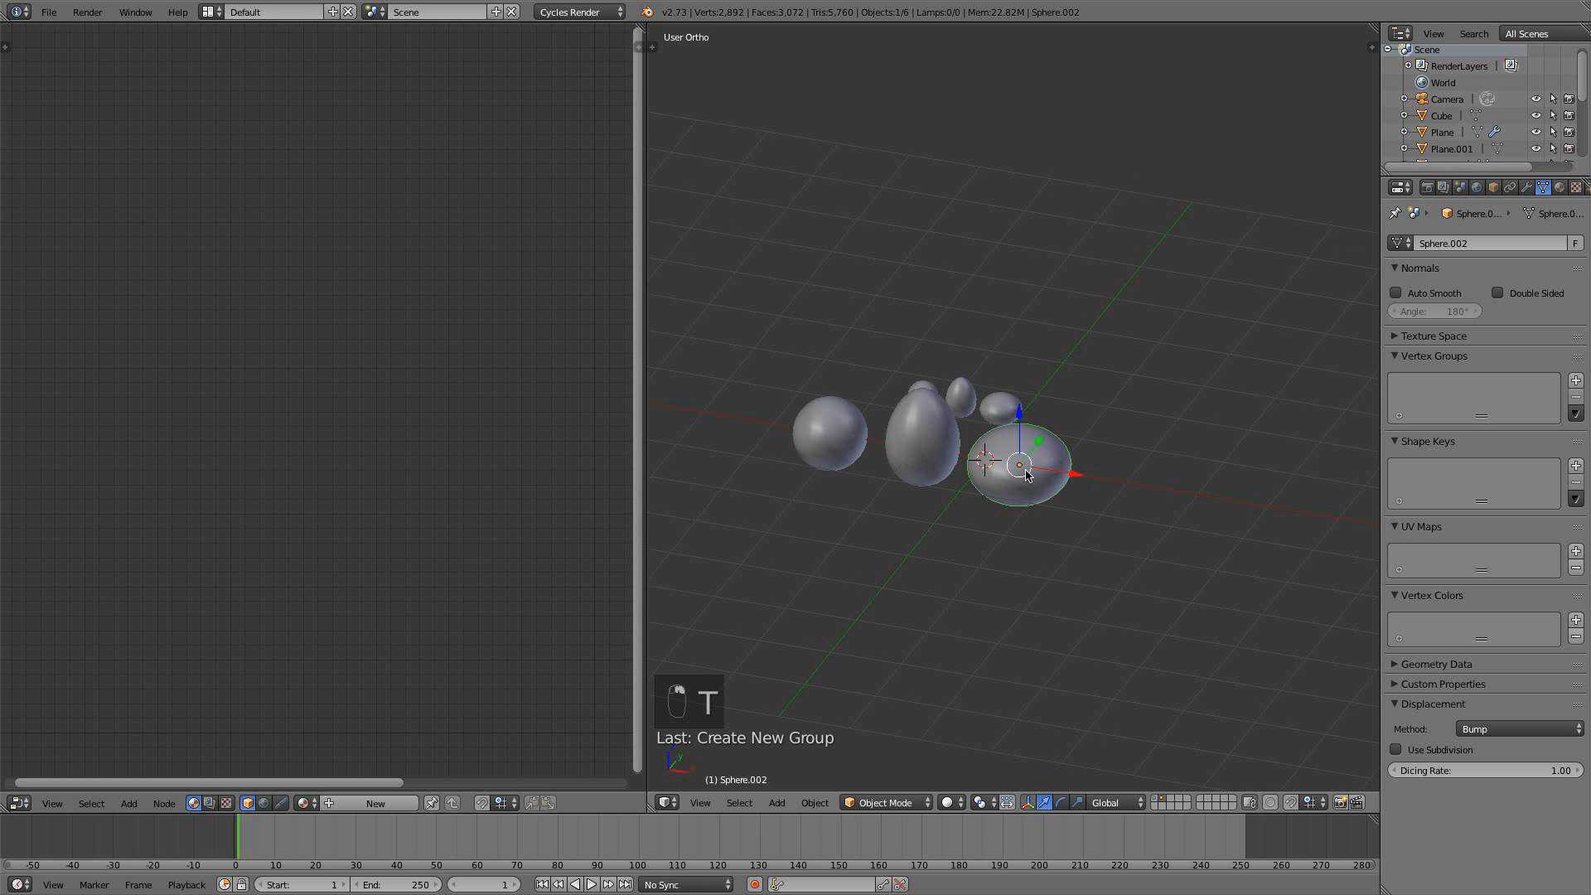
pyautogui.click(1560, 188)
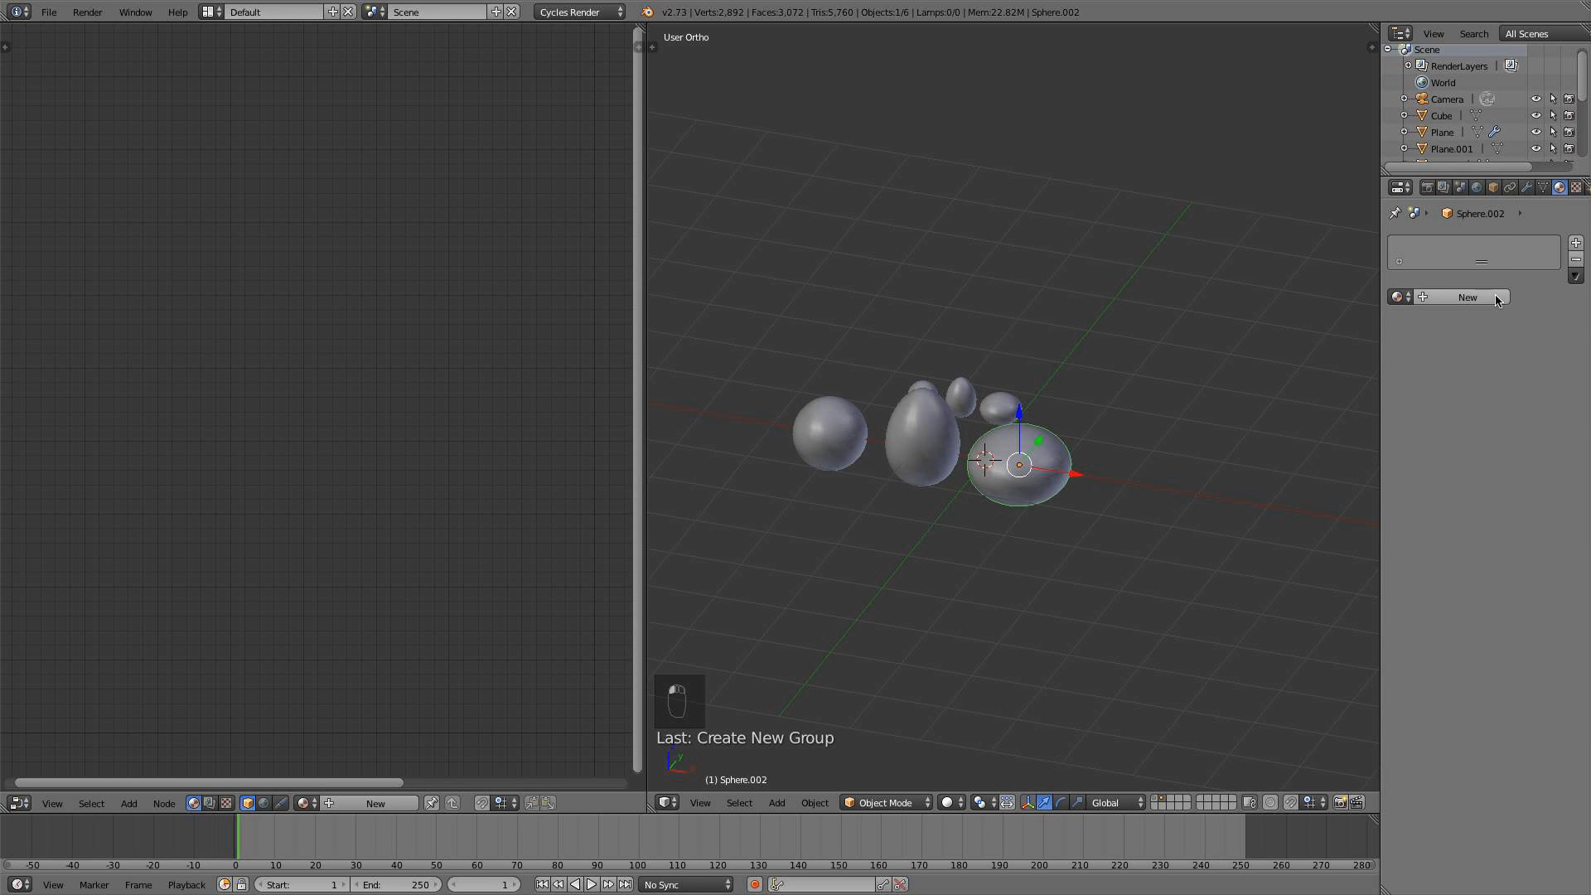
pyautogui.click(1490, 300)
pyautogui.press('Home')
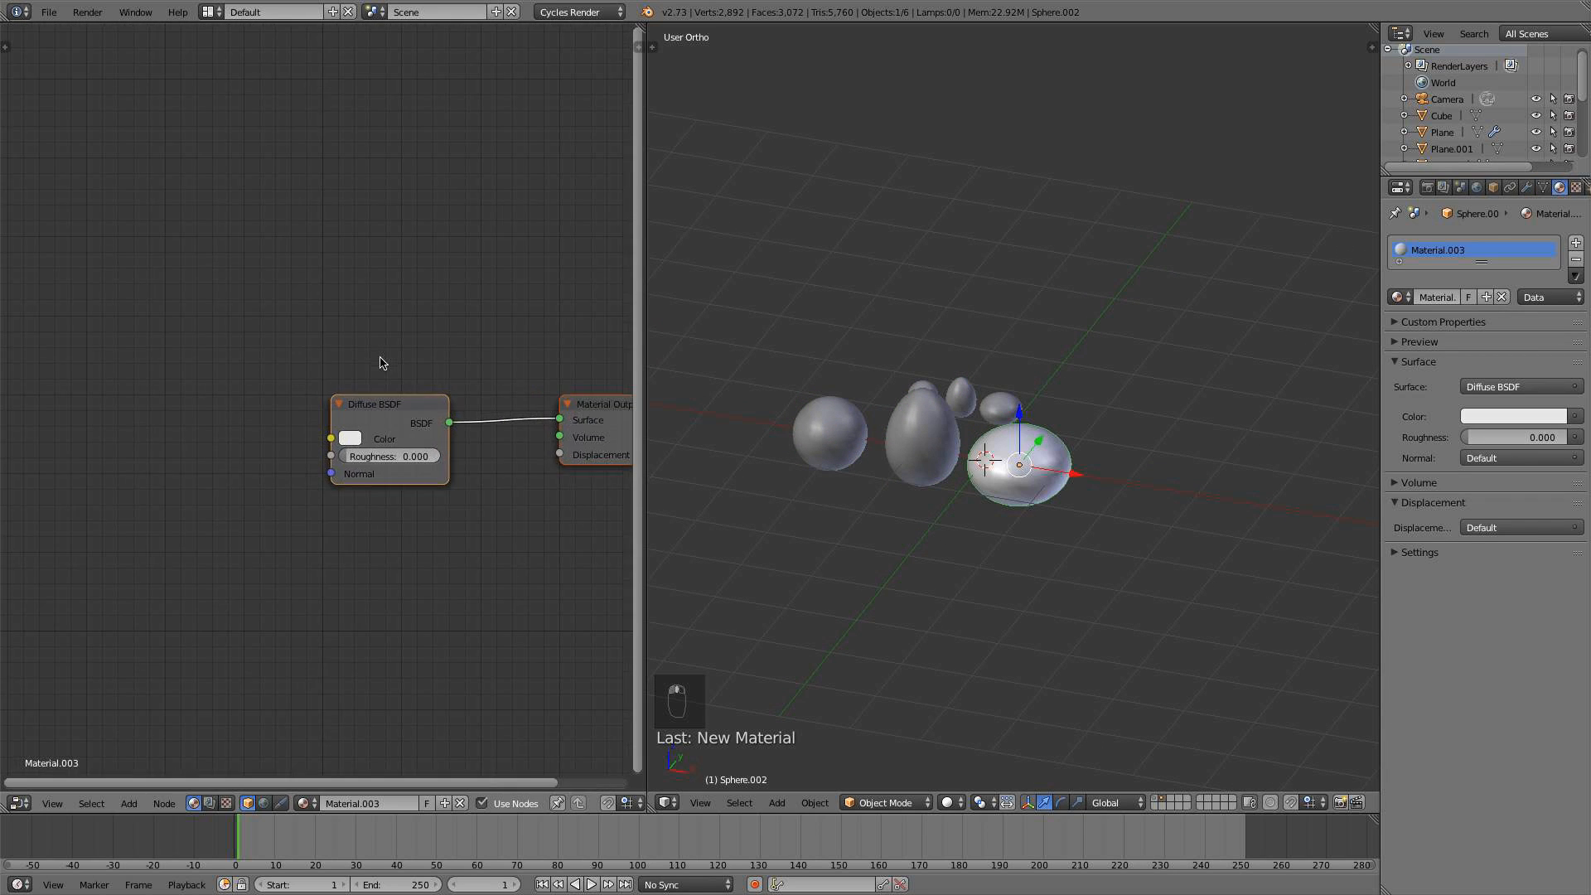
# Delete the material's Diffuse BSDF node and add a Glossy BSDF and a Glass BSDF in its place
pyautogui.rightClick(409, 413)
pyautogui.moveTo(500, 348); pyautogui.dragTo(383, 334, button='middle')
pyautogui.press('x')
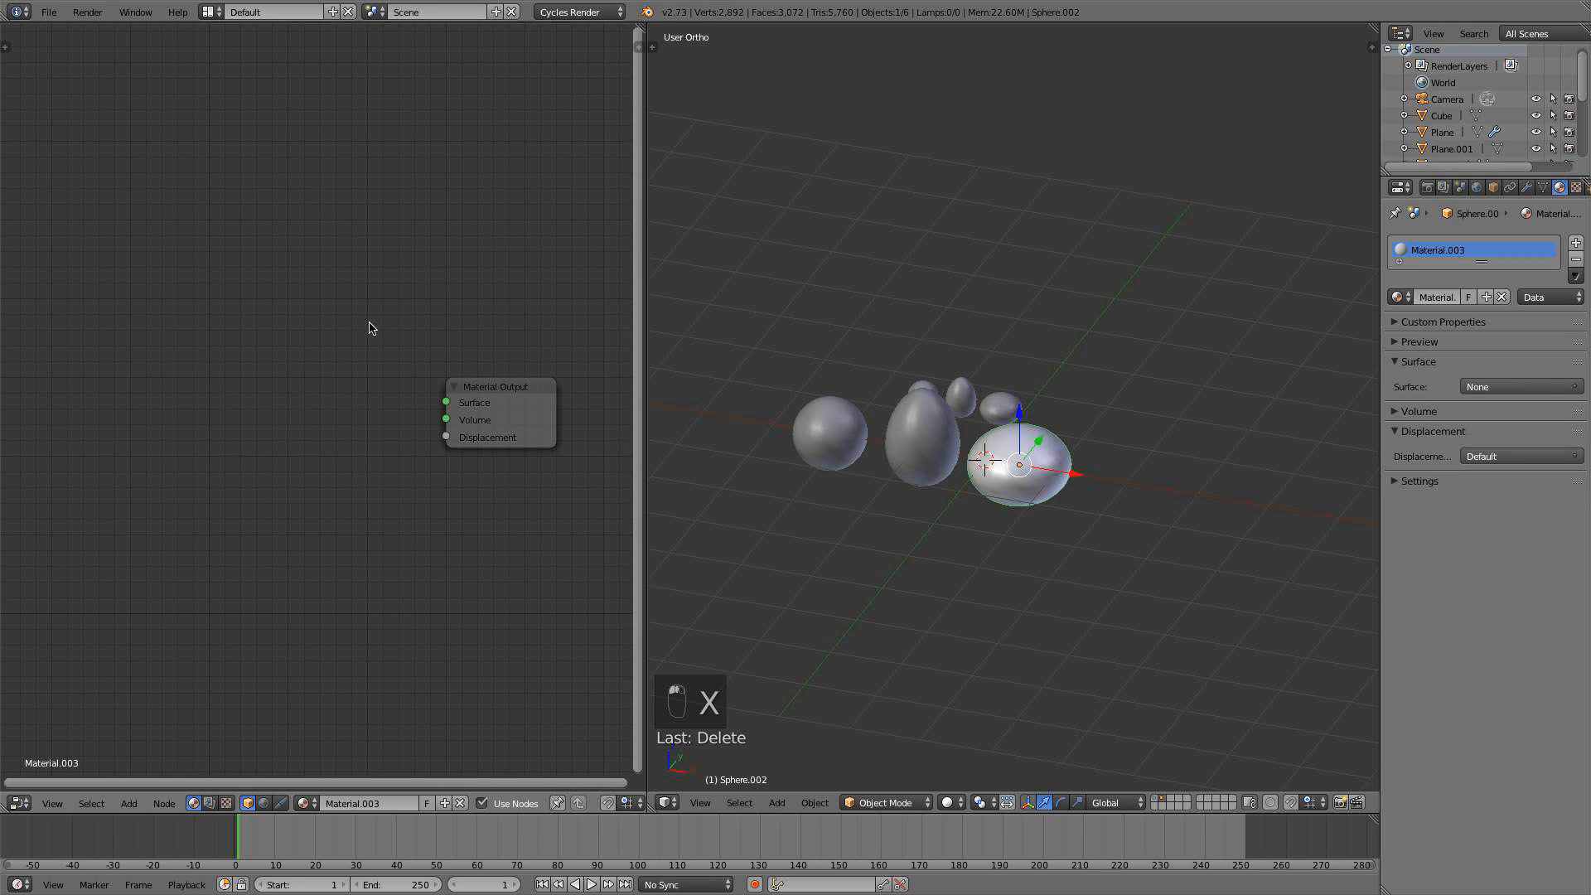
pyautogui.hotkey('shift', 'a')
pyautogui.moveTo(178, 488)
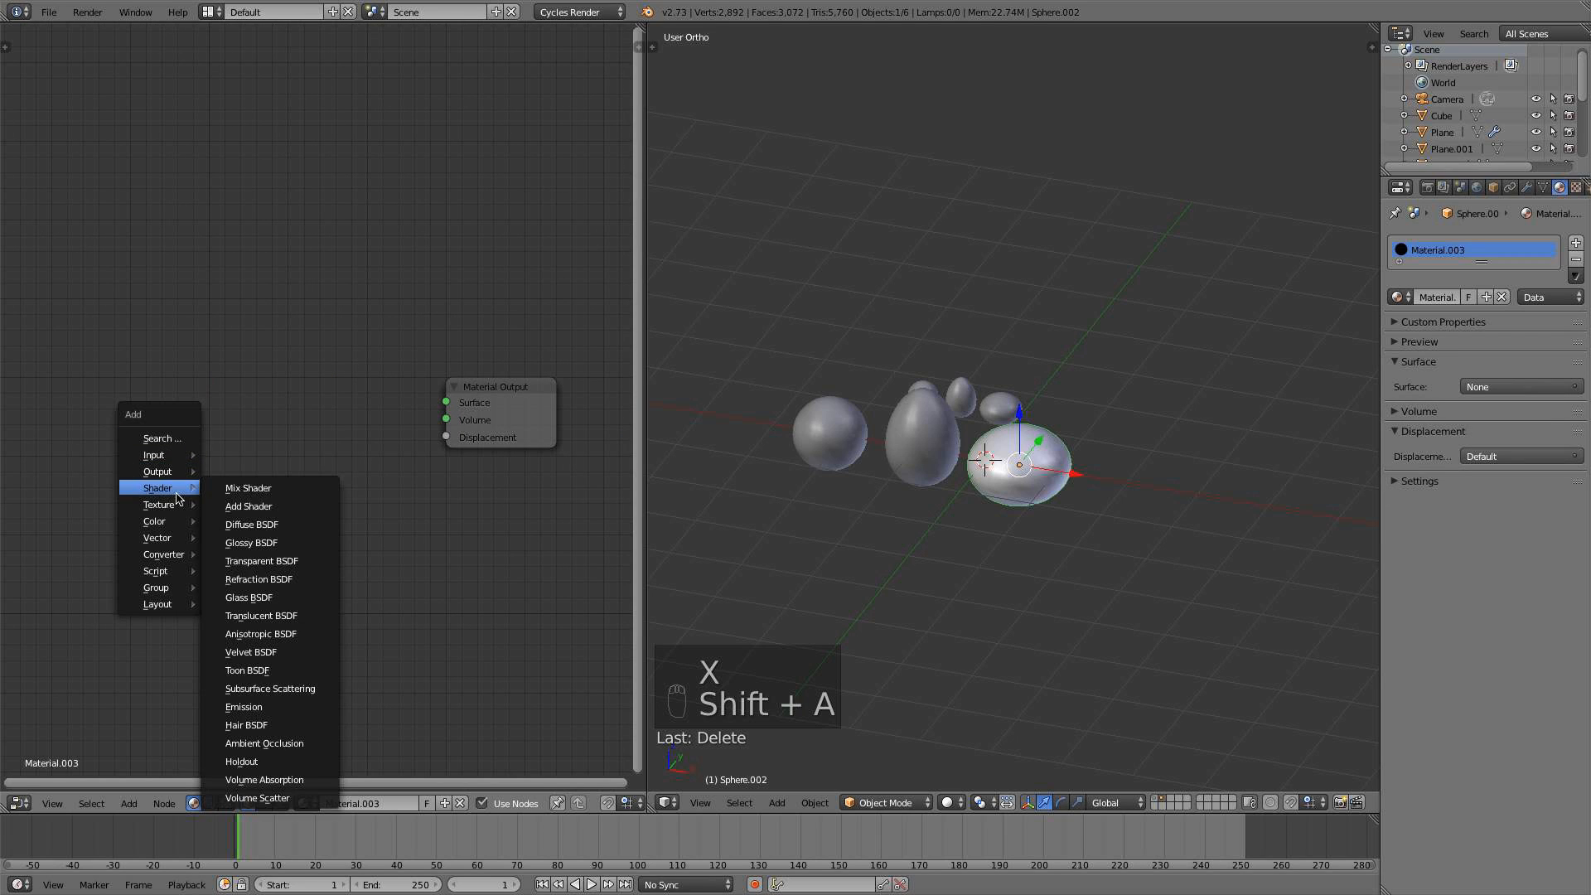
pyautogui.click(265, 543)
pyautogui.click(93, 336)
pyautogui.hotkey('shift', 'a')
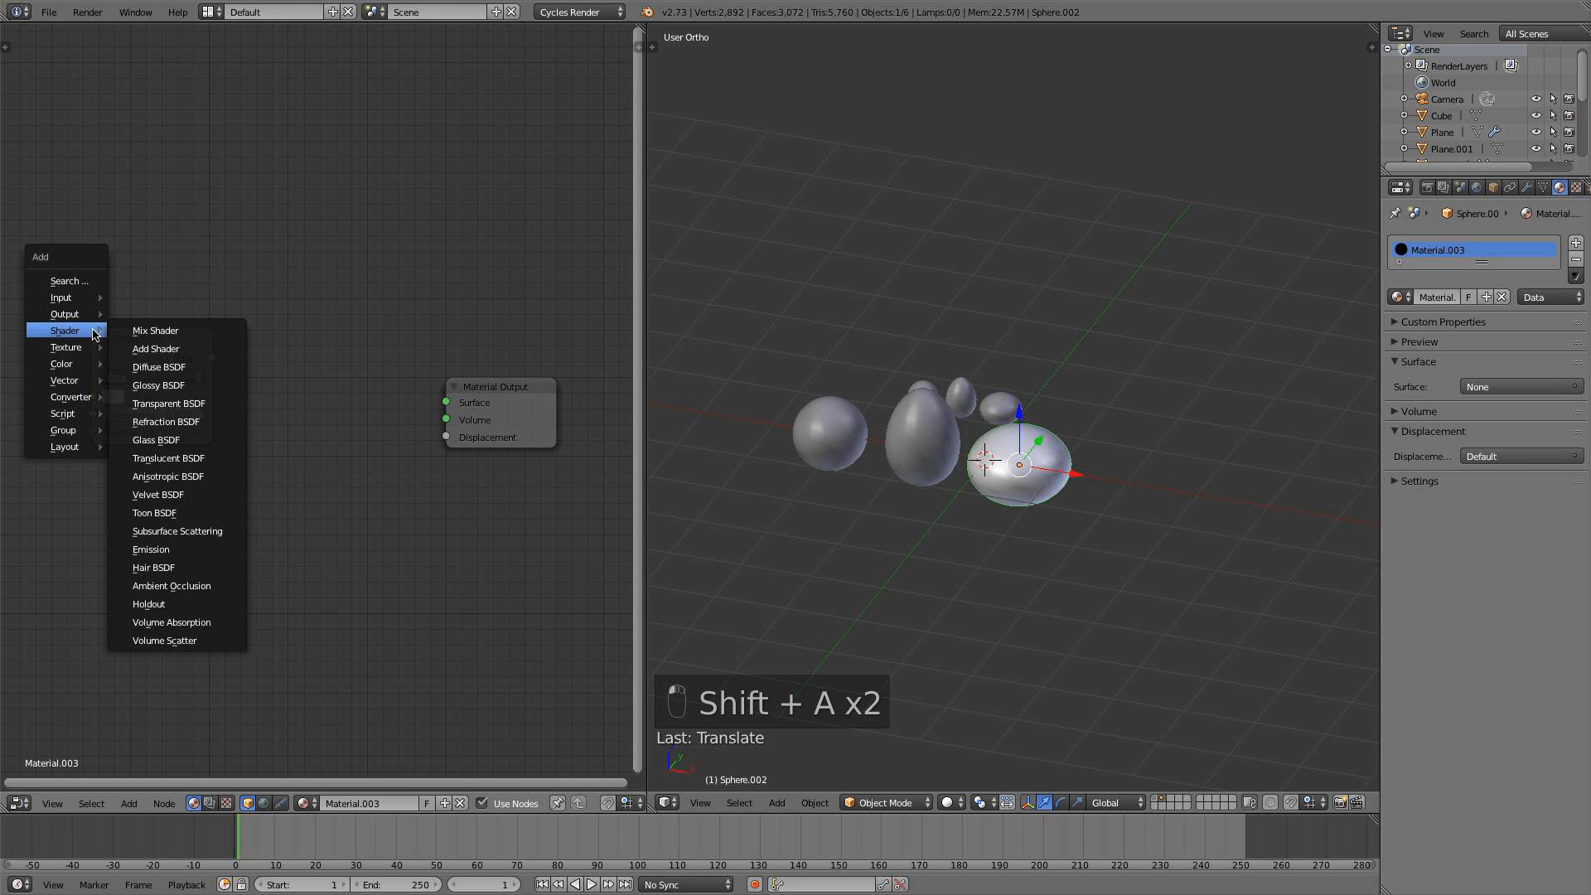
pyautogui.click(156, 440)
pyautogui.click(97, 451)
# Combine the Glossy BSDF and Glass BSDF, in that order, with a Mix Shader at factor 0.9
pyautogui.hotkey('shift', 'a')
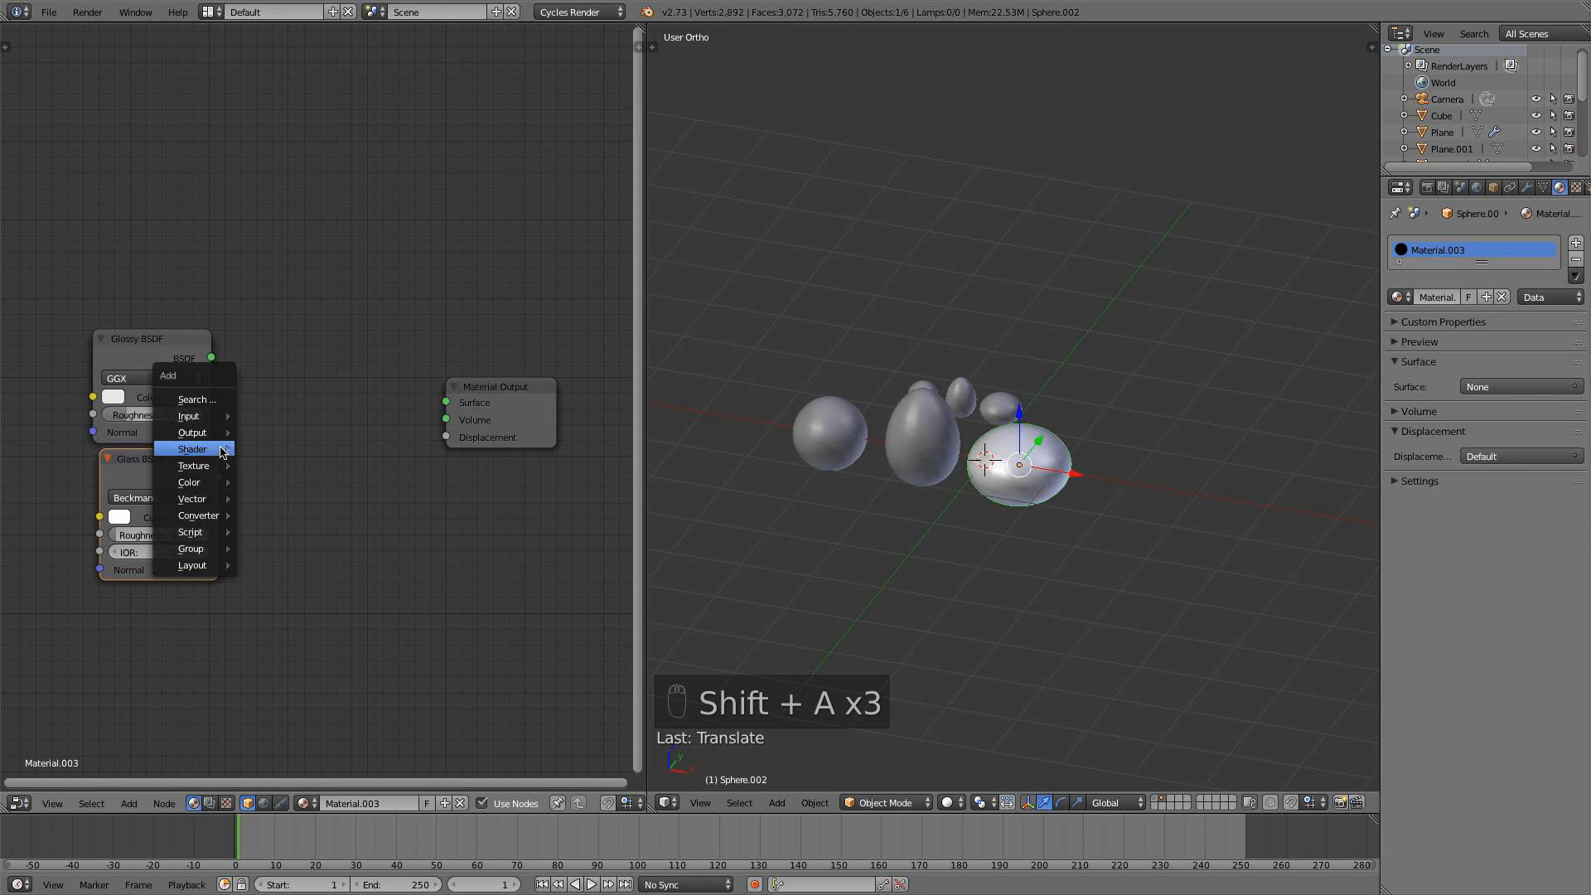
pyautogui.moveTo(206, 447)
pyautogui.click(278, 452)
pyautogui.click(232, 469)
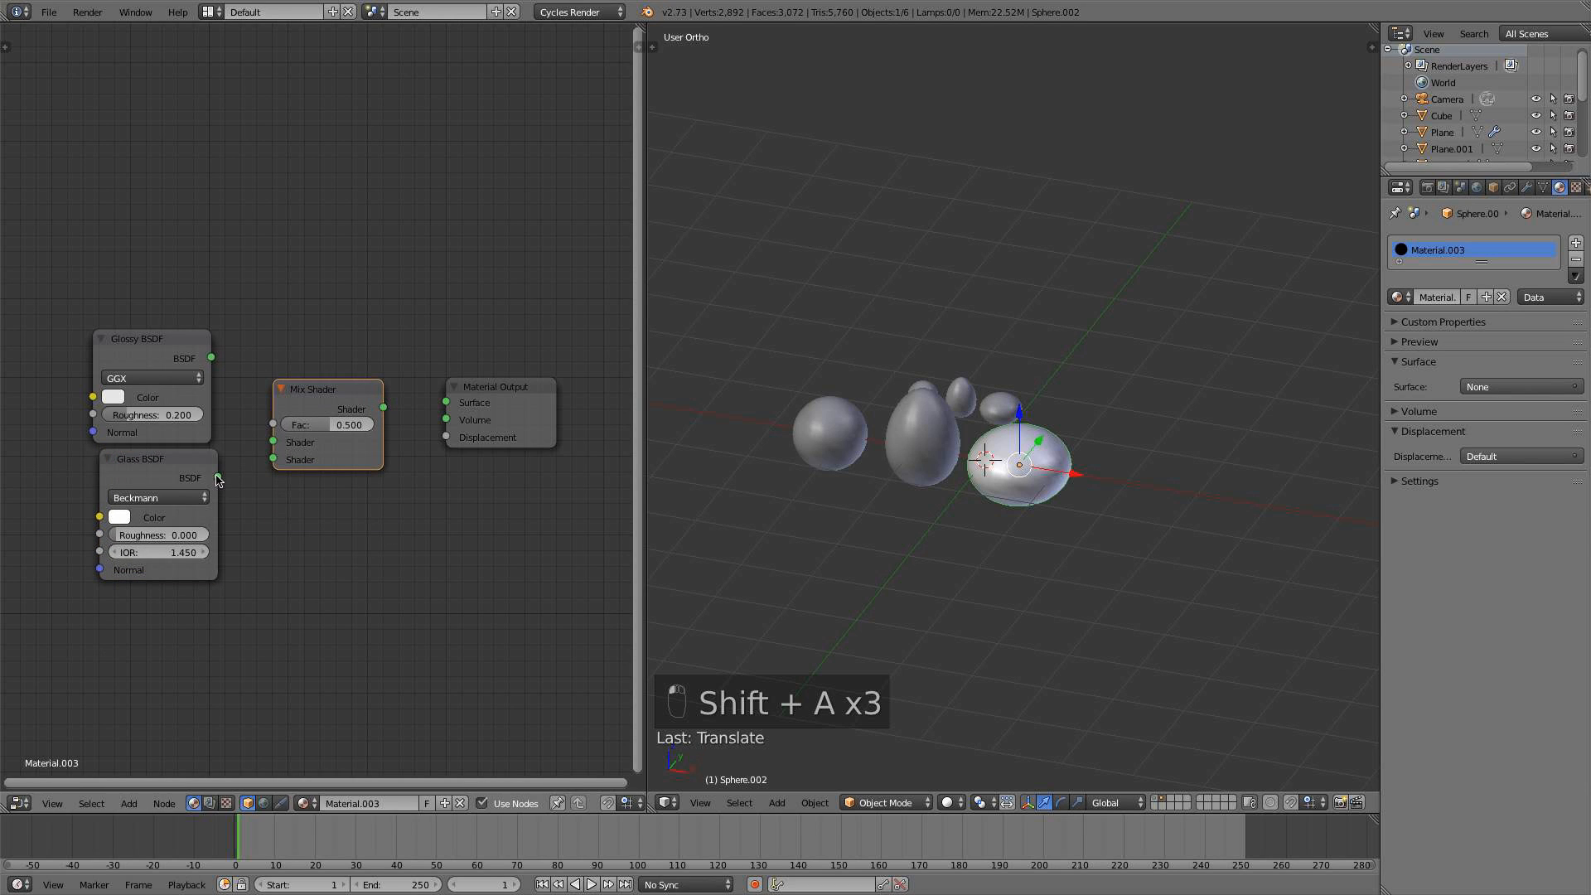
pyautogui.moveTo(217, 478); pyautogui.dragTo(274, 459)
pyautogui.moveTo(212, 357); pyautogui.dragTo(276, 443)
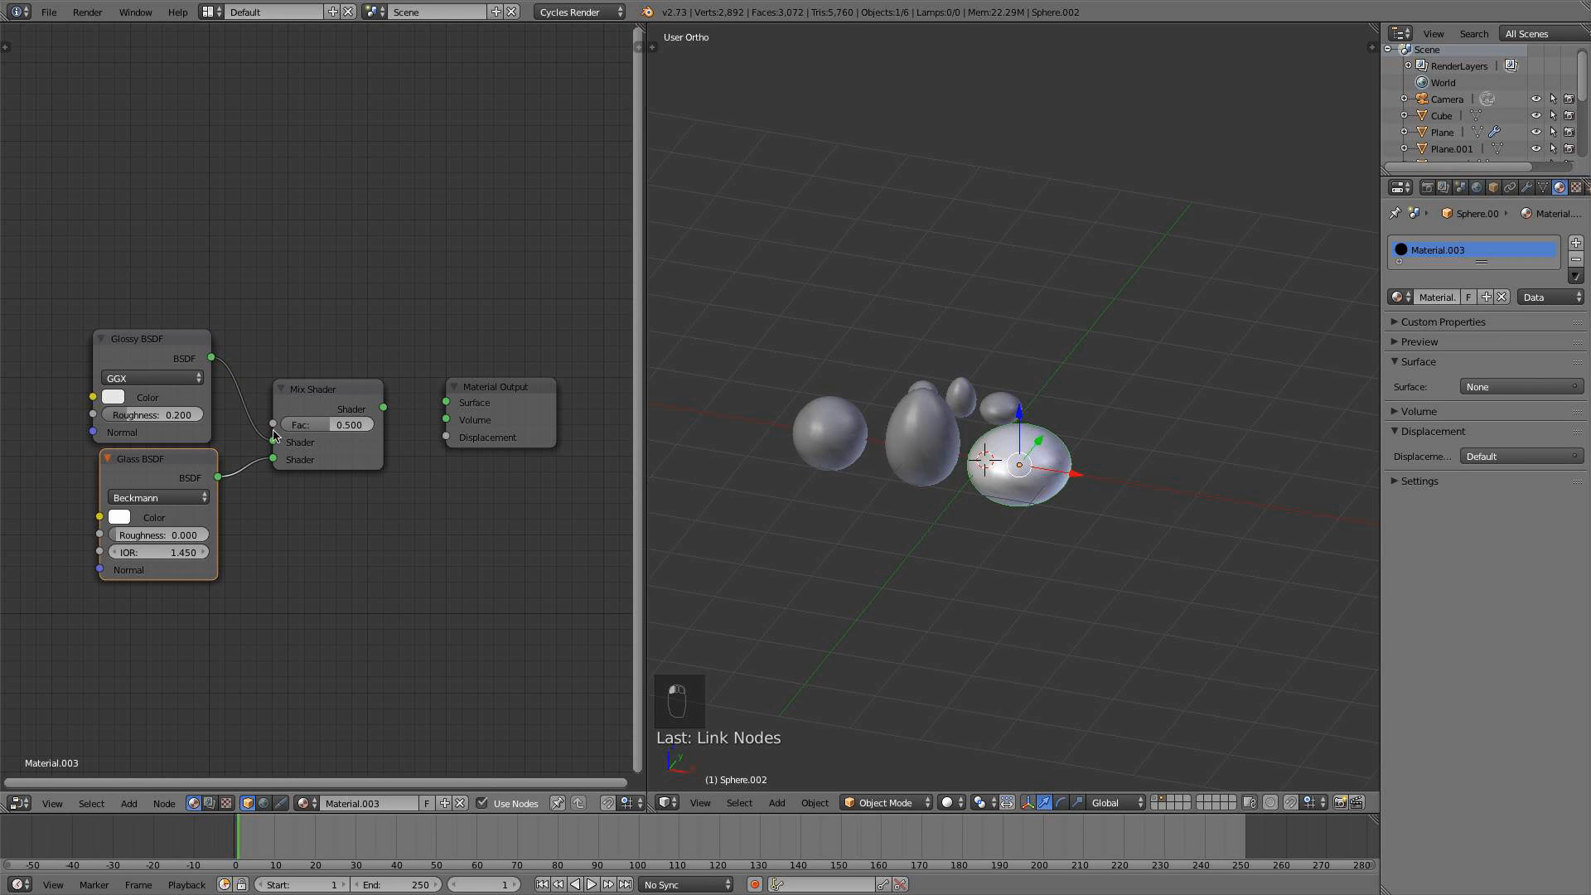
pyautogui.click(336, 422)
pyautogui.write('0.9')
pyautogui.press('Return')
# Set the Glass BSDF's IOR to 1.333 and connect the Mix Shader to the Material Output's surface
pyautogui.click(170, 551)
pyautogui.write('1.3')
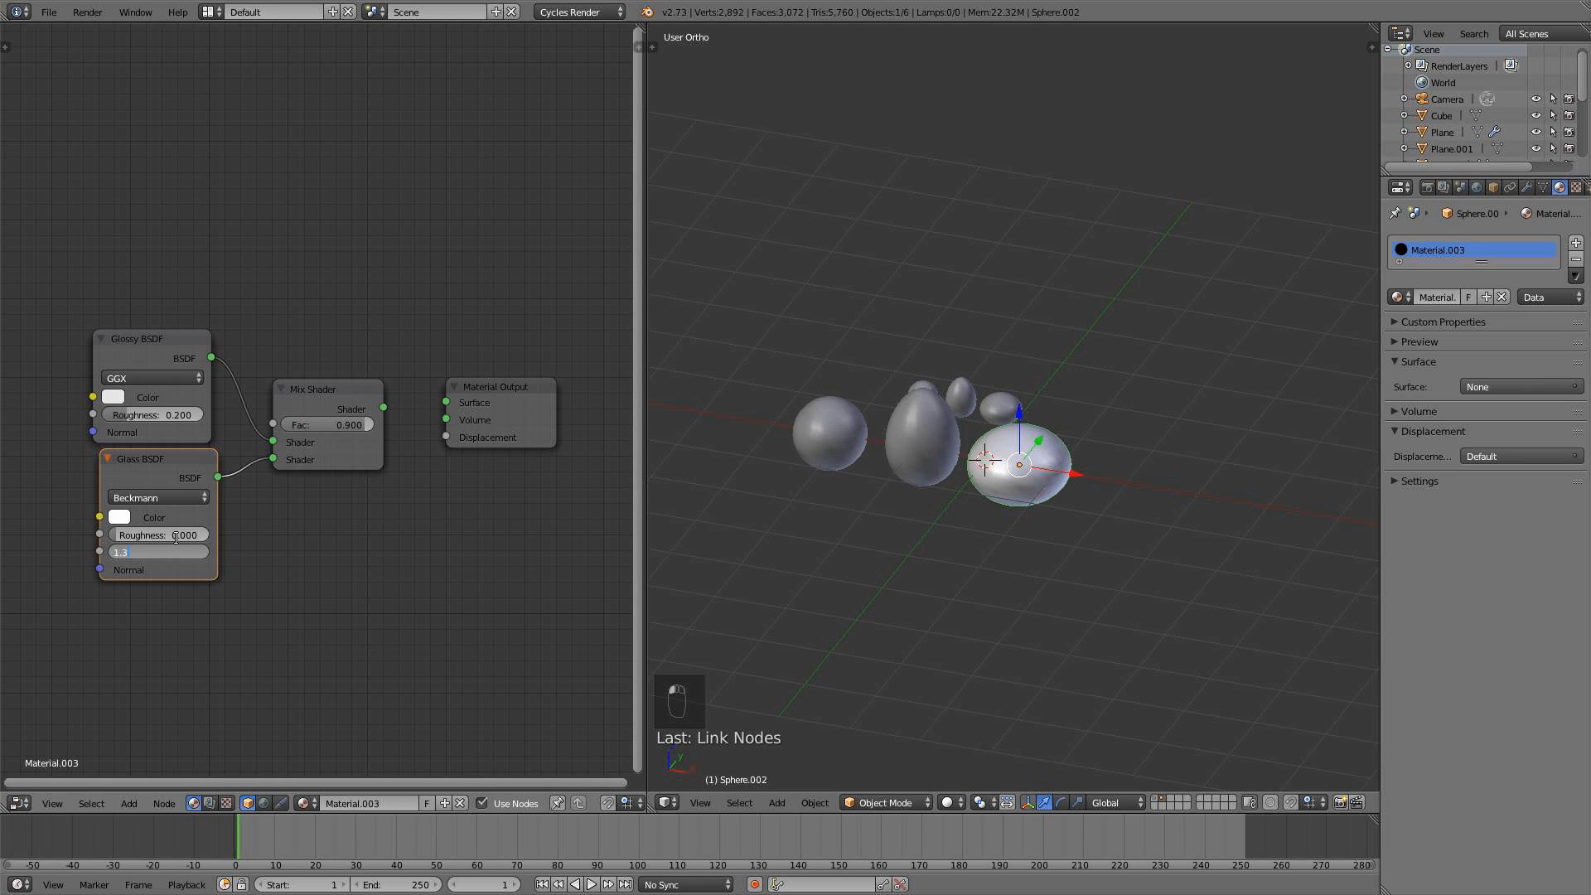
pyautogui.write('33')
pyautogui.press('Return')
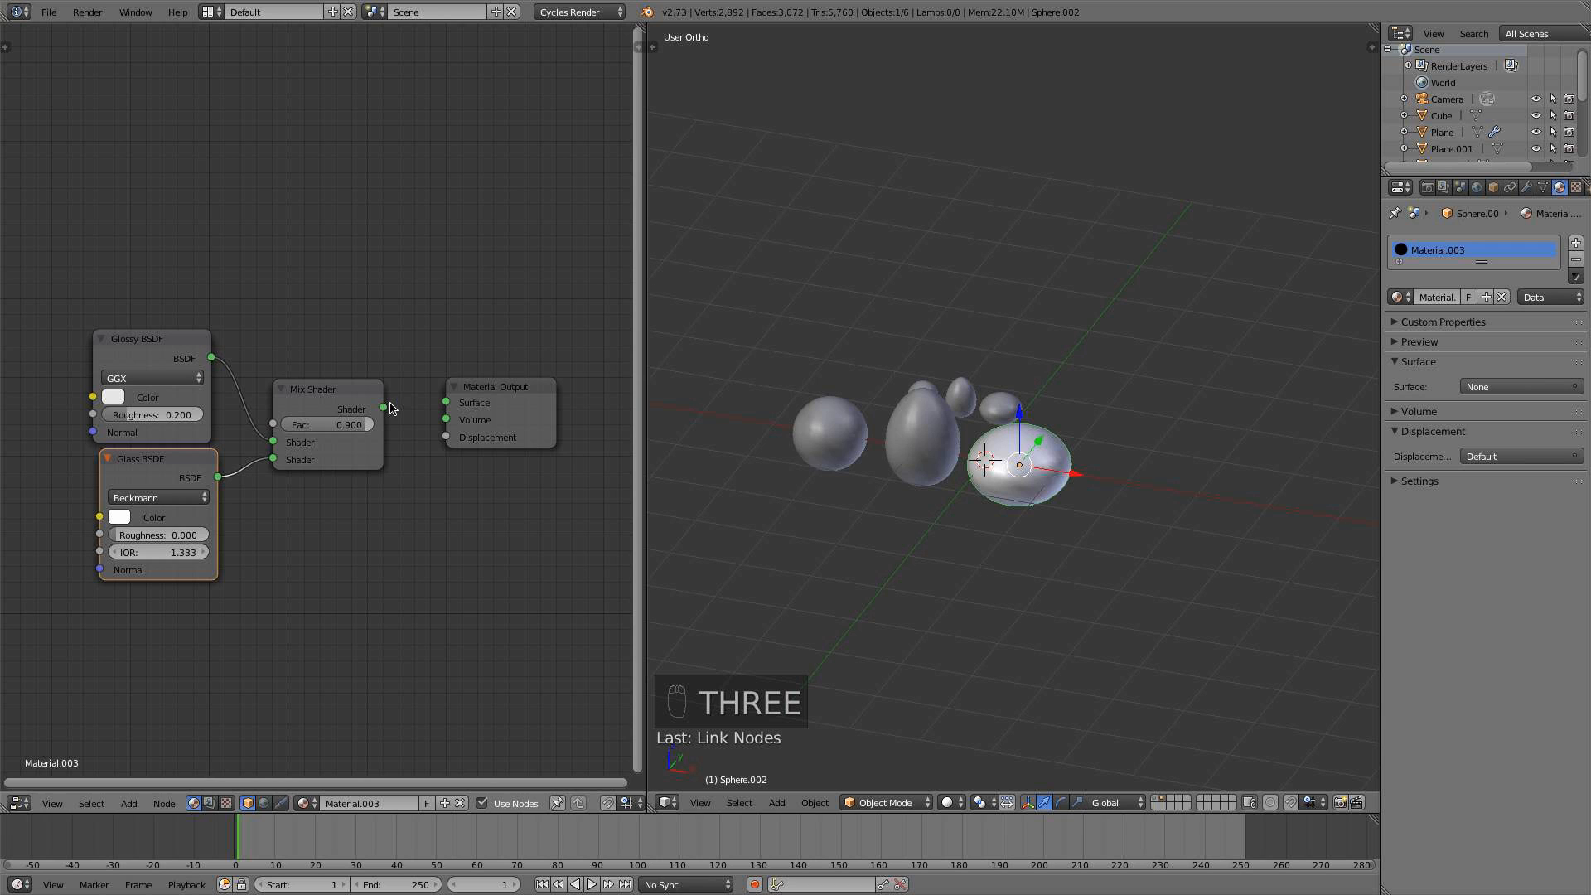
pyautogui.moveTo(383, 407); pyautogui.dragTo(445, 403)
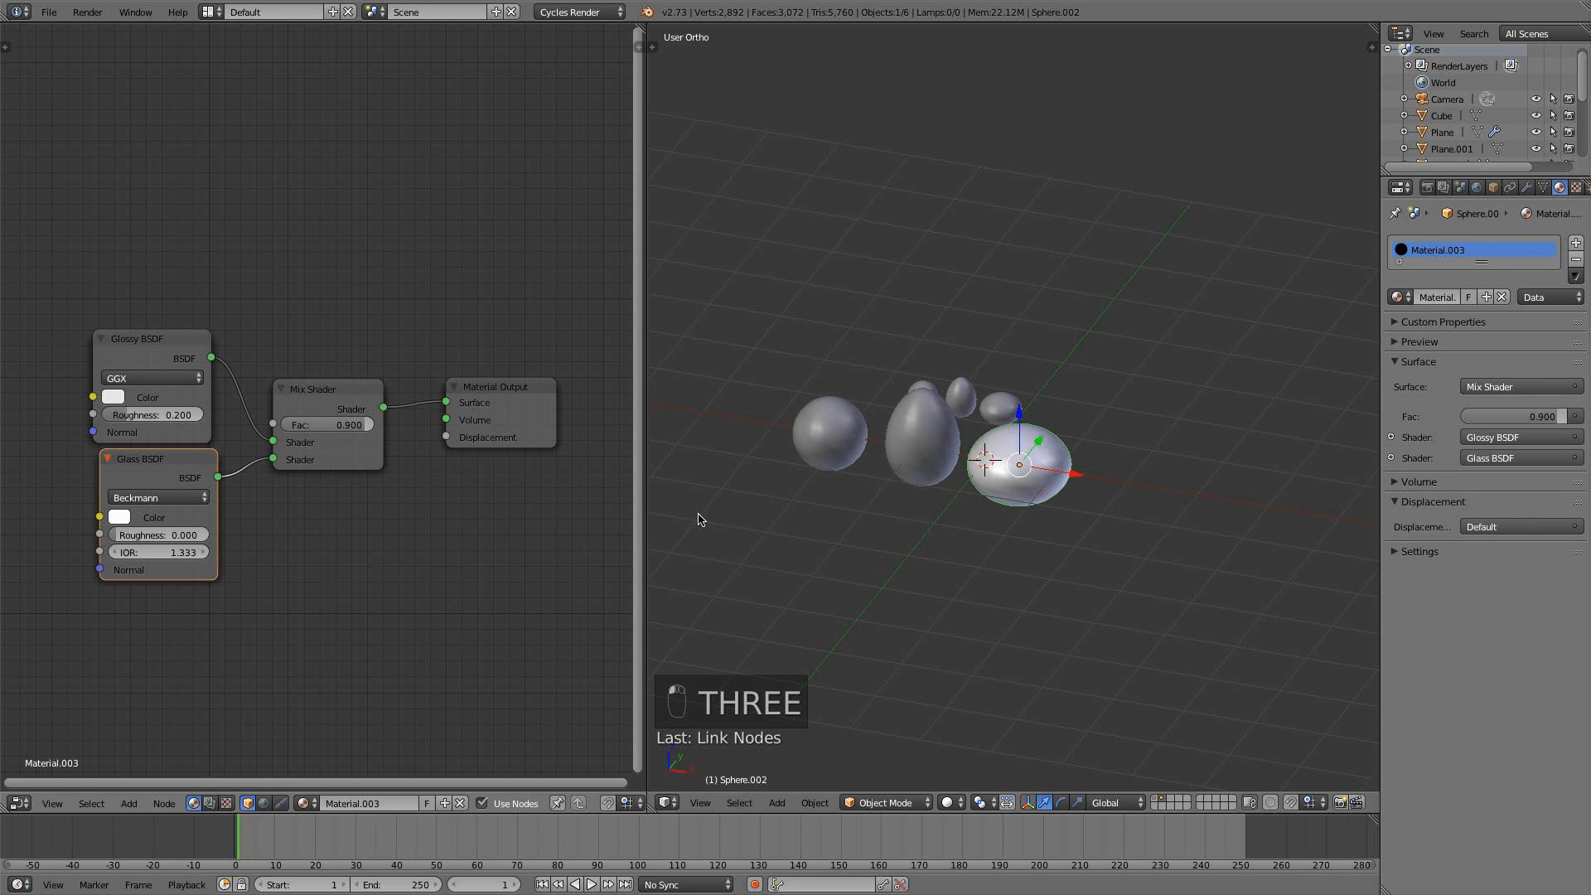
# Preview the flattened drop's glass material in rendered shading, then return to solid shading
pyautogui.click(952, 802)
pyautogui.click(989, 706)
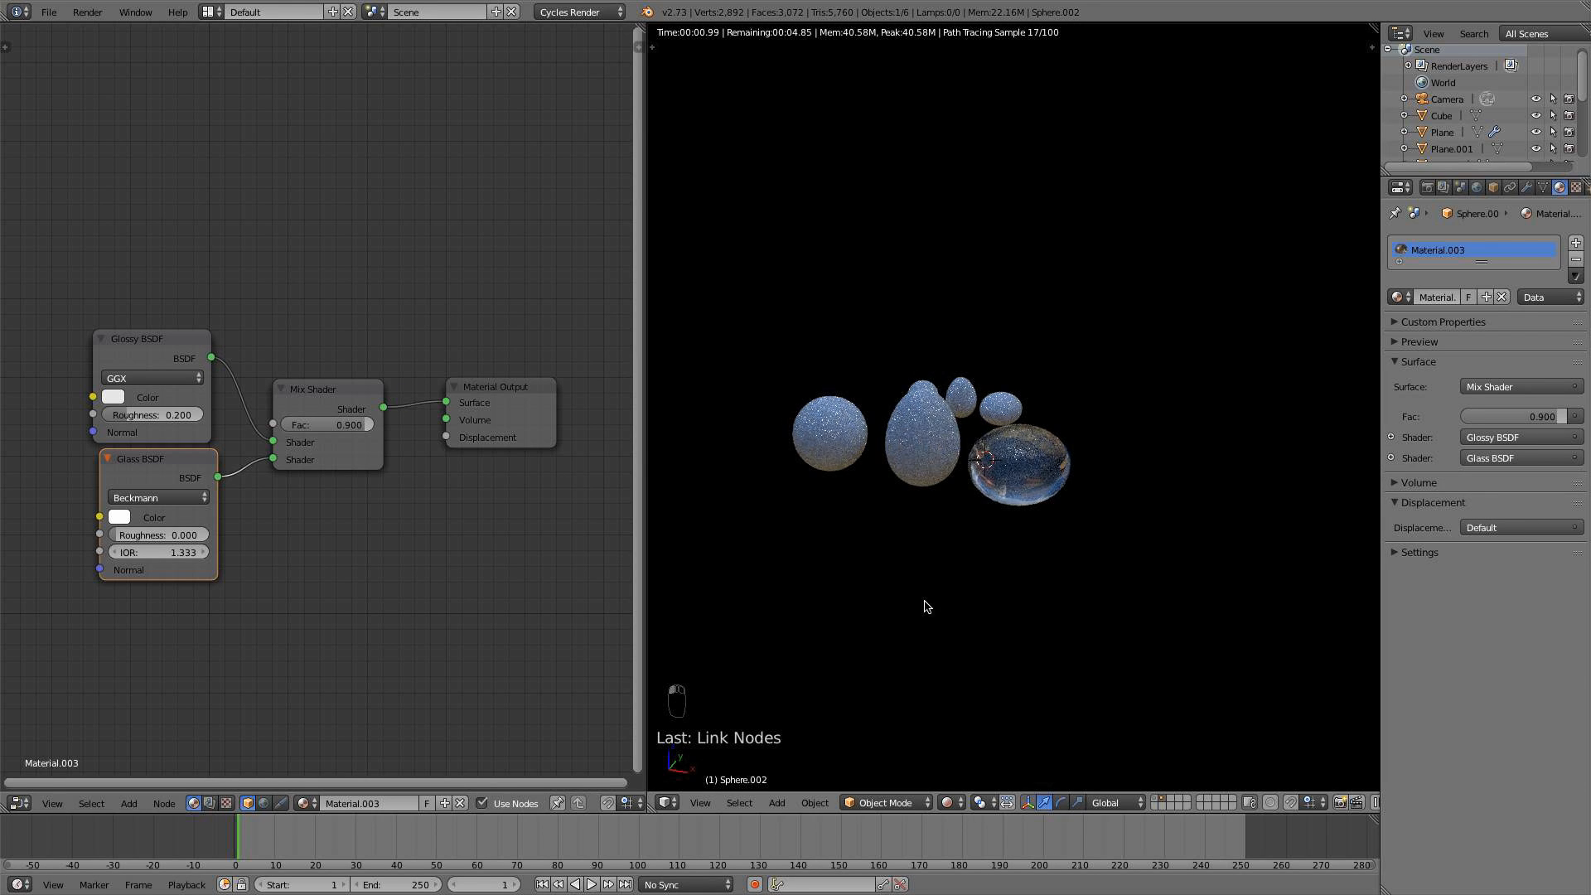
pyautogui.scroll(4, 953, 601)
pyautogui.moveTo(1021, 569)
pyautogui.mouseDown(button='middle')
pyautogui.moveTo(944, 604)
pyautogui.moveTo(878, 487)
pyautogui.moveTo(1211, 522)
pyautogui.moveTo(1157, 554)
pyautogui.moveTo(1257, 554)
pyautogui.mouseUp(button='middle')
pyautogui.click(953, 802)
pyautogui.click(971, 746)
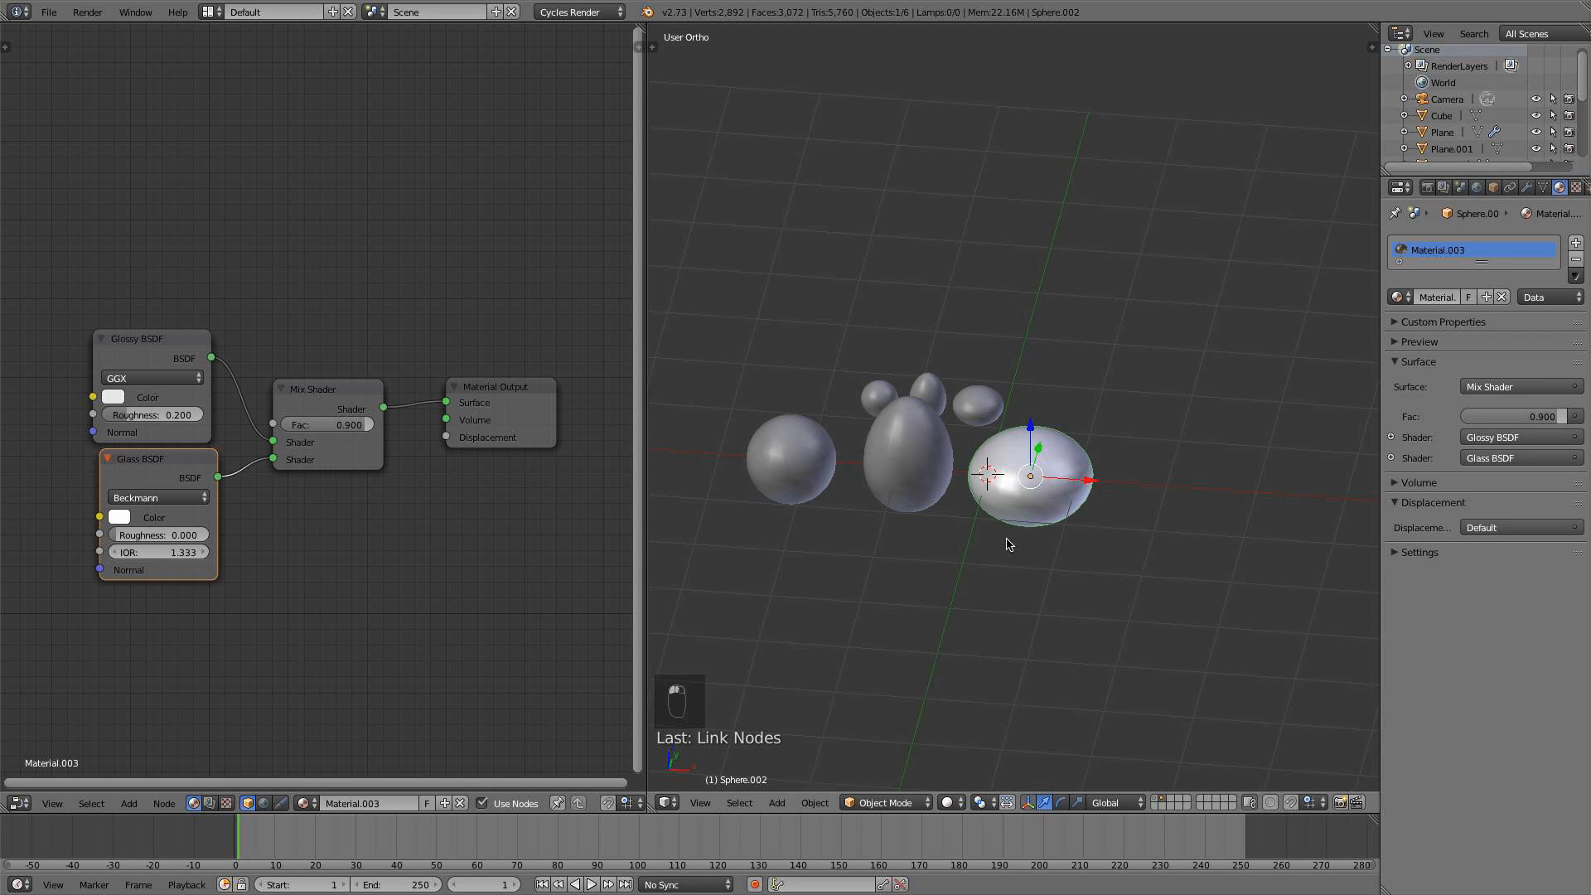
# Select all six drops with the large flattened one active, link its material to the others, and clear the selection
pyautogui.rightClick(1057, 490)
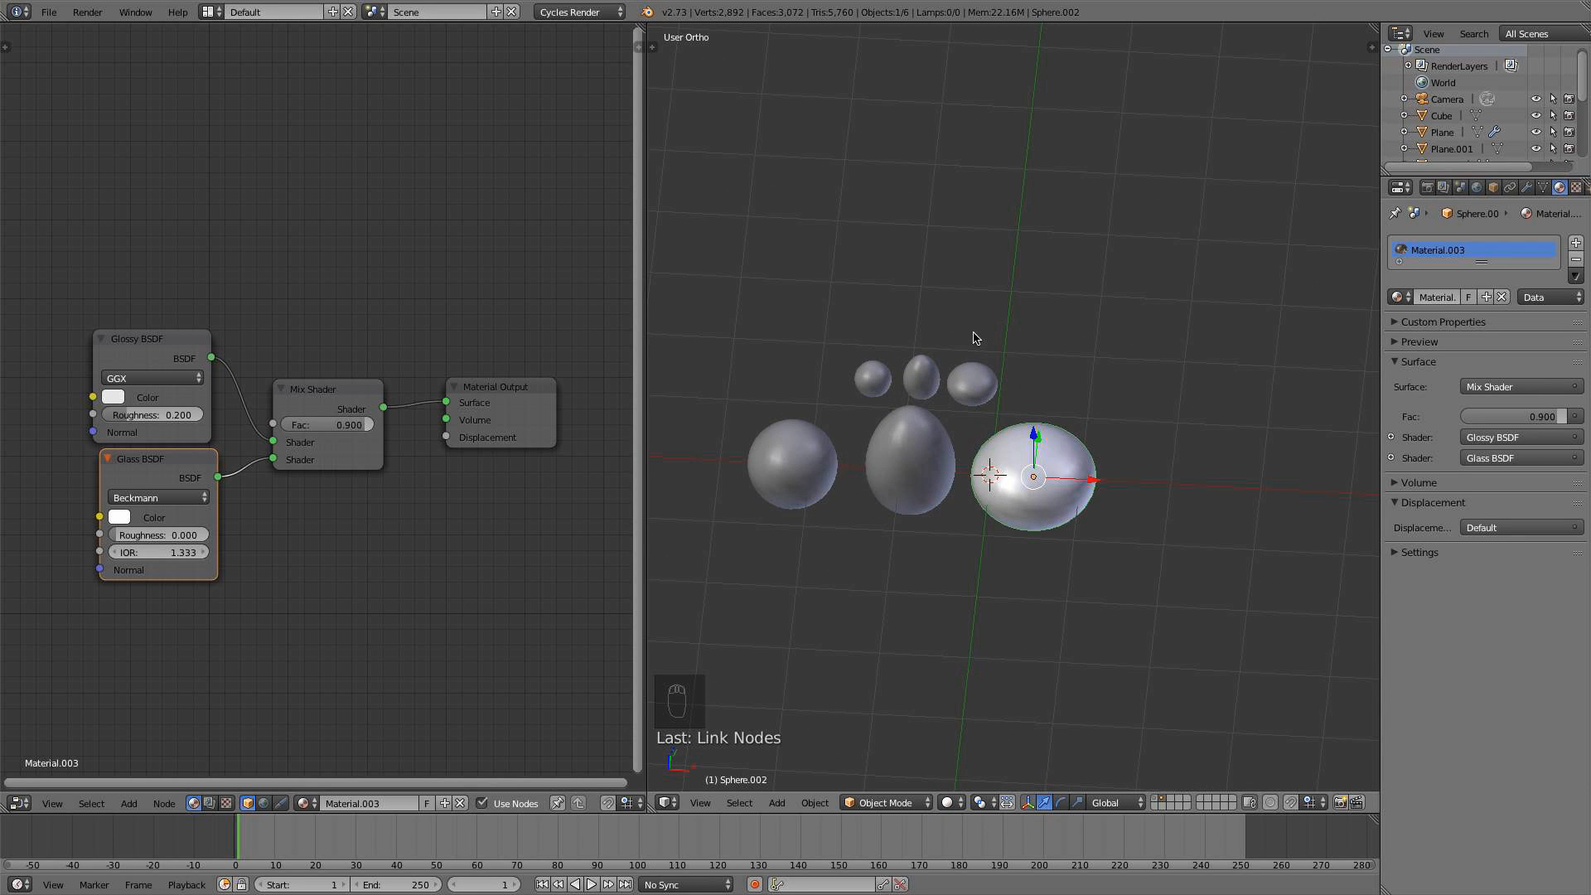
pyautogui.press('b')
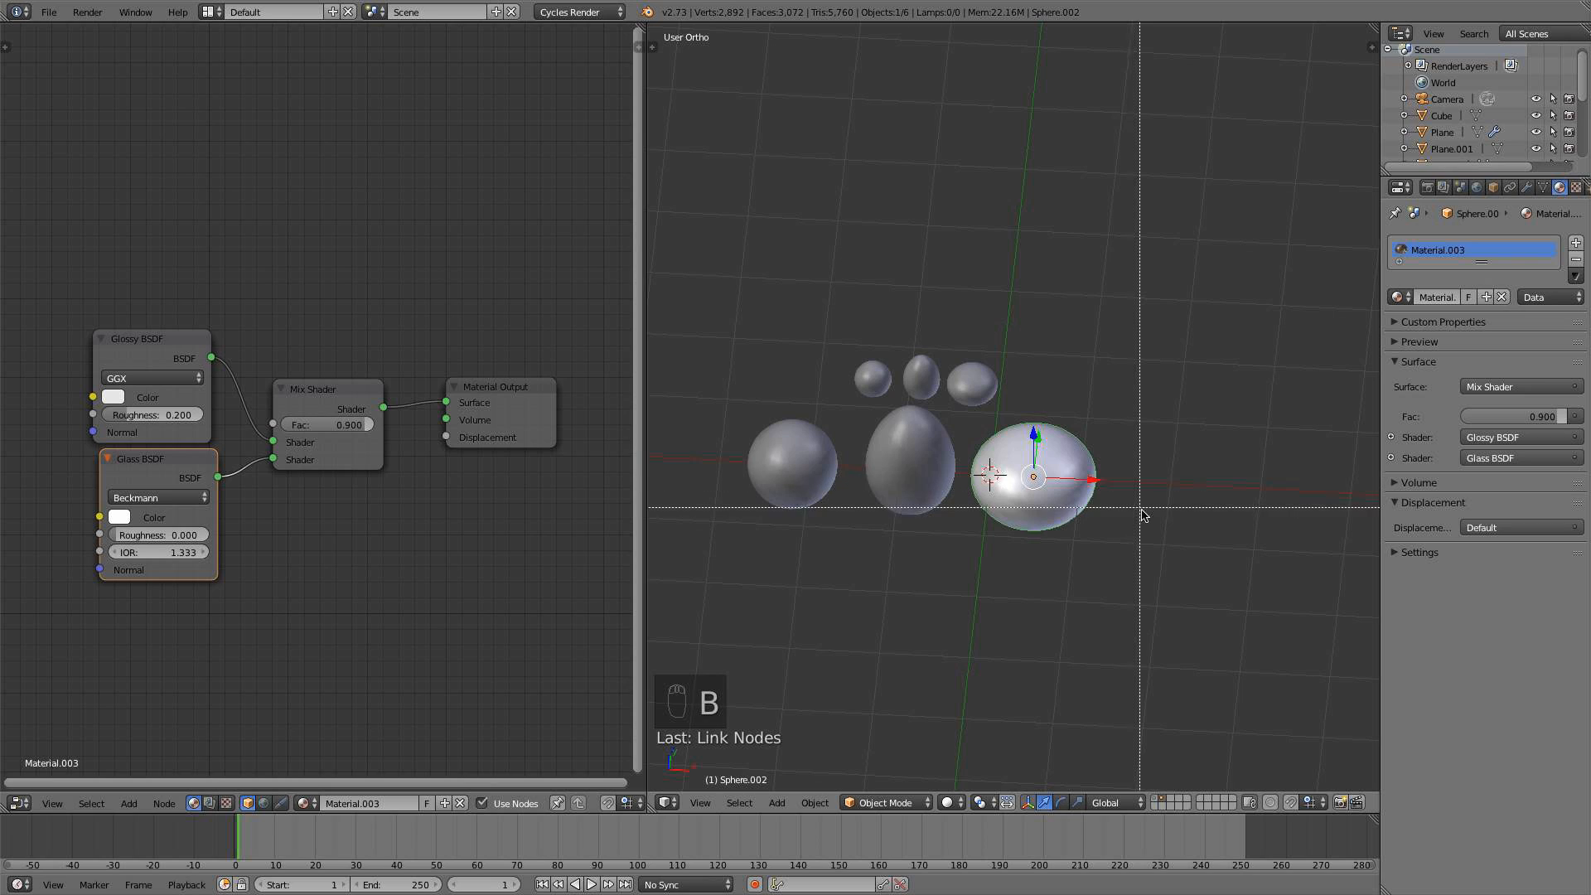
pyautogui.moveTo(1144, 537); pyautogui.dragTo(746, 353)
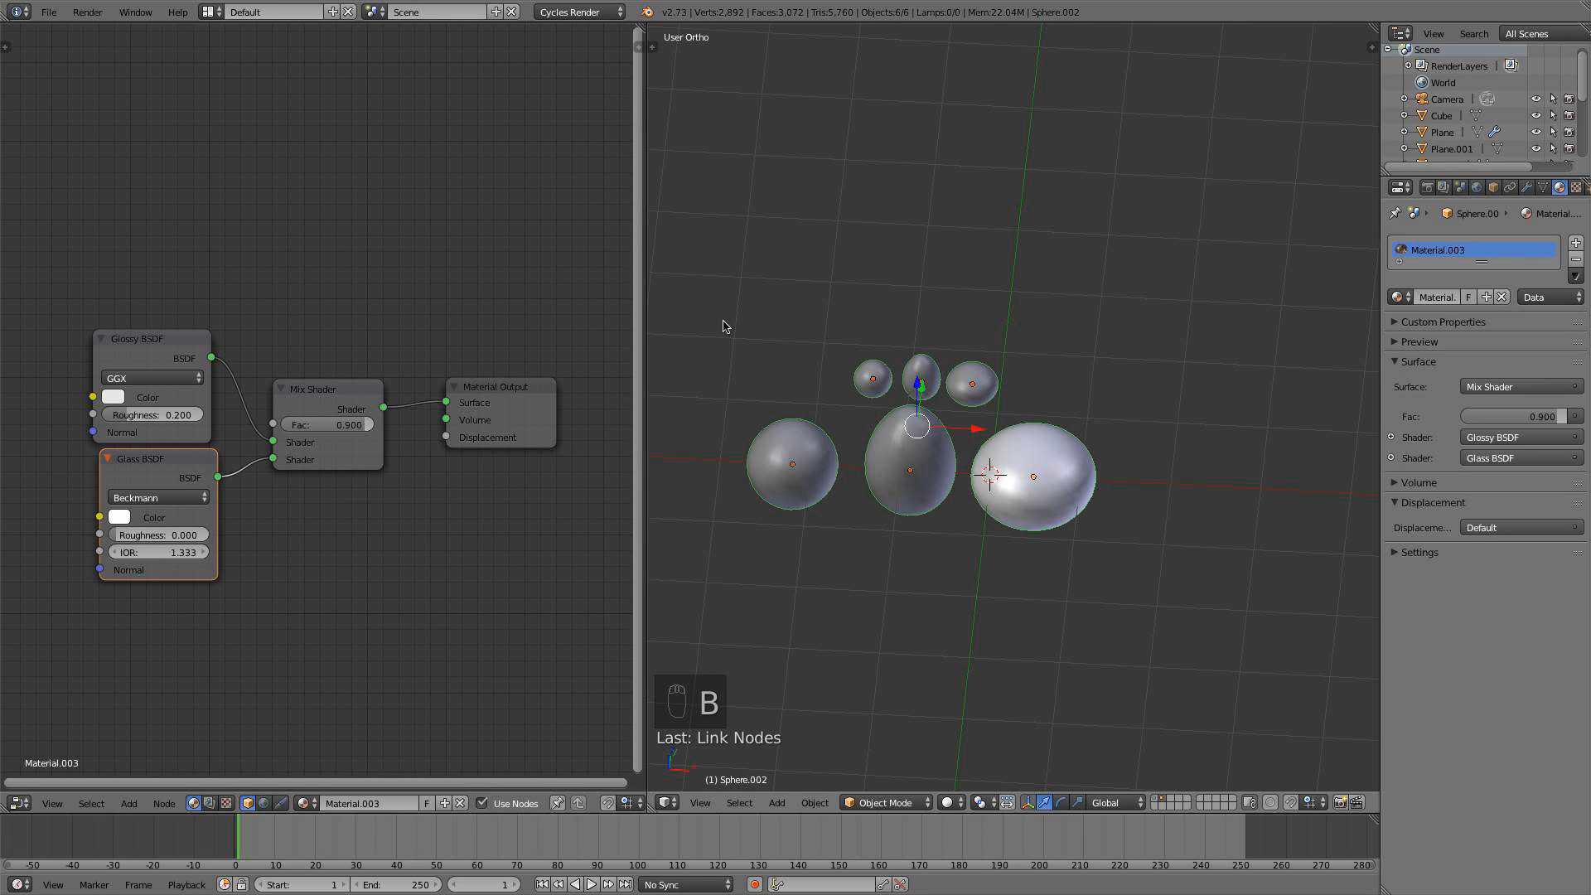
pyautogui.keyDown('shift'); pyautogui.rightClick(1048, 475); pyautogui.keyUp('shift')
pyautogui.keyDown('shift'); pyautogui.rightClick(1048, 475); pyautogui.keyUp('shift')
pyautogui.hotkey('ctrl', 'l')
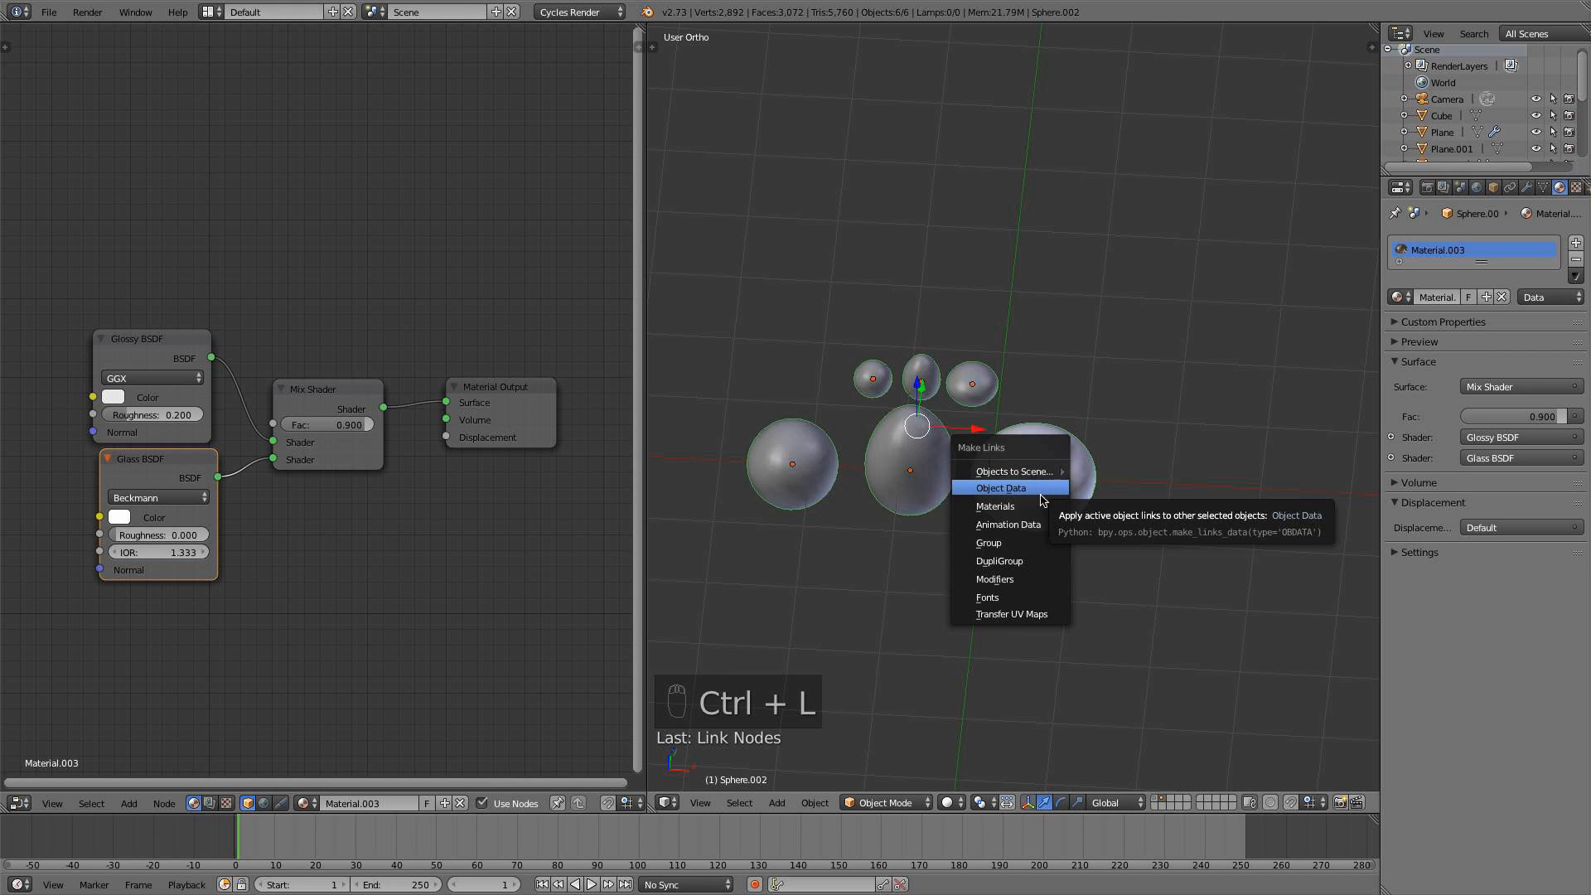
pyautogui.click(1040, 491)
pyautogui.press('a')
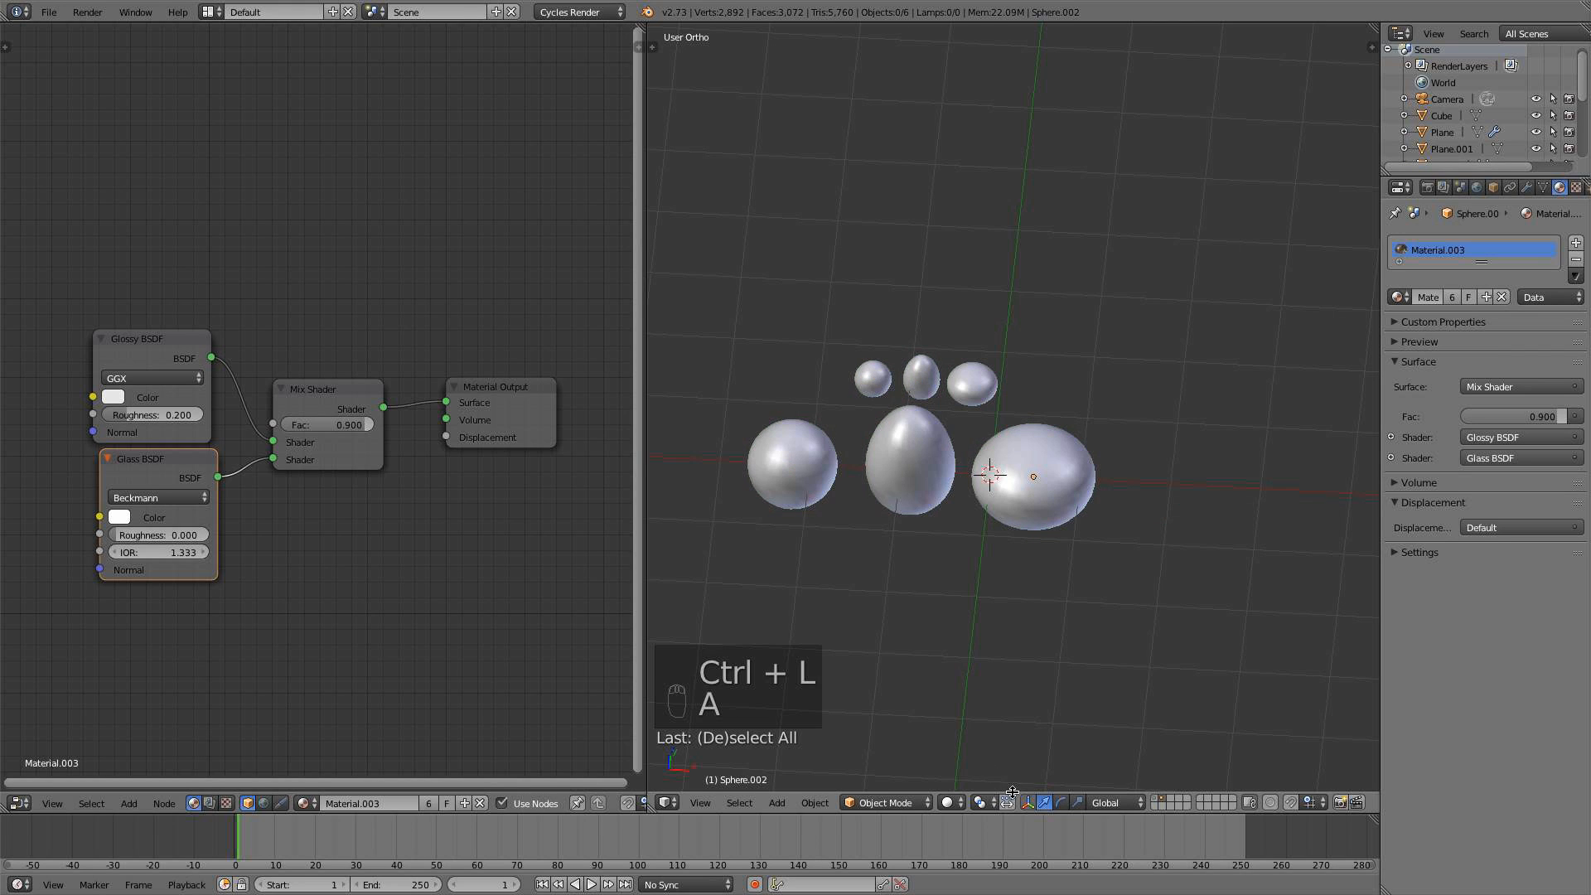
# Check the shared material on all six drops in rendered shading and go back to solid shading
pyautogui.click(962, 803)
pyautogui.click(994, 696)
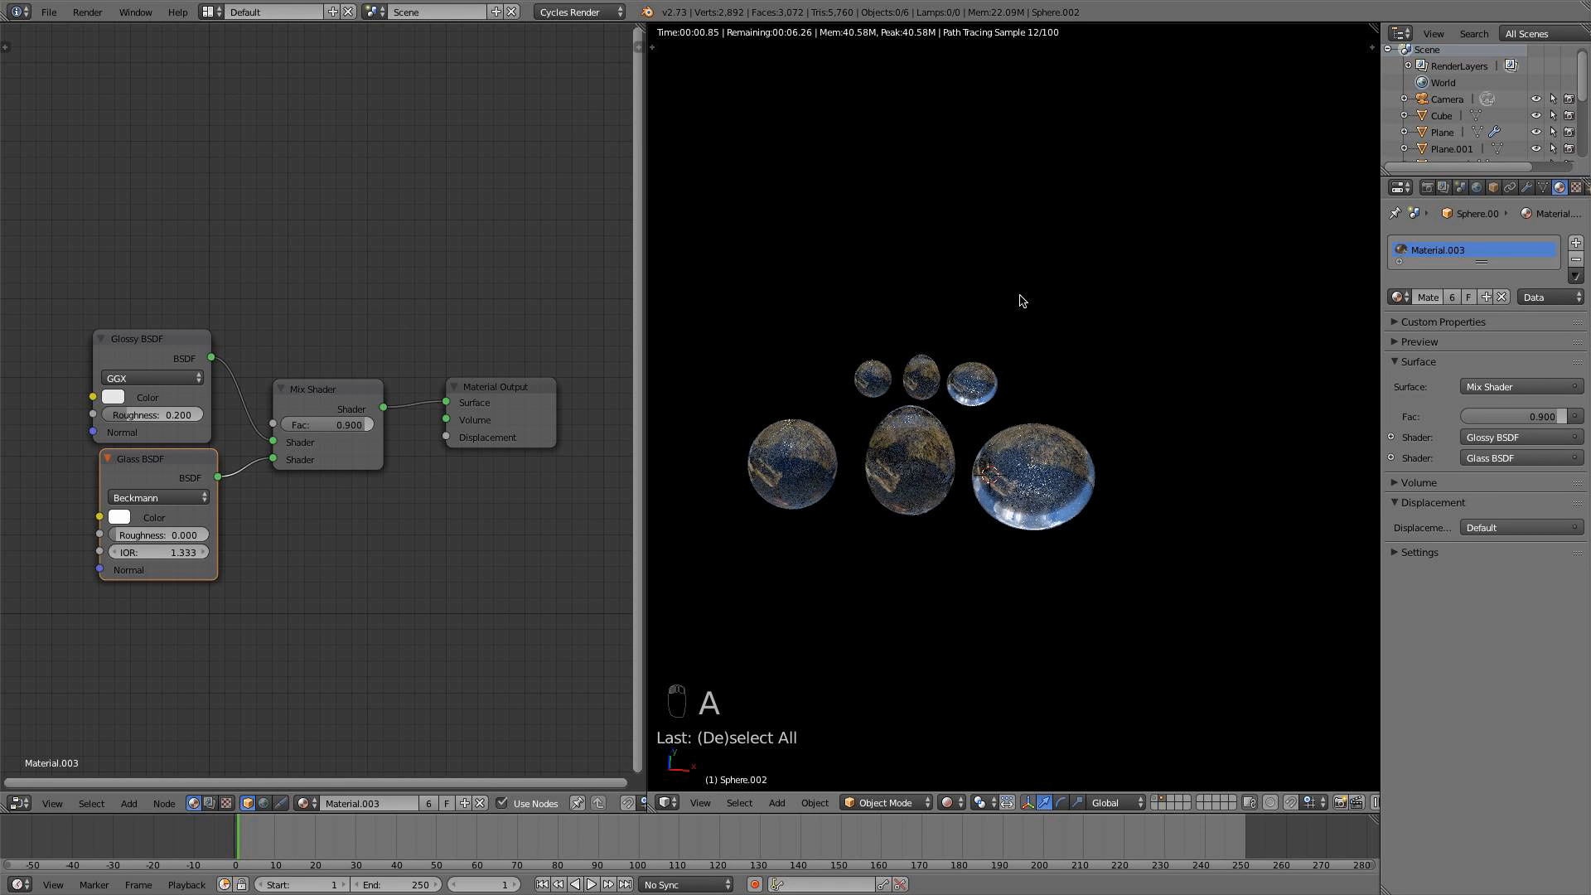
pyautogui.click(961, 803)
pyautogui.click(974, 747)
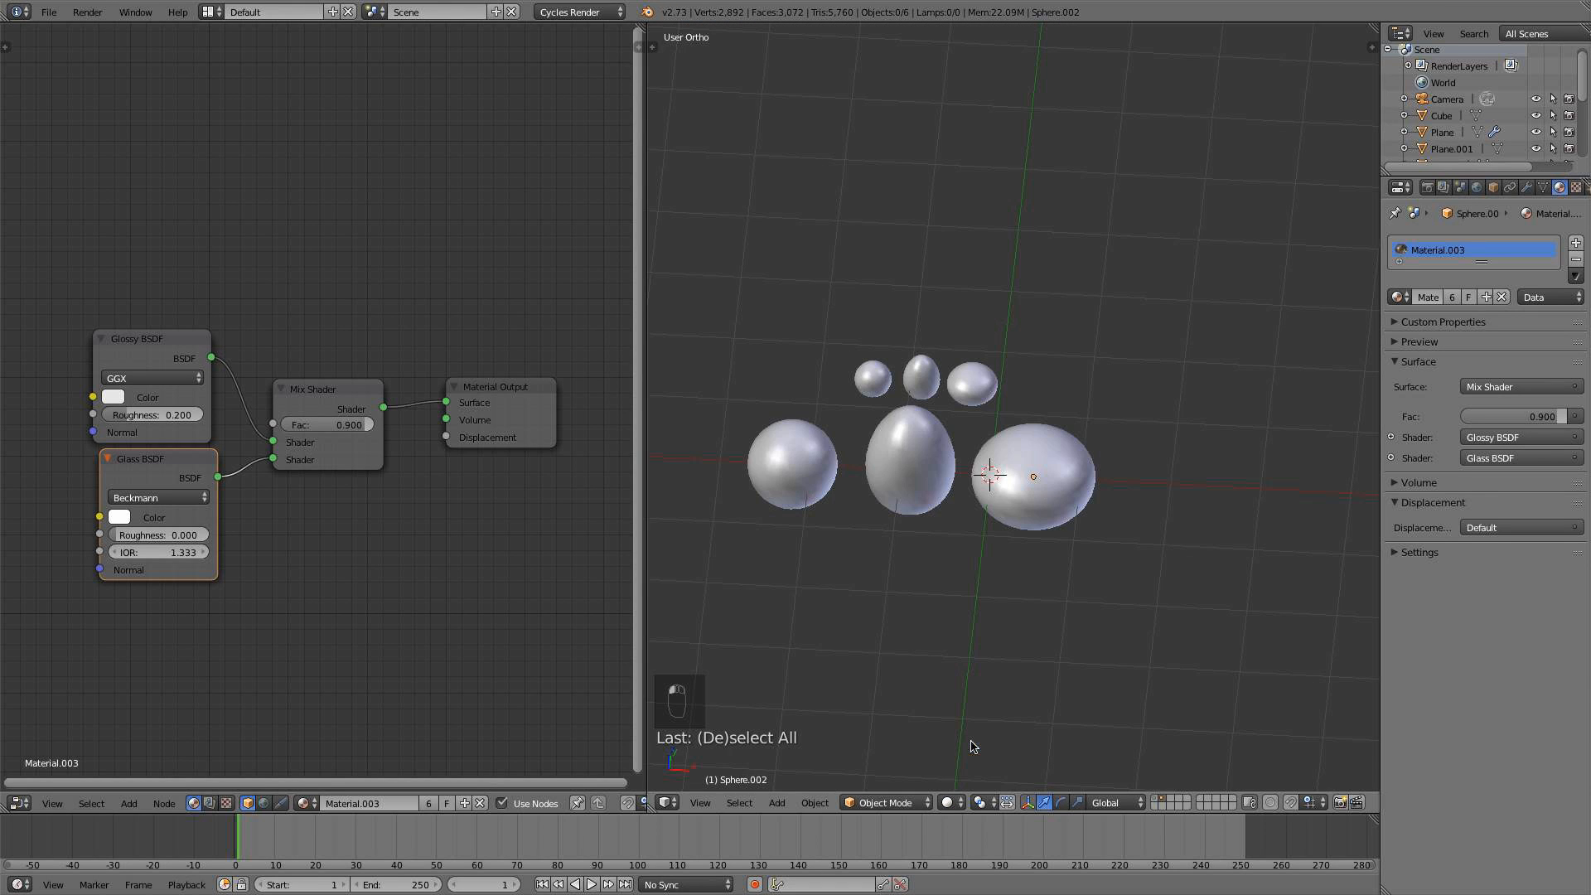
# Show the first layer with the water scene and select the volume cube in front view
pyautogui.click(1157, 802)
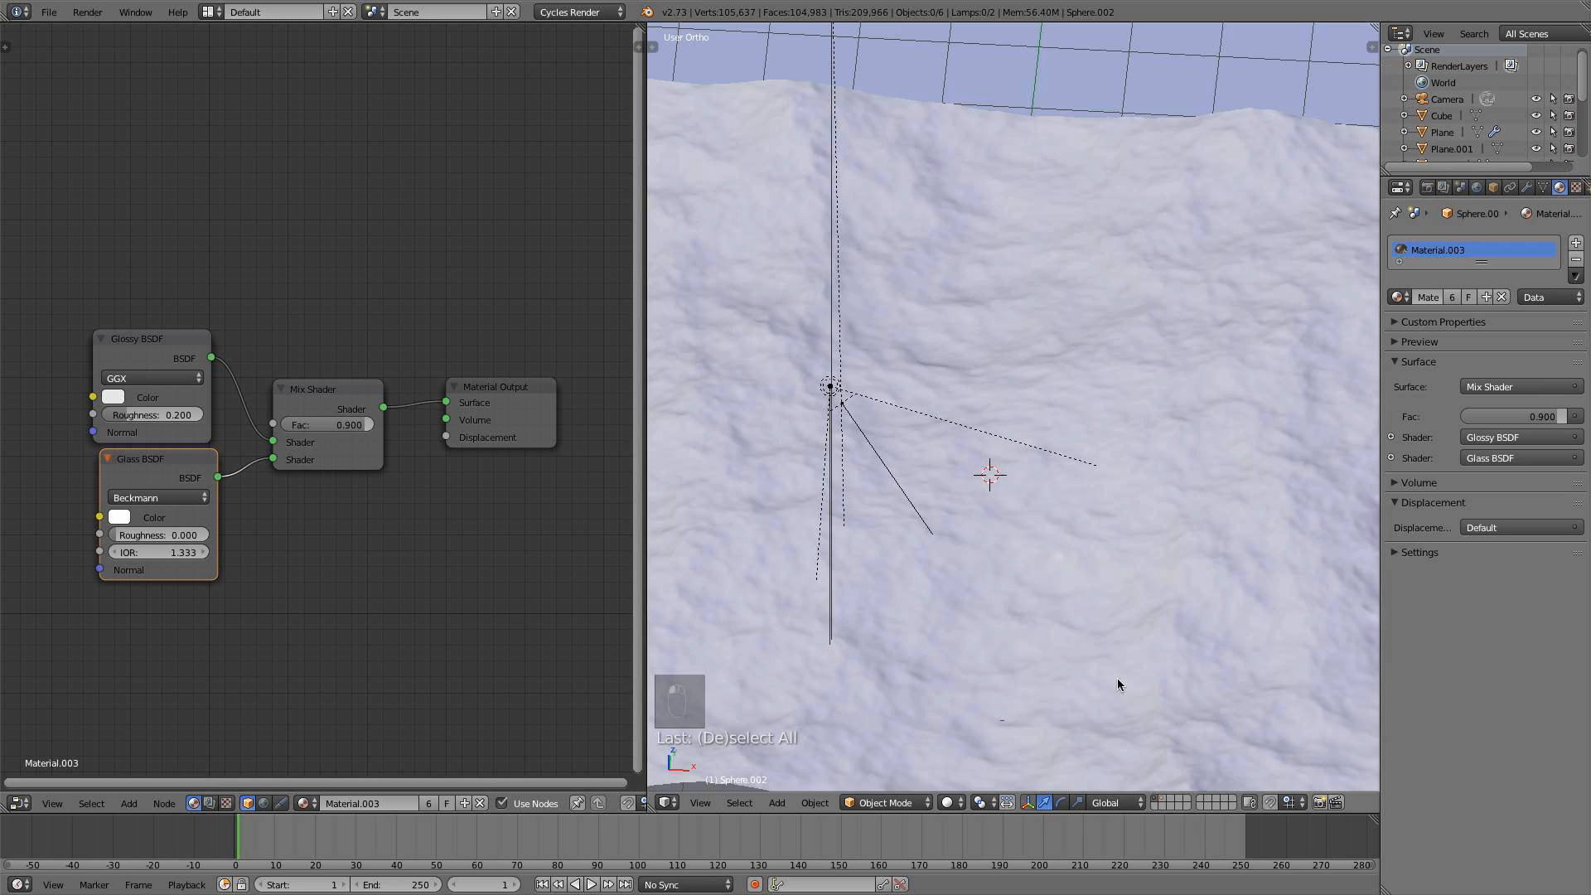
pyautogui.scroll(-6, 1104, 651)
pyautogui.moveTo(1082, 580); pyautogui.dragTo(1076, 545, button='middle')
pyautogui.rightClick(1070, 578)
pyautogui.press('KP_1')
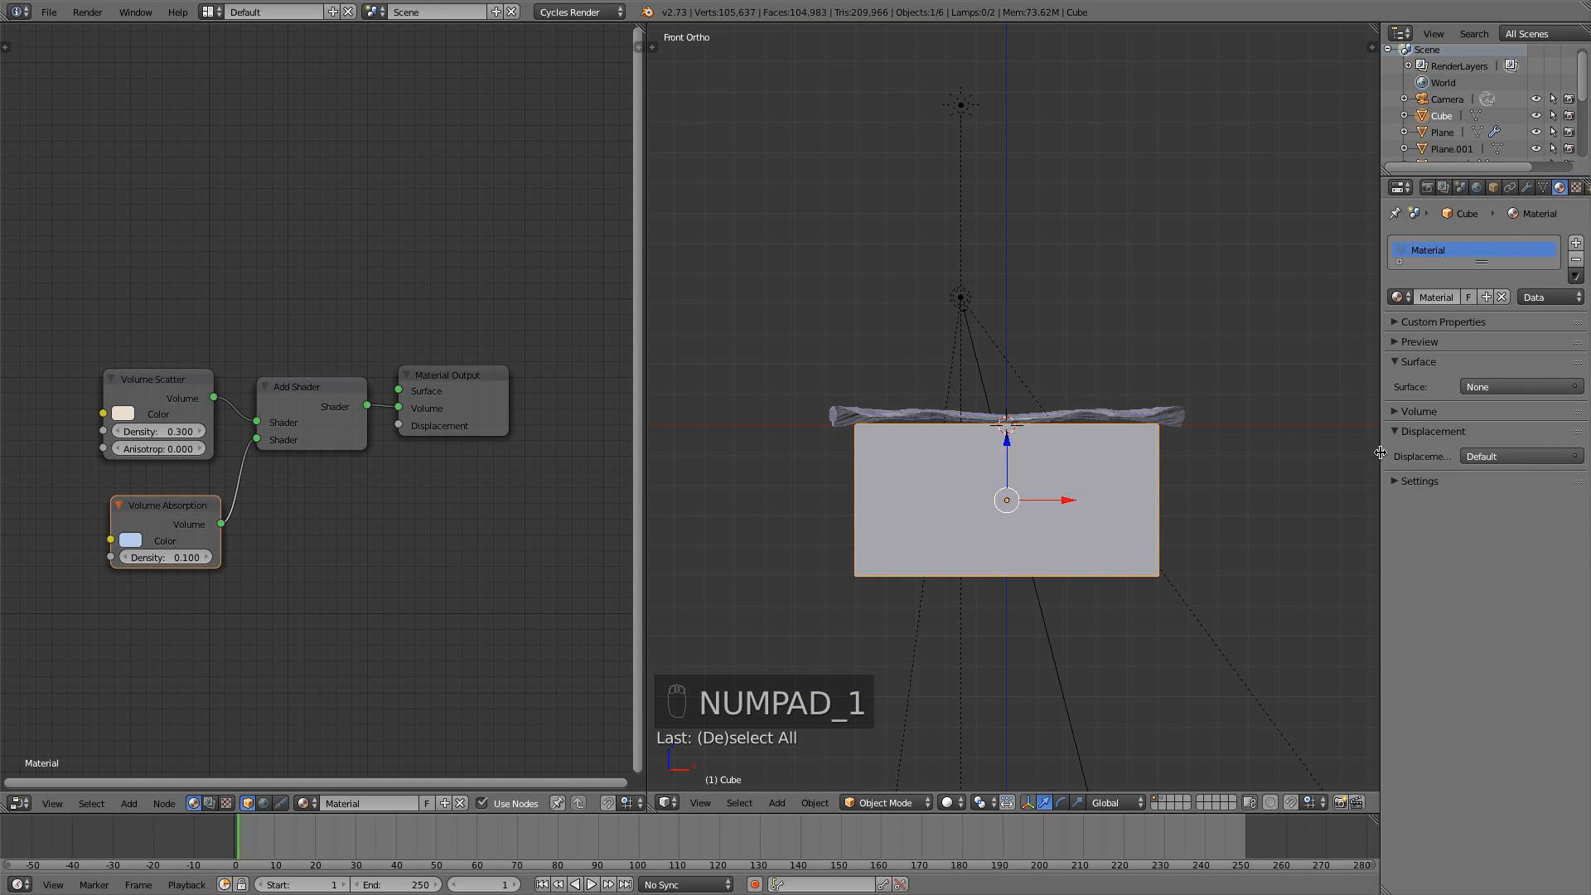
# Widen the properties editor, shrink the node editor to enlarge the 3D view, and centre the cube
pyautogui.moveTo(1373, 462); pyautogui.dragTo(1225, 482)
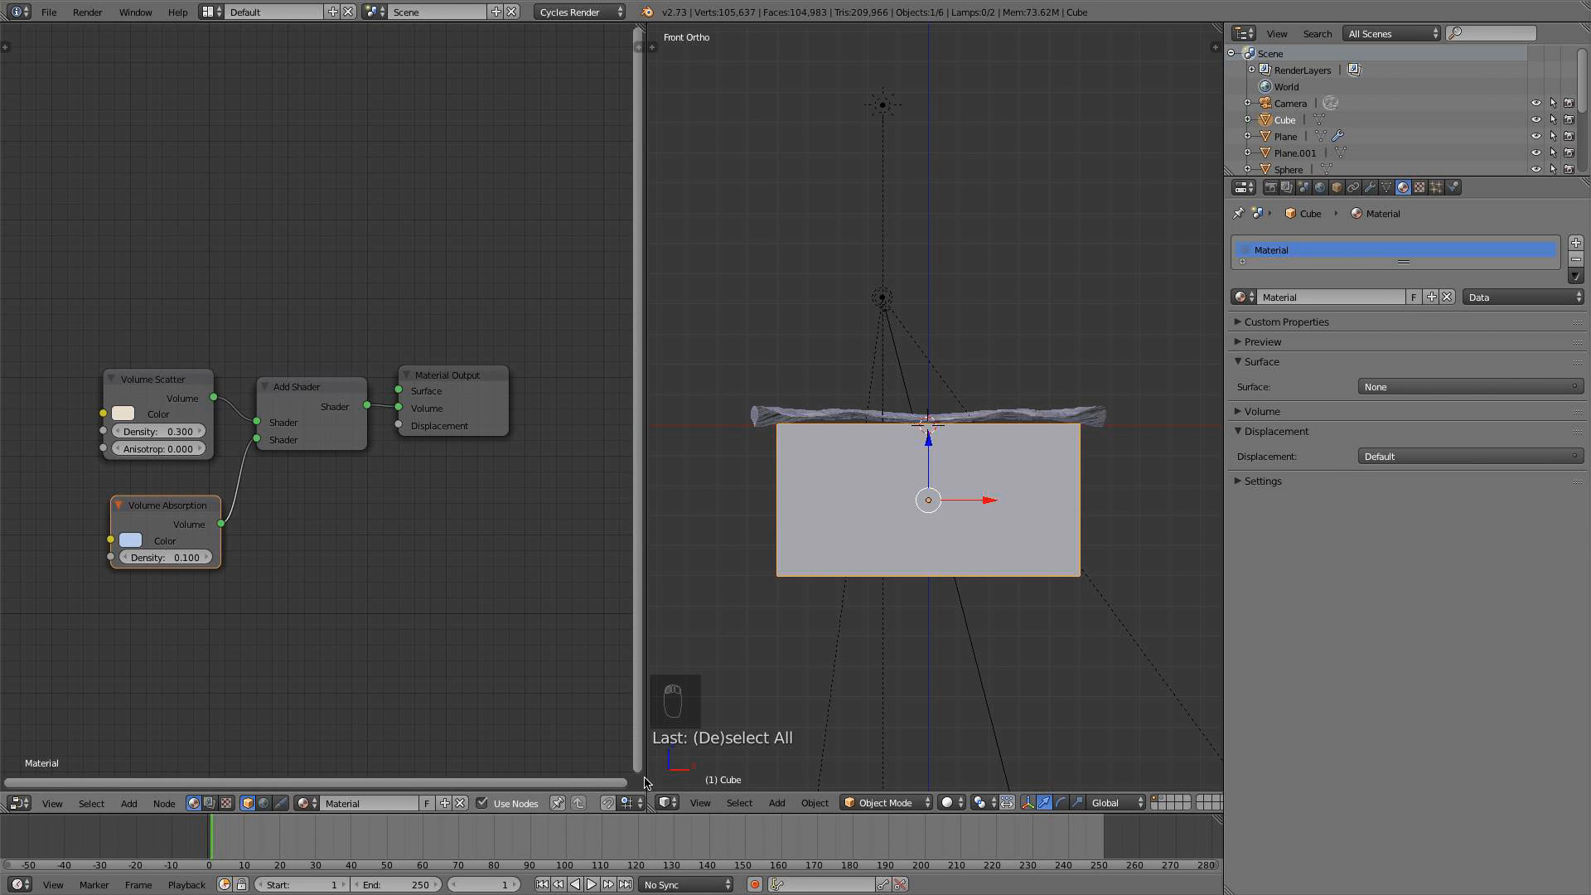
pyautogui.moveTo(646, 782); pyautogui.dragTo(240, 766)
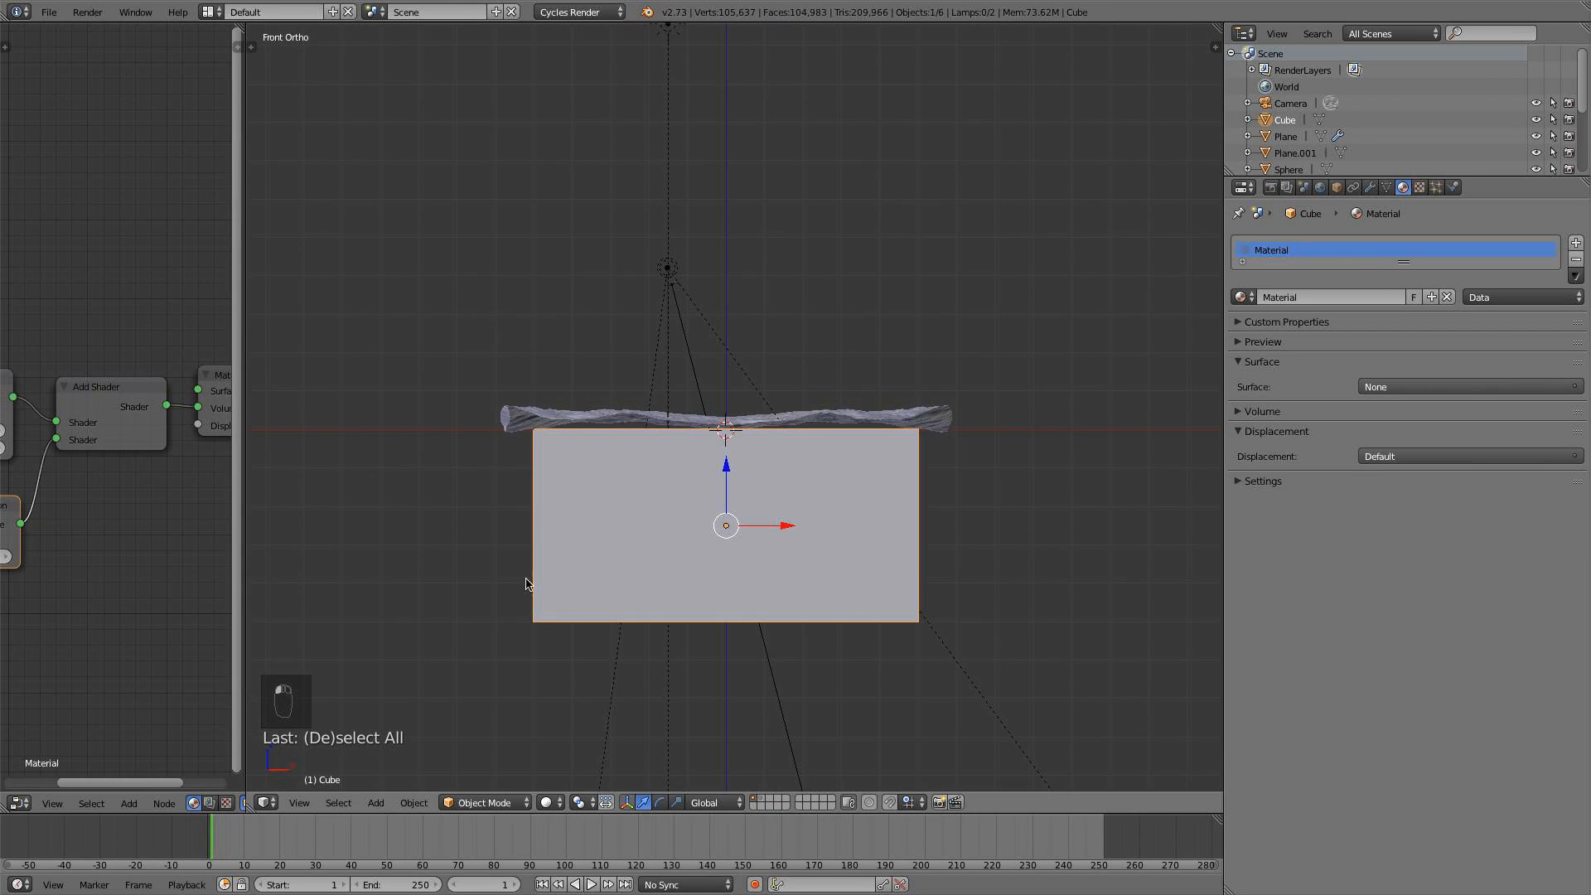
pyautogui.keyDown('shift'); pyautogui.moveTo(690, 515); pyautogui.dragTo(677, 463, button='middle'); pyautogui.keyUp('shift')
pyautogui.scroll(1, 668, 392)
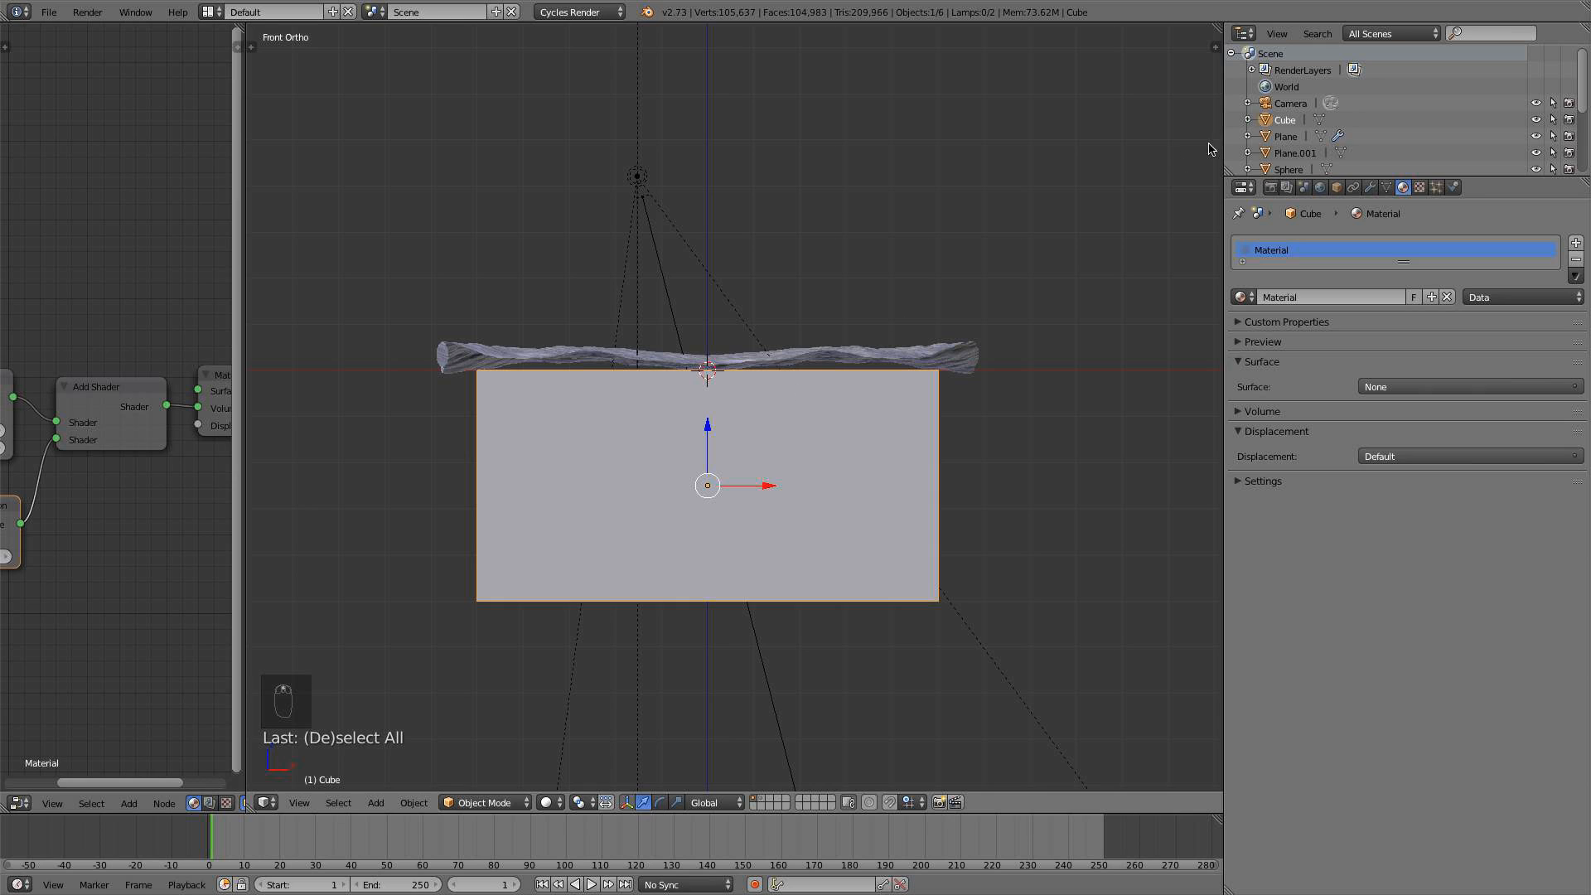
# Add a particle system to the cube, set its type to Hair and enable the Advanced options
pyautogui.click(1437, 187)
pyautogui.click(1414, 284)
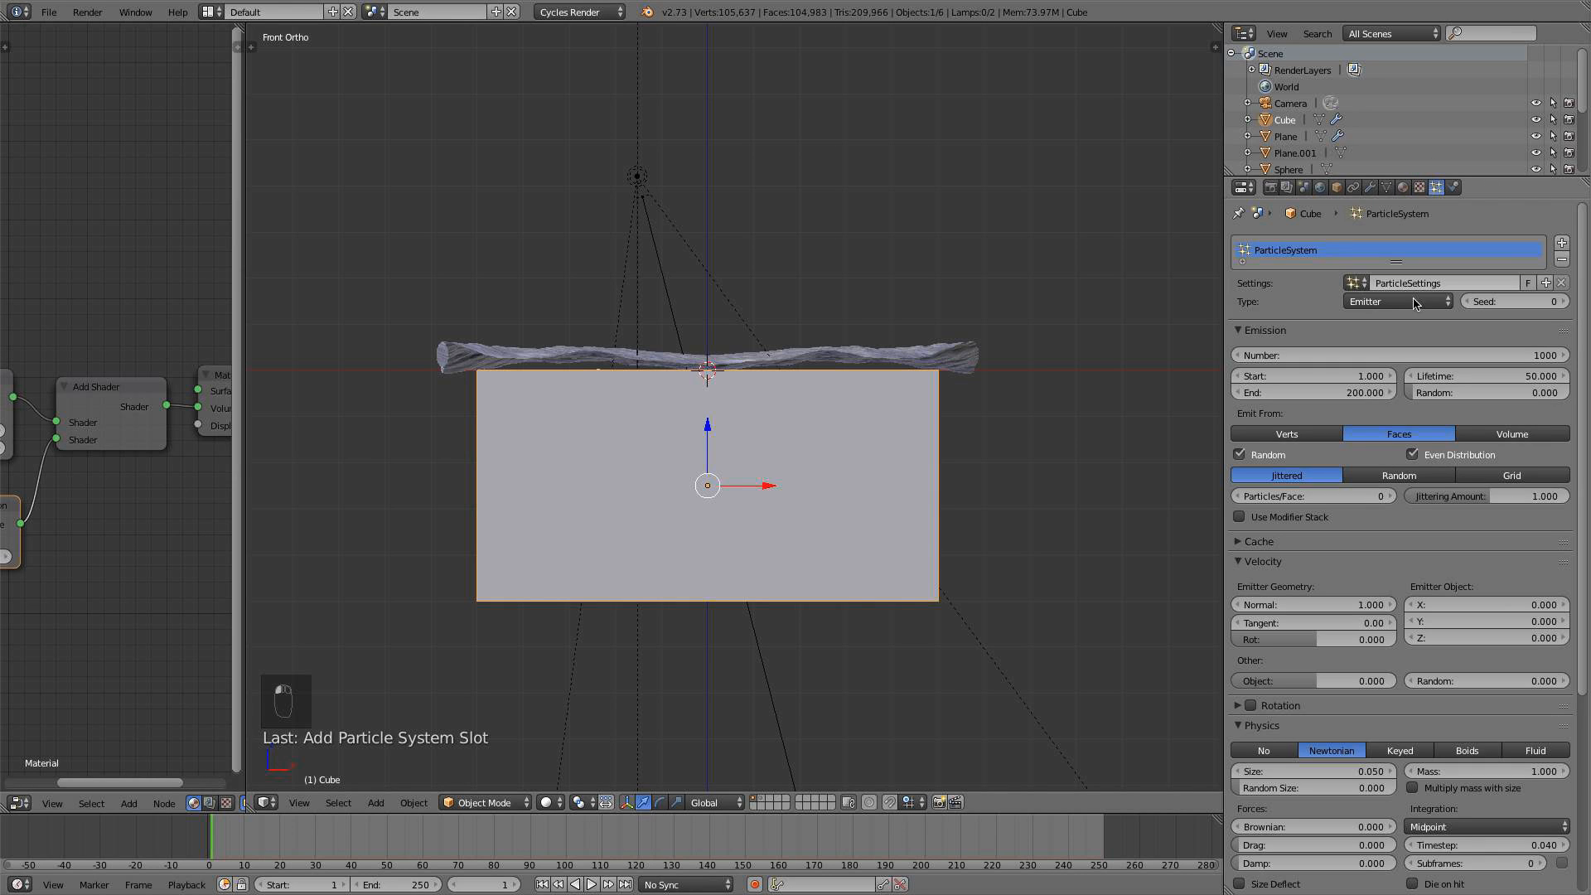
pyautogui.click(1394, 302)
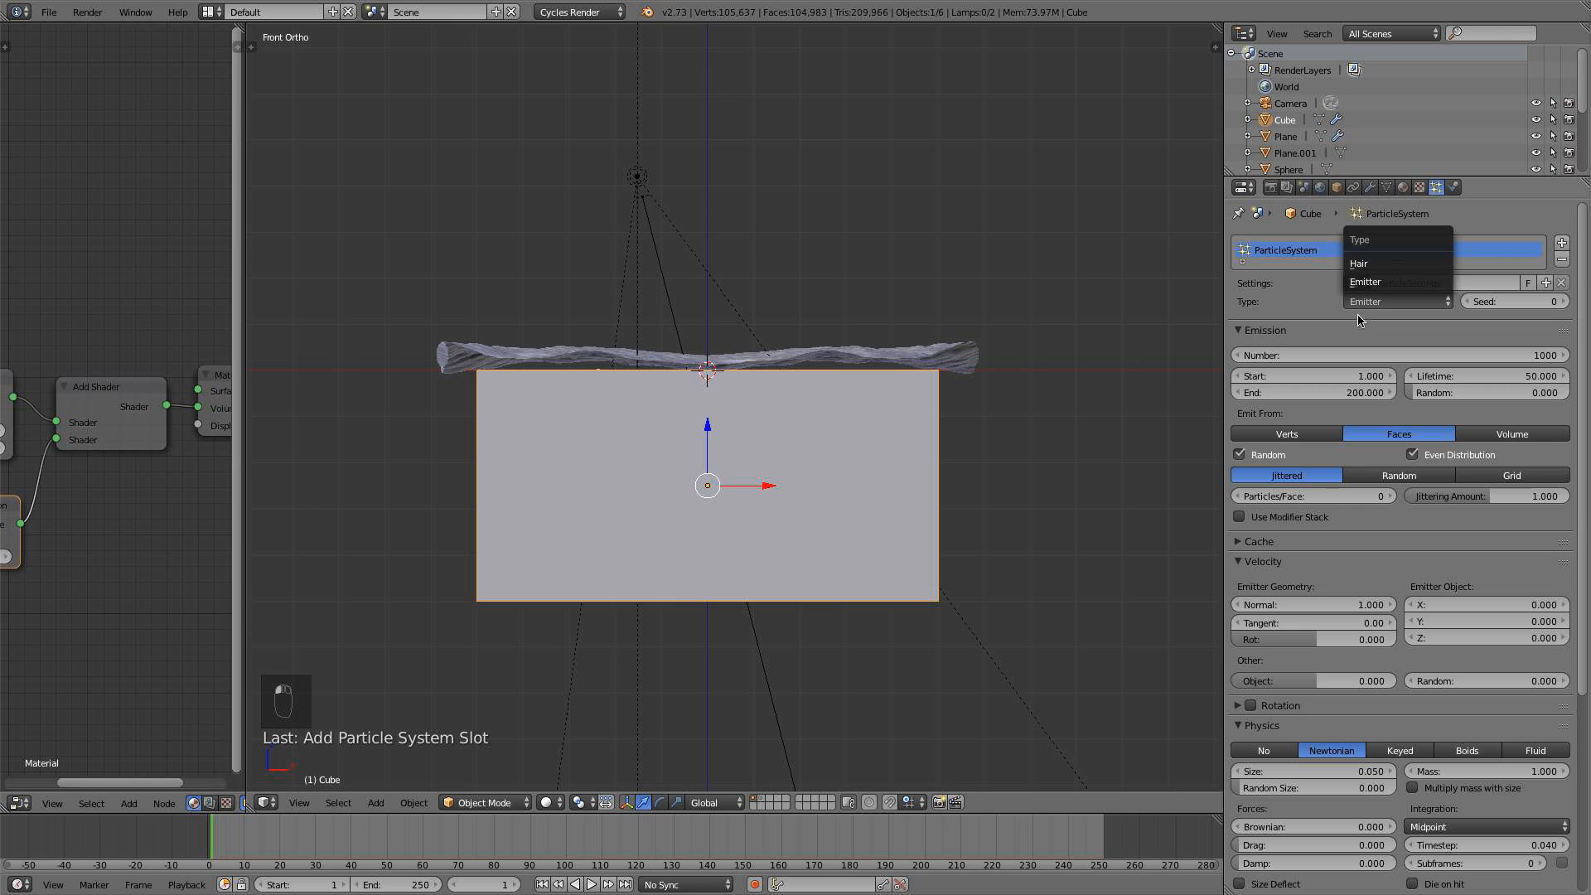
pyautogui.click(1369, 265)
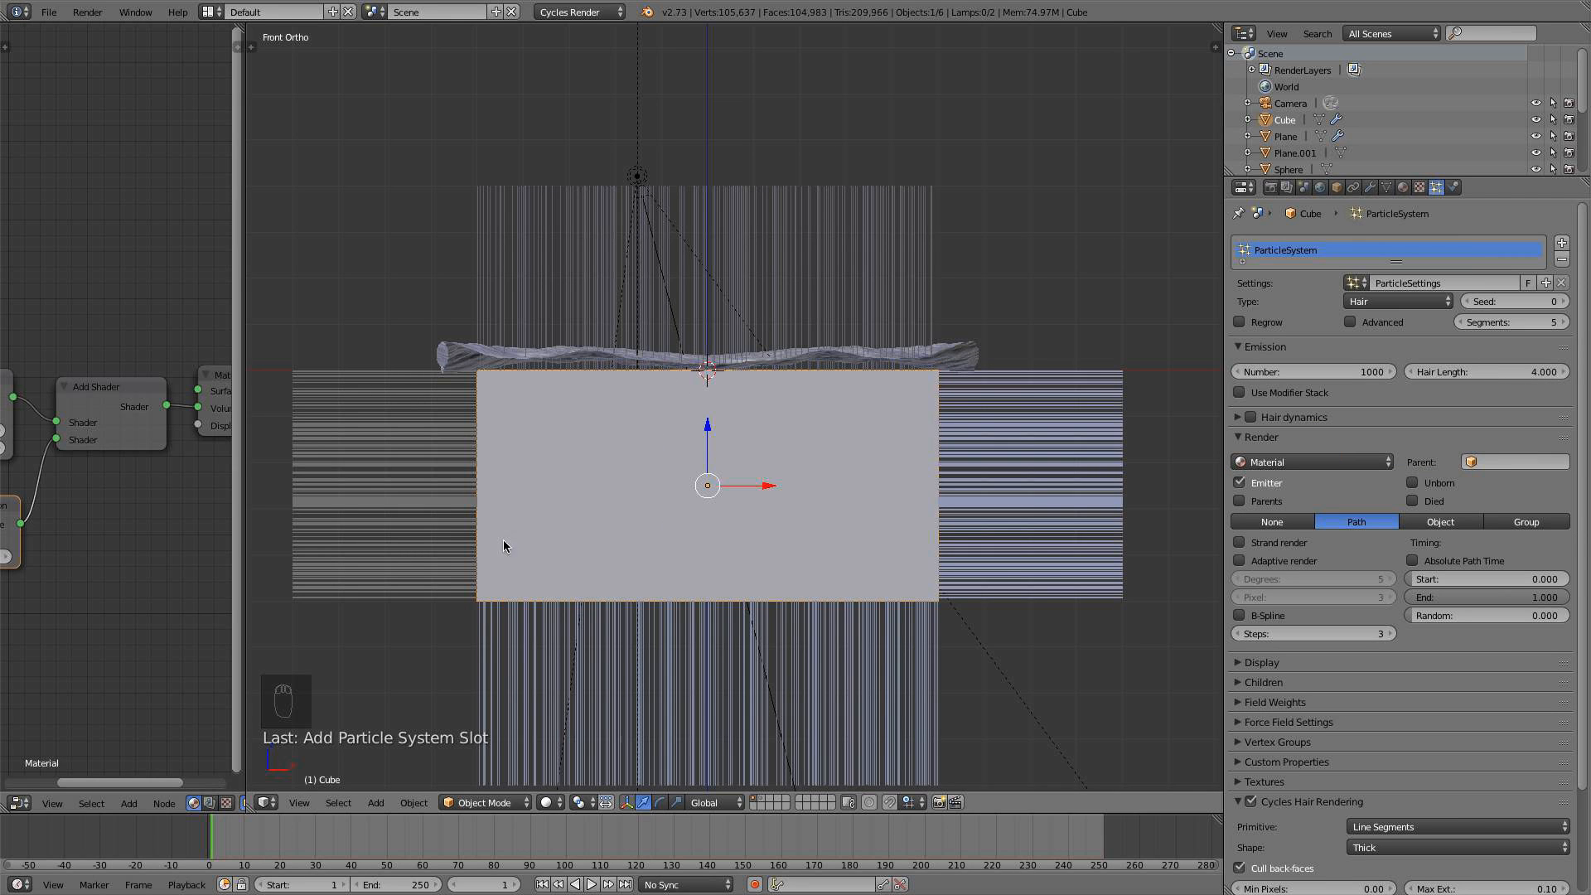
pyautogui.click(1358, 322)
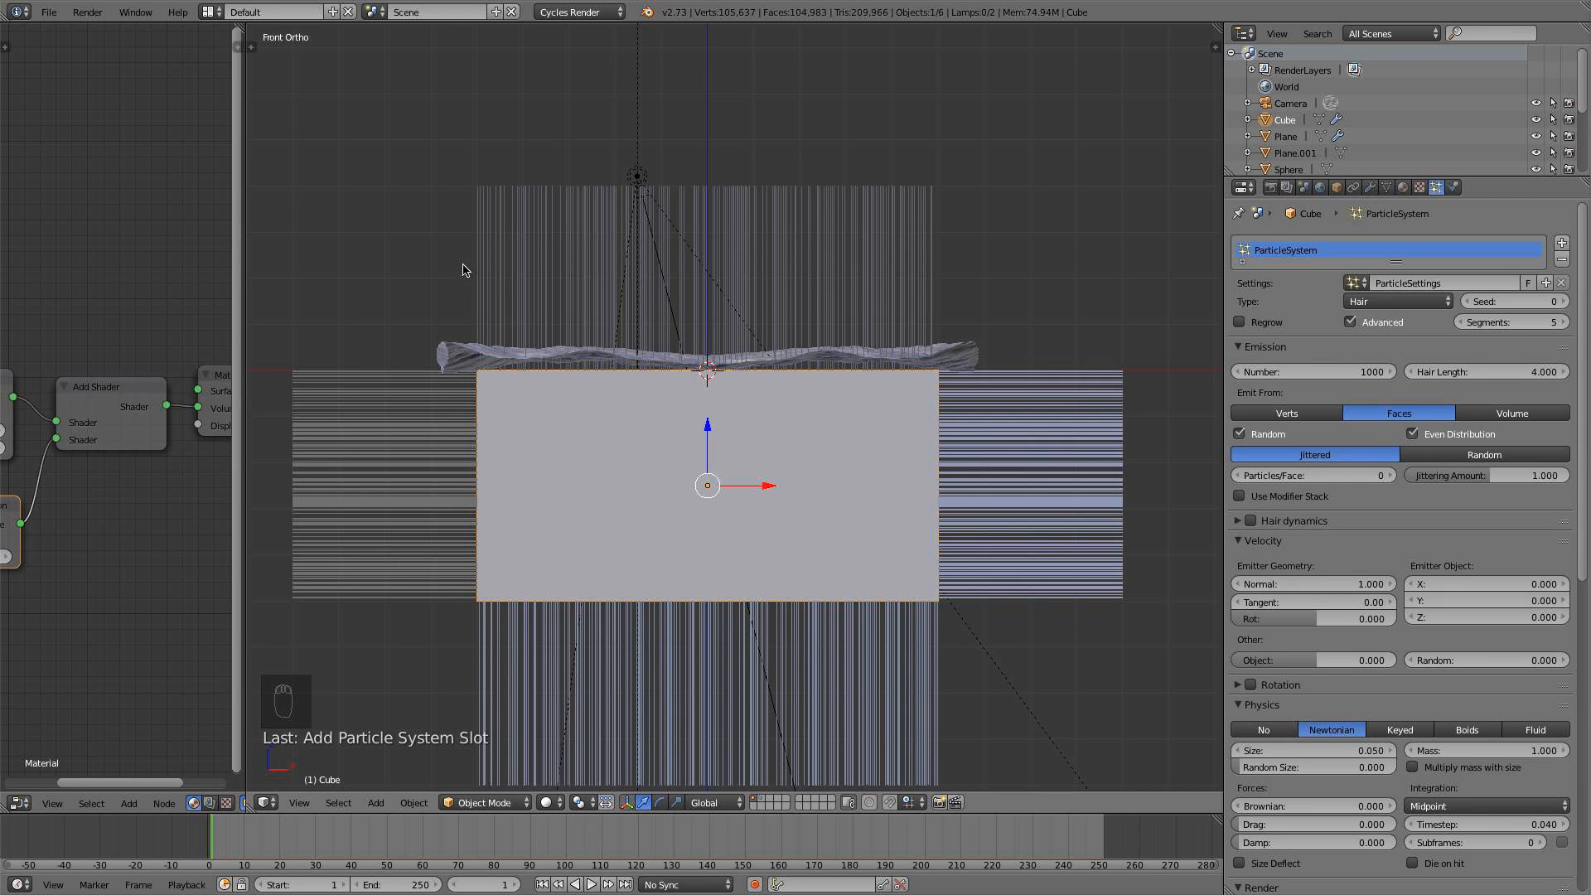
# In wireframe shading, set the cube's particles to emit from Volume and their number to 90
pyautogui.press('z')
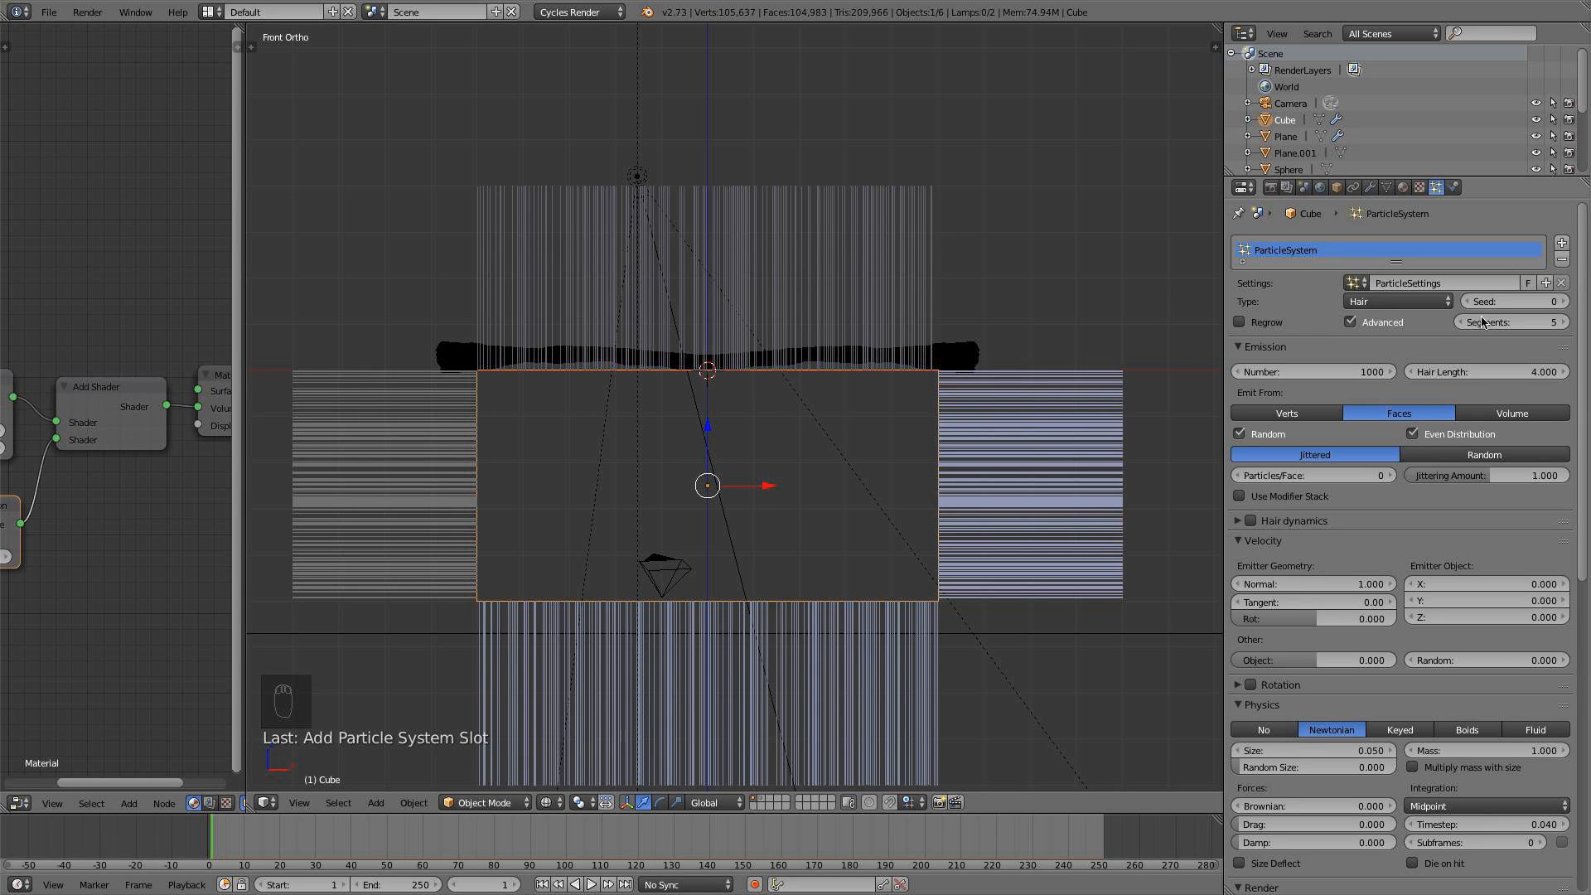
pyautogui.click(1547, 413)
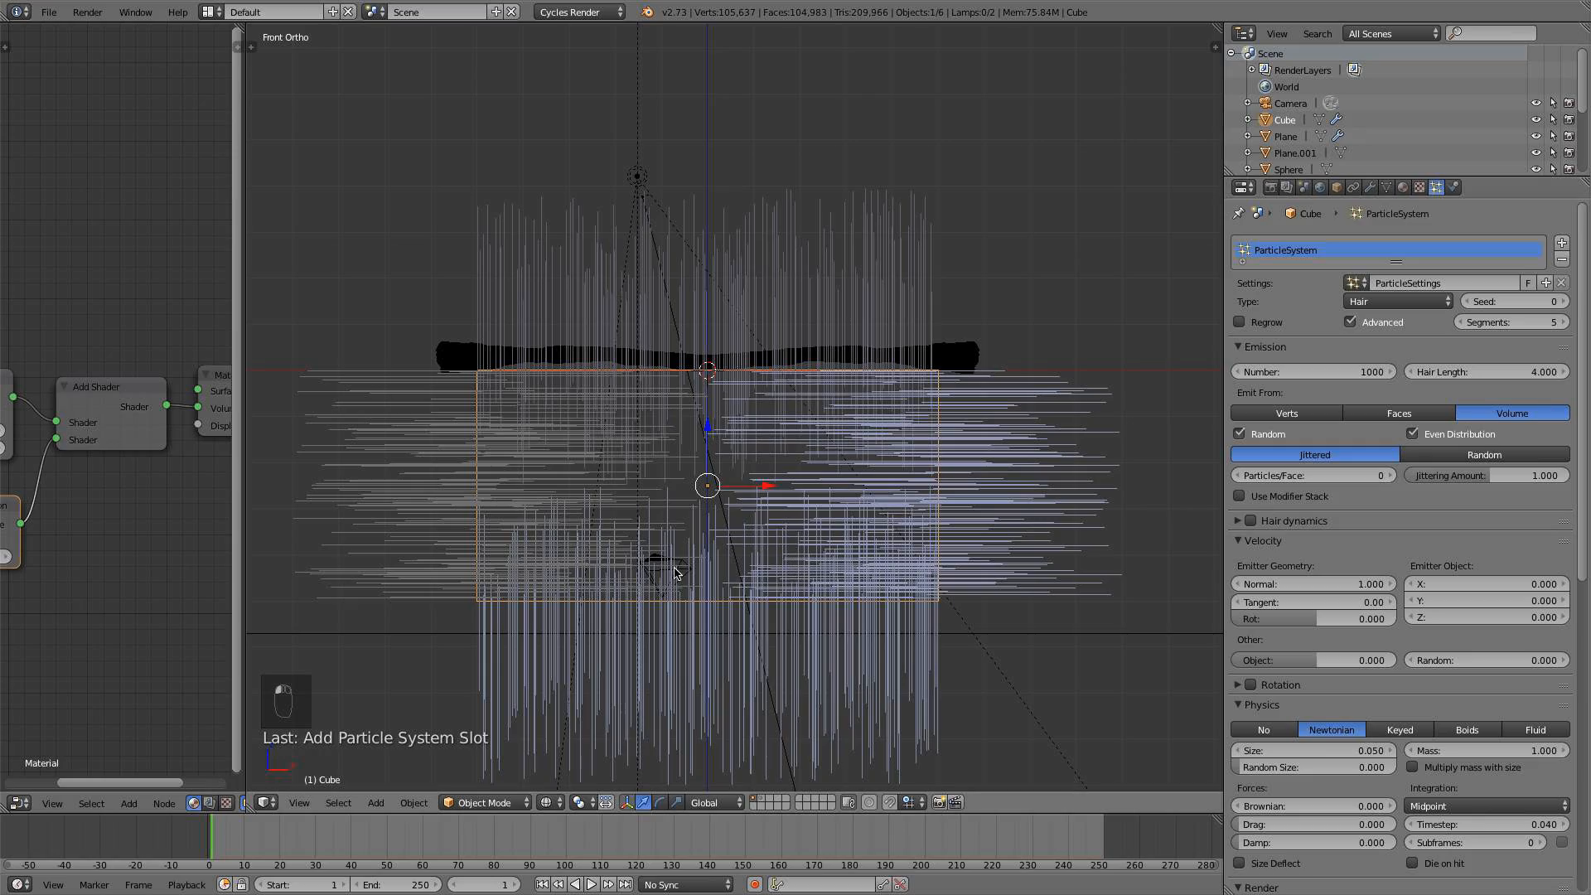
pyautogui.moveTo(611, 527); pyautogui.dragTo(771, 495, button='middle')
pyautogui.press('KP_3')
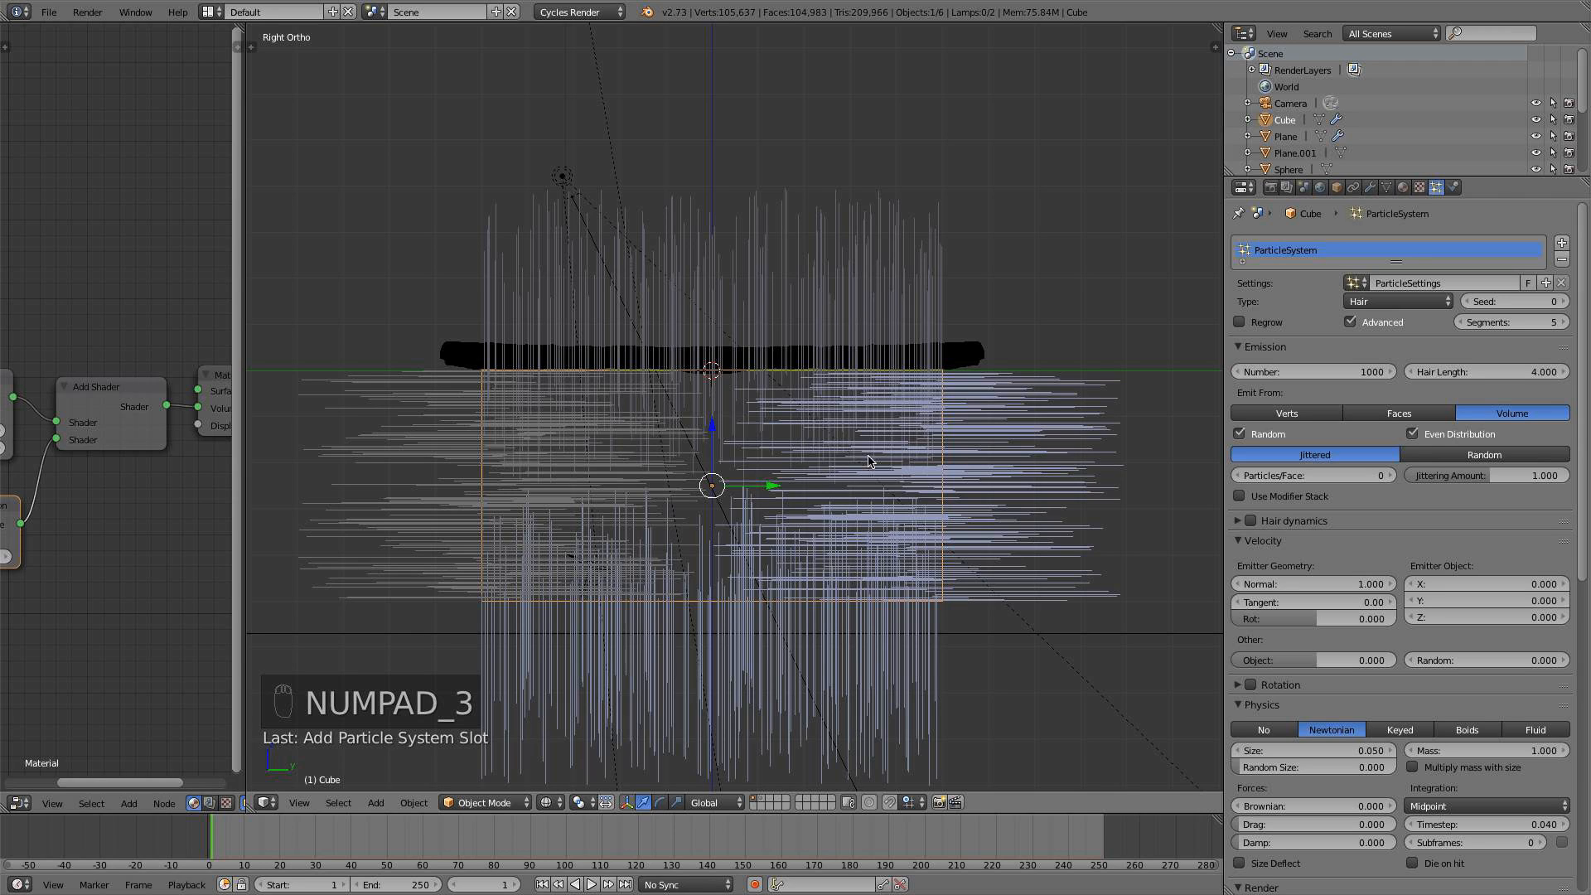
pyautogui.click(1330, 373)
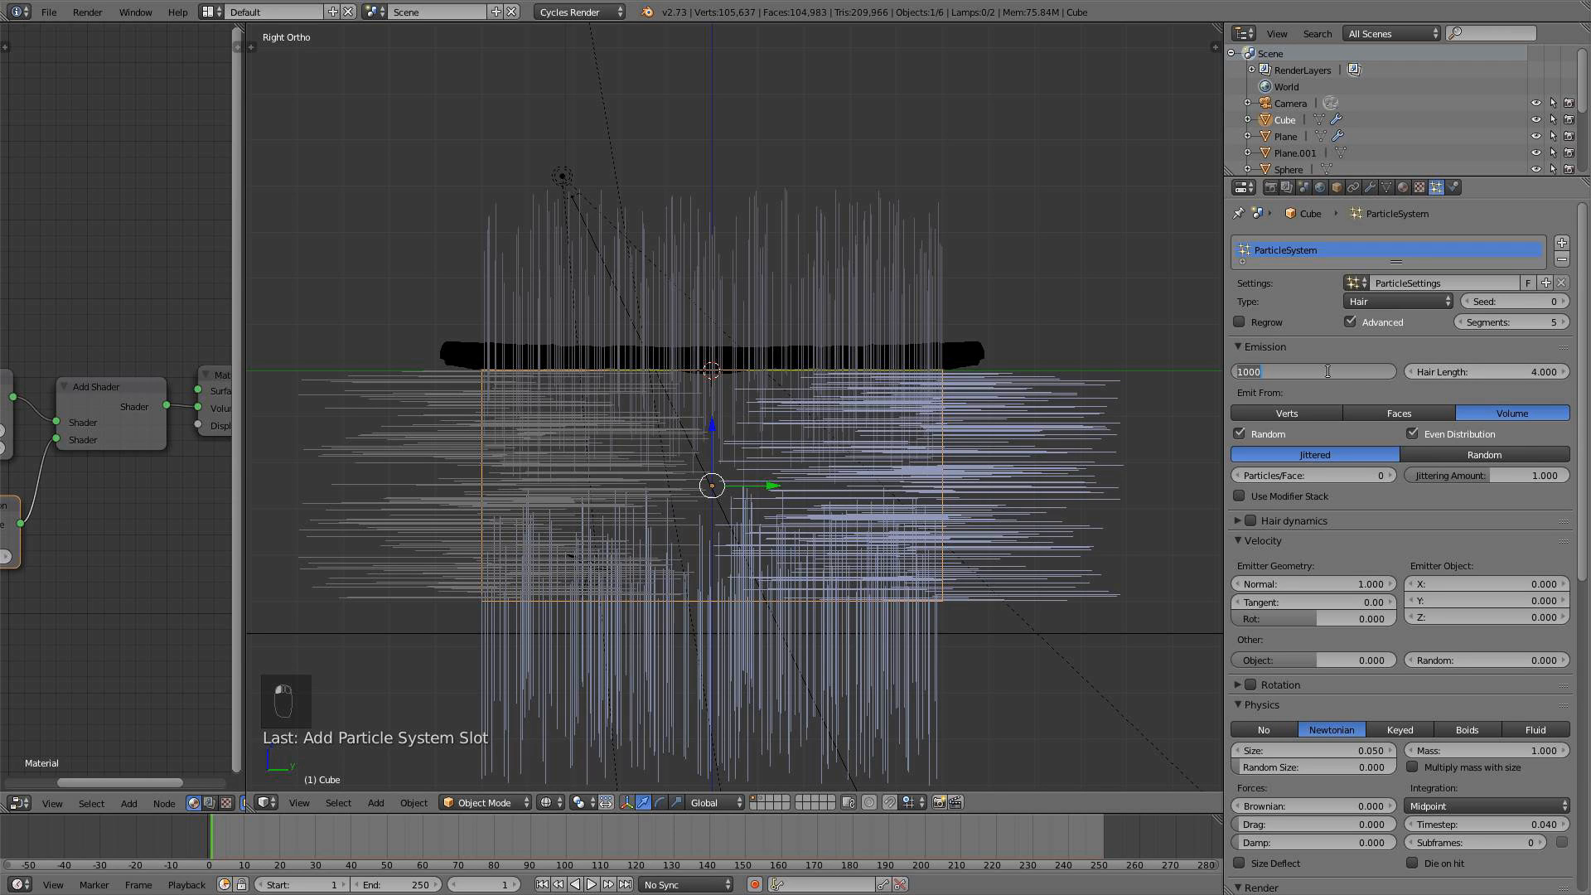
pyautogui.write('90')
pyautogui.press('Return')
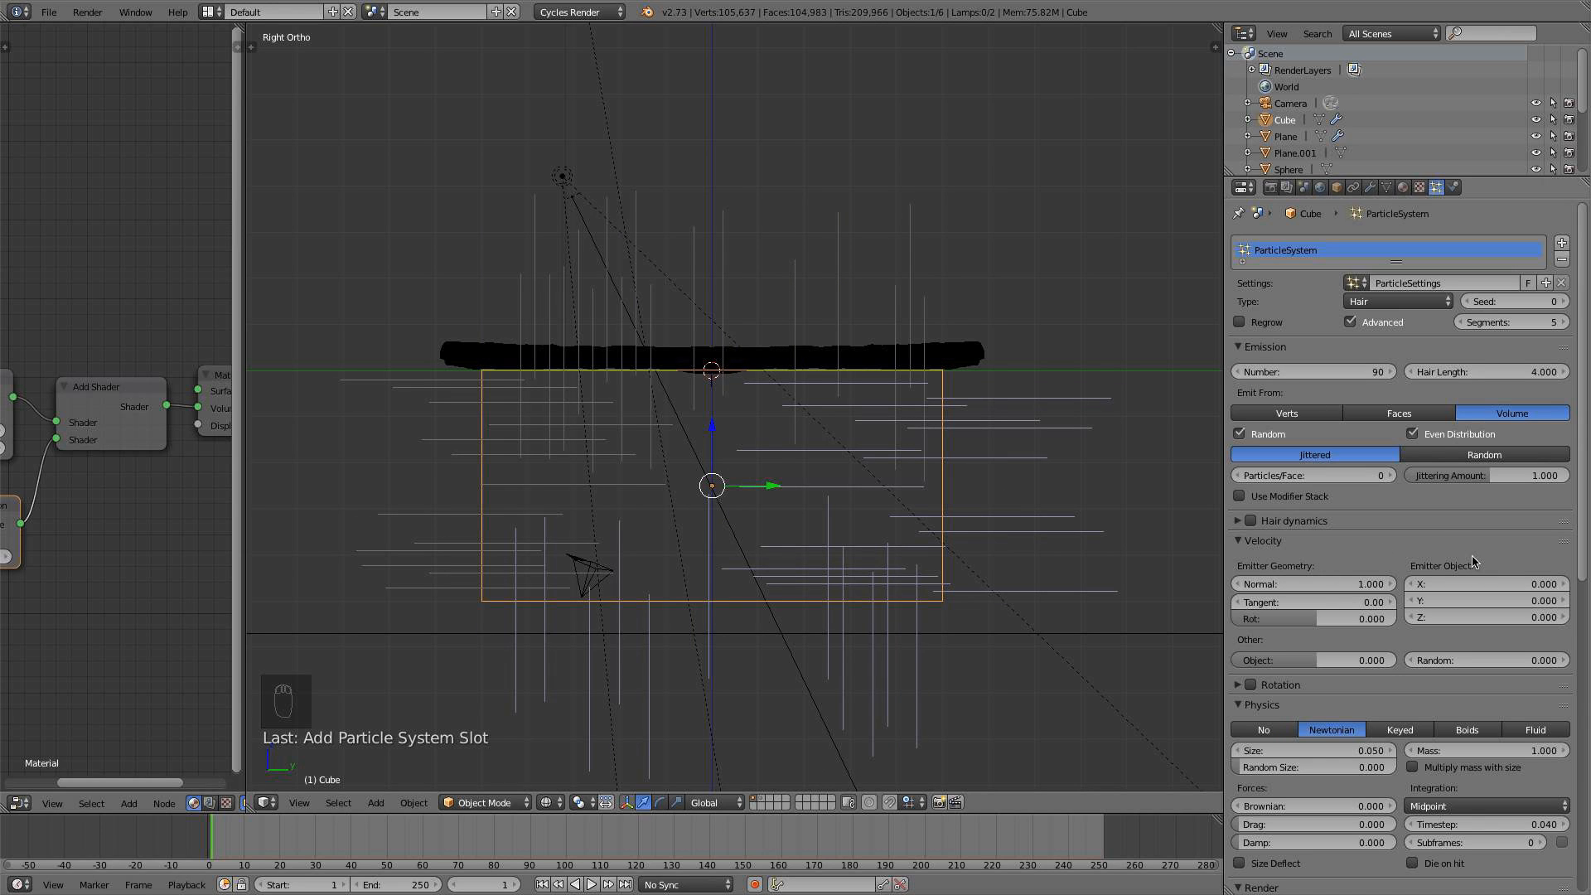
# Render the cube's particles as Group instances and choose drops as the dupli group
pyautogui.scroll(-3, 1473, 546)
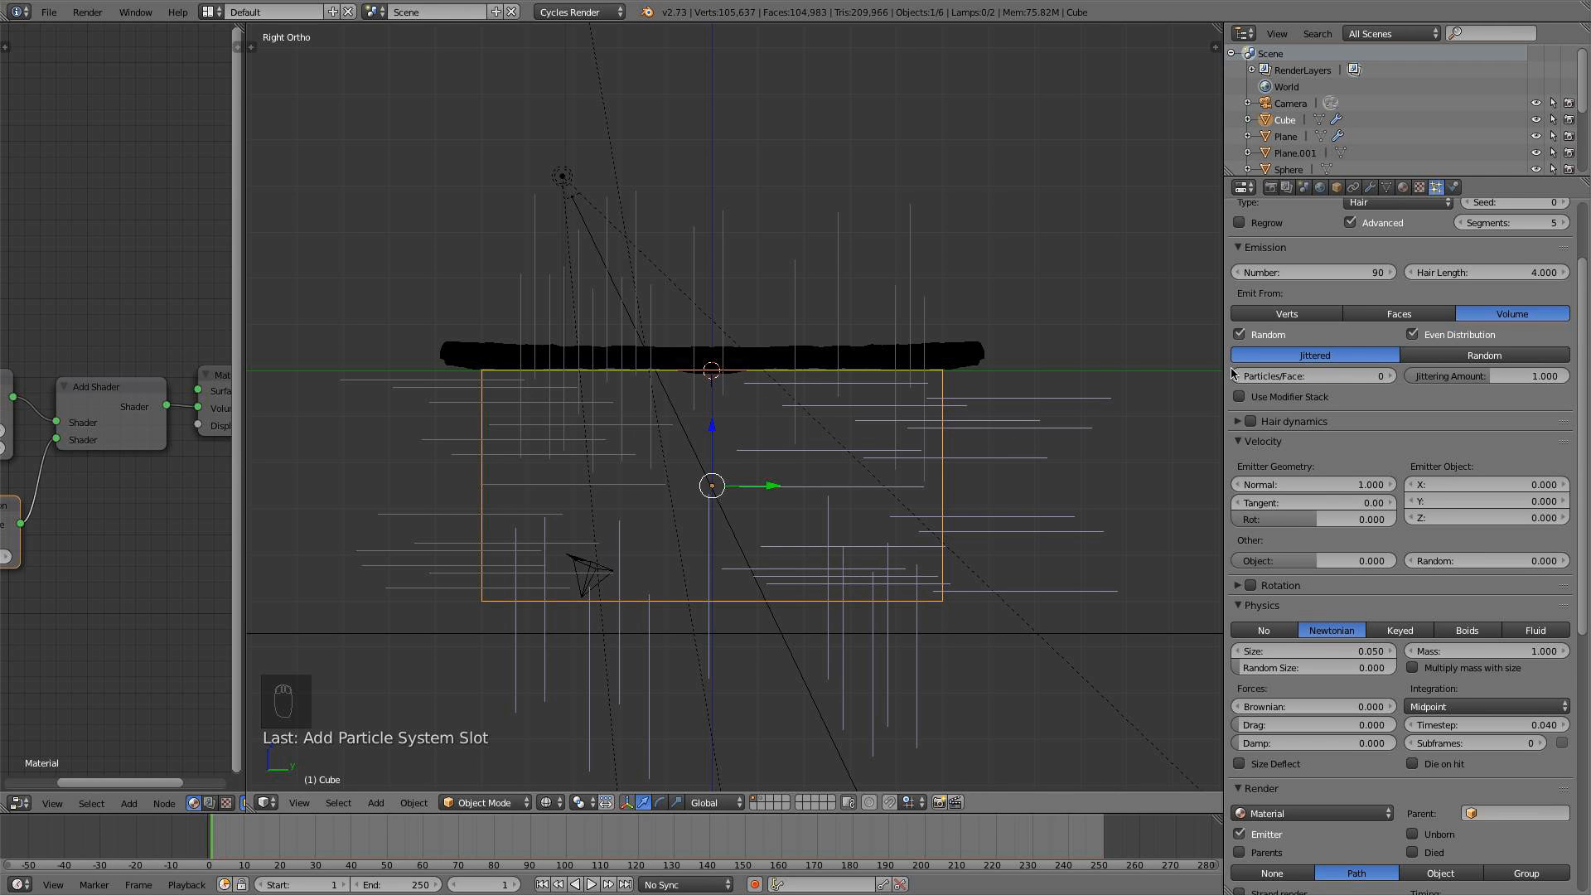
pyautogui.scroll(-2, 1476, 498)
pyautogui.click(1528, 806)
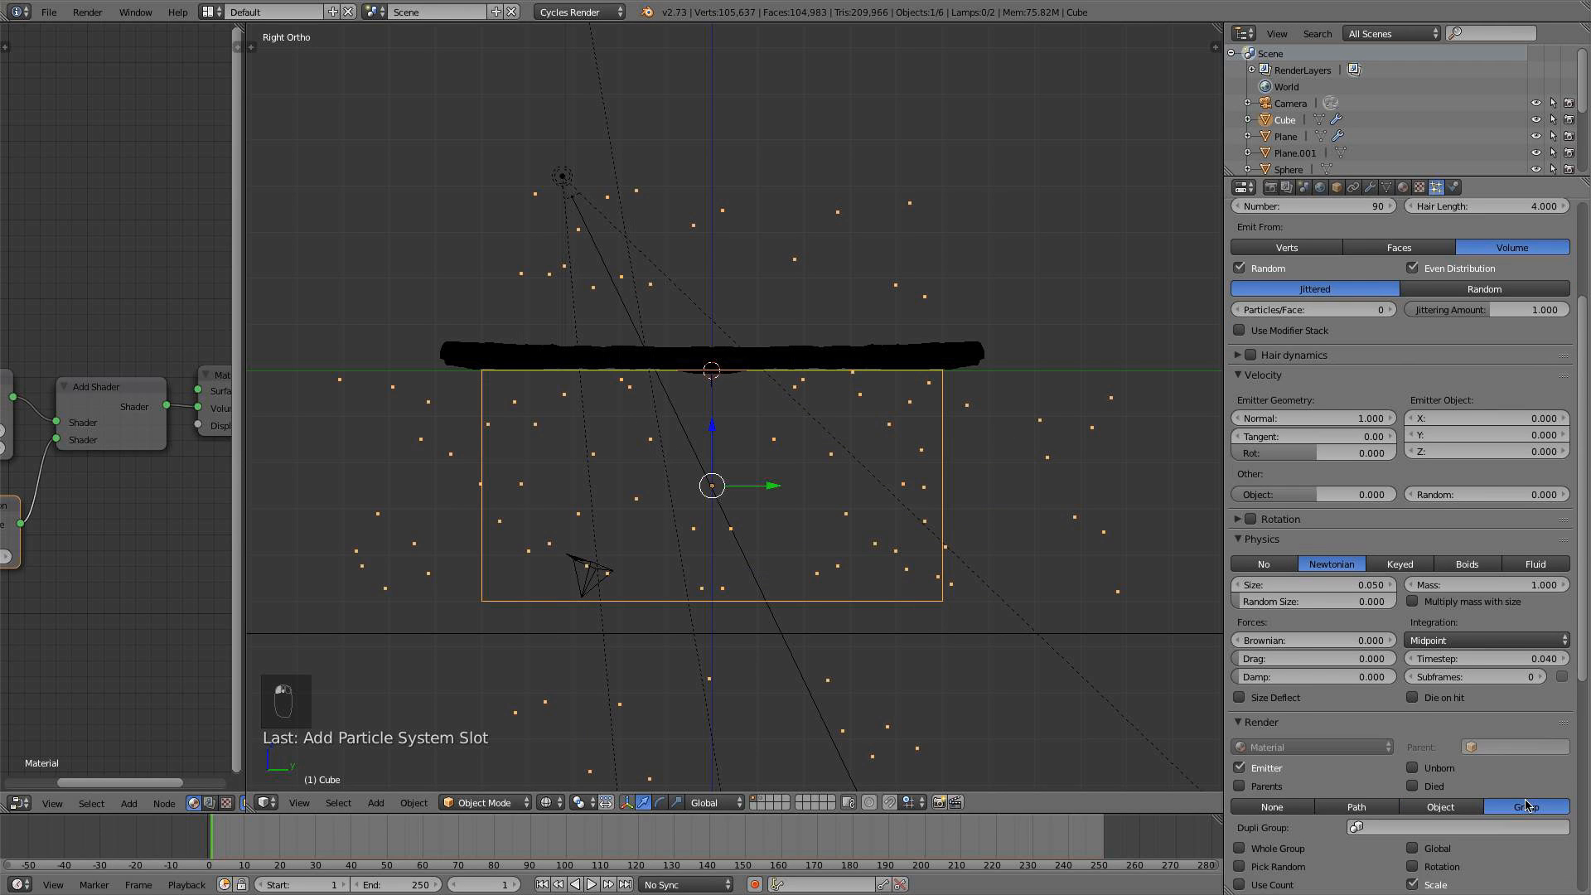
pyautogui.click(1463, 827)
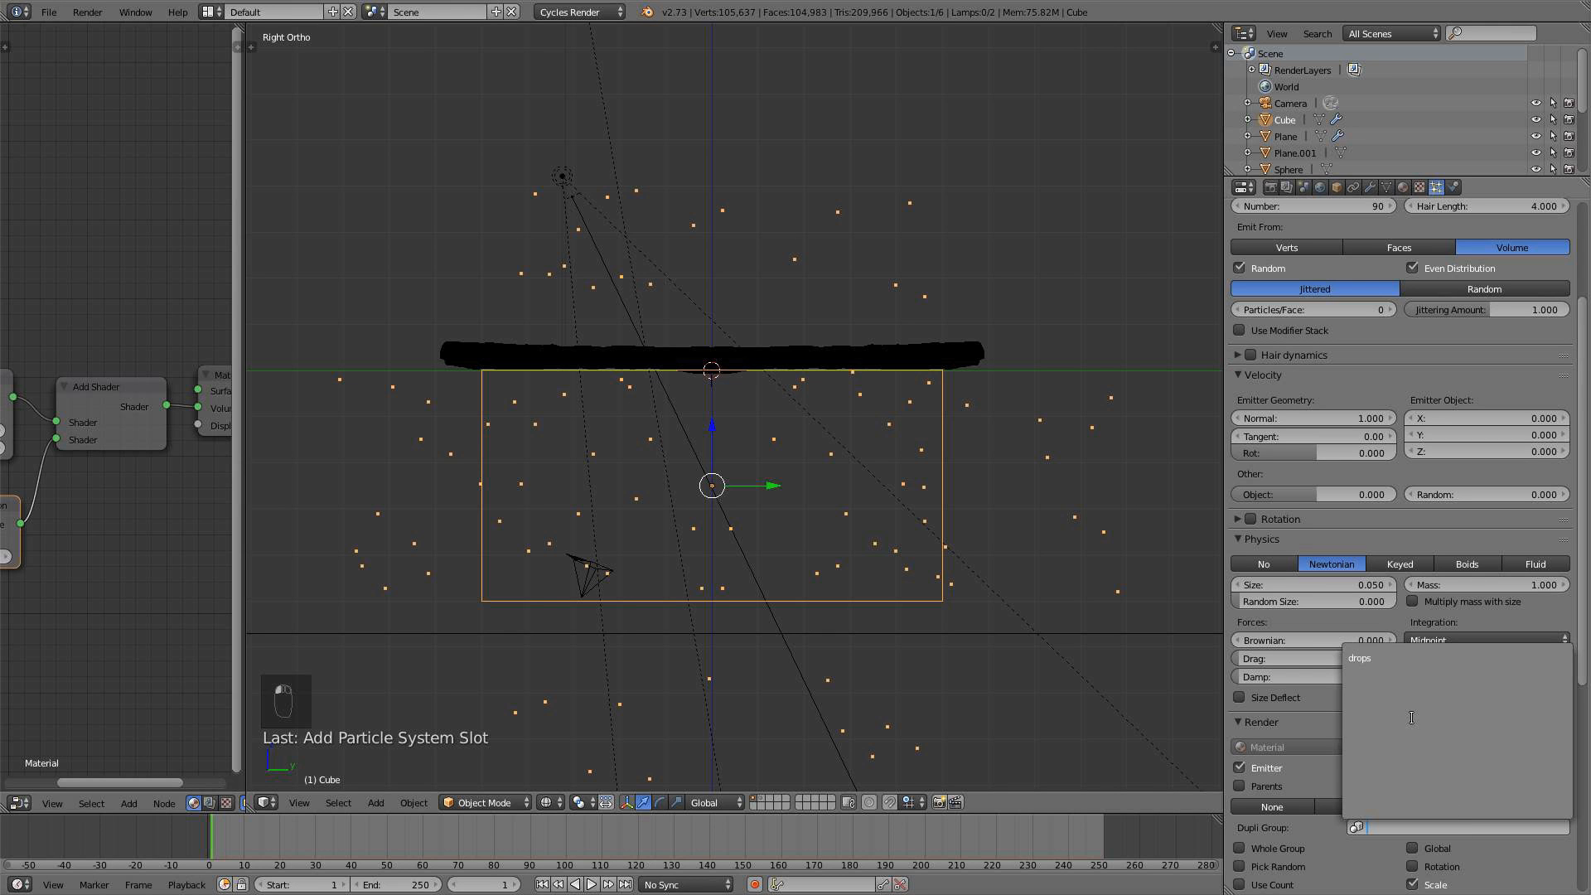
pyautogui.click(1388, 658)
pyautogui.scroll(5, 558, 625)
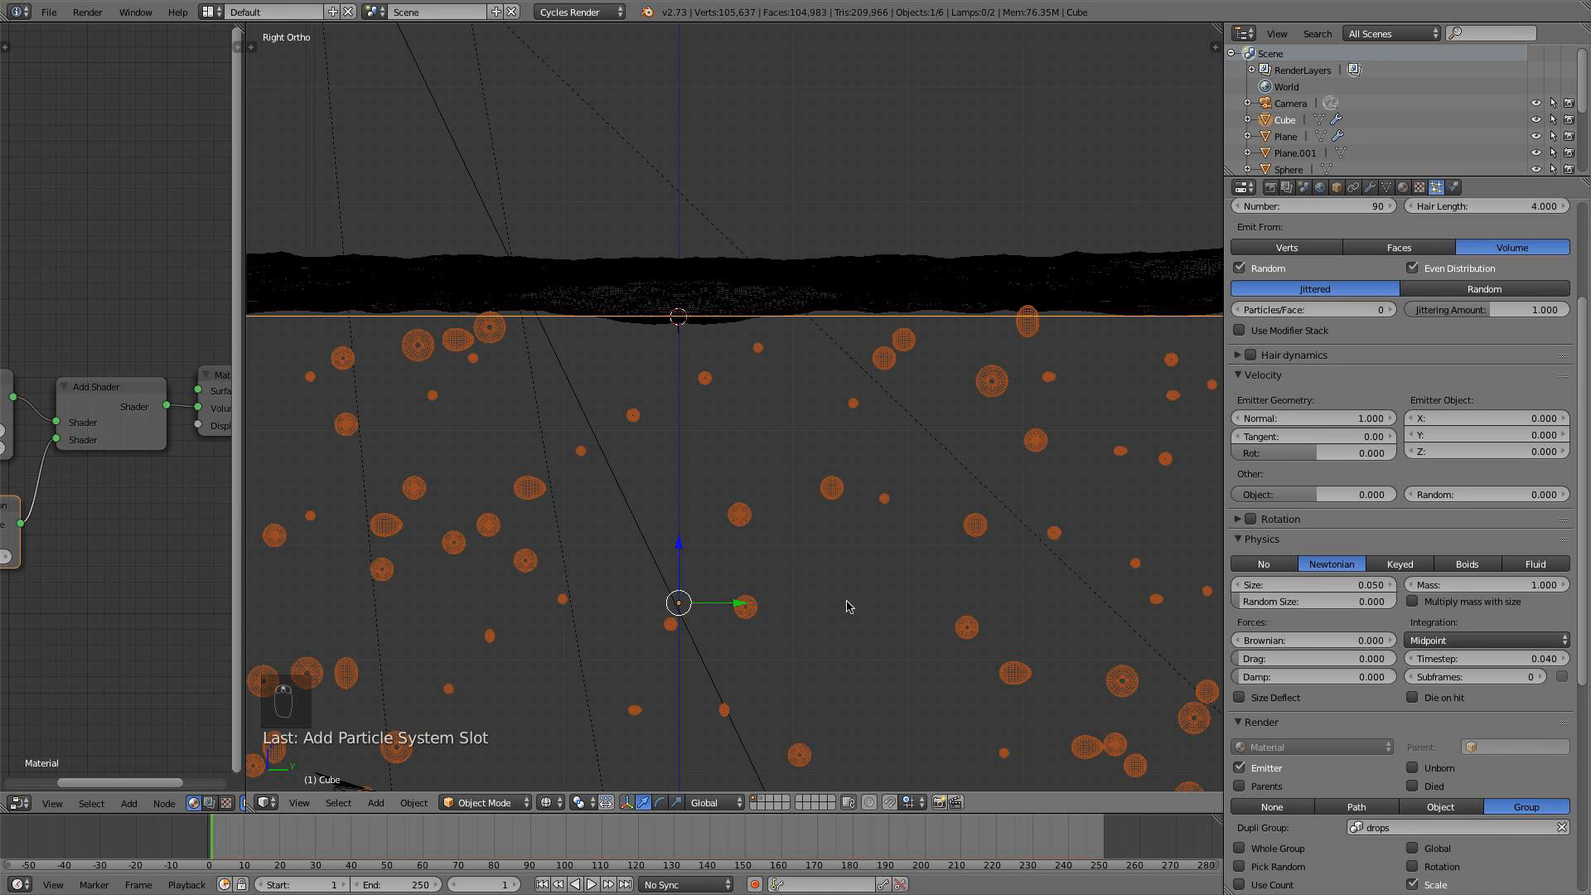
pyautogui.keyDown('shift'); pyautogui.moveTo(946, 685); pyautogui.dragTo(918, 482, button='middle'); pyautogui.keyUp('shift')
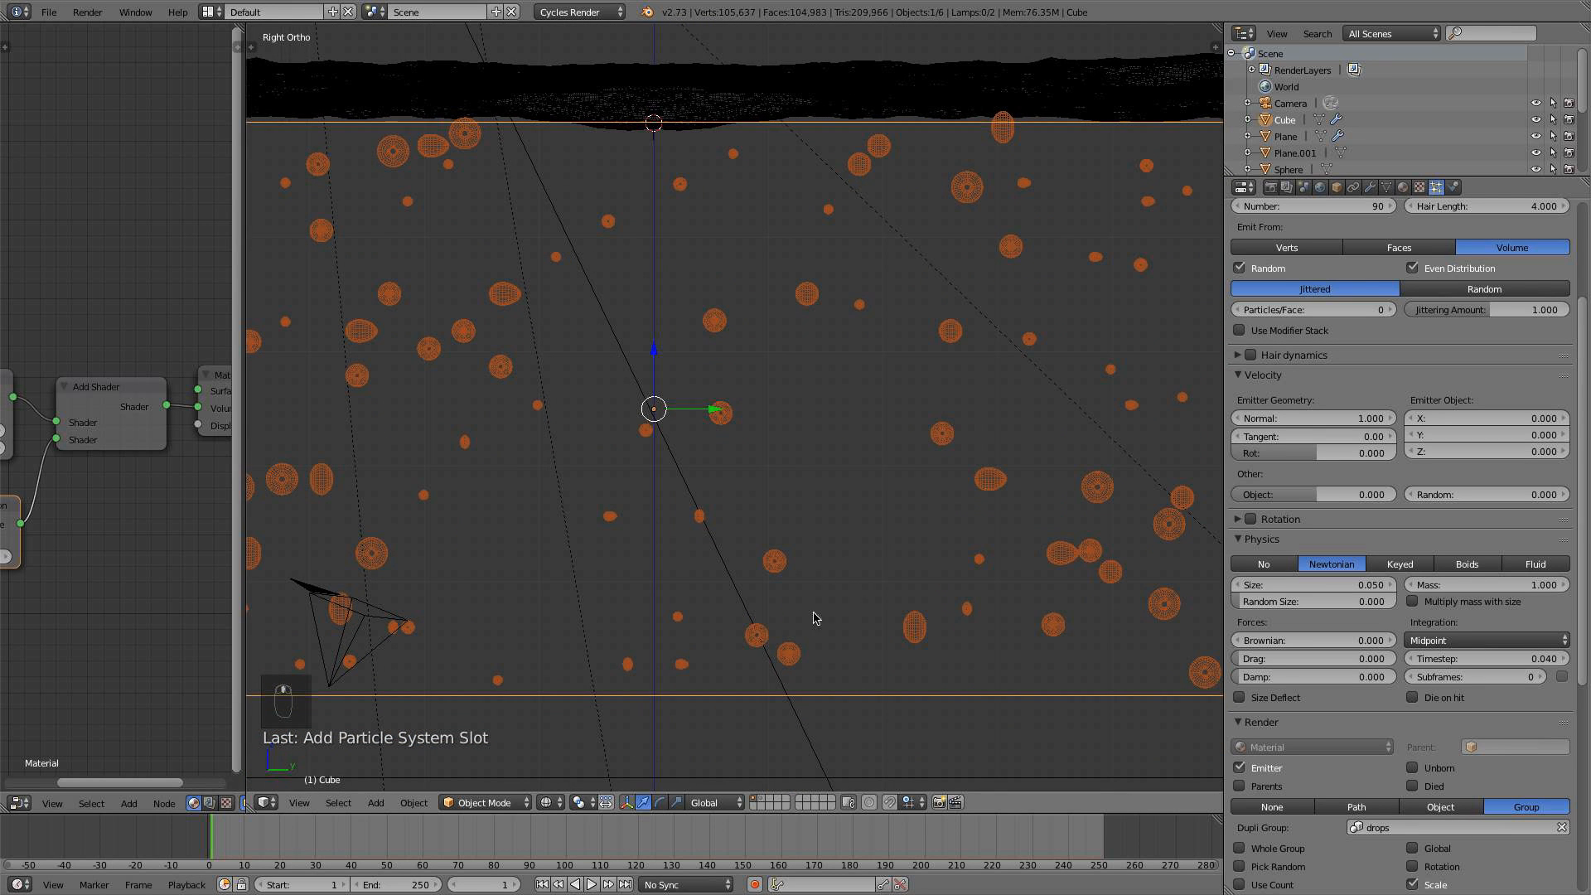
pyautogui.click(1457, 868)
pyautogui.click(1443, 868)
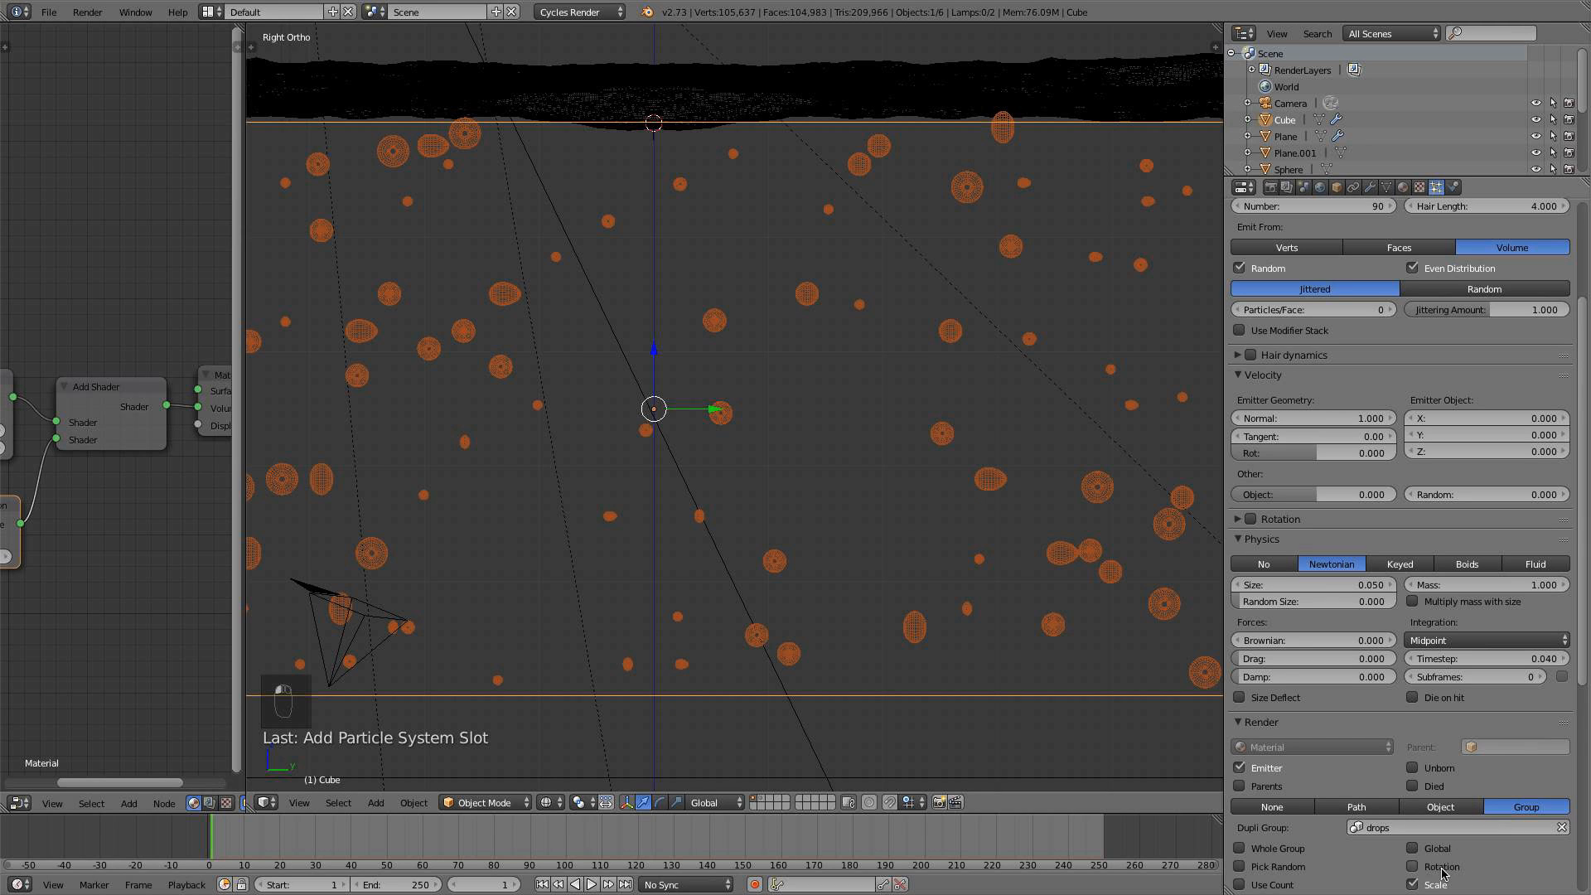
# Rotate all drop objects on the second layer about 90° in right view, and check the particles on the first layer
pyautogui.scroll(-2, 1012, 463)
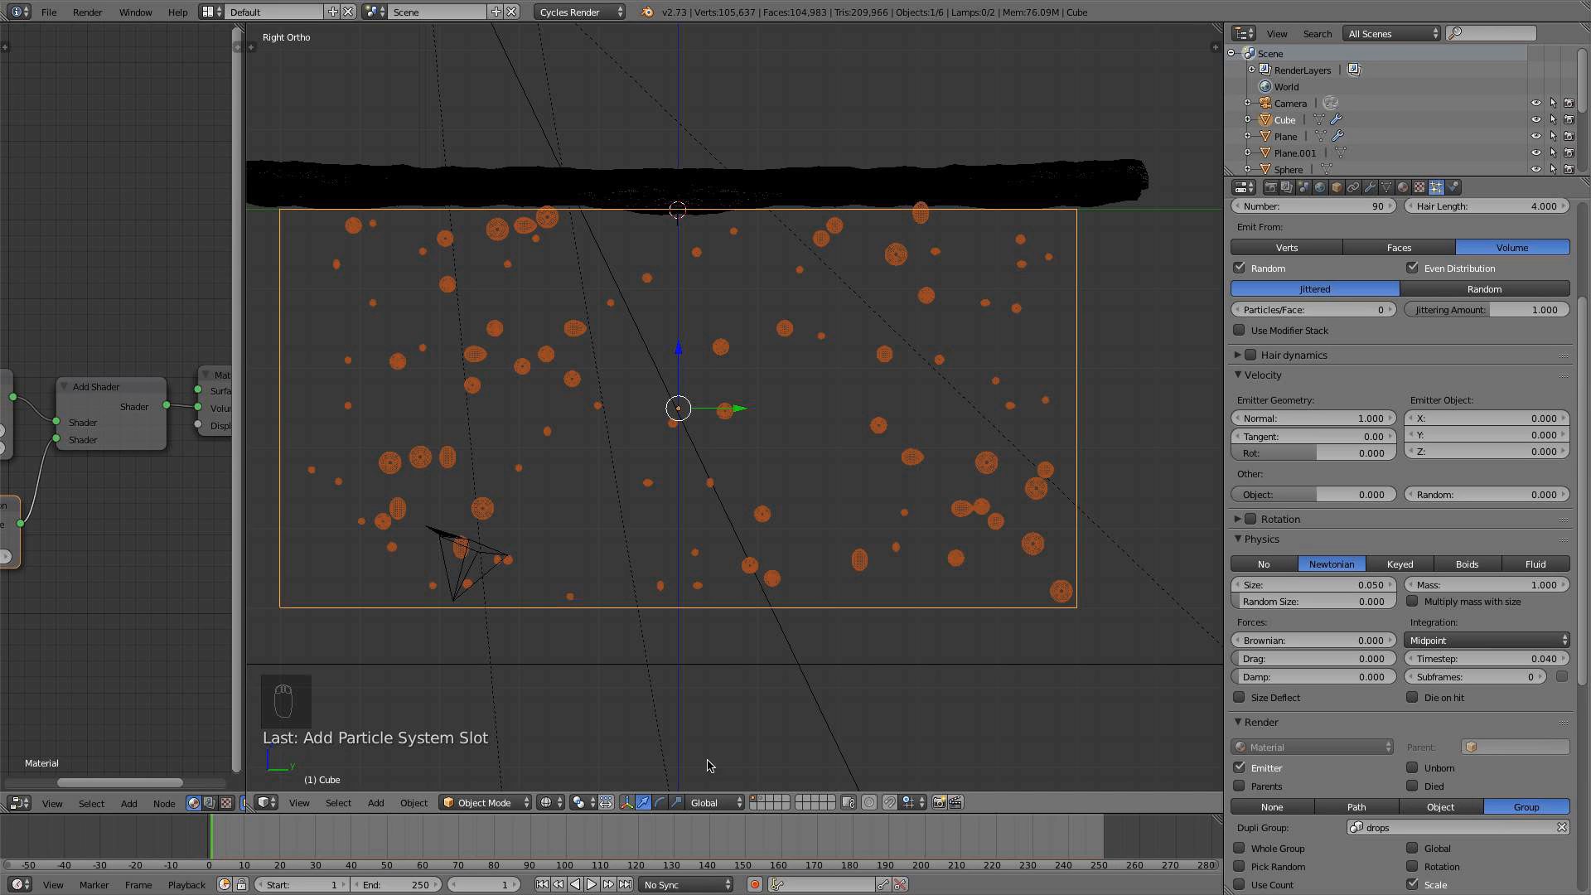
pyautogui.click(762, 800)
pyautogui.press('a')
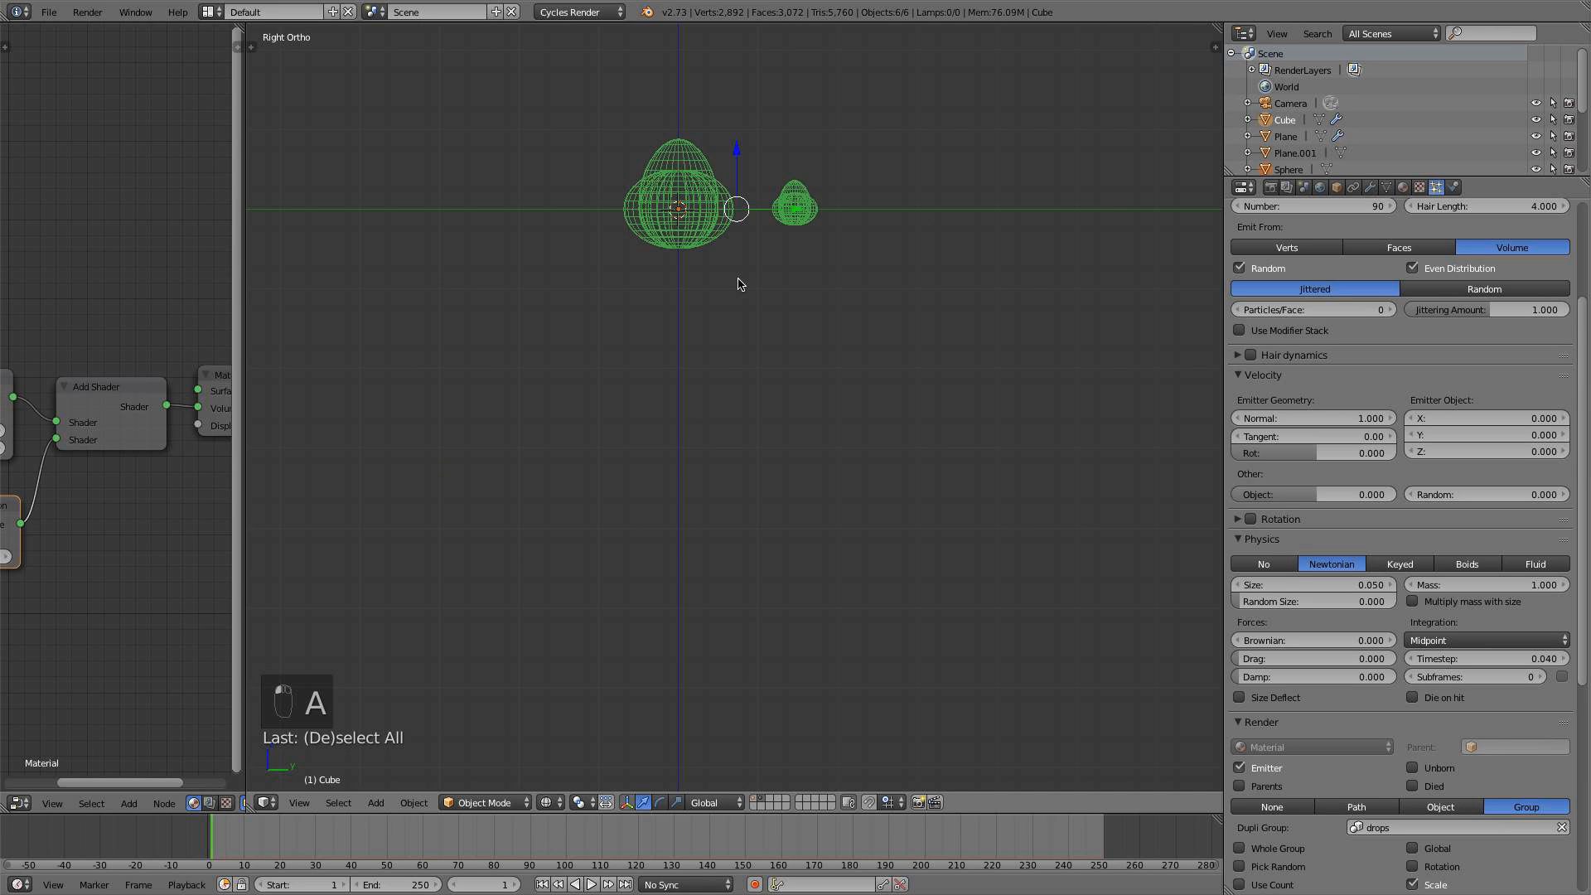
pyautogui.scroll(-2, 739, 284)
pyautogui.press('KP_3')
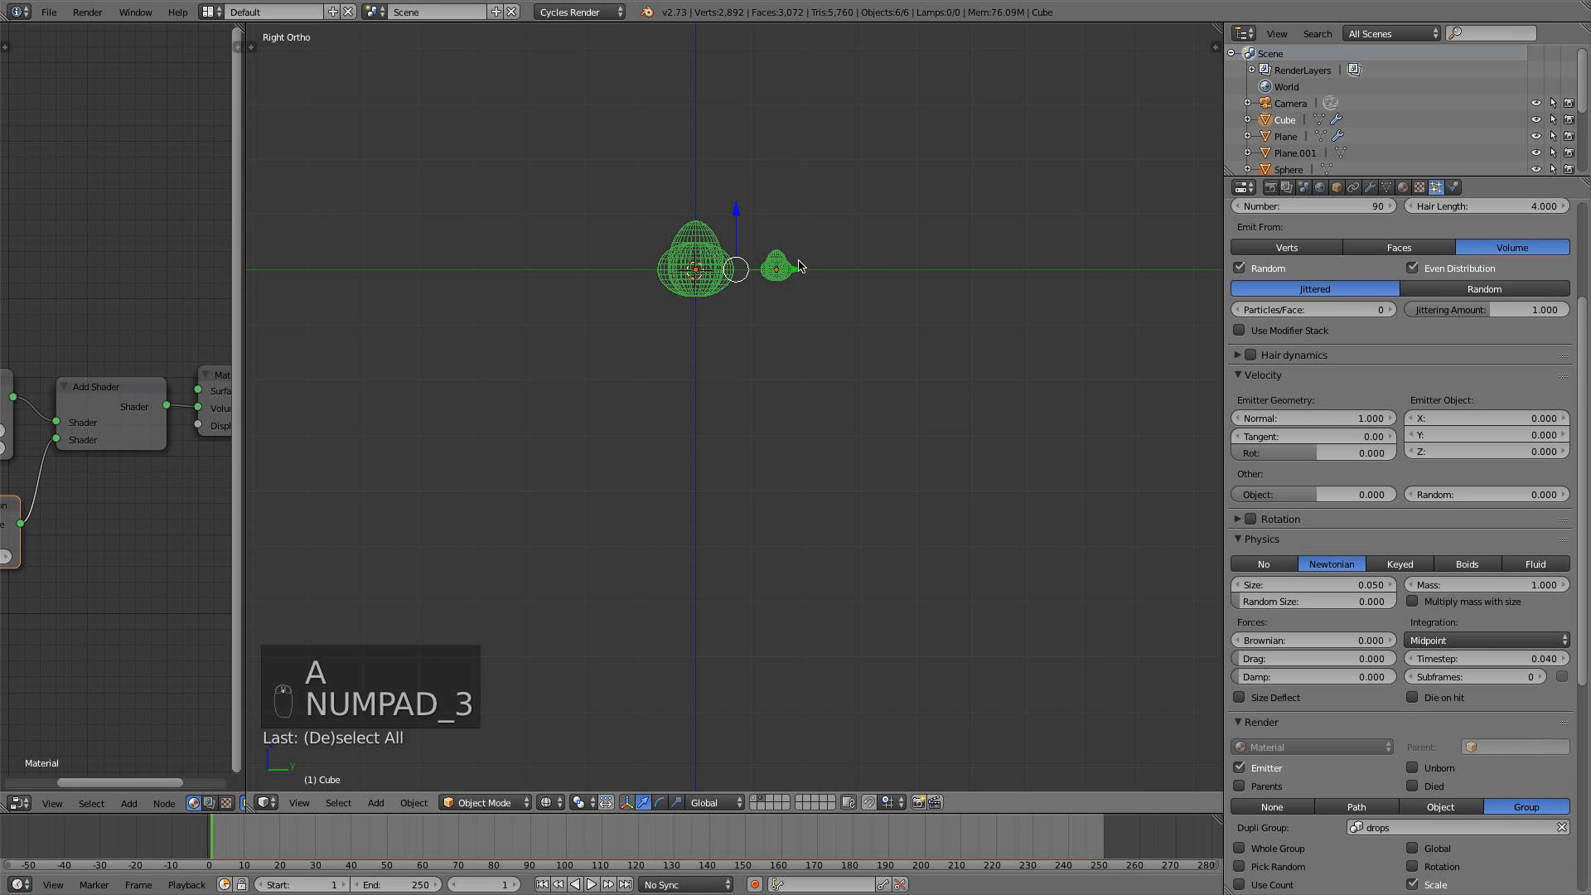
pyautogui.press('r')
pyautogui.click(800, 261)
pyautogui.press('a')
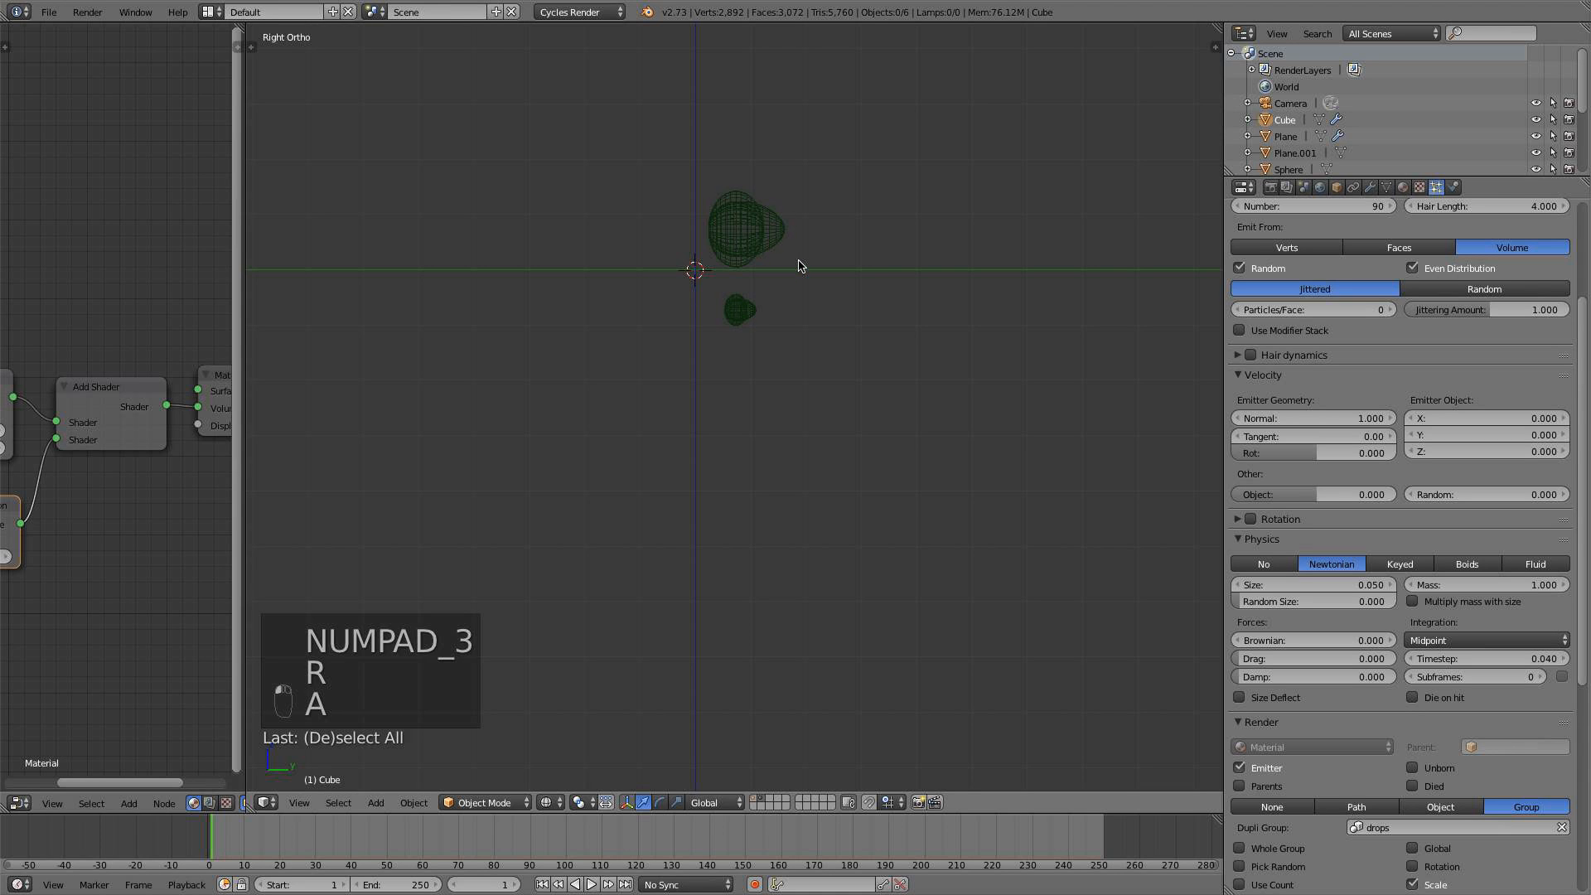
pyautogui.click(756, 801)
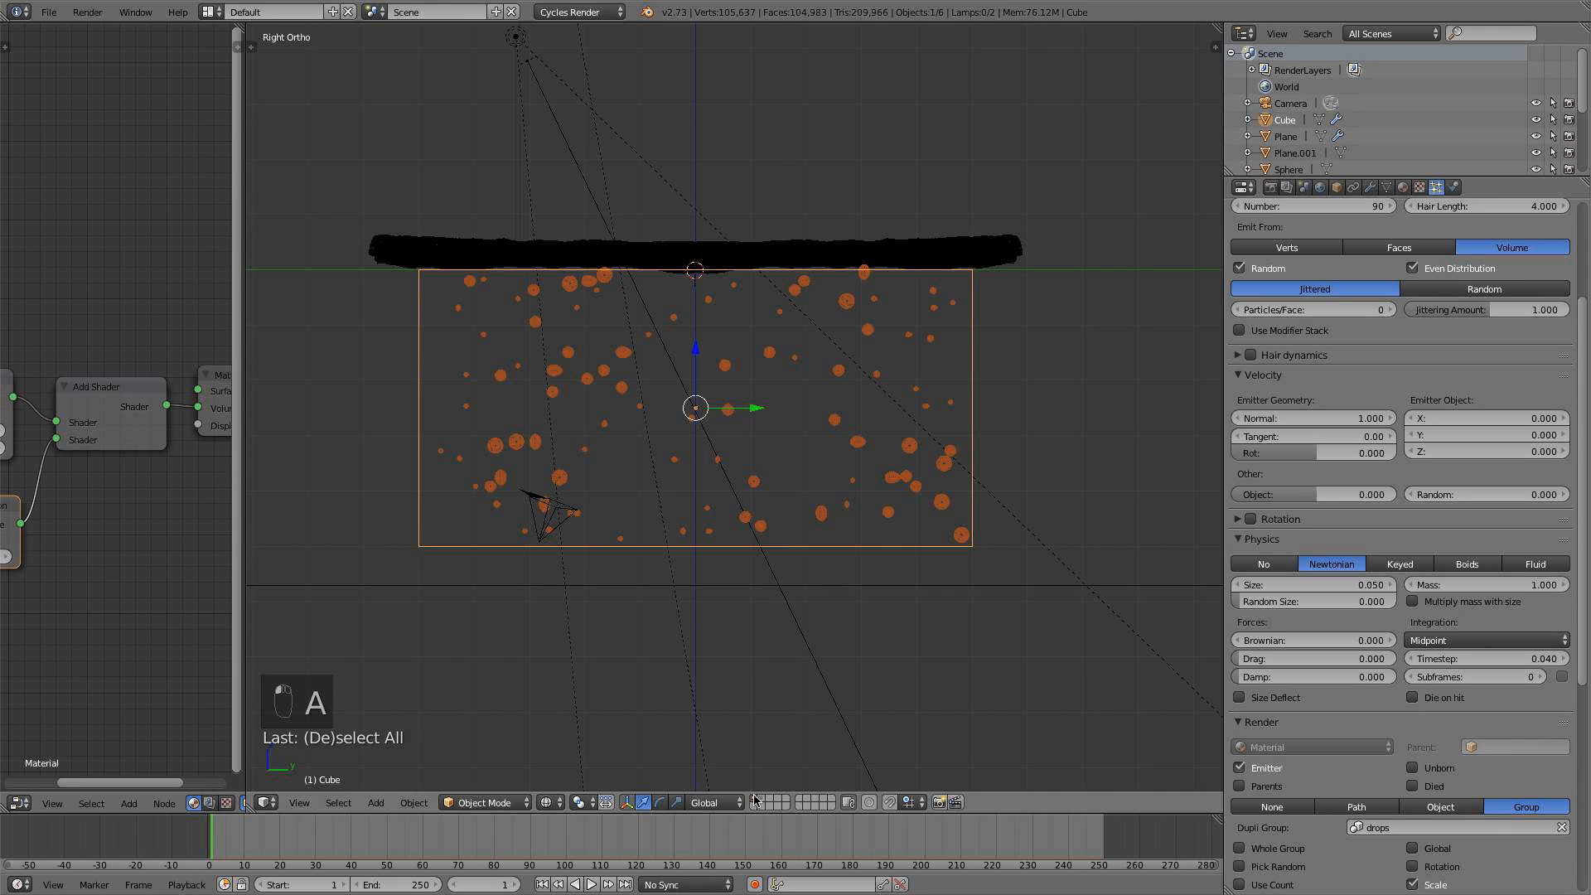
pyautogui.scroll(5, 721, 558)
pyautogui.press('KP_1')
pyautogui.scroll(-4, 720, 560)
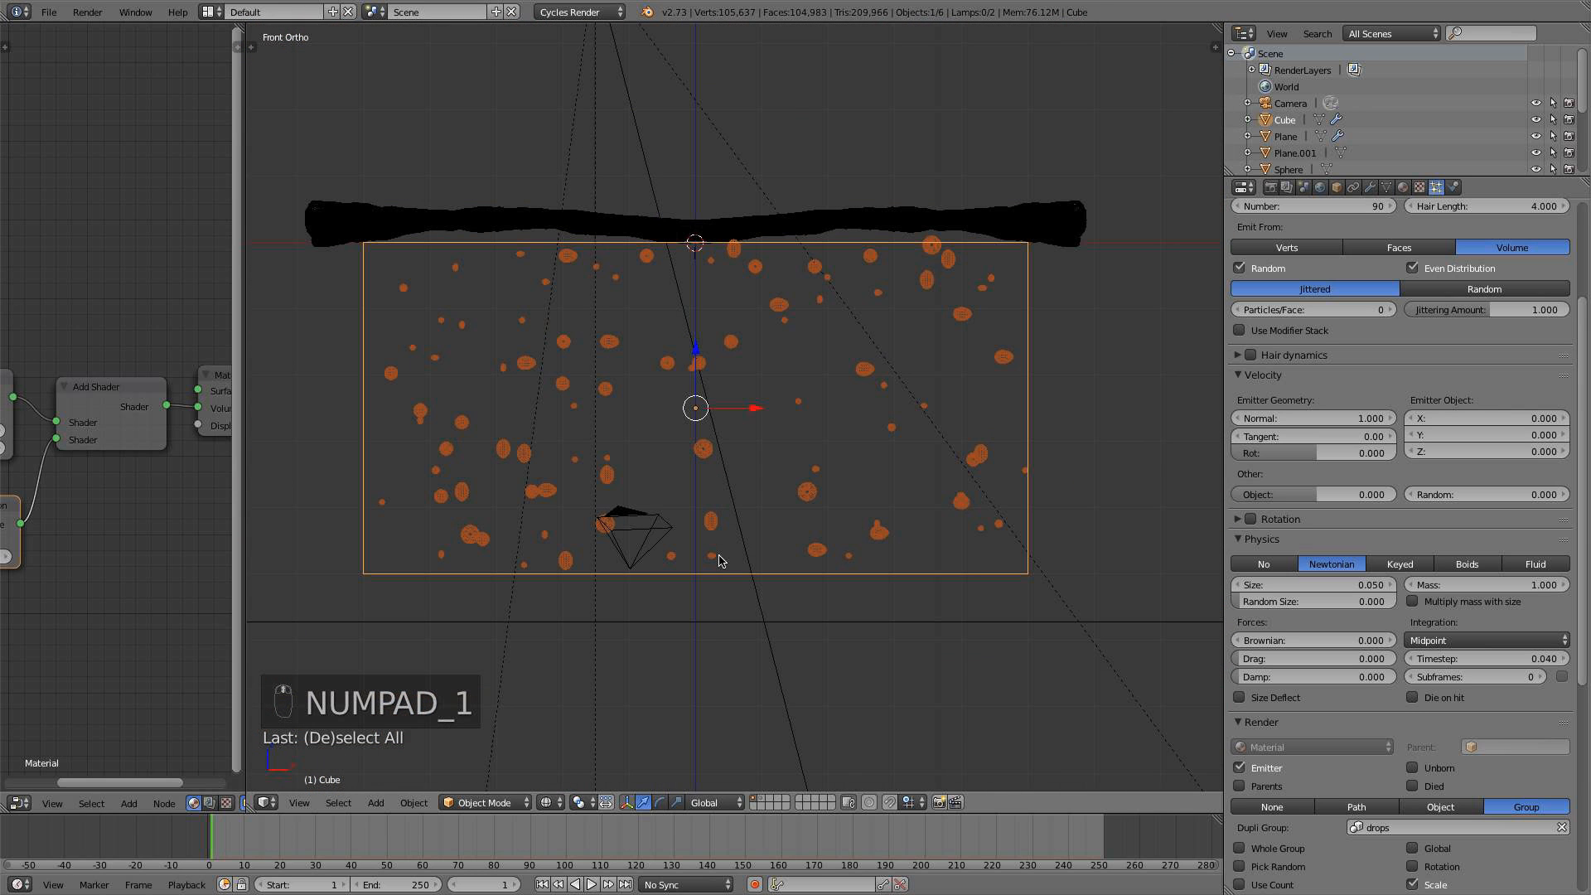
# Return to the second layer and rotate all drop objects back upright in right view
pyautogui.click(764, 800)
pyautogui.press('KP_3')
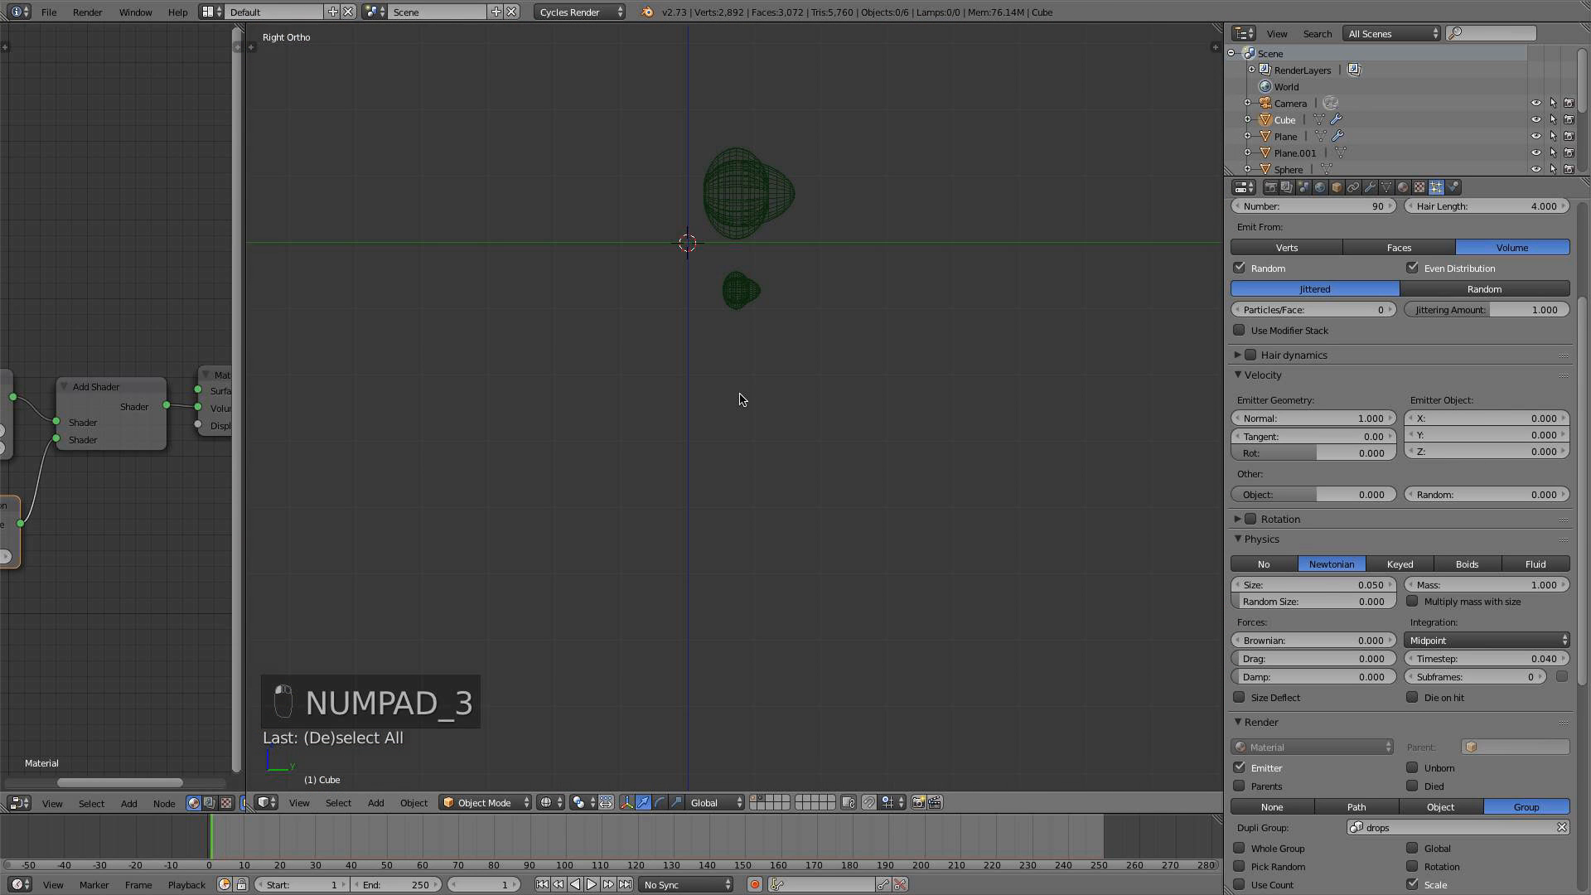
pyautogui.press('a')
pyautogui.press('a')
pyautogui.press('r')
pyautogui.click(806, 323)
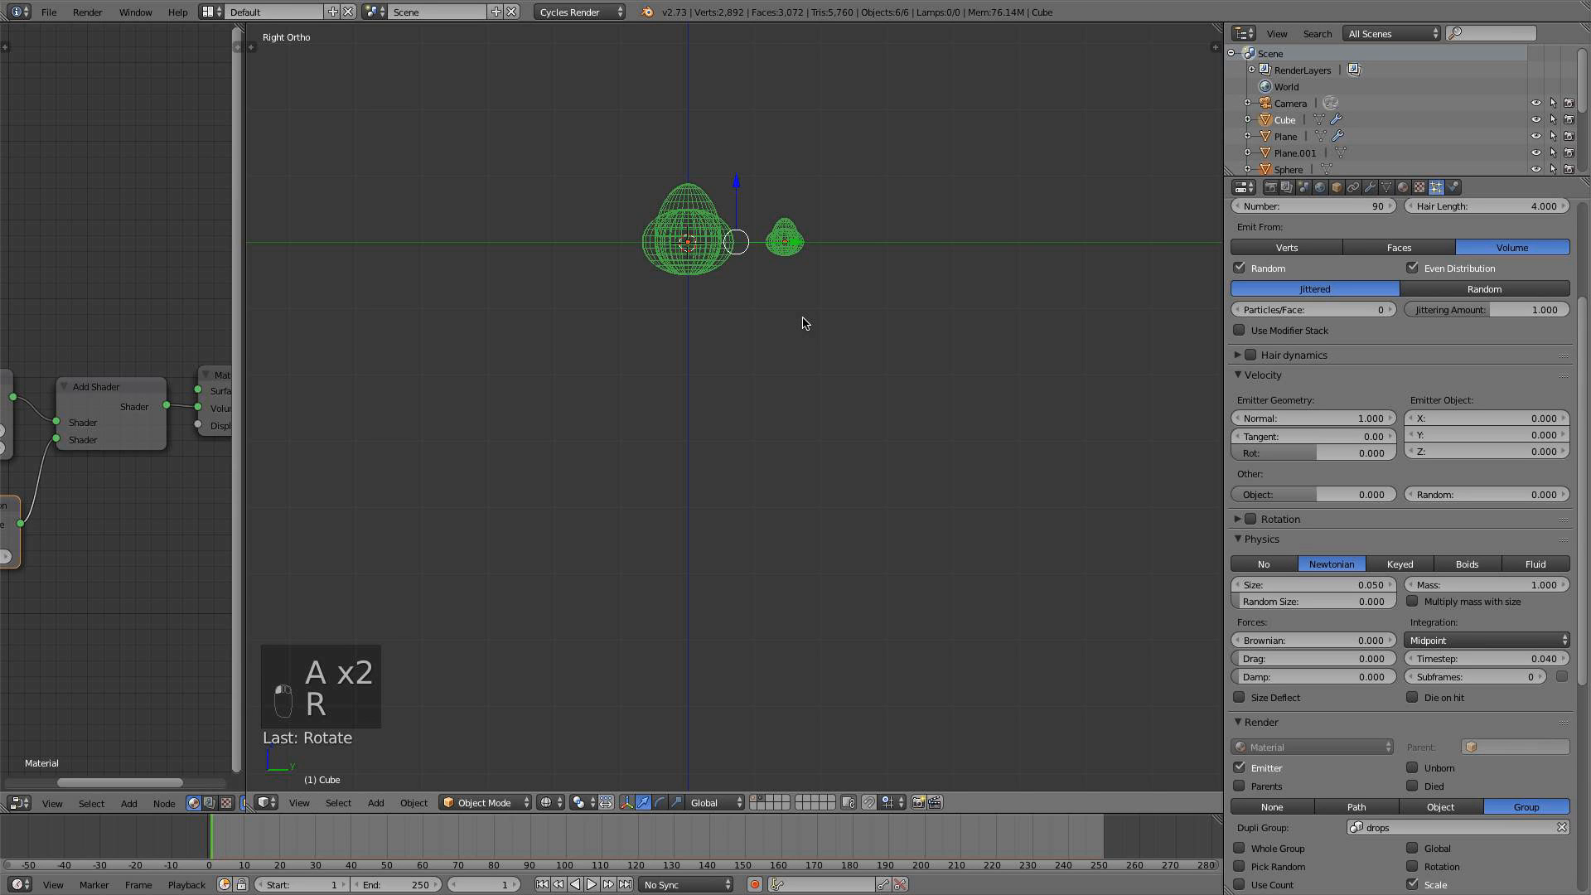
# Rotate all drop objects about 90° in front view and show the first layer with the water cube
pyautogui.press('KP_1')
pyautogui.press('r')
pyautogui.click(804, 321)
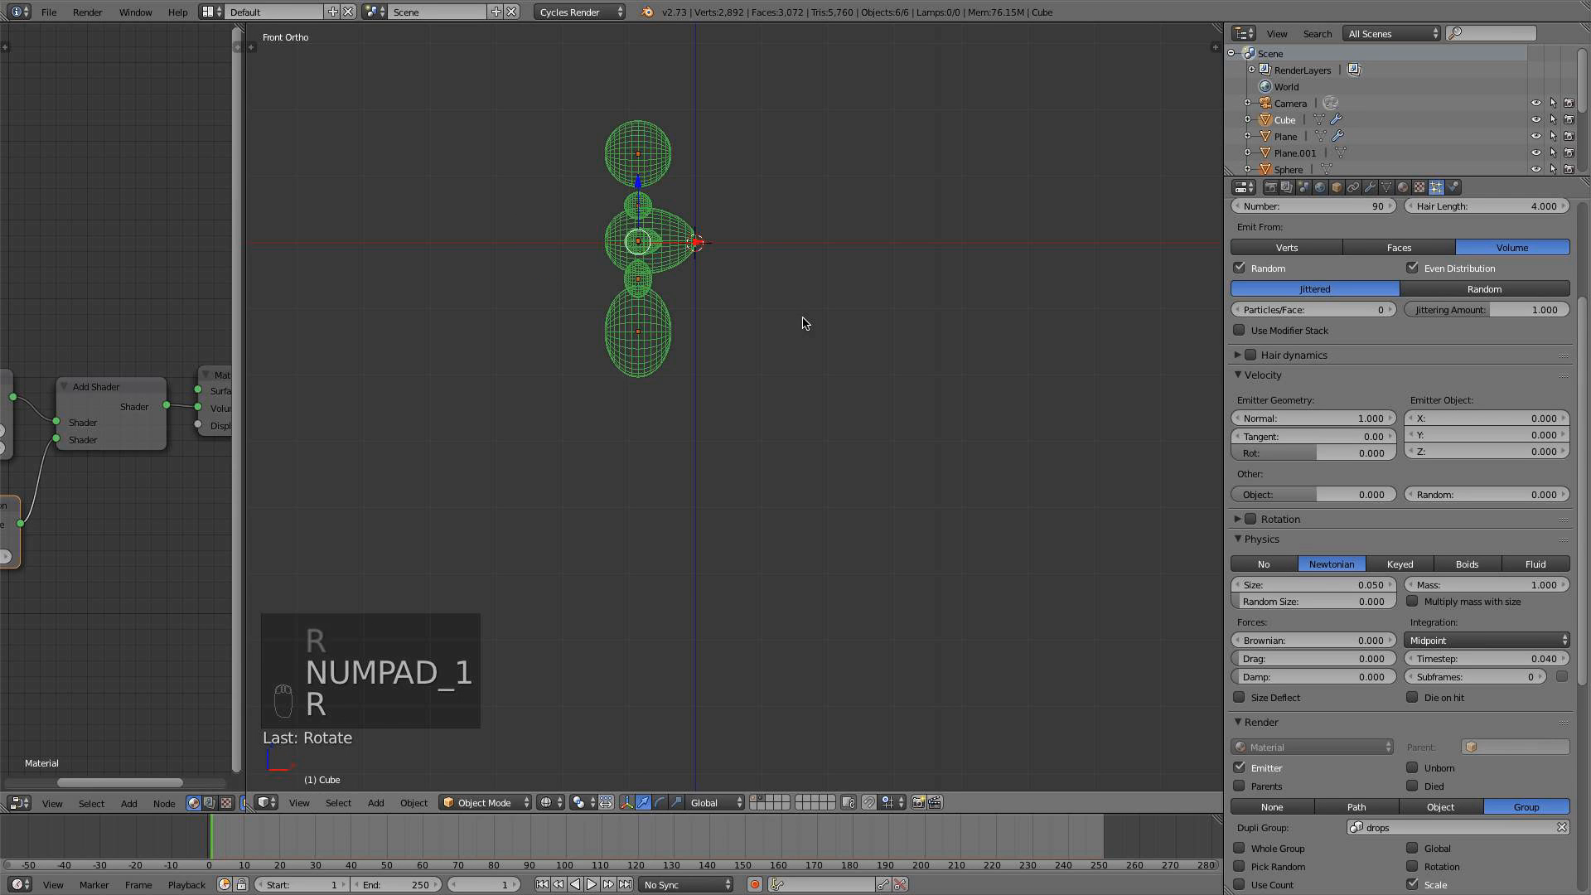
pyautogui.click(755, 798)
pyautogui.scroll(3, 707, 645)
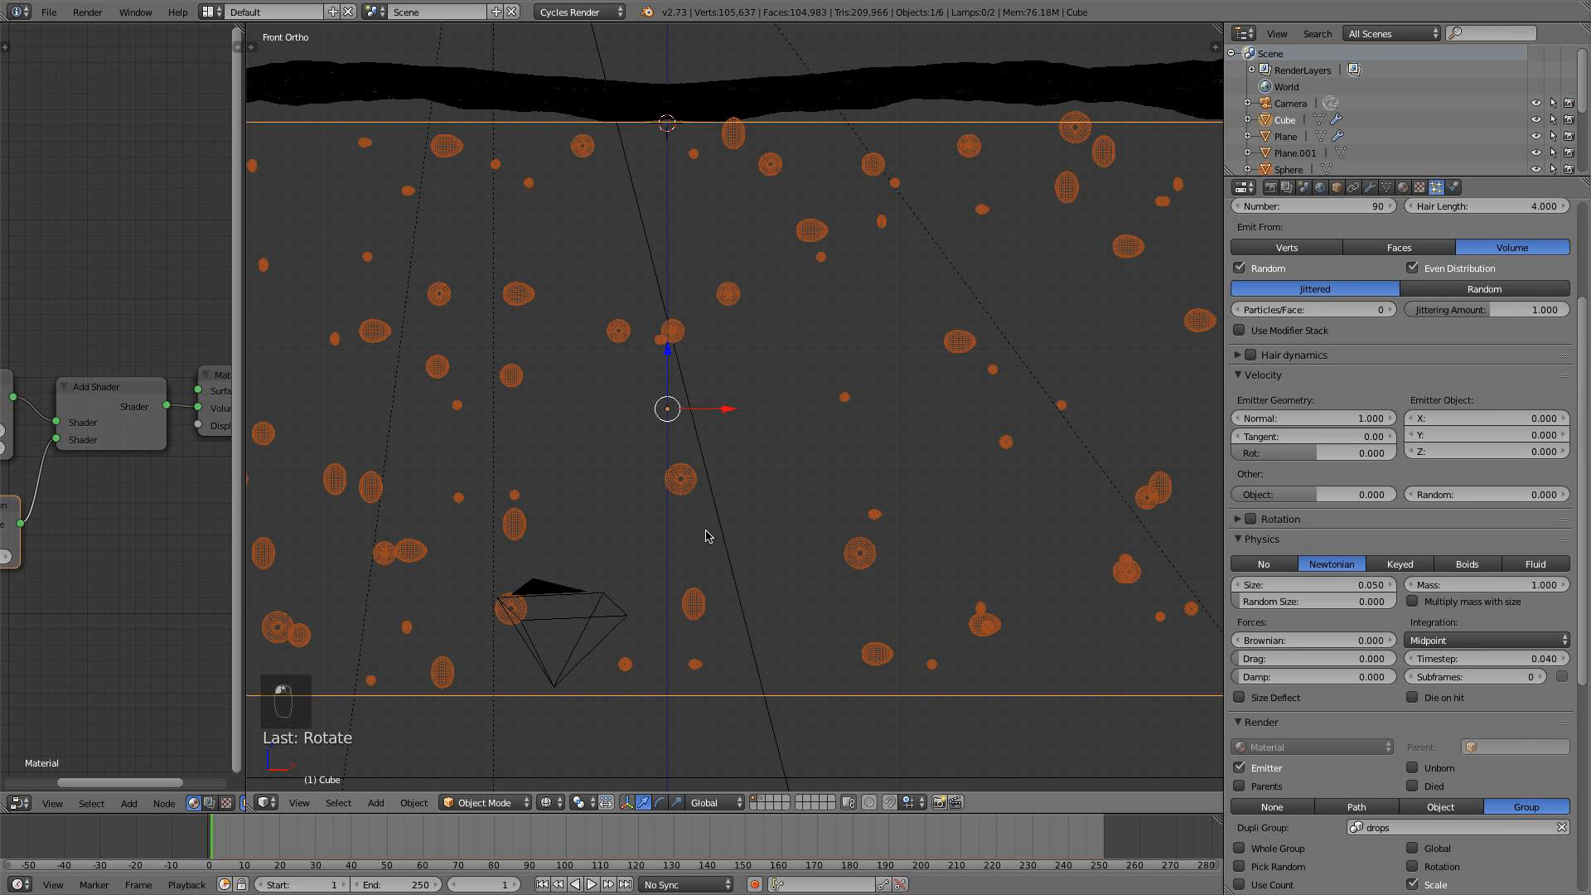
pyautogui.press('KP_1')
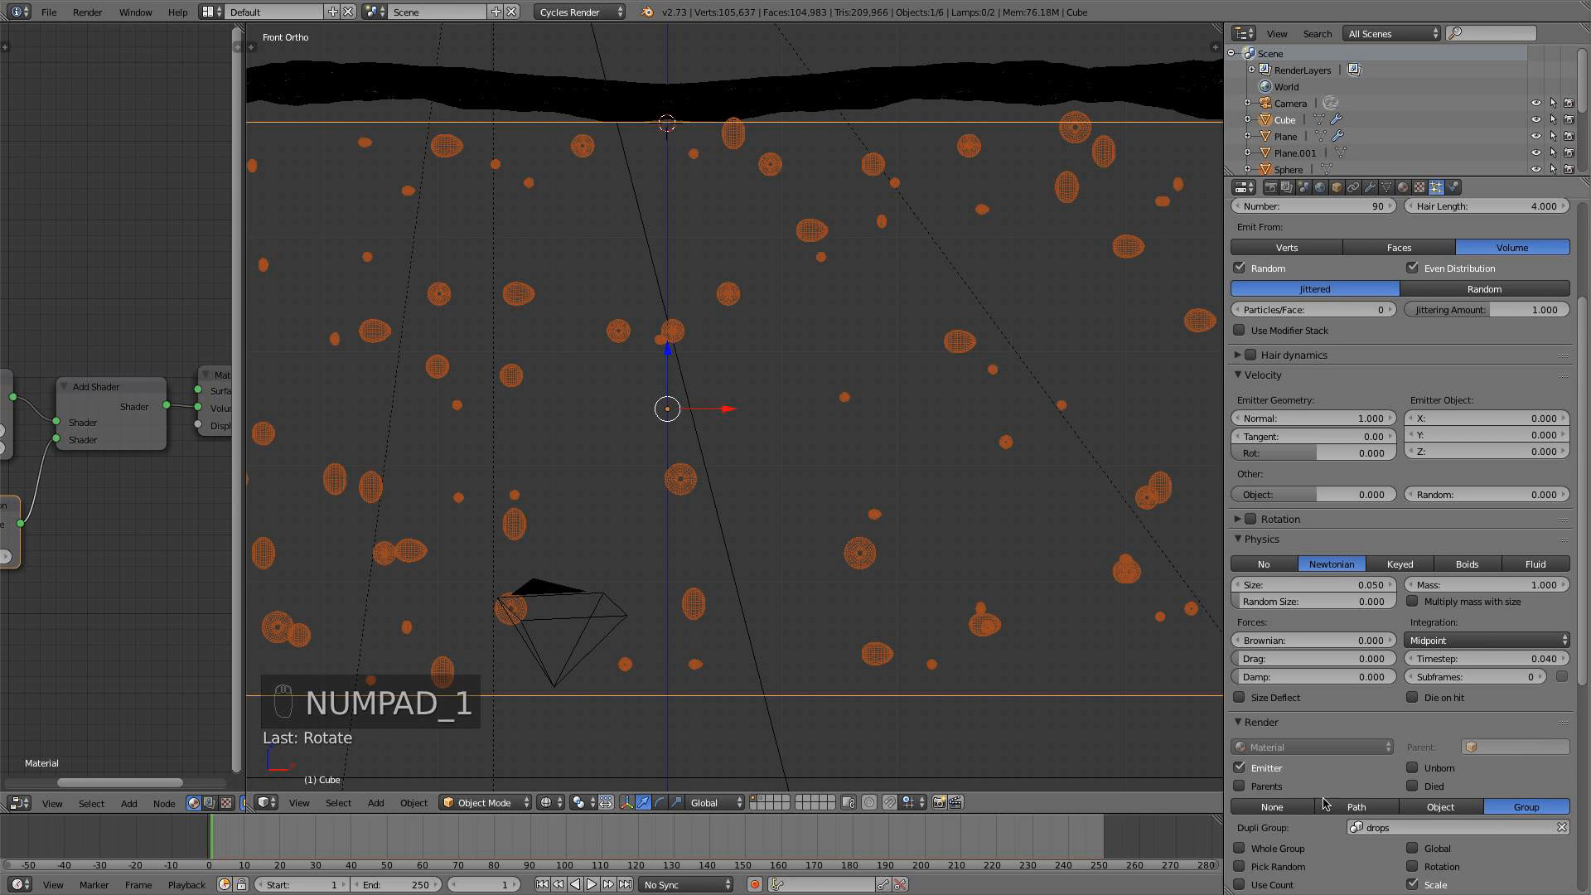
# Enable Rotation for the drops group instances and compare the particles in right and front view
pyautogui.click(1429, 867)
pyautogui.press('KP_3')
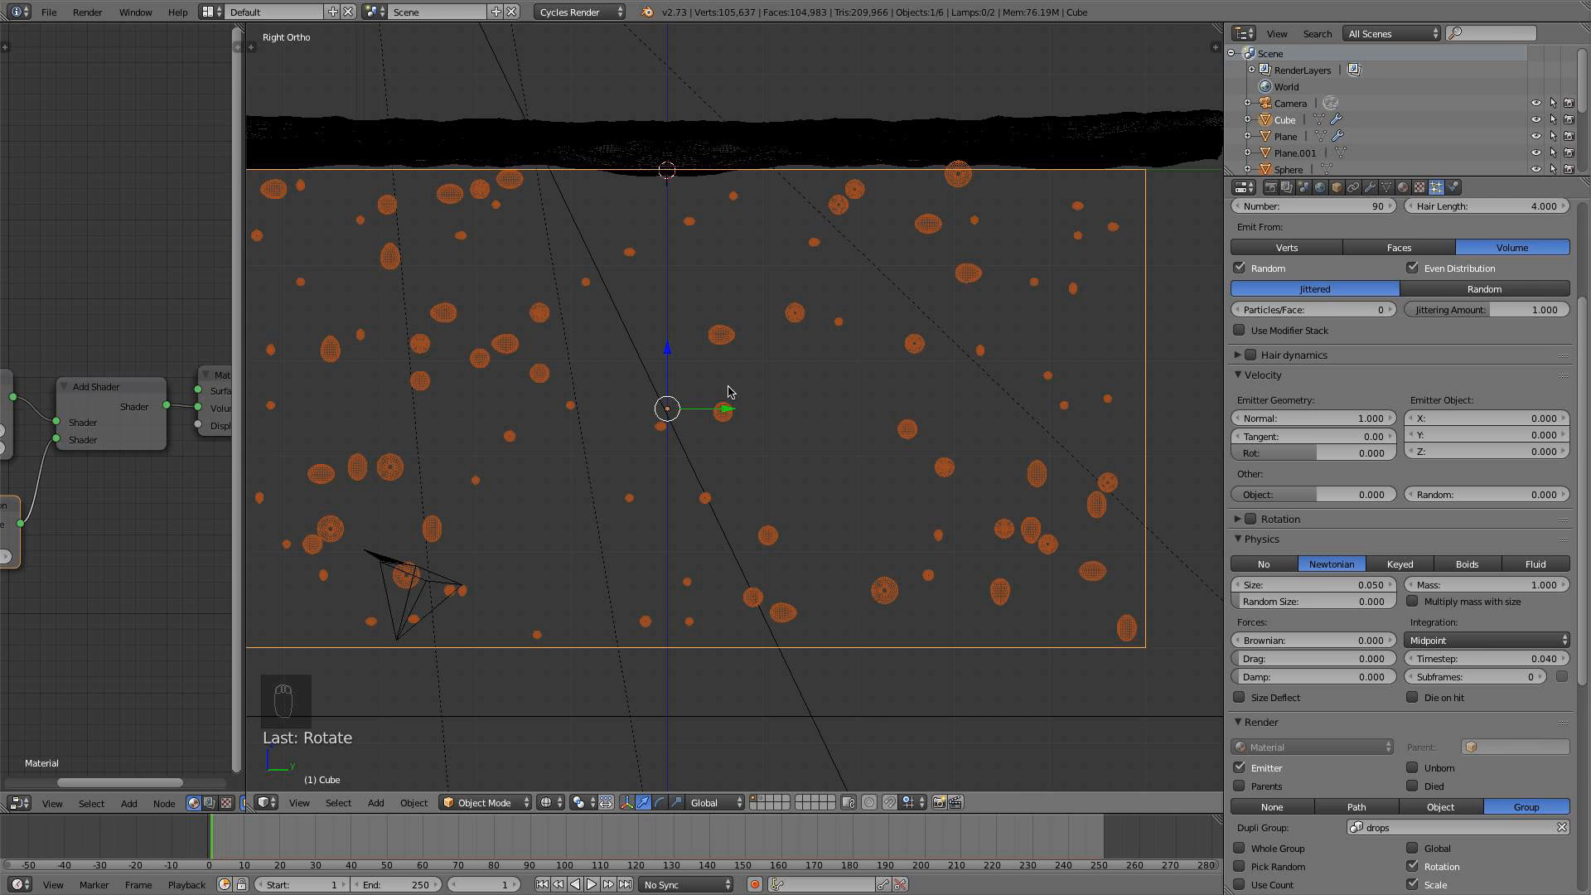
pyautogui.press('KP_1')
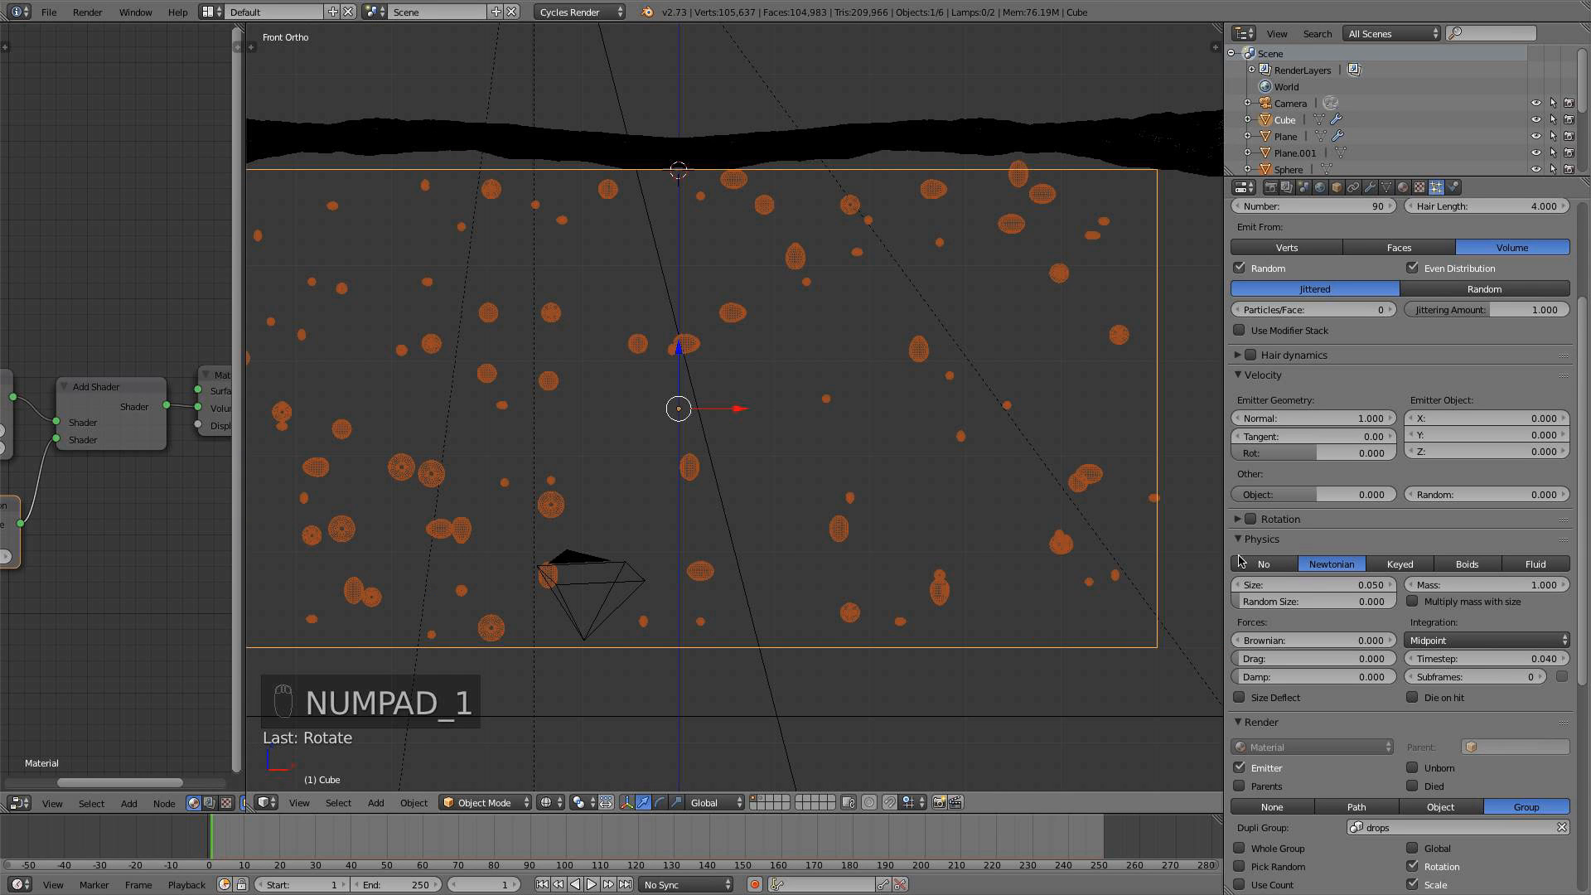
# Enable the particle system's Rotation settings and set the initial orientation to Global Z
pyautogui.scroll(-2, 1241, 561)
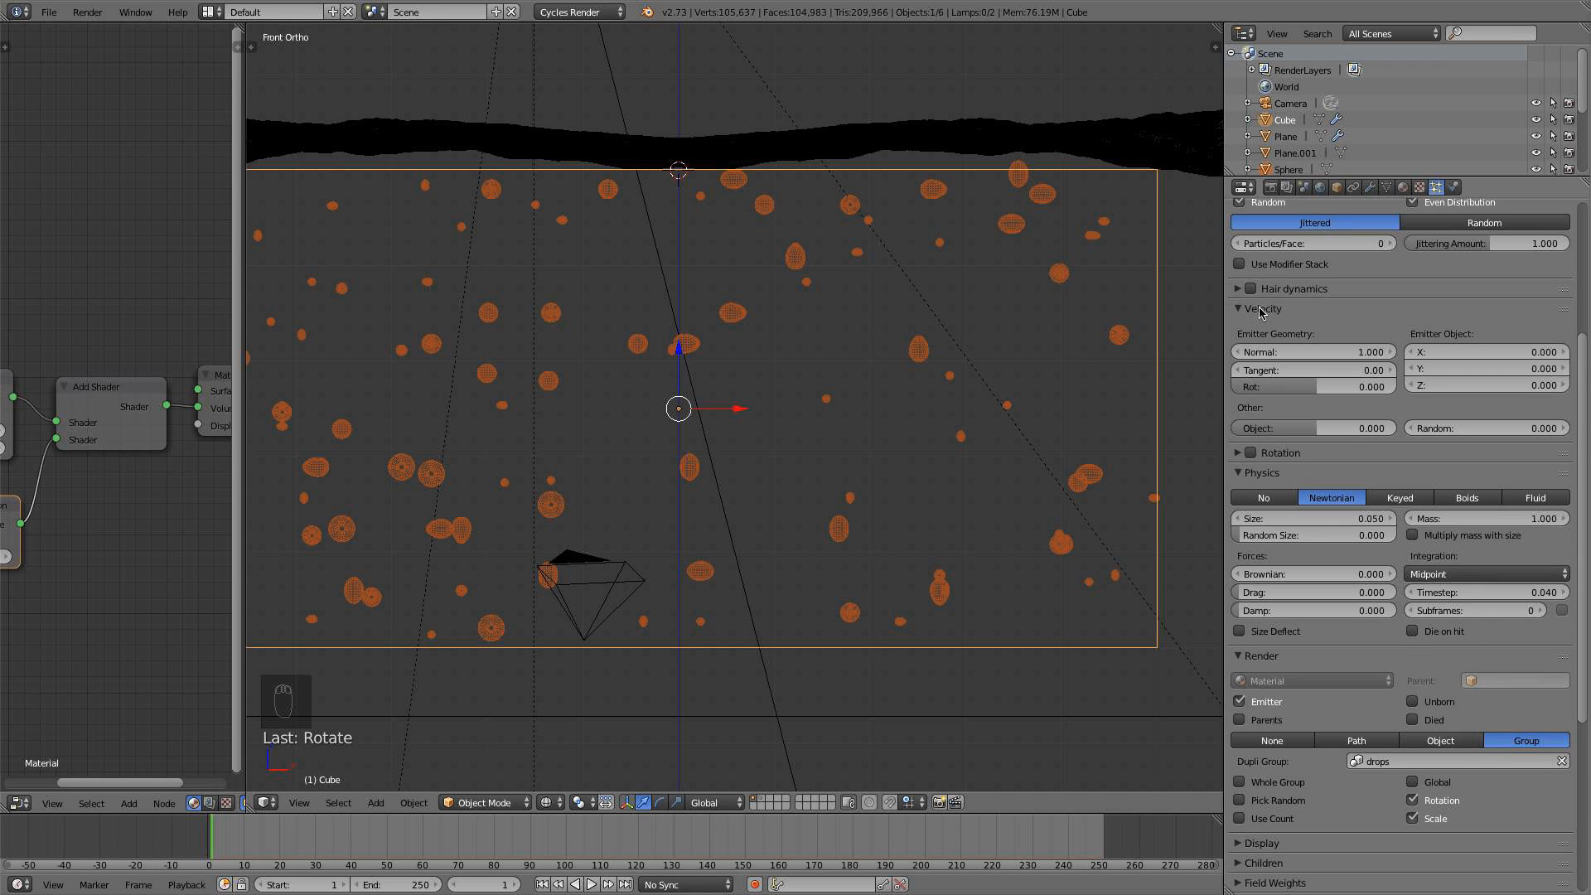
pyautogui.click(1251, 453)
pyautogui.click(1240, 452)
pyautogui.click(1287, 501)
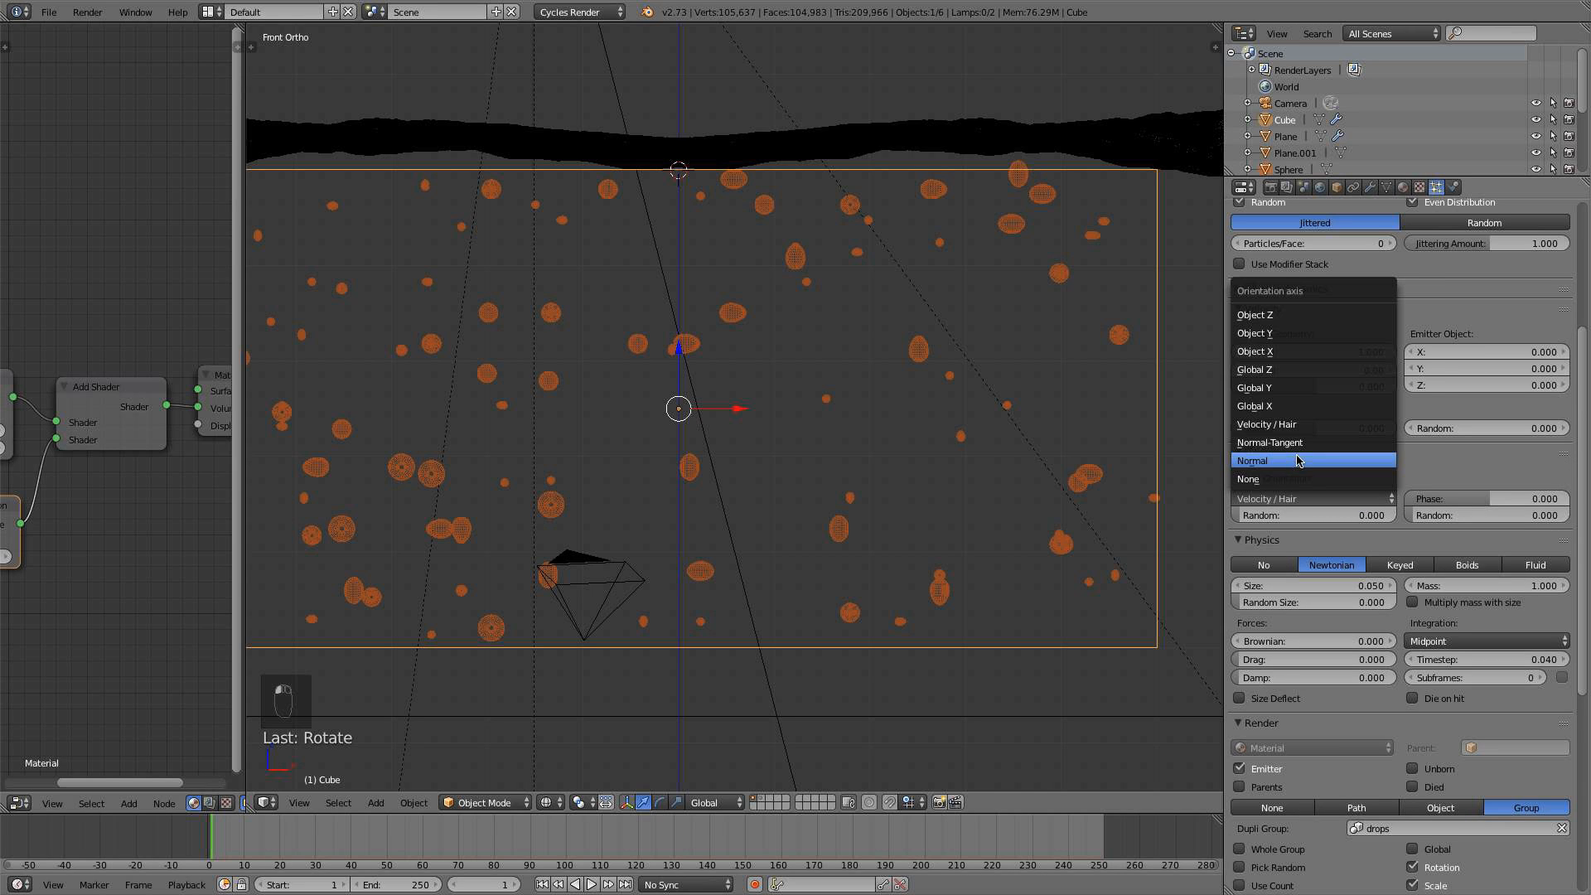
pyautogui.click(1291, 460)
pyautogui.click(1295, 499)
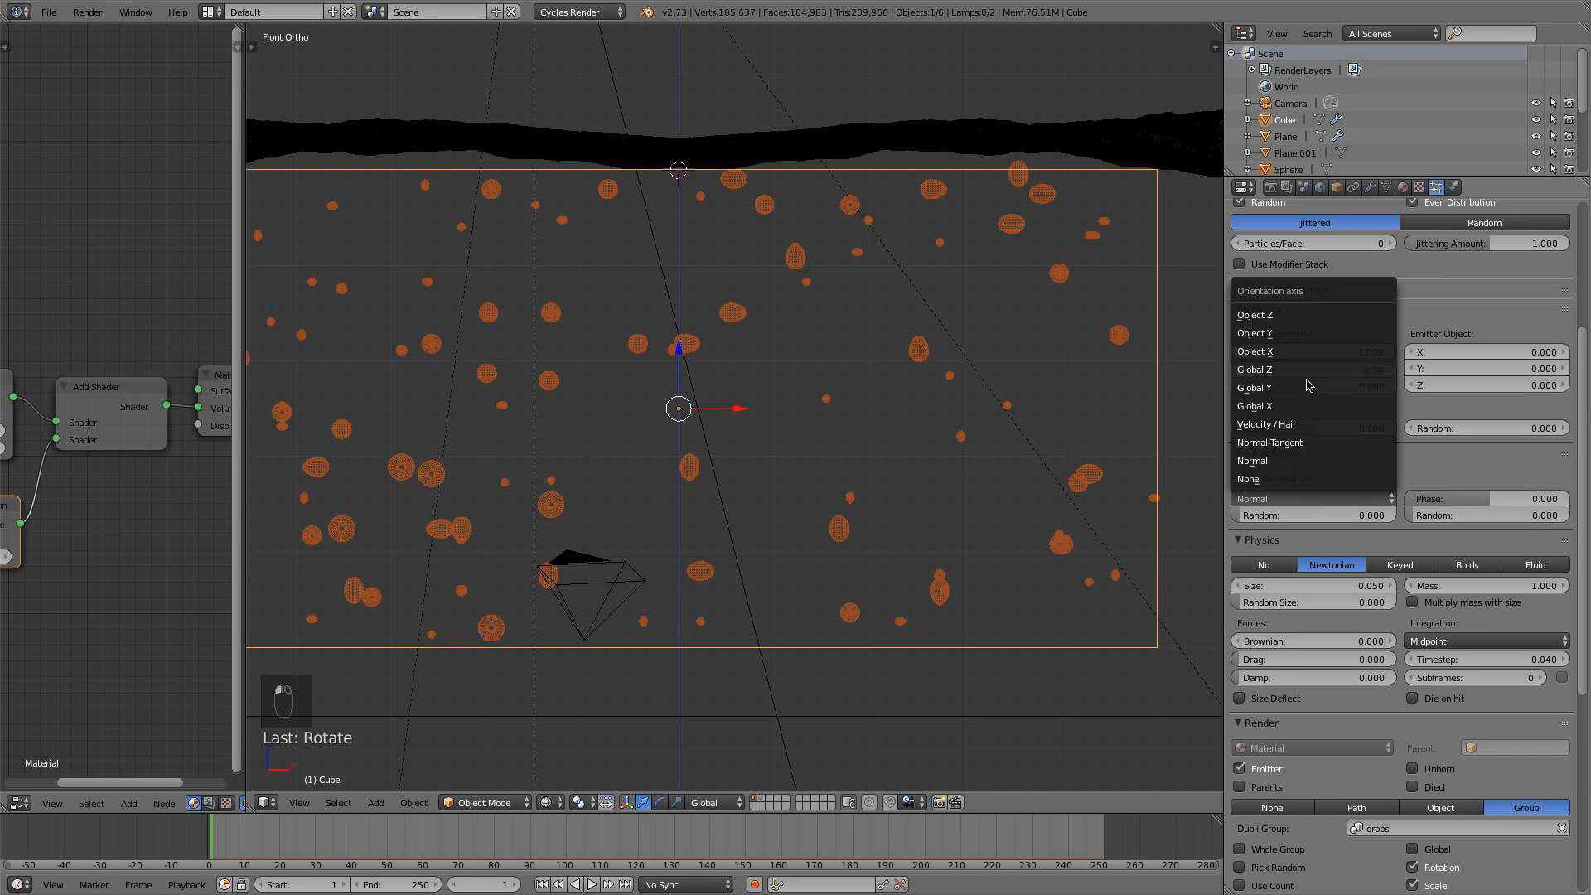
pyautogui.click(1311, 370)
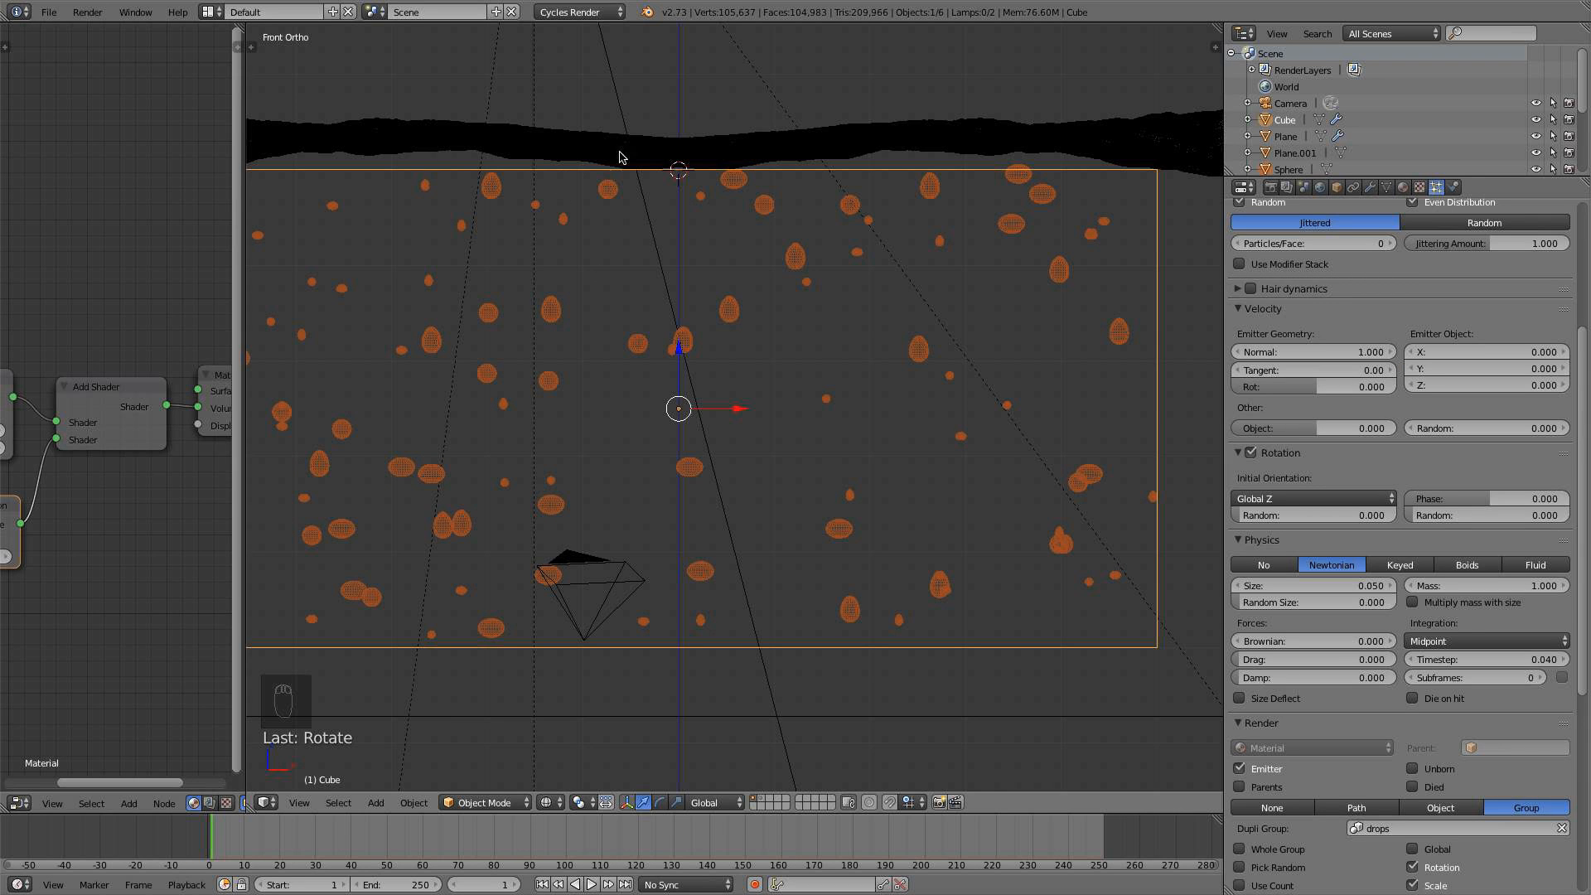
# Set the particles' size to 0.020 and their random size to 0.969
pyautogui.scroll(-2, 677, 423)
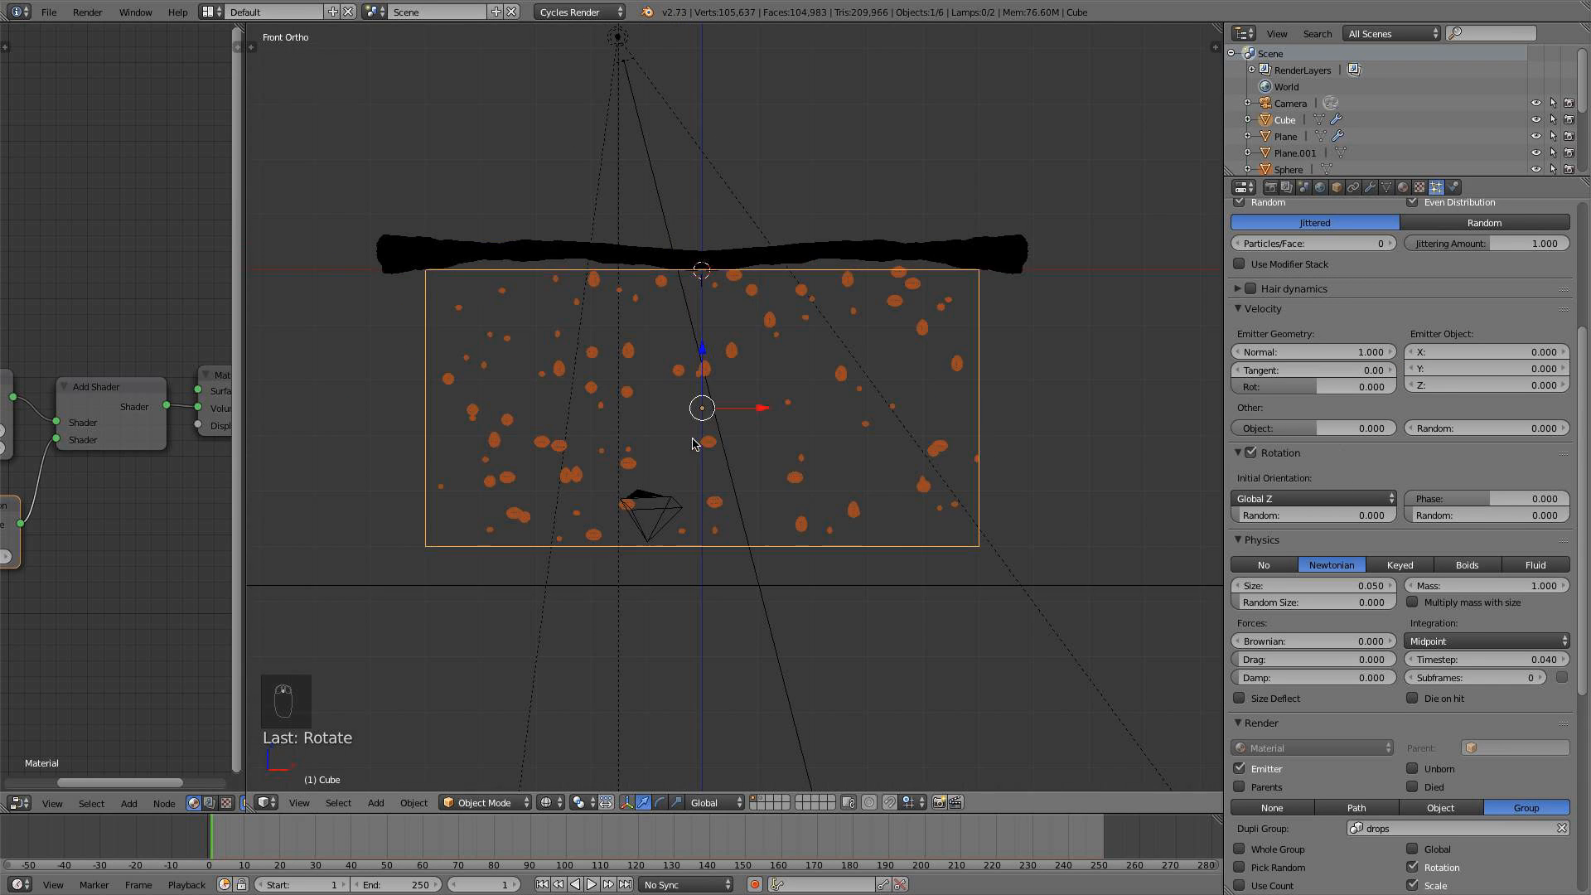
pyautogui.moveTo(677, 424); pyautogui.dragTo(852, 462, button='middle')
pyautogui.press('KP_1')
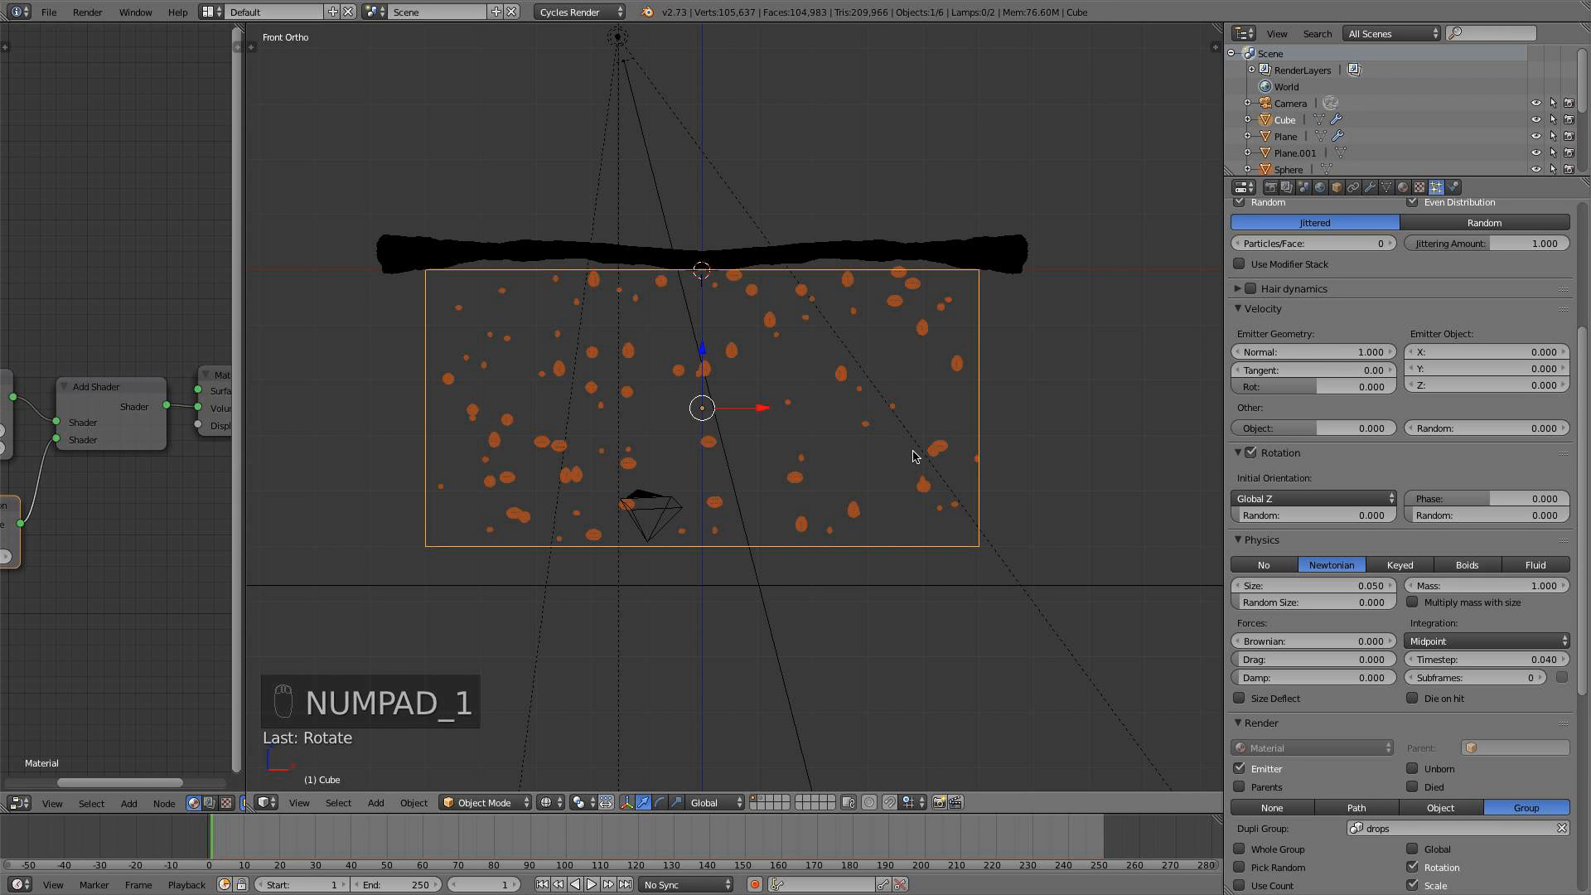
pyautogui.scroll(-3, 1424, 586)
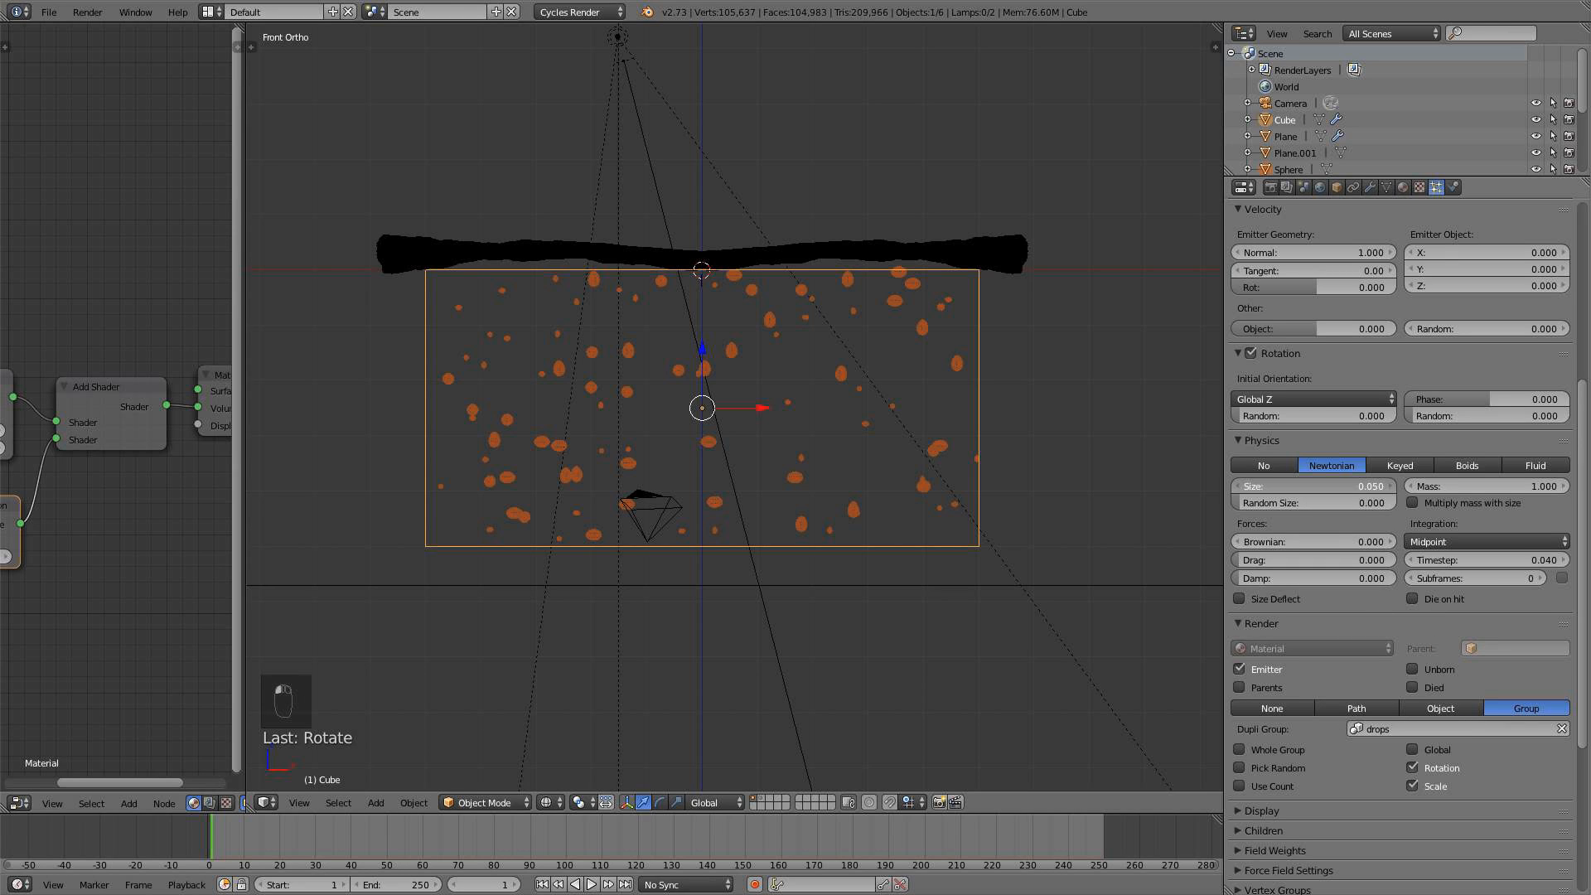
pyautogui.moveTo(1326, 486); pyautogui.dragTo(1393, 503)
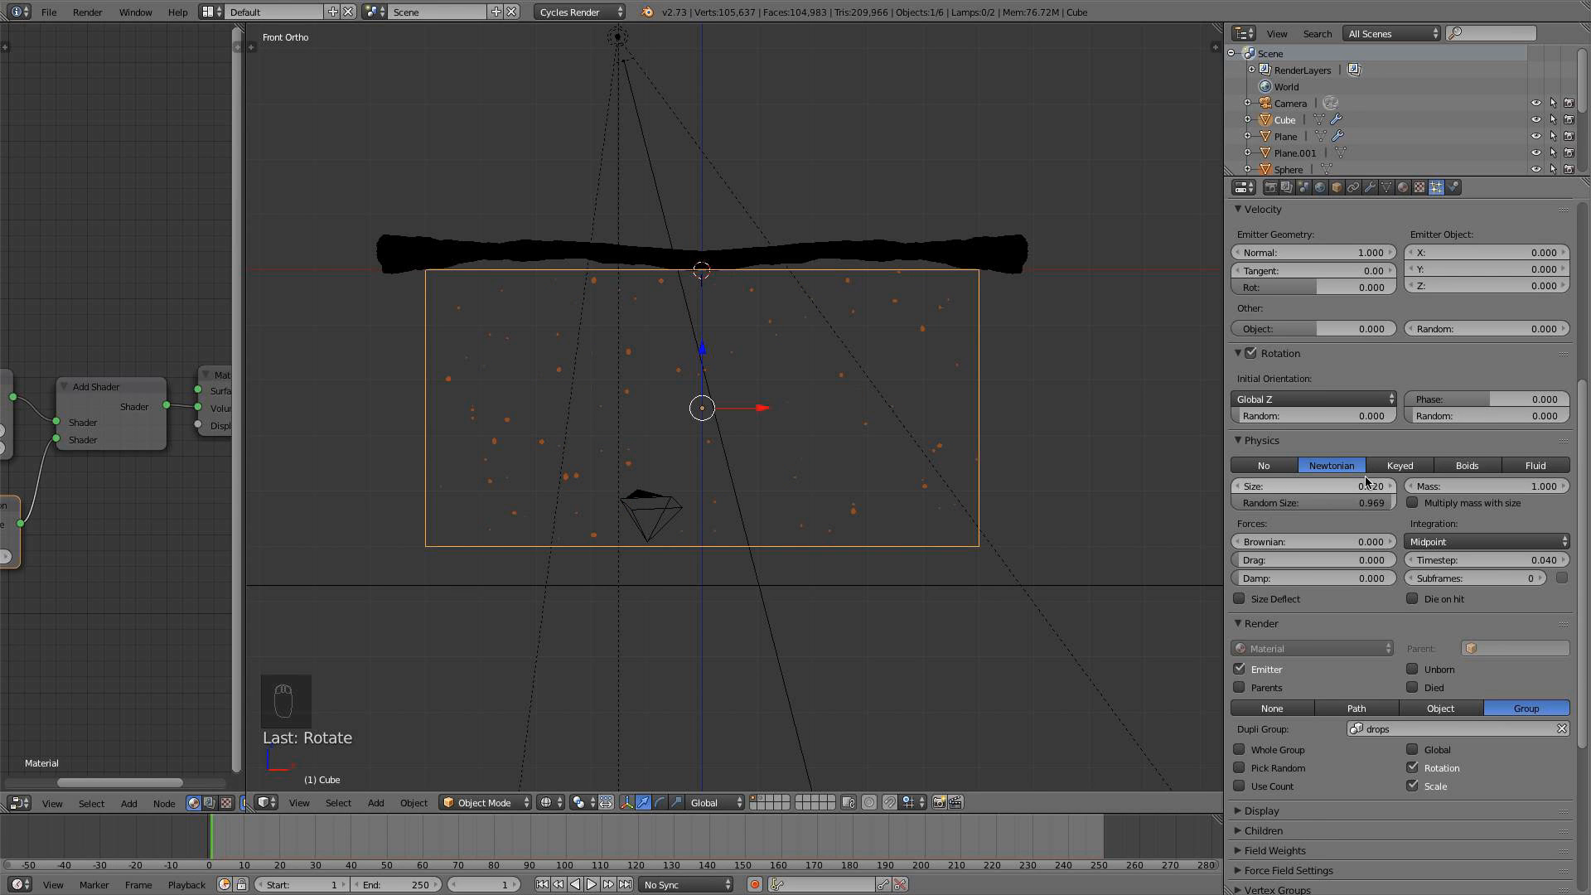
# Give the particle system Simple children with a display count of 100 and inspect their spread in the cube
pyautogui.scroll(-4, 1369, 487)
pyautogui.click(1291, 702)
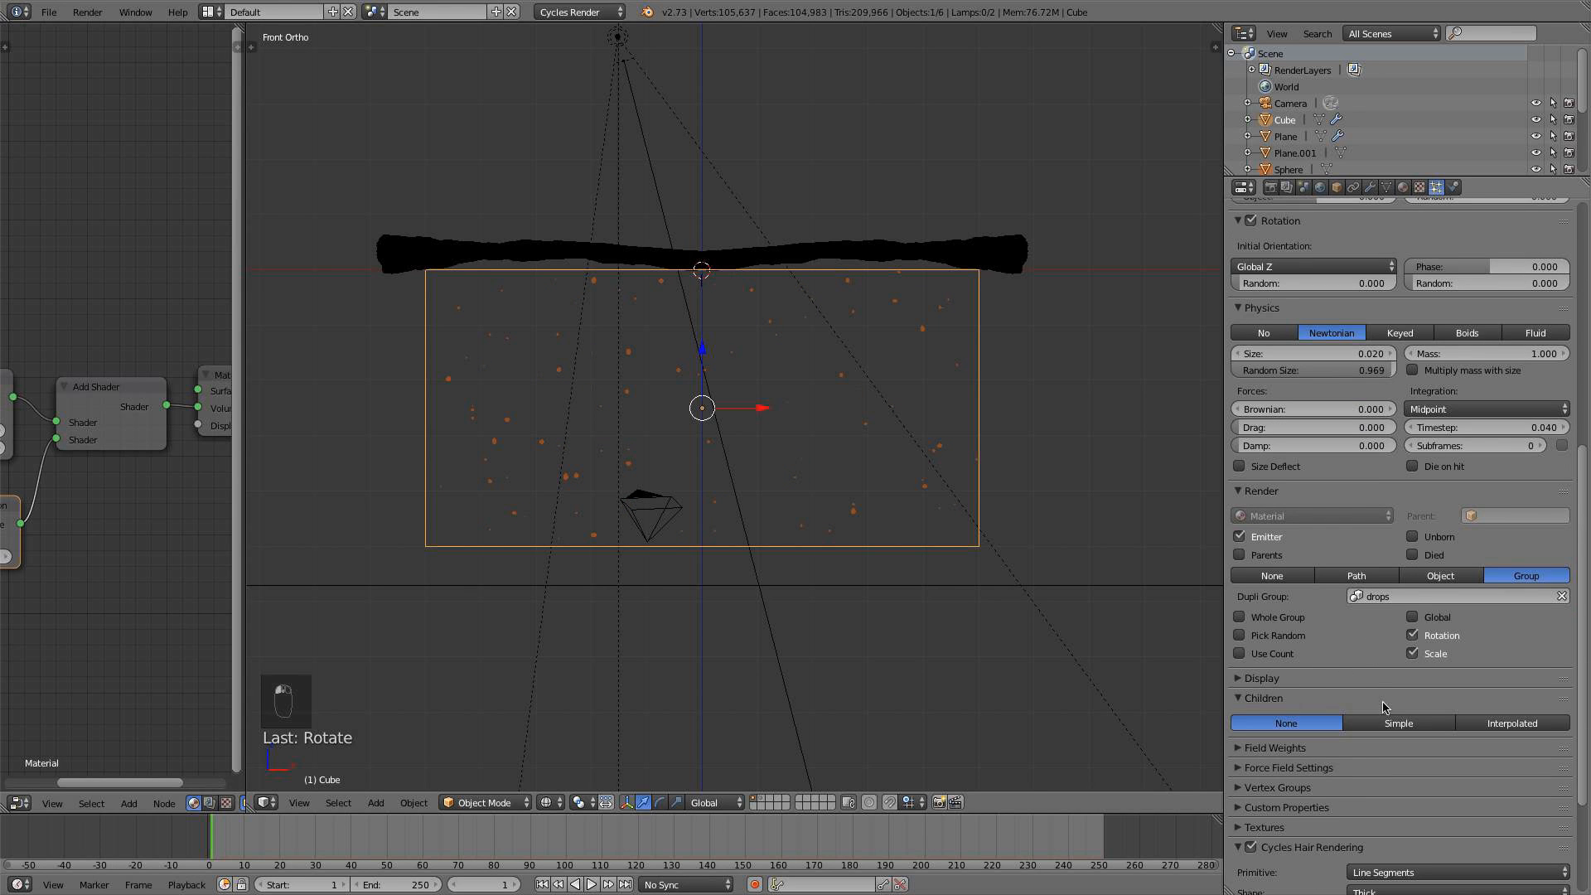
pyautogui.click(1400, 724)
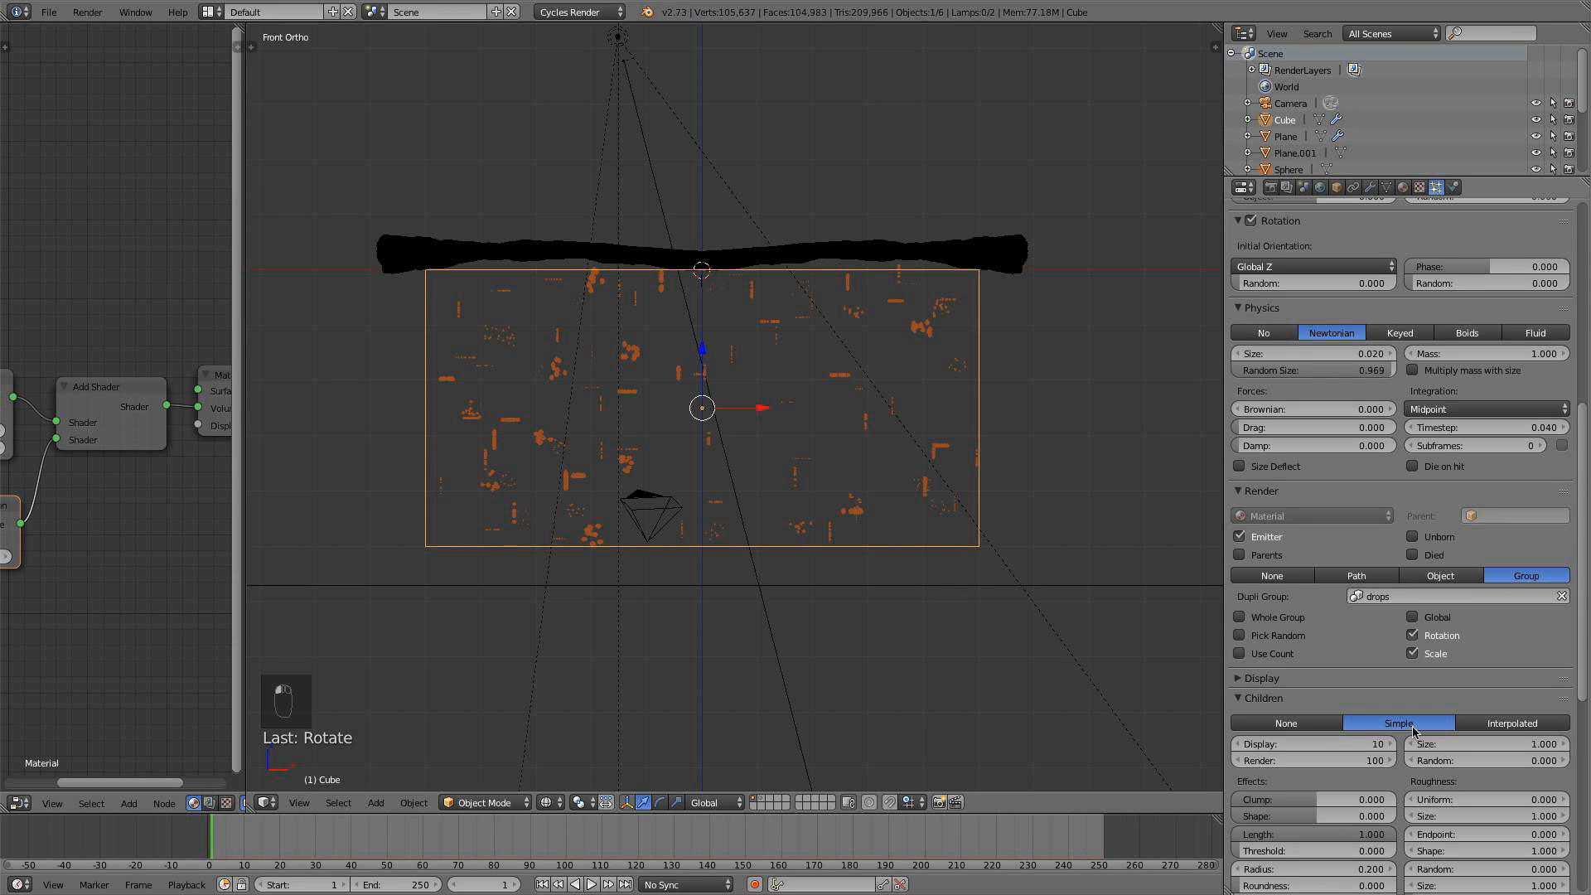
pyautogui.scroll(5, 1186, 660)
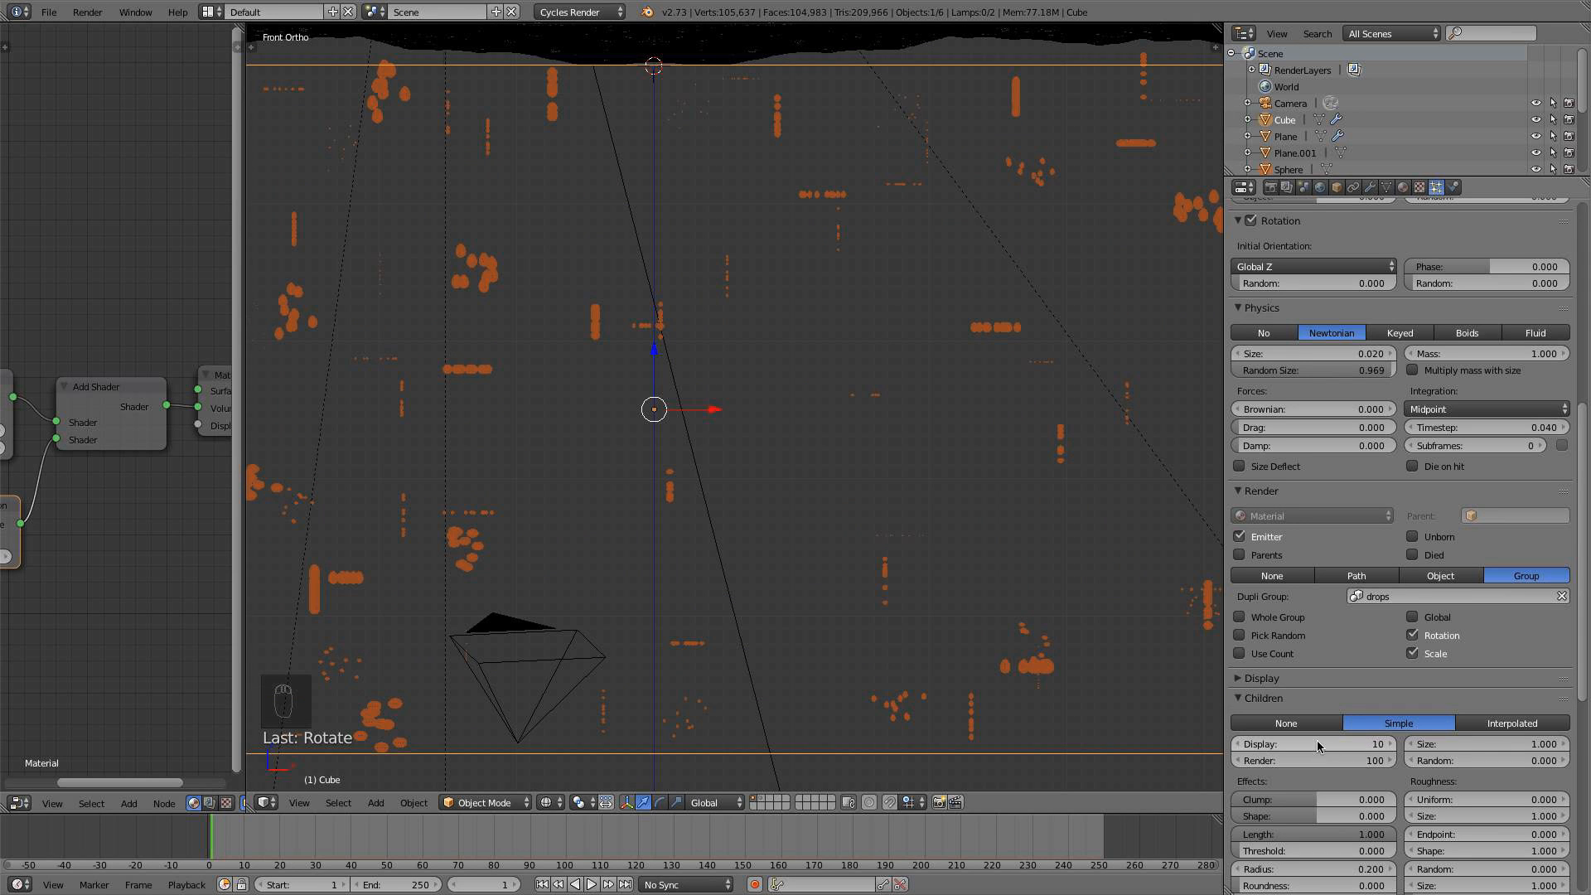
pyautogui.click(1318, 745)
pyautogui.write('100')
pyautogui.press('Return')
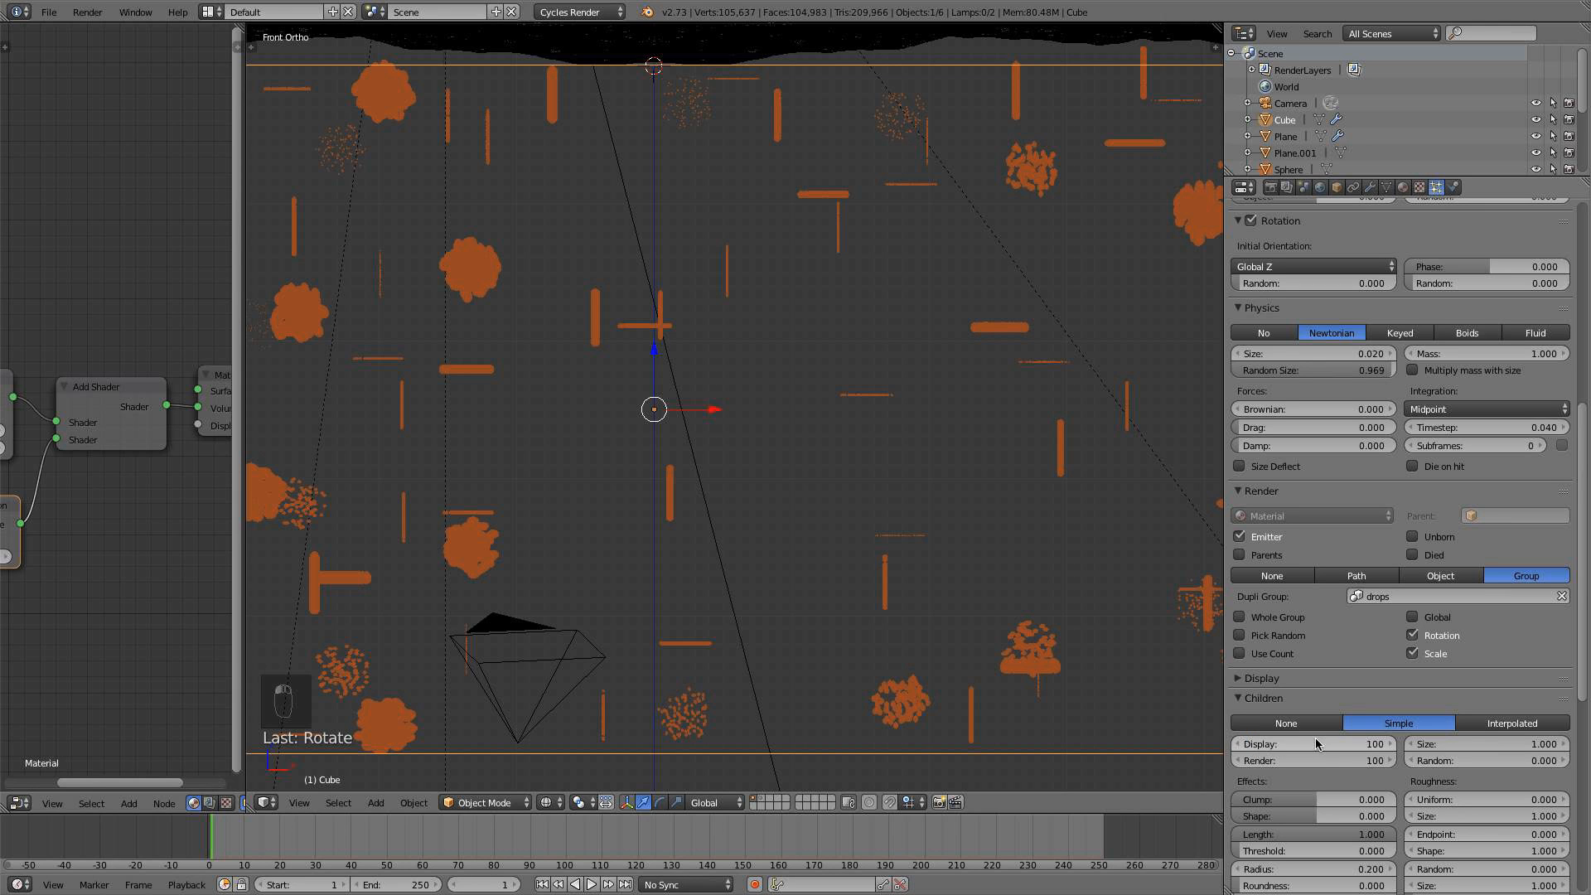
pyautogui.scroll(-2, 894, 304)
pyautogui.scroll(-3, 894, 304)
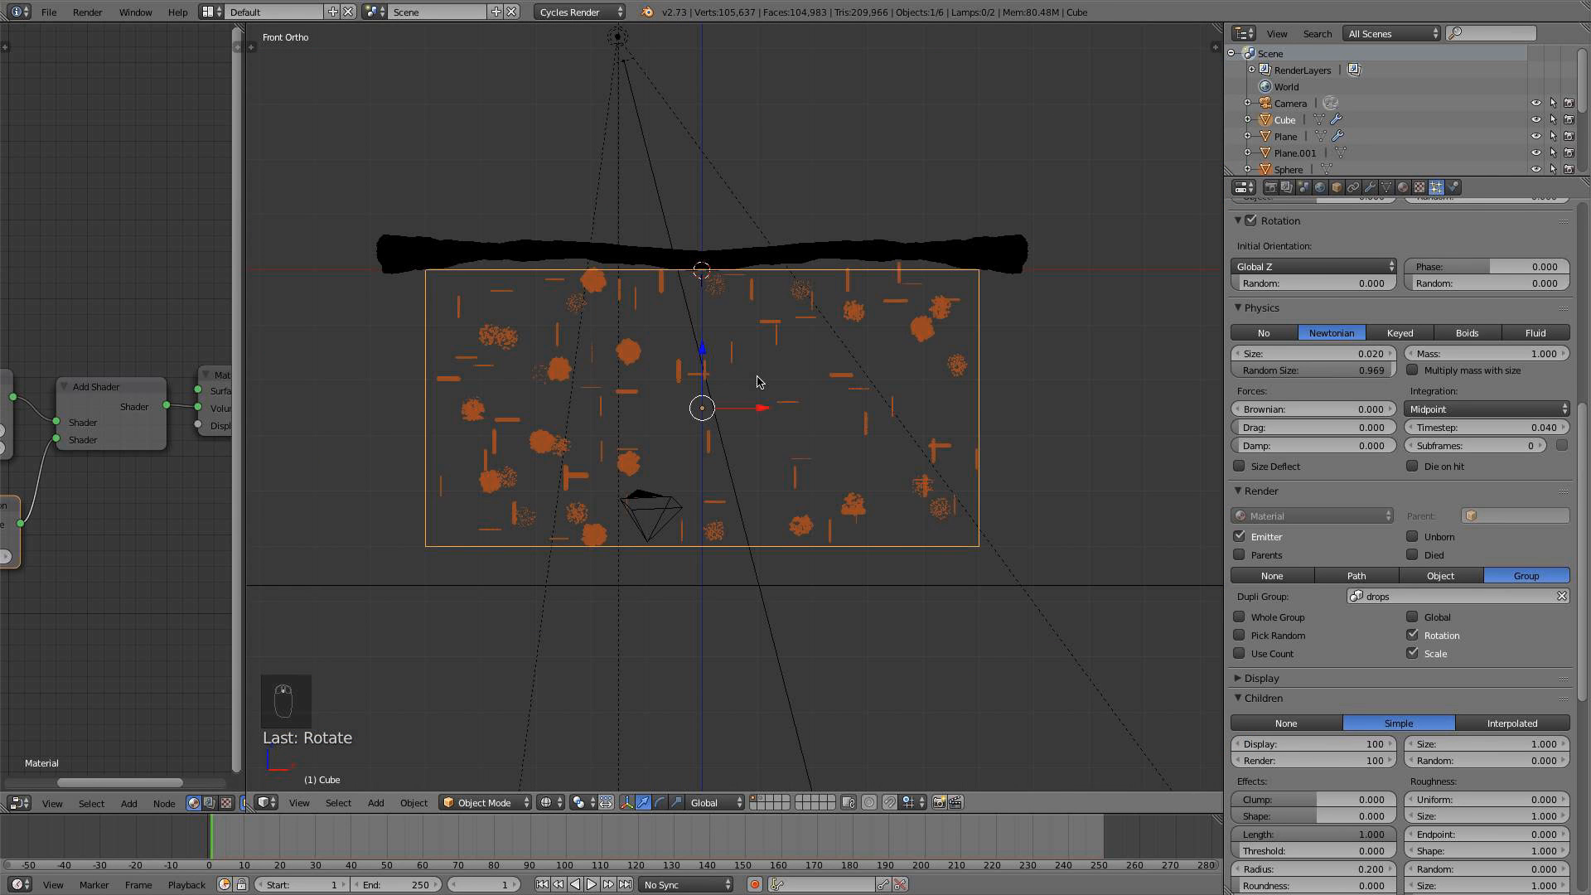
pyautogui.scroll(-3, 758, 381)
pyautogui.scroll(2, 740, 433)
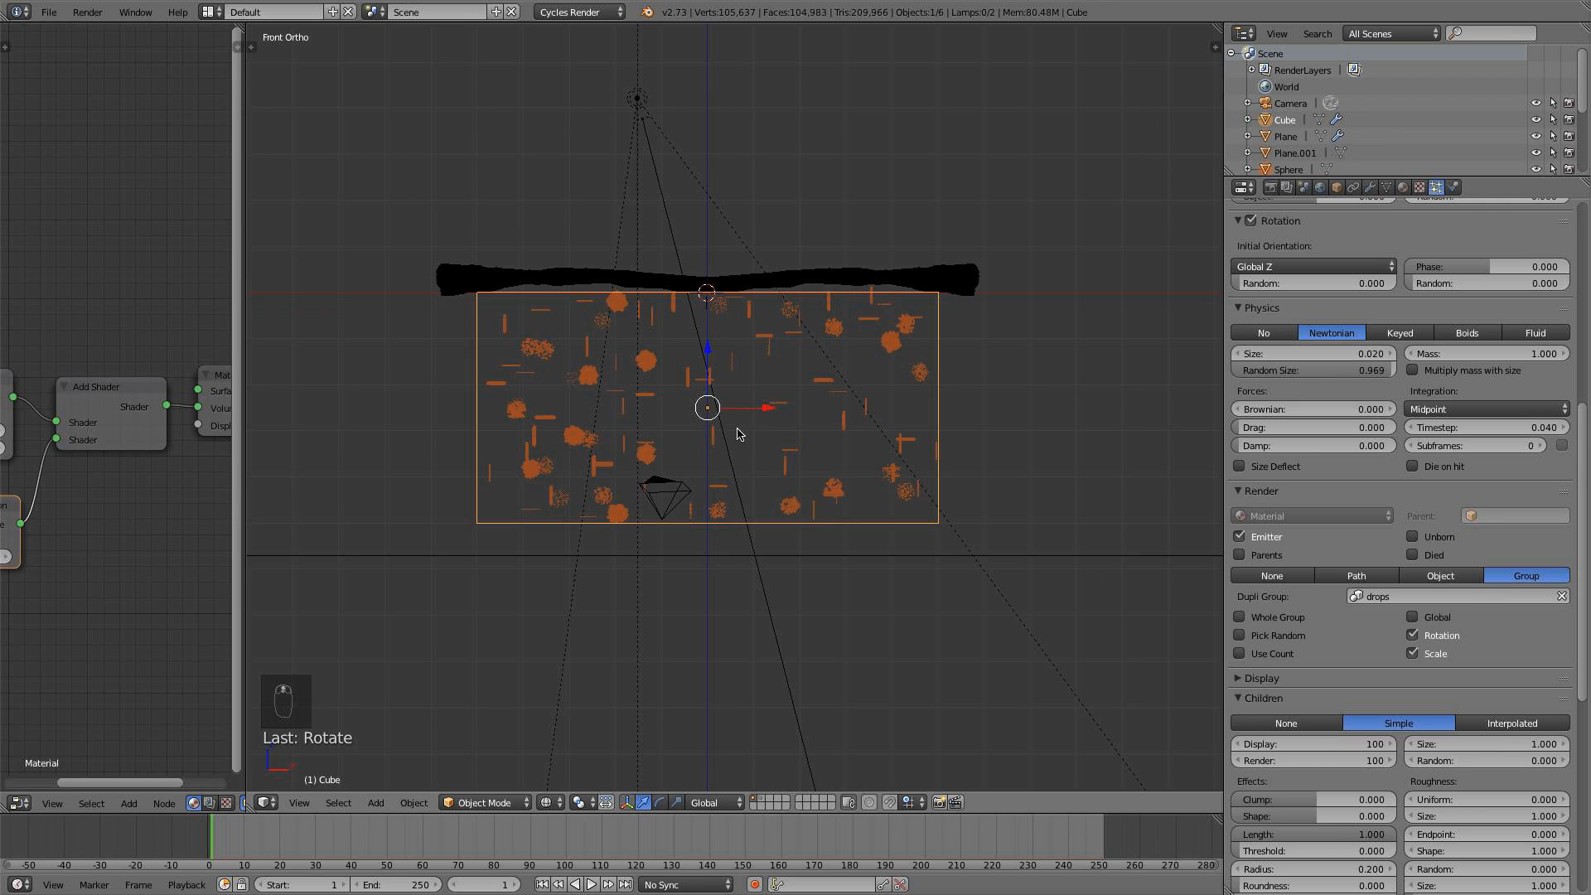
pyautogui.scroll(1, 739, 433)
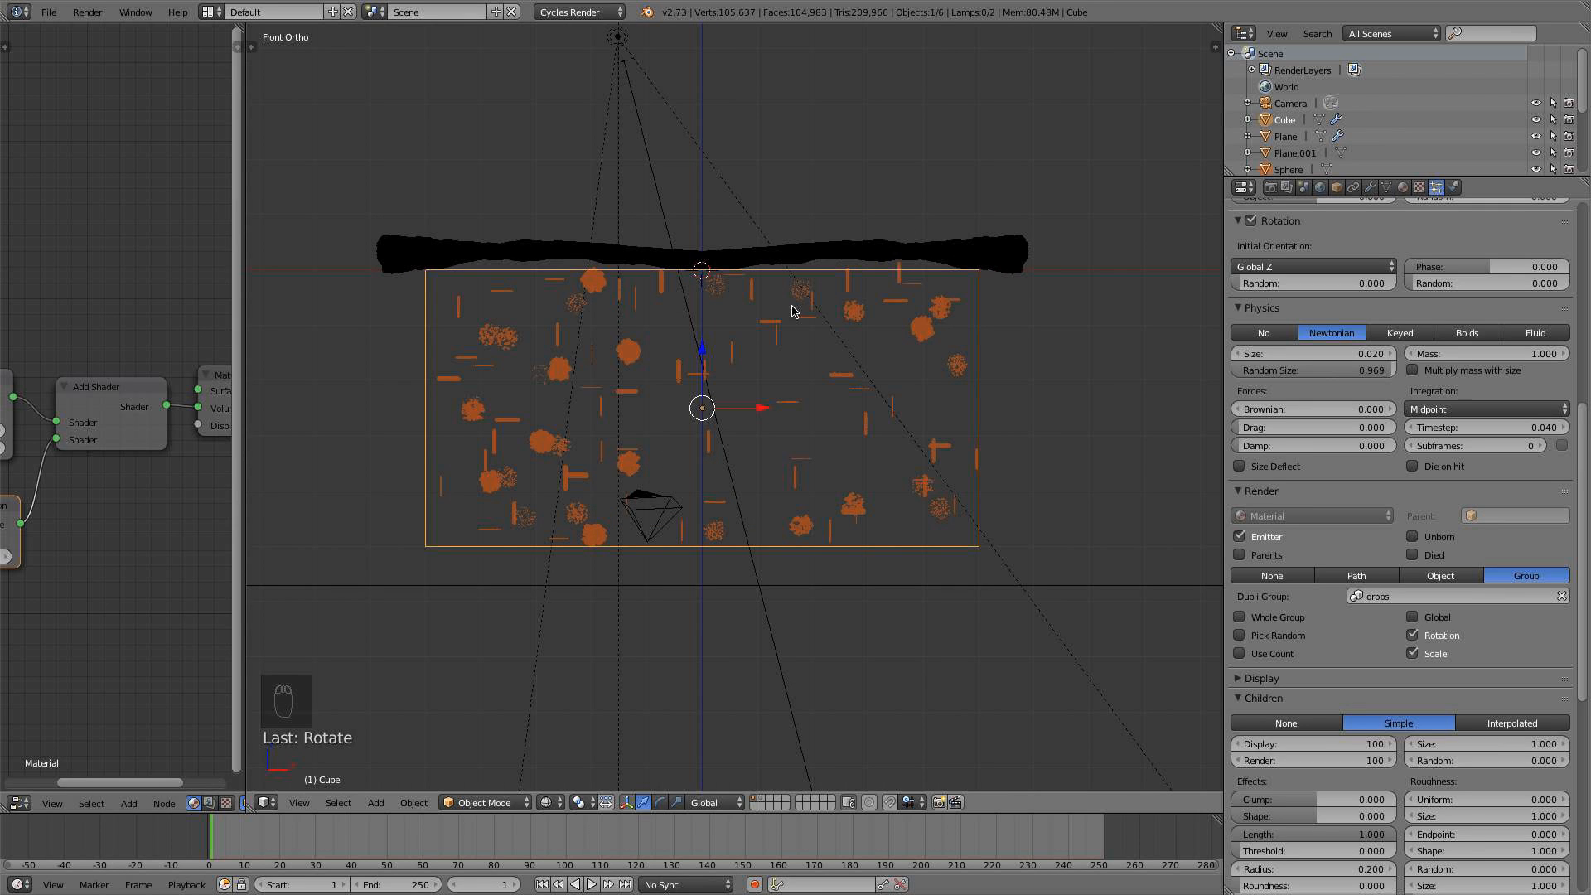
pyautogui.scroll(-2, 1380, 688)
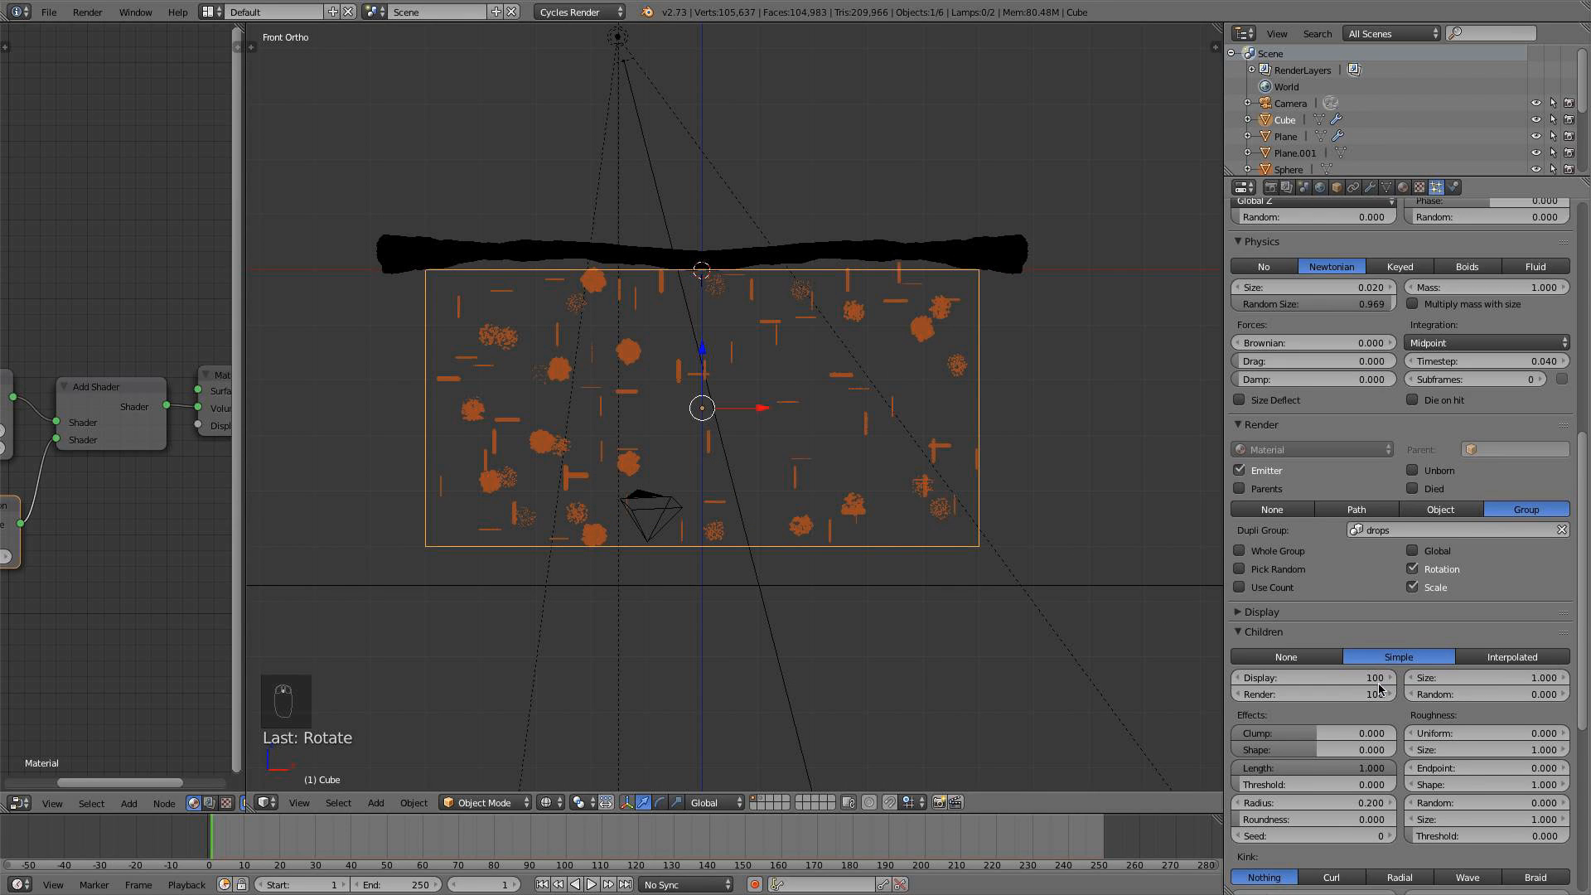
# Set the child particles' radius to 0.800 and their roundness to 0.800
pyautogui.click(1328, 799)
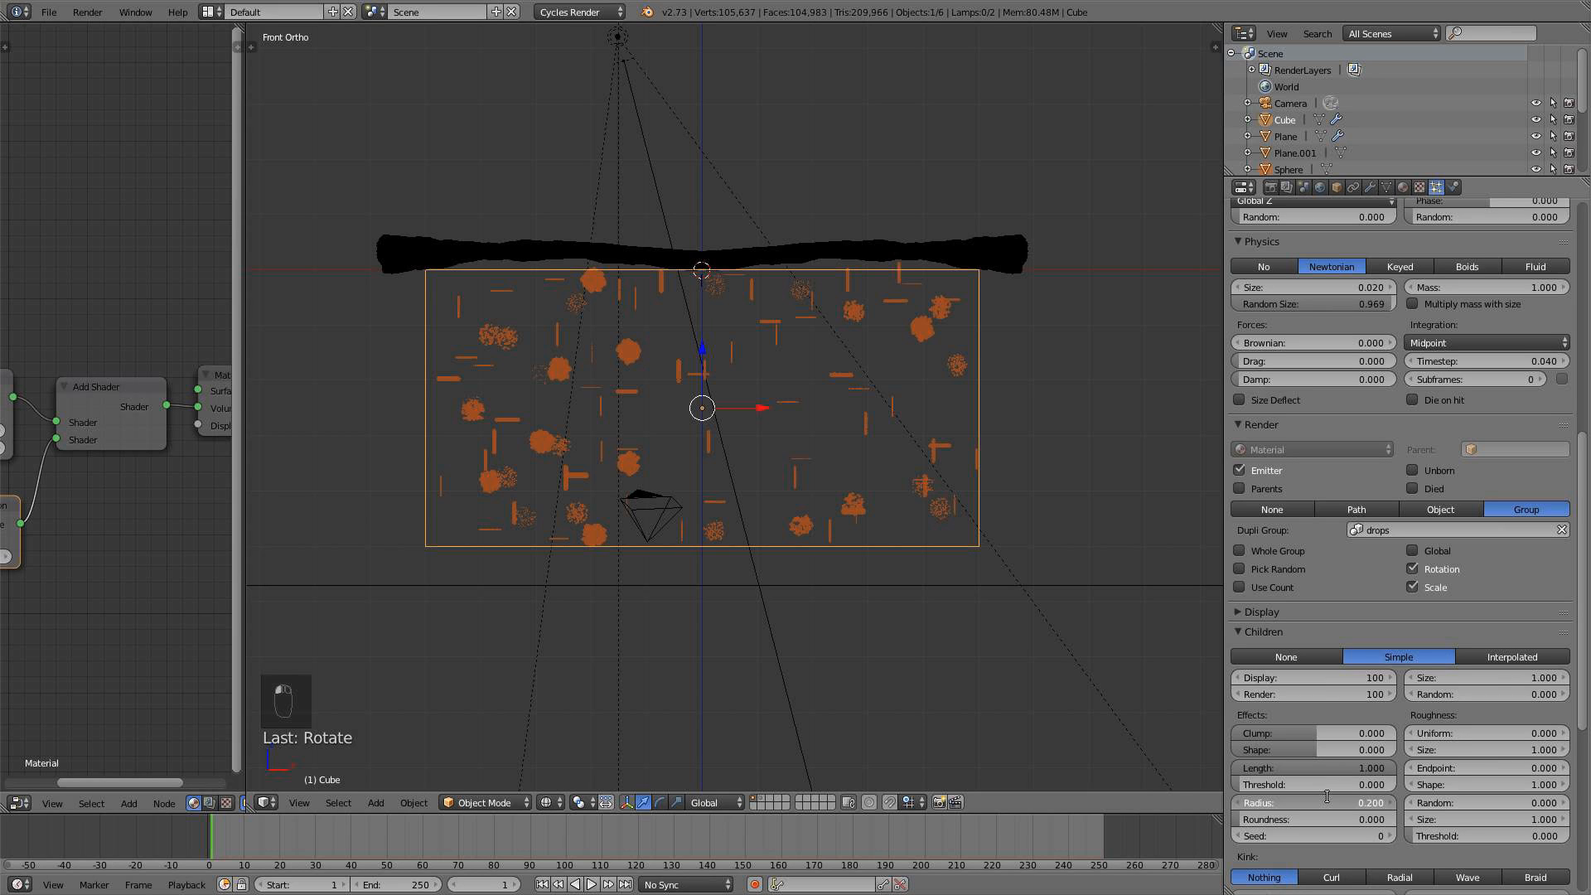
pyautogui.press('Return')
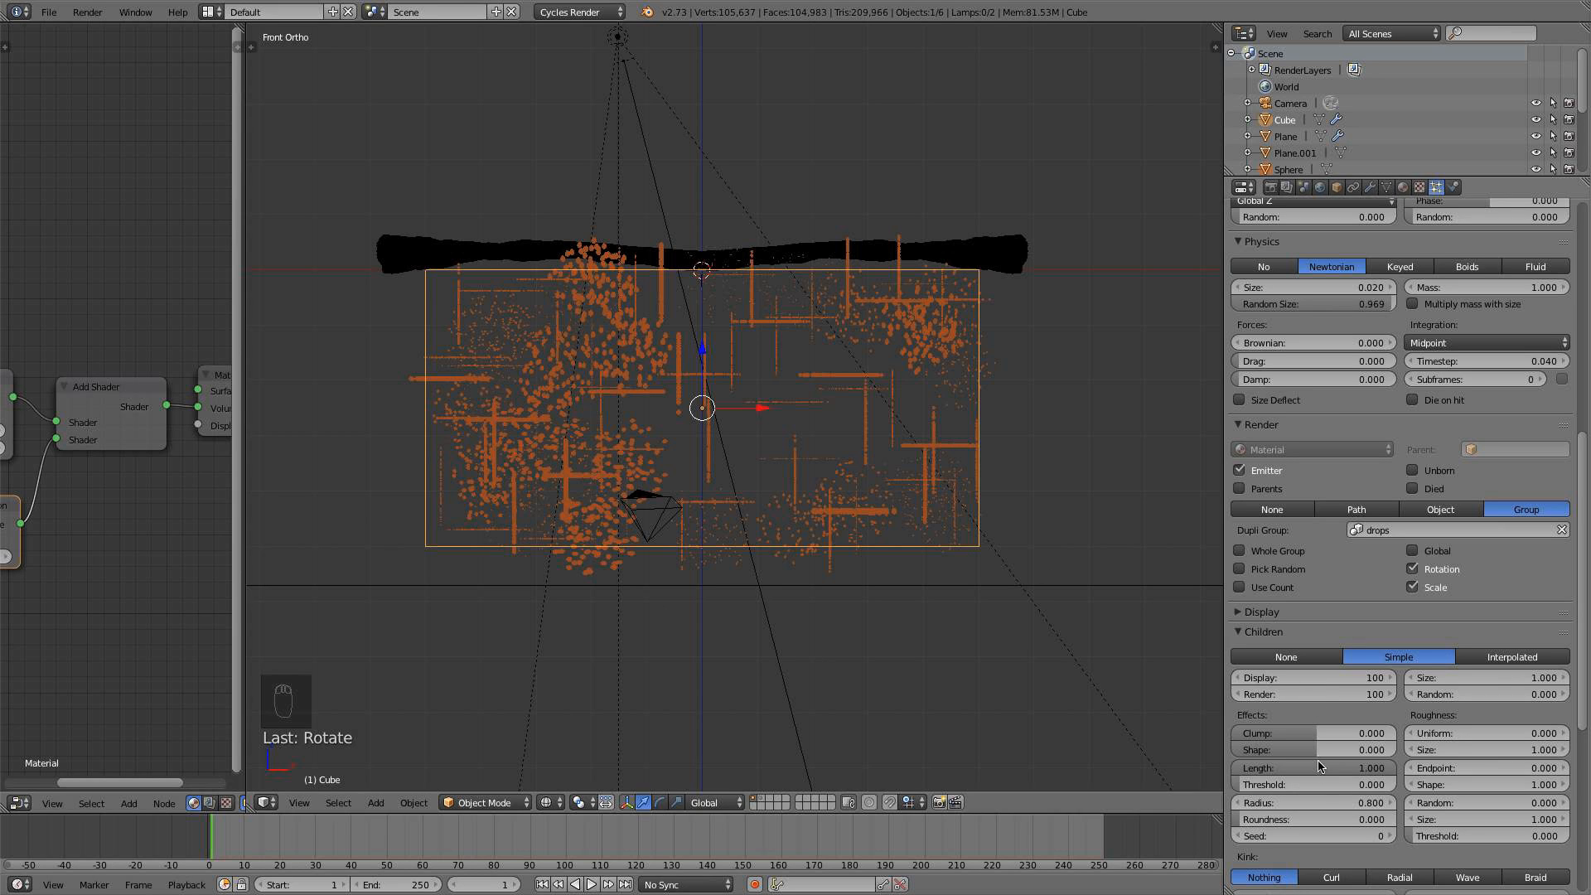
pyautogui.click(1320, 817)
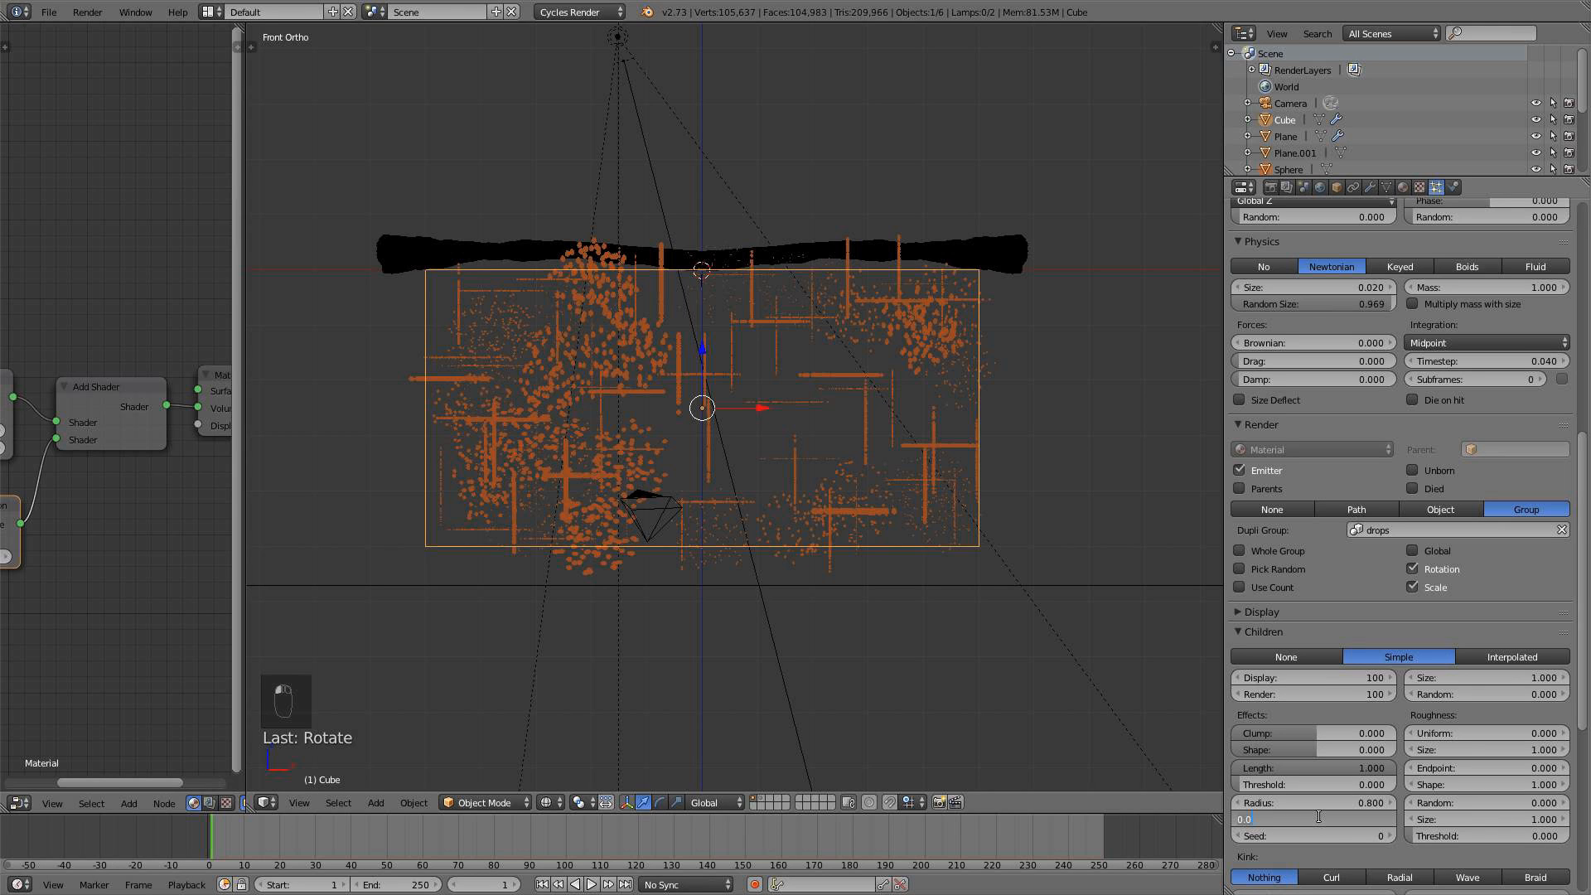
pyautogui.write('.8')
pyautogui.press('Return')
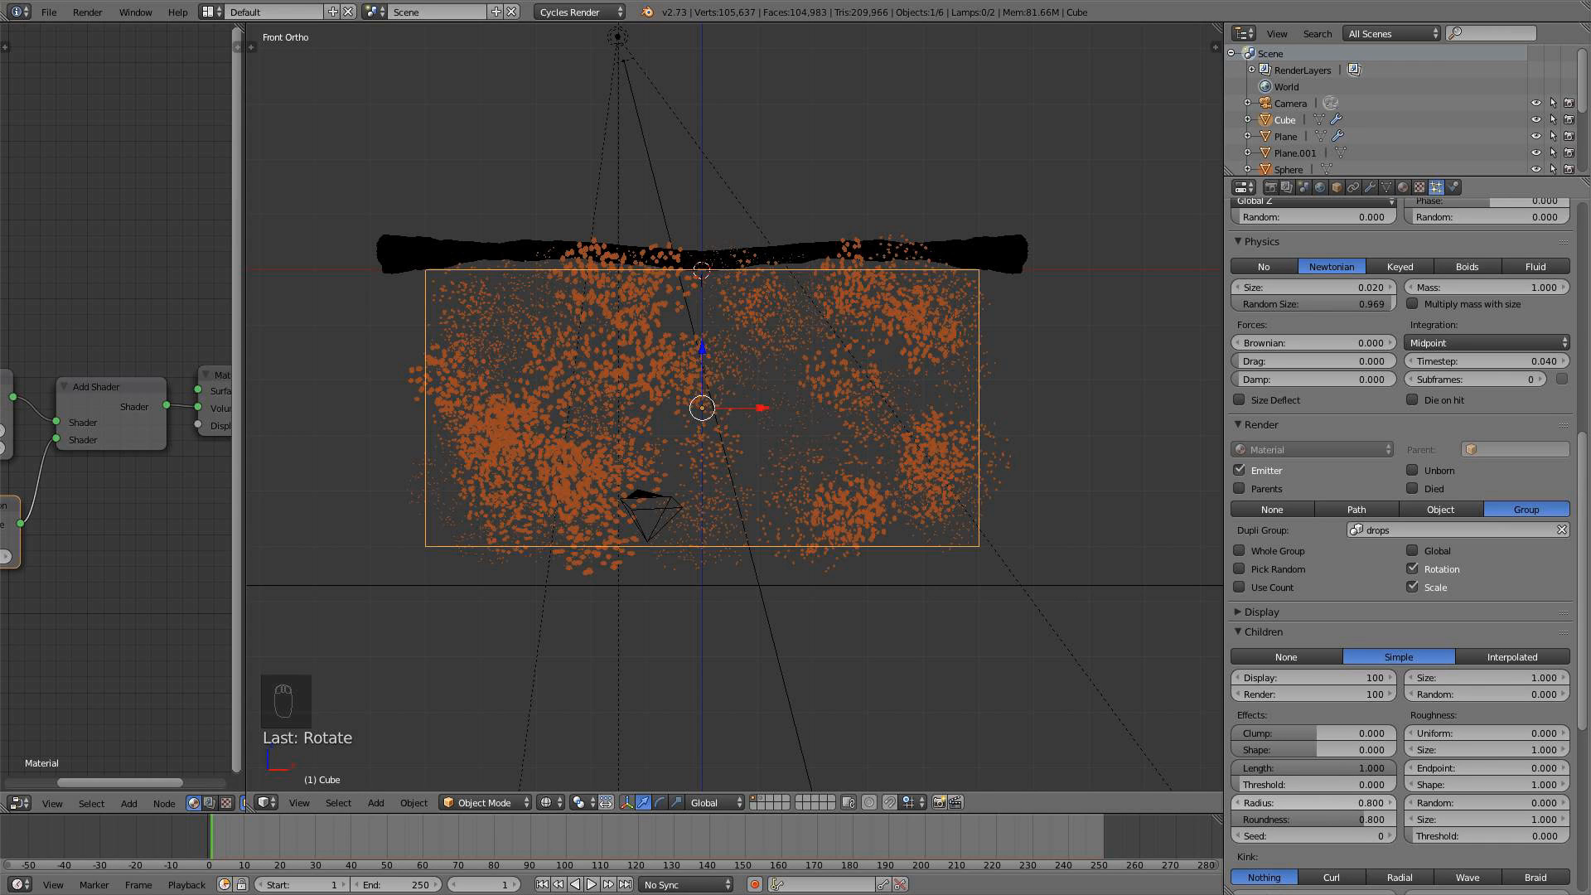
# Reduce the child particles' radius to 0.400
pyautogui.moveTo(1336, 809); pyautogui.dragTo(1314, 808)
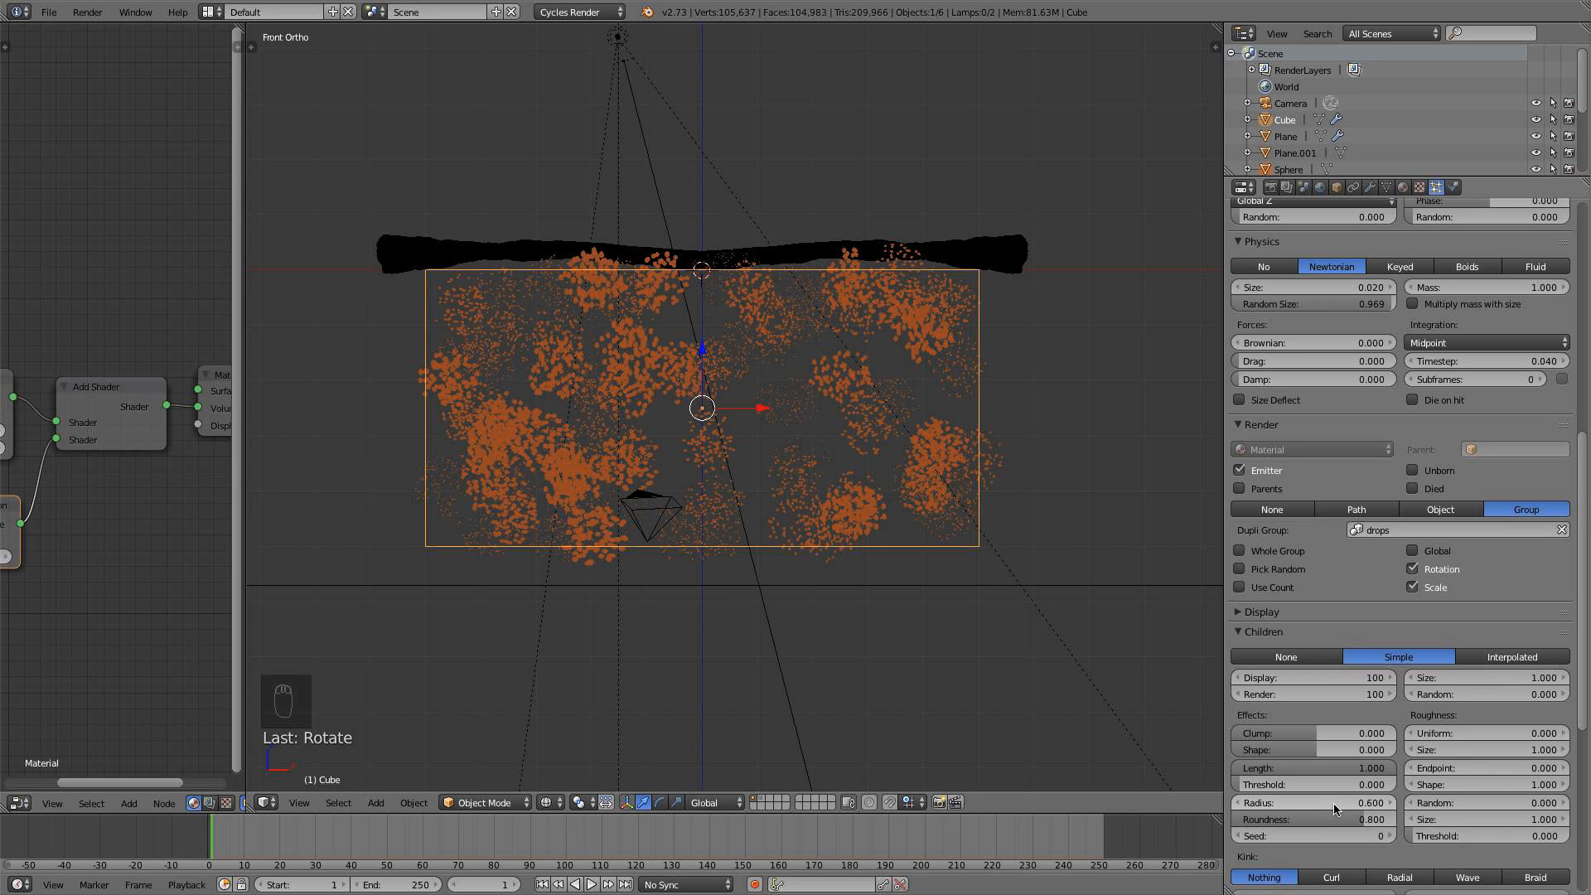
pyautogui.click(1334, 803)
pyautogui.press('BackSpace')
pyautogui.write('0.4')
pyautogui.press('Return')
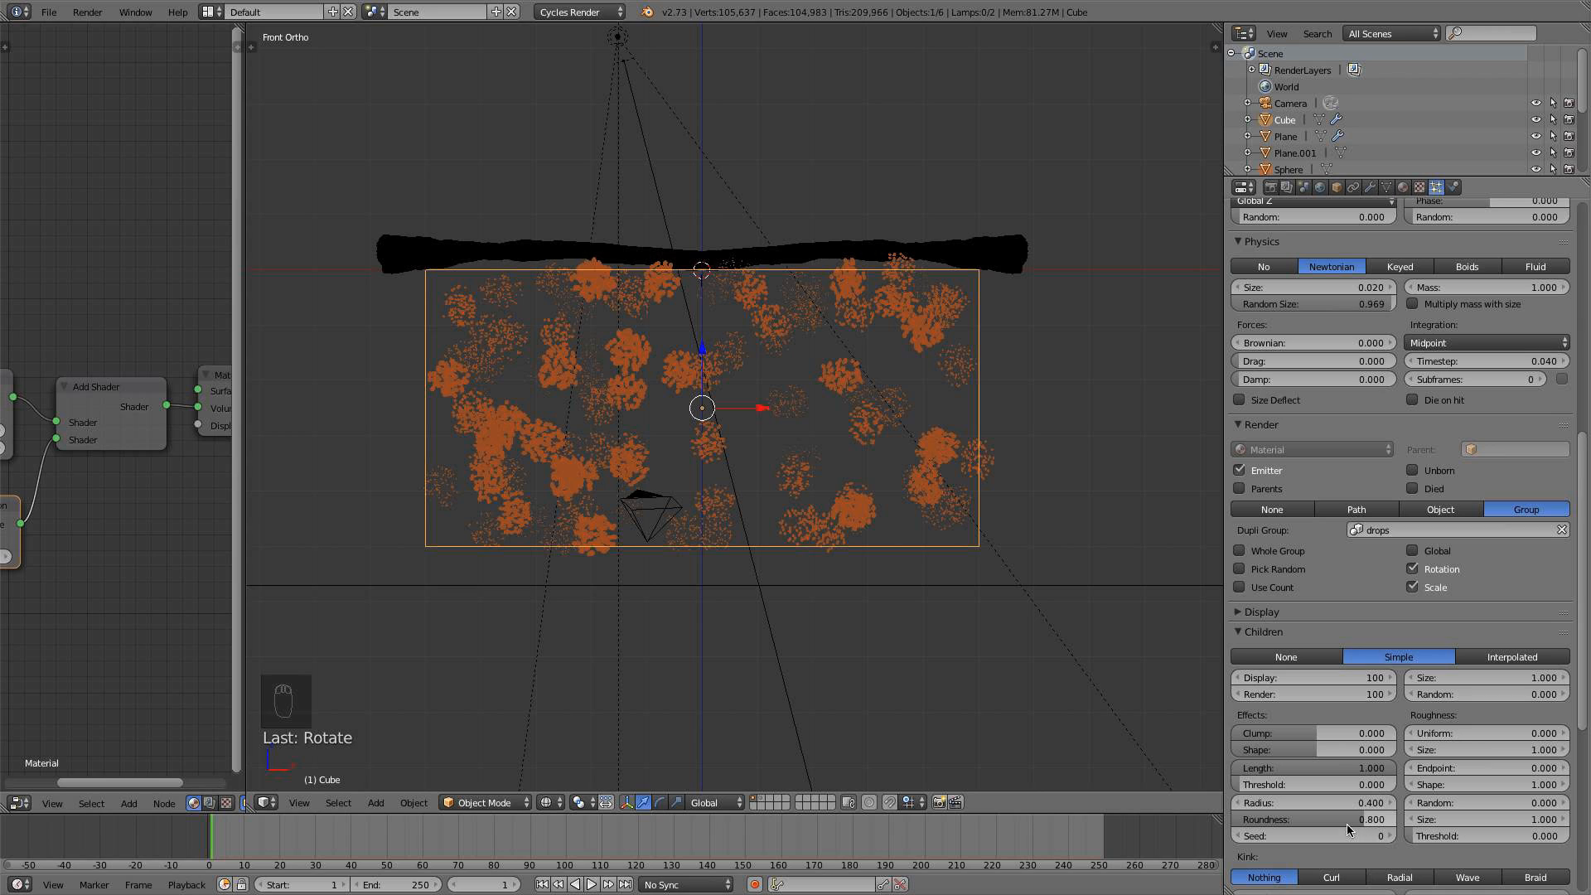
# Raise the child particles' roundness to 1.000 and set their radius to 0.500
pyautogui.moveTo(1350, 822); pyautogui.dragTo(1396, 820)
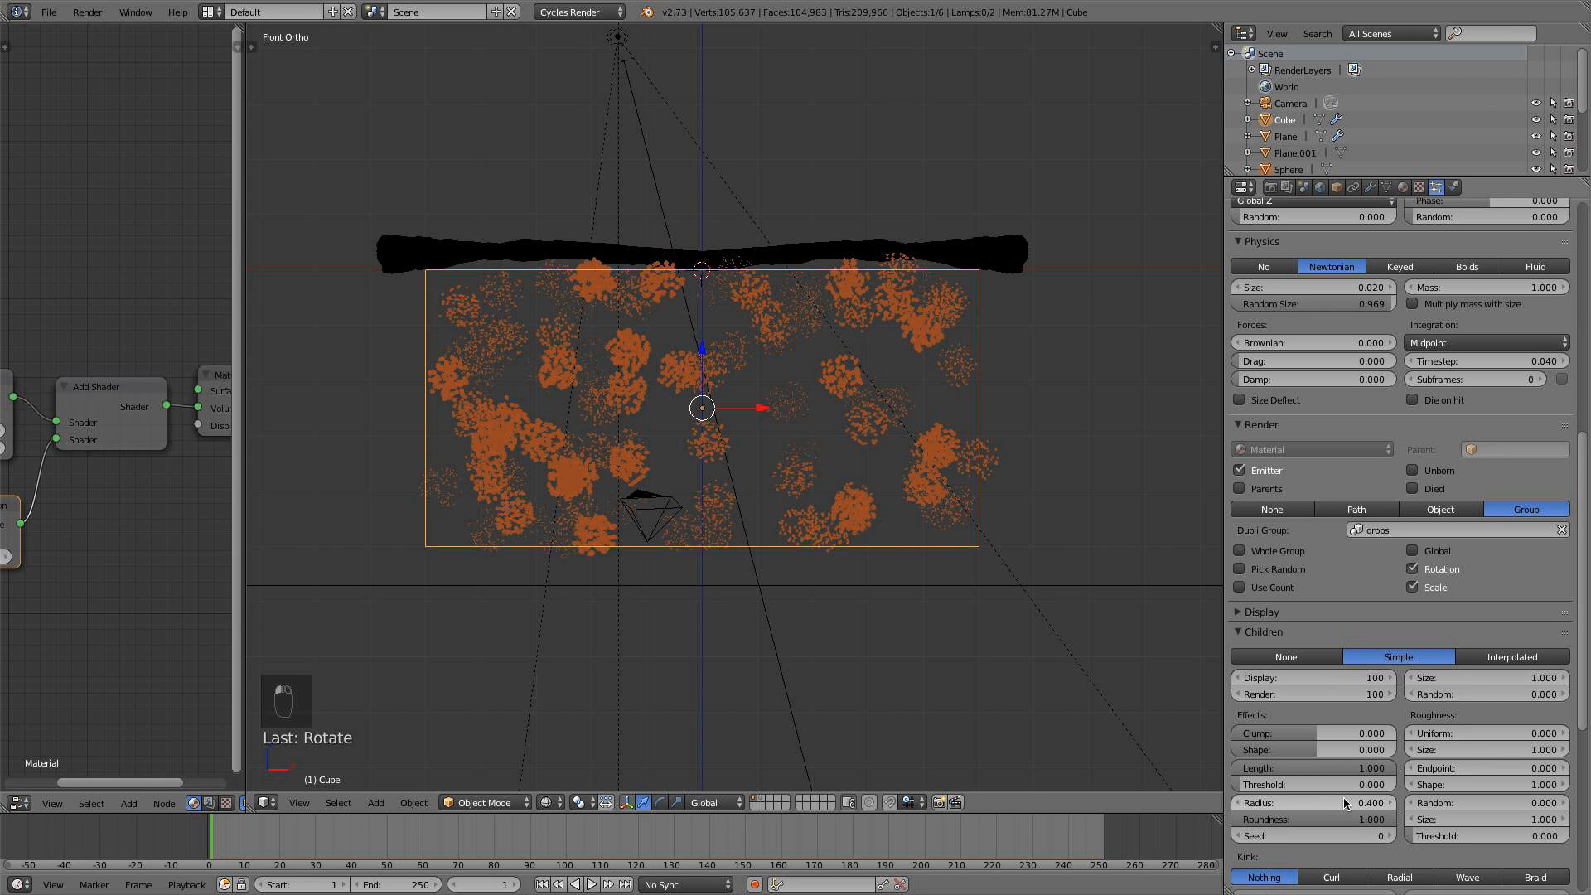
pyautogui.click(1349, 802)
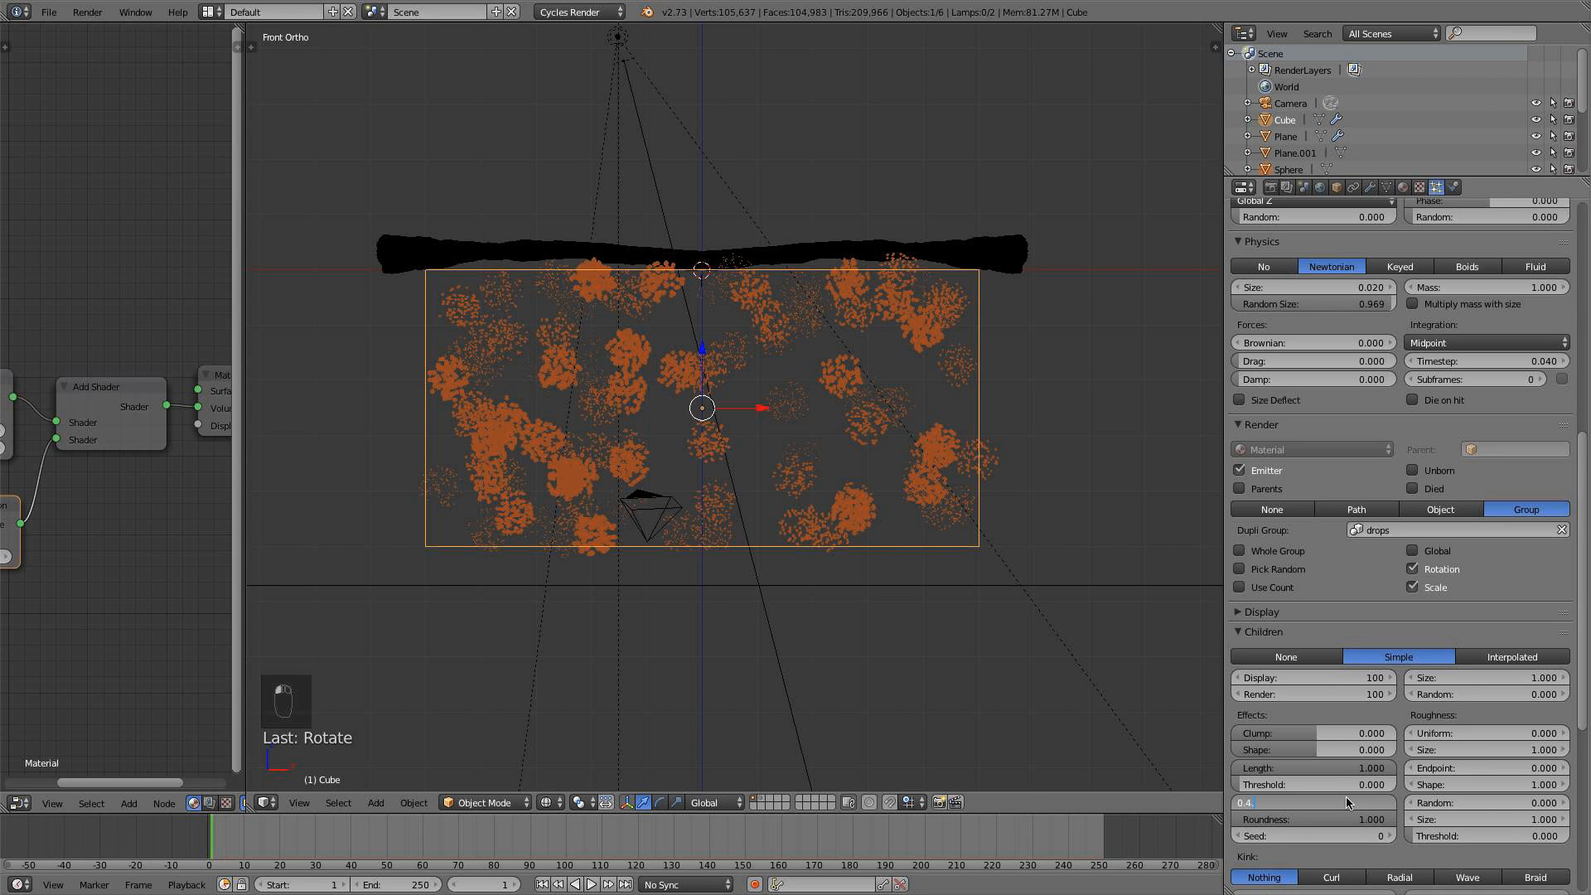
pyautogui.press('BackSpace')
pyautogui.write('0.5')
pyautogui.press('Return')
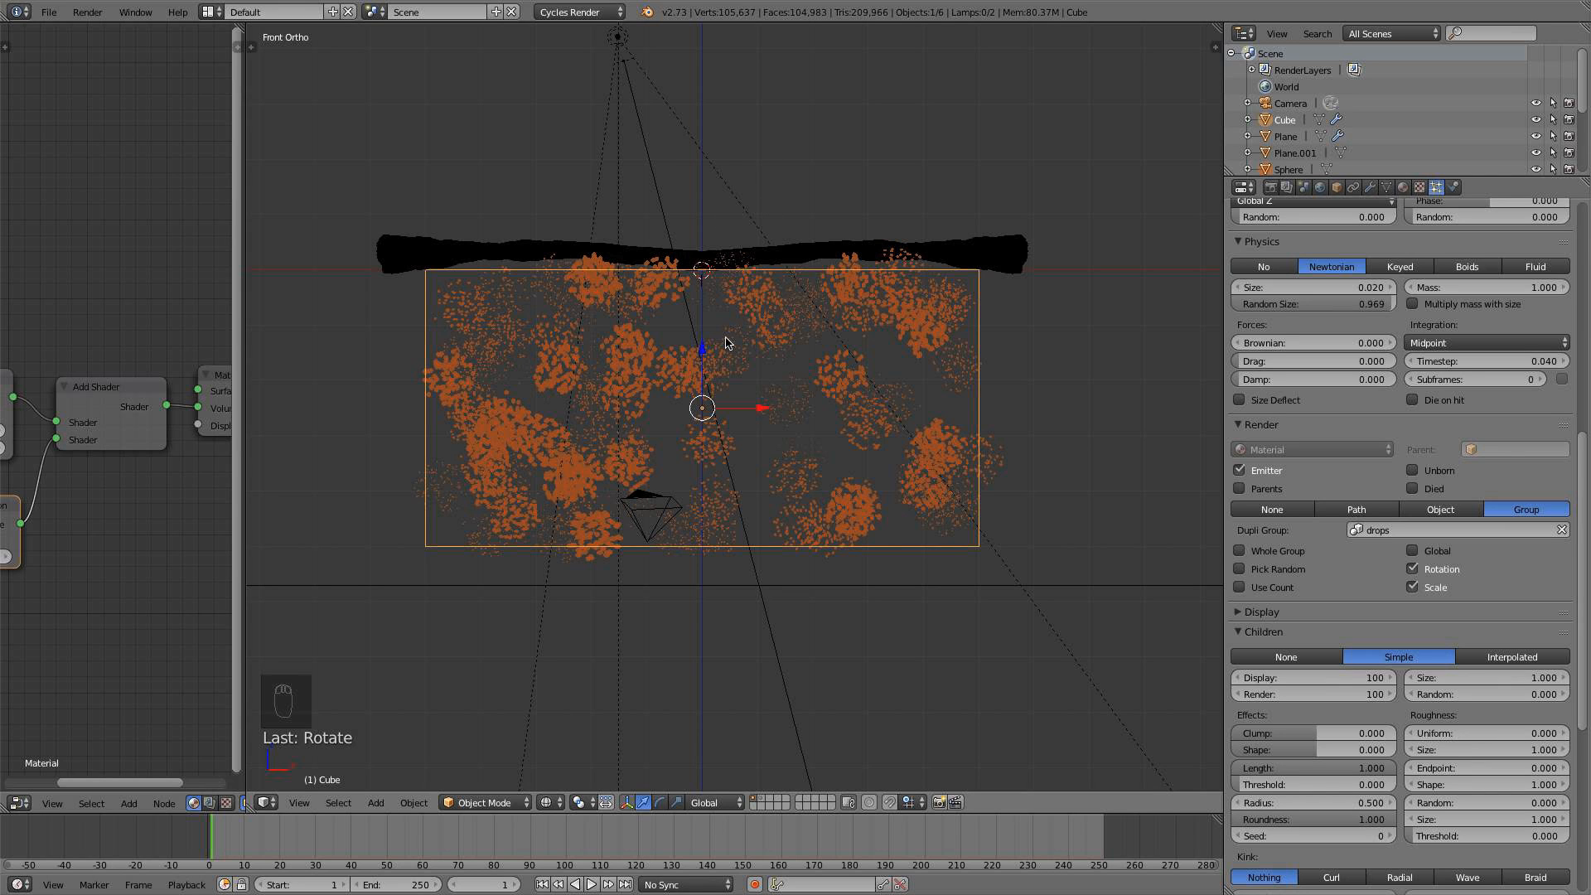
# Look through the camera and set the particle system's emission number to 89
pyautogui.press('KP_0')
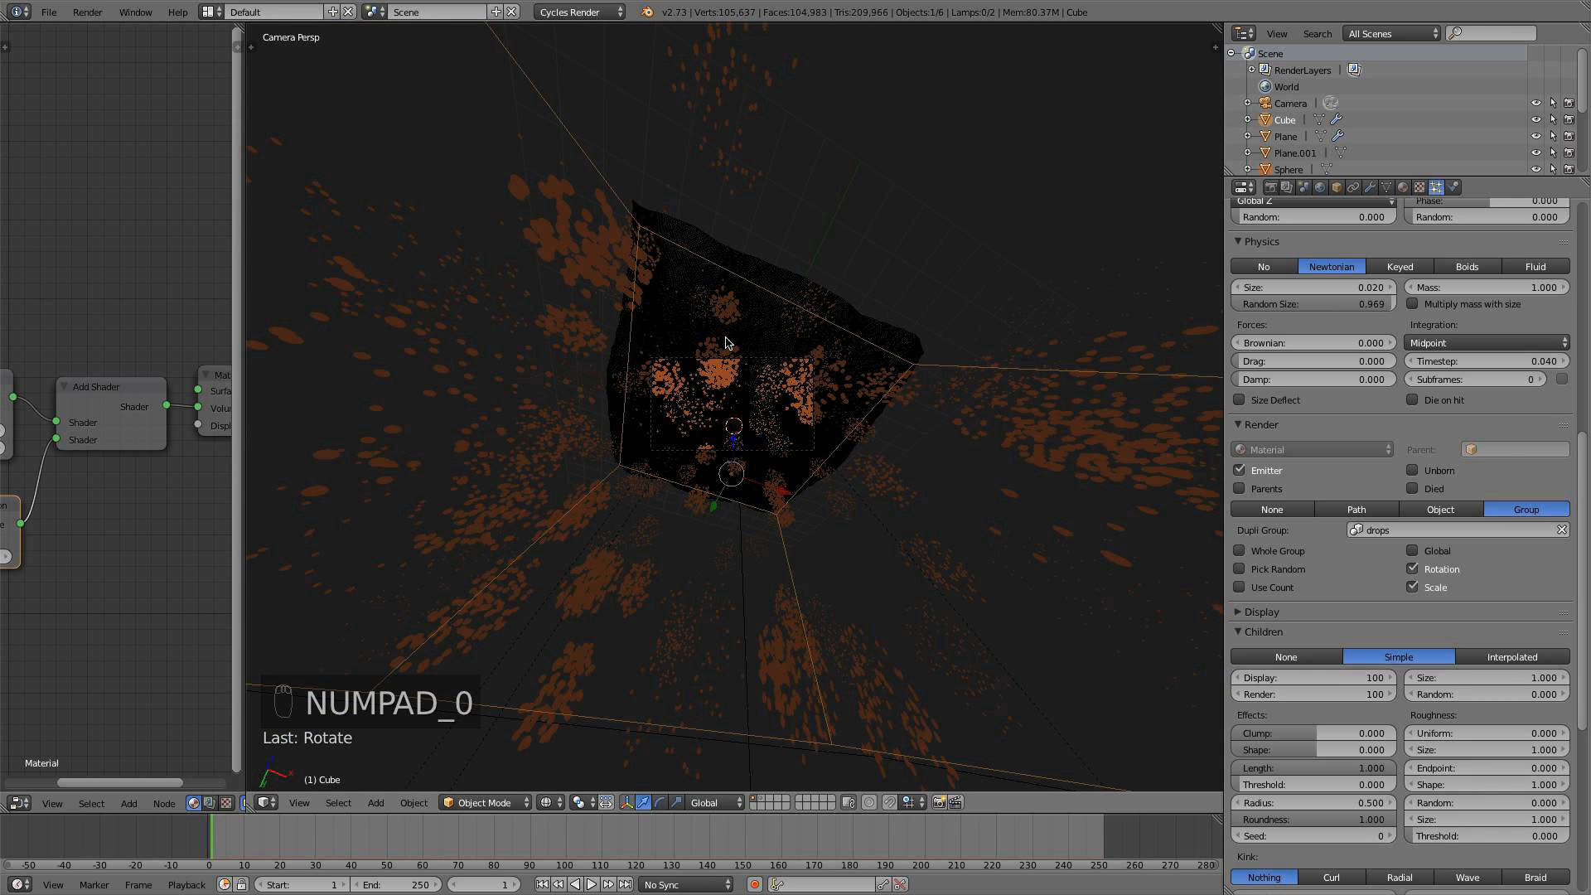
pyautogui.scroll(2, 725, 343)
pyautogui.scroll(3, 1564, 655)
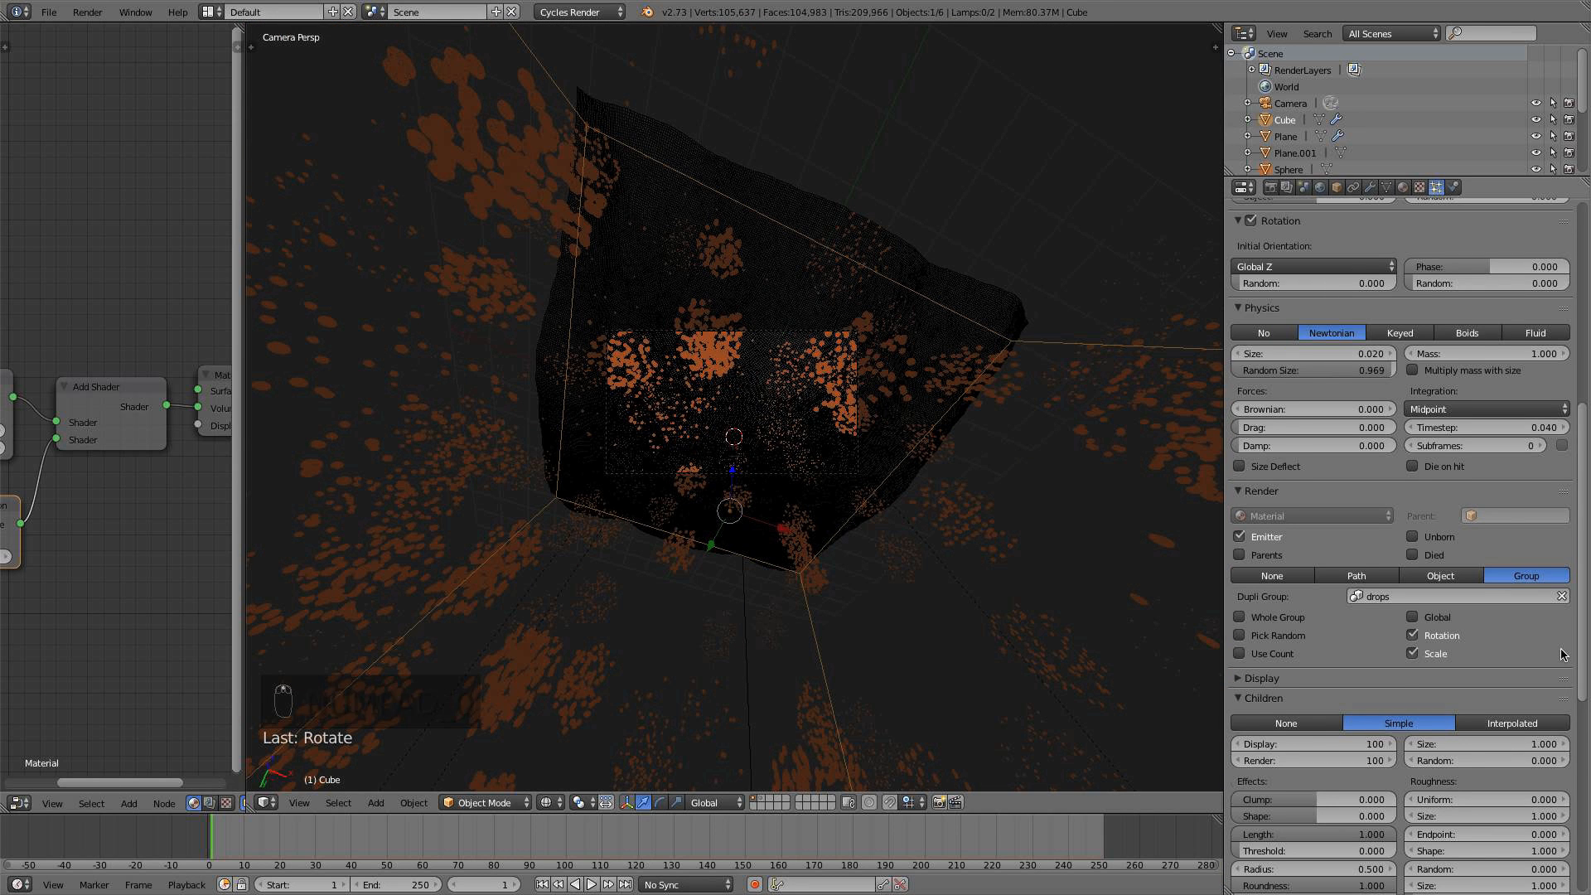
pyautogui.scroll(2, 1563, 655)
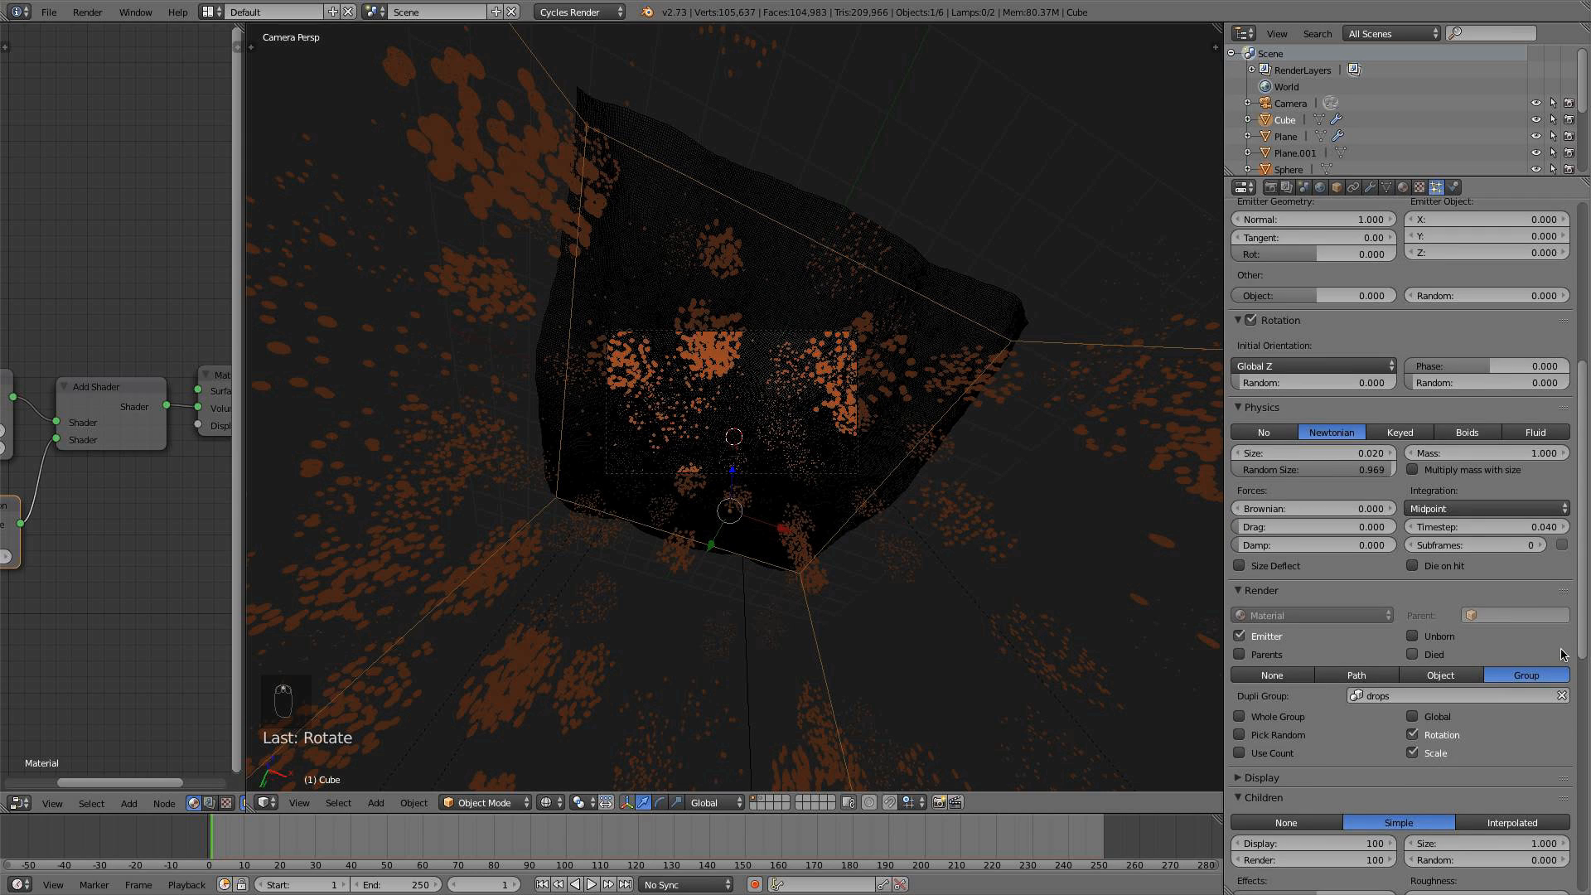
pyautogui.scroll(2, 1563, 655)
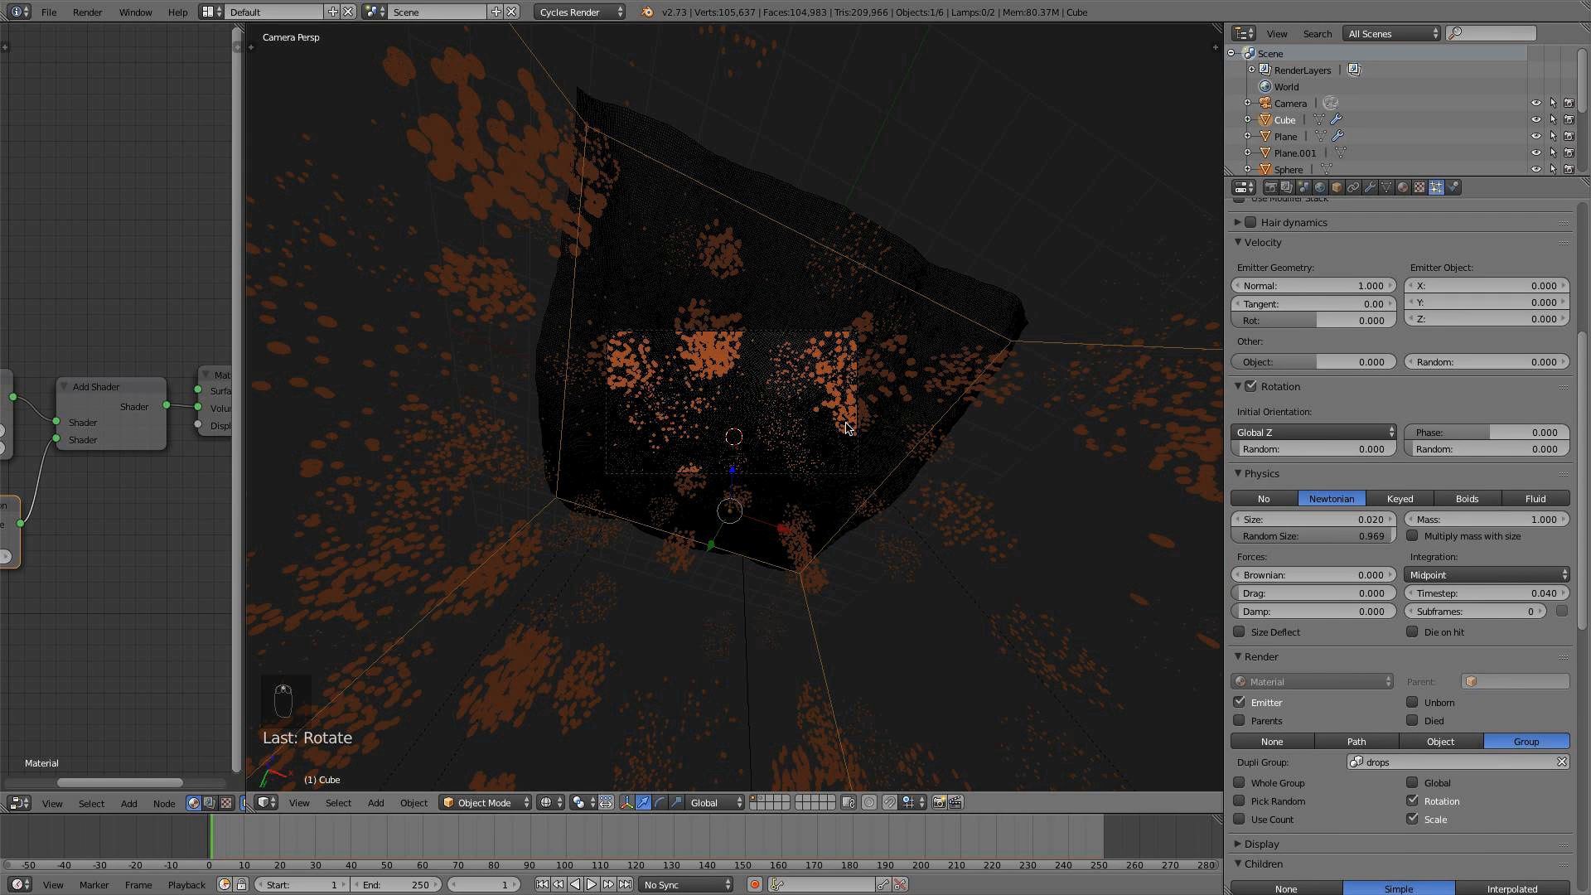
pyautogui.scroll(7, 1399, 535)
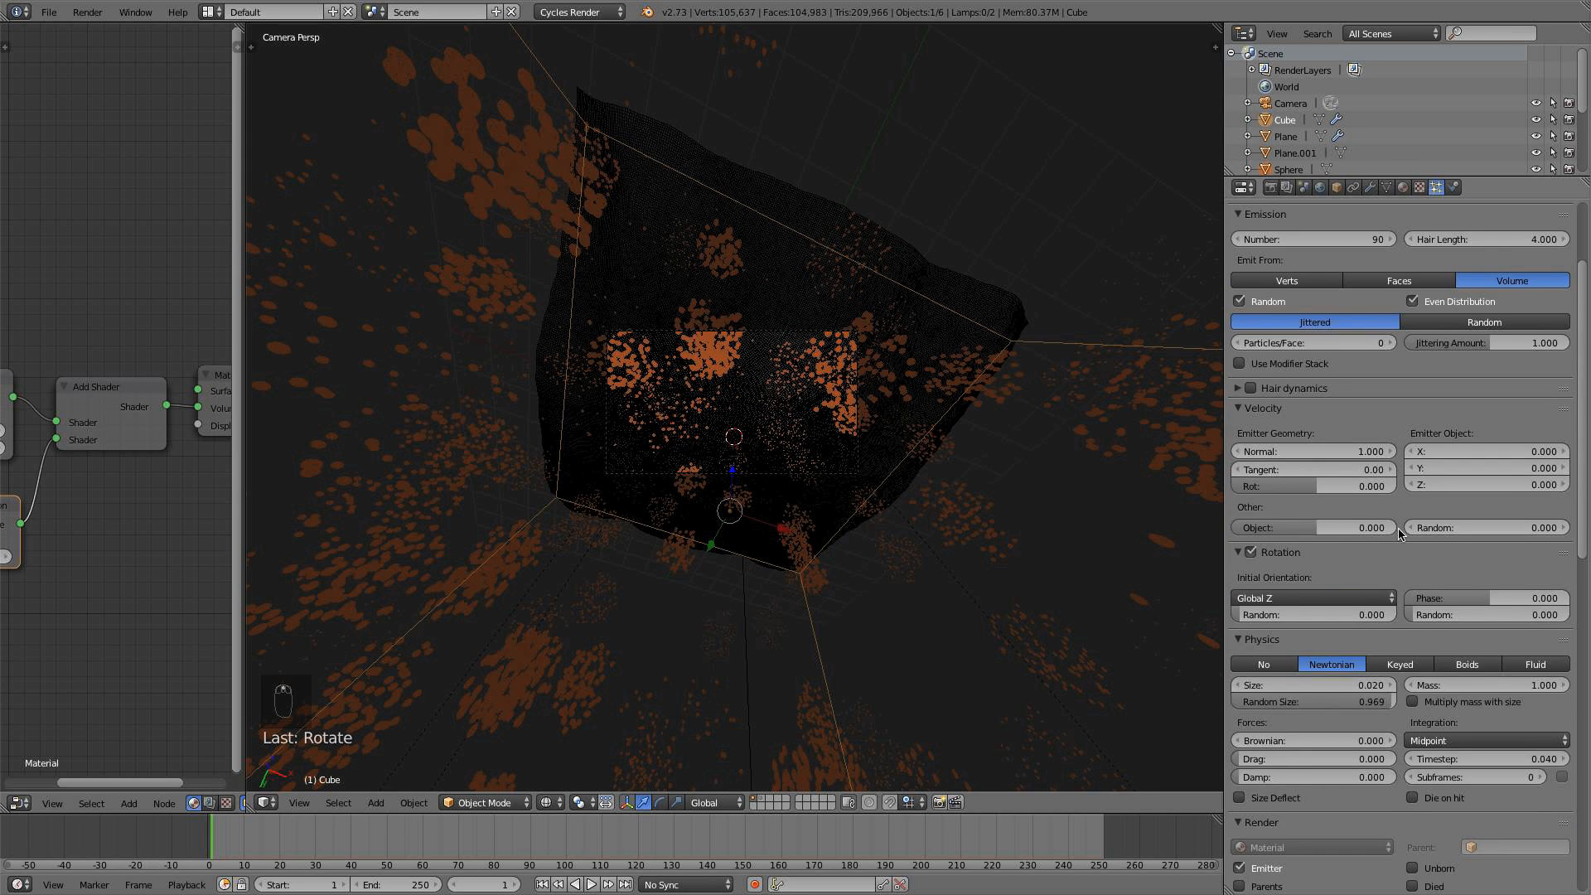
pyautogui.click(1330, 306)
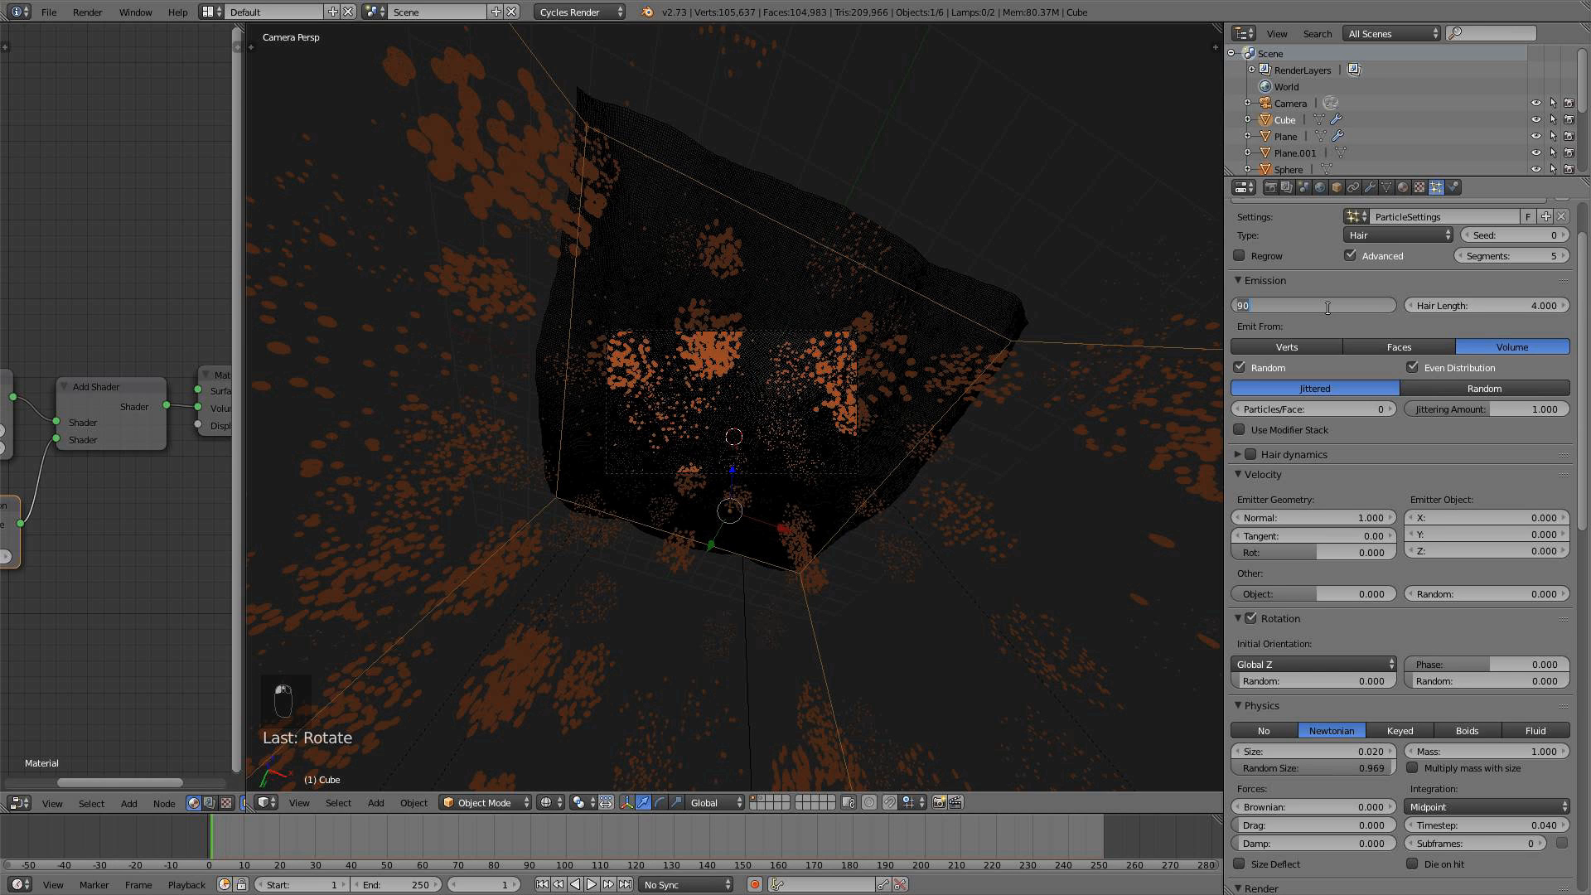
pyautogui.write('89')
pyautogui.press('Return')
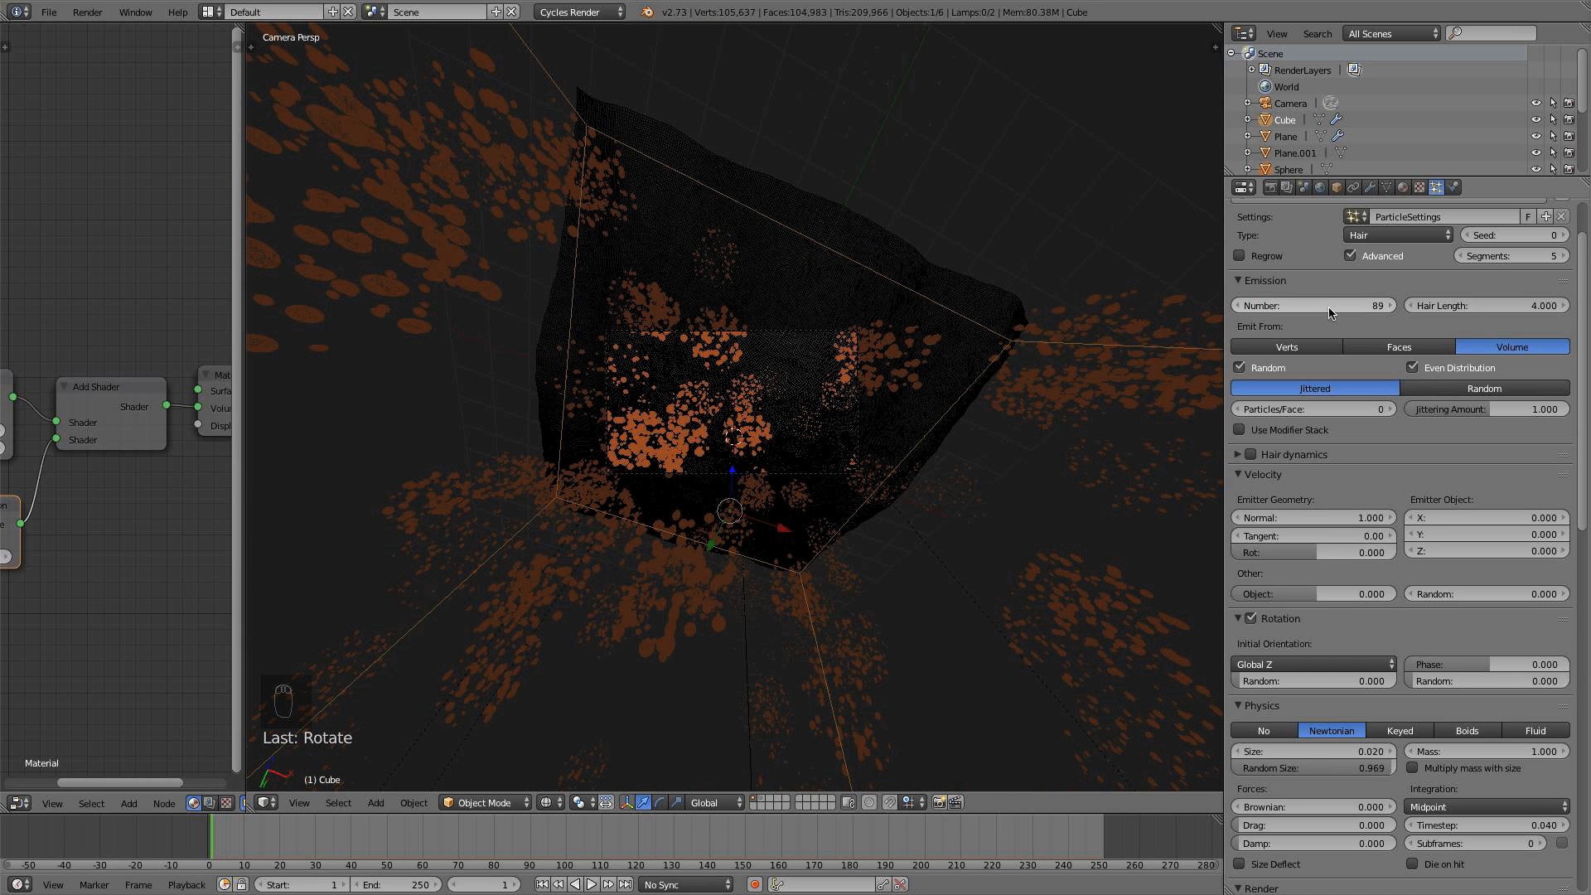
# Check the drops inside the camera frame in solid shading
pyautogui.scroll(2, 718, 466)
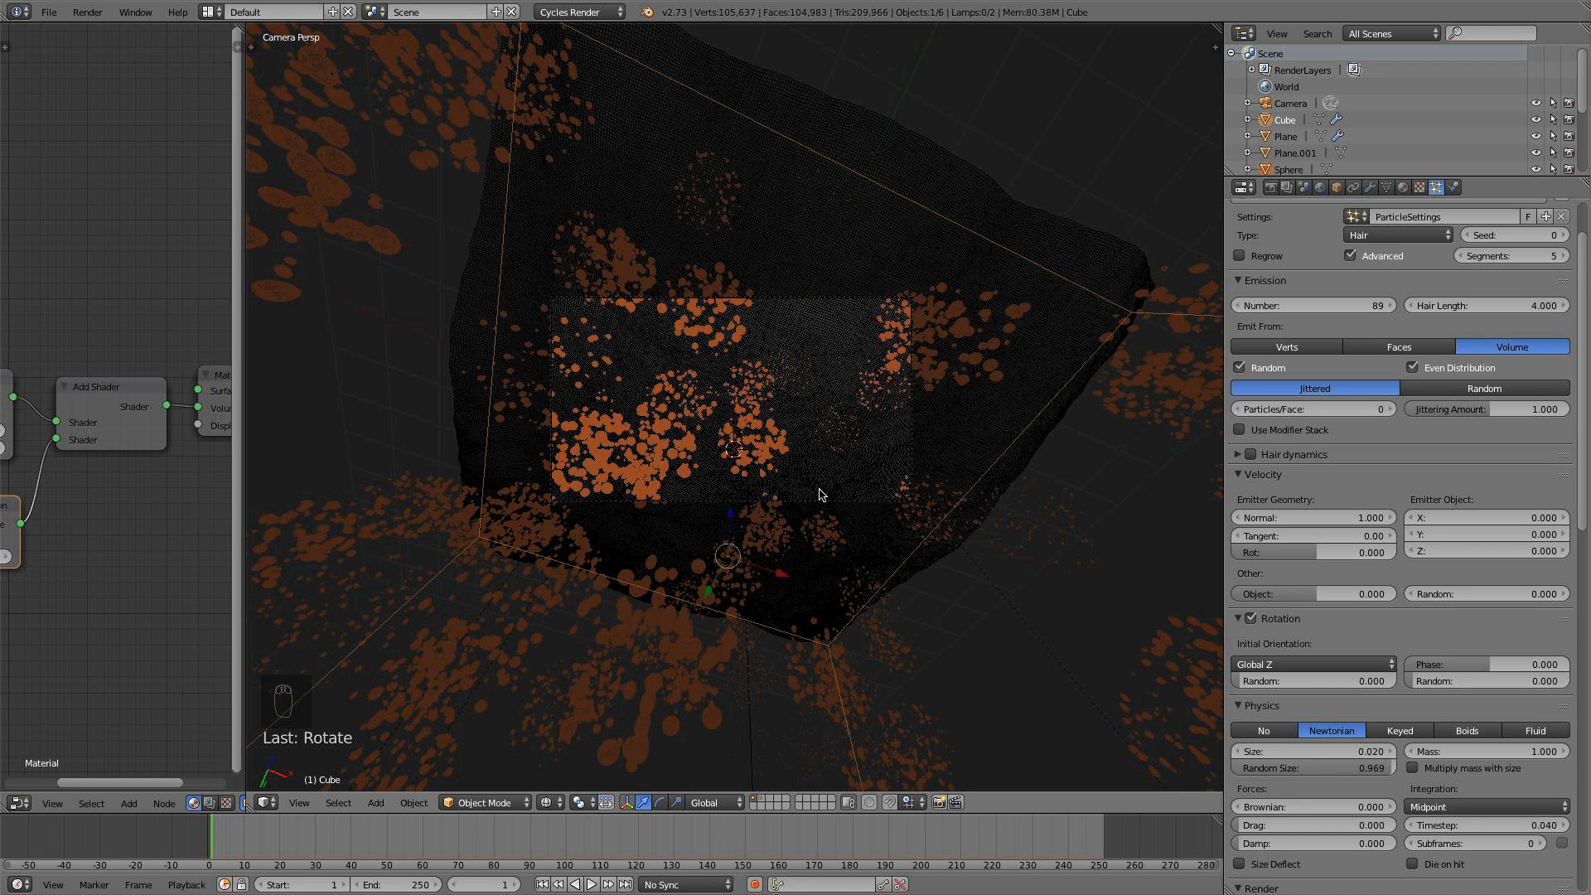
pyautogui.press('z')
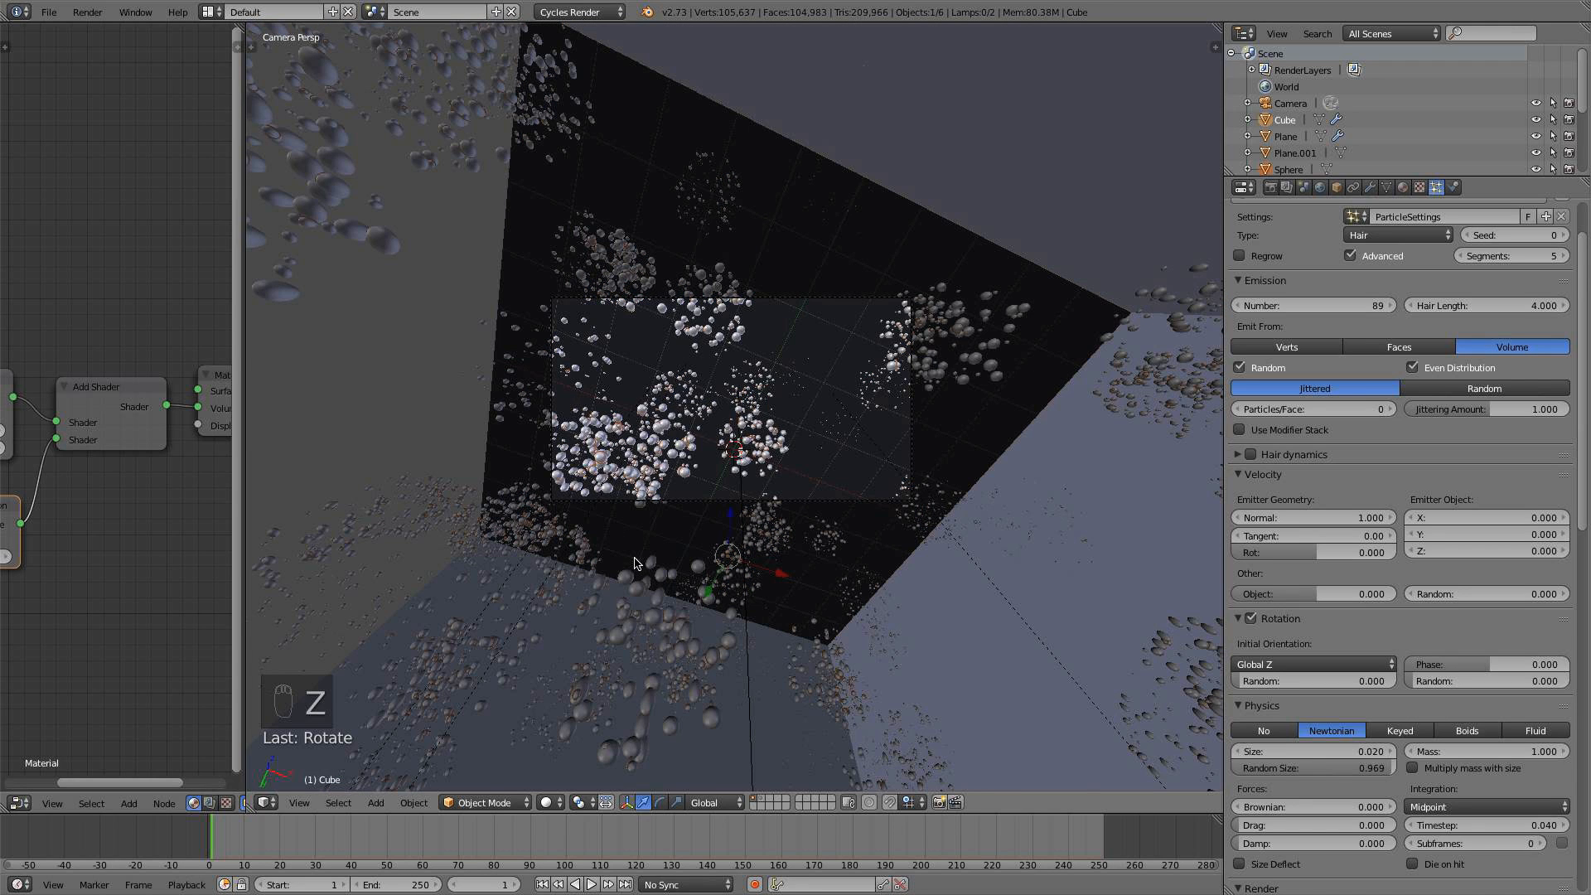
pyautogui.scroll(4, 635, 564)
# Reduce the child particles' size to 0.800
pyautogui.scroll(-2, 1360, 659)
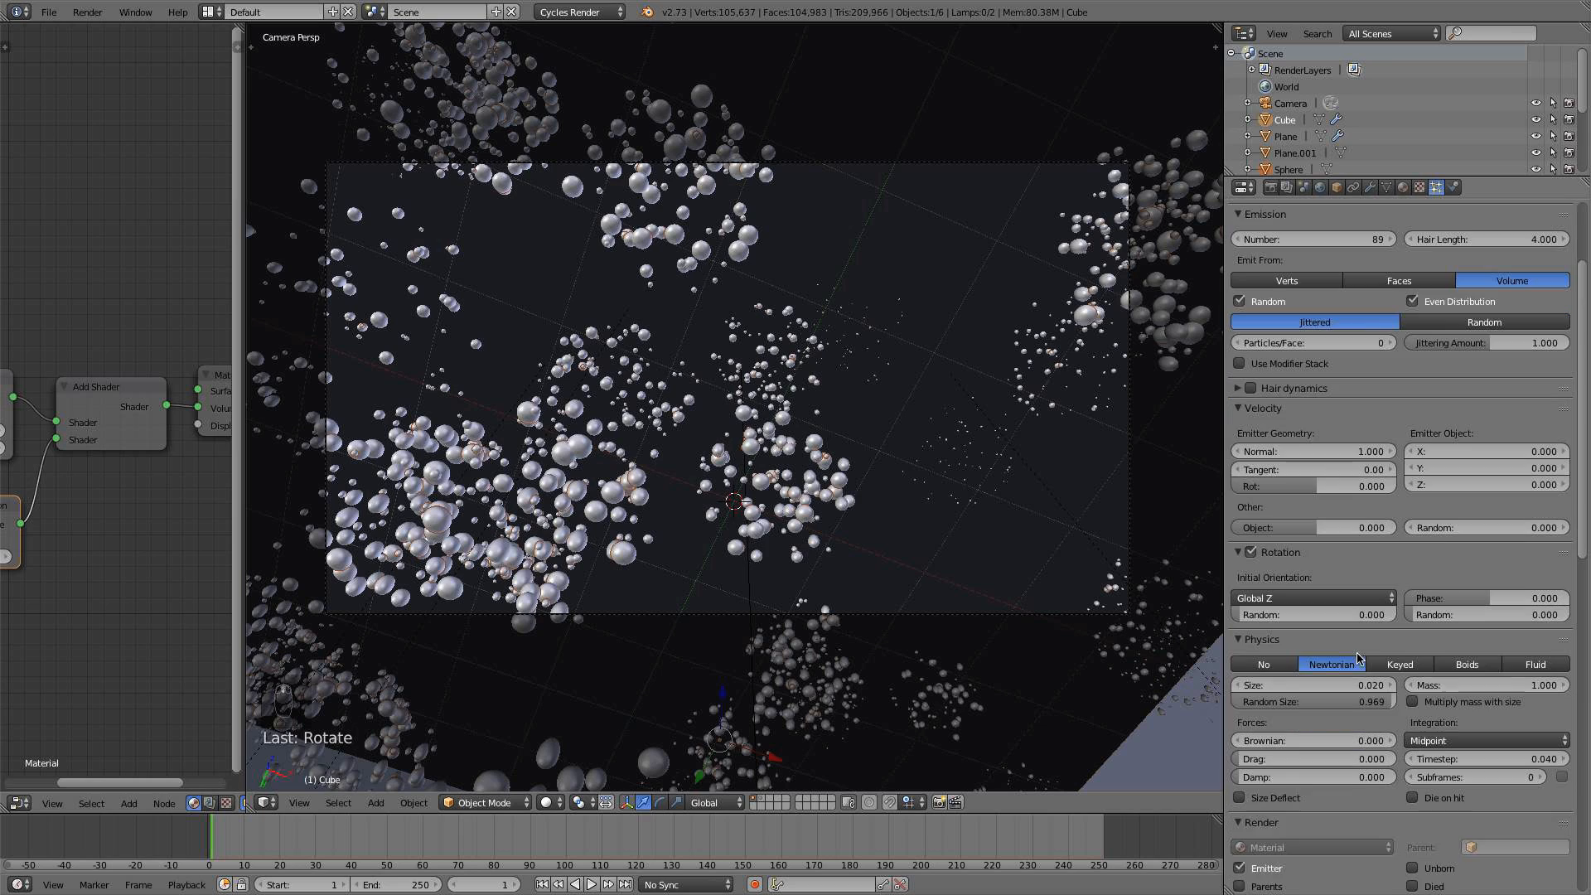
pyautogui.scroll(-4, 1359, 659)
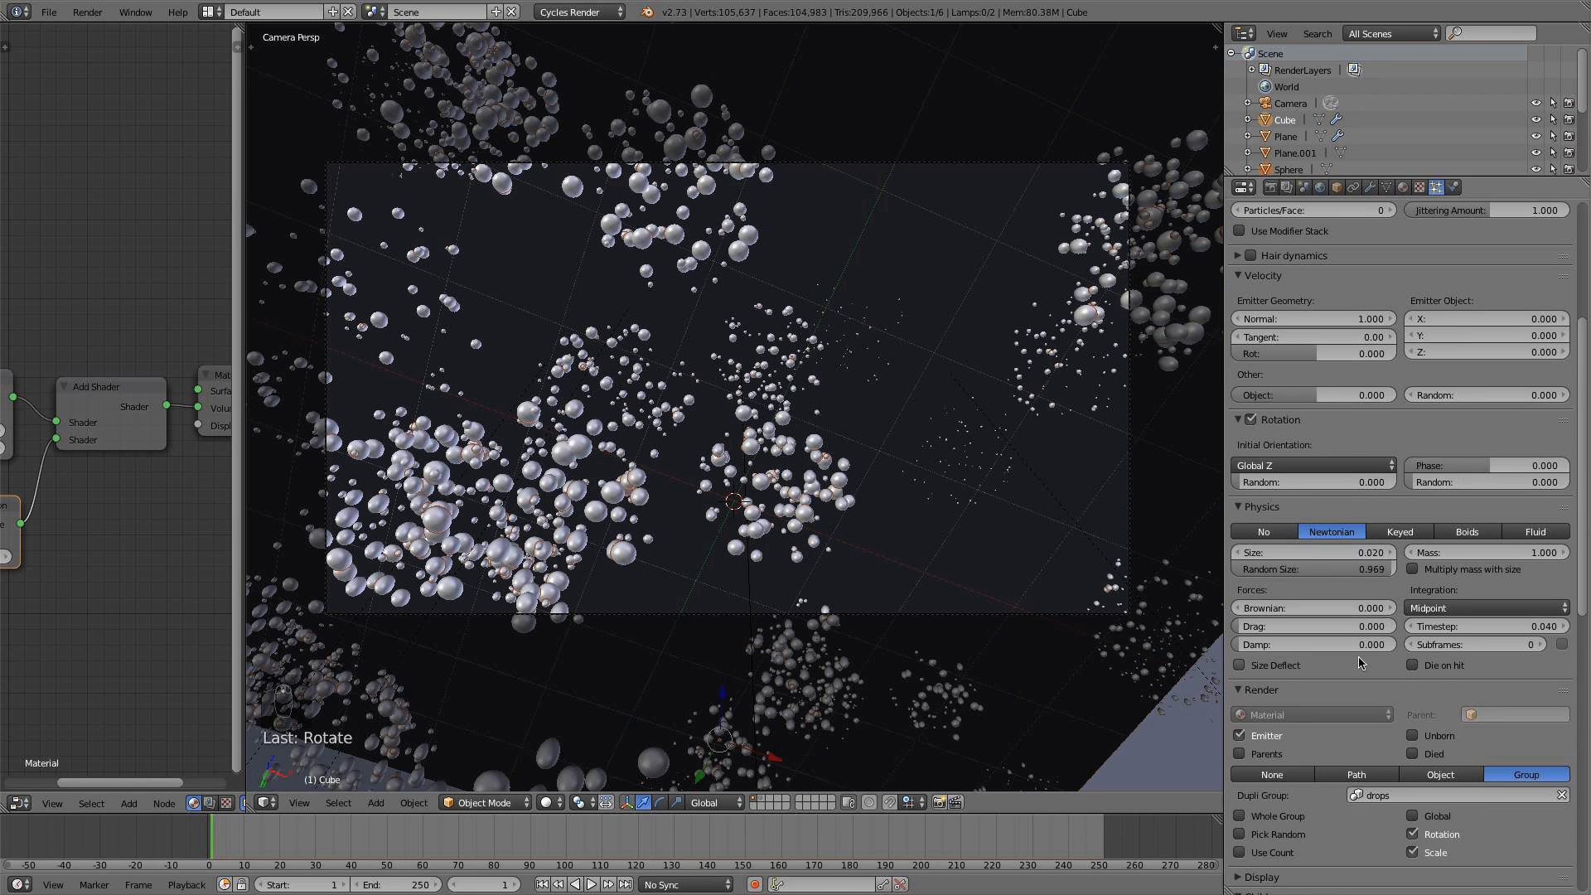
pyautogui.scroll(-3, 1359, 662)
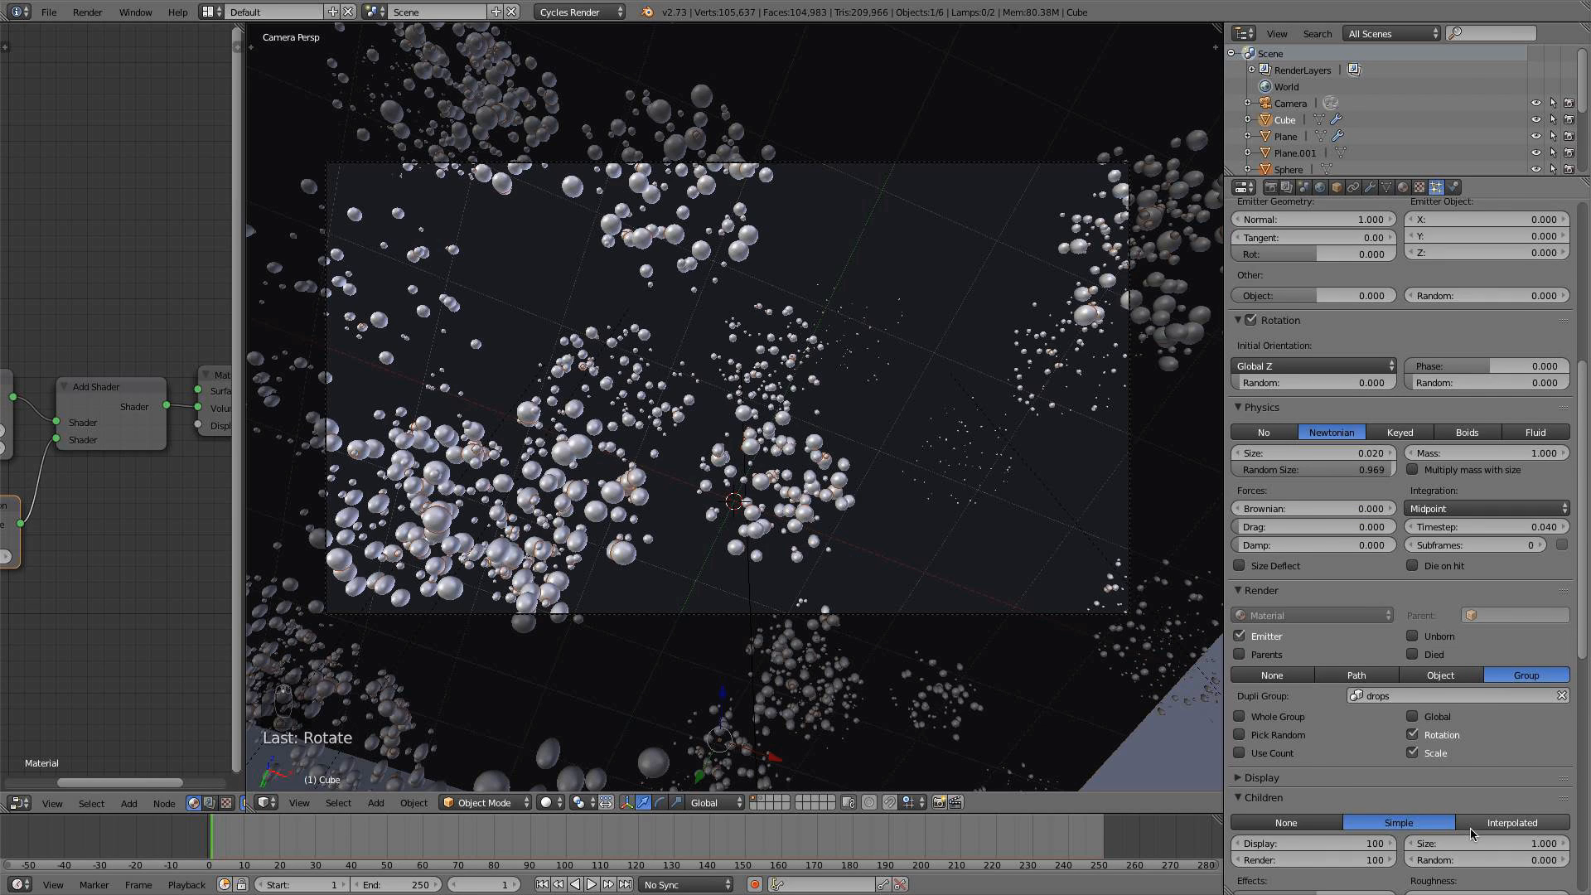
pyautogui.scroll(-1, 1474, 831)
pyautogui.click(1476, 813)
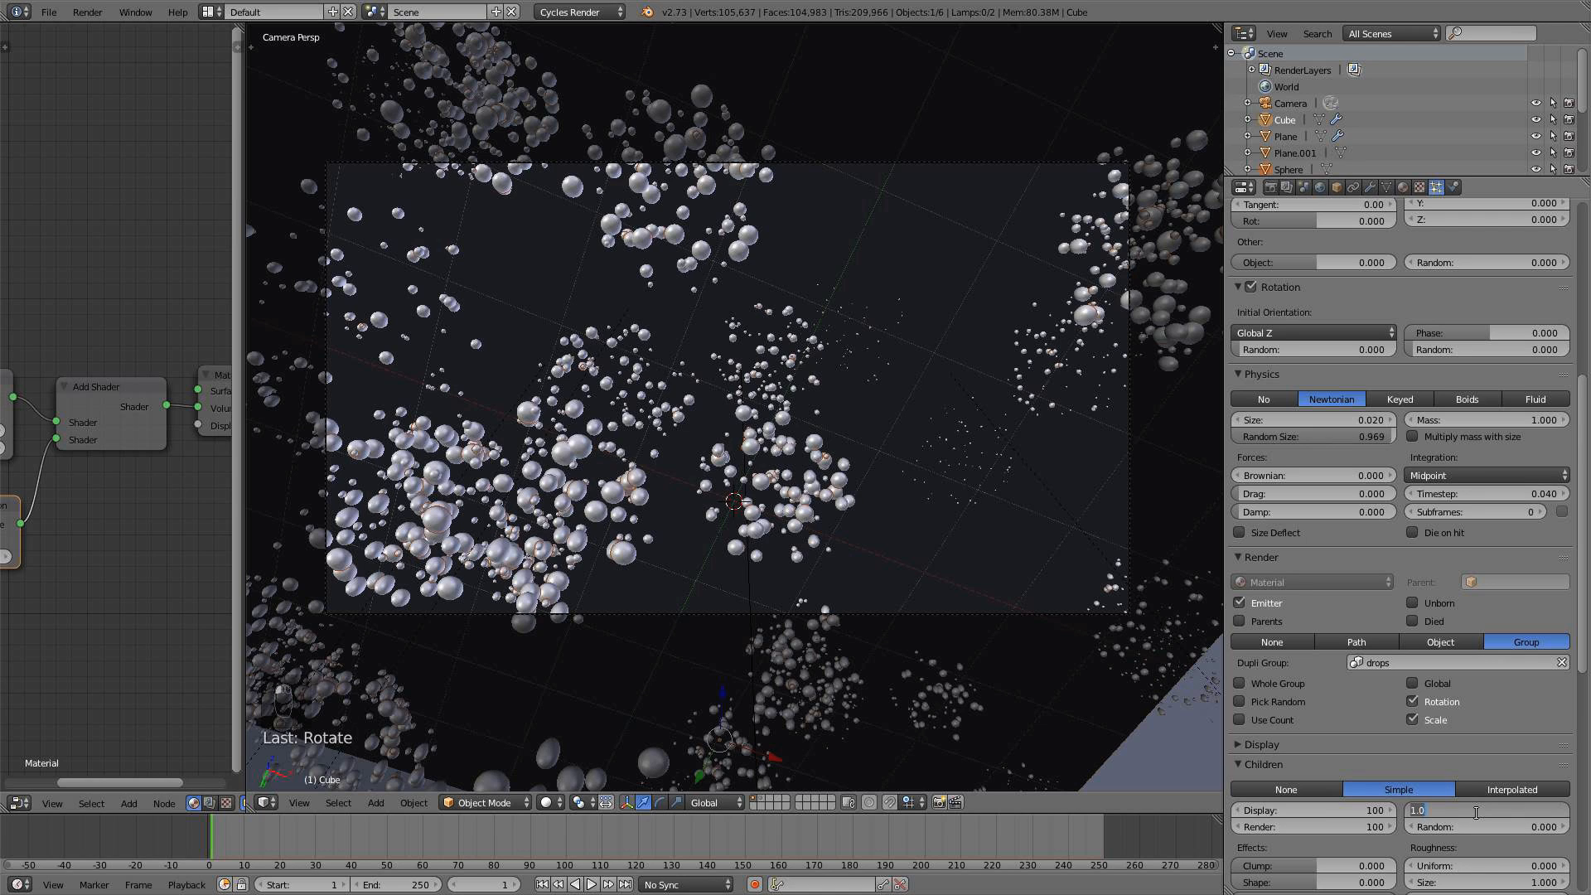
pyautogui.write('.8')
pyautogui.press('Return')
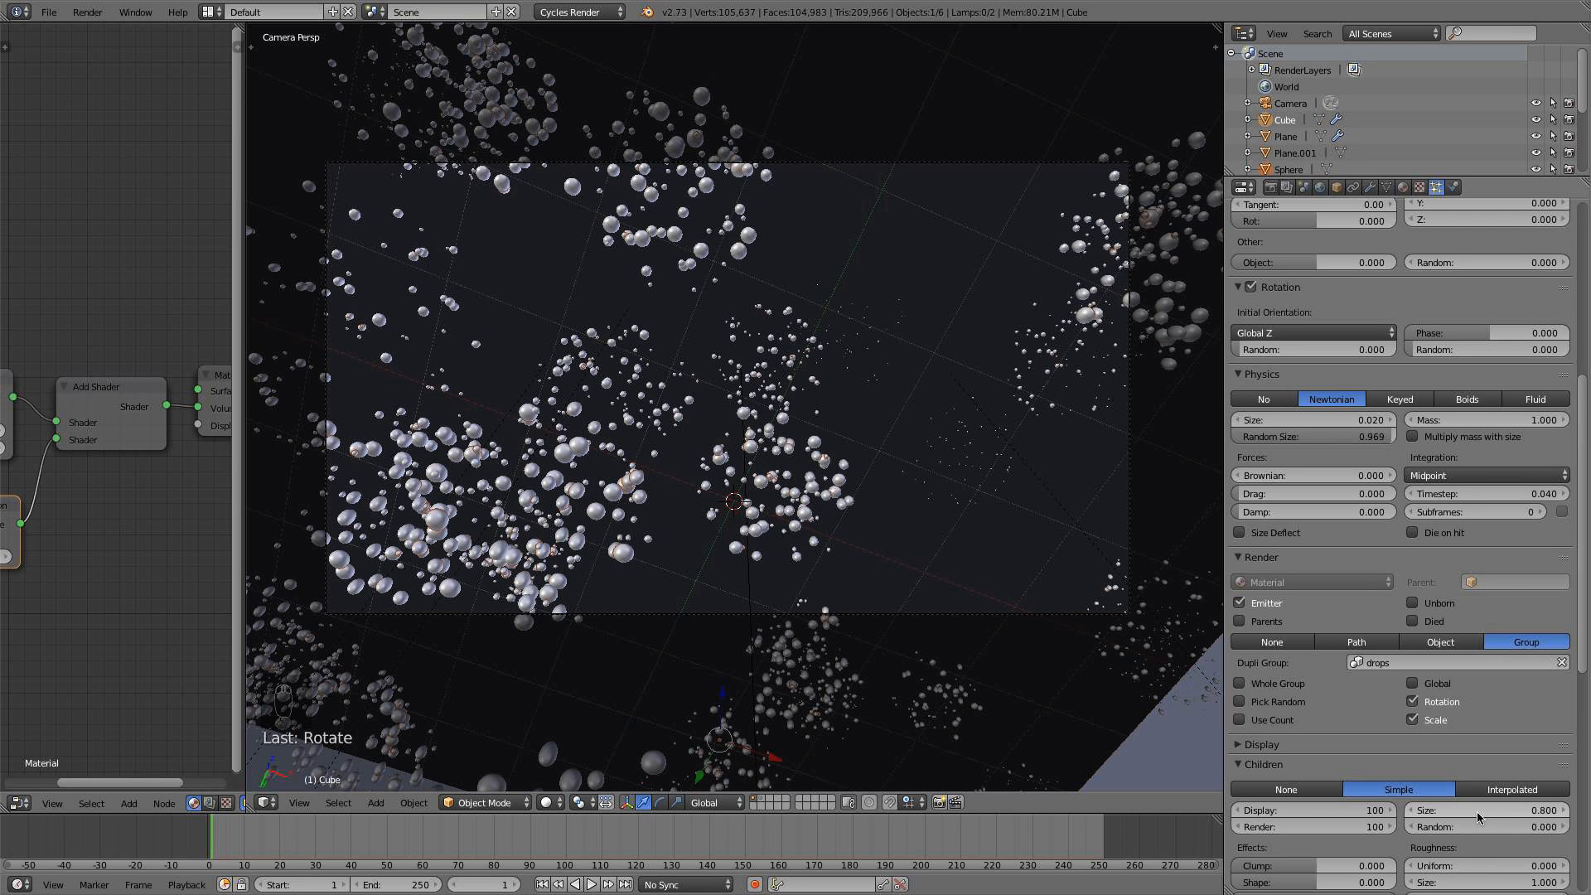
# Set the child particles' size to 0.600 and their random size variation to 1.000
pyautogui.click(1478, 814)
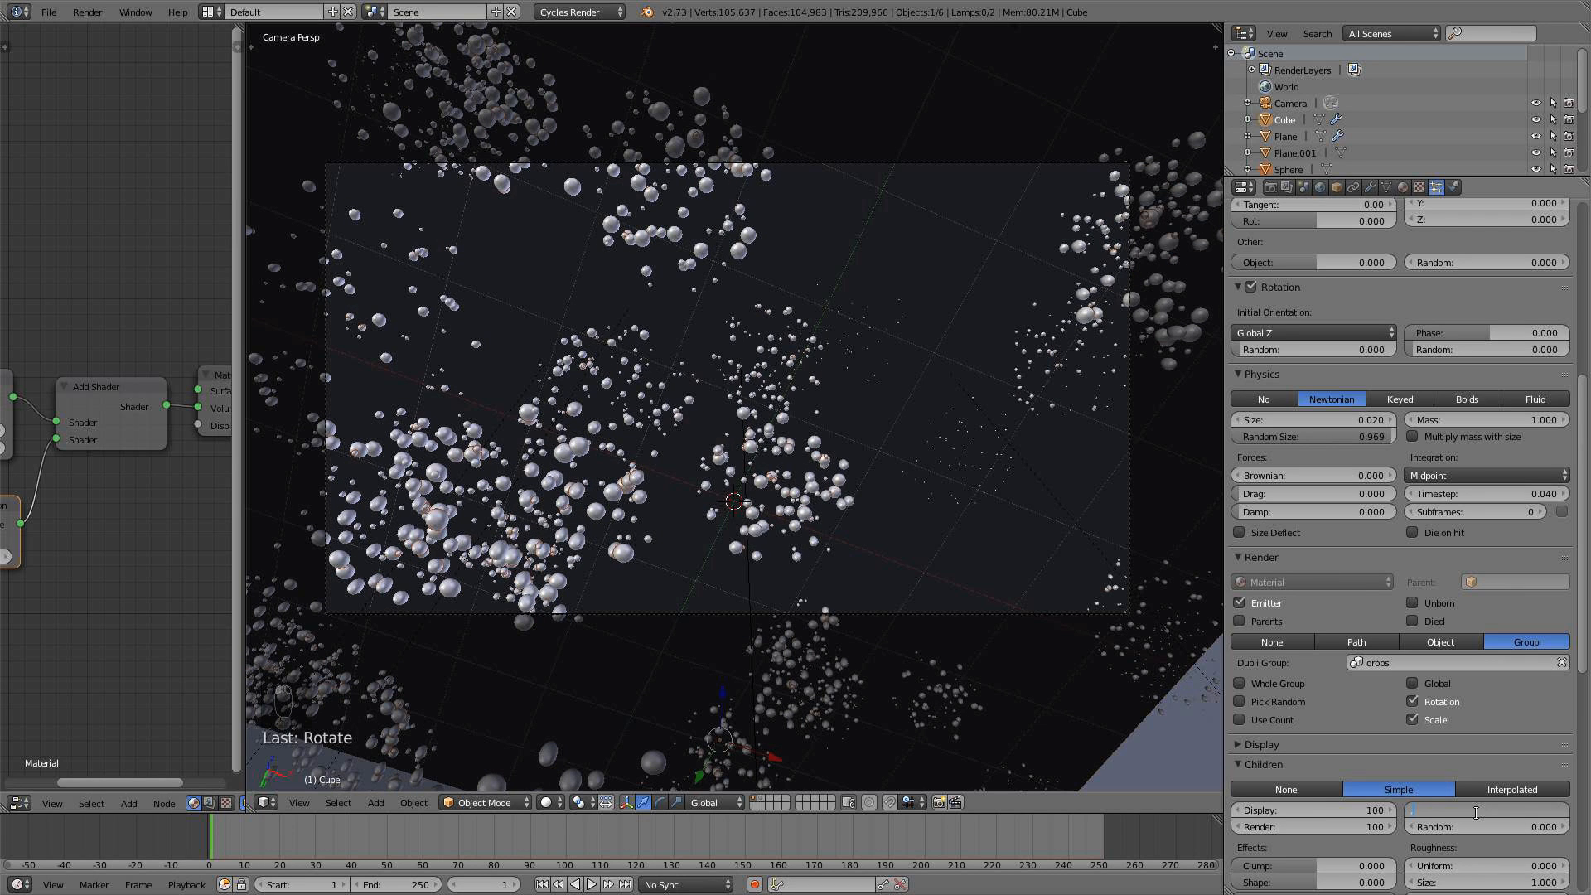
pyautogui.write('.6')
pyautogui.press('Return')
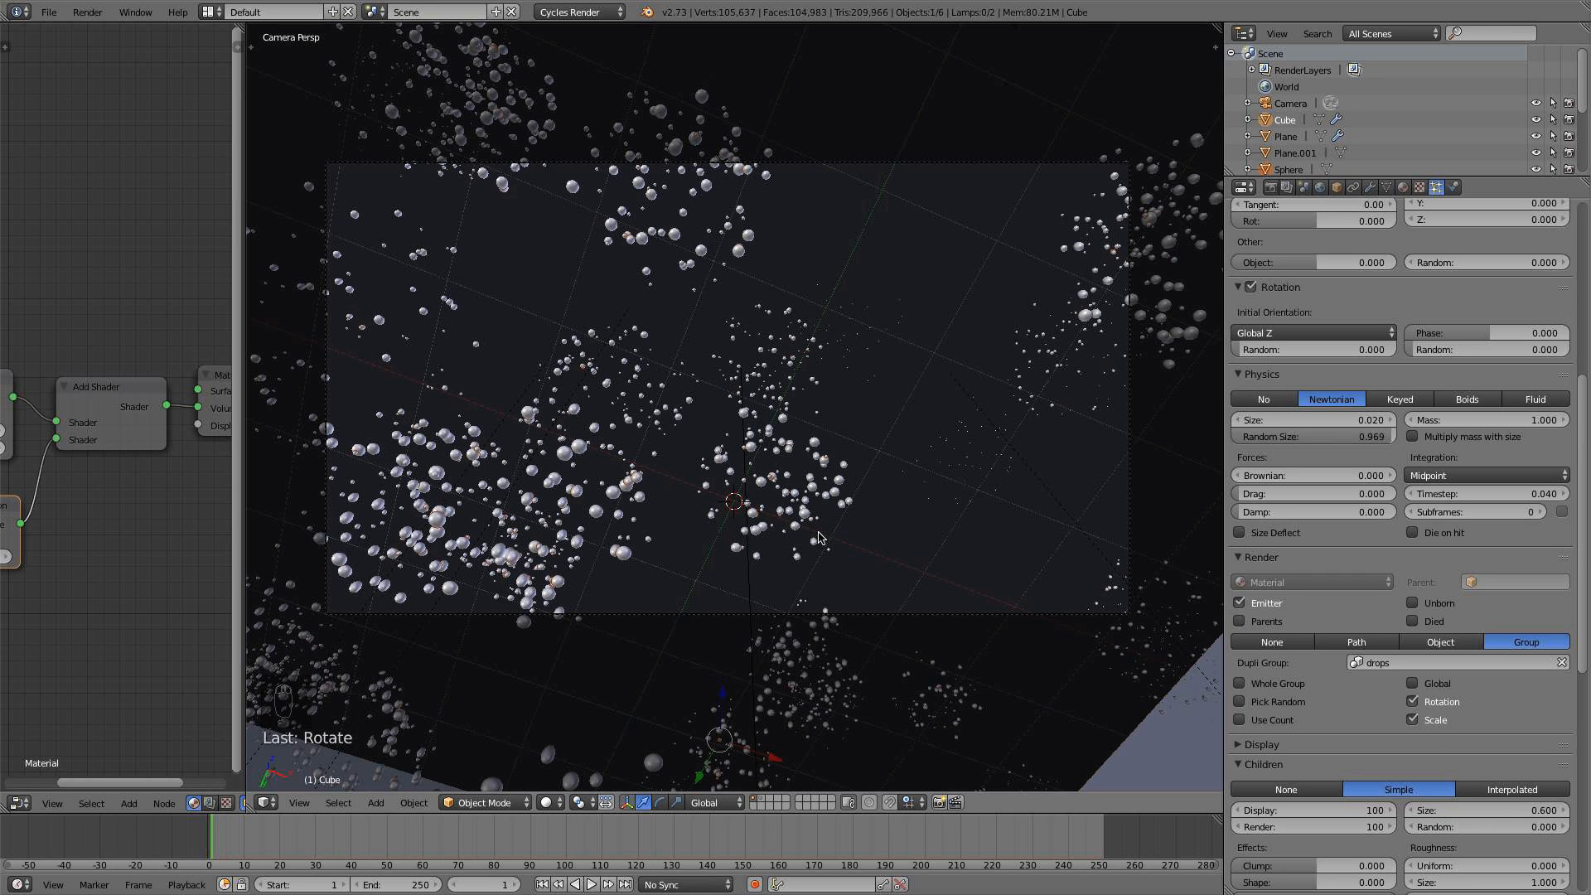
pyautogui.scroll(-2, 819, 538)
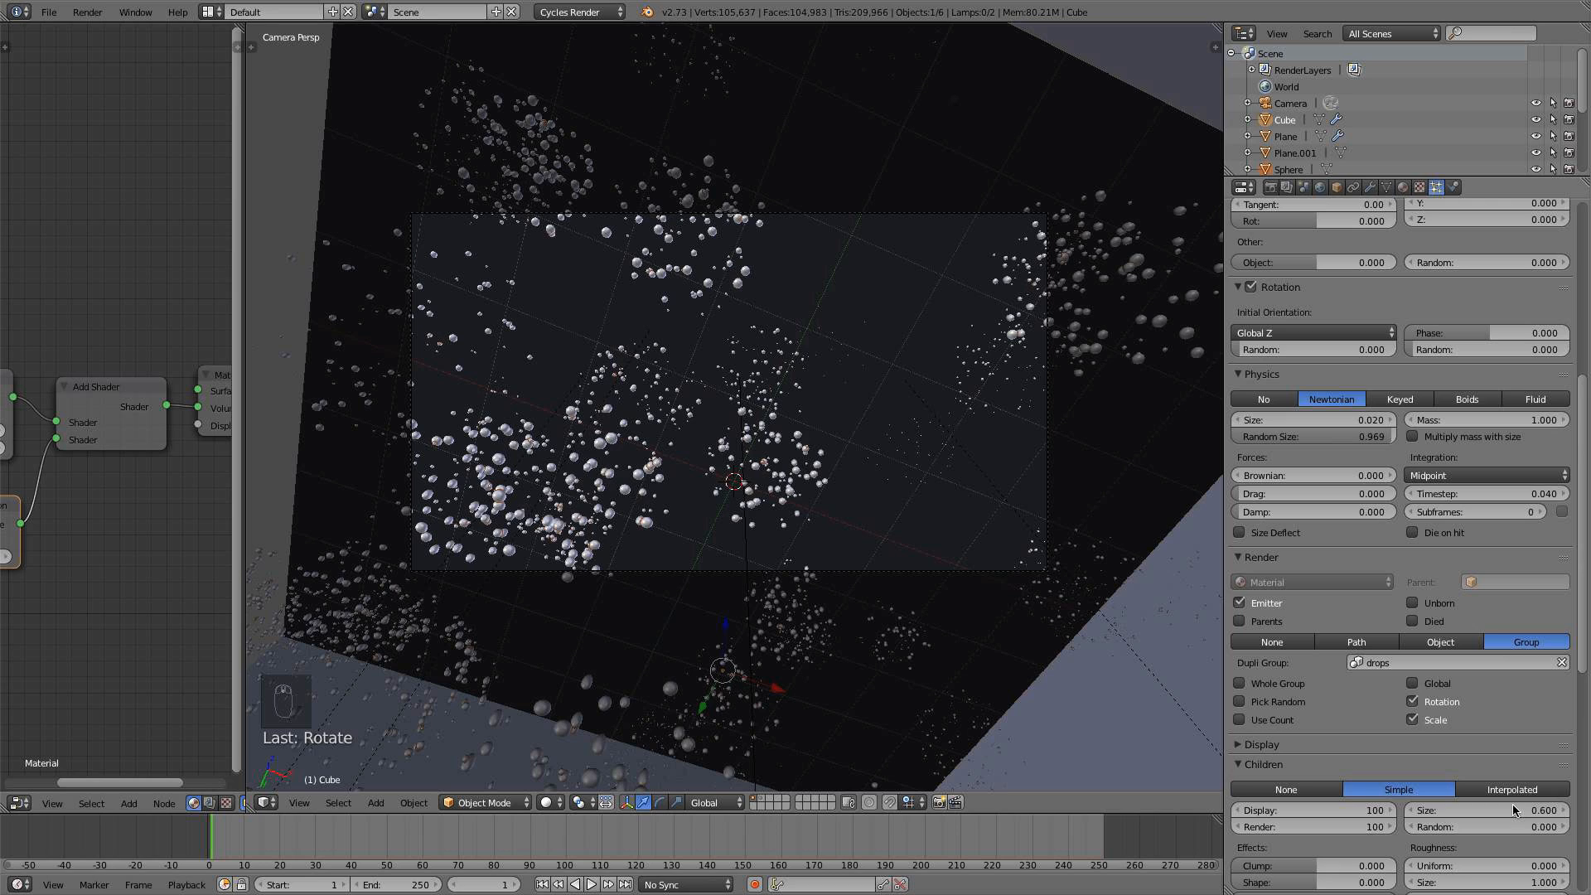
pyautogui.click(1501, 827)
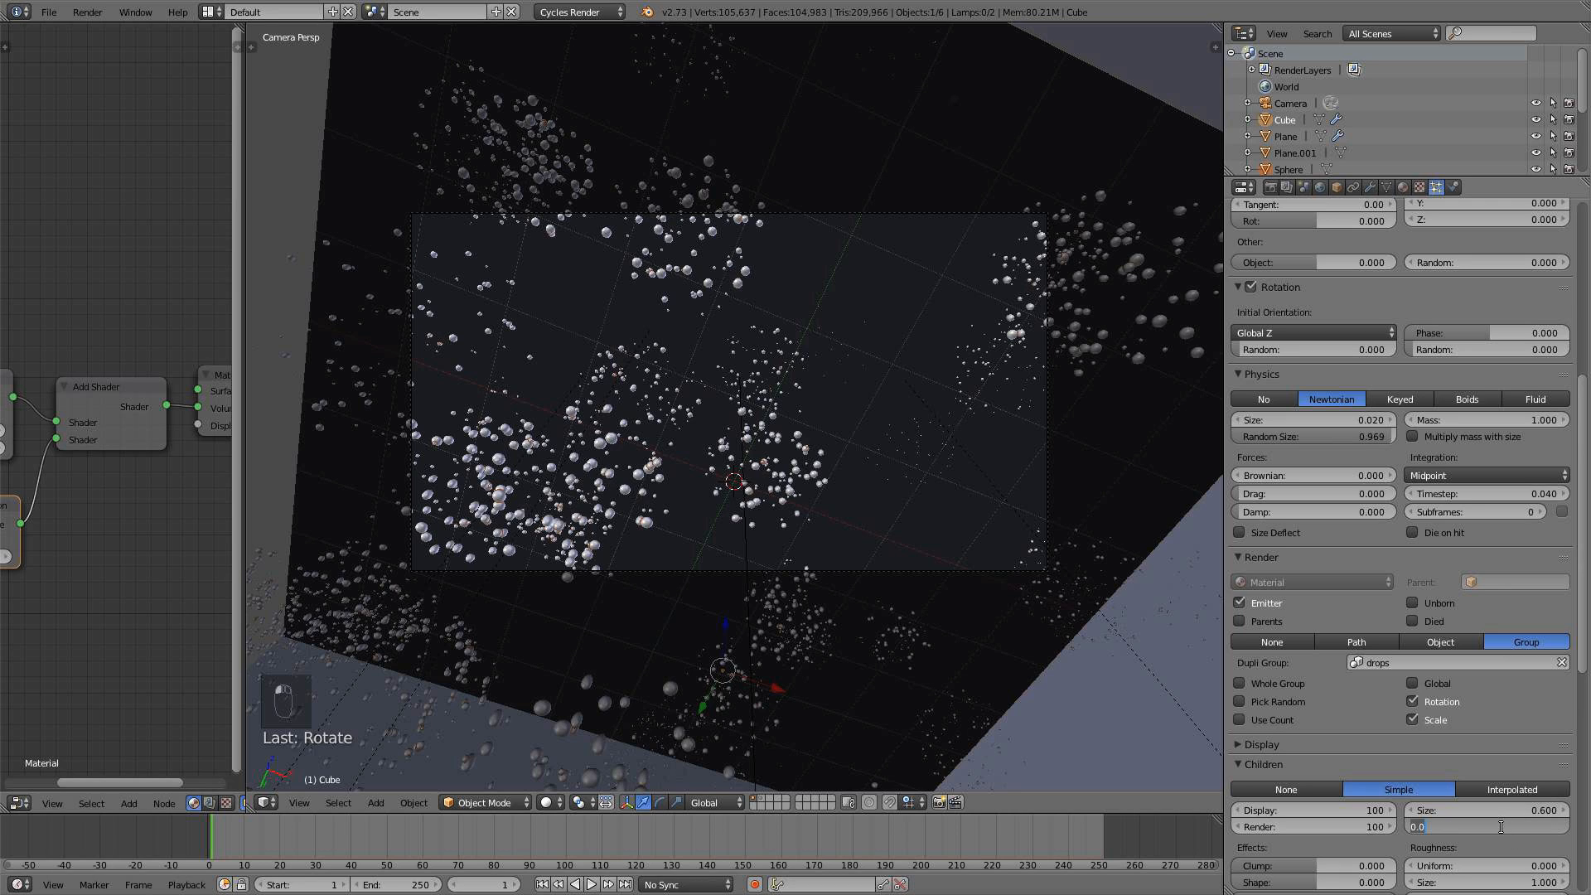
pyautogui.write('1')
pyautogui.press('Return')
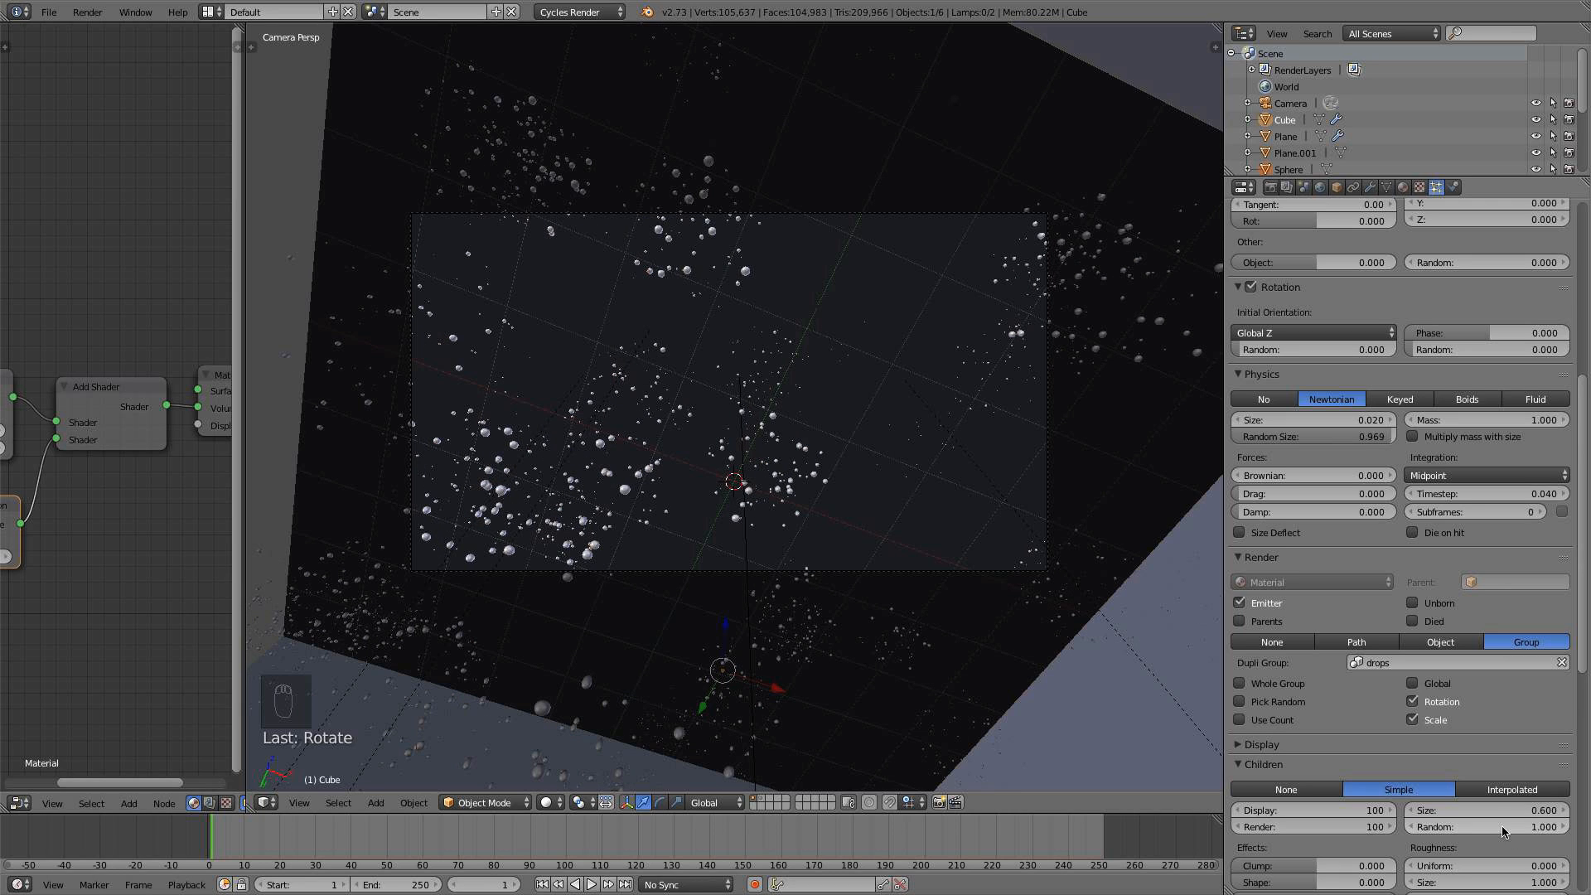
# Set the number of children used for rendering to 500 and save the file
pyautogui.click(1320, 826)
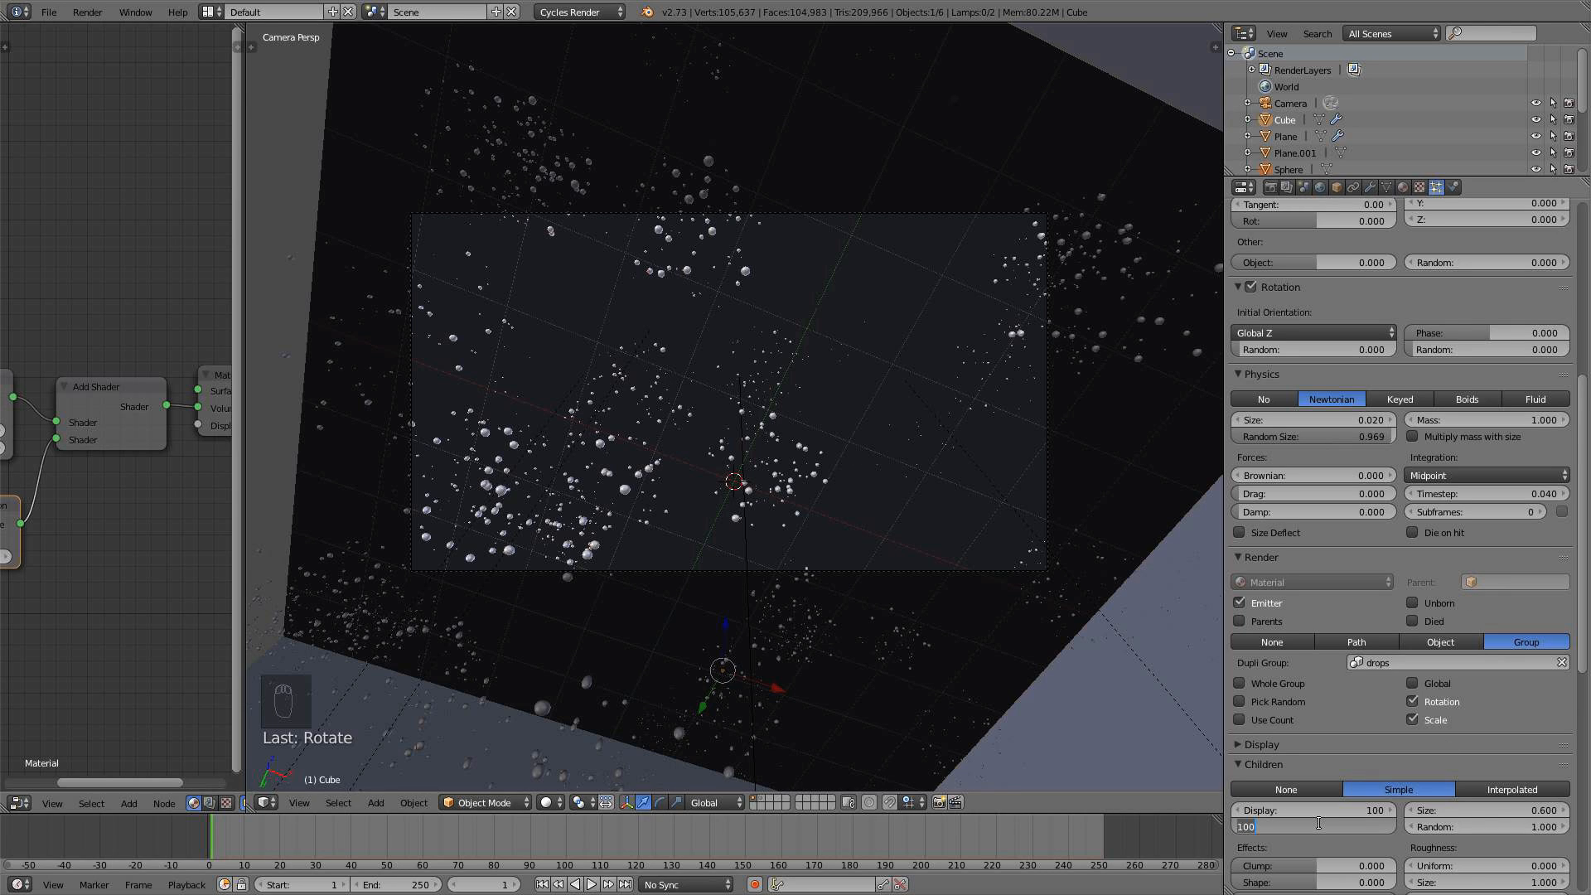
pyautogui.press('Left')
pyautogui.press('Right')
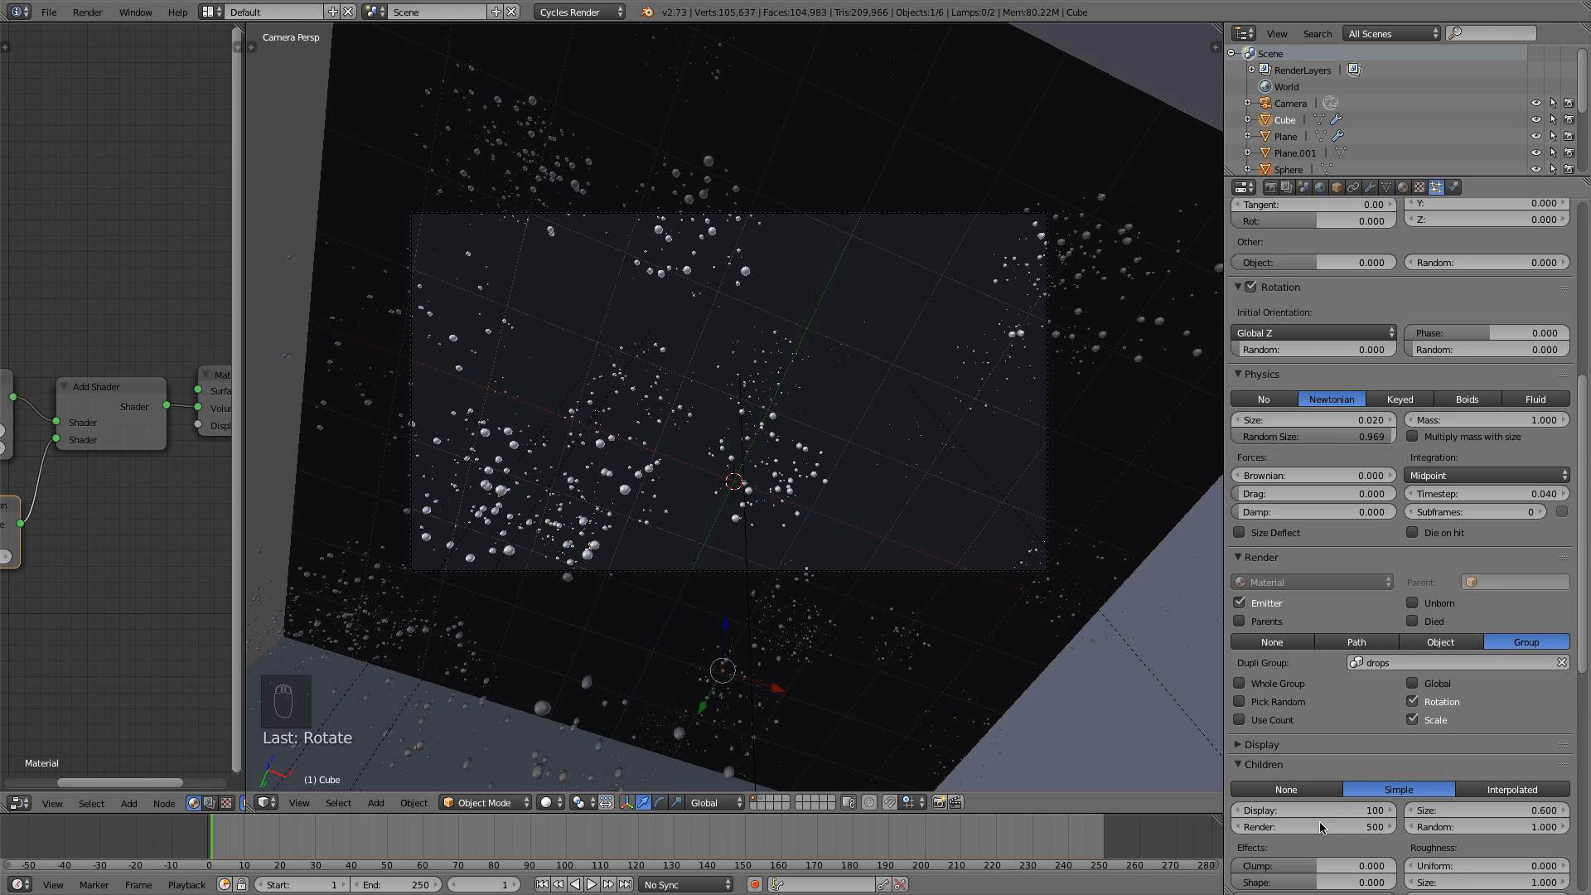
pyautogui.write('5')
pyautogui.press('Return')
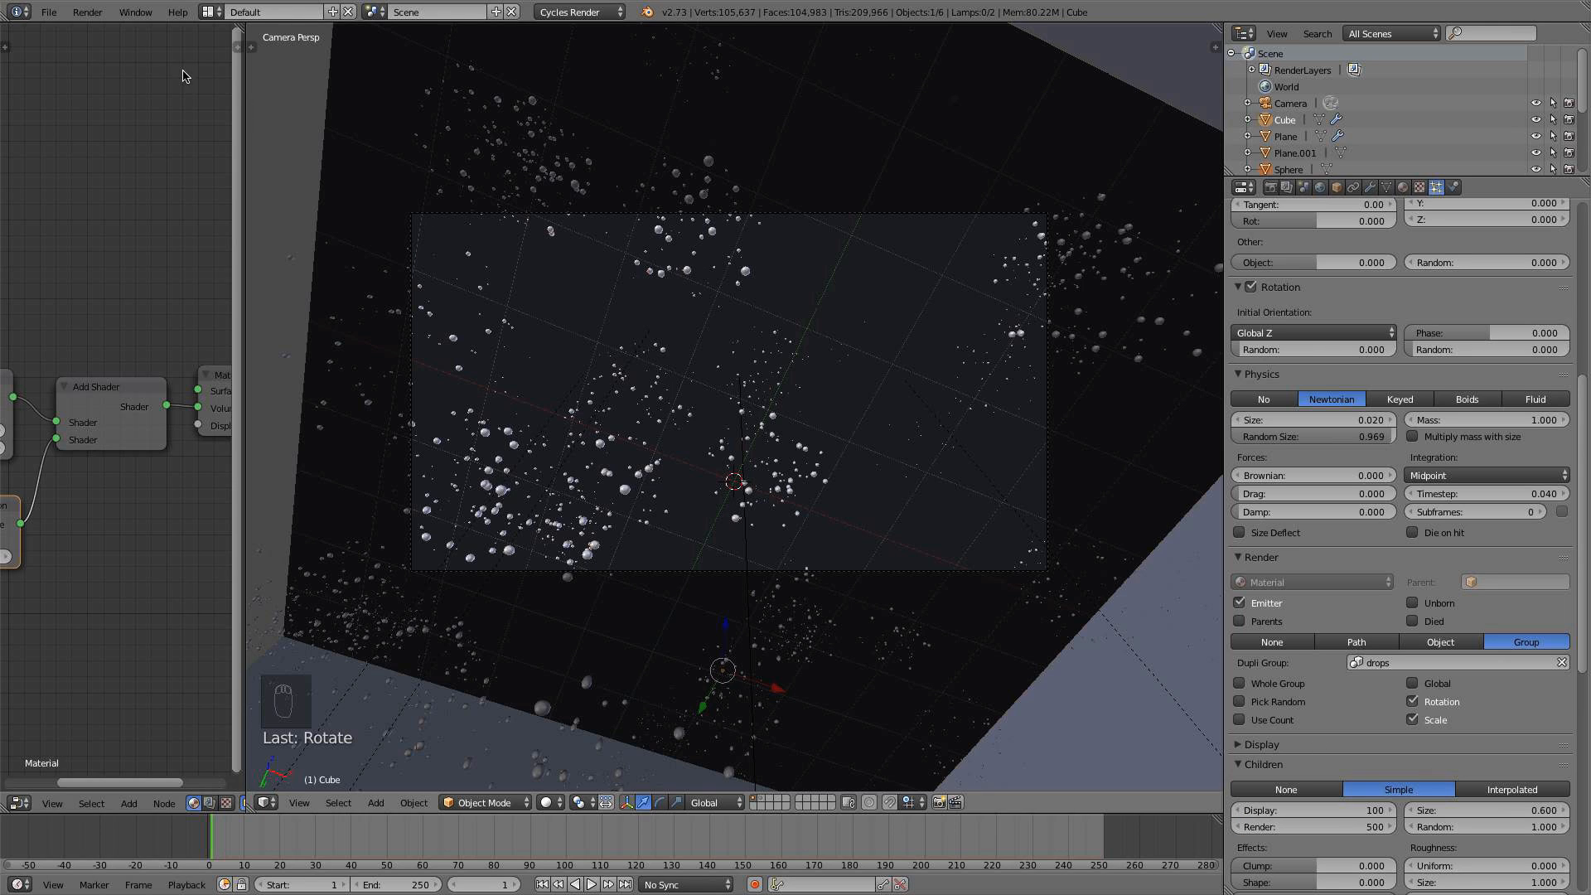
pyautogui.click(49, 13)
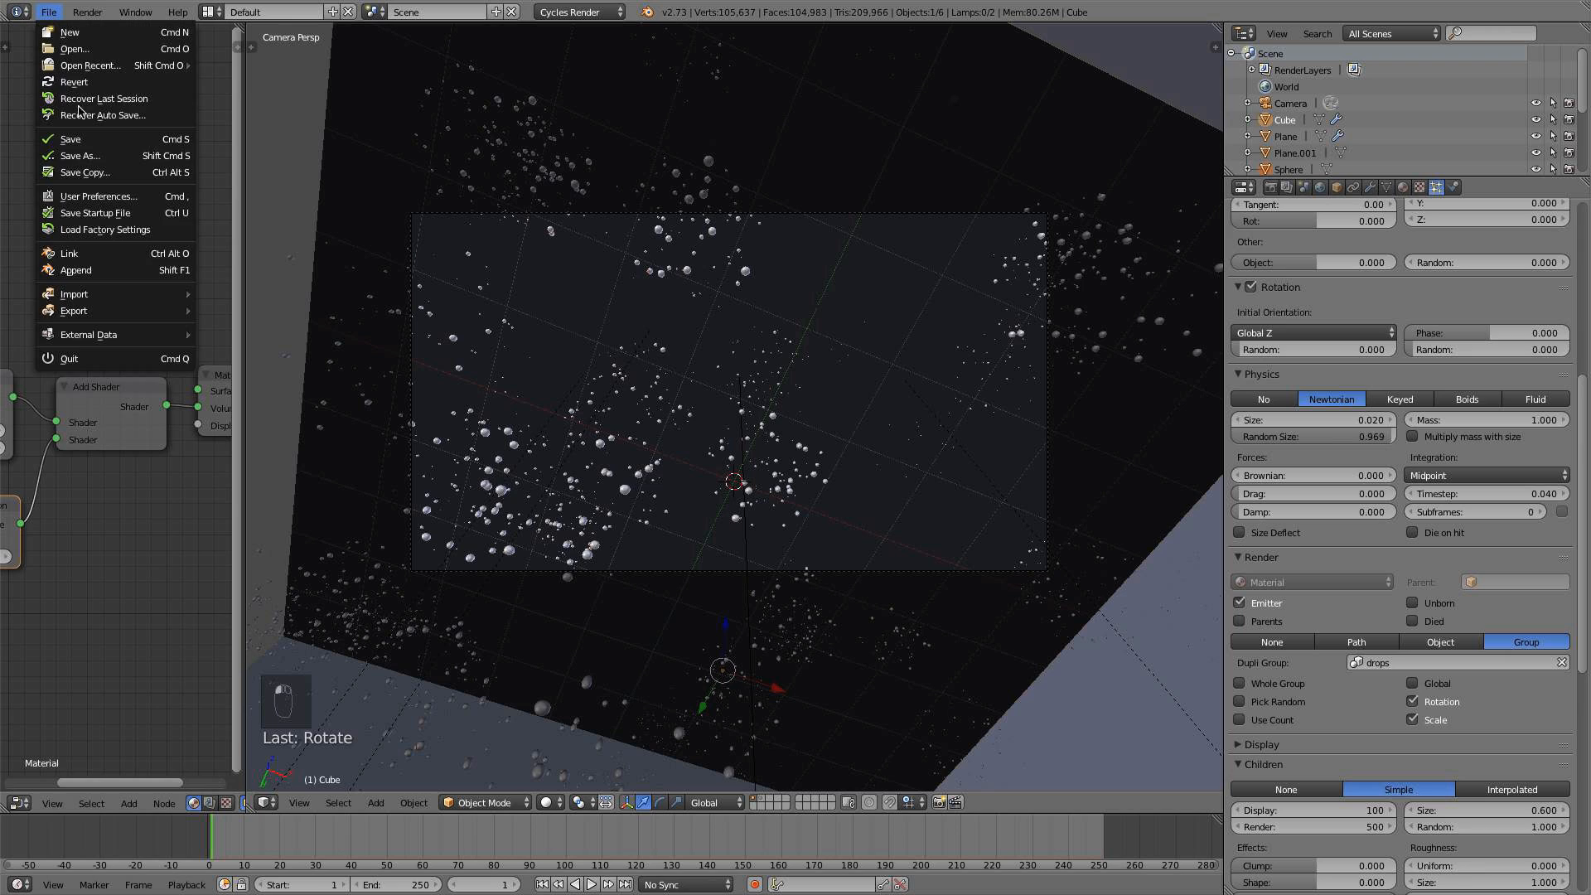
pyautogui.click(87, 144)
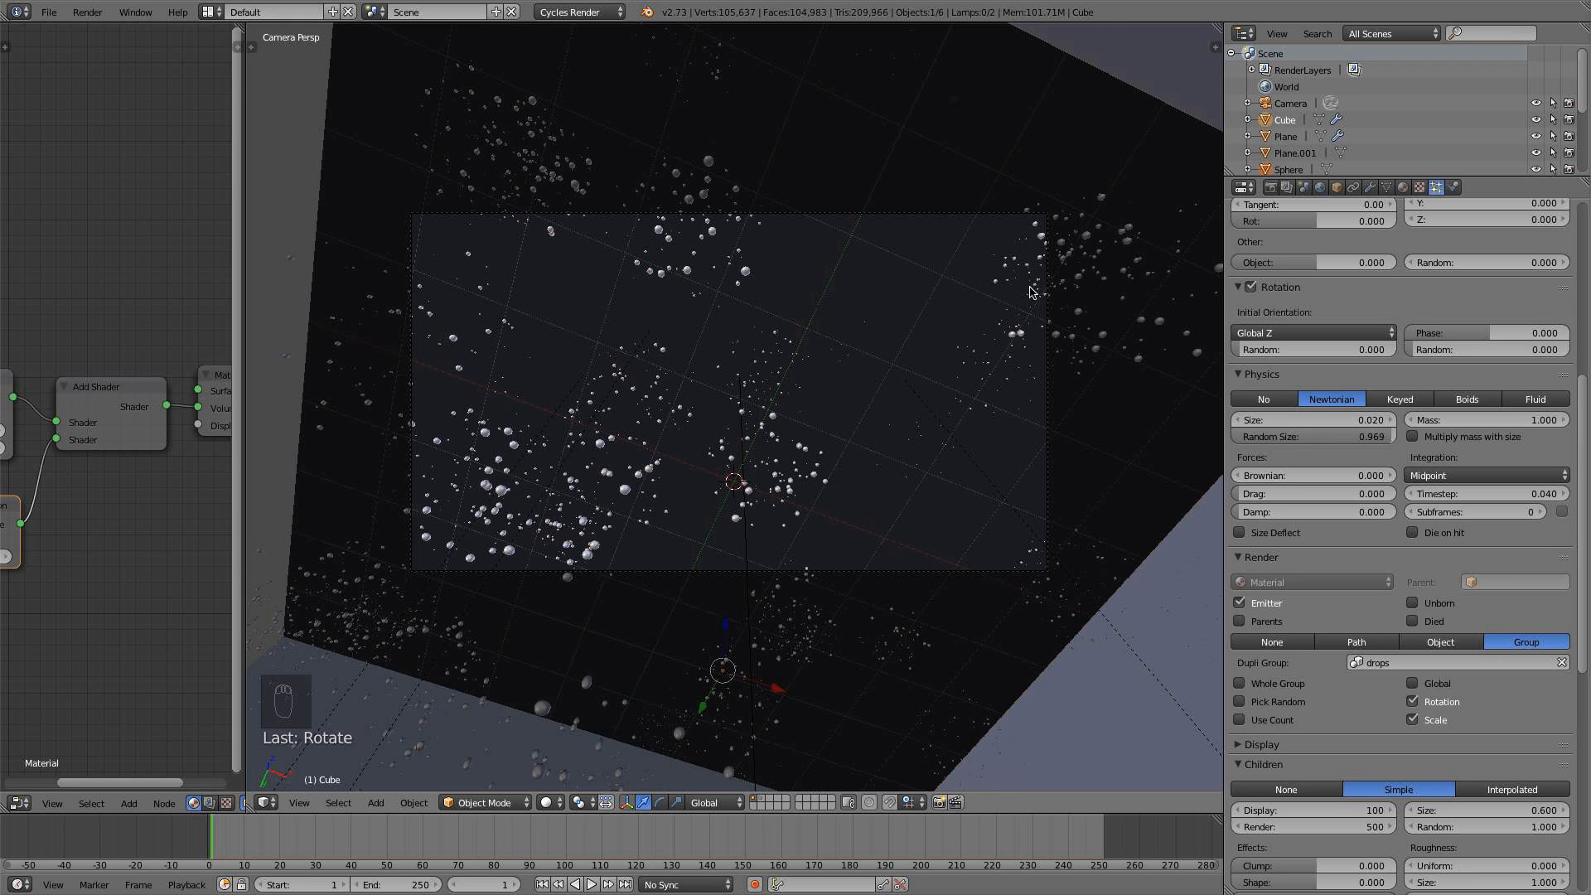
# Display the camera's limits in a front wireframe view and set its depth of field focus distance to 2.37
pyautogui.rightClick(891, 572)
pyautogui.press('KP_1')
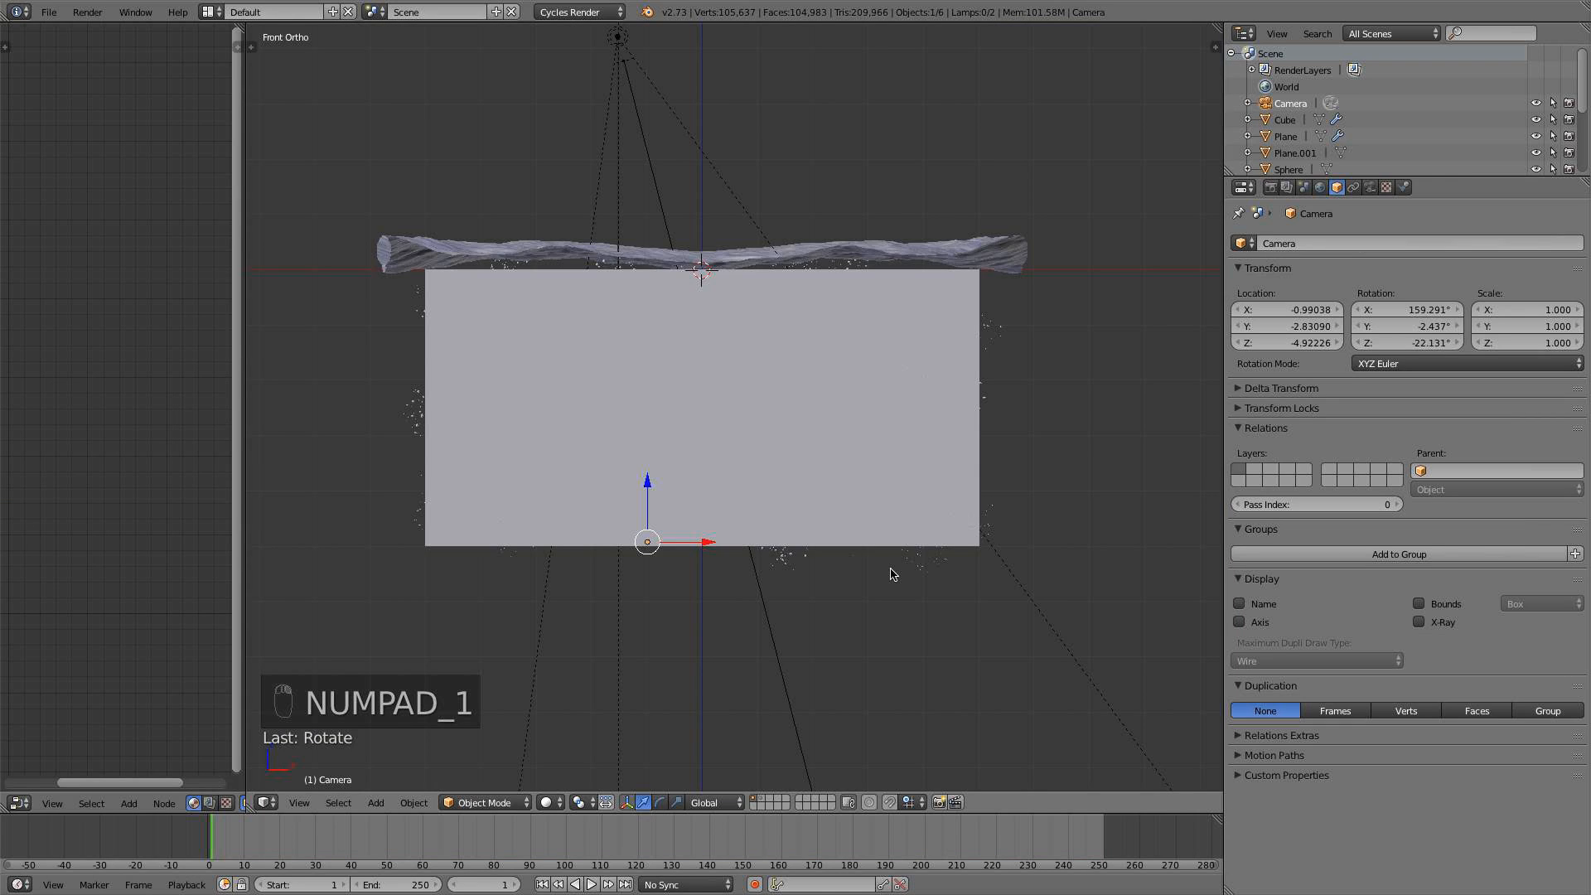
pyautogui.press('z')
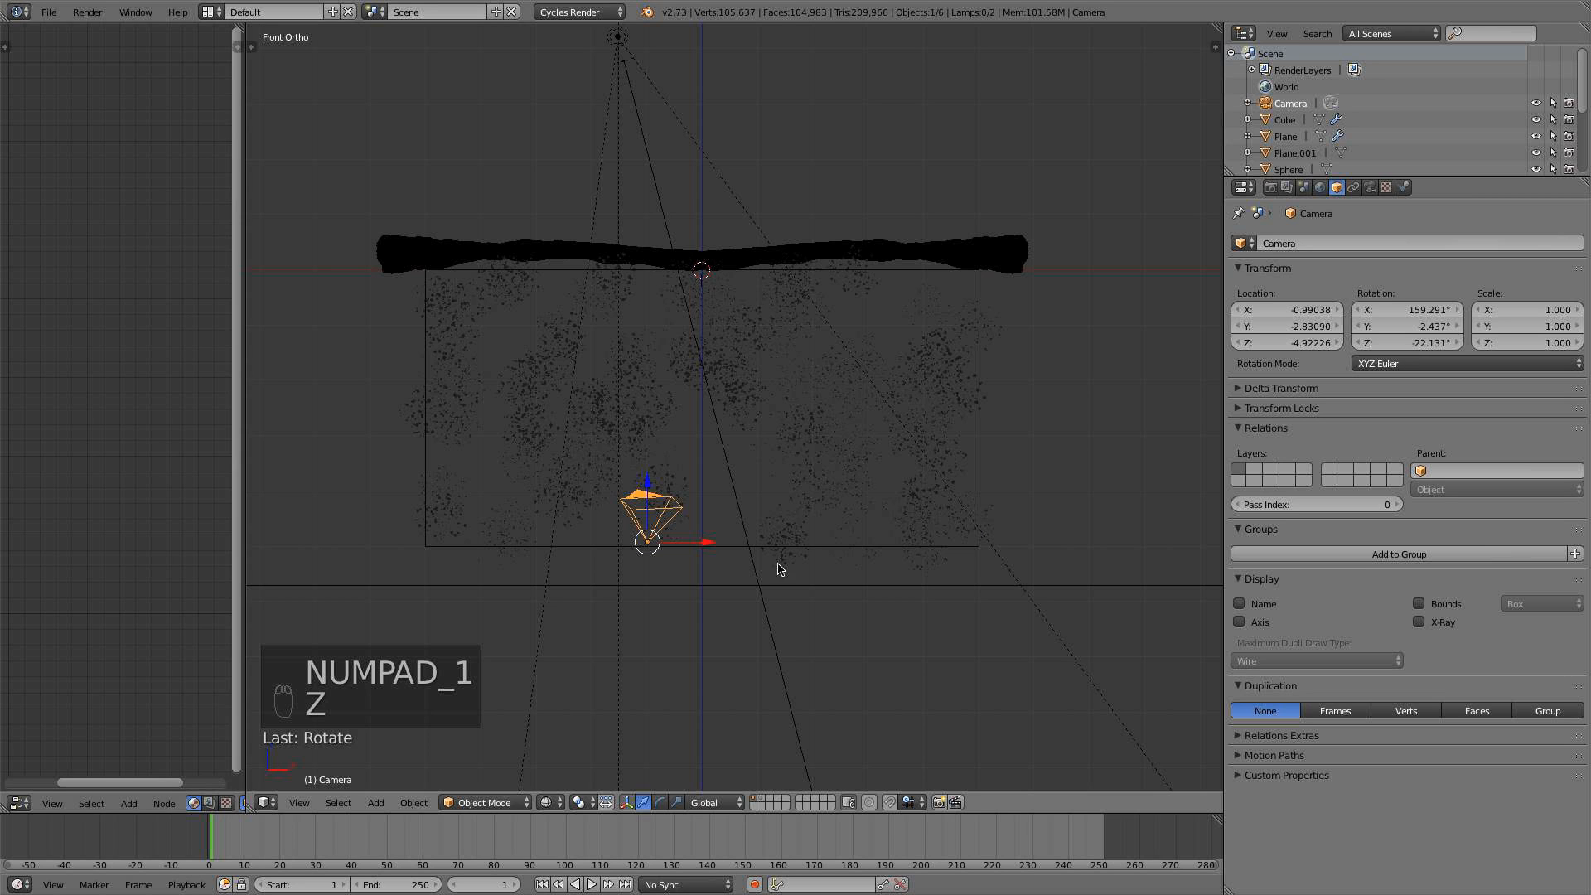
pyautogui.click(1370, 186)
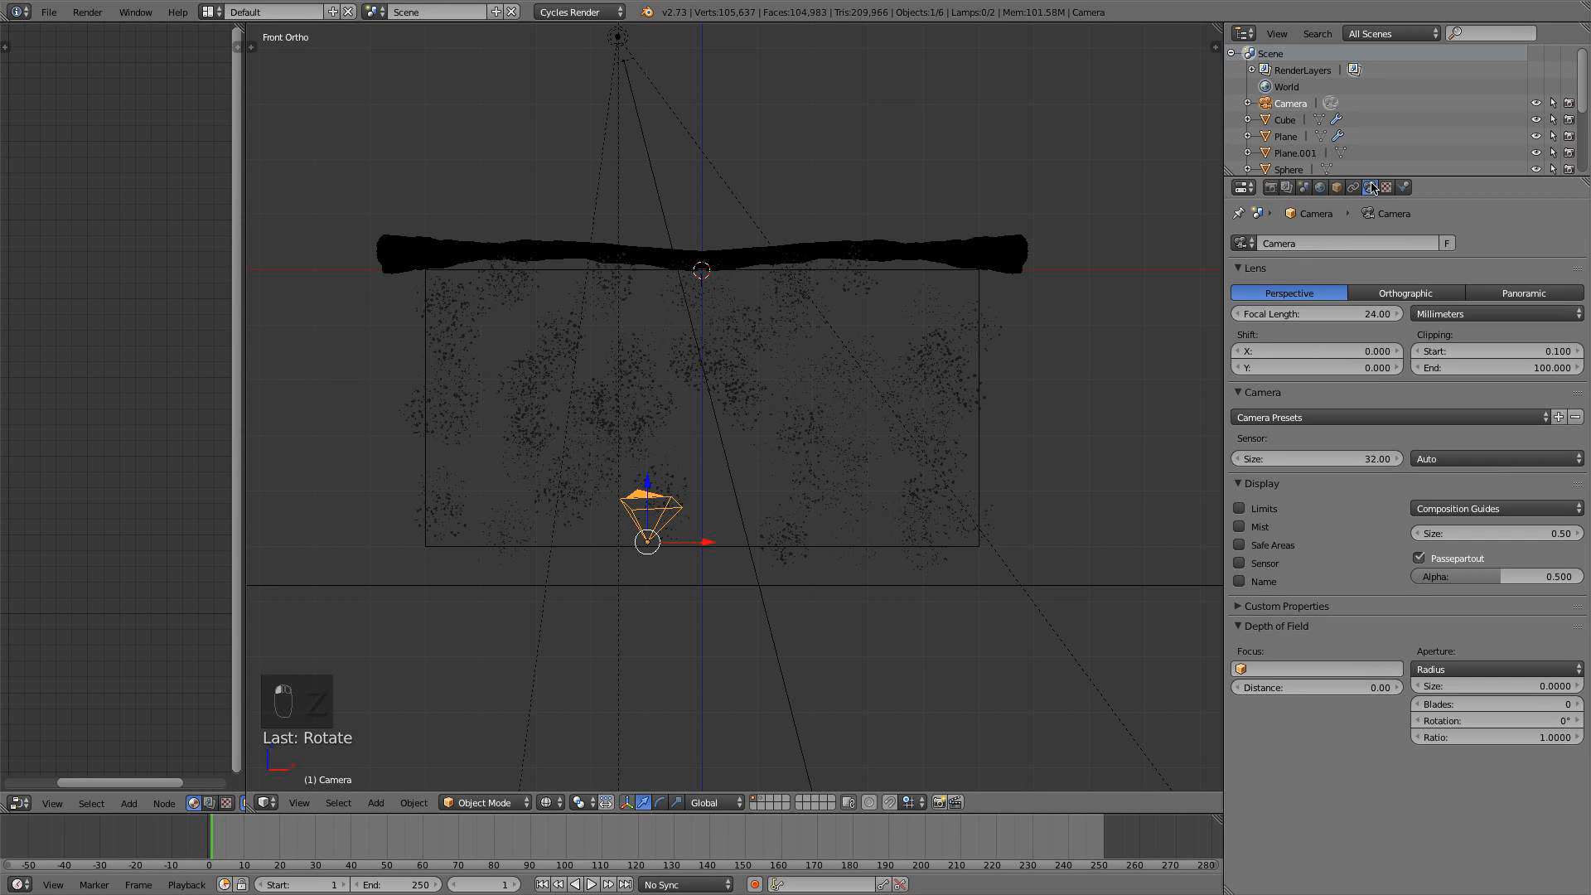
pyautogui.click(1269, 510)
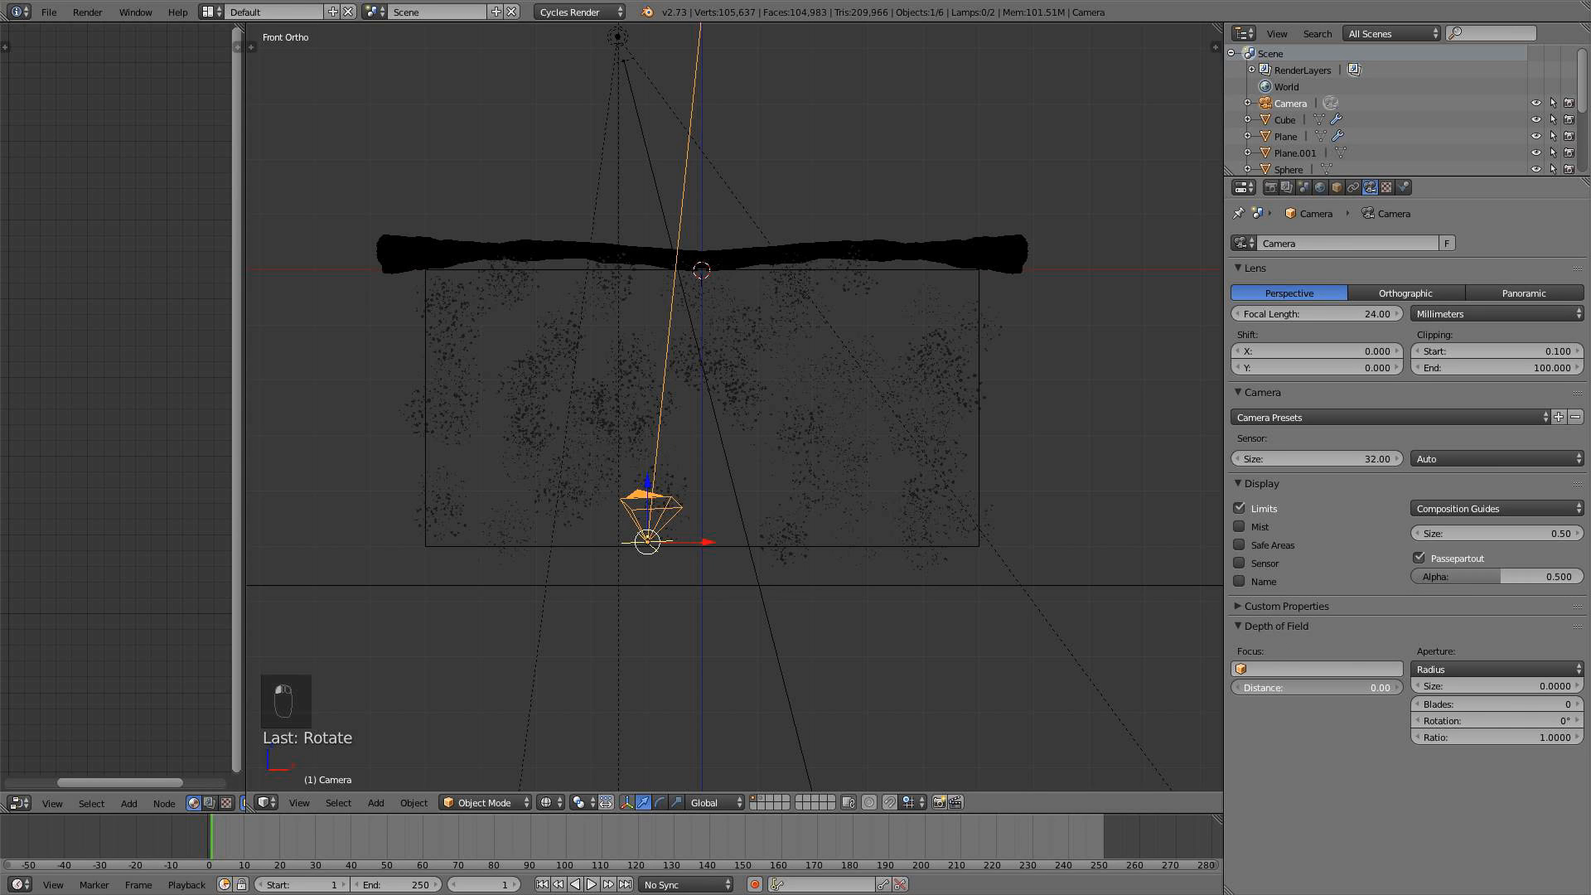
pyautogui.moveTo(1317, 688); pyautogui.dragTo(1531, 688)
pyautogui.scroll(3, 709, 568)
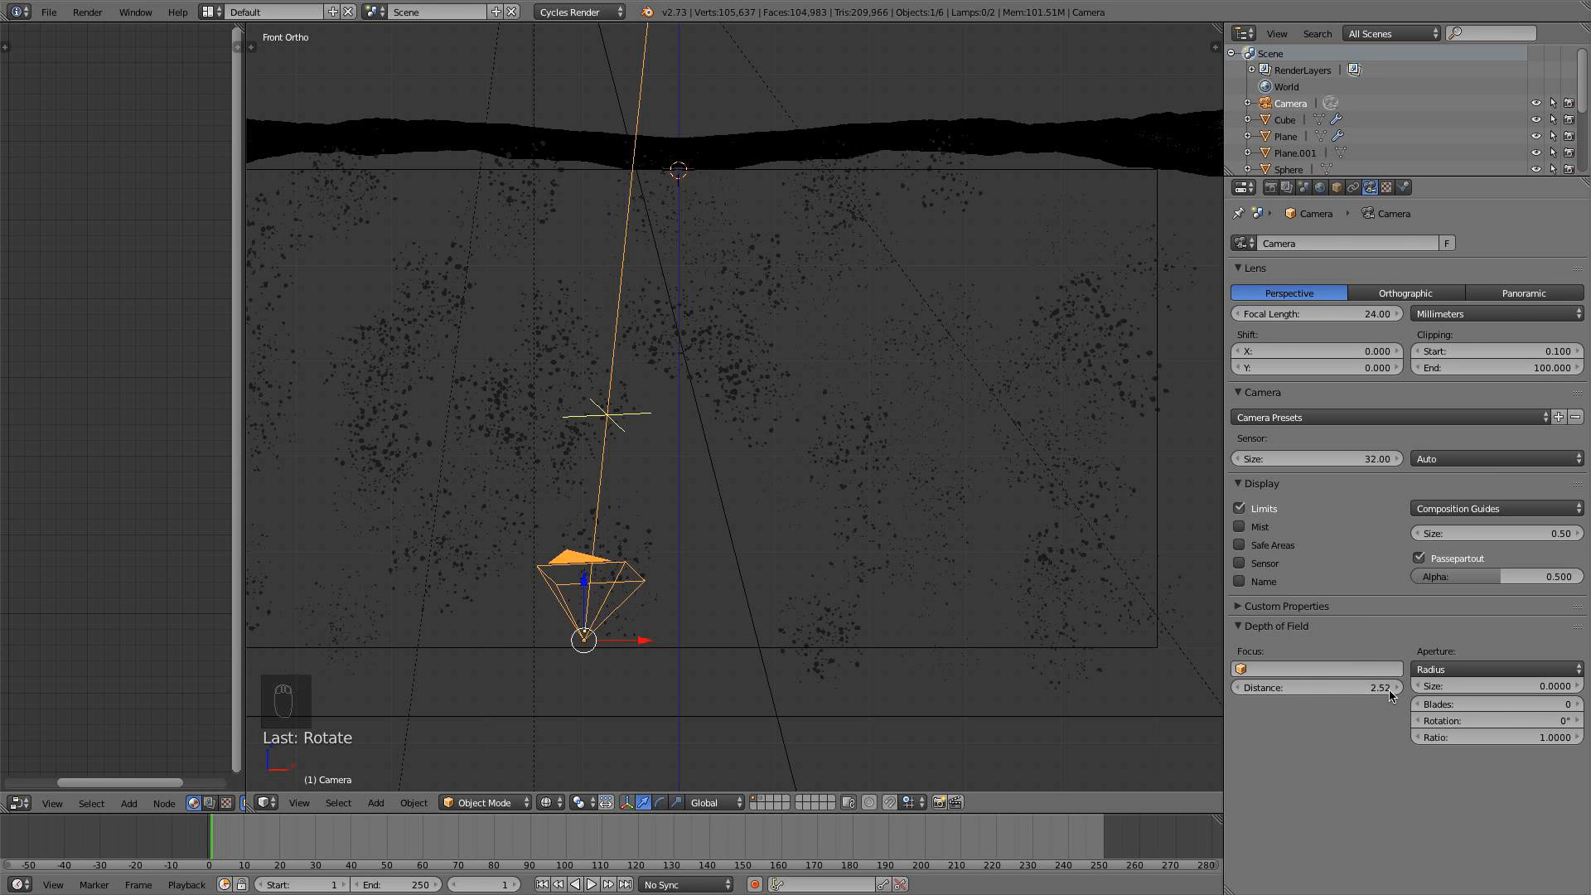
pyautogui.moveTo(1368, 688); pyautogui.dragTo(1527, 673)
# Switch the camera's aperture type to F/stop, with 9 blades and an f-stop number of 3.5
pyautogui.click(1482, 669)
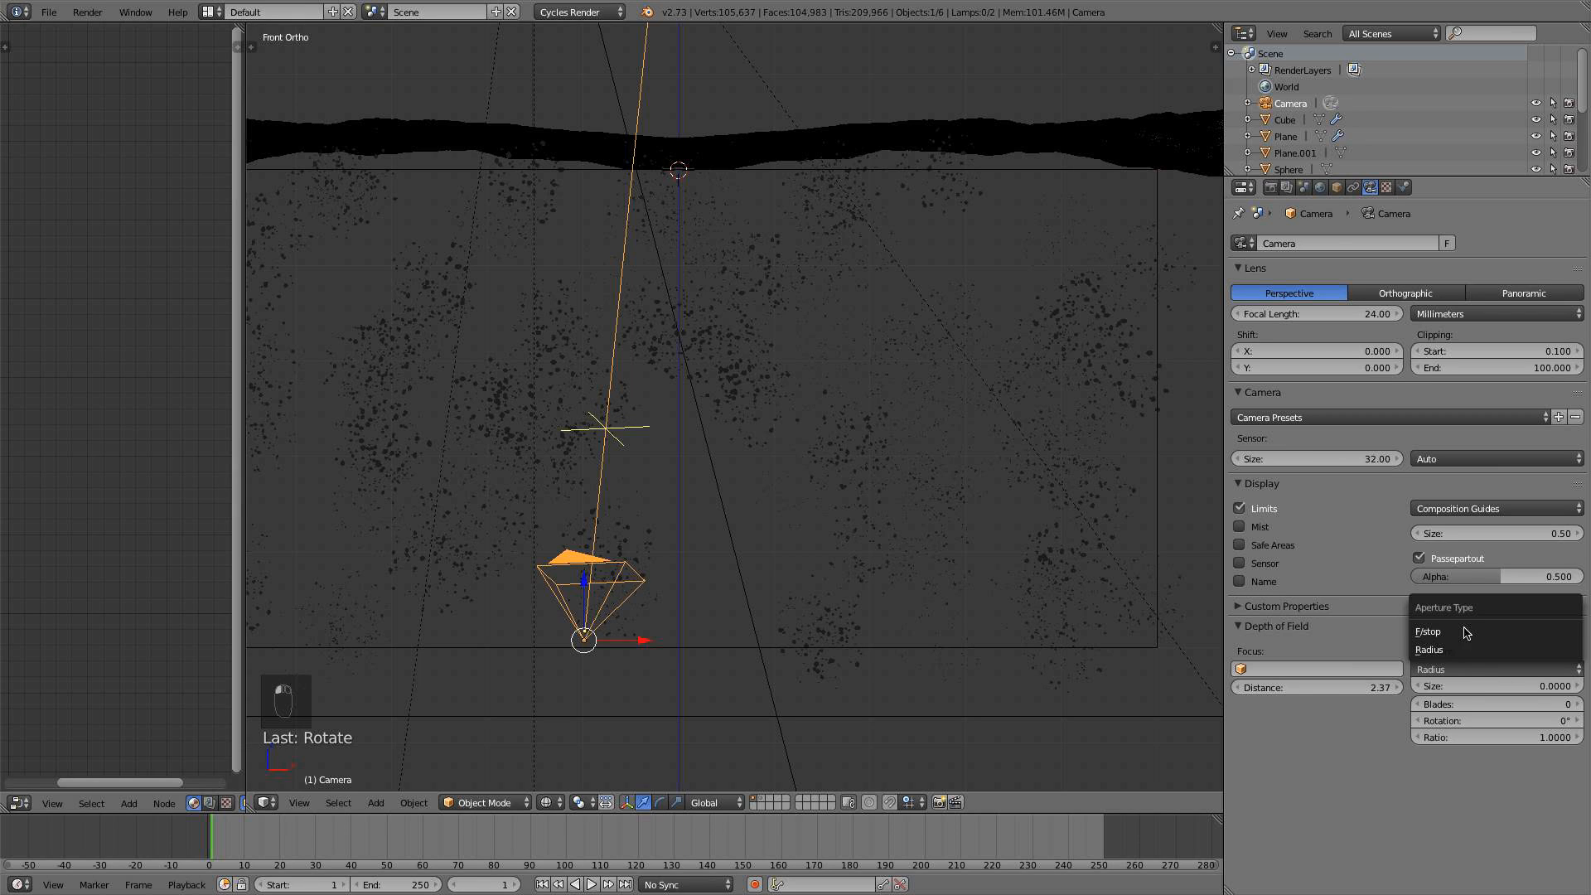
pyautogui.click(1463, 632)
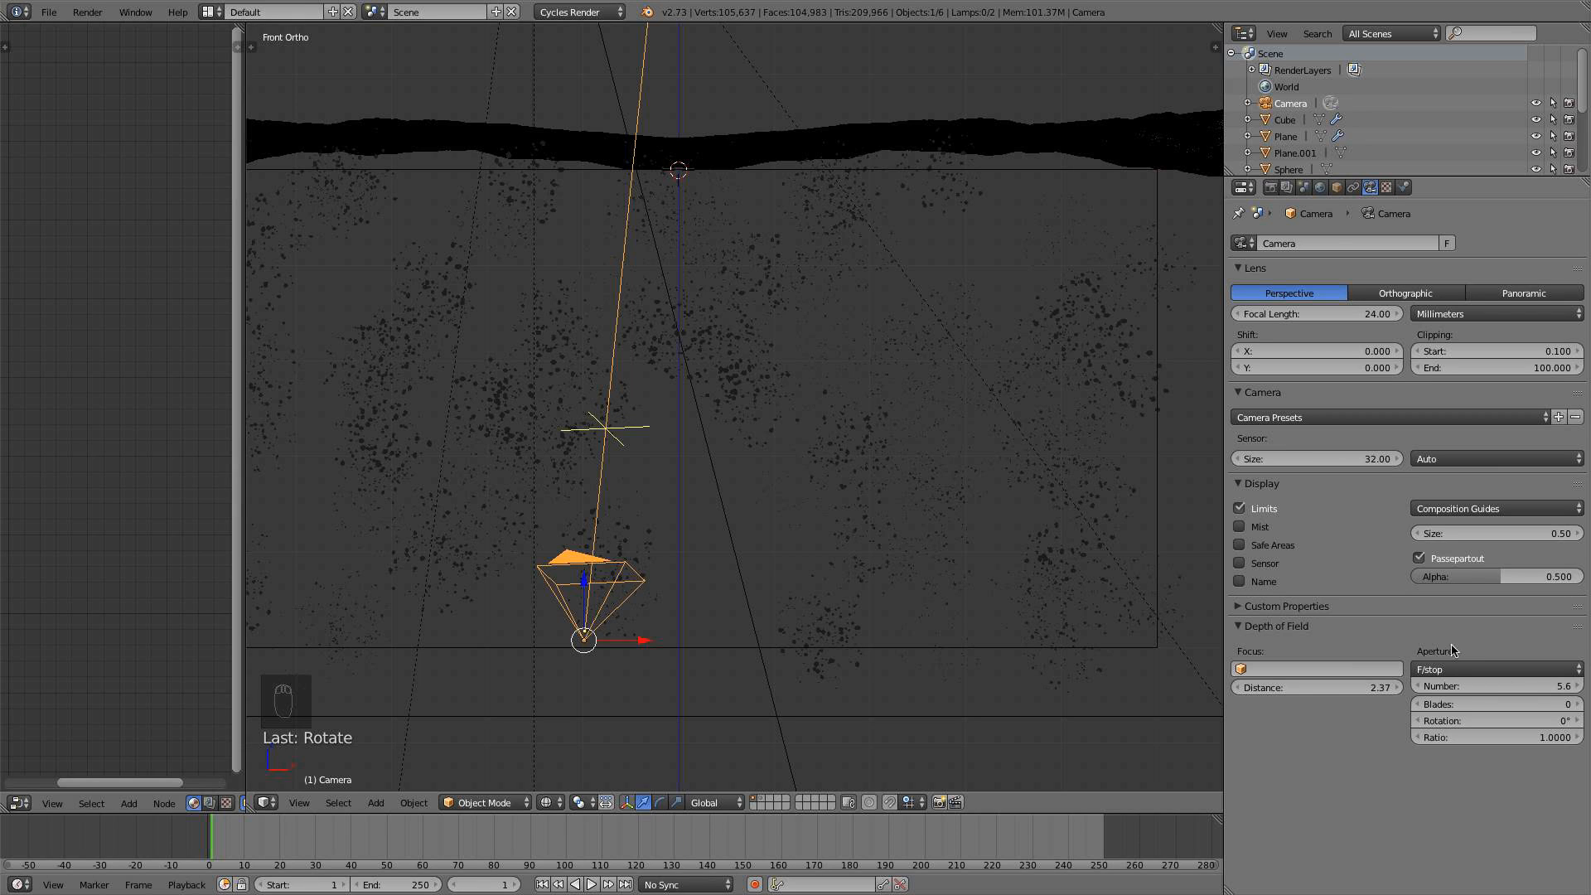
pyautogui.click(1494, 704)
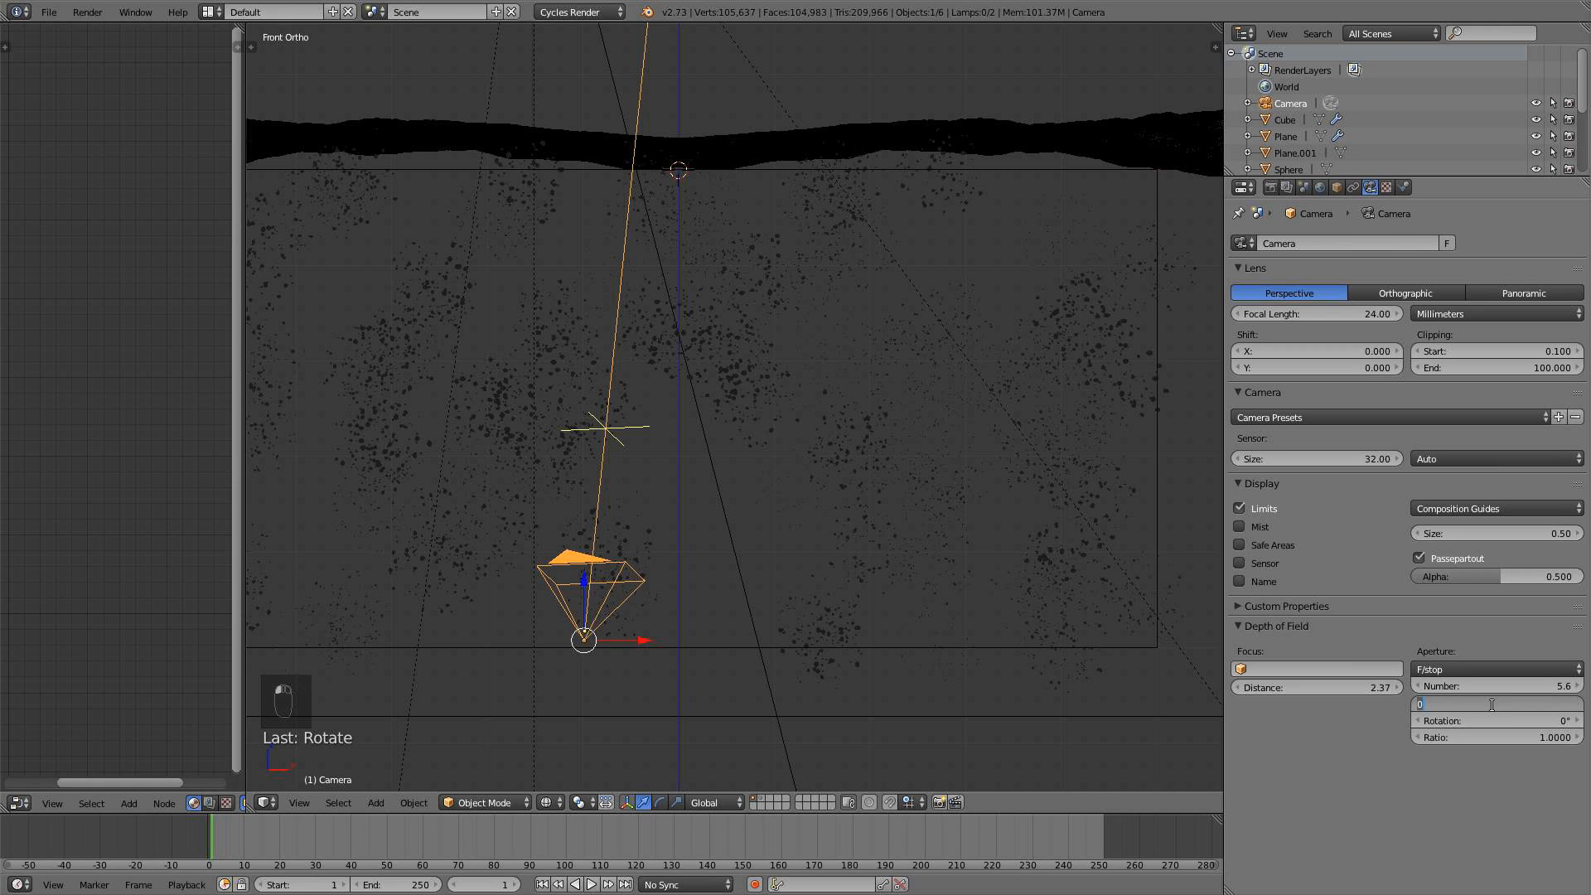
pyautogui.press('Return')
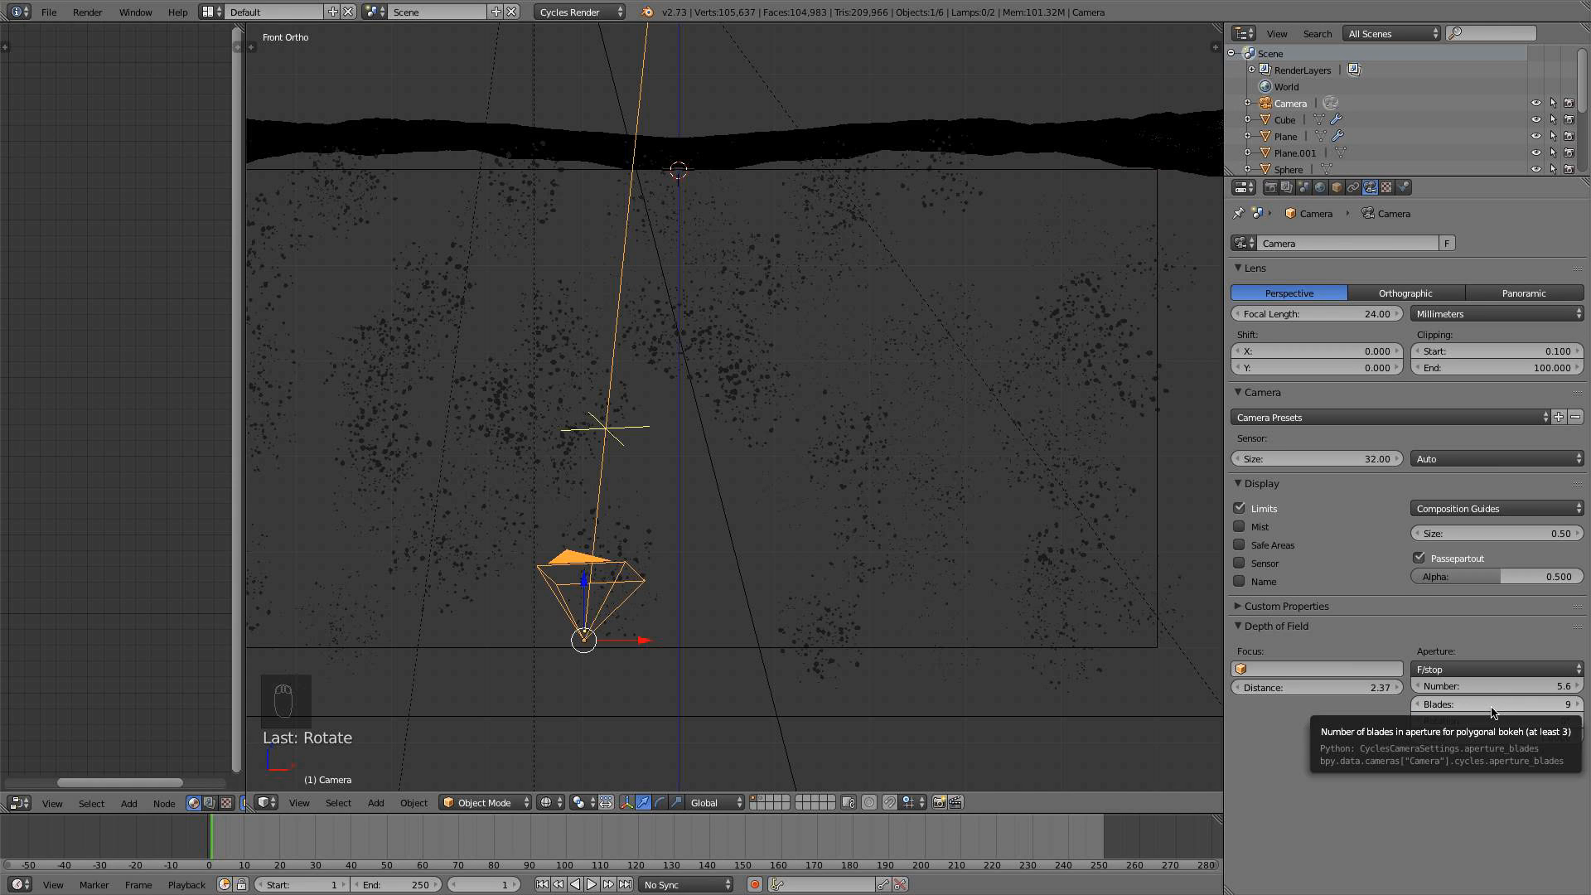
pyautogui.click(1484, 688)
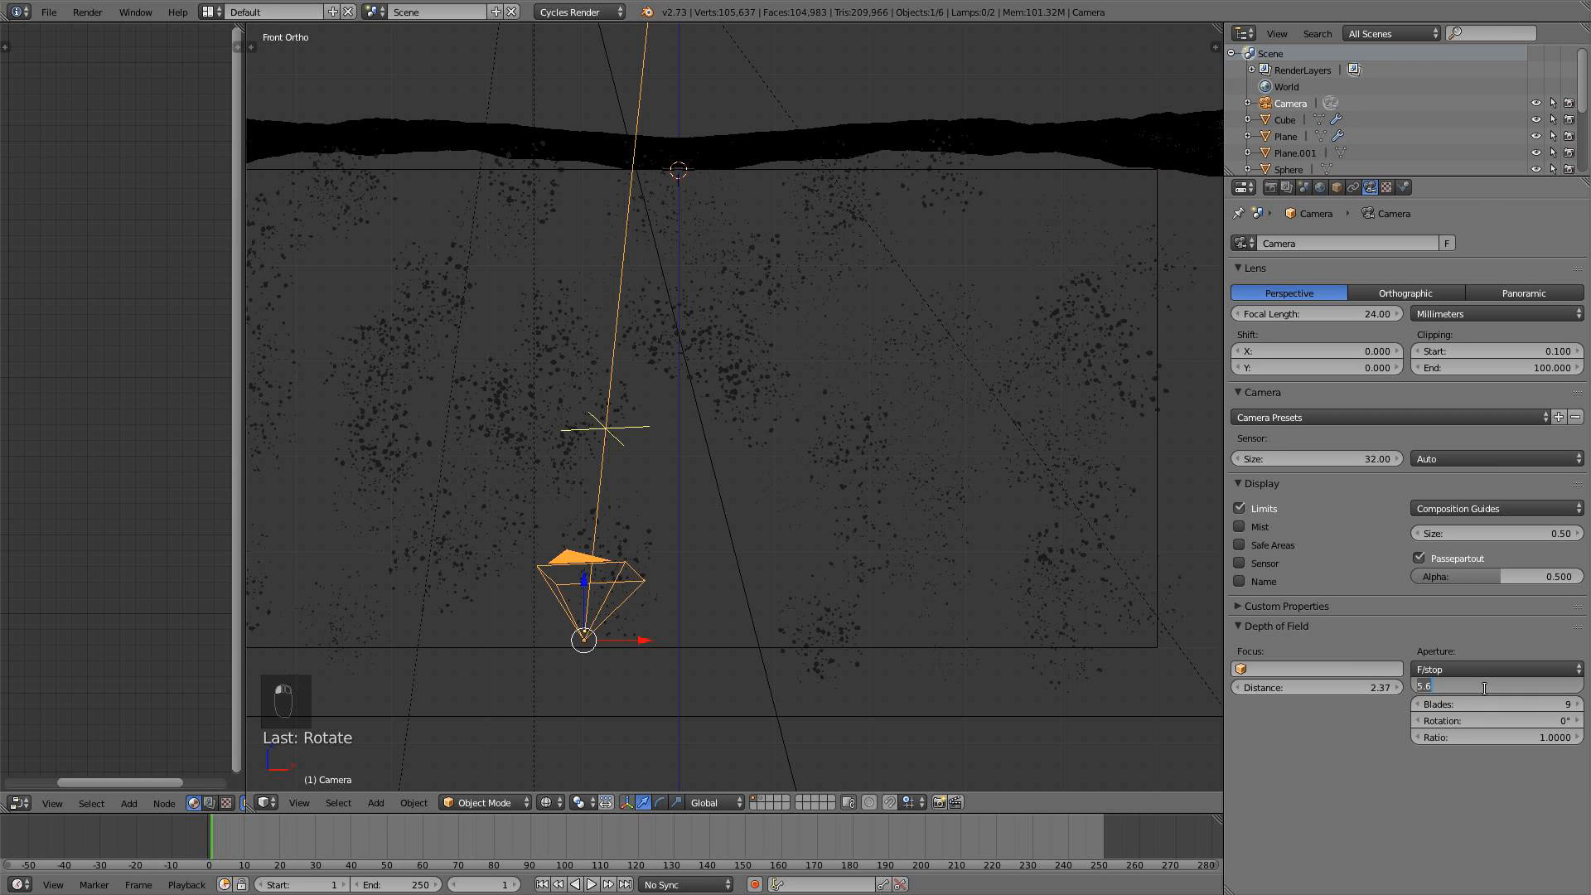
pyautogui.write('3.5')
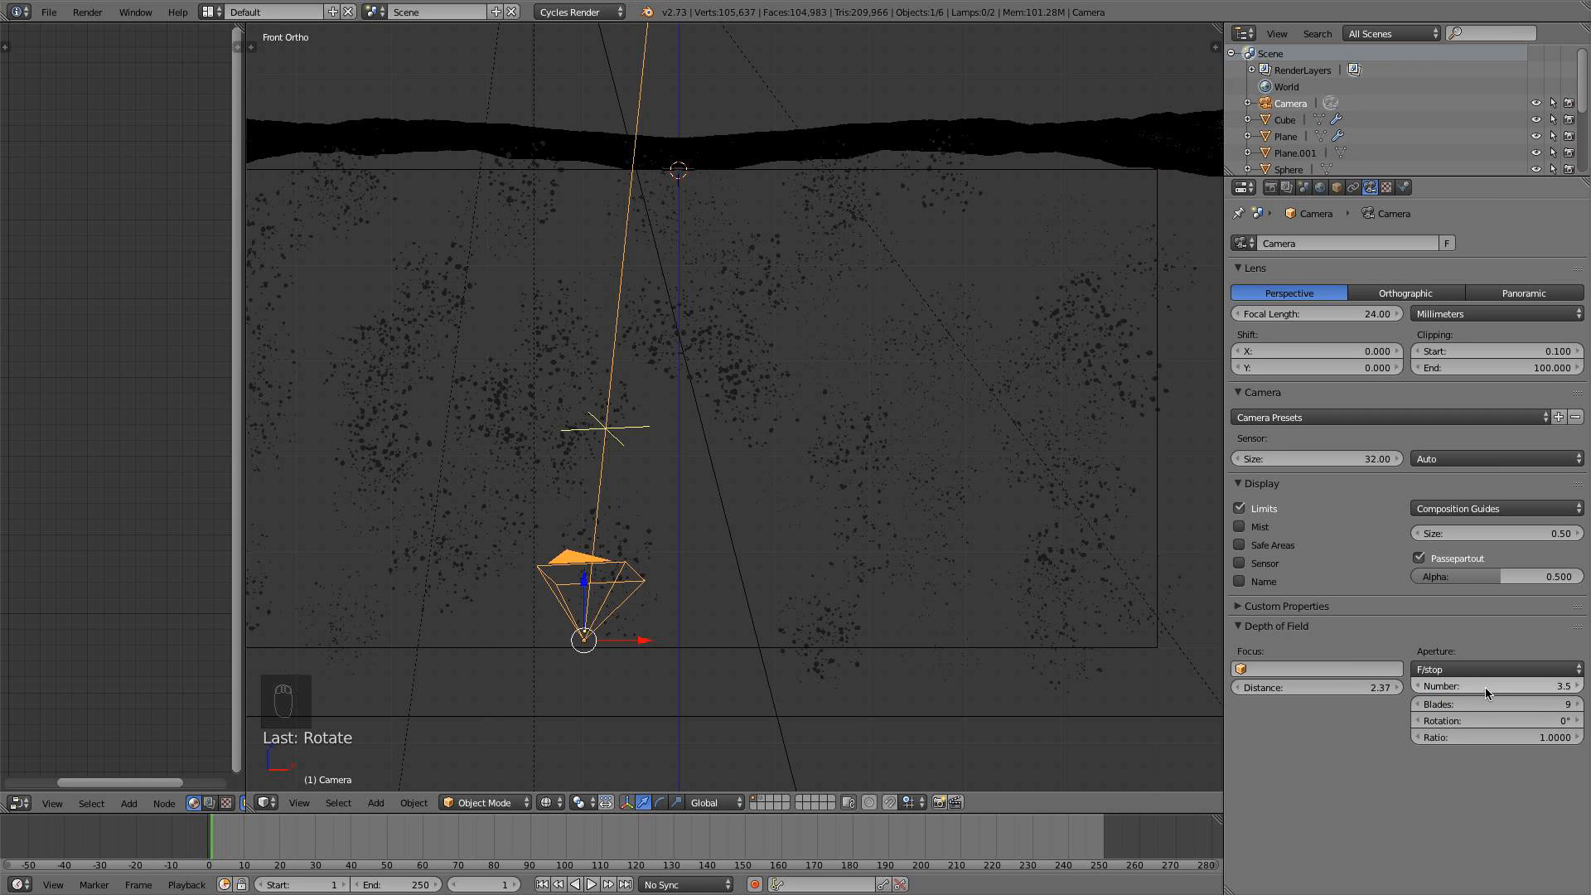
pyautogui.press('Return')
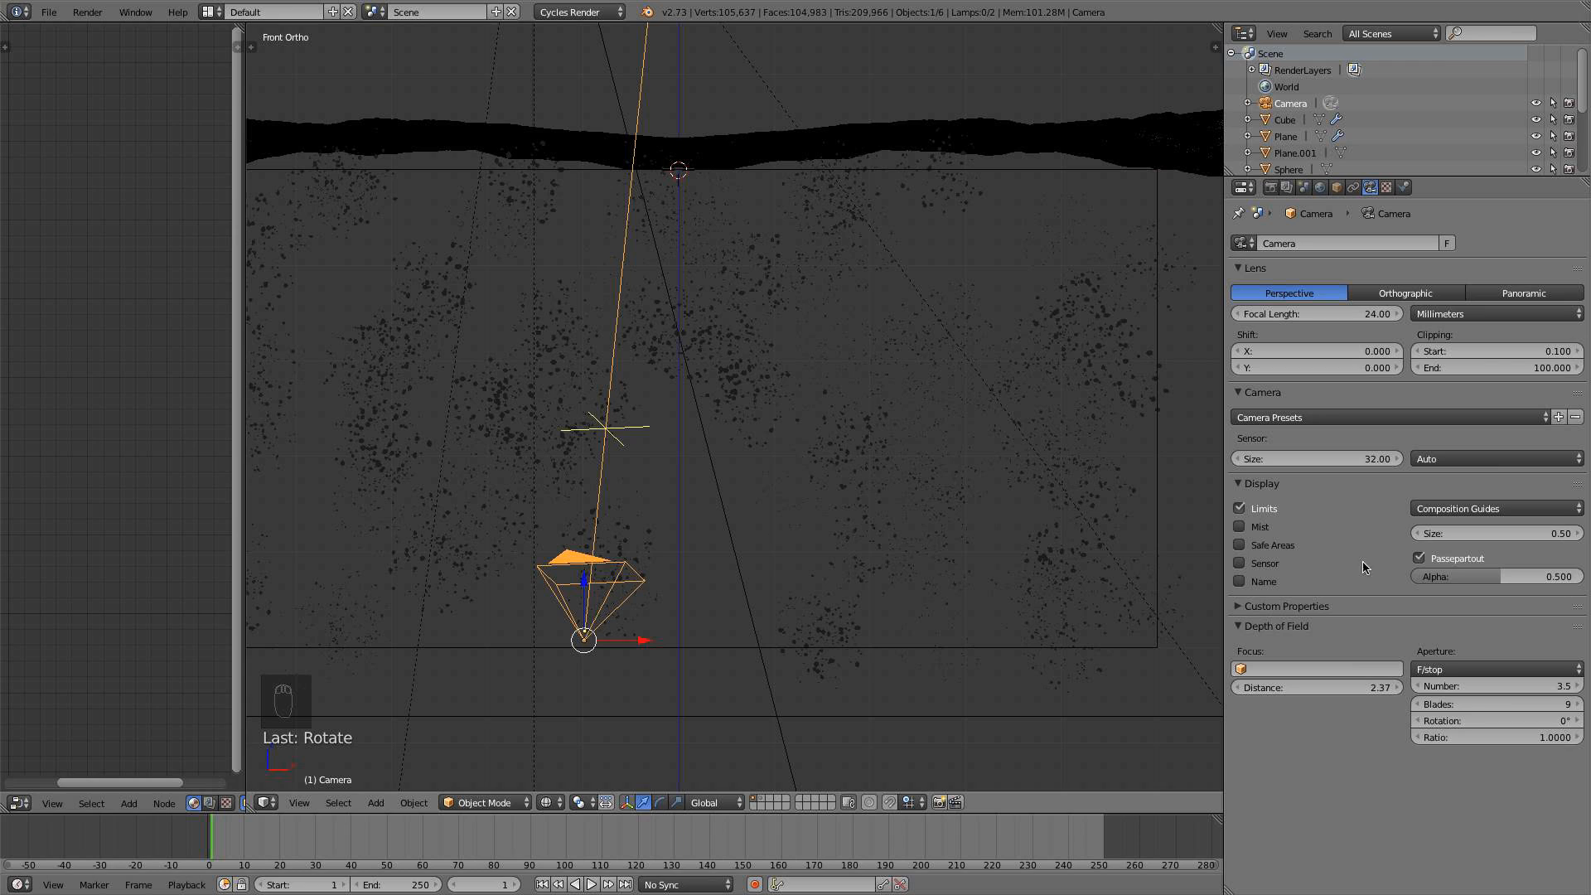
# Set the camera's focal length to 22 mm and look through the camera in solid shading
pyautogui.click(1337, 319)
pyautogui.write('22')
pyautogui.press('Return')
pyautogui.press('KP_0')
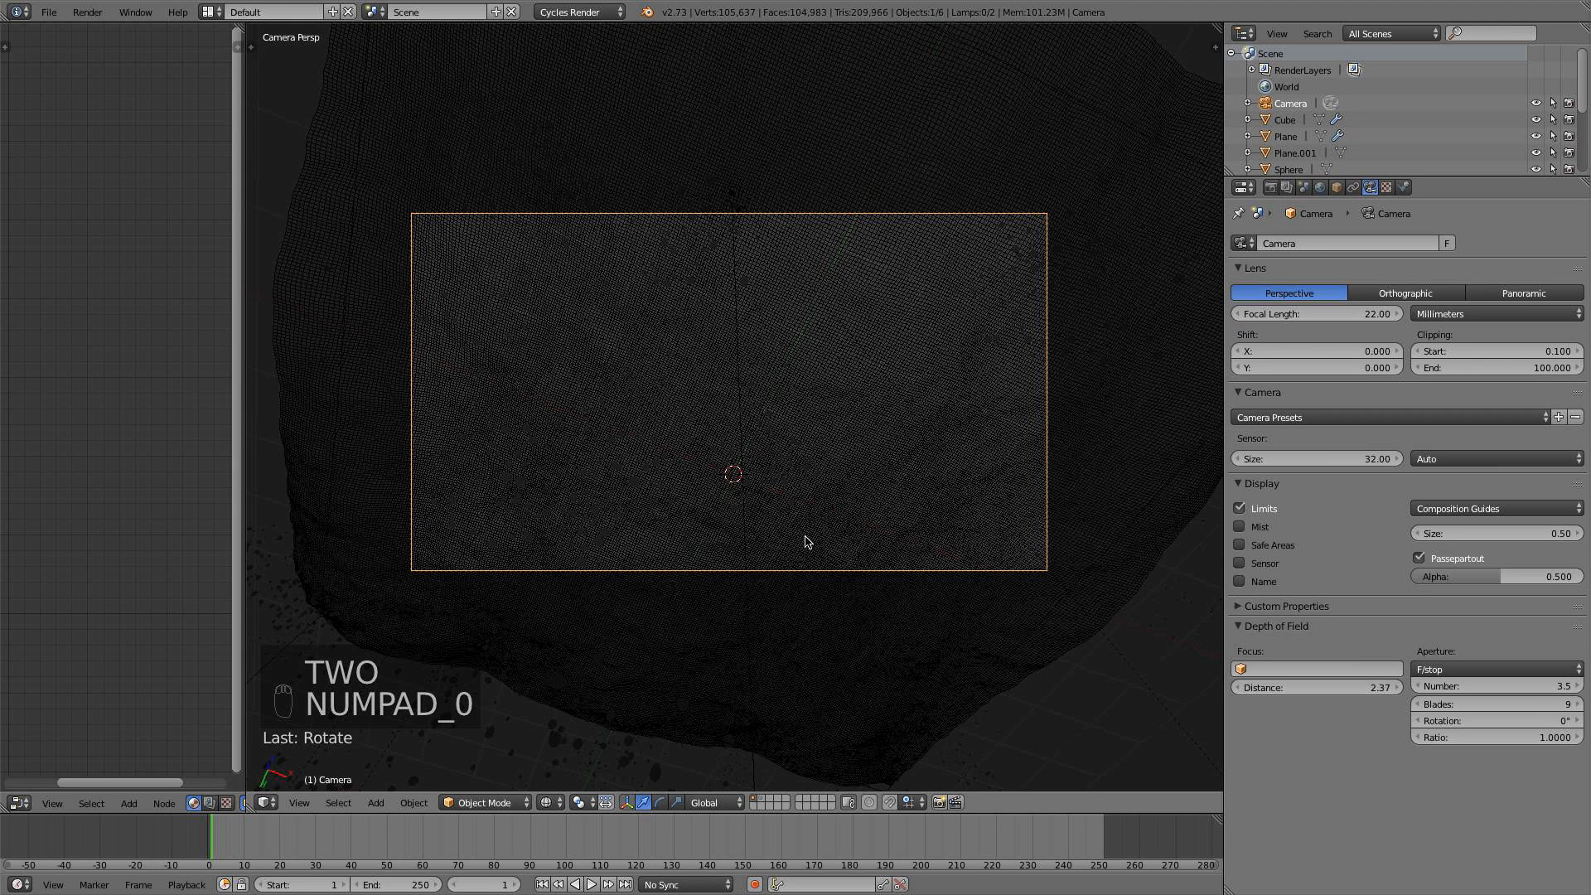
pyautogui.press('z')
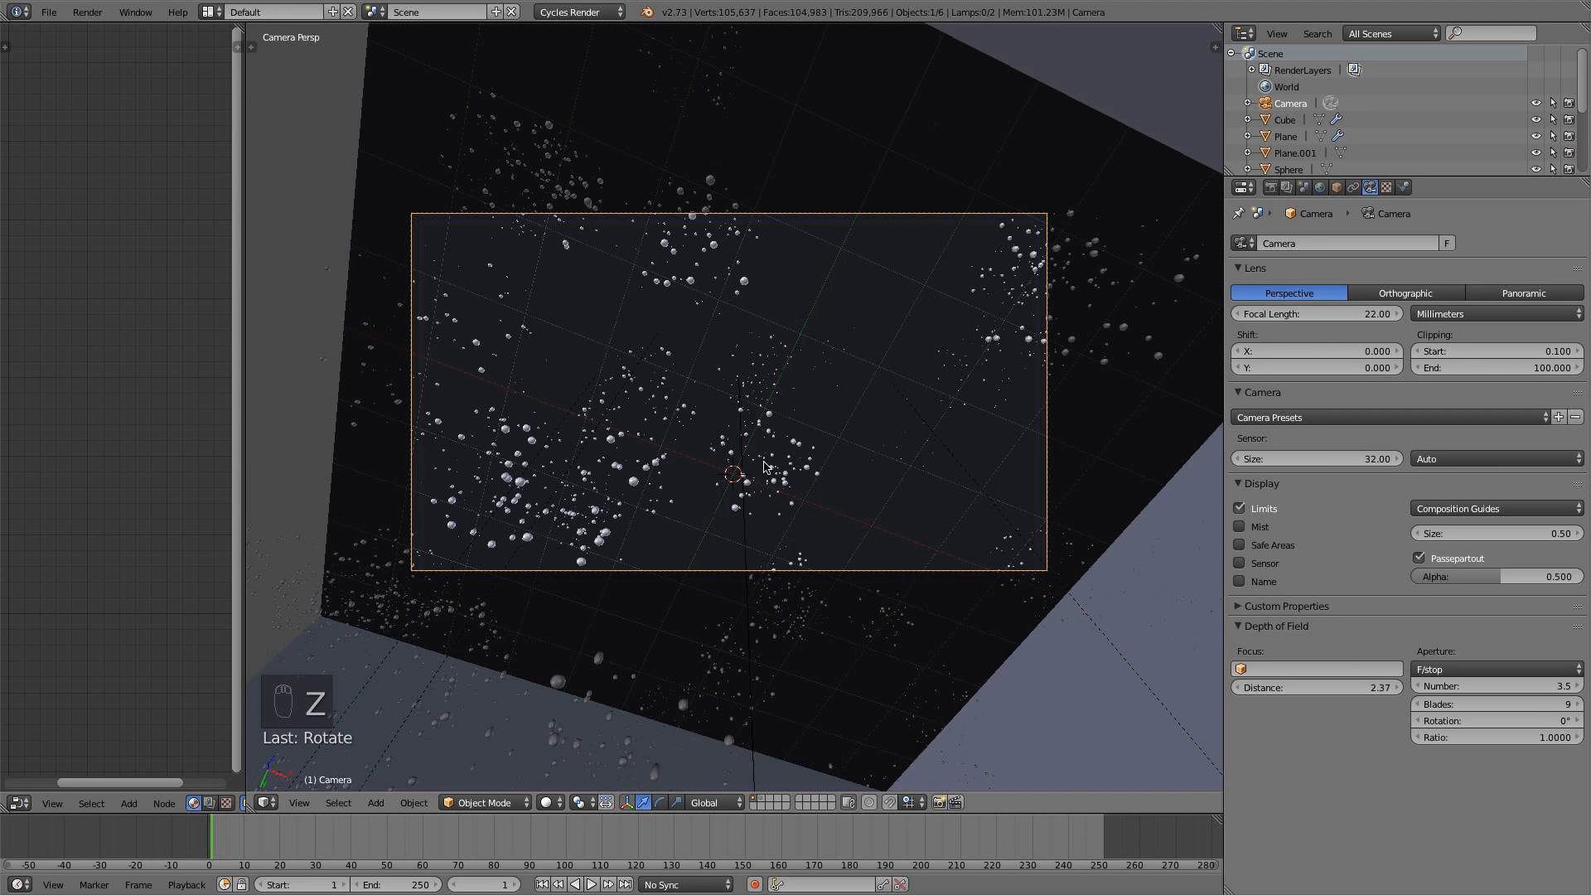
# Examine the spot lamp's cone relative to the camera and water cube from the side, camera and front views
pyautogui.rightClick(744, 522)
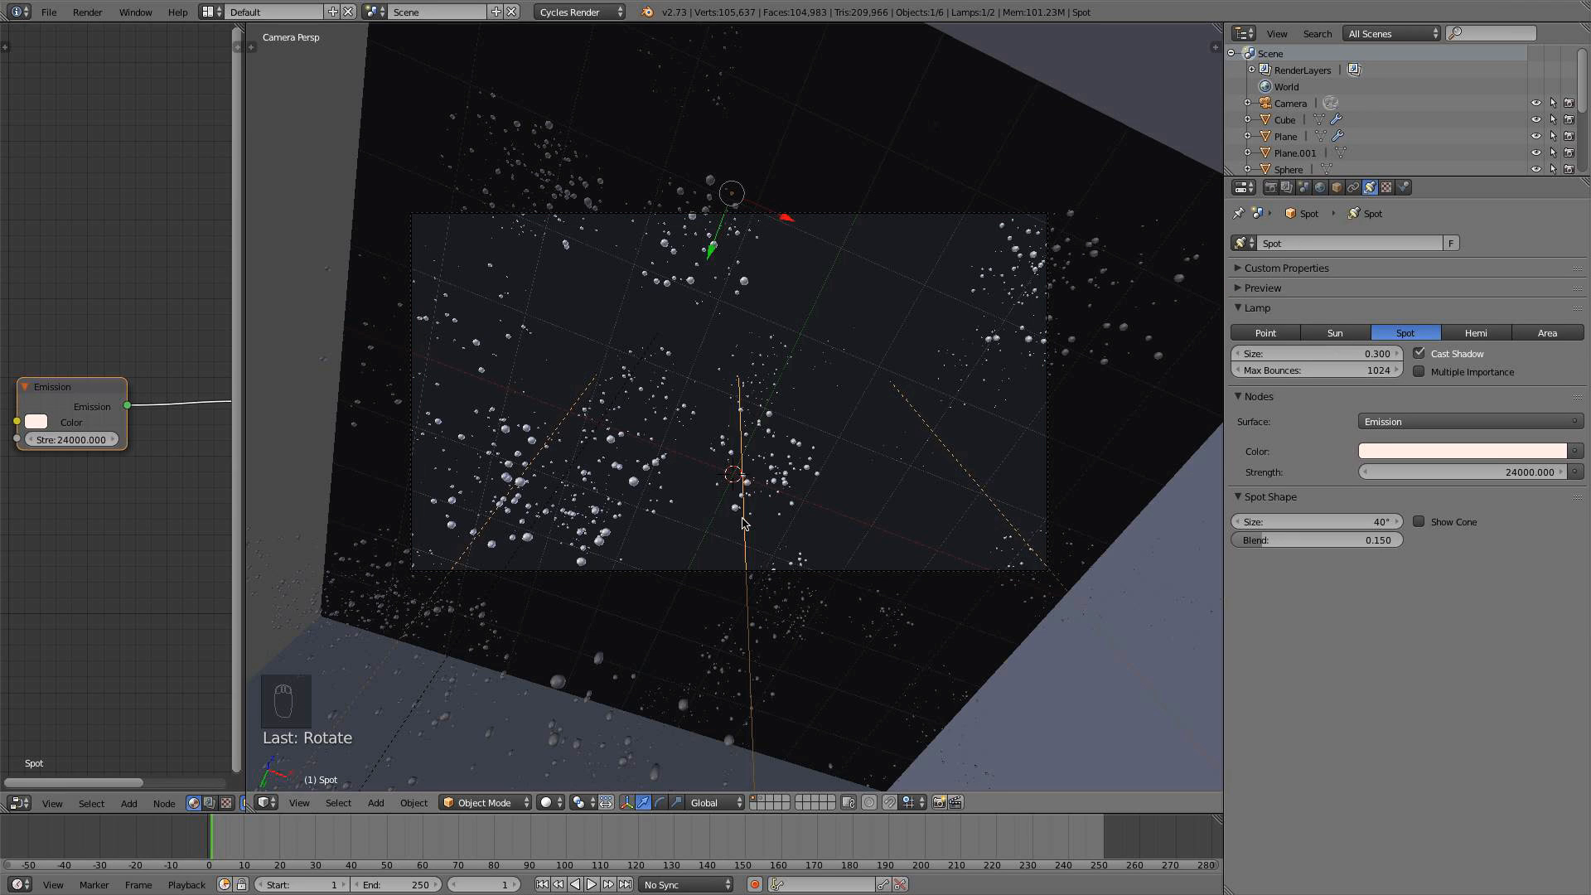
pyautogui.press('KP_3')
pyautogui.press('z')
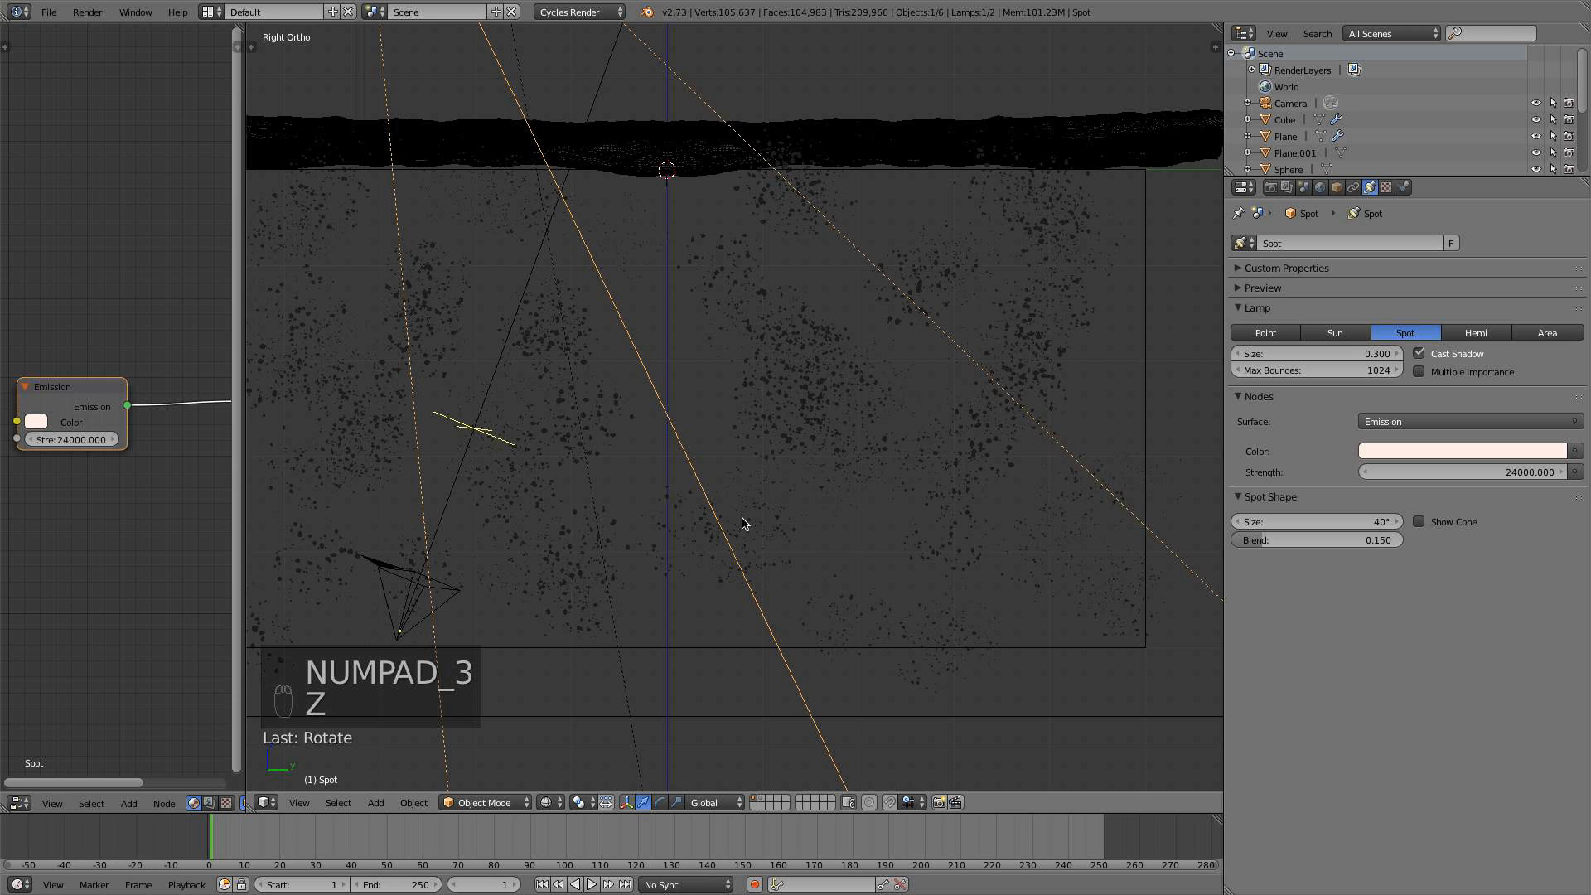
pyautogui.scroll(-1, 744, 522)
pyautogui.scroll(-2, 743, 522)
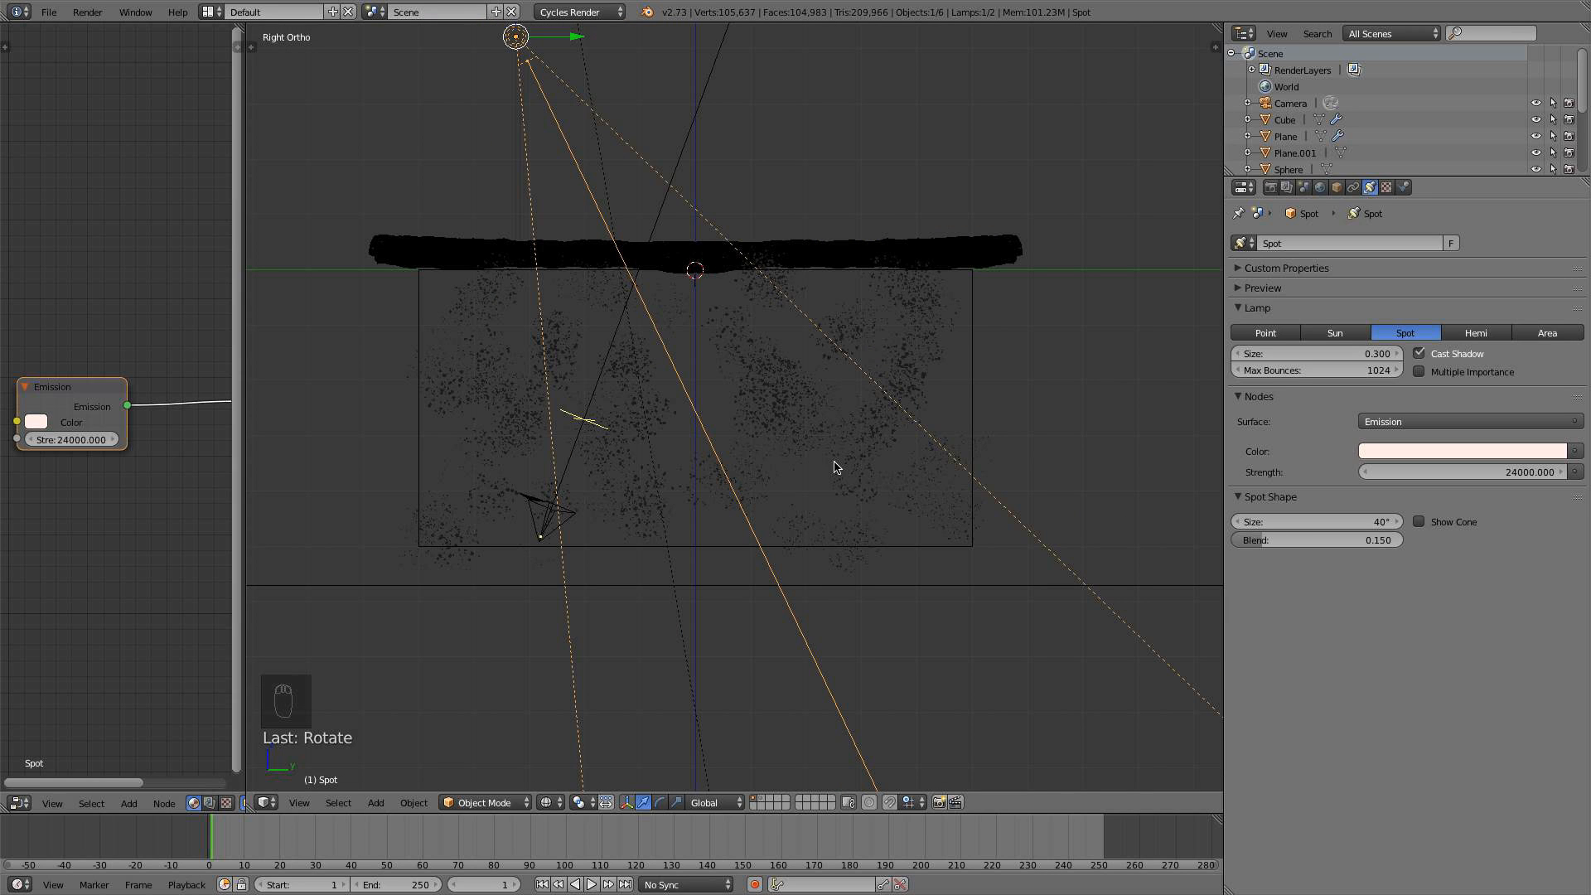
pyautogui.press('KP_0')
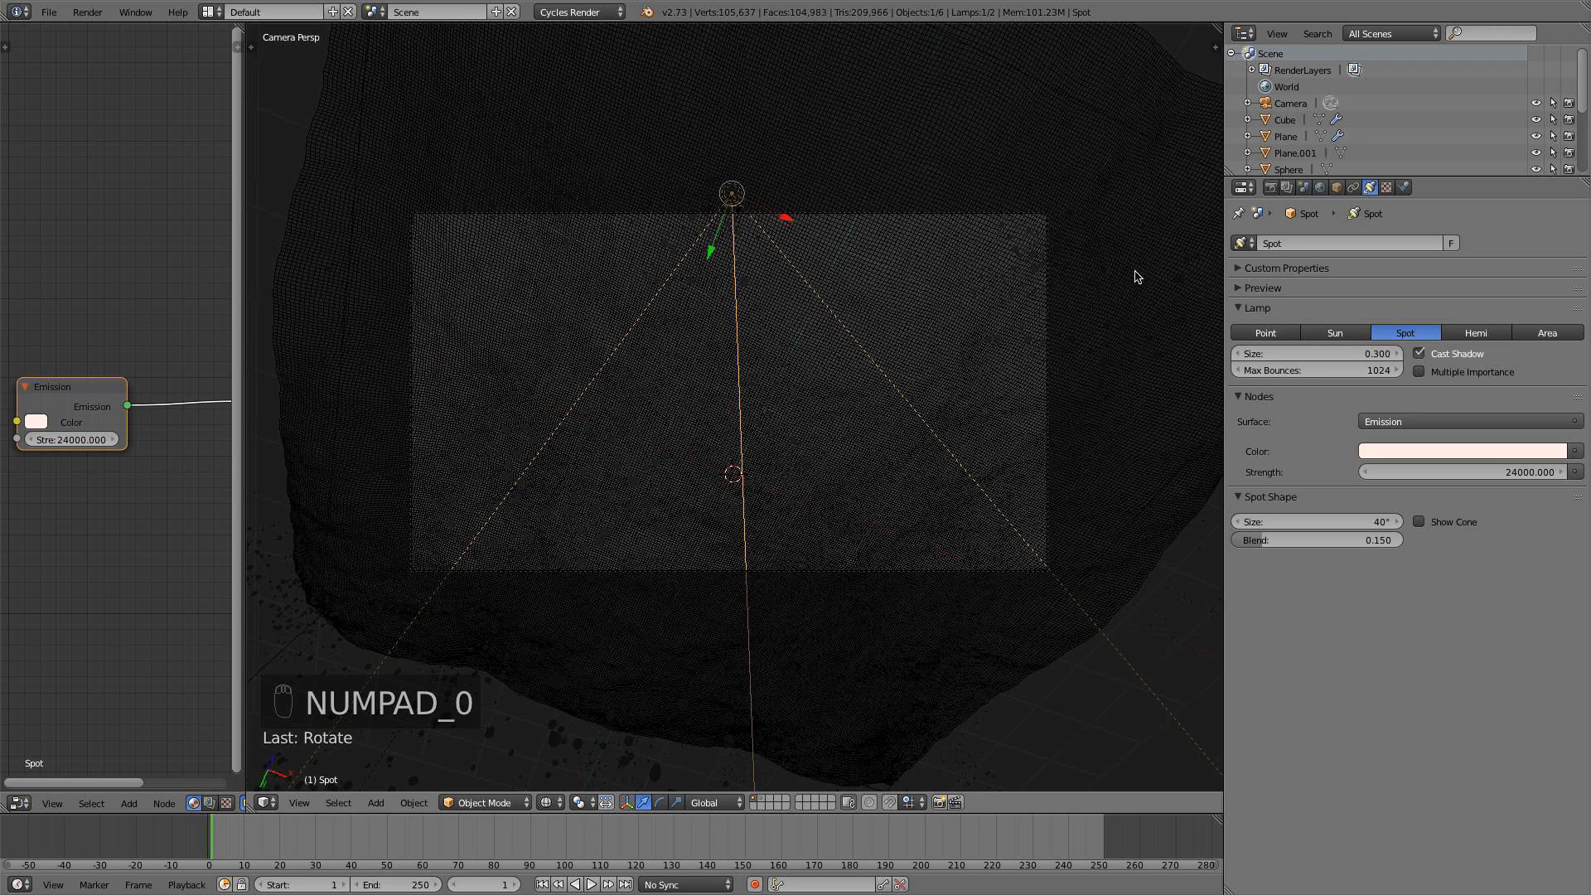
pyautogui.press('KP_1')
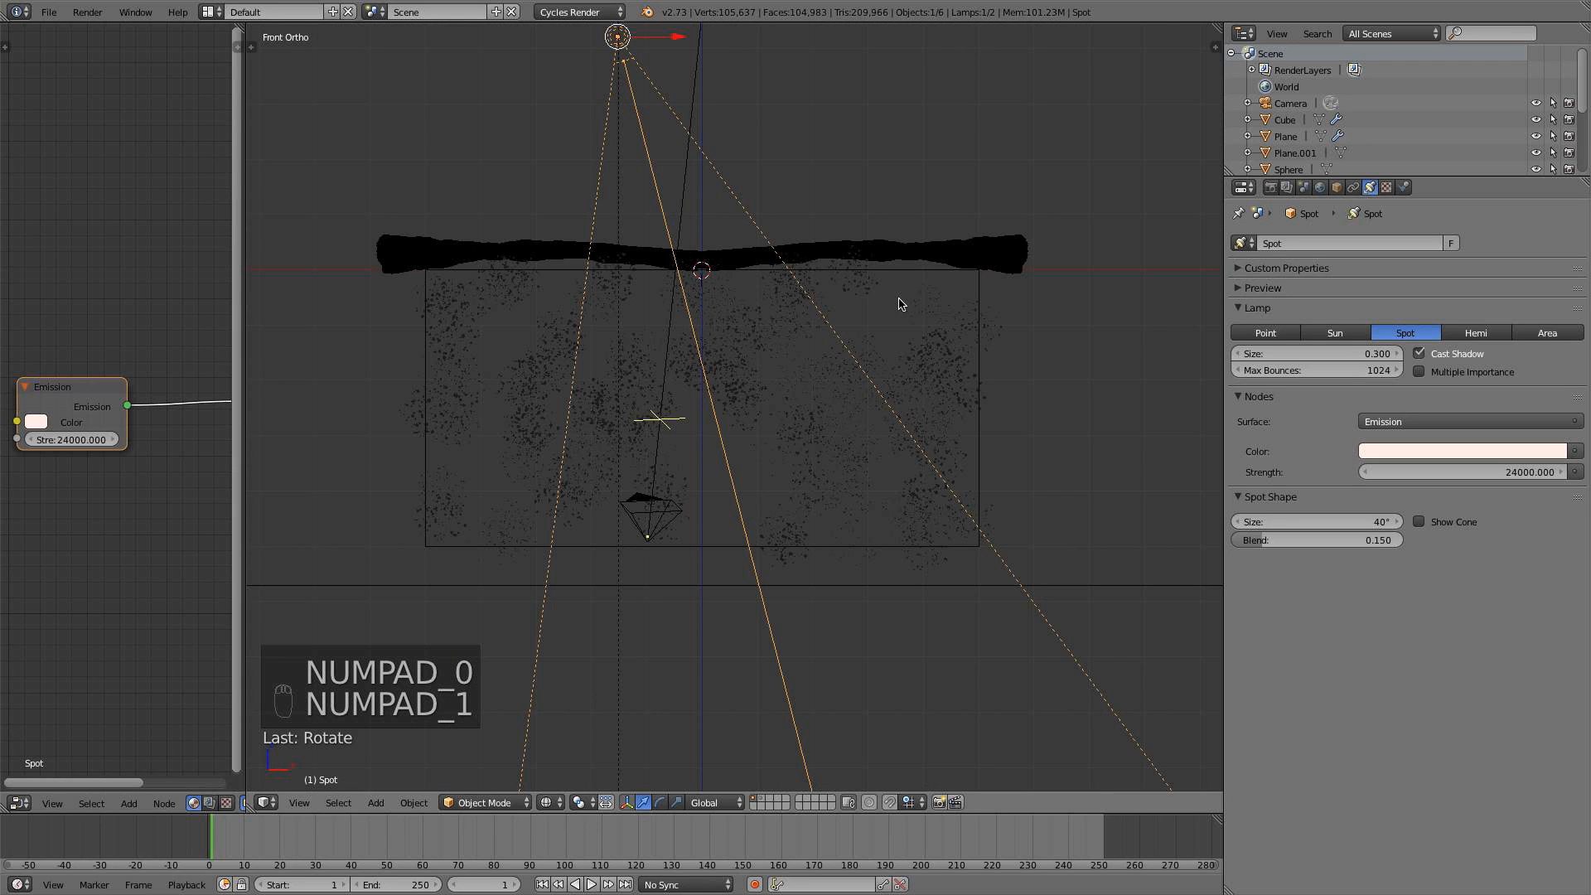
# Select the camera, review the render layer passes and enable the camera's mist range display
pyautogui.rightClick(671, 507)
pyautogui.rightClick(661, 508)
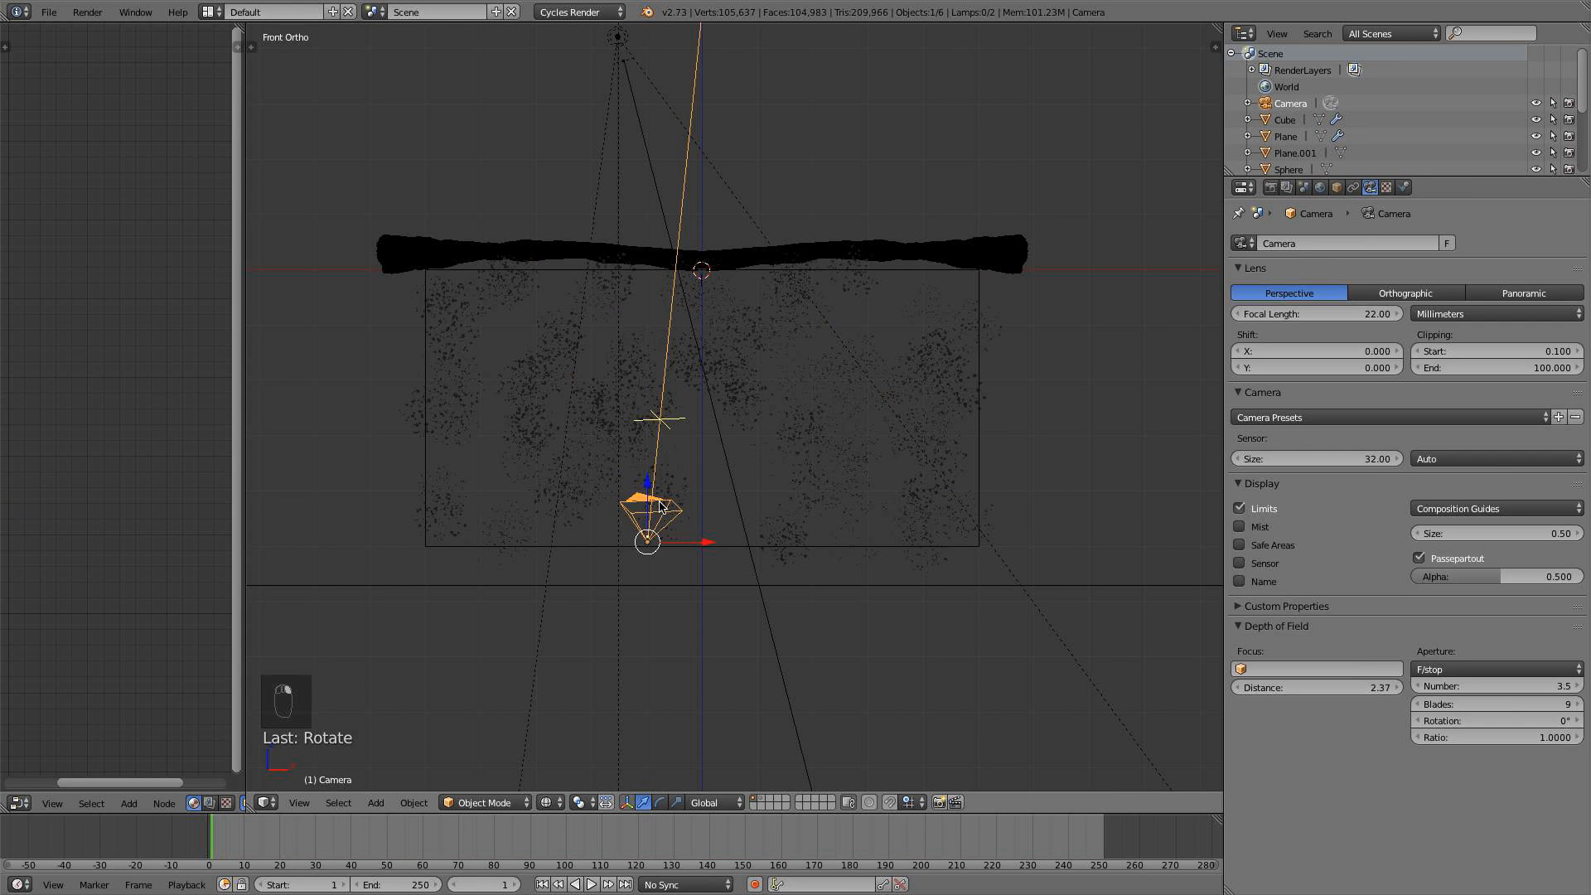
pyautogui.click(1287, 187)
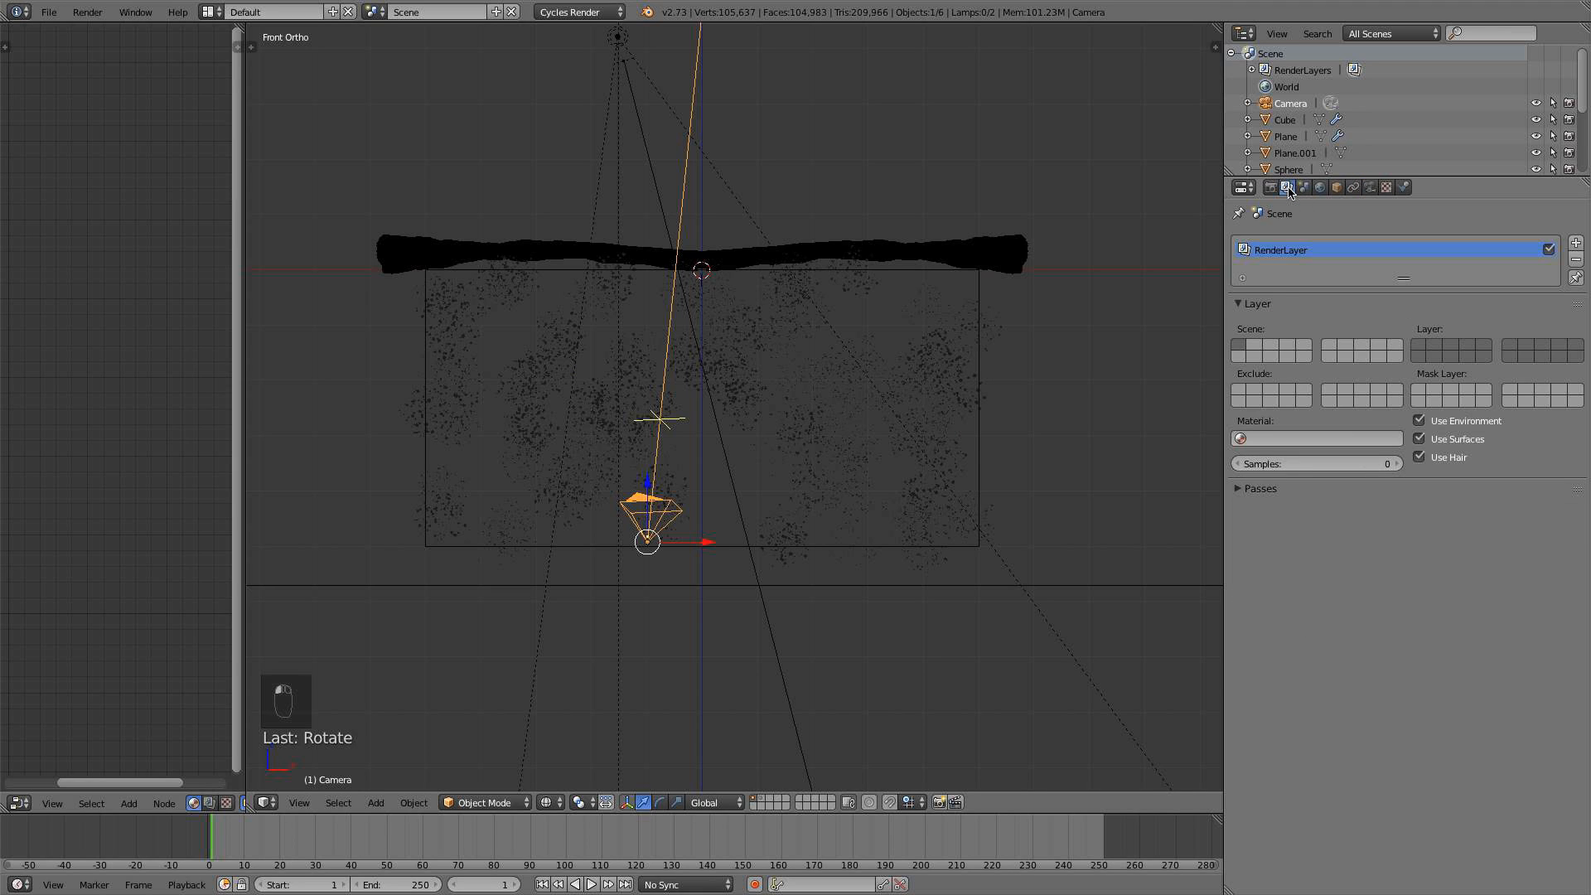
pyautogui.click(1262, 489)
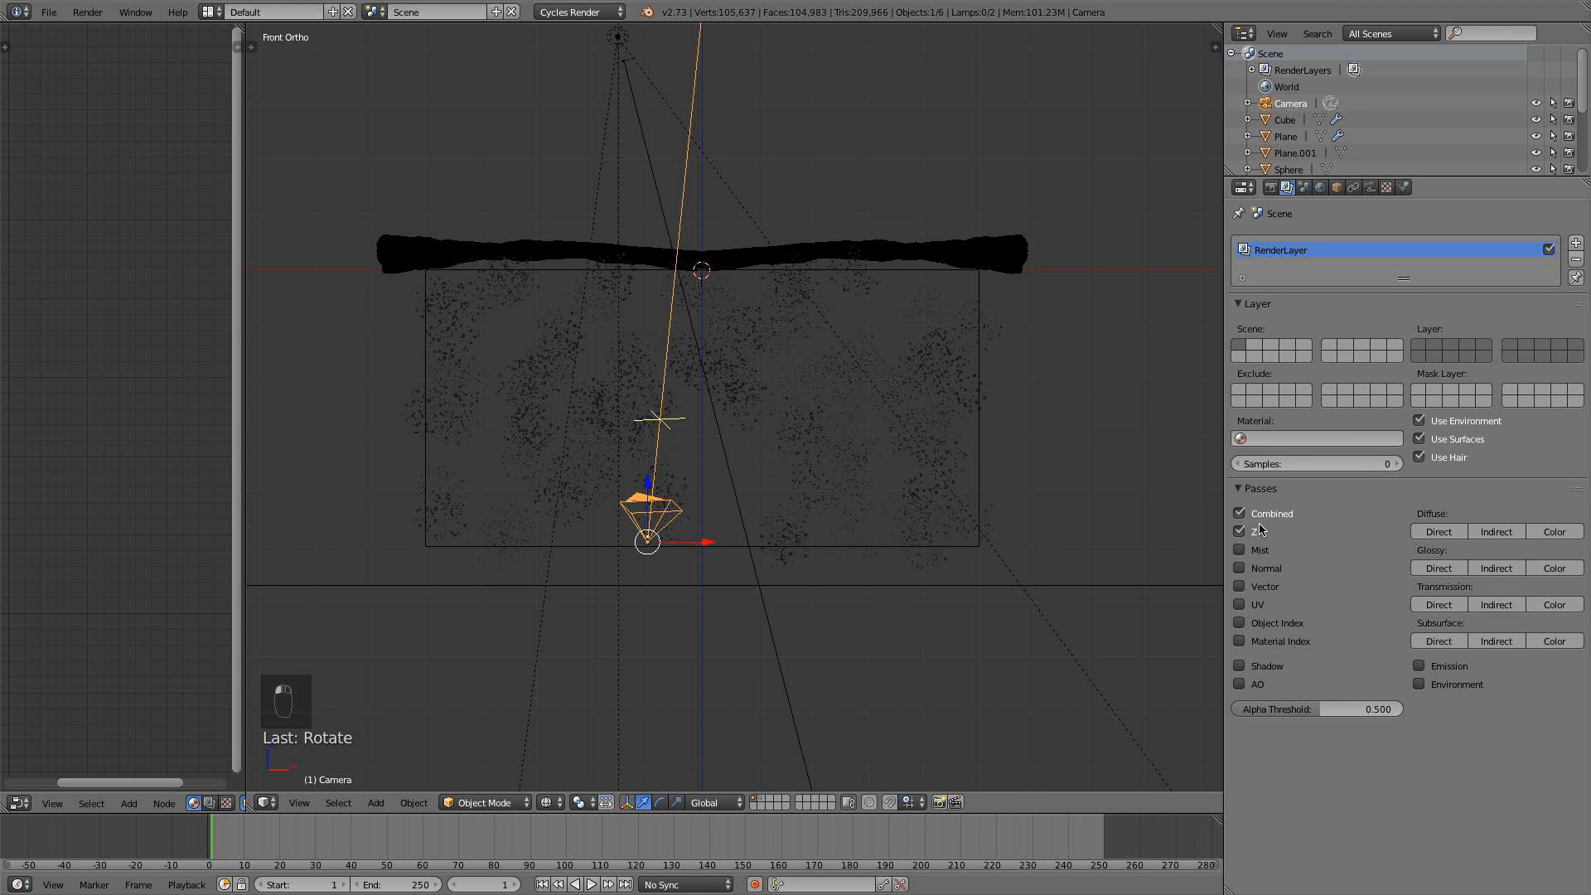
pyautogui.click(1263, 489)
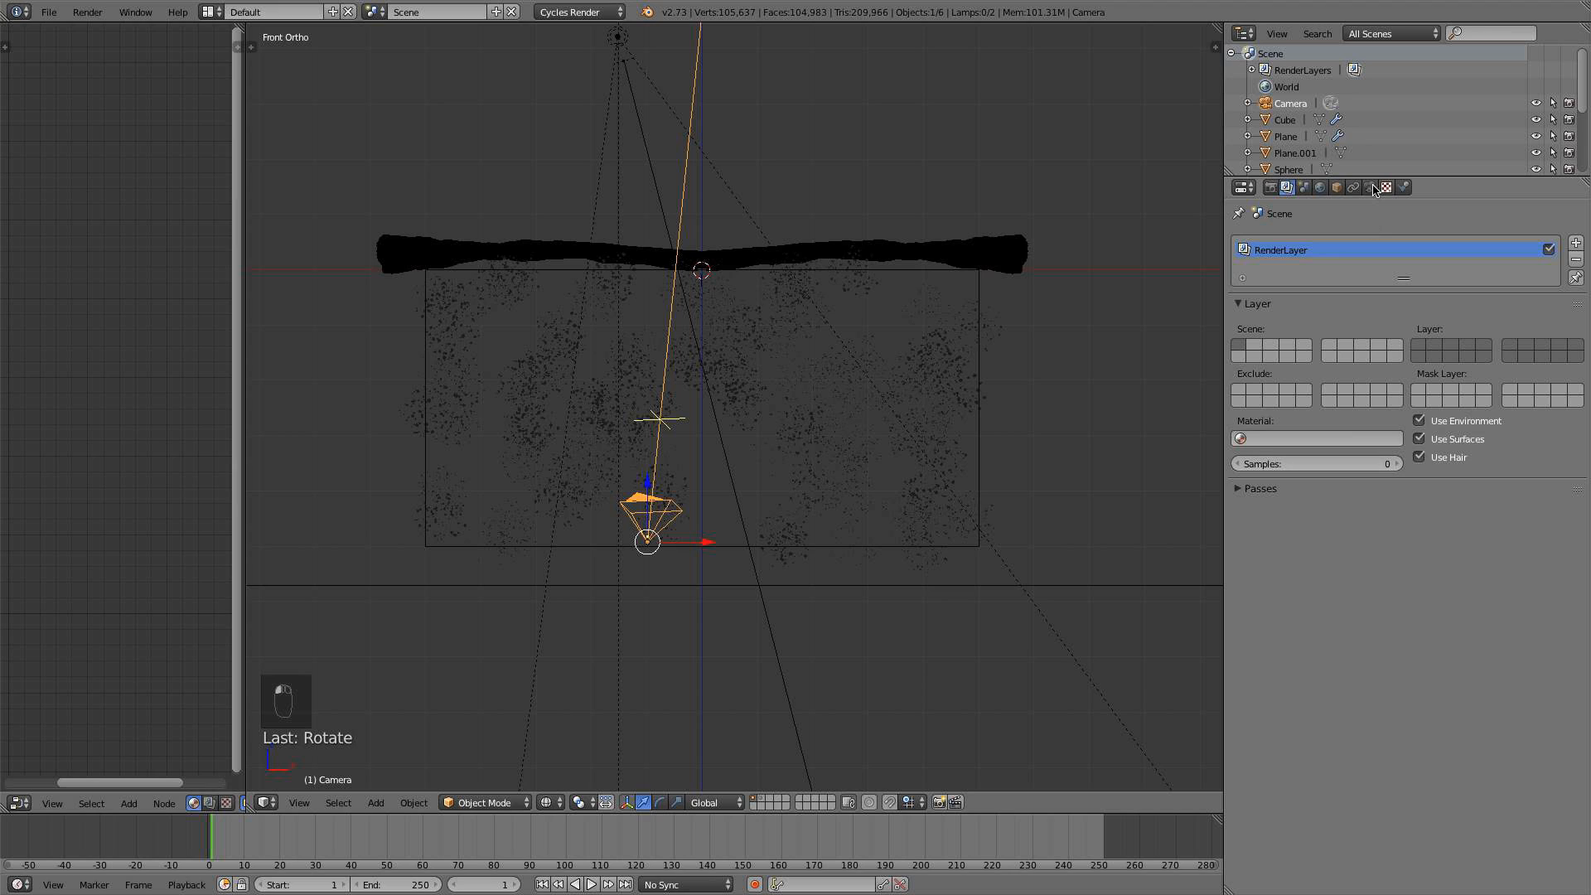
pyautogui.click(1371, 187)
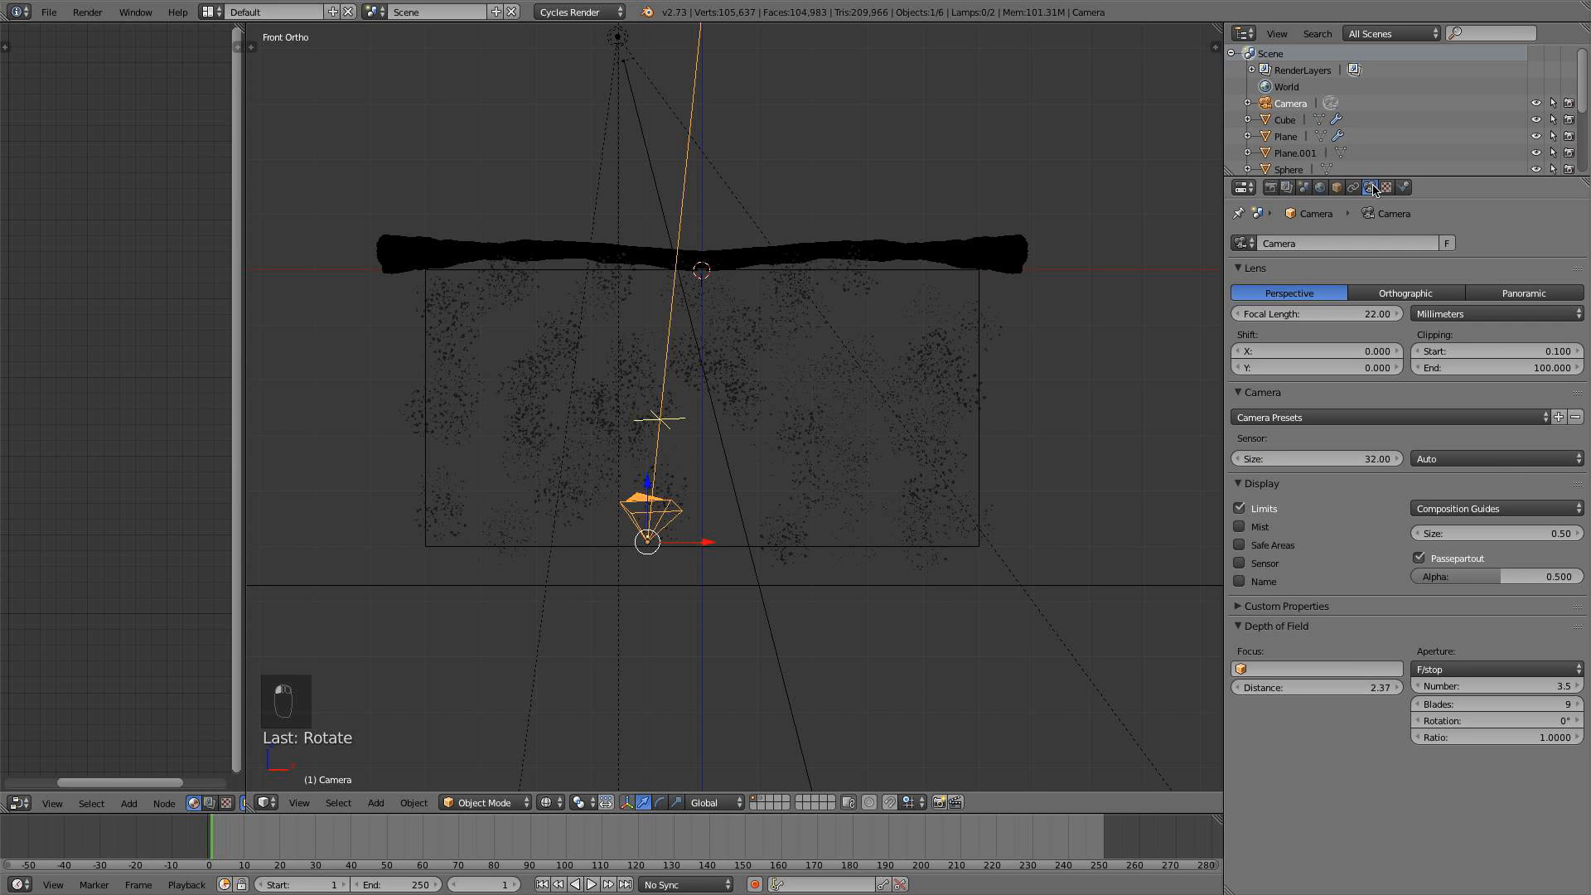
pyautogui.click(1240, 527)
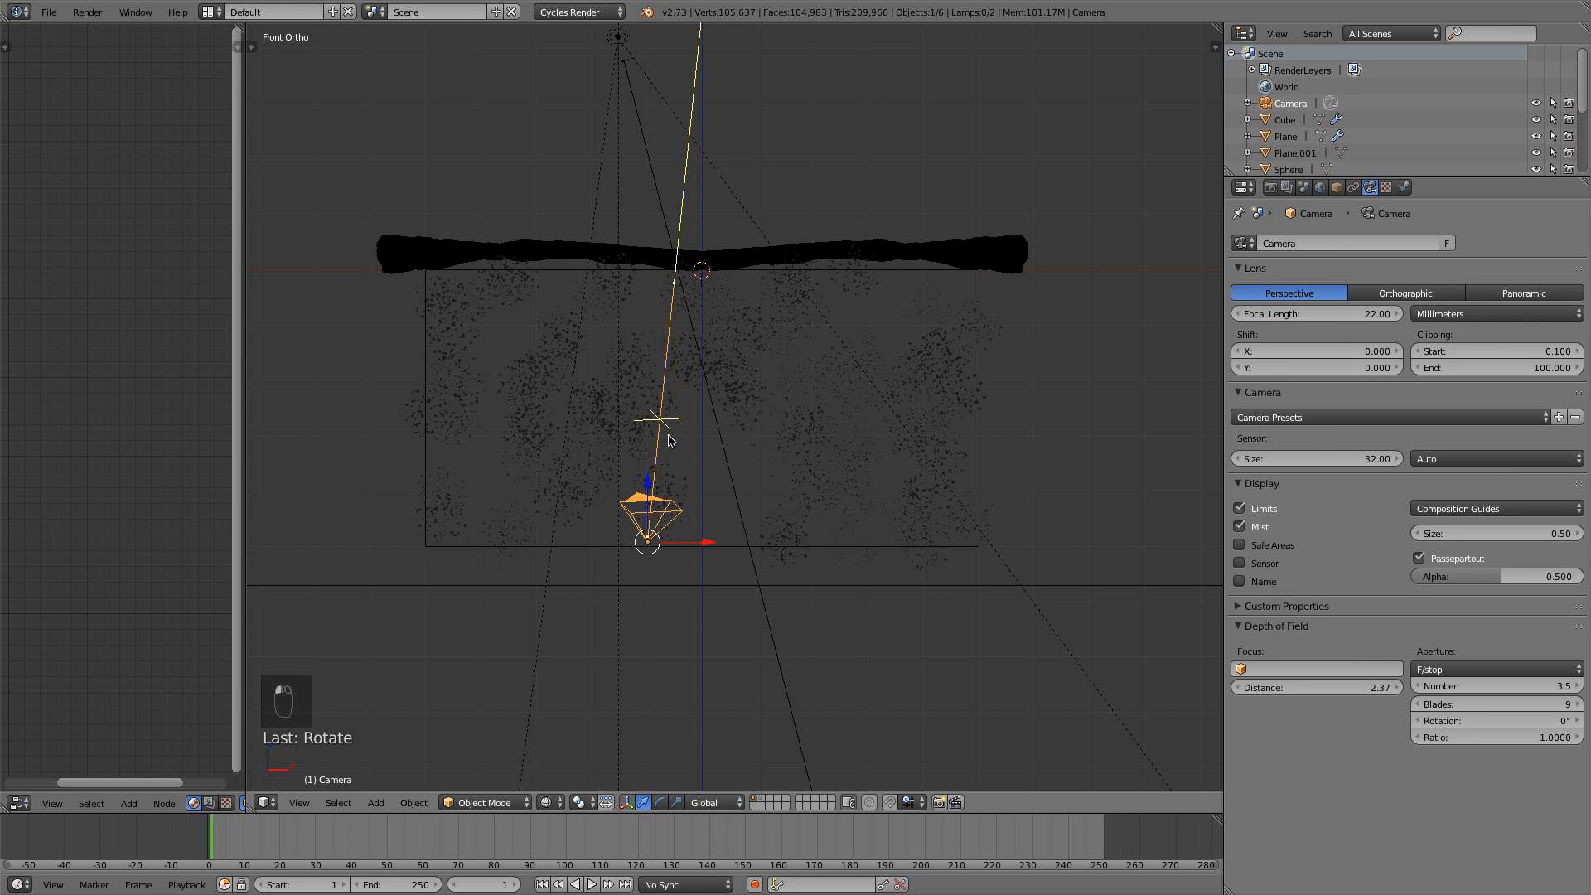
# Set the start of the world's mist pass to 2.5 while viewing the camera's whole mist range
pyautogui.scroll(-2, 854, 282)
pyautogui.keyDown('shift'); pyautogui.moveTo(927, 313); pyautogui.dragTo(893, 415, button='middle'); pyautogui.keyUp('shift')
pyautogui.scroll(-1, 894, 415)
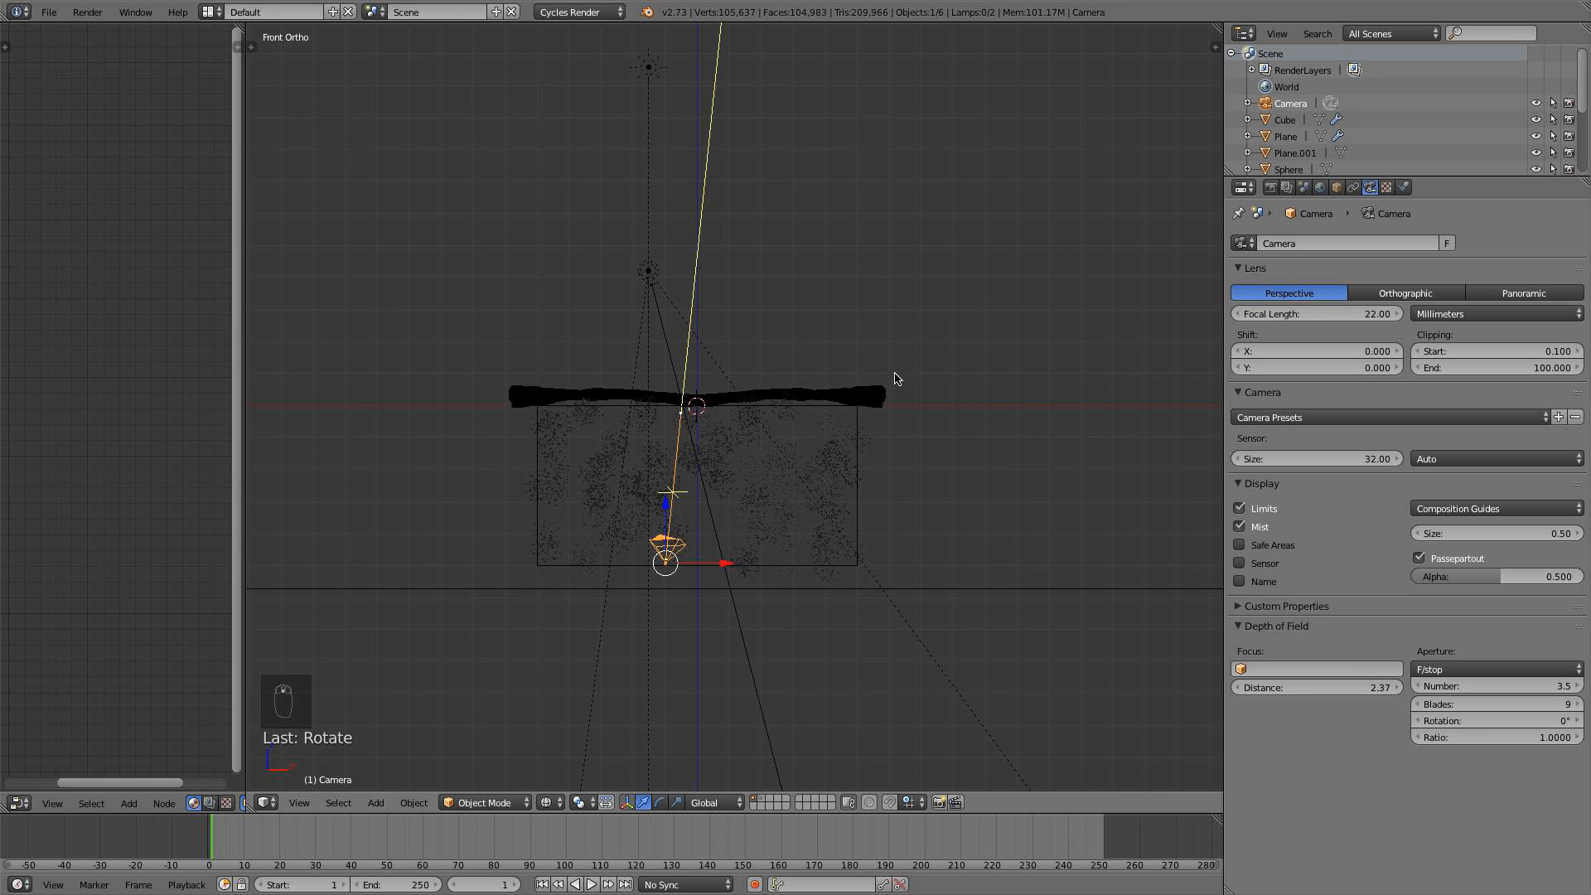
pyautogui.scroll(-1, 895, 380)
pyautogui.scroll(-1, 834, 444)
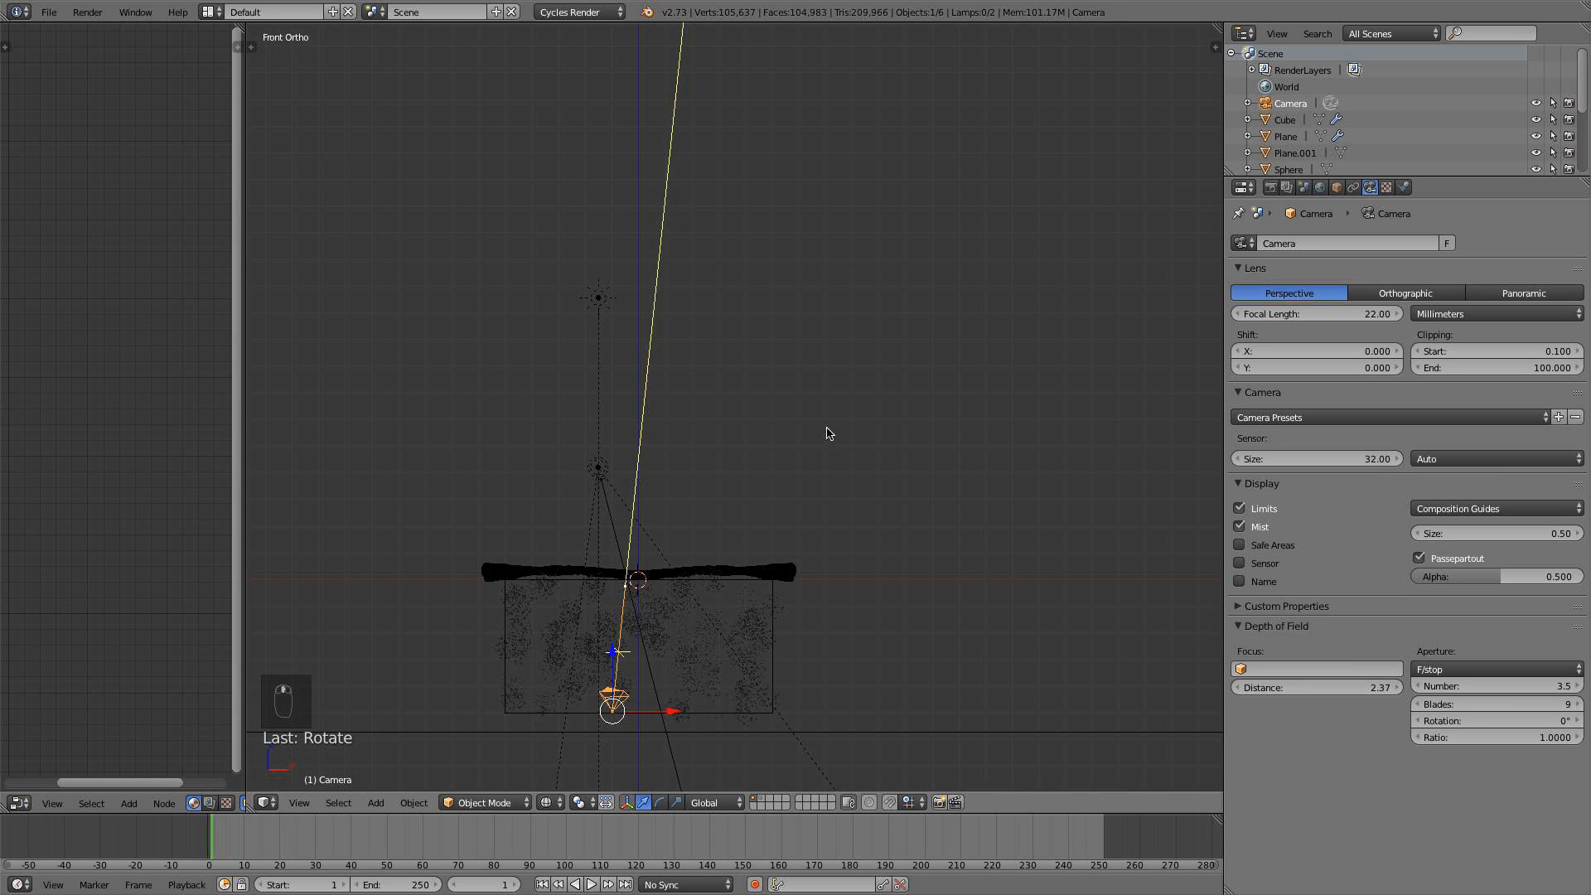
pyautogui.scroll(-1, 828, 437)
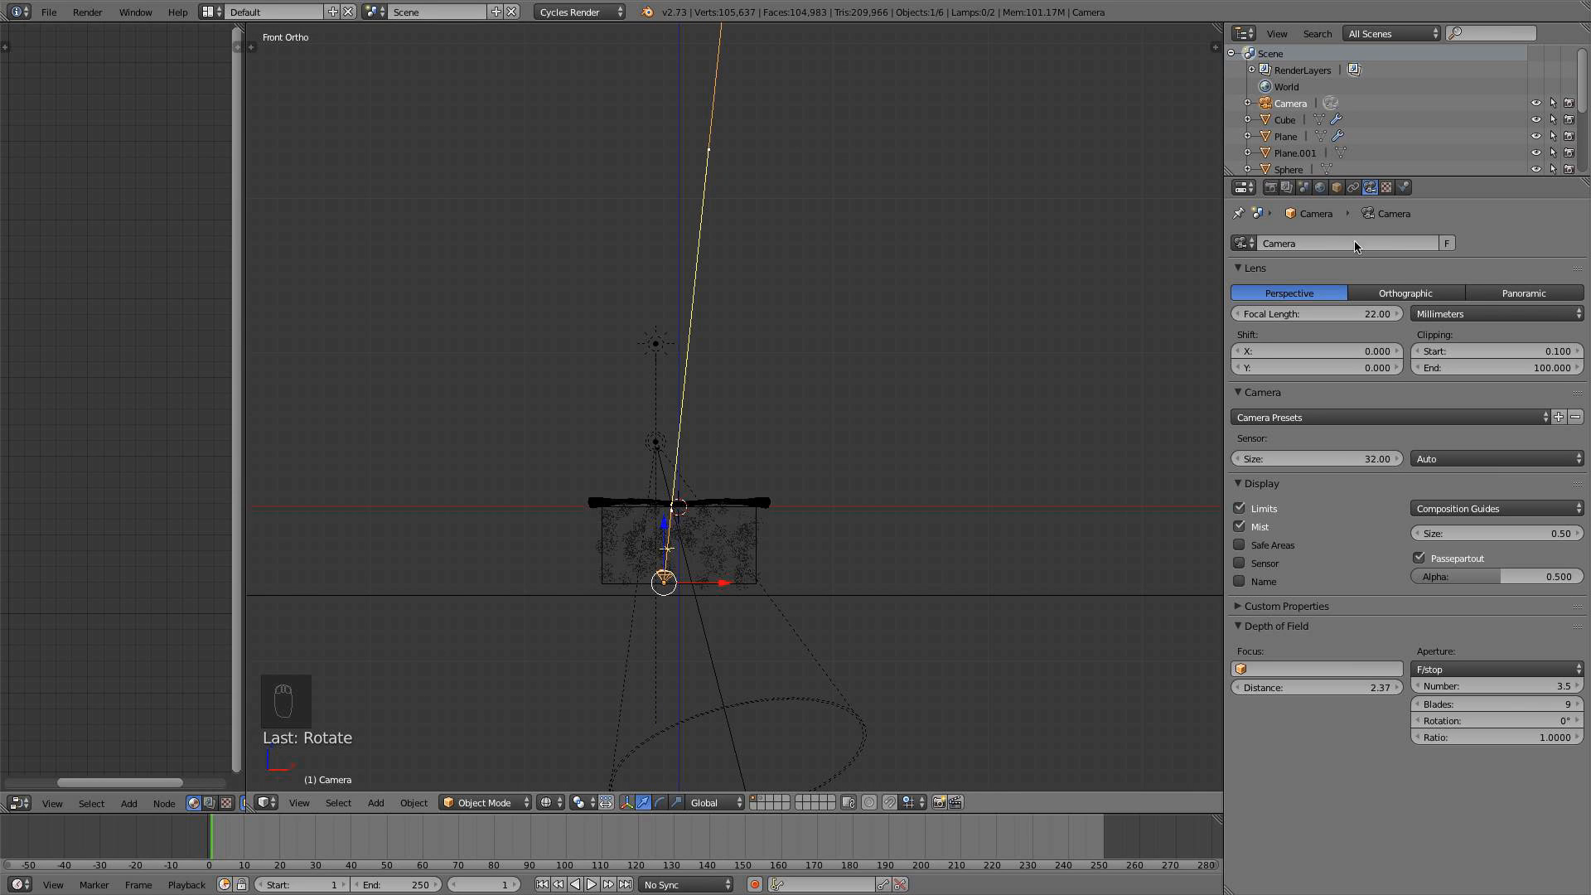
pyautogui.click(1320, 188)
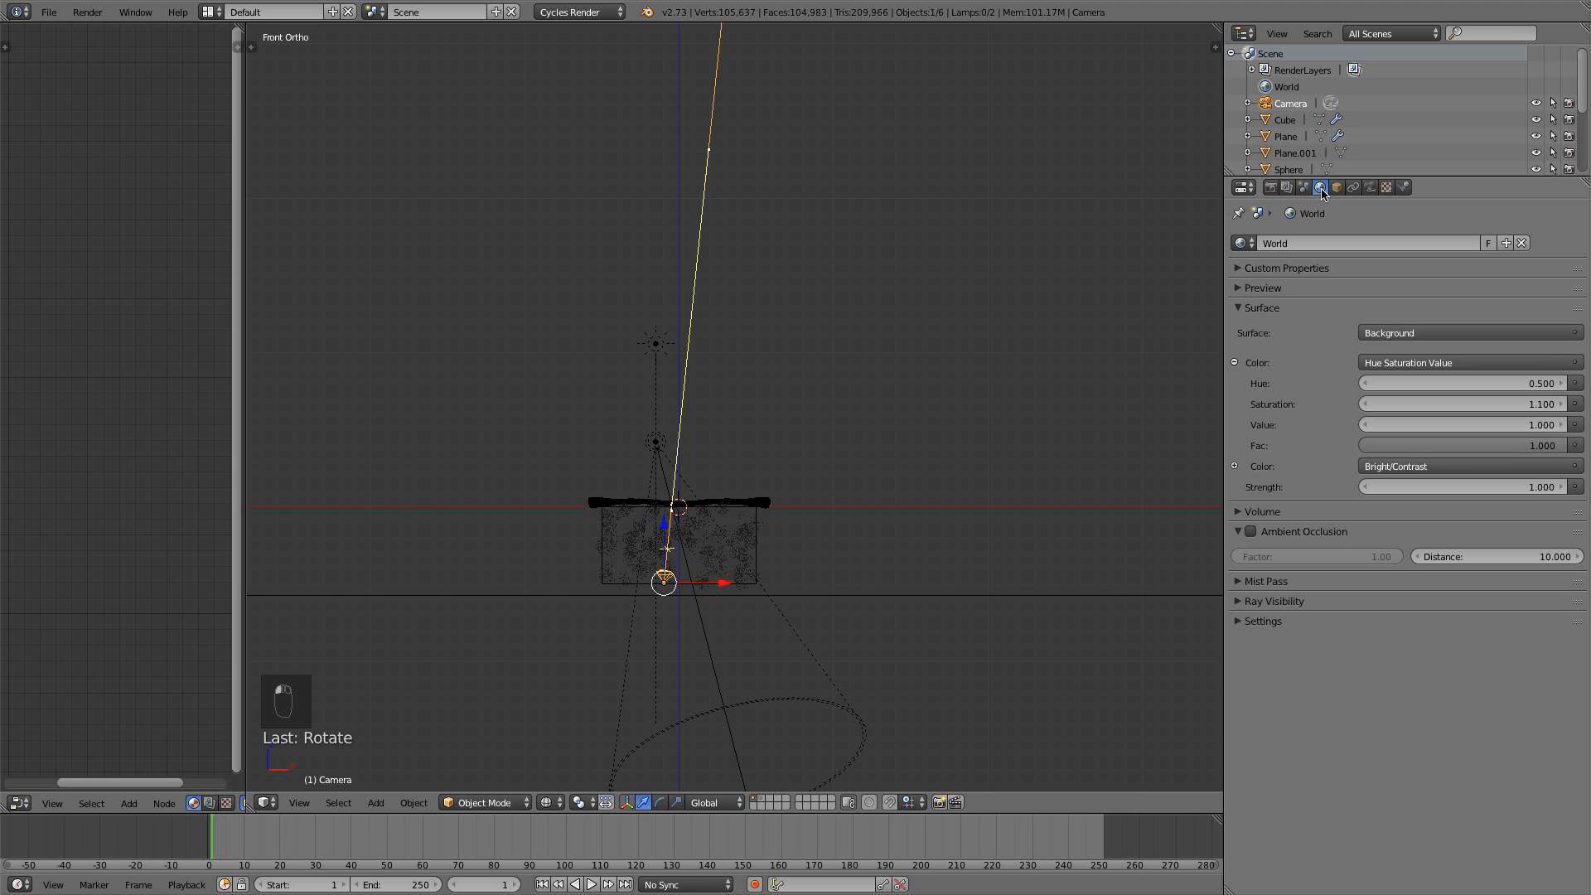
pyautogui.click(1275, 584)
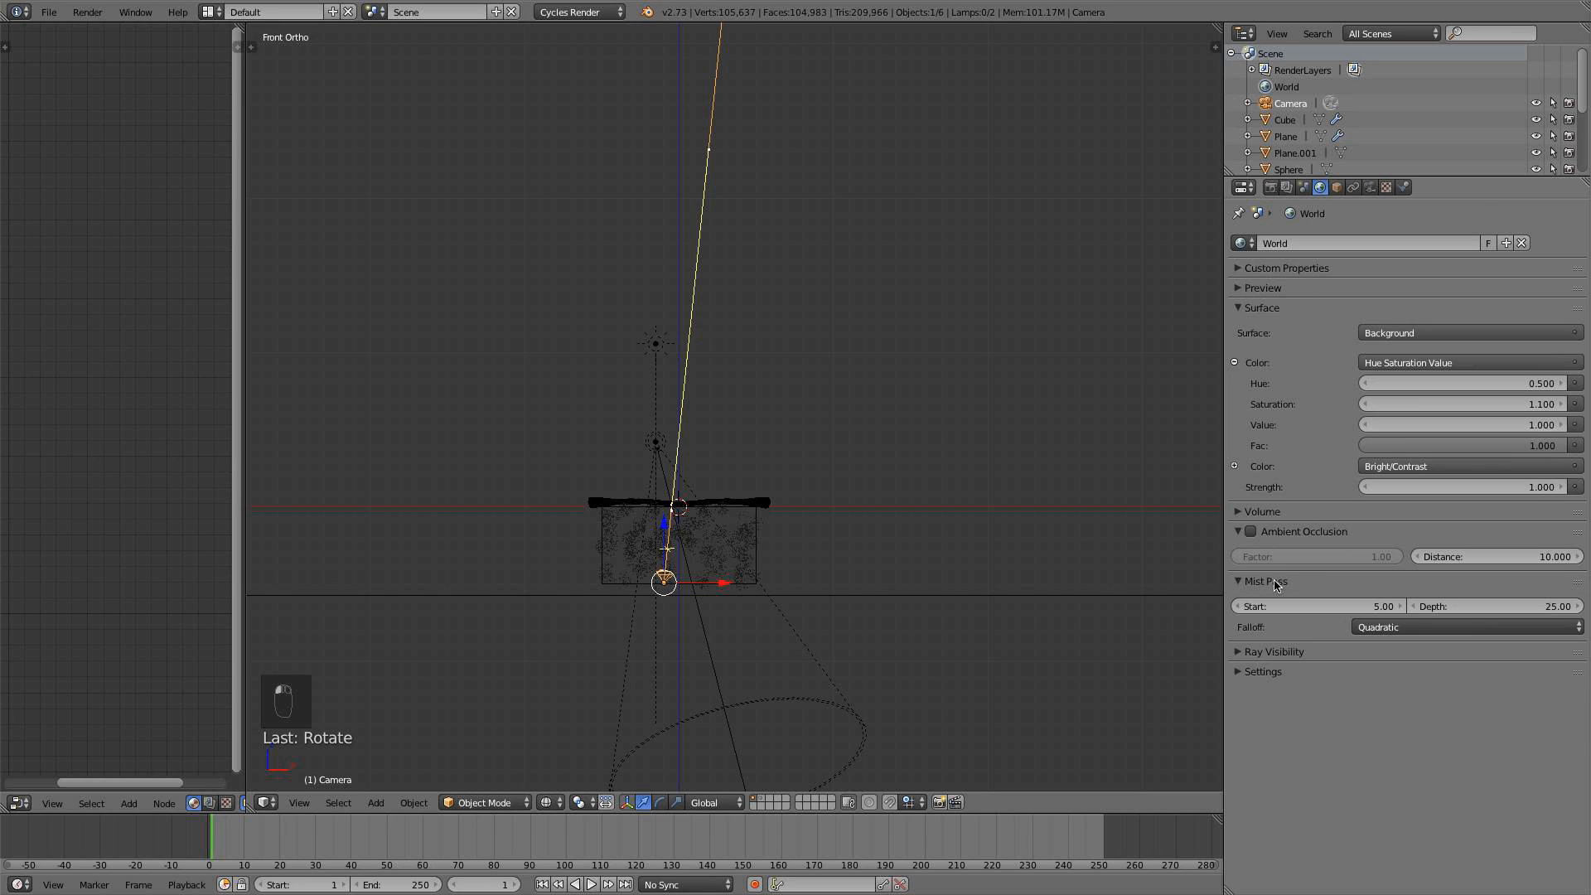
pyautogui.click(1314, 606)
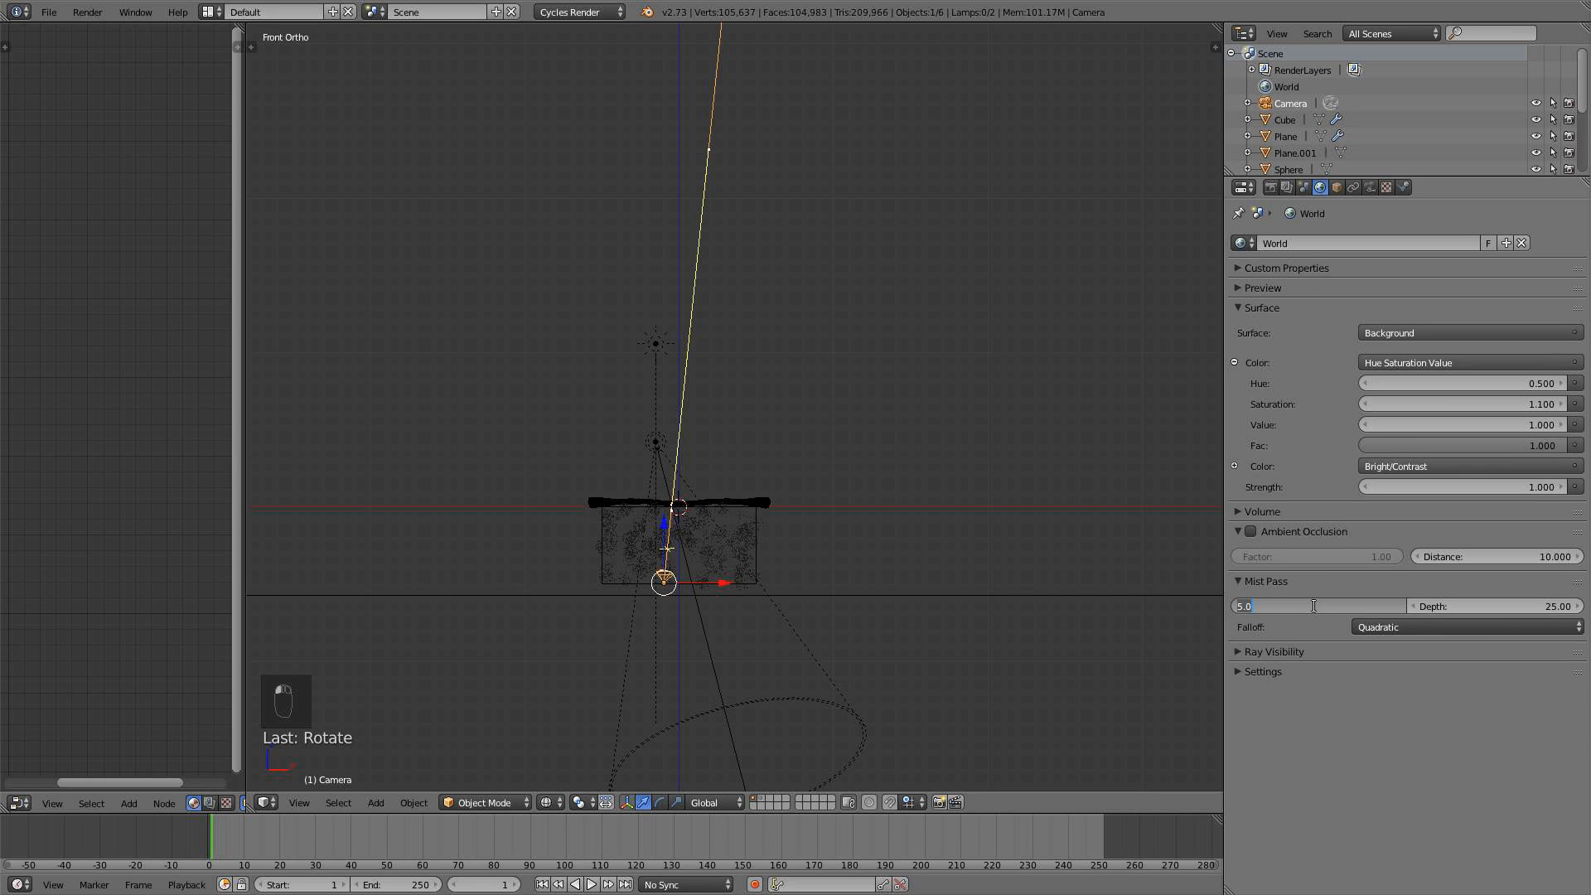
pyautogui.write('2.5')
pyautogui.press('Return')
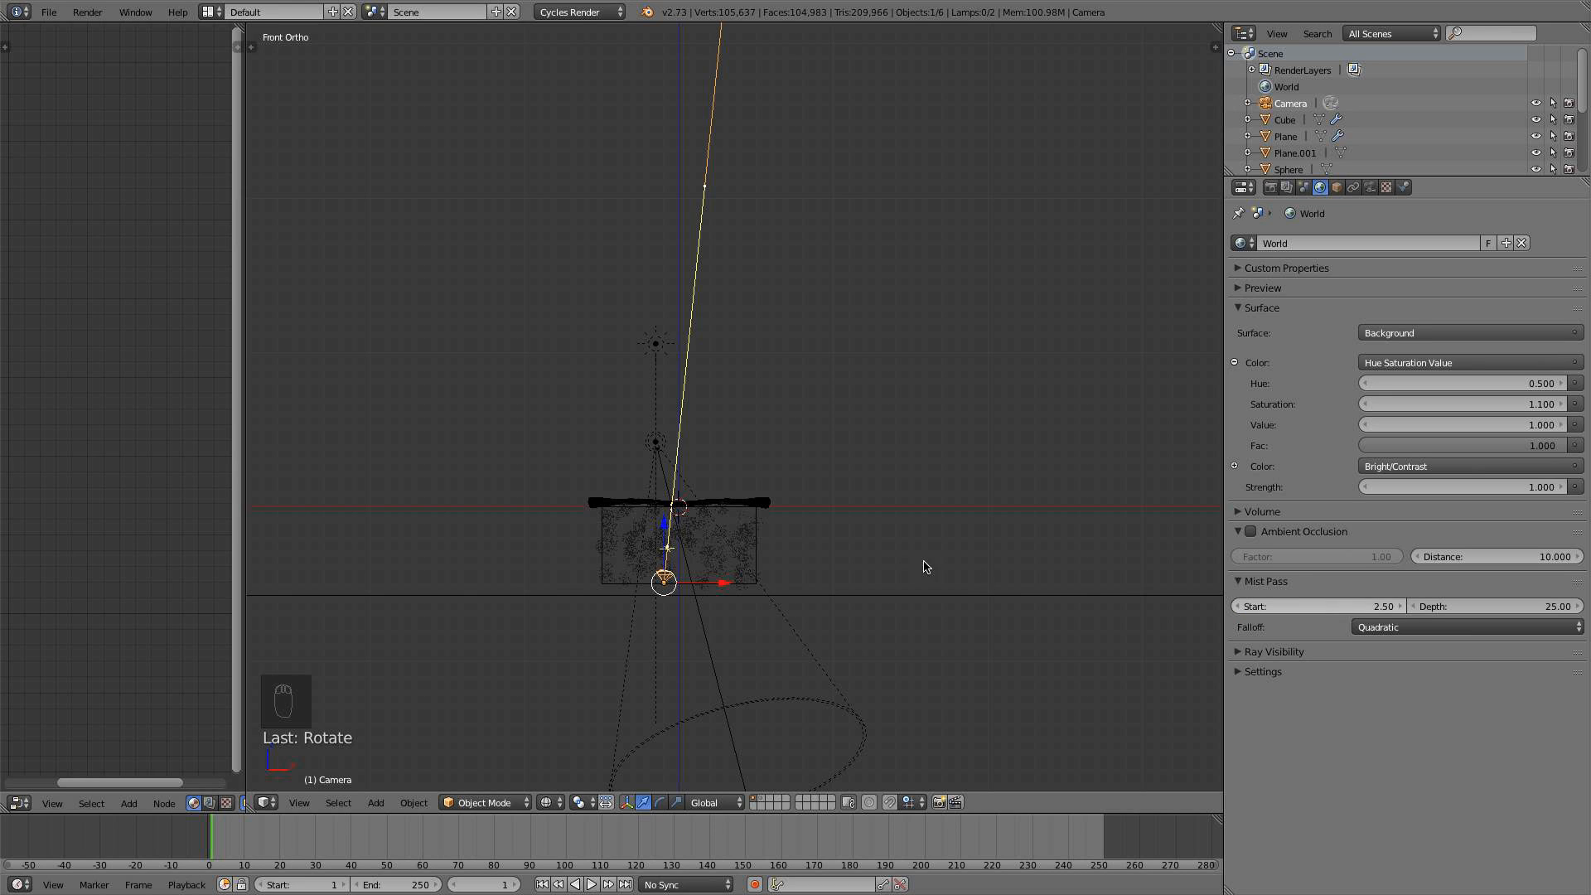
# Shorten the world's mist pass depth, trying 12 and settling on 10
pyautogui.scroll(2, 708, 562)
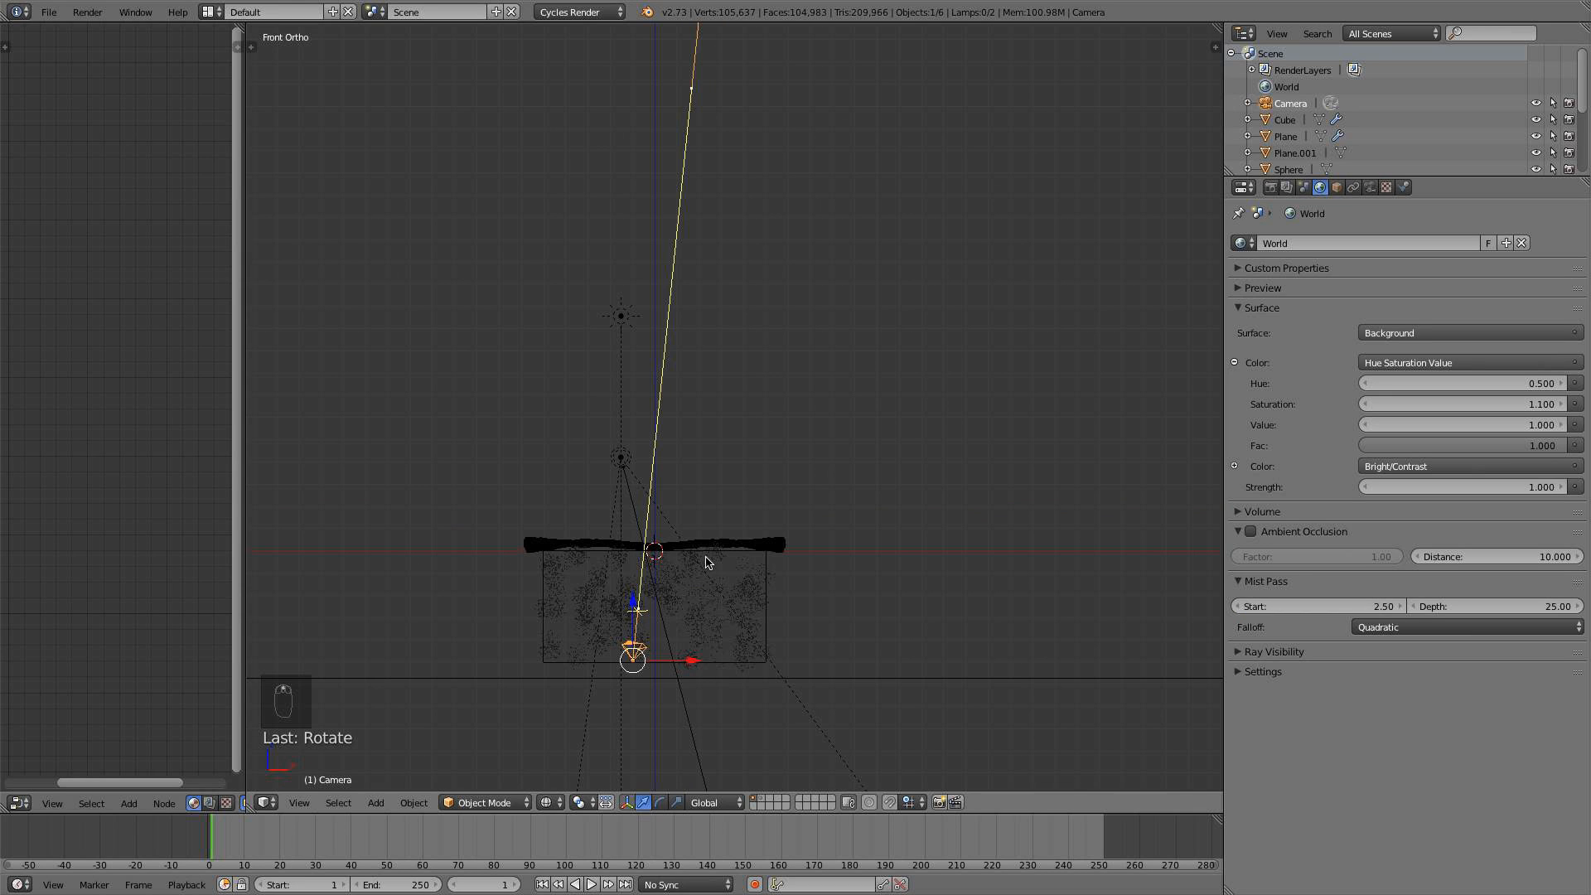
pyautogui.click(1489, 606)
pyautogui.write('12')
pyautogui.press('Return')
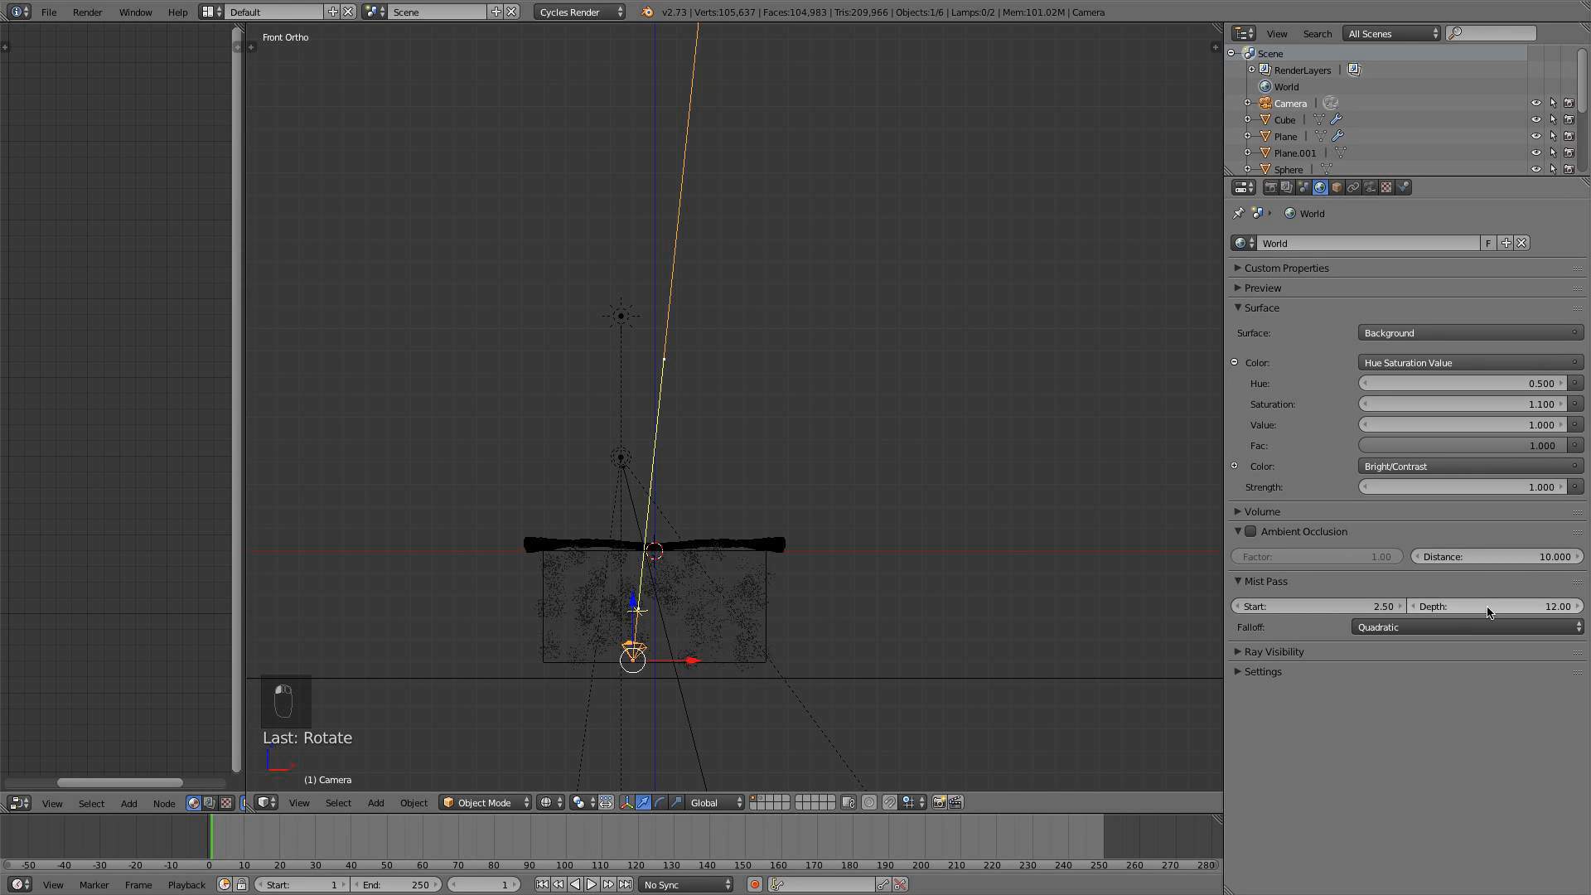
pyautogui.click(1490, 606)
pyautogui.write('10')
pyautogui.press('Return')
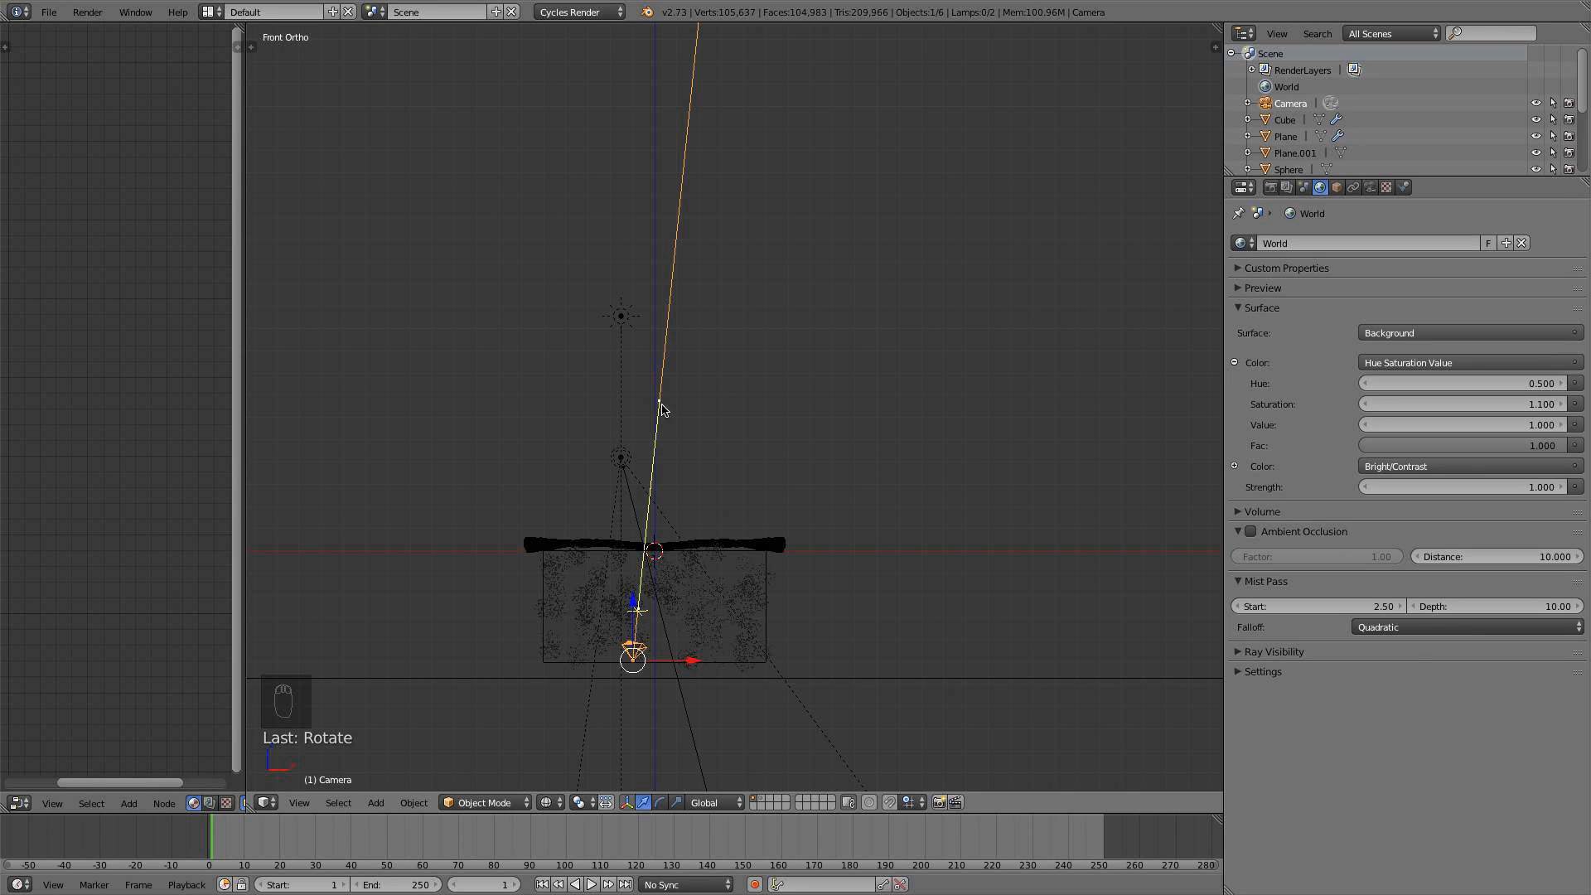
# Check the camera from the side and through its own view in solid shading, and save the file
pyautogui.press('KP_3')
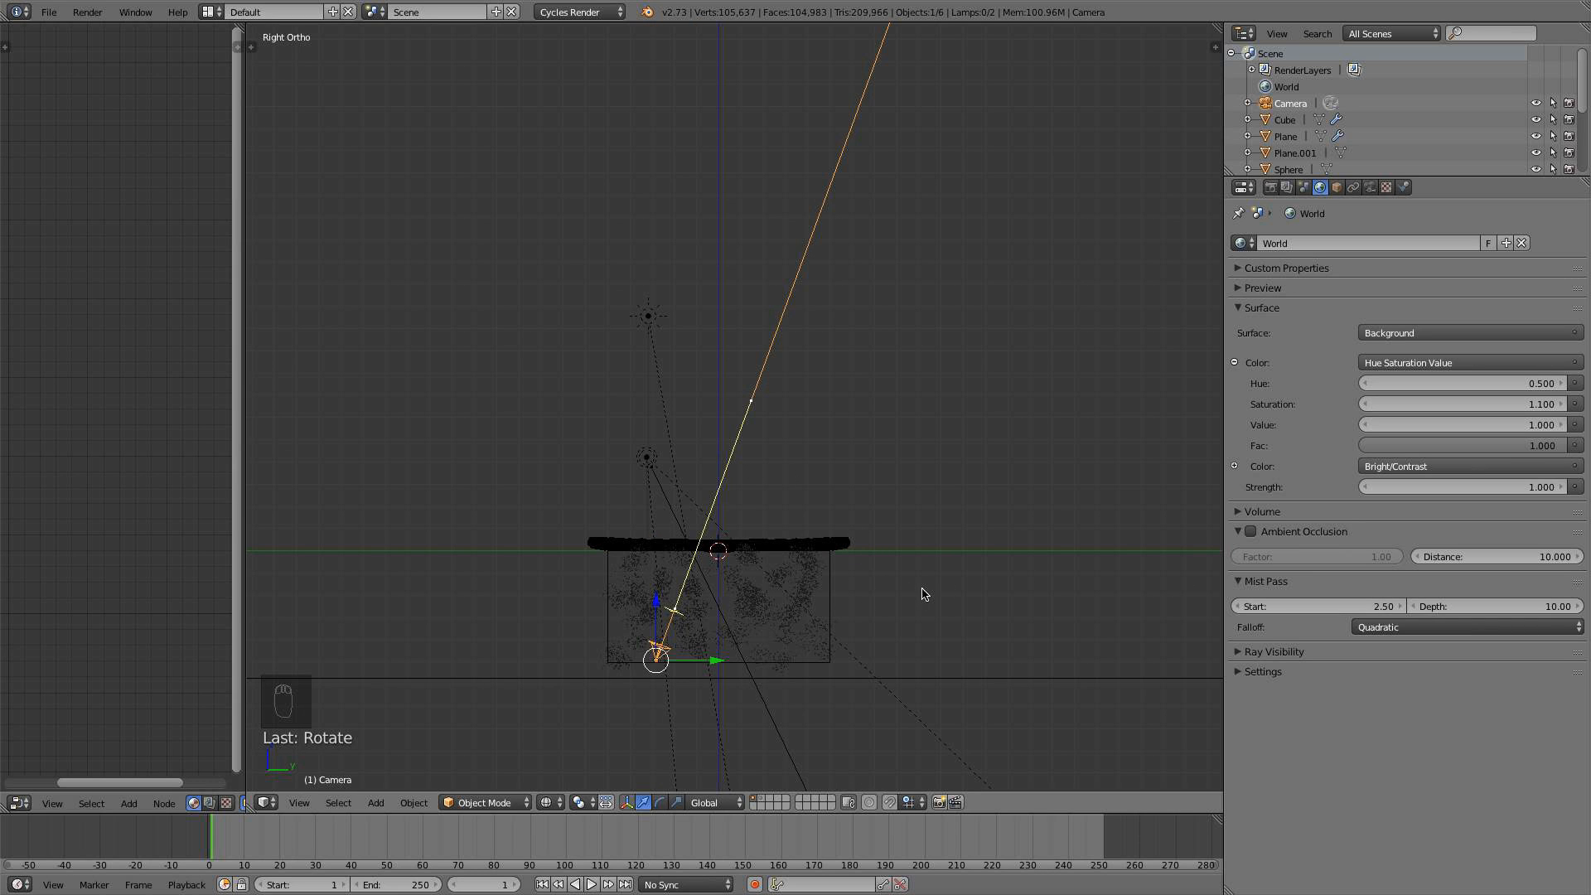
pyautogui.press('KP_0')
pyautogui.press('z')
pyautogui.press('z')
pyautogui.press('z')
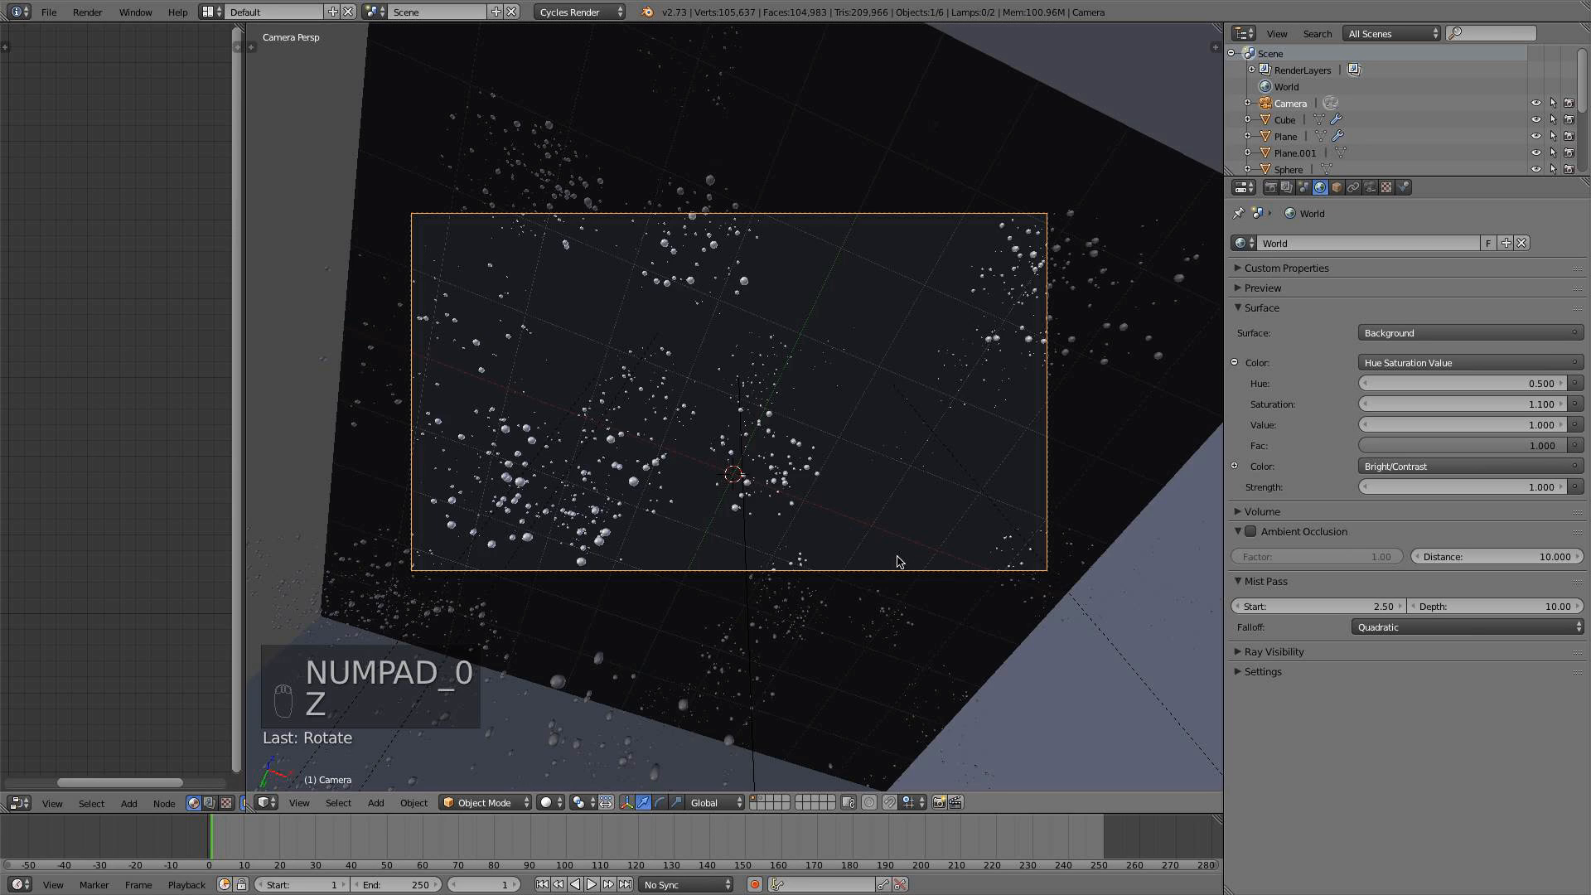
pyautogui.click(50, 13)
pyautogui.click(82, 139)
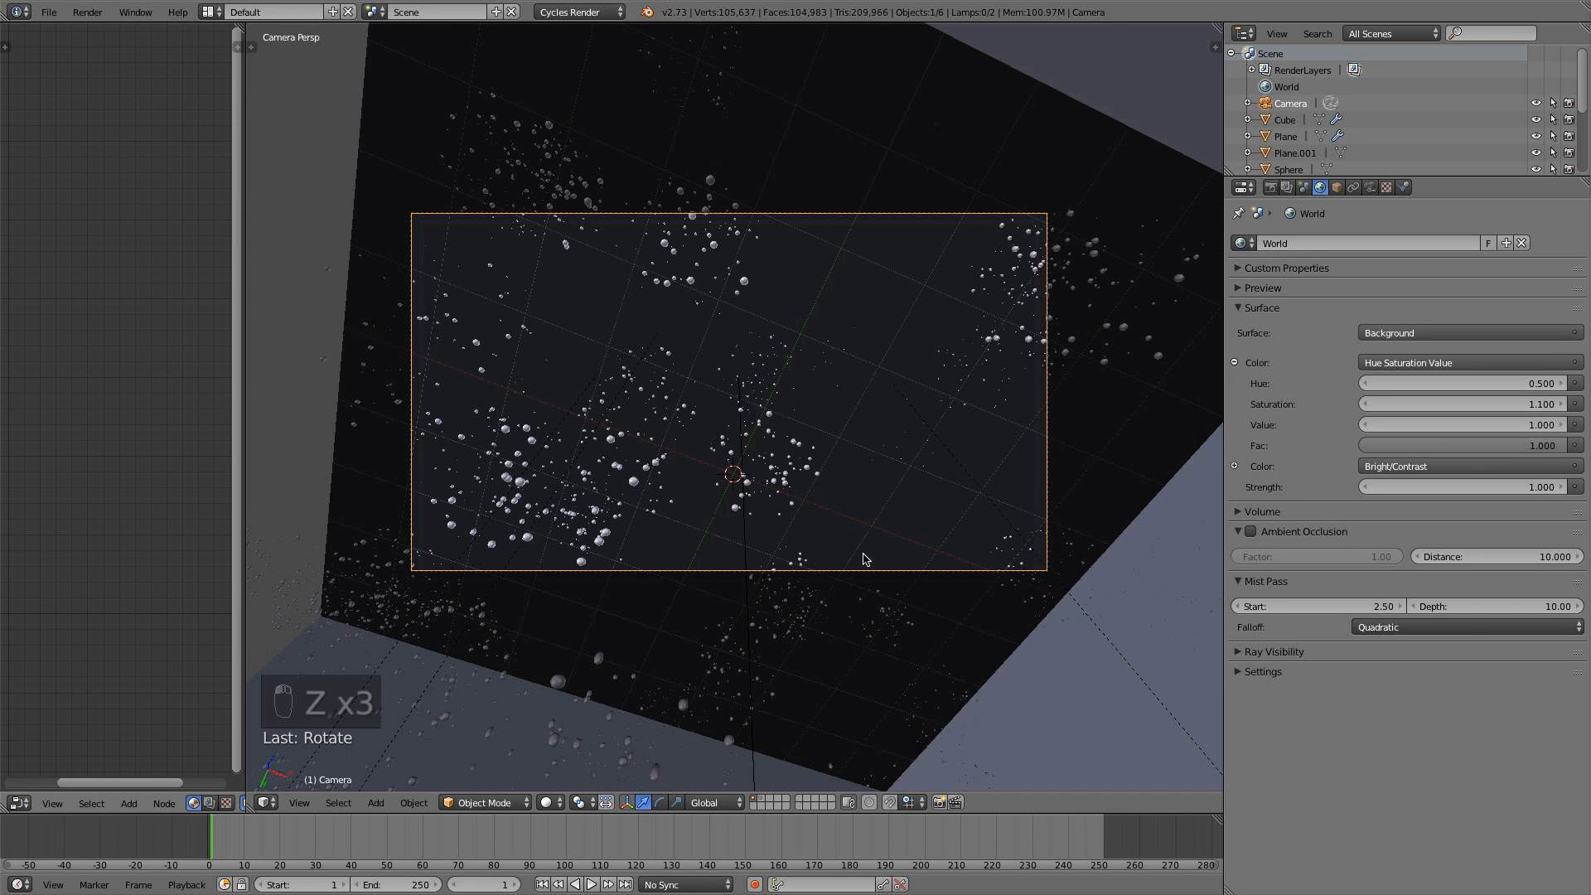
# Enlarge the floor plane beneath the water cube slightly, raise it about 0.46 along Z in front view and deselect it
pyautogui.press('KP_1')
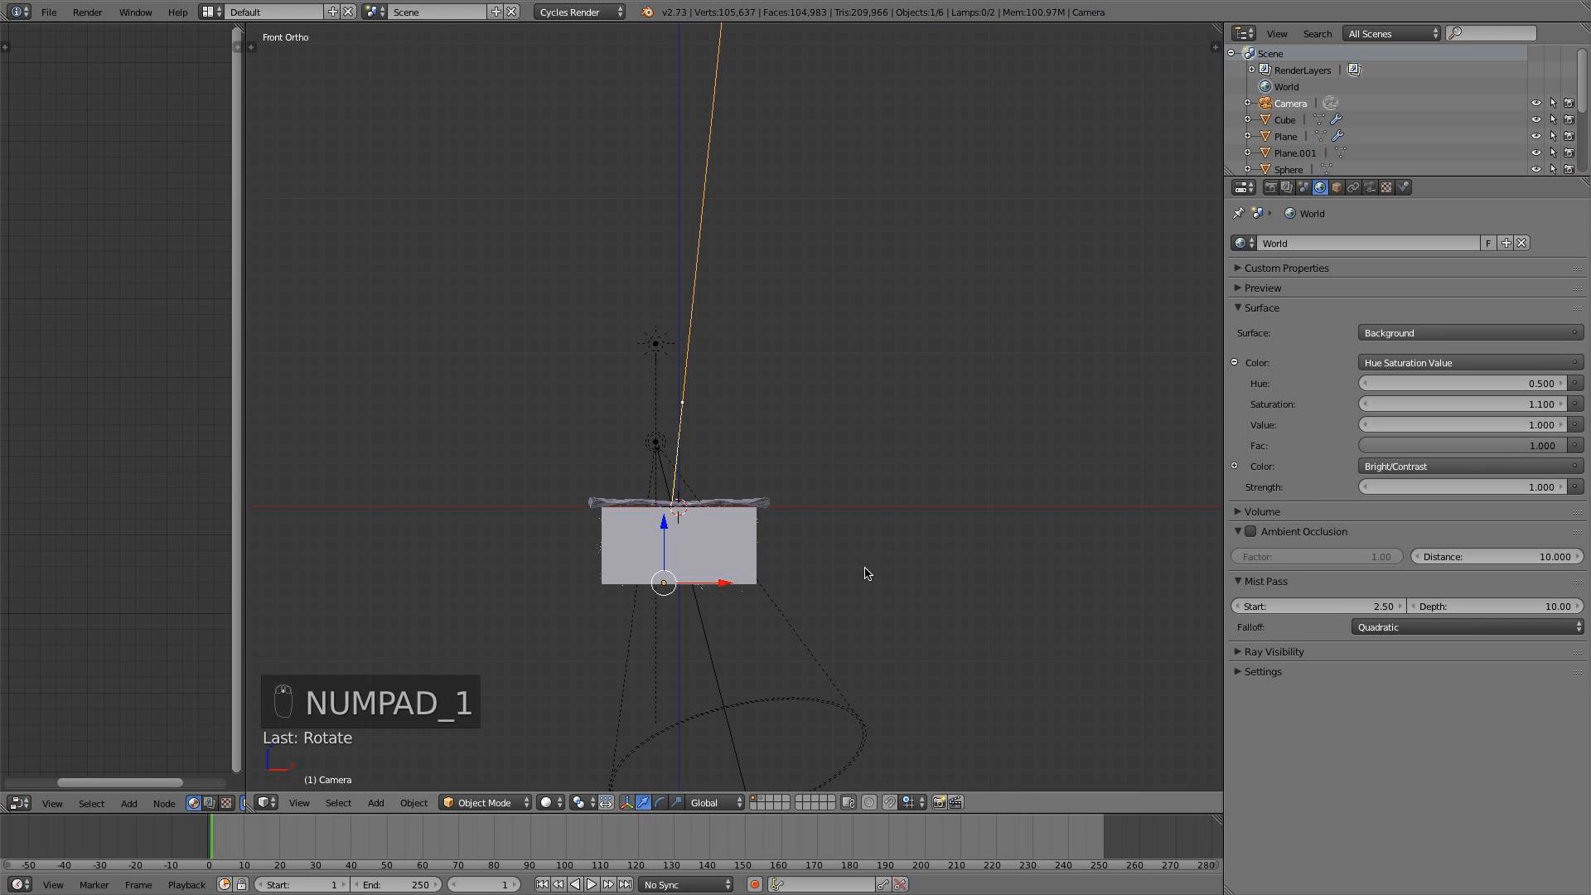
pyautogui.press('z')
pyautogui.rightClick(868, 597)
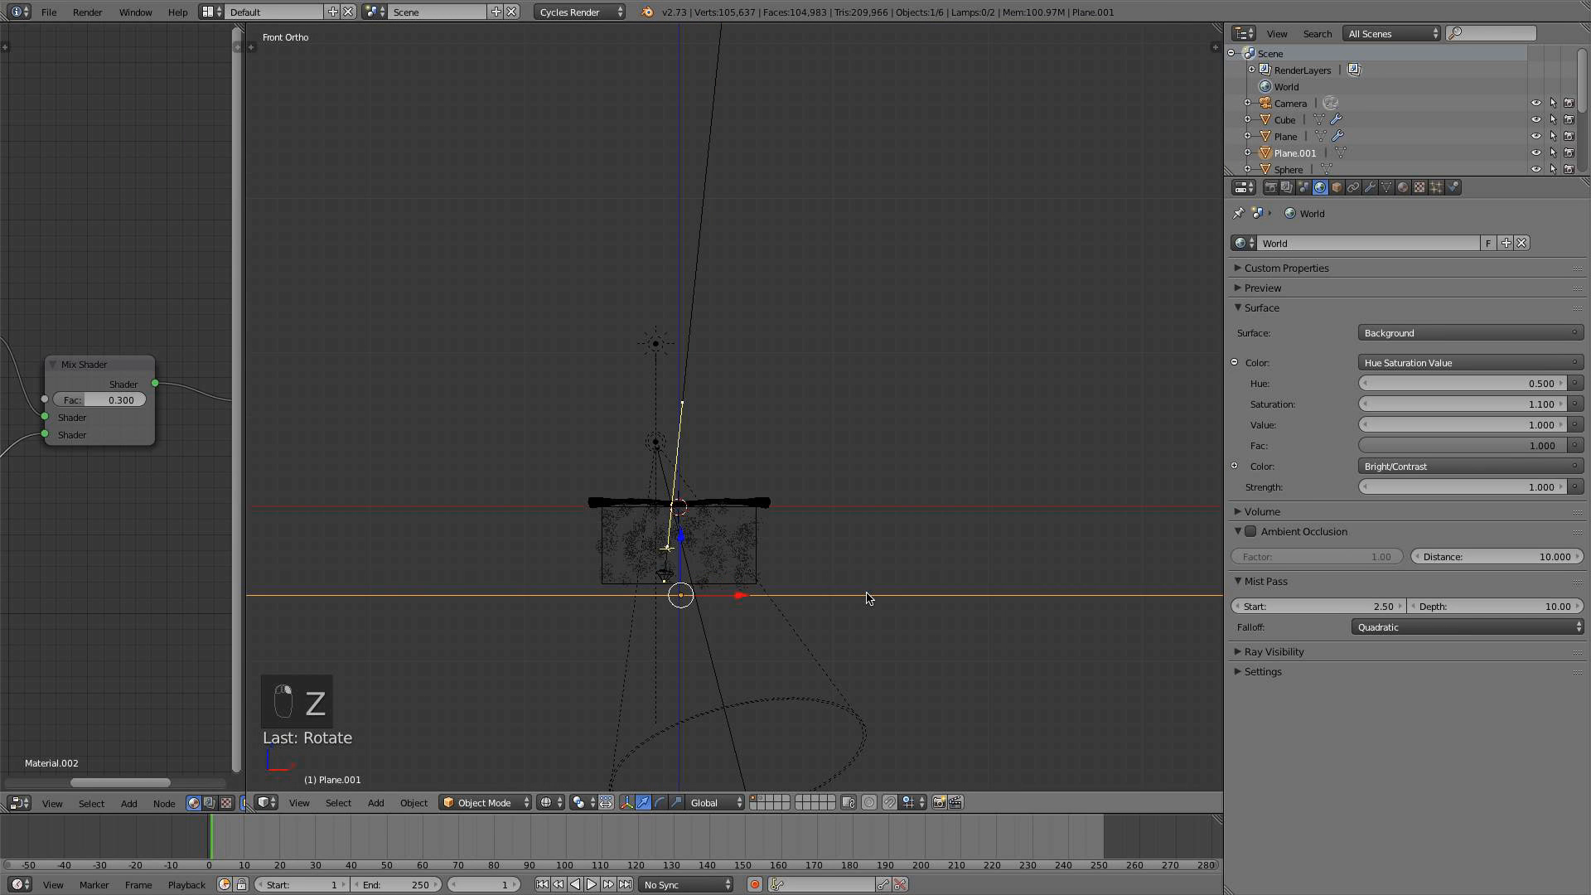
pyautogui.scroll(-3, 868, 598)
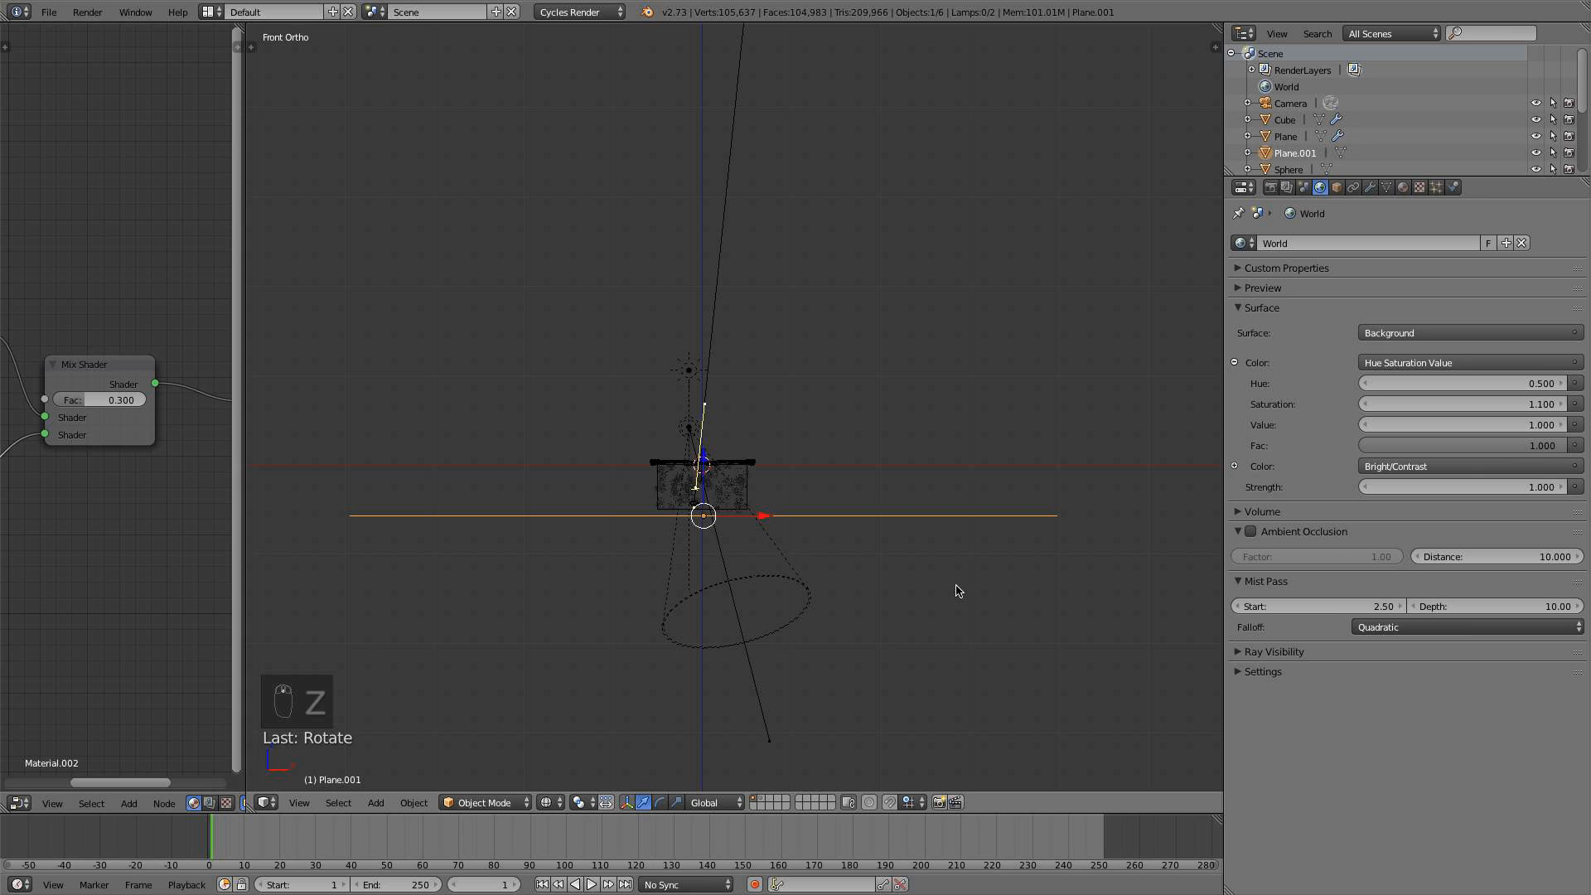
pyautogui.press('s')
pyautogui.click(805, 519)
pyautogui.press('g')
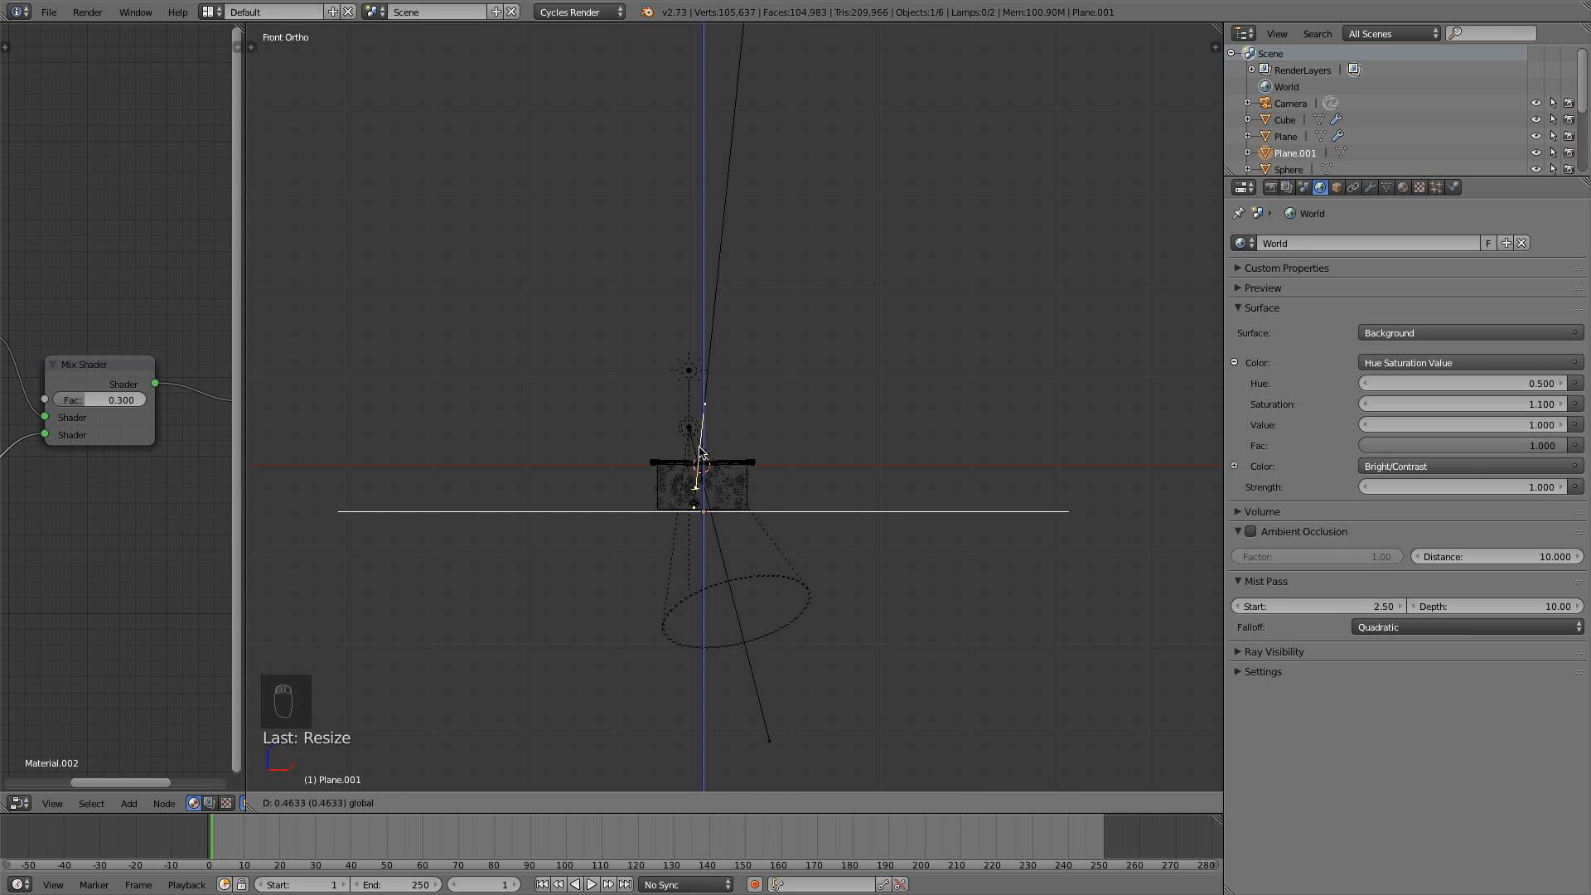
pyautogui.click(701, 455)
pyautogui.scroll(2, 860, 611)
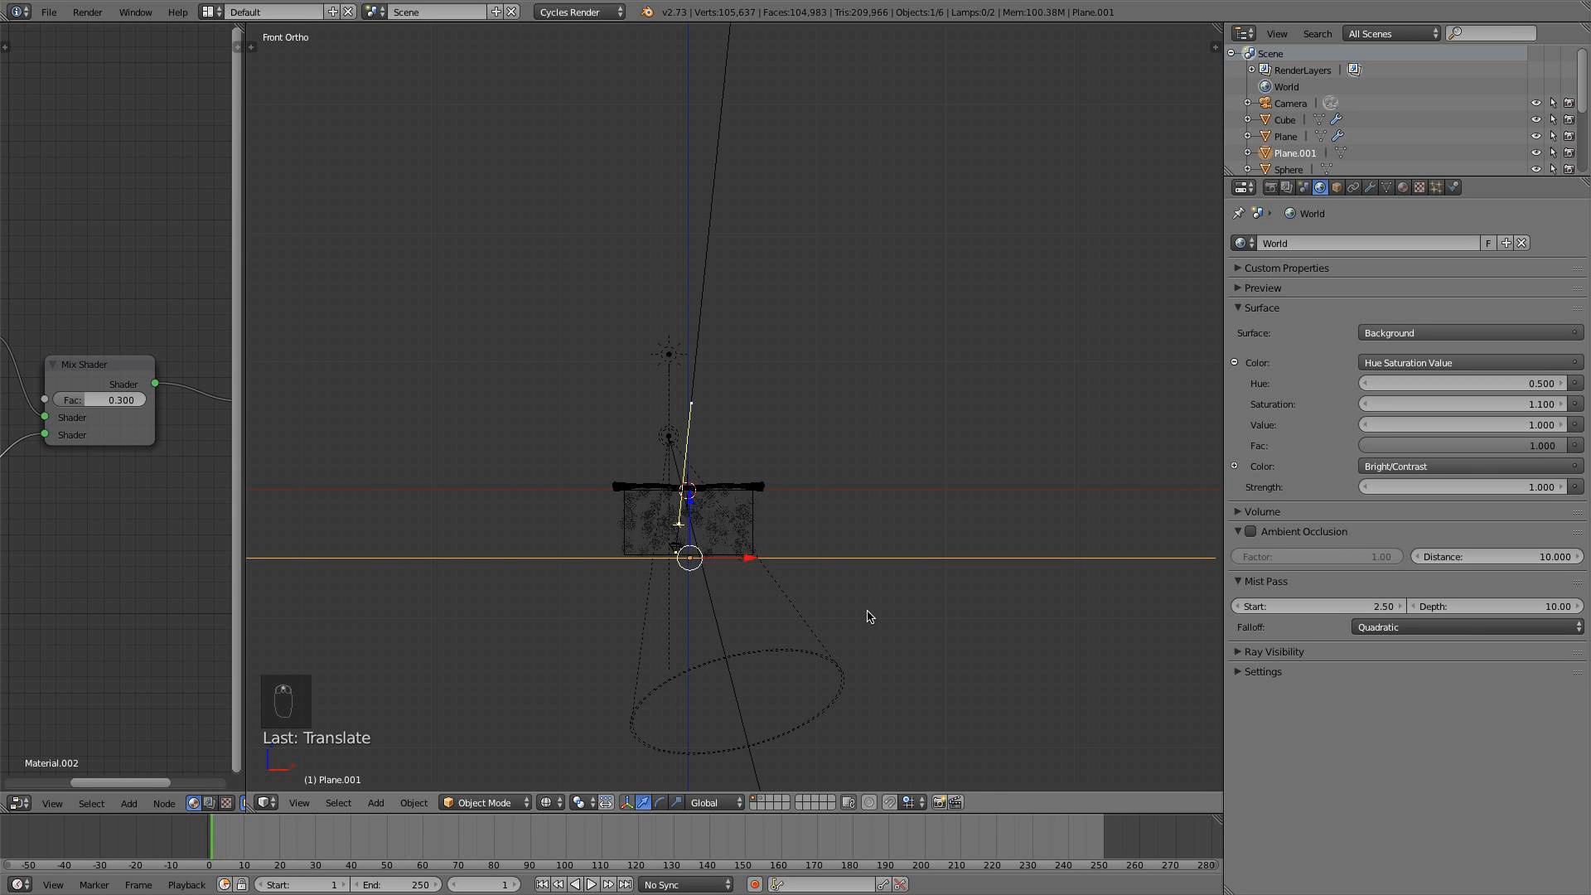
pyautogui.scroll(1, 869, 617)
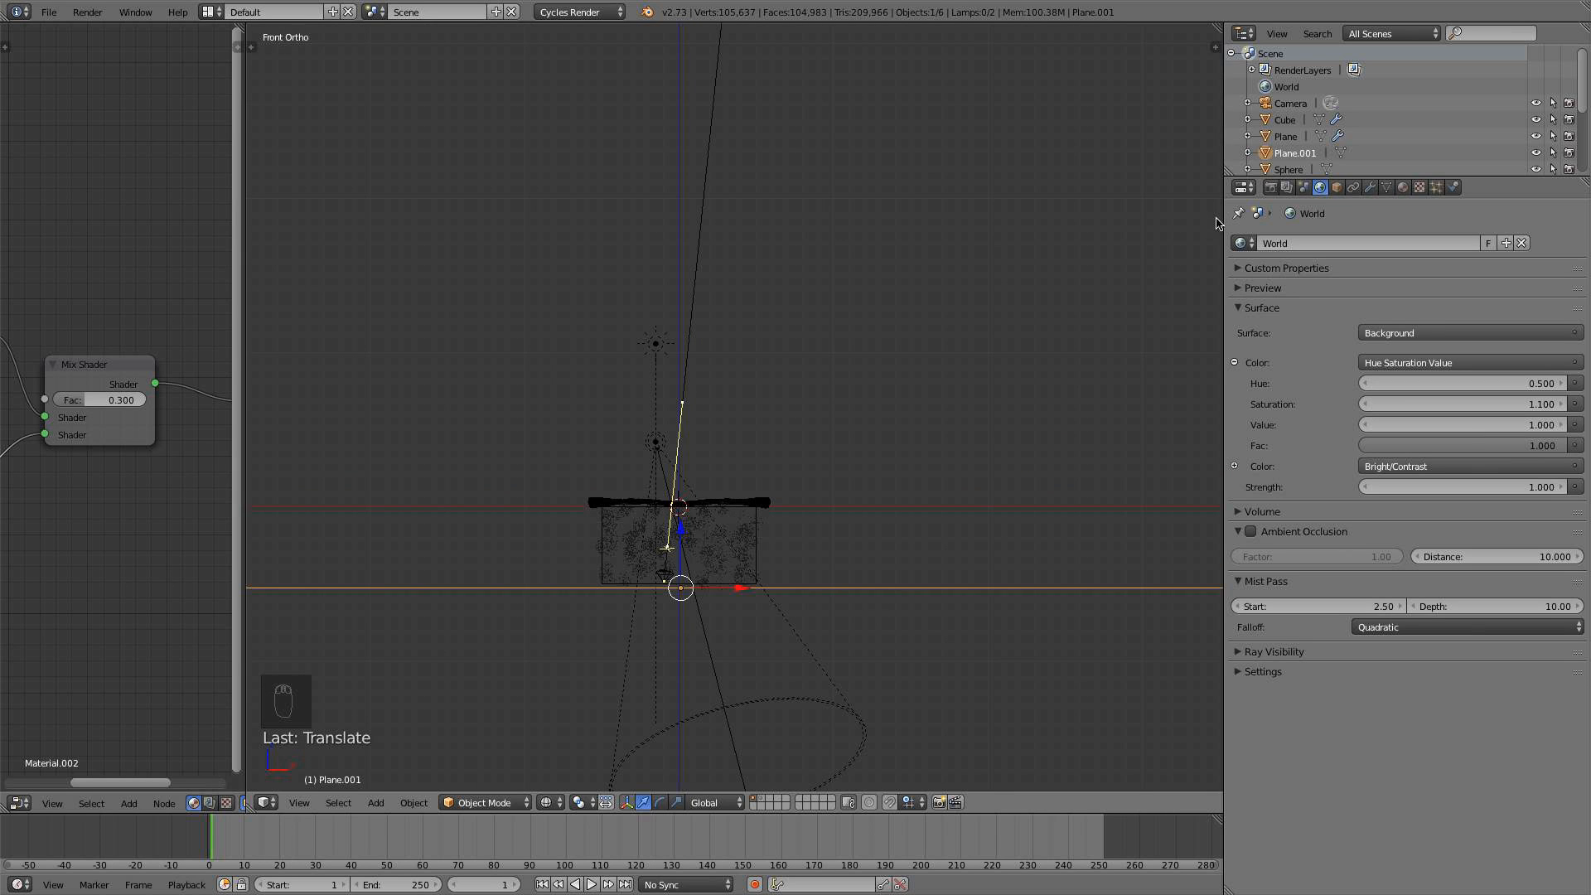
pyautogui.press('a')
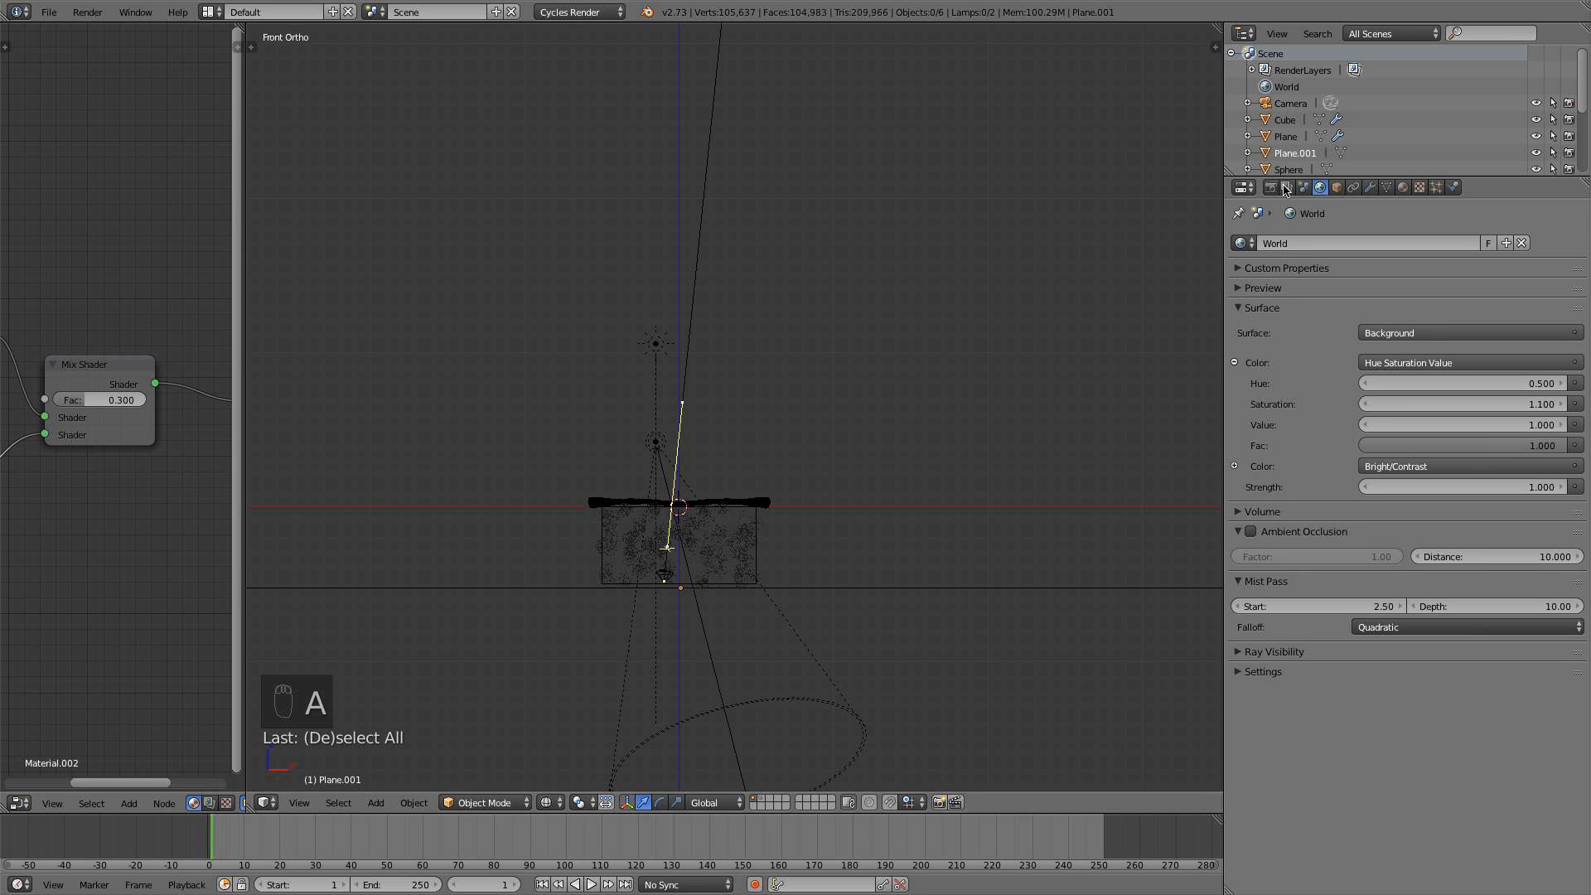
# Set the render samples to 500 and the resolution scale to 100%
pyautogui.click(1275, 188)
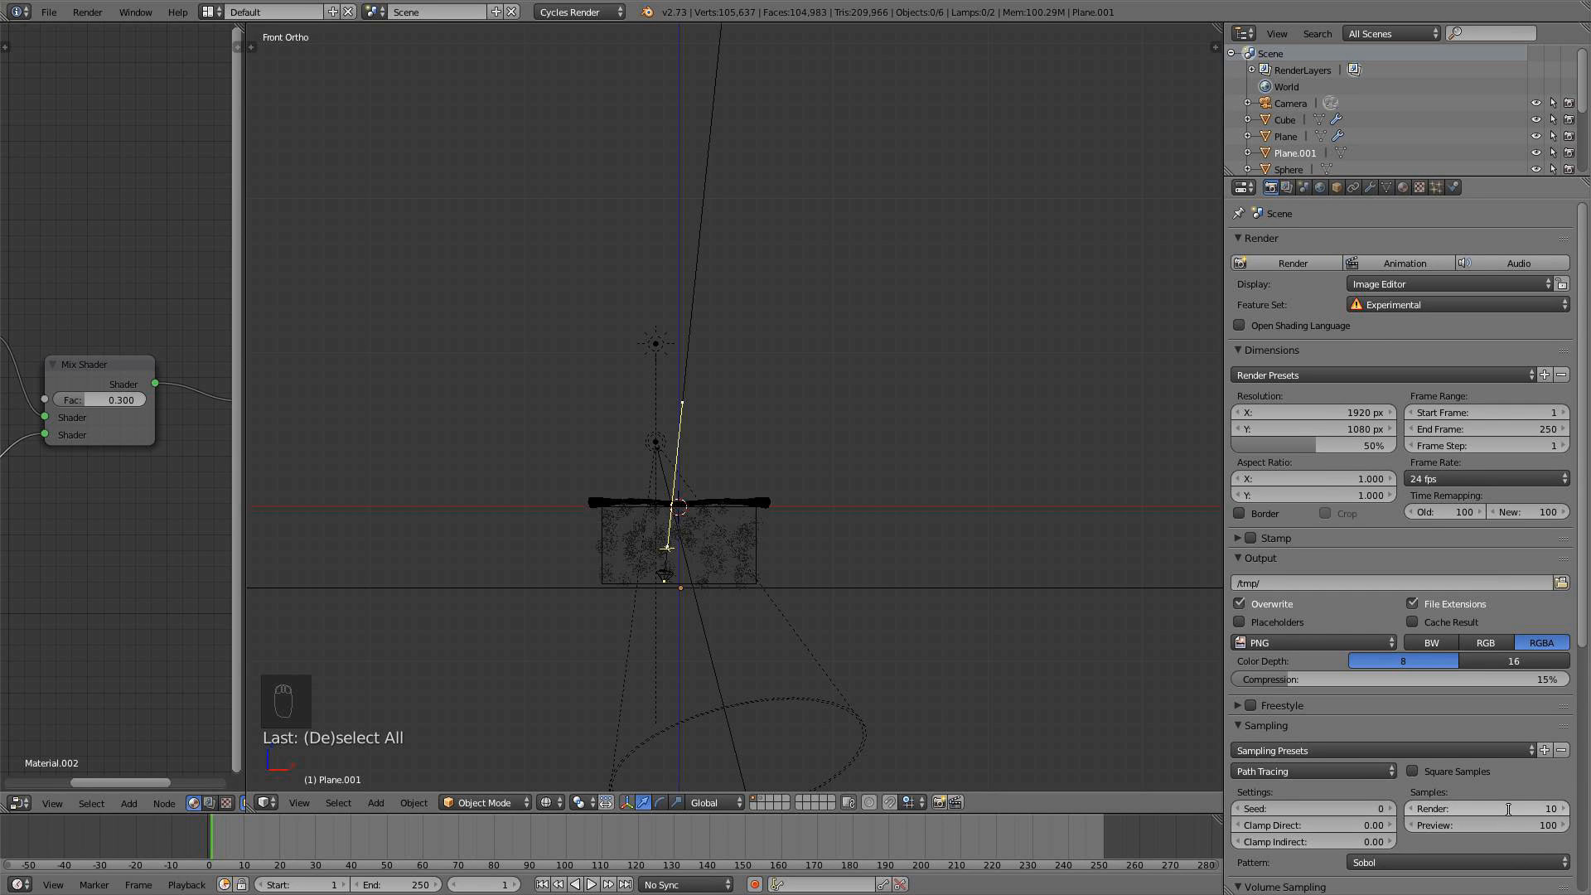
pyautogui.click(1509, 809)
pyautogui.write('500')
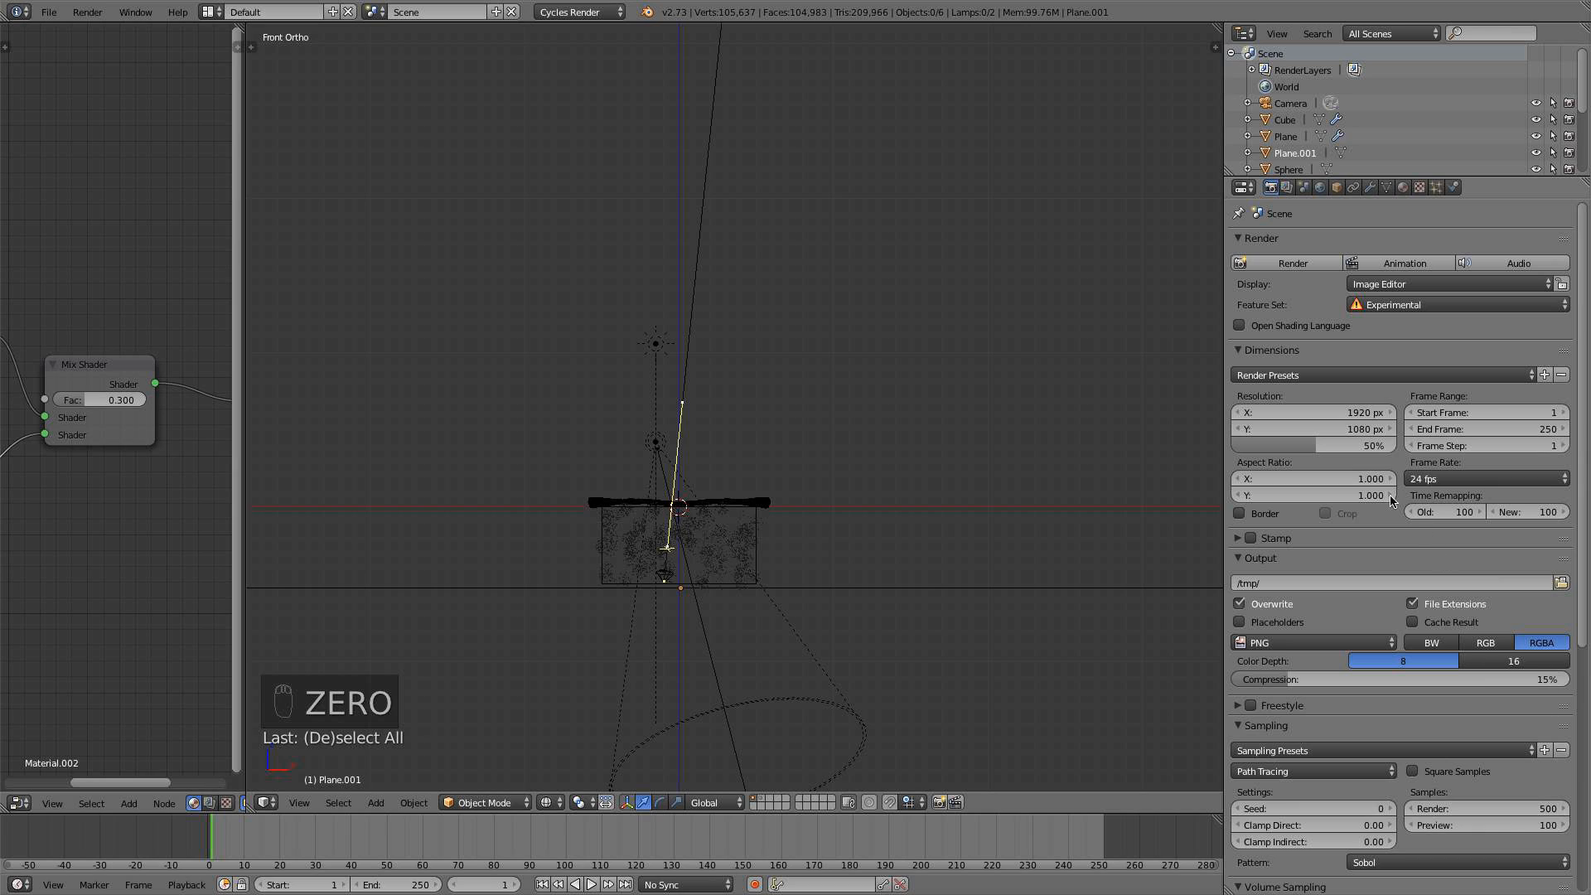
pyautogui.moveTo(1329, 451); pyautogui.dragTo(1412, 451)
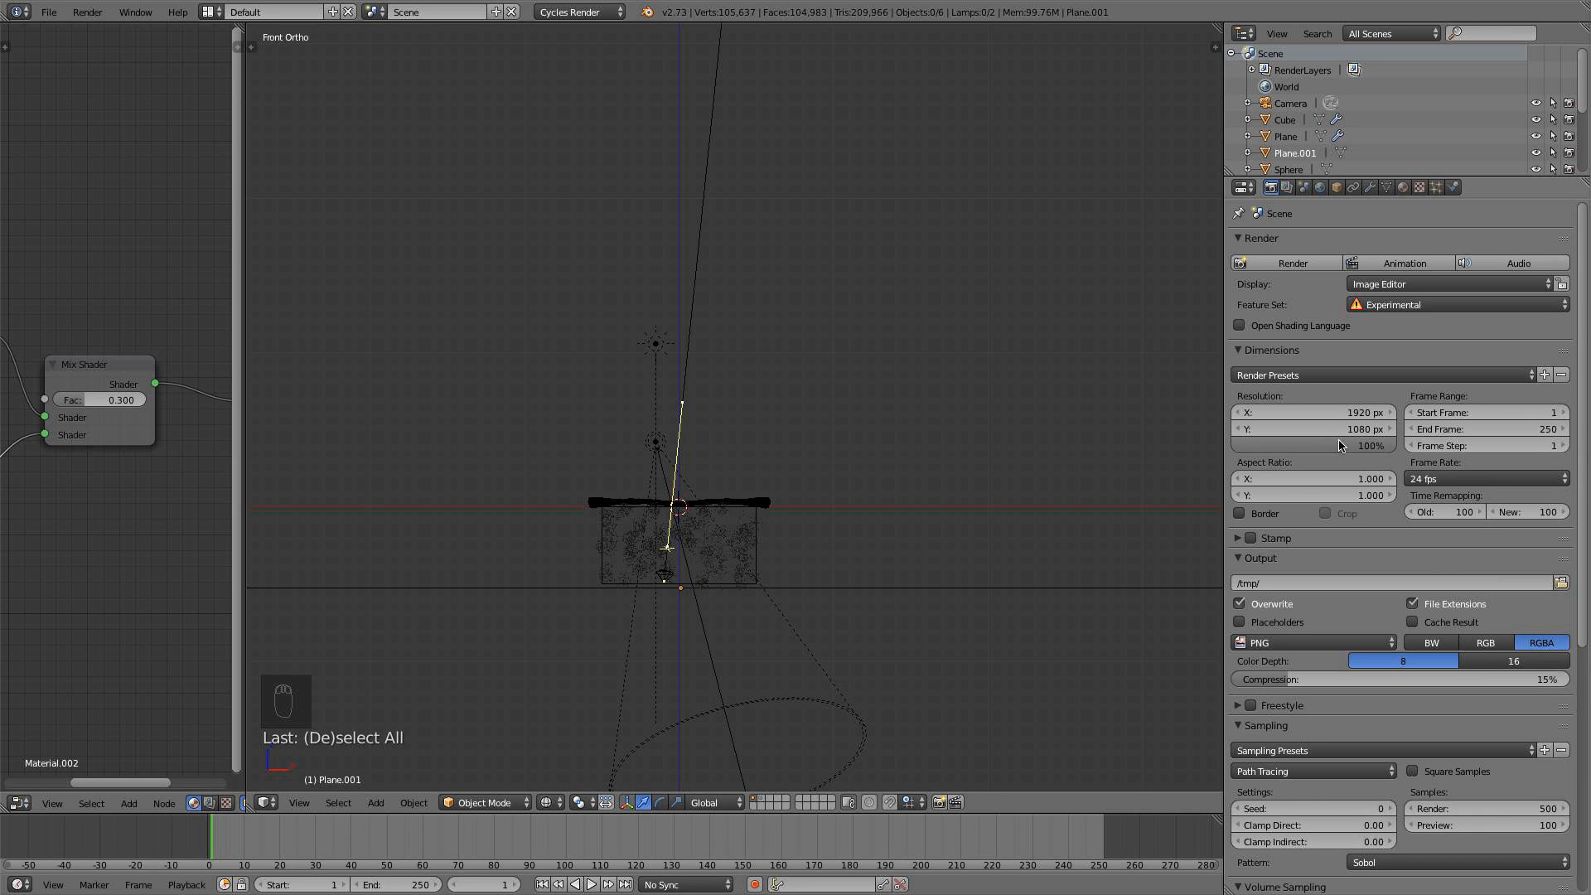
# Set the render resolution to 1280 by 720 px
pyautogui.click(1333, 411)
pyautogui.write('12')
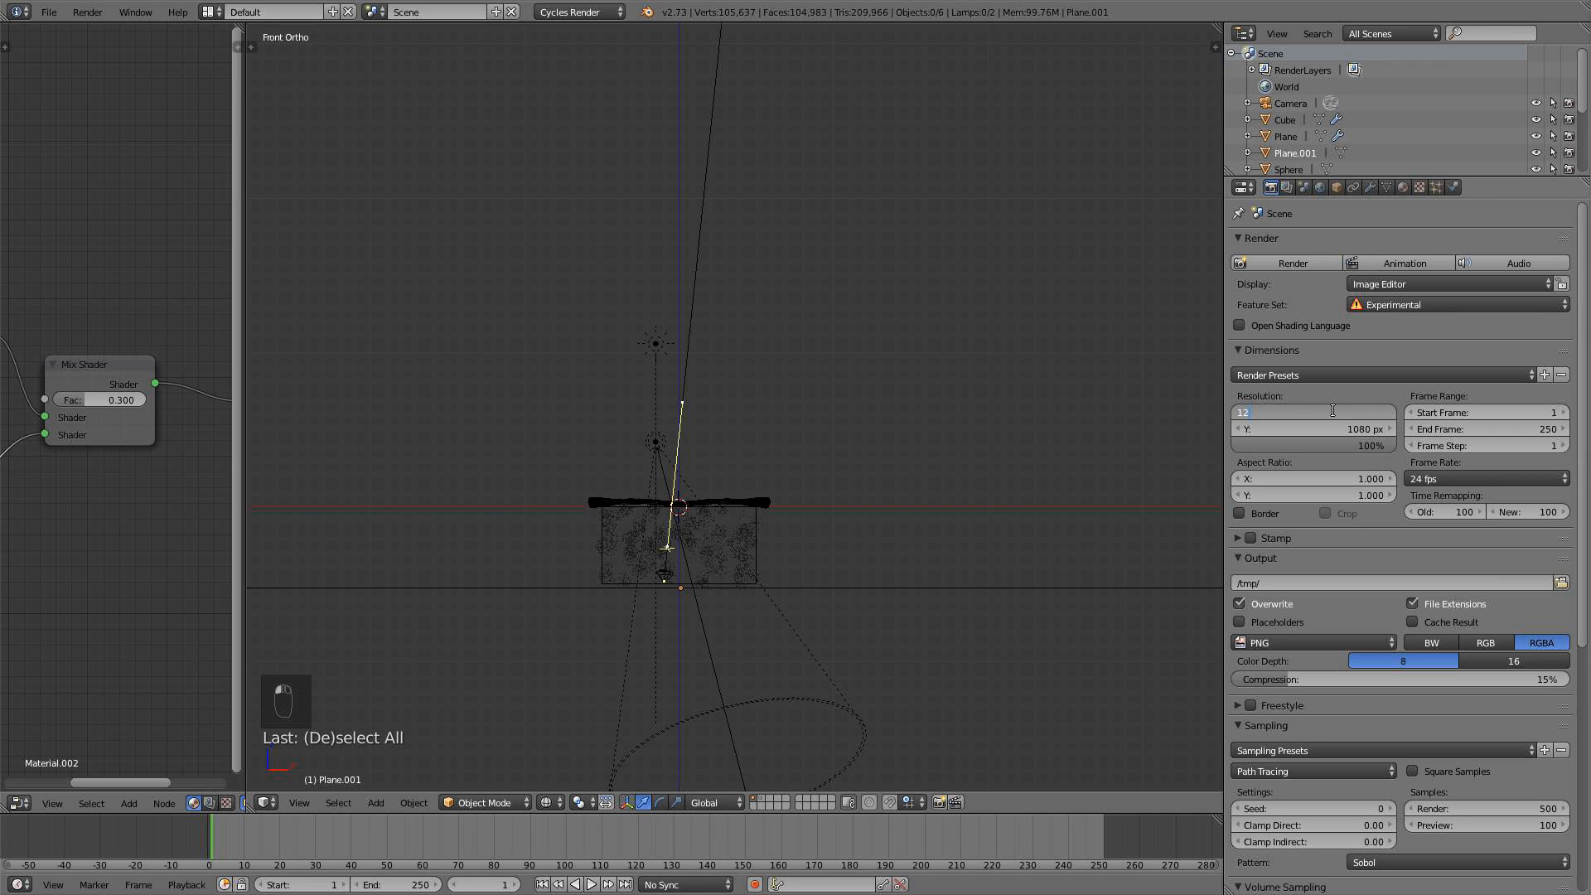
pyautogui.write('80')
pyautogui.click(1329, 430)
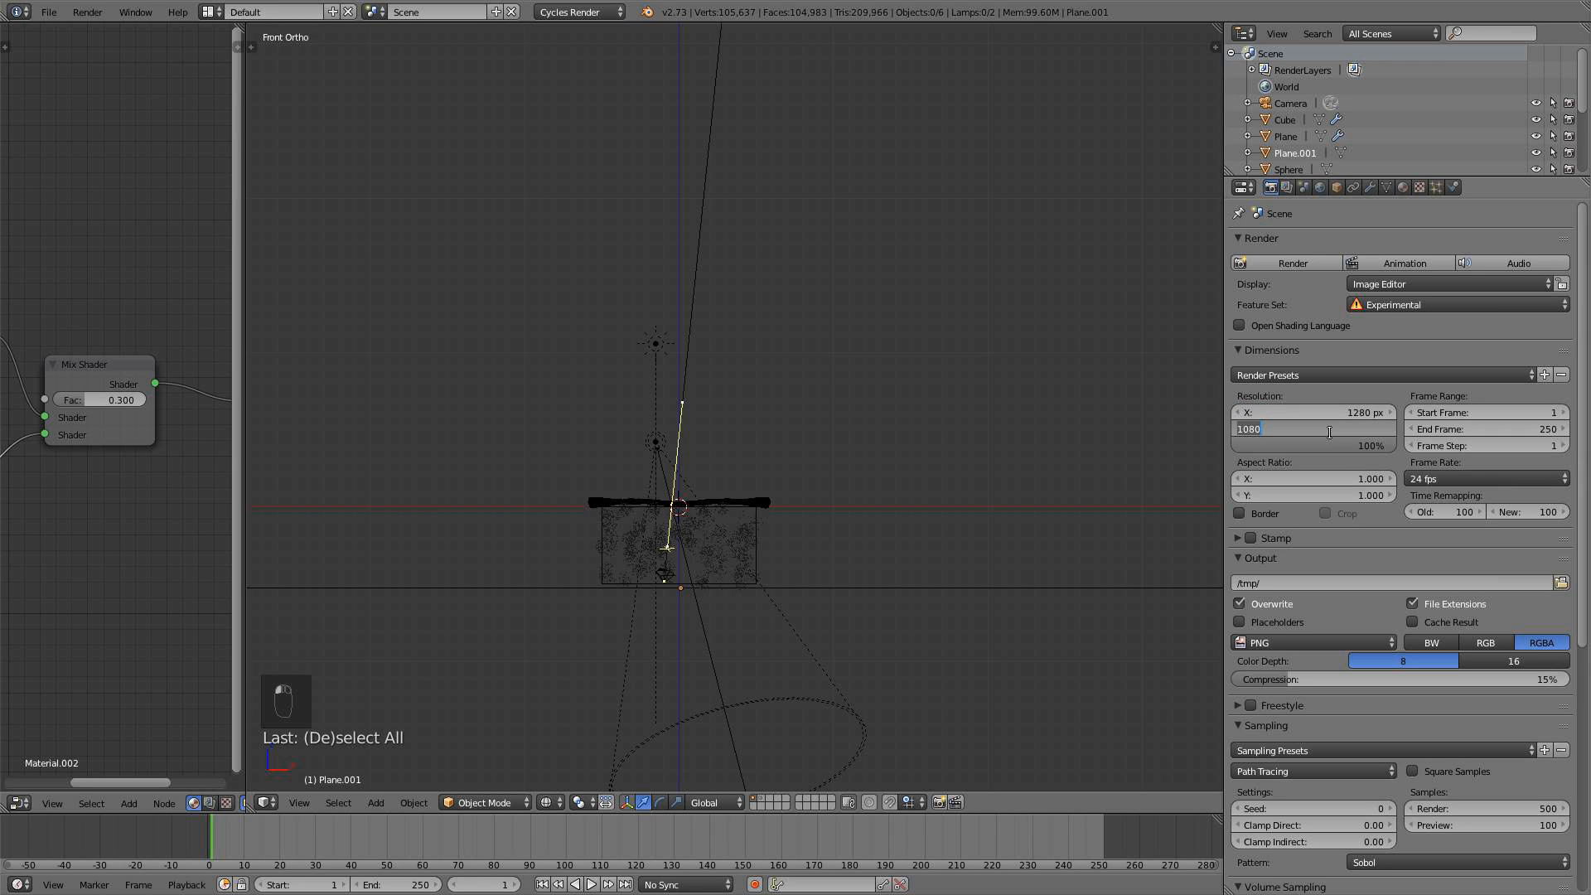
pyautogui.write('720')
pyautogui.press('Return')
# Set the render tile size to 256 by 256 in the performance settings
pyautogui.scroll(-4, 1335, 443)
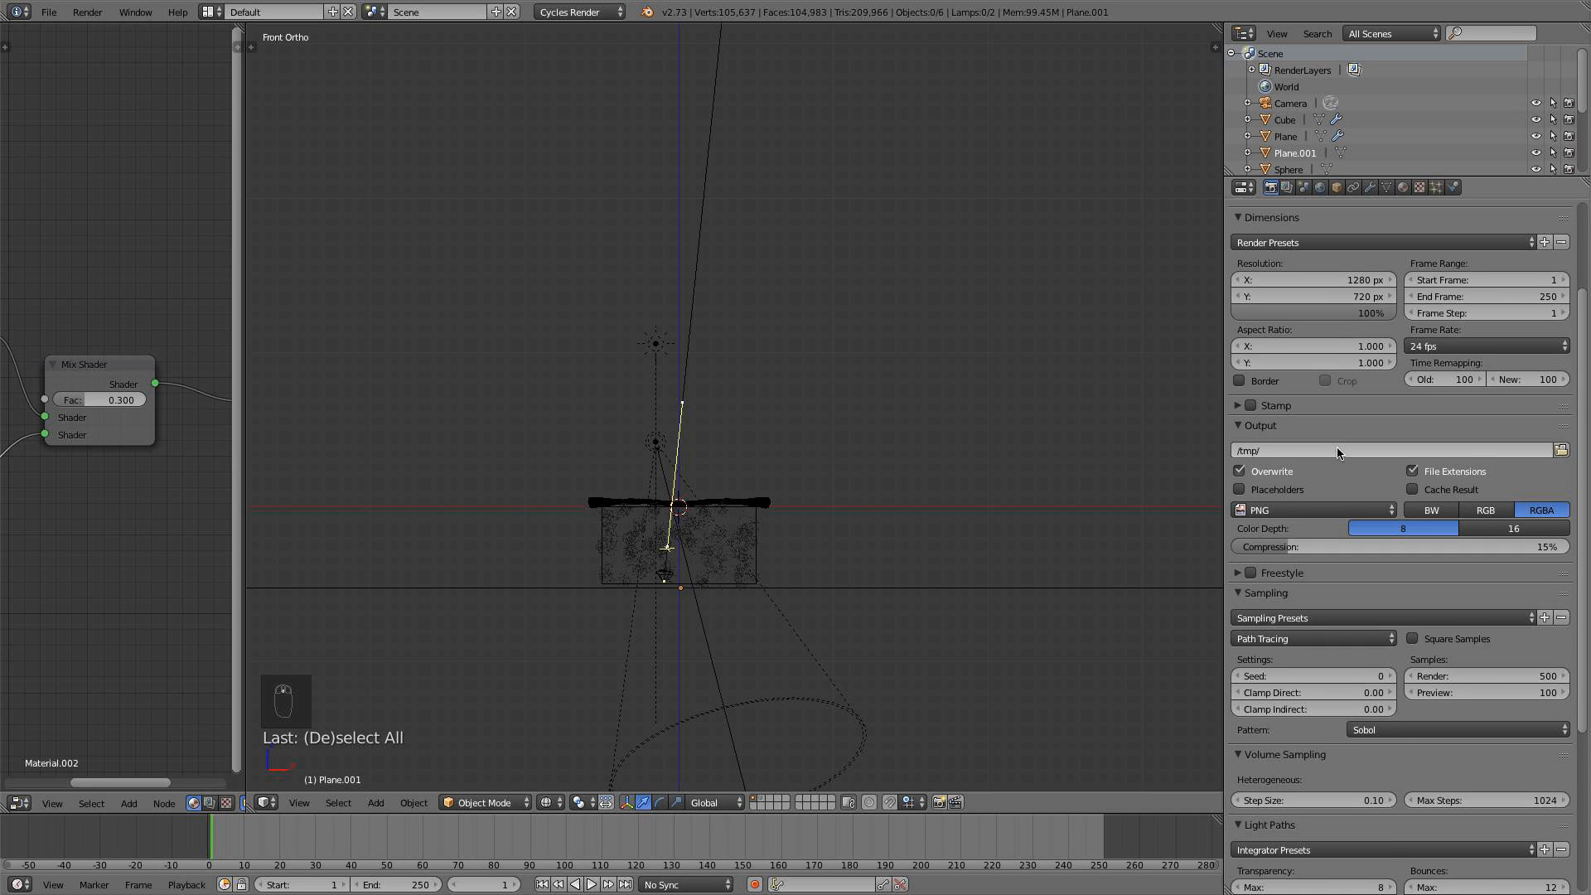
pyautogui.scroll(-7, 1338, 453)
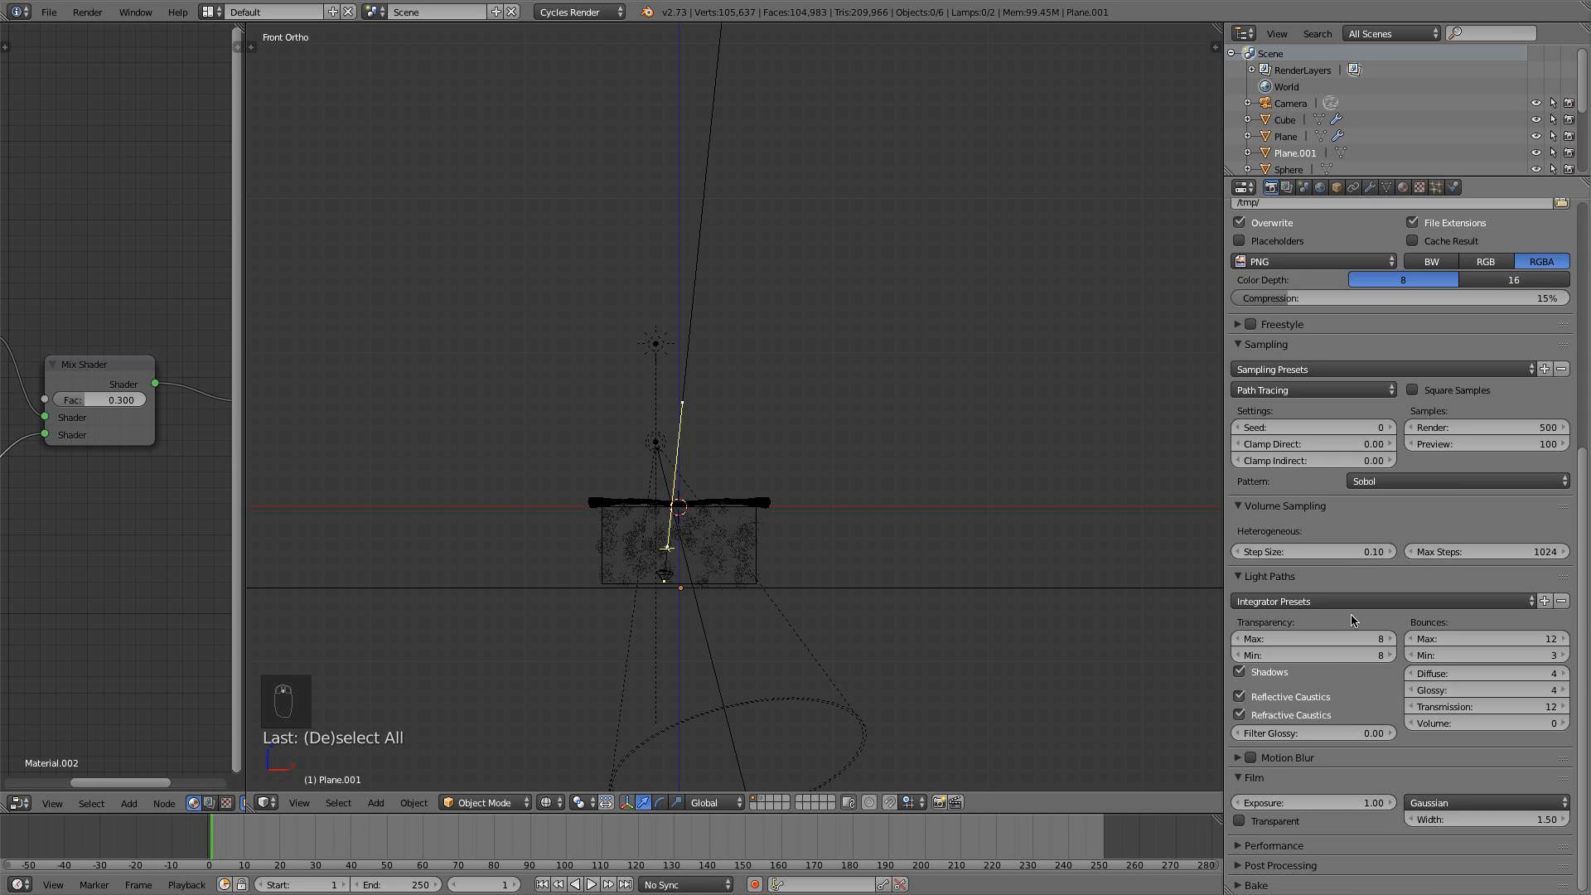
pyautogui.click(1277, 846)
pyautogui.scroll(-1, 1277, 850)
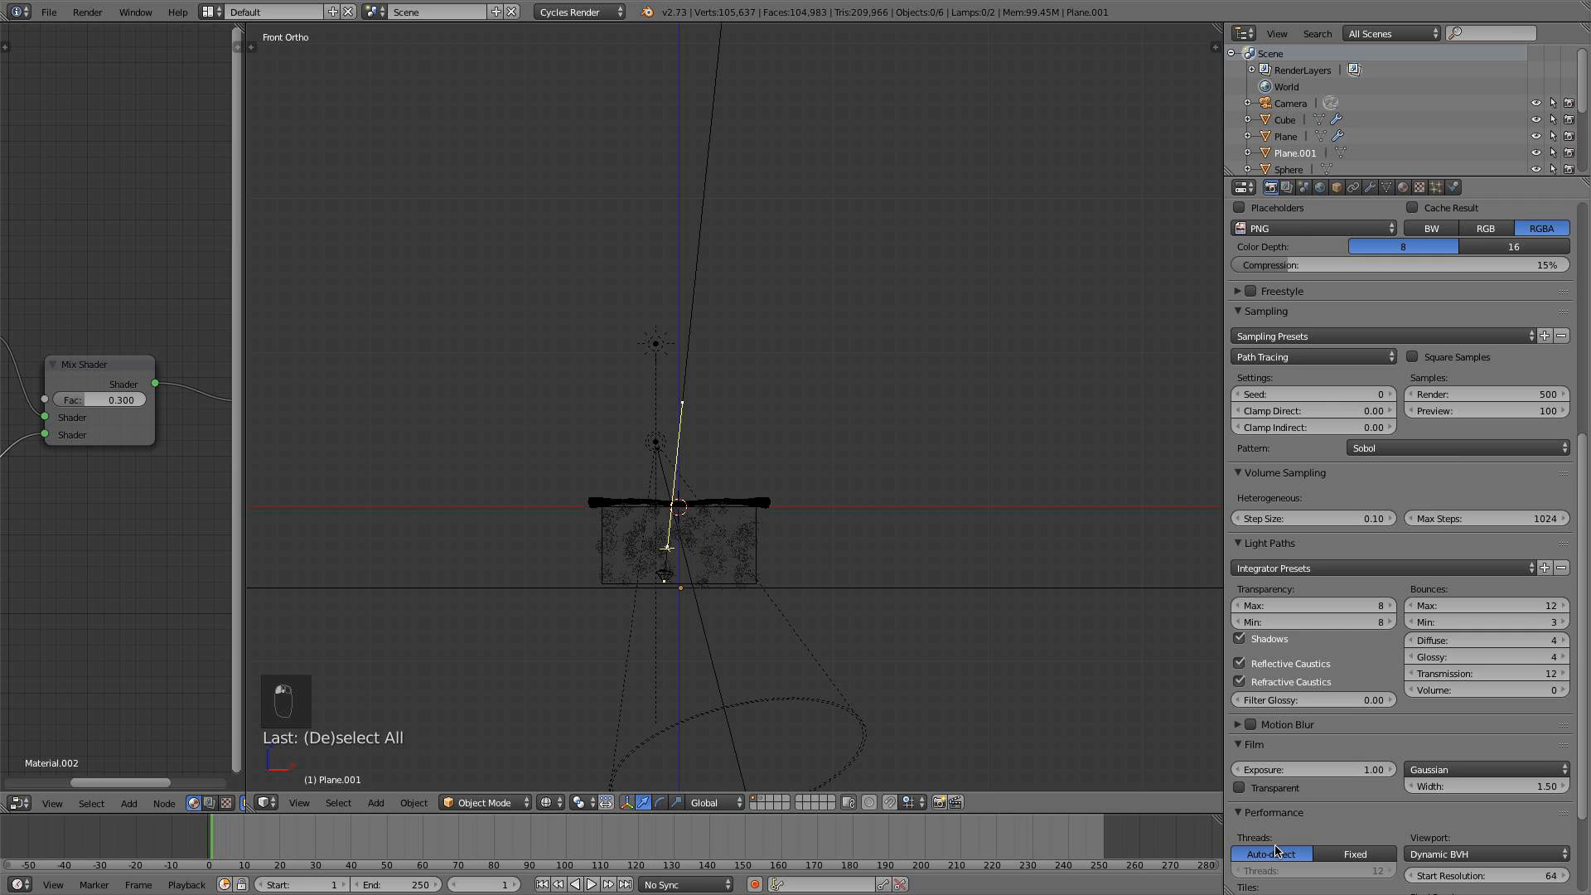
pyautogui.scroll(-2, 1276, 849)
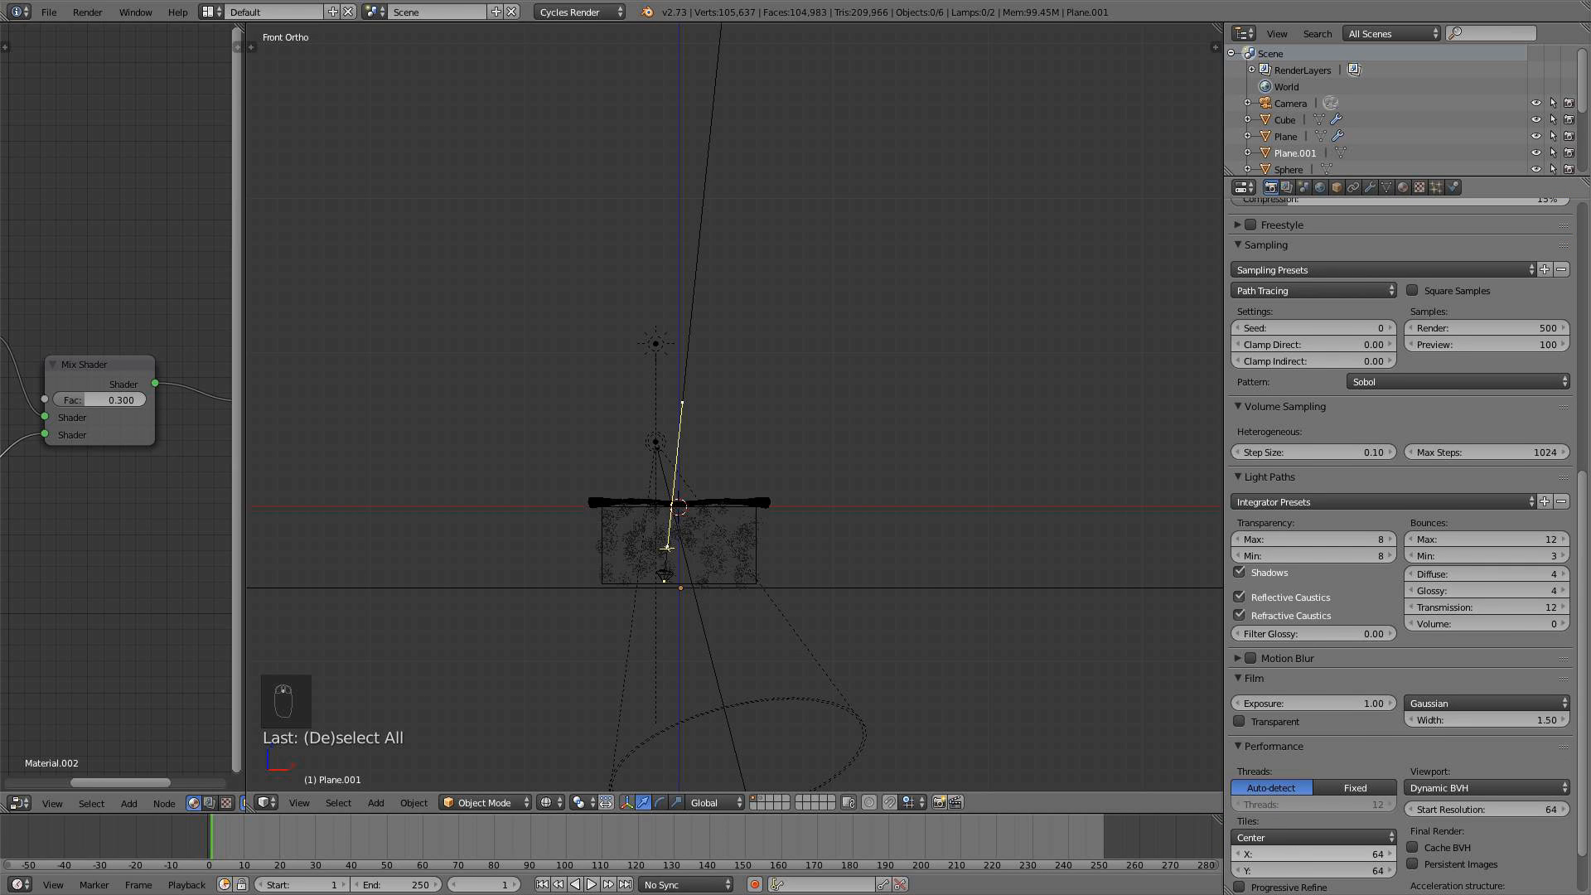
pyautogui.click(1305, 854)
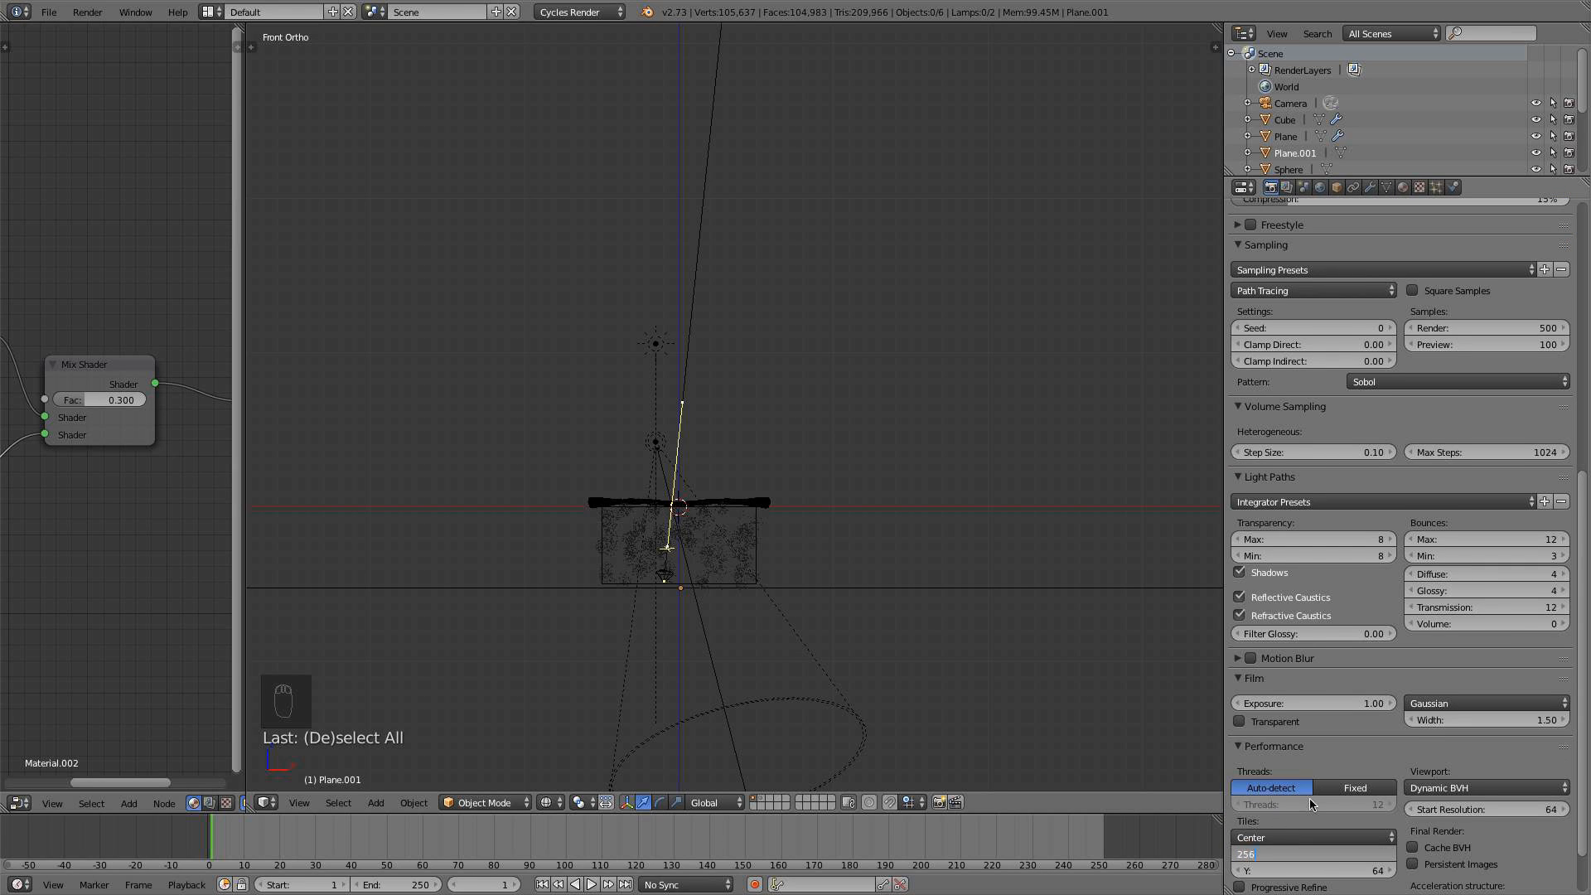
pyautogui.press('Return')
pyautogui.click(1313, 869)
pyautogui.write('2')
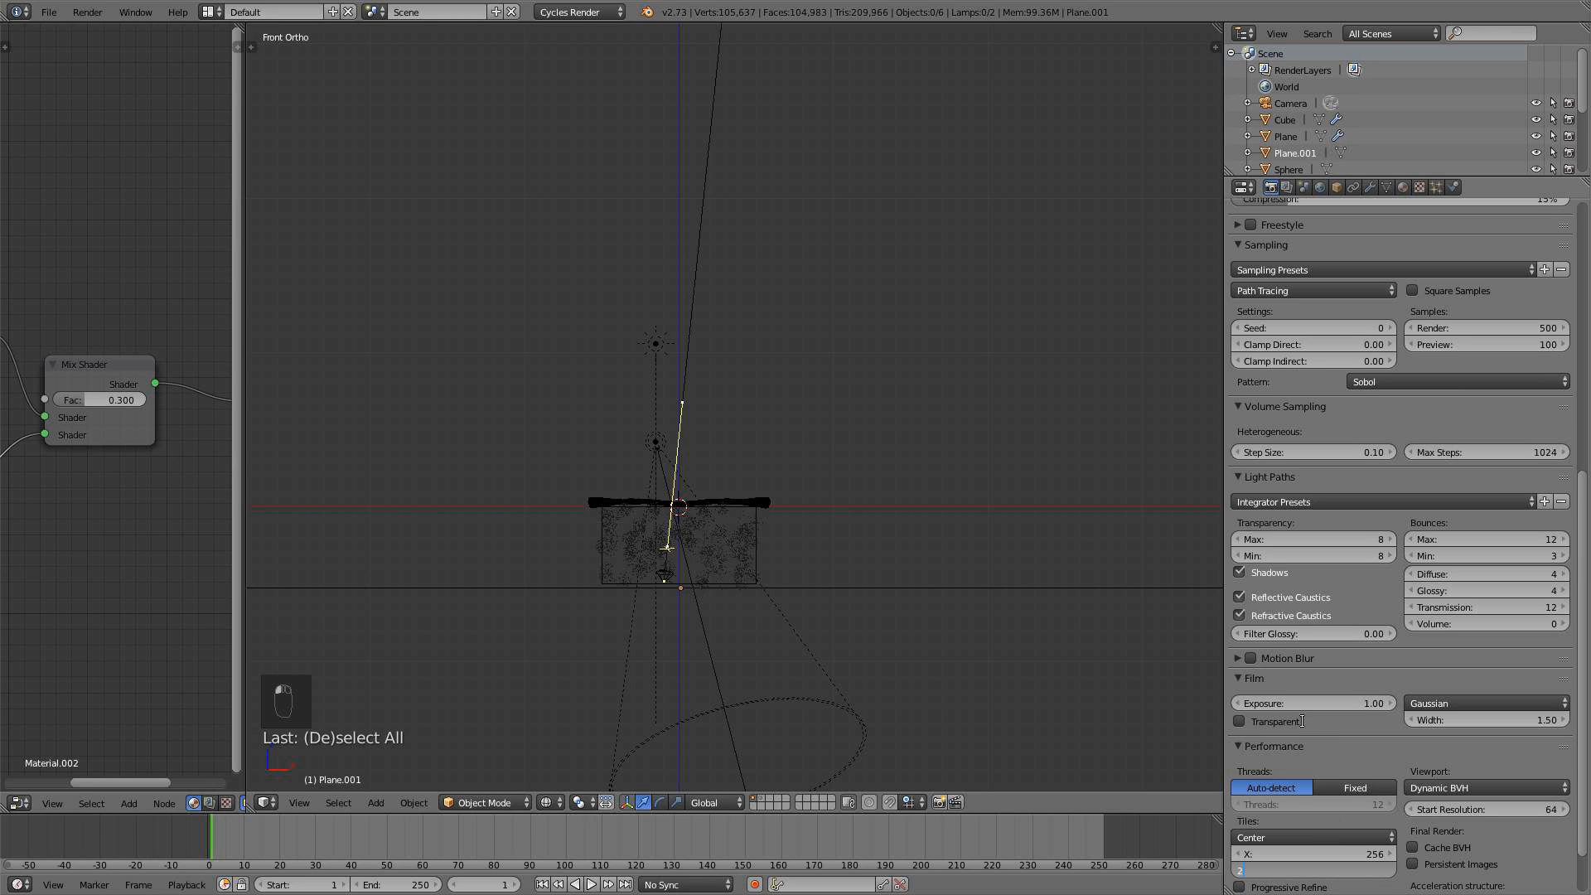
pyautogui.write('56')
pyautogui.press('Return')
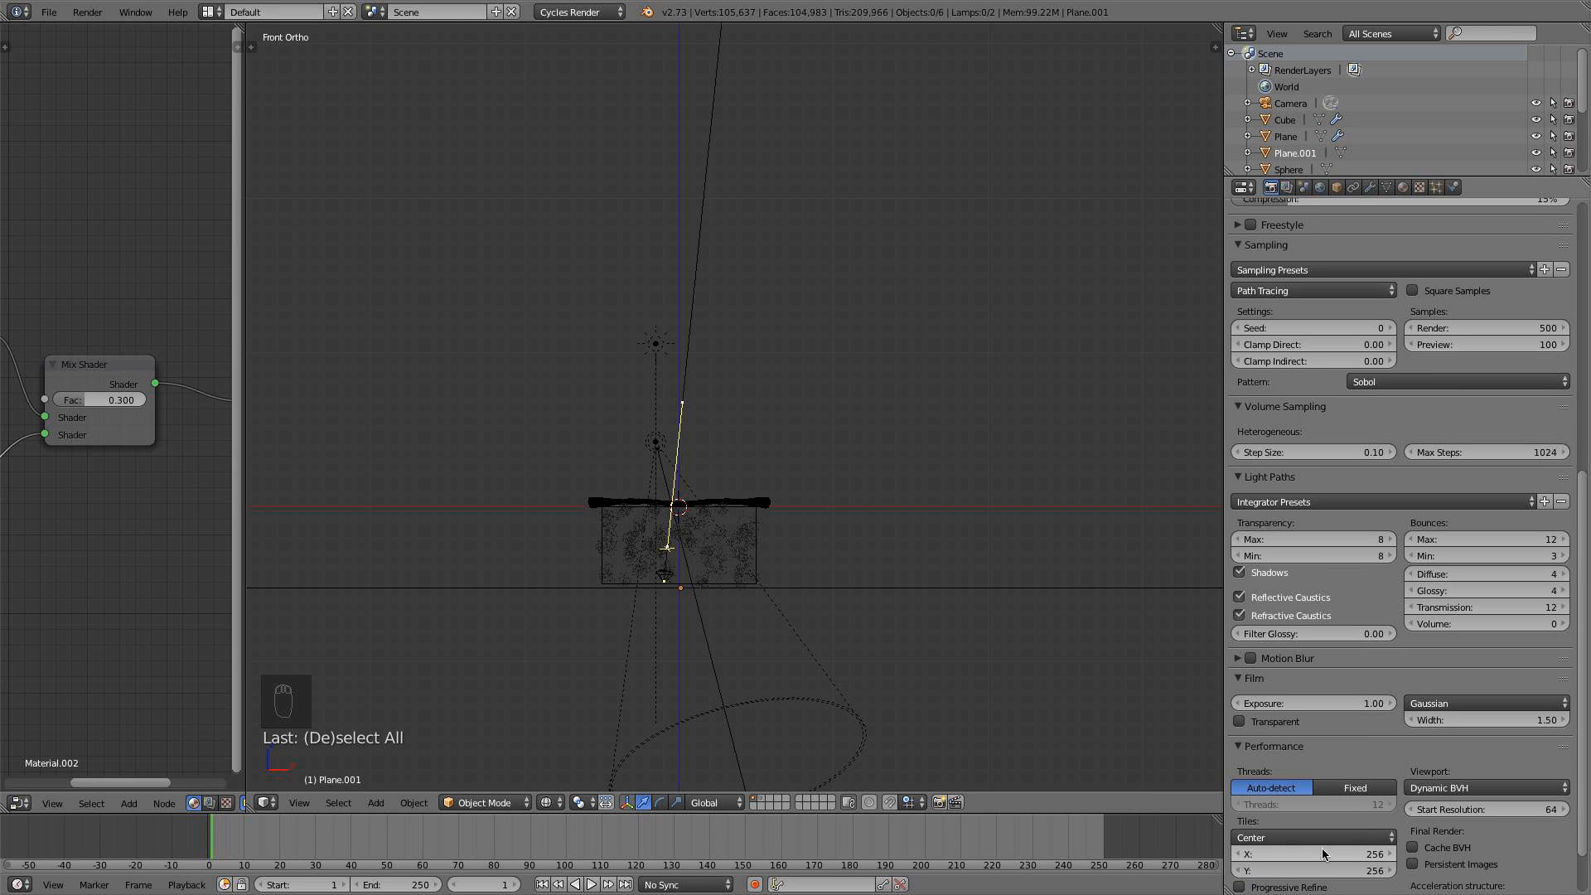
# Enable CUDA as the compute device in the user preferences and set the scene's render device to GPU Compute
pyautogui.scroll(7, 1475, 802)
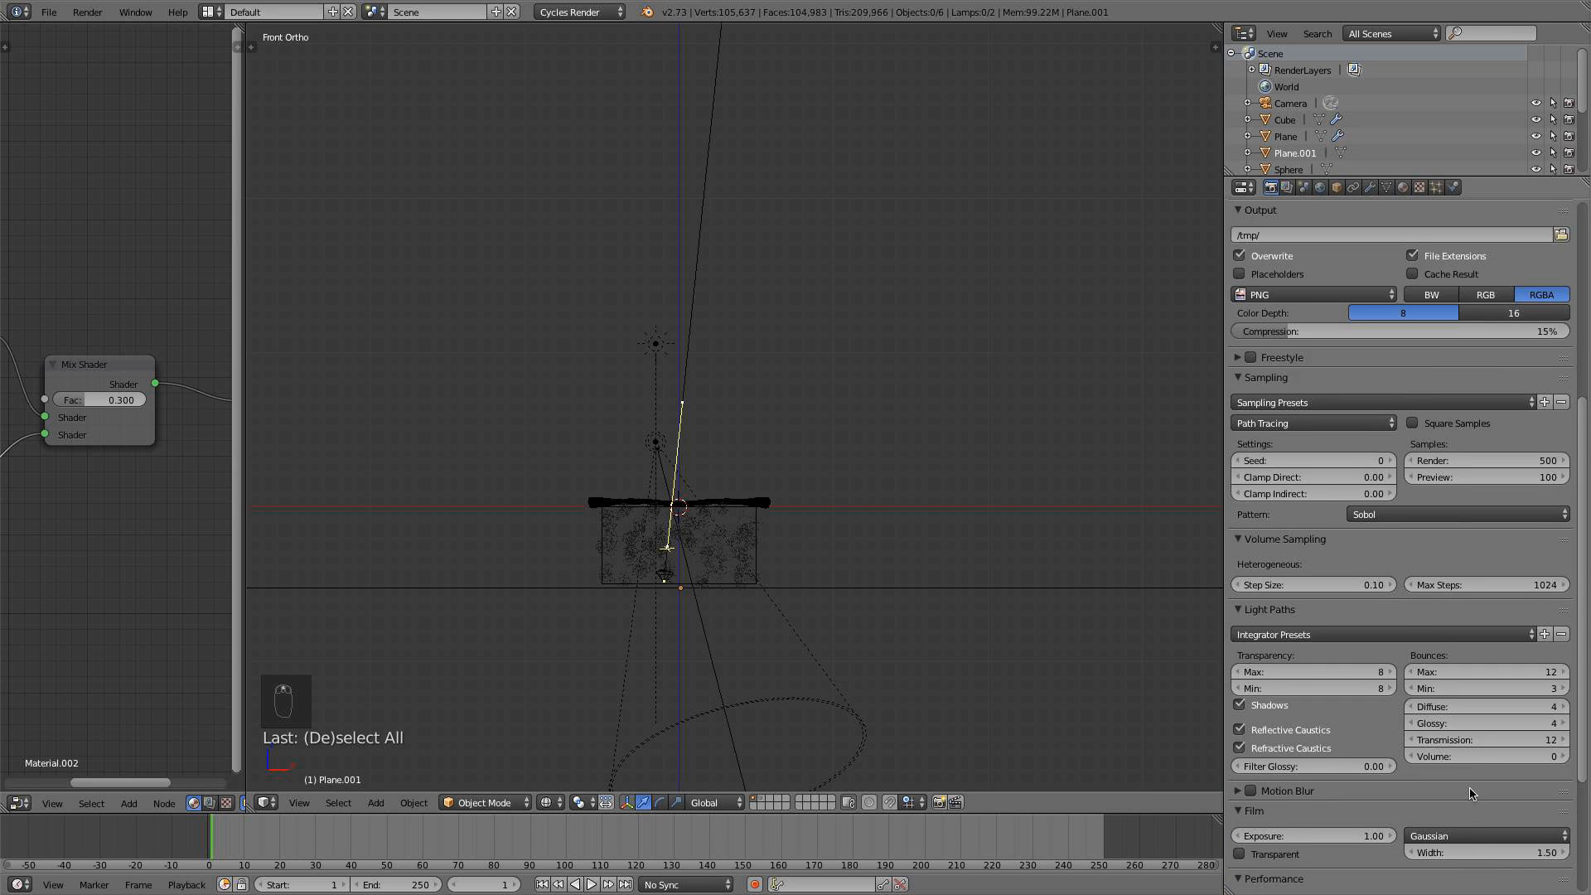
pyautogui.scroll(4, 1471, 794)
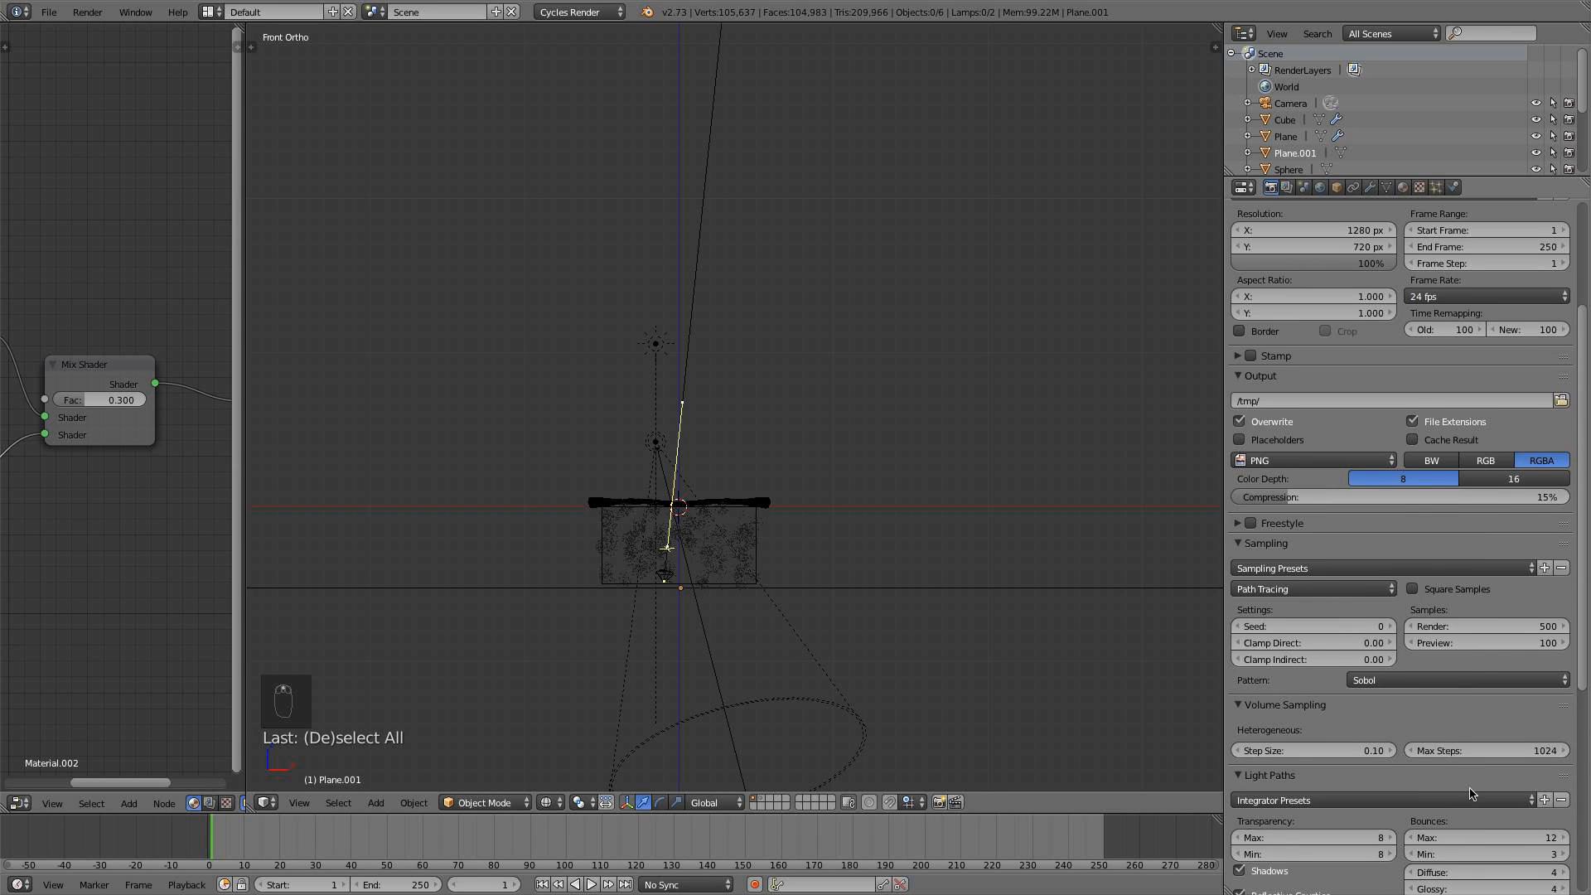
pyautogui.scroll(4, 1441, 342)
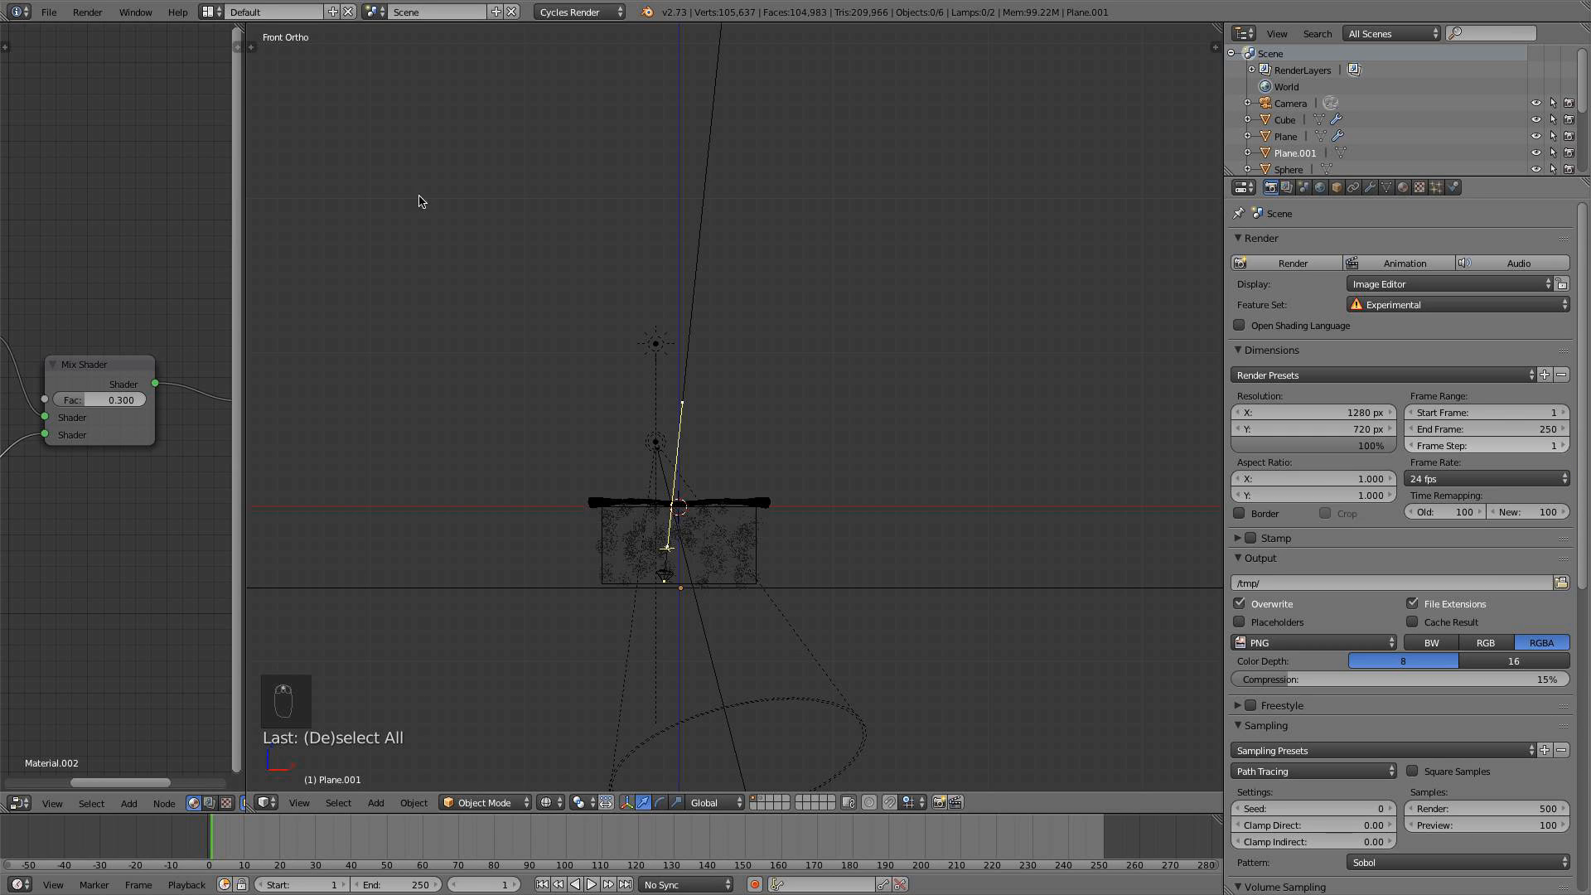
pyautogui.click(59, 15)
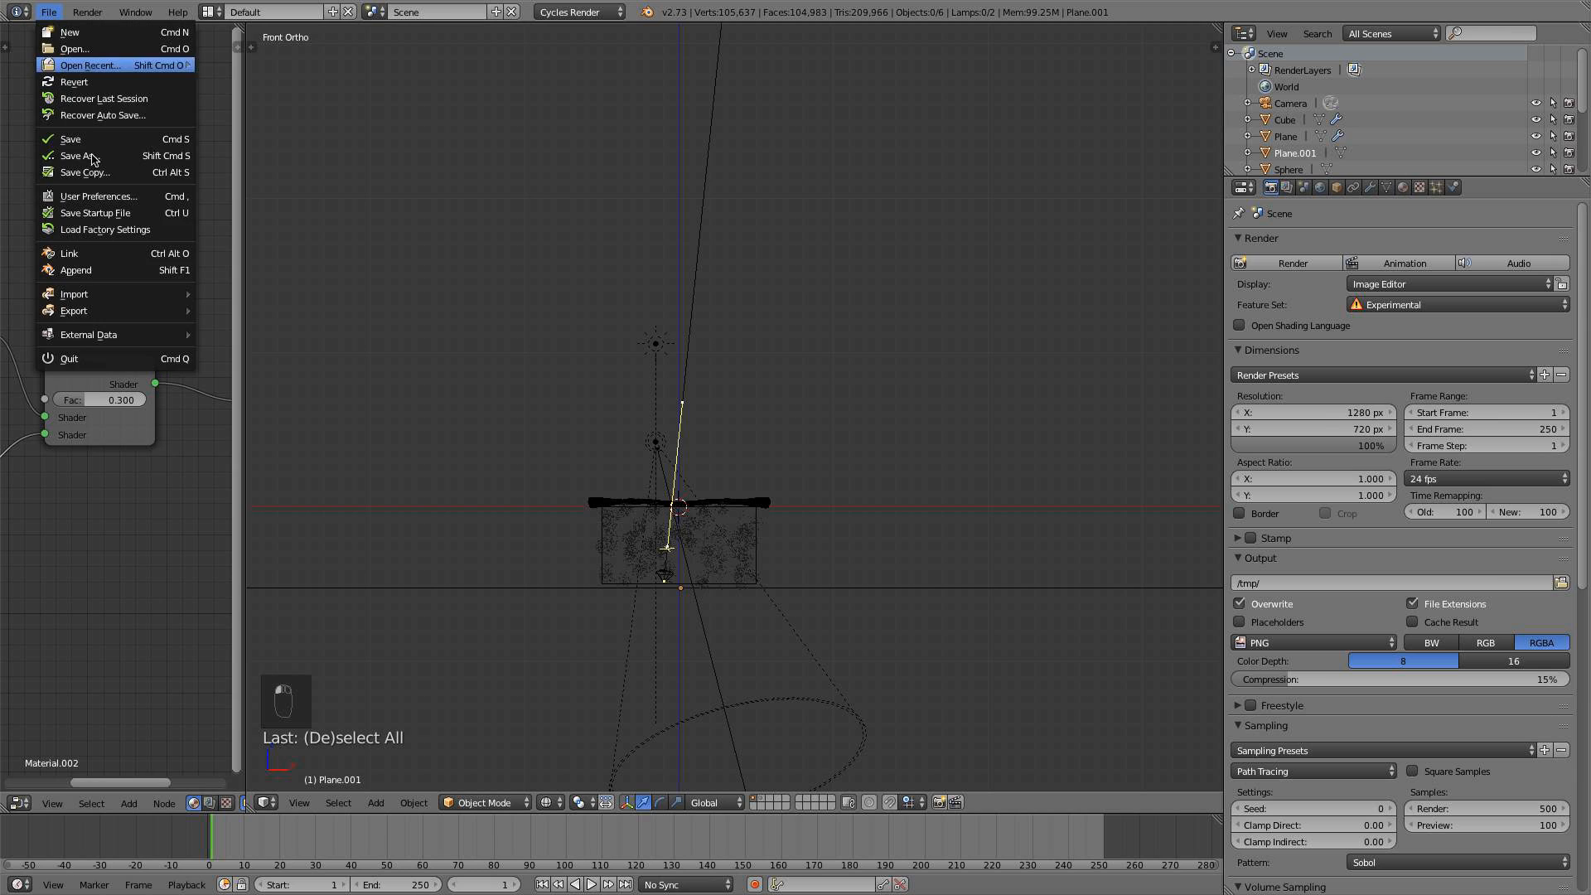
pyautogui.click(96, 171)
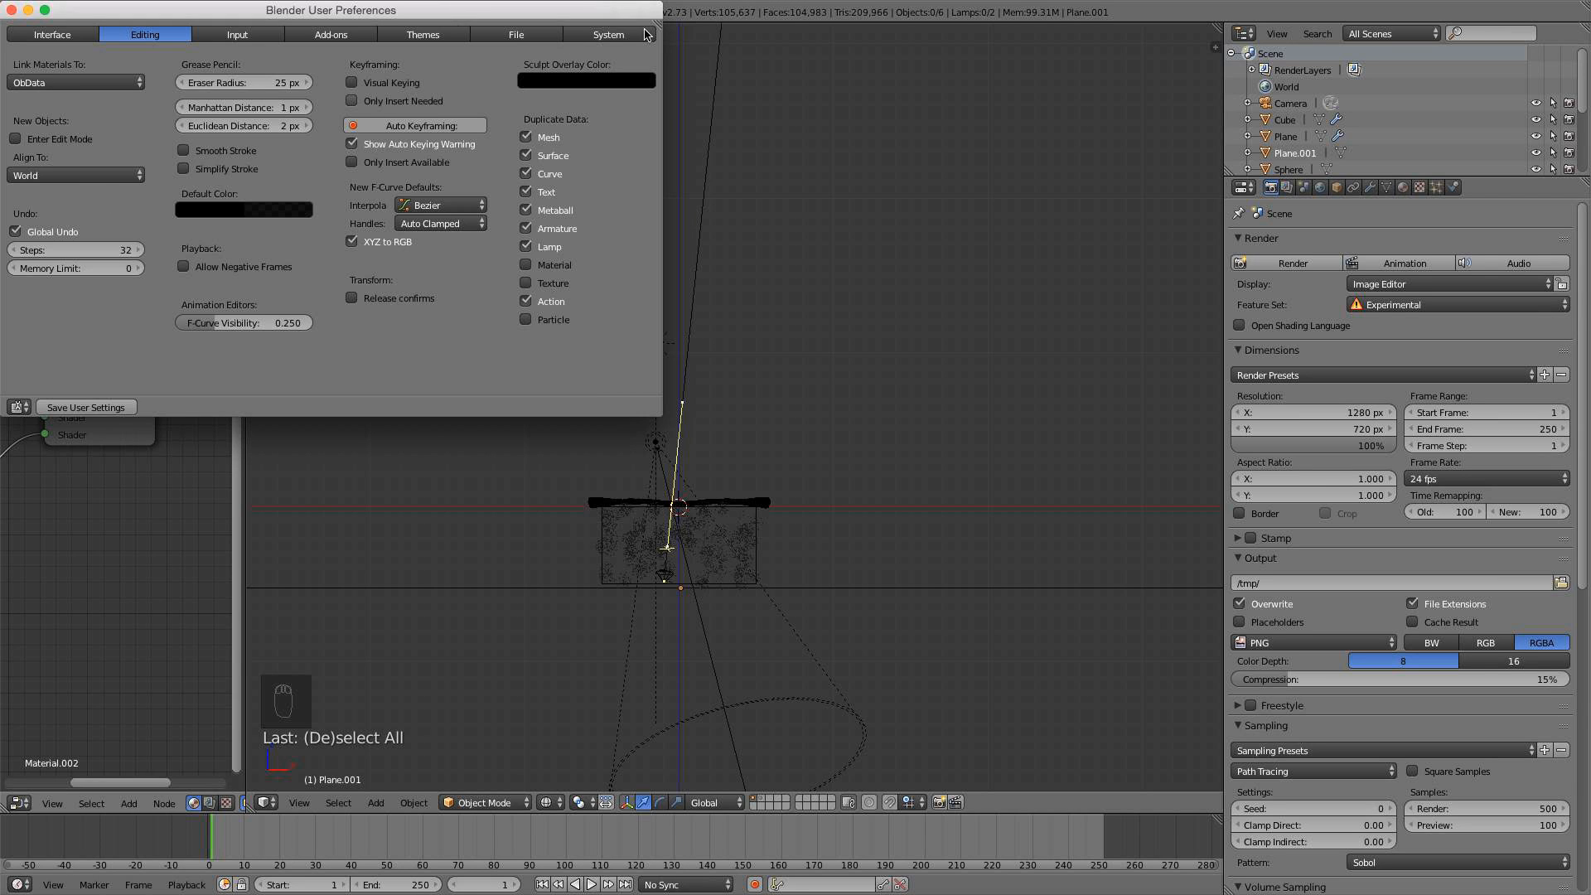
pyautogui.click(630, 36)
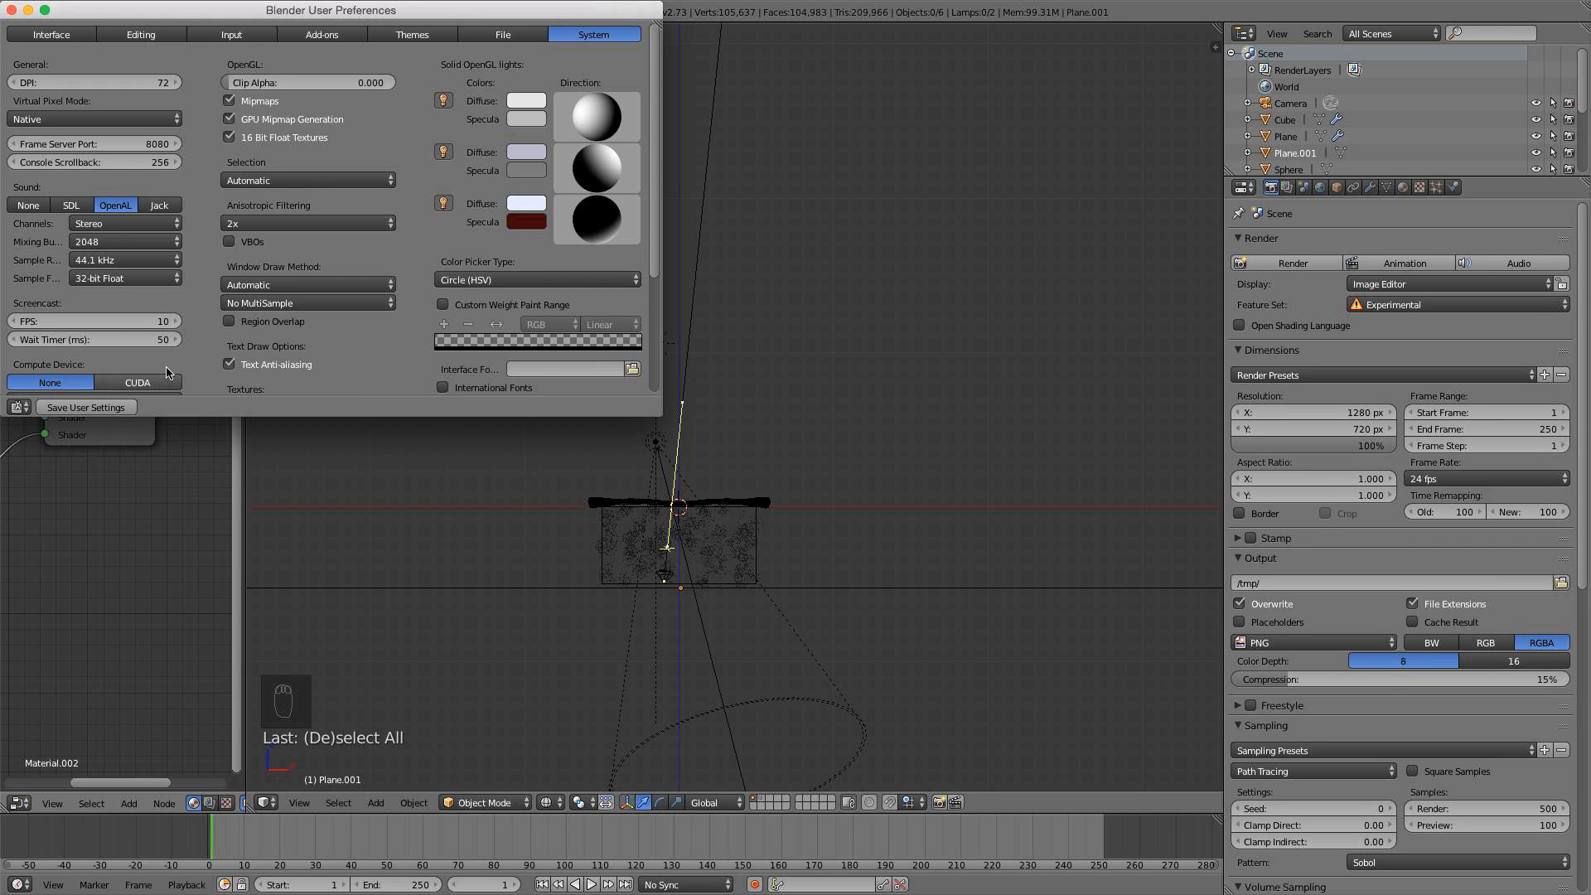
pyautogui.click(157, 384)
pyautogui.scroll(-1, 137, 367)
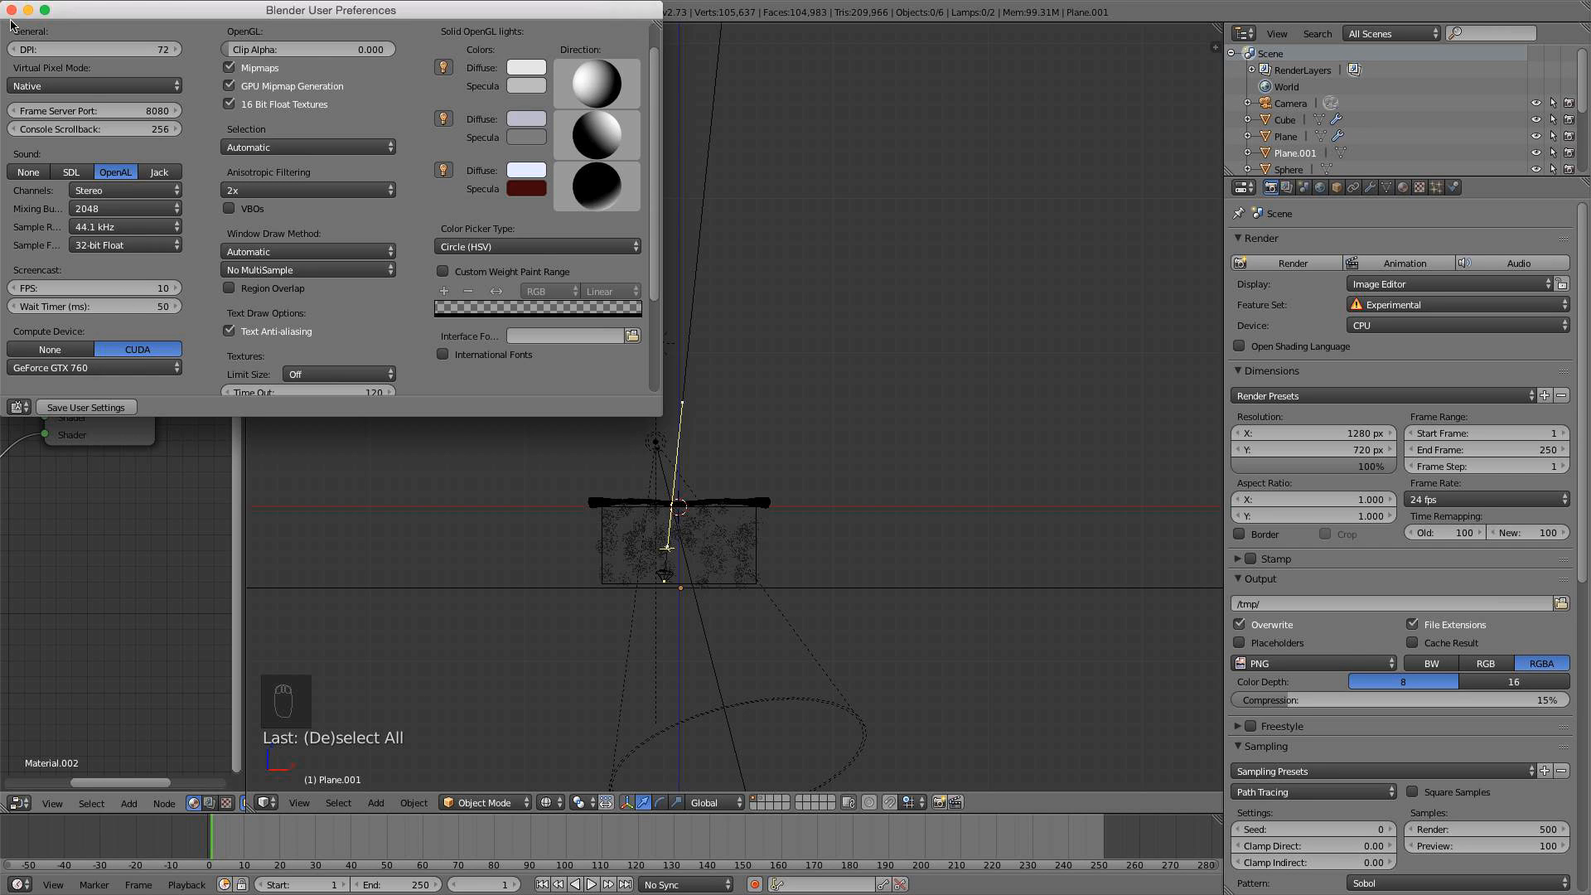
pyautogui.click(11, 10)
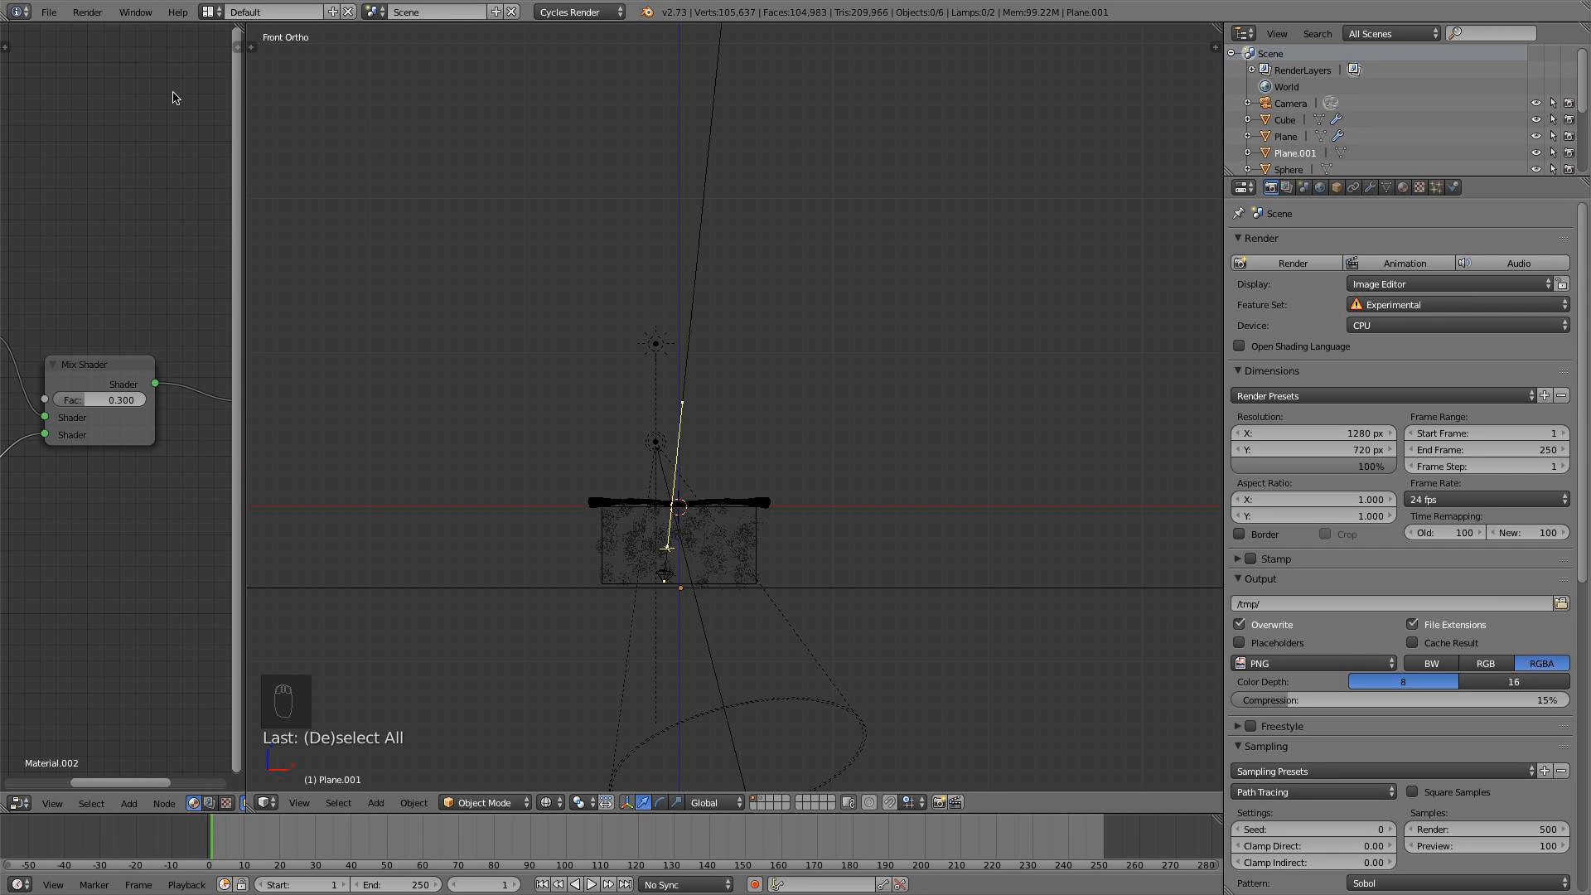
pyautogui.click(1426, 324)
pyautogui.click(1419, 303)
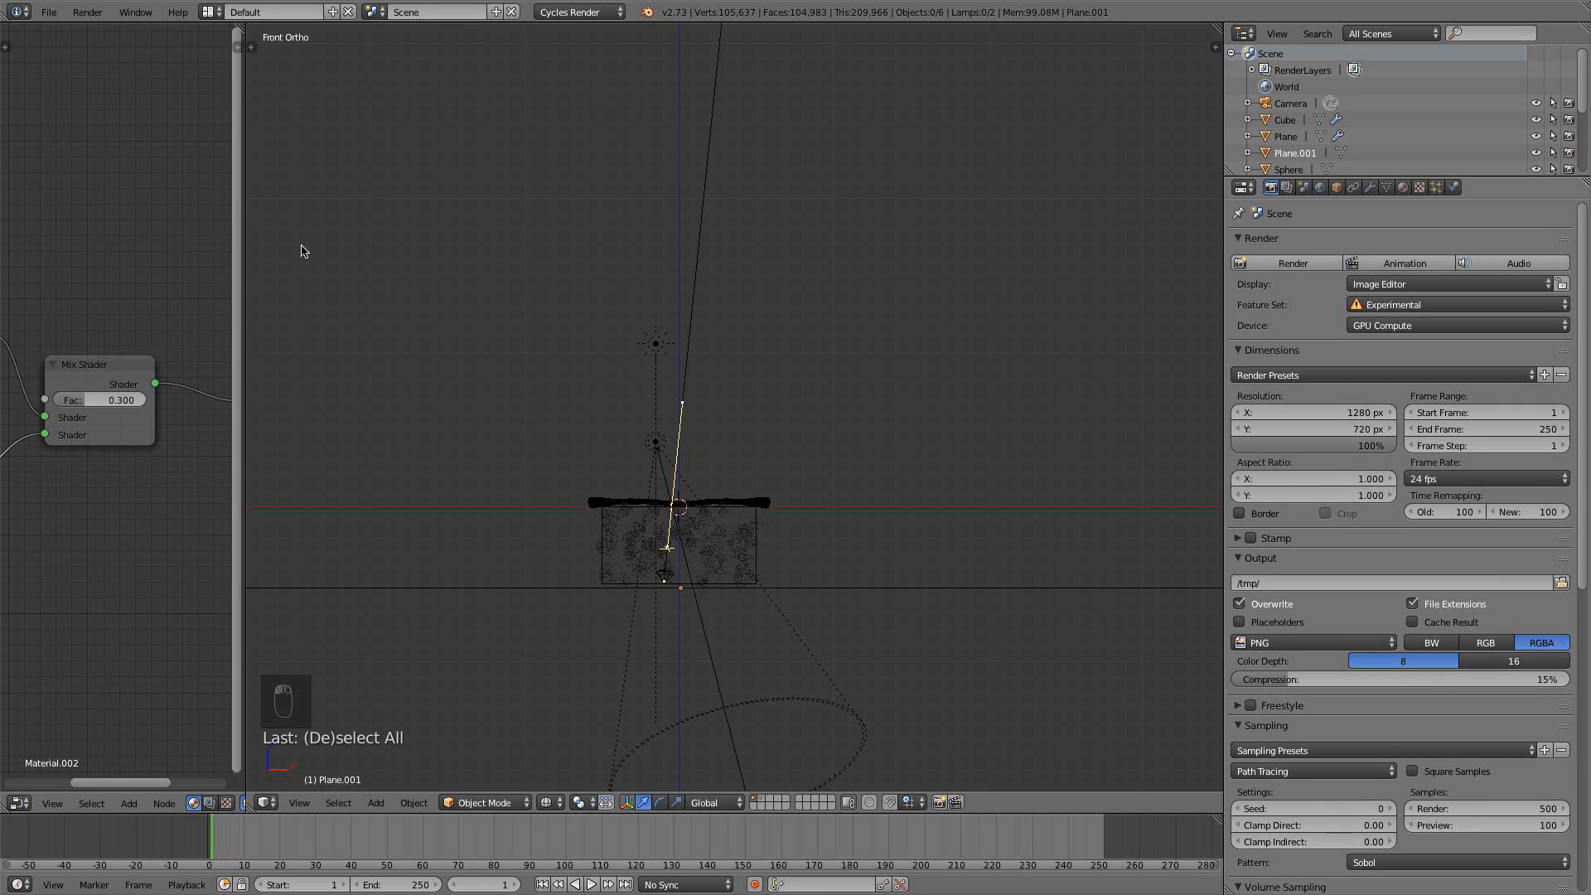
# Save the file and render the current frame from the camera view
pyautogui.click(49, 12)
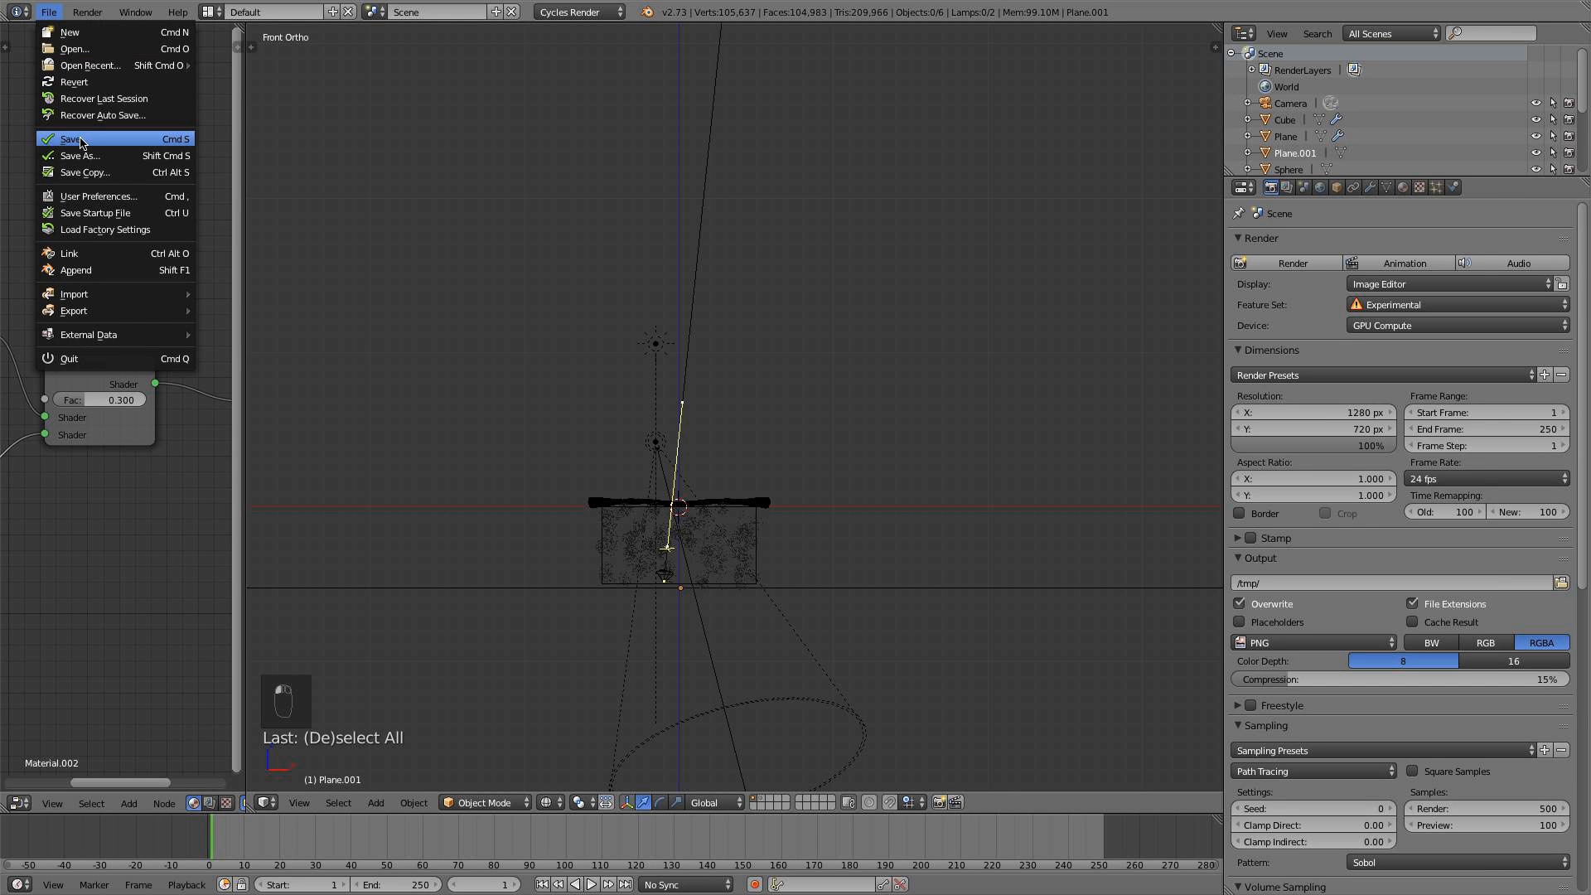
pyautogui.click(81, 138)
pyautogui.press('KP_0')
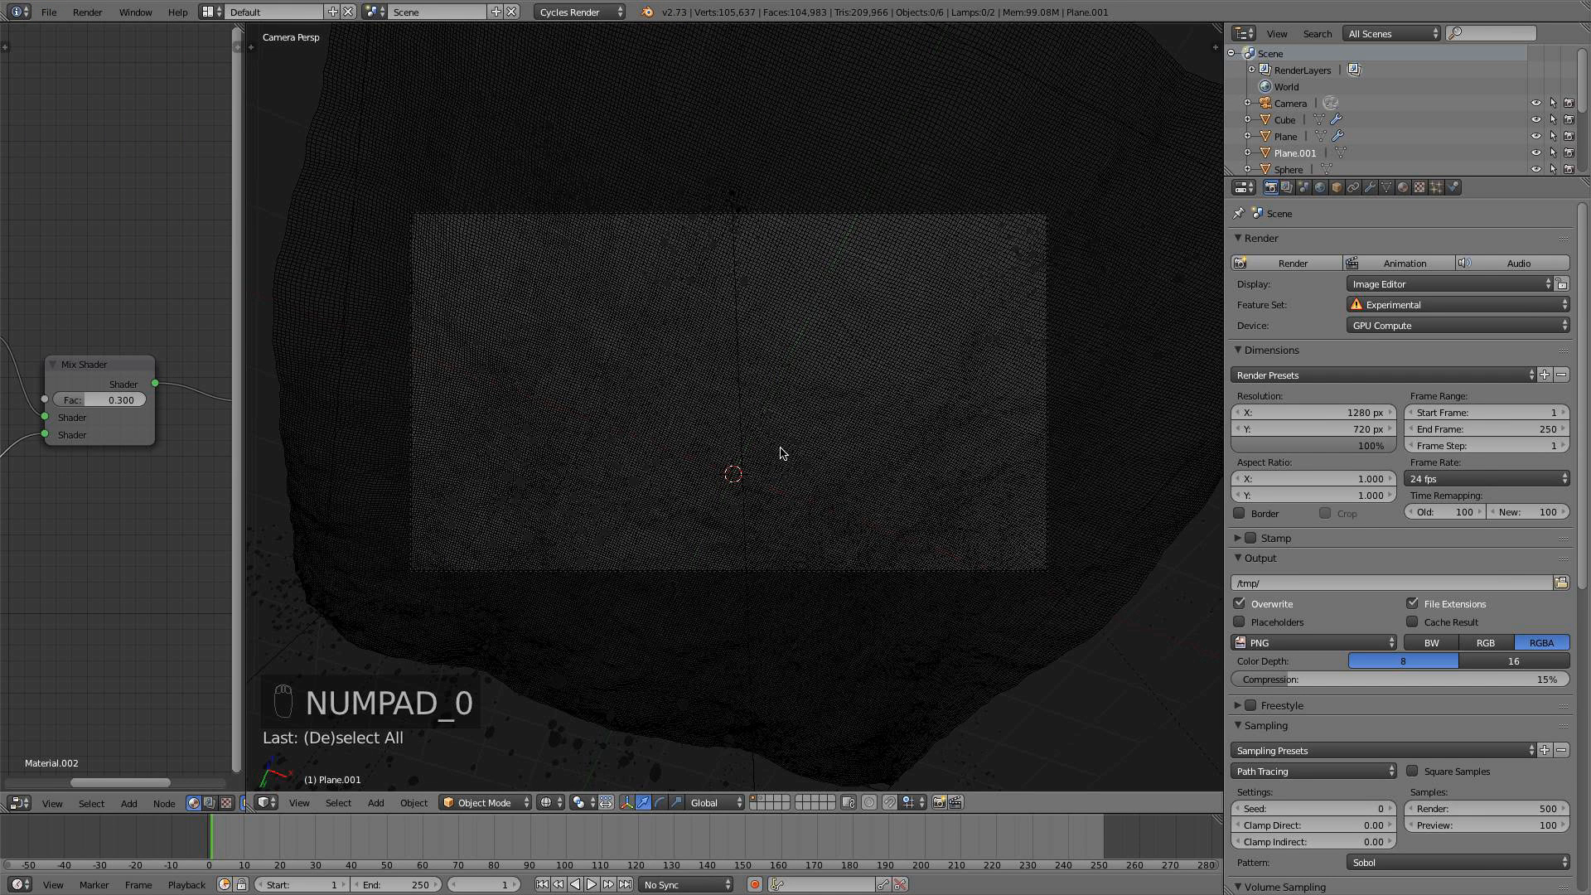
pyautogui.press('F12')
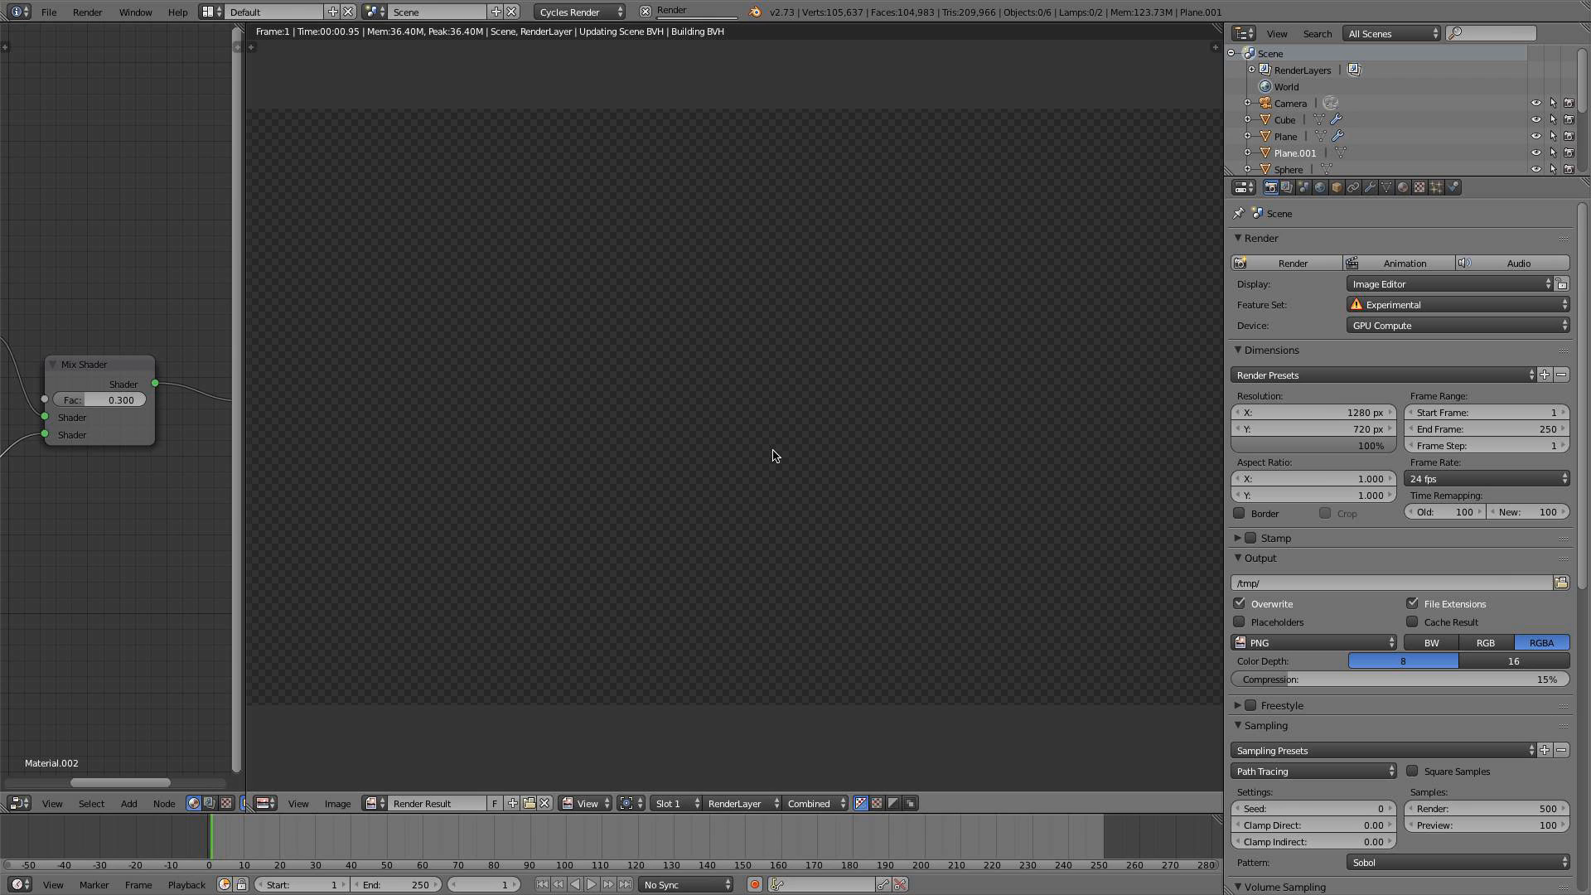
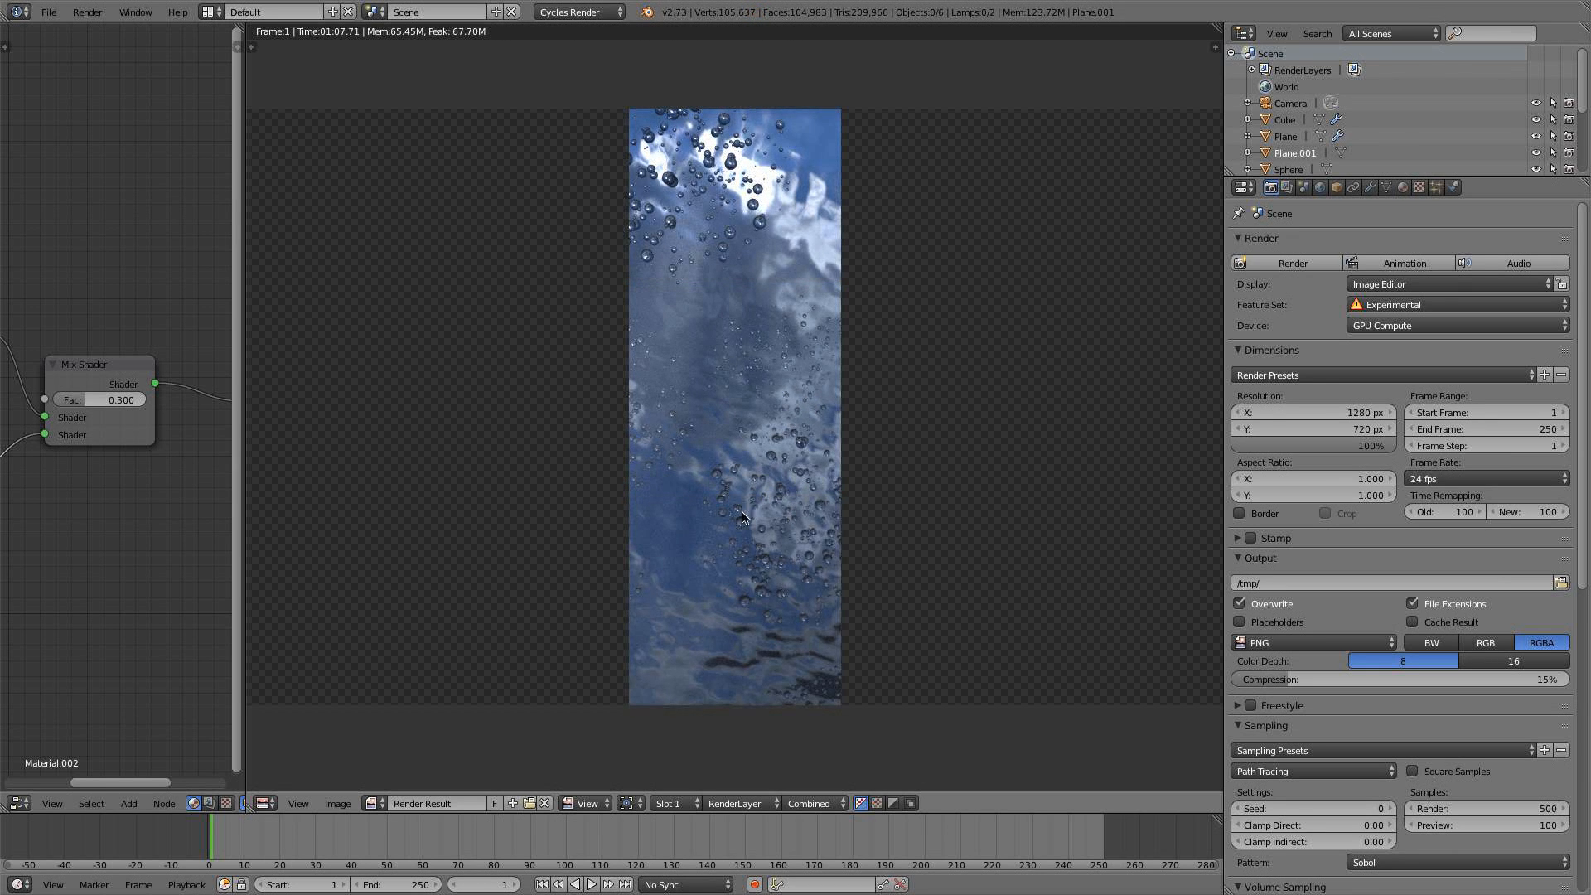
# Close the finished render and set the size of the cube's child particles to 0.4
pyautogui.scroll(-1, 818, 323)
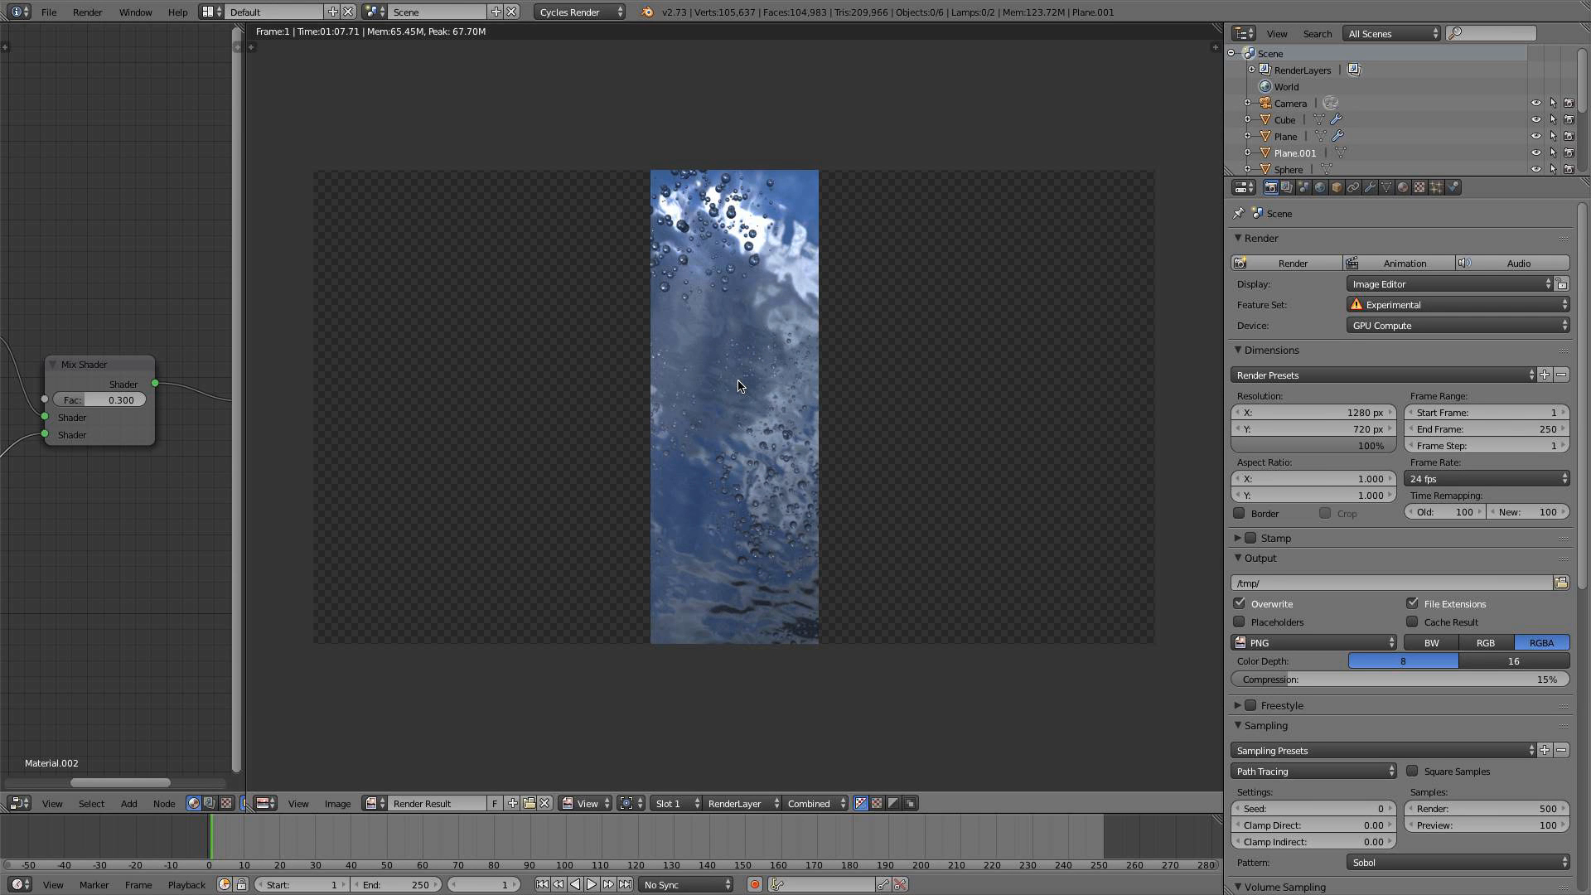
pyautogui.scroll(1, 750, 438)
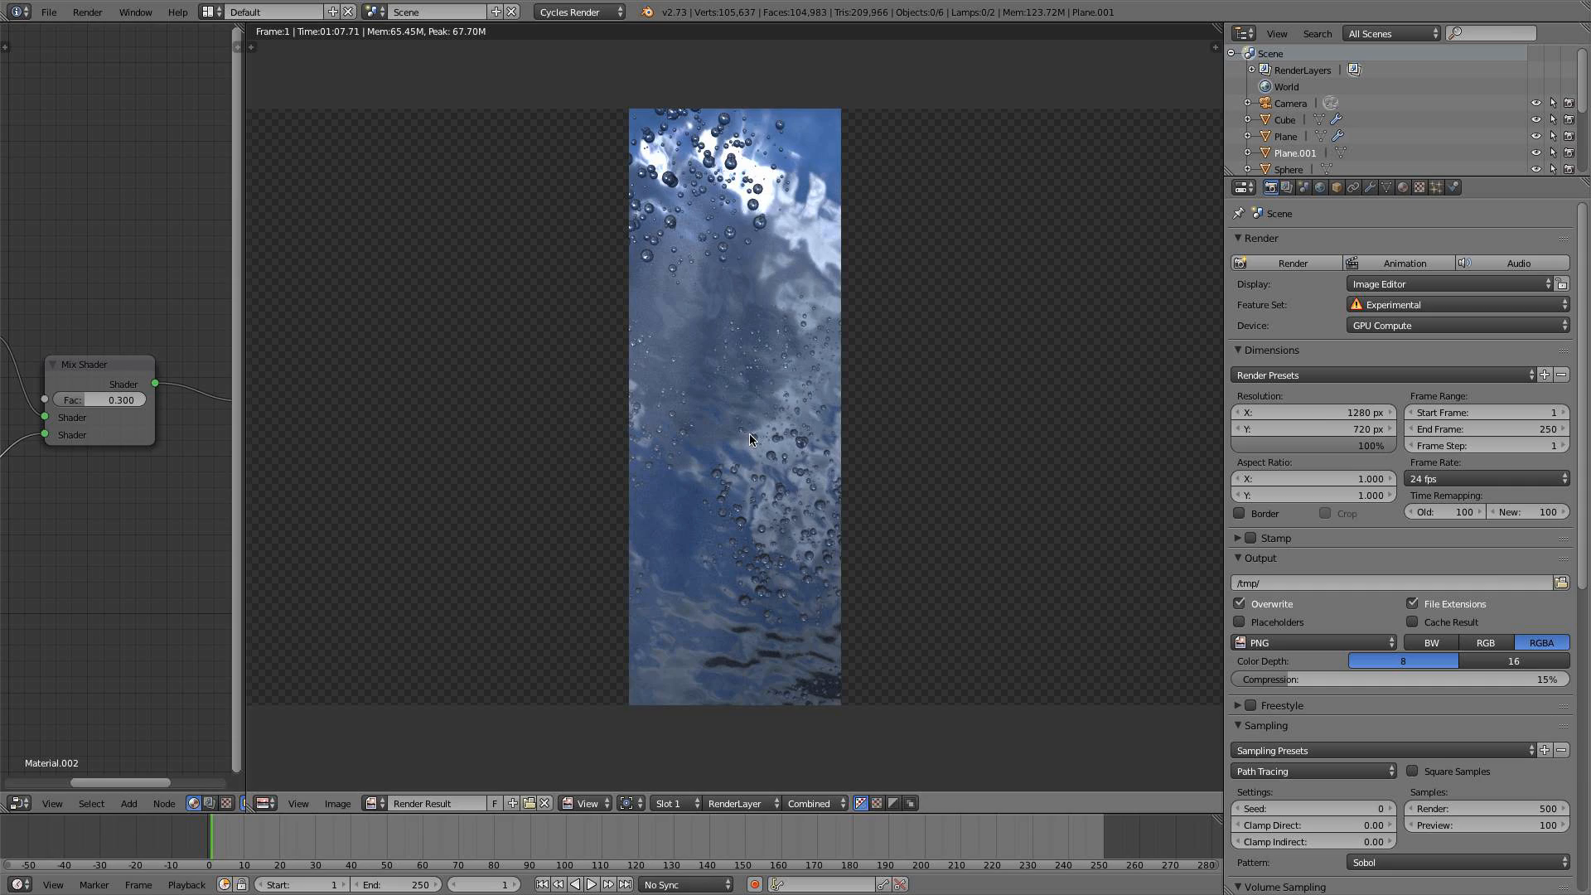
pyautogui.scroll(-2, 746, 415)
pyautogui.scroll(2, 720, 433)
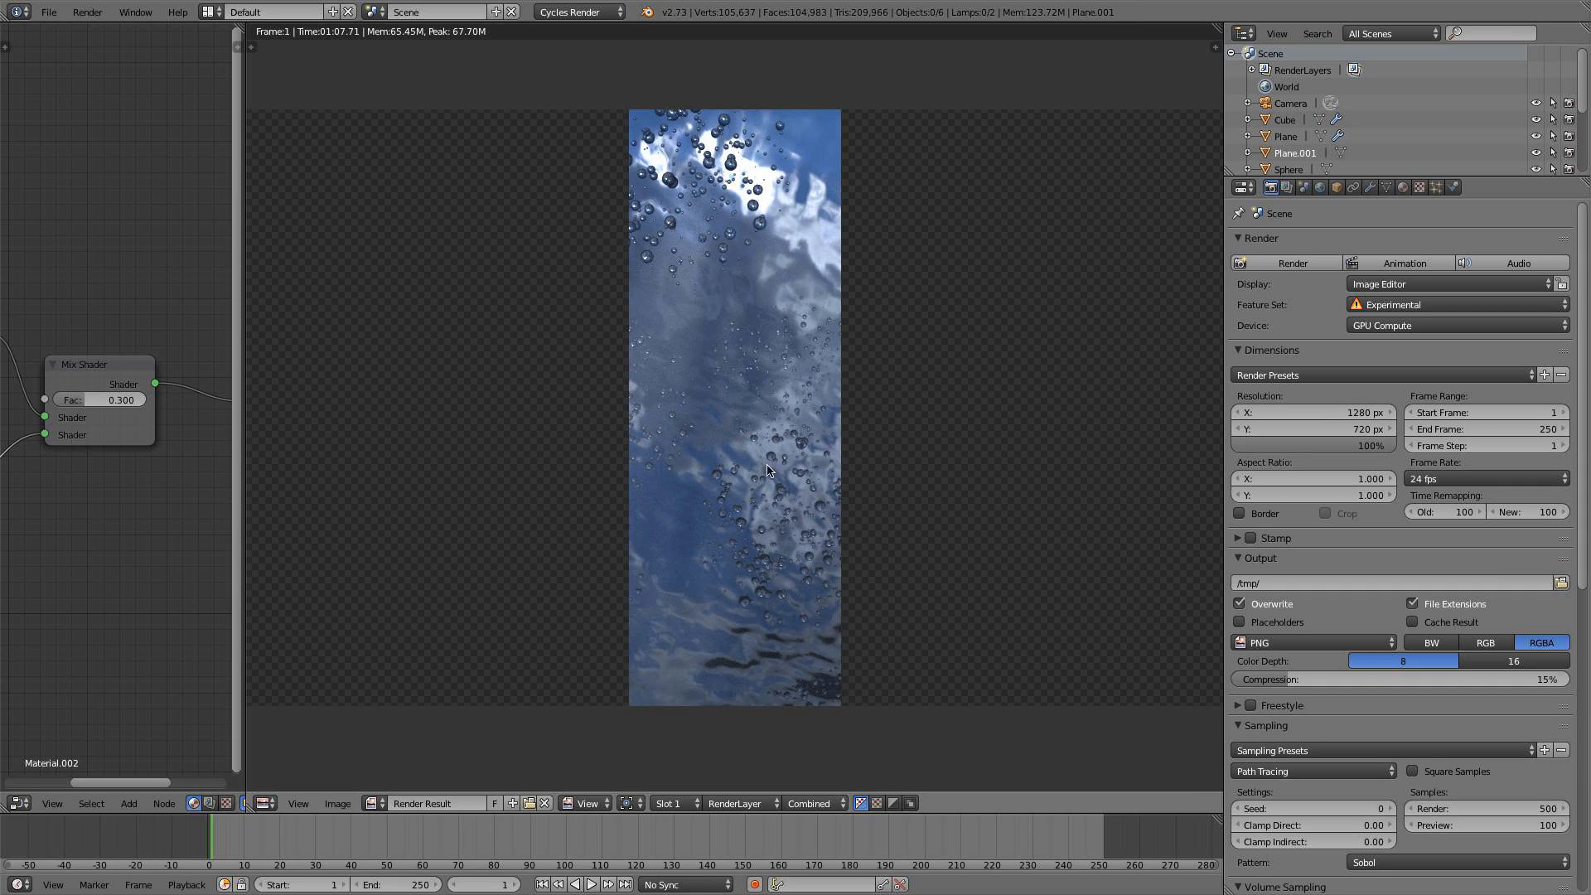
pyautogui.press('Escape')
pyautogui.rightClick(836, 313)
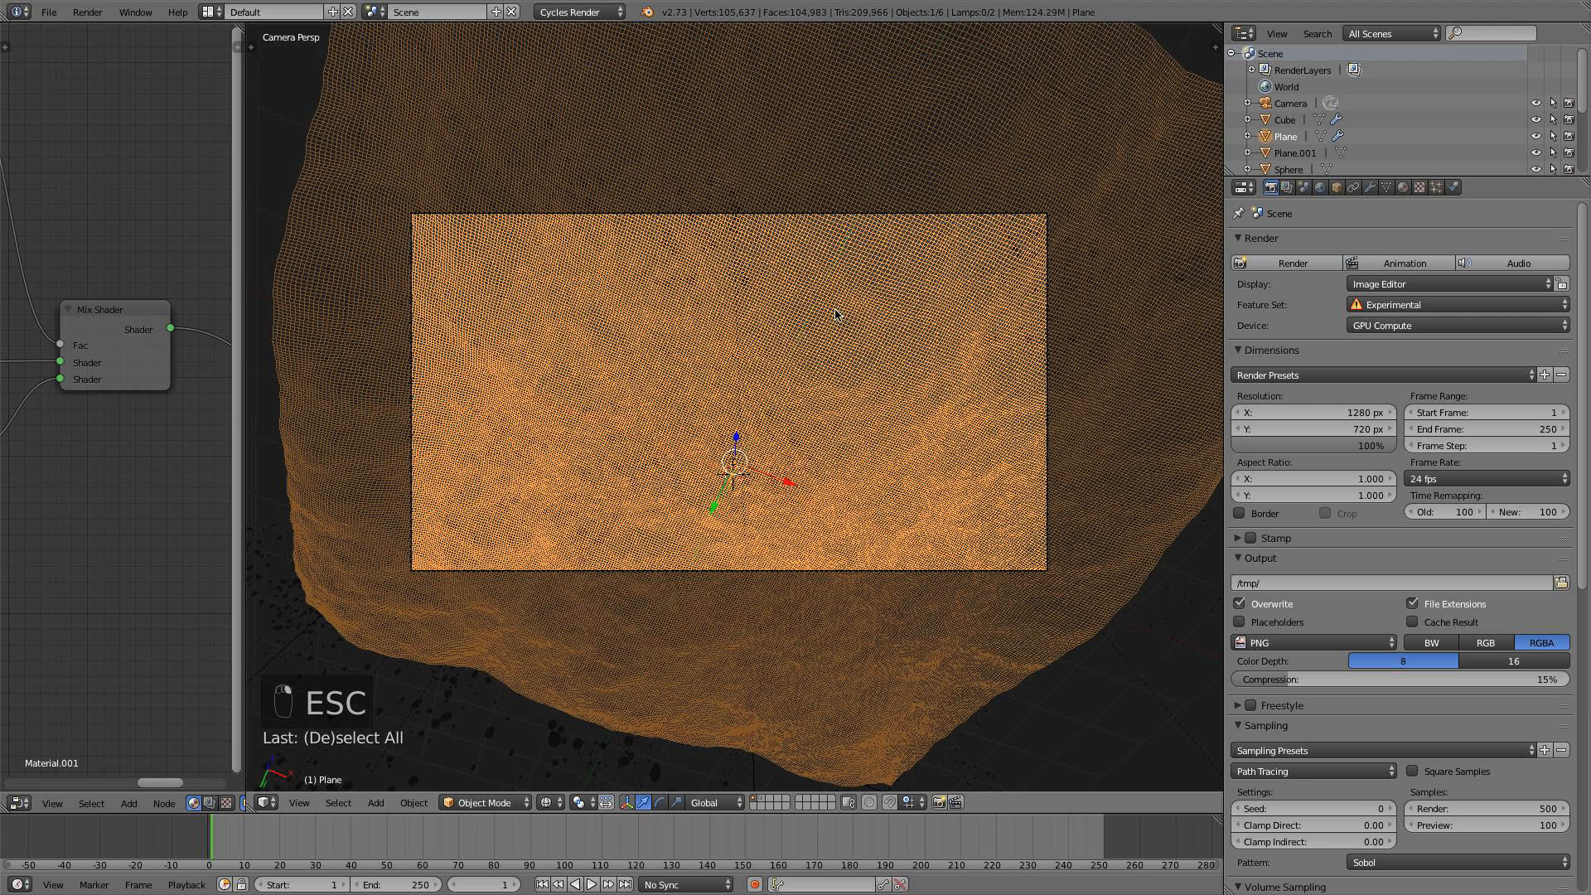
pyautogui.rightClick(570, 746)
pyautogui.scroll(-2, 1401, 596)
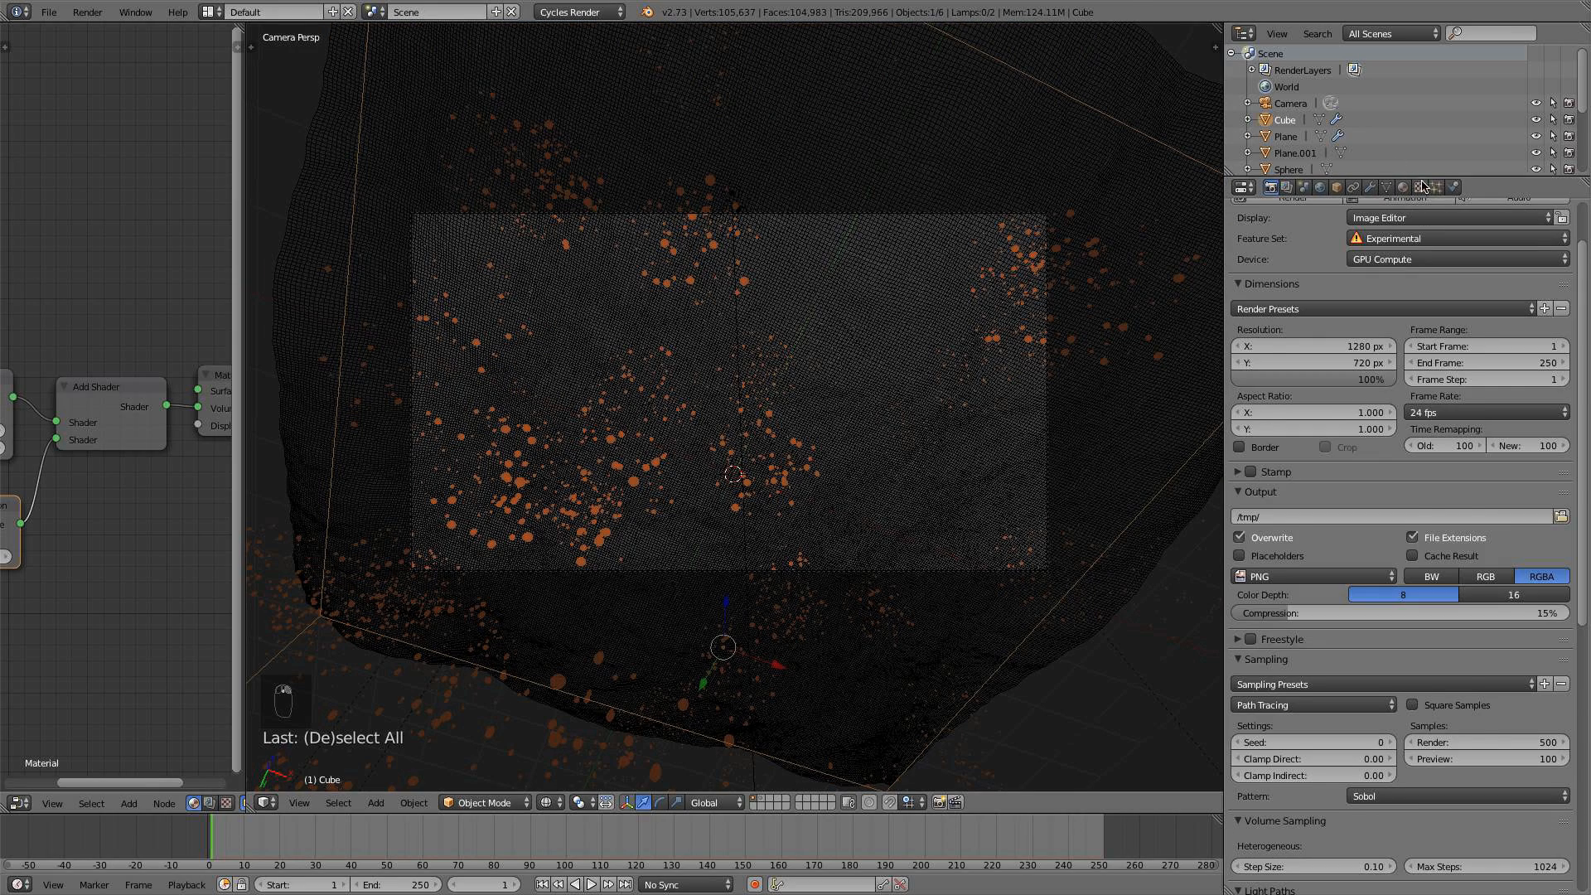
pyautogui.click(1436, 189)
pyautogui.scroll(-5, 1500, 514)
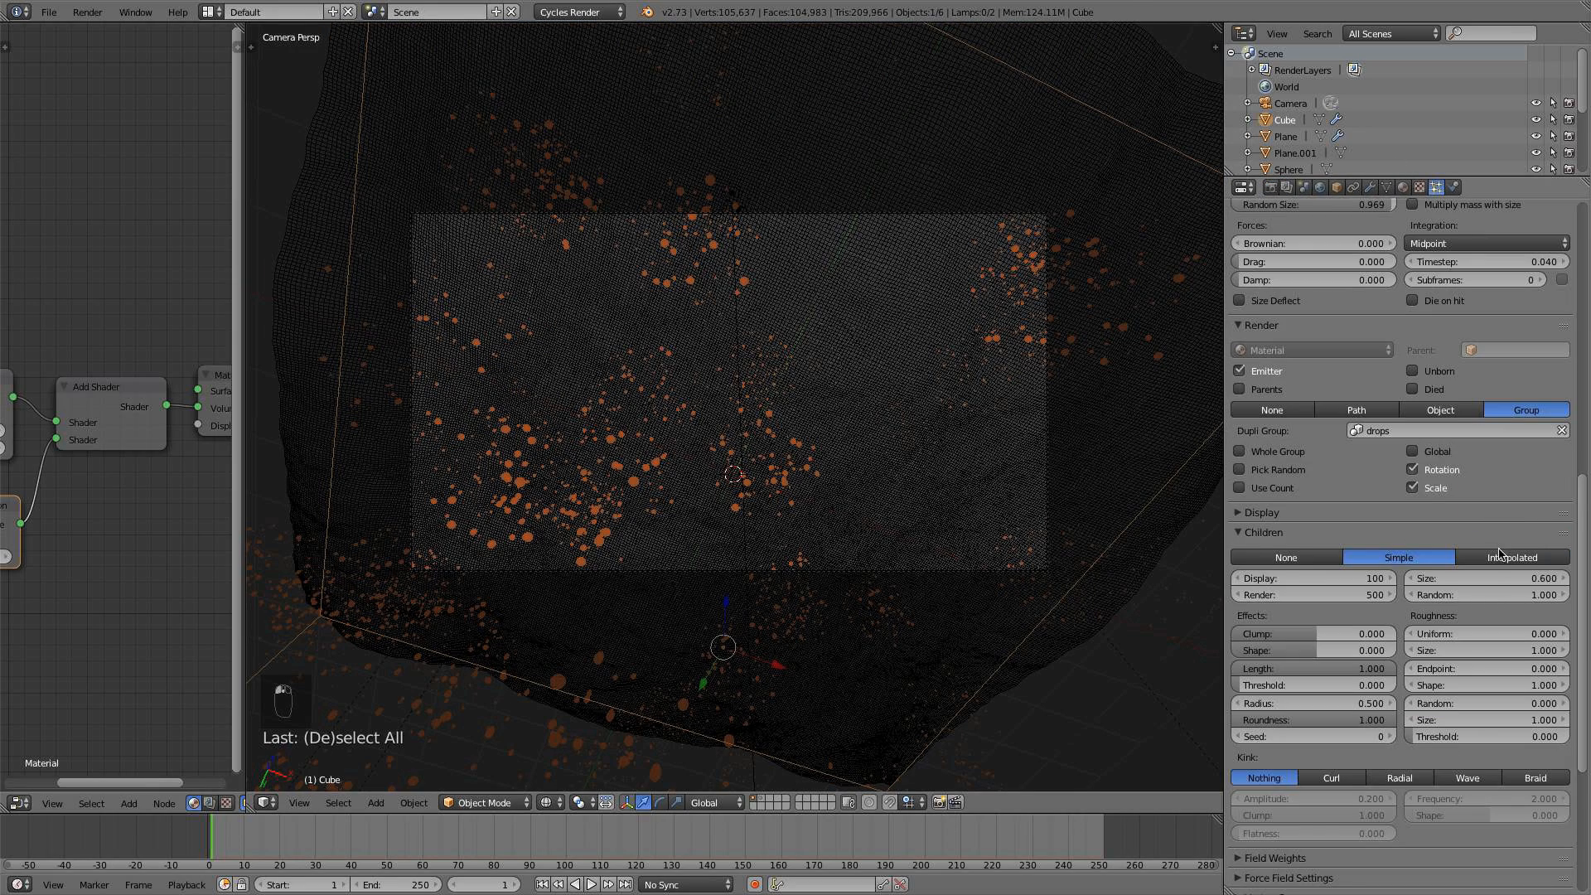
pyautogui.click(1494, 579)
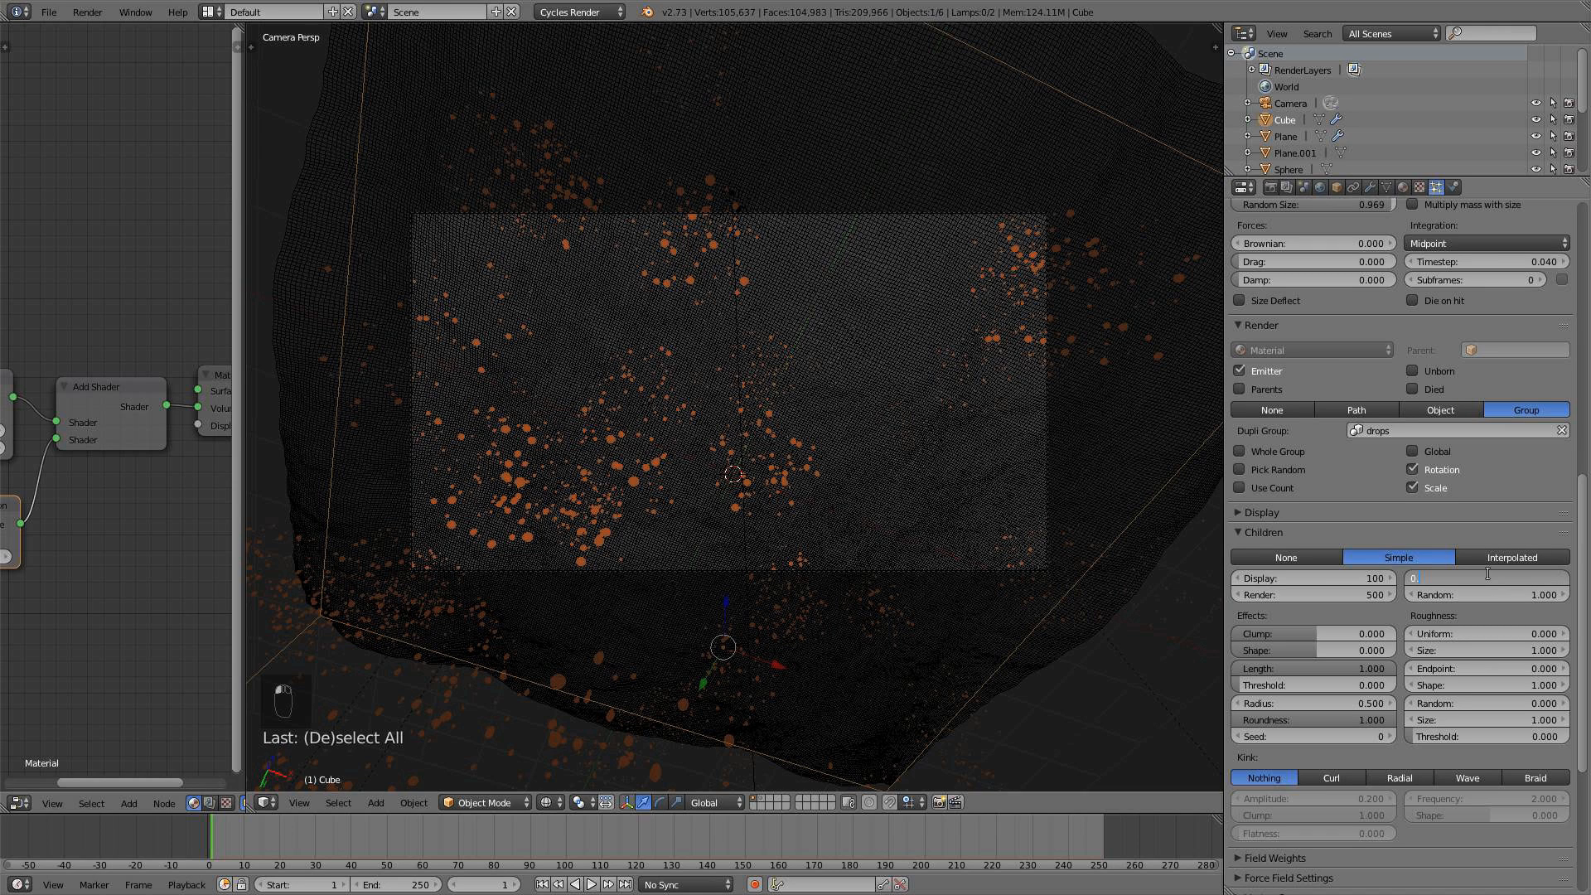
pyautogui.write('0.4')
pyautogui.press('Return')
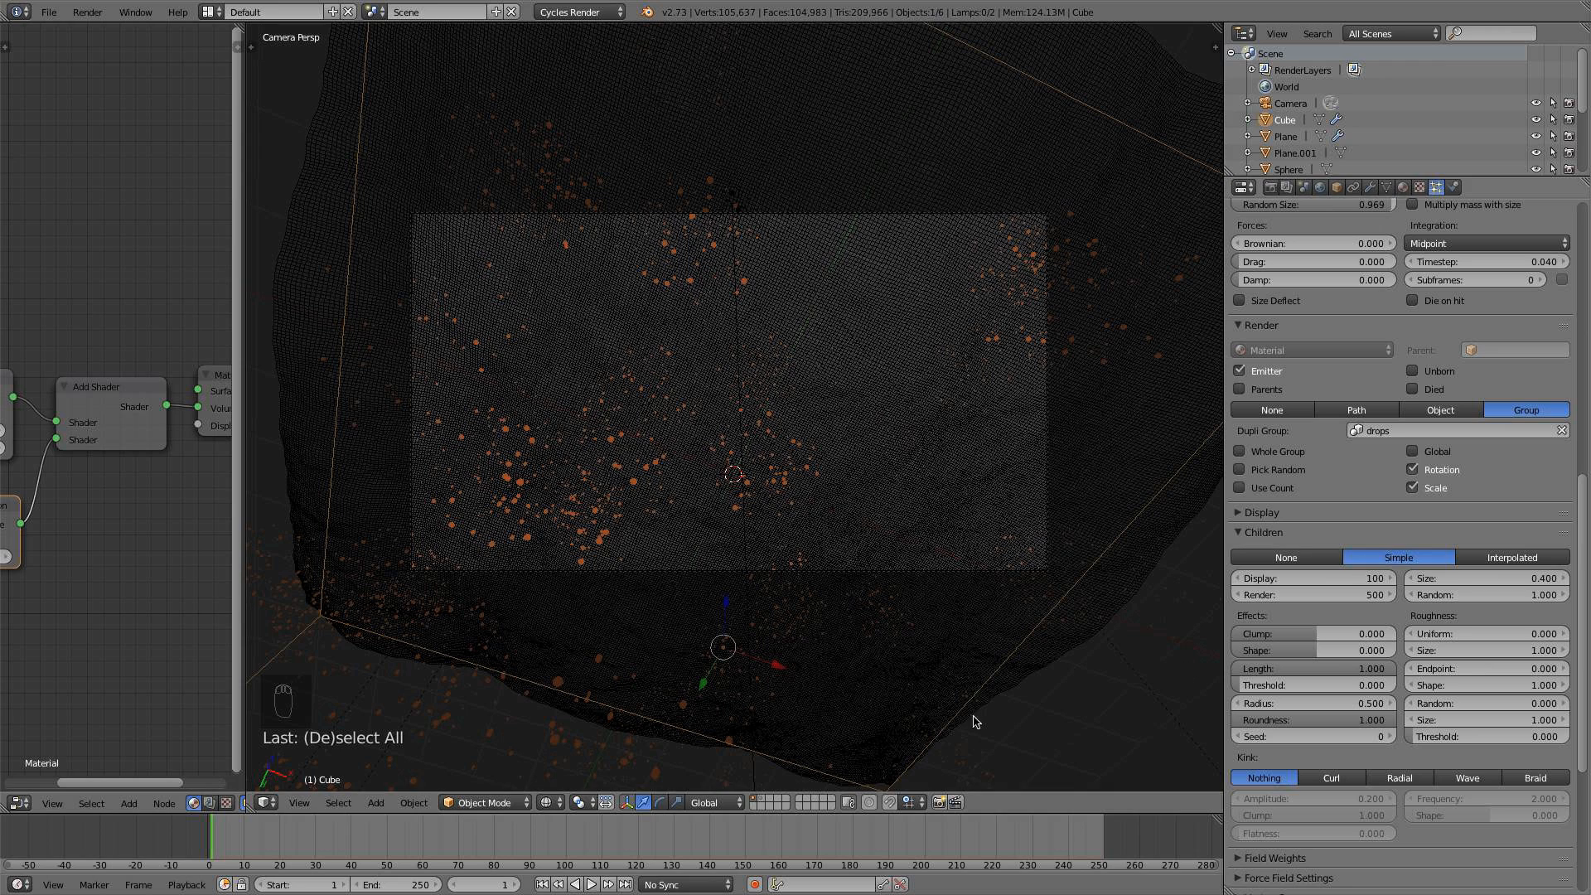
# Hide the cube's particle system in the viewport through its particle modifier
pyautogui.rightClick(733, 194)
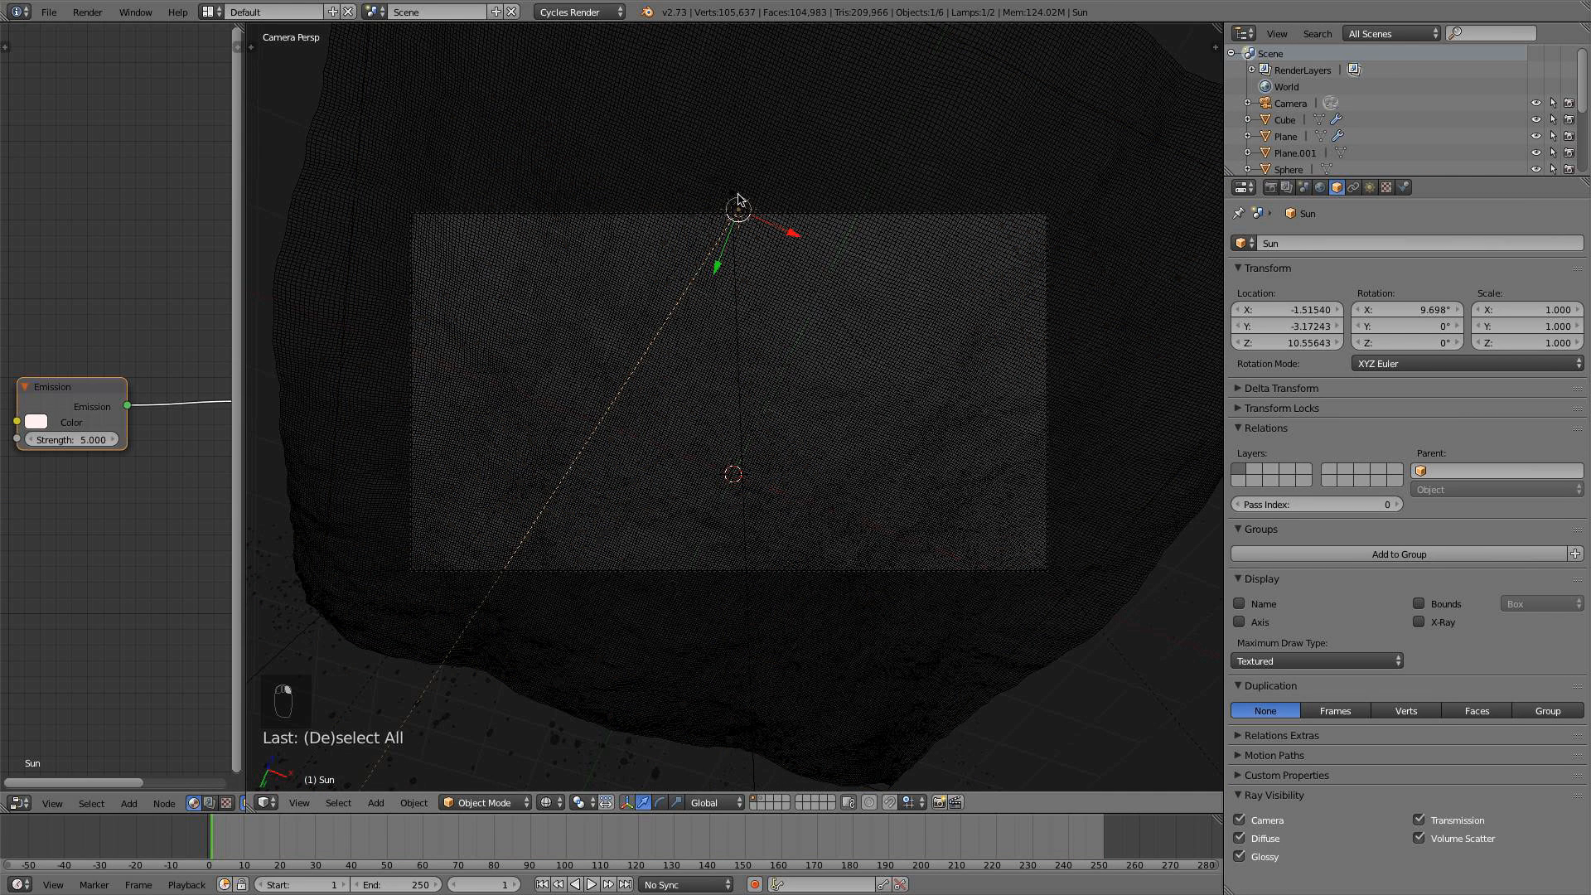
pyautogui.rightClick(738, 199)
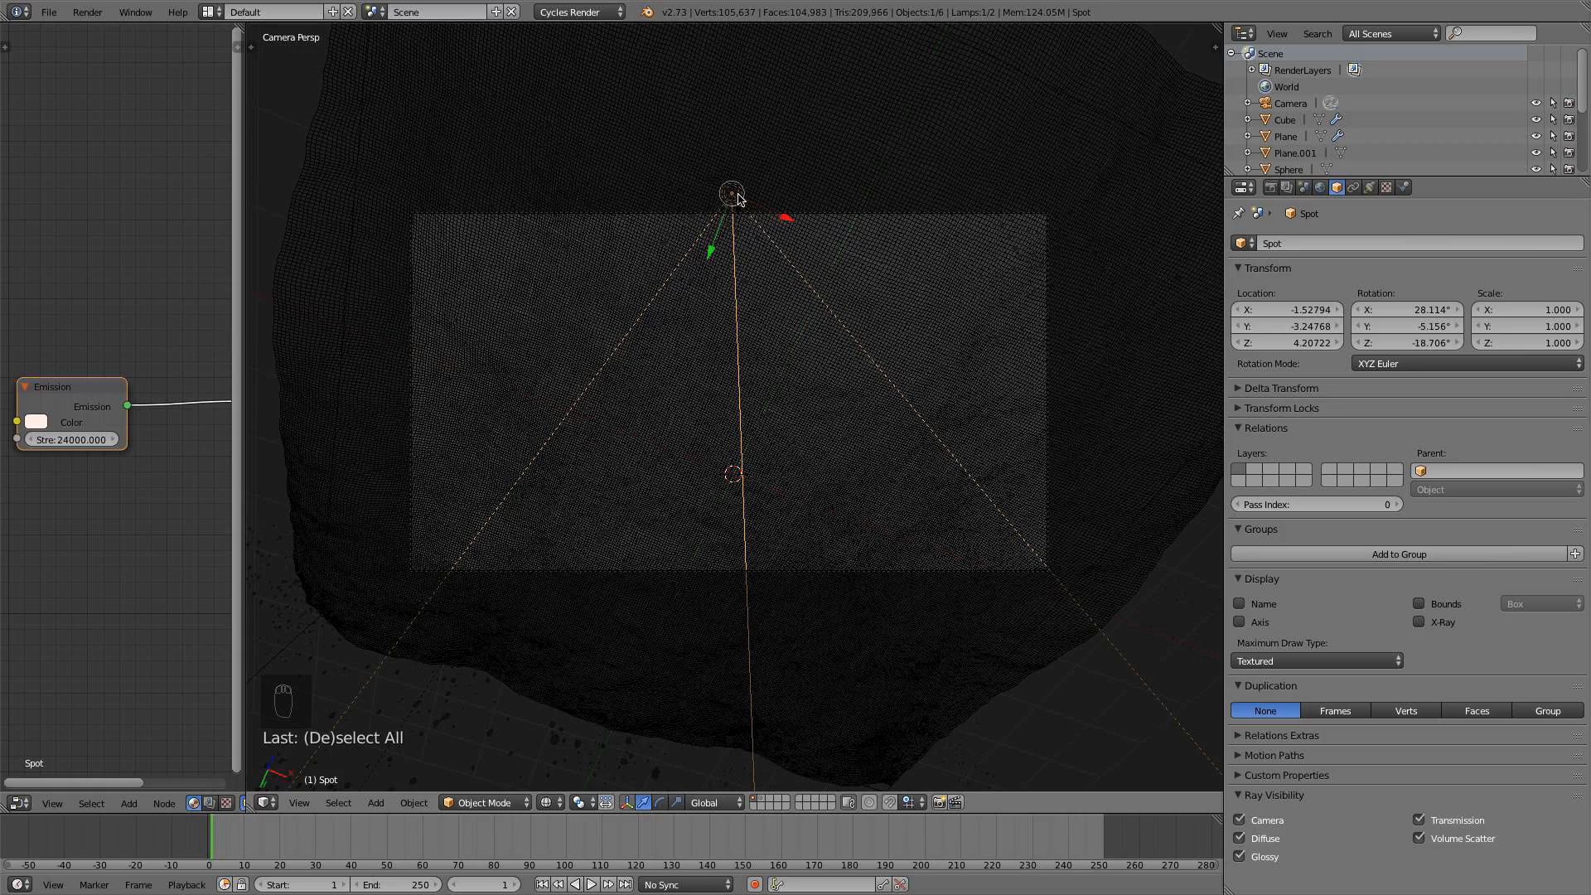
pyautogui.rightClick(1064, 301)
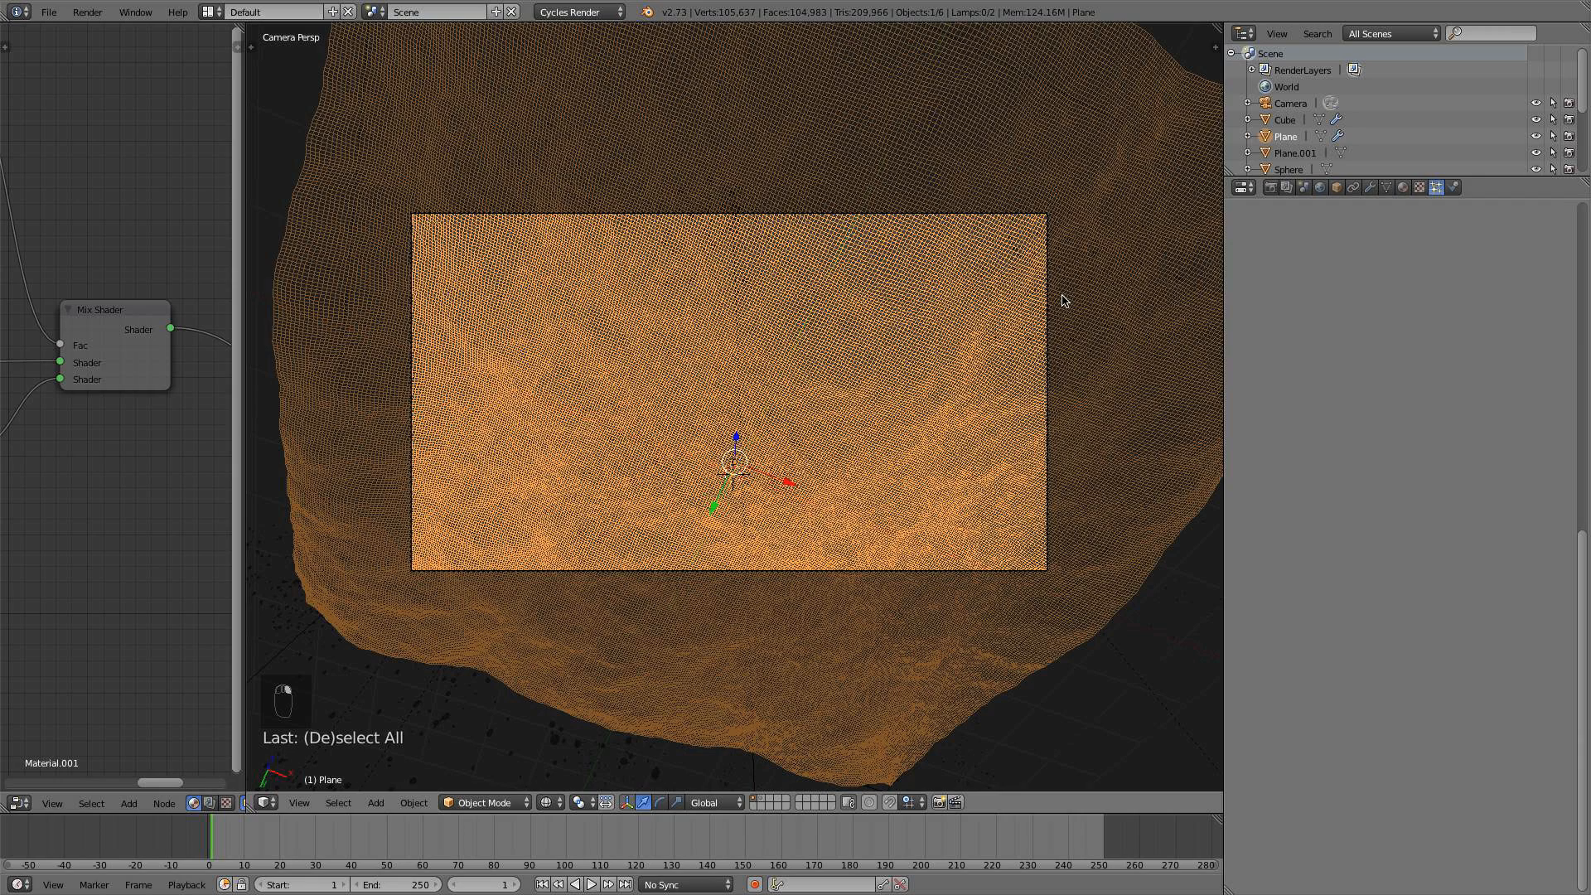
pyautogui.rightClick(338, 660)
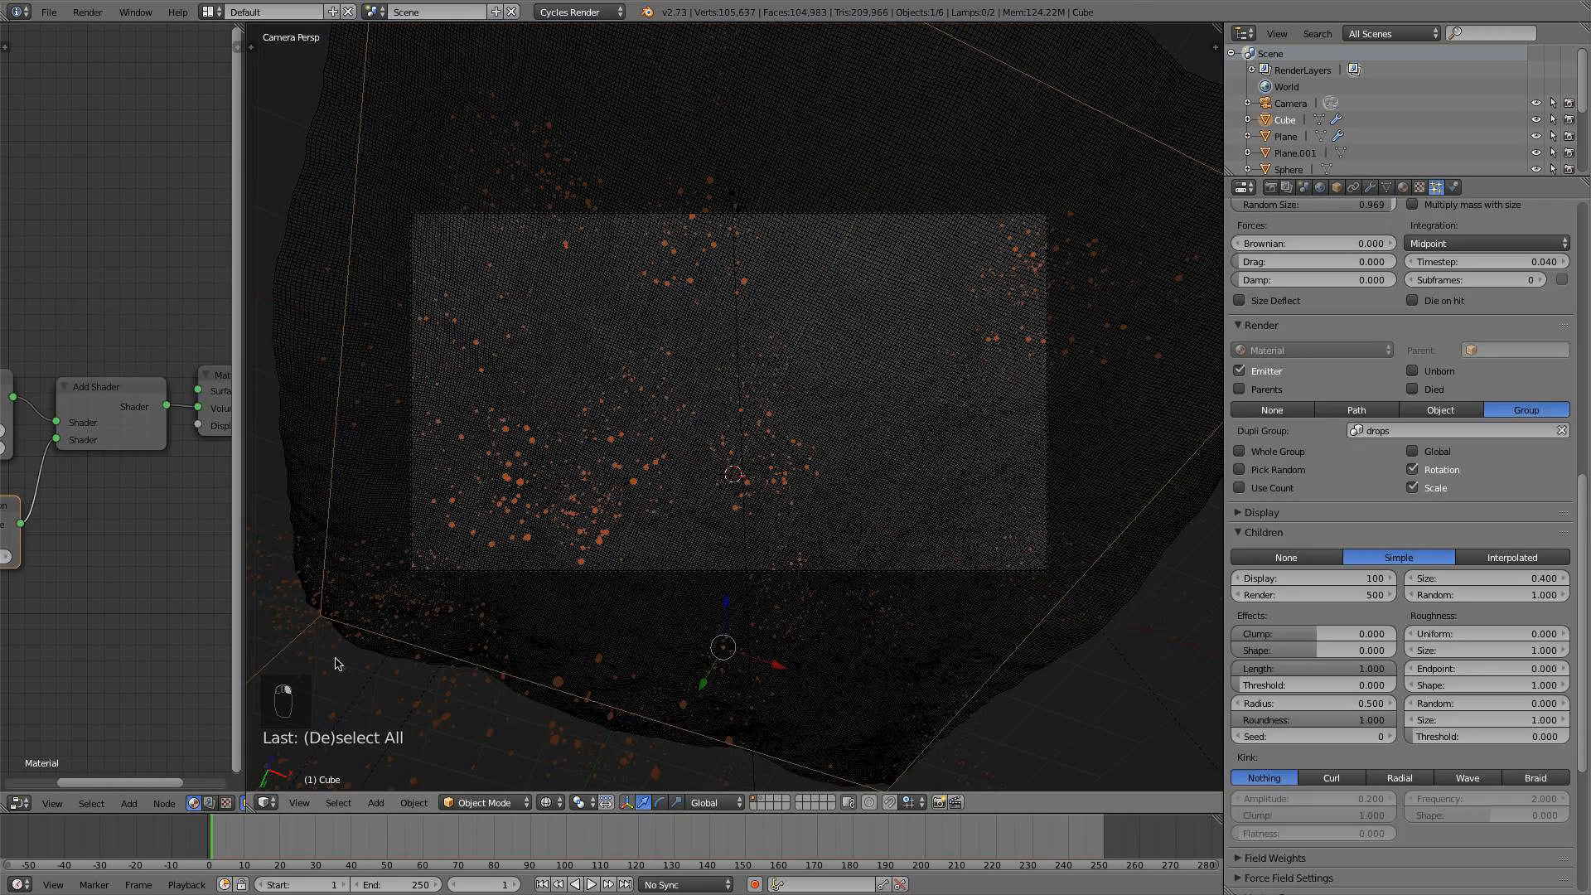
pyautogui.click(1378, 188)
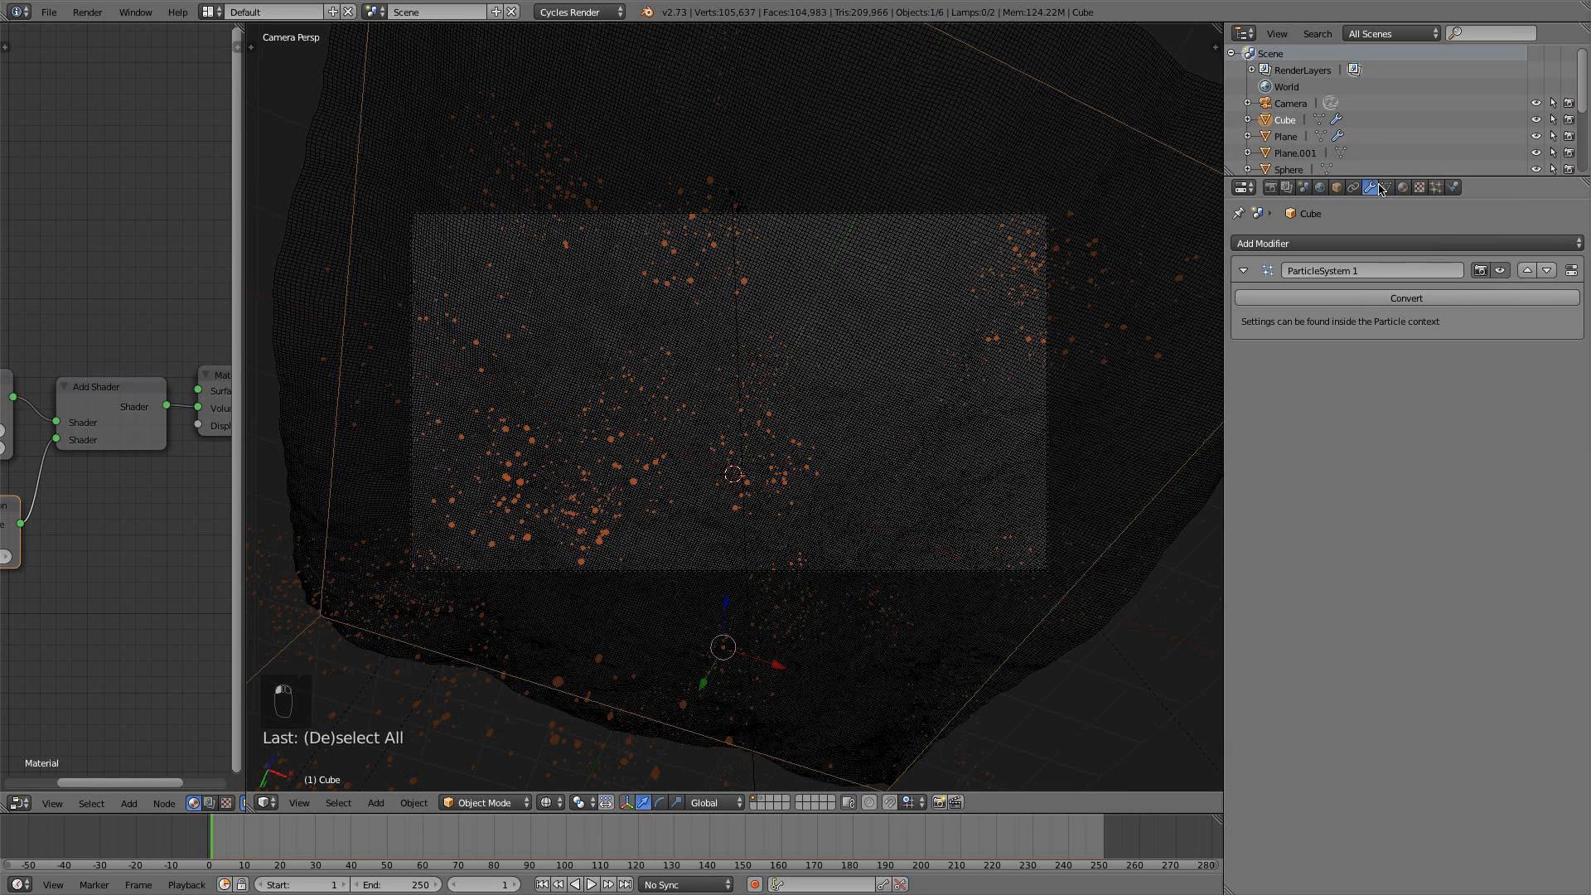
pyautogui.click(1500, 270)
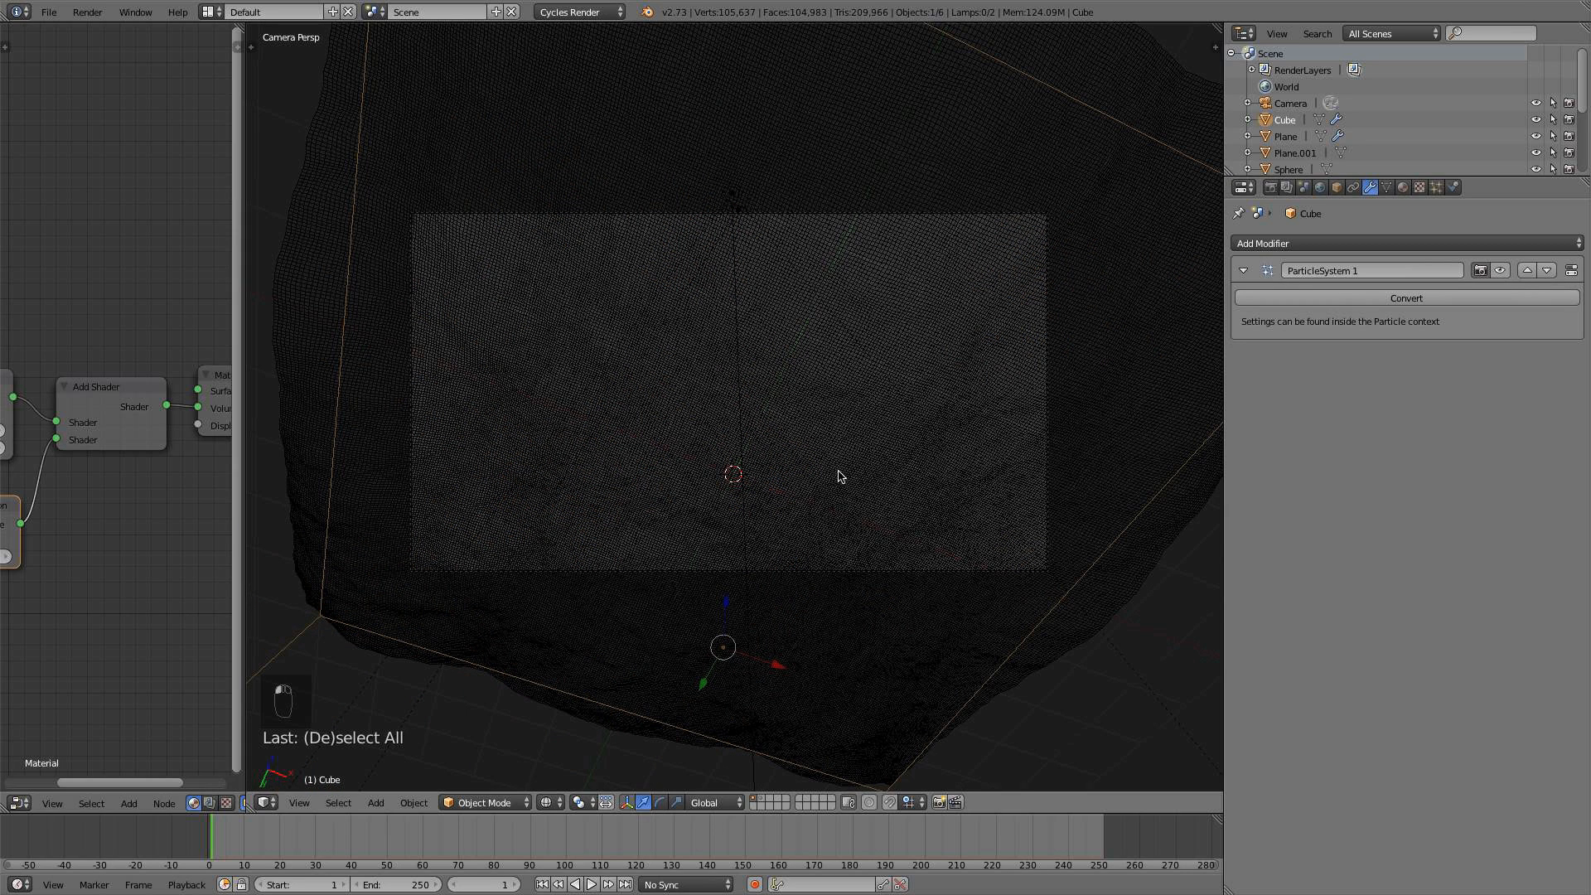
# Rotate the Spot lamp to about 31.6° on X in the side view and lower it to about Z 2.89
pyautogui.press('KP_1')
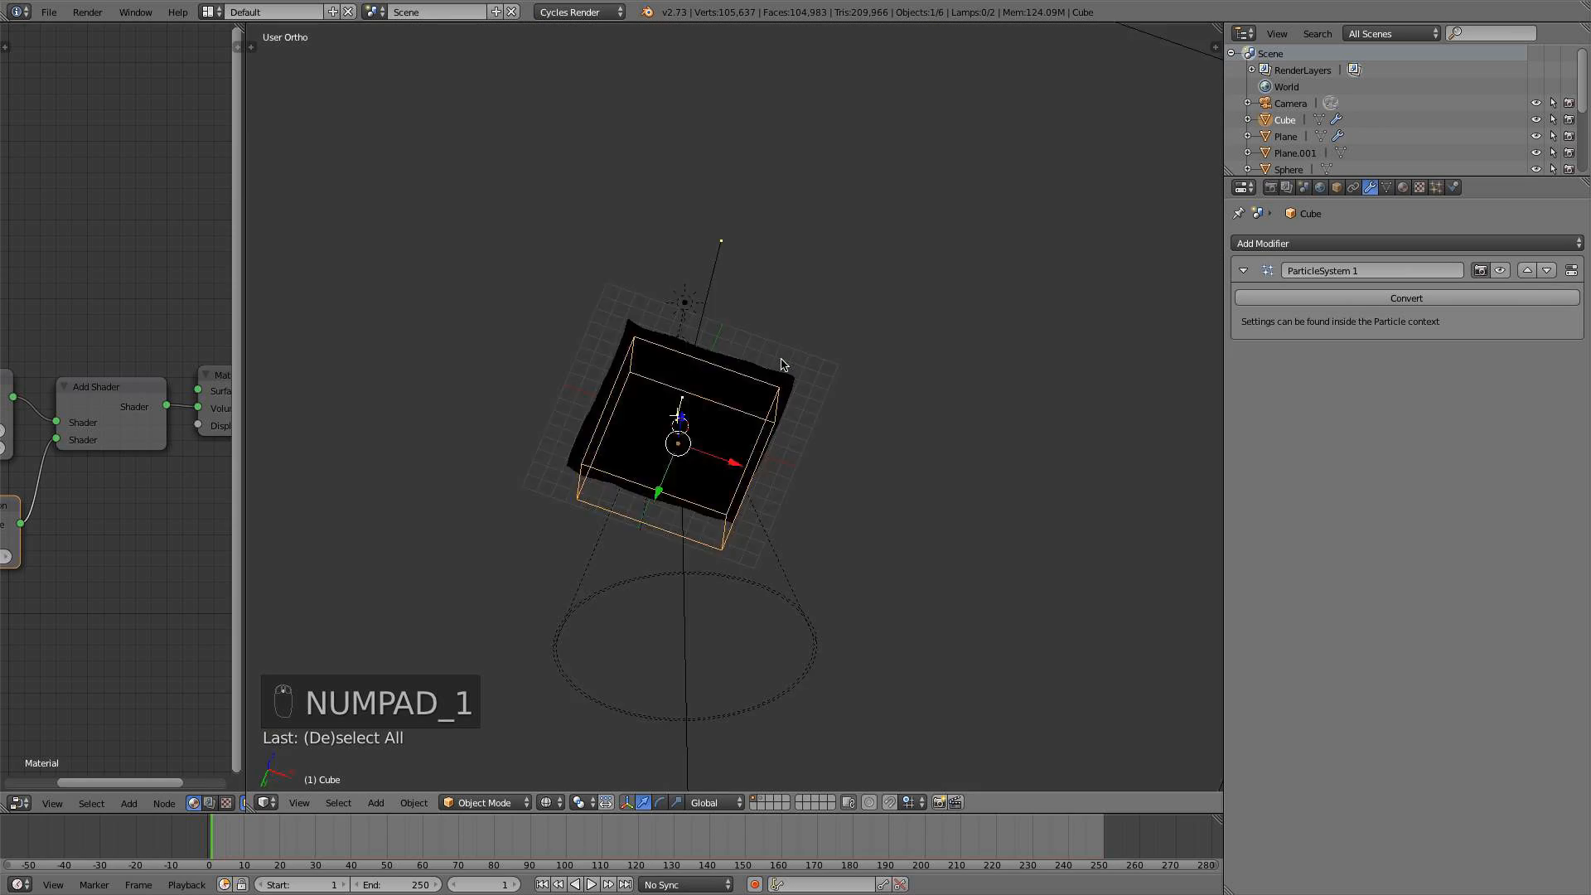
pyautogui.scroll(4, 750, 472)
pyautogui.keyDown('shift'); pyautogui.moveTo(745, 537); pyautogui.dragTo(726, 362, button='middle'); pyautogui.keyUp('shift')
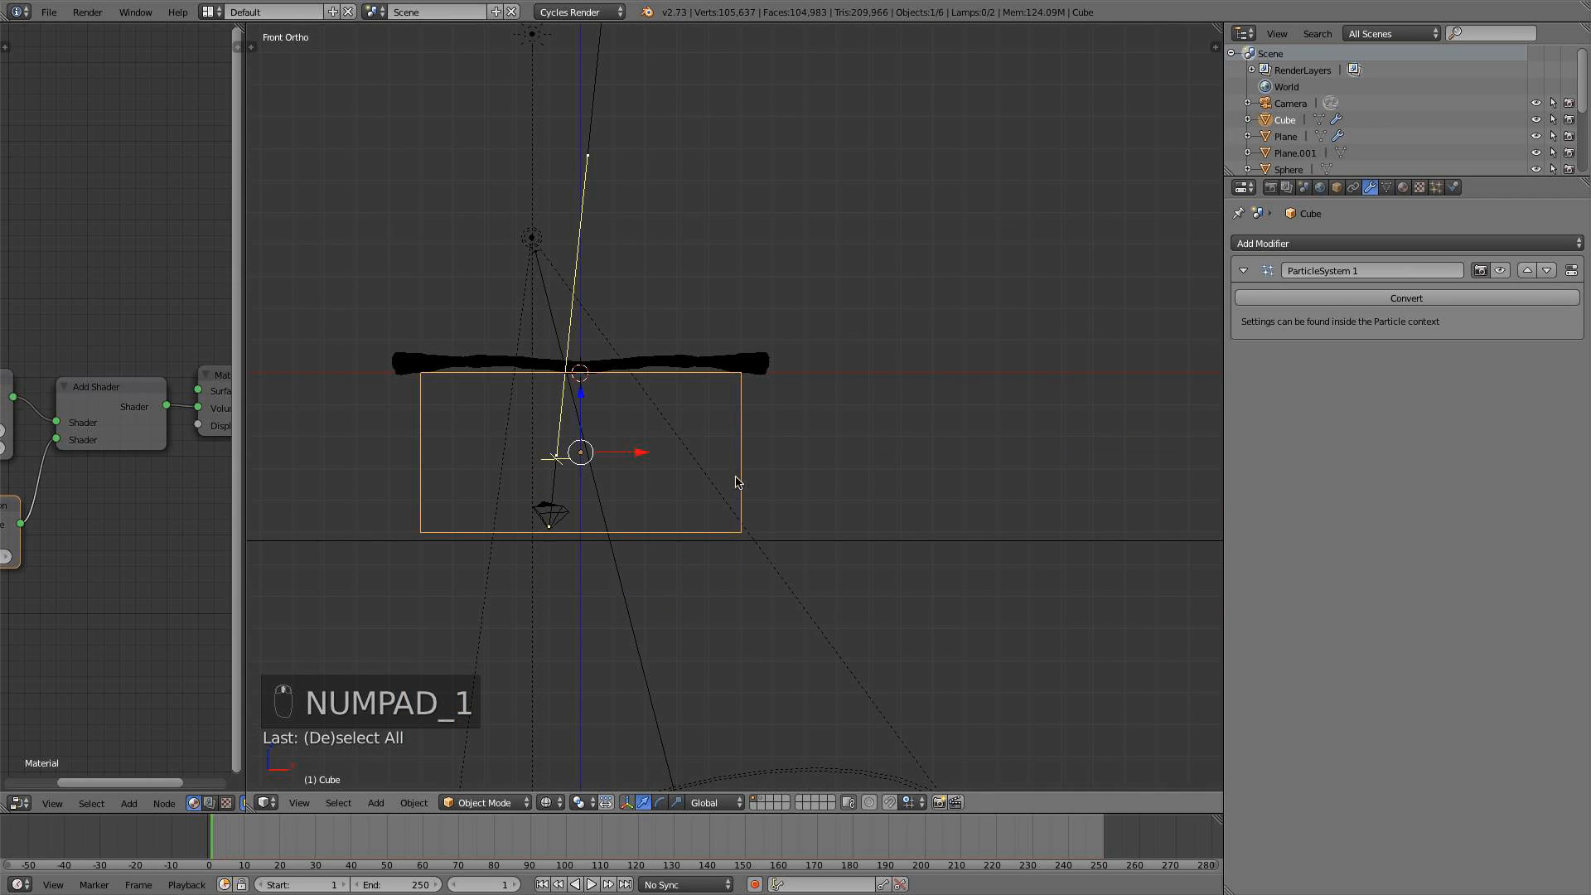
pyautogui.rightClick(624, 584)
pyautogui.press('KP_7')
pyautogui.press('KP_3')
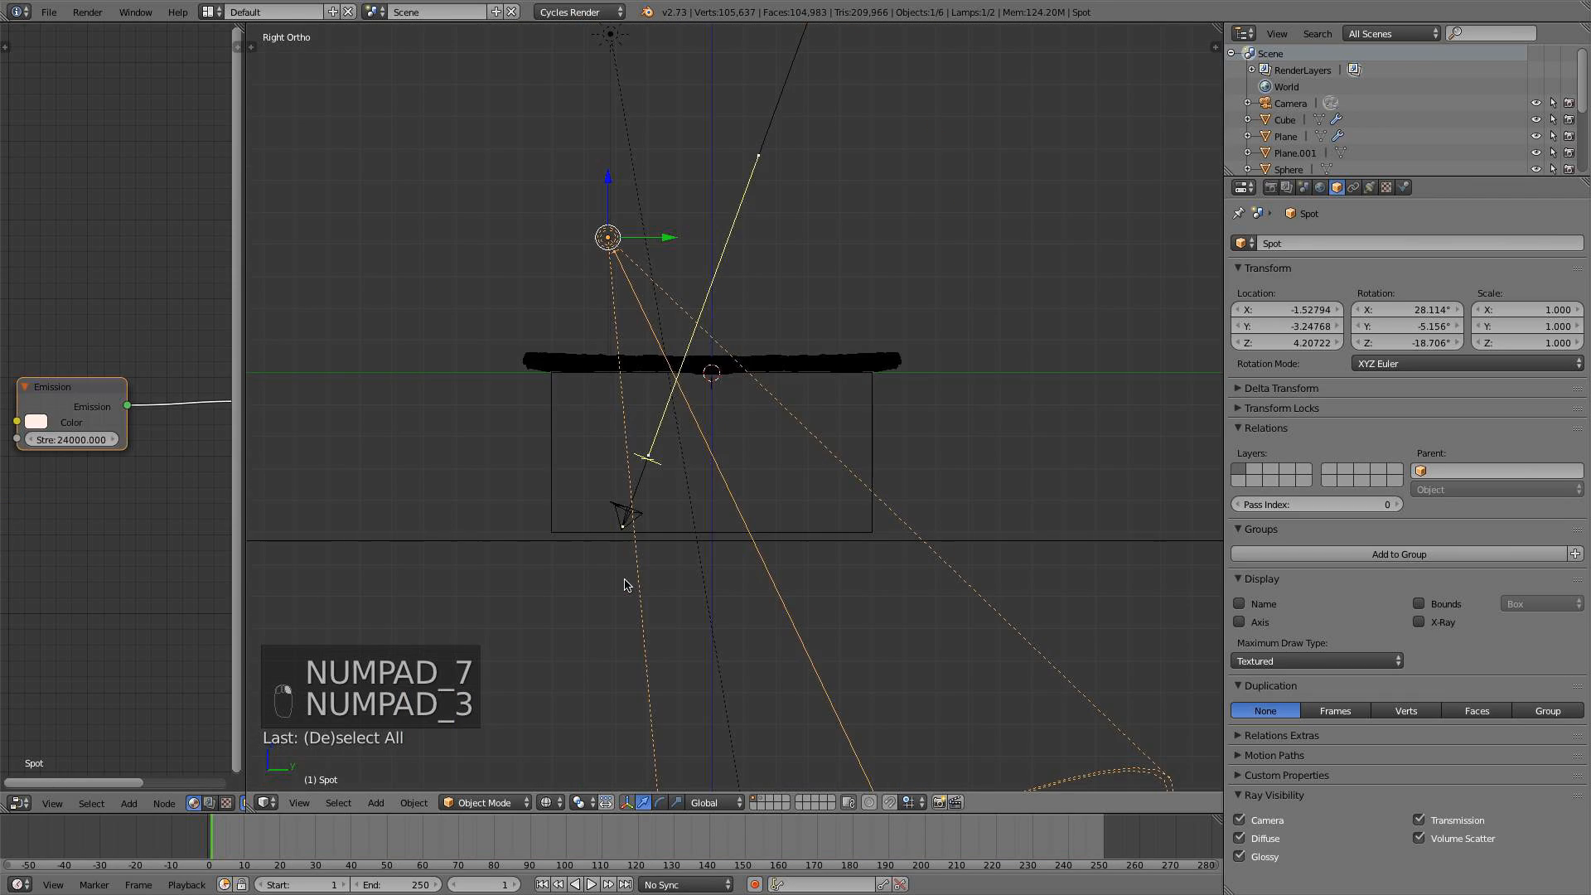
pyautogui.press('r')
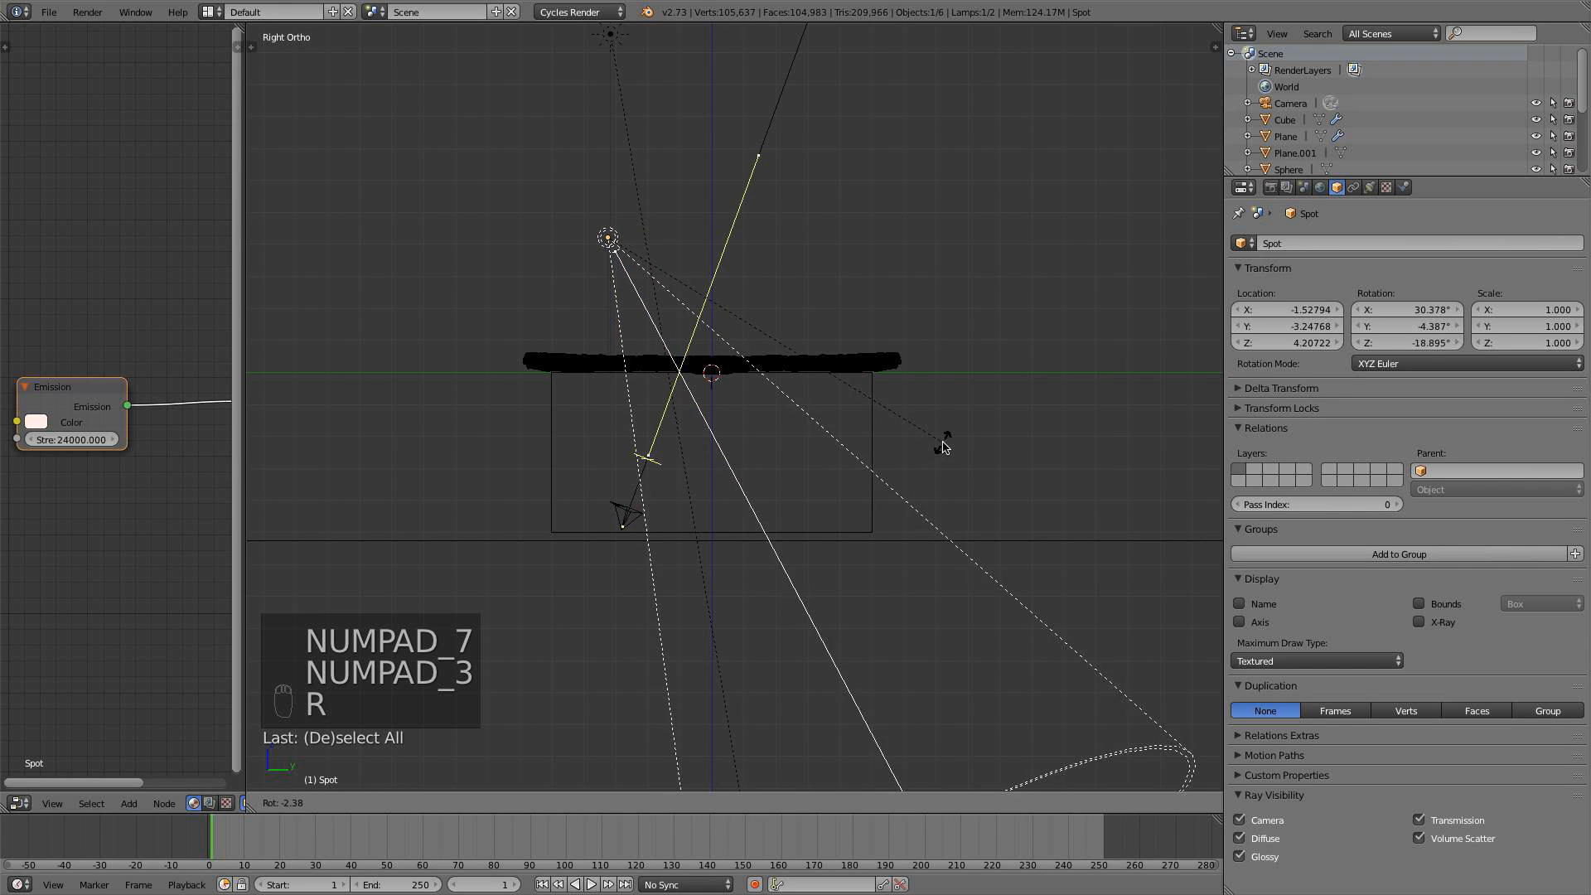
pyautogui.click(947, 438)
pyautogui.press('g')
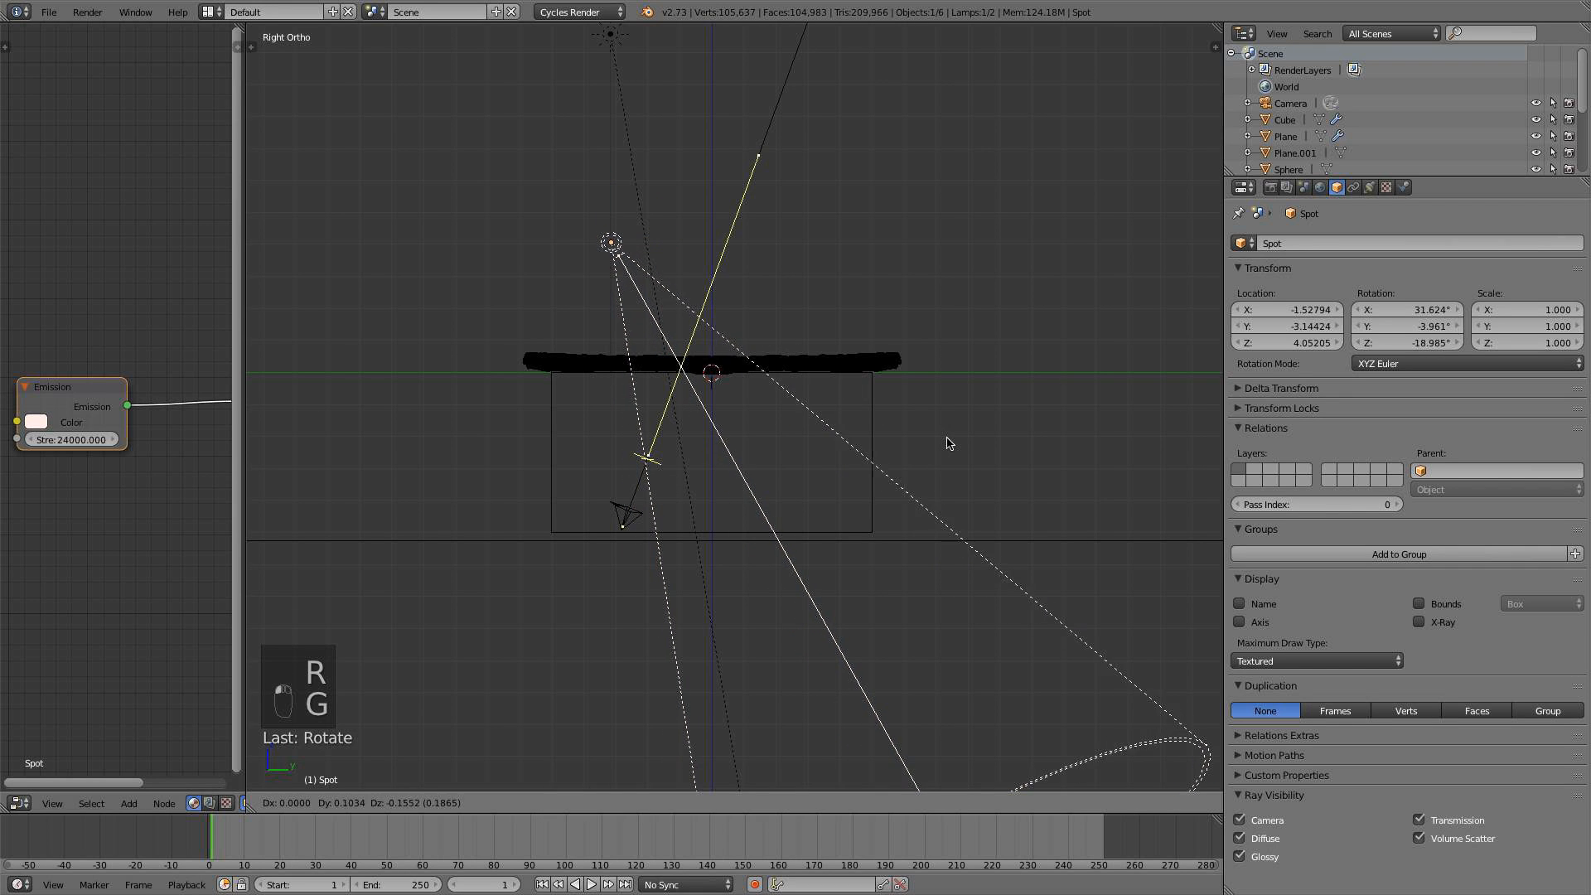
pyautogui.click(951, 480)
# Check the lowered Spot lamp's light rays with rendered shading from the front and side, and return to wireframe
pyautogui.moveTo(951, 480); pyautogui.dragTo(836, 445, button='middle')
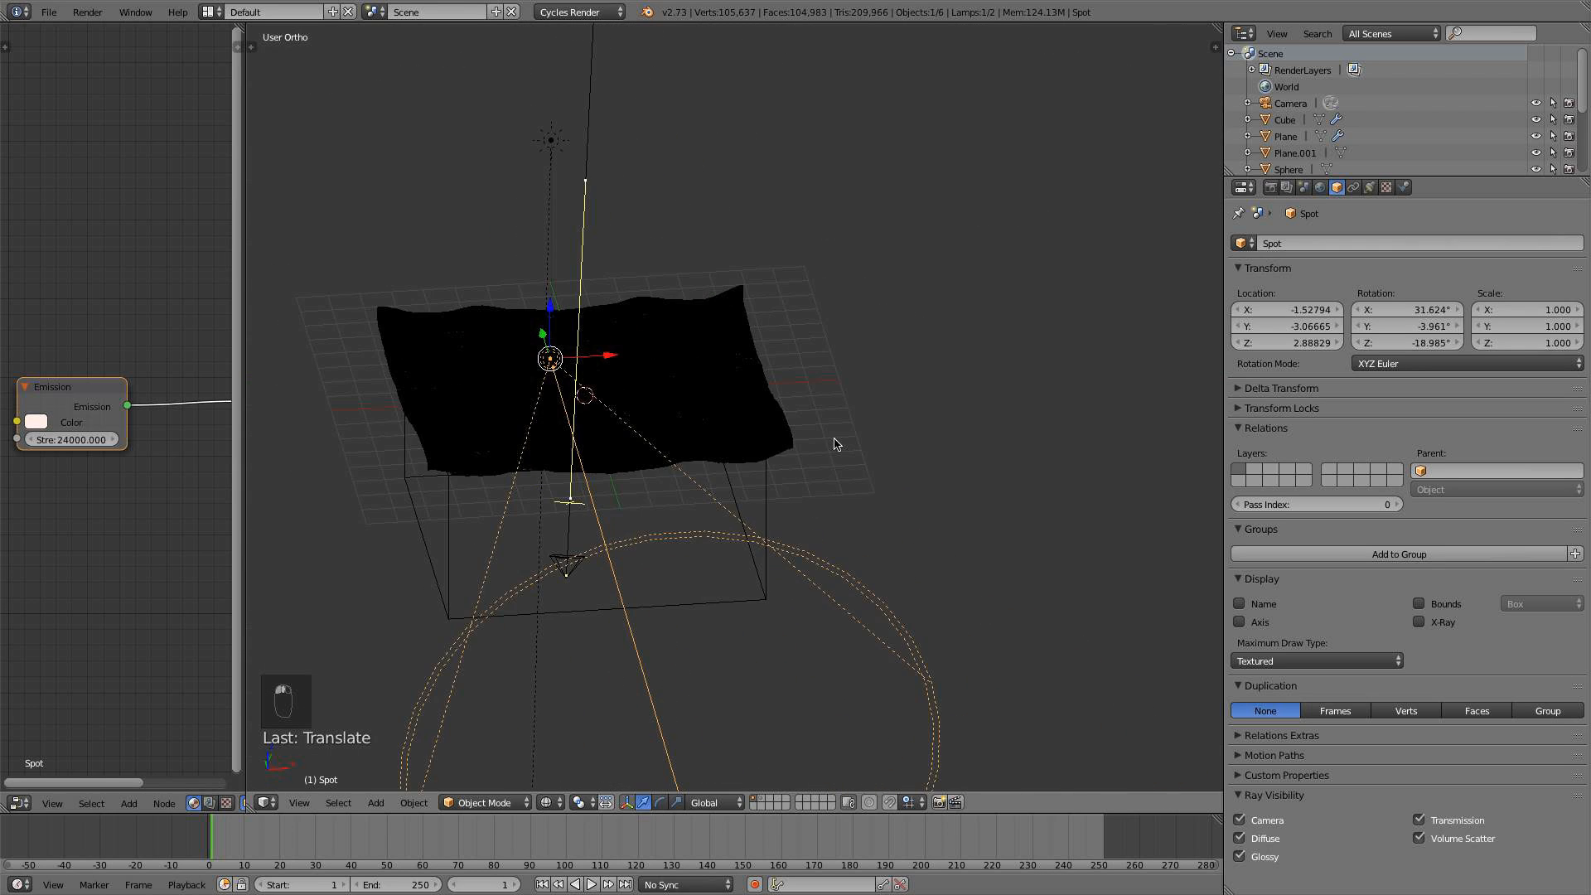
pyautogui.press('KP_0')
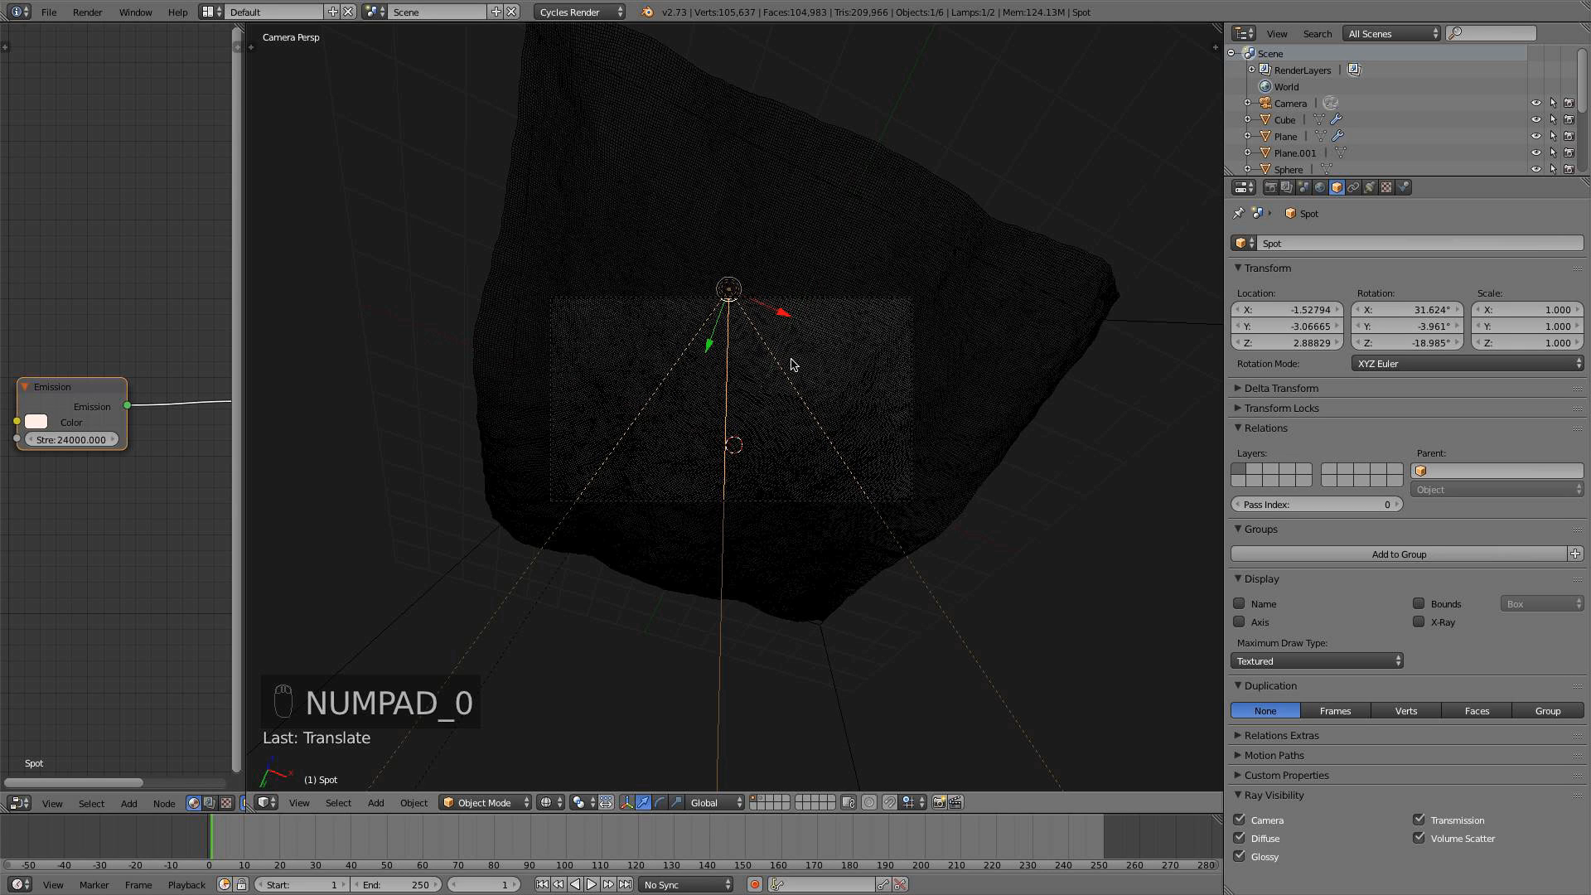
pyautogui.press('KP_3')
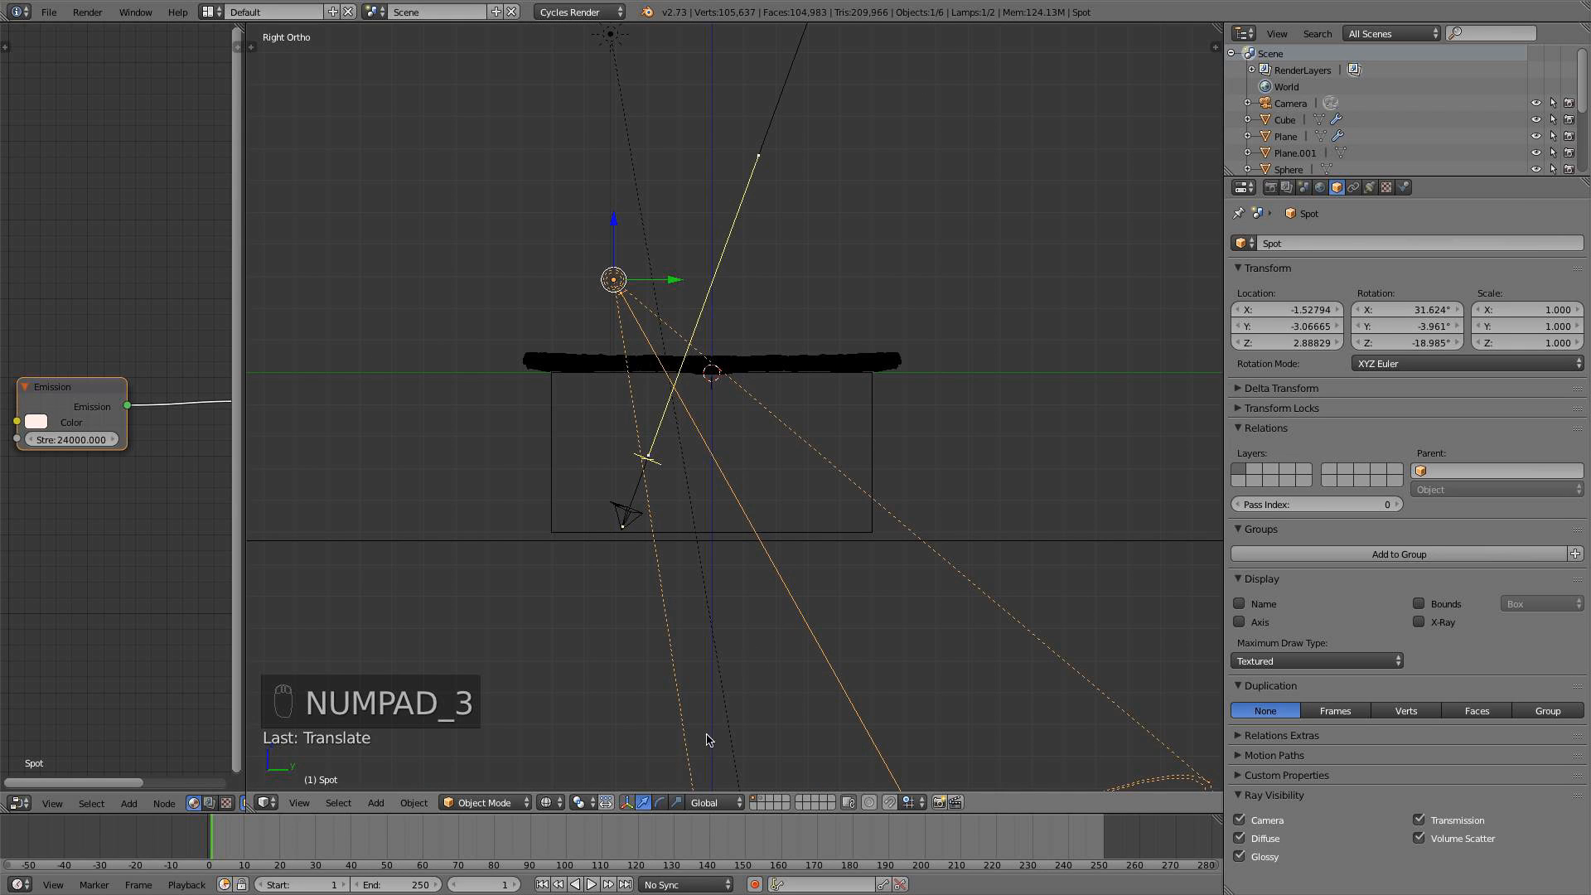
pyautogui.click(553, 803)
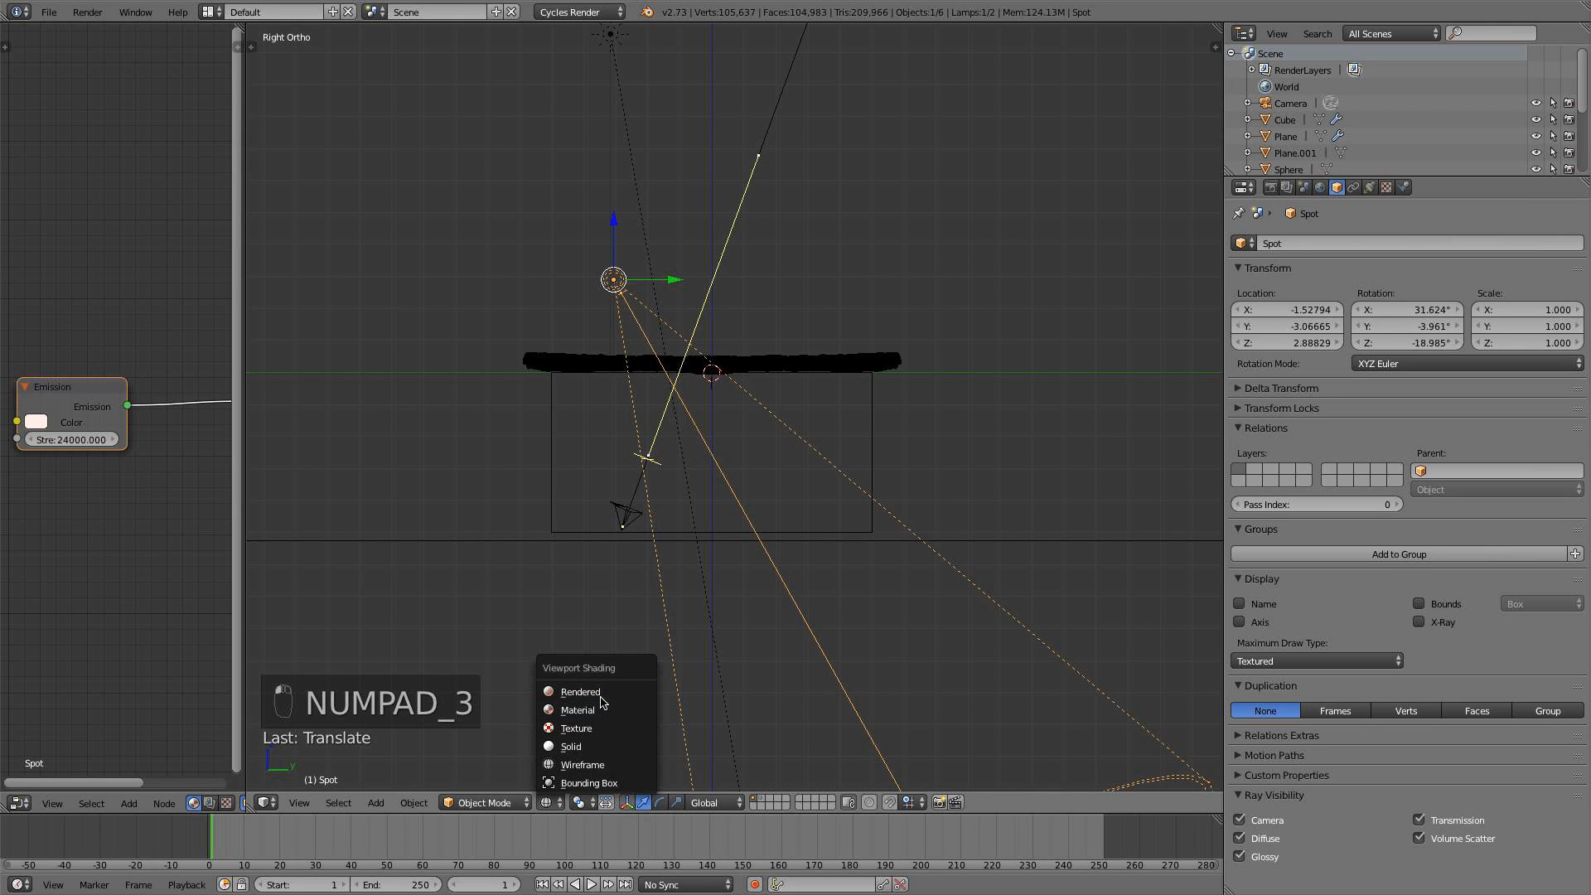
pyautogui.click(602, 699)
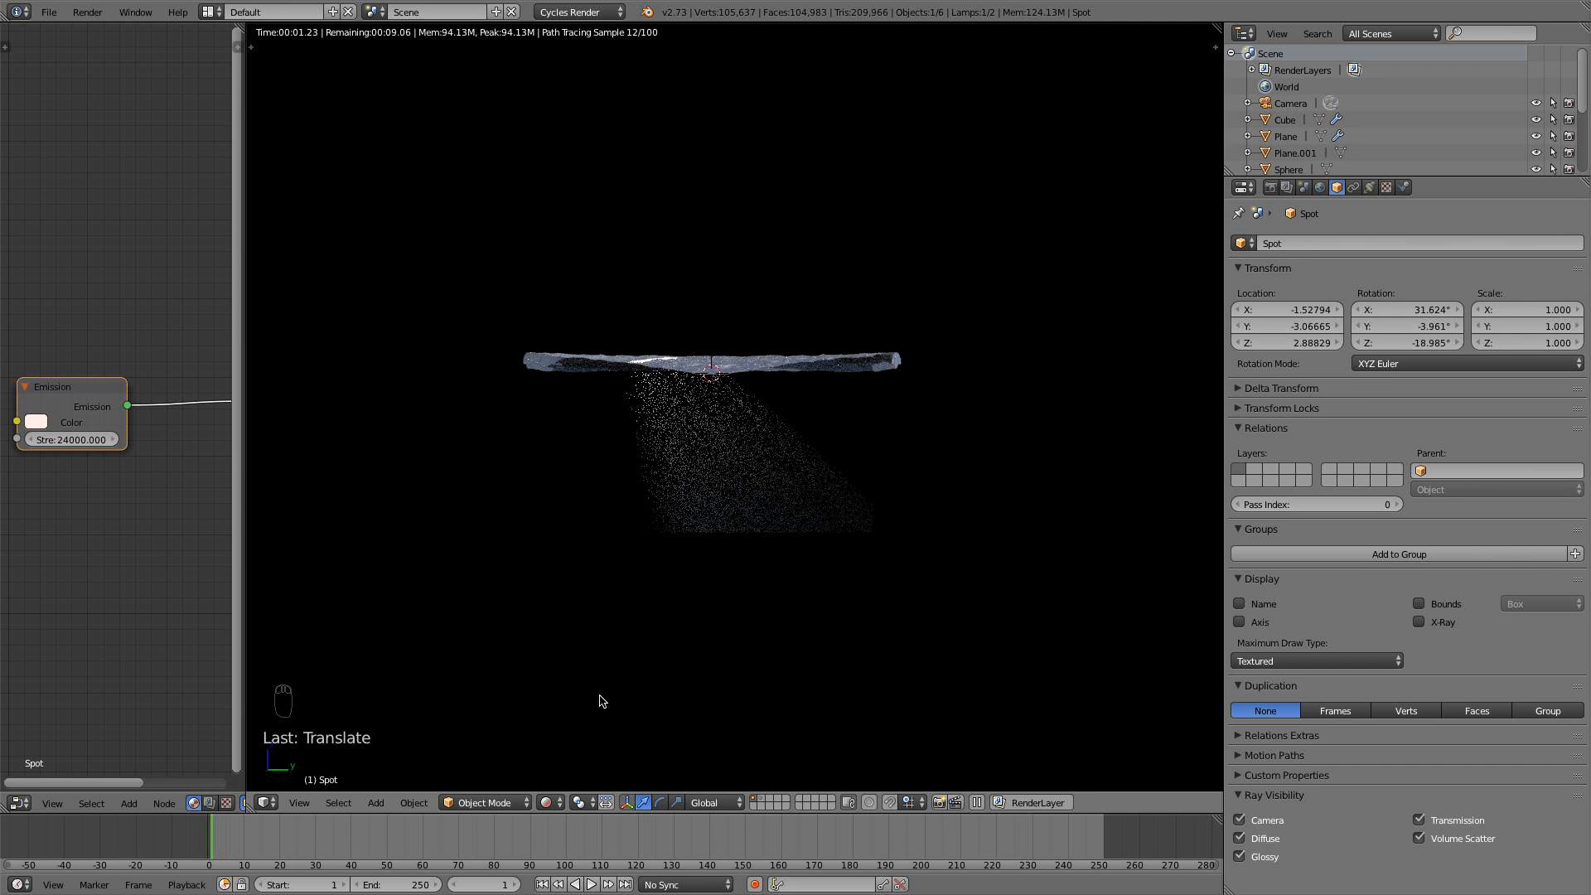
pyautogui.press('KP_1')
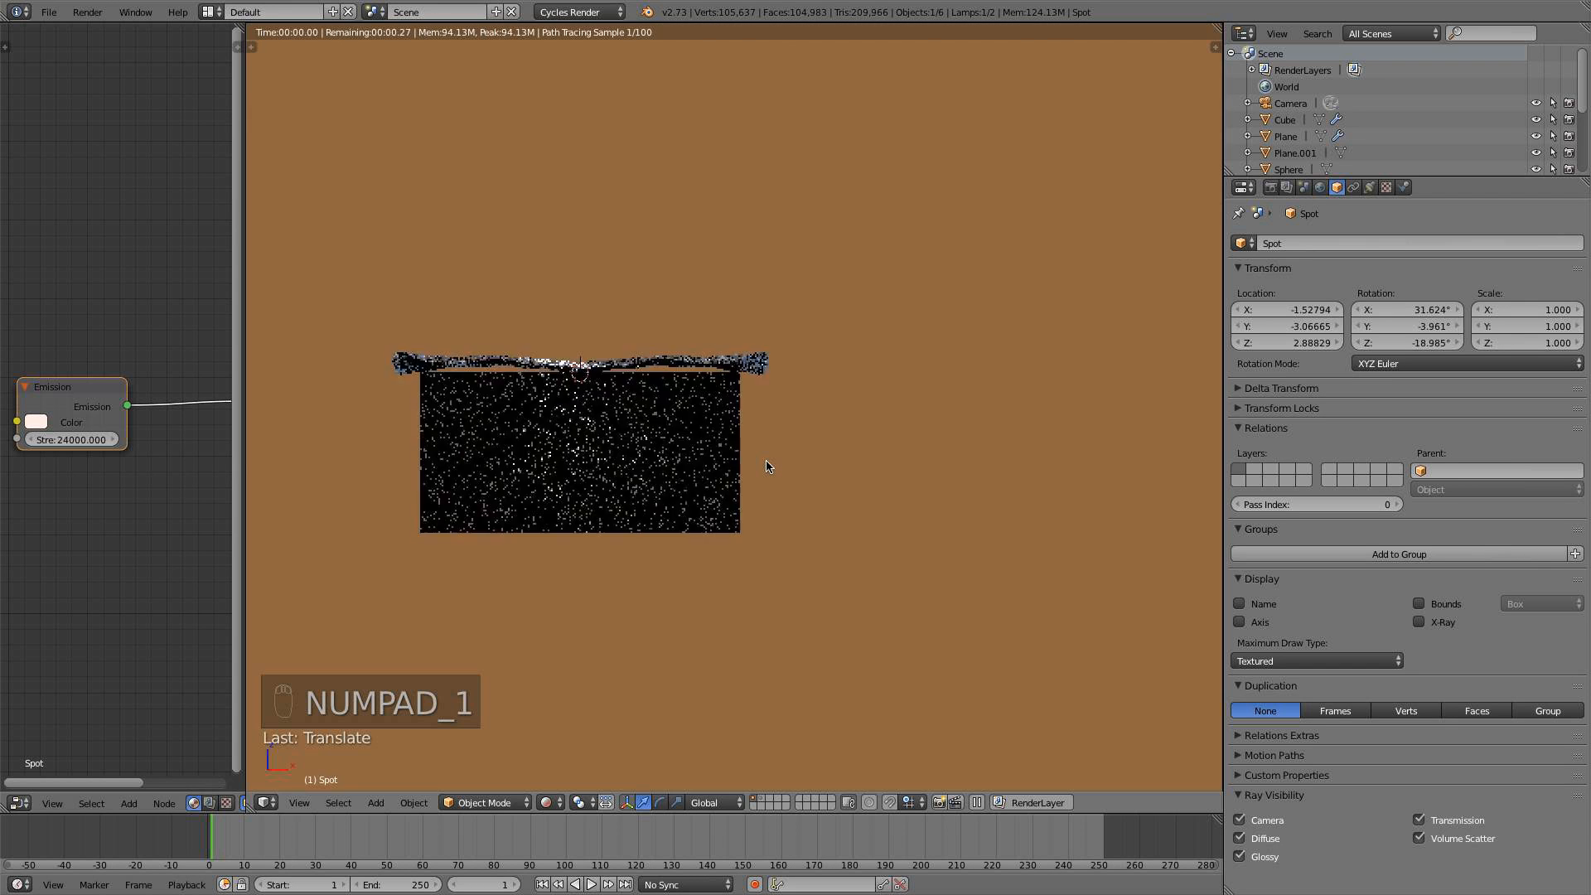
pyautogui.press('KP_3')
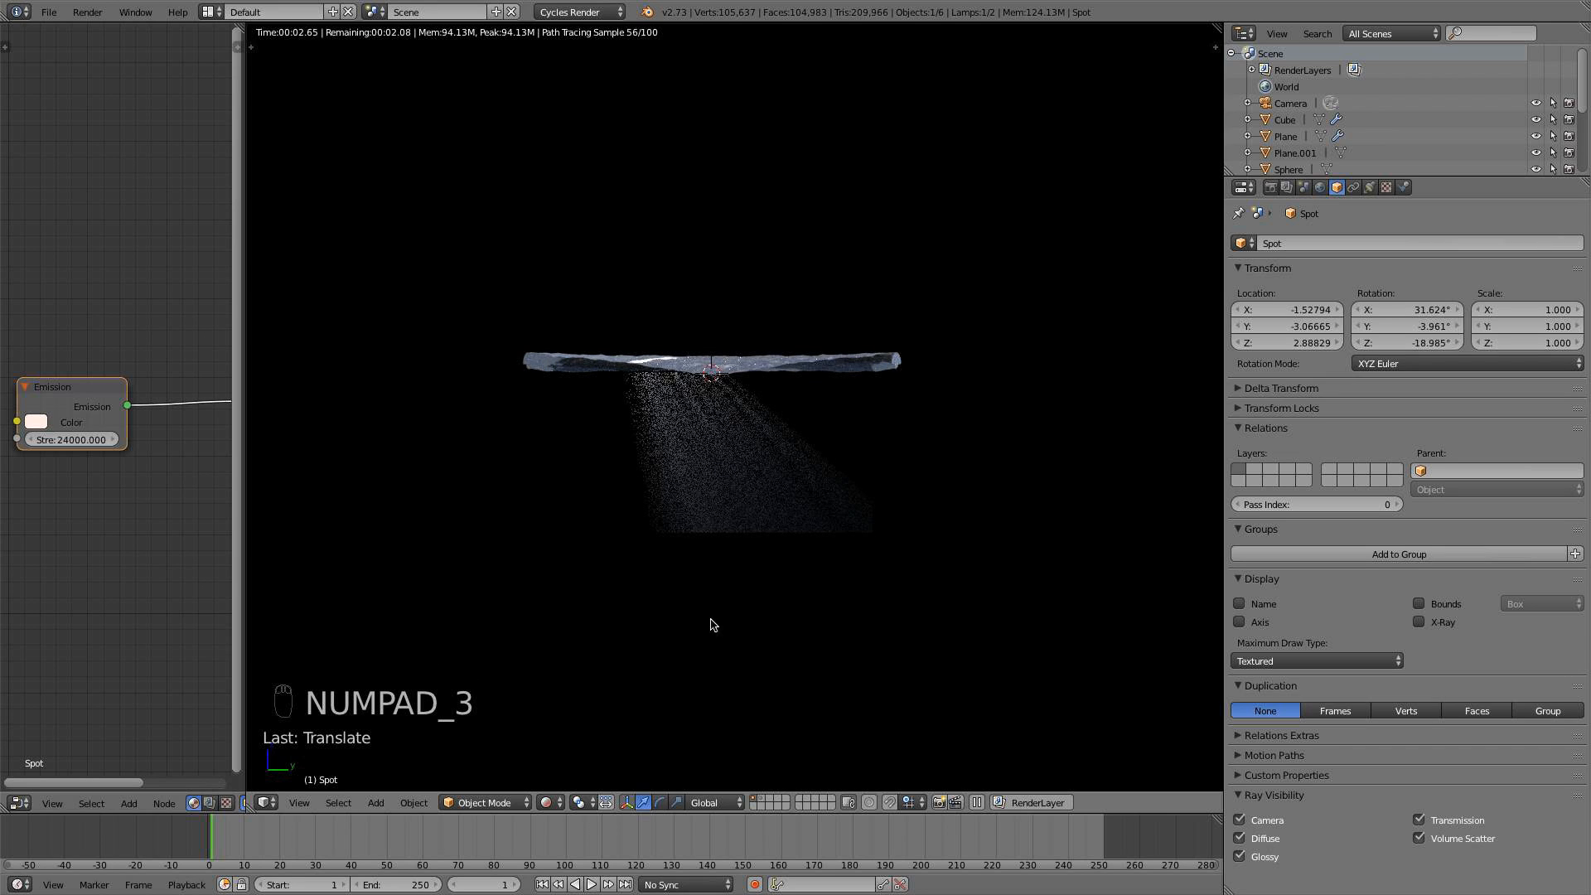
pyautogui.click(546, 801)
pyautogui.click(570, 746)
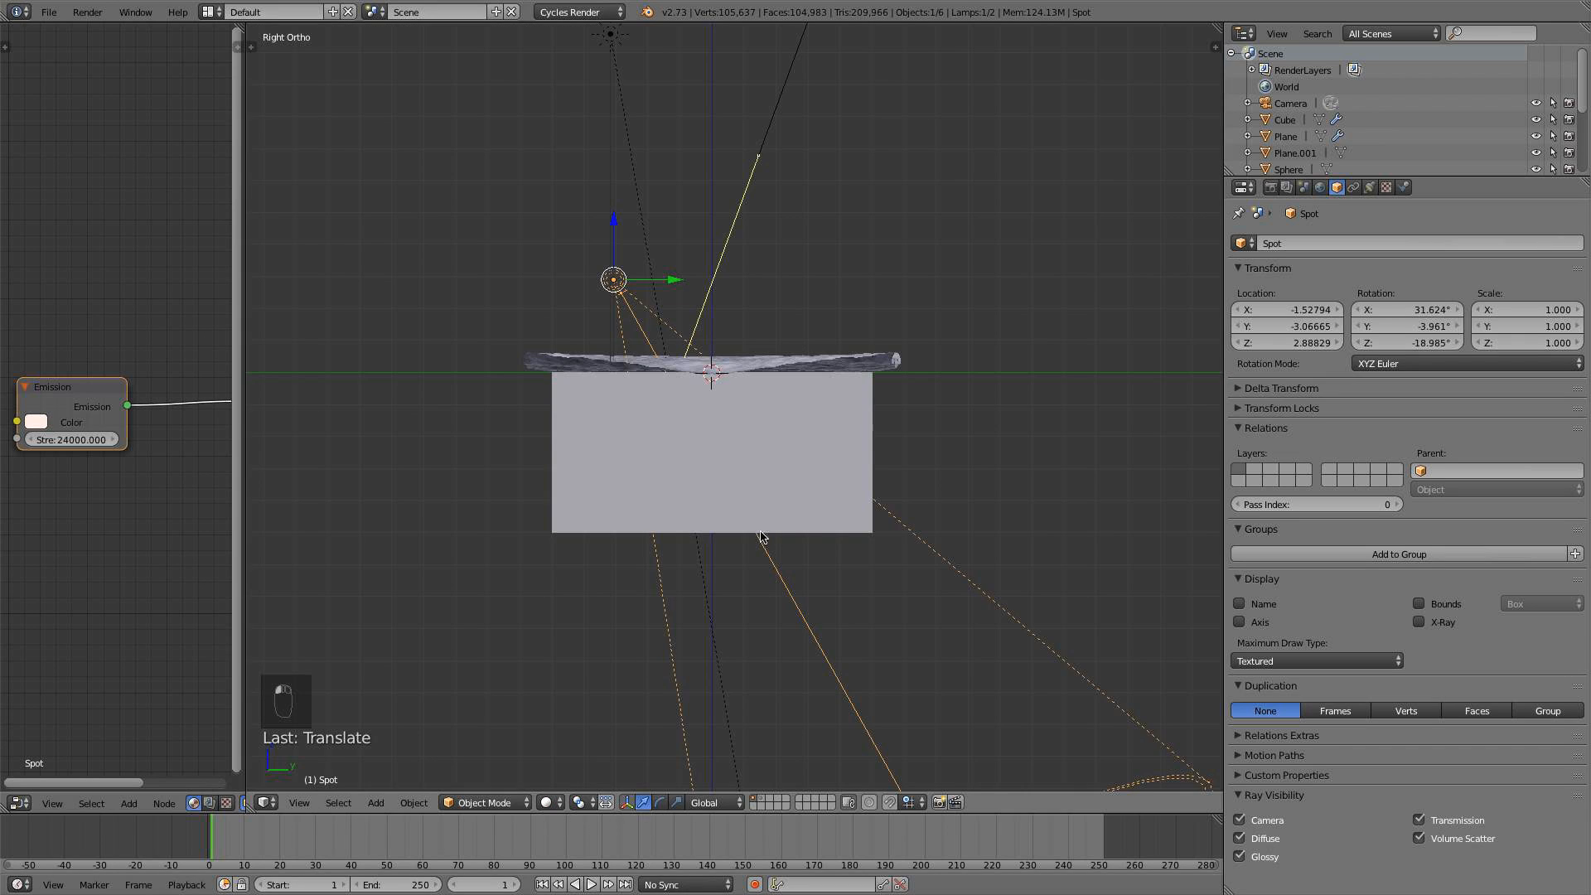
pyautogui.press('z')
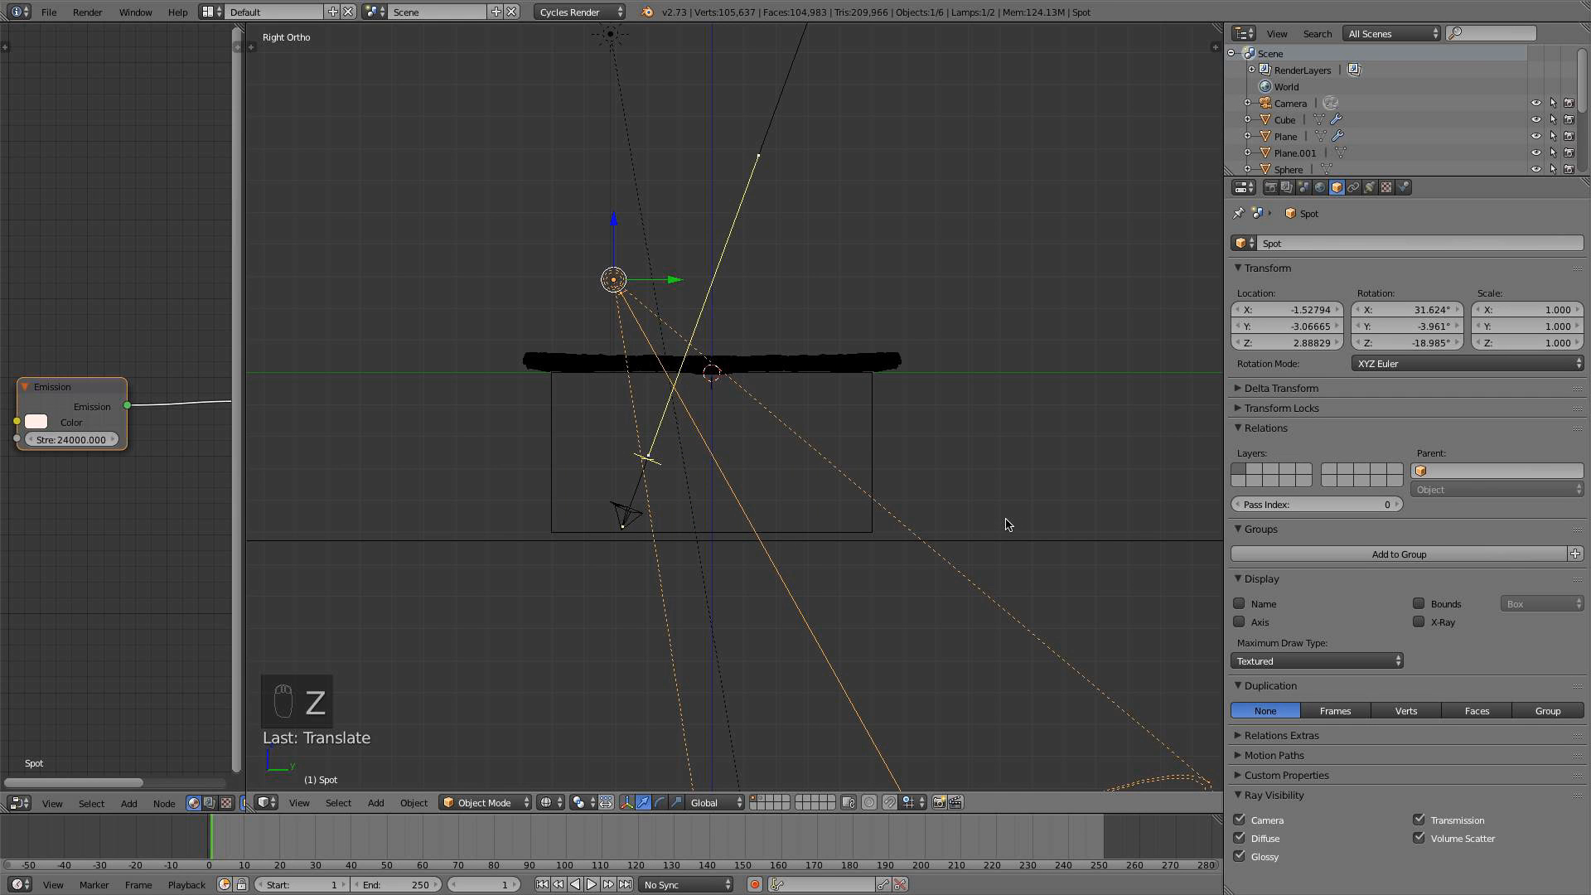
# Rotate the Spot lamp to about 23.8° on X and shift it along Y to about -2.08
pyautogui.press('r')
pyautogui.click(811, 396)
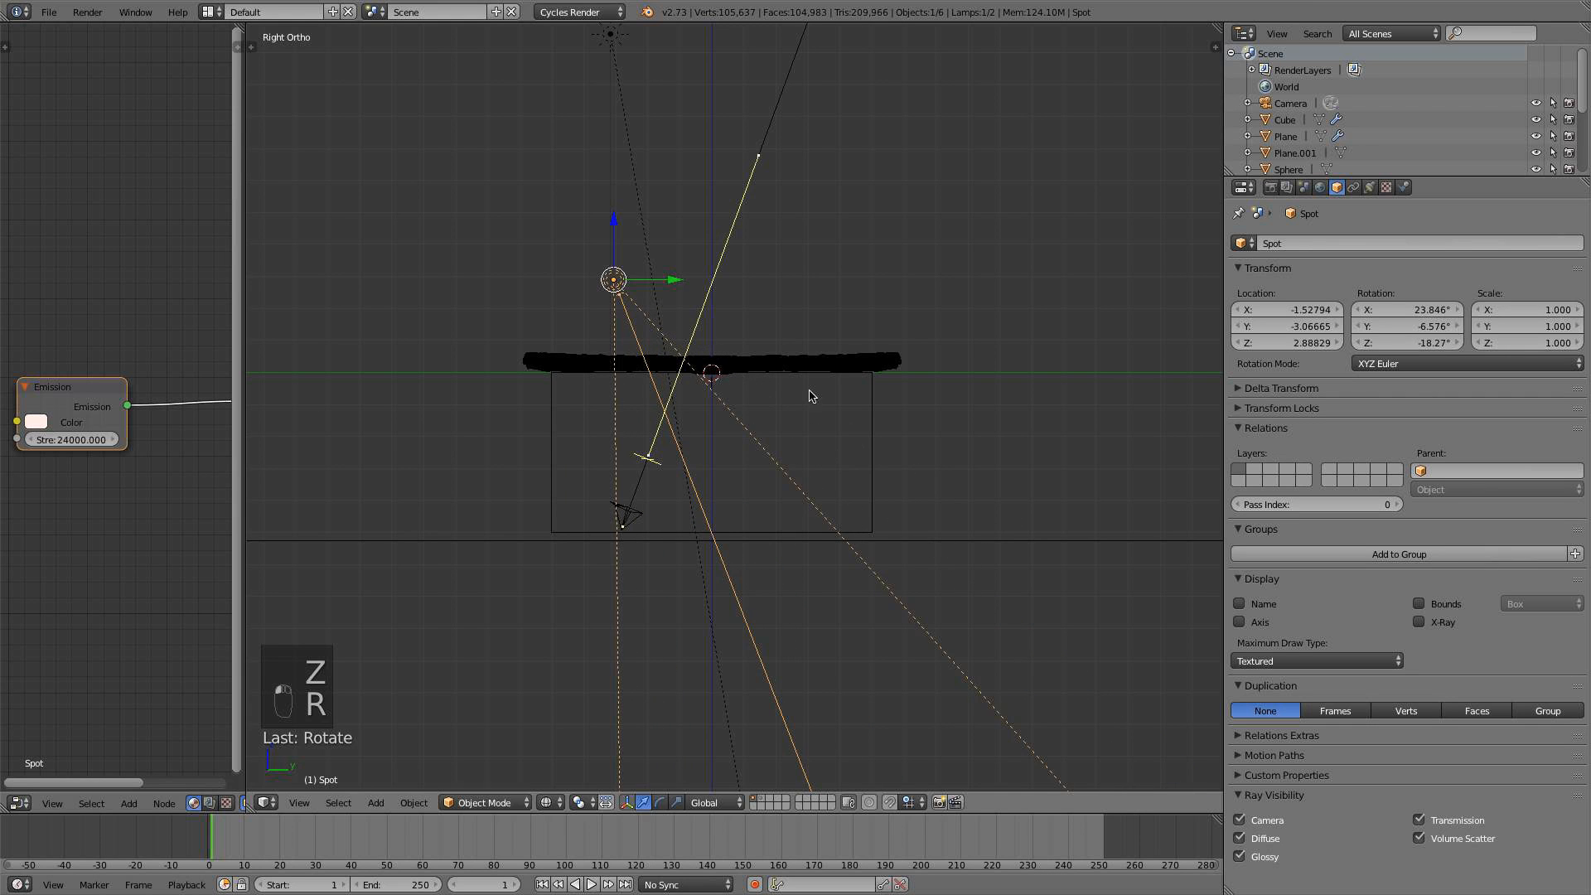
pyautogui.moveTo(663, 279); pyautogui.dragTo(696, 279)
# Preview the shifted Spot lamp's rays with rendered shading from the front and side, and switch to solid shading
pyautogui.press('KP_0')
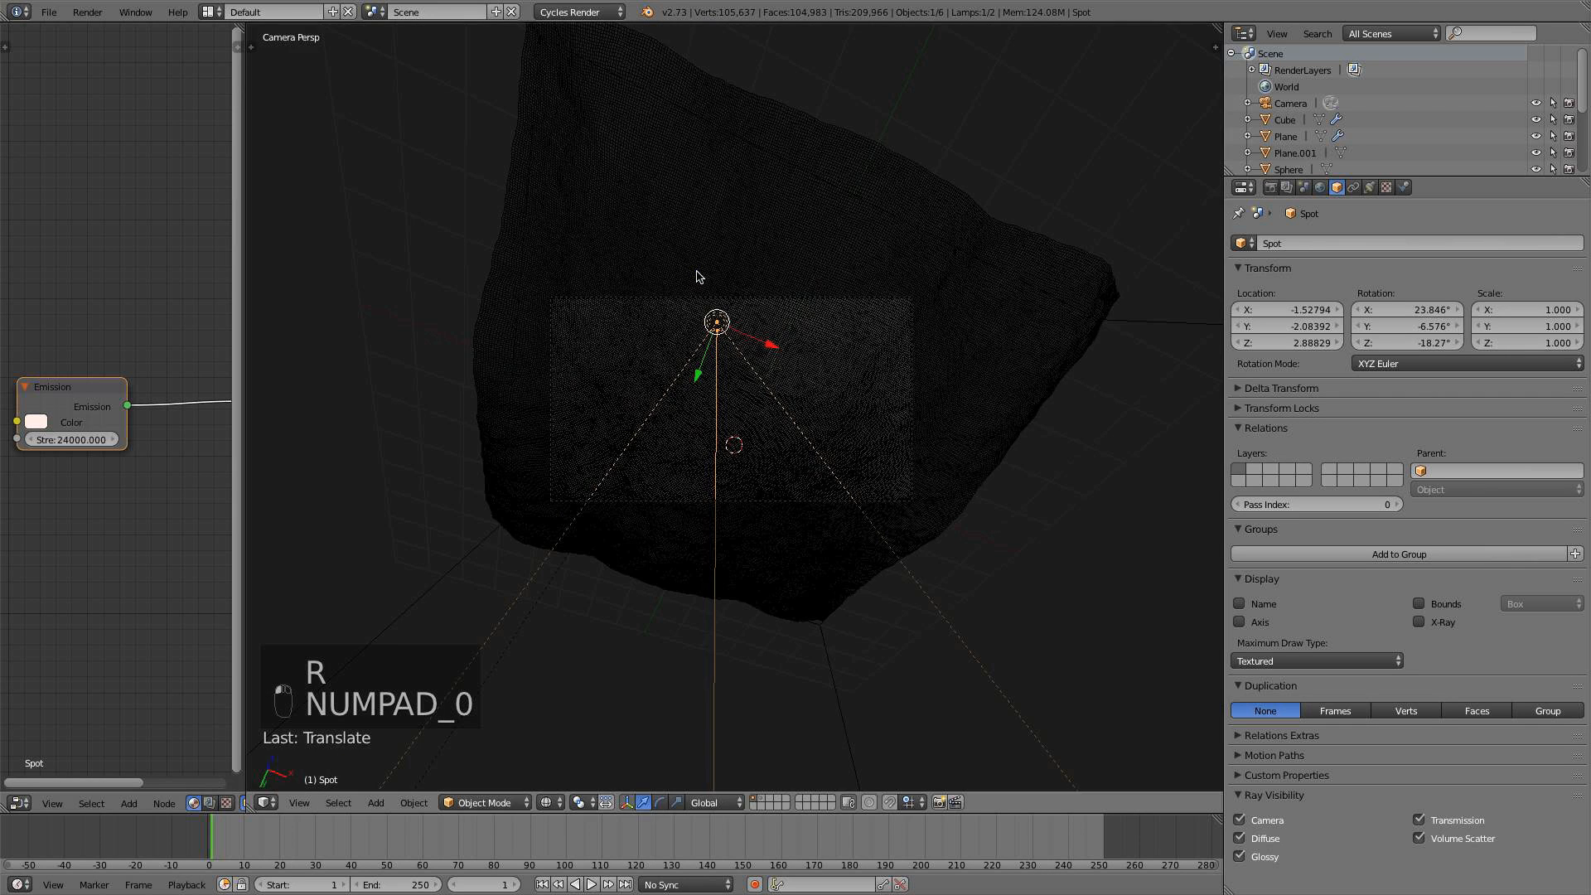
pyautogui.press('KP_1')
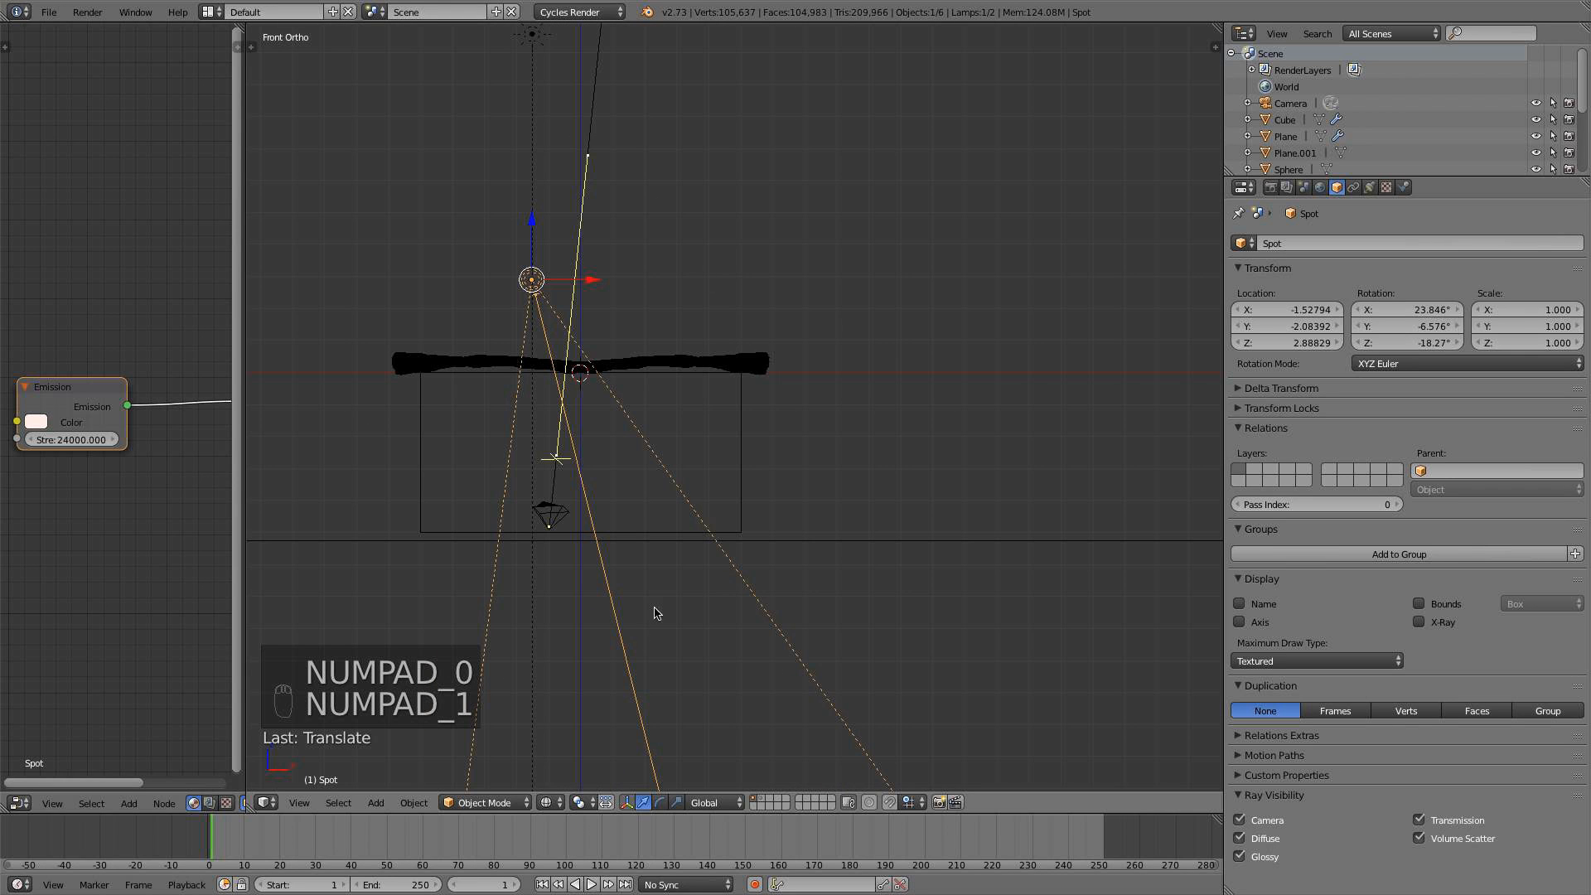
pyautogui.click(549, 802)
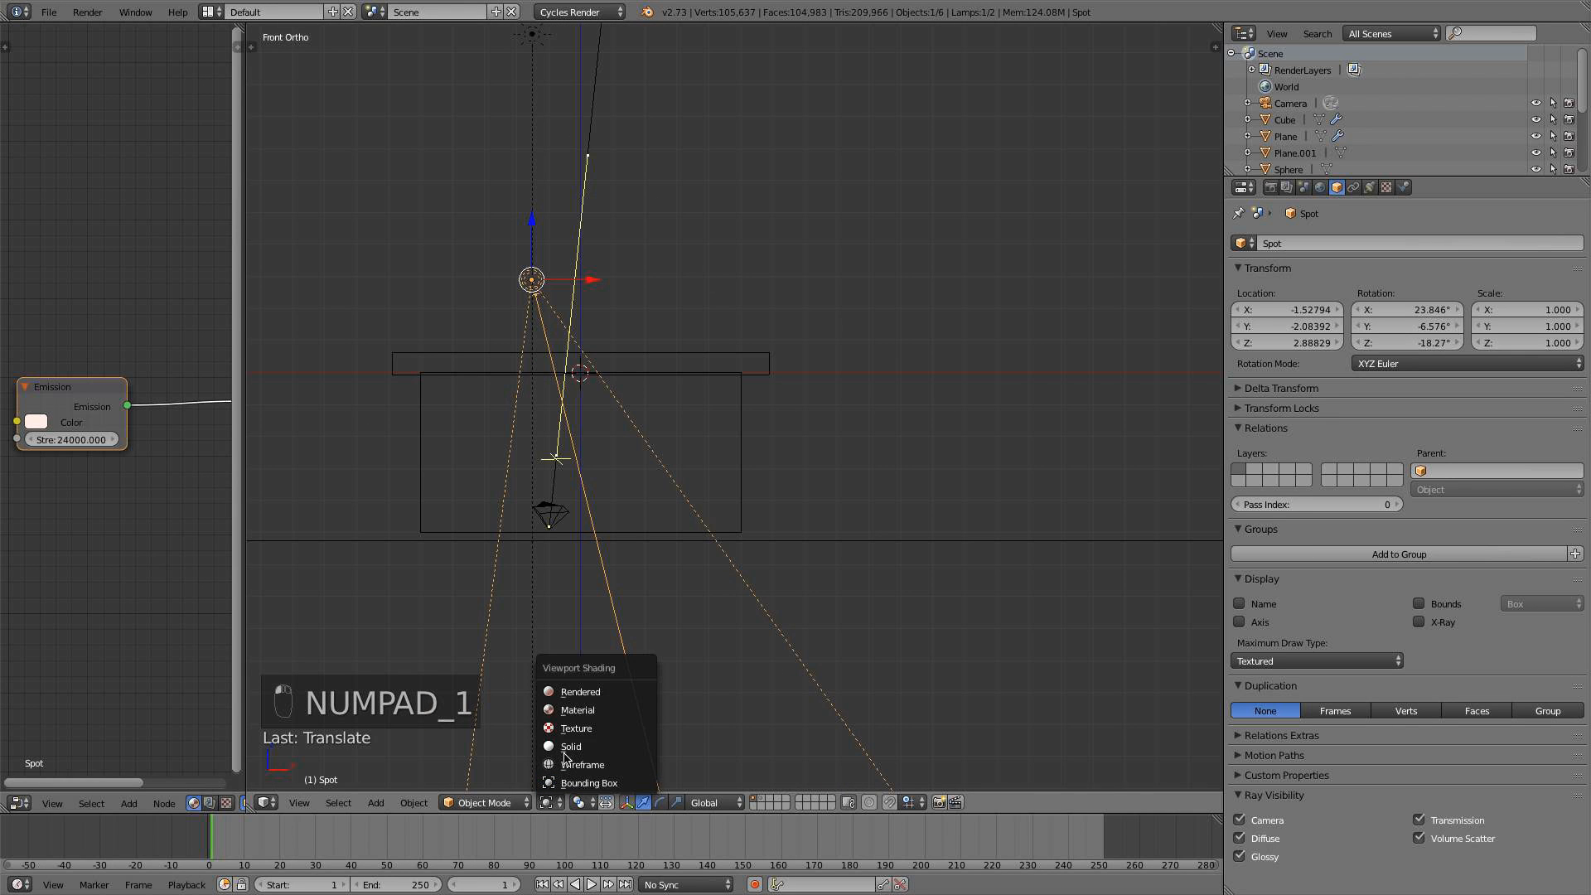
pyautogui.click(580, 693)
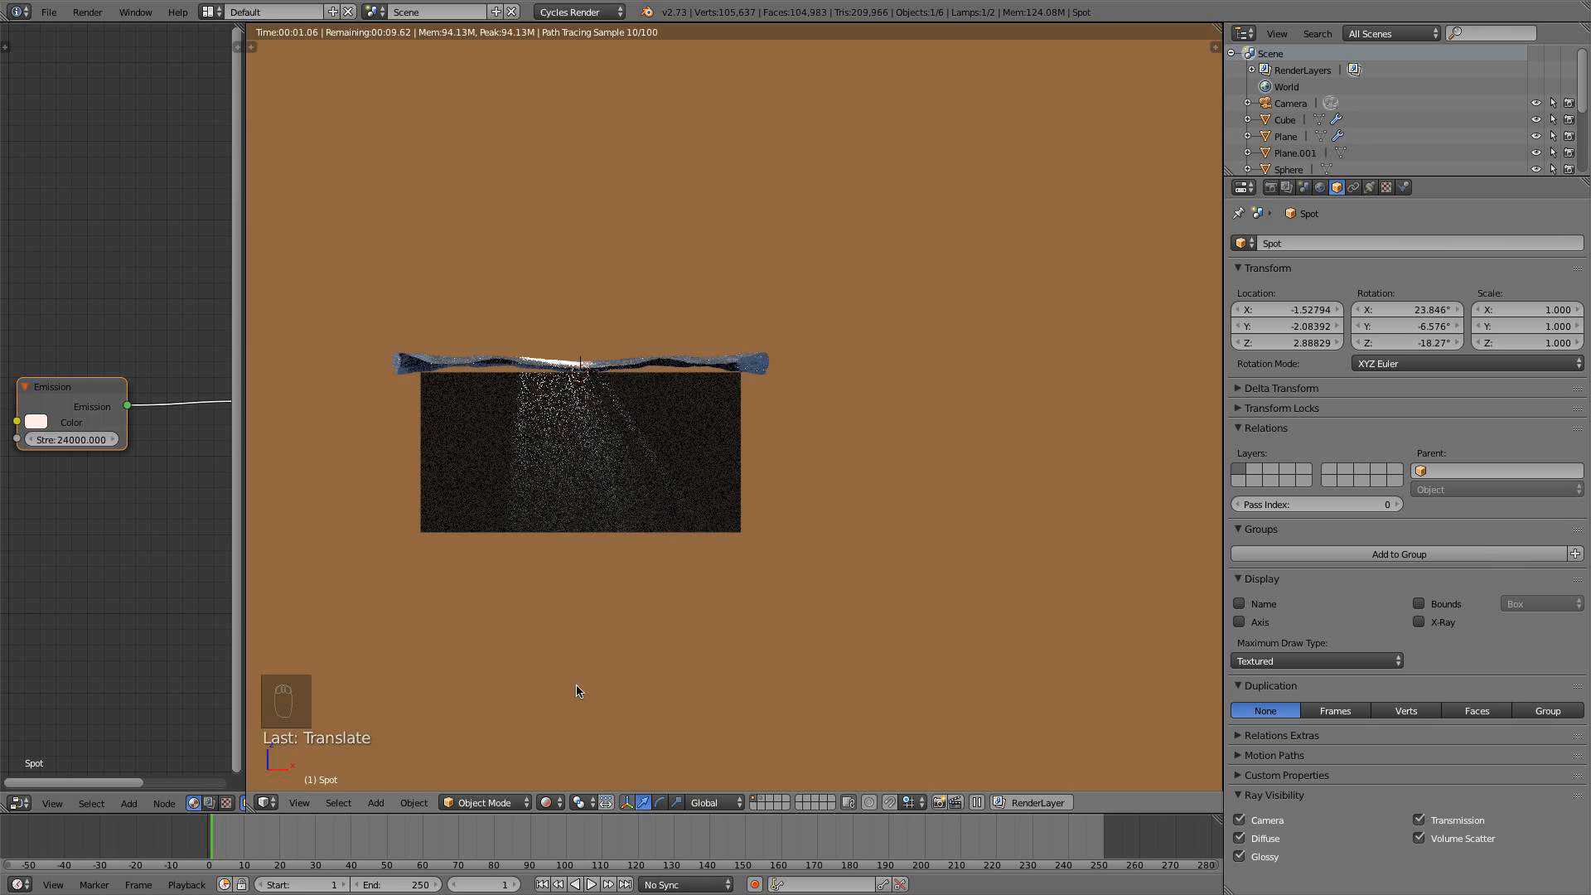
pyautogui.press('KP_3')
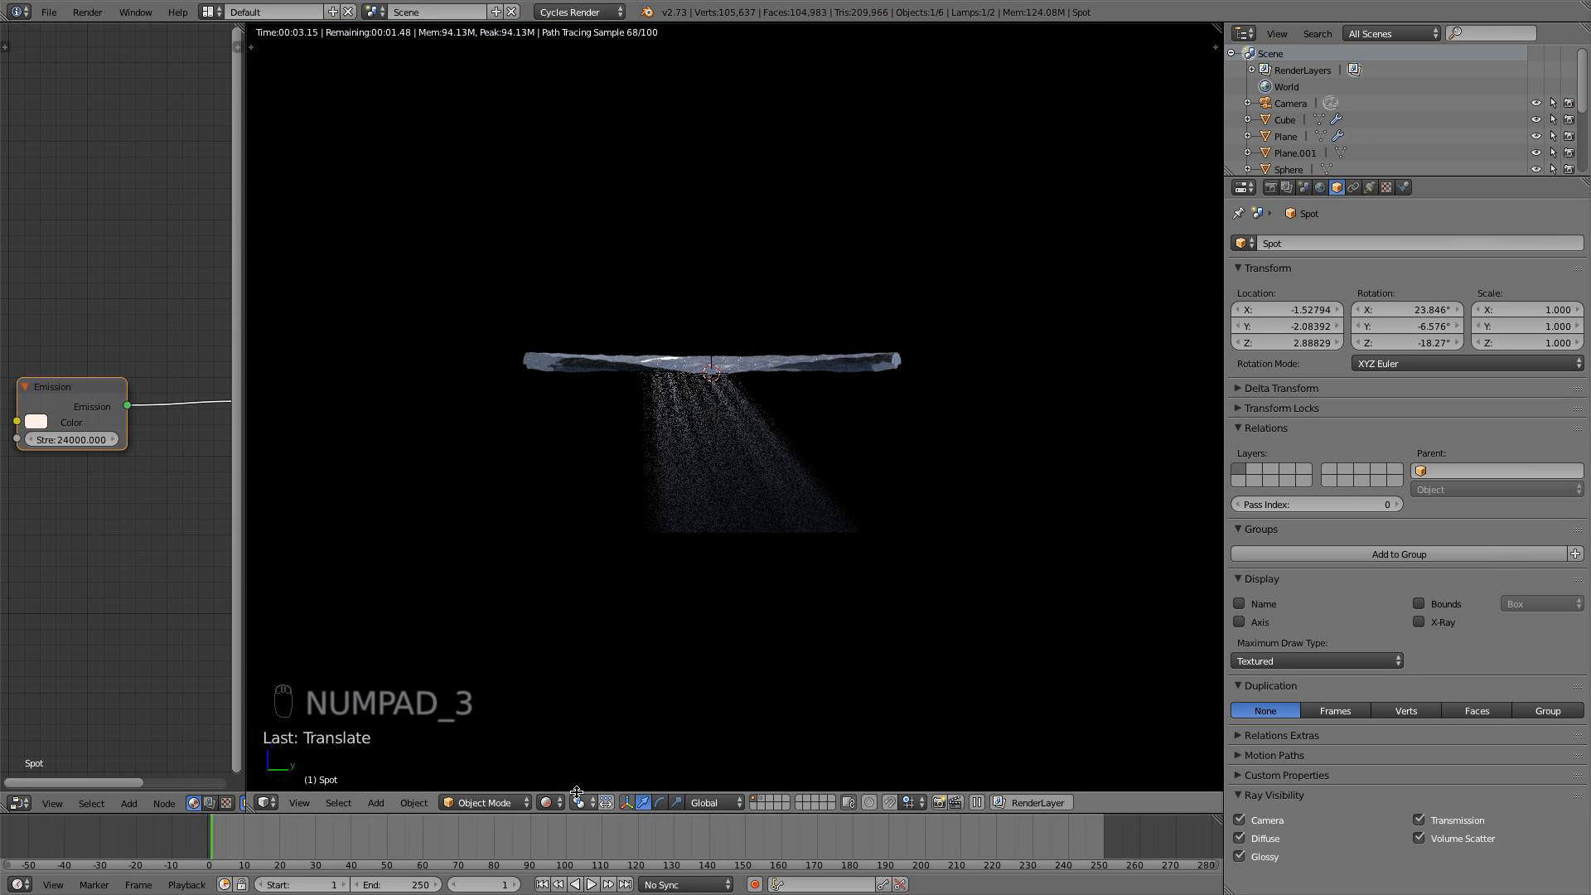
pyautogui.click(552, 800)
pyautogui.click(584, 747)
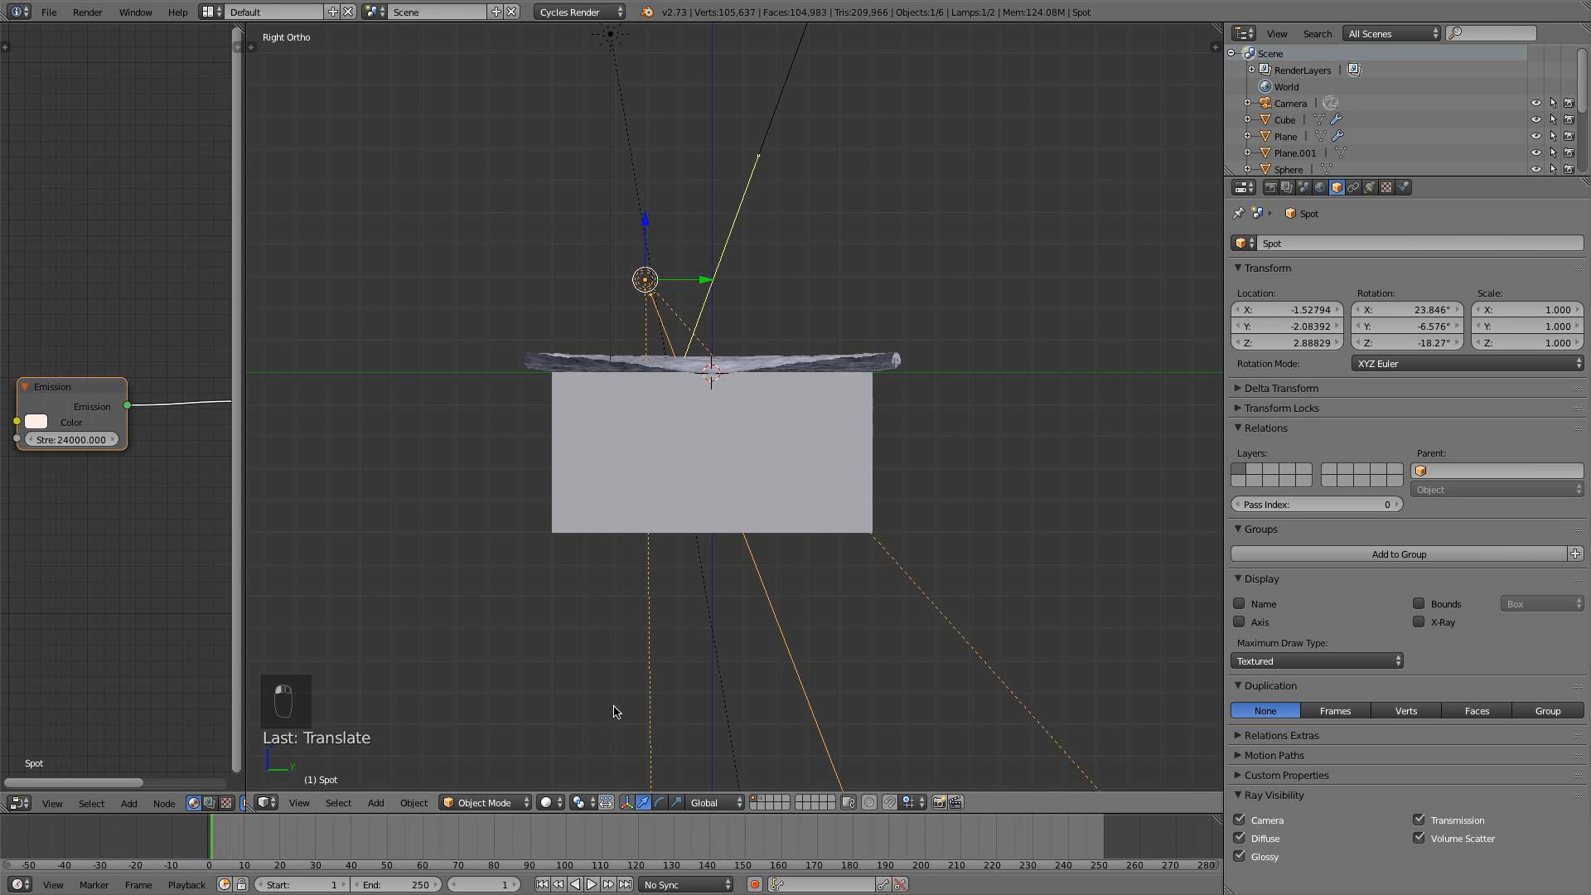
# Rotate the Spot lamp to about 22.8° on X in the side view and move it to about Y -1.77, Z 2.37
pyautogui.press('r')
pyautogui.click(950, 647)
pyautogui.press('z')
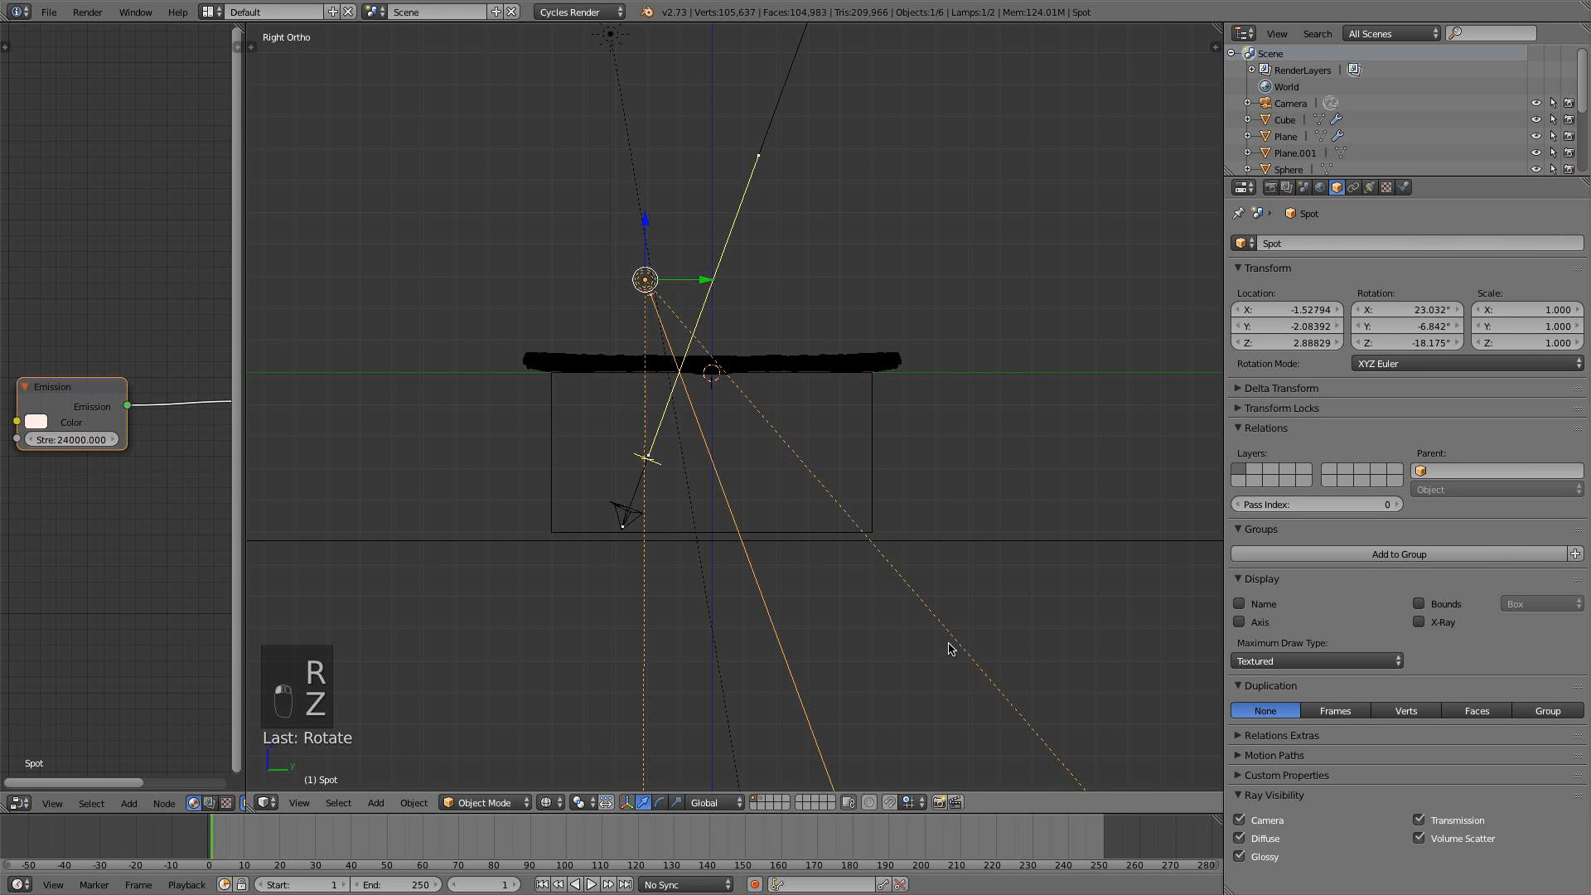
pyautogui.press('r')
pyautogui.click(866, 555)
pyautogui.press('g')
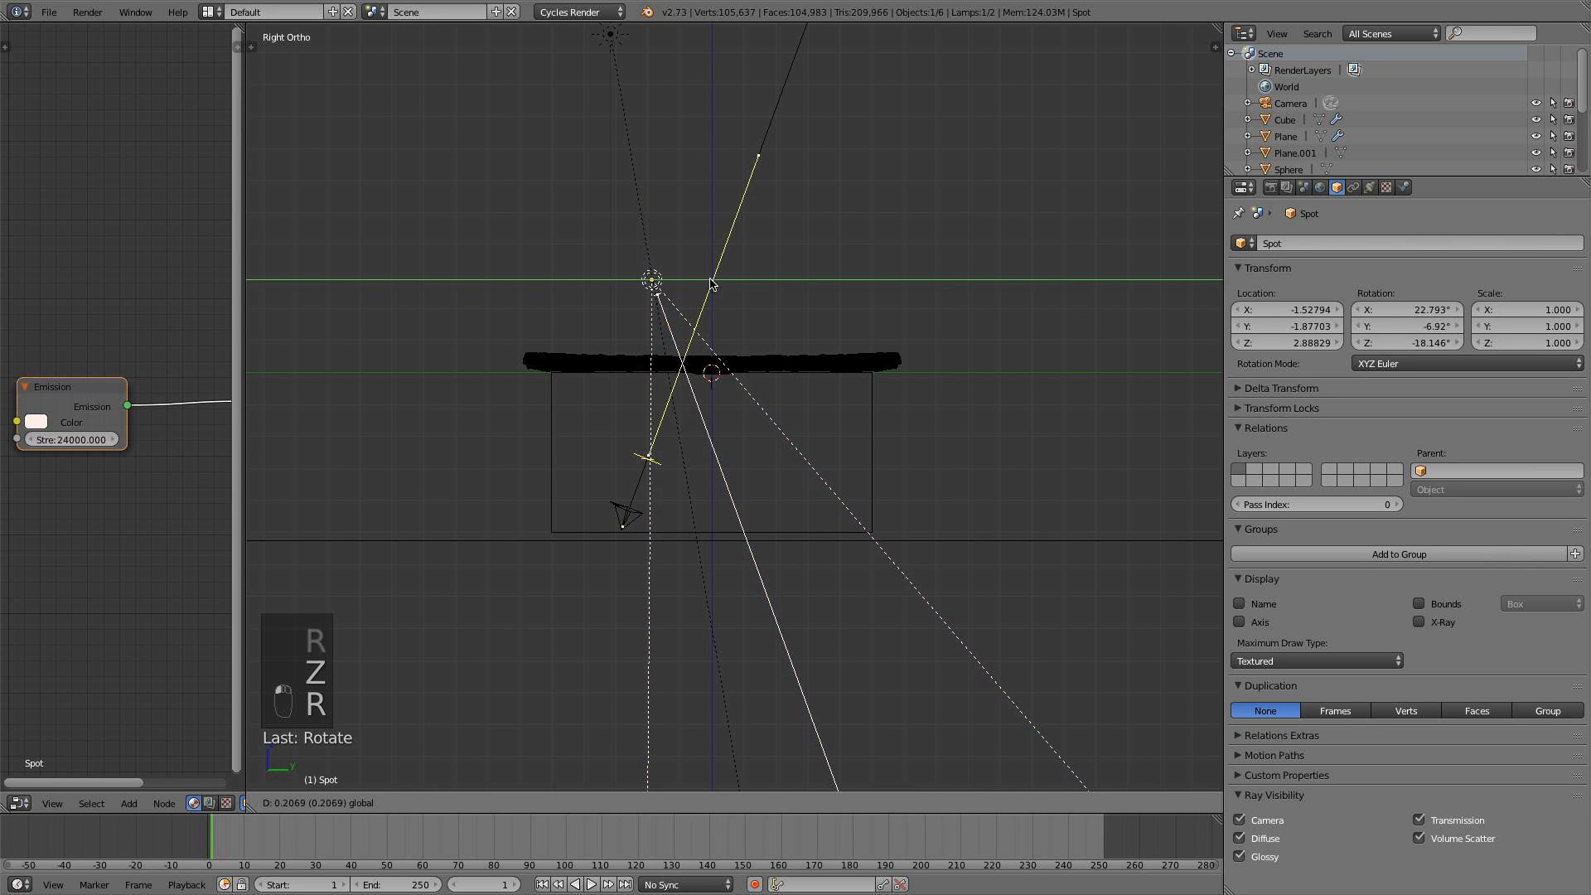
pyautogui.click(715, 311)
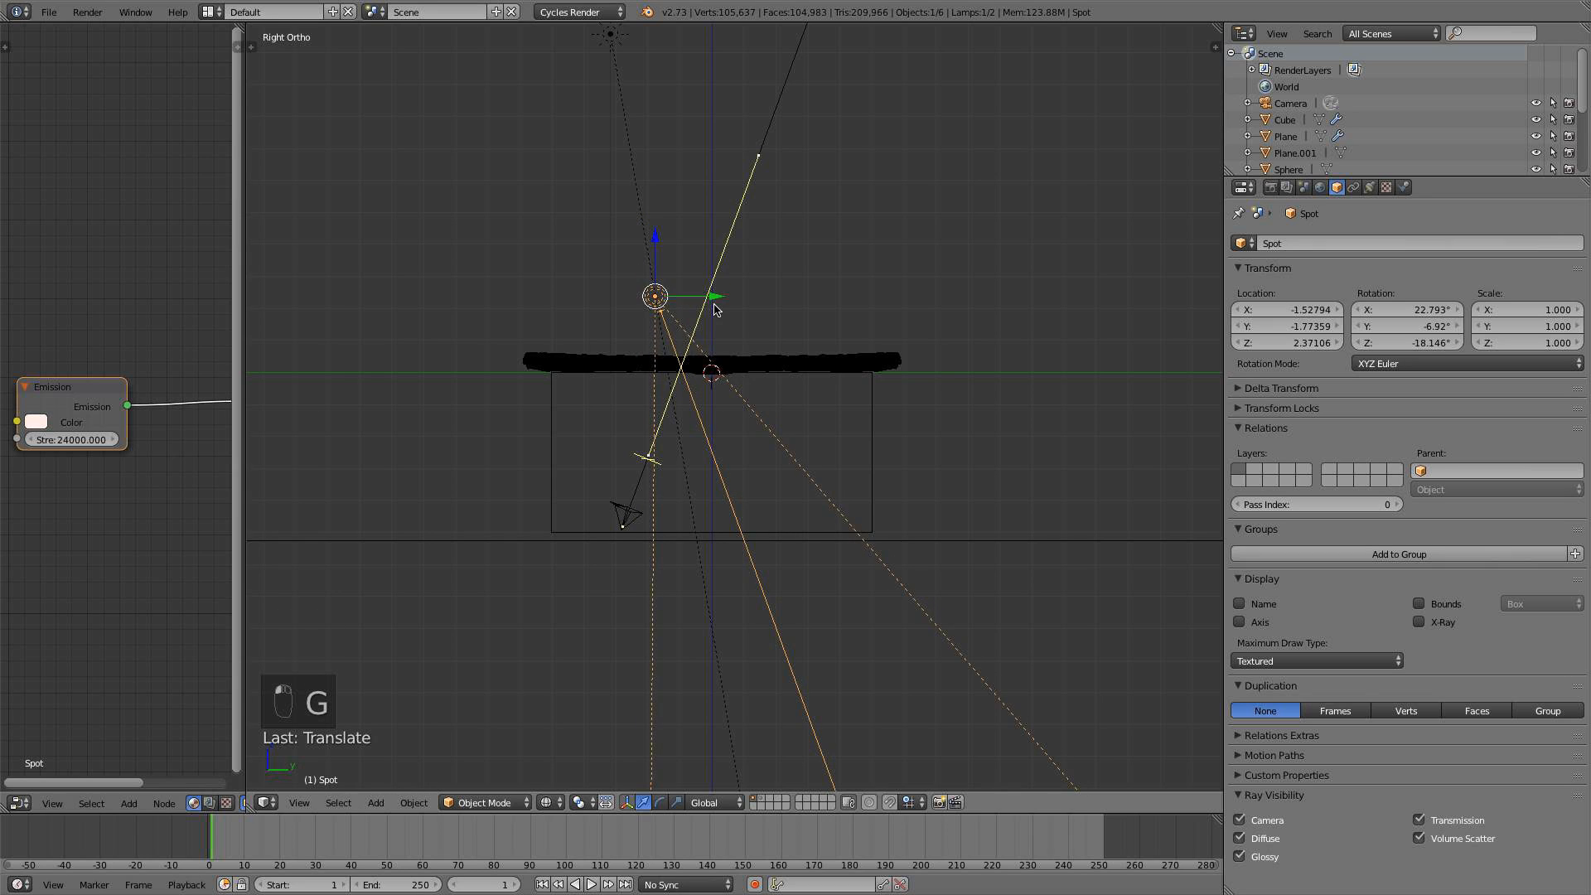
# From the camera view, move the Spot lamp to about X -0.92, Y -2.24, Z 2.48 and rotate its beam slightly
pyautogui.press('KP_1')
pyautogui.press('KP_0')
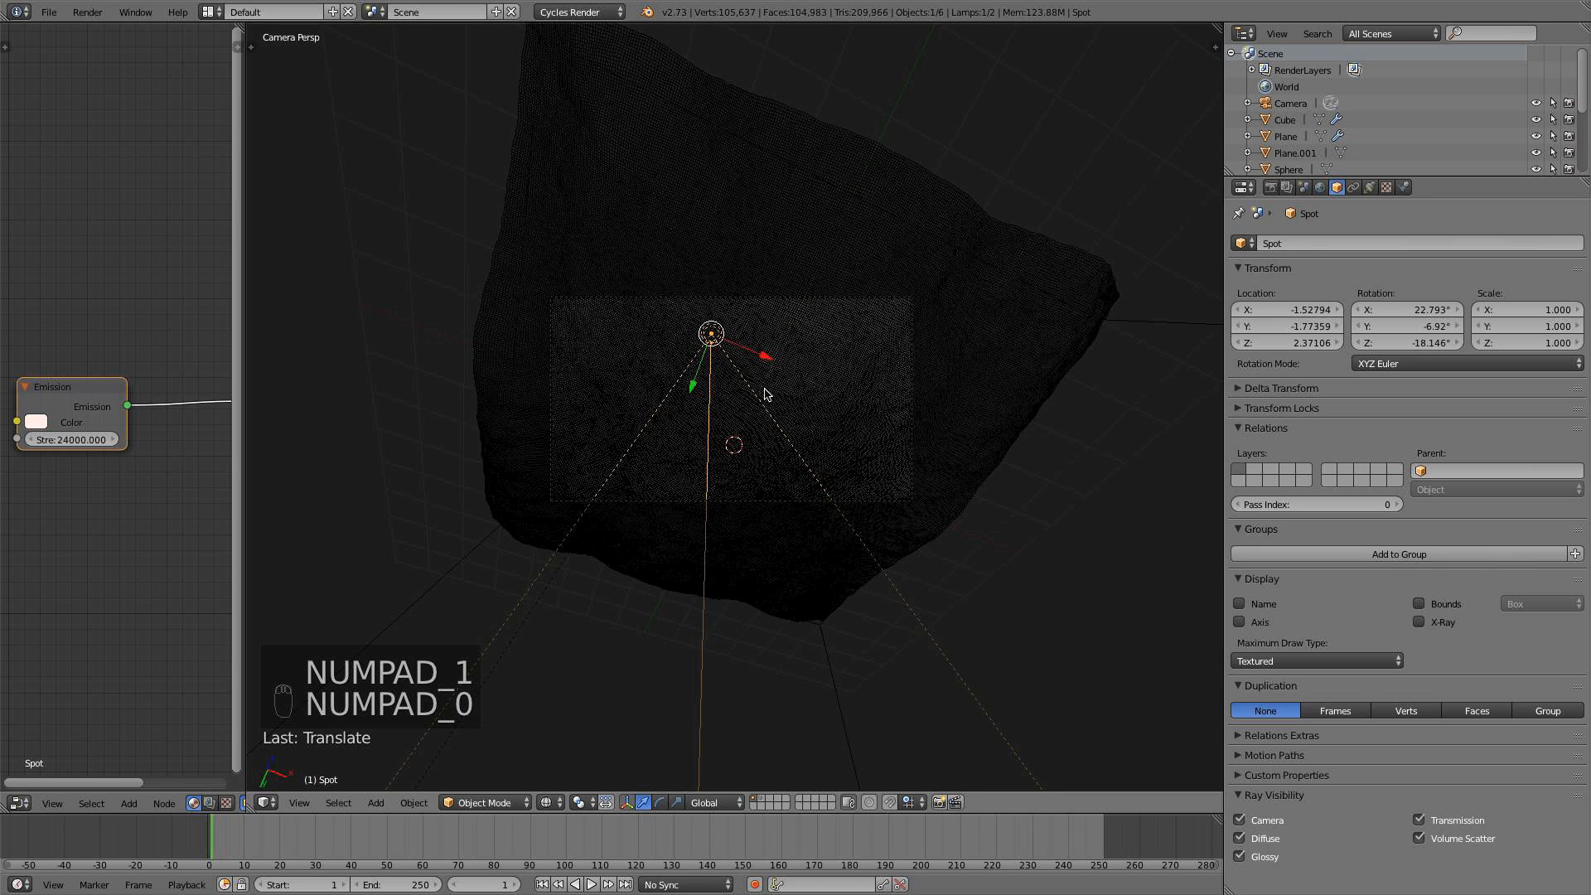
pyautogui.press('g')
pyautogui.click(796, 401)
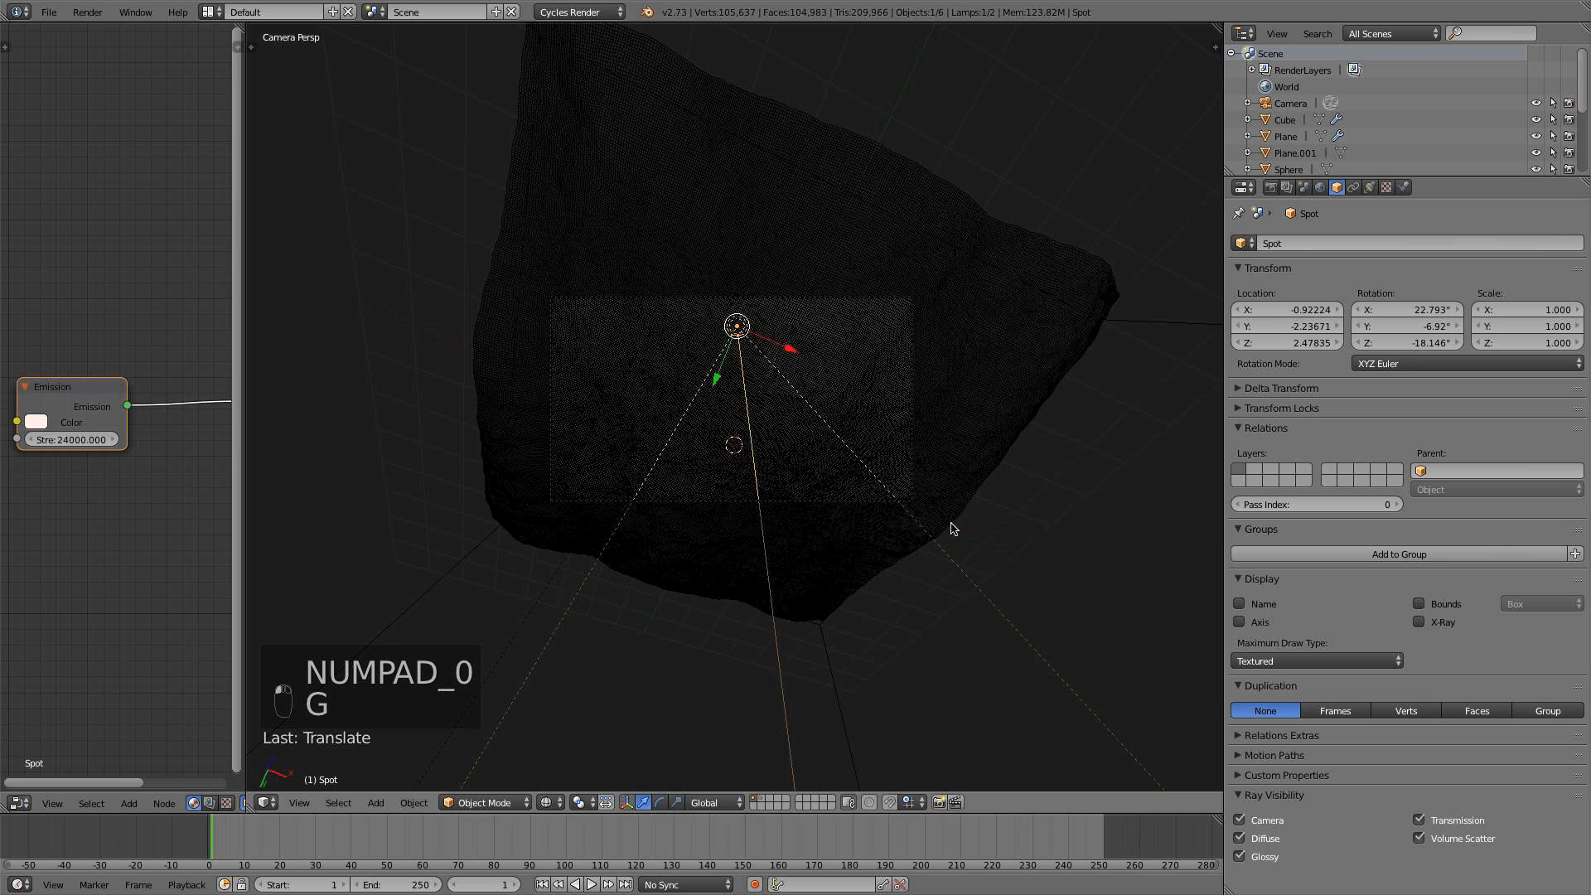
pyautogui.press('r')
pyautogui.click(1072, 449)
# Open the Spot lamp's light settings
pyautogui.click(1370, 188)
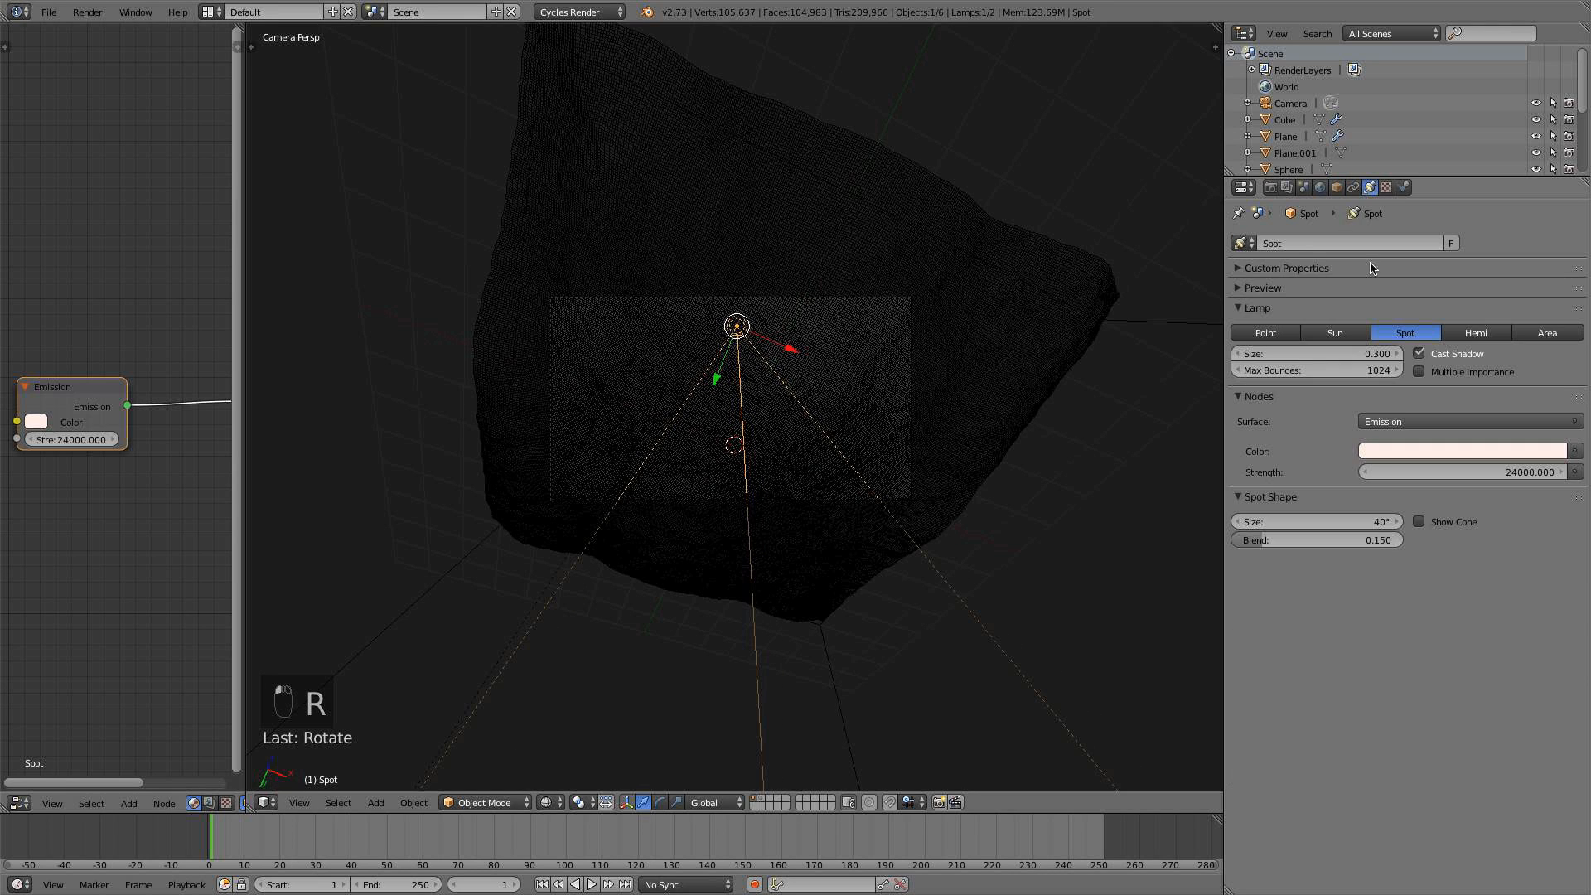
# Set the spot lamp's cone size to 45°
pyautogui.click(1355, 521)
pyautogui.write('40d45')
pyautogui.press('Return')
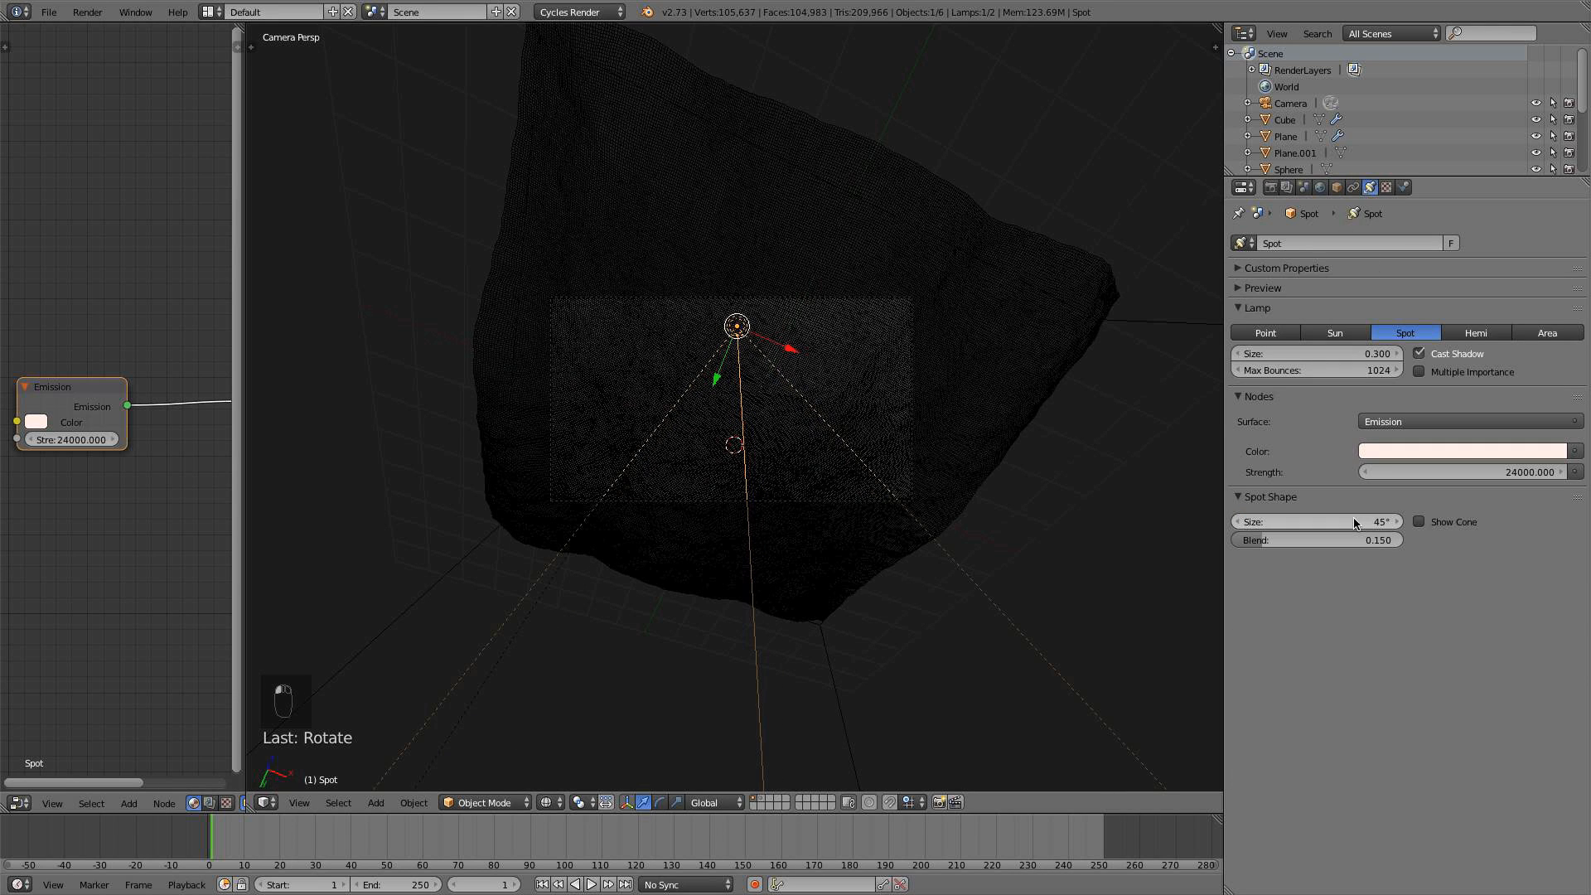
# Rotate the spot lamp slightly in the side view, shift it slightly toward the centre, and check it through the camera
pyautogui.press('KP_3')
pyautogui.press('r')
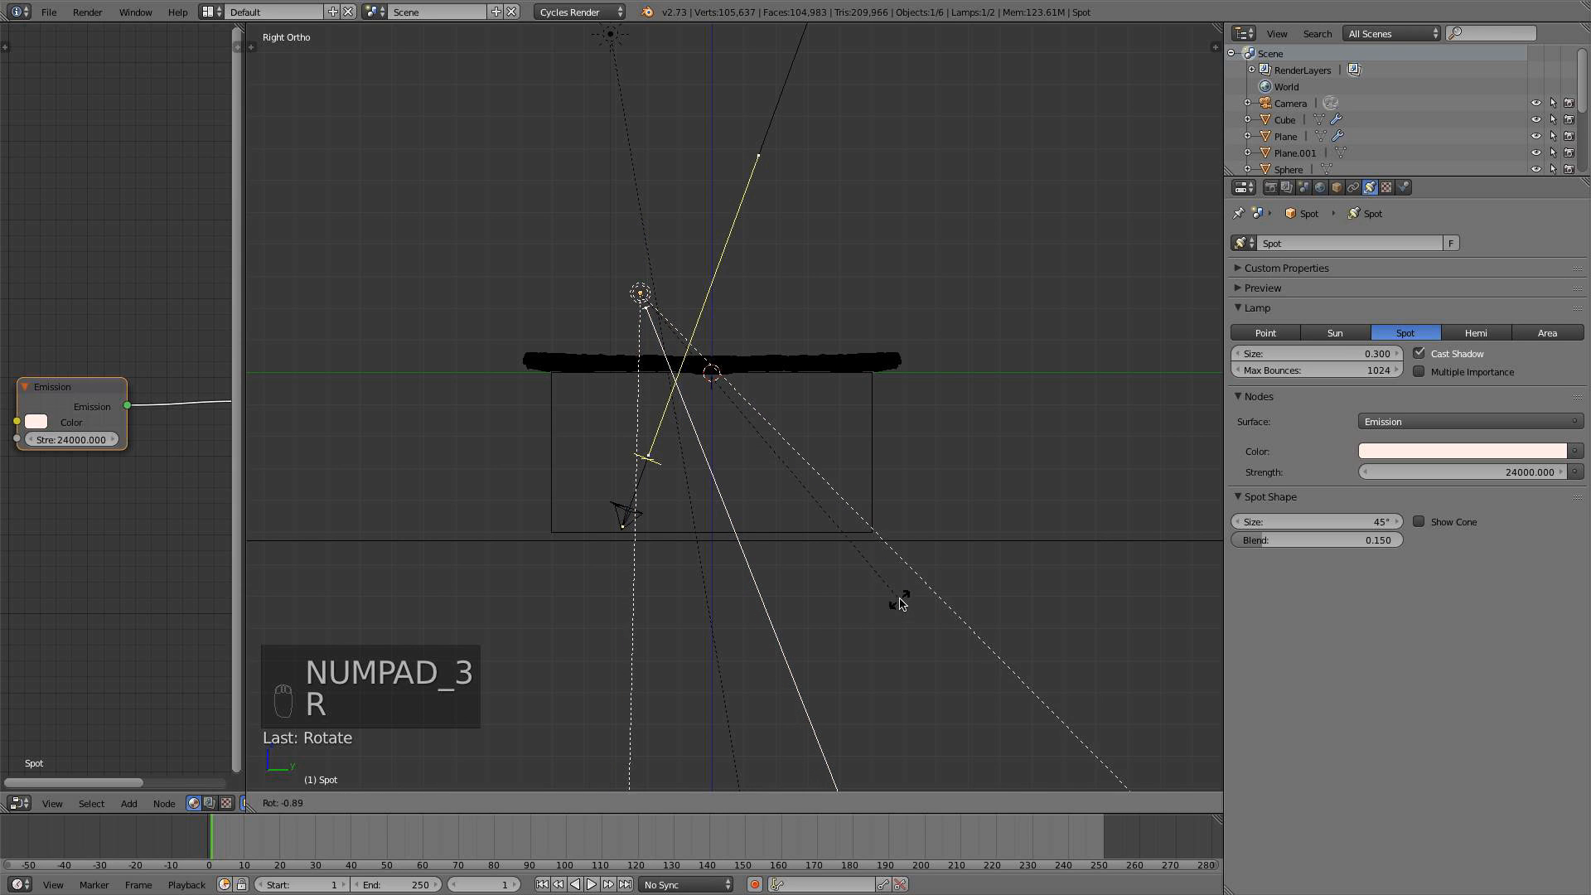
pyautogui.click(703, 295)
pyautogui.press('KP_1')
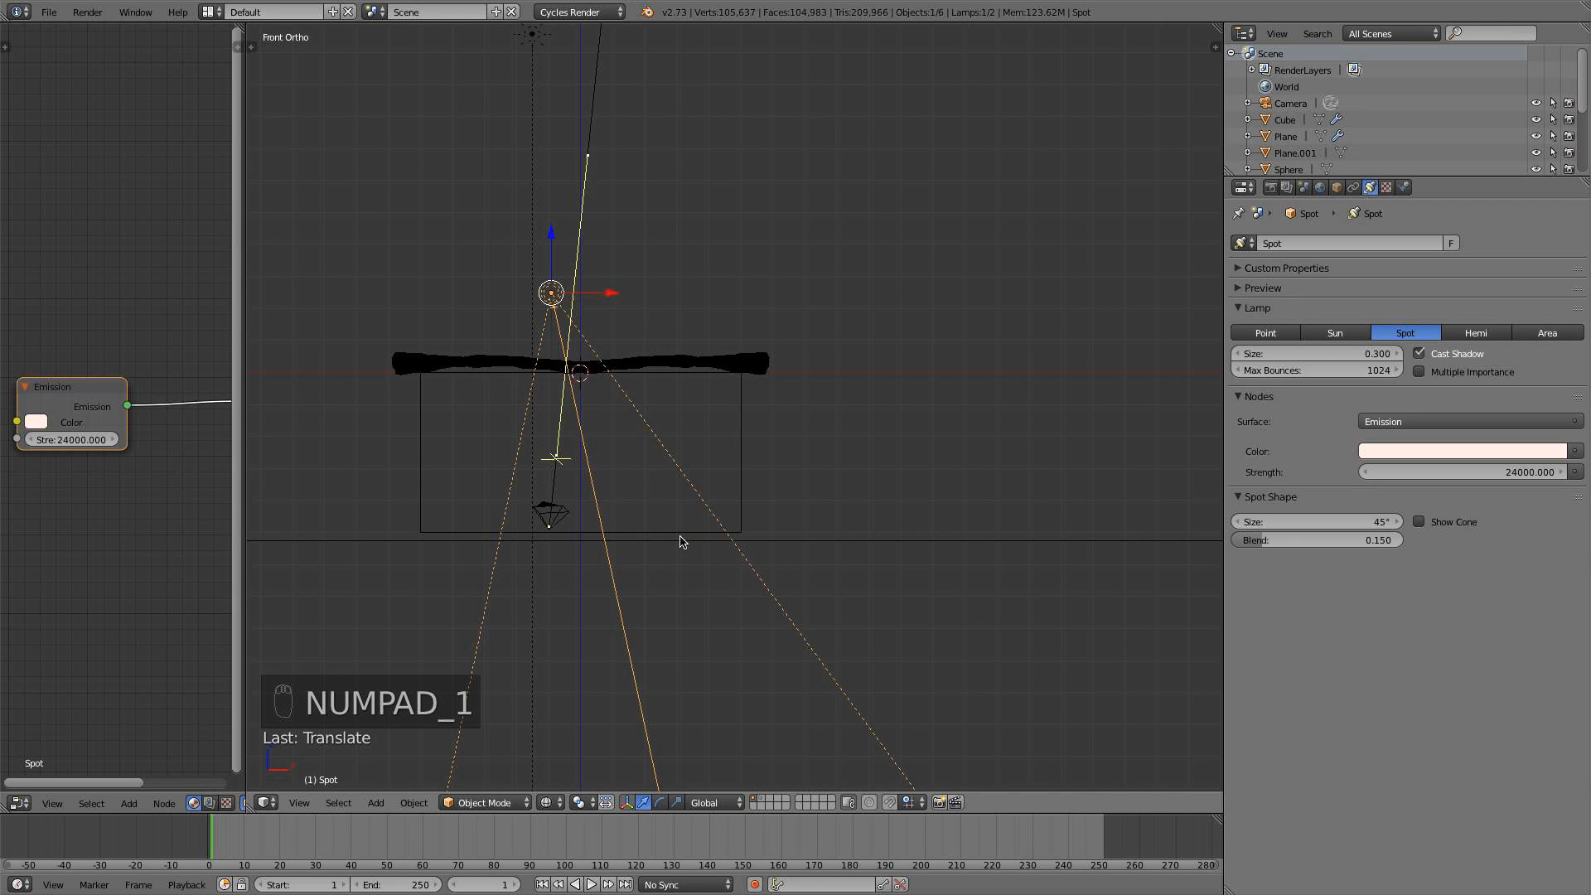
pyautogui.press('KP_0')
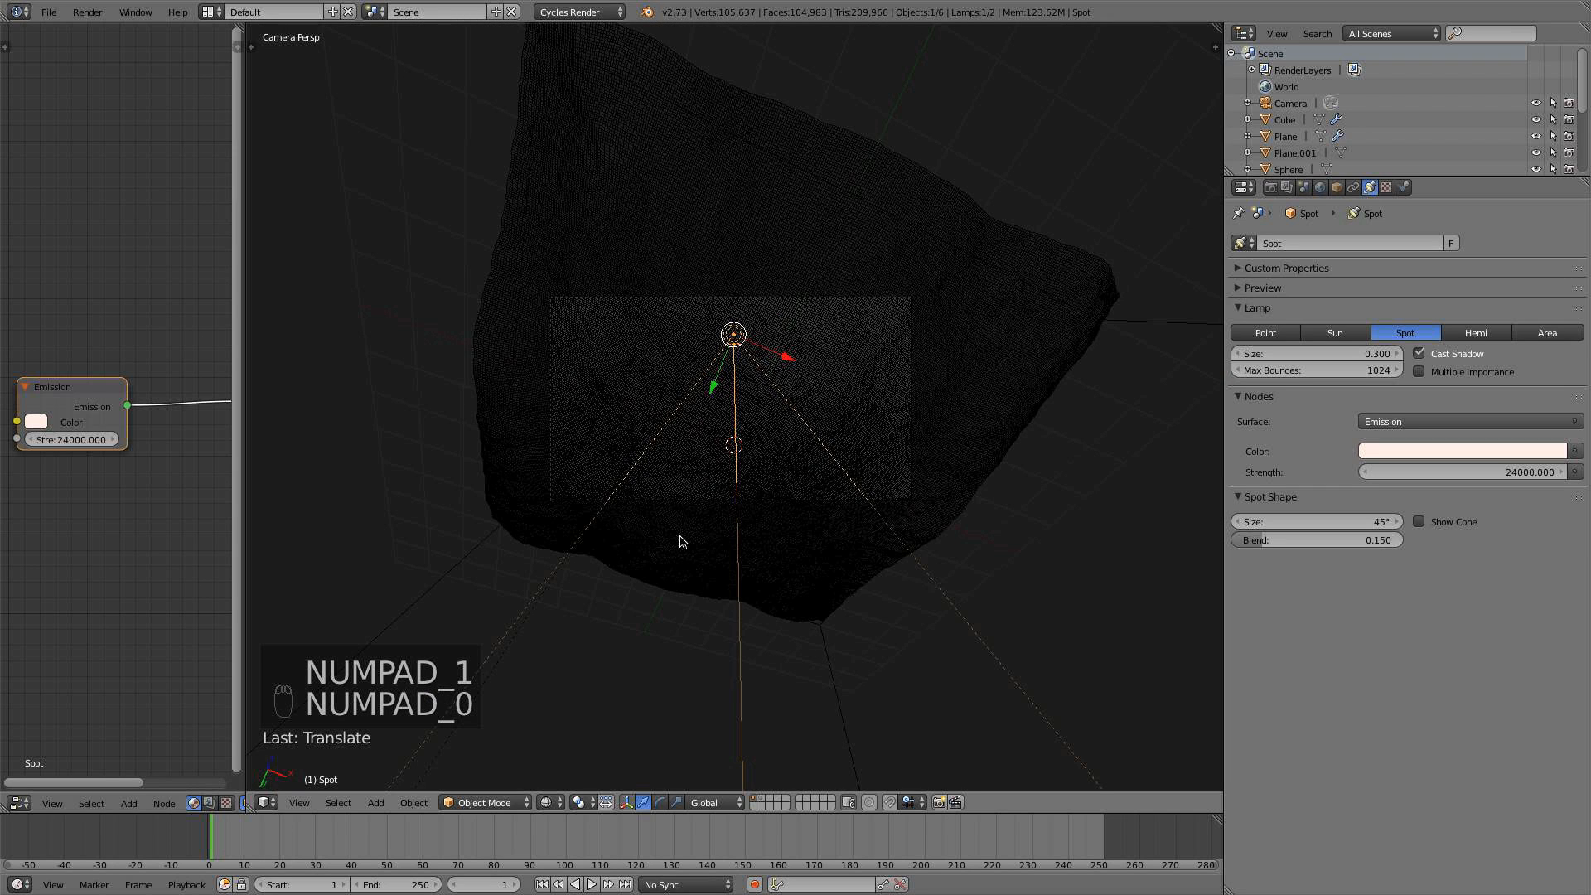
pyautogui.press('z')
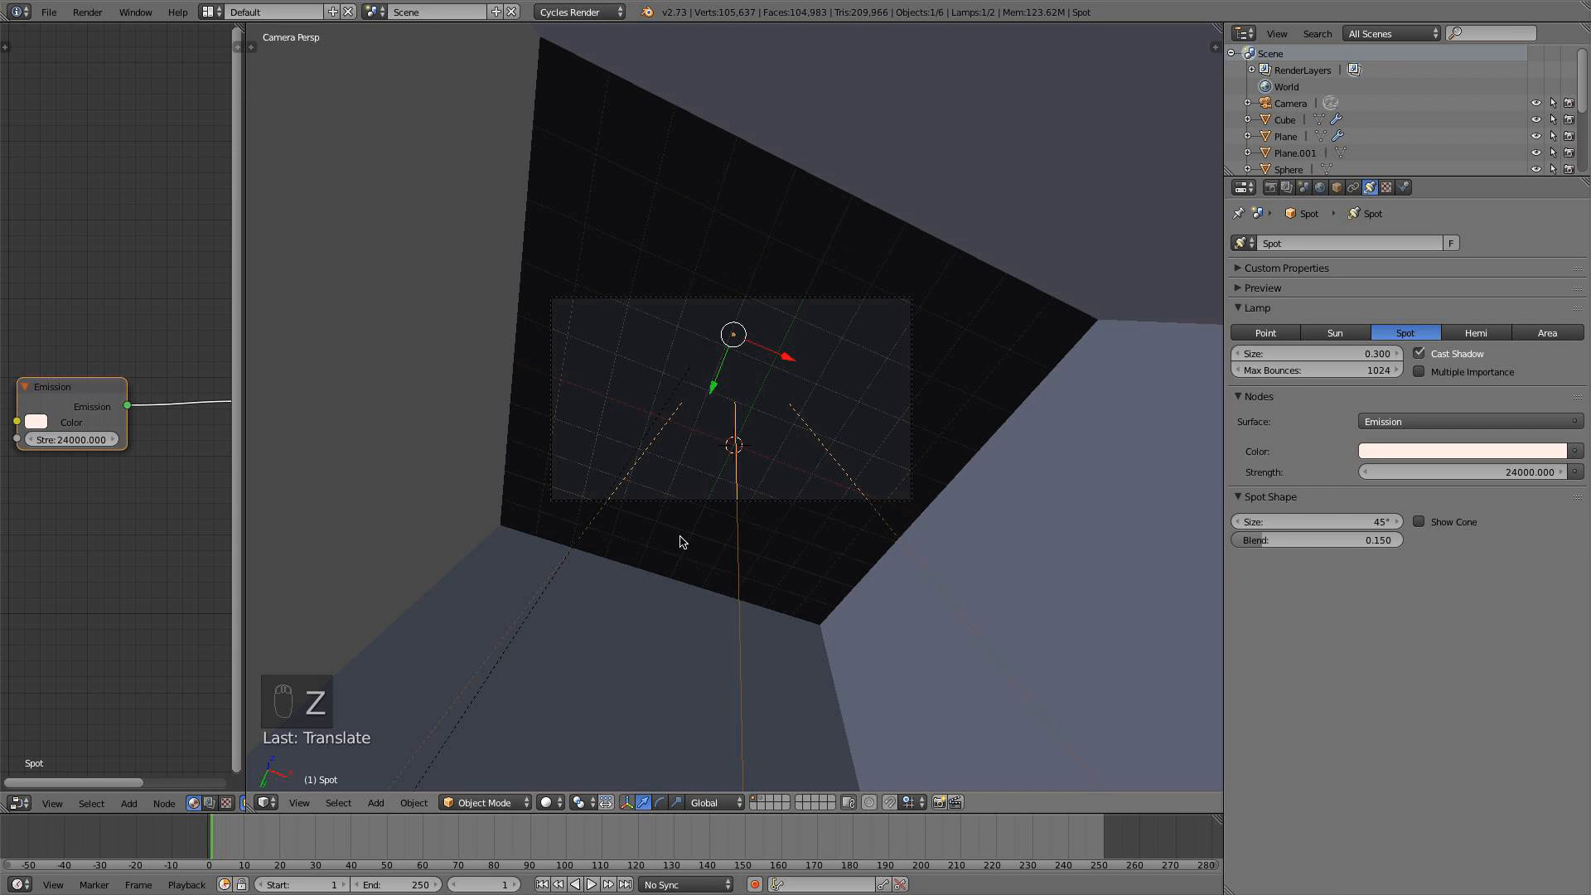
# Move the camera back inside the cube in the side view and rotate it to re-aim at the water surface
pyautogui.press('KP_3')
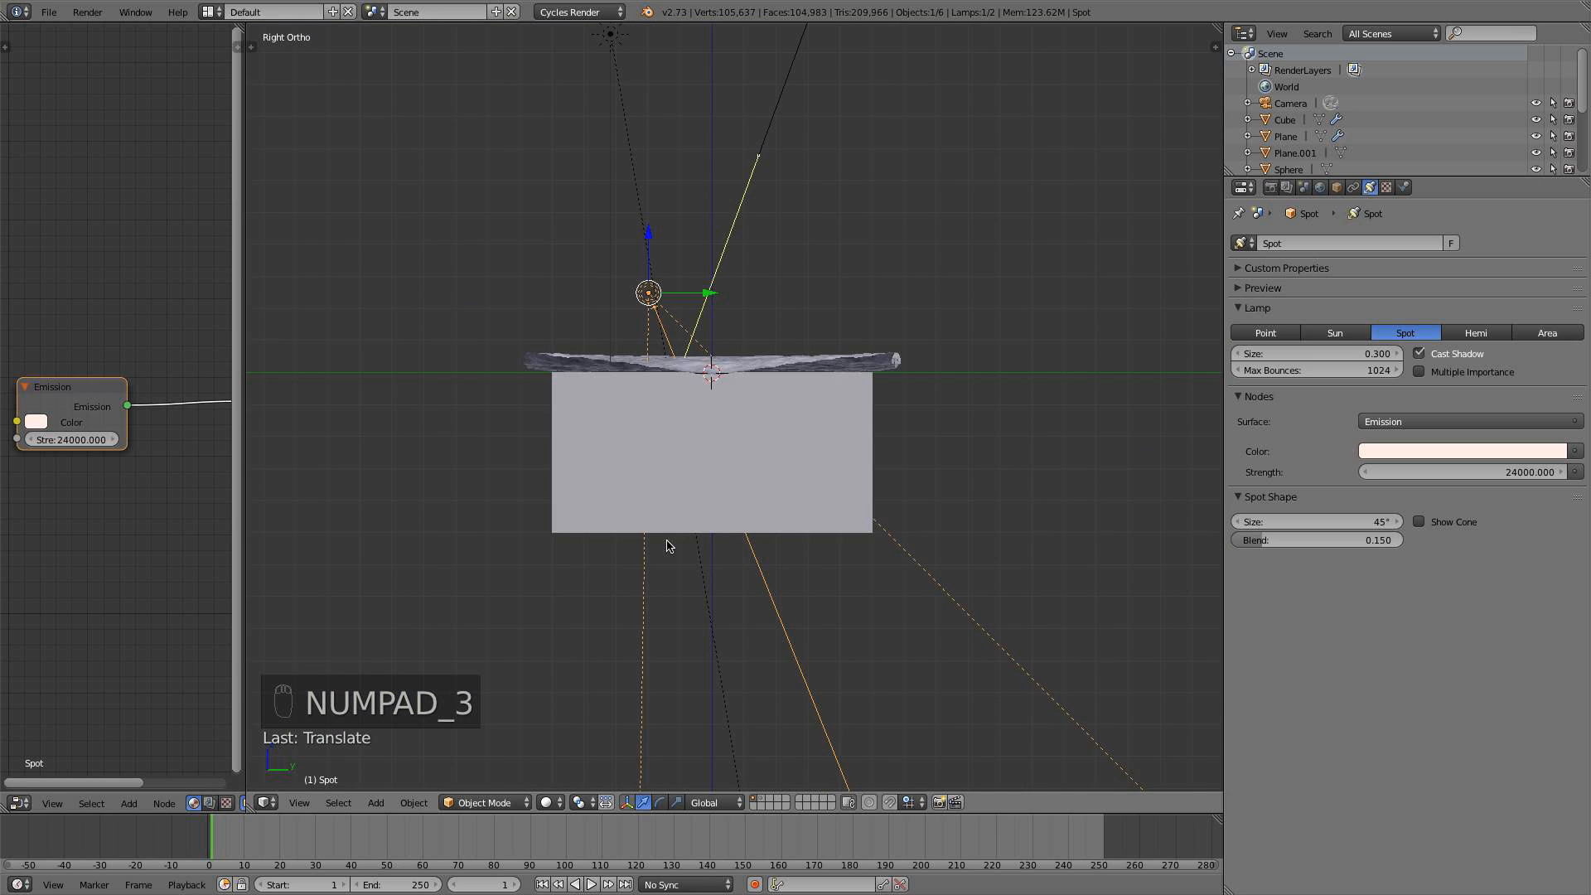
pyautogui.press('z')
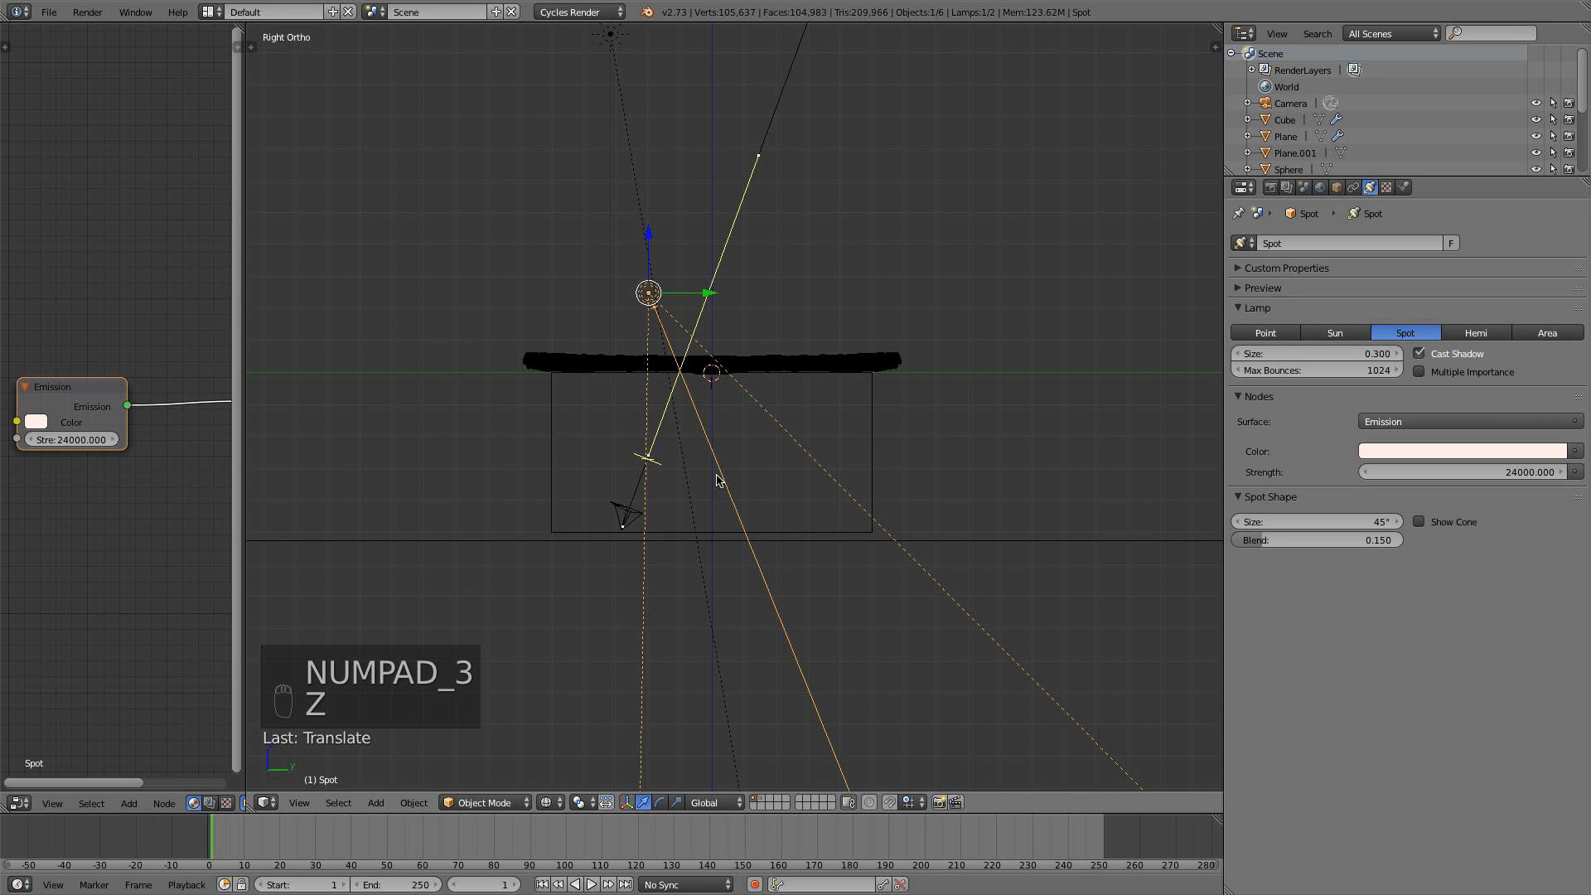
pyautogui.rightClick(628, 514)
pyautogui.moveTo(681, 524); pyautogui.dragTo(651, 537)
pyautogui.press('r')
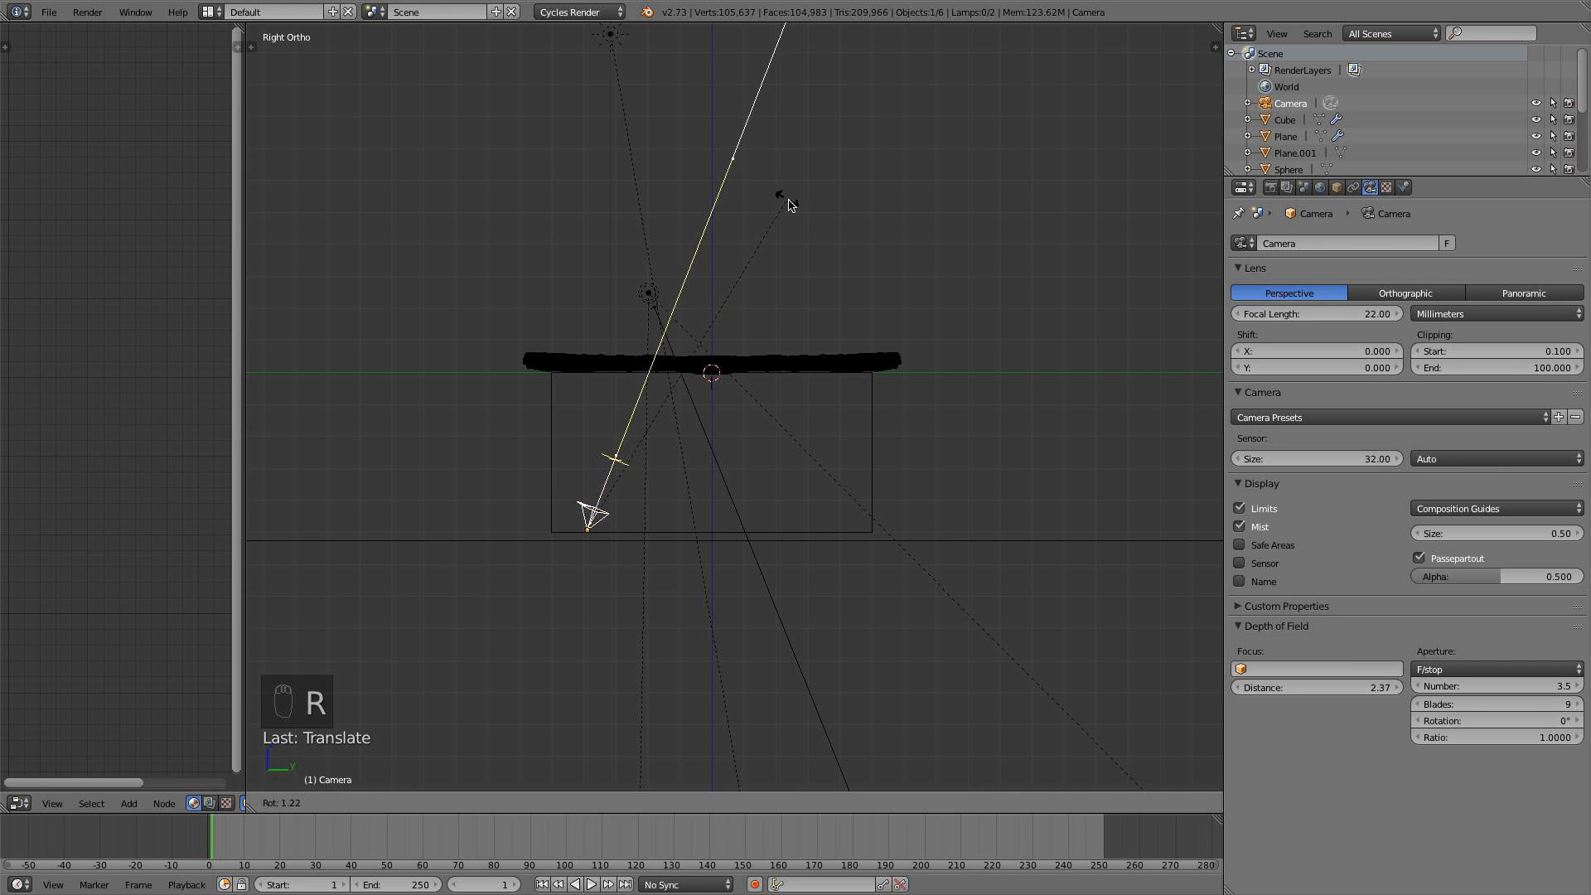
pyautogui.click(817, 246)
# Adjust the spot lamp's tilt, move it farther up and back from the water surface, and check it through the camera
pyautogui.rightClick(653, 299)
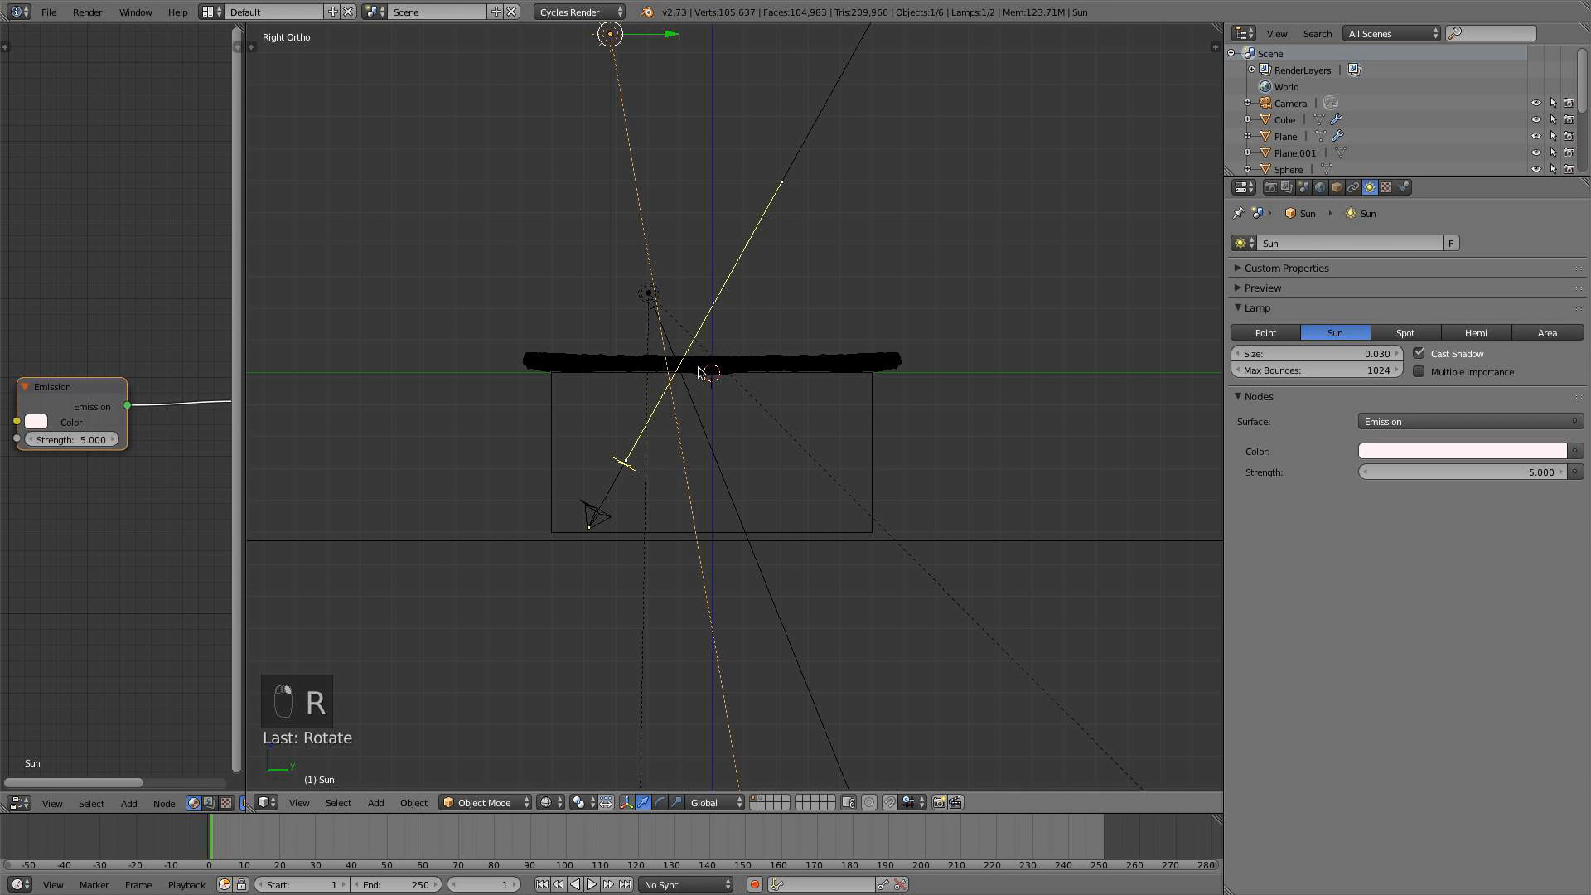
pyautogui.rightClick(649, 311)
pyautogui.press('KP_0')
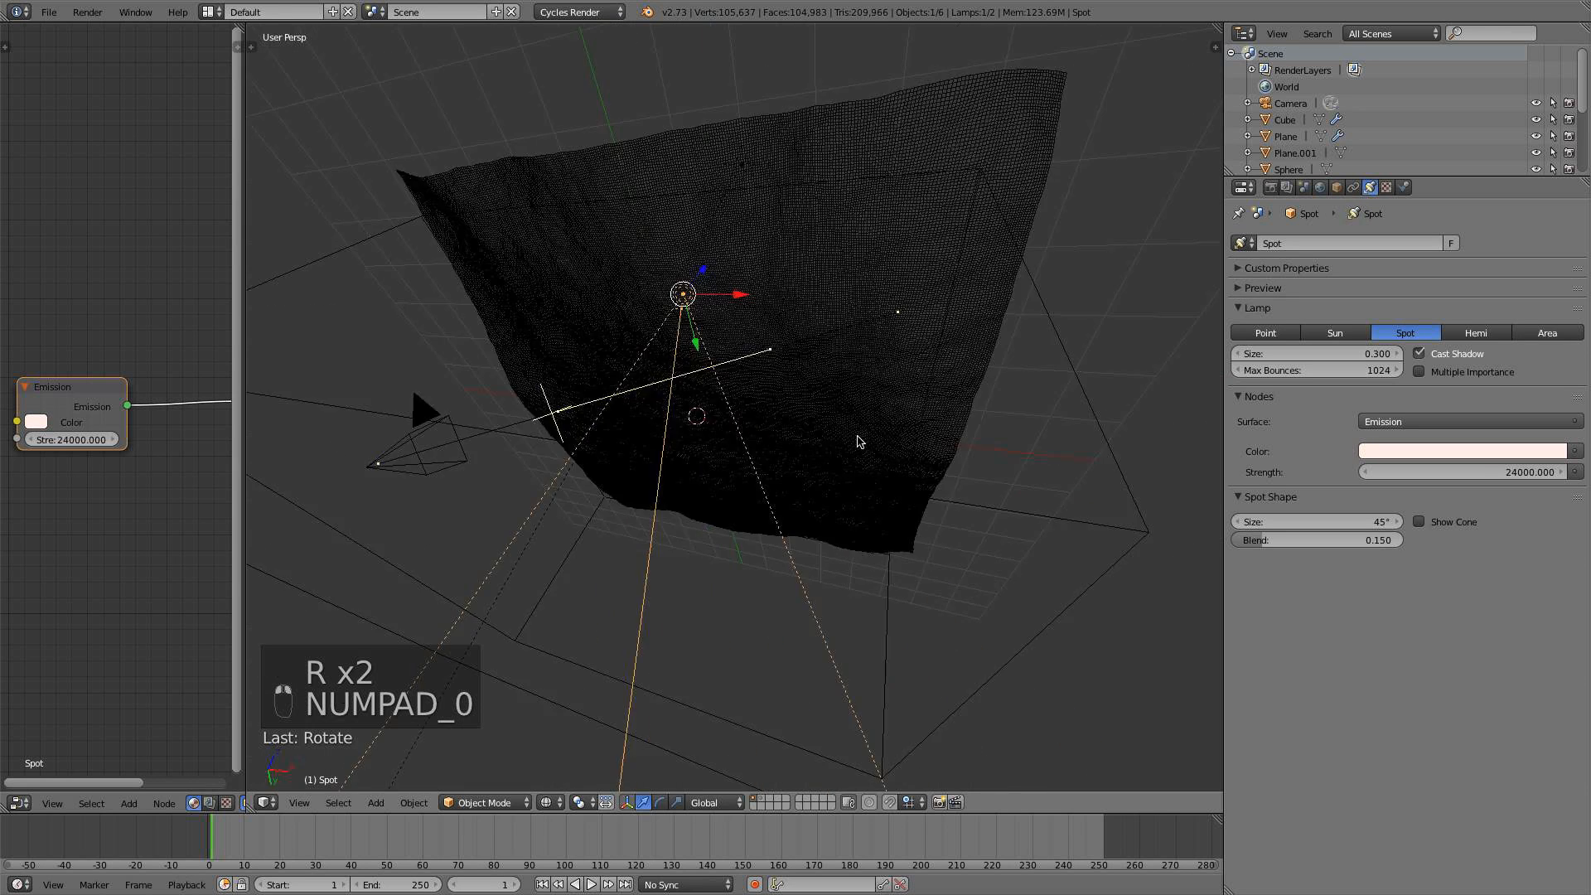
pyautogui.press('KP_3')
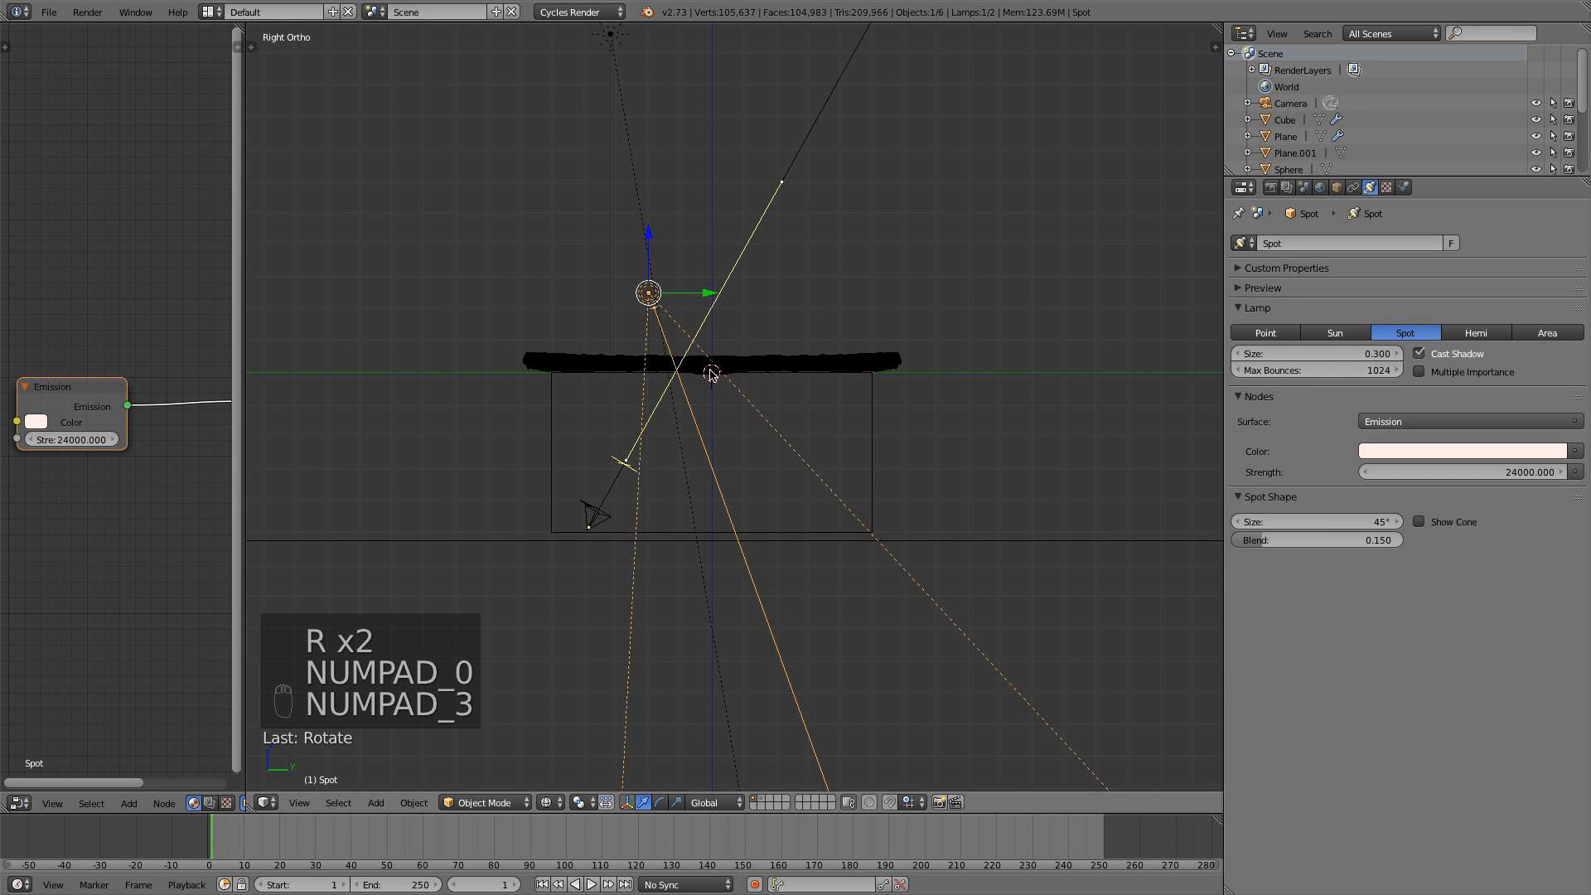
pyautogui.press('g')
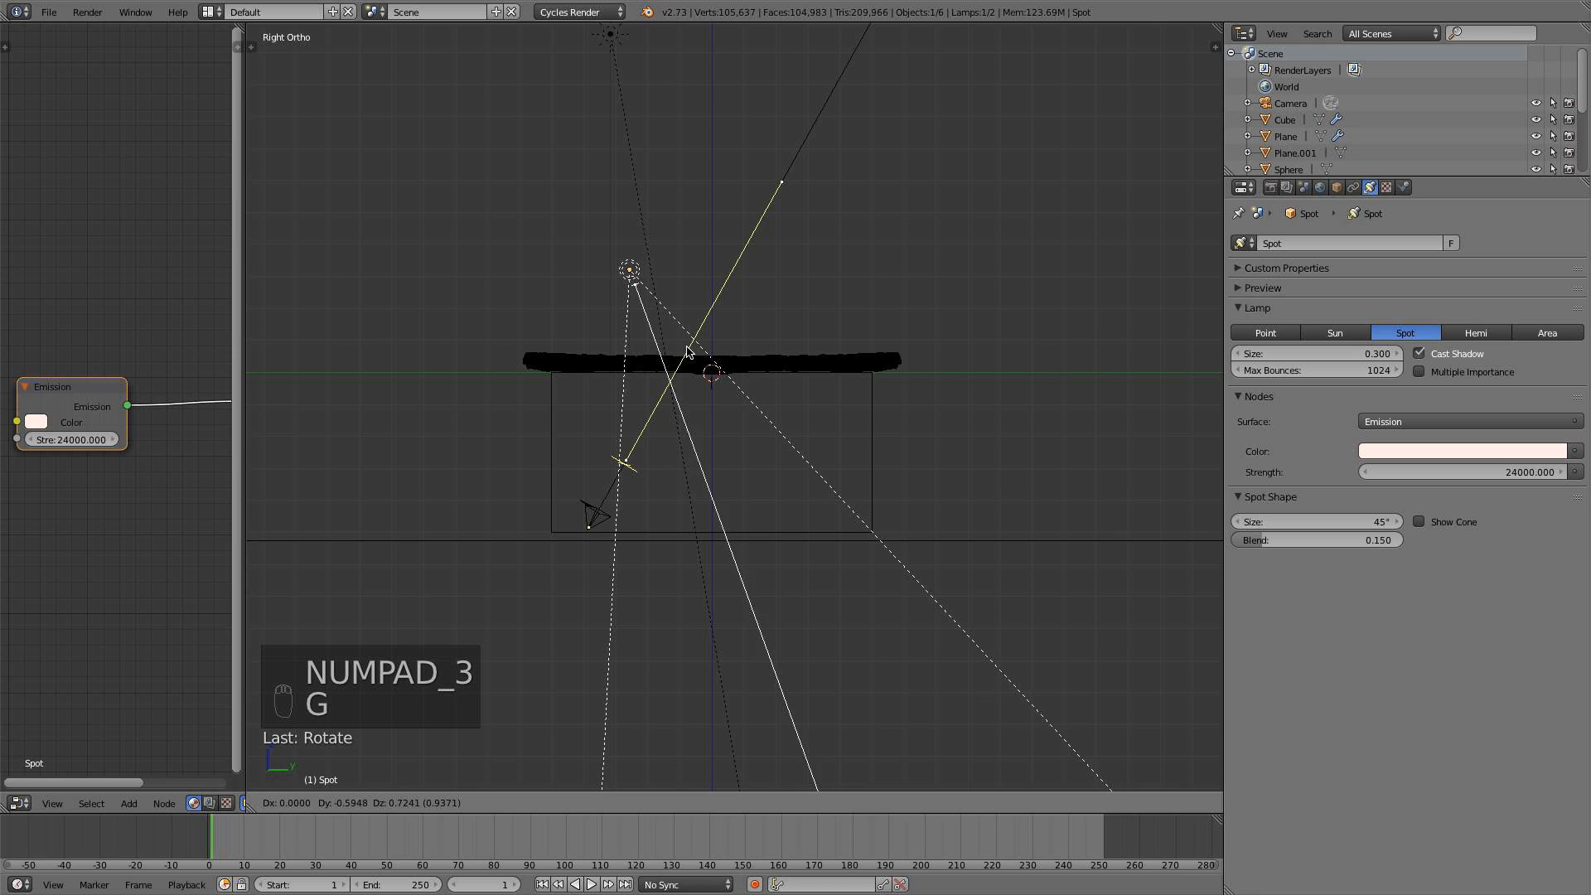
pyautogui.click(686, 353)
pyautogui.press('KP_0')
pyautogui.press('z')
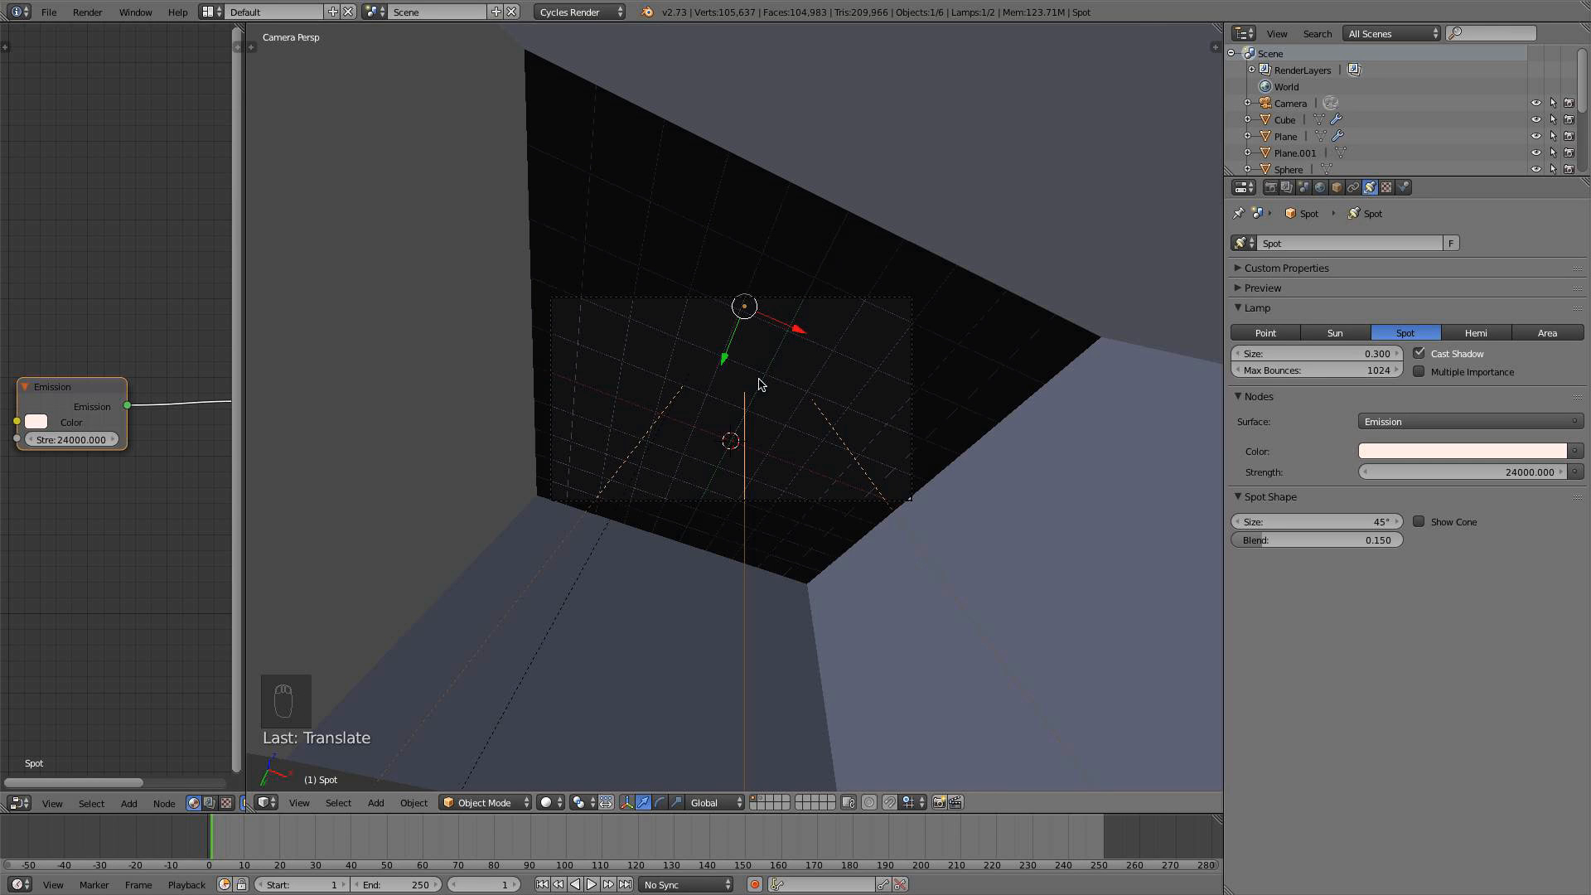
# Fine-tune the spot lamp's rotation and position in the side view, and check its direction through the camera
pyautogui.press('KP_3')
pyautogui.press('z')
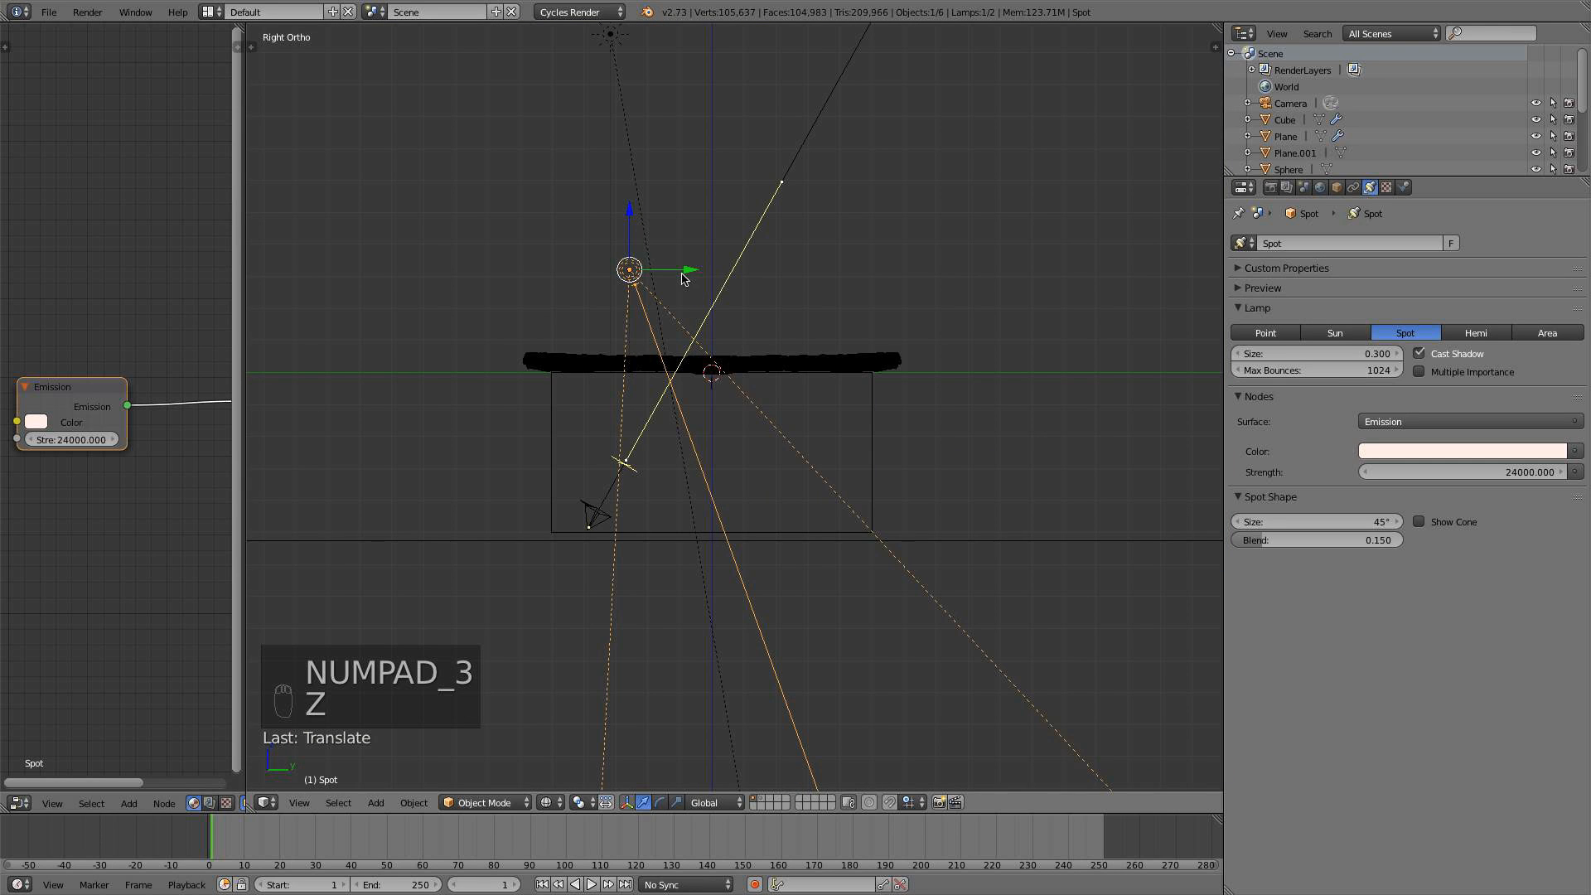
pyautogui.press('r')
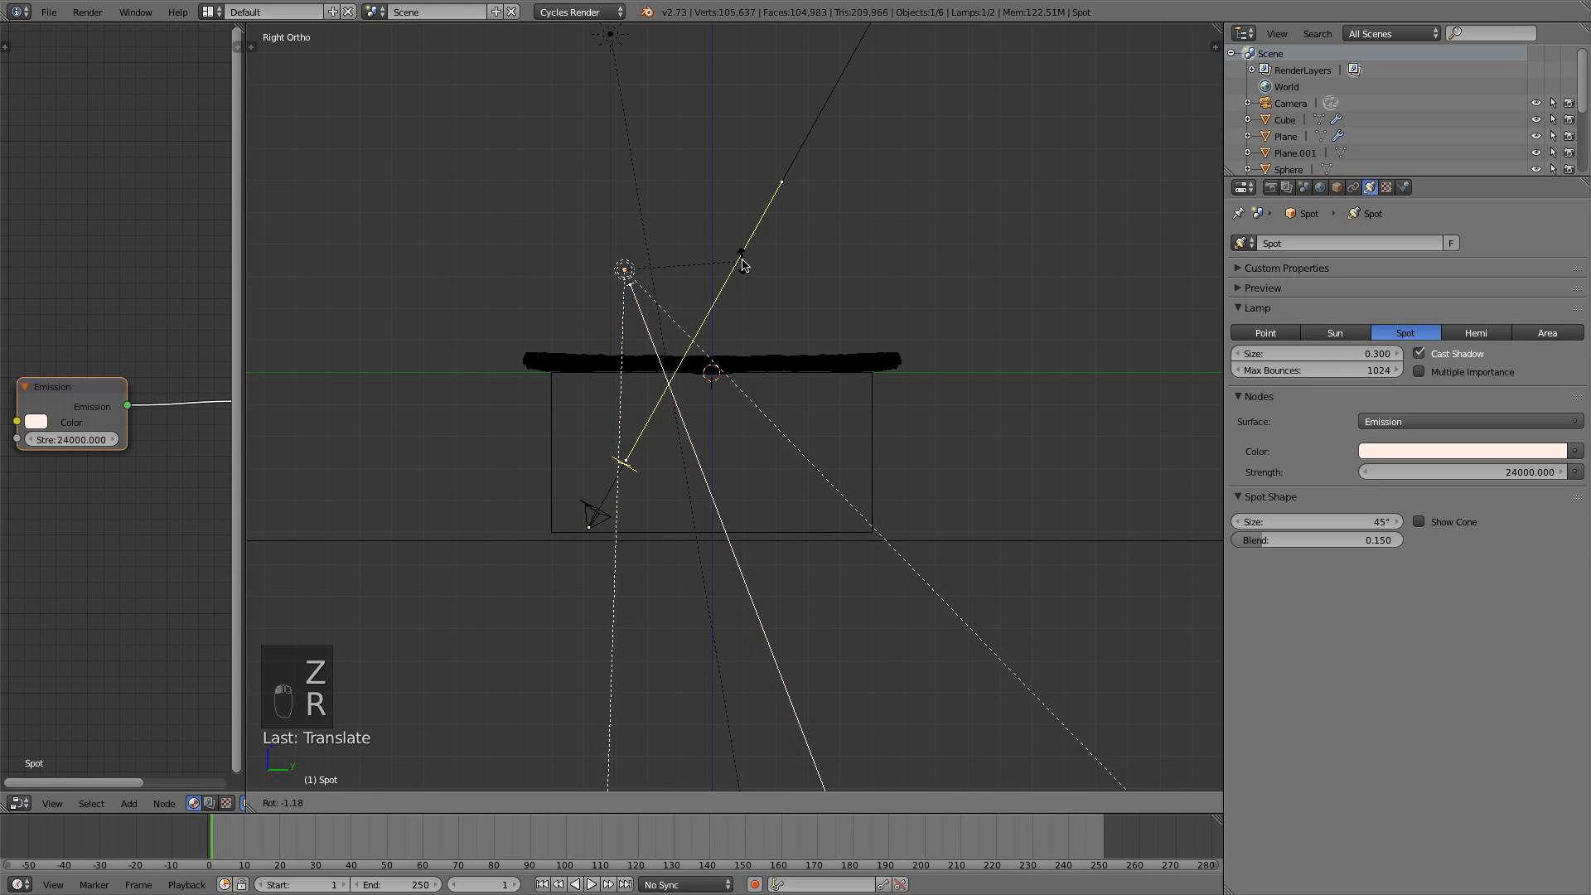
pyautogui.click(742, 264)
pyautogui.press('KP_0')
pyautogui.press('z')
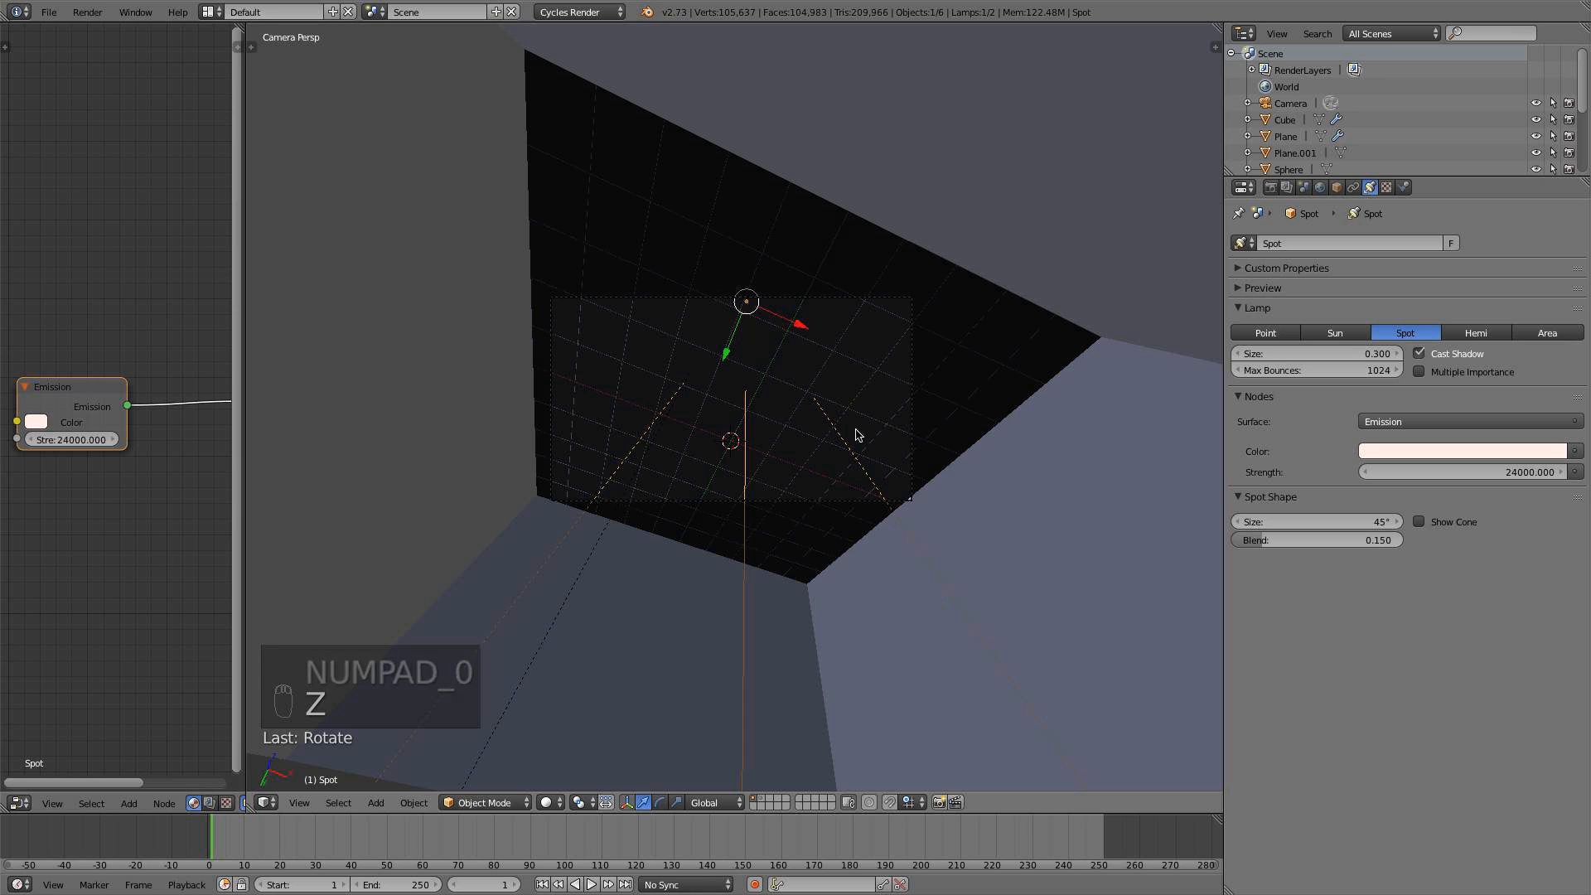
pyautogui.press('r')
pyautogui.click(860, 475)
# Stretch the volume cube slightly along Z in the front view and lower it until its top meets the water surface
pyautogui.rightClick(806, 498)
pyautogui.press('KP_1')
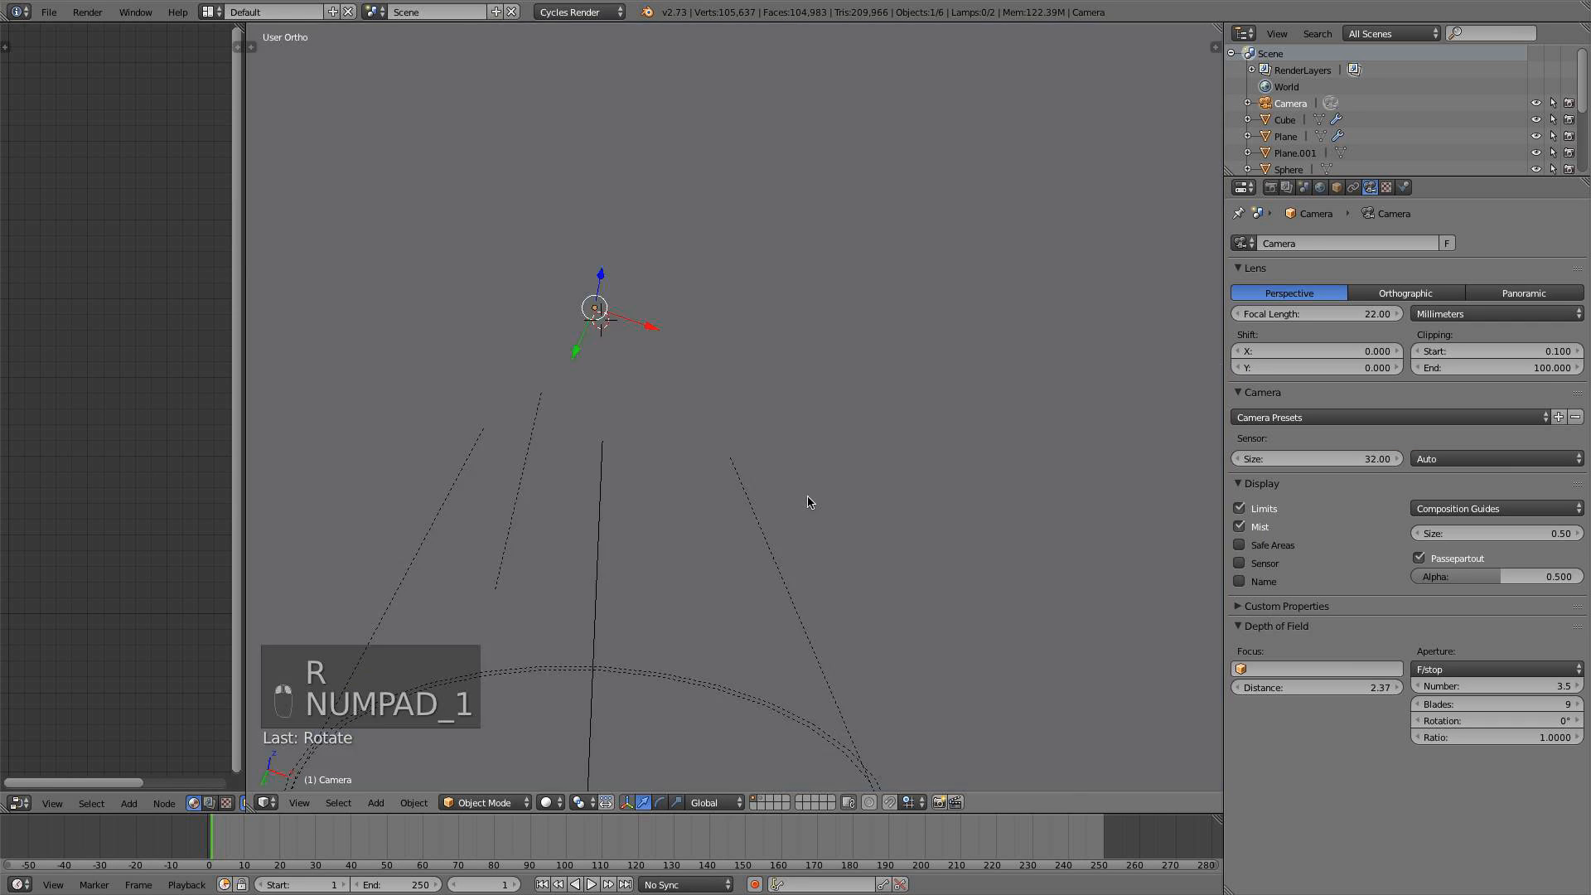
pyautogui.press('z')
pyautogui.scroll(3, 630, 529)
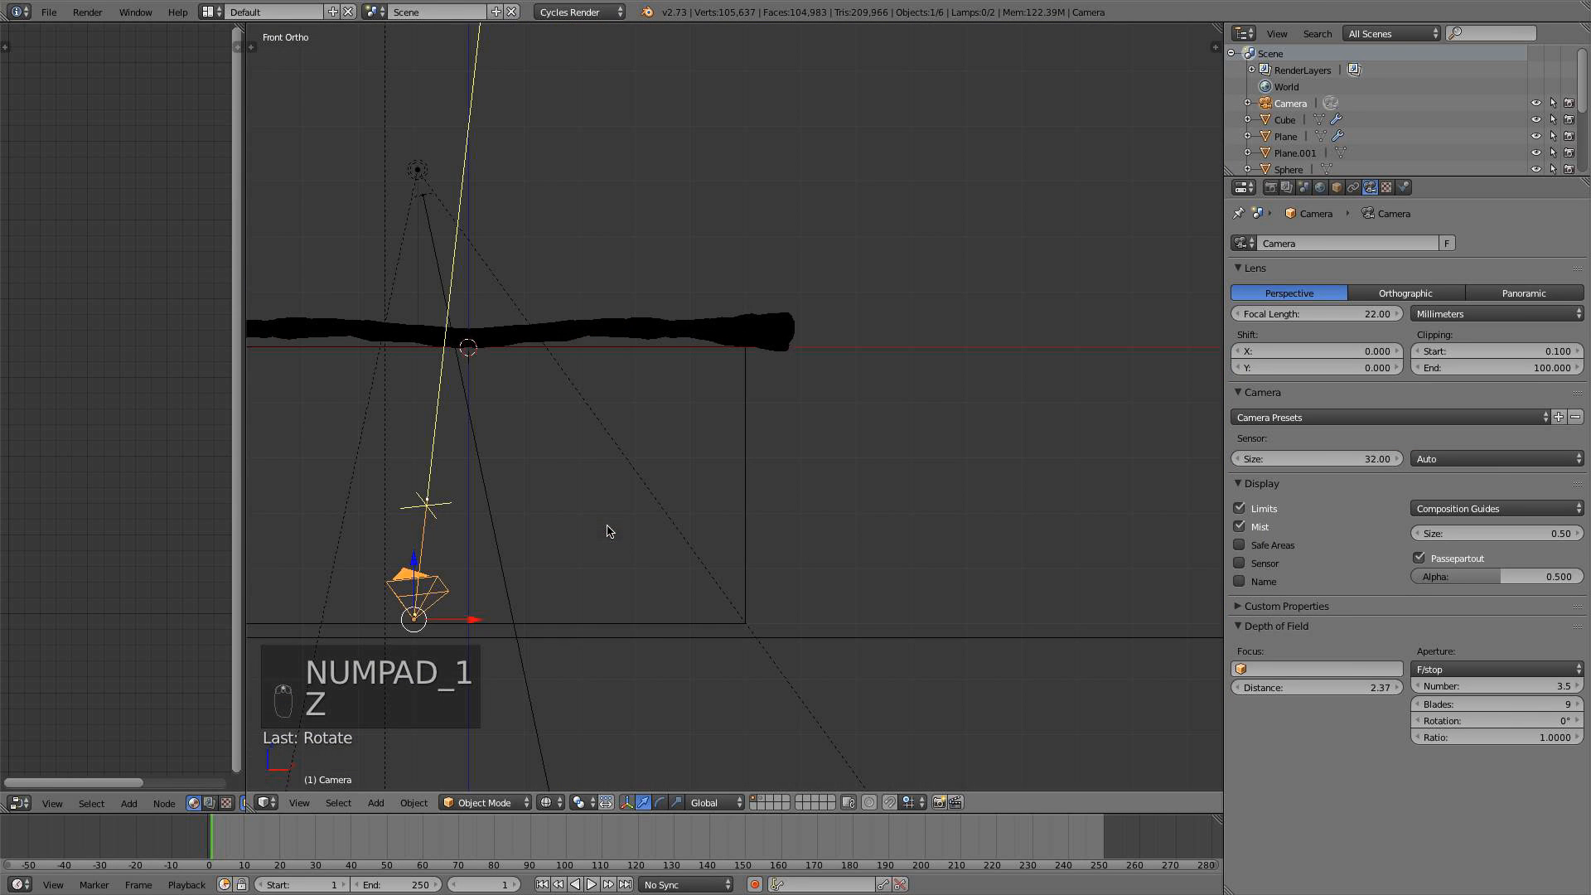
pyautogui.rightClick(654, 631)
pyautogui.keyDown('shift'); pyautogui.moveTo(655, 632); pyautogui.dragTo(776, 379, button='middle'); pyautogui.keyUp('shift')
pyautogui.press('s')
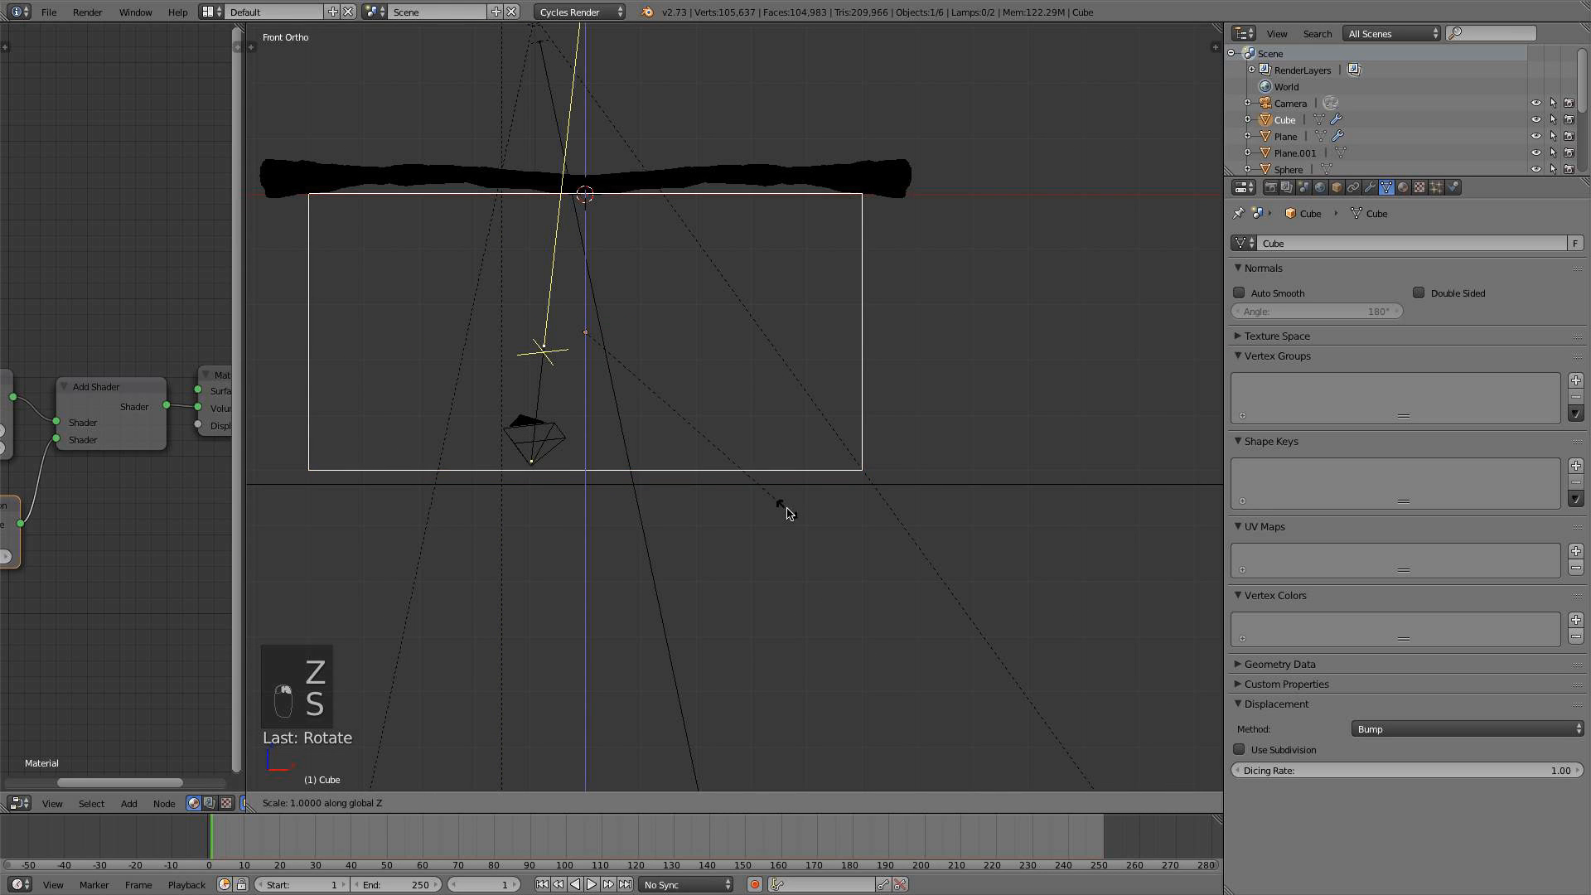
pyautogui.press('z')
pyautogui.click(793, 544)
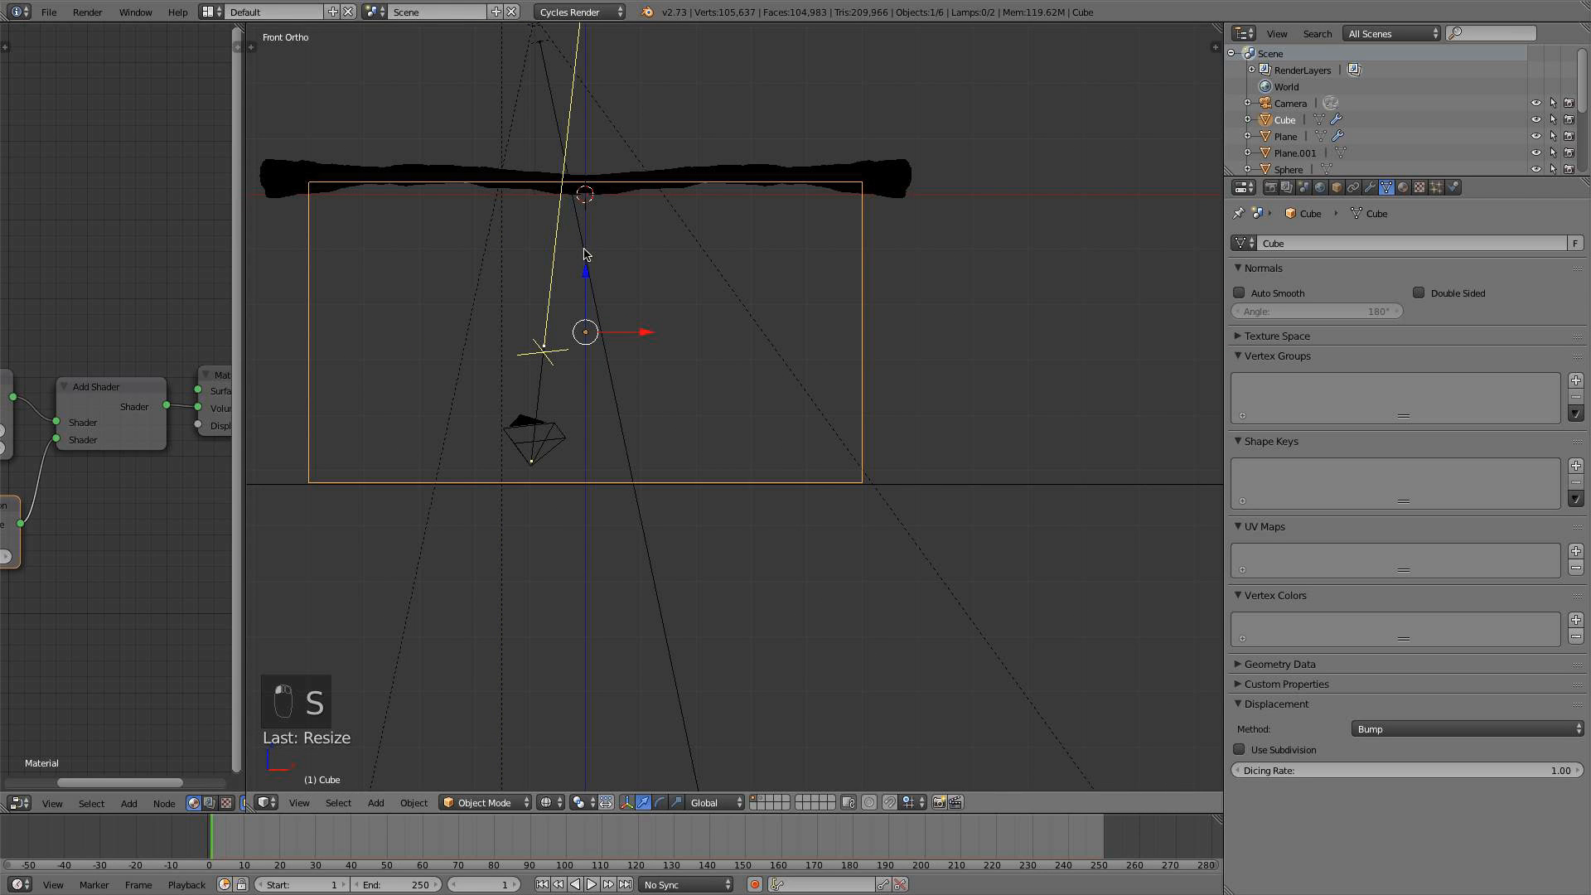
pyautogui.moveTo(585, 259); pyautogui.dragTo(585, 273)
# Lower the camera slightly inside the cube and re-aim it with a trackball rotation in camera view
pyautogui.rightClick(545, 403)
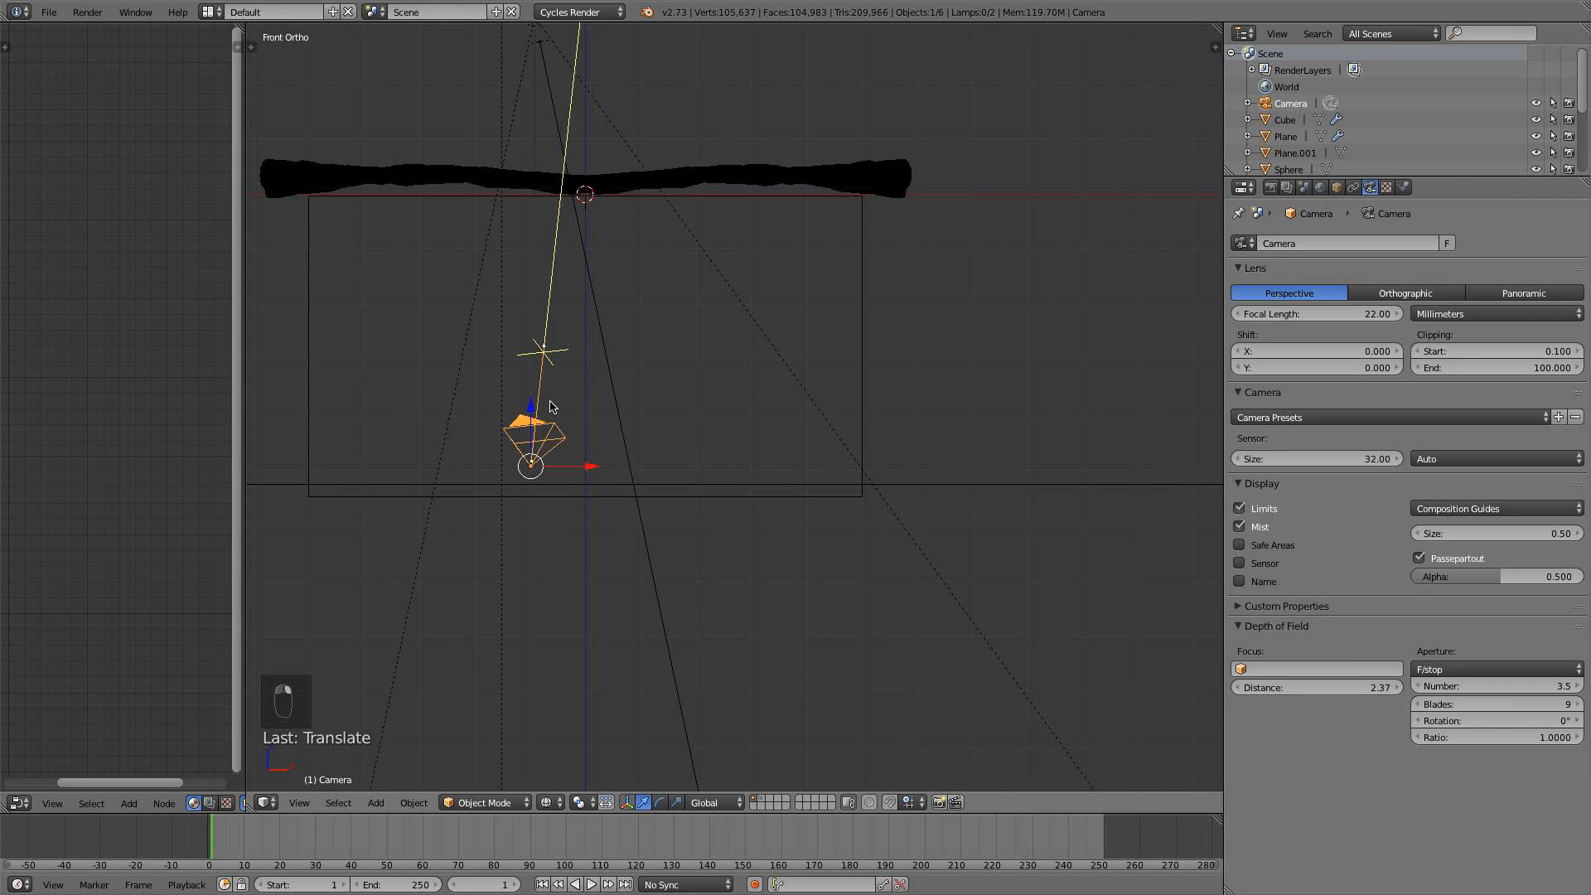
pyautogui.moveTo(533, 403); pyautogui.dragTo(593, 447)
pyautogui.rightClick(1007, 485)
pyautogui.rightClick(556, 456)
pyautogui.press('KP_0')
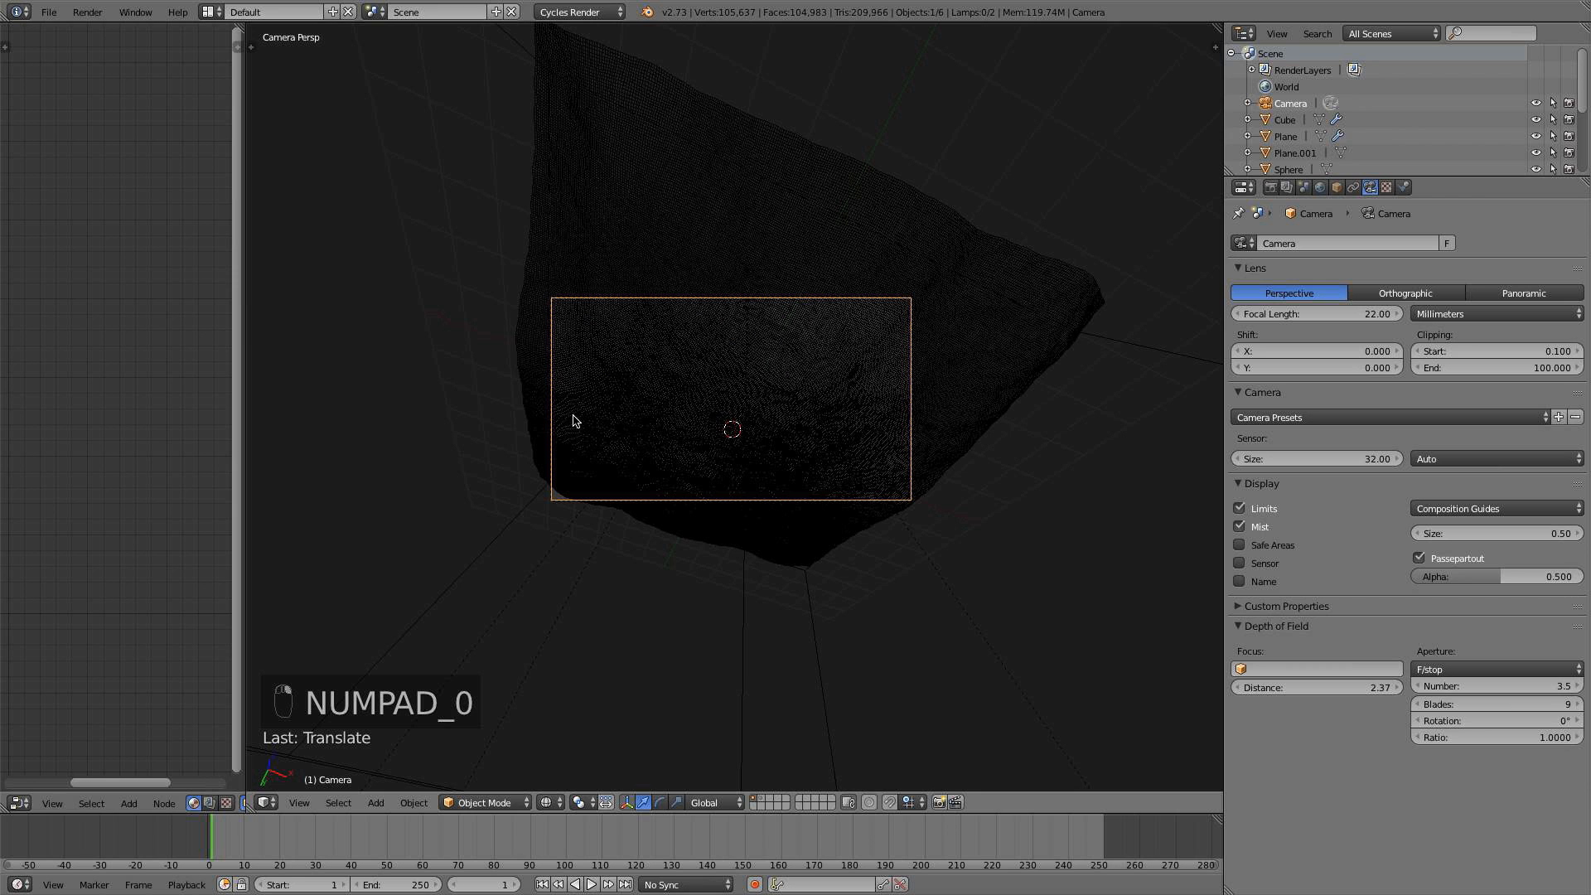
pyautogui.press('r')
pyautogui.press('r')
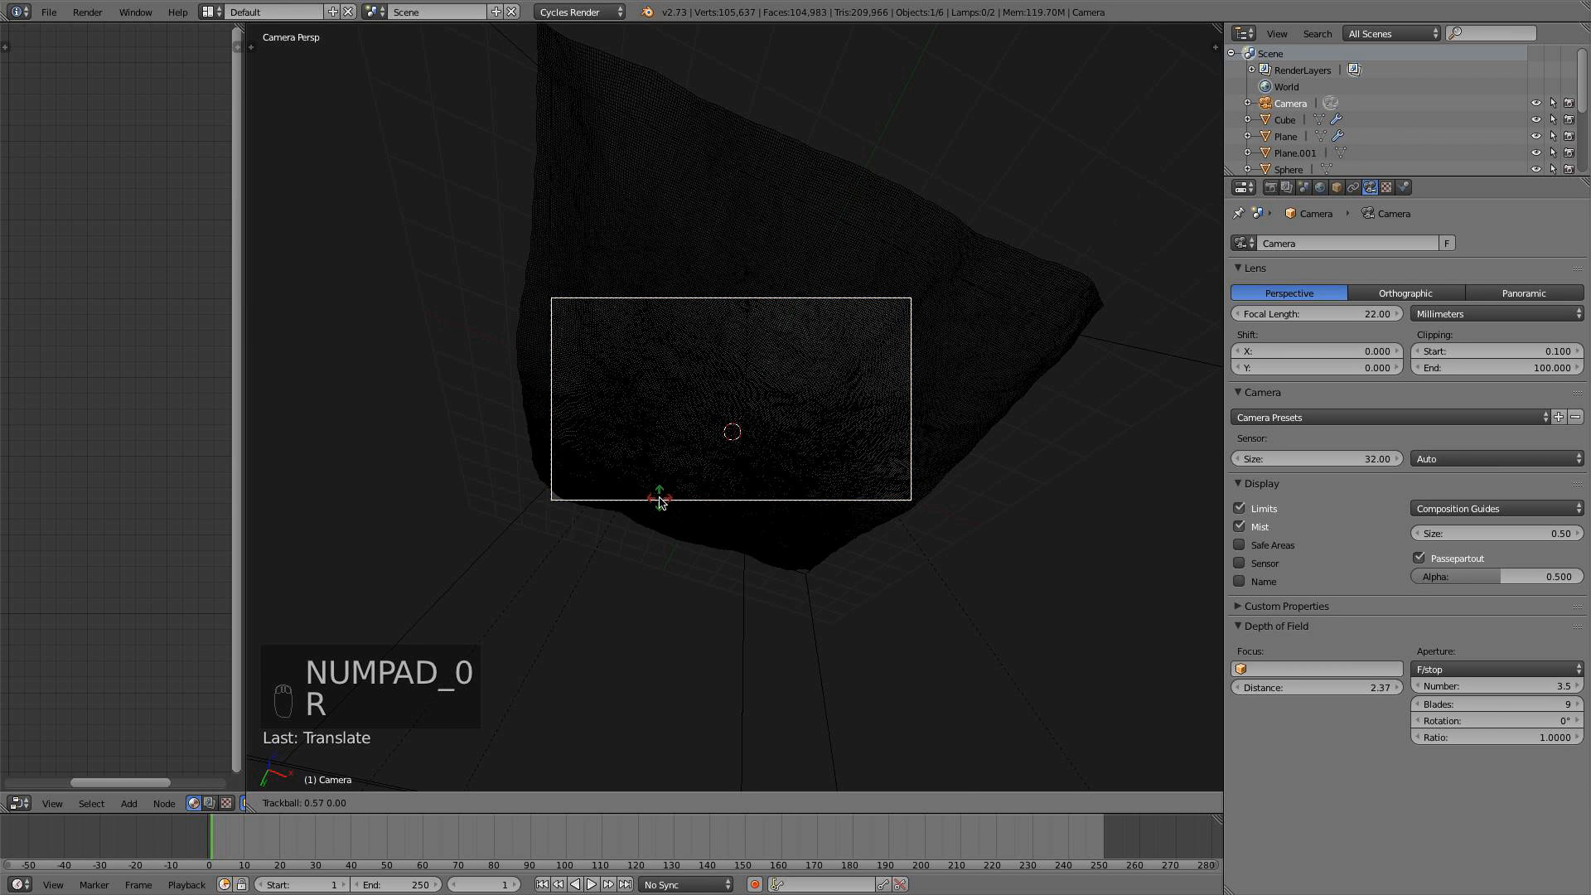
pyautogui.click(659, 500)
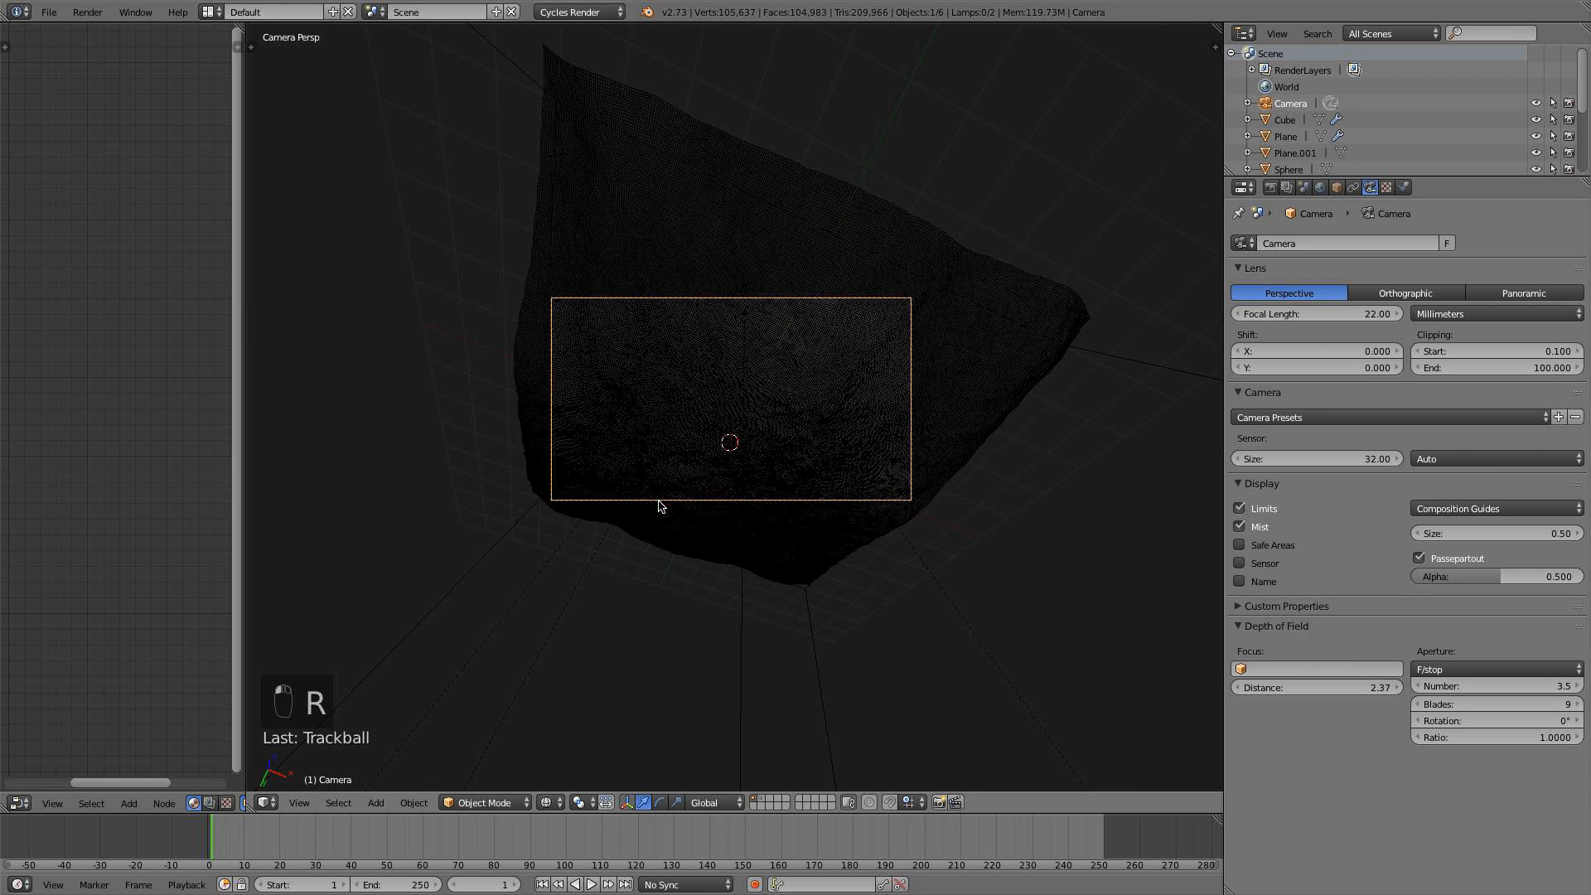
# Scale the volume cube on X and Y only until it is as wide as the water surface, and check the camera view
pyautogui.press('z')
pyautogui.rightClick(792, 418)
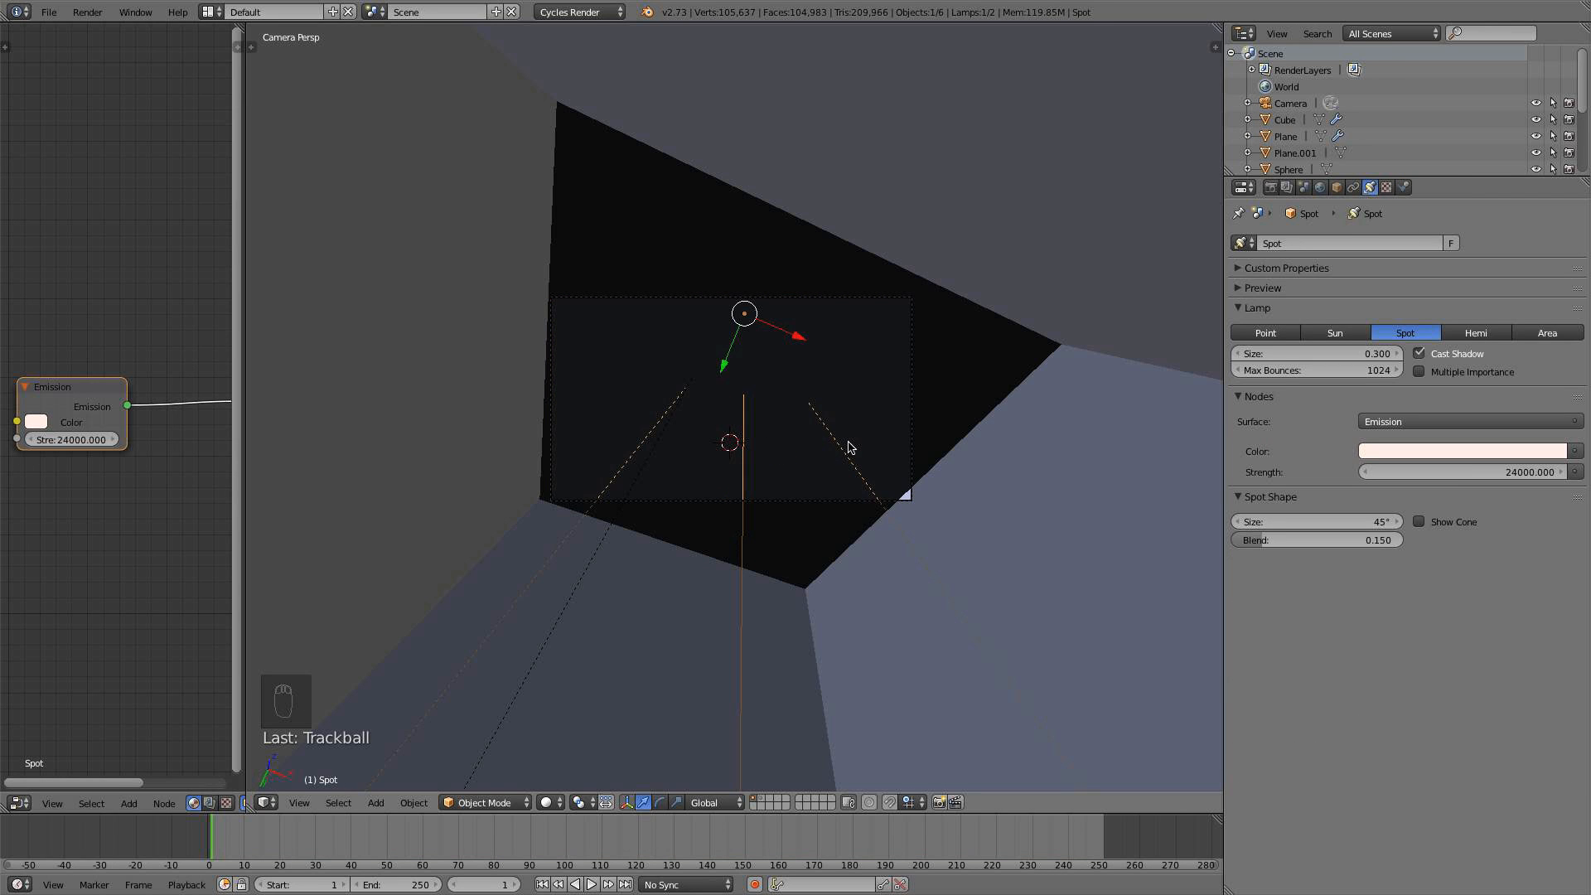
pyautogui.rightClick(1065, 498)
pyautogui.press('KP_1')
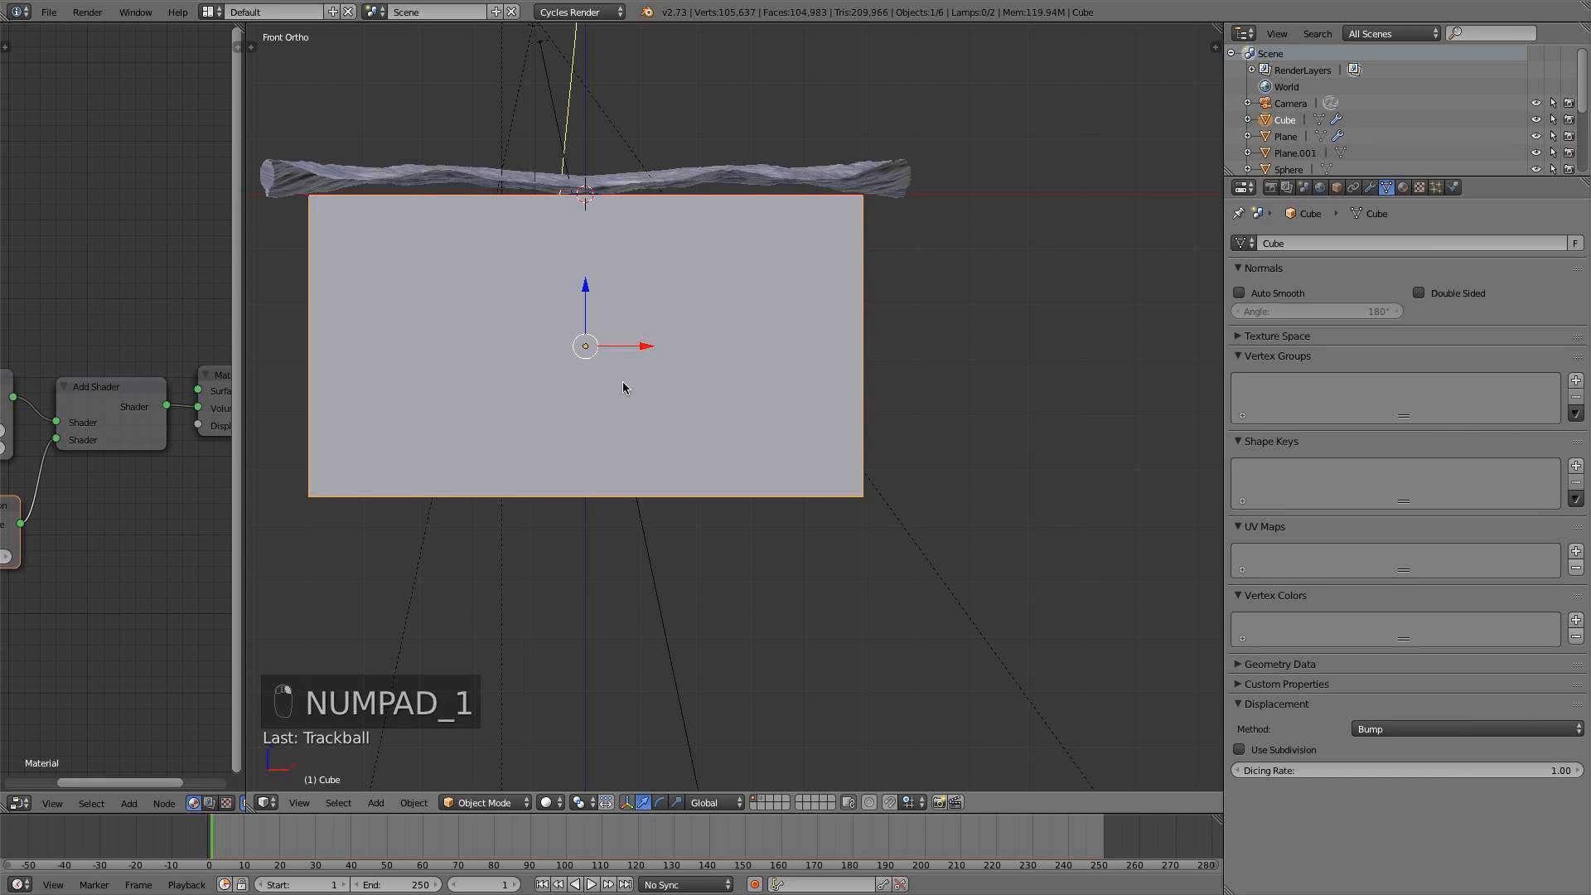
pyautogui.press('s')
pyautogui.hotkey('shift', 'z')
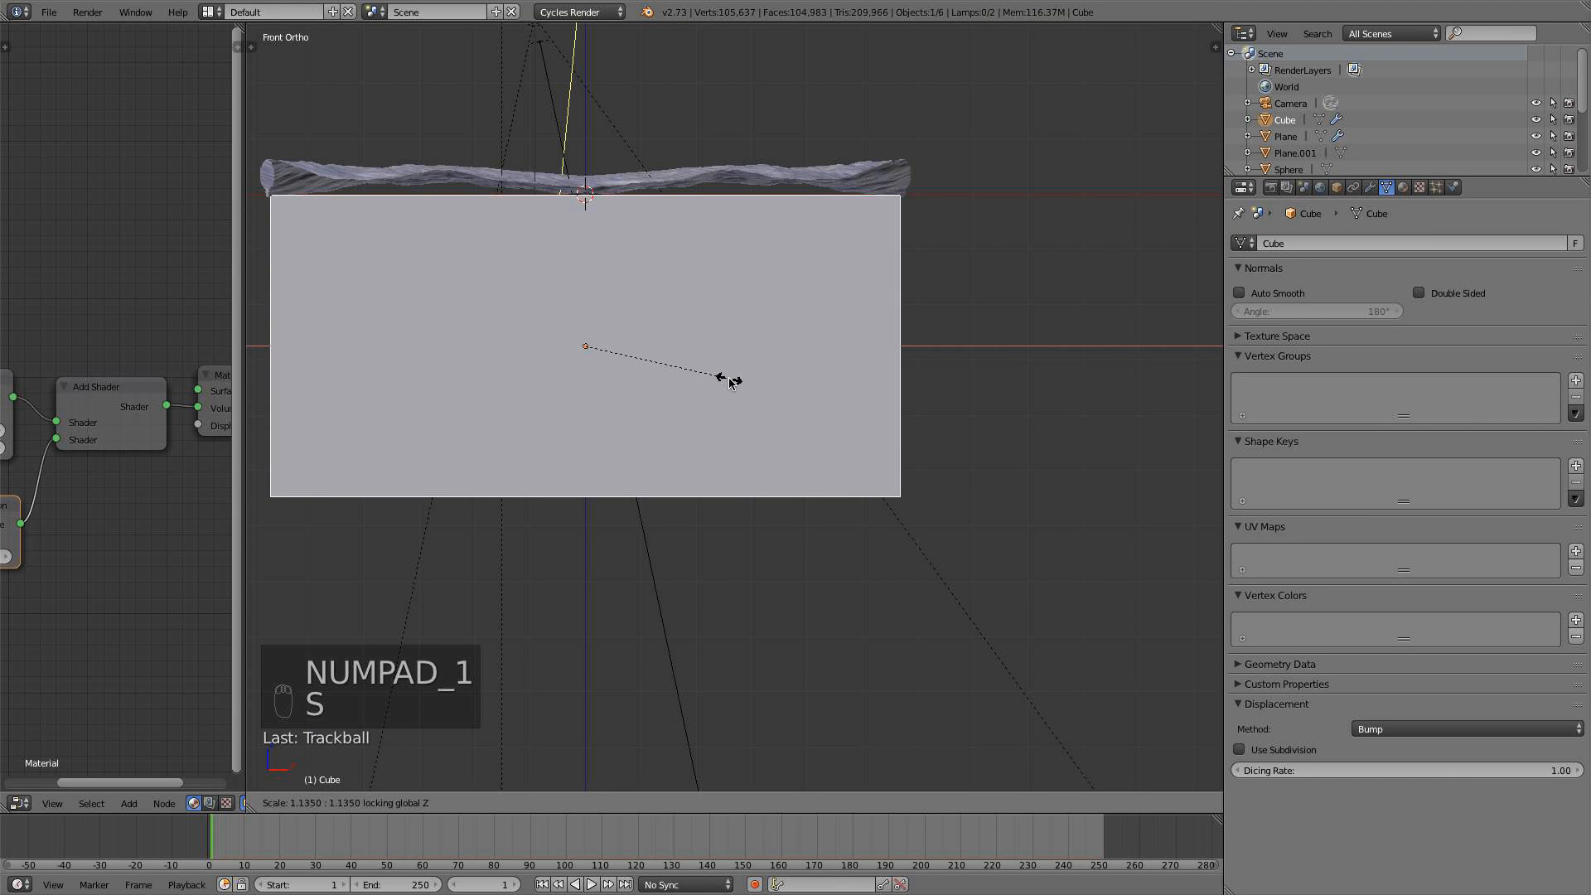
pyautogui.click(733, 381)
pyautogui.scroll(-2, 733, 379)
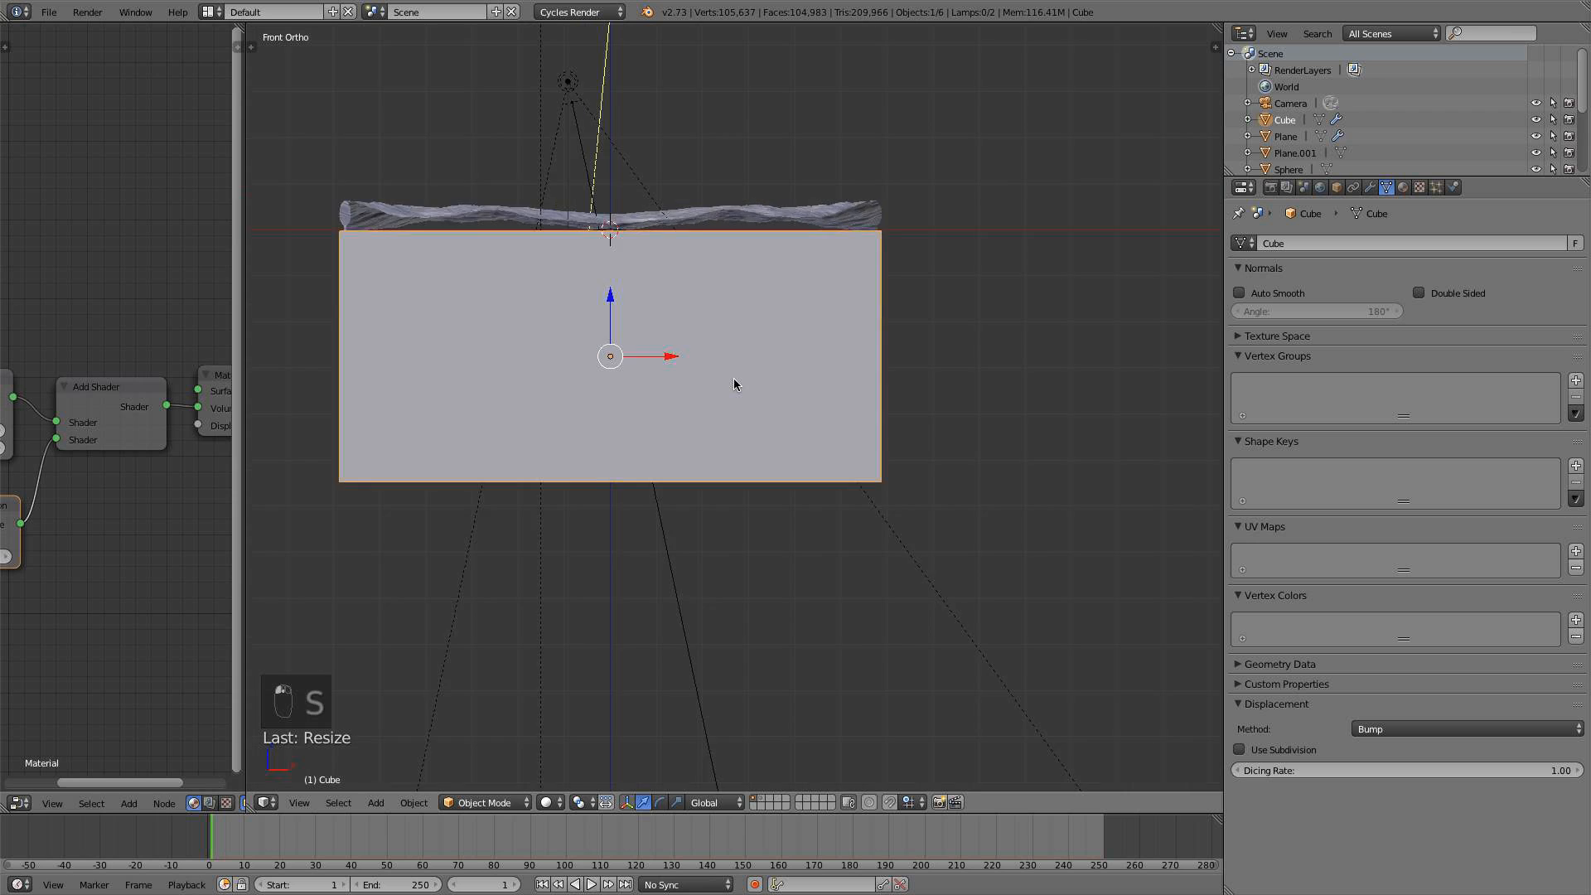
pyautogui.press('KP_0')
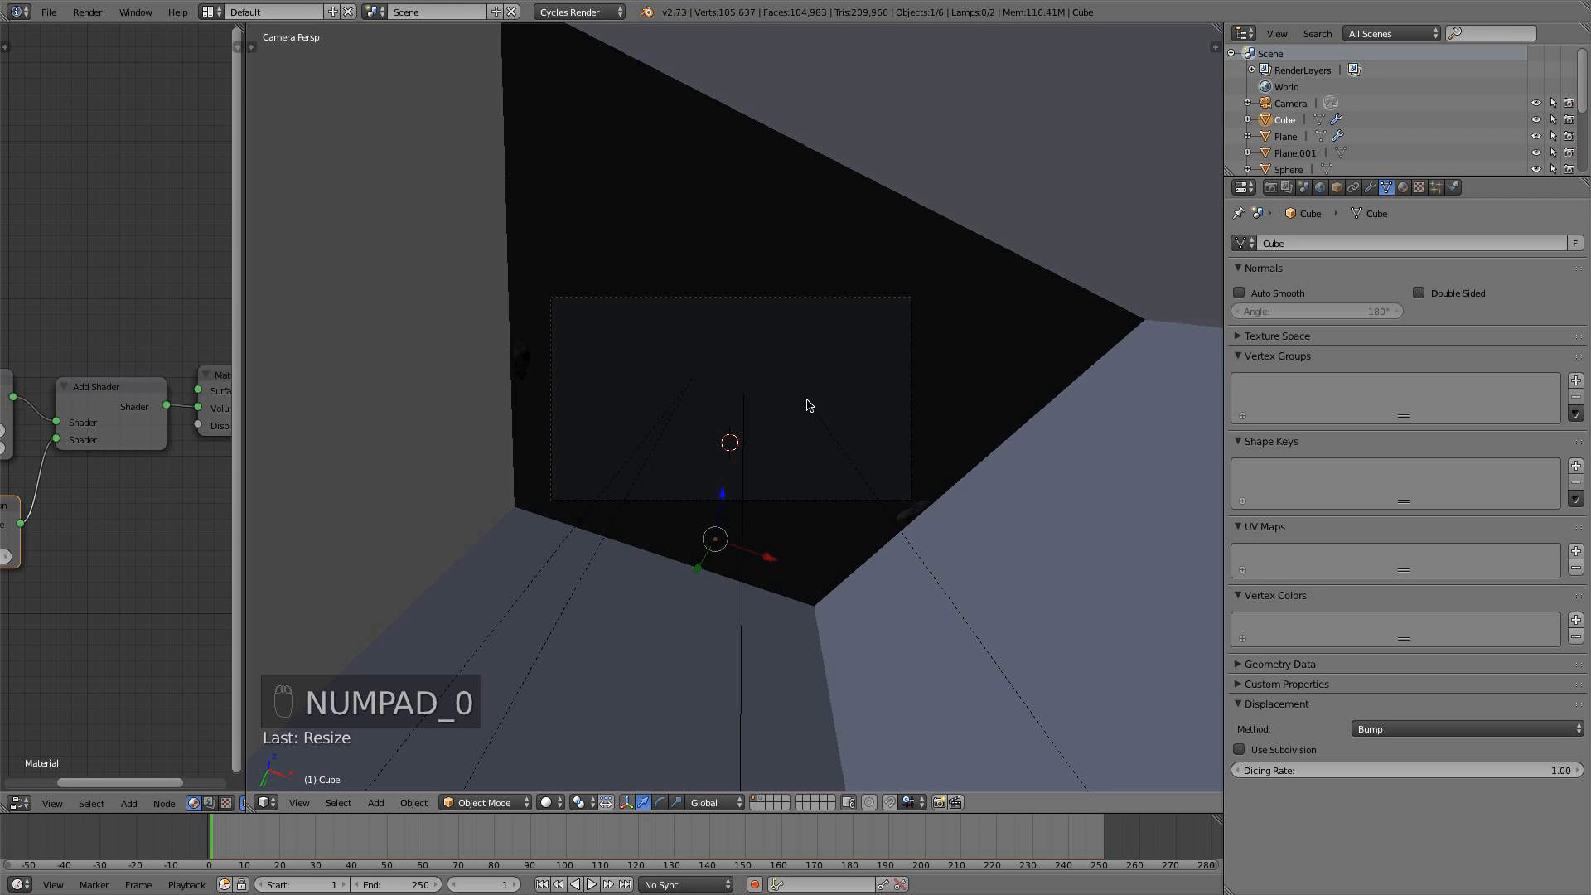
# Show the side view in rendered shading to preview the light rays below the water surface
pyautogui.press('KP_0')
pyautogui.press('KP_3')
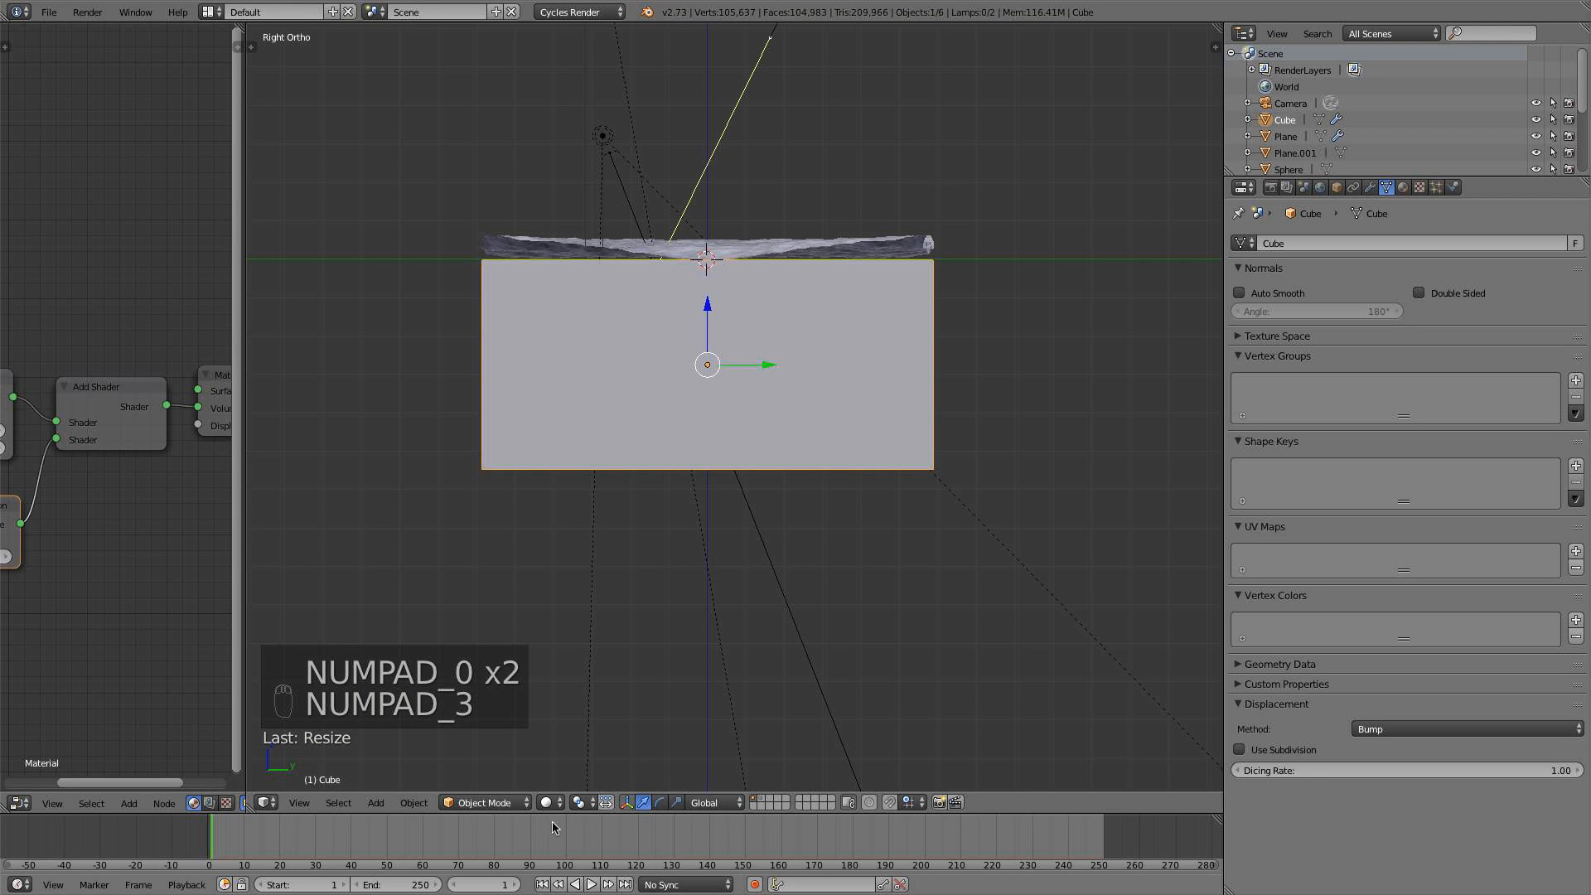
pyautogui.click(547, 802)
pyautogui.click(587, 693)
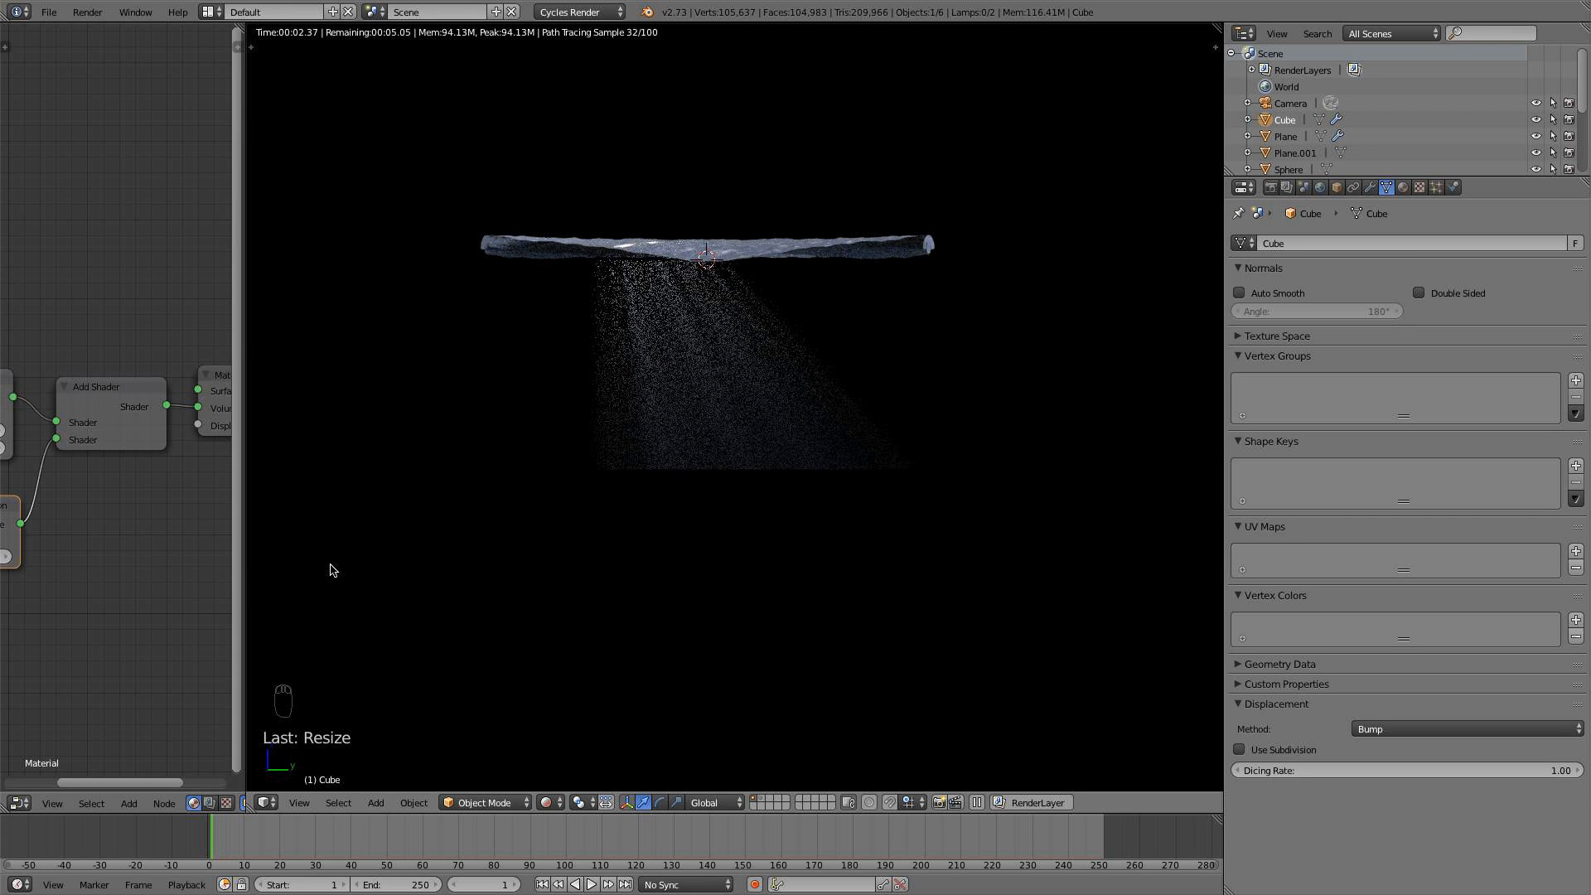
pyautogui.rightClick(704, 395)
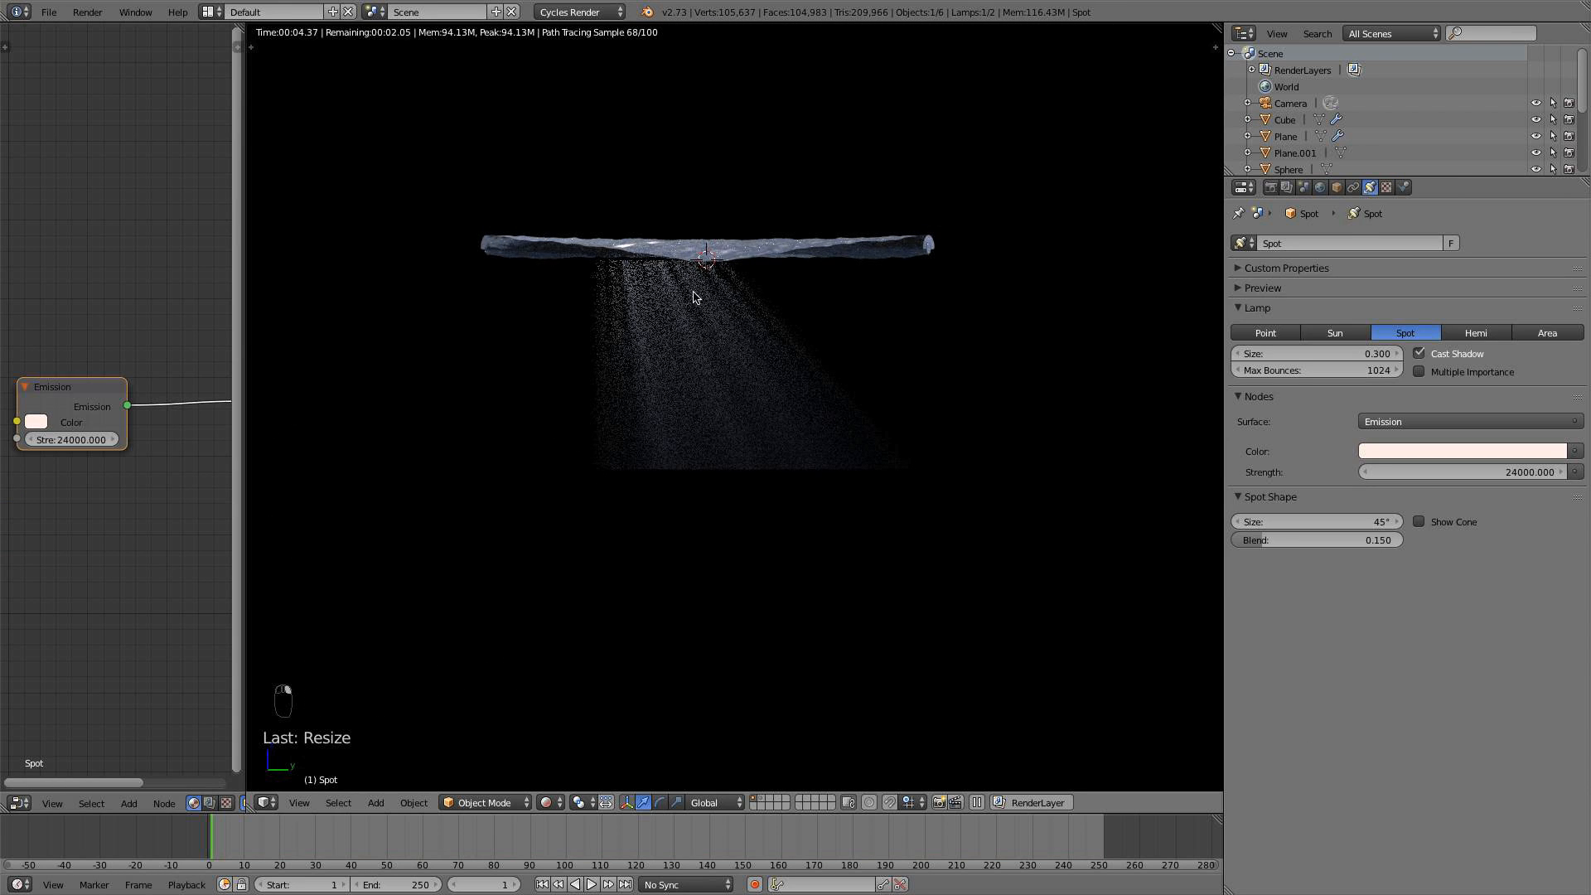
# Enlarge the node editor showing the water plane's material and set the Noise Texture scale to 6
pyautogui.rightClick(819, 250)
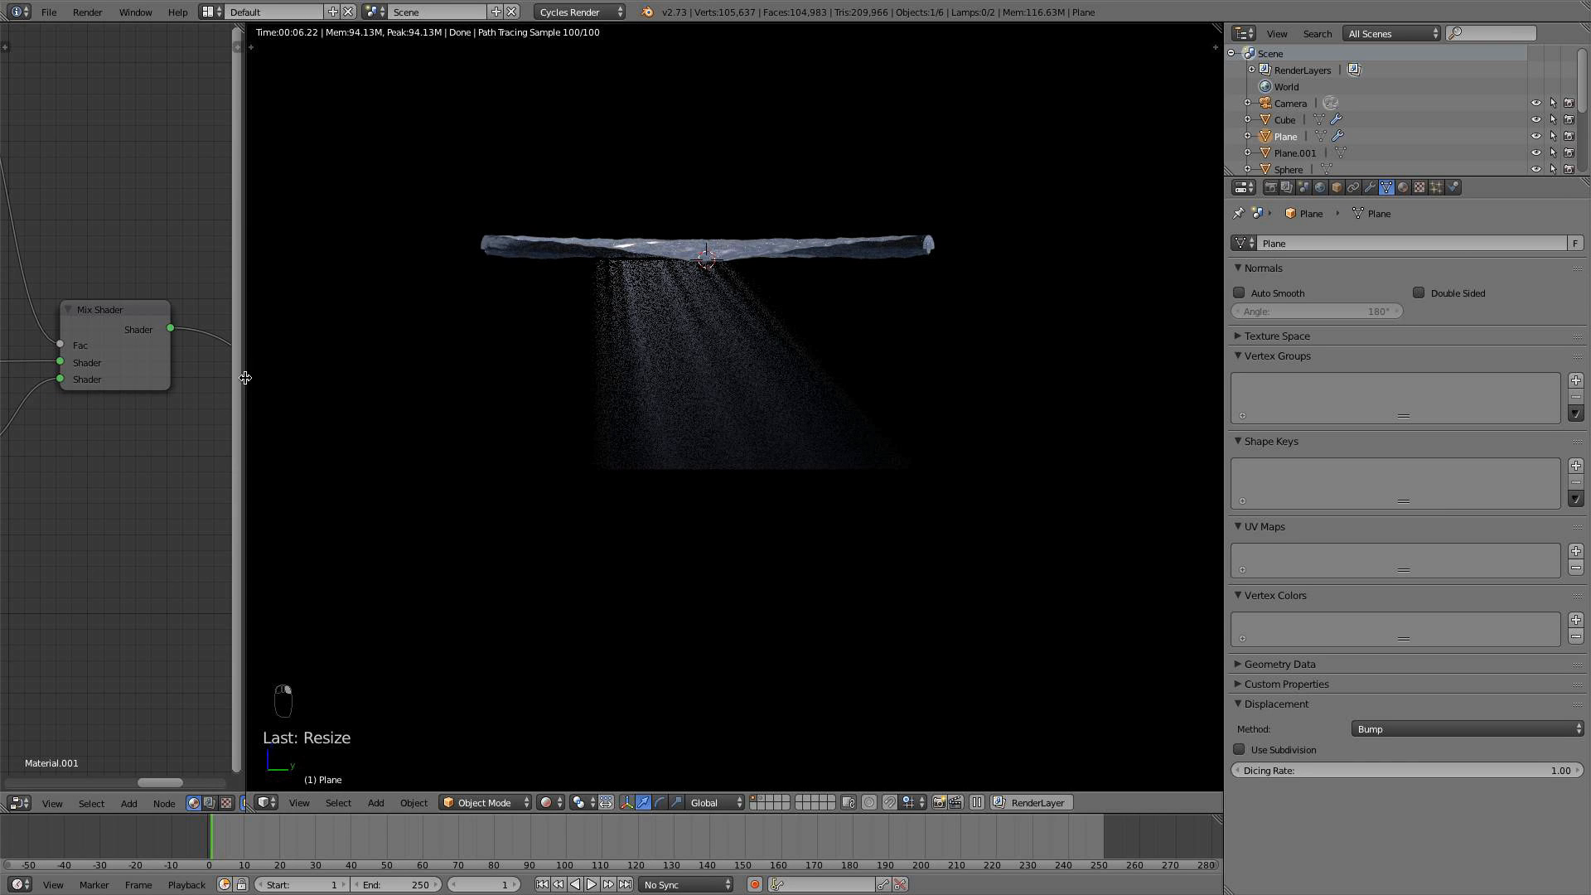
pyautogui.moveTo(247, 379); pyautogui.dragTo(491, 366)
pyautogui.moveTo(177, 278); pyautogui.dragTo(433, 273, button='middle')
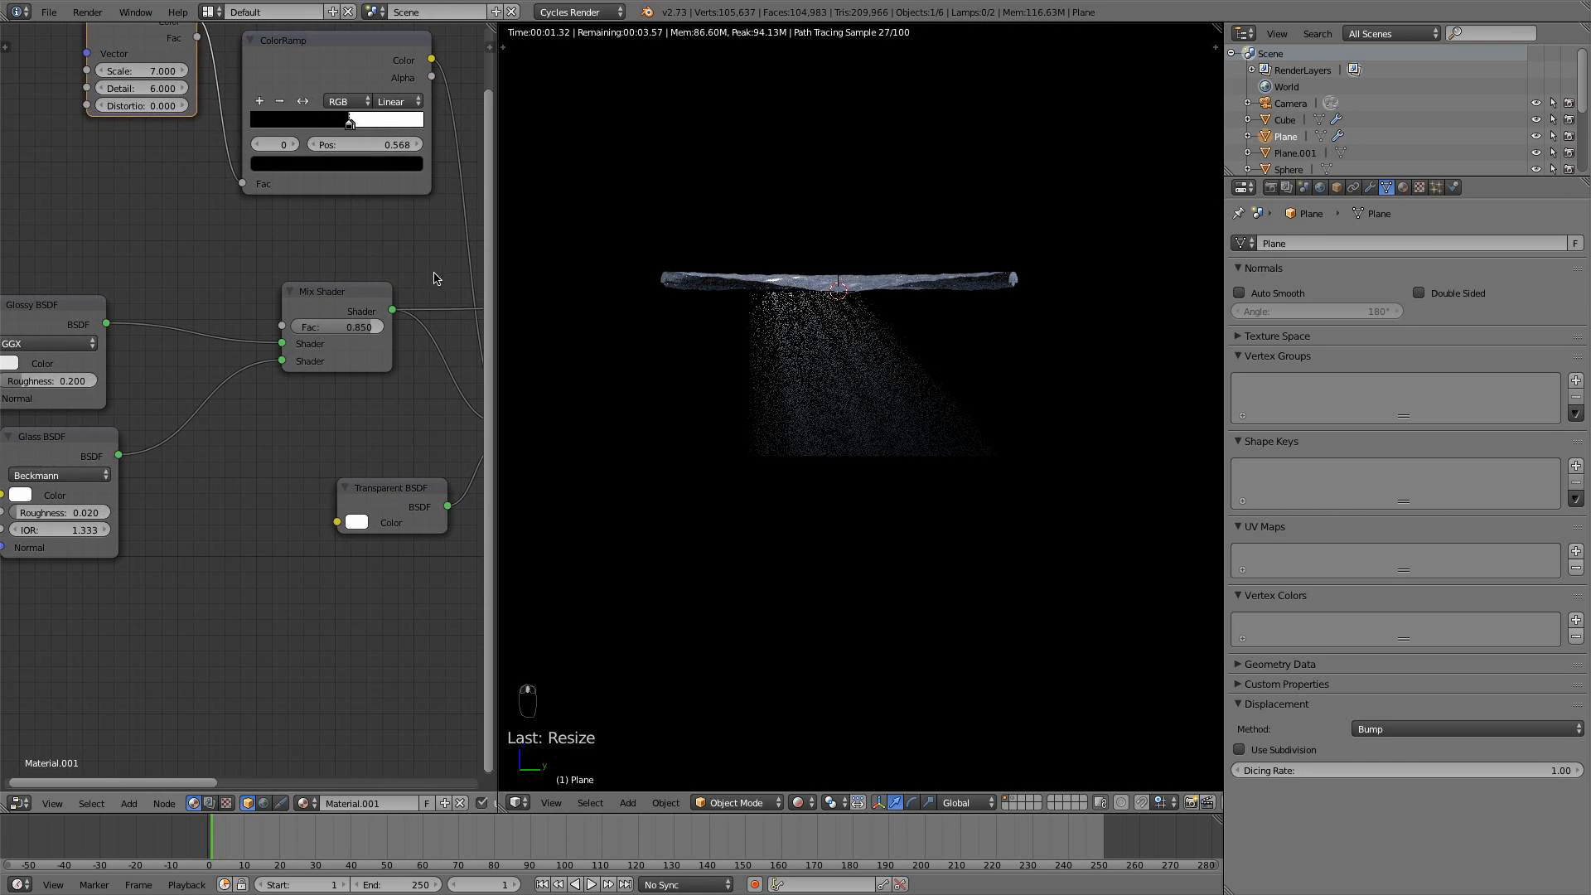
pyautogui.moveTo(251, 185); pyautogui.dragTo(242, 394, button='middle')
pyautogui.click(144, 282)
pyautogui.write('6')
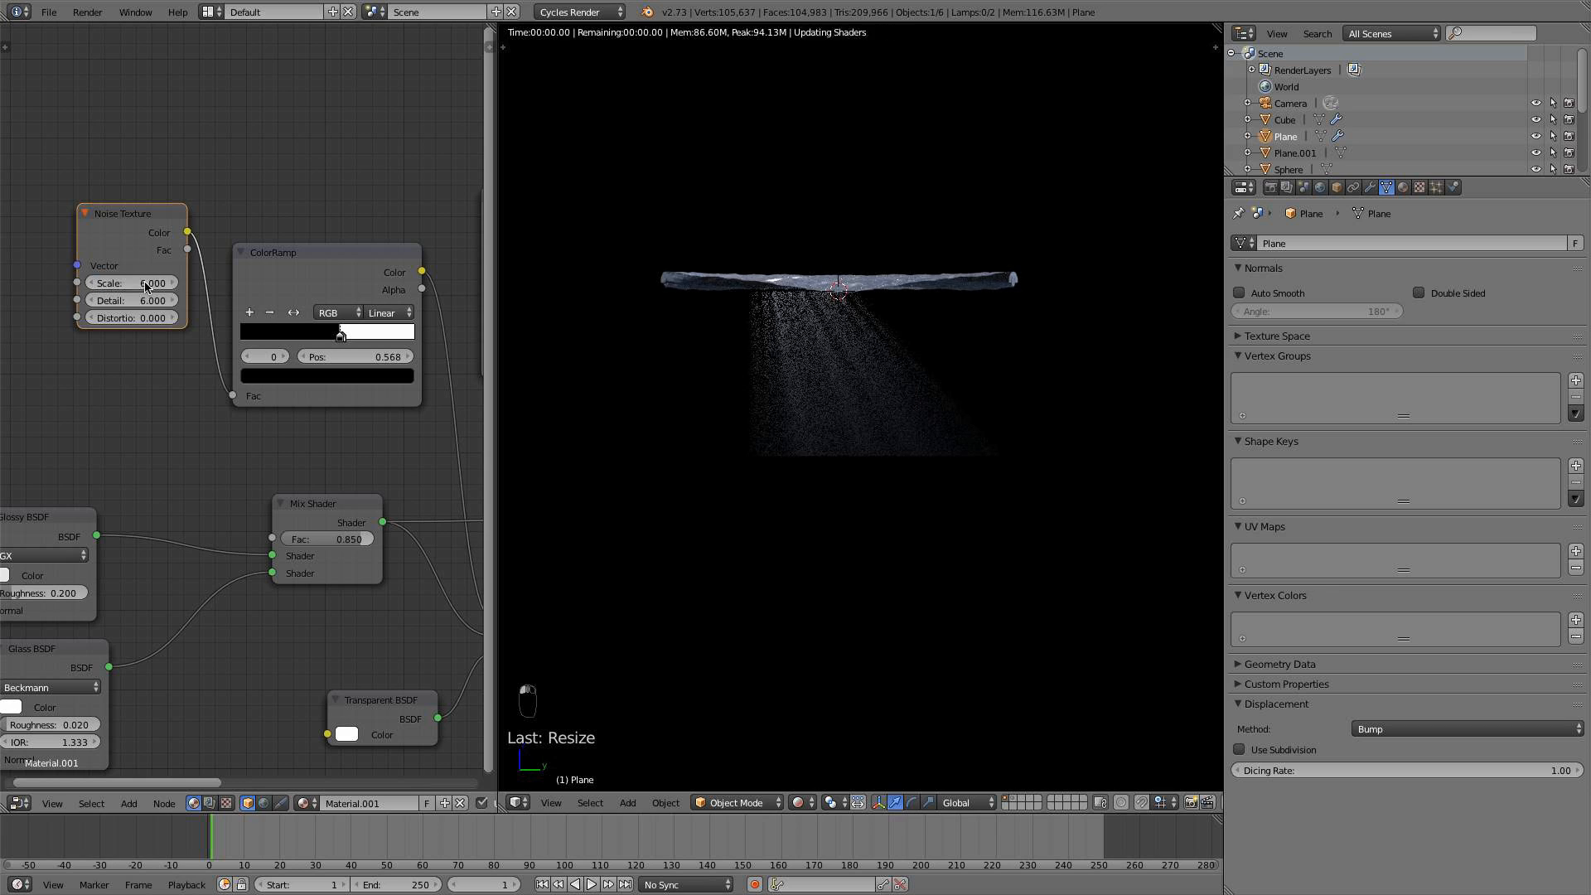
# Try a Noise Texture scale of 5 and inspect the light rays in the front view
pyautogui.press('Return')
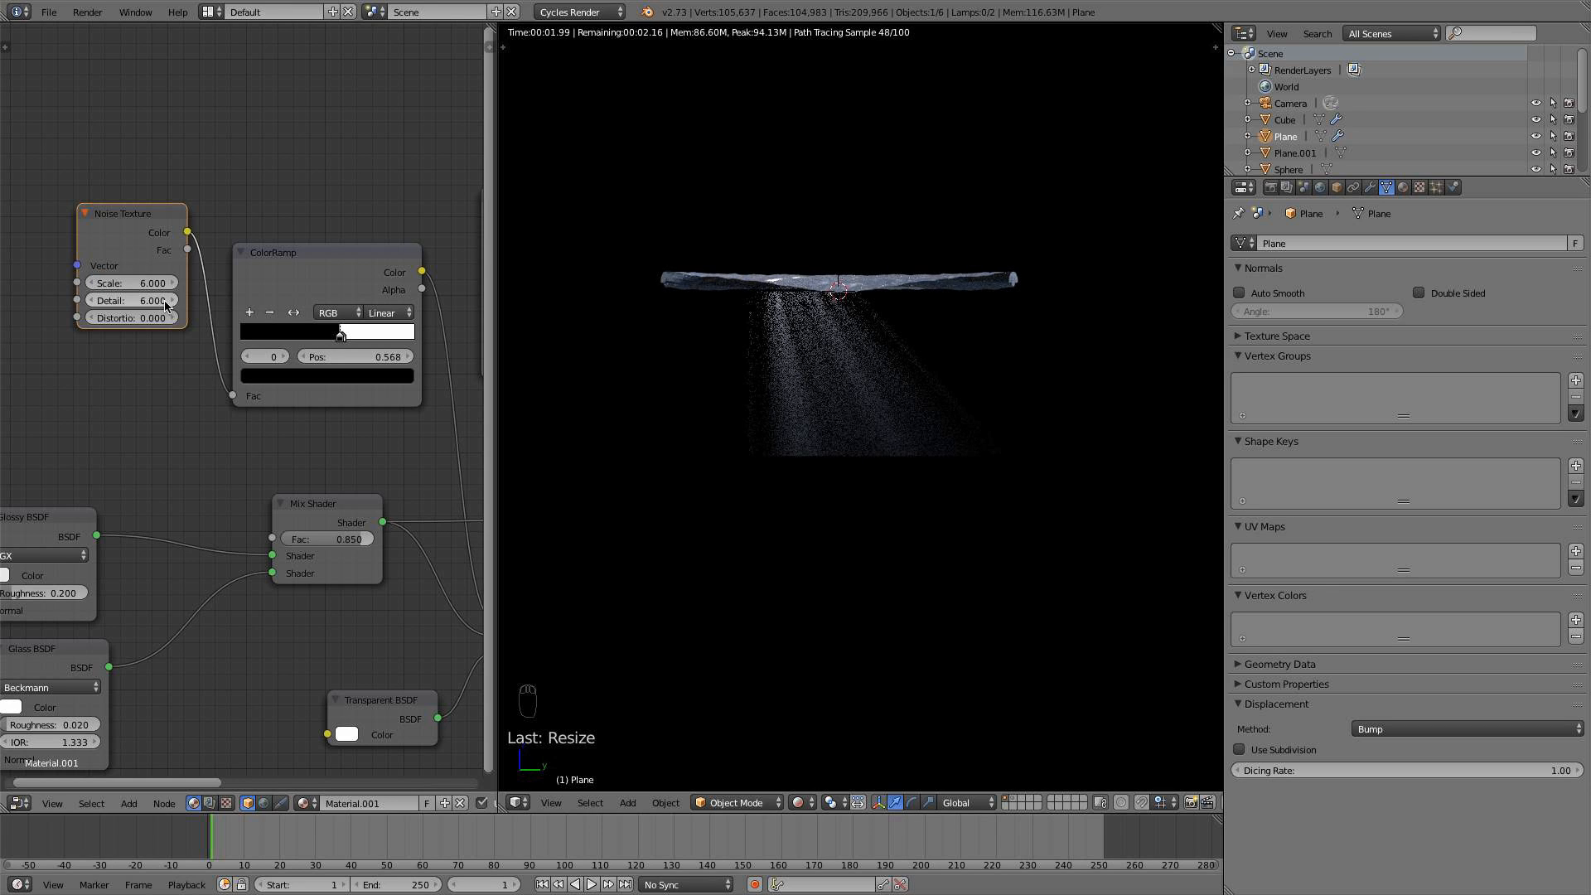
pyautogui.click(150, 286)
pyautogui.write('5')
pyautogui.press('Return')
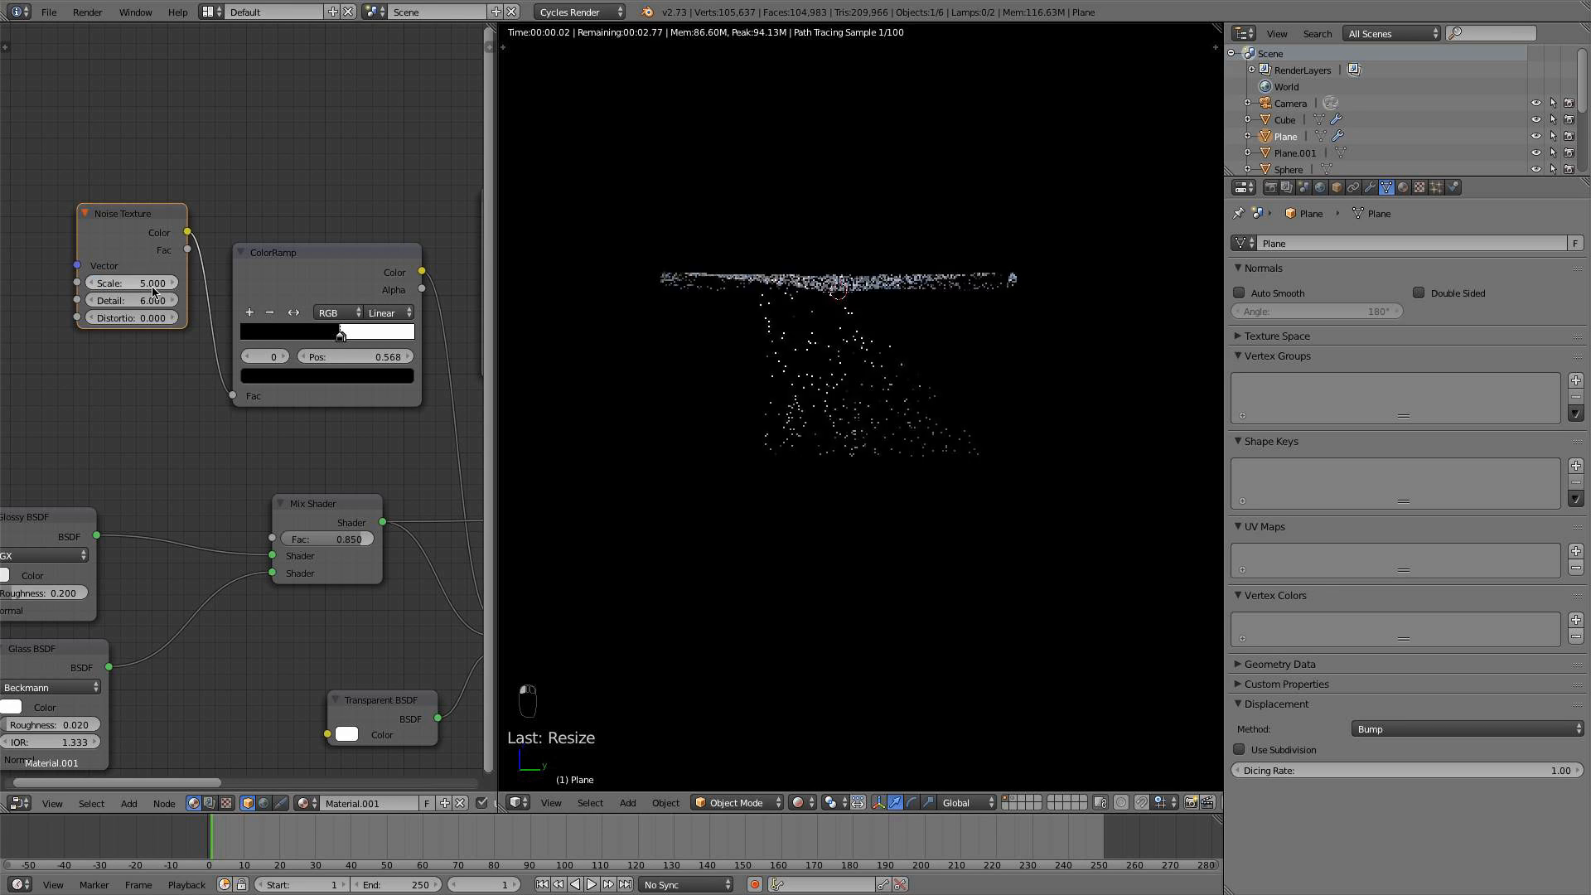
pyautogui.press('KP_1')
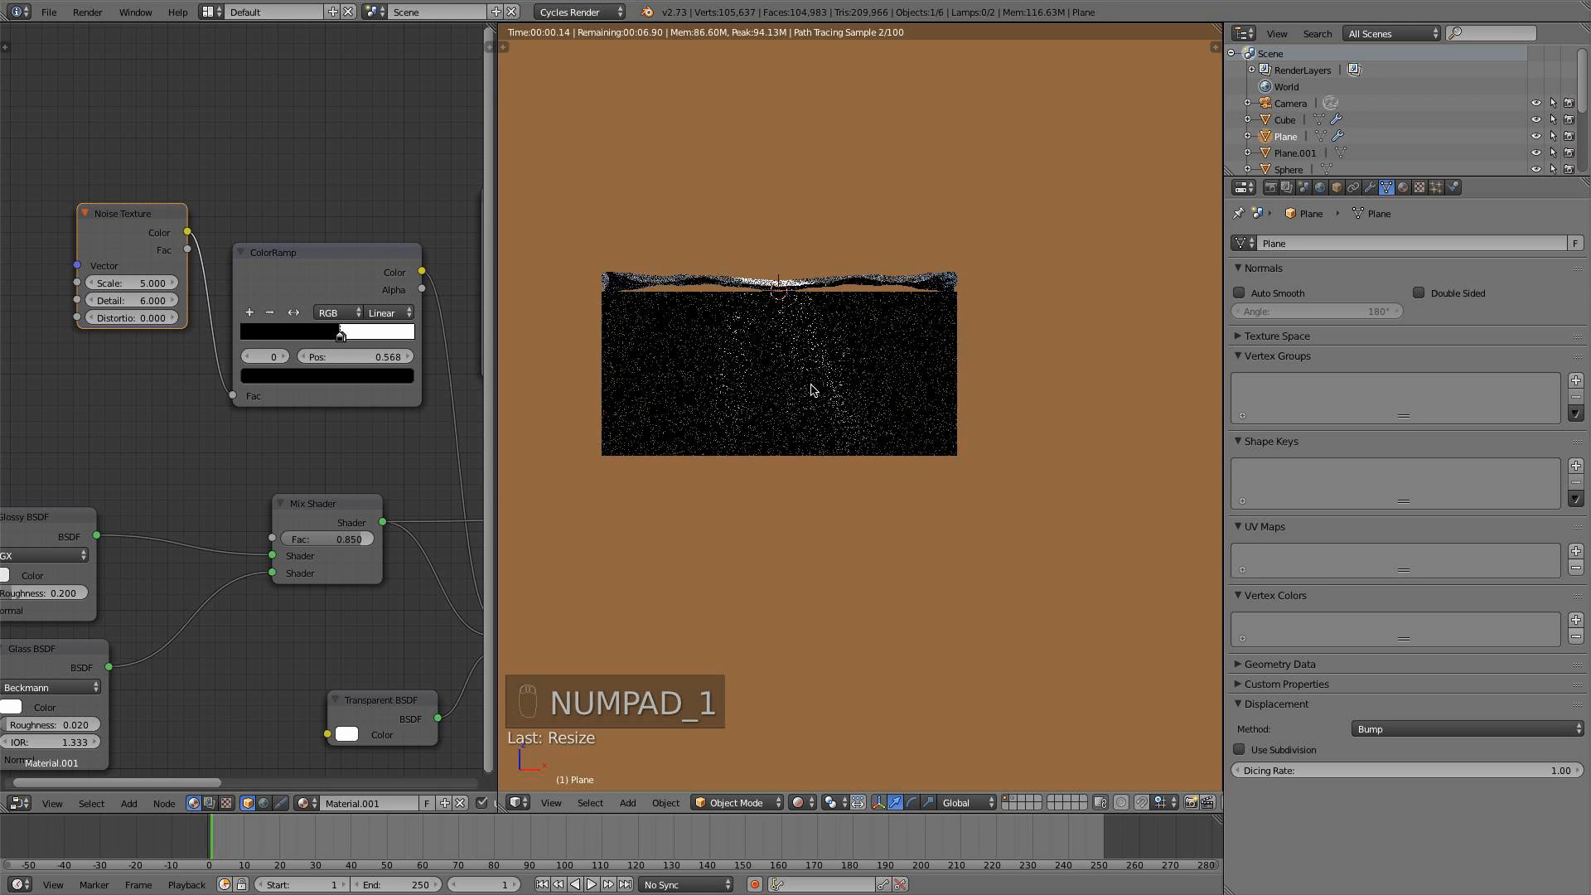
# Try Noise Texture scales of 4.7 and 0.6 while watching the rendered light rays
pyautogui.click(144, 282)
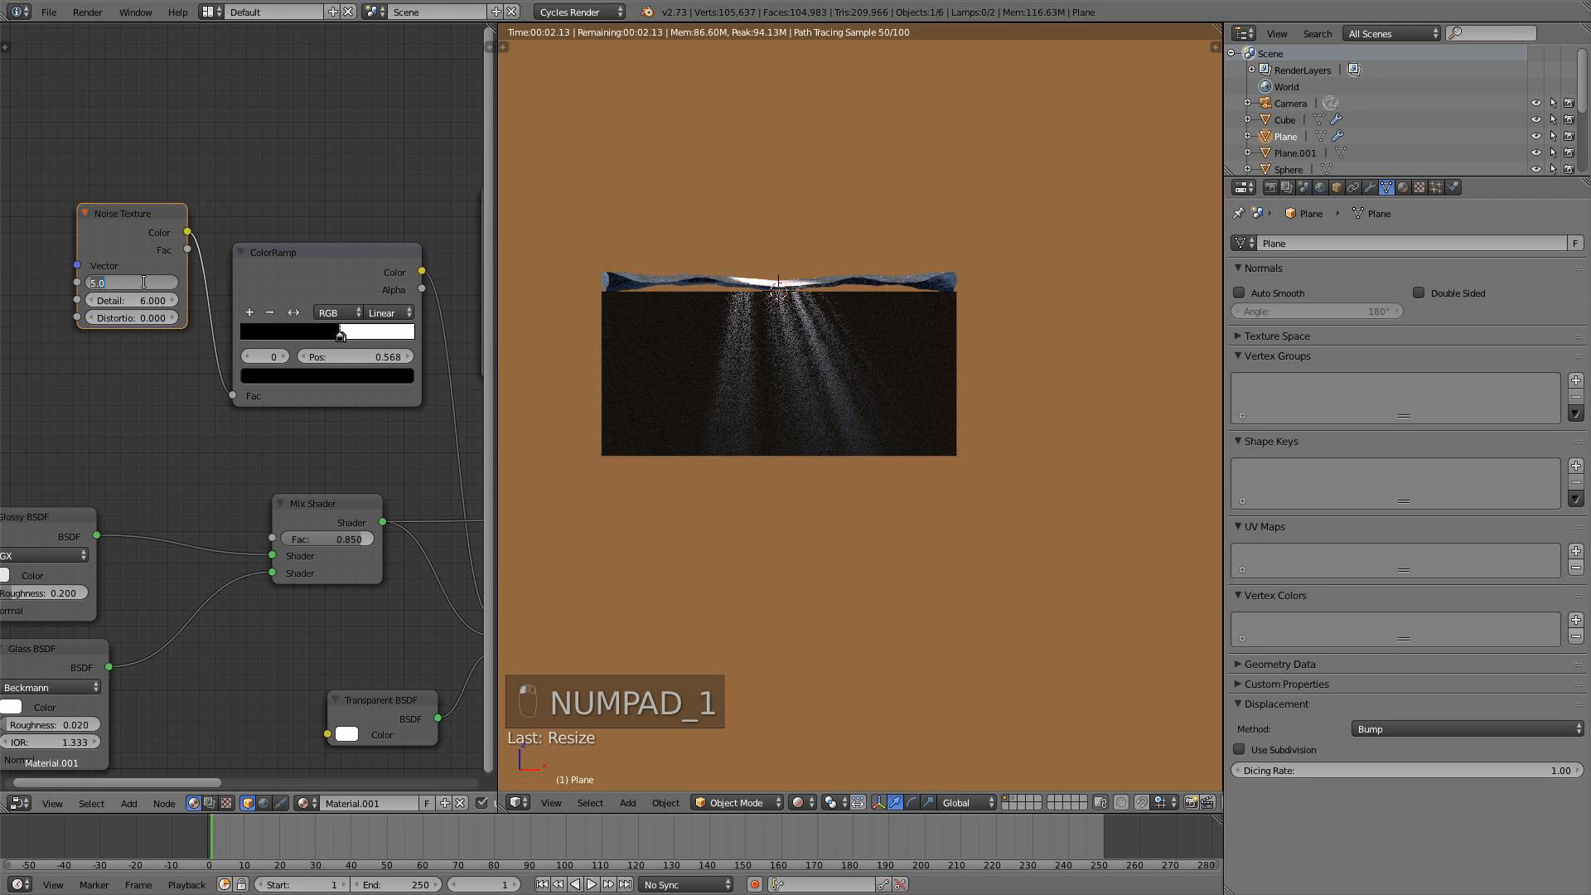
pyautogui.write('4.7')
pyautogui.press('Return')
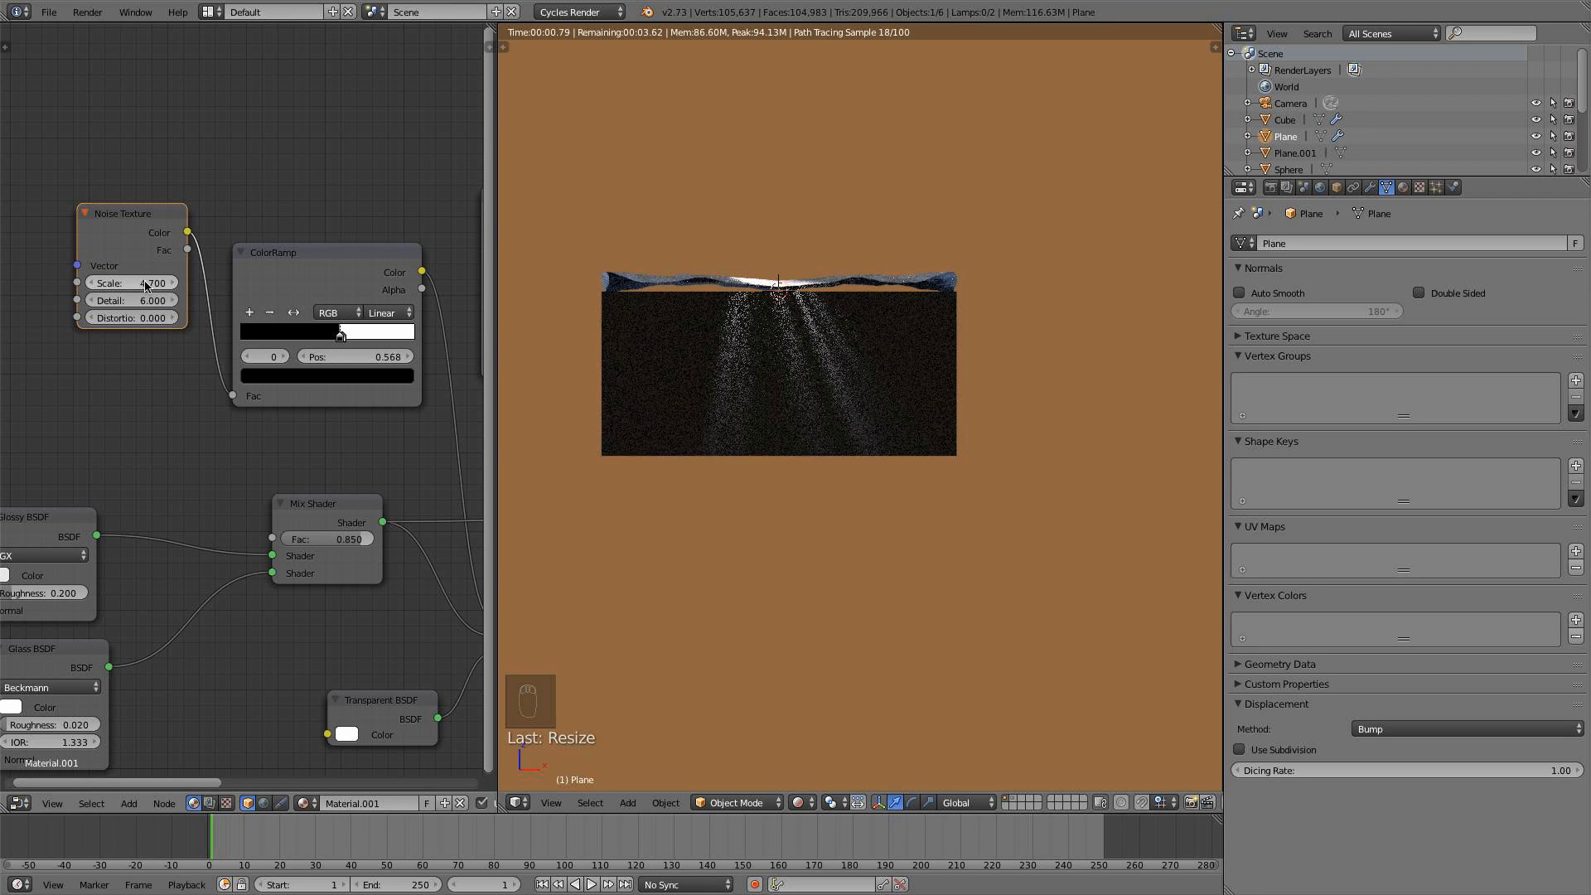
pyautogui.click(143, 282)
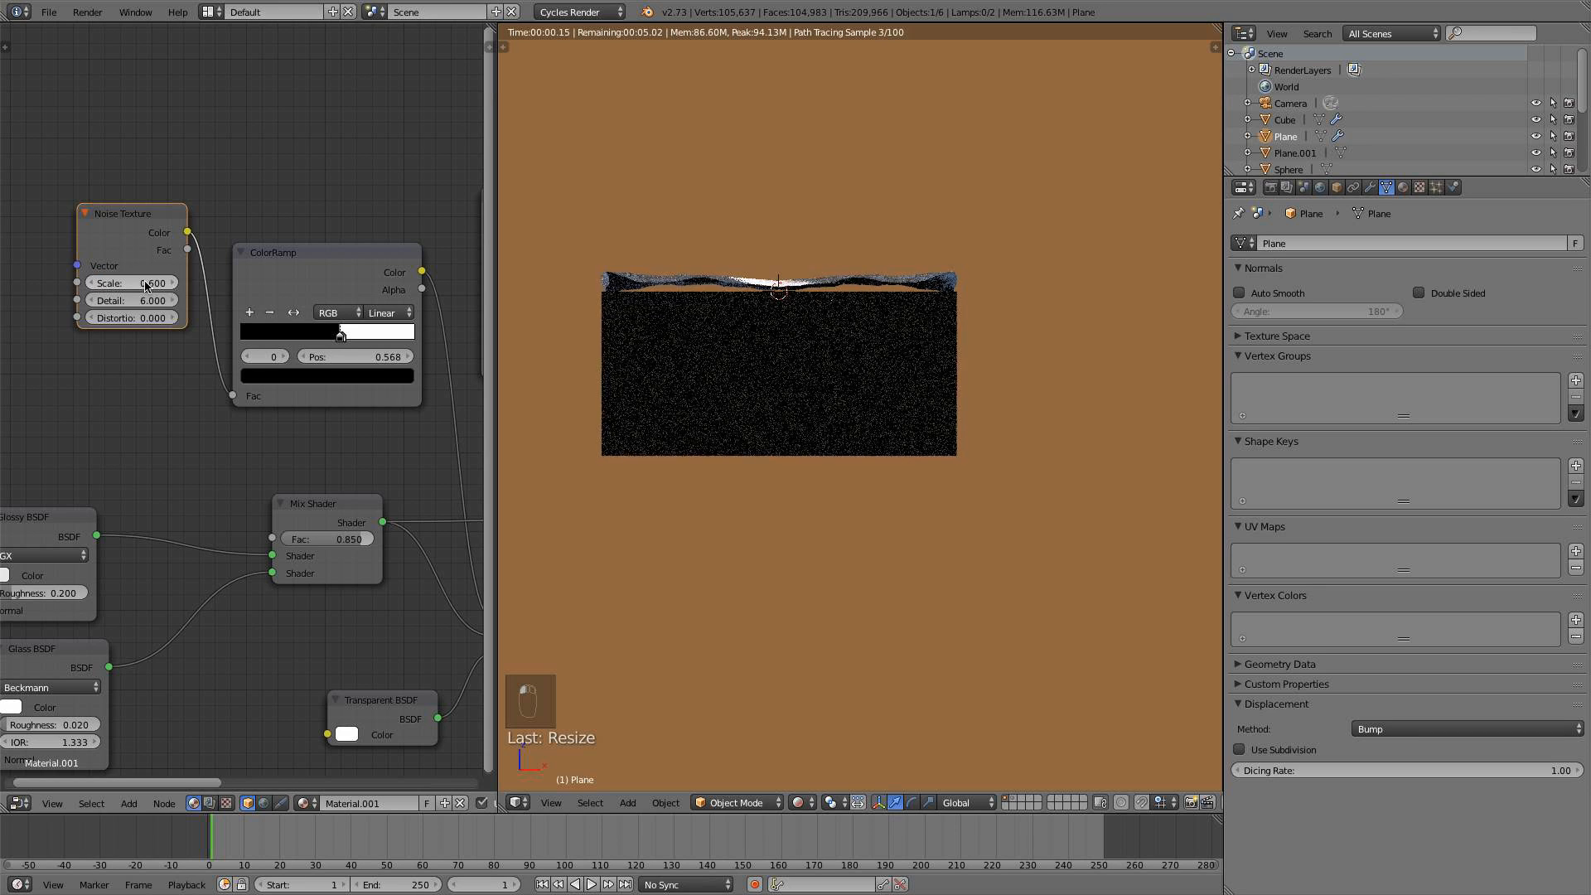
pyautogui.write('0.6')
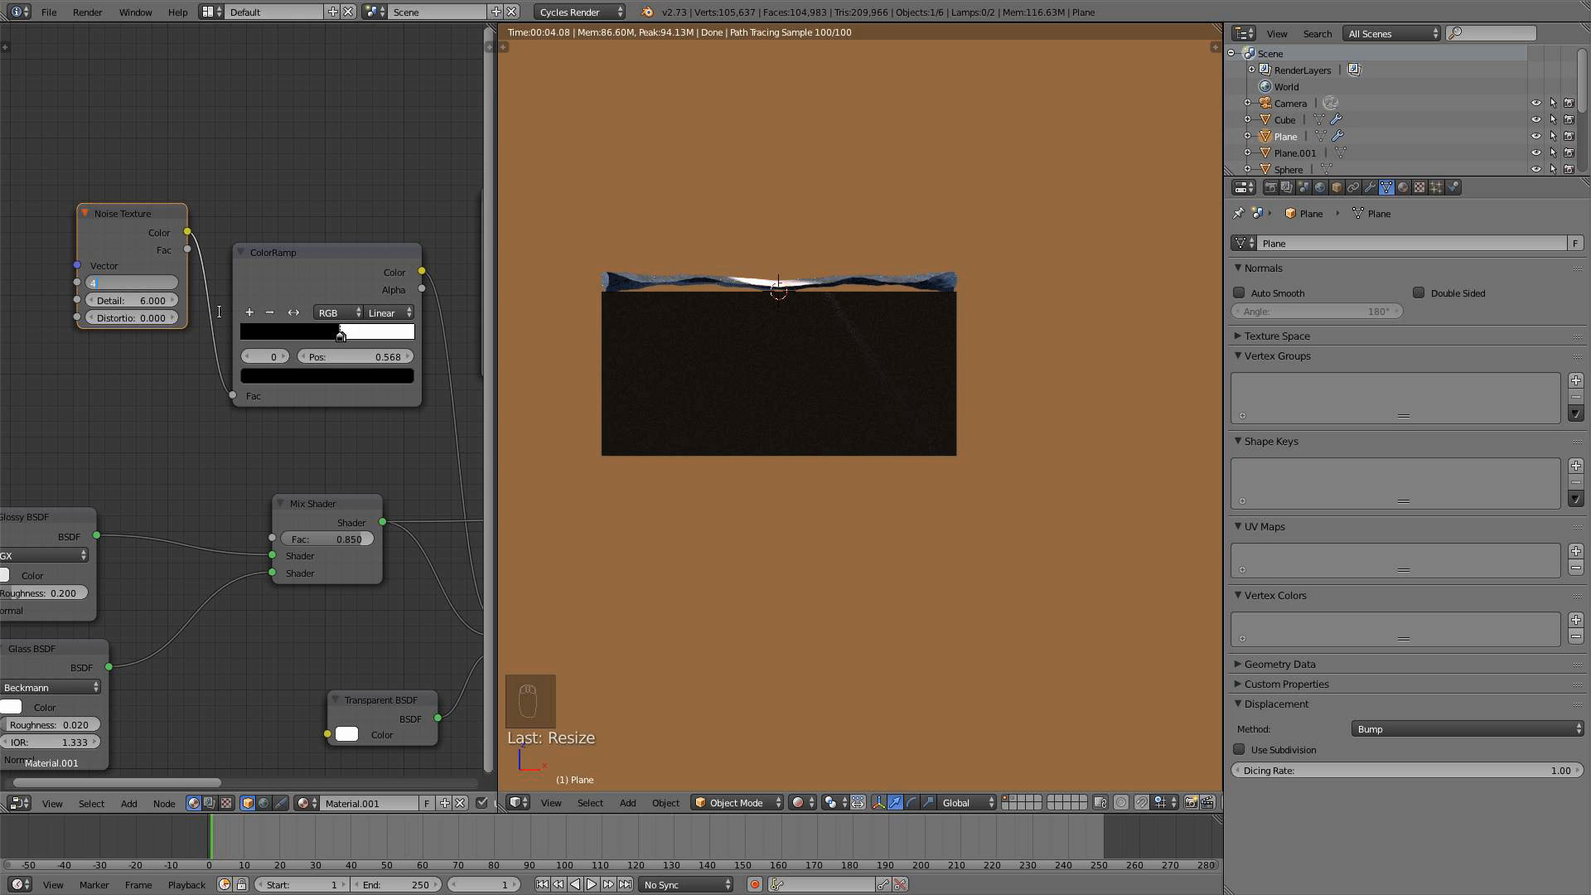
# Set the Noise Texture scale to 4.5 and the ColorRamp's black stop to about 0.555, then check the side view
pyautogui.write('4.5')
pyautogui.press('Return')
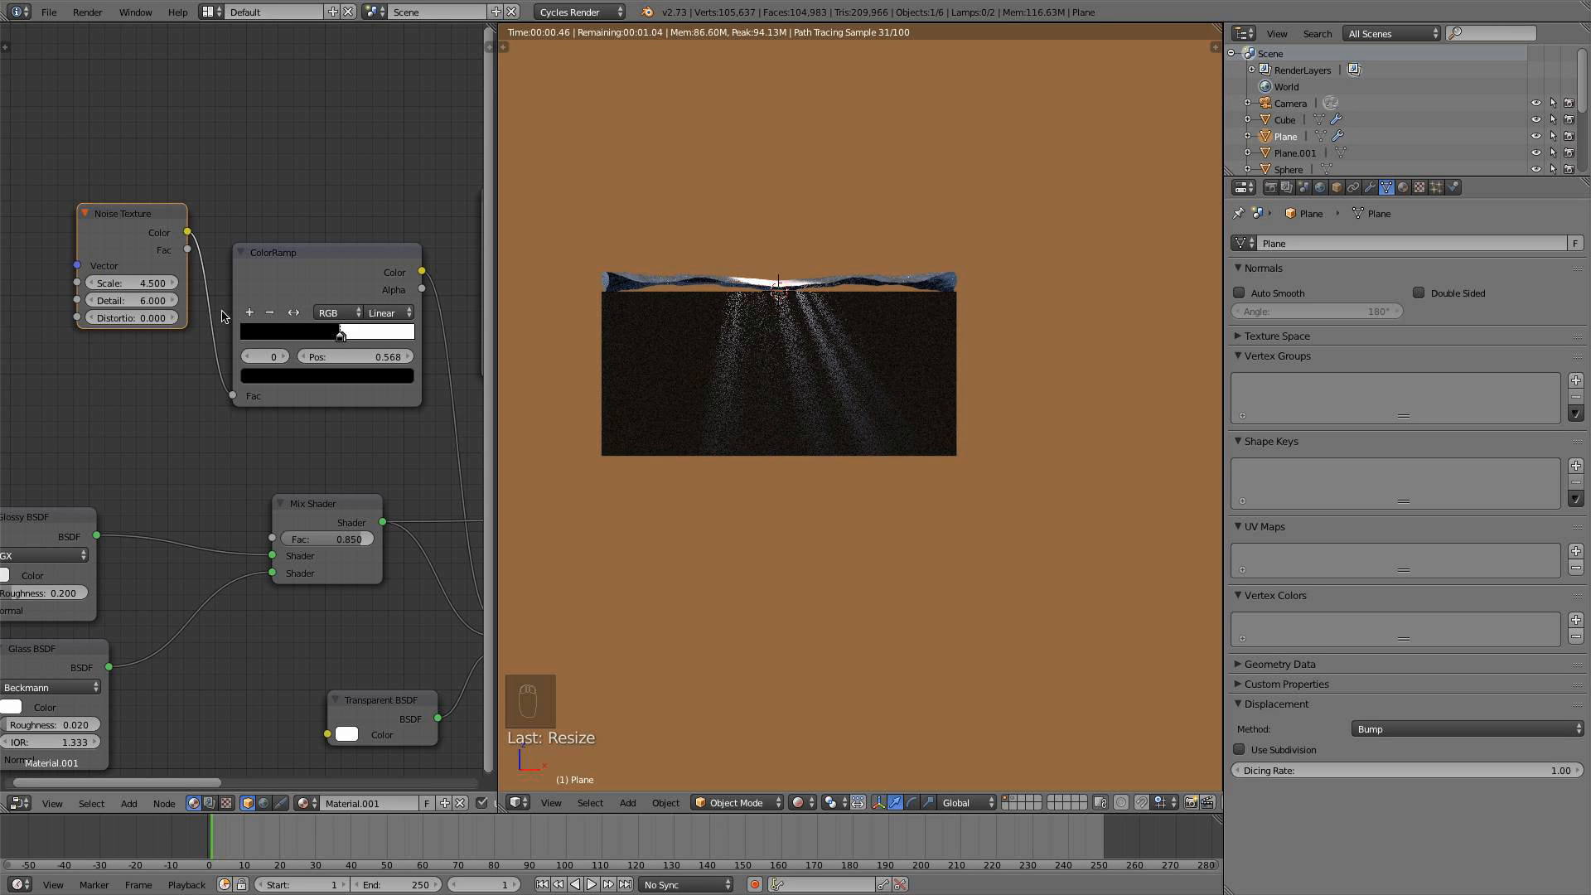
pyautogui.moveTo(345, 342); pyautogui.dragTo(332, 337)
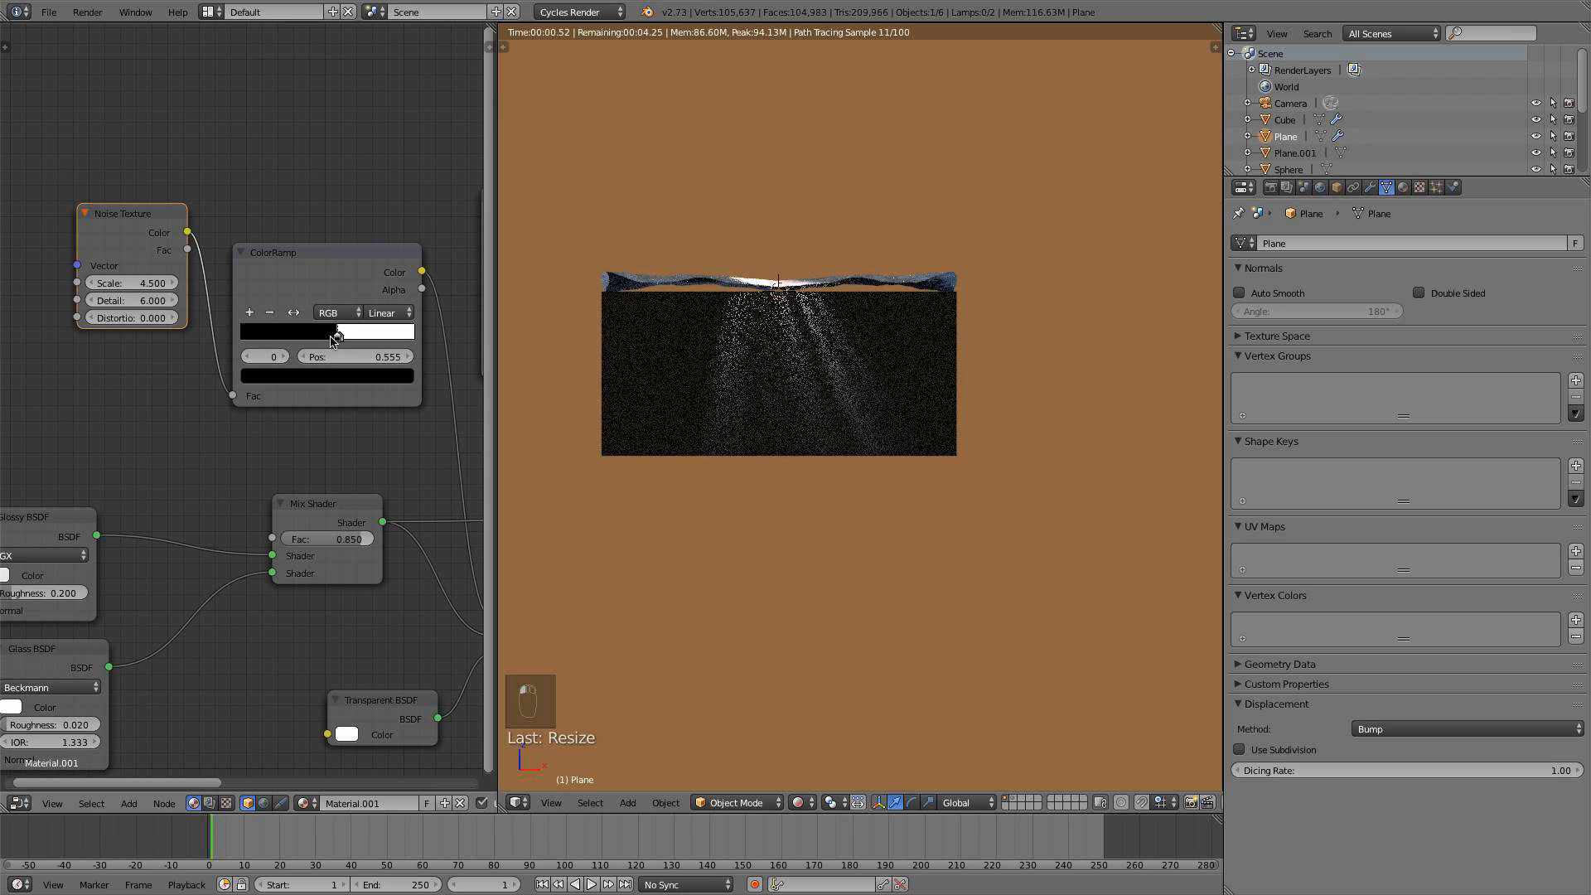
pyautogui.press('KP_3')
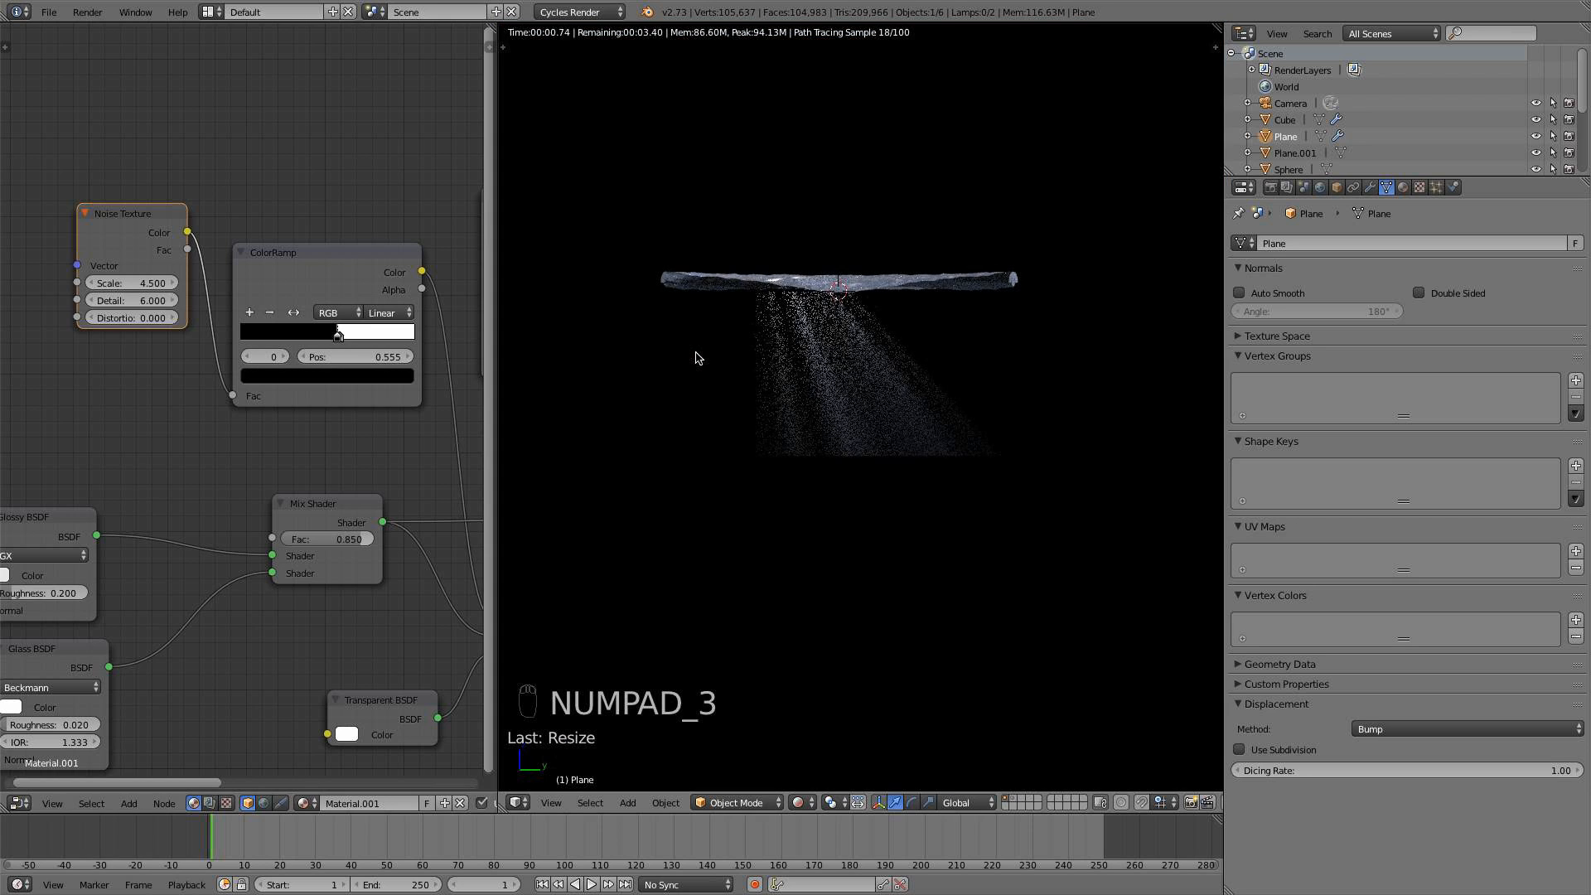
# Try a Noise Texture scale of 4.9 and compare the rays in the side and front views
pyautogui.click(138, 283)
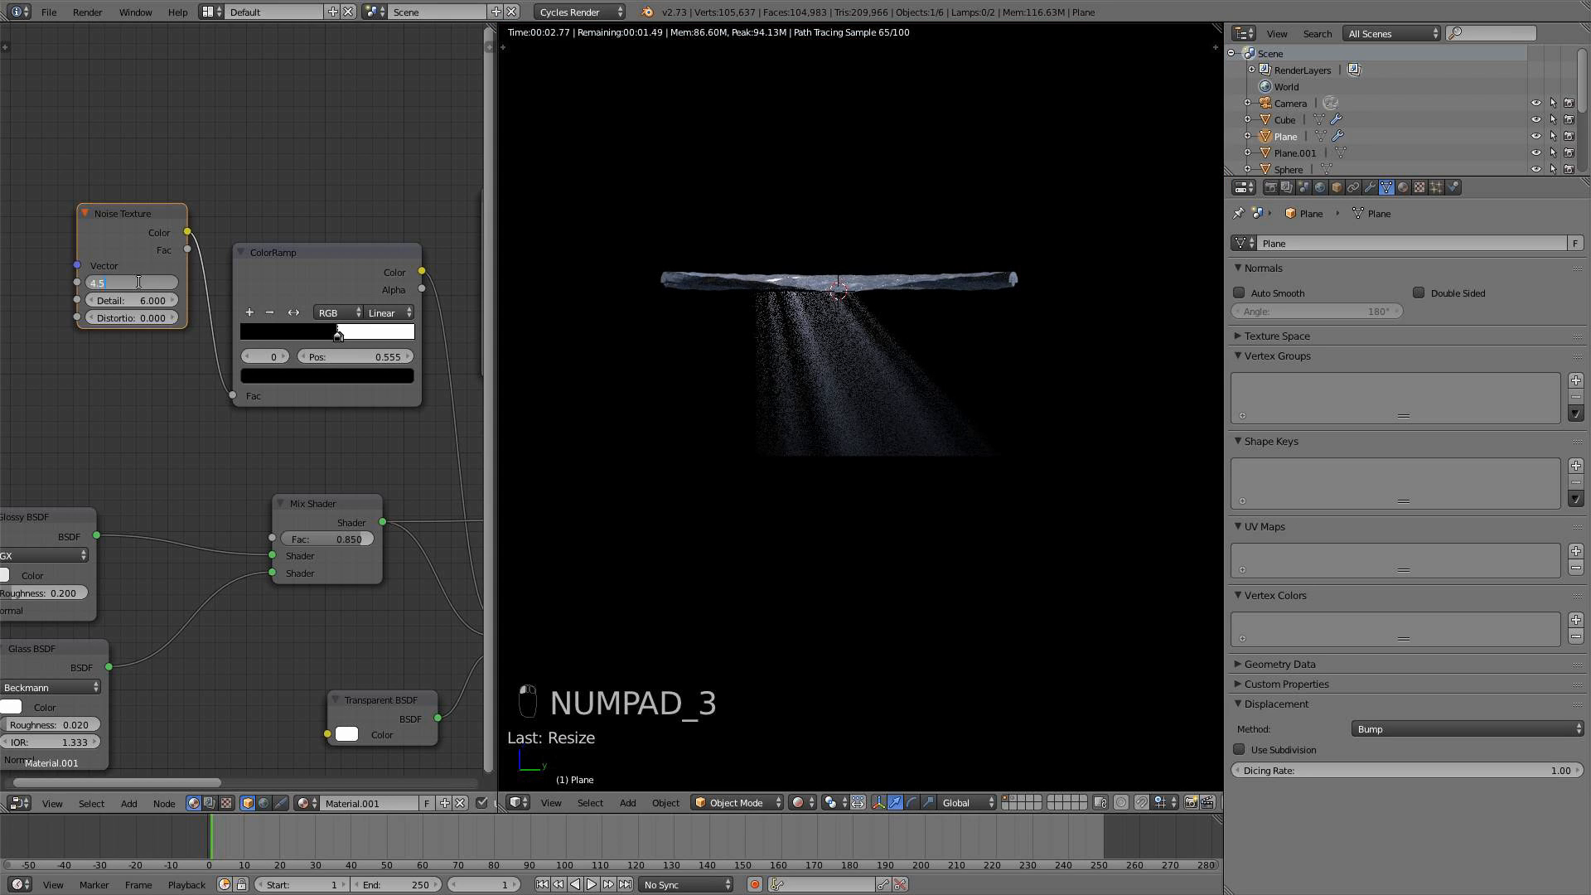
pyautogui.write('4.9')
pyautogui.press('Return')
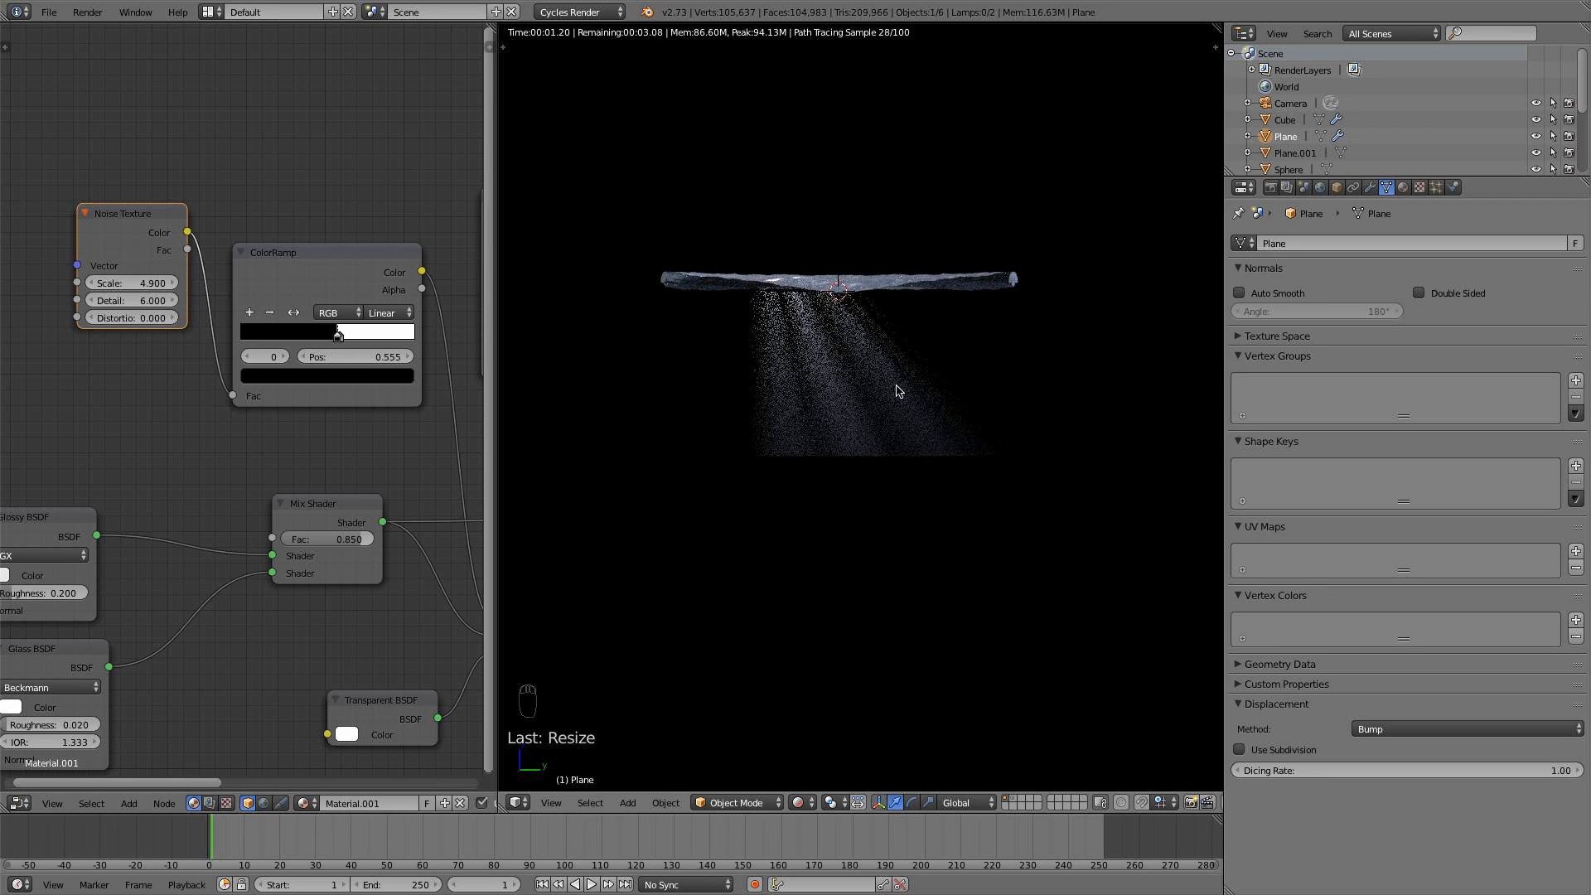
pyautogui.press('KP_1')
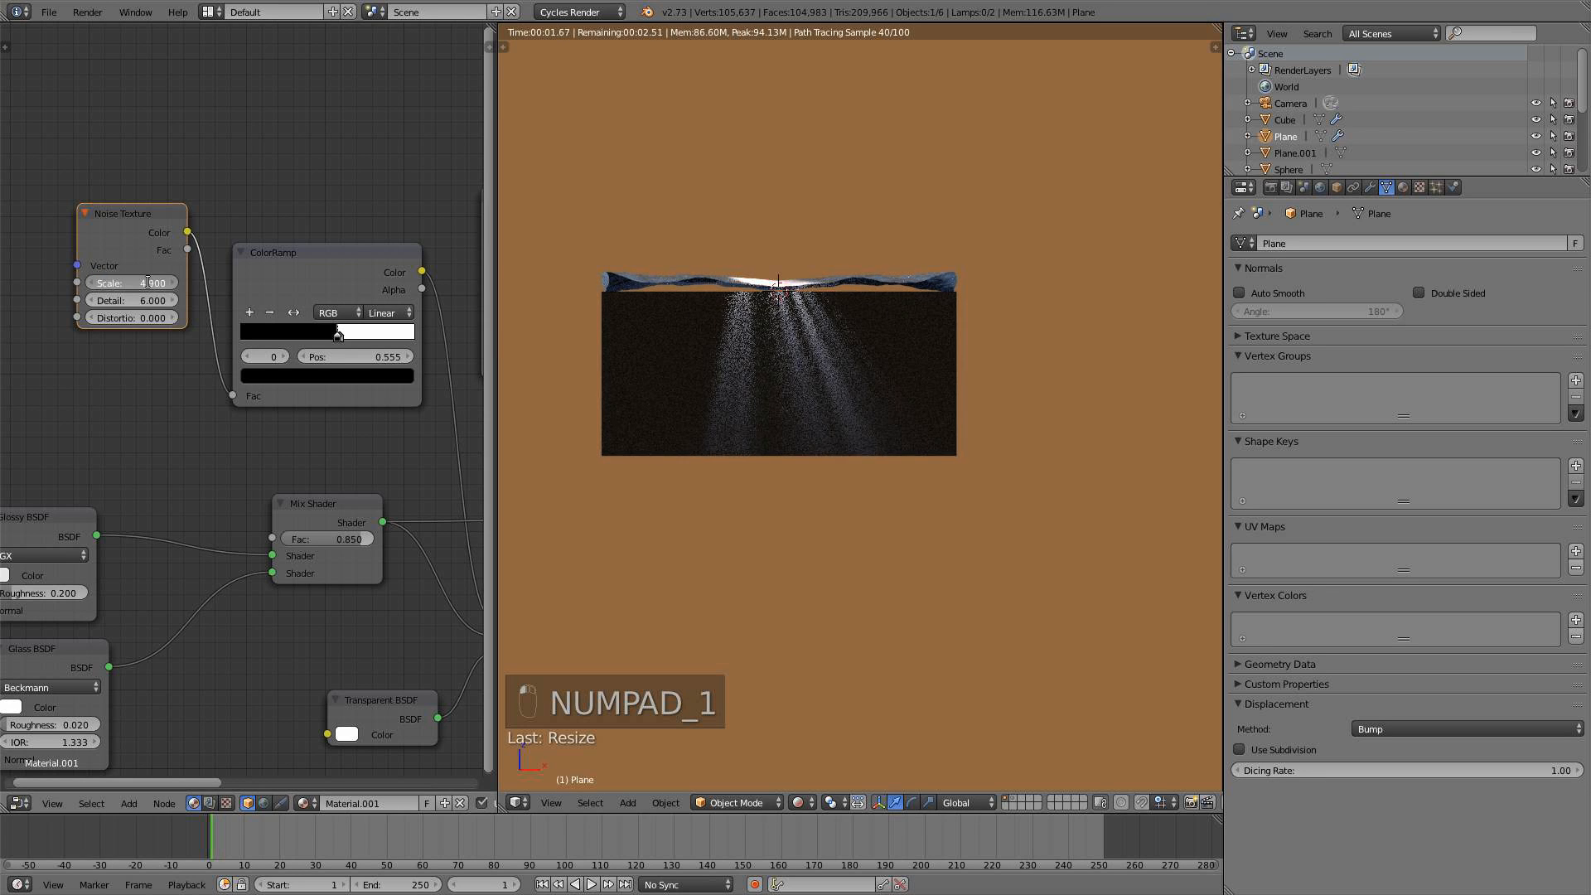
# Return the Noise Texture scale to 4.5 and check the rays from the side and through the camera
pyautogui.click(148, 282)
pyautogui.write('4.5')
pyautogui.press('Return')
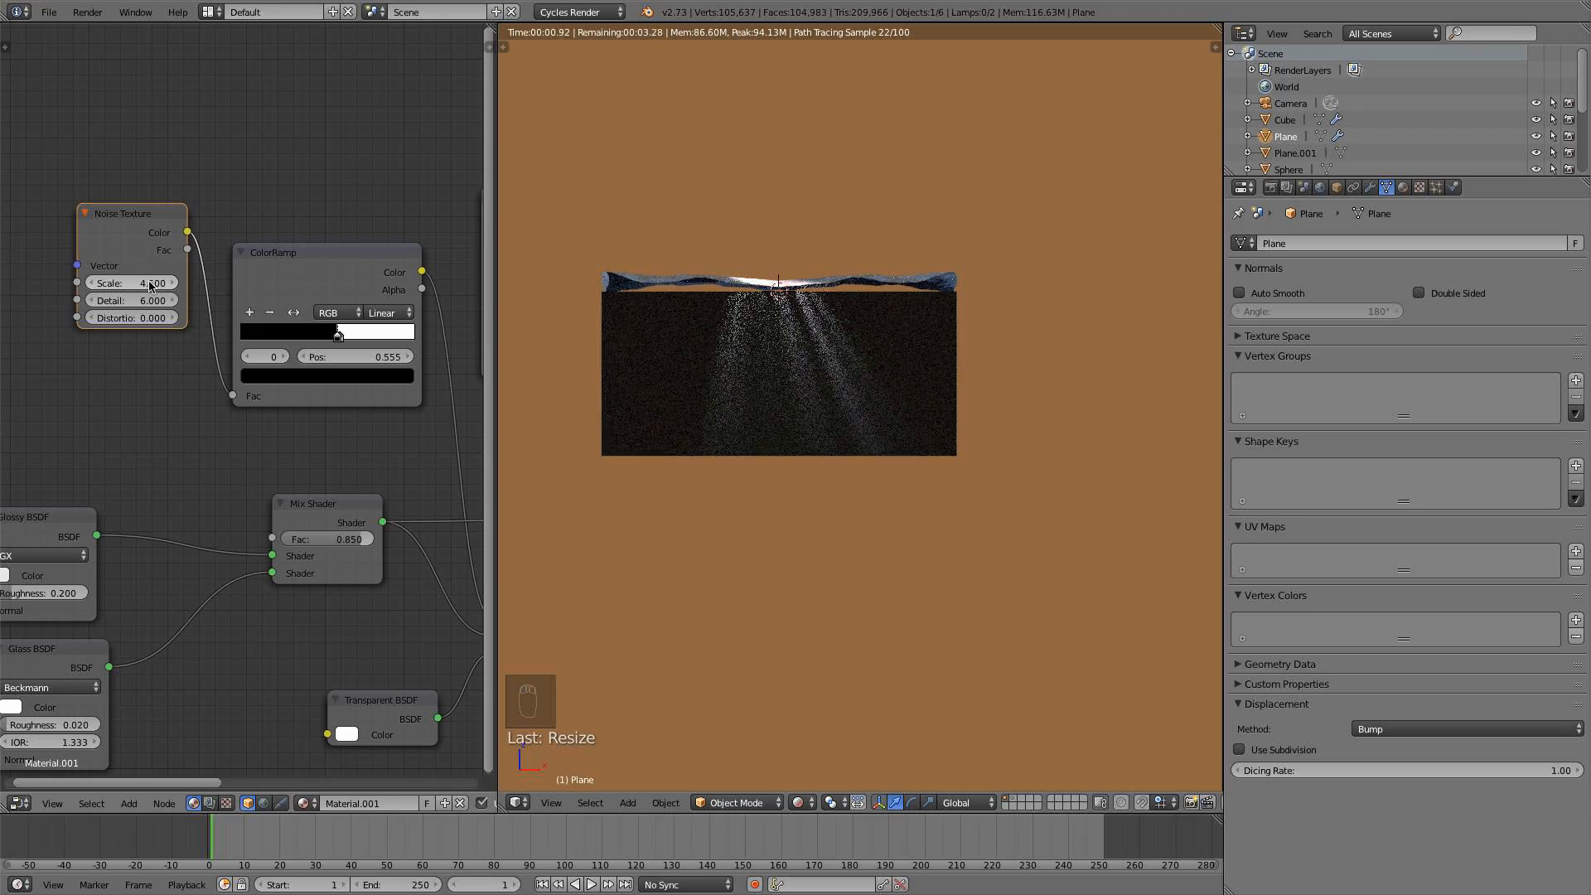
pyautogui.press('KP_3')
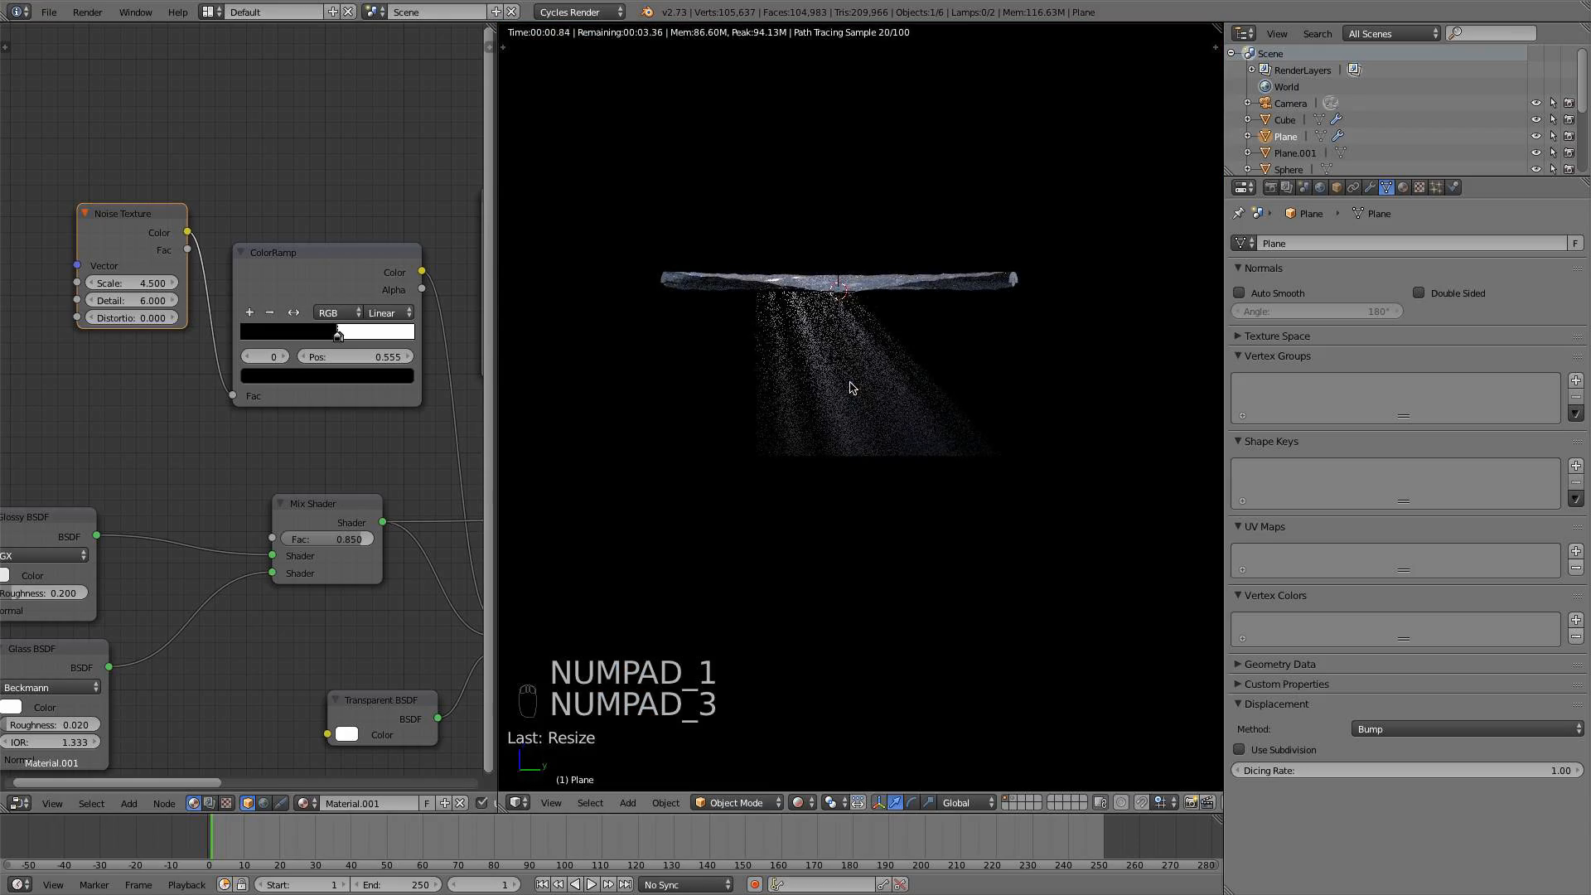
pyautogui.press('KP_0')
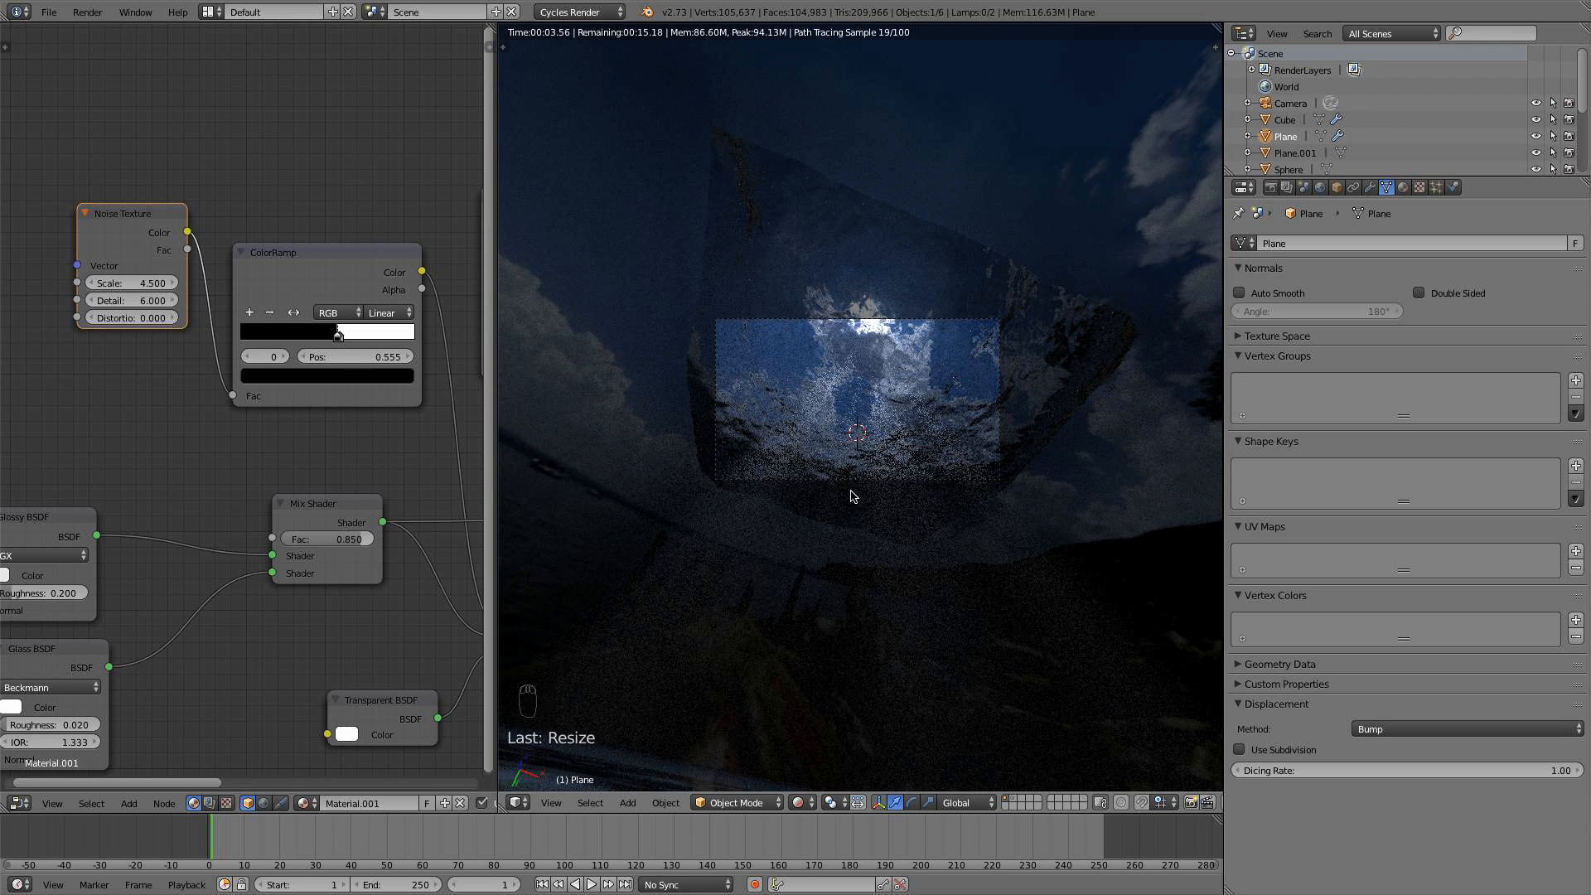
# In the side view, try Noise Texture scales of 5.5 and 5.3
pyautogui.press('KP_3')
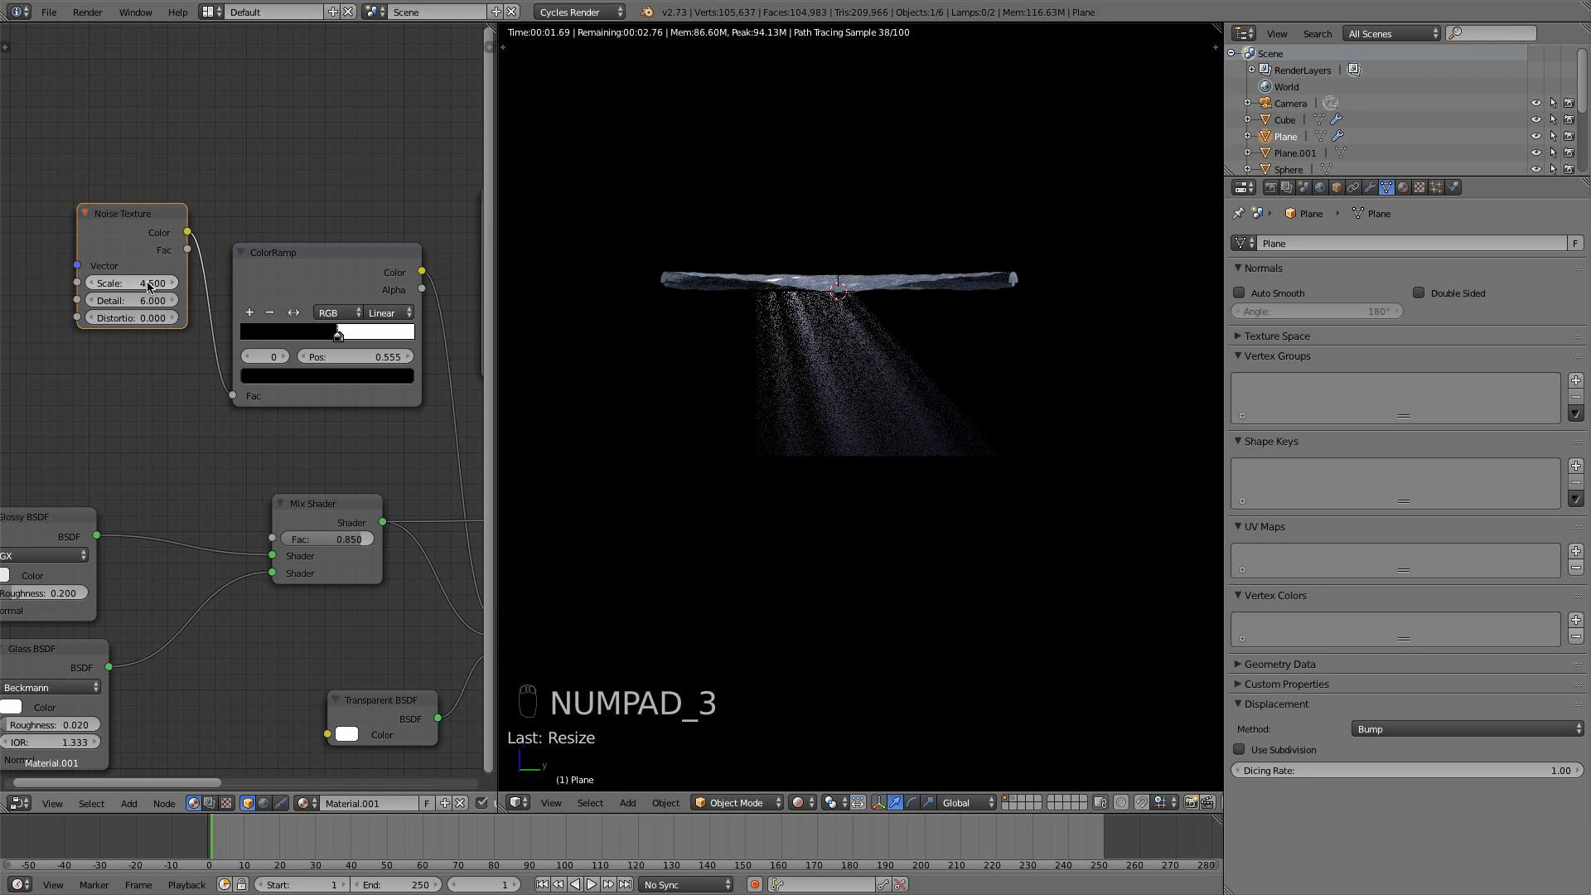
pyautogui.click(146, 282)
pyautogui.write('5.')
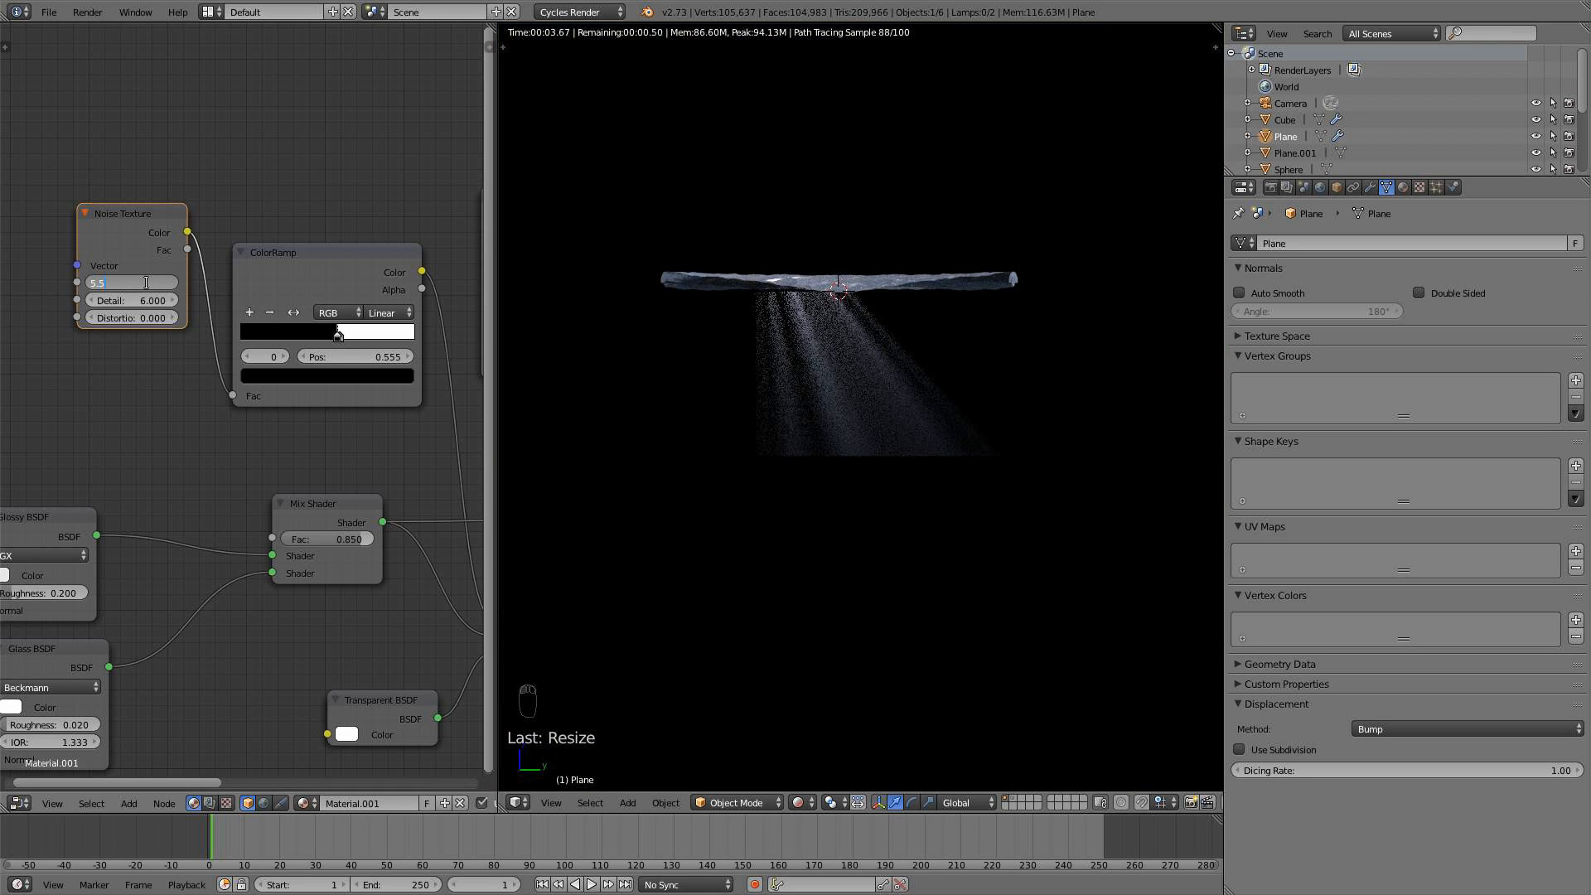
pyautogui.write('5')
pyautogui.press('Return')
pyautogui.click(149, 284)
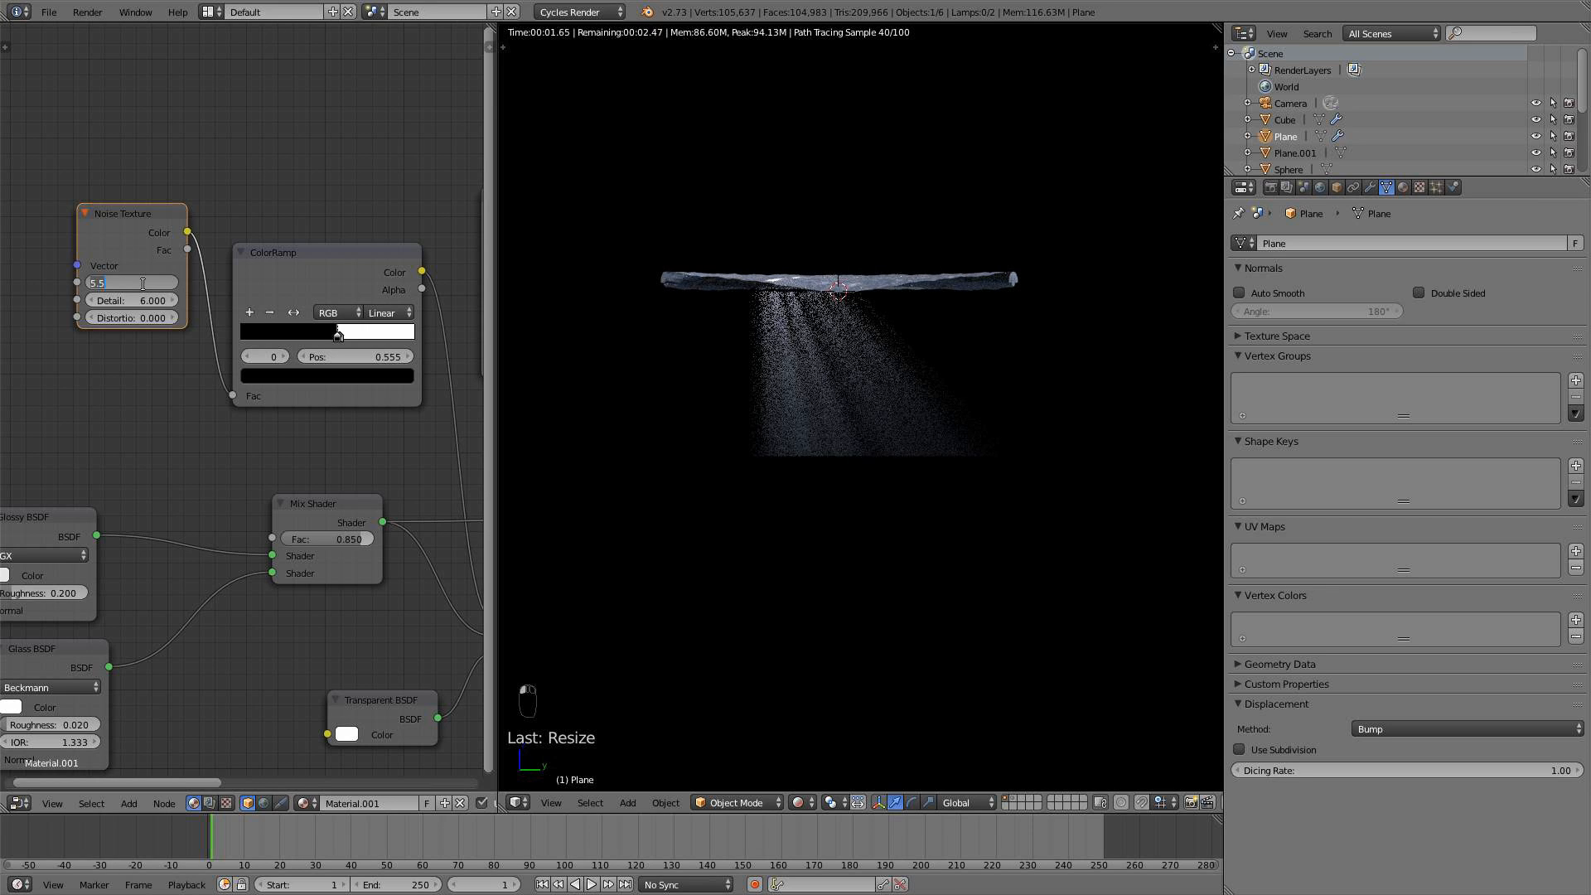
pyautogui.write('5.3')
pyautogui.press('Return')
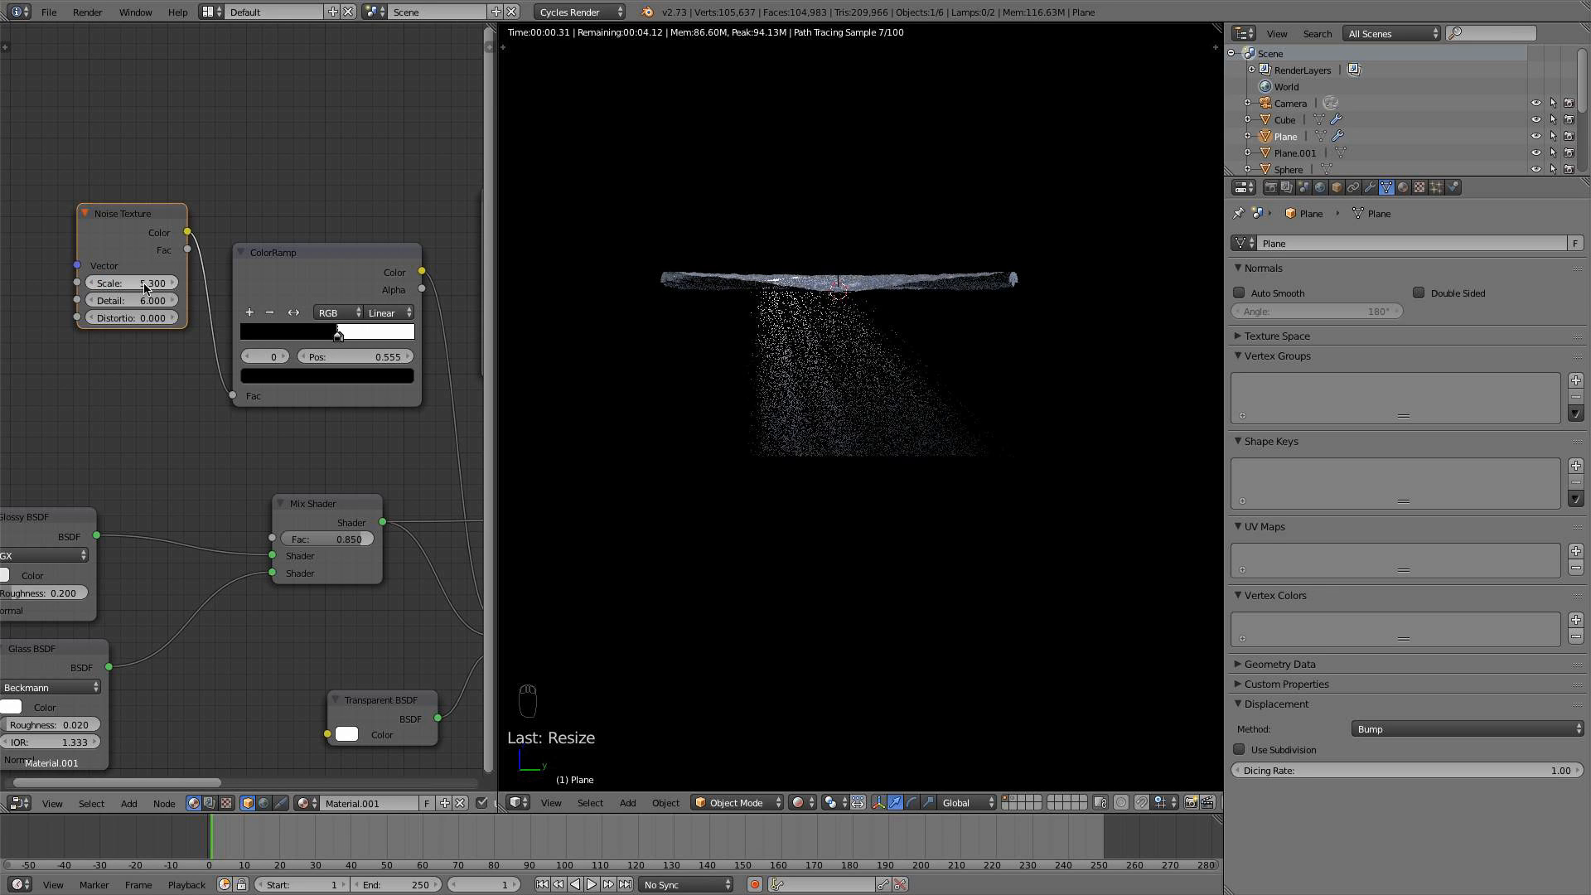
# Try a Noise Texture scale of 4 and examine the light rays from several angles around the water volume
pyautogui.click(133, 283)
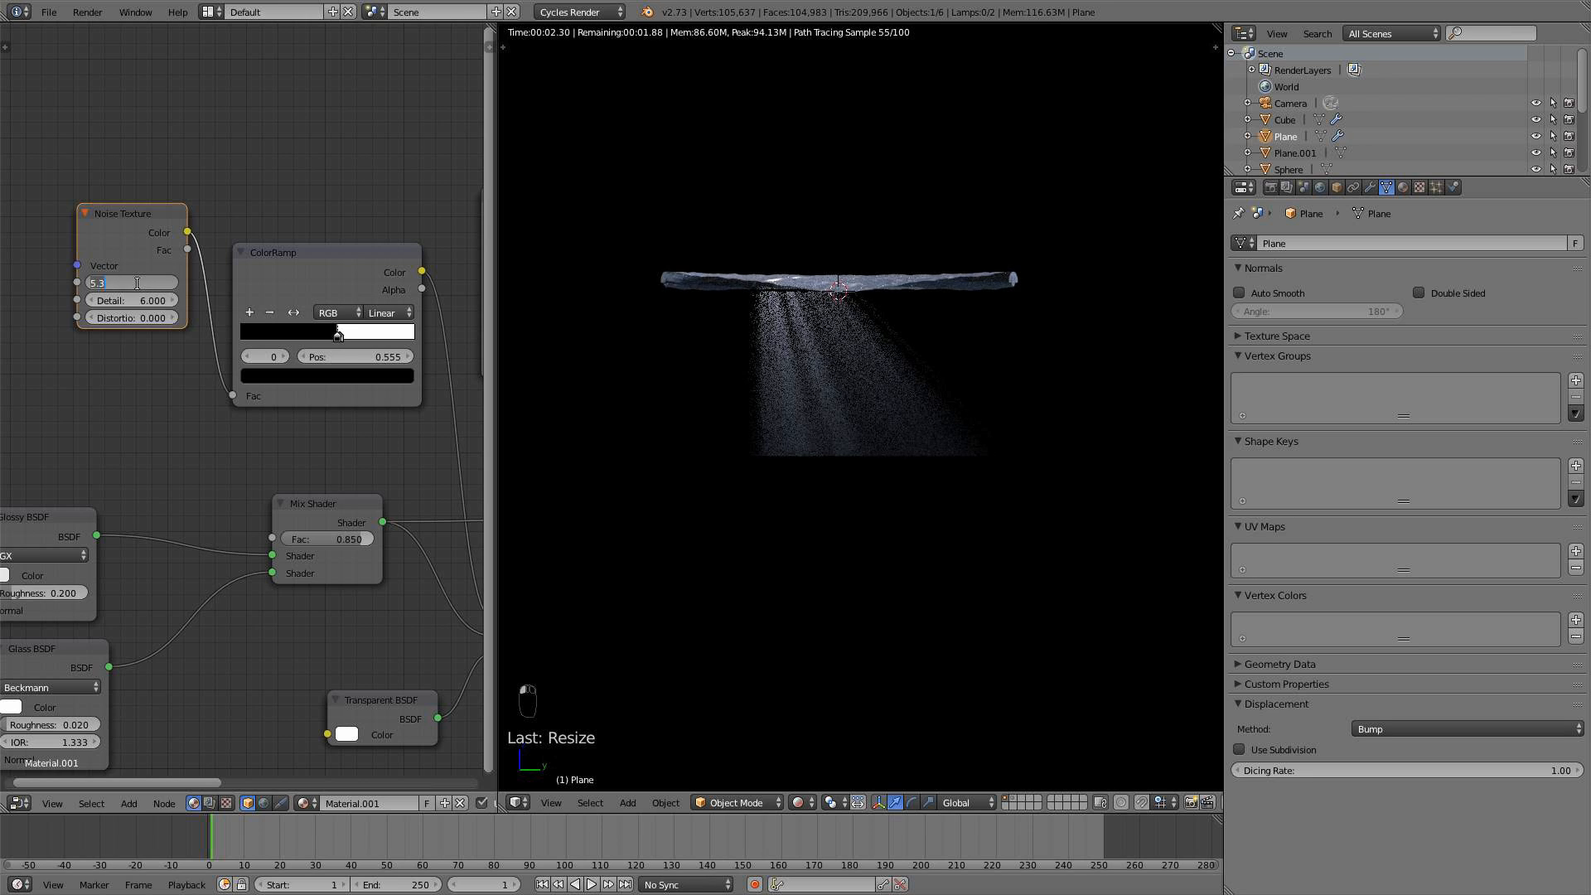
pyautogui.write('4')
pyautogui.press('Return')
pyautogui.press('KP_4')
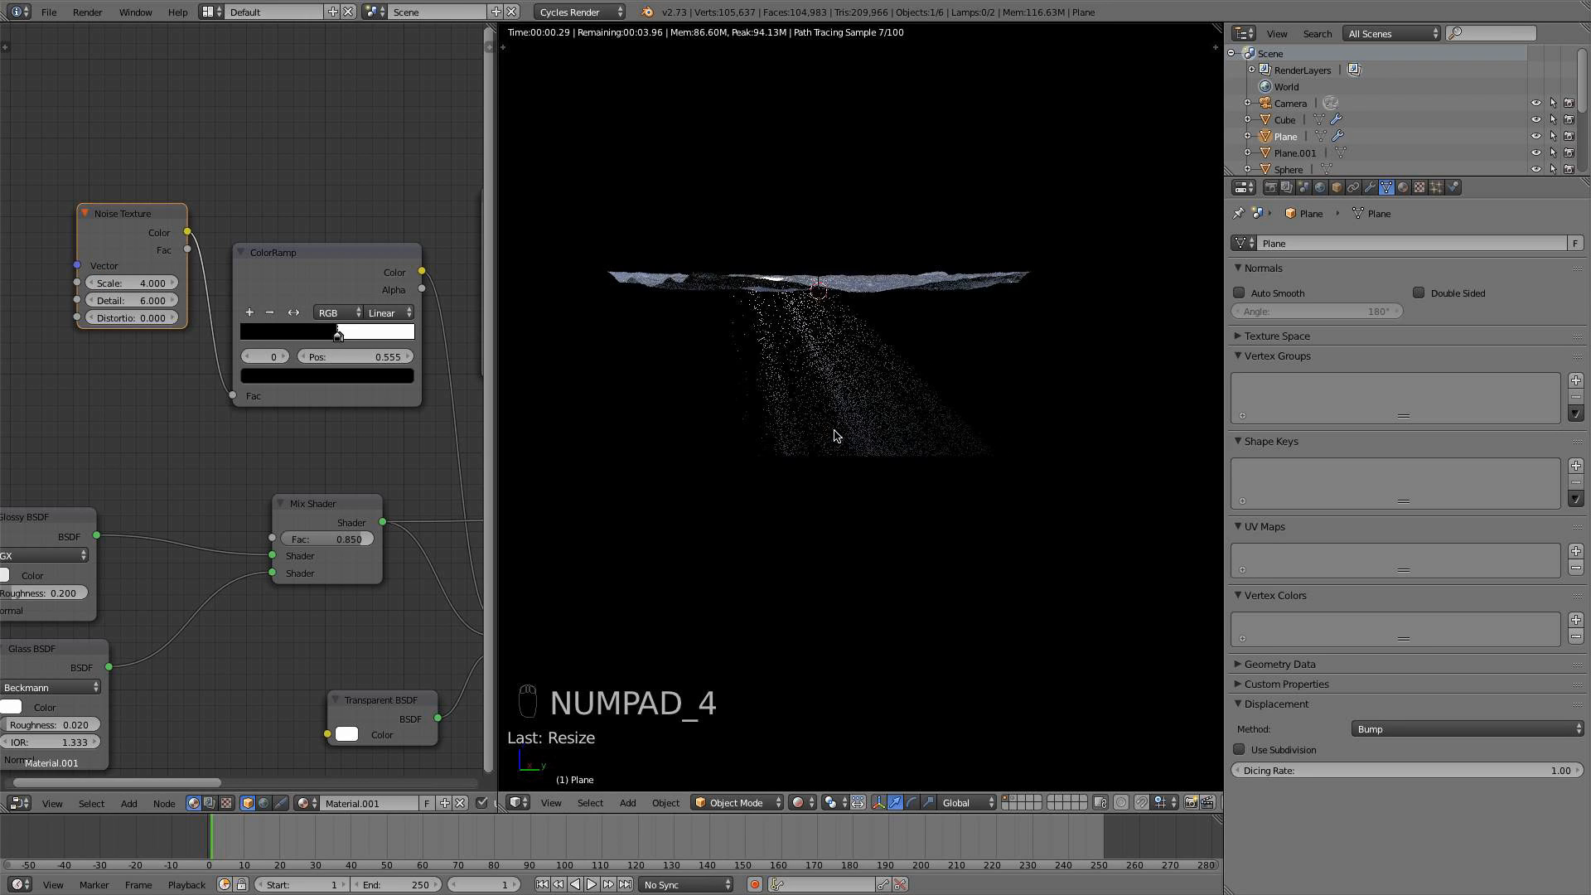
pyautogui.press('KP_6')
pyautogui.press('KP_6')
pyautogui.press('KP_6')
pyautogui.press('KP_6')
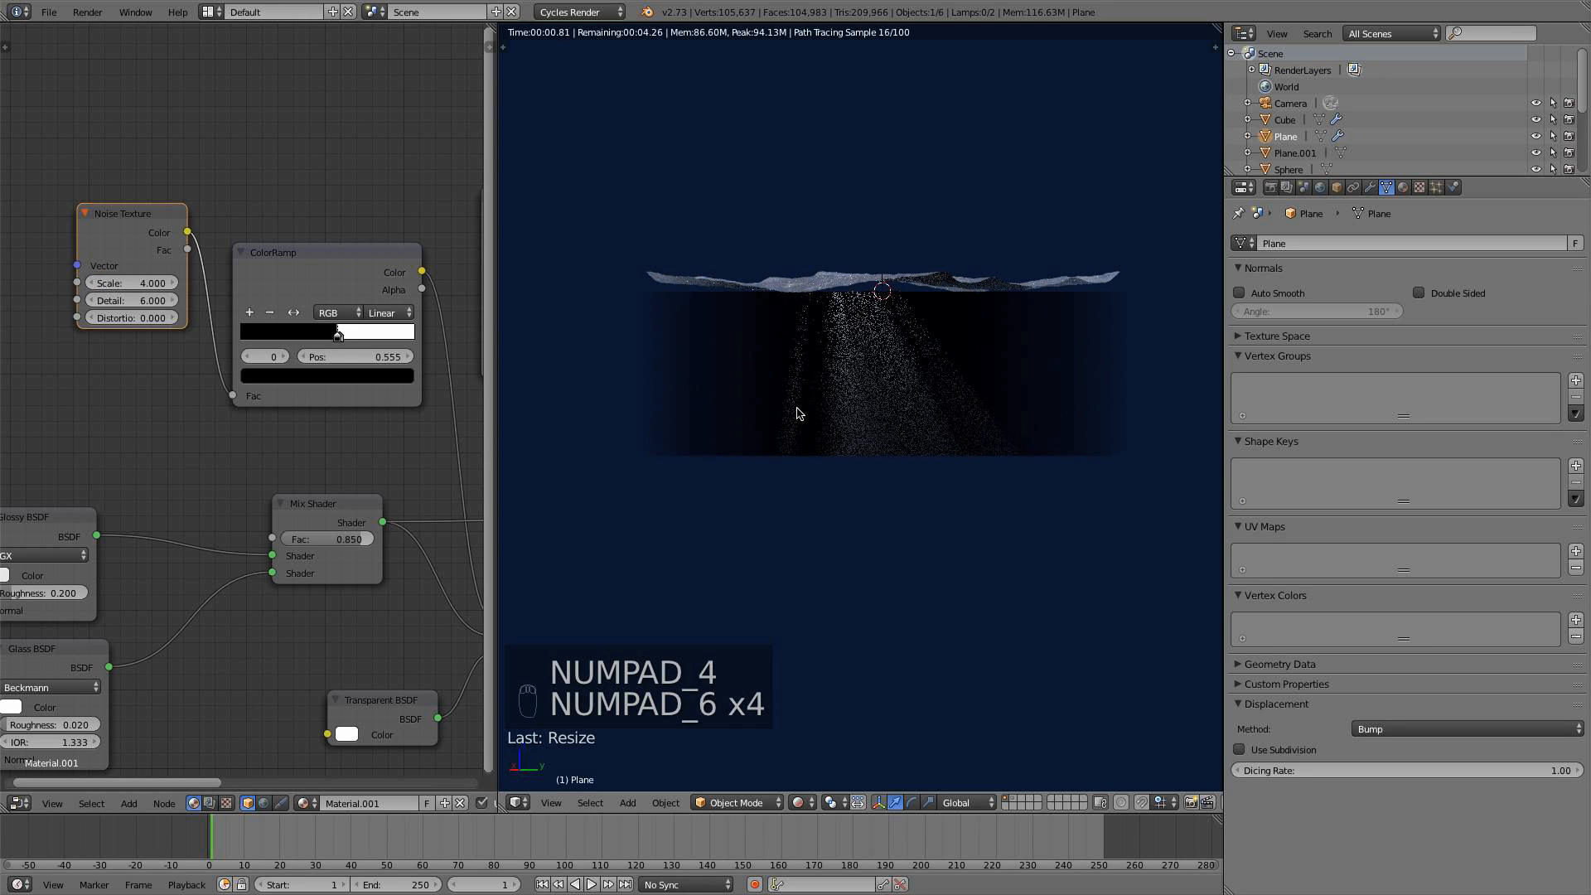
# Set the Noise Texture scale back to 4.5 and check the rays from a slightly rotated side angle
pyautogui.click(151, 282)
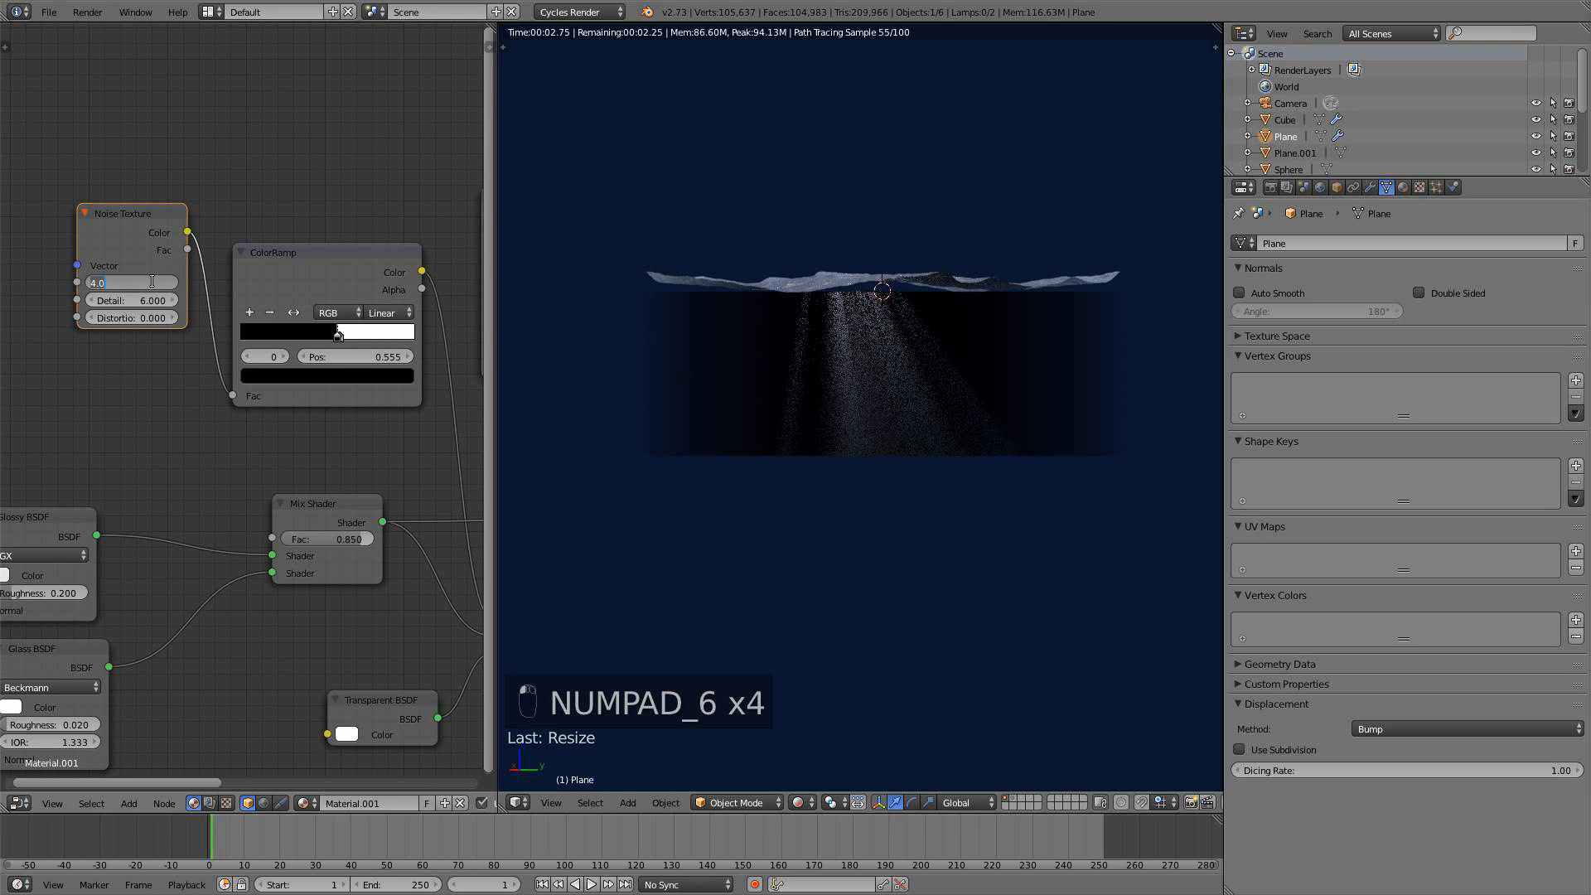
pyautogui.write('4.5')
pyautogui.press('Return')
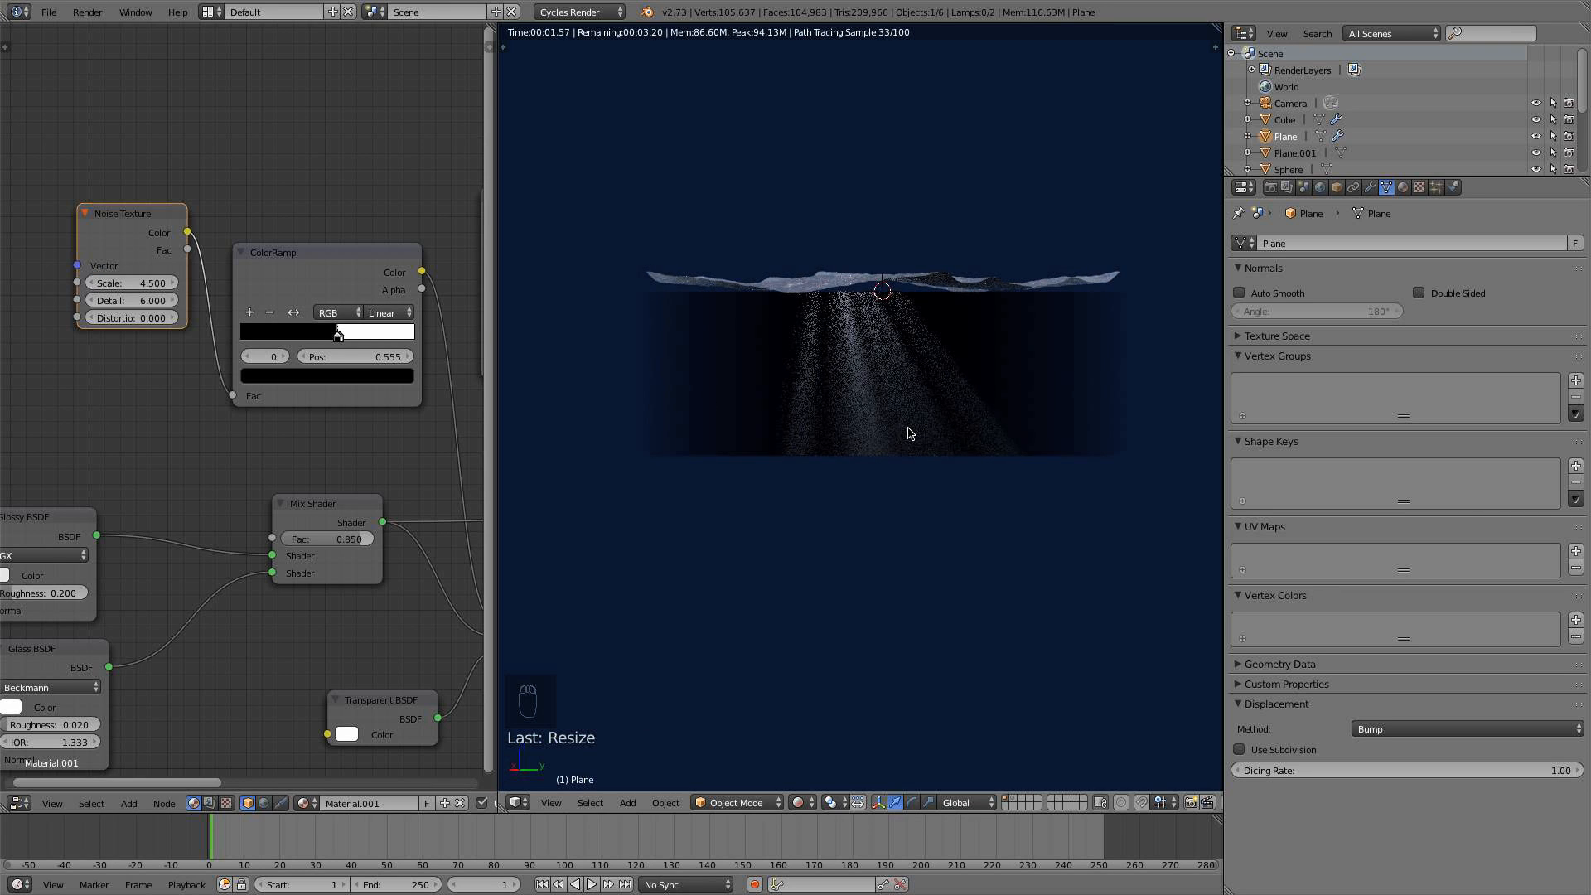
pyautogui.press('KP_4')
# Try Noise Texture scales of 4.3 and 4.8 from the rotated side angle
pyautogui.click(126, 281)
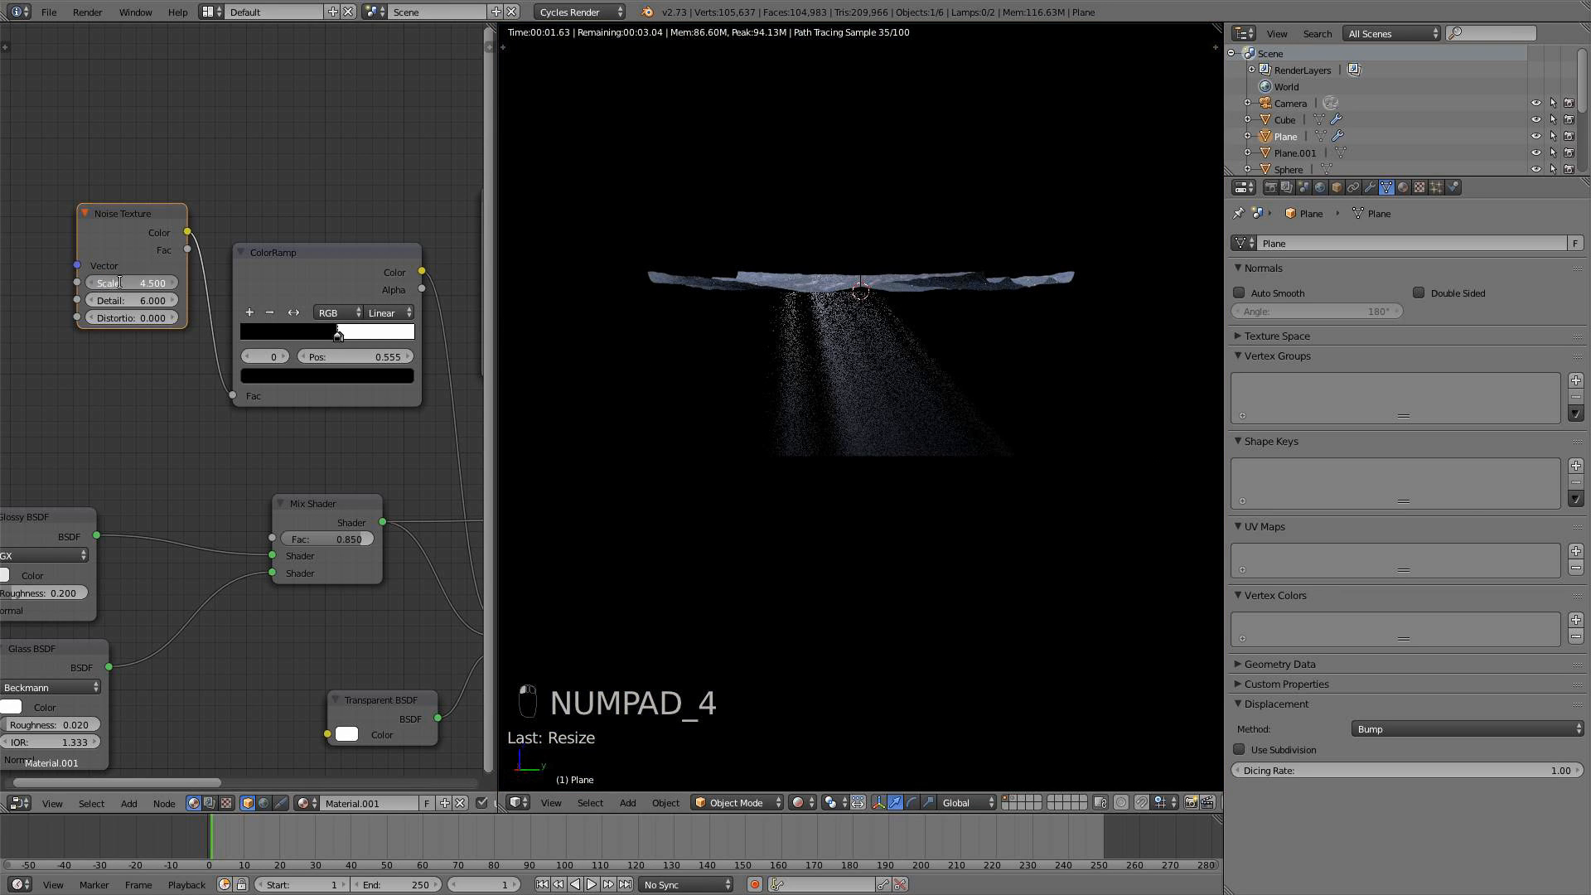
pyautogui.write('4.6')
pyautogui.press('Return')
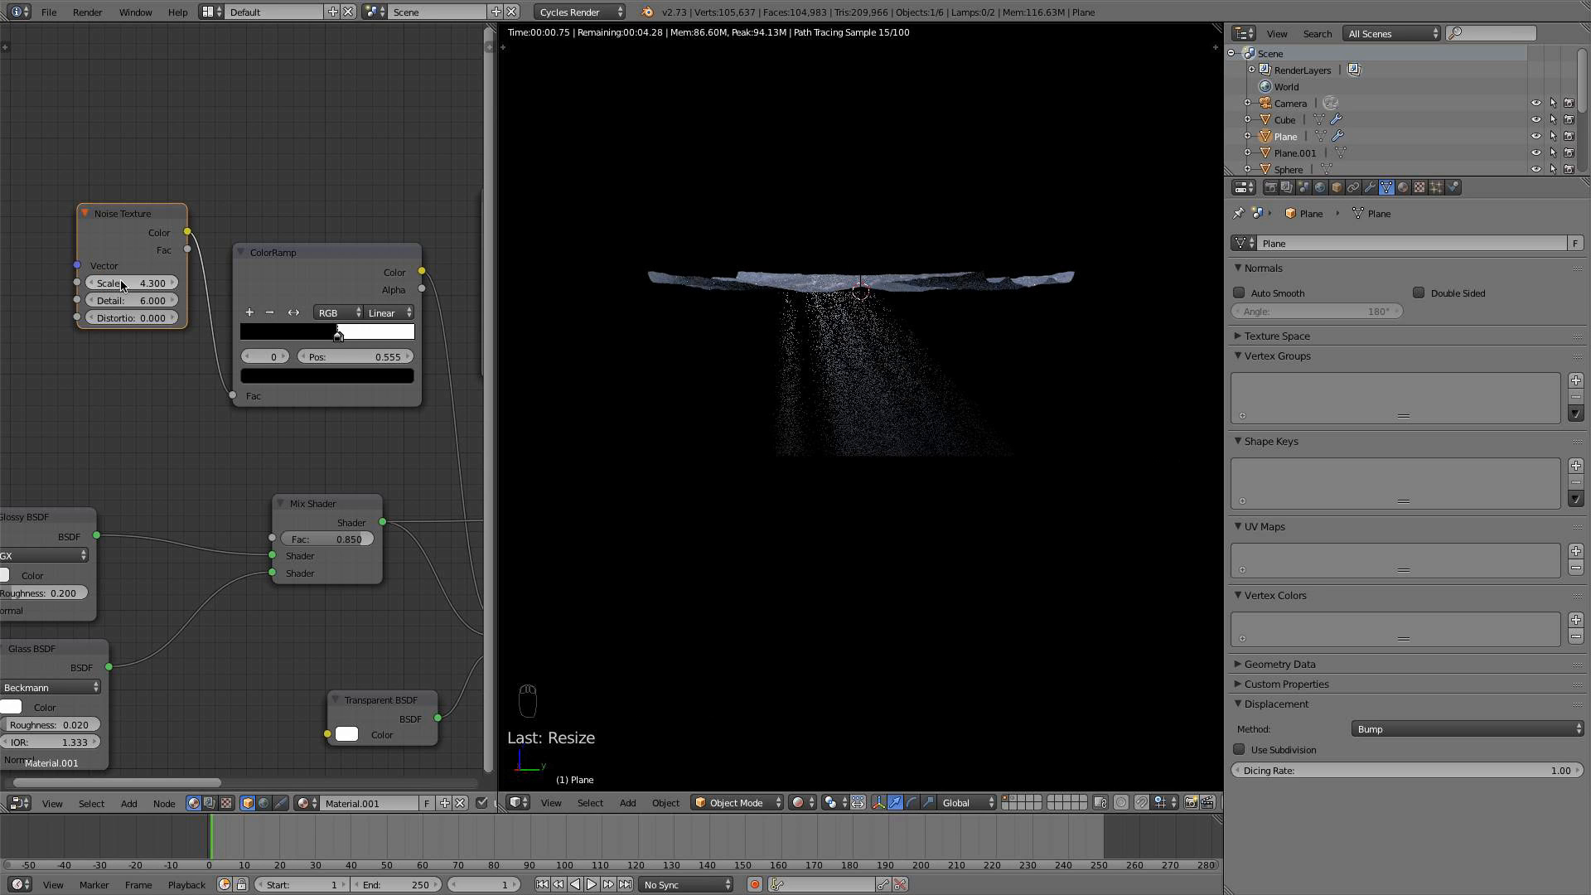
pyautogui.click(138, 283)
pyautogui.write('4.8')
pyautogui.press('Return')
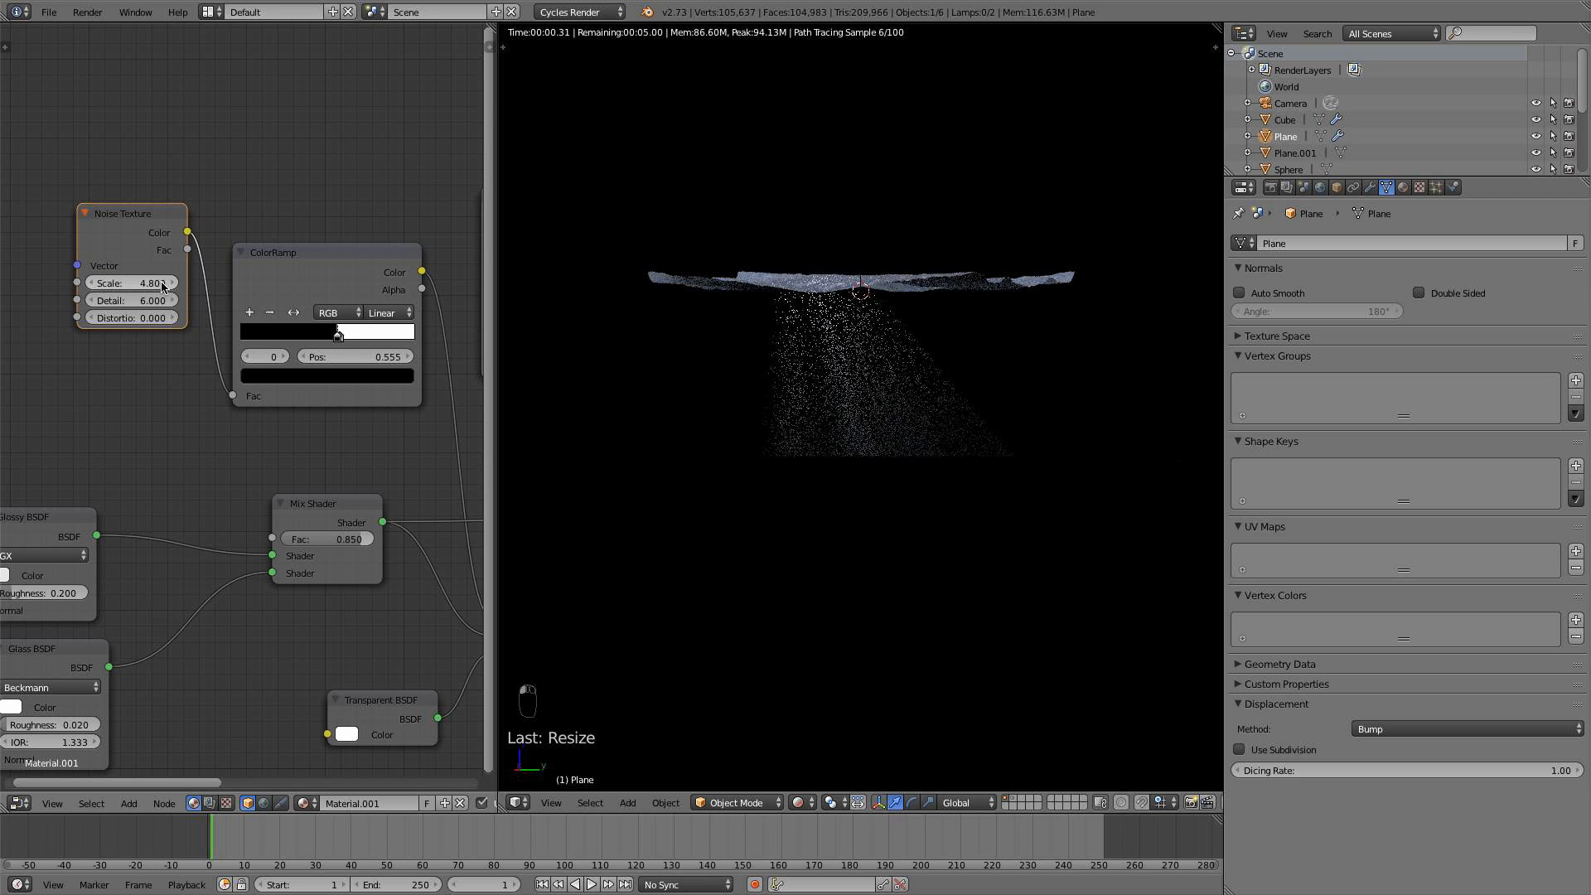
# Move the ColorRamp's black stop to about 0.564 and set the Noise Texture scale to 4.5
pyautogui.moveTo(340, 334)
pyautogui.mouseDown()
pyautogui.moveTo(370, 337)
pyautogui.moveTo(327, 331)
pyautogui.mouseUp()
pyautogui.click(328, 334)
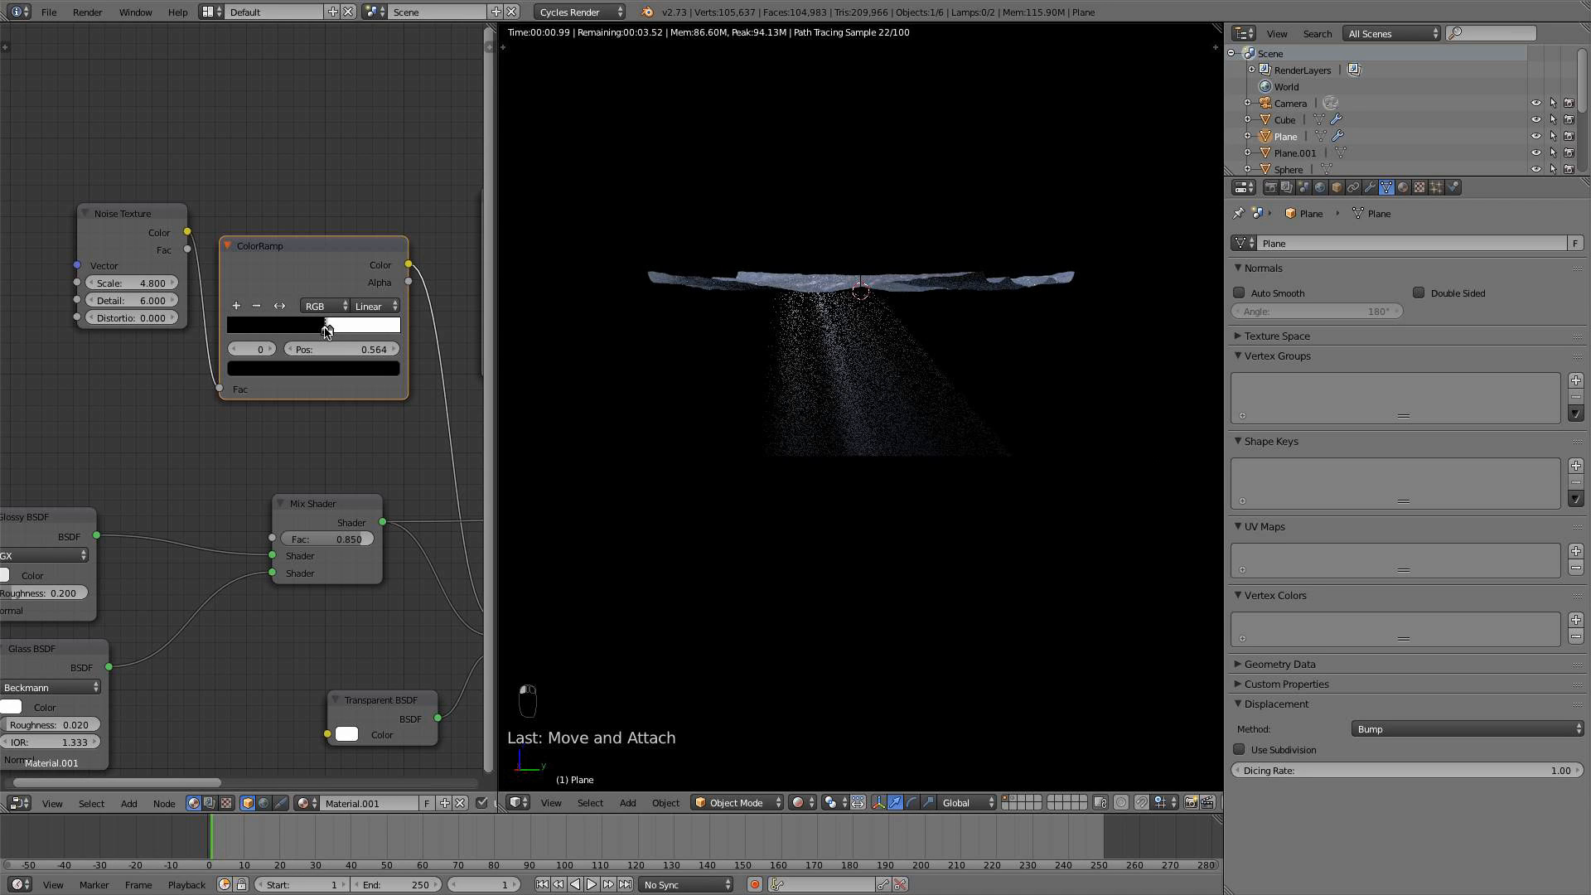
pyautogui.click(143, 283)
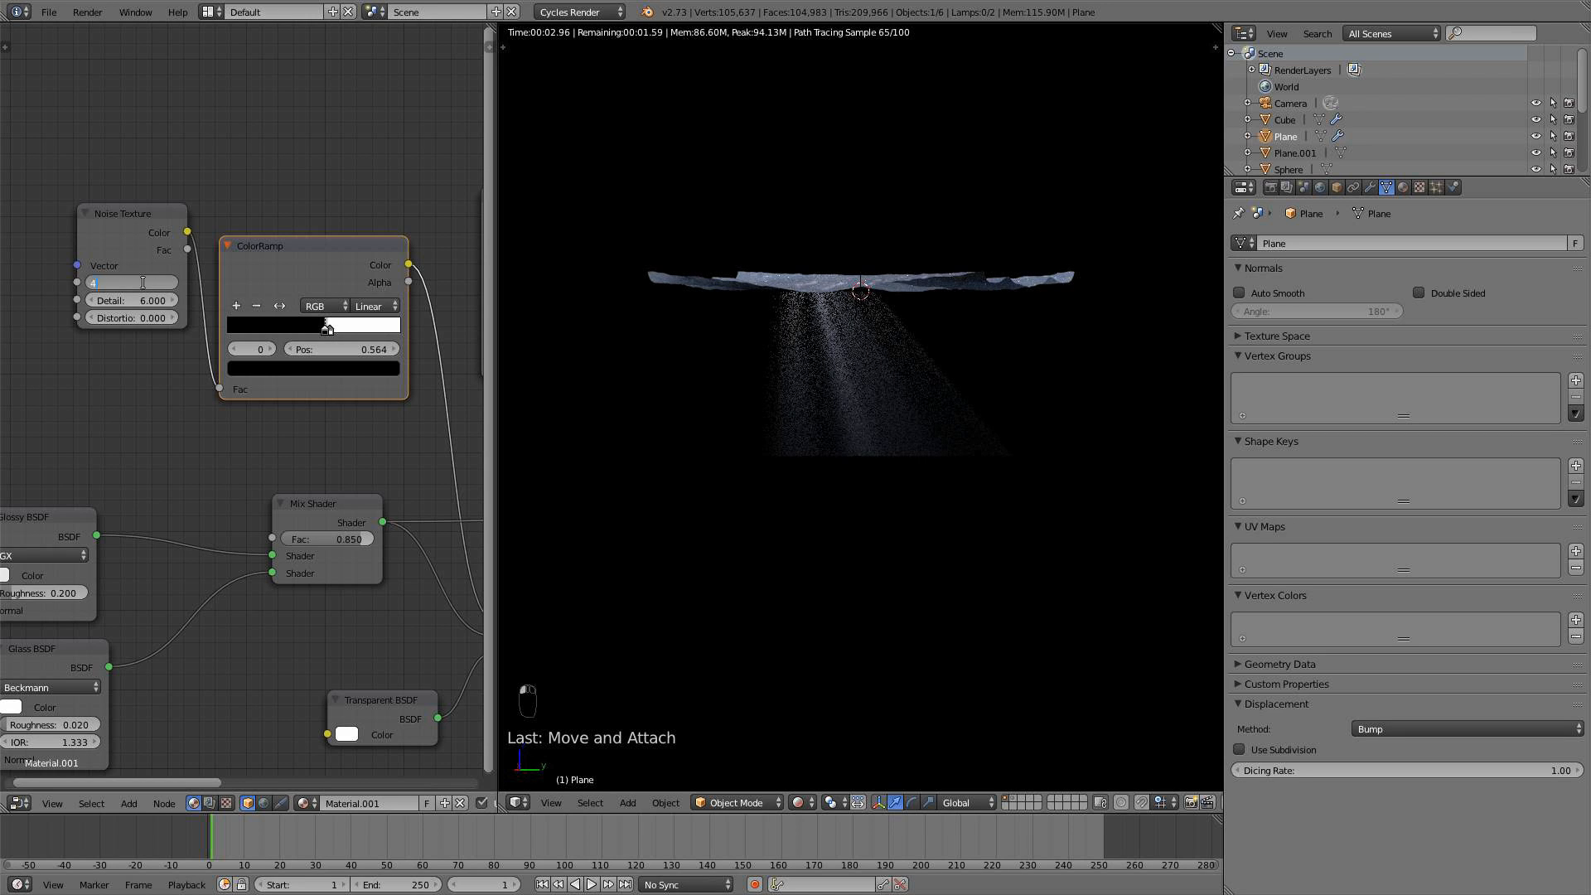
pyautogui.write('4.5')
pyautogui.press('Return')
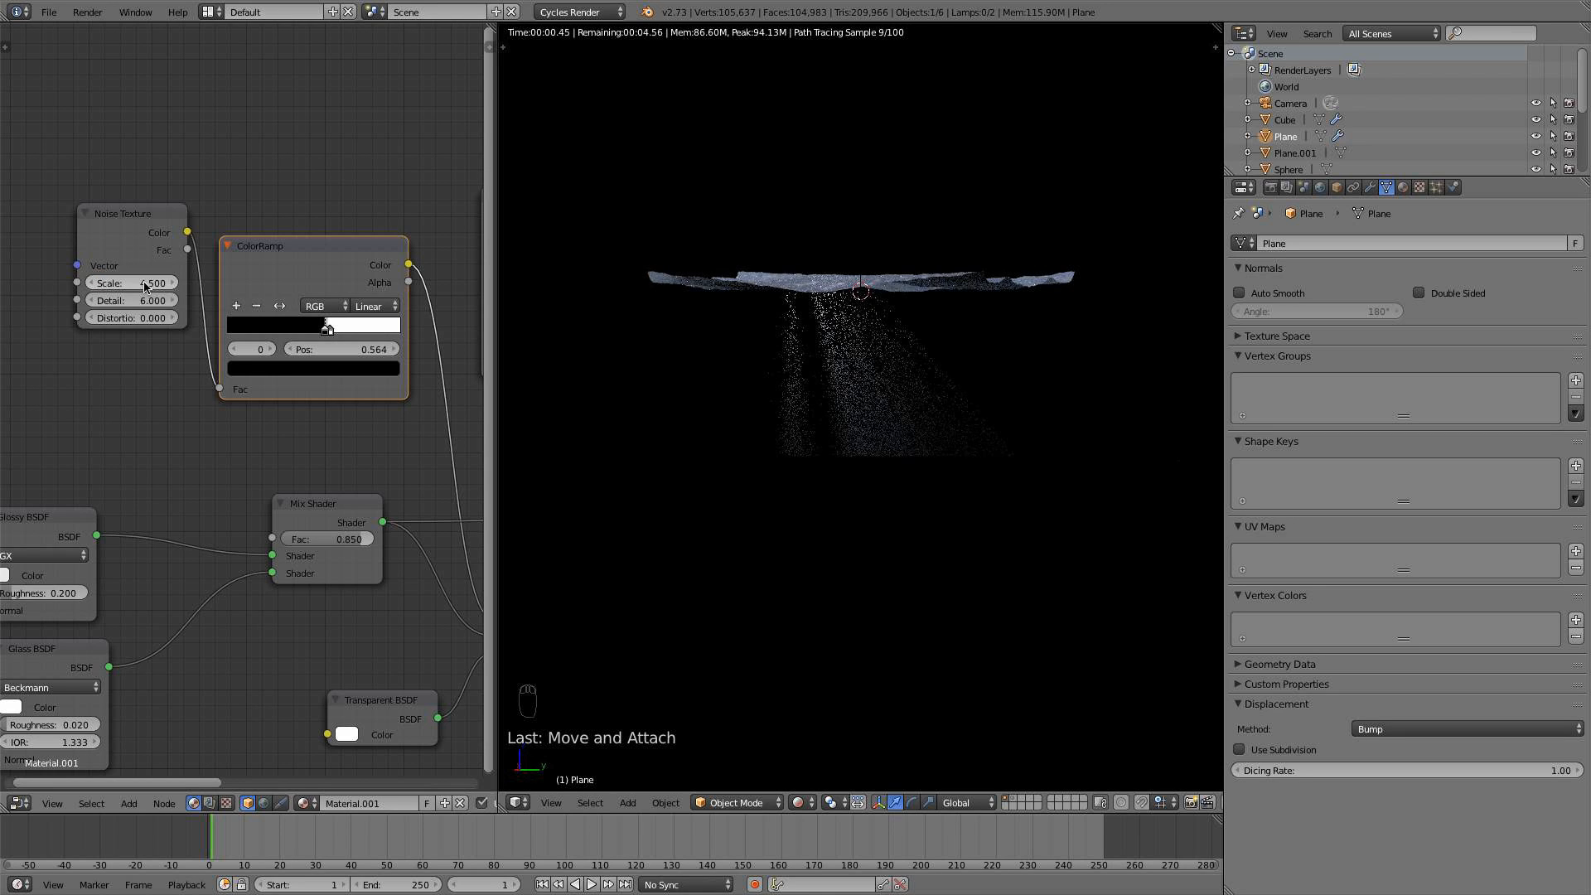
# Set the Noise Texture's detail to 4 and its scale to 3.5
pyautogui.click(142, 283)
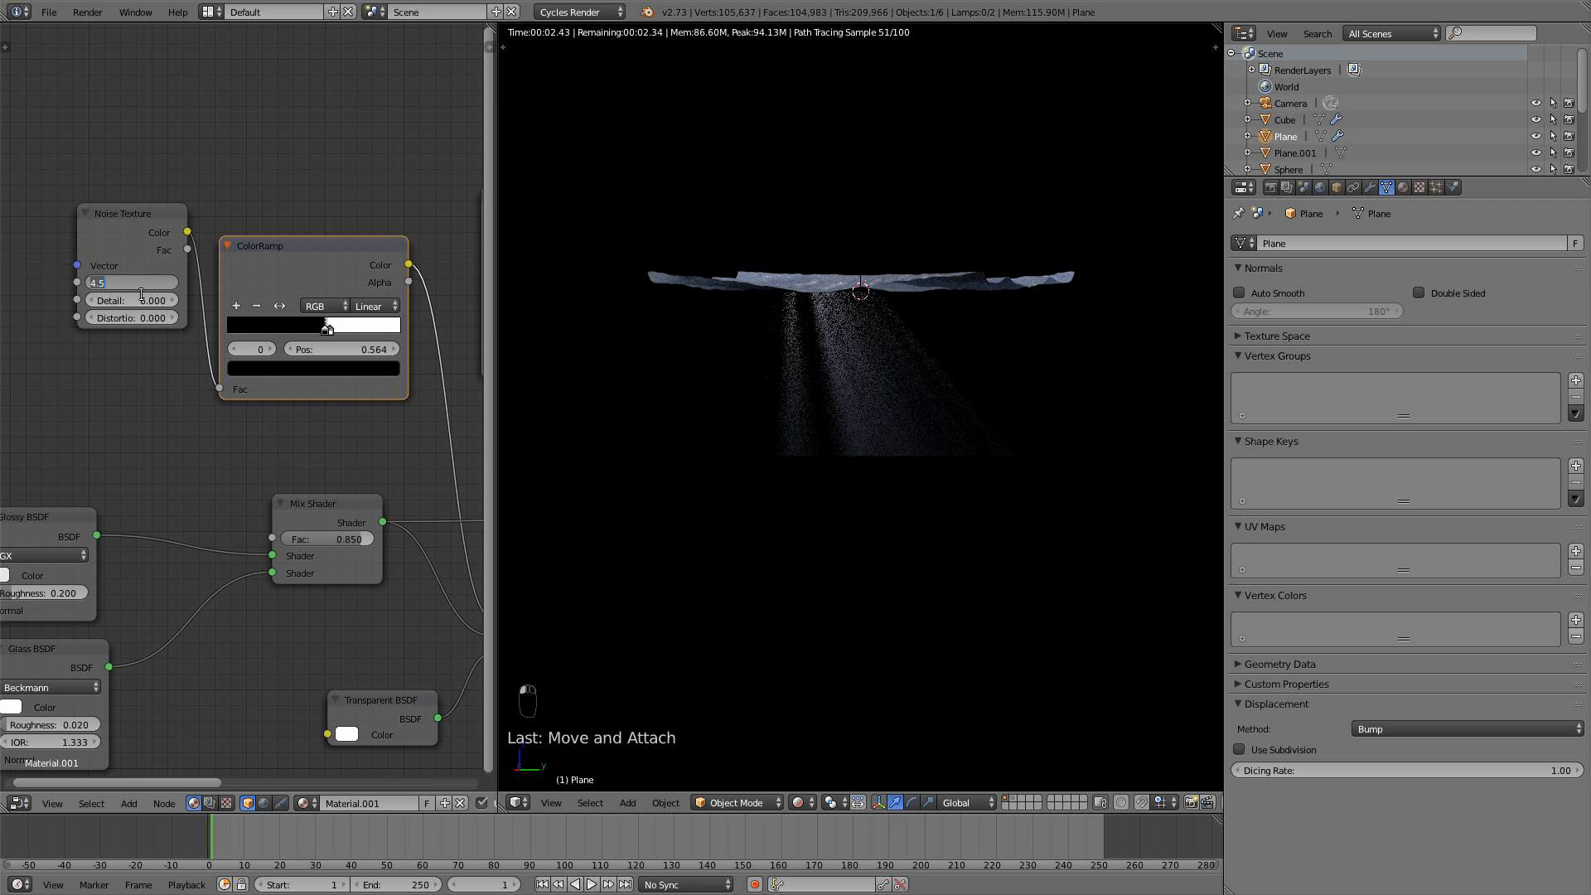
pyautogui.click(140, 300)
pyautogui.write('4')
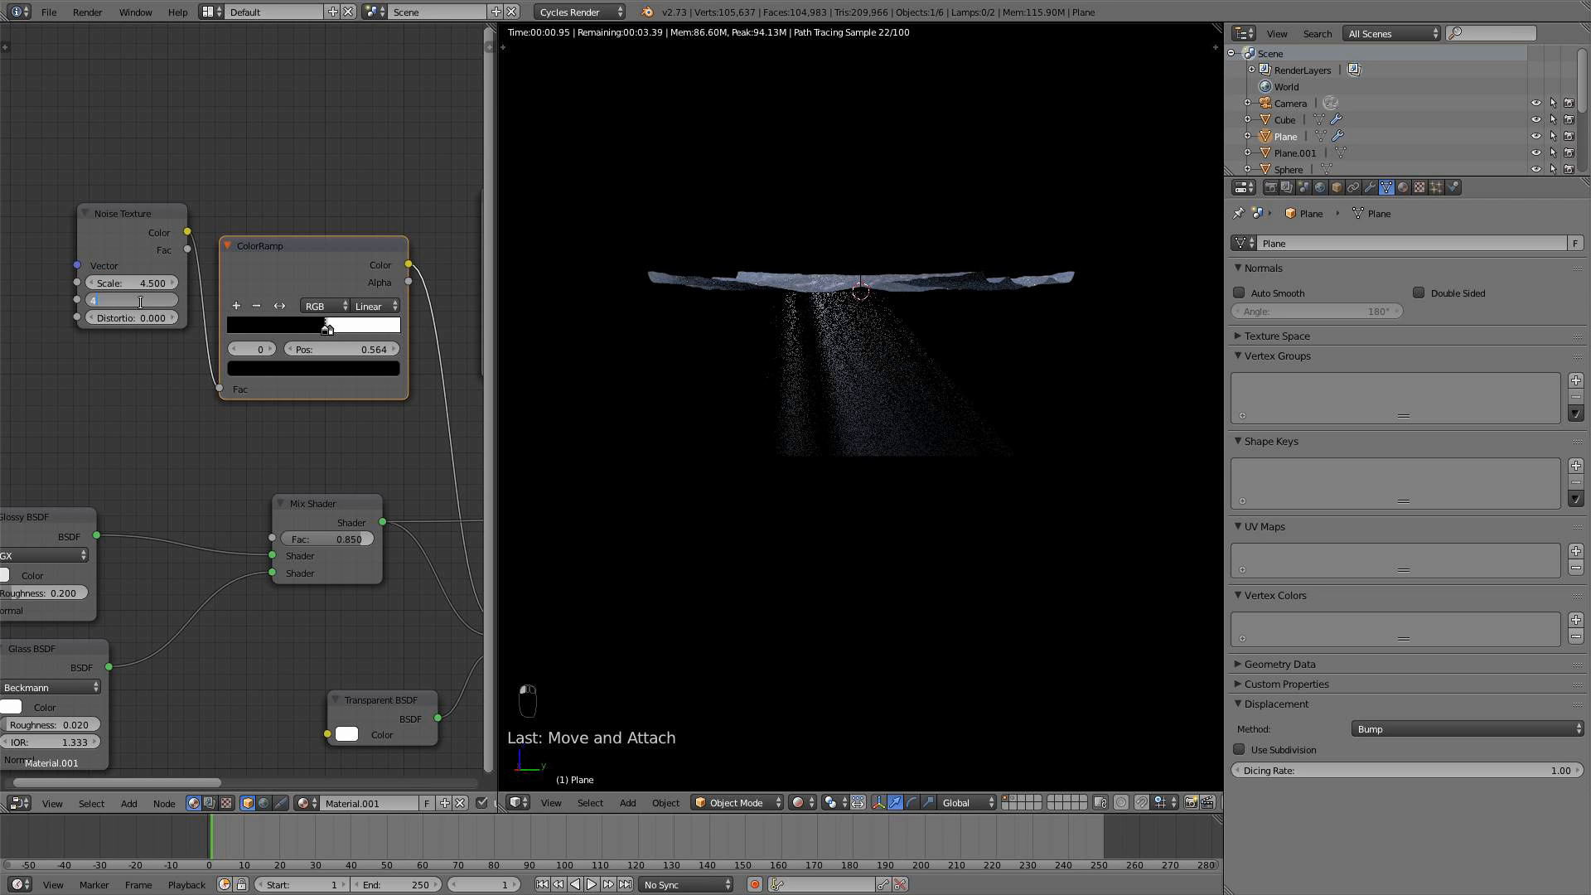
pyautogui.press('Return')
pyautogui.click(138, 281)
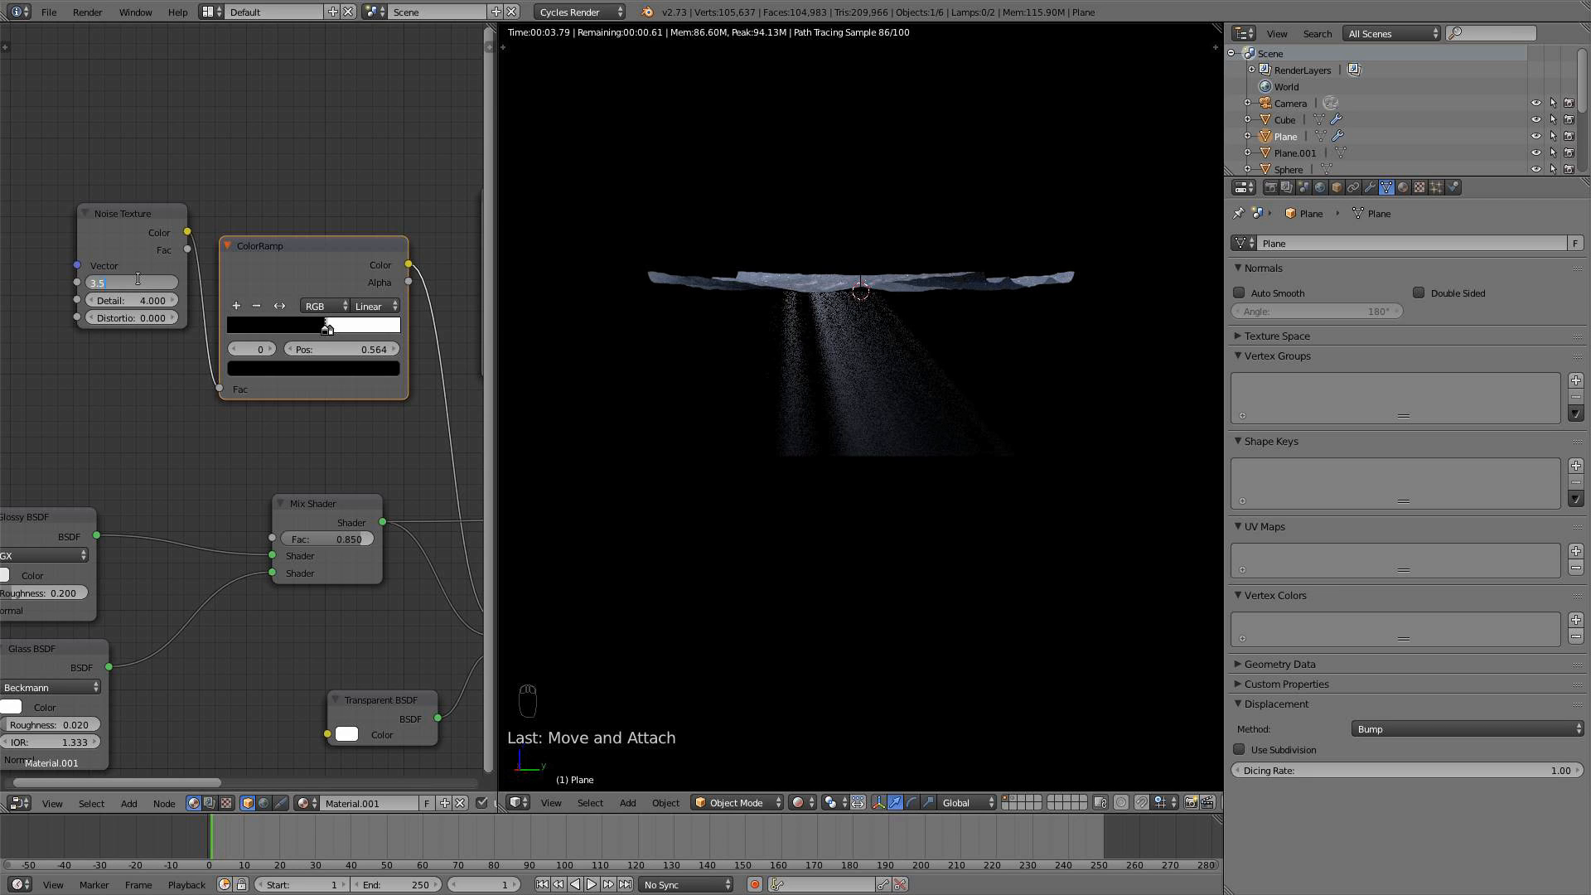
pyautogui.write('3.5')
pyautogui.press('Return')
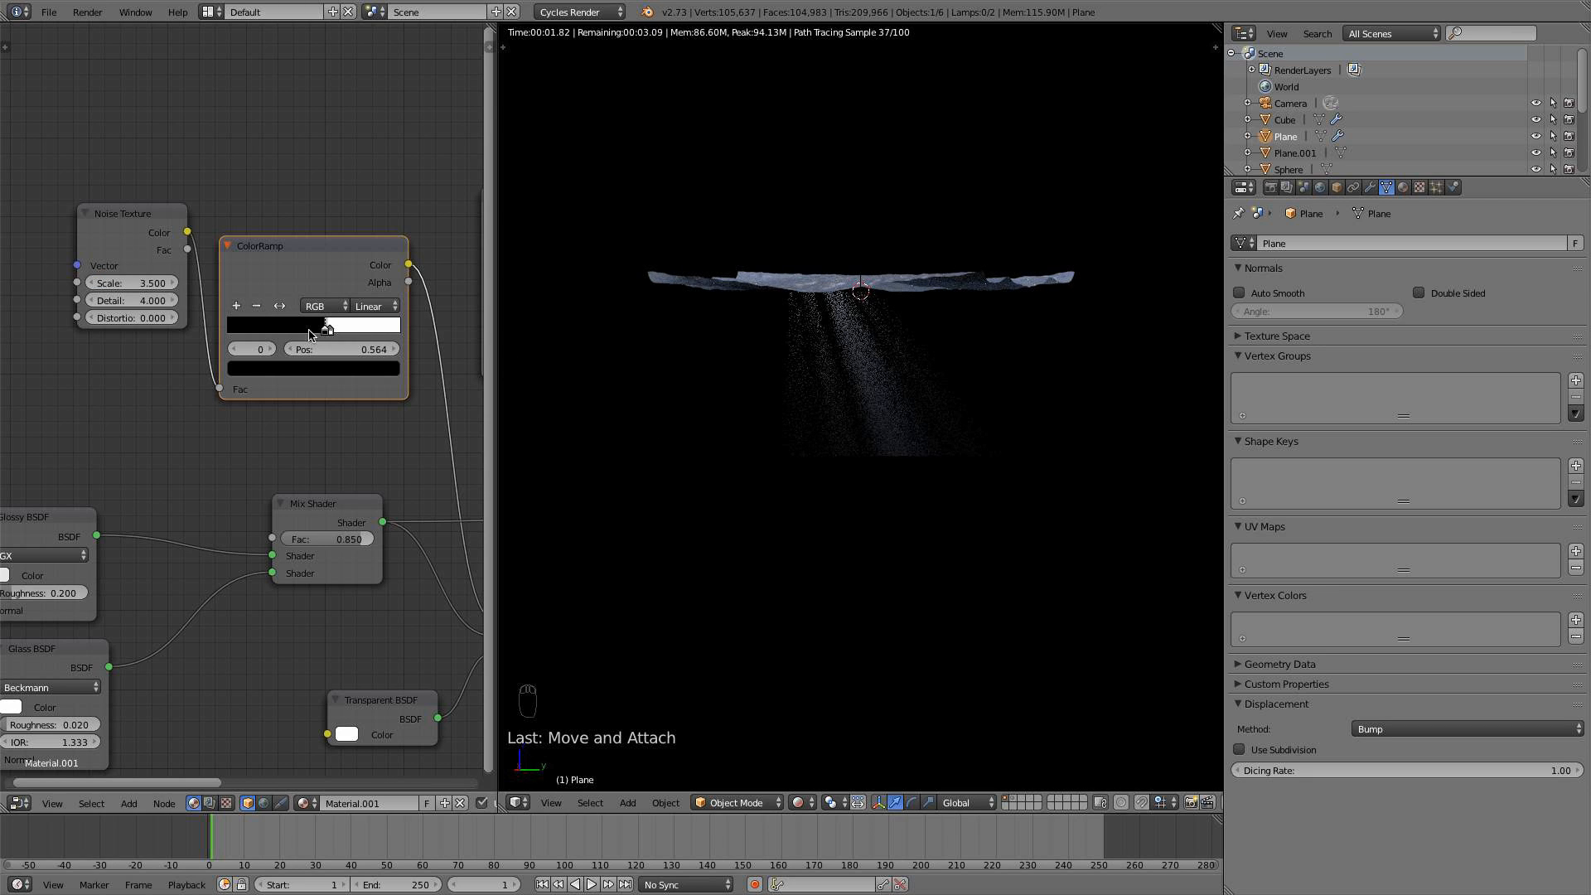
# Fine-tune the ColorRamp stops, bringing the white stop to about 0.559, and check the rays from the side, front and camera views
pyautogui.click(331, 329)
pyautogui.click(325, 330)
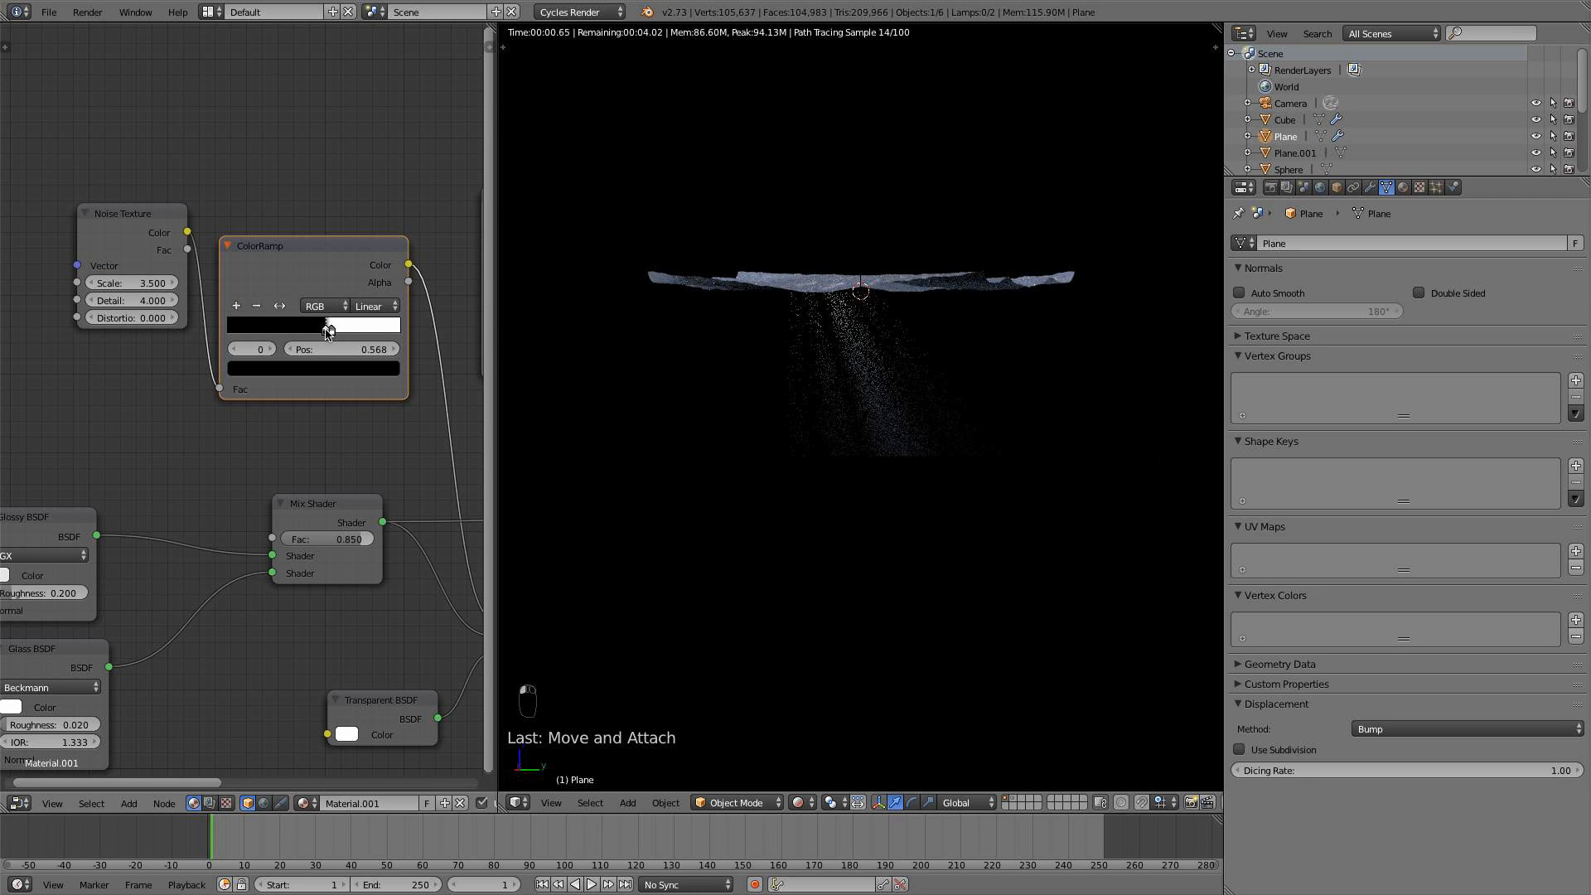
pyautogui.click(321, 330)
pyautogui.click(326, 331)
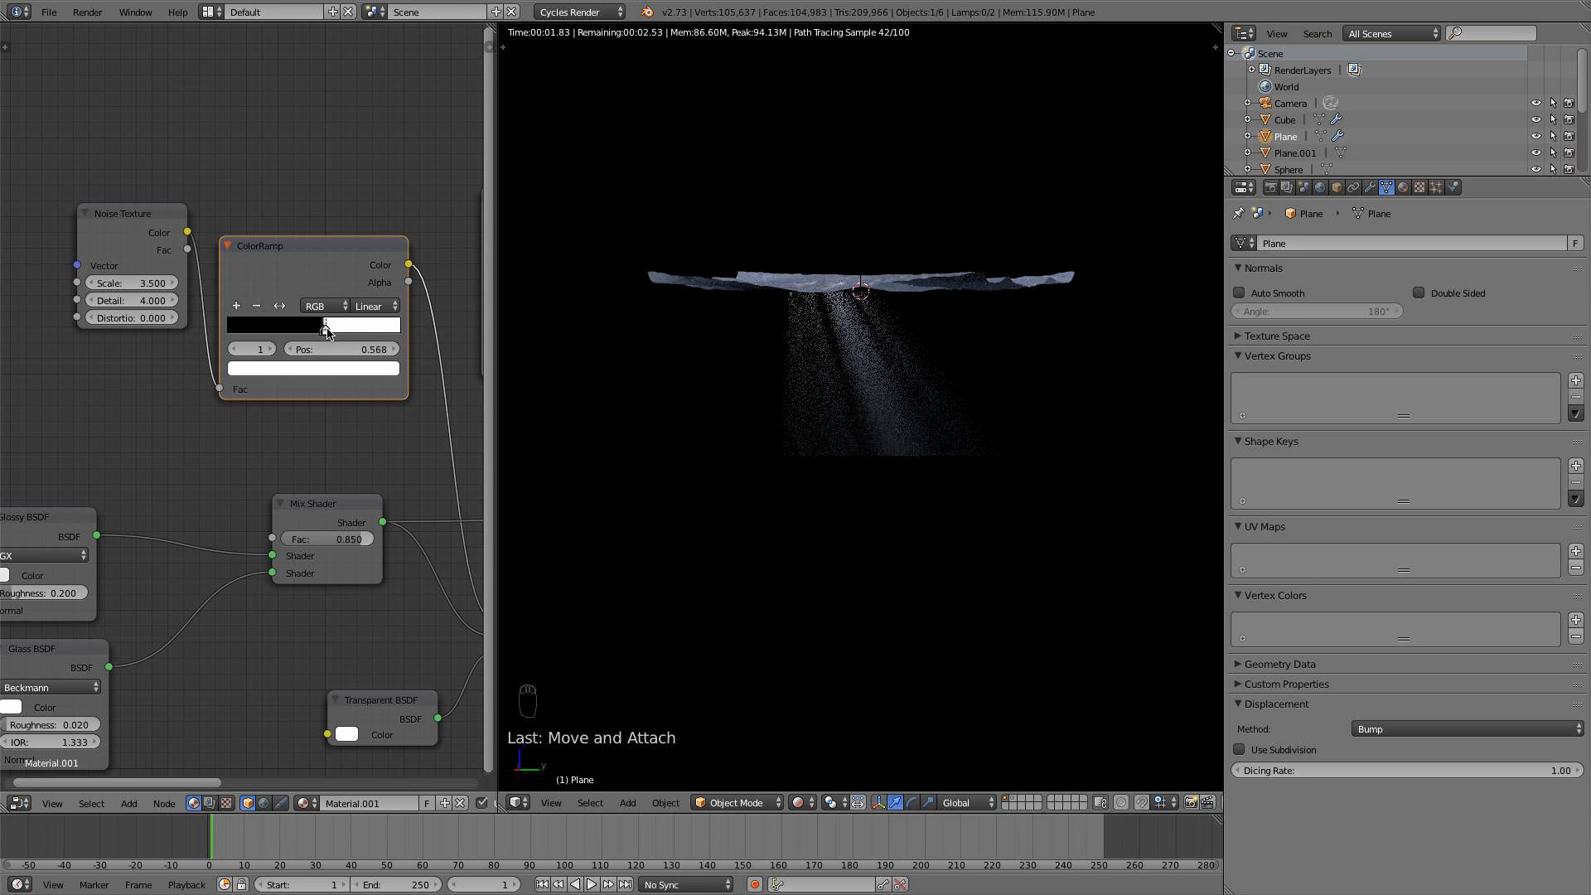
pyautogui.moveTo(328, 332); pyautogui.dragTo(324, 332)
pyautogui.press('KP_3')
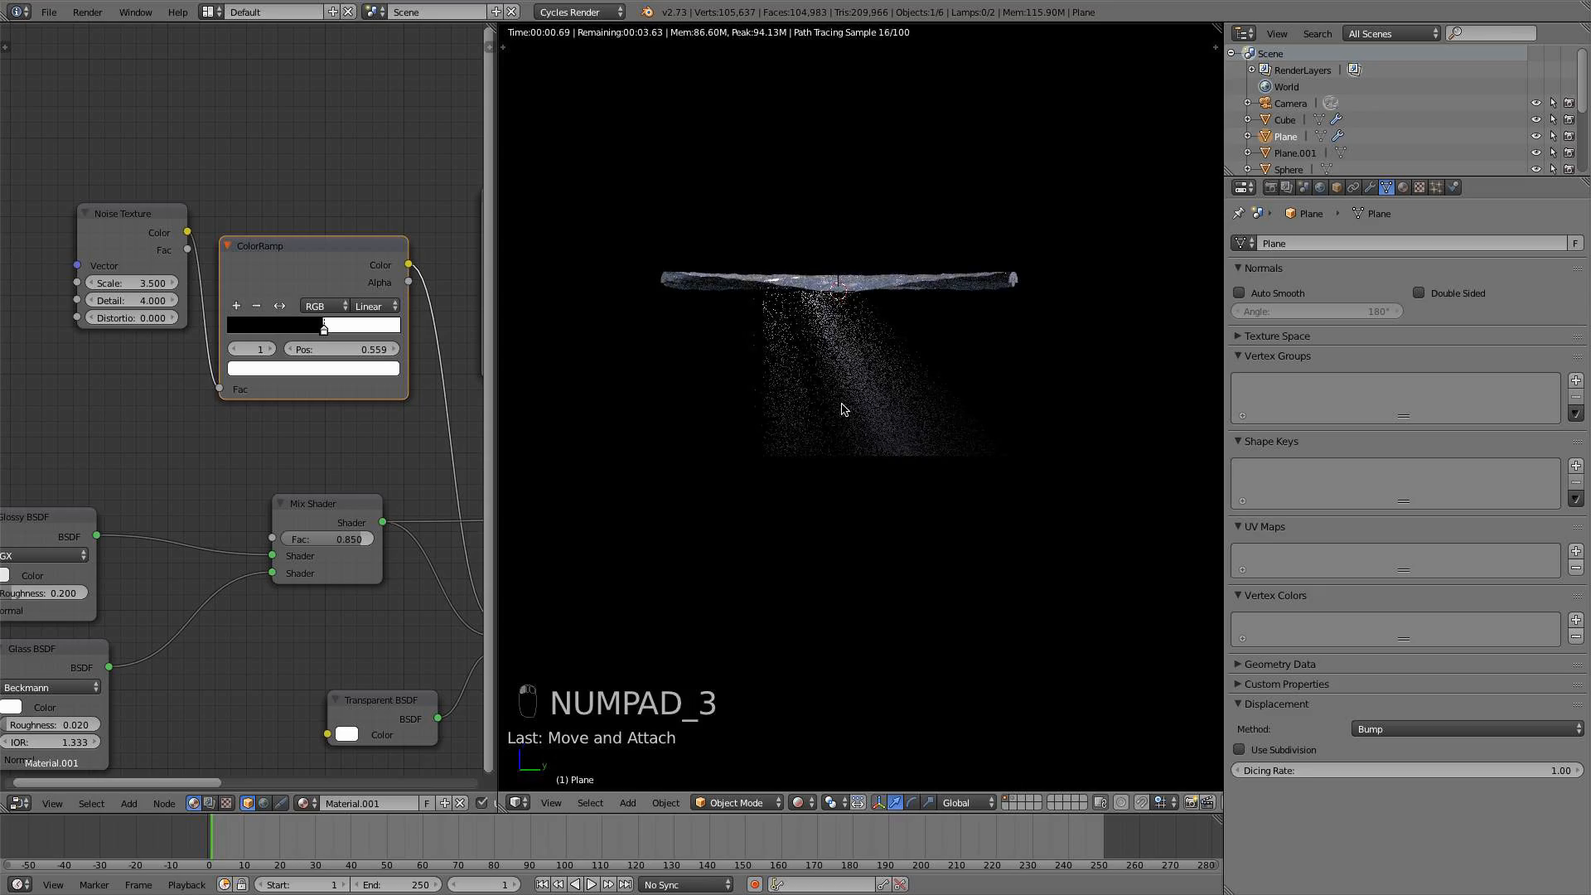
pyautogui.press('KP_1')
pyautogui.press('KP_1')
pyautogui.press('KP_1')
pyautogui.press('KP_0')
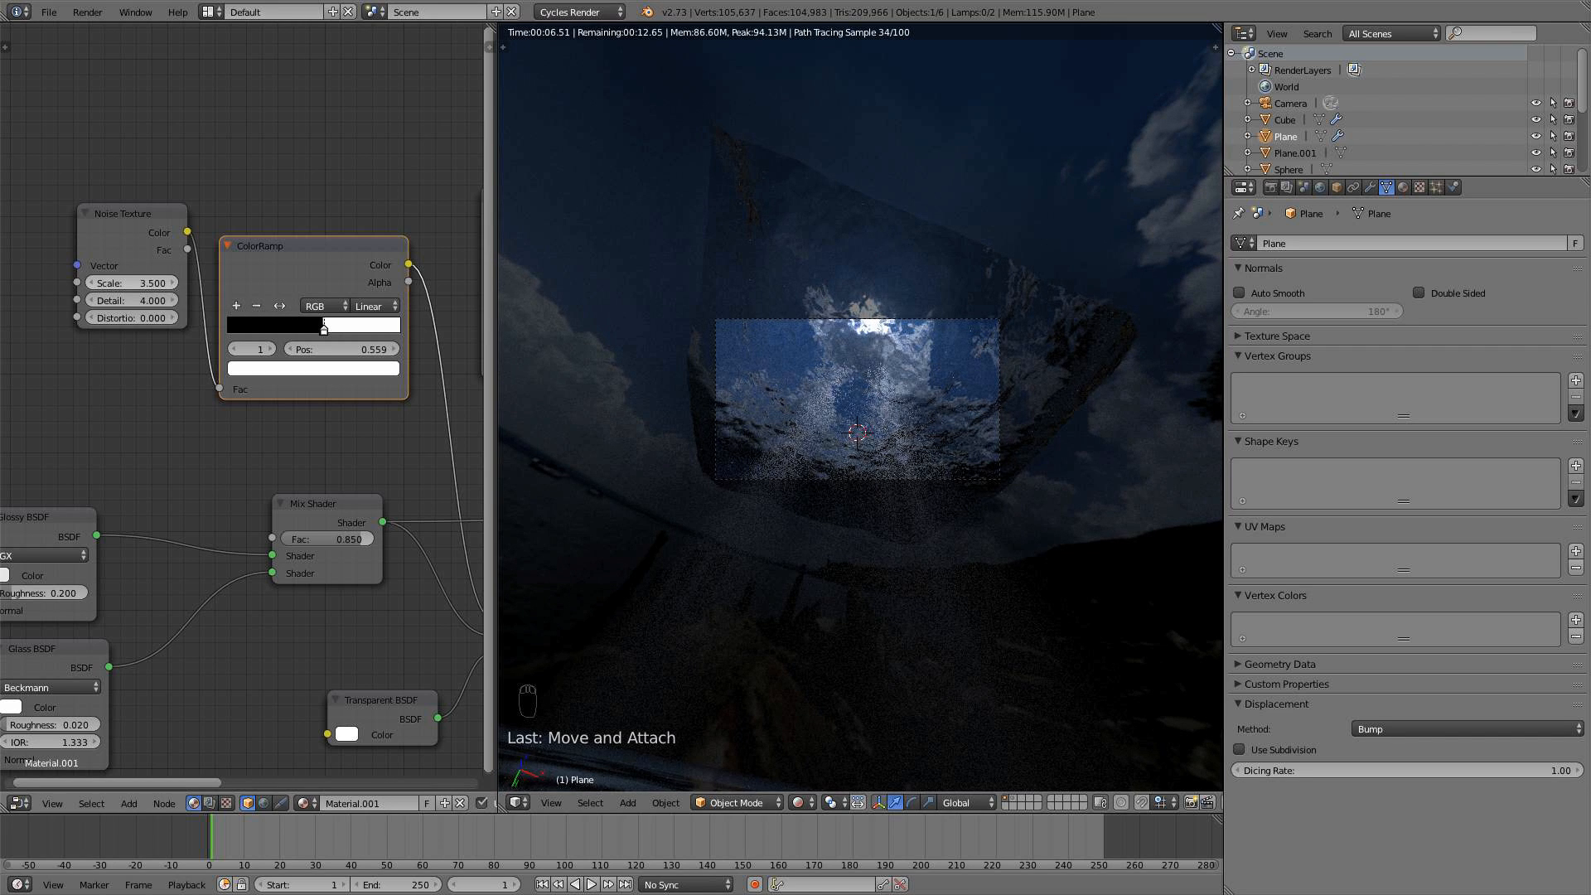
# Set the Noise Texture's scale to 6 and check the rays from the front and side views
pyautogui.click(148, 282)
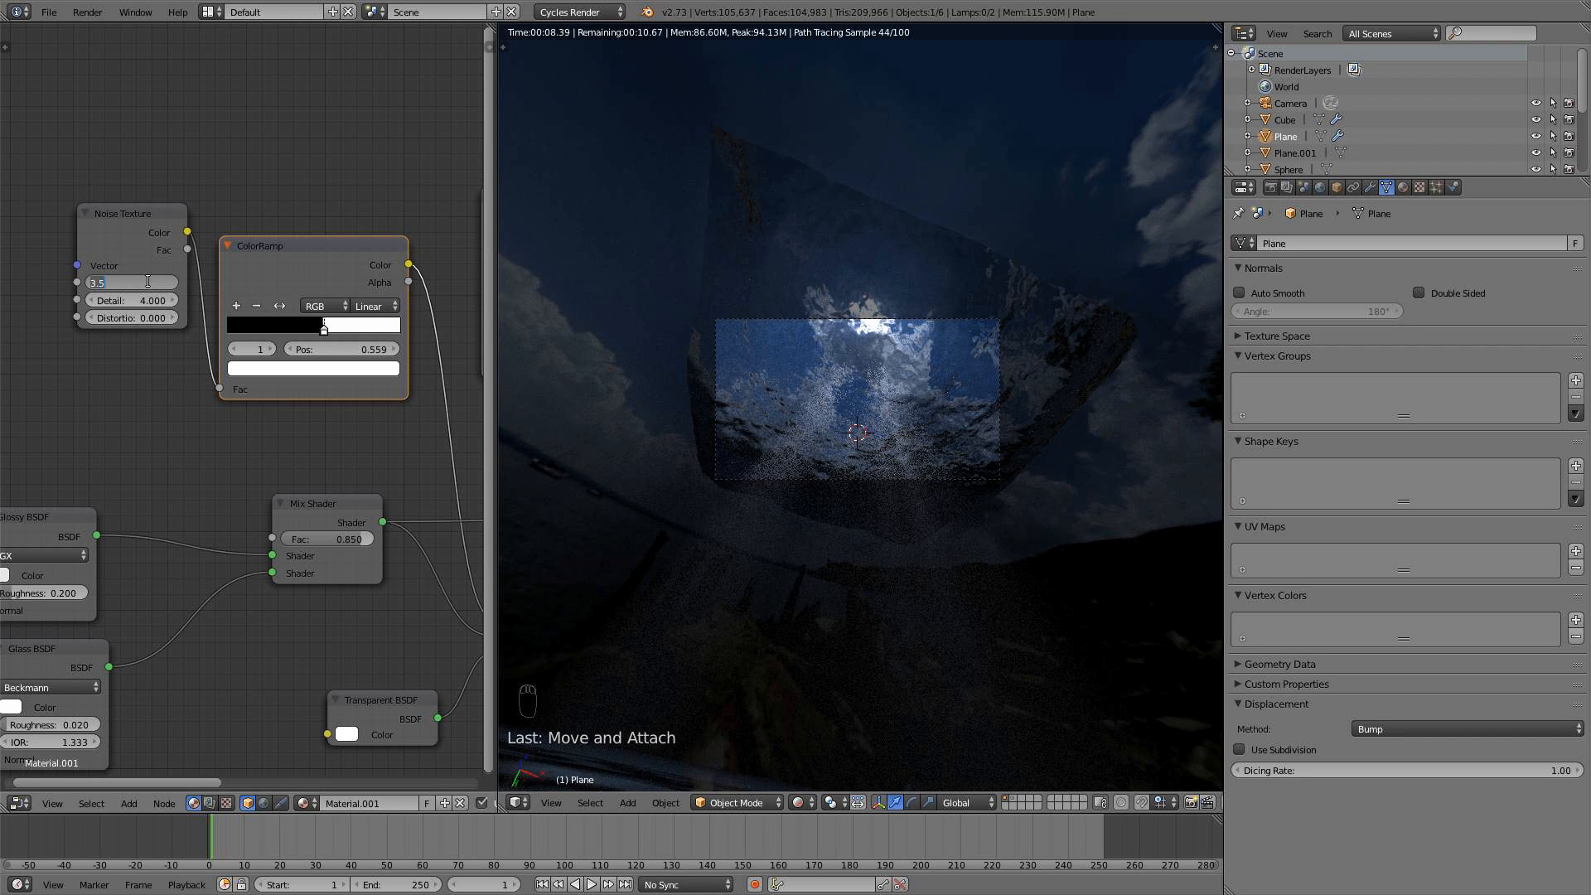
pyautogui.write('6')
pyautogui.press('Return')
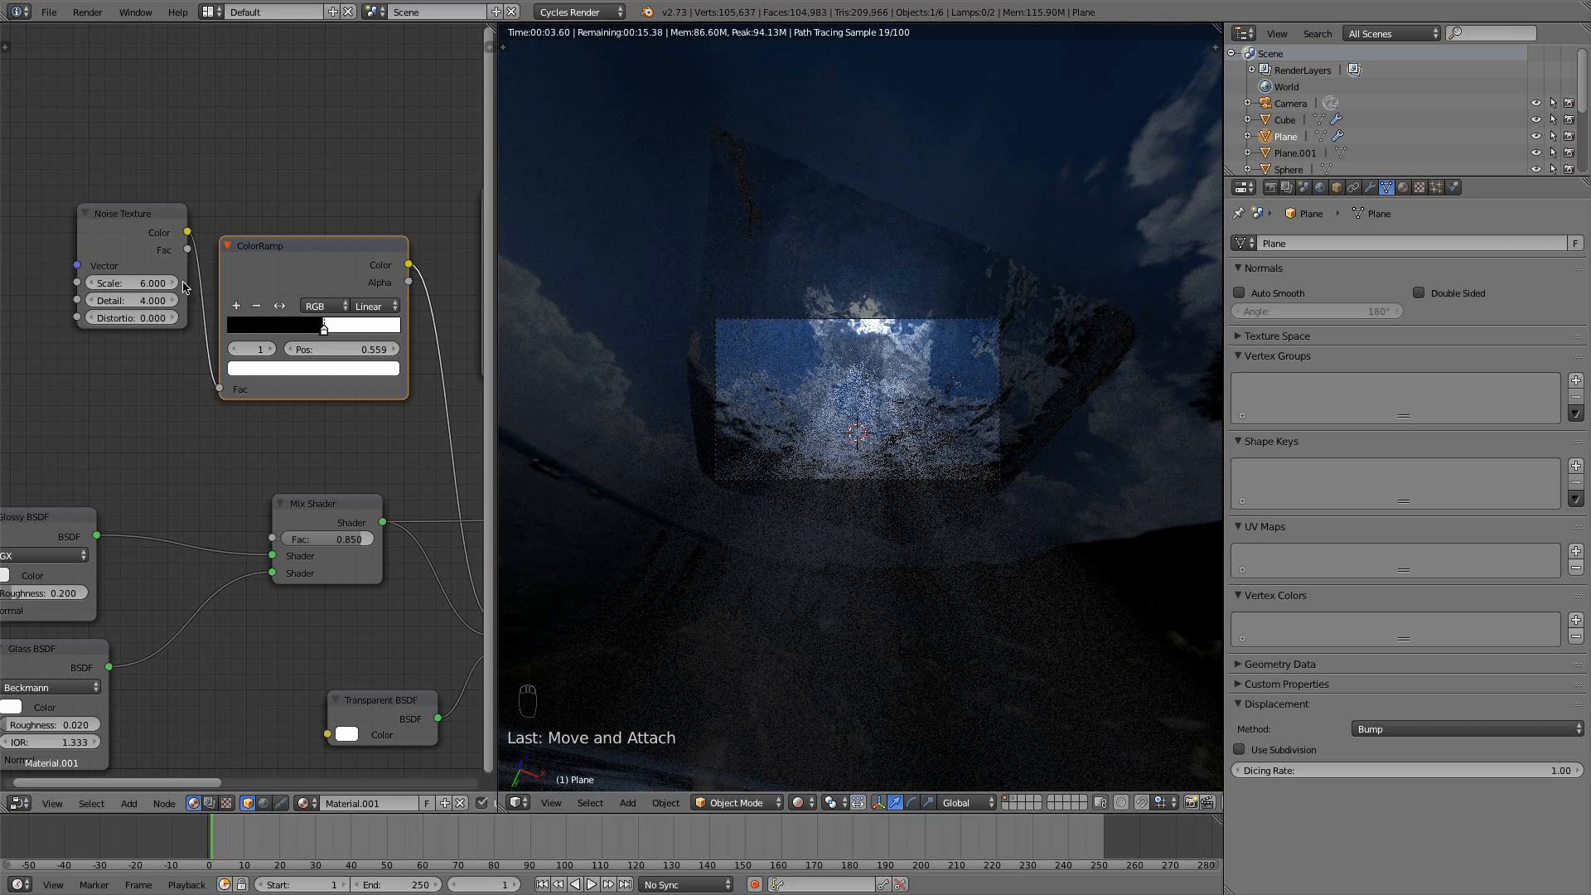
pyautogui.press('KP_1')
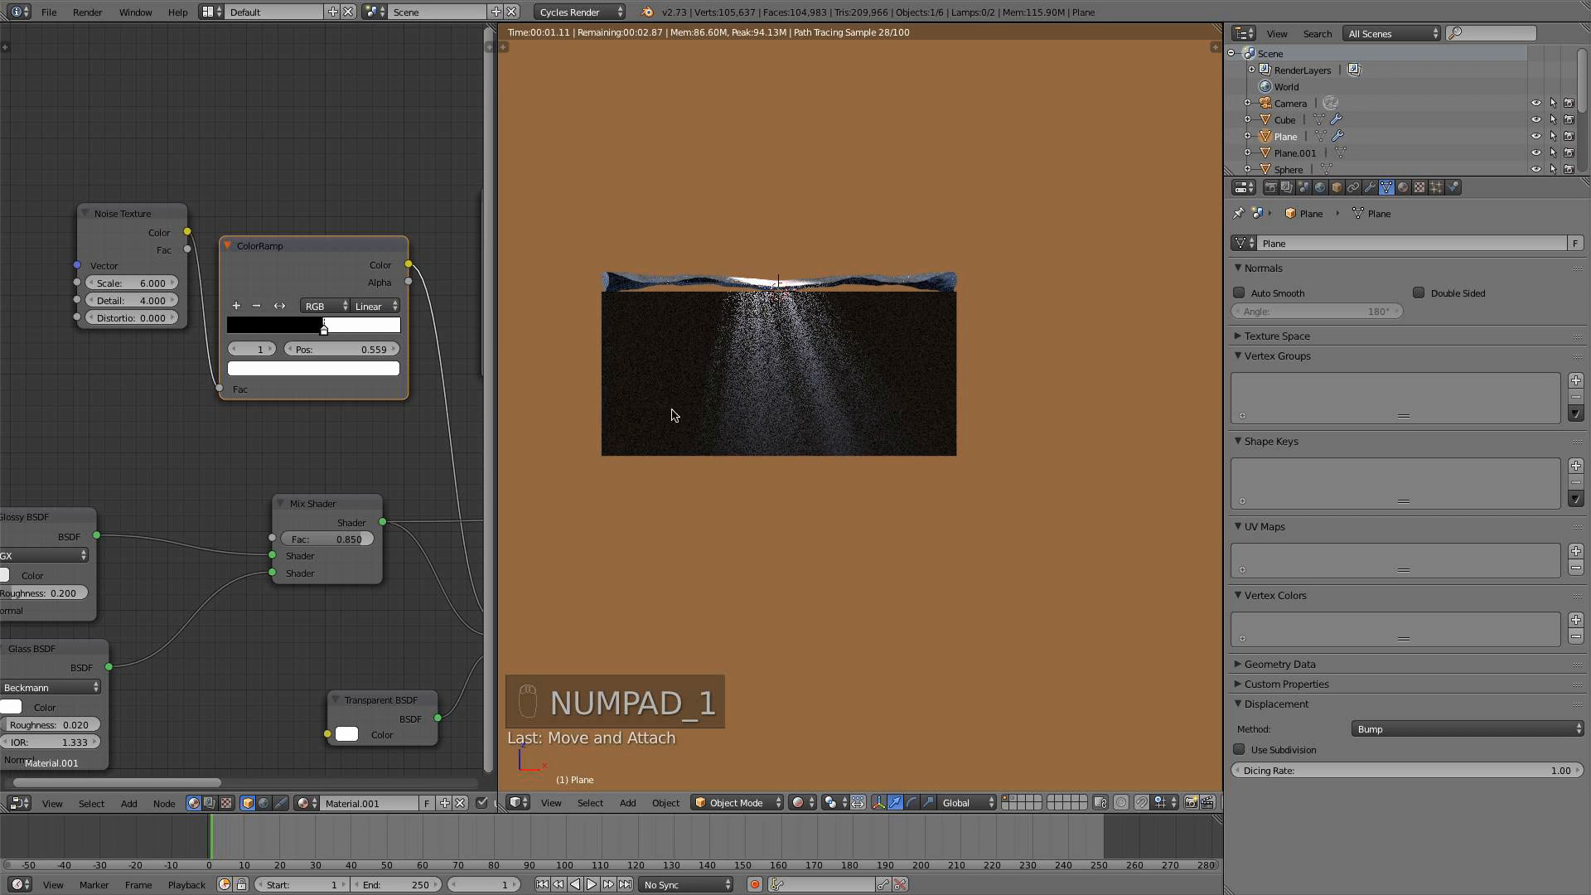
pyautogui.press('KP_3')
pyautogui.press('KP_3')
pyautogui.press('KP_1')
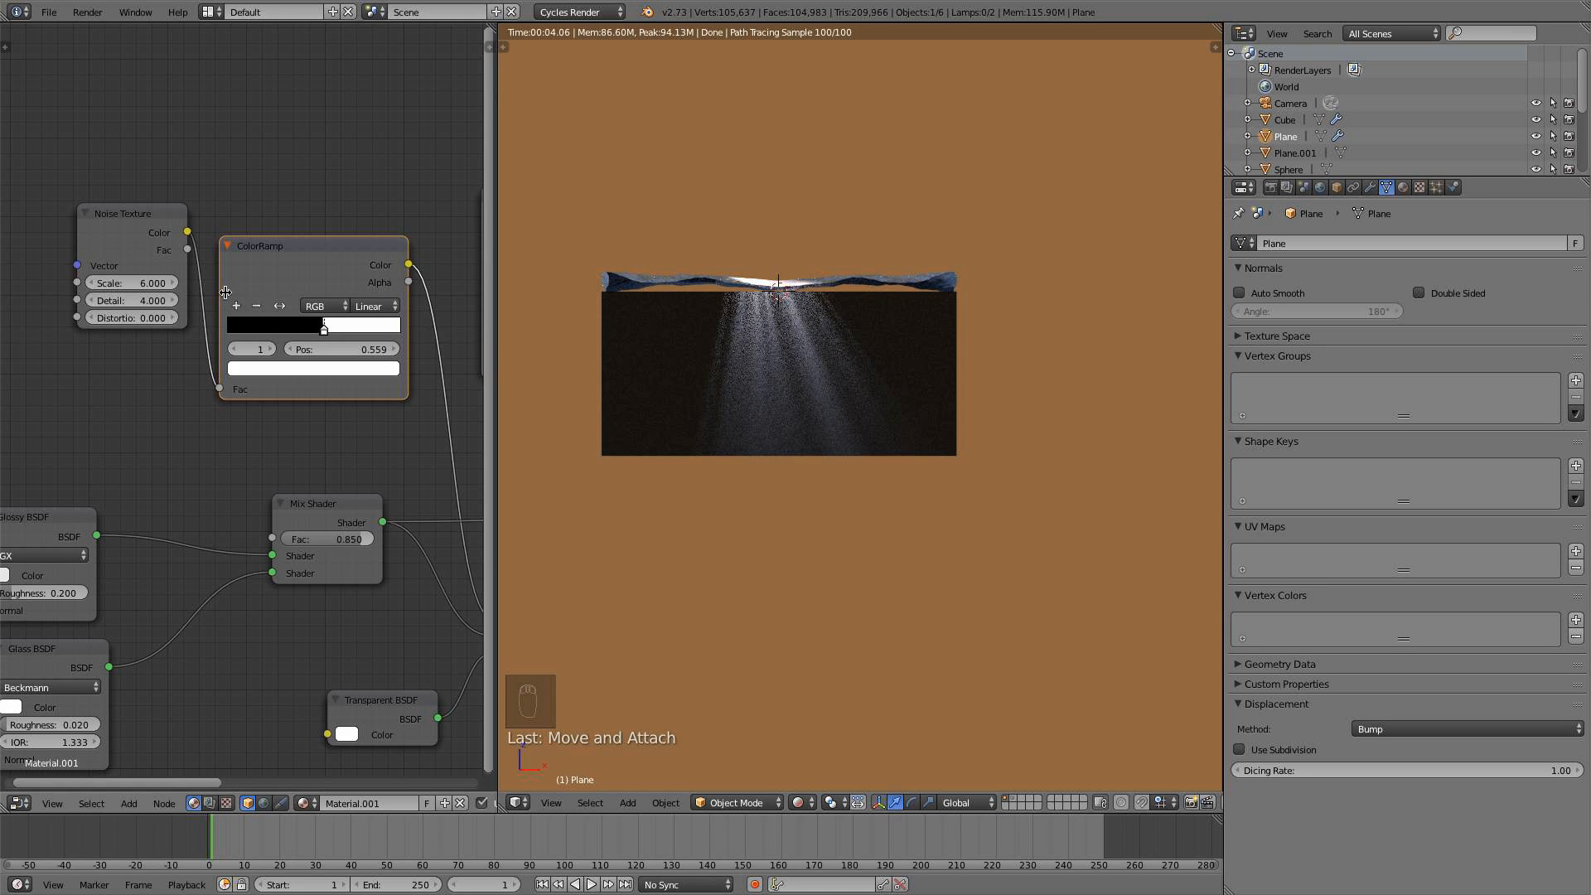
# Move the ColorRamp's black and white stops to about 0.573 and check the result from the side and camera views
pyautogui.click(324, 331)
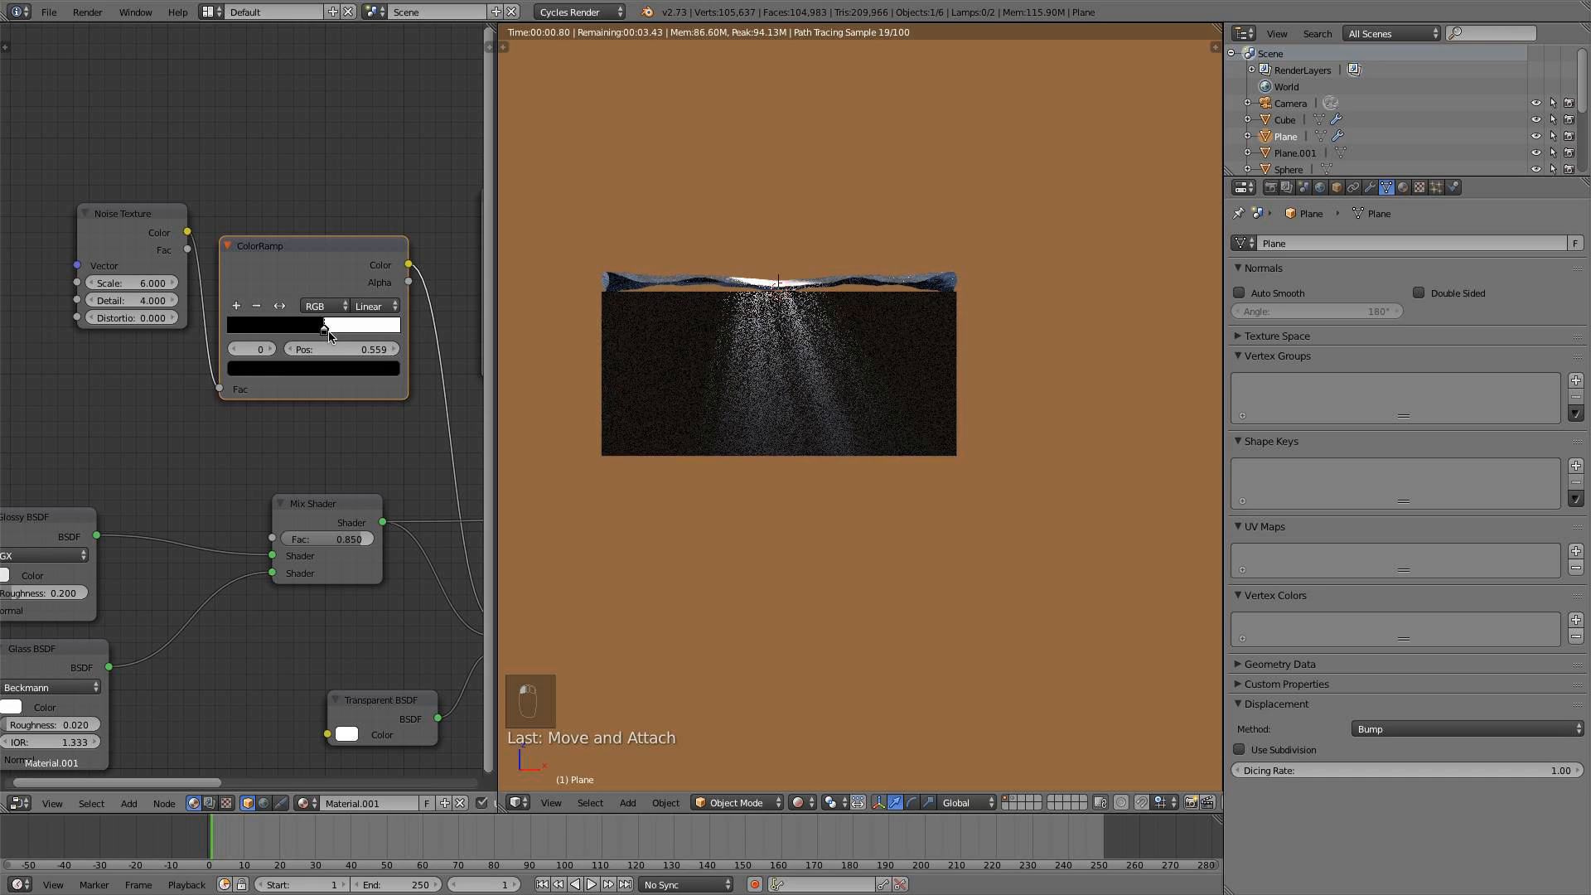
pyautogui.click(329, 332)
pyautogui.moveTo(322, 329); pyautogui.dragTo(326, 332)
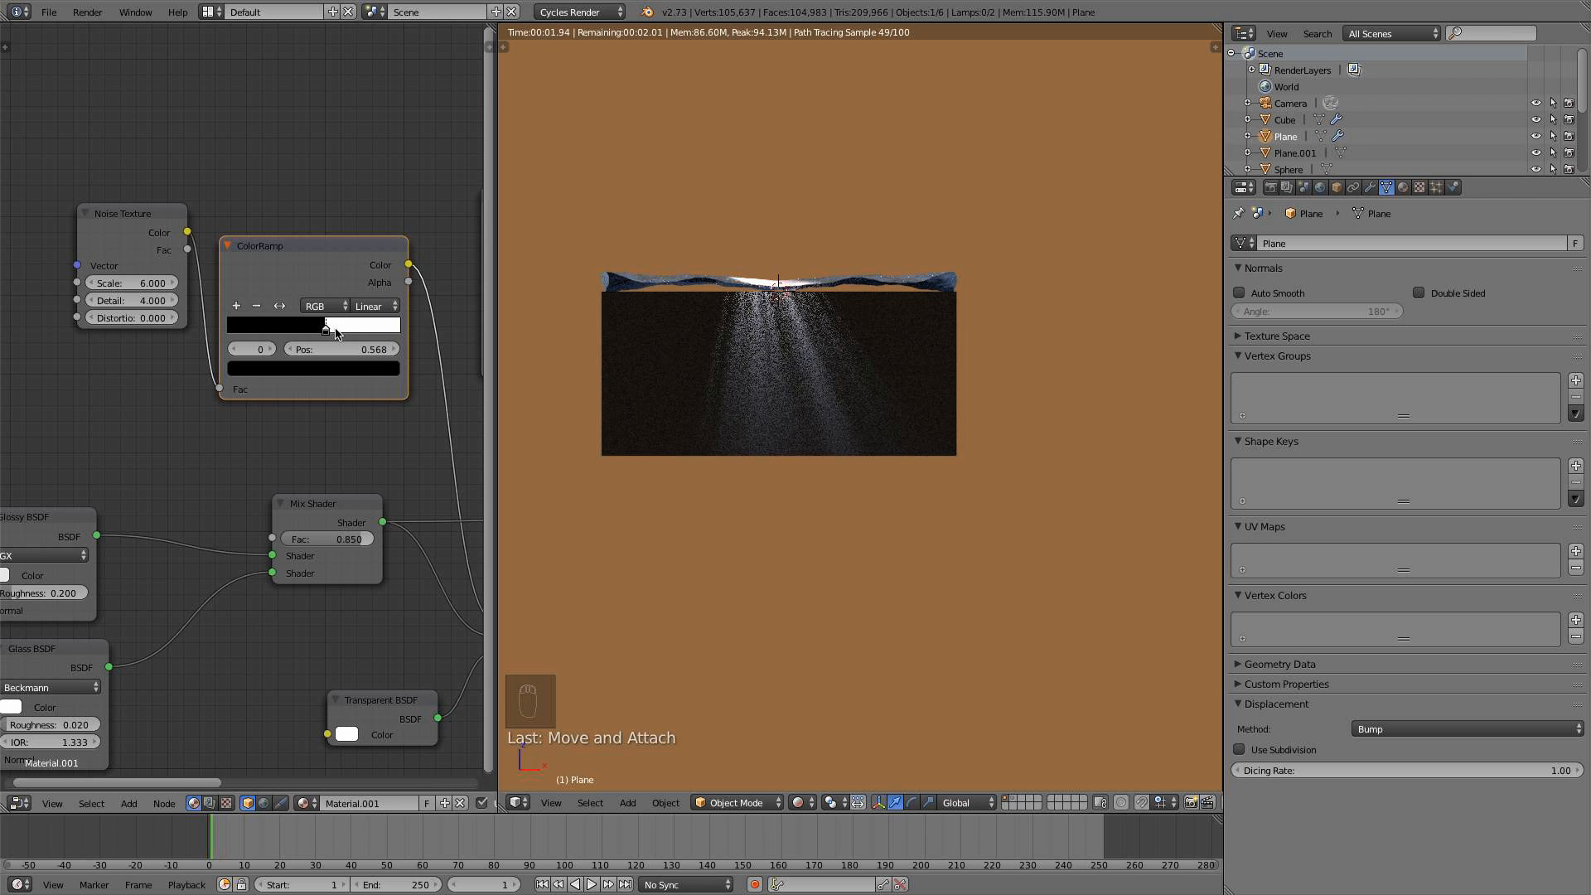
pyautogui.click(329, 331)
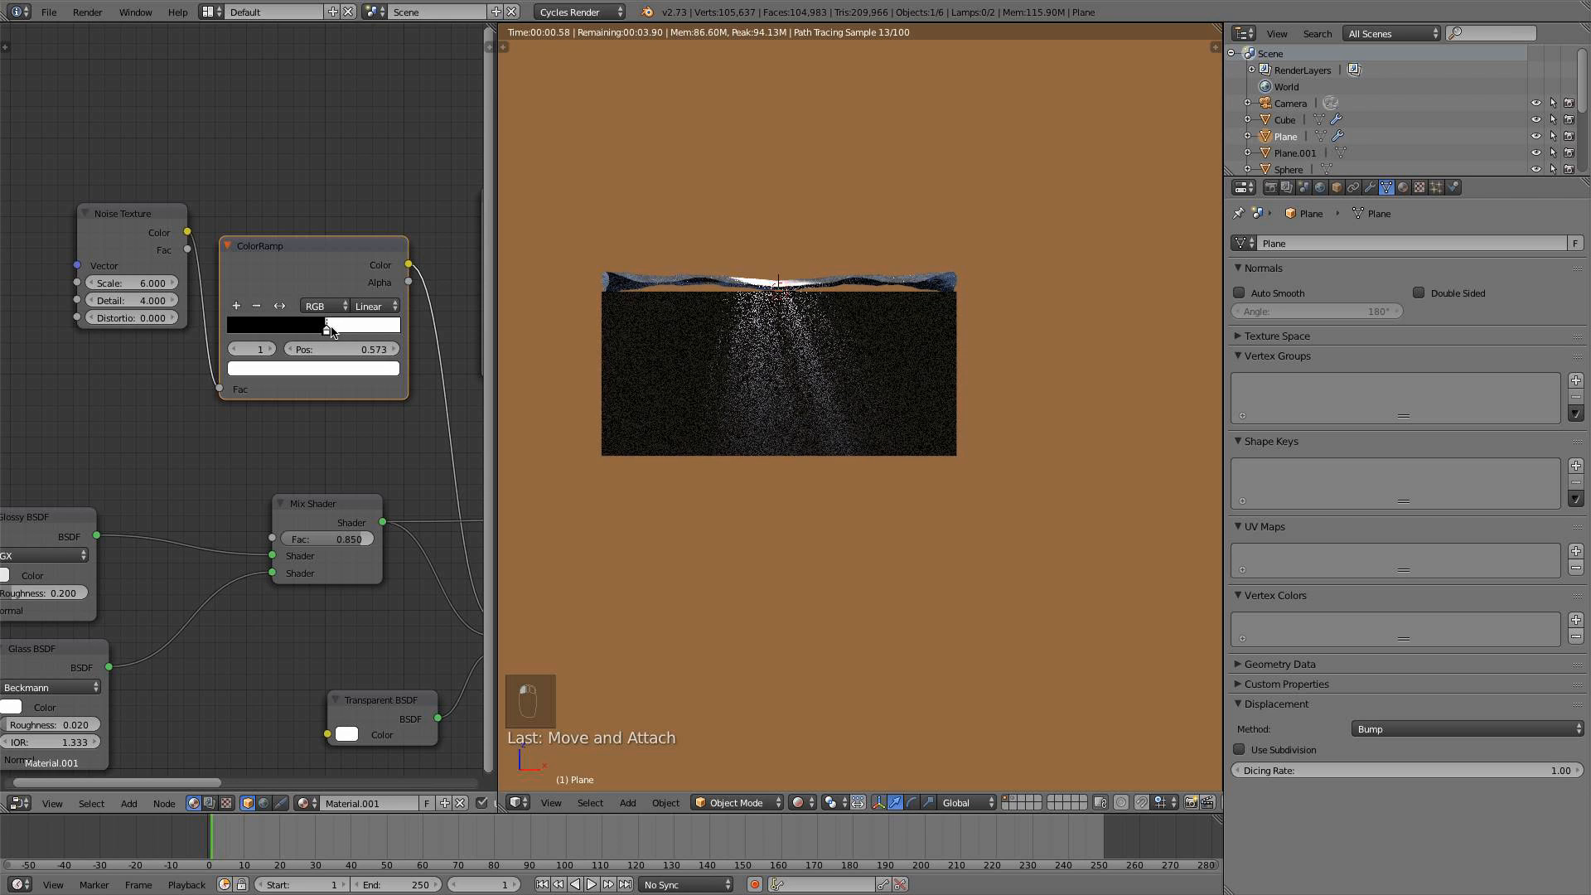
pyautogui.click(328, 330)
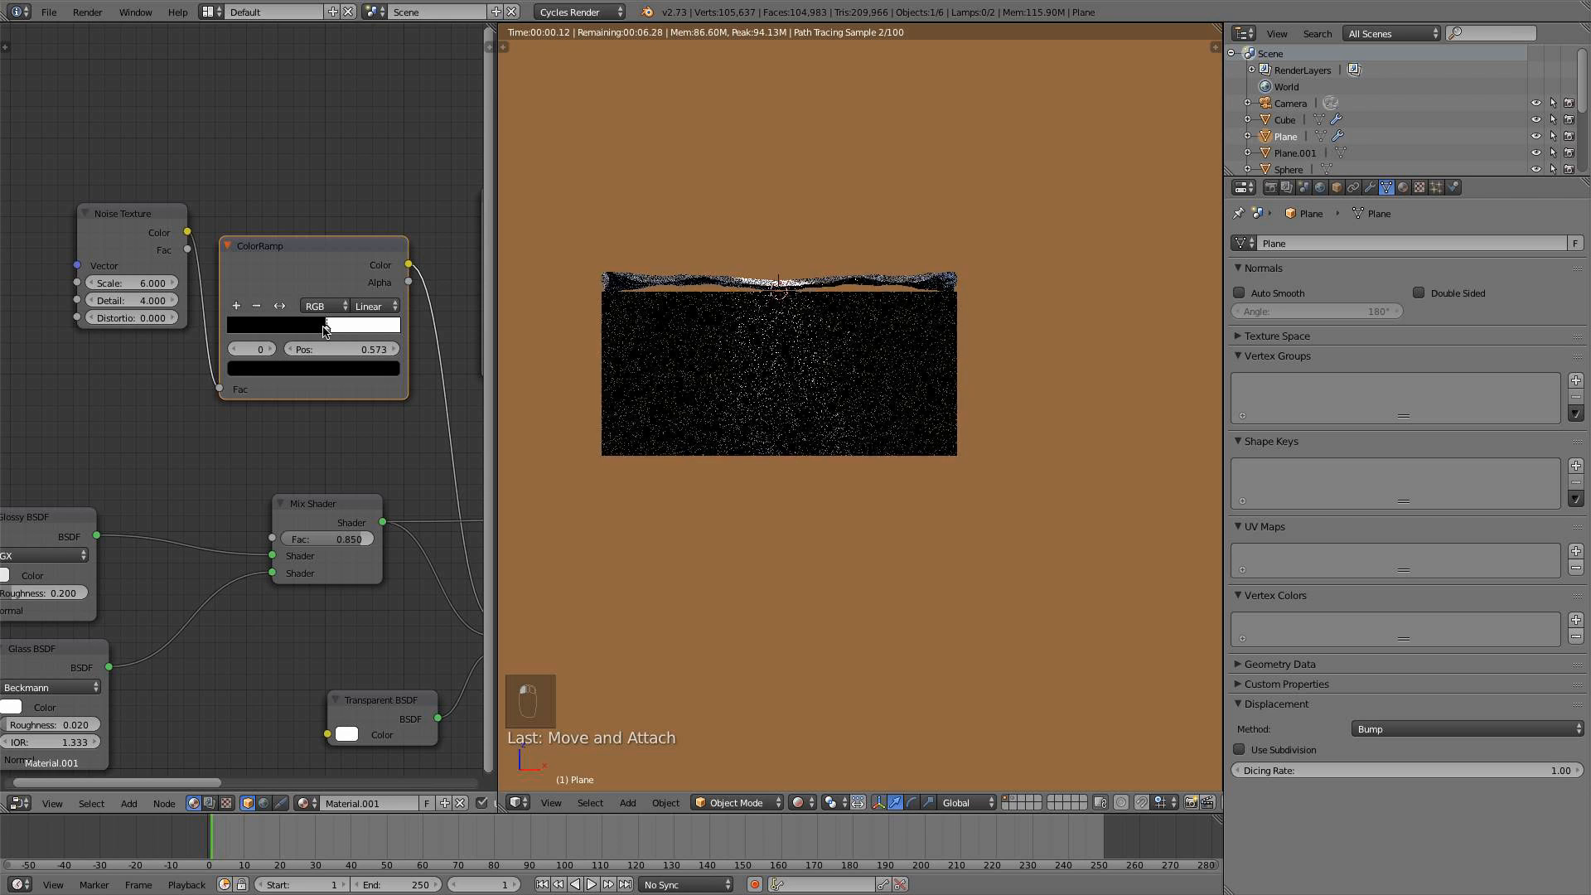
pyautogui.press('KP_3')
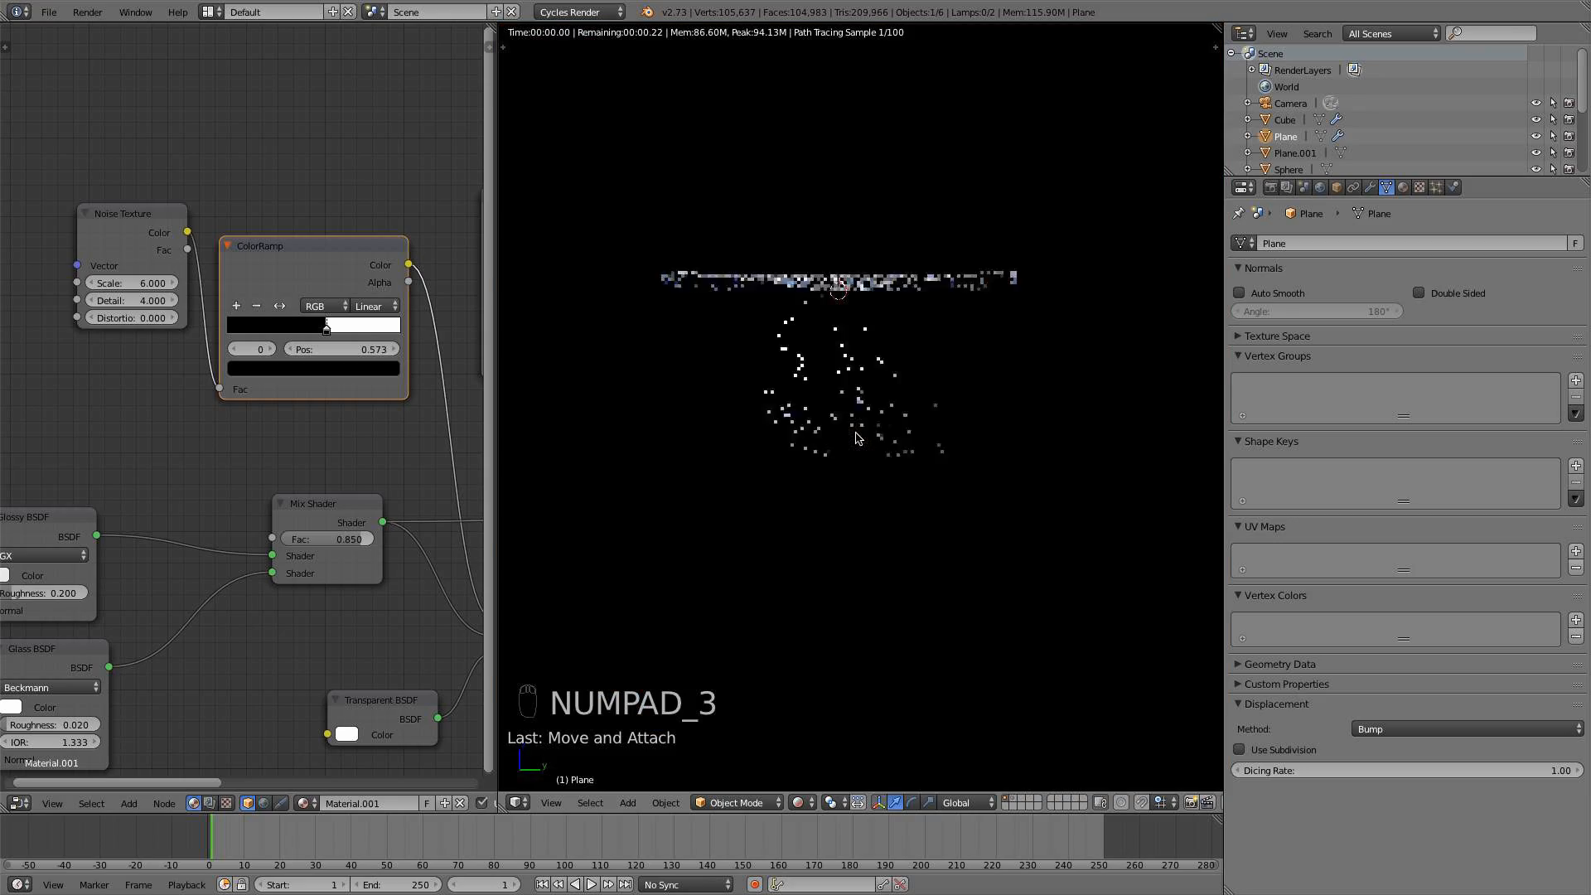
pyautogui.press('KP_0')
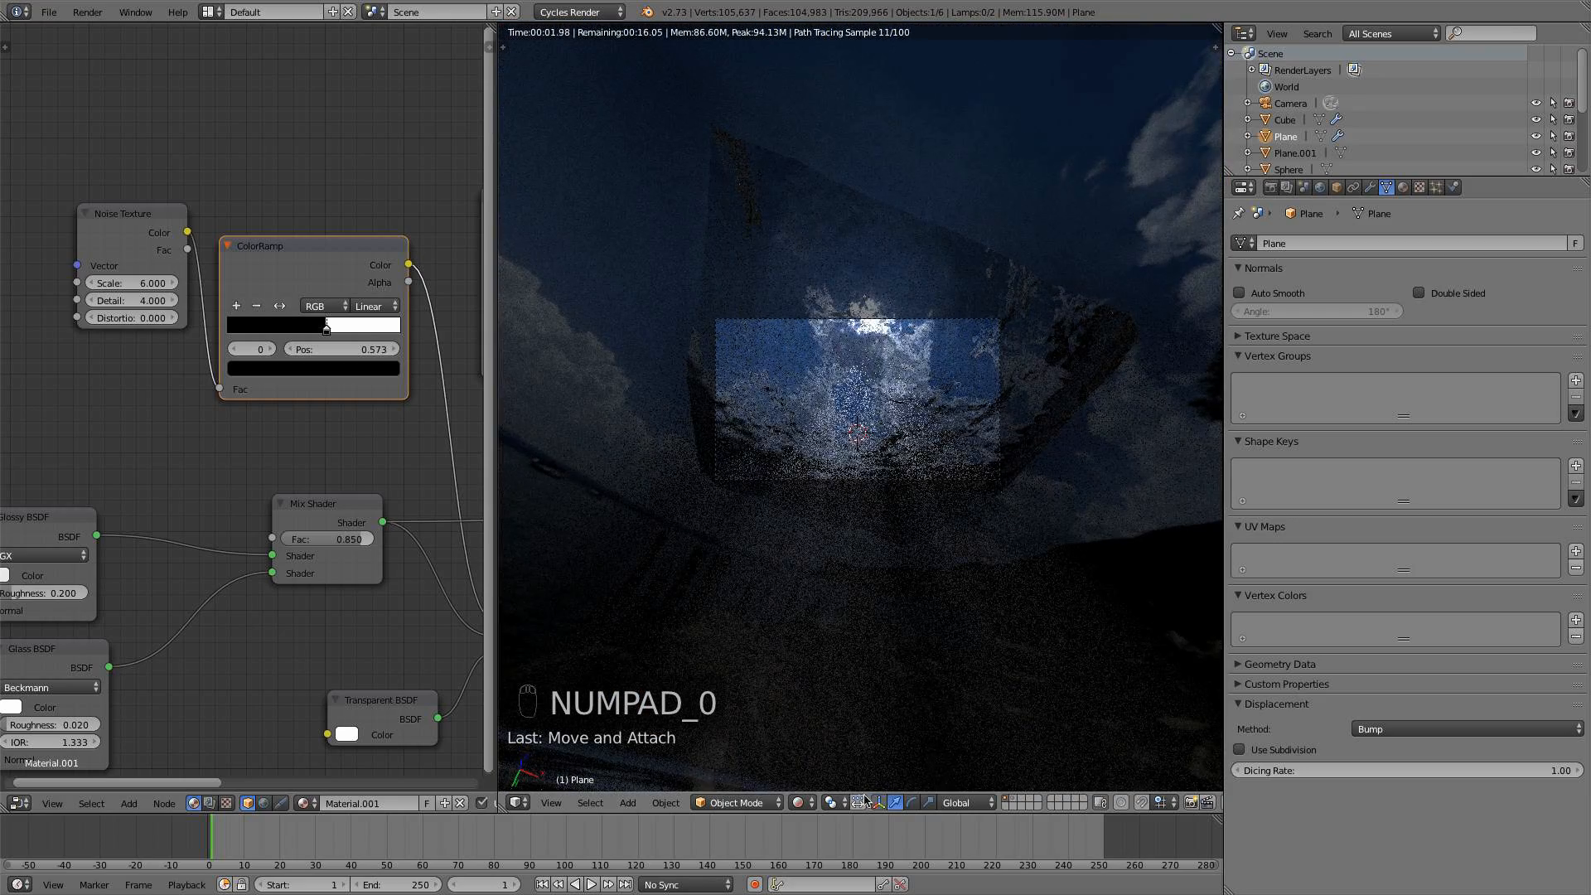
# Show the scene as wireframe in front view and lower the floor plane a little further below the cube
pyautogui.click(800, 802)
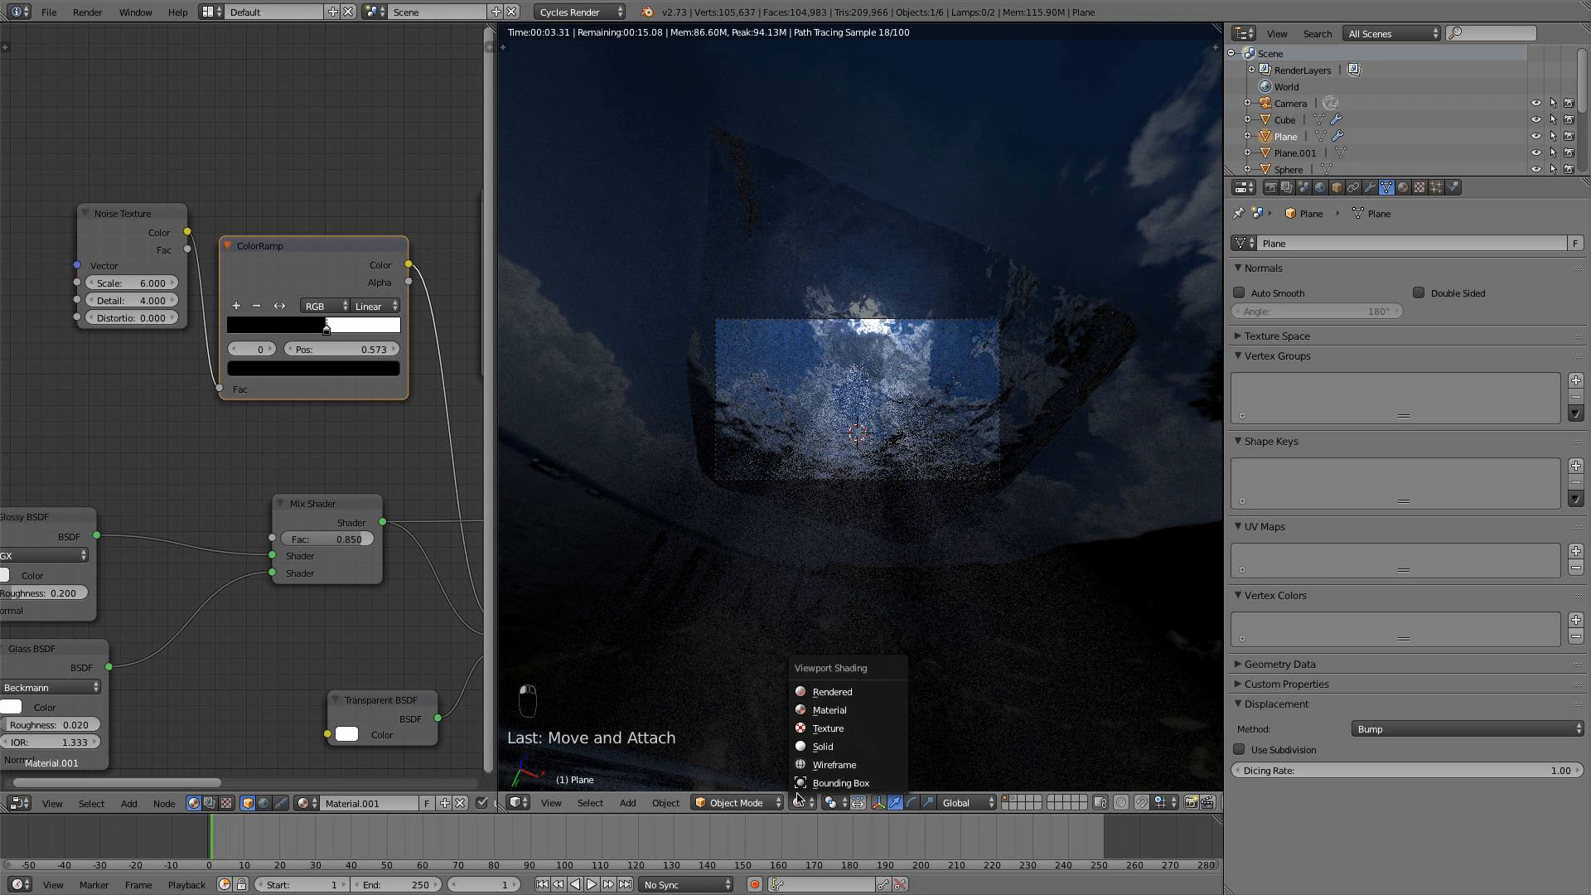
pyautogui.click(820, 747)
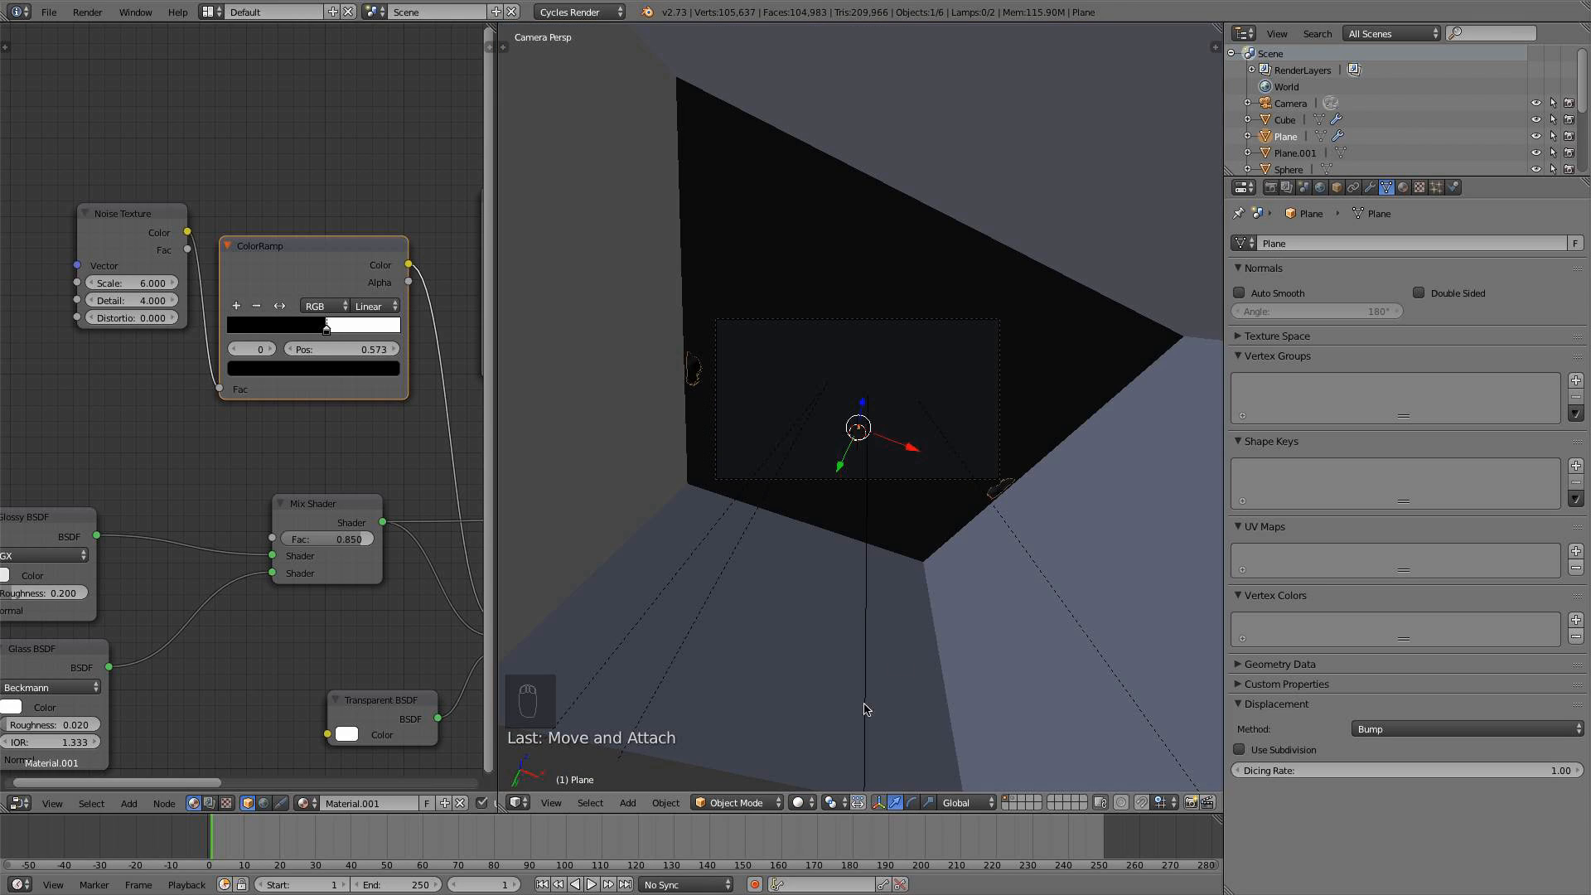
pyautogui.press('KP_1')
pyautogui.press('z')
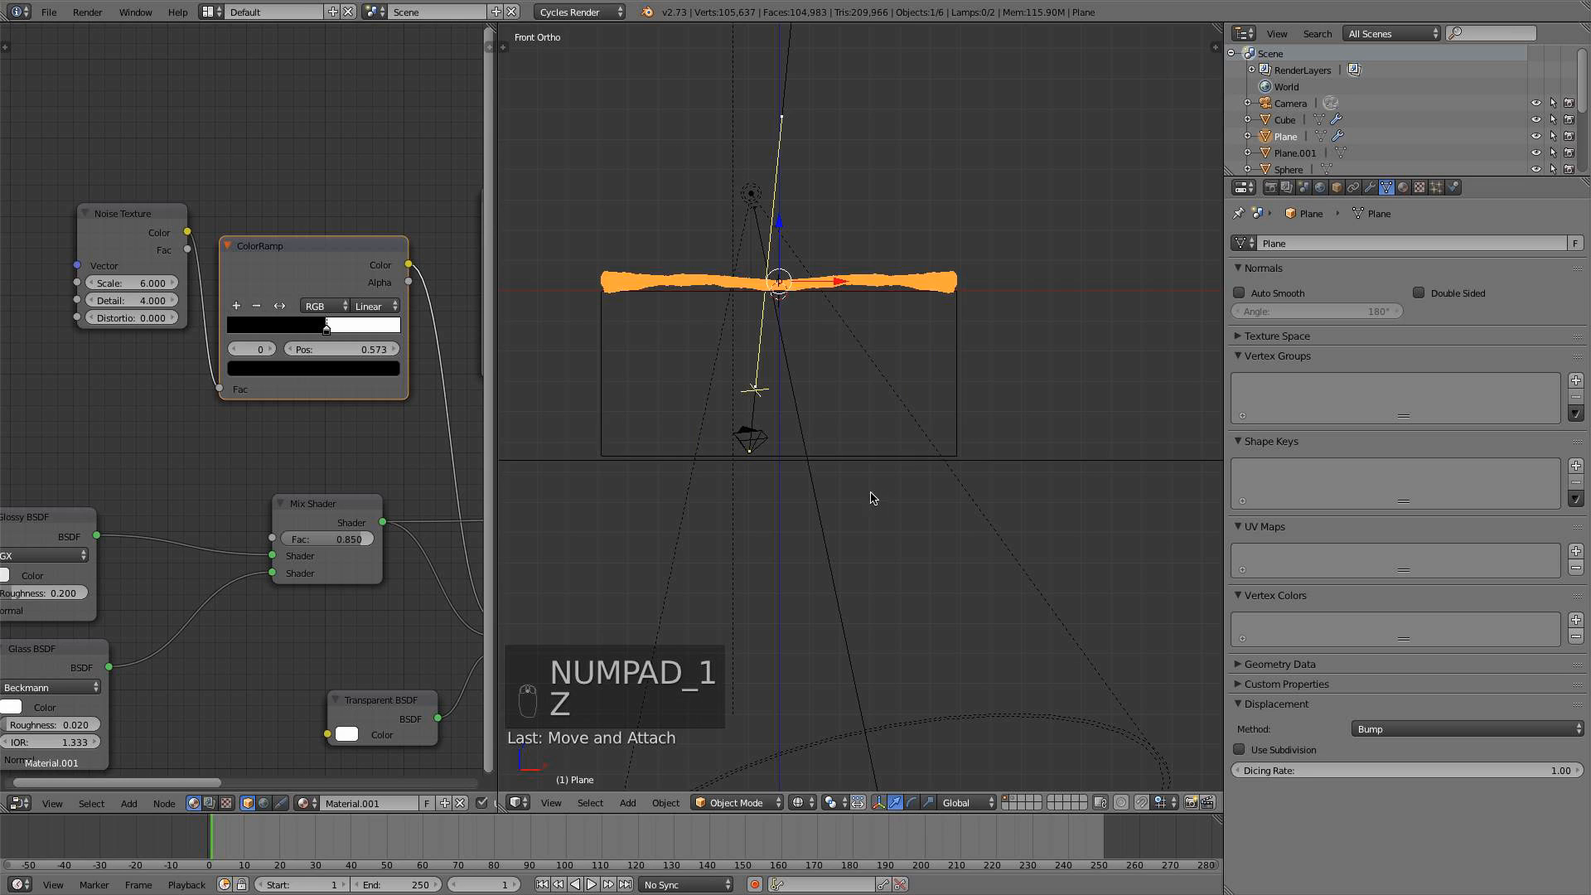
pyautogui.rightClick(866, 462)
pyautogui.rightClick(1032, 463)
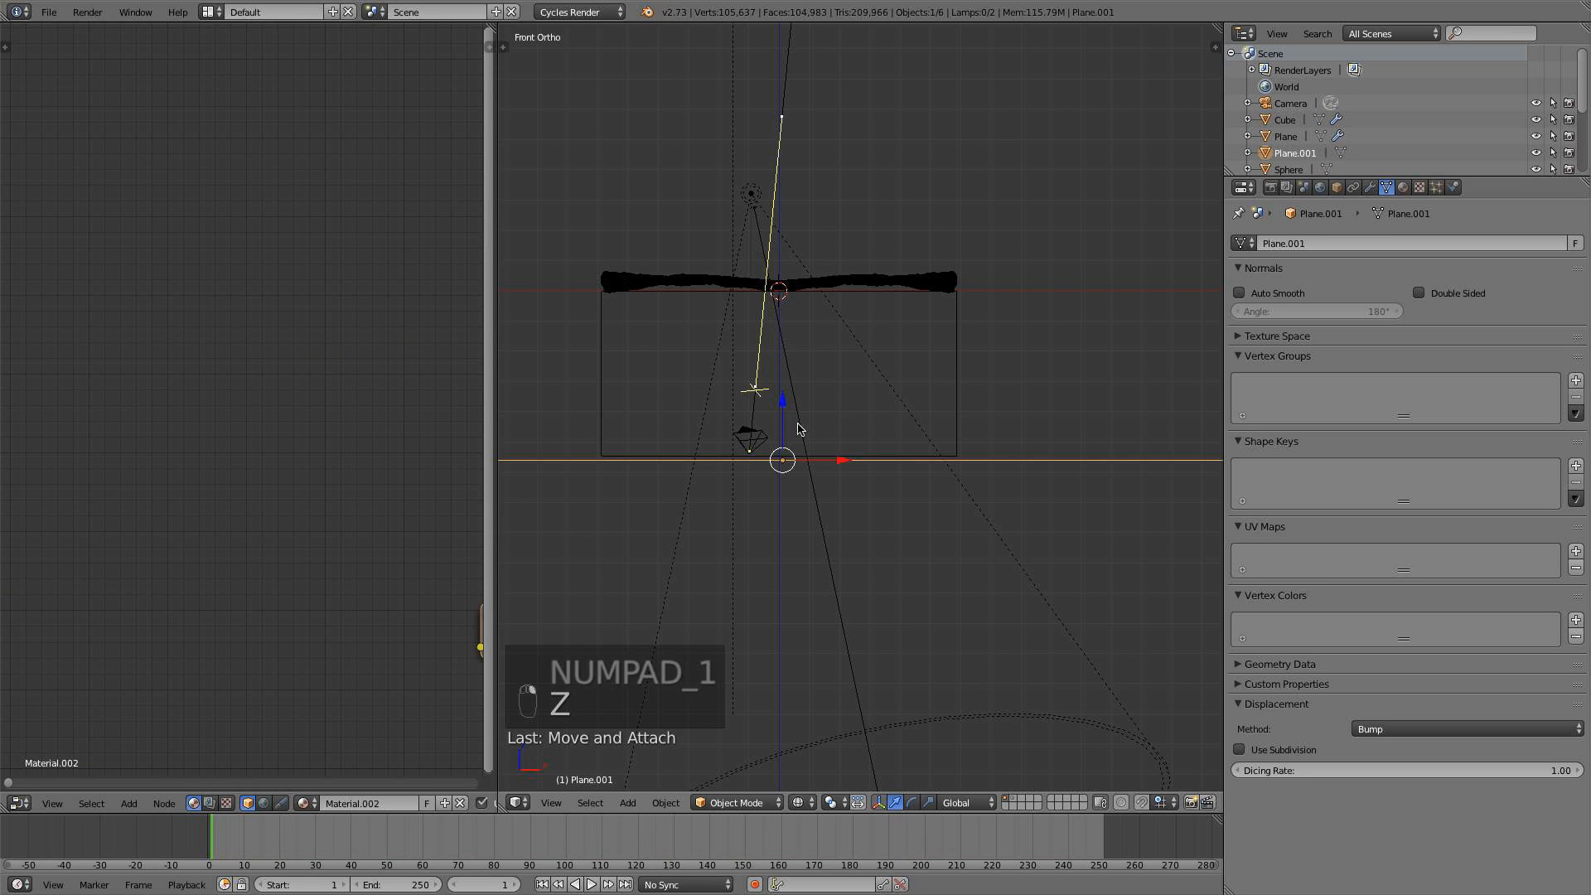
pyautogui.moveTo(780, 408); pyautogui.dragTo(782, 436)
# Stretch the cube along Z and shift it down so it spans from the water surface to just above the floor plane
pyautogui.rightClick(848, 457)
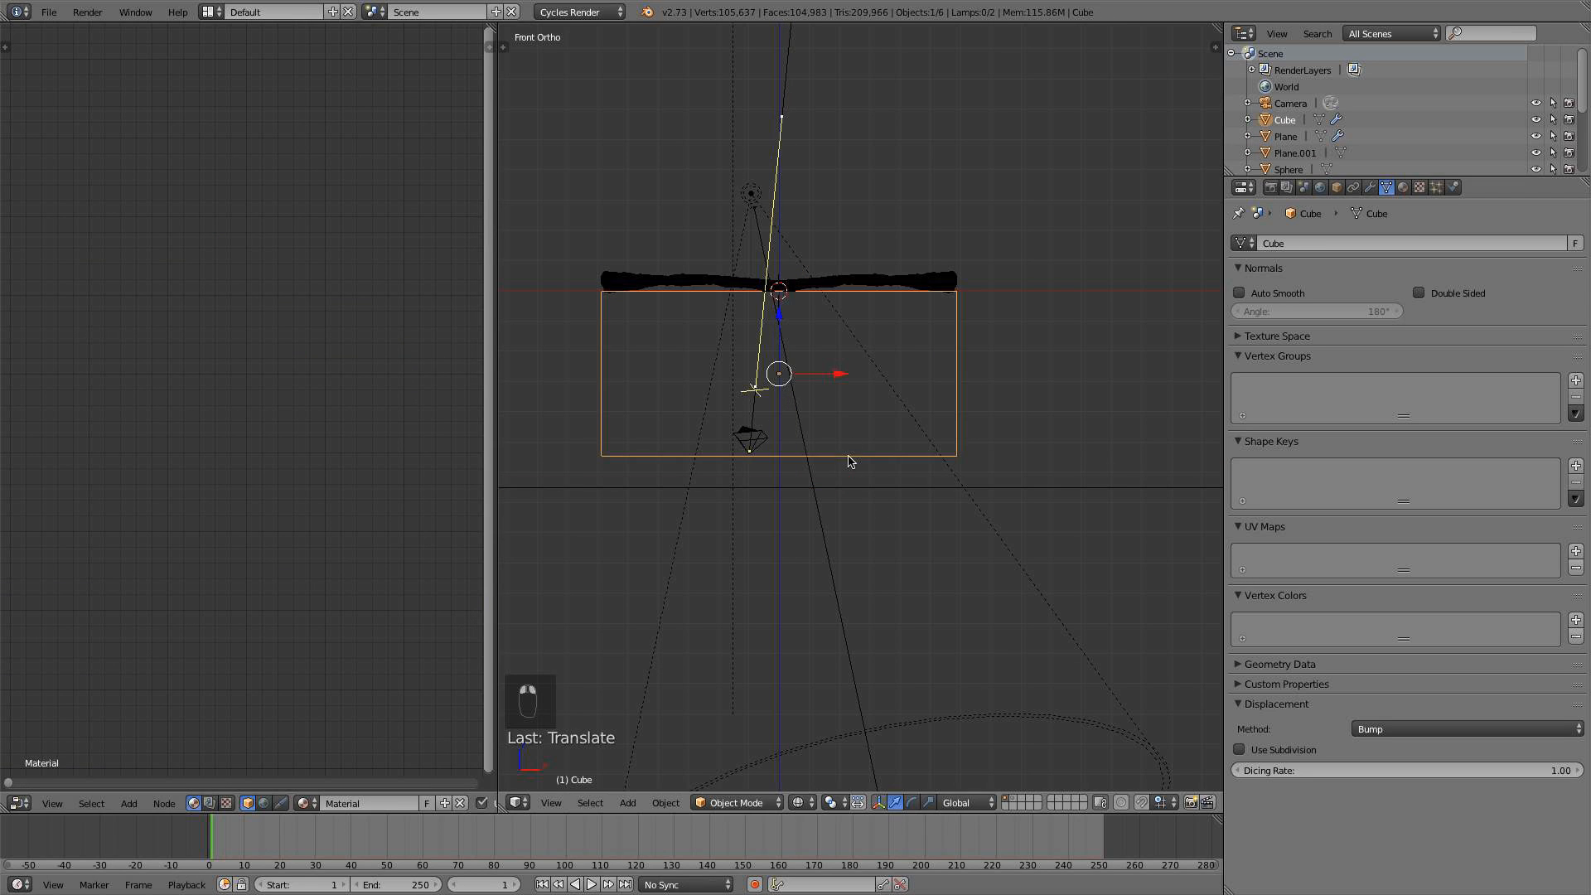
pyautogui.press('s')
pyautogui.click(865, 531)
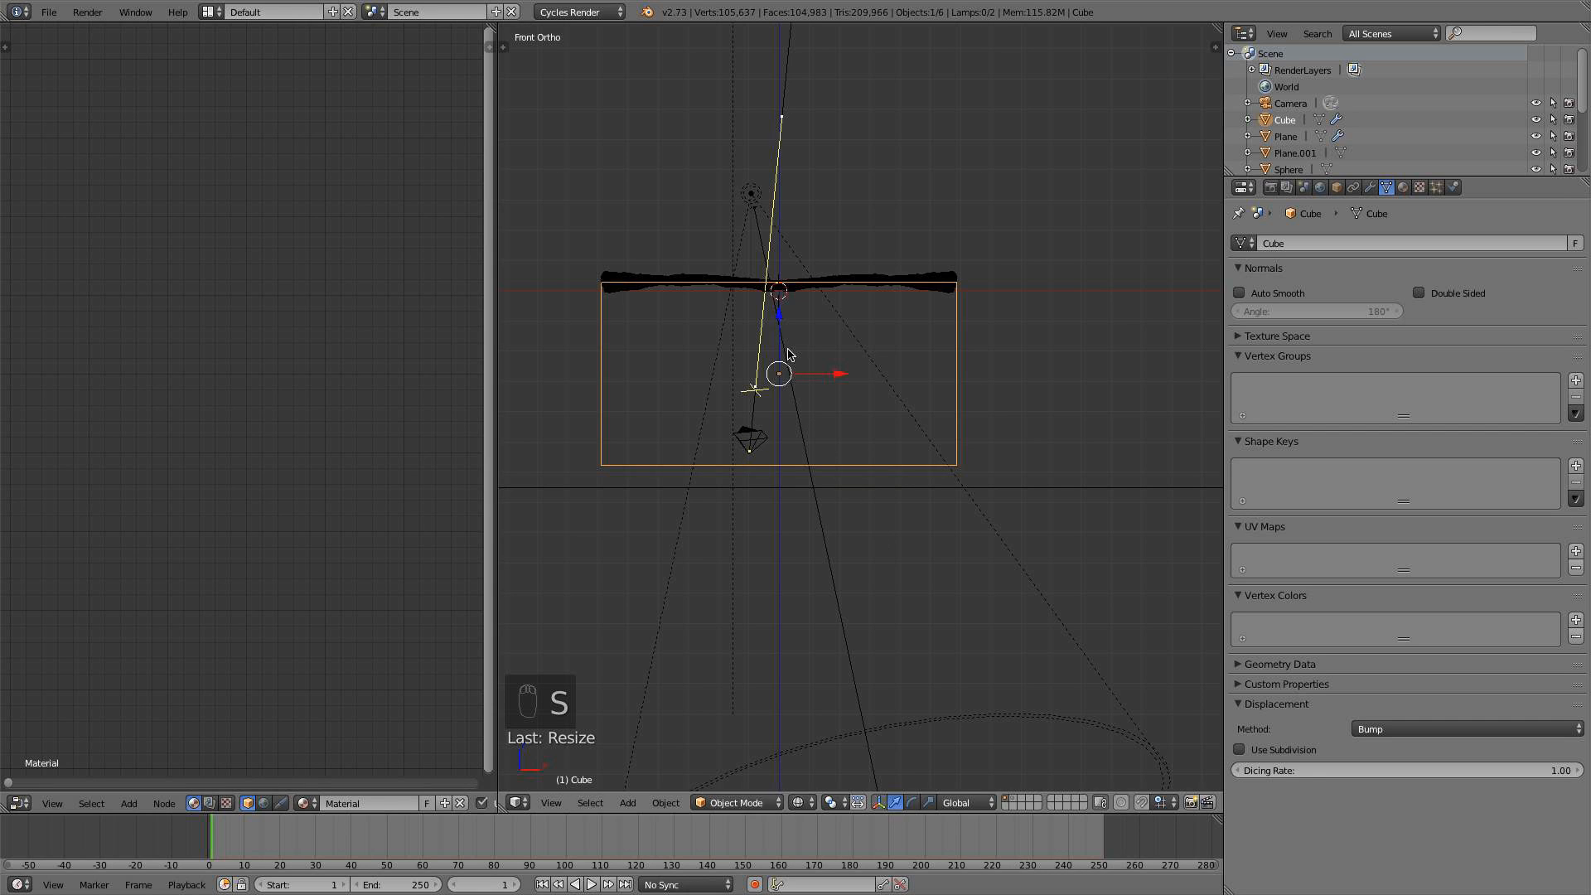
pyautogui.moveTo(780, 330); pyautogui.dragTo(780, 343)
pyautogui.press('s')
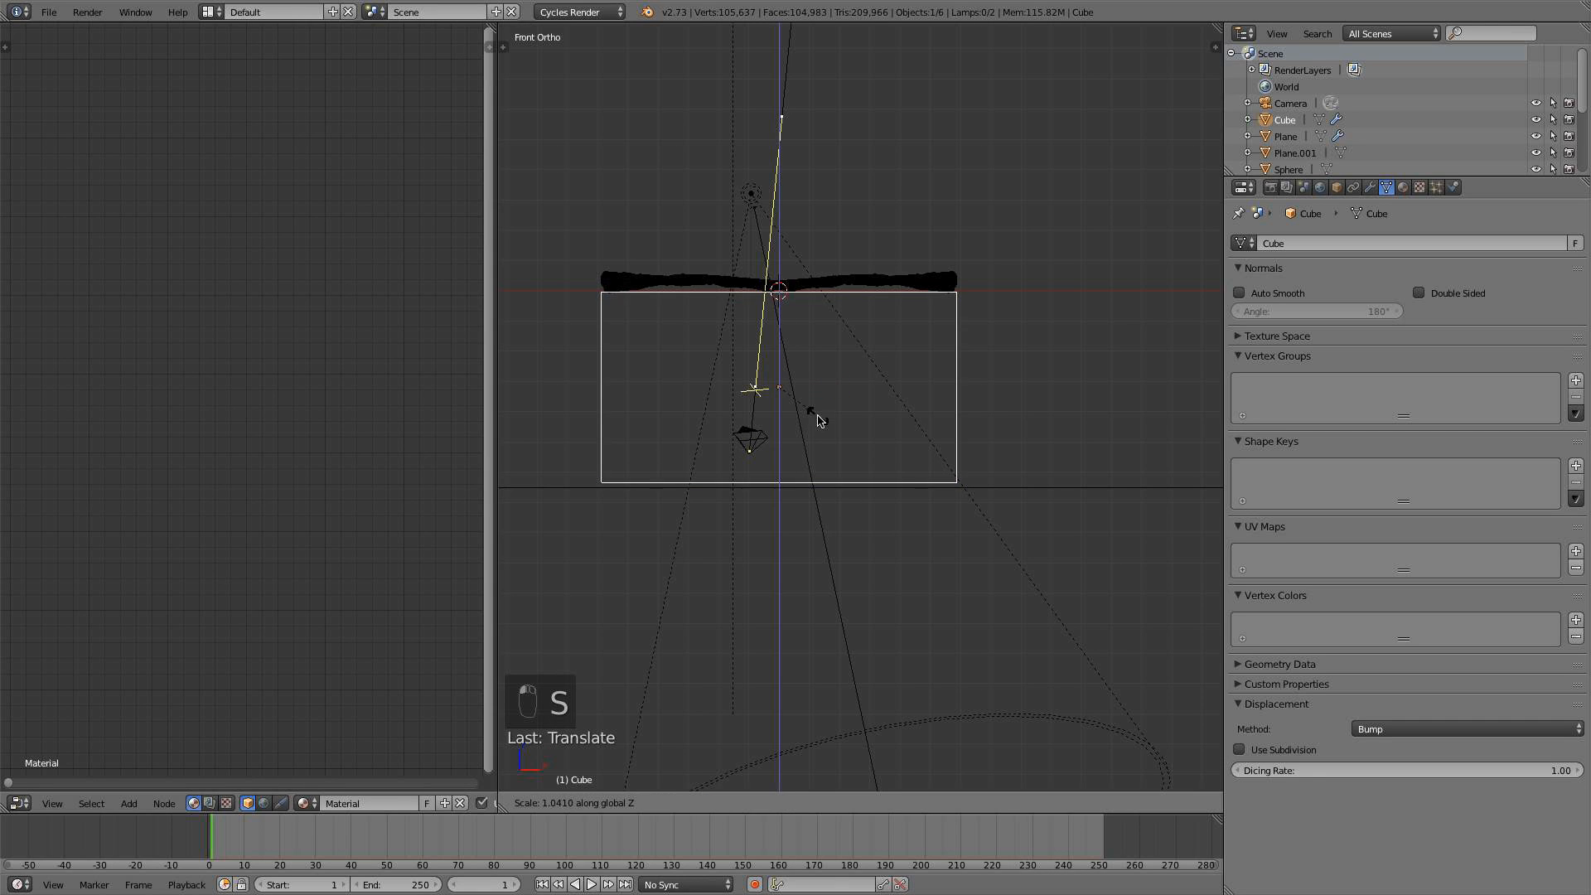
pyautogui.click(816, 418)
# Lower the camera to near the bottom of the cube and rotate it slightly to reframe the water surface
pyautogui.rightClick(748, 438)
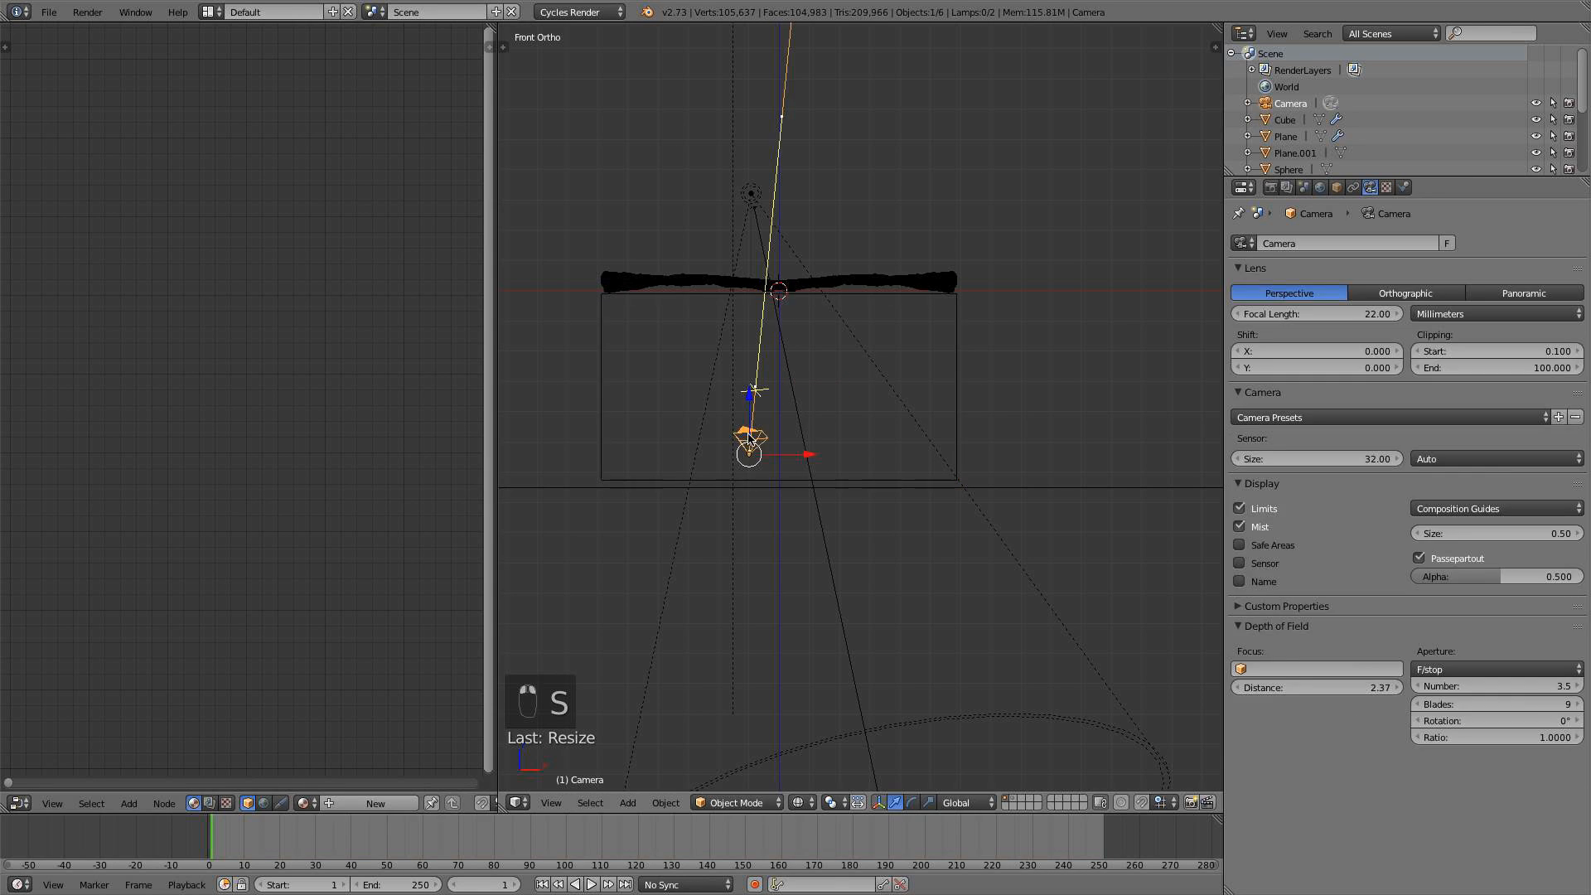
pyautogui.moveTo(752, 393); pyautogui.dragTo(745, 422)
pyautogui.press('KP_3')
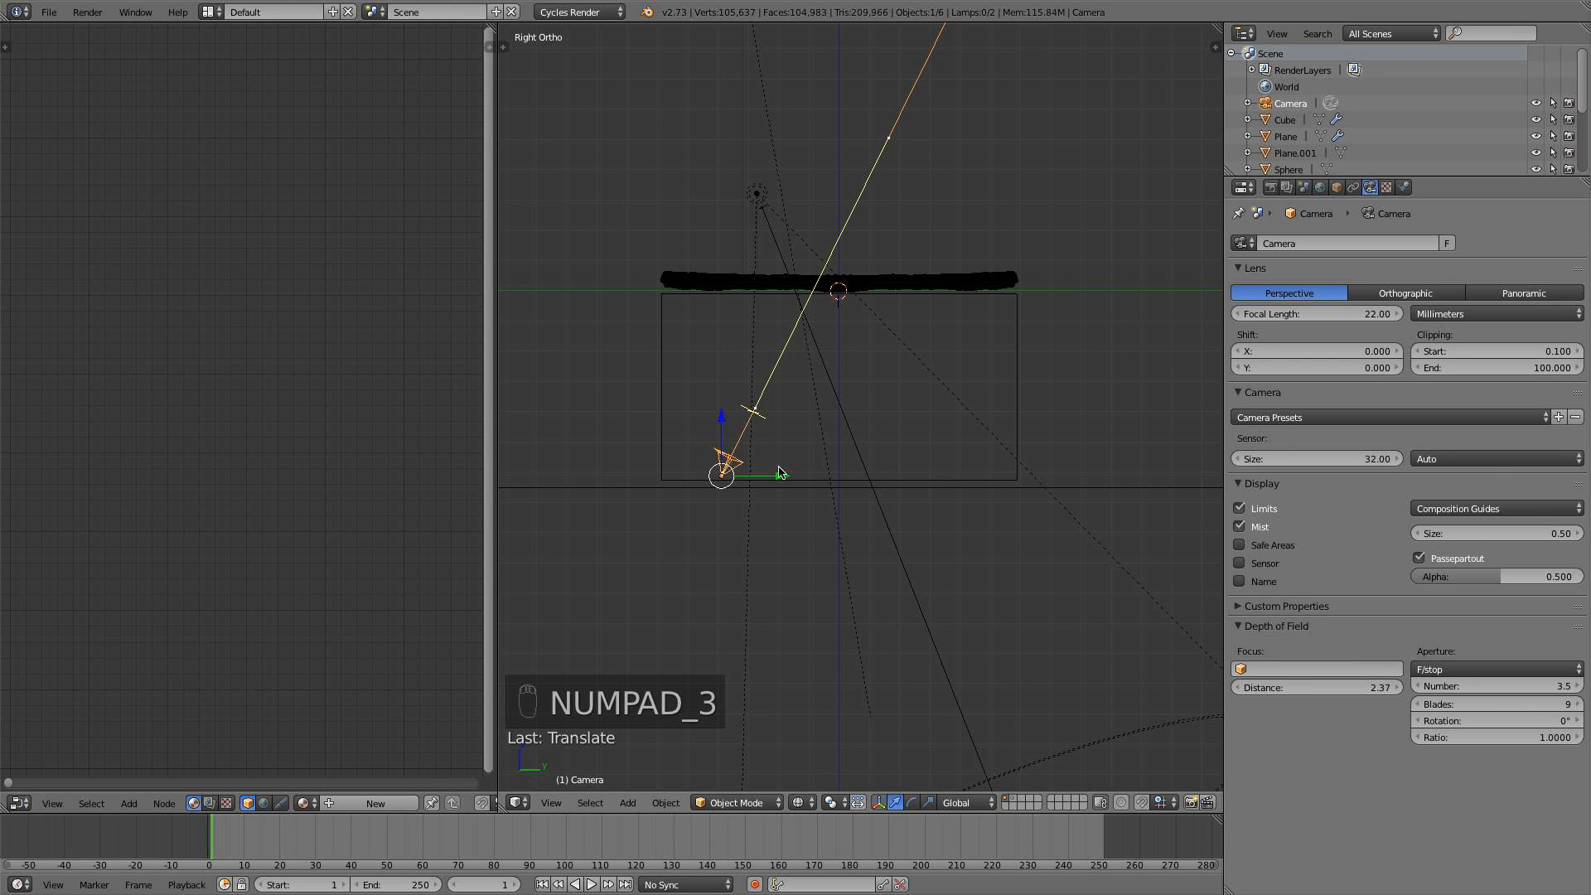
pyautogui.press('KP_0')
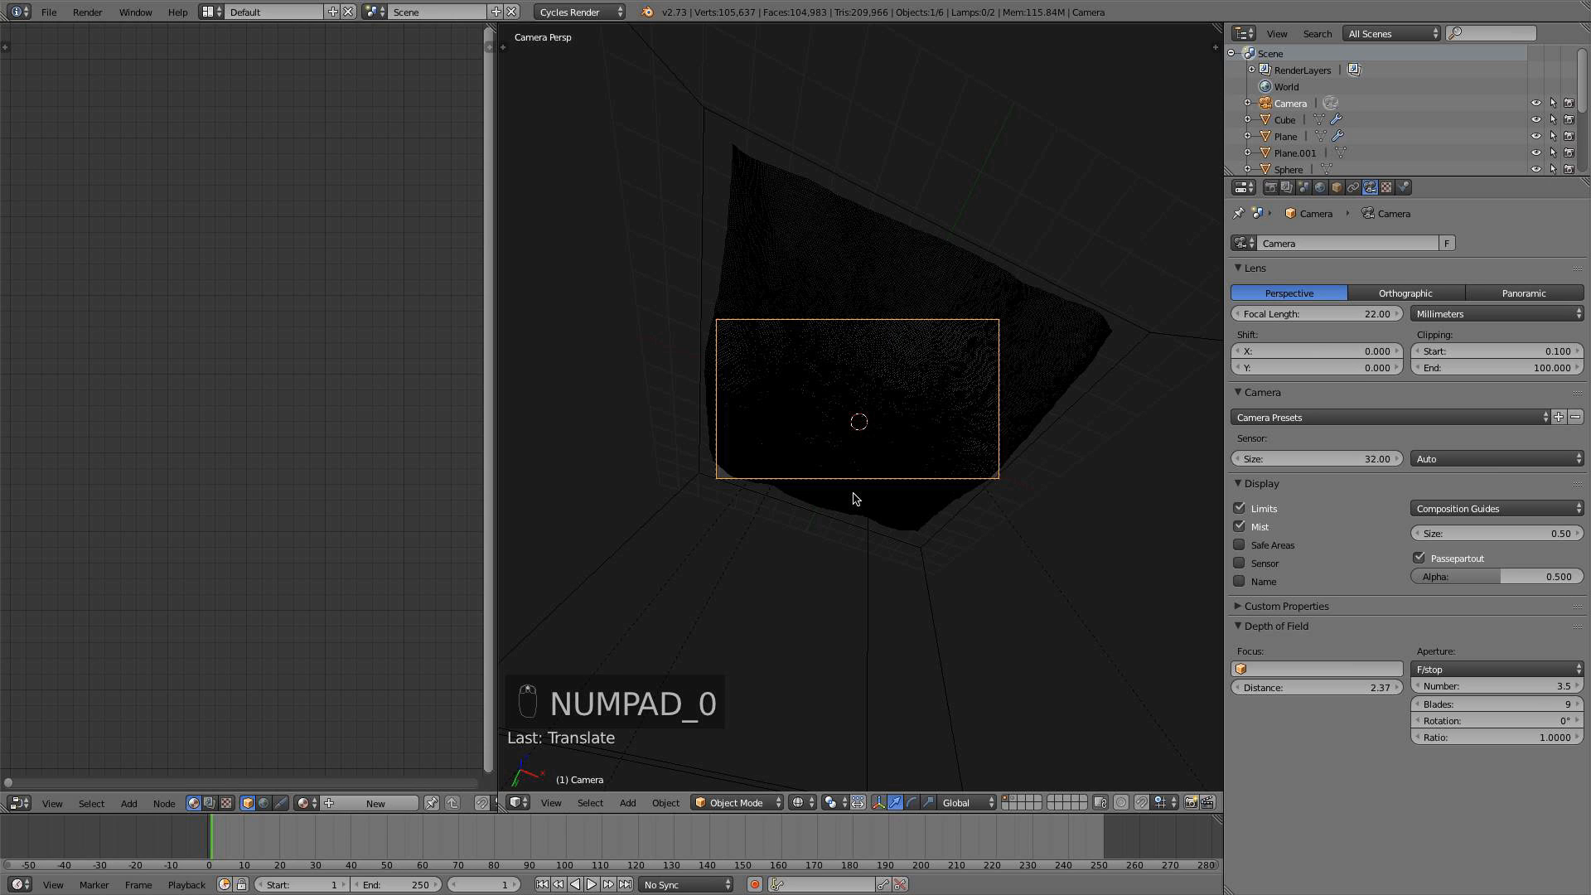
pyautogui.press('r')
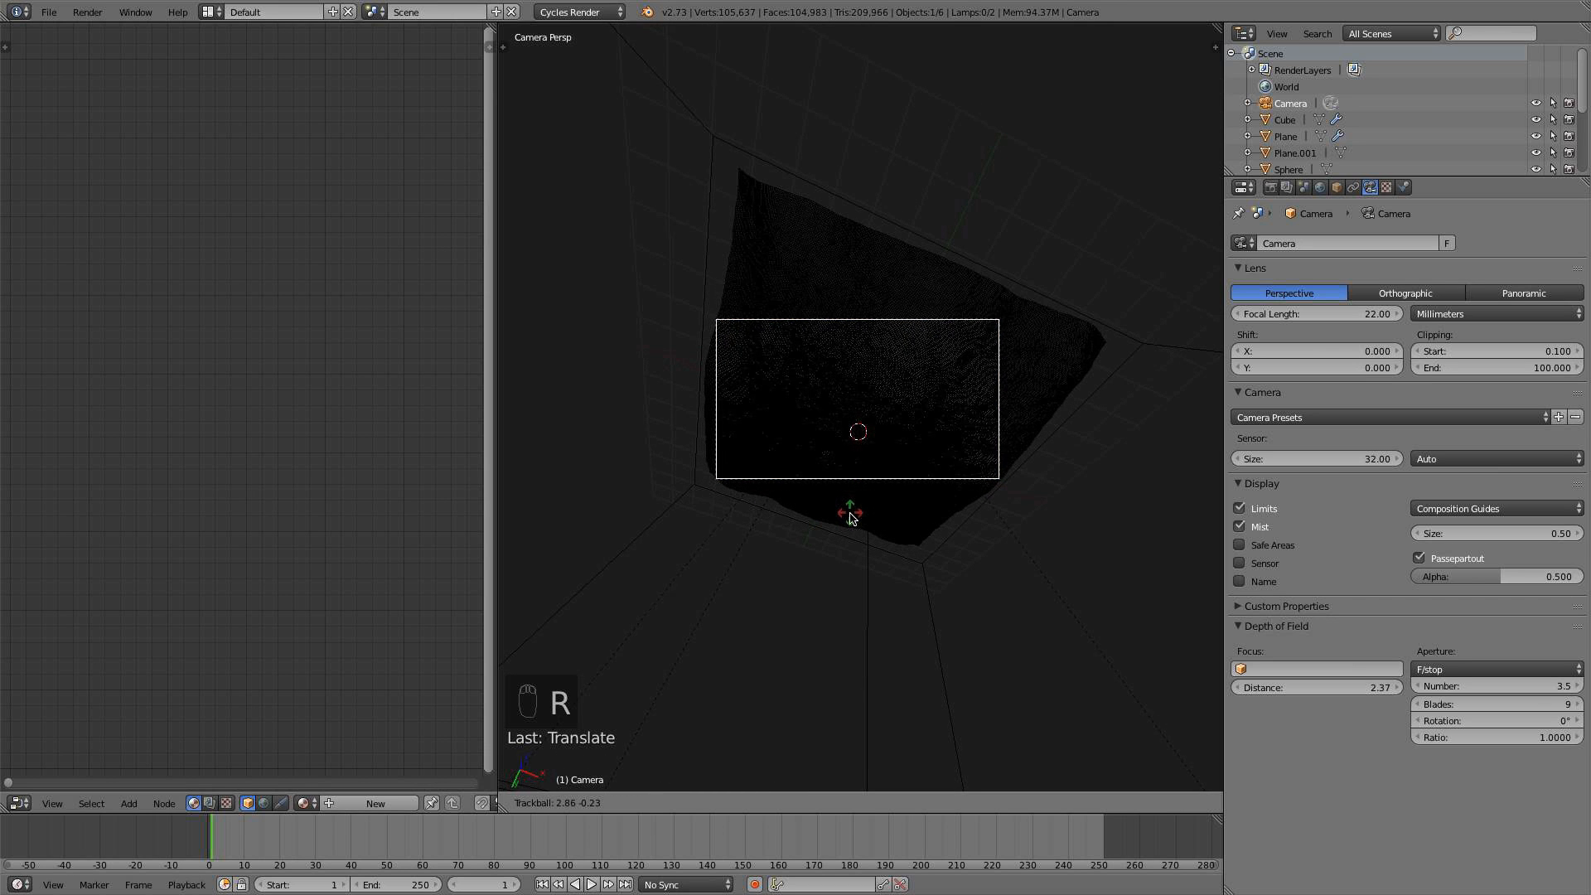
pyautogui.click(843, 524)
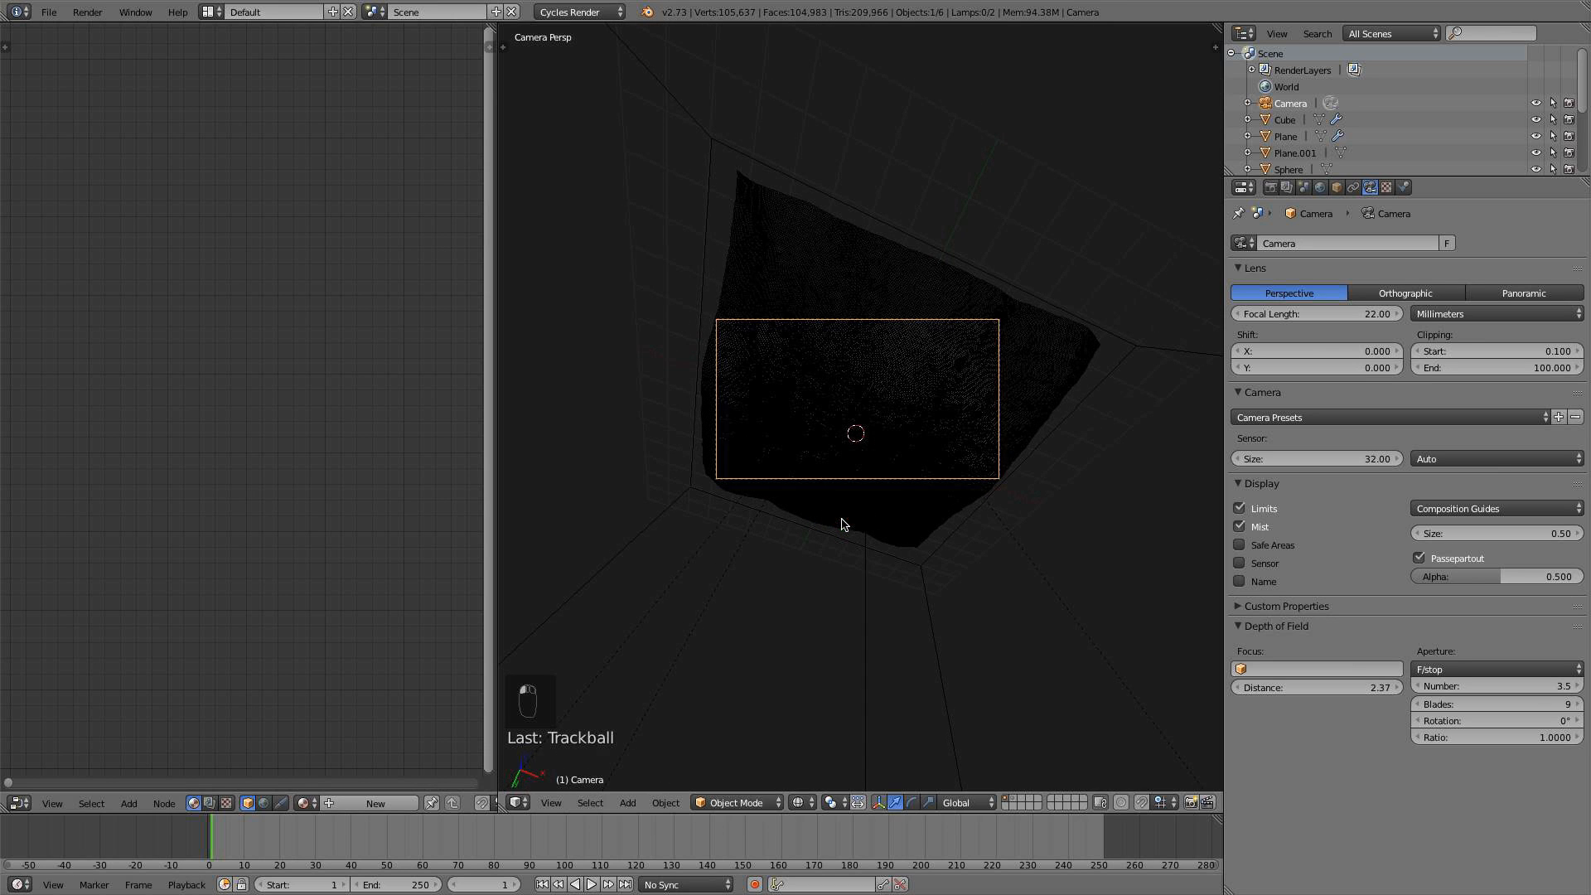
pyautogui.press('a')
# Nudge the spot lamp slightly along Y toward the camera's side and check its position through the camera
pyautogui.press('KP_1')
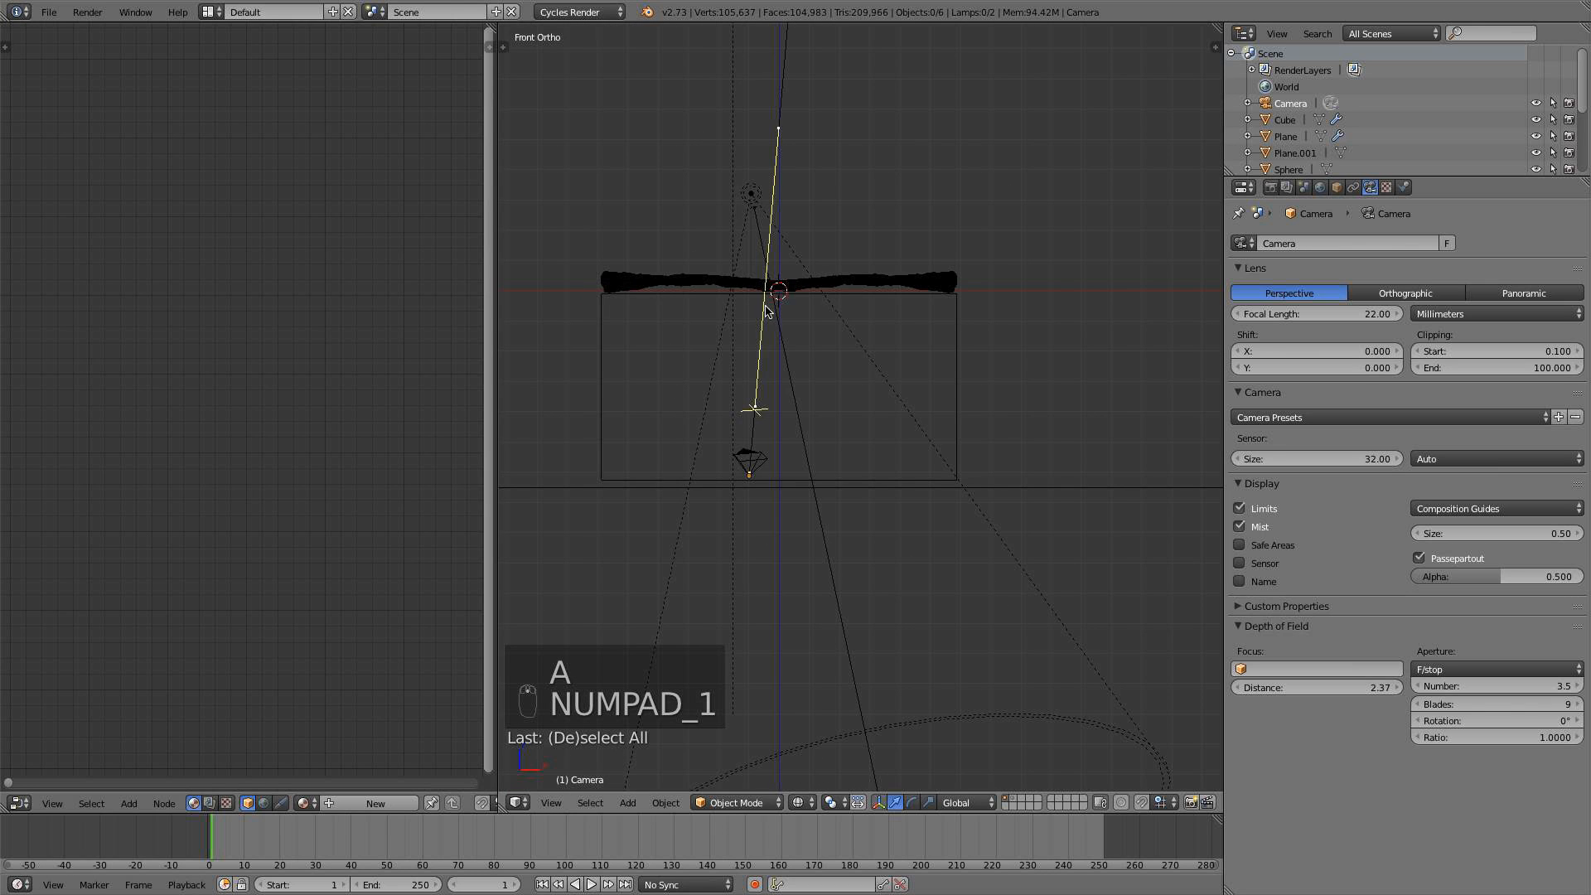
pyautogui.rightClick(751, 195)
pyautogui.press('KP_3')
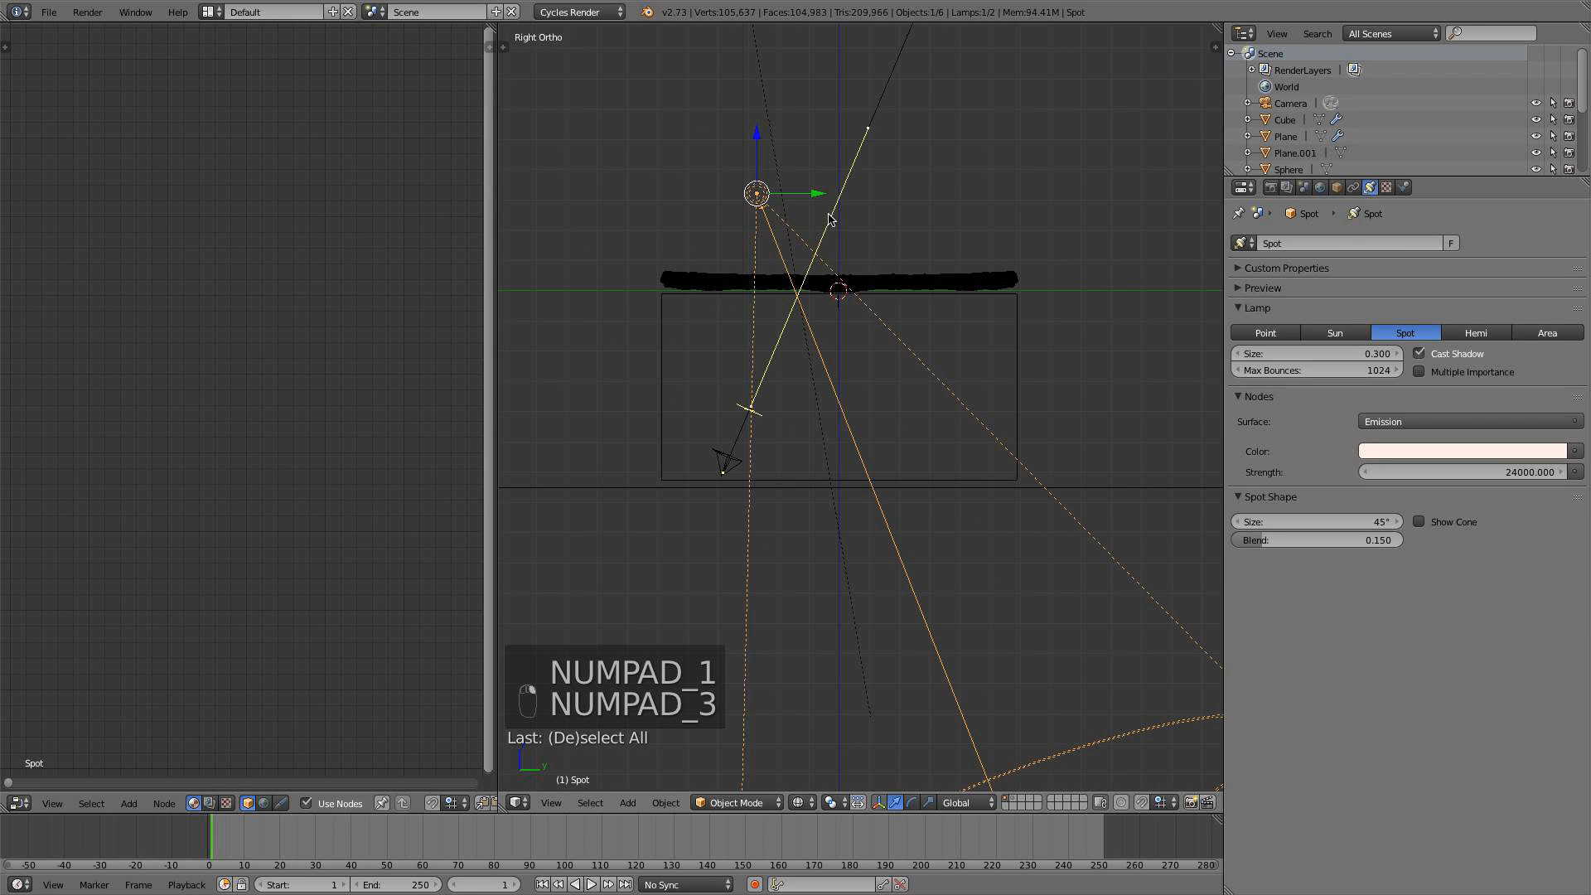
pyautogui.moveTo(752, 195); pyautogui.dragTo(821, 201, button='right')
pyautogui.press('KP_0')
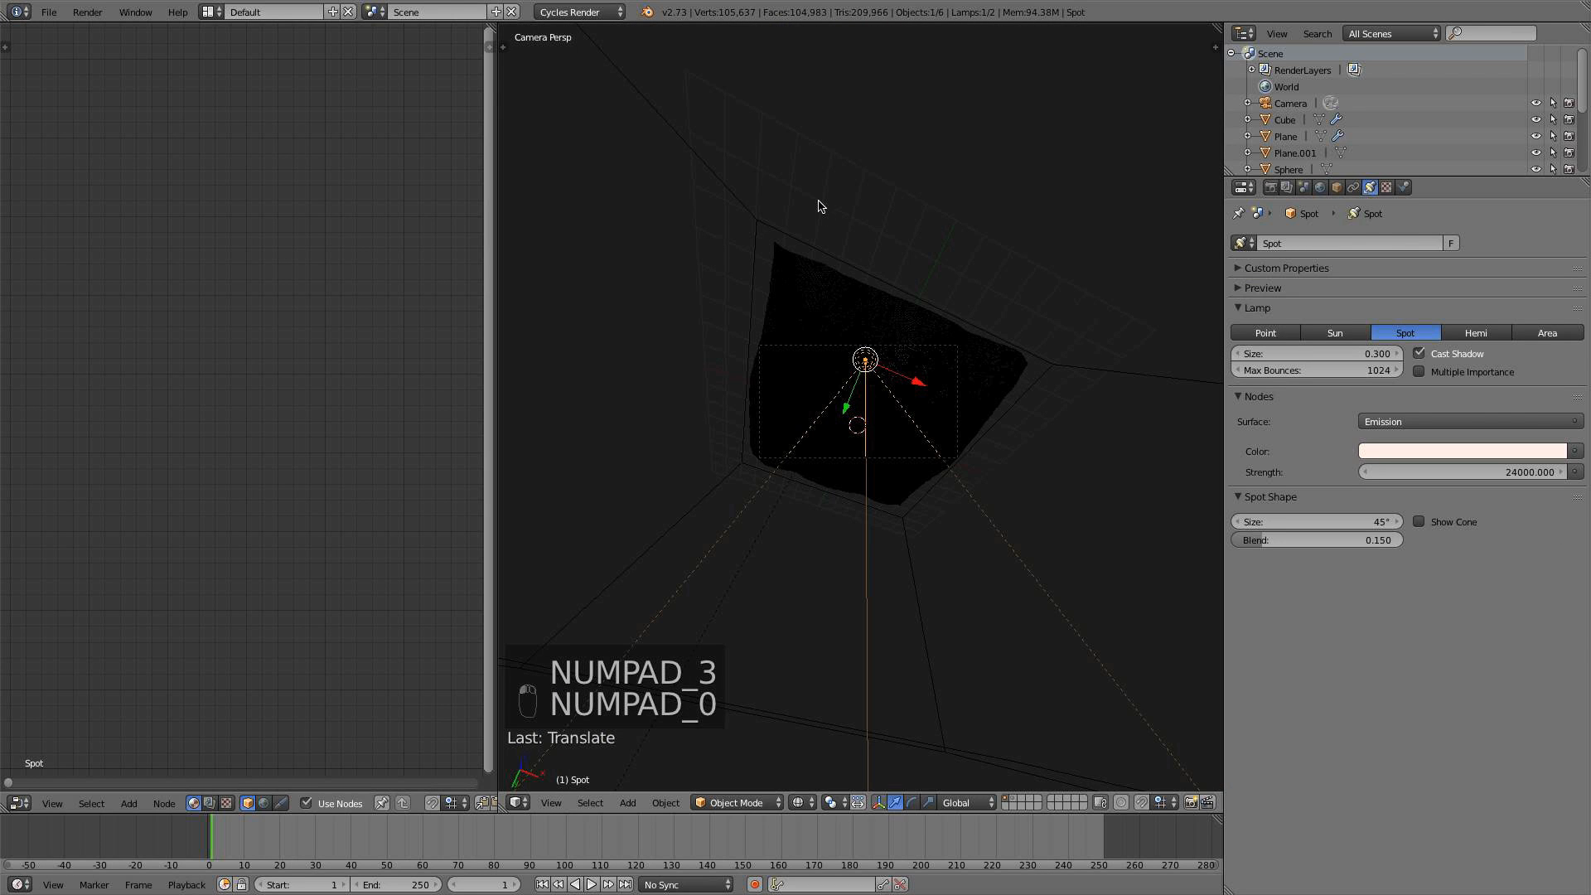
pyautogui.press('KP_3')
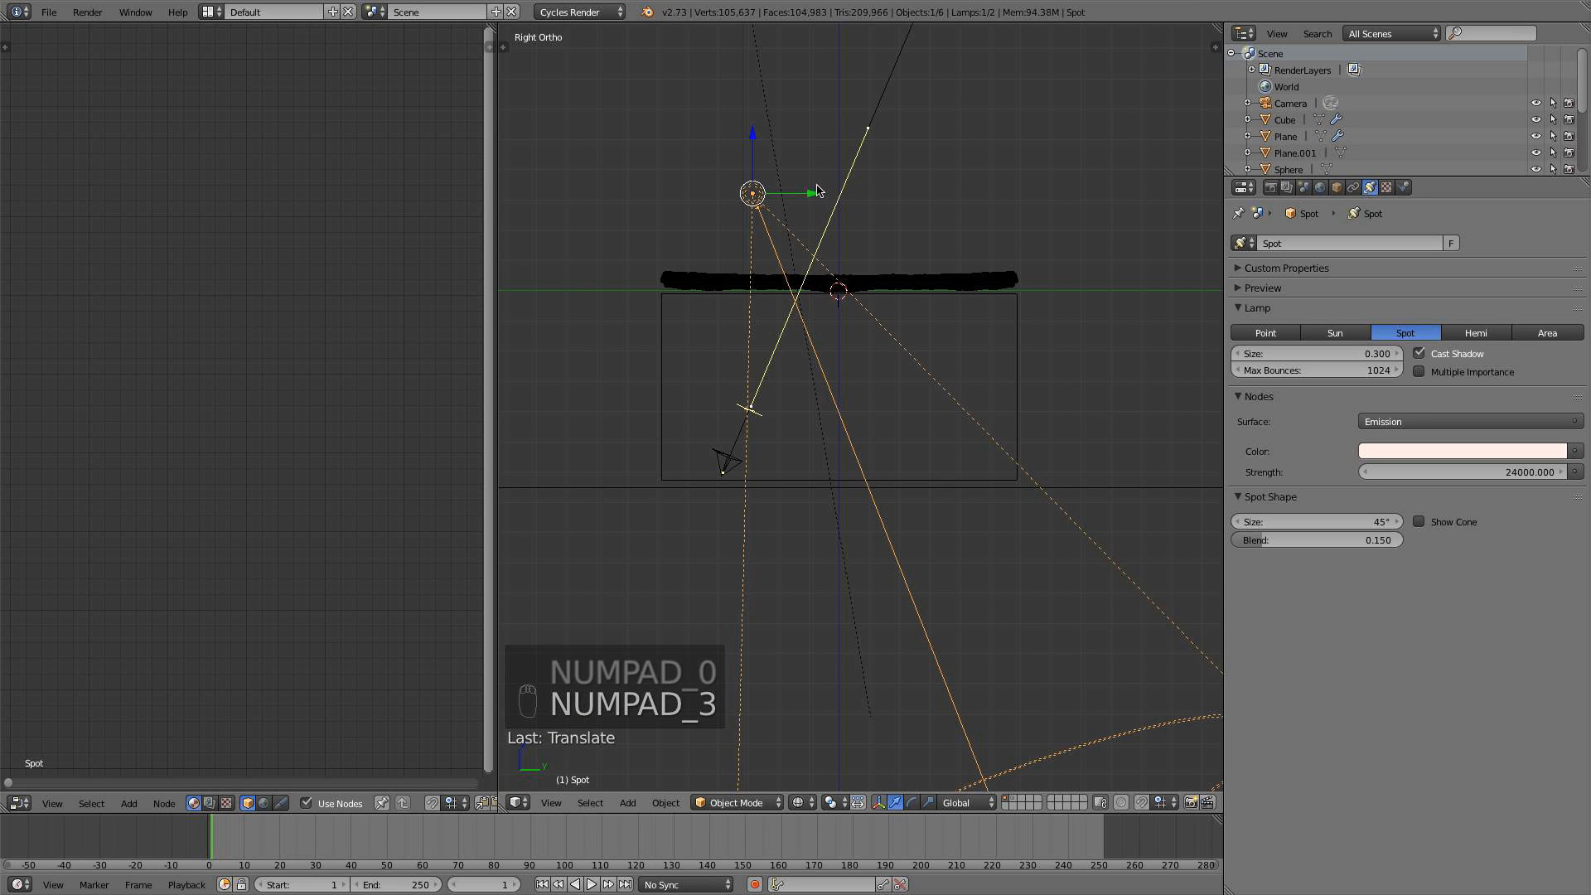
pyautogui.press('KP_0')
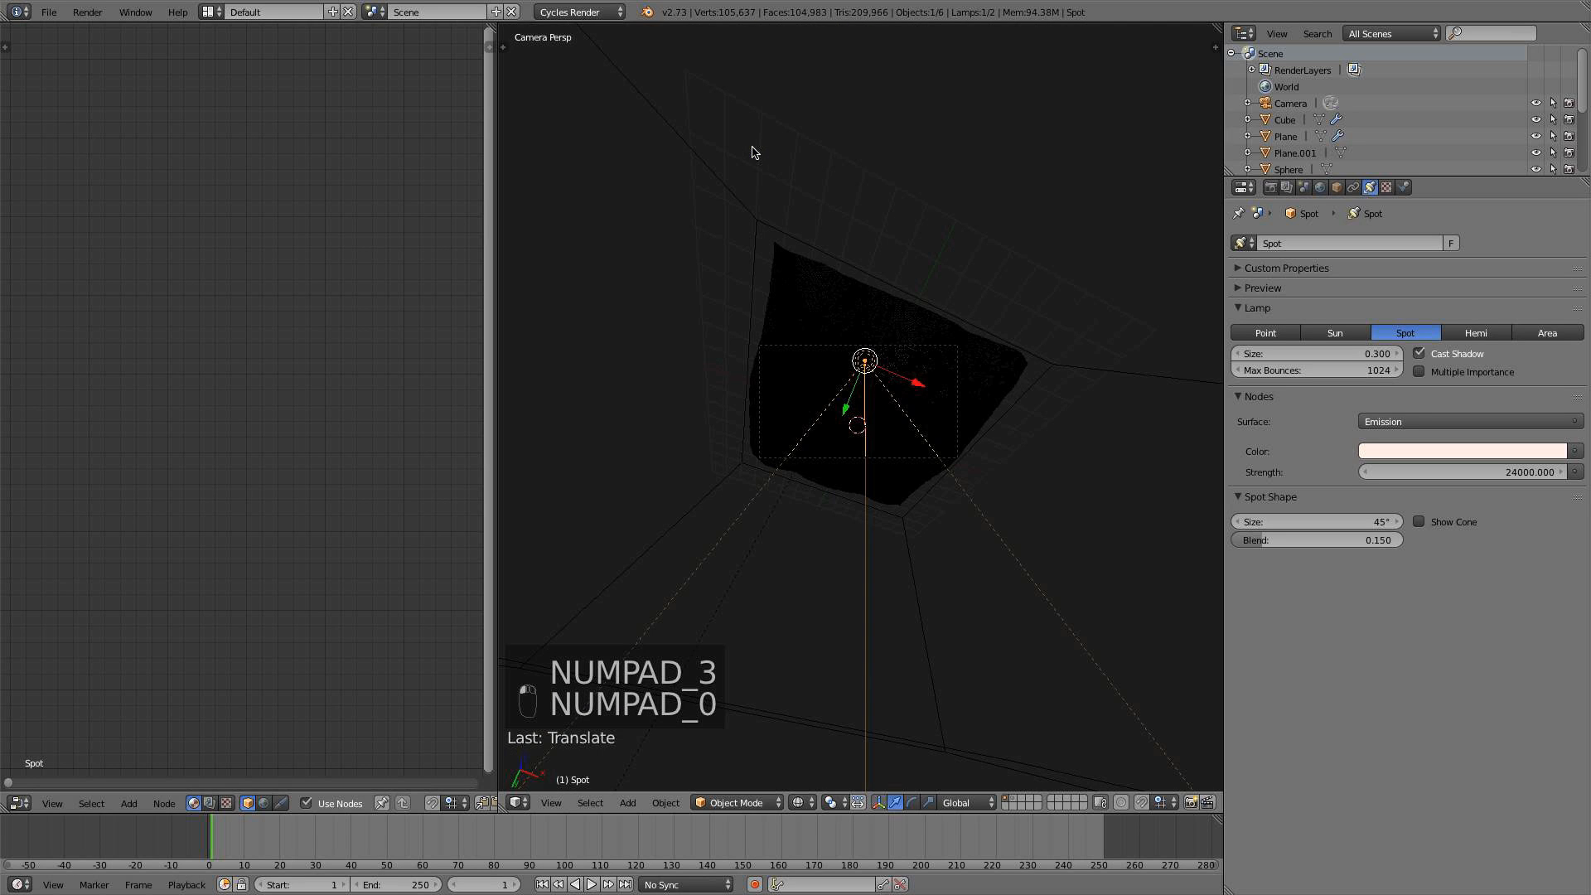
# Raise the spot lamp higher above the water surface, checking its placement from the front, top, side and camera views
pyautogui.press('KP_7')
pyautogui.press('KP_1')
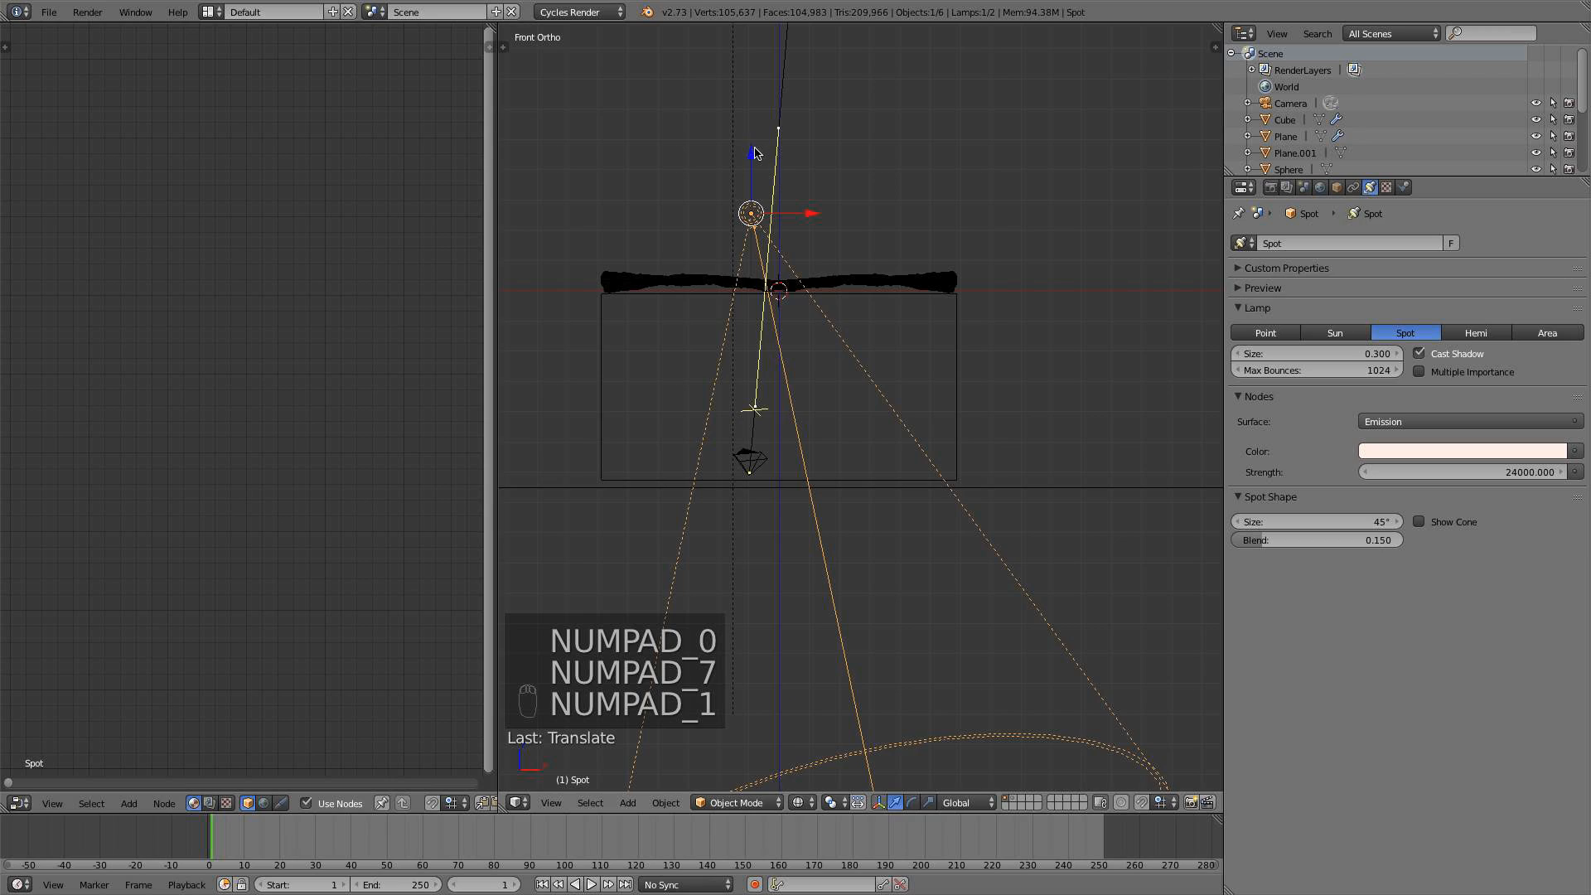
pyautogui.press('KP_0')
pyautogui.press('KP_7')
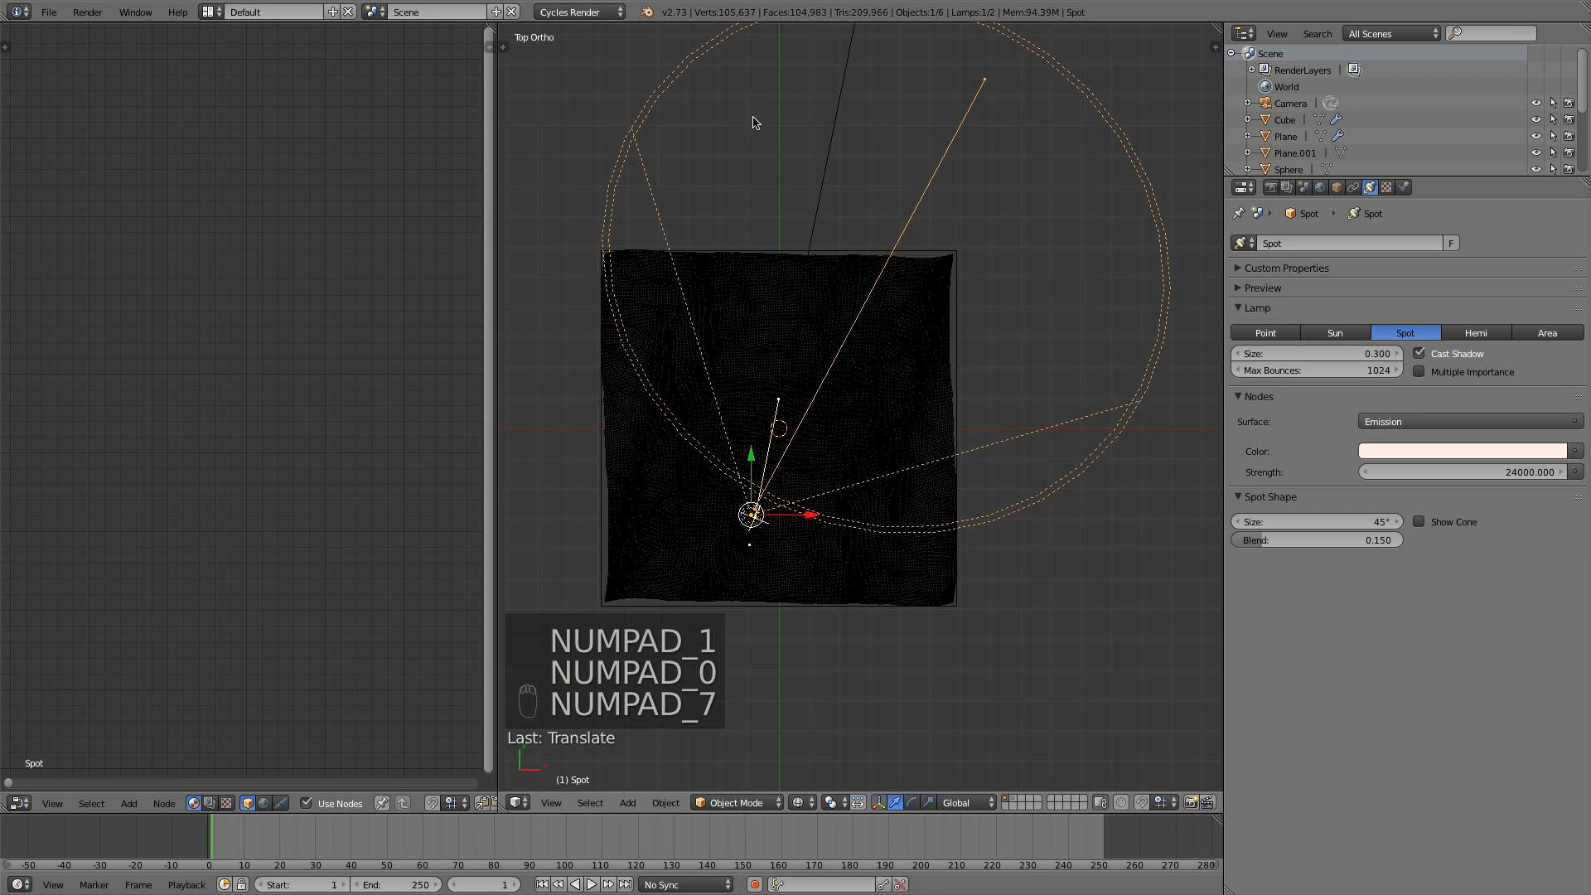
pyautogui.press('KP_3')
pyautogui.press('g')
pyautogui.click(750, 103)
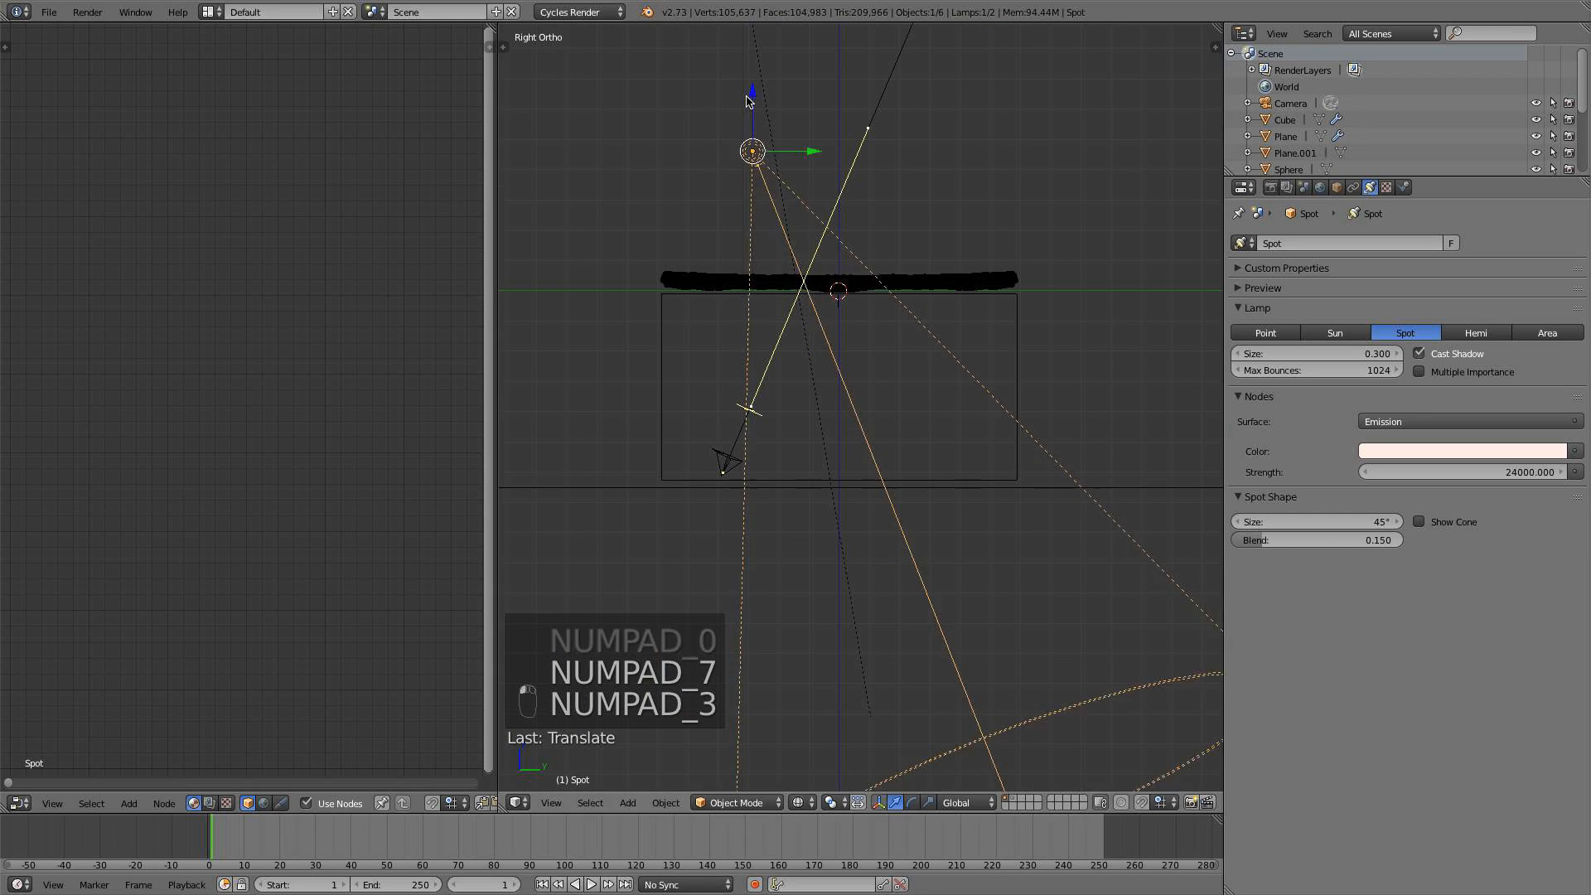
pyautogui.press('KP_0')
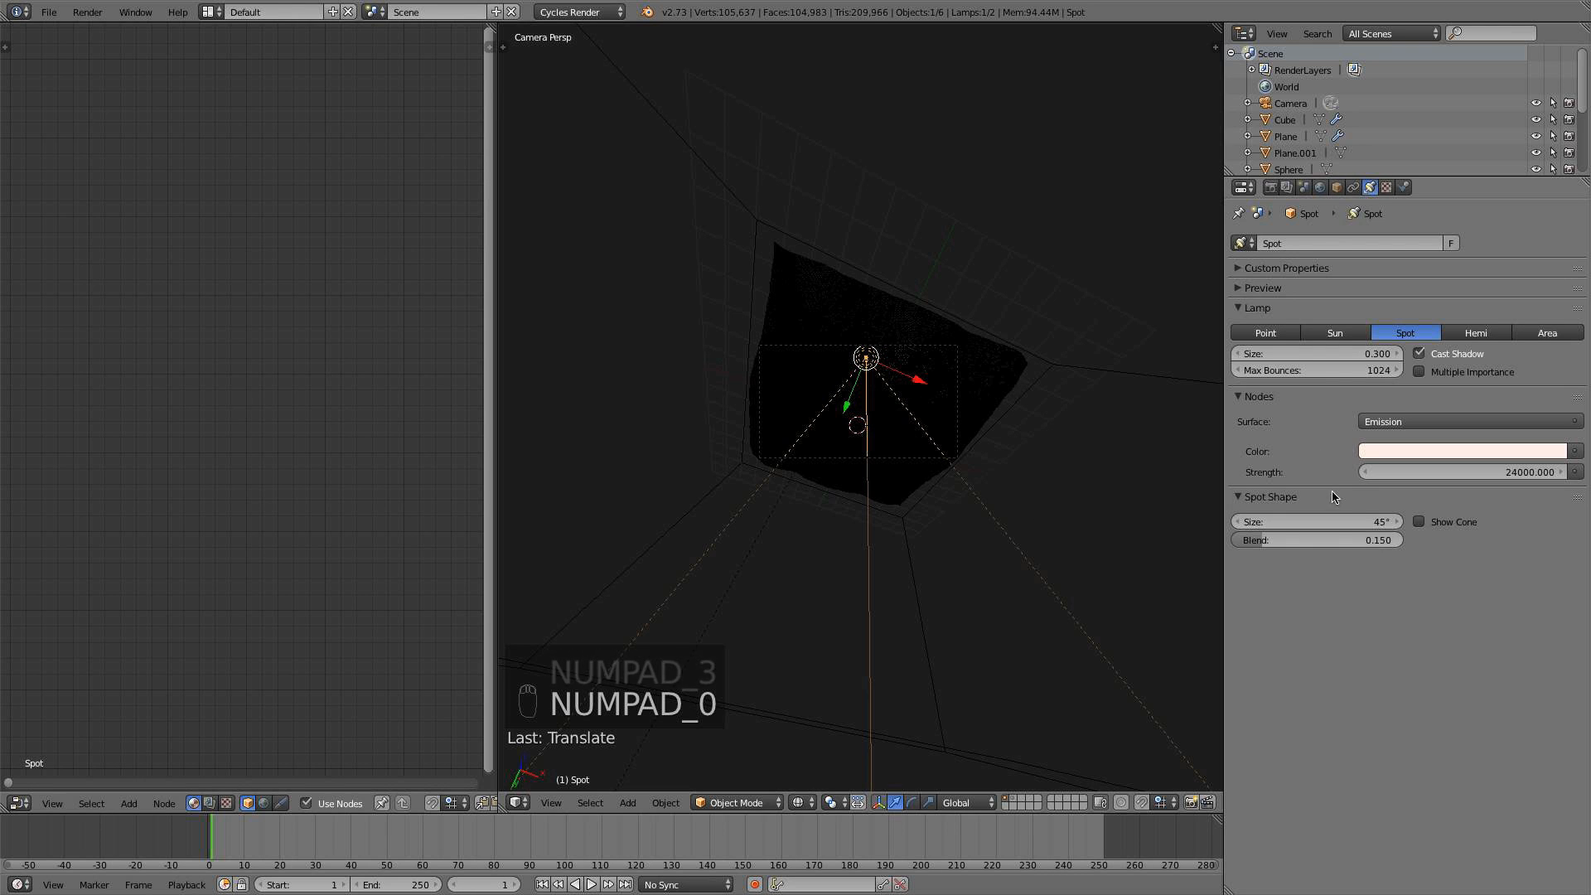
# Rotate the spot lamp slightly in the side view and render the scene
pyautogui.press('KP_3')
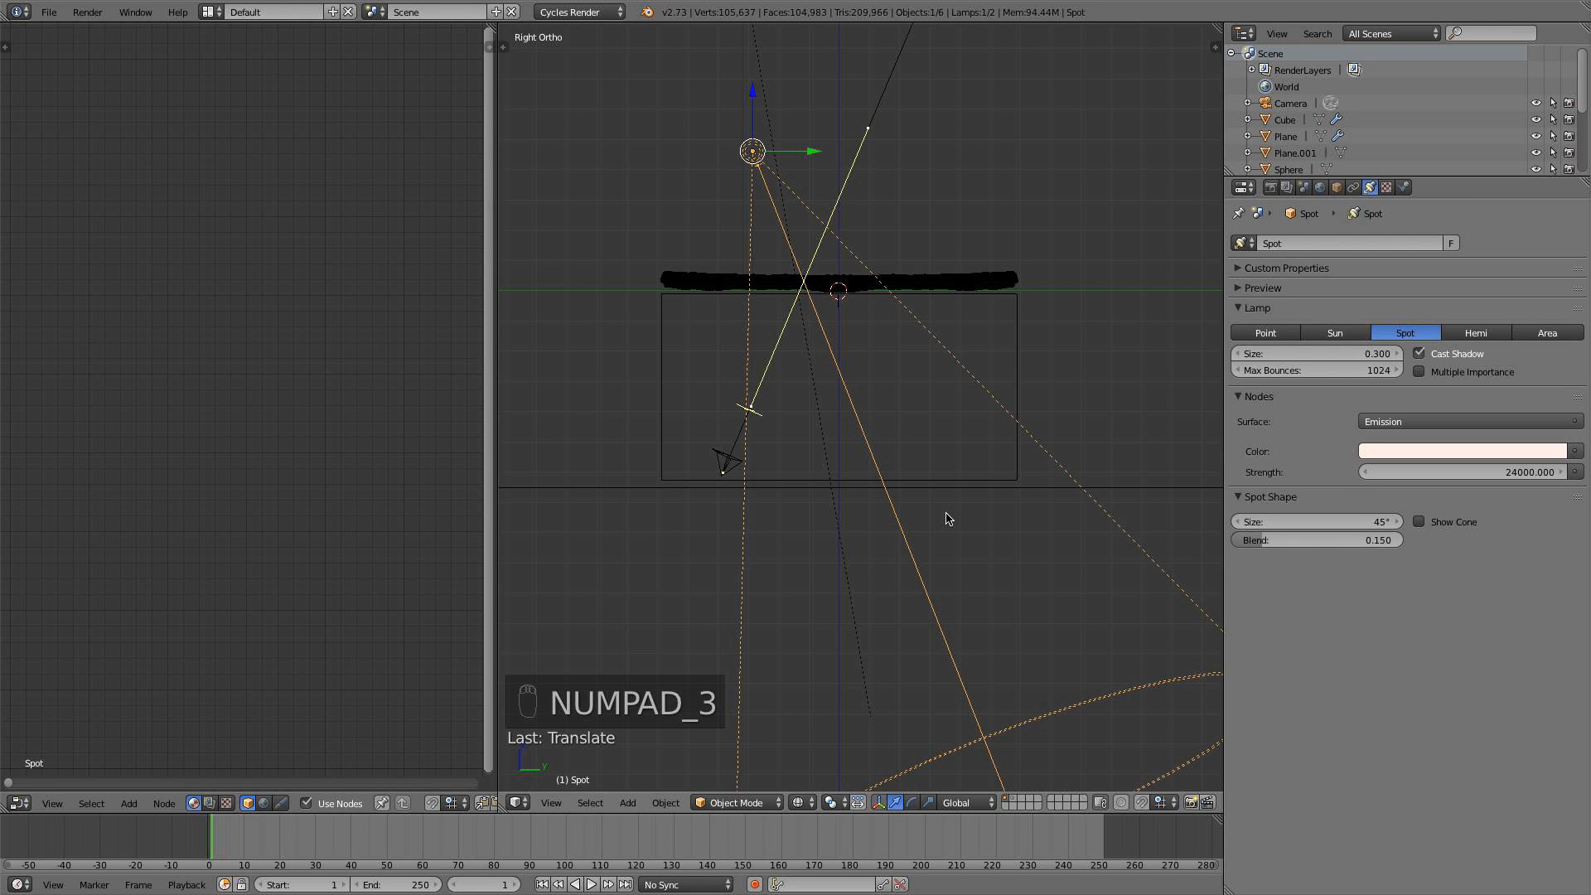
pyautogui.press('r')
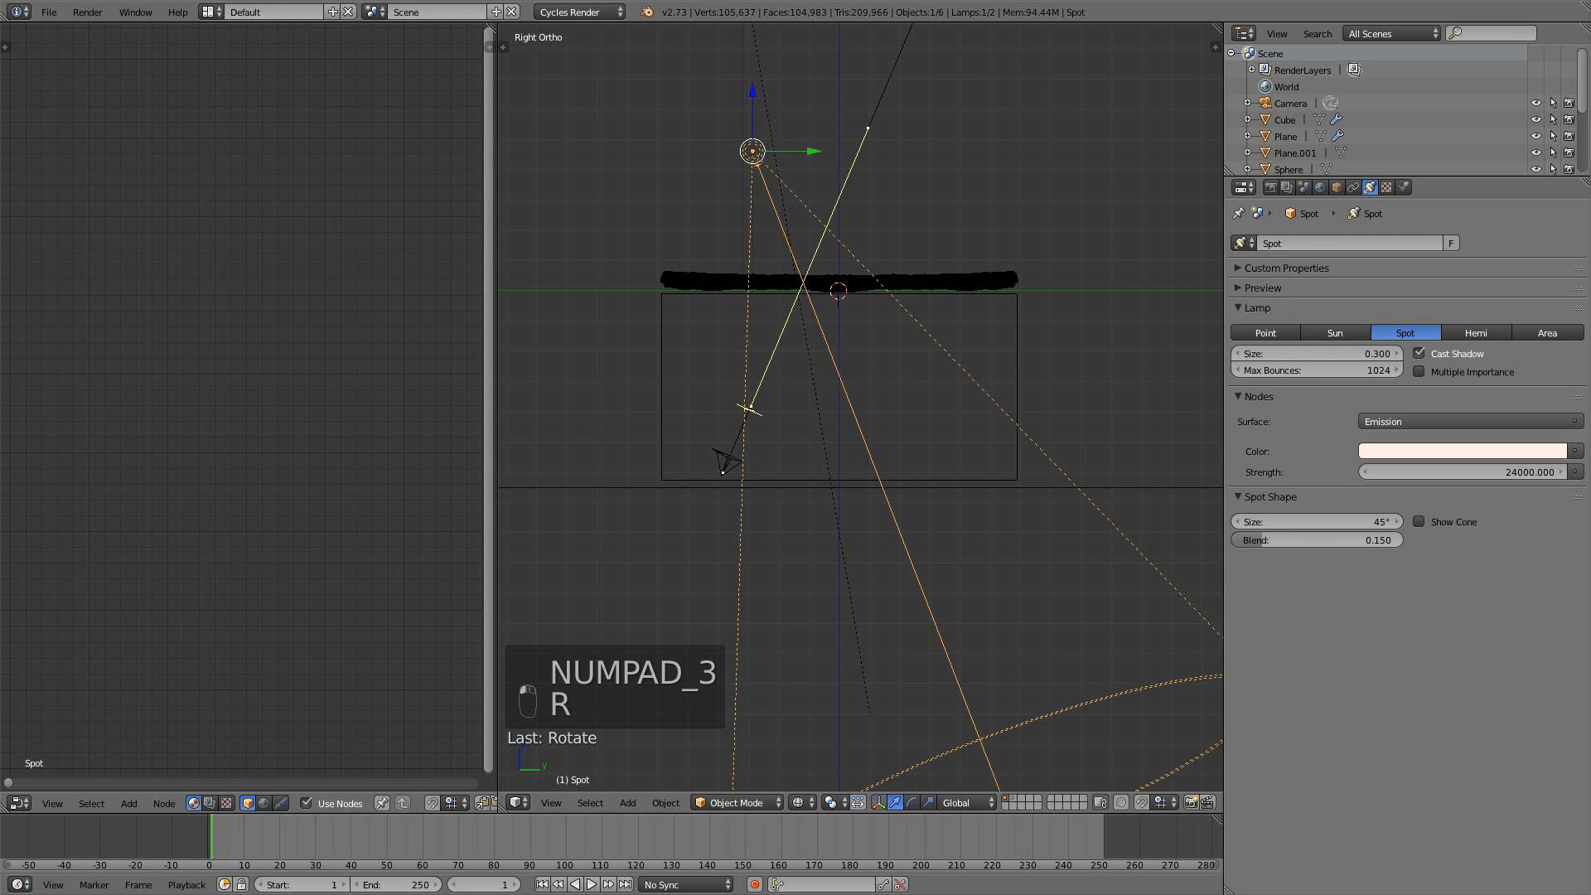
pyautogui.click(49, 12)
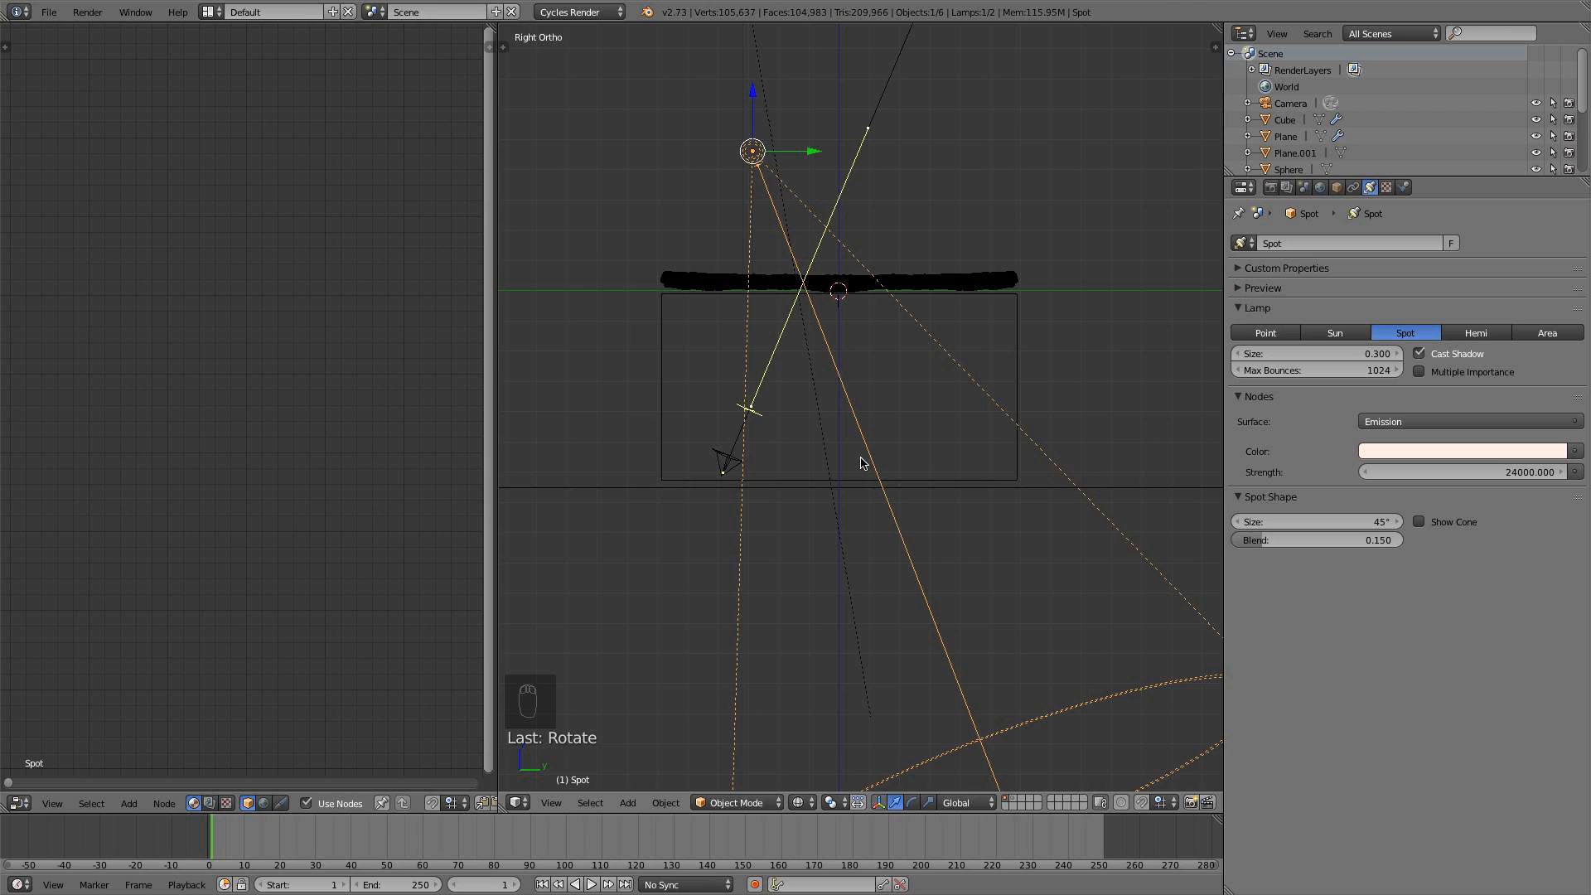
pyautogui.press('F12')
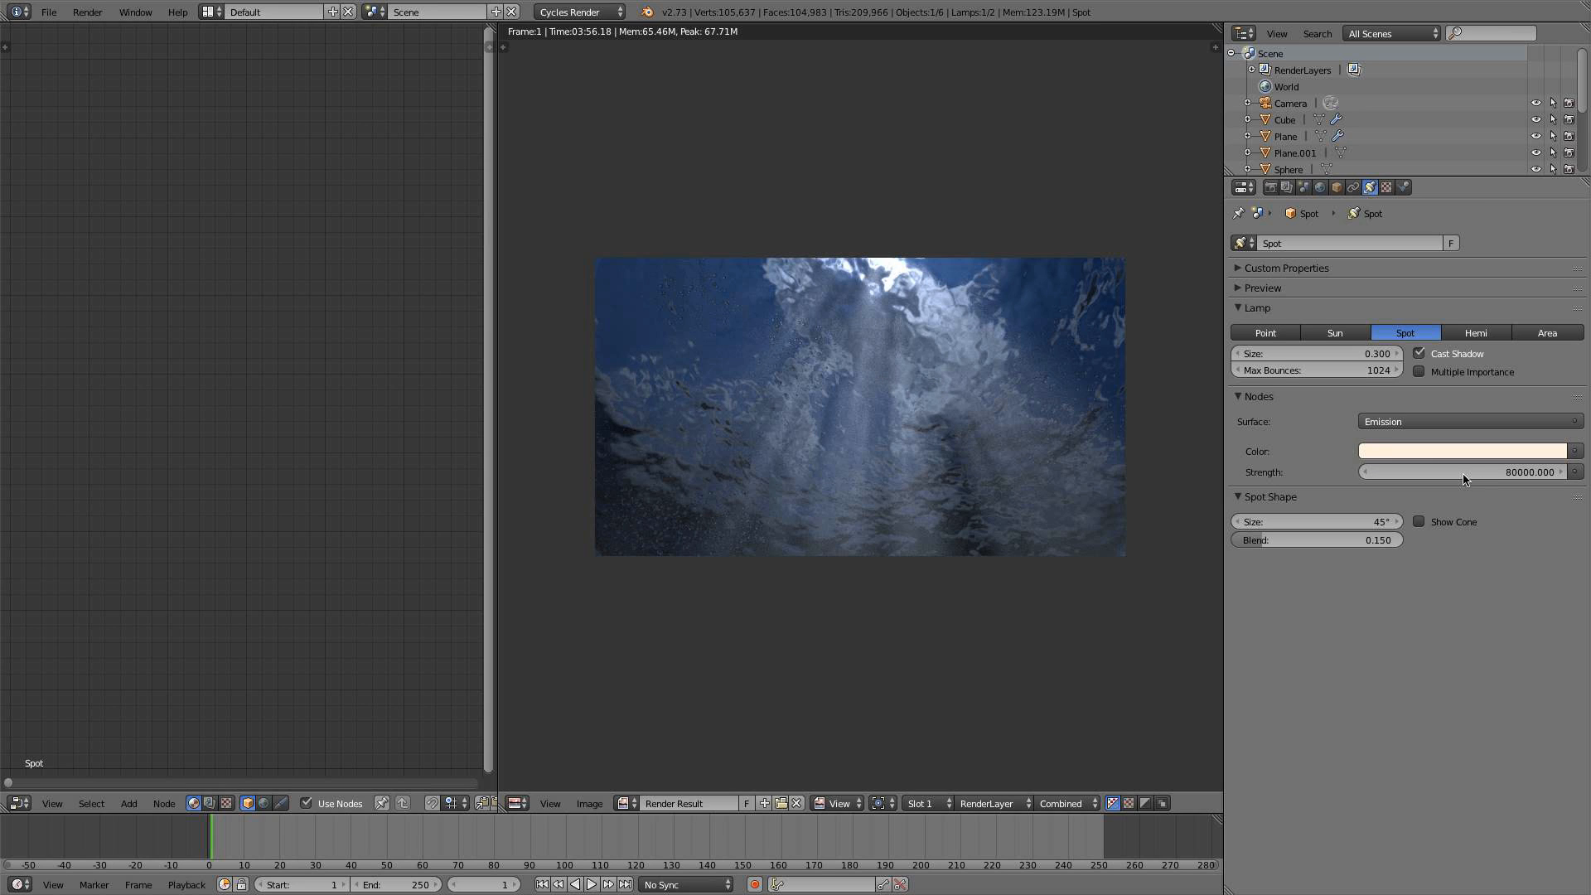
# Examine the rendered image, checking the light rays and the water surface at different magnifications
pyautogui.scroll(-7, 838, 349)
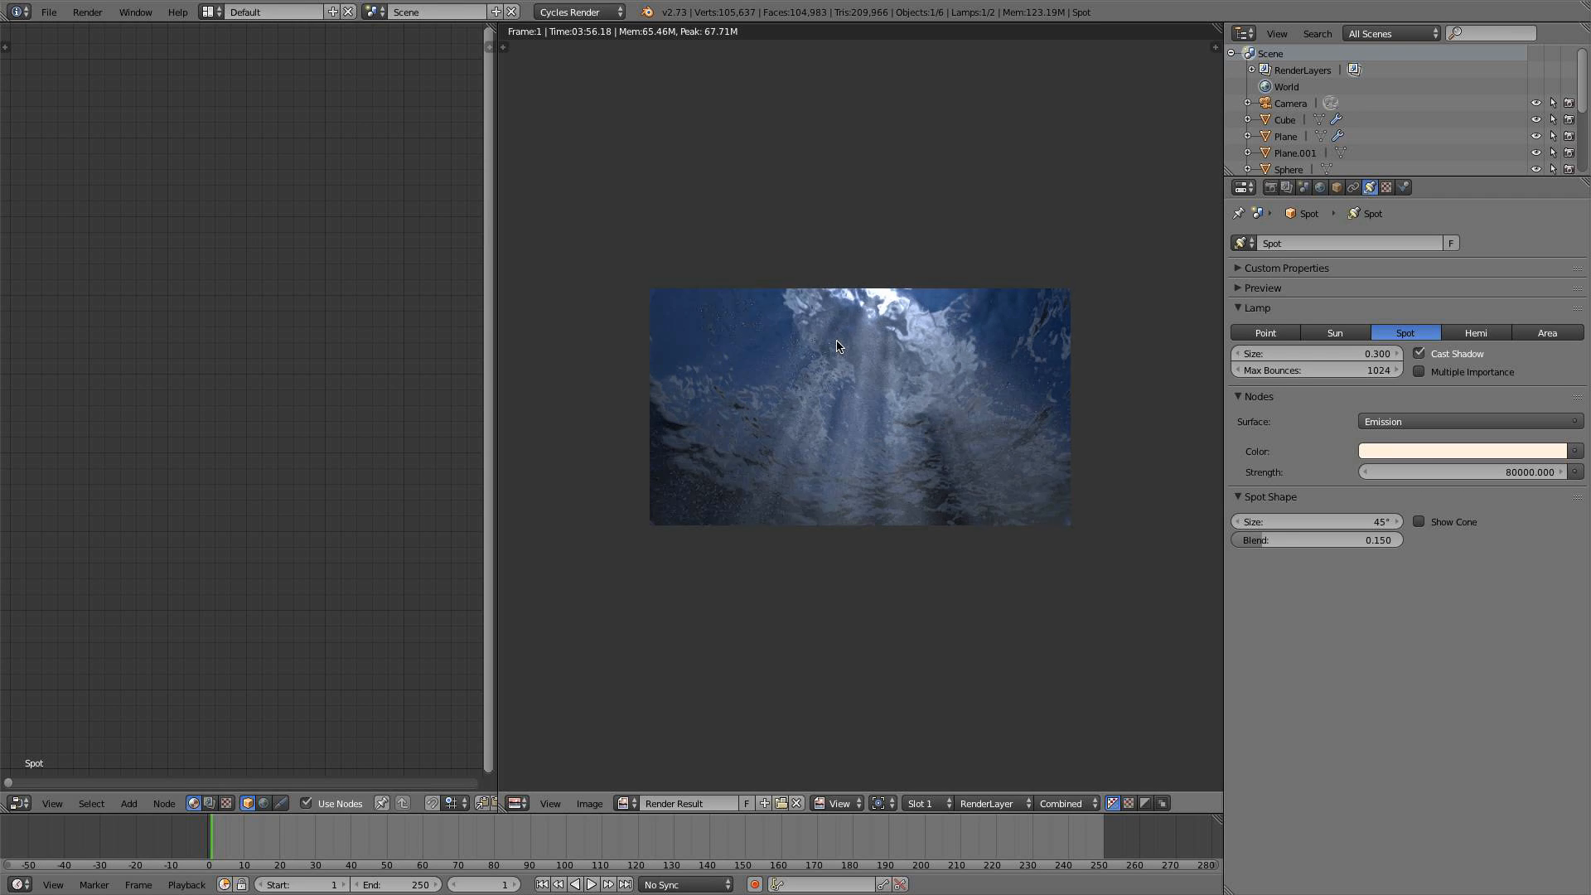
pyautogui.scroll(7, 949, 321)
pyautogui.scroll(-1, 888, 355)
pyautogui.moveTo(902, 391)
pyautogui.mouseDown(button='middle')
pyautogui.moveTo(971, 380)
pyautogui.moveTo(941, 377)
pyautogui.moveTo(933, 344)
pyautogui.moveTo(926, 404)
pyautogui.mouseUp(button='middle')
pyautogui.scroll(3, 929, 345)
pyautogui.scroll(-2, 925, 404)
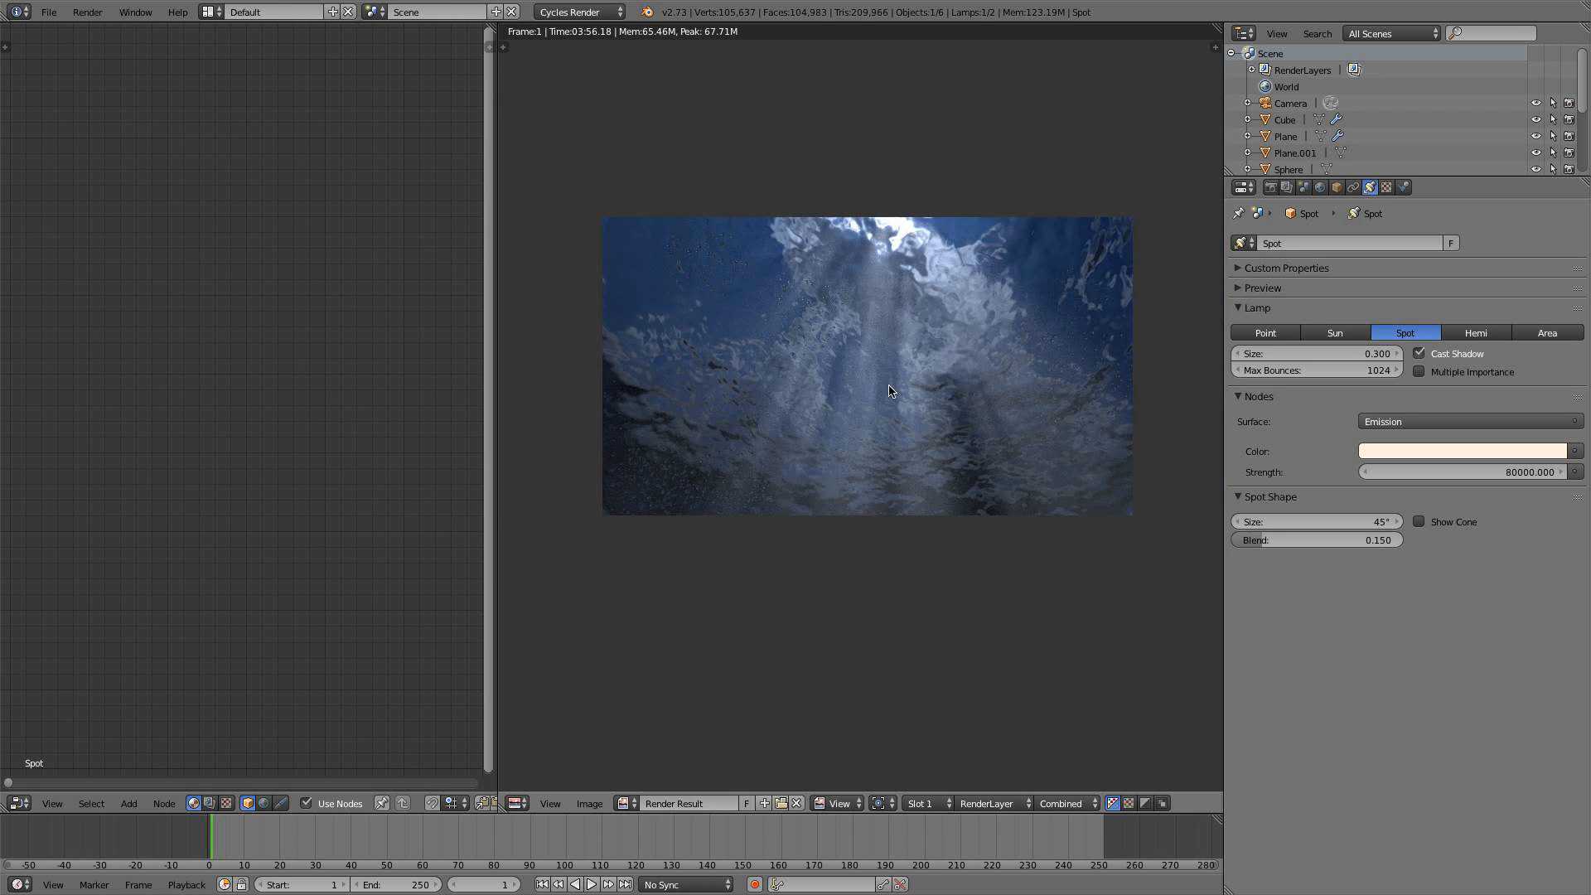
pyautogui.scroll(-2, 925, 437)
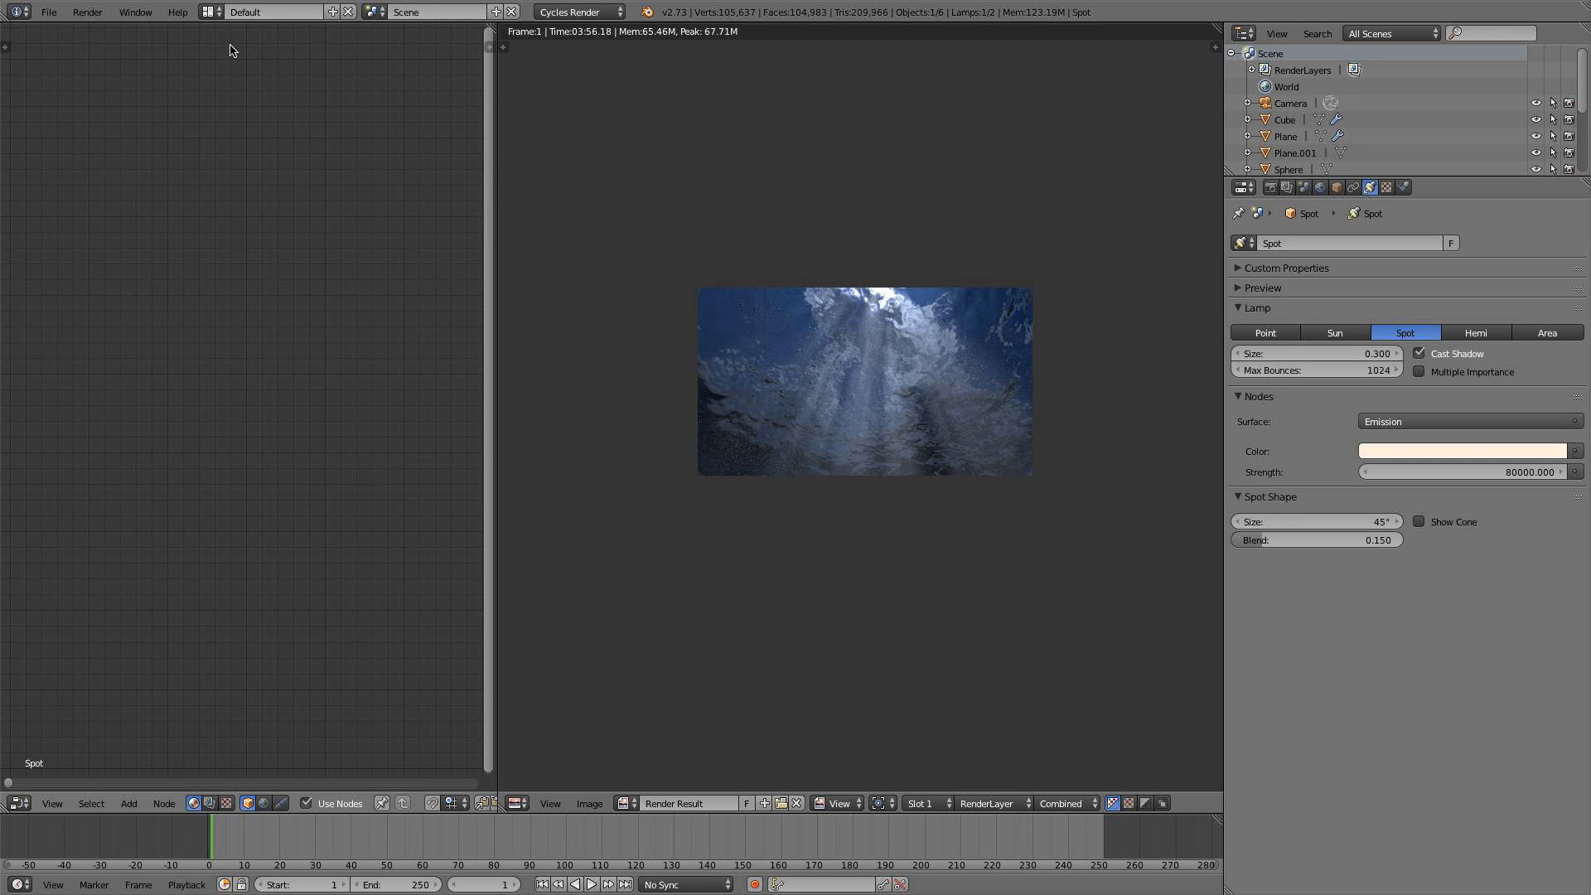
pyautogui.scroll(2, 836, 375)
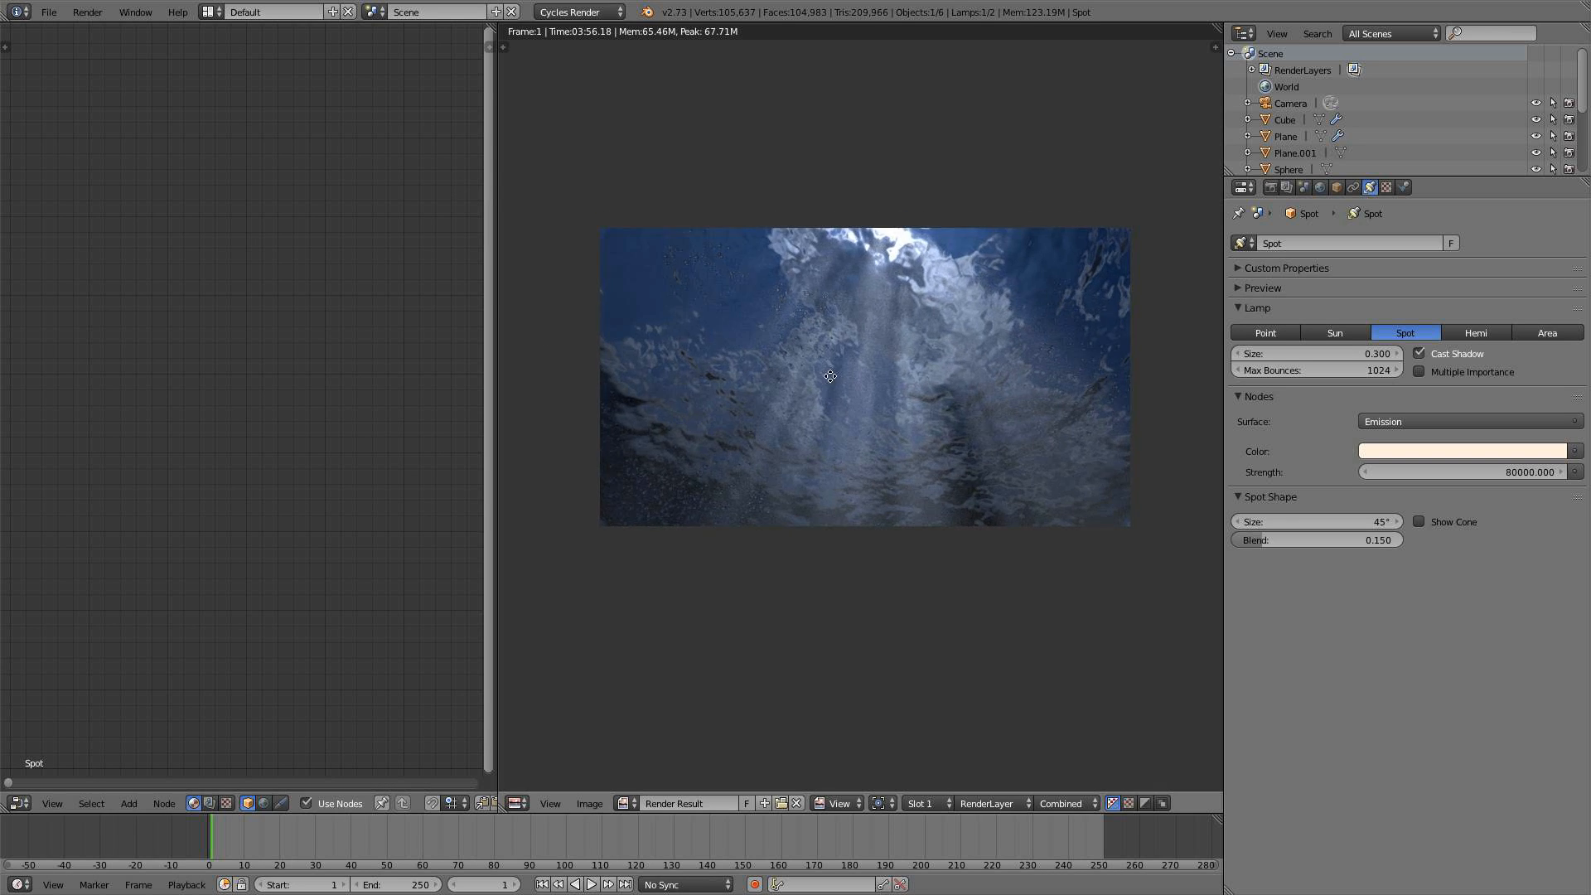
pyautogui.scroll(1, 835, 374)
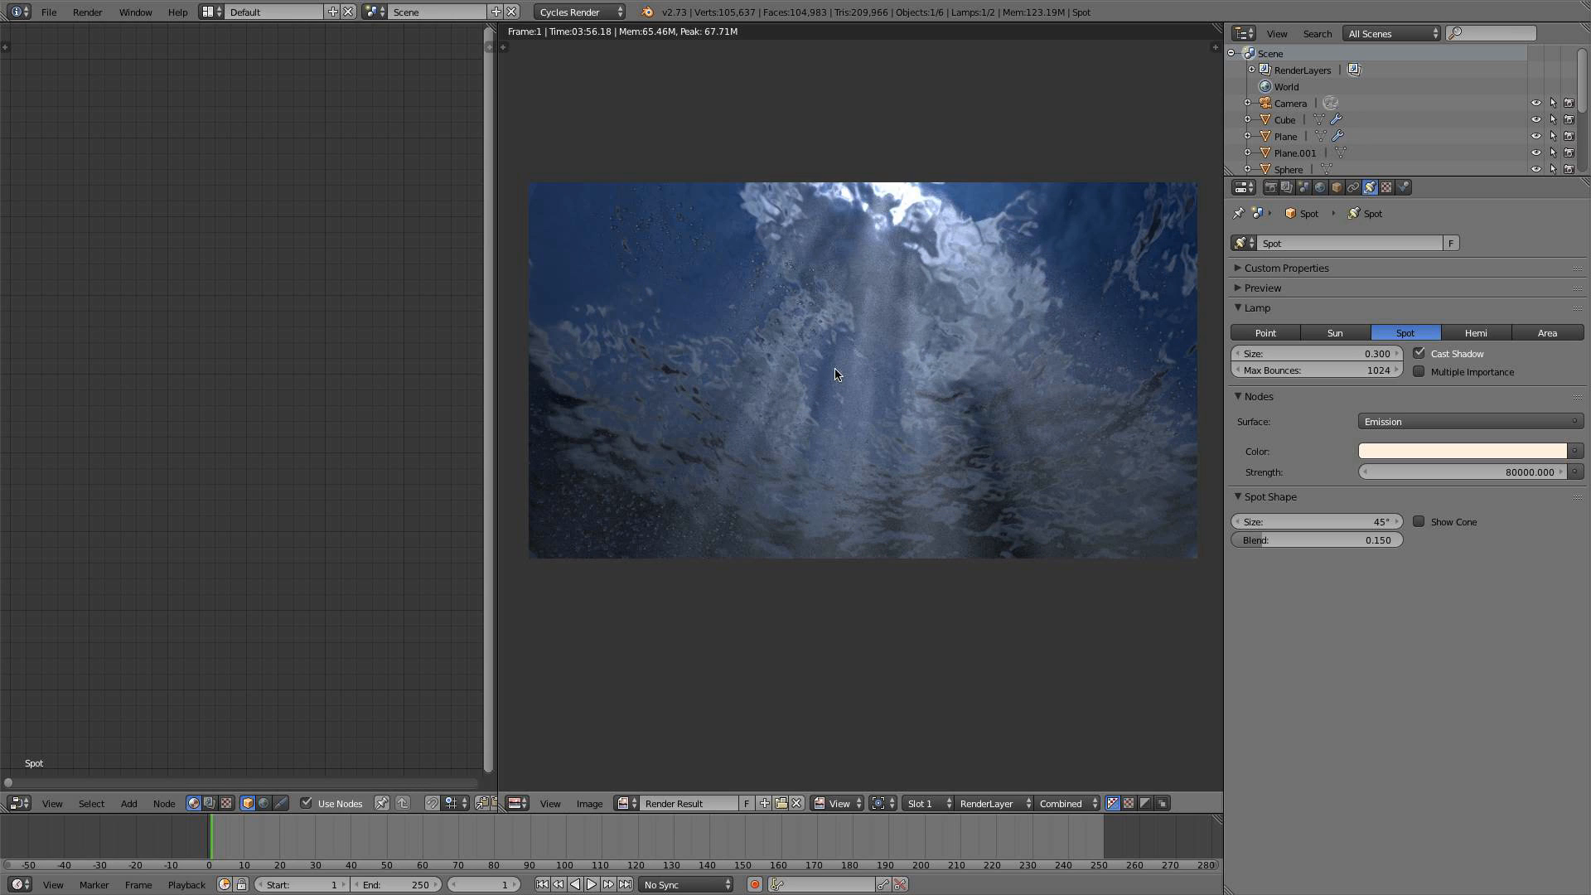
# Switch to the Compositing layout, enable compositing nodes with the backdrop, and enlarge the node editor with its properties sidebar hidden
pyautogui.click(212, 12)
pyautogui.click(232, 71)
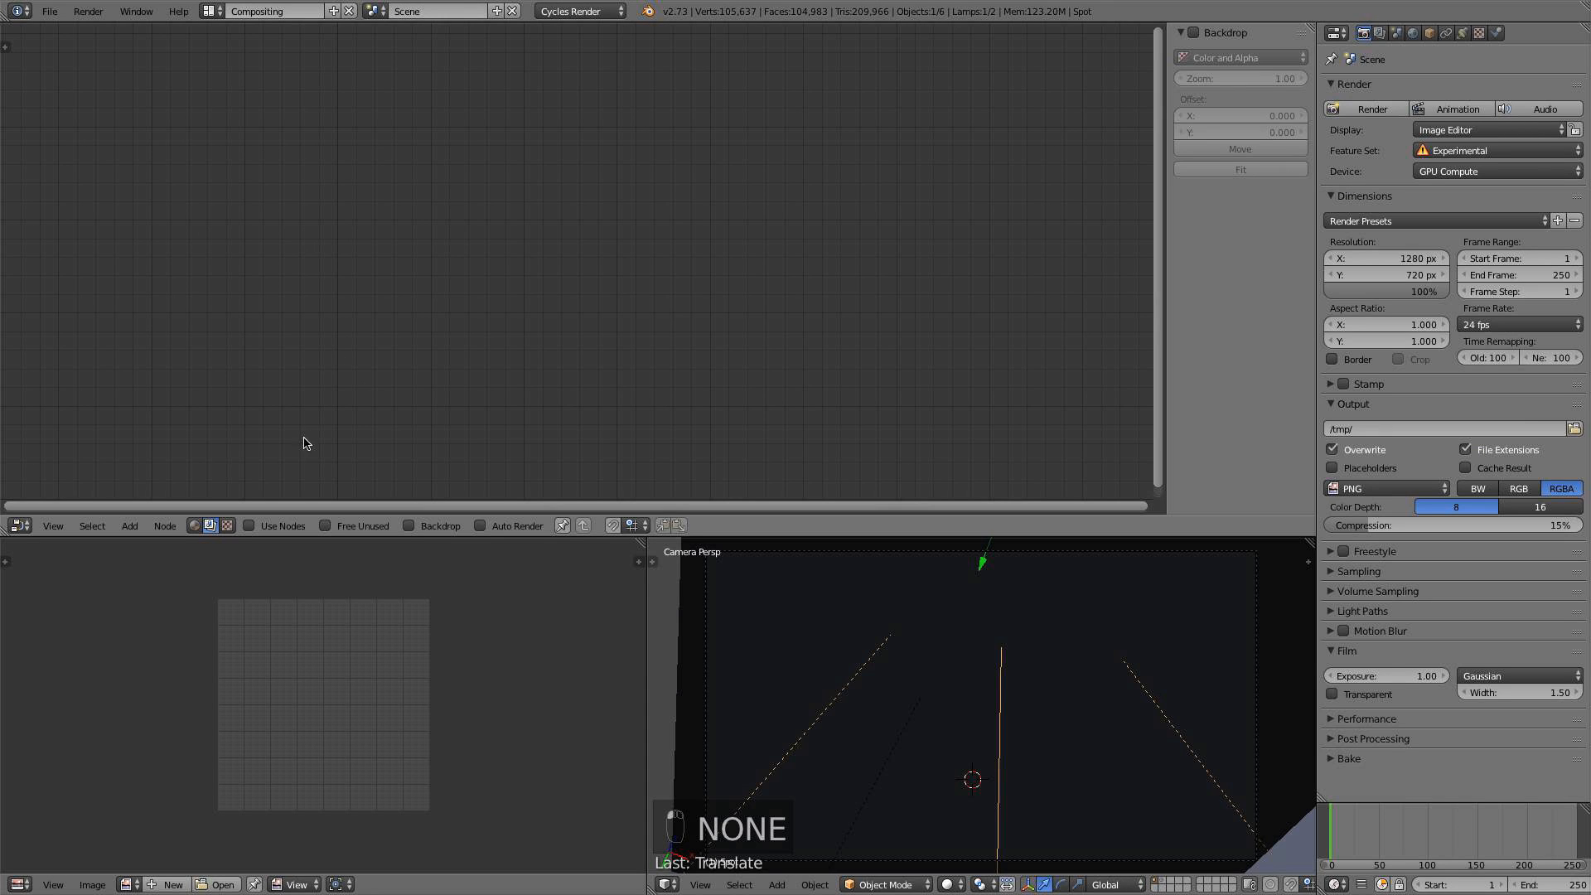
pyautogui.click(284, 525)
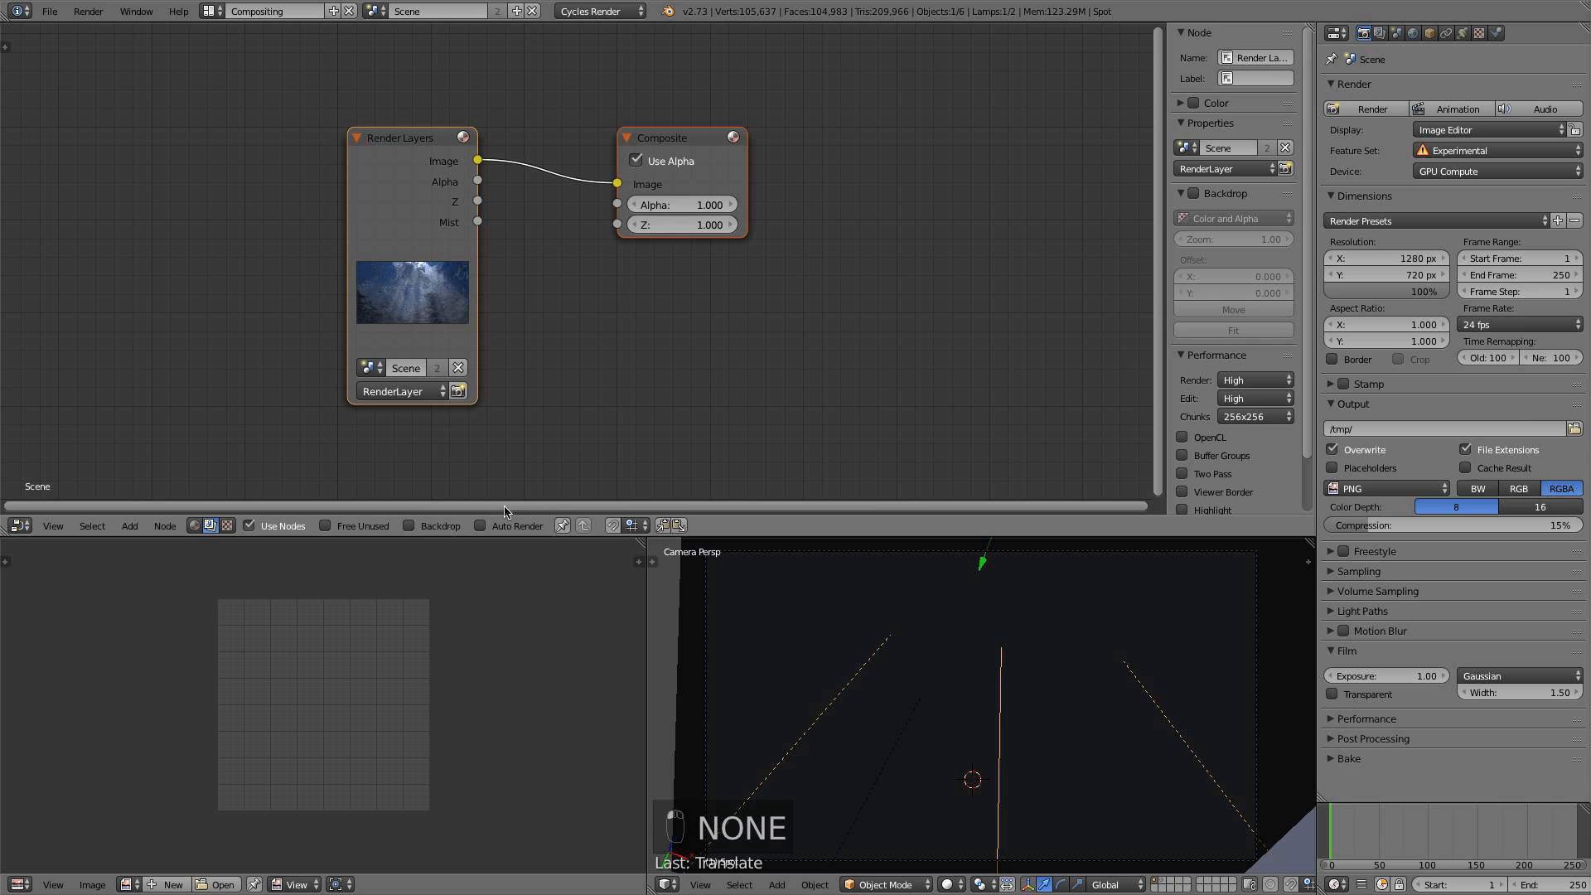
pyautogui.click(439, 525)
pyautogui.moveTo(637, 545); pyautogui.dragTo(677, 738)
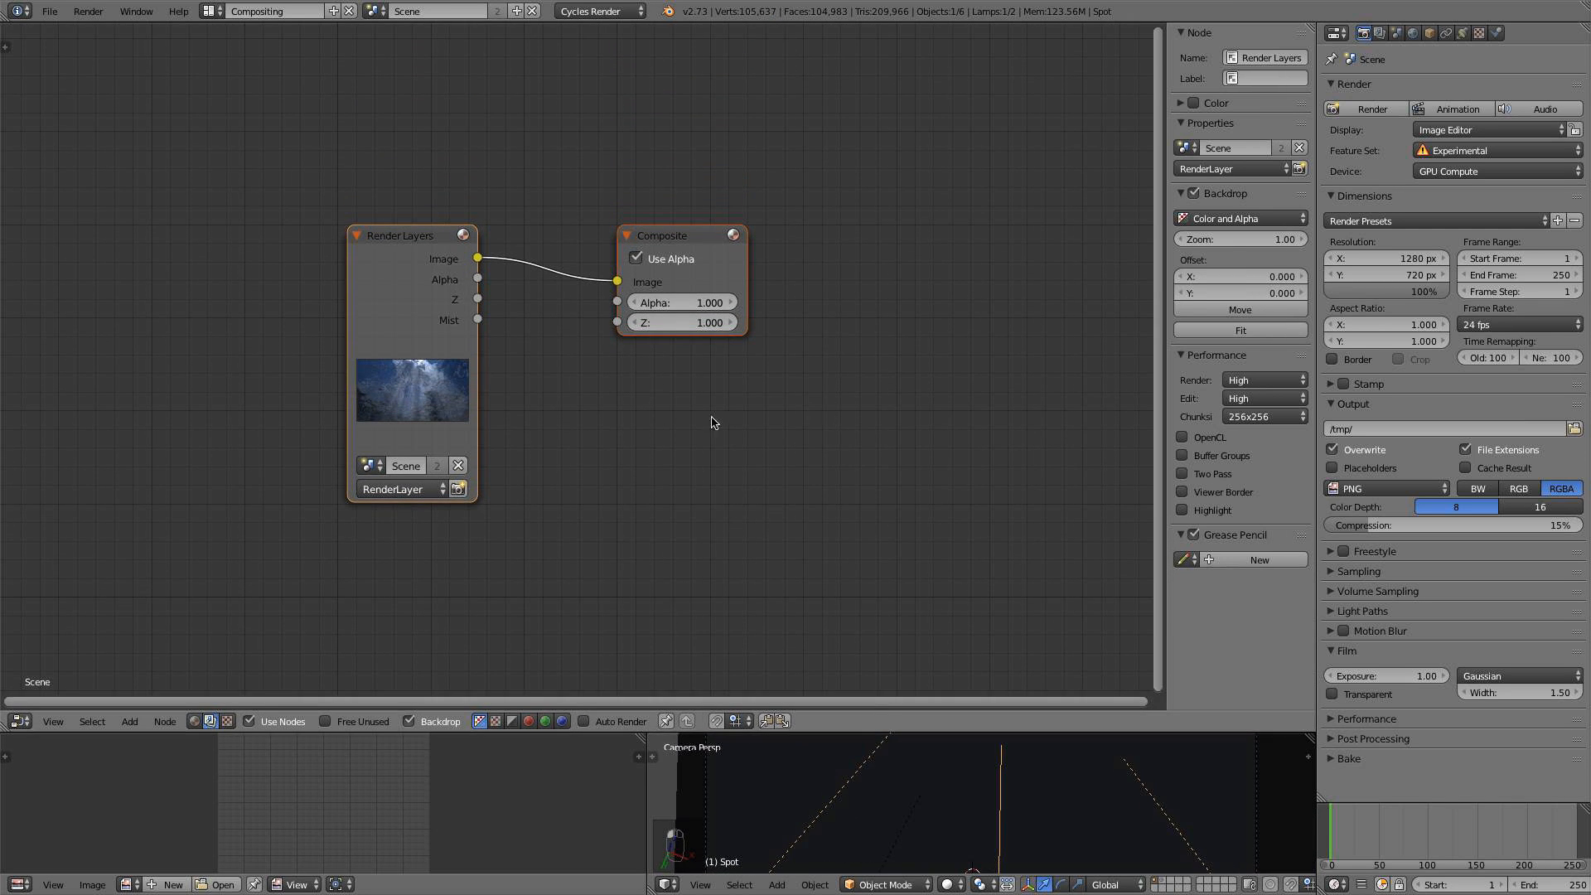
pyautogui.press('n')
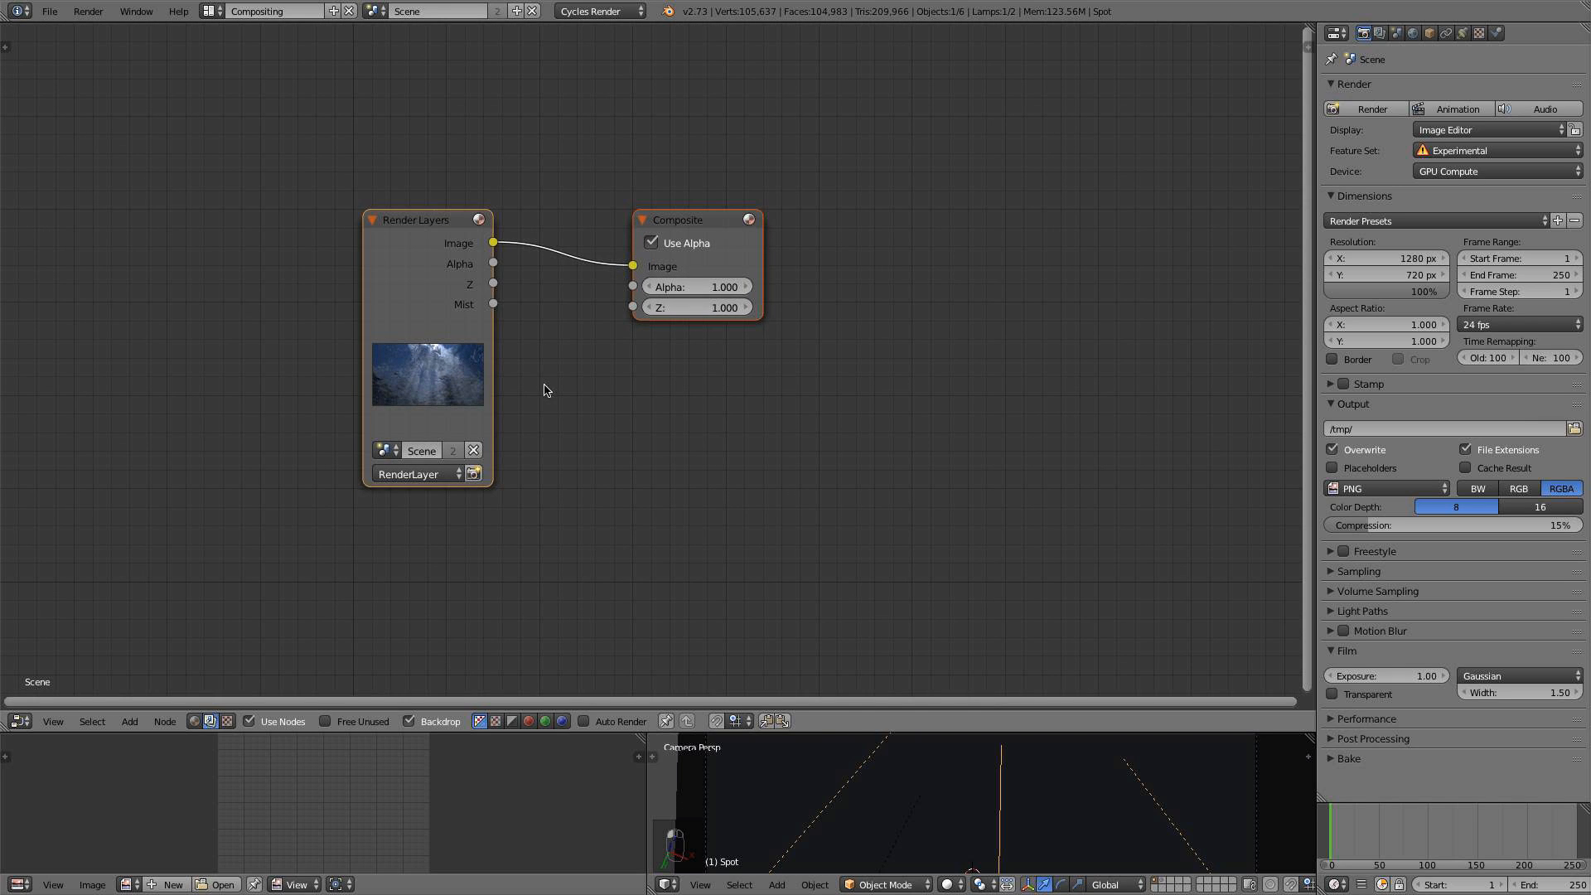
# Connect a Viewer node to the Render Layers image and spread the nodes apart, with Render Layers far from the outputs
pyautogui.keyDown('ctrl'); pyautogui.keyDown('shift'); pyautogui.click(403, 246); pyautogui.keyUp('shift'); pyautogui.keyUp('ctrl')
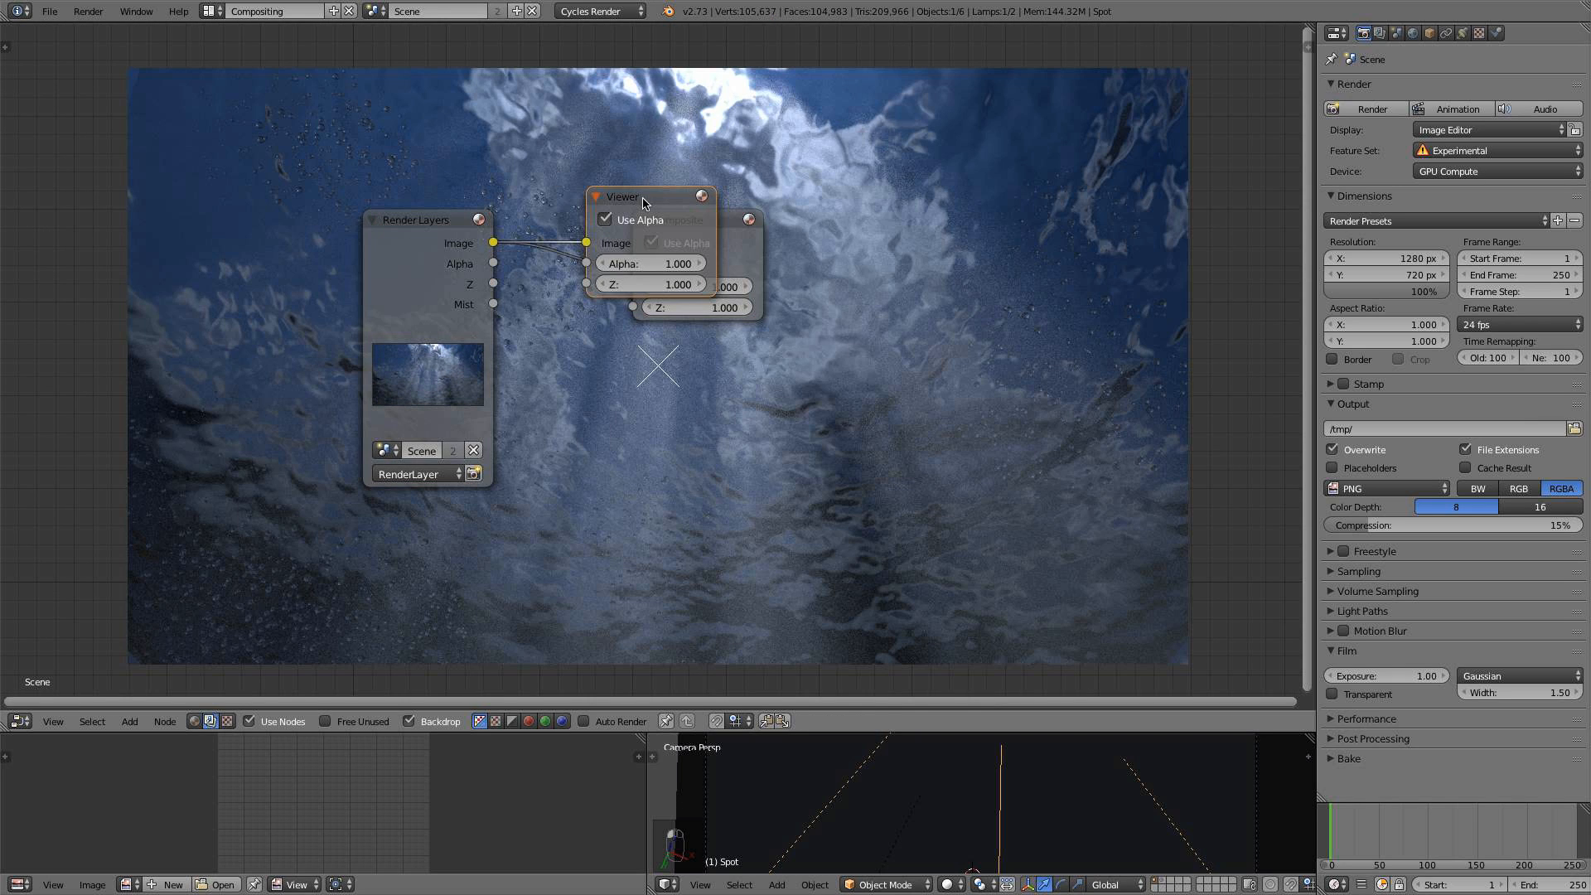
pyautogui.moveTo(644, 202); pyautogui.dragTo(1152, 465)
pyautogui.moveTo(720, 233); pyautogui.dragTo(1194, 338)
pyautogui.moveTo(553, 308); pyautogui.dragTo(680, 297, button='middle')
pyautogui.moveTo(522, 222); pyautogui.dragTo(89, 354)
pyautogui.moveTo(235, 367); pyautogui.dragTo(490, 330, button='middle')
pyautogui.moveTo(382, 329); pyautogui.dragTo(150, 333)
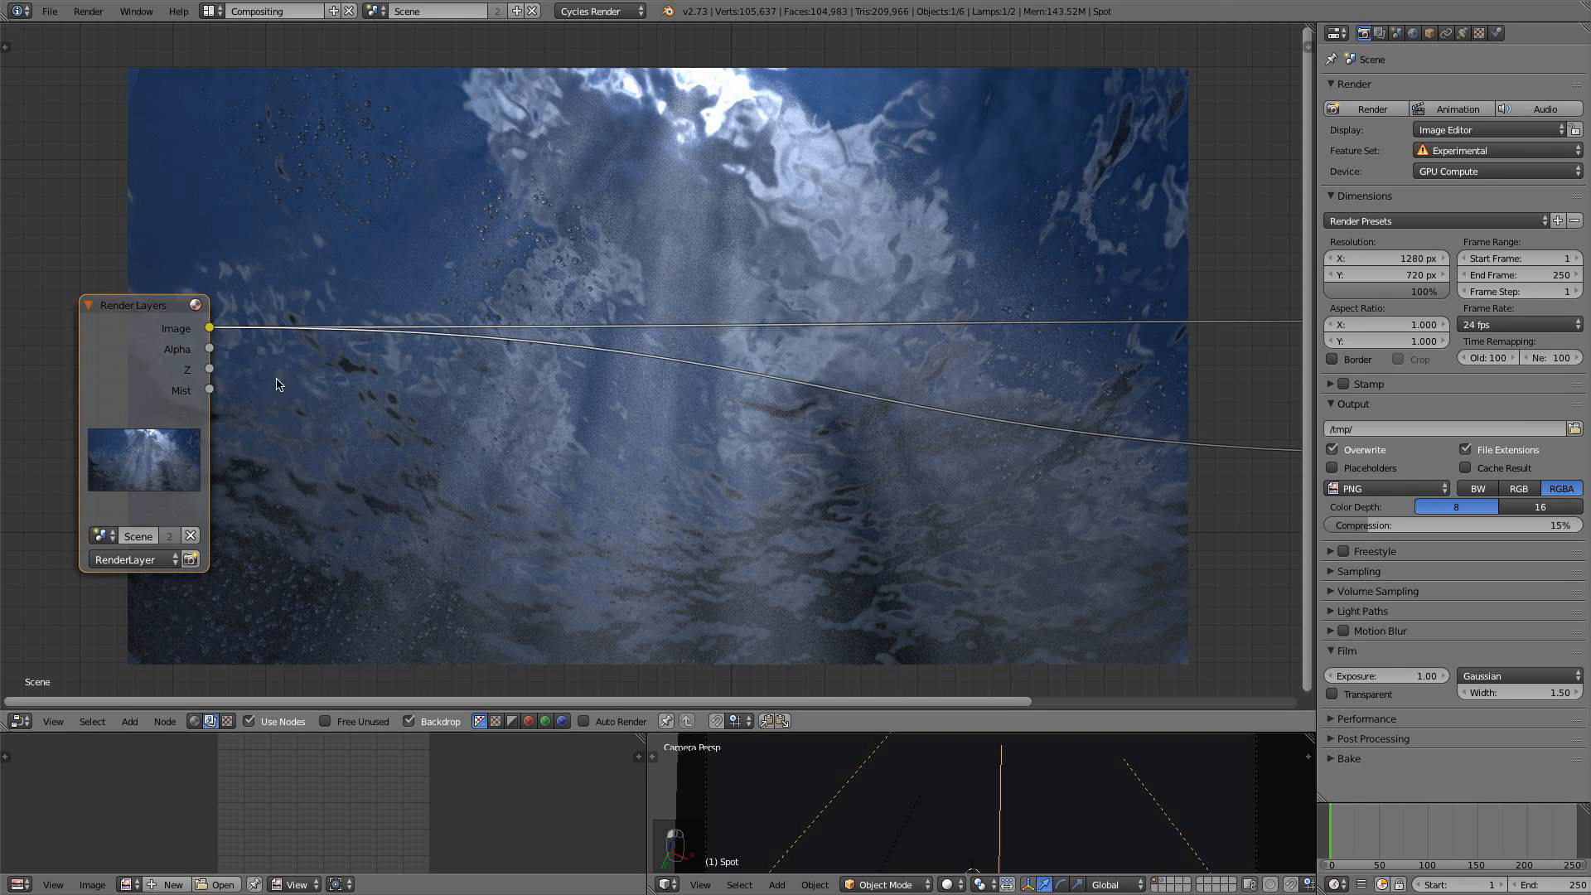
pyautogui.moveTo(315, 398); pyautogui.dragTo(319, 355, button='middle')
pyautogui.scroll(1, 309, 396)
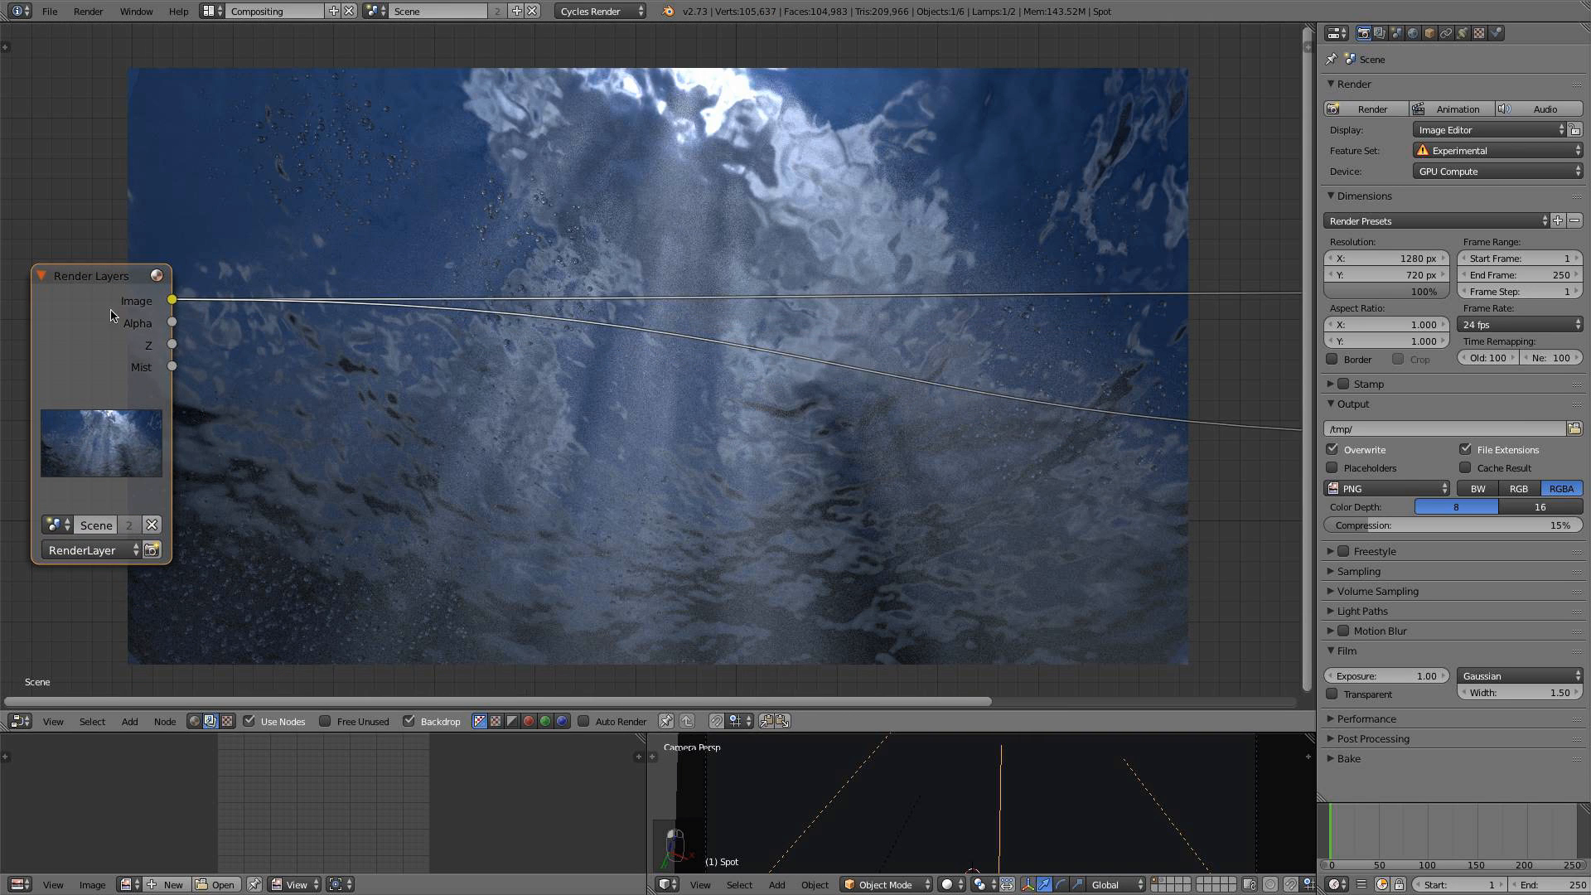
# Insert a Mix node between Render Layers and the Viewer, and connect the Mist pass to its Fac input
pyautogui.hotkey('shift', 'a')
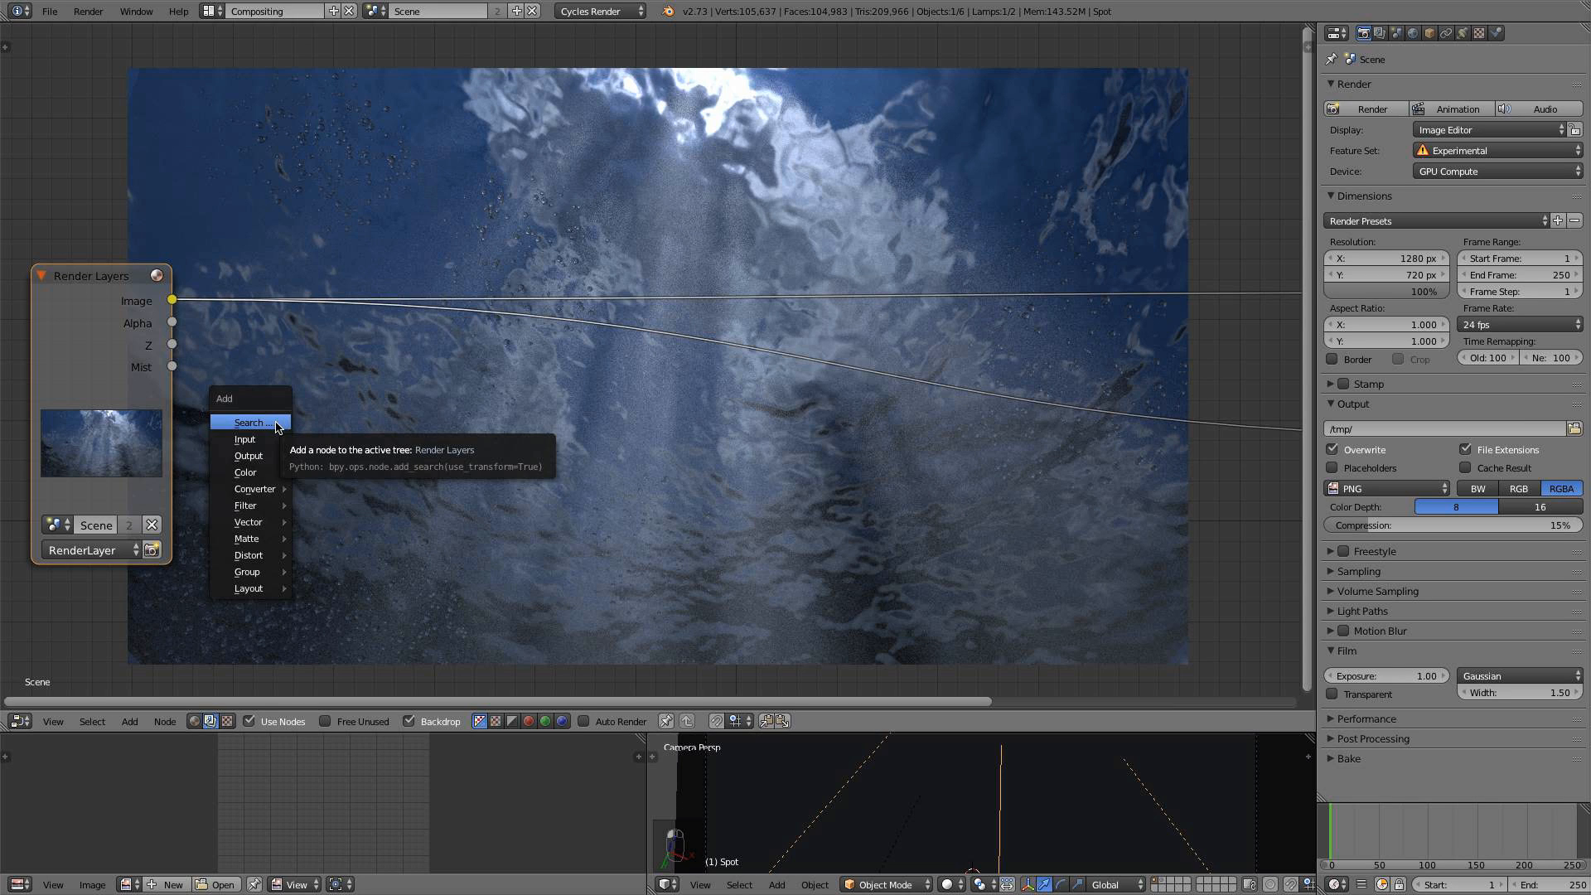
pyautogui.moveTo(248, 472)
pyautogui.click(331, 472)
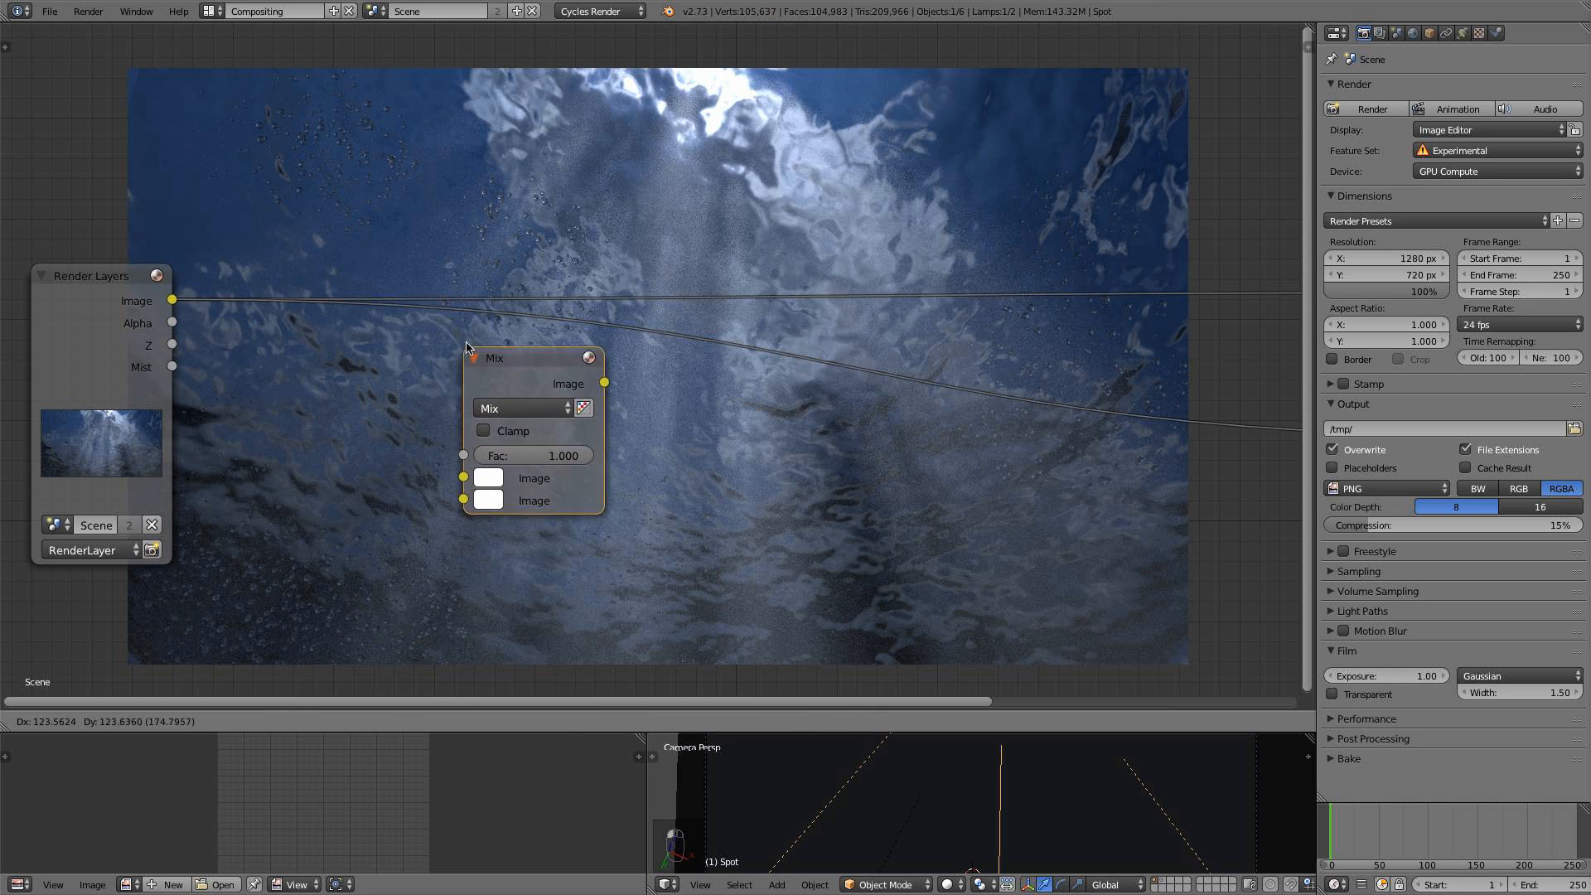
pyautogui.click(463, 309)
pyautogui.moveTo(500, 330); pyautogui.dragTo(478, 361)
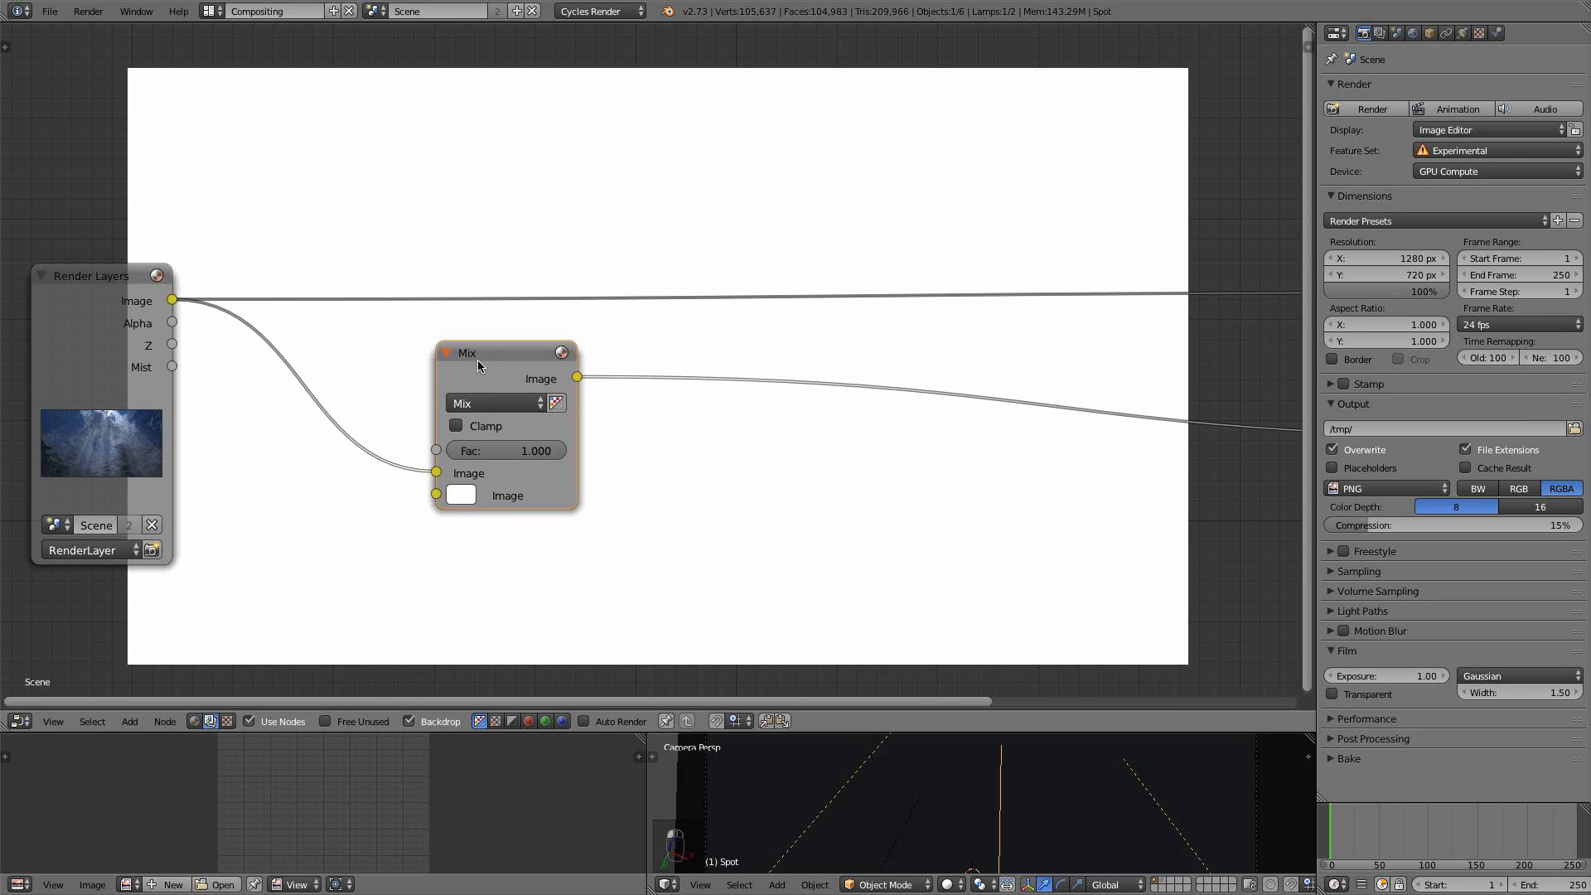
pyautogui.moveTo(173, 366); pyautogui.dragTo(433, 450)
pyautogui.moveTo(508, 355); pyautogui.dragTo(672, 392)
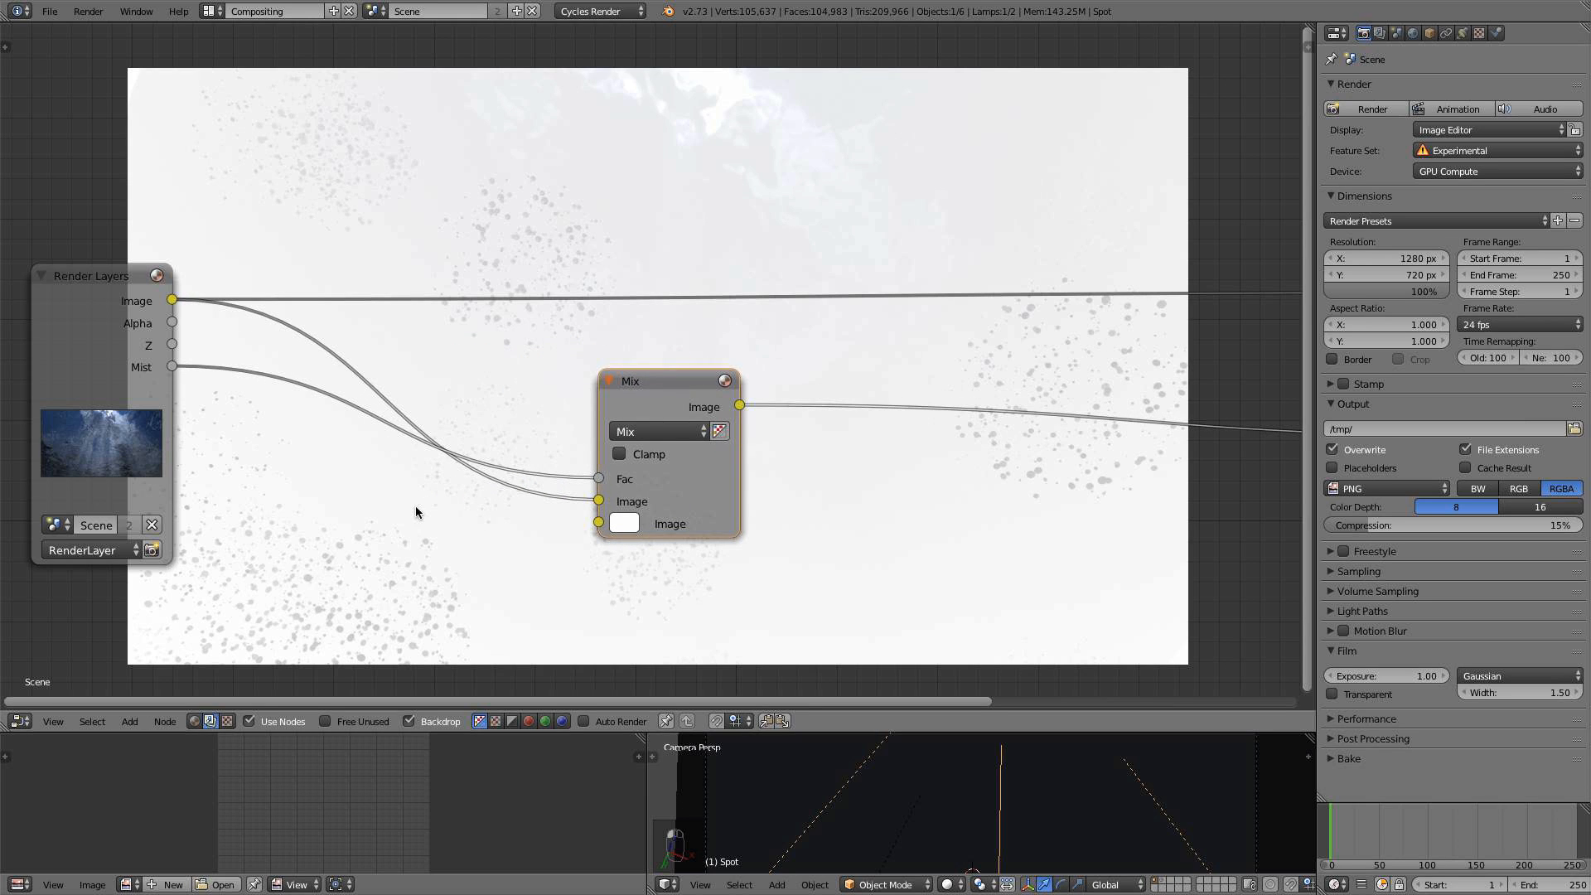
# Insert a ColorRamp node between the Mist output and the Mix node's Fac, and arrange the nodes around it
pyautogui.hotkey('shift', 'a')
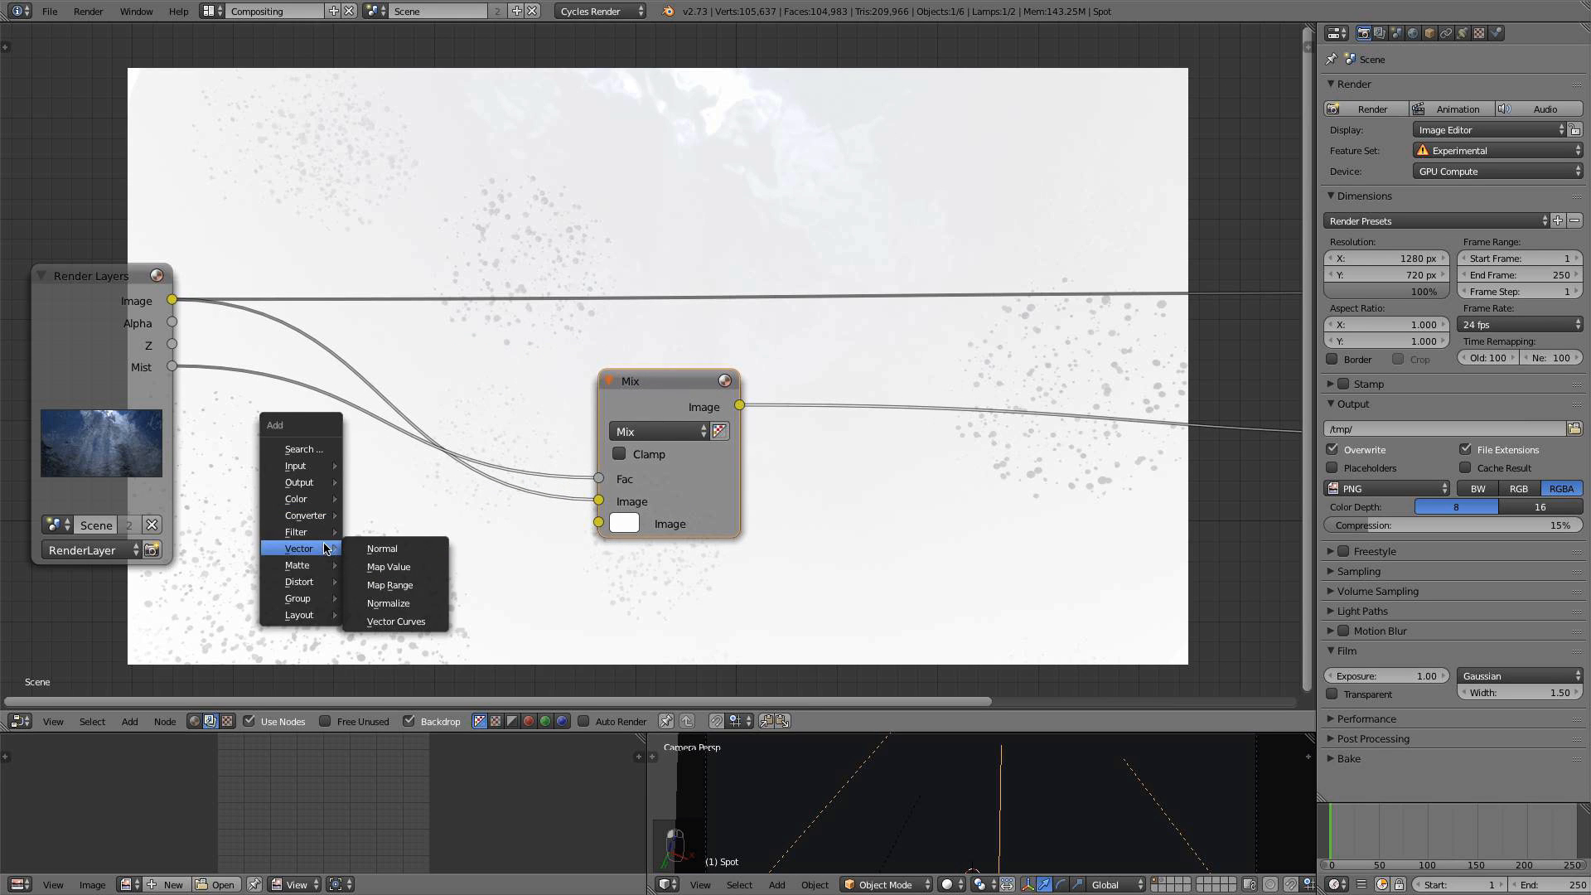
pyautogui.moveTo(319, 515)
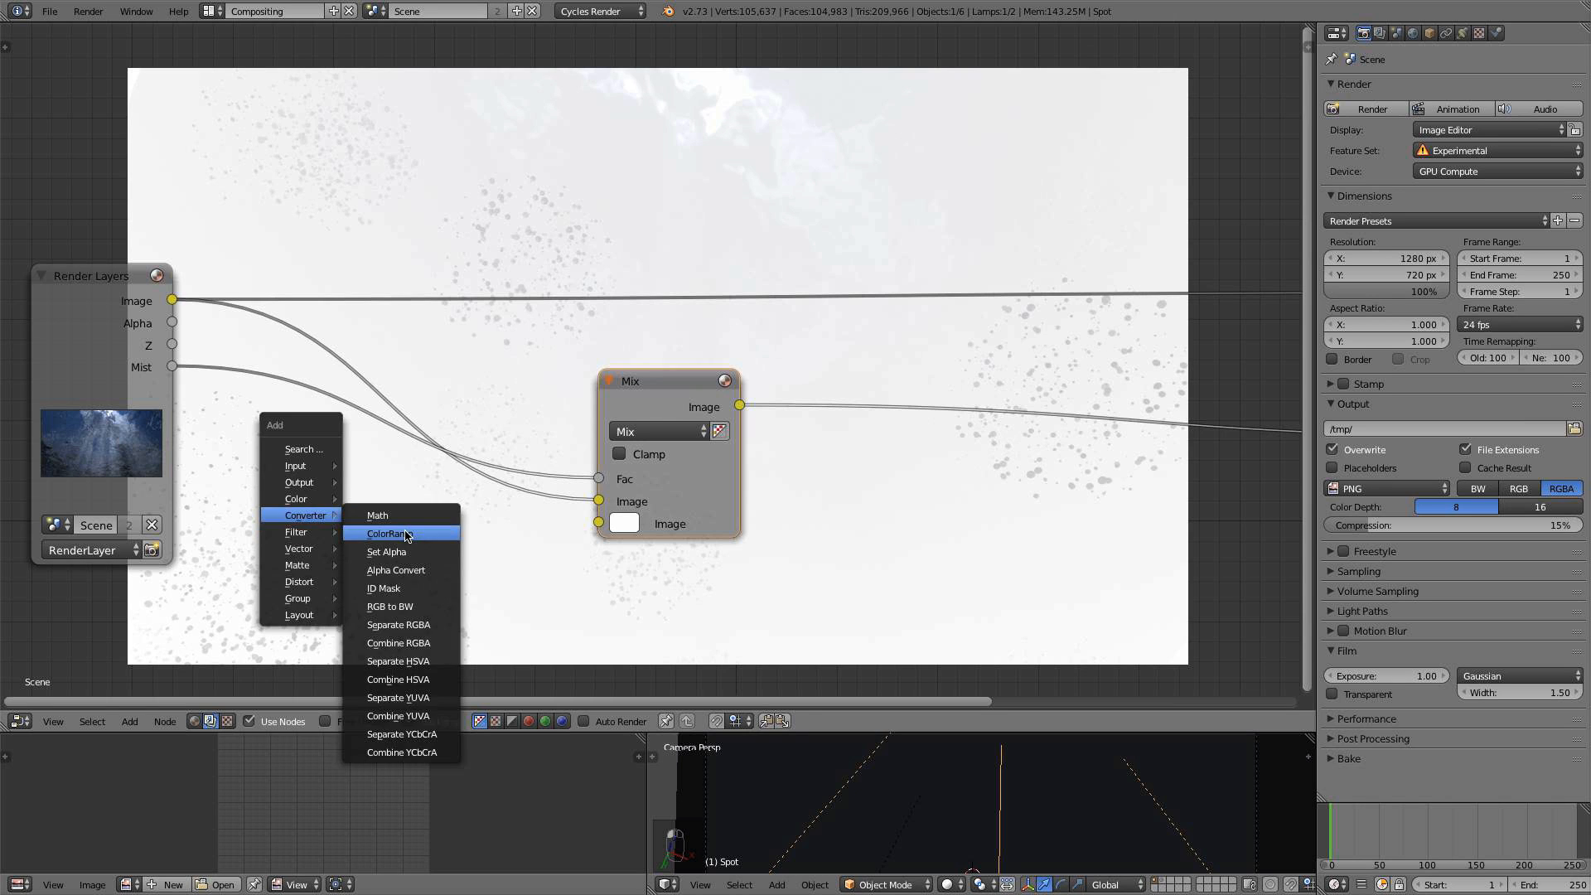
pyautogui.click(390, 533)
pyautogui.click(163, 420)
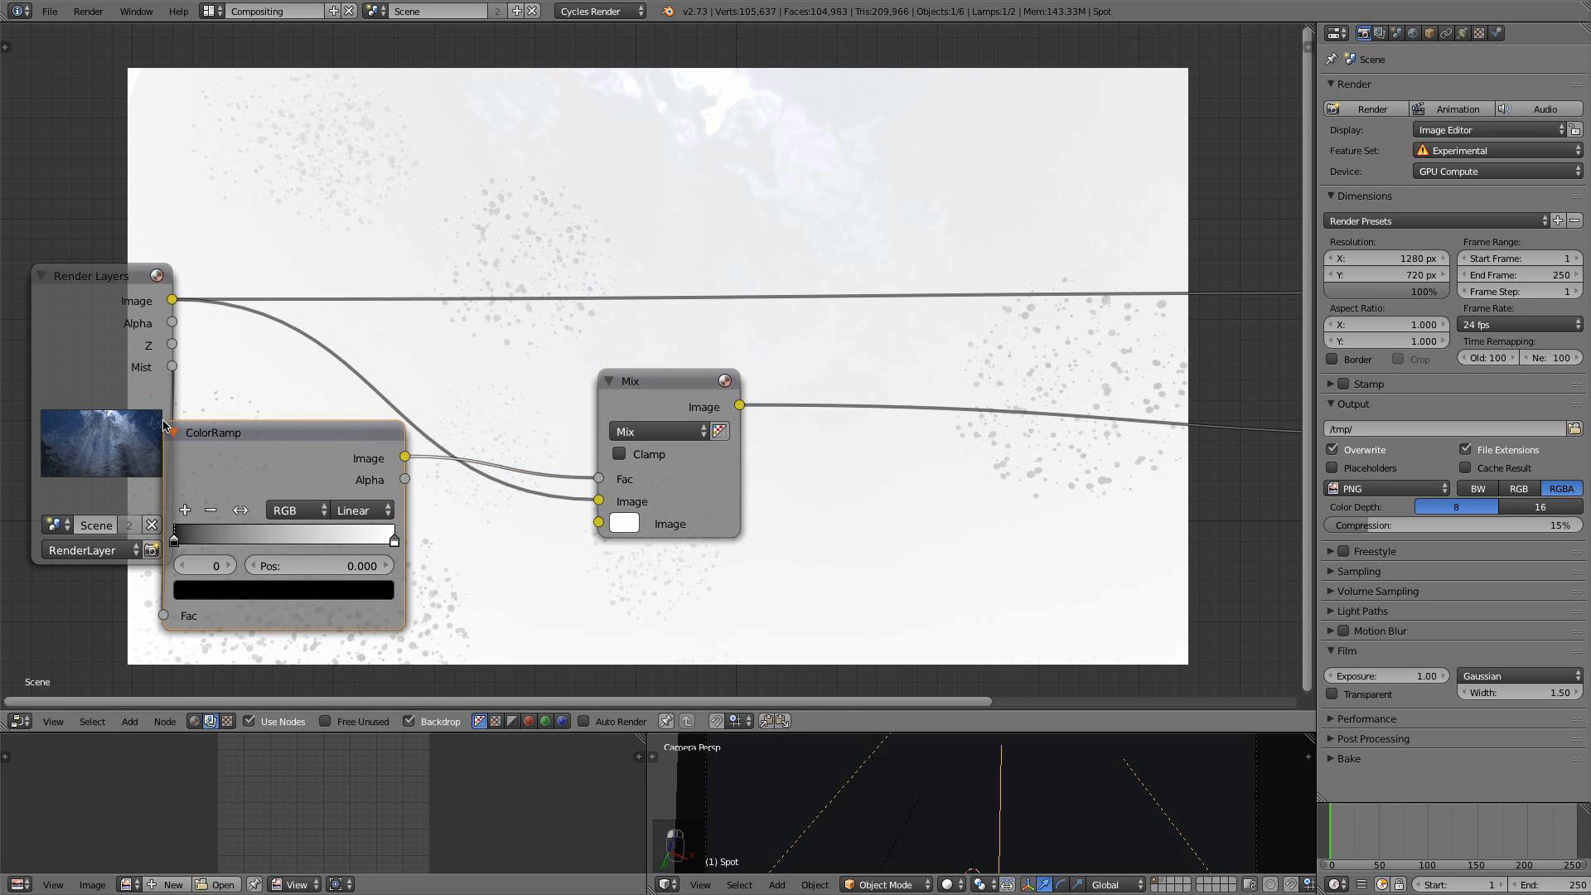
pyautogui.moveTo(254, 454); pyautogui.dragTo(316, 416)
pyautogui.moveTo(113, 312); pyautogui.dragTo(63, 285)
pyautogui.moveTo(284, 425); pyautogui.dragTo(258, 401)
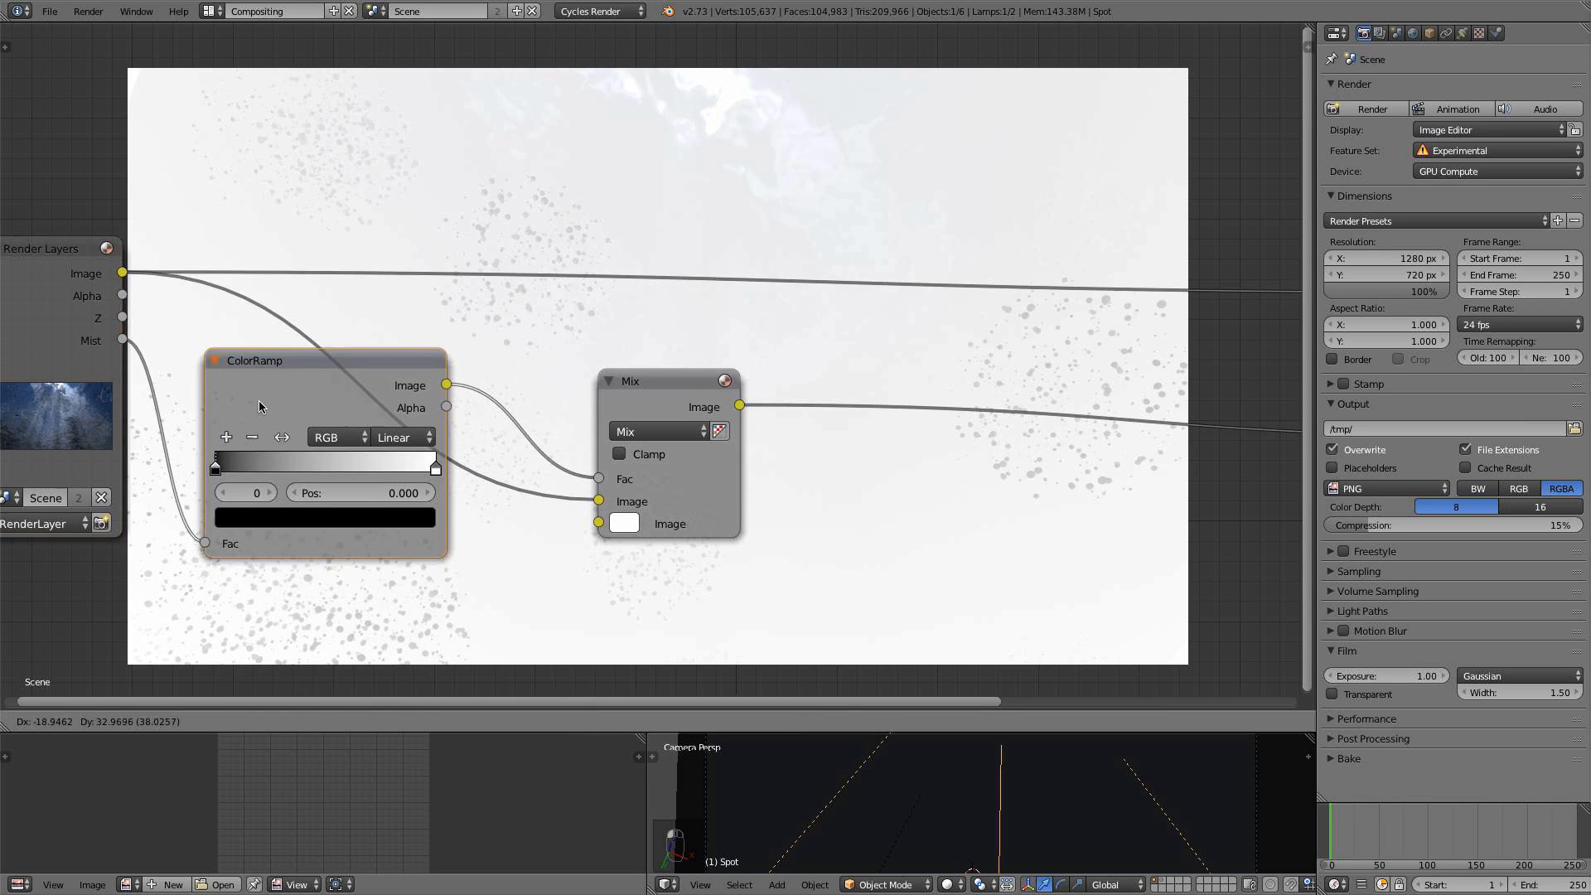
pyautogui.moveTo(647, 397); pyautogui.dragTo(653, 355)
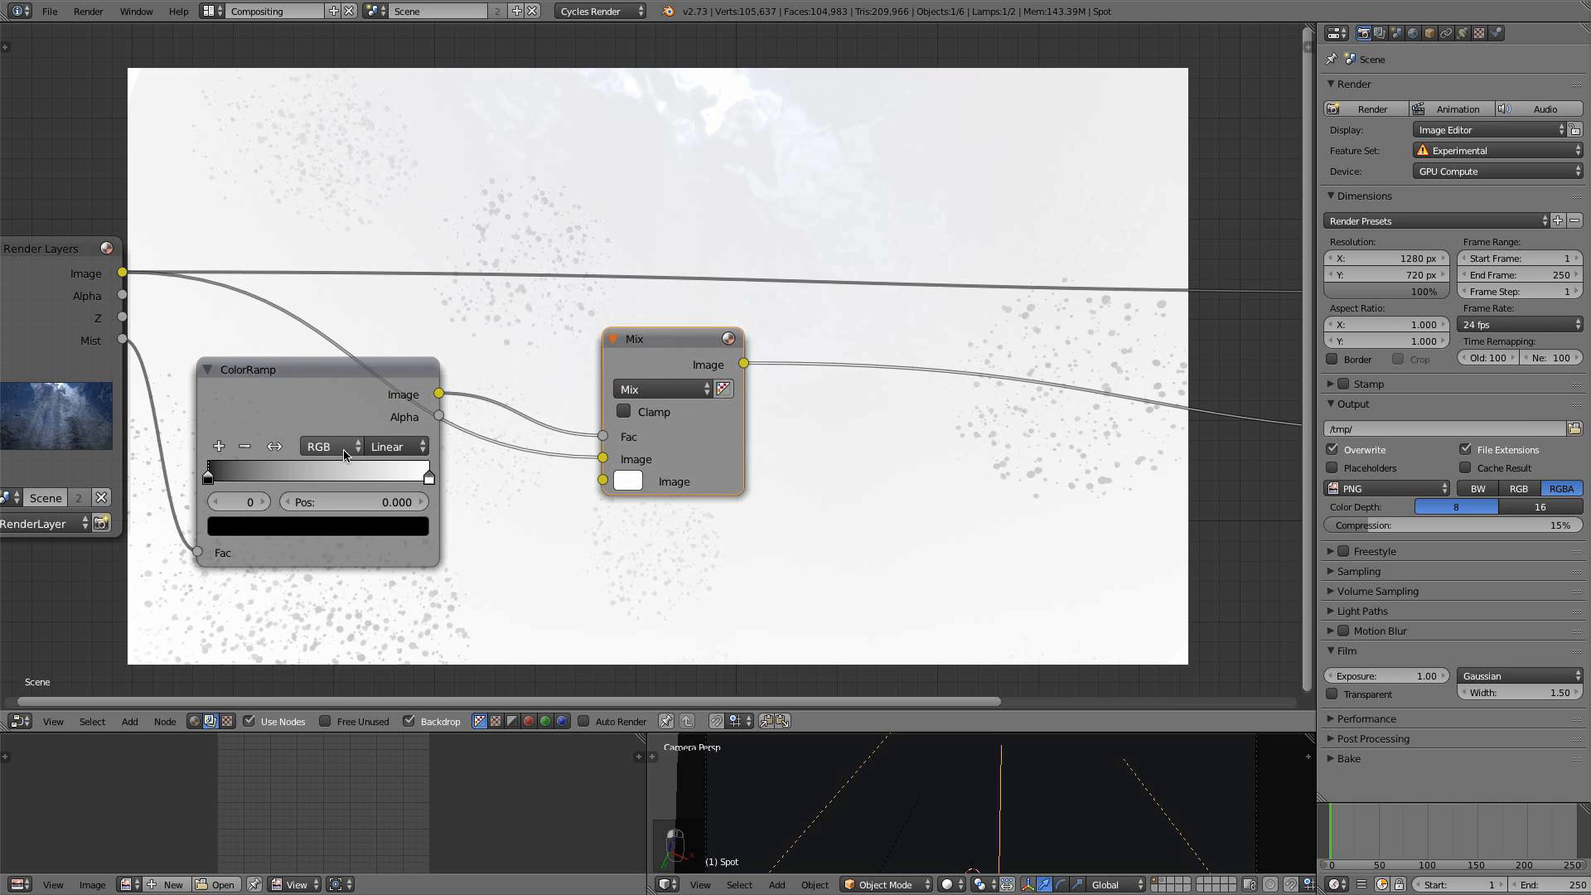
# Preview the ColorRamp output in the Viewer and move its black stop to 0.655 and white stop to 0.968
pyautogui.keyDown('ctrl'); pyautogui.keyDown('shift'); pyautogui.click(408, 379); pyautogui.keyUp('shift'); pyautogui.keyUp('ctrl')
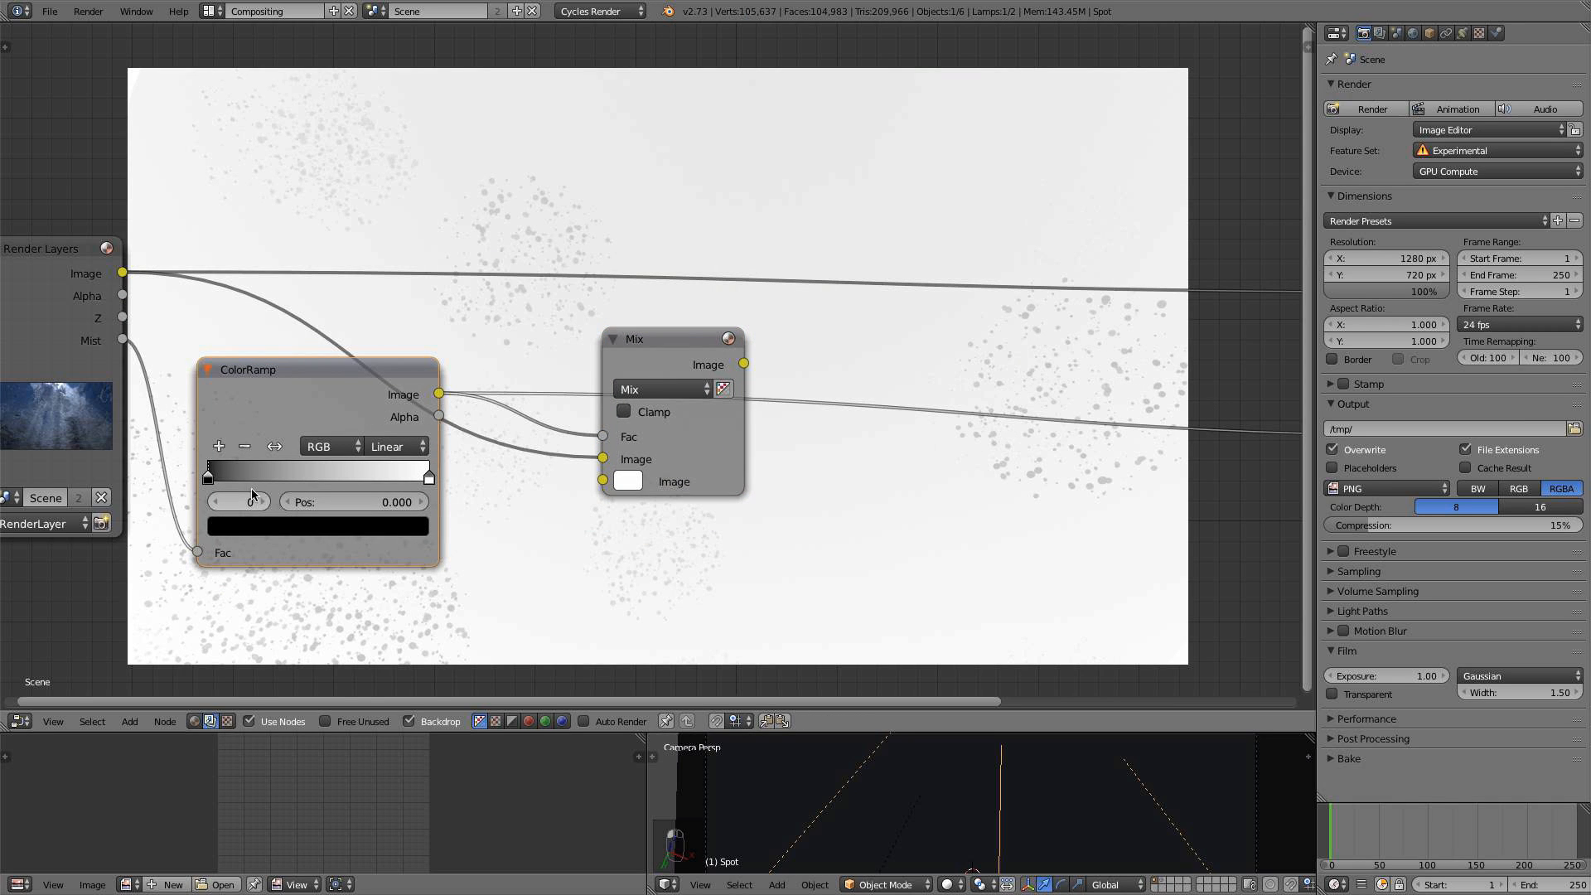
pyautogui.moveTo(209, 478); pyautogui.dragTo(355, 469)
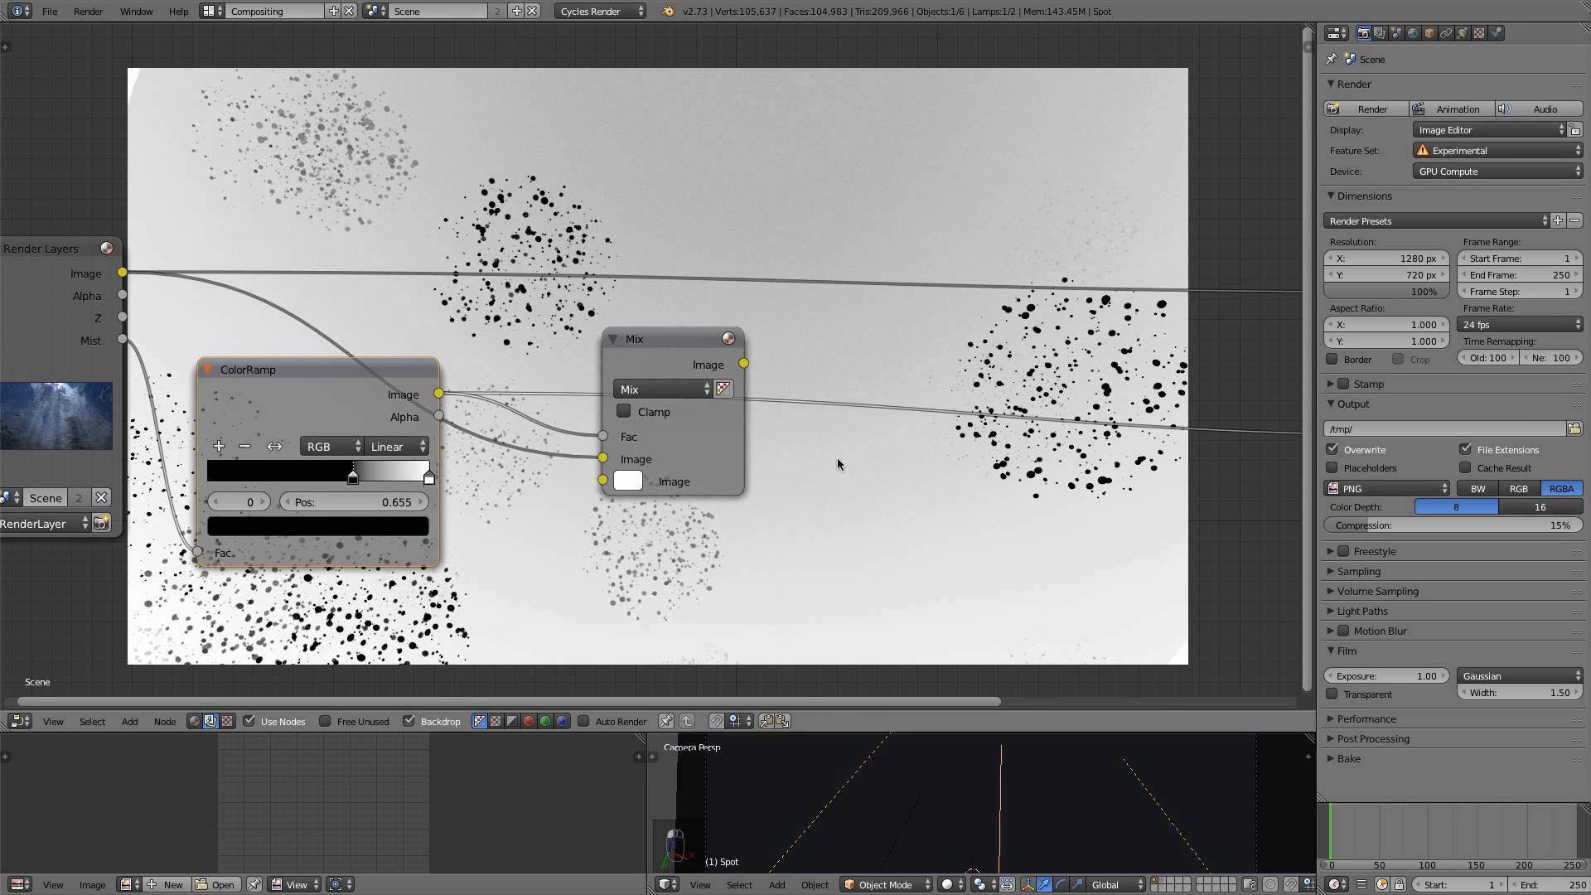
pyautogui.moveTo(838, 458); pyautogui.dragTo(796, 545, button='middle')
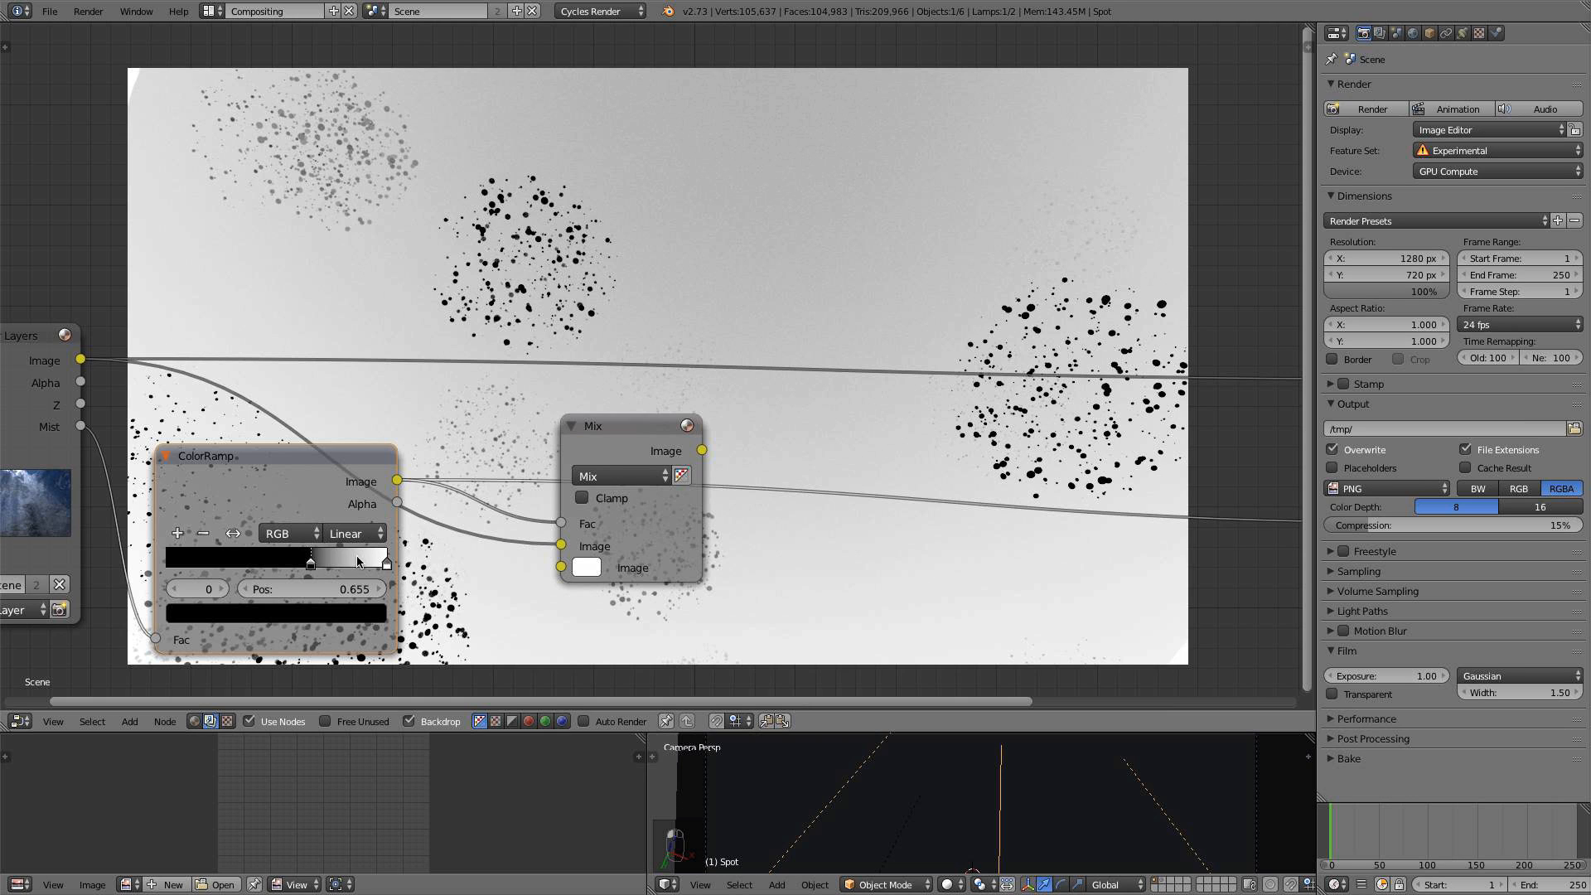
pyautogui.moveTo(392, 560); pyautogui.dragTo(380, 564)
# Set the Mix node's second colour to light blue (R 0.174, G 0.819, B 1.000) and preview the Mix output in the Viewer
pyautogui.moveTo(517, 613); pyautogui.dragTo(312, 551, button='middle')
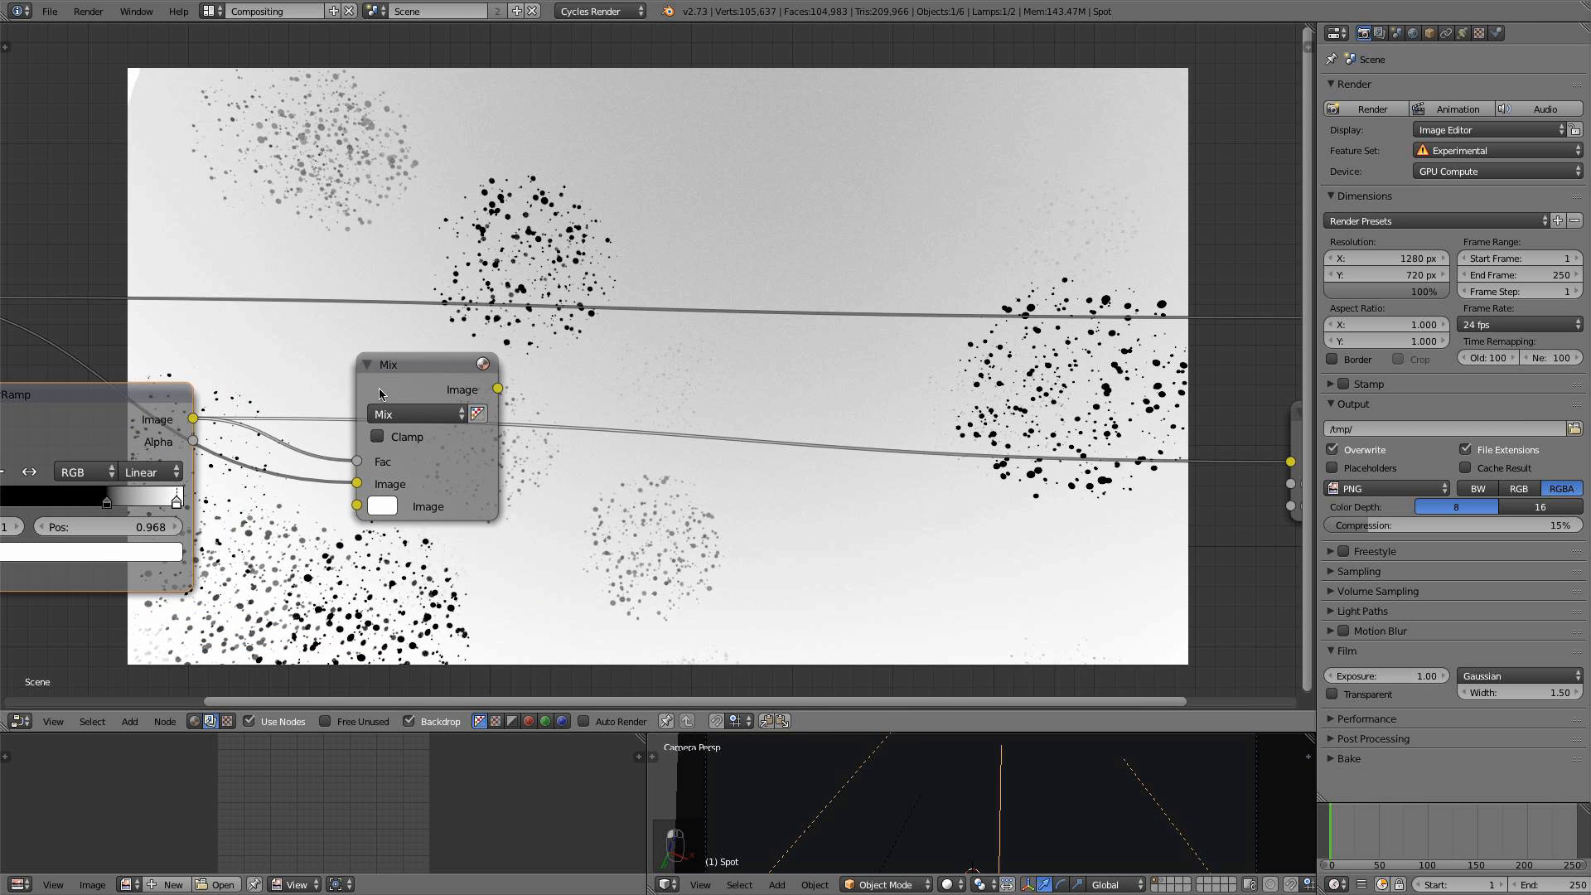
pyautogui.moveTo(402, 355)
pyautogui.mouseDown()
pyautogui.moveTo(407, 391)
pyautogui.moveTo(402, 373)
pyautogui.mouseUp()
pyautogui.click(93, 447)
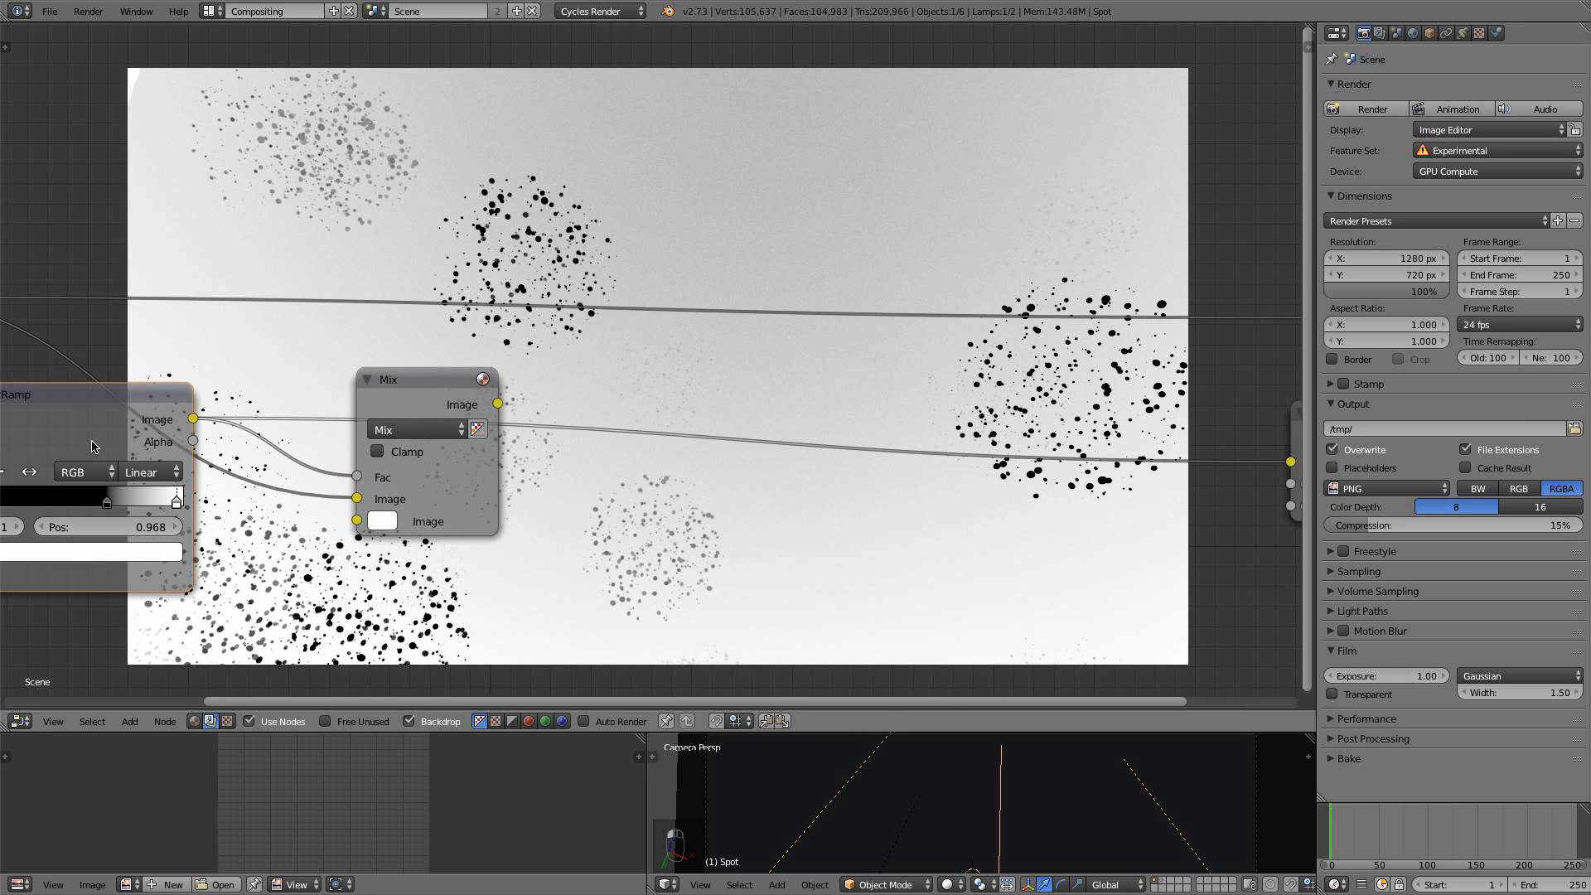
pyautogui.click(379, 521)
pyautogui.moveTo(457, 285); pyautogui.dragTo(461, 265)
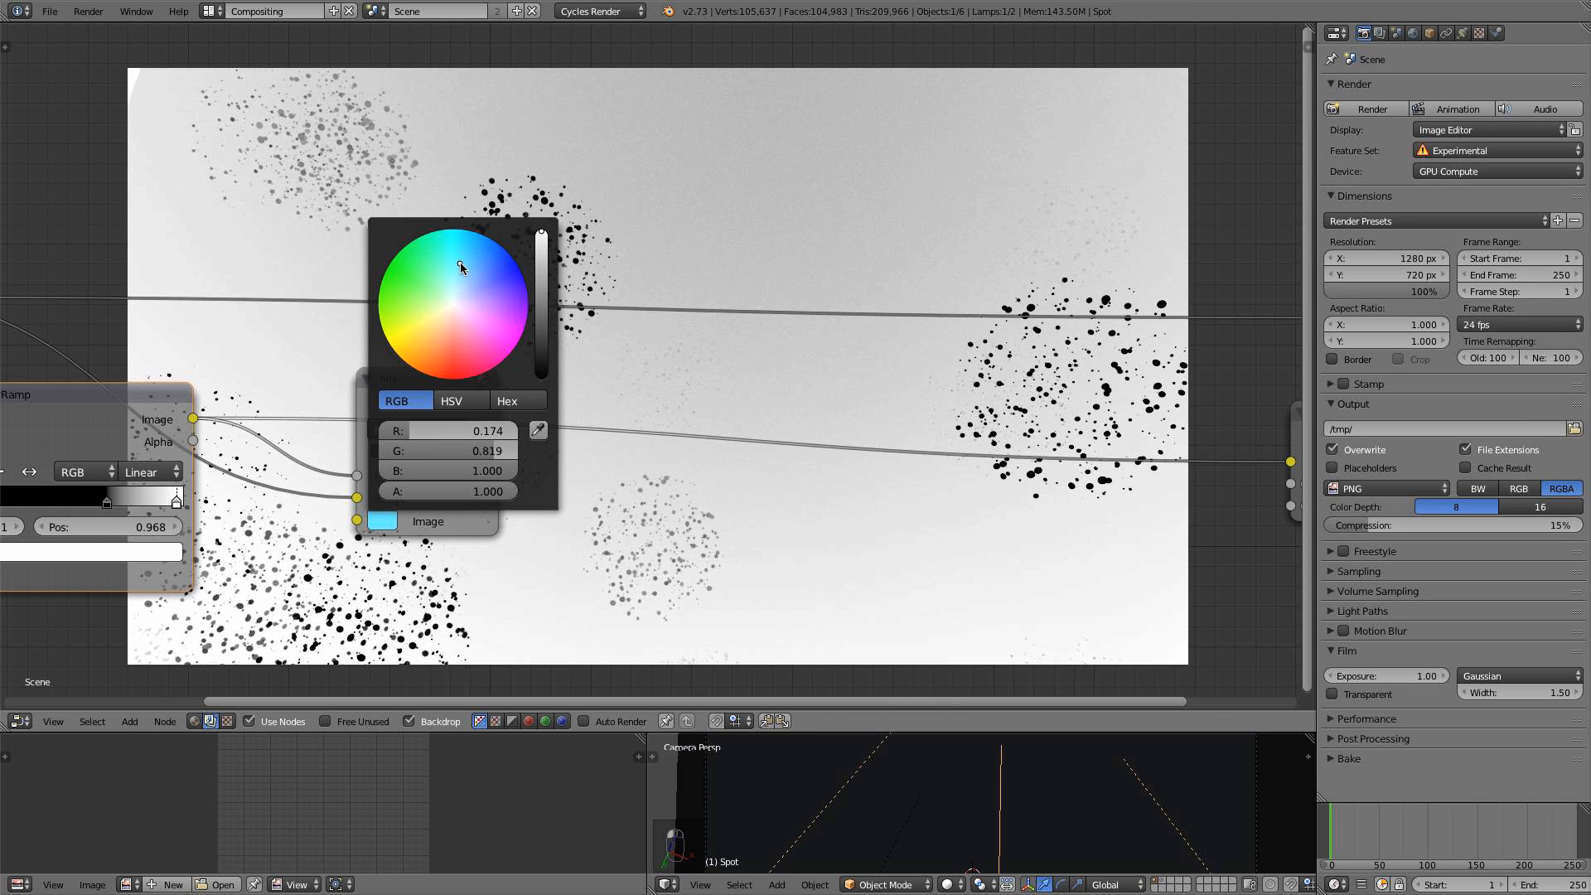
pyautogui.keyDown('ctrl'); pyautogui.keyDown('shift'); pyautogui.click(472, 391); pyautogui.keyUp('shift'); pyautogui.keyUp('ctrl')
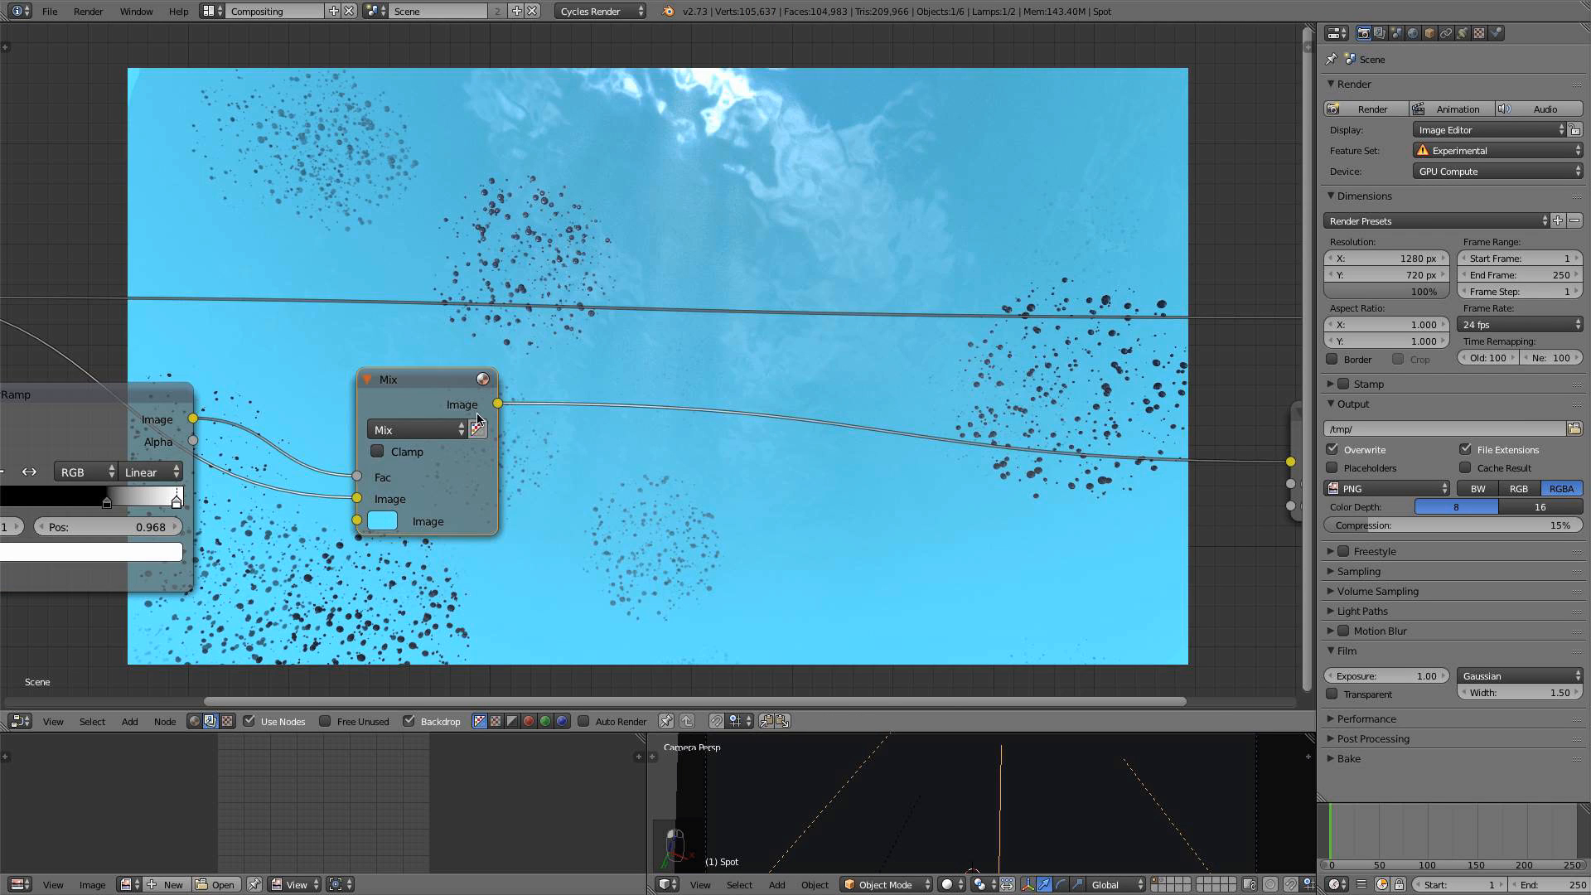
# Rearrange the Render Layers, ColorRamp and Mix nodes, shifting them away from the Composite and Viewer nodes
pyautogui.moveTo(564, 487); pyautogui.dragTo(837, 392, button='middle')
pyautogui.moveTo(702, 440); pyautogui.dragTo(686, 484, button='middle')
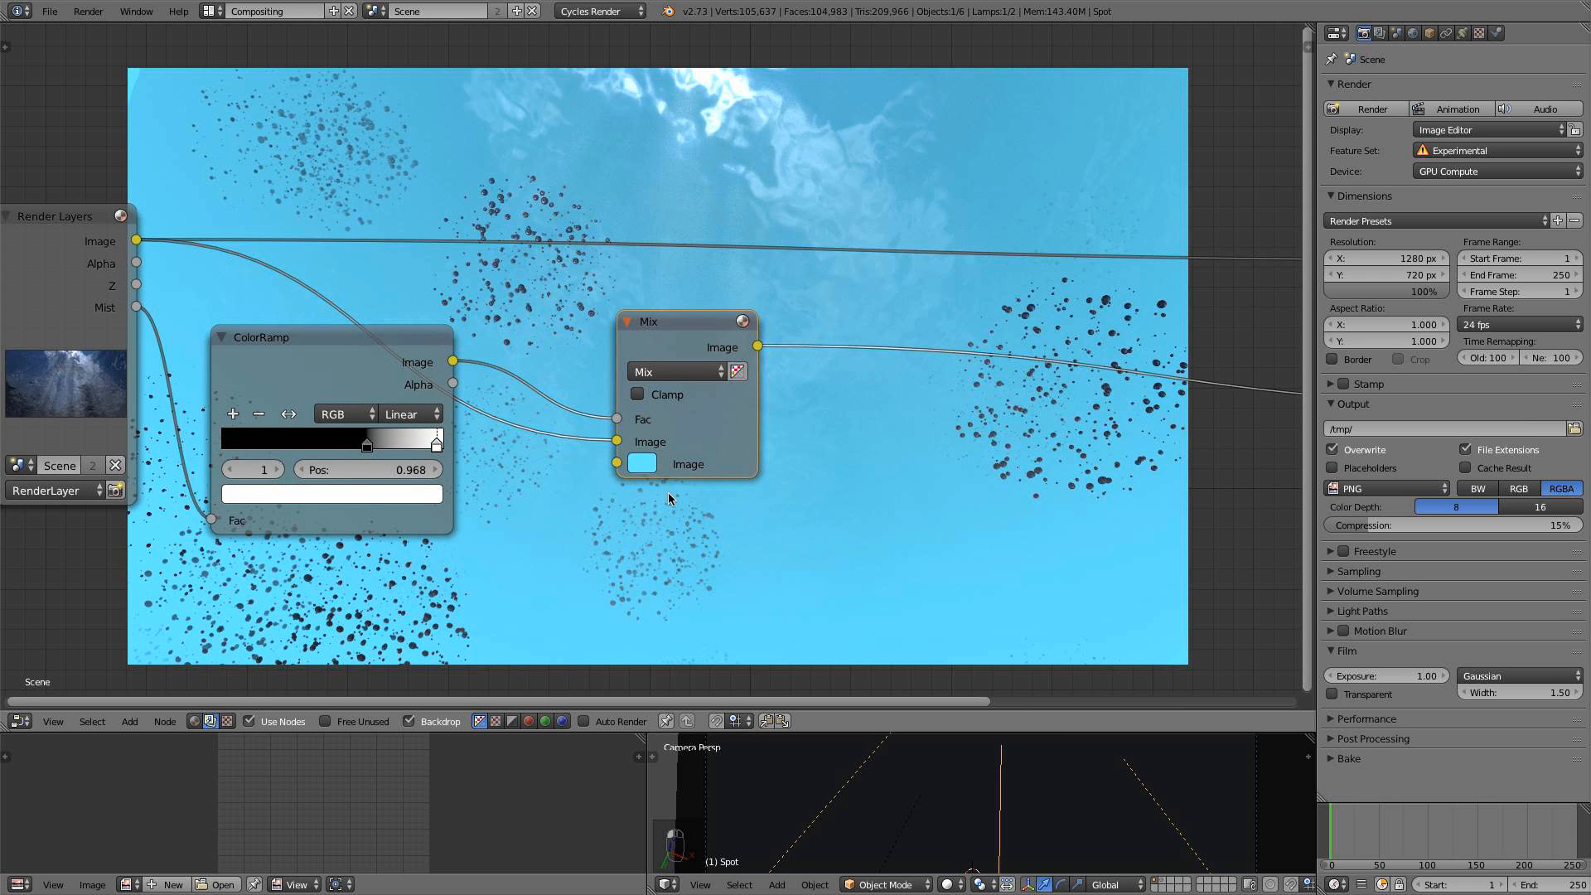
pyautogui.scroll(-1, 746, 510)
pyautogui.click(206, 259)
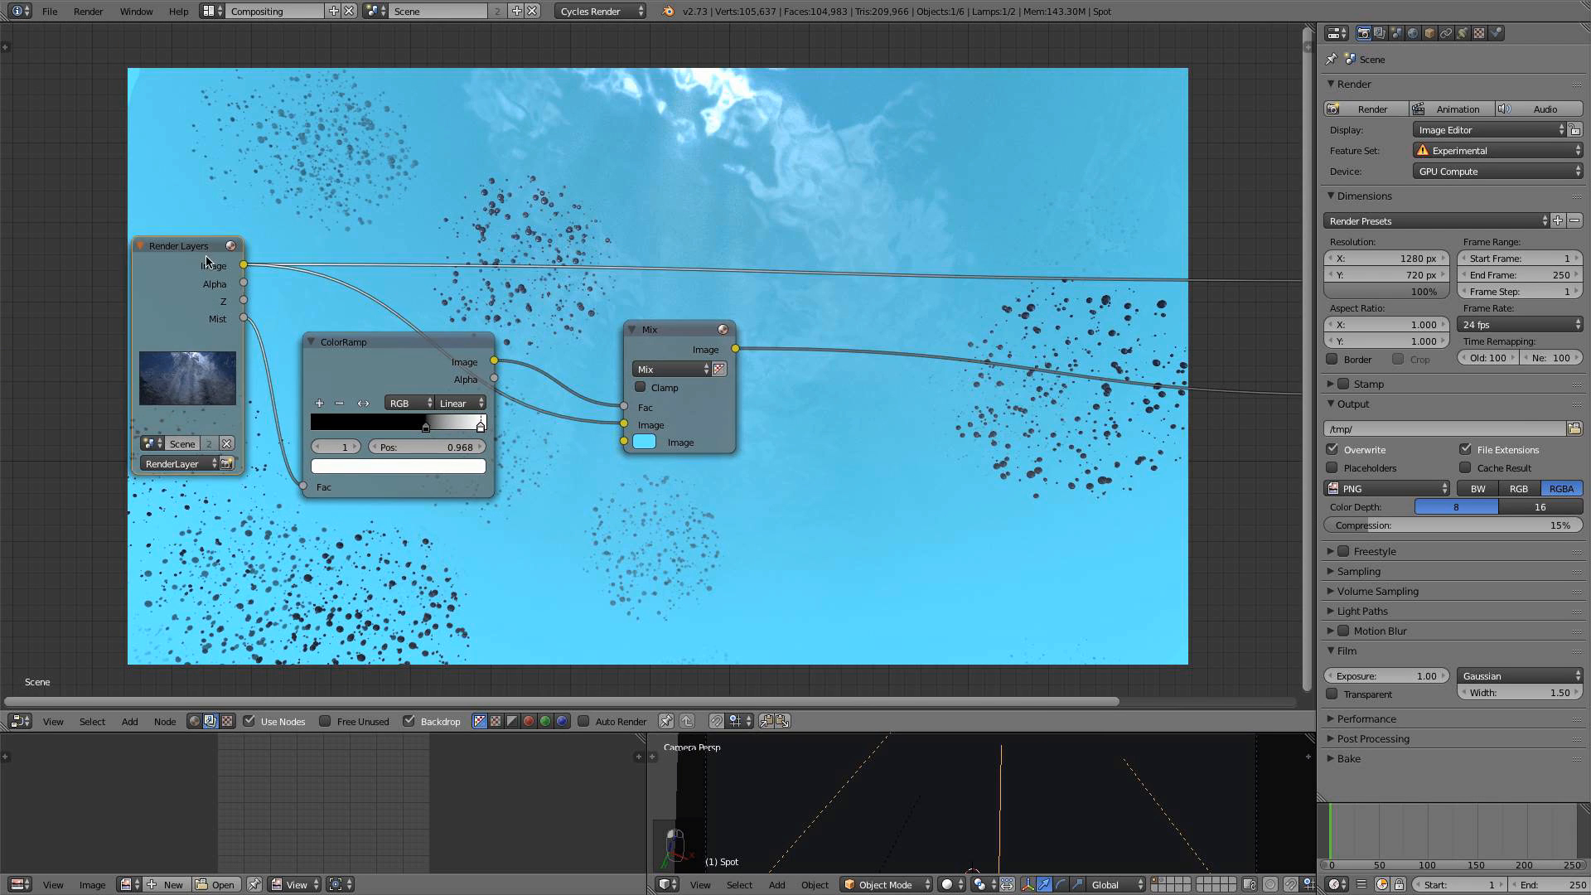
pyautogui.moveTo(206, 261); pyautogui.dragTo(150, 252)
pyautogui.moveTo(388, 352); pyautogui.dragTo(344, 377)
pyautogui.moveTo(668, 332); pyautogui.dragTo(606, 343)
pyautogui.moveTo(681, 462); pyautogui.dragTo(410, 522, button='middle')
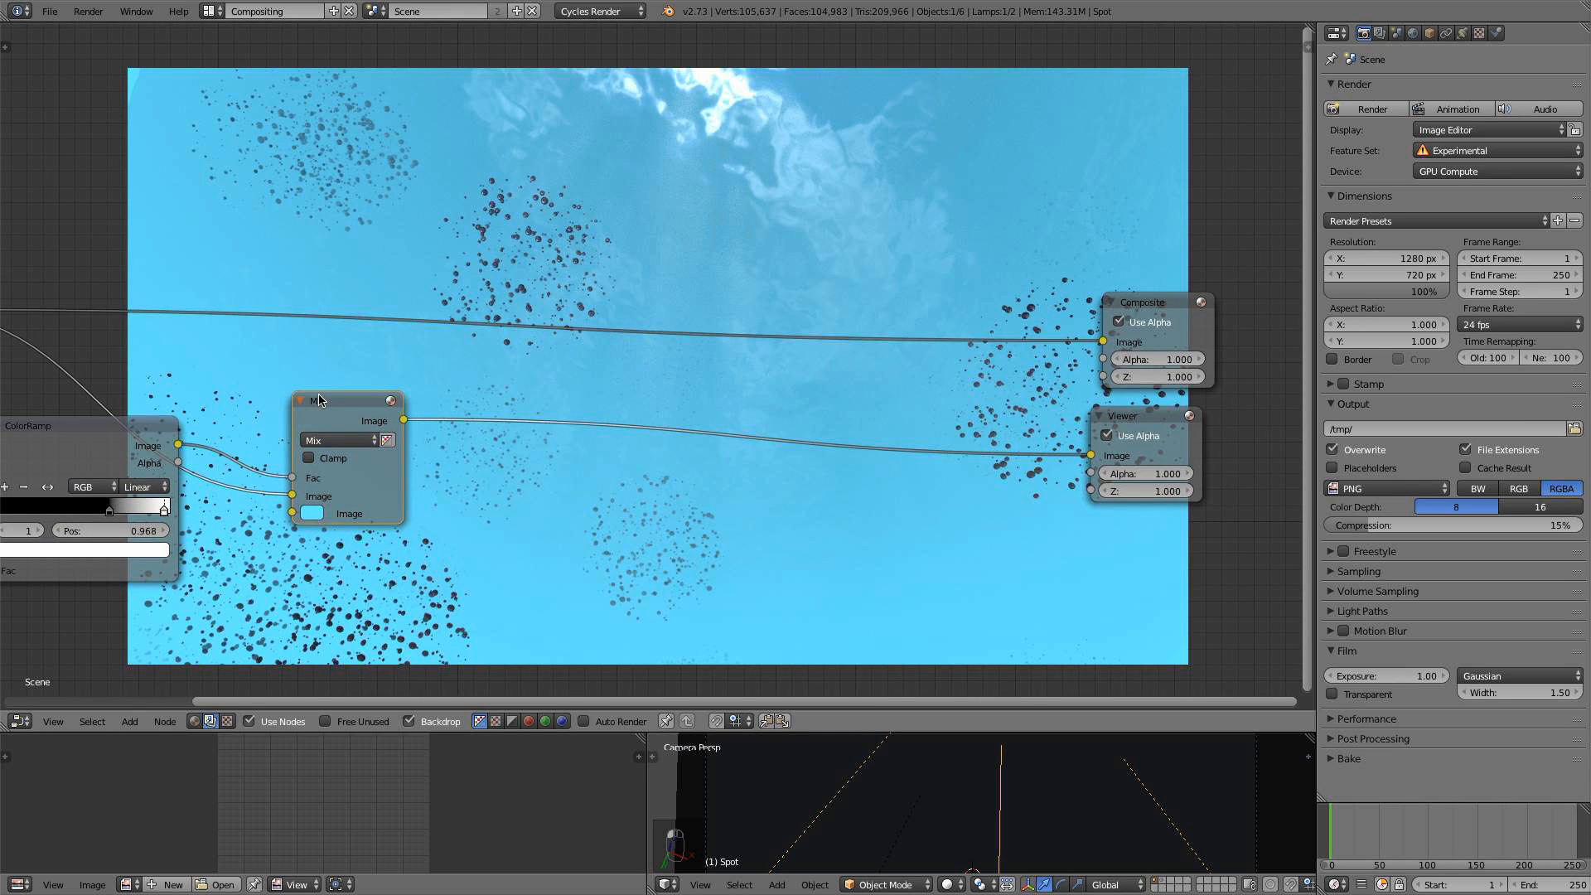
# Duplicate the Mix node into the link before the Viewer and feed the original Render Layers image into its second image input
pyautogui.hotkey('shift', 'd')
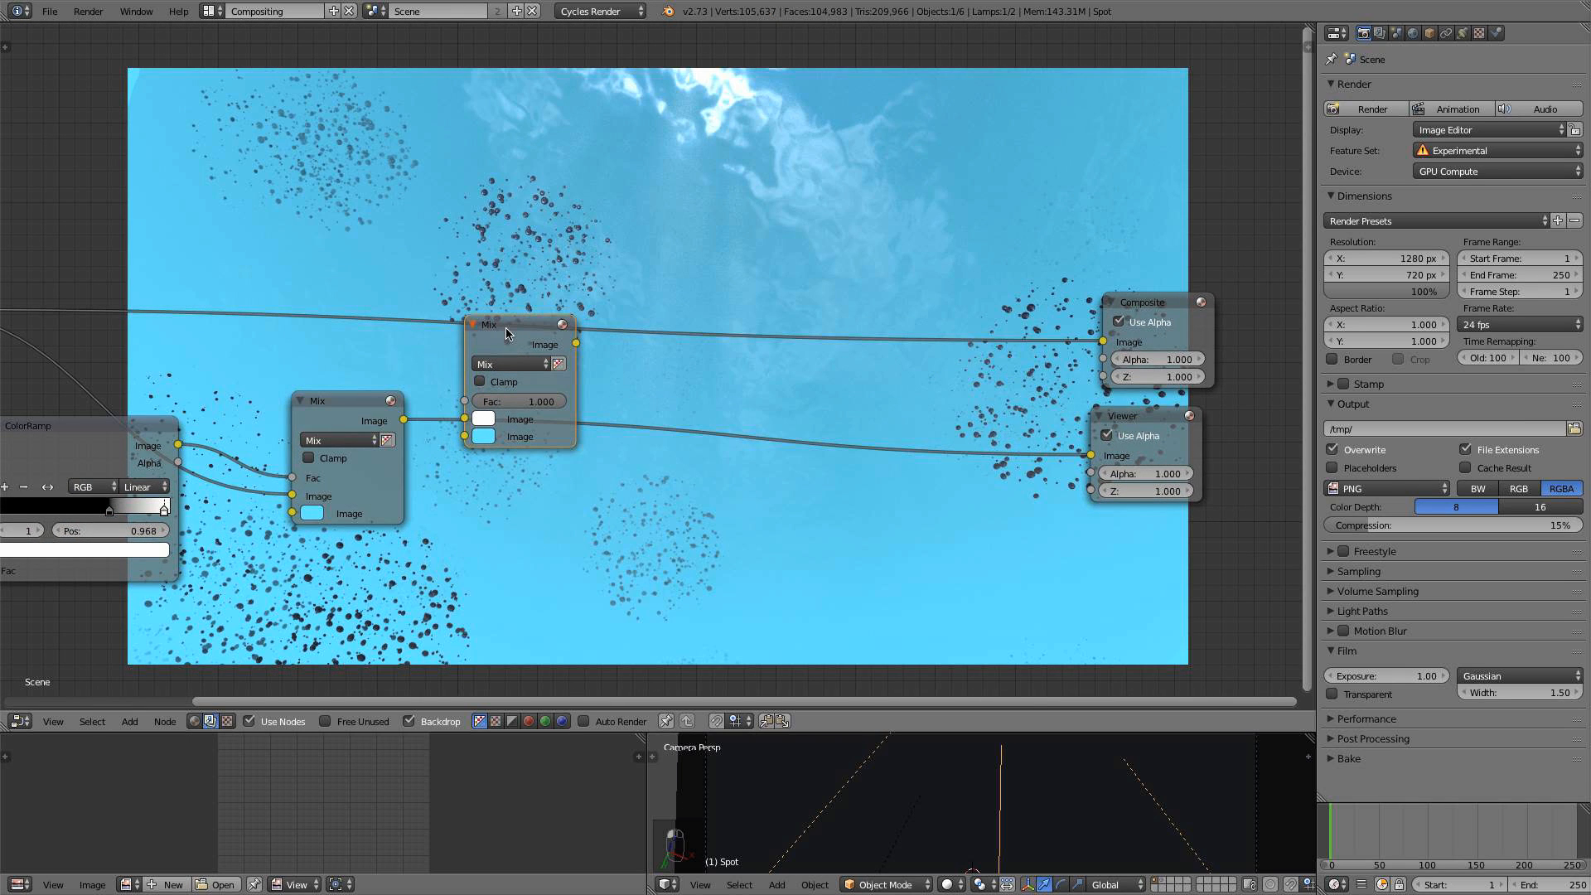
pyautogui.click(565, 363)
pyautogui.scroll(-1, 475, 459)
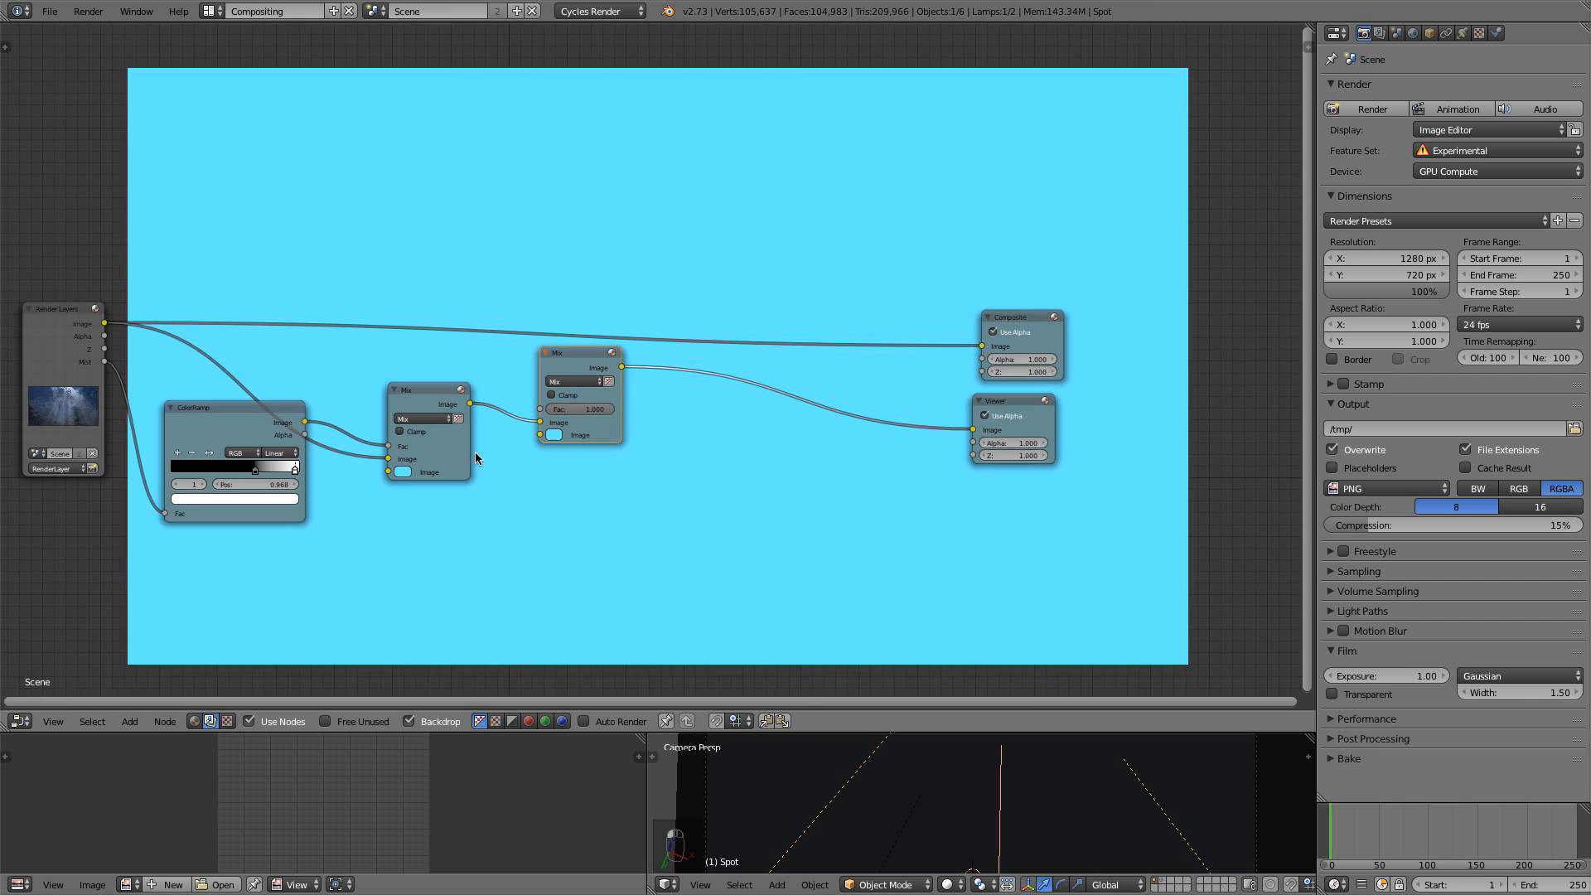
pyautogui.moveTo(105, 325); pyautogui.dragTo(559, 408)
pyautogui.scroll(4, 506, 555)
# Shift the first Mix node's light blue colour slightly towards a deeper blue and set the second Mix node's factor to 0.800
pyautogui.click(315, 512)
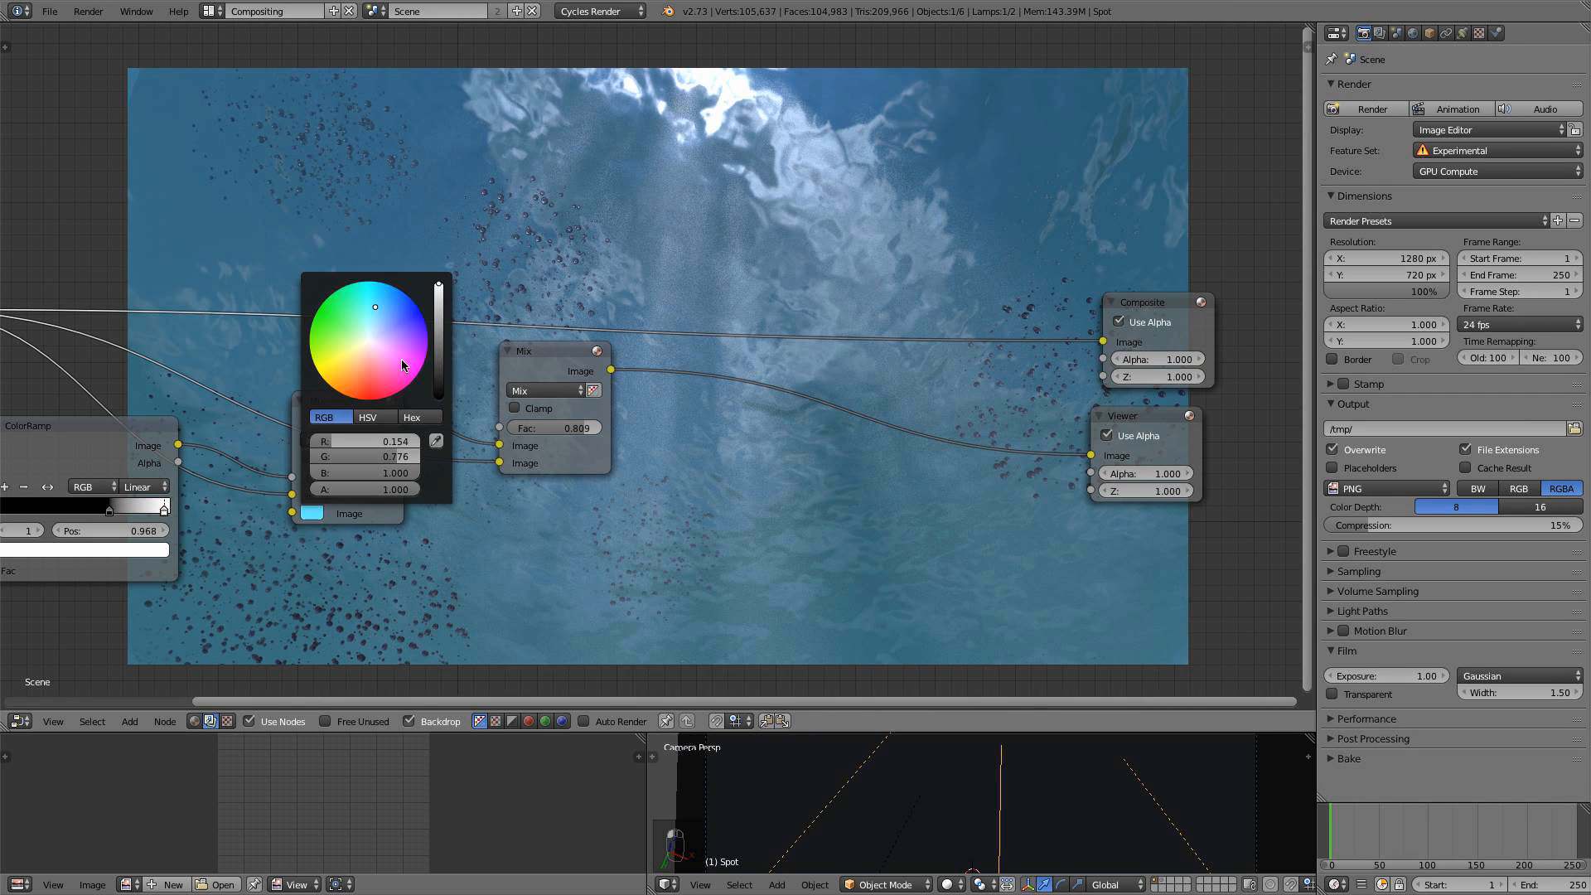
pyautogui.moveTo(375, 307); pyautogui.dragTo(381, 308)
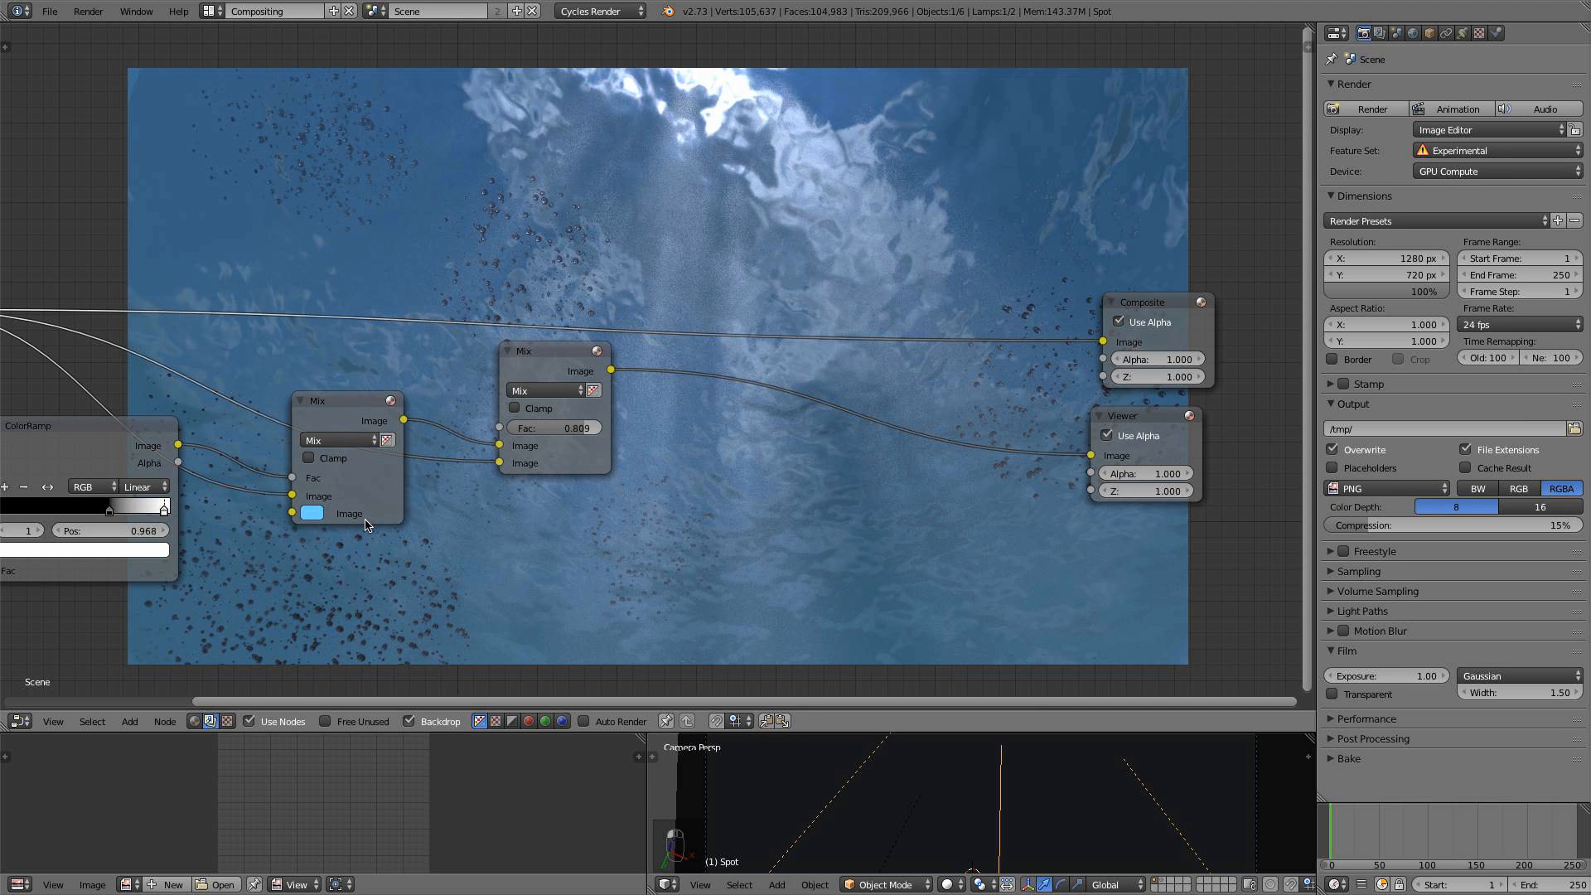
pyautogui.moveTo(366, 524); pyautogui.dragTo(271, 602, button='middle')
pyautogui.moveTo(491, 507); pyautogui.dragTo(480, 507)
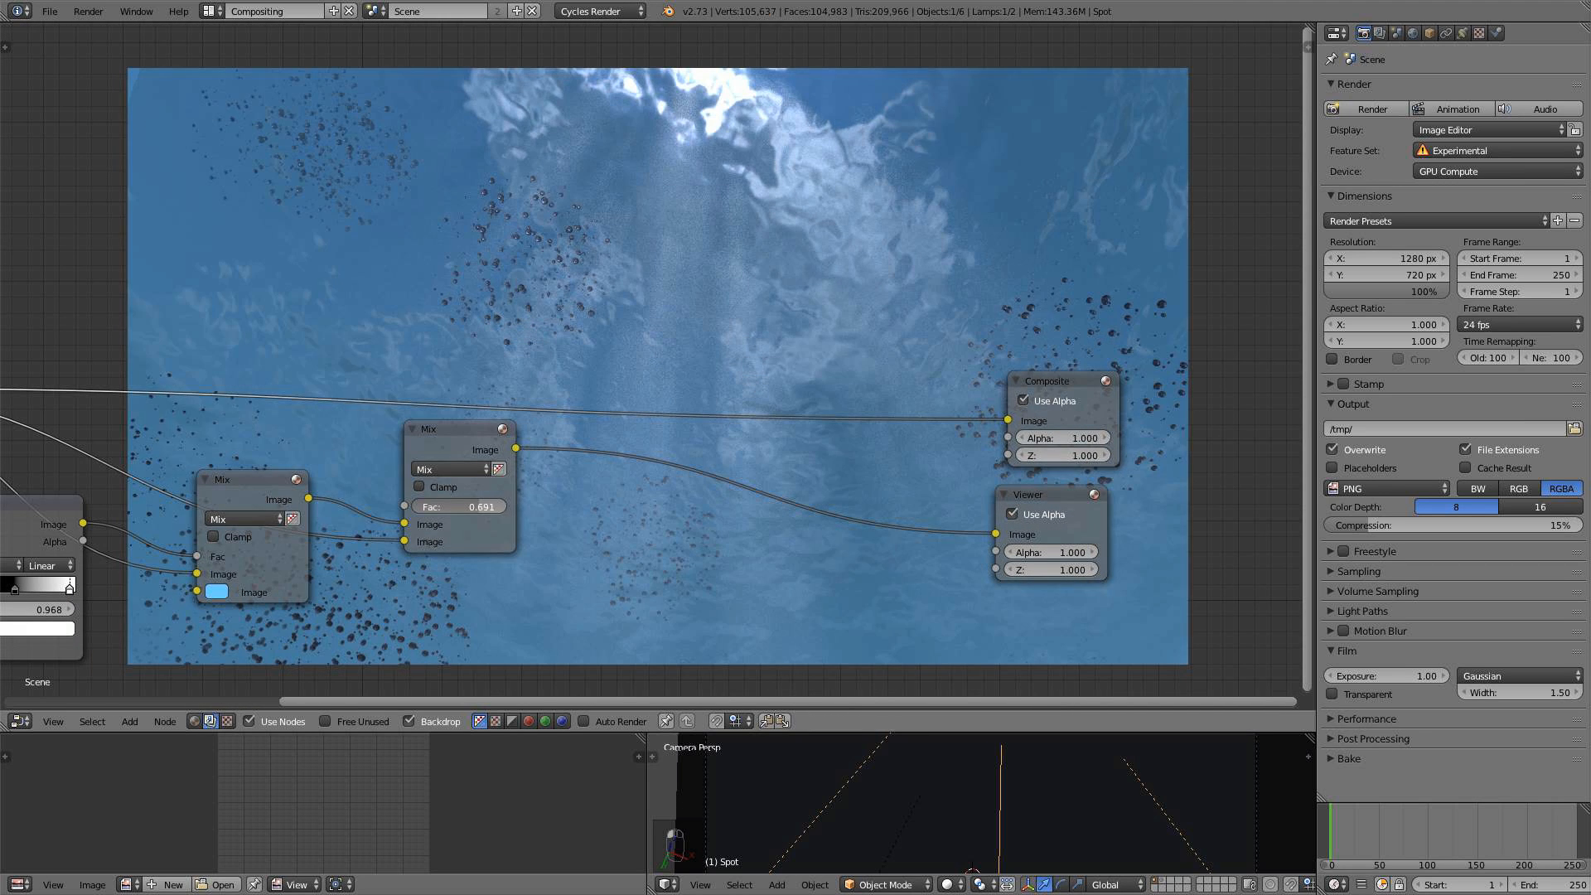
pyautogui.click(480, 507)
pyautogui.write('0.736')
pyautogui.write('0.8')
pyautogui.press('Return')
# Move the second Mix node lower and shift the Viewer and Composite nodes away from it to free space between them
pyautogui.moveTo(469, 446); pyautogui.dragTo(436, 515)
pyautogui.moveTo(1054, 500); pyautogui.dragTo(1161, 505)
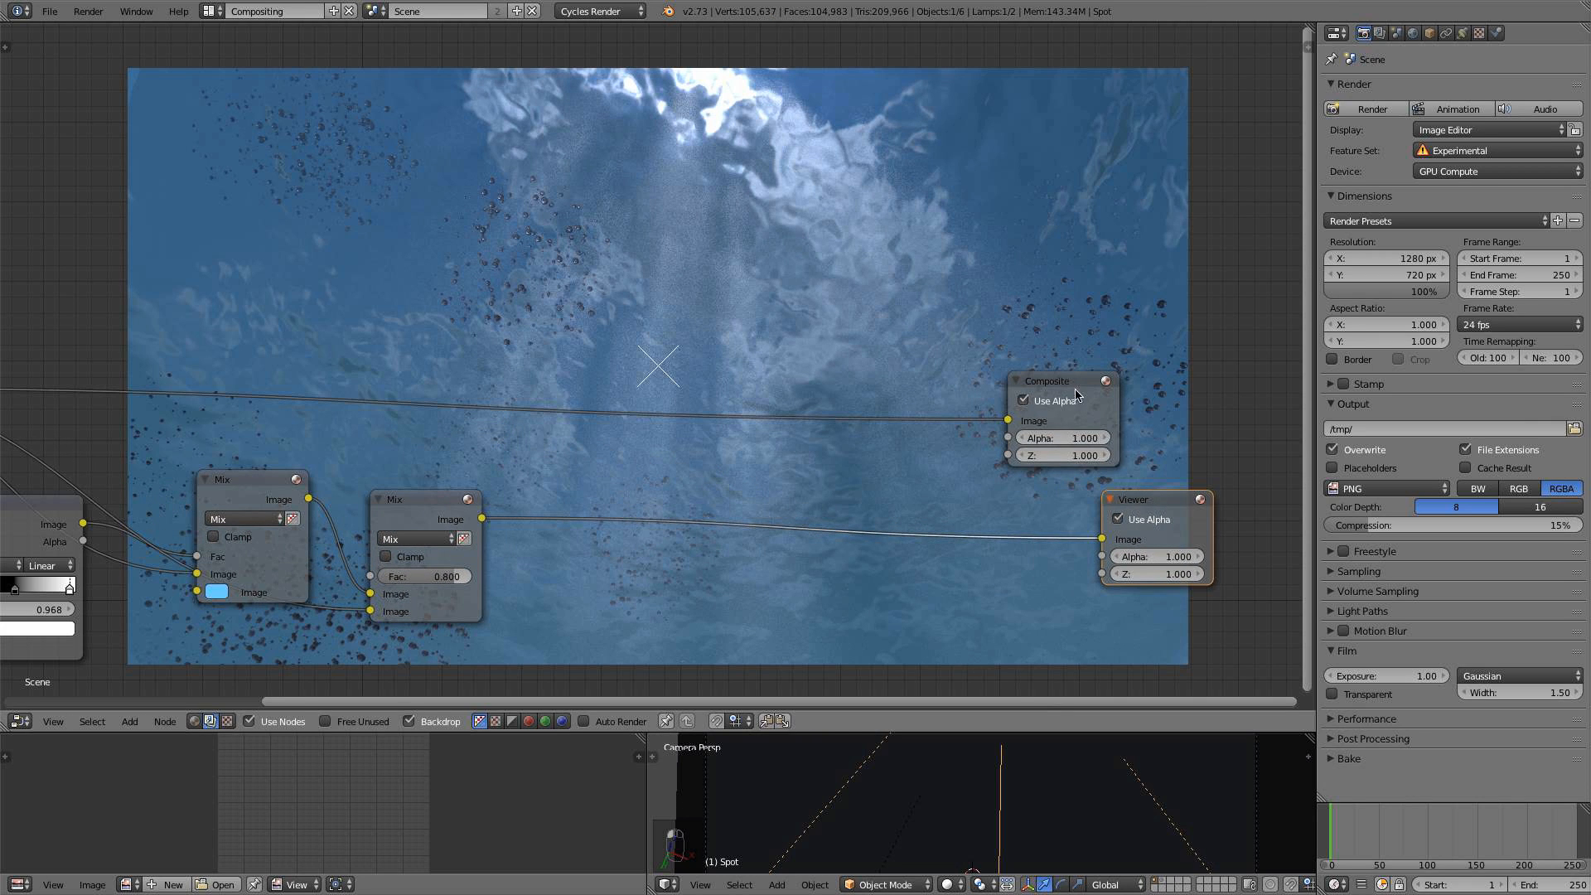
pyautogui.moveTo(1065, 386); pyautogui.dragTo(1290, 324)
pyautogui.moveTo(727, 471); pyautogui.dragTo(566, 470, button='middle')
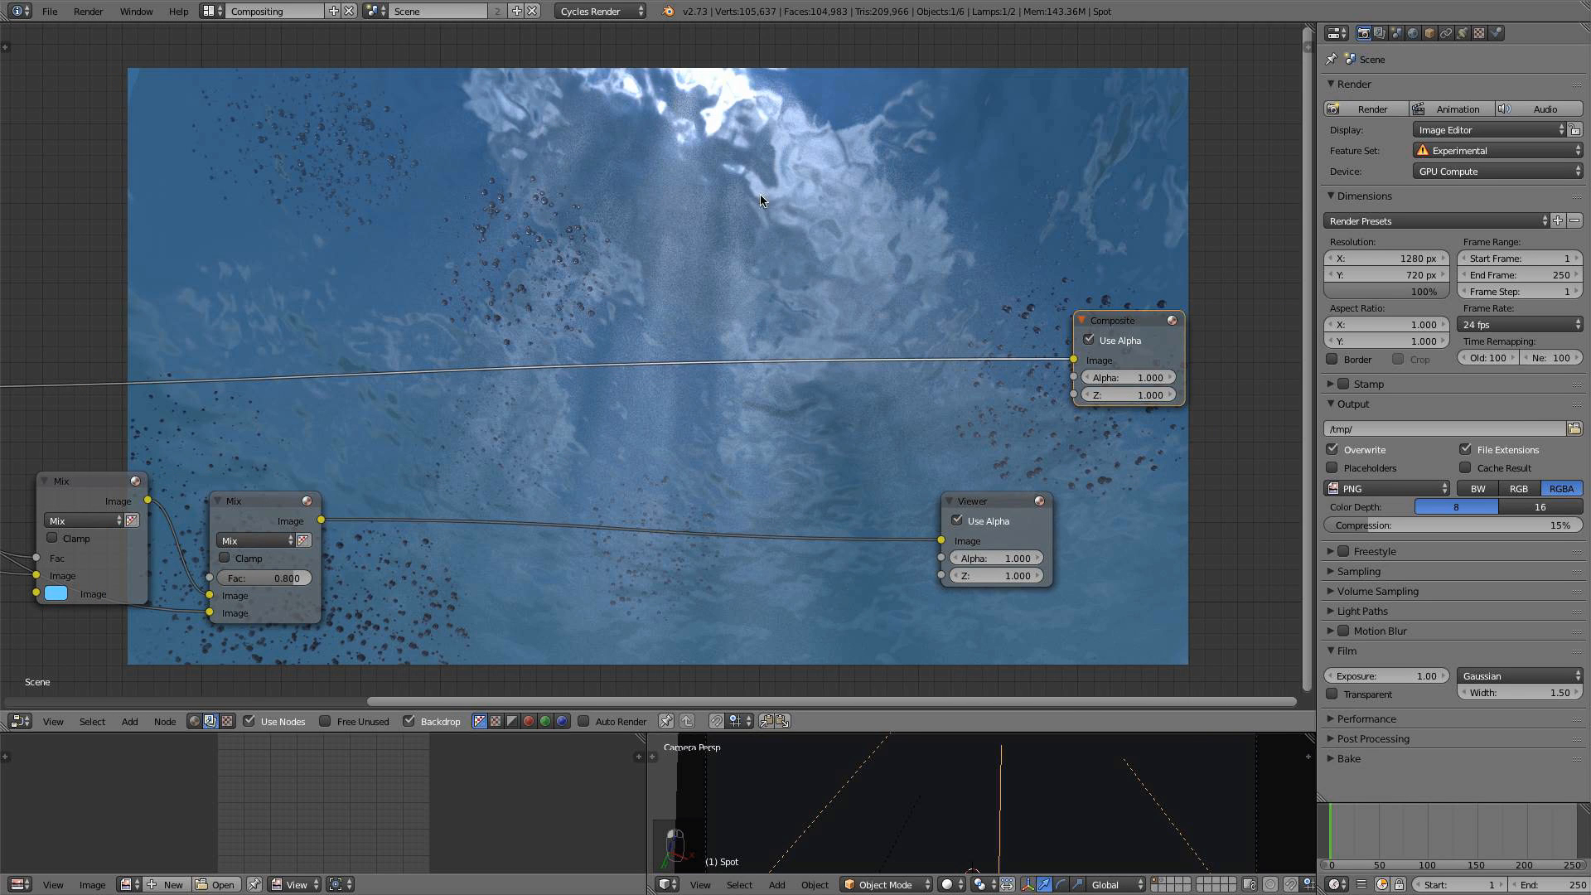
pyautogui.moveTo(620, 475); pyautogui.dragTo(627, 425, button='middle')
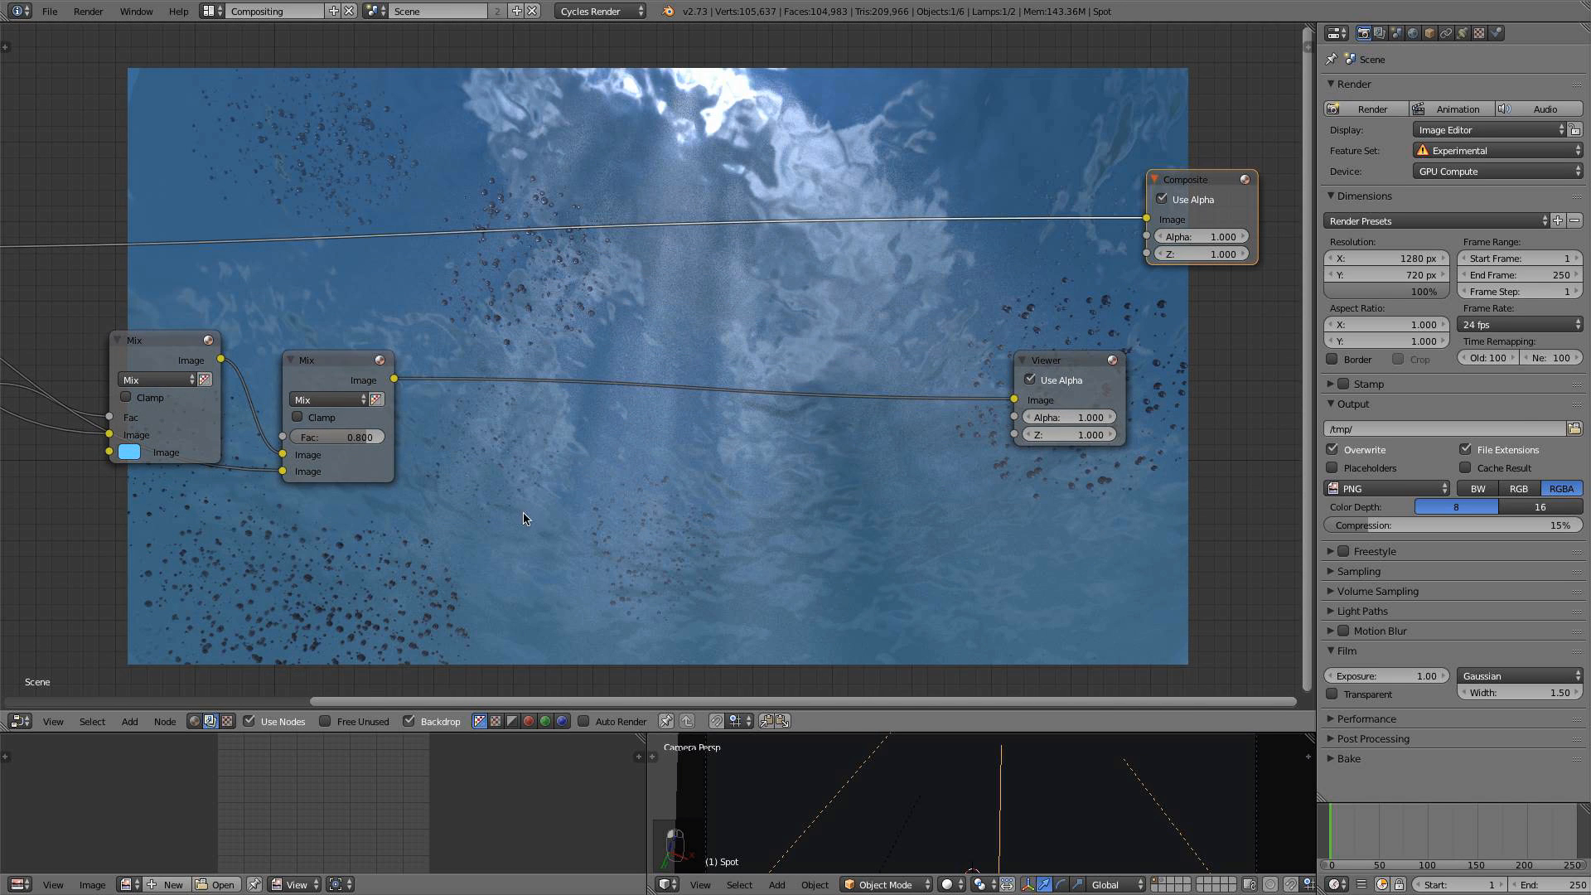
# Insert an RGB Curves node between the second Mix node and the Viewer
pyautogui.hotkey('shift', 'a')
pyautogui.moveTo(488, 506)
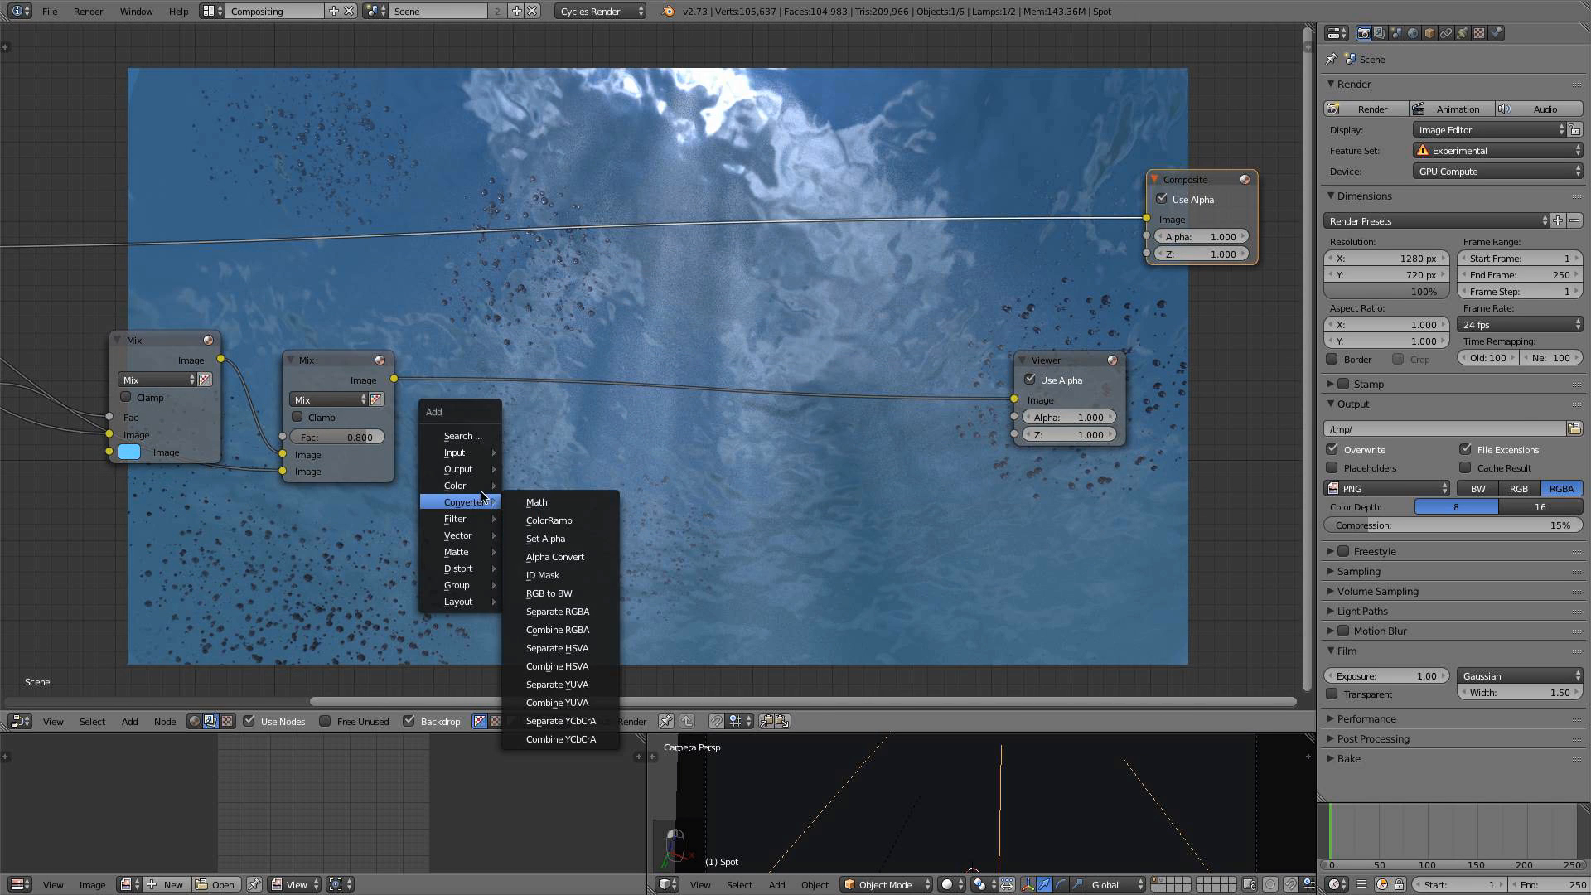
pyautogui.click(550, 539)
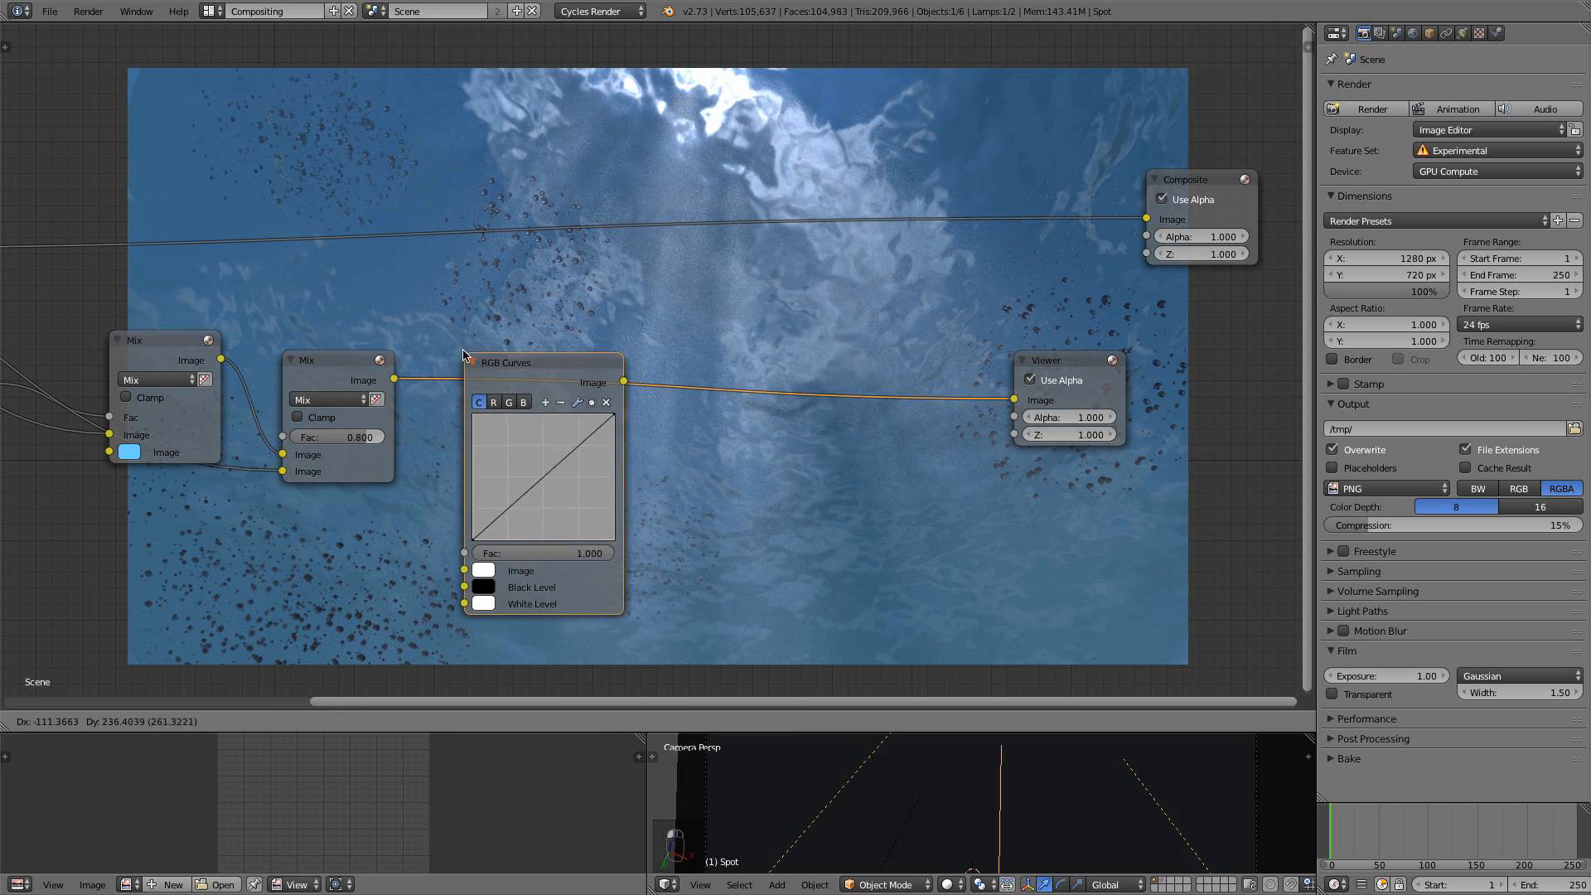
pyautogui.click(482, 347)
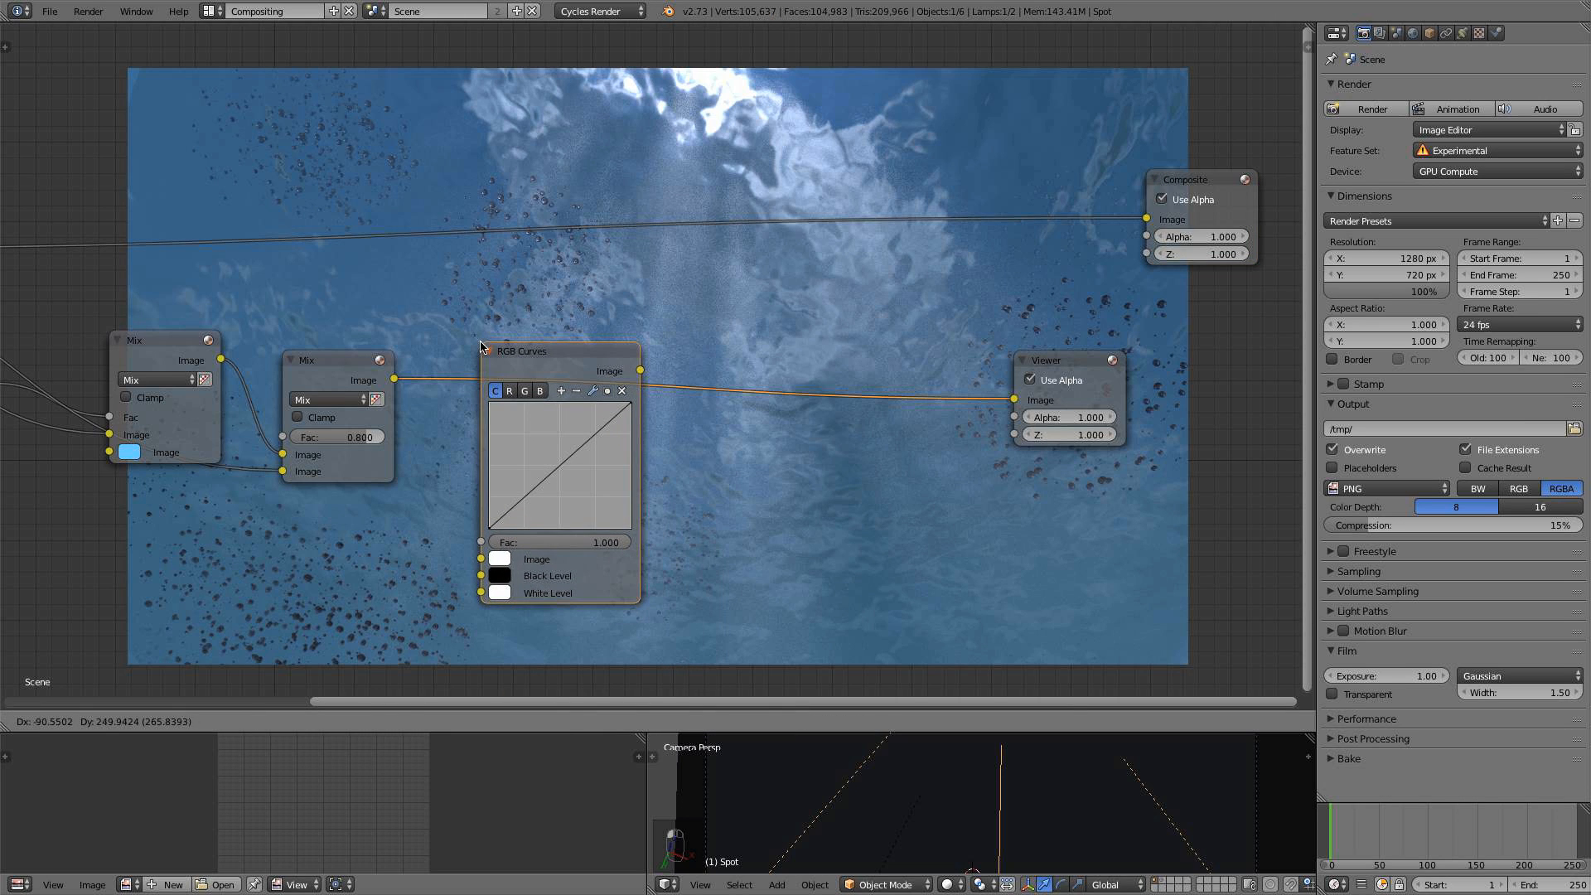
pyautogui.scroll(4, 786, 484)
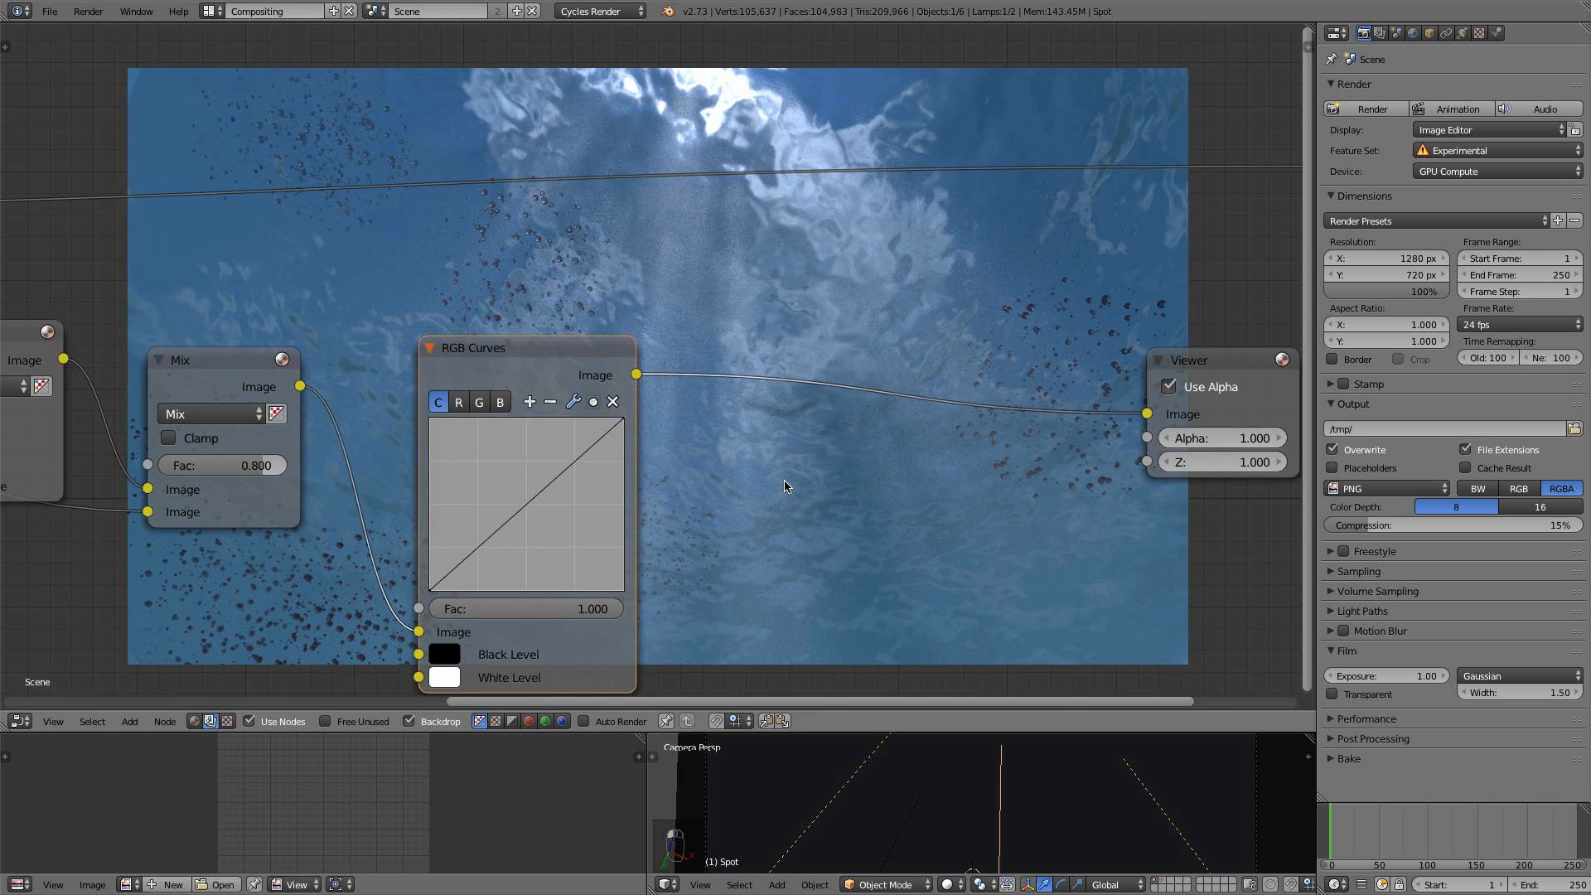
pyautogui.moveTo(786, 485); pyautogui.dragTo(687, 459, button='middle')
pyautogui.scroll(-1, 496, 440)
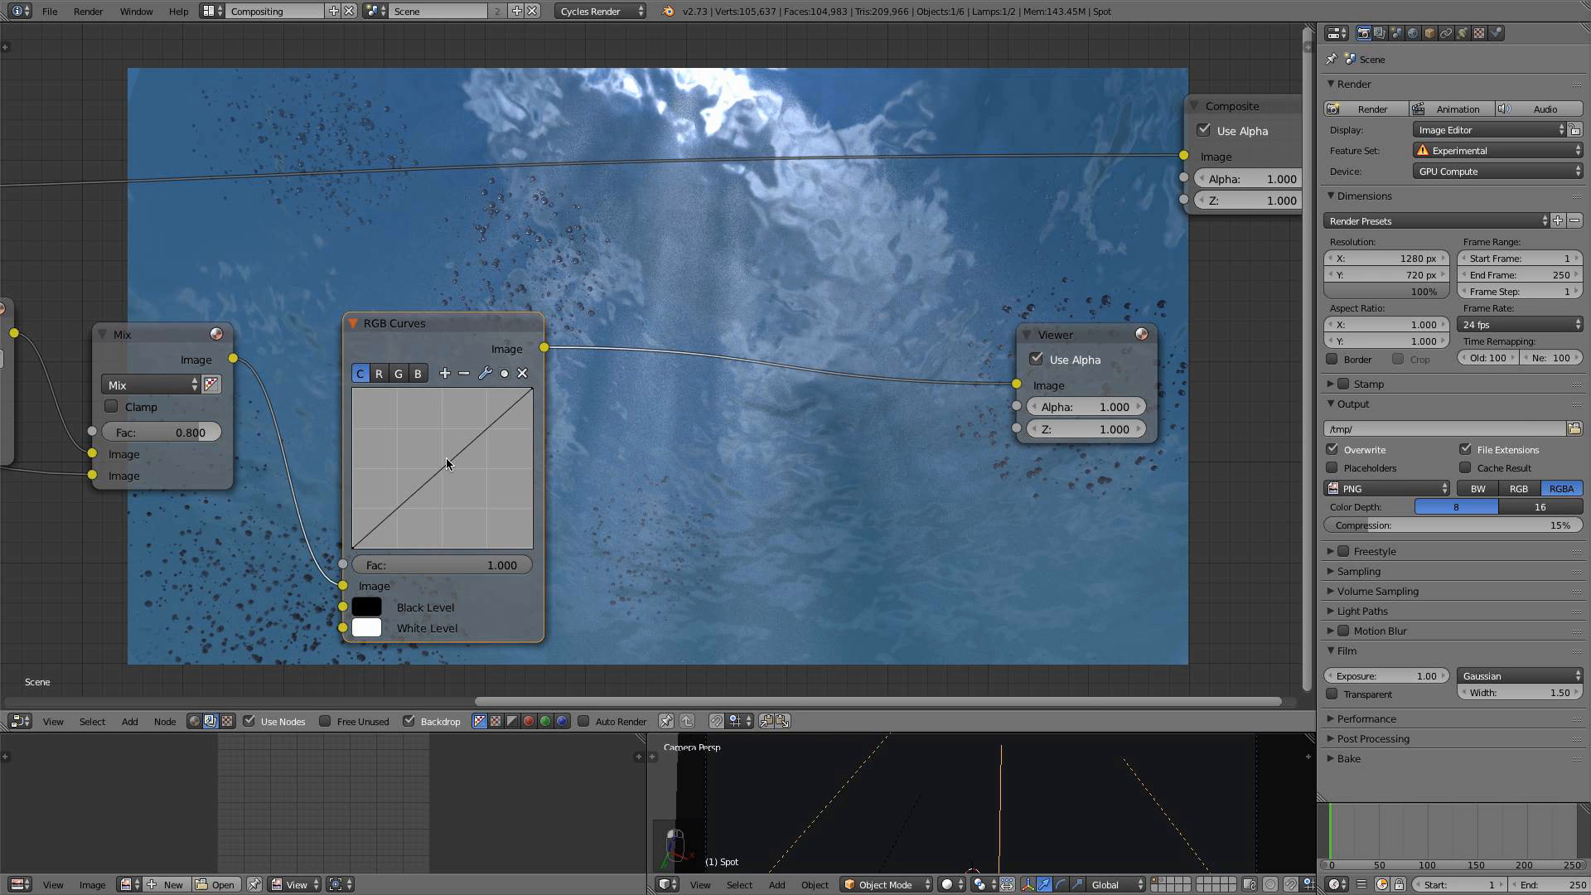
# Try pulling the combined RGB curve down to X 0.82222, Y 0.23750, and delete the RGB Curves node
pyautogui.moveTo(446, 464); pyautogui.dragTo(485, 503)
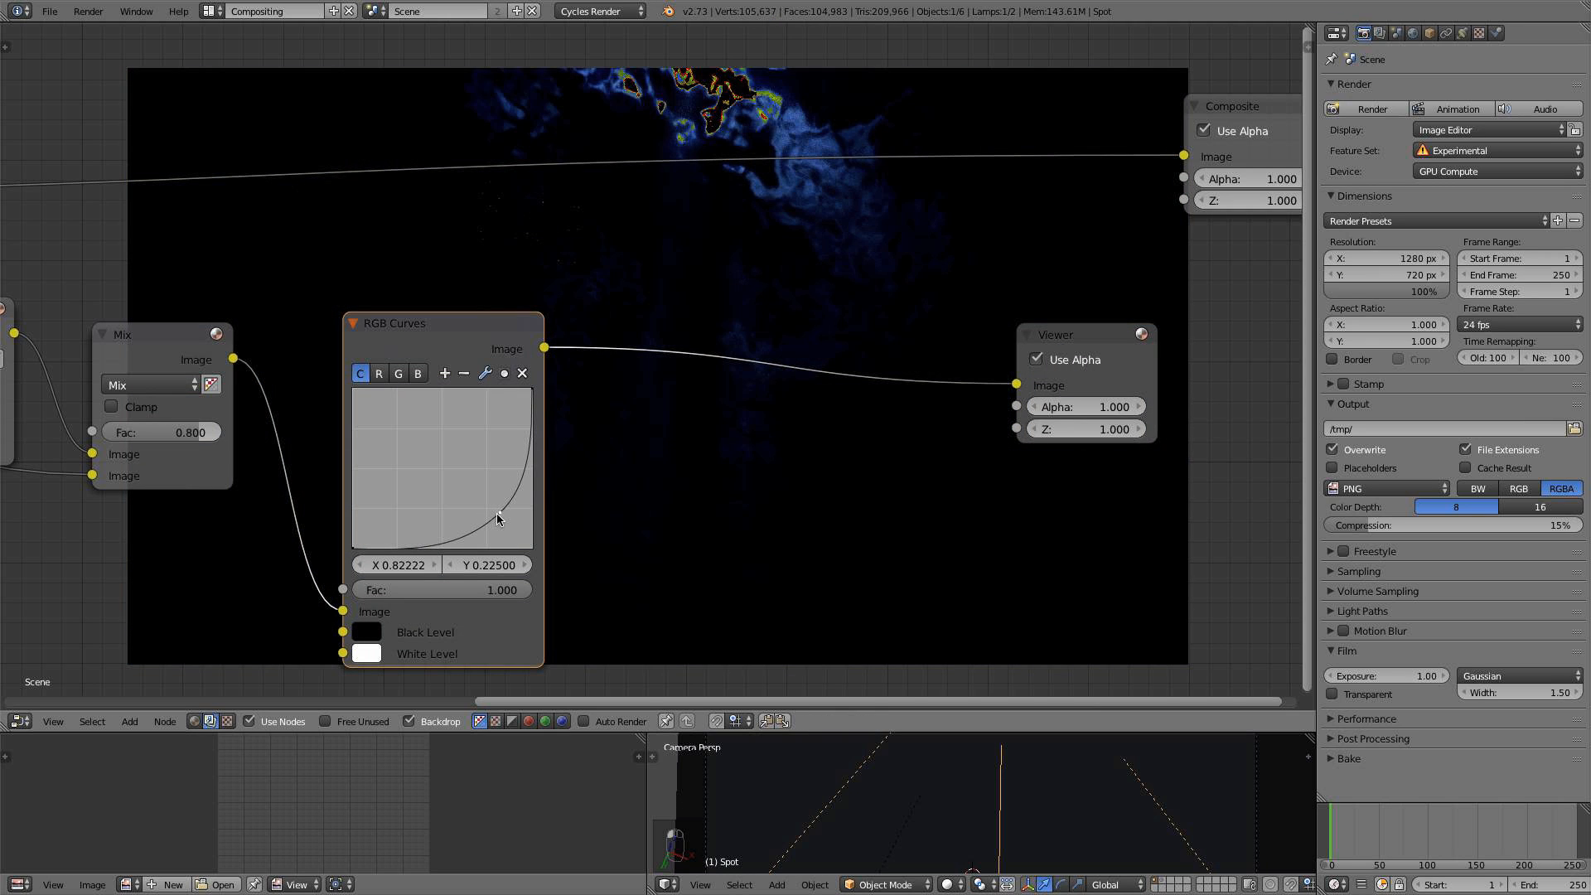
pyautogui.moveTo(495, 514); pyautogui.dragTo(497, 520)
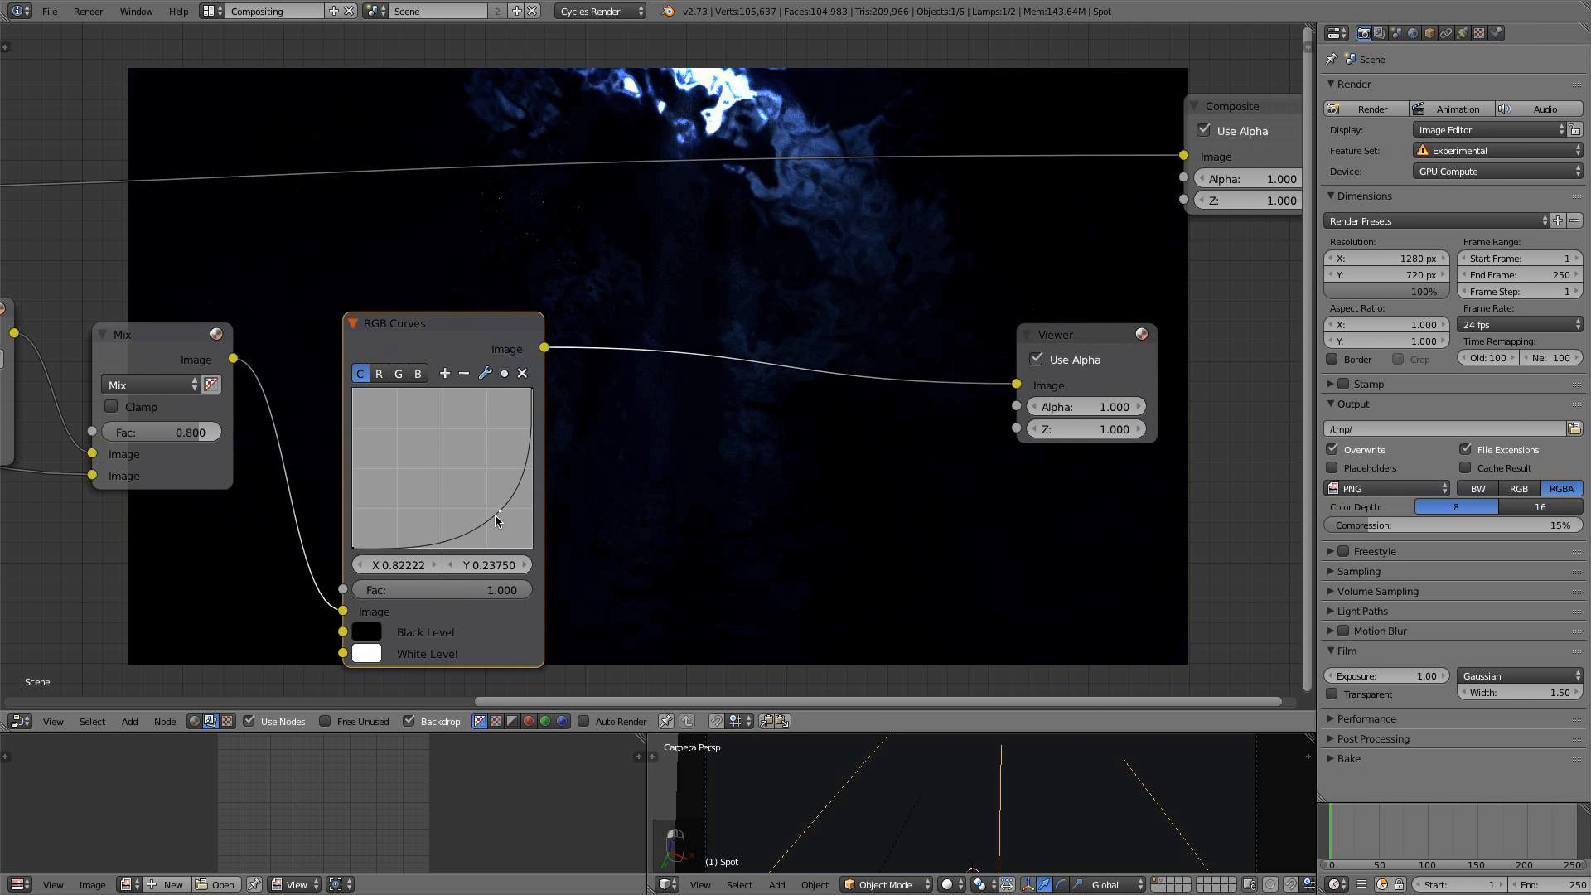
pyautogui.moveTo(776, 542); pyautogui.dragTo(611, 646, button='middle')
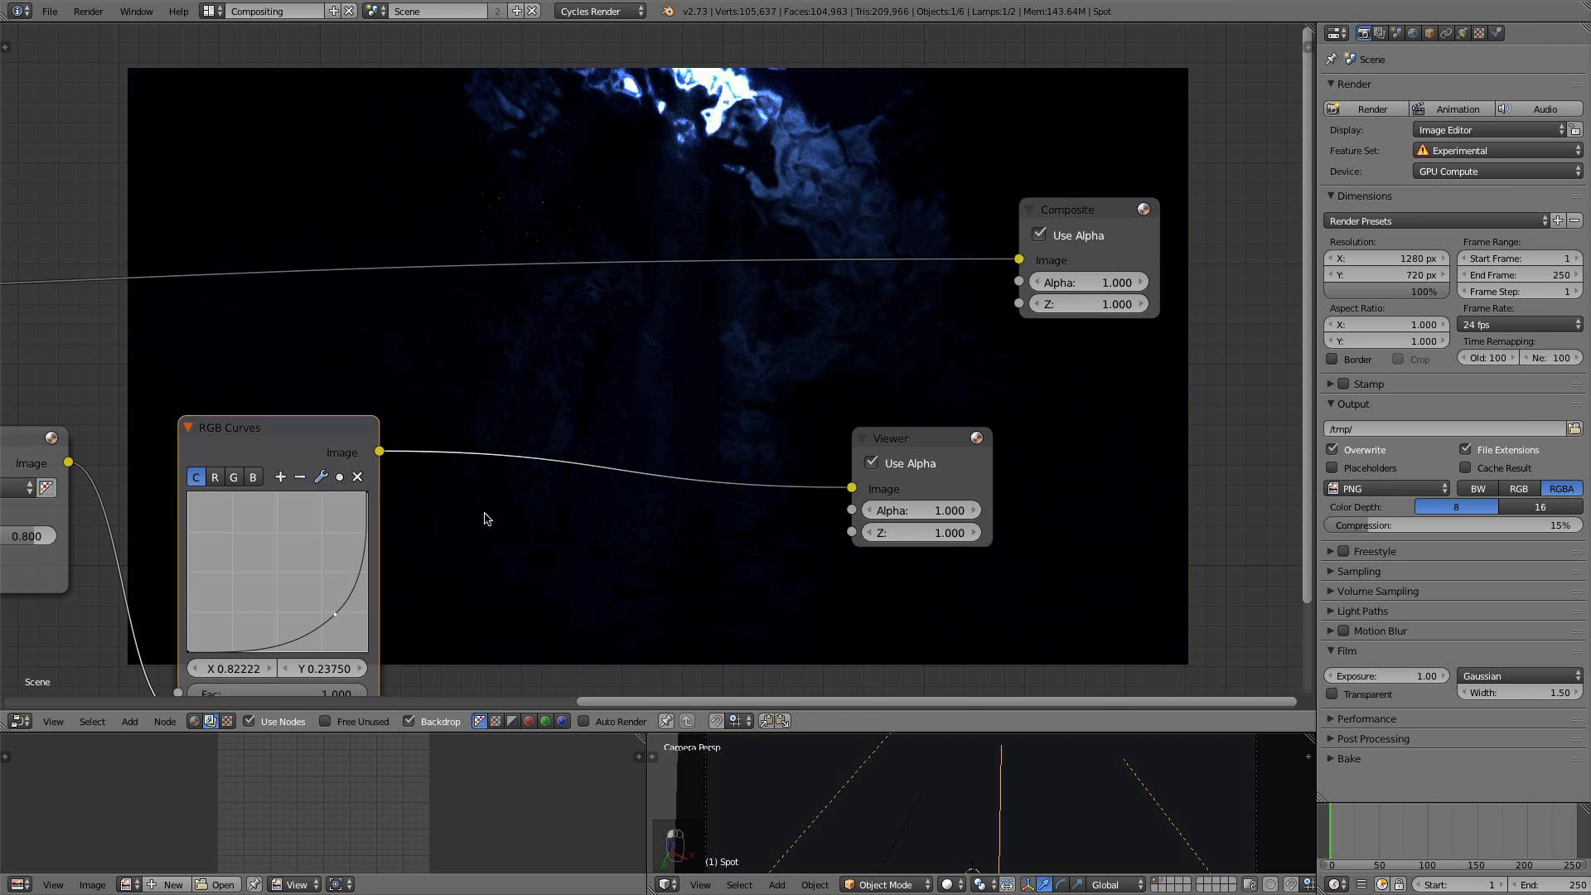
pyautogui.moveTo(470, 405); pyautogui.dragTo(580, 299, button='middle')
pyautogui.press('x')
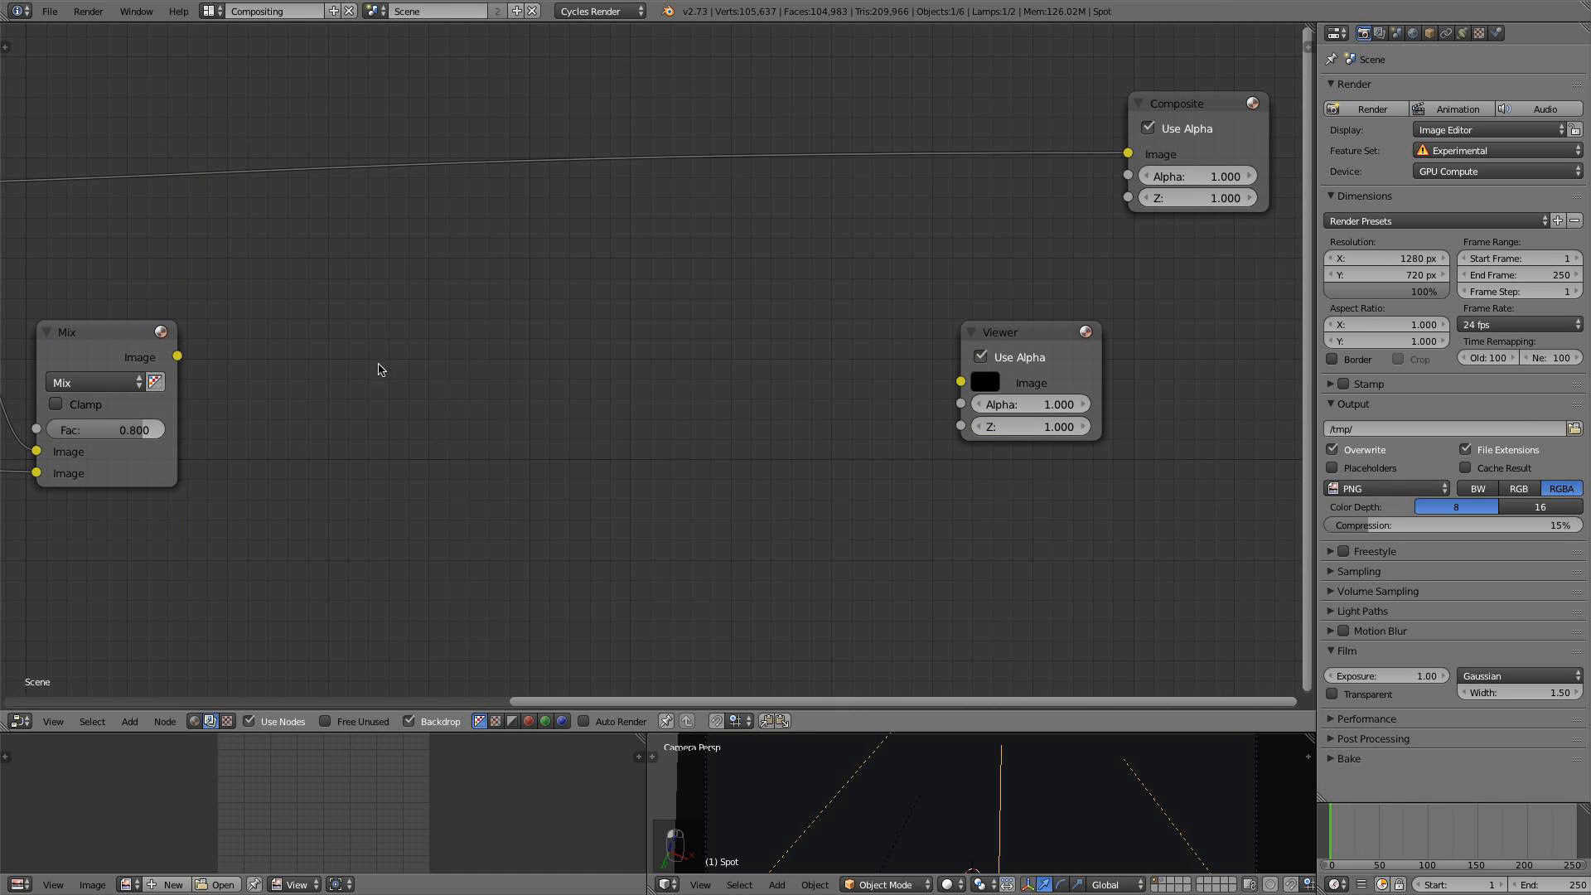
# Add a Glare node beside the second Mix node and connect the Mix output to its image input
pyautogui.hotkey('shift', 'a')
pyautogui.moveTo(377, 374)
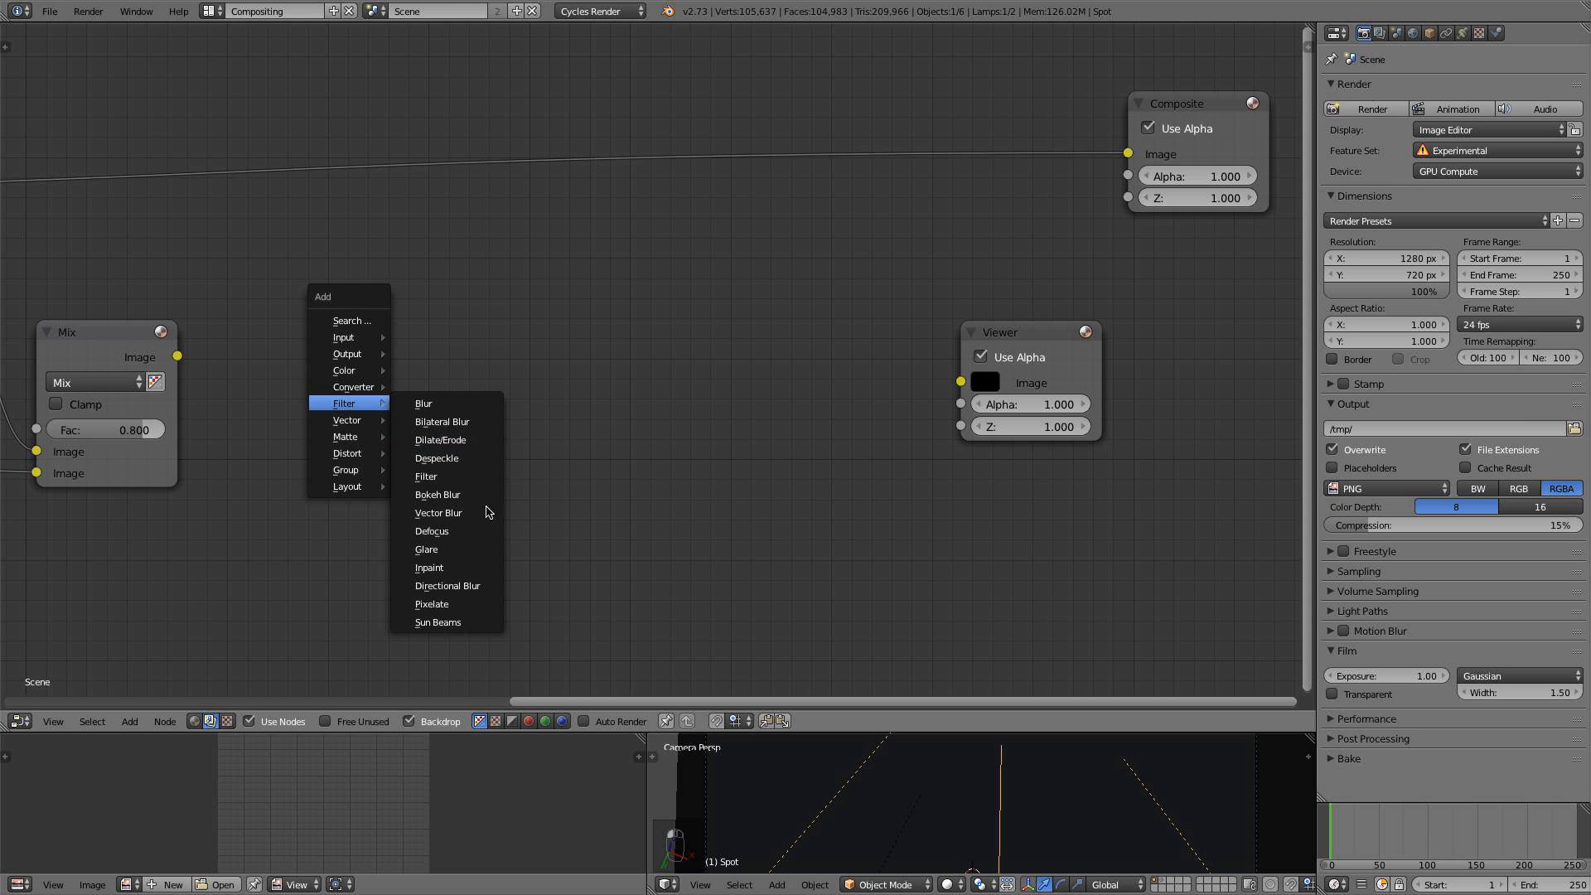
pyautogui.click(494, 549)
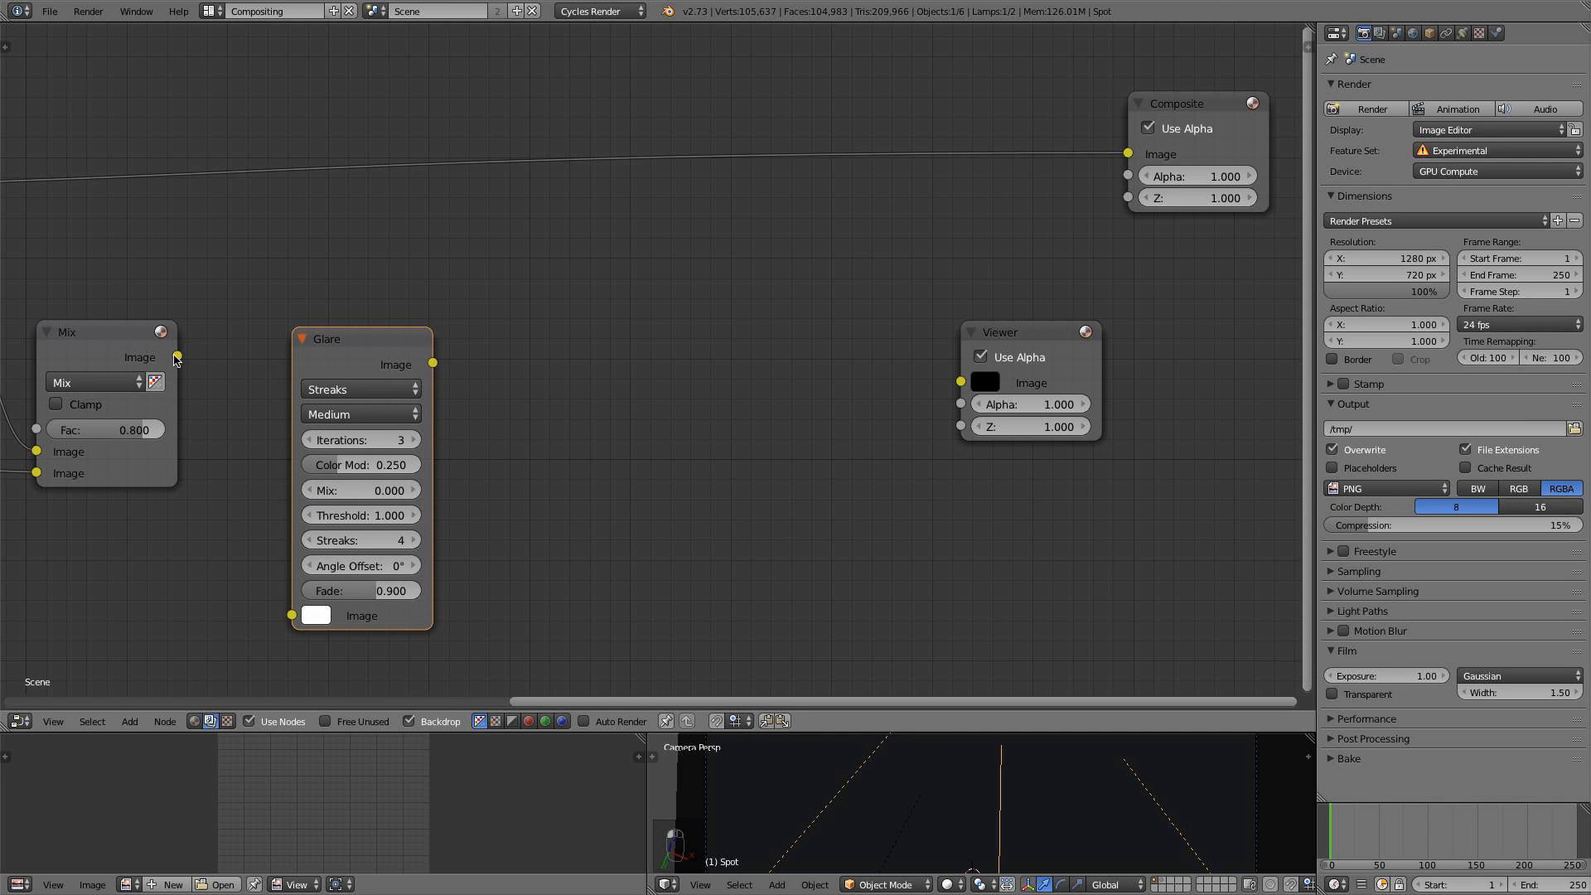
pyautogui.moveTo(177, 359); pyautogui.dragTo(292, 615)
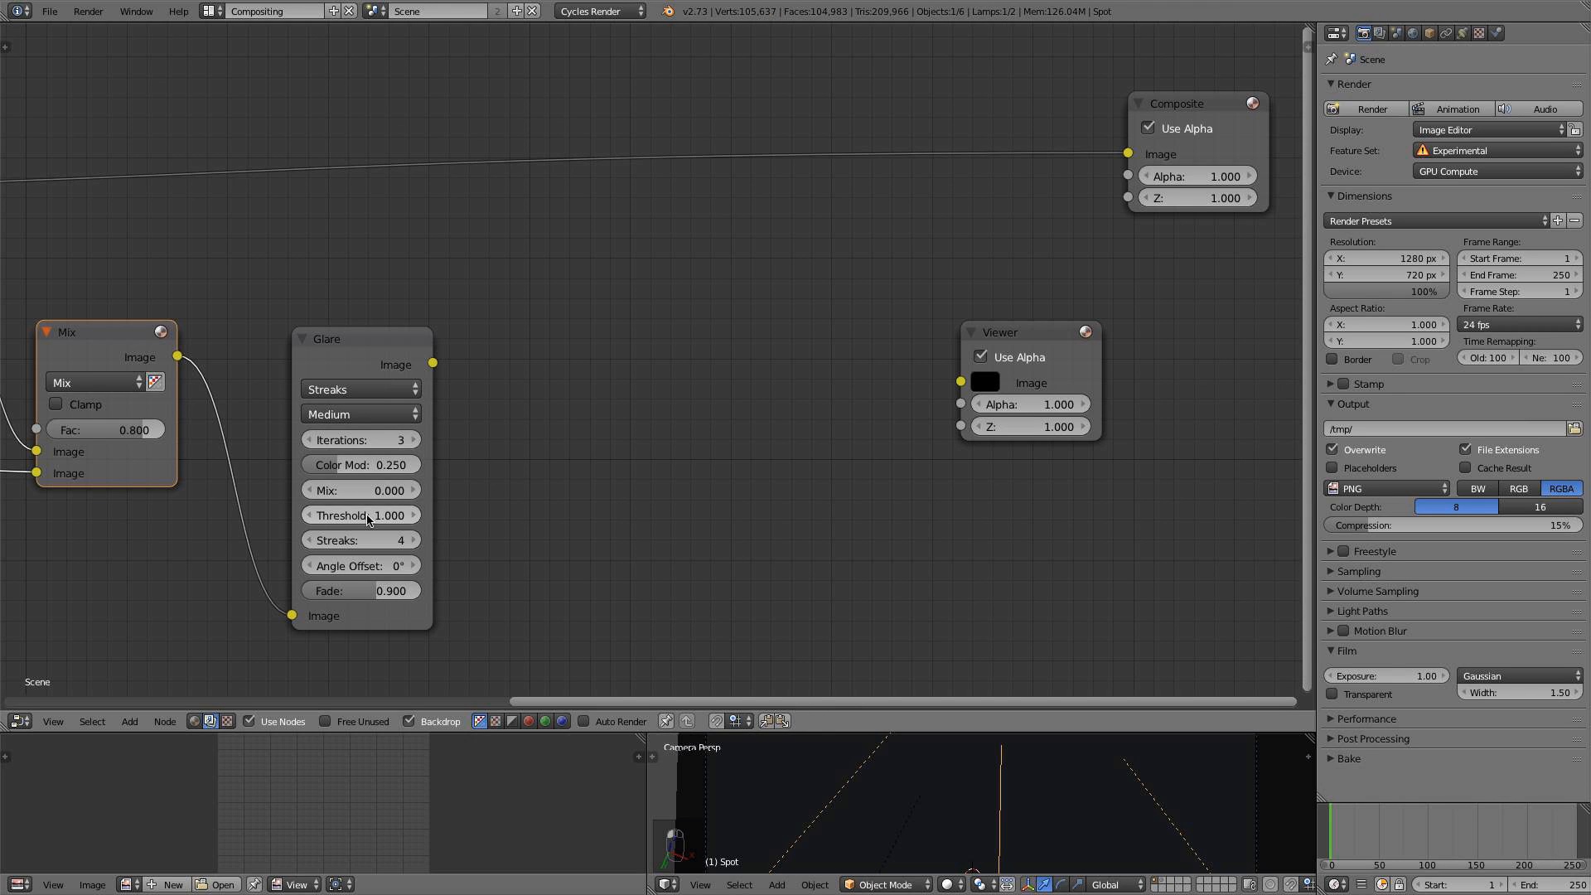
# Set the Glare node to Fog Glow with Mix at 1.000, previewing its output in the Viewer
pyautogui.moveTo(361, 491); pyautogui.dragTo(572, 491)
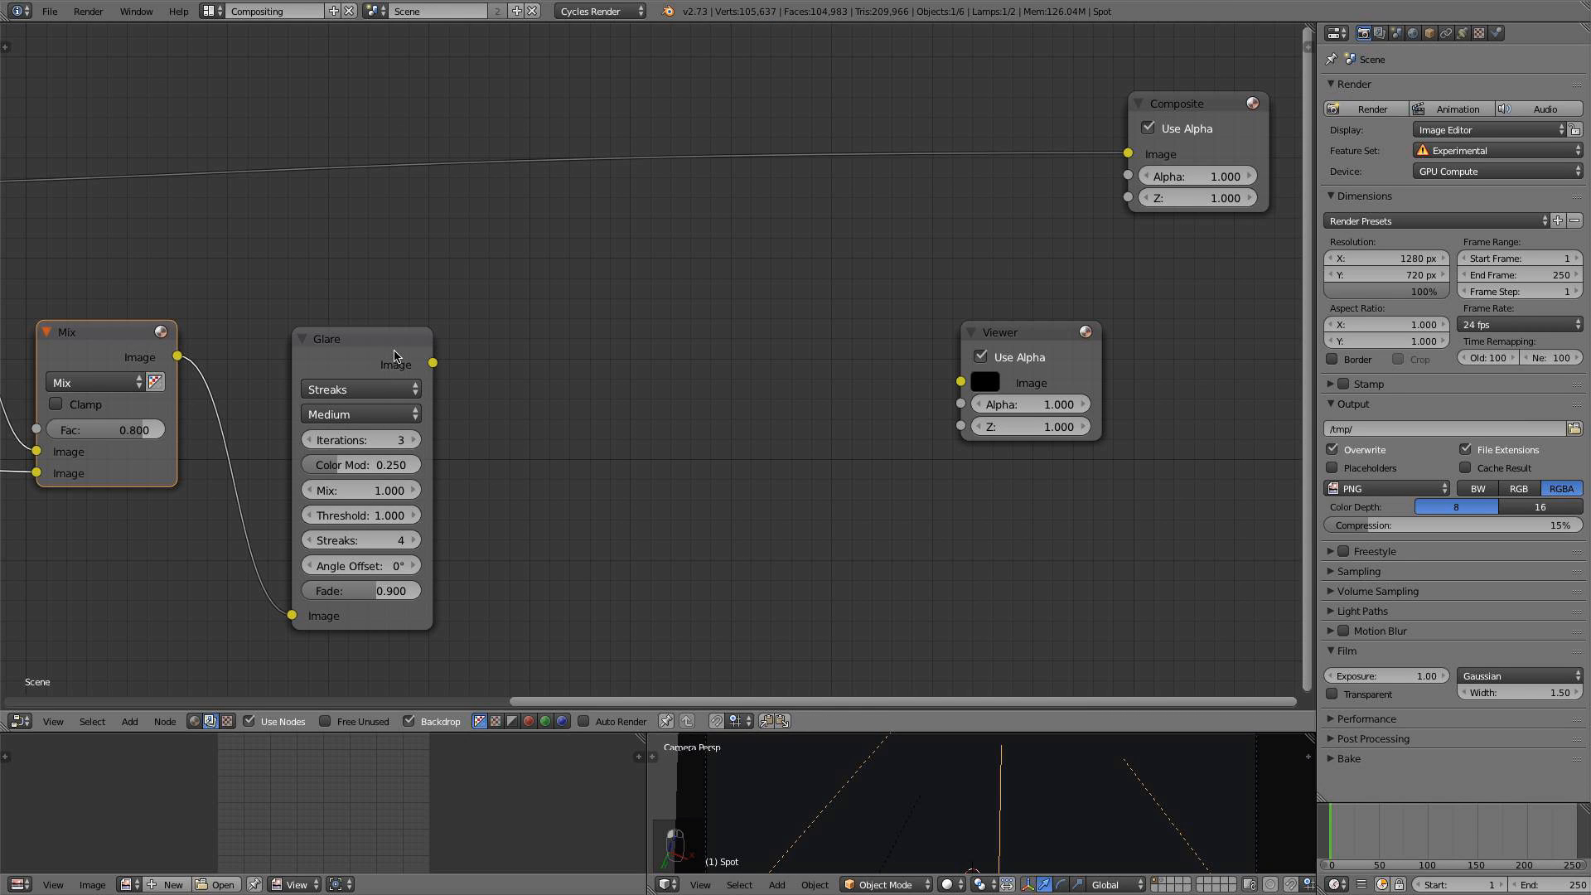
pyautogui.keyDown('ctrl'); pyautogui.keyDown('shift'); pyautogui.click(395, 352); pyautogui.keyUp('shift'); pyautogui.keyUp('ctrl')
pyautogui.click(382, 389)
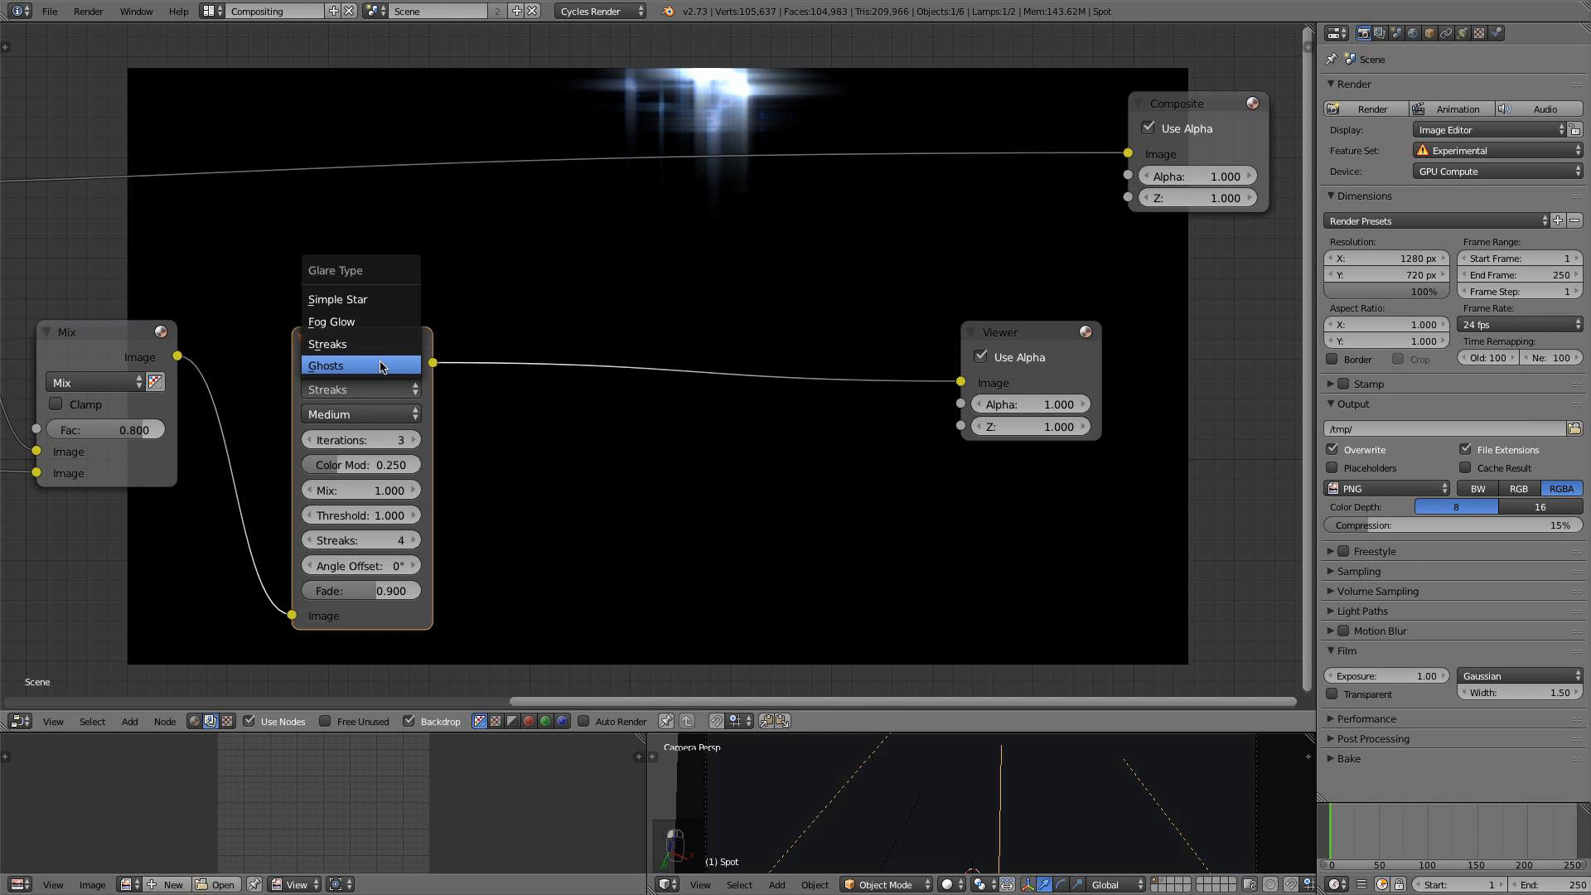
pyautogui.click(375, 320)
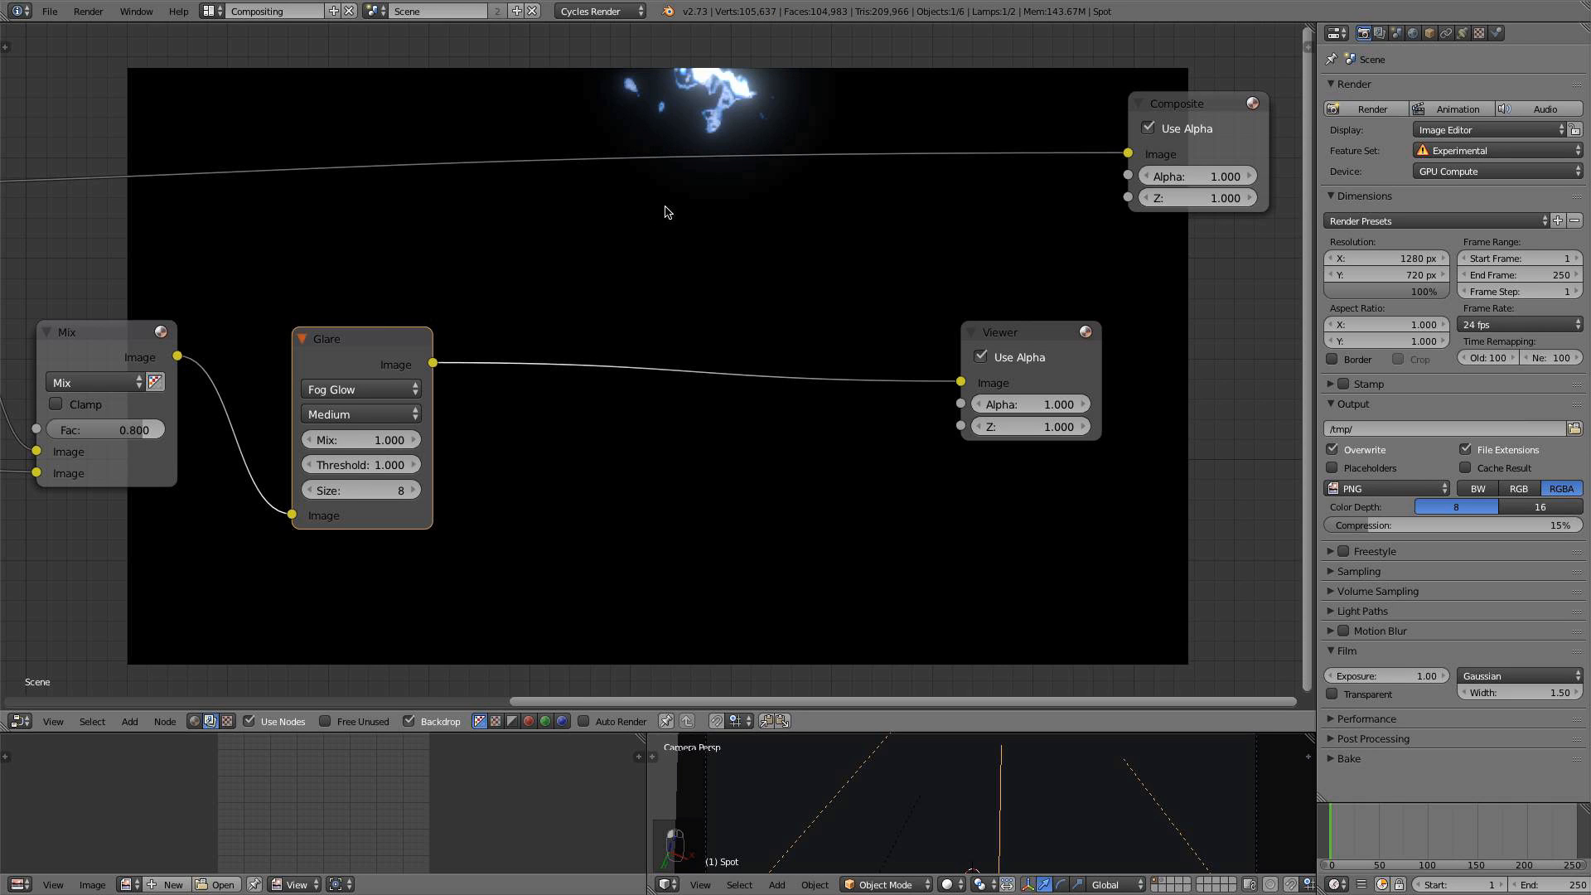
# Lower the Glare node's threshold to 0.300
pyautogui.click(310, 464)
pyautogui.click(309, 465)
pyautogui.click(309, 465)
pyautogui.click(309, 464)
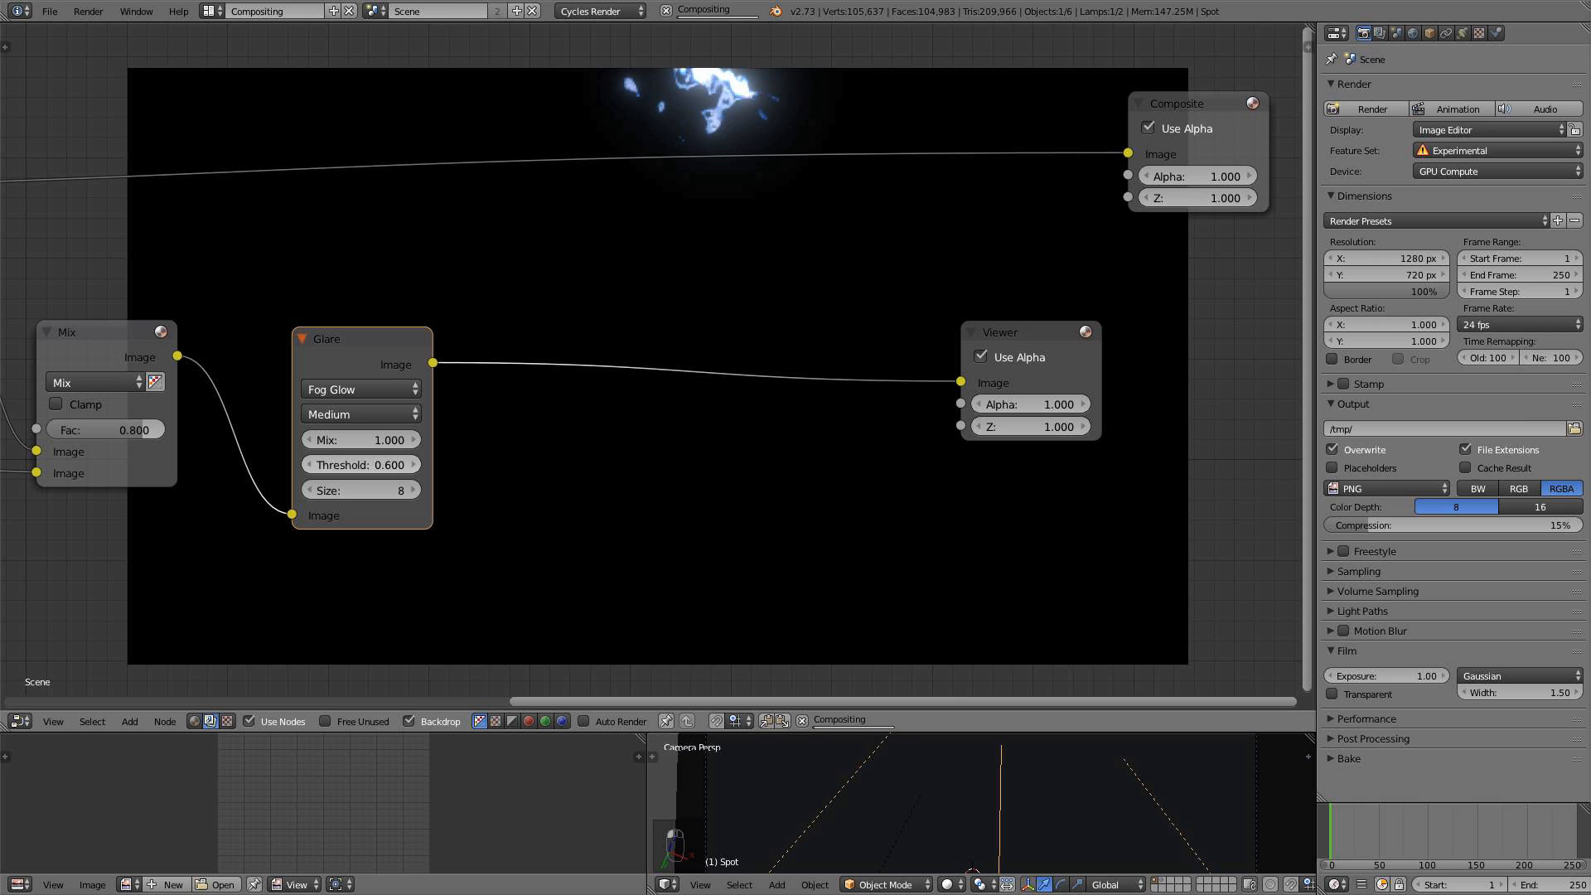
pyautogui.click(310, 464)
pyautogui.click(310, 464)
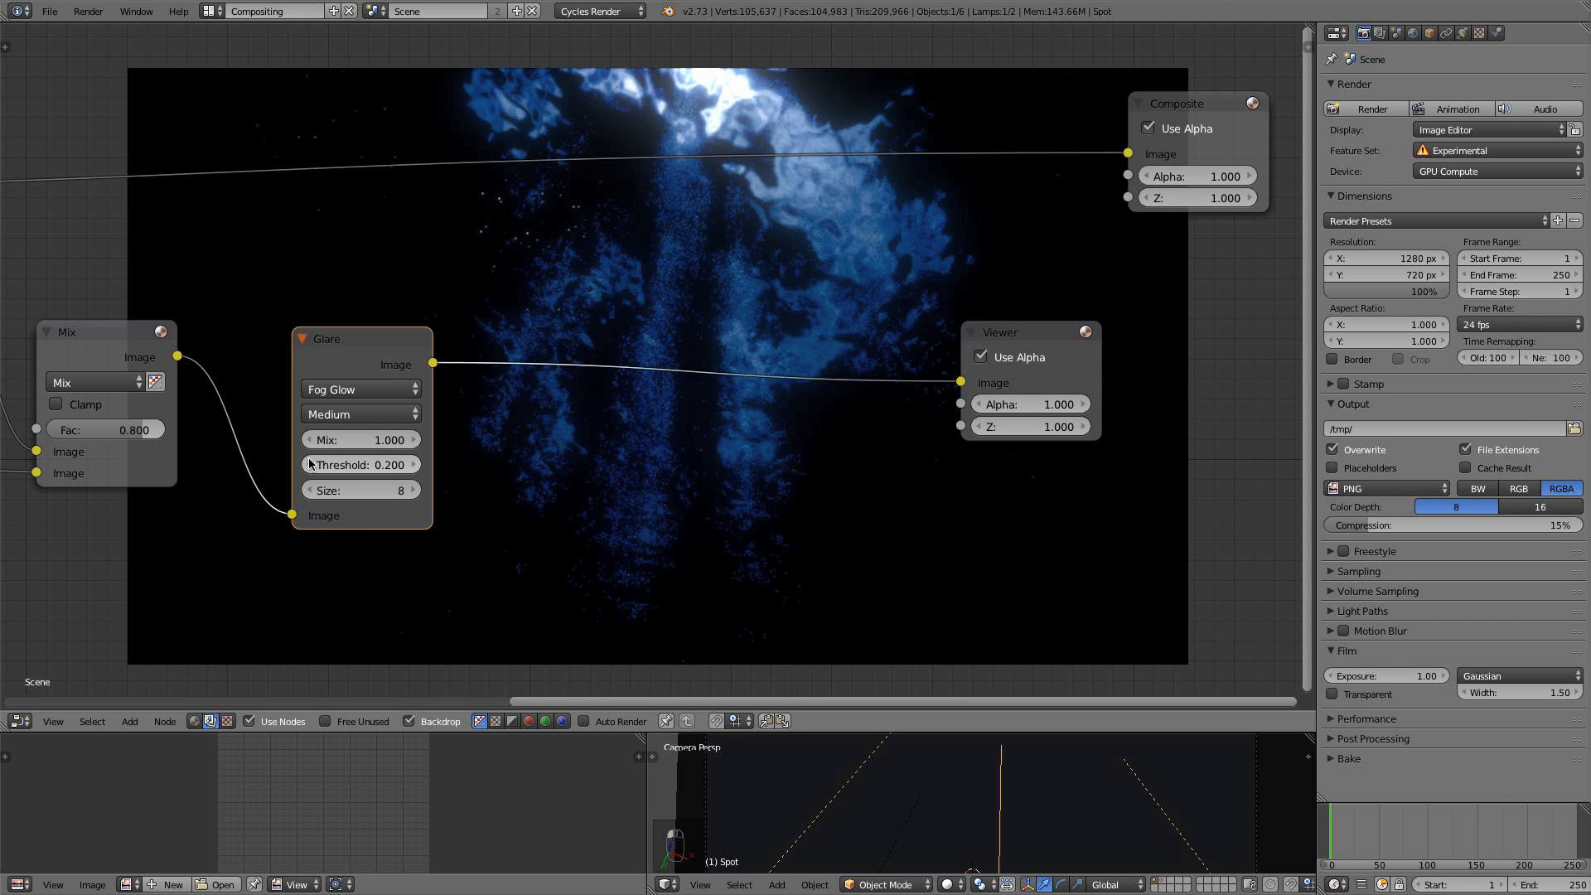
pyautogui.click(413, 464)
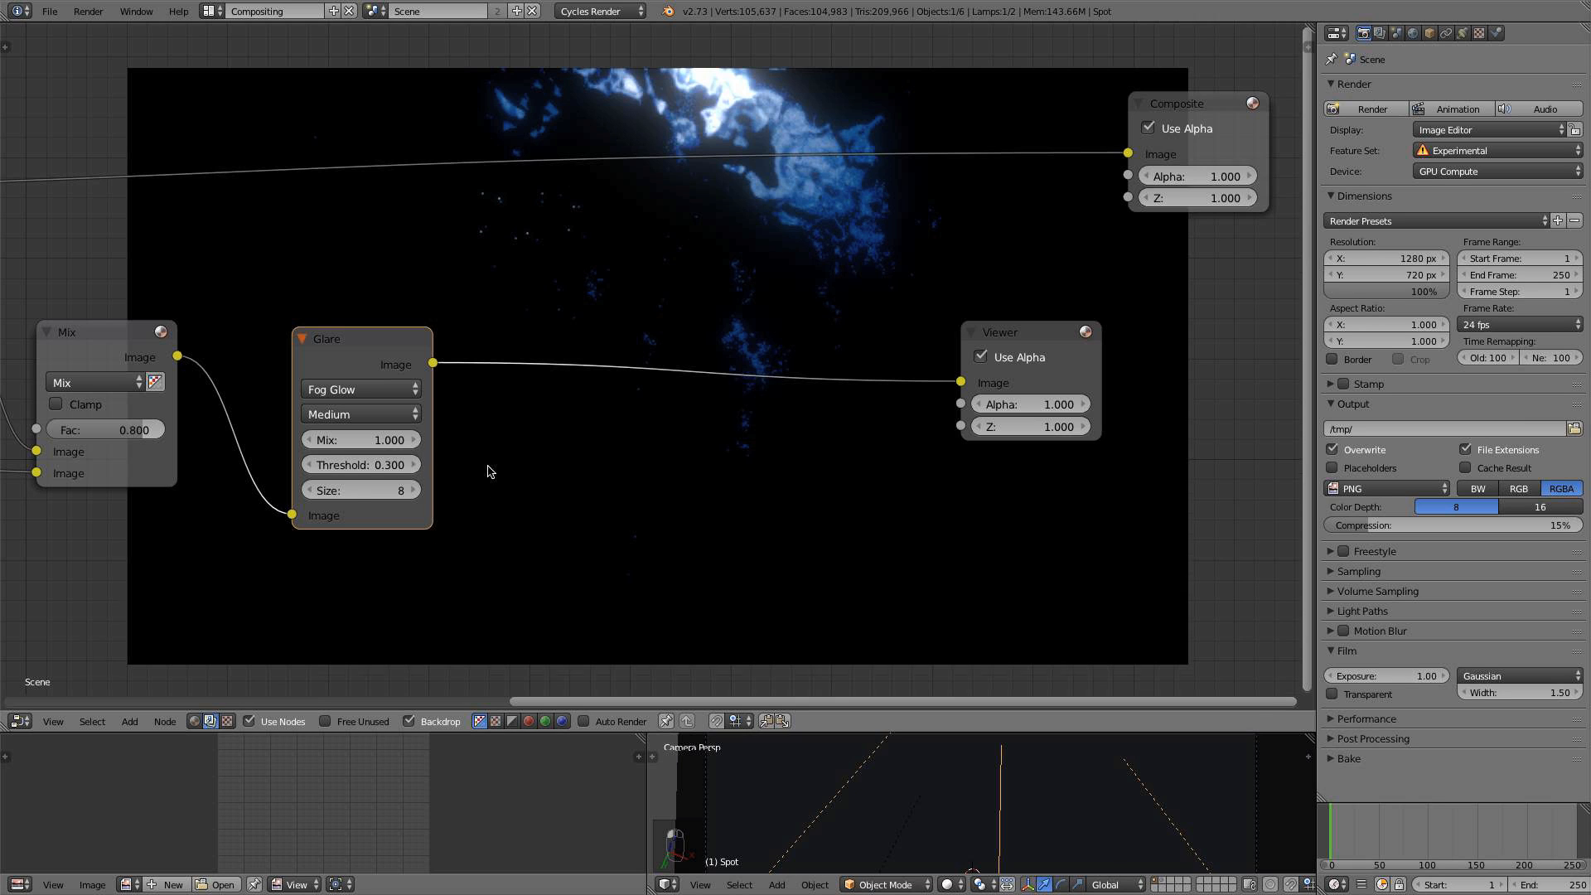
# Space the Glare and Viewer nodes further apart and insert a Blur node in the link between them
pyautogui.moveTo(837, 372); pyautogui.dragTo(754, 480, button='middle')
pyautogui.moveTo(952, 448); pyautogui.dragTo(1117, 440)
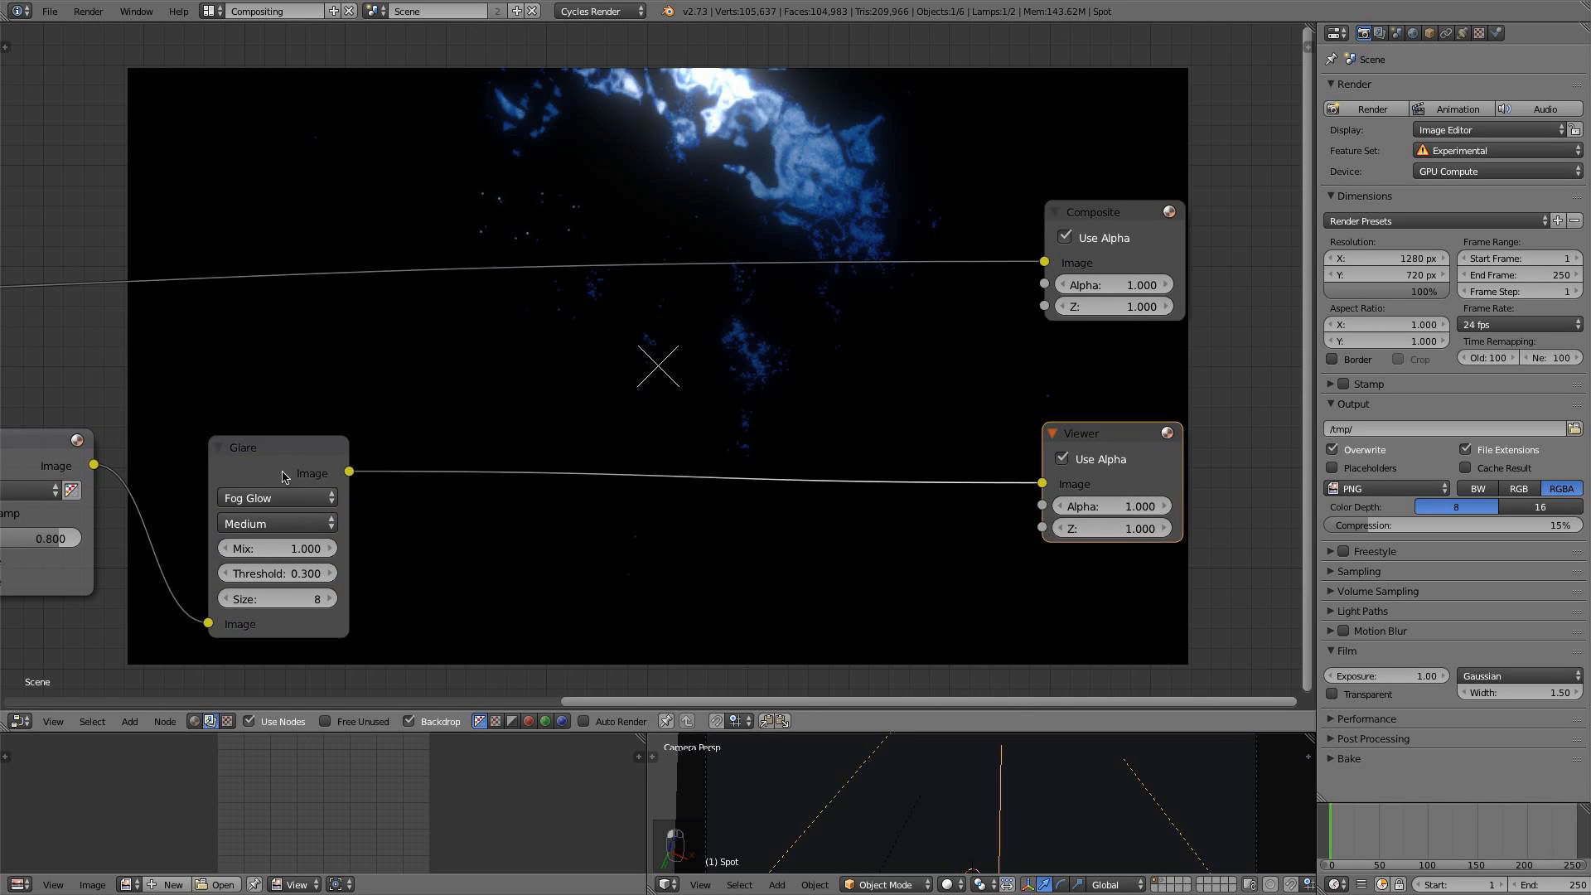
pyautogui.moveTo(282, 473); pyautogui.dragTo(245, 496)
pyautogui.hotkey('shift', 'a')
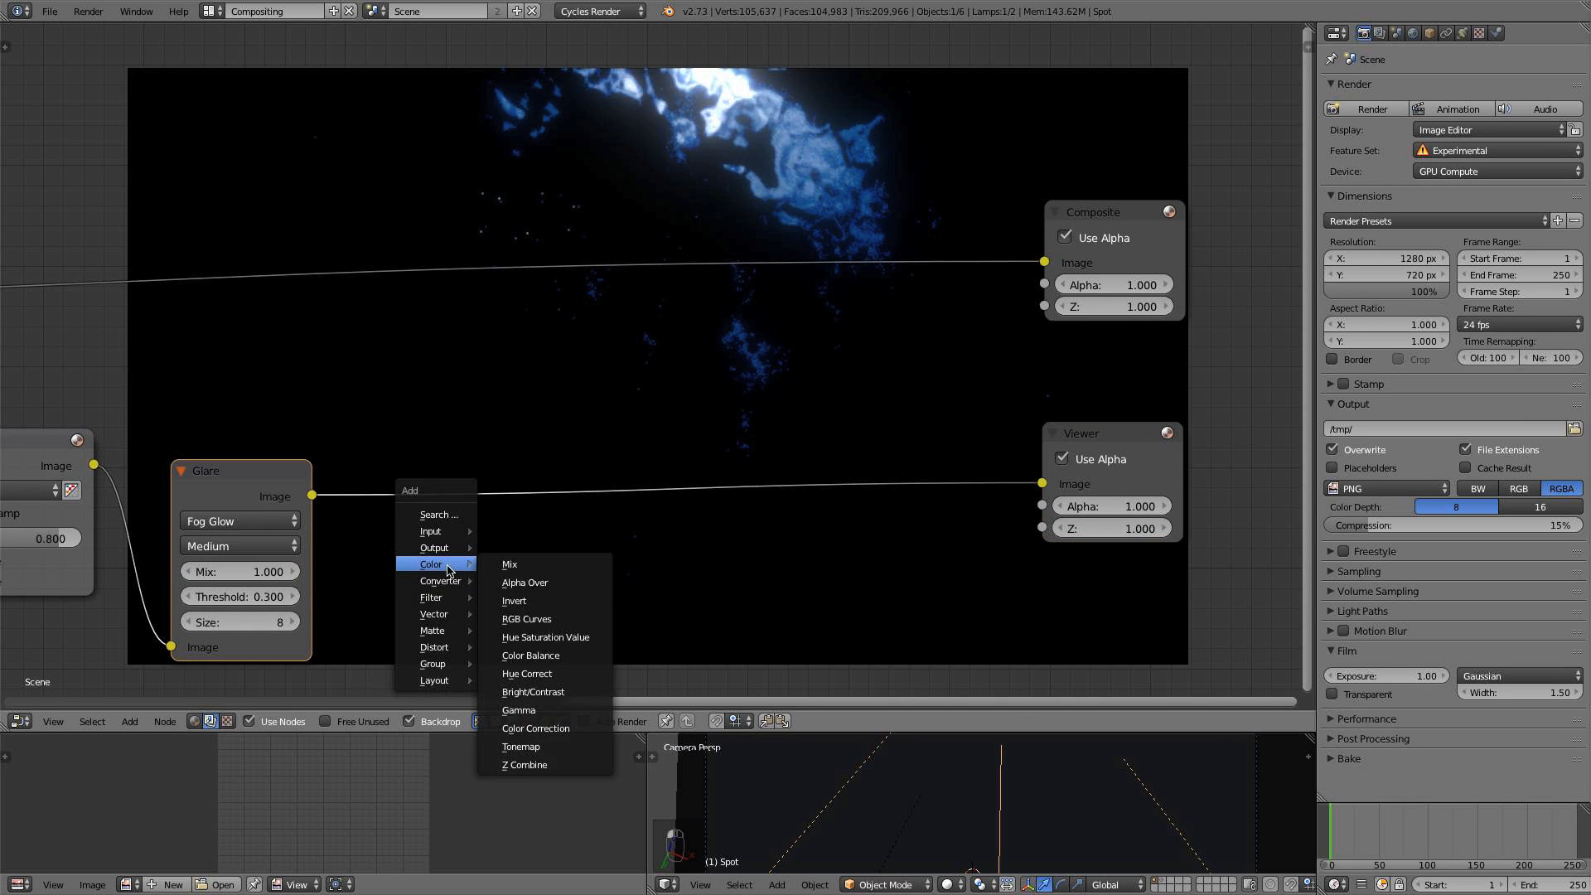
pyautogui.moveTo(456, 596)
pyautogui.click(511, 596)
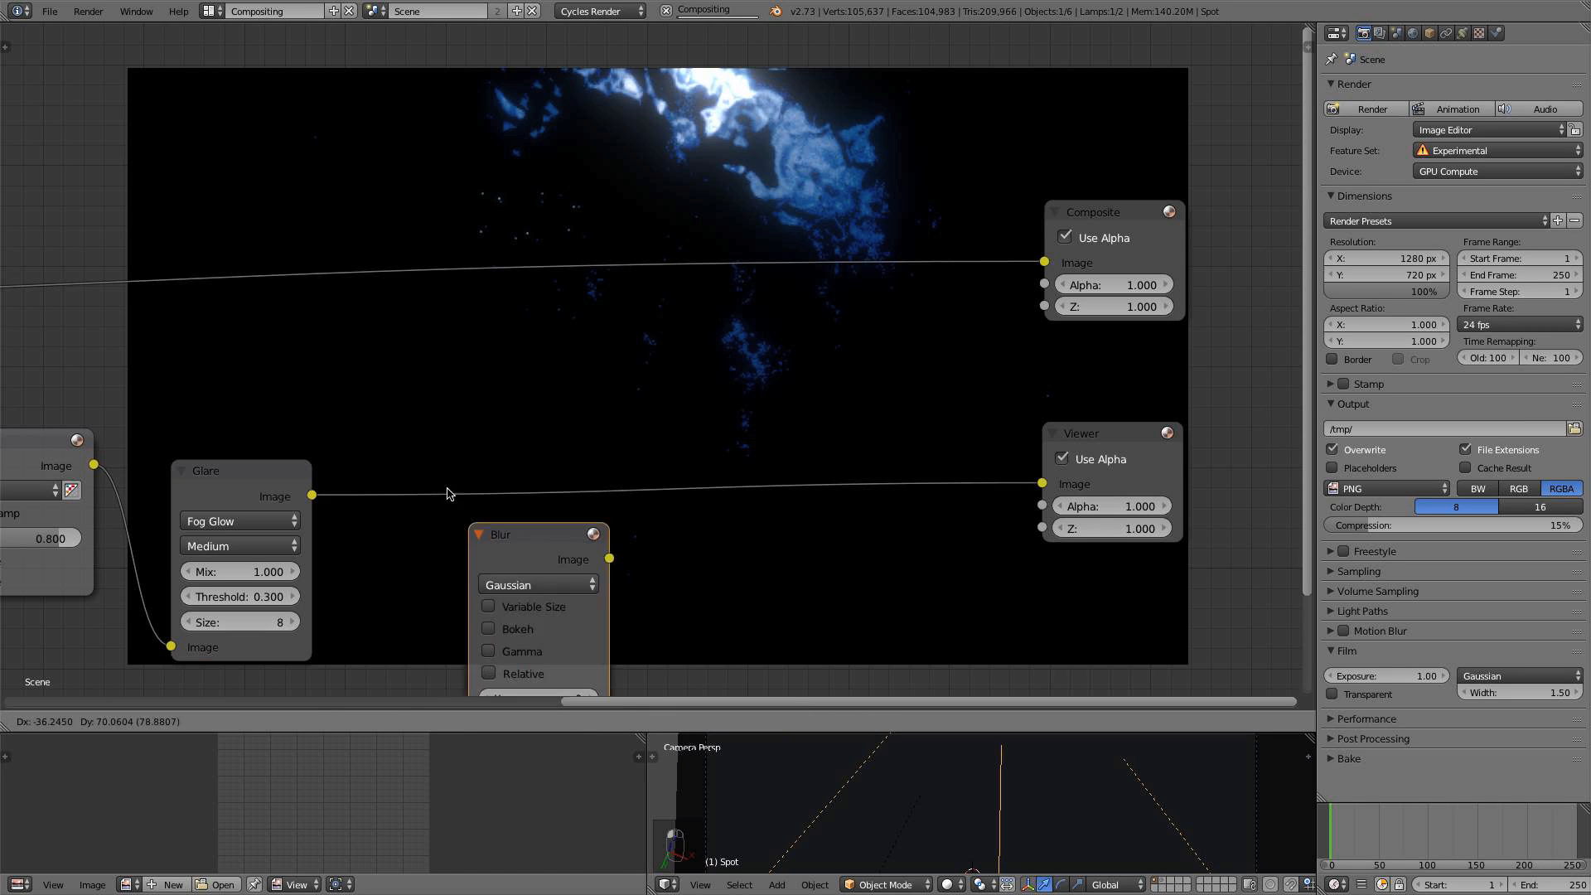
pyautogui.click(421, 426)
# Switch the Blur node to Fast Gaussian and make its size relative with Y aspect correction
pyautogui.click(469, 487)
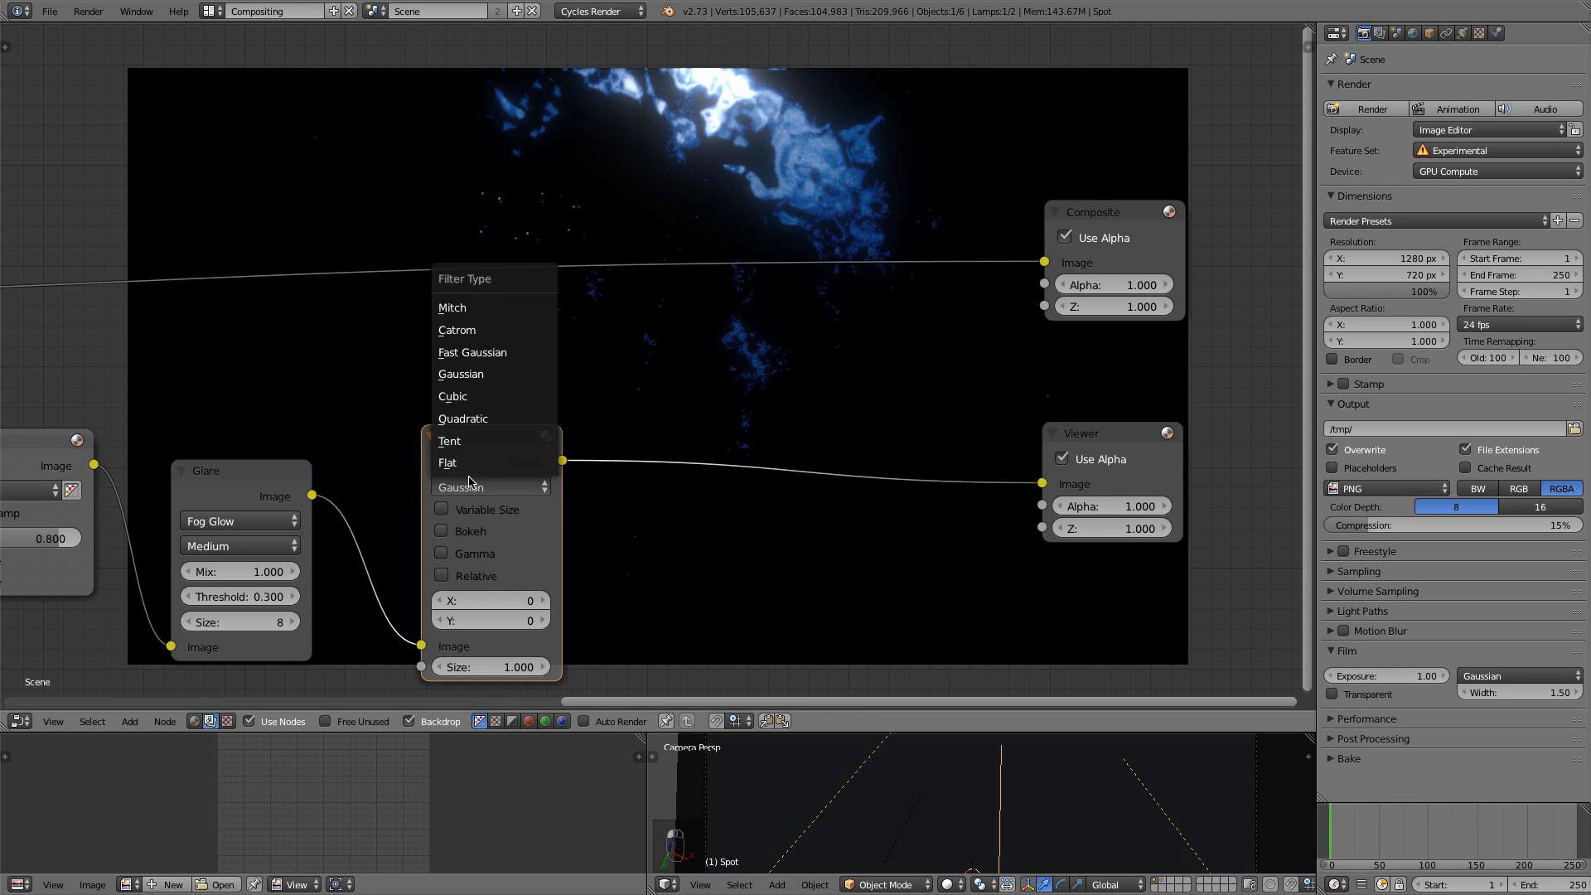
pyautogui.click(491, 352)
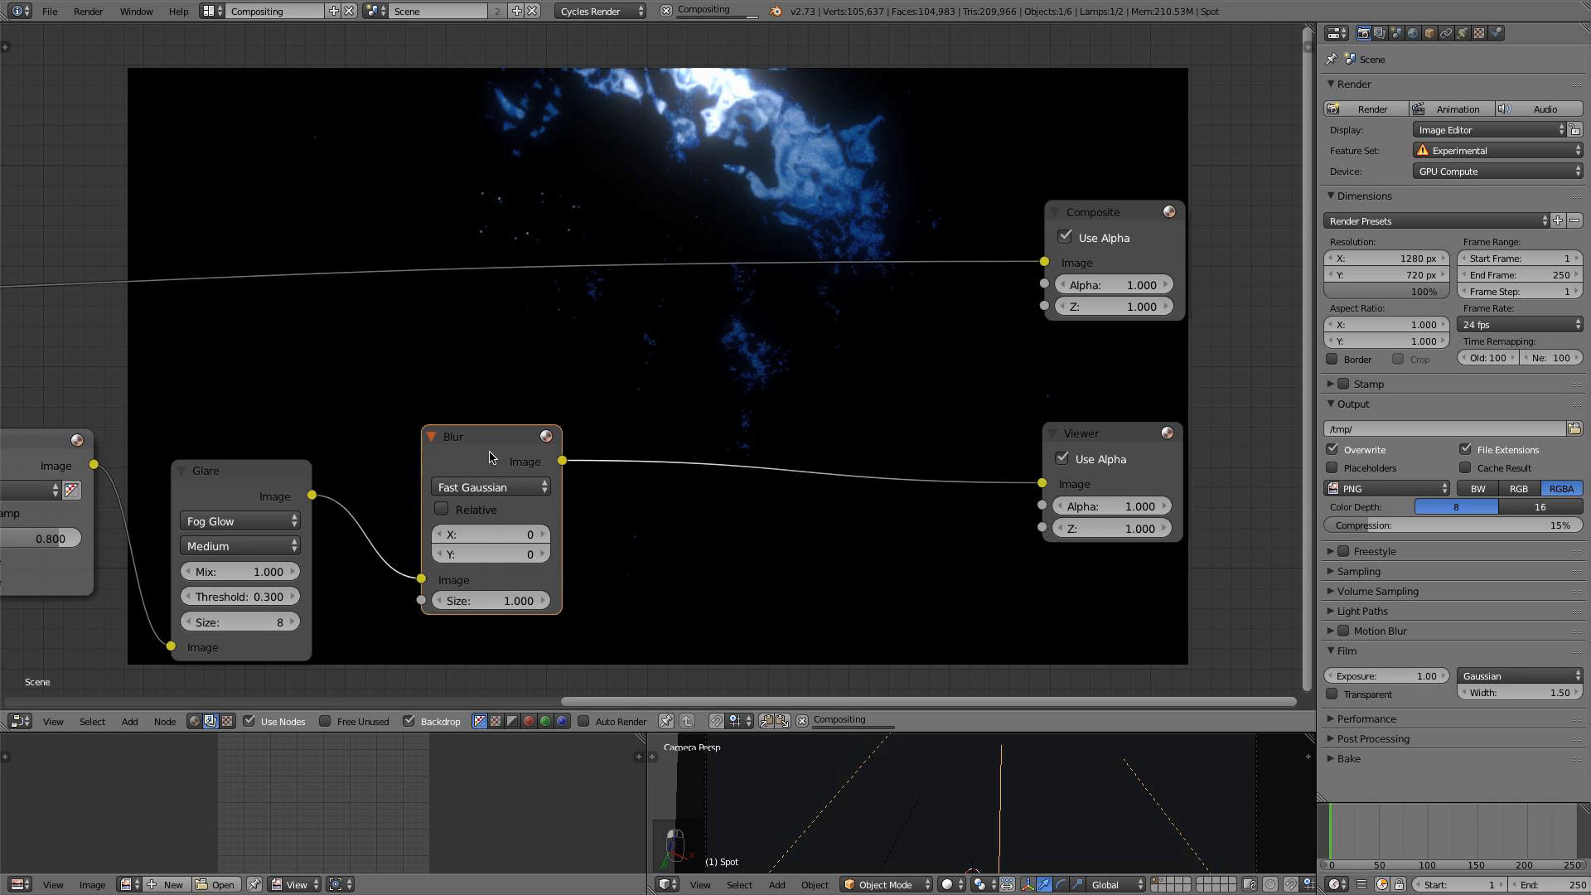
pyautogui.click(448, 509)
pyautogui.click(489, 557)
# Set the Blur node's X and Y size to 20% each
pyautogui.click(491, 582)
pyautogui.write('2')
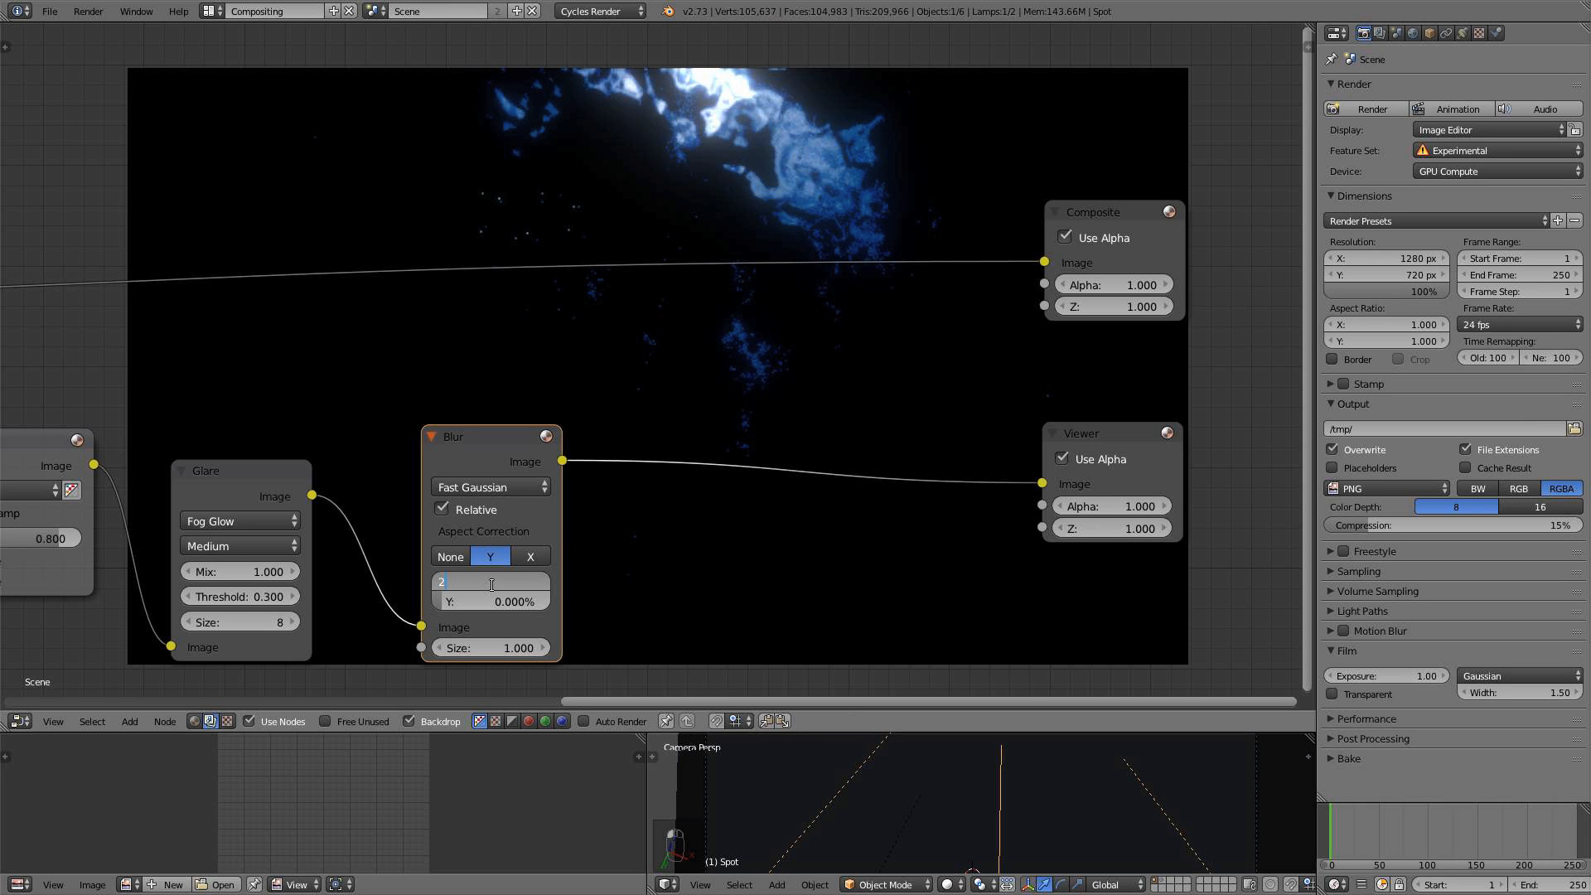
pyautogui.write('0')
pyautogui.click(494, 601)
pyautogui.write('2')
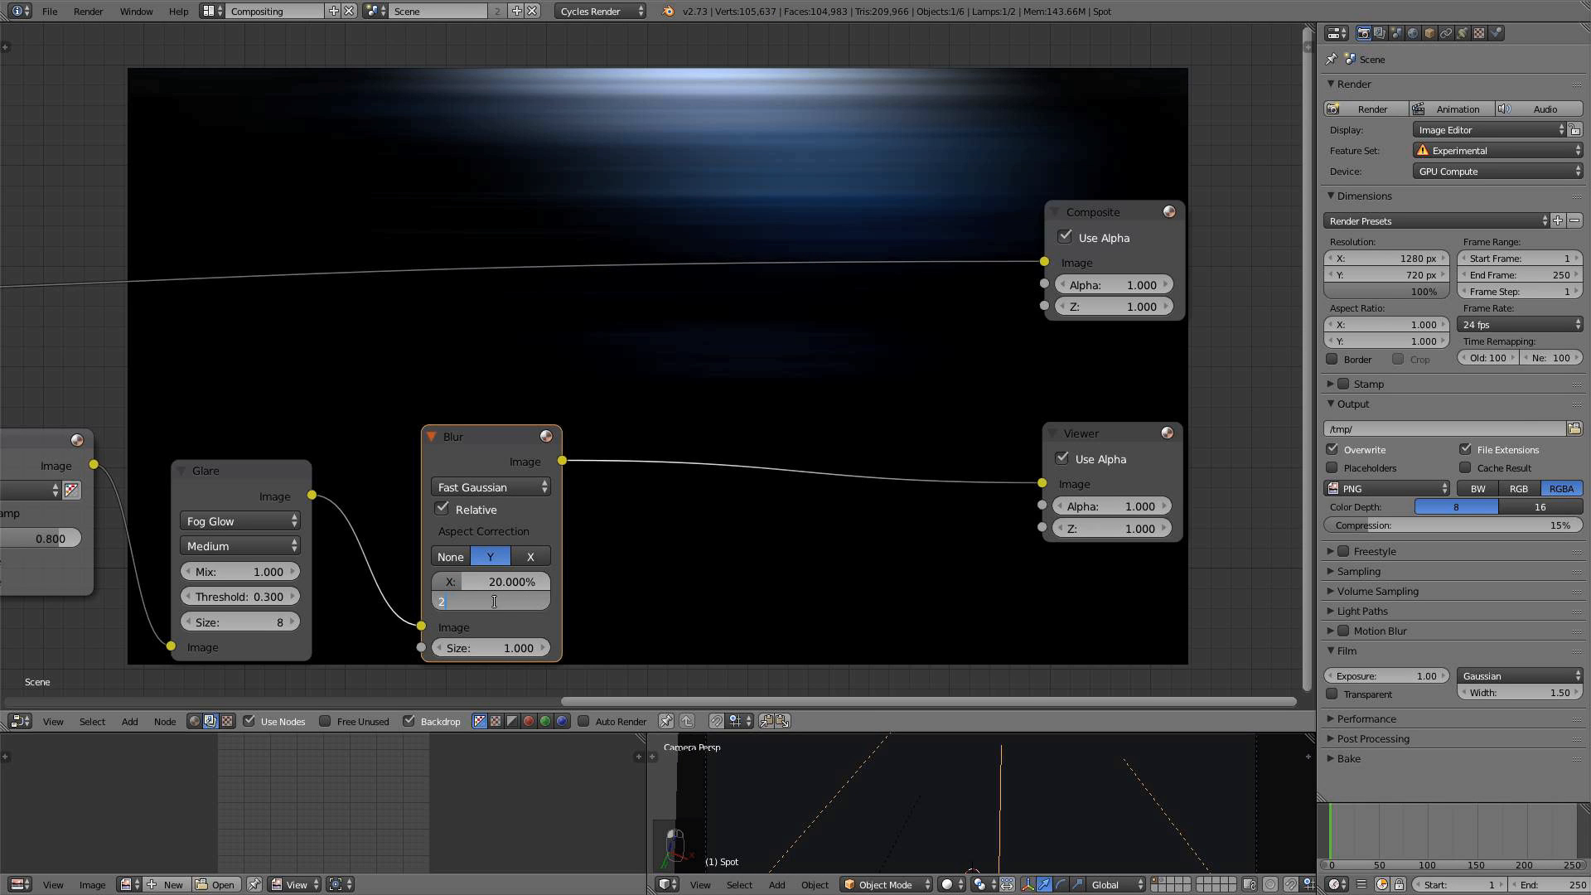
pyautogui.write('0')
pyautogui.press('Return')
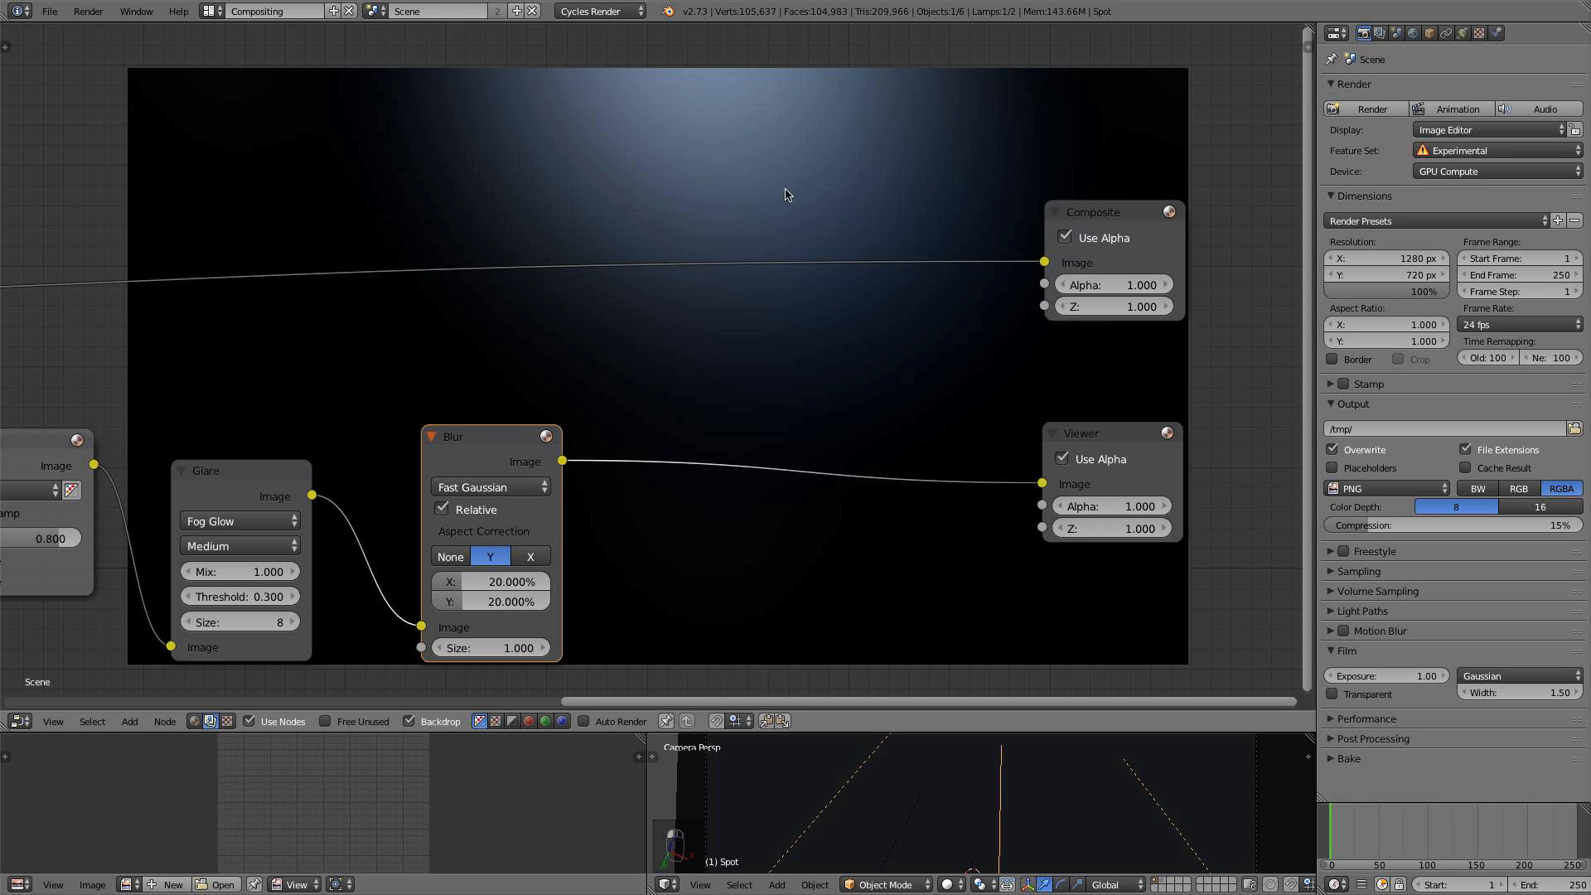
# Insert a Mix node in the link to the Composite node and set its blend mode to Add
pyautogui.hotkey('shift', 'a')
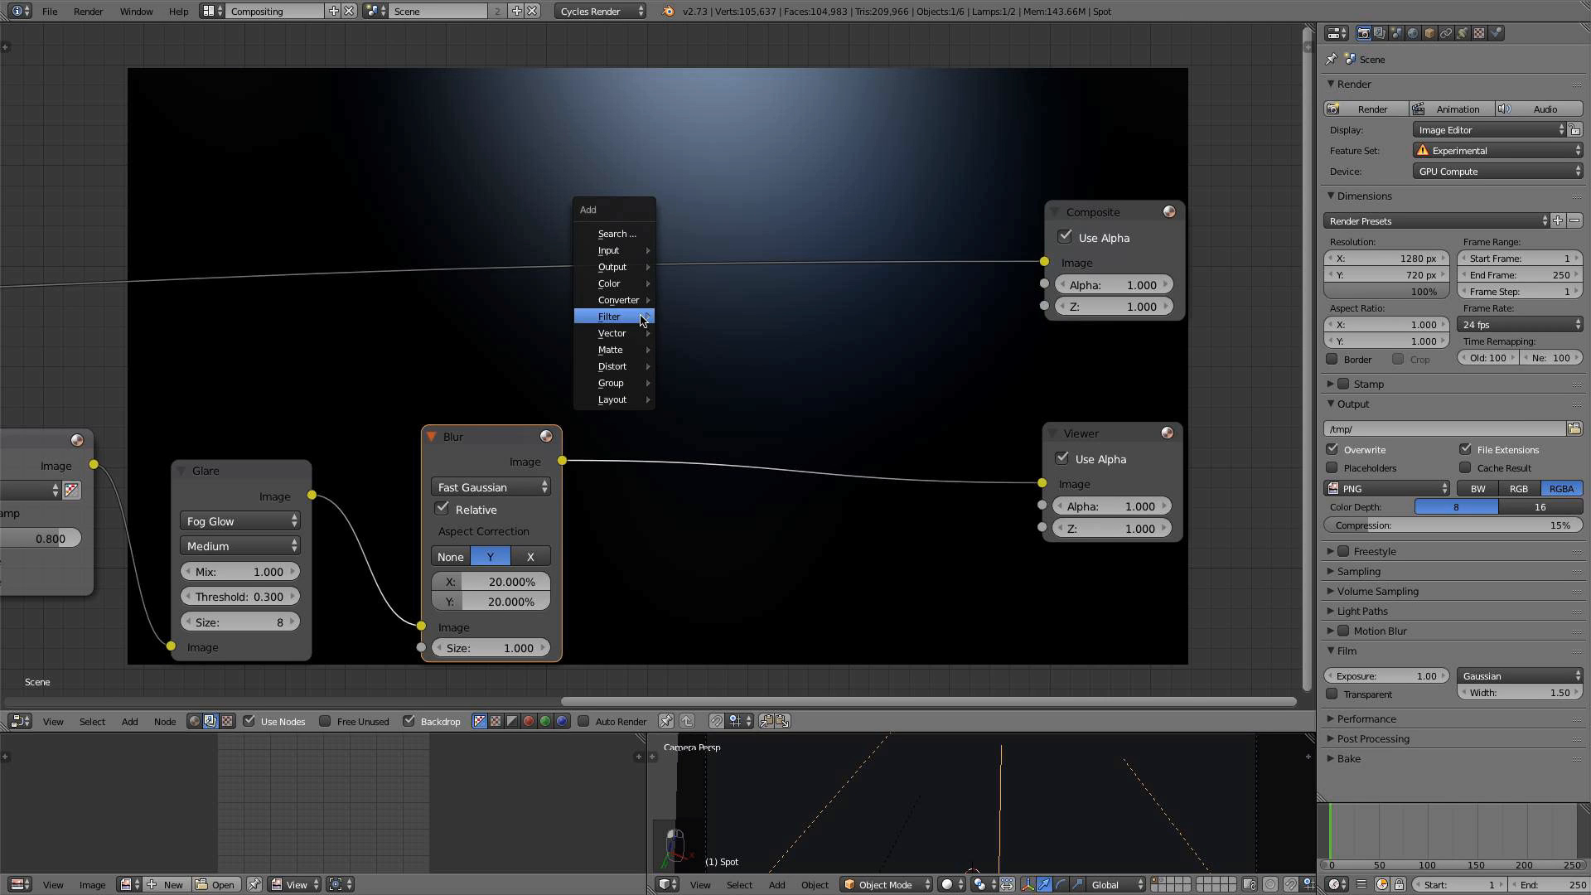
pyautogui.moveTo(624, 283)
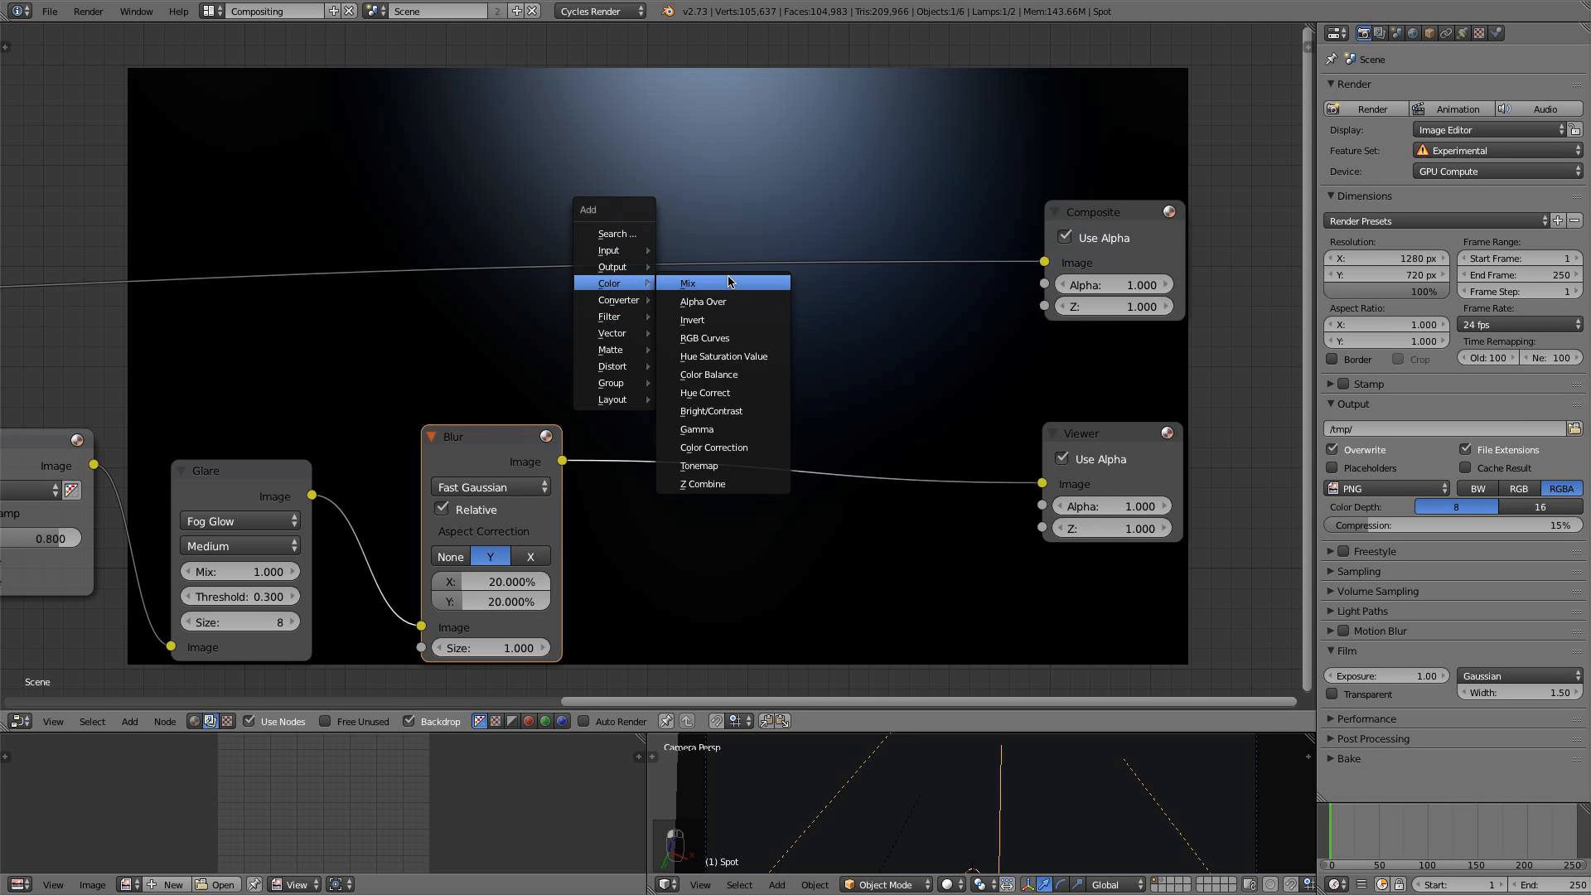
pyautogui.click(705, 283)
pyautogui.click(607, 205)
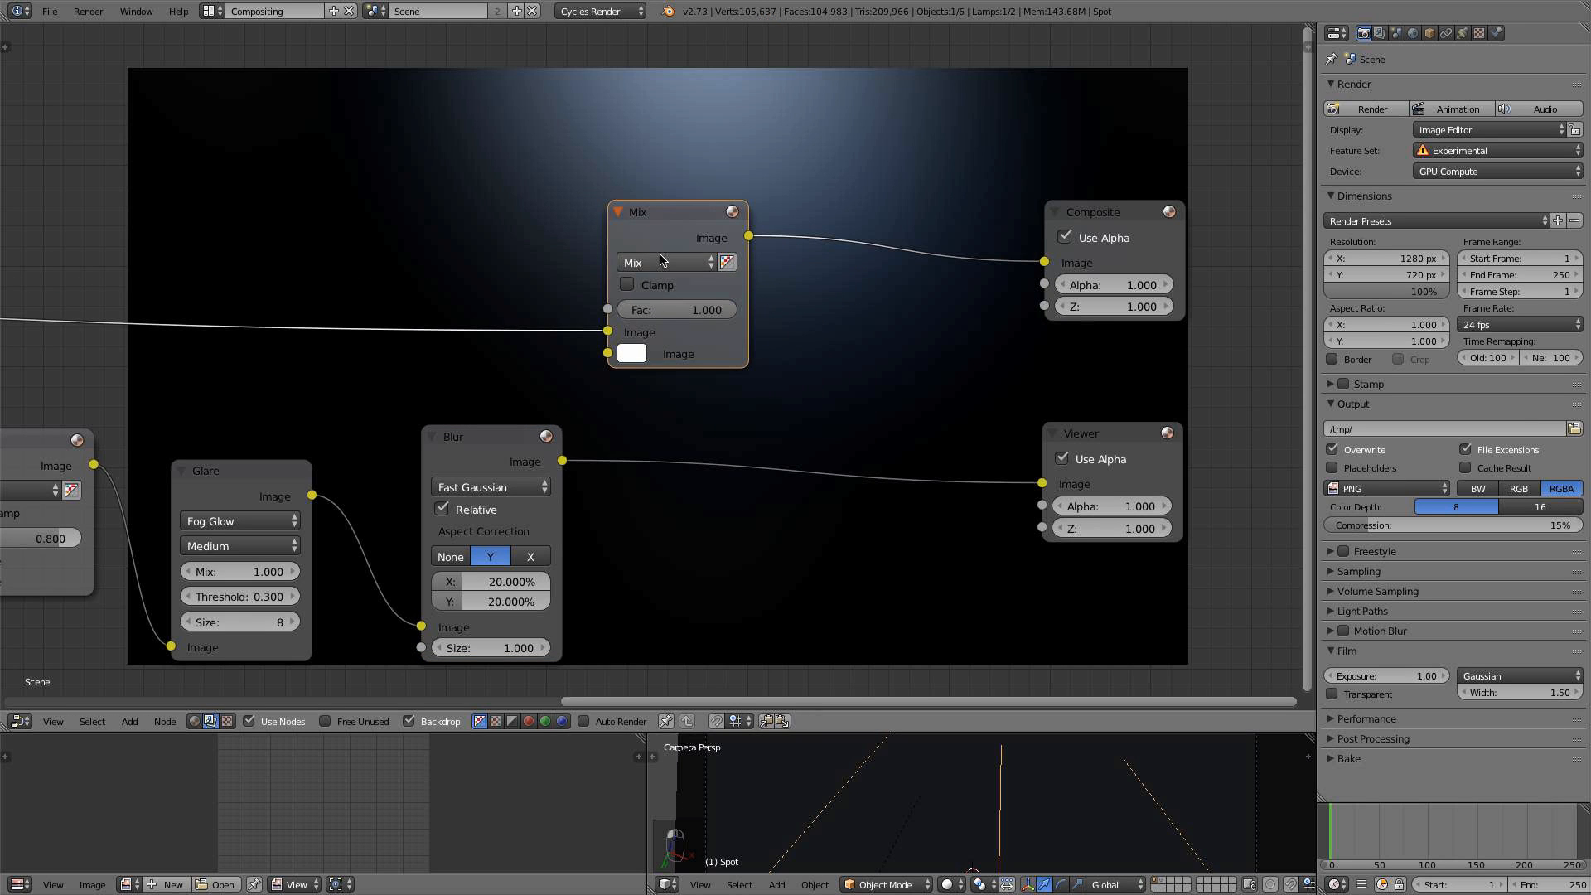
pyautogui.click(663, 262)
pyautogui.click(654, 305)
# Connect the Blur output to the Add node's second image input, preview the Add result, and move the Composite node aside
pyautogui.moveTo(562, 465); pyautogui.dragTo(626, 346)
pyautogui.scroll(-5, 647, 393)
pyautogui.scroll(-1, 650, 415)
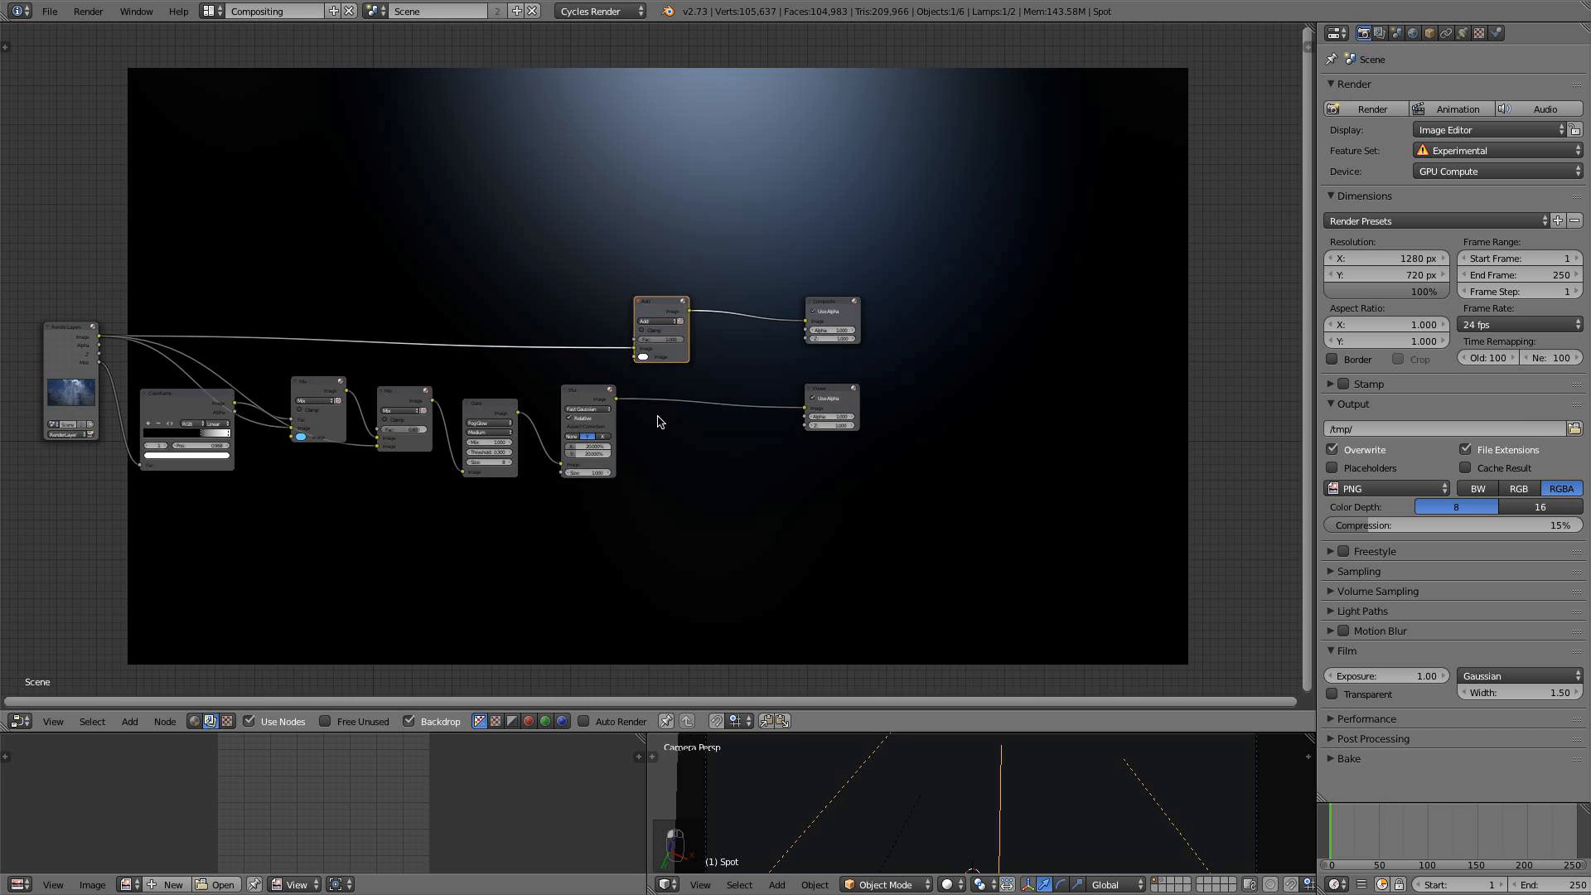
pyautogui.scroll(5, 656, 419)
pyautogui.moveTo(598, 424); pyautogui.dragTo(624, 356)
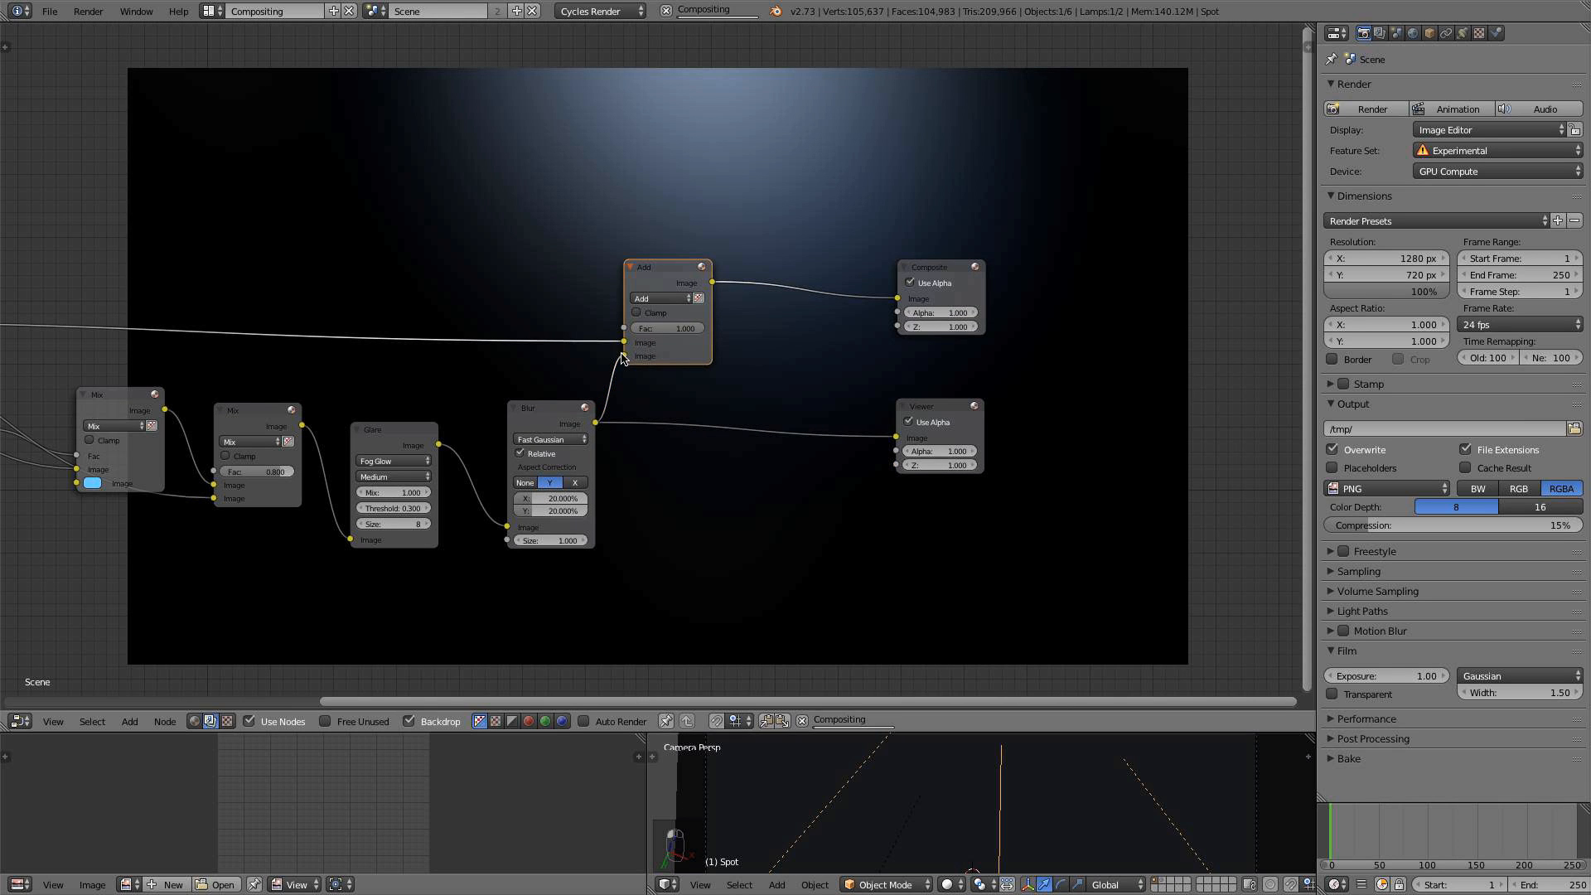
pyautogui.keyDown('ctrl'); pyautogui.keyDown('shift'); pyautogui.click(685, 272); pyautogui.keyUp('shift'); pyautogui.keyUp('ctrl')
pyautogui.moveTo(713, 388); pyautogui.dragTo(655, 497, button='middle')
pyautogui.moveTo(892, 375); pyautogui.dragTo(953, 340)
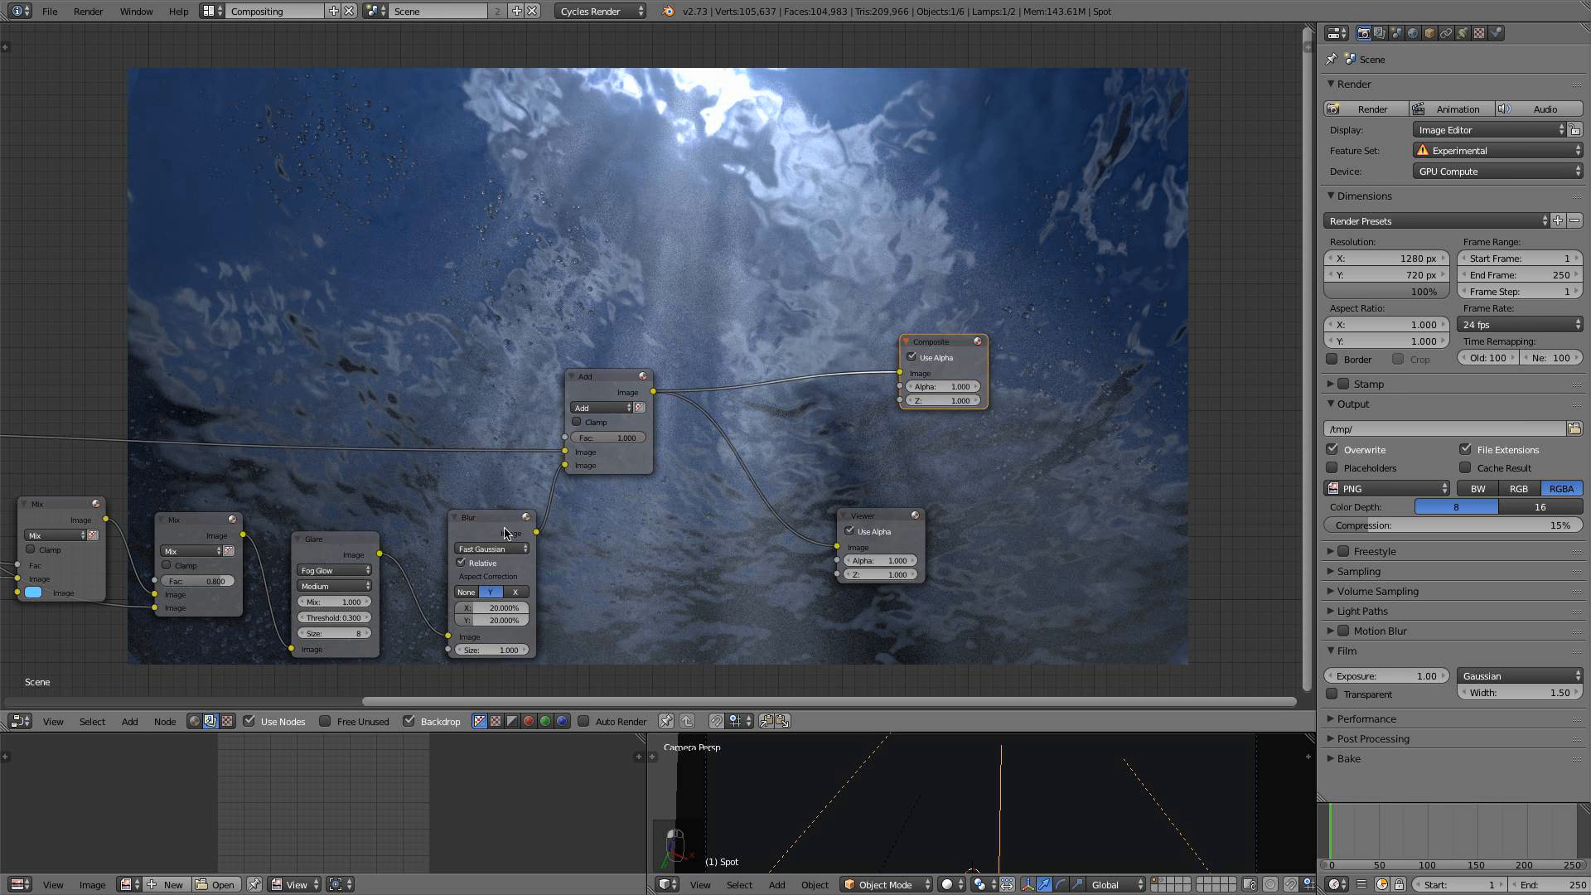
# Compare the original render with the Add result in the backdrop, and preview the Blur node on its own
pyautogui.scroll(-3, 418, 506)
pyautogui.moveTo(416, 505); pyautogui.dragTo(551, 461, button='middle')
pyautogui.keyDown('ctrl'); pyautogui.keyDown('shift'); pyautogui.click(35, 377); pyautogui.keyUp('shift'); pyautogui.keyUp('ctrl')
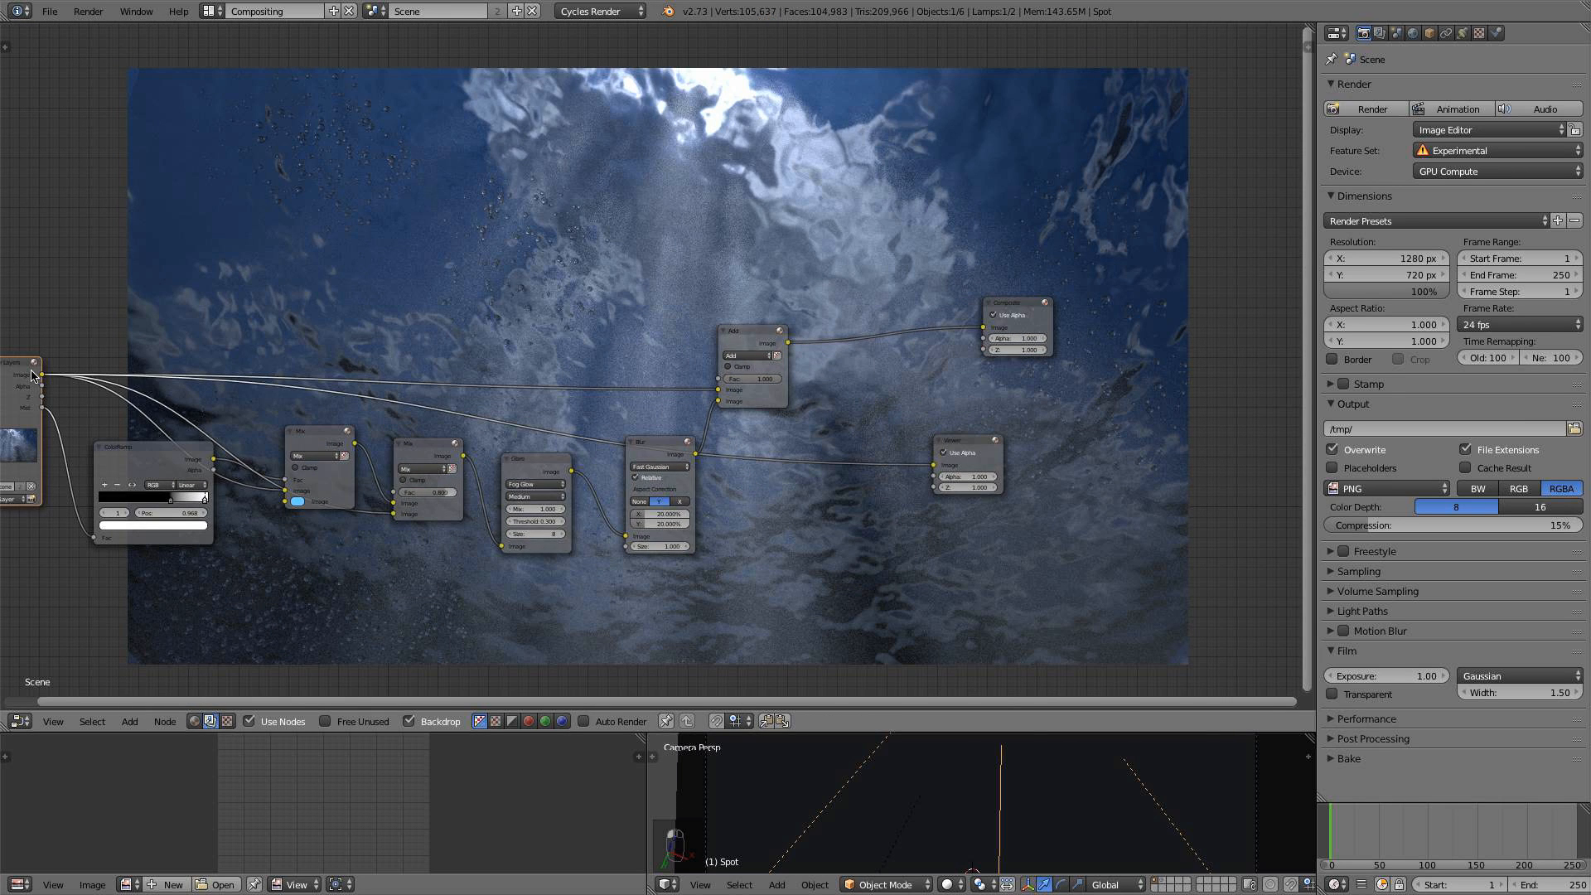
pyautogui.keyDown('ctrl'); pyautogui.keyDown('shift'); pyautogui.click(764, 348); pyautogui.keyUp('shift'); pyautogui.keyUp('ctrl')
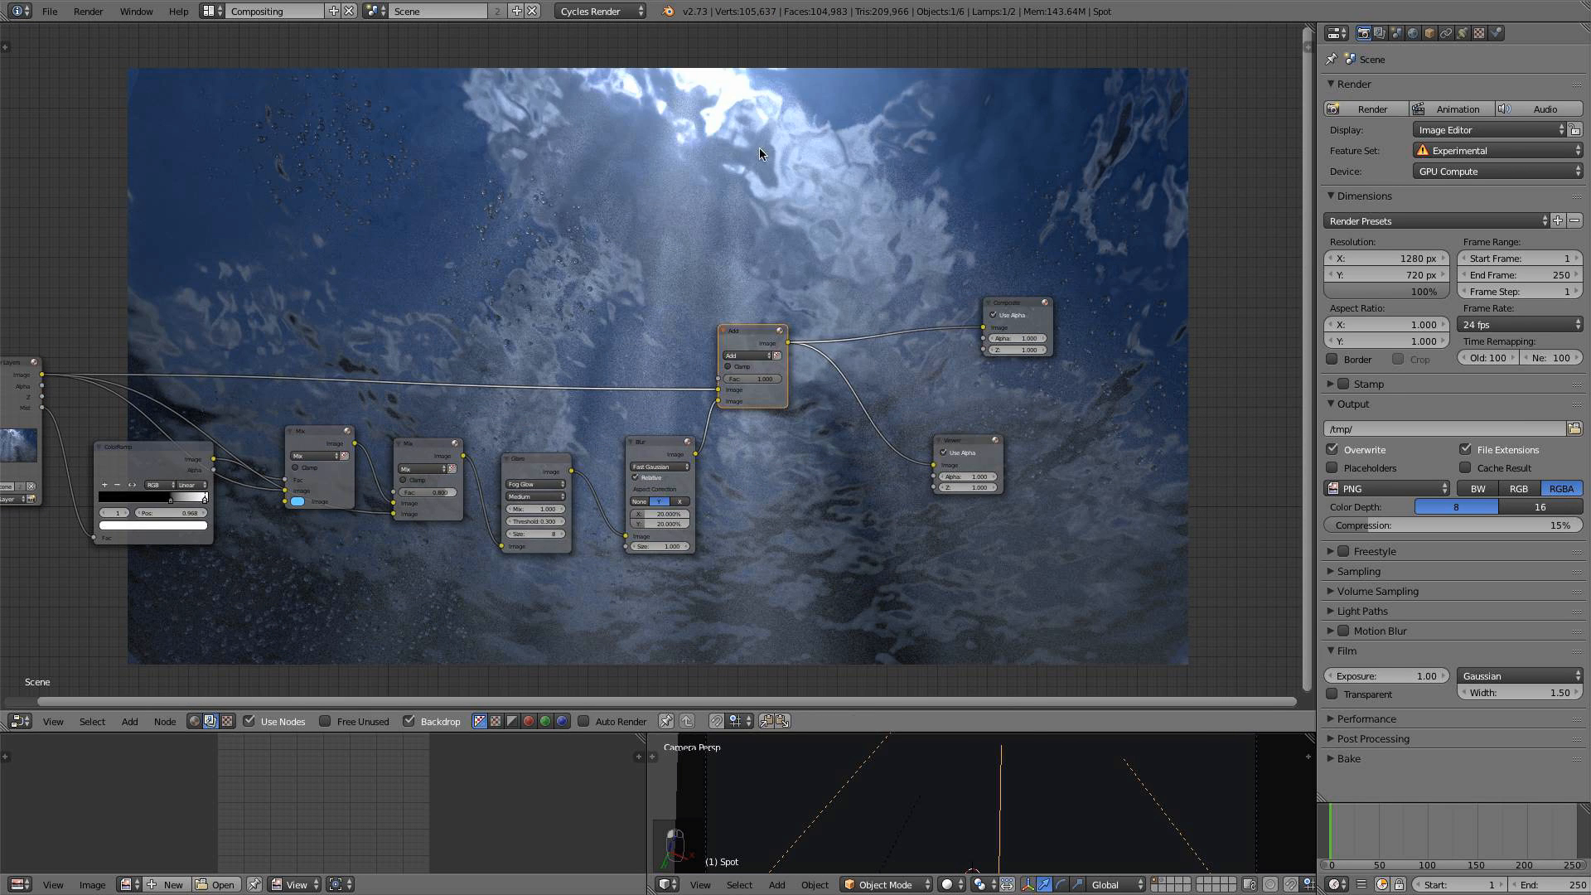
pyautogui.scroll(2, 538, 433)
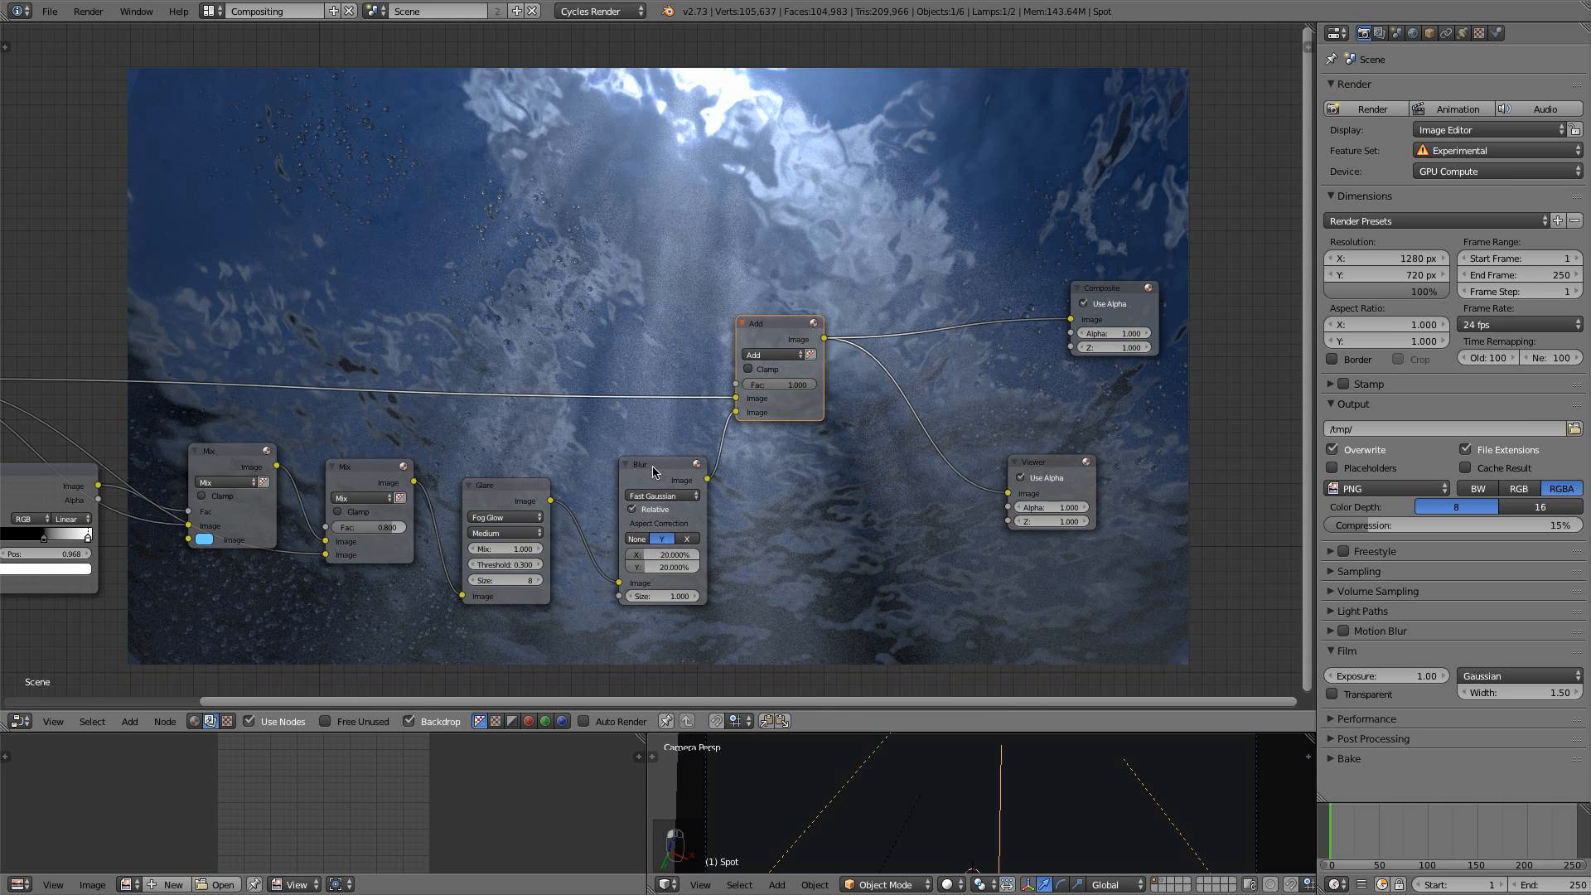
pyautogui.keyDown('ctrl'); pyautogui.keyDown('shift'); pyautogui.click(658, 456); pyautogui.keyUp('shift'); pyautogui.keyUp('ctrl')
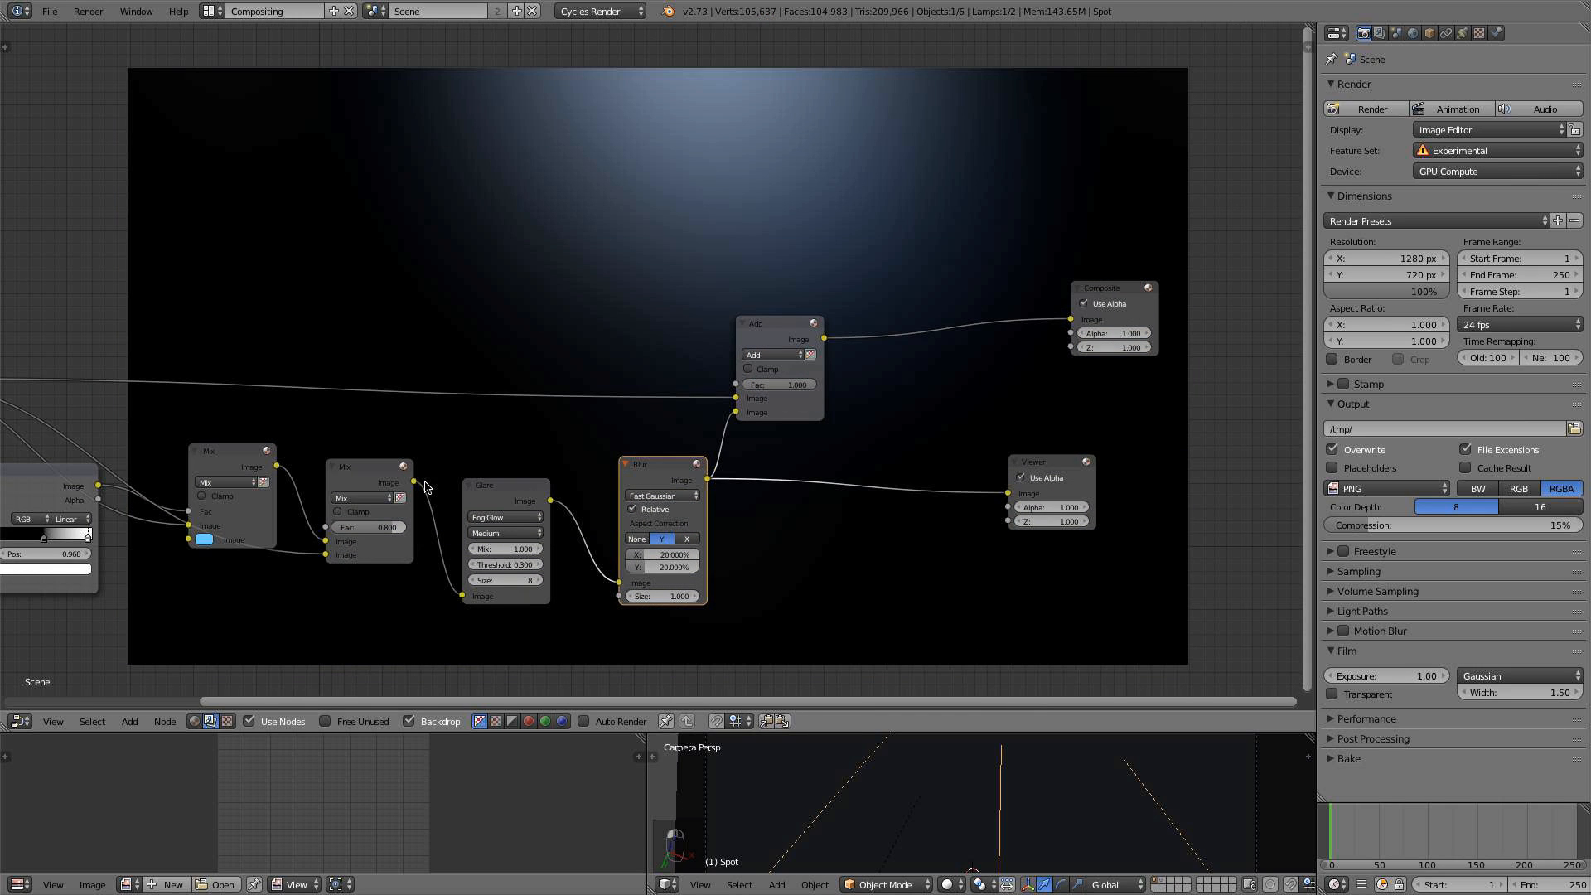
# Connect the second Mix node's output to the Add node's first image input and preview the Add result
pyautogui.moveTo(413, 481); pyautogui.dragTo(736, 398)
pyautogui.keyDown('ctrl'); pyautogui.keyDown('shift'); pyautogui.click(798, 349); pyautogui.keyUp('shift'); pyautogui.keyUp('ctrl')
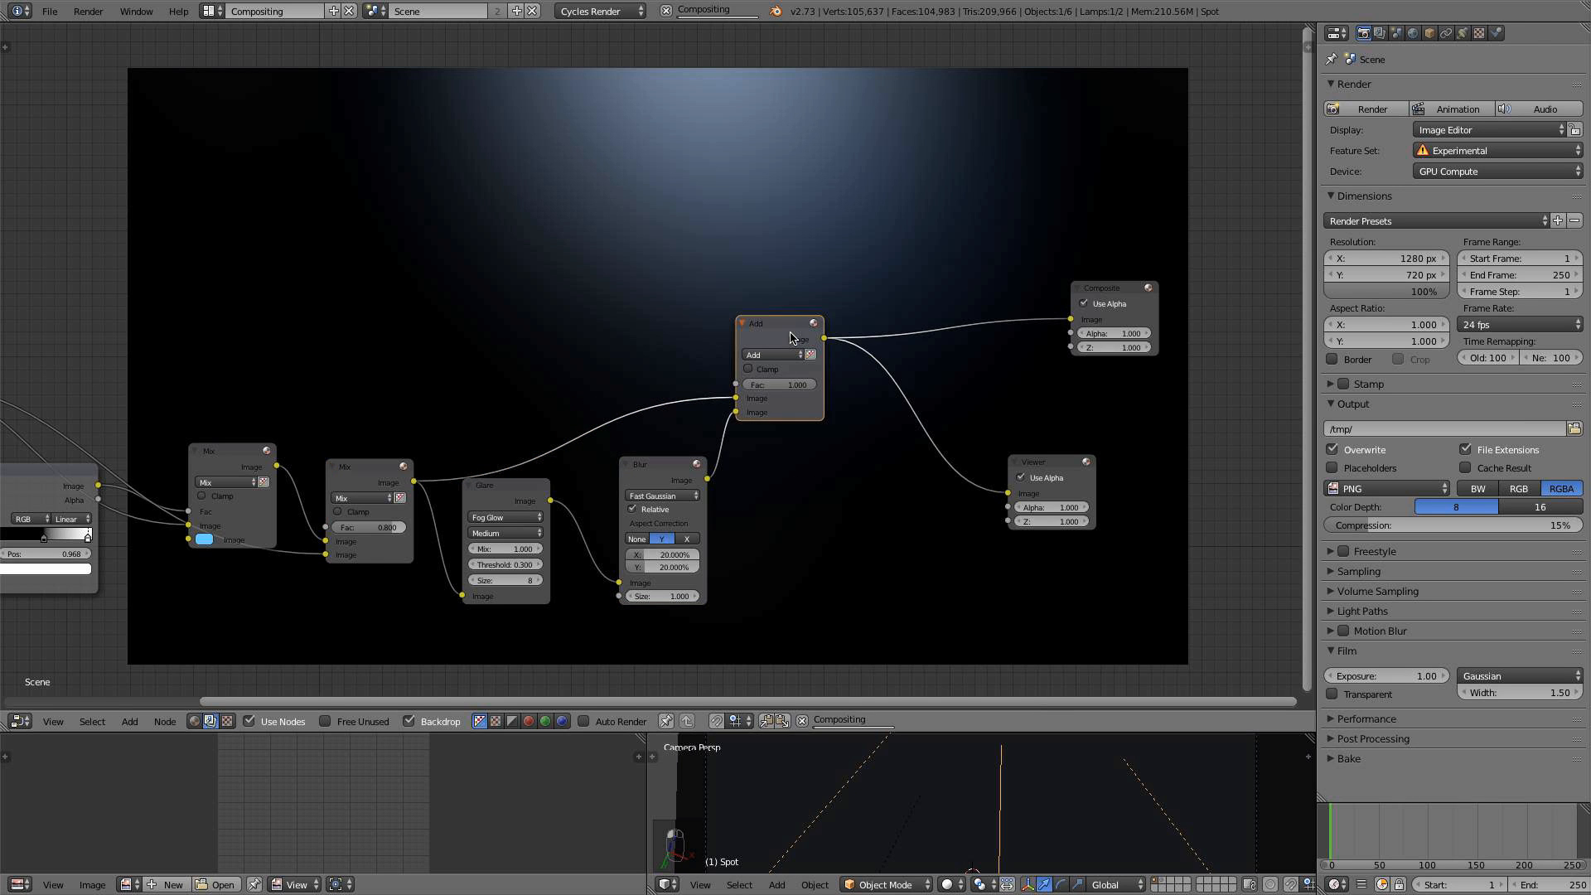
pyautogui.moveTo(844, 473); pyautogui.dragTo(660, 344, button='middle')
pyautogui.scroll(-1, 652, 382)
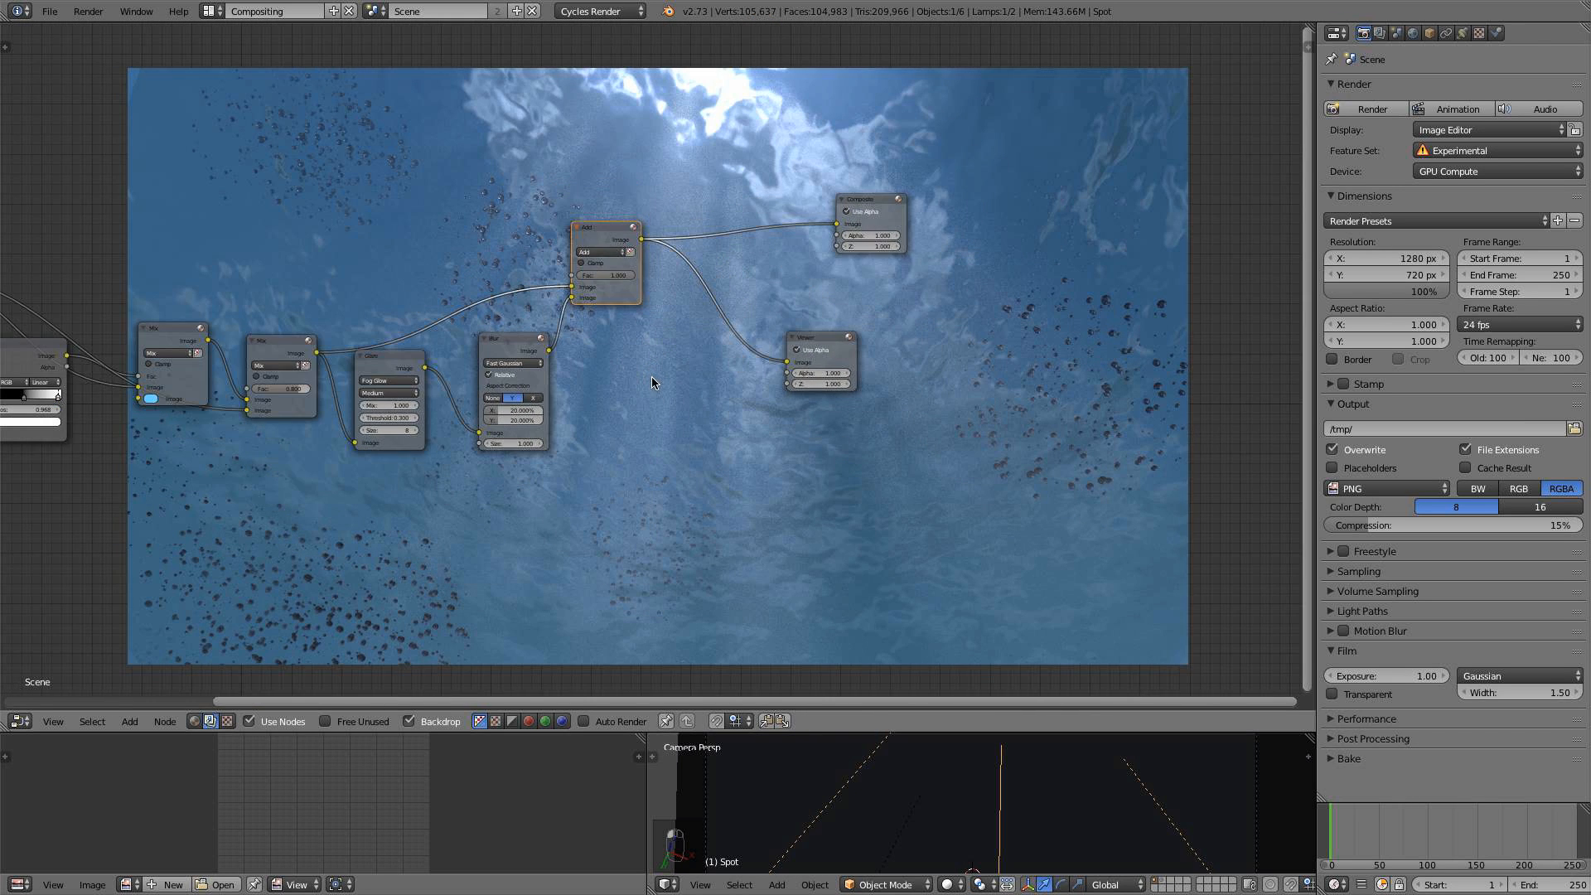
# Set the factor of the Mix node feeding the Glare to 0.860
pyautogui.scroll(3, 649, 457)
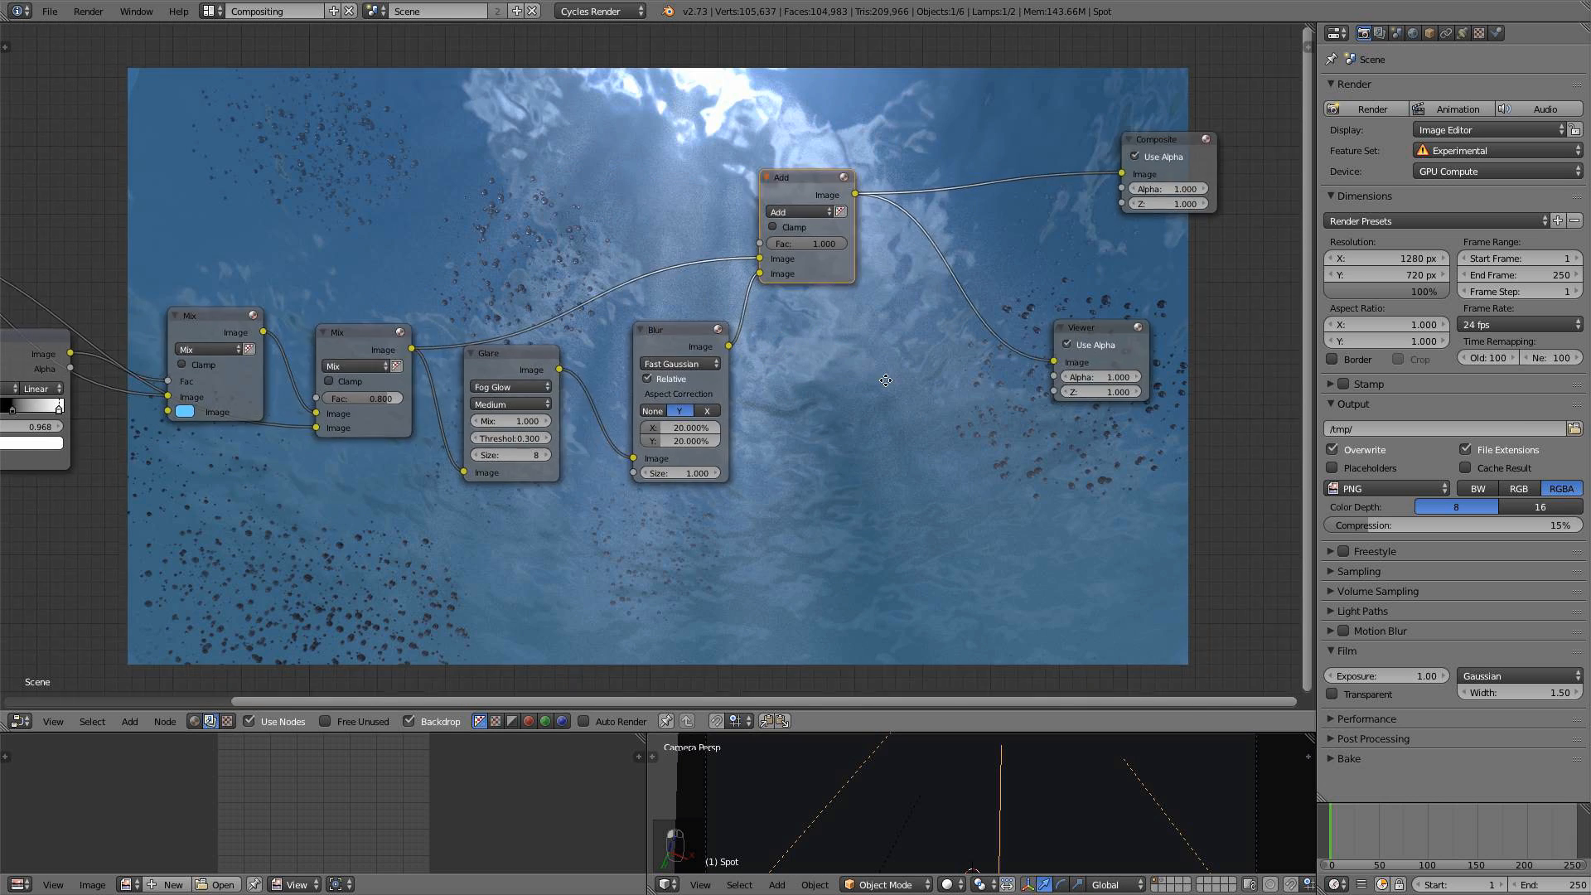
pyautogui.scroll(2, 387, 415)
pyautogui.click(286, 408)
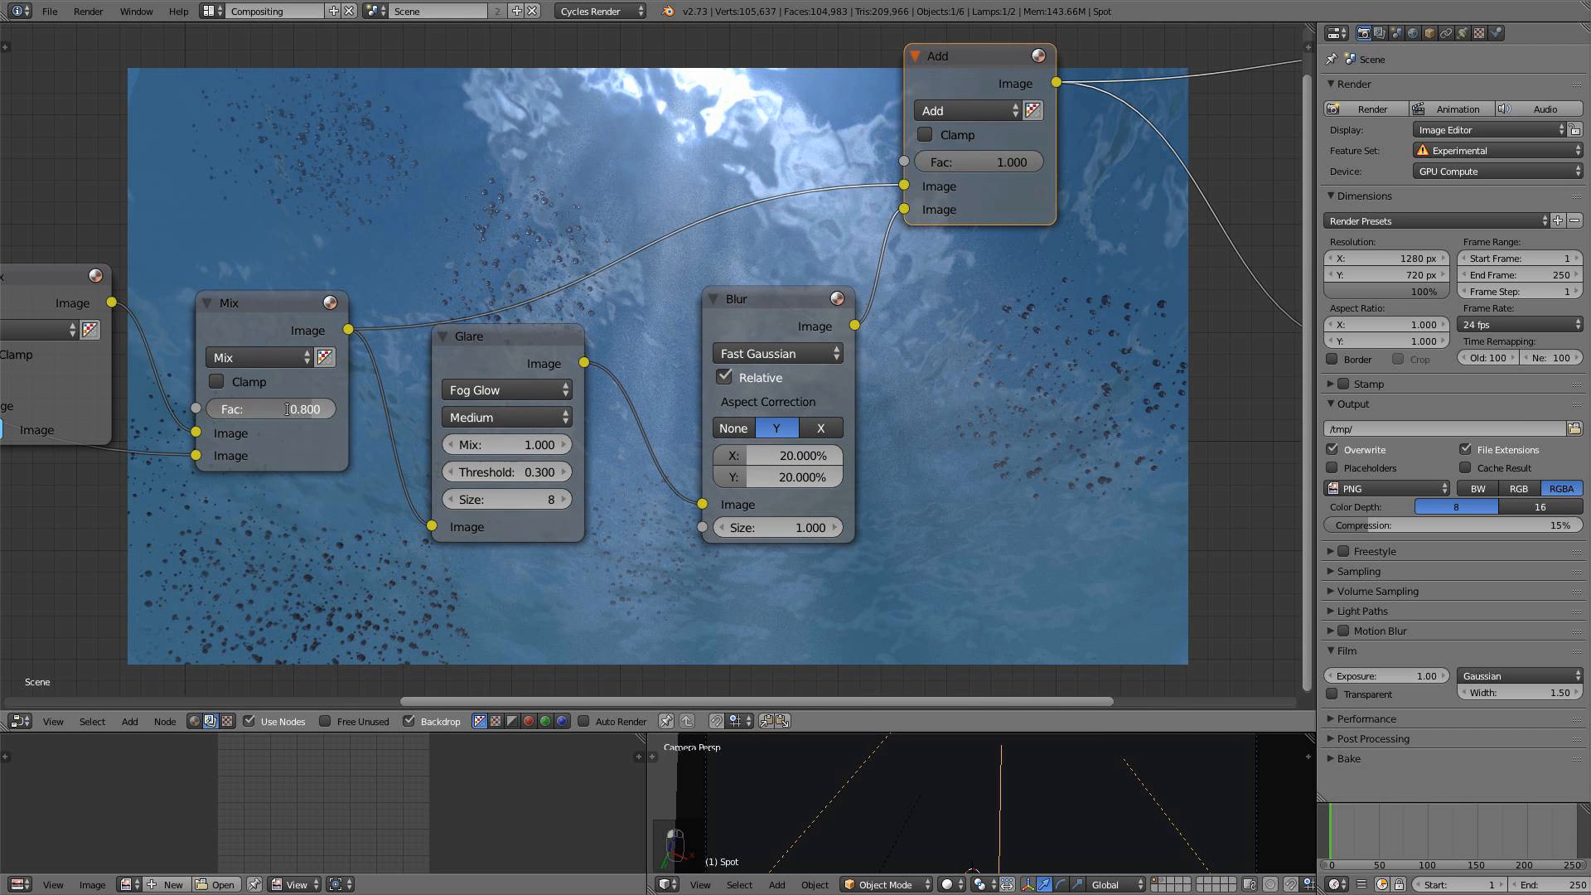
pyautogui.write('6')
pyautogui.press('Return')
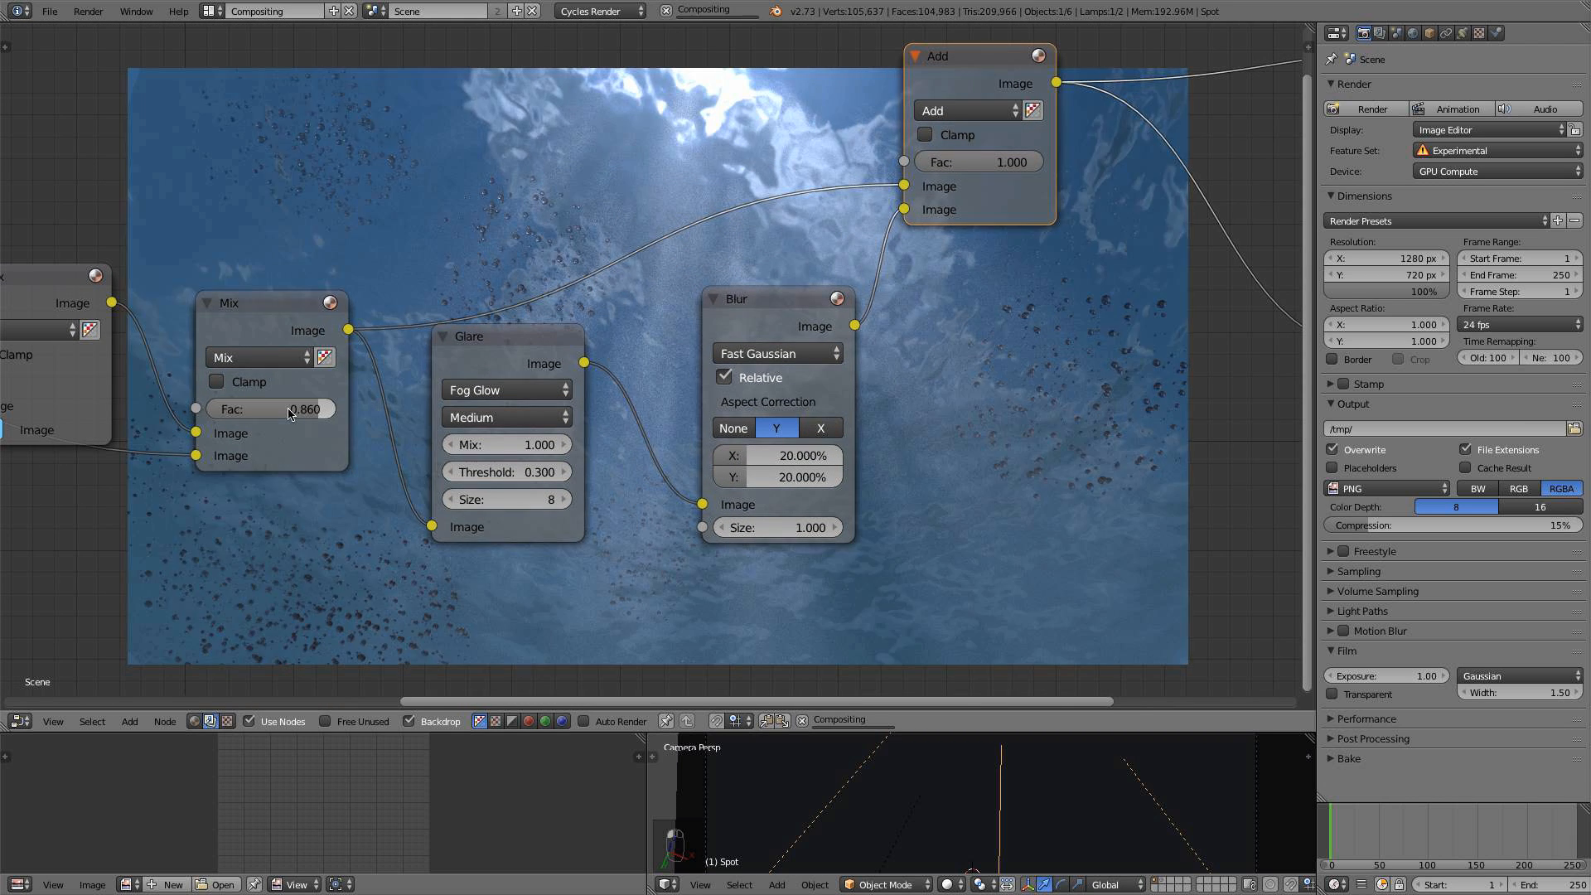
pyautogui.scroll(-2, 287, 409)
pyautogui.moveTo(287, 408); pyautogui.dragTo(155, 524, button='middle')
pyautogui.scroll(-3, 155, 524)
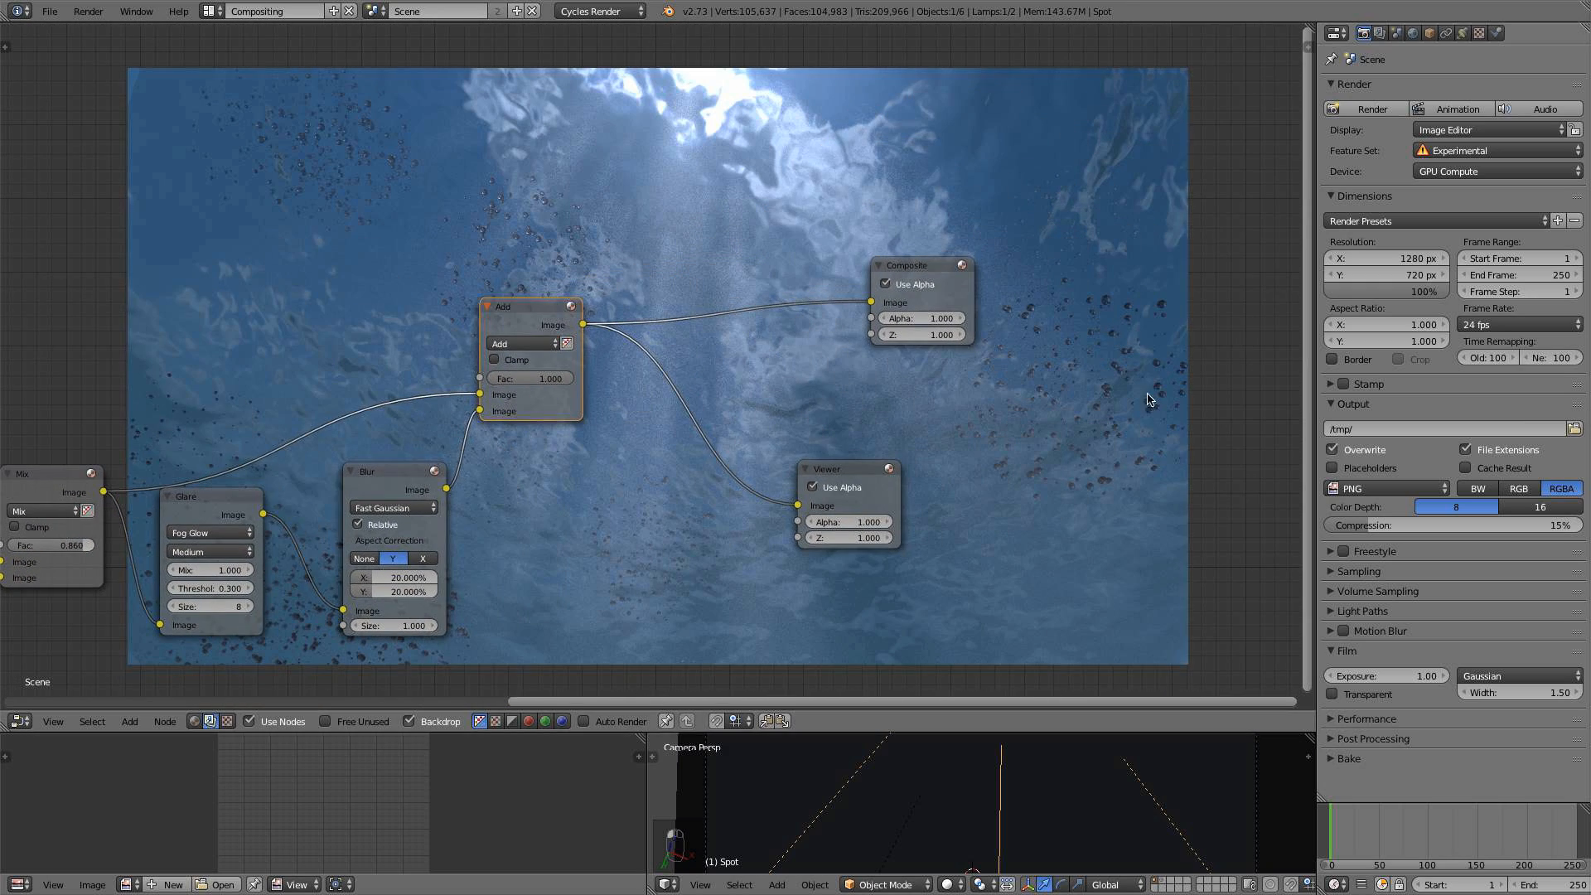
# Preview the Blur node on its own and again the Add result, and raise the Add node's factor
pyautogui.moveTo(742, 355); pyautogui.dragTo(697, 443, button='middle')
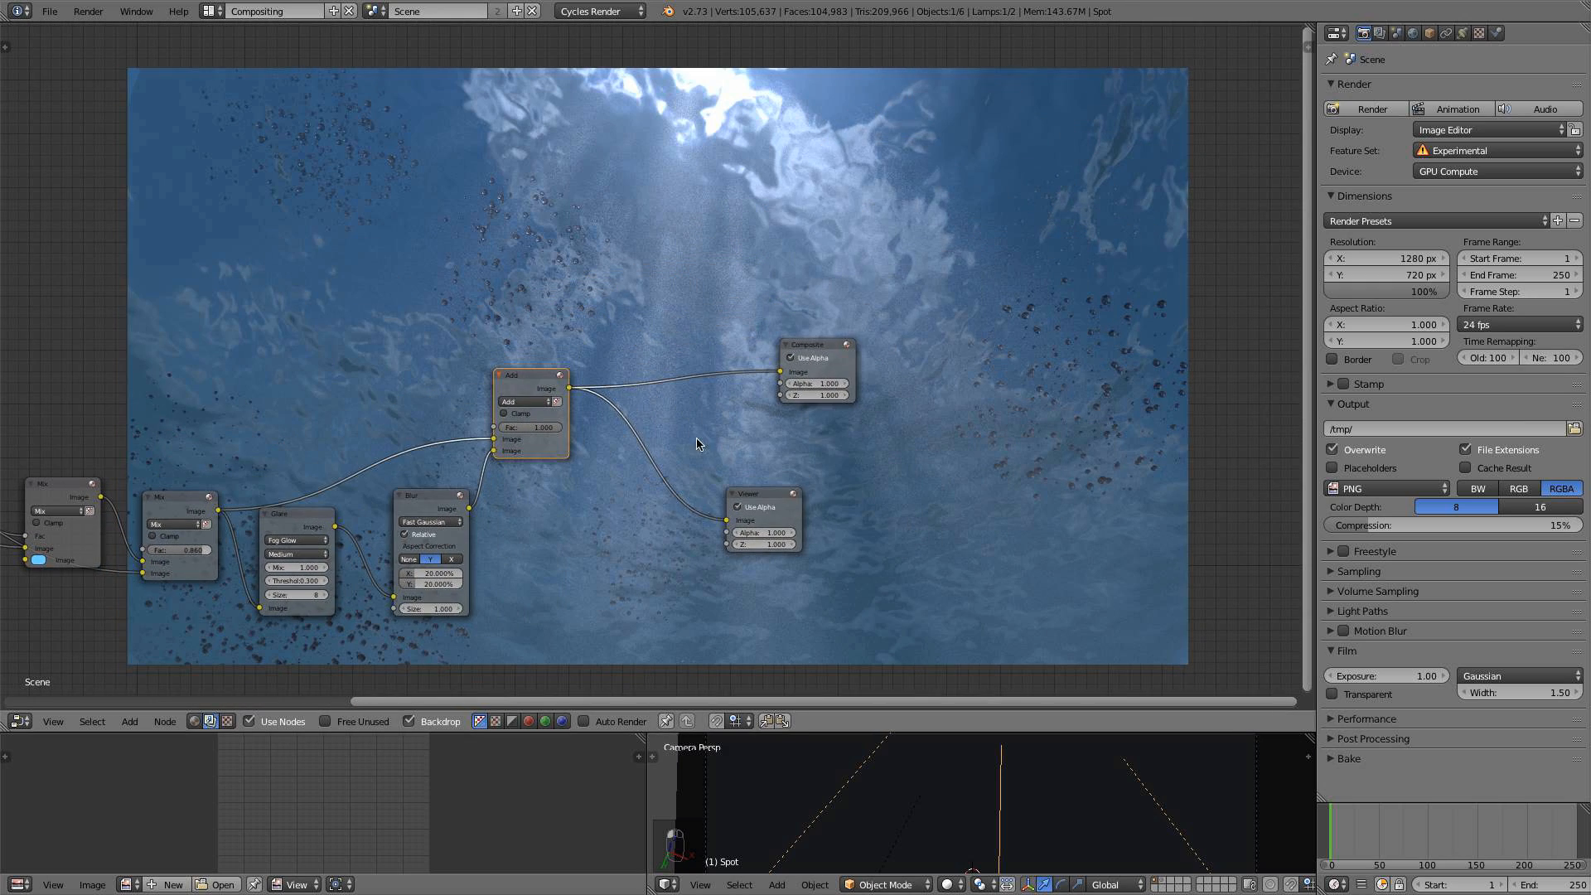
pyautogui.keyDown('ctrl'); pyautogui.keyDown('shift'); pyautogui.click(455, 504); pyautogui.keyUp('shift'); pyautogui.keyUp('ctrl')
pyautogui.keyDown('ctrl'); pyautogui.keyDown('shift'); pyautogui.click(527, 393); pyautogui.keyUp('shift'); pyautogui.keyUp('ctrl')
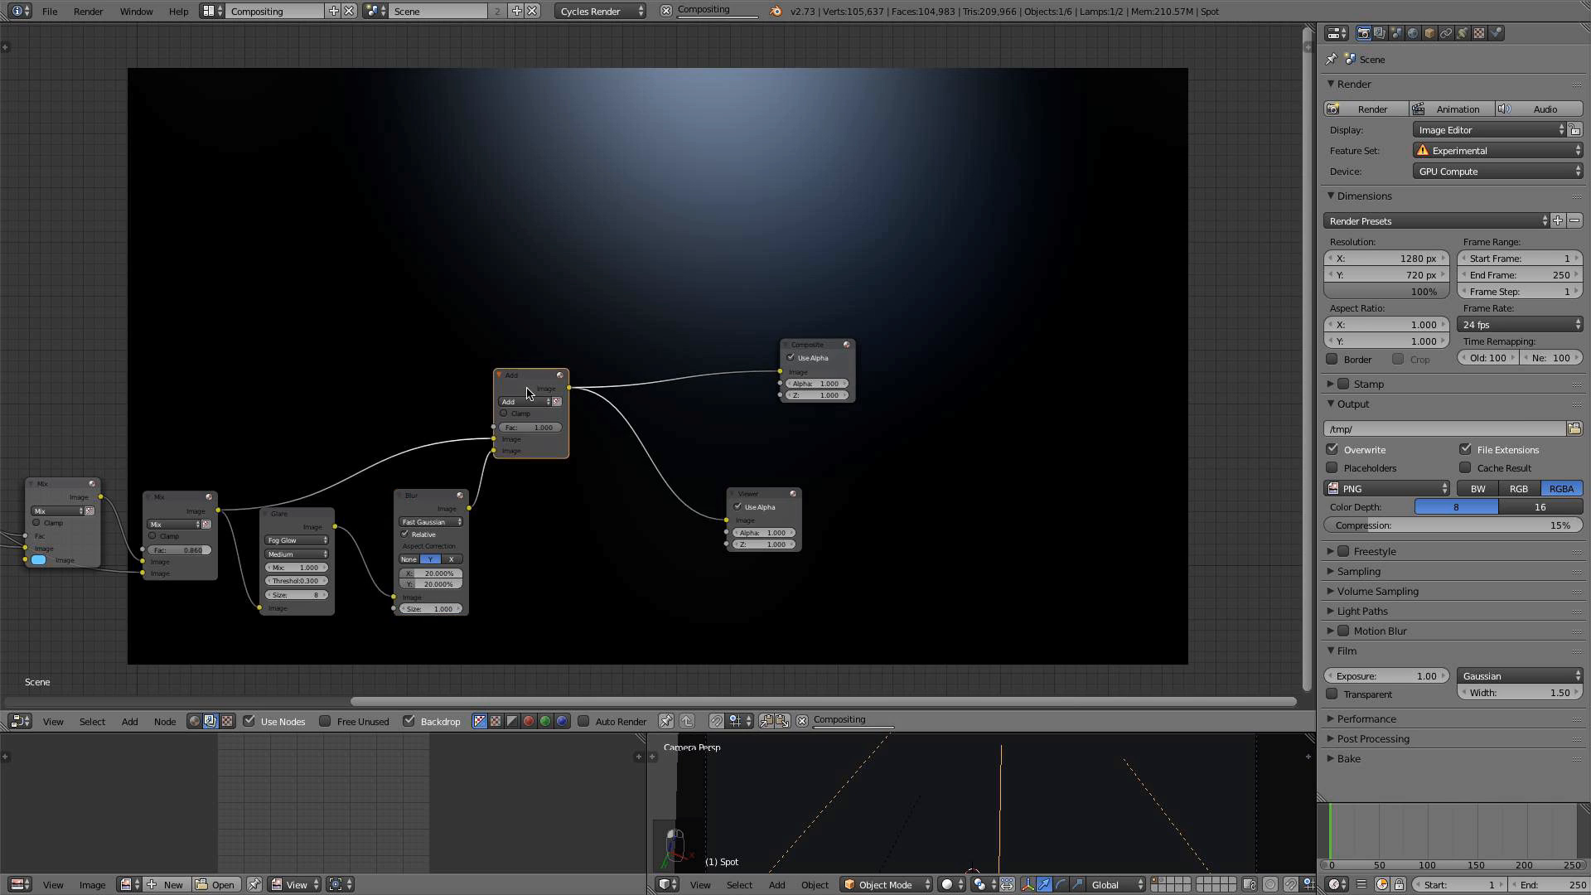
pyautogui.click(535, 428)
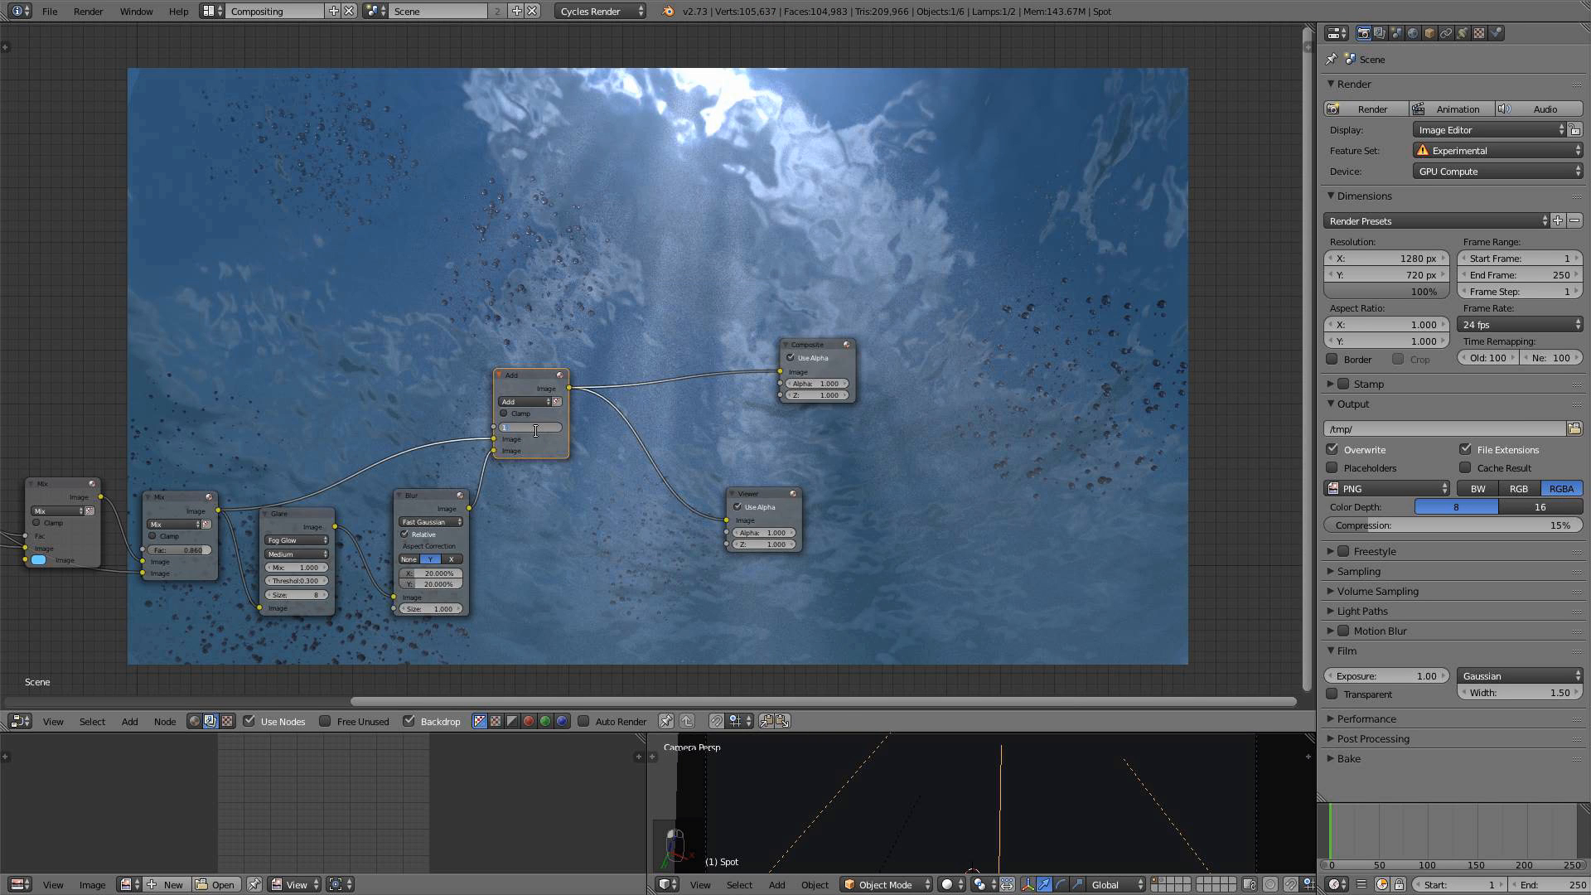
pyautogui.press('Return')
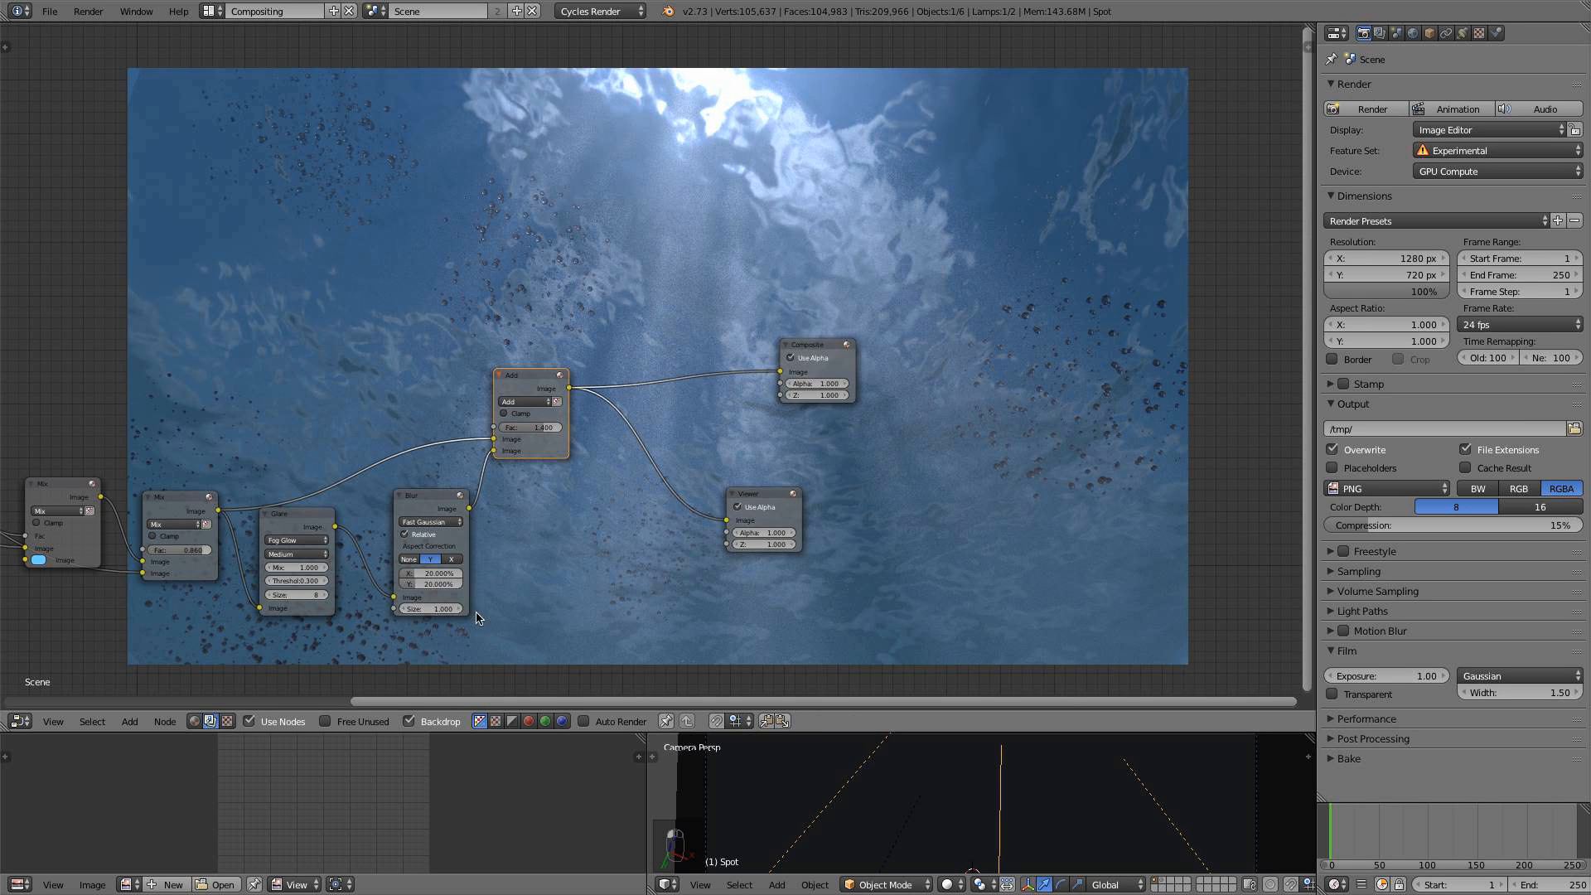
# Set the Blur node's X and Y size to 25% each
pyautogui.click(443, 577)
pyautogui.write('25')
pyautogui.press('Return')
pyautogui.click(435, 587)
pyautogui.write('25')
pyautogui.press('Return')
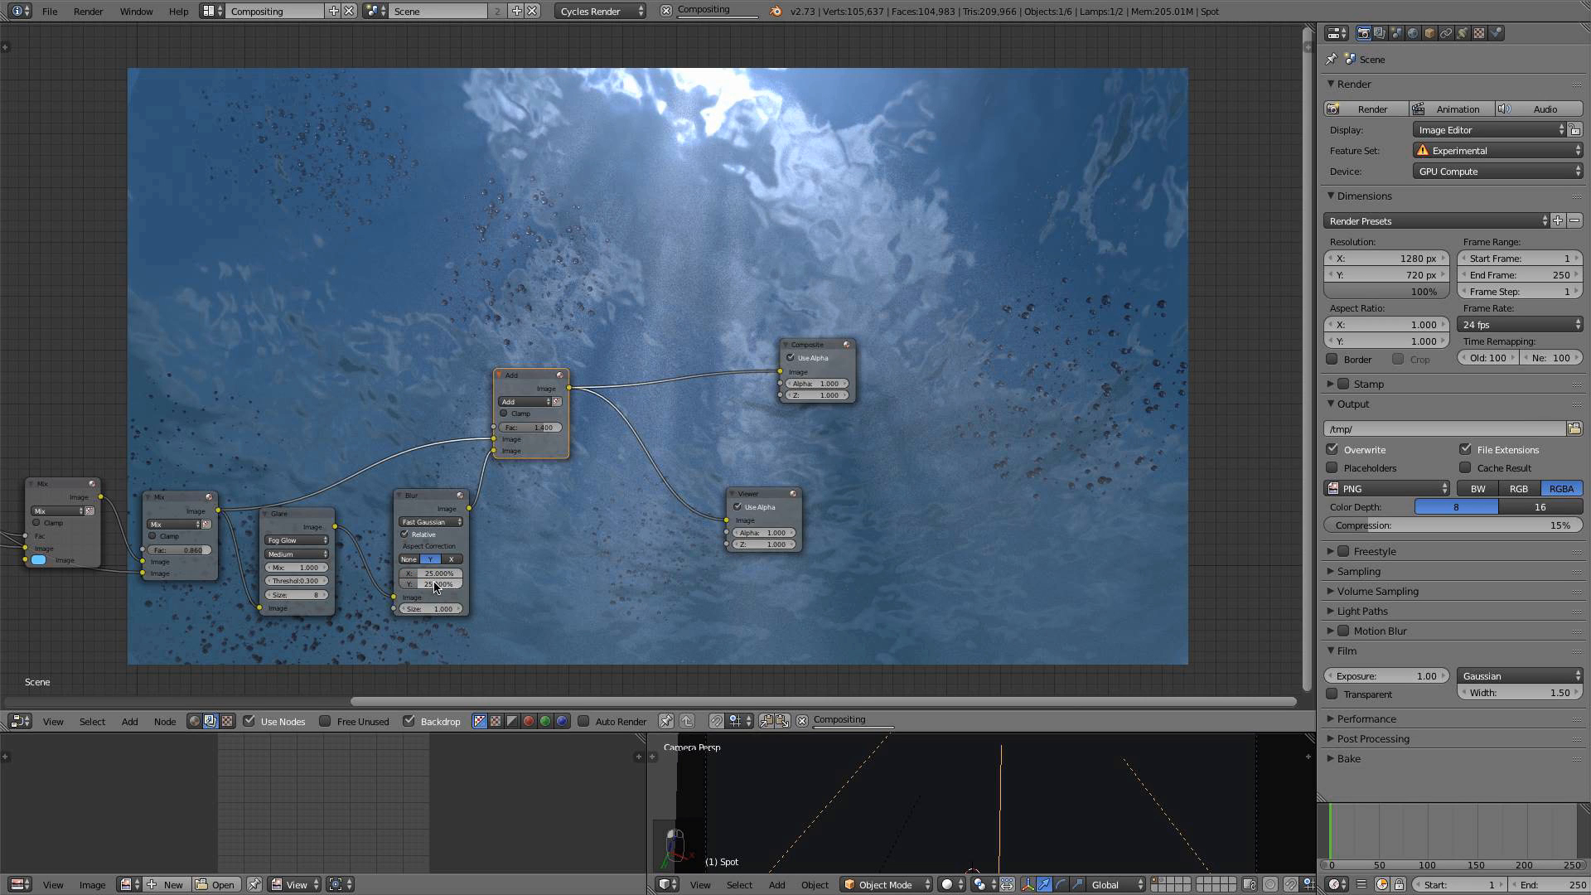
# Set the Add node's factor to 1.6
pyautogui.click(534, 427)
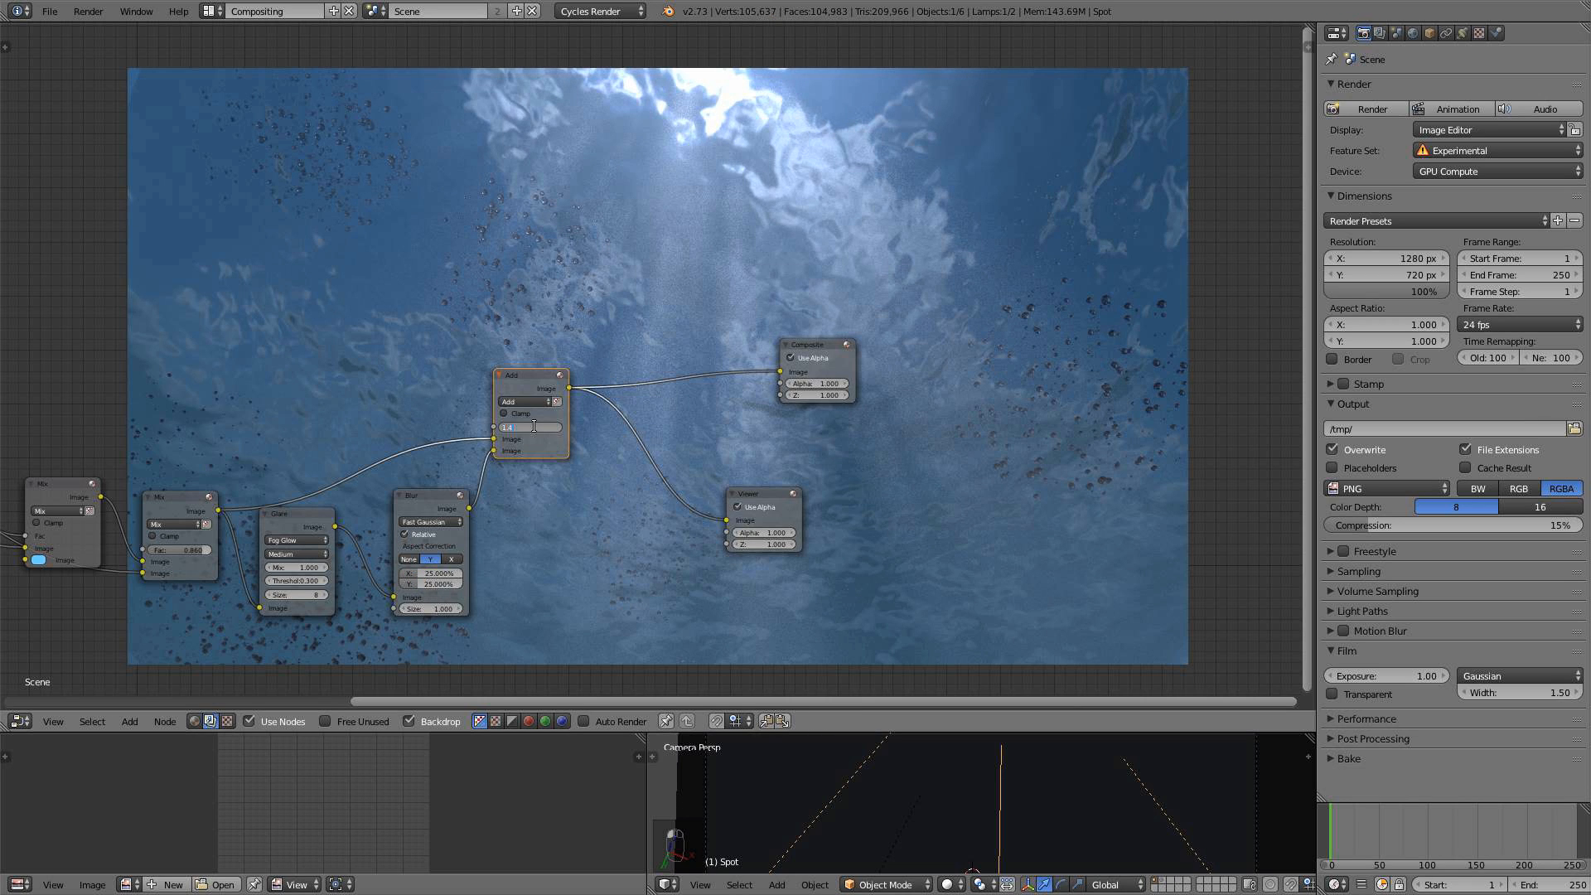
pyautogui.write('1.6')
pyautogui.press('Return')
# Move the Composite and Viewer nodes further away from the Add node to make room for more nodes
pyautogui.scroll(-4, 817, 439)
pyautogui.moveTo(811, 452); pyautogui.dragTo(732, 499, button='middle')
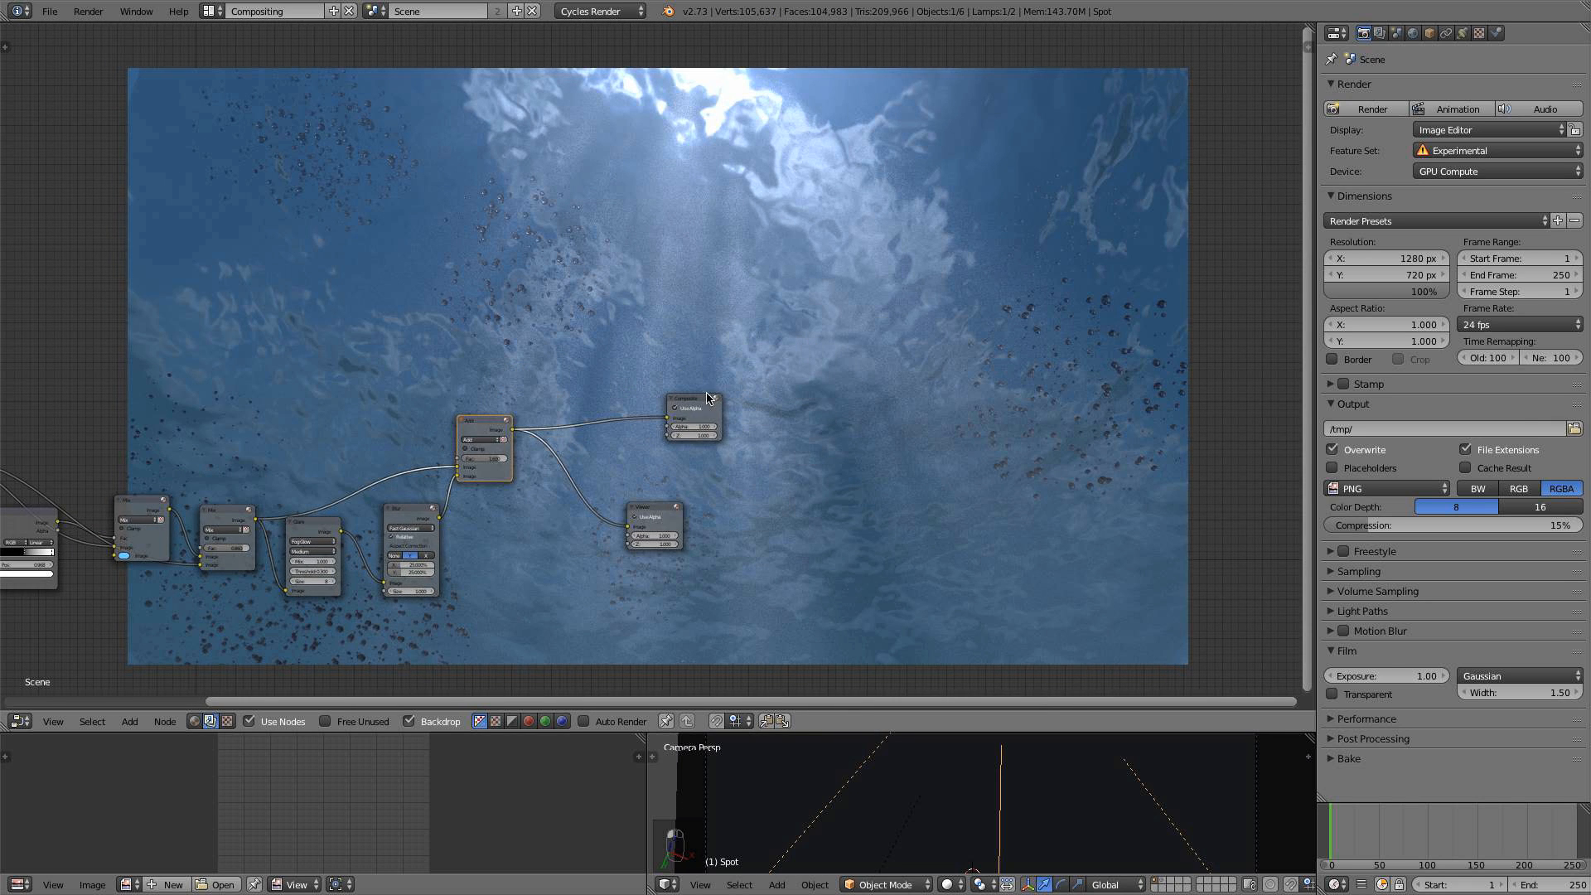
pyautogui.moveTo(707, 398); pyautogui.dragTo(854, 402)
pyautogui.moveTo(679, 514); pyautogui.dragTo(941, 512)
pyautogui.moveTo(837, 406); pyautogui.dragTo(904, 406)
pyautogui.scroll(2, 823, 481)
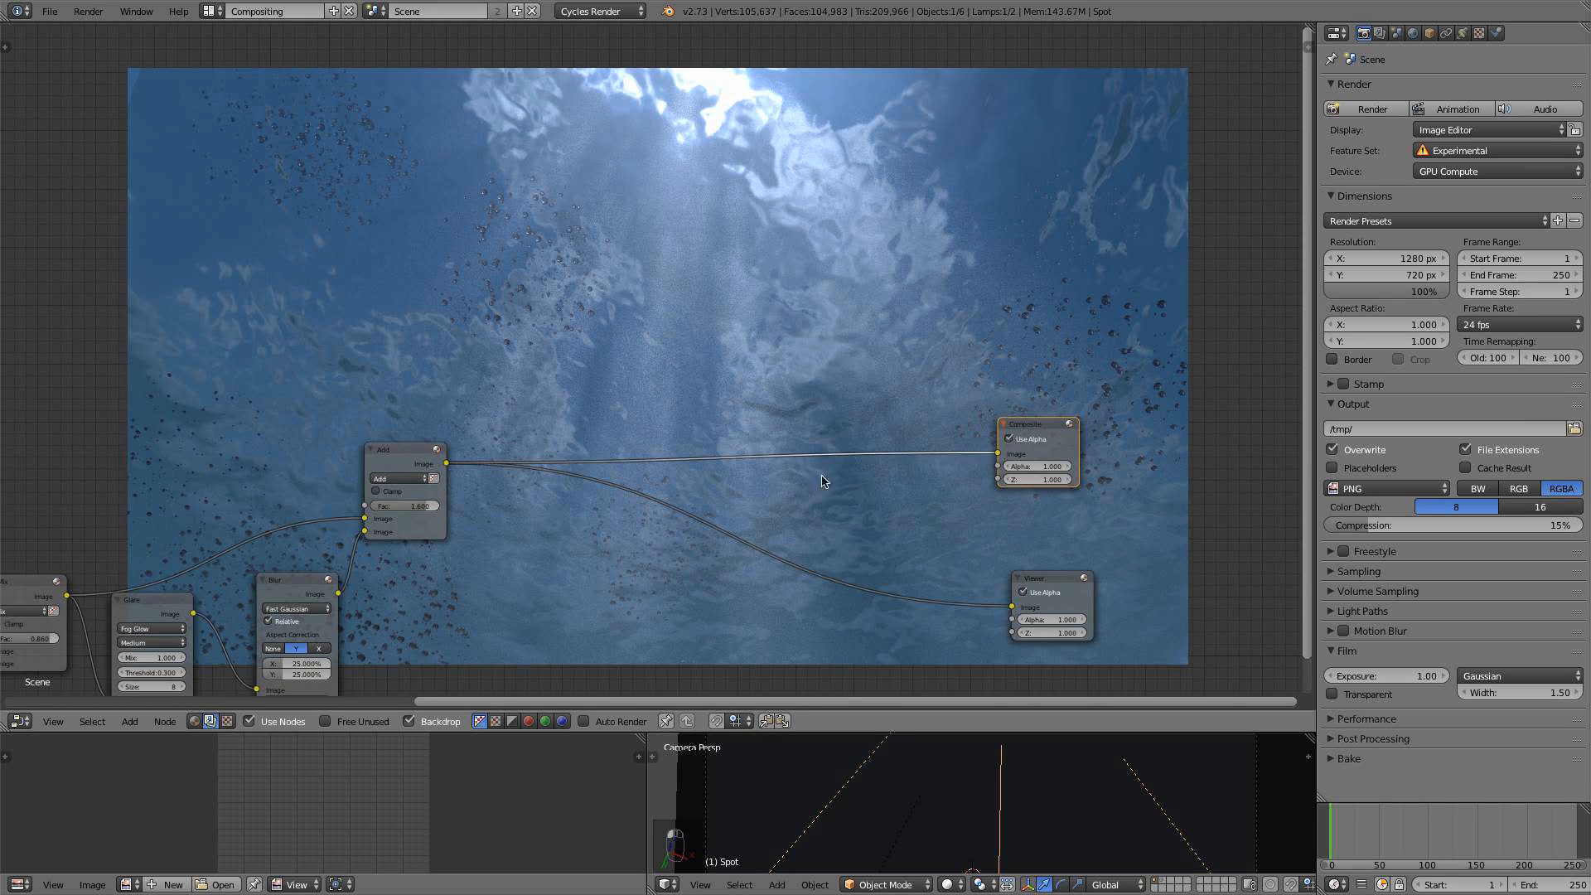
pyautogui.scroll(2, 783, 490)
pyautogui.hotkey('shift', 'a')
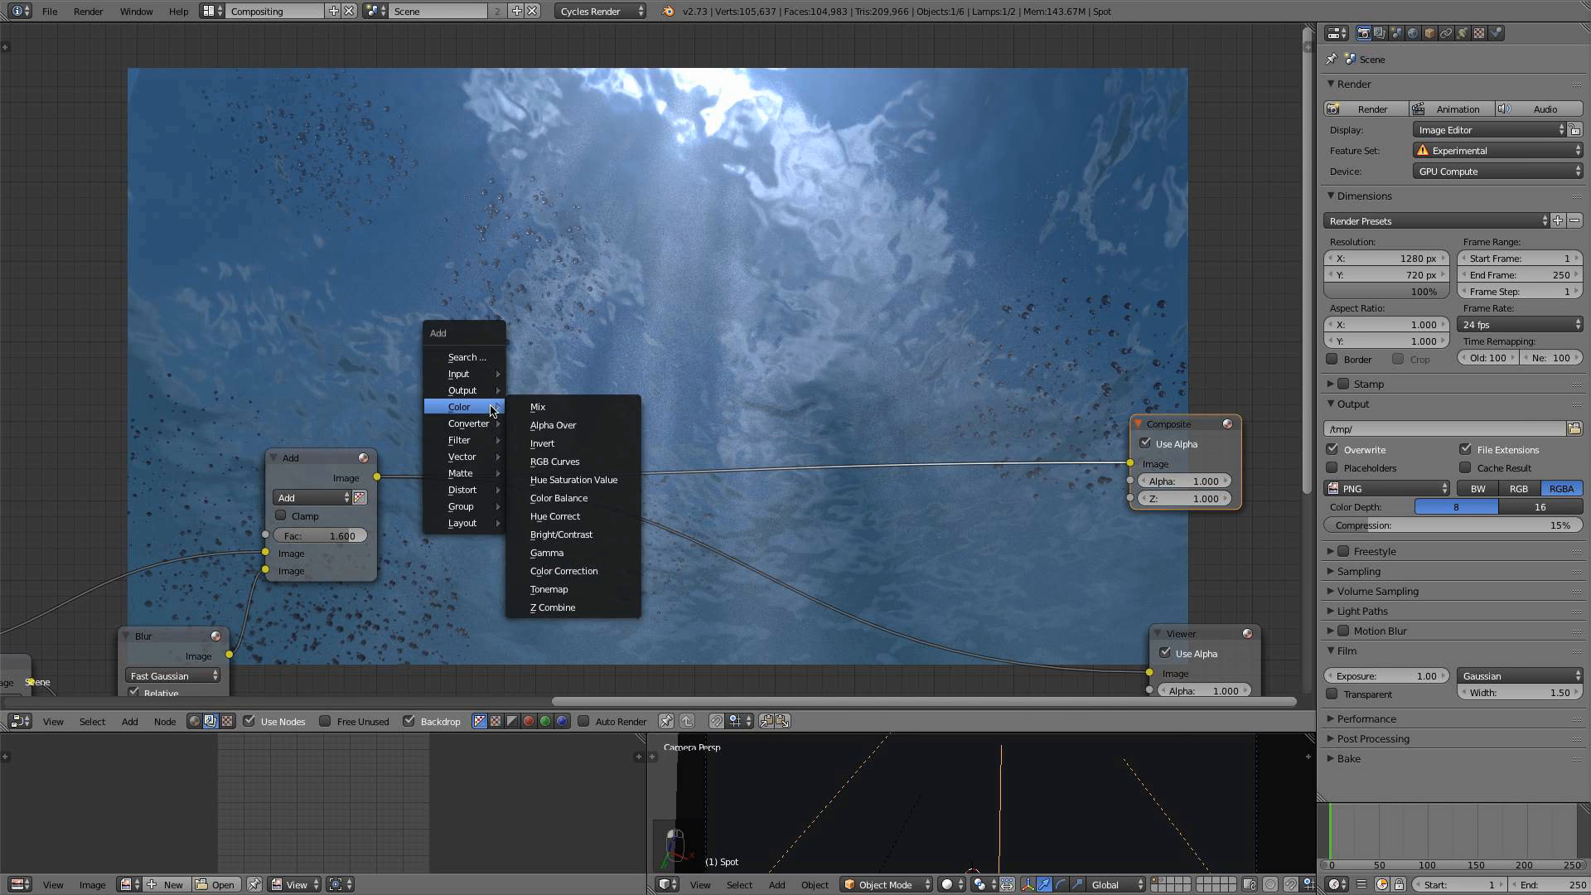
pyautogui.moveTo(475, 442)
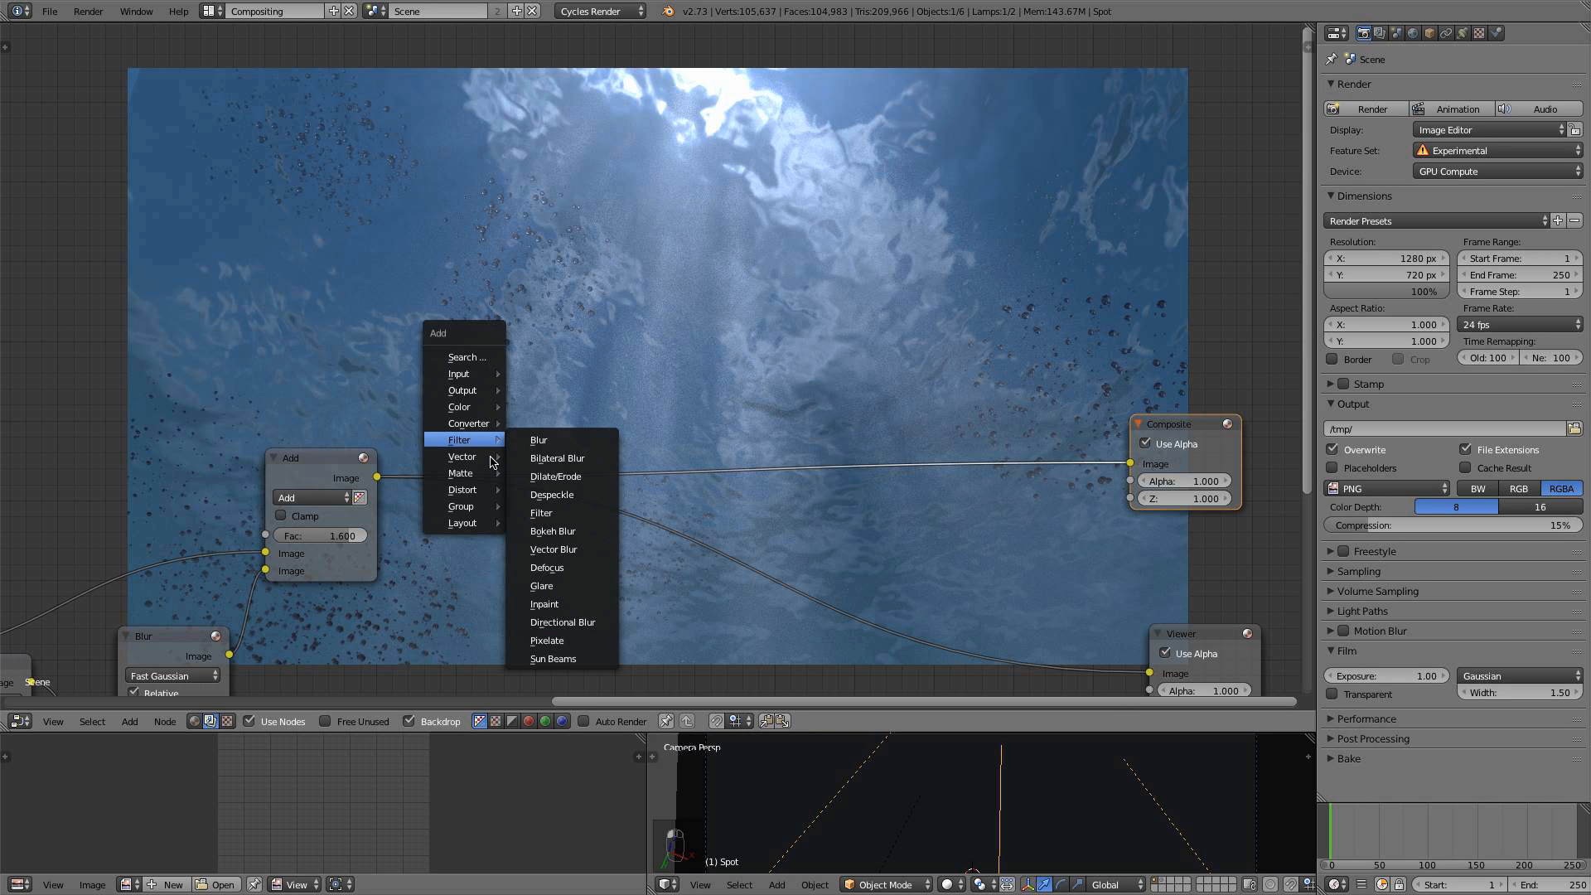
pyautogui.press('Escape')
# Insert a Glare node in the link between the Add and Viewer nodes and set its type to Fog Glow
pyautogui.hotkey('shift', 'a')
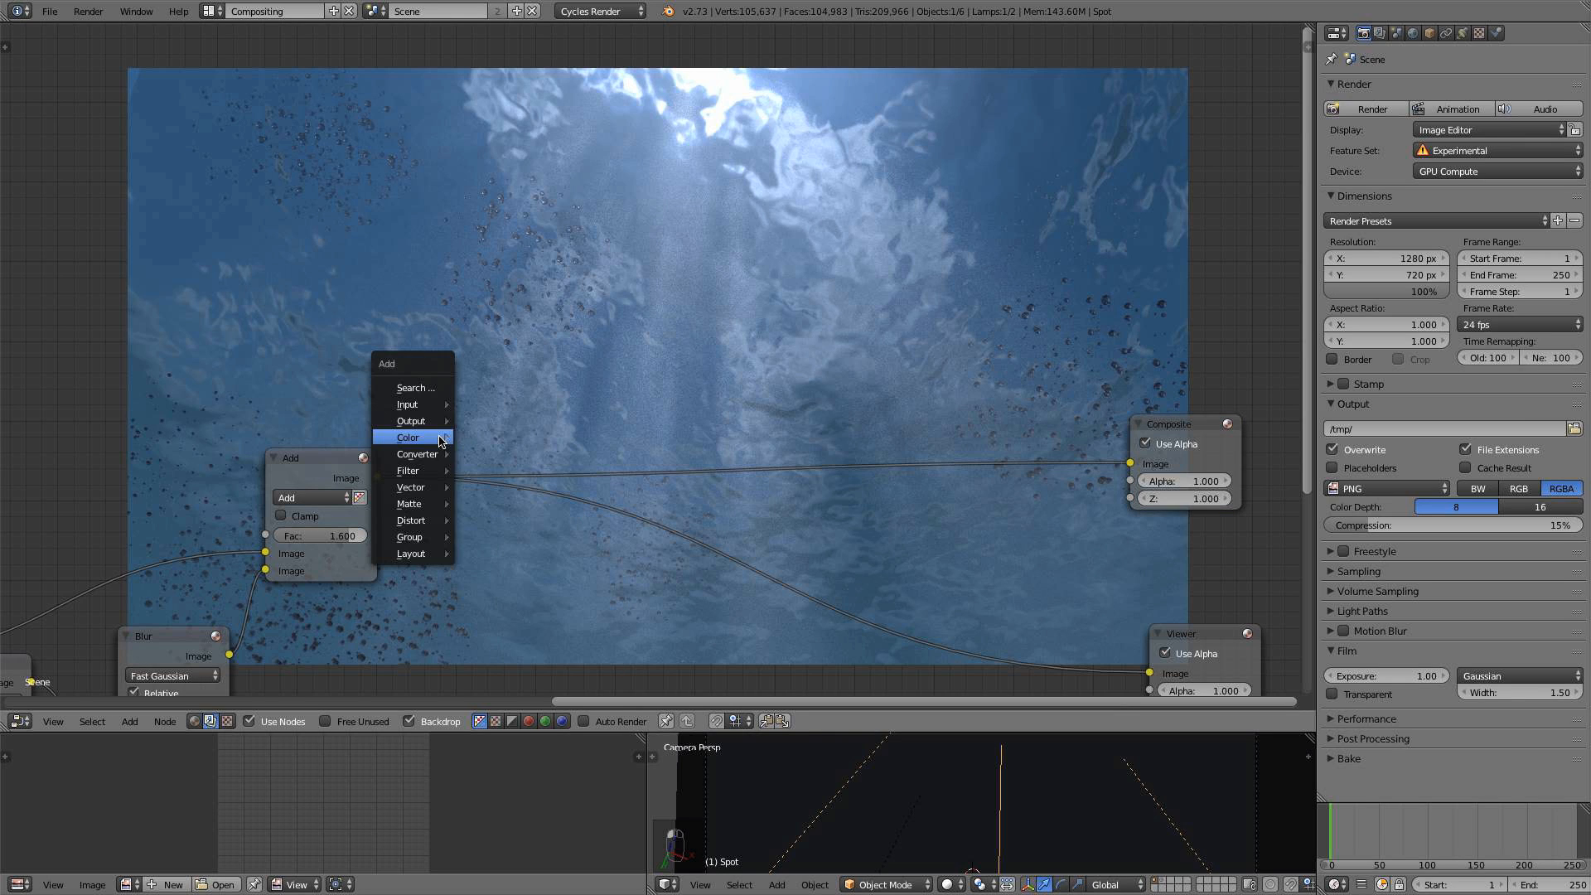
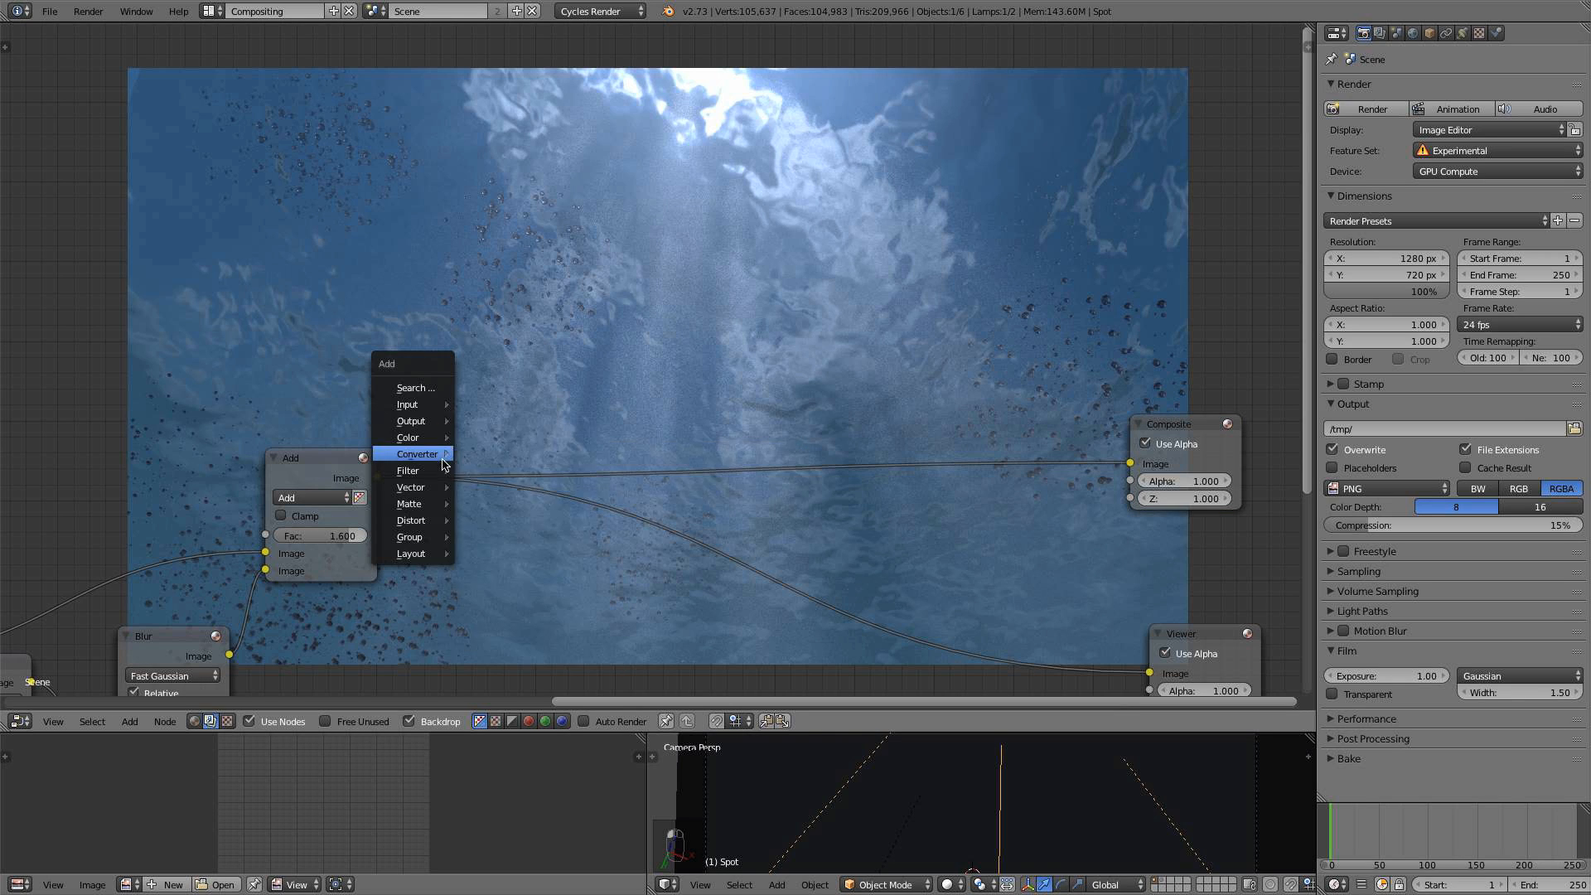
pyautogui.moveTo(432, 471)
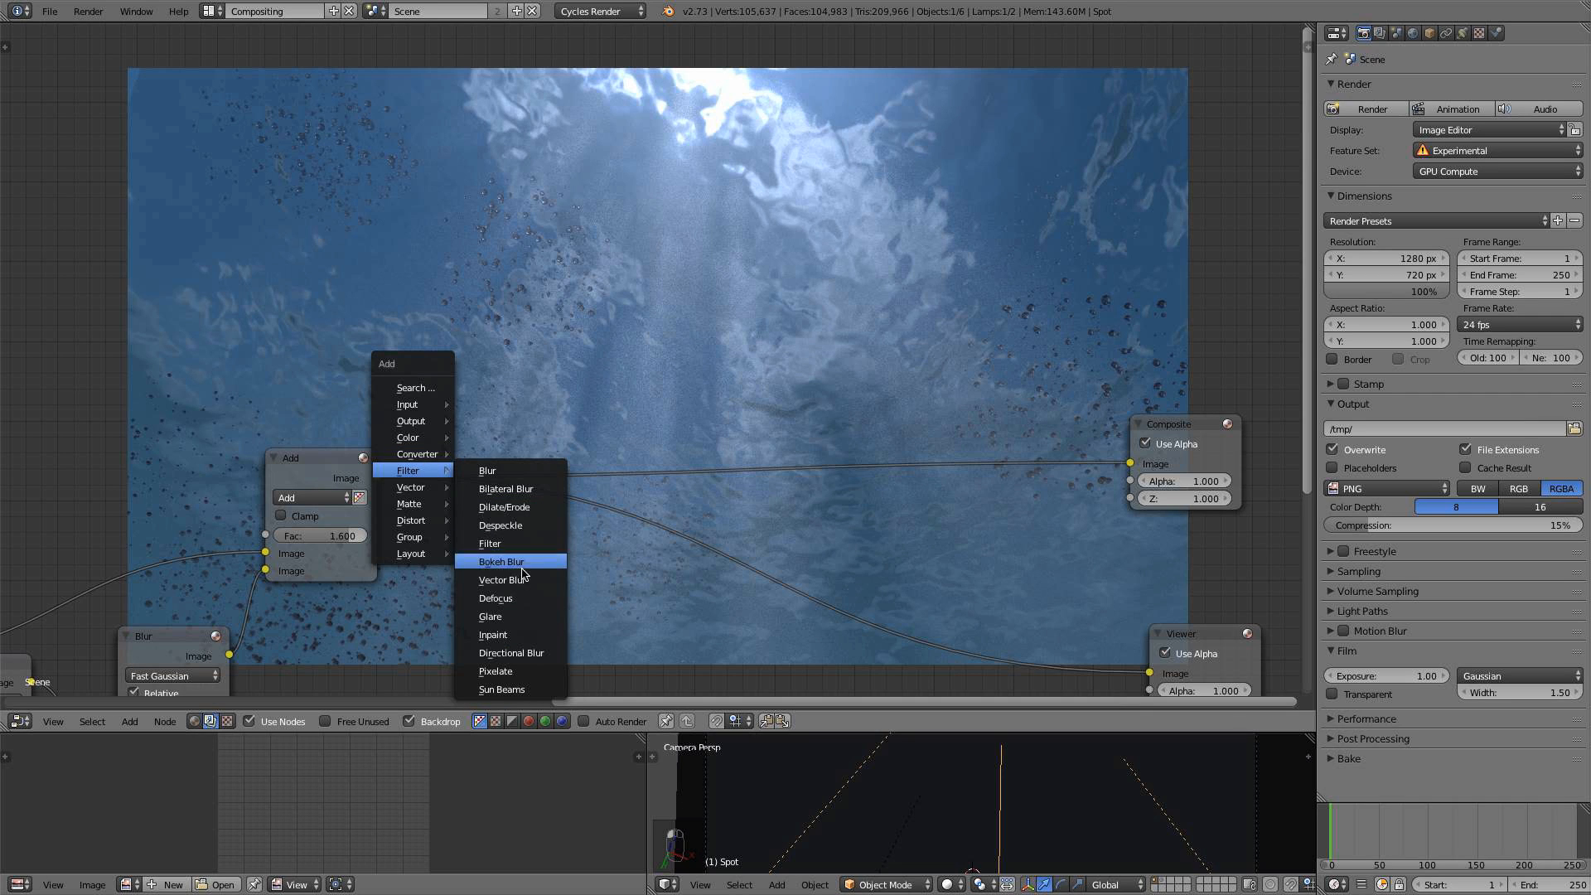
pyautogui.click(490, 617)
pyautogui.click(549, 491)
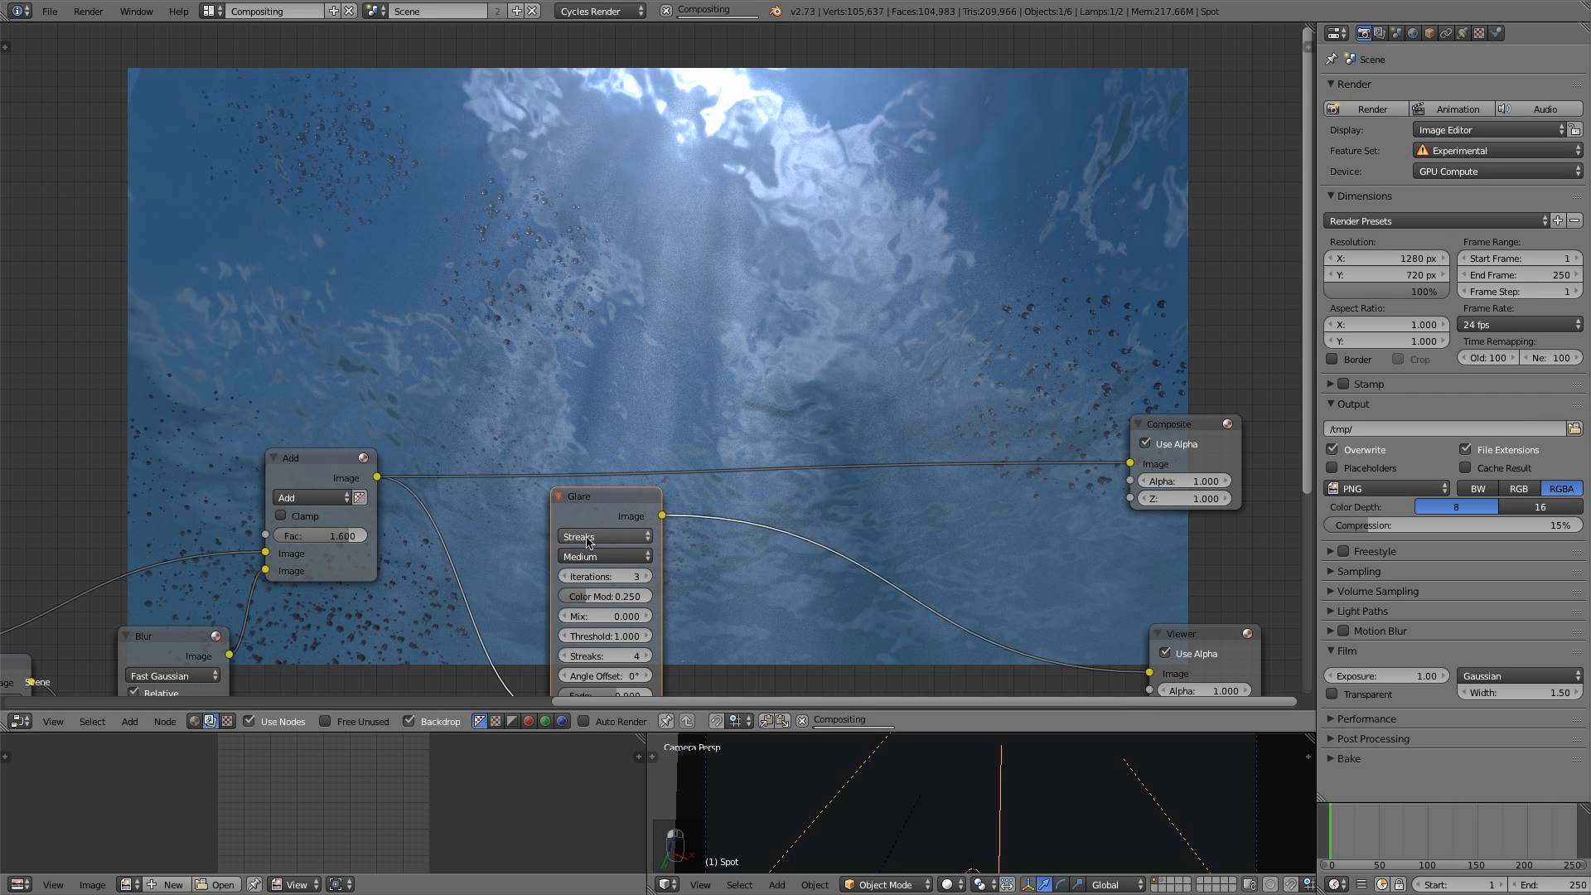
pyautogui.click(614, 539)
pyautogui.click(597, 487)
pyautogui.moveTo(726, 565); pyautogui.dragTo(596, 450, button='middle')
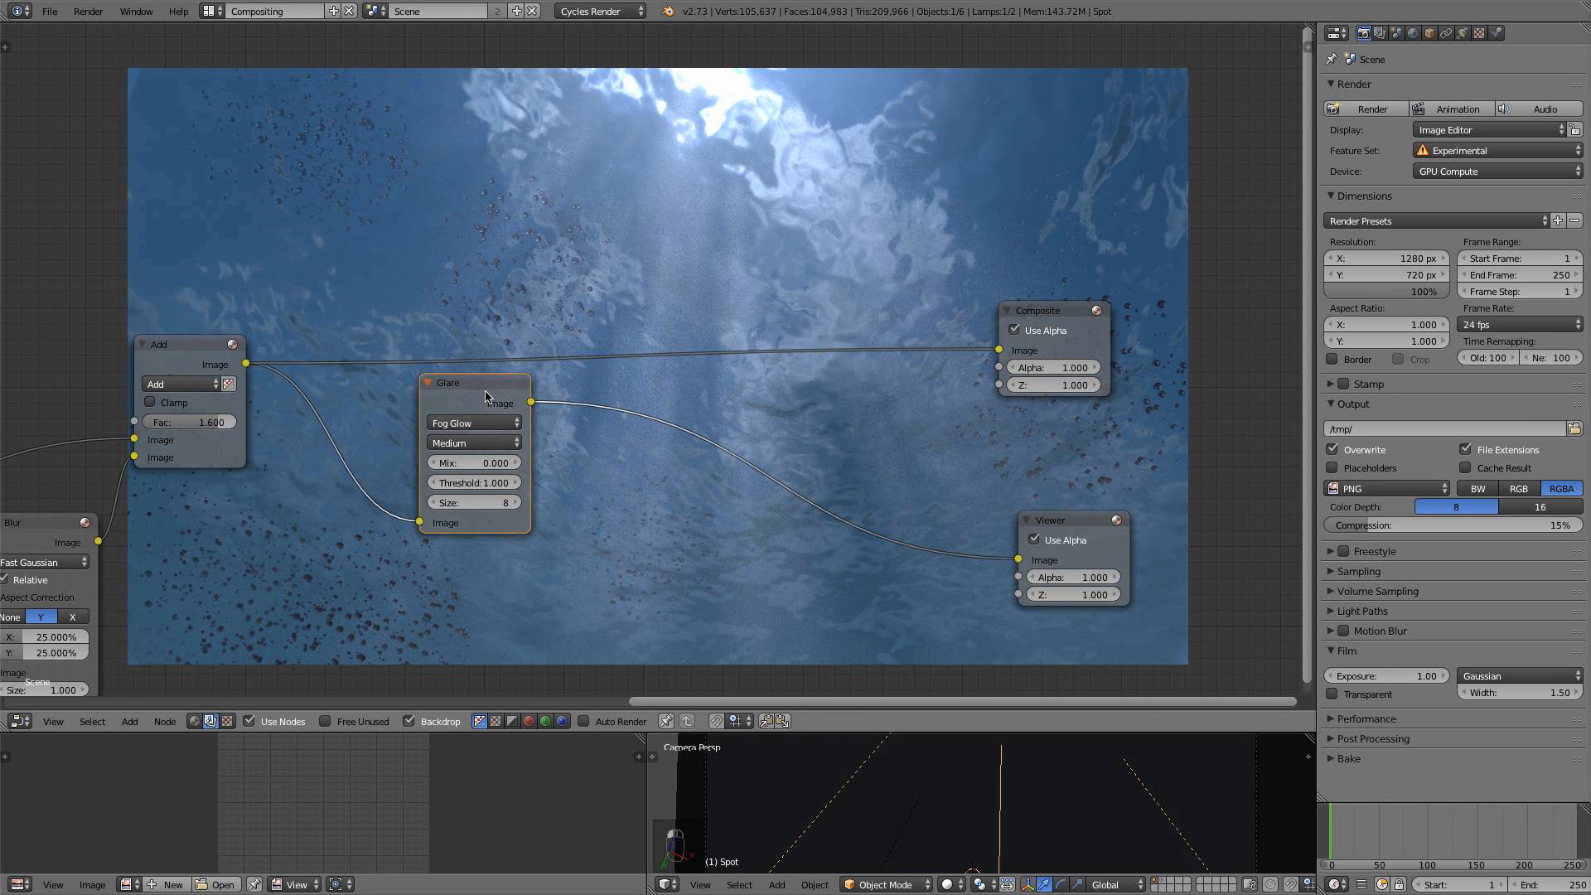
pyautogui.click(1066, 542)
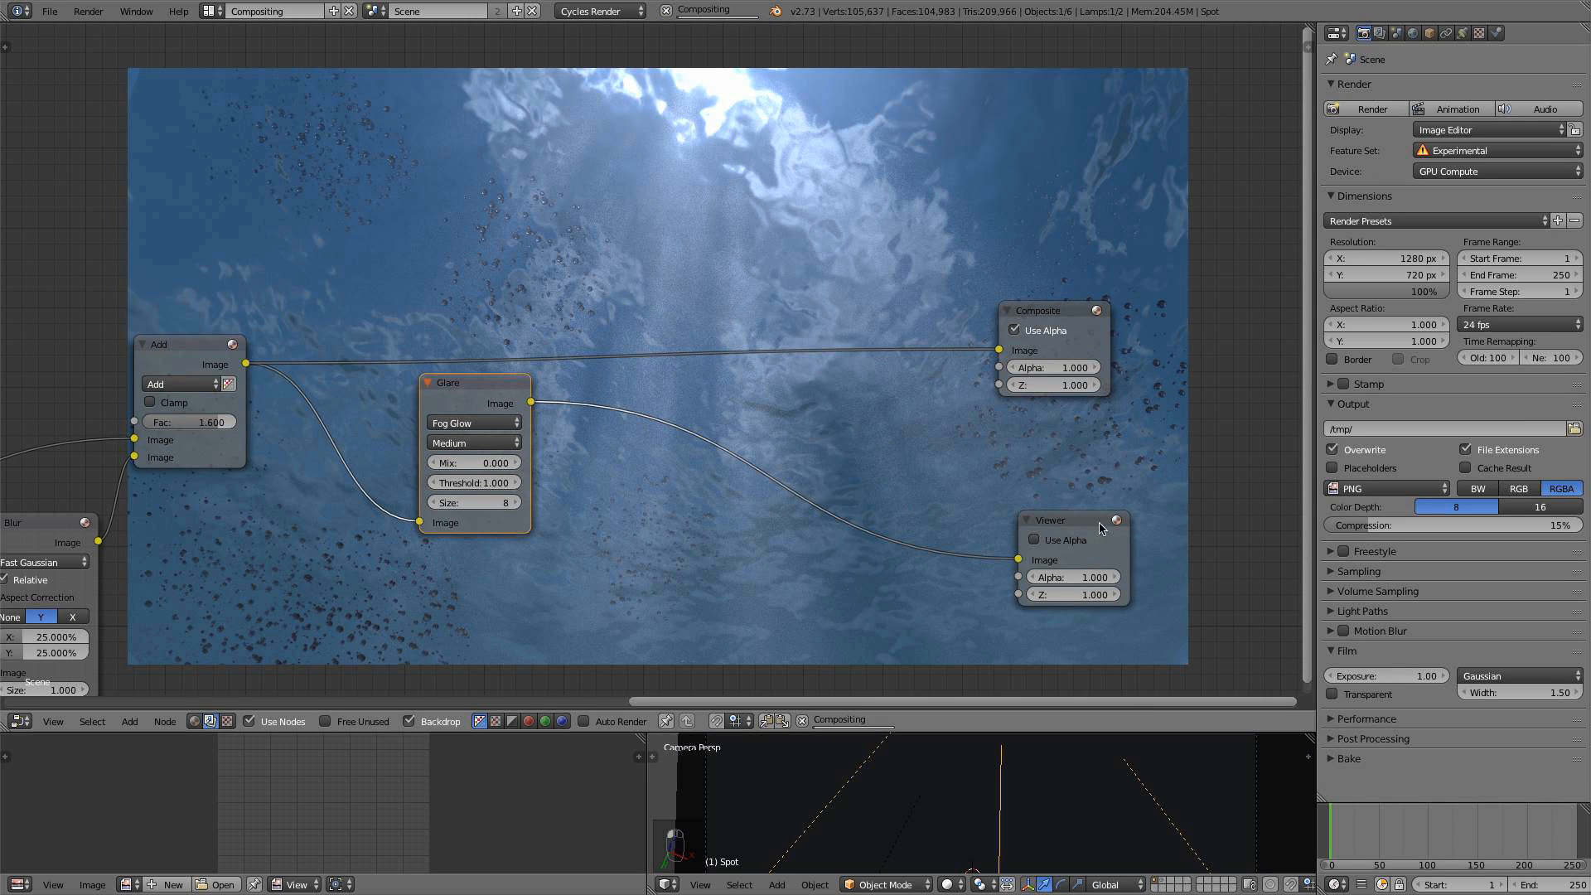
pyautogui.click(1066, 540)
# Set the new Glare node's mix to 1 and its size to 9
pyautogui.moveTo(466, 465); pyautogui.dragTo(673, 466)
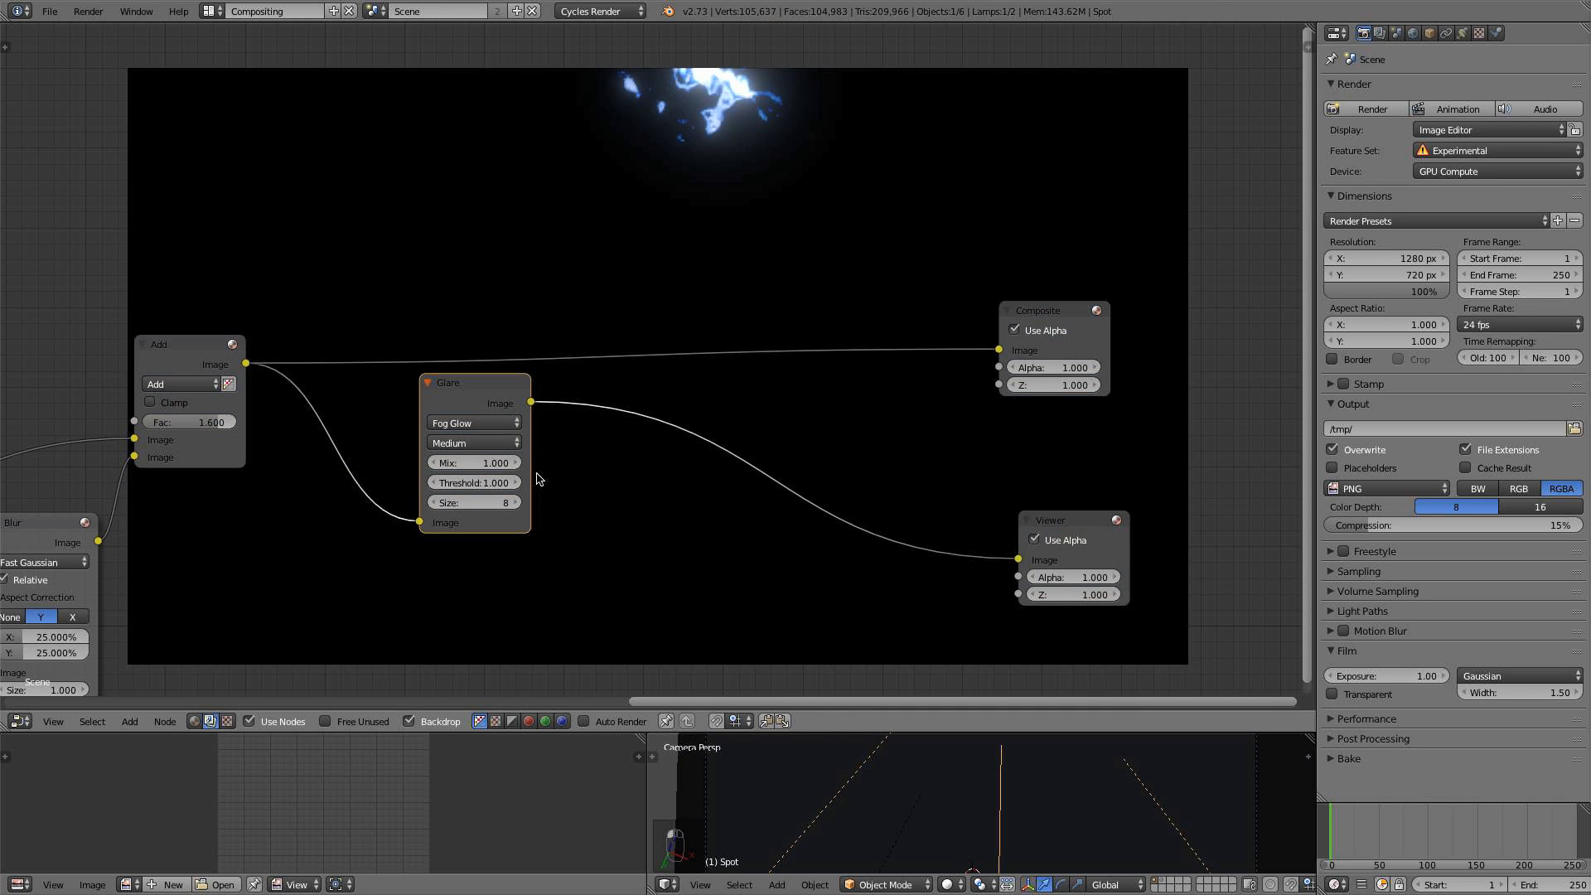
pyautogui.click(515, 505)
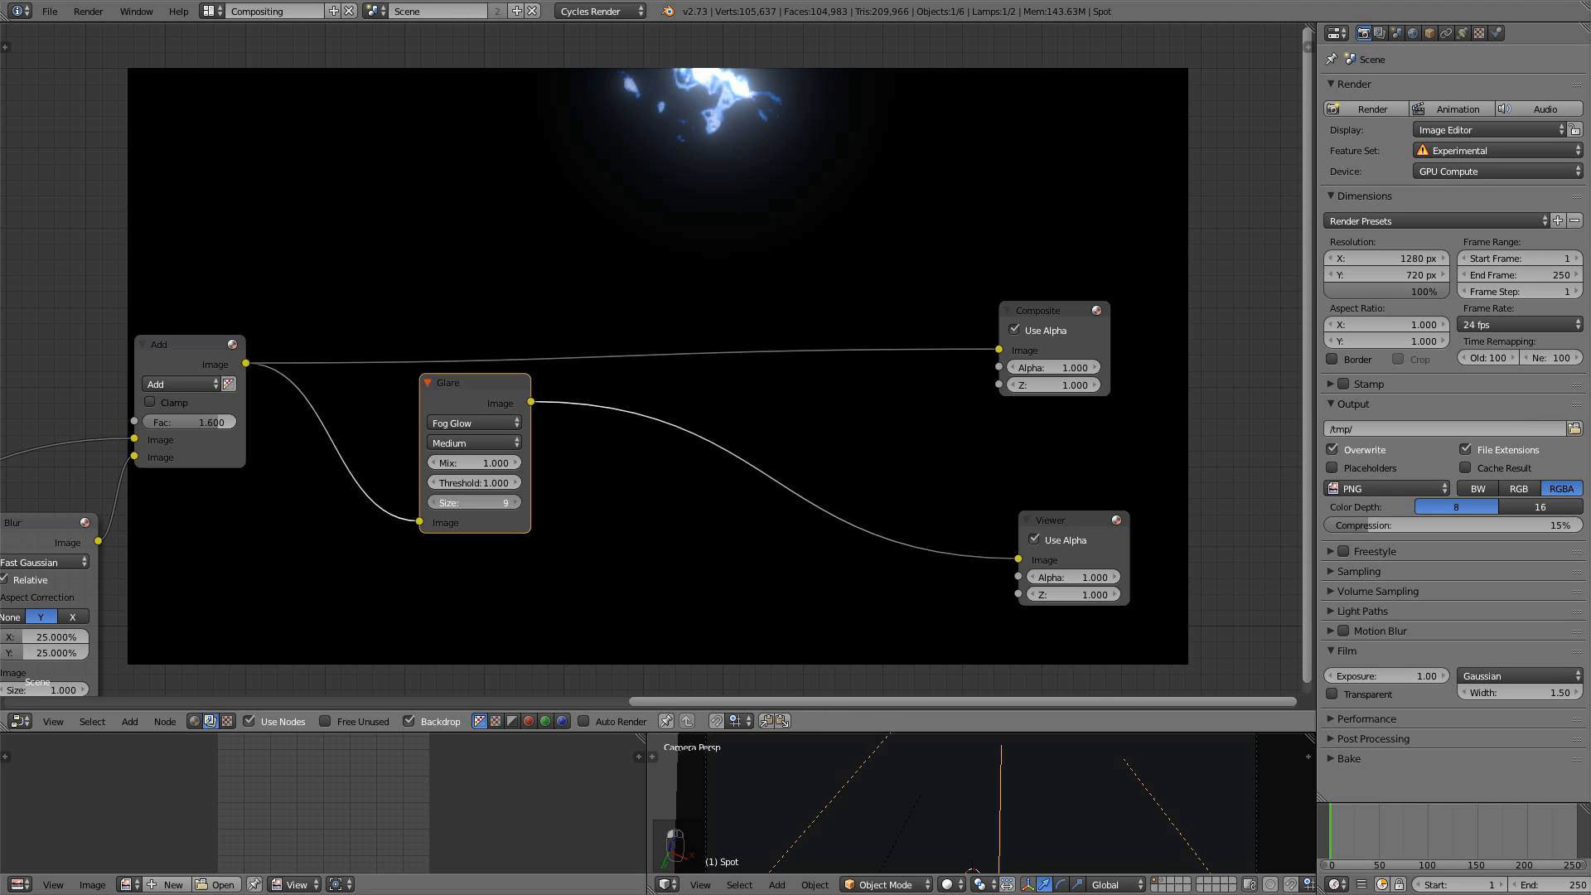
# Lower the new Glare node's threshold to 0.2
pyautogui.click(439, 483)
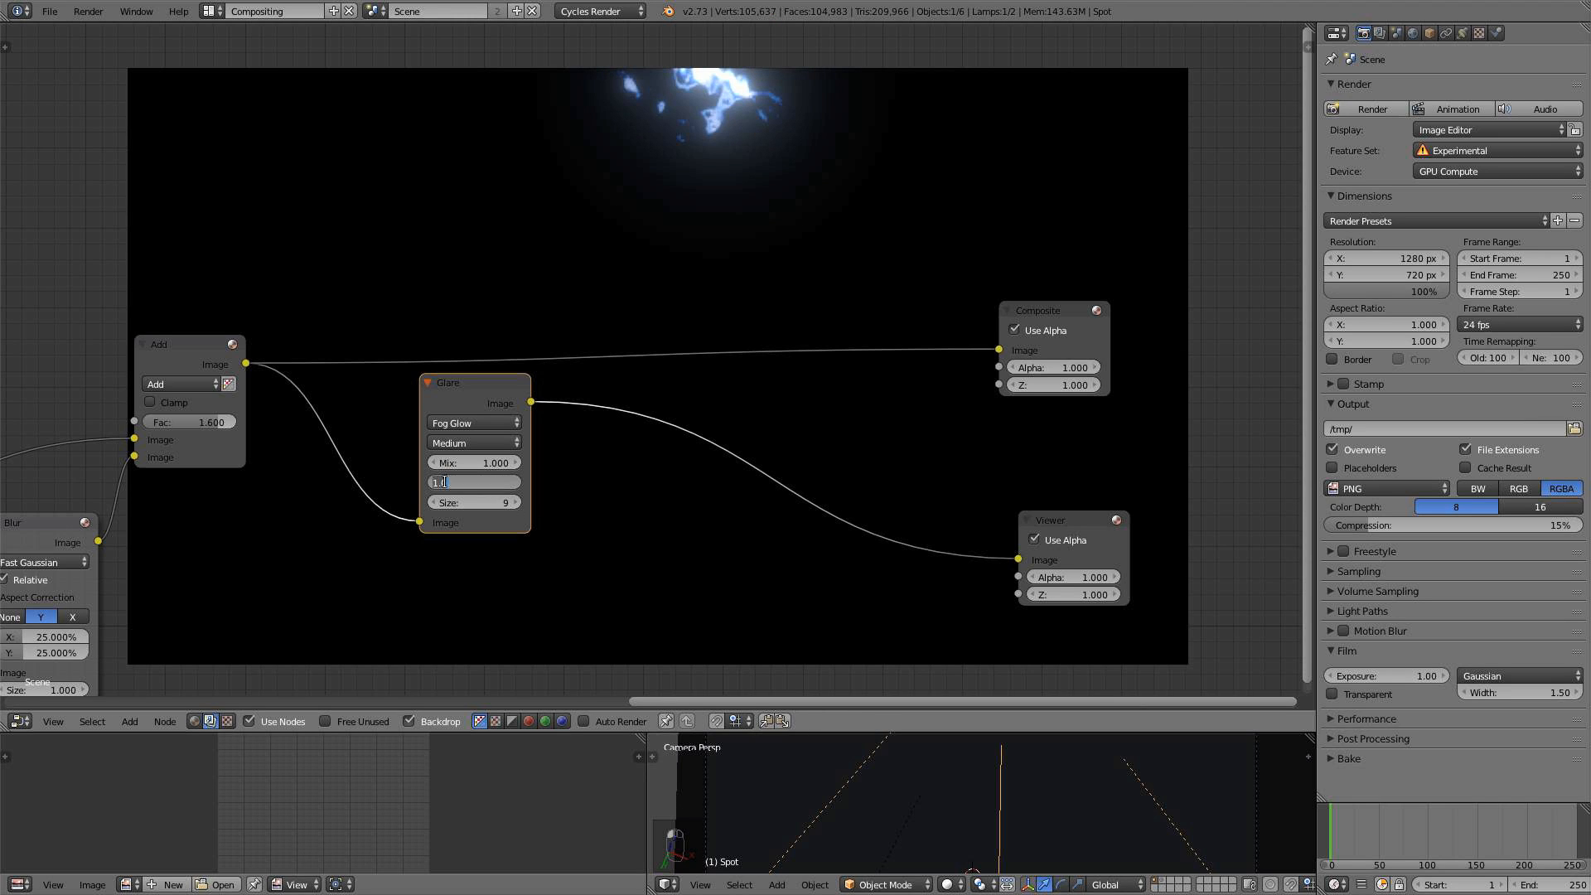
pyautogui.click(440, 486)
pyautogui.click(441, 486)
pyautogui.click(439, 487)
pyautogui.click(439, 487)
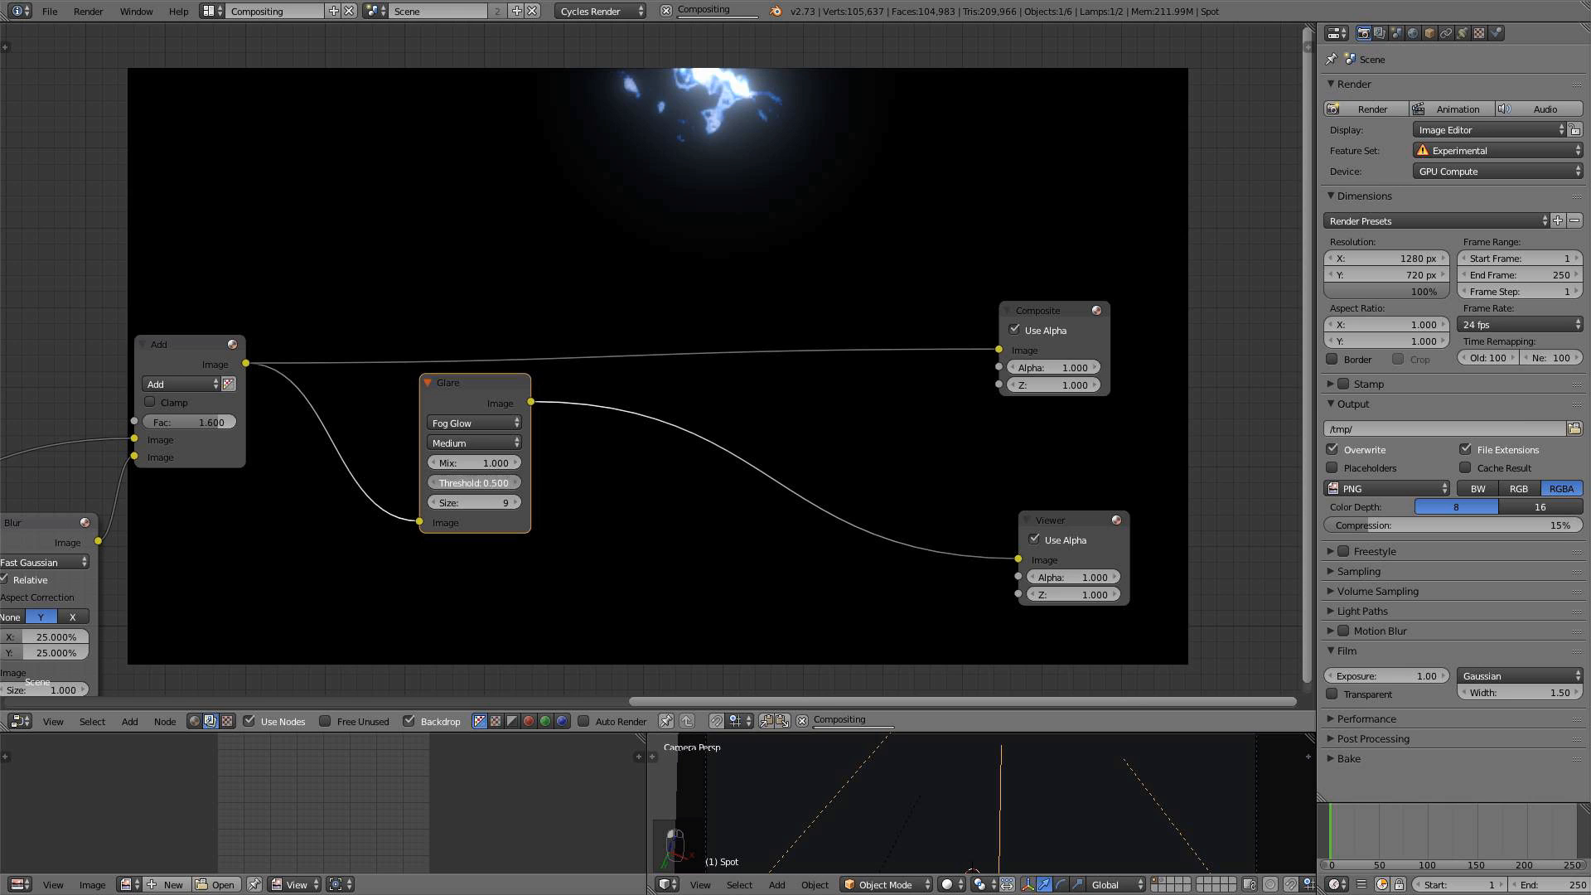
pyautogui.click(439, 486)
pyautogui.click(440, 487)
pyautogui.click(440, 486)
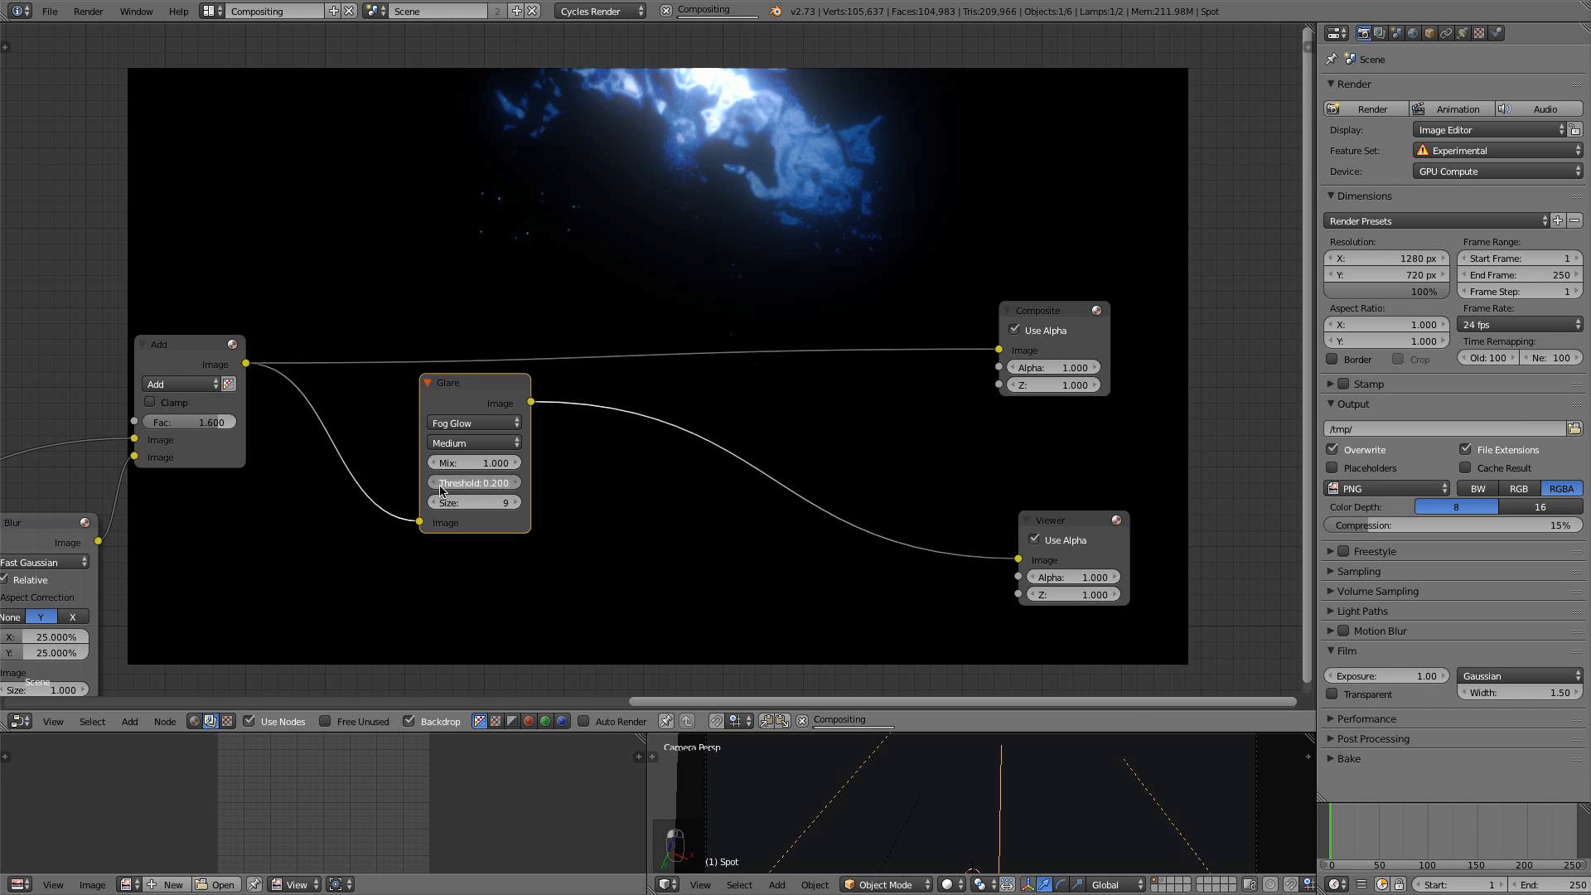
pyautogui.click(439, 486)
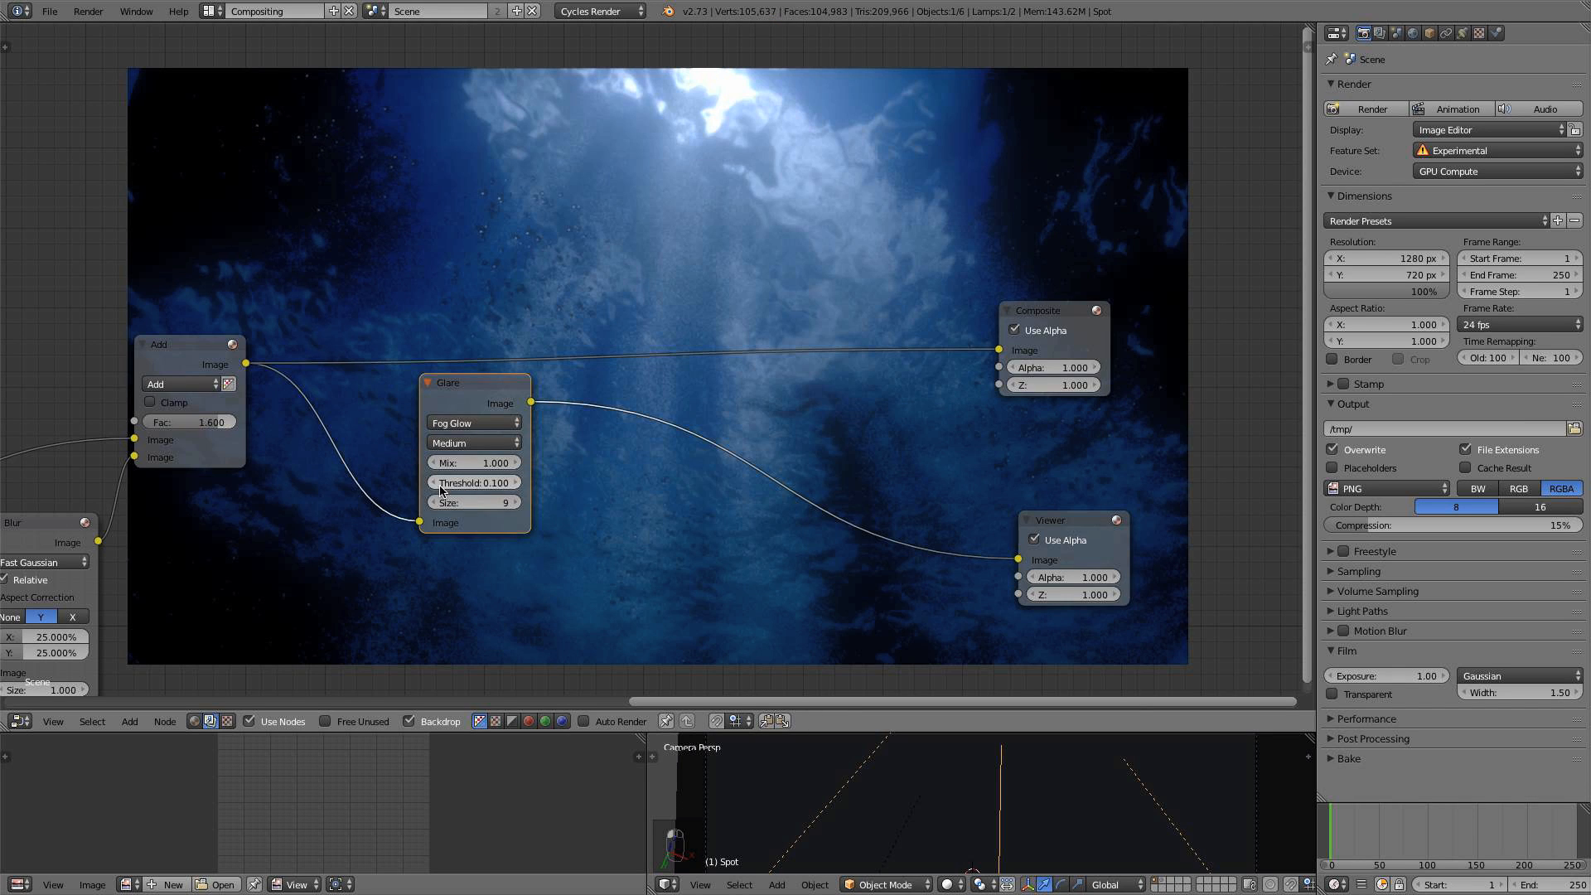
pyautogui.click(514, 484)
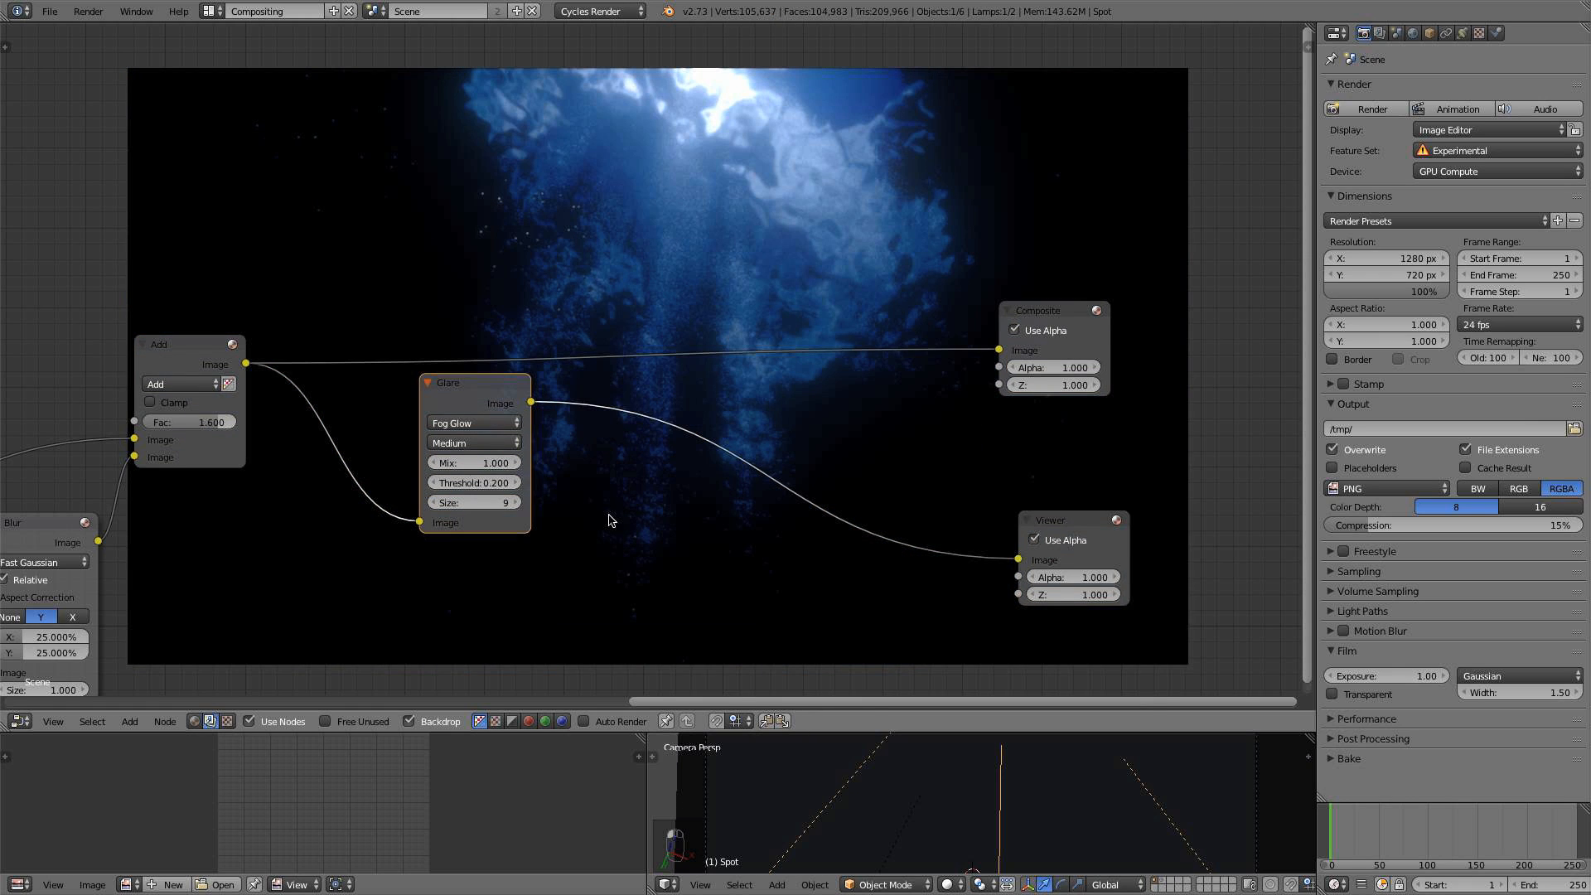
# Add a Mix node above the Glare node, feed the Glare output into its second image input and set its blend mode to Add
pyautogui.scroll(1, 611, 507)
pyautogui.moveTo(612, 506); pyautogui.dragTo(606, 468, button='middle')
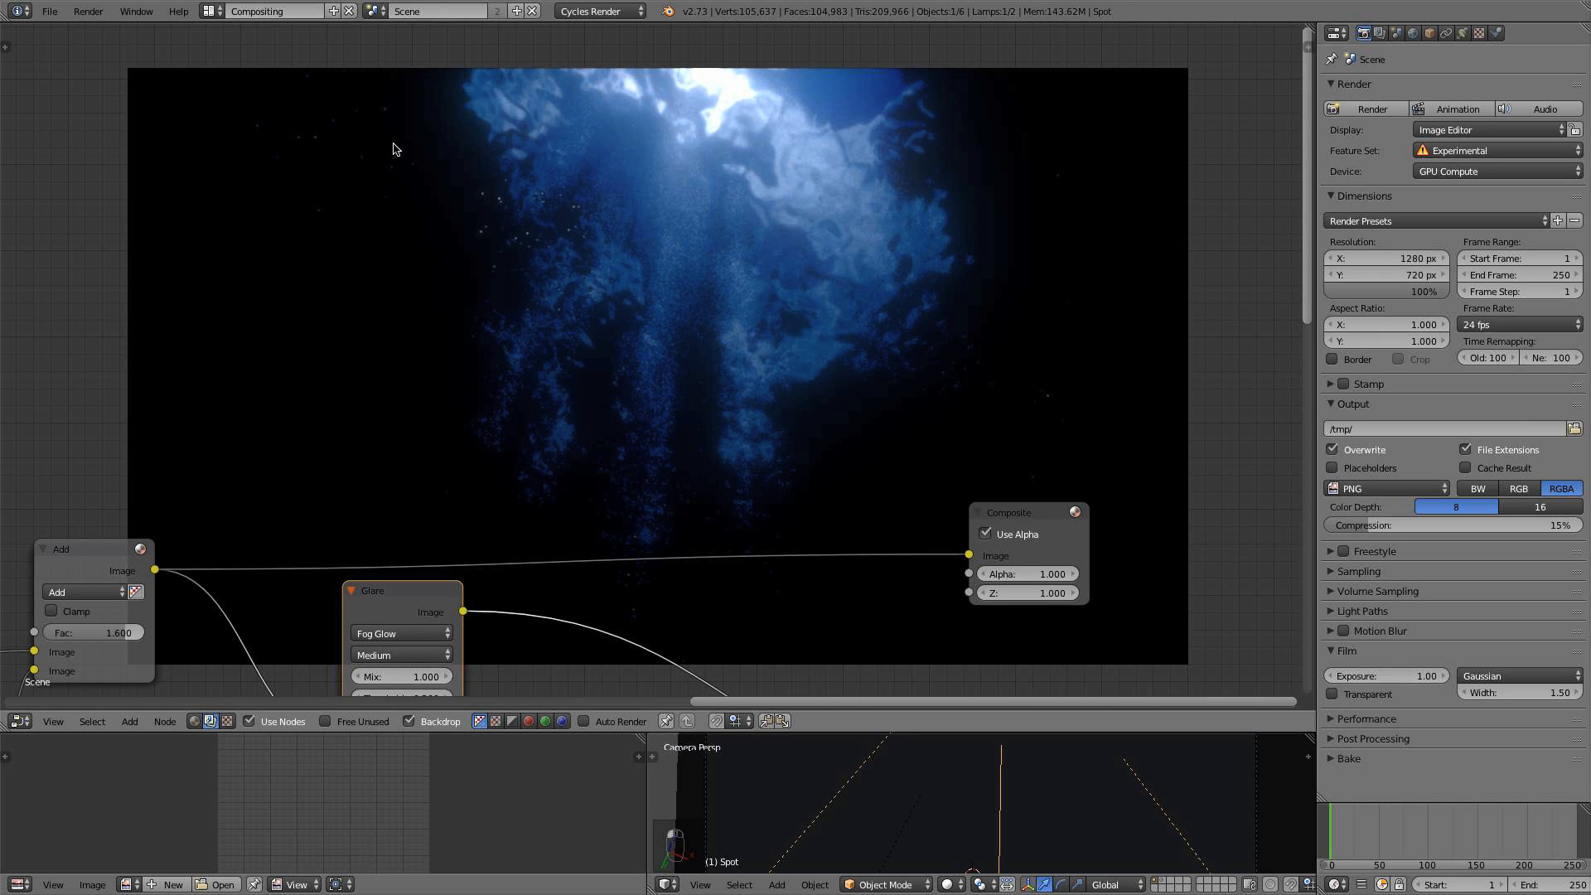
pyautogui.scroll(-1, 847, 487)
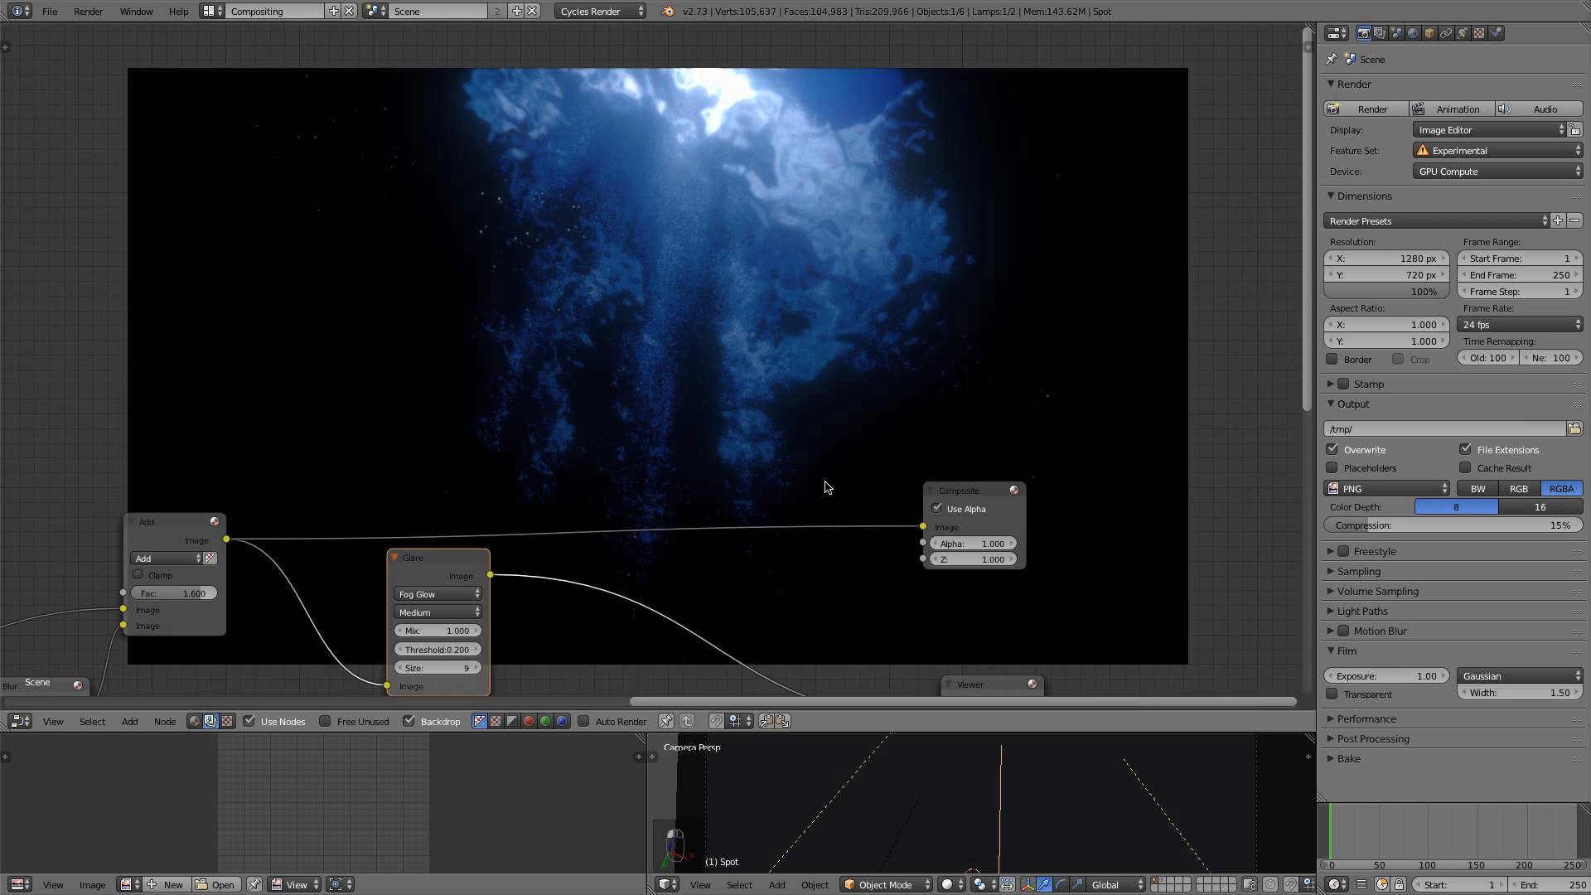
pyautogui.moveTo(827, 487); pyautogui.dragTo(735, 384, button='middle')
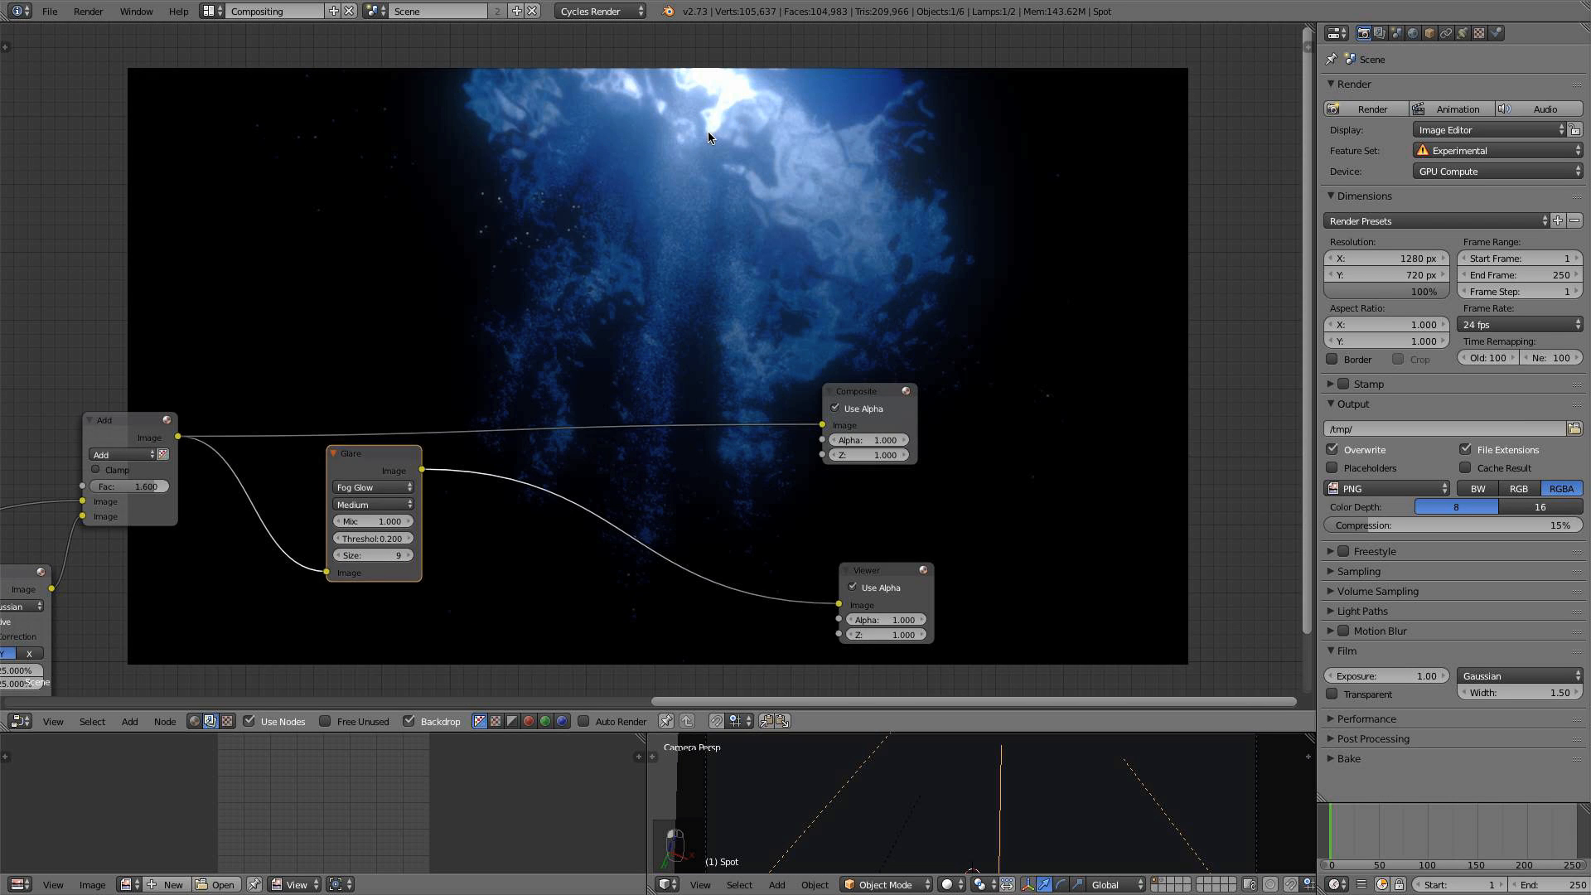
pyautogui.moveTo(615, 314); pyautogui.dragTo(686, 235, button='middle')
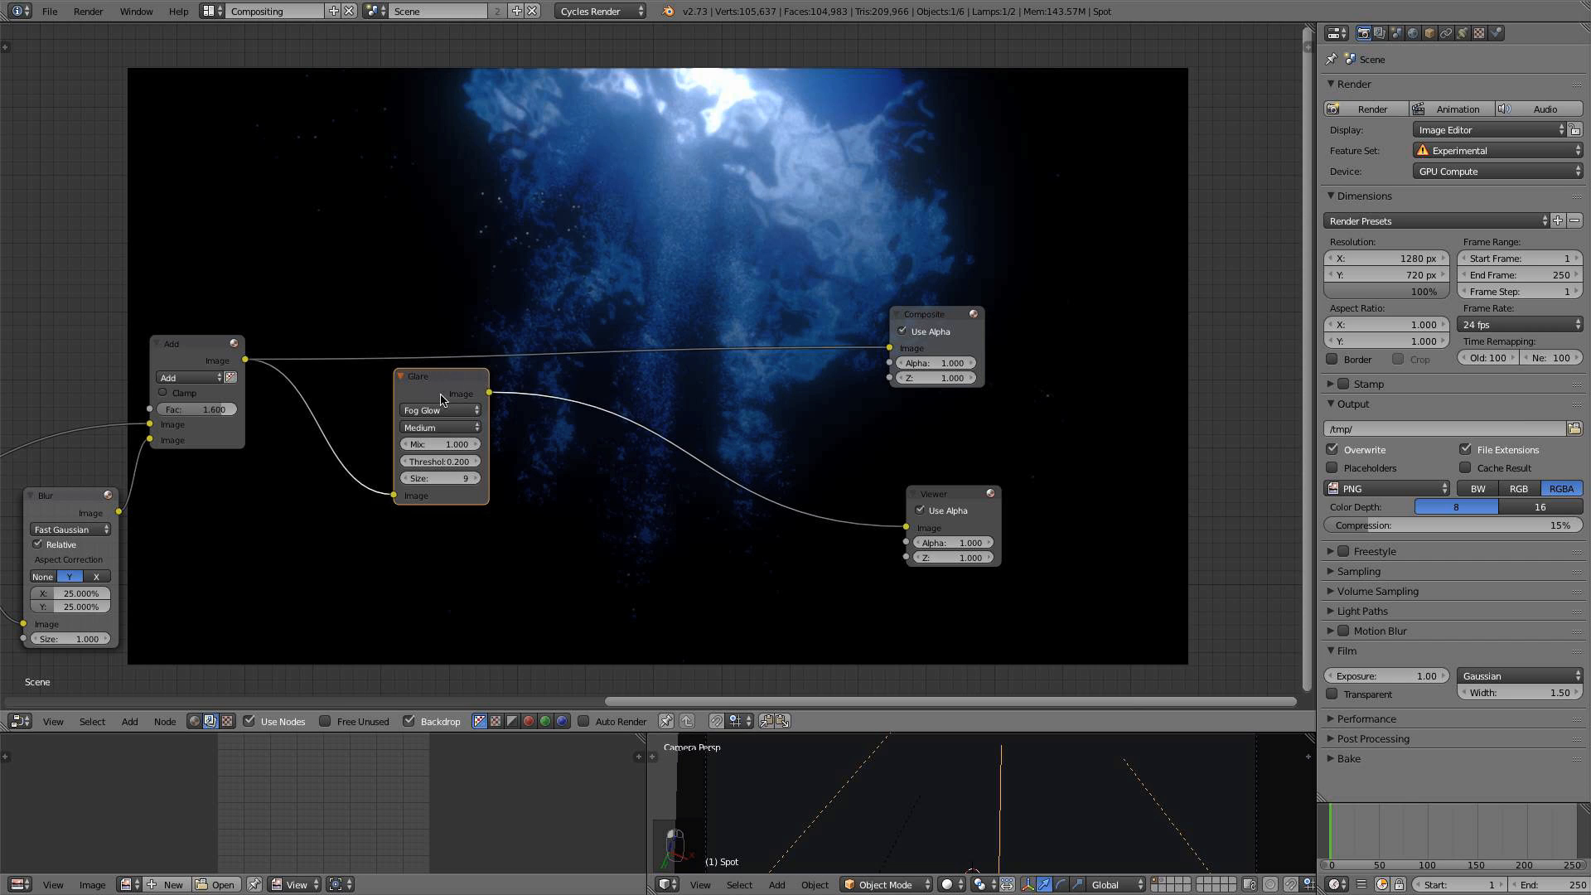
pyautogui.moveTo(442, 400); pyautogui.dragTo(418, 424)
pyautogui.hotkey('shift', 'a')
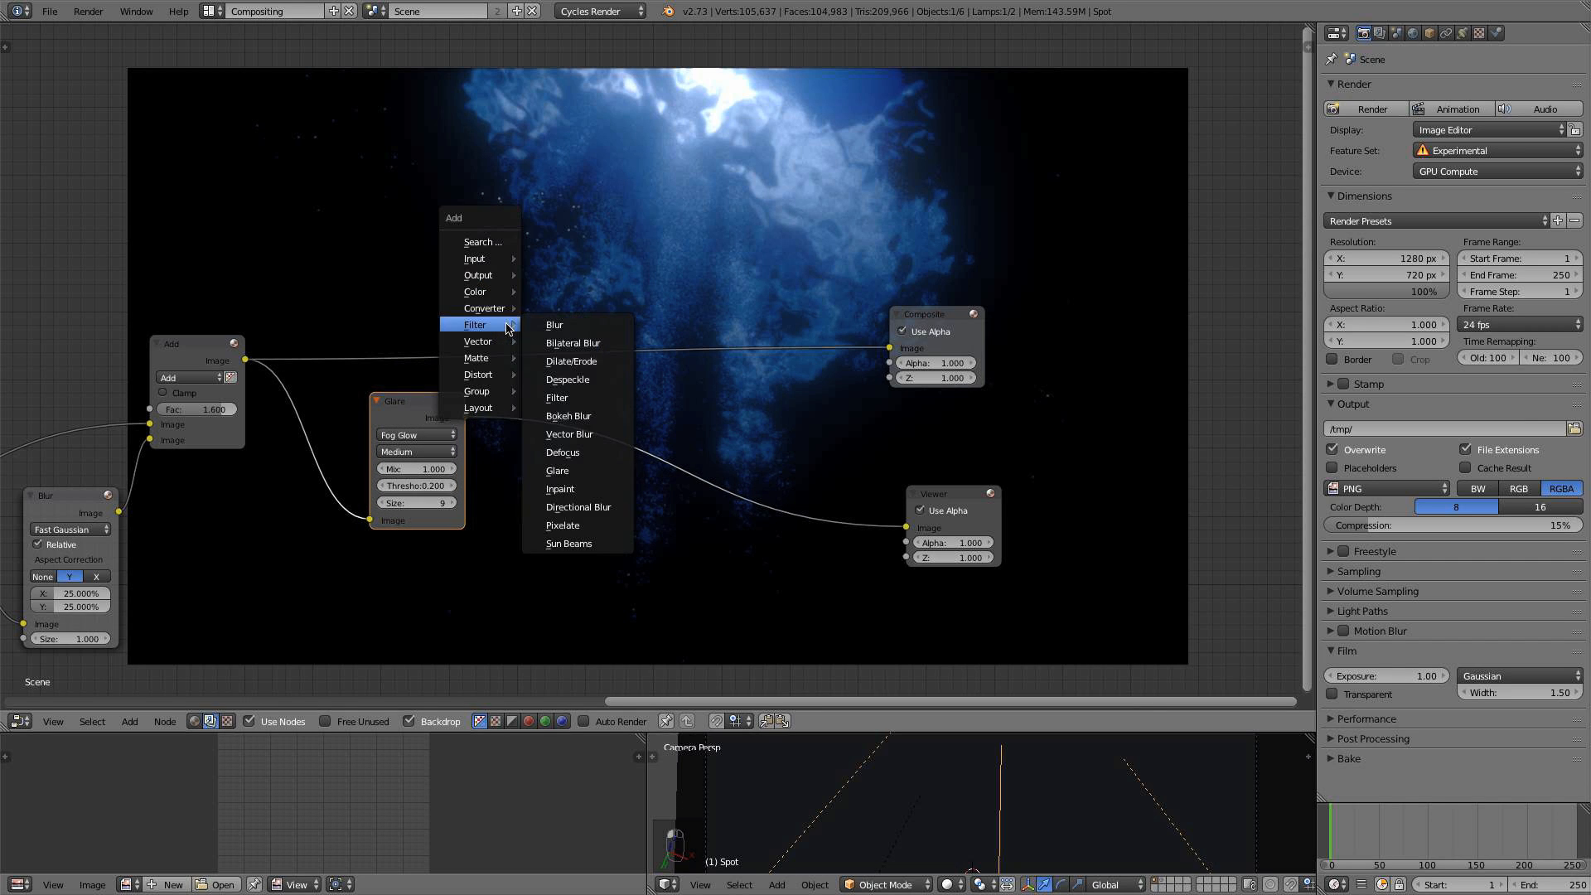
pyautogui.moveTo(489, 287)
pyautogui.click(571, 288)
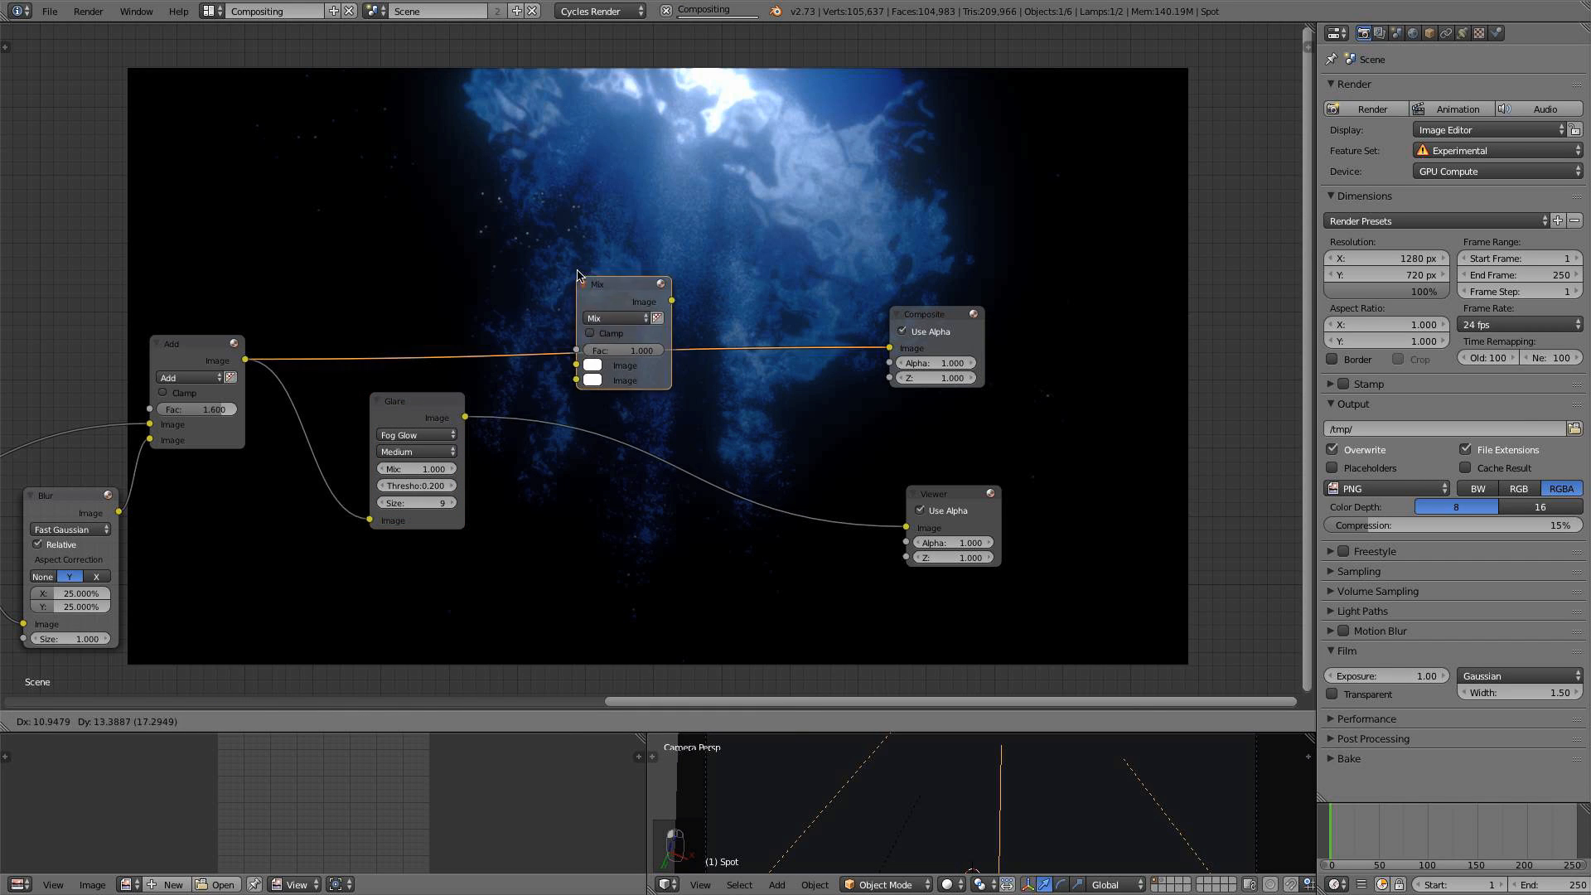
pyautogui.click(558, 199)
pyautogui.moveTo(466, 415); pyautogui.dragTo(557, 304)
pyautogui.click(591, 243)
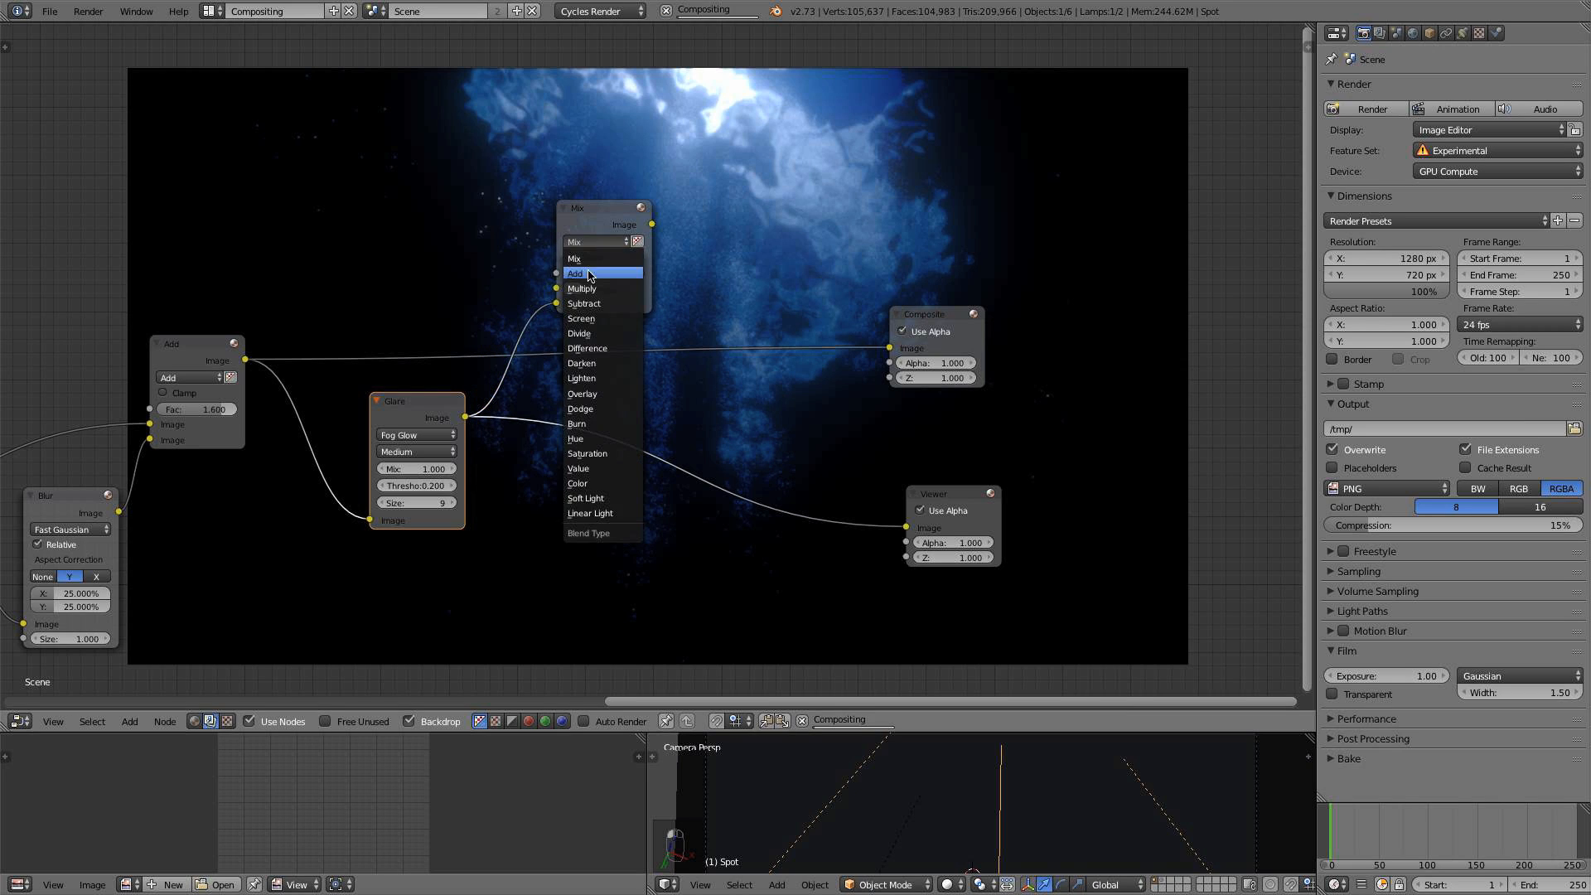
pyautogui.click(591, 274)
# Set the threshold of the new Glare node to 0.12
pyautogui.click(423, 486)
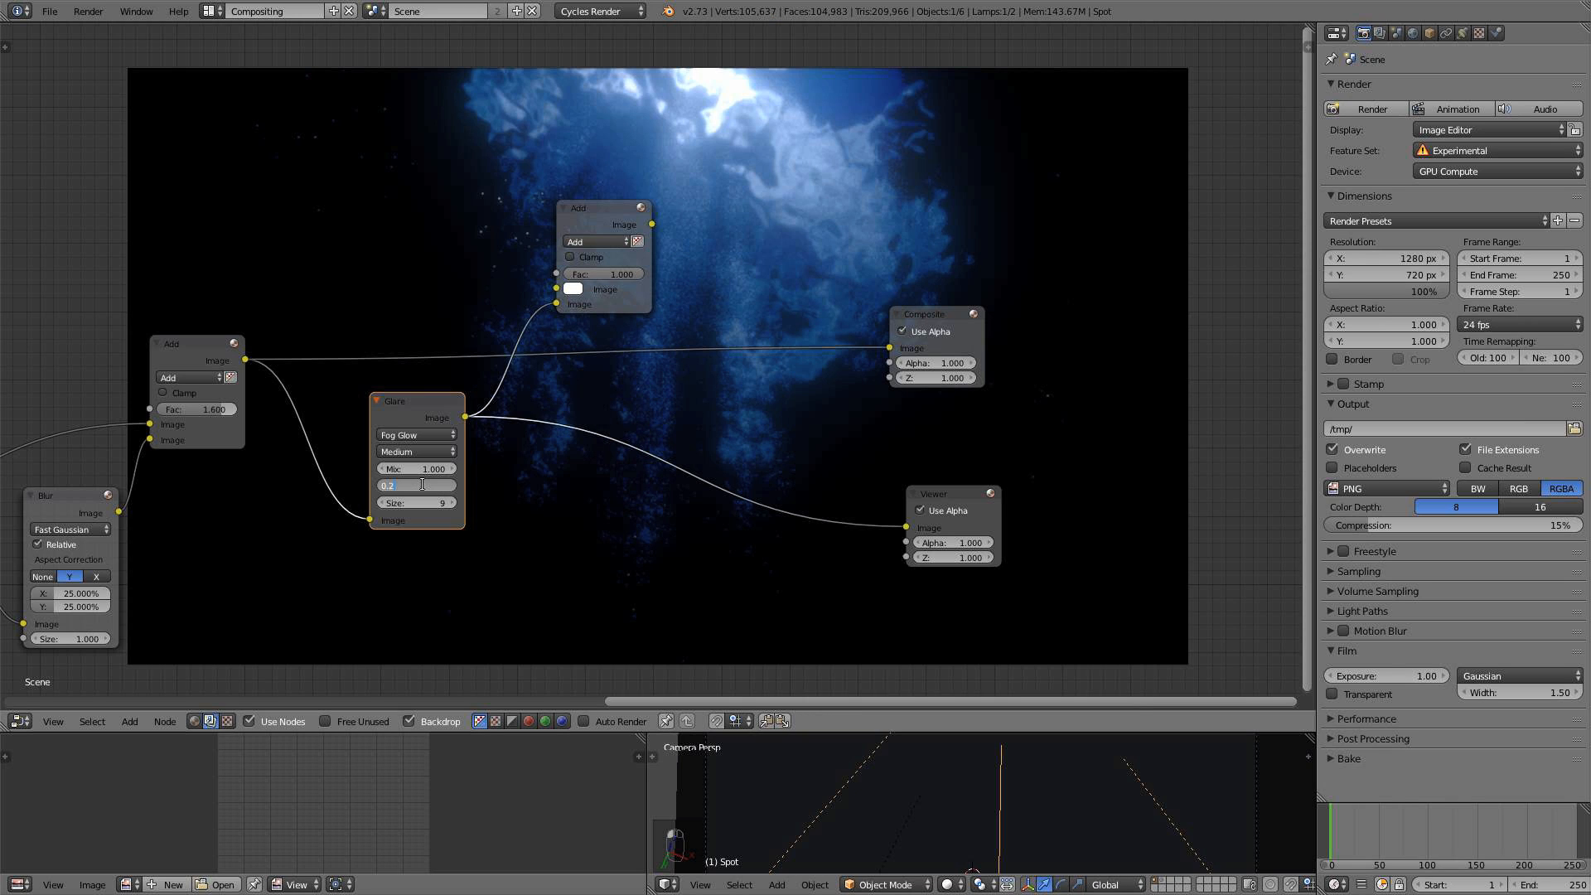
pyautogui.press('Return')
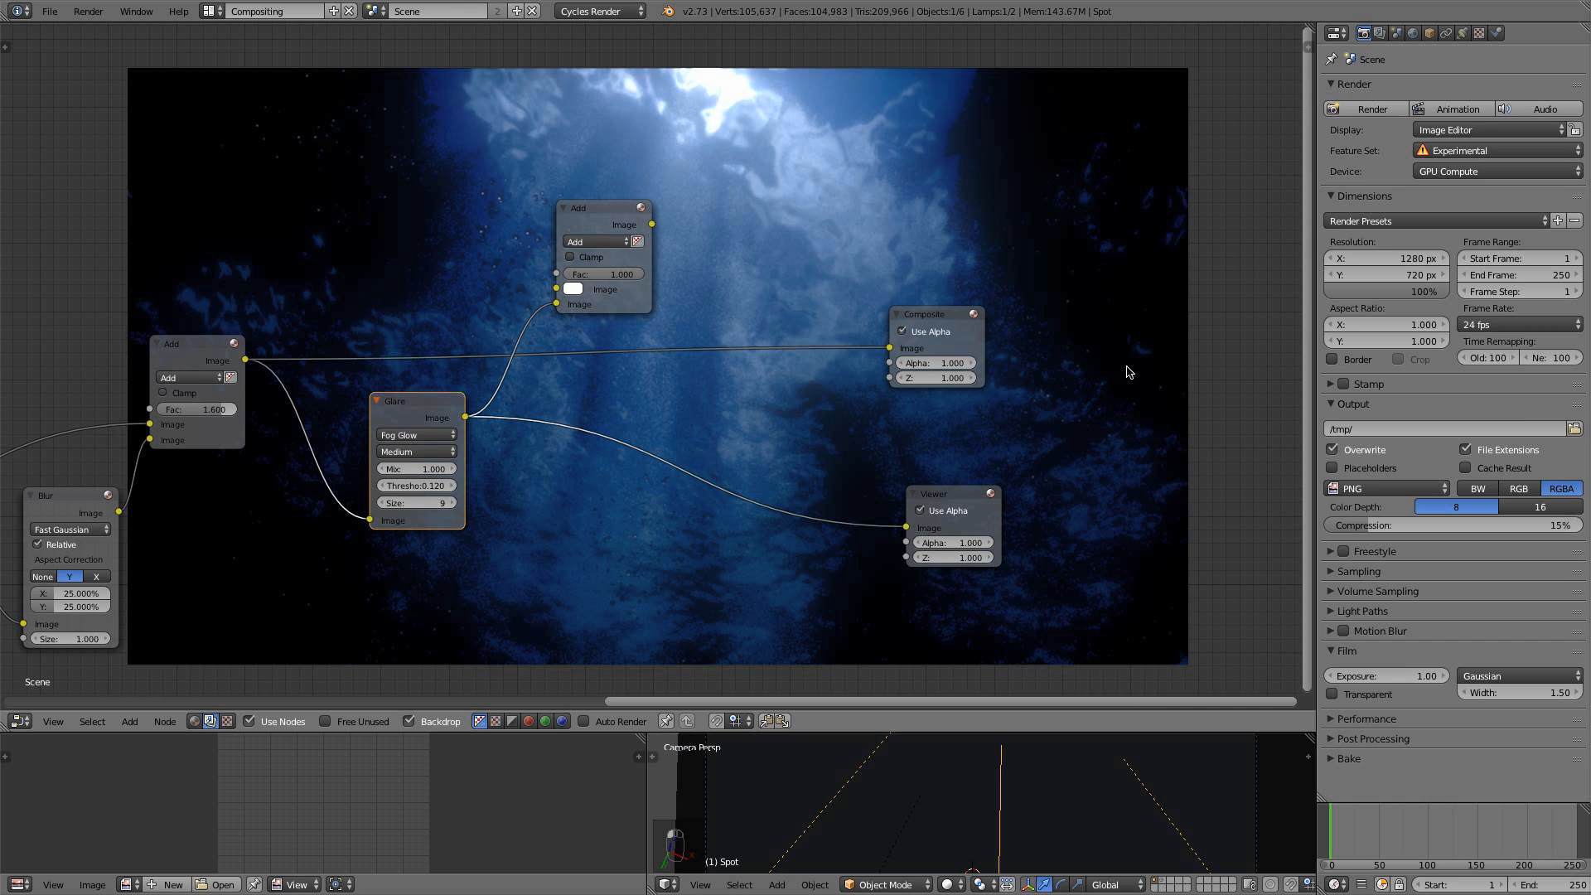
pyautogui.scroll(1, 489, 582)
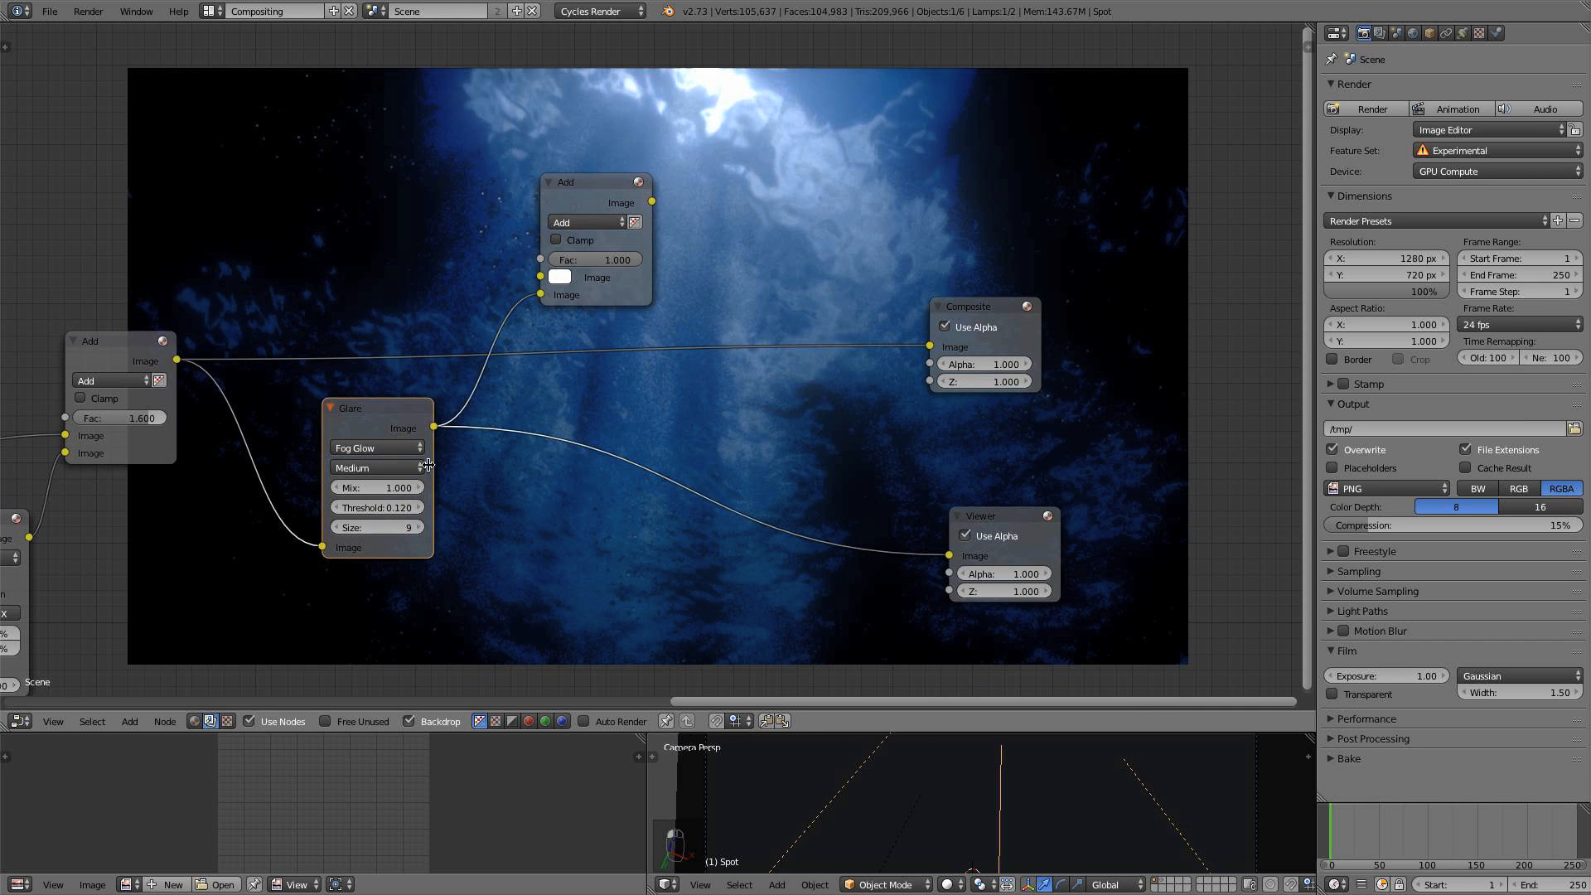
pyautogui.scroll(-1, 464, 477)
# Connect the first Add node's output to the new Add node's first image input and preview the new Add node
pyautogui.moveTo(466, 479); pyautogui.dragTo(495, 500, button='middle')
pyautogui.scroll(-4, 357, 390)
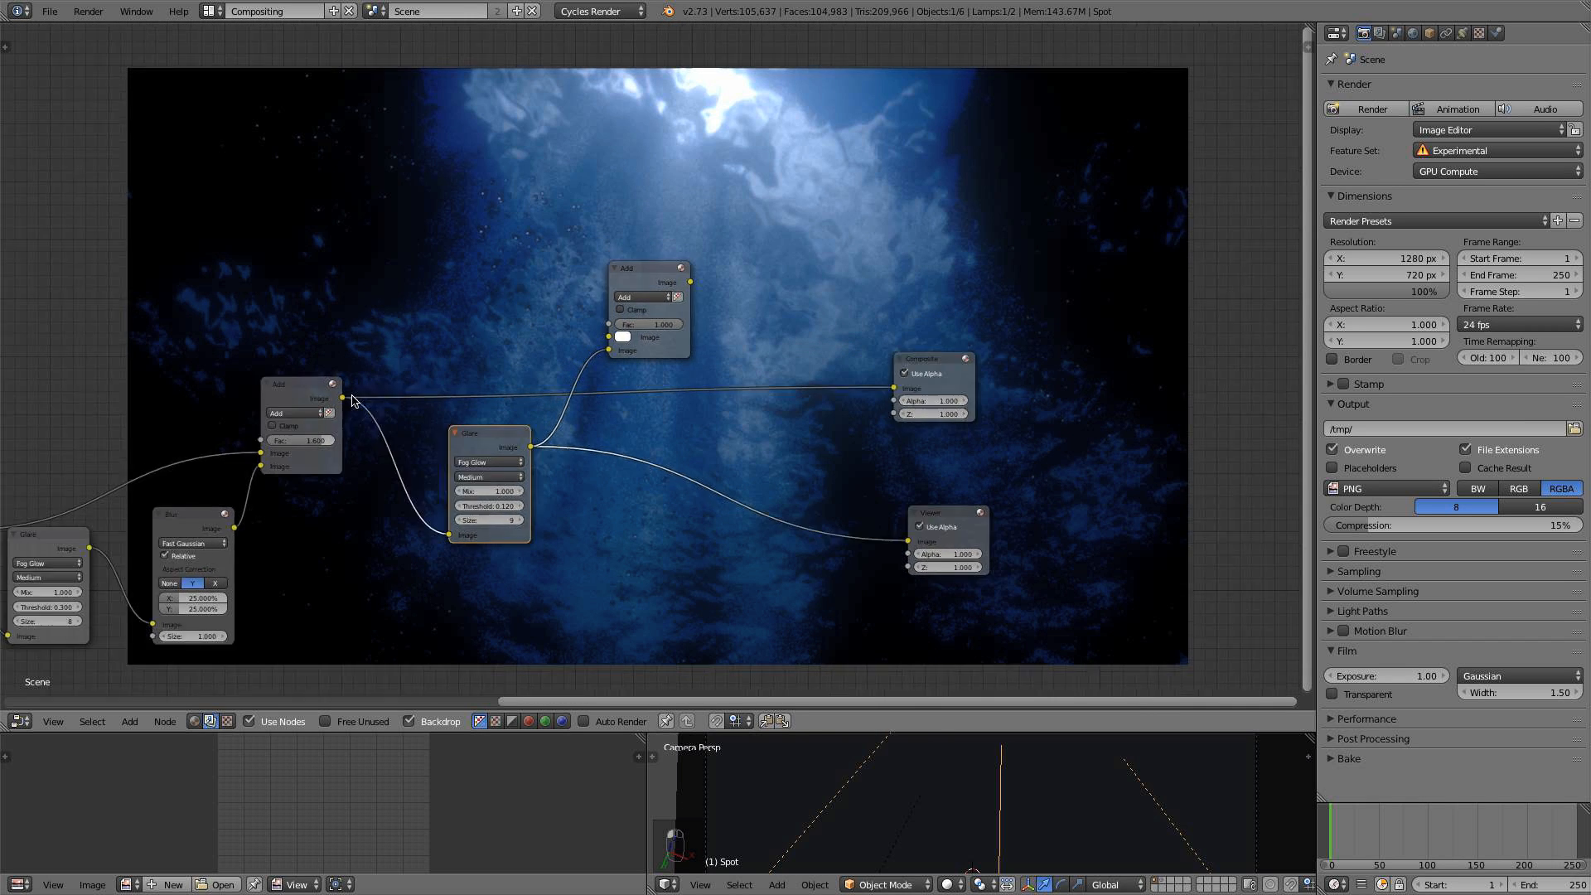
pyautogui.moveTo(382, 390); pyautogui.dragTo(437, 352, button='middle')
pyautogui.moveTo(464, 351); pyautogui.dragTo(678, 305)
pyautogui.keyDown('ctrl'); pyautogui.keyDown('shift'); pyautogui.click(703, 266); pyautogui.keyUp('shift'); pyautogui.keyUp('ctrl')
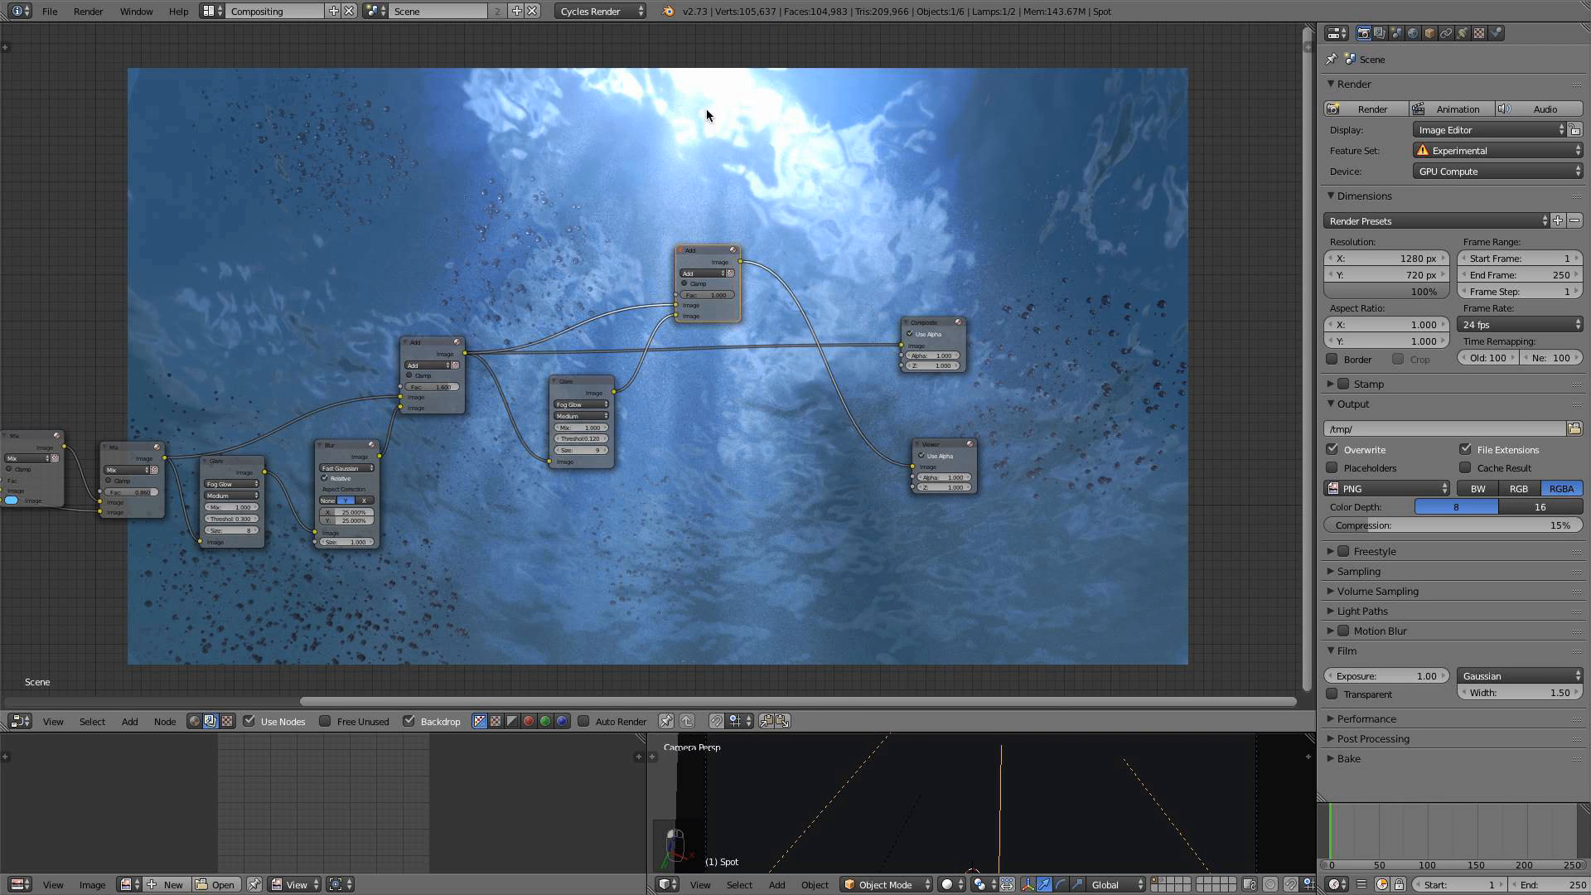
pyautogui.scroll(1, 691, 247)
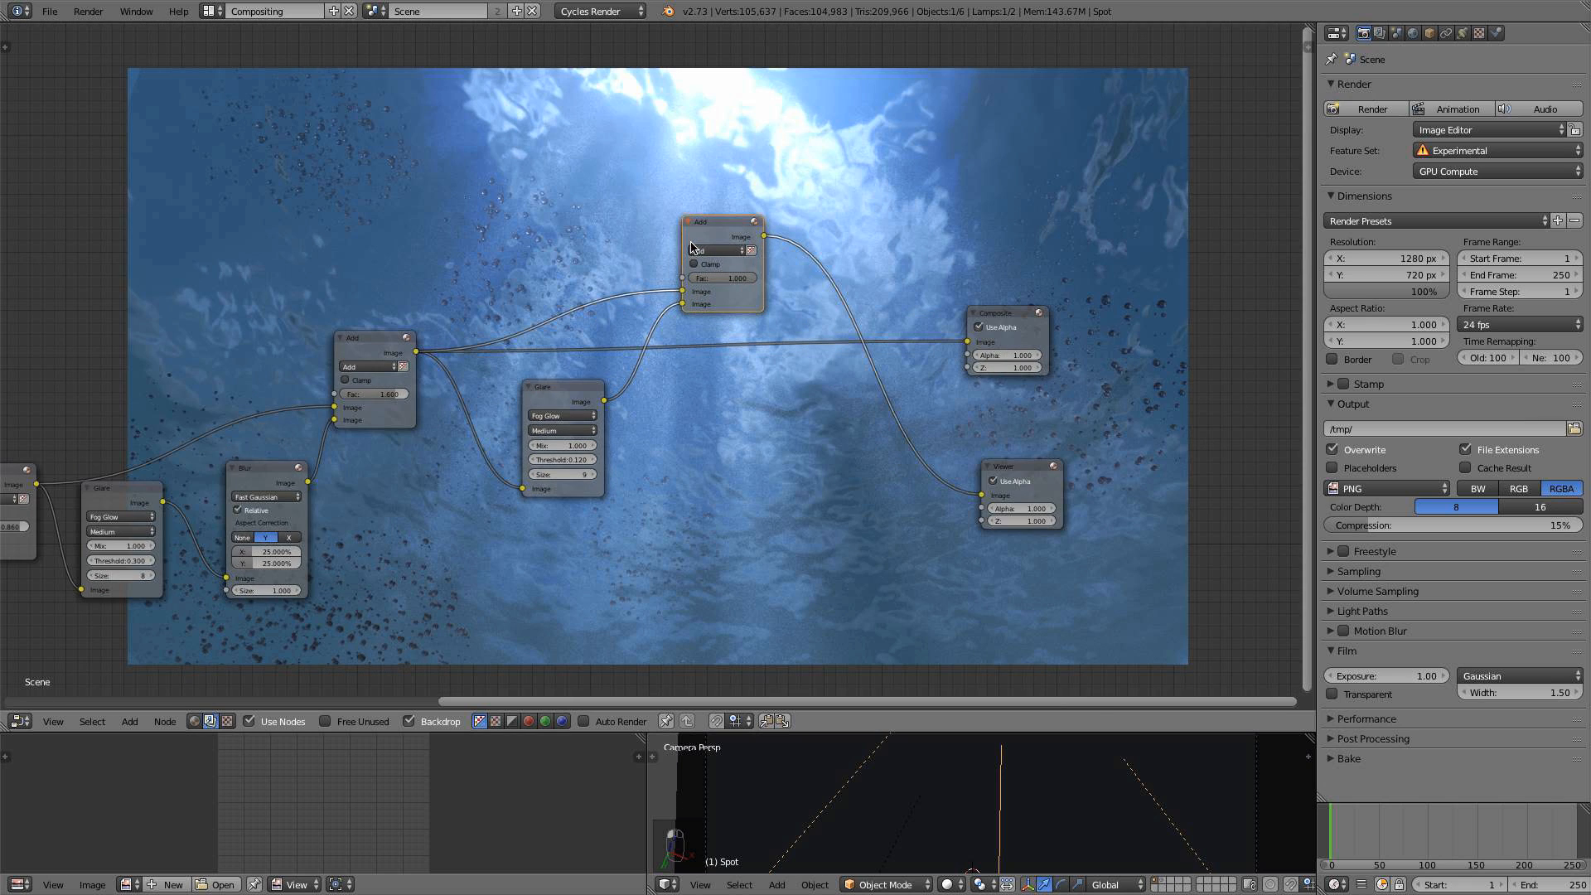
# Preview the Blur node's output and insert a ColorRamp node in the link between the Blur and Viewer nodes
pyautogui.moveTo(276, 476); pyautogui.dragTo(269, 482)
pyautogui.keyDown('ctrl'); pyautogui.keyDown('shift'); pyautogui.click(269, 482); pyautogui.keyUp('shift'); pyautogui.keyUp('ctrl')
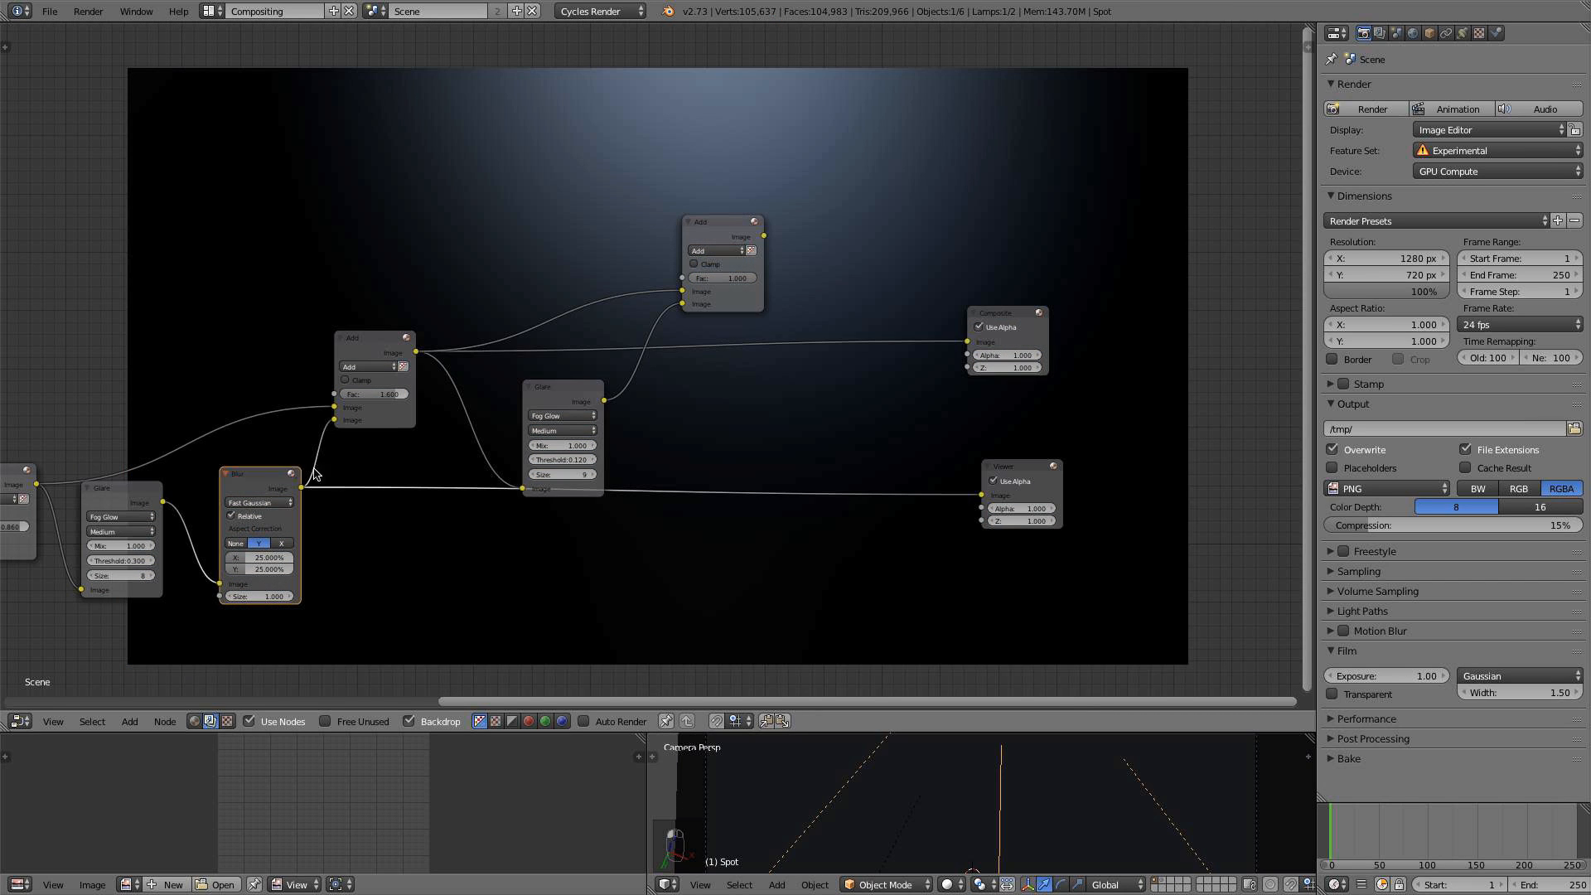
pyautogui.moveTo(379, 471); pyautogui.dragTo(458, 466, button='middle')
pyautogui.moveTo(644, 398); pyautogui.dragTo(685, 380)
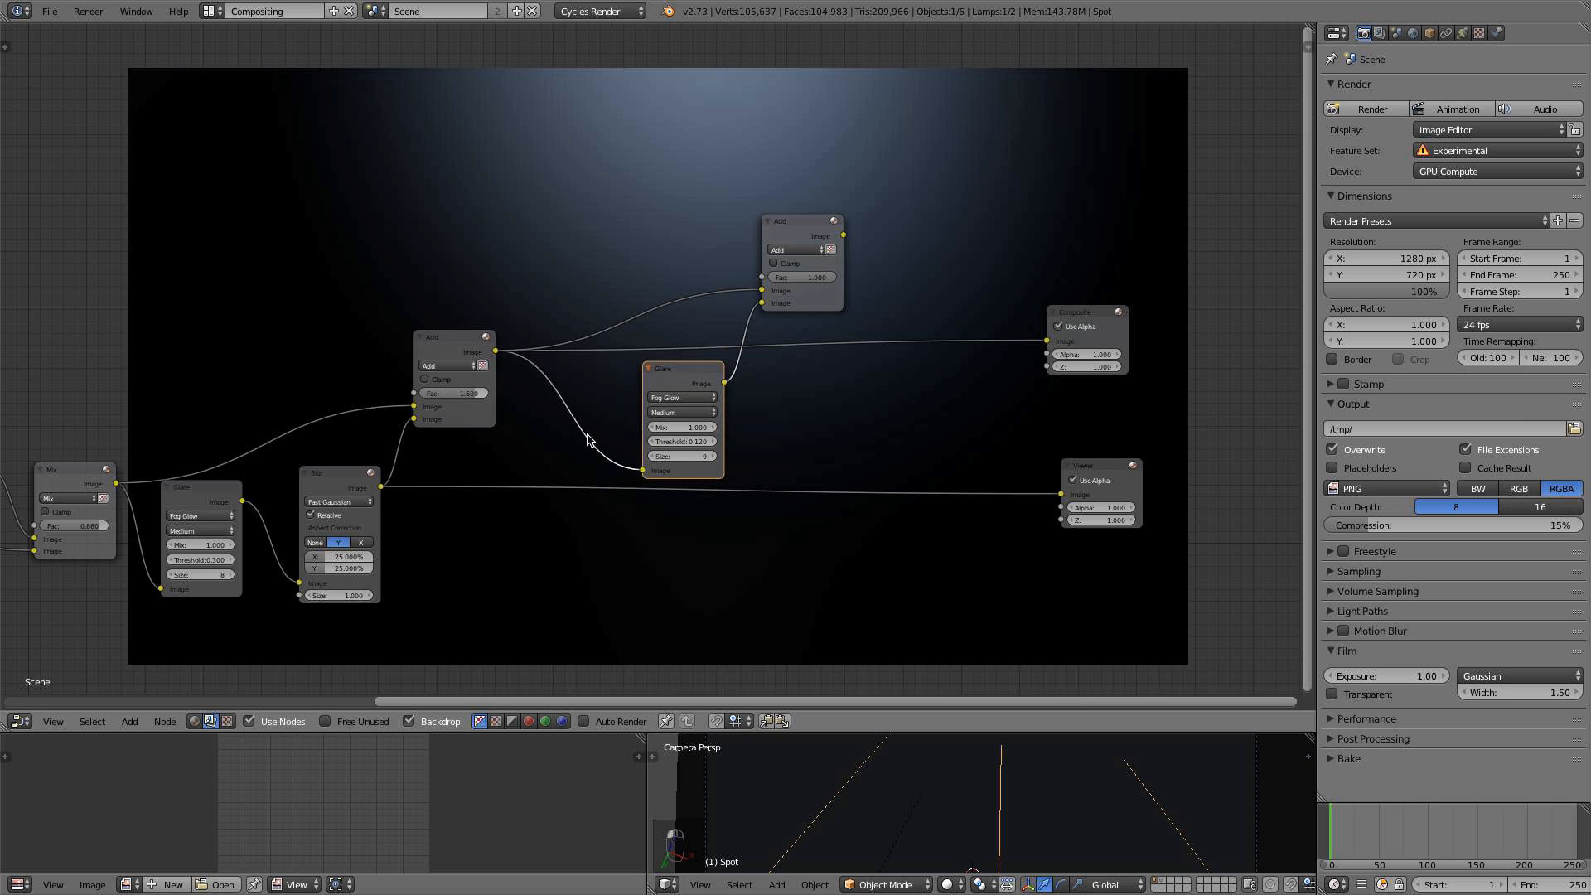
pyautogui.hotkey('shift', 'a')
pyautogui.moveTo(516, 507)
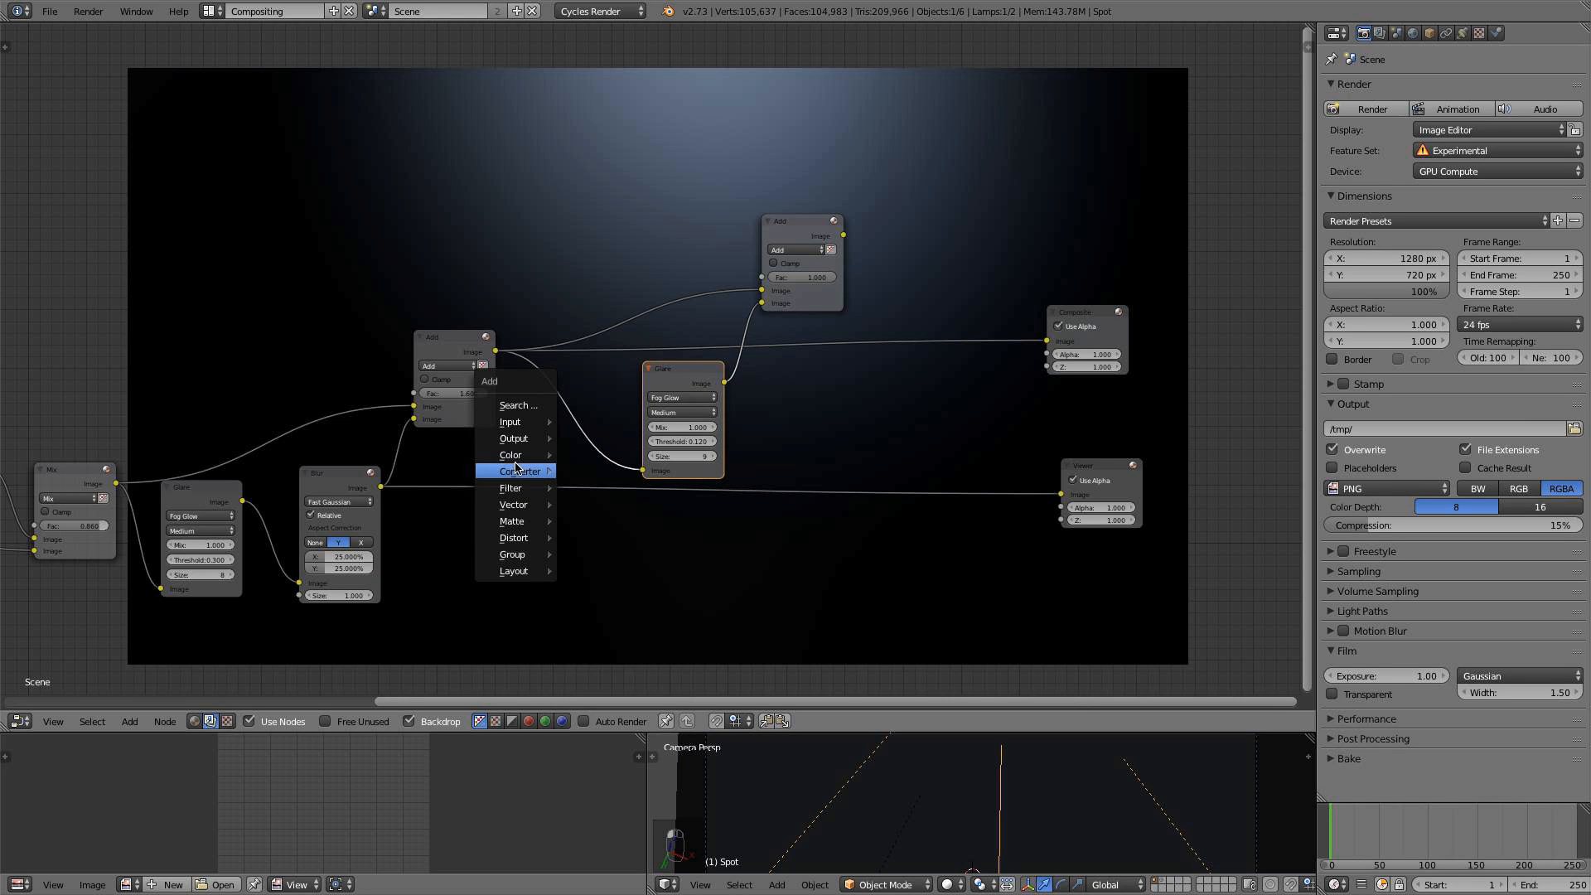
pyautogui.moveTo(521, 472)
pyautogui.click(580, 489)
pyautogui.click(462, 476)
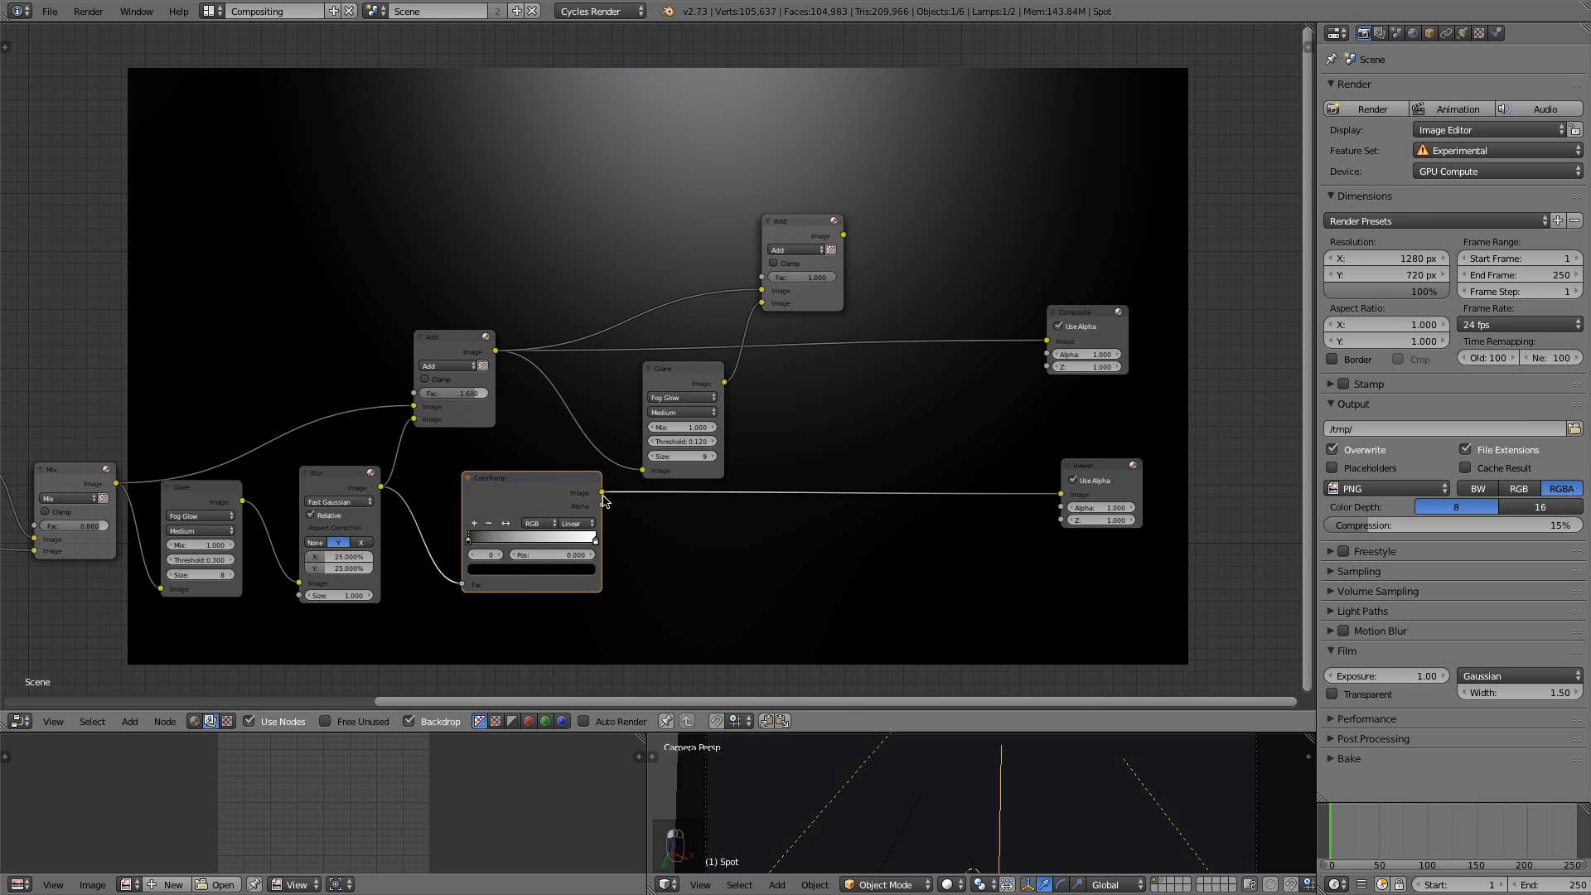
# Connect the ColorRamp's image output to the new Add node's factor and move the Glare and Add nodes further away
pyautogui.moveTo(603, 494); pyautogui.dragTo(762, 279)
pyautogui.moveTo(688, 367); pyautogui.dragTo(729, 334)
pyautogui.moveTo(800, 220); pyautogui.dragTo(848, 152)
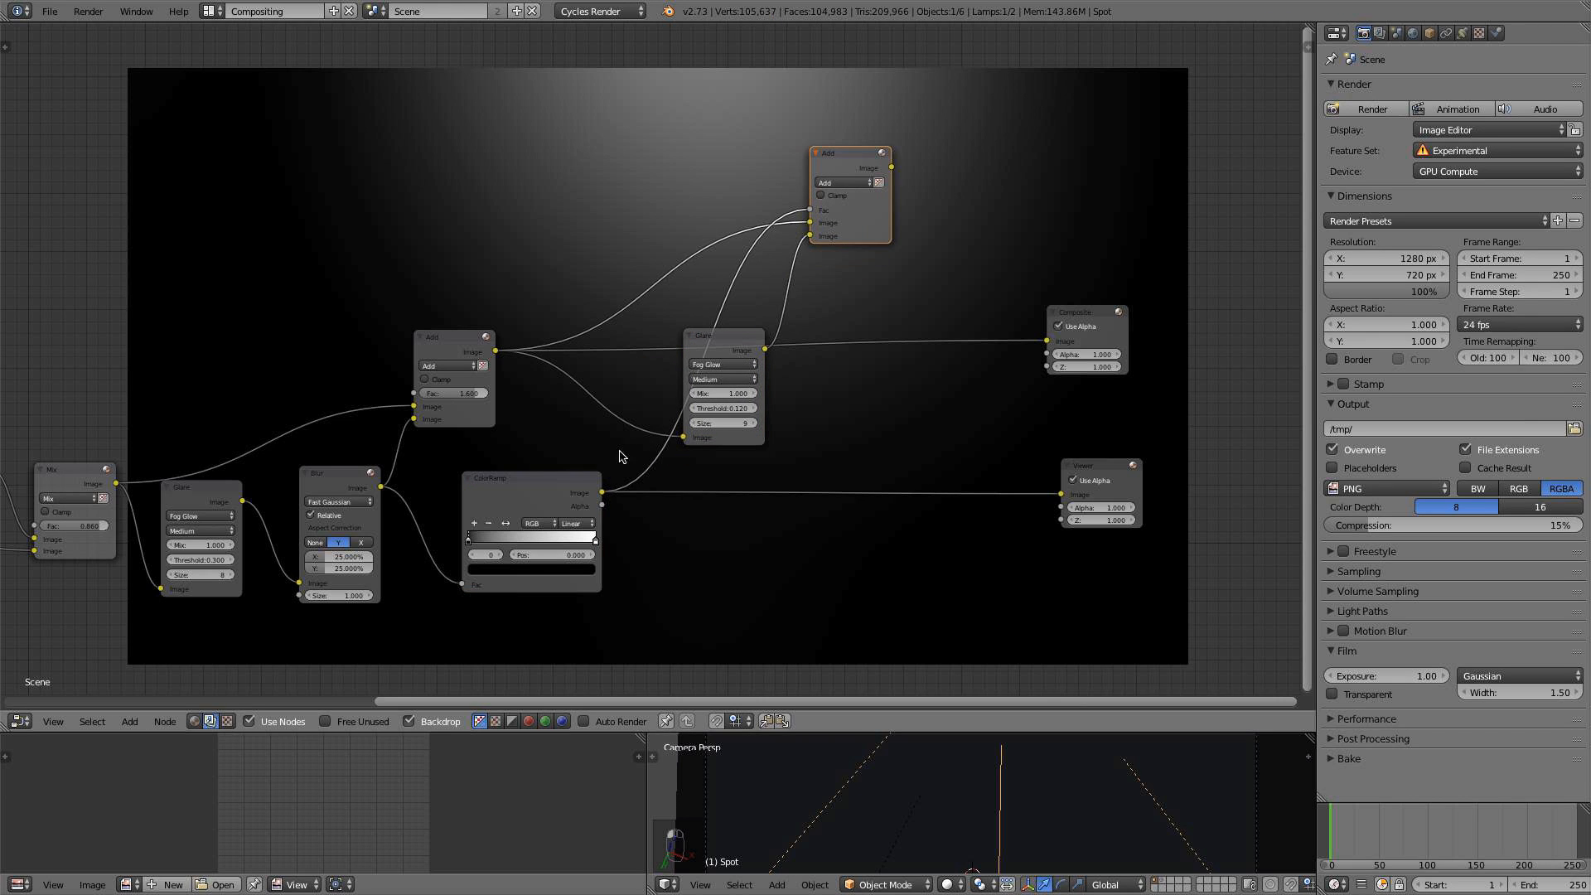
# Add an Invert node between the ColorRamp's image output and the new Add node's factor, and preview that Add node
pyautogui.hotkey('shift', 'a')
pyautogui.moveTo(598, 439)
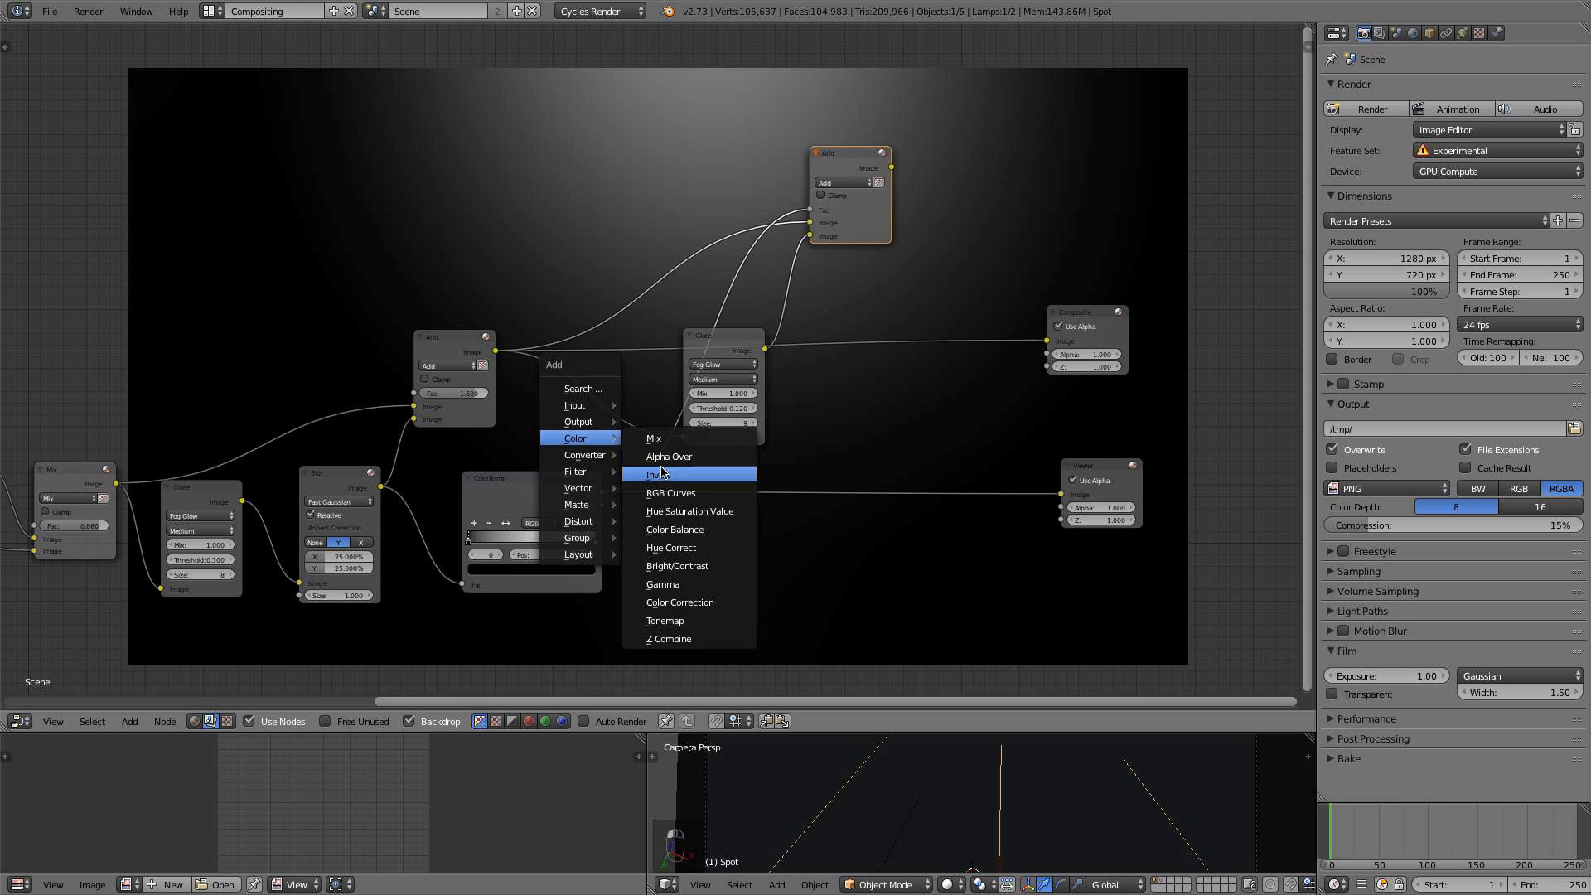
pyautogui.click(661, 472)
pyautogui.click(631, 445)
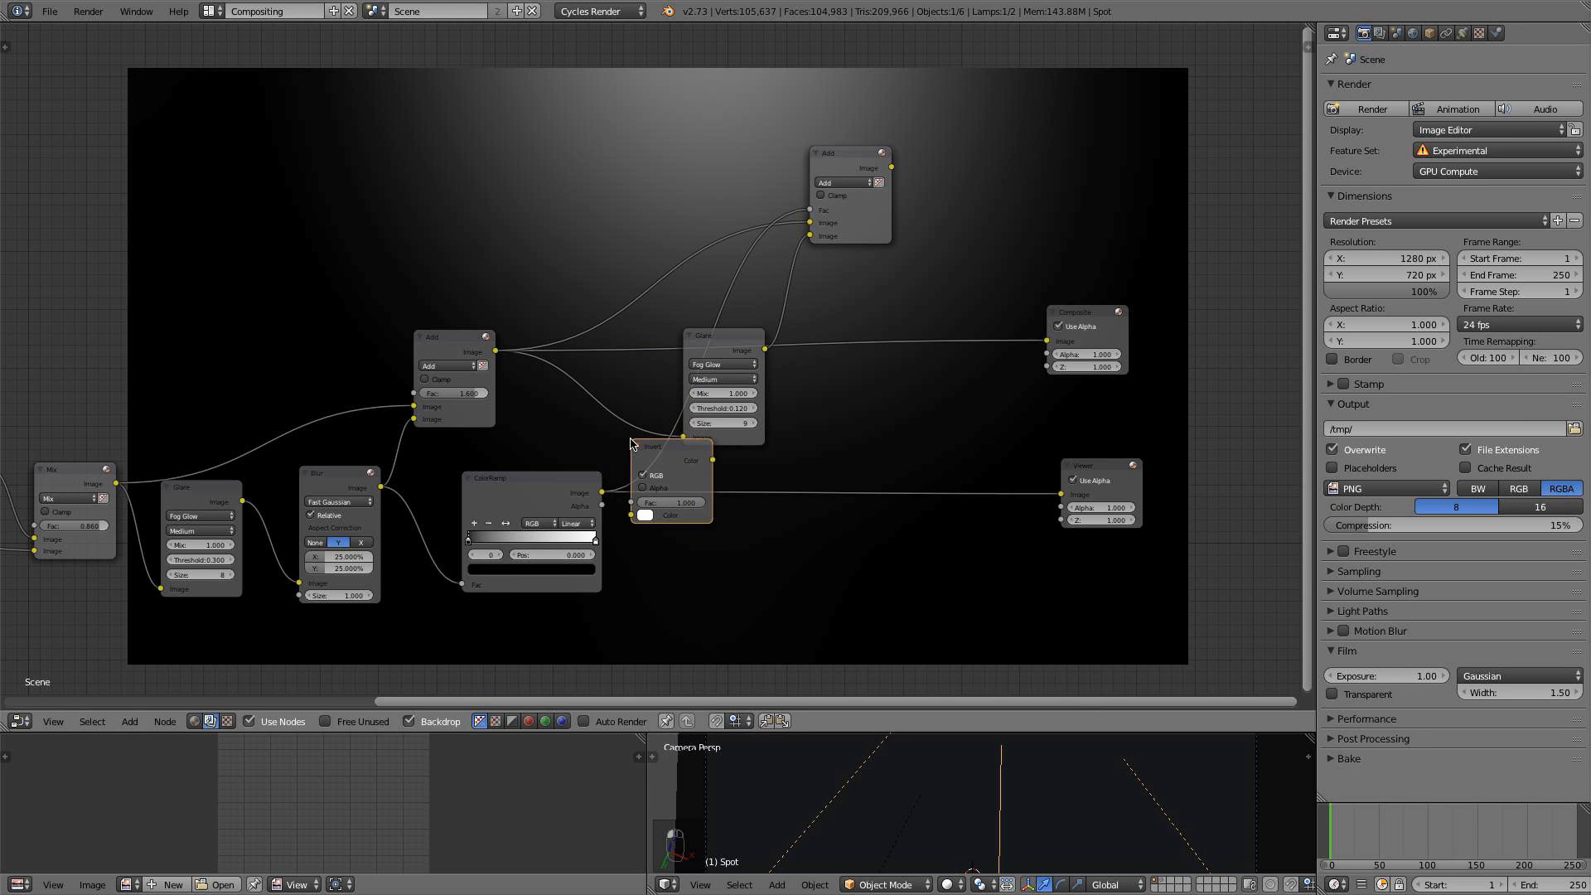
pyautogui.moveTo(572, 489); pyautogui.dragTo(631, 515)
pyautogui.moveTo(718, 458); pyautogui.dragTo(809, 222)
pyautogui.moveTo(655, 447); pyautogui.dragTo(639, 453)
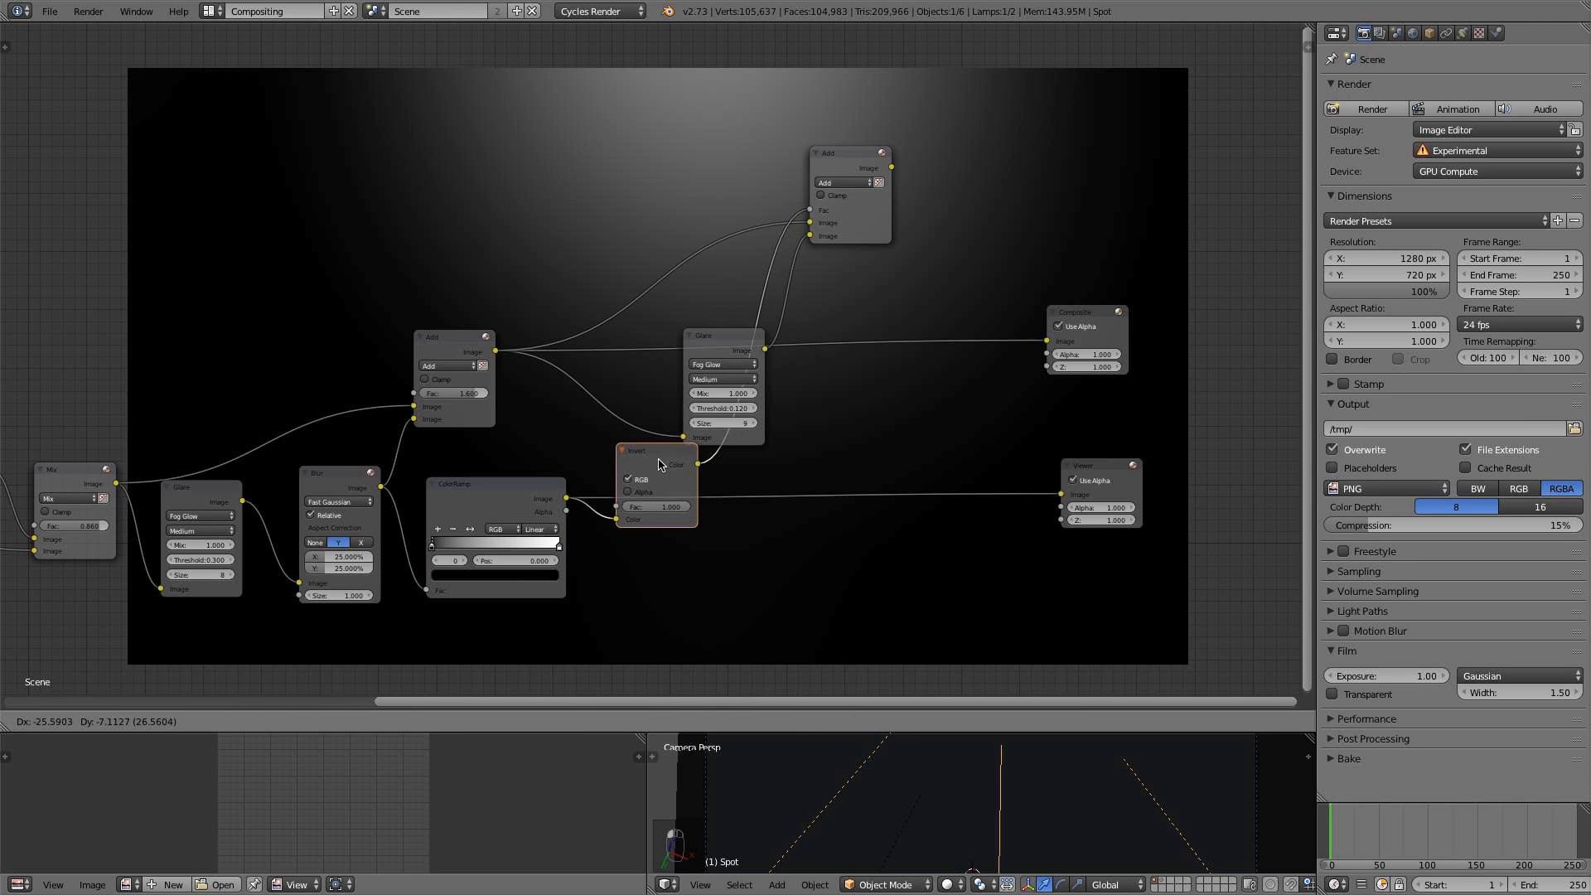
pyautogui.keyDown('ctrl'); pyautogui.keyDown('shift'); pyautogui.click(857, 164); pyautogui.keyUp('shift'); pyautogui.keyUp('ctrl')
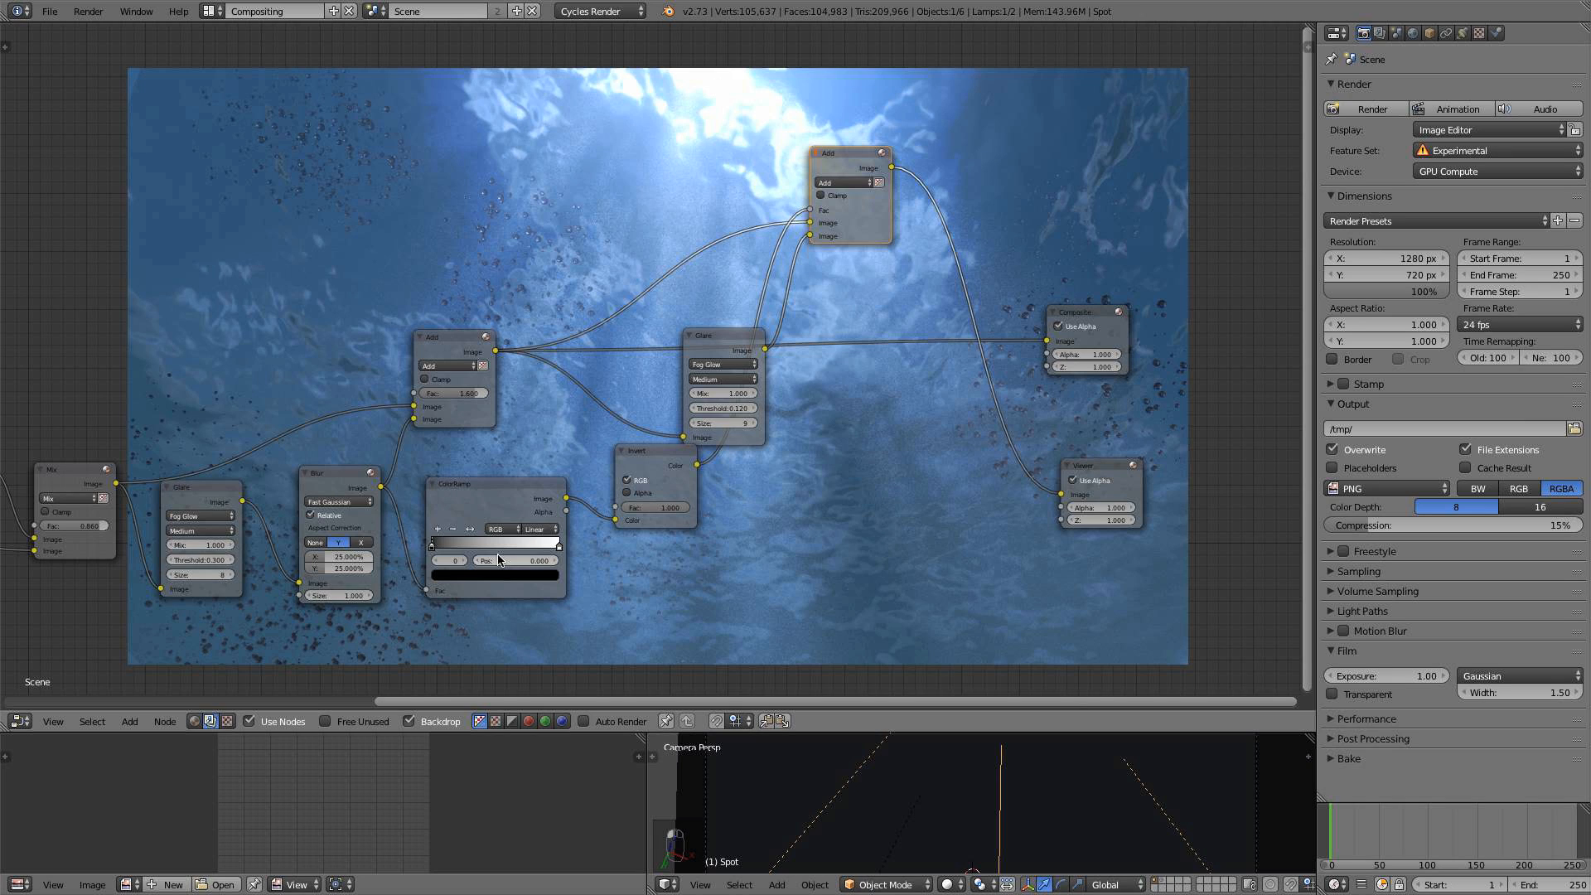
# Move the ColorRamp's white stop to position 0.259 while previewing the inverted mask, and preview the last Add node again
pyautogui.keyDown('ctrl'); pyautogui.keyDown('shift'); pyautogui.click(514, 490); pyautogui.keyUp('shift'); pyautogui.keyUp('ctrl')
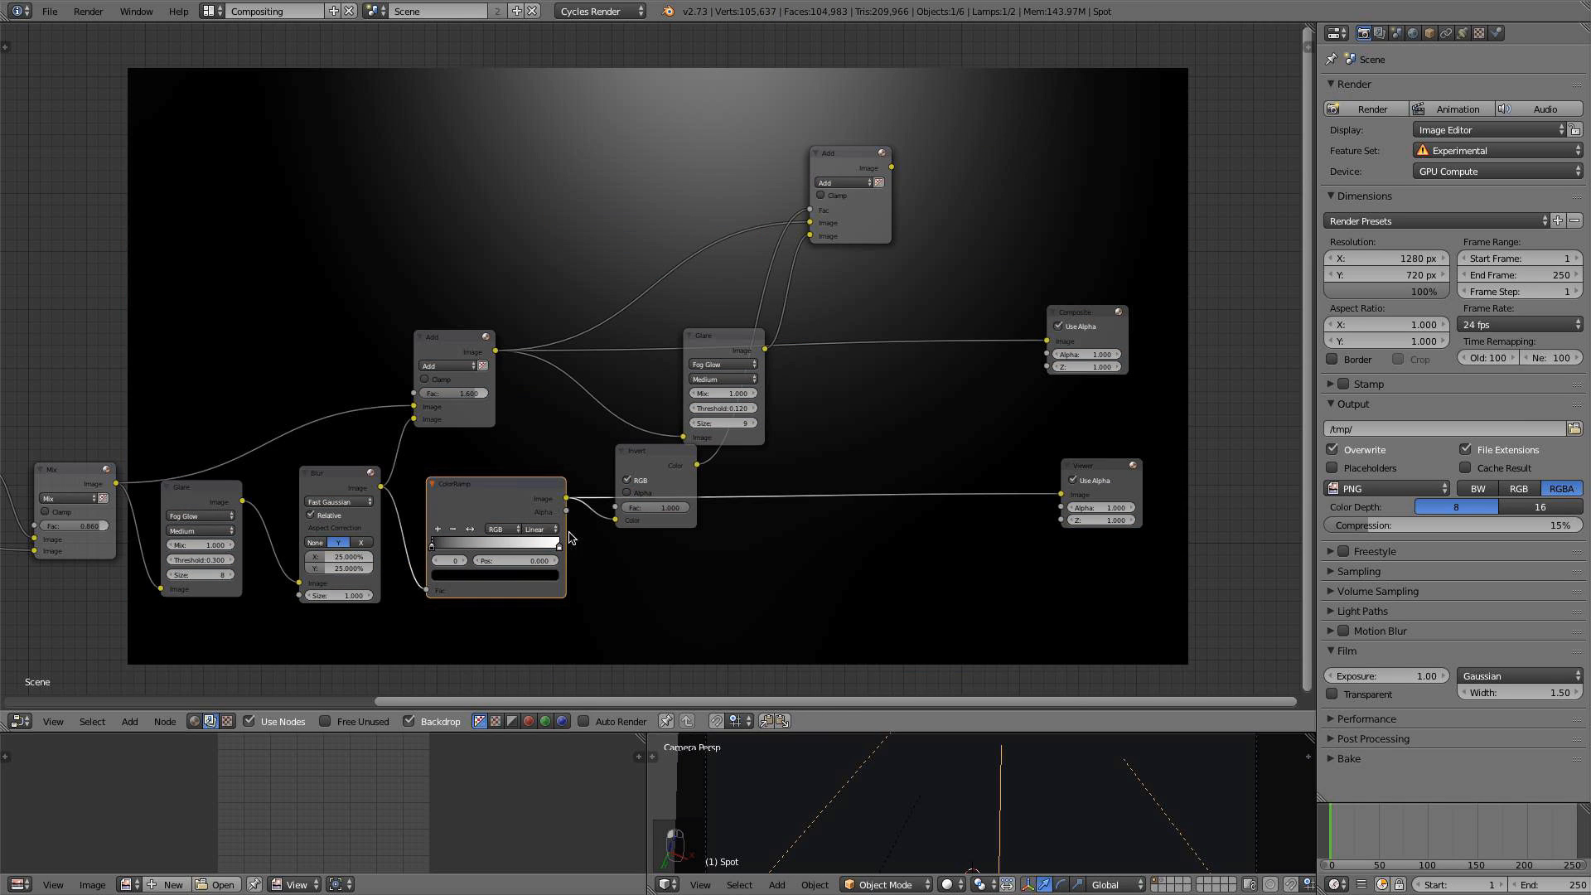
pyautogui.moveTo(559, 547); pyautogui.dragTo(504, 549)
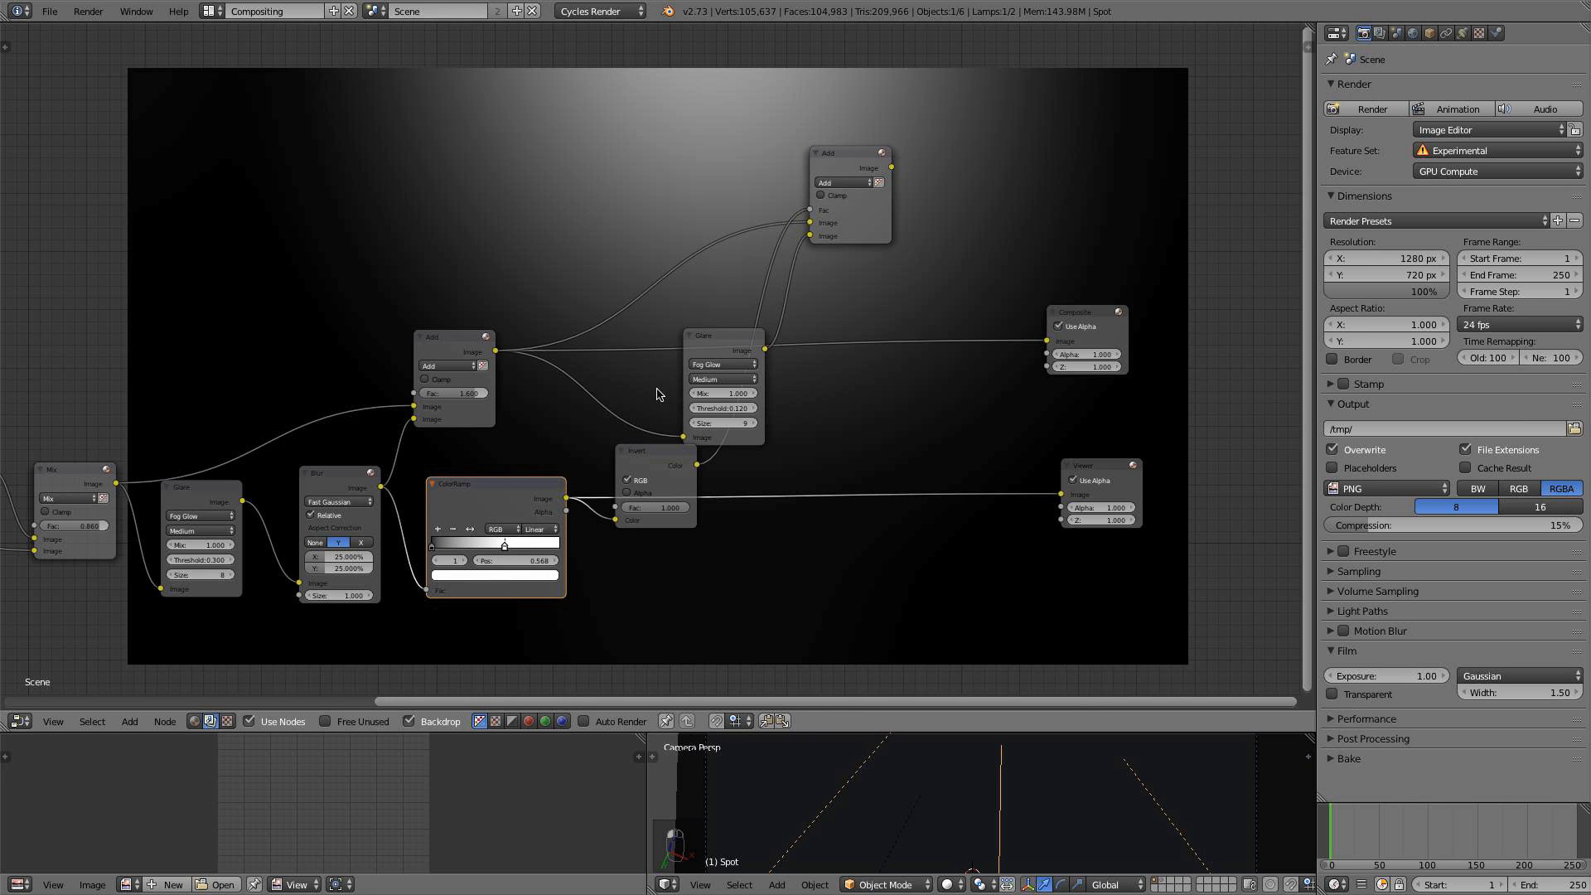
pyautogui.keyDown('ctrl'); pyautogui.keyDown('shift'); pyautogui.click(659, 465); pyautogui.keyUp('shift'); pyautogui.keyUp('ctrl')
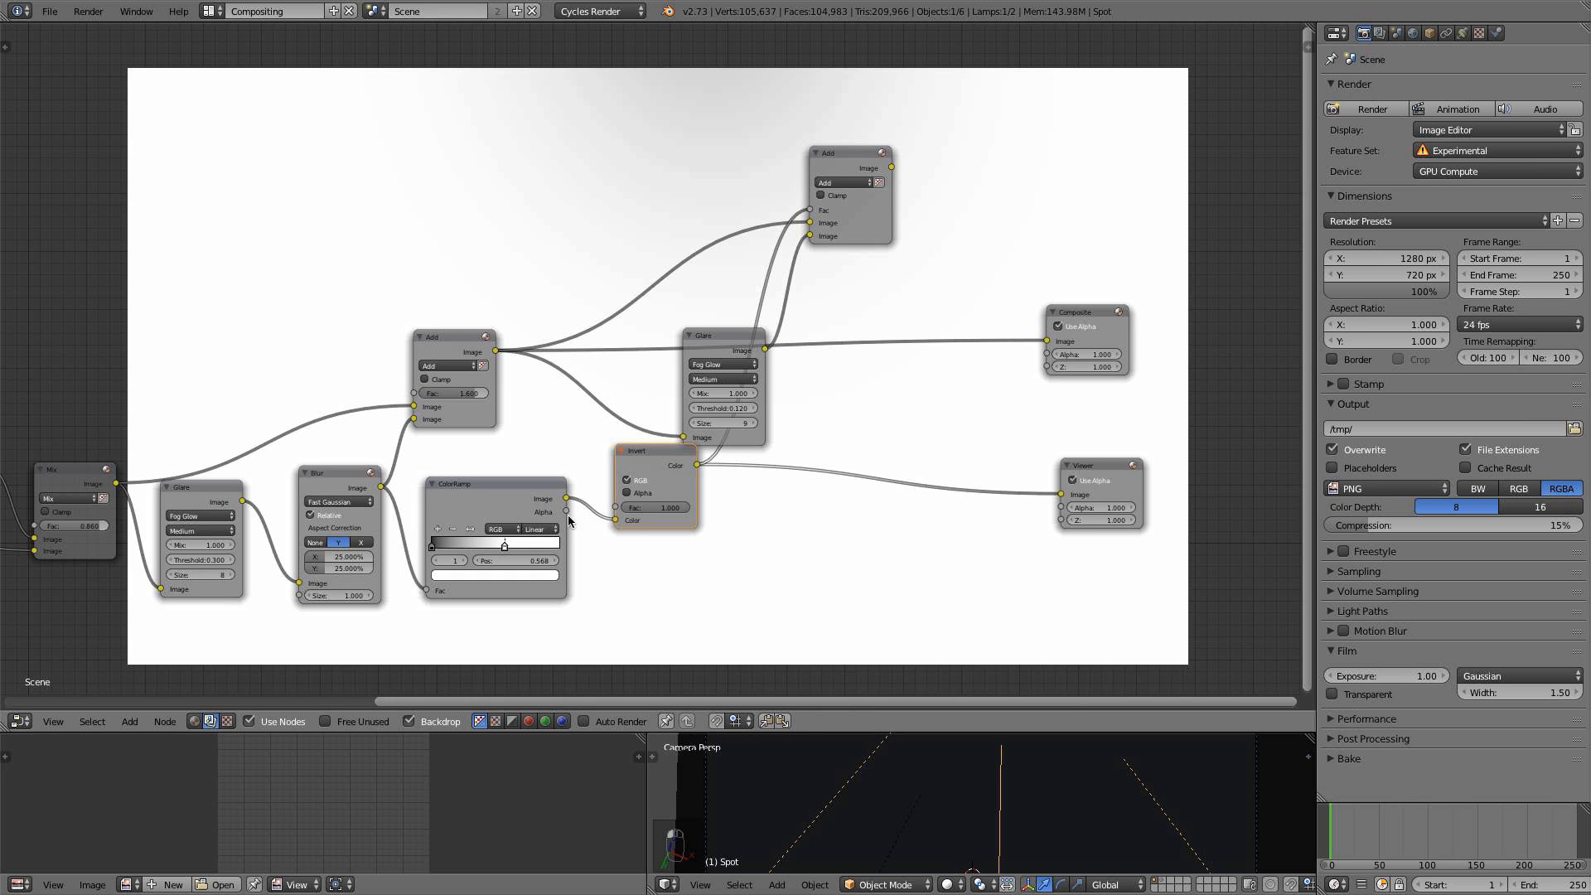
pyautogui.moveTo(505, 547); pyautogui.dragTo(467, 545)
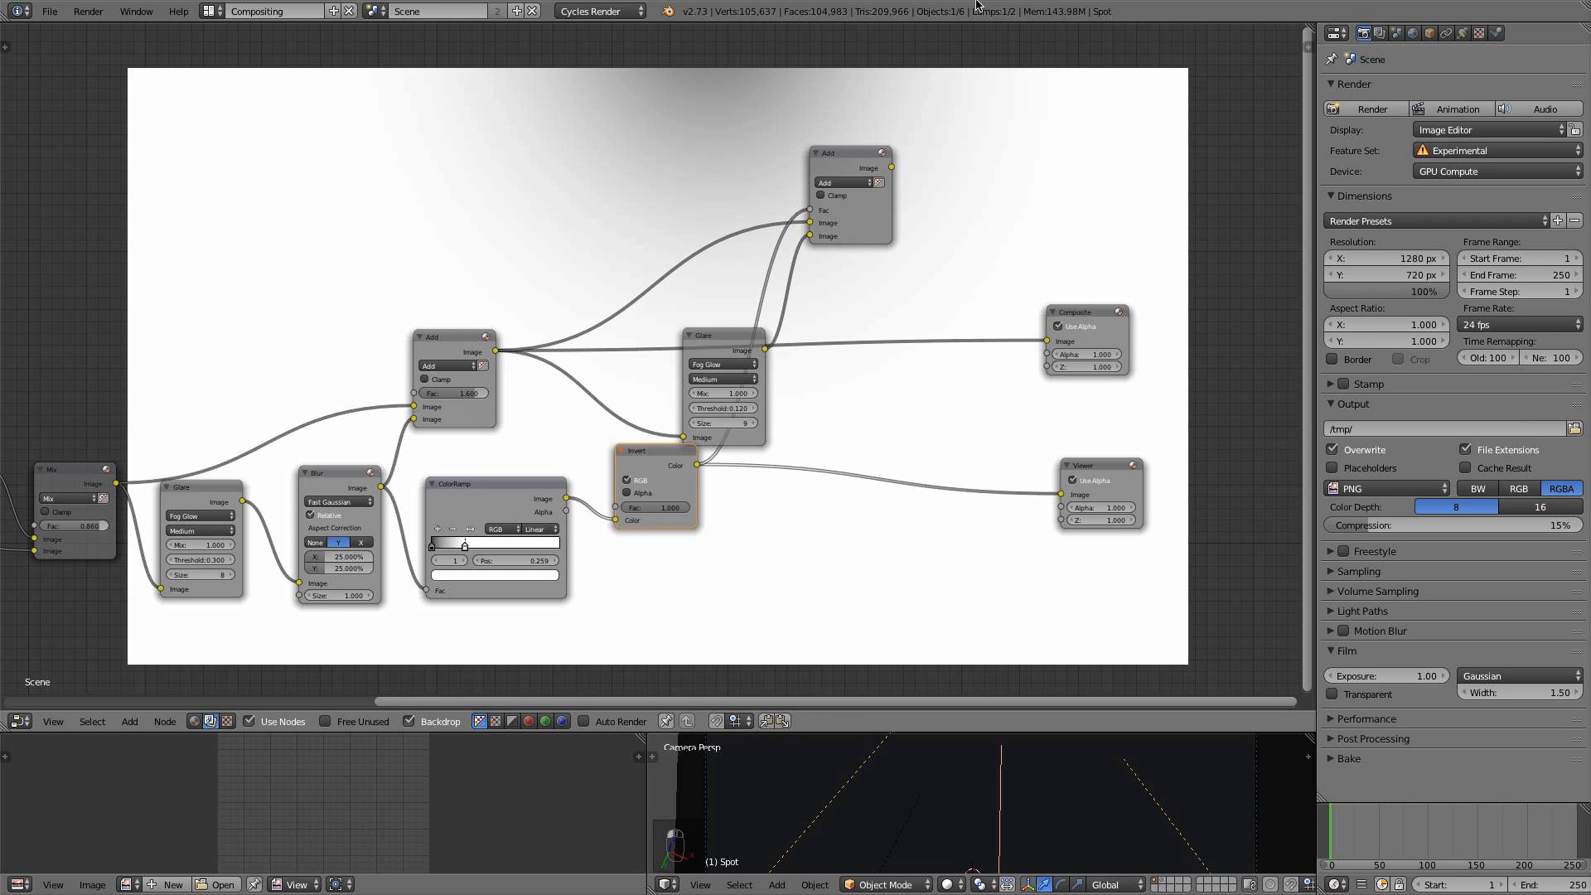
pyautogui.keyDown('ctrl'); pyautogui.keyDown('shift'); pyautogui.click(847, 166); pyautogui.keyUp('shift'); pyautogui.keyUp('ctrl')
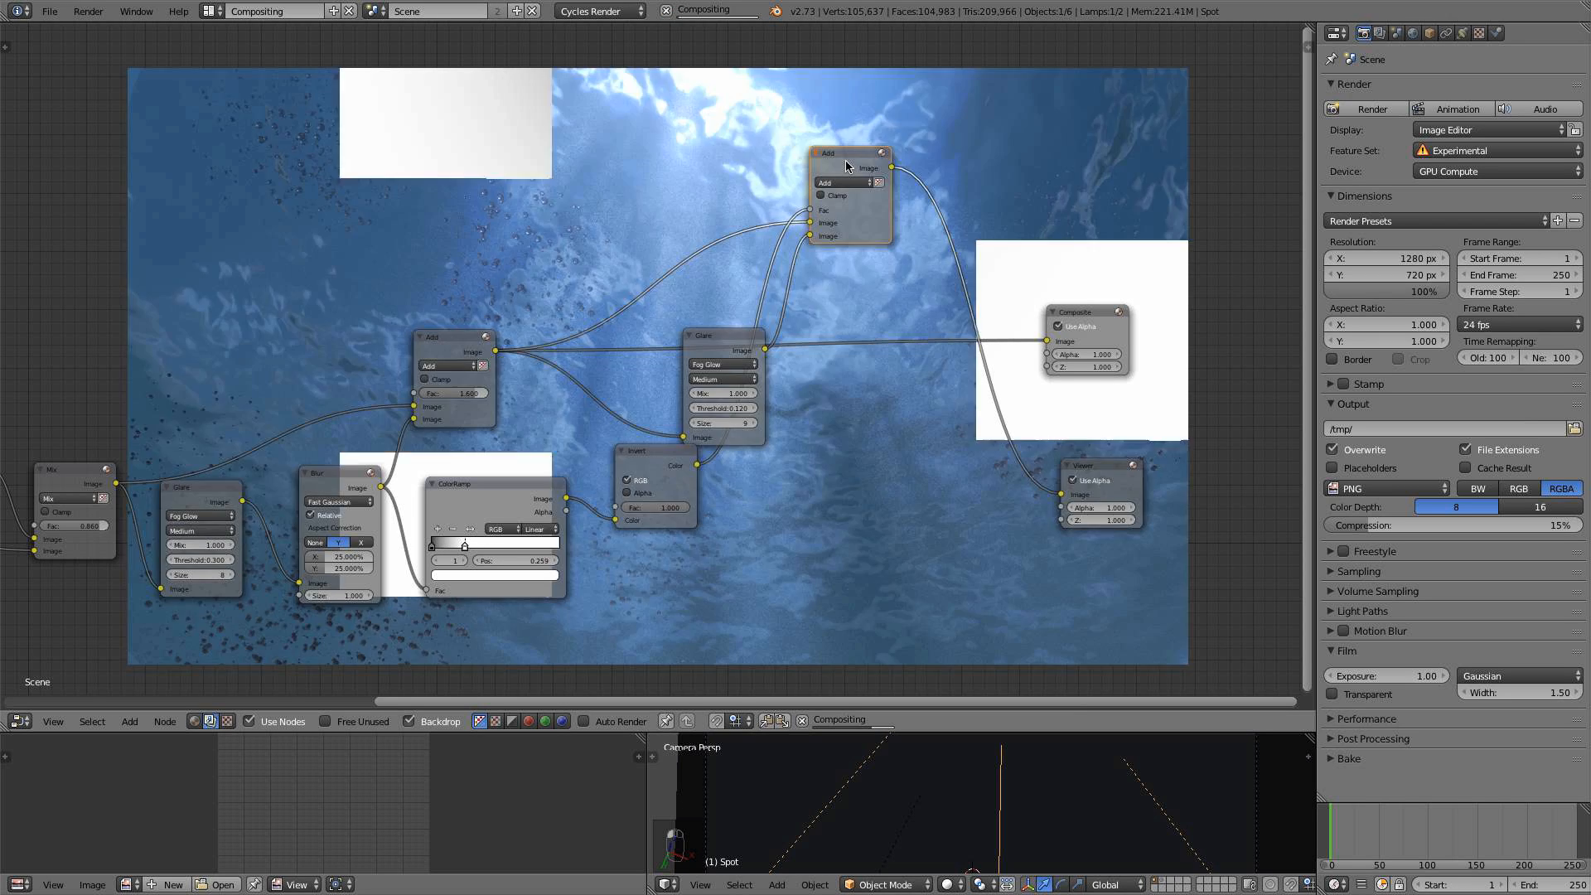
pyautogui.scroll(-4, 780, 222)
pyautogui.moveTo(780, 222); pyautogui.dragTo(600, 390, button='middle')
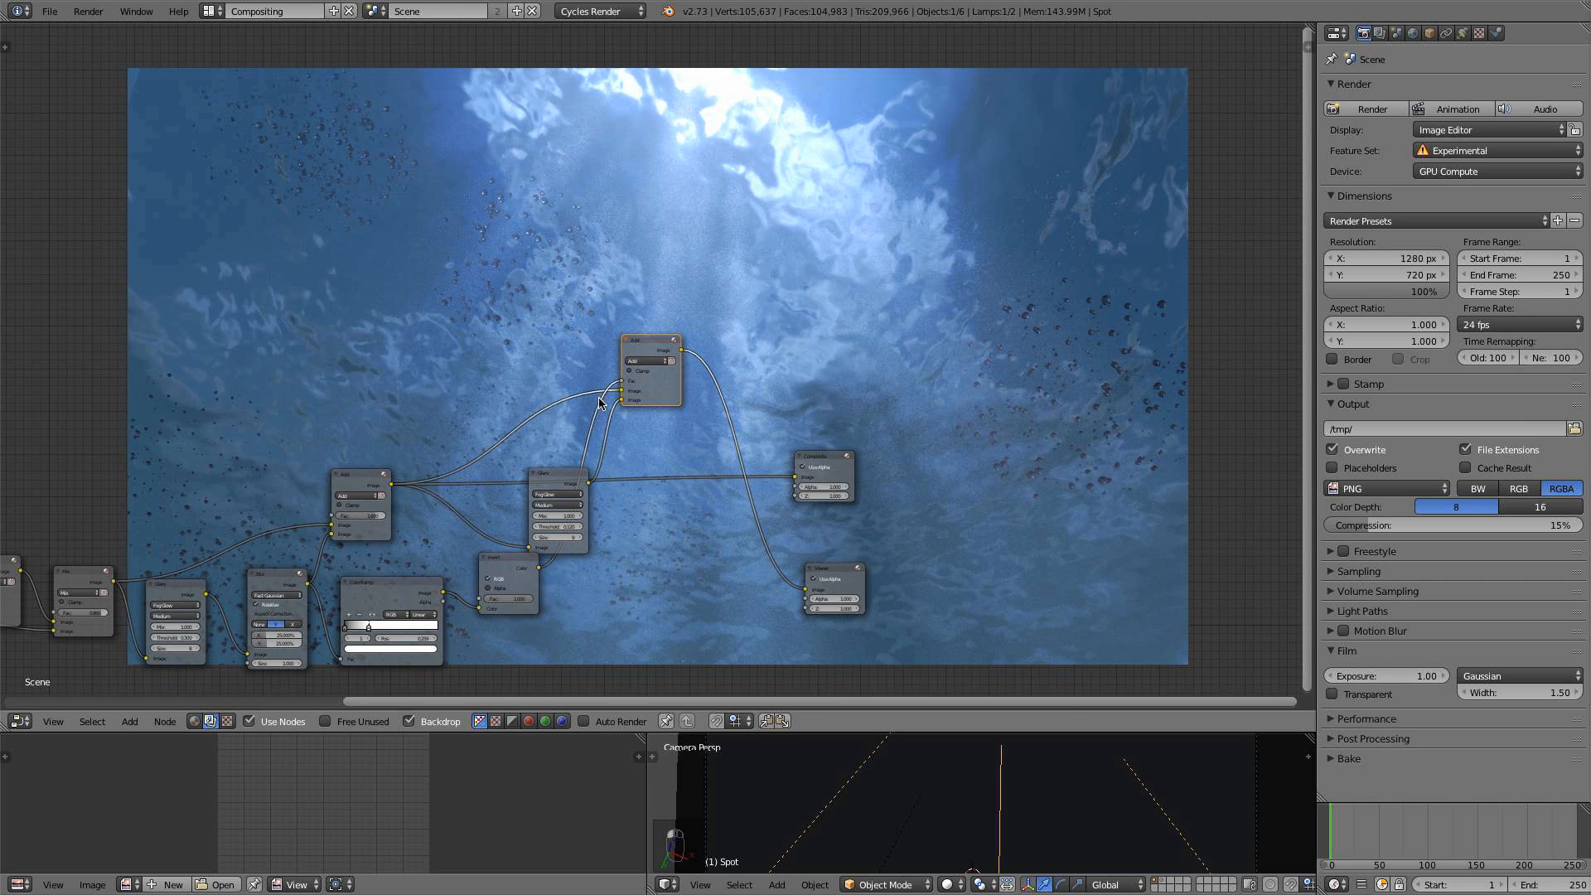
# Move the ColorRamp's white stop to position 0.382 and bring the last Add node down closer to the other nodes
pyautogui.moveTo(369, 627); pyautogui.dragTo(380, 632)
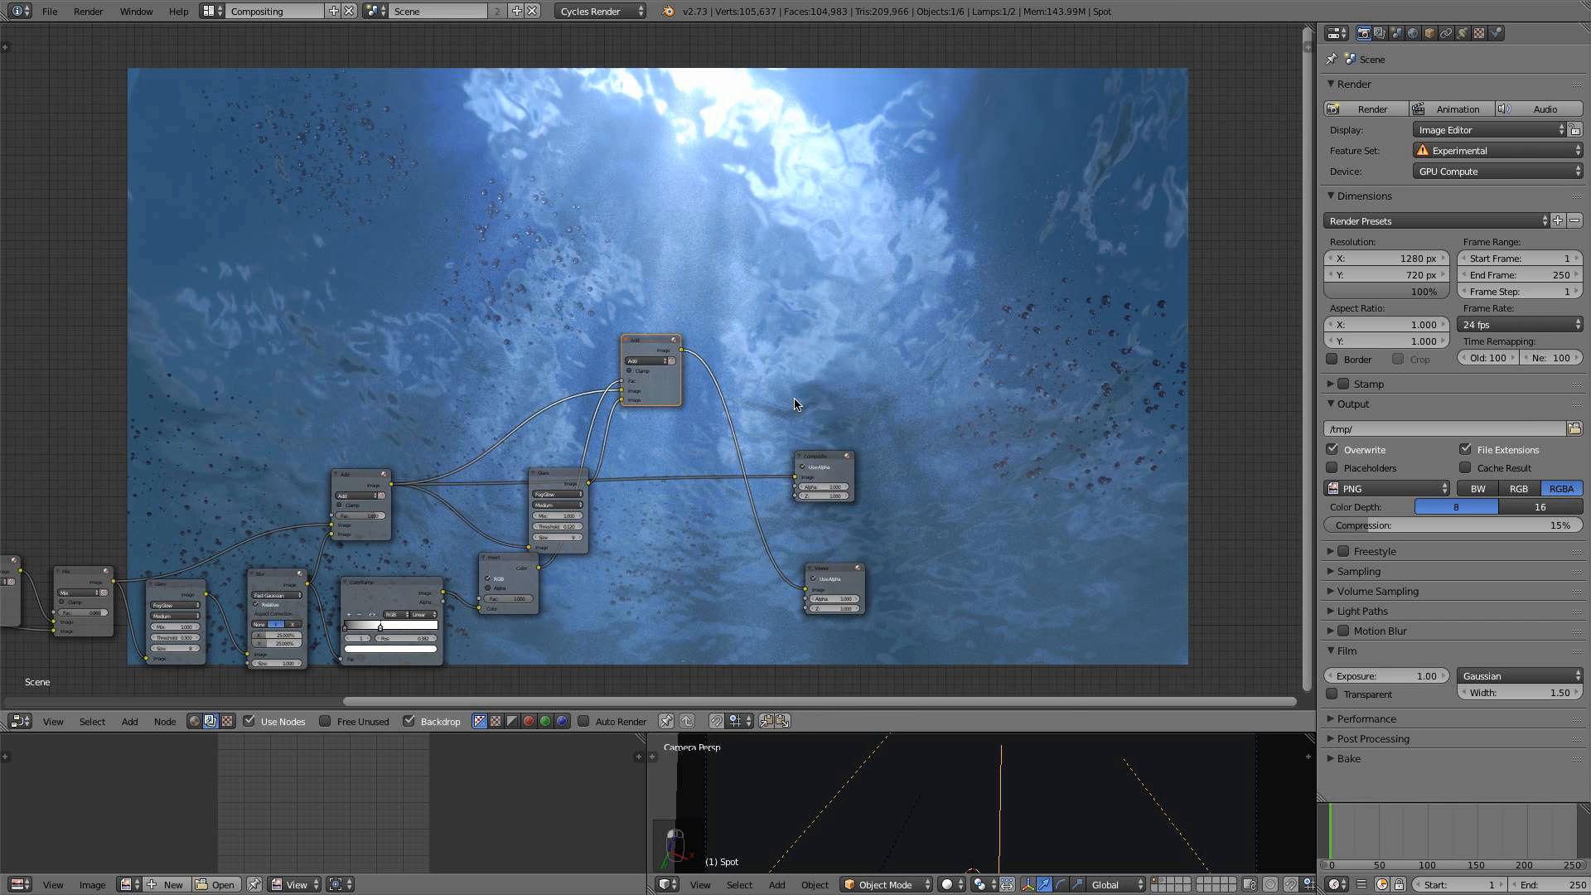
pyautogui.scroll(2, 695, 425)
pyautogui.moveTo(666, 328); pyautogui.dragTo(674, 389)
pyautogui.moveTo(754, 463); pyautogui.dragTo(770, 296, button='middle')
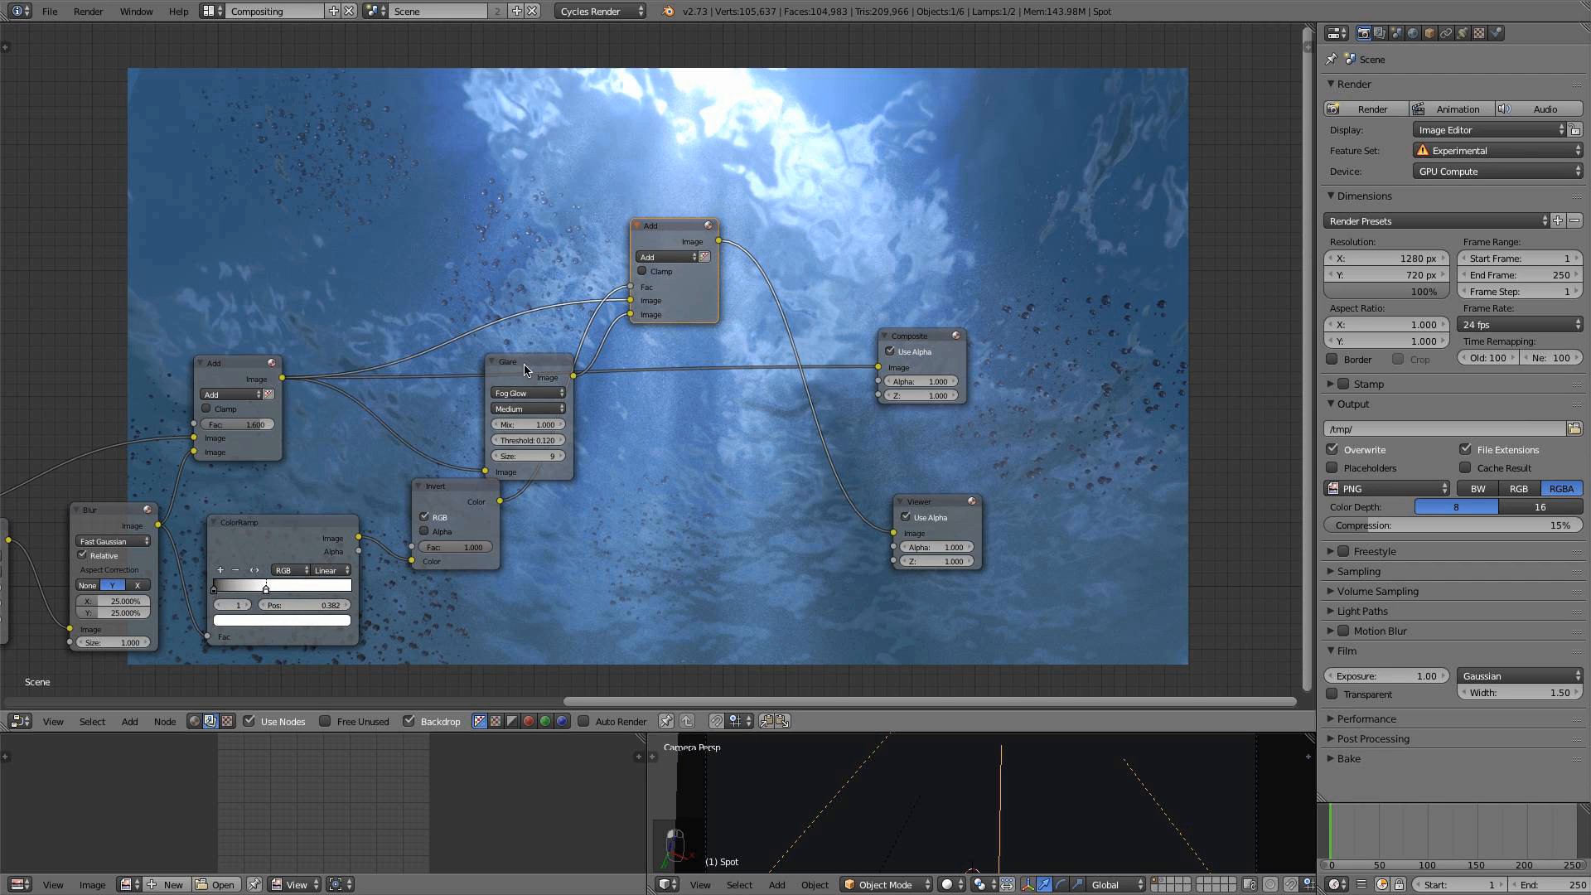
# Move the Composite node further away and nudge the second fog glow Glare and last Add nodes to make room
pyautogui.moveTo(534, 370); pyautogui.dragTo(497, 354)
pyautogui.moveTo(933, 337); pyautogui.dragTo(1137, 329)
pyautogui.moveTo(722, 335); pyautogui.dragTo(446, 545, button='middle')
pyautogui.scroll(1, 558, 503)
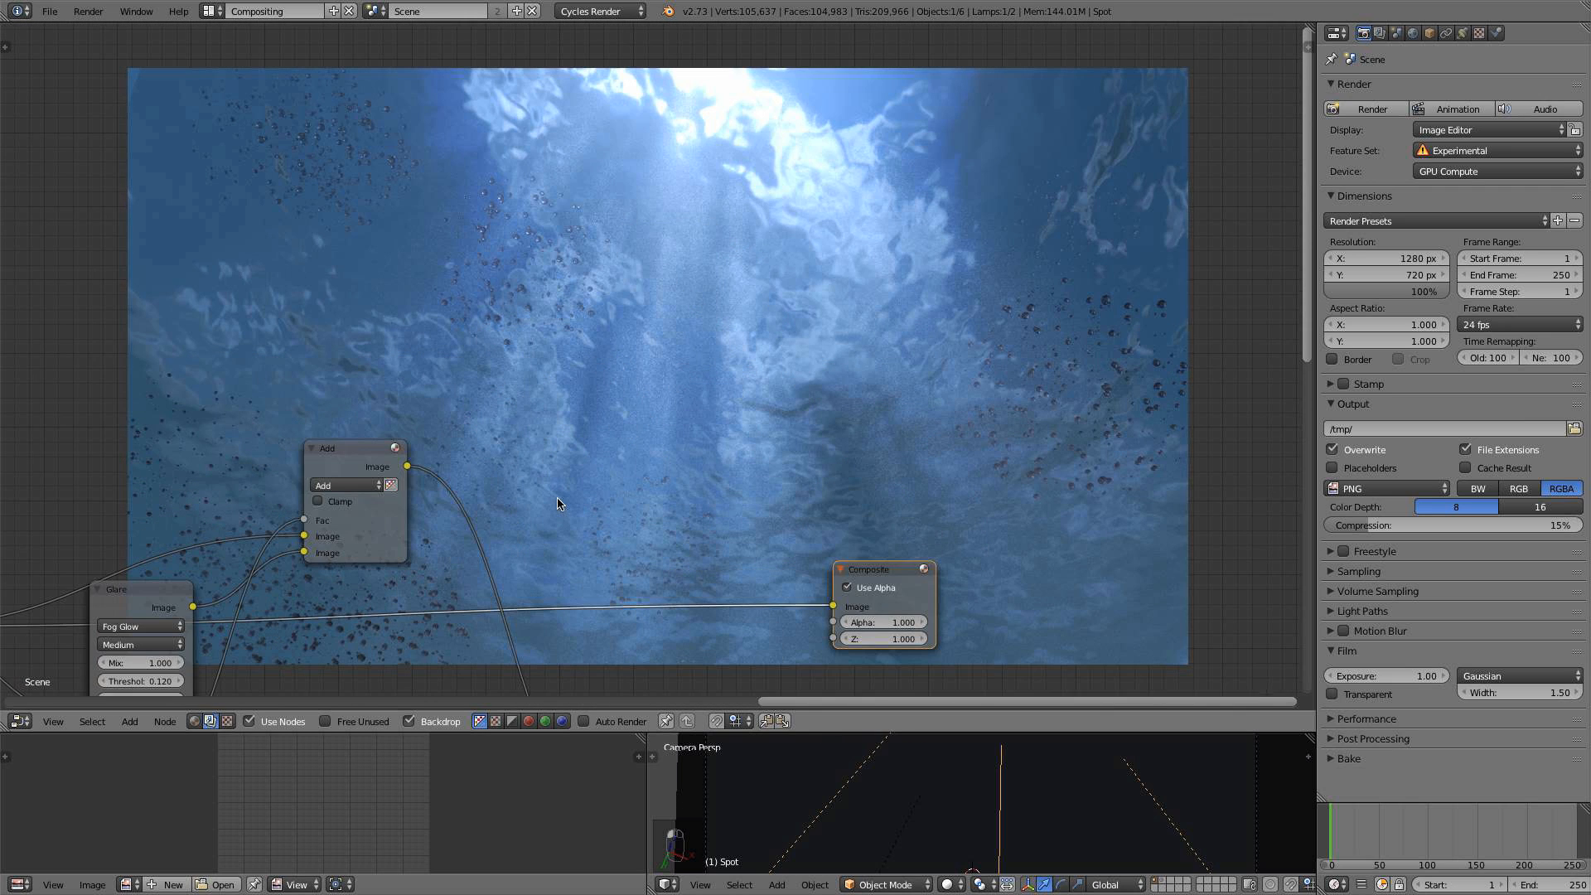
pyautogui.moveTo(360, 461); pyautogui.dragTo(343, 463)
# Insert a new Glare node in the link between the last Add node and the Viewer, and set its type to Ghosts
pyautogui.hotkey('shift', 'a')
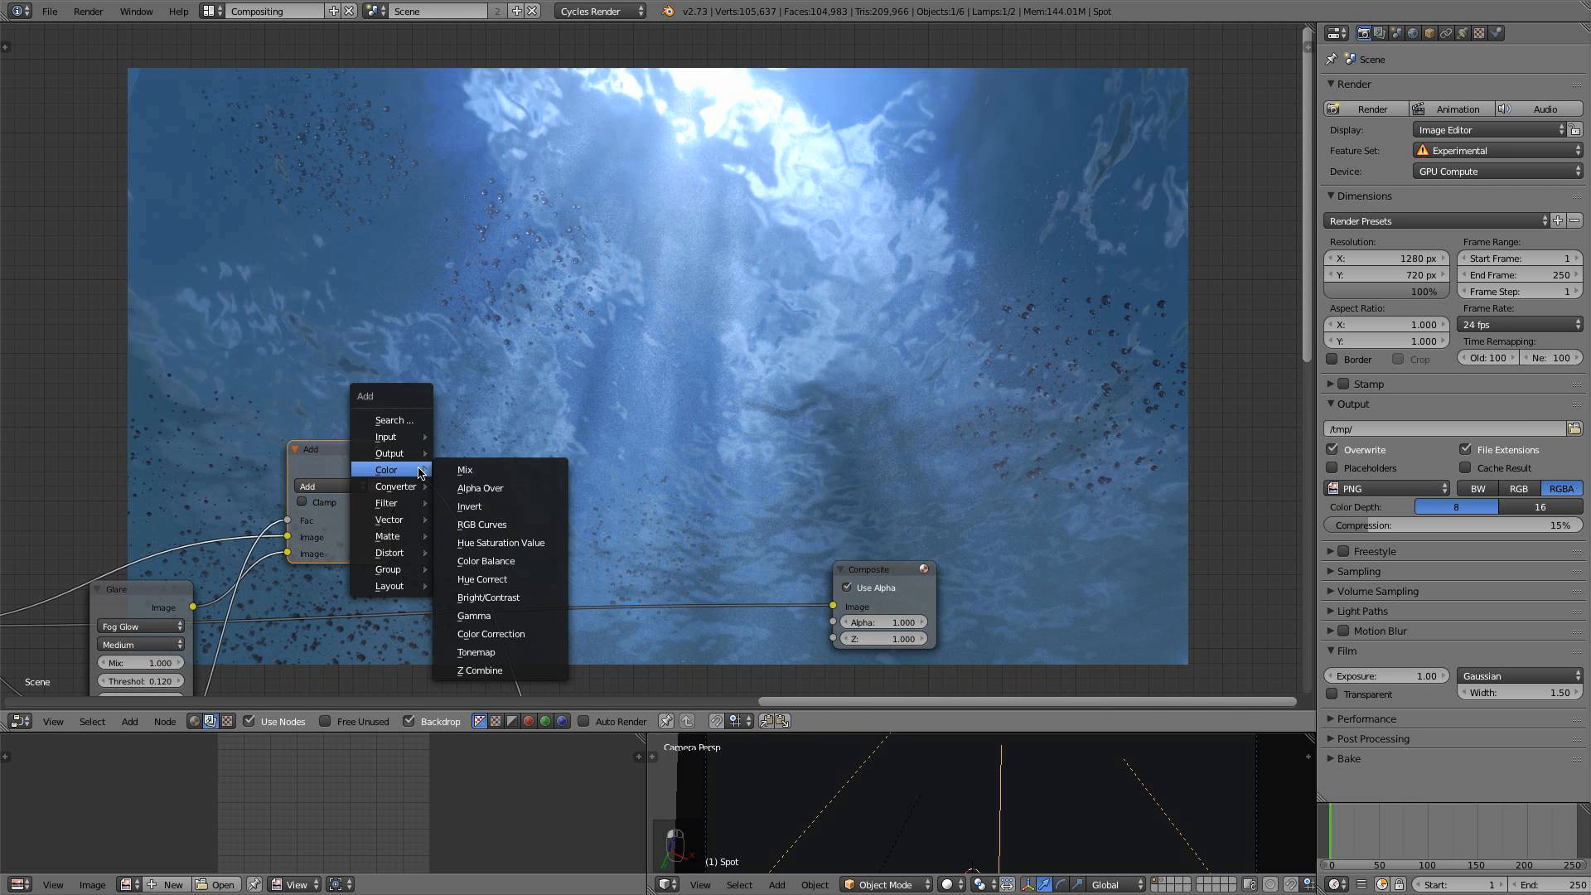
pyautogui.moveTo(387, 504)
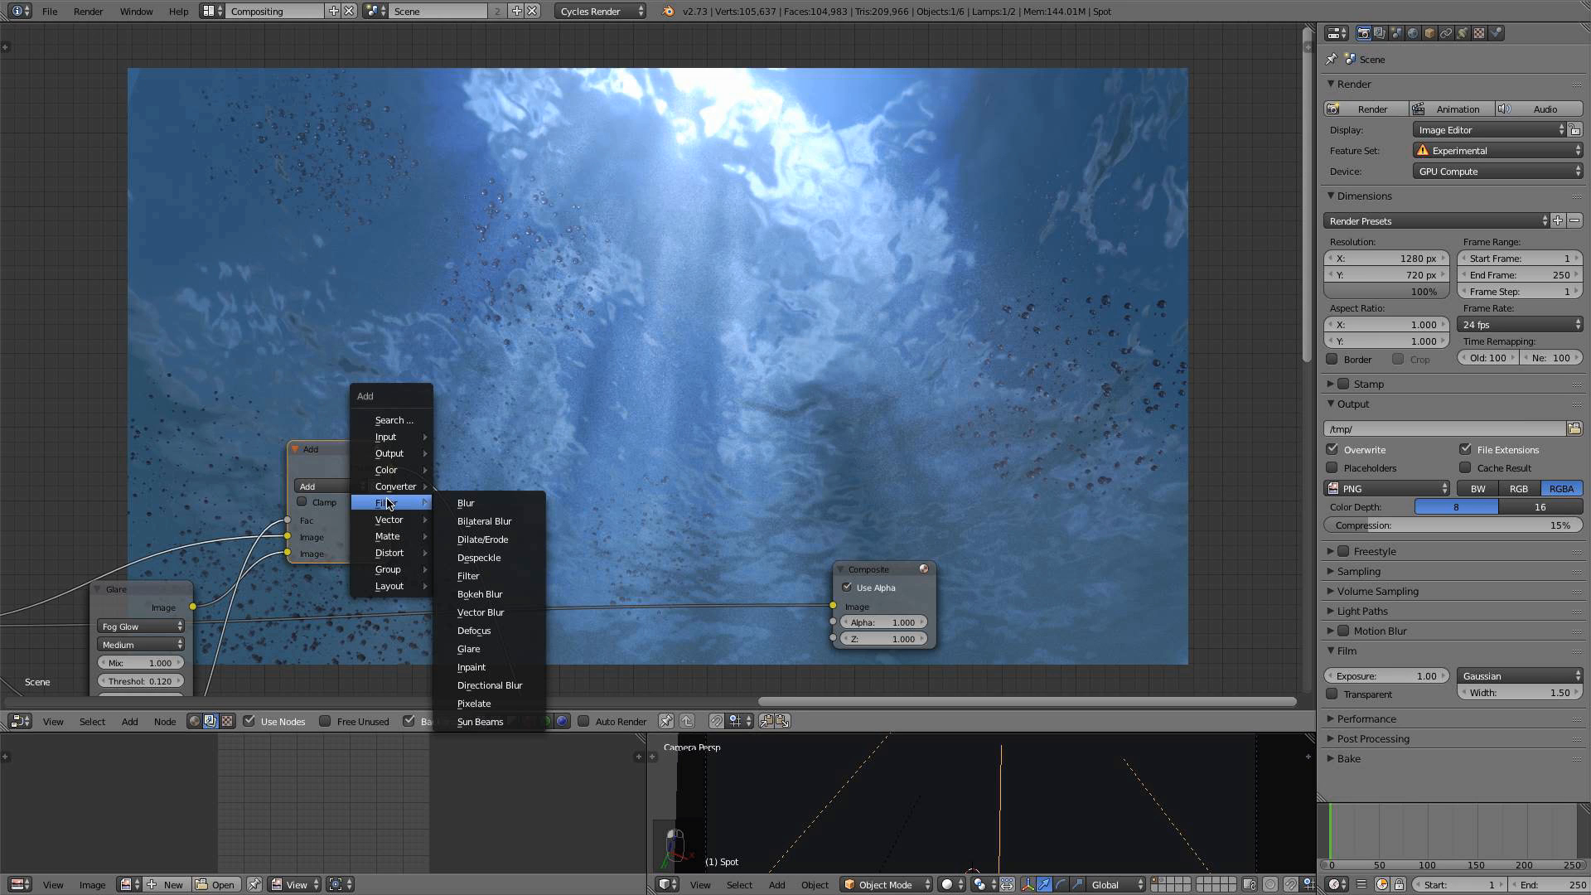
pyautogui.click(468, 649)
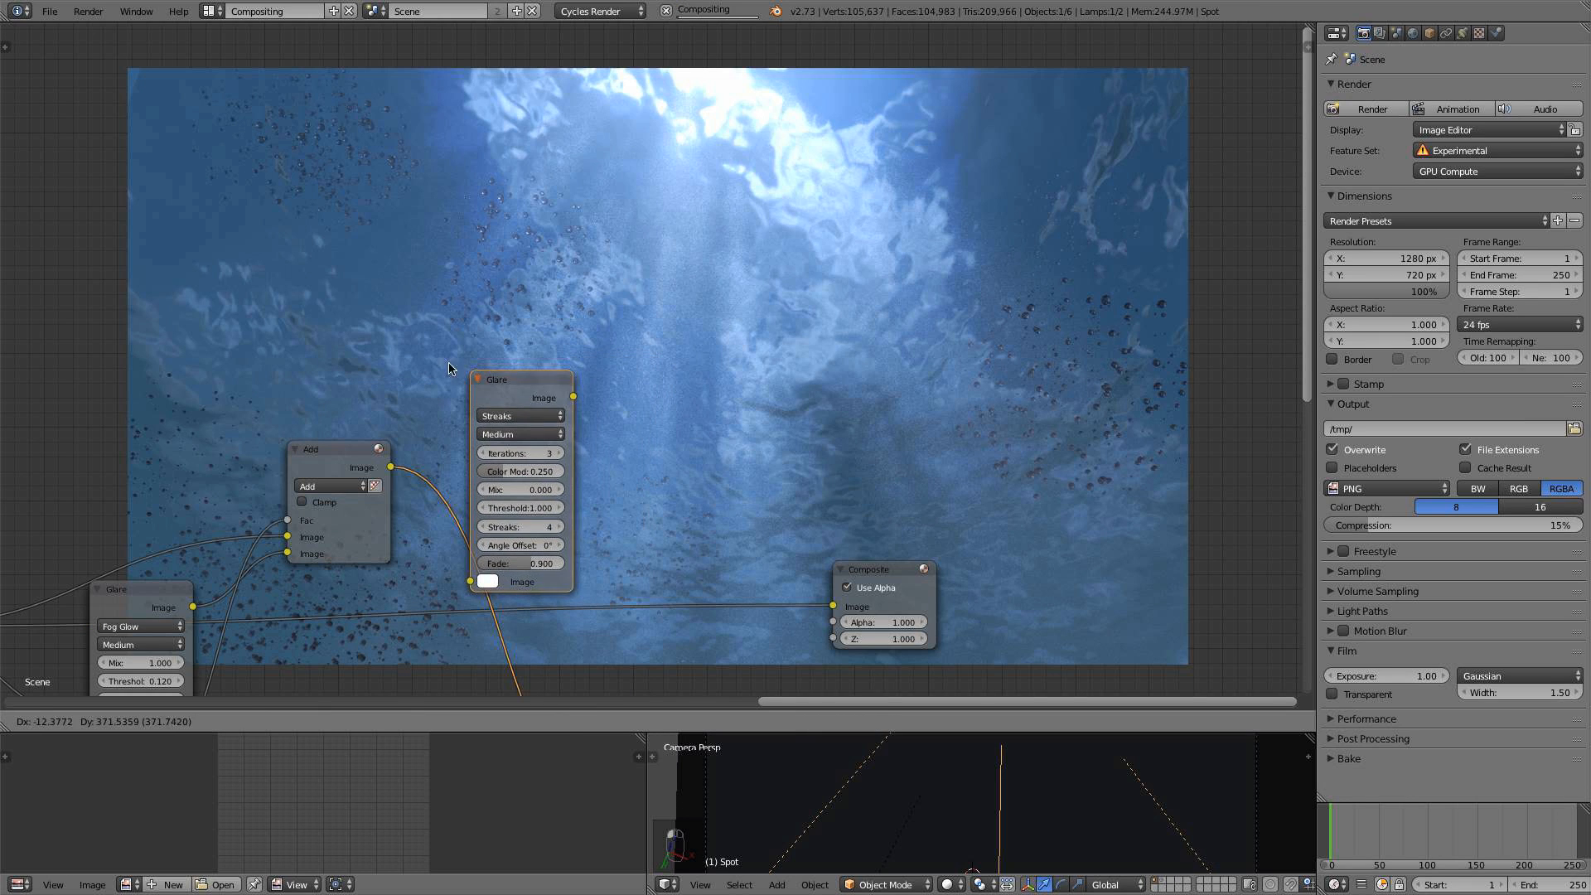
pyautogui.click(533, 392)
pyautogui.click(498, 408)
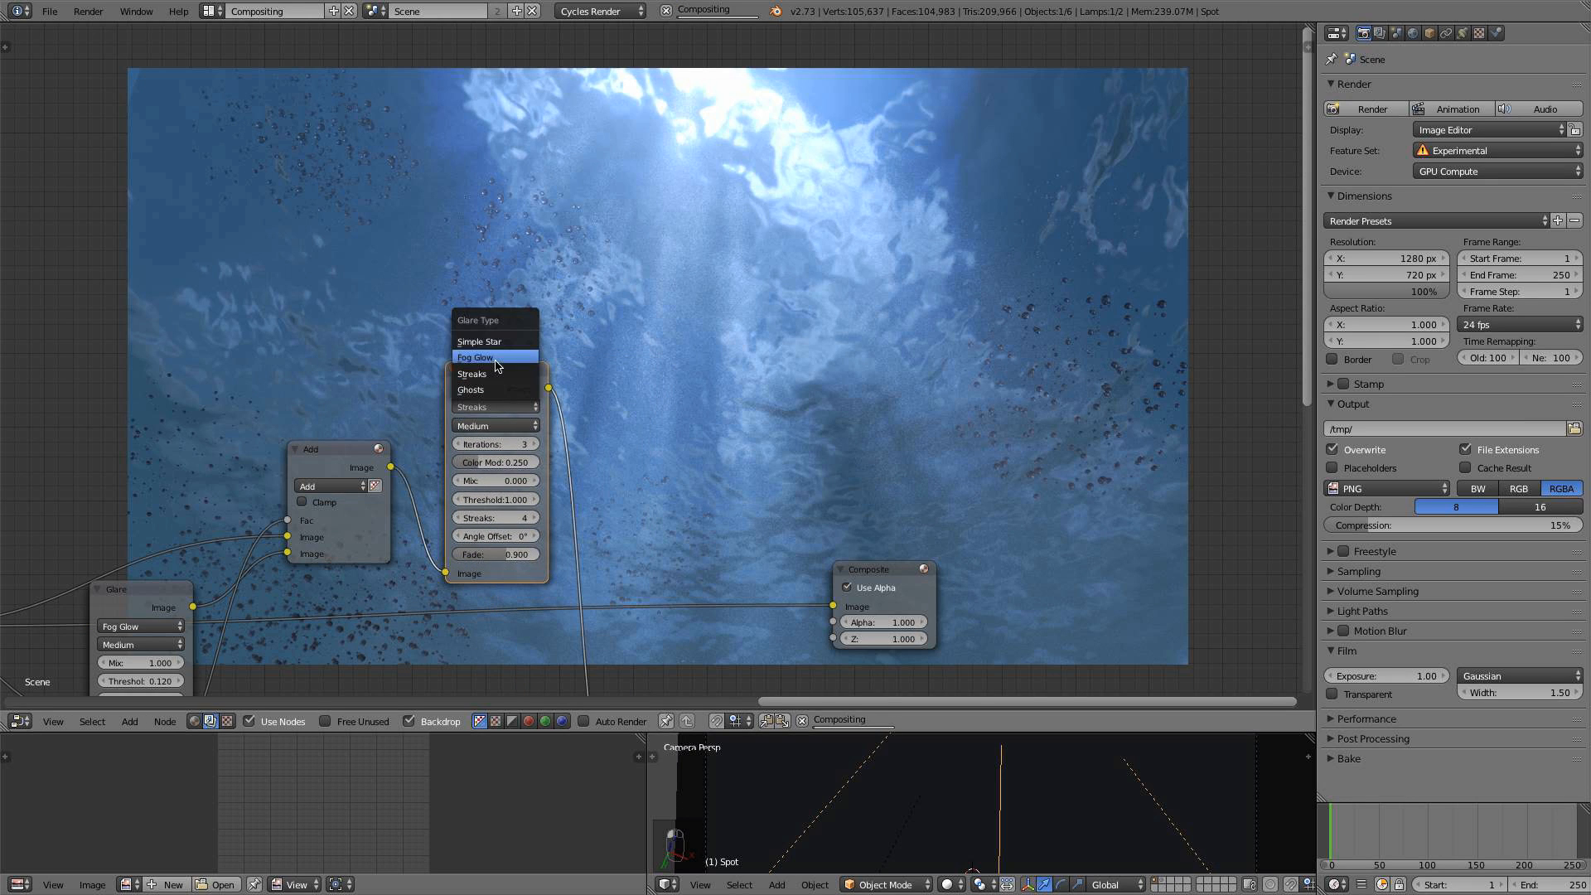
pyautogui.click(500, 390)
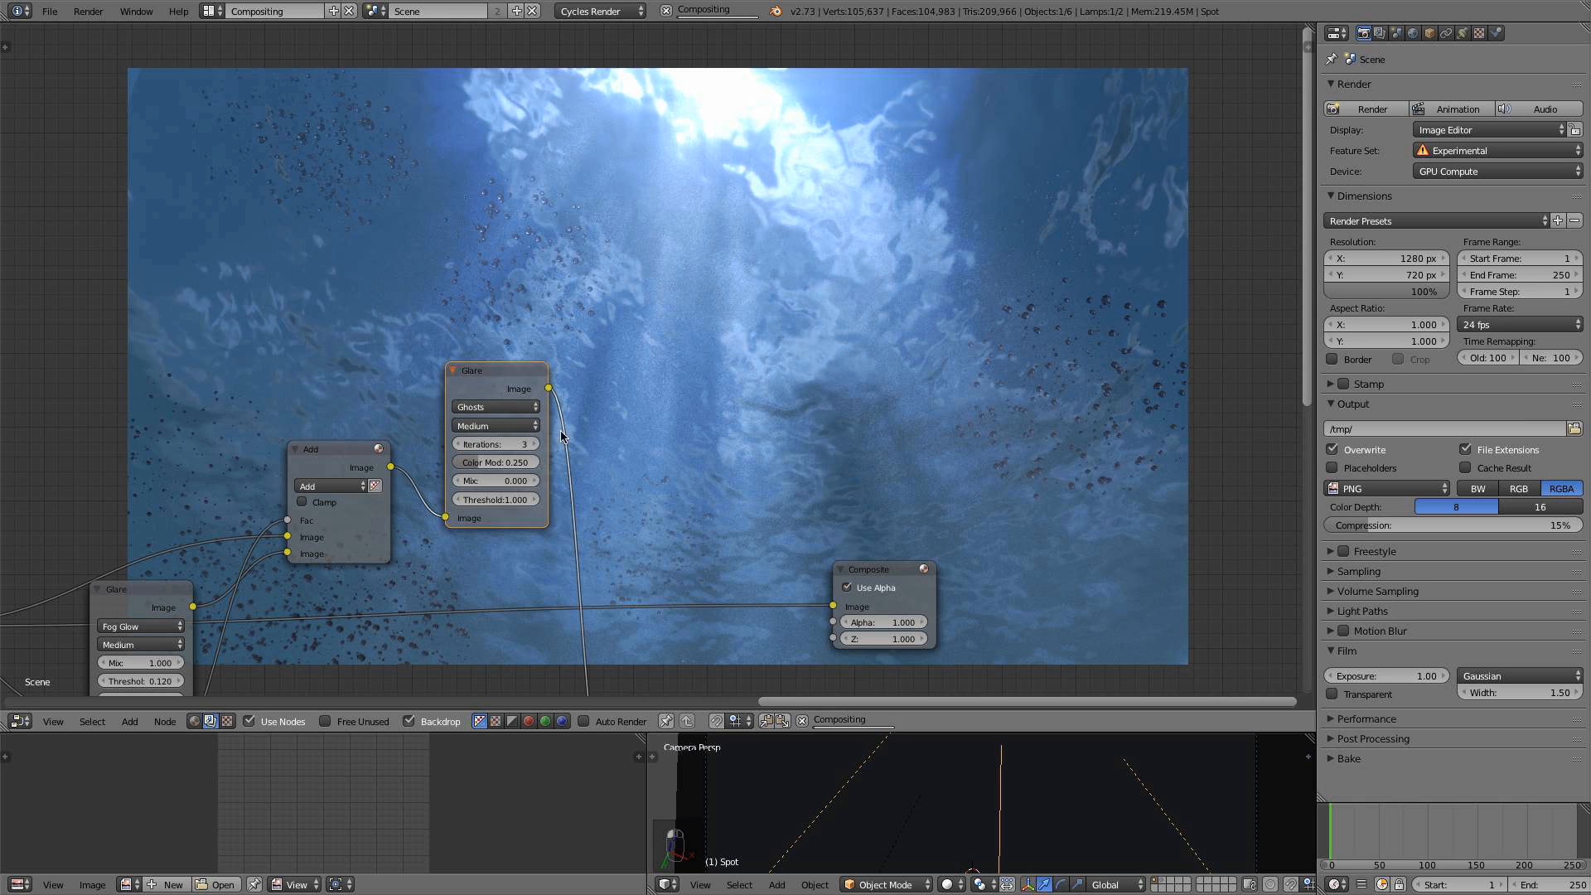
# Set the Ghosts Glare node's threshold to 0.2, raise it to 0.3, and set its iterations to 5
pyautogui.click(494, 500)
pyautogui.write('0.2')
pyautogui.press('Return')
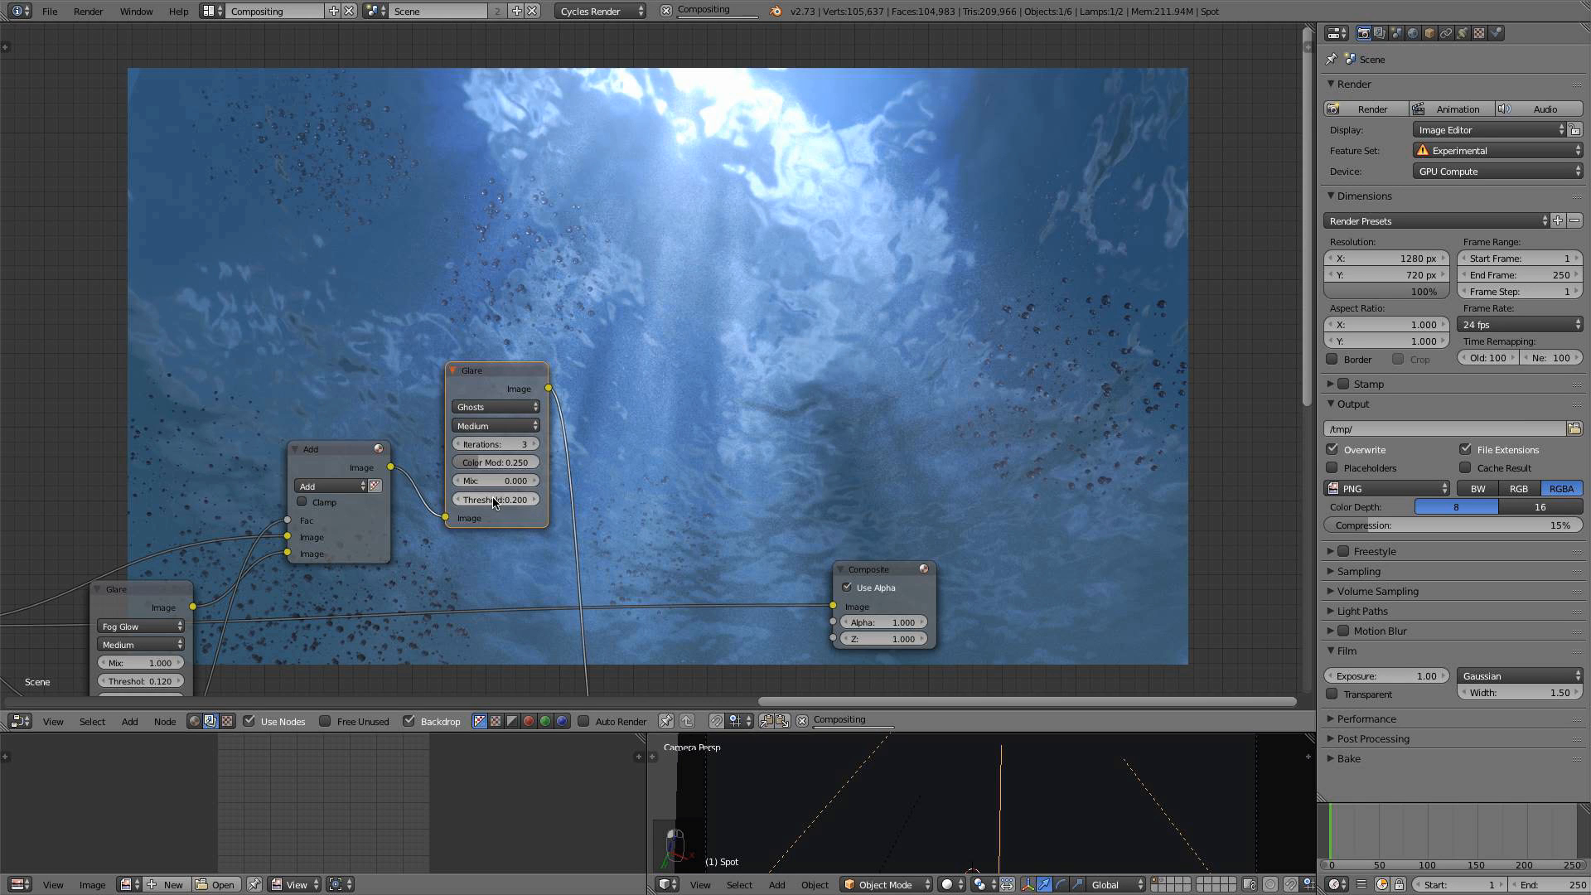
pyautogui.click(536, 500)
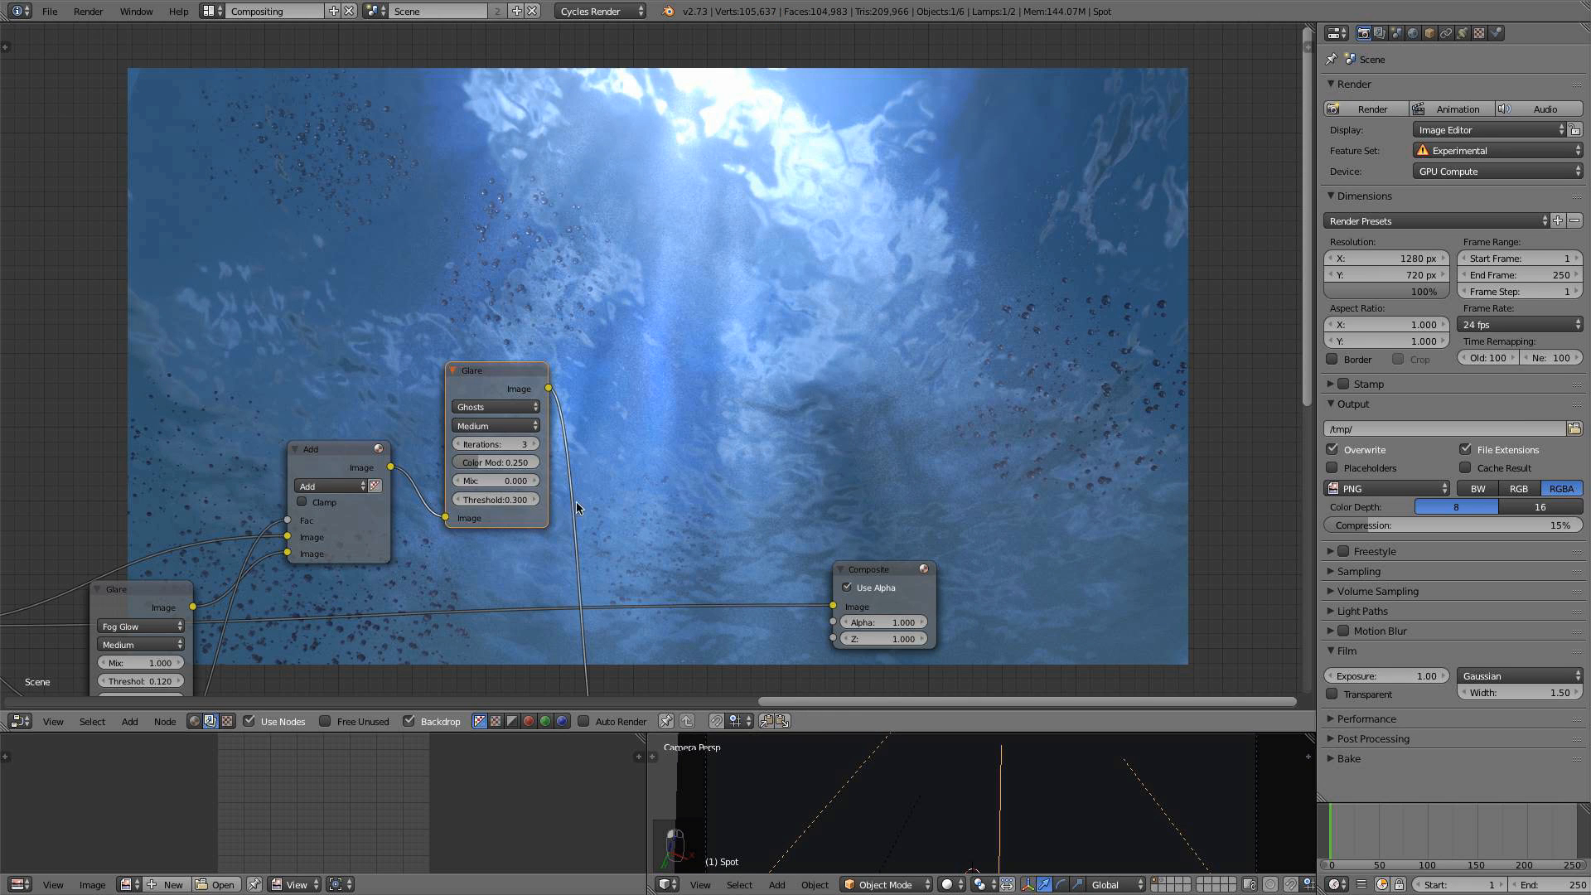
pyautogui.moveTo(840, 576); pyautogui.dragTo(680, 528, button='middle')
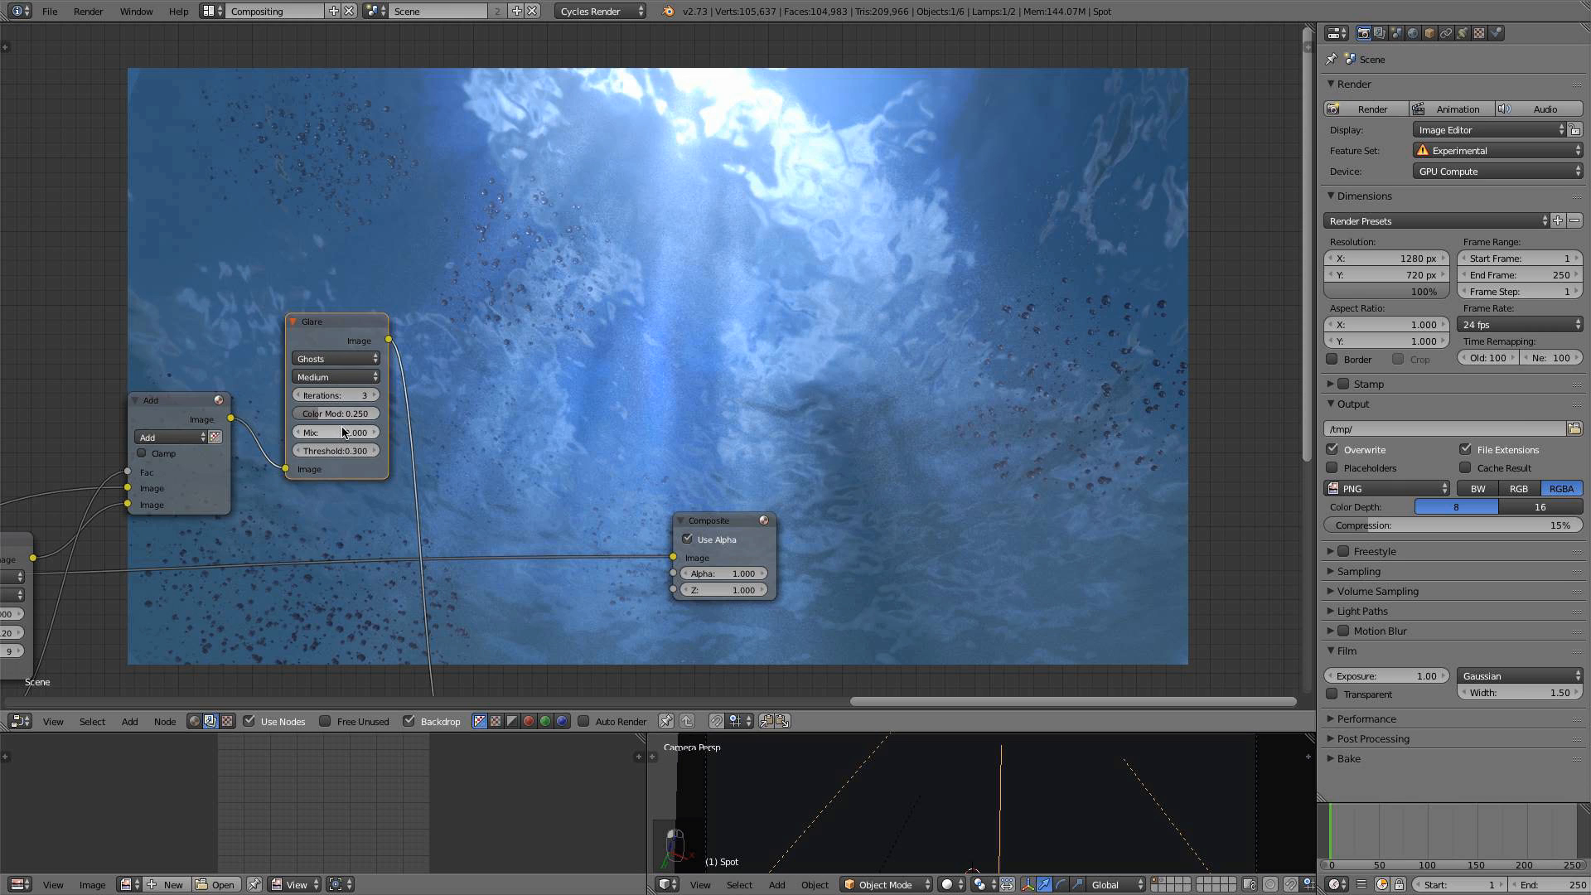
pyautogui.click(374, 395)
pyautogui.click(374, 395)
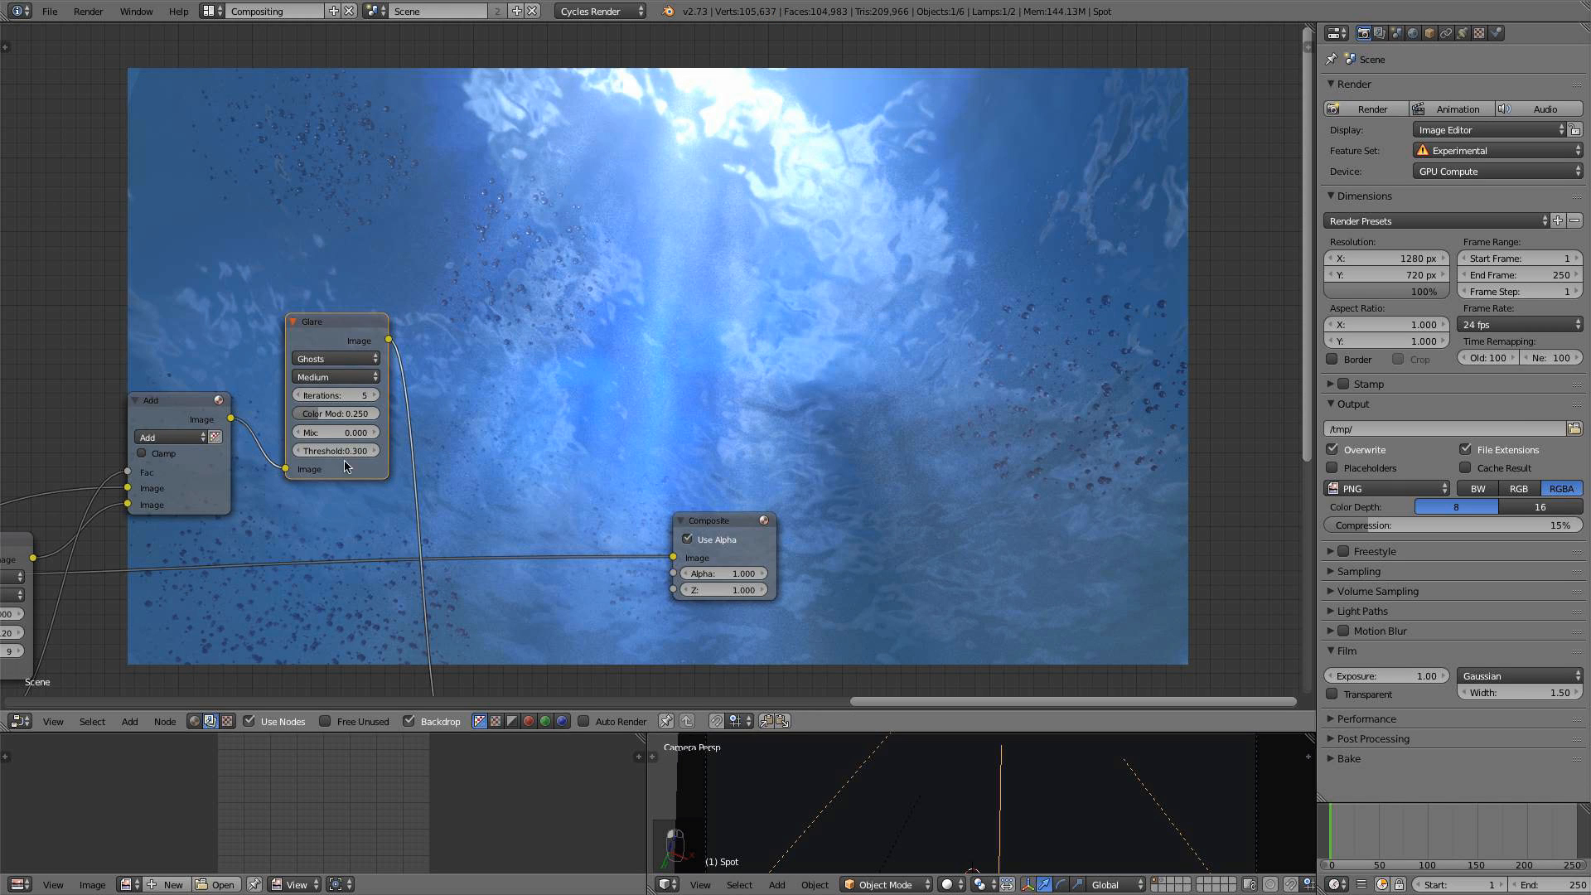
# Set the Ghosts Glare node's color modulation to 0.5 and its threshold to 0.5
pyautogui.click(355, 413)
pyautogui.write('0.5')
pyautogui.press('Return')
pyautogui.click(374, 451)
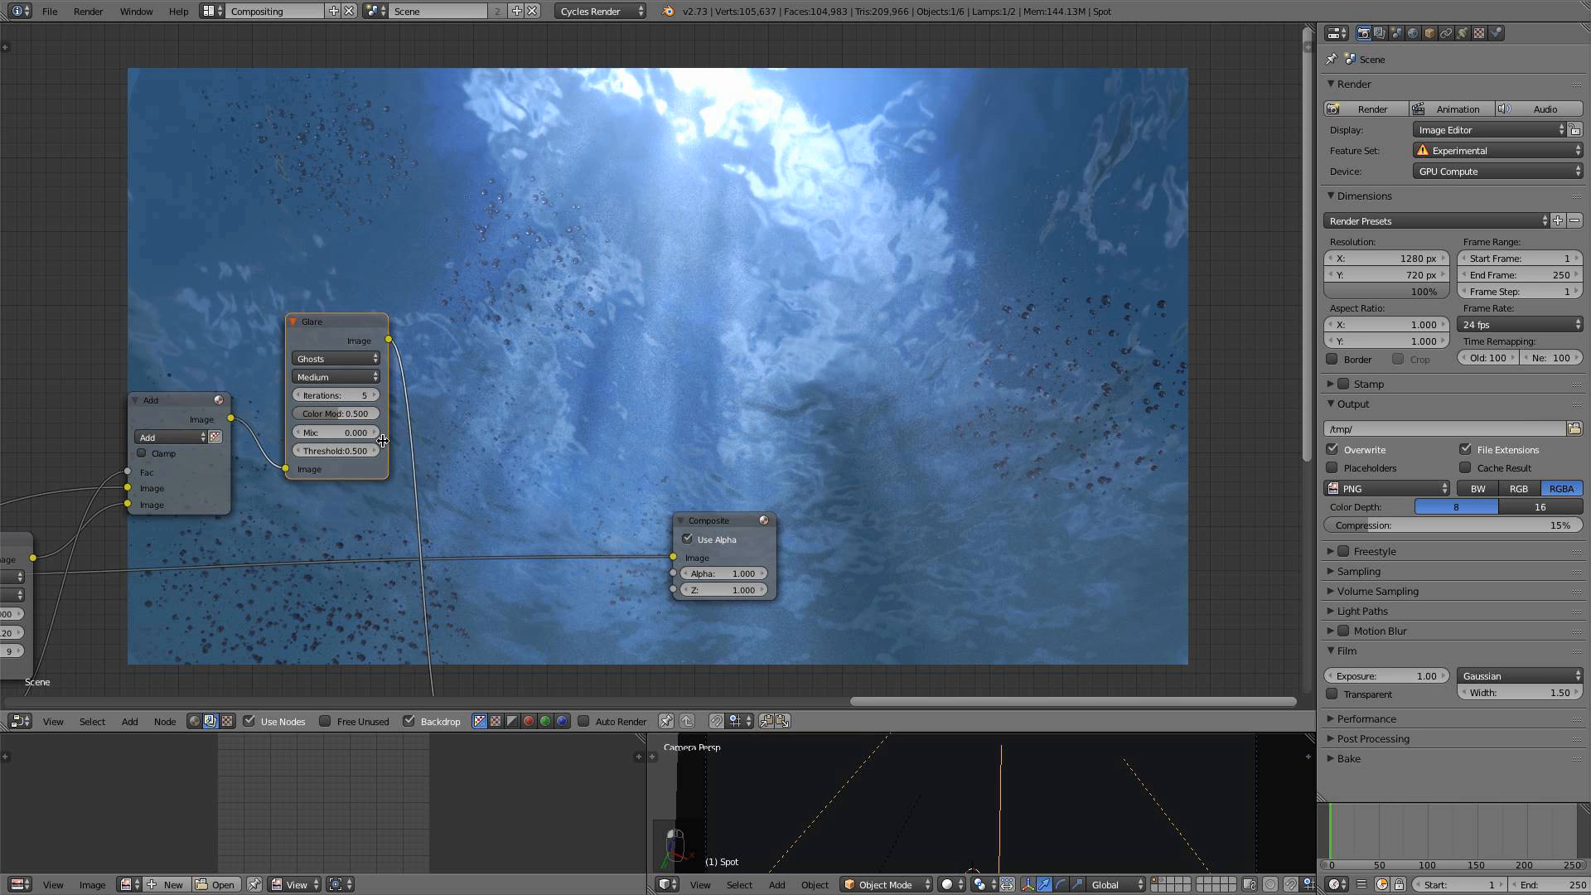
# Set the Ghosts Glare node's mix to 0.2
pyautogui.click(377, 438)
pyautogui.click(377, 438)
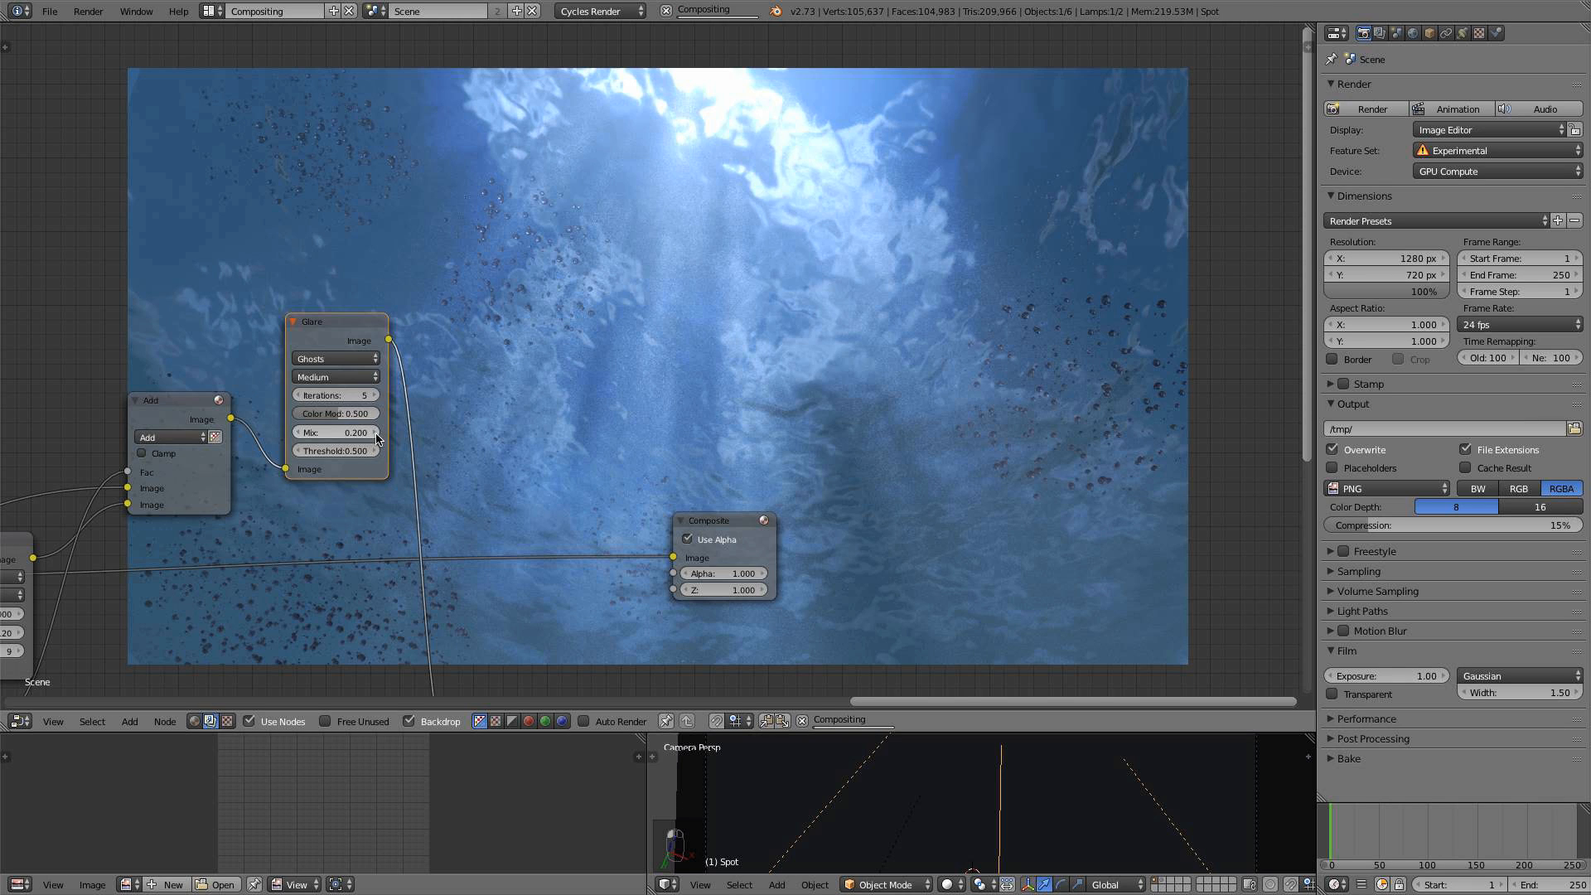
pyautogui.moveTo(499, 370); pyautogui.dragTo(460, 464, button='middle')
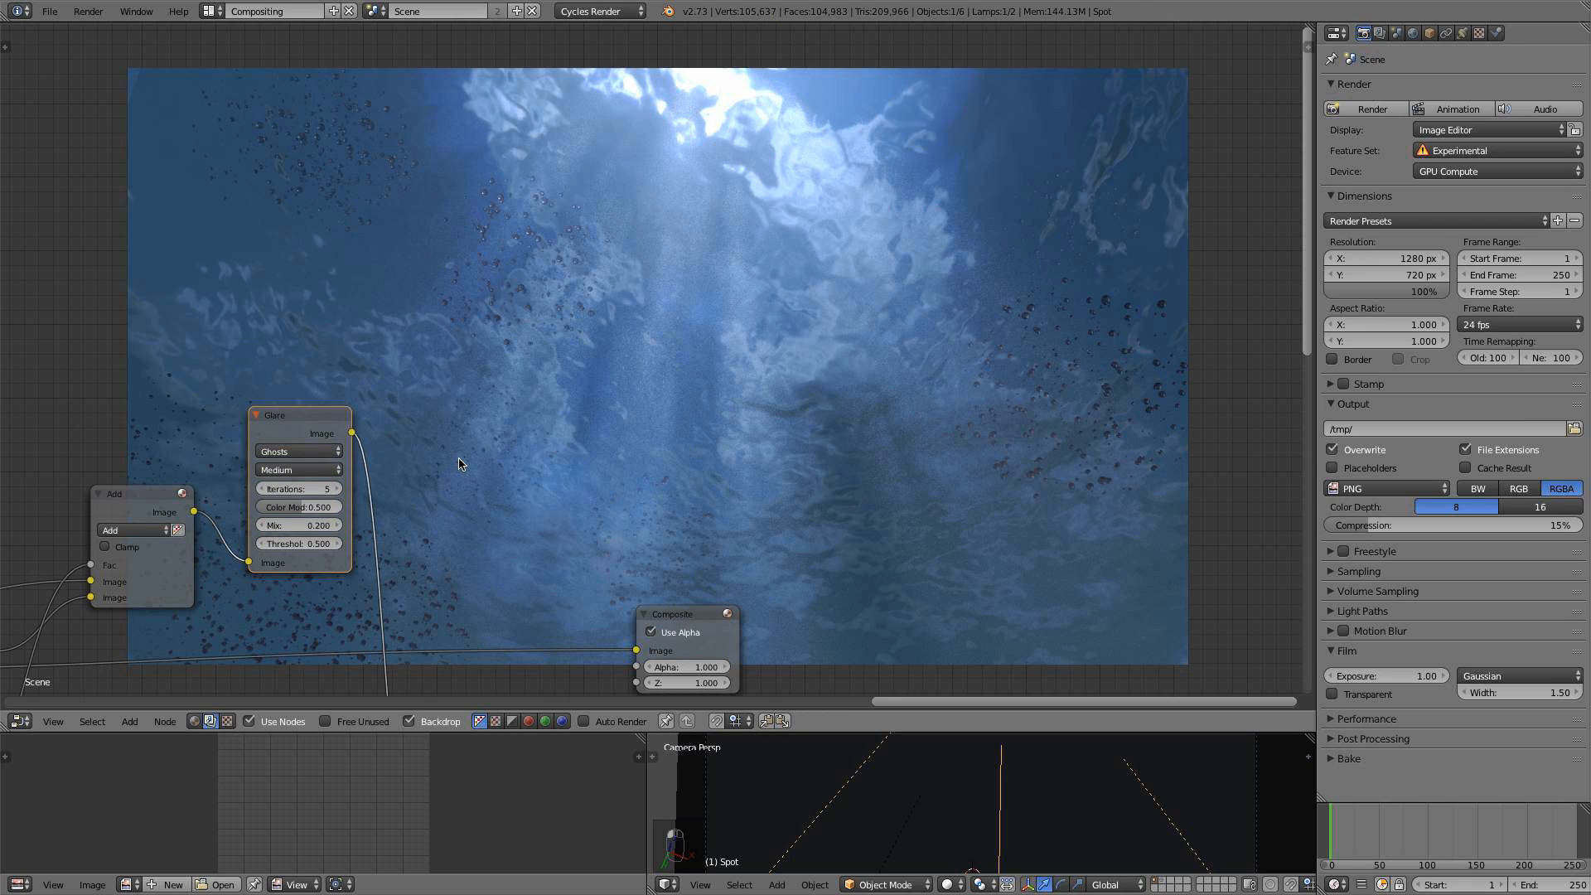
# Try a mix of 0.1 and a threshold of 0.4 on the Ghosts Glare, restoring 0.2 and 0.5
pyautogui.click(262, 527)
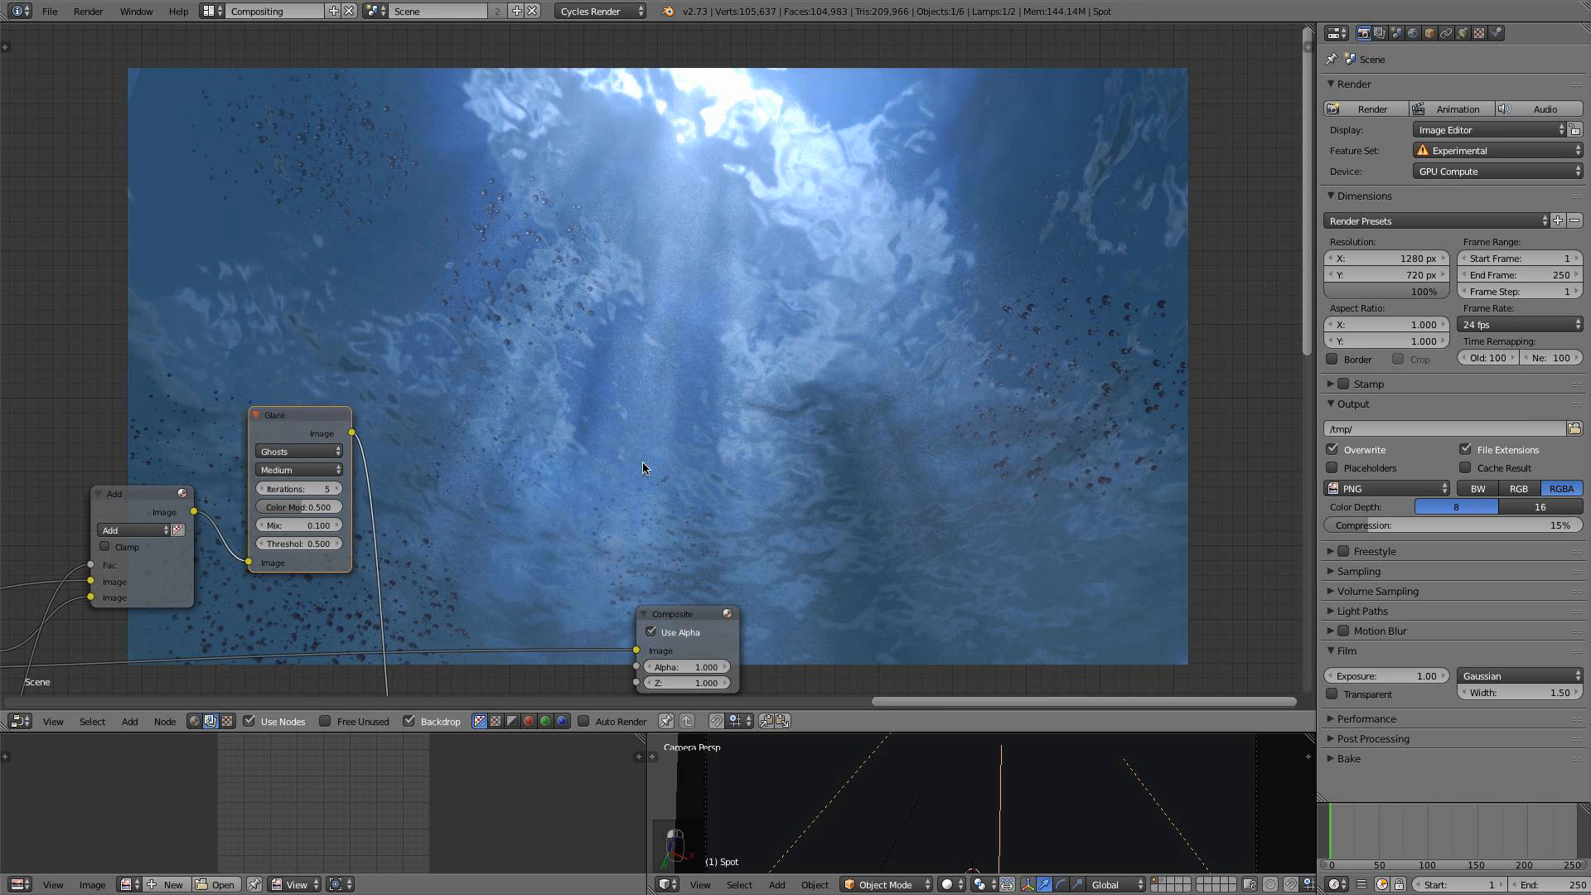
pyautogui.click(337, 527)
pyautogui.click(263, 544)
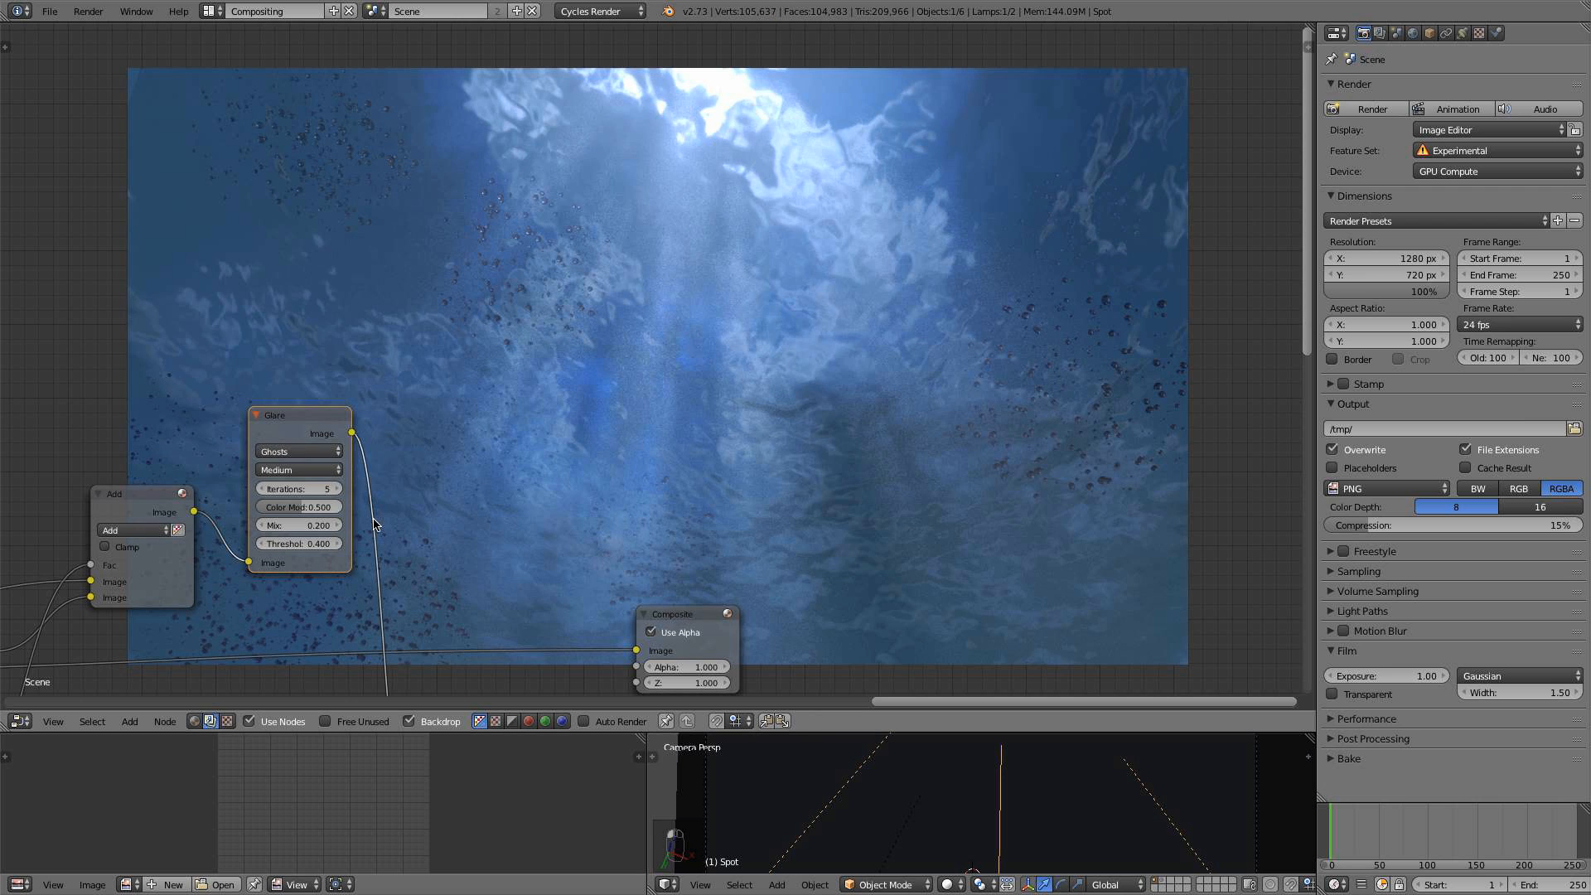
pyautogui.click(337, 545)
# Move the Viewer node up level with the Ghosts Glare node and shift the Composite node further away
pyautogui.scroll(-3, 604, 447)
pyautogui.moveTo(509, 684); pyautogui.dragTo(462, 582, button='middle')
pyautogui.scroll(1, 462, 600)
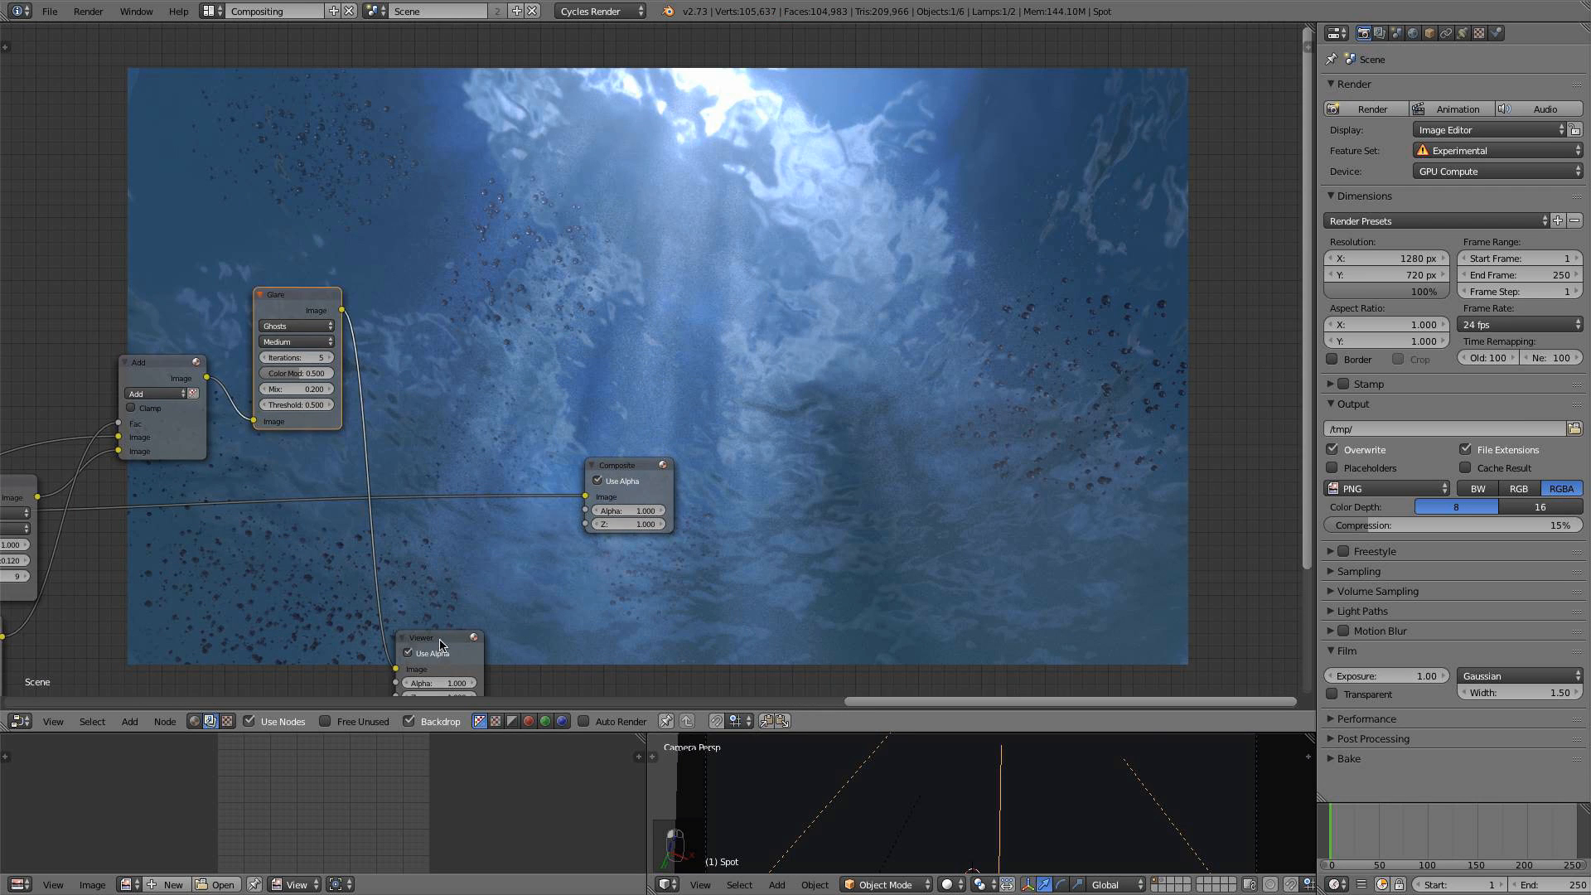
pyautogui.moveTo(440, 638); pyautogui.dragTo(759, 267)
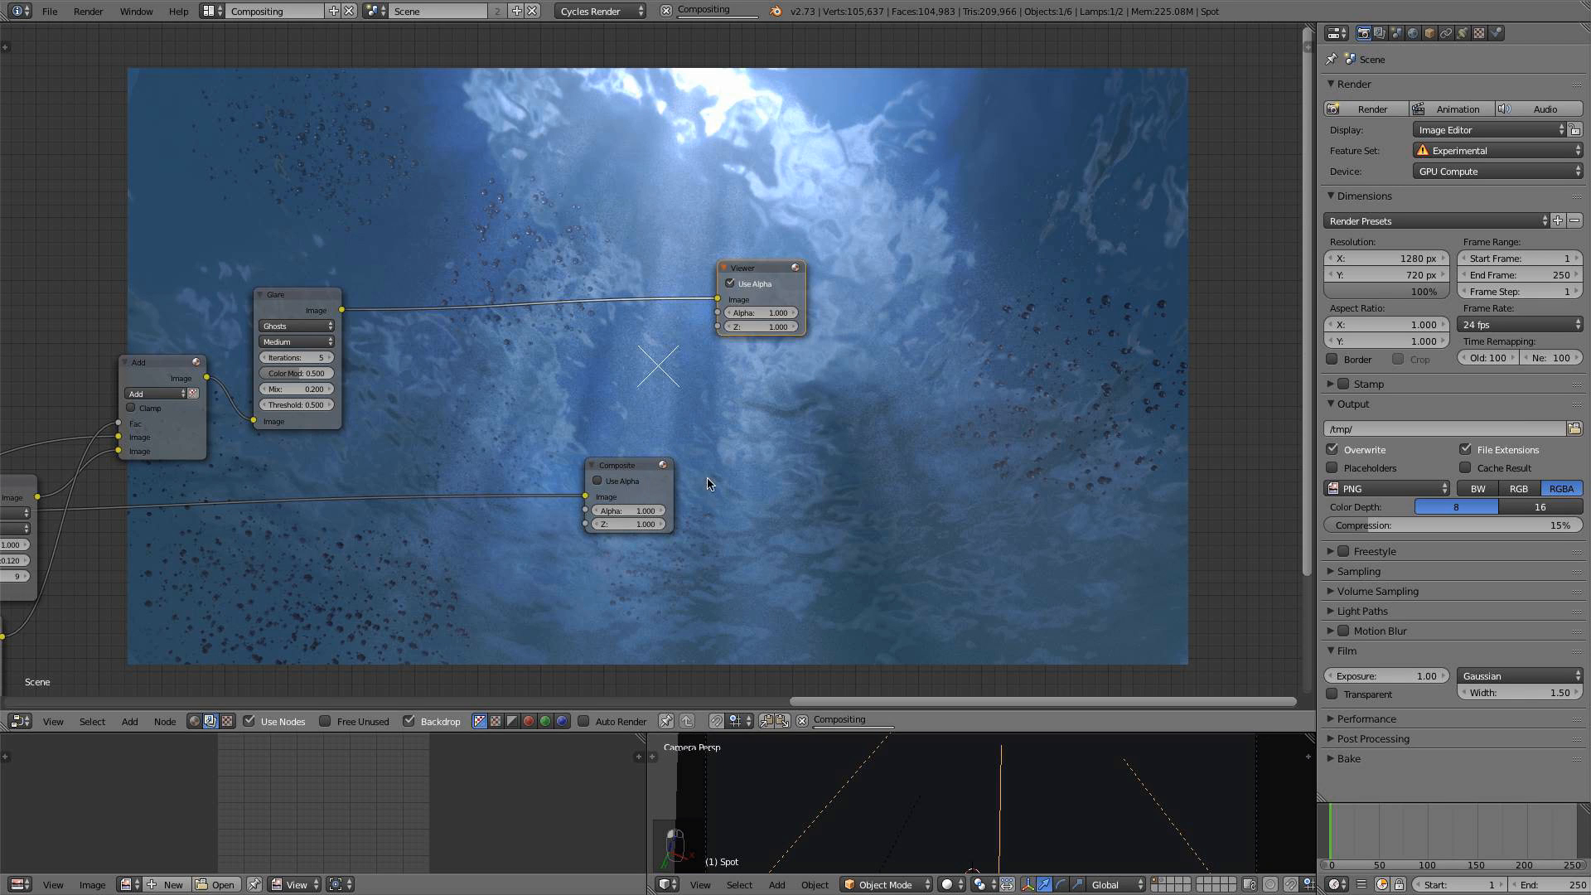
pyautogui.moveTo(628, 479); pyautogui.dragTo(785, 488)
pyautogui.scroll(2, 691, 388)
pyautogui.moveTo(605, 361); pyautogui.dragTo(675, 431, button='middle')
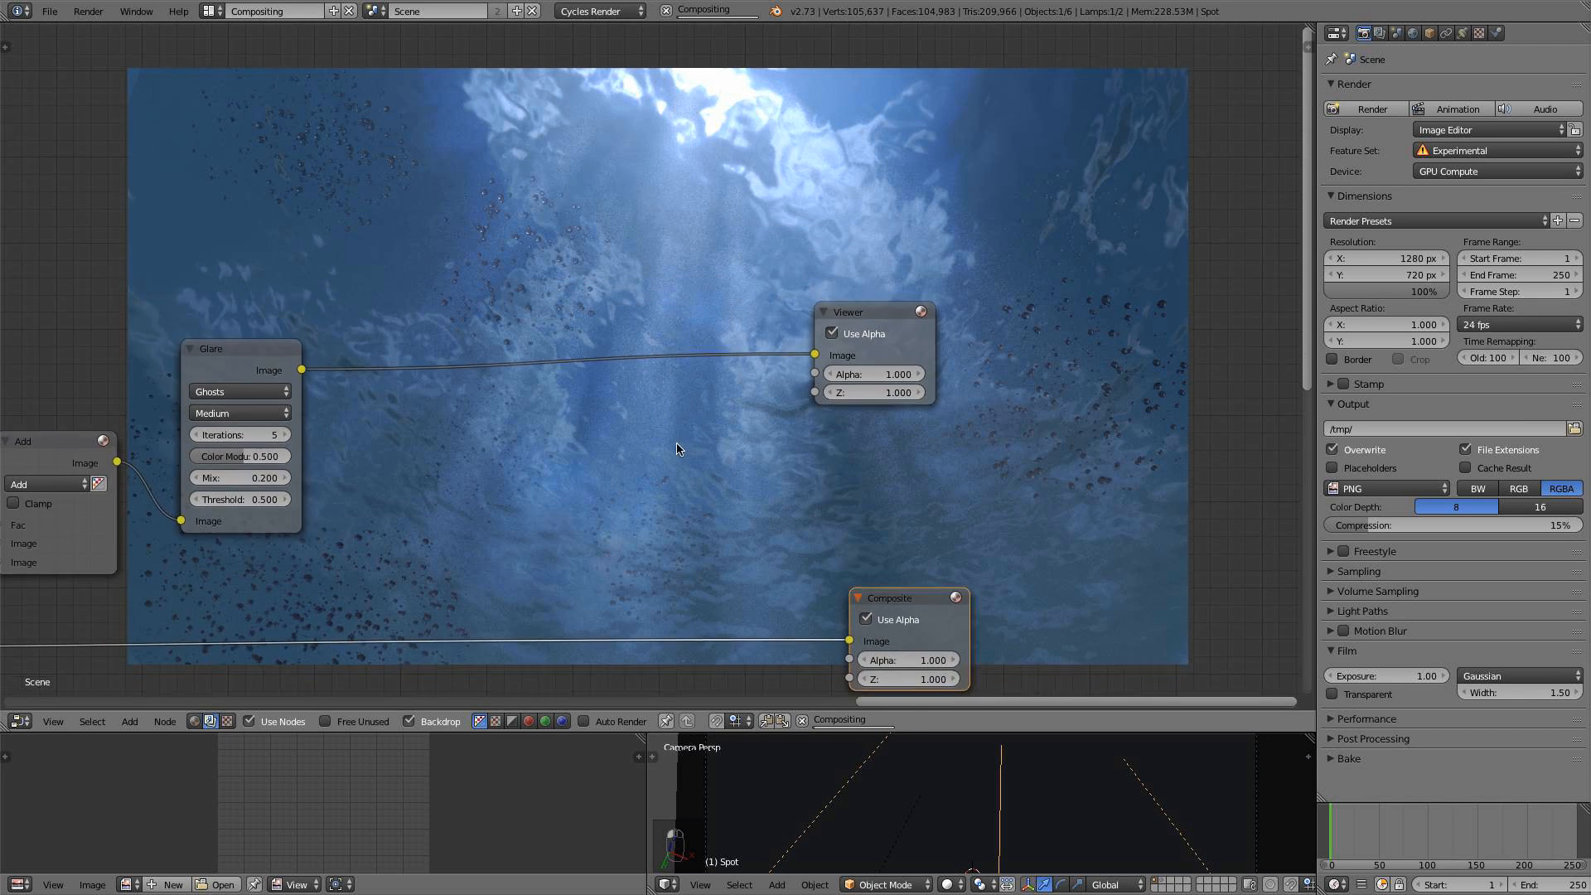
# Insert a Lens Distortion node in the link between the Ghosts Glare node and the Viewer
pyautogui.scroll(1, 630, 331)
pyautogui.hotkey('shift', 'a')
pyautogui.moveTo(430, 265)
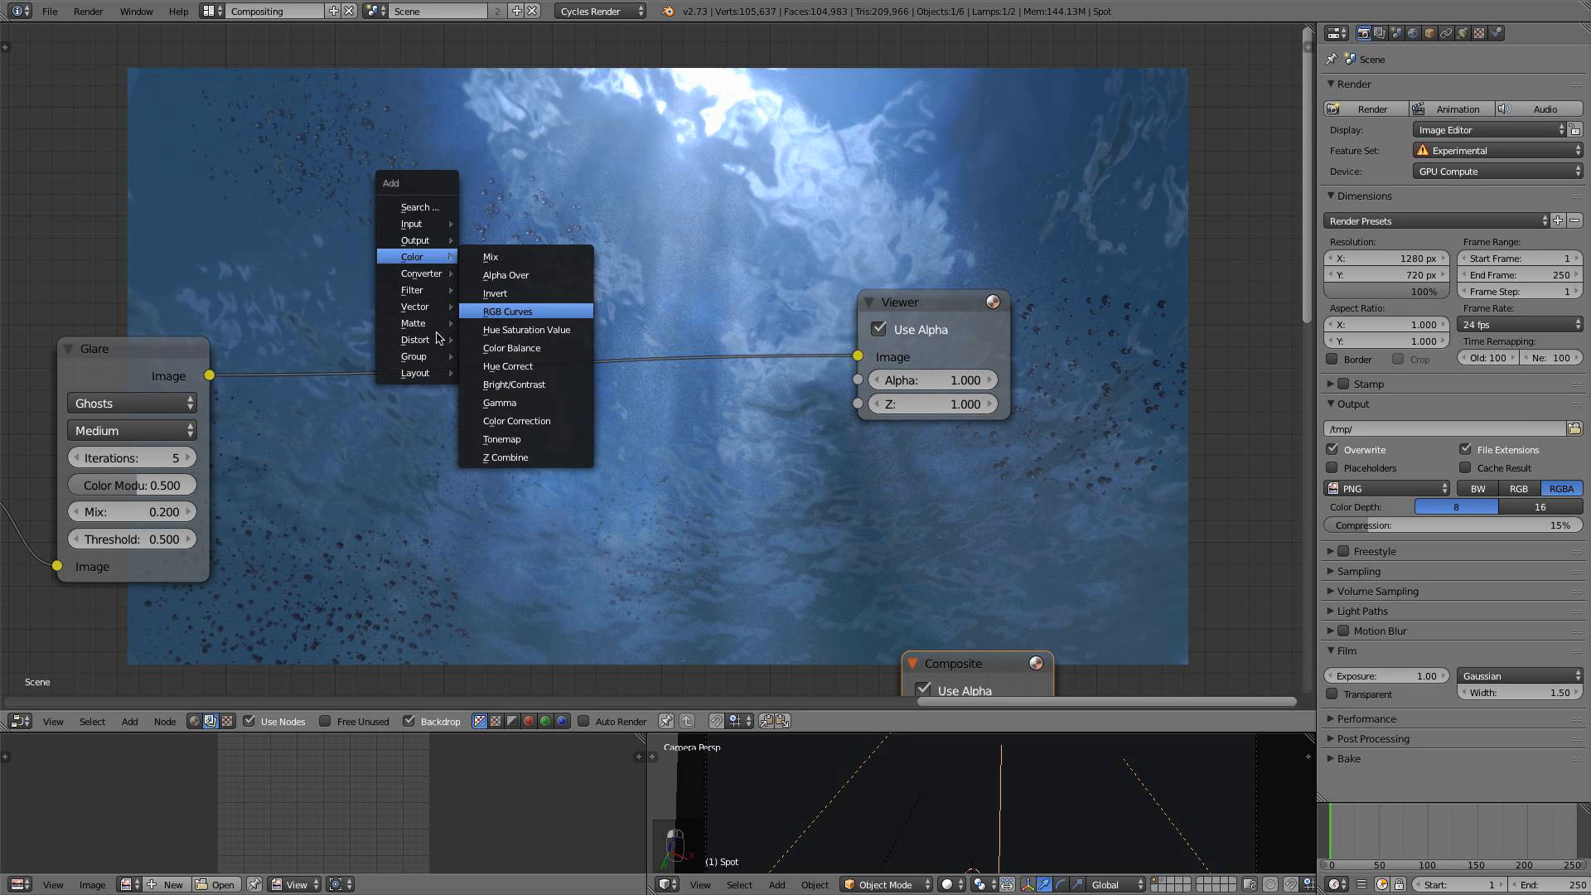
pyautogui.moveTo(422, 345)
pyautogui.click(516, 358)
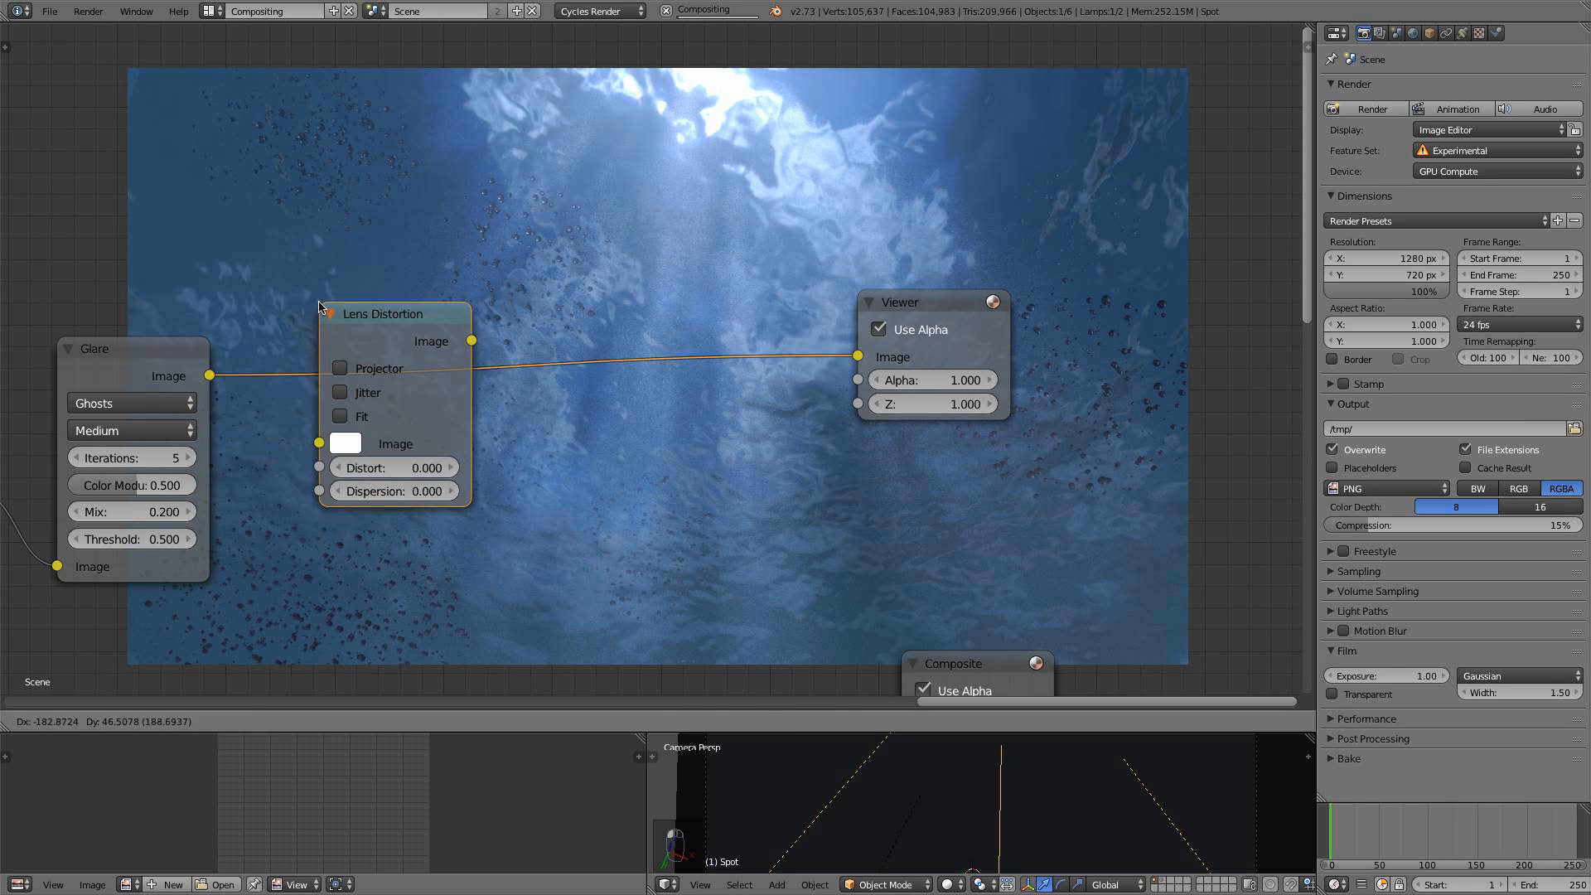
pyautogui.click(326, 307)
pyautogui.moveTo(519, 400); pyautogui.dragTo(497, 490, button='middle')
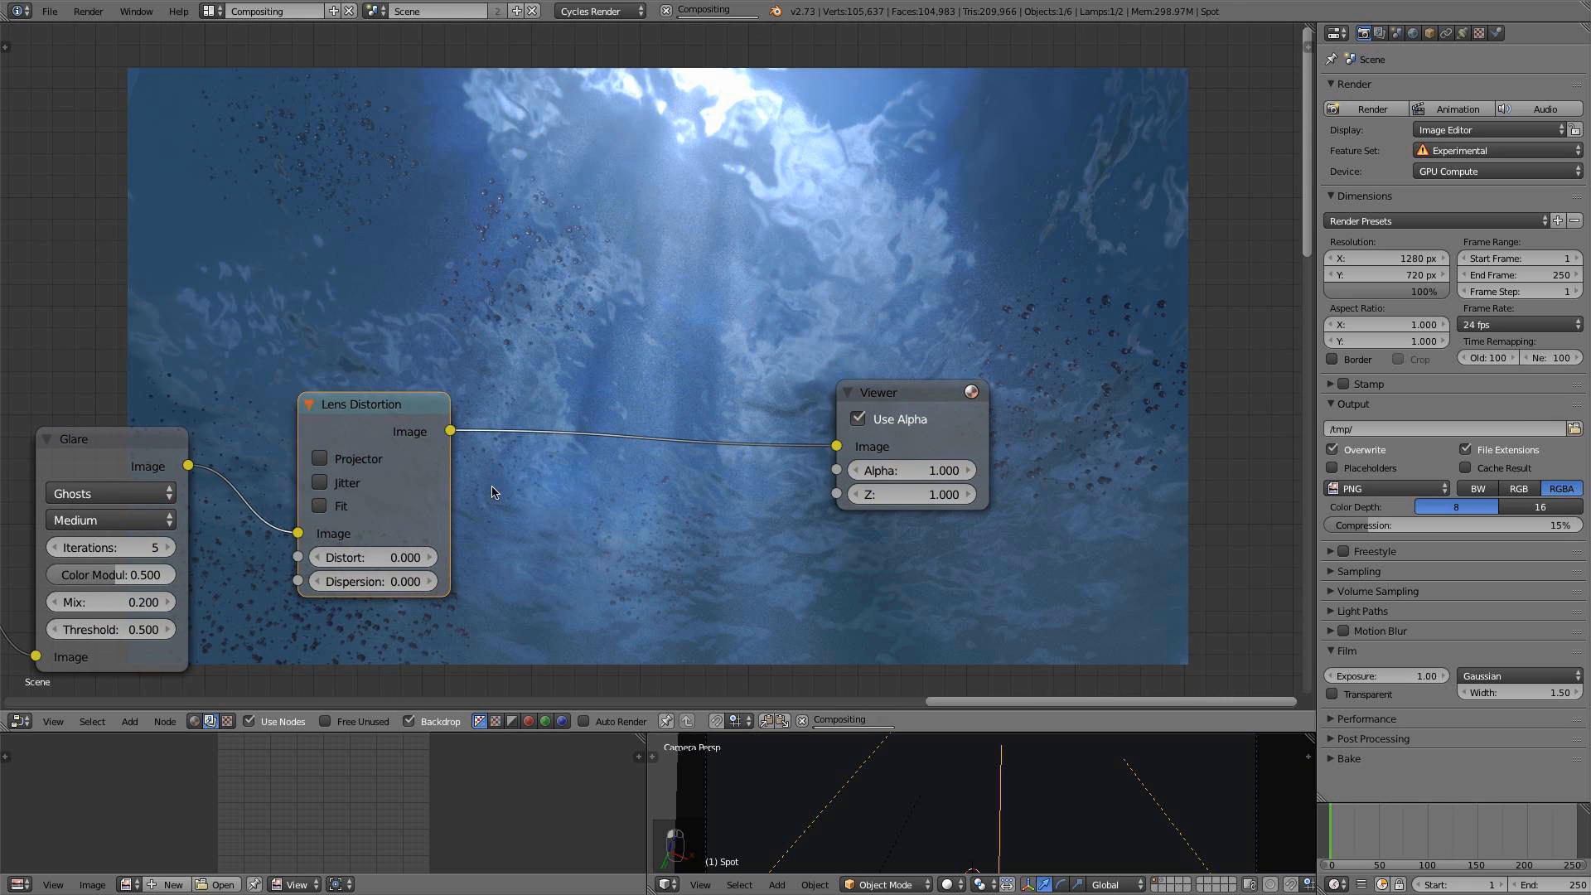
# Set the Lens Distortion node's dispersion to 0.01
pyautogui.click(370, 583)
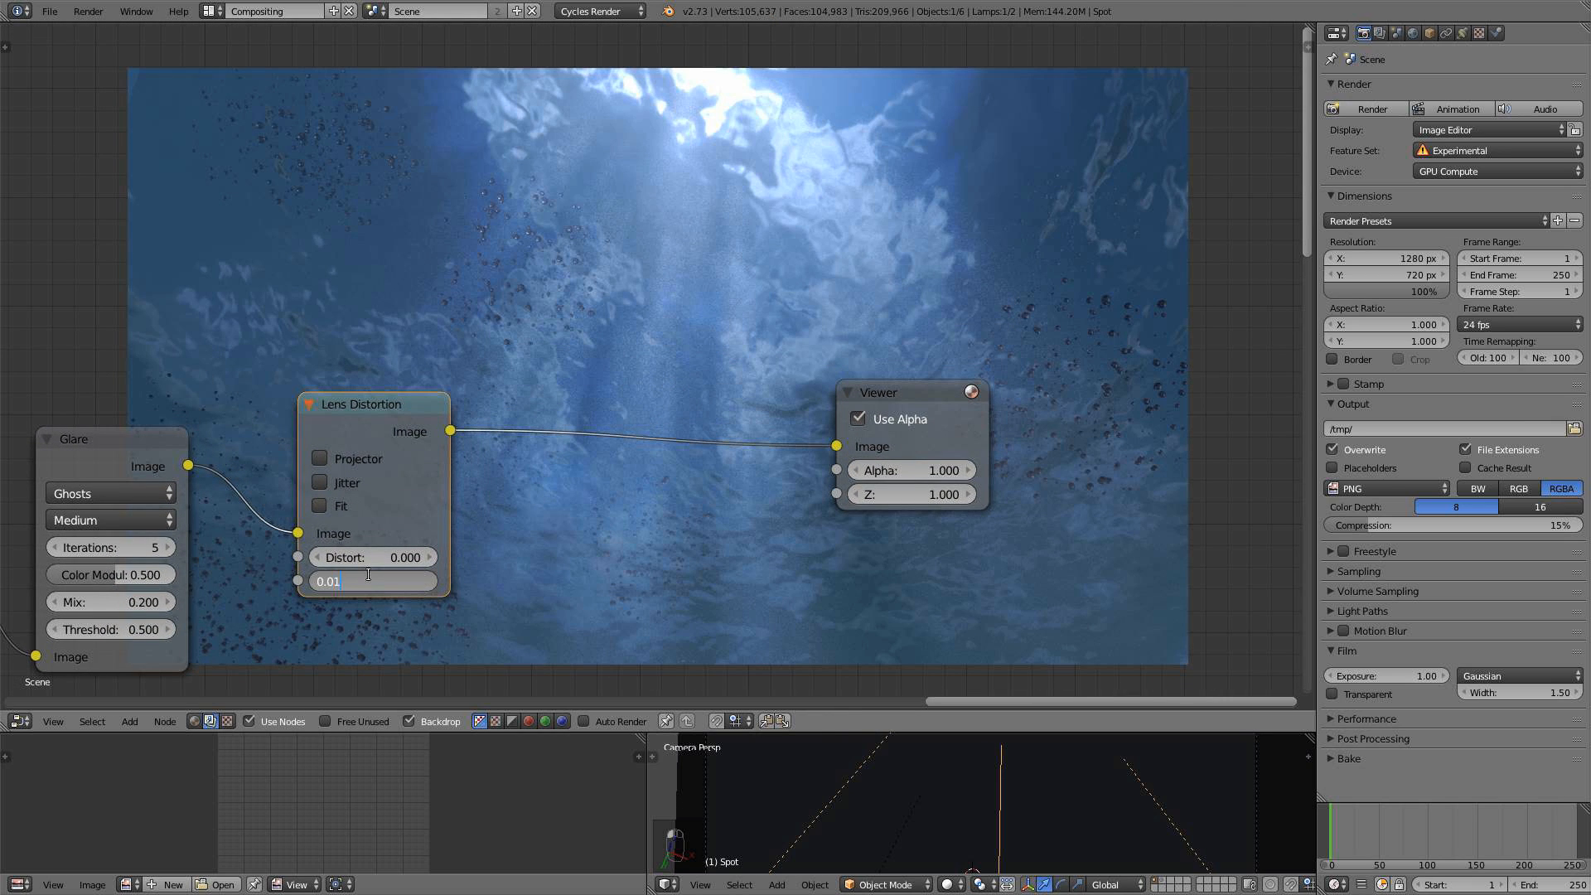
pyautogui.write('0.01')
pyautogui.press('Return')
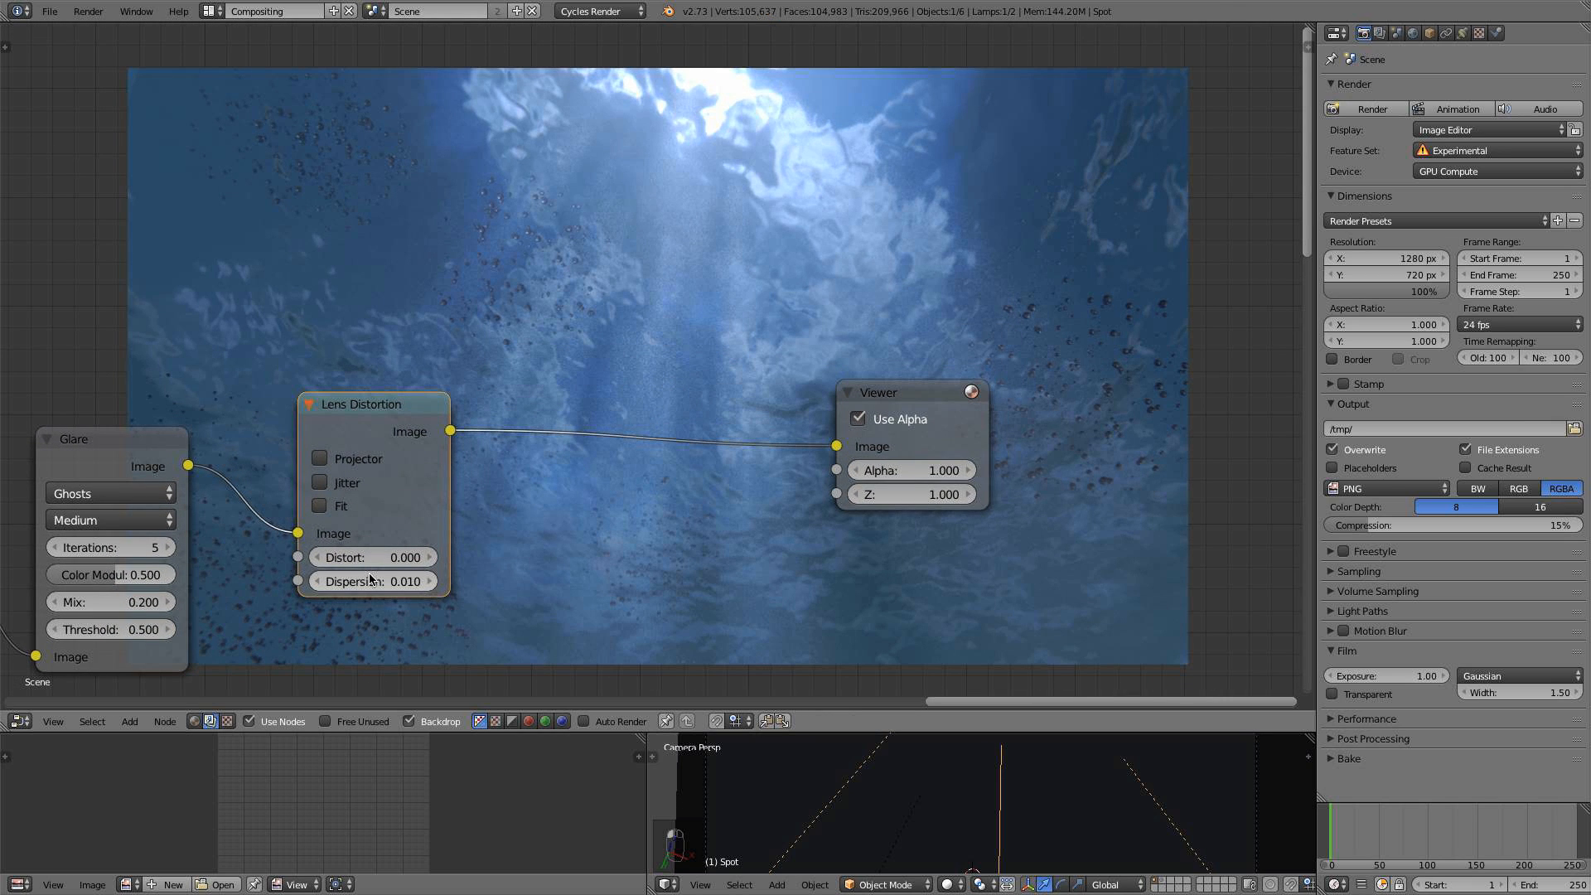
# Compare the image without and with dispersion by previewing the Ghosts Glare output and the Lens Distortion output
pyautogui.moveTo(370, 578); pyautogui.dragTo(308, 612, button='middle')
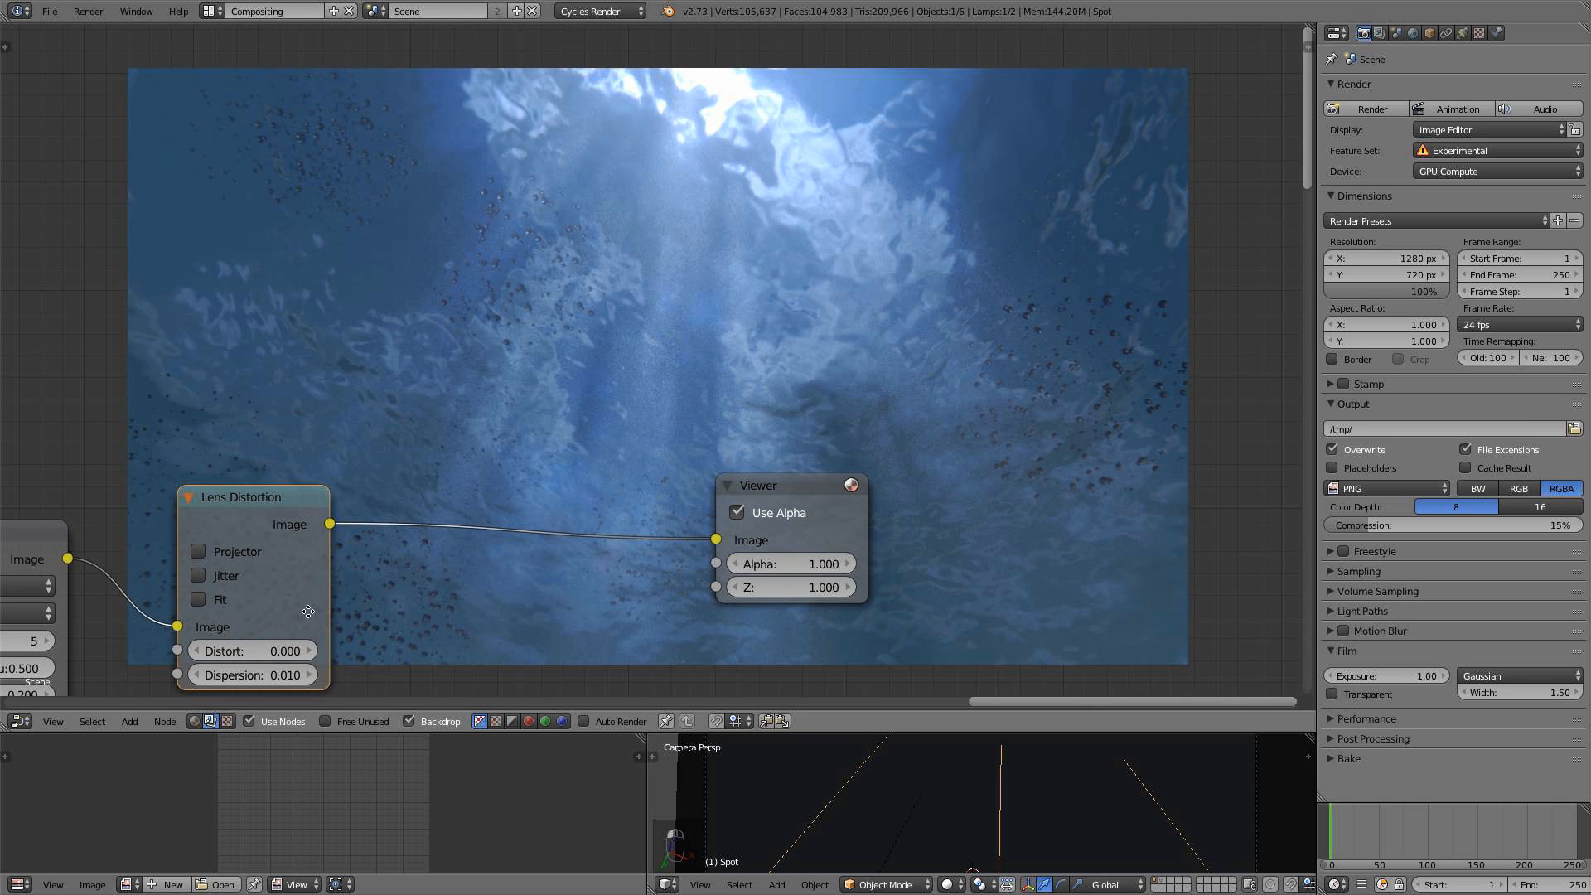
pyautogui.keyDown('ctrl'); pyautogui.keyDown('shift'); pyautogui.click(43, 558); pyautogui.keyUp('shift'); pyautogui.keyUp('ctrl')
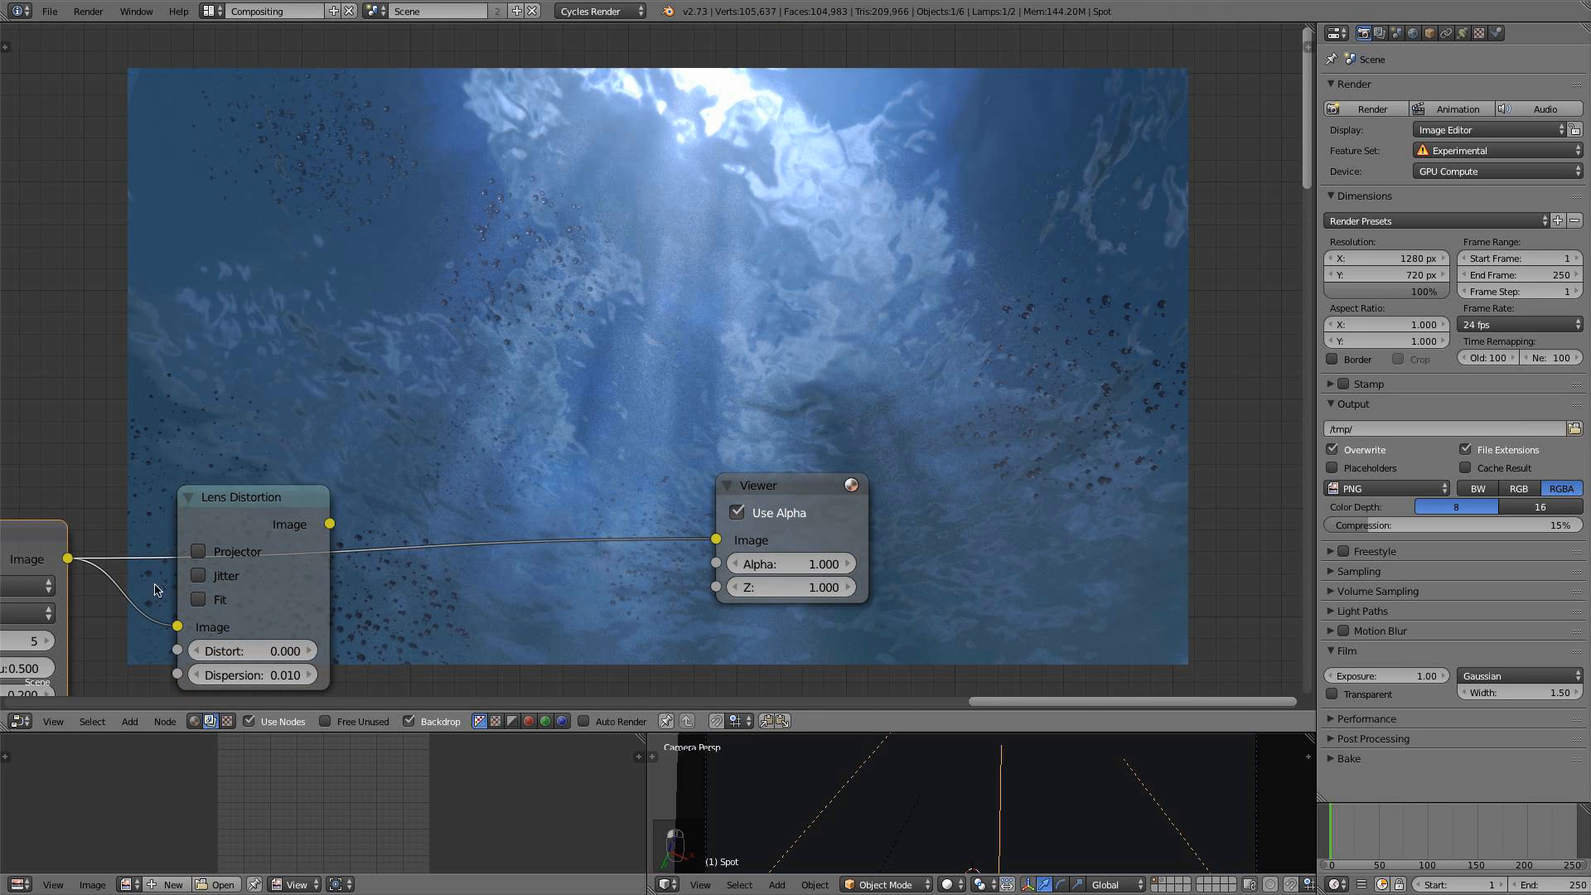
pyautogui.keyDown('ctrl'); pyautogui.keyDown('shift'); pyautogui.click(241, 539); pyautogui.keyUp('shift'); pyautogui.keyUp('ctrl')
pyautogui.moveTo(589, 523); pyautogui.dragTo(594, 392, button='middle')
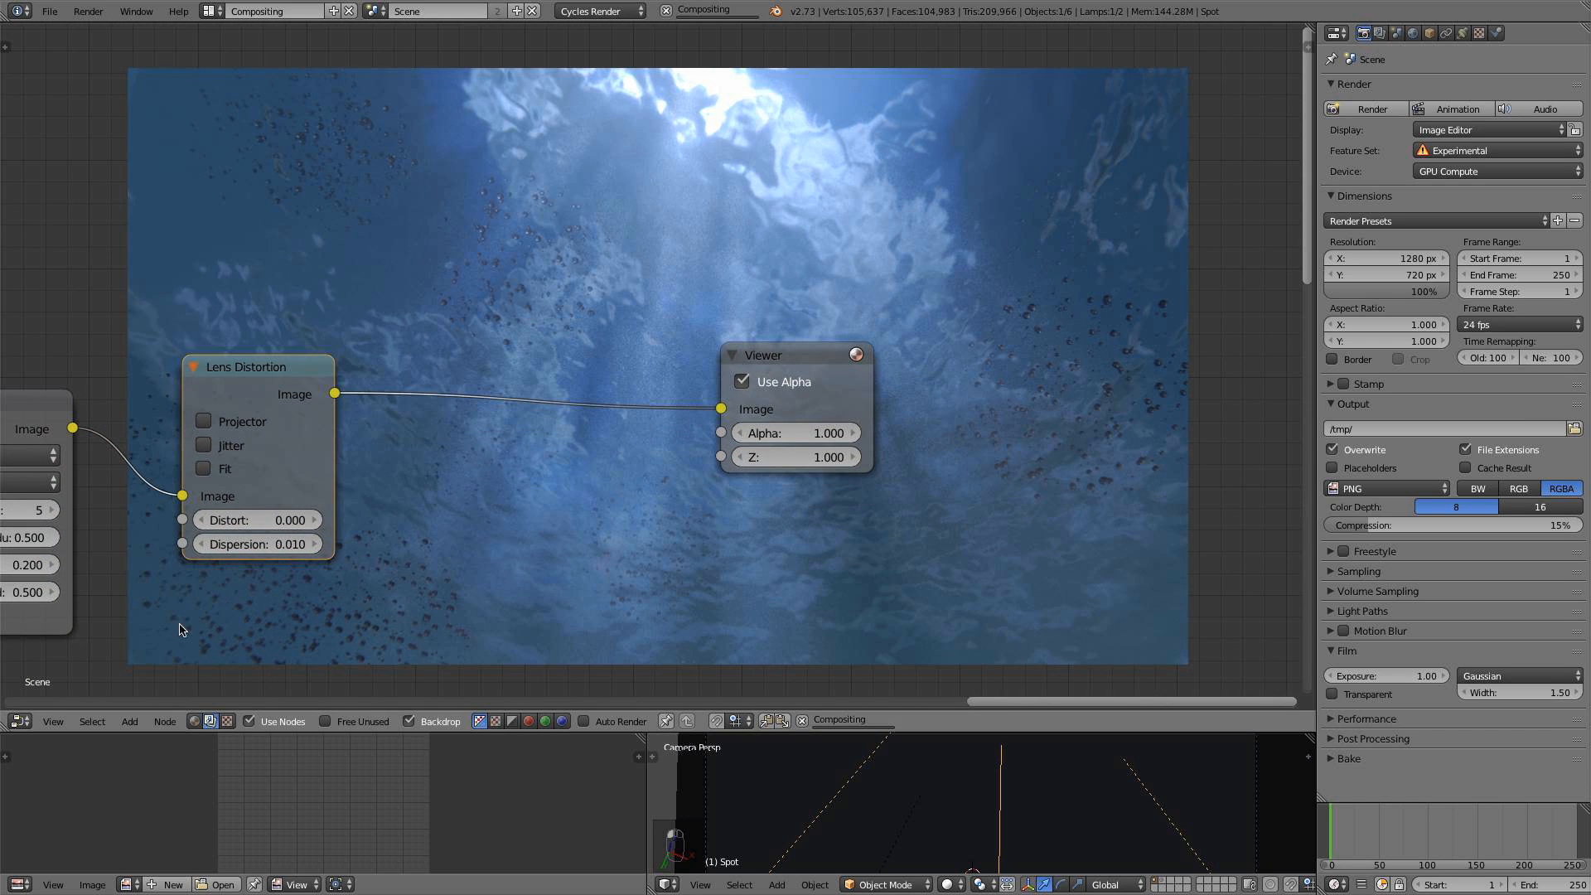
# Move the Viewer node further from the Lens Distortion node and place the Composite node just below the Viewer
pyautogui.scroll(-2, 545, 636)
pyautogui.moveTo(546, 637); pyautogui.dragTo(292, 667, button='middle')
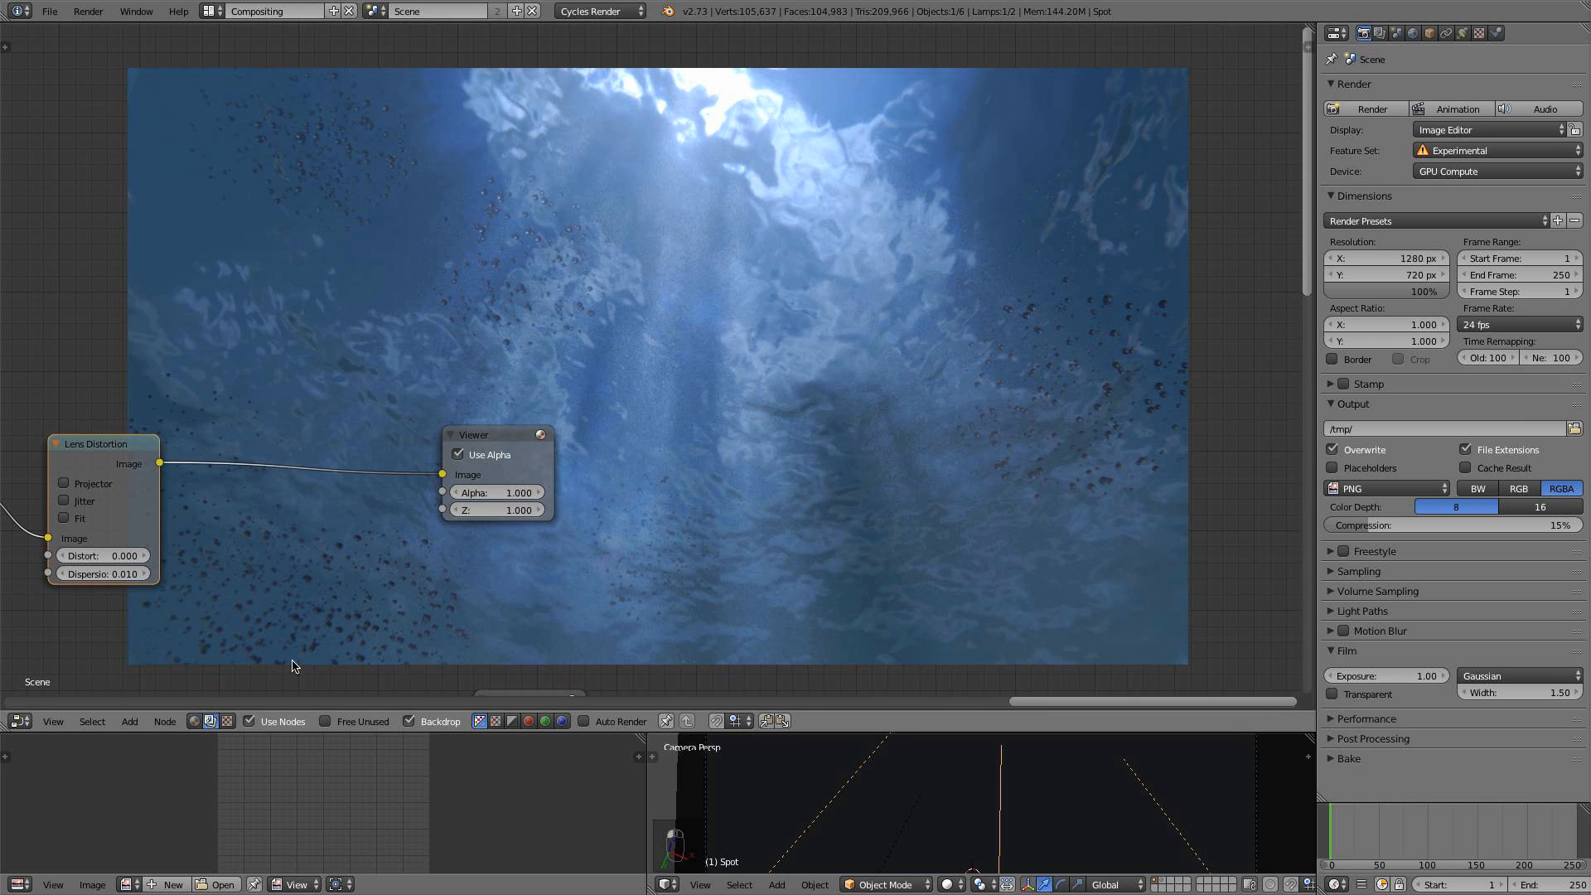
pyautogui.moveTo(508, 442); pyautogui.dragTo(680, 425)
pyautogui.moveTo(594, 594); pyautogui.dragTo(598, 521, button='middle')
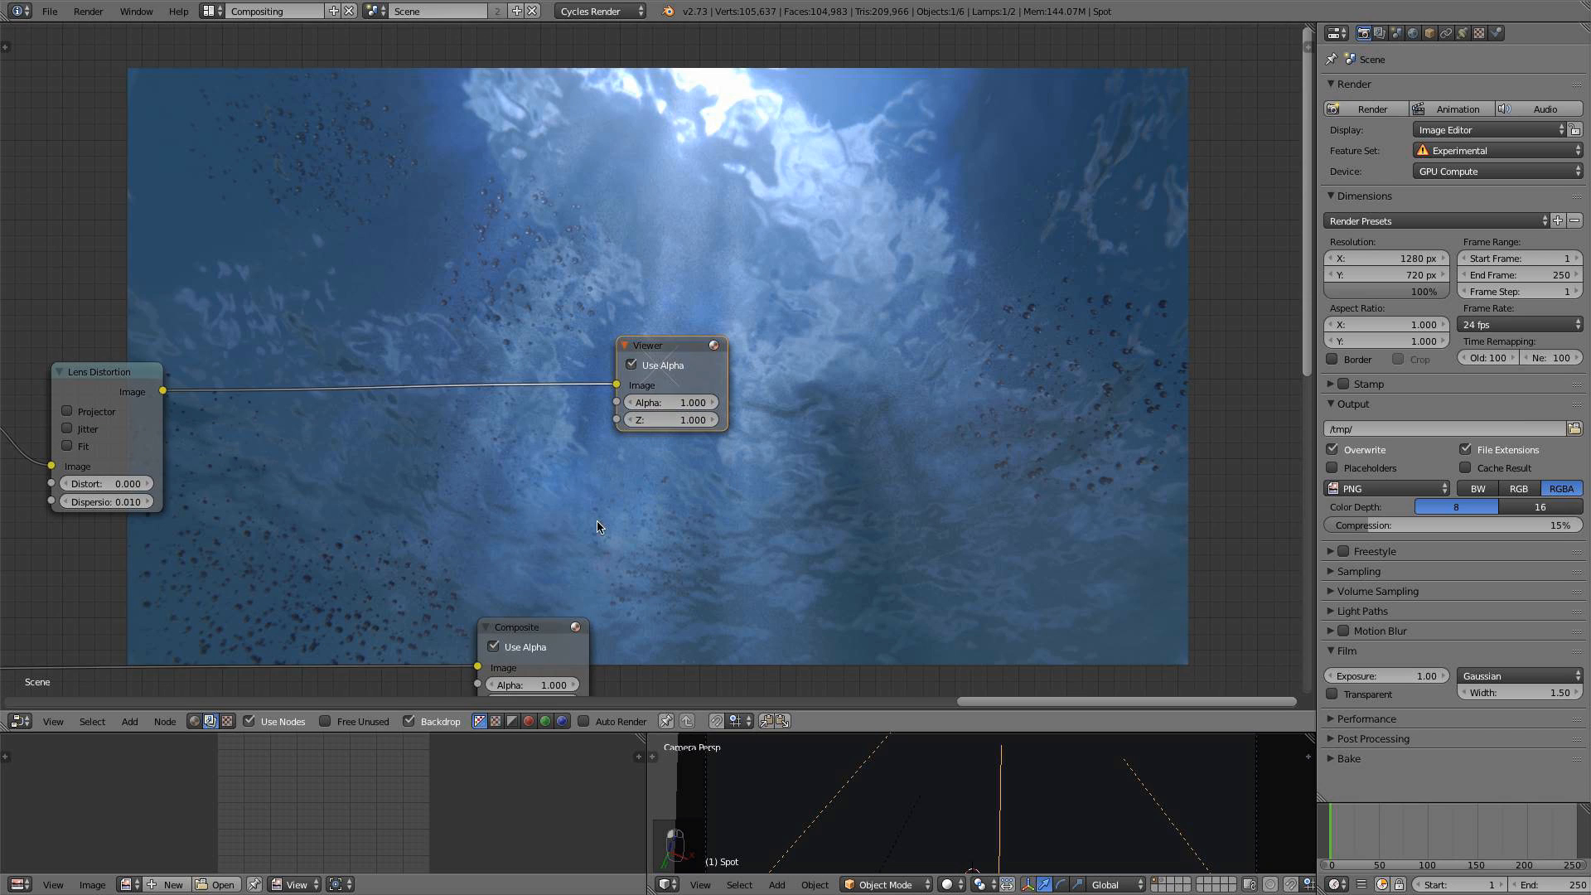
pyautogui.moveTo(543, 632); pyautogui.dragTo(740, 513)
pyautogui.scroll(1, 551, 500)
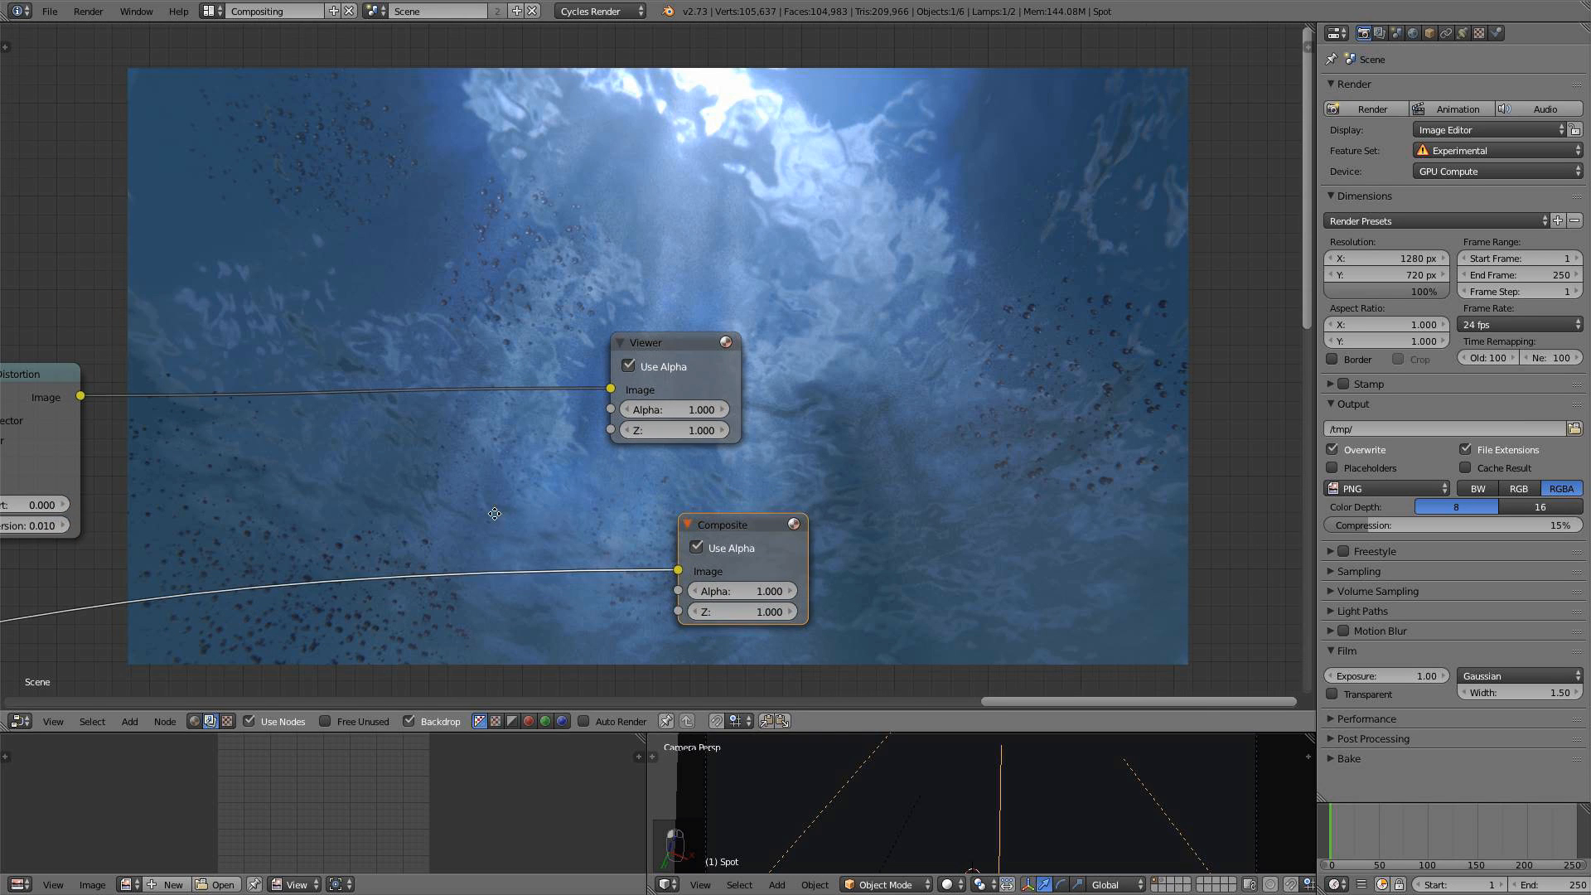
# Insert a Color Balance node between the Lens Distortion and Viewer nodes, and move the Viewer node further away
pyautogui.moveTo(495, 514); pyautogui.dragTo(538, 545, button='middle')
pyautogui.hotkey('shift', 'a')
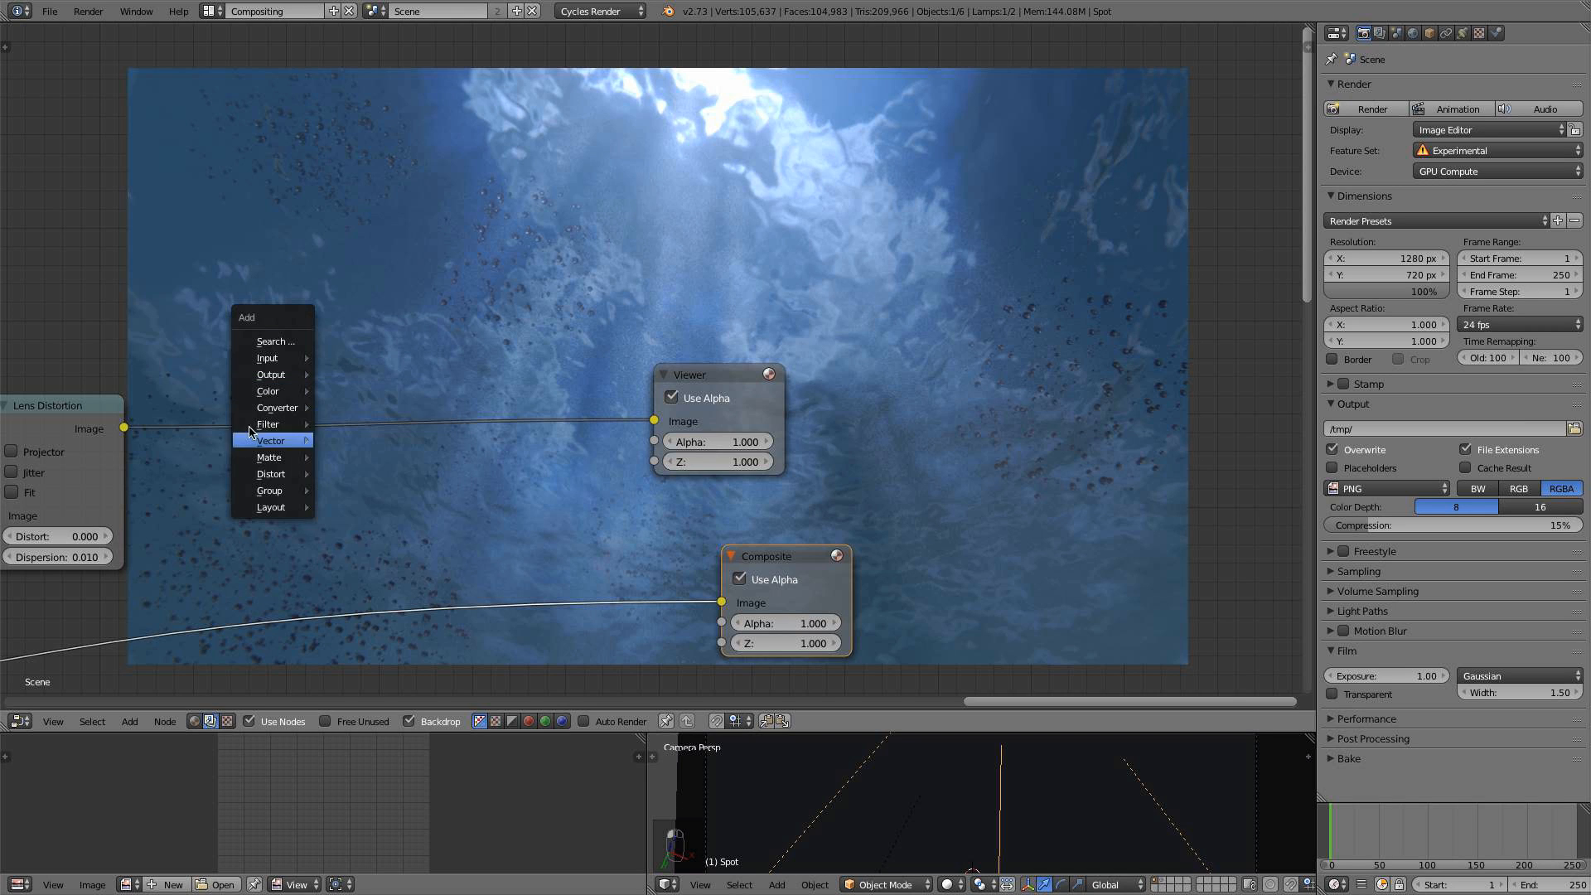
pyautogui.moveTo(276, 392)
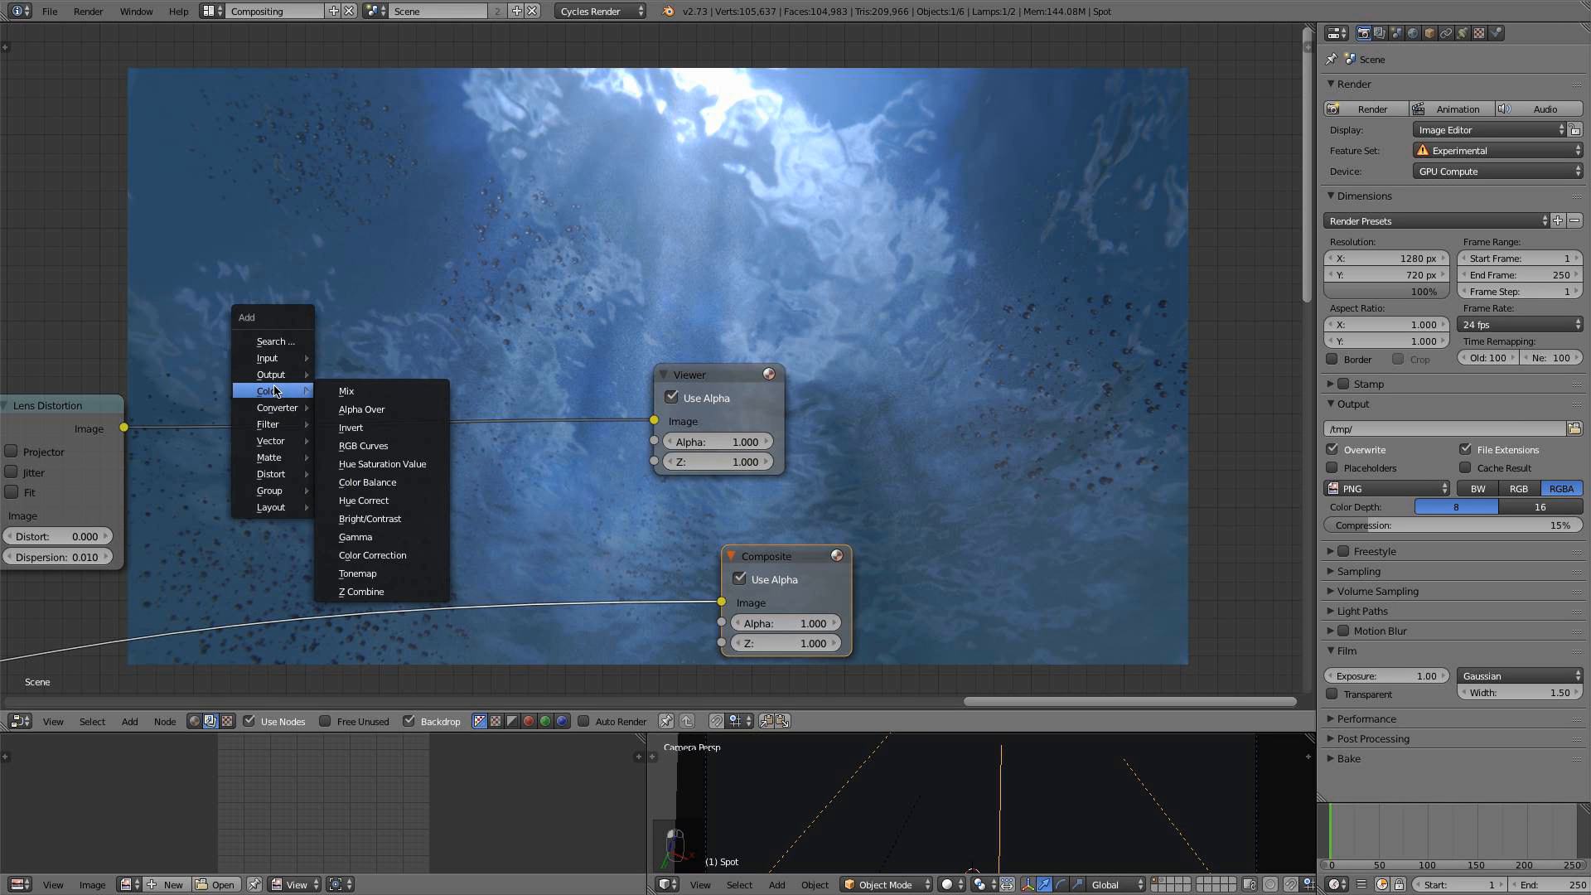
pyautogui.click(368, 482)
pyautogui.click(179, 310)
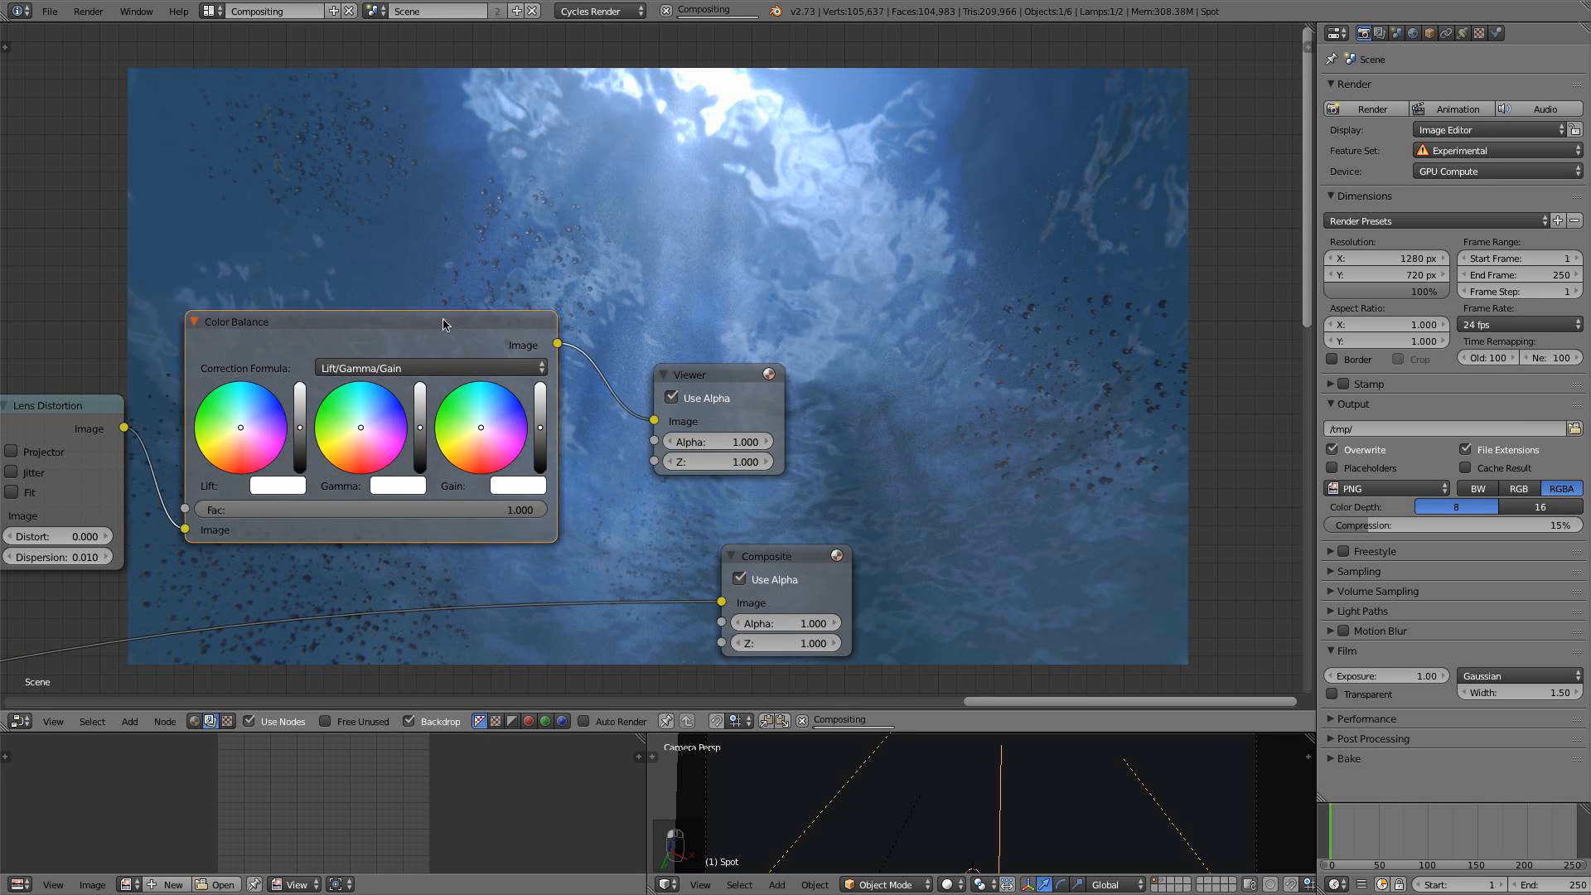
pyautogui.moveTo(670, 325); pyautogui.dragTo(474, 412, button='middle')
pyautogui.moveTo(542, 467); pyautogui.dragTo(788, 471)
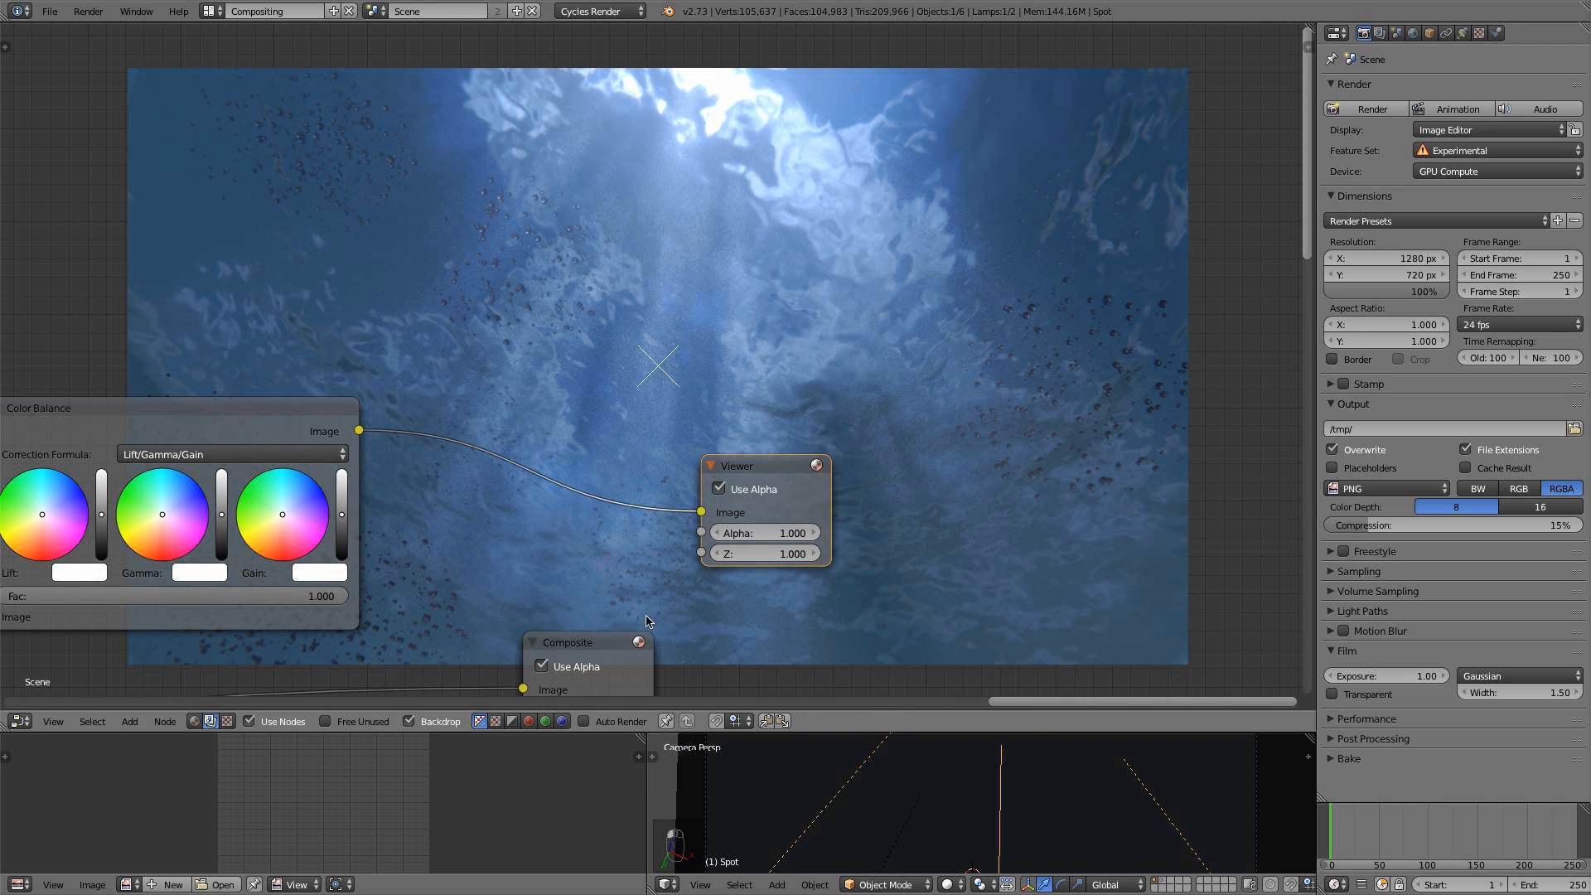
# Move the Composite node further right so that it sits just below the Viewer node
pyautogui.moveTo(600, 643); pyautogui.dragTo(878, 603)
pyautogui.scroll(-1, 638, 464)
pyautogui.moveTo(538, 409); pyautogui.dragTo(638, 433, button='middle')
pyautogui.scroll(2, 638, 432)
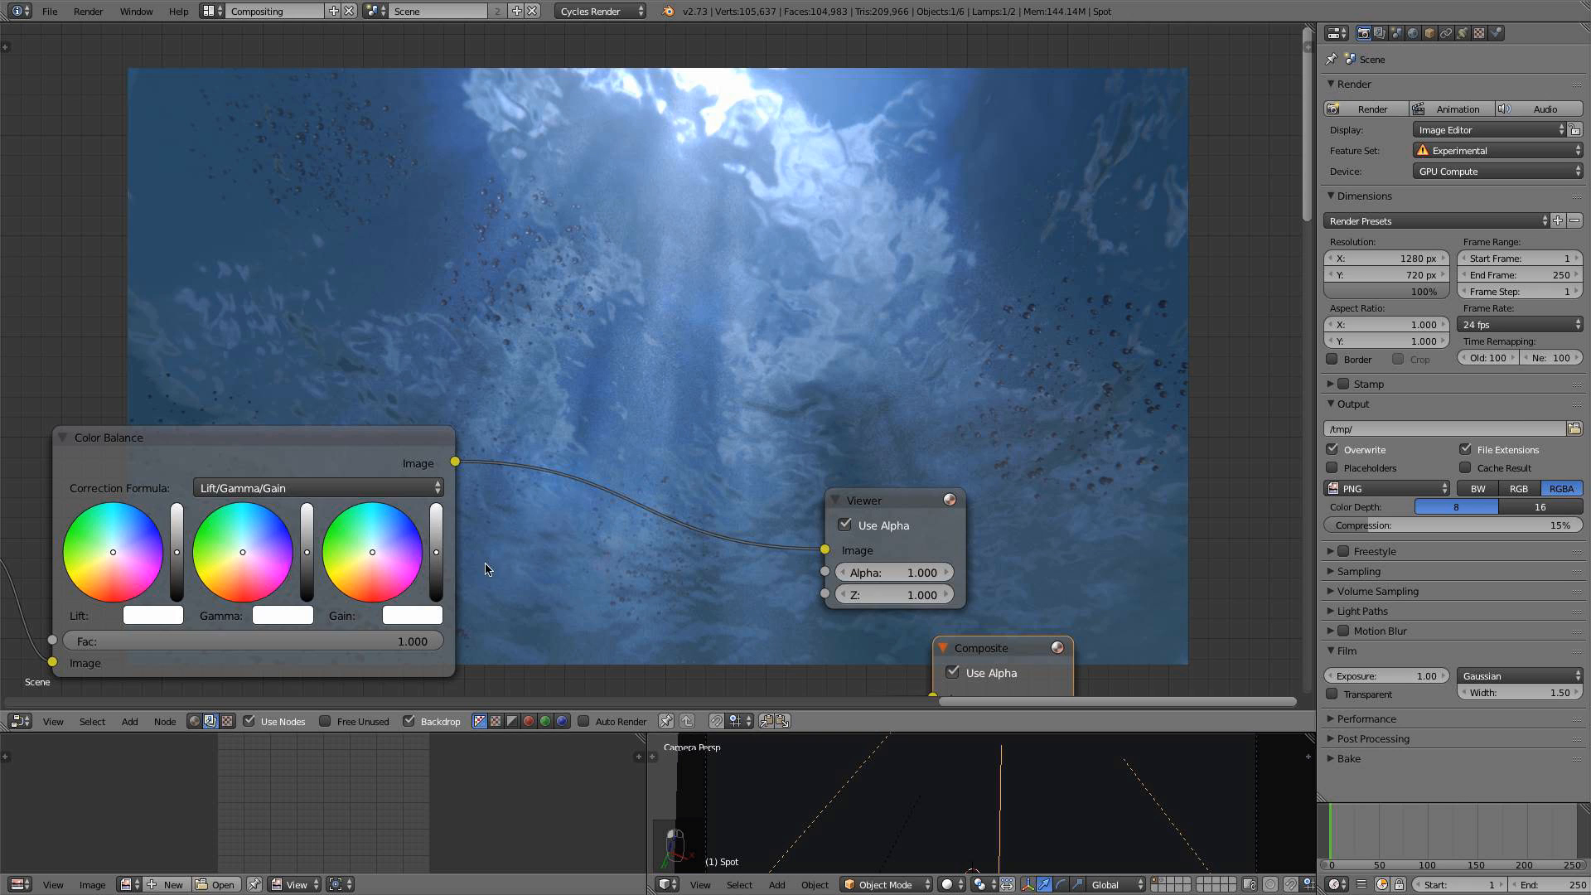
pyautogui.moveTo(476, 560); pyautogui.dragTo(393, 539, button='middle')
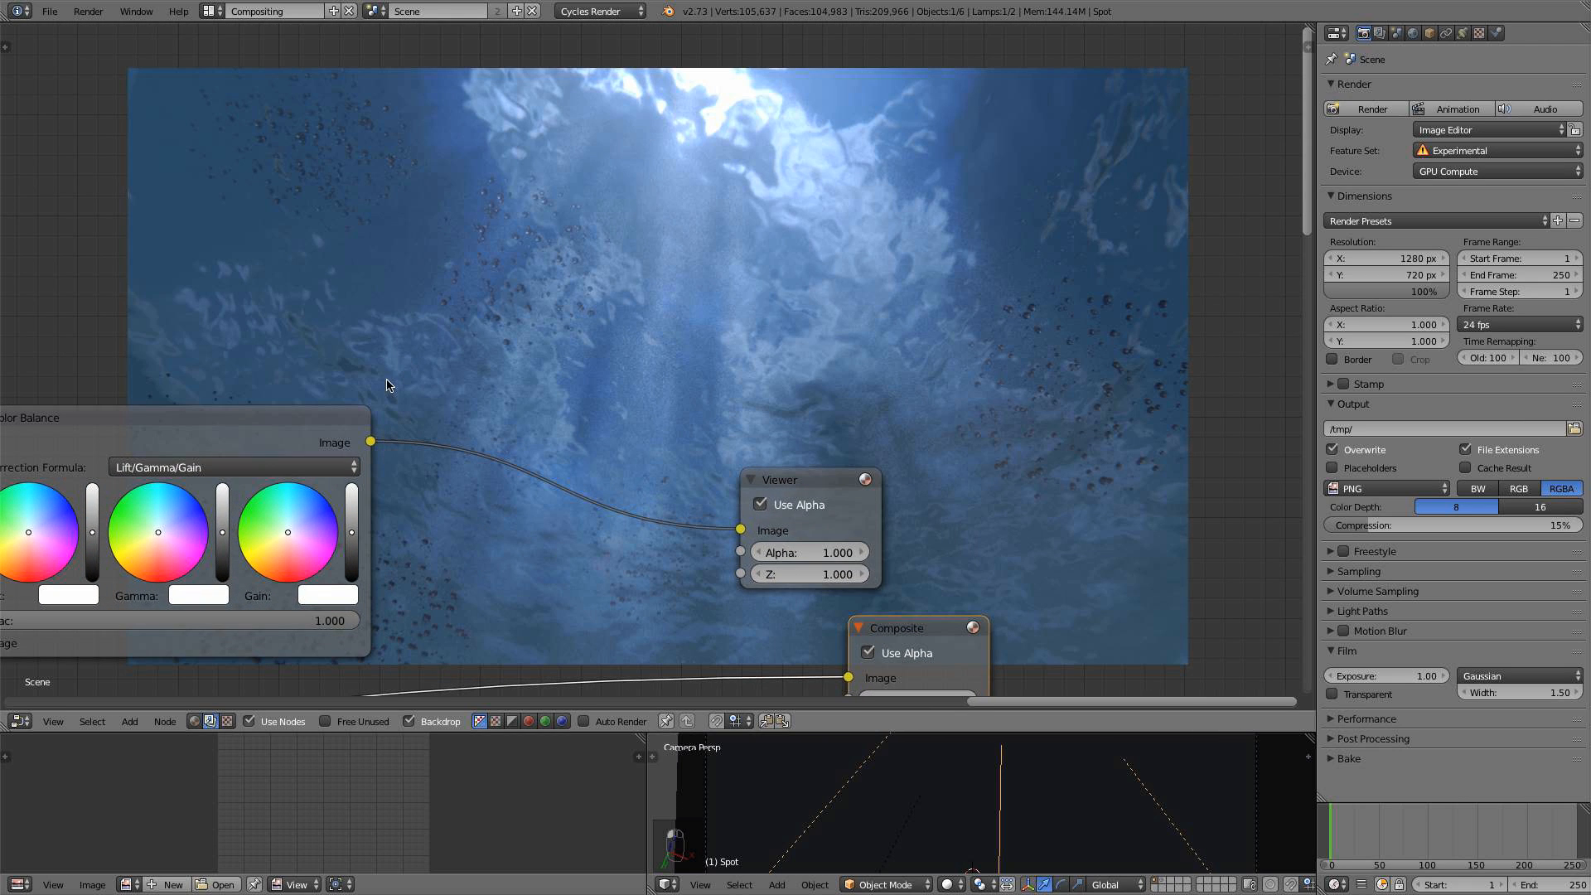
# Shift the Color Balance node's gain, lift and gamma colors slightly toward cyan-blue
pyautogui.moveTo(295, 533); pyautogui.dragTo(291, 527)
pyautogui.moveTo(443, 539); pyautogui.dragTo(636, 462, button='middle')
pyautogui.moveTo(232, 450); pyautogui.dragTo(223, 441)
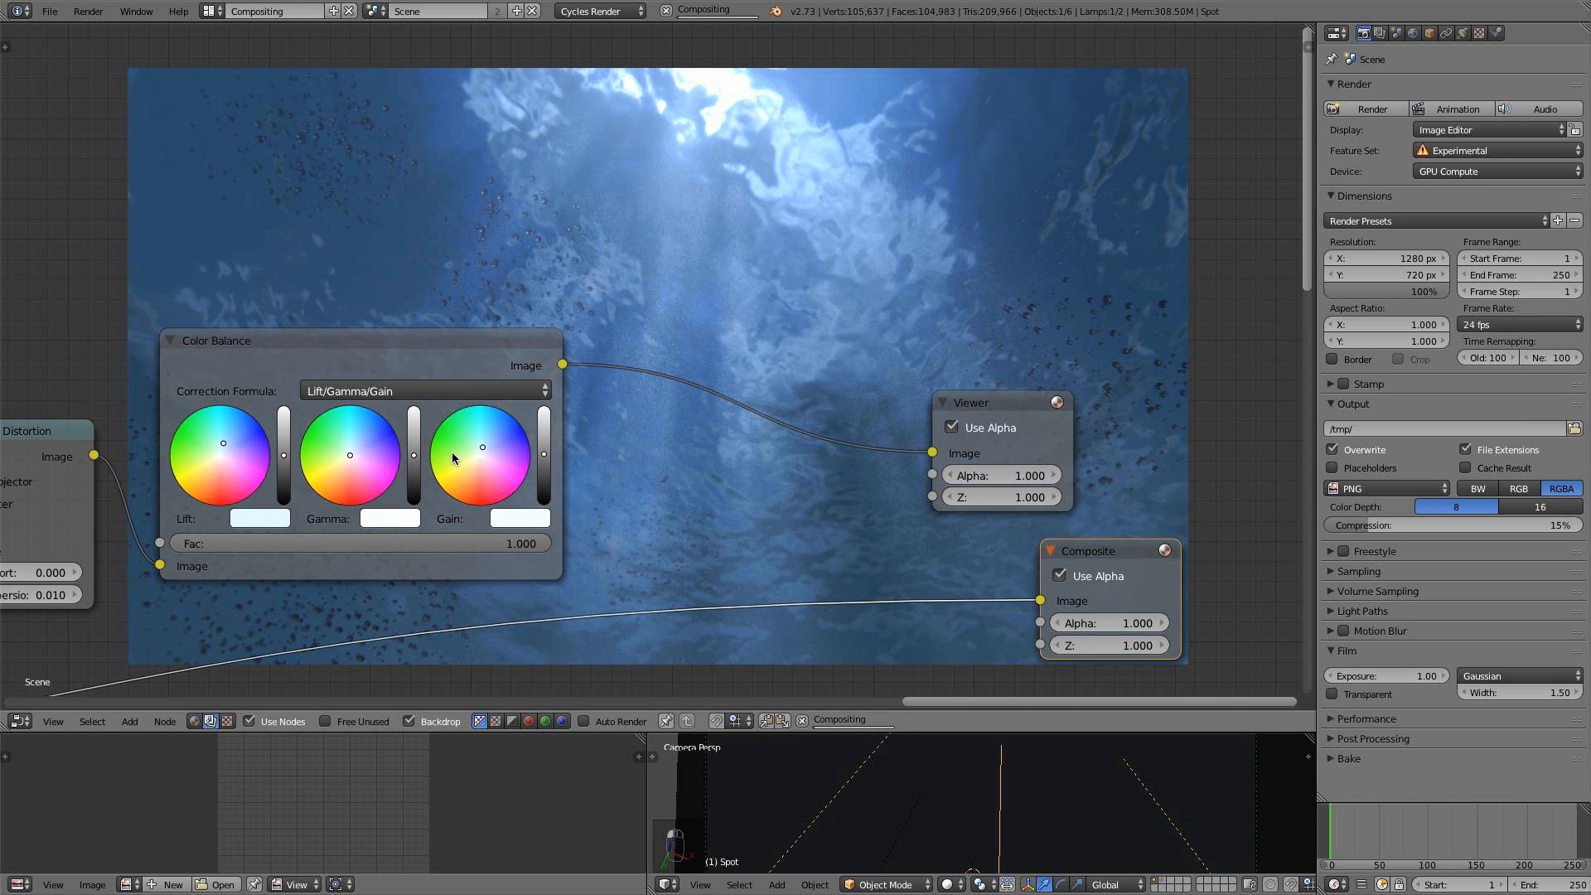
pyautogui.moveTo(350, 455); pyautogui.dragTo(353, 444)
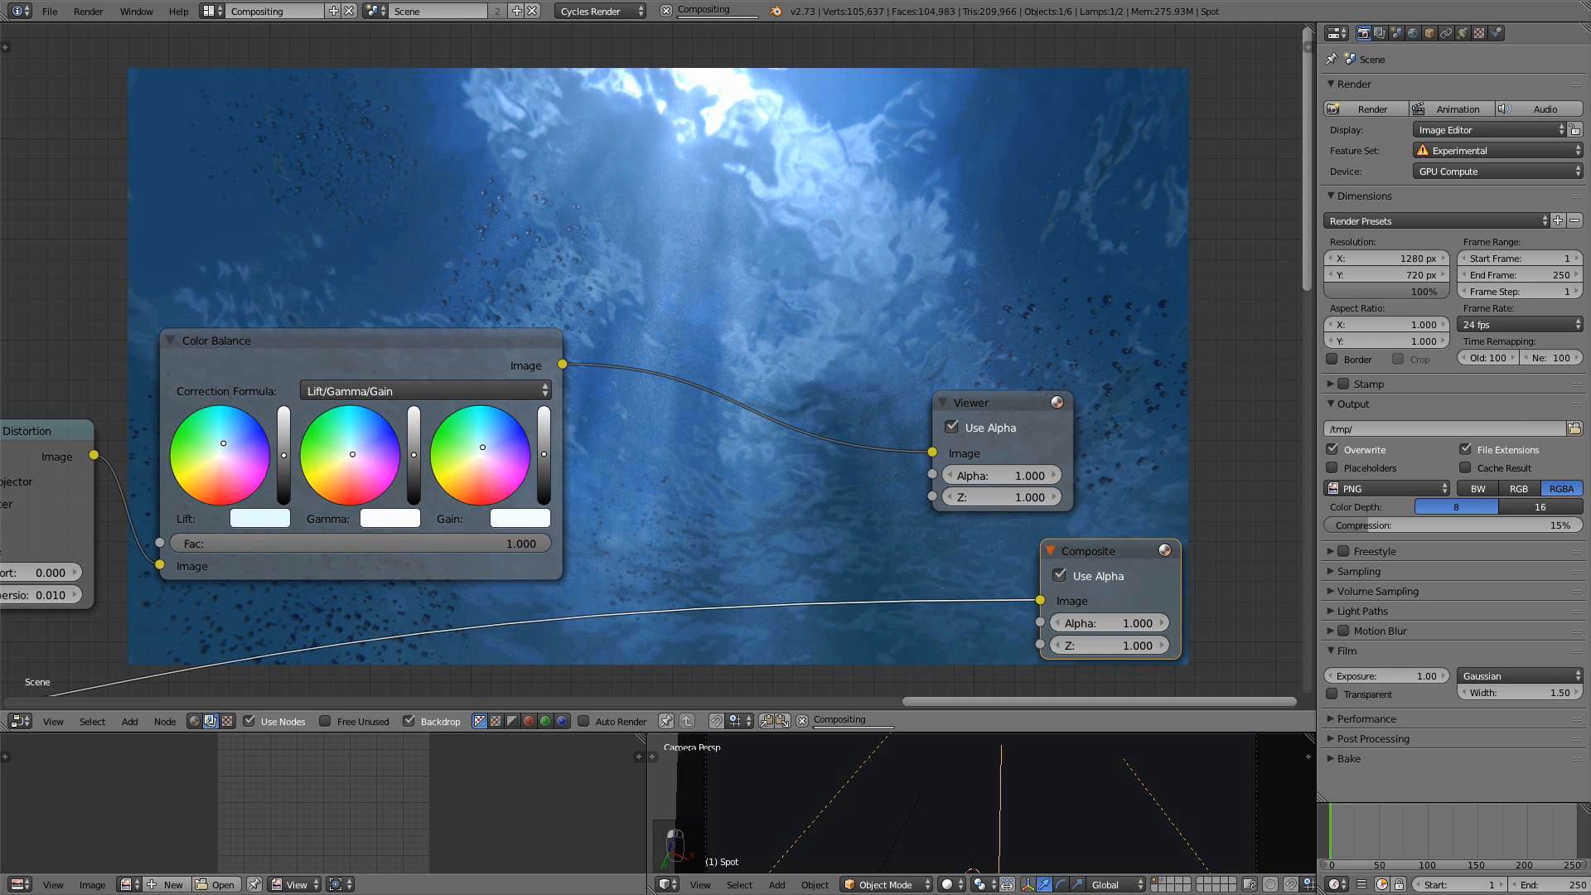
# Raise the Color Balance node's lift brightness very slightly
pyautogui.moveTo(609, 456); pyautogui.dragTo(819, 373, button='middle')
pyautogui.scroll(2, 723, 401)
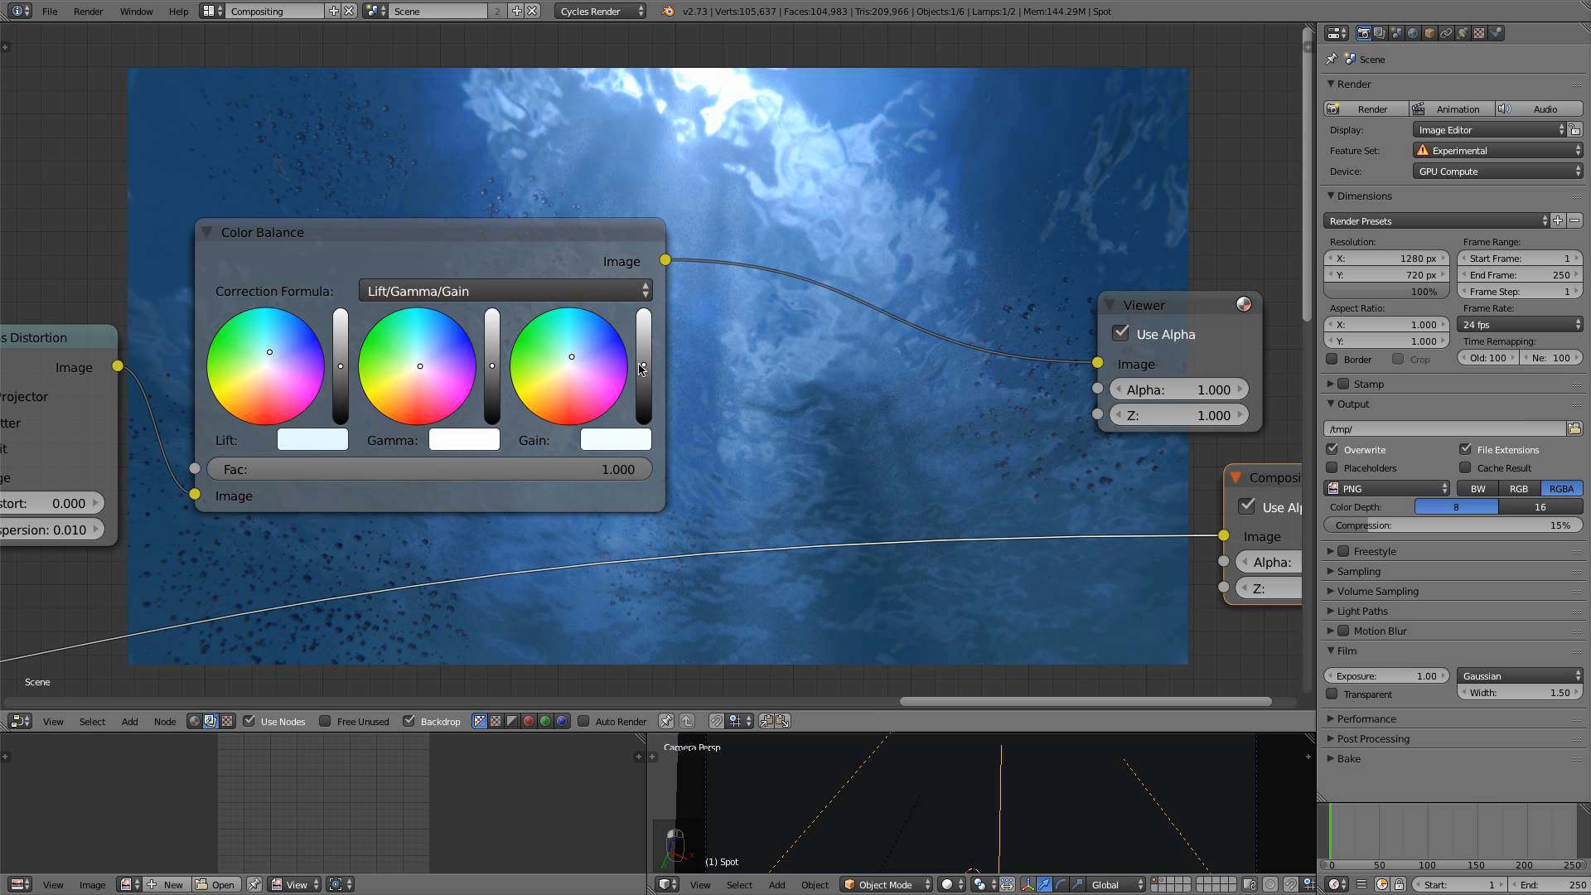
pyautogui.moveTo(726, 390); pyautogui.dragTo(744, 339, button='middle')
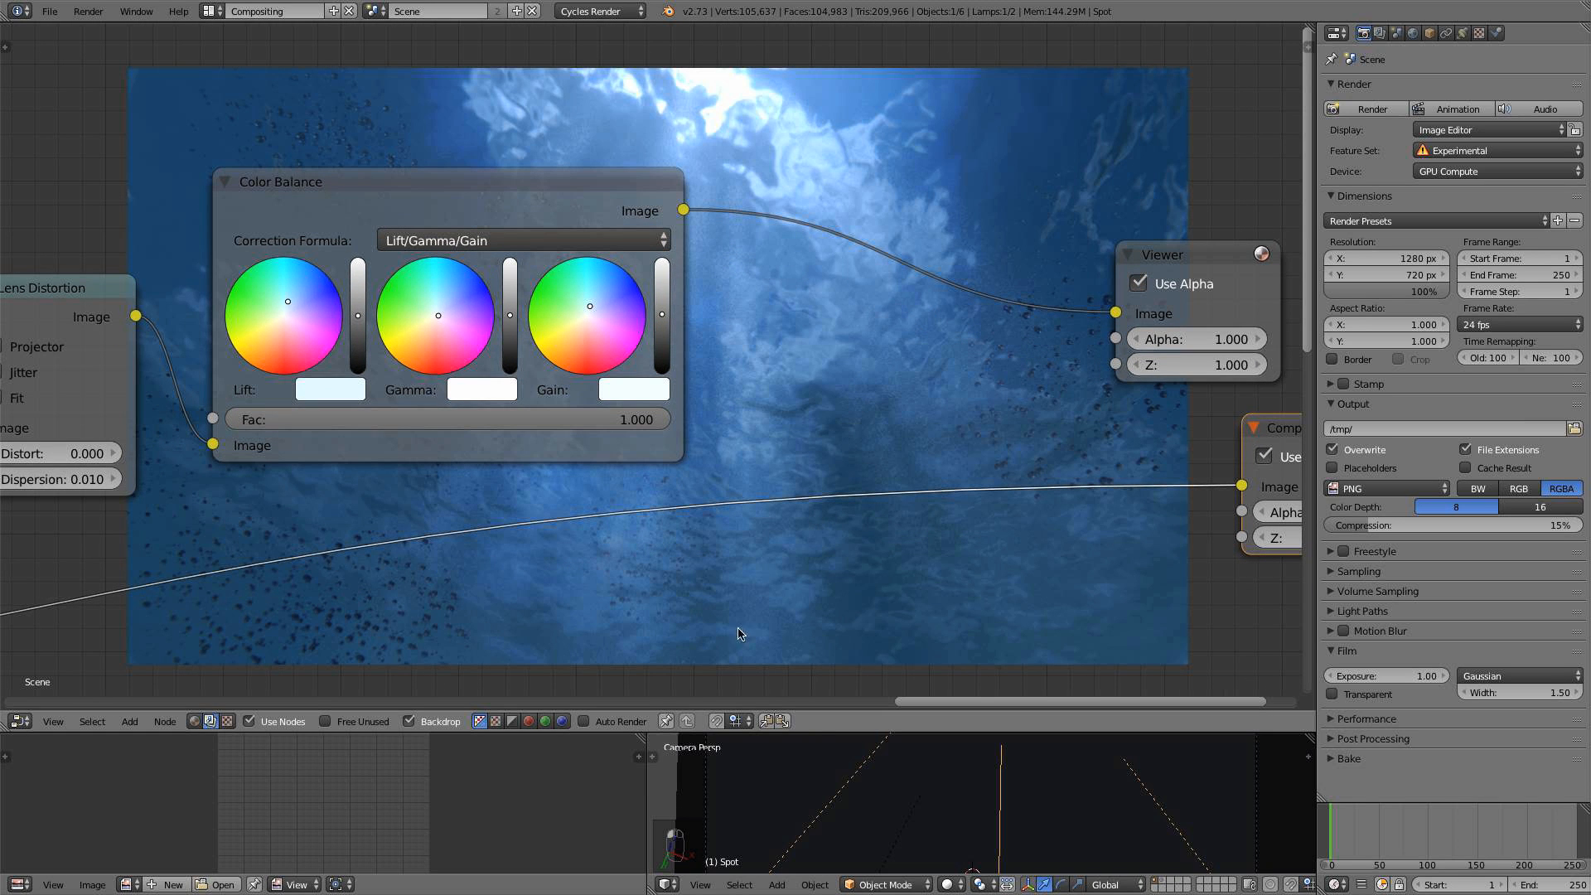
pyautogui.scroll(4, 837, 568)
pyautogui.scroll(-1, 959, 510)
pyautogui.moveTo(1030, 331); pyautogui.dragTo(918, 320, button='middle')
pyautogui.moveTo(451, 498); pyautogui.dragTo(512, 496, button='middle')
pyautogui.scroll(3, 340, 388)
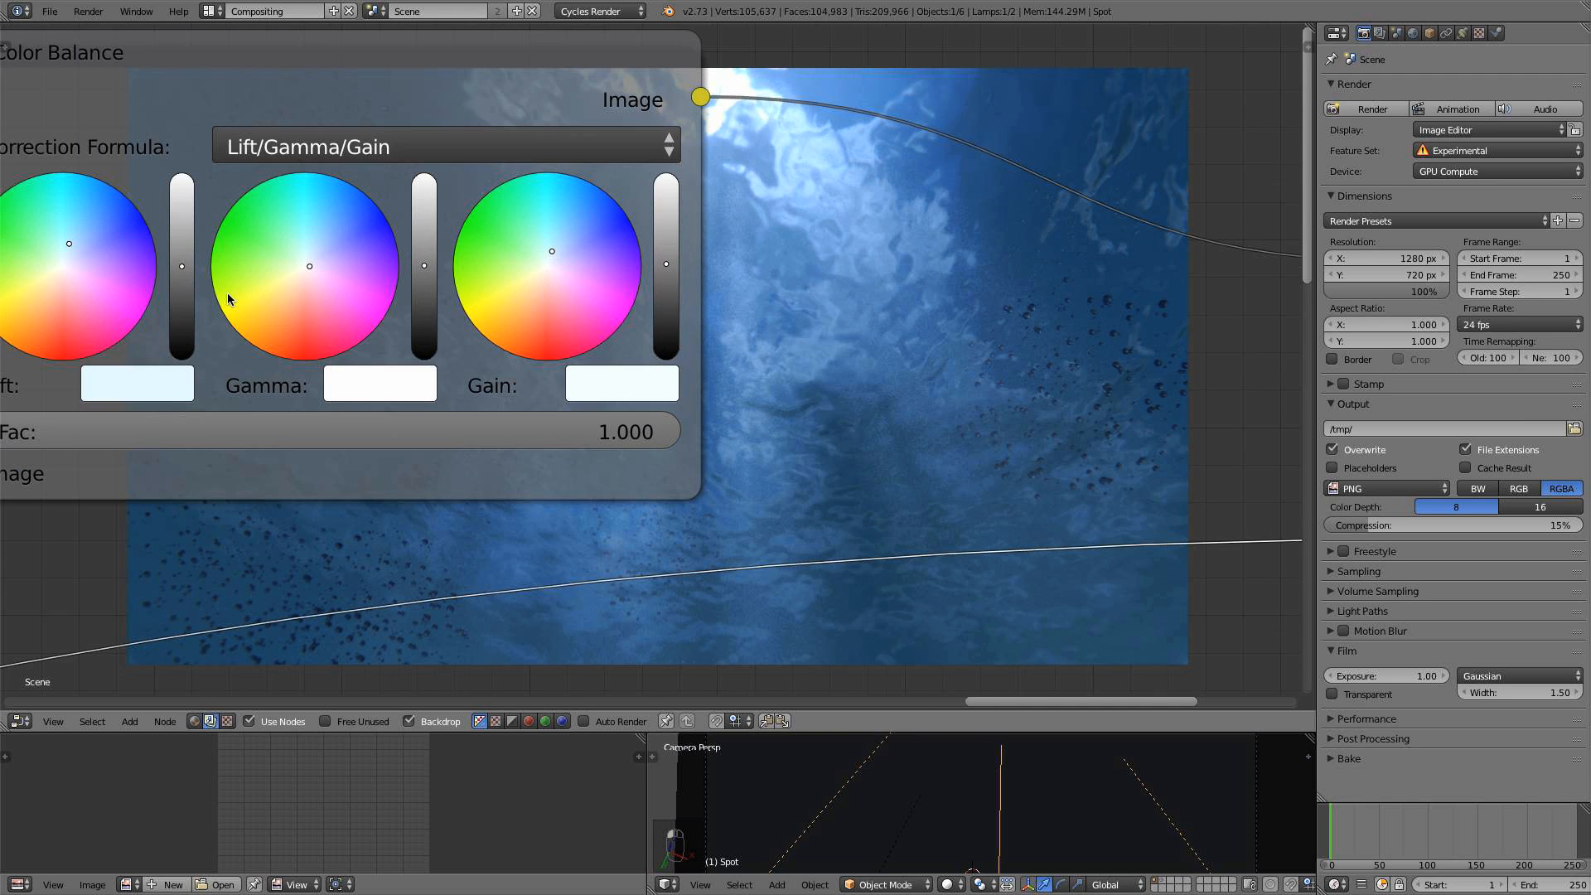
pyautogui.moveTo(183, 263); pyautogui.dragTo(184, 262)
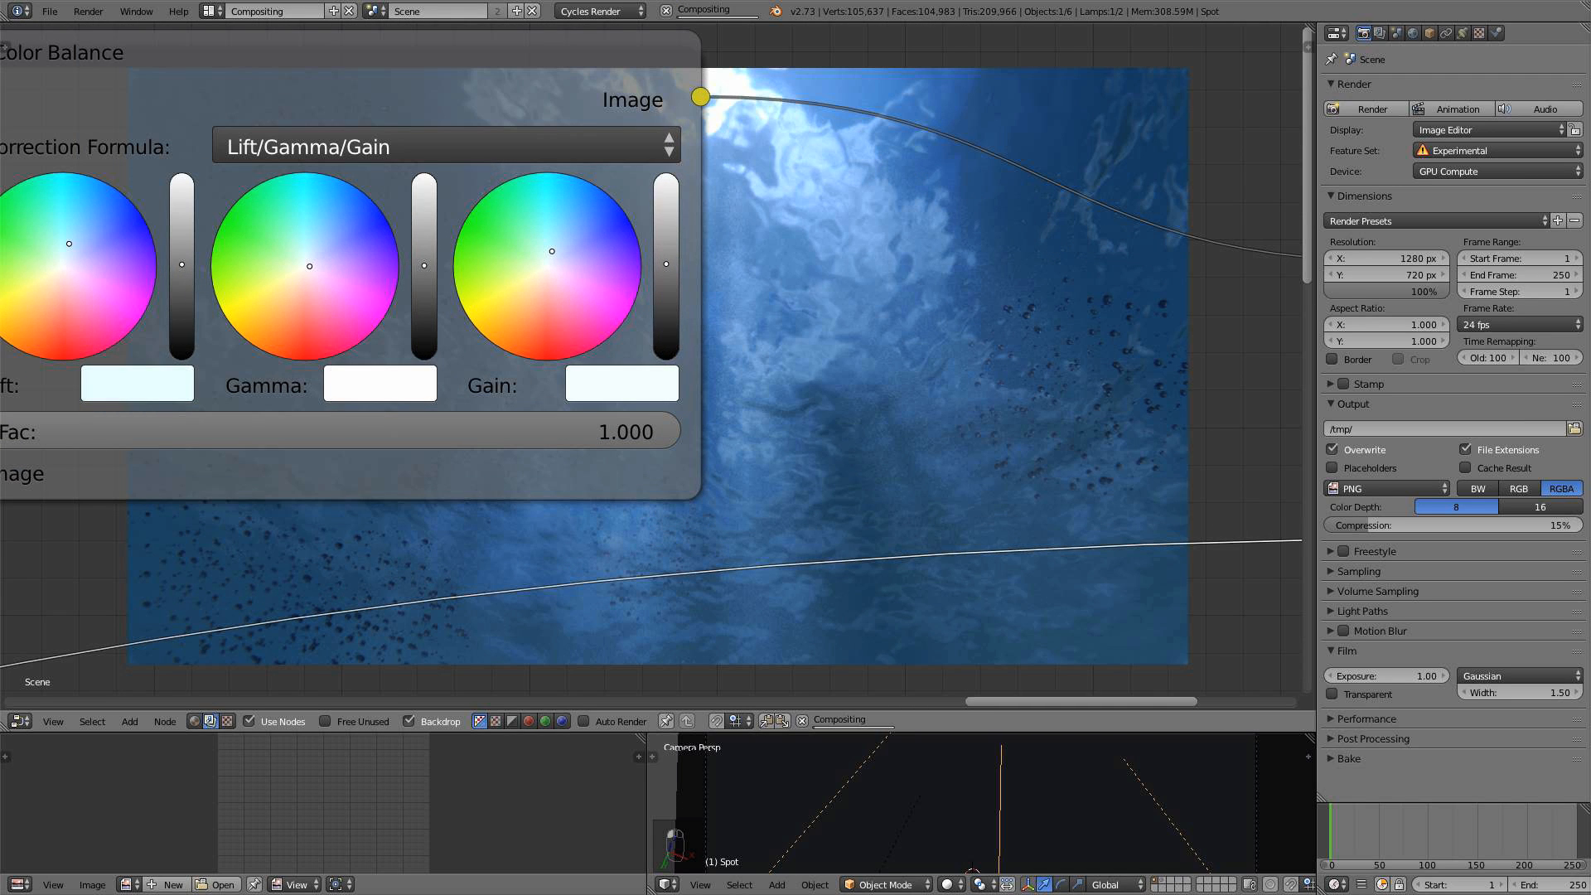
# Raise the Color Balance node's gamma brightness slightly
pyautogui.moveTo(854, 415); pyautogui.dragTo(695, 635, button='middle')
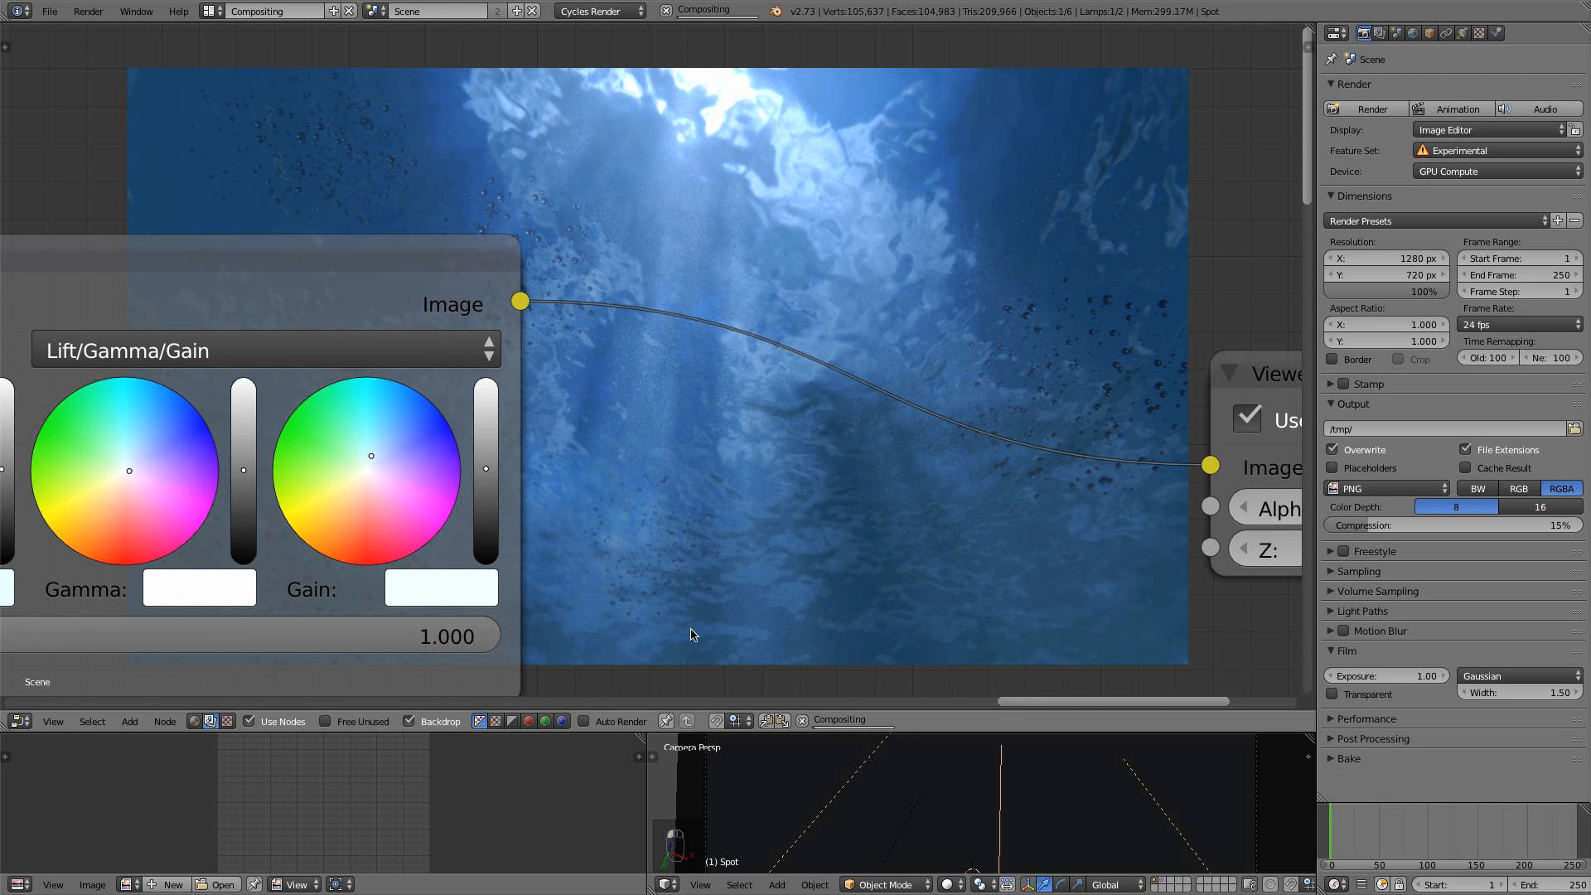
pyautogui.moveTo(769, 521); pyautogui.dragTo(723, 440, button='middle')
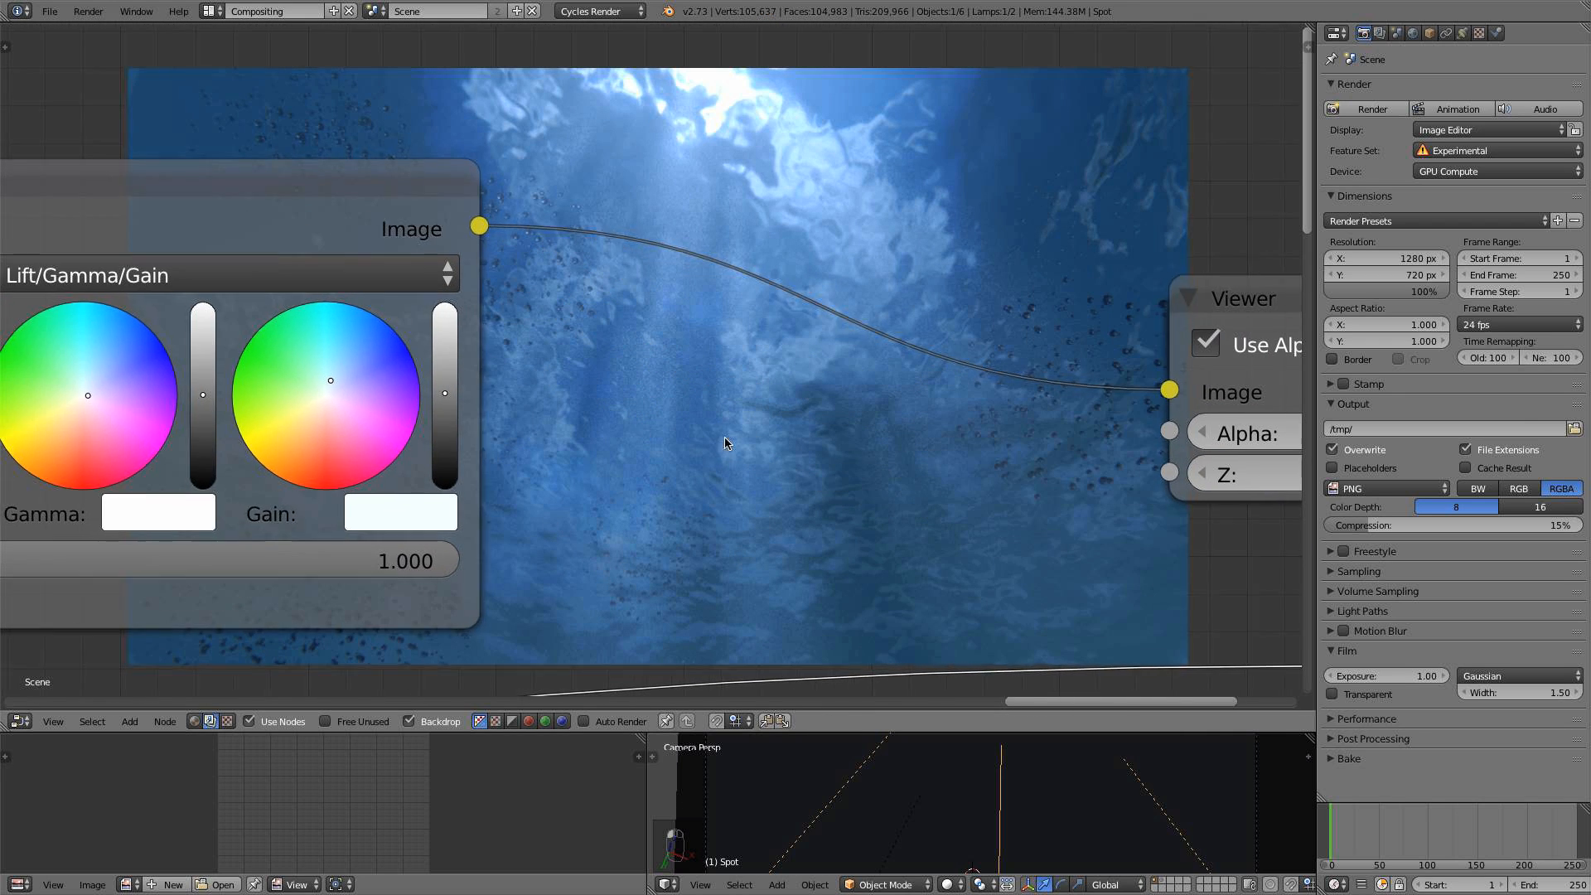
pyautogui.scroll(-2, 590, 463)
pyautogui.moveTo(590, 463); pyautogui.dragTo(810, 445, button='middle')
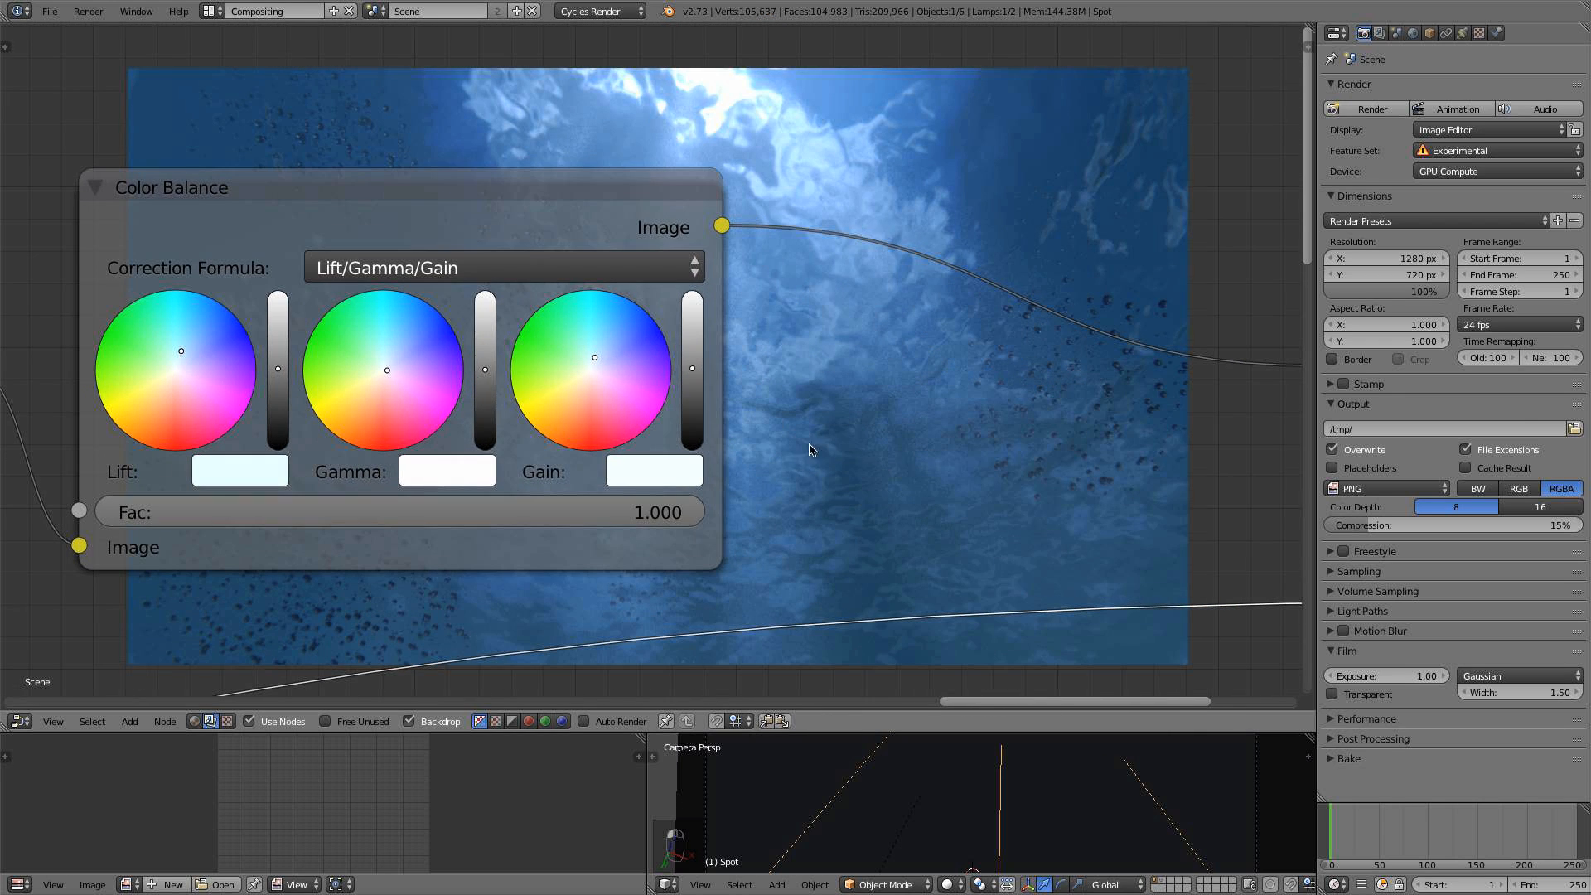
pyautogui.click(485, 371)
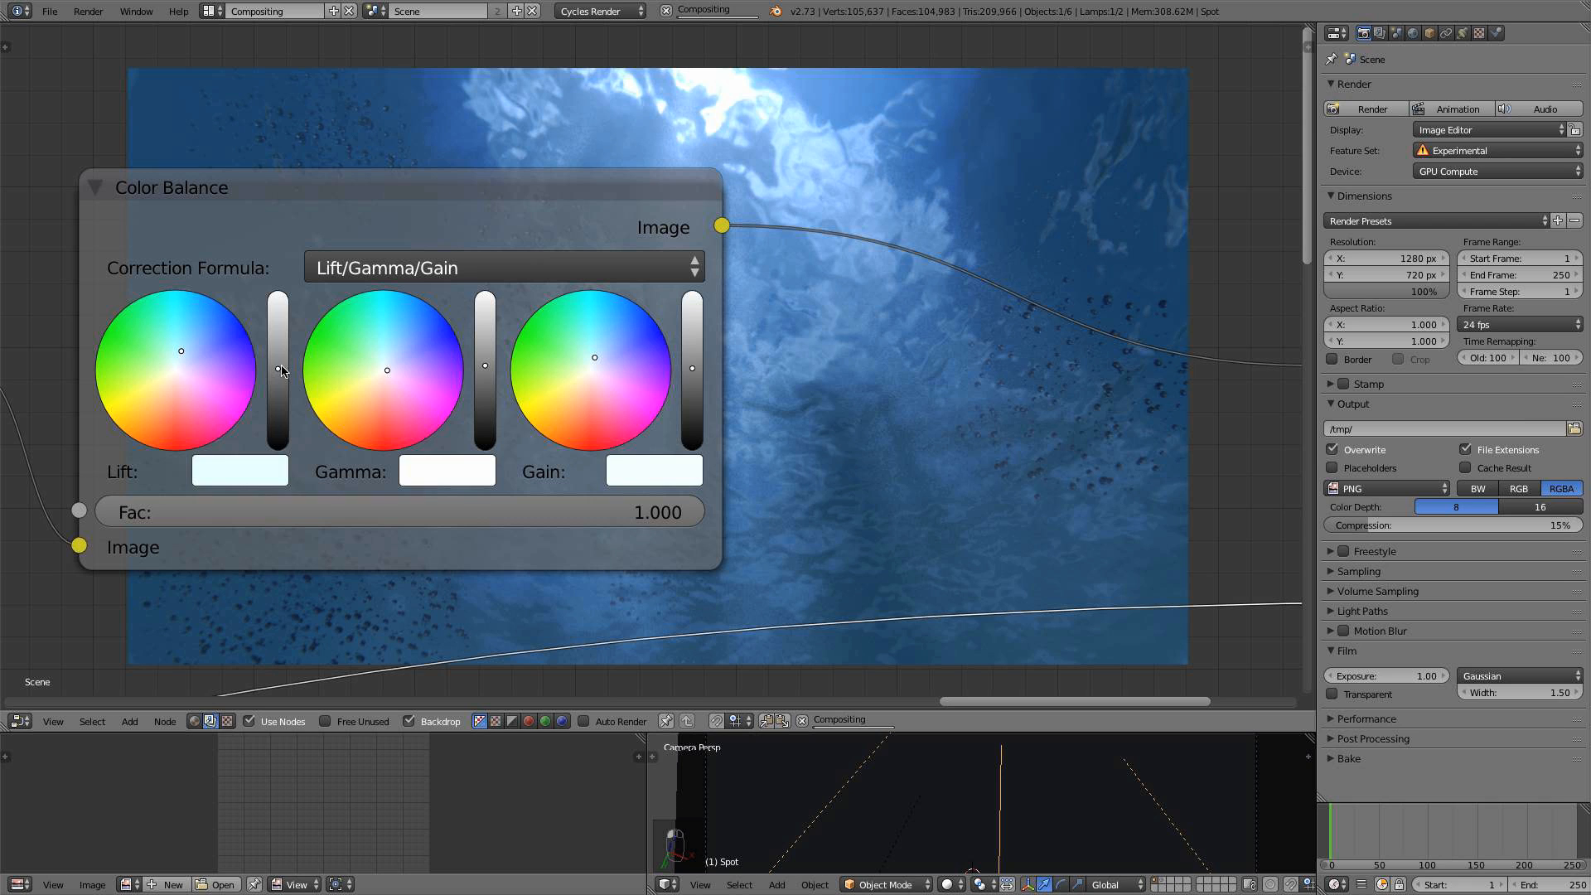
pyautogui.moveTo(655, 422); pyautogui.dragTo(342, 131, button='middle')
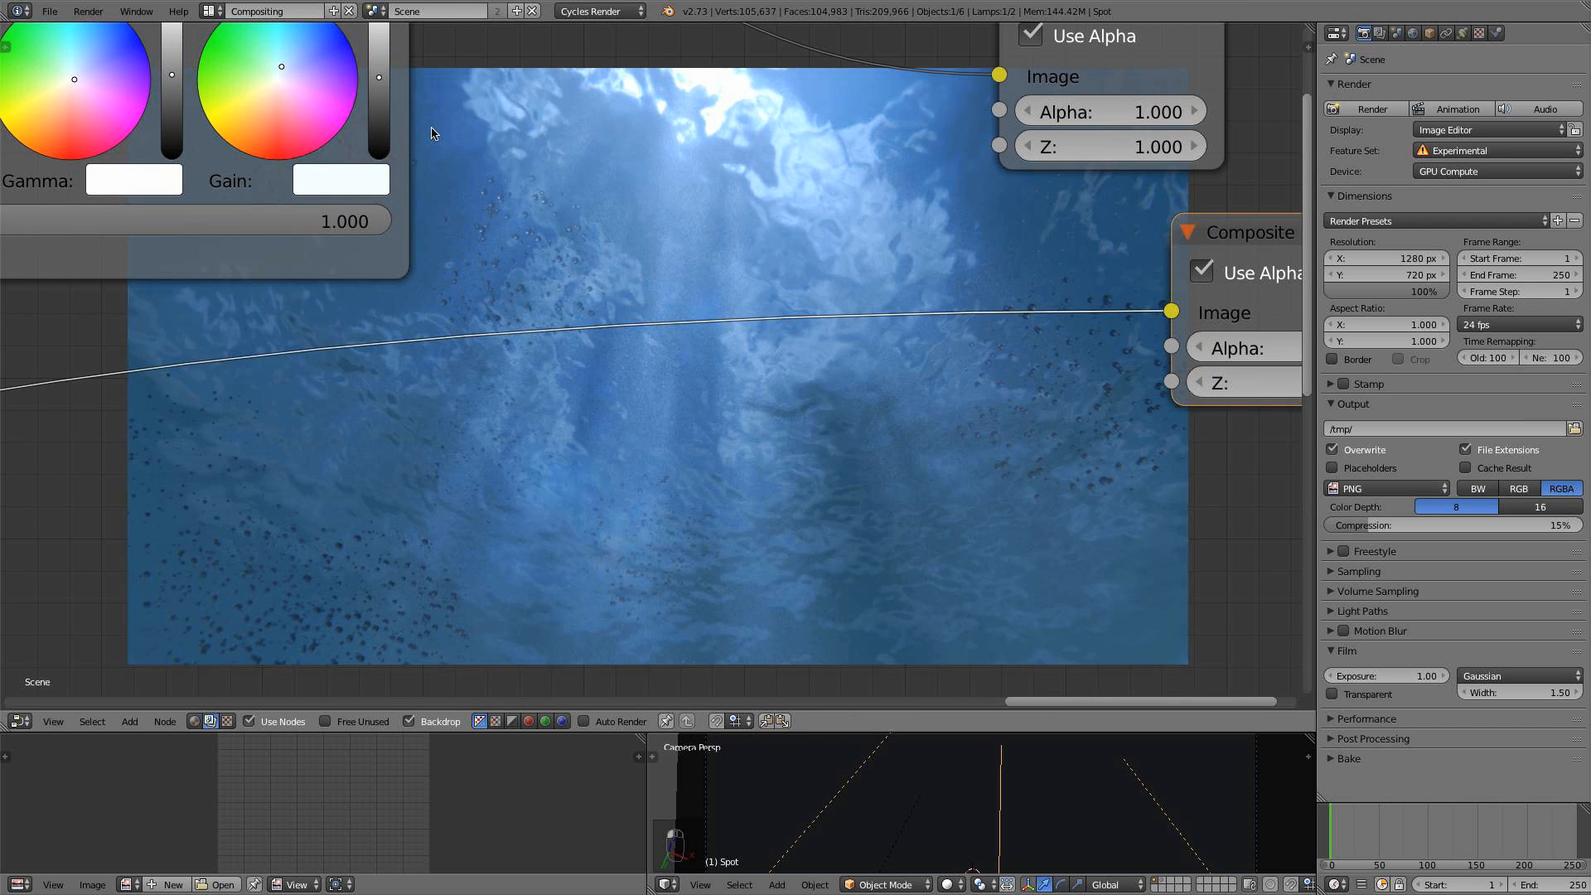
pyautogui.scroll(-5, 639, 332)
pyautogui.moveTo(549, 333); pyautogui.dragTo(677, 511, button='middle')
pyautogui.scroll(3, 678, 511)
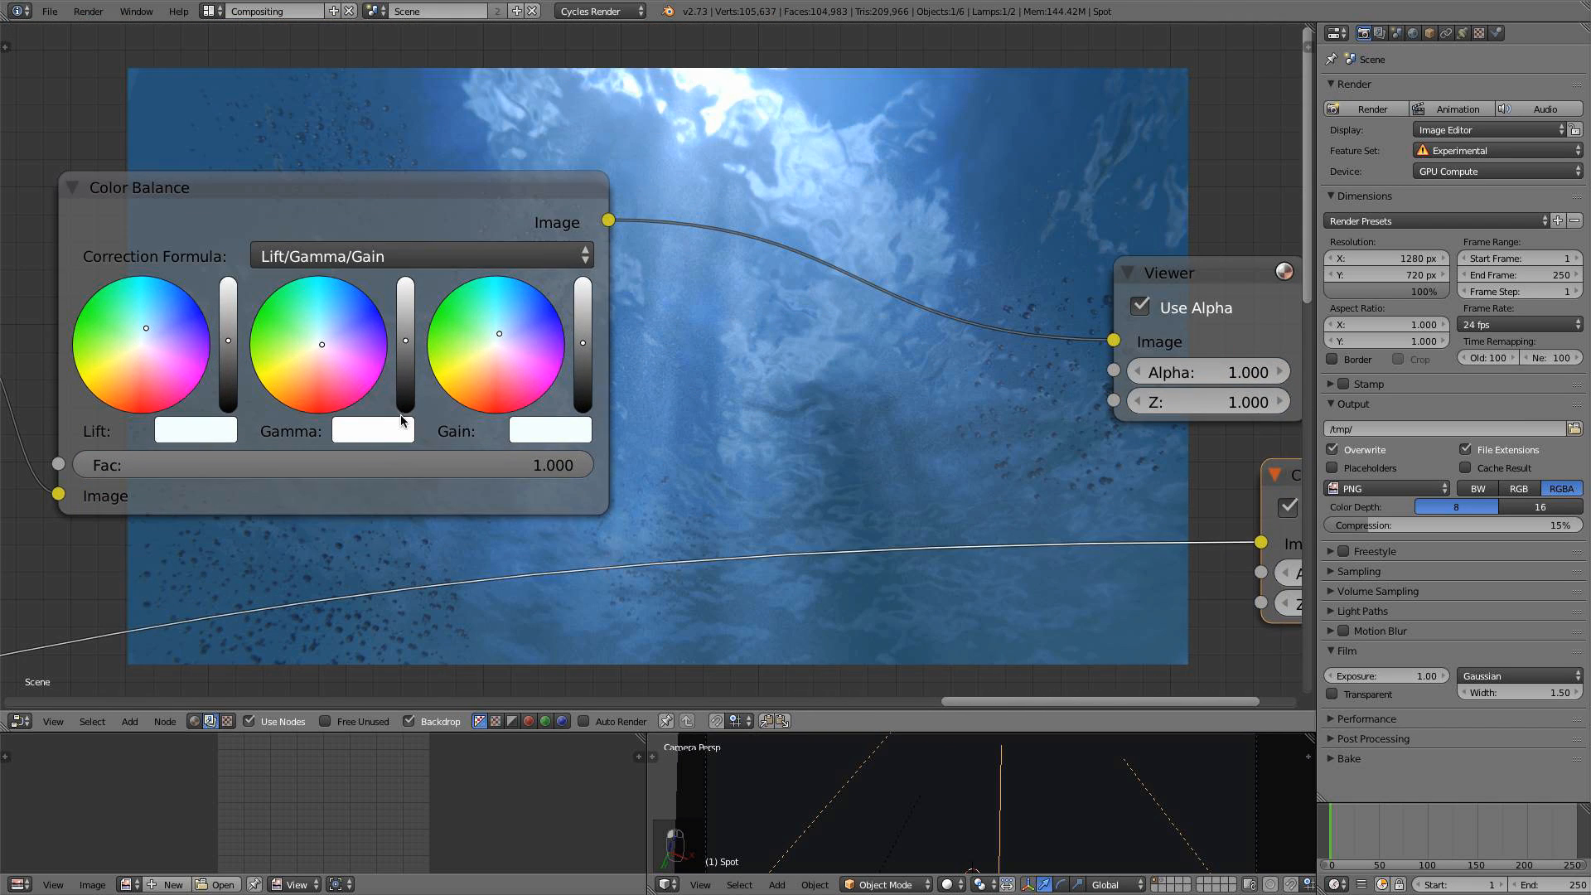
# Pull the Color Balance node's lift color slightly back toward neutral and check the image
pyautogui.click(147, 328)
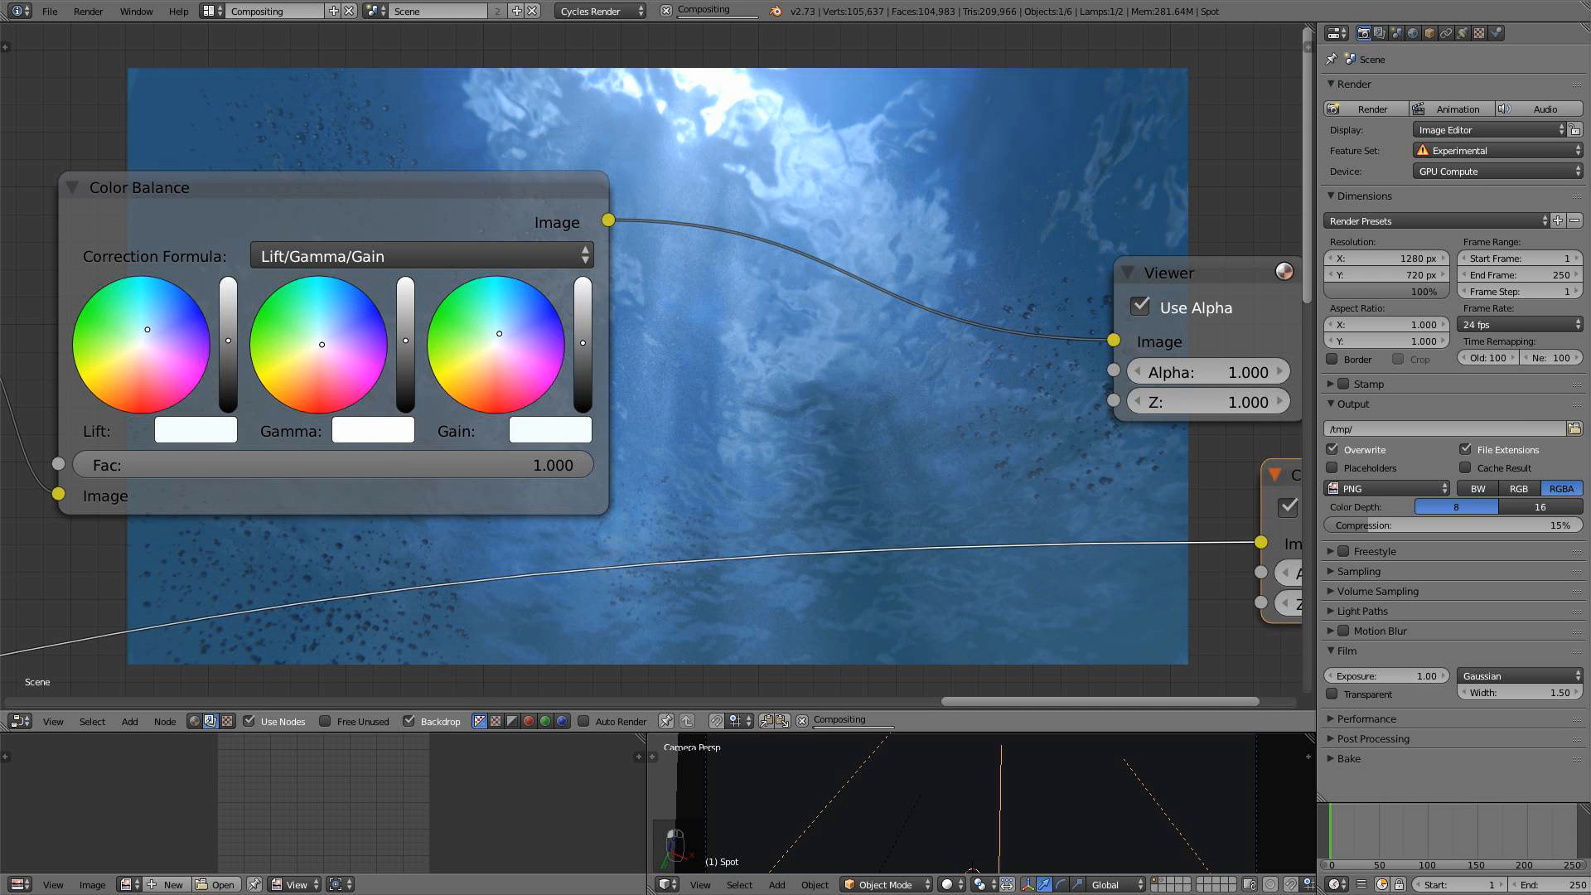
pyautogui.moveTo(931, 554); pyautogui.dragTo(792, 330, button='middle')
pyautogui.moveTo(658, 432); pyautogui.dragTo(611, 195, button='middle')
# Set the factor of the second Mix node, just before the first Fog Glow Glare, to 0.83
pyautogui.scroll(-3, 620, 354)
pyautogui.scroll(-2, 704, 440)
pyautogui.moveTo(692, 395); pyautogui.dragTo(702, 310, button='middle')
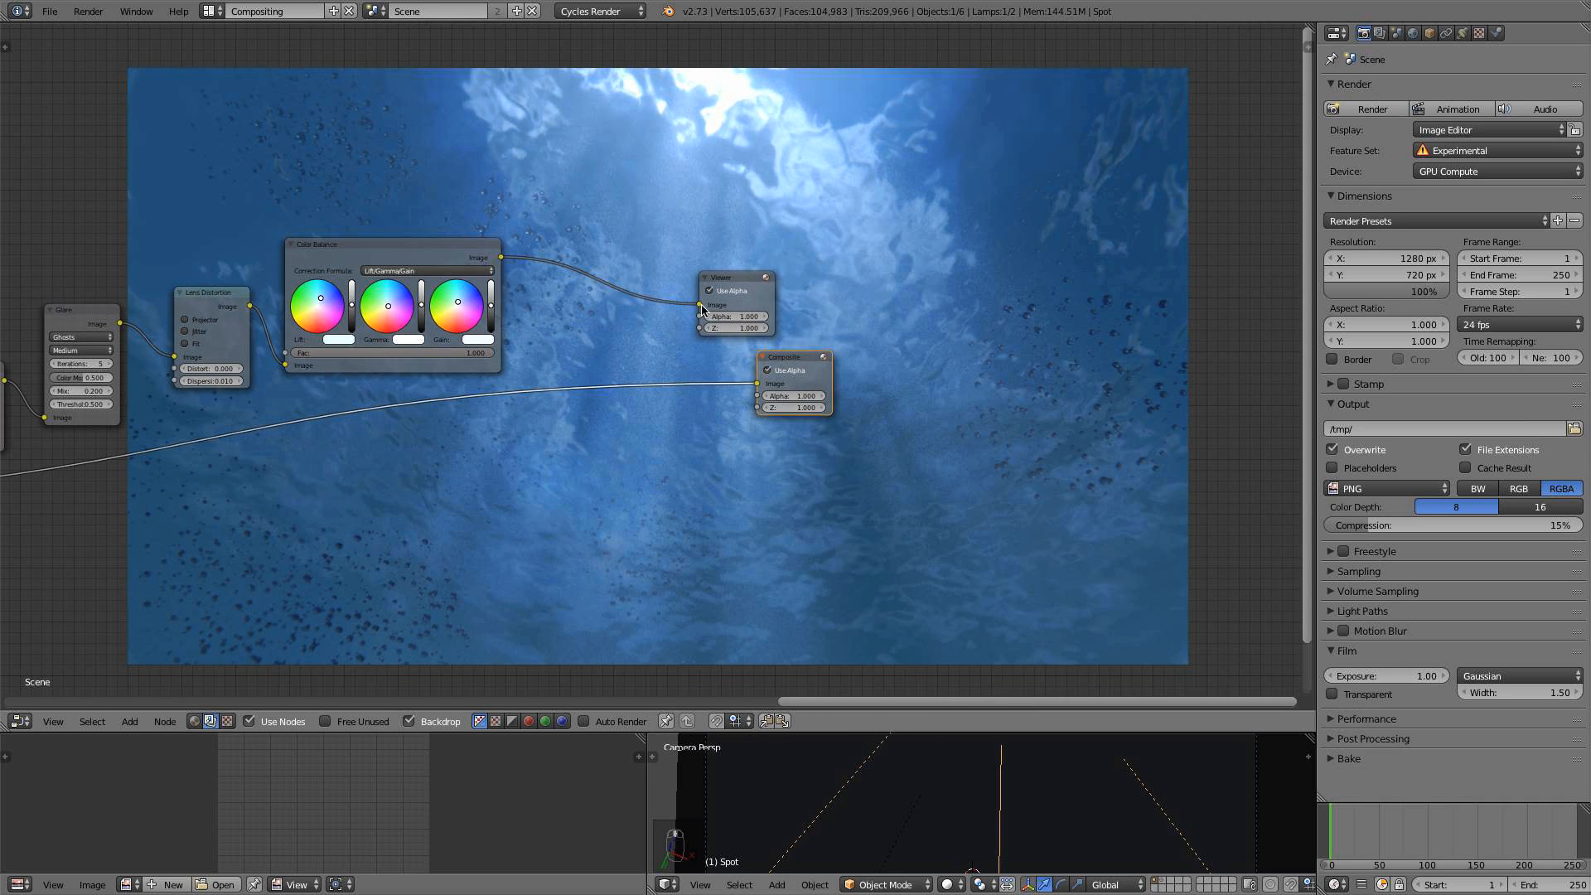
pyautogui.moveTo(325, 455); pyautogui.dragTo(1000, 387, button='middle')
pyautogui.moveTo(446, 529); pyautogui.dragTo(788, 343, button='middle')
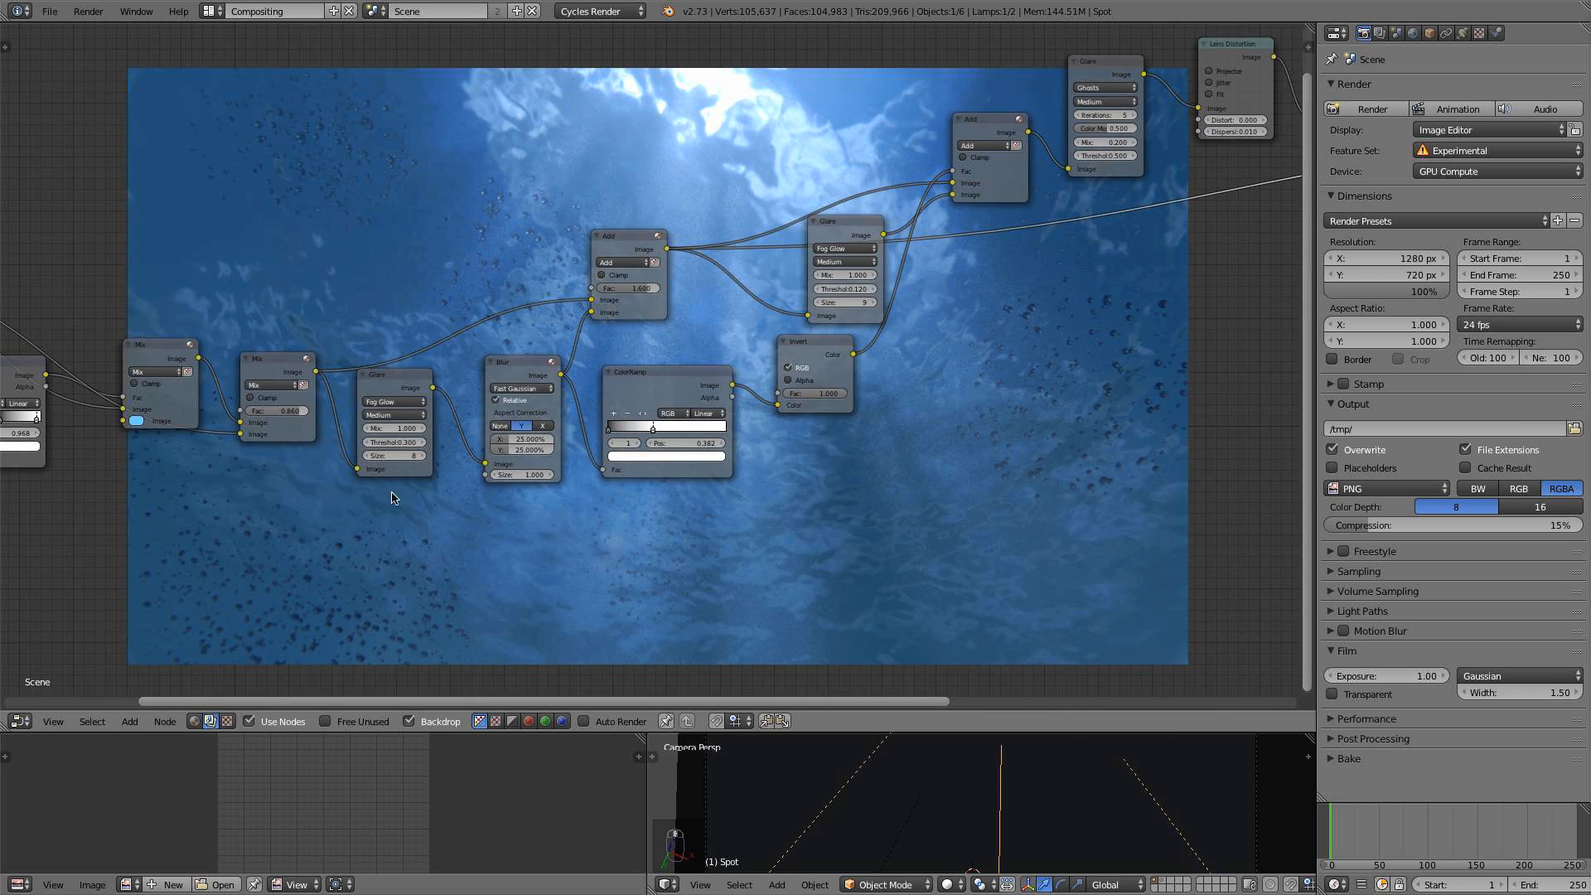
pyautogui.moveTo(391, 492); pyautogui.dragTo(564, 543, button='middle')
pyautogui.scroll(1, 558, 541)
pyautogui.scroll(1, 559, 541)
pyautogui.click(393, 486)
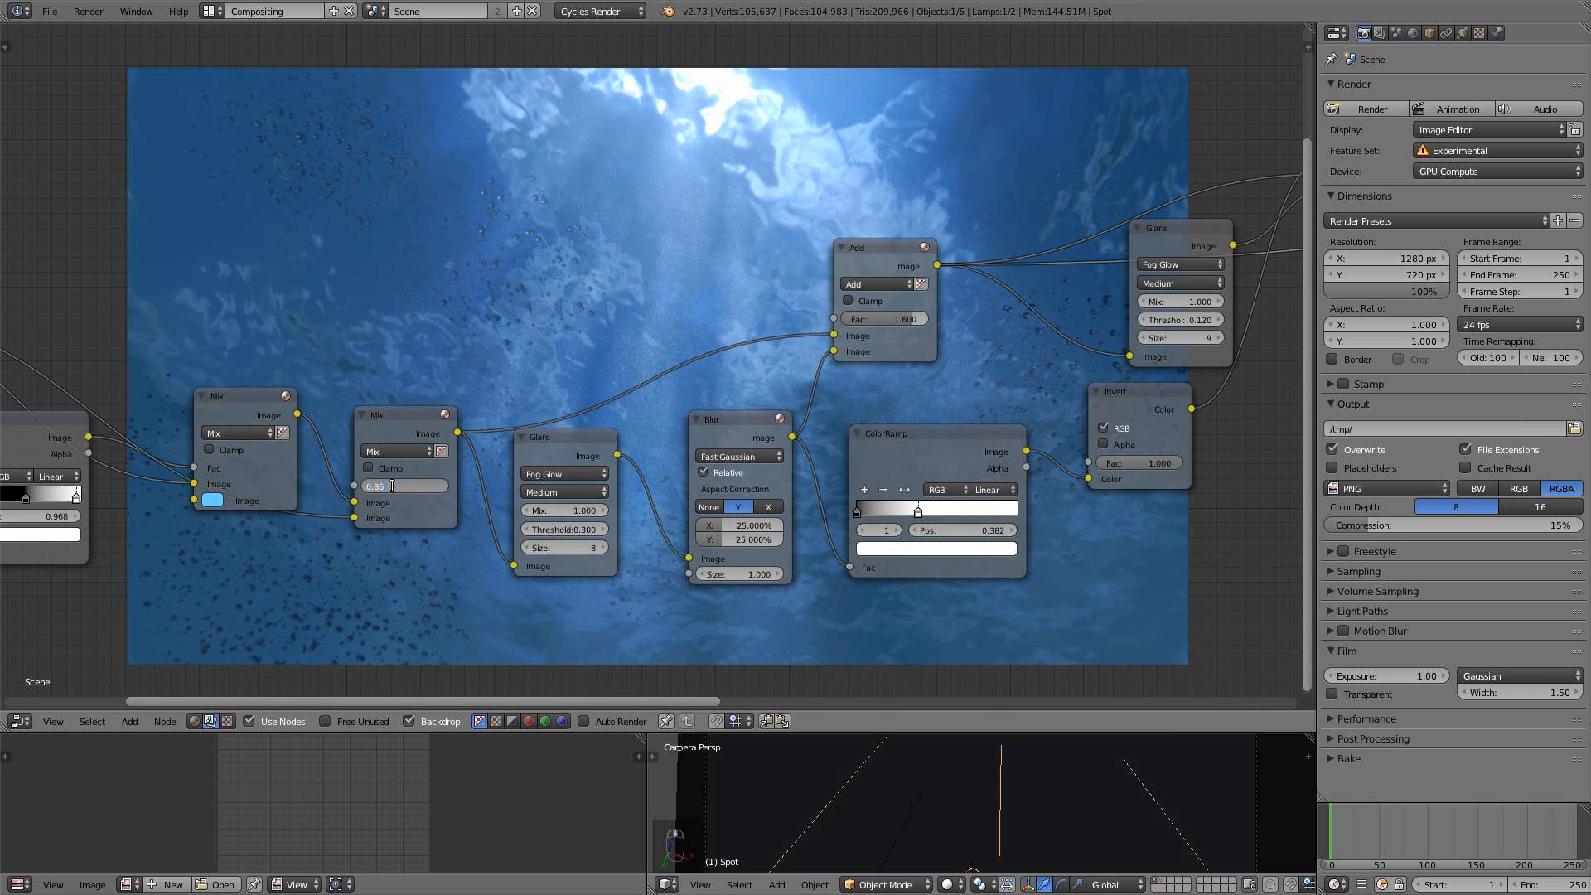
pyautogui.write('3')
pyautogui.press('Return')
# Preview the mist ColorRamp's output and move its black stop to position 0.427
pyautogui.scroll(-2, 729, 379)
pyautogui.moveTo(726, 384); pyautogui.dragTo(575, 616, button='middle')
pyautogui.scroll(-4, 680, 535)
pyautogui.moveTo(1178, 569); pyautogui.dragTo(520, 619, button='middle')
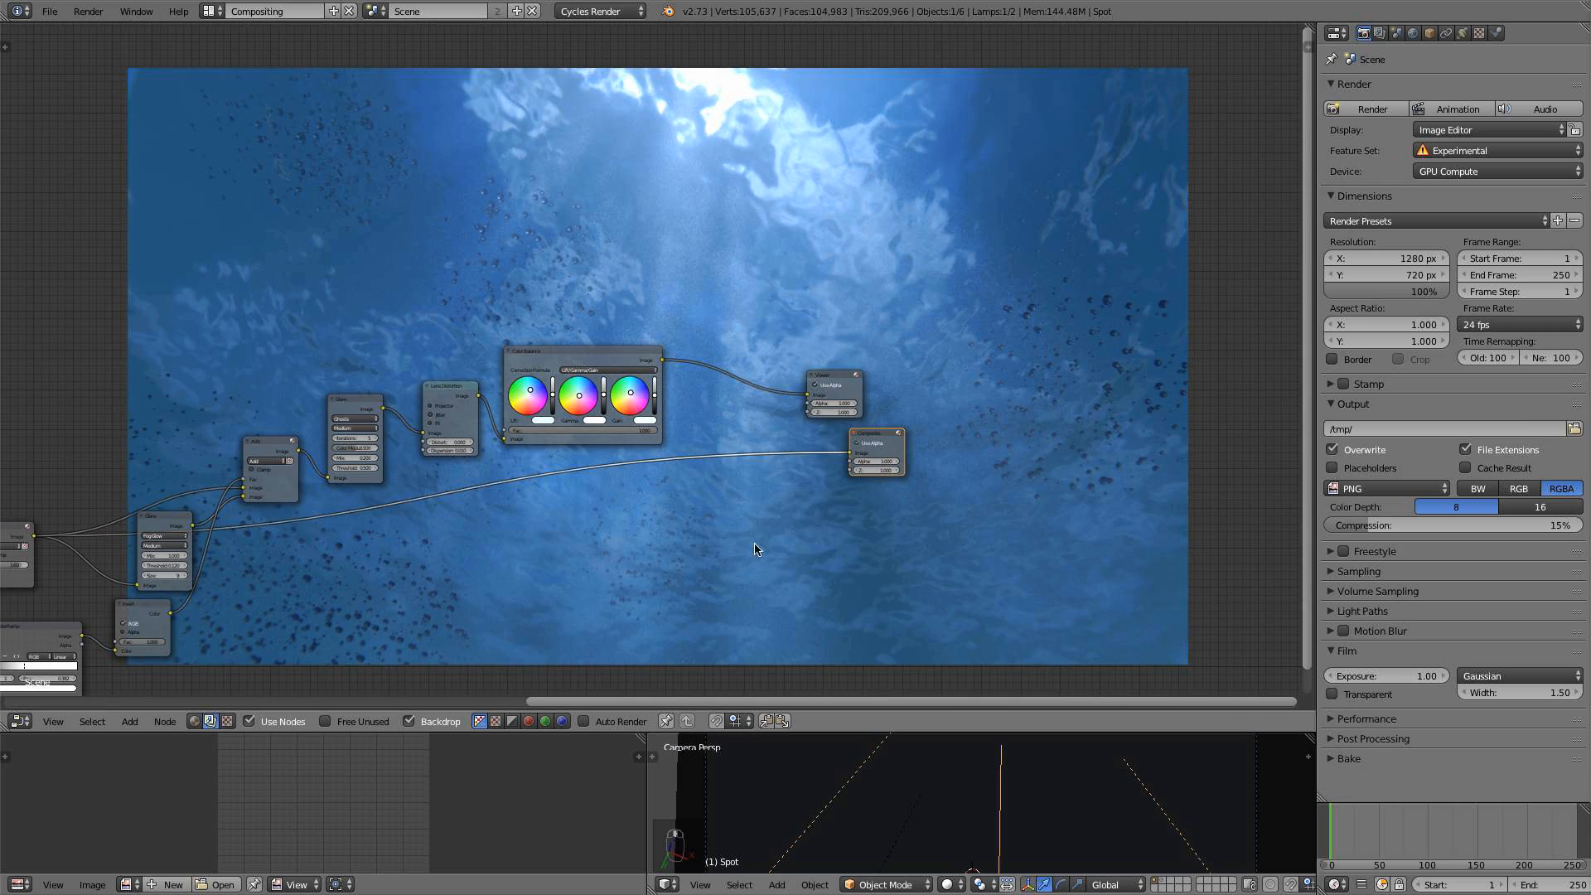
pyautogui.scroll(-5, 752, 549)
pyautogui.moveTo(405, 518); pyautogui.dragTo(863, 356, button='middle')
pyautogui.scroll(8, 794, 422)
pyautogui.moveTo(435, 386); pyautogui.dragTo(733, 358, button='middle')
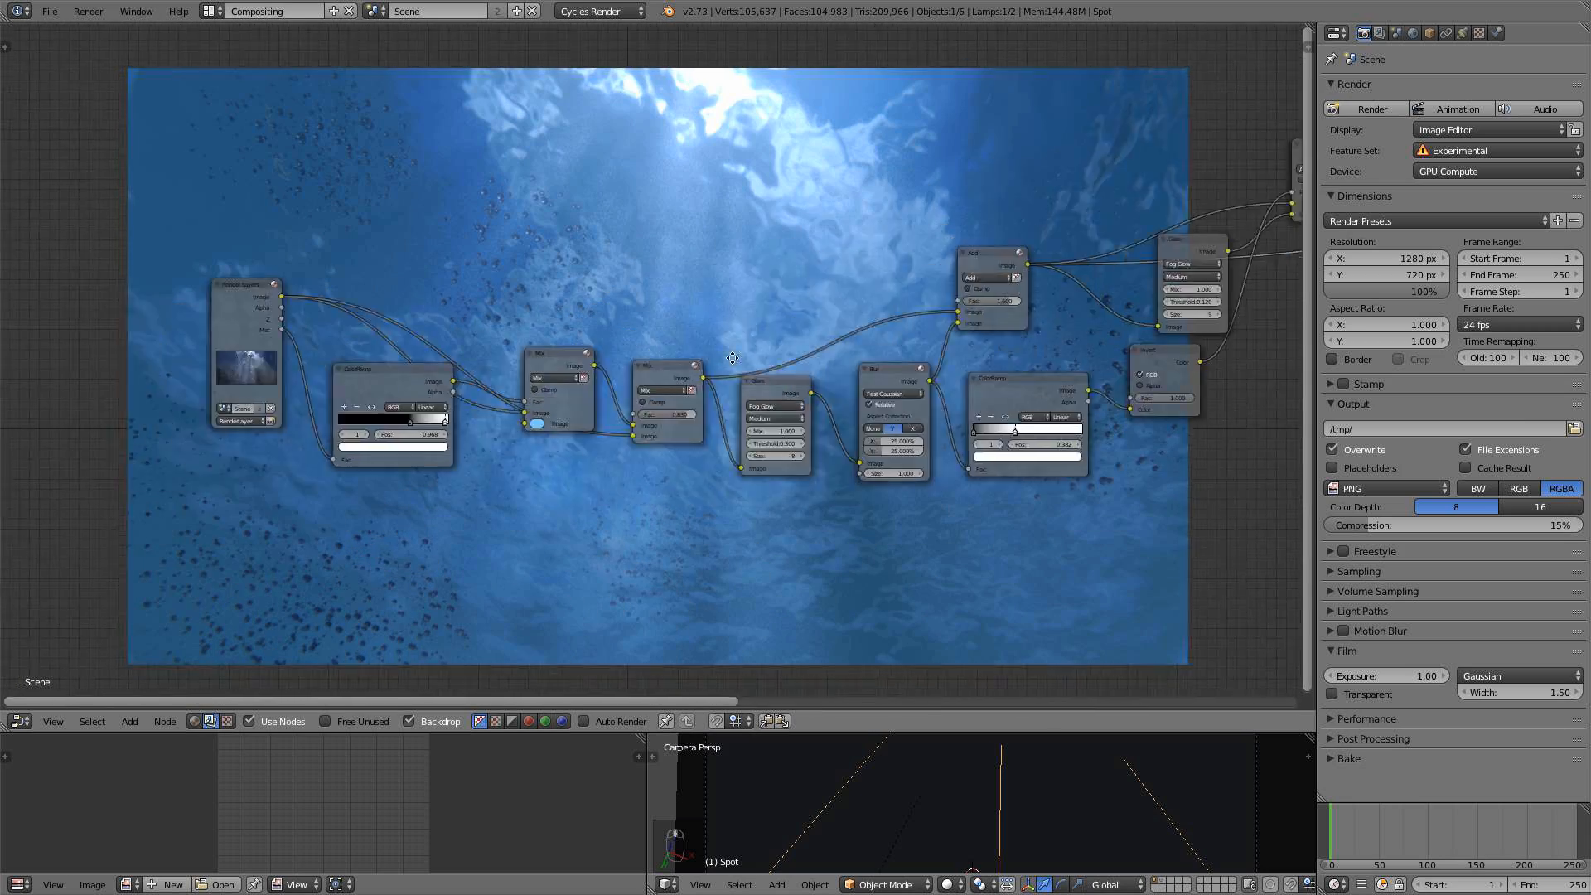
pyautogui.scroll(2, 554, 396)
pyautogui.keyDown('ctrl'); pyautogui.keyDown('shift'); pyautogui.click(448, 400); pyautogui.keyUp('shift'); pyautogui.keyUp('ctrl')
pyautogui.scroll(1, 274, 533)
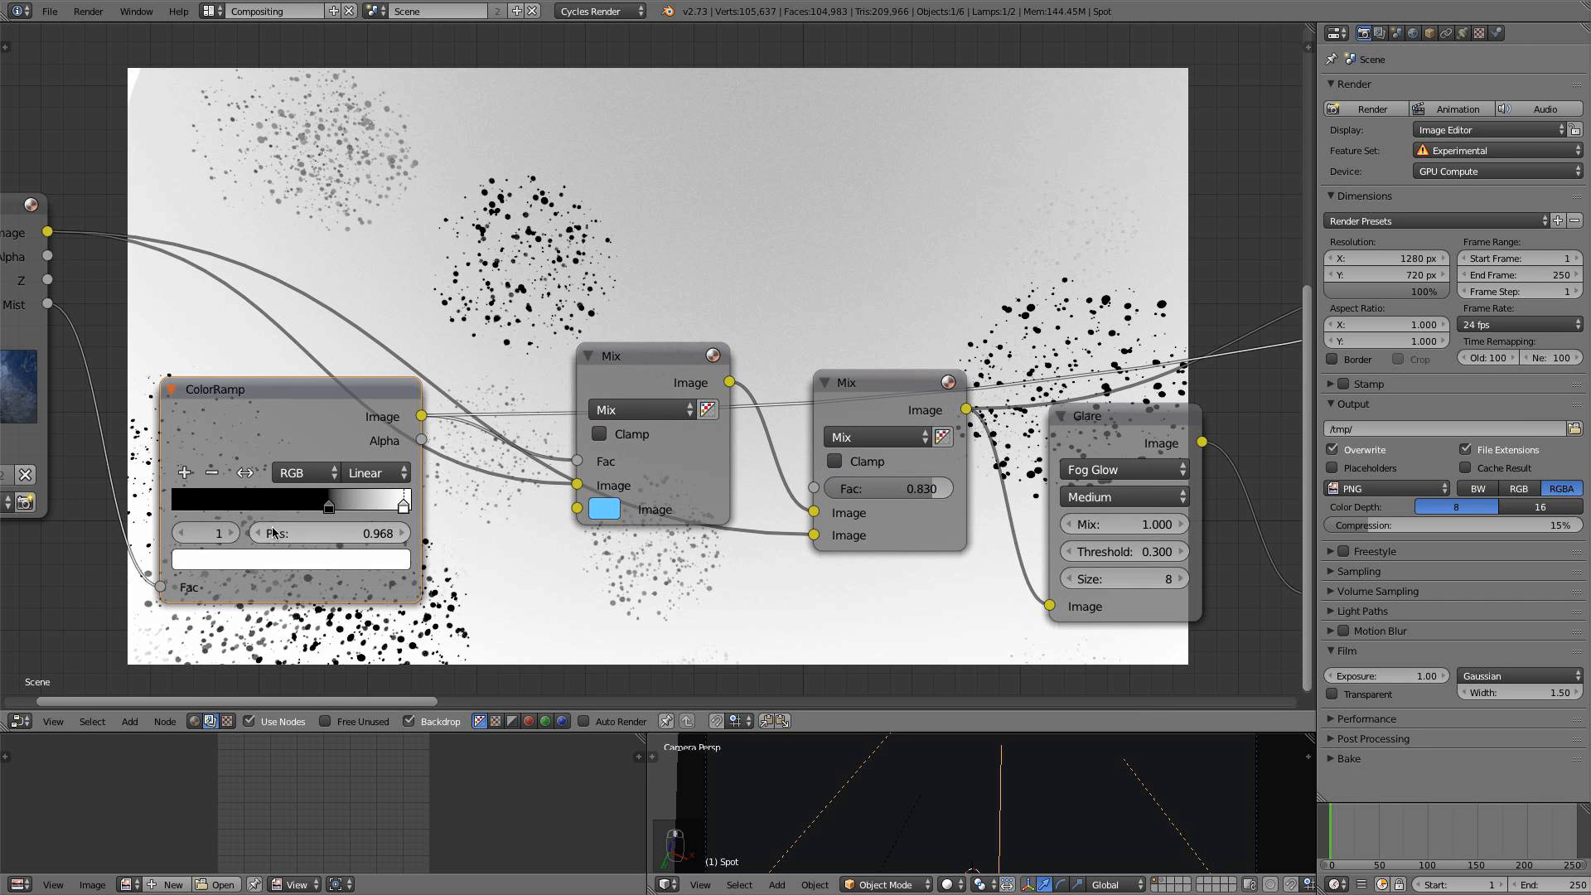
pyautogui.click(328, 509)
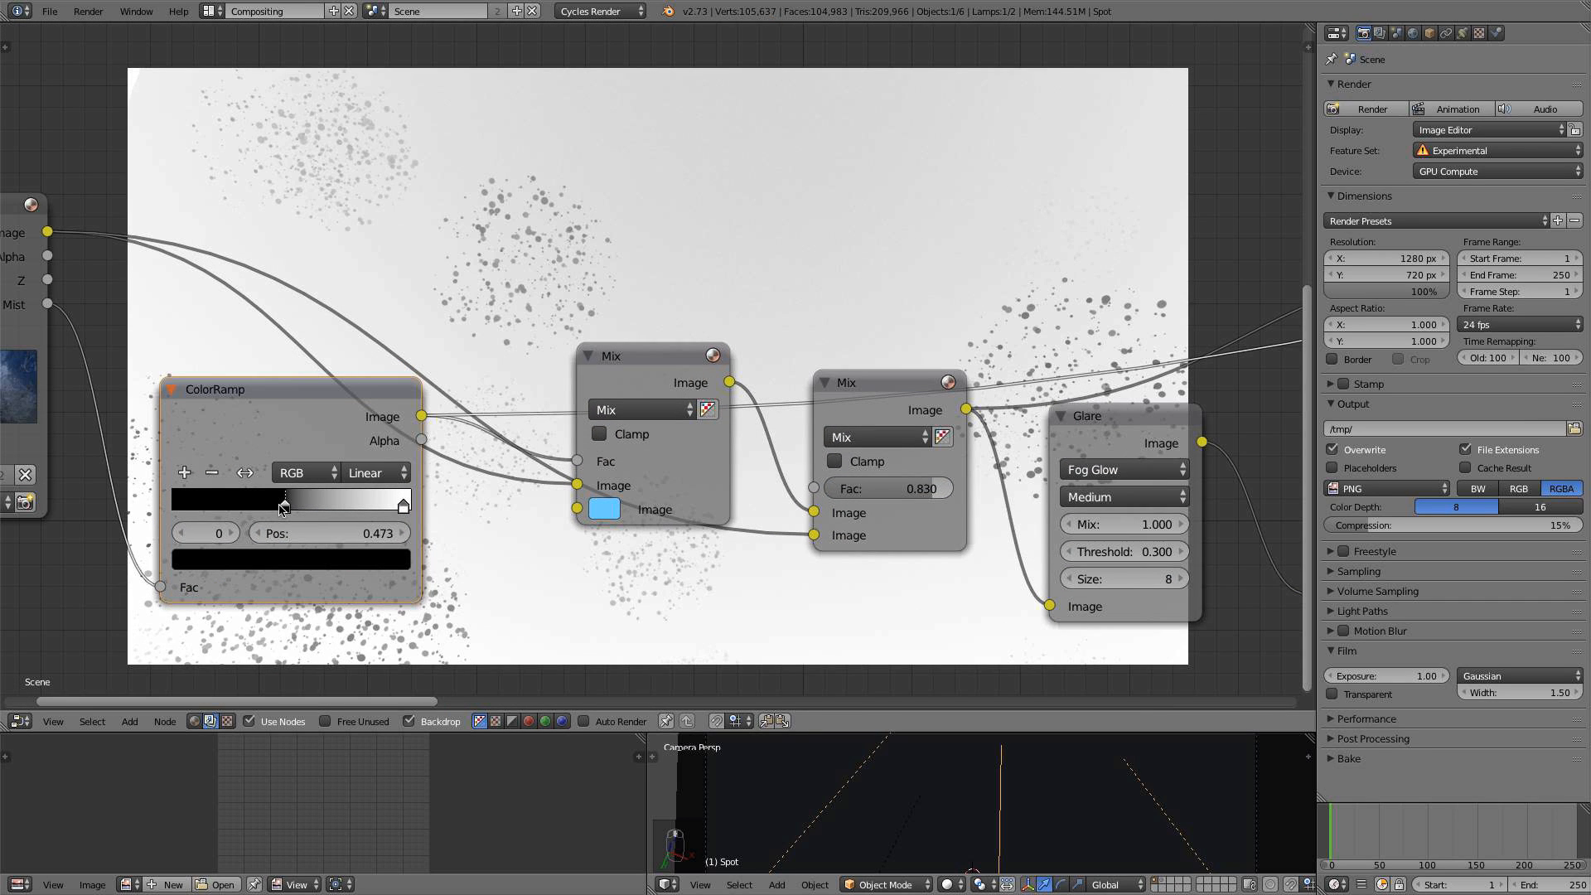
pyautogui.moveTo(327, 509); pyautogui.dragTo(273, 507)
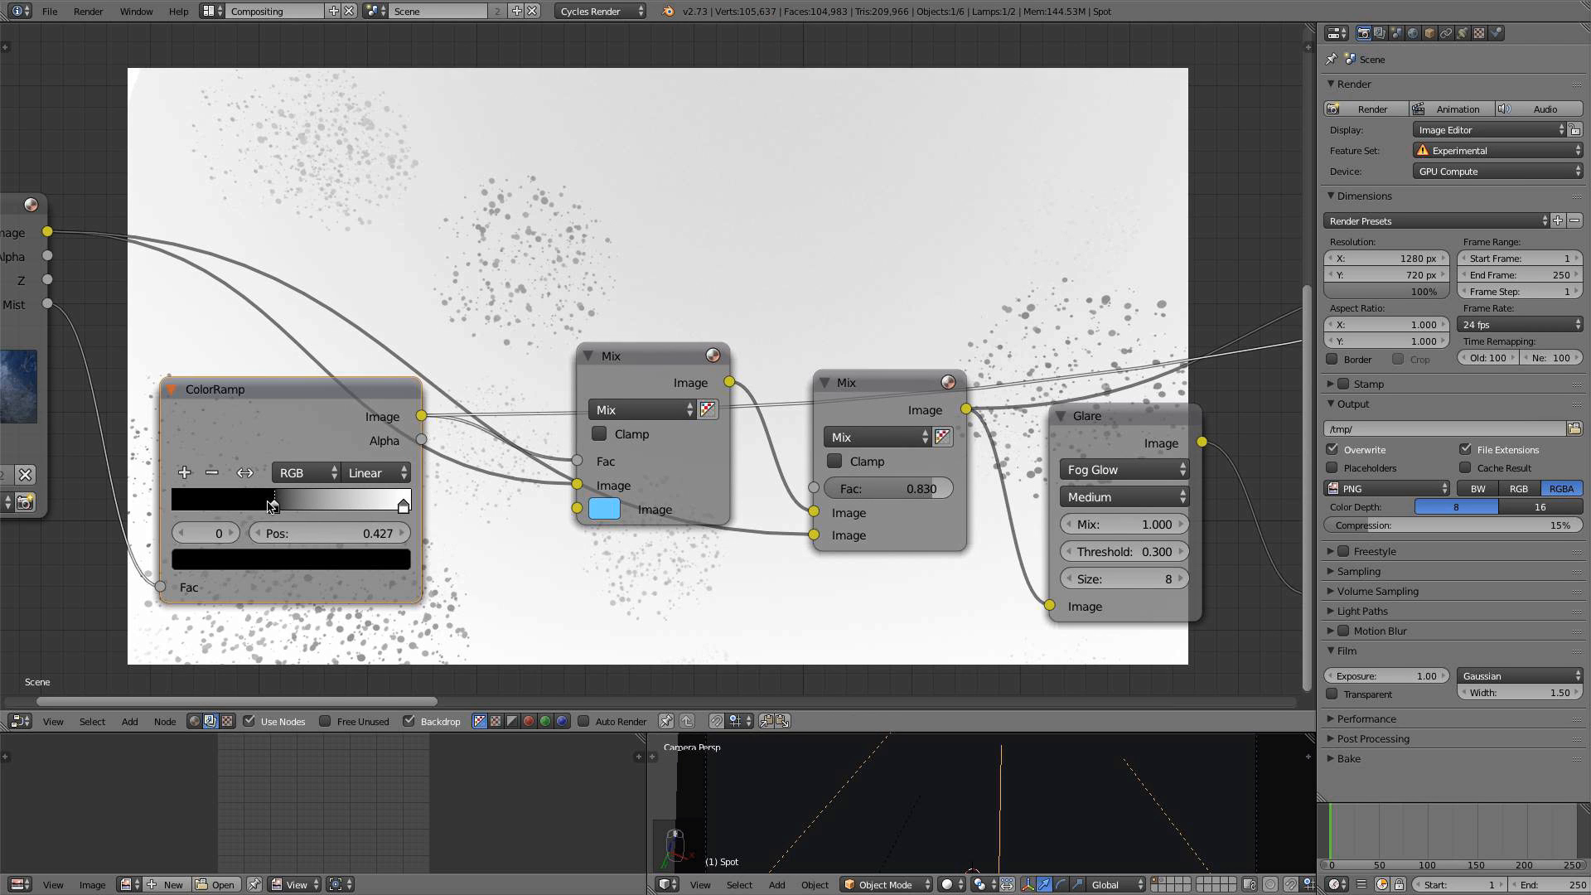
# Preview the Color Balance output in the Viewer again
pyautogui.scroll(-10, 586, 520)
pyautogui.moveTo(891, 405); pyautogui.dragTo(61, 464, button='middle')
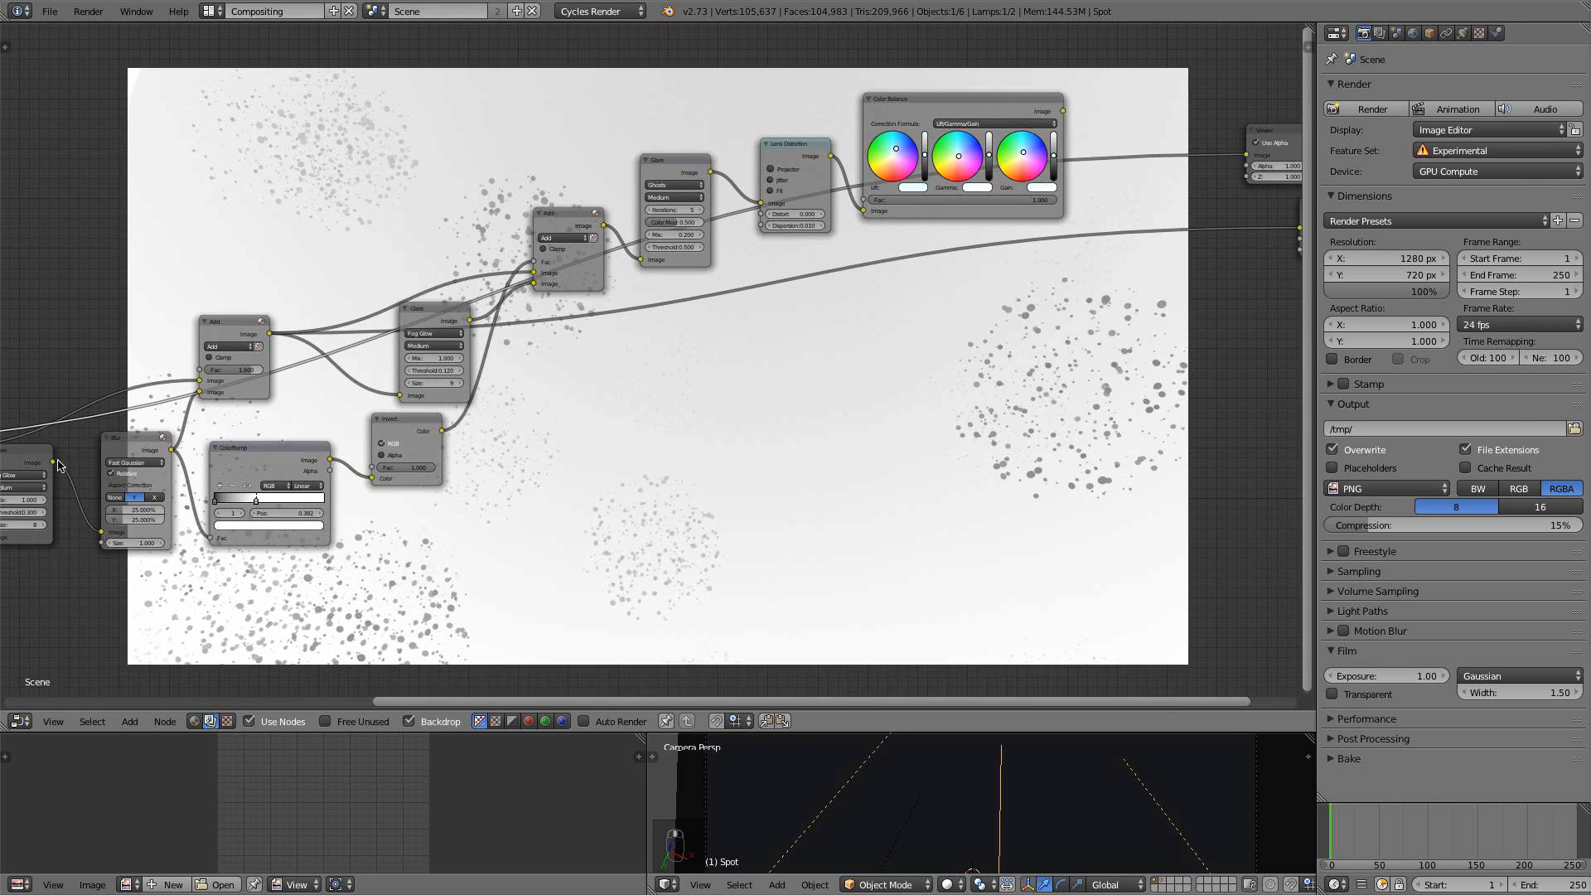
pyautogui.scroll(-5, 62, 461)
pyautogui.moveTo(637, 426); pyautogui.dragTo(321, 585, button='middle')
pyautogui.keyDown('ctrl'); pyautogui.keyDown('shift'); pyautogui.click(579, 351); pyautogui.keyUp('shift'); pyautogui.keyUp('ctrl')
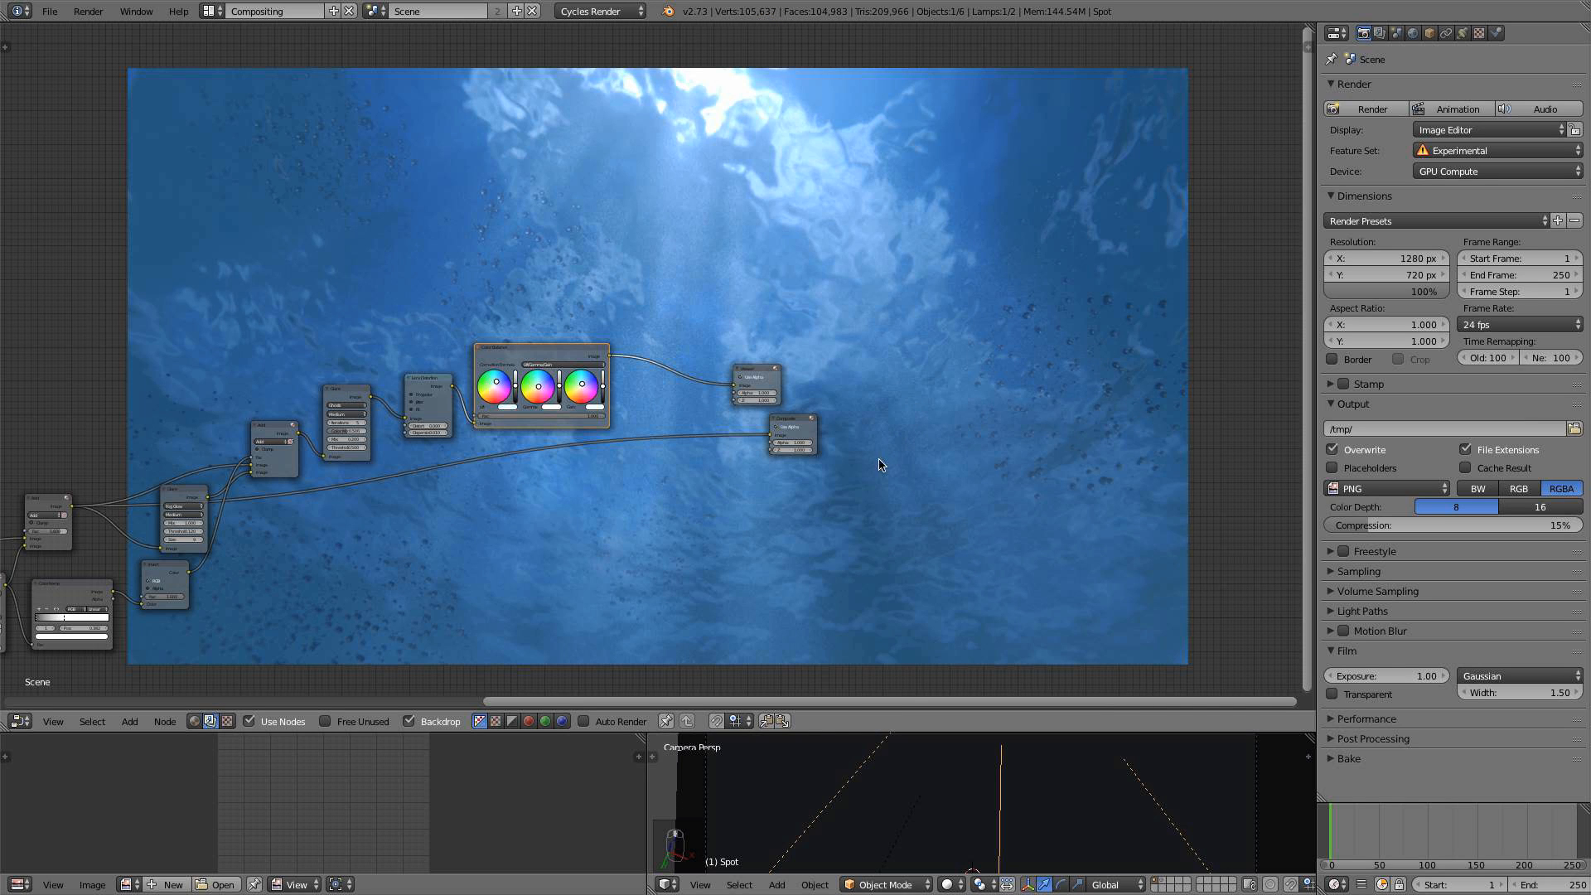
# Move the Viewer and Composite nodes further right and connect the Color Balance output to the Composite node's image input
pyautogui.scroll(4, 540, 478)
pyautogui.moveTo(545, 294); pyautogui.dragTo(694, 460, button='middle')
pyautogui.scroll(-5, 814, 402)
pyautogui.moveTo(814, 402); pyautogui.dragTo(763, 224, button='middle')
pyautogui.moveTo(613, 297); pyautogui.dragTo(745, 291, button='middle')
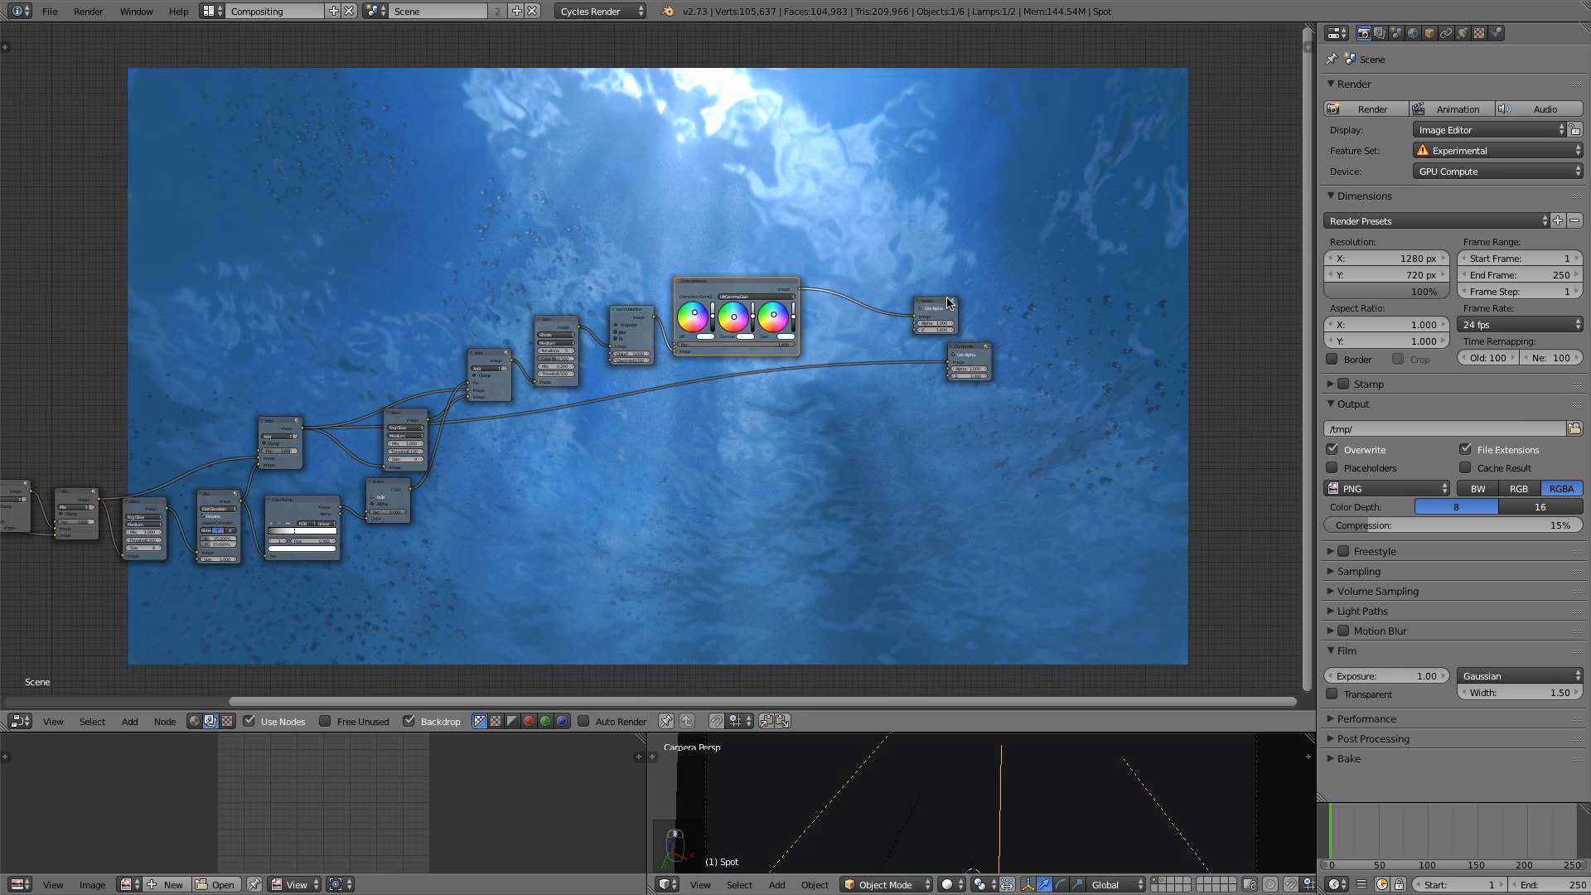
pyautogui.moveTo(949, 303); pyautogui.dragTo(1060, 279)
pyautogui.moveTo(970, 355); pyautogui.dragTo(1068, 357)
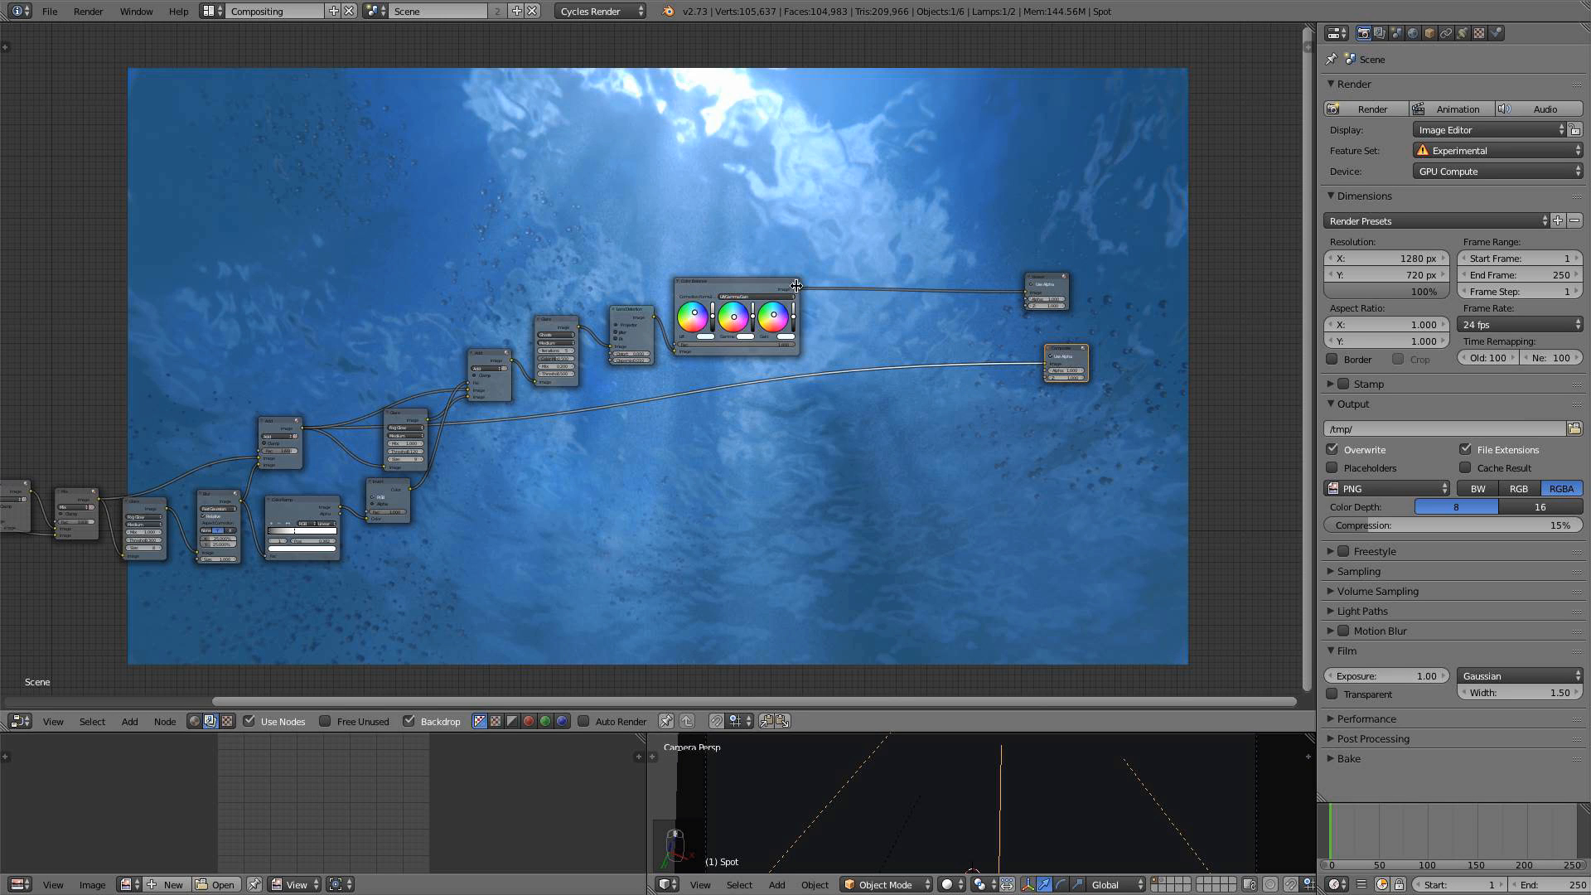
pyautogui.moveTo(799, 289); pyautogui.dragTo(1051, 366)
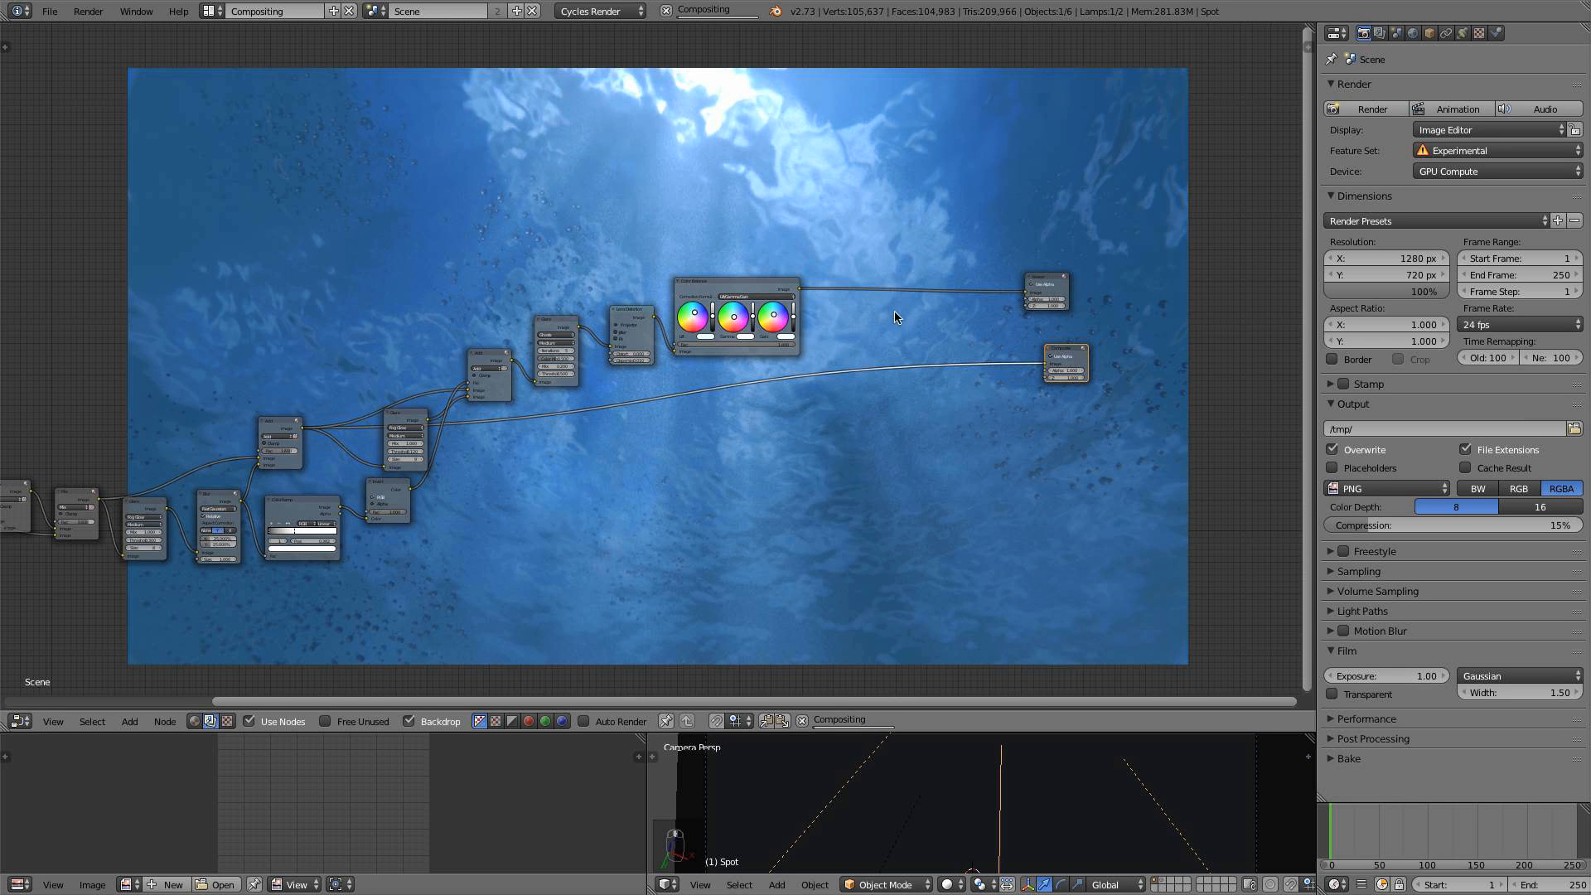
pyautogui.moveTo(799, 288); pyautogui.dragTo(1046, 365)
# Move the Color Balance and Lens Distortion nodes right to open a gap after the Ghosts Glare node
pyautogui.moveTo(639, 406); pyautogui.dragTo(716, 508, button='middle')
pyautogui.moveTo(747, 92); pyautogui.dragTo(710, 366, button='middle')
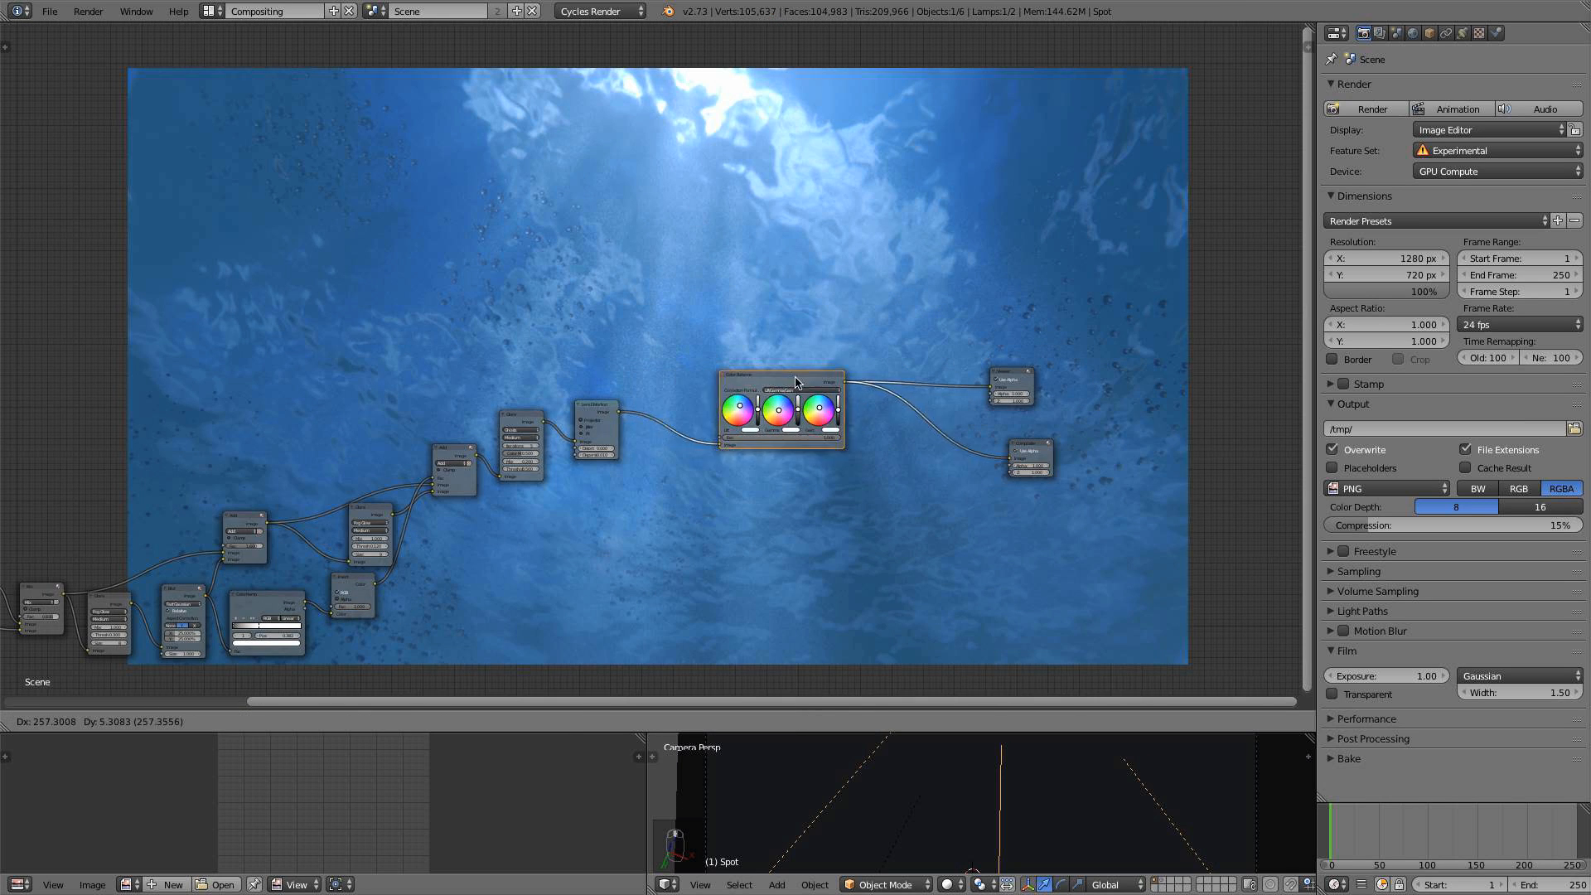
pyautogui.scroll(2, 807, 377)
pyautogui.moveTo(577, 428); pyautogui.dragTo(717, 417)
pyautogui.moveTo(889, 386); pyautogui.dragTo(953, 386)
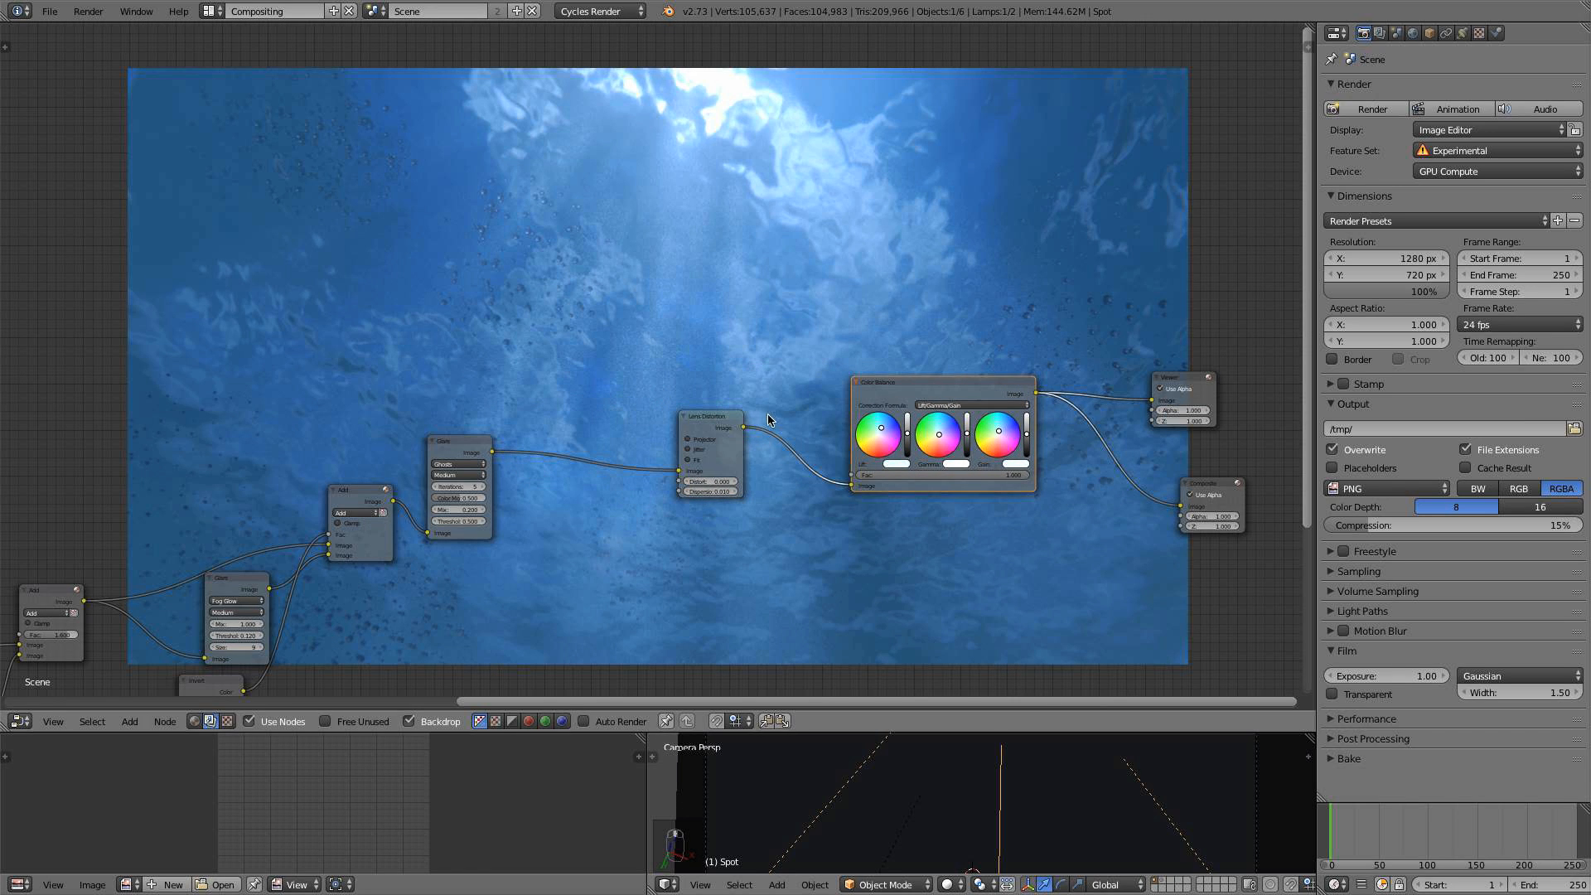
pyautogui.moveTo(731, 416); pyautogui.dragTo(748, 416)
# Add a Sun Beams node below the link between the Ghosts Glare and Lens Distortion nodes
pyautogui.moveTo(748, 416); pyautogui.dragTo(802, 389, button='middle')
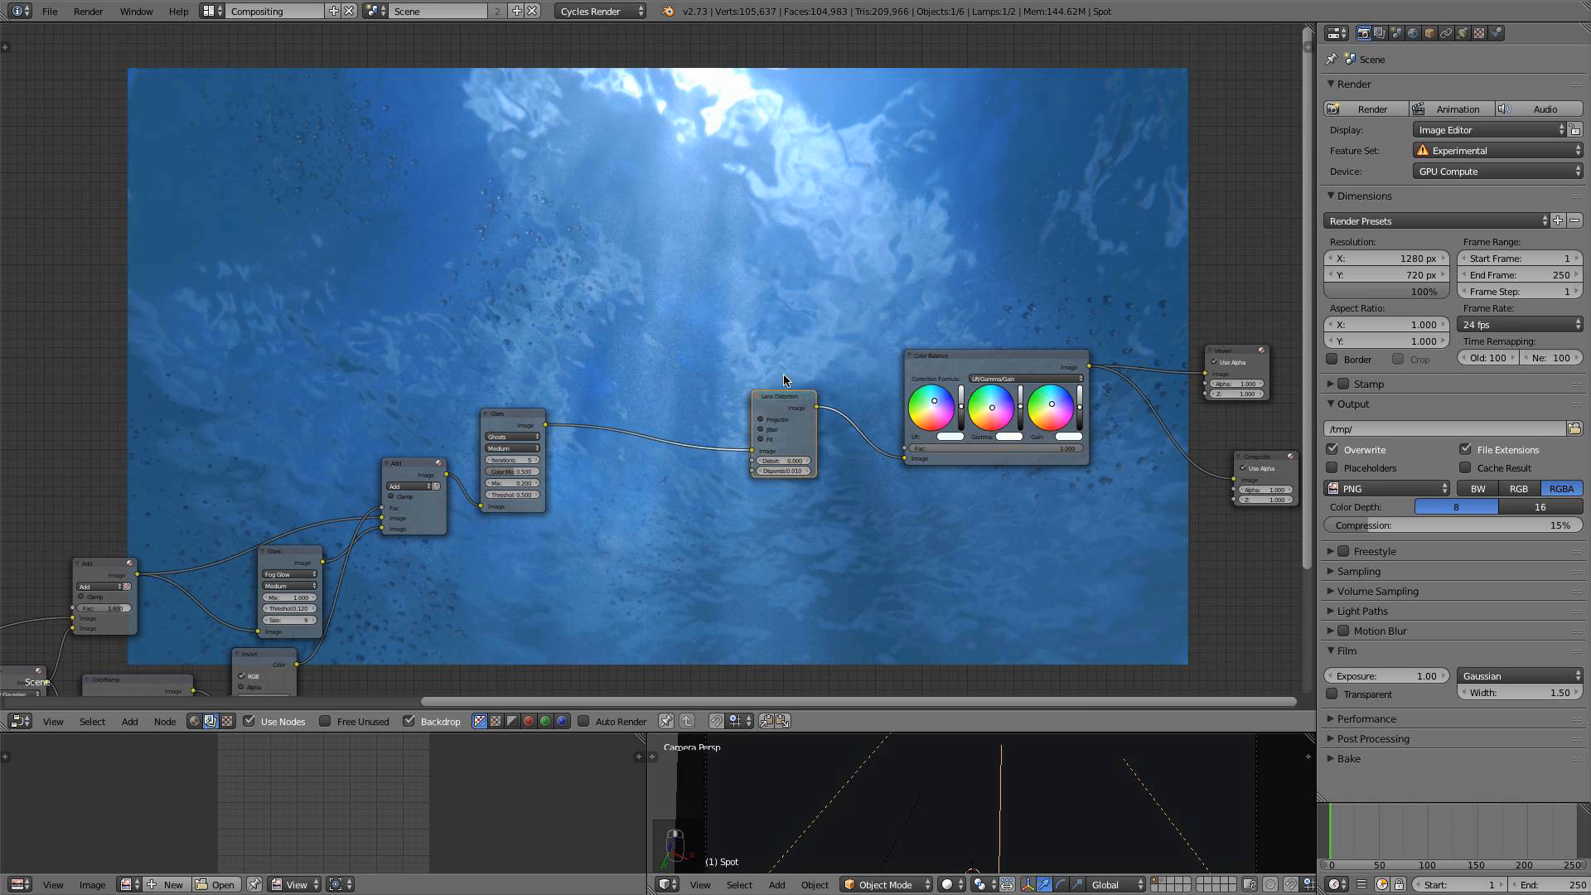
pyautogui.scroll(2, 651, 408)
pyautogui.moveTo(638, 469); pyautogui.dragTo(667, 407, button='middle')
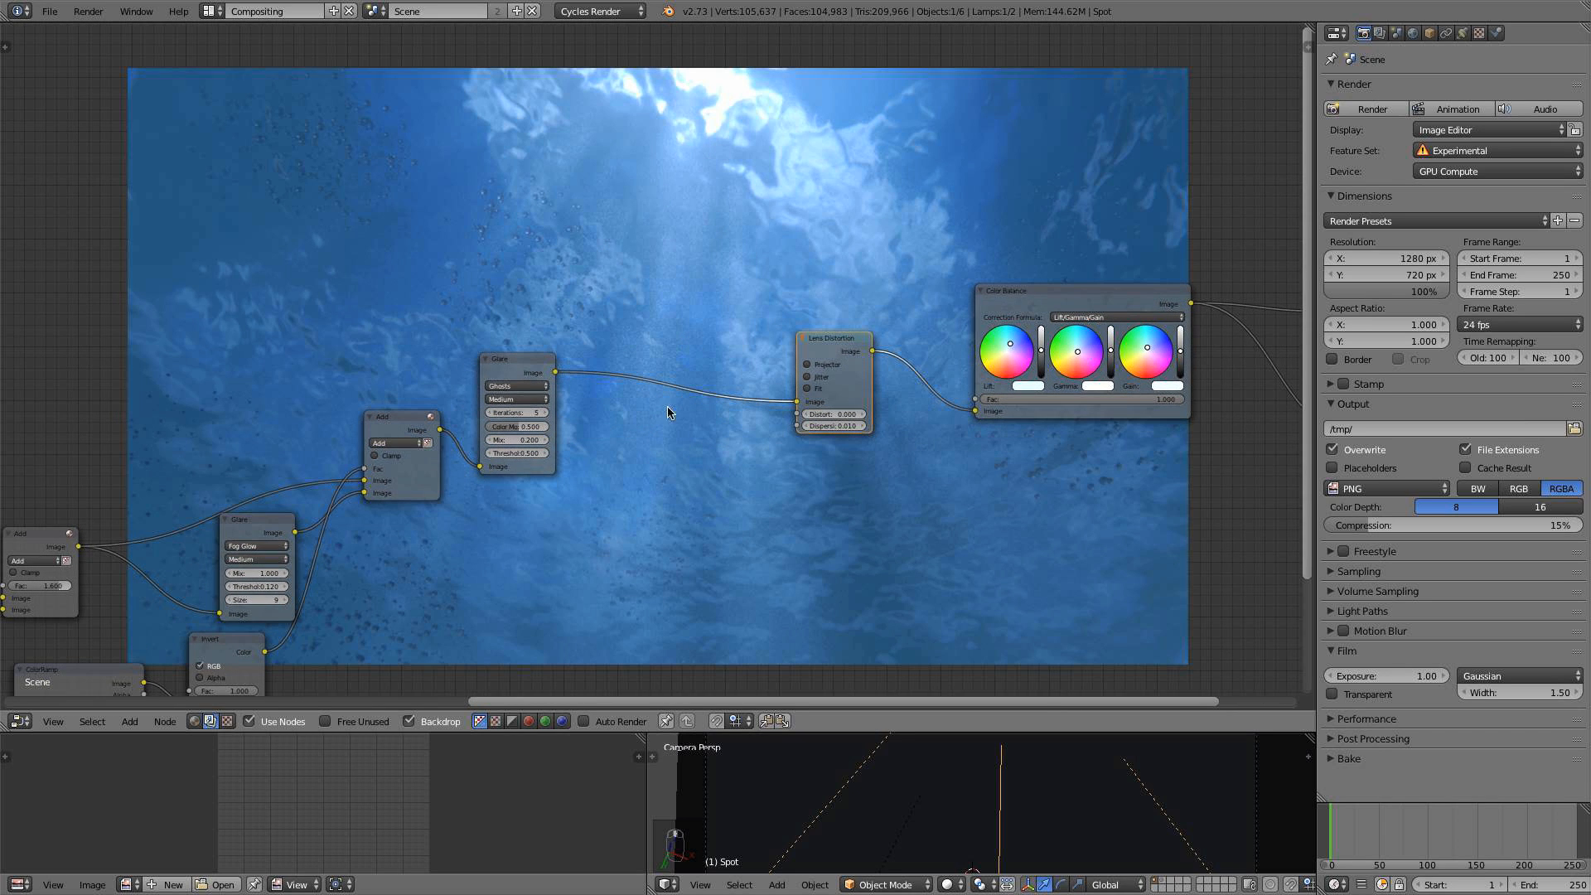
pyautogui.hotkey('shift', 'a')
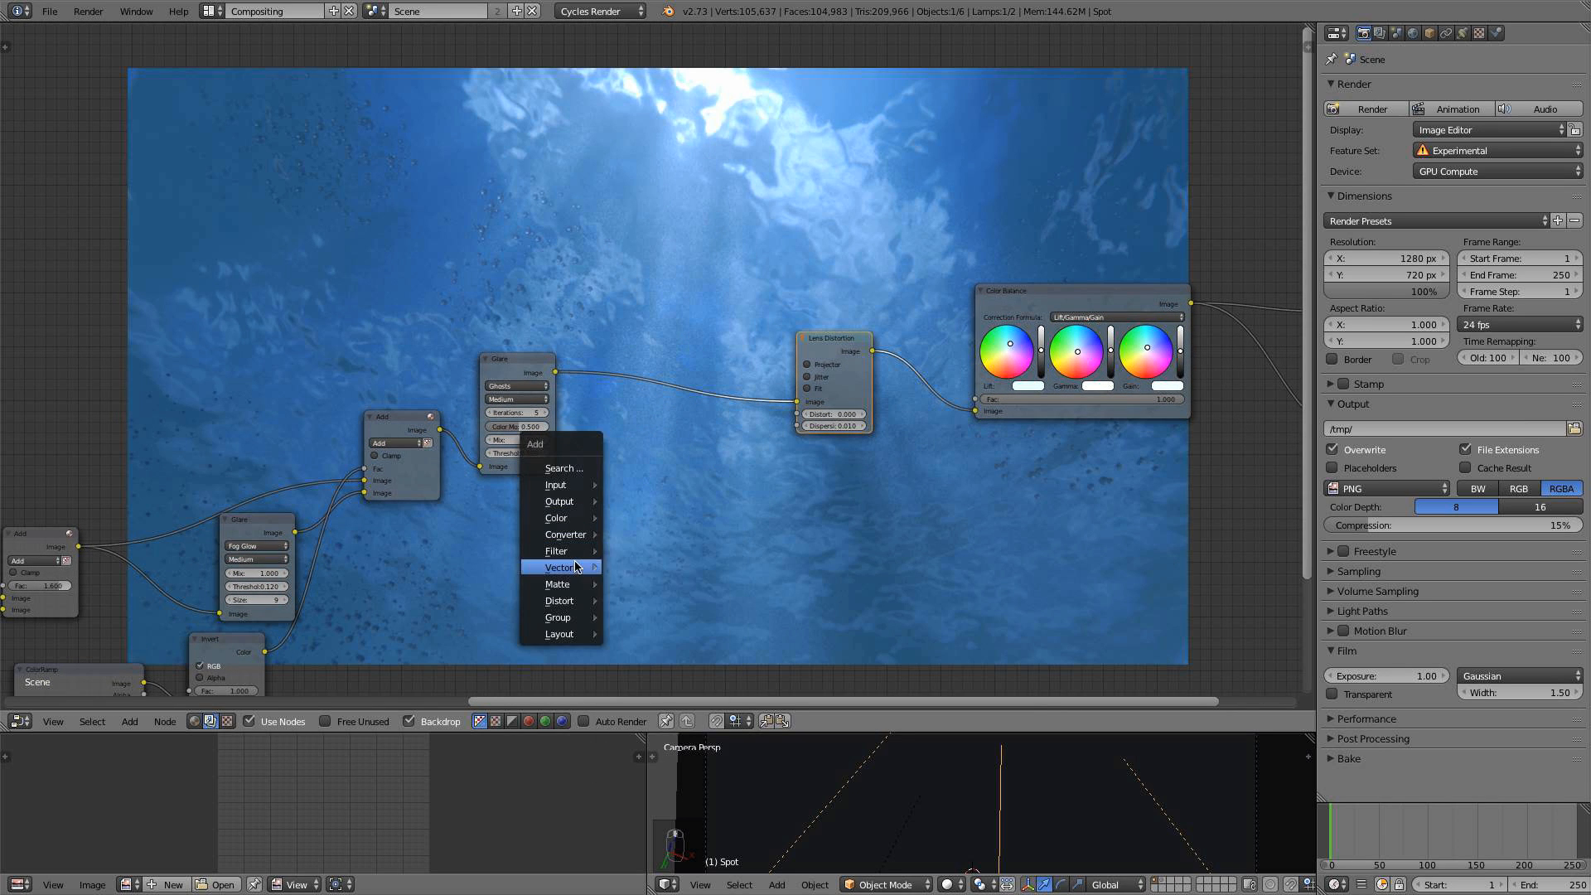
pyautogui.click(650, 770)
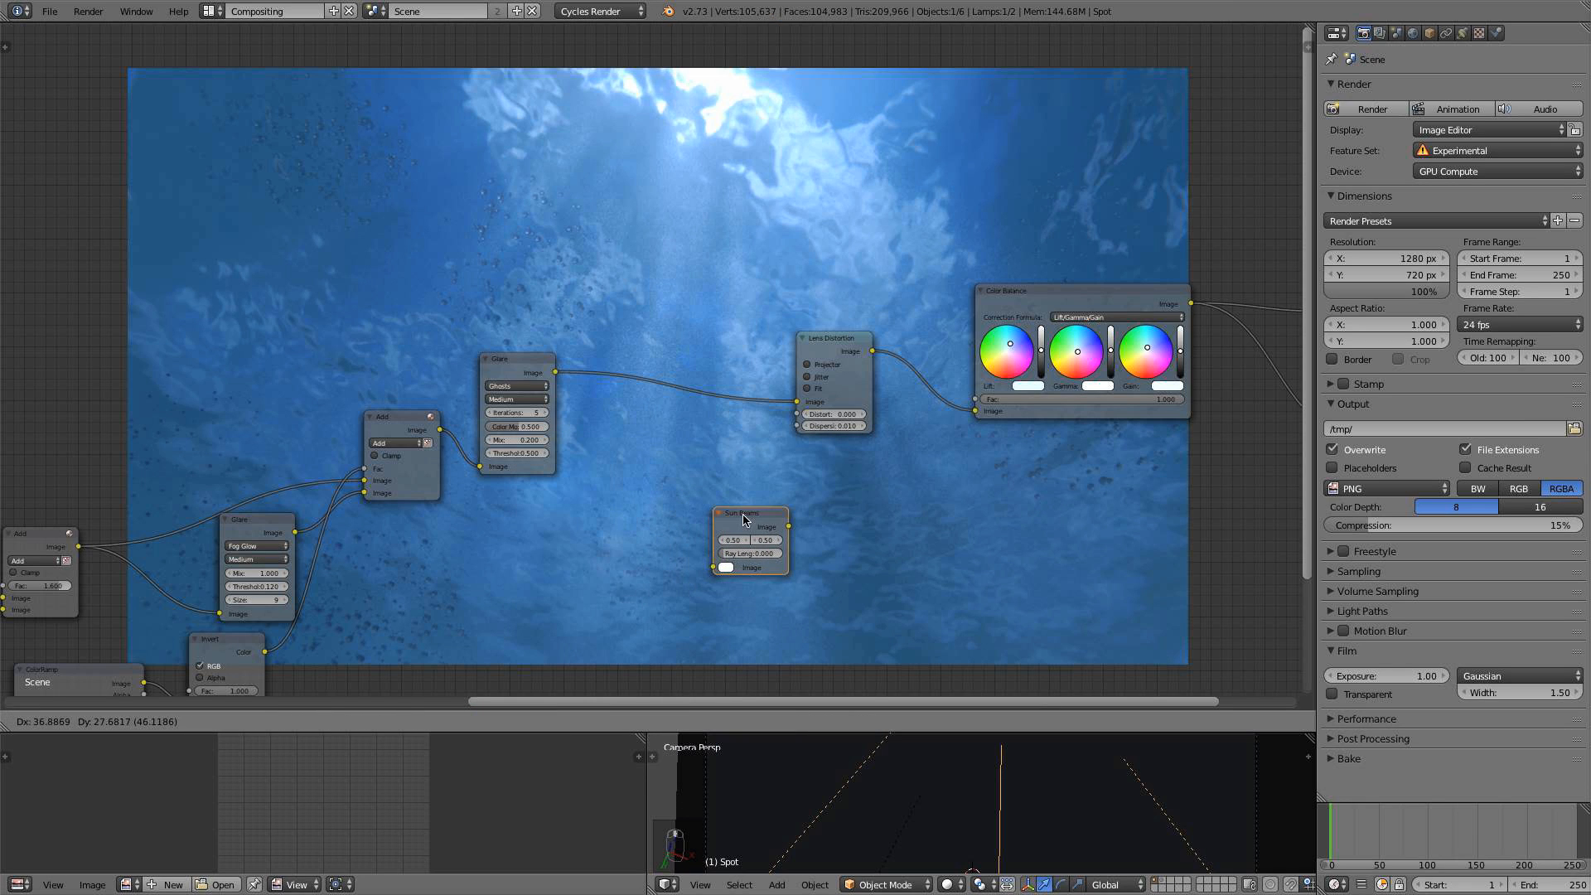
pyautogui.click(721, 522)
# Add a ColorRamp node before the Sun Beams node and shift the Lens Distortion and Color Balance nodes right
pyautogui.hotkey('shift', 'a')
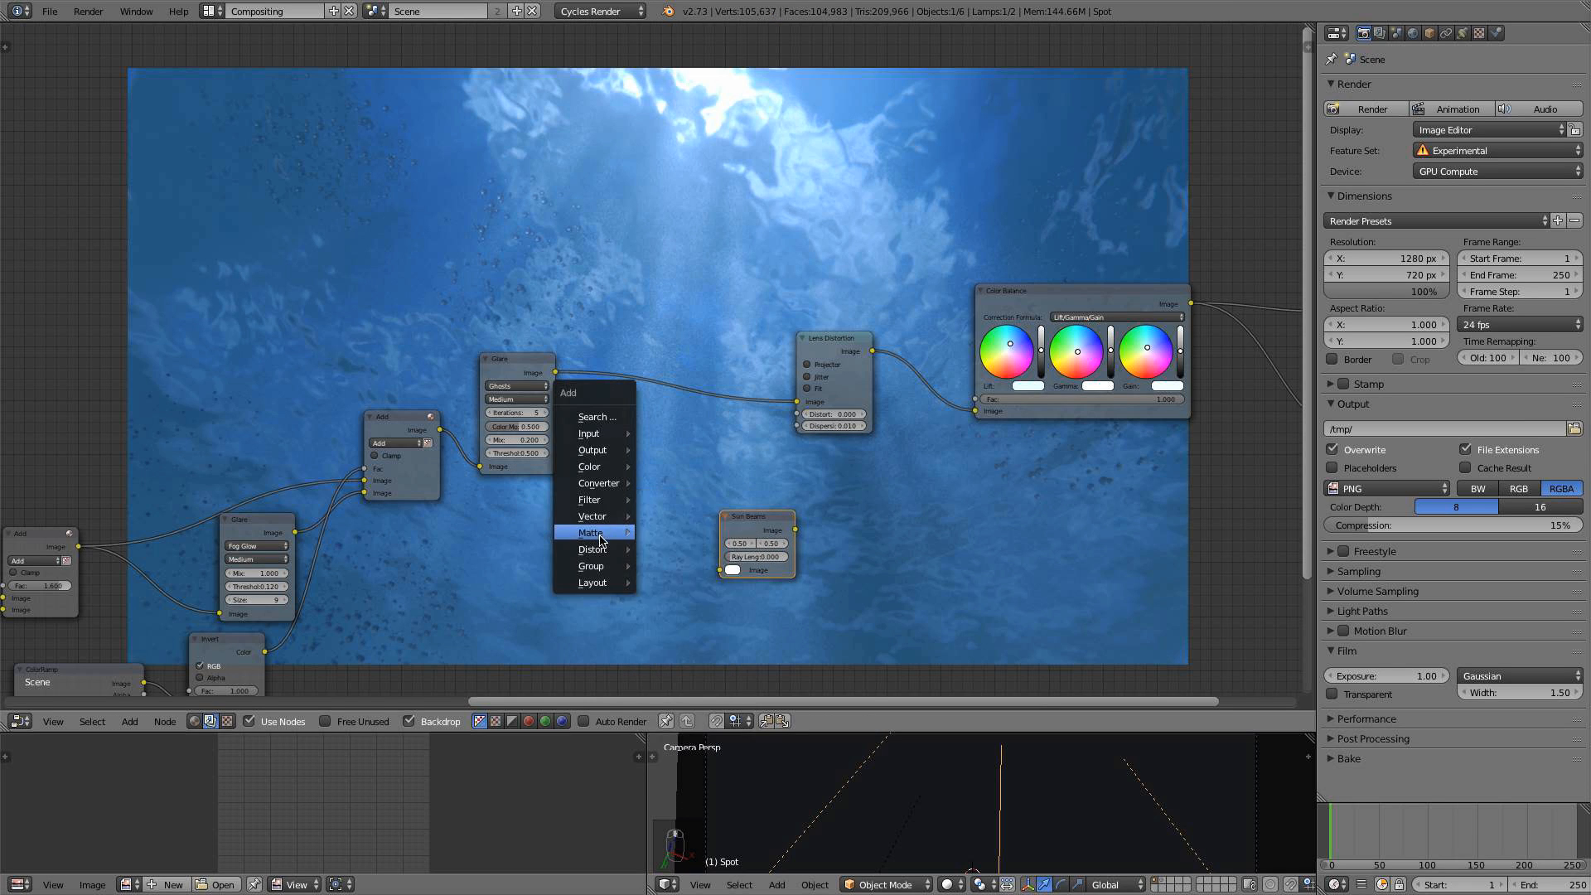
pyautogui.moveTo(621, 482)
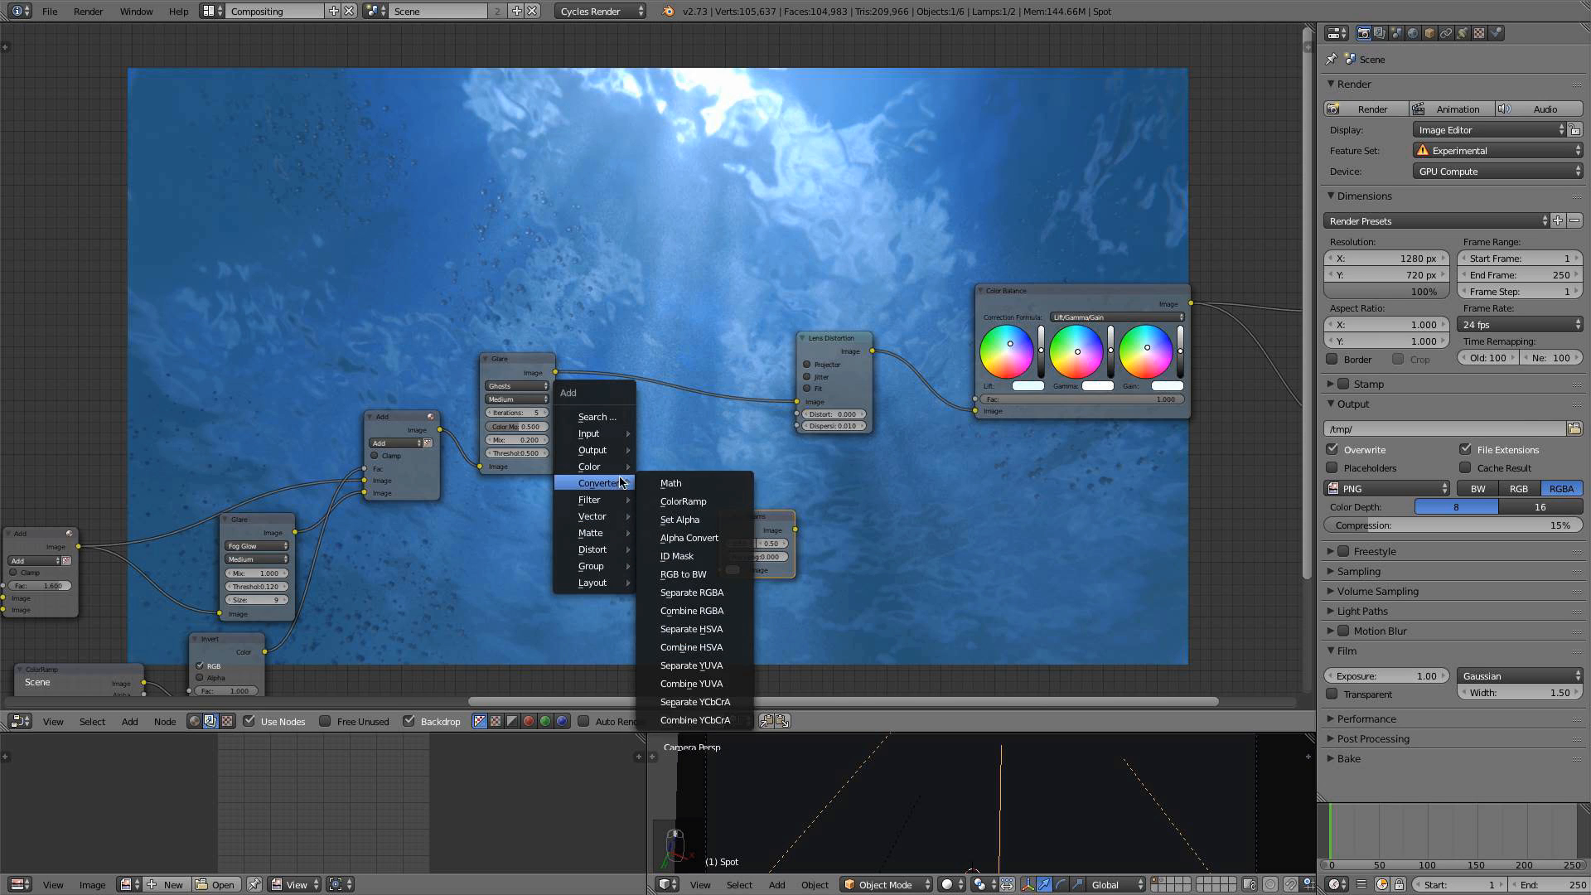
pyautogui.click(691, 502)
pyautogui.click(570, 481)
pyautogui.moveTo(592, 413); pyautogui.dragTo(526, 398, button='middle')
pyautogui.moveTo(779, 338); pyautogui.dragTo(830, 330)
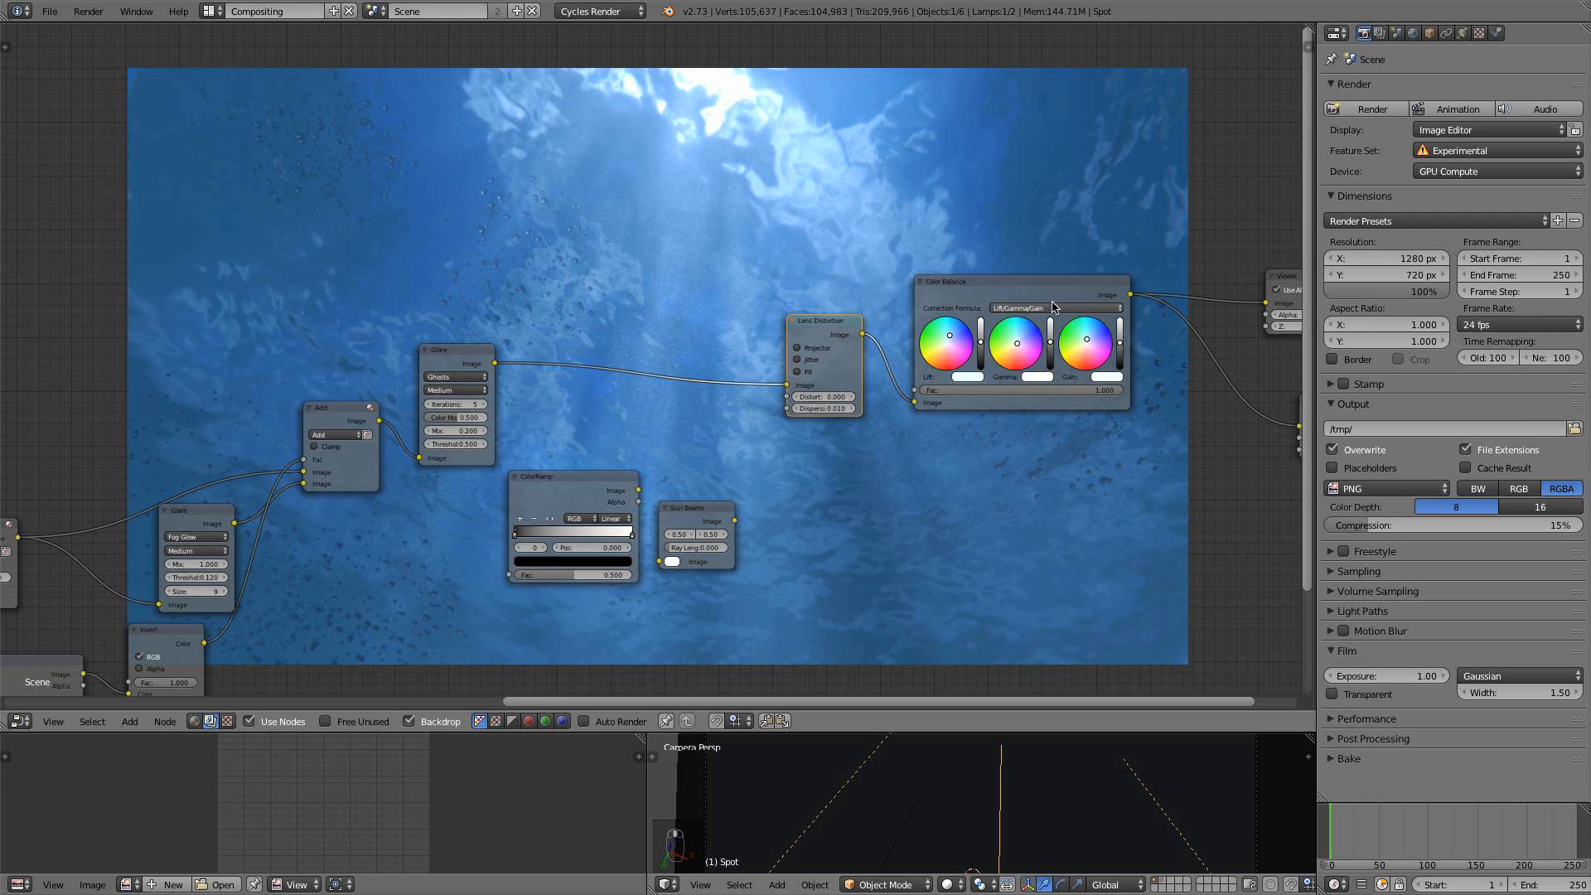
pyautogui.moveTo(1020, 286); pyautogui.dragTo(1057, 276)
# Connect the Ghosts Glare output to the ColorRamp's factor input and the ColorRamp's image output to the Sun Beams node
pyautogui.moveTo(474, 367); pyautogui.dragTo(509, 574)
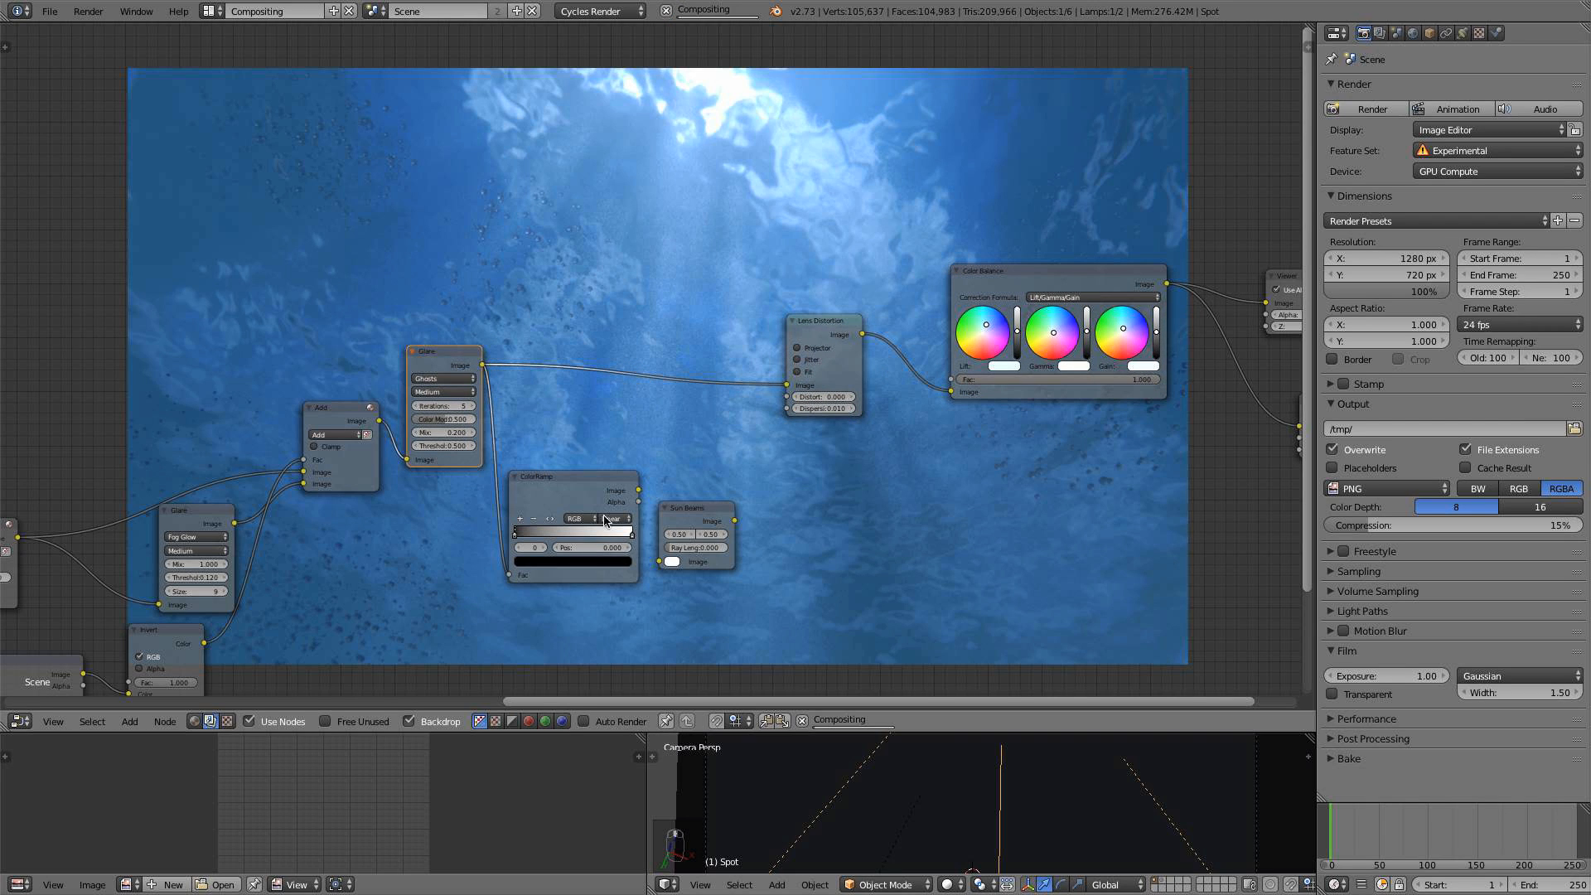
pyautogui.moveTo(705, 522); pyautogui.dragTo(731, 509)
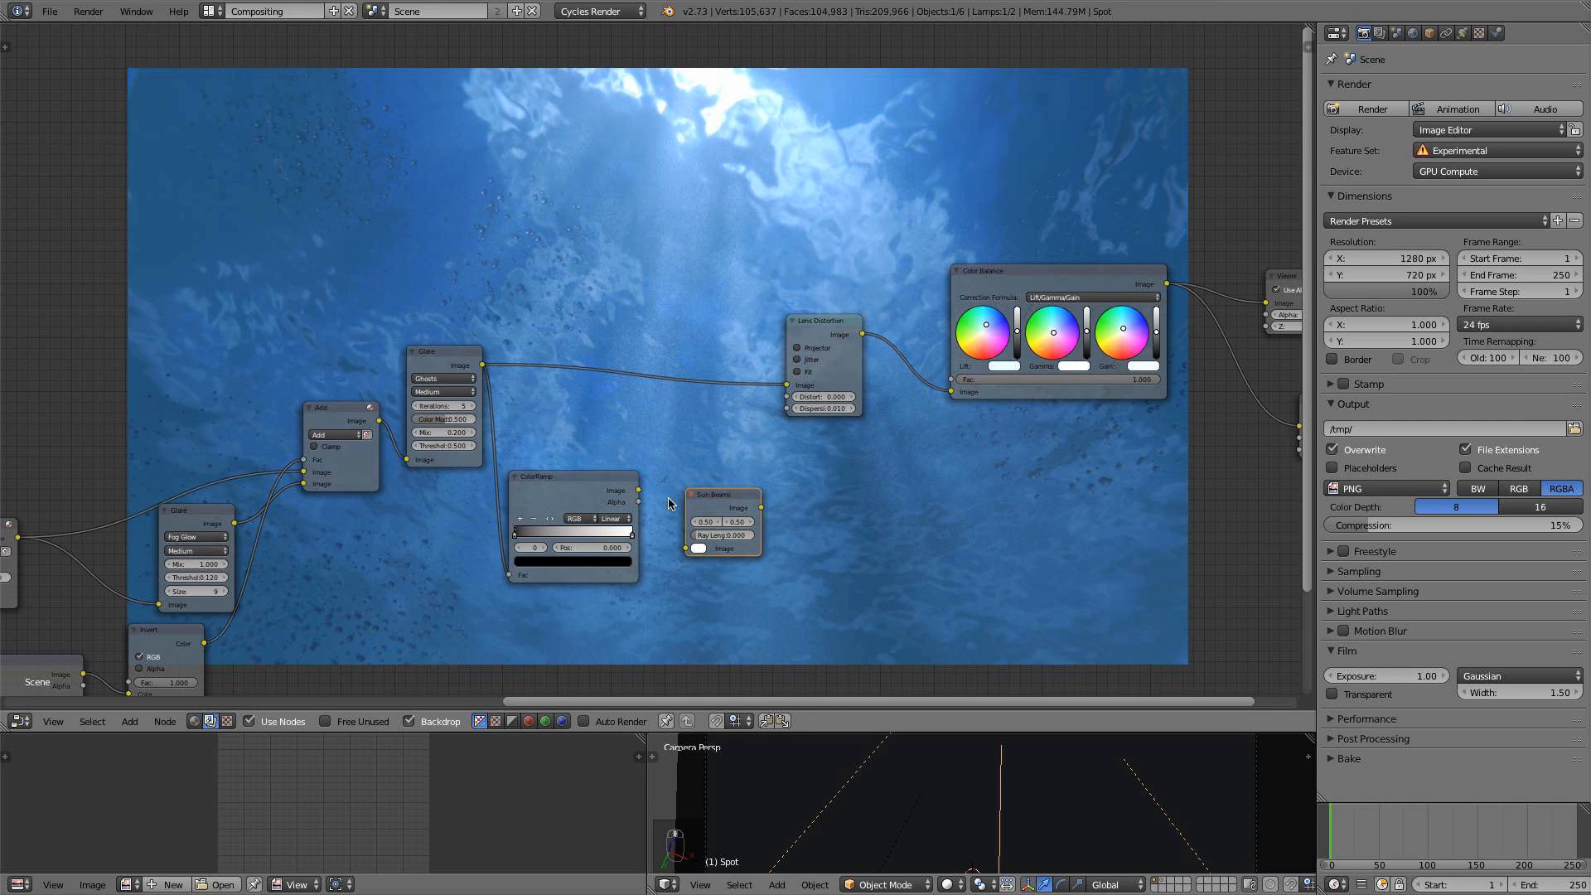
pyautogui.moveTo(637, 492); pyautogui.dragTo(699, 543)
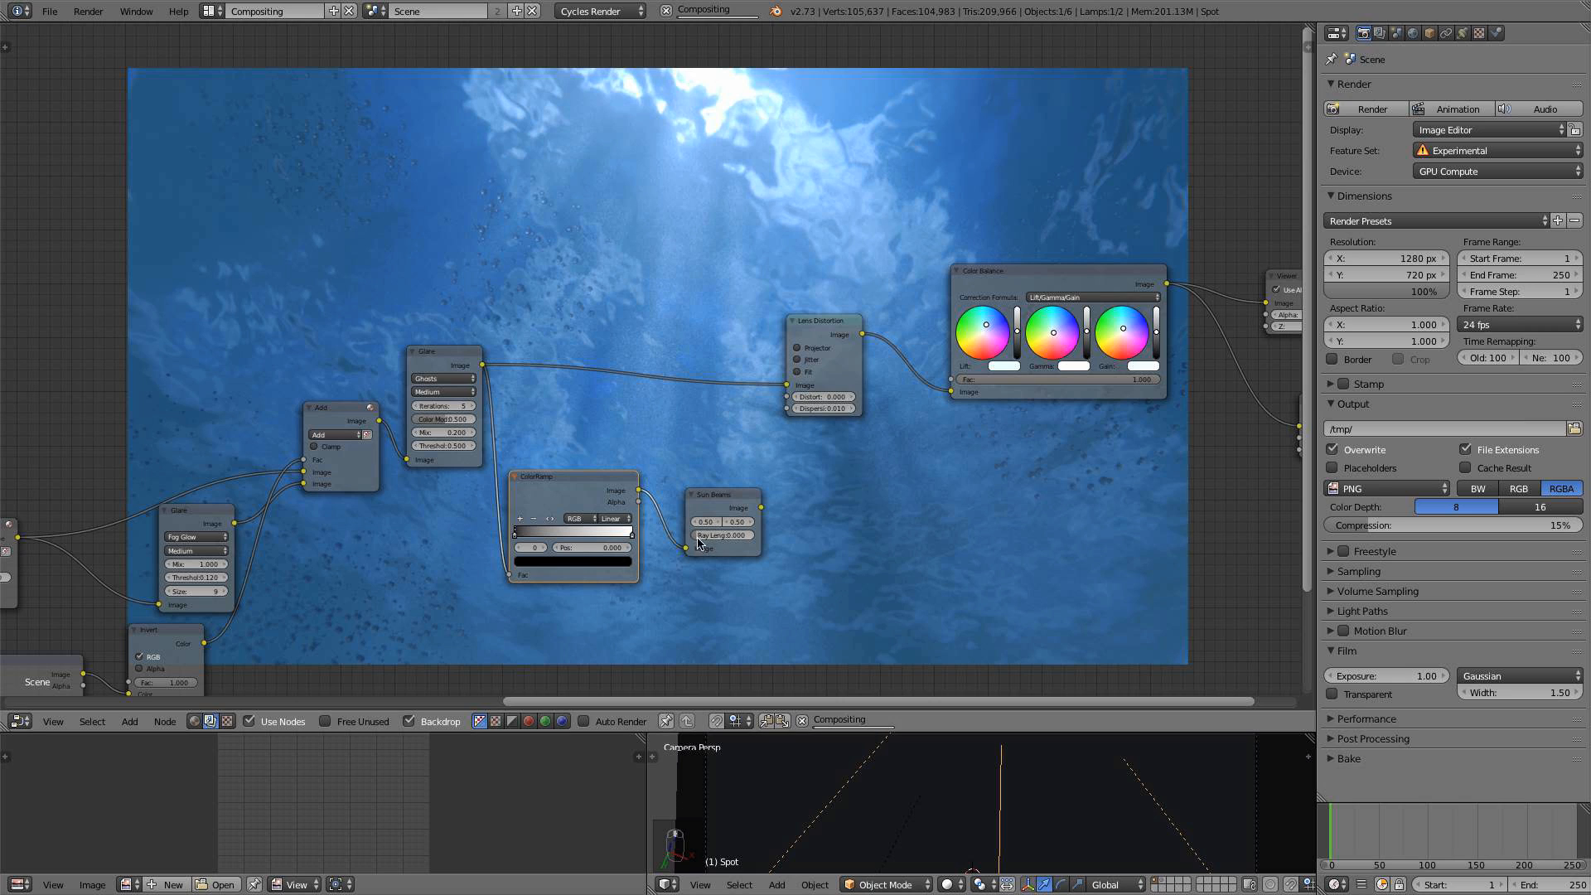
# Preview the Sun Beams output in the Viewer and set its ray length to 0.2 and vertical source position to 0.9
pyautogui.keyDown('ctrl'); pyautogui.keyDown('shift'); pyautogui.click(734, 507); pyautogui.keyUp('shift'); pyautogui.keyUp('ctrl')
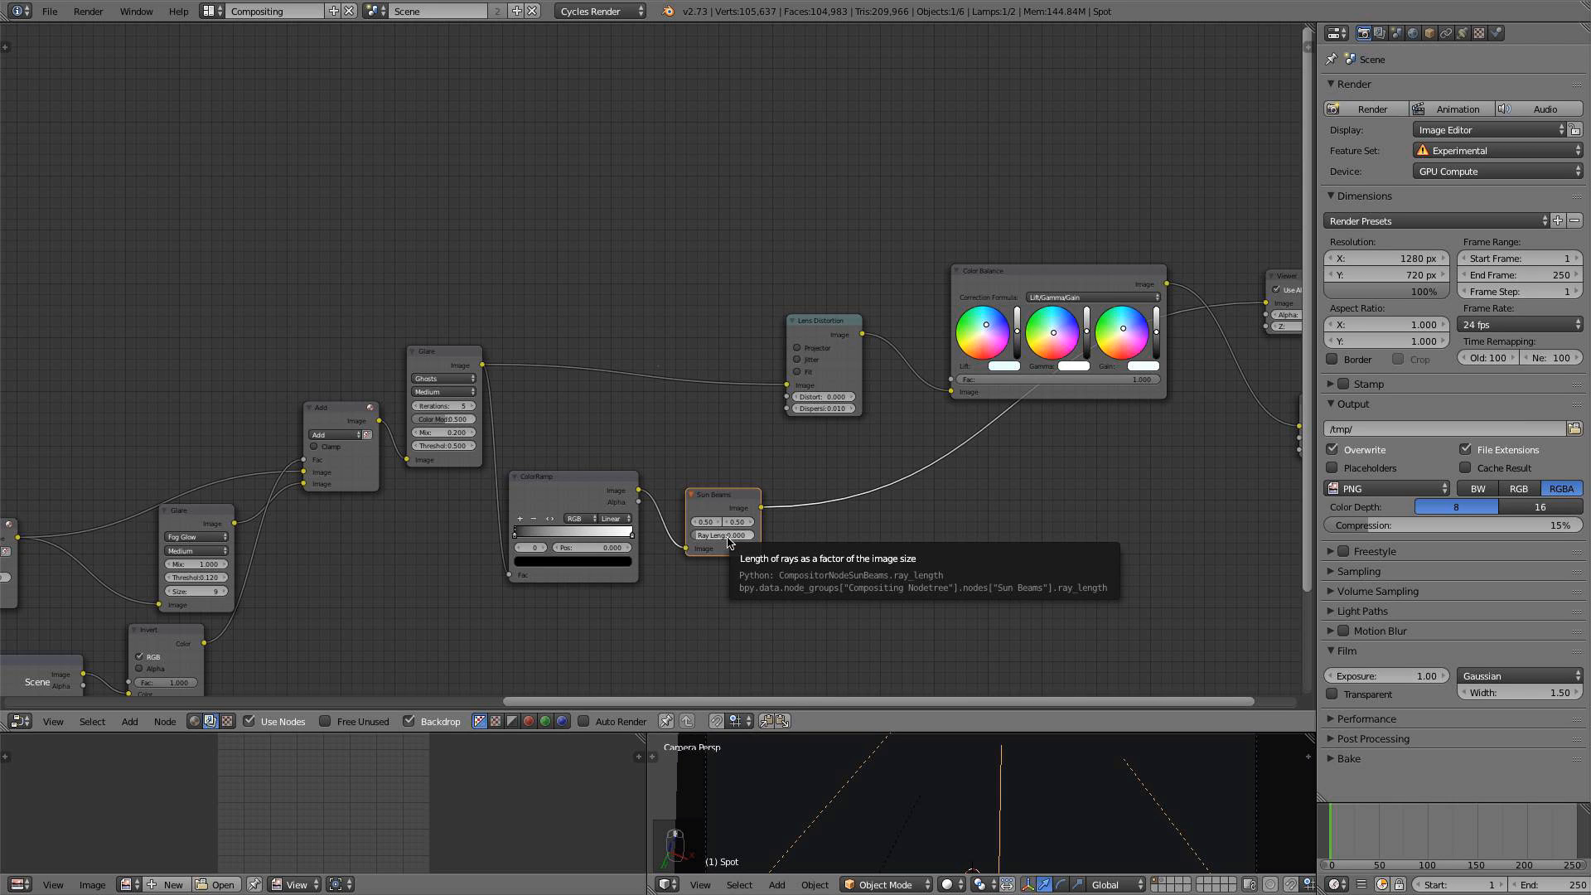
pyautogui.click(726, 536)
pyautogui.write('0.2')
pyautogui.press('Return')
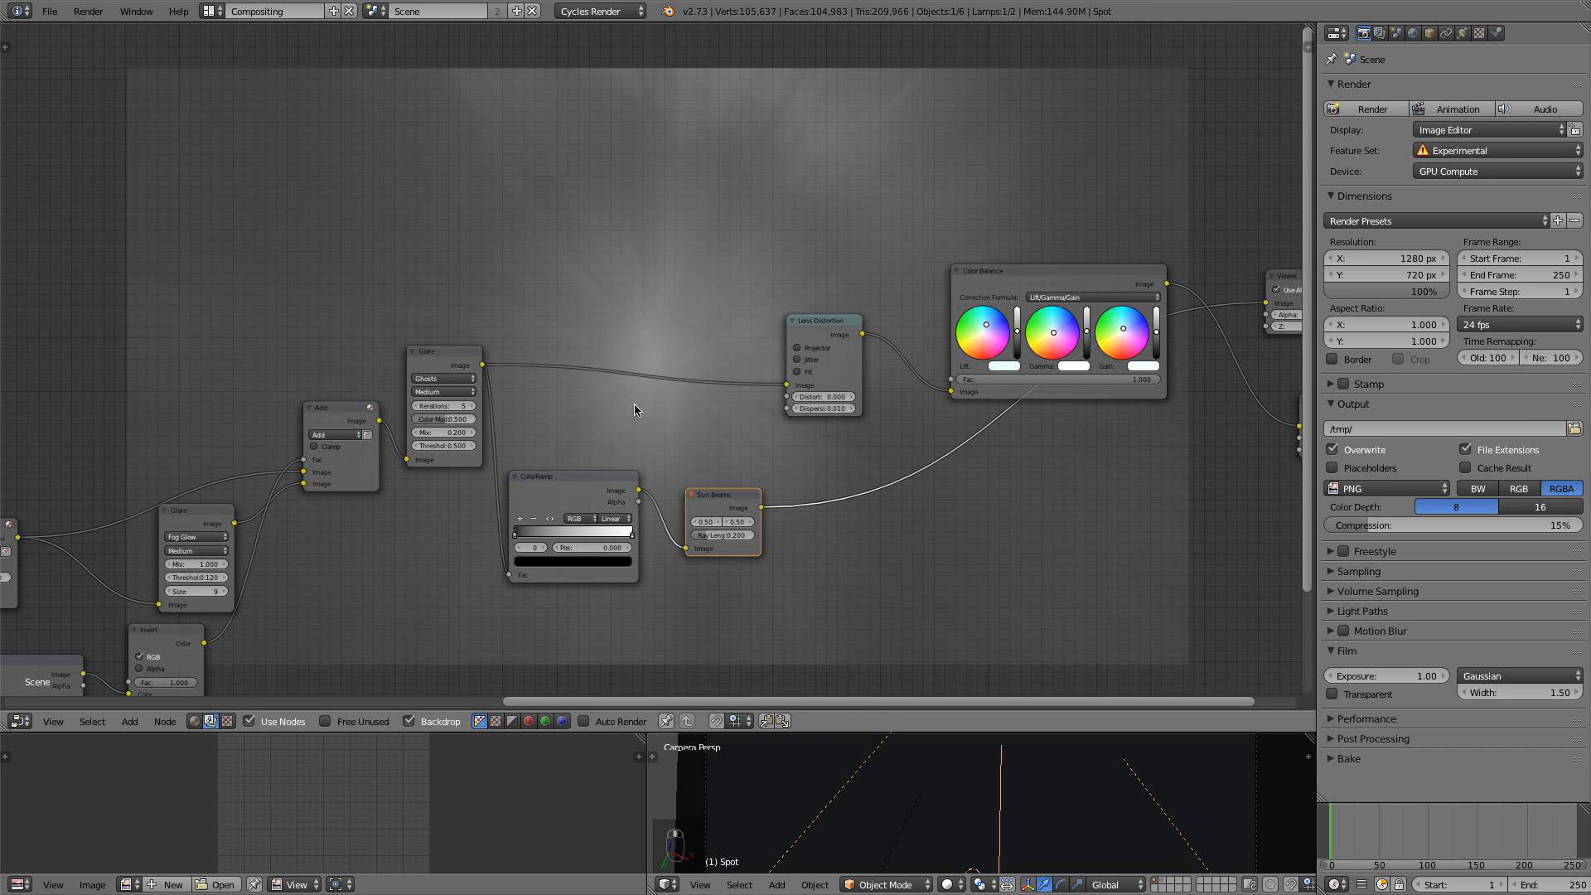
pyautogui.scroll(1, 646, 382)
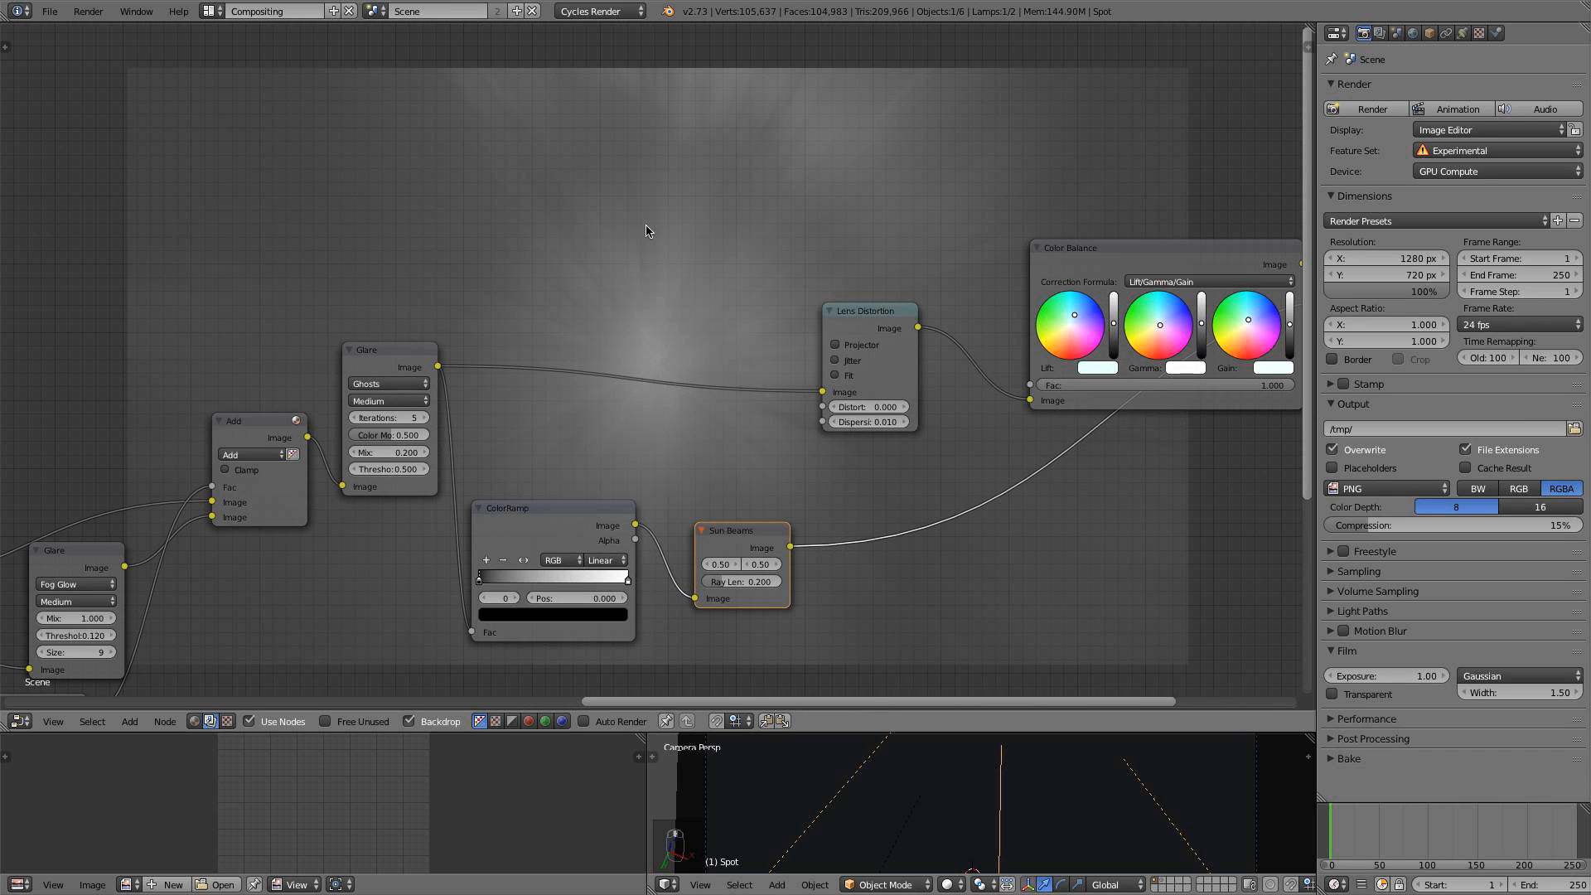
pyautogui.click(762, 564)
pyautogui.press('Return')
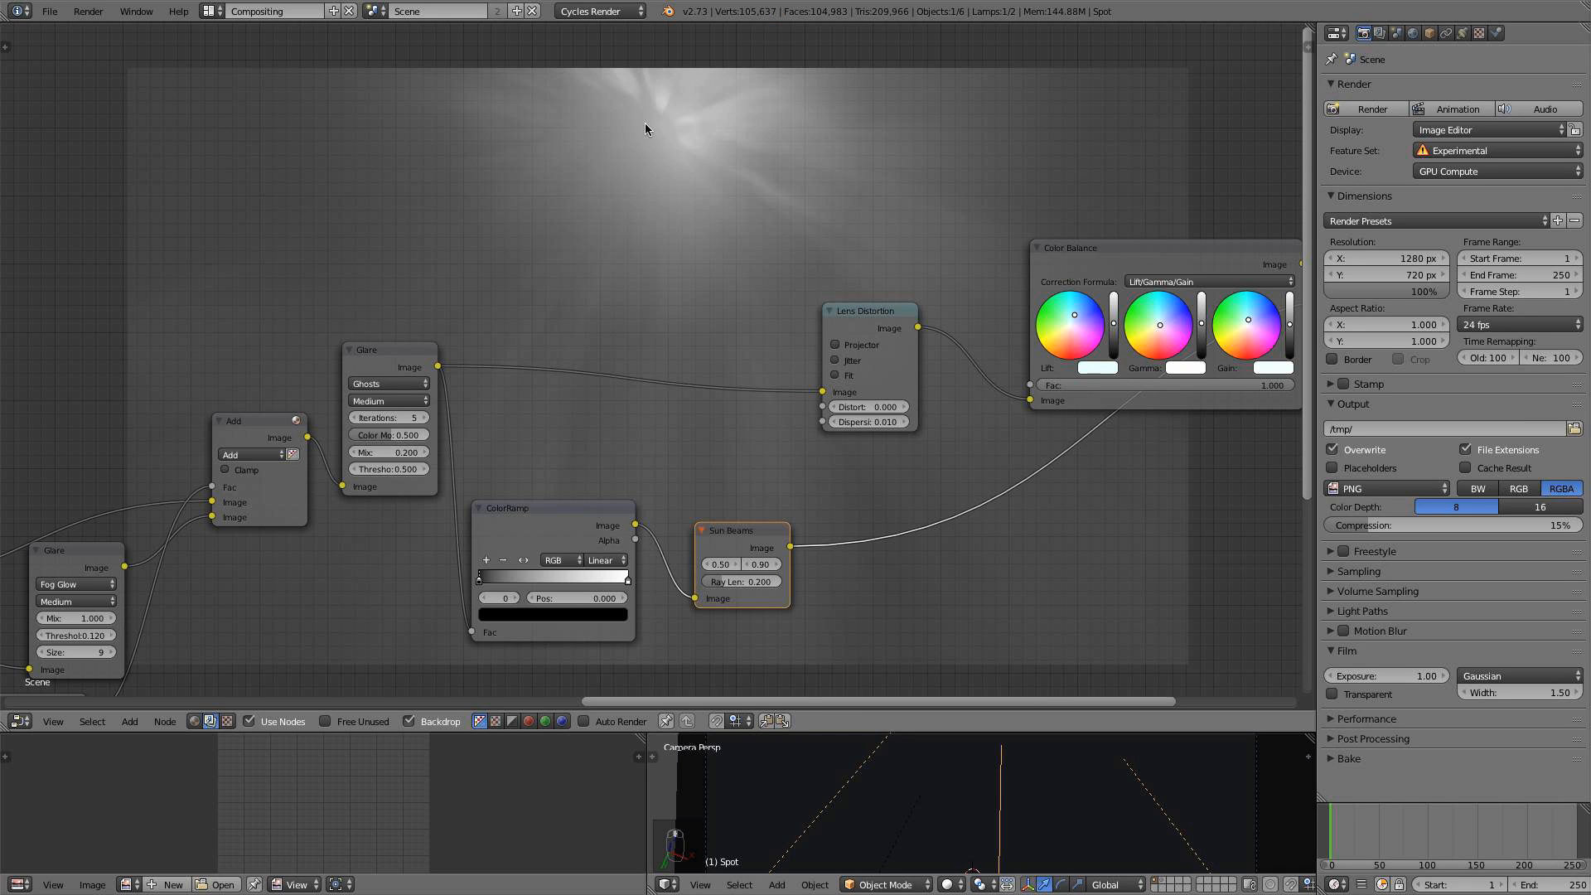
# Move the Composite and Viewer nodes further right and the Color Balance node up to make room beside Sun Beams
pyautogui.scroll(-4, 653, 133)
pyautogui.moveTo(673, 236); pyautogui.dragTo(356, 210, button='middle')
pyautogui.moveTo(992, 402); pyautogui.dragTo(1105, 425)
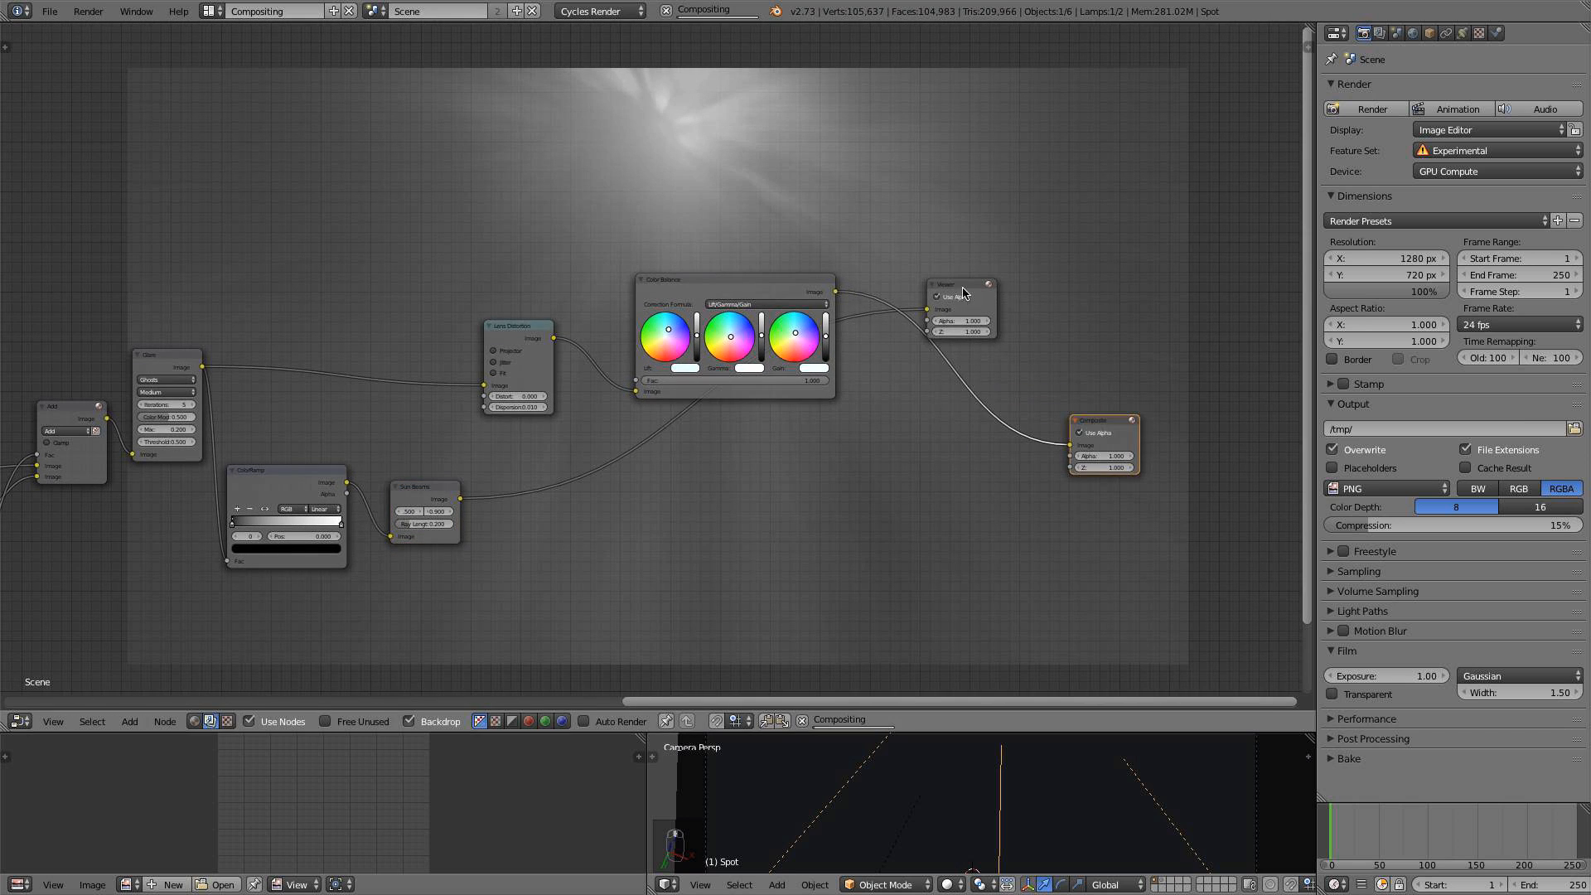
pyautogui.moveTo(949, 292); pyautogui.dragTo(1075, 308)
pyautogui.moveTo(692, 286); pyautogui.dragTo(765, 183)
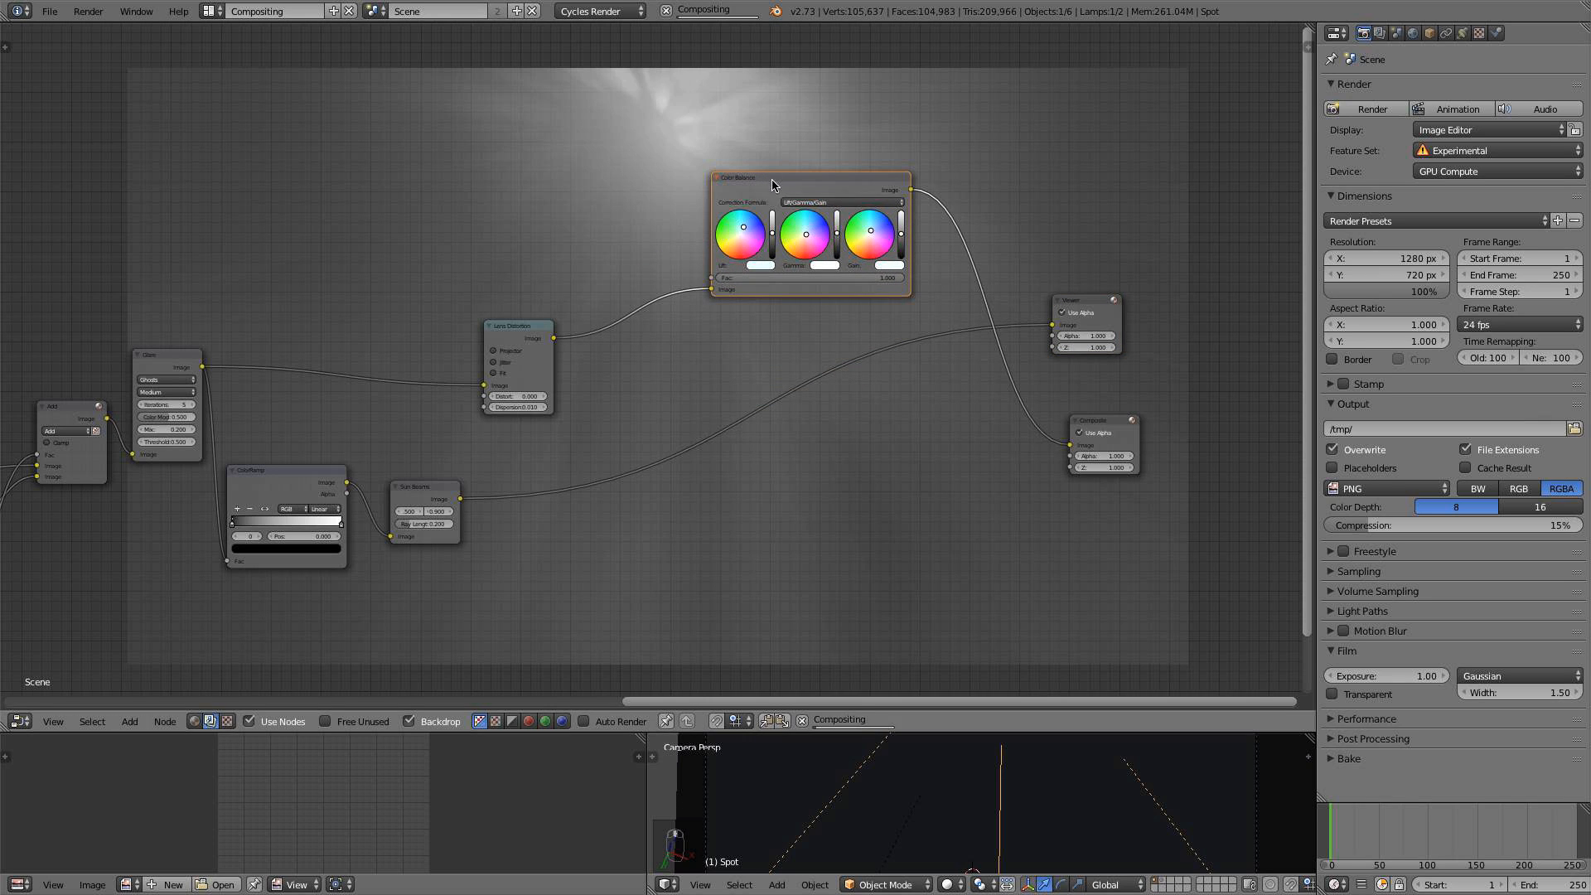
# Duplicate the Color Balance node onto the Sun Beams output link and tint its lift, gamma and gain further toward blue
pyautogui.hotkey('shift', 'd')
pyautogui.click(561, 469)
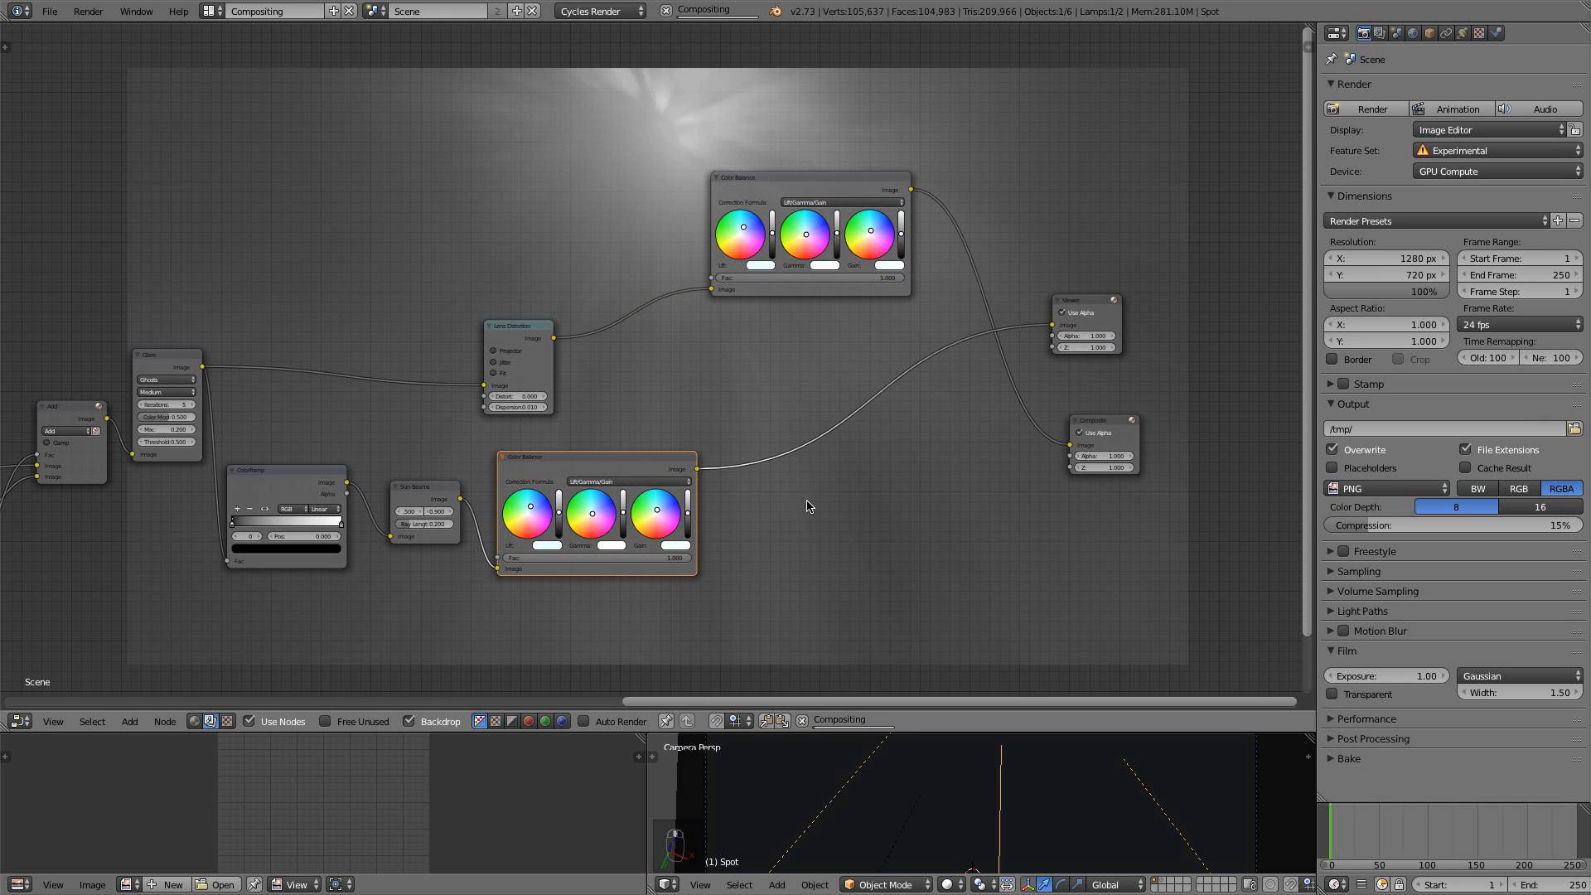
pyautogui.scroll(2, 836, 521)
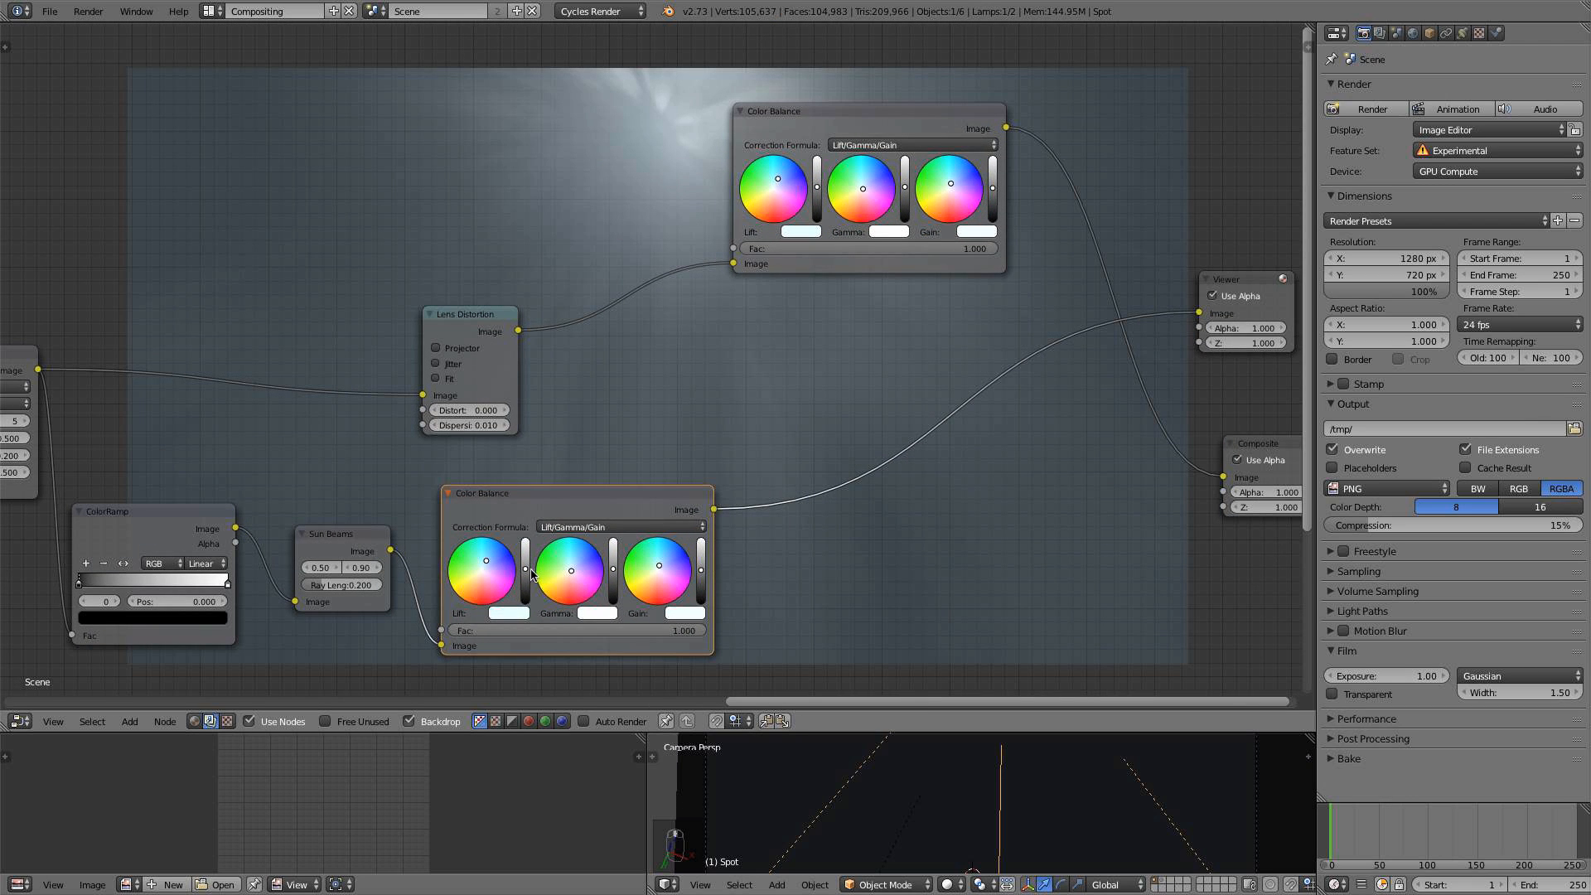
pyautogui.moveTo(500, 561); pyautogui.dragTo(493, 556)
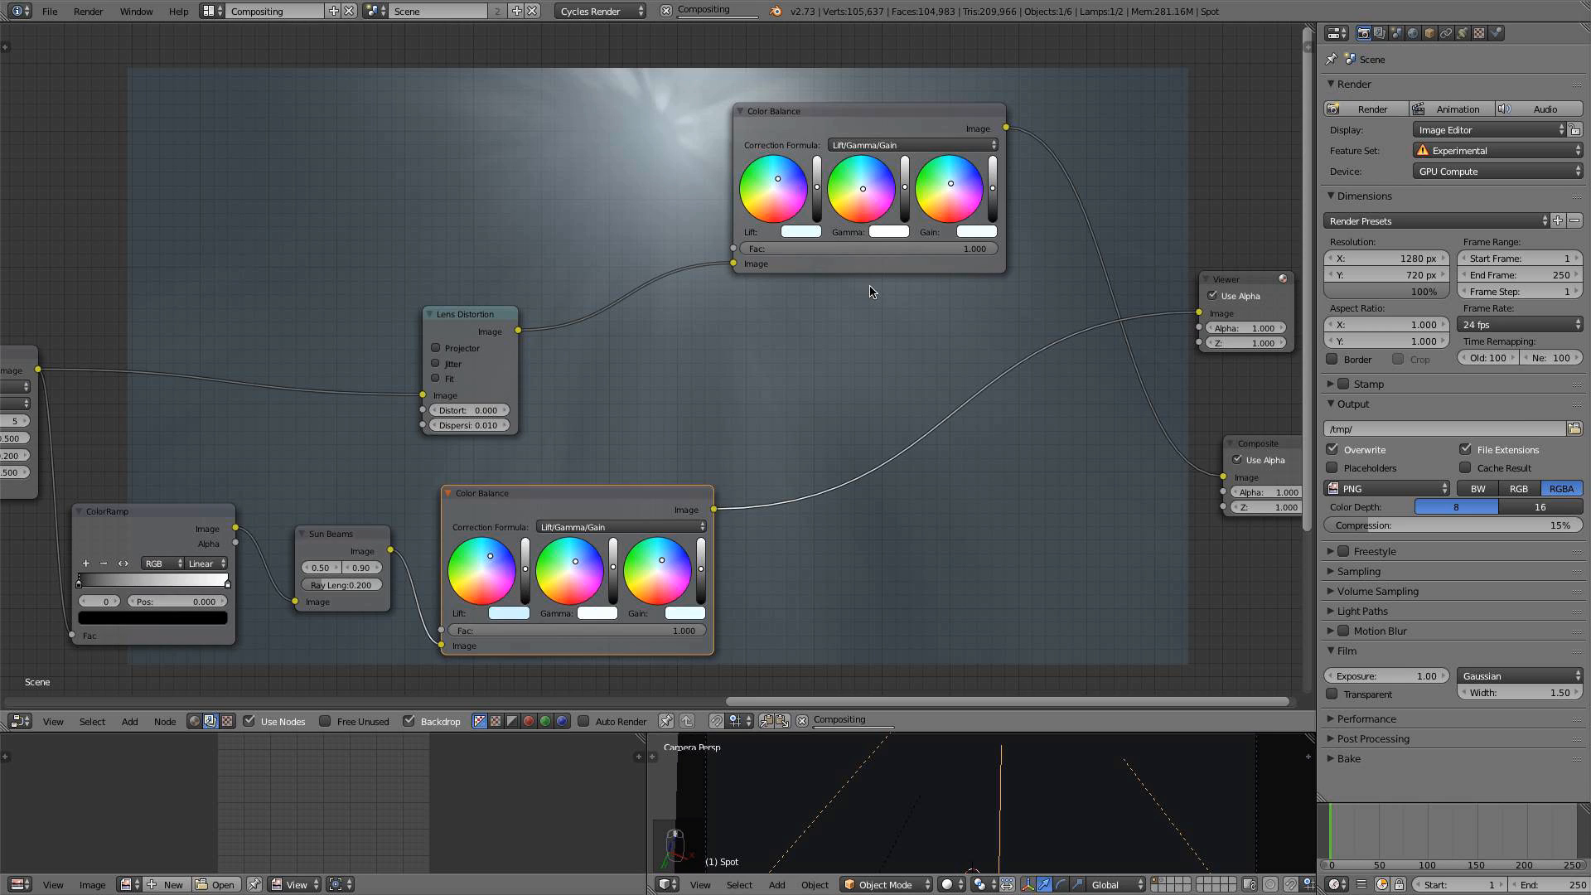
pyautogui.scroll(1, 870, 292)
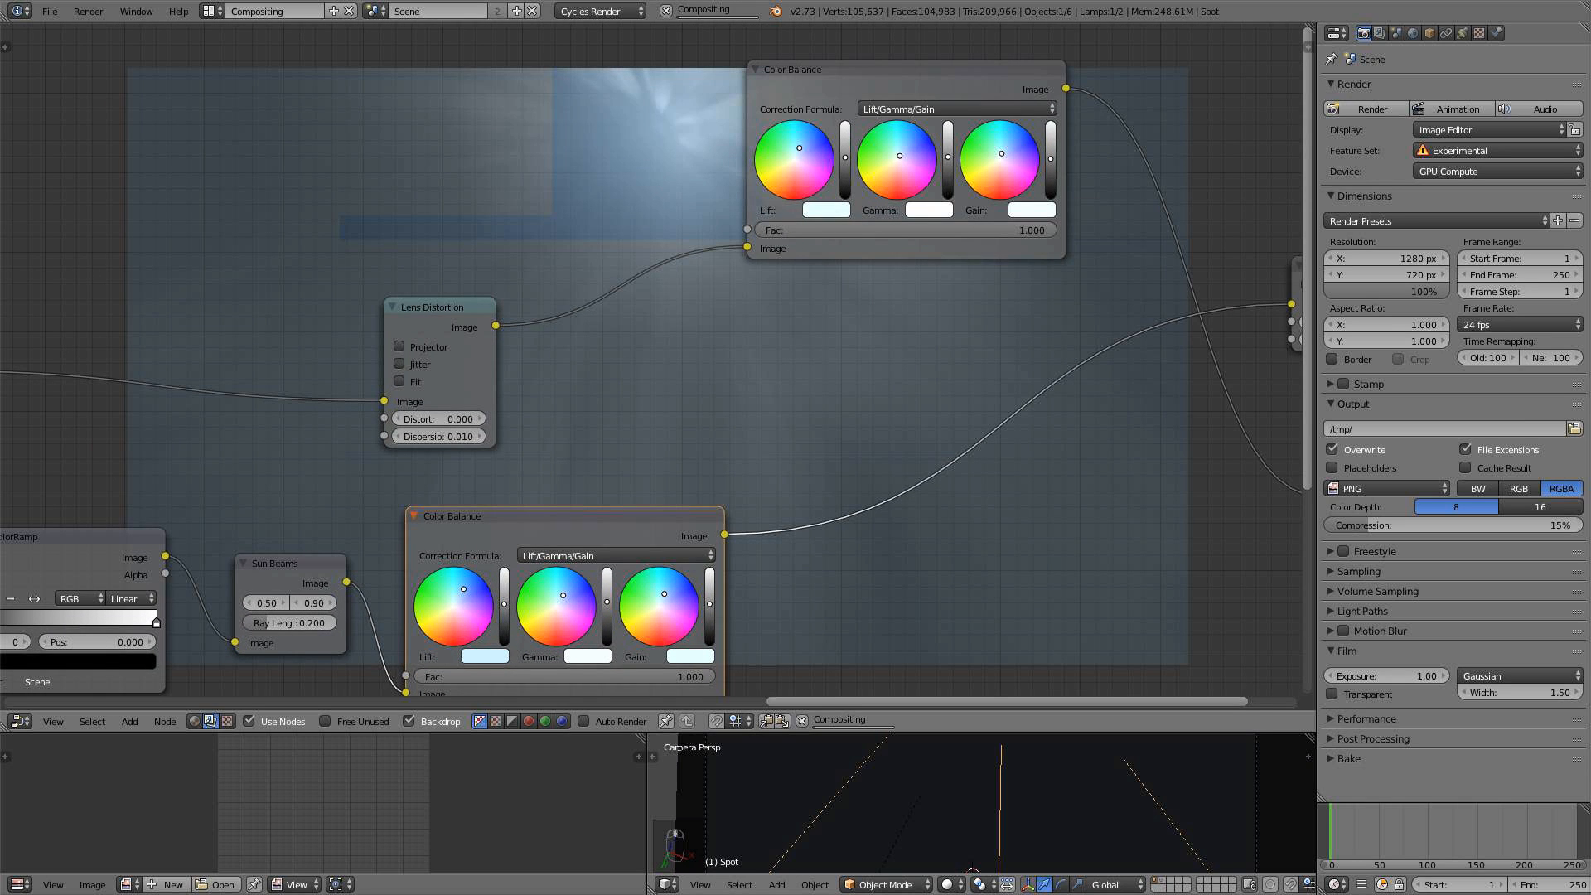
pyautogui.scroll(-3, 831, 374)
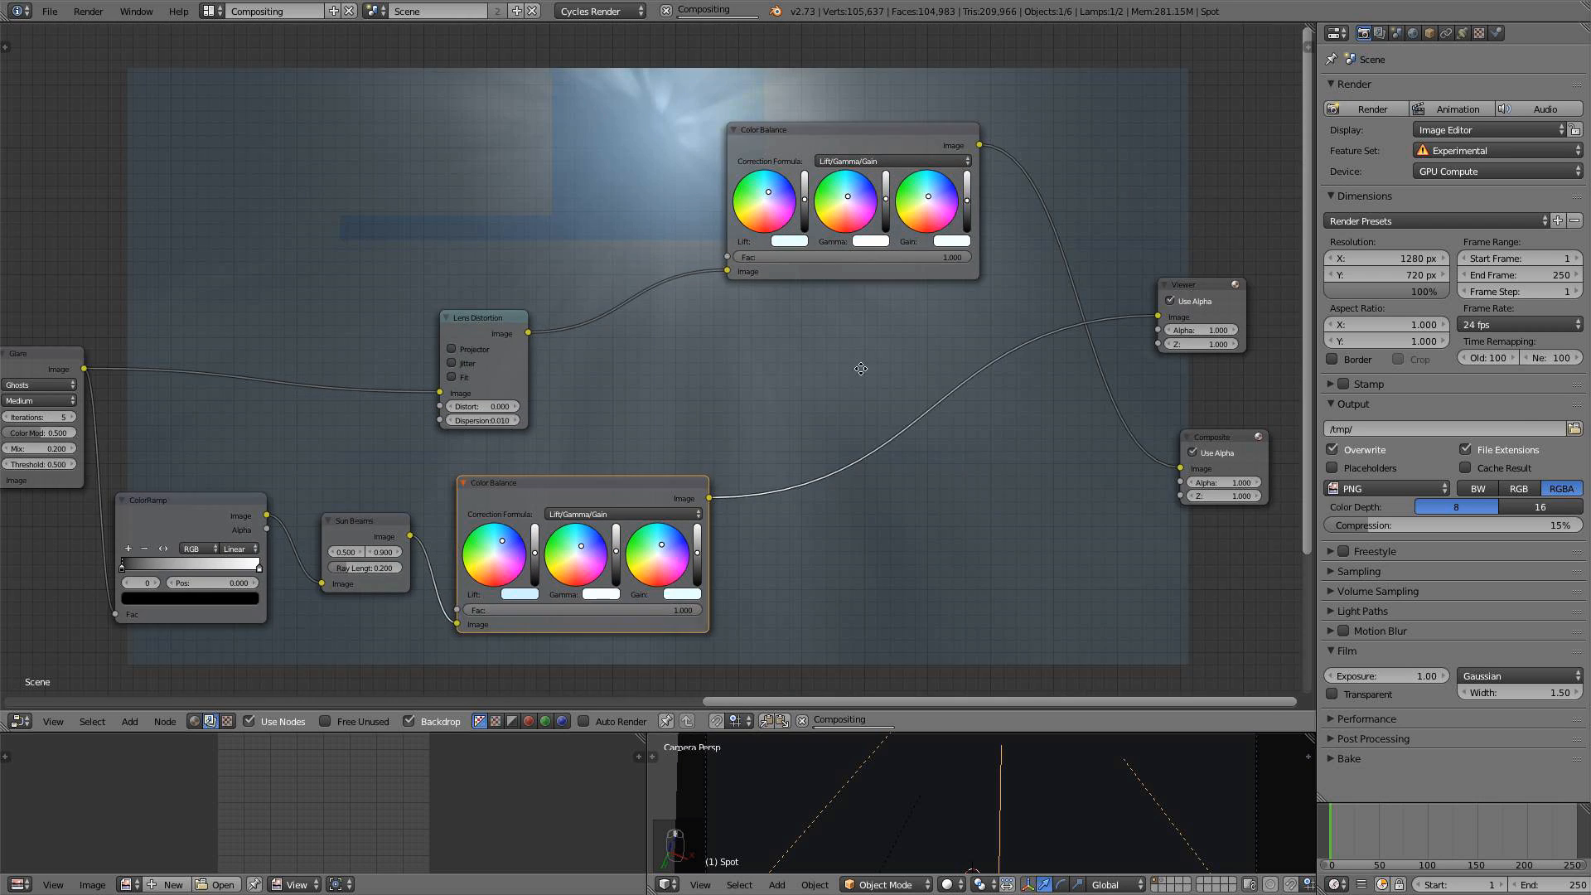
# Move the Lens Distortion node and the final Color Balance node up and right to widen the gap after Ghosts Glare
pyautogui.moveTo(831, 374); pyautogui.dragTo(886, 349, button='middle')
pyautogui.scroll(-5, 788, 247)
pyautogui.moveTo(790, 249); pyautogui.dragTo(620, 348, button='middle')
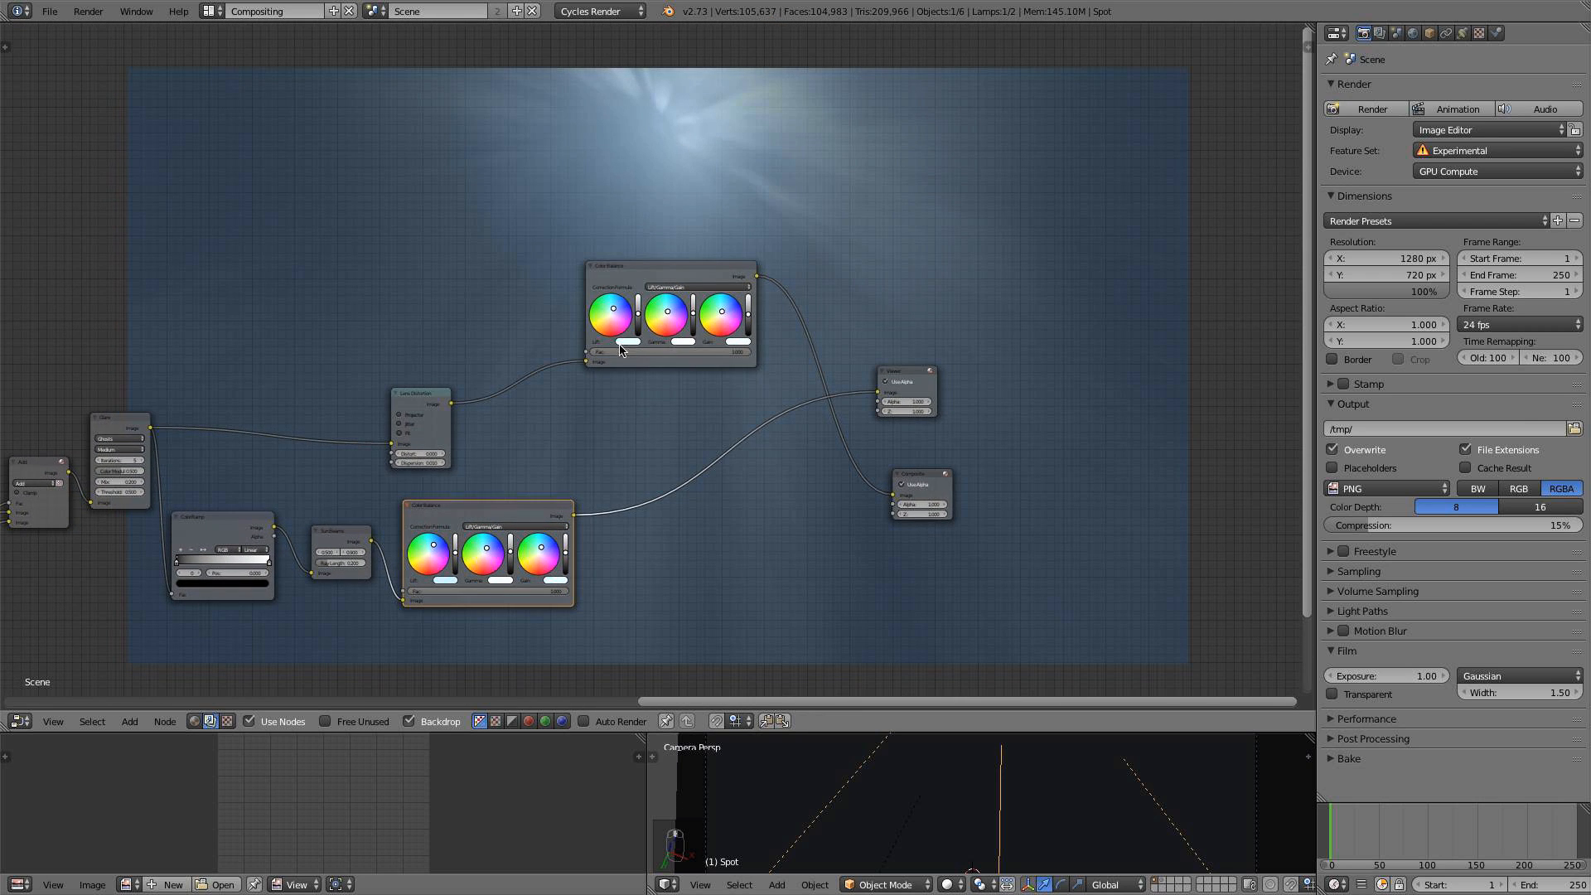
pyautogui.moveTo(410, 399); pyautogui.dragTo(517, 348)
pyautogui.moveTo(684, 266); pyautogui.dragTo(864, 235)
pyautogui.moveTo(544, 340); pyautogui.dragTo(650, 311)
# Unlink the ColorRamp from the Ghosts Glare, move the Glare beside Lens Distortion, and feed the ColorRamp from the Add node
pyautogui.moveTo(49, 461); pyautogui.dragTo(349, 362, button='middle')
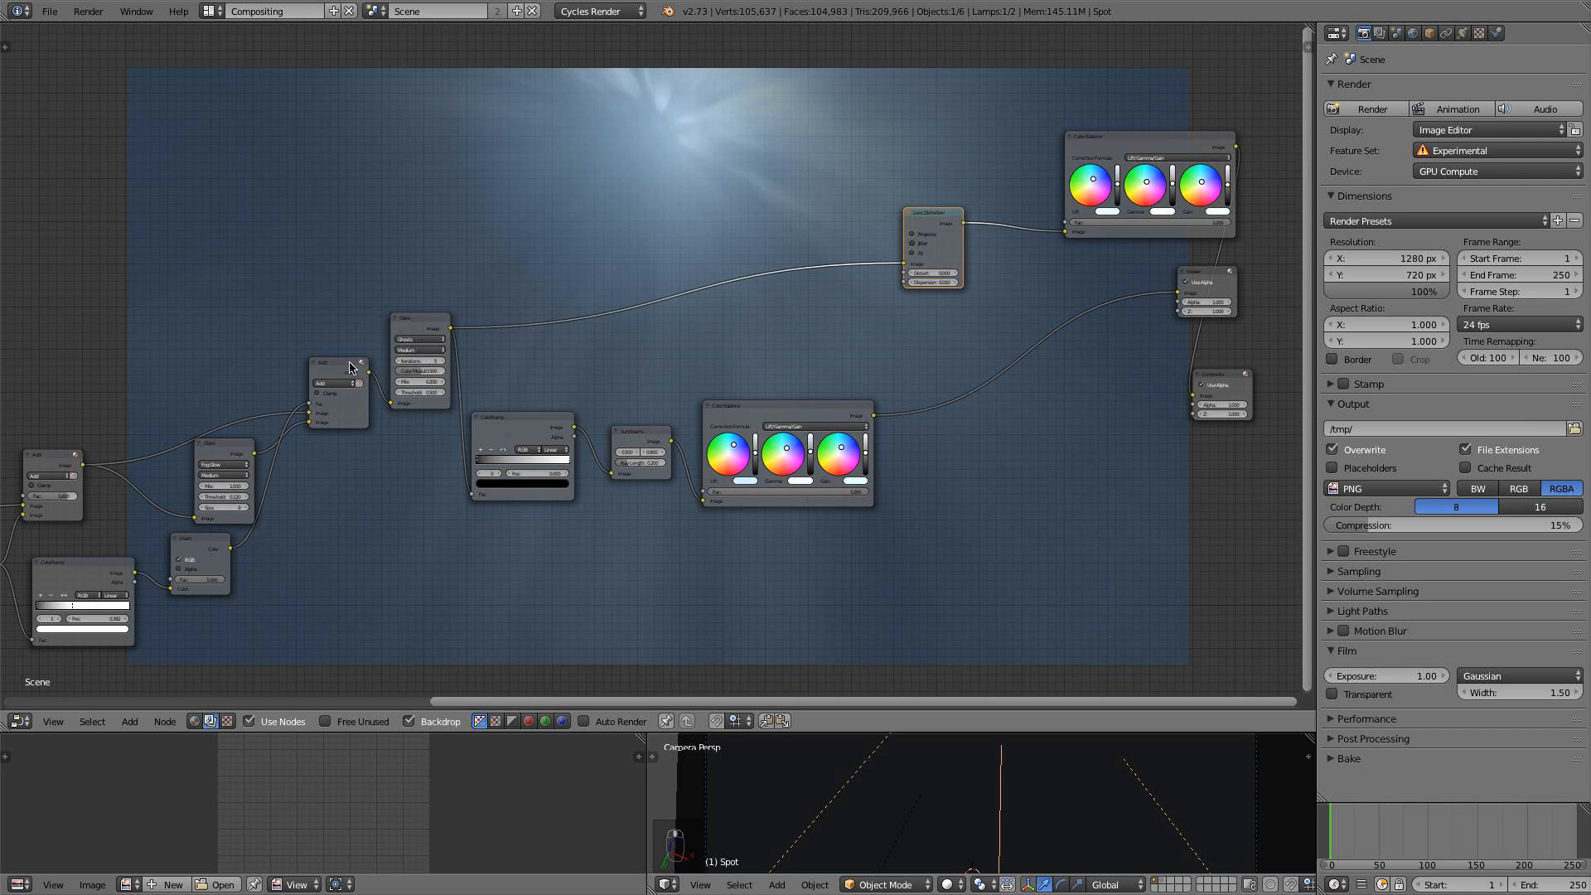
pyautogui.moveTo(401, 332)
pyautogui.mouseDown()
pyautogui.moveTo(596, 242)
pyautogui.moveTo(406, 333)
pyautogui.mouseUp()
pyautogui.moveTo(471, 495); pyautogui.dragTo(455, 456)
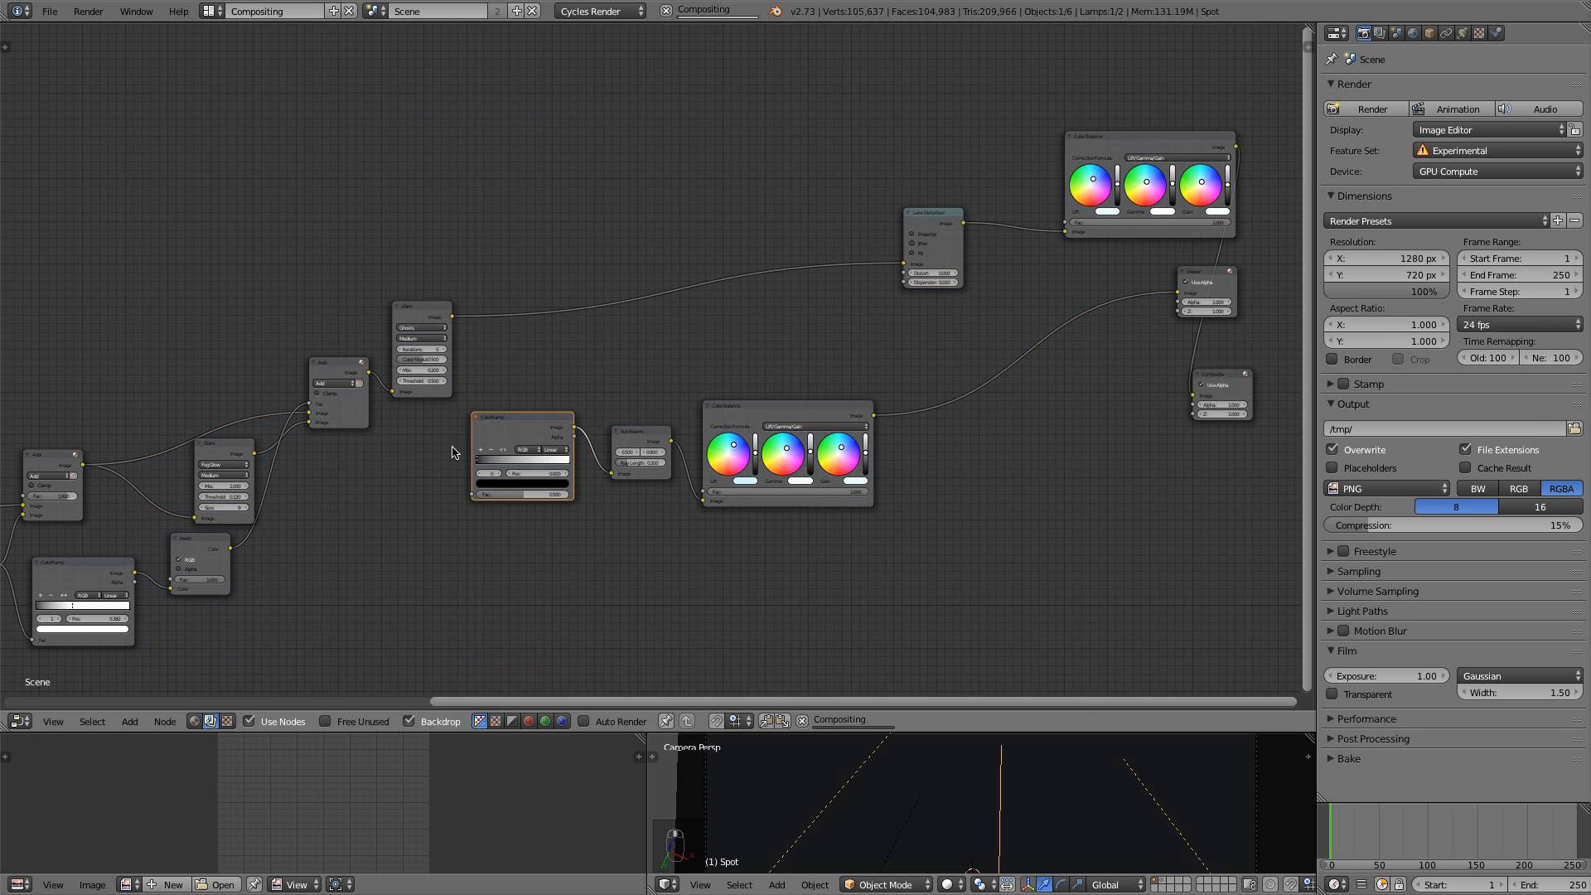
pyautogui.moveTo(437, 310); pyautogui.dragTo(862, 241)
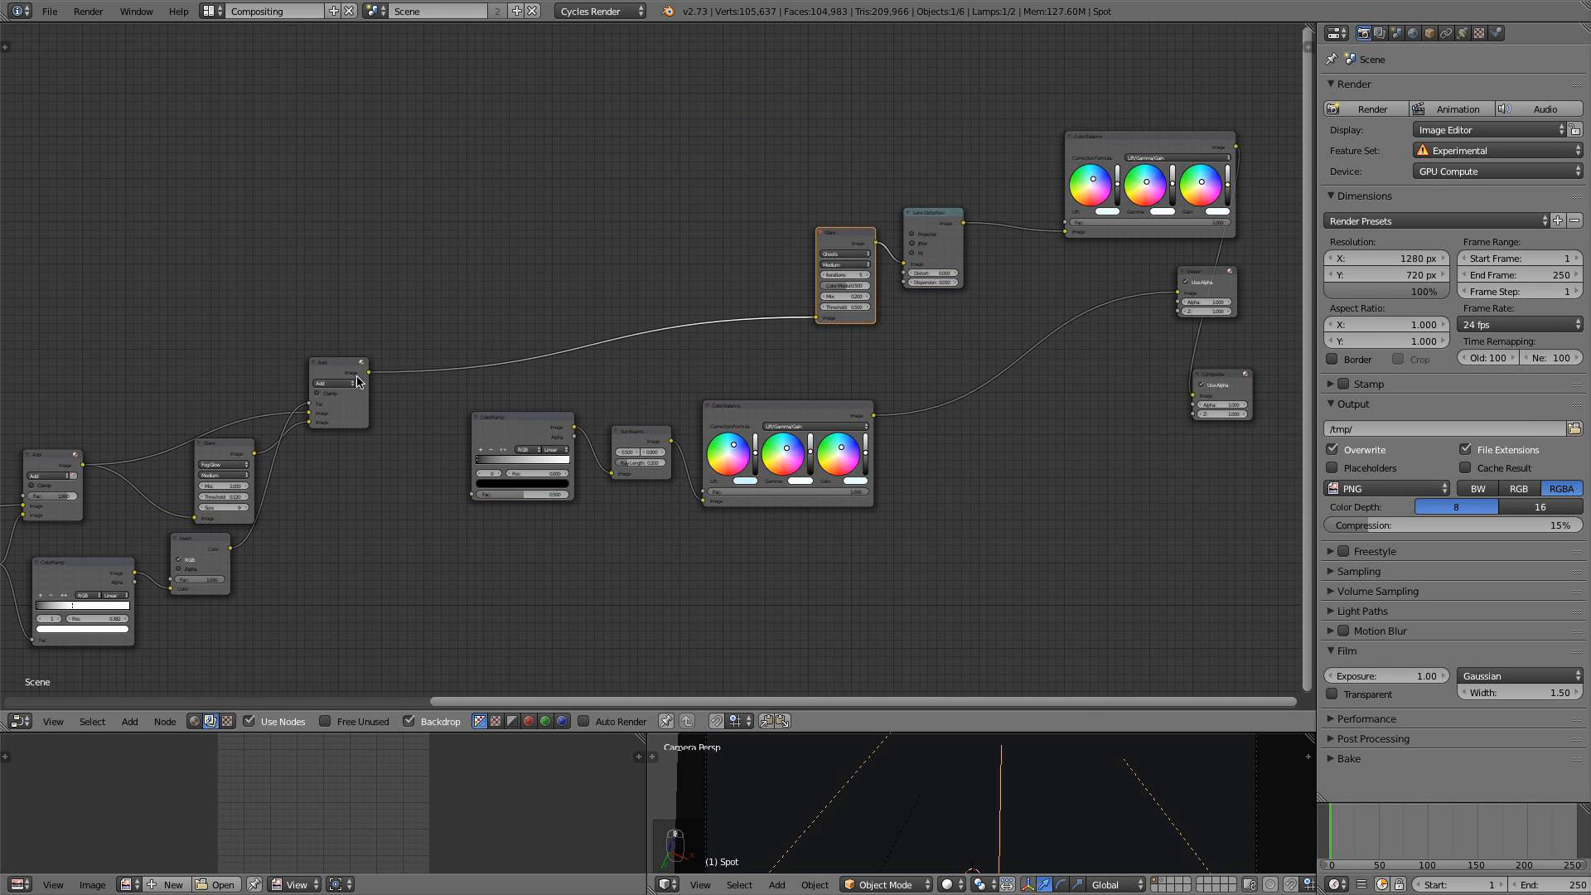
pyautogui.moveTo(368, 372); pyautogui.dragTo(472, 494)
# Shift the ColorRamp, Sun Beams and their Color Balance left, and the Ghosts Glare and Lens Distortion nodes right
pyautogui.moveTo(504, 441); pyautogui.dragTo(440, 445)
pyautogui.moveTo(641, 437); pyautogui.dragTo(562, 450)
pyautogui.moveTo(792, 412); pyautogui.dragTo(716, 410)
pyautogui.press('a')
pyautogui.scroll(1, 983, 197)
pyautogui.press('b')
pyautogui.moveTo(980, 198); pyautogui.dragTo(786, 298)
pyautogui.press('g')
pyautogui.click(941, 238)
# Insert a Mix node set to Add before the Ghosts Glare and connect the sun beams' Color Balance to its second image input
pyautogui.hotkey('shift', 'a')
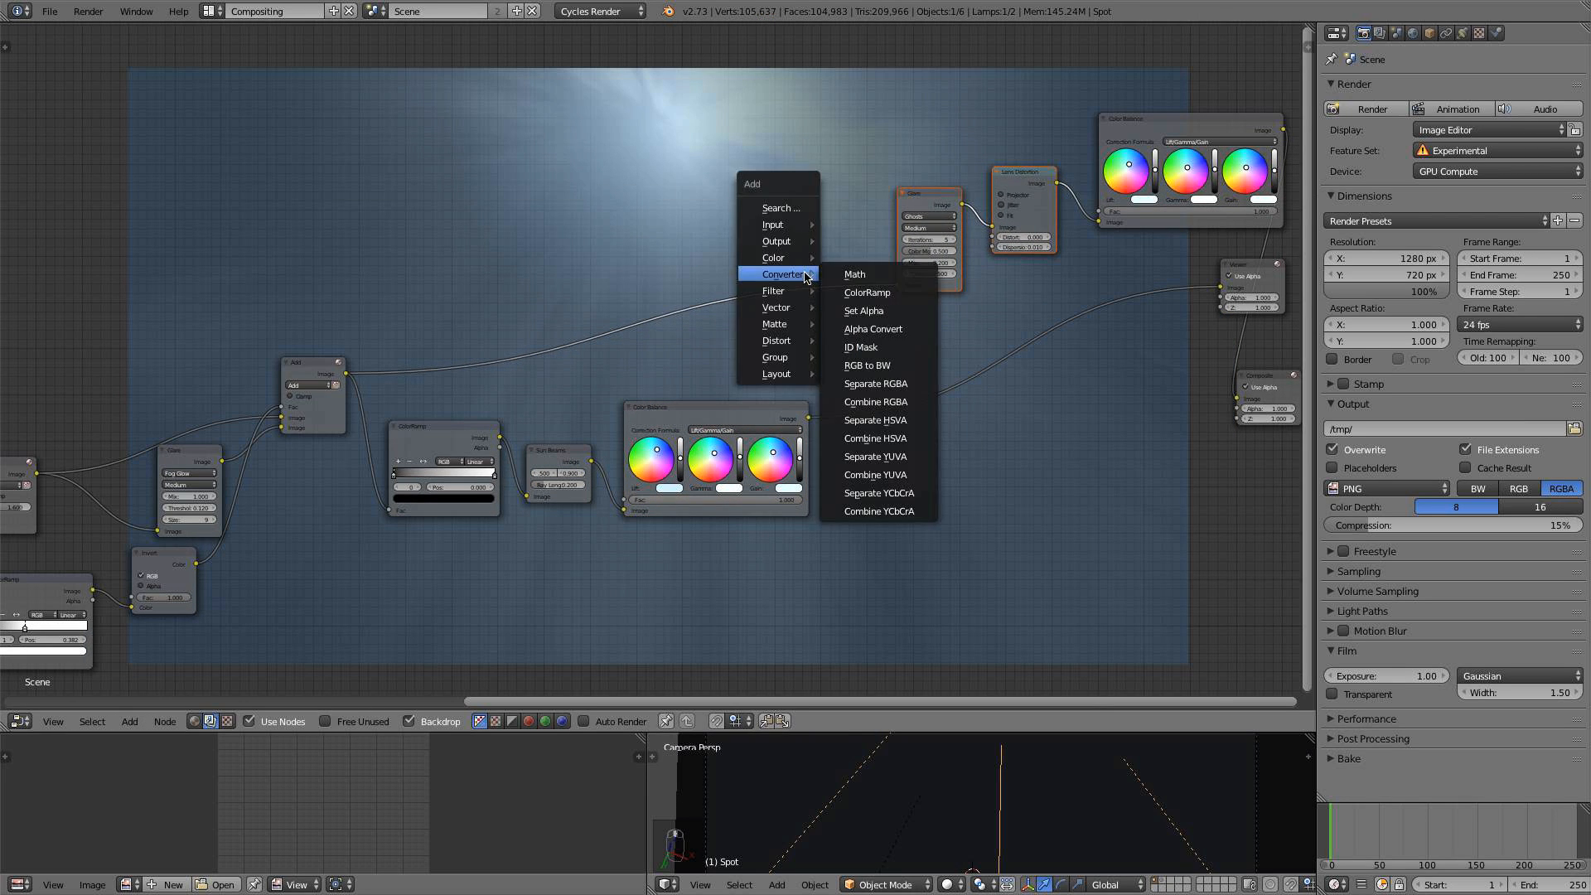
pyautogui.click(854, 257)
pyautogui.click(801, 241)
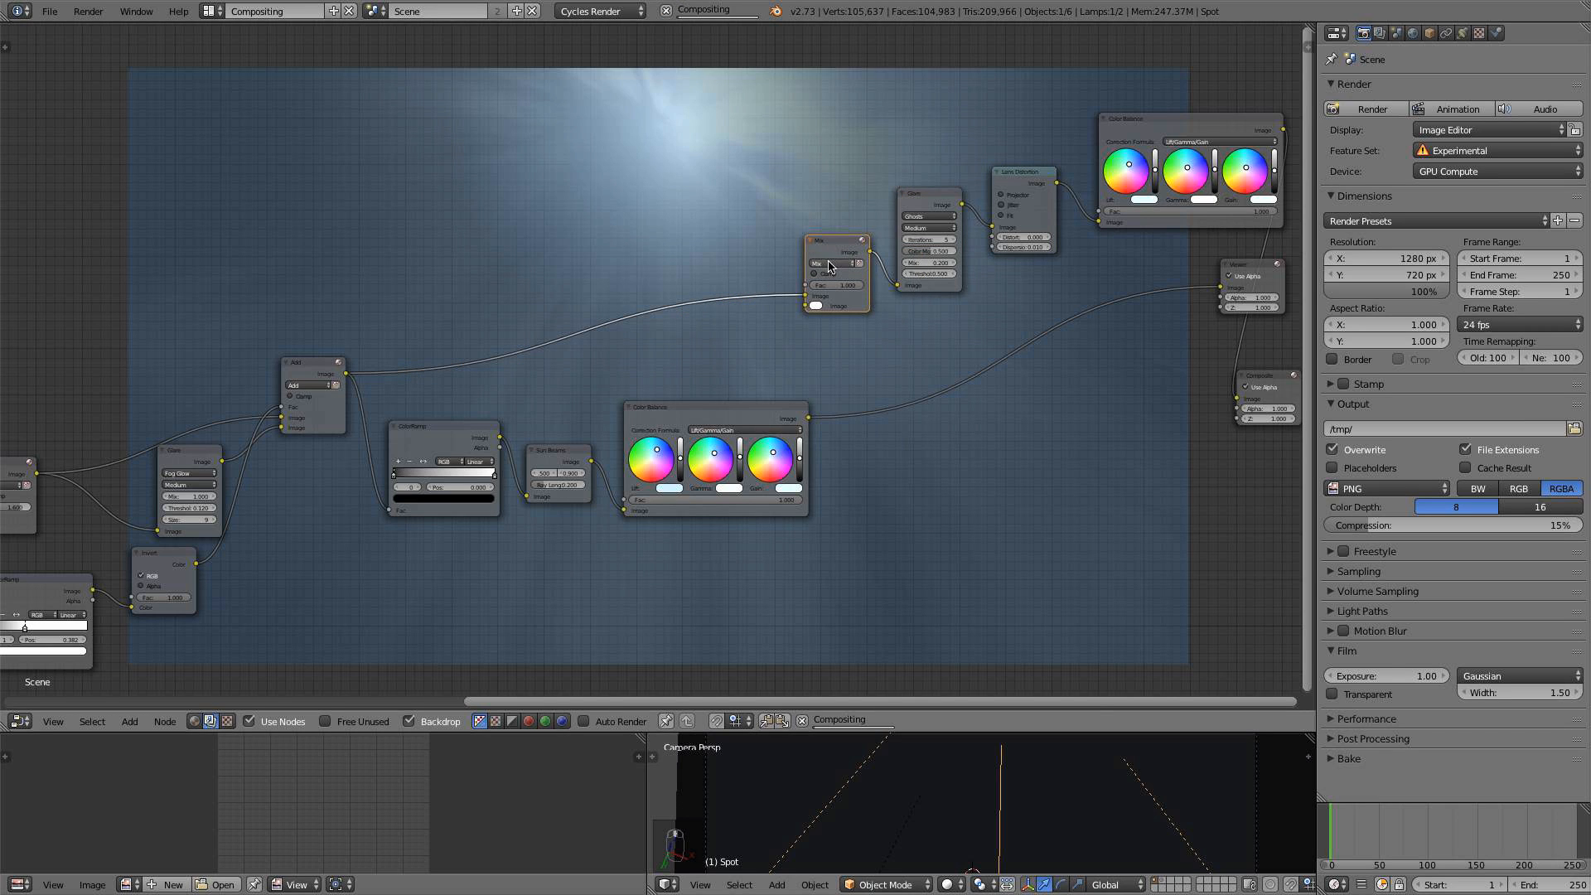
pyautogui.click(833, 262)
pyautogui.click(835, 244)
pyautogui.moveTo(811, 414); pyautogui.dragTo(804, 297)
# Preview the new Add node's output and examine the sun beams over the underwater image
pyautogui.scroll(-3, 805, 455)
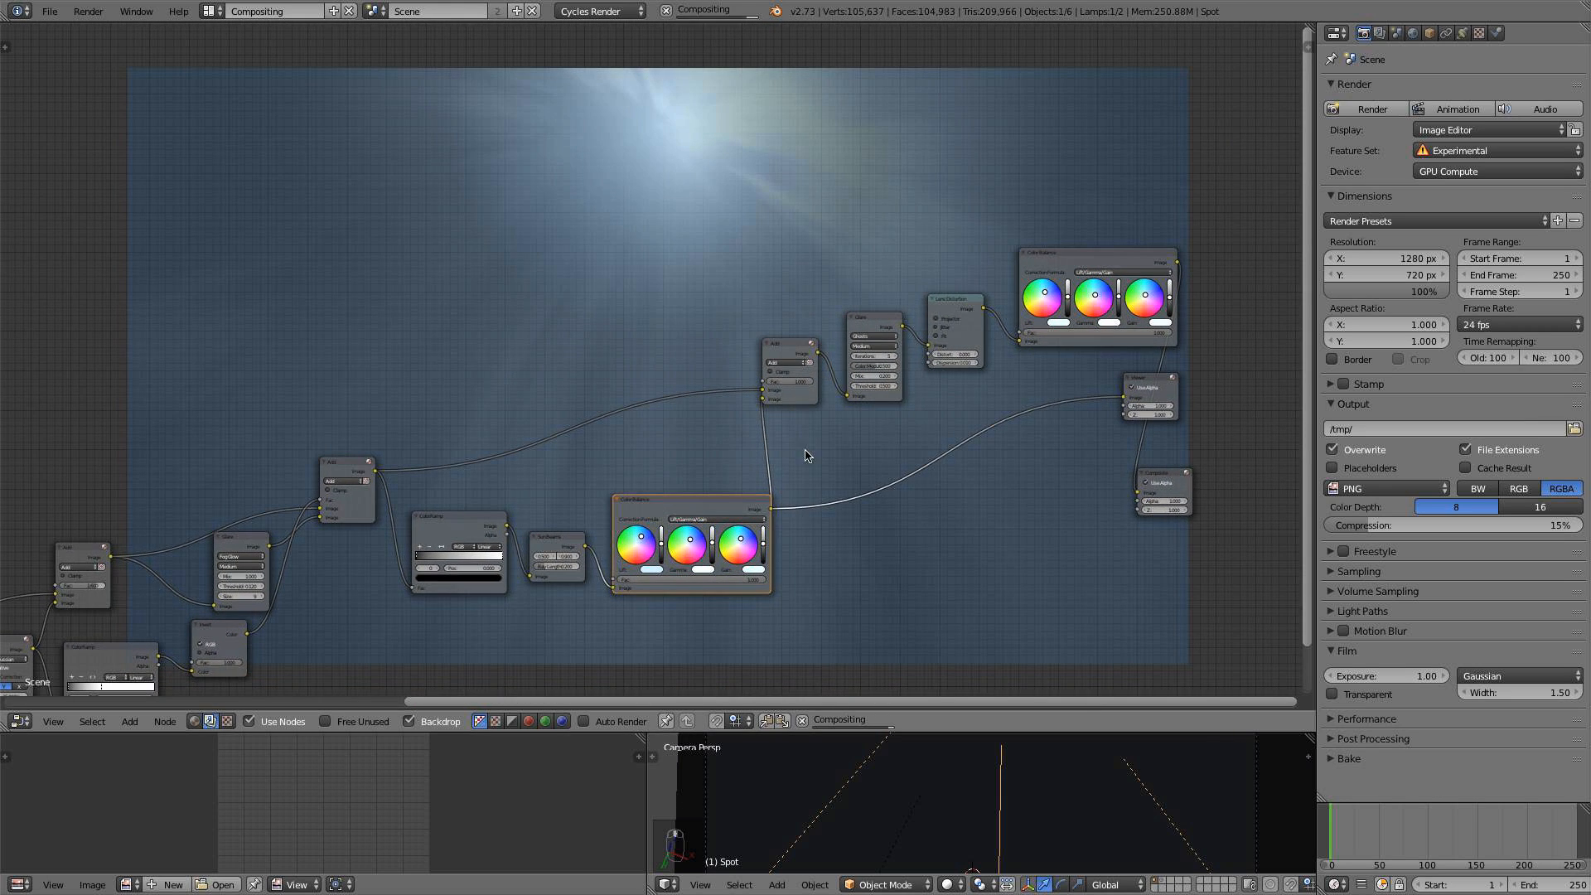
pyautogui.moveTo(782, 470); pyautogui.dragTo(748, 508, button='middle')
pyautogui.keyDown('ctrl'); pyautogui.keyDown('shift'); pyautogui.click(779, 385); pyautogui.keyUp('shift'); pyautogui.keyUp('ctrl')
pyautogui.moveTo(852, 465); pyautogui.dragTo(837, 535, button='middle')
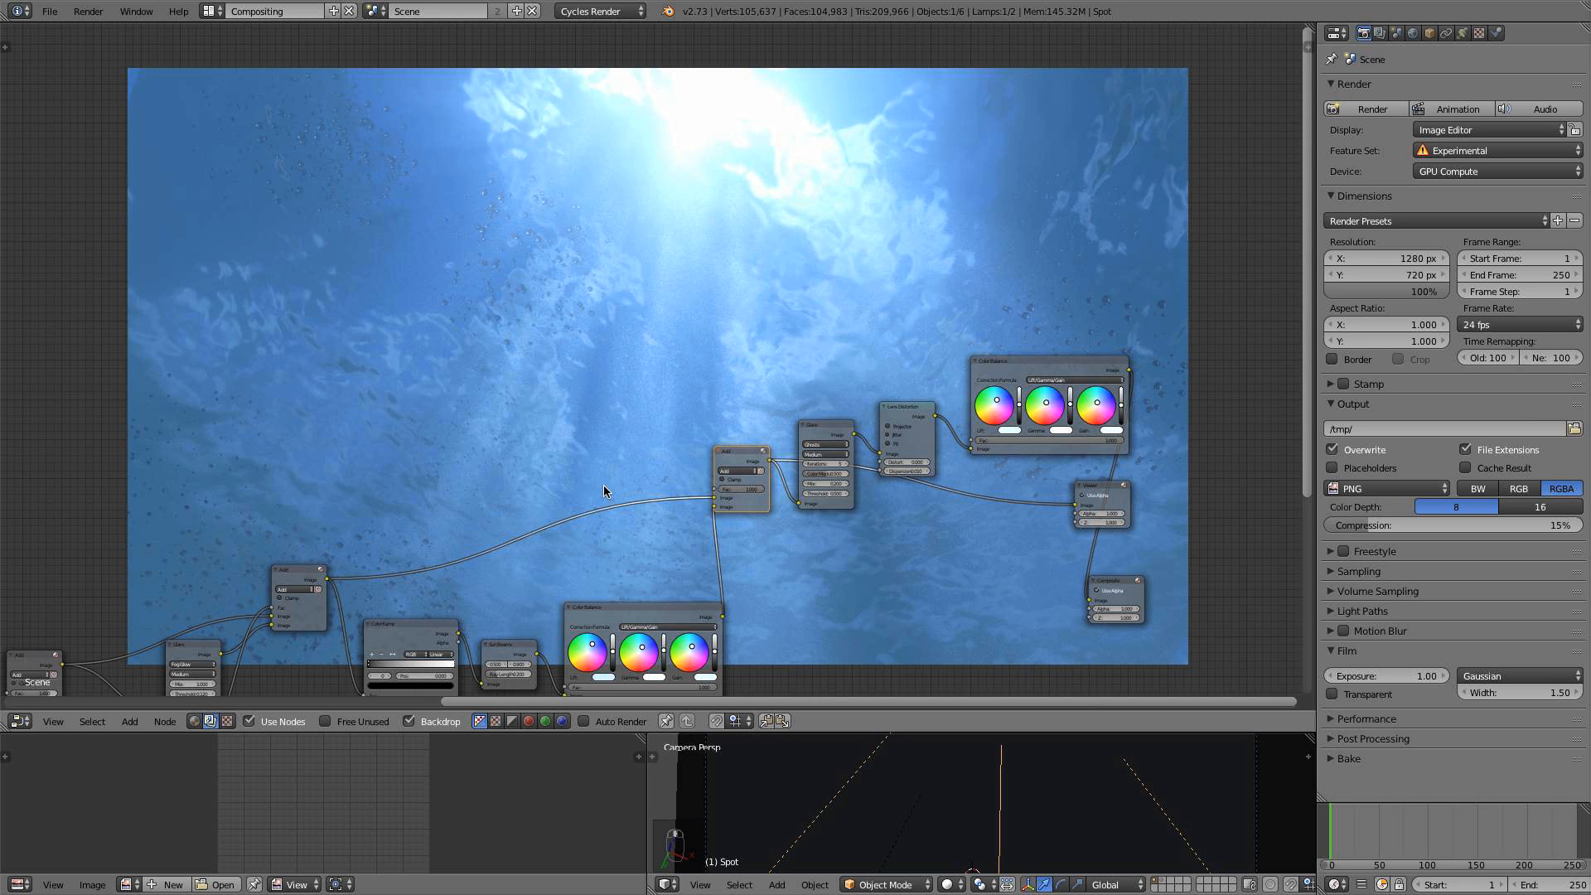
pyautogui.scroll(-2, 604, 491)
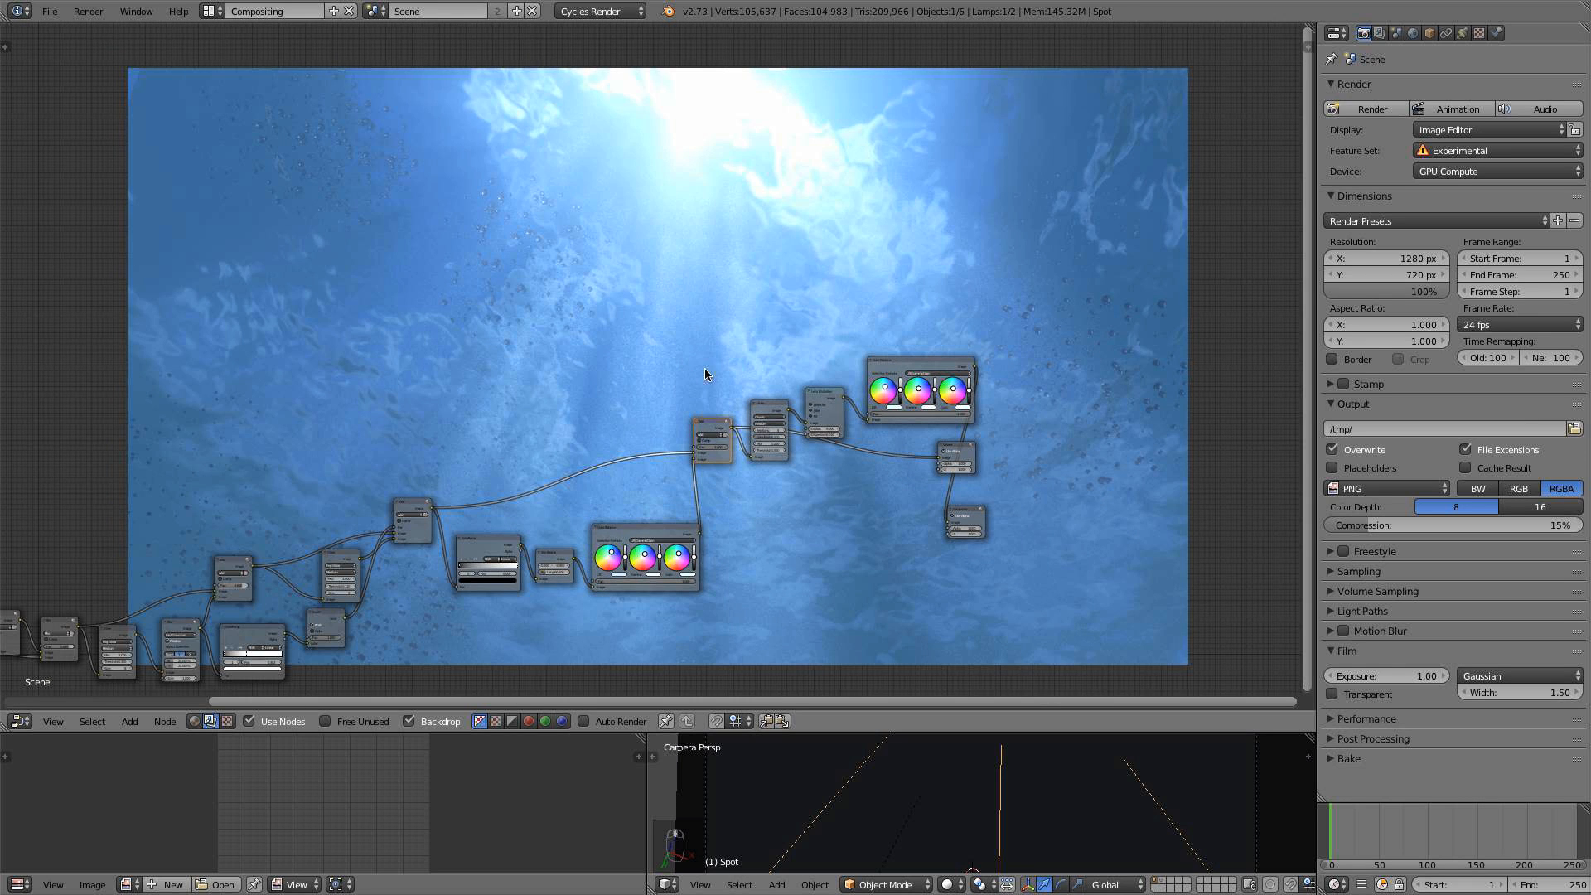
pyautogui.scroll(1, 704, 368)
pyautogui.keyDown('alt'); pyautogui.moveTo(703, 150); pyautogui.dragTo(699, 182, button='middle'); pyautogui.keyUp('alt')
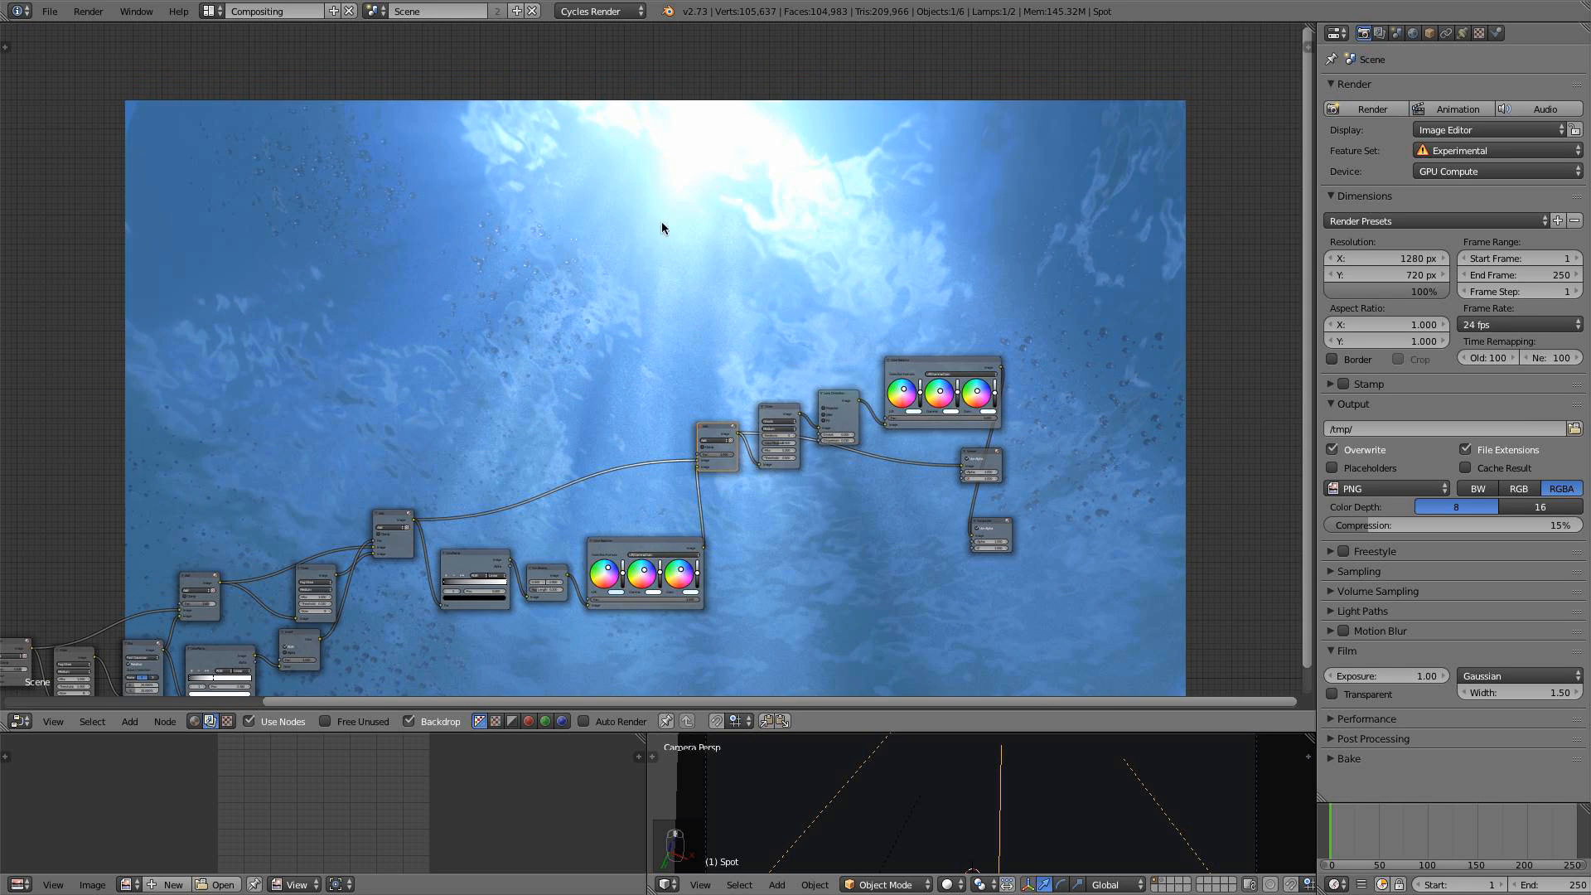
pyautogui.scroll(3, 713, 192)
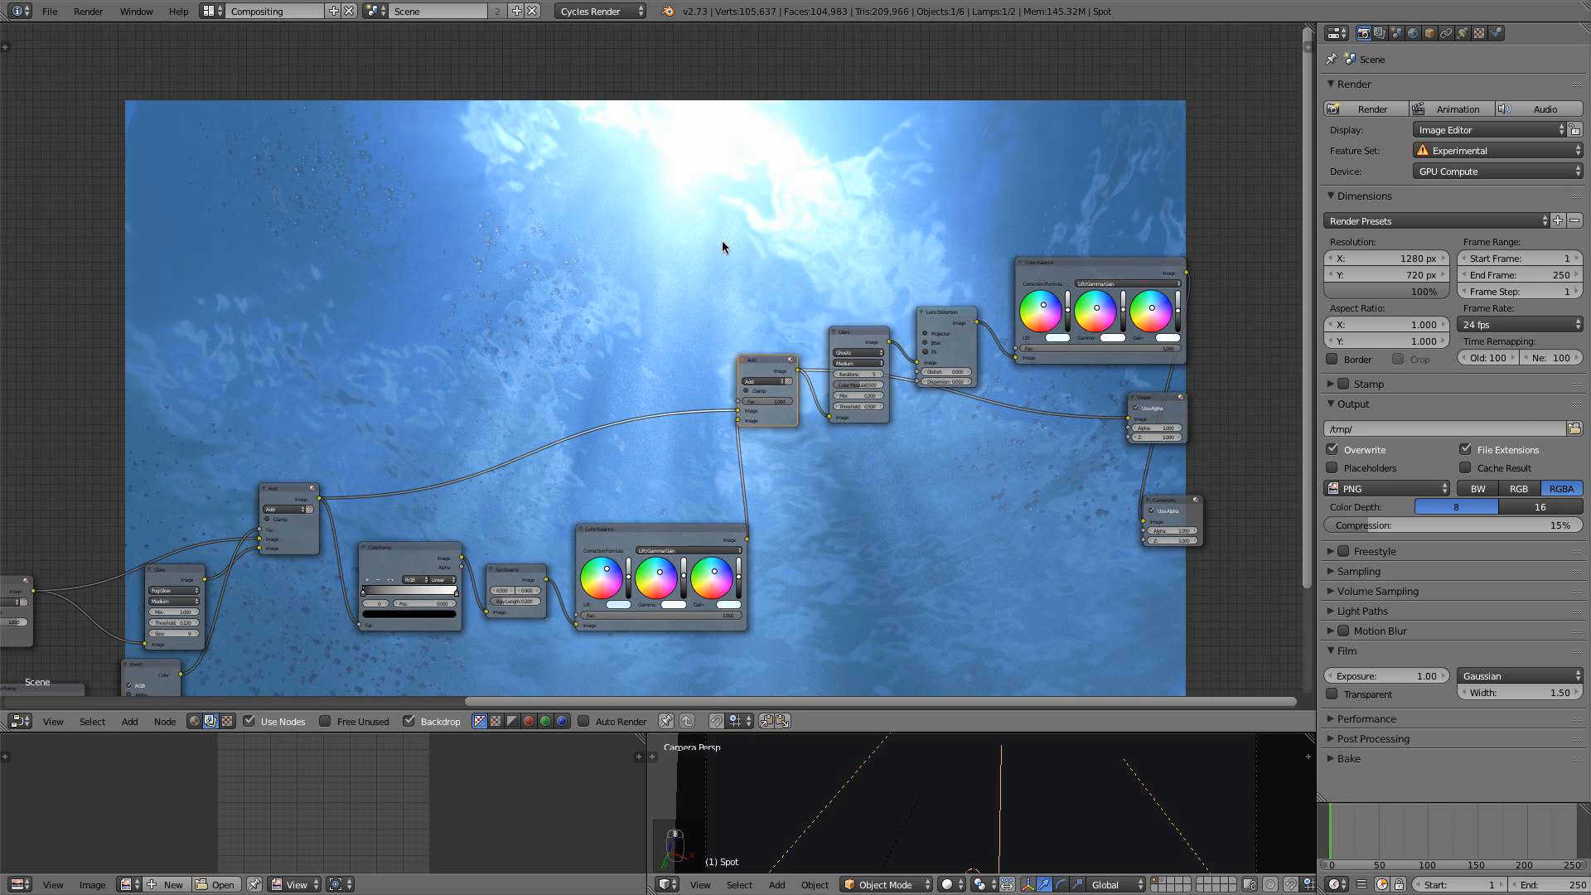
pyautogui.scroll(2, 721, 184)
# Preview the sun beams' Color Balance output, adjust its gamma brightness and lower its gain brightness
pyautogui.keyDown('ctrl'); pyautogui.keyDown('shift'); pyautogui.click(785, 535); pyautogui.keyUp('shift'); pyautogui.keyUp('ctrl')
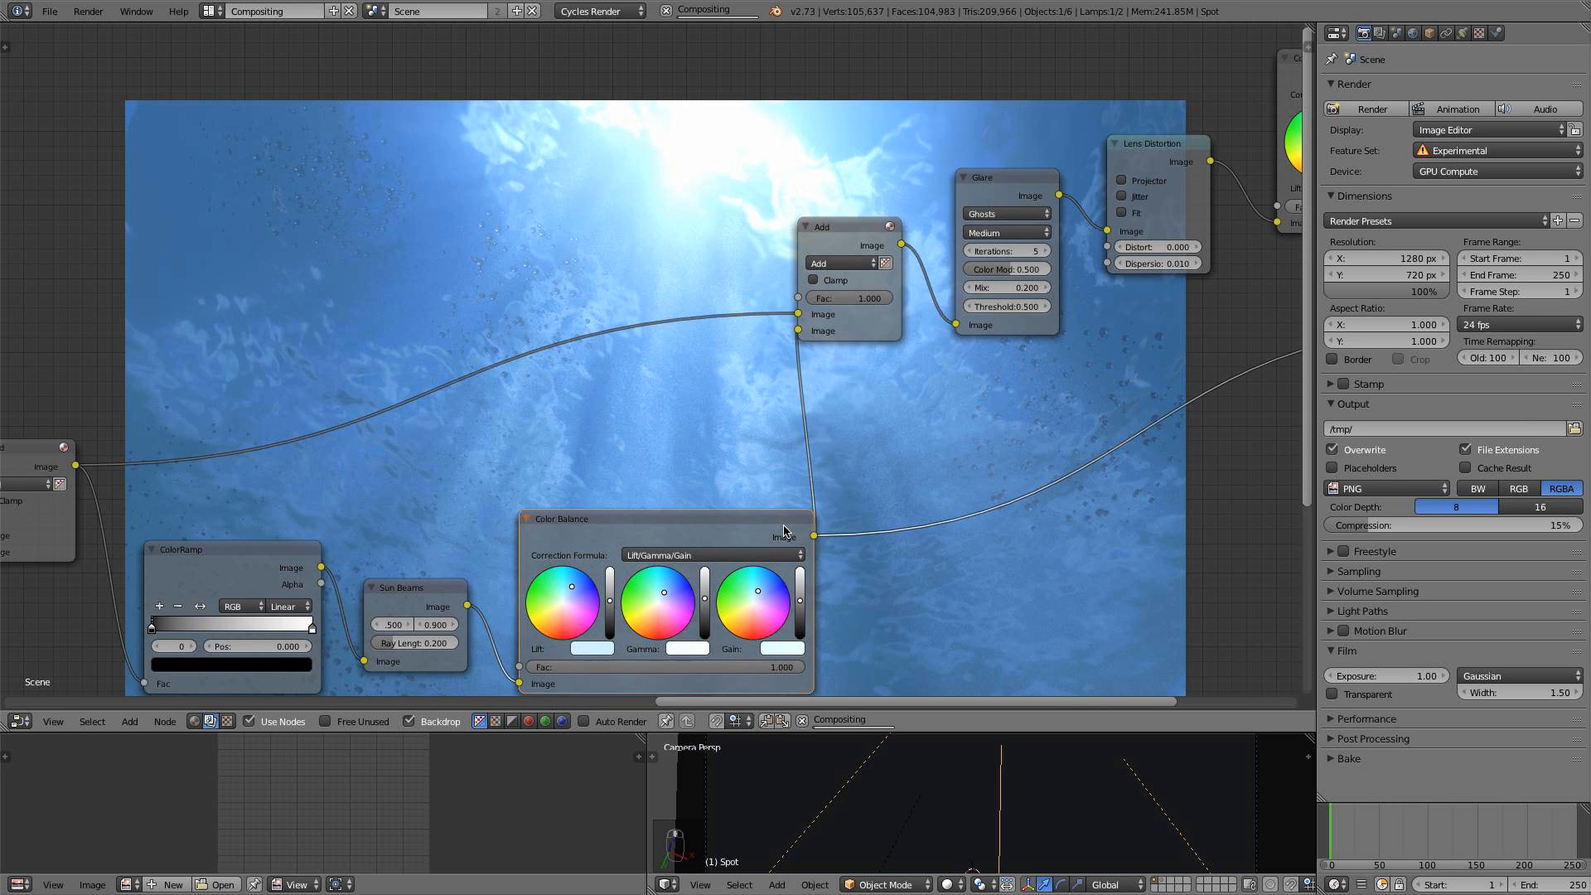
pyautogui.moveTo(919, 536); pyautogui.dragTo(839, 397, button='middle')
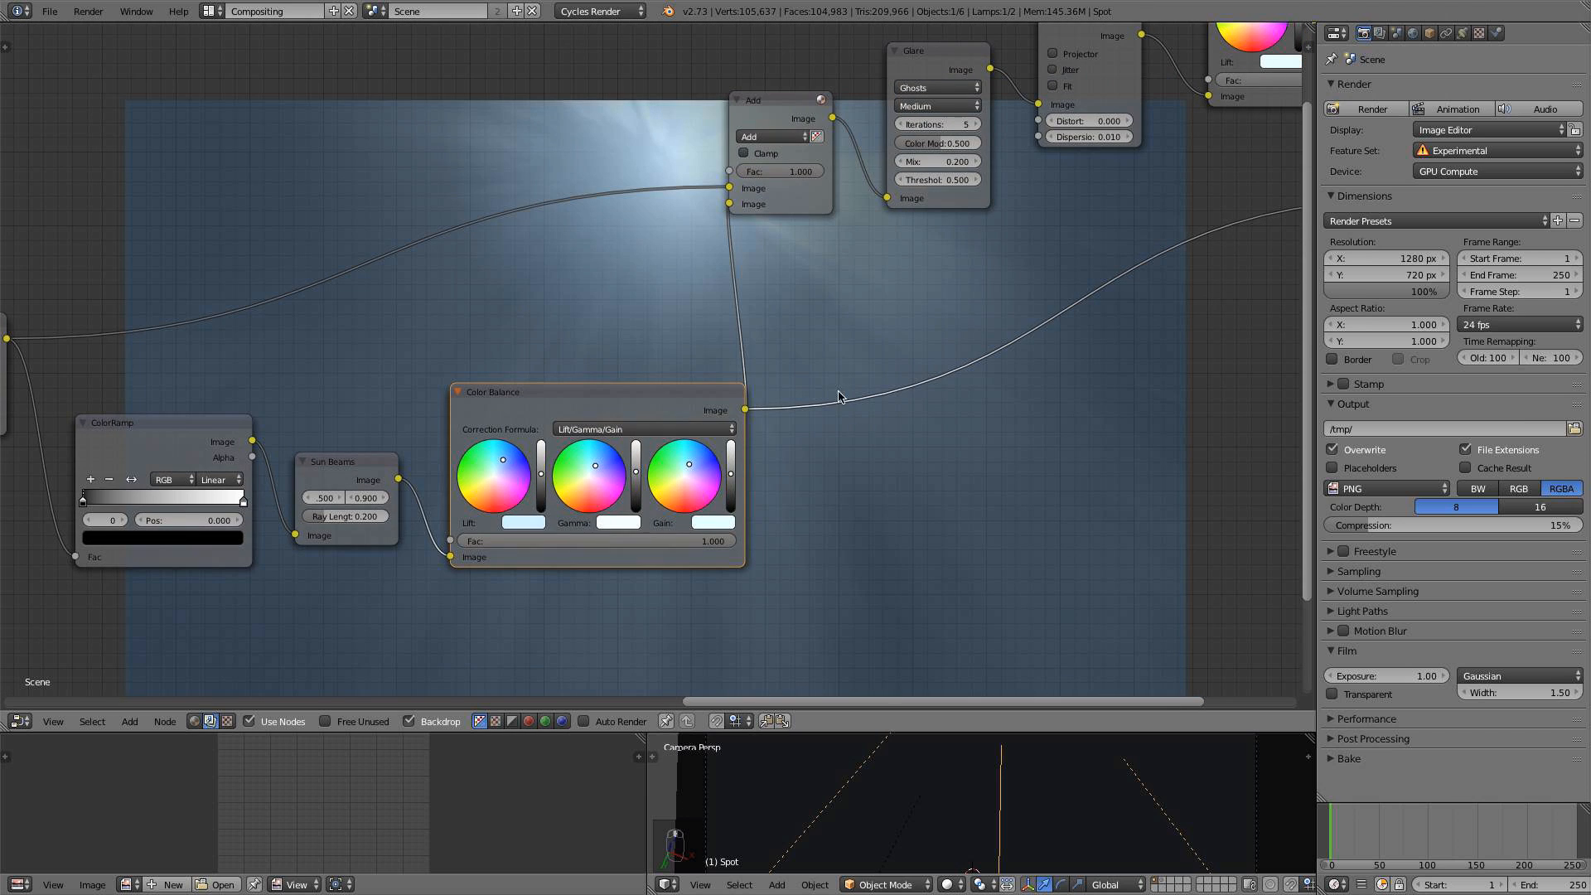
pyautogui.moveTo(544, 468); pyautogui.dragTo(637, 464)
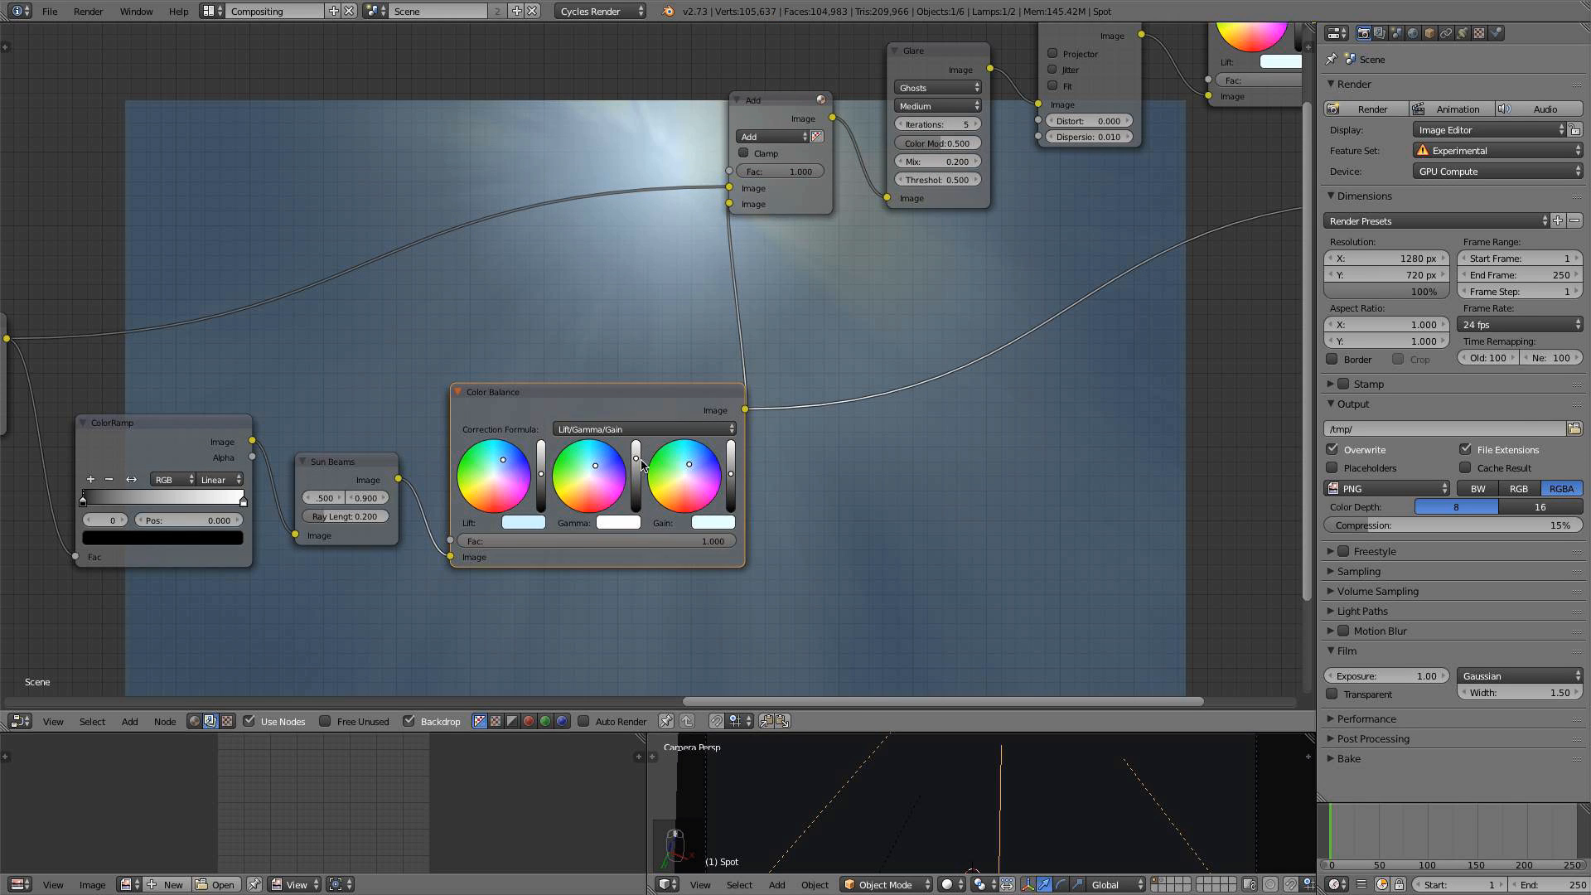
pyautogui.moveTo(638, 460); pyautogui.dragTo(731, 481)
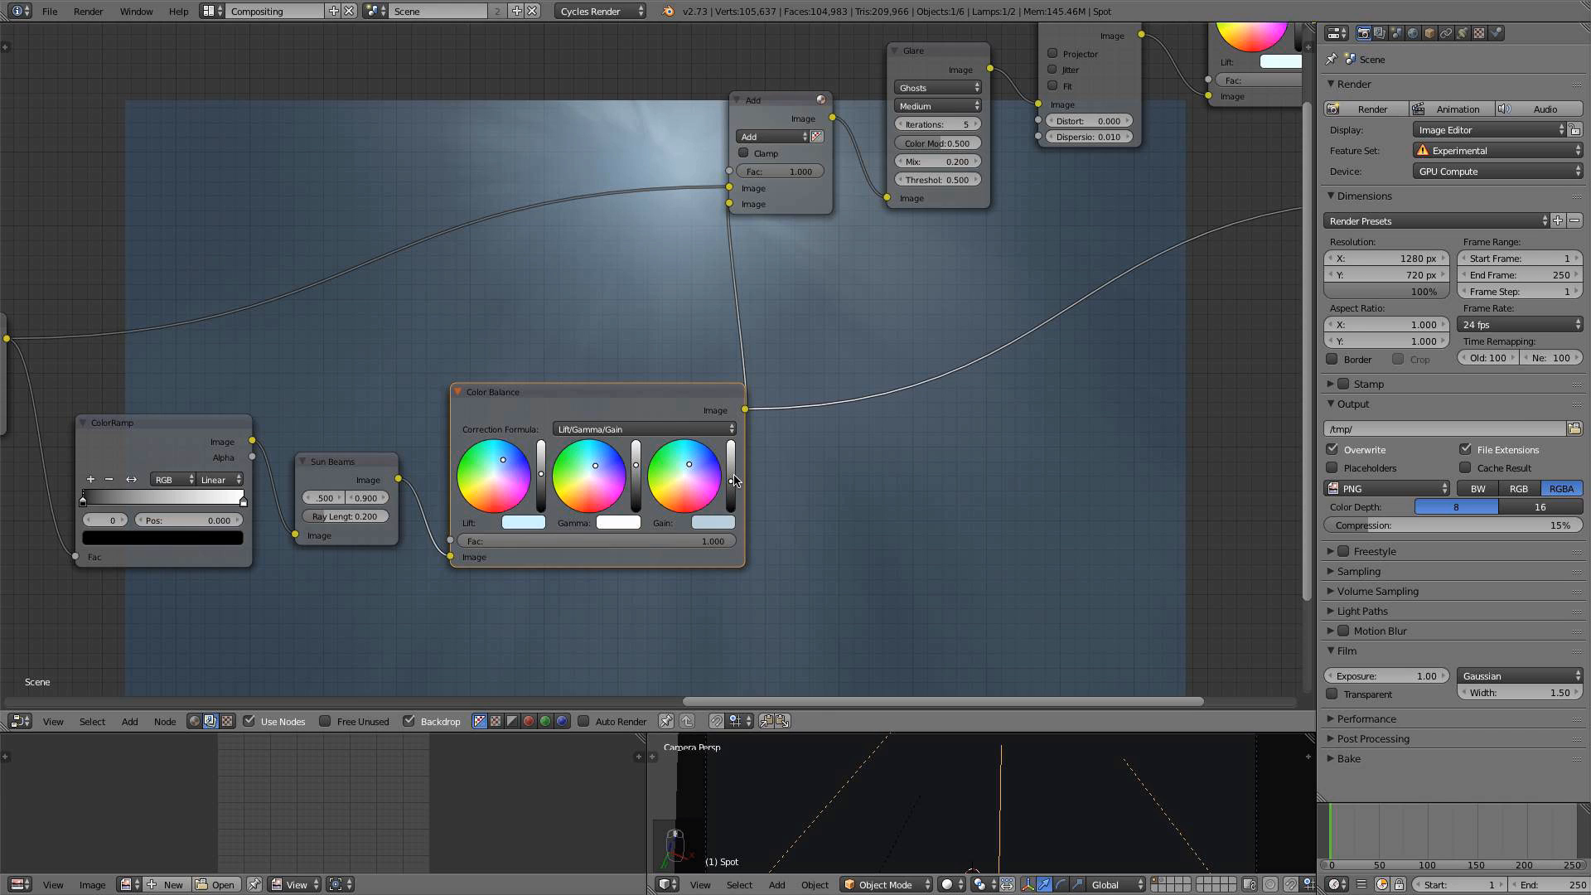
pyautogui.moveTo(731, 481); pyautogui.dragTo(732, 481)
# Return the Viewer to the output of the Add node that combines the sun beams with the image
pyautogui.moveTo(750, 282); pyautogui.dragTo(775, 468, button='middle')
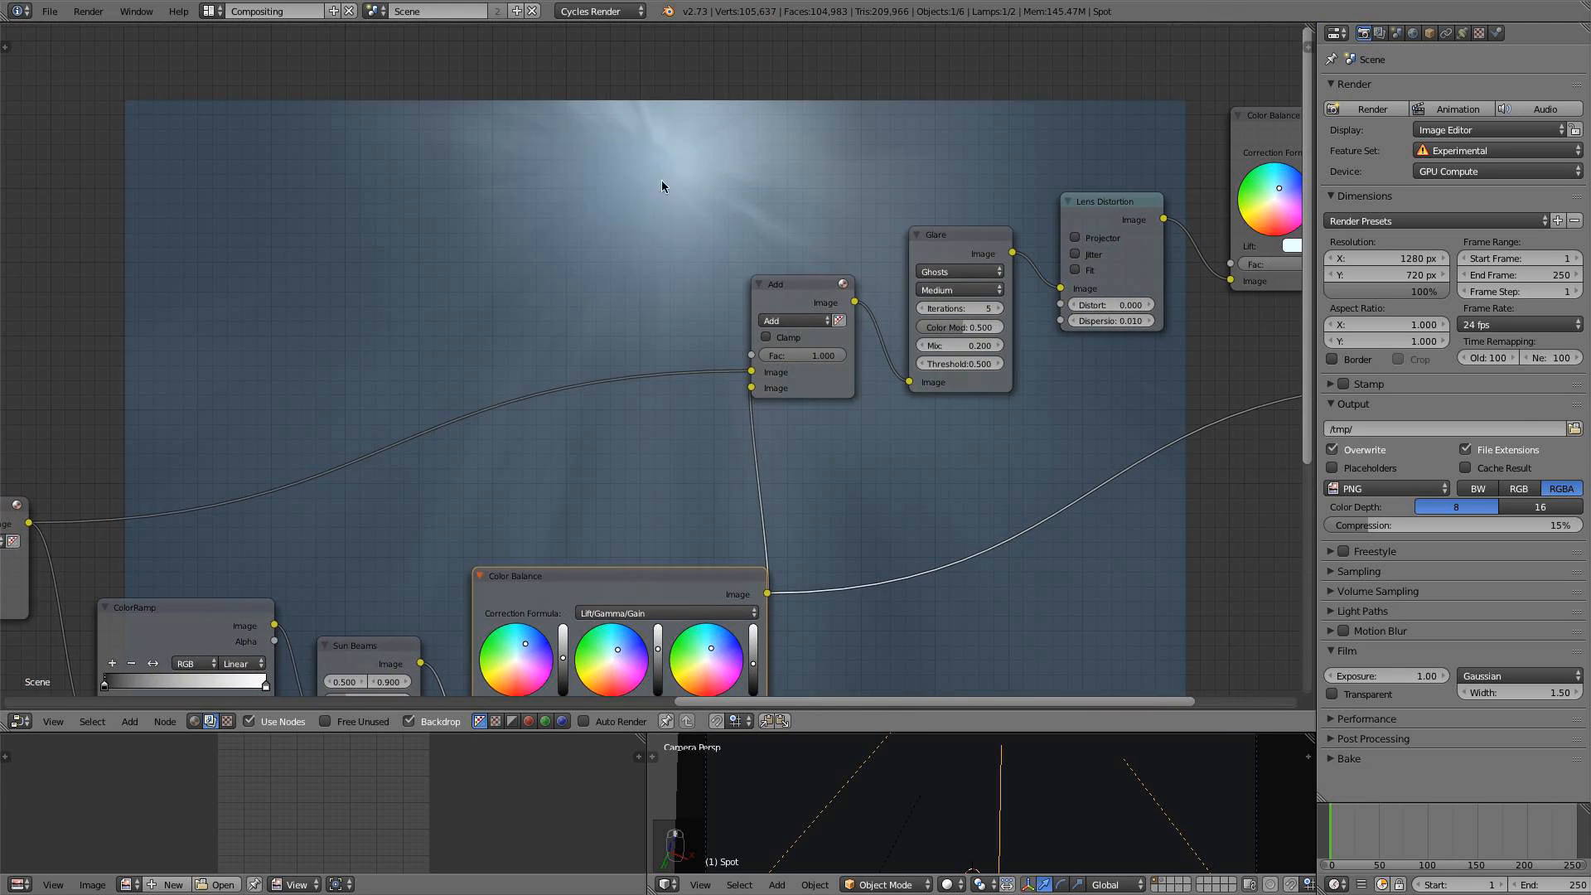
pyautogui.scroll(-5, 777, 280)
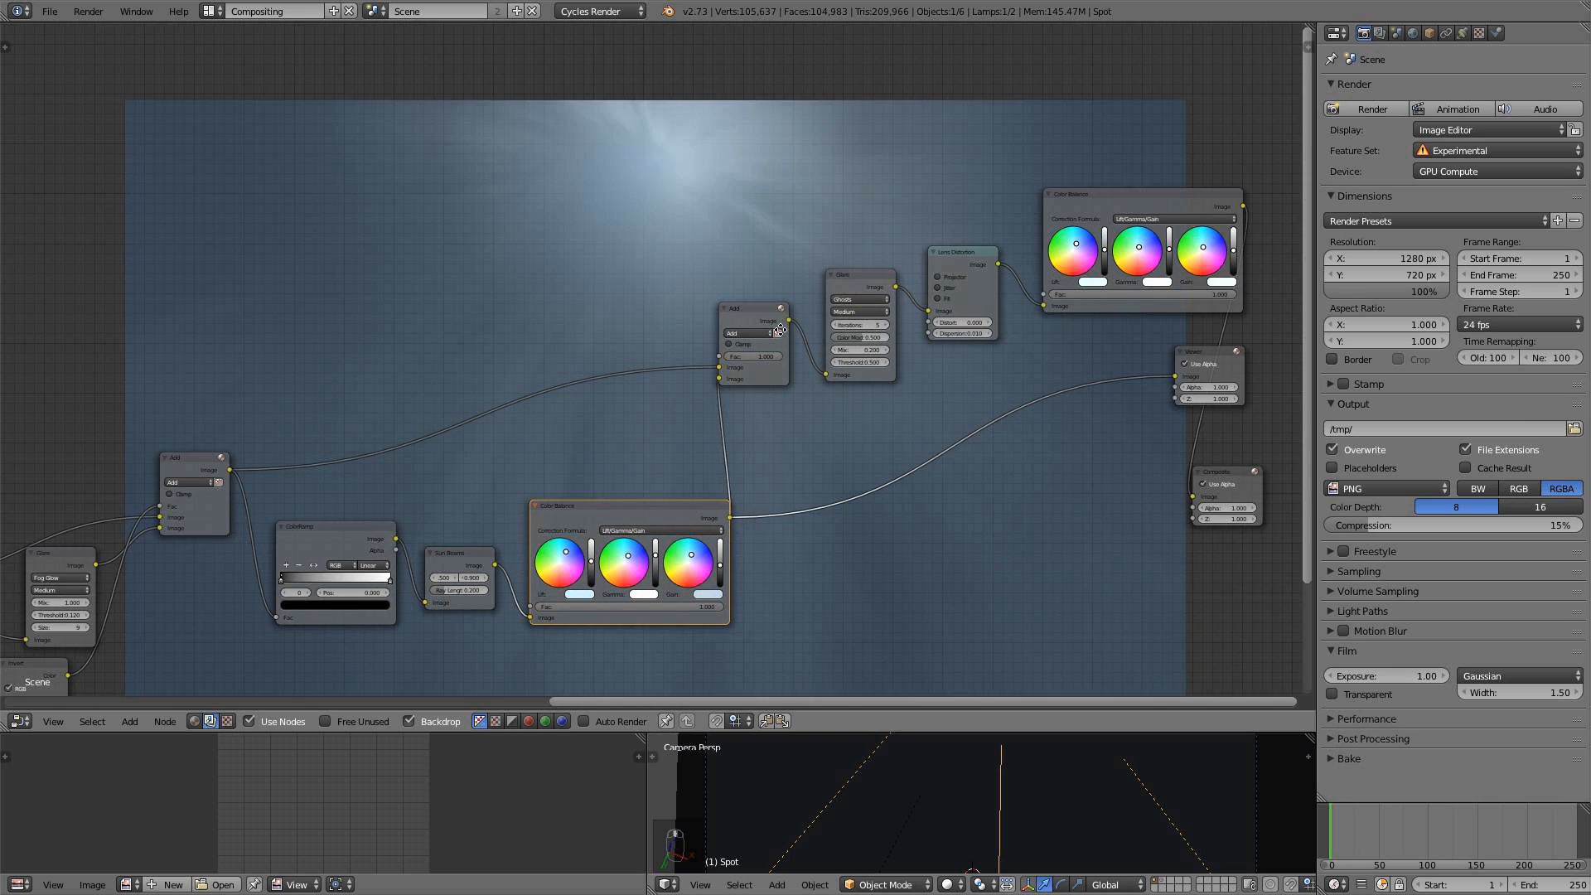
pyautogui.moveTo(781, 330); pyautogui.dragTo(711, 292, button='middle')
pyautogui.keyDown('ctrl'); pyautogui.keyDown('shift'); pyautogui.click(687, 285); pyautogui.keyUp('shift'); pyautogui.keyUp('ctrl')
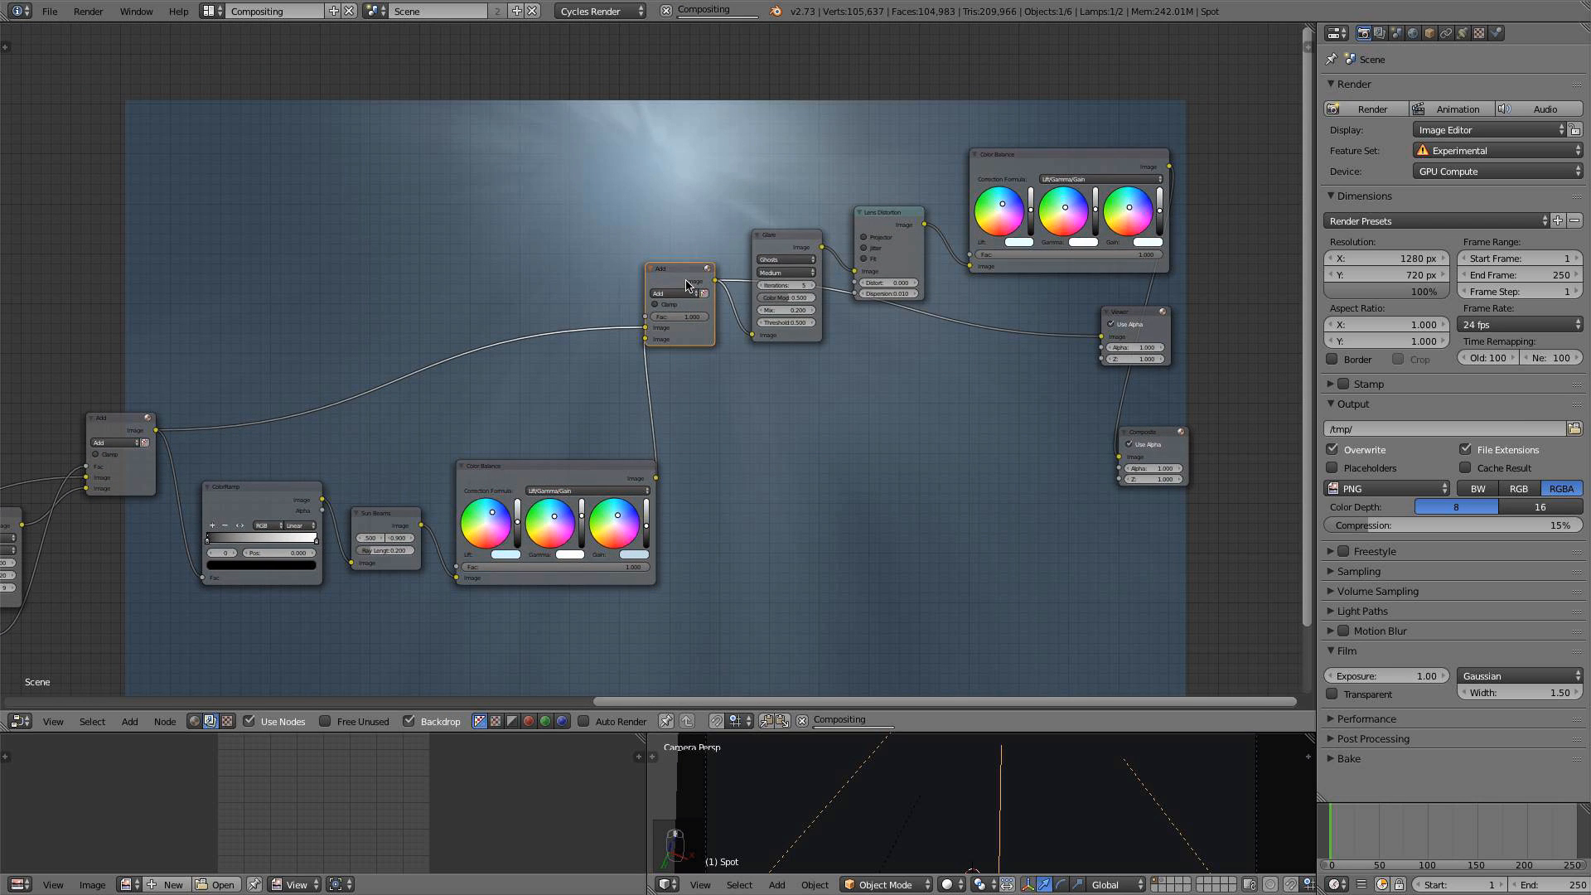
# Set the Sun Beams node's ray length to 0.25
pyautogui.moveTo(686, 285); pyautogui.dragTo(675, 502, button='middle')
pyautogui.moveTo(675, 442); pyautogui.dragTo(822, 188, button='middle')
pyautogui.scroll(4, 761, 354)
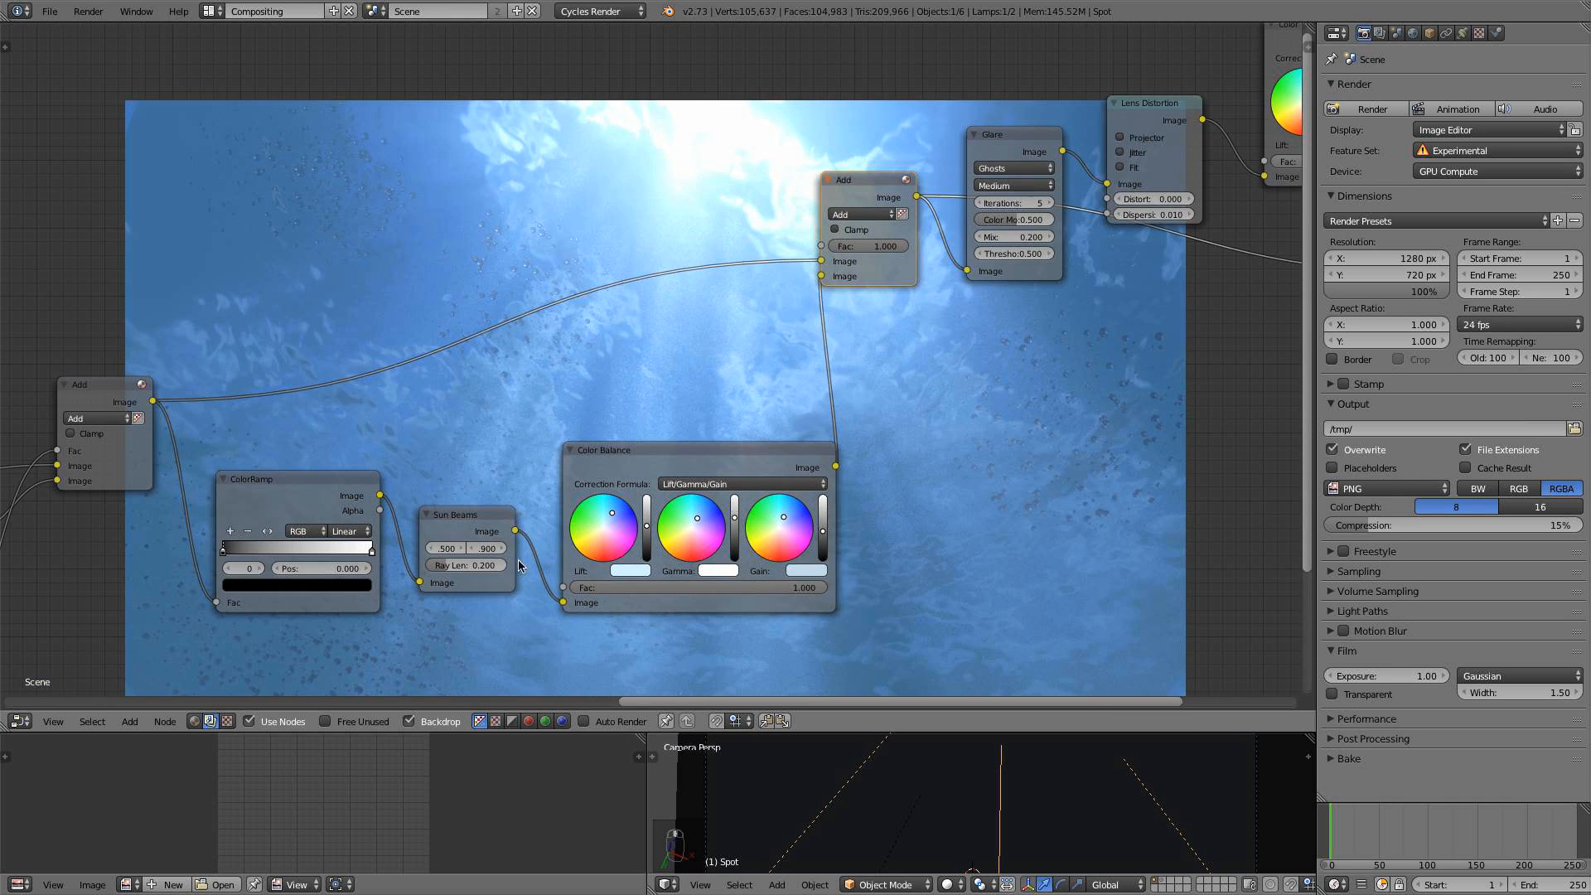
pyautogui.click(469, 565)
pyautogui.write('0.25')
pyautogui.press('Return')
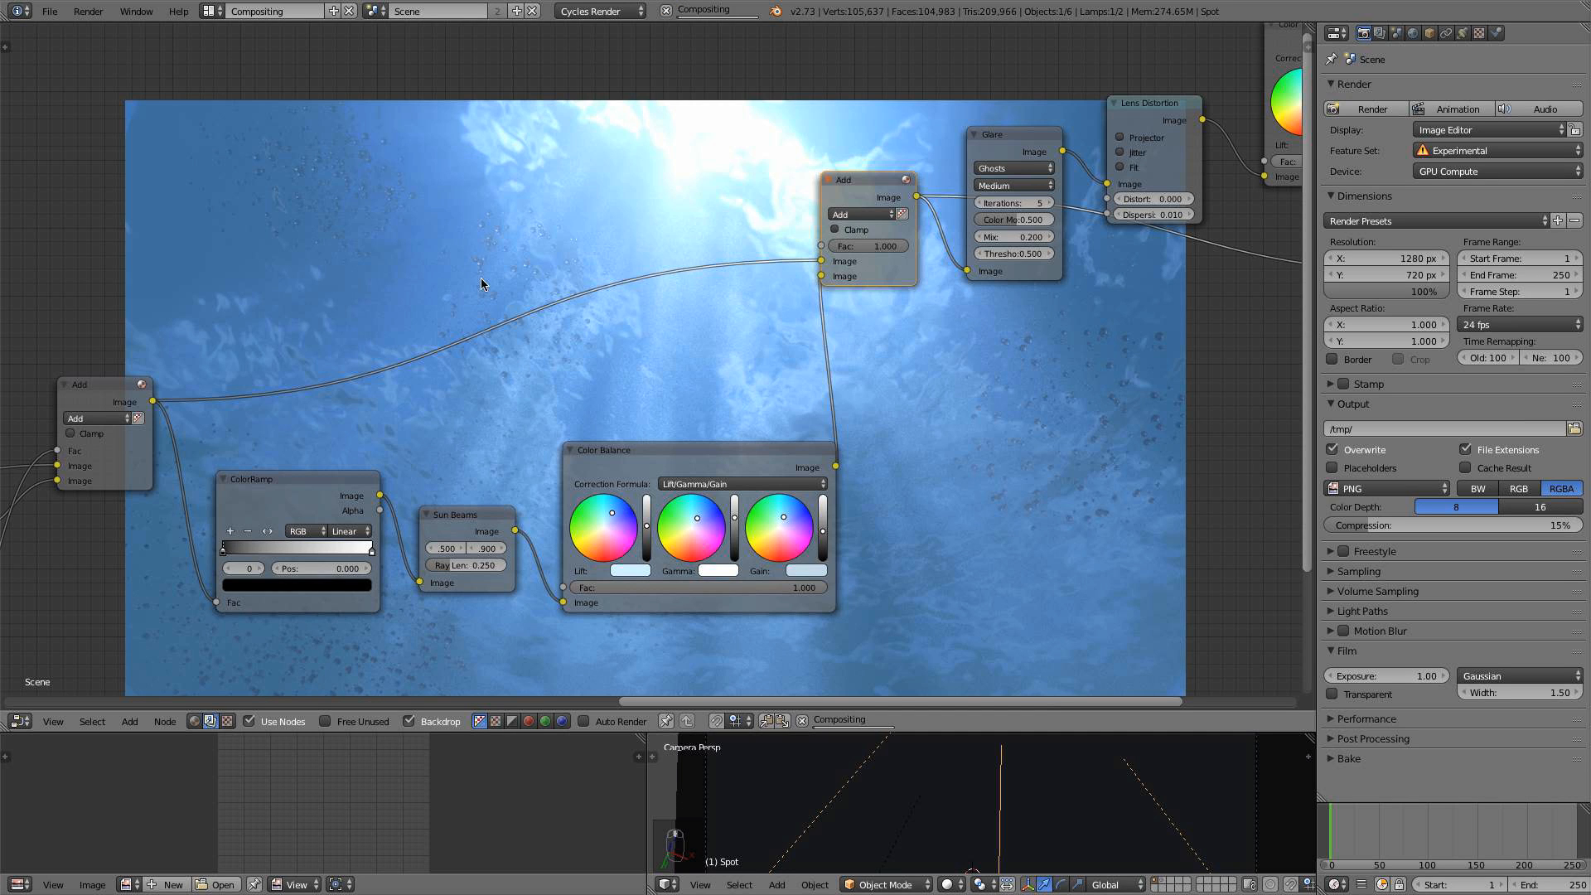
# Preview the output of the sun beams' Color Balance node
pyautogui.scroll(-1, 582, 289)
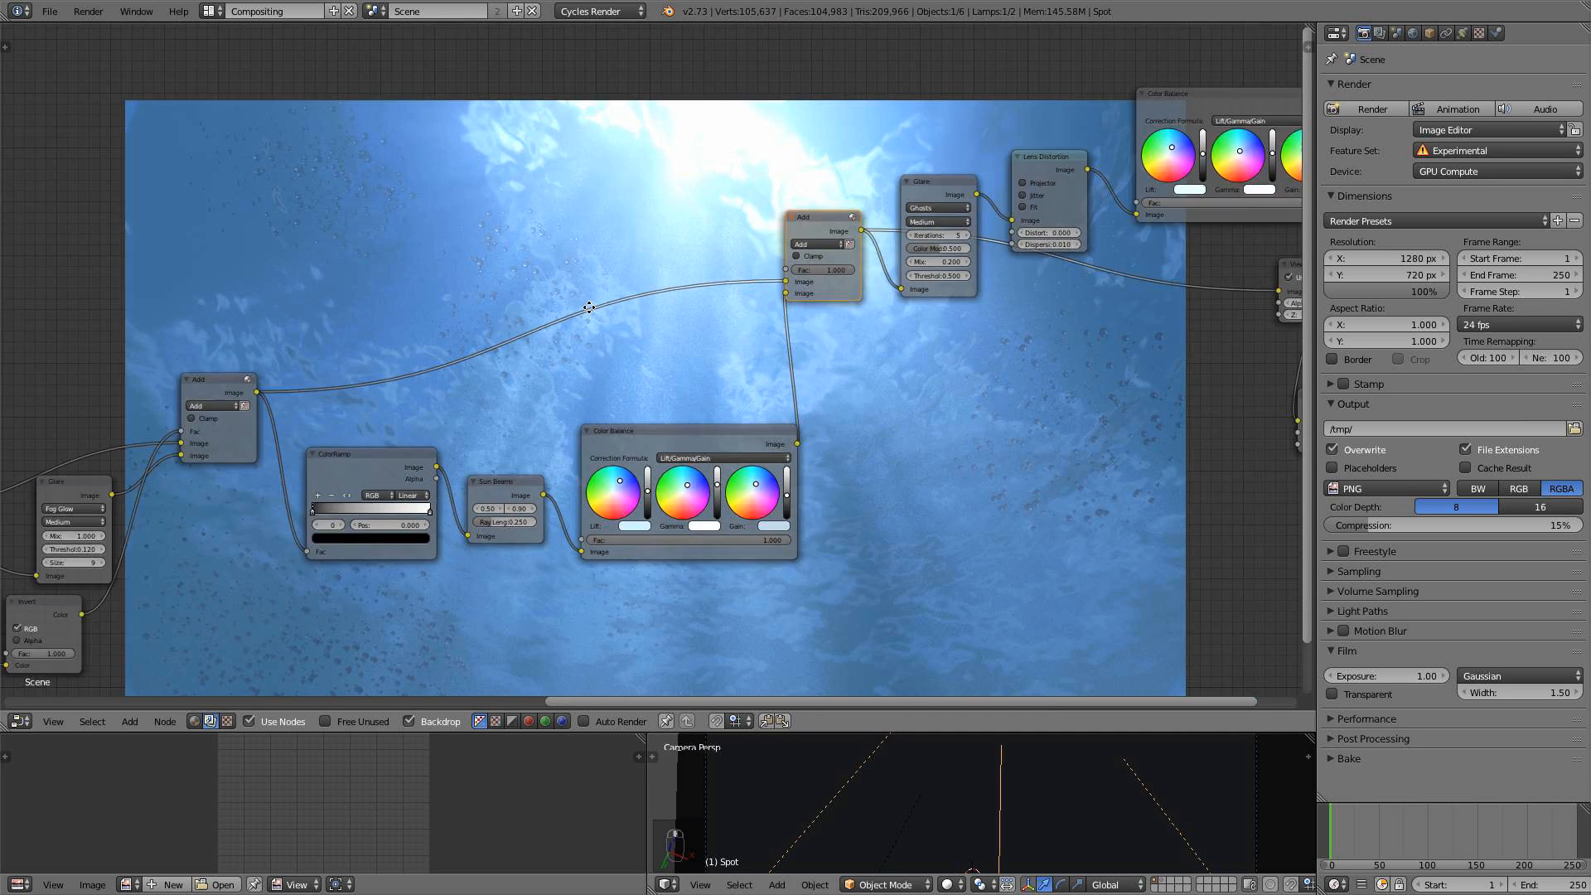
pyautogui.moveTo(600, 290); pyautogui.dragTo(447, 282, button='middle')
pyautogui.scroll(1, 708, 370)
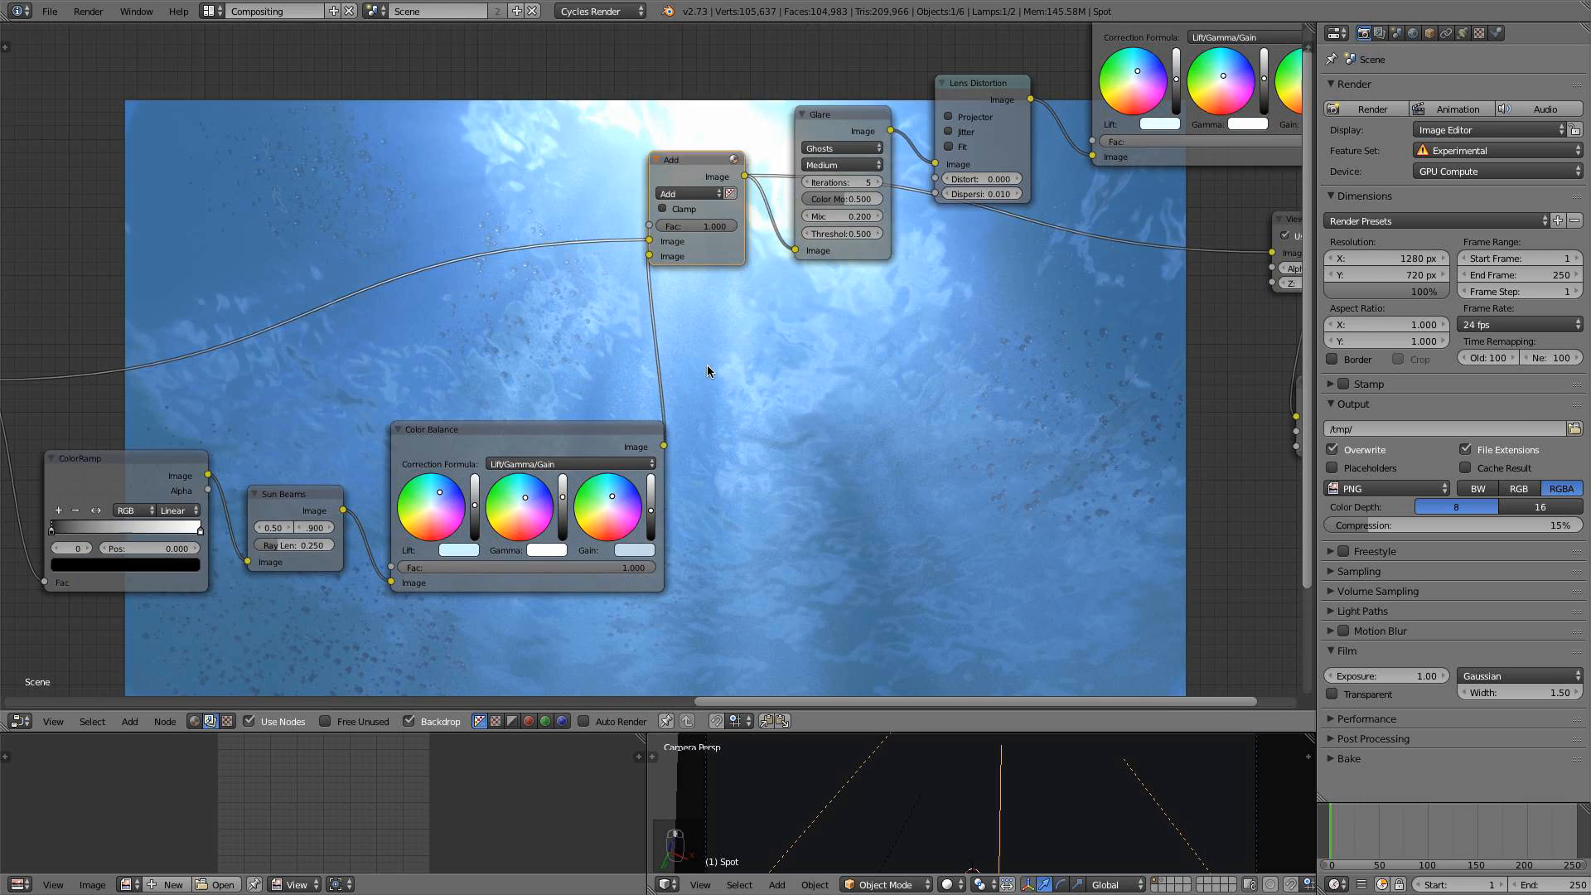
pyautogui.keyDown('ctrl'); pyautogui.keyDown('shift'); pyautogui.click(635, 453); pyautogui.keyUp('shift'); pyautogui.keyUp('ctrl')
pyautogui.moveTo(673, 322); pyautogui.dragTo(742, 476, button='middle')
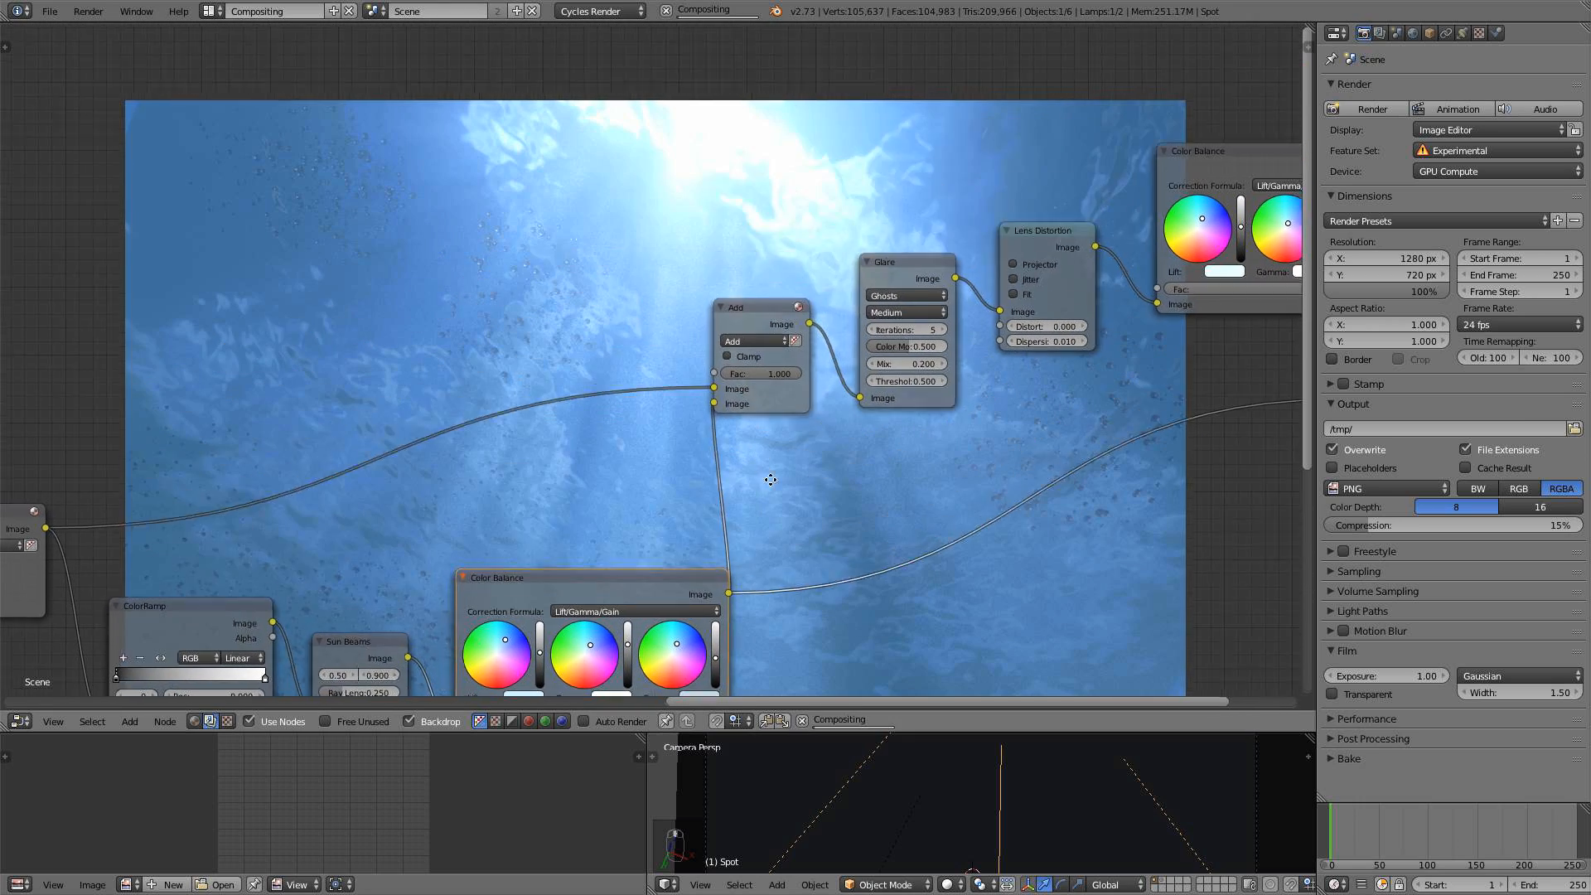
pyautogui.moveTo(769, 541); pyautogui.dragTo(816, 355, button='middle')
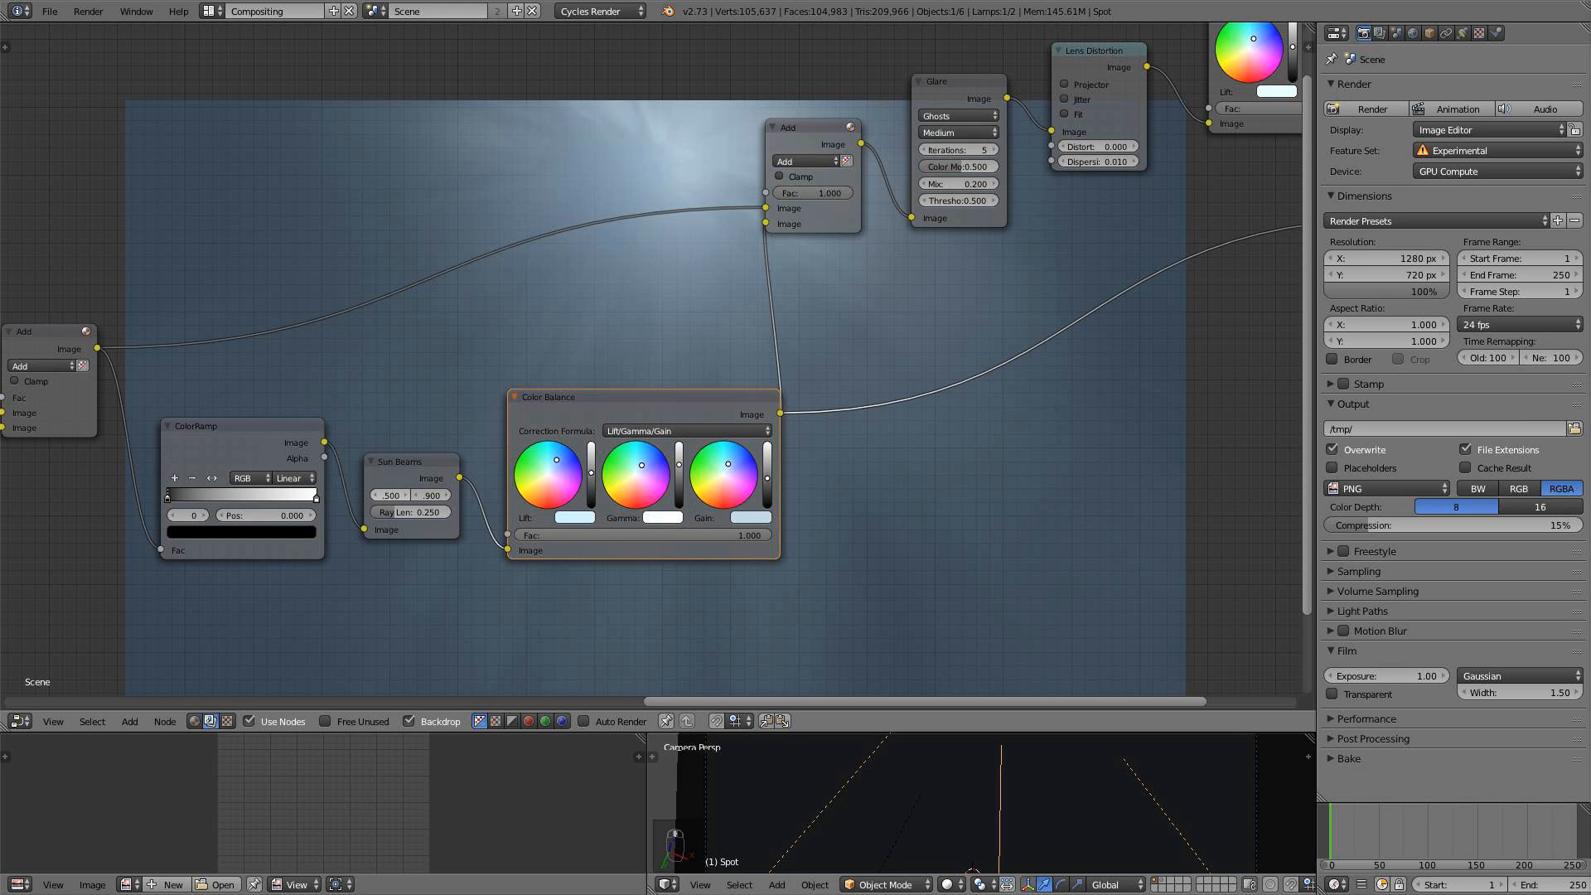
# Try a Sun Beams source X of 0.45, then restore it to 0.5
pyautogui.click(391, 496)
pyautogui.write('0.4')
pyautogui.write('5')
pyautogui.press('Return')
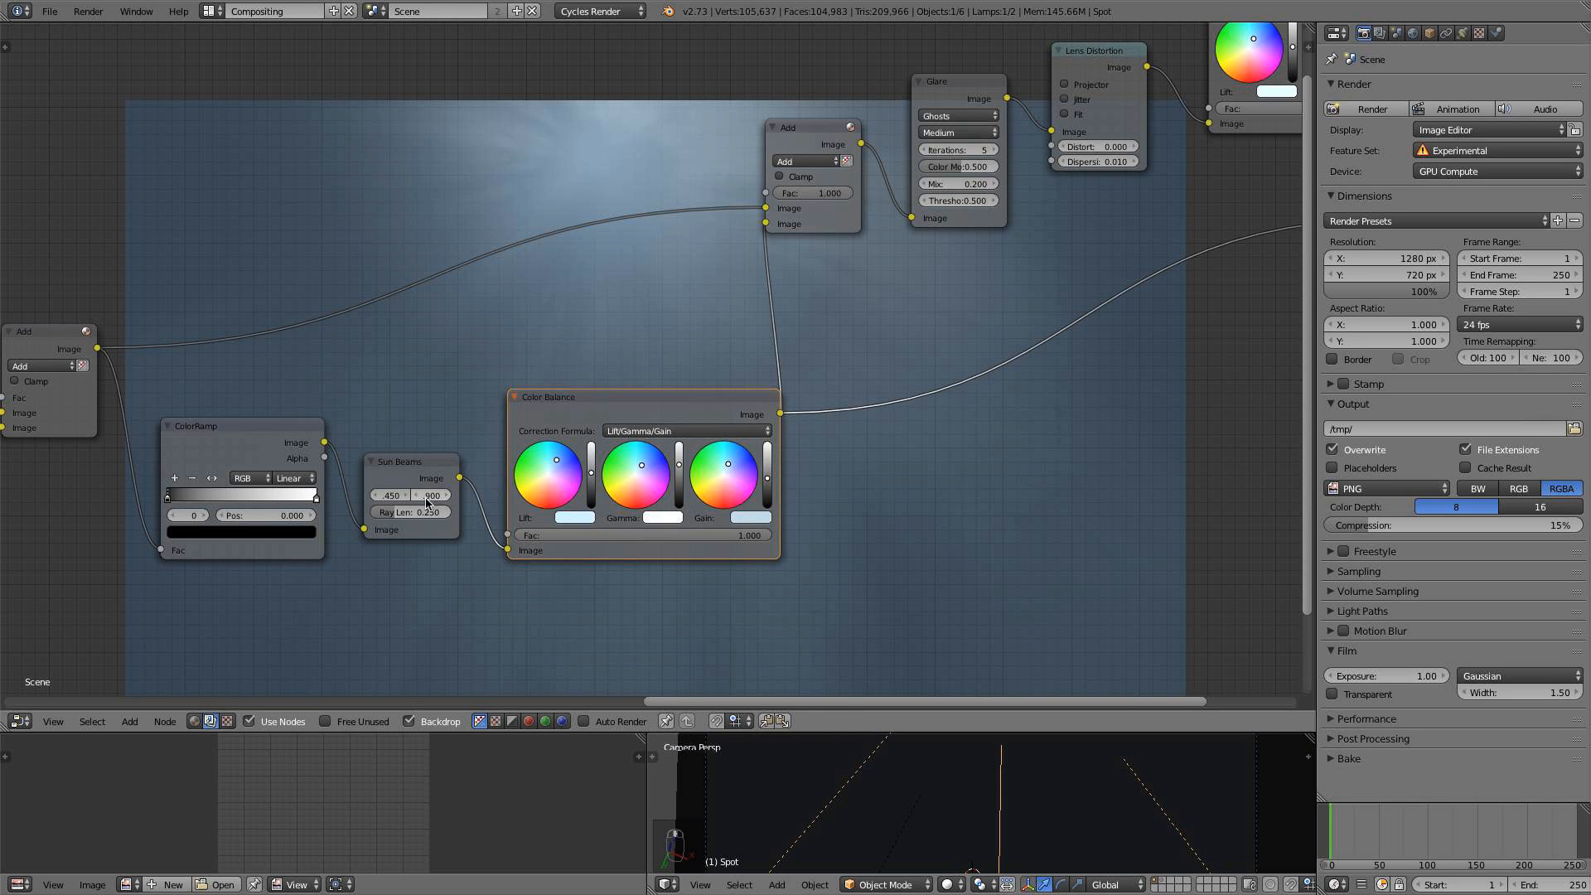
pyautogui.click(394, 495)
pyautogui.write('0.5')
pyautogui.press('Return')
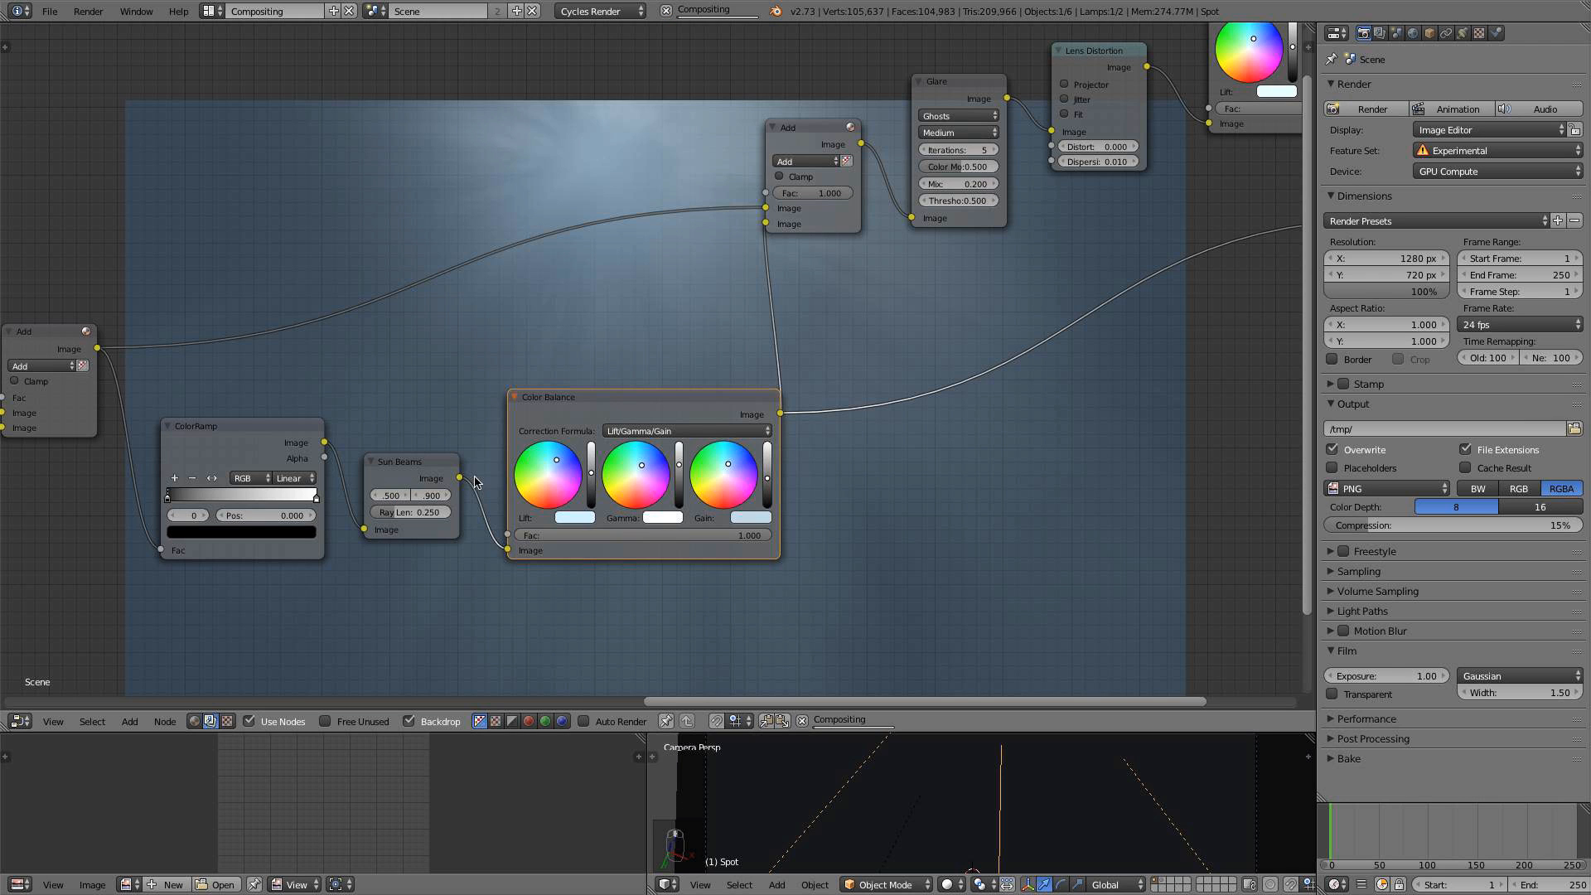
# Preview the ColorRamp feeding the Sun Beams and move its black stop to about 0.703 to isolate the brightest areas
pyautogui.keyDown('ctrl'); pyautogui.keyDown('shift'); pyautogui.click(298, 440); pyautogui.keyUp('shift'); pyautogui.keyUp('ctrl')
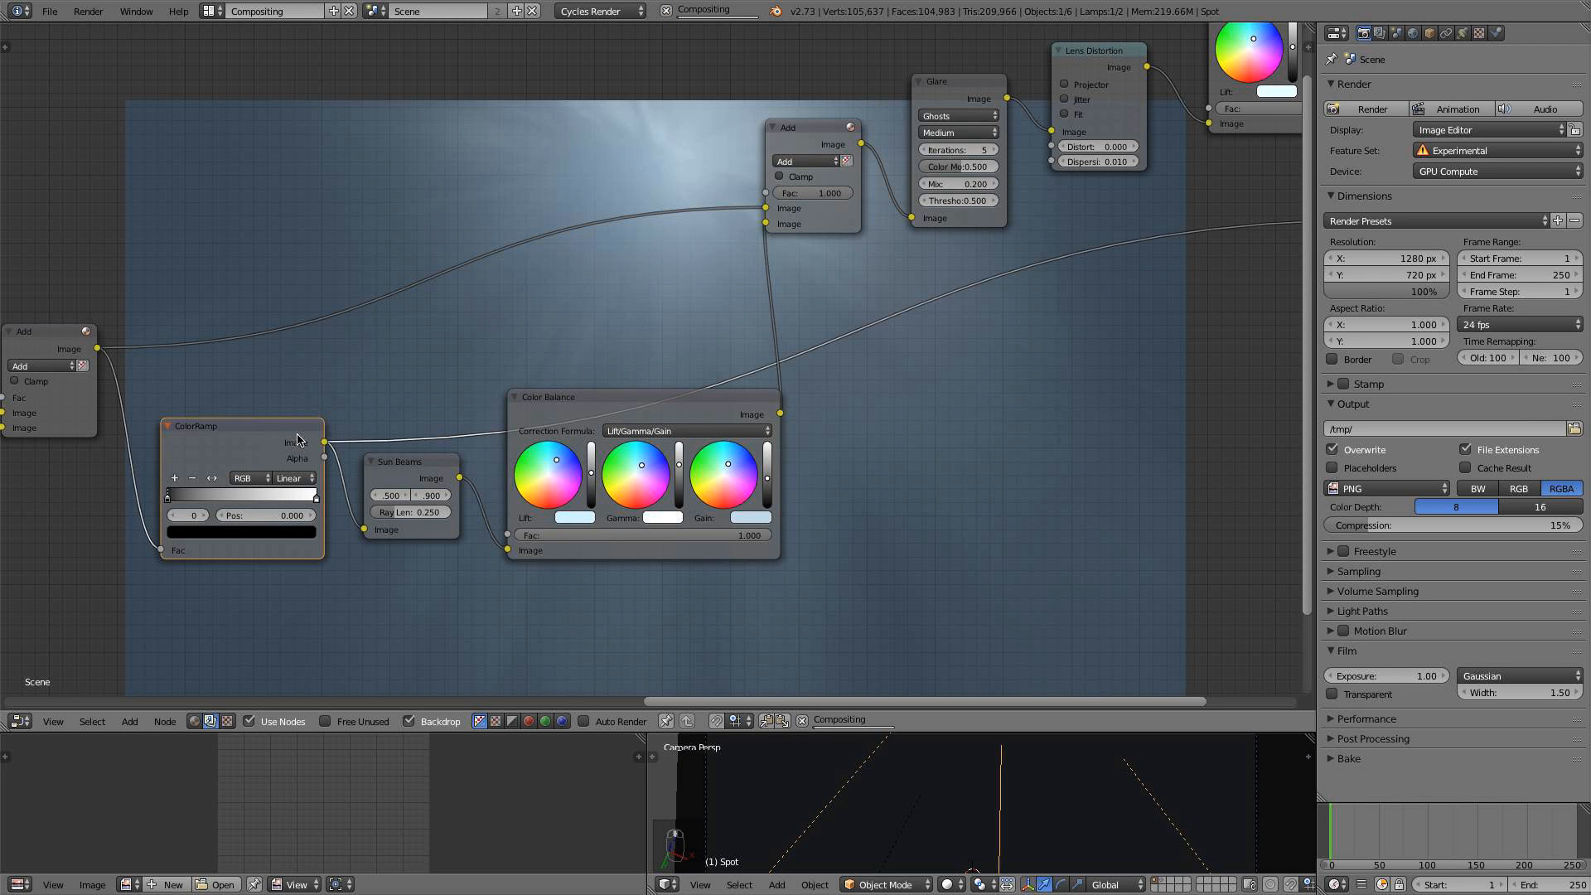
pyautogui.moveTo(520, 394); pyautogui.dragTo(783, 431, button='middle')
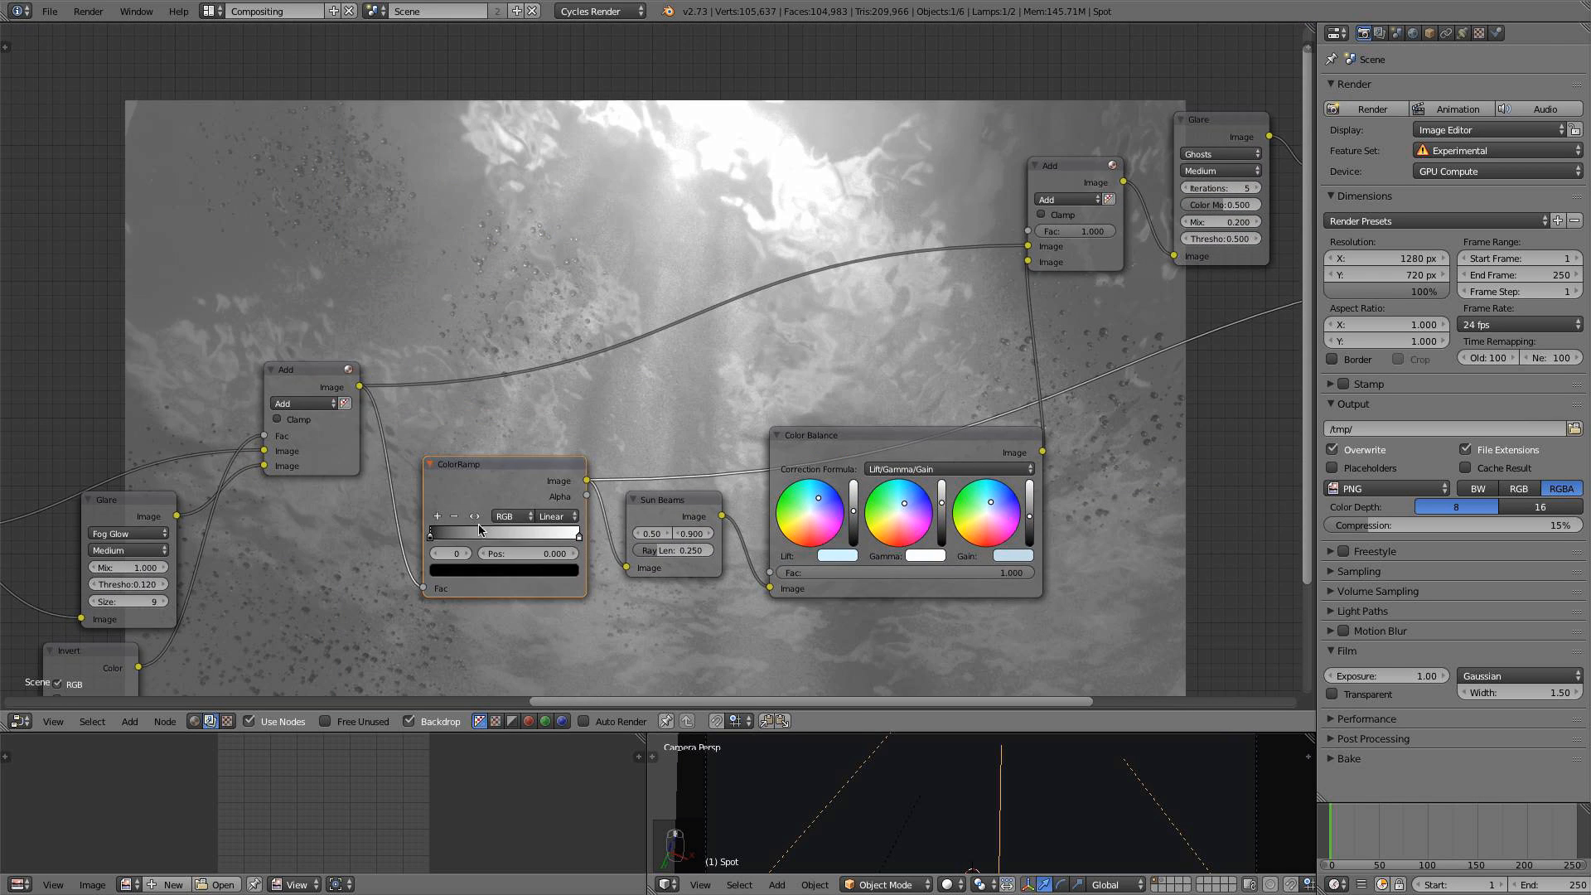
pyautogui.moveTo(429, 535); pyautogui.dragTo(518, 539)
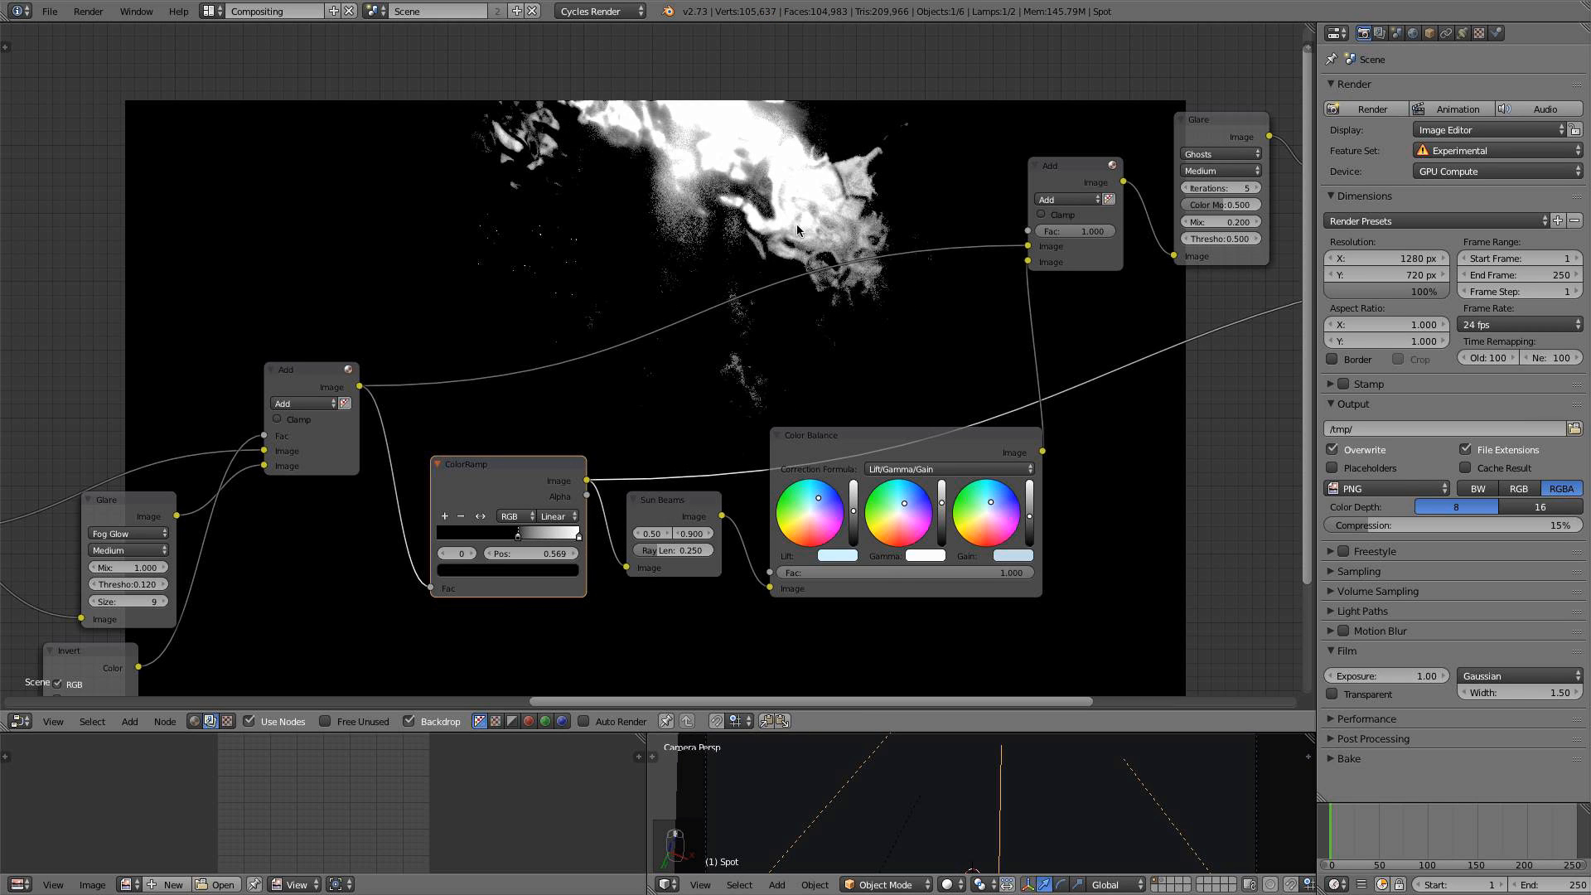
pyautogui.moveTo(523, 539); pyautogui.dragTo(538, 538)
# Preview the Sun Beams output and set the node's source X to 0.52 and ray length to 0.3
pyautogui.click(669, 512)
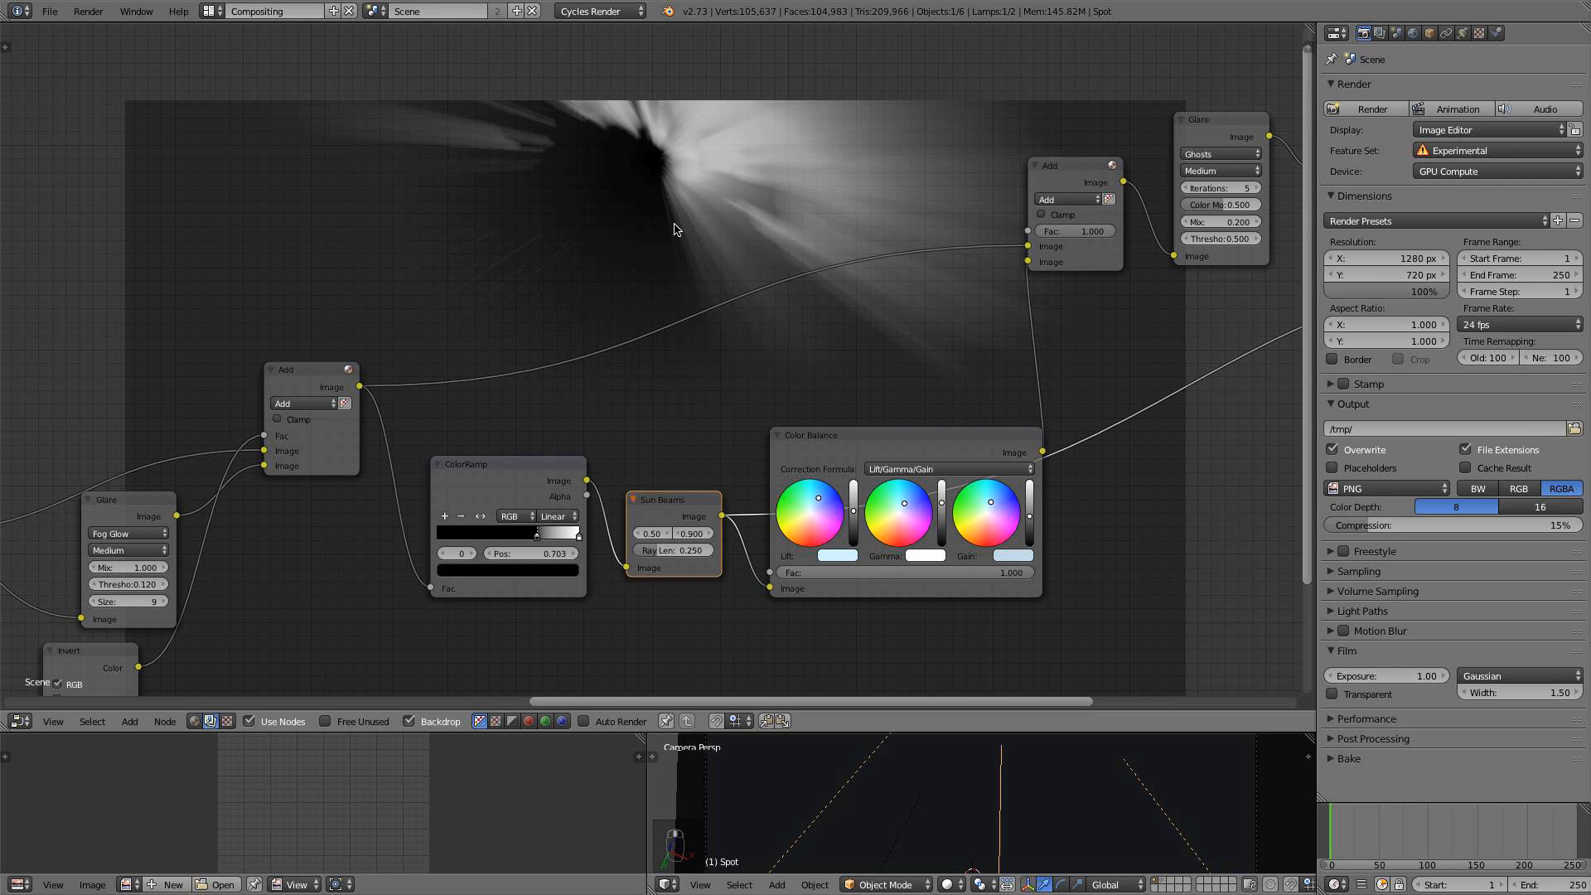
pyautogui.click(655, 534)
pyautogui.press('Return')
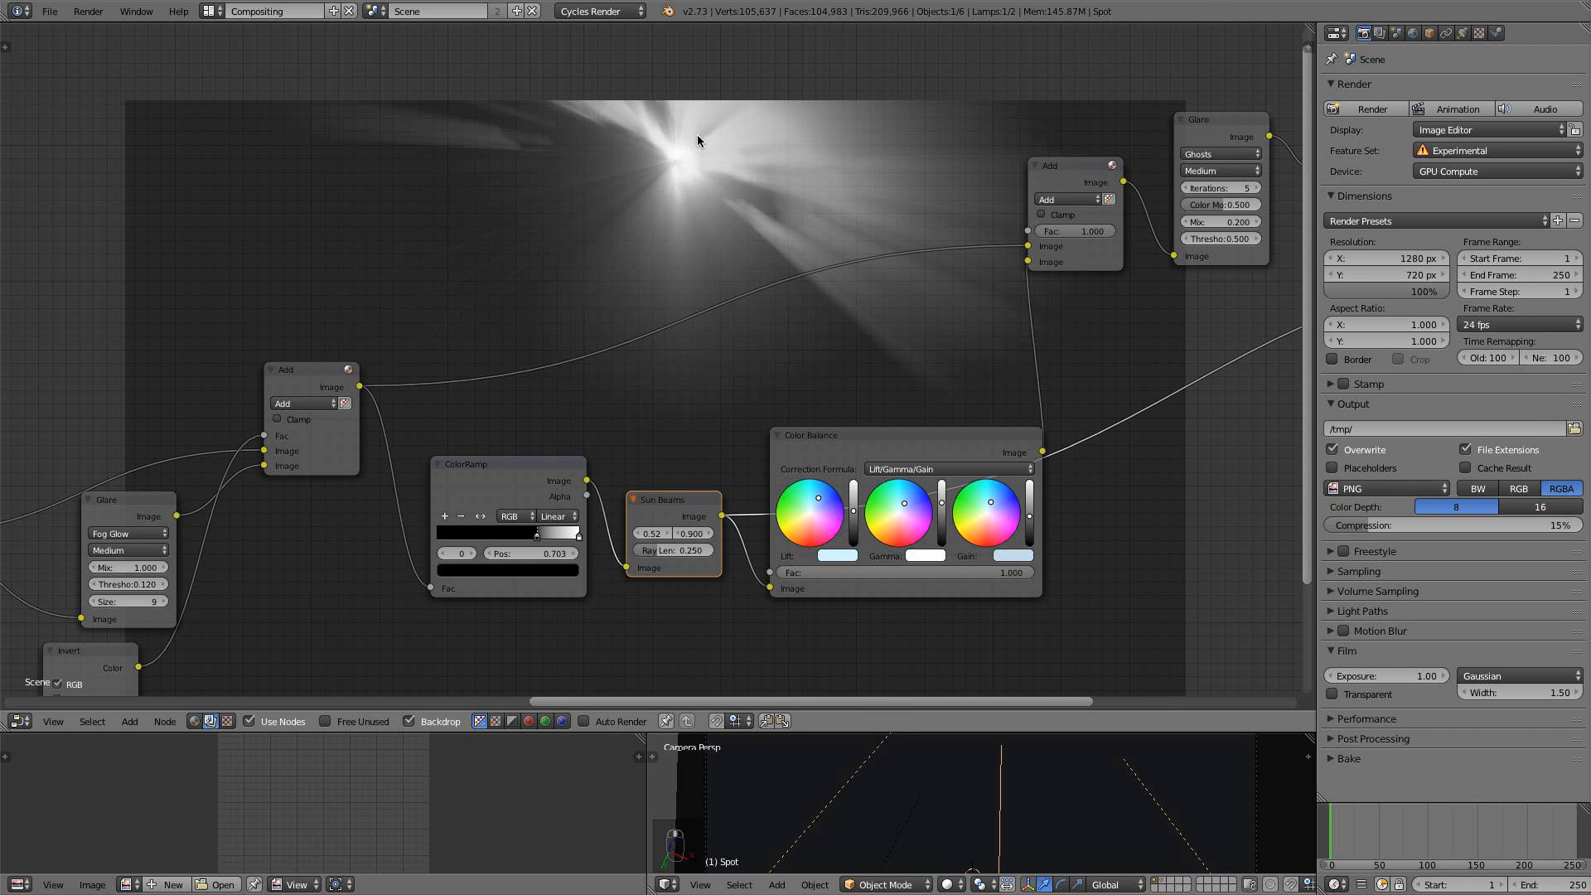
pyautogui.scroll(-1, 694, 311)
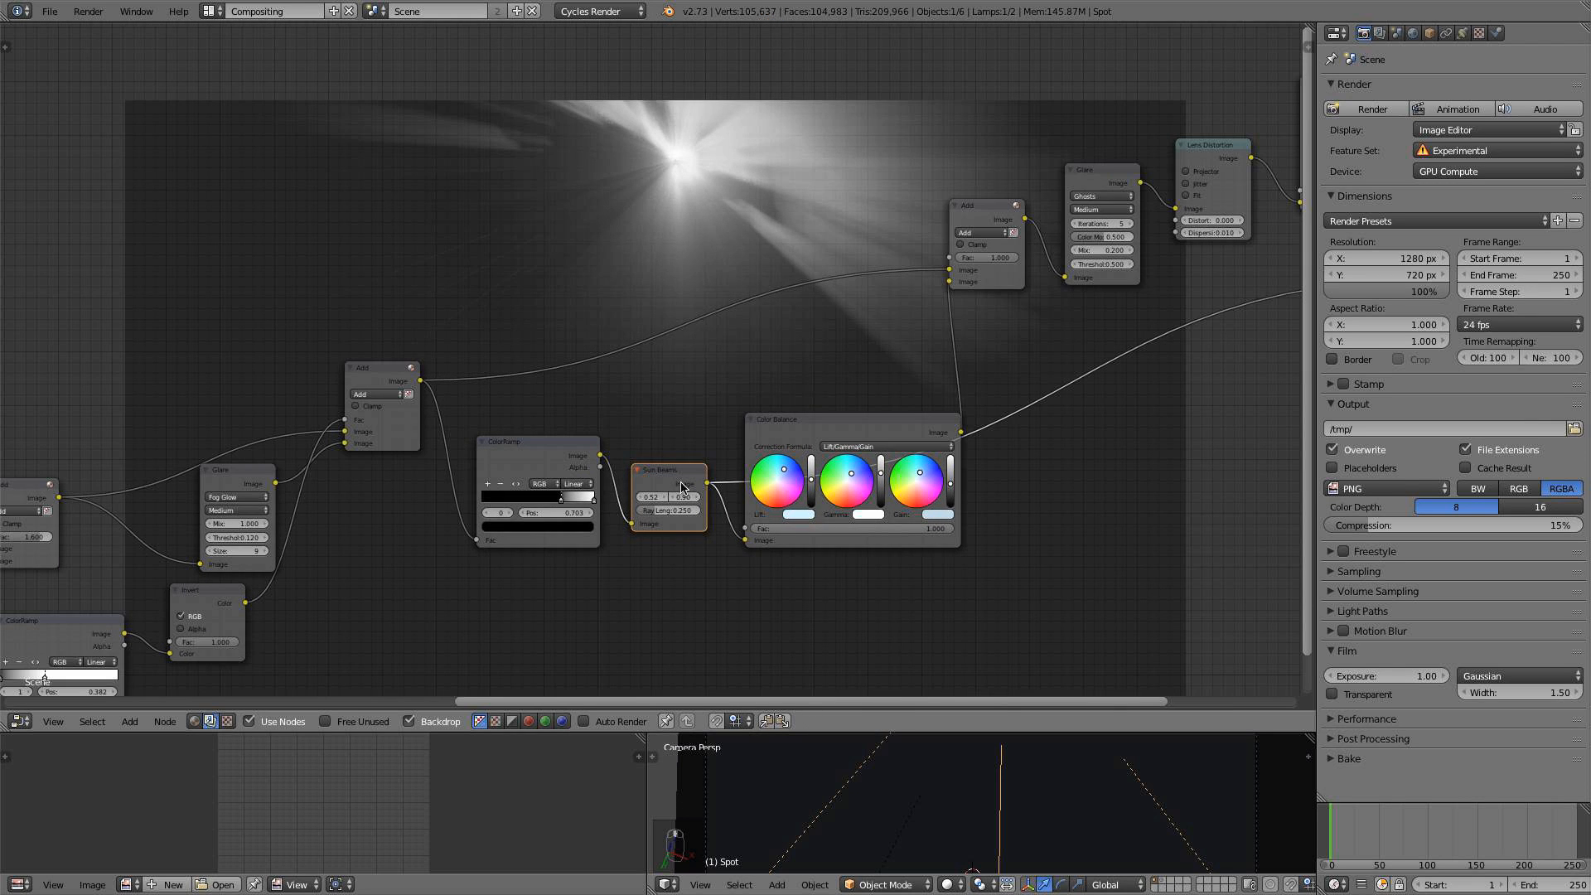
pyautogui.click(673, 510)
pyautogui.write('0.3')
pyautogui.press('Return')
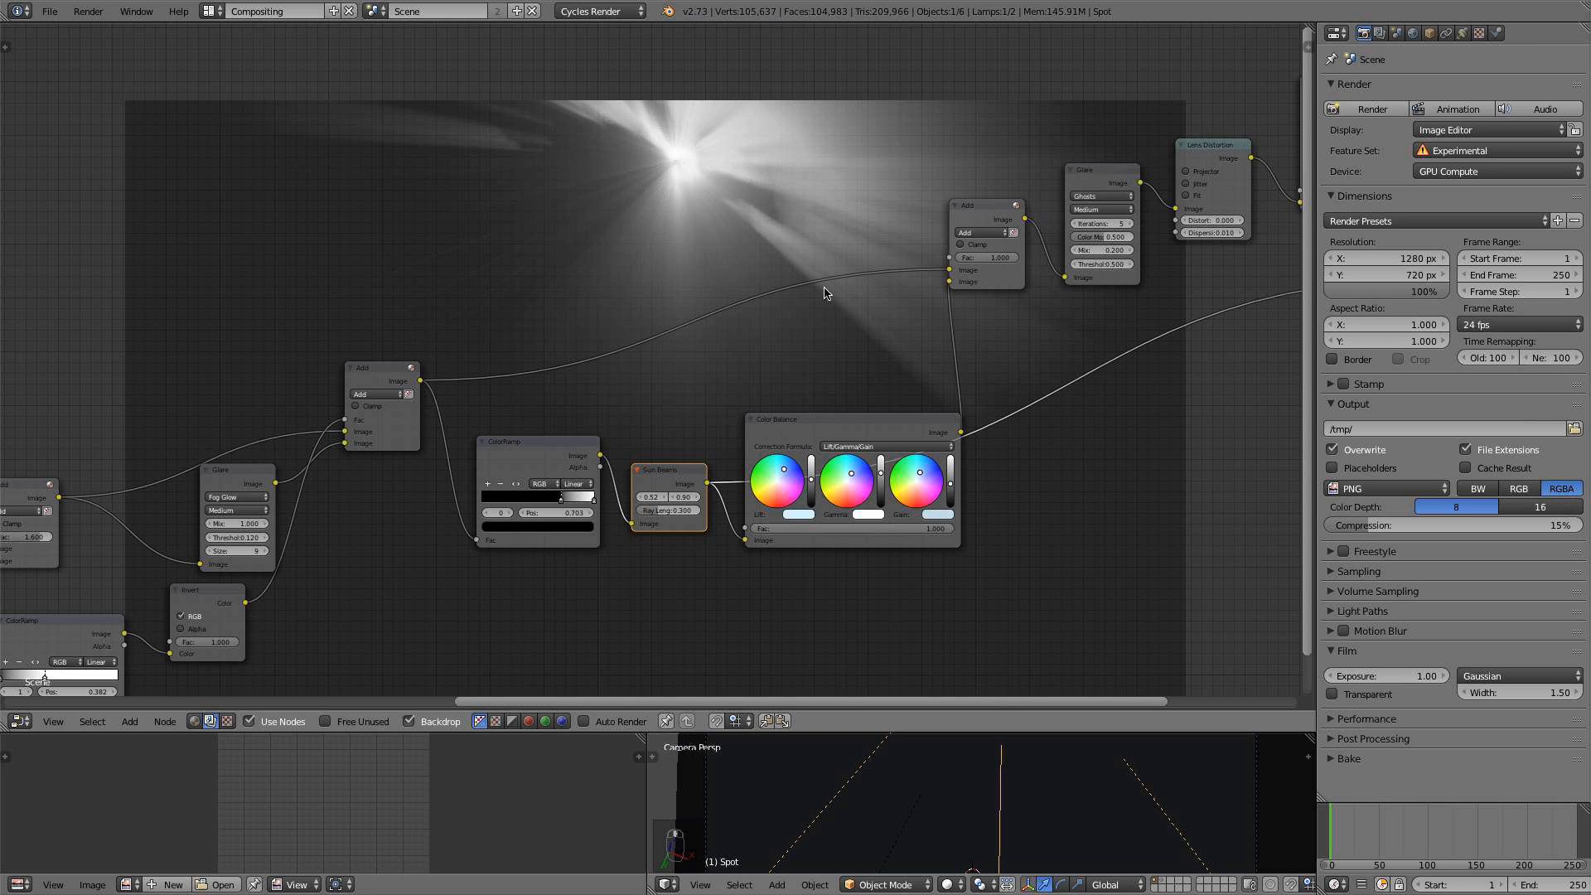
# Preview the output of the Add node that combines the sun beams with the underwater image
pyautogui.scroll(-1, 815, 329)
pyautogui.moveTo(815, 329); pyautogui.dragTo(703, 372, button='middle')
pyautogui.click(794, 312)
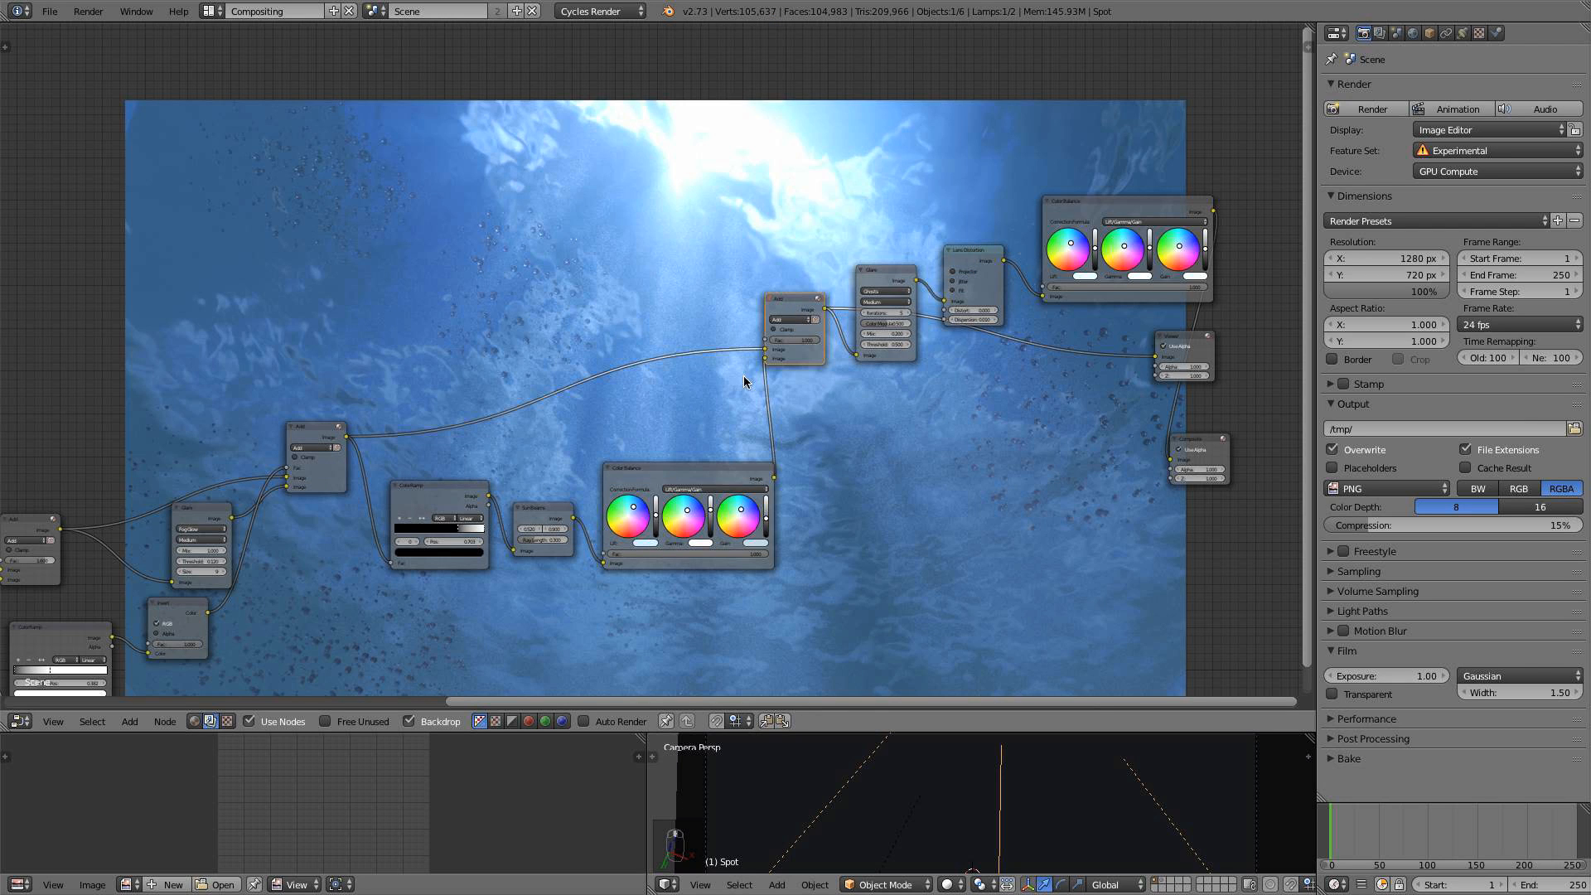
# Set the Sun Beams node's source Y to 0.93
pyautogui.scroll(1, 779, 261)
pyautogui.moveTo(778, 256); pyautogui.dragTo(826, 202, button='middle')
pyautogui.scroll(4, 827, 202)
pyautogui.moveTo(686, 460); pyautogui.dragTo(853, 331, button='middle')
pyautogui.scroll(4, 853, 332)
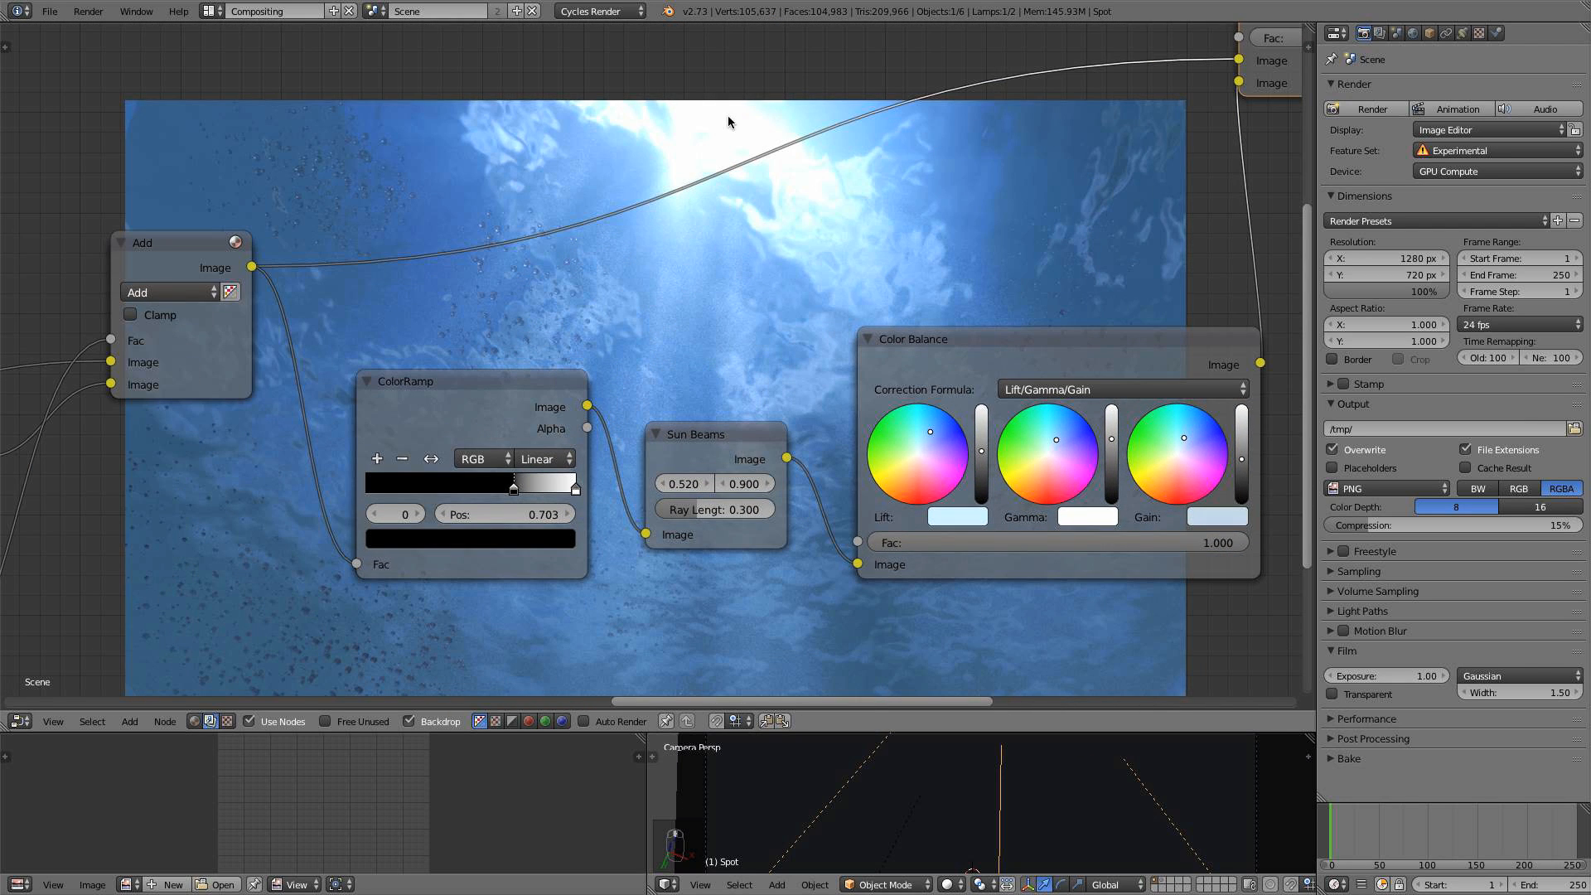
pyautogui.click(751, 483)
pyautogui.write('0.93')
pyautogui.press('Return')
pyautogui.moveTo(782, 310); pyautogui.dragTo(782, 490, button='middle')
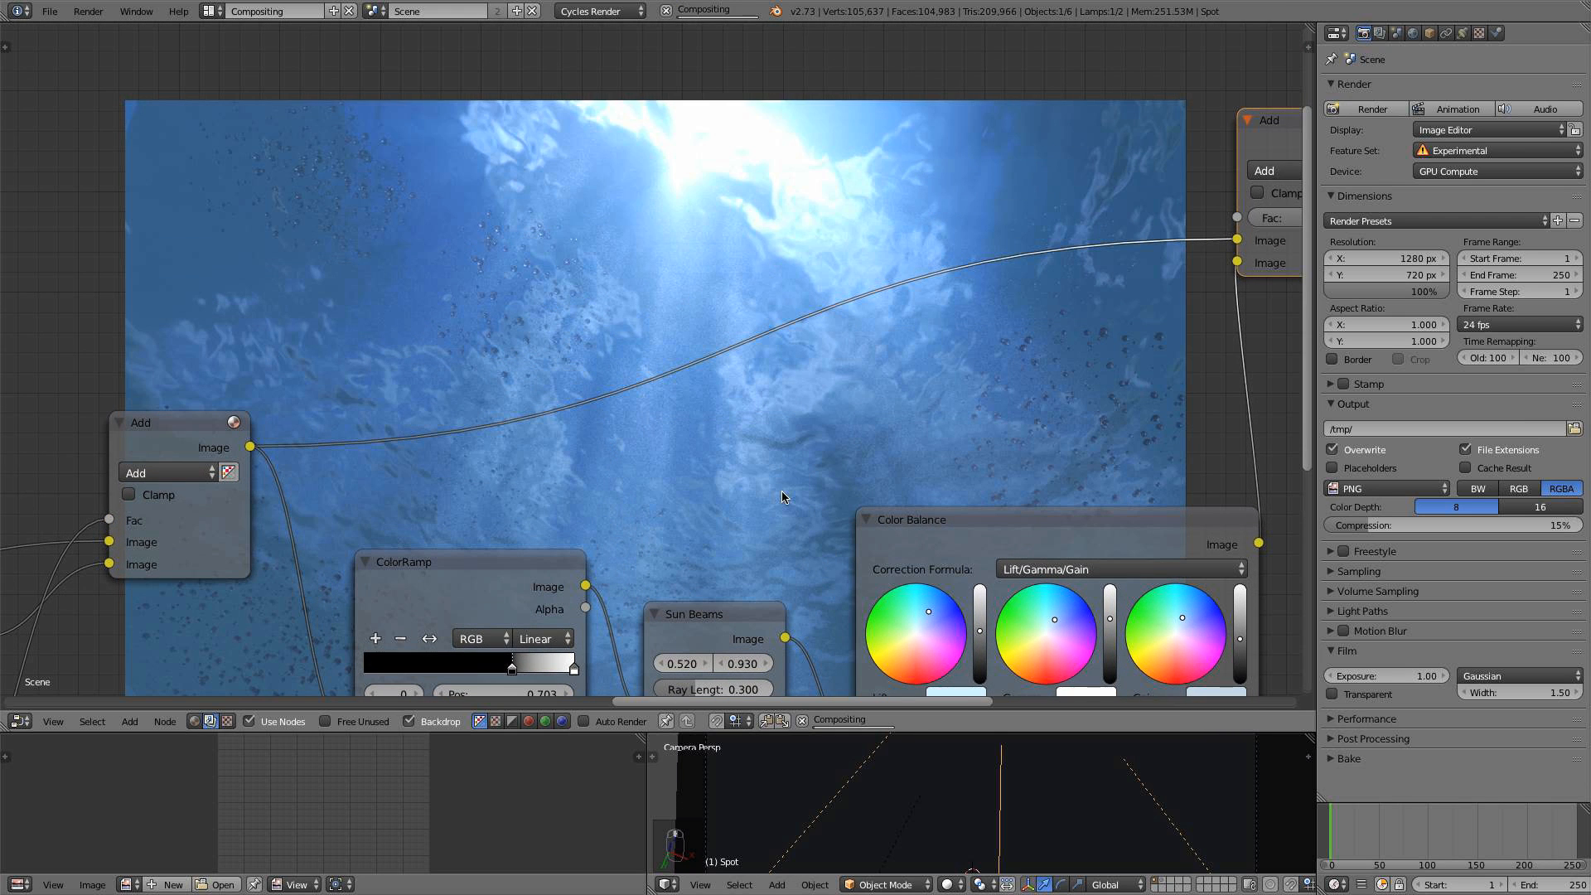
pyautogui.scroll(-4, 893, 222)
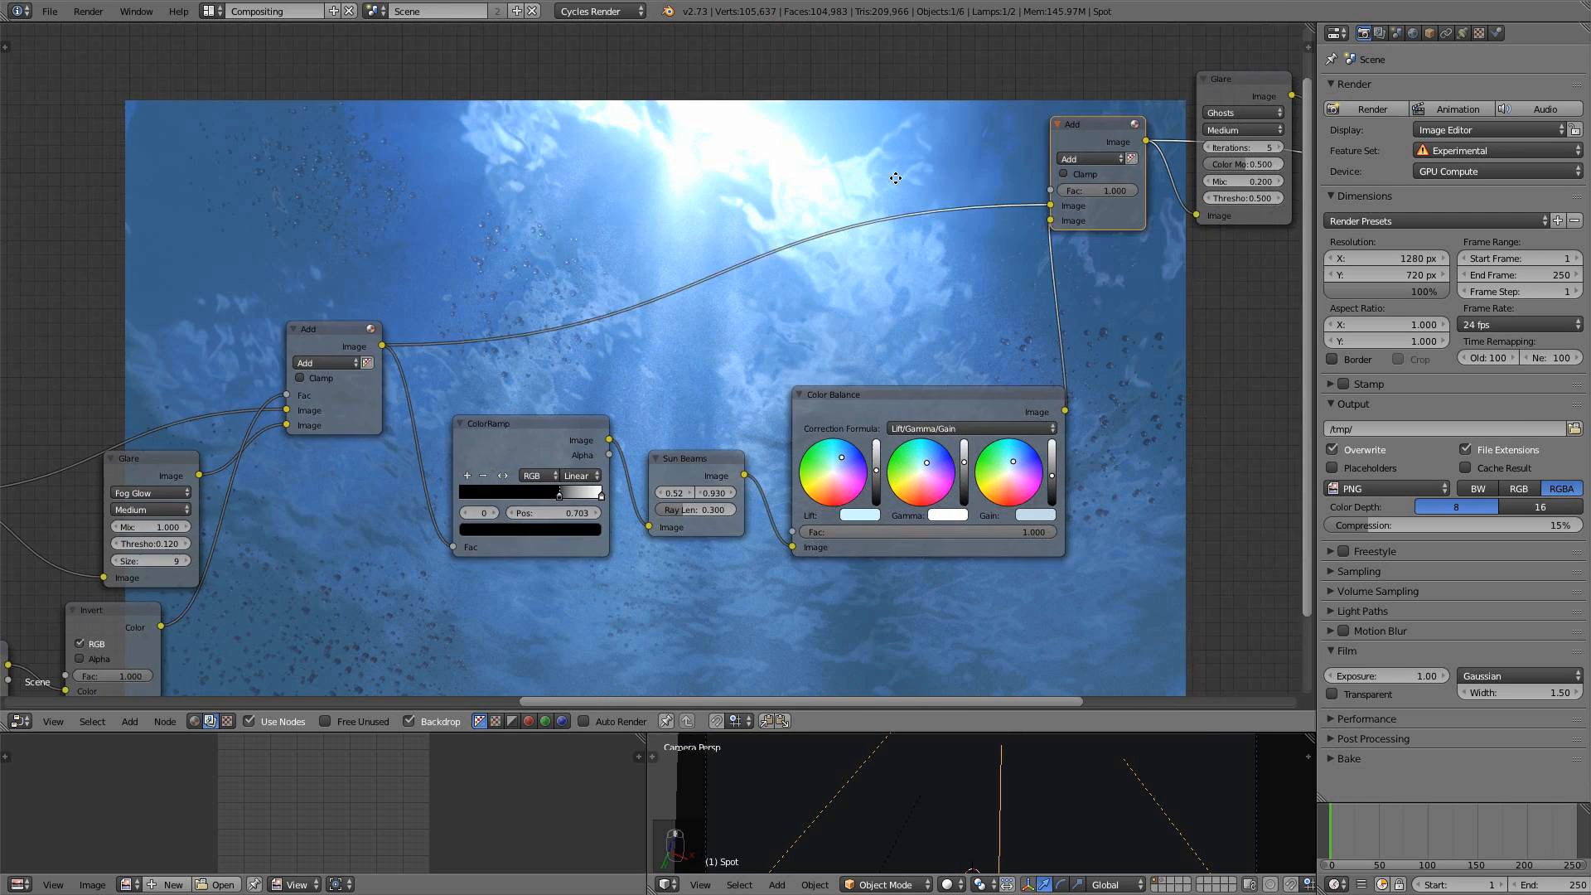
# Set the Sun Beams node's ray length to 0.35
pyautogui.moveTo(1084, 365); pyautogui.dragTo(843, 564, button='middle')
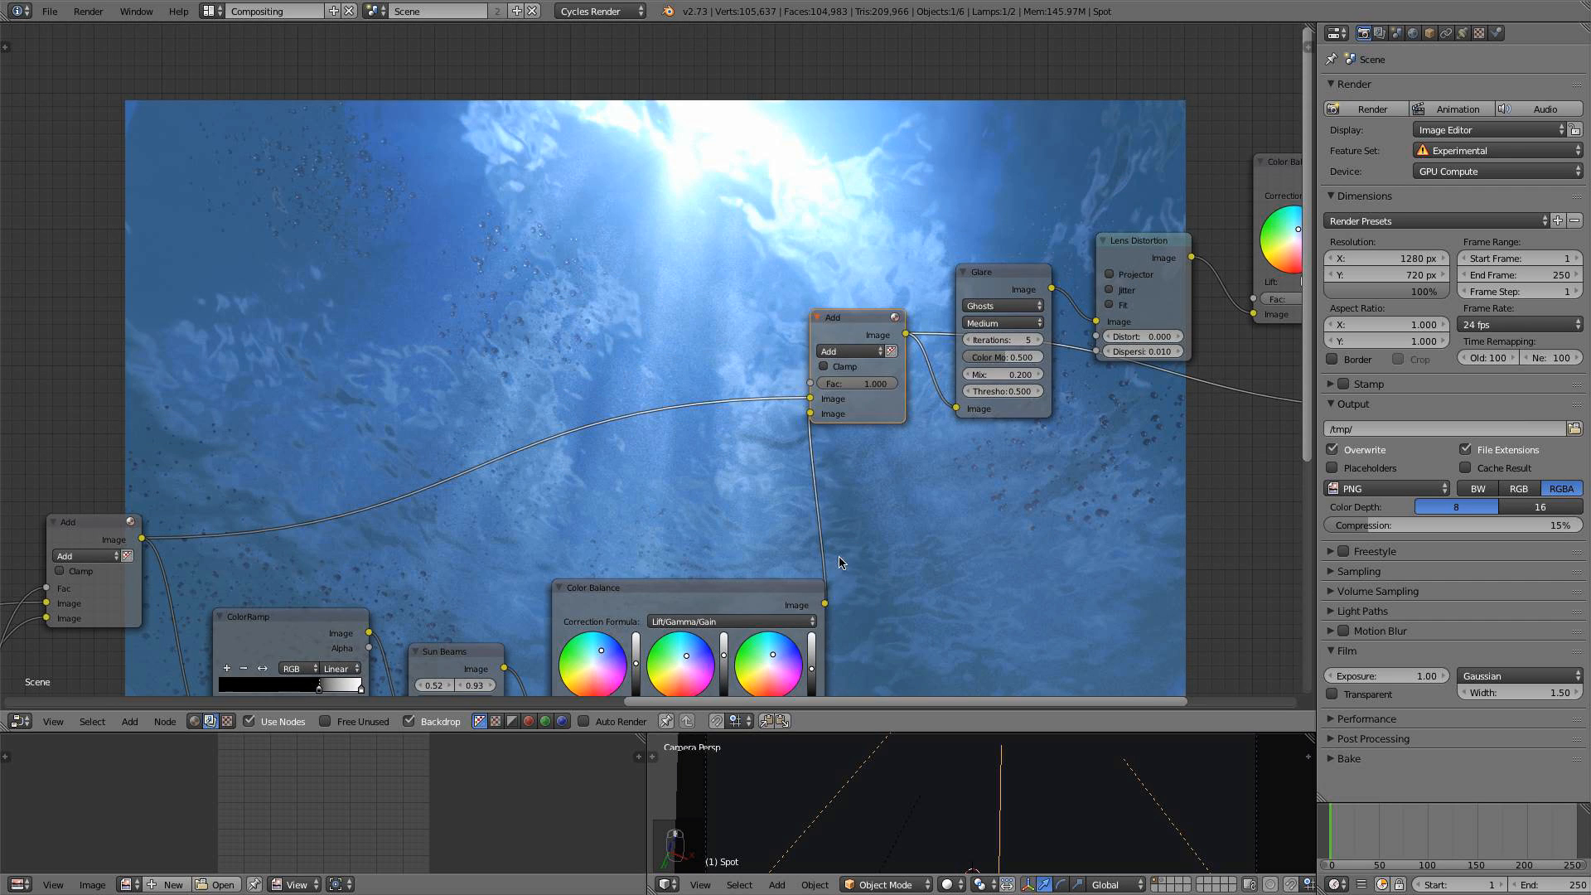
pyautogui.moveTo(649, 527); pyautogui.dragTo(789, 345, button='middle')
pyautogui.click(612, 509)
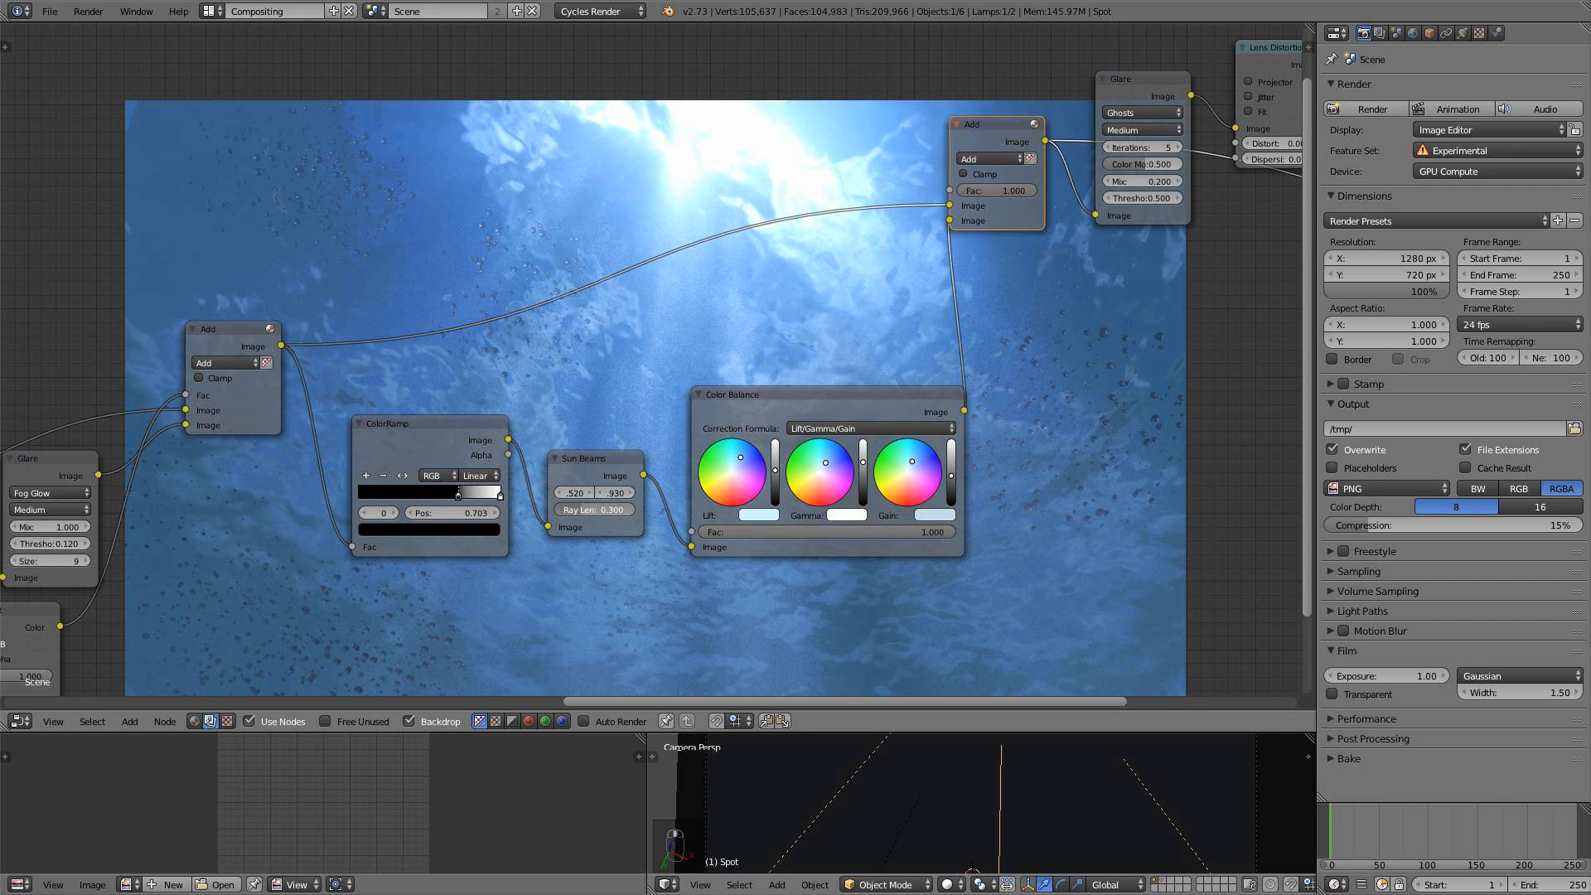
pyautogui.write('.35')
pyautogui.press('Return')
pyautogui.moveTo(679, 333); pyautogui.dragTo(703, 496, button='middle')
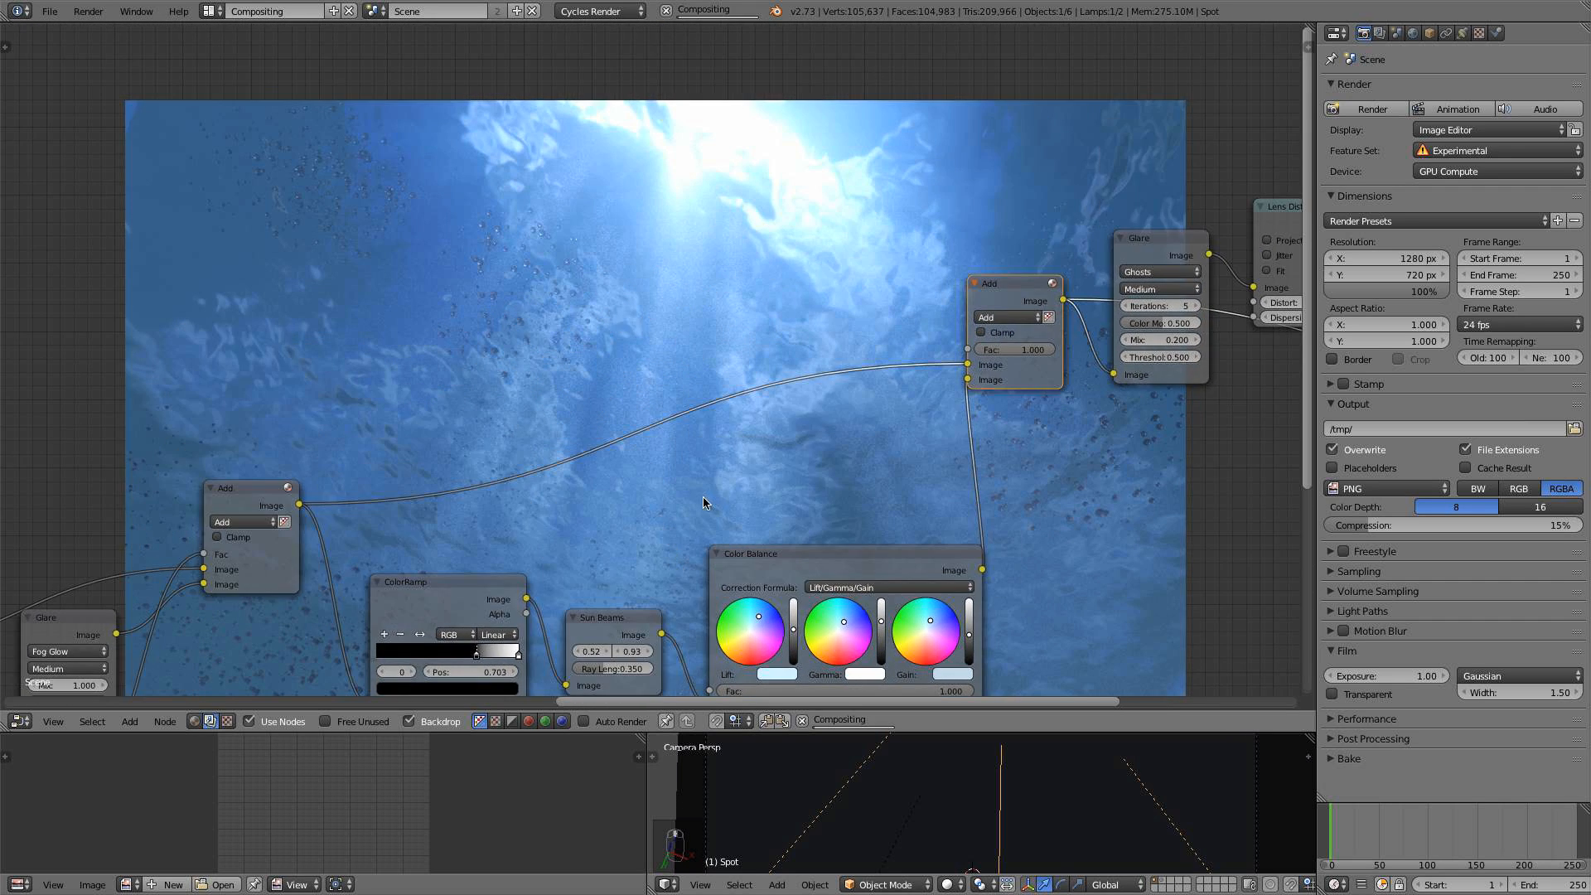
# Set the factor of the Add node that combines the sun beams with the image to 0.8
pyautogui.click(1033, 352)
pyautogui.write('.5')
pyautogui.press('Return')
pyautogui.scroll(-3, 939, 414)
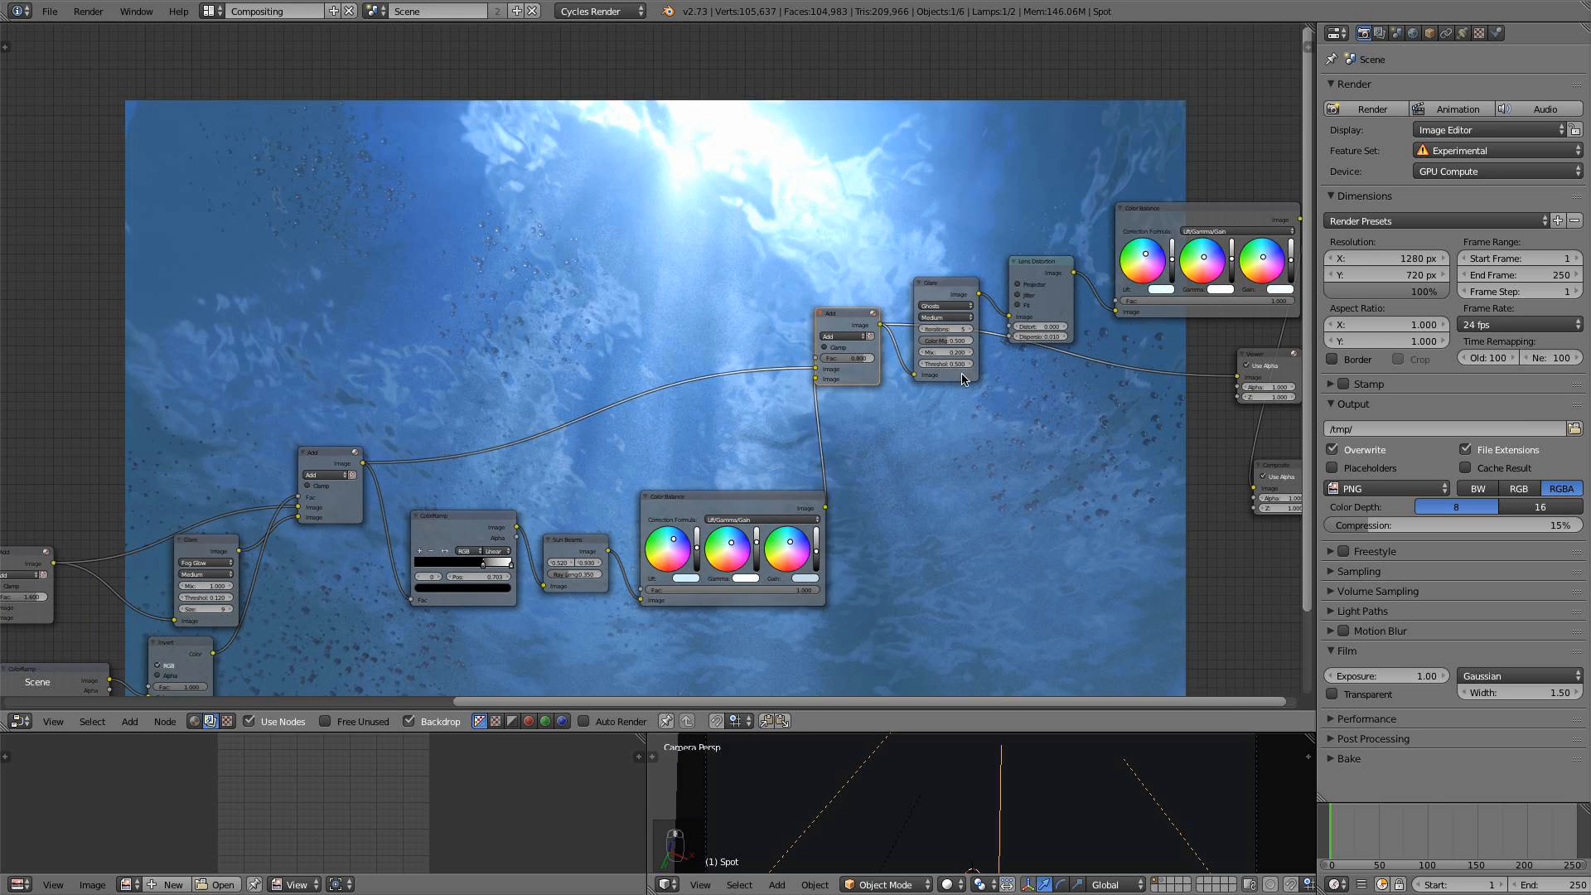
# Shrink the backdrop preview and set the Sun Beams node's source Y to 0.95
pyautogui.hotkey('alt', 'v')
pyautogui.hotkey('alt', 'v')
pyautogui.hotkey('alt', 'v')
pyautogui.hotkey('alt', 'v')
pyautogui.scroll(4, 741, 510)
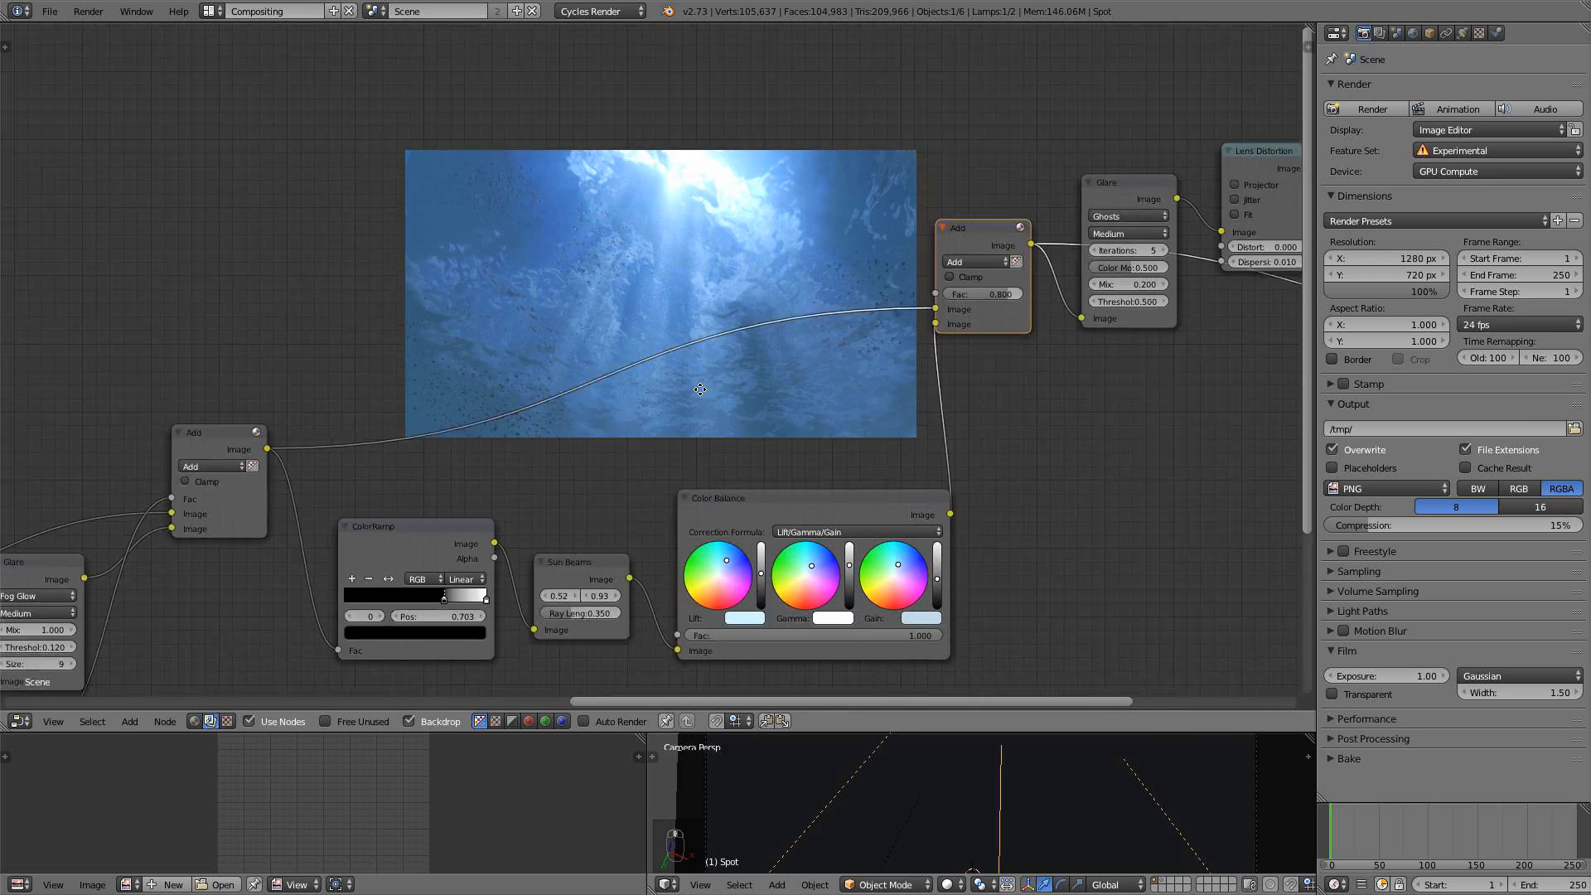
pyautogui.scroll(3, 740, 510)
pyautogui.moveTo(741, 510); pyautogui.dragTo(801, 351, button='middle')
pyautogui.doubleClick(699, 500)
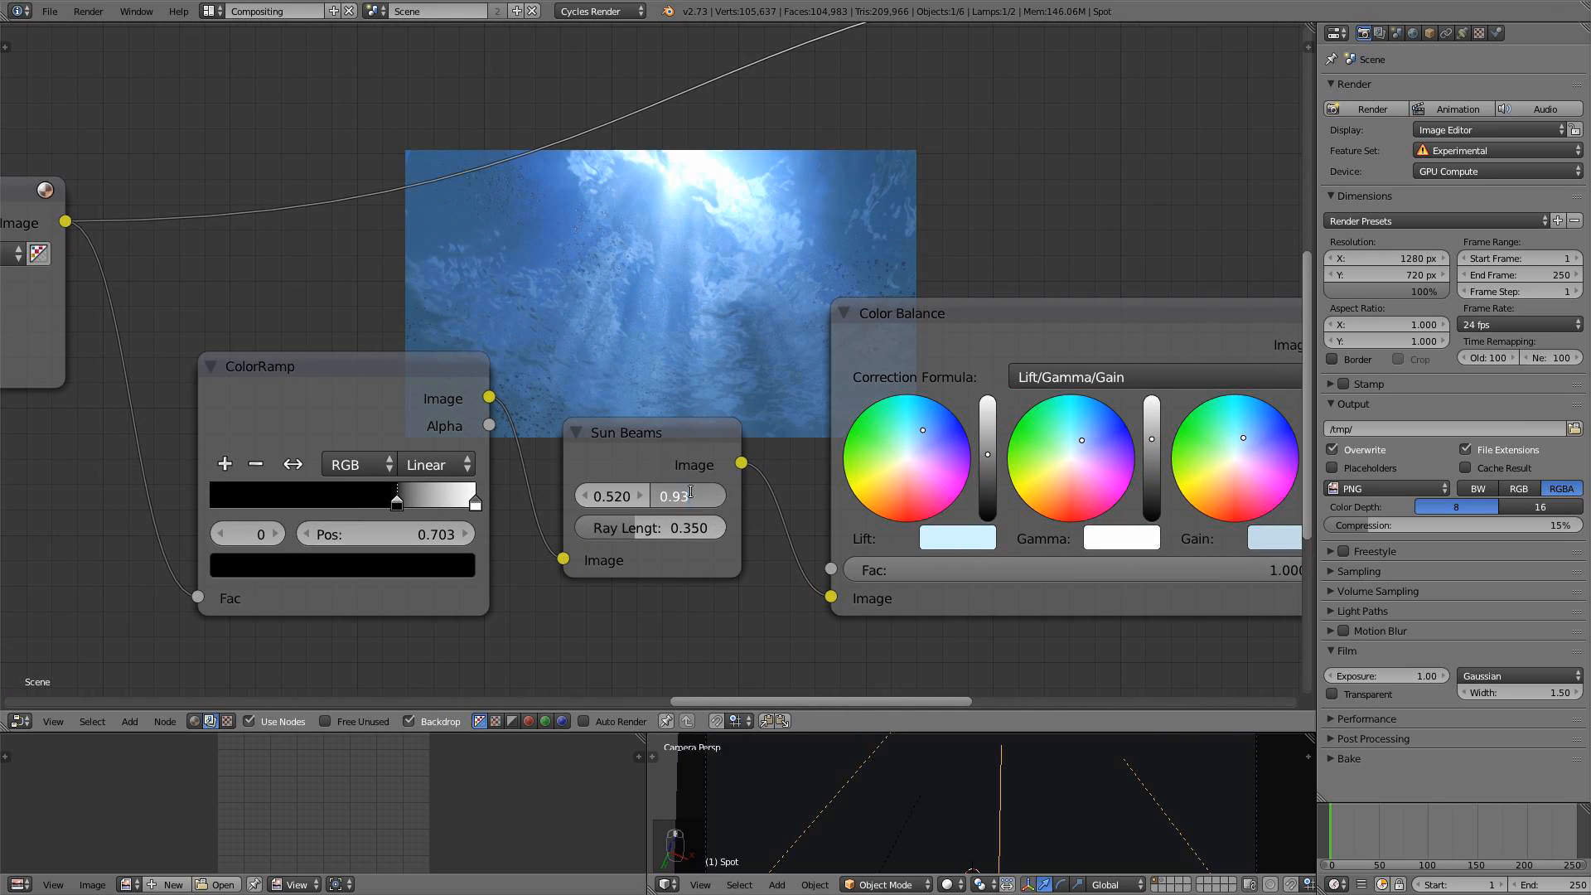
pyautogui.press('BackSpace')
pyautogui.write('5')
pyautogui.press('Return')
# Open the factor of the Add node that mixes in the sun beams for editing and confirm the entry
pyautogui.moveTo(804, 248); pyautogui.dragTo(527, 366, button='middle')
pyautogui.scroll(-3, 787, 290)
pyautogui.moveTo(1007, 228); pyautogui.dragTo(782, 449, button='middle')
pyautogui.doubleClick(843, 325)
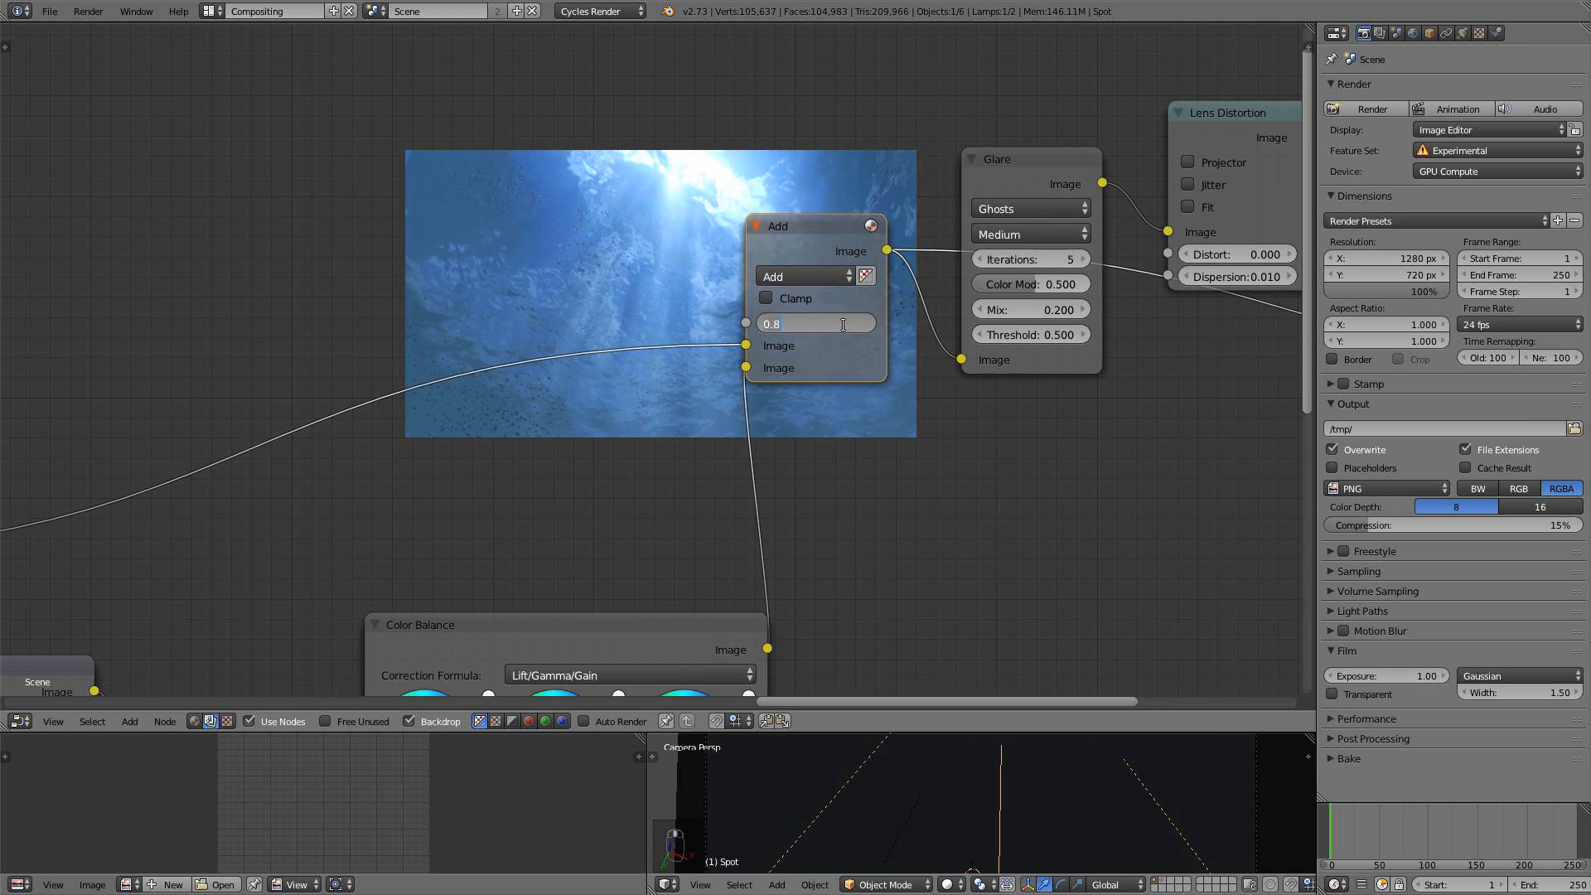
pyautogui.press('Return')
# Preview the final Color Balance output and move the Viewer node farther out beside it
pyautogui.scroll(-5, 953, 350)
pyautogui.moveTo(953, 351); pyautogui.dragTo(462, 497, button='middle')
pyautogui.moveTo(903, 262); pyautogui.dragTo(448, 476, button='middle')
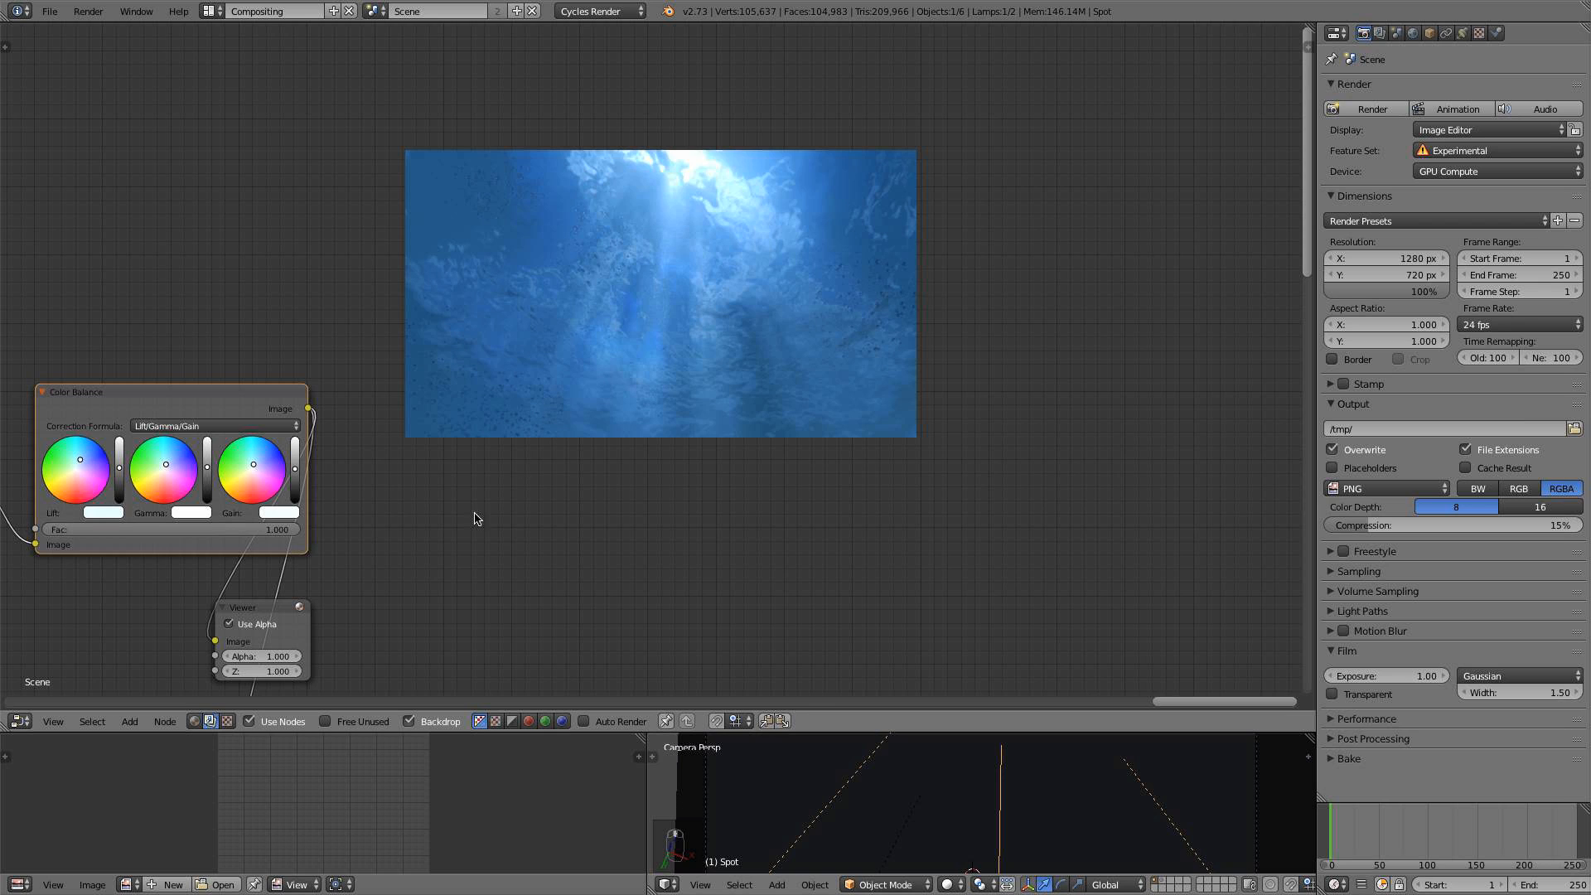
pyautogui.moveTo(282, 615); pyautogui.dragTo(396, 585)
# Fine-tune the gamma and gain brightness of the final Color Balance node
pyautogui.scroll(3, 378, 428)
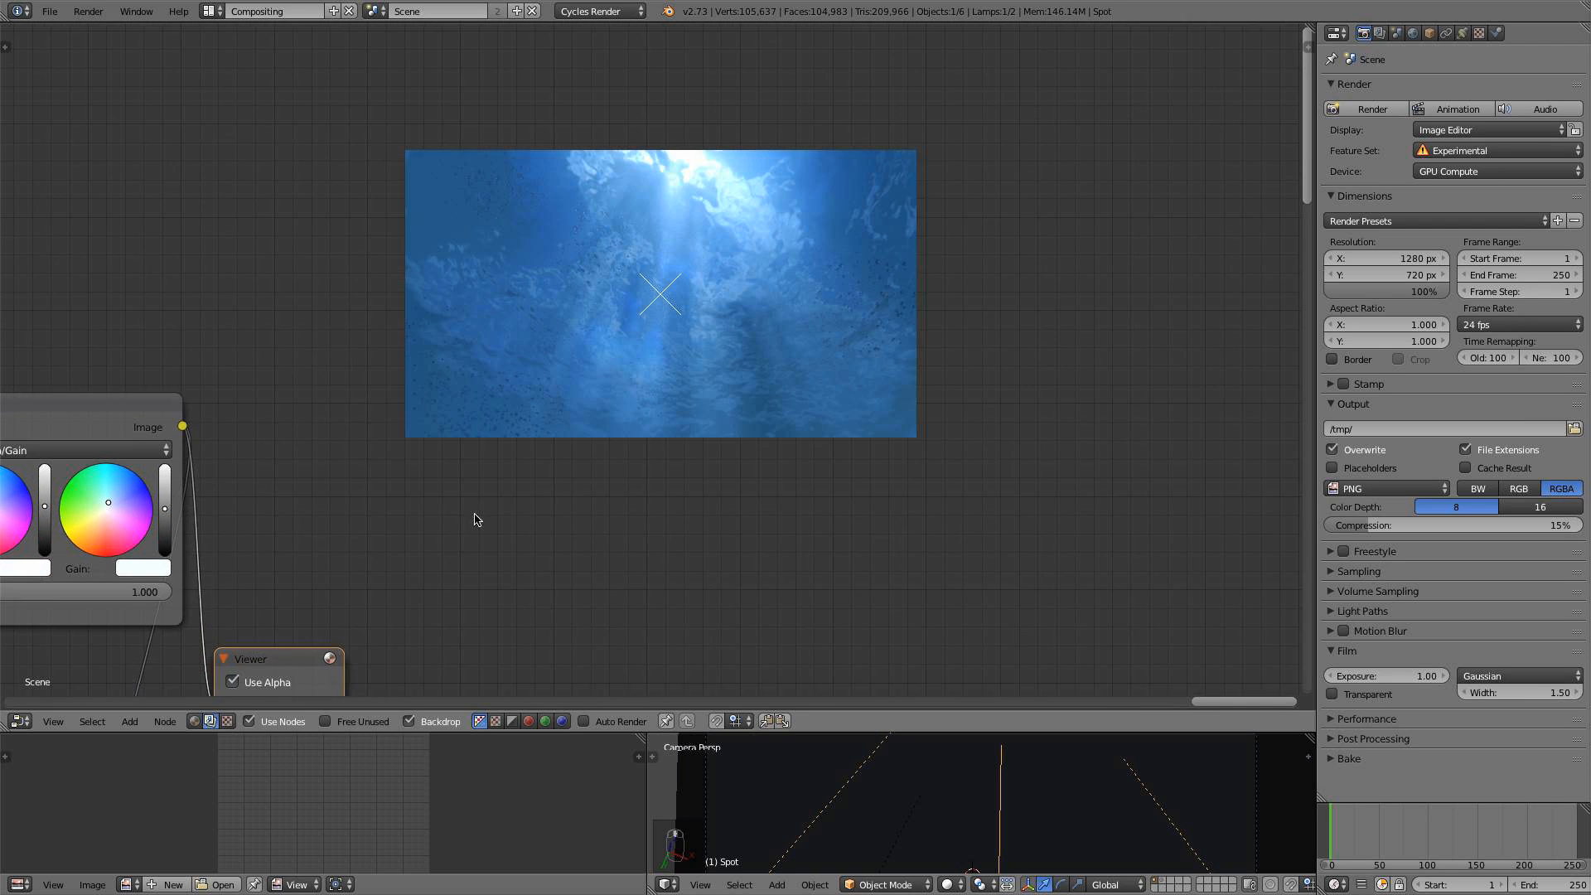
pyautogui.moveTo(272, 411); pyautogui.dragTo(273, 409)
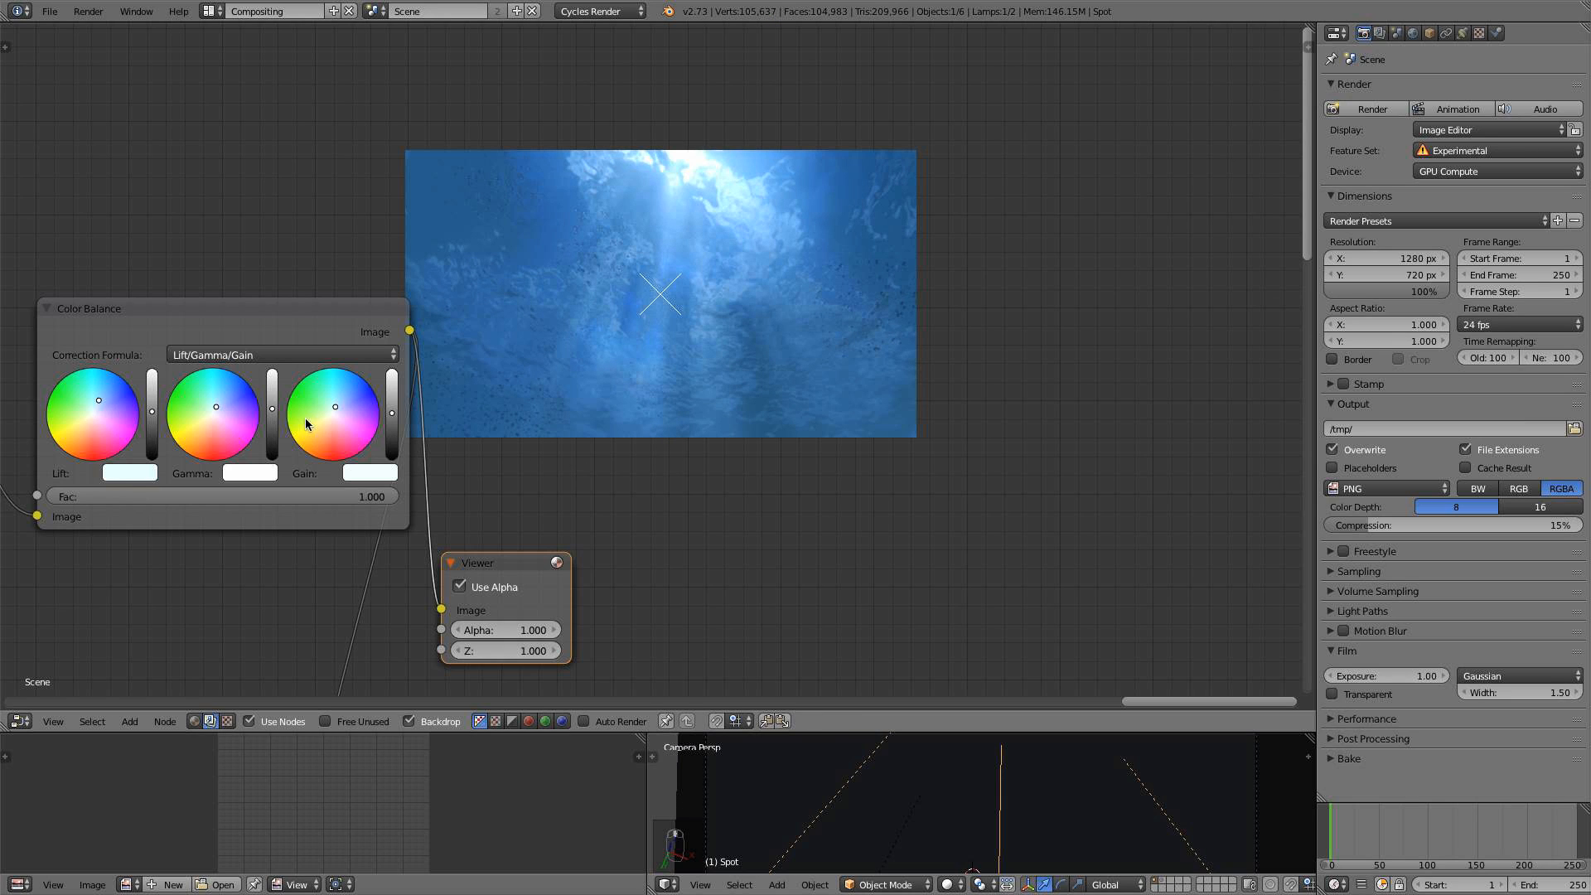
pyautogui.moveTo(391, 417); pyautogui.dragTo(391, 413)
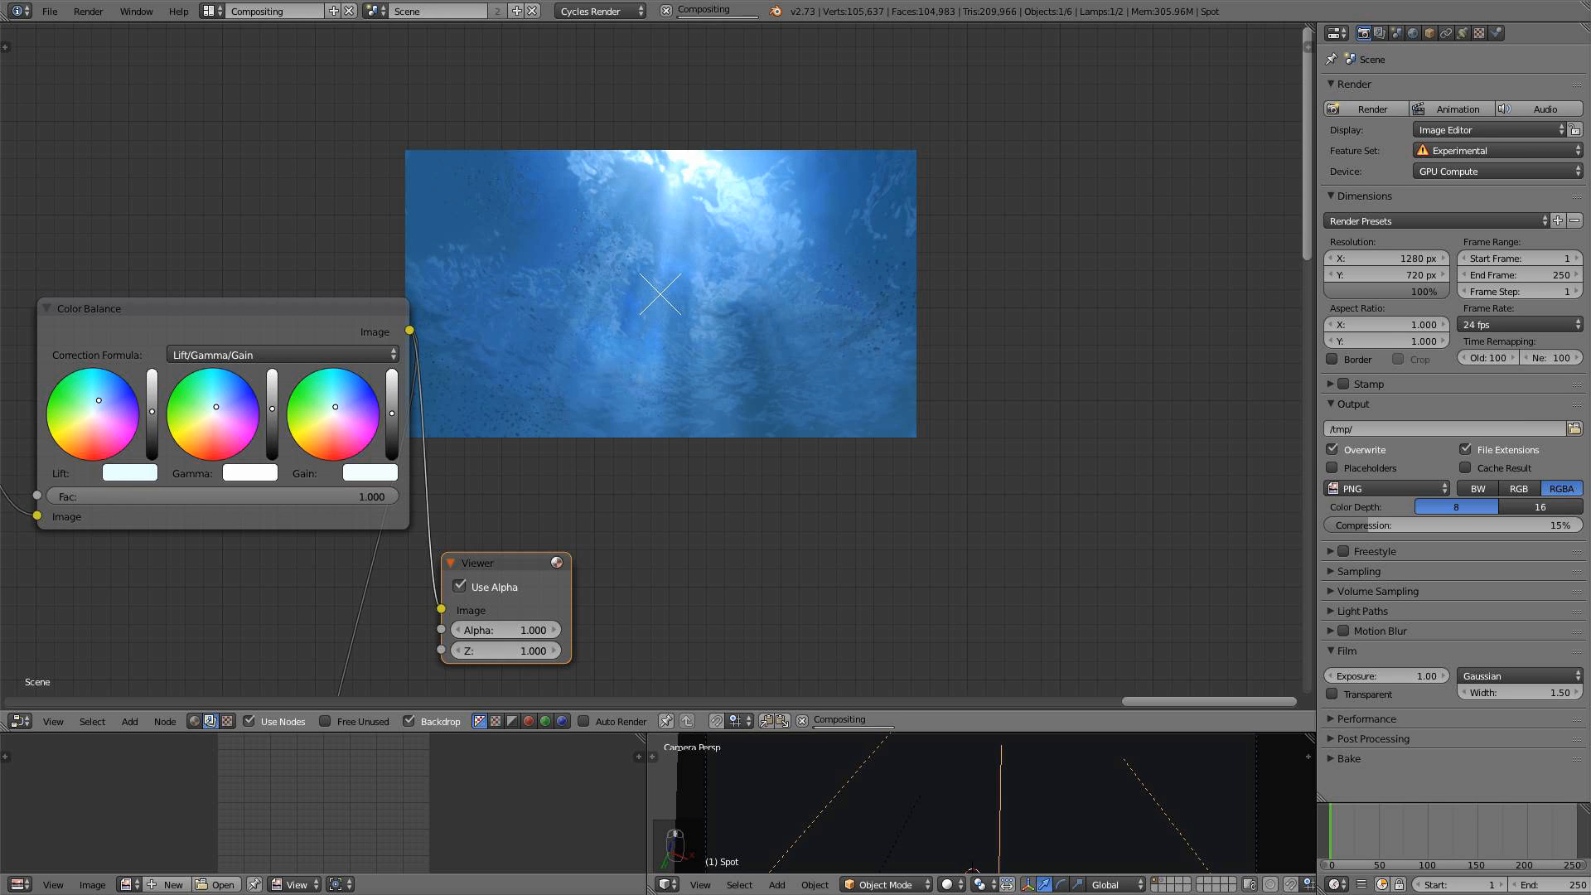
# Enlarge and reposition the backdrop away from the nodes to examine the final composite
pyautogui.moveTo(670, 554); pyautogui.dragTo(458, 452, button='middle')
pyautogui.hotkey('alt', 'v')
pyautogui.hotkey('alt', 'v')
pyautogui.hotkey('alt', 'v')
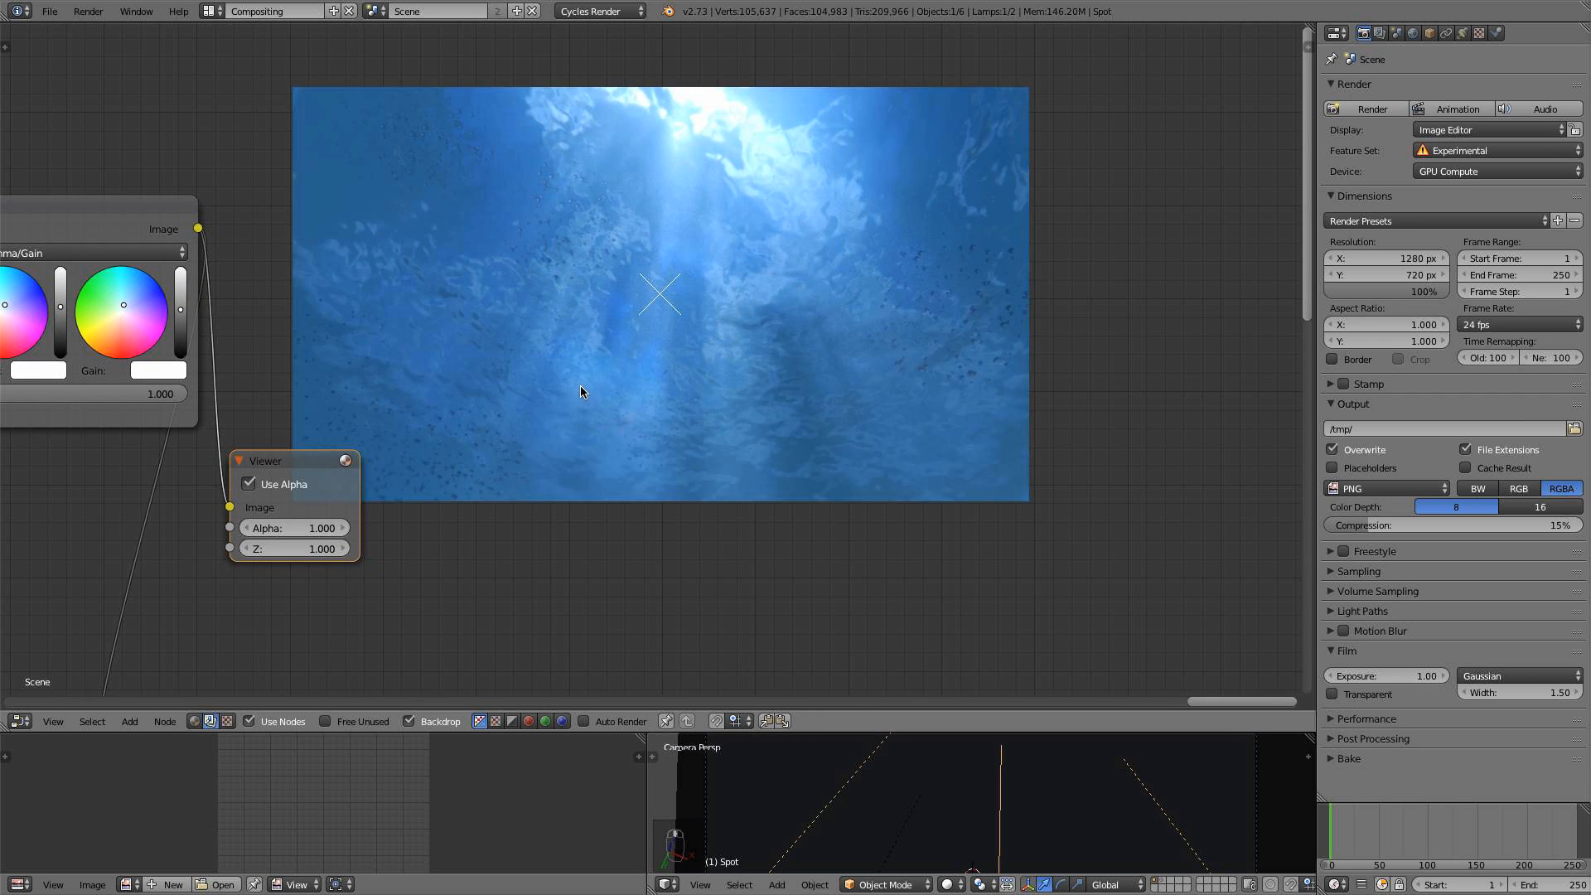
pyautogui.keyDown('alt'); pyautogui.moveTo(650, 291); pyautogui.dragTo(810, 420, button='middle'); pyautogui.keyUp('alt')
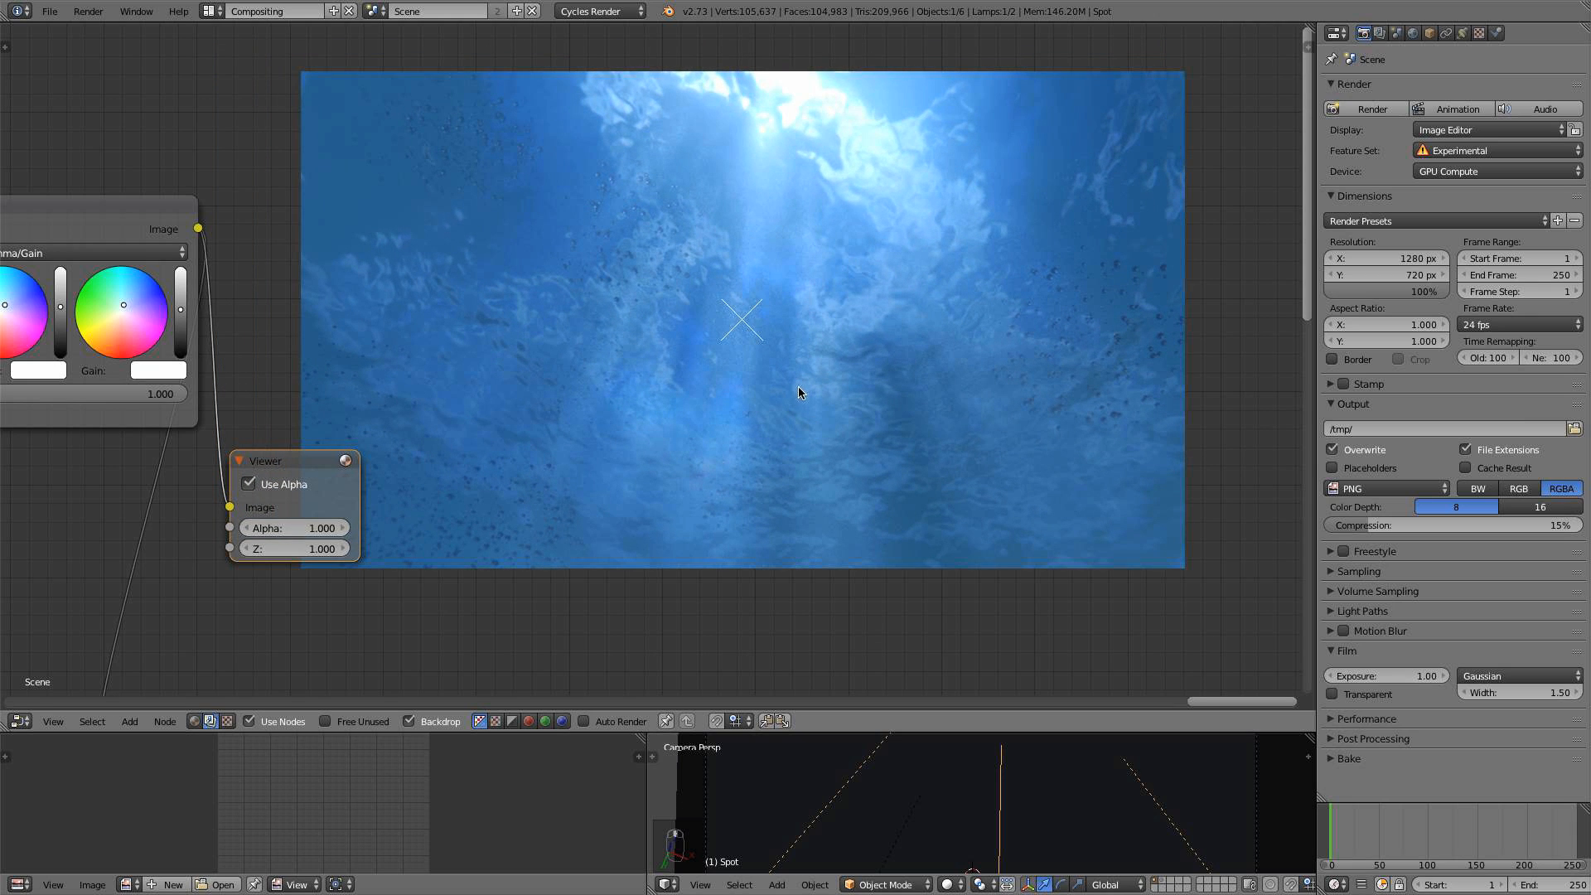
pyautogui.moveTo(798, 392); pyautogui.dragTo(645, 401, button='middle')
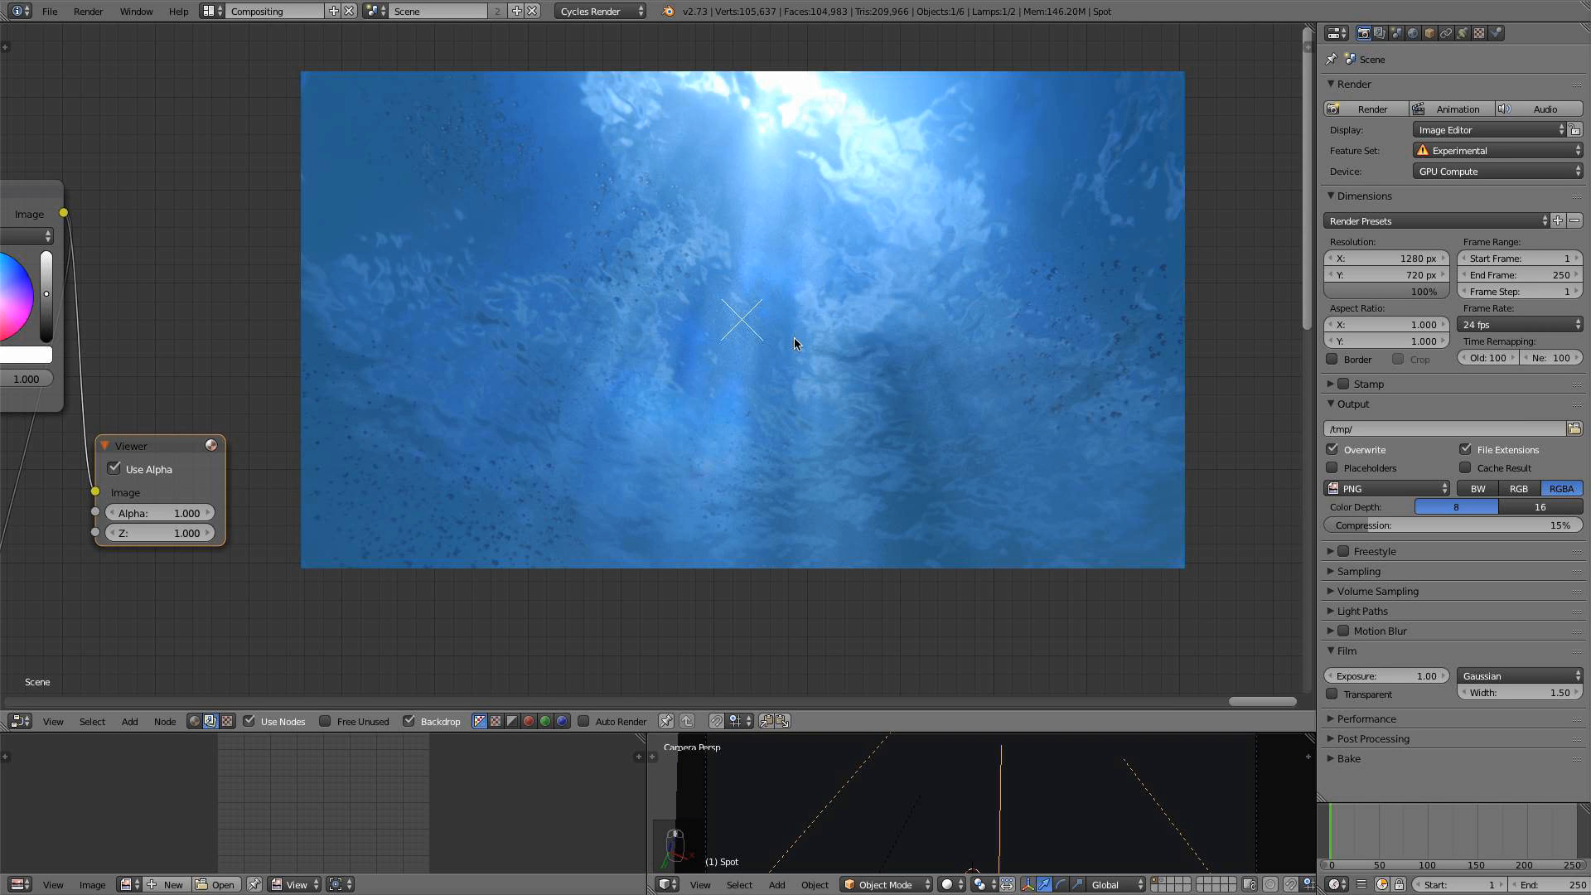
pyautogui.scroll(-2, 490, 416)
pyautogui.moveTo(490, 417); pyautogui.dragTo(426, 281, button='middle')
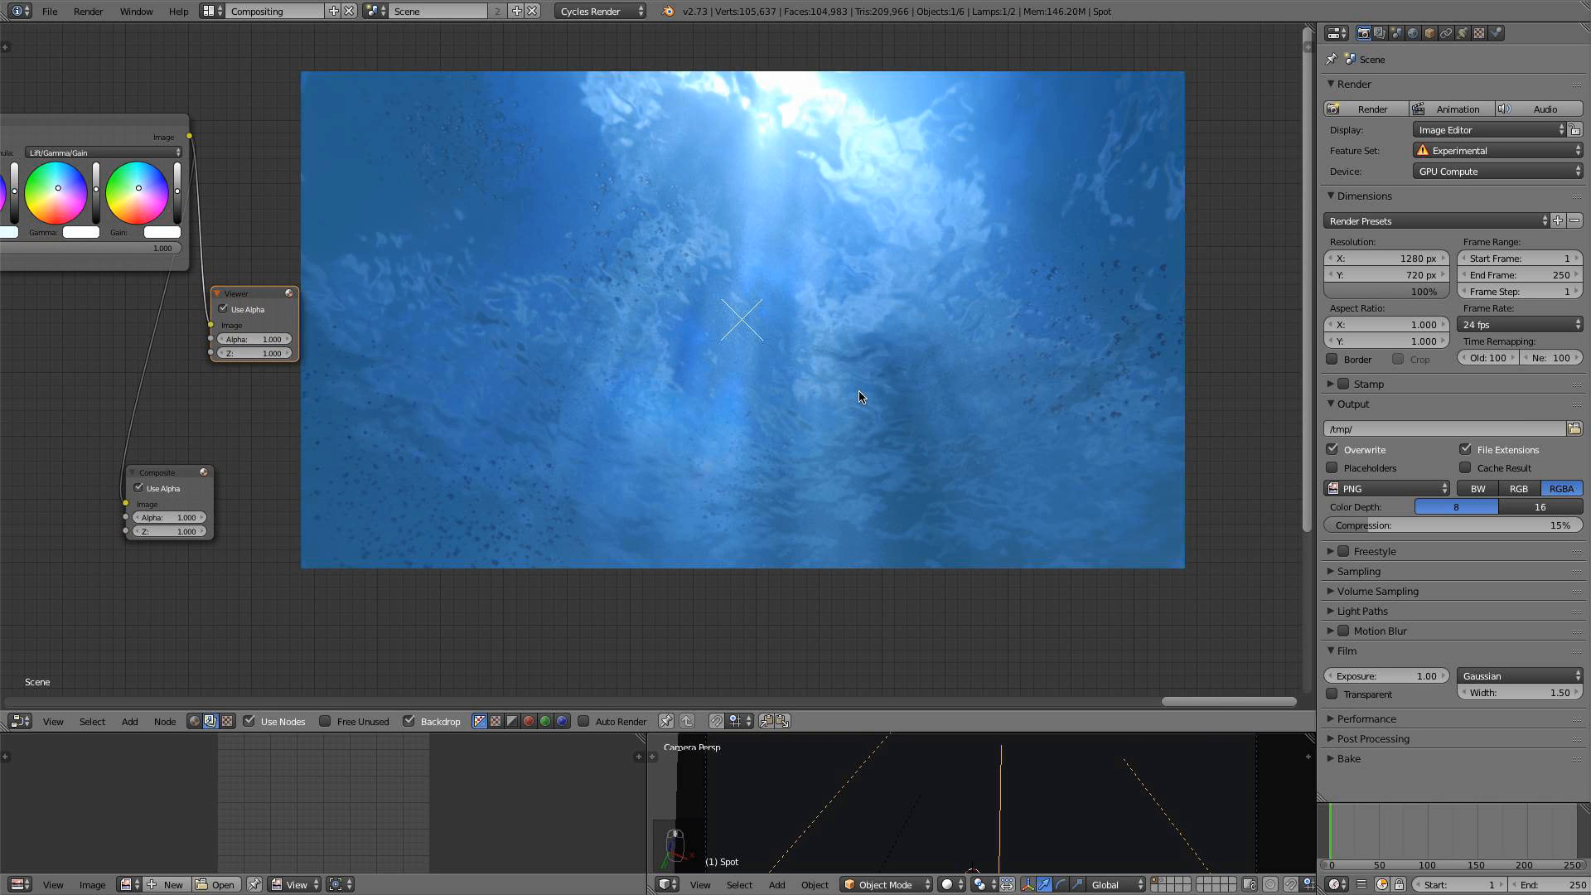
pyautogui.keyDown('alt'); pyautogui.moveTo(901, 451); pyautogui.dragTo(892, 495, button='middle'); pyautogui.keyUp('alt')
pyautogui.hotkey('alt', 'v')
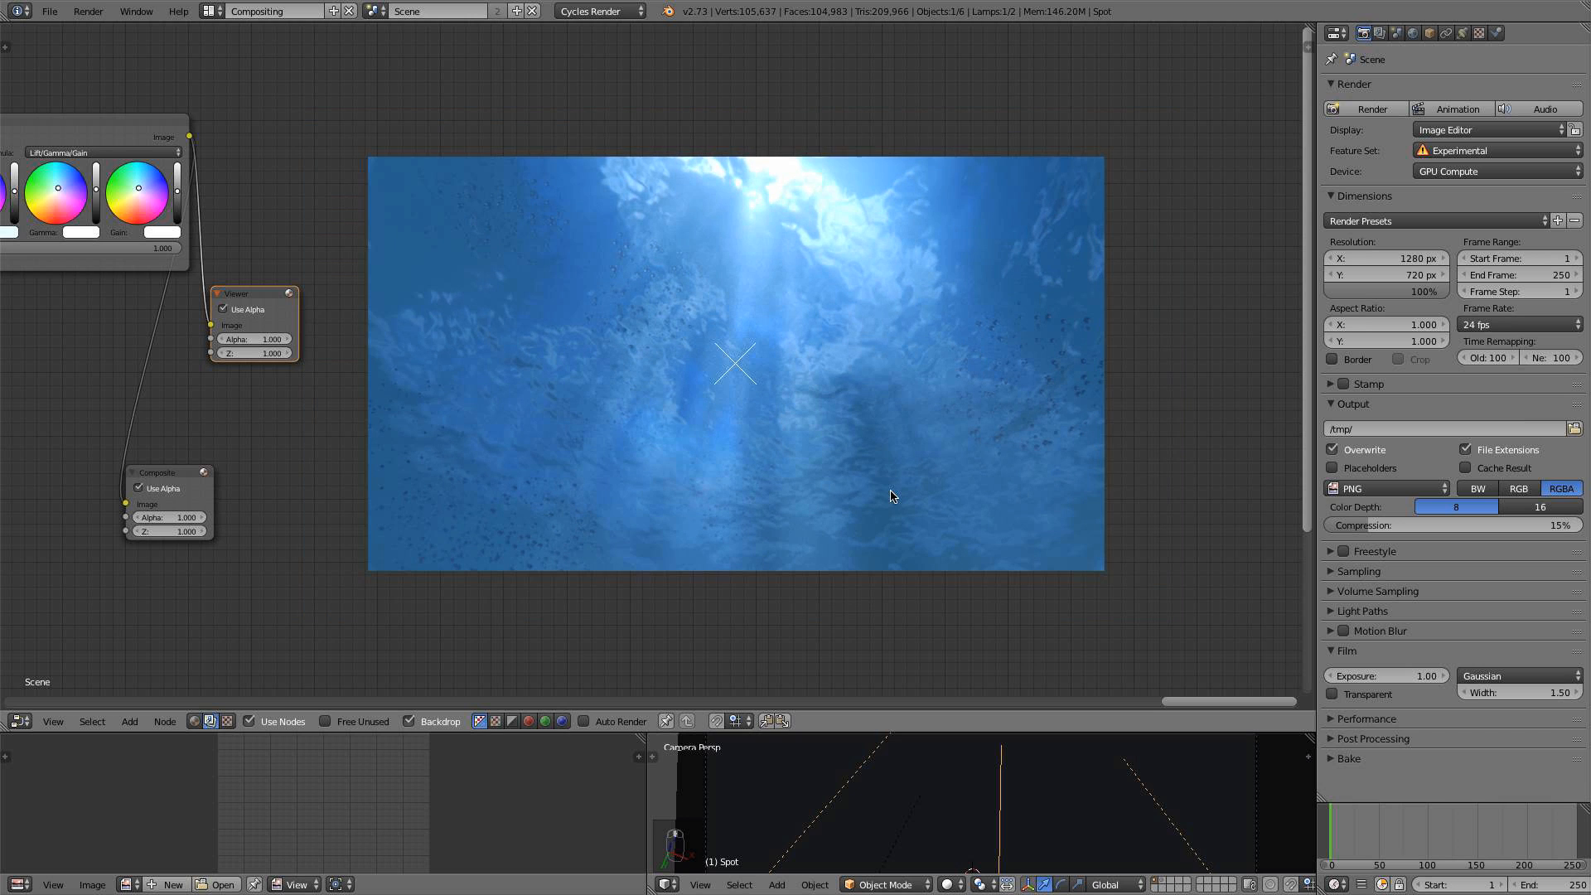
# Maximize the node editor, then center and enlarge the backdrop to inspect the finished underwater image
pyautogui.hotkey('ctrl', 'Up')
pyautogui.scroll(1, 890, 497)
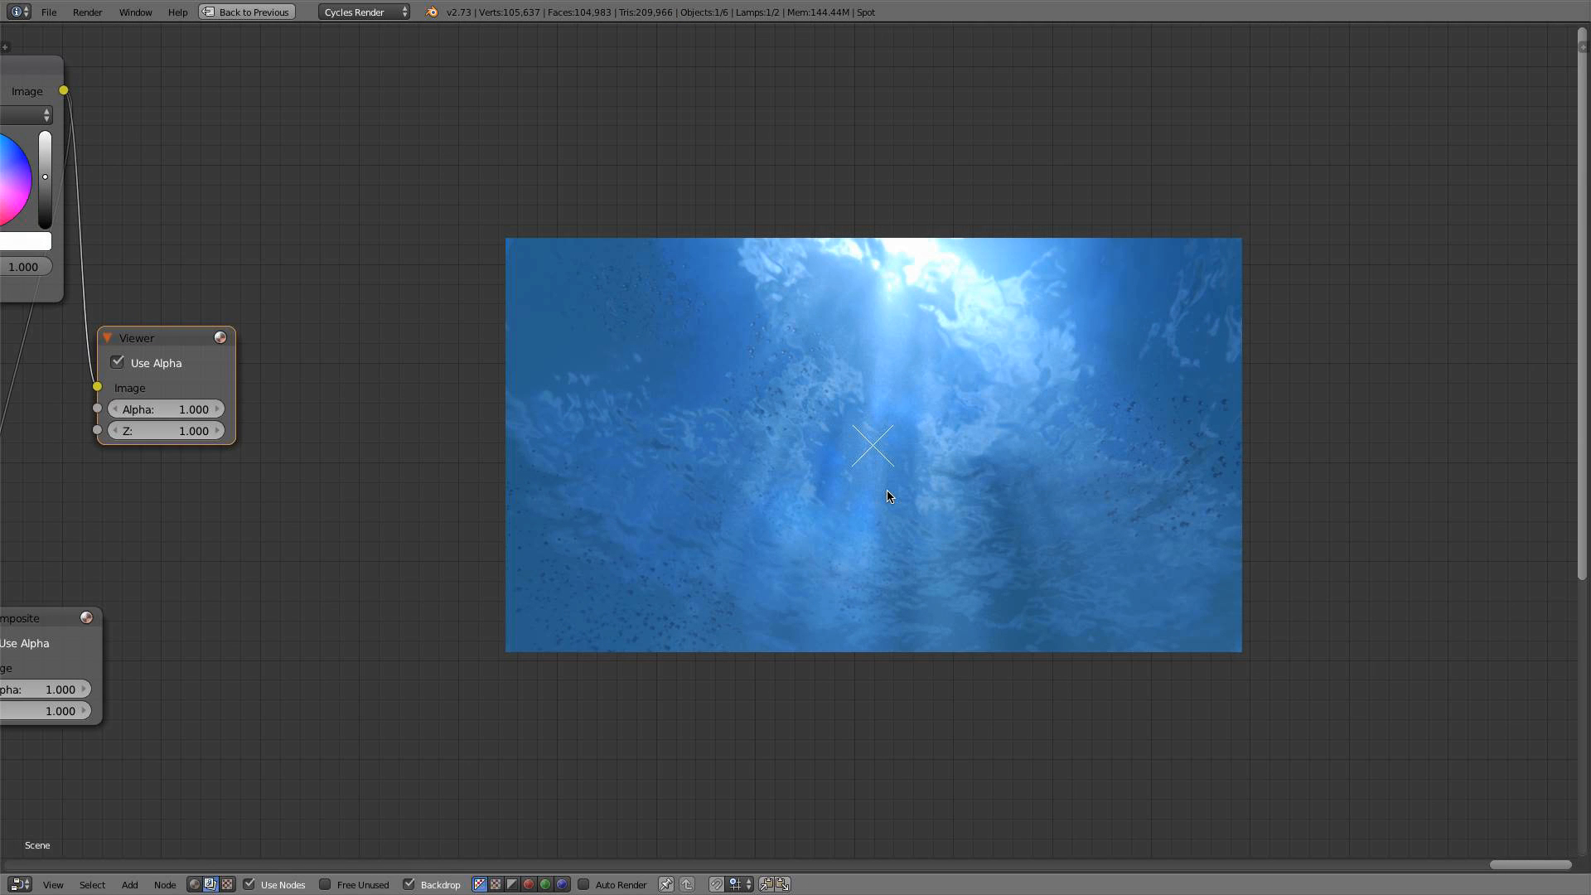
pyautogui.keyDown('alt'); pyautogui.moveTo(981, 514); pyautogui.dragTo(880, 479, button='middle'); pyautogui.keyUp('alt')
pyautogui.press('v')
pyautogui.press('v')
pyautogui.press('v')
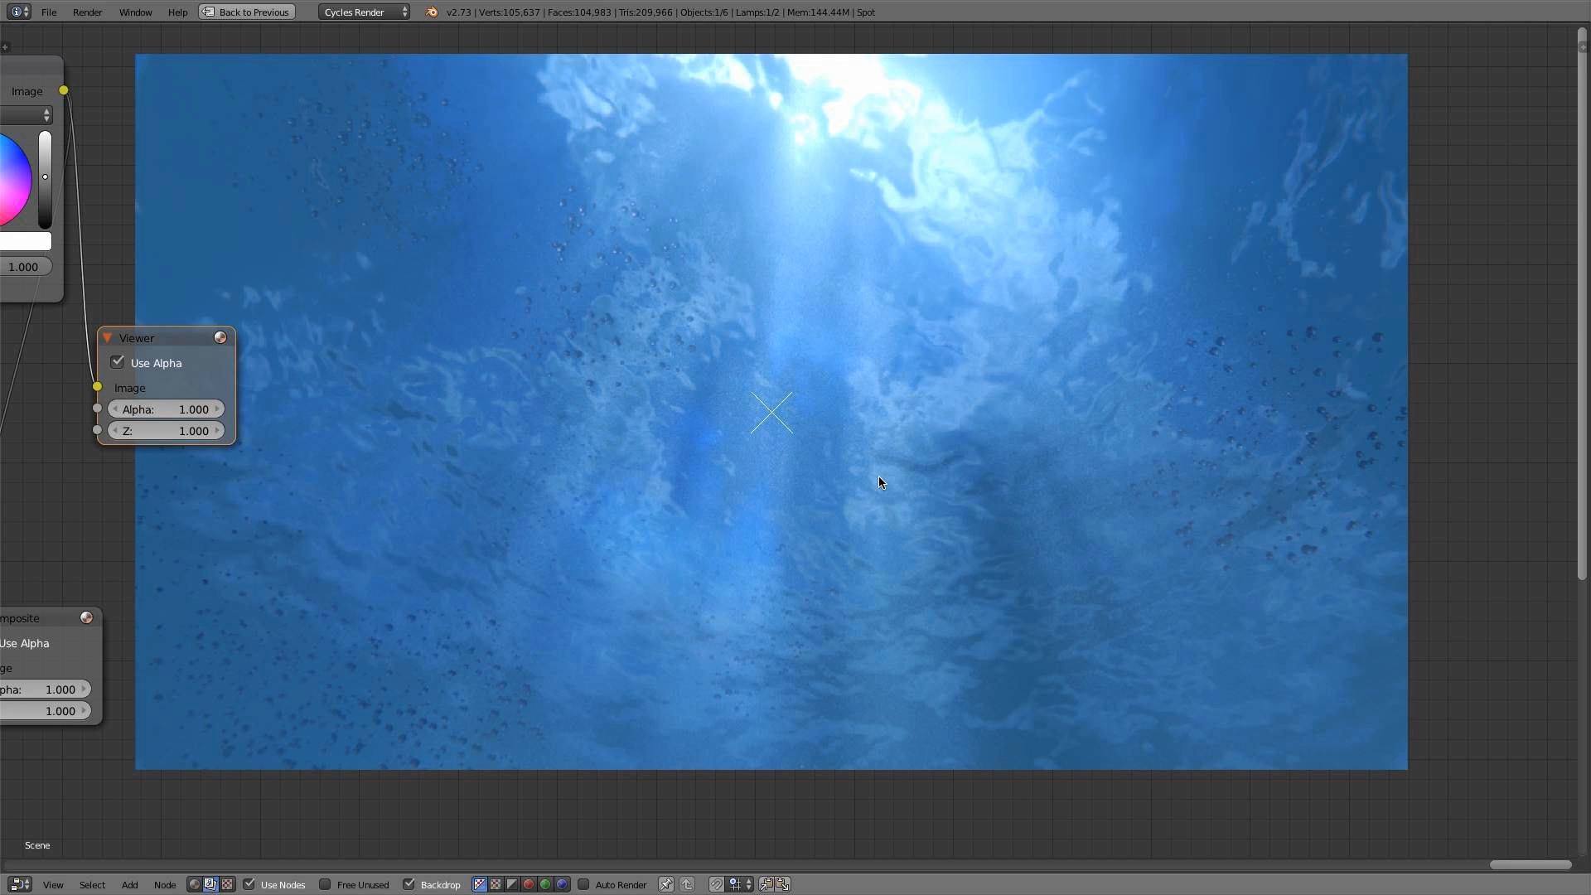
pyautogui.moveTo(879, 476); pyautogui.dragTo(825, 414, button='middle')
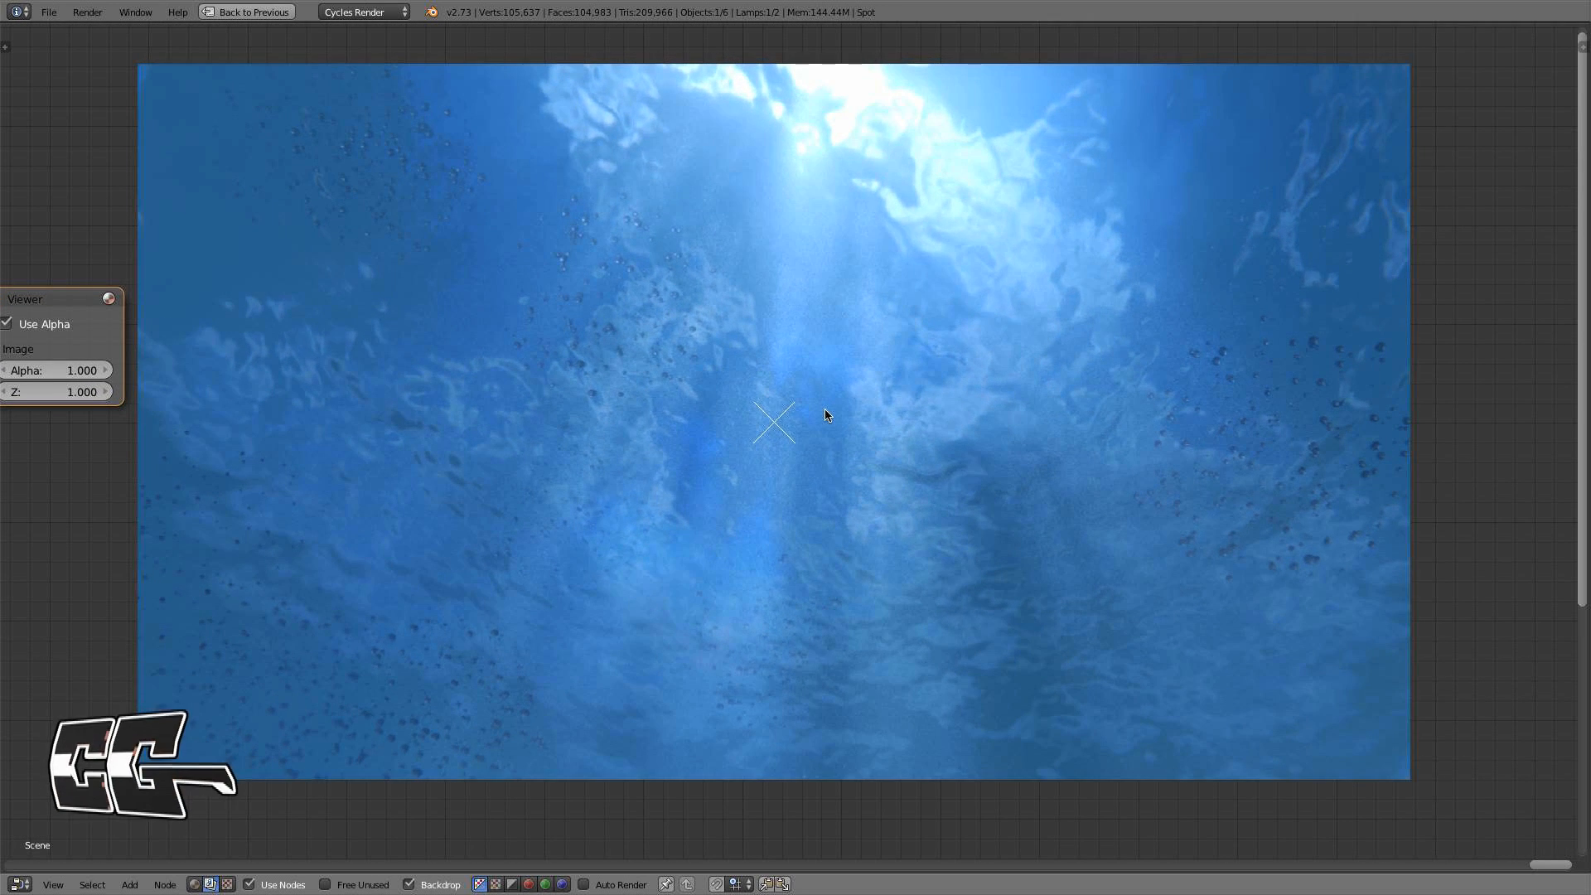